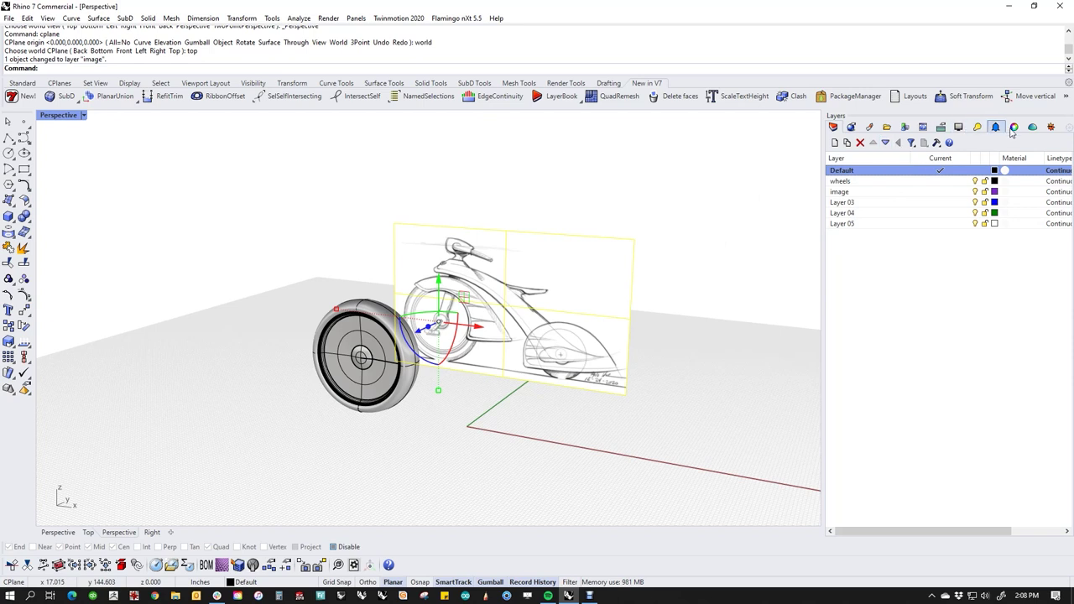
Set the object transparency of the trike1 sketch picture's material to about 69 percent.
{"action": "left_click", "coordinate": [1013, 127]}
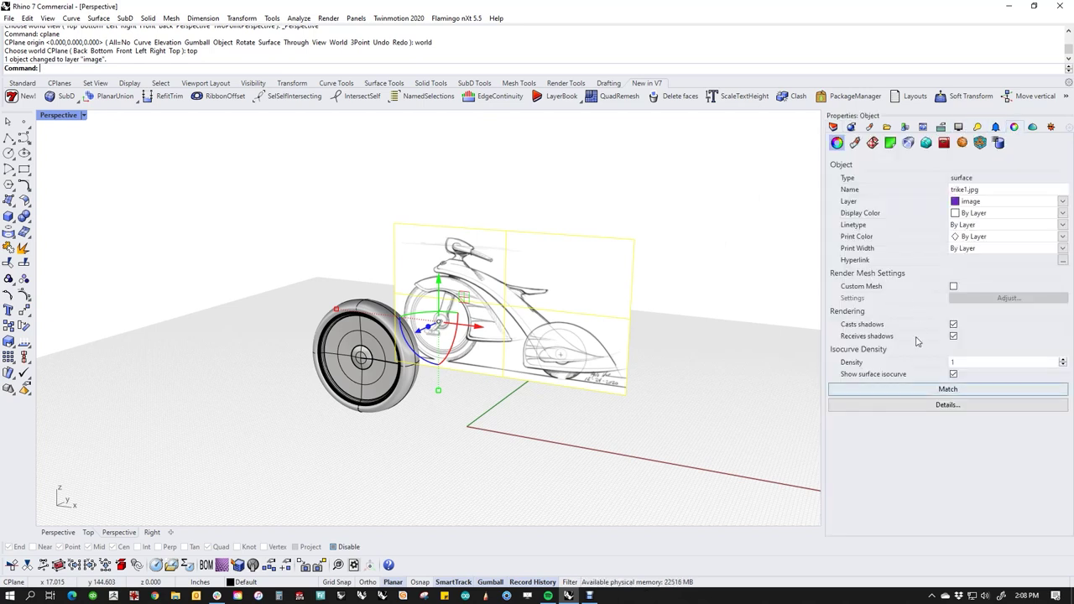
{"action": "left_click", "coordinate": [854, 143]}
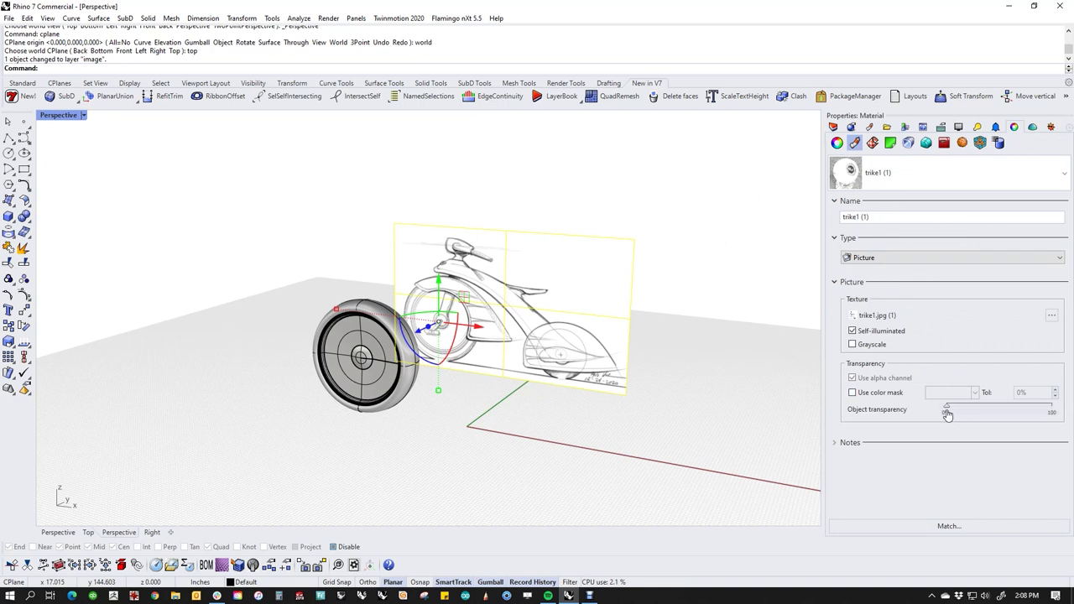
{"action": "mouse_move", "coordinate": [948, 412]}
{"action": "left_mouse_down"}
{"action": "mouse_move", "coordinate": [1028, 416]}
{"action": "mouse_move", "coordinate": [1017, 417]}
{"action": "left_mouse_up"}
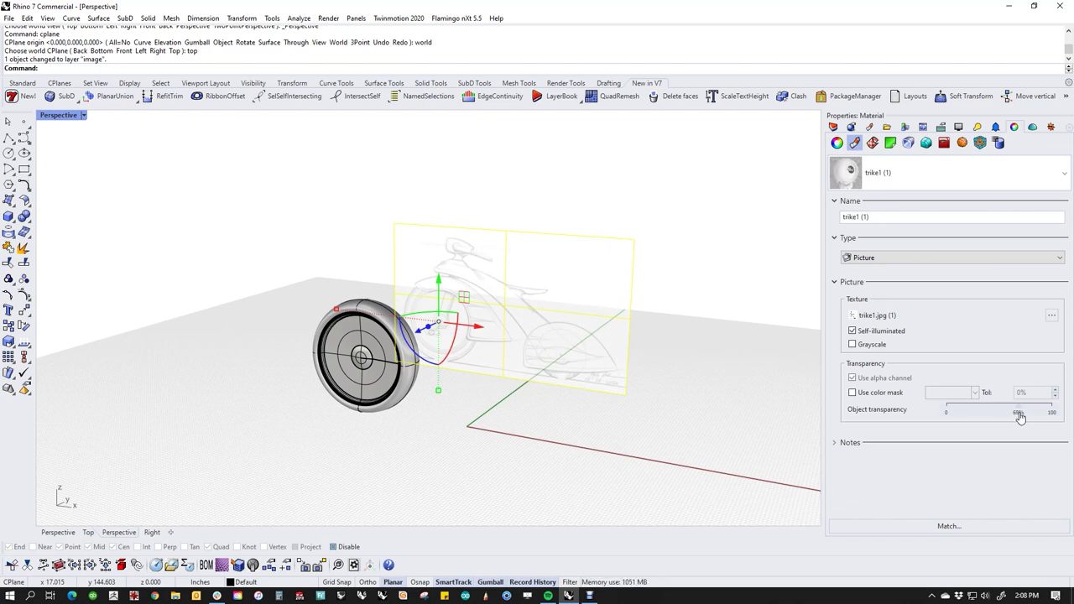
{"action": "mouse_move", "coordinate": [595, 423]}
{"action": "right_mouse_down"}
{"action": "mouse_move", "coordinate": [591, 449]}
{"action": "mouse_move", "coordinate": [585, 434]}
{"action": "right_mouse_up"}
{"action": "left_click", "coordinate": [719, 367]}
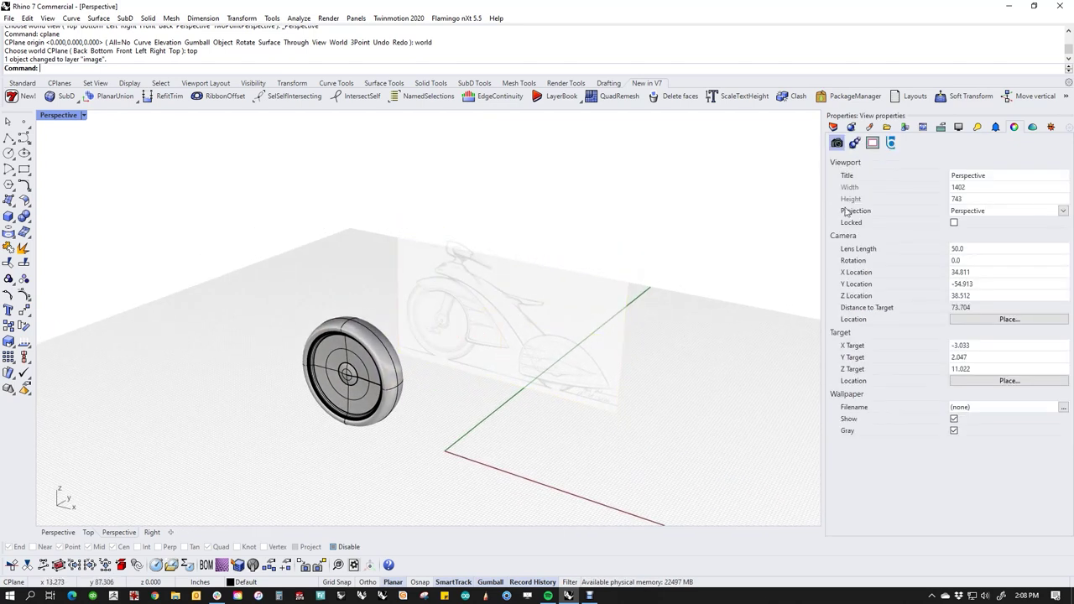
Lock the image layer so the sketch picture cannot be selected.
{"action": "left_click", "coordinate": [834, 127]}
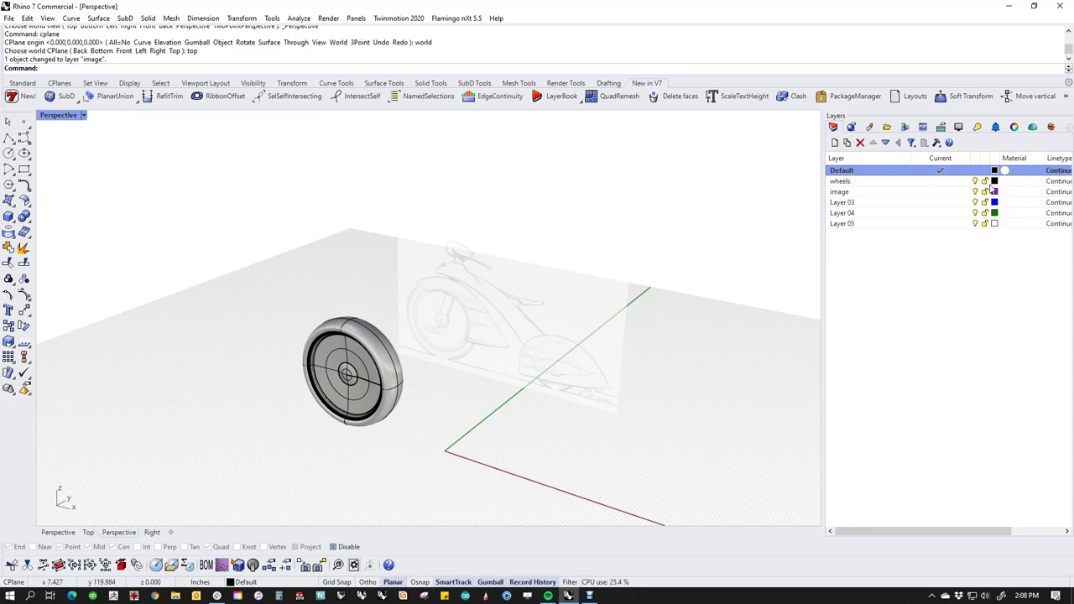
{"action": "left_click", "coordinate": [985, 181]}
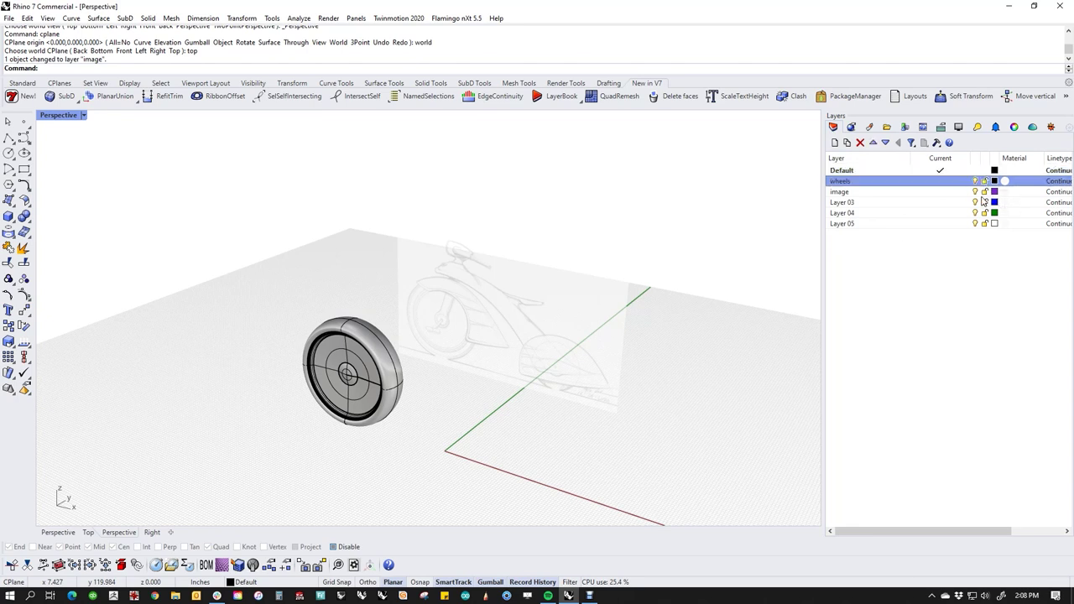
{"action": "left_click", "coordinate": [983, 193]}
{"action": "left_click_drag", "start_coordinate": [732, 290], "coordinate": [529, 413]}
{"action": "right_click_drag", "start_coordinate": [479, 464], "coordinate": [528, 412]}
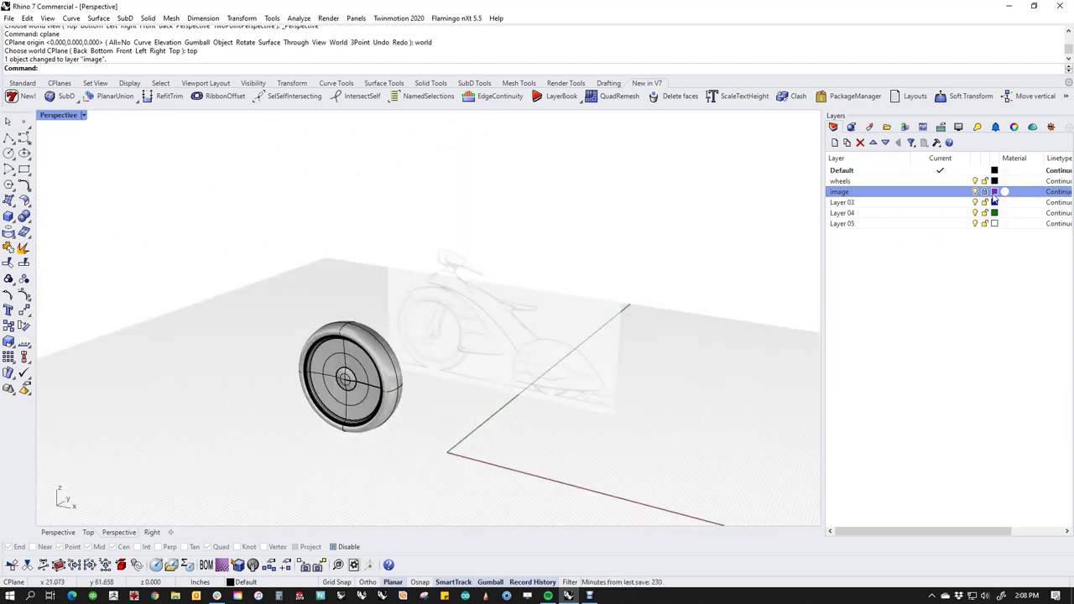
Lock the wheels layer and try switching the image and wheels layers off and on again.
{"action": "left_click", "coordinate": [975, 193]}
{"action": "left_click", "coordinate": [976, 193]}
{"action": "left_click", "coordinate": [985, 182]}
{"action": "right_click_drag", "start_coordinate": [504, 380], "coordinate": [456, 381]}
{"action": "right_click_drag", "start_coordinate": [434, 424], "coordinate": [431, 450]}
{"action": "left_click", "coordinate": [976, 182]}
{"action": "left_click", "coordinate": [976, 182]}
{"action": "right_click_drag", "start_coordinate": [512, 410], "coordinate": [518, 411]}
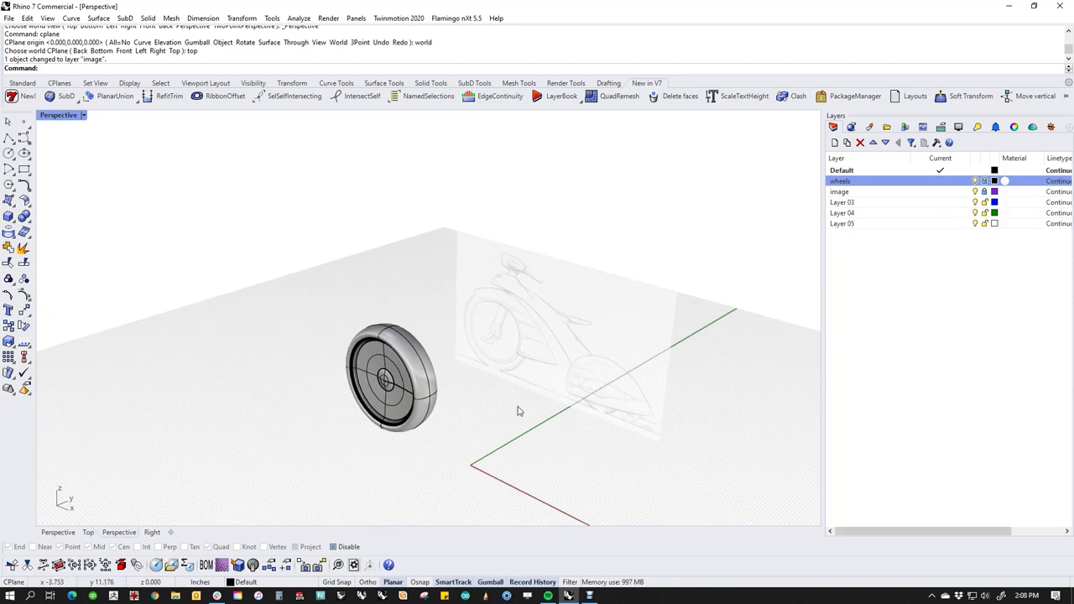
In the Front view, copy the front wheel onto the sketched rear wheel and scale the copy down uniformly.
{"action": "type", "text": "f"}
{"action": "key", "text": "Return"}
{"action": "scroll", "coordinate": [587, 436], "scroll_direction": "up", "scroll_amount": 2}
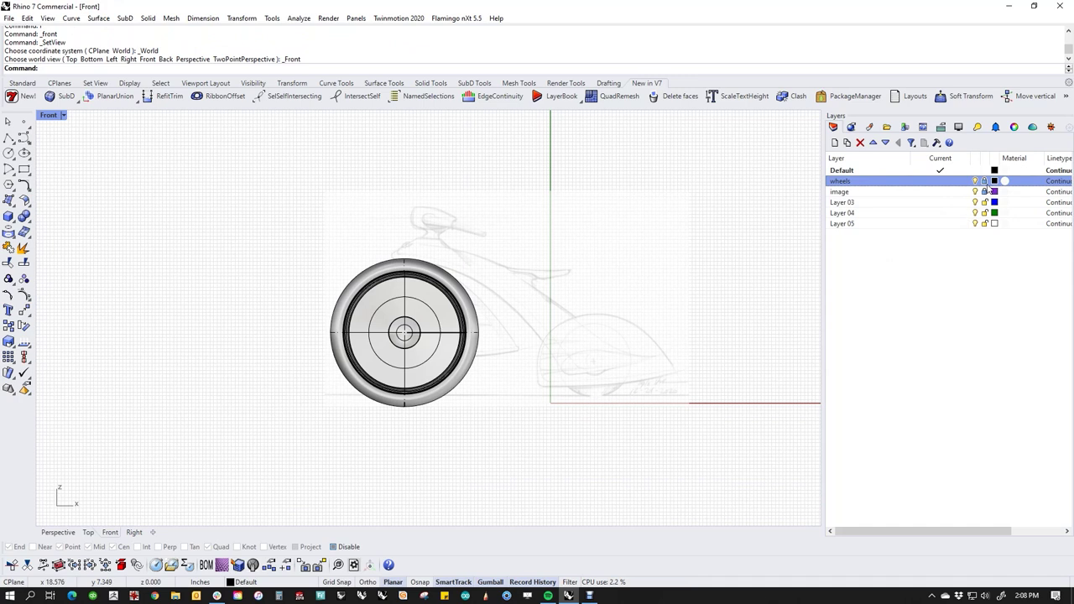
{"action": "mouse_move", "coordinate": [494, 467]}
{"action": "left_mouse_down"}
{"action": "mouse_move", "coordinate": [364, 360]}
{"action": "mouse_move", "coordinate": [484, 345]}
{"action": "mouse_move", "coordinate": [595, 353]}
{"action": "left_mouse_up"}
{"action": "left_click_drag", "start_coordinate": [522, 333], "coordinate": [557, 334], "text": "shift"}
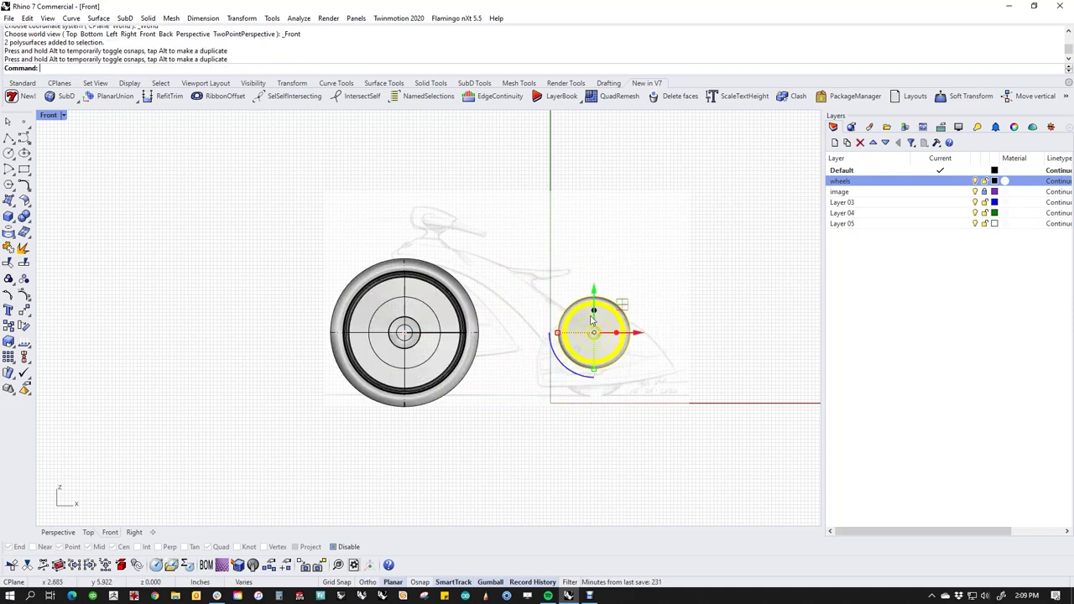
Lower the small rear wheel onto the sketched wheel near the ground line and fine-tune its uniform scale.
{"action": "left_click_drag", "start_coordinate": [595, 297], "coordinate": [593, 360]}
{"action": "scroll", "coordinate": [598, 351], "scroll_direction": "up", "scroll_amount": 5}
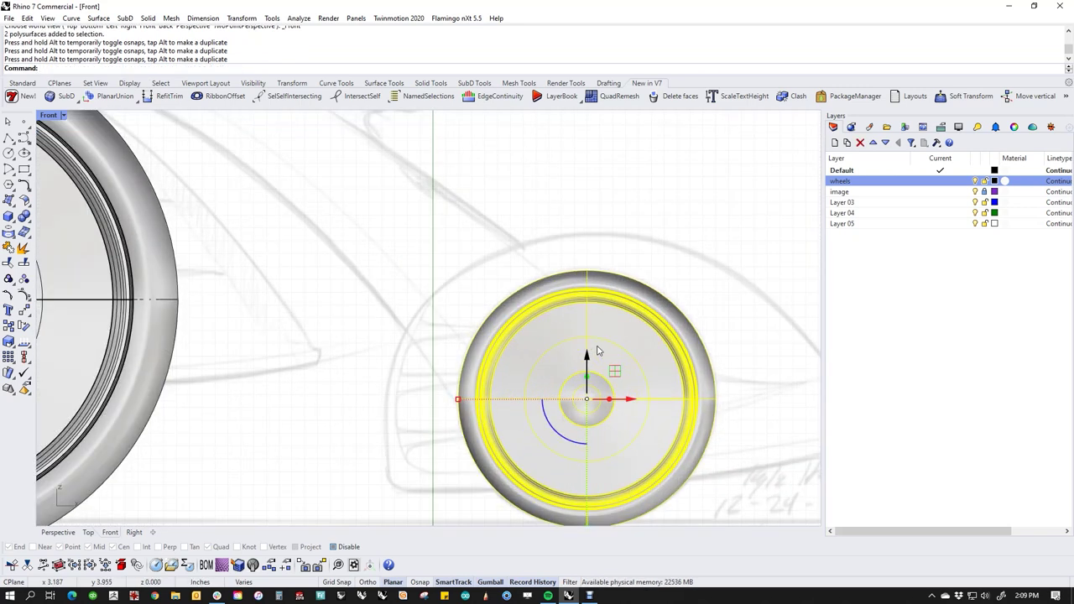
{"action": "scroll", "coordinate": [598, 351], "scroll_direction": "down", "scroll_amount": 4}
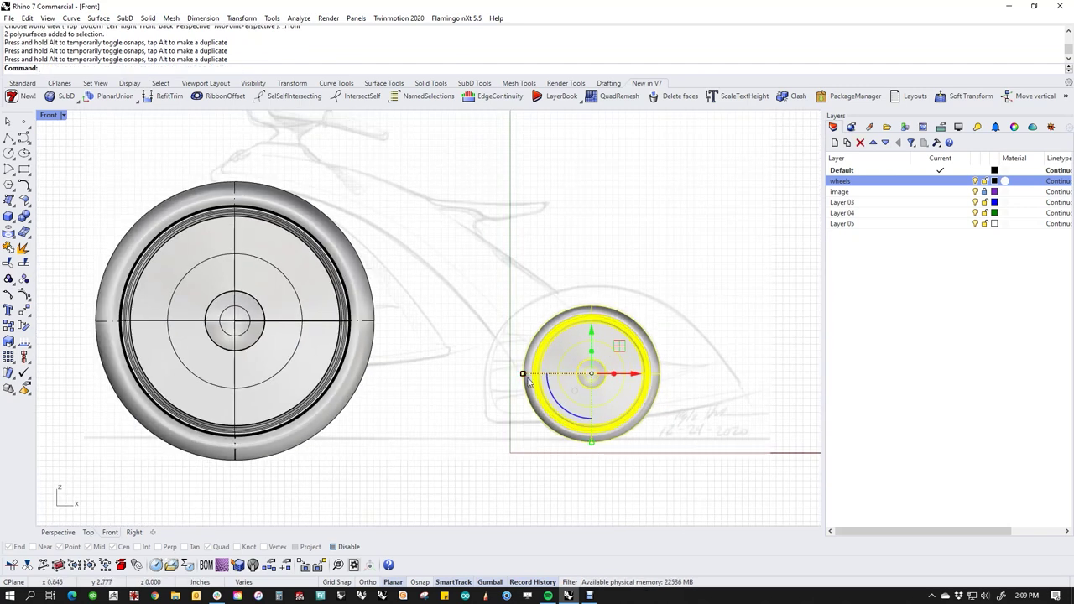
{"action": "scroll", "coordinate": [525, 377], "scroll_direction": "up", "scroll_amount": 5}
{"action": "scroll", "coordinate": [515, 371], "scroll_direction": "down", "scroll_amount": 2}
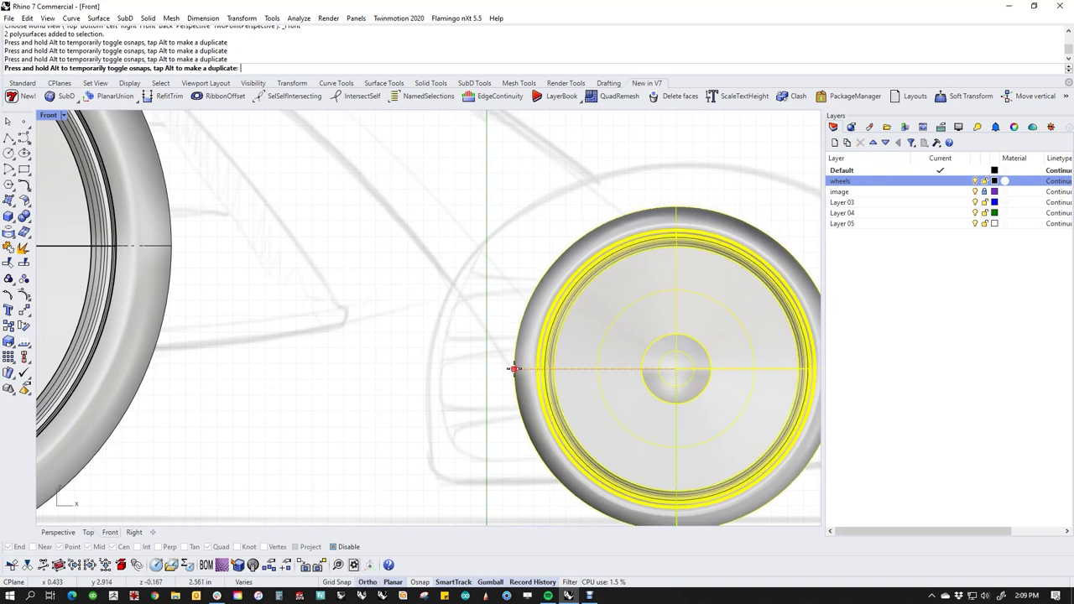
{"action": "scroll", "coordinate": [431, 384], "scroll_direction": "down", "scroll_amount": 2}
{"action": "right_click_drag", "start_coordinate": [432, 383], "coordinate": [464, 359]}
In the Top view, scale the rear wheel along its axle direction to nearly the front wheel's width.
{"action": "type", "text": "Top"}
{"action": "key", "text": "Return"}
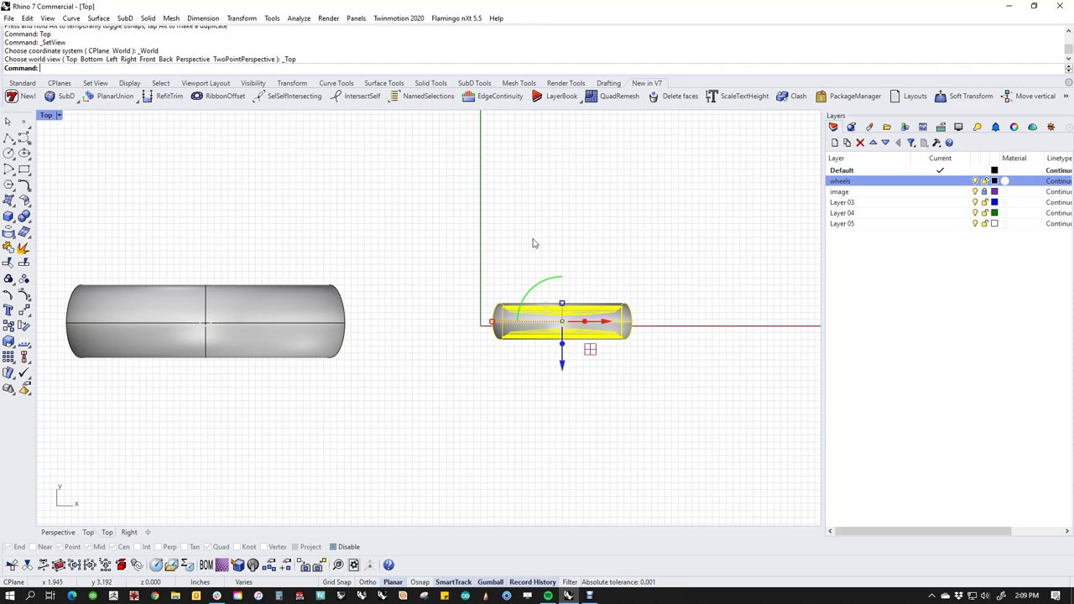
{"action": "left_click_drag", "start_coordinate": [563, 303], "coordinate": [333, 290]}
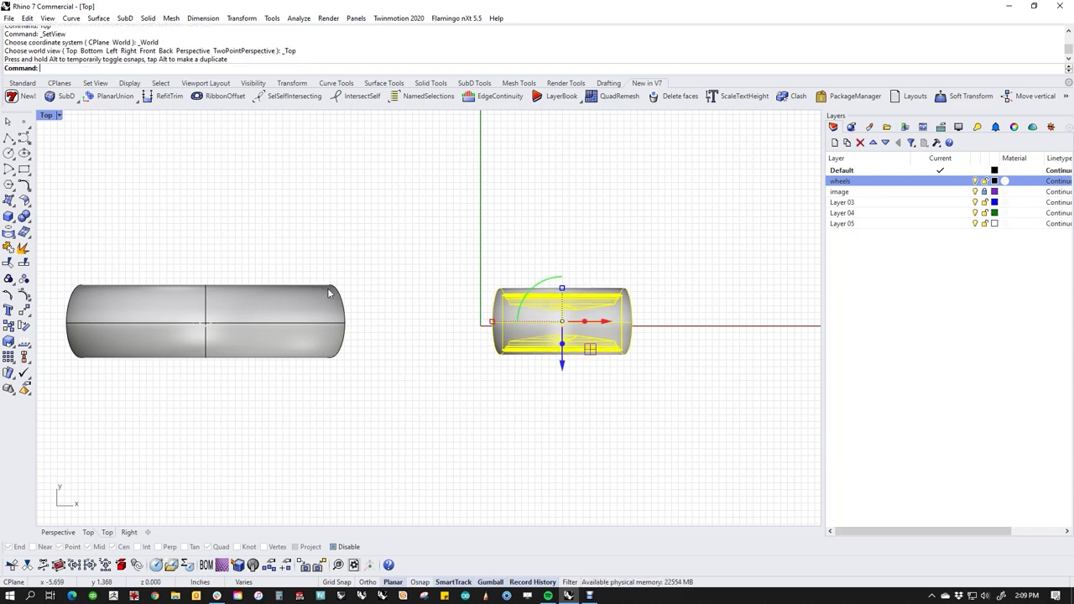
{"action": "left_click", "coordinate": [383, 366]}
Move the rear wheel sideways off the centreline, along the negative Y direction.
{"action": "left_click_drag", "start_coordinate": [451, 271], "coordinate": [674, 408]}
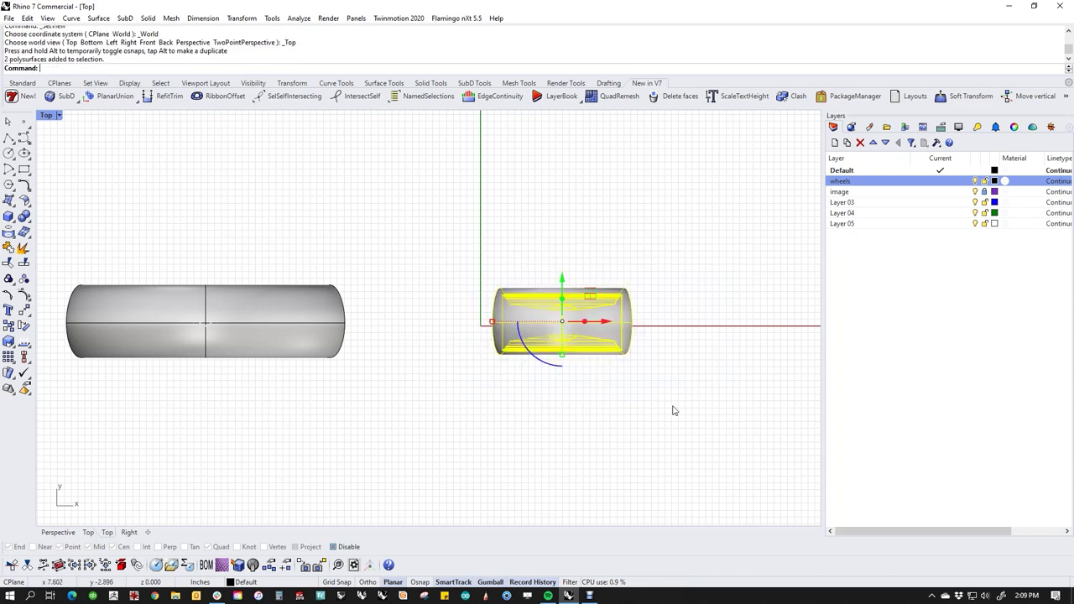
{"action": "scroll", "coordinate": [610, 321], "scroll_direction": "down", "scroll_amount": 5}
{"action": "left_click_drag", "start_coordinate": [593, 242], "coordinate": [591, 318]}
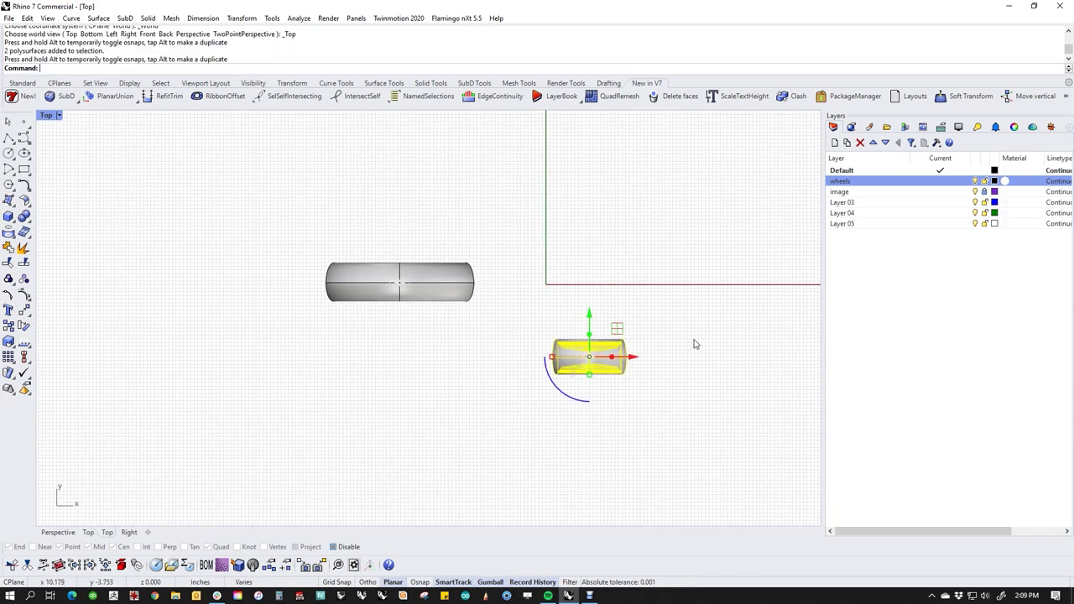
Mirror the rear wheel as a copy across the X axis, starting the mirror plane at the origin 0.
{"action": "right_click_drag", "start_coordinate": [696, 349], "coordinate": [663, 372]}
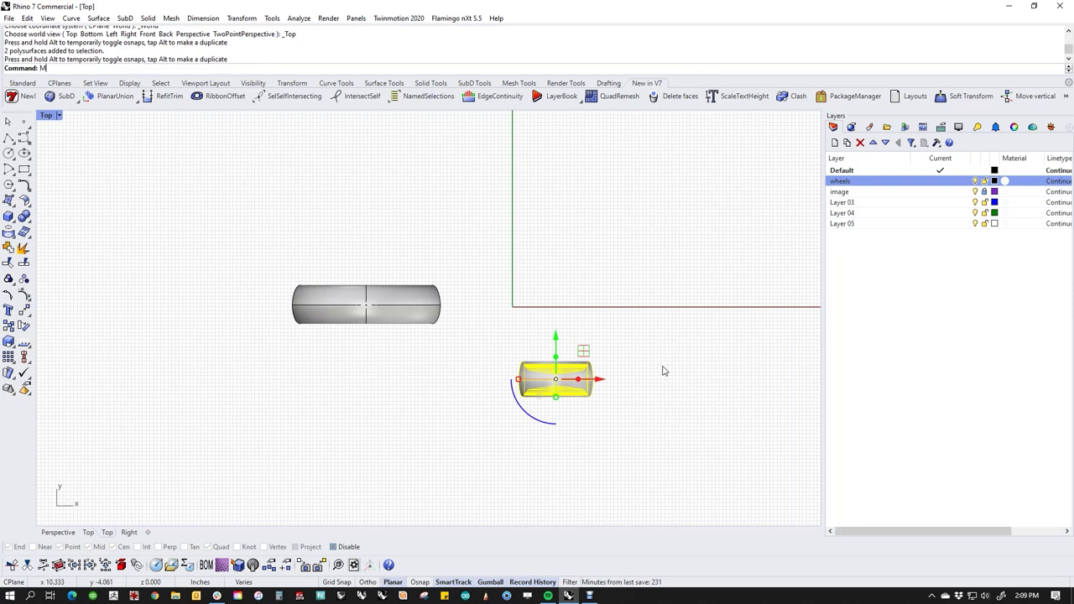
{"action": "key", "text": "Return"}
{"action": "type", "text": "0"}
{"action": "key", "text": "Return"}
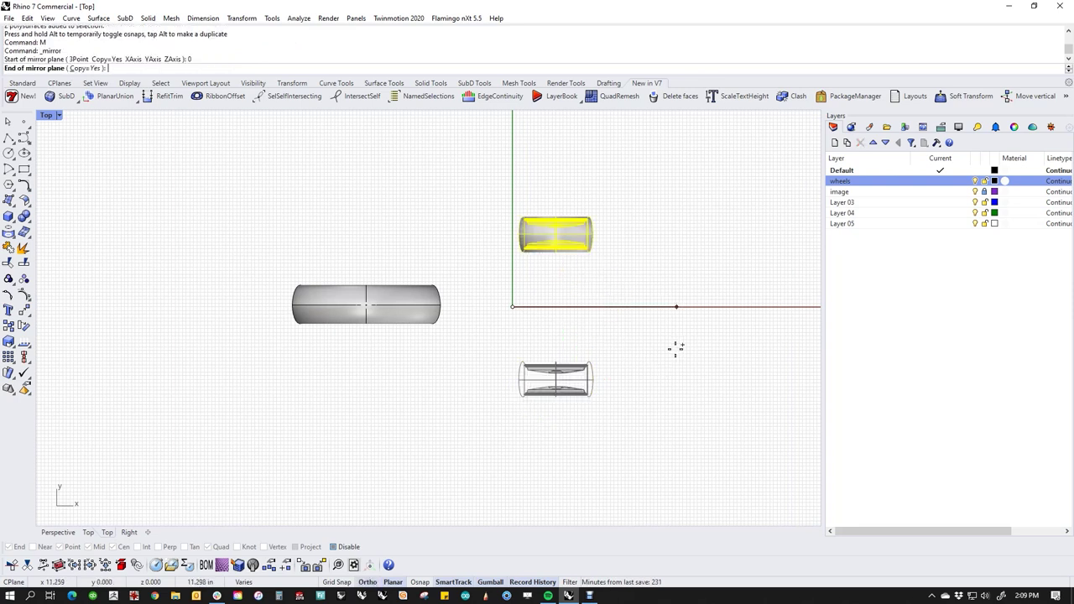
{"action": "left_click", "coordinate": [679, 355]}
{"action": "left_click", "coordinate": [679, 356]}
Return to the Perspective view and inspect the three wheels, locking and hiding the wheels layer.
{"action": "key", "text": "ctrl+F4"}
{"action": "right_click_drag", "start_coordinate": [607, 366], "coordinate": [561, 370]}
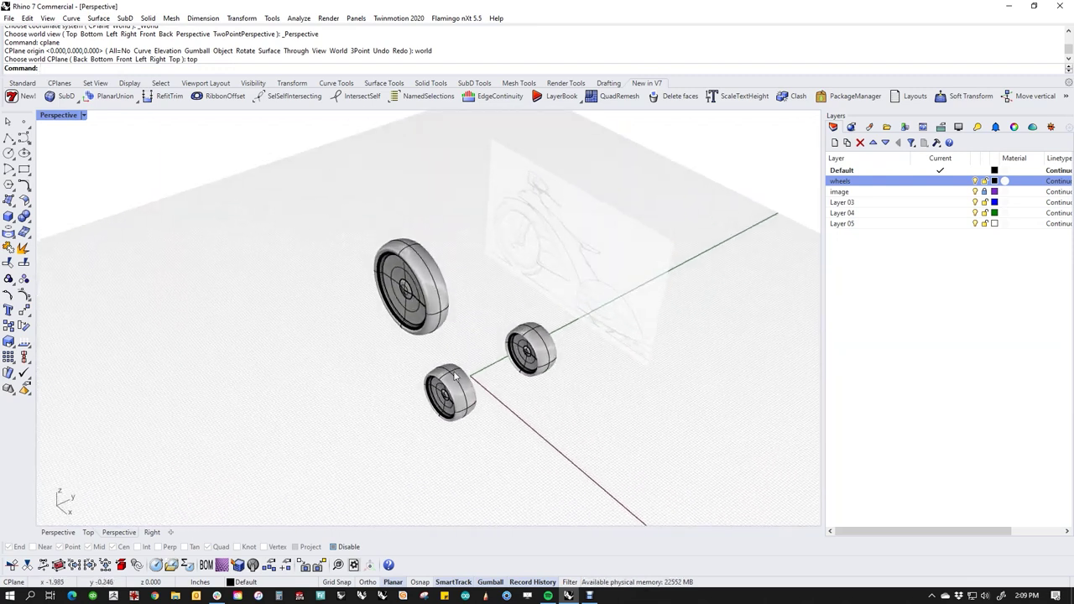
{"action": "right_click_drag", "start_coordinate": [515, 258], "coordinate": [556, 240]}
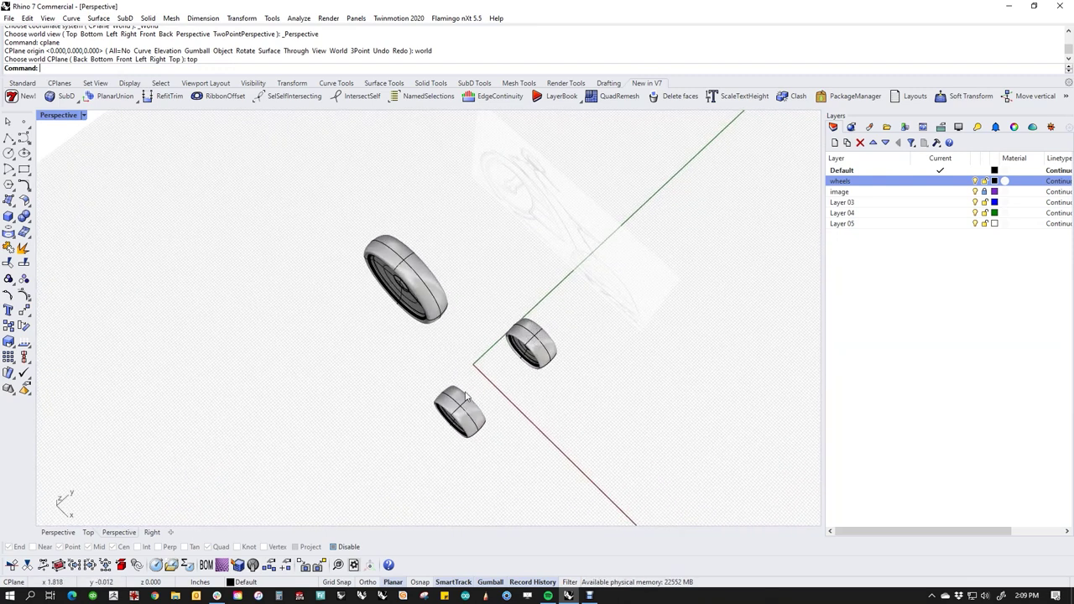
{"action": "right_click_drag", "start_coordinate": [564, 414], "coordinate": [708, 350]}
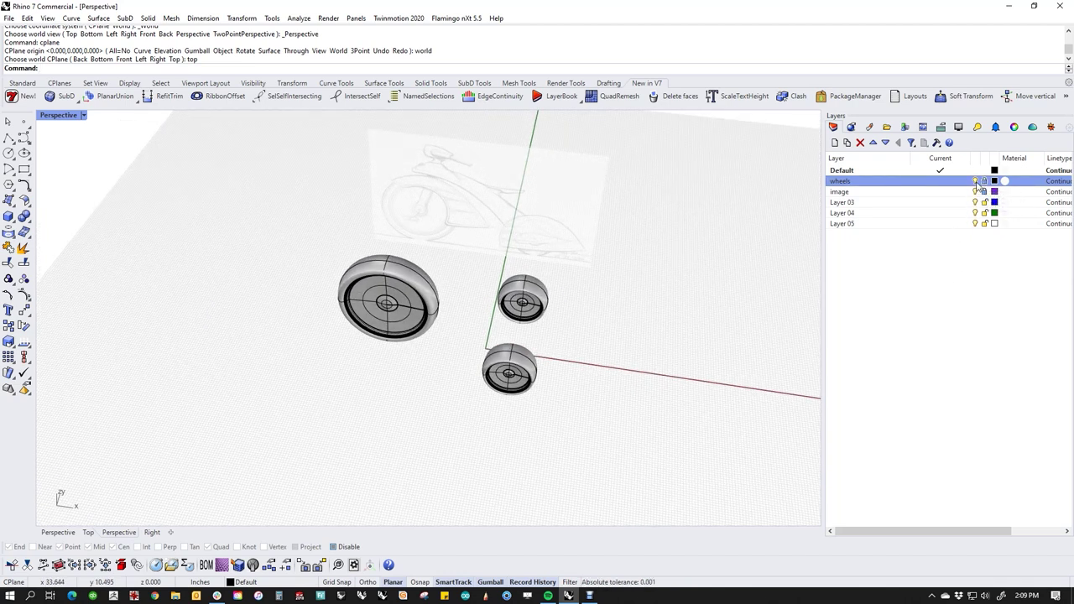
{"action": "right_click_drag", "start_coordinate": [667, 287], "coordinate": [649, 376], "text": "shift"}
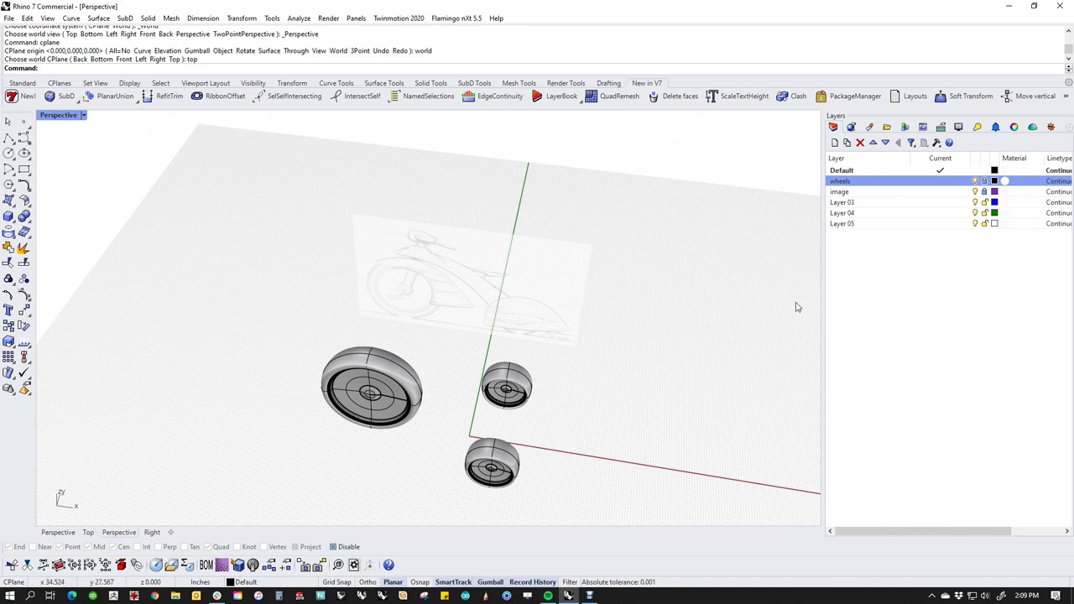
{"action": "left_click", "coordinate": [975, 182]}
{"action": "right_click_drag", "start_coordinate": [638, 453], "coordinate": [574, 404]}
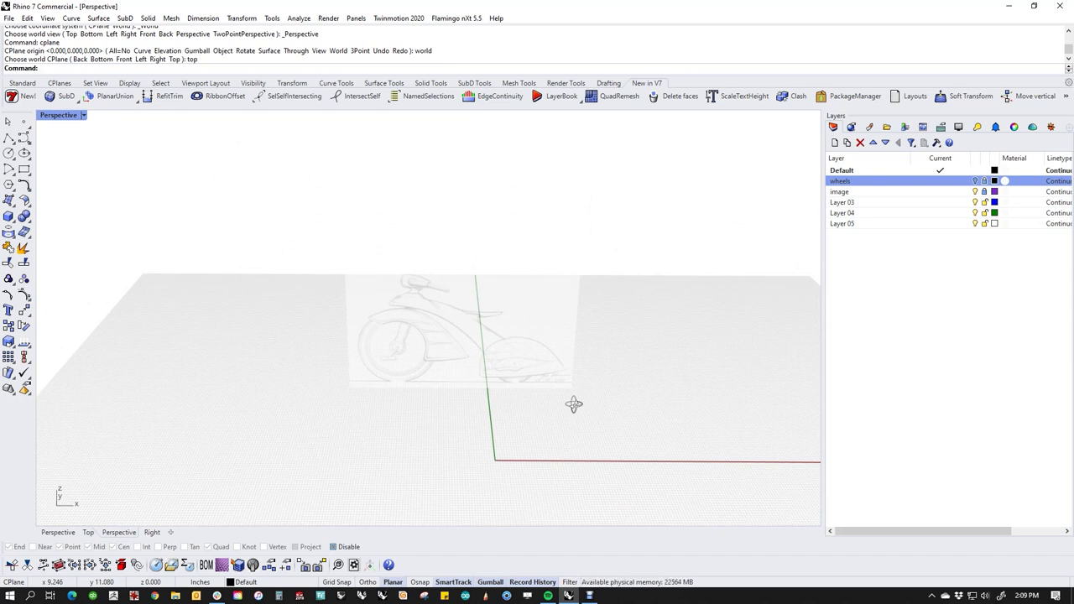
Switch to the Front view and examine the sketch's fenders and frame lines around the front wheel.
{"action": "type", "text": "front"}
{"action": "key", "text": "Return"}
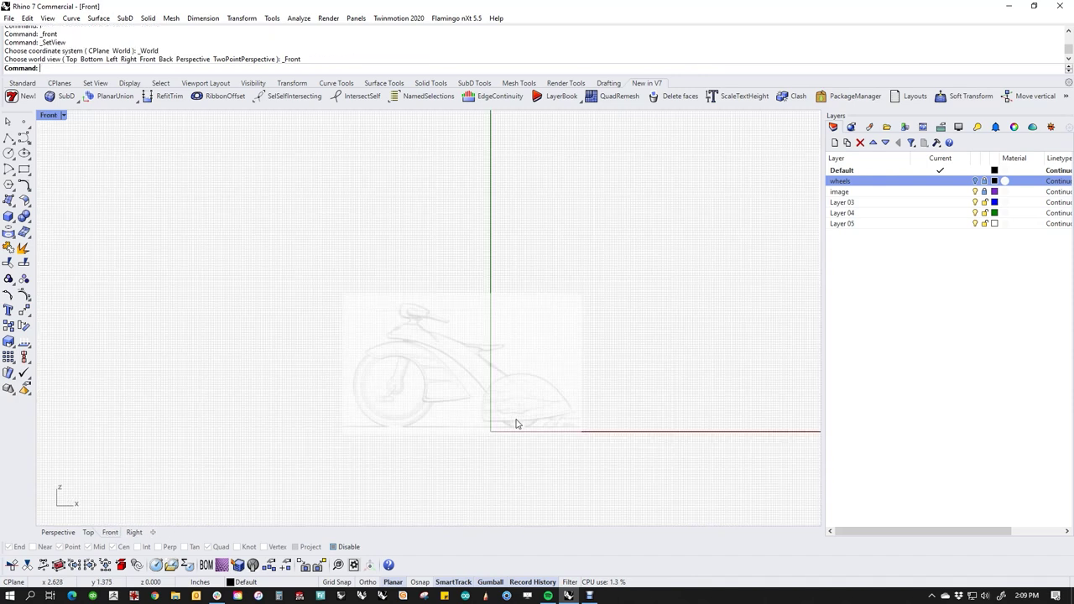
{"action": "scroll", "coordinate": [460, 409], "scroll_direction": "up", "scroll_amount": 4}
{"action": "right_click_drag", "start_coordinate": [490, 400], "coordinate": [470, 397]}
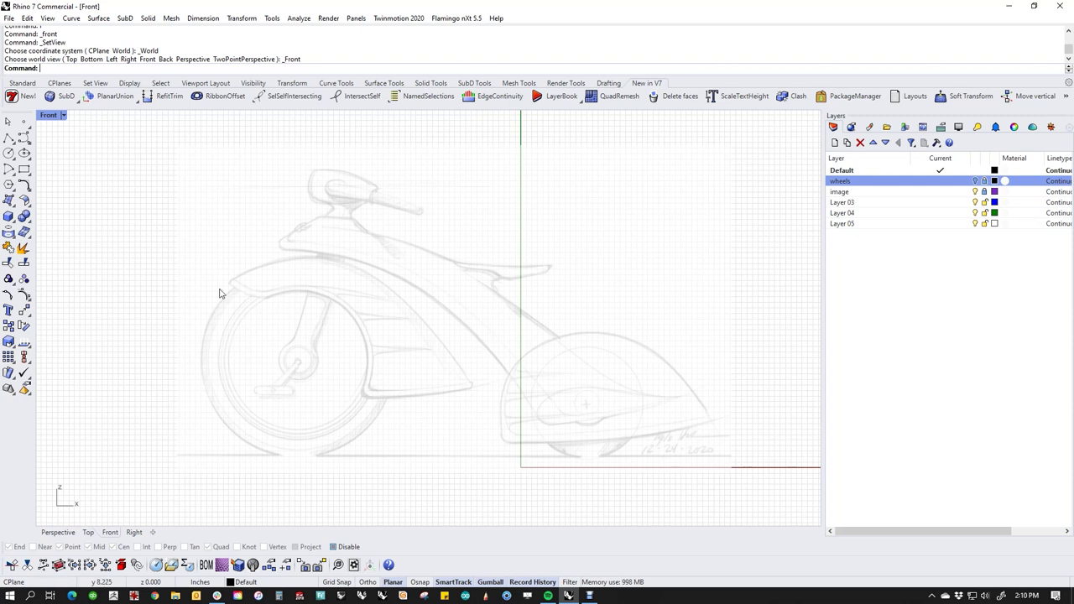
{"action": "scroll", "coordinate": [391, 324], "scroll_direction": "up", "scroll_amount": 1}
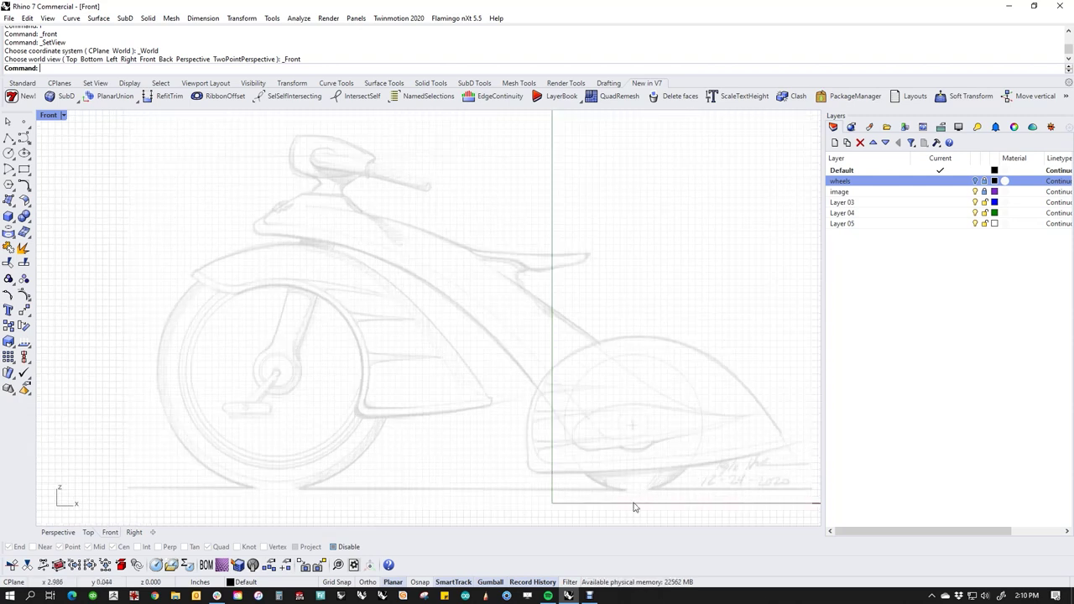
{"action": "mouse_move", "coordinate": [635, 508]}
{"action": "right_mouse_down"}
{"action": "mouse_move", "coordinate": [612, 438]}
{"action": "mouse_move", "coordinate": [588, 478]}
{"action": "right_mouse_up"}
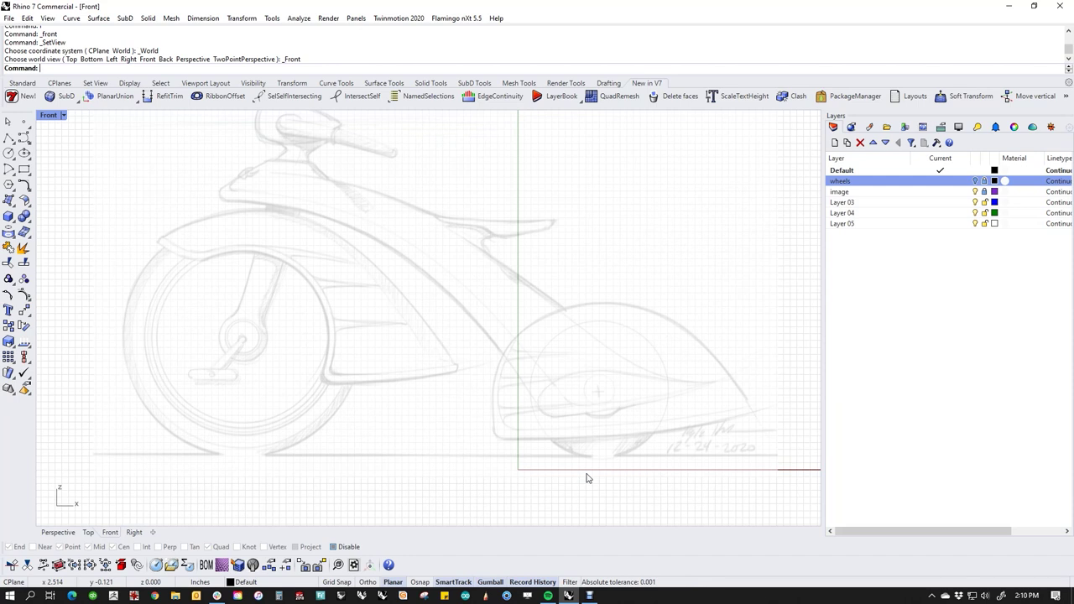
{"action": "right_click_drag", "start_coordinate": [417, 432], "coordinate": [448, 479]}
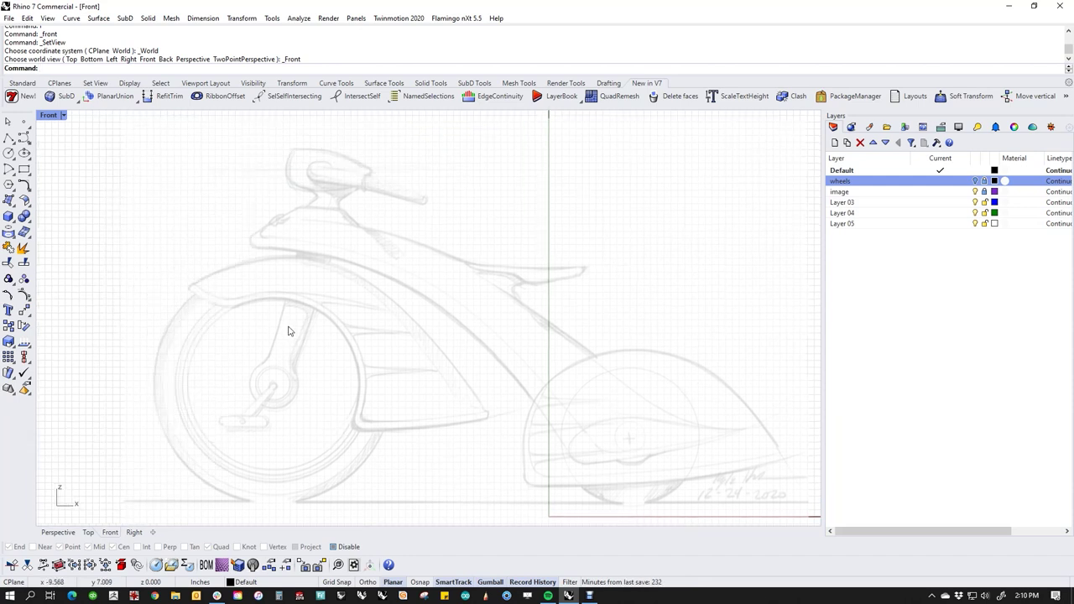
{"action": "right_click_drag", "start_coordinate": [274, 361], "coordinate": [287, 369]}
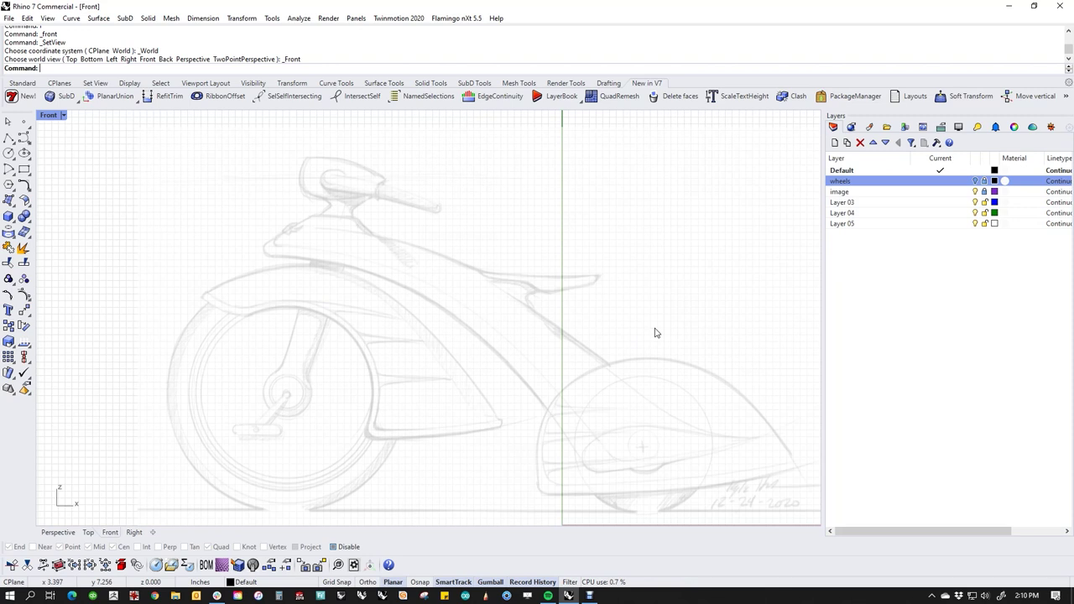
{"action": "scroll", "coordinate": [328, 323], "scroll_direction": "up", "scroll_amount": 2}
{"action": "right_click_drag", "start_coordinate": [319, 377], "coordinate": [338, 338]}
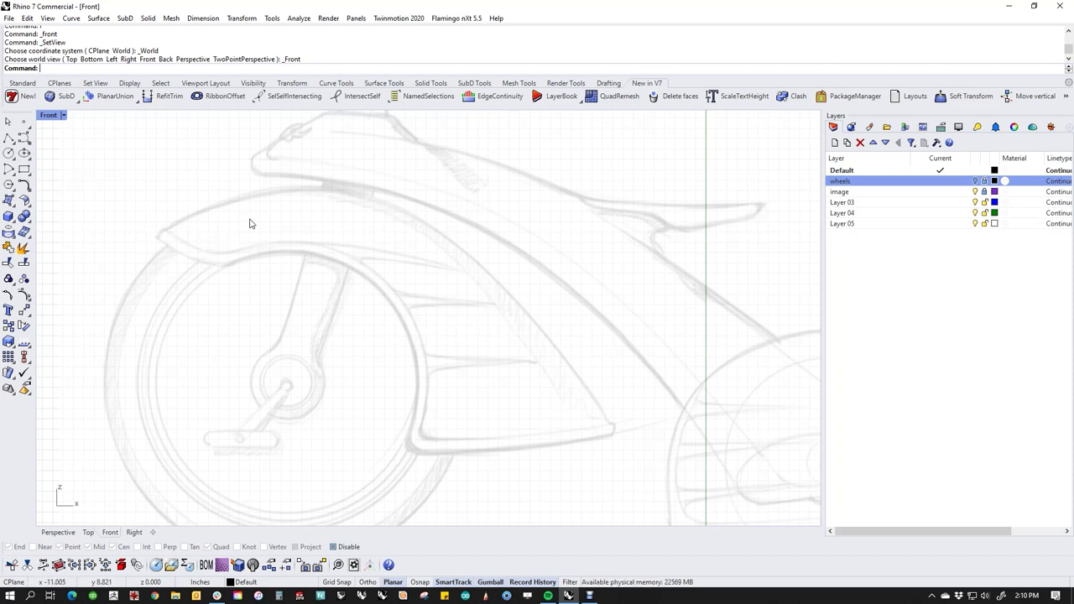
Draw a degree-3 control point curve with four points along the upper edge of the sketched front fender.
{"action": "left_click", "coordinate": [24, 138]}
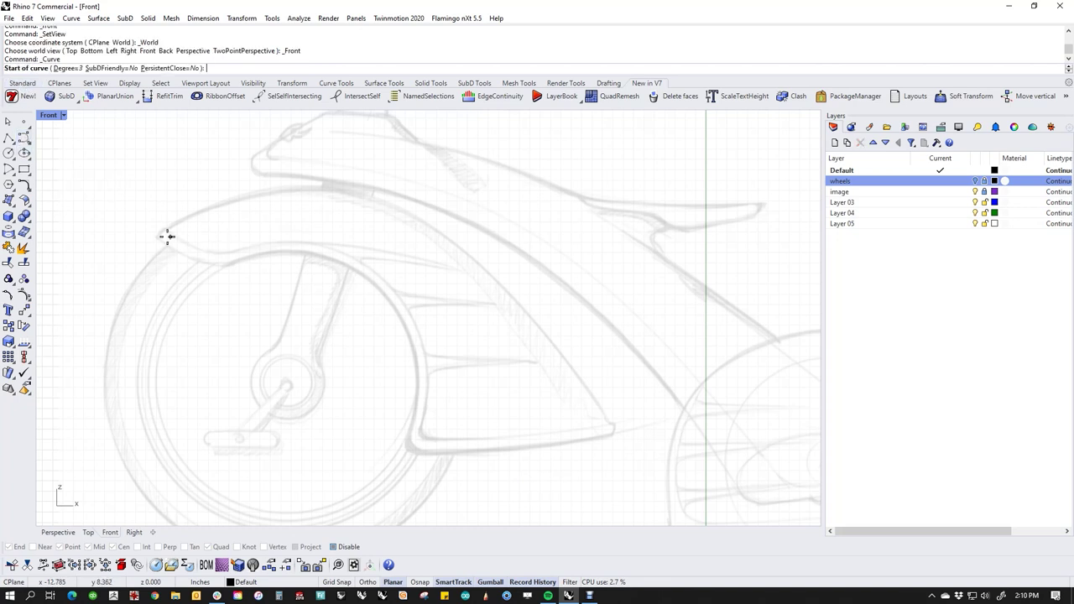
{"action": "left_click", "coordinate": [153, 231]}
{"action": "left_click", "coordinate": [267, 148]}
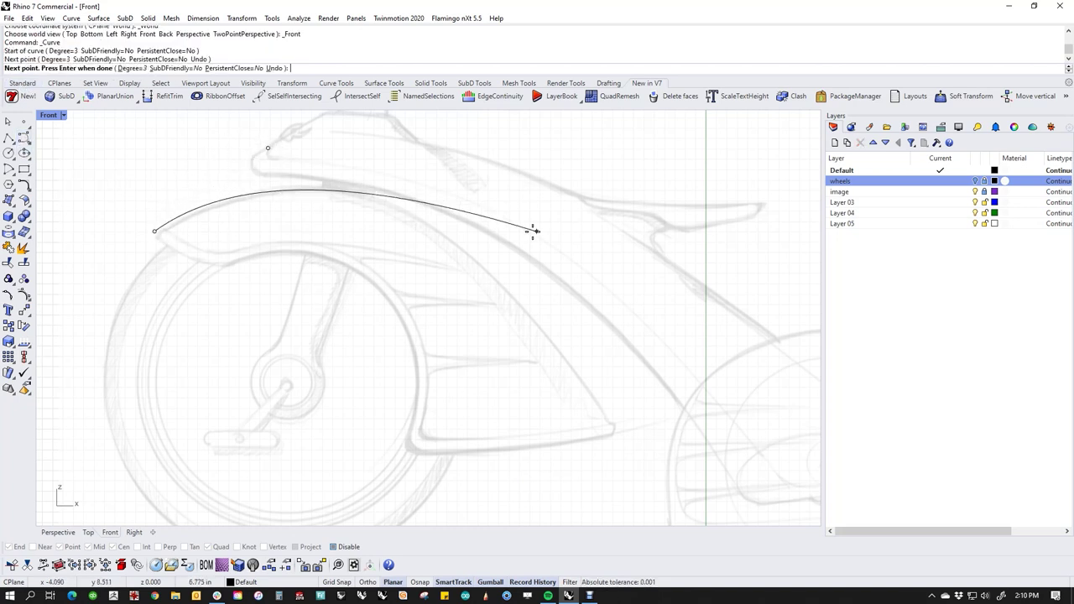
{"action": "left_click", "coordinate": [490, 215]}
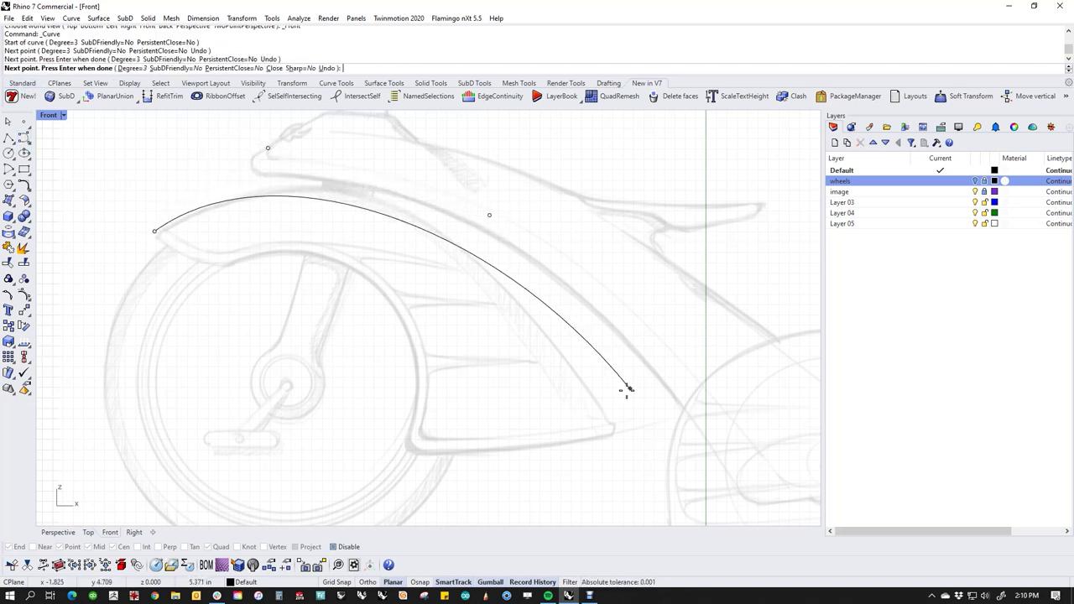
{"action": "left_click", "coordinate": [616, 431]}
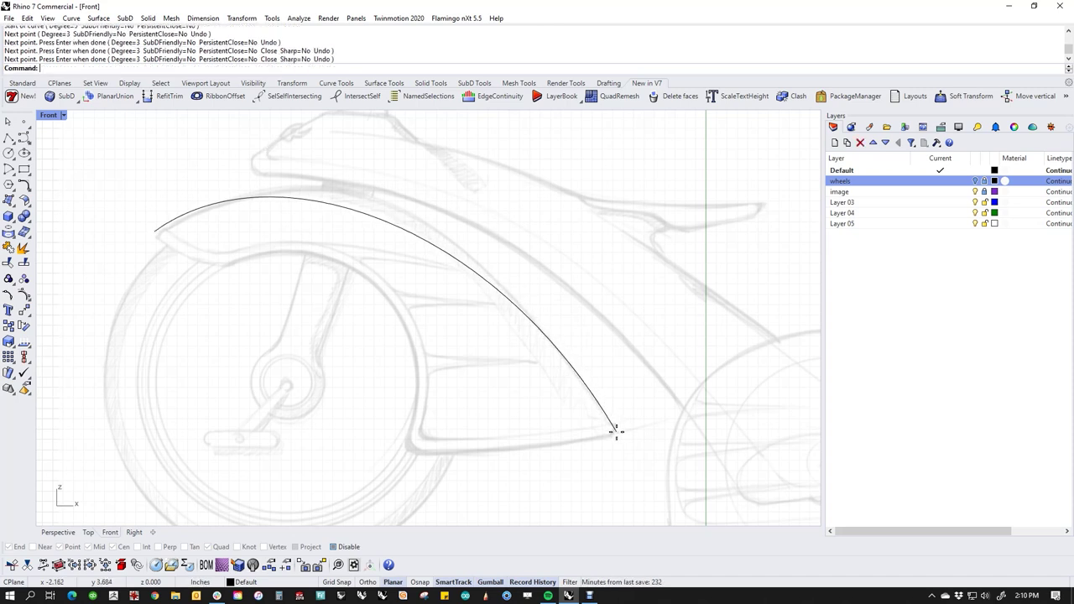
Finish the upper fender curve, turn on its control points and move the second point to match the sketched edge.
{"action": "right_click", "coordinate": [600, 409]}
{"action": "middle_click", "coordinate": [513, 356]}
{"action": "left_click", "coordinate": [543, 364]}
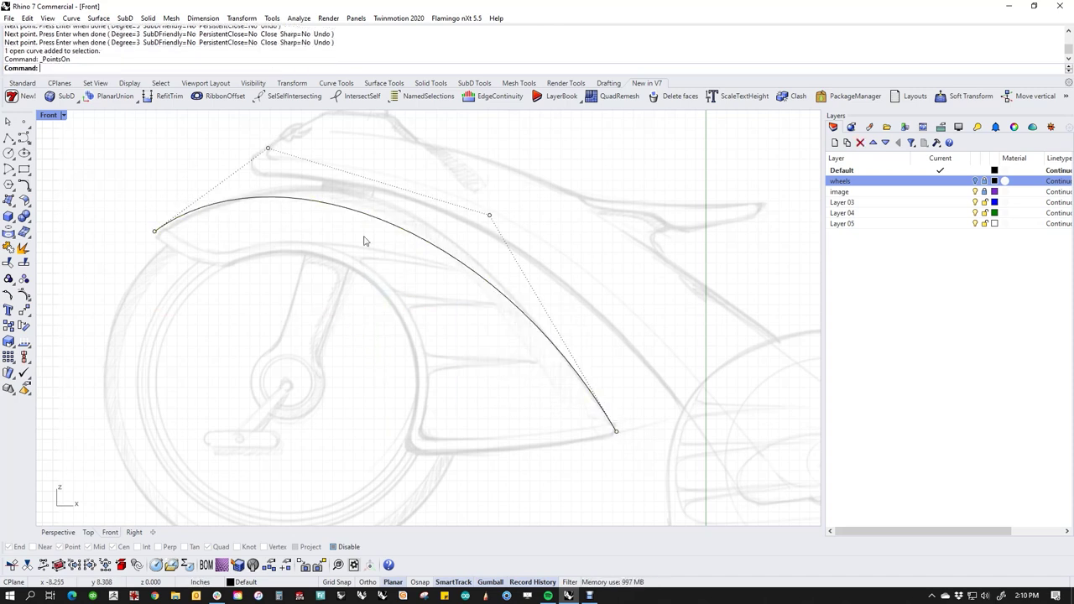
{"action": "left_click", "coordinate": [269, 150]}
{"action": "right_click_drag", "start_coordinate": [340, 145], "coordinate": [350, 257]}
{"action": "left_click_drag", "start_coordinate": [278, 260], "coordinate": [373, 214]}
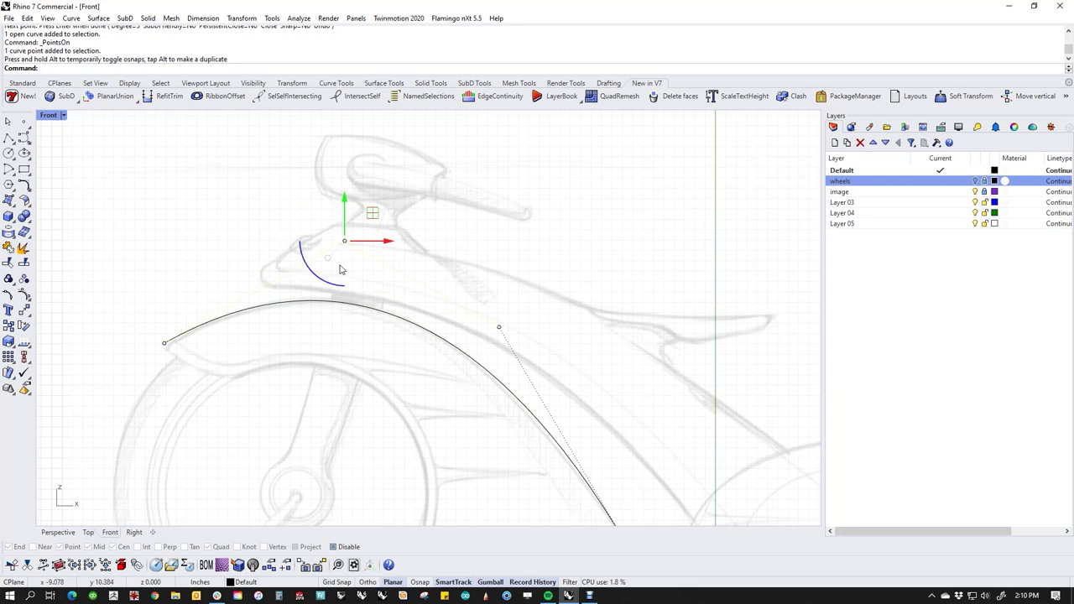
{"action": "left_click_drag", "start_coordinate": [344, 241], "coordinate": [313, 243]}
Move the upper curve's third control point up toward the frame line, nudging it 0.1 inches down to fit the sketch.
{"action": "left_click", "coordinate": [499, 326]}
{"action": "left_click_drag", "start_coordinate": [526, 302], "coordinate": [517, 273]}
{"action": "scroll", "coordinate": [541, 295], "scroll_direction": "down", "scroll_amount": 4}
{"action": "scroll", "coordinate": [552, 323], "scroll_direction": "up", "scroll_amount": 4}
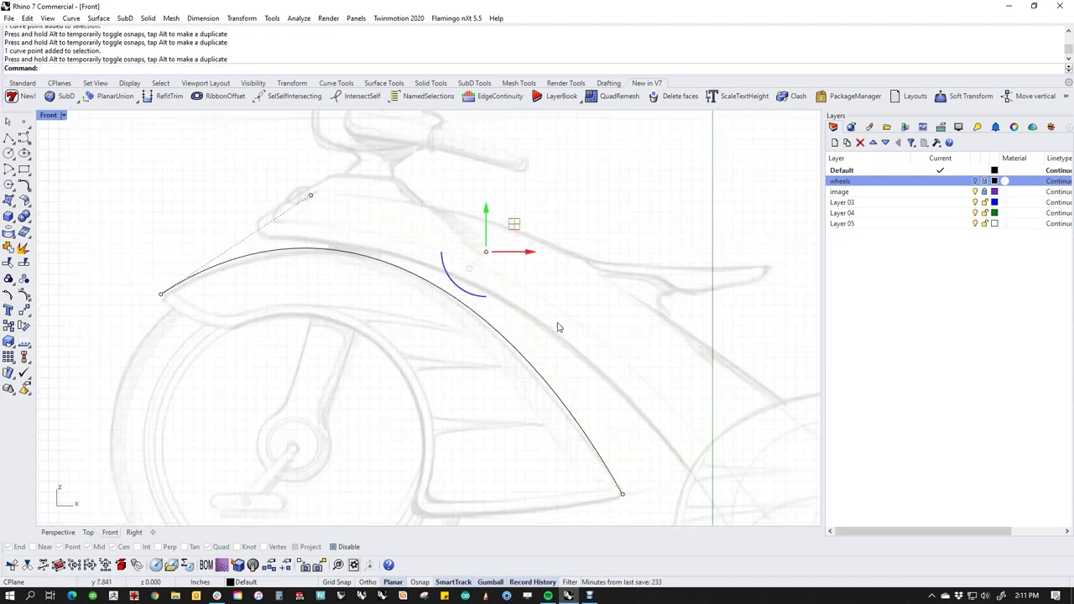
{"action": "key", "text": "alt+Down"}
{"action": "key", "text": "alt+Down"}
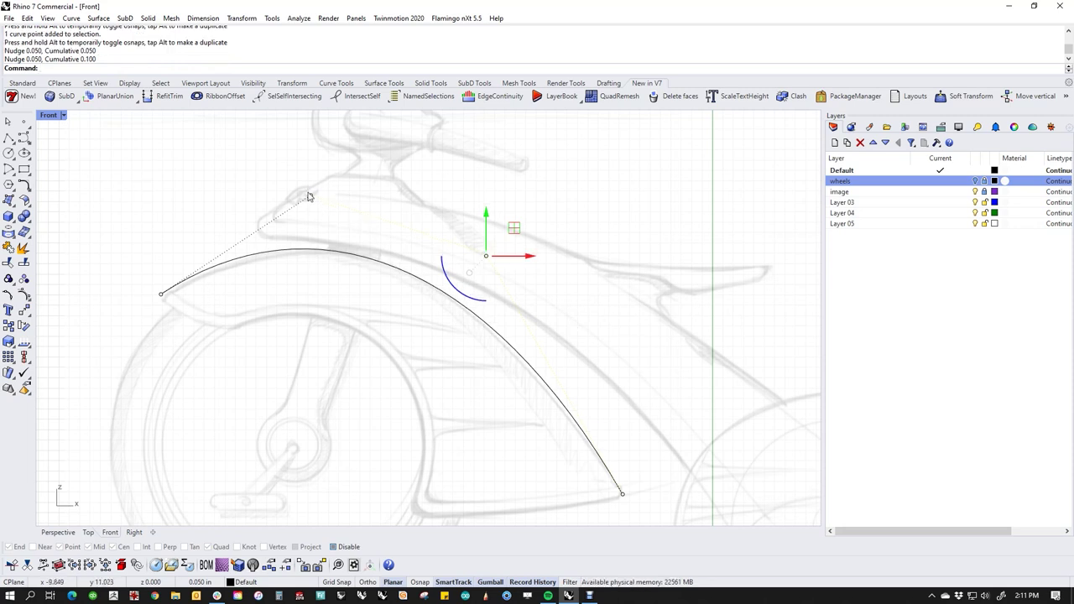
Nudge the upper curve's second control point 0.25 inches right and 0.05 inches down.
{"action": "left_click", "coordinate": [311, 195]}
{"action": "key", "text": "alt+Down"}
{"action": "key", "text": "alt+Down"}
{"action": "key", "text": "alt+Right"}
{"action": "key", "text": "alt+Right"}
{"action": "key", "text": "alt+Right"}
{"action": "key", "text": "alt+Up"}
{"action": "key", "text": "Escape"}
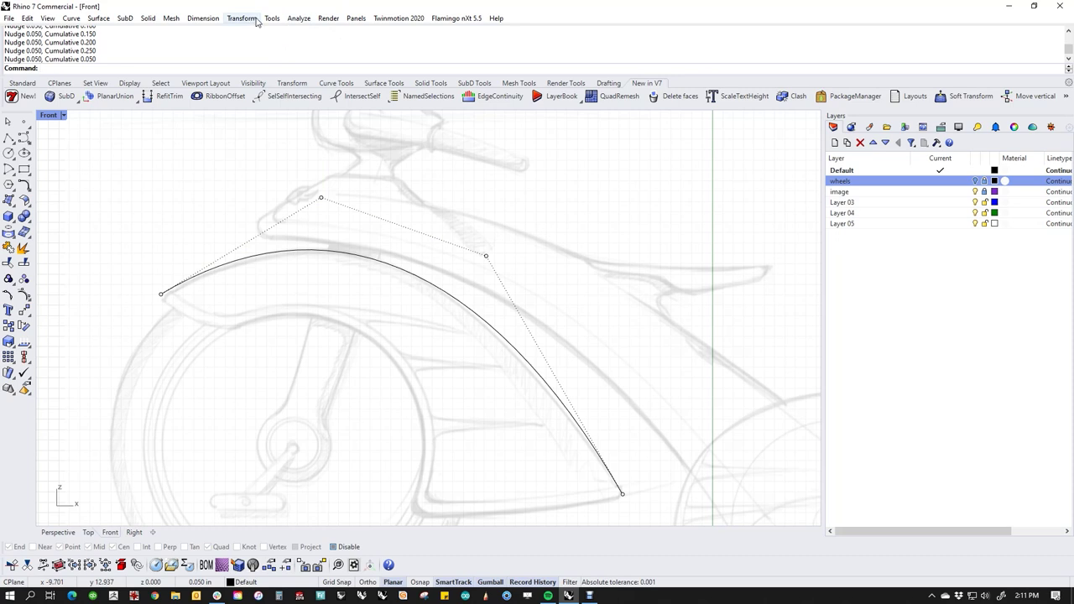
Review the nudge keys, direction and step sizes in the Rhino modeling aid options, leaving them unchanged.
{"action": "left_click", "coordinate": [272, 17]}
{"action": "left_click", "coordinate": [292, 342]}
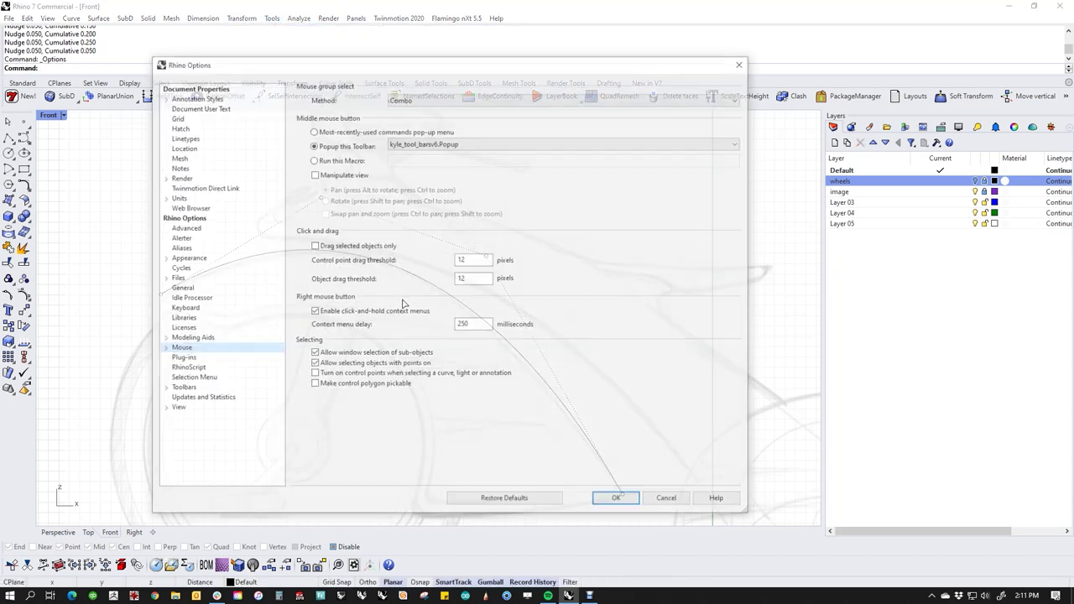
{"action": "left_click", "coordinate": [190, 340]}
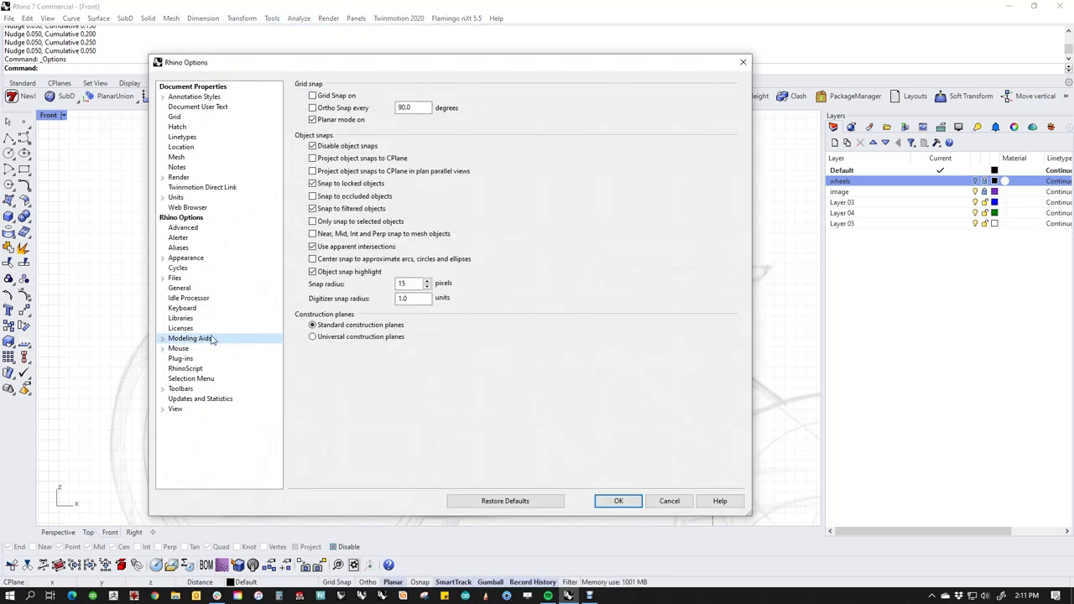
{"action": "left_click", "coordinate": [164, 339]}
{"action": "left_click", "coordinate": [187, 348]}
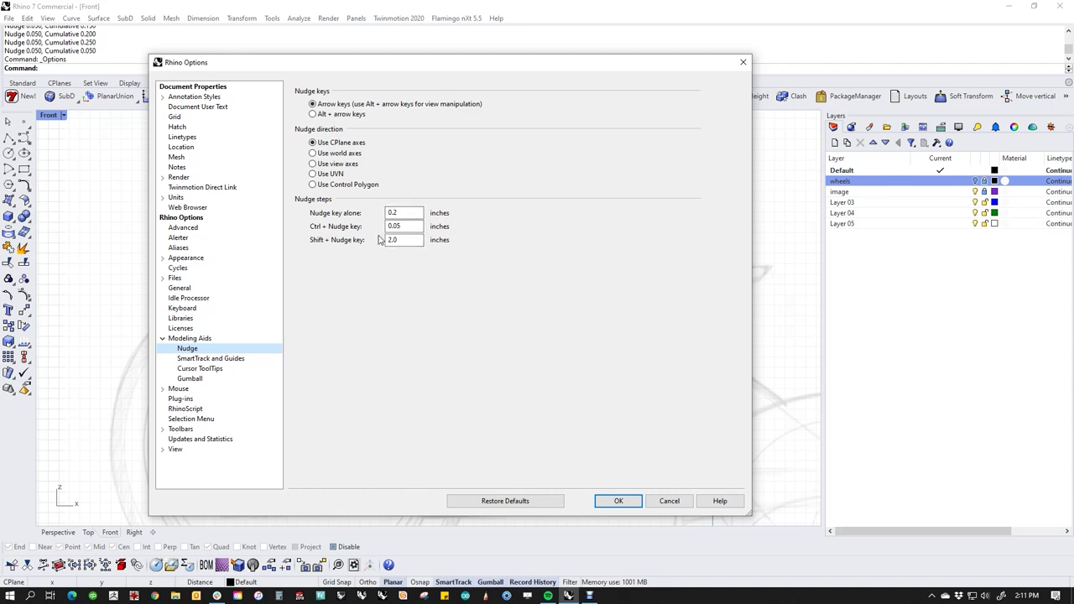
{"action": "left_click", "coordinate": [667, 500]}
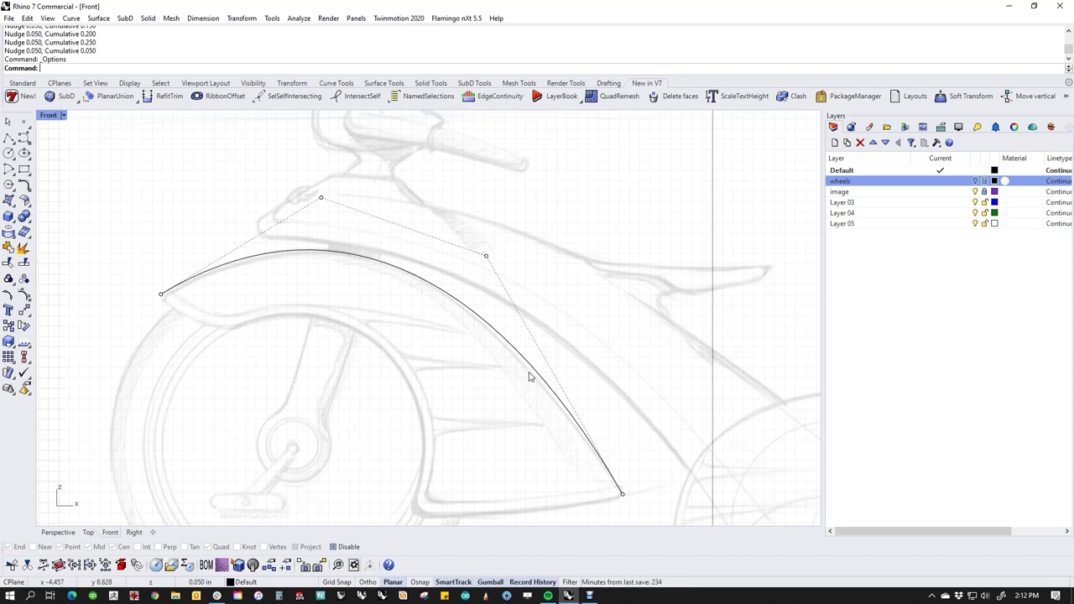
Nudge the upper curve's front end point 0.1 inches down and 0.05 inches right onto the sketched fender tip.
{"action": "left_click", "coordinate": [162, 294]}
{"action": "key", "text": "alt+Down"}
{"action": "key", "text": "alt+Down"}
{"action": "key", "text": "alt+Right"}
{"action": "left_click", "coordinate": [435, 340]}
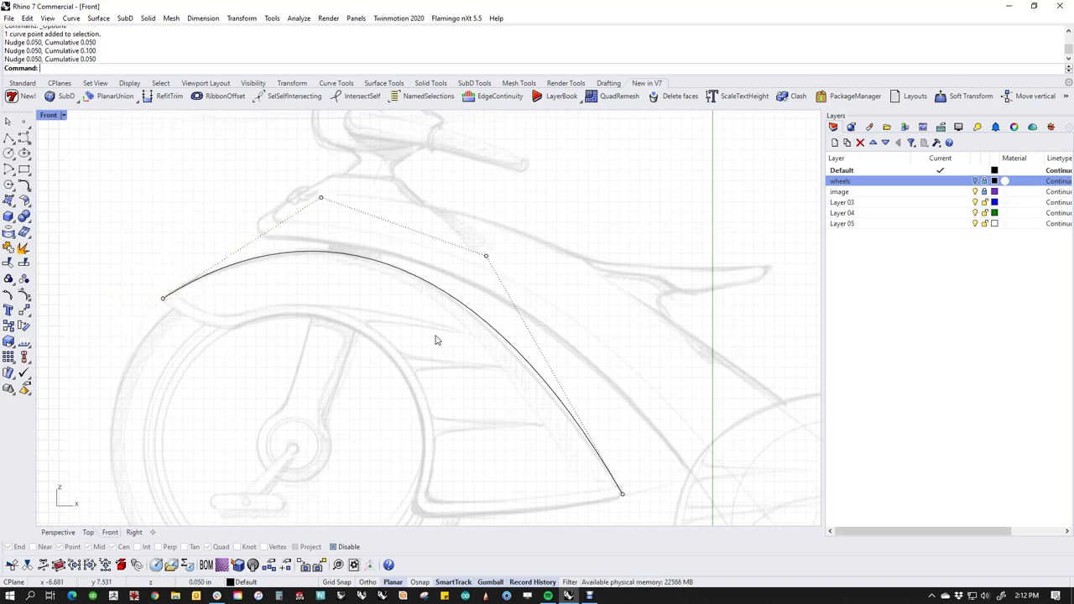
Nudge the upper curve's second control point about 0.15 inches left to refine the fit over the fender's crest.
{"action": "left_click", "coordinate": [321, 197]}
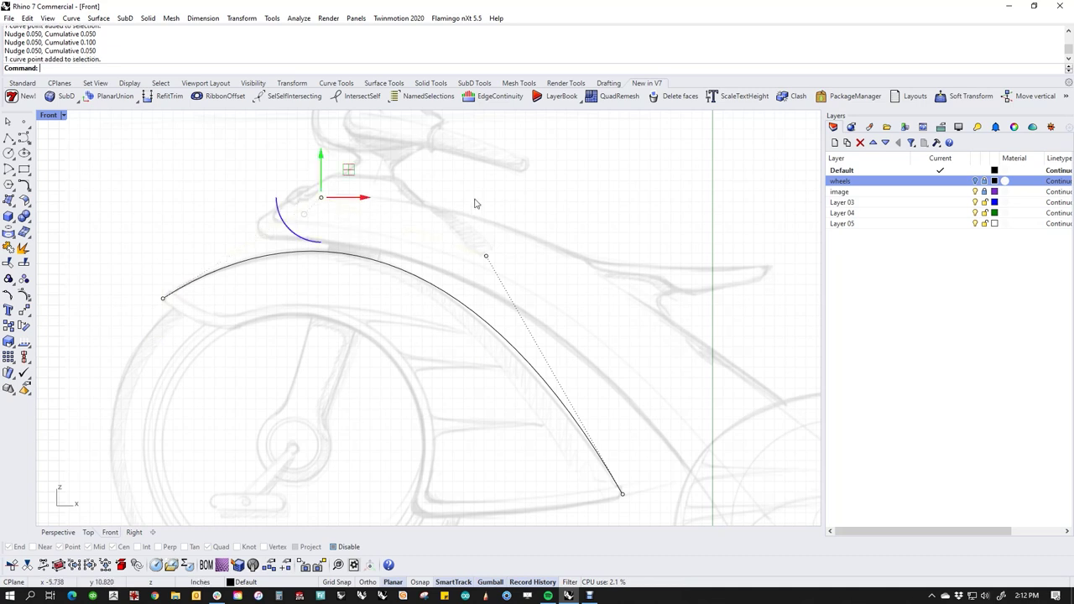
{"action": "key", "text": "alt+Left"}
{"action": "key", "text": "alt+Left"}
{"action": "key", "text": "alt+Left"}
{"action": "key", "text": "alt+Left"}
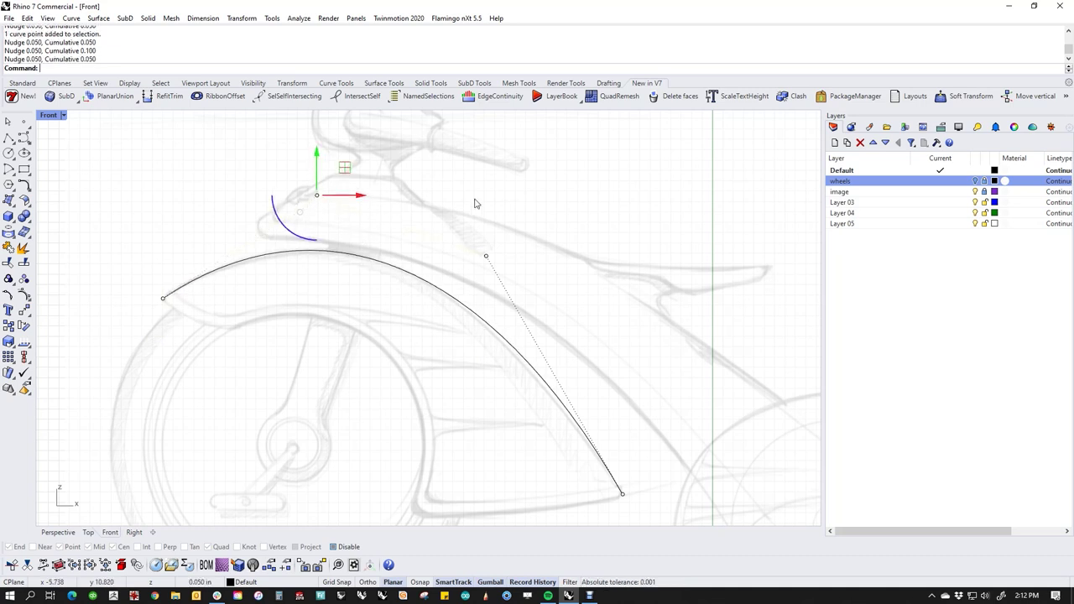
{"action": "left_click", "coordinate": [486, 256]}
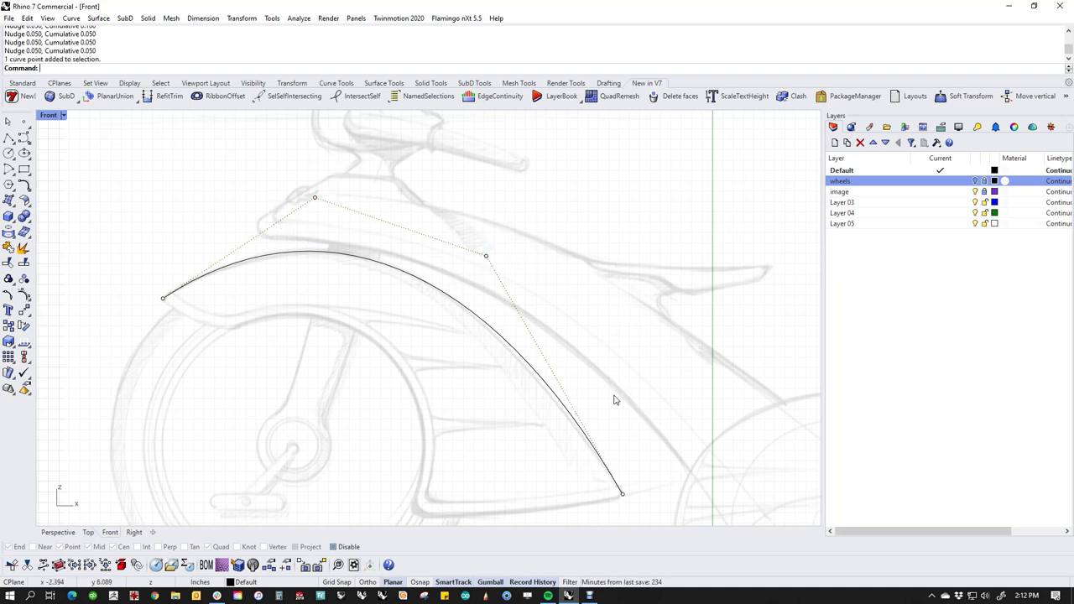
{"action": "key", "text": "Escape"}
Examine how the upper fender curve fits the sketched edge, both within the whole tricycle and up close.
{"action": "scroll", "coordinate": [546, 319], "scroll_direction": "down", "scroll_amount": 5}
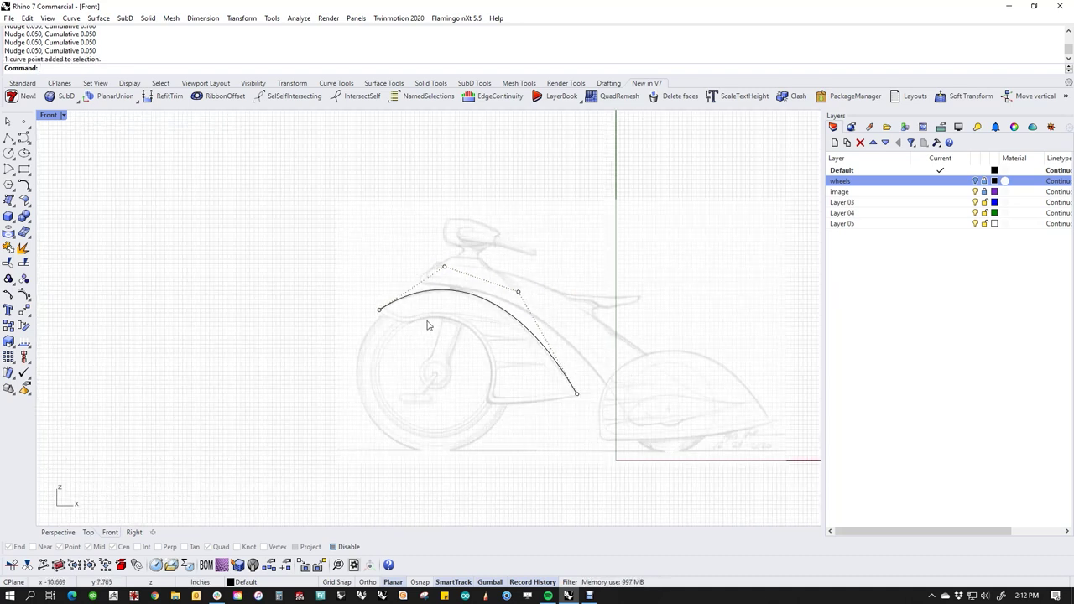
{"action": "scroll", "coordinate": [506, 345], "scroll_direction": "down", "scroll_amount": 4}
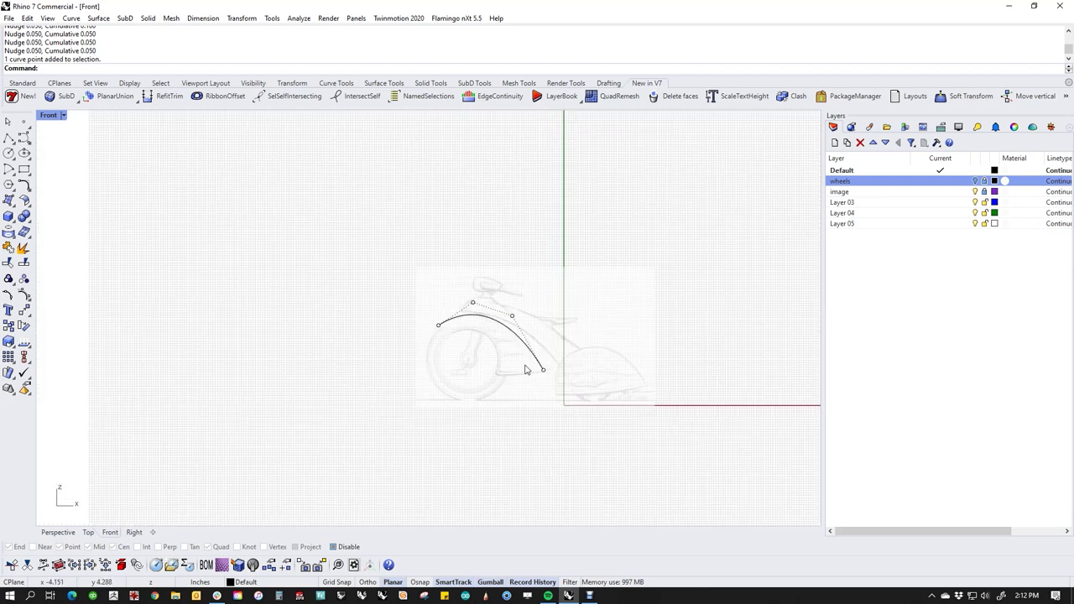
{"action": "scroll", "coordinate": [510, 354], "scroll_direction": "up", "scroll_amount": 5}
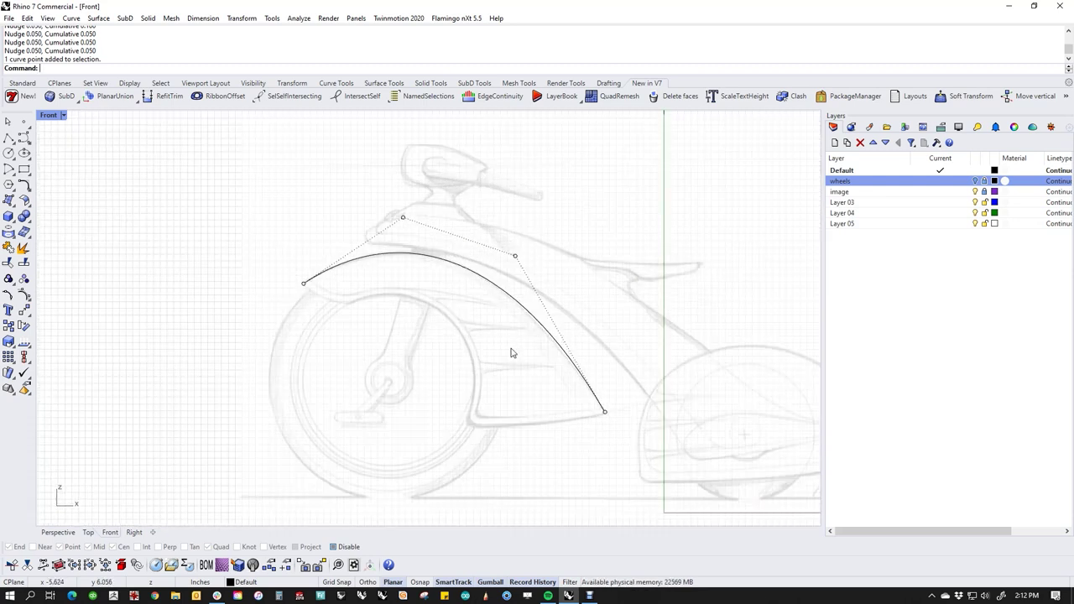
{"action": "scroll", "coordinate": [479, 339], "scroll_direction": "up", "scroll_amount": 3}
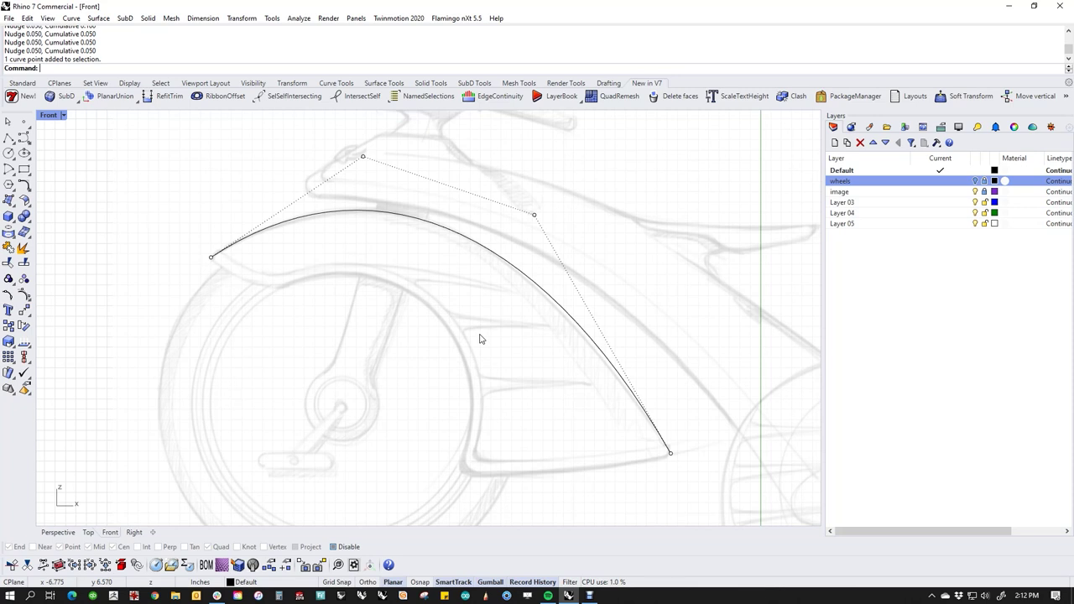
{"action": "left_click", "coordinate": [497, 256]}
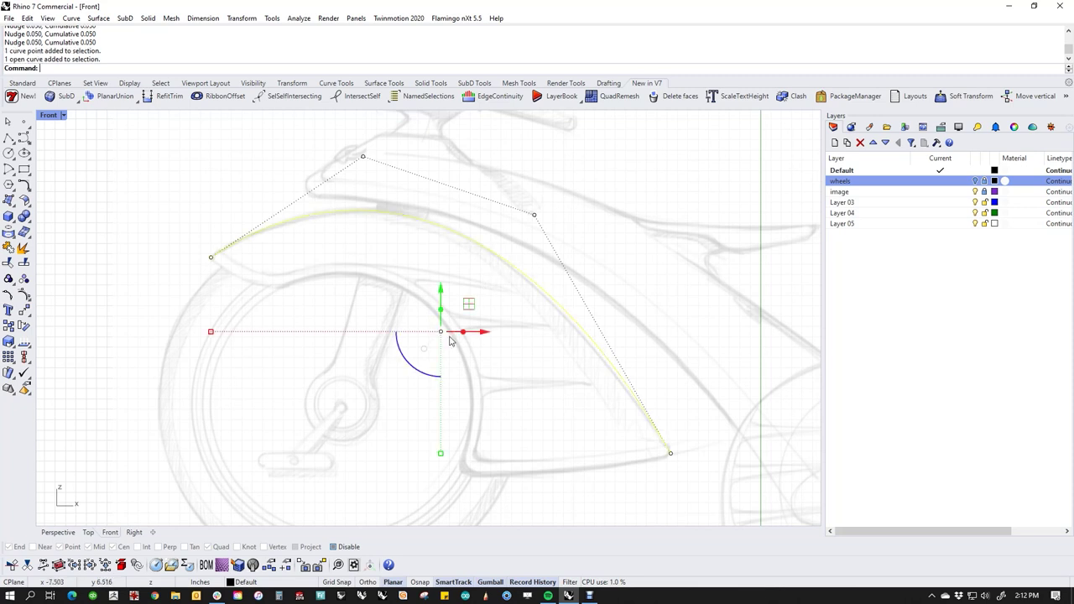
{"action": "left_click", "coordinate": [408, 421]}
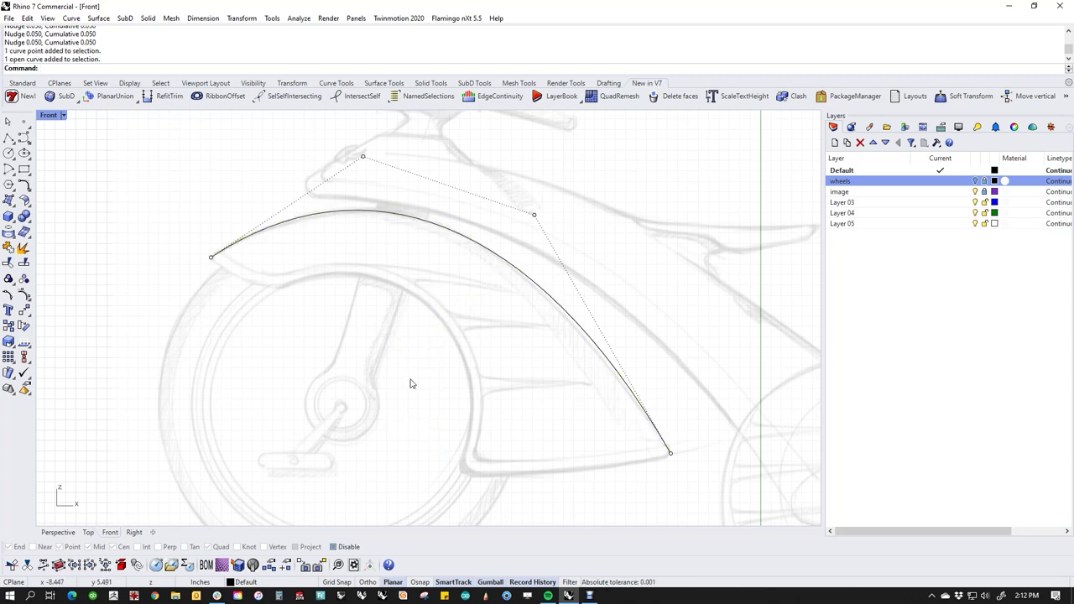
{"action": "scroll", "coordinate": [438, 395], "scroll_direction": "down", "scroll_amount": 4}
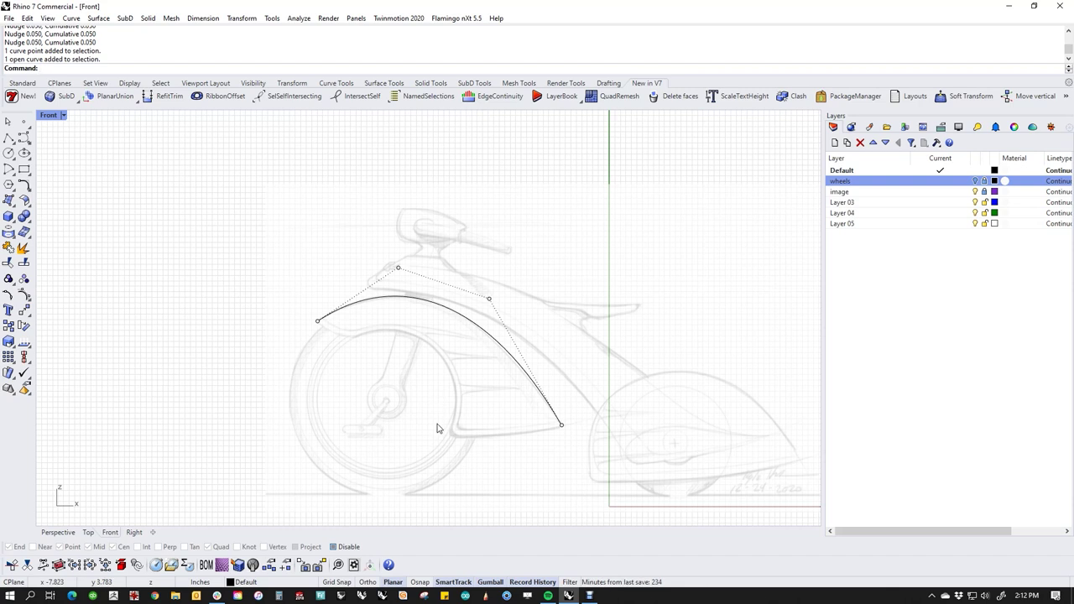
Duplicate the upper fender curve and move the copy so its front end sits at the start of the wheel opening.
{"action": "left_click", "coordinate": [470, 327]}
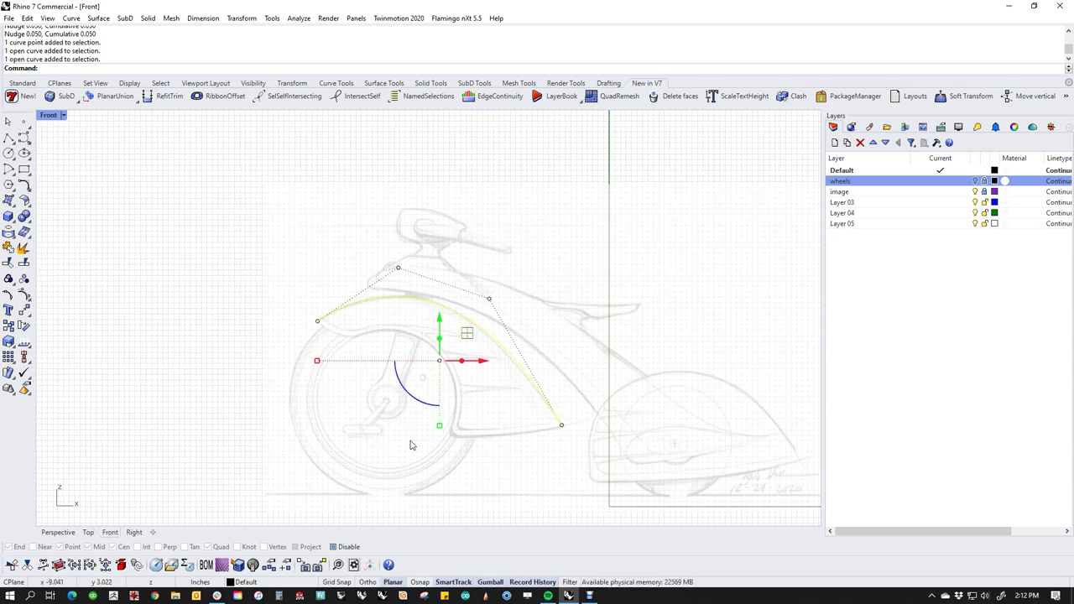
{"action": "key", "text": "ctrl+c"}
{"action": "key", "text": "ctrl+v"}
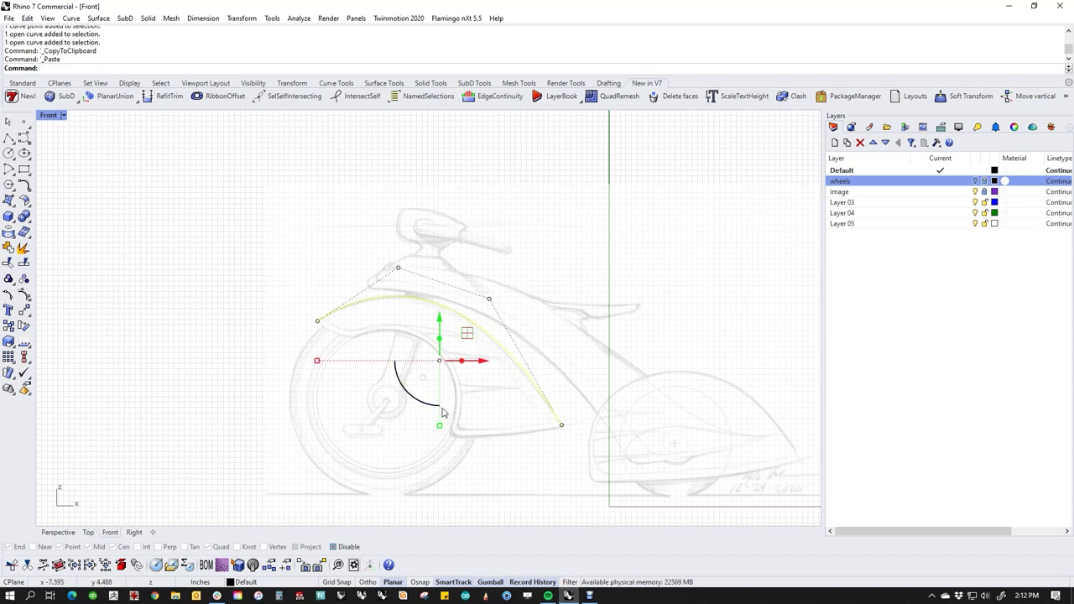
{"action": "scroll", "coordinate": [424, 386], "scroll_direction": "up", "scroll_amount": 2}
{"action": "scroll", "coordinate": [424, 386], "scroll_direction": "up", "scroll_amount": 2}
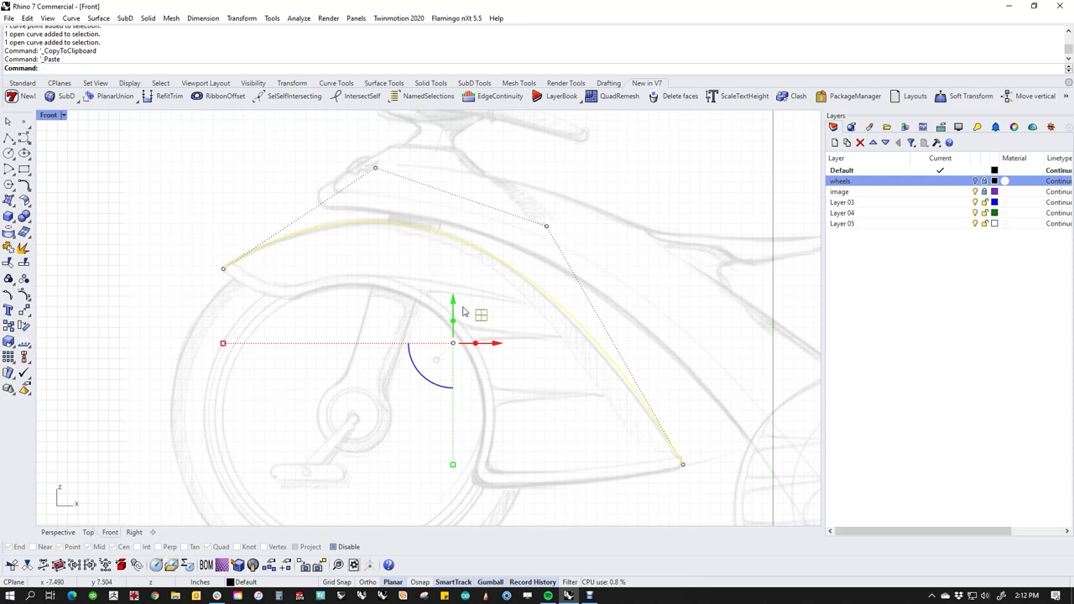
{"action": "left_click_drag", "start_coordinate": [453, 343], "coordinate": [518, 375]}
{"action": "left_click", "coordinate": [363, 442]}
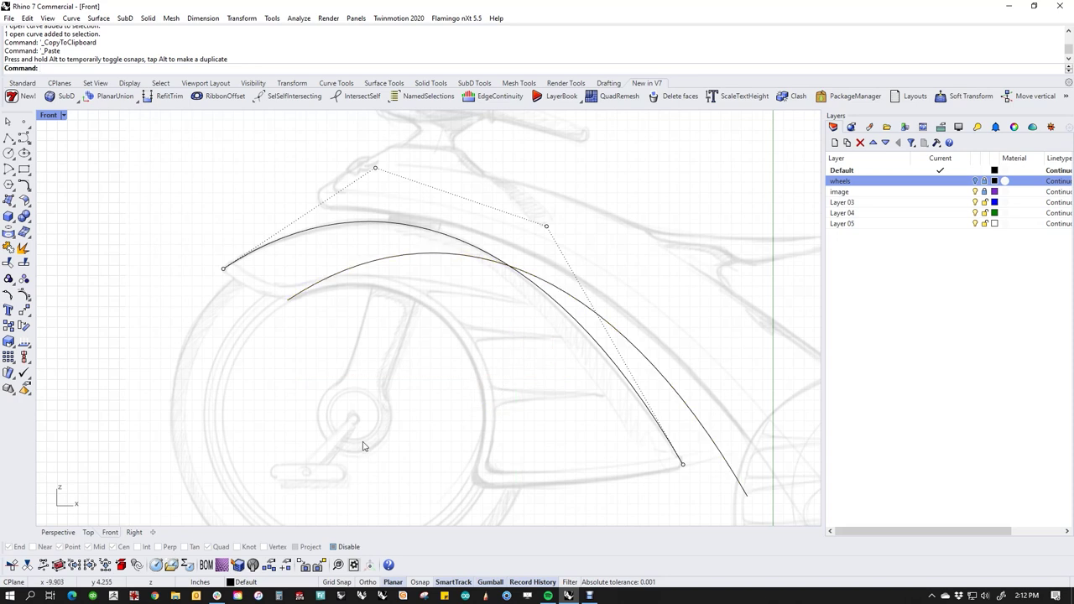
{"action": "scroll", "coordinate": [458, 393], "scroll_direction": "down", "scroll_amount": 4}
{"action": "right_click_drag", "start_coordinate": [459, 396], "coordinate": [431, 394]}
{"action": "key", "text": "Escape"}
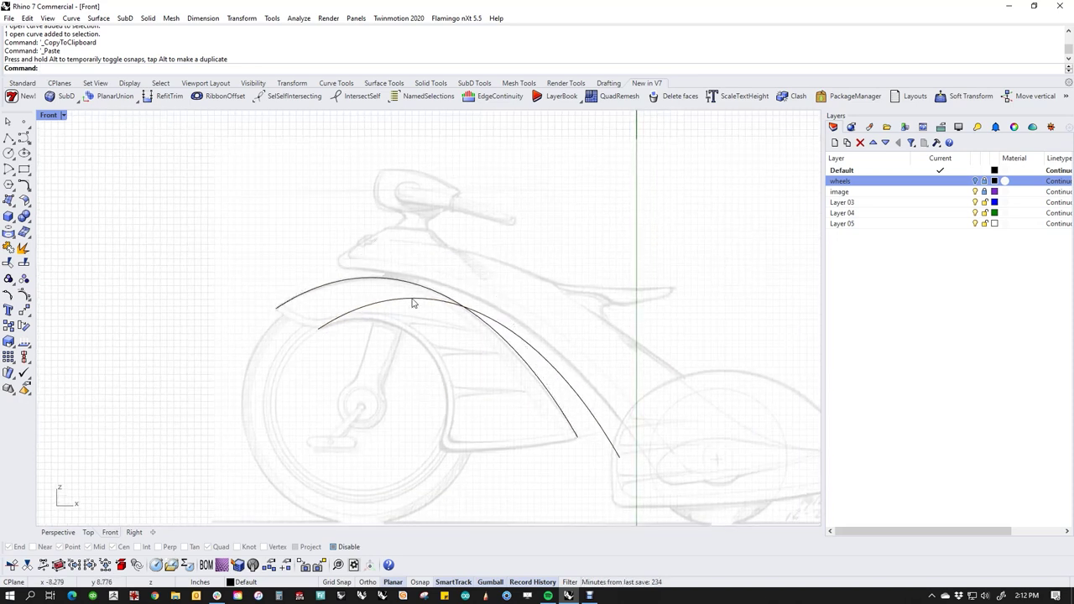
Turn on the copied curve's control points and move its rear end point to the lower corner of the wheel opening.
{"action": "left_click", "coordinate": [412, 304]}
{"action": "middle_click", "coordinate": [467, 333]}
{"action": "left_click", "coordinate": [449, 326]}
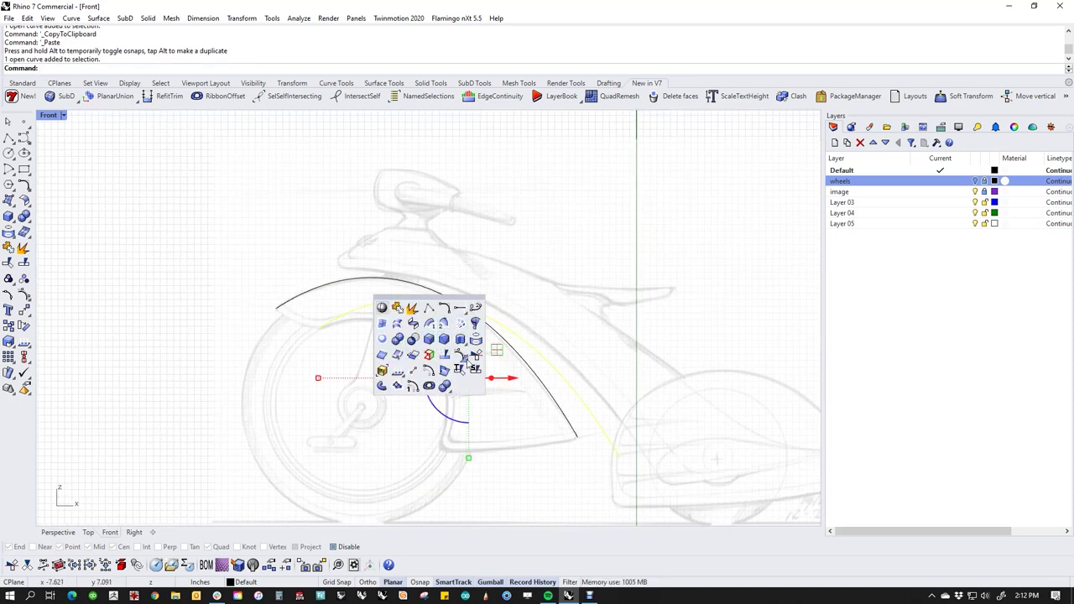
{"action": "left_click", "coordinate": [619, 457]}
{"action": "left_click_drag", "start_coordinate": [620, 457], "coordinate": [443, 446]}
{"action": "key", "text": "Escape"}
Move the copied curve's two middle control points so it follows the sketched arc of the wheel opening.
{"action": "left_click", "coordinate": [531, 301]}
{"action": "left_click_drag", "start_coordinate": [559, 273], "coordinate": [492, 349]}
{"action": "left_click", "coordinate": [417, 263]}
{"action": "left_click_drag", "start_coordinate": [445, 238], "coordinate": [437, 262]}
{"action": "key", "text": "Escape"}
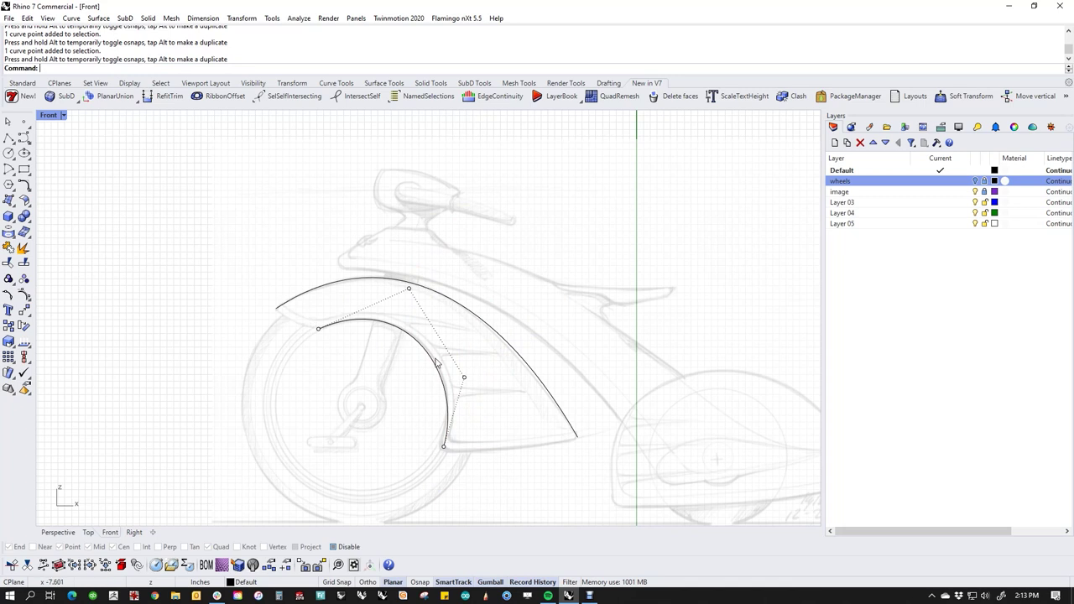
Shift the wheel-opening curve's lower end point slightly left along the horizontal axis.
{"action": "scroll", "coordinate": [449, 453], "scroll_direction": "up", "scroll_amount": 2}
{"action": "left_click", "coordinate": [444, 446]}
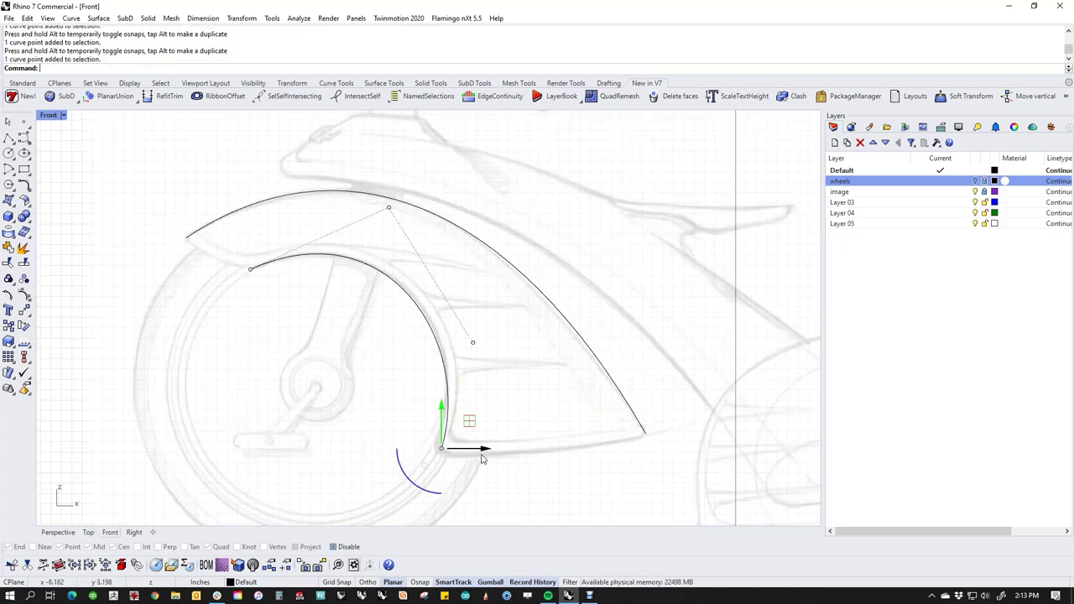
{"action": "key", "text": "Escape"}
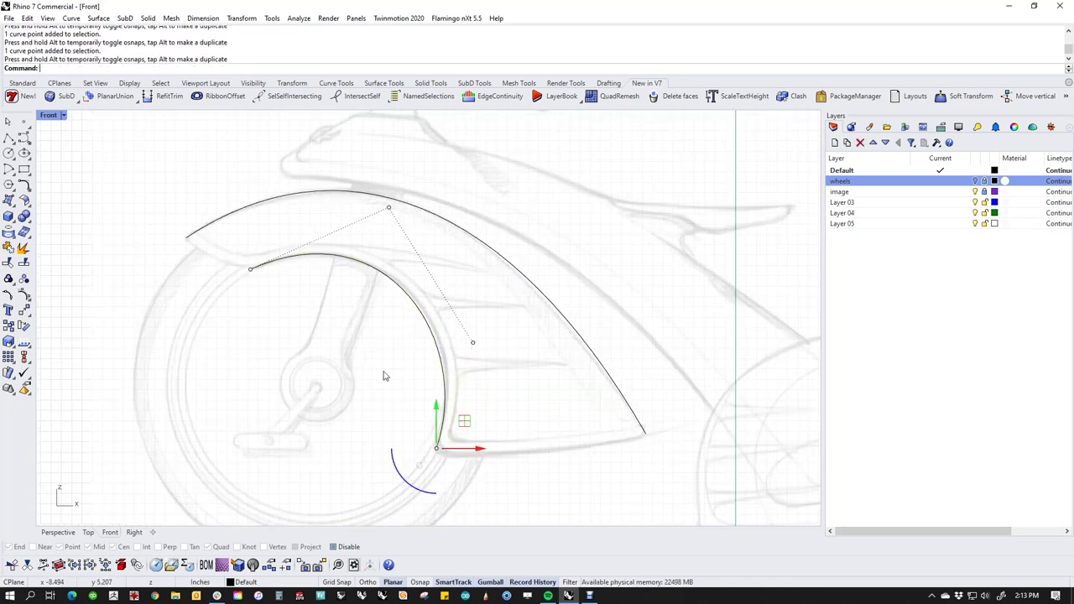
Nudge the wheel-opening curve's third control point 0.2 inches right and 0.15 inches up.
{"action": "left_click", "coordinate": [473, 342]}
{"action": "key", "text": "alt+Right"}
{"action": "key", "text": "alt+Right"}
{"action": "key", "text": "alt+Right"}
{"action": "key", "text": "alt+Up"}
{"action": "key", "text": "alt+Up"}
{"action": "key", "text": "alt+Up"}
{"action": "key", "text": "alt+Right"}
{"action": "key", "text": "Escape"}
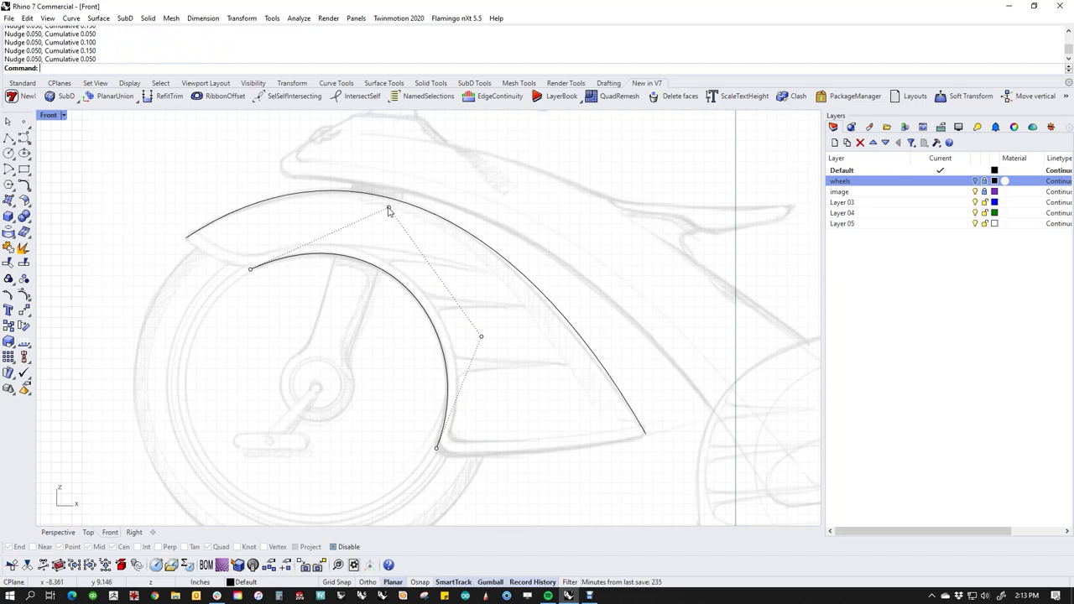
{"action": "key", "text": "alt+Right"}
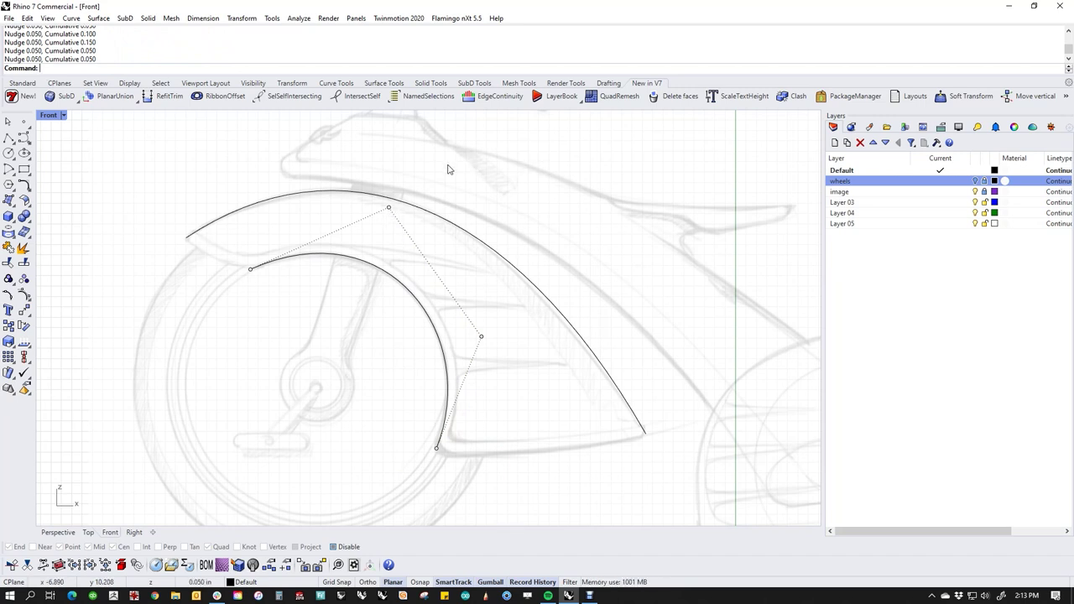
Nudge the wheel-opening curve's second control point 0.05 inches down and turn off the control points.
{"action": "left_click", "coordinate": [389, 208]}
{"action": "key", "text": "alt+Down"}
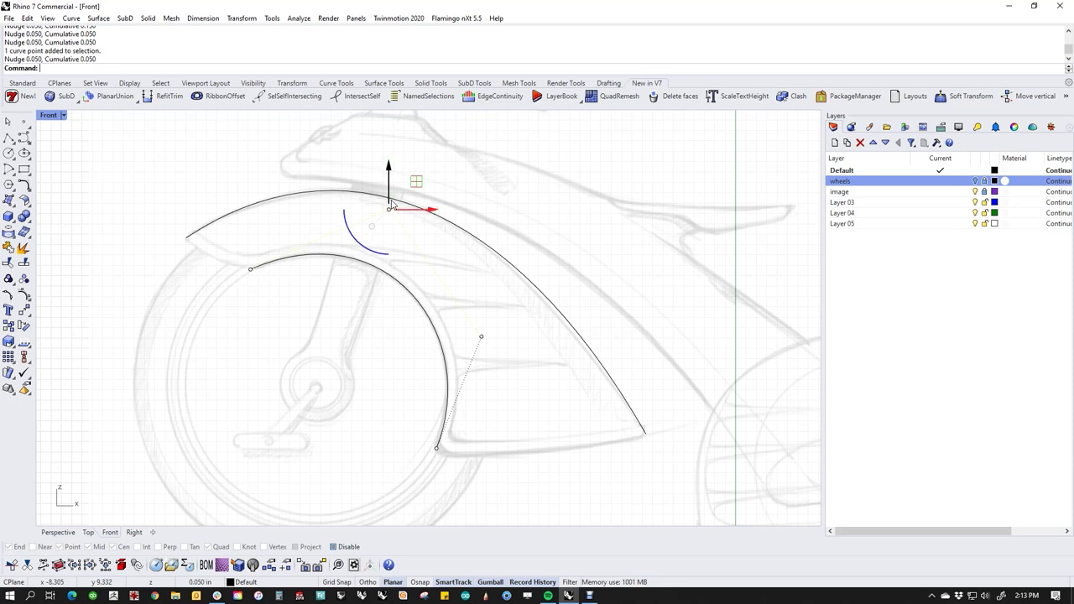
{"action": "left_click", "coordinate": [573, 433]}
{"action": "scroll", "coordinate": [571, 428], "scroll_direction": "down", "scroll_amount": 2}
{"action": "right_click_drag", "start_coordinate": [537, 369], "coordinate": [573, 411]}
{"action": "key", "text": "Escape"}
Show the control points of both fender curves together to compare their structure, and hide them again.
{"action": "left_click_drag", "start_coordinate": [596, 341], "coordinate": [419, 417]}
{"action": "middle_click", "coordinate": [419, 415]}
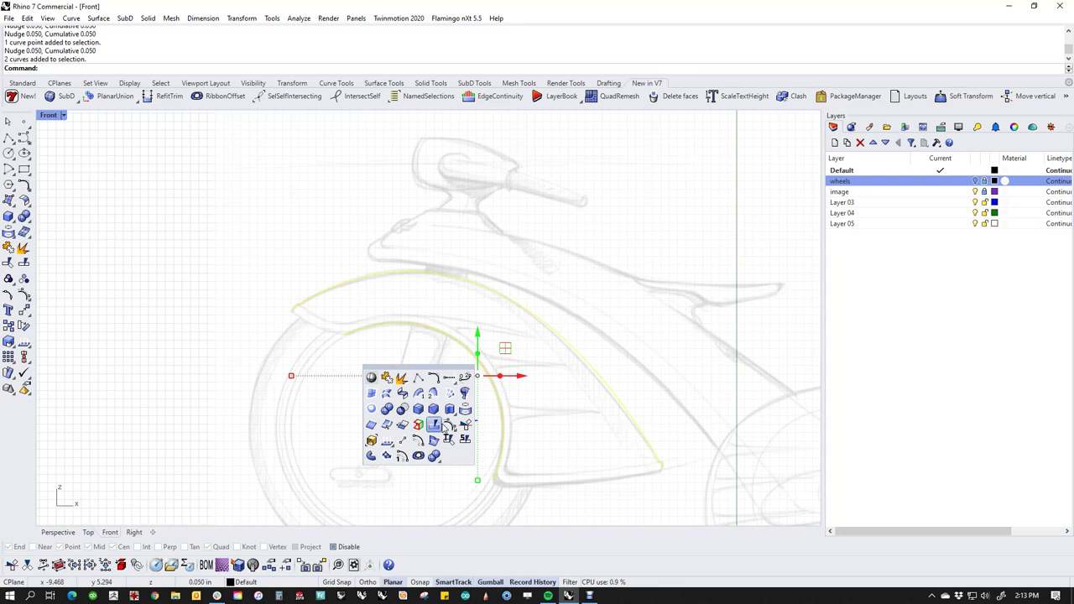
{"action": "left_click", "coordinate": [440, 426]}
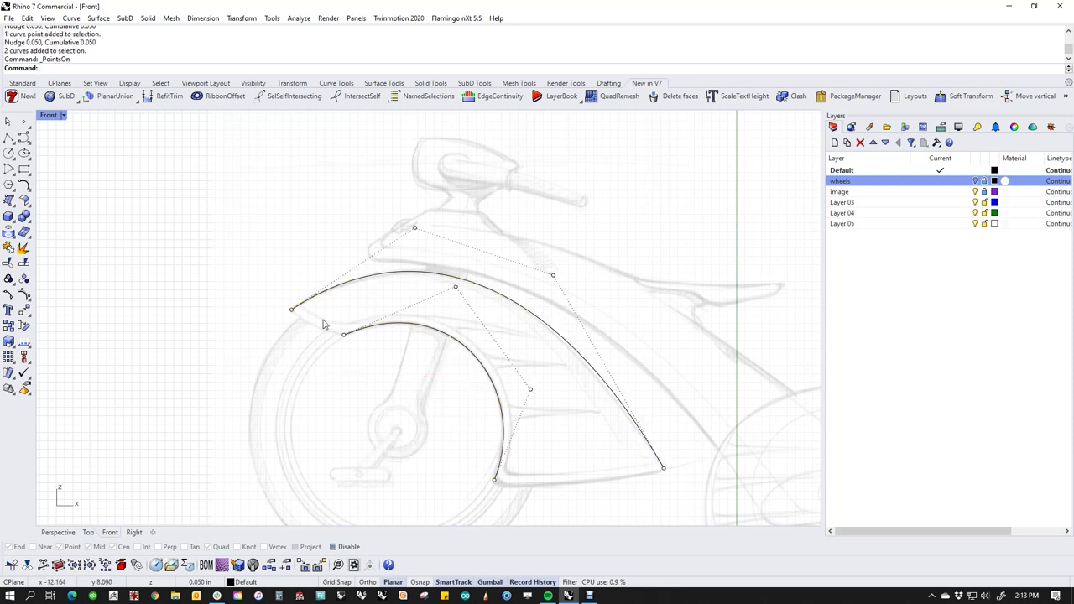
{"action": "key", "text": "Escape"}
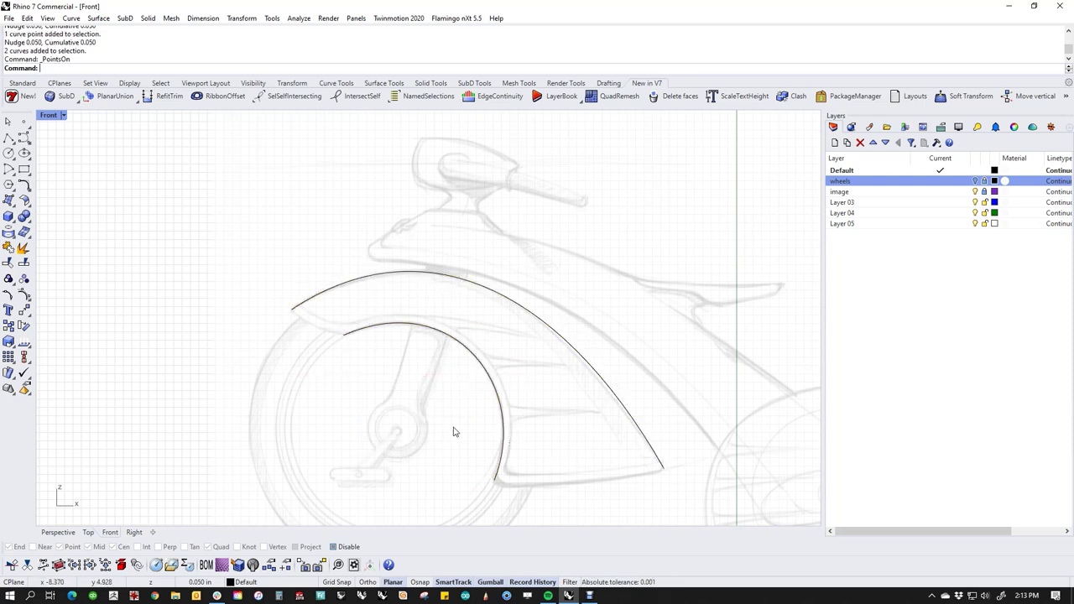
Start a SubD loft between the two fender curves and set its adjusted shape segments to 4.
{"action": "left_click_drag", "start_coordinate": [620, 307], "coordinate": [417, 418]}
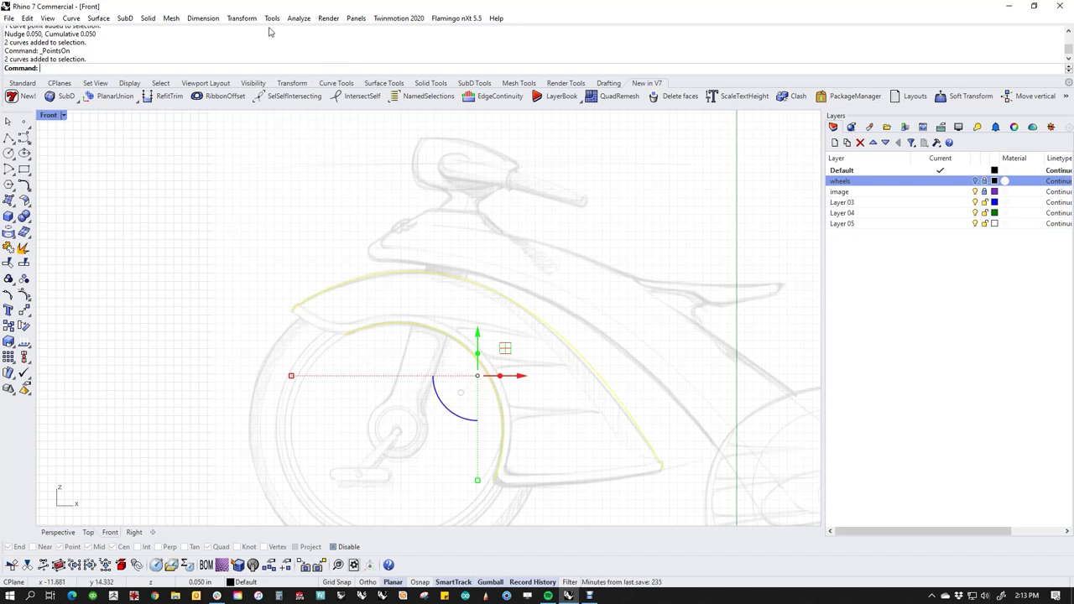
{"action": "left_click", "coordinate": [125, 18]}
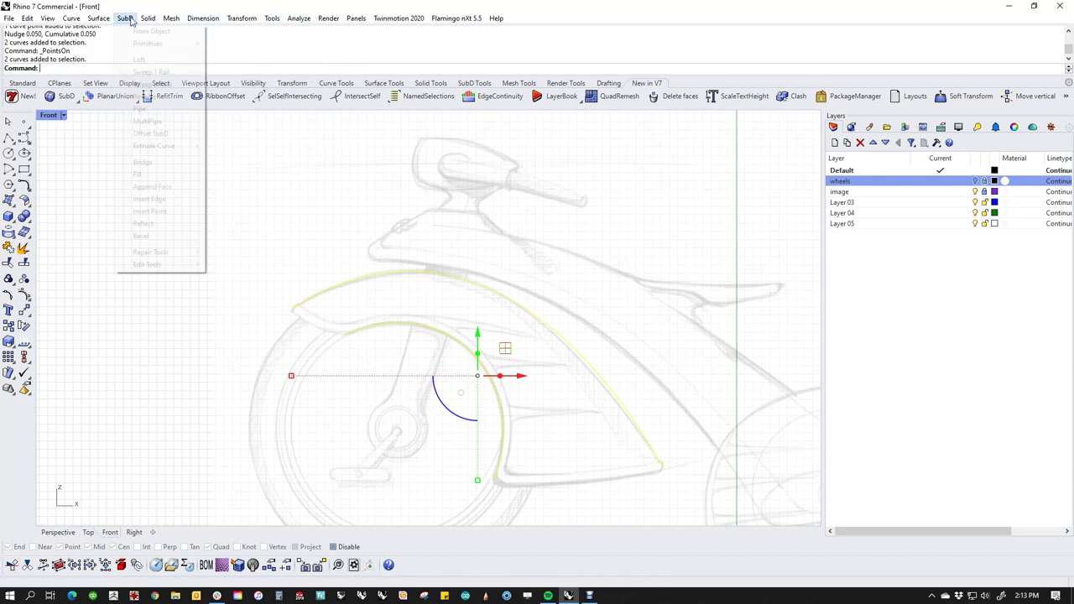
{"action": "left_click", "coordinate": [138, 60]}
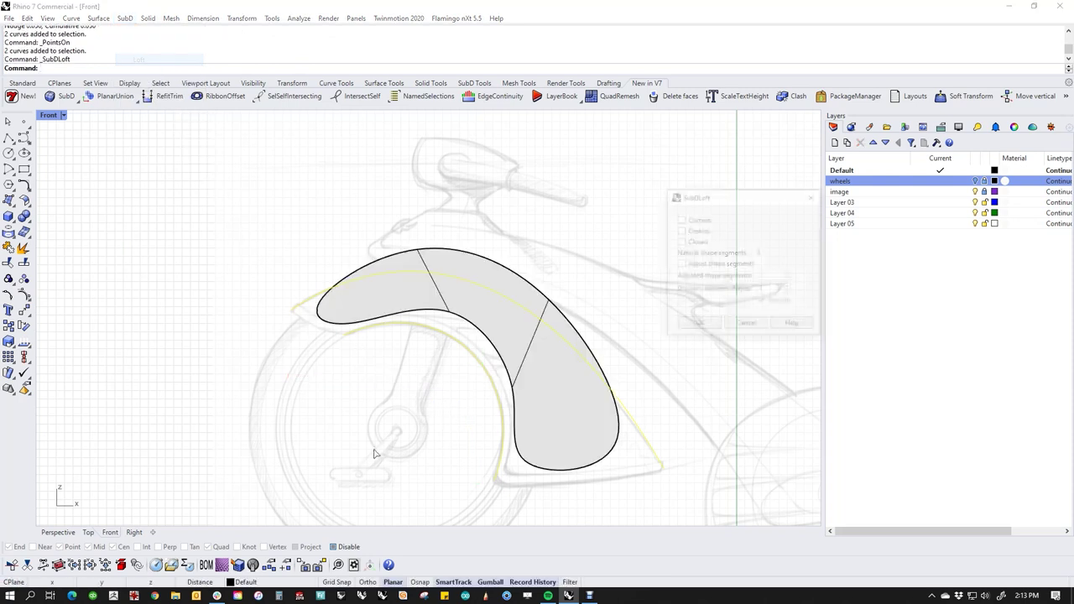
{"action": "left_click", "coordinate": [704, 266]}
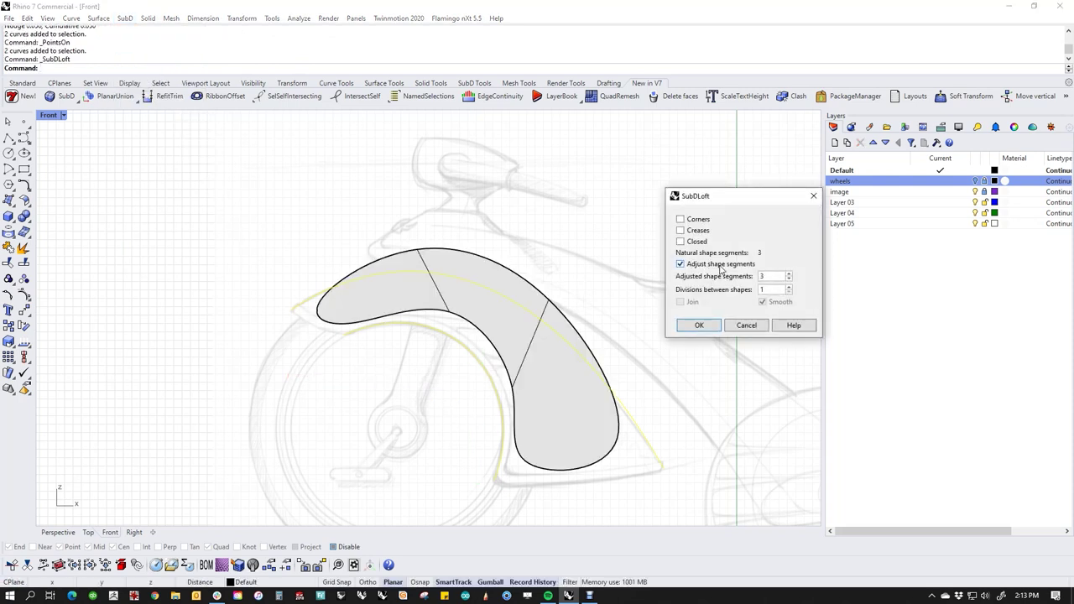
{"action": "left_click", "coordinate": [682, 263]}
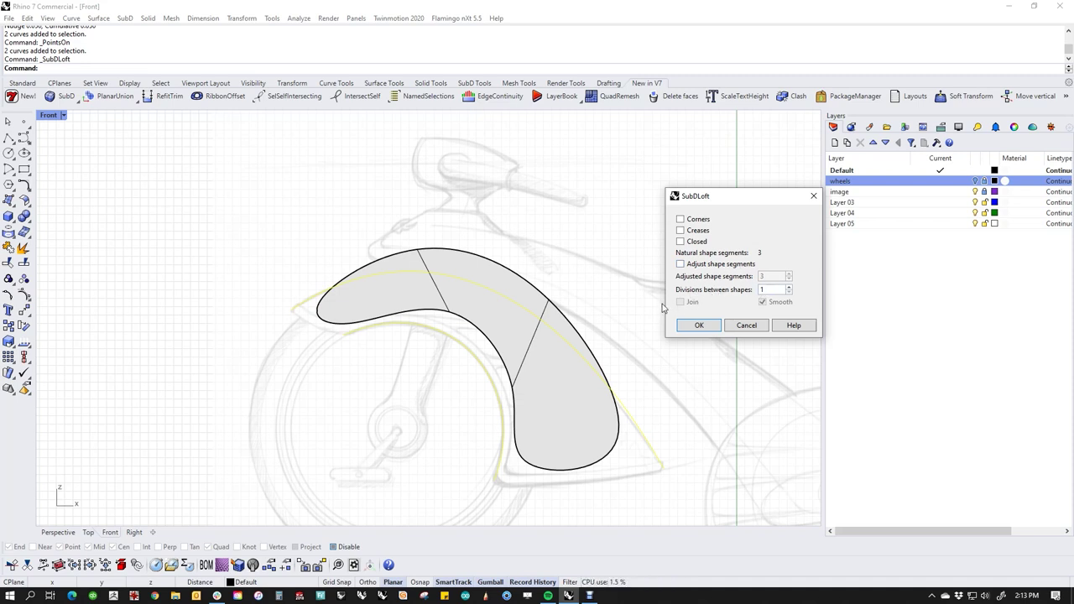
{"action": "left_click", "coordinate": [693, 267]}
{"action": "left_click", "coordinate": [789, 274]}
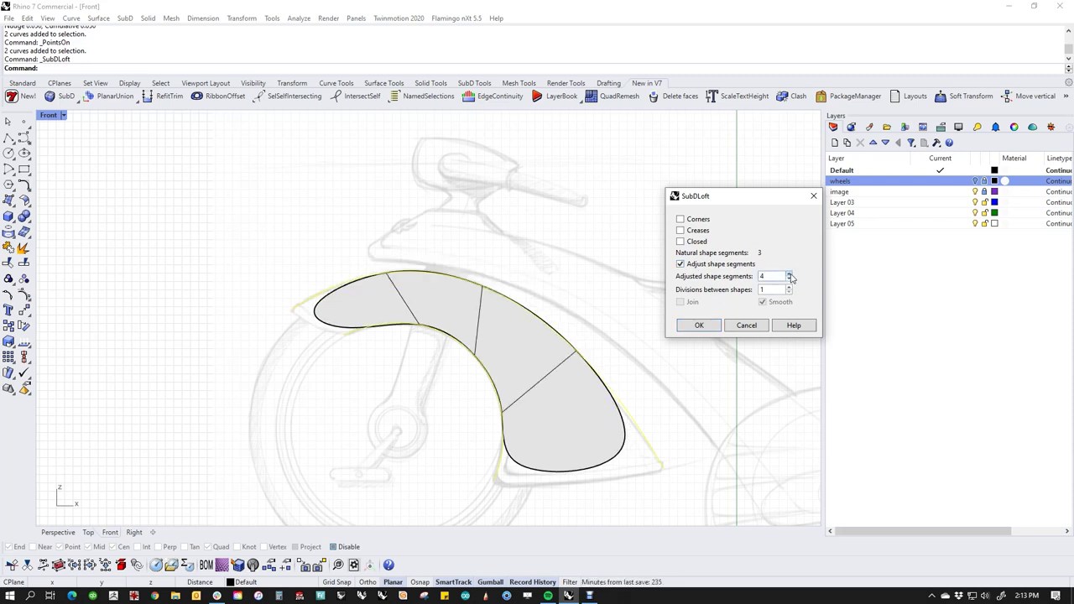
{"action": "left_click", "coordinate": [788, 275]}
{"action": "left_click", "coordinate": [790, 280]}
Turn on corners for the SubD loft and re-enable adjusting the shape segments at 4.
{"action": "left_click", "coordinate": [681, 231]}
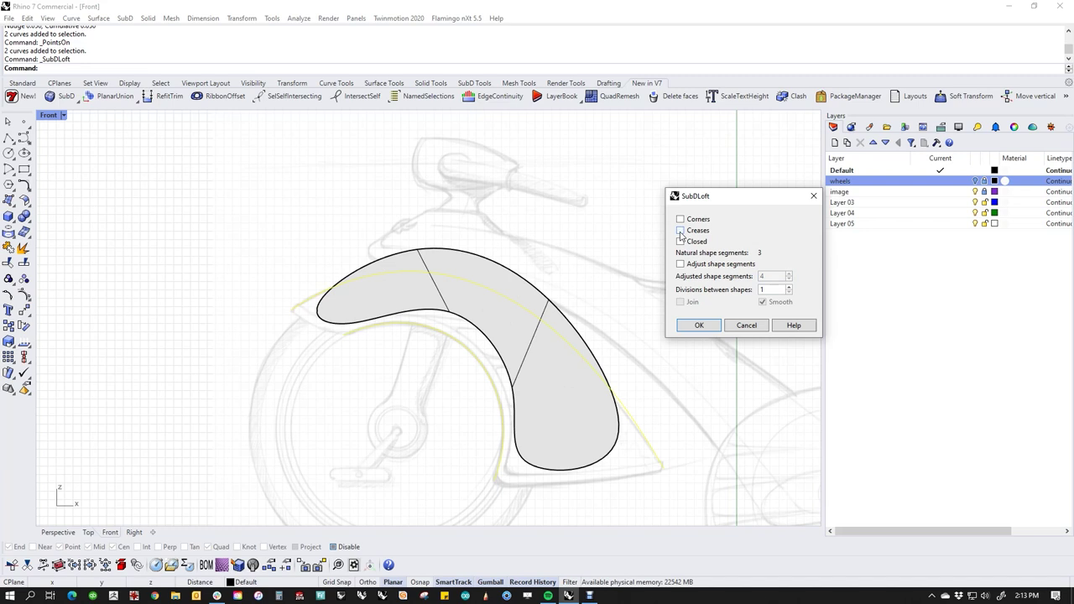
{"action": "left_click", "coordinate": [681, 220]}
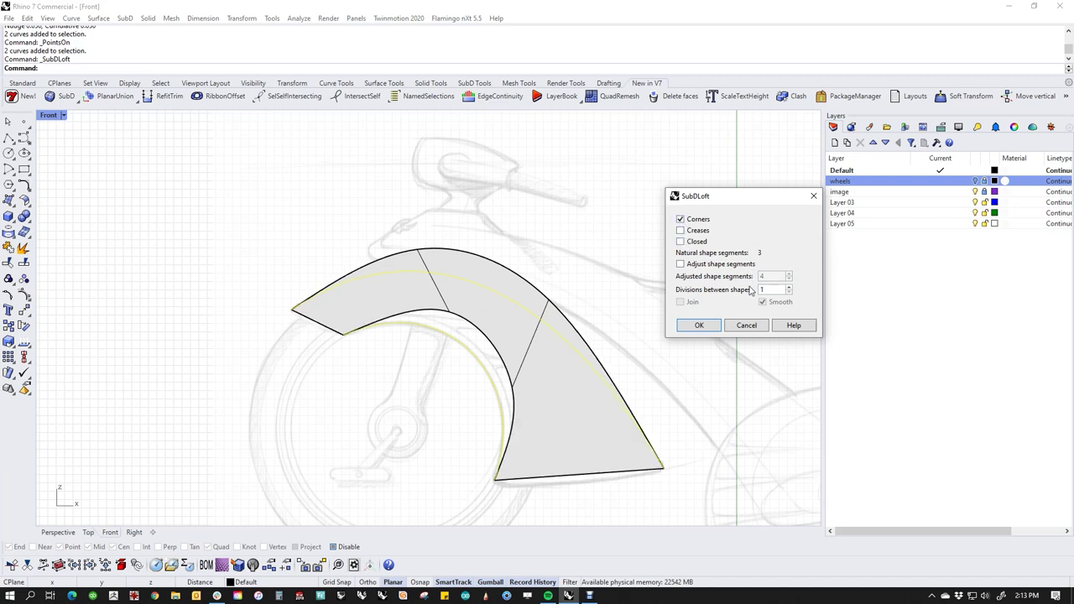
{"action": "left_click", "coordinate": [696, 264]}
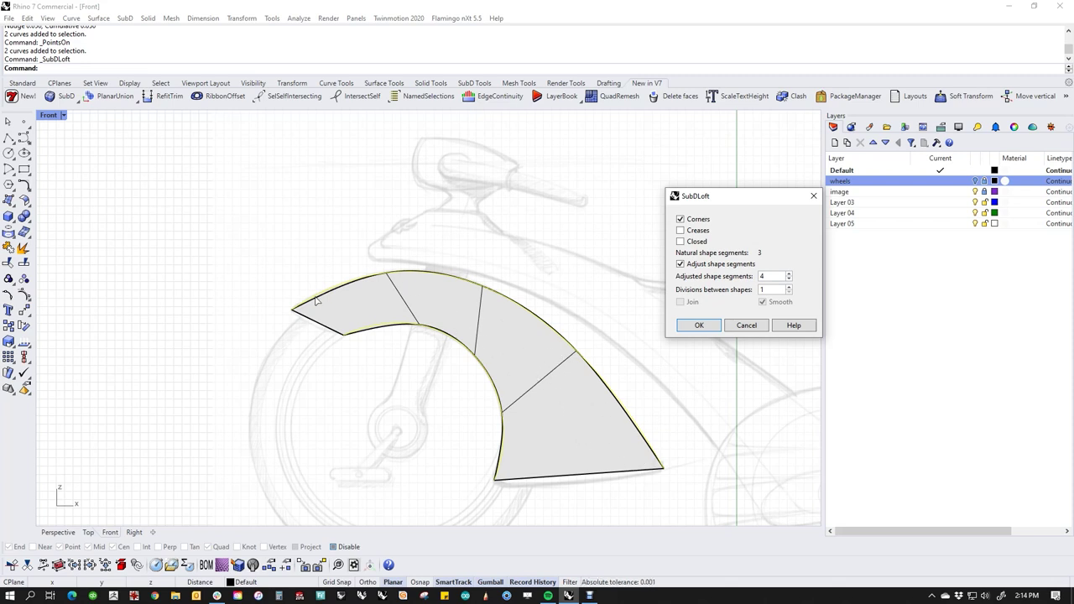
Create the fender SubD loft with 2 divisions between shapes and delete the two source curves.
{"action": "scroll", "coordinate": [435, 334], "scroll_direction": "up", "scroll_amount": 5}
{"action": "scroll", "coordinate": [451, 344], "scroll_direction": "down", "scroll_amount": 2}
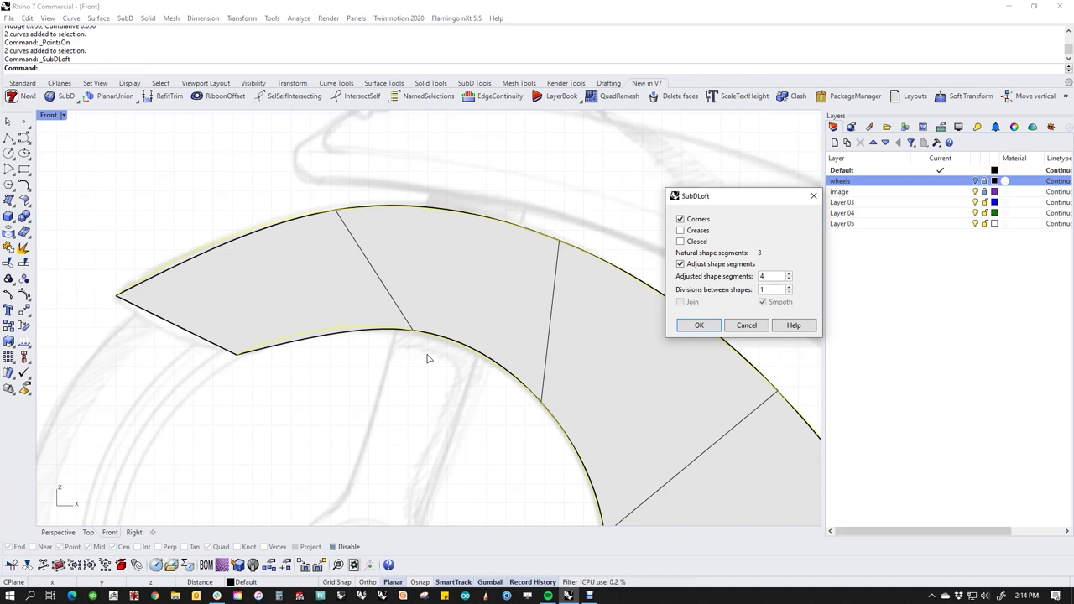
{"action": "scroll", "coordinate": [426, 358], "scroll_direction": "down", "scroll_amount": 5}
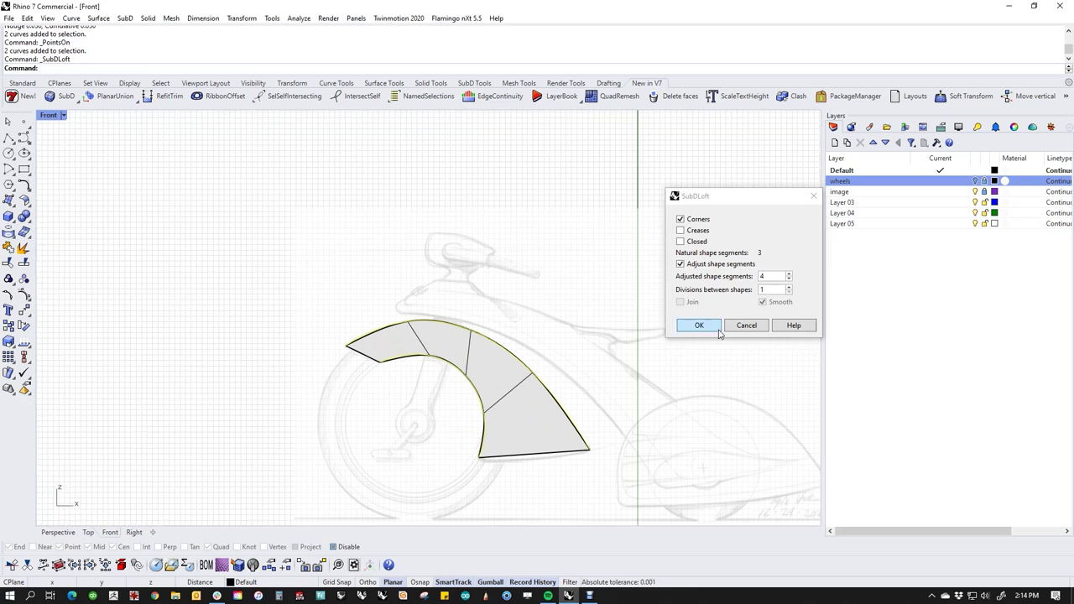
{"action": "scroll", "coordinate": [550, 451], "scroll_direction": "up", "scroll_amount": 5}
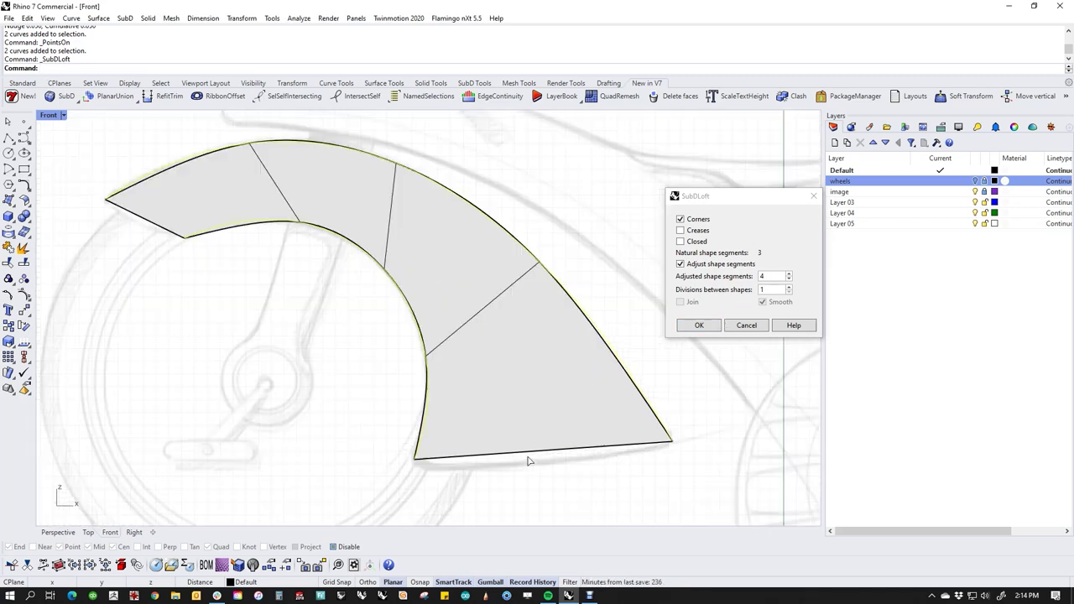
{"action": "scroll", "coordinate": [546, 462], "scroll_direction": "down", "scroll_amount": 5}
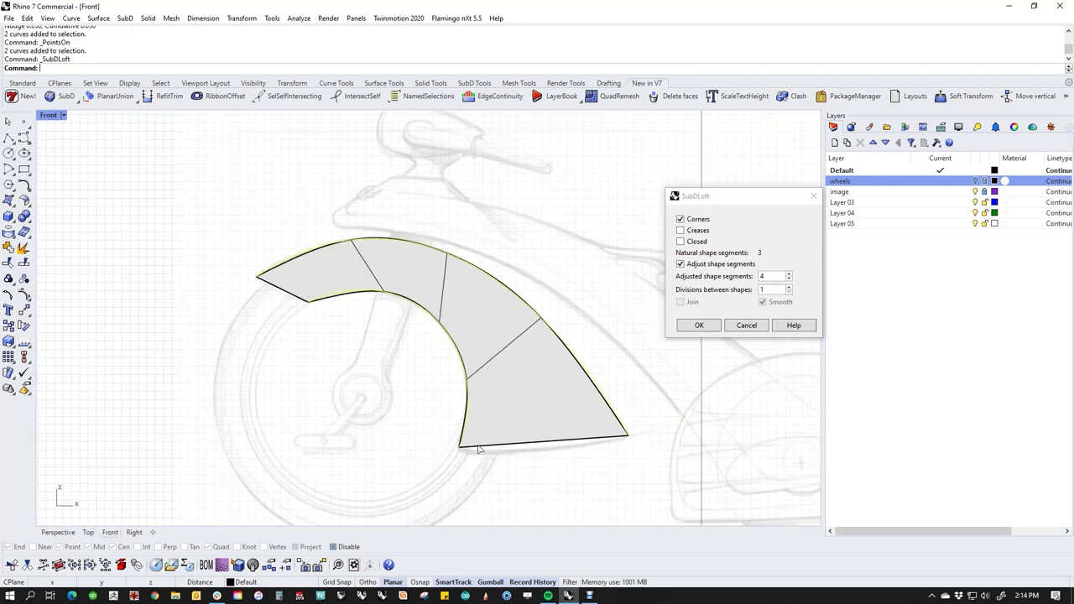
{"action": "left_click", "coordinate": [789, 286]}
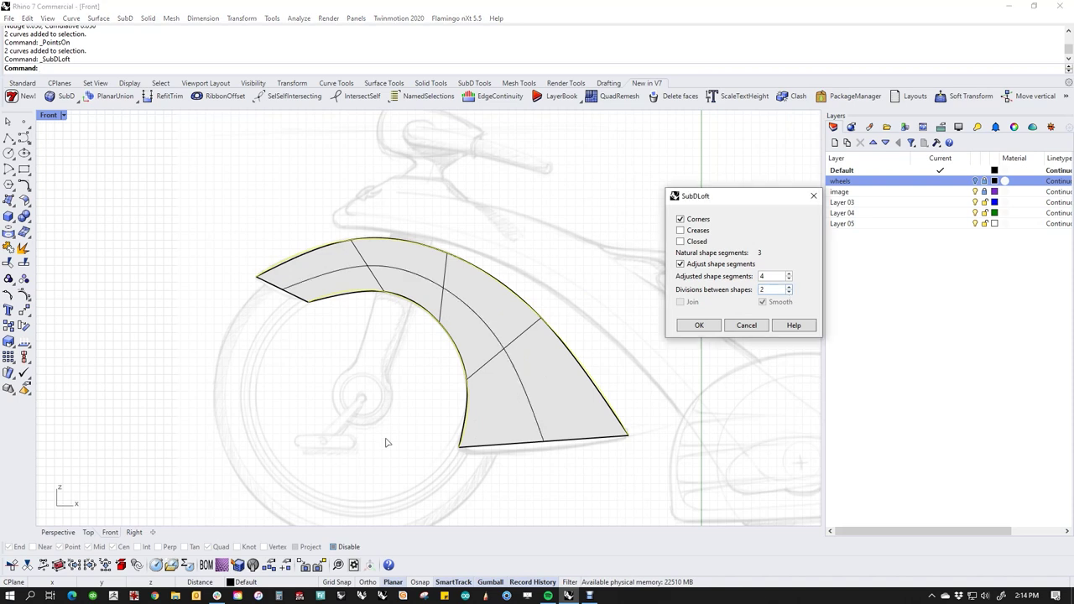
{"action": "left_click", "coordinate": [701, 326]}
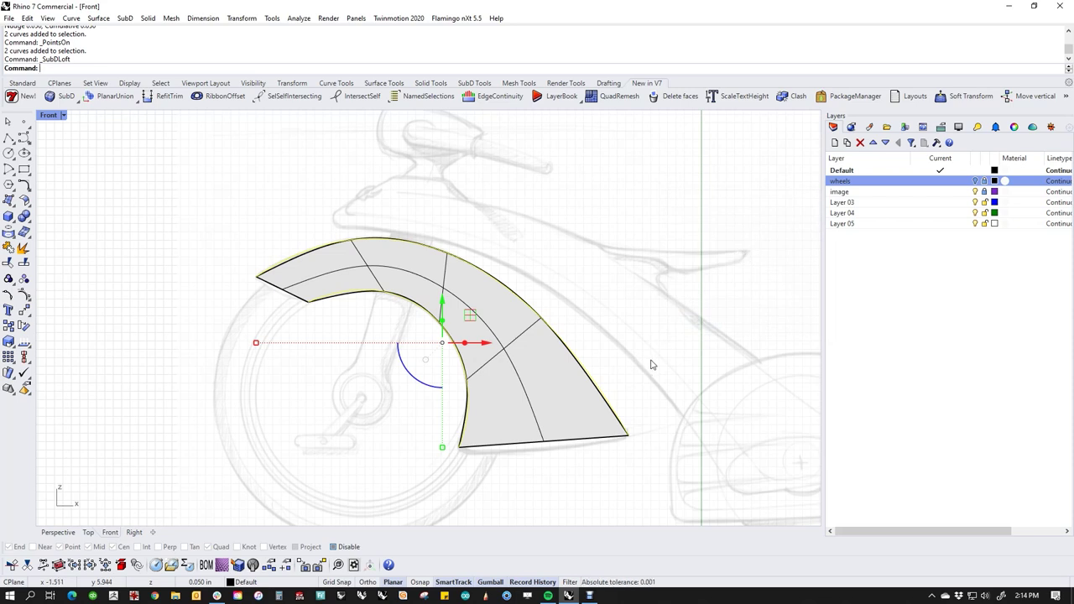
{"action": "key", "text": "Delete"}
Switch the fender SubD to flat display and shift the first crosswise edge's inner vertex left and slightly down and its middle vertex left.
{"action": "scroll", "coordinate": [352, 252], "scroll_direction": "up", "scroll_amount": 2}
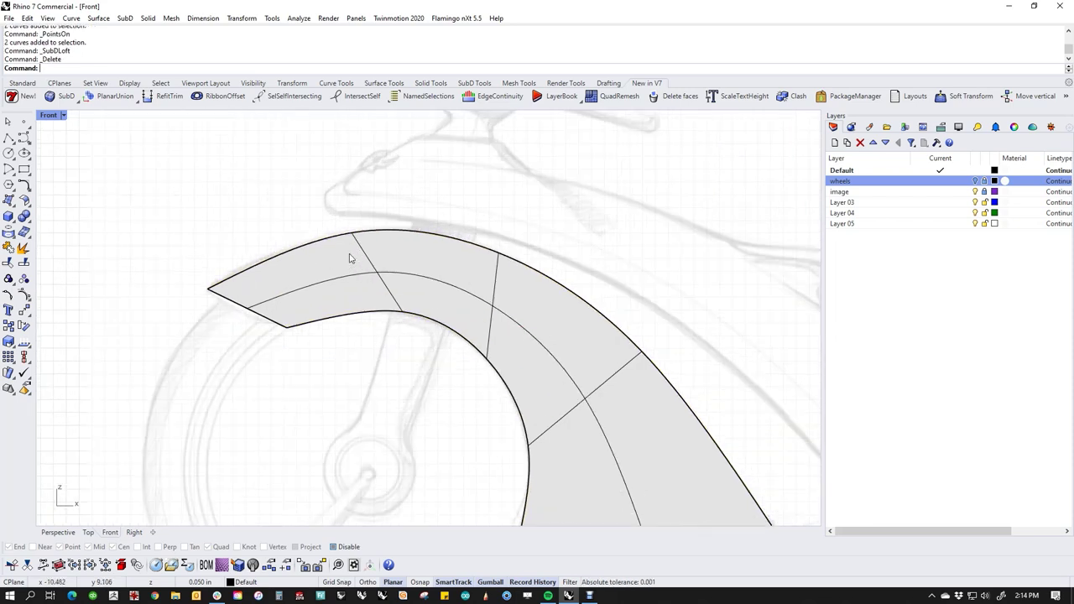
{"action": "scroll", "coordinate": [355, 303], "scroll_direction": "up", "scroll_amount": 1}
{"action": "key", "text": "Tab"}
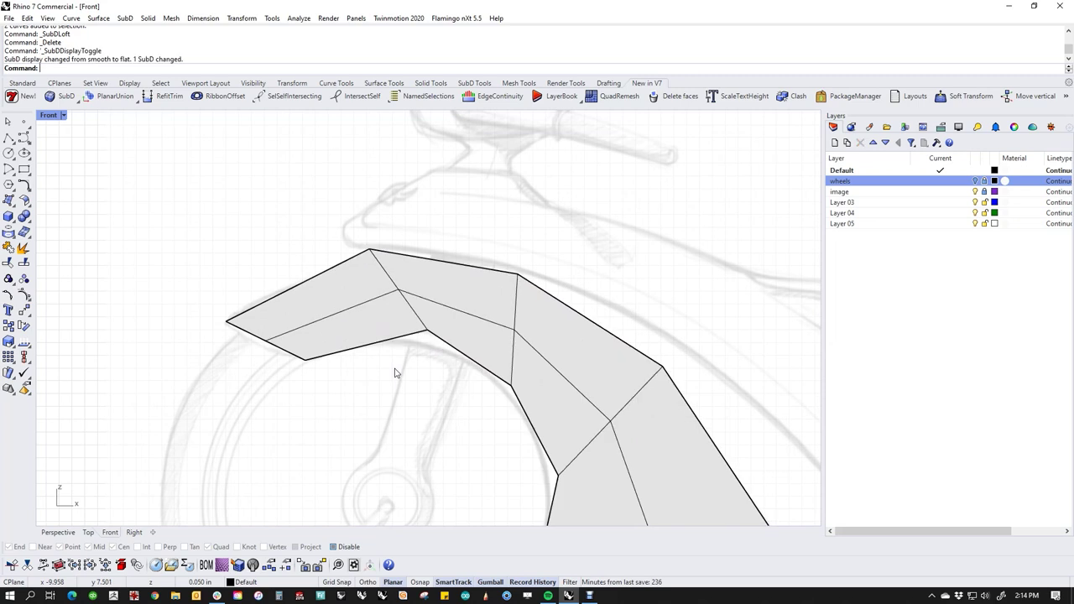
{"action": "right_click_drag", "start_coordinate": [414, 380], "coordinate": [468, 394]}
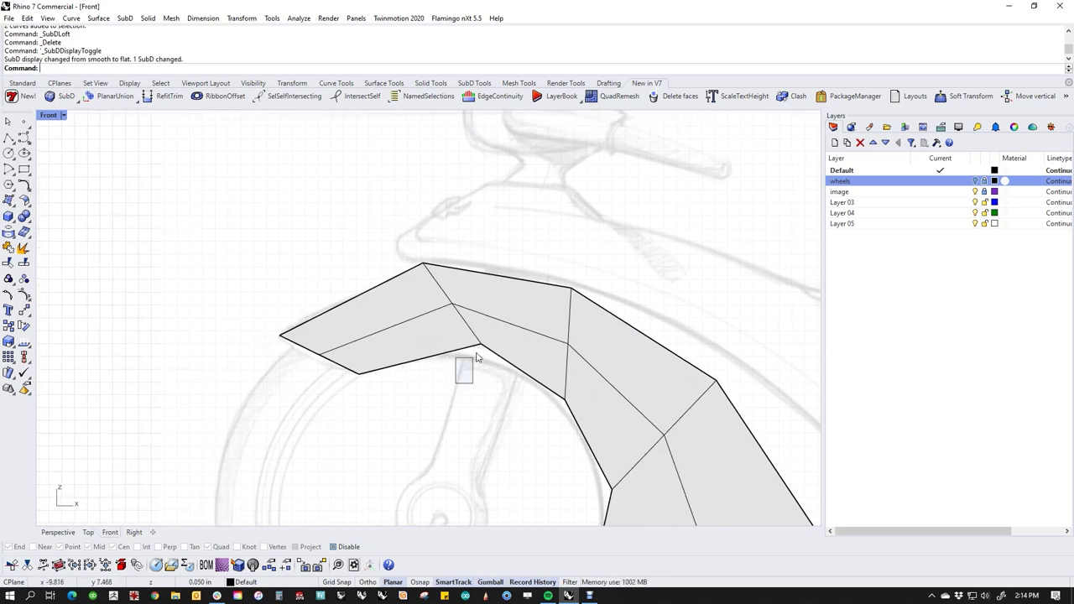
{"action": "left_click", "coordinate": [480, 344], "text": "ctrl+shift"}
{"action": "left_click_drag", "start_coordinate": [480, 344], "coordinate": [456, 352]}
{"action": "left_click", "coordinate": [470, 429]}
{"action": "left_click_drag", "start_coordinate": [466, 312], "coordinate": [438, 305]}
{"action": "left_click", "coordinate": [454, 249]}
Move the second crosswise edge's inner vertex slightly up and left and its outer vertex slightly down and right.
{"action": "left_click_drag", "start_coordinate": [551, 447], "coordinate": [576, 362]}
{"action": "key", "text": "Escape"}
{"action": "left_click_drag", "start_coordinate": [551, 259], "coordinate": [604, 312]}
{"action": "mouse_move", "coordinate": [599, 260]}
{"action": "left_mouse_down"}
{"action": "mouse_move", "coordinate": [621, 276]}
{"action": "mouse_move", "coordinate": [614, 268]}
{"action": "left_mouse_up"}
{"action": "key", "text": "Escape"}
Move the third crosswise edge's outer vertex down and right along the fender, and lower its middle vertex.
{"action": "scroll", "coordinate": [646, 335], "scroll_direction": "down", "scroll_amount": 8}
{"action": "right_click_drag", "start_coordinate": [661, 370], "coordinate": [532, 363]}
{"action": "scroll", "coordinate": [532, 363], "scroll_direction": "up", "scroll_amount": 6}
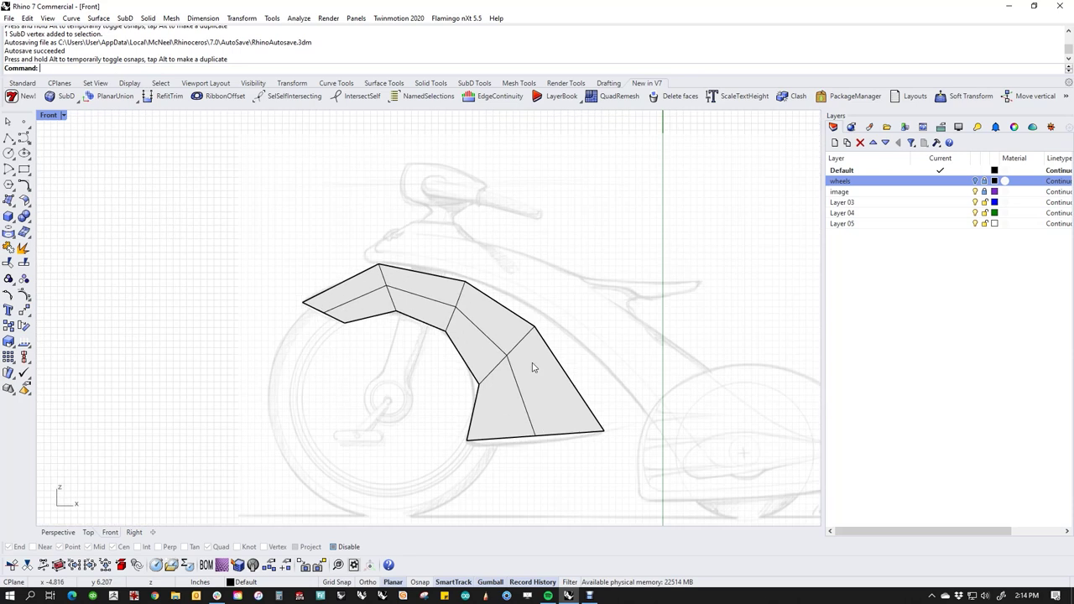
{"action": "left_click_drag", "start_coordinate": [534, 278], "coordinate": [582, 307]}
{"action": "key", "text": "Escape"}
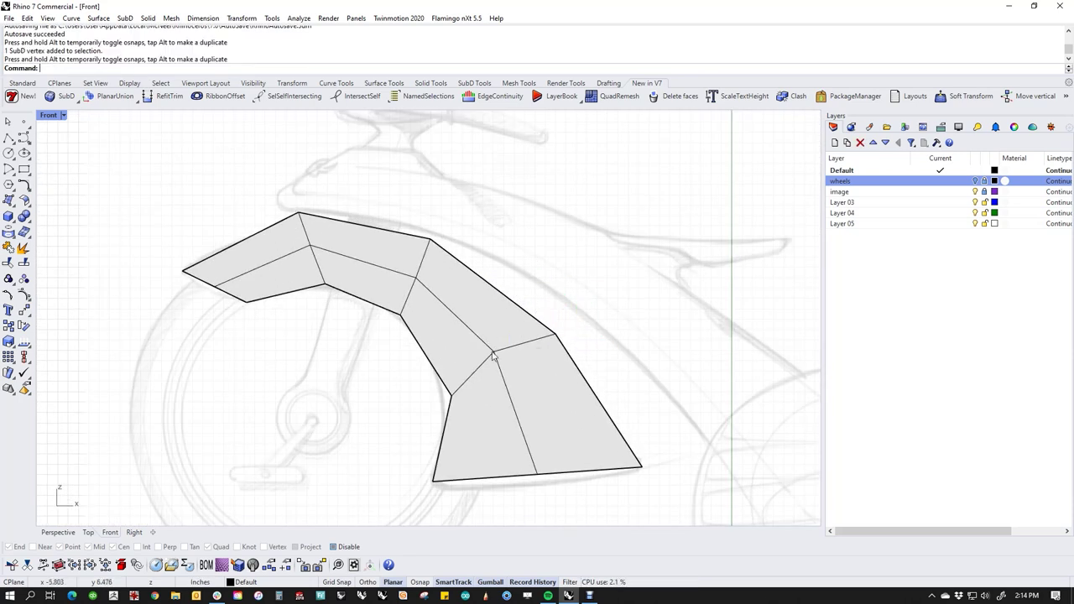
{"action": "left_click", "coordinate": [493, 352], "text": "ctrl+shift"}
{"action": "mouse_move", "coordinate": [522, 325]}
{"action": "left_mouse_down"}
{"action": "mouse_move", "coordinate": [531, 348]}
{"action": "mouse_move", "coordinate": [526, 340]}
{"action": "left_mouse_up"}
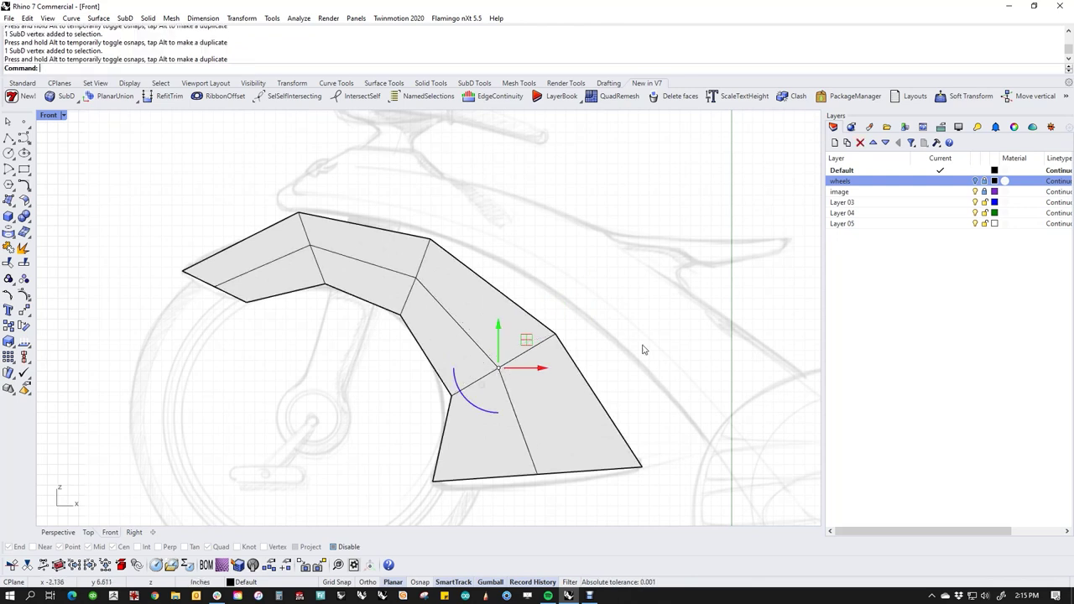
{"action": "key", "text": "Escape"}
Bow the fender's lower and front end edges slightly outward by moving their middle vertices, and return the SubD to smooth display.
{"action": "left_click", "coordinate": [537, 475]}
{"action": "left_click_drag", "start_coordinate": [537, 475], "coordinate": [529, 485]}
{"action": "key", "text": "Escape"}
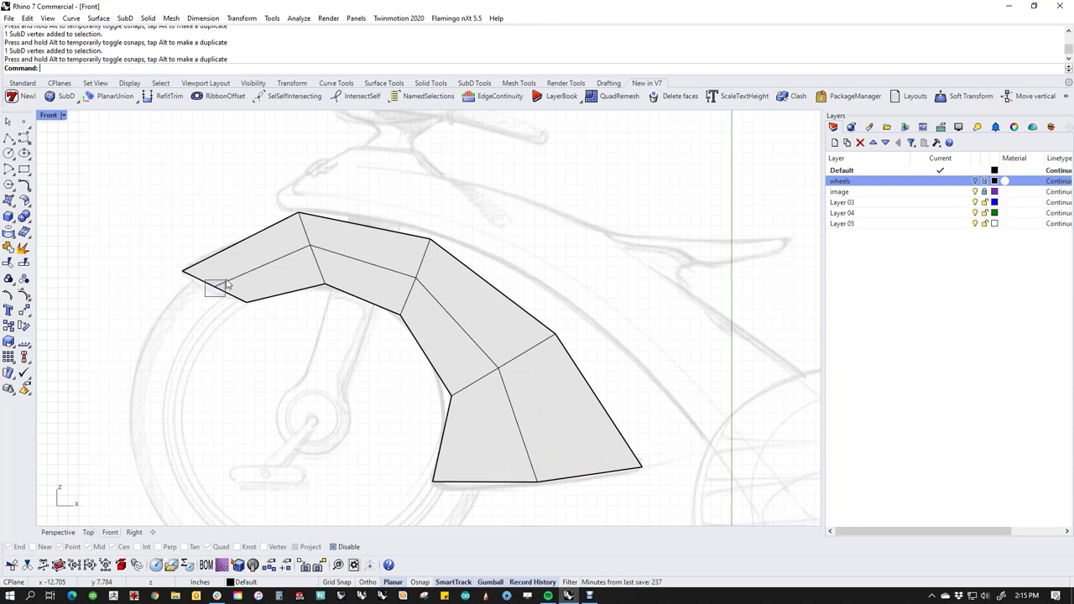
{"action": "left_click", "coordinate": [215, 287]}
{"action": "left_click_drag", "start_coordinate": [238, 266], "coordinate": [233, 269]}
{"action": "key", "text": "Tab"}
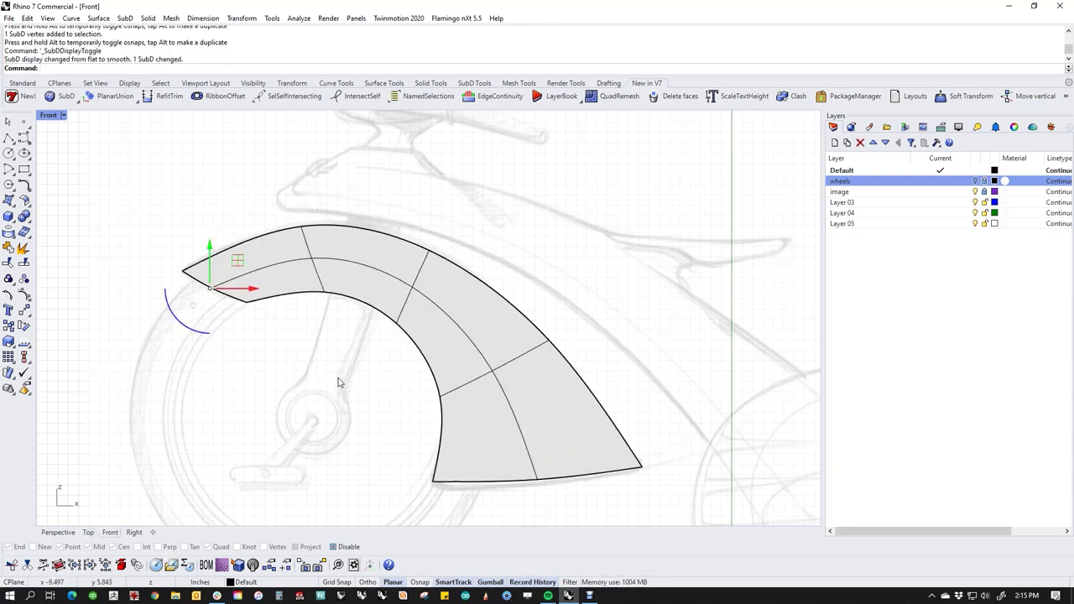
Show the view in wireframe and nudge the first crosswise edge's outer vertex, together with the front end's middle vertex, up 0.05 inches.
{"action": "middle_click", "coordinate": [353, 378]}
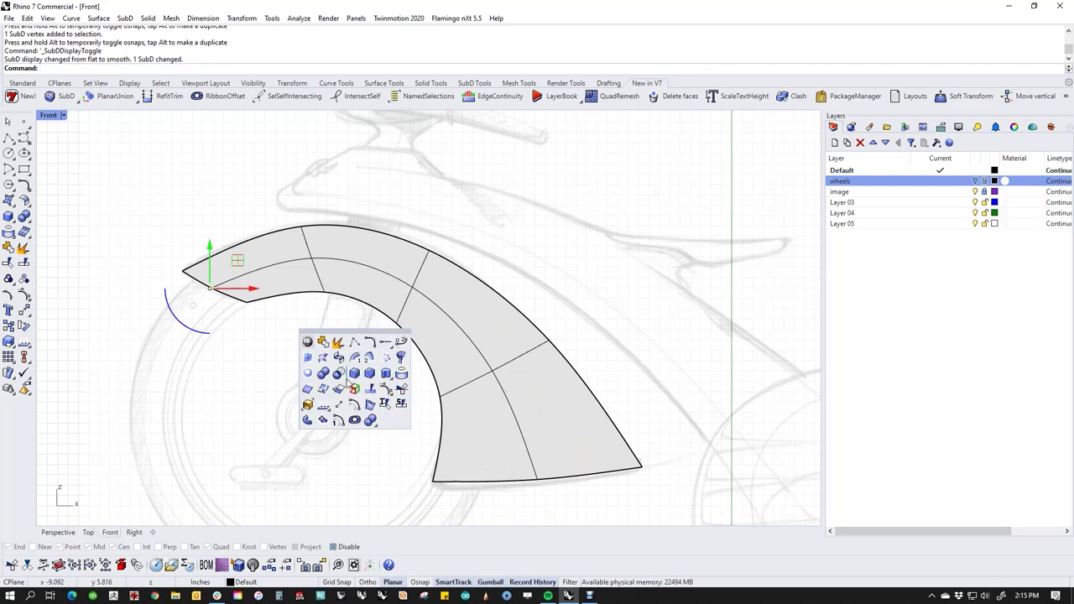
{"action": "left_click", "coordinate": [308, 342]}
{"action": "scroll", "coordinate": [311, 236], "scroll_direction": "up", "scroll_amount": 3}
{"action": "left_click", "coordinate": [299, 227], "text": "ctrl+shift"}
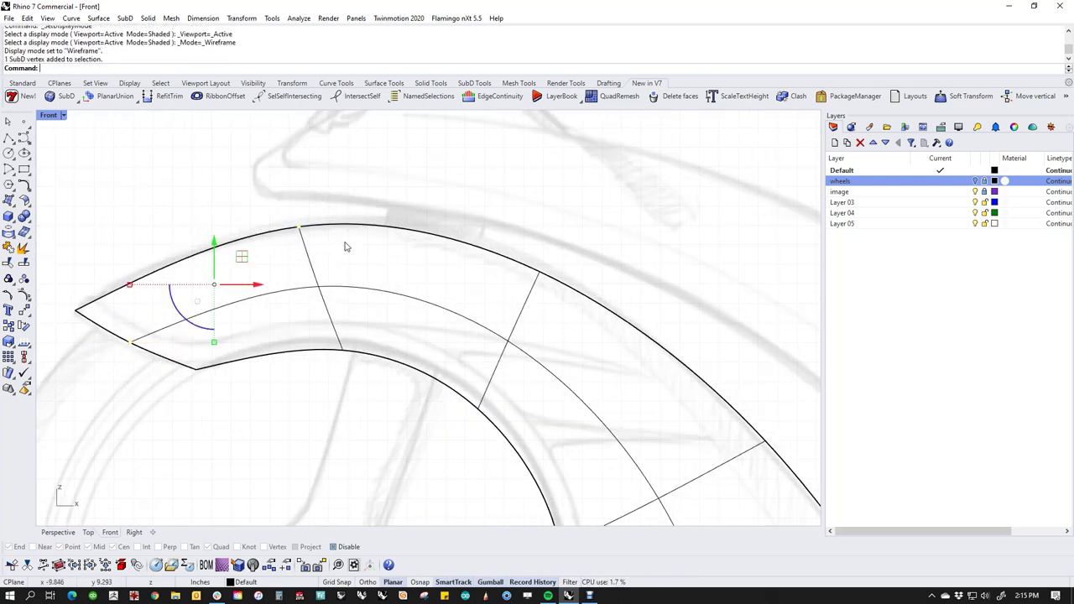
{"action": "key", "text": "alt+Up"}
{"action": "key", "text": "alt+Up"}
{"action": "key", "text": "alt+Down"}
Nudge the second crosswise edge's outer vertex 0.1 inches right and 0.05 inches up to match the sketch.
{"action": "left_click", "coordinate": [642, 287]}
{"action": "left_click_drag", "start_coordinate": [514, 225], "coordinate": [557, 306], "text": "ctrl+shift"}
{"action": "key", "text": "alt+Up"}
{"action": "key", "text": "alt+Up"}
{"action": "key", "text": "alt+Right"}
{"action": "key", "text": "alt+Right"}
{"action": "key", "text": "alt+Down"}
Nudge the third crosswise edge's outer vertex 0.1 inches left to follow the sketched fender outline.
{"action": "left_click", "coordinate": [729, 379]}
{"action": "scroll", "coordinate": [745, 386], "scroll_direction": "down", "scroll_amount": 2}
{"action": "right_click_drag", "start_coordinate": [744, 386], "coordinate": [626, 342]}
{"action": "left_click_drag", "start_coordinate": [626, 342], "coordinate": [700, 428], "text": "ctrl+shift"}
{"action": "key", "text": "alt+Left"}
{"action": "key", "text": "alt+Left"}
{"action": "key", "text": "Escape"}
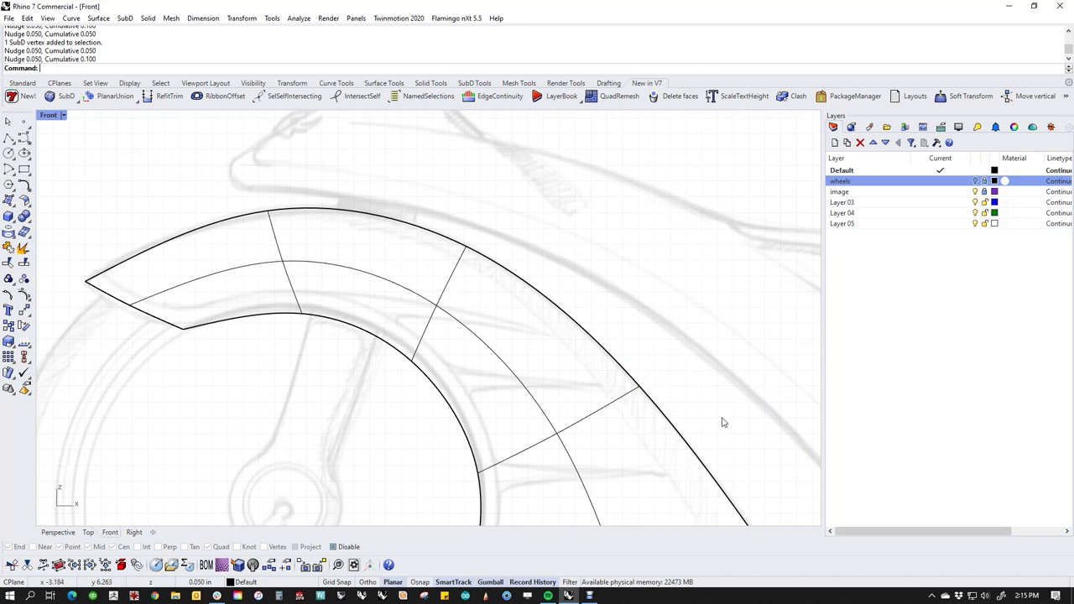
Nudge the middle vertex of the fender's lower edge down 0.15 inches.
{"action": "scroll", "coordinate": [586, 328], "scroll_direction": "down", "scroll_amount": 3}
{"action": "scroll", "coordinate": [494, 434], "scroll_direction": "up", "scroll_amount": 3}
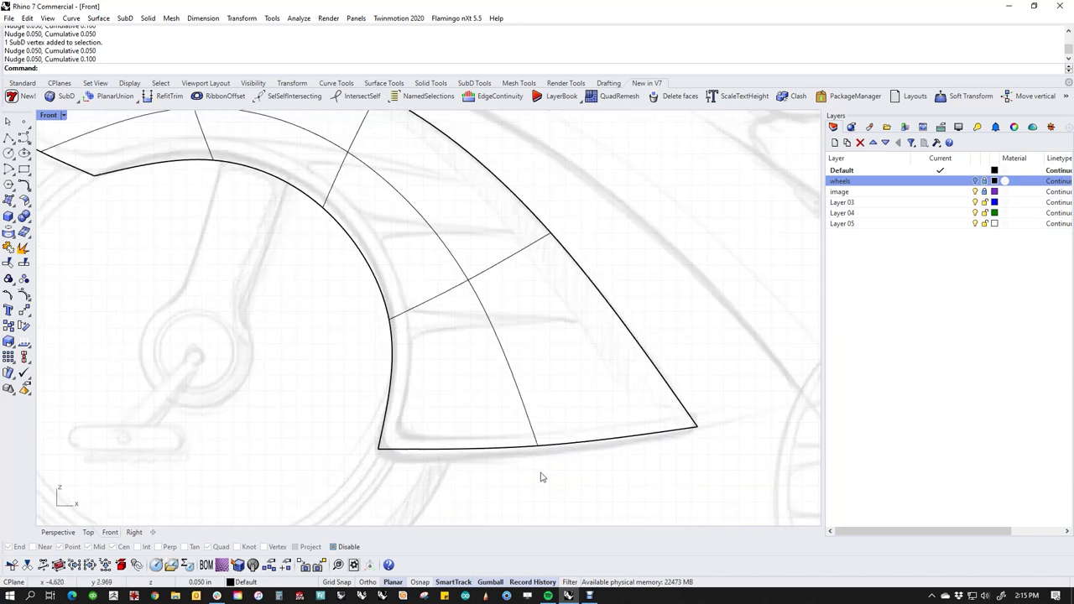
{"action": "left_click_drag", "start_coordinate": [534, 474], "coordinate": [590, 426], "text": "ctrl+shift"}
{"action": "key", "text": "alt+Down"}
{"action": "key", "text": "alt+Down"}
{"action": "key", "text": "alt+Down"}
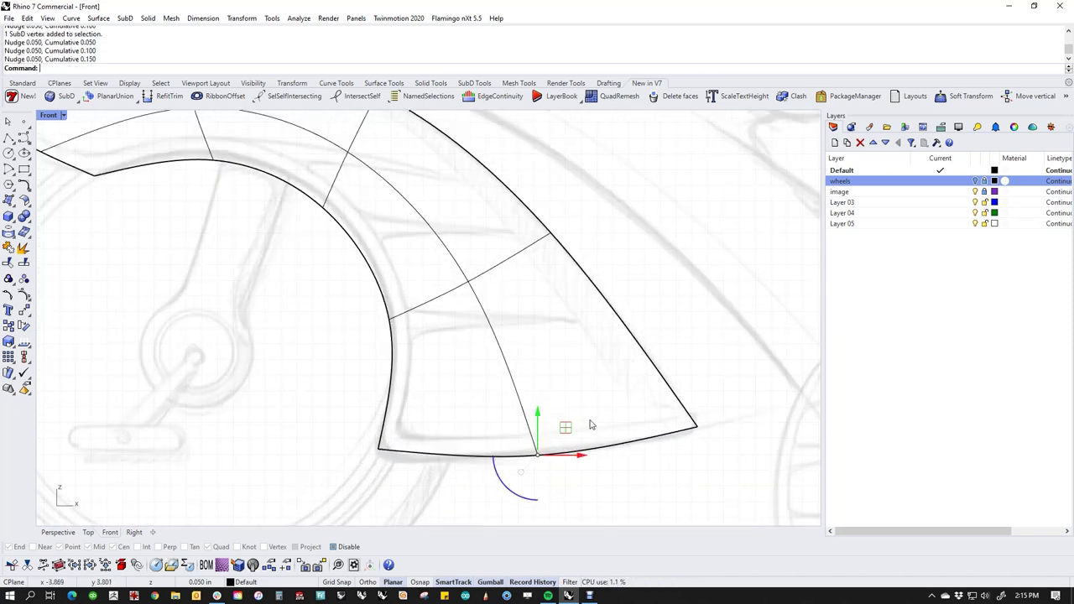
{"action": "key", "text": "Escape"}
Nudge the fender's rear lower corner down 0.05 inches and the lower edge's middle vertex up 0.05 inches.
{"action": "left_click_drag", "start_coordinate": [655, 473], "coordinate": [741, 416], "text": "ctrl+shift"}
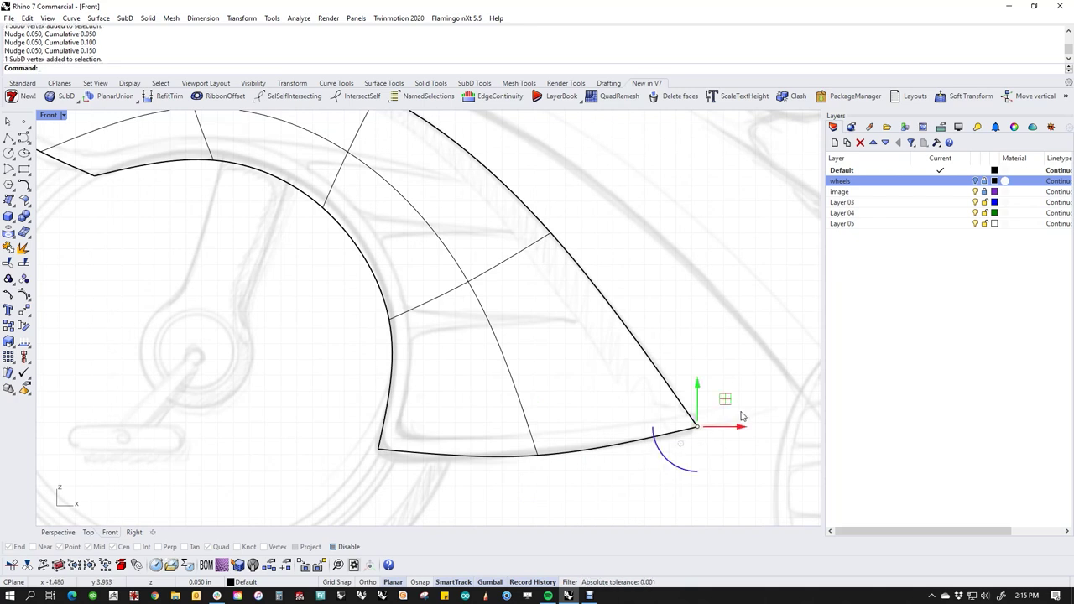
{"action": "key", "text": "alt+Down"}
{"action": "key", "text": "Escape"}
{"action": "left_click_drag", "start_coordinate": [510, 494], "coordinate": [585, 427], "text": "ctrl+shift"}
{"action": "key", "text": "alt+Up"}
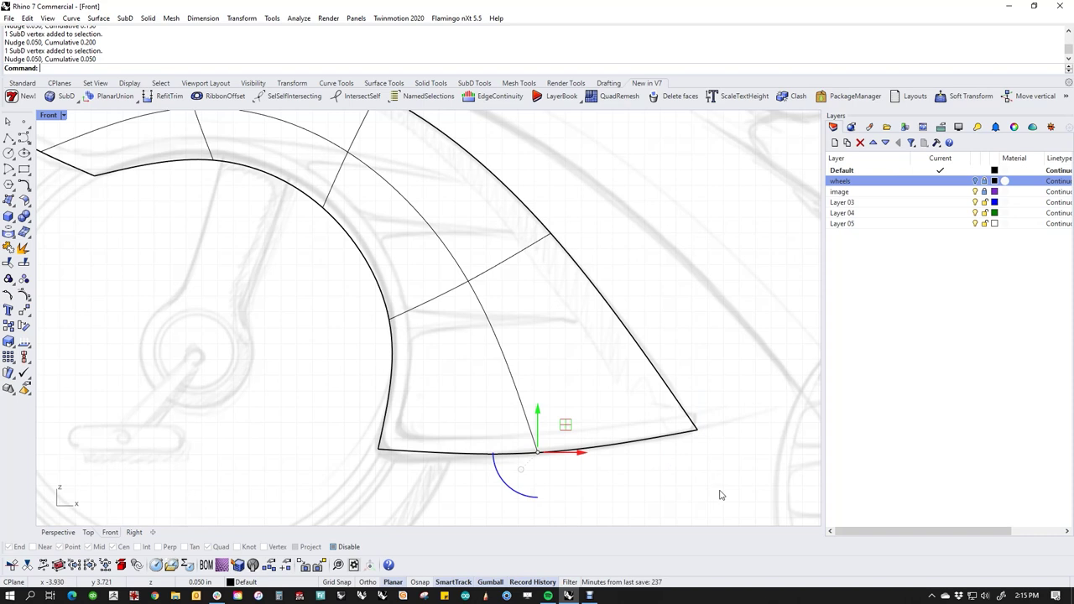
{"action": "key", "text": "Escape"}
Nudge the fender's lower inner corner vertex down 0.15 inches to meet the sketched corner.
{"action": "left_click", "coordinate": [378, 449], "text": "ctrl+shift"}
{"action": "key", "text": "alt+Down"}
{"action": "key", "text": "alt+Down"}
{"action": "key", "text": "alt+Down"}
{"action": "key", "text": "alt+Down"}
{"action": "key", "text": "alt+Up"}
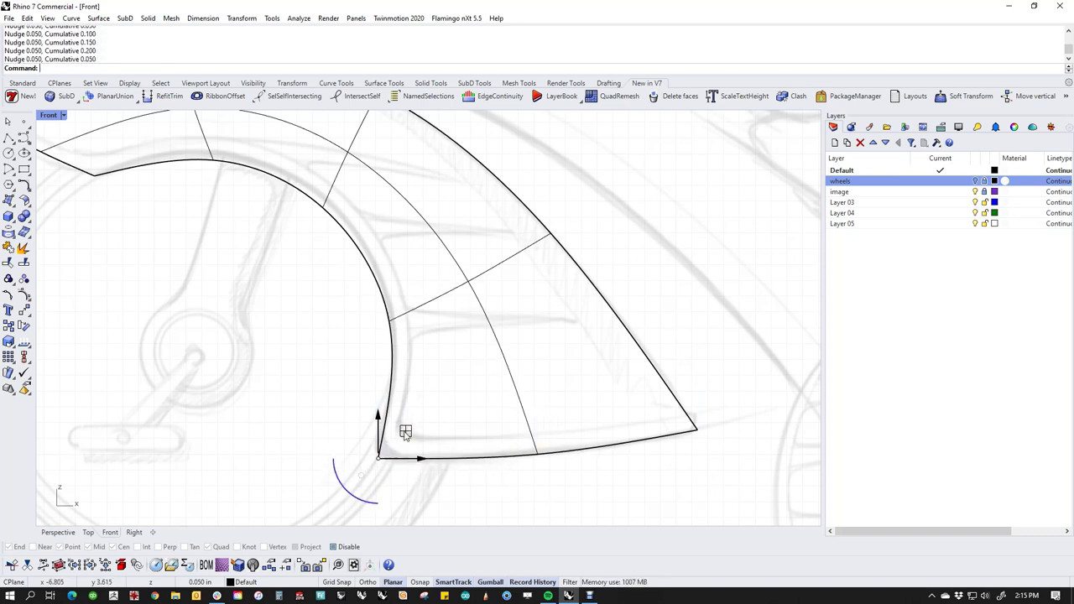
Nudge the second crosswise edge's inner vertex on the wheel opening up 0.15 inches.
{"action": "left_click", "coordinate": [306, 305]}
{"action": "right_click_drag", "start_coordinate": [294, 235], "coordinate": [389, 353]}
{"action": "left_click", "coordinate": [418, 319], "text": "ctrl+shift"}
{"action": "key", "text": "alt+Up"}
{"action": "key", "text": "alt+Up"}
{"action": "key", "text": "alt+Up"}
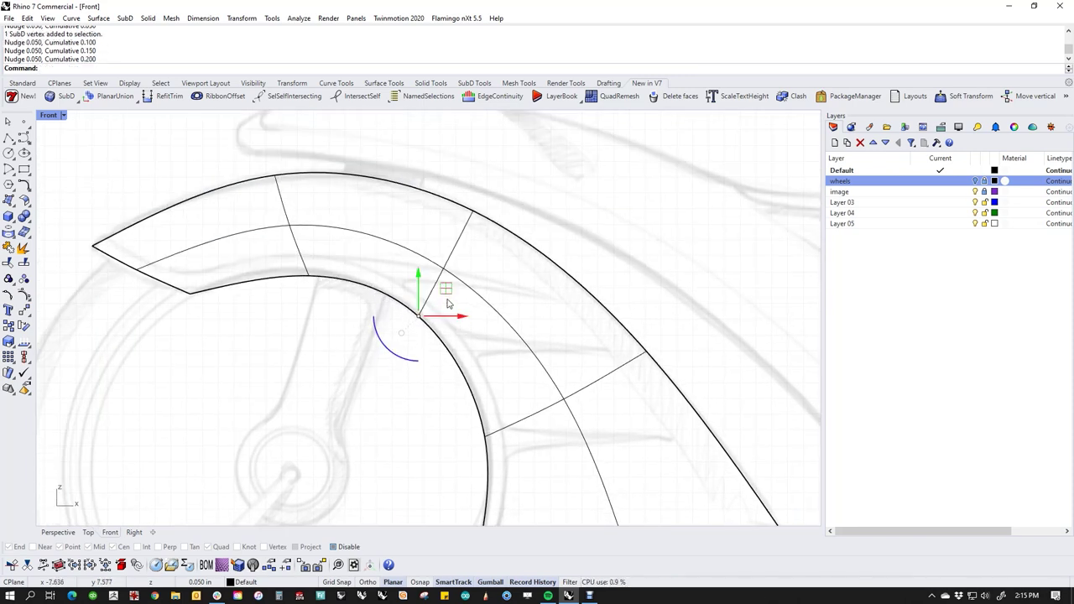
Nudge the first crosswise edge's inner vertex on the wheel opening 0.1 inches left and 0.05 inches up.
{"action": "left_click", "coordinate": [330, 318]}
{"action": "left_click_drag", "start_coordinate": [297, 307], "coordinate": [337, 258], "text": "ctrl+shift"}
{"action": "key", "text": "alt+Left"}
{"action": "key", "text": "alt+Left"}
{"action": "key", "text": "alt+Up"}
{"action": "key", "text": "Escape"}
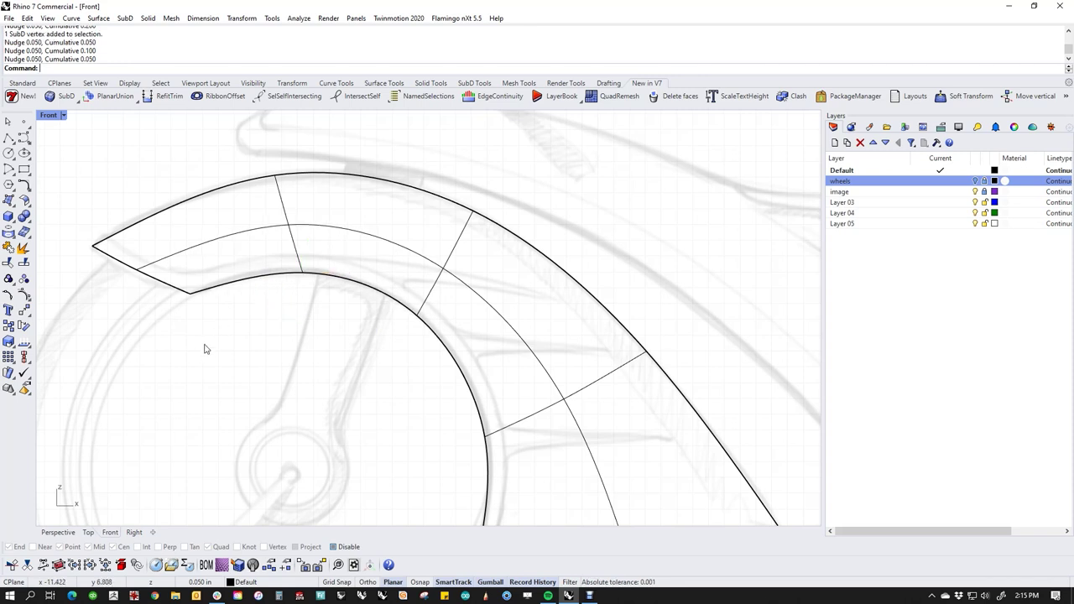
Nudge the middle vertex of the fender's front end 0.15 inches left and 0.05 inches down to round the tip.
{"action": "left_click_drag", "start_coordinate": [118, 291], "coordinate": [156, 234], "text": "ctrl+shift"}
{"action": "key", "text": "alt+Left"}
{"action": "key", "text": "alt+Left"}
{"action": "key", "text": "alt+Left"}
{"action": "key", "text": "alt+Down"}
{"action": "key", "text": "Escape"}
Try removing the crease from the fender's lower inner corner vertex, and undo it.
{"action": "scroll", "coordinate": [306, 251], "scroll_direction": "down", "scroll_amount": 3}
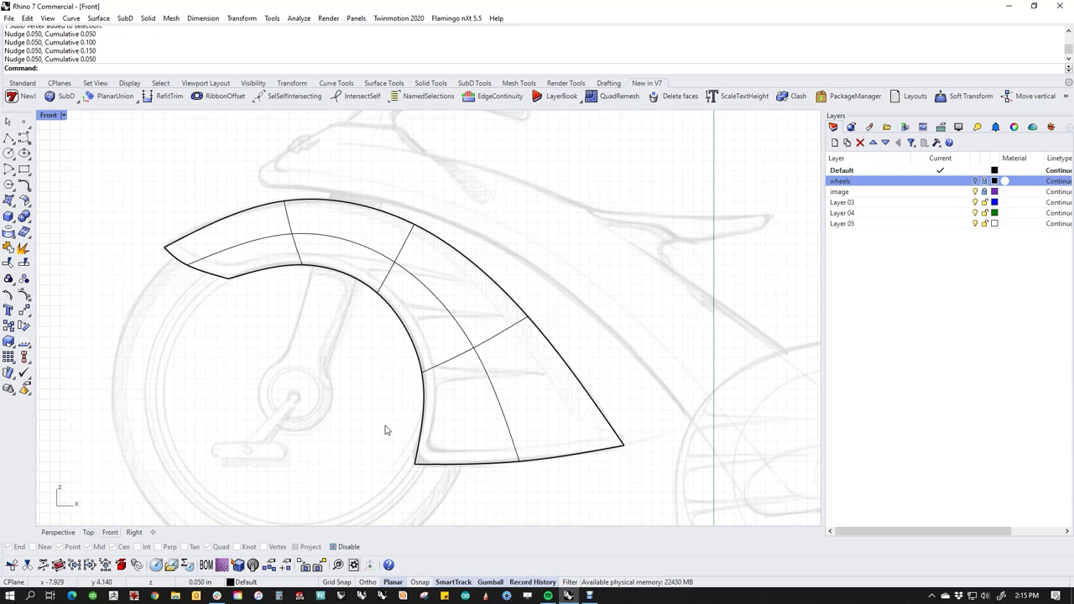
{"action": "left_click_drag", "start_coordinate": [388, 442], "coordinate": [421, 485]}
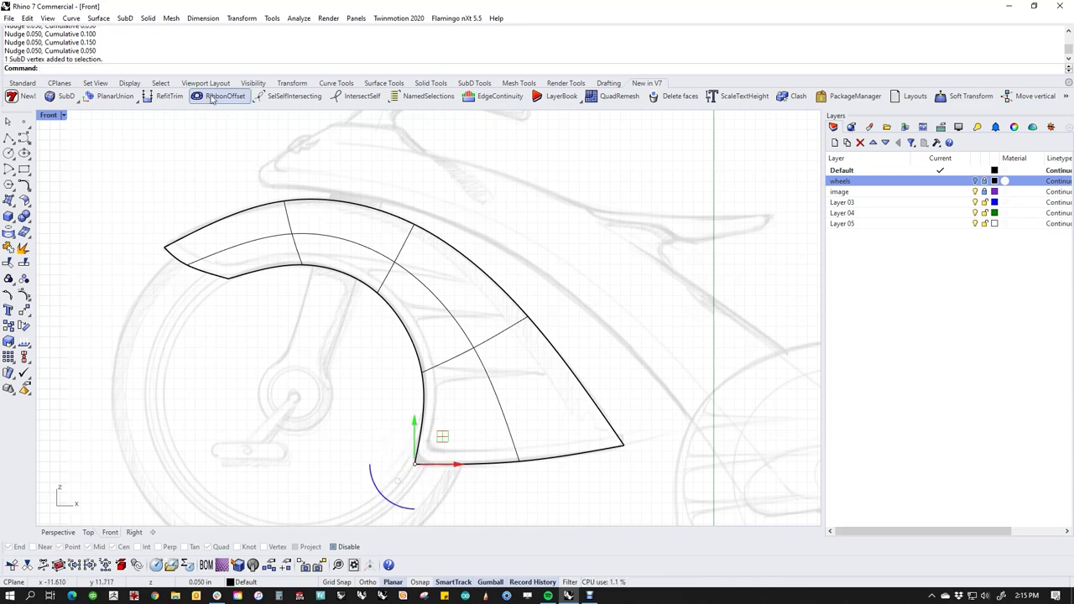
{"action": "left_click", "coordinate": [474, 83]}
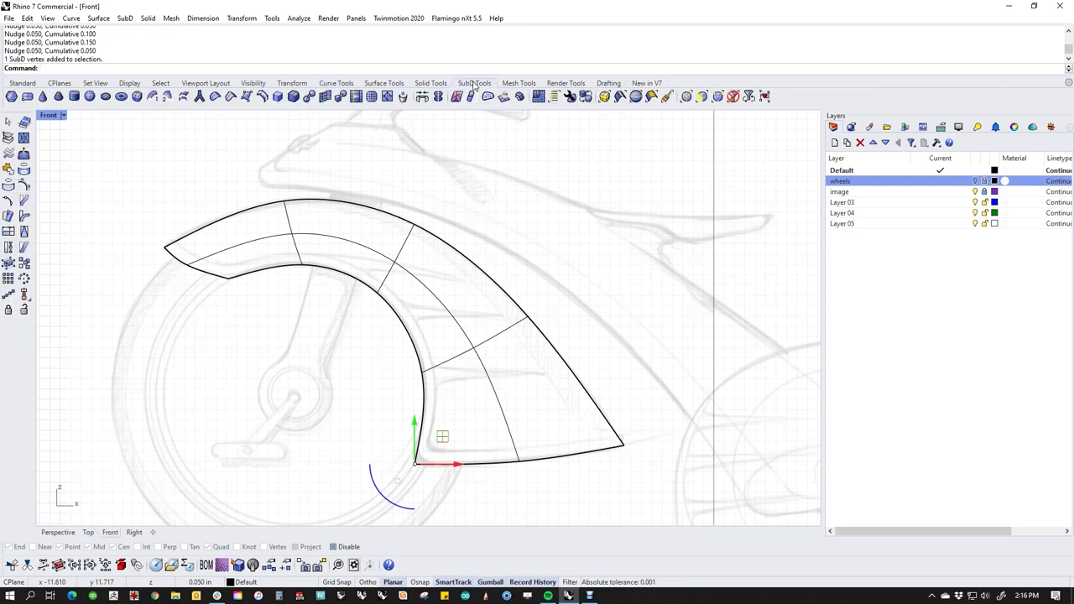
{"action": "left_click", "coordinate": [215, 98]}
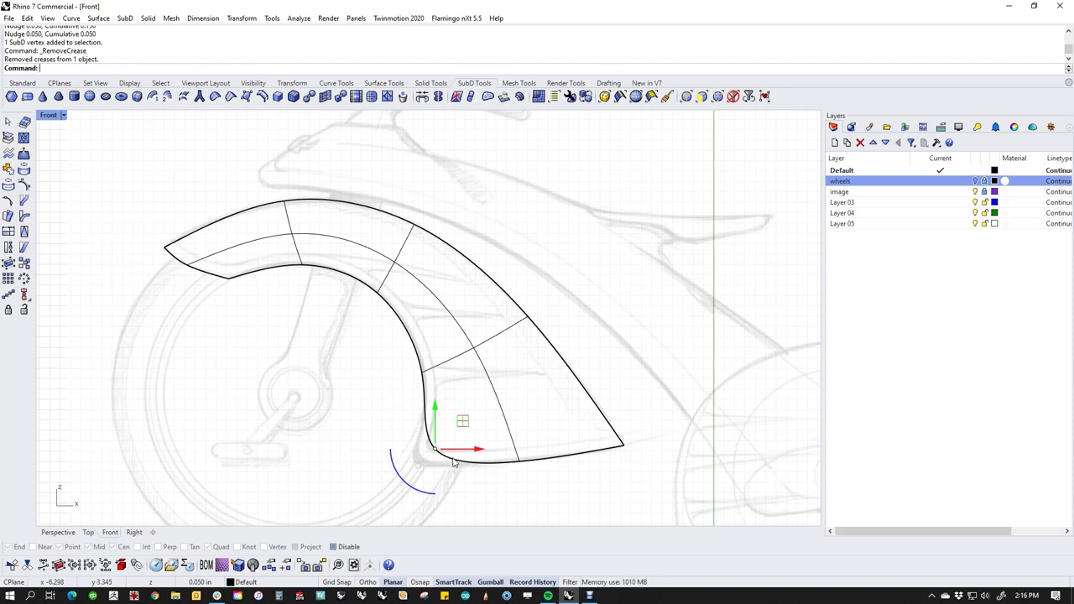
{"action": "key", "text": "ctrl+z"}
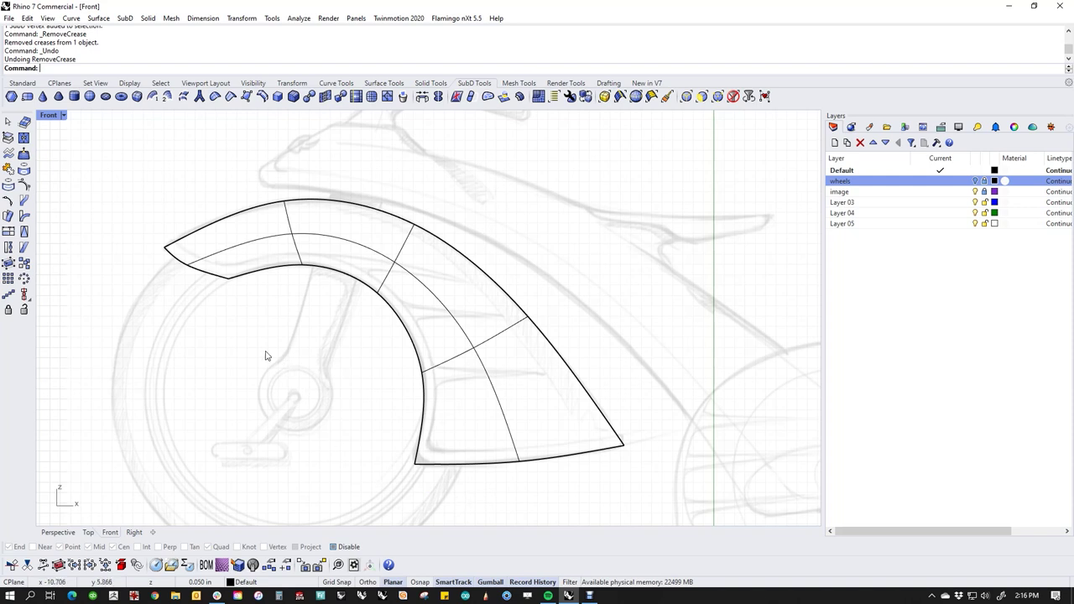
Inspect the fender's control cage by switching the SubD display to flat and back to smooth.
{"action": "right_click_drag", "start_coordinate": [210, 325], "coordinate": [219, 361]}
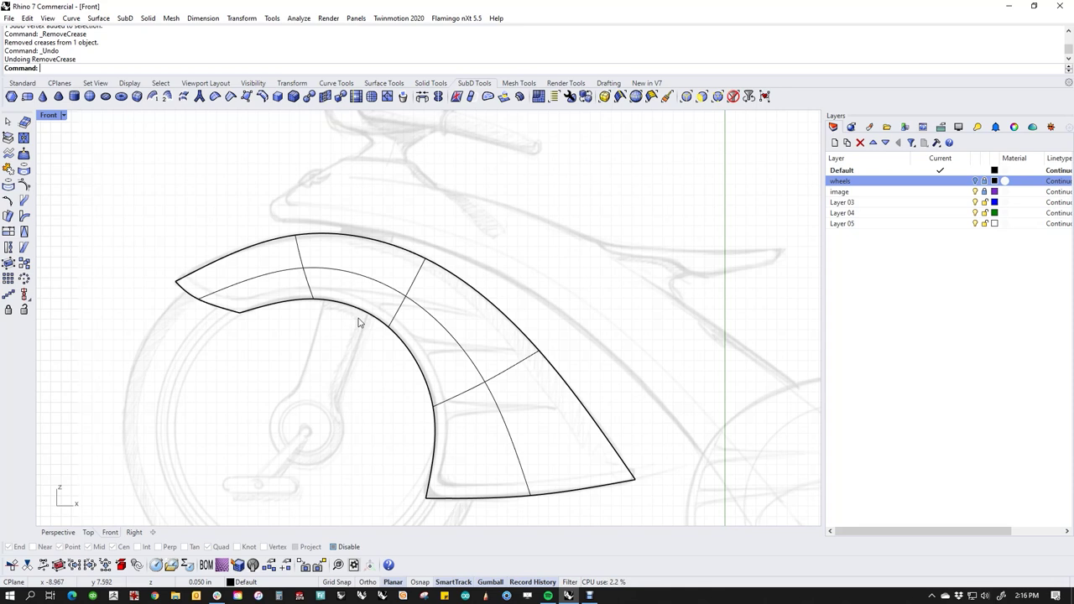
{"action": "scroll", "coordinate": [293, 281], "scroll_direction": "up", "scroll_amount": 3}
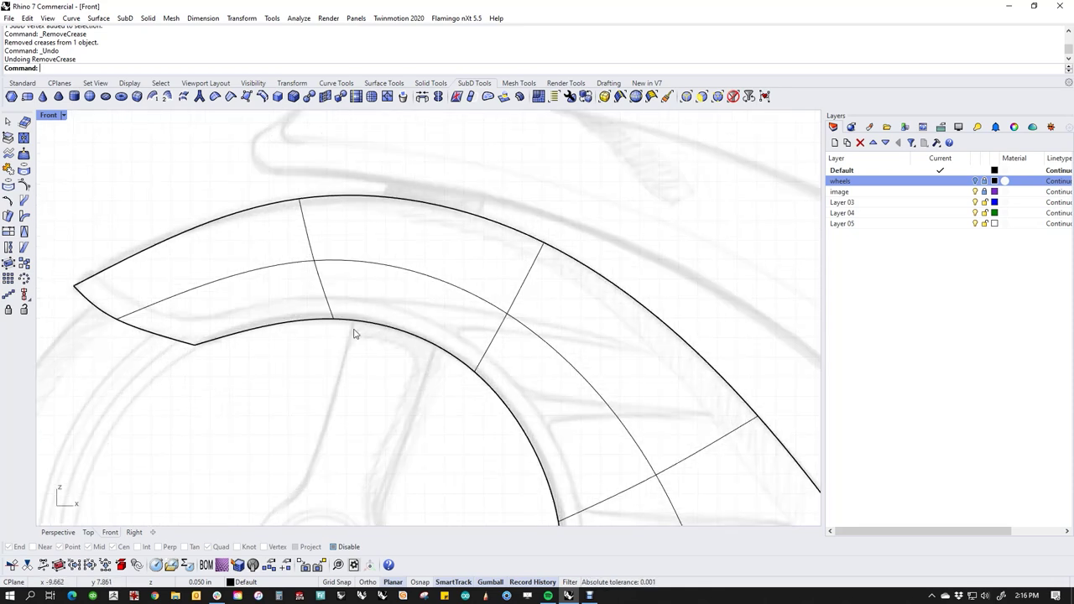
{"action": "key", "text": "Tab"}
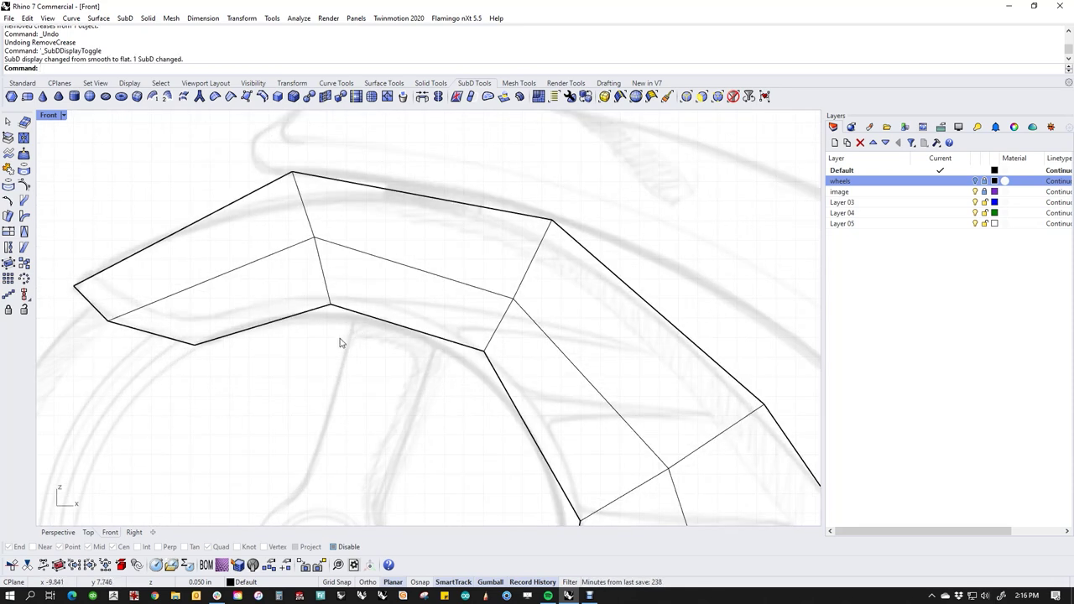
{"action": "key", "text": "Tab"}
Move the wheel-opening vertices of the three crosswise edges away from the wheel, inside the sketched fender rim.
{"action": "left_click_drag", "start_coordinate": [310, 348], "coordinate": [355, 270]}
{"action": "left_click_drag", "start_coordinate": [461, 407], "coordinate": [516, 330]}
{"action": "left_click", "coordinate": [415, 407]}
{"action": "scroll", "coordinate": [427, 424], "scroll_direction": "down", "scroll_amount": 2}
{"action": "right_click_drag", "start_coordinate": [430, 429], "coordinate": [372, 332]}
{"action": "left_click_drag", "start_coordinate": [420, 385], "coordinate": [525, 404], "text": "ctrl+shift"}
{"action": "left_click", "coordinate": [411, 427]}
{"action": "right_click_drag", "start_coordinate": [408, 435], "coordinate": [375, 343]}
{"action": "left_click_drag", "start_coordinate": [383, 412], "coordinate": [449, 428], "text": "ctrl+shift"}
{"action": "left_click", "coordinate": [429, 449]}
Move the inner, middle and outer vertices of the fender's bottom edge up to clear the sketched bottom rim.
{"action": "left_click", "coordinate": [591, 441]}
{"action": "mouse_move", "coordinate": [592, 441]}
{"action": "left_mouse_down"}
{"action": "mouse_move", "coordinate": [604, 414]}
{"action": "mouse_move", "coordinate": [583, 428]}
{"action": "left_mouse_up"}
{"action": "left_click", "coordinate": [662, 492]}
{"action": "left_click_drag", "start_coordinate": [726, 467], "coordinate": [741, 408], "text": "ctrl+shift"}
{"action": "left_click", "coordinate": [686, 489]}
Shift the fender's front-end vertices up inside the sketched tip, and adjust the front end's lower corner vertex separately.
{"action": "scroll", "coordinate": [464, 400], "scroll_direction": "down", "scroll_amount": 4}
{"action": "right_click_drag", "start_coordinate": [411, 376], "coordinate": [486, 454]}
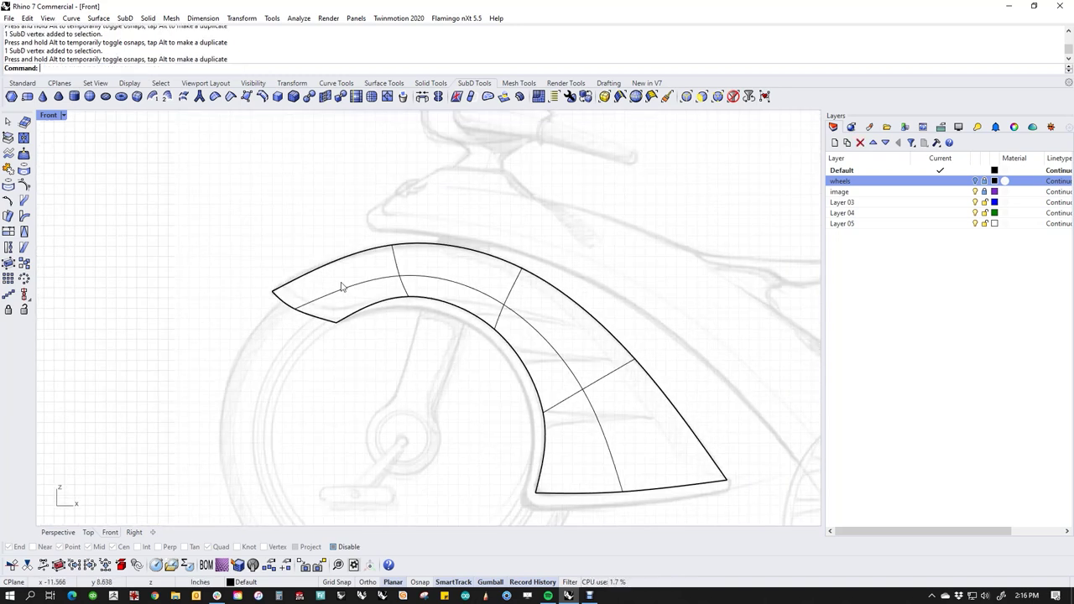
{"action": "scroll", "coordinate": [340, 286], "scroll_direction": "up", "scroll_amount": 4}
{"action": "left_click_drag", "start_coordinate": [207, 277], "coordinate": [369, 388]}
{"action": "left_click_drag", "start_coordinate": [308, 299], "coordinate": [316, 278]}
{"action": "left_click", "coordinate": [355, 333]}
{"action": "left_click_drag", "start_coordinate": [383, 308], "coordinate": [370, 300]}
{"action": "left_click", "coordinate": [450, 367]}
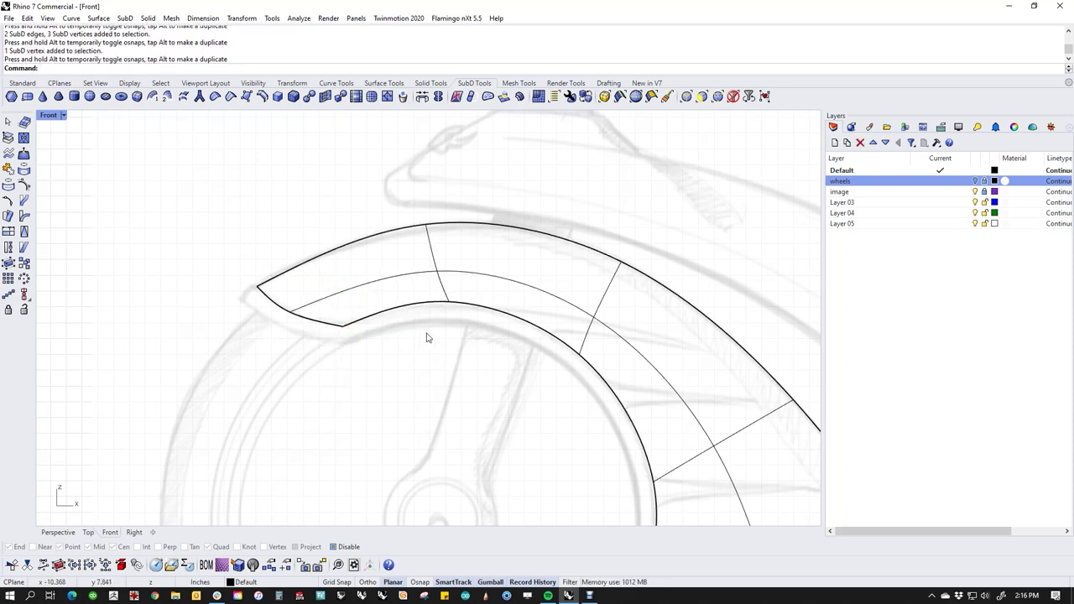
Move the first crosswise edge's inner vertex slightly down and right to smooth the wheel opening.
{"action": "left_click", "coordinate": [449, 301], "text": "ctrl+shift"}
{"action": "left_click_drag", "start_coordinate": [477, 272], "coordinate": [452, 306]}
{"action": "left_click", "coordinate": [453, 342]}
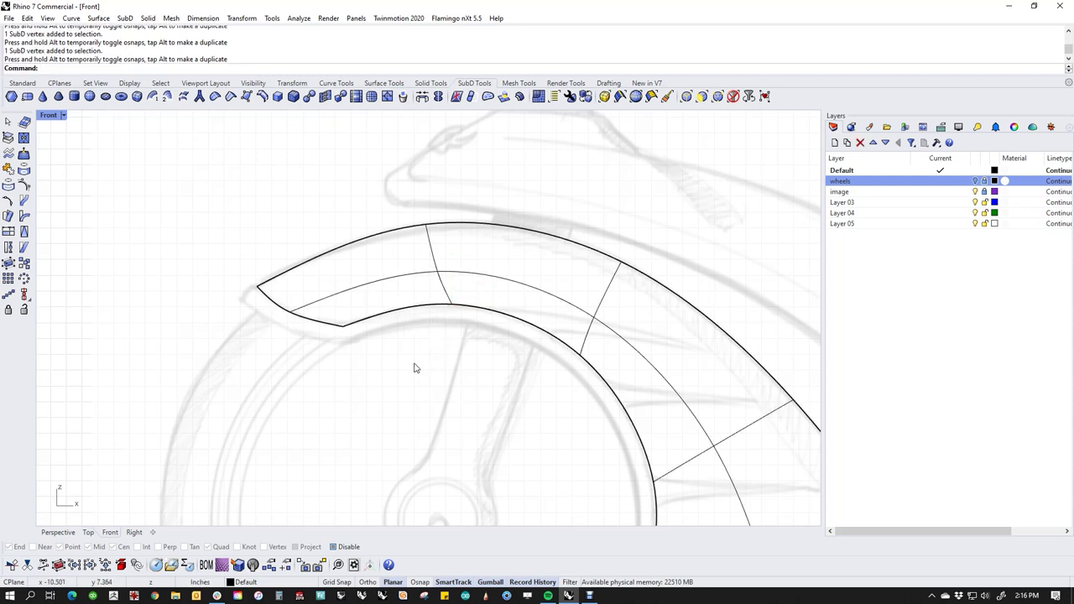
Remove the crease from the front end's lower corner vertex and shift that vertex slightly left.
{"action": "right_click_drag", "start_coordinate": [263, 326], "coordinate": [227, 333]}
{"action": "left_click", "coordinate": [304, 330]}
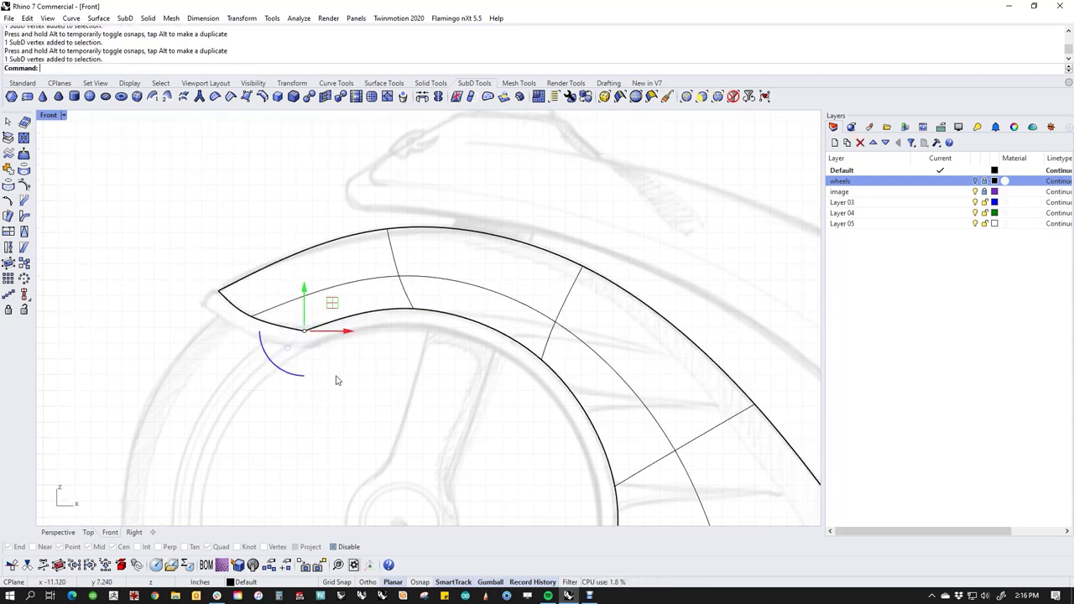
{"action": "left_click", "coordinate": [215, 97]}
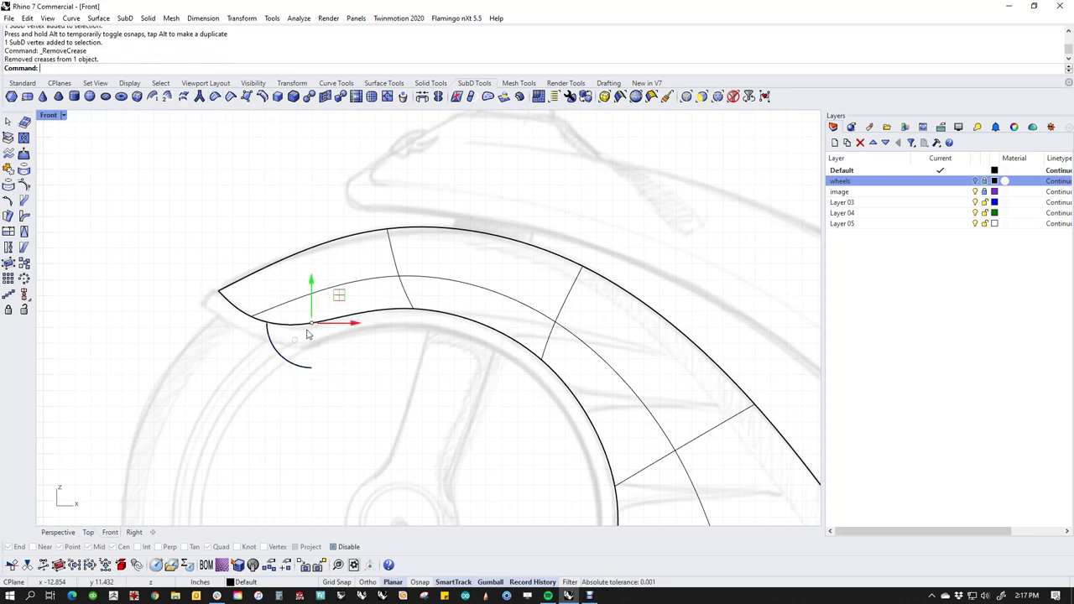
{"action": "scroll", "coordinate": [317, 361], "scroll_direction": "up", "scroll_amount": 2}
{"action": "key", "text": "Escape"}
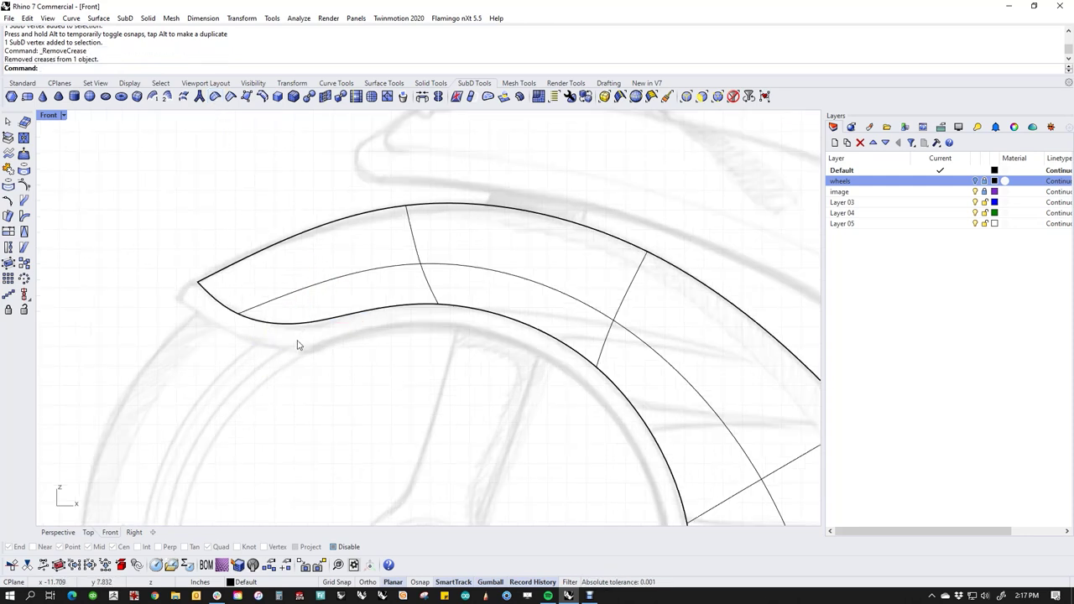
{"action": "scroll", "coordinate": [297, 345], "scroll_direction": "up", "scroll_amount": 3}
{"action": "left_click", "coordinate": [322, 322]}
{"action": "mouse_move", "coordinate": [321, 322]}
{"action": "left_mouse_down"}
{"action": "mouse_move", "coordinate": [338, 294]}
{"action": "mouse_move", "coordinate": [315, 322]}
{"action": "left_mouse_up"}
{"action": "left_click", "coordinate": [494, 382]}
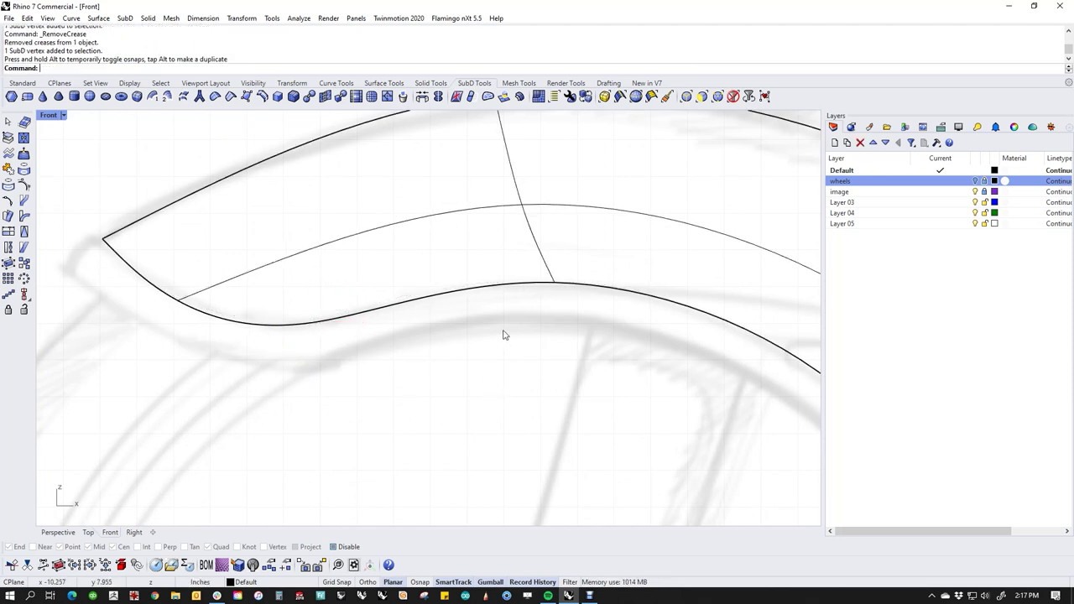
Remove the crease from the fender's lower inner corner vertex to round the corner.
{"action": "scroll", "coordinate": [499, 340], "scroll_direction": "down", "scroll_amount": 5}
{"action": "scroll", "coordinate": [504, 459], "scroll_direction": "up", "scroll_amount": 3}
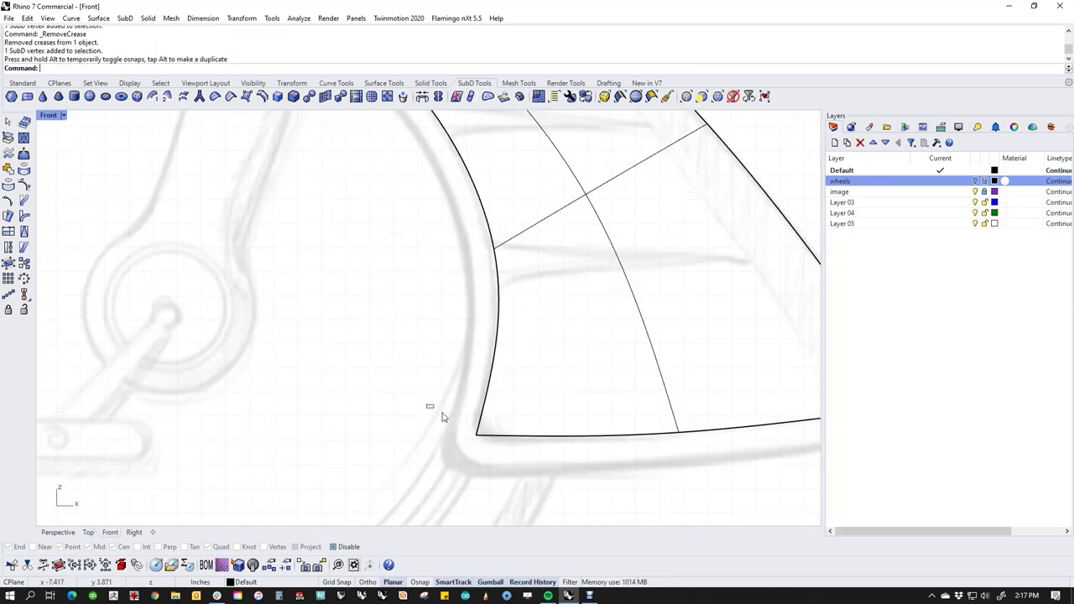
{"action": "left_click", "coordinate": [476, 435]}
{"action": "left_click", "coordinate": [220, 98]}
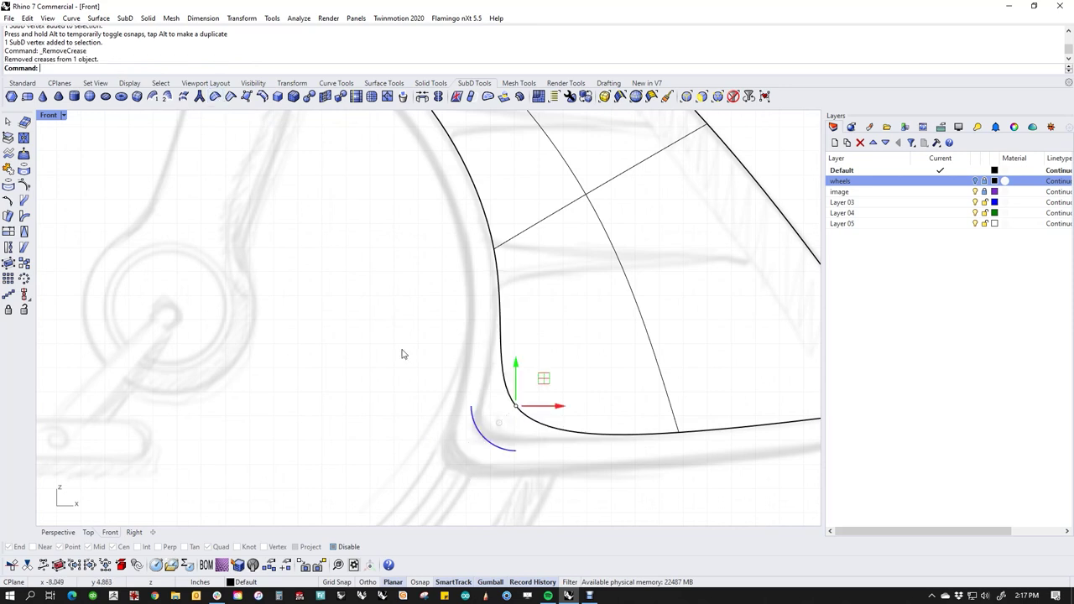
Try to tighten the rounded lower inner corner by moving its vertex outward and the bottom edge's middle vertex left.
{"action": "scroll", "coordinate": [441, 418], "scroll_direction": "down", "scroll_amount": 2}
{"action": "left_click", "coordinate": [368, 438]}
{"action": "left_click_drag", "start_coordinate": [369, 406], "coordinate": [487, 458]}
{"action": "left_click_drag", "start_coordinate": [482, 398], "coordinate": [456, 430]}
{"action": "left_click", "coordinate": [550, 507]}
{"action": "left_click_drag", "start_coordinate": [554, 425], "coordinate": [651, 494]}
{"action": "left_click_drag", "start_coordinate": [590, 451], "coordinate": [496, 454]}
{"action": "left_click", "coordinate": [607, 503]}
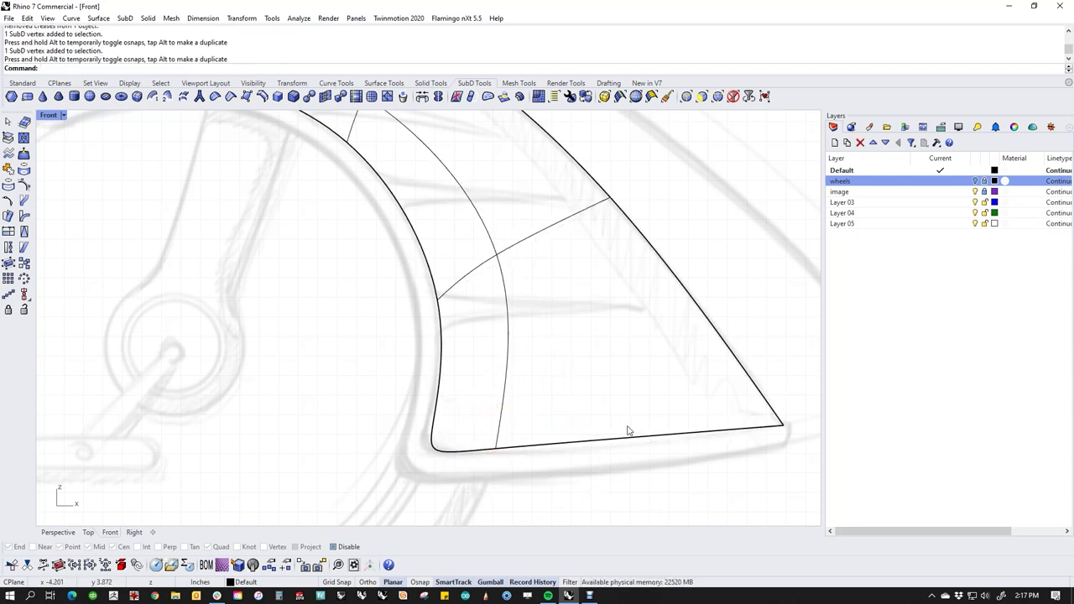
{"action": "left_click", "coordinate": [498, 445]}
{"action": "mouse_move", "coordinate": [498, 446]}
{"action": "left_mouse_down"}
{"action": "mouse_move", "coordinate": [537, 442]}
{"action": "mouse_move", "coordinate": [496, 453]}
{"action": "left_mouse_up"}
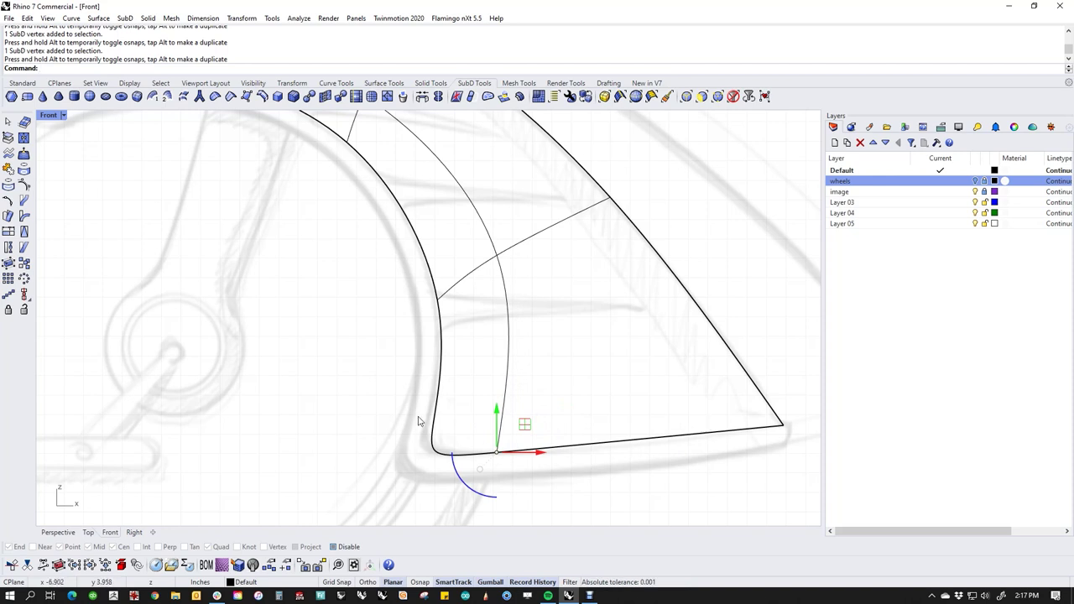
Undo the vertex moves made at the fender's lower inner corner and bottom edge.
{"action": "scroll", "coordinate": [508, 410], "scroll_direction": "down", "scroll_amount": 4}
{"action": "right_click_drag", "start_coordinate": [515, 411], "coordinate": [573, 454]}
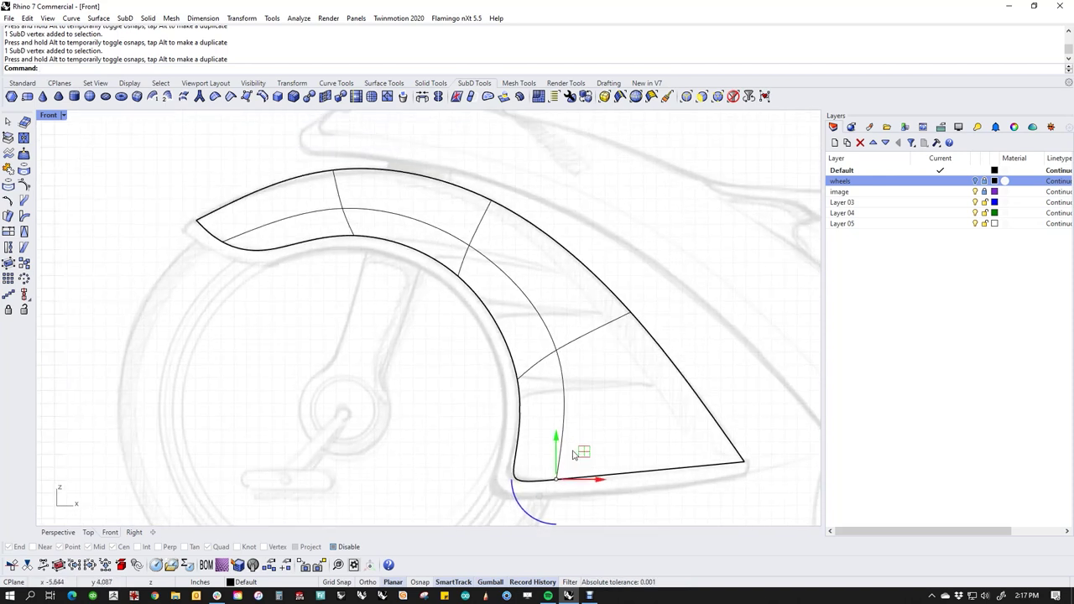
{"action": "key", "text": "ctrl+z"}
{"action": "key", "text": "ctrl+z"}
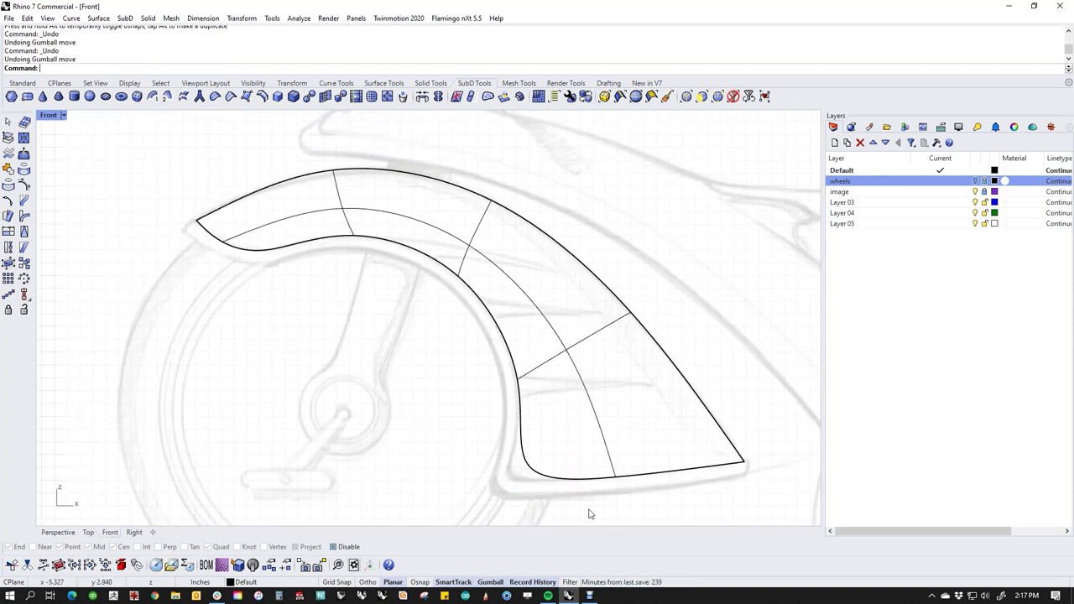
{"action": "key", "text": "ctrl+z"}
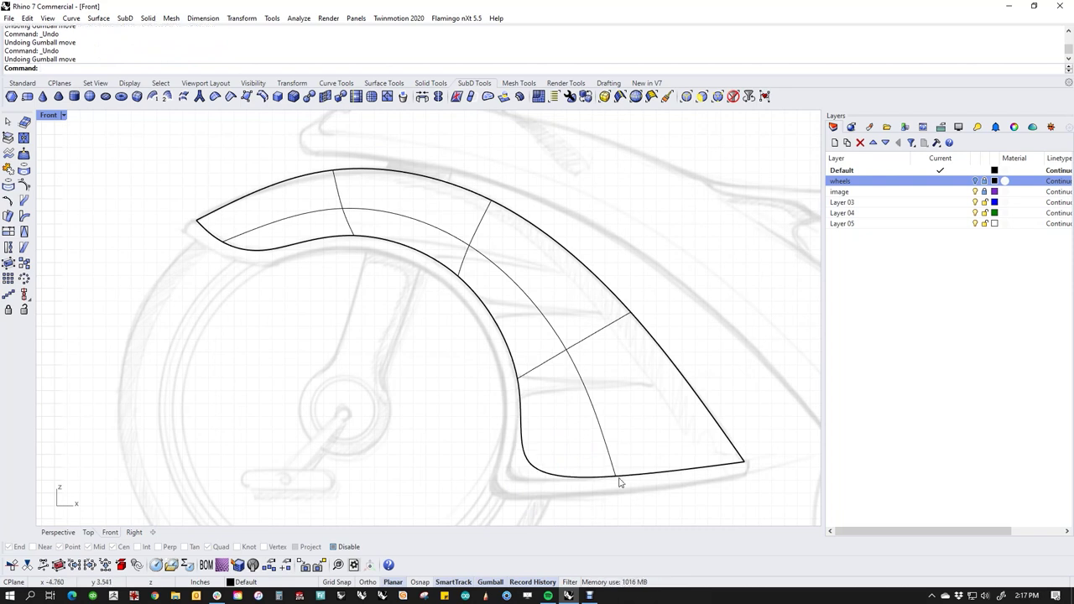
Insert an edge on one side of the third crosswise edge, running across the fender between it and the bottom edge.
{"action": "double_click", "coordinate": [542, 372]}
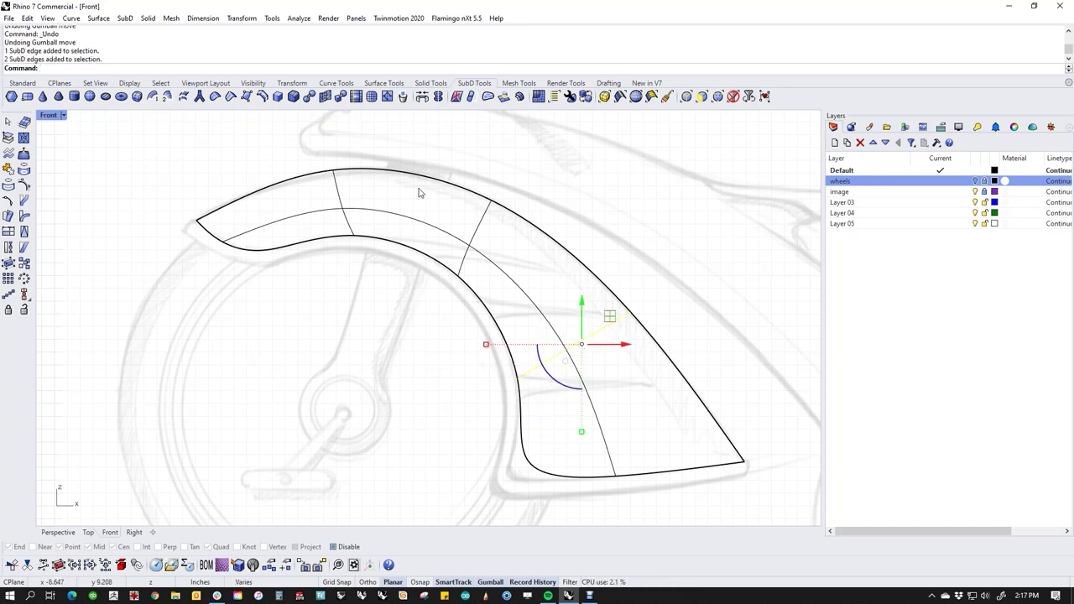
{"action": "left_click", "coordinate": [269, 99]}
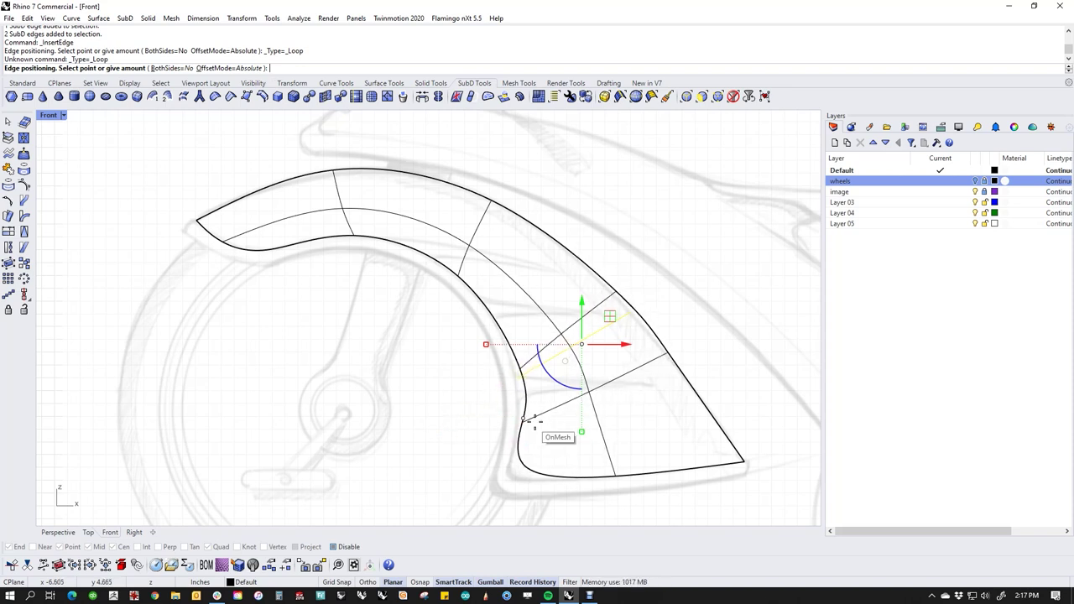
{"action": "key", "text": "Escape"}
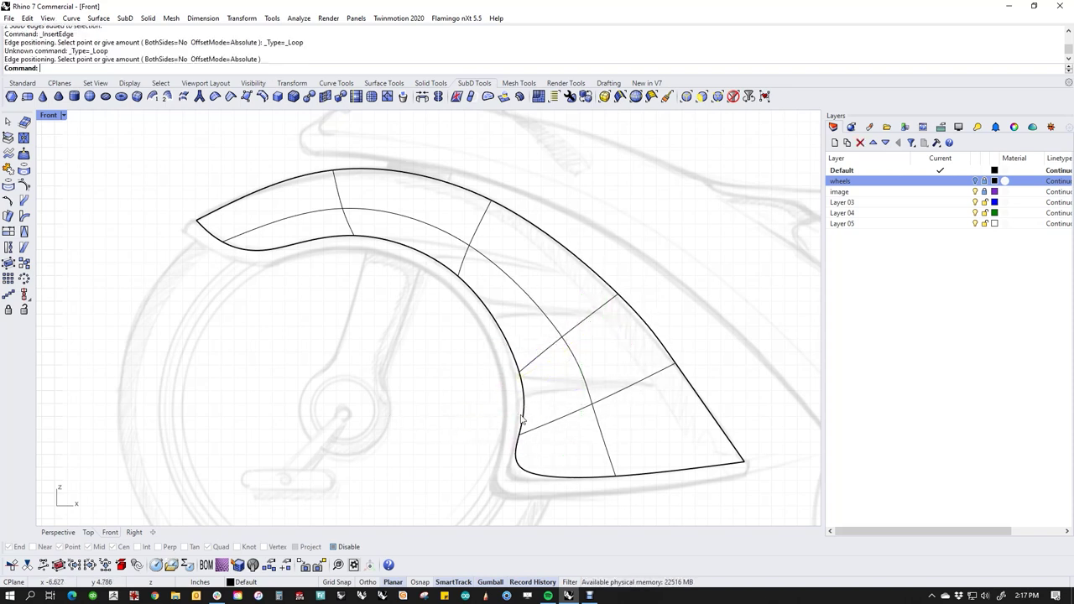
Move the inserted edge's inner, middle and outer vertices toward the fender's bottom, tightening the rounded corner and following the sketched outline.
{"action": "left_click_drag", "start_coordinate": [537, 453], "coordinate": [537, 452]}
{"action": "left_click_drag", "start_coordinate": [549, 412], "coordinate": [540, 430]}
{"action": "left_click", "coordinate": [448, 409]}
{"action": "left_click_drag", "start_coordinate": [569, 390], "coordinate": [596, 413], "text": "ctrl+shift"}
{"action": "key", "text": "Escape"}
{"action": "left_click", "coordinate": [676, 364]}
{"action": "left_click_drag", "start_coordinate": [733, 366], "coordinate": [724, 365]}
{"action": "left_click", "coordinate": [745, 361]}
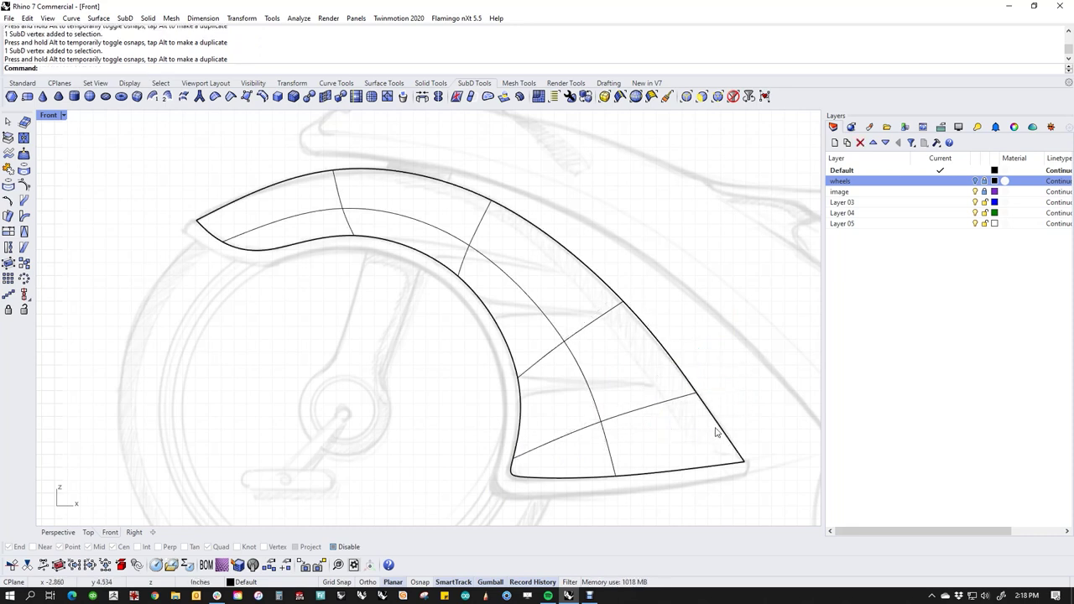
Try subdividing the whole fender SubD, and undo it.
{"action": "scroll", "coordinate": [589, 395], "scroll_direction": "down", "scroll_amount": 6}
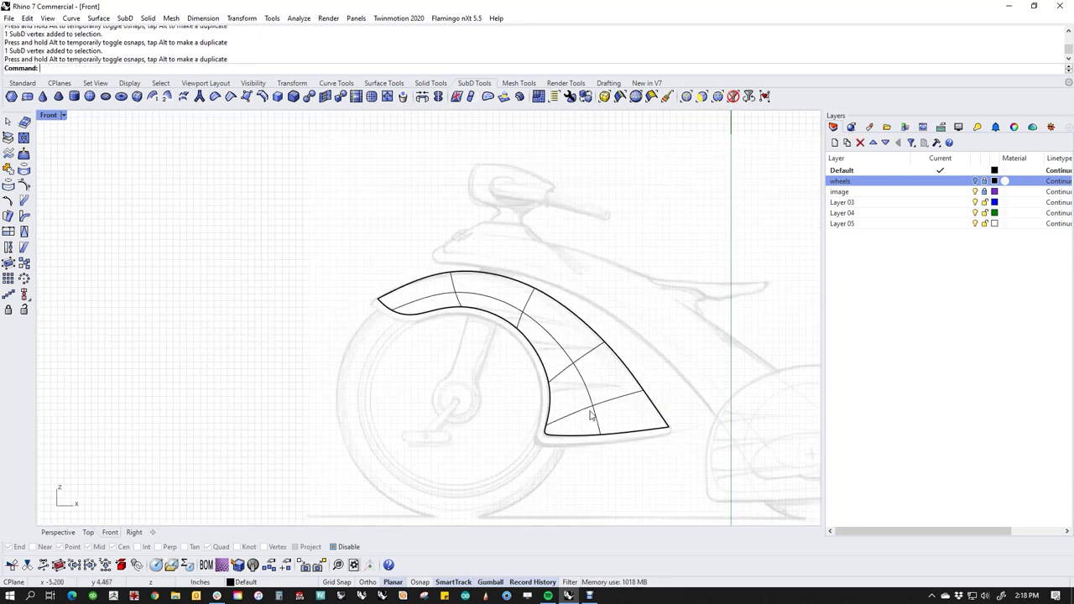
{"action": "scroll", "coordinate": [479, 311], "scroll_direction": "up", "scroll_amount": 4}
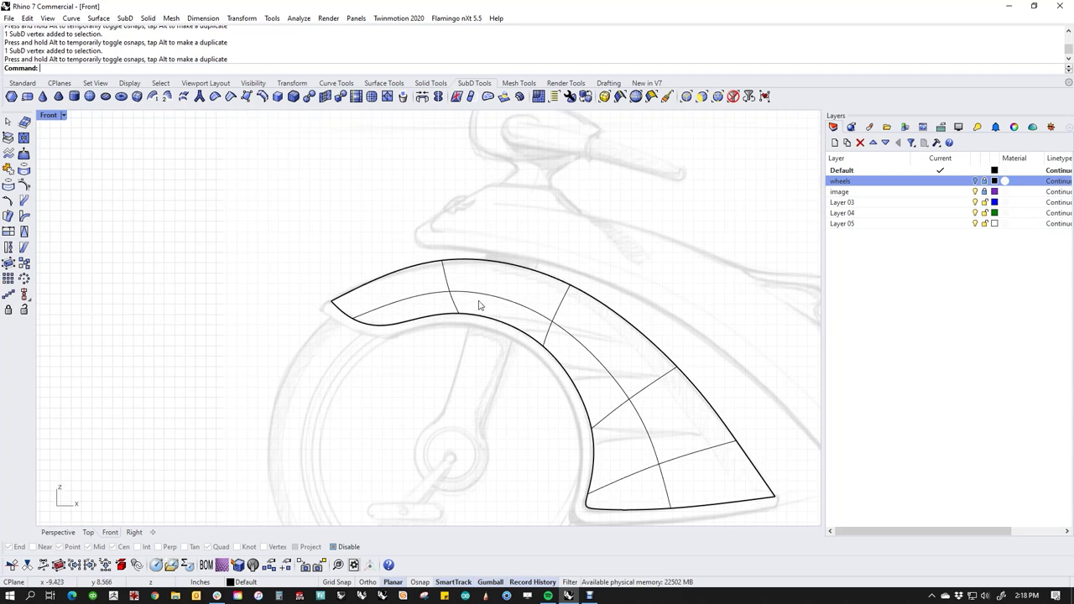
{"action": "left_click", "coordinate": [451, 304]}
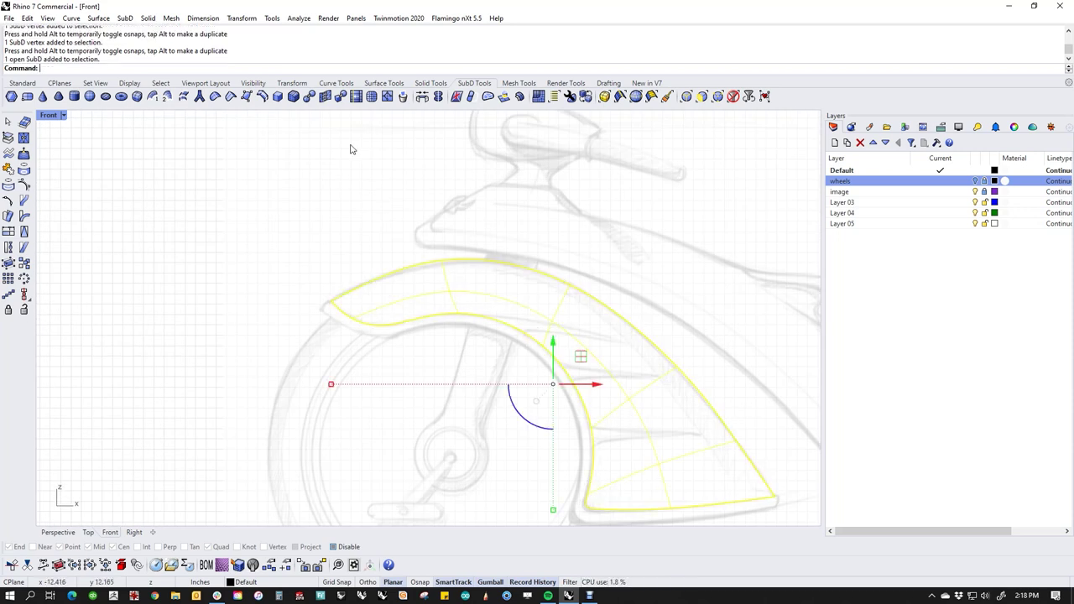
{"action": "left_click", "coordinate": [371, 95]}
{"action": "left_click", "coordinate": [437, 464]}
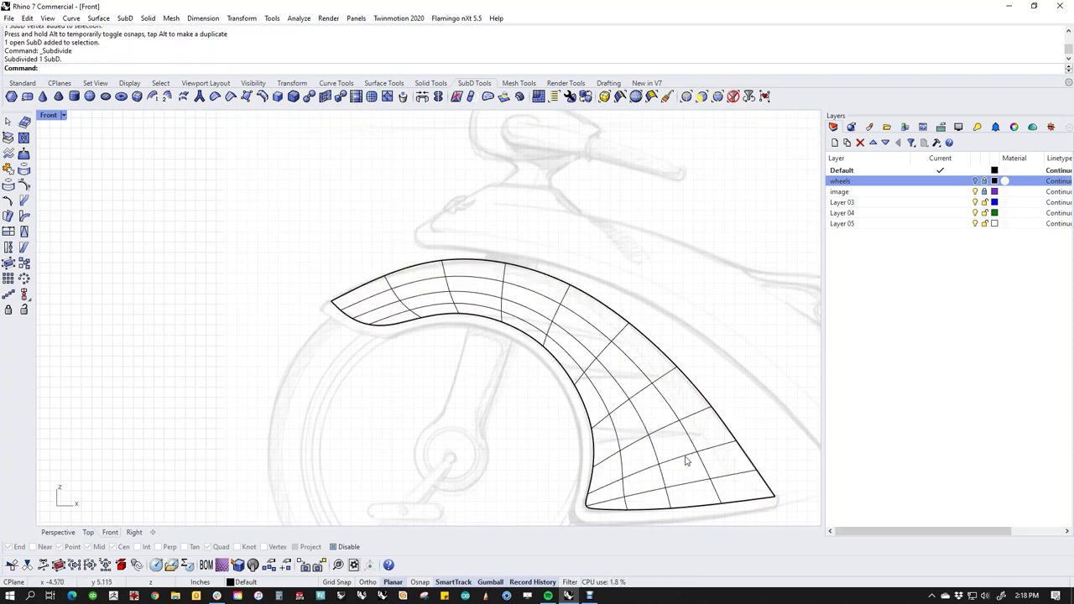
{"action": "key", "text": "ctrl+z"}
{"action": "left_click", "coordinate": [458, 441]}
Draw a degree-3 control point curve with five points in front of the fender, rising vertically and bending into a horizontal run.
{"action": "right_click_drag", "start_coordinate": [354, 421], "coordinate": [465, 460]}
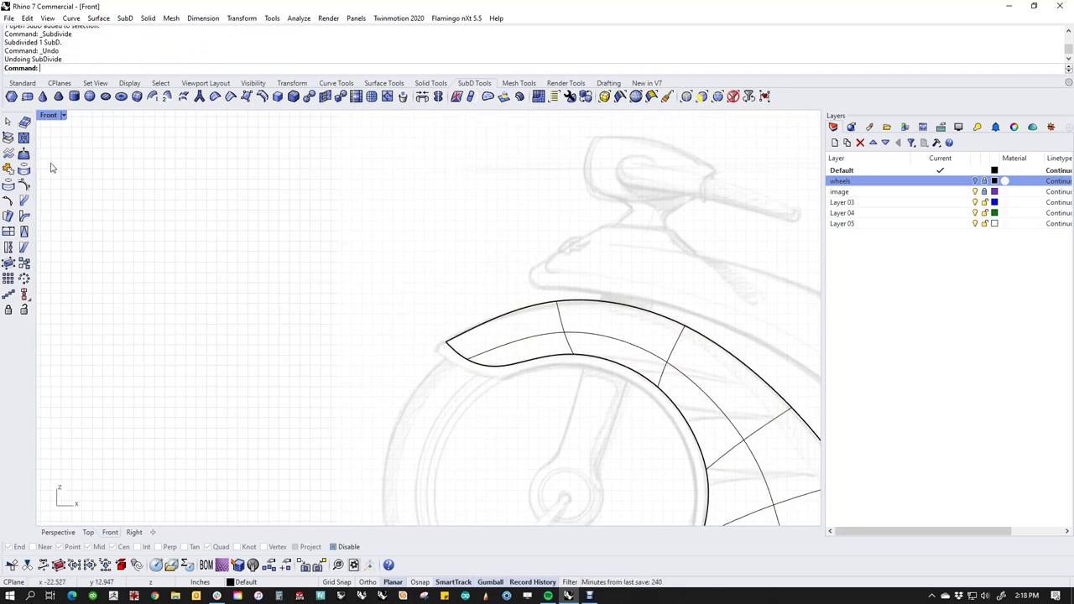
{"action": "left_click", "coordinate": [20, 83]}
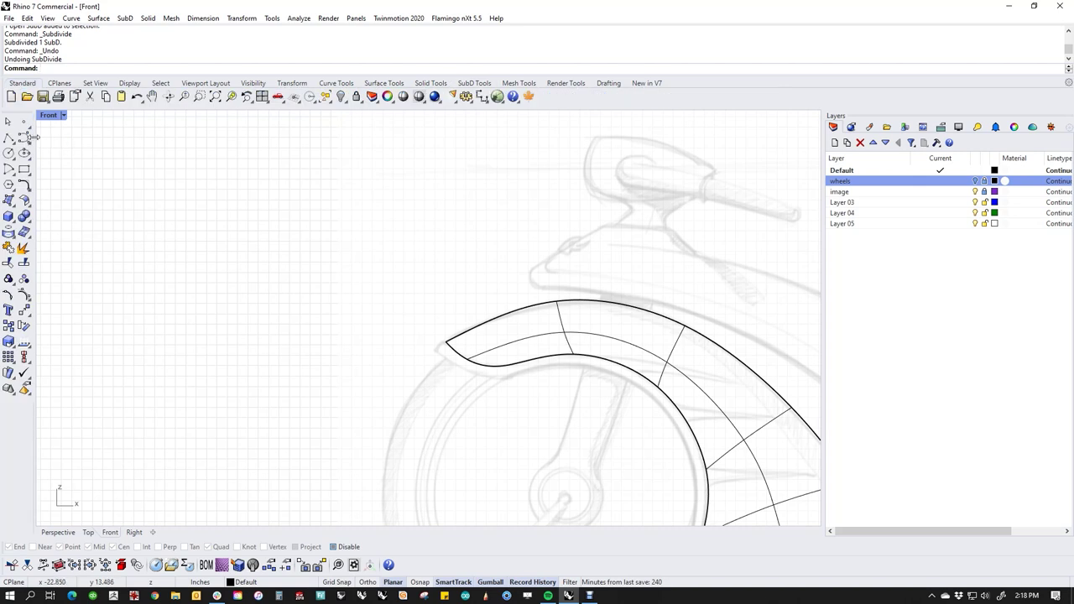
{"action": "left_click", "coordinate": [32, 137]}
{"action": "left_click", "coordinate": [207, 405]}
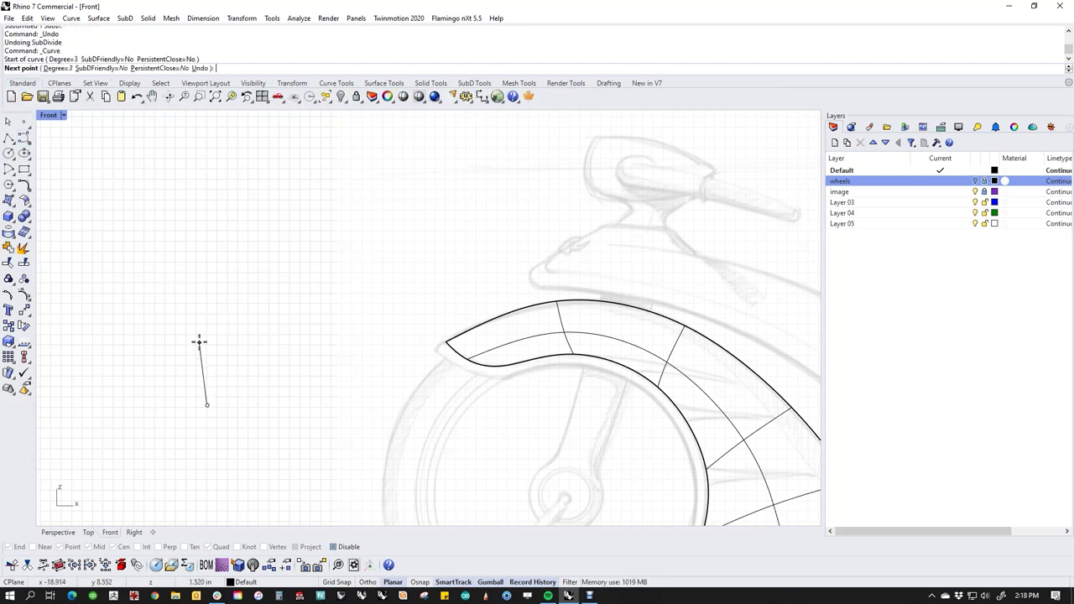
{"action": "left_click", "coordinate": [207, 256]}
{"action": "left_click", "coordinate": [209, 196]}
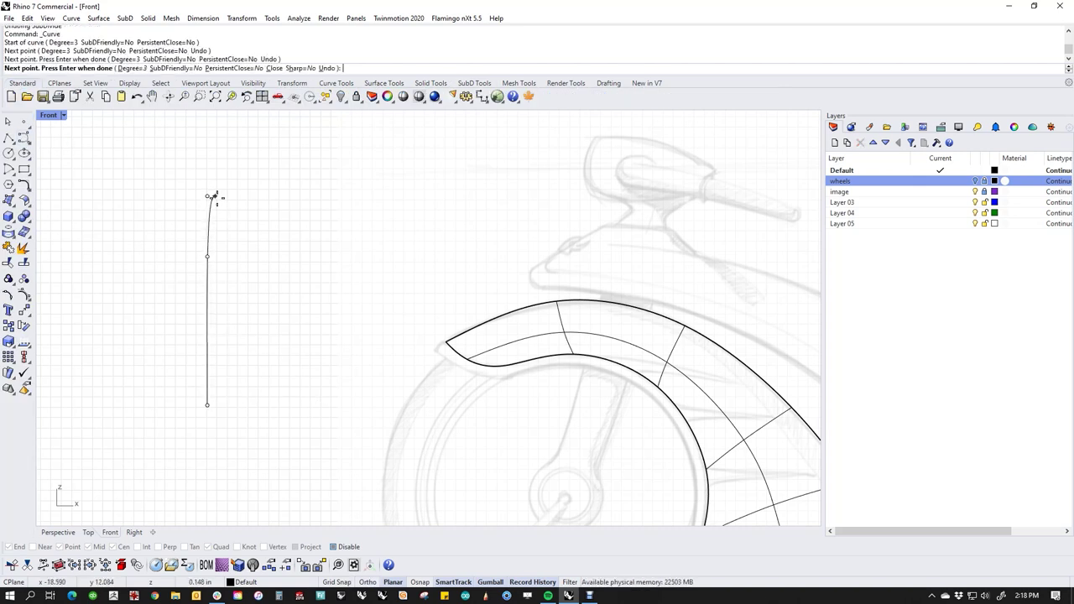
{"action": "left_click", "coordinate": [300, 198]}
{"action": "left_click", "coordinate": [483, 217], "text": "shift"}
{"action": "key", "text": "Return"}
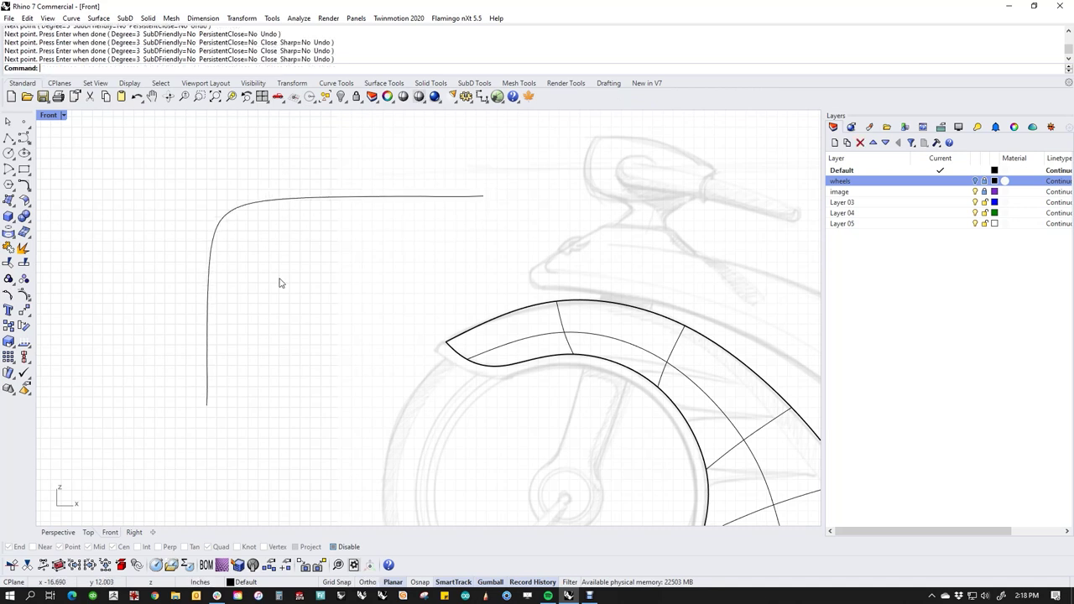
Turn on the control points of the bent curve in front of the fender.
{"action": "left_click_drag", "start_coordinate": [285, 185], "coordinate": [264, 250]}
{"action": "middle_click", "coordinate": [263, 307]}
{"action": "left_click", "coordinate": [293, 310]}
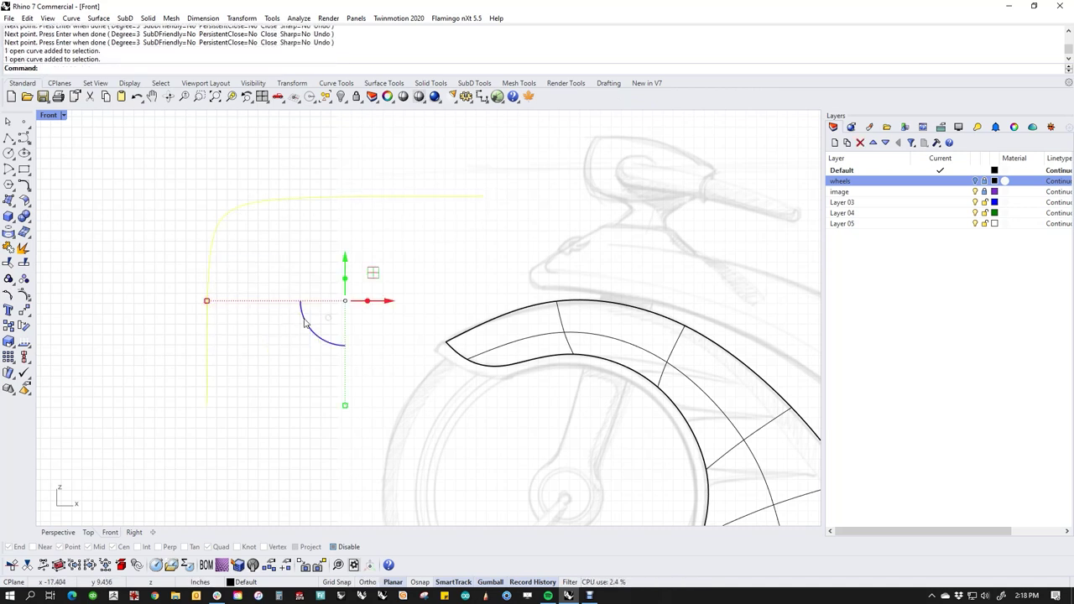
{"action": "middle_click", "coordinate": [256, 290]}
{"action": "left_click", "coordinate": [287, 300]}
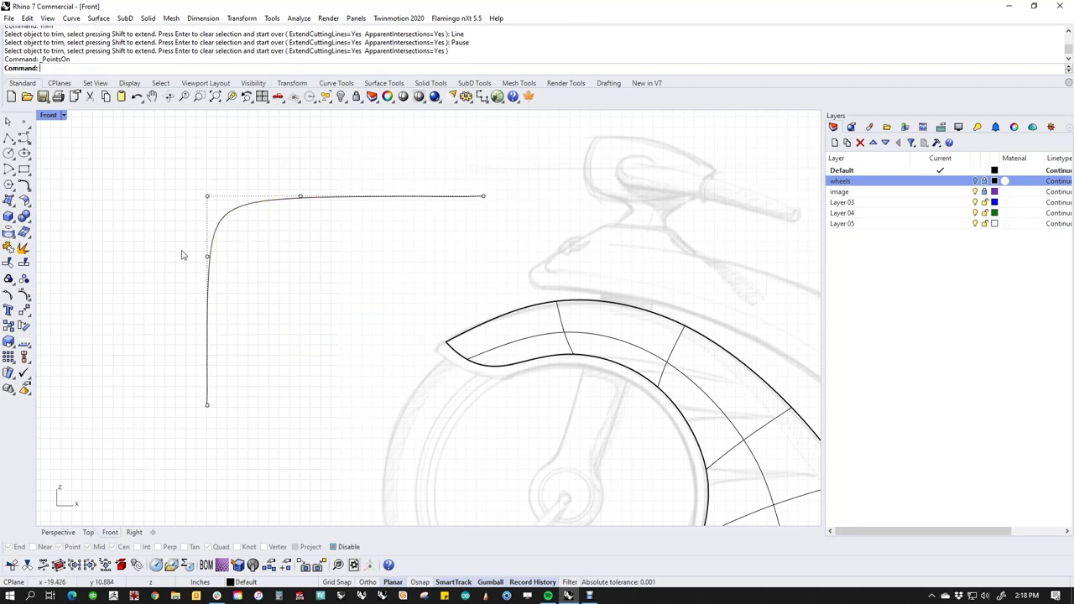
Slide the two control points beside the curve's corner away from it along their legs, softening the bend.
{"action": "left_click_drag", "start_coordinate": [271, 170], "coordinate": [274, 198]}
{"action": "left_click", "coordinate": [250, 254]}
{"action": "left_click_drag", "start_coordinate": [199, 237], "coordinate": [242, 263]}
{"action": "left_click_drag", "start_coordinate": [207, 227], "coordinate": [257, 235]}
{"action": "left_click", "coordinate": [260, 244]}
{"action": "left_click_drag", "start_coordinate": [276, 197], "coordinate": [463, 197]}
{"action": "left_click", "coordinate": [250, 247]}
{"action": "left_click_drag", "start_coordinate": [186, 207], "coordinate": [255, 240]}
{"action": "left_click_drag", "start_coordinate": [207, 178], "coordinate": [207, 321]}
{"action": "left_click", "coordinate": [237, 349]}
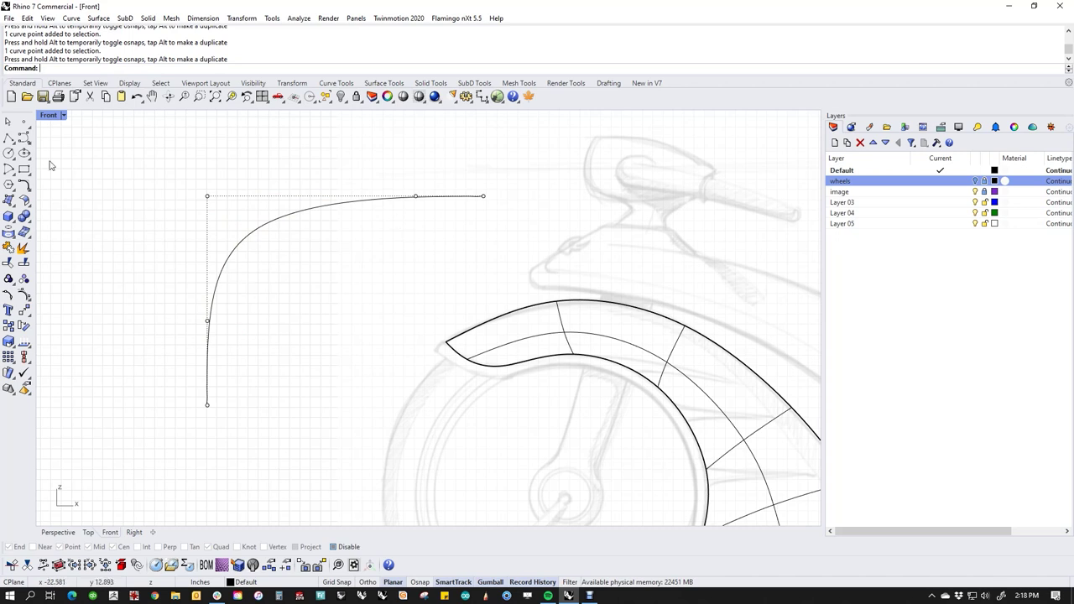
Draw a second degree-3 control point curve inside the first, with many closely spaced points around the bend.
{"action": "left_click", "coordinate": [24, 139]}
{"action": "left_click", "coordinate": [259, 401]}
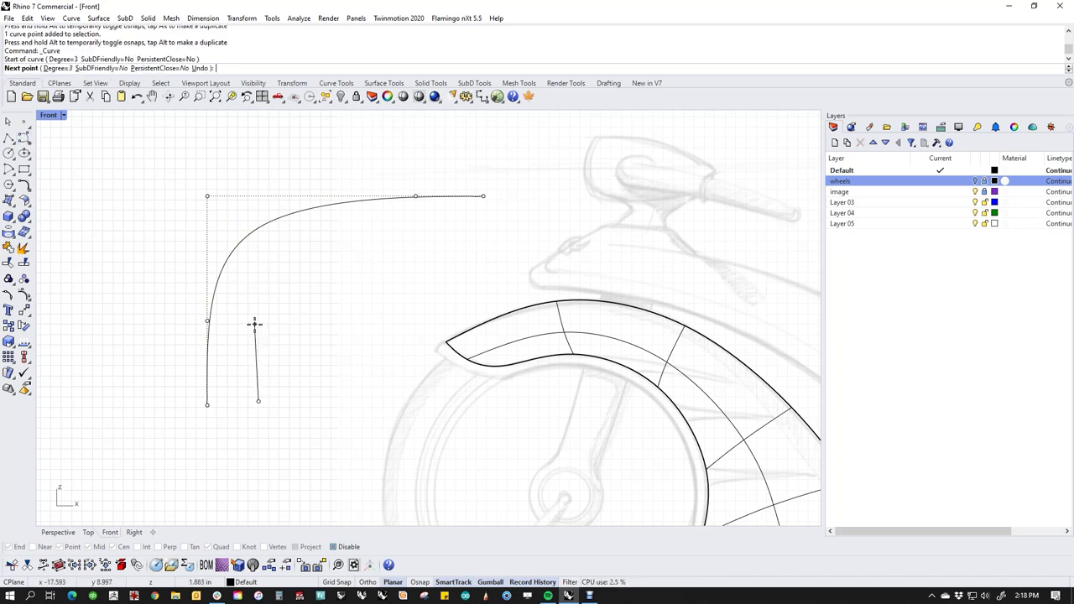
{"action": "left_click", "coordinate": [255, 324]}
{"action": "left_click", "coordinate": [257, 315]}
{"action": "left_click", "coordinate": [259, 301]}
{"action": "left_click", "coordinate": [261, 291]}
{"action": "left_click", "coordinate": [264, 282]}
{"action": "left_click", "coordinate": [267, 273]}
{"action": "left_click", "coordinate": [275, 266]}
{"action": "left_click", "coordinate": [283, 261]}
{"action": "left_click", "coordinate": [430, 243]}
{"action": "key", "text": "Return"}
Display the curvature graph on both curves and move the inner curve away from the outer one to compare them.
{"action": "left_click_drag", "start_coordinate": [297, 300], "coordinate": [223, 244]}
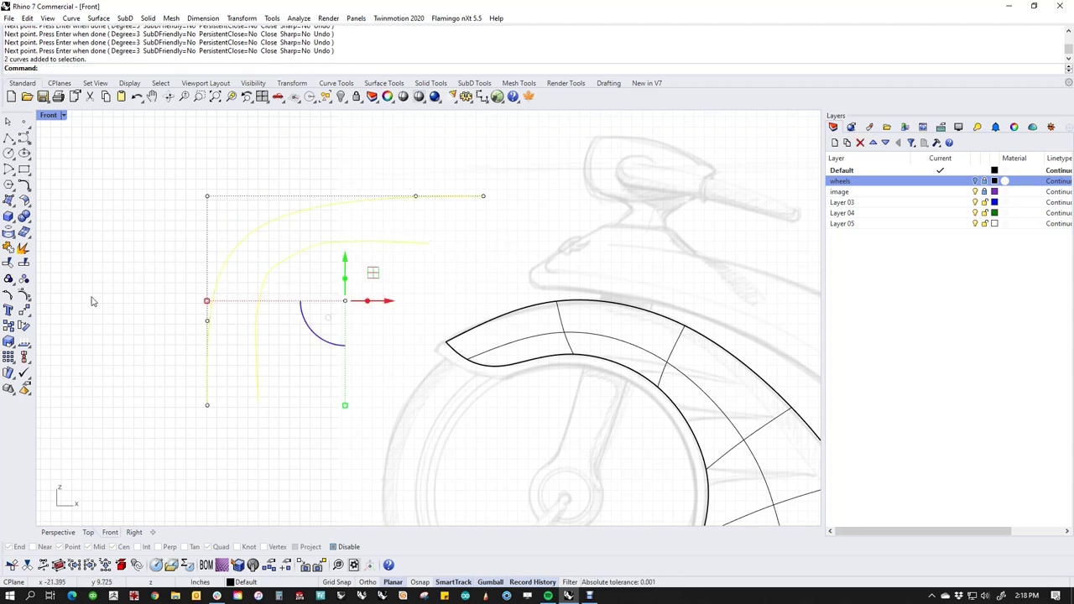
{"action": "left_click", "coordinate": [69, 371]}
{"action": "right_click_drag", "start_coordinate": [278, 356], "coordinate": [298, 377]}
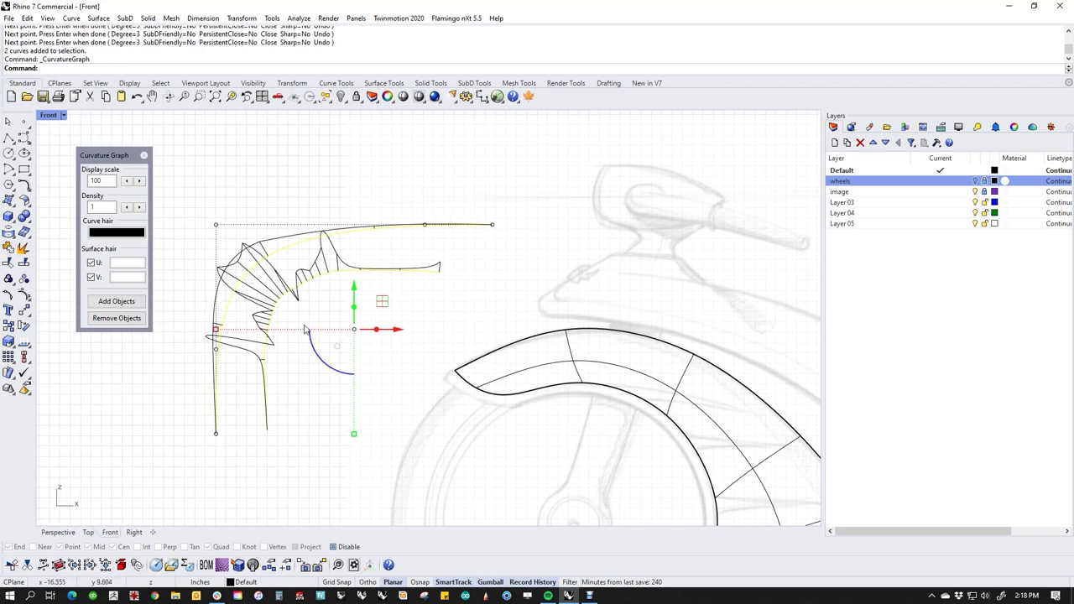
{"action": "left_click", "coordinate": [301, 403]}
{"action": "left_click", "coordinate": [269, 322]}
{"action": "left_click_drag", "start_coordinate": [381, 329], "coordinate": [419, 368]}
{"action": "left_click", "coordinate": [214, 352]}
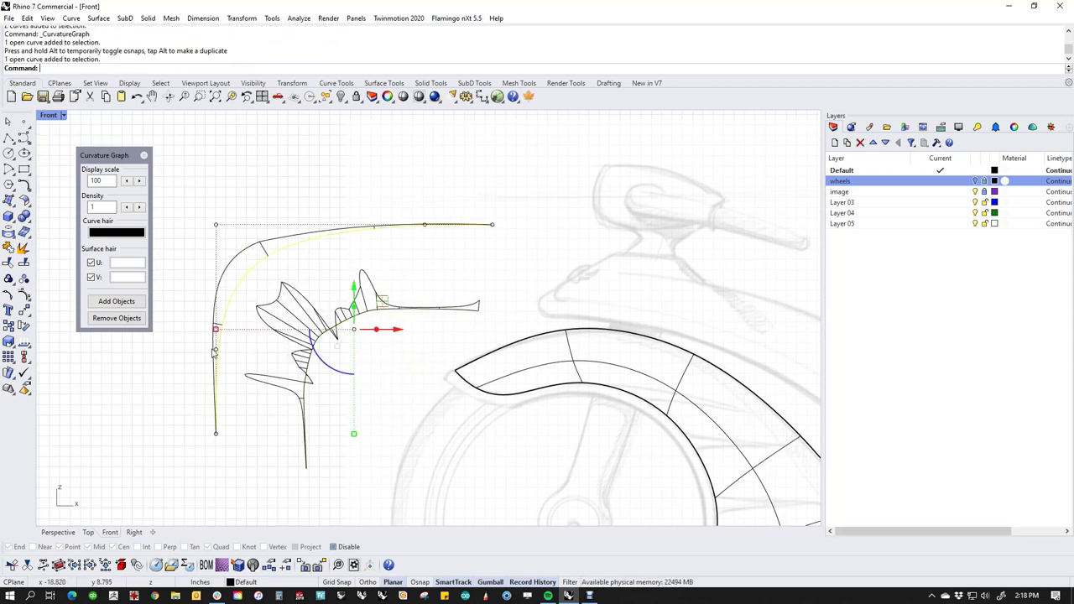
{"action": "left_click", "coordinate": [362, 391]}
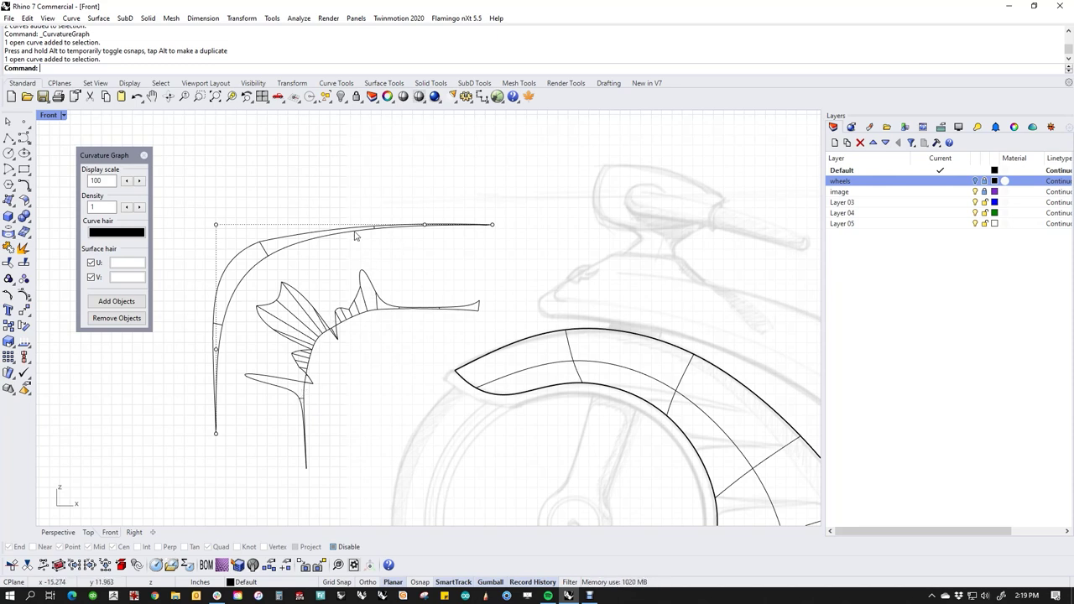
Close the curvature graph and delete both demonstration curves.
{"action": "left_click", "coordinate": [143, 155]}
{"action": "left_click_drag", "start_coordinate": [313, 189], "coordinate": [277, 380]}
{"action": "key", "text": "Delete"}
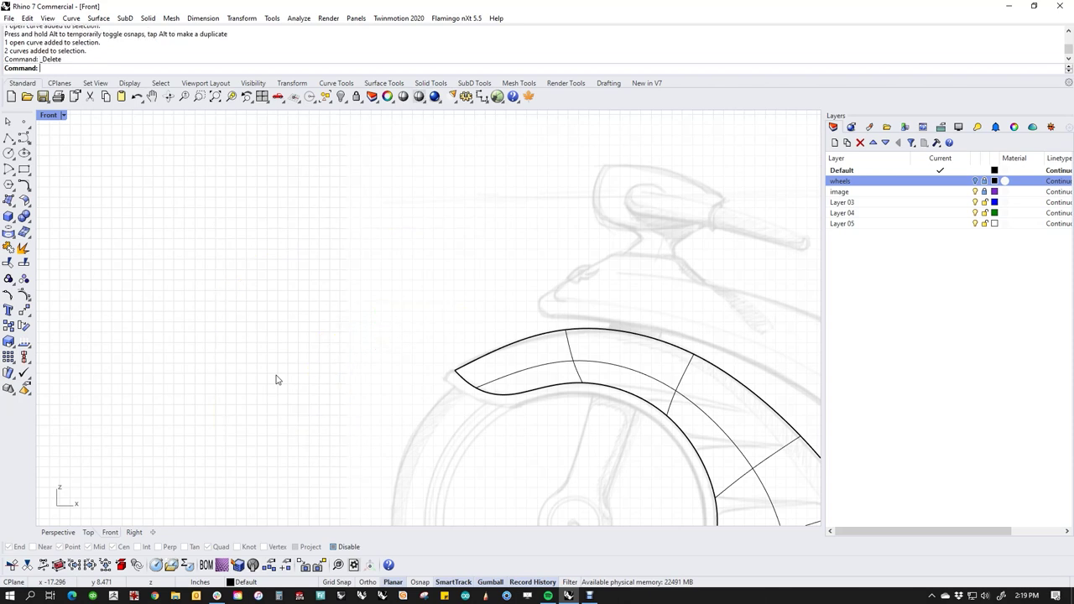
Nudge the fender's upper-edge vertex at the first crosswise edge down by 0.15 inches toward the sketched outline.
{"action": "scroll", "coordinate": [460, 408], "scroll_direction": "down", "scroll_amount": 3}
{"action": "right_click_drag", "start_coordinate": [461, 408], "coordinate": [329, 311]}
{"action": "scroll", "coordinate": [428, 293], "scroll_direction": "up", "scroll_amount": 2}
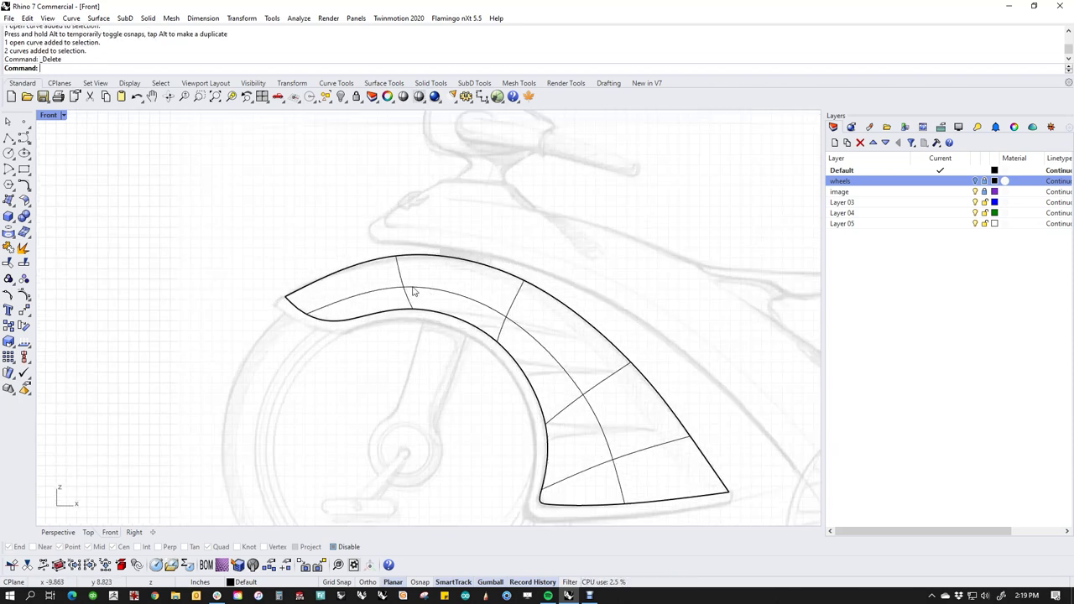
{"action": "left_click_drag", "start_coordinate": [378, 227], "coordinate": [420, 267]}
{"action": "key", "text": "alt+Down"}
{"action": "key", "text": "alt+Down"}
{"action": "key", "text": "alt+Down"}
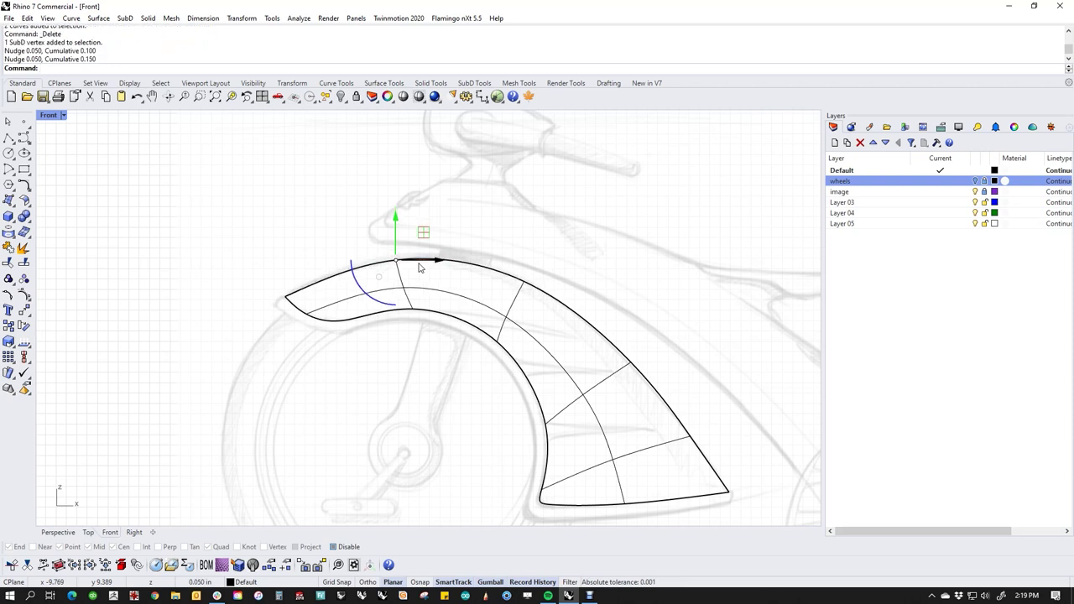
{"action": "key", "text": "Escape"}
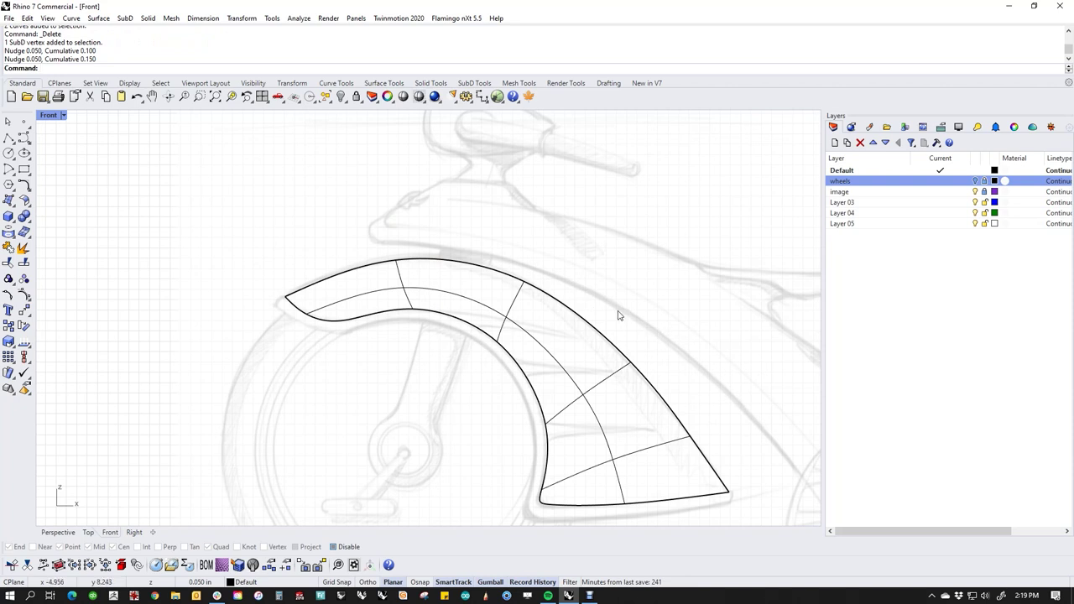
Nudge the fender's outer-edge vertex at the third crosswise edge inward by 0.05 inches.
{"action": "left_click_drag", "start_coordinate": [619, 315], "coordinate": [657, 400]}
{"action": "key", "text": "alt+Left"}
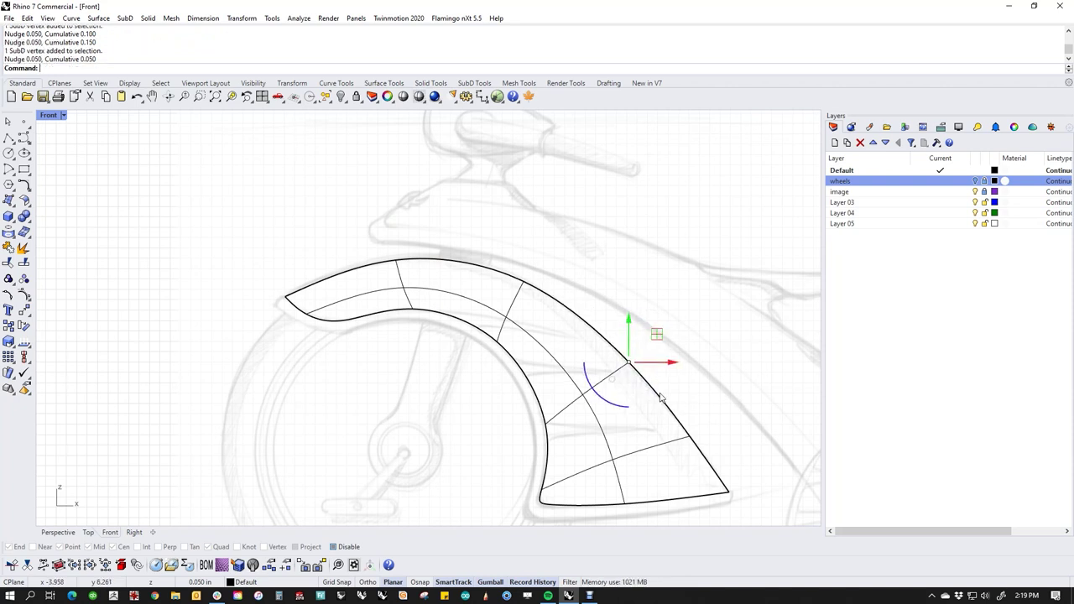
{"action": "left_click", "coordinate": [711, 412]}
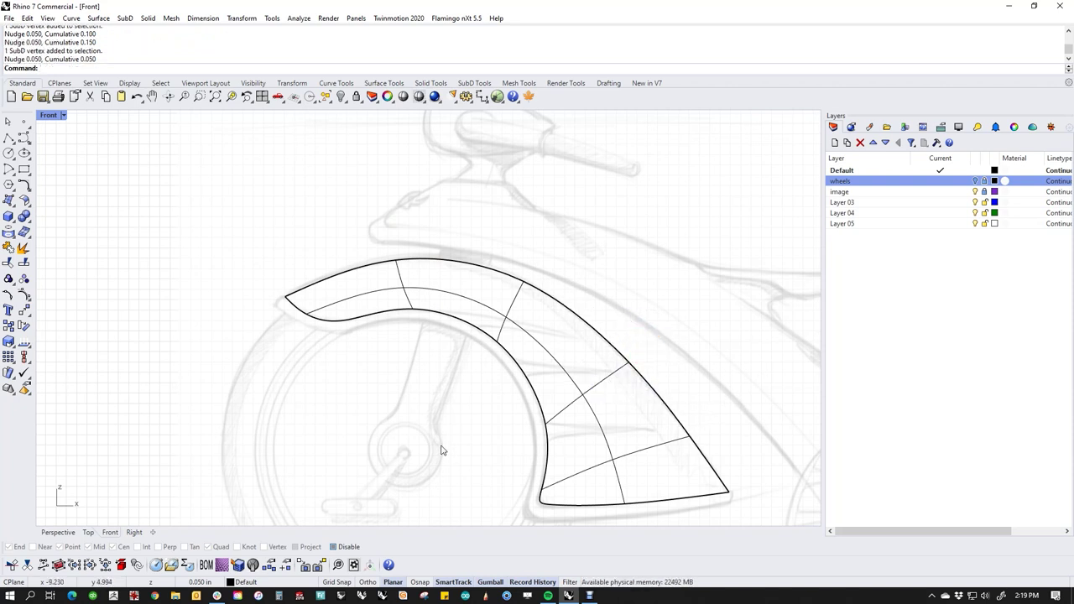
Switch to the perspective view and show the wheels layer.
{"action": "scroll", "coordinate": [338, 225], "scroll_direction": "down", "scroll_amount": 2}
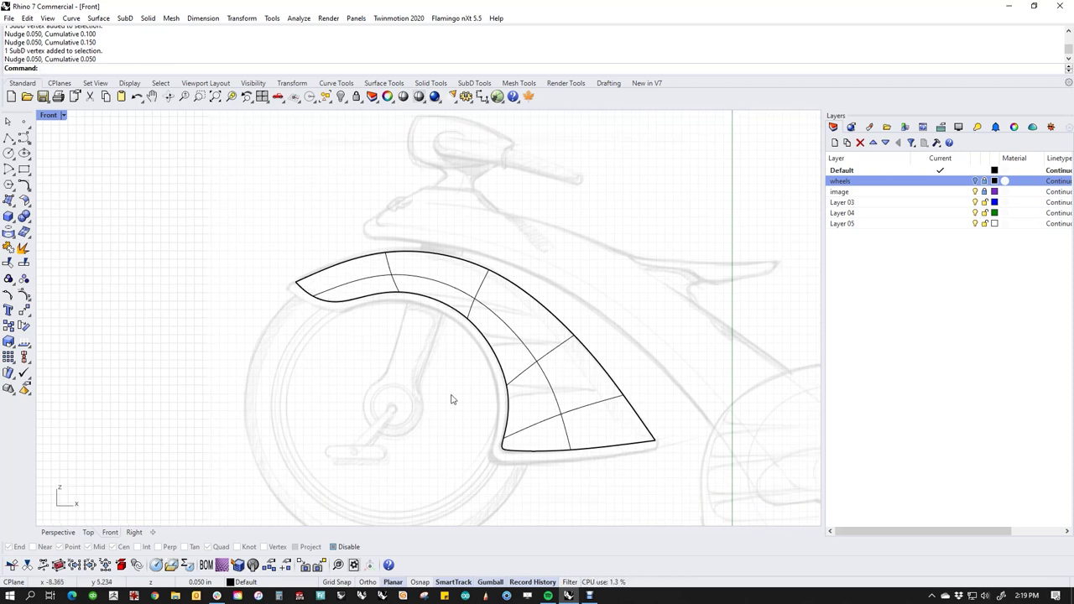
{"action": "type", "text": "p"}
{"action": "key", "text": "Return"}
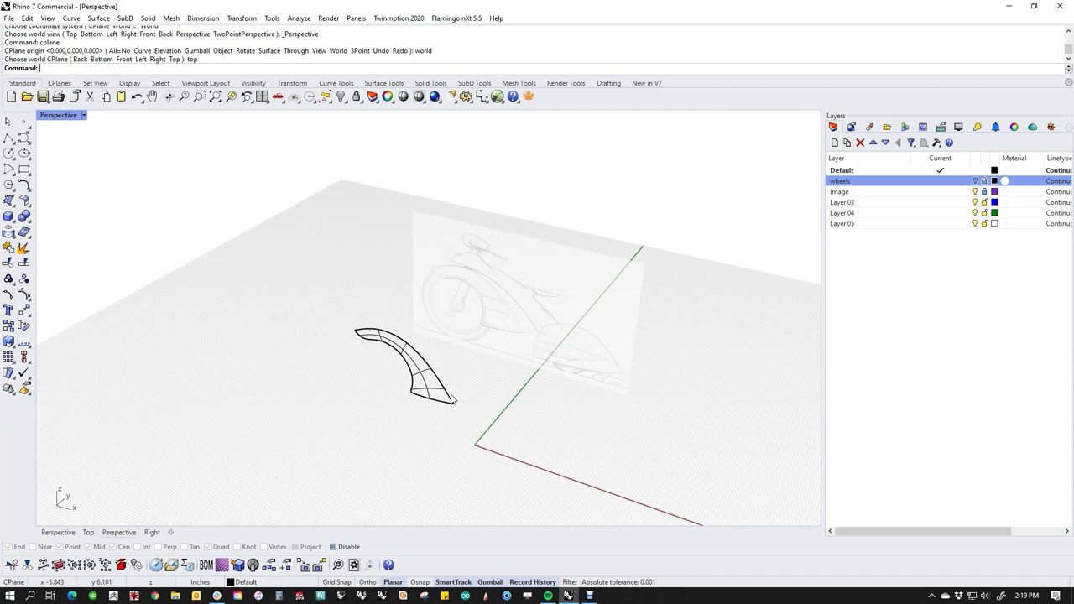
{"action": "right_click_drag", "start_coordinate": [470, 400], "coordinate": [541, 388]}
{"action": "scroll", "coordinate": [469, 367], "scroll_direction": "up", "scroll_amount": 2}
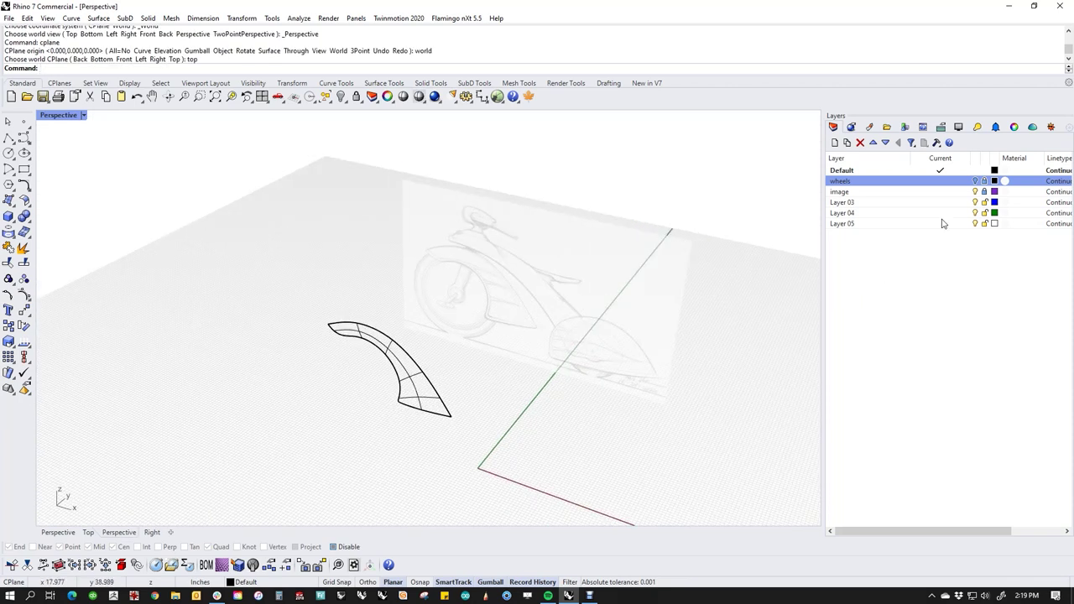
{"action": "left_click", "coordinate": [974, 181]}
{"action": "scroll", "coordinate": [479, 352], "scroll_direction": "up", "scroll_amount": 5}
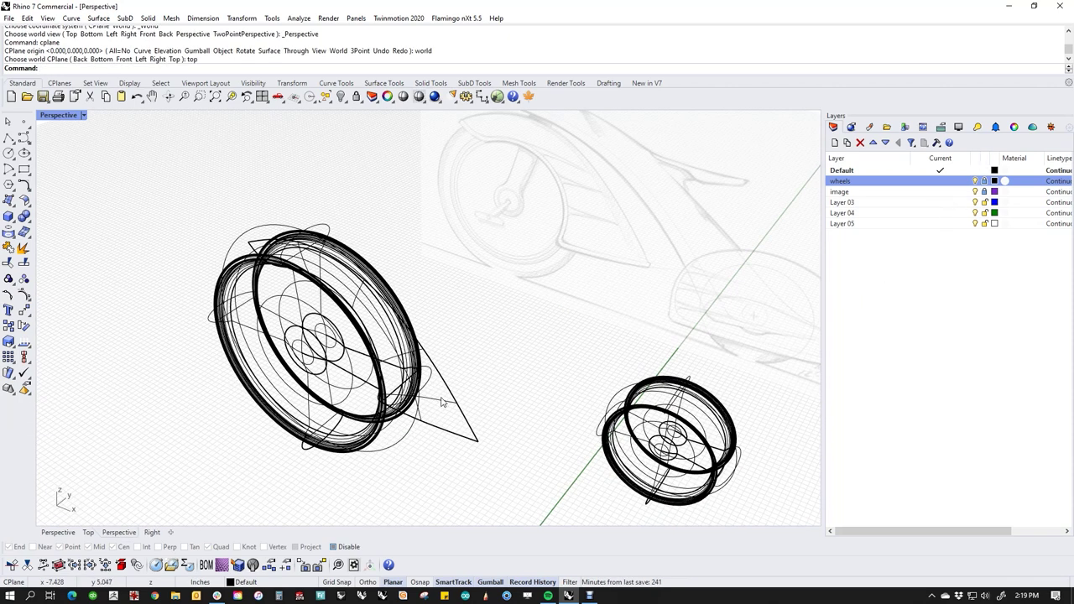
Set the perspective view to the Shaded display mode and view the fender beside the front wheel.
{"action": "left_click", "coordinate": [446, 403]}
{"action": "right_click_drag", "start_coordinate": [497, 396], "coordinate": [455, 390]}
{"action": "left_click_drag", "start_coordinate": [389, 311], "coordinate": [362, 332]}
{"action": "middle_click", "coordinate": [211, 350]}
{"action": "left_click", "coordinate": [167, 316]}
{"action": "mouse_move", "coordinate": [167, 316]}
{"action": "right_mouse_down"}
{"action": "mouse_move", "coordinate": [168, 335]}
{"action": "mouse_move", "coordinate": [134, 322]}
{"action": "mouse_move", "coordinate": [149, 333]}
{"action": "mouse_move", "coordinate": [378, 311]}
{"action": "mouse_move", "coordinate": [470, 344]}
{"action": "mouse_move", "coordinate": [192, 370]}
{"action": "right_mouse_up"}
Mirror a copy of the fender to the other side of the front wheel, starting the mirror plane at 0.
{"action": "type", "text": "M"}
{"action": "key", "text": "Return"}
{"action": "type", "text": "0"}
{"action": "key", "text": "Return"}
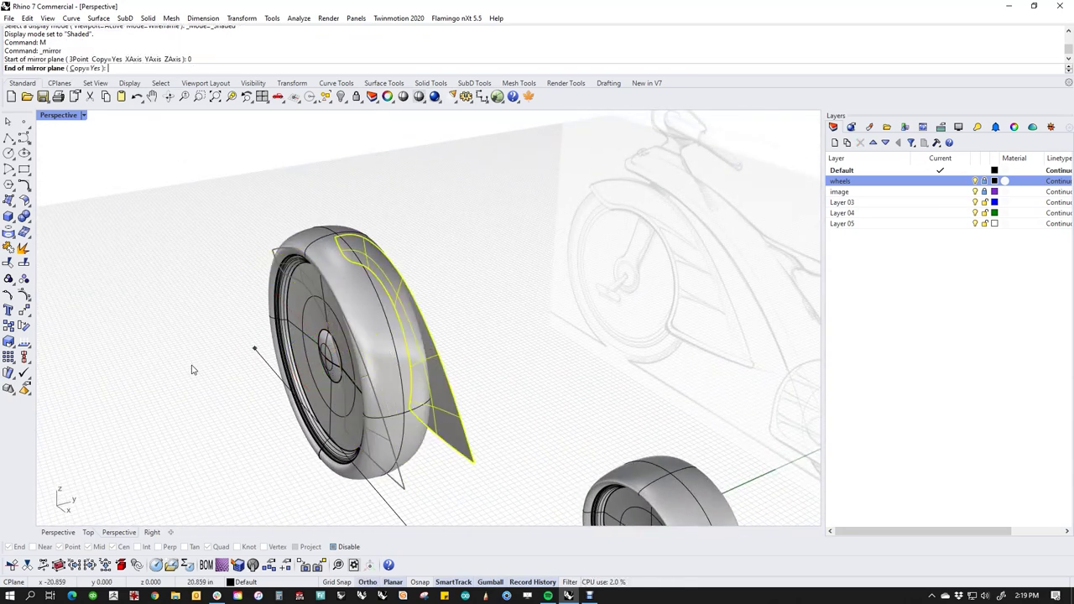
{"action": "left_click", "coordinate": [278, 444]}
Switch to the Top view and delete the mirrored fender copy.
{"action": "right_click_drag", "start_coordinate": [447, 428], "coordinate": [428, 463]}
{"action": "type", "text": "Top"}
{"action": "key", "text": "Return"}
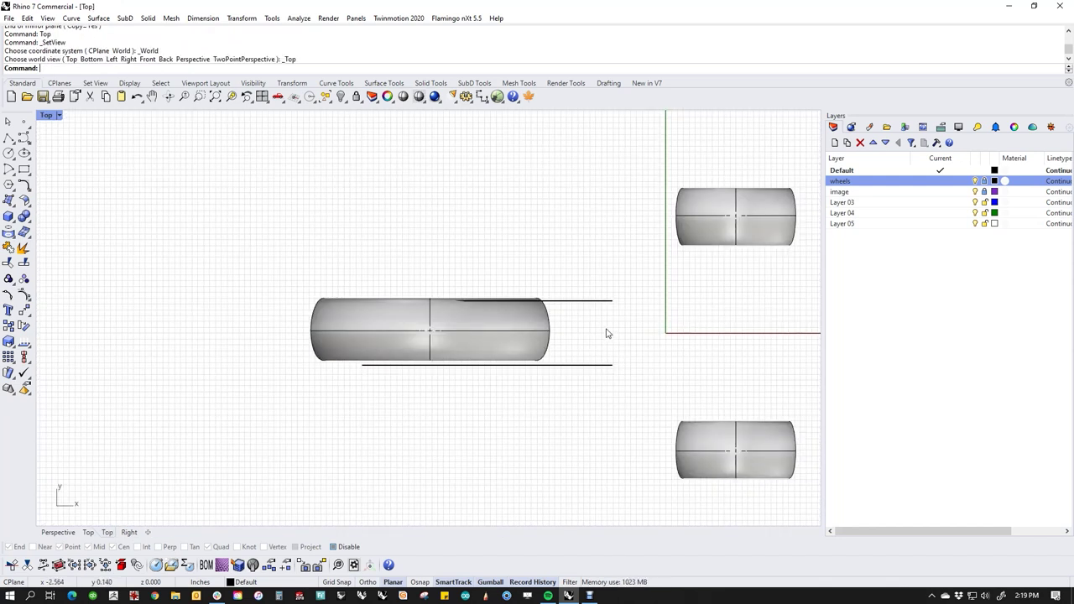
{"action": "left_click_drag", "start_coordinate": [628, 264], "coordinate": [615, 427]}
{"action": "key", "text": "Delete"}
Mirror a copy of the fender across the X axis, with the mirror plane starting at 0.
{"action": "type", "text": "M"}
{"action": "key", "text": "Return"}
{"action": "type", "text": "0"}
{"action": "key", "text": "Return"}
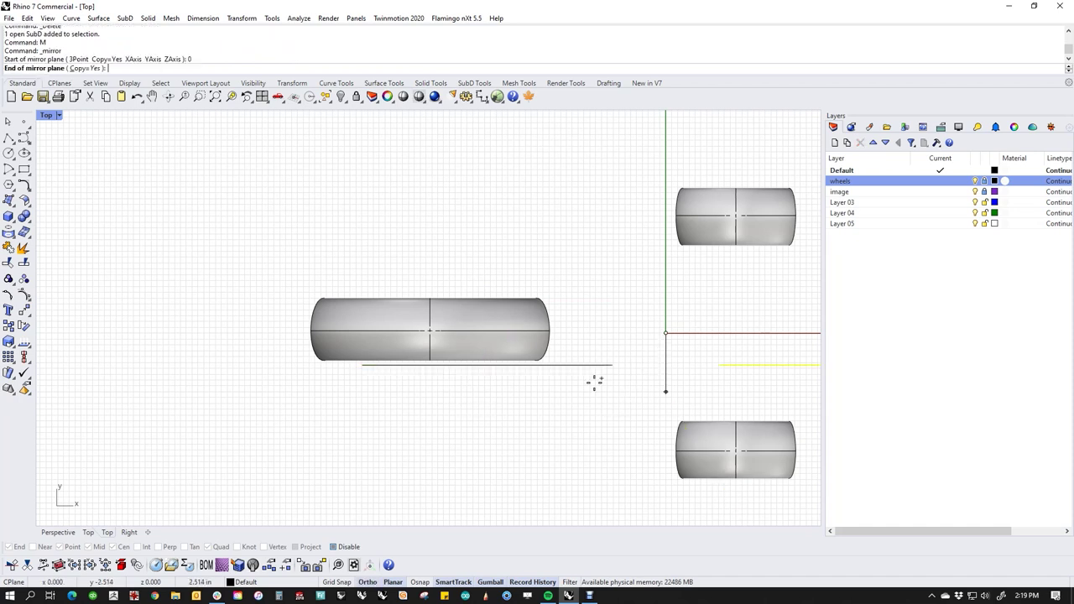
{"action": "left_click", "coordinate": [528, 331]}
Unlock the wheels layer and select the front wheel's polysurfaces between the two fender sides.
{"action": "left_click_drag", "start_coordinate": [259, 260], "coordinate": [564, 391]}
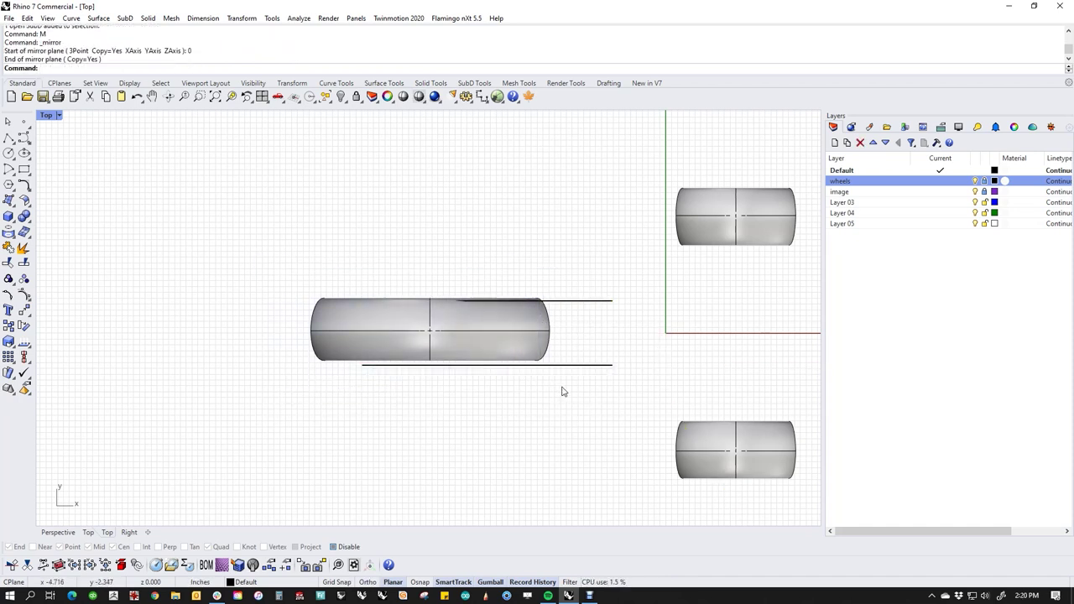
{"action": "left_click", "coordinate": [368, 301]}
{"action": "left_click", "coordinate": [280, 328]}
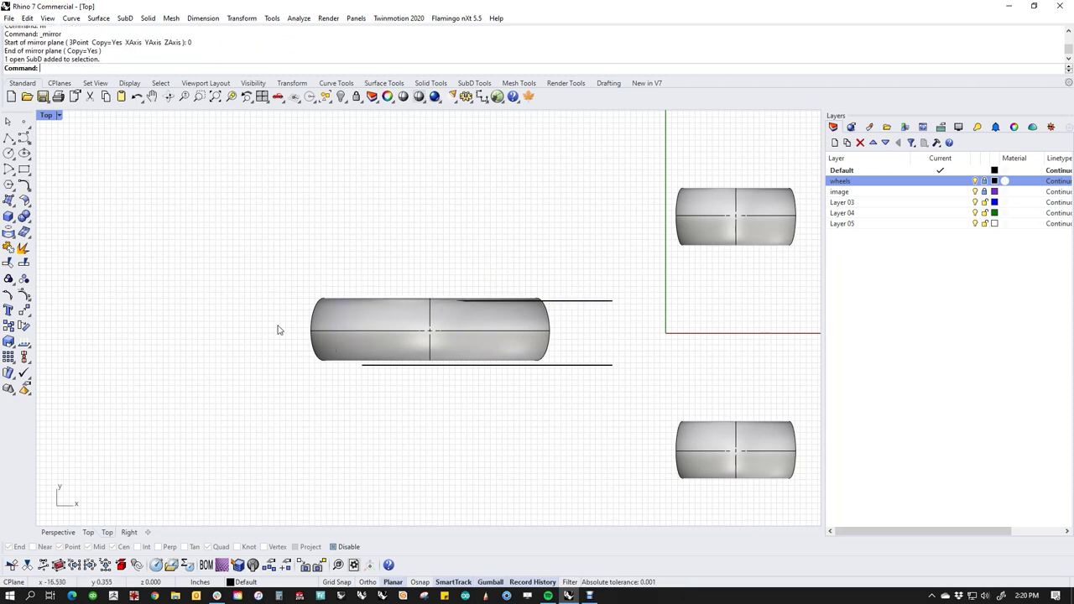
{"action": "left_click_drag", "start_coordinate": [590, 321], "coordinate": [174, 339]}
{"action": "left_click_drag", "start_coordinate": [596, 317], "coordinate": [219, 338]}
{"action": "left_click_drag", "start_coordinate": [592, 322], "coordinate": [232, 345]}
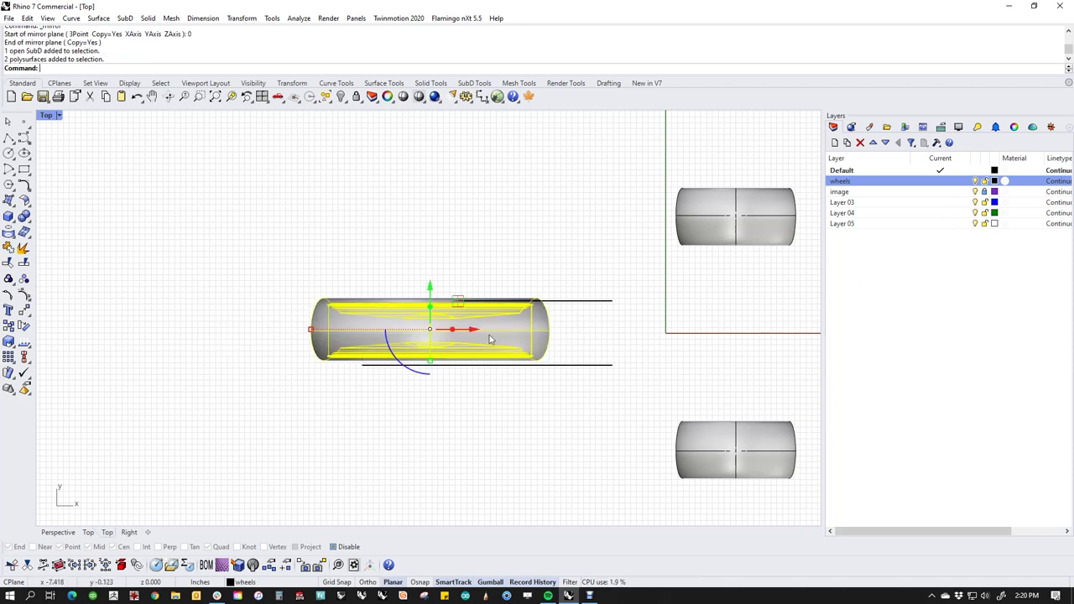
Place a point at 0 and move the front wheel in Y to align with it, centring it between the fenders.
{"action": "scroll", "coordinate": [500, 345], "scroll_direction": "up", "scroll_amount": 1}
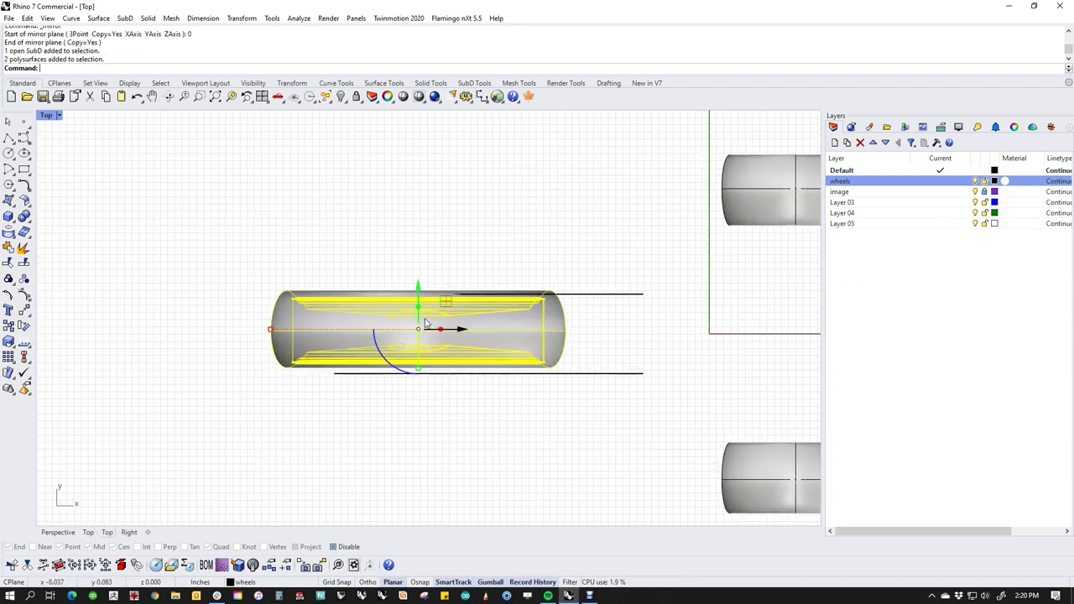
{"action": "left_click", "coordinate": [25, 123]}
{"action": "type", "text": "0"}
{"action": "key", "text": "Return"}
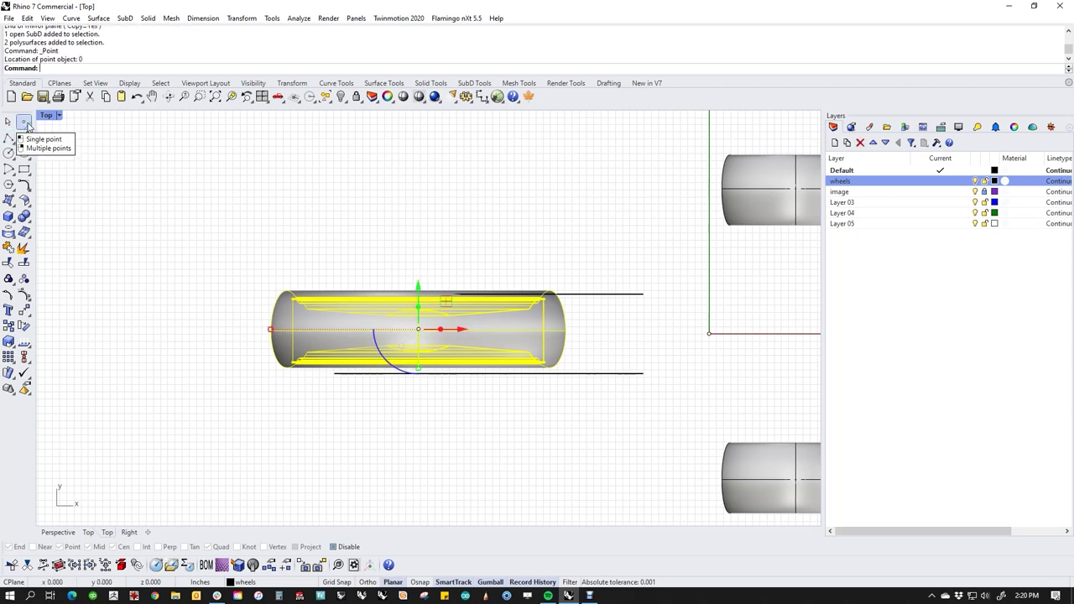
{"action": "left_click_drag", "start_coordinate": [424, 287], "coordinate": [709, 334]}
{"action": "left_click", "coordinate": [687, 400]}
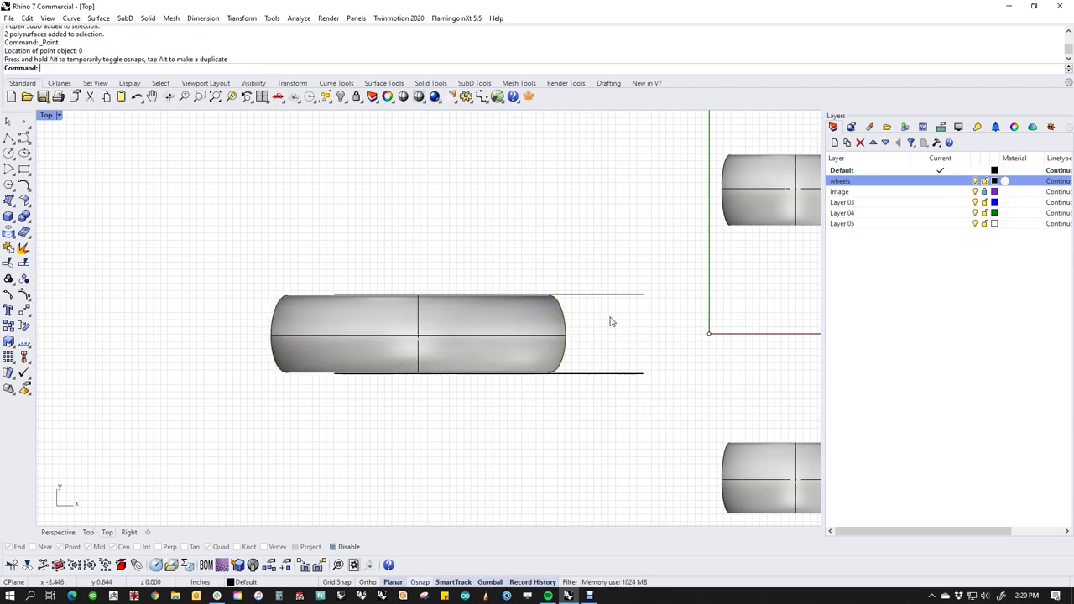
Move the original fender side slightly outward from the front wheel, and open the Record History options.
{"action": "scroll", "coordinate": [547, 426], "scroll_direction": "up", "scroll_amount": 4}
{"action": "left_click", "coordinate": [474, 396]}
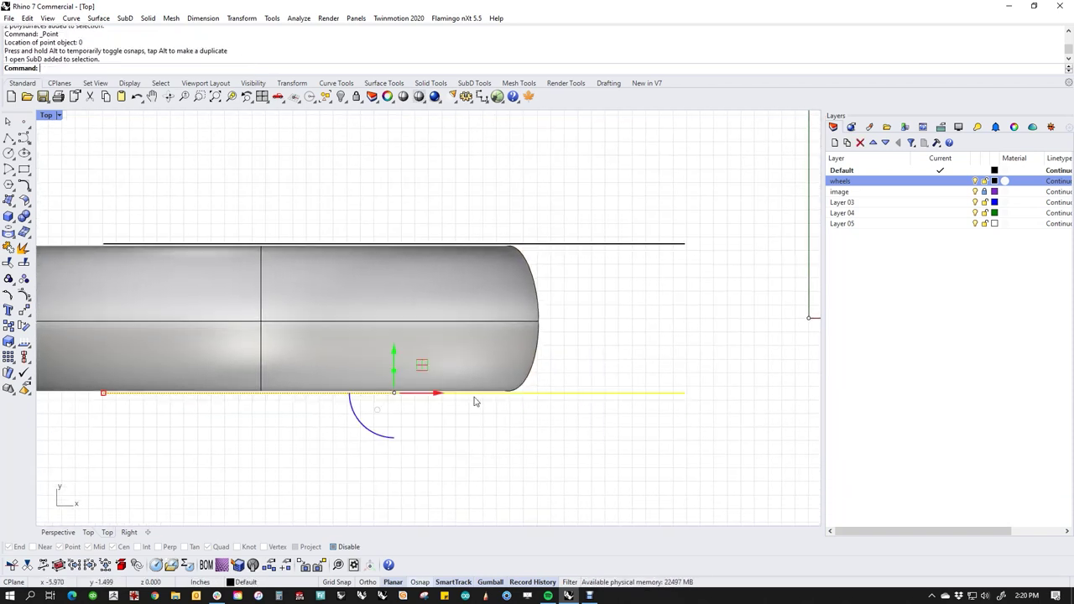
{"action": "left_click_drag", "start_coordinate": [394, 393], "coordinate": [395, 404]}
{"action": "key", "text": "Escape"}
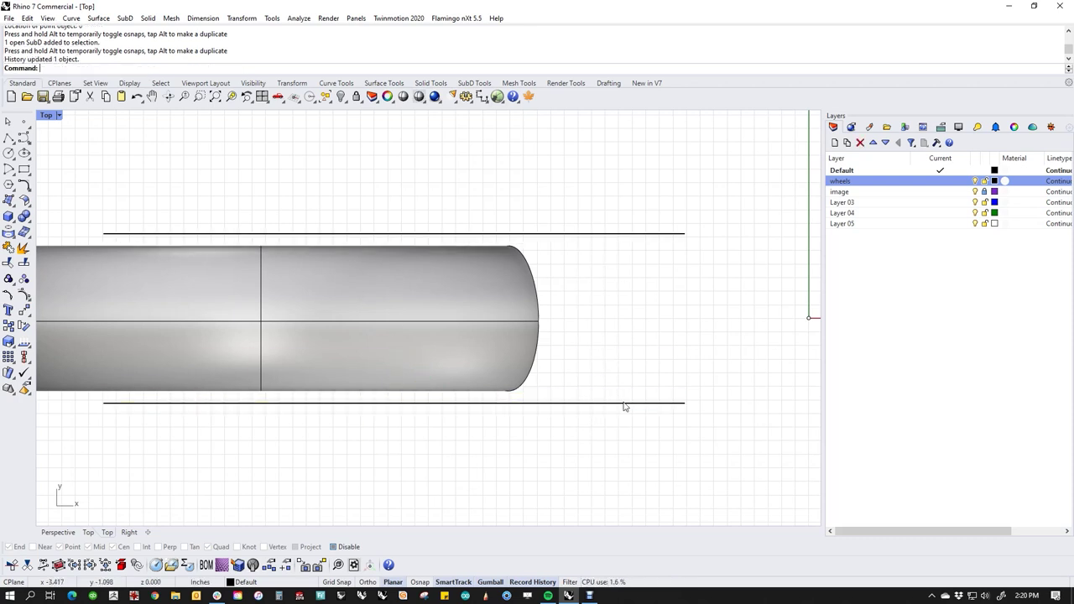
{"action": "right_click", "coordinate": [528, 582]}
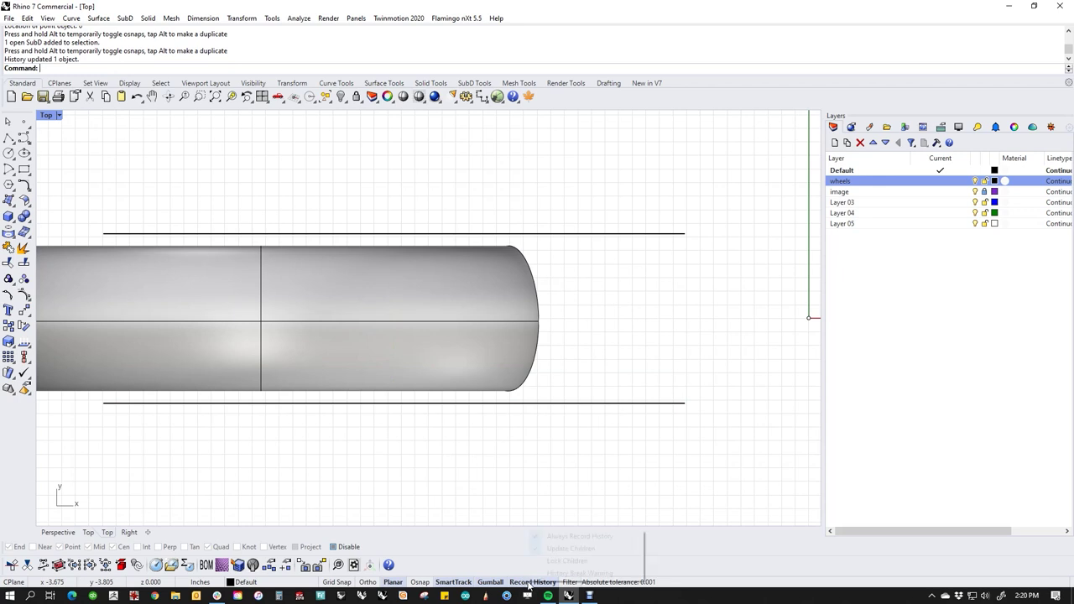
{"action": "left_click", "coordinate": [566, 464]}
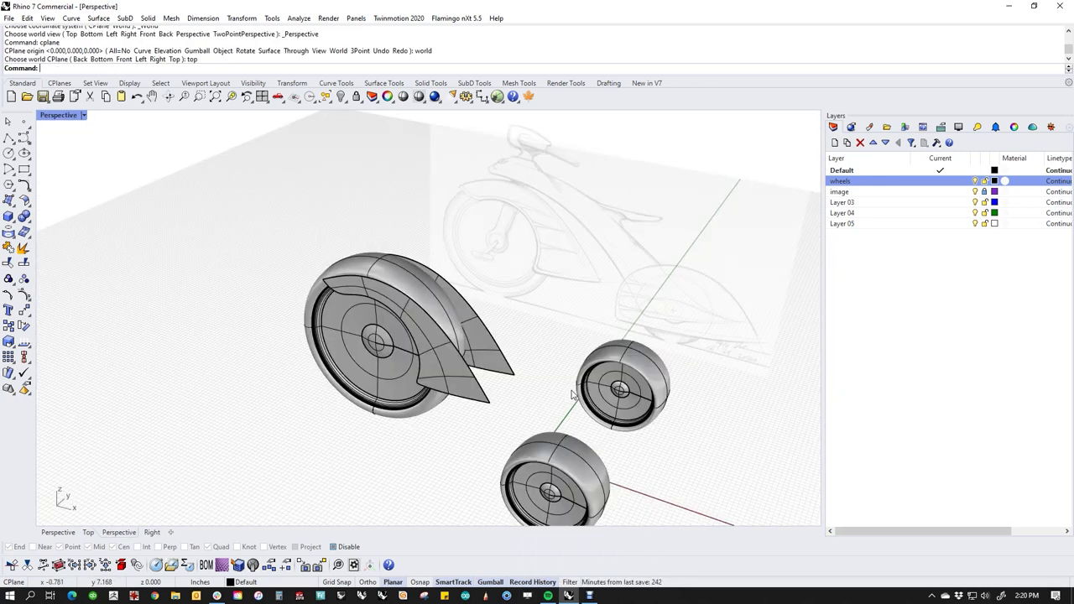
Select the full outer edge chains of both fender sides and connect them with a SubD Bridge over the front wheel.
{"action": "right_click_drag", "start_coordinate": [611, 396], "coordinate": [631, 417]}
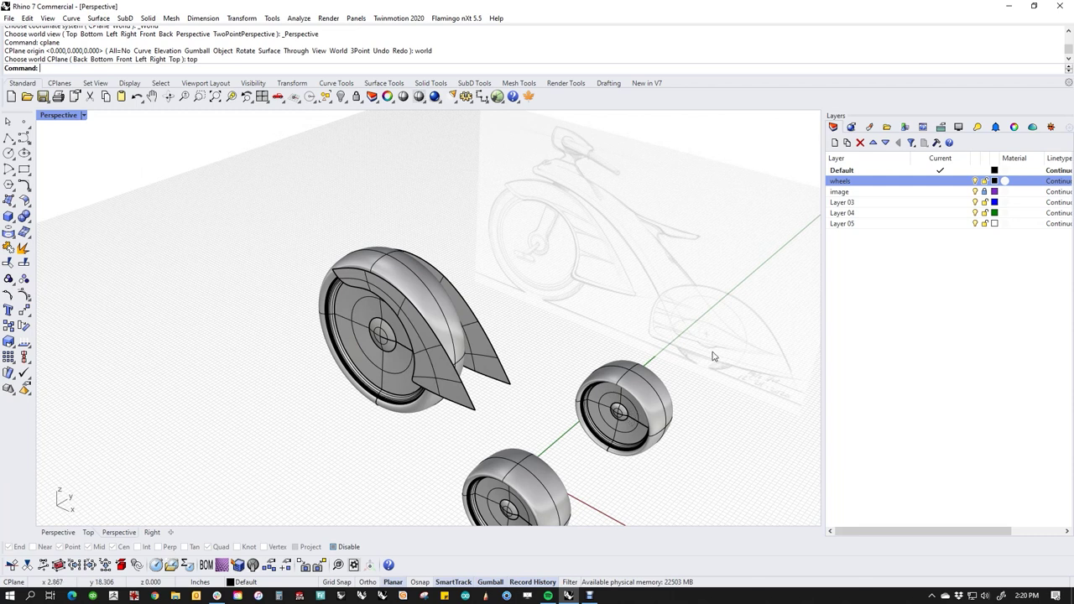
{"action": "scroll", "coordinate": [475, 362], "scroll_direction": "up", "scroll_amount": 4}
{"action": "left_click", "coordinate": [487, 440], "text": "ctrl+shift"}
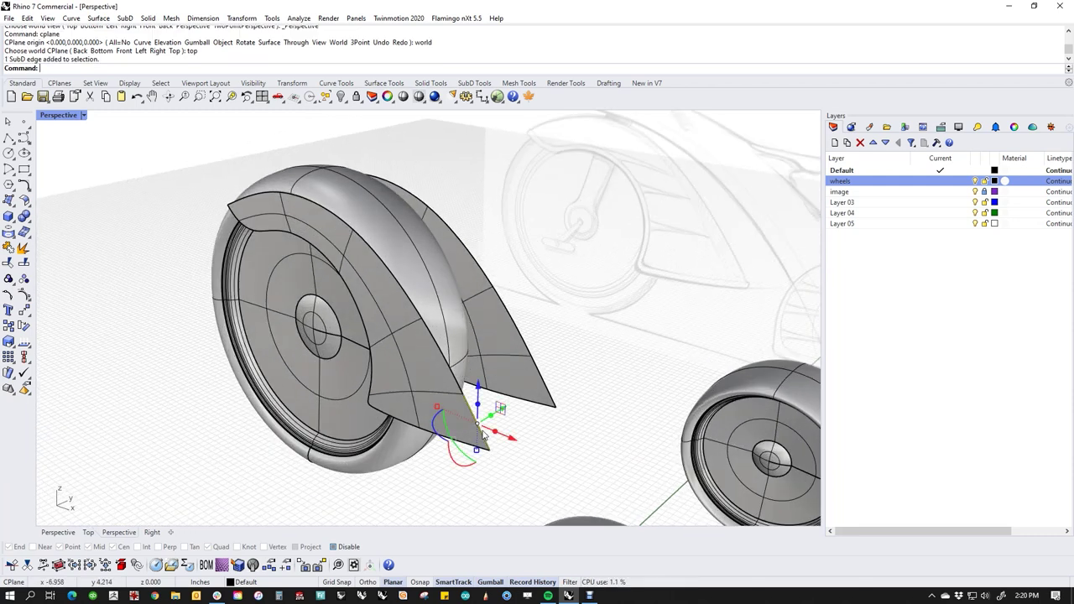
{"action": "left_click", "coordinate": [254, 194], "text": "ctrl+shift"}
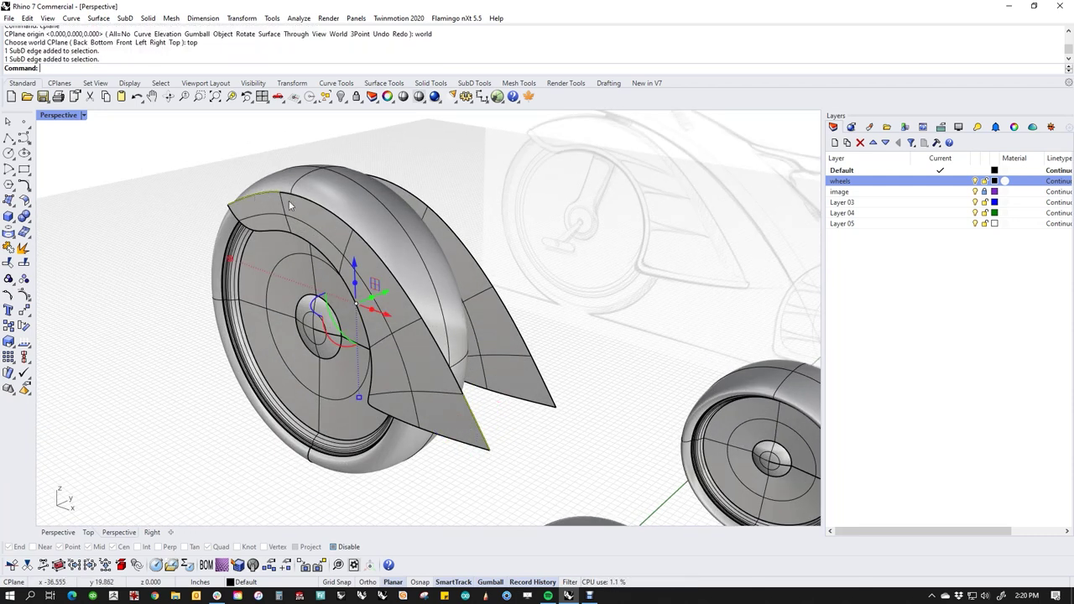
{"action": "double_click", "coordinate": [302, 196], "text": "ctrl+shift"}
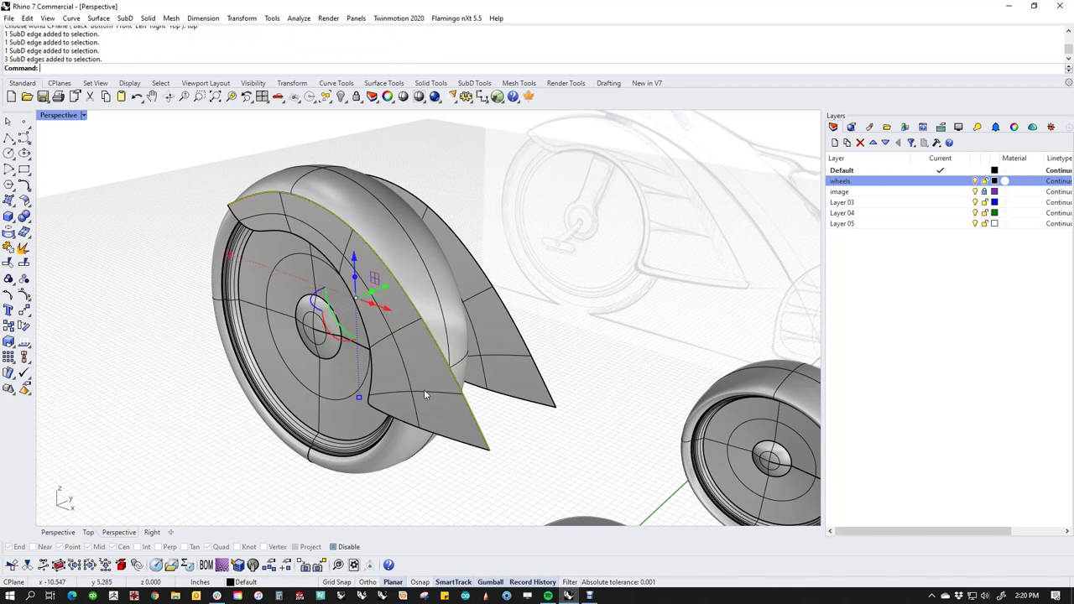
{"action": "left_click", "coordinate": [548, 387], "text": "ctrl+shift"}
{"action": "right_click_drag", "start_coordinate": [552, 388], "coordinate": [362, 361]}
{"action": "left_click", "coordinate": [569, 223], "text": "ctrl+shift"}
{"action": "double_click", "coordinate": [485, 207], "text": "ctrl+shift"}
{"action": "right_click_drag", "start_coordinate": [484, 207], "coordinate": [547, 361]}
{"action": "type", "text": "Bridge"}
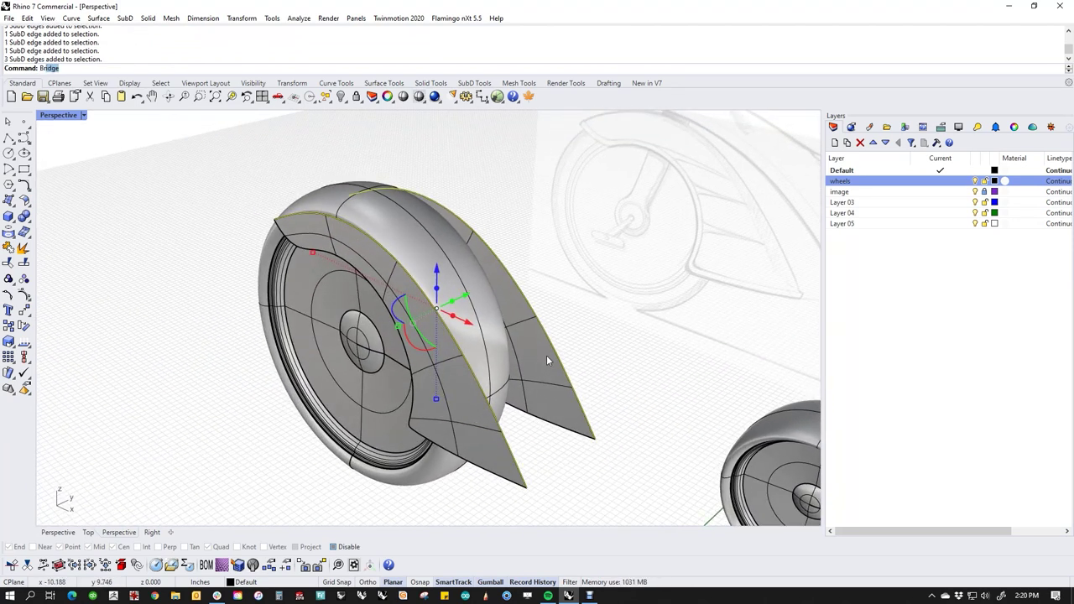
{"action": "key", "text": "Return"}
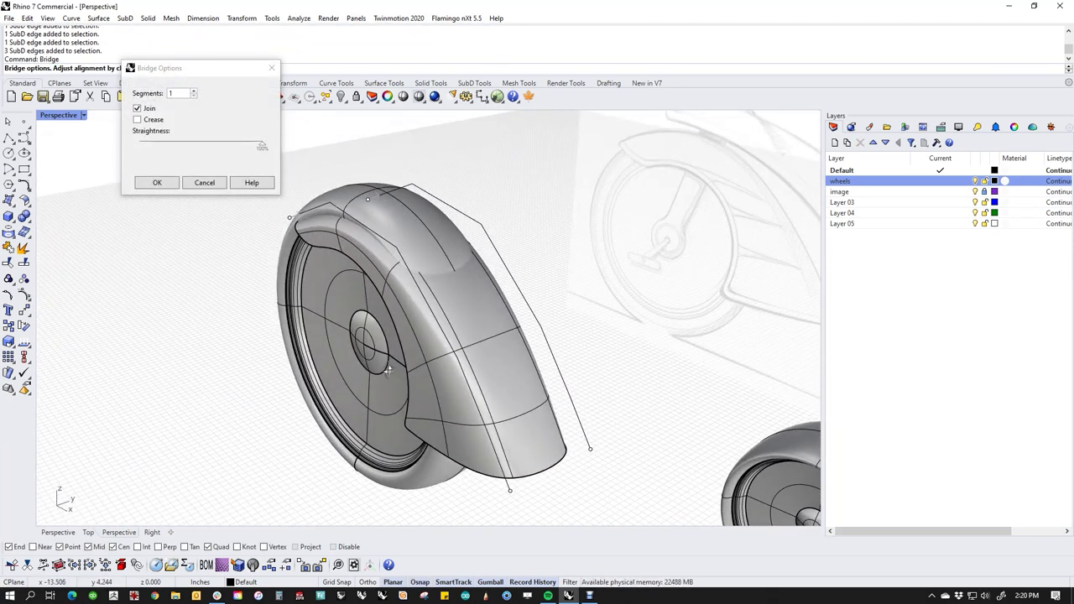
Set the fender bridge to 2 segments, reduce its straightness so it arches over the tire, and accept it.
{"action": "right_click_drag", "start_coordinate": [312, 295], "coordinate": [369, 279]}
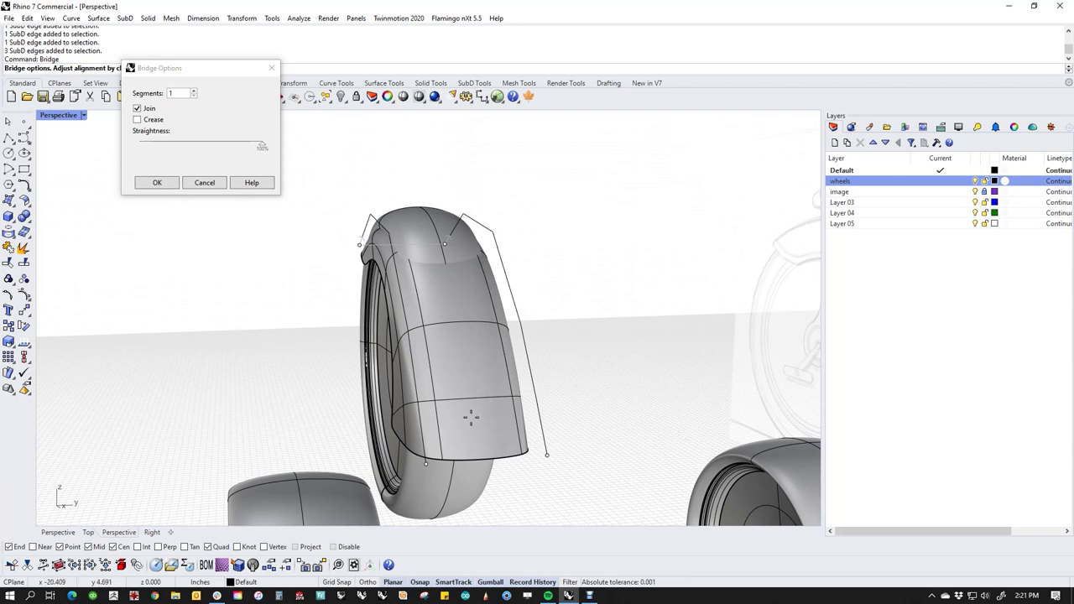
{"action": "left_click", "coordinate": [193, 98]}
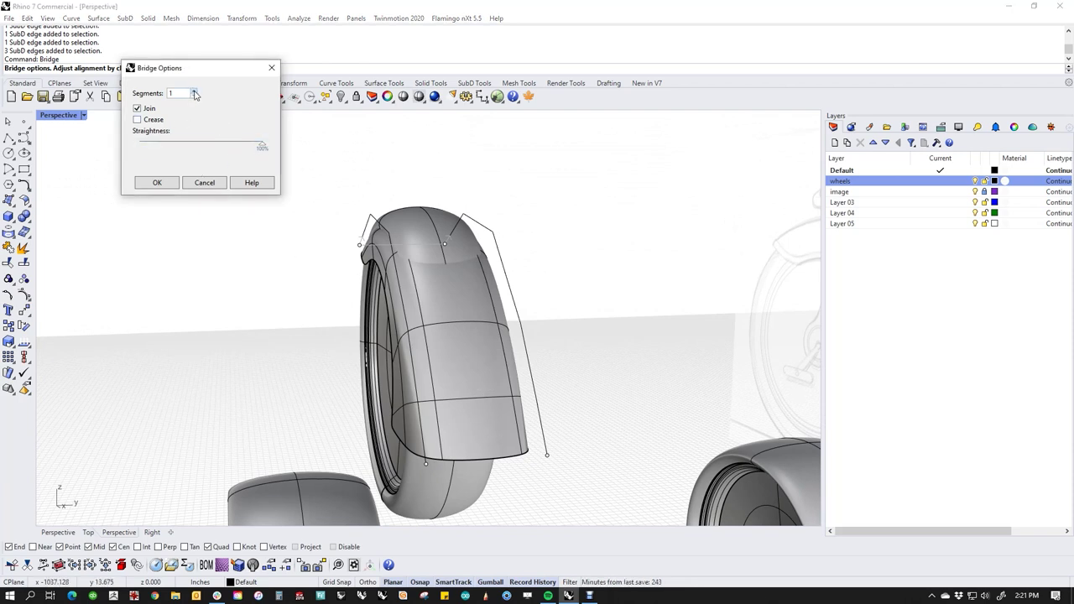
{"action": "left_click", "coordinate": [194, 93]}
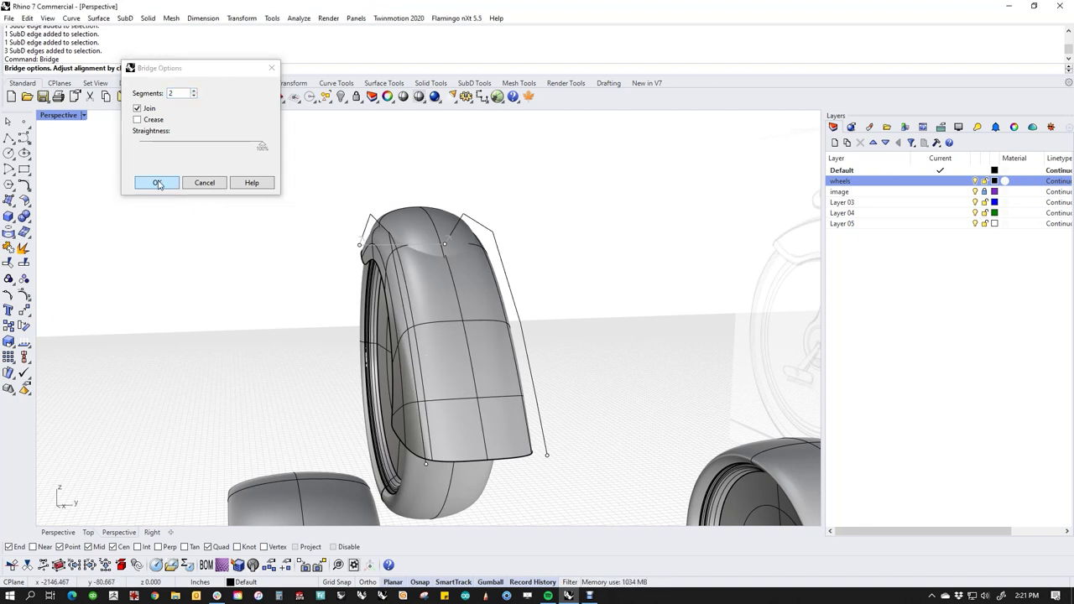
{"action": "left_click_drag", "start_coordinate": [261, 147], "coordinate": [224, 166]}
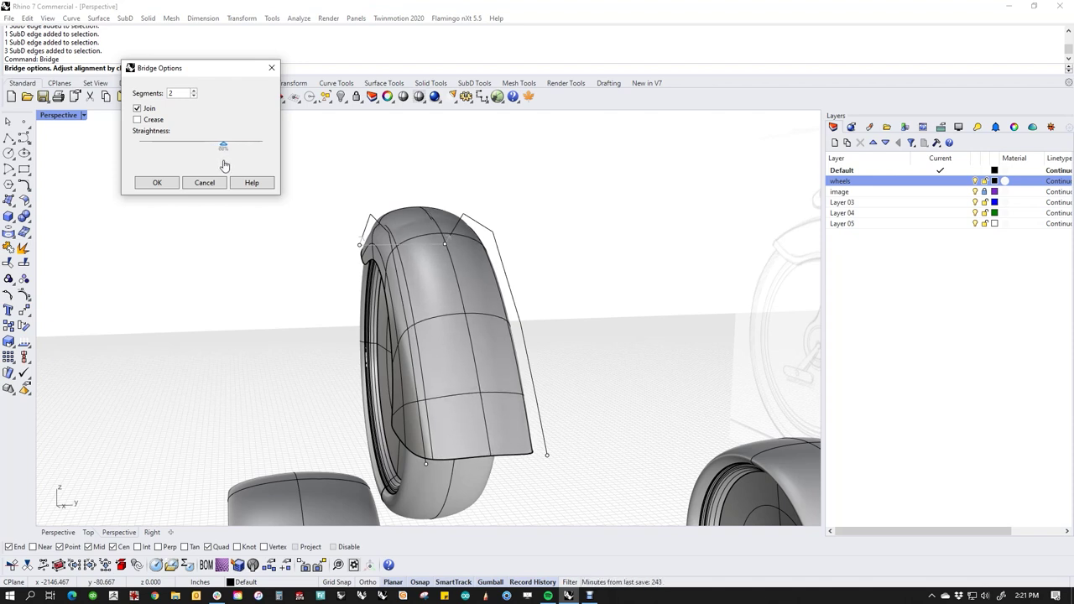
{"action": "left_click", "coordinate": [167, 189]}
{"action": "right_click_drag", "start_coordinate": [232, 336], "coordinate": [337, 387]}
{"action": "right_click_drag", "start_coordinate": [275, 375], "coordinate": [318, 400]}
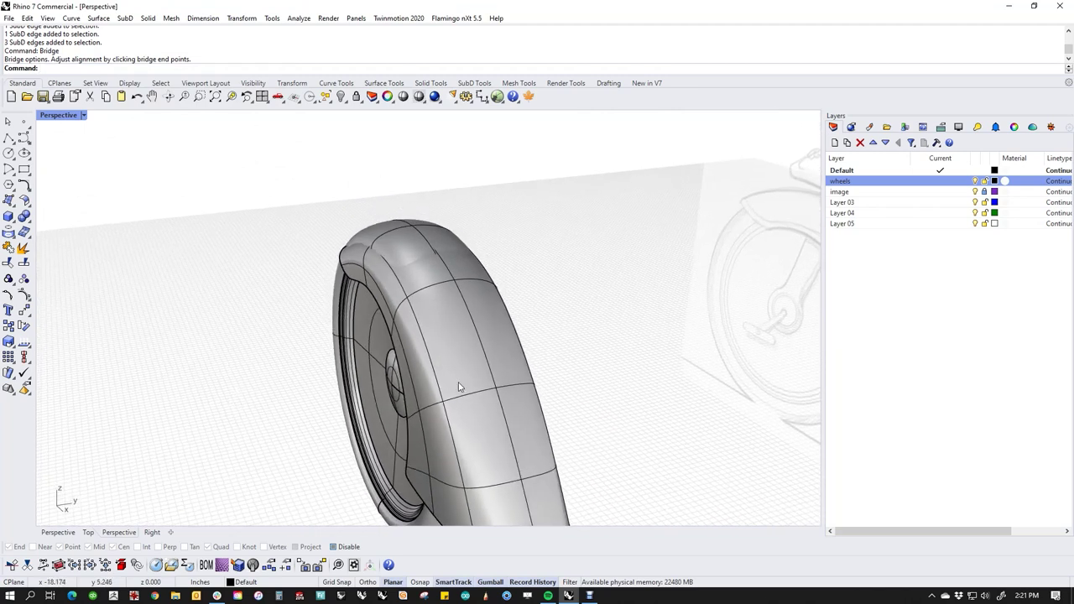
Select both rows of bridged faces along the top of the fender and move them slightly upward.
{"action": "right_click_drag", "start_coordinate": [458, 381], "coordinate": [413, 409]}
{"action": "left_click", "coordinate": [439, 469], "text": "ctrl+shift"}
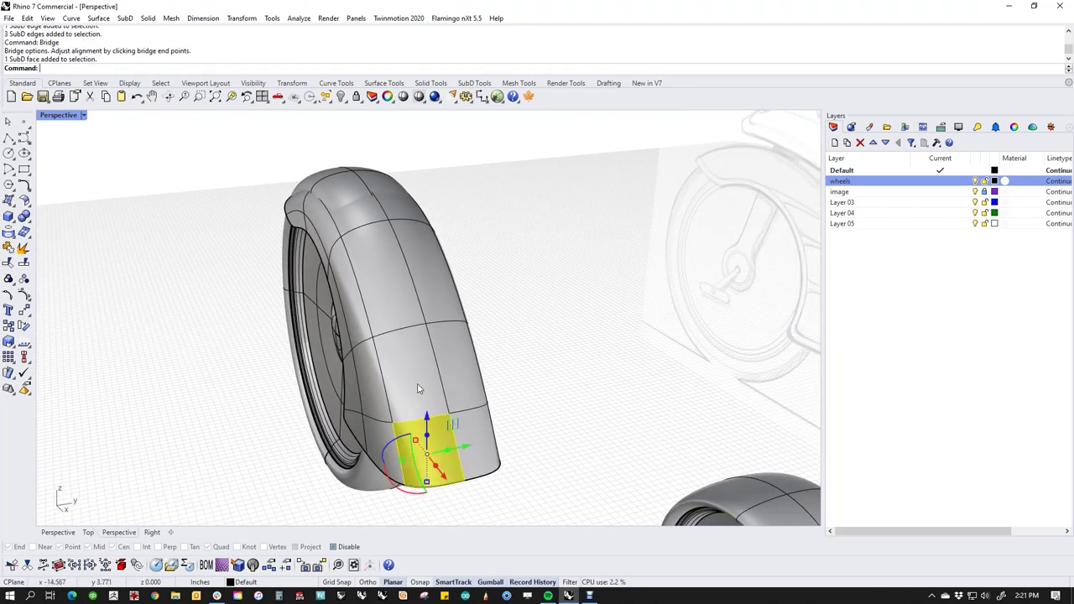
{"action": "double_click", "coordinate": [423, 386], "text": "ctrl+shift"}
{"action": "left_click", "coordinate": [477, 453], "text": "ctrl+shift"}
{"action": "double_click", "coordinate": [461, 397], "text": "ctrl+shift"}
{"action": "right_click_drag", "start_coordinate": [461, 396], "coordinate": [477, 414]}
{"action": "right_click_drag", "start_coordinate": [449, 375], "coordinate": [470, 384]}
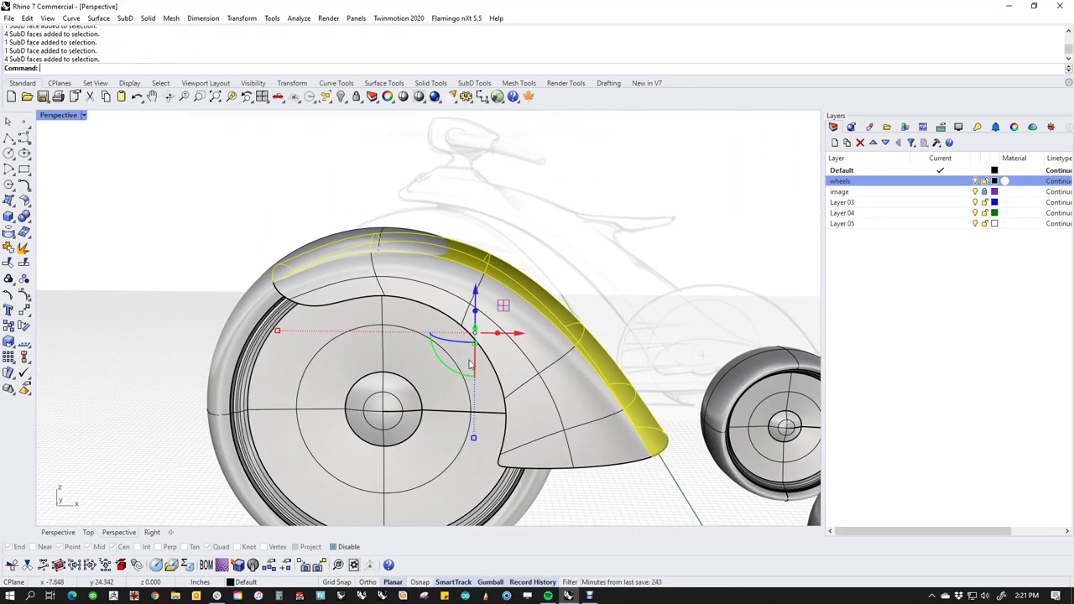
{"action": "left_click_drag", "start_coordinate": [476, 293], "coordinate": [476, 280]}
{"action": "key", "text": "Escape"}
Compare the fender and front wheel outlines with the reference sketch in a wireframe front view.
{"action": "right_click_drag", "start_coordinate": [308, 319], "coordinate": [287, 314]}
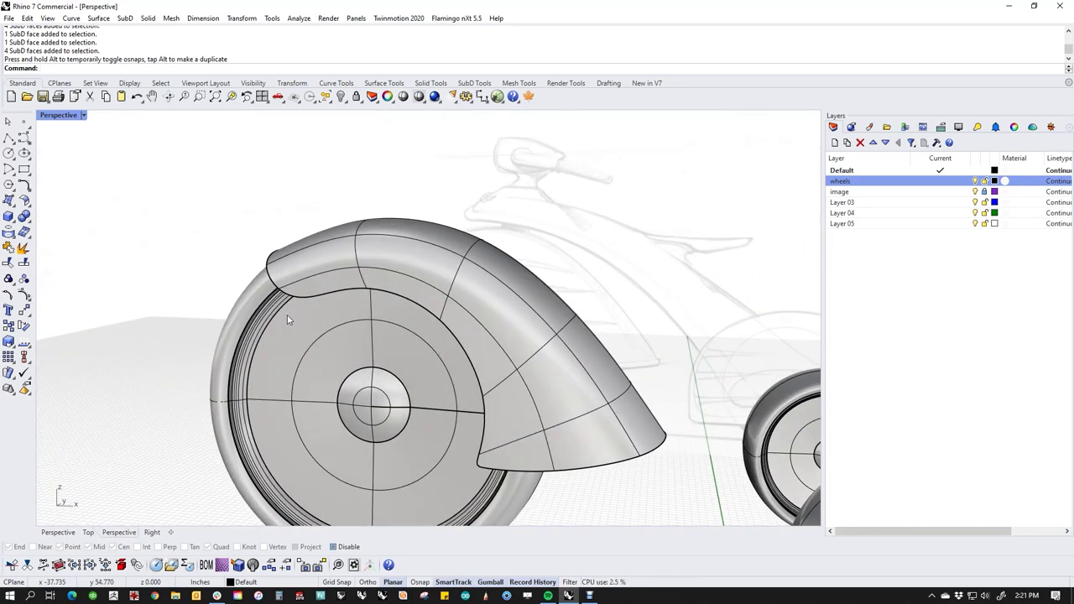
{"action": "type", "text": "f"}
{"action": "key", "text": "Return"}
{"action": "right_click_drag", "start_coordinate": [413, 339], "coordinate": [444, 343]}
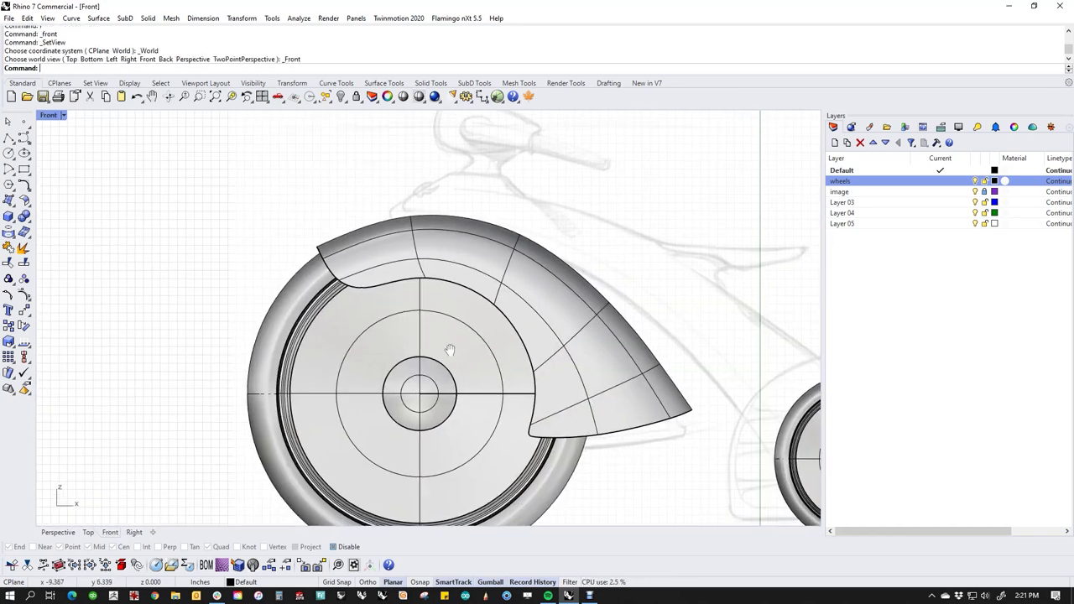
{"action": "middle_click", "coordinate": [306, 271]}
{"action": "left_click", "coordinate": [284, 238]}
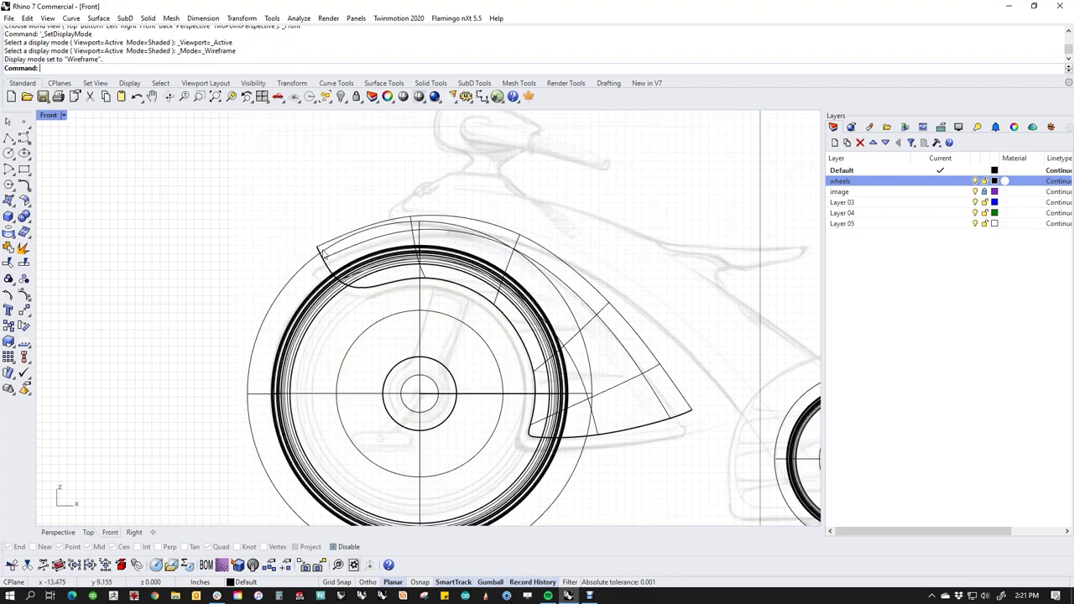
{"action": "scroll", "coordinate": [442, 224], "scroll_direction": "up", "scroll_amount": 3}
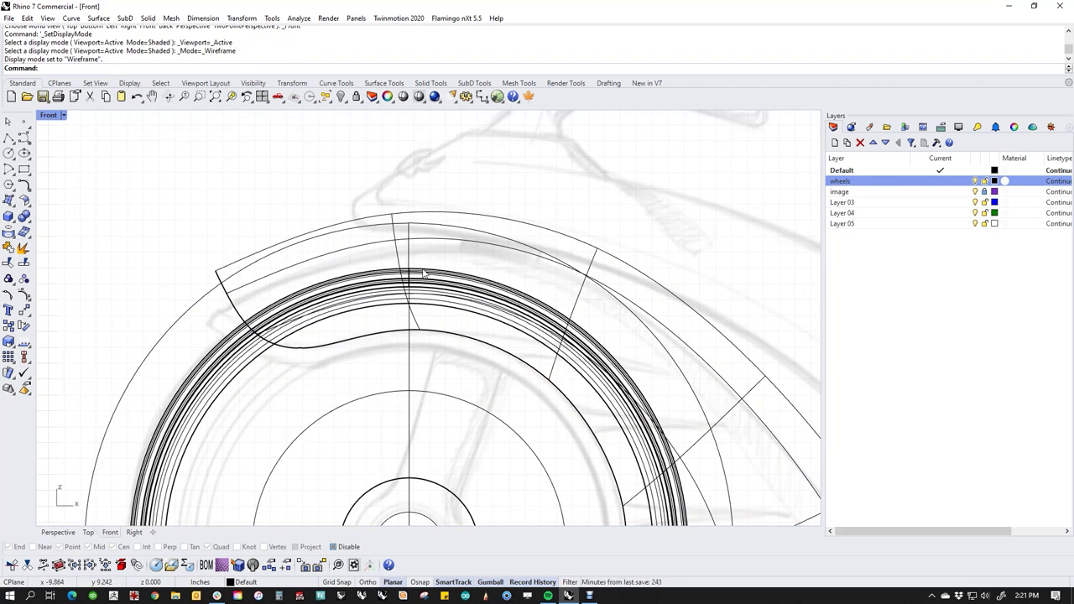
{"action": "scroll", "coordinate": [424, 273], "scroll_direction": "down", "scroll_amount": 3}
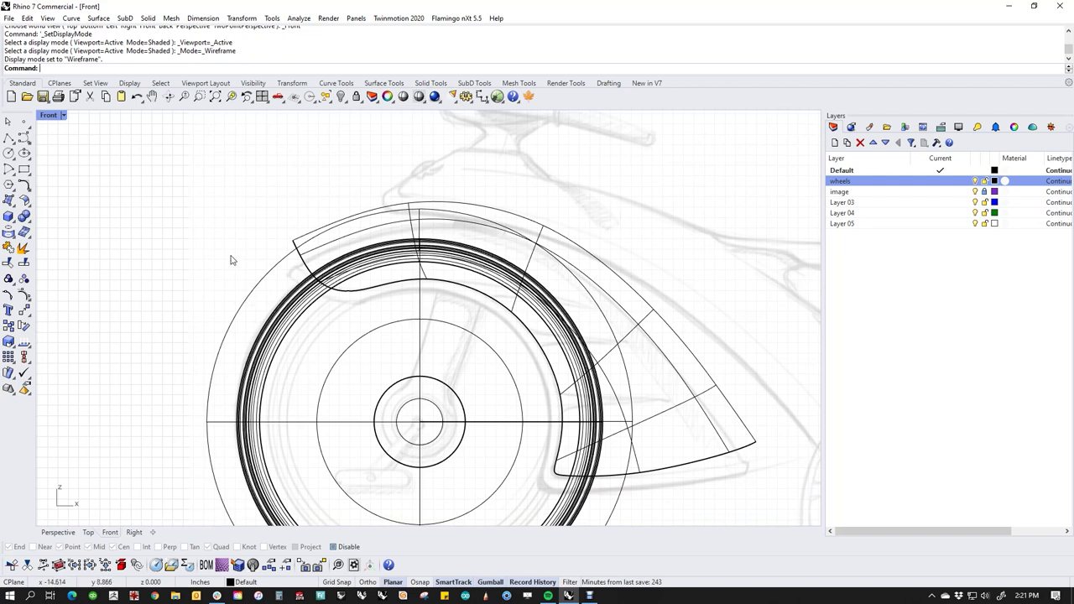
Undo the upward move of the top faces and the bridge between the fender sides.
{"action": "left_click", "coordinate": [204, 356]}
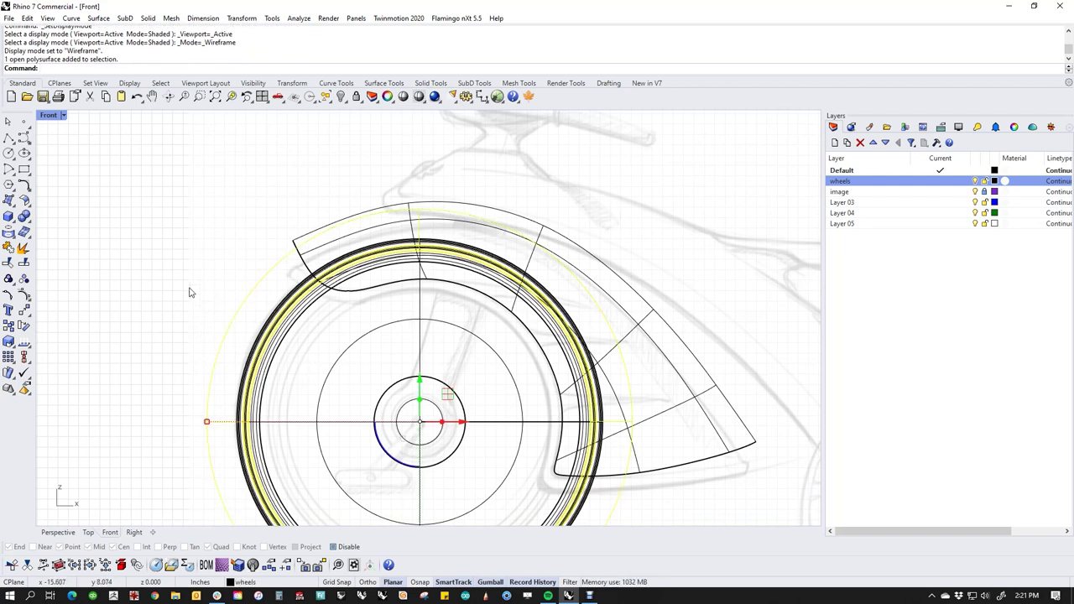
{"action": "key", "text": "Escape"}
{"action": "key", "text": "ctrl+z"}
{"action": "key", "text": "ctrl+z"}
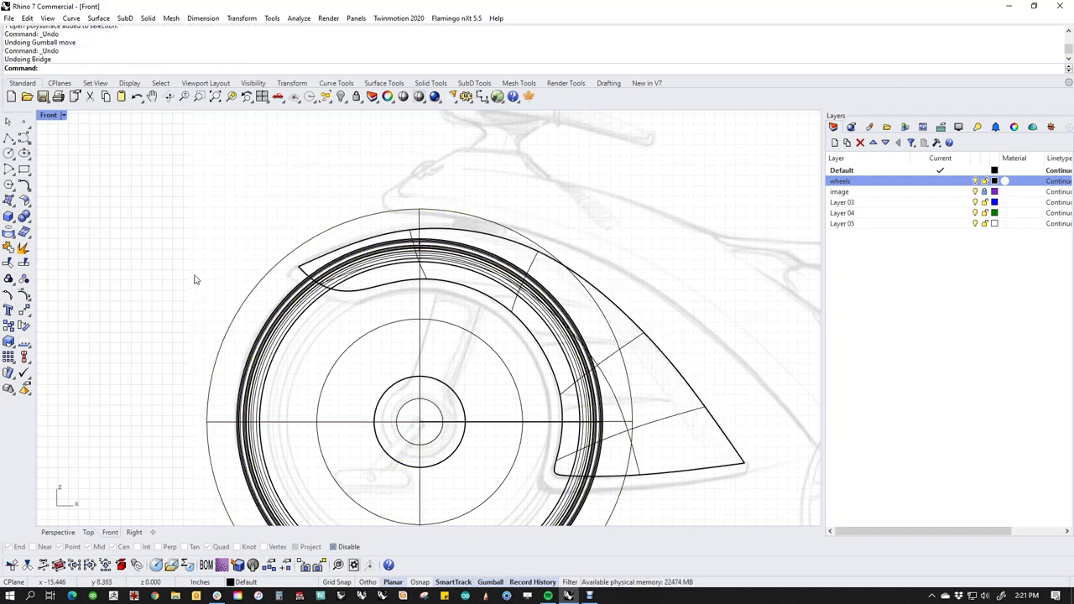
Scale the front wheel's polysurfaces down uniformly about the hub to match the wheel outline in the sketch.
{"action": "left_click", "coordinate": [204, 384]}
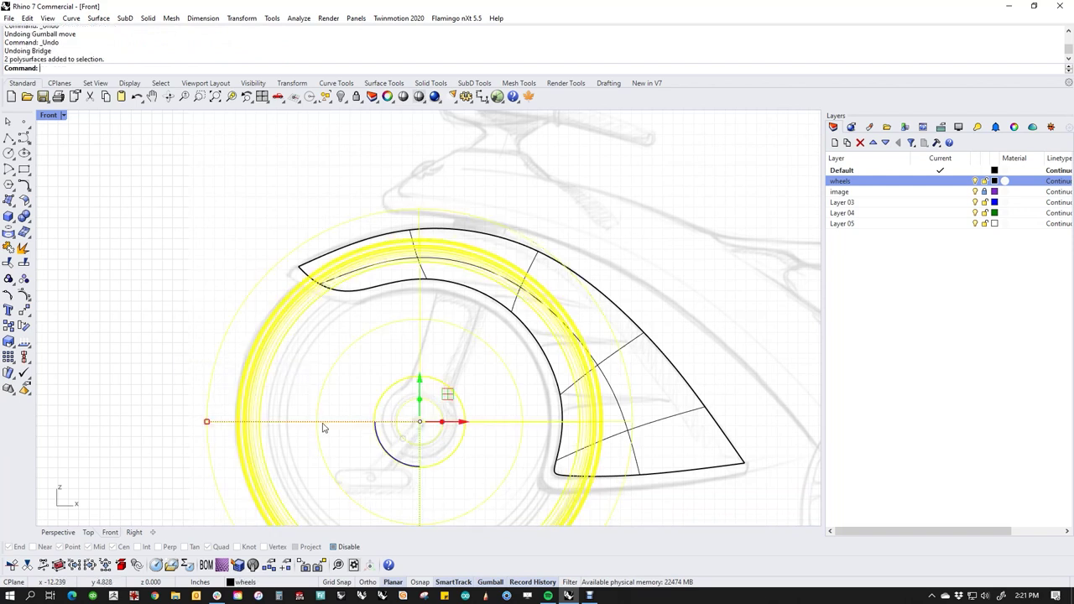
{"action": "mouse_move", "coordinate": [209, 422]}
{"action": "left_mouse_down"}
{"action": "mouse_move", "coordinate": [233, 431]}
{"action": "mouse_move", "coordinate": [222, 429]}
{"action": "left_mouse_up"}
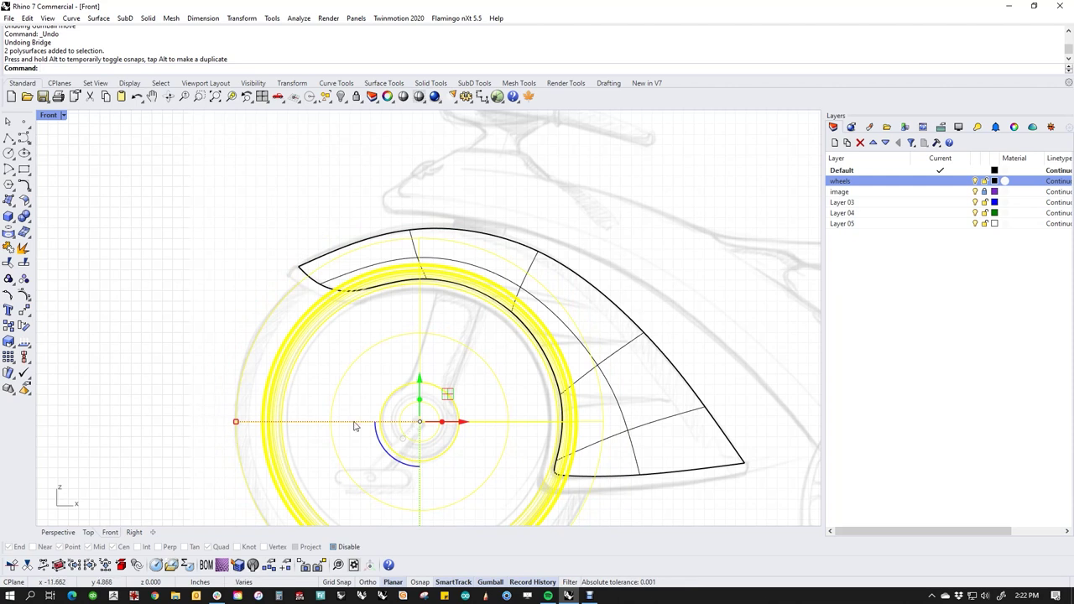
{"action": "left_click", "coordinate": [218, 321]}
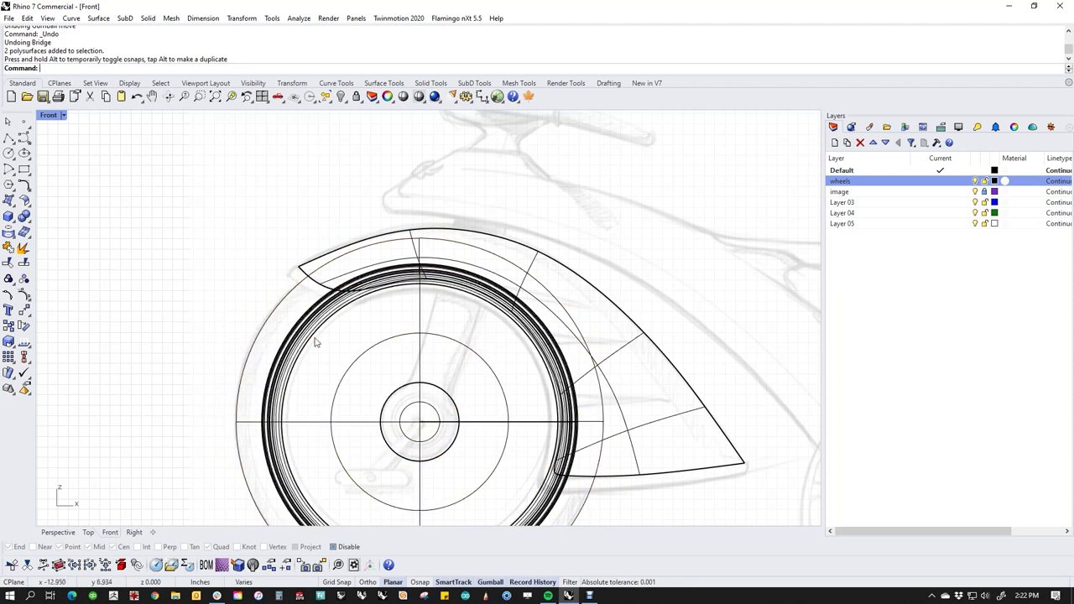
Return to the perspective view and set its display mode to Shaded.
{"action": "type", "text": "p"}
{"action": "key", "text": "Return"}
{"action": "middle_click", "coordinate": [271, 339]}
{"action": "left_click", "coordinate": [224, 301]}
{"action": "mouse_move", "coordinate": [570, 428]}
{"action": "right_mouse_down"}
{"action": "mouse_move", "coordinate": [650, 386]}
{"action": "mouse_move", "coordinate": [508, 396]}
{"action": "mouse_move", "coordinate": [501, 447]}
{"action": "right_mouse_up"}
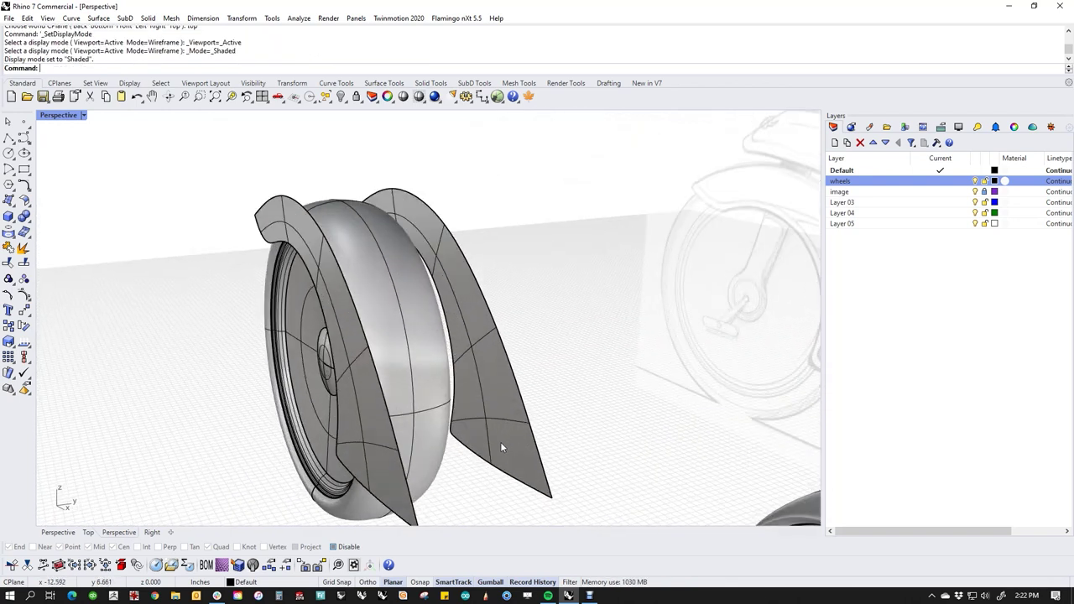
{"action": "key", "text": "Return"}
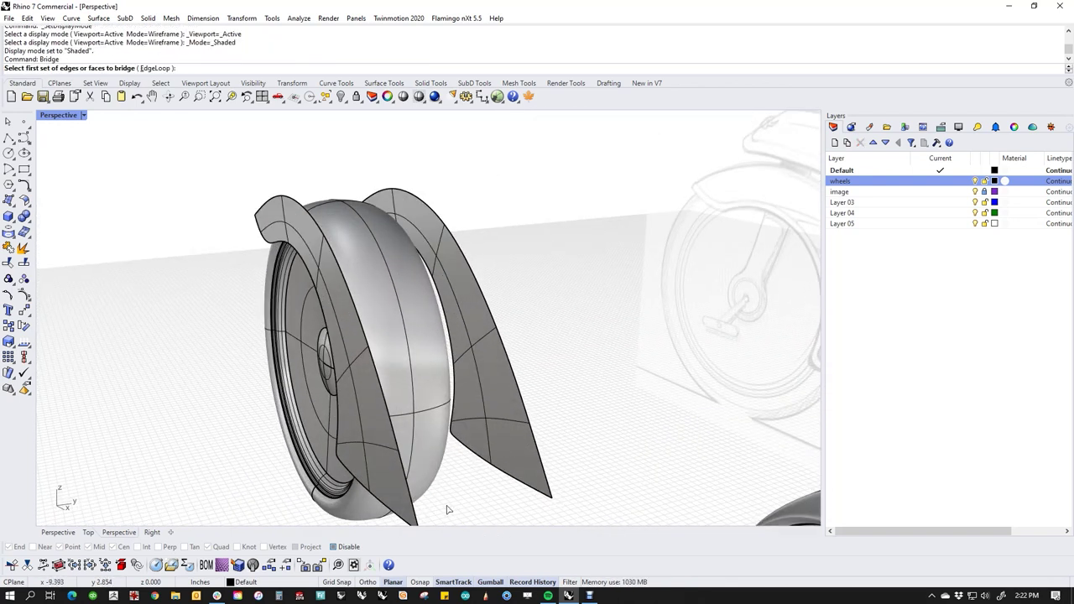
{"action": "key", "text": "Escape"}
Select the outer edge chains of both fender sides again and Bridge them across the resized front wheel.
{"action": "left_click", "coordinate": [418, 521]}
{"action": "left_click", "coordinate": [260, 207], "text": "ctrl+shift"}
{"action": "double_click", "coordinate": [295, 199], "text": "ctrl+shift"}
{"action": "left_click", "coordinate": [542, 461], "text": "ctrl+shift"}
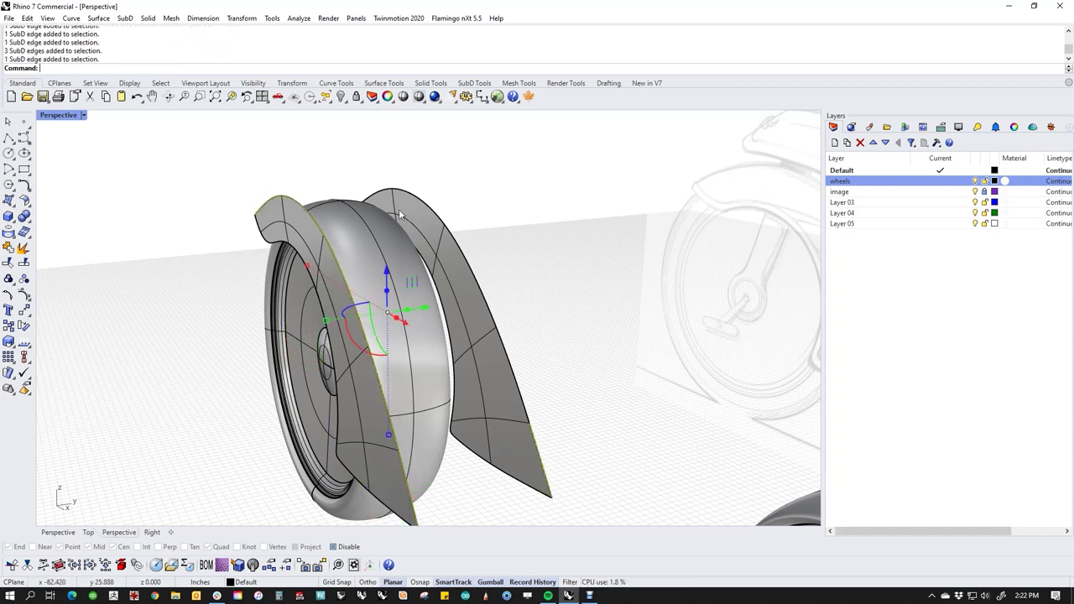
{"action": "right_click_drag", "start_coordinate": [405, 202], "coordinate": [403, 242]}
{"action": "left_click", "coordinate": [391, 167], "text": "ctrl+shift"}
{"action": "double_click", "coordinate": [406, 177], "text": "ctrl+shift"}
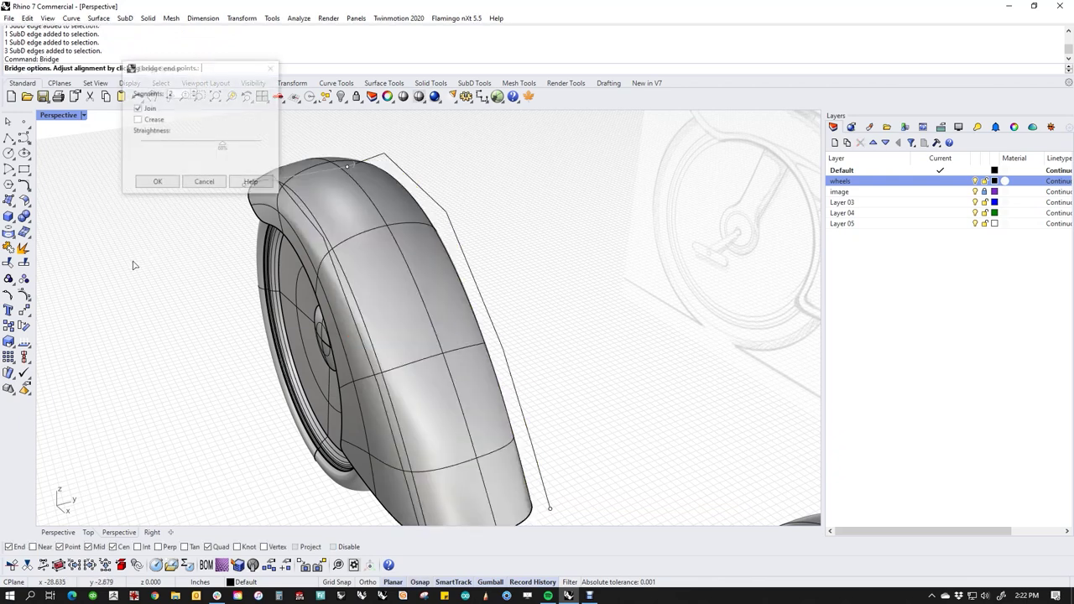
Raise the straightness of the two-segment fender bridge slightly while checking its arch over the wheel.
{"action": "right_click_drag", "start_coordinate": [197, 293], "coordinate": [610, 405]}
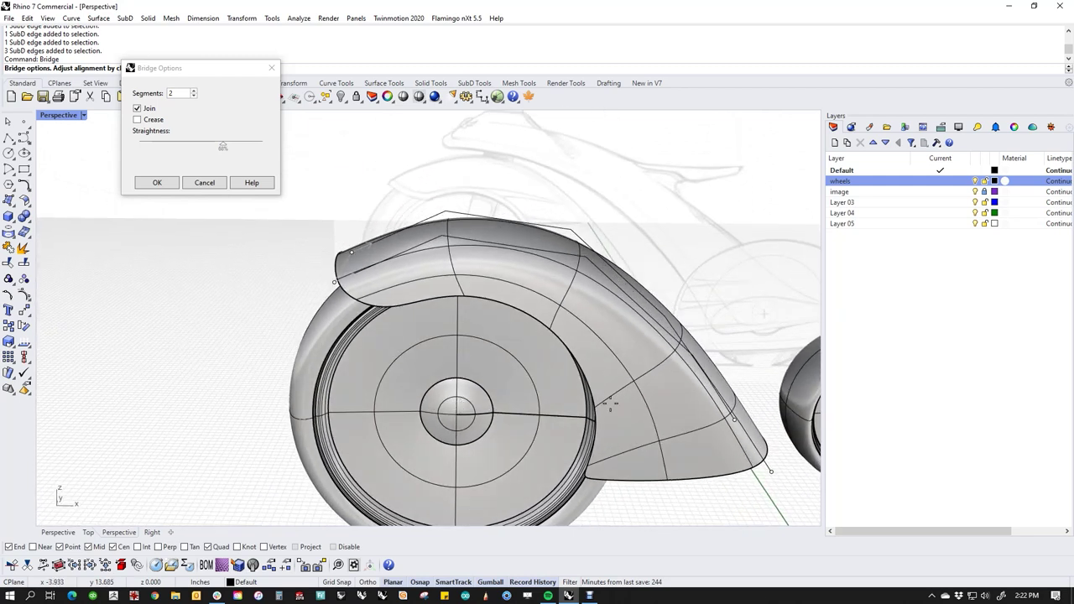
{"action": "right_click_drag", "start_coordinate": [216, 276], "coordinate": [121, 284]}
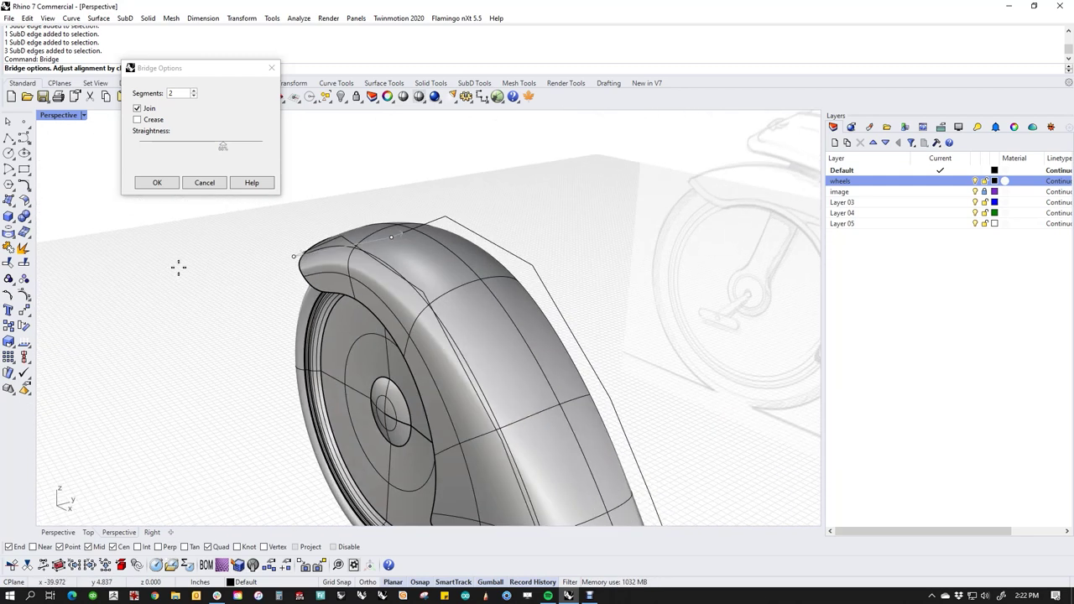
{"action": "mouse_move", "coordinate": [224, 149]}
{"action": "left_mouse_down"}
{"action": "mouse_move", "coordinate": [232, 149]}
{"action": "mouse_move", "coordinate": [208, 148]}
{"action": "mouse_move", "coordinate": [233, 152]}
{"action": "left_mouse_up"}
{"action": "right_click_drag", "start_coordinate": [198, 329], "coordinate": [159, 322]}
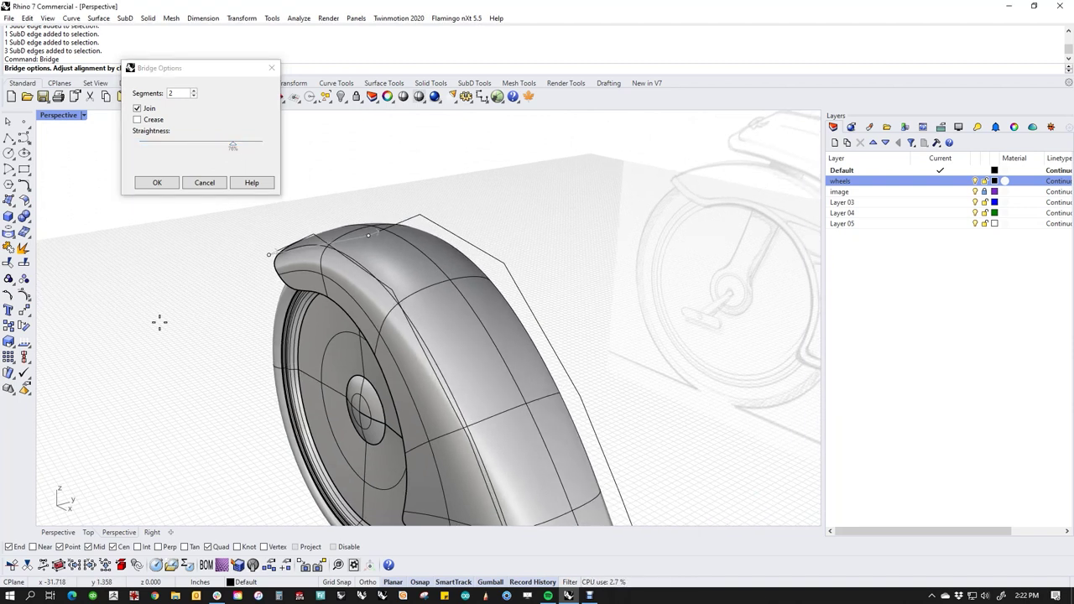
Increase the bridge's straightness until the fender top follows the sketch in front view, and accept the bridge.
{"action": "type", "text": "f"}
{"action": "key", "text": "Return"}
{"action": "right_click_drag", "start_coordinate": [270, 336], "coordinate": [252, 356]}
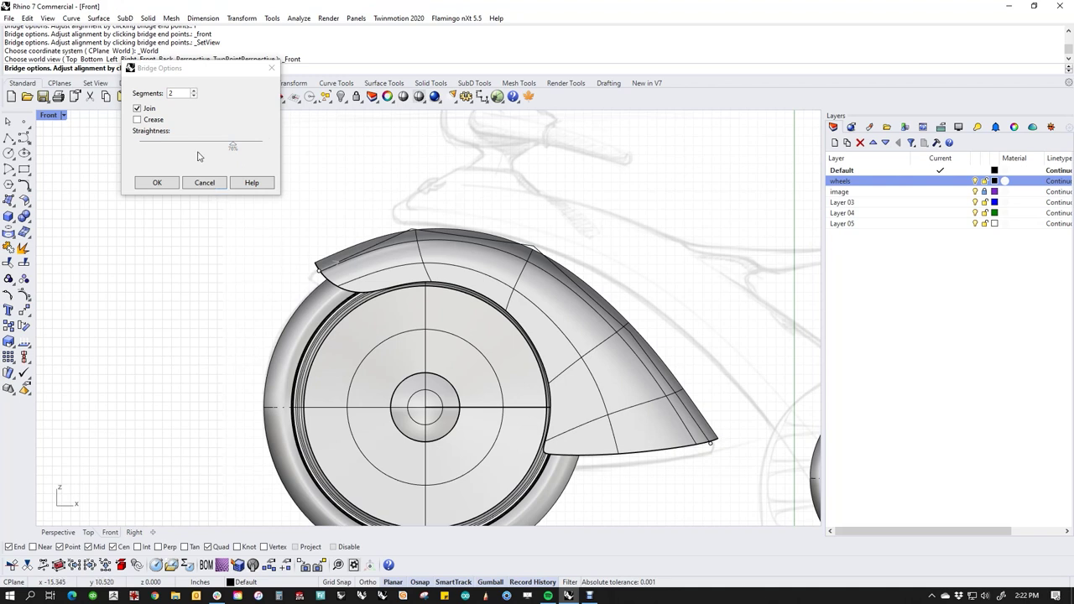
{"action": "left_click_drag", "start_coordinate": [232, 146], "coordinate": [220, 165]}
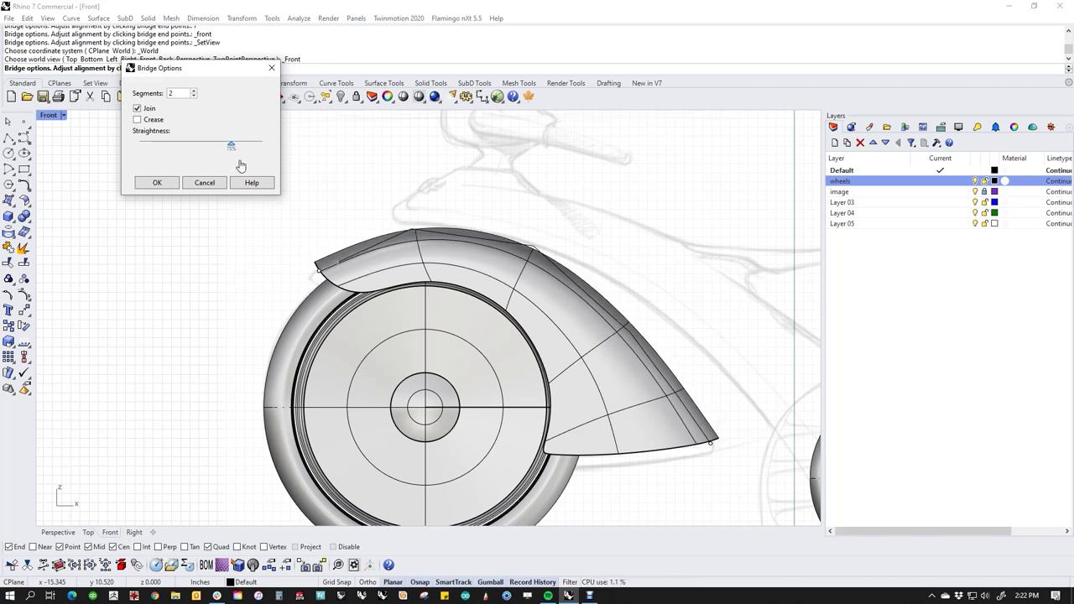
{"action": "left_click_drag", "start_coordinate": [230, 149], "coordinate": [240, 147]}
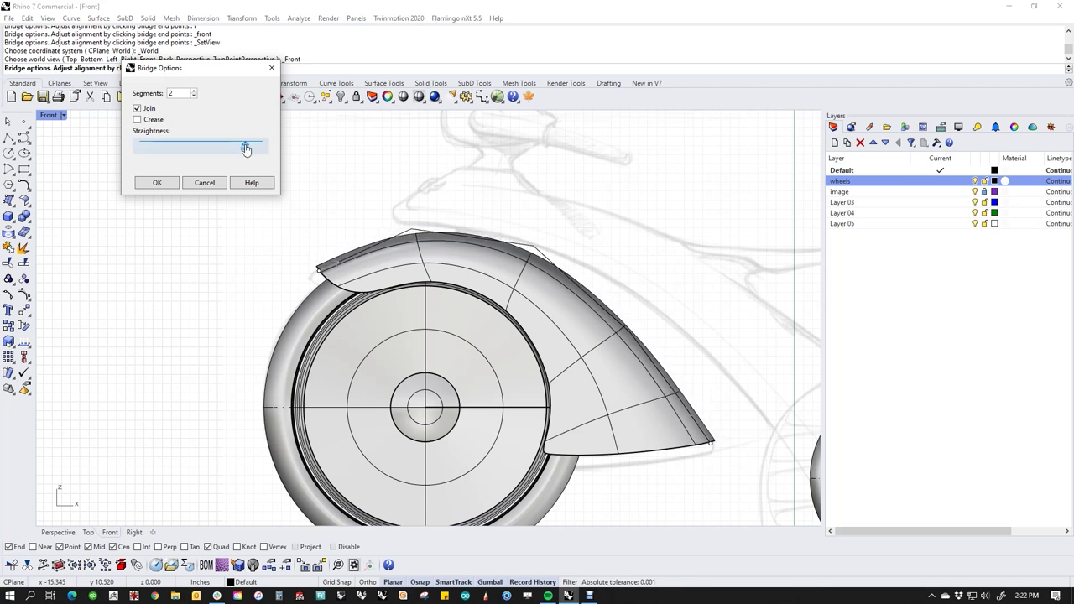
{"action": "left_click_drag", "start_coordinate": [267, 151], "coordinate": [250, 148]}
{"action": "left_click", "coordinate": [157, 183]}
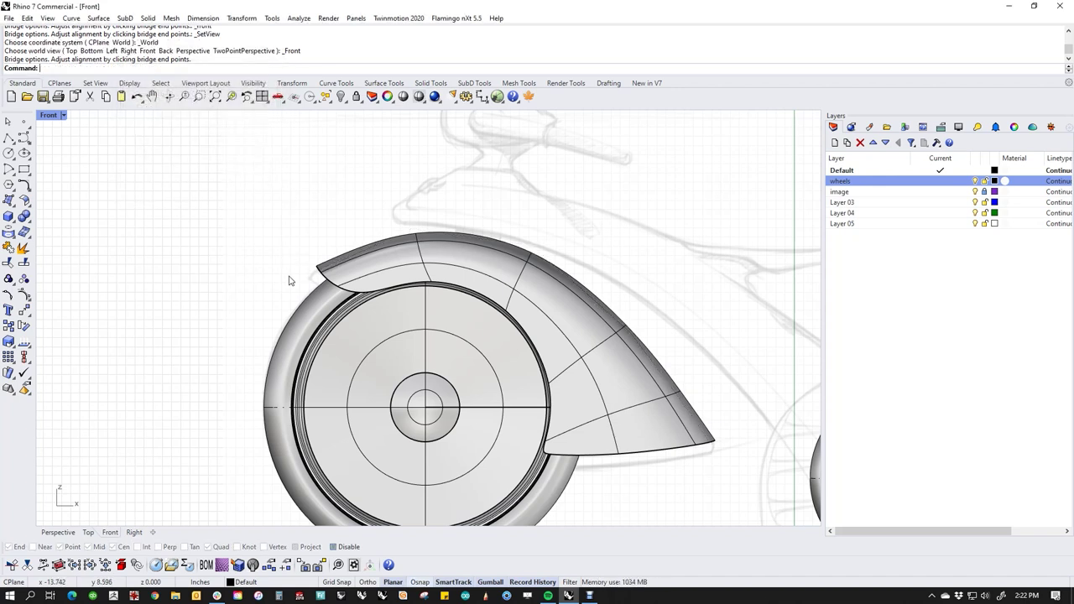
{"action": "scroll", "coordinate": [317, 308], "scroll_direction": "up", "scroll_amount": 2}
{"action": "scroll", "coordinate": [335, 327], "scroll_direction": "down", "scroll_amount": 4}
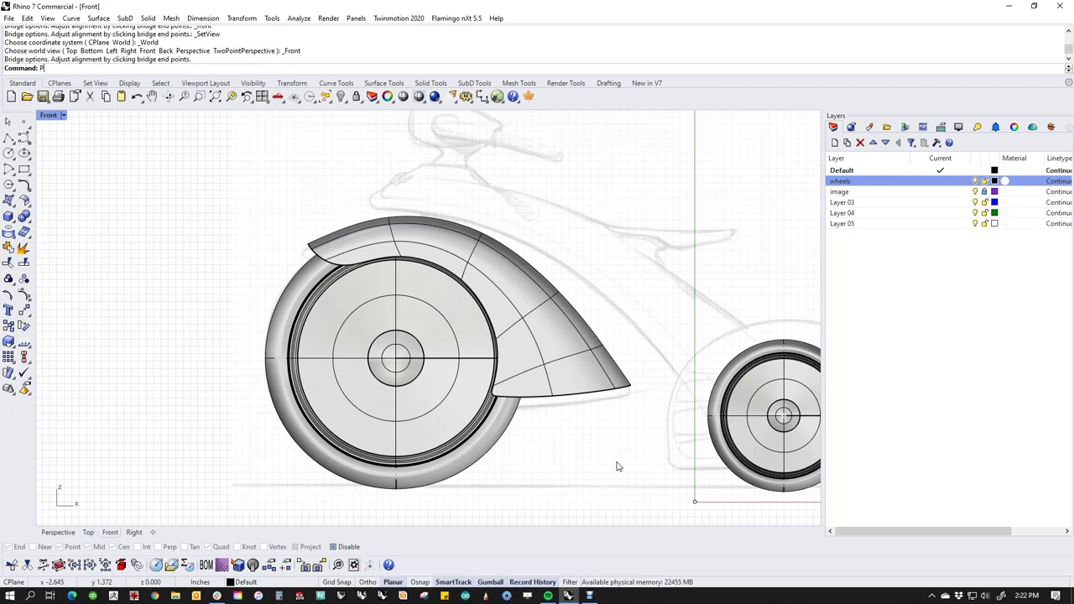
In the perspective view, select the edges along the fender's front end and scale them slightly narrower across the wheel.
{"action": "key", "text": "ctrl+F4"}
{"action": "mouse_move", "coordinate": [554, 396]}
{"action": "right_mouse_down"}
{"action": "mouse_move", "coordinate": [498, 489]}
{"action": "mouse_move", "coordinate": [479, 487]}
{"action": "mouse_move", "coordinate": [481, 425]}
{"action": "mouse_move", "coordinate": [487, 492]}
{"action": "mouse_move", "coordinate": [770, 408]}
{"action": "mouse_move", "coordinate": [564, 298]}
{"action": "mouse_move", "coordinate": [499, 351]}
{"action": "mouse_move", "coordinate": [255, 229]}
{"action": "right_mouse_up"}
{"action": "scroll", "coordinate": [222, 227], "scroll_direction": "down", "scroll_amount": 3}
{"action": "left_click_drag", "start_coordinate": [212, 199], "coordinate": [295, 304]}
{"action": "right_click_drag", "start_coordinate": [295, 304], "coordinate": [388, 320]}
{"action": "left_click", "coordinate": [335, 265], "text": "shift"}
{"action": "left_click", "coordinate": [361, 271], "text": "shift"}
{"action": "right_click_drag", "start_coordinate": [244, 346], "coordinate": [297, 334]}
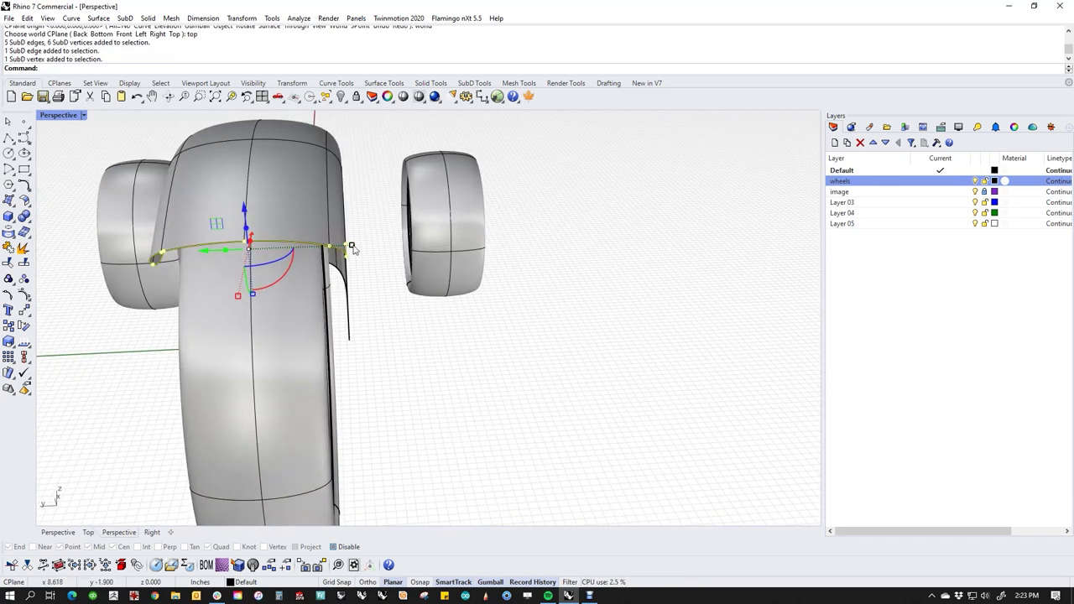
{"action": "left_click_drag", "start_coordinate": [350, 247], "coordinate": [345, 252]}
{"action": "left_click", "coordinate": [458, 391]}
Select the first crosswise edge loop behind the fender's front end and scale it slightly narrower across the width.
{"action": "right_click_drag", "start_coordinate": [544, 341], "coordinate": [322, 501]}
{"action": "right_click_drag", "start_coordinate": [526, 420], "coordinate": [501, 454]}
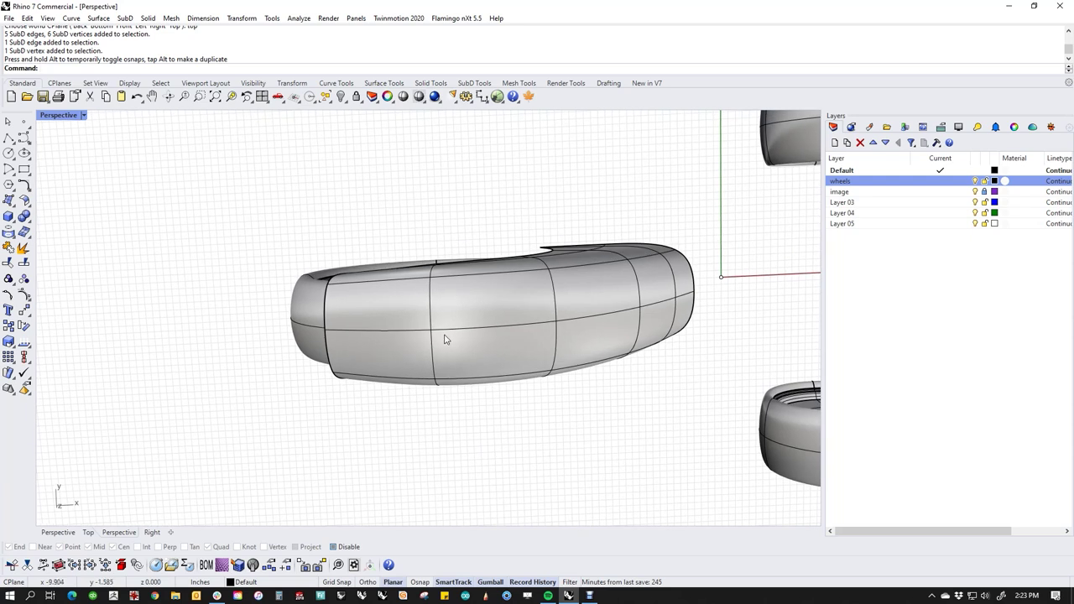
{"action": "double_click", "coordinate": [438, 384]}
{"action": "left_click_drag", "start_coordinate": [443, 399], "coordinate": [439, 387], "text": "shift"}
{"action": "left_click", "coordinate": [539, 437]}
Select the next crosswise edge loop over the top of the fender and scale its width inward slightly.
{"action": "right_click_drag", "start_coordinate": [539, 437], "coordinate": [531, 301]}
{"action": "double_click", "coordinate": [487, 324]}
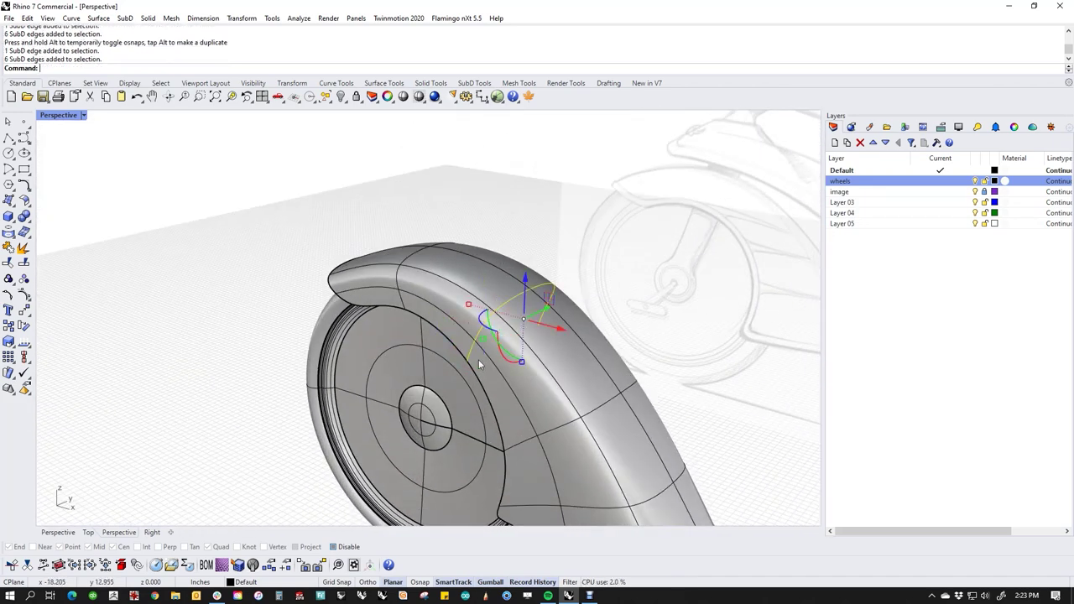
{"action": "right_click_drag", "start_coordinate": [487, 327], "coordinate": [455, 419]}
{"action": "left_click_drag", "start_coordinate": [470, 360], "coordinate": [471, 351]}
{"action": "key", "text": "Escape"}
Examine the narrowed fender's shape around the front wheel from several angles.
{"action": "scroll", "coordinate": [520, 325], "scroll_direction": "down", "scroll_amount": 6}
{"action": "right_click_drag", "start_coordinate": [357, 403], "coordinate": [495, 315]}
{"action": "right_click_drag", "start_coordinate": [403, 361], "coordinate": [471, 412]}
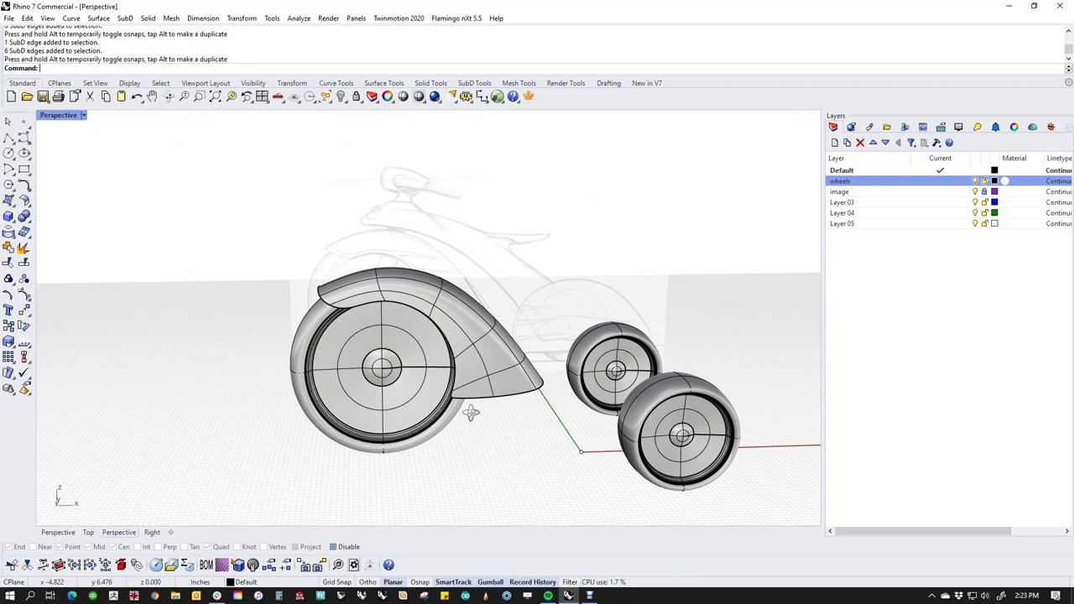
{"action": "right_click_drag", "start_coordinate": [512, 428], "coordinate": [486, 448]}
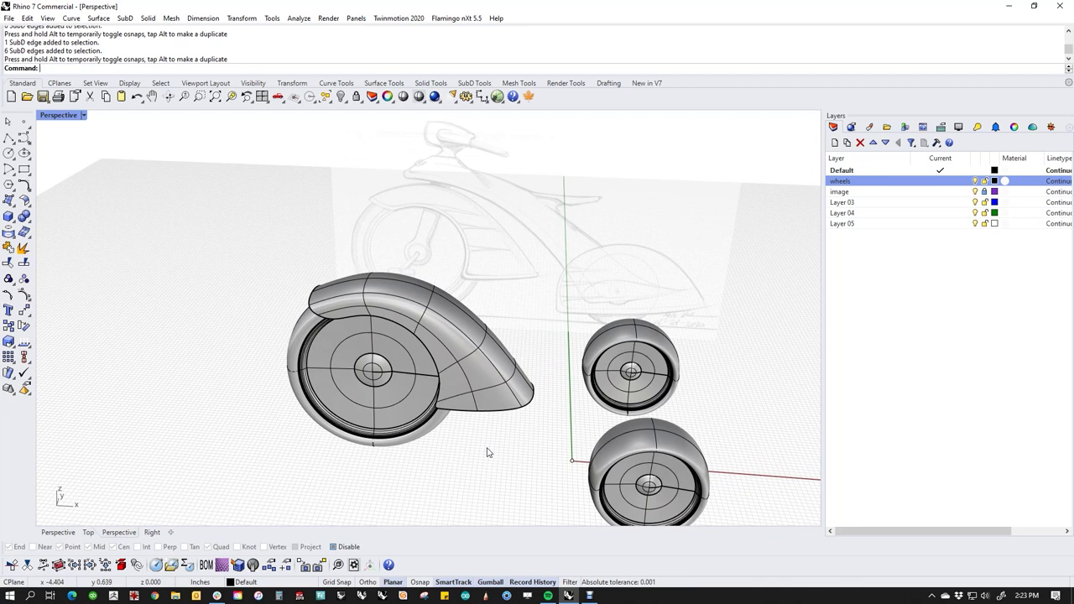
{"action": "mouse_move", "coordinate": [484, 451]}
{"action": "right_mouse_down"}
{"action": "mouse_move", "coordinate": [496, 461]}
{"action": "mouse_move", "coordinate": [389, 456]}
{"action": "mouse_move", "coordinate": [425, 466]}
{"action": "mouse_move", "coordinate": [429, 482]}
{"action": "right_mouse_up"}
{"action": "scroll", "coordinate": [391, 399], "scroll_direction": "up", "scroll_amount": 6}
{"action": "right_click_drag", "start_coordinate": [423, 410], "coordinate": [503, 359]}
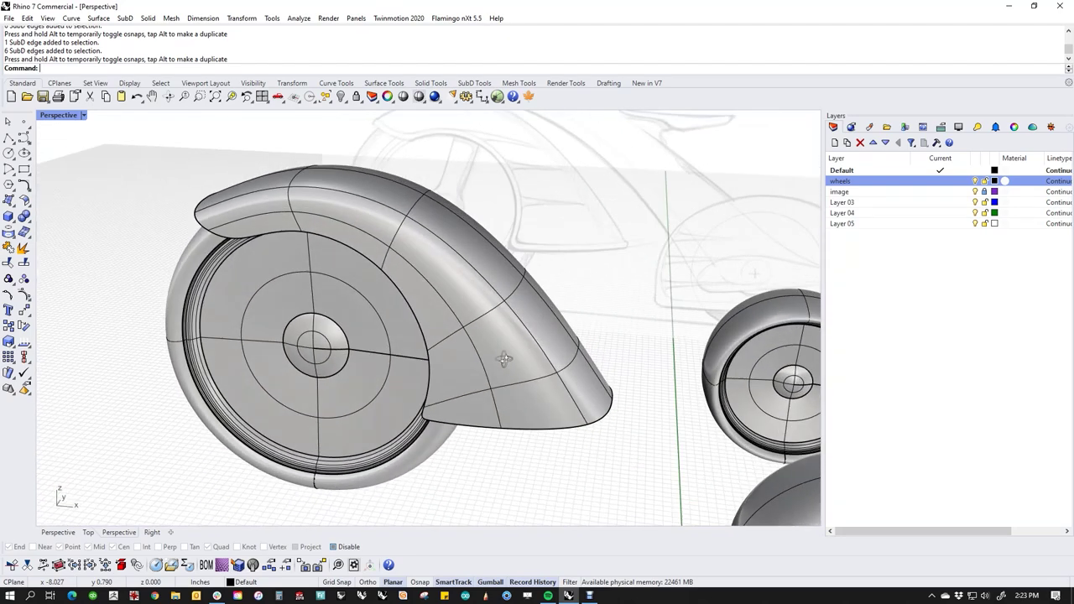
{"action": "double_click", "coordinate": [532, 433]}
{"action": "scroll", "coordinate": [503, 445], "scroll_direction": "down", "scroll_amount": 3}
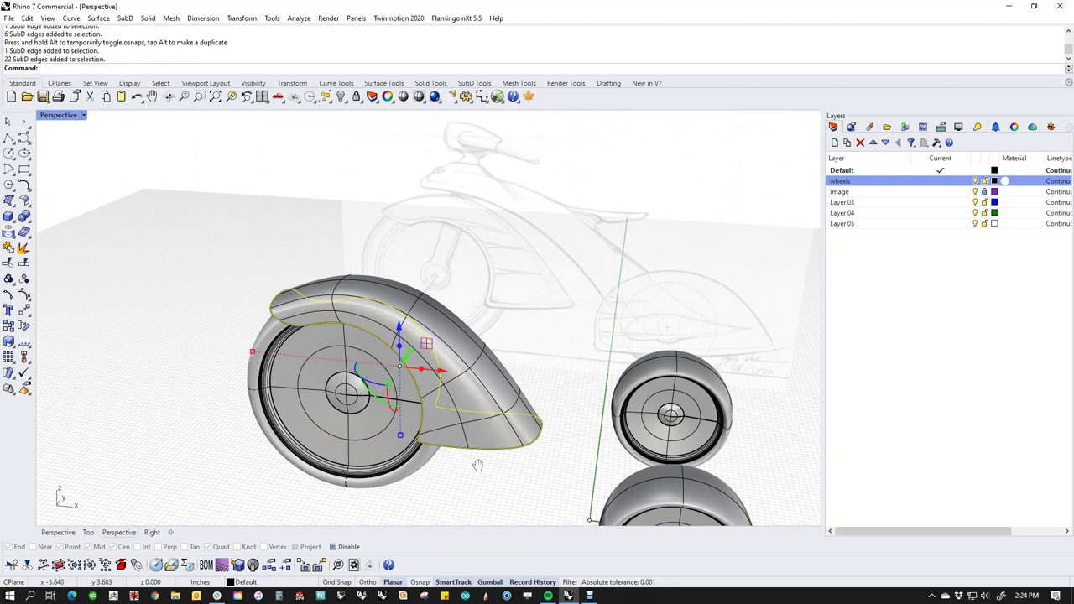
{"action": "right_click_drag", "start_coordinate": [477, 465], "coordinate": [429, 481]}
{"action": "right_click_drag", "start_coordinate": [400, 428], "coordinate": [621, 361]}
{"action": "key", "text": "Escape"}
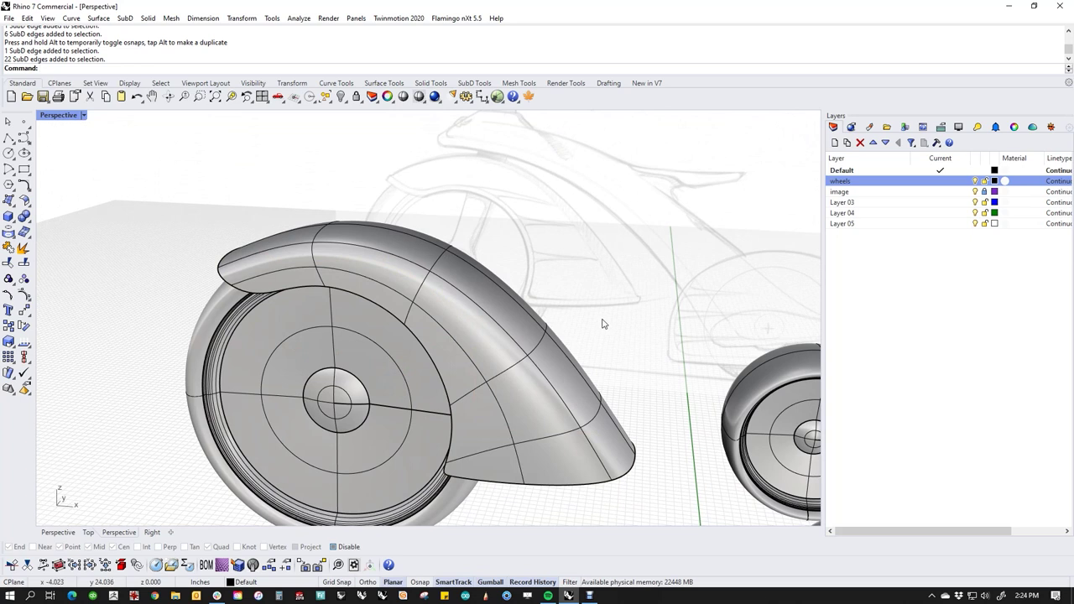
Show the front view in Shaded display and hide the wheels layer so only the fender covers the sketch.
{"action": "type", "text": "f"}
{"action": "key", "text": "Return"}
{"action": "scroll", "coordinate": [554, 336], "scroll_direction": "up", "scroll_amount": 2}
{"action": "middle_click", "coordinate": [532, 314]}
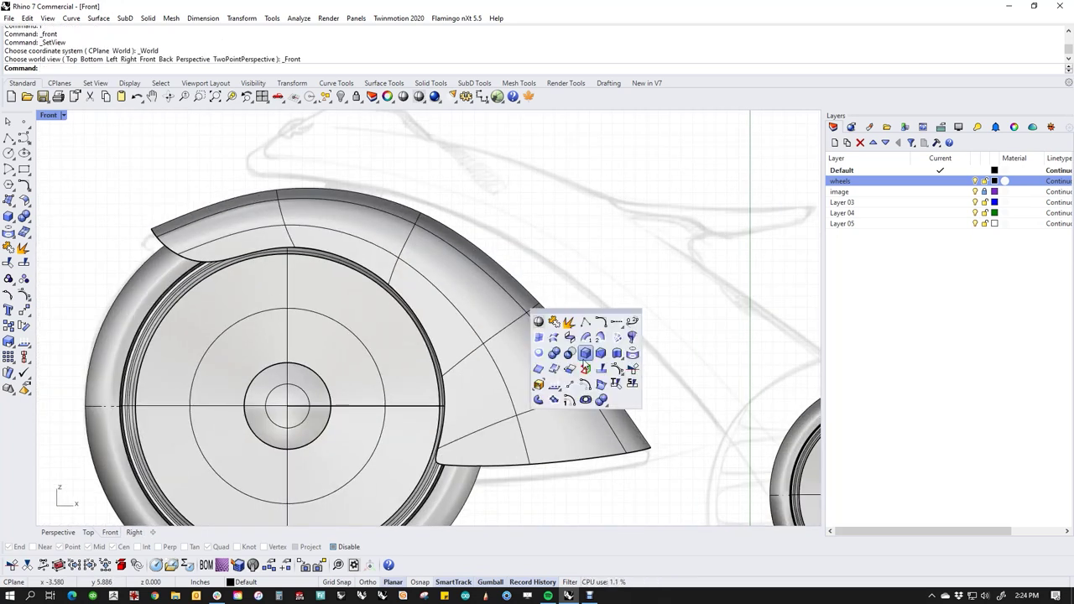
{"action": "left_click", "coordinate": [538, 321]}
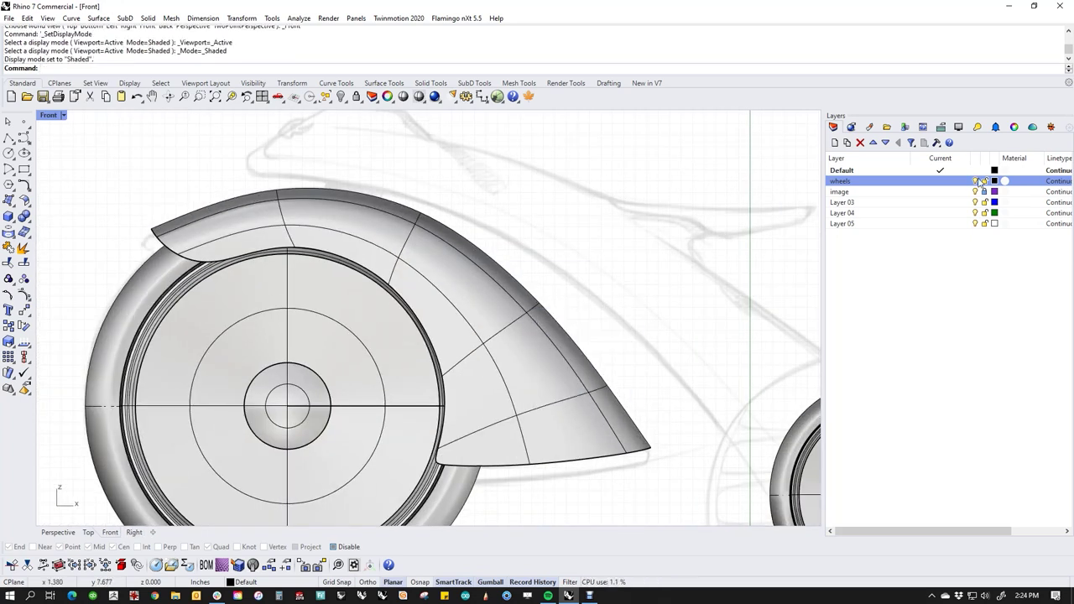
{"action": "left_click", "coordinate": [976, 181]}
{"action": "scroll", "coordinate": [376, 275], "scroll_direction": "down", "scroll_amount": 3}
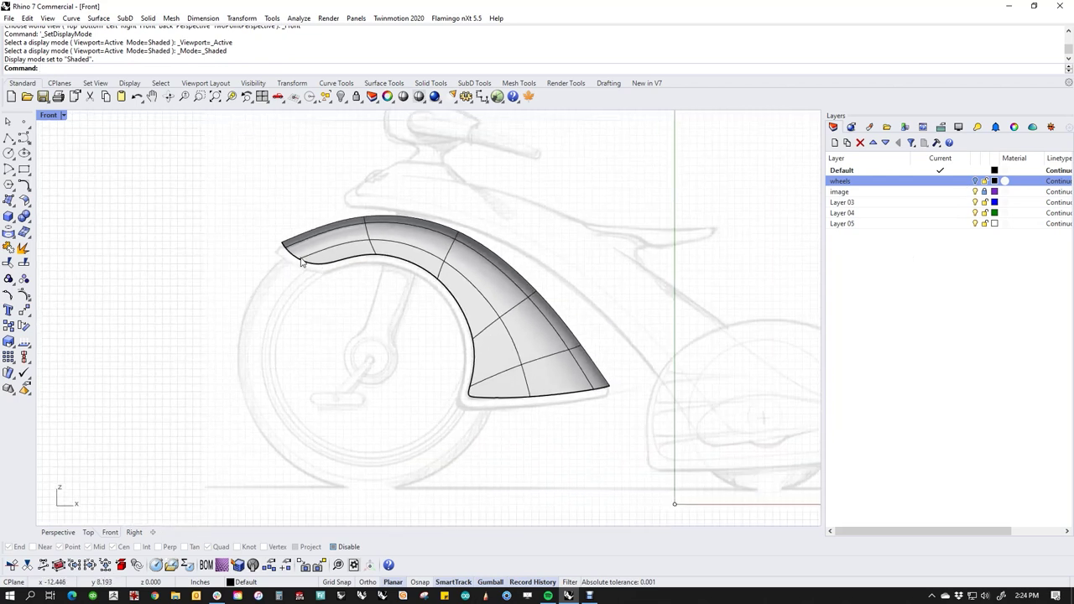
Select the fender's whole open edge loop and extrude it outward across the width to flare a lip.
{"action": "double_click", "coordinate": [564, 397], "text": "ctrl+shift"}
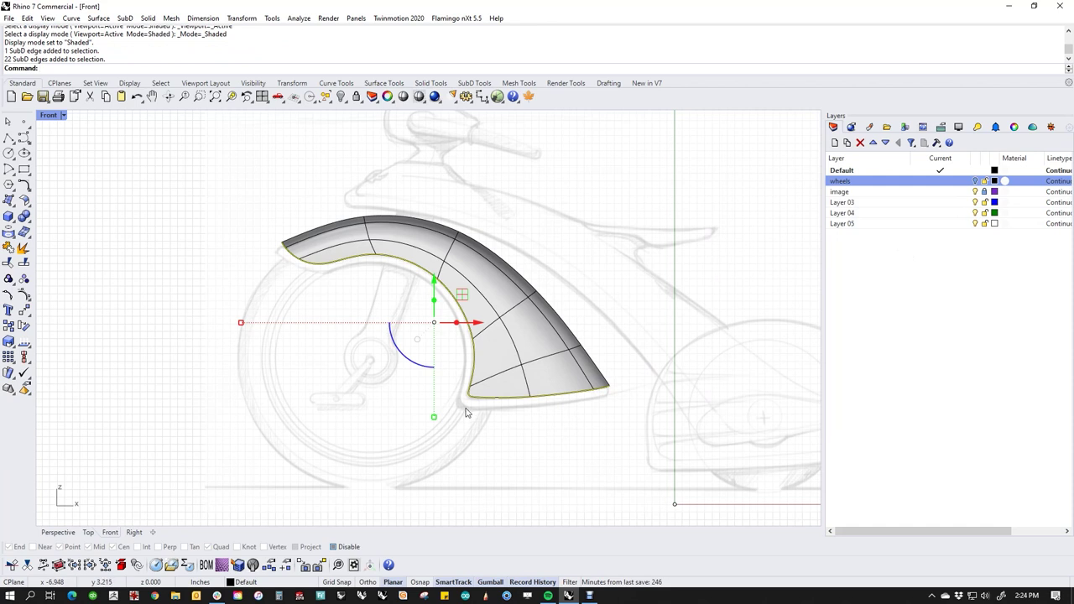
{"action": "key", "text": "F4"}
{"action": "scroll", "coordinate": [435, 334], "scroll_direction": "up", "scroll_amount": 4}
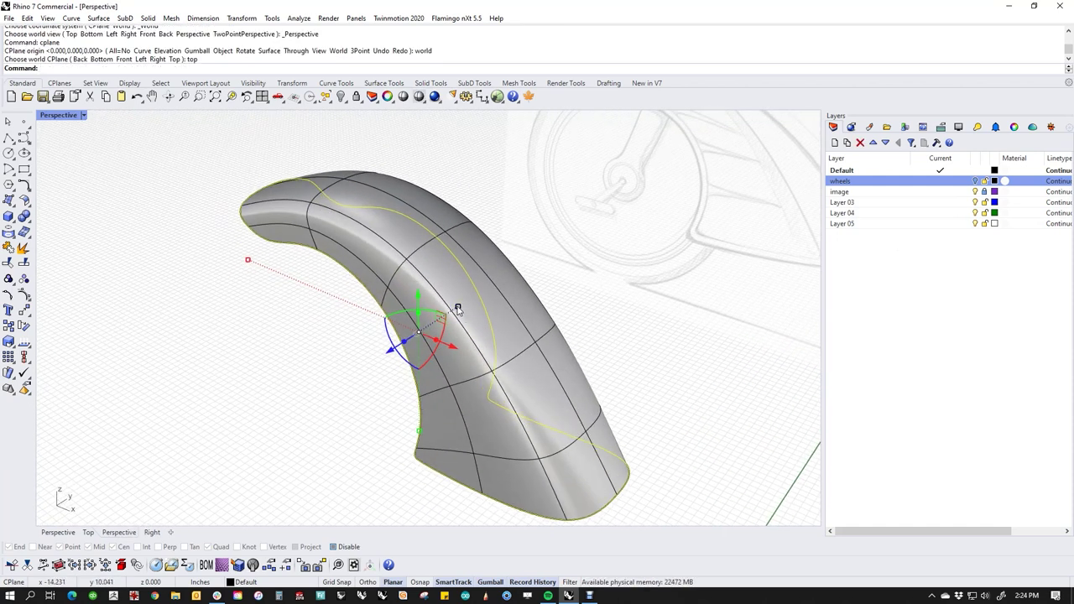
{"action": "mouse_move", "coordinate": [458, 310]}
{"action": "left_mouse_down"}
{"action": "mouse_move", "coordinate": [492, 288]}
{"action": "mouse_move", "coordinate": [466, 302]}
{"action": "left_mouse_up"}
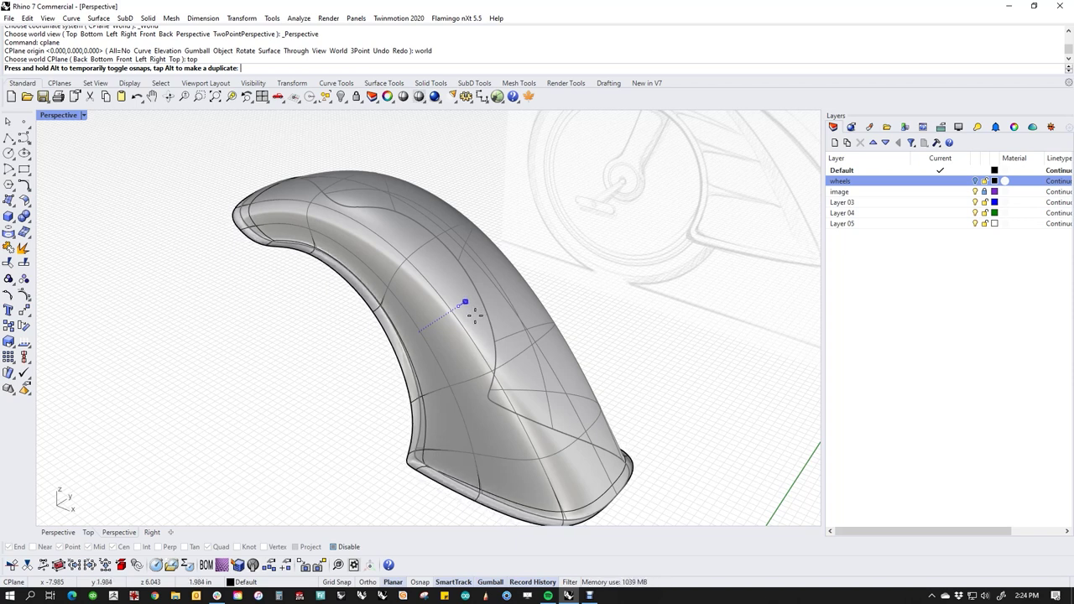
{"action": "left_click_drag", "start_coordinate": [467, 301], "coordinate": [466, 302]}
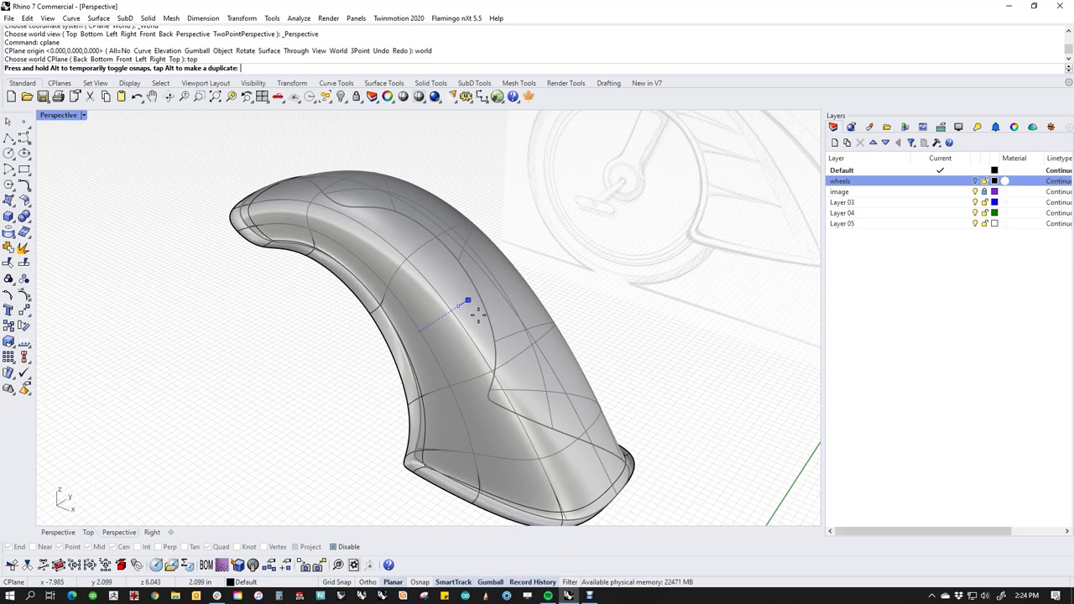
{"action": "left_click_drag", "start_coordinate": [476, 315], "coordinate": [476, 315]}
In the front view, extend the flared edge loop down and forward by about 0.34 inches toward the sketched fender outline.
{"action": "right_click_drag", "start_coordinate": [232, 398], "coordinate": [329, 348]}
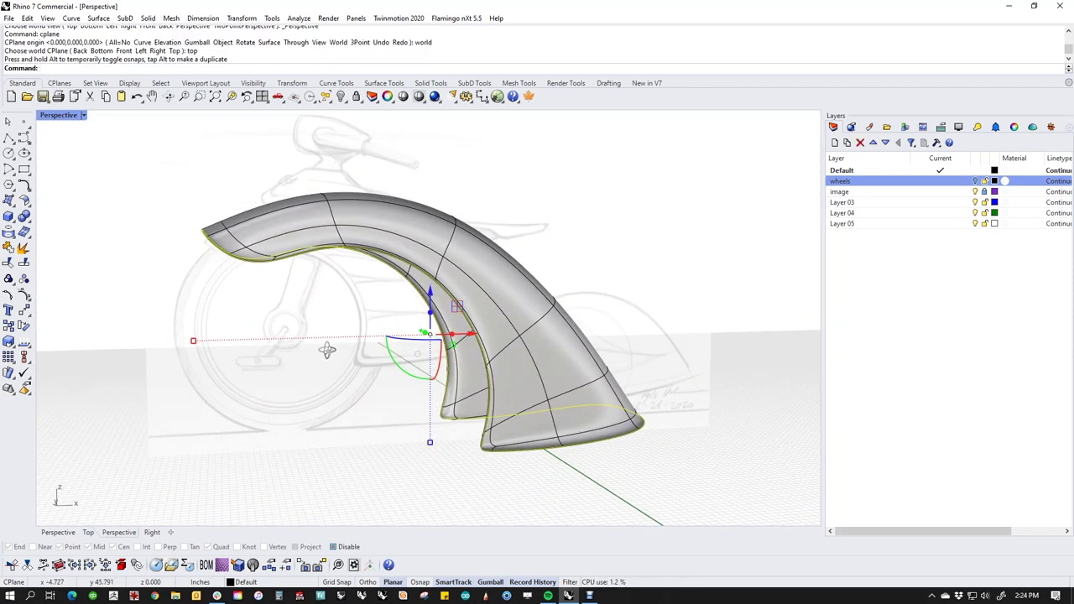
{"action": "type", "text": "f"}
{"action": "key", "text": "Return"}
{"action": "scroll", "coordinate": [399, 213], "scroll_direction": "up", "scroll_amount": 2}
{"action": "right_click_drag", "start_coordinate": [377, 307], "coordinate": [451, 334]}
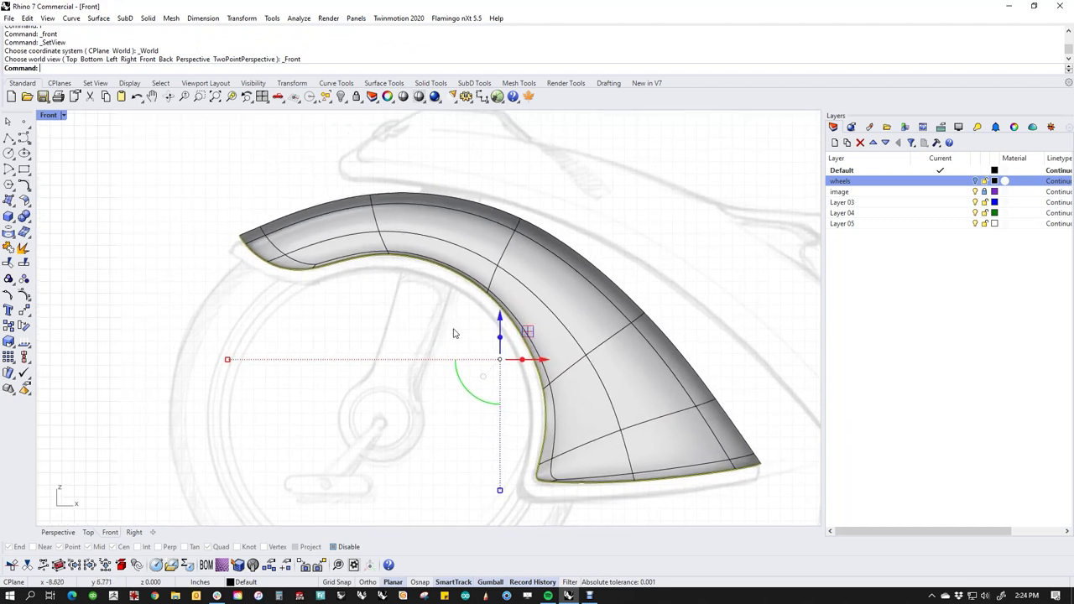
{"action": "mouse_move", "coordinate": [529, 332]}
{"action": "left_mouse_down"}
{"action": "mouse_move", "coordinate": [549, 311]}
{"action": "mouse_move", "coordinate": [518, 345]}
{"action": "left_mouse_up"}
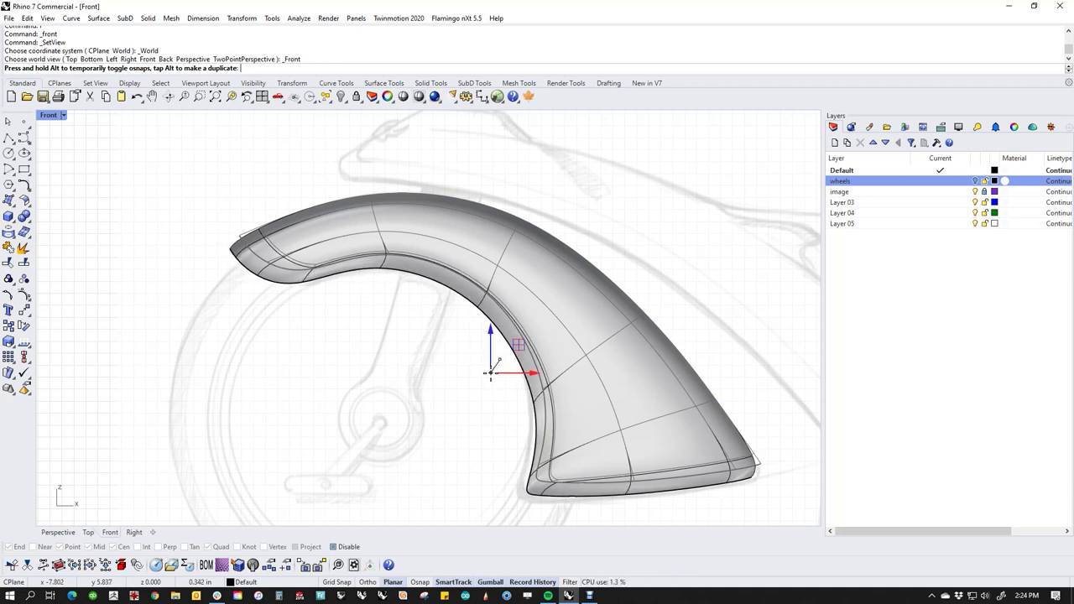
{"action": "left_click", "coordinate": [430, 445]}
Move the vertex pair just above the lip's lower inner corner to follow the sketched wheel opening.
{"action": "scroll", "coordinate": [492, 439], "scroll_direction": "up", "scroll_amount": 6}
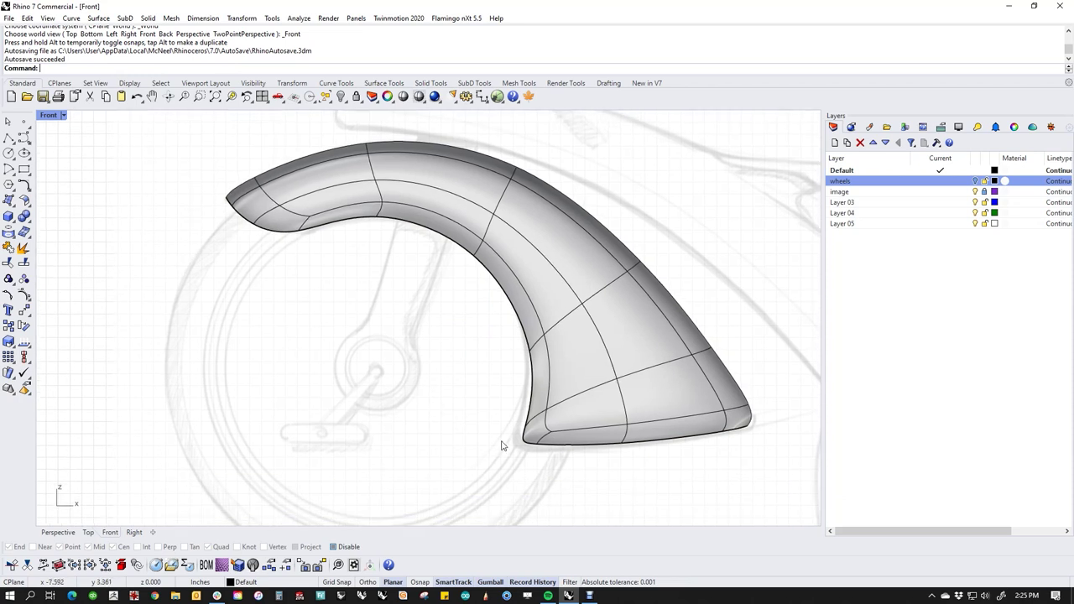
{"action": "left_click_drag", "start_coordinate": [497, 369], "coordinate": [536, 410], "text": "ctrl+shift"}
{"action": "mouse_move", "coordinate": [550, 371]}
{"action": "left_mouse_down"}
{"action": "mouse_move", "coordinate": [552, 356]}
{"action": "mouse_move", "coordinate": [524, 360]}
{"action": "mouse_move", "coordinate": [532, 363]}
{"action": "left_mouse_up"}
{"action": "left_click", "coordinate": [489, 244]}
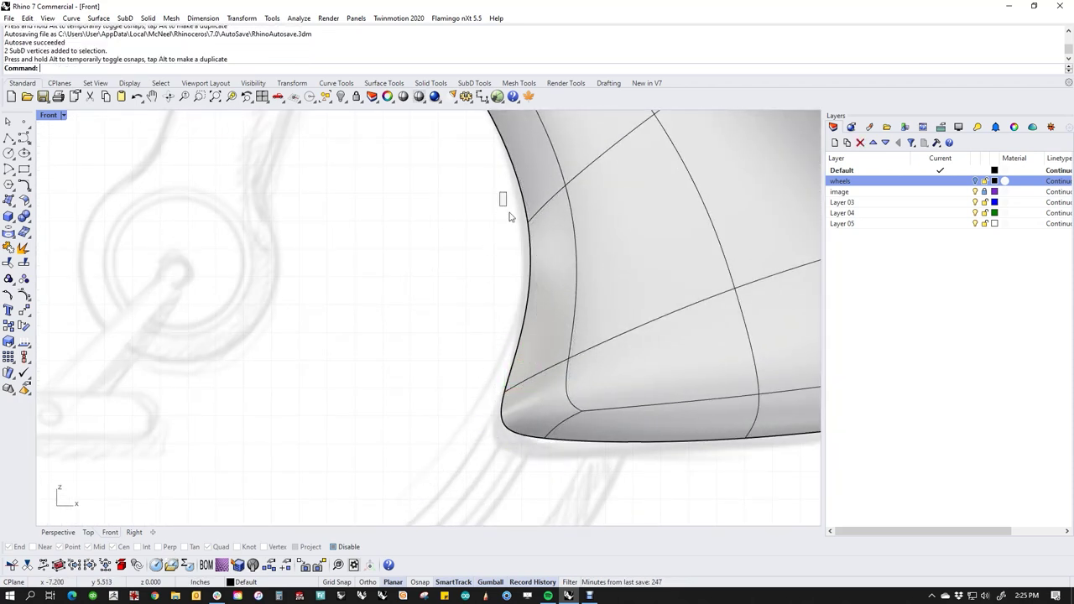
Nudge the next vertex pair up the rear of the wheel opening 0.15 inches forward and 0.05 inches up.
{"action": "left_click_drag", "start_coordinate": [501, 195], "coordinate": [536, 250], "text": "ctrl+shift"}
{"action": "left_click", "coordinate": [454, 285]}
{"action": "left_click_drag", "start_coordinate": [470, 197], "coordinate": [555, 255]}
{"action": "left_click", "coordinate": [490, 371]}
{"action": "left_click_drag", "start_coordinate": [466, 365], "coordinate": [506, 396]}
{"action": "right_click_drag", "start_coordinate": [448, 312], "coordinate": [455, 394]}
{"action": "left_click_drag", "start_coordinate": [484, 300], "coordinate": [517, 343]}
{"action": "key", "text": "alt+Left"}
{"action": "key", "text": "alt+Left"}
{"action": "key", "text": "alt+Up"}
Set the front view to Wireframe and compare the fender's flat and smooth SubD forms against the sketch.
{"action": "scroll", "coordinate": [533, 347], "scroll_direction": "down", "scroll_amount": 4}
{"action": "right_click_drag", "start_coordinate": [481, 326], "coordinate": [536, 461]}
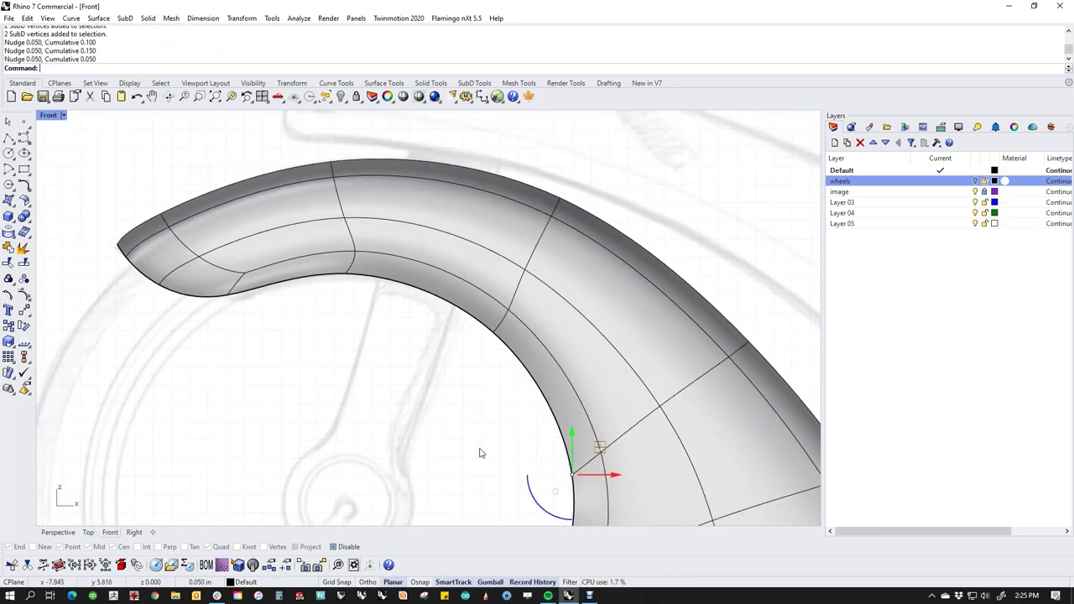
{"action": "right_click_drag", "start_coordinate": [241, 342], "coordinate": [371, 366]}
{"action": "scroll", "coordinate": [354, 335], "scroll_direction": "up", "scroll_amount": 2}
{"action": "middle_click", "coordinate": [377, 333]}
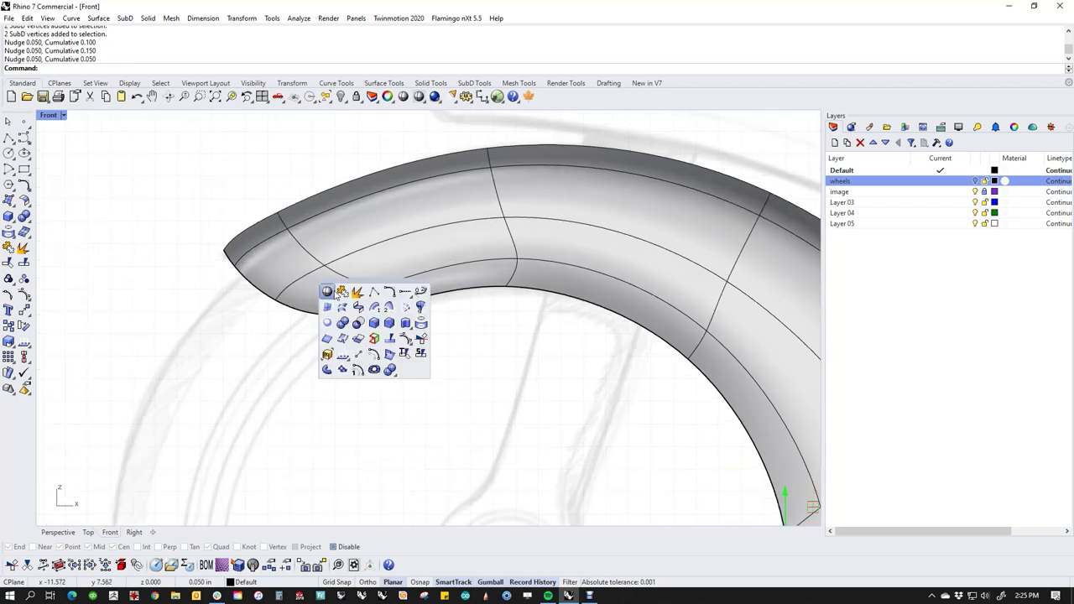
{"action": "left_click", "coordinate": [328, 291]}
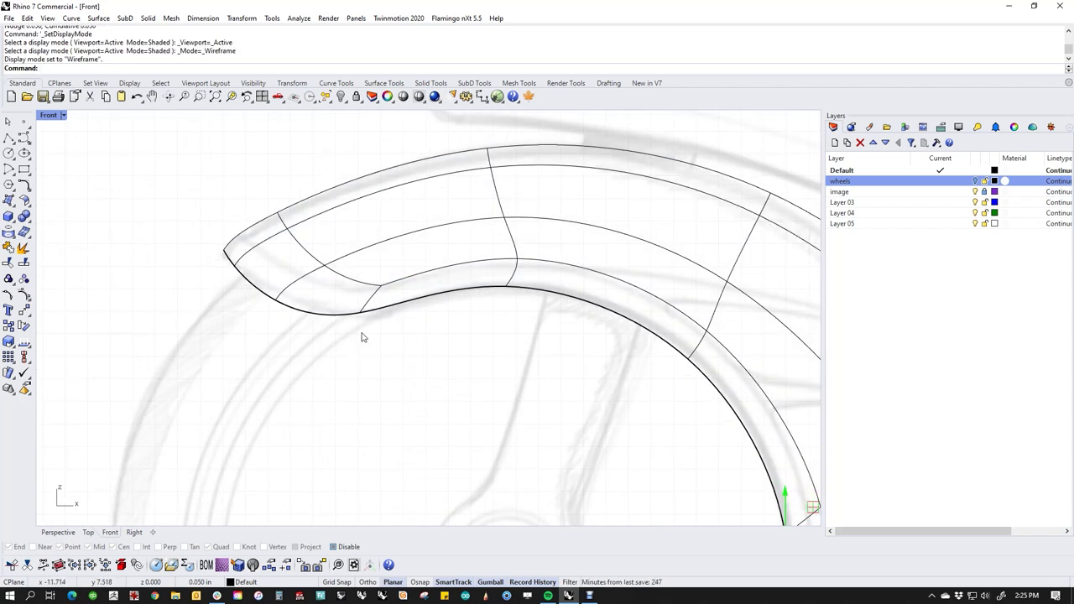
{"action": "key", "text": "Tab"}
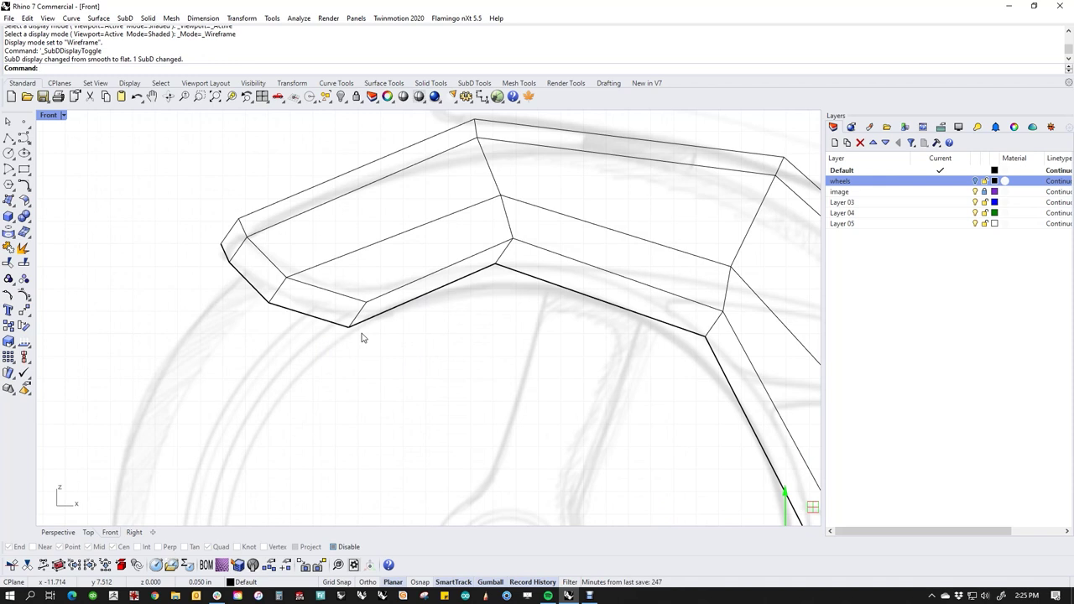
{"action": "key", "text": "Tab"}
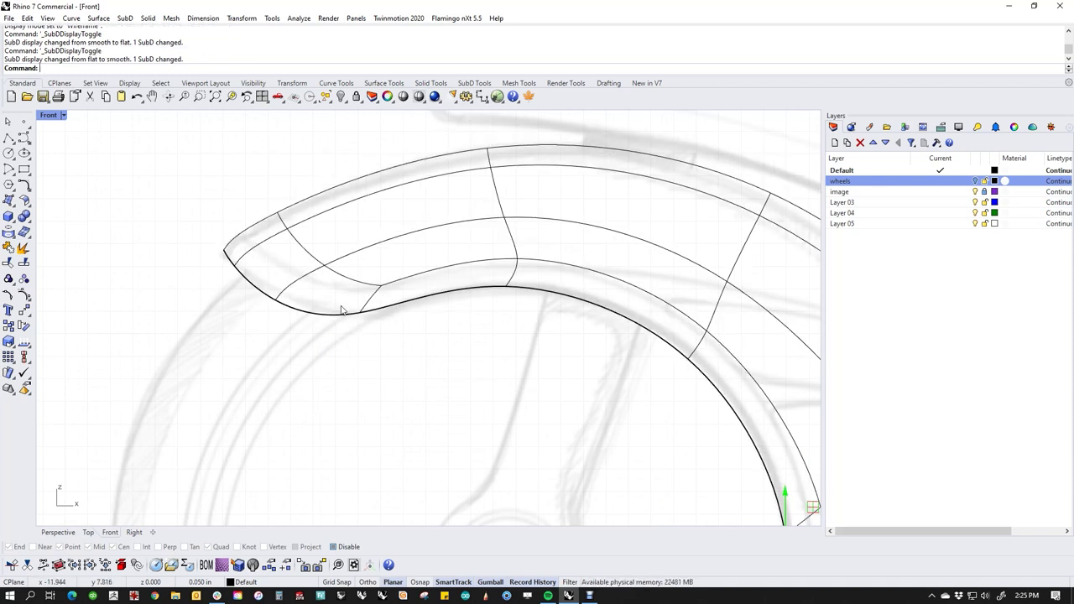
Nudge the vertex pair on the lower edge of the fender's front tip 0.2 inches up and 0.05 inches forward.
{"action": "scroll", "coordinate": [266, 311], "scroll_direction": "up", "scroll_amount": 4}
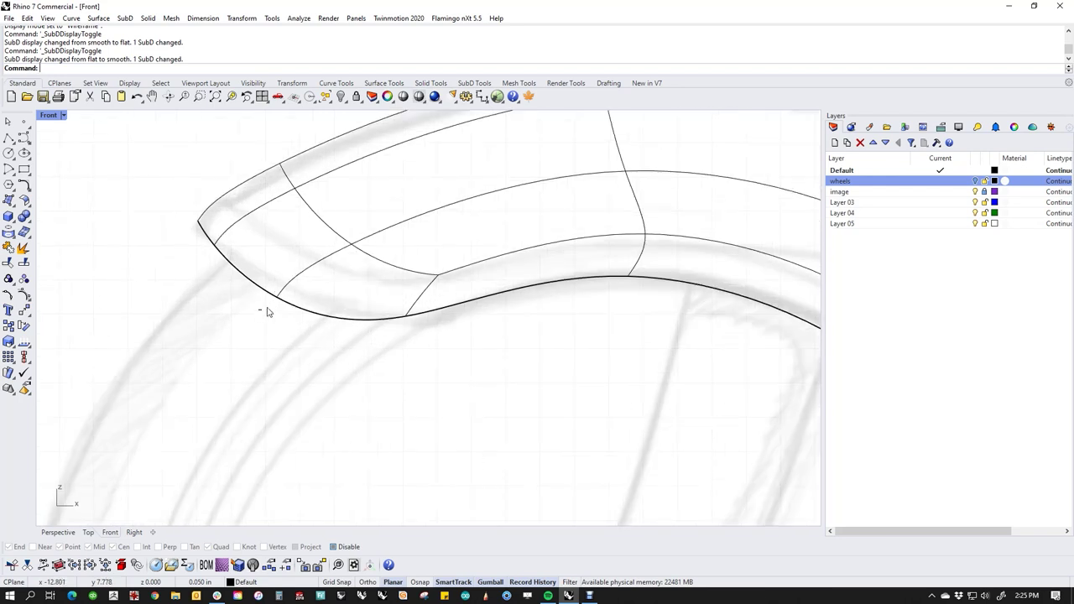
{"action": "left_click_drag", "start_coordinate": [266, 309], "coordinate": [311, 274], "text": "ctrl+shift"}
{"action": "key", "text": "alt+Up"}
{"action": "key", "text": "alt+Up"}
{"action": "key", "text": "alt+Up"}
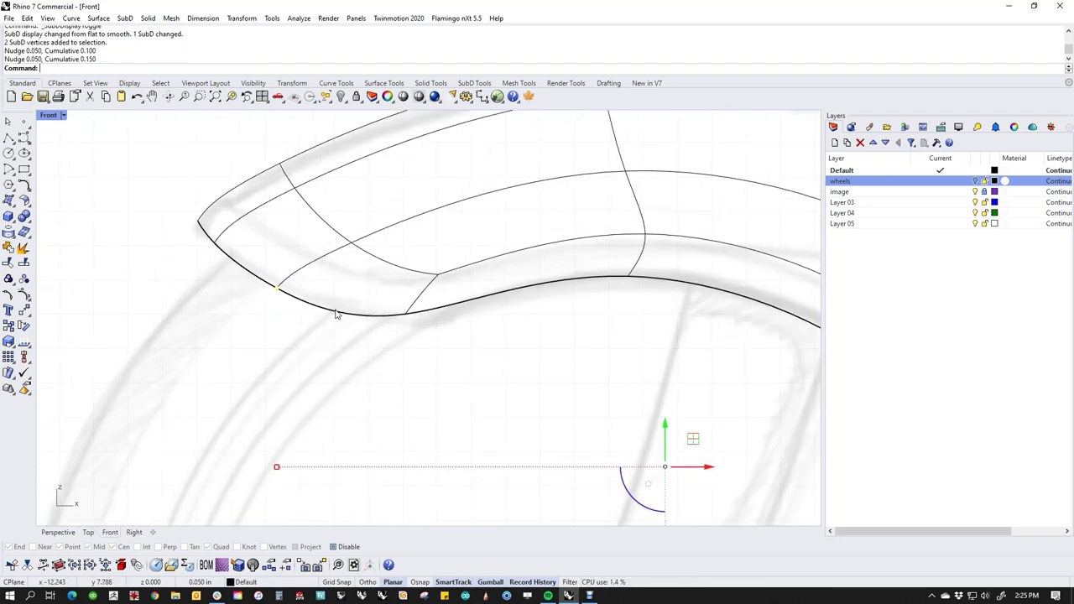
{"action": "key", "text": "alt+Up"}
{"action": "key", "text": "alt+Left"}
{"action": "key", "text": "alt+Up"}
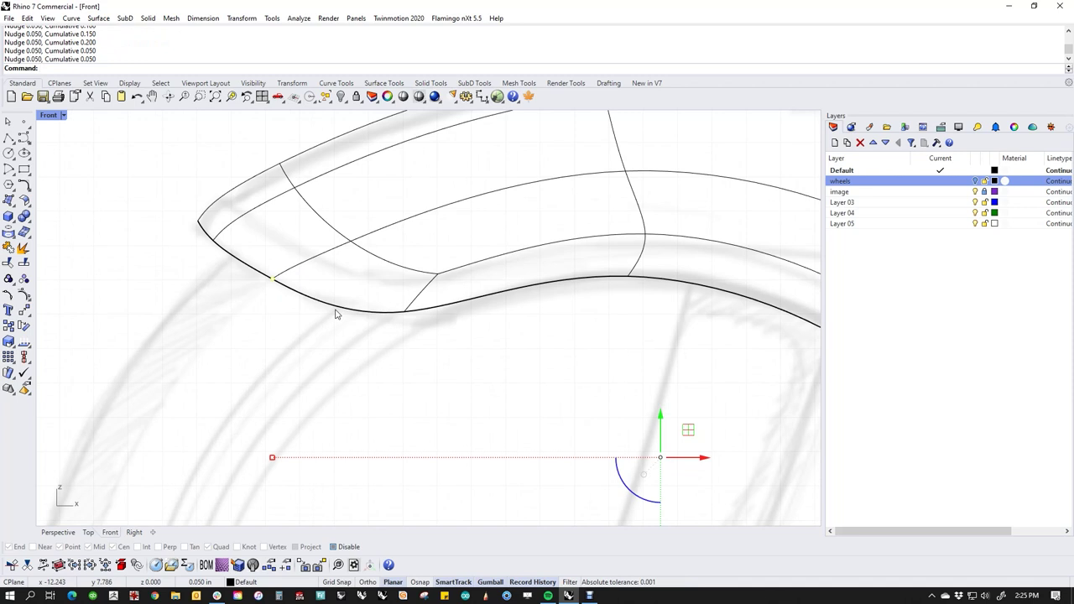
{"action": "key", "text": "alt+Down"}
Nudge the foremost vertex of the fender tip 0.05 inches forward and clear the selection.
{"action": "left_click_drag", "start_coordinate": [161, 187], "coordinate": [214, 230]}
{"action": "key", "text": "alt+Left"}
{"action": "key", "text": "alt+Down"}
{"action": "key", "text": "alt+Up"}
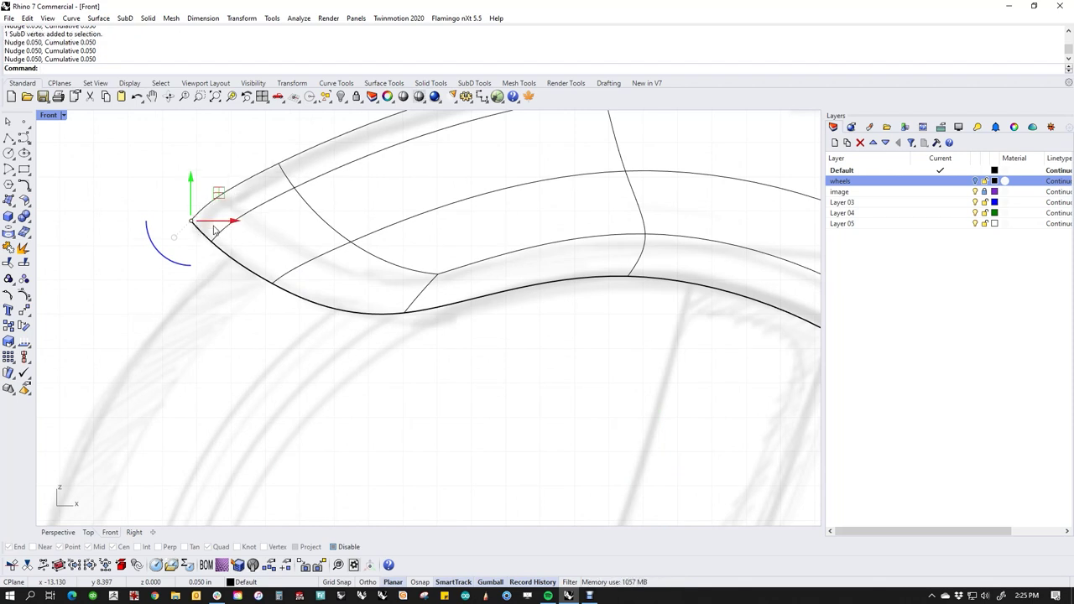
{"action": "left_click", "coordinate": [297, 369]}
Check the fender's lip against the sketch along the wheel opening, from the front tip to the lower inner corner.
{"action": "scroll", "coordinate": [356, 321], "scroll_direction": "down", "scroll_amount": 2}
{"action": "right_click_drag", "start_coordinate": [386, 333], "coordinate": [325, 367]}
{"action": "right_click_drag", "start_coordinate": [538, 407], "coordinate": [429, 410]}
{"action": "right_click_drag", "start_coordinate": [492, 430], "coordinate": [416, 378]}
{"action": "right_click_drag", "start_coordinate": [524, 485], "coordinate": [386, 308]}
{"action": "scroll", "coordinate": [413, 347], "scroll_direction": "down", "scroll_amount": 4}
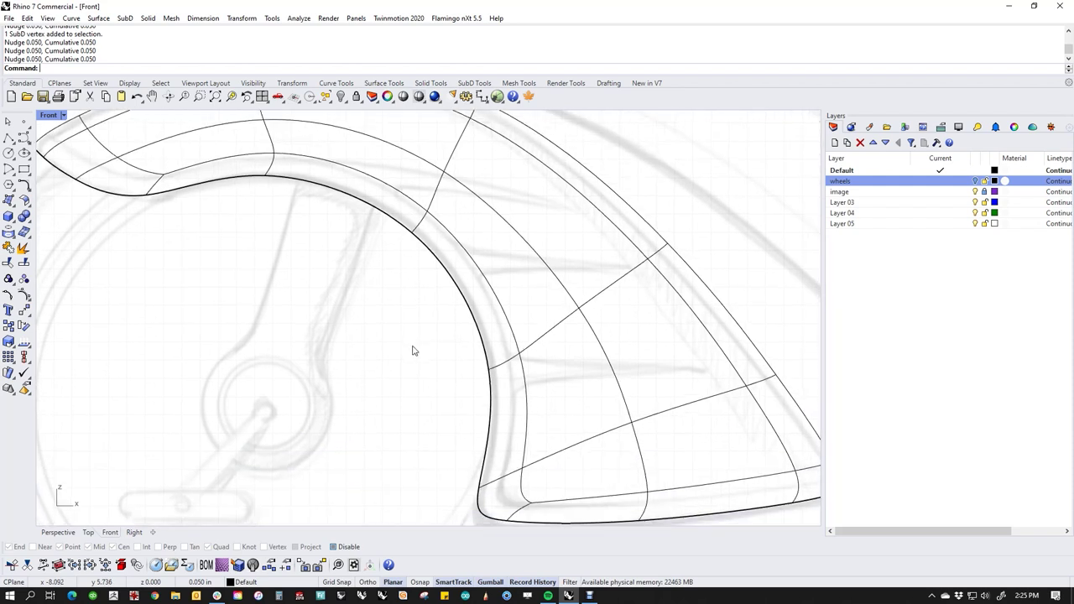
{"action": "scroll", "coordinate": [507, 400], "scroll_direction": "up", "scroll_amount": 5}
{"action": "left_click_drag", "start_coordinate": [394, 332], "coordinate": [507, 445]}
{"action": "key", "text": "Escape"}
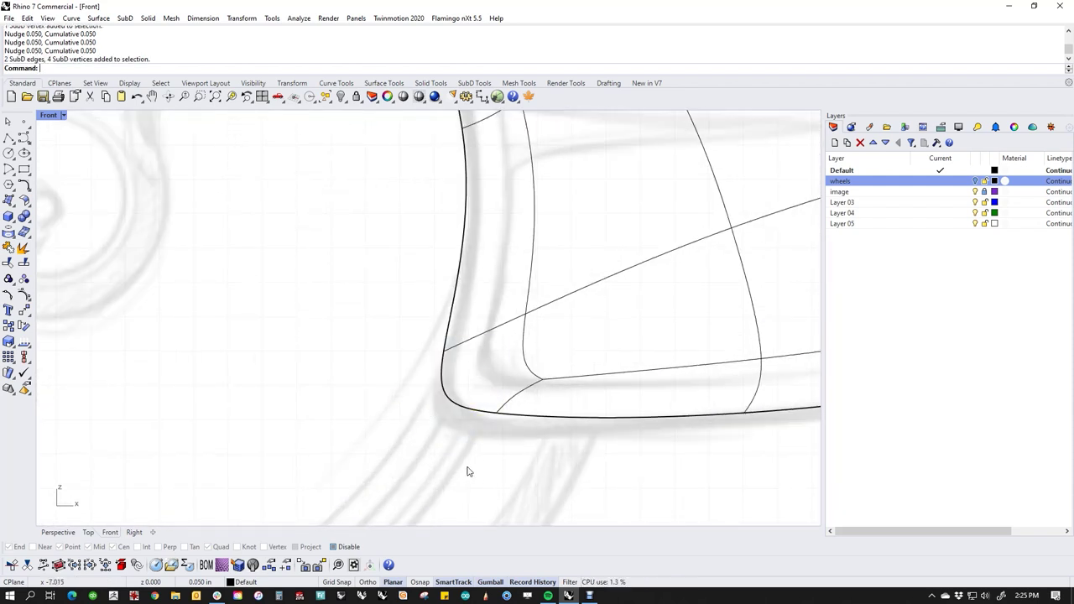
Select the edges around the lip's lower inner corner and nudge them 0.05 inches forward and 0.15 inches down.
{"action": "left_click_drag", "start_coordinate": [435, 381], "coordinate": [416, 418], "text": "ctrl+shift"}
{"action": "left_click", "coordinate": [458, 405], "text": "ctrl+shift"}
{"action": "left_click", "coordinate": [424, 457]}
{"action": "key", "text": "alt+Left"}
{"action": "key", "text": "alt+Down"}
{"action": "key", "text": "alt+Down"}
{"action": "key", "text": "alt+Down"}
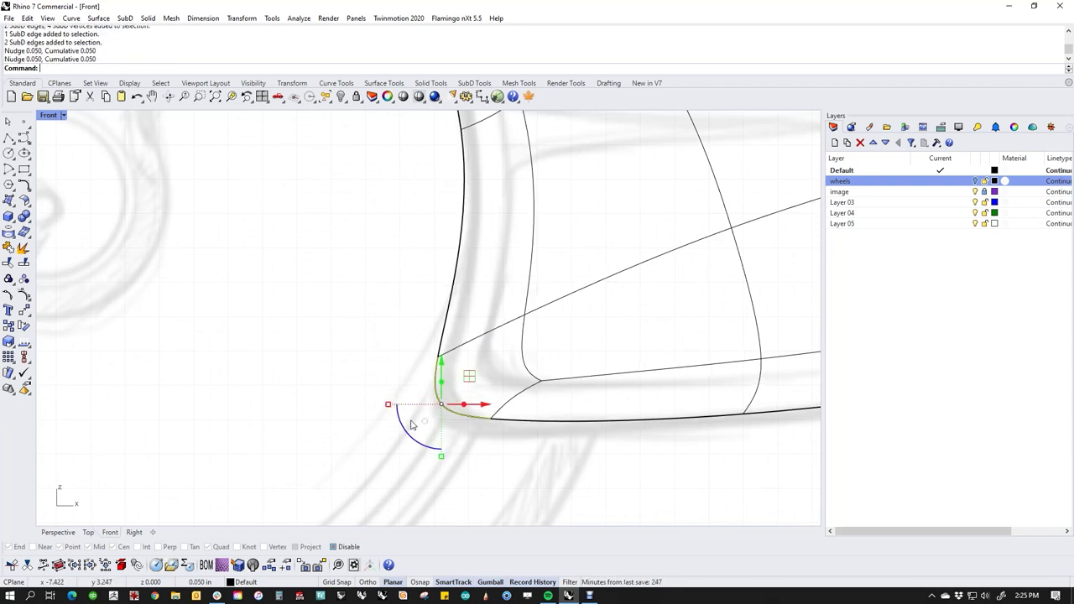
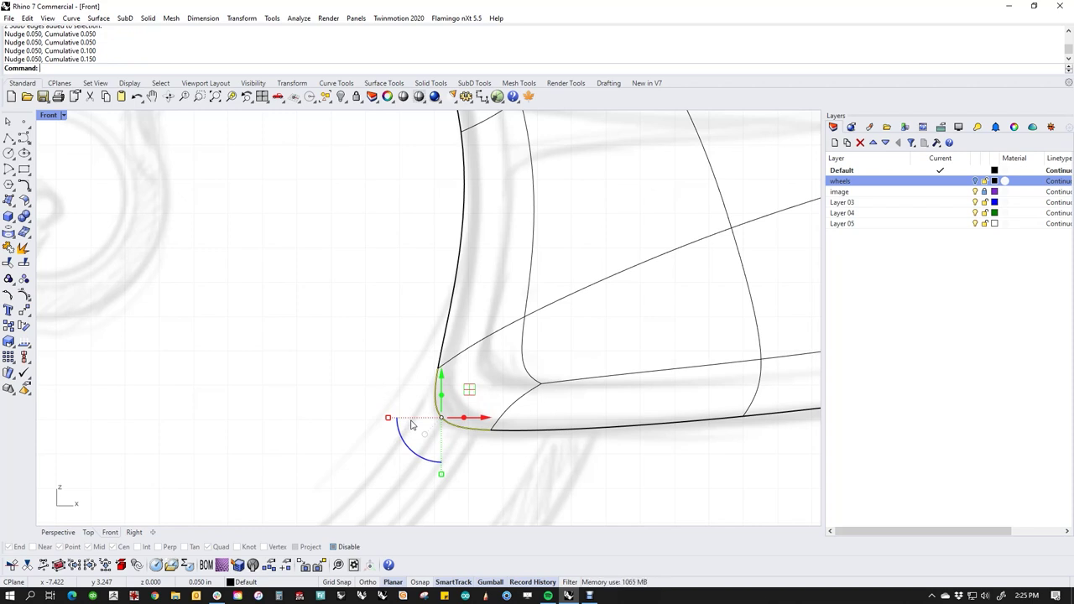
{"action": "key", "text": "Escape"}
Move the vertex pair on the rear of the wheel opening to smooth the lip's curve above the adjusted corner.
{"action": "left_click_drag", "start_coordinate": [393, 341], "coordinate": [466, 379]}
{"action": "key", "text": "Escape"}
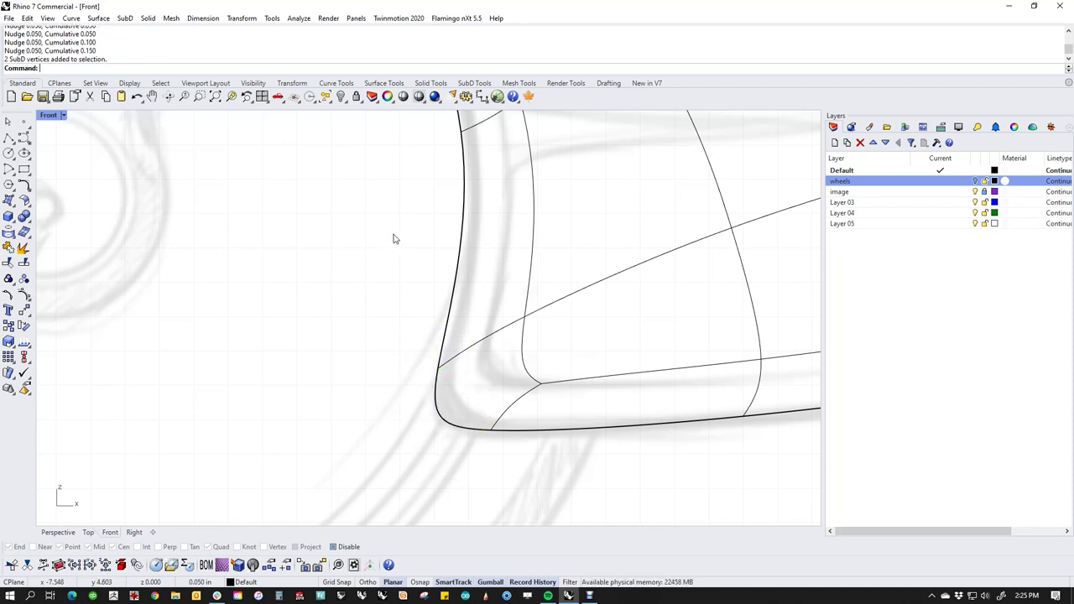
{"action": "scroll", "coordinate": [396, 239], "scroll_direction": "down", "scroll_amount": 2}
{"action": "right_click_drag", "start_coordinate": [395, 240], "coordinate": [406, 327]}
{"action": "left_click_drag", "start_coordinate": [441, 224], "coordinate": [483, 266]}
{"action": "left_click_drag", "start_coordinate": [461, 203], "coordinate": [464, 257]}
{"action": "key", "text": "Escape"}
{"action": "scroll", "coordinate": [410, 281], "scroll_direction": "down", "scroll_amount": 6}
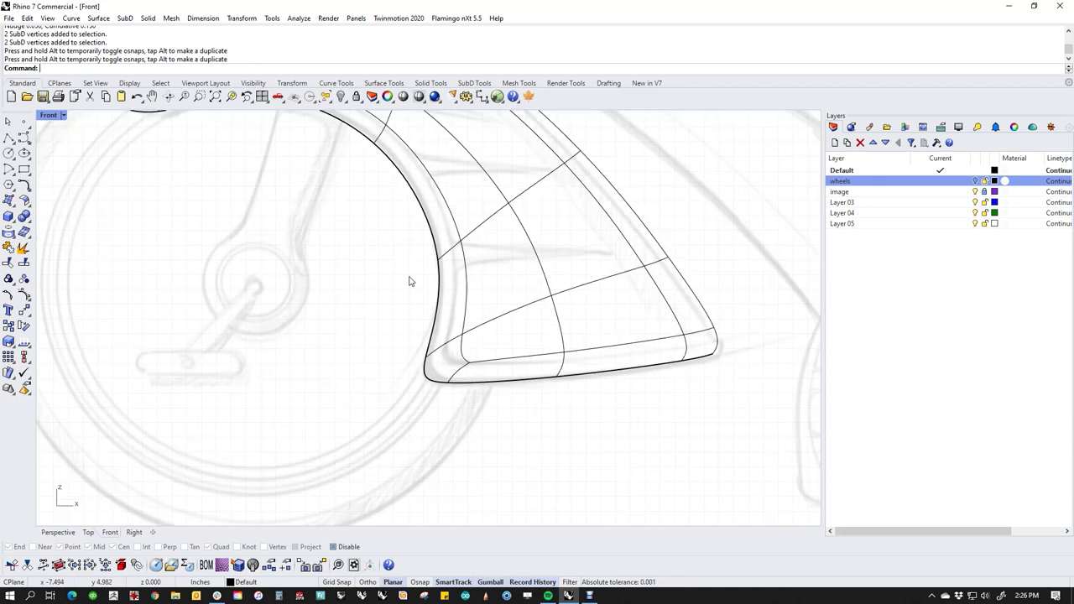
Show the fender shaded in perspective and inspect the reshaped lip along the wheel opening.
{"action": "scroll", "coordinate": [410, 281], "scroll_direction": "down", "scroll_amount": 1}
{"action": "right_click_drag", "start_coordinate": [410, 281], "coordinate": [431, 400]}
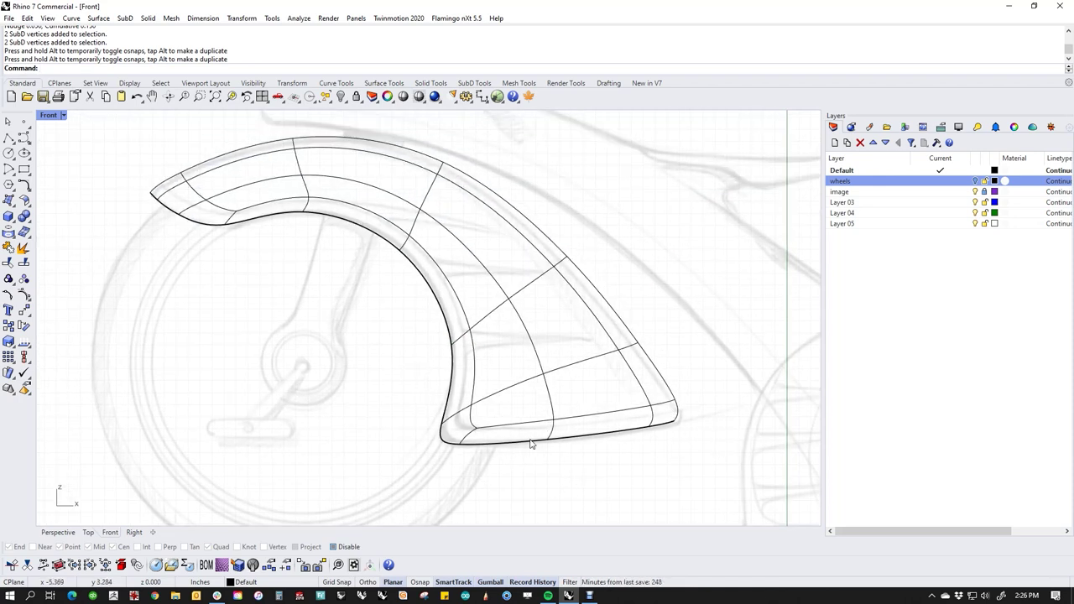
{"action": "key", "text": "ctrl+F4"}
{"action": "middle_click", "coordinate": [504, 437]}
{"action": "left_click", "coordinate": [459, 408]}
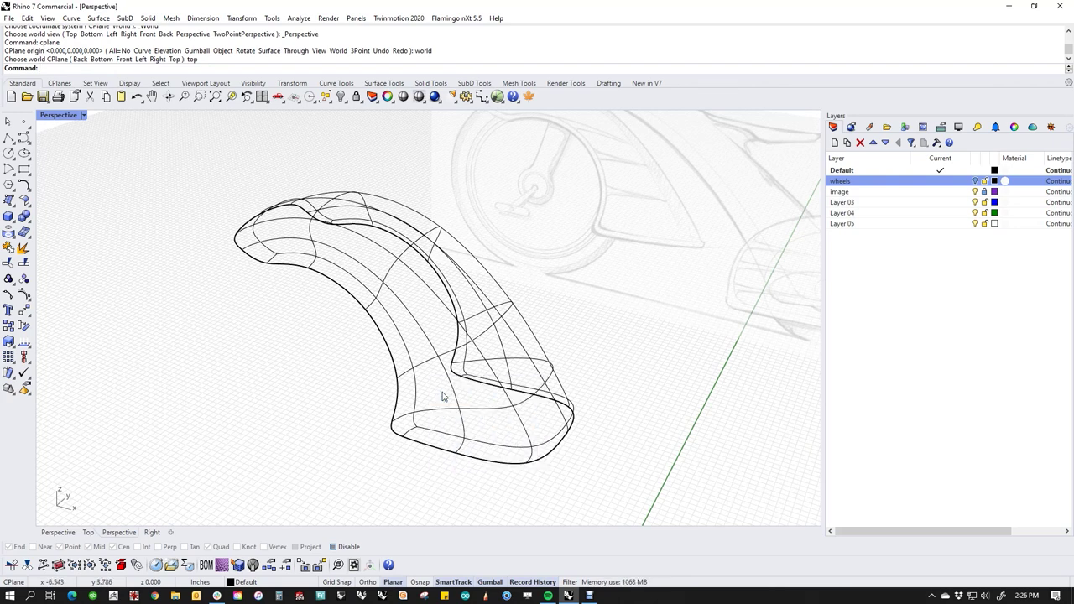
{"action": "mouse_move", "coordinate": [463, 418]}
{"action": "right_mouse_down"}
{"action": "mouse_move", "coordinate": [396, 456]}
{"action": "mouse_move", "coordinate": [419, 444]}
{"action": "mouse_move", "coordinate": [355, 446]}
{"action": "mouse_move", "coordinate": [385, 438]}
{"action": "mouse_move", "coordinate": [367, 417]}
{"action": "mouse_move", "coordinate": [360, 429]}
{"action": "mouse_move", "coordinate": [466, 374]}
{"action": "right_mouse_up"}
Try to pull the vertex at the fender's lower rear corner rearward into a sharper point against the sketch.
{"action": "type", "text": "f"}
{"action": "key", "text": "Return"}
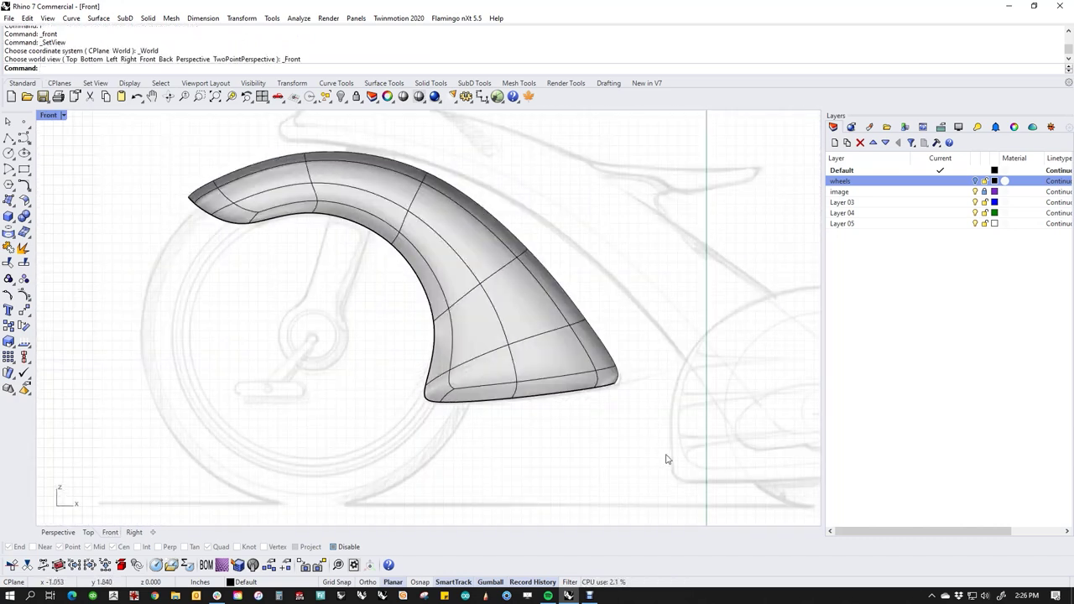
{"action": "scroll", "coordinate": [616, 380], "scroll_direction": "up", "scroll_amount": 5}
{"action": "scroll", "coordinate": [623, 407], "scroll_direction": "up", "scroll_amount": 3}
{"action": "left_click", "coordinate": [619, 386], "text": "ctrl+shift"}
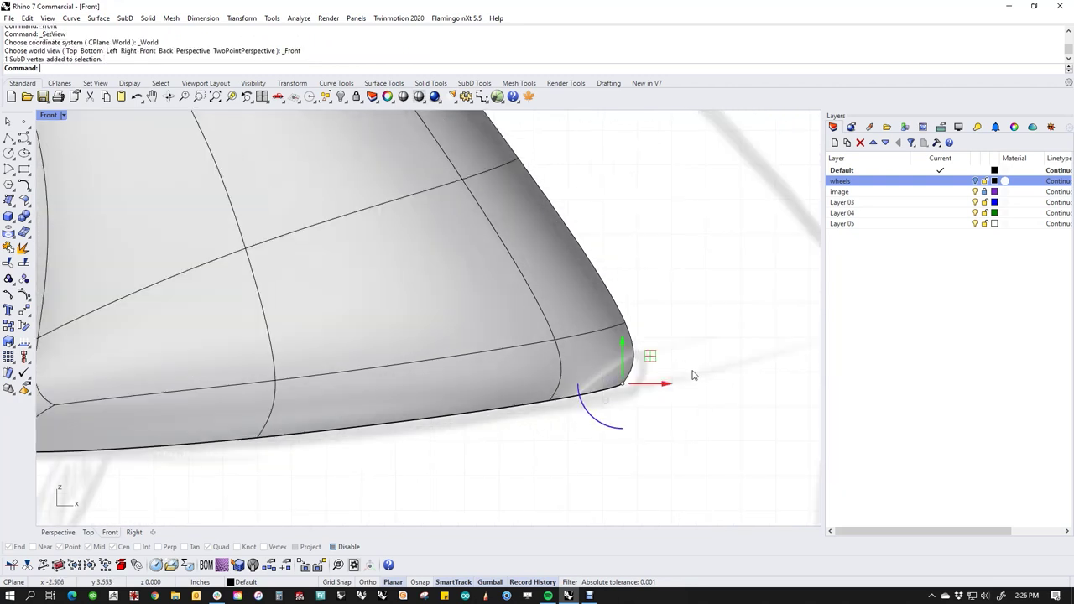
{"action": "left_click_drag", "start_coordinate": [668, 391], "coordinate": [715, 384]}
{"action": "left_click", "coordinate": [661, 447]}
{"action": "scroll", "coordinate": [649, 423], "scroll_direction": "down", "scroll_amount": 8}
{"action": "right_click_drag", "start_coordinate": [591, 421], "coordinate": [593, 447]}
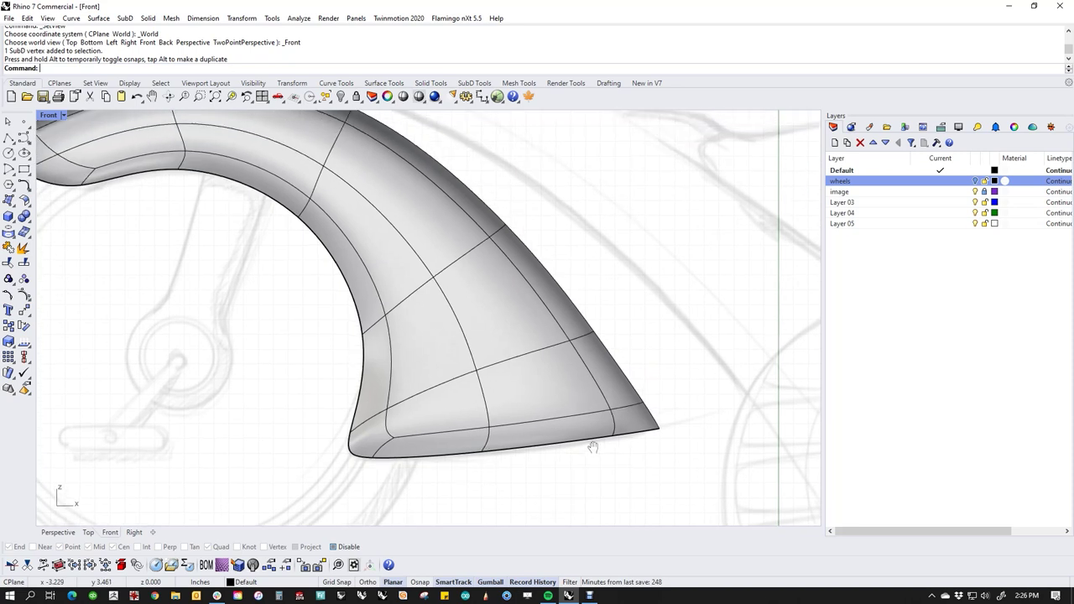
Try to narrow the lip slightly by scaling its whole outer edge loop across the fender's width.
{"action": "key", "text": "ctrl+F4"}
{"action": "right_click_drag", "start_coordinate": [546, 409], "coordinate": [444, 351]}
{"action": "scroll", "coordinate": [436, 351], "scroll_direction": "up", "scroll_amount": 3}
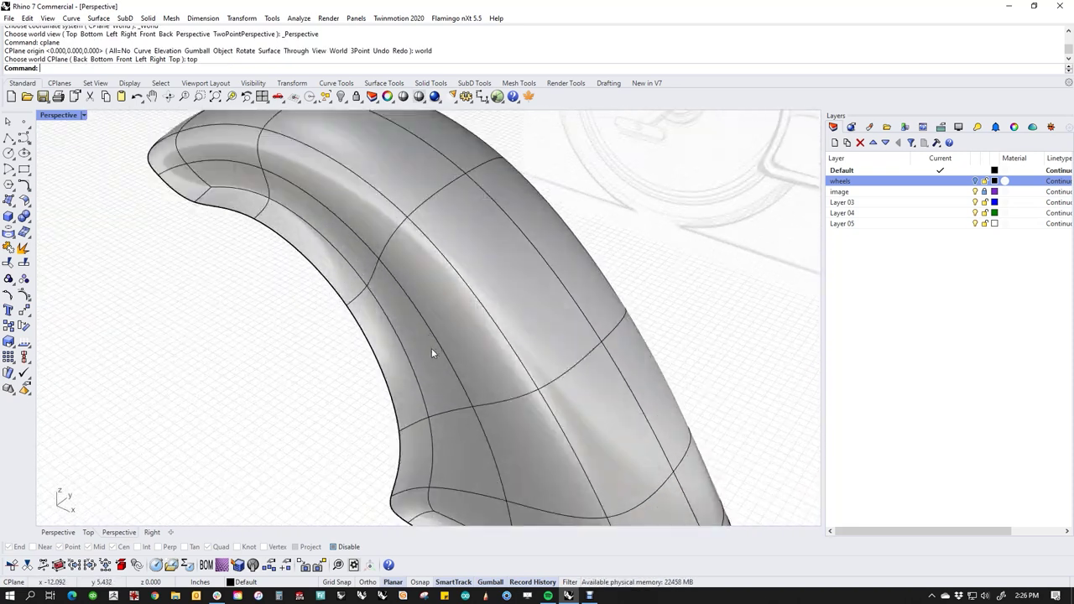
{"action": "right_click_drag", "start_coordinate": [419, 417], "coordinate": [434, 482]}
{"action": "scroll", "coordinate": [369, 385], "scroll_direction": "down", "scroll_amount": 4}
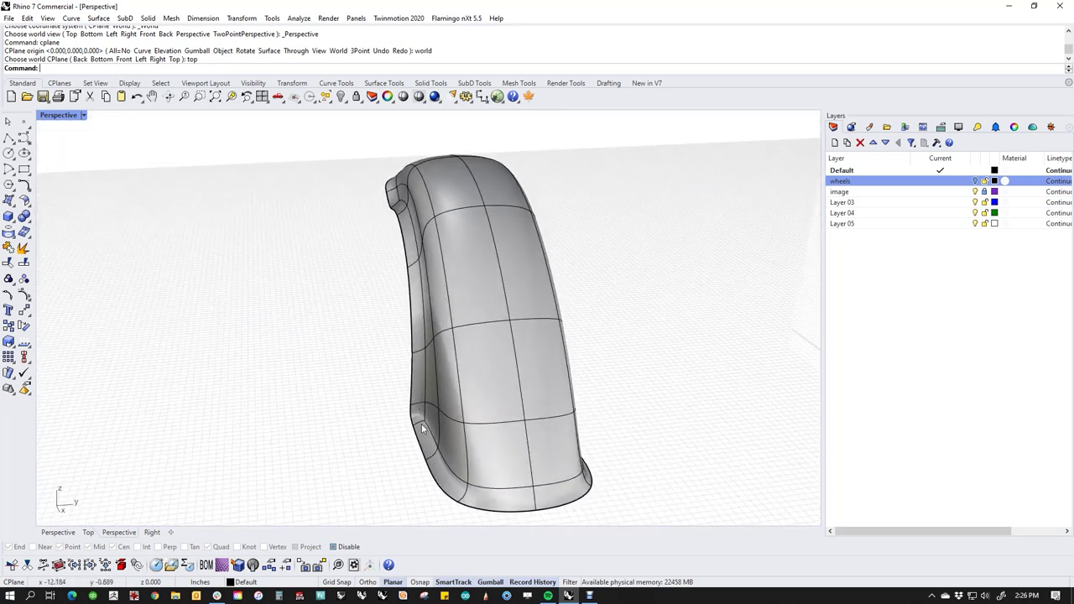
{"action": "double_click", "coordinate": [432, 484], "text": "ctrl+shift"}
{"action": "left_click_drag", "start_coordinate": [400, 326], "coordinate": [408, 329]}
{"action": "right_click_drag", "start_coordinate": [409, 329], "coordinate": [390, 393]}
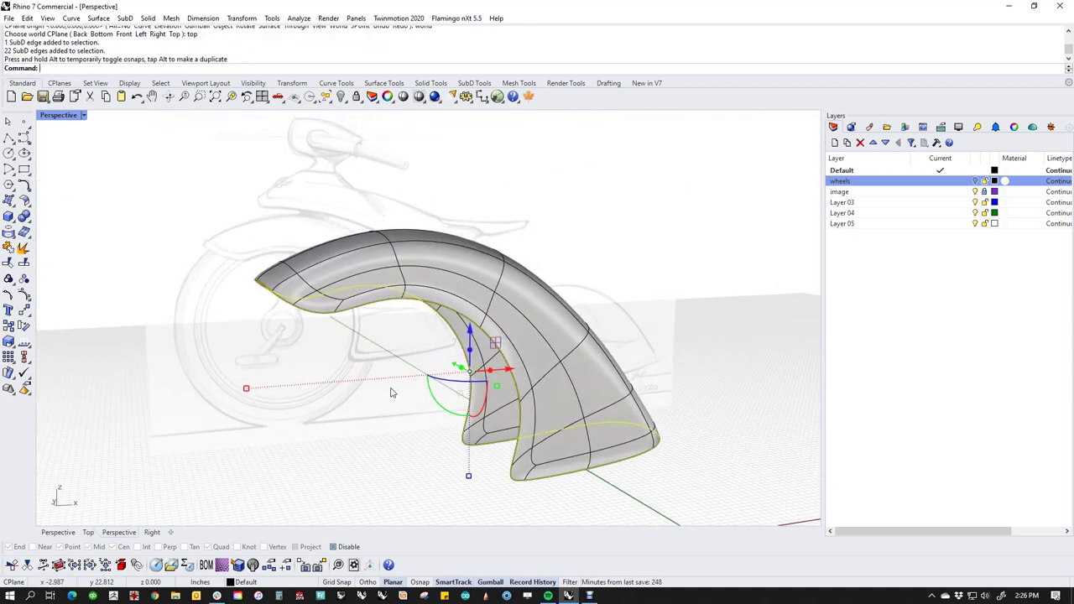
Undo the lip edits step by step, back to the fender body without its extruded lip.
{"action": "type", "text": "f"}
{"action": "key", "text": "Return"}
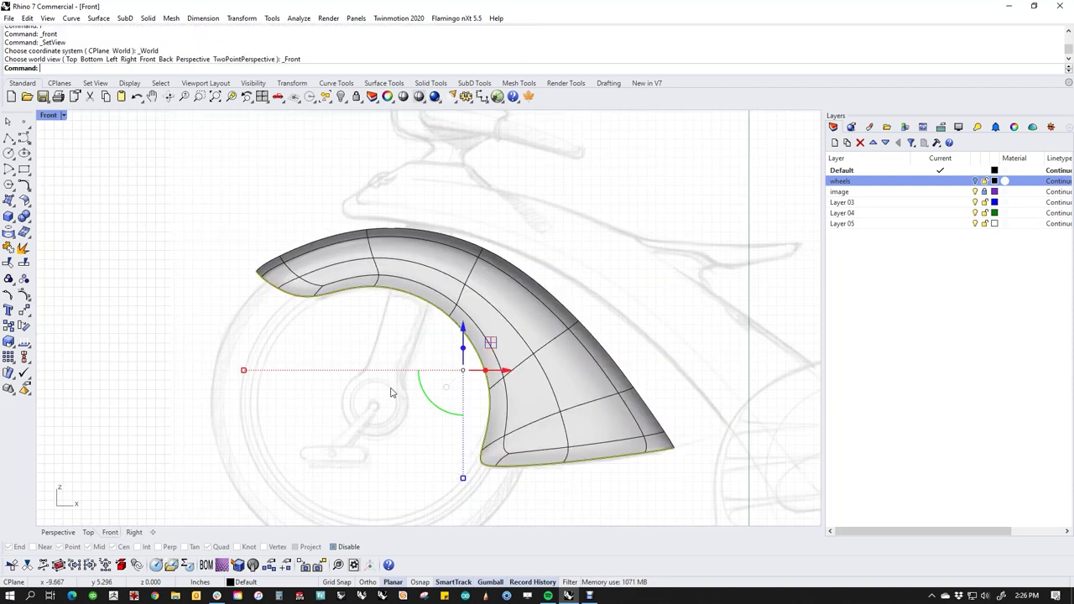
{"action": "scroll", "coordinate": [355, 359], "scroll_direction": "up", "scroll_amount": 1}
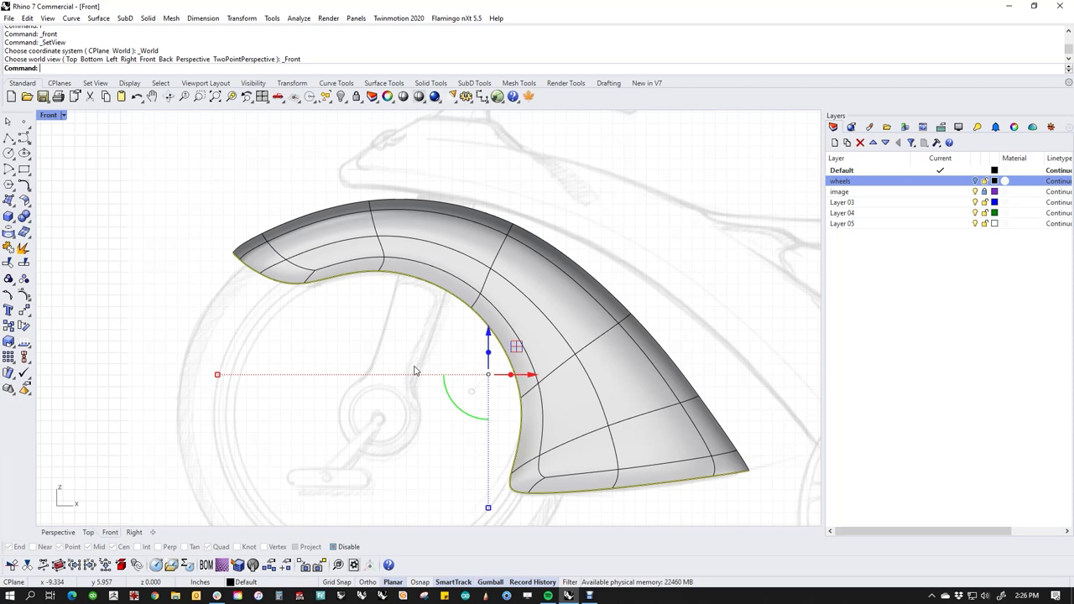
{"action": "key", "text": "ctrl+z"}
{"action": "key", "text": "ctrl+z"}
{"action": "key", "text": "ctrl+z"}
{"action": "key", "text": "ctrl+z"}
{"action": "key", "text": "ctrl+z"}
{"action": "key", "text": "ctrl+z"}
{"action": "key", "text": "ctrl+z"}
{"action": "key", "text": "ctrl+z"}
{"action": "key", "text": "ctrl+z"}
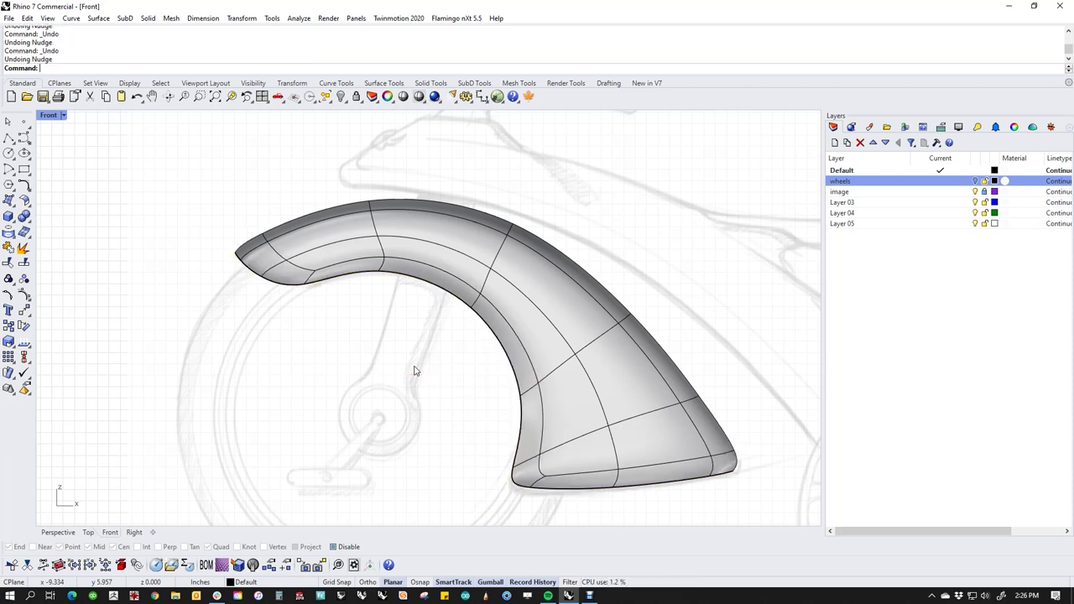
{"action": "key", "text": "ctrl+z"}
{"action": "key", "text": "ctrl+z"}
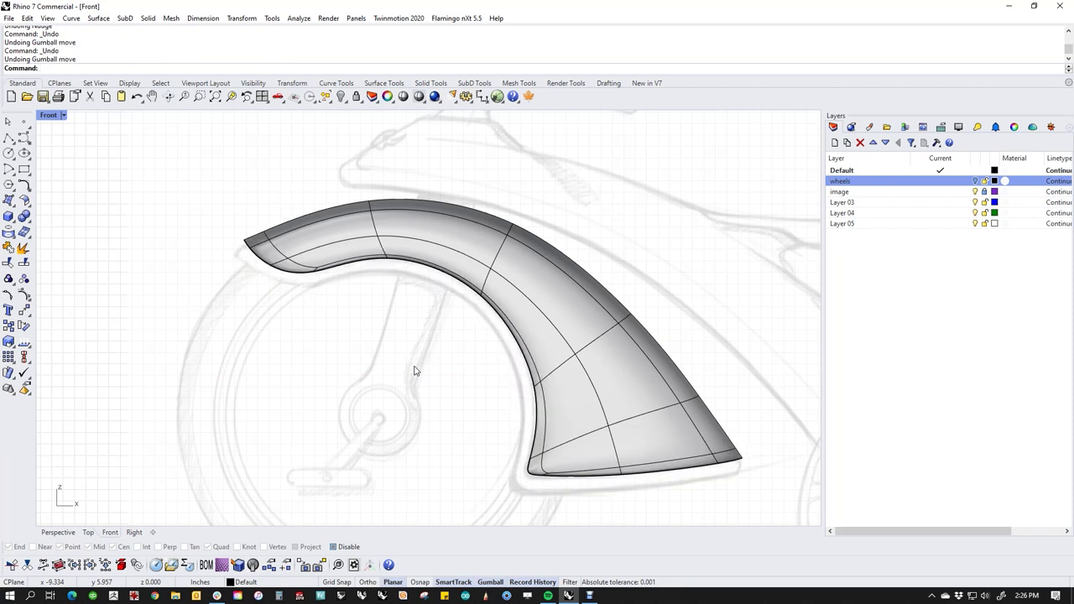
{"action": "key", "text": "ctrl+z"}
Show the SubD fender in flat display and extrude its complete open edge loop slightly outward across the width.
{"action": "key", "text": "ctrl+F4"}
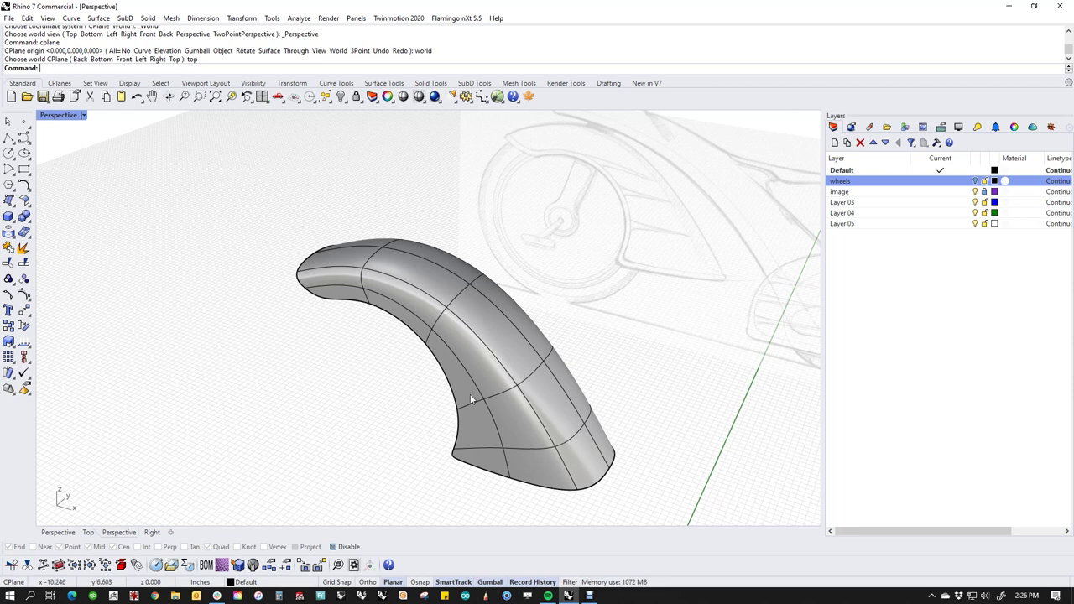
{"action": "key", "text": "Tab"}
{"action": "scroll", "coordinate": [432, 433], "scroll_direction": "up", "scroll_amount": 6}
{"action": "left_click", "coordinate": [481, 435], "text": "ctrl+shift"}
{"action": "left_click", "coordinate": [430, 433]}
{"action": "double_click", "coordinate": [468, 438], "text": "ctrl+shift"}
{"action": "right_click_drag", "start_coordinate": [447, 440], "coordinate": [379, 441]}
{"action": "left_click_drag", "start_coordinate": [402, 355], "coordinate": [398, 356]}
Extrude the widened edge loop a short distance downward as a flange and compare it in smooth and flat display.
{"action": "right_click_drag", "start_coordinate": [397, 356], "coordinate": [483, 387]}
{"action": "scroll", "coordinate": [304, 316], "scroll_direction": "up", "scroll_amount": 6}
{"action": "right_click_drag", "start_coordinate": [370, 370], "coordinate": [390, 393]}
{"action": "right_click_drag", "start_coordinate": [503, 404], "coordinate": [528, 401]}
{"action": "scroll", "coordinate": [499, 392], "scroll_direction": "down", "scroll_amount": 2}
{"action": "mouse_move", "coordinate": [619, 344]}
{"action": "left_mouse_down"}
{"action": "mouse_move", "coordinate": [627, 329]}
{"action": "mouse_move", "coordinate": [619, 350]}
{"action": "left_mouse_up"}
{"action": "left_click", "coordinate": [427, 381]}
{"action": "right_click_drag", "start_coordinate": [426, 381], "coordinate": [426, 318]}
{"action": "key", "text": "Tab"}
{"action": "scroll", "coordinate": [452, 270], "scroll_direction": "up", "scroll_amount": 3}
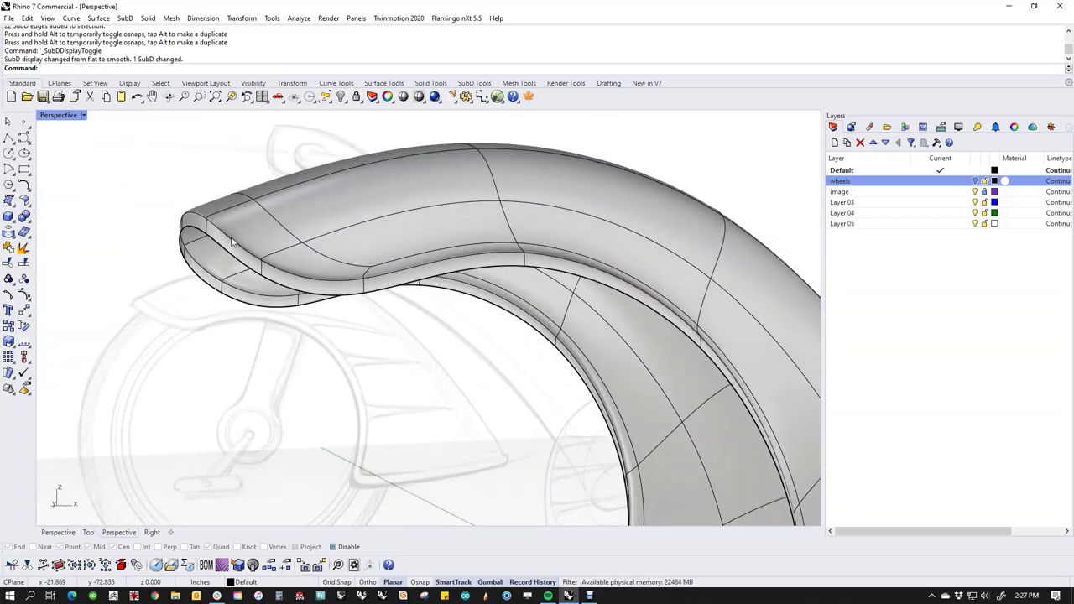
{"action": "mouse_move", "coordinate": [220, 231]}
{"action": "right_mouse_down"}
{"action": "mouse_move", "coordinate": [411, 361]}
{"action": "mouse_move", "coordinate": [408, 377]}
{"action": "right_mouse_up"}
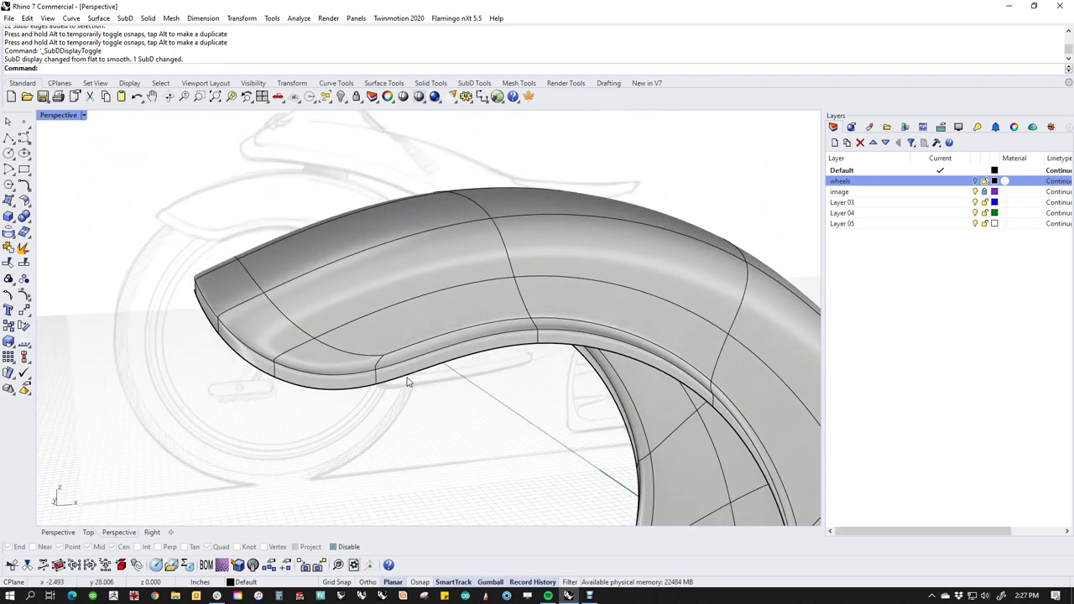
{"action": "key", "text": "Tab"}
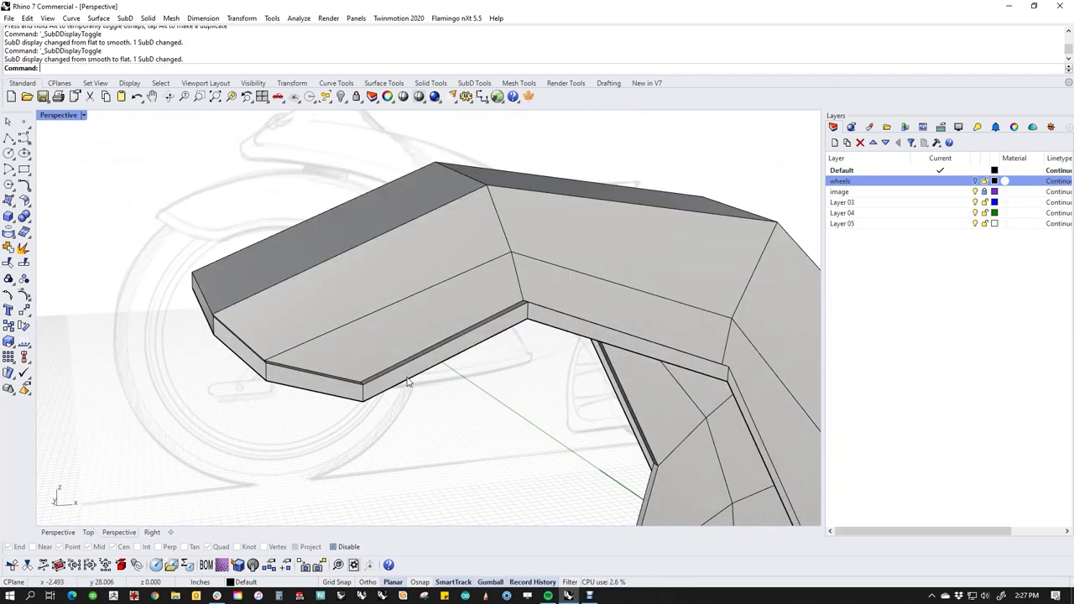
In the front view, move the flange's lower vertex pair at the upper rear of the wheel opening slightly forward and up.
{"action": "right_click_drag", "start_coordinate": [407, 383], "coordinate": [412, 413]}
{"action": "type", "text": "f"}
{"action": "key", "text": "Return"}
{"action": "scroll", "coordinate": [522, 331], "scroll_direction": "up", "scroll_amount": 6}
{"action": "scroll", "coordinate": [558, 354], "scroll_direction": "up", "scroll_amount": 3}
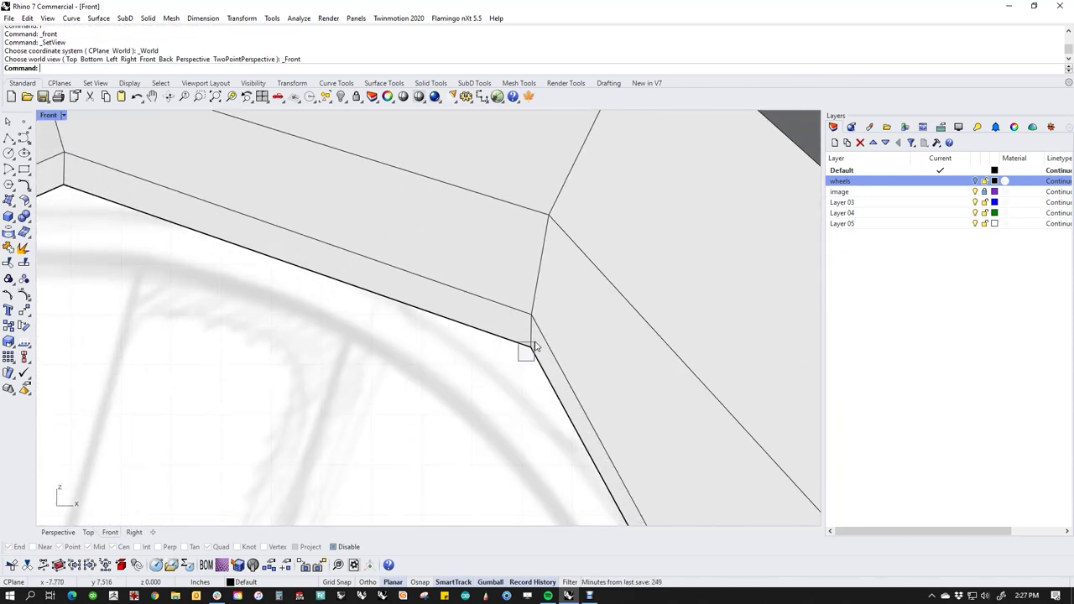
{"action": "left_click", "coordinate": [529, 345]}
{"action": "left_click_drag", "start_coordinate": [529, 344], "coordinate": [518, 339]}
{"action": "left_click", "coordinate": [491, 395]}
Switch to wireframe display and move the fender-side vertex pair above that flange corner slightly rearward.
{"action": "scroll", "coordinate": [524, 319], "scroll_direction": "down", "scroll_amount": 4}
{"action": "right_click_drag", "start_coordinate": [526, 320], "coordinate": [450, 387]}
{"action": "middle_click", "coordinate": [453, 367]}
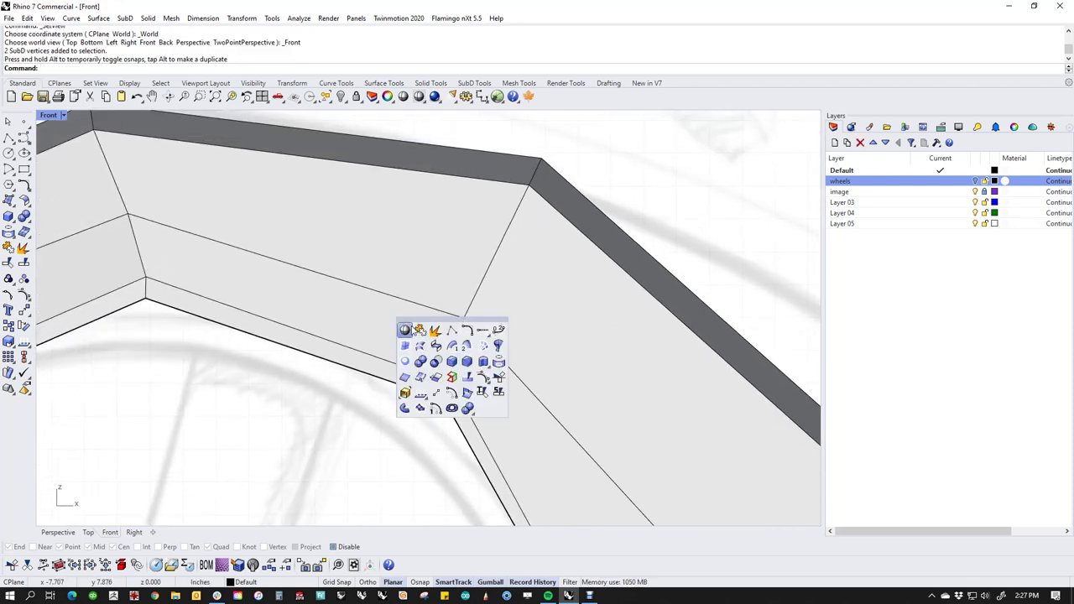
{"action": "left_click", "coordinate": [403, 330]}
{"action": "mouse_move", "coordinate": [493, 292]}
{"action": "left_mouse_down"}
{"action": "mouse_move", "coordinate": [511, 298]}
{"action": "mouse_move", "coordinate": [503, 289]}
{"action": "left_mouse_up"}
{"action": "left_click", "coordinate": [544, 331]}
Try to move the fender-side vertex pair above the flange far forward and up, and undo the move.
{"action": "scroll", "coordinate": [548, 330], "scroll_direction": "down", "scroll_amount": 6}
{"action": "right_click_drag", "start_coordinate": [392, 412], "coordinate": [392, 364]}
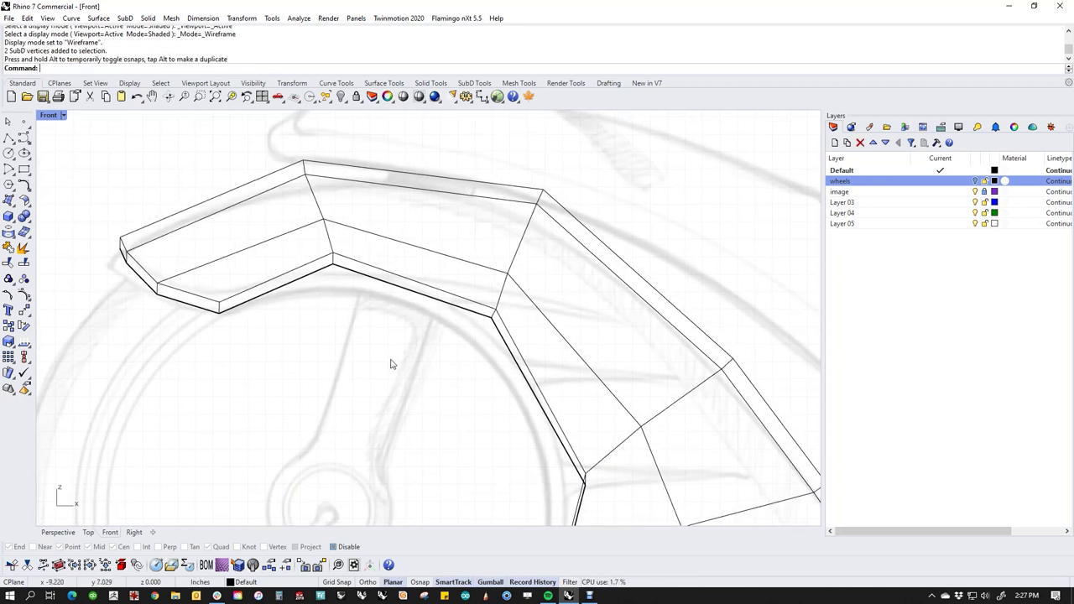
{"action": "left_click_drag", "start_coordinate": [494, 255], "coordinate": [534, 295], "text": "ctrl+shift"}
{"action": "left_click_drag", "start_coordinate": [535, 245], "coordinate": [415, 229]}
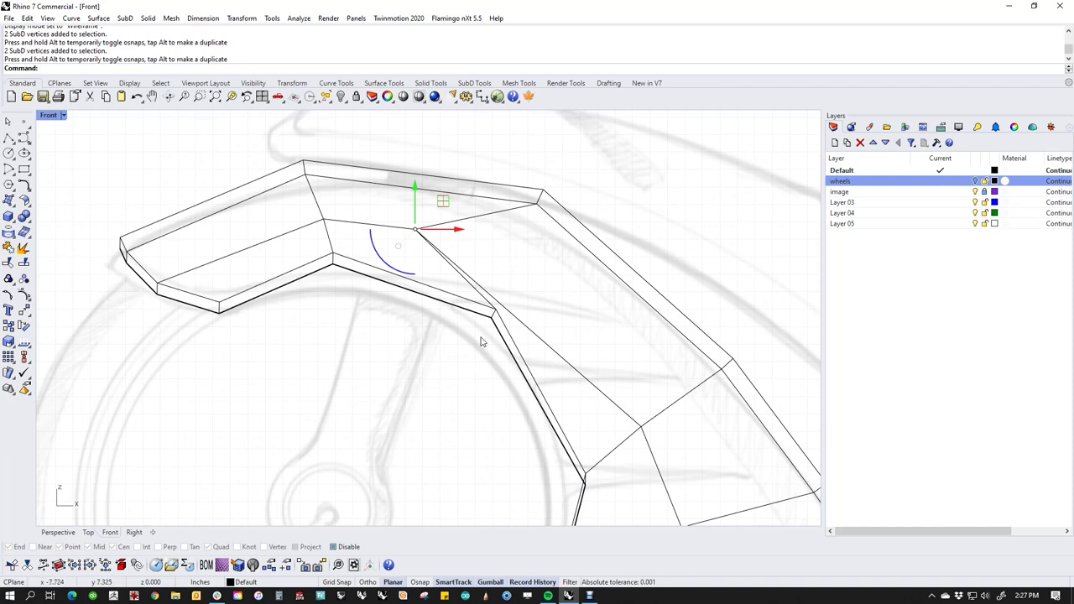
{"action": "key", "text": "ctrl+z"}
Move the flange's outer vertex pair midway down the rear of the wheel opening forward and up.
{"action": "scroll", "coordinate": [468, 458], "scroll_direction": "up", "scroll_amount": 8}
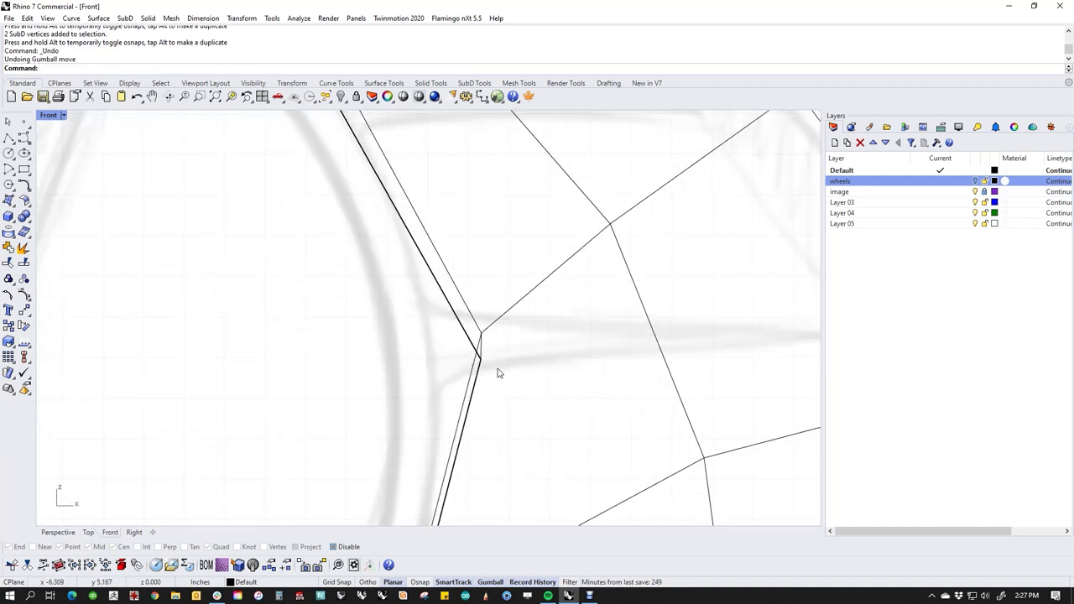
{"action": "scroll", "coordinate": [451, 377], "scroll_direction": "up", "scroll_amount": 4}
{"action": "left_click_drag", "start_coordinate": [451, 366], "coordinate": [515, 386]}
{"action": "left_click_drag", "start_coordinate": [499, 344], "coordinate": [423, 248]}
{"action": "left_click", "coordinate": [514, 328]}
{"action": "scroll", "coordinate": [515, 329], "scroll_direction": "down", "scroll_amount": 3}
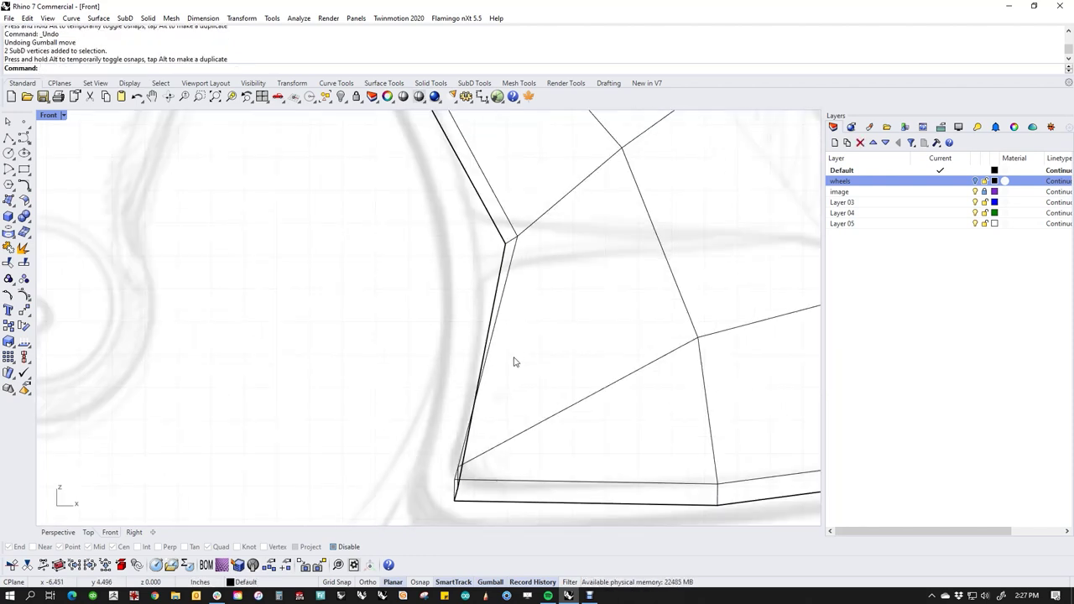
Move the flange's foremost vertex pair at the lower inner corner forward, widening the lip there.
{"action": "scroll", "coordinate": [466, 500], "scroll_direction": "up", "scroll_amount": 5}
{"action": "left_click_drag", "start_coordinate": [403, 454], "coordinate": [438, 502]}
{"action": "left_click_drag", "start_coordinate": [467, 463], "coordinate": [399, 463]}
{"action": "left_click", "coordinate": [495, 405]}
{"action": "scroll", "coordinate": [493, 409], "scroll_direction": "down", "scroll_amount": 4}
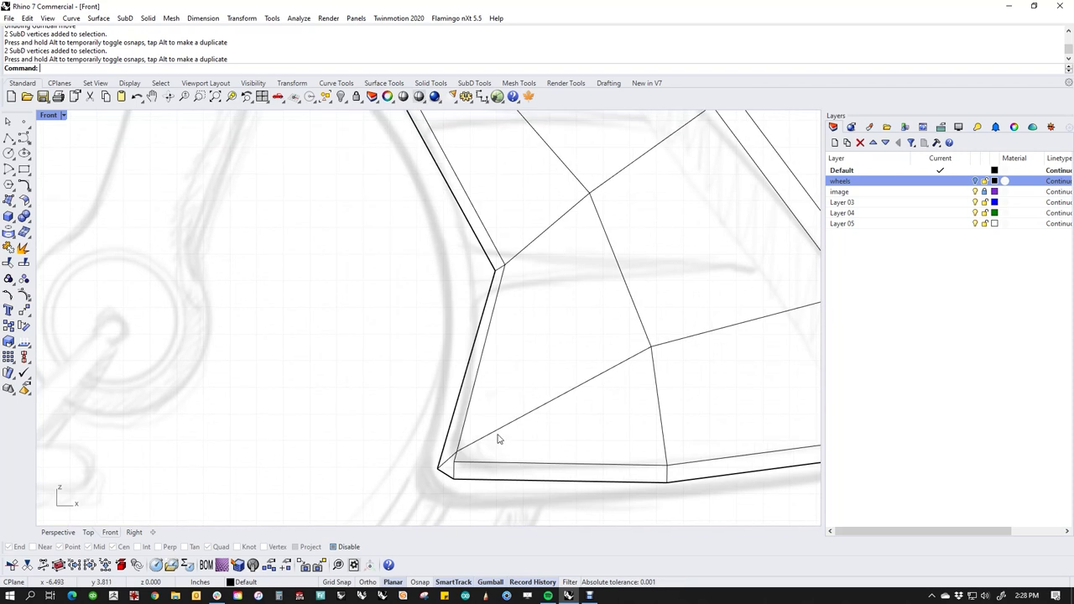
Select the flange's bottom vertex at the lower inner corner on both sides of the fender and move the pair forward and slightly up.
{"action": "scroll", "coordinate": [449, 461], "scroll_direction": "up", "scroll_amount": 3}
{"action": "type", "text": "p"}
{"action": "key", "text": "Return"}
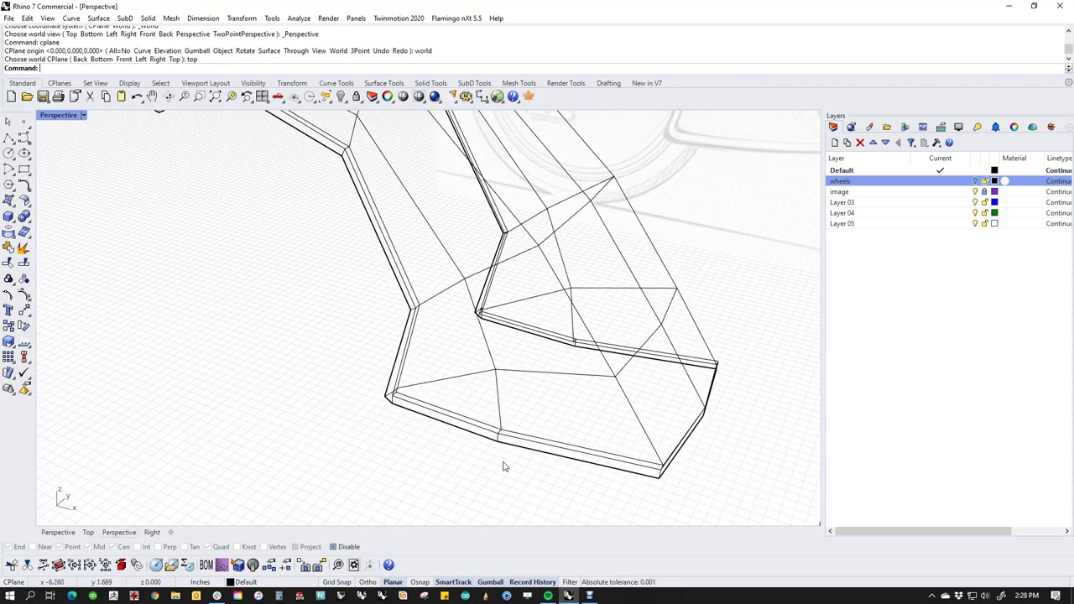
{"action": "scroll", "coordinate": [496, 404], "scroll_direction": "up", "scroll_amount": 3}
{"action": "scroll", "coordinate": [473, 408], "scroll_direction": "up", "scroll_amount": 5}
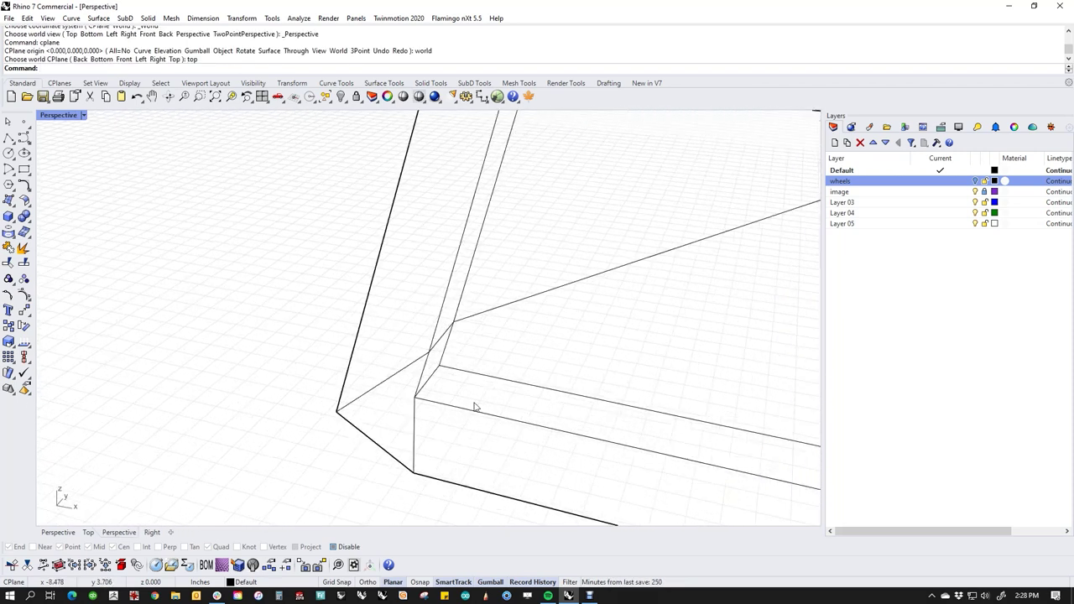
{"action": "left_click_drag", "start_coordinate": [323, 442], "coordinate": [402, 478]}
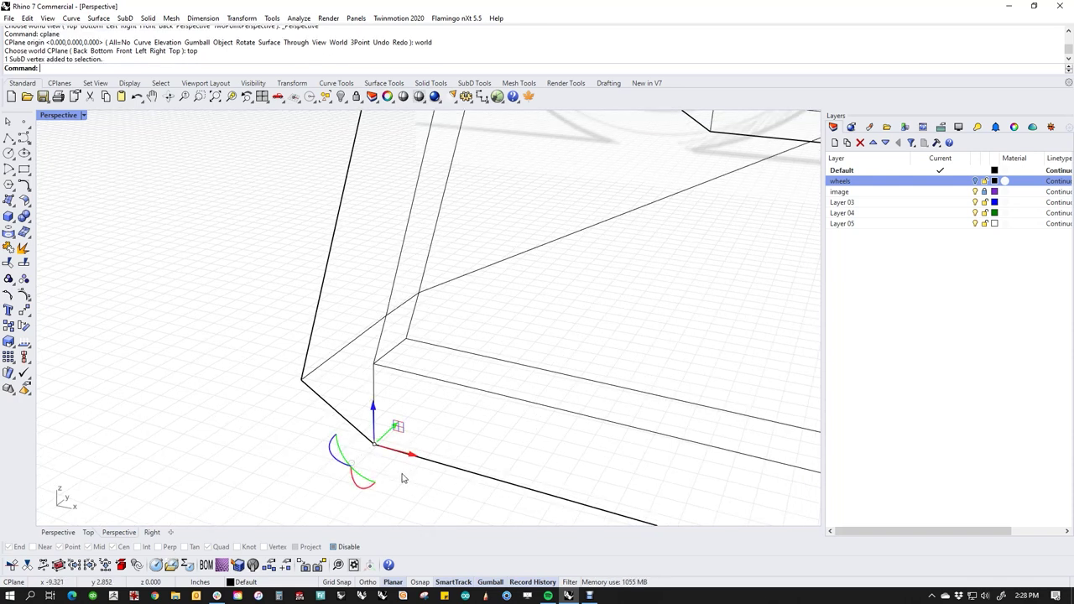
{"action": "scroll", "coordinate": [715, 224], "scroll_direction": "down", "scroll_amount": 10}
{"action": "right_click_drag", "start_coordinate": [731, 263], "coordinate": [622, 387], "text": "shift"}
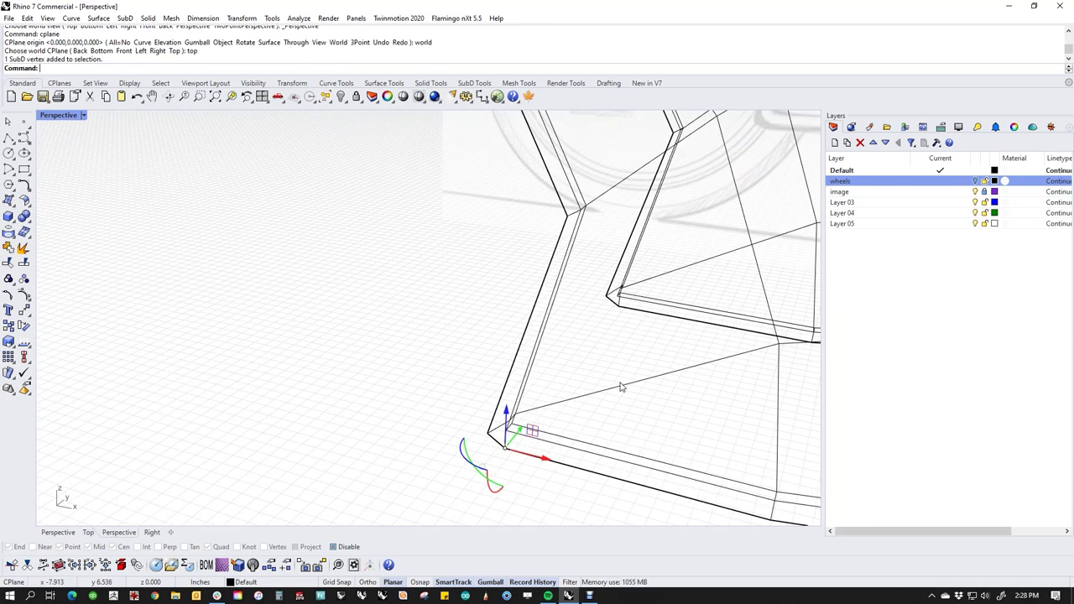
{"action": "scroll", "coordinate": [613, 318], "scroll_direction": "up", "scroll_amount": 4}
{"action": "left_click", "coordinate": [611, 304]}
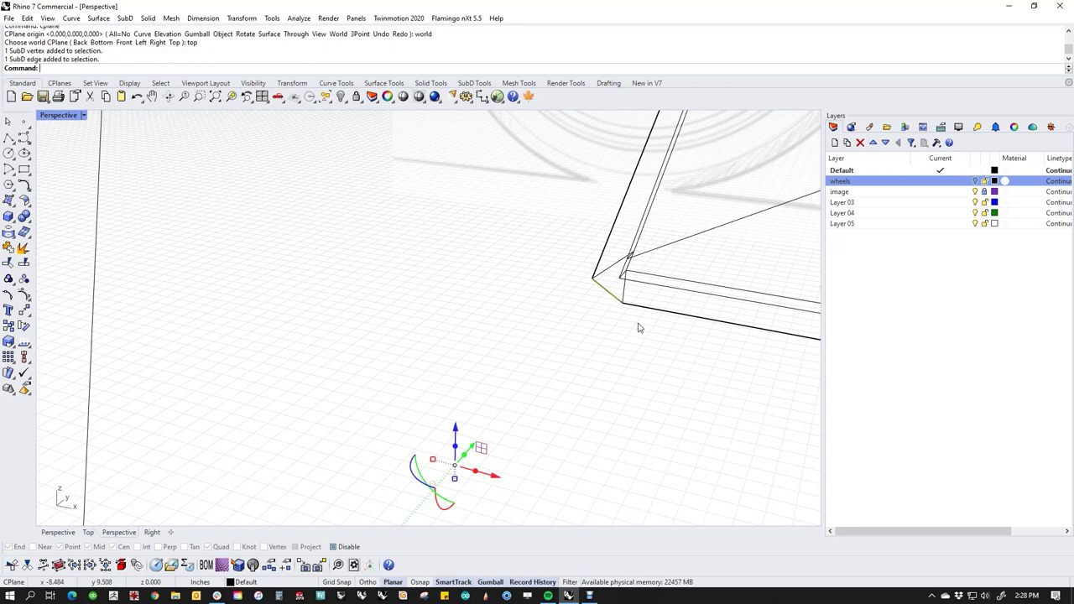
{"action": "left_click", "coordinate": [625, 305], "text": "ctrl+shift"}
{"action": "scroll", "coordinate": [592, 314], "scroll_direction": "down", "scroll_amount": 7}
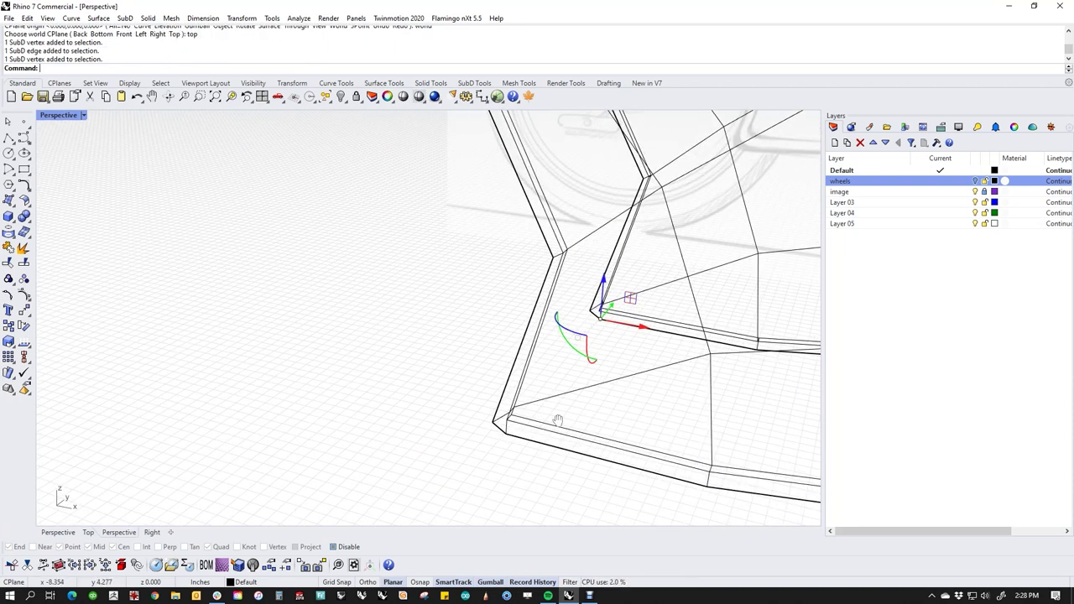
{"action": "scroll", "coordinate": [495, 415], "scroll_direction": "up", "scroll_amount": 7}
{"action": "left_click_drag", "start_coordinate": [530, 409], "coordinate": [535, 412], "text": "ctrl+shift"}
{"action": "type", "text": "f"}
{"action": "key", "text": "Return"}
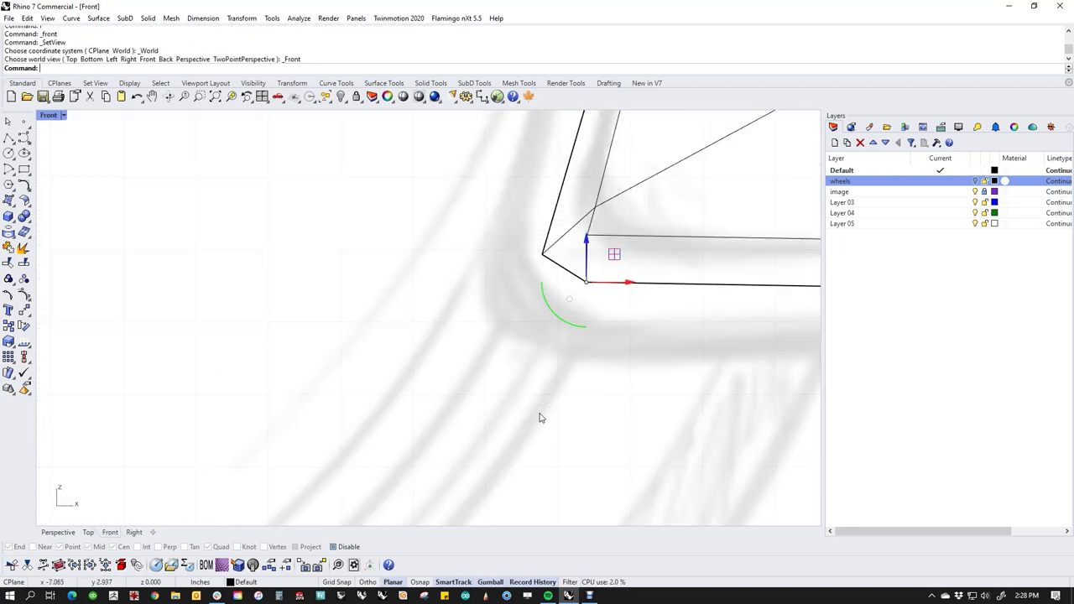
{"action": "scroll", "coordinate": [546, 361], "scroll_direction": "down", "scroll_amount": 6}
{"action": "right_click_drag", "start_coordinate": [550, 352], "coordinate": [503, 430]}
{"action": "scroll", "coordinate": [529, 391], "scroll_direction": "up", "scroll_amount": 8}
{"action": "left_click_drag", "start_coordinate": [531, 406], "coordinate": [494, 388]}
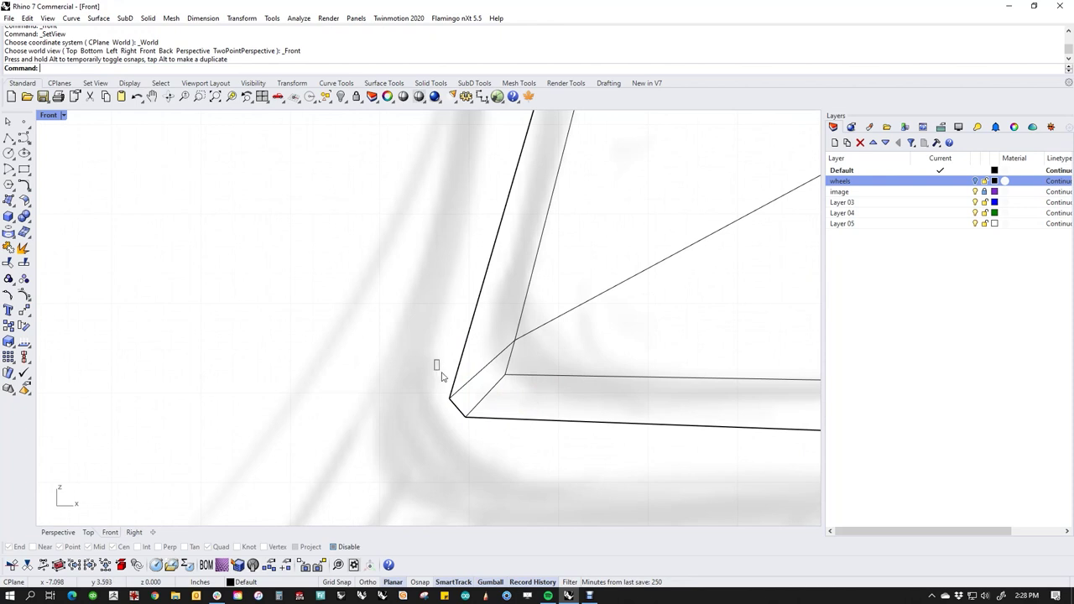
Move the foremost vertex pair of the flange's lower inner corner farther forward and up, lengthening the bevelled corner edge.
{"action": "left_click_drag", "start_coordinate": [434, 362], "coordinate": [460, 410]}
{"action": "left_click_drag", "start_coordinate": [478, 370], "coordinate": [439, 365]}
{"action": "left_click", "coordinate": [491, 354]}
{"action": "scroll", "coordinate": [492, 354], "scroll_direction": "down", "scroll_amount": 6}
{"action": "right_click_drag", "start_coordinate": [495, 355], "coordinate": [428, 406]}
Select the short inner flange edges above the lower inner corner with their vertices and shift them slightly forward and up.
{"action": "scroll", "coordinate": [411, 404], "scroll_direction": "up", "scroll_amount": 6}
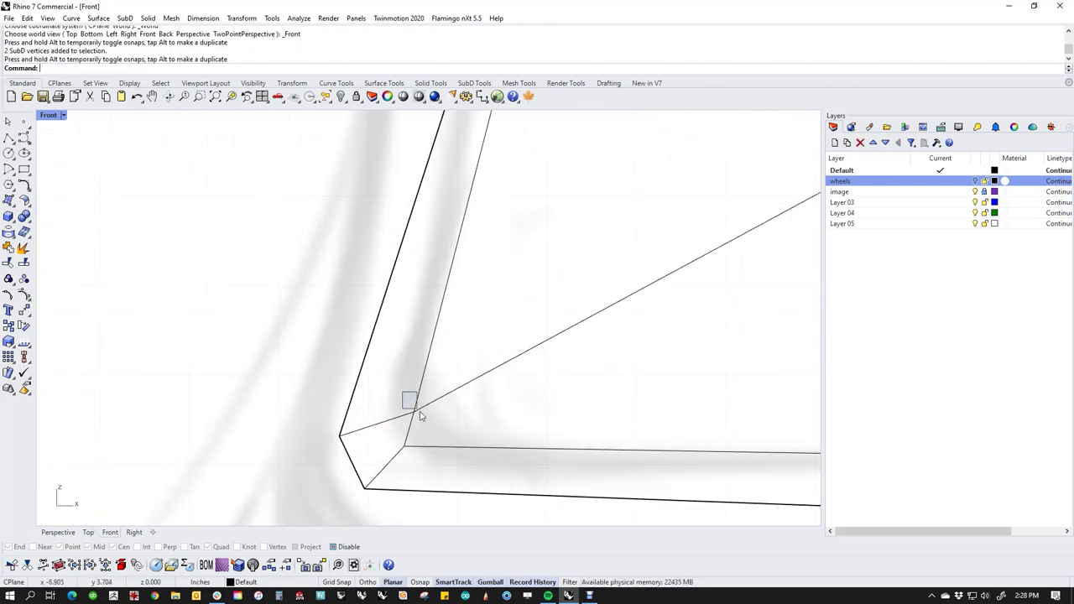
{"action": "left_click_drag", "start_coordinate": [410, 401], "coordinate": [435, 426]}
{"action": "mouse_move", "coordinate": [442, 385]}
{"action": "left_mouse_down"}
{"action": "mouse_move", "coordinate": [446, 368]}
{"action": "mouse_move", "coordinate": [424, 376]}
{"action": "left_mouse_up"}
{"action": "left_click", "coordinate": [281, 390]}
{"action": "scroll", "coordinate": [319, 428], "scroll_direction": "down", "scroll_amount": 7}
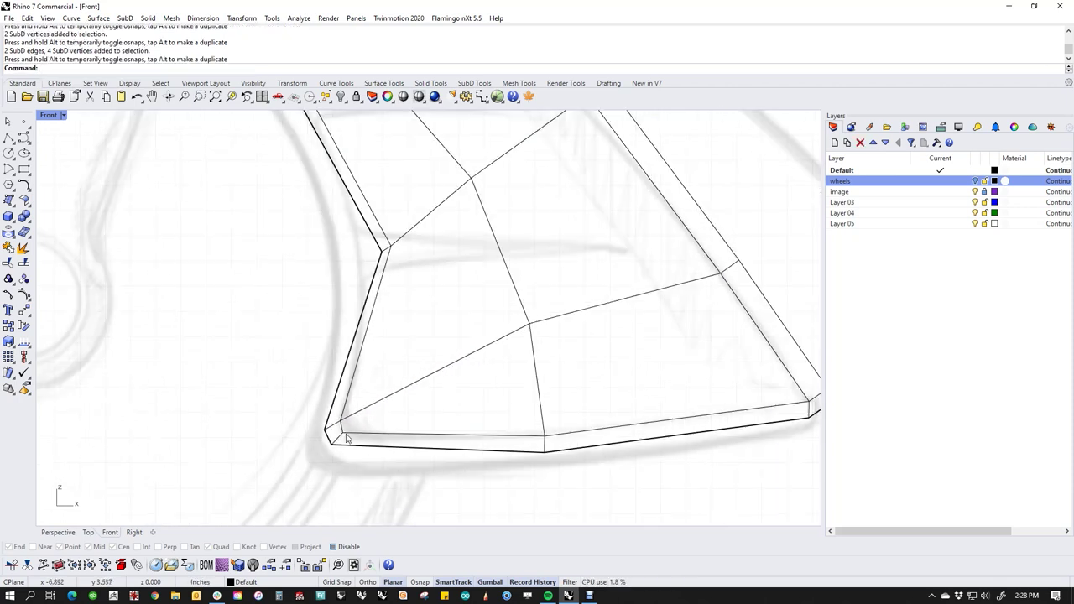
Move the foremost vertex pair of the lower inner corner forward and down onto the sketched lip outline.
{"action": "right_click_drag", "start_coordinate": [344, 438], "coordinate": [349, 463]}
{"action": "scroll", "coordinate": [573, 403], "scroll_direction": "down", "scroll_amount": 2}
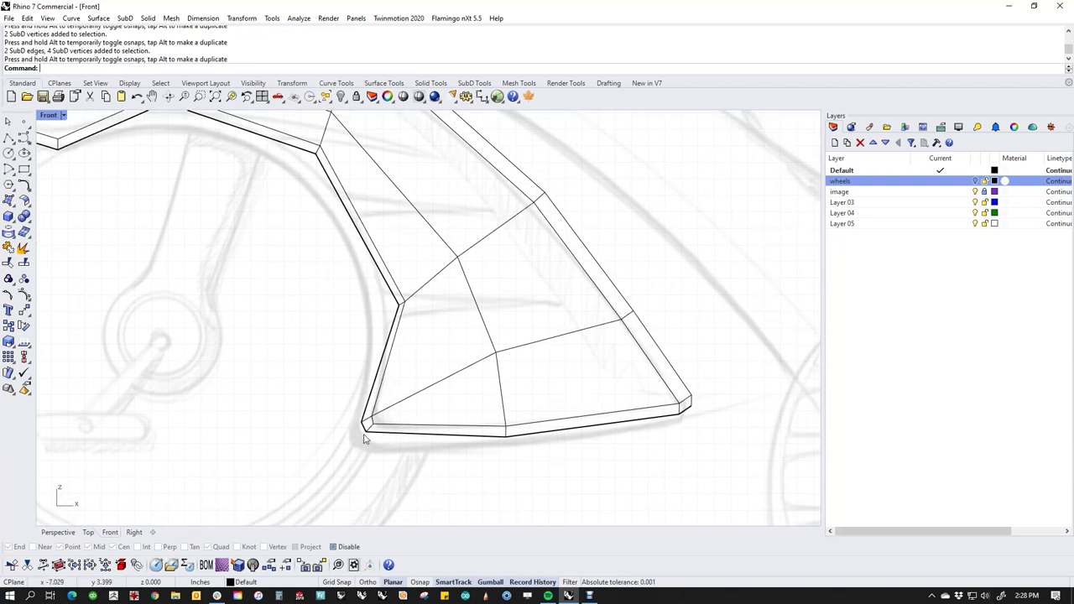
{"action": "scroll", "coordinate": [366, 438], "scroll_direction": "up", "scroll_amount": 3}
{"action": "left_click_drag", "start_coordinate": [344, 391], "coordinate": [332, 432]}
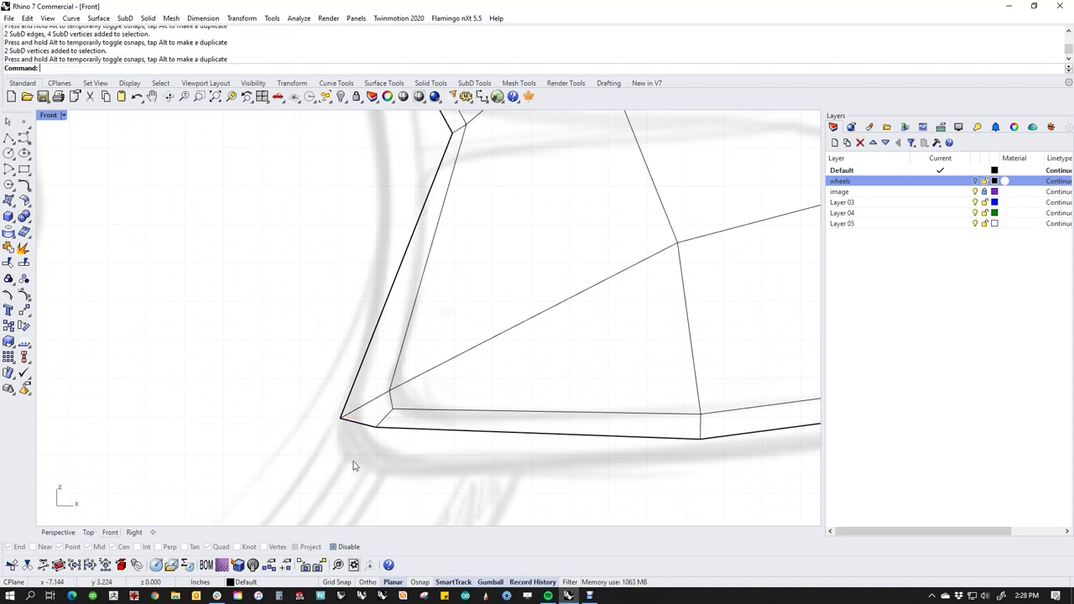
Move the flange's bottom vertices at the lower inner corner and mid-bottom edge down onto the sketched lip outline.
{"action": "left_click_drag", "start_coordinate": [394, 419], "coordinate": [393, 440]}
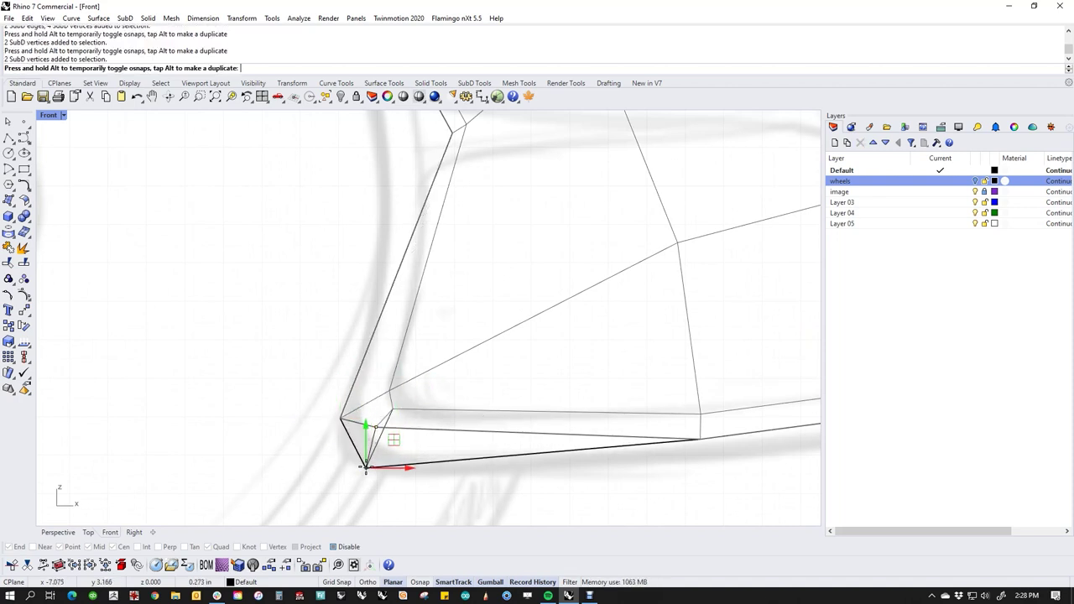
{"action": "left_click", "coordinate": [582, 482]}
{"action": "left_click_drag", "start_coordinate": [648, 484], "coordinate": [701, 416]}
{"action": "scroll", "coordinate": [687, 471], "scroll_direction": "down", "scroll_amount": 4}
{"action": "right_click_drag", "start_coordinate": [689, 476], "coordinate": [468, 447]}
{"action": "left_click", "coordinate": [788, 472]}
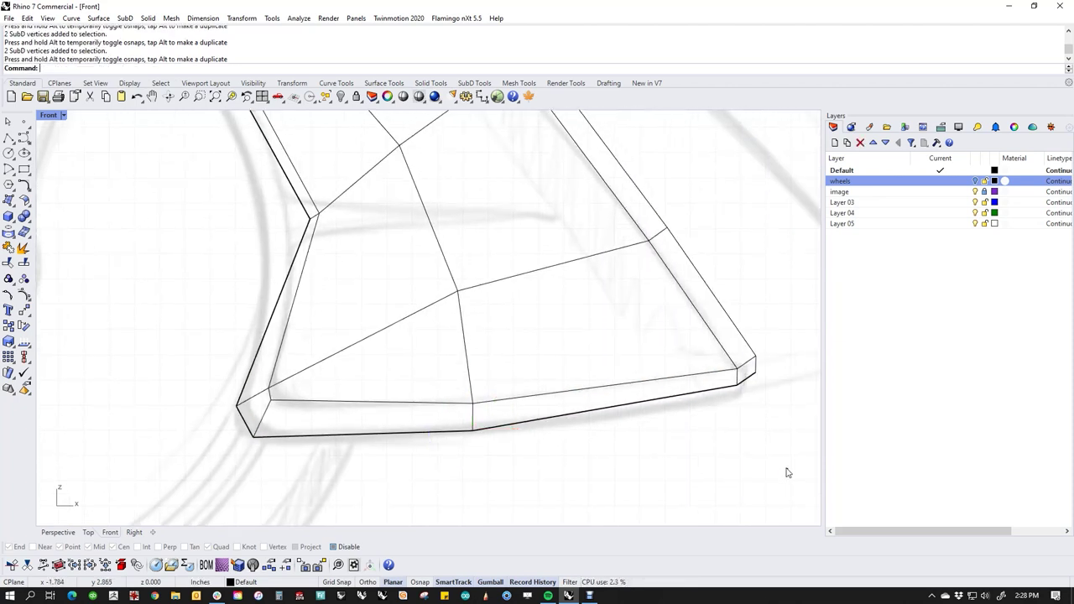
Lower the flange's bottom vertices at the fender's rear lower corner to match the sketched lip.
{"action": "scroll", "coordinate": [775, 410], "scroll_direction": "up", "scroll_amount": 3}
{"action": "left_click_drag", "start_coordinate": [705, 406], "coordinate": [732, 345]}
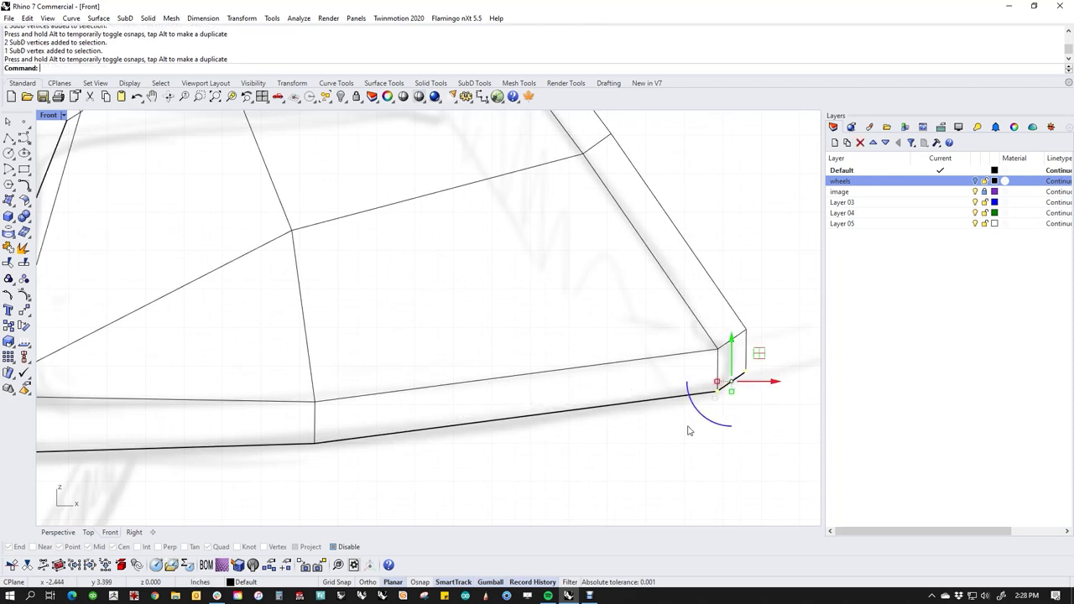
{"action": "left_click", "coordinate": [687, 431]}
Move the short flange edges at the inner arch vertex above the lower inner corner slightly forward onto the sketch.
{"action": "scroll", "coordinate": [574, 436], "scroll_direction": "down", "scroll_amount": 8}
{"action": "right_click_drag", "start_coordinate": [552, 435], "coordinate": [600, 442]}
{"action": "right_click_drag", "start_coordinate": [409, 369], "coordinate": [458, 403]}
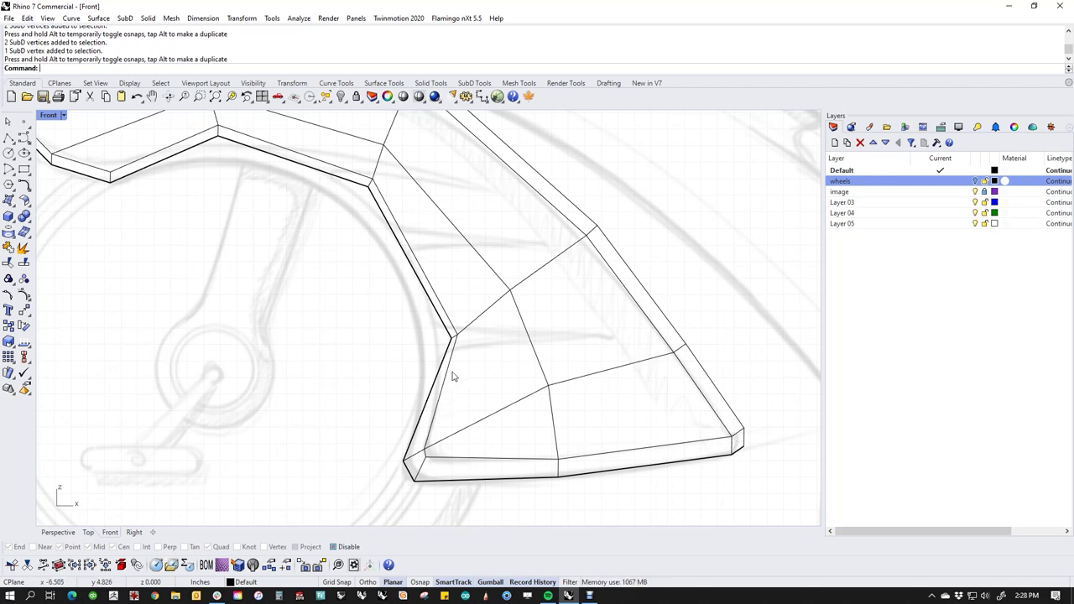
{"action": "scroll", "coordinate": [451, 376], "scroll_direction": "up", "scroll_amount": 8}
{"action": "left_click_drag", "start_coordinate": [442, 352], "coordinate": [456, 328]}
{"action": "left_click", "coordinate": [509, 356]}
{"action": "scroll", "coordinate": [508, 358], "scroll_direction": "down", "scroll_amount": 9}
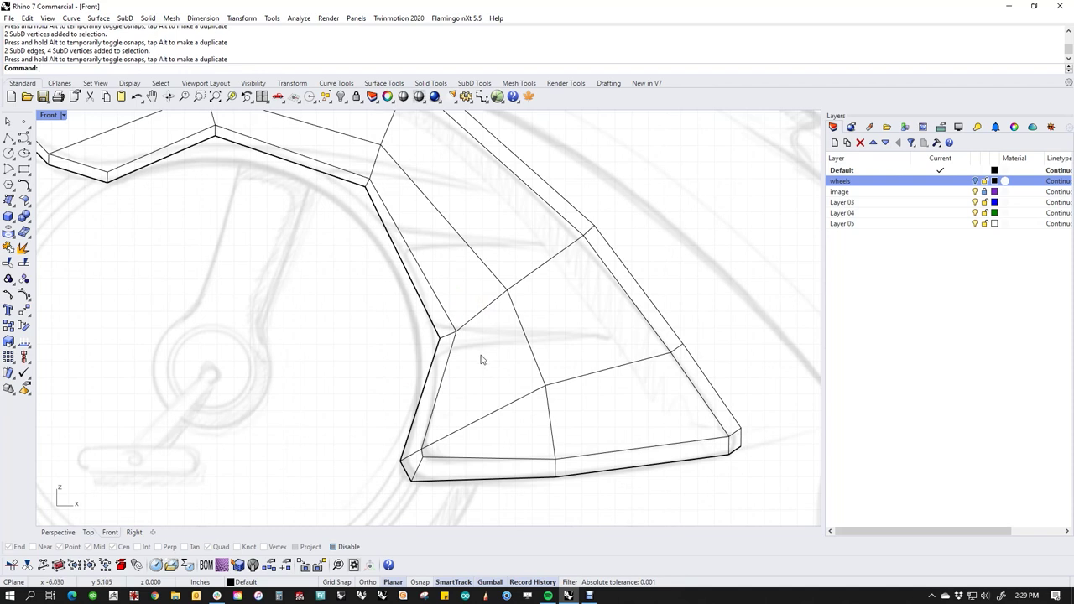
Move the two flange vertex groups at the fender's front tip forward and up, shaping the lip around the tip.
{"action": "right_click_drag", "start_coordinate": [482, 359], "coordinate": [551, 403]}
{"action": "right_click_drag", "start_coordinate": [467, 236], "coordinate": [504, 293]}
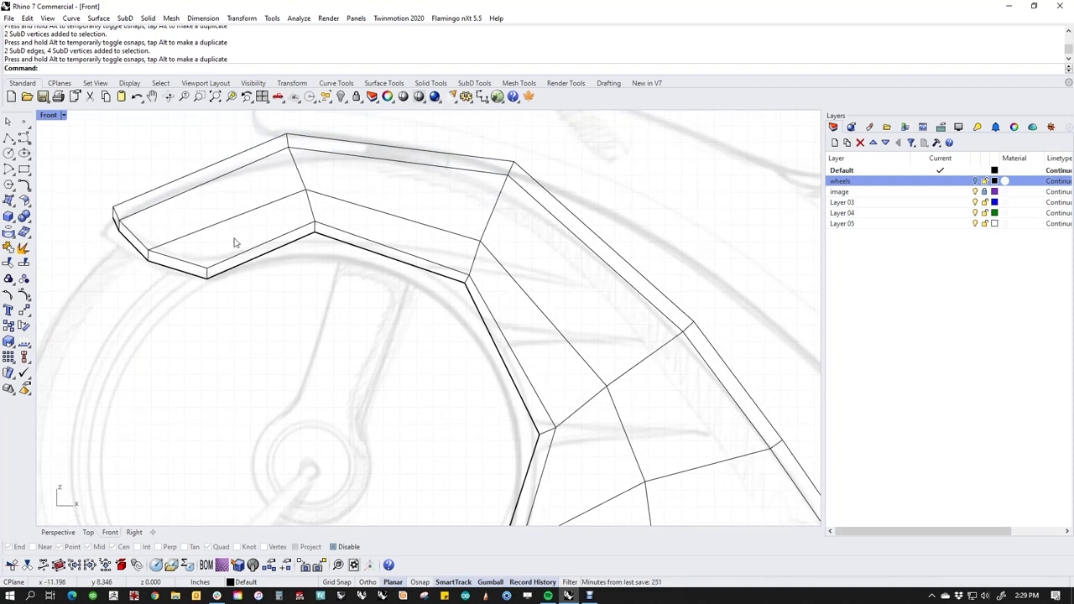
{"action": "scroll", "coordinate": [110, 206], "scroll_direction": "up", "scroll_amount": 18}
{"action": "left_click_drag", "start_coordinate": [113, 288], "coordinate": [170, 347], "text": "ctrl+shift"}
{"action": "left_click_drag", "start_coordinate": [148, 308], "coordinate": [97, 243]}
{"action": "left_click", "coordinate": [202, 426]}
{"action": "left_click_drag", "start_coordinate": [224, 392], "coordinate": [177, 330]}
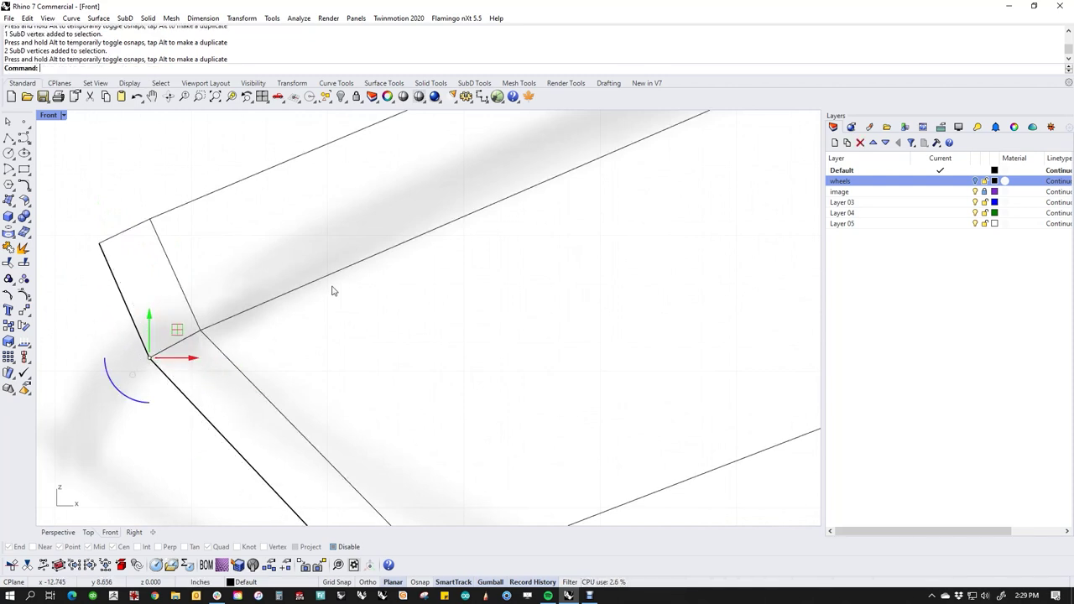
Move the front tip's vertices and edges down and adjust the foremost ones to follow the sketched outline.
{"action": "scroll", "coordinate": [135, 361], "scroll_direction": "down", "scroll_amount": 8}
{"action": "right_click_drag", "start_coordinate": [177, 500], "coordinate": [194, 414]}
{"action": "left_click", "coordinate": [193, 414]}
{"action": "left_click_drag", "start_coordinate": [92, 196], "coordinate": [228, 299]}
{"action": "left_click_drag", "start_coordinate": [184, 215], "coordinate": [171, 280]}
{"action": "left_click", "coordinate": [69, 335]}
{"action": "left_click_drag", "start_coordinate": [145, 236], "coordinate": [129, 252]}
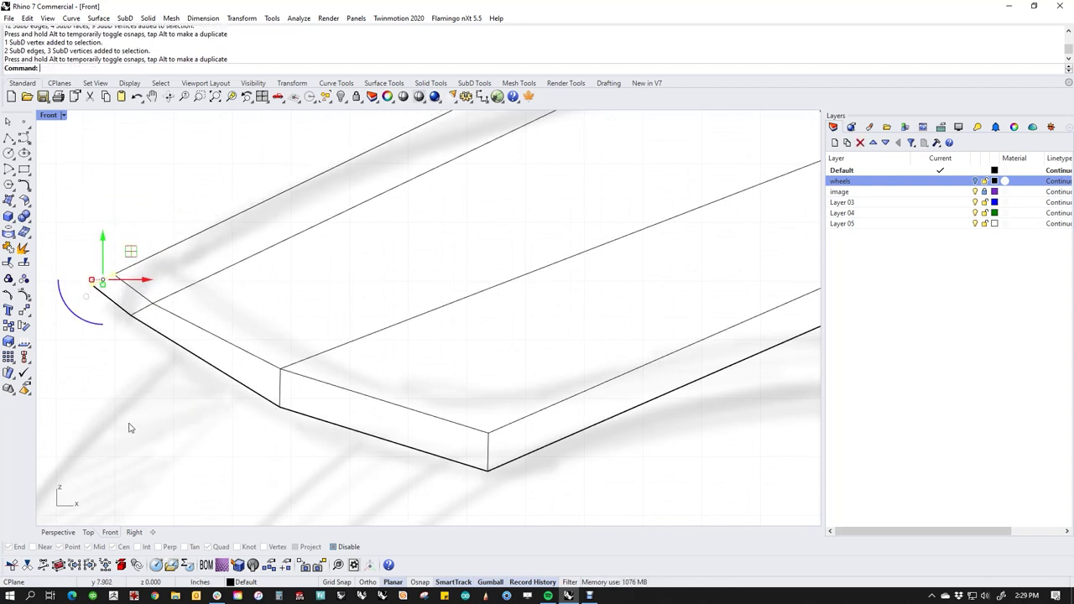
{"action": "left_click", "coordinate": [130, 427]}
Return the fender SubD to smooth display and switch to the Perspective view.
{"action": "scroll", "coordinate": [212, 433], "scroll_direction": "down", "scroll_amount": 4}
{"action": "scroll", "coordinate": [311, 446], "scroll_direction": "down", "scroll_amount": 2}
{"action": "right_click_drag", "start_coordinate": [310, 447], "coordinate": [345, 422]}
{"action": "mouse_move", "coordinate": [423, 449]}
{"action": "right_mouse_down"}
{"action": "mouse_move", "coordinate": [377, 400]}
{"action": "mouse_move", "coordinate": [300, 379]}
{"action": "right_mouse_up"}
{"action": "key", "text": "Tab"}
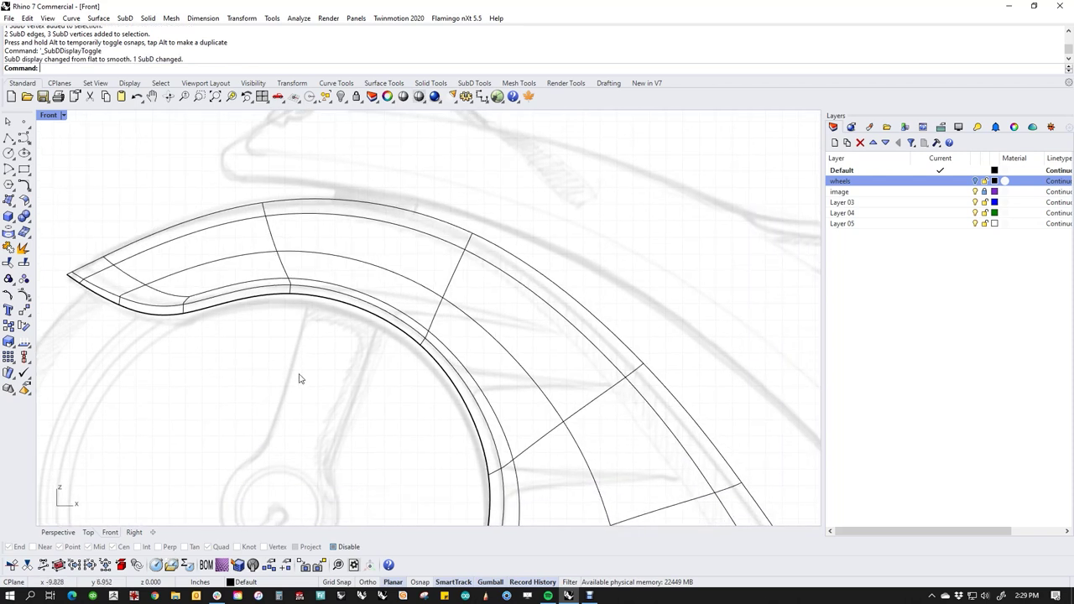
{"action": "key", "text": "ctrl+F4"}
Inspect the fender in Shaded mode, set the viewport to Rendered display and open the materials list.
{"action": "middle_click", "coordinate": [191, 376]}
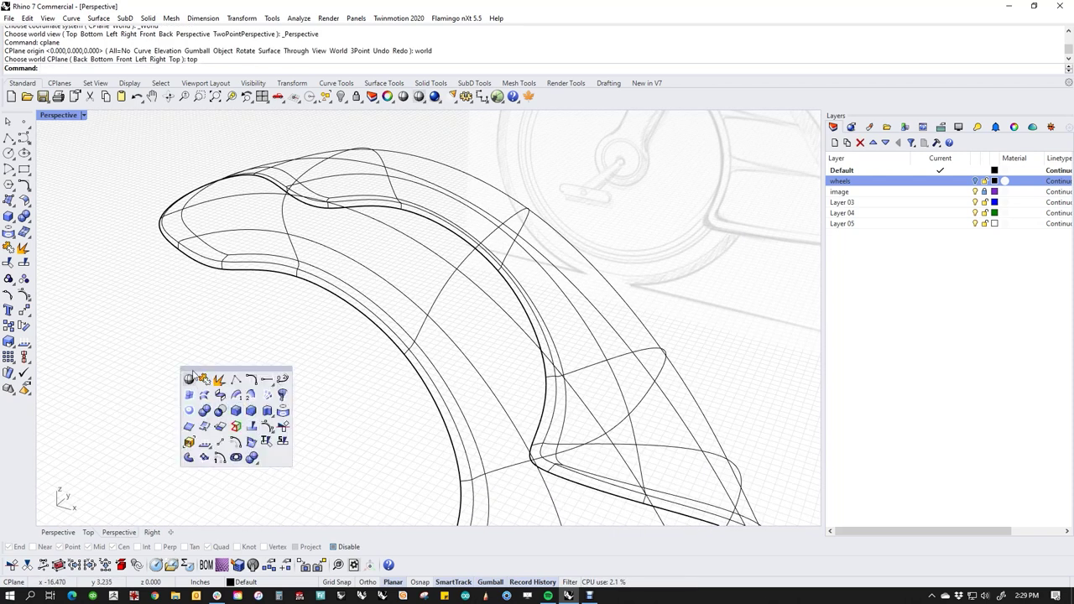
{"action": "left_click", "coordinate": [191, 391]}
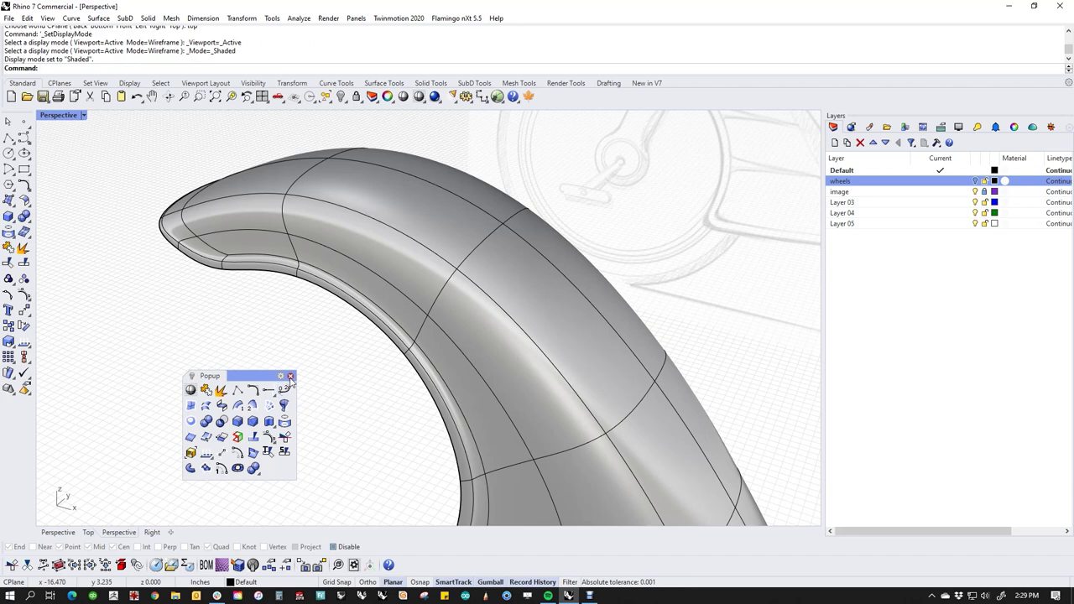
{"action": "left_click", "coordinate": [291, 376]}
{"action": "right_click_drag", "start_coordinate": [294, 378], "coordinate": [406, 369]}
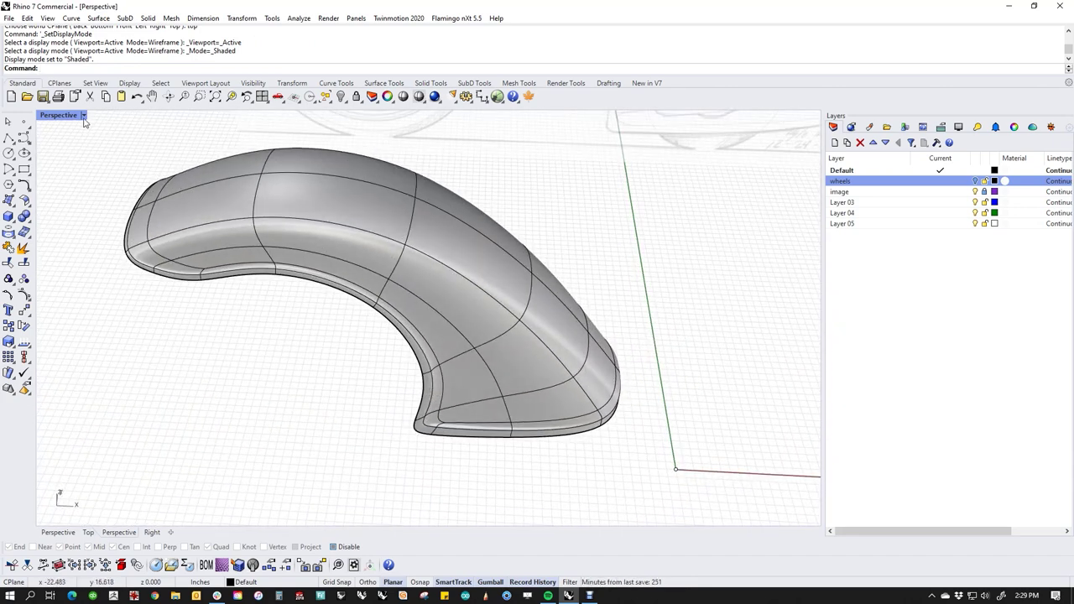
{"action": "left_click", "coordinate": [55, 116]}
{"action": "left_click", "coordinate": [72, 185]}
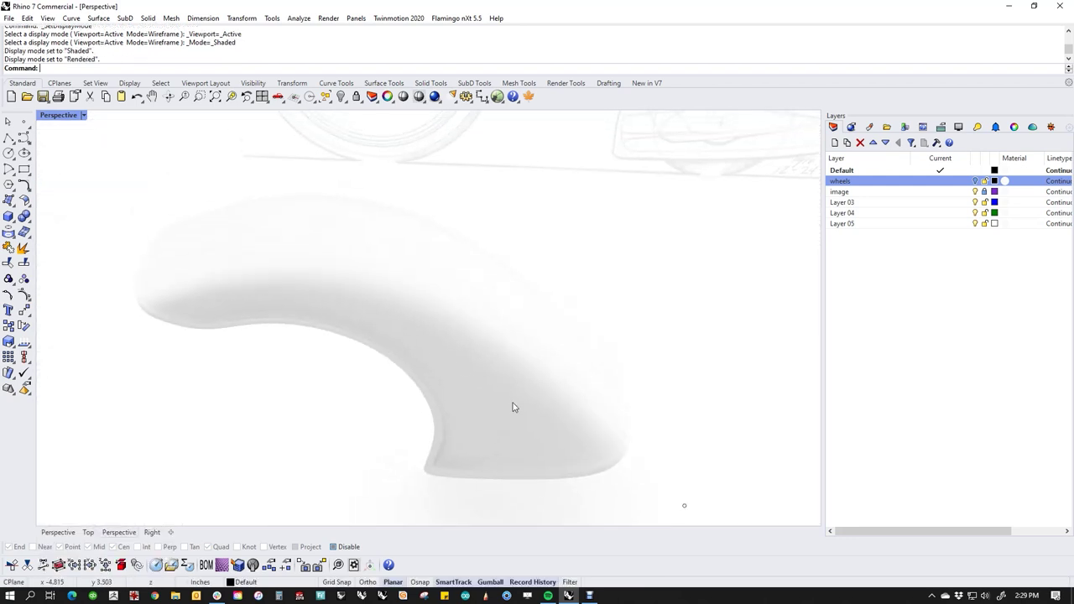
{"action": "left_click", "coordinate": [871, 127]}
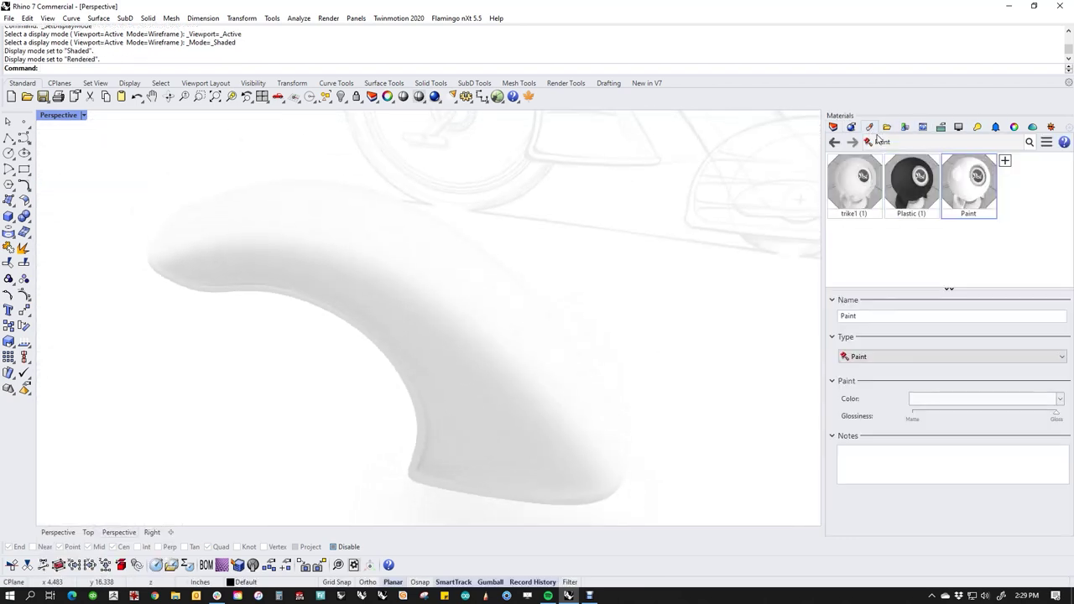
{"action": "left_click", "coordinate": [1006, 160]}
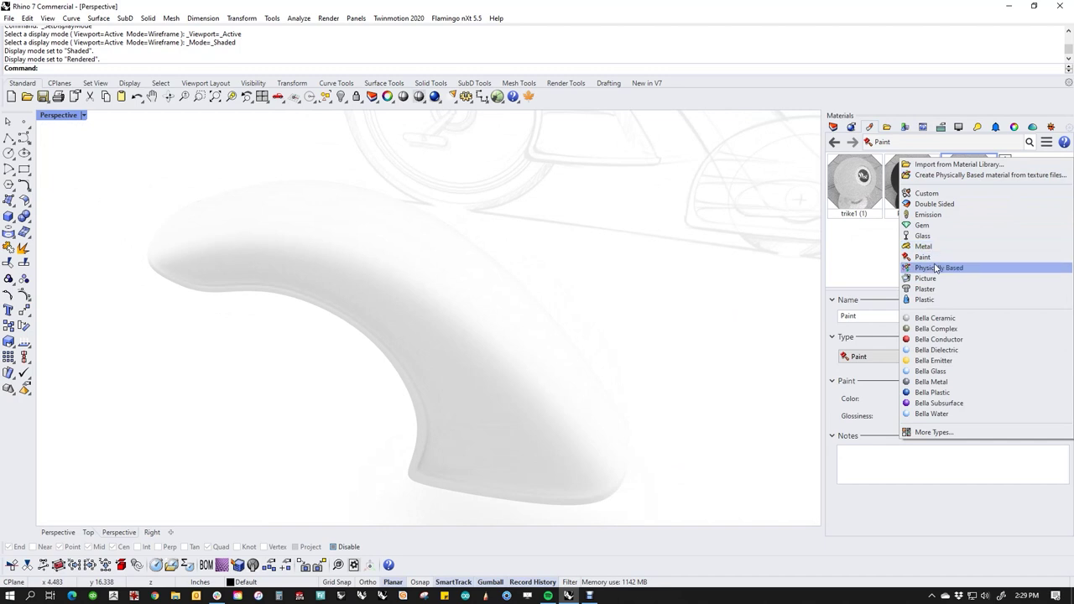
{"action": "left_click", "coordinate": [940, 267]}
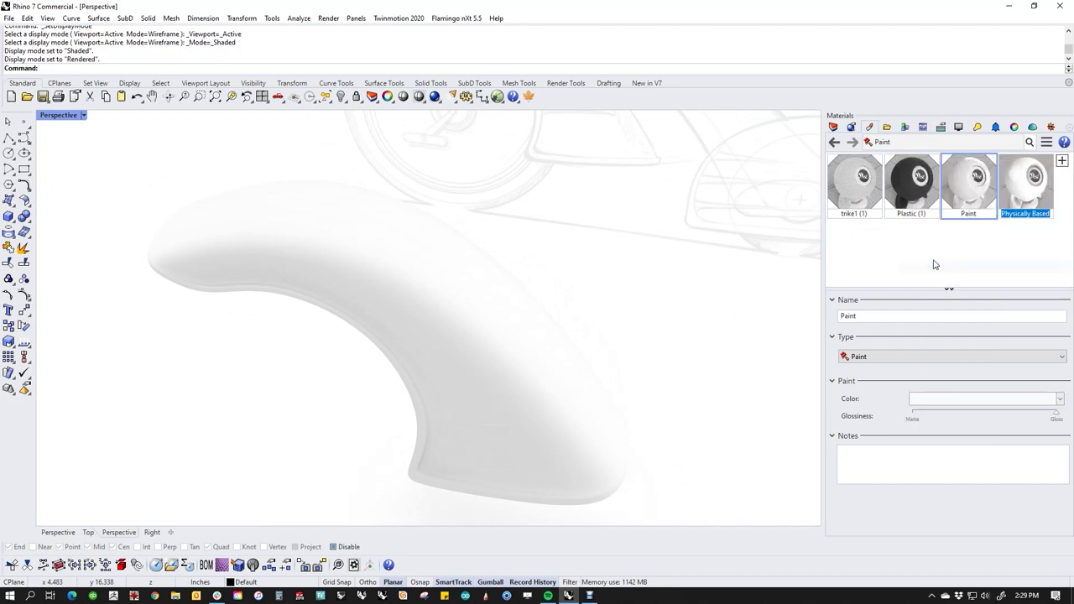
{"action": "right_click", "coordinate": [1032, 193]}
{"action": "left_click", "coordinate": [940, 297]}
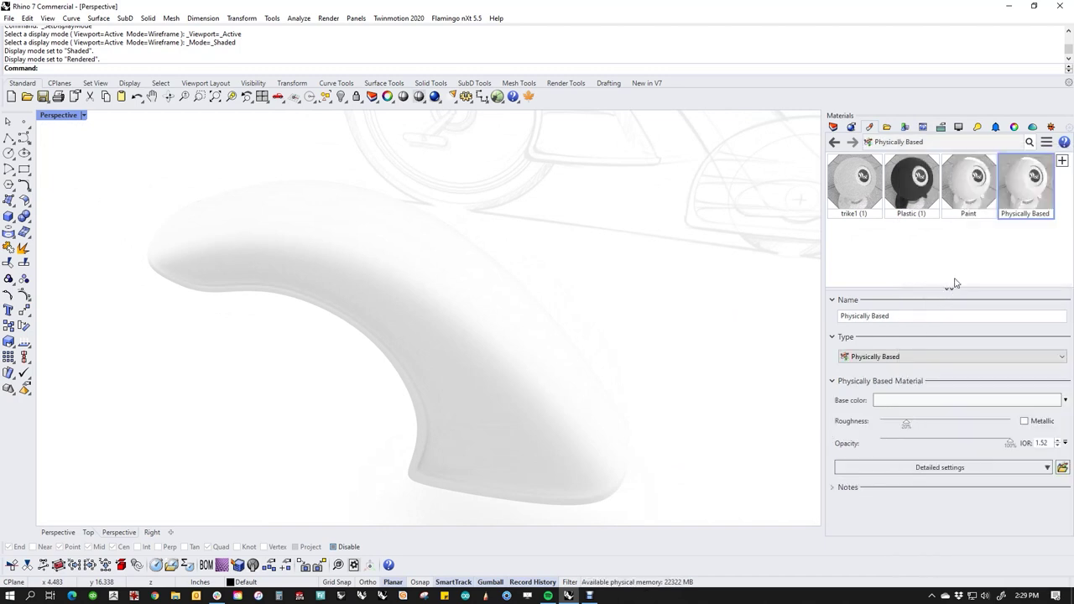
{"action": "right_click", "coordinate": [1027, 198]}
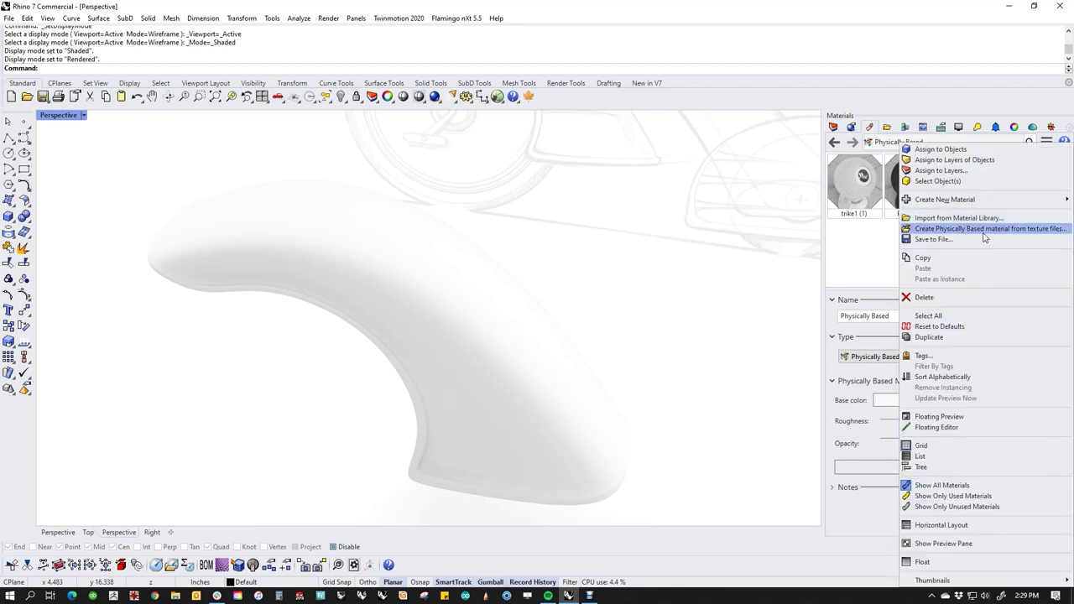
{"action": "left_click", "coordinate": [946, 299]}
{"action": "left_click", "coordinate": [581, 323]}
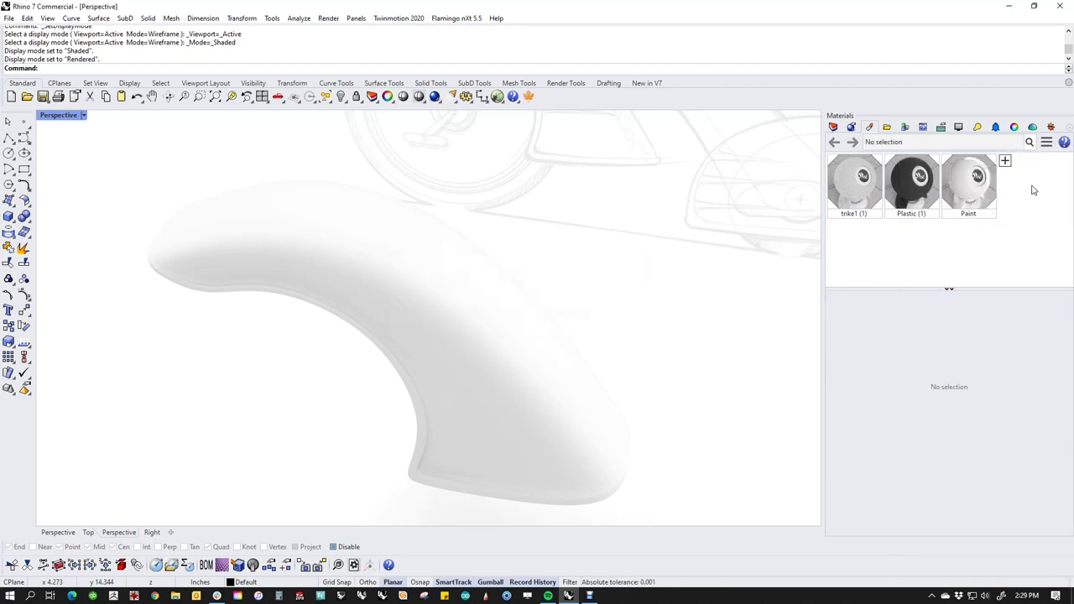
{"action": "right_click", "coordinate": [1004, 159]}
{"action": "left_click", "coordinate": [928, 240]}
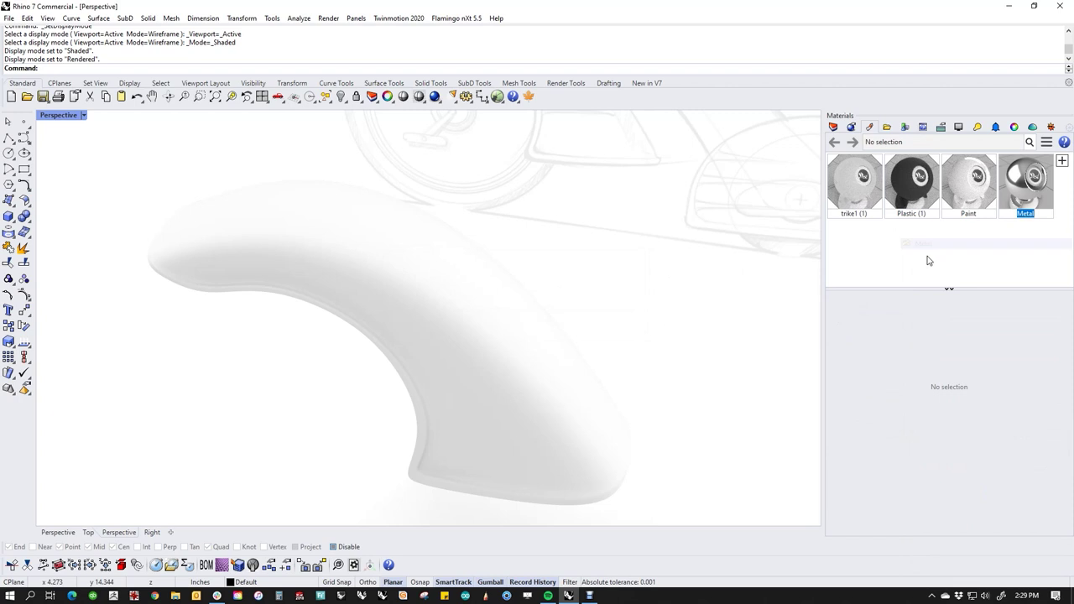
{"action": "right_click", "coordinate": [1038, 187]}
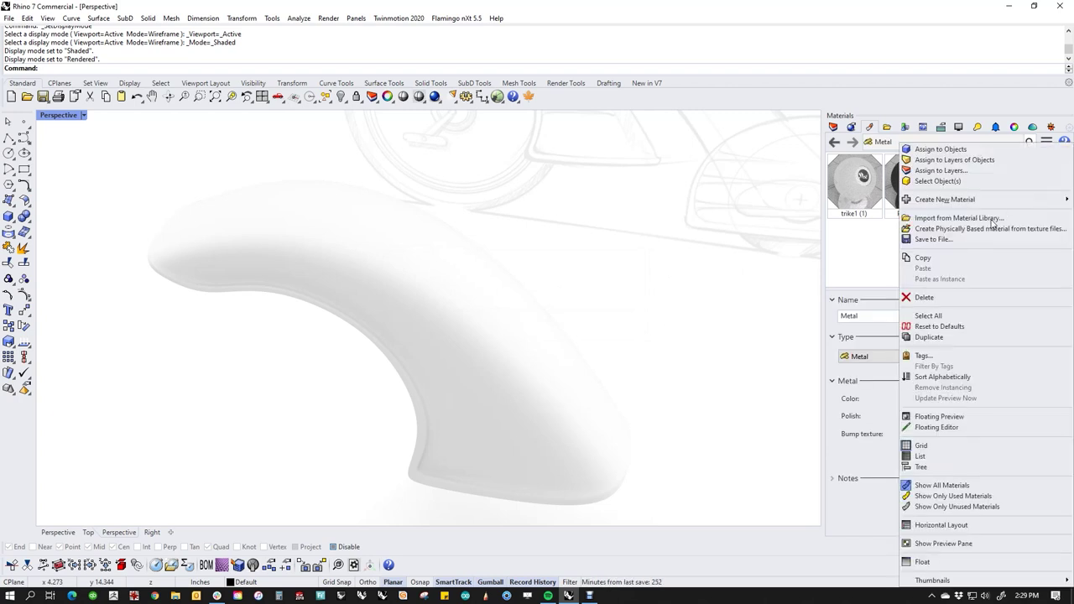
{"action": "left_click", "coordinate": [928, 295]}
{"action": "left_click", "coordinate": [581, 323]}
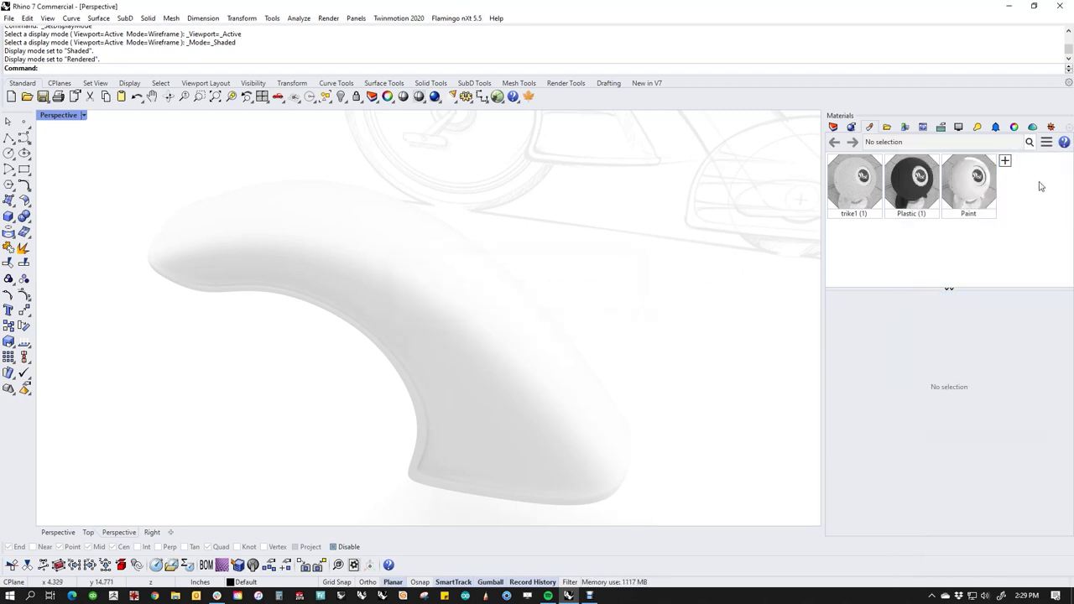
Add a new Paint material, set its color to pure red and assign it to the fender.
{"action": "right_click", "coordinate": [1006, 166]}
{"action": "left_click", "coordinate": [924, 273]}
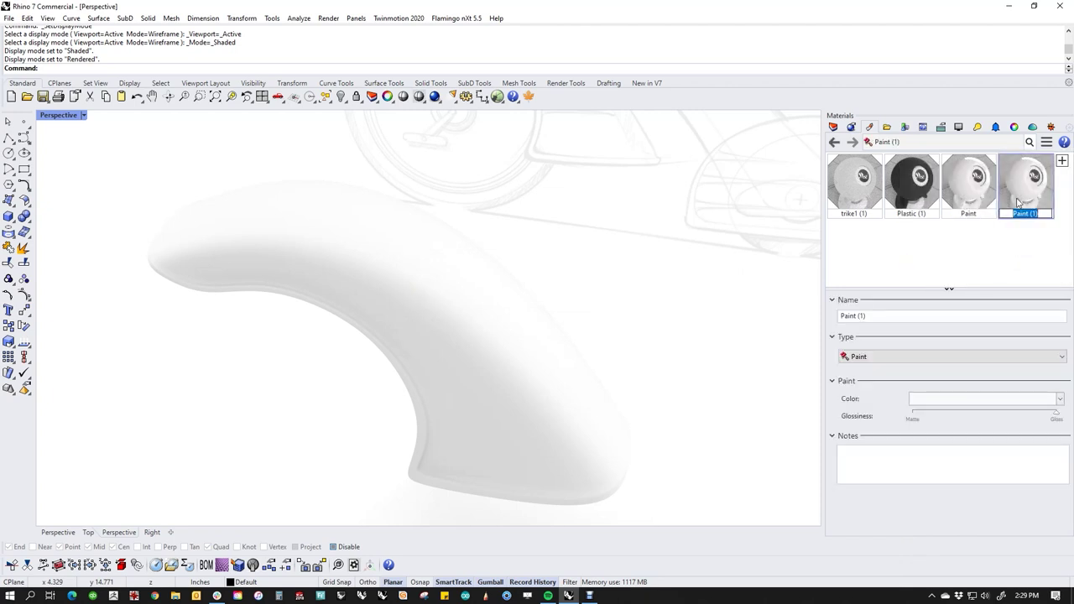
{"action": "left_click", "coordinate": [932, 403]}
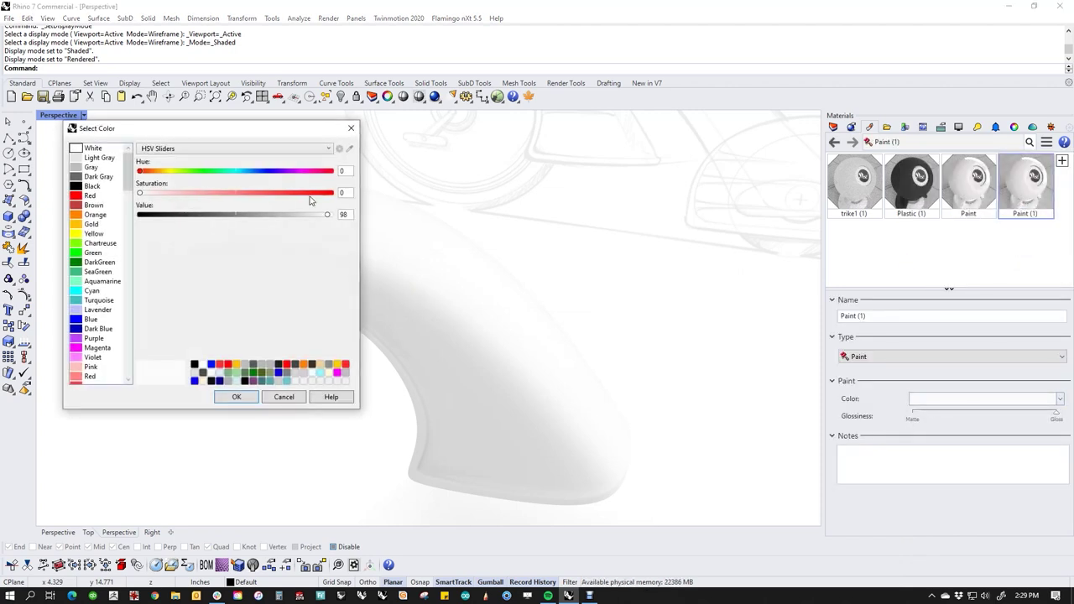
{"action": "left_click_drag", "start_coordinate": [309, 200], "coordinate": [369, 215]}
{"action": "left_click", "coordinate": [237, 396]}
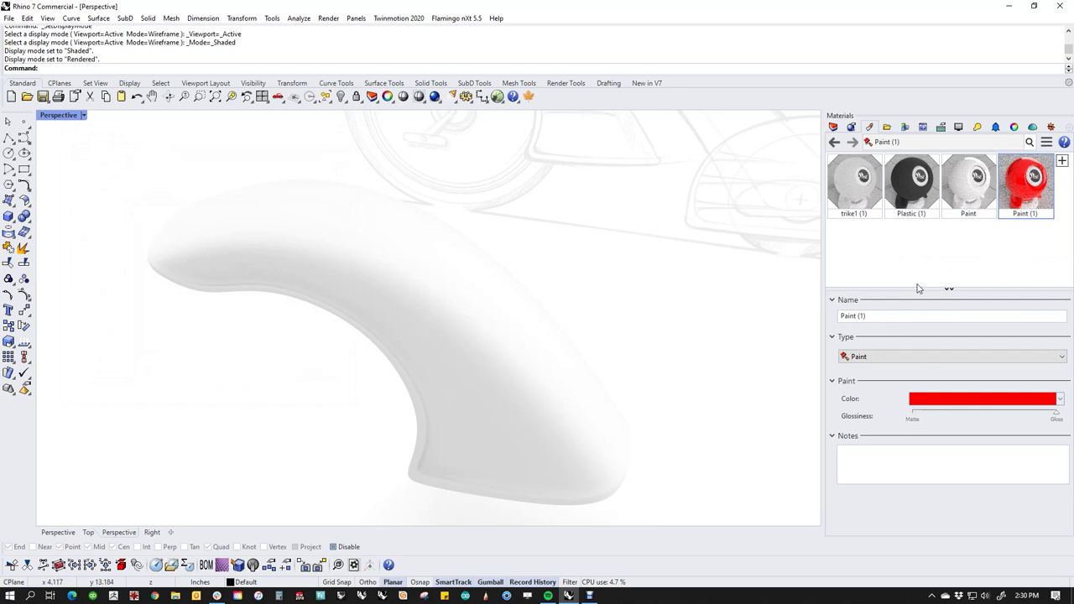
{"action": "mouse_move", "coordinate": [1027, 197]}
{"action": "left_mouse_down"}
{"action": "mouse_move", "coordinate": [643, 434]}
{"action": "mouse_move", "coordinate": [629, 361]}
{"action": "left_mouse_up"}
Examine the reflections on the red fender's surface and flared lip from several angles.
{"action": "mouse_move", "coordinate": [628, 360]}
{"action": "right_mouse_down"}
{"action": "mouse_move", "coordinate": [532, 402]}
{"action": "mouse_move", "coordinate": [470, 382]}
{"action": "mouse_move", "coordinate": [425, 408]}
{"action": "mouse_move", "coordinate": [592, 360]}
{"action": "mouse_move", "coordinate": [633, 445]}
{"action": "mouse_move", "coordinate": [618, 379]}
{"action": "mouse_move", "coordinate": [444, 353]}
{"action": "right_mouse_up"}
{"action": "scroll", "coordinate": [425, 412], "scroll_direction": "up", "scroll_amount": 5}
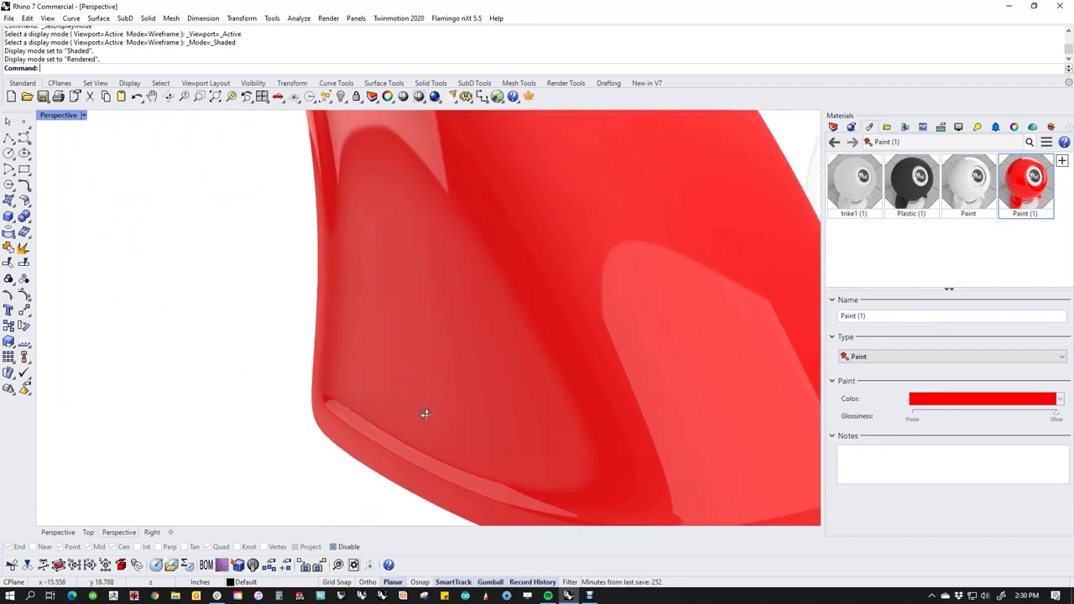
{"action": "right_click_drag", "start_coordinate": [401, 391], "coordinate": [335, 328]}
{"action": "scroll", "coordinate": [426, 374], "scroll_direction": "down", "scroll_amount": 6}
{"action": "mouse_move", "coordinate": [336, 328]}
{"action": "right_mouse_down", "text": "shift"}
{"action": "mouse_move", "coordinate": [380, 354]}
{"action": "mouse_move", "coordinate": [451, 357]}
{"action": "mouse_move", "coordinate": [479, 324]}
{"action": "mouse_move", "coordinate": [439, 373]}
{"action": "mouse_move", "coordinate": [532, 305]}
{"action": "mouse_move", "coordinate": [506, 341]}
{"action": "mouse_move", "coordinate": [422, 268]}
{"action": "mouse_move", "coordinate": [427, 446]}
{"action": "mouse_move", "coordinate": [494, 427]}
{"action": "mouse_move", "coordinate": [520, 373]}
{"action": "mouse_move", "coordinate": [499, 412]}
{"action": "mouse_move", "coordinate": [398, 326]}
{"action": "mouse_move", "coordinate": [412, 345]}
{"action": "mouse_move", "coordinate": [414, 399]}
{"action": "mouse_move", "coordinate": [489, 386]}
{"action": "mouse_move", "coordinate": [516, 427]}
{"action": "mouse_move", "coordinate": [494, 427]}
{"action": "right_mouse_up", "text": "shift"}
{"action": "scroll", "coordinate": [479, 324], "scroll_direction": "up", "scroll_amount": 6}
{"action": "scroll", "coordinate": [520, 373], "scroll_direction": "down", "scroll_amount": 6}
Switch to the Front view and set it to Wireframe display.
{"action": "type", "text": "f"}
{"action": "key", "text": "Return"}
{"action": "middle_click", "coordinate": [336, 336]}
{"action": "left_click", "coordinate": [287, 294]}
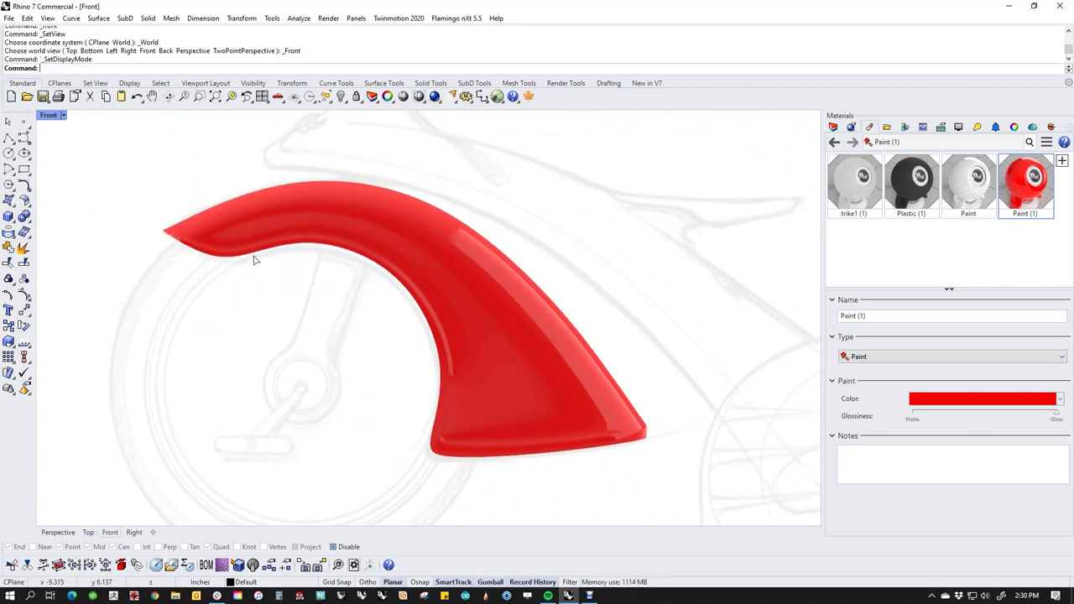
Select the flange edges at the front bend of the inner lip and nudge them down 0.35 inches.
{"action": "scroll", "coordinate": [225, 260], "scroll_direction": "up", "scroll_amount": 3}
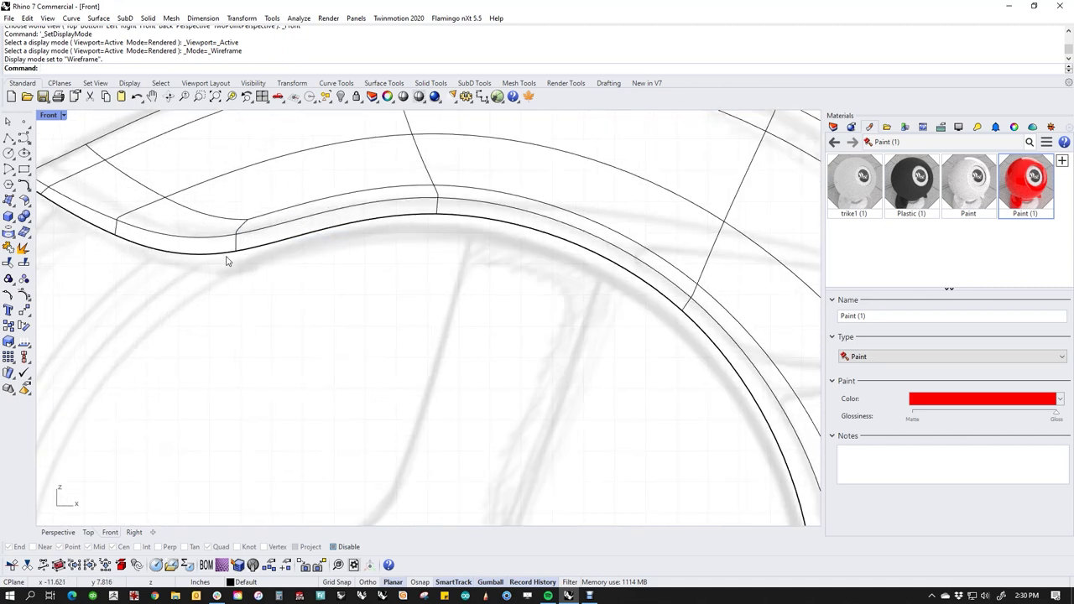
{"action": "left_click_drag", "start_coordinate": [231, 267], "coordinate": [282, 209], "text": "ctrl+shift"}
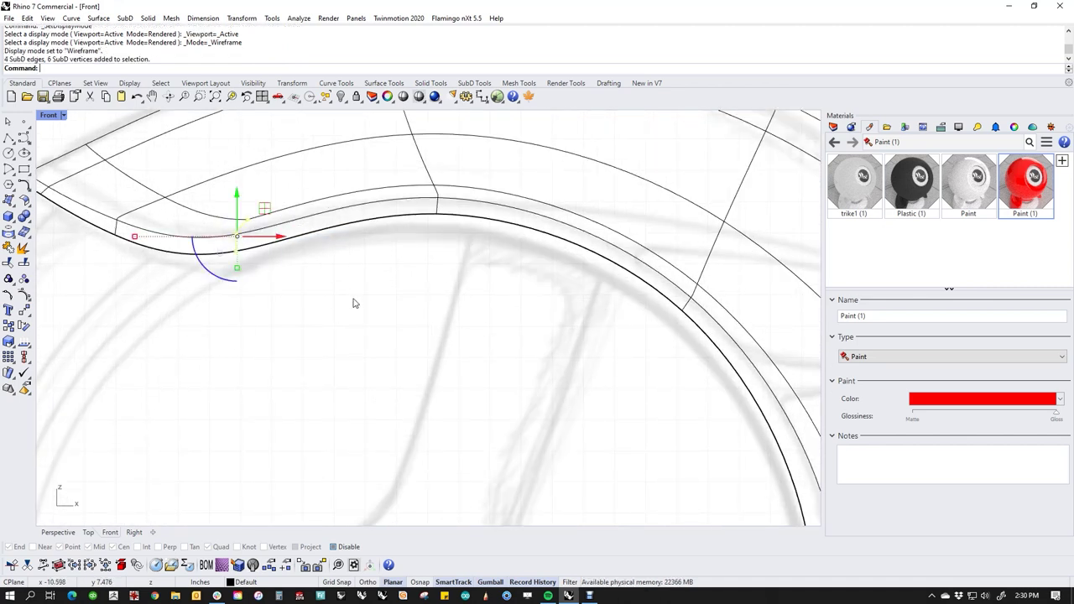
{"action": "key", "text": "alt+Down"}
{"action": "key", "text": "alt+Down"}
{"action": "key", "text": "alt+Down"}
{"action": "key", "text": "alt+Down"}
{"action": "key", "text": "alt+Down"}
{"action": "key", "text": "alt+Down"}
{"action": "key", "text": "alt+Down"}
Select the flange edges at the top of the wheel arch and nudge them down 0.15 and forward 0.10 inches.
{"action": "left_click_drag", "start_coordinate": [433, 289], "coordinate": [478, 164], "text": "ctrl+shift"}
{"action": "key", "text": "alt+Down"}
{"action": "key", "text": "alt+Down"}
{"action": "key", "text": "alt+Down"}
{"action": "key", "text": "alt+Down"}
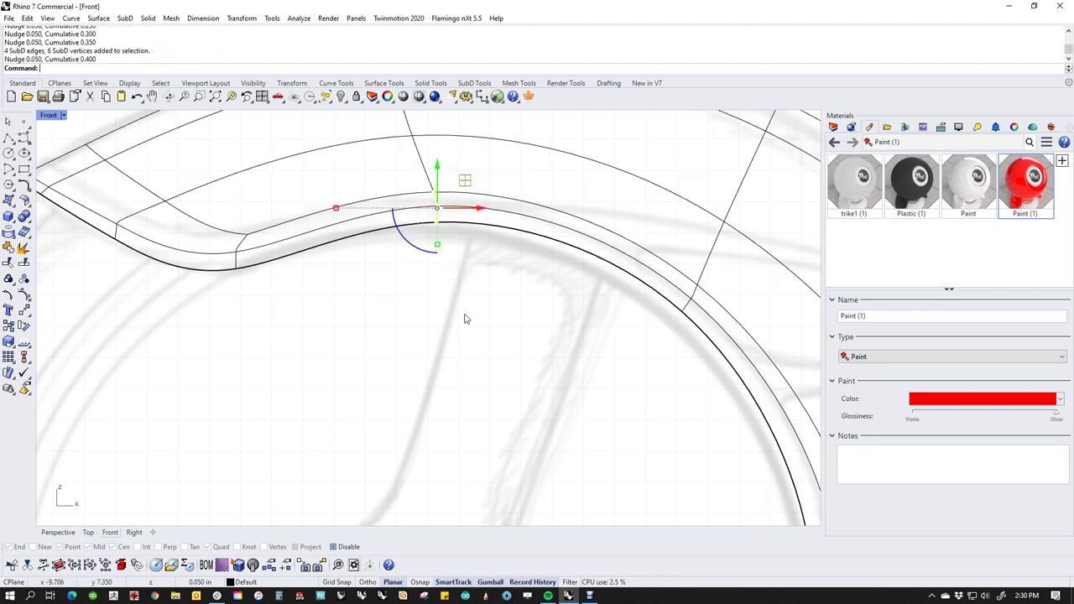
{"action": "key", "text": "alt+Left"}
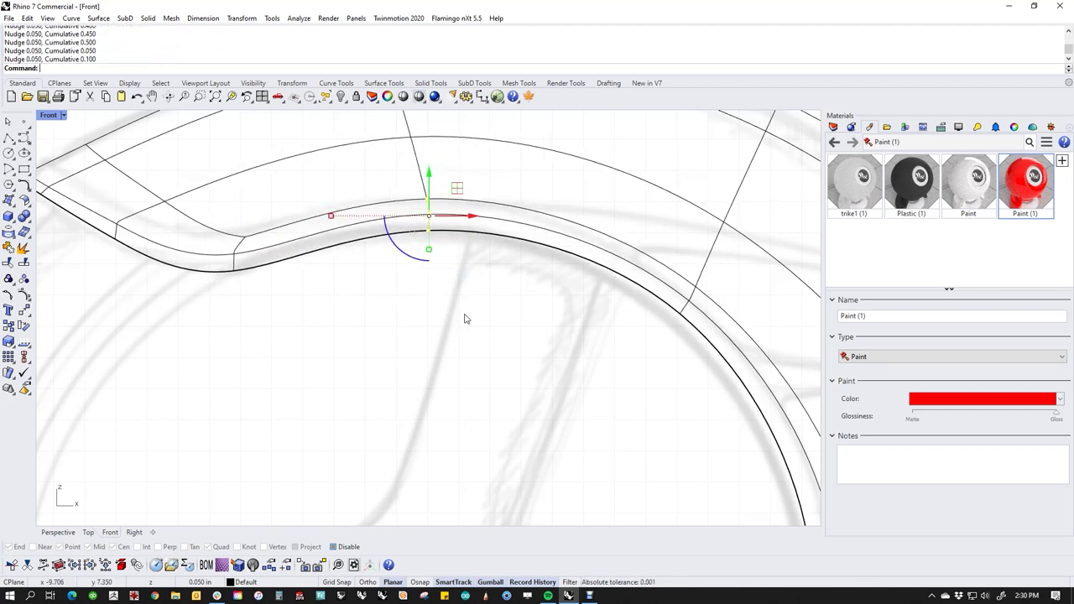
Select the flange edges at the arch's upper rear segment line and nudge them down 0.15 and forward 0.10 inches.
{"action": "right_click_drag", "start_coordinate": [648, 399], "coordinate": [486, 389]}
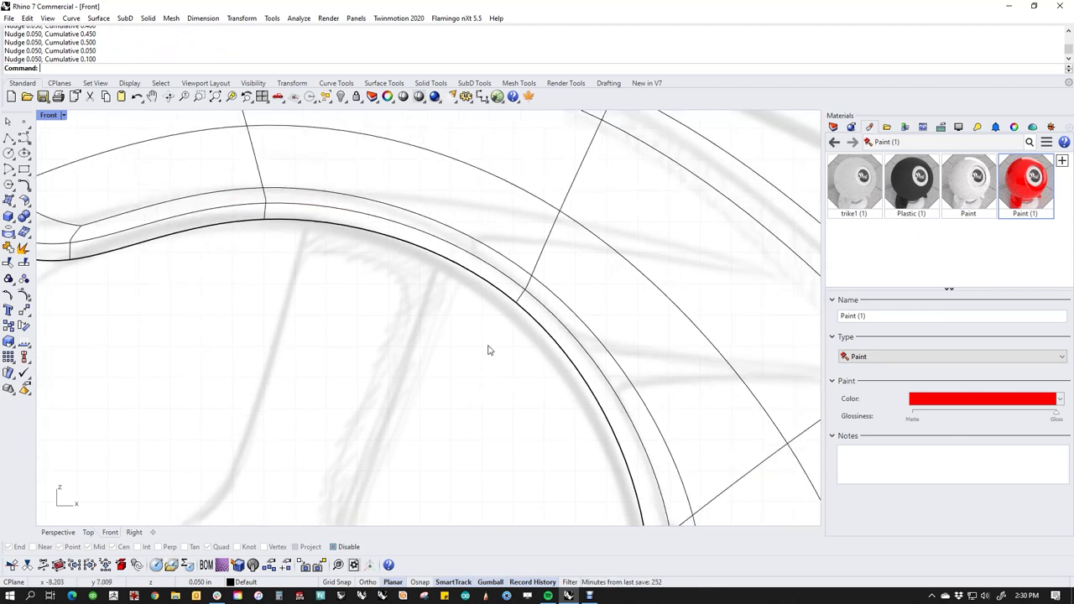
{"action": "left_click_drag", "start_coordinate": [484, 348], "coordinate": [555, 261]}
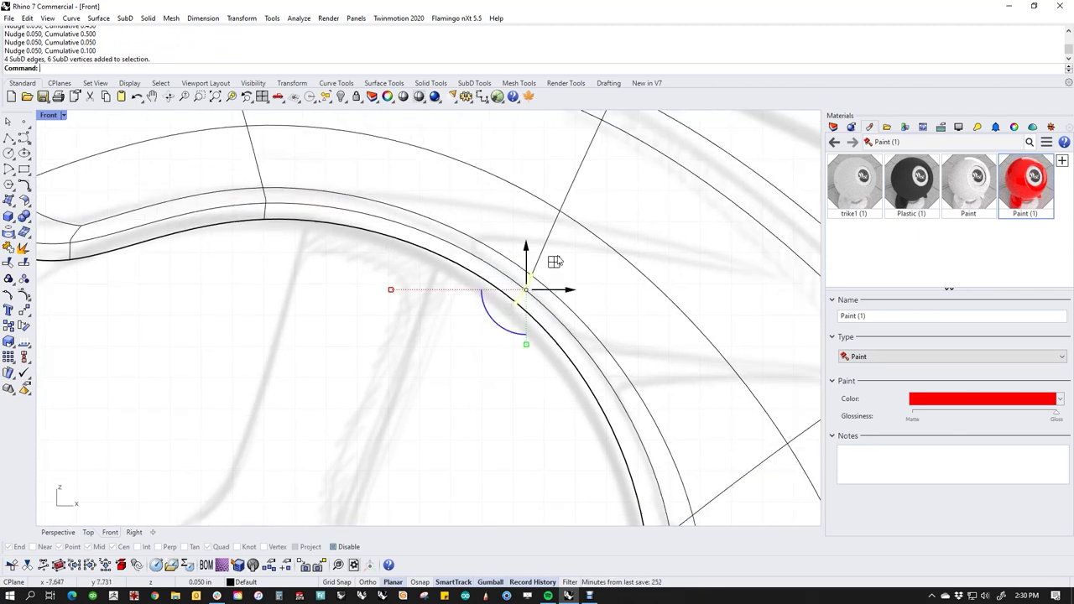
{"action": "key", "text": "alt+Down"}
{"action": "key", "text": "alt+Down"}
{"action": "key", "text": "alt+Down"}
{"action": "key", "text": "alt+Left"}
{"action": "key", "text": "alt+Left"}
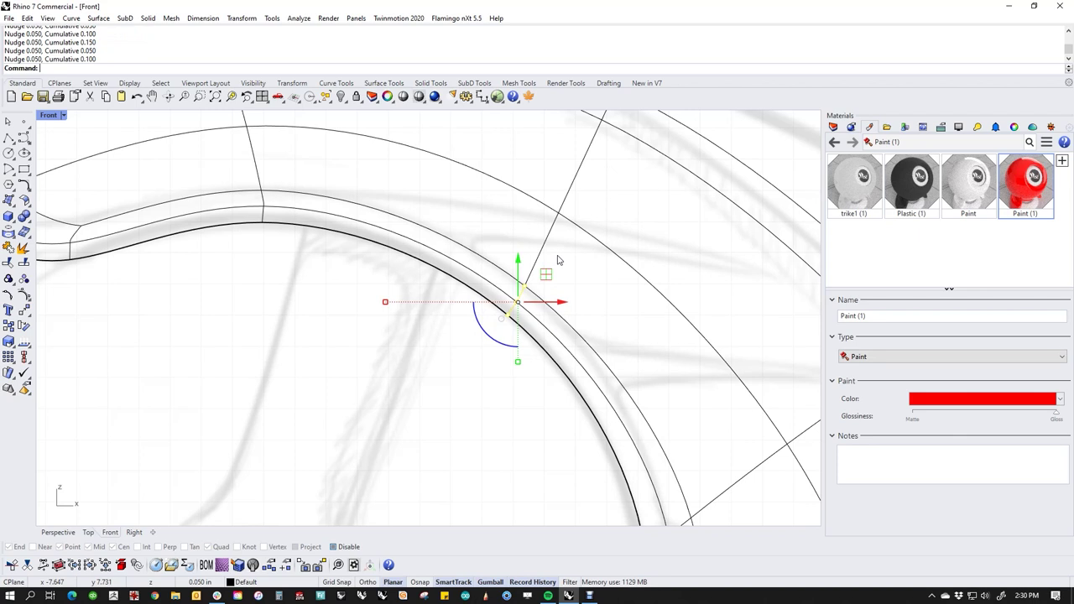
Select the flange edges at the rear of the wheel arch and nudge them forward in 0.05-inch increments onto the sketch.
{"action": "right_click_drag", "start_coordinate": [467, 424], "coordinate": [428, 317]}
{"action": "left_click_drag", "start_coordinate": [543, 341], "coordinate": [624, 413]}
{"action": "key", "text": "alt+Left"}
{"action": "key", "text": "alt+Left"}
{"action": "key", "text": "alt+Left"}
{"action": "key", "text": "alt+Left"}
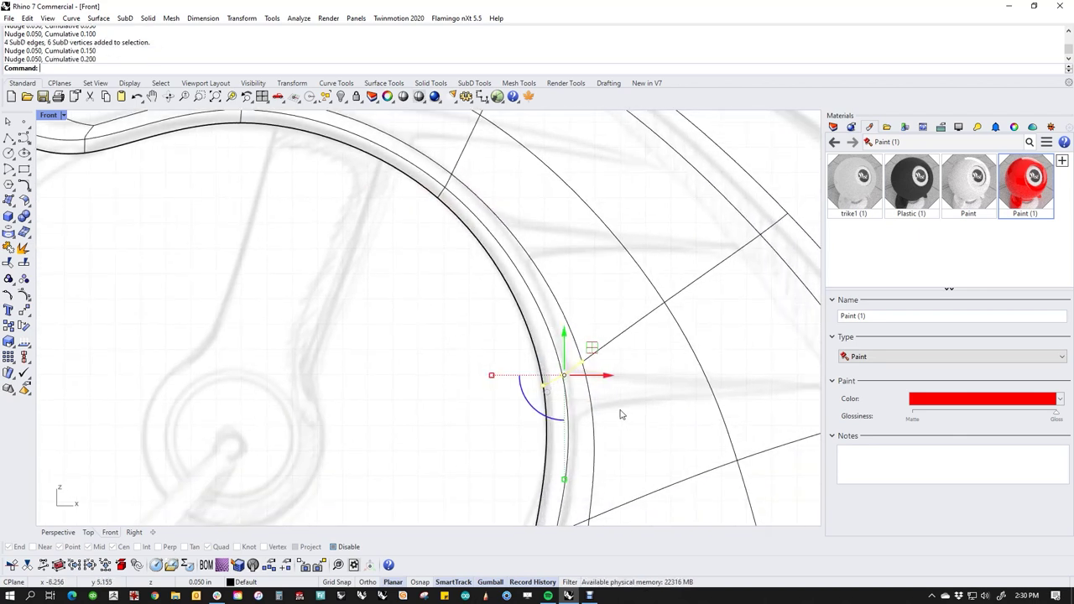
Select the two lip vertices at the rear of the wheel arch and nudge them 0.10 inches in +X.
{"action": "left_click", "coordinate": [502, 410]}
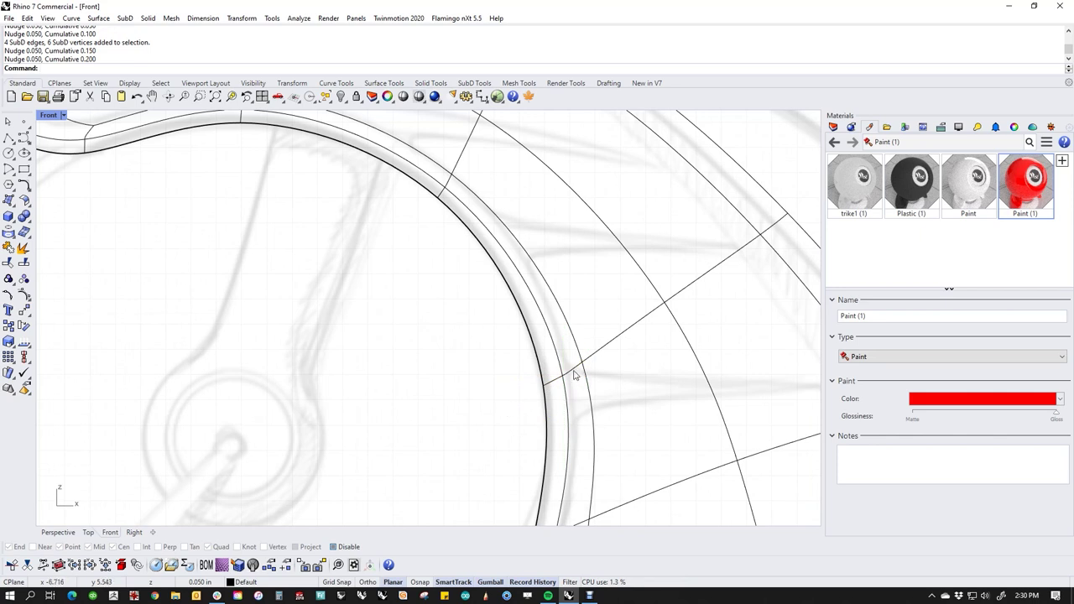
{"action": "scroll", "coordinate": [574, 375], "scroll_direction": "up", "scroll_amount": 2}
{"action": "left_click_drag", "start_coordinate": [541, 364], "coordinate": [569, 391]}
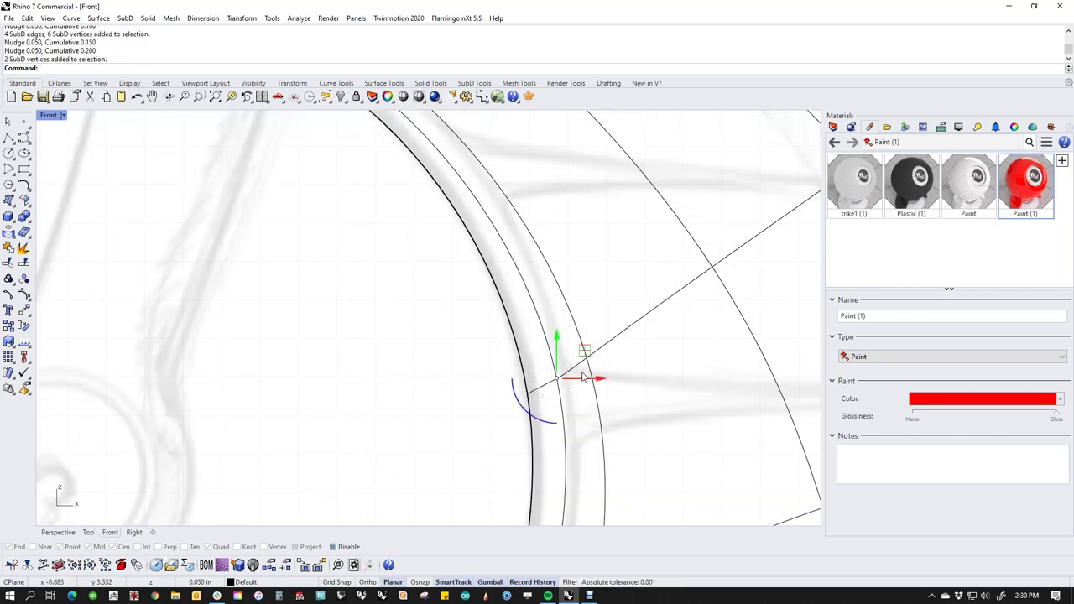
{"action": "key", "text": "alt+Right"}
{"action": "key", "text": "alt+Right"}
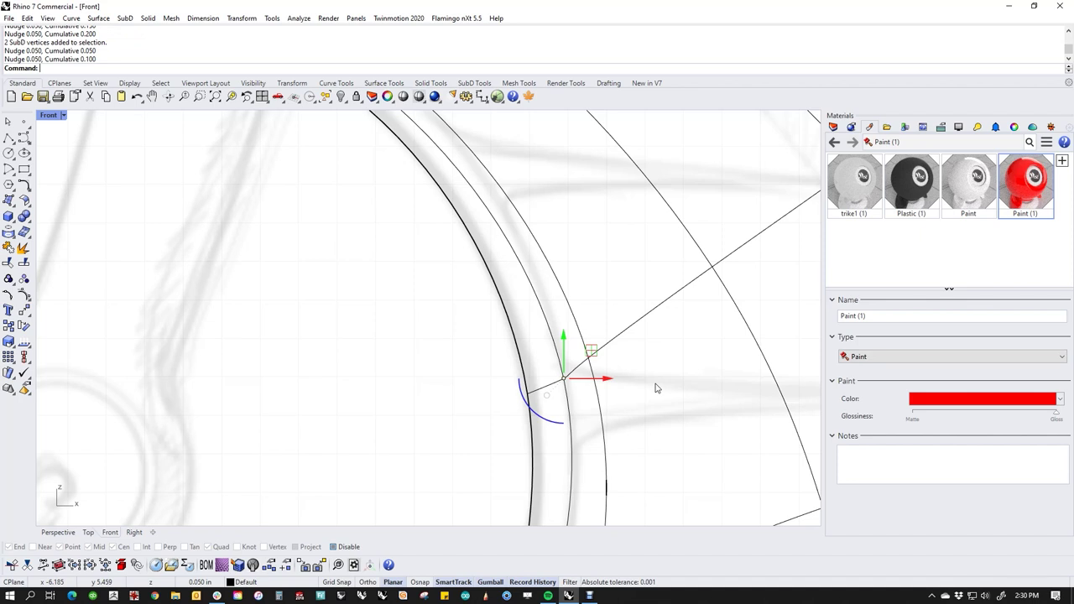
Select the flange edges at the top of the wheel arch and nudge them up 0.20 inches.
{"action": "scroll", "coordinate": [433, 349], "scroll_direction": "down", "scroll_amount": 4}
{"action": "right_click_drag", "start_coordinate": [433, 349], "coordinate": [482, 456]}
{"action": "scroll", "coordinate": [451, 256], "scroll_direction": "up", "scroll_amount": 6}
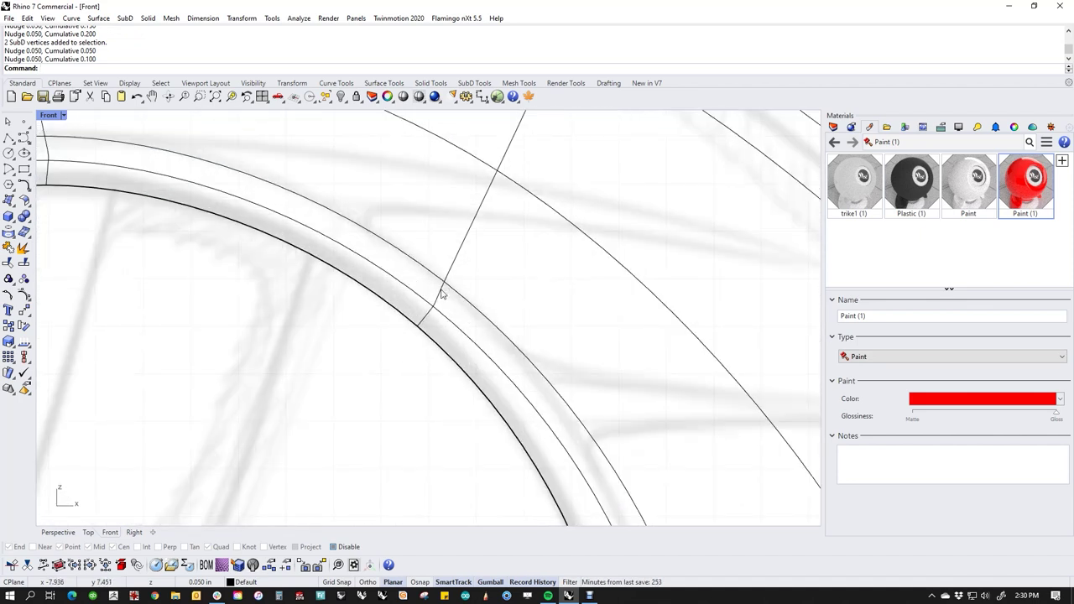
{"action": "scroll", "coordinate": [438, 322], "scroll_direction": "down", "scroll_amount": 8}
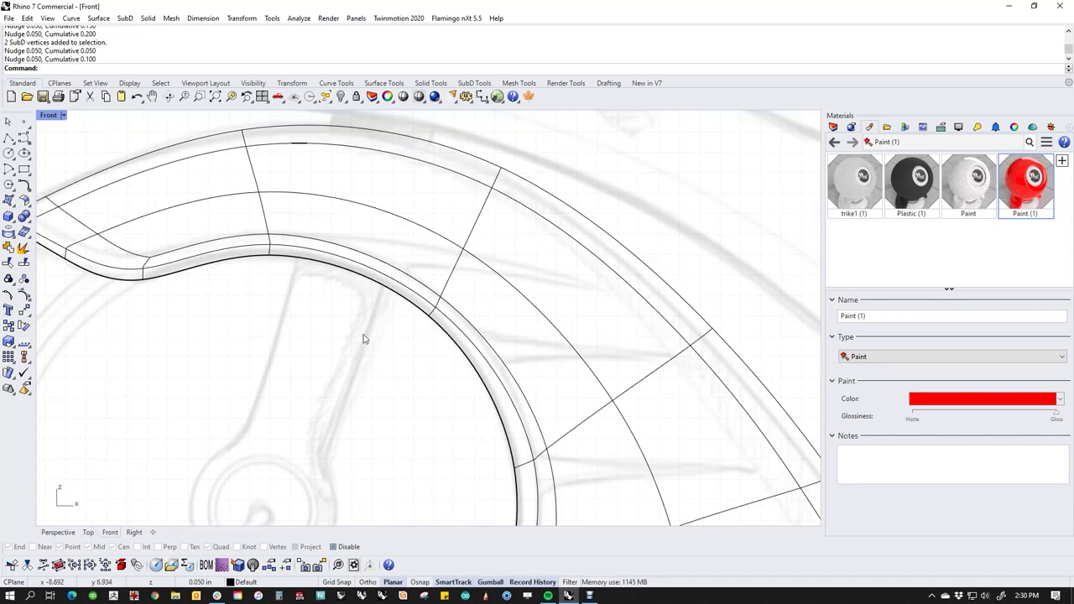
{"action": "scroll", "coordinate": [264, 240], "scroll_direction": "up", "scroll_amount": 4}
{"action": "left_click_drag", "start_coordinate": [252, 213], "coordinate": [329, 267]}
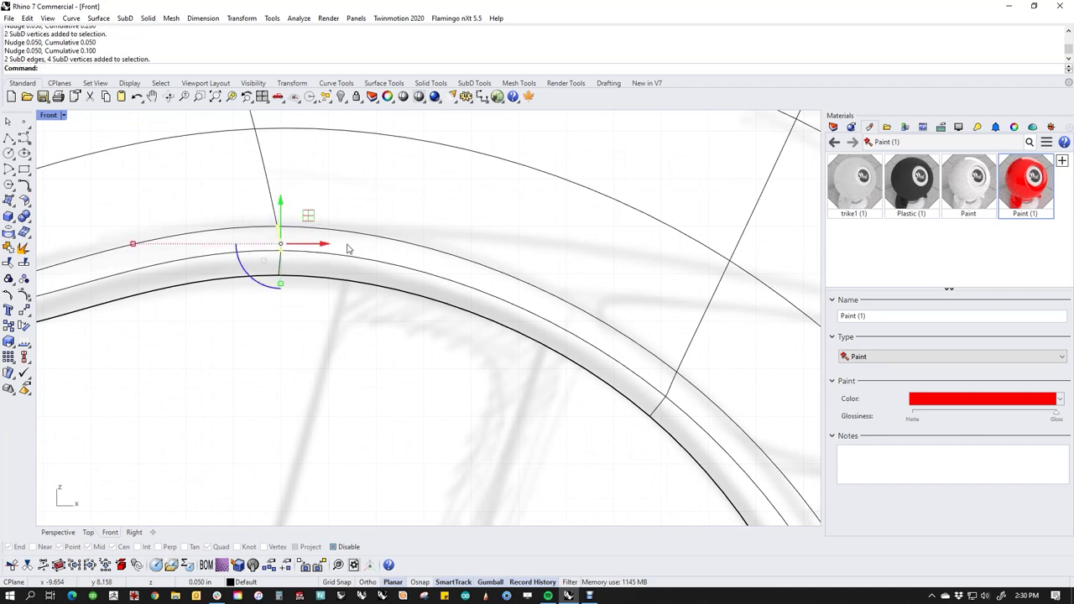
{"action": "key", "text": "alt+Up"}
{"action": "key", "text": "alt+Up"}
{"action": "key", "text": "alt+Up"}
{"action": "key", "text": "alt+Up"}
{"action": "left_click", "coordinate": [401, 389]}
Select the flange edges at the arch's upper rear segment line and nudge them up 0.20 inches.
{"action": "right_click_drag", "start_coordinate": [621, 449], "coordinate": [490, 448]}
{"action": "left_click_drag", "start_coordinate": [537, 322], "coordinate": [585, 408]}
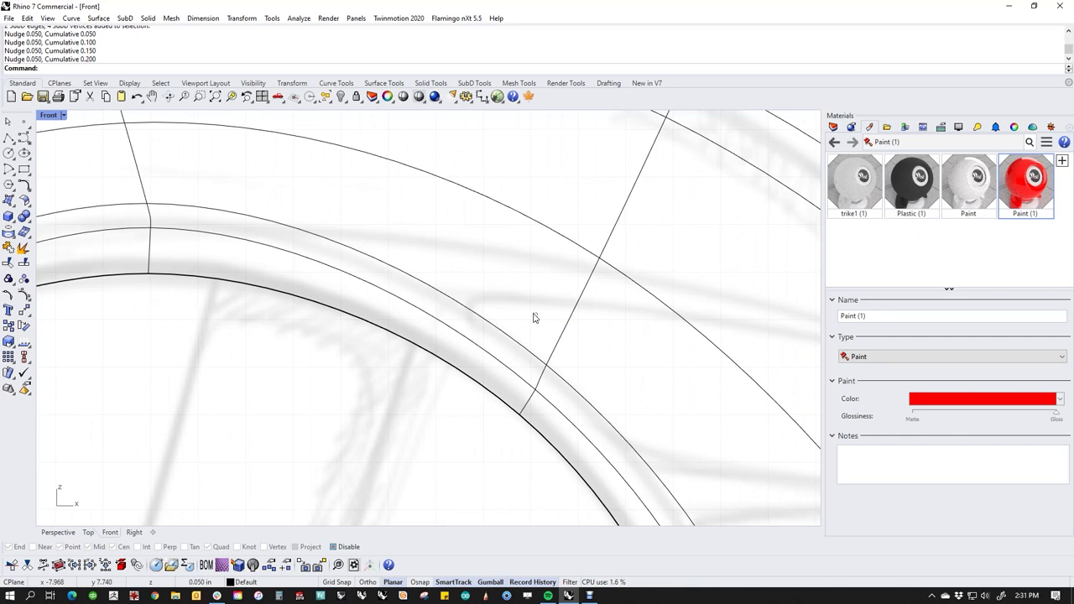
{"action": "left_click_drag", "start_coordinate": [534, 369], "coordinate": [577, 401]}
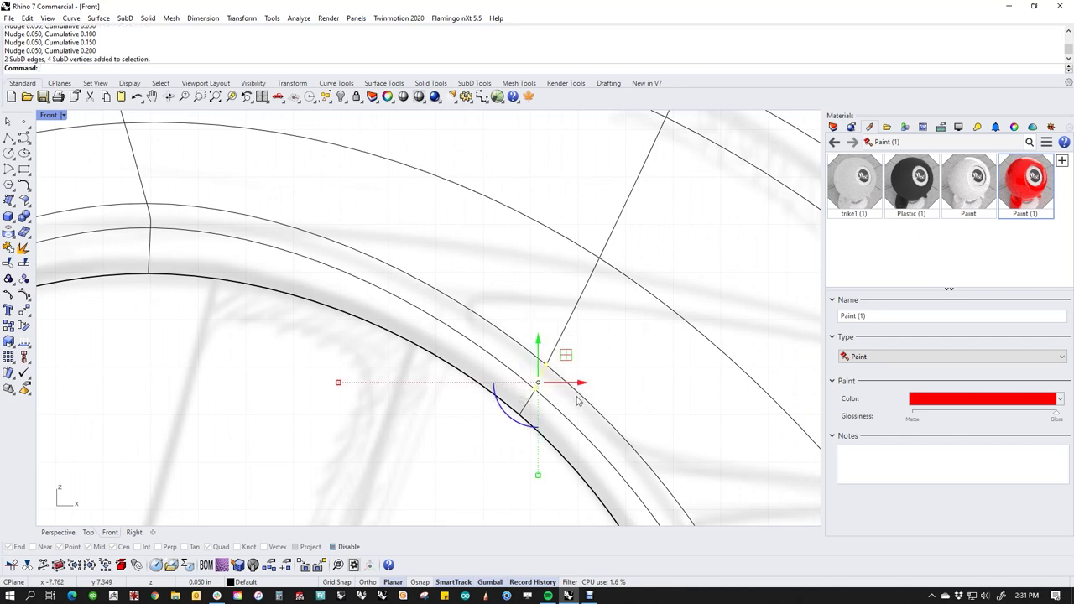
{"action": "key", "text": "alt+Up"}
{"action": "key", "text": "alt+Up"}
{"action": "key", "text": "alt+Up"}
{"action": "key", "text": "alt+Up"}
{"action": "left_click", "coordinate": [747, 426]}
Move the two lip vertices midway between the front bend and the tip inward onto the sketched lip line.
{"action": "scroll", "coordinate": [626, 400], "scroll_direction": "down", "scroll_amount": 8}
{"action": "right_click_drag", "start_coordinate": [340, 377], "coordinate": [417, 369]}
{"action": "scroll", "coordinate": [362, 338], "scroll_direction": "up", "scroll_amount": 6}
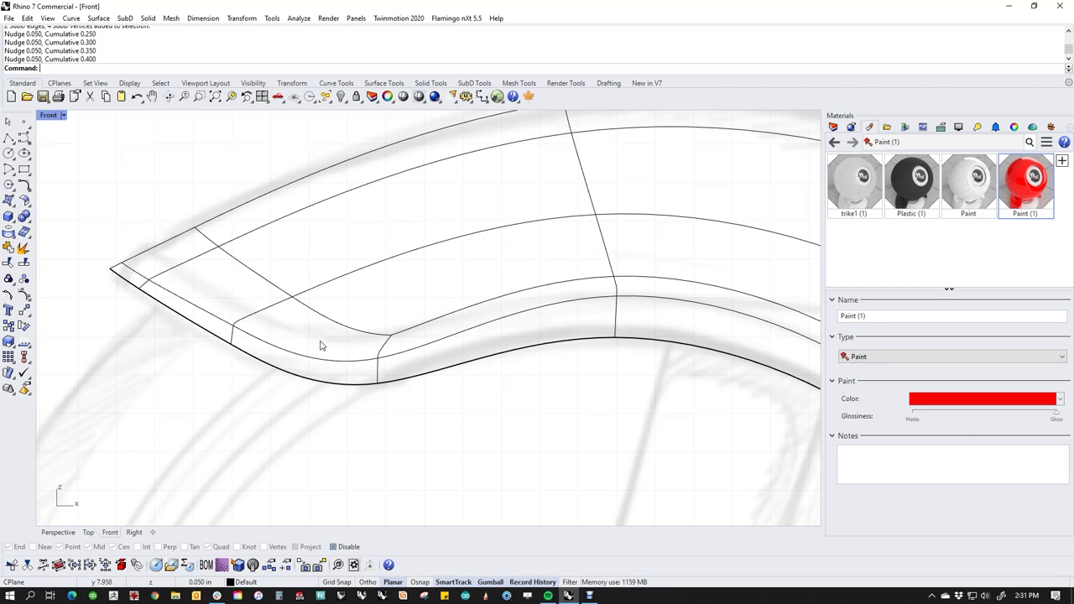
{"action": "left_click_drag", "start_coordinate": [234, 317], "coordinate": [250, 335]}
{"action": "mouse_move", "coordinate": [262, 297]}
{"action": "left_mouse_down"}
{"action": "mouse_move", "coordinate": [297, 272]}
{"action": "mouse_move", "coordinate": [274, 286]}
{"action": "left_mouse_up"}
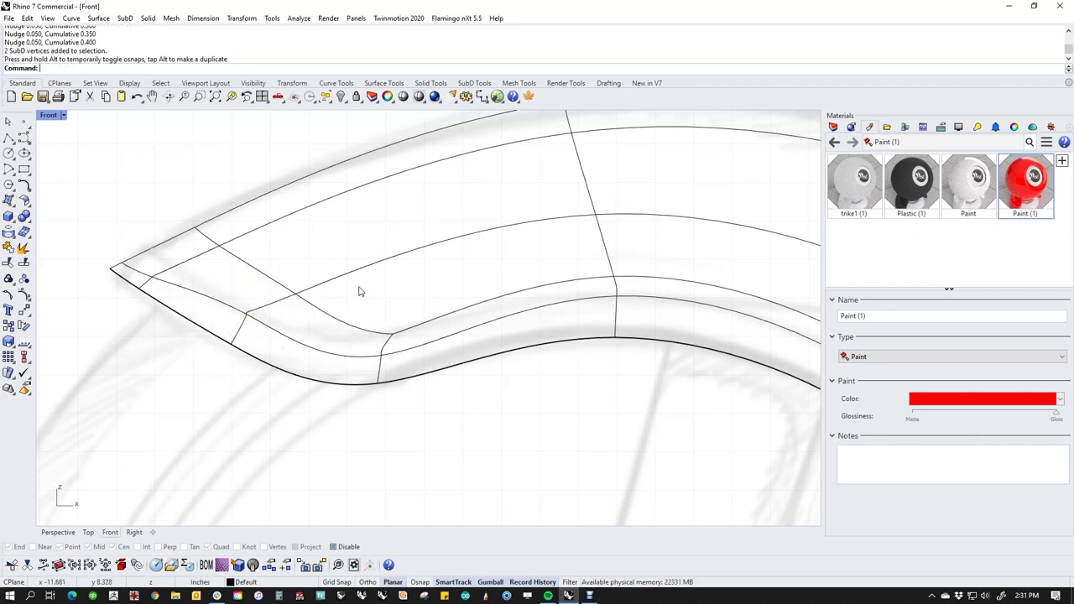
Move the lip vertices at the fender's front tip inward onto the sketched lip line.
{"action": "scroll", "coordinate": [202, 277], "scroll_direction": "up", "scroll_amount": 5}
{"action": "left_click_drag", "start_coordinate": [148, 262], "coordinate": [219, 255]}
{"action": "left_click", "coordinate": [323, 310]}
{"action": "left_click_drag", "start_coordinate": [99, 241], "coordinate": [245, 291]}
{"action": "mouse_move", "coordinate": [223, 239]}
{"action": "left_mouse_down"}
{"action": "mouse_move", "coordinate": [246, 231]}
{"action": "mouse_move", "coordinate": [233, 234]}
{"action": "left_mouse_up"}
{"action": "left_click", "coordinate": [297, 277]}
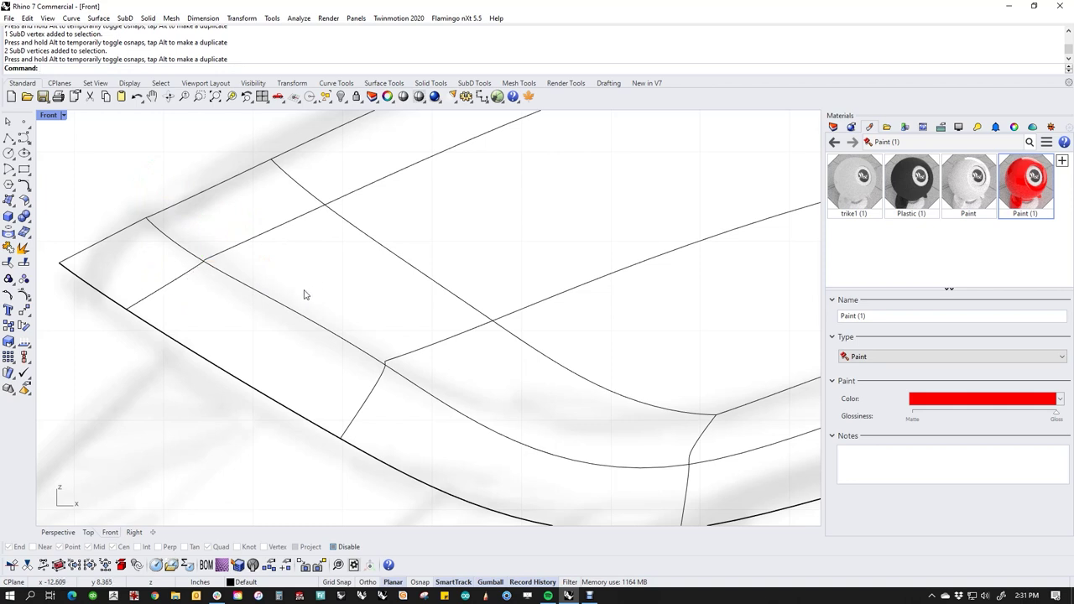
Compare the flat and smooth SubD display of the front tip to examine how the lip's edges and vertices cross.
{"action": "key", "text": "Tab"}
{"action": "scroll", "coordinate": [256, 280], "scroll_direction": "down", "scroll_amount": 2}
{"action": "scroll", "coordinate": [431, 377], "scroll_direction": "down", "scroll_amount": 3}
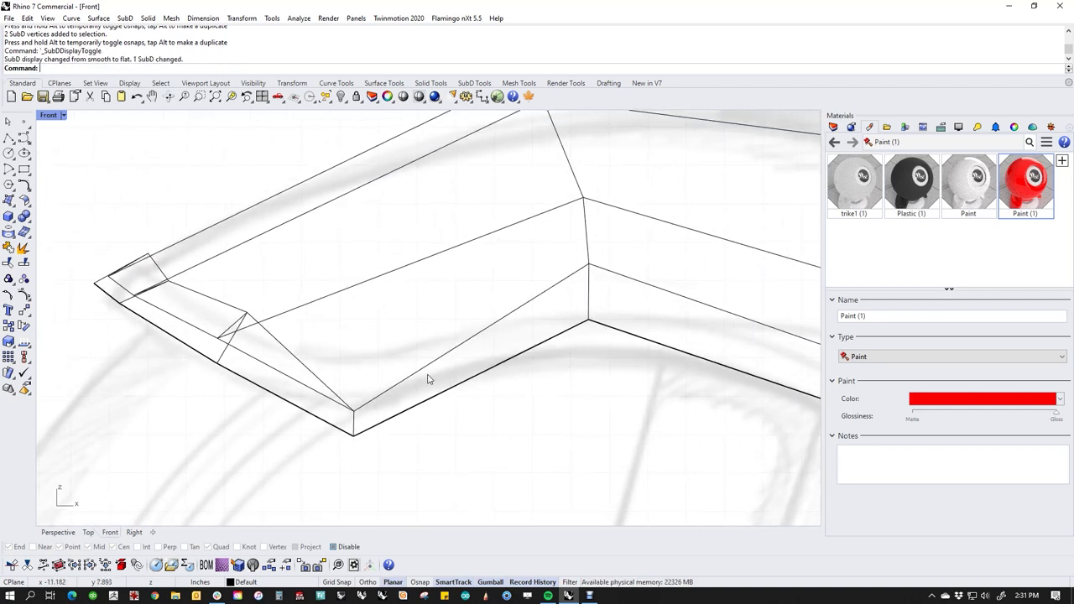
{"action": "scroll", "coordinate": [395, 341], "scroll_direction": "up", "scroll_amount": 2}
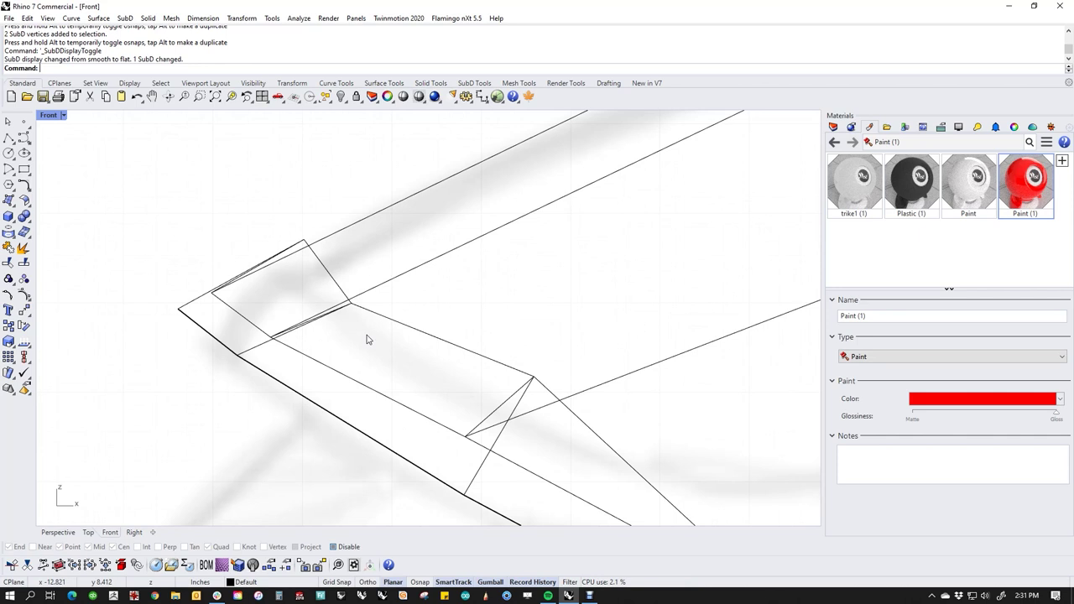
{"action": "scroll", "coordinate": [579, 423], "scroll_direction": "down", "scroll_amount": 2}
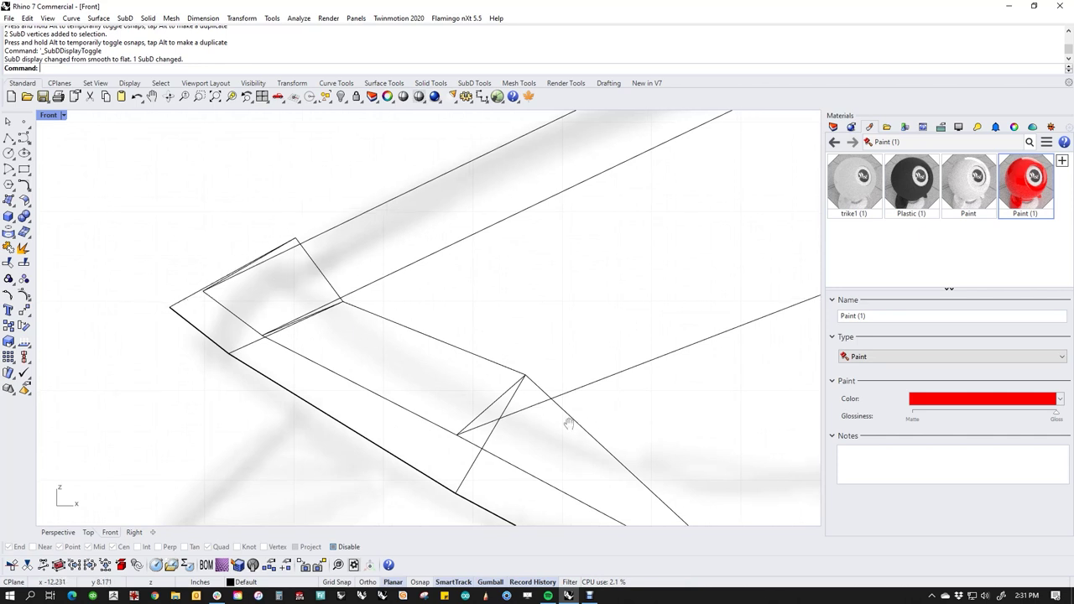
{"action": "scroll", "coordinate": [448, 367], "scroll_direction": "down", "scroll_amount": 1}
{"action": "scroll", "coordinate": [201, 297], "scroll_direction": "up", "scroll_amount": 2}
{"action": "left_click_drag", "start_coordinate": [261, 281], "coordinate": [307, 339]}
{"action": "key", "text": "Tab"}
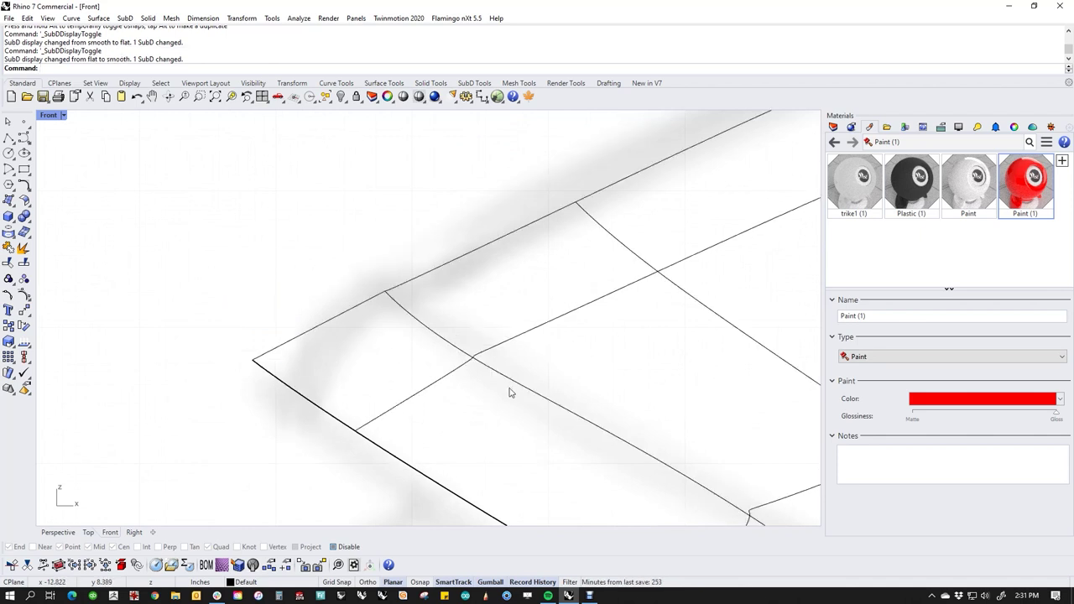
{"action": "right_click_drag", "start_coordinate": [509, 392], "coordinate": [415, 362]}
{"action": "scroll", "coordinate": [361, 320], "scroll_direction": "up", "scroll_amount": 2}
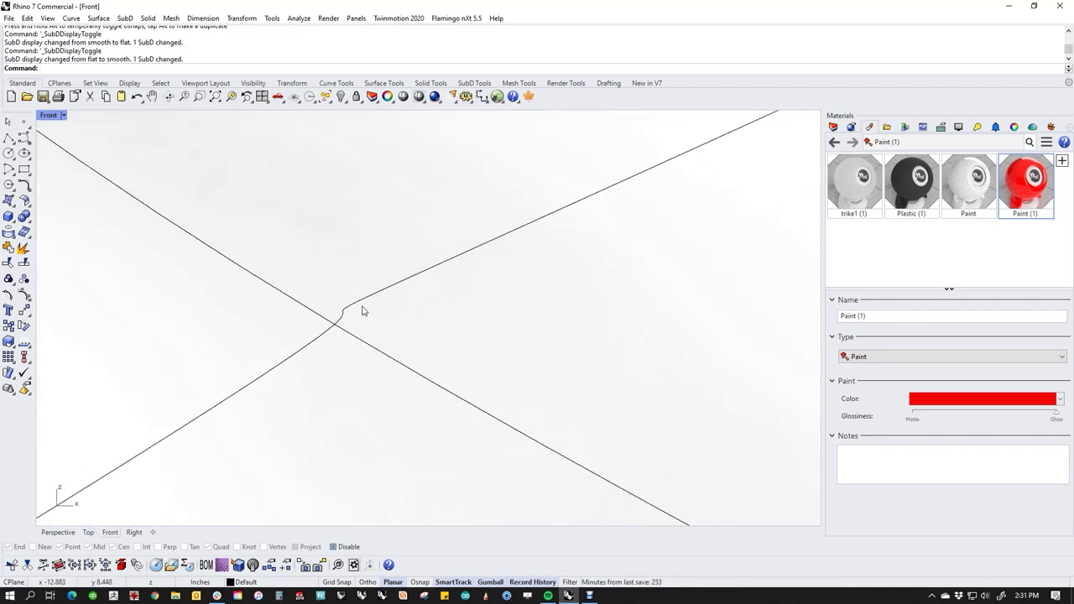
{"action": "scroll", "coordinate": [380, 295], "scroll_direction": "down", "scroll_amount": 6}
{"action": "right_click_drag", "start_coordinate": [640, 472], "coordinate": [520, 387]}
{"action": "scroll", "coordinate": [549, 403], "scroll_direction": "up", "scroll_amount": 5}
{"action": "scroll", "coordinate": [483, 386], "scroll_direction": "down", "scroll_amount": 4}
In flat SubD display, reposition the two crossing vertex pairs midway along the front lip so their edges uncross.
{"action": "key", "text": "Tab"}
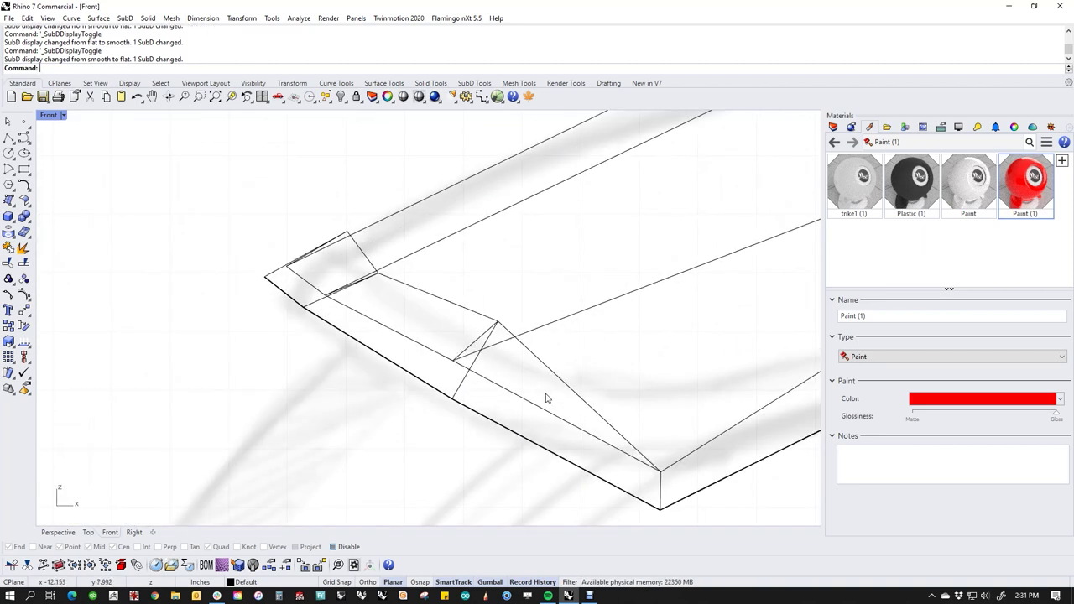
{"action": "scroll", "coordinate": [504, 395], "scroll_direction": "up", "scroll_amount": 3}
{"action": "left_click_drag", "start_coordinate": [346, 334], "coordinate": [384, 374], "text": "ctrl+shift"}
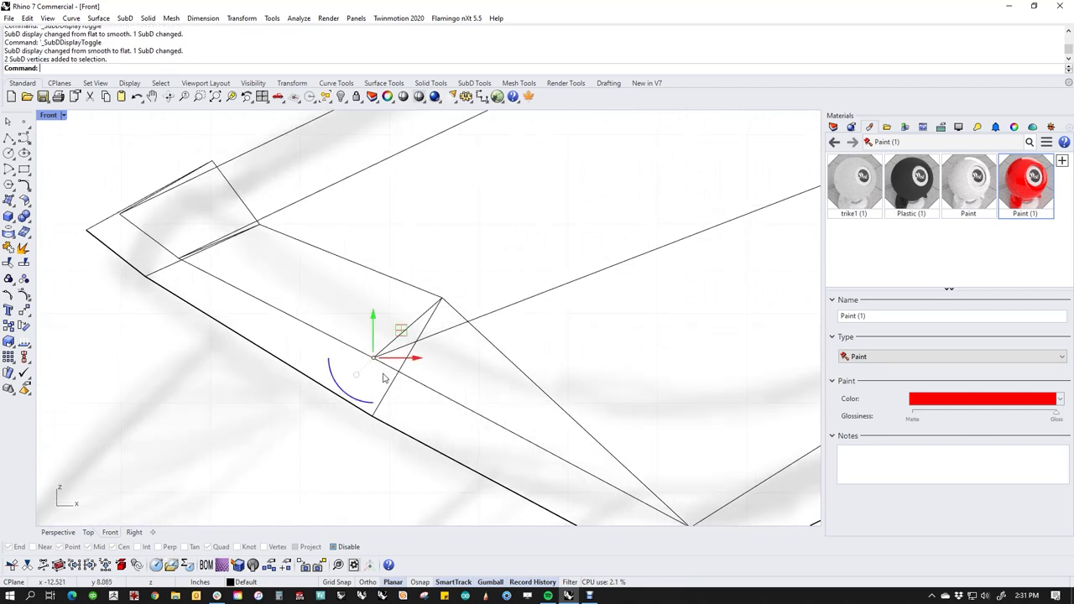
{"action": "left_click_drag", "start_coordinate": [402, 329], "coordinate": [523, 274]}
{"action": "key", "text": "Escape"}
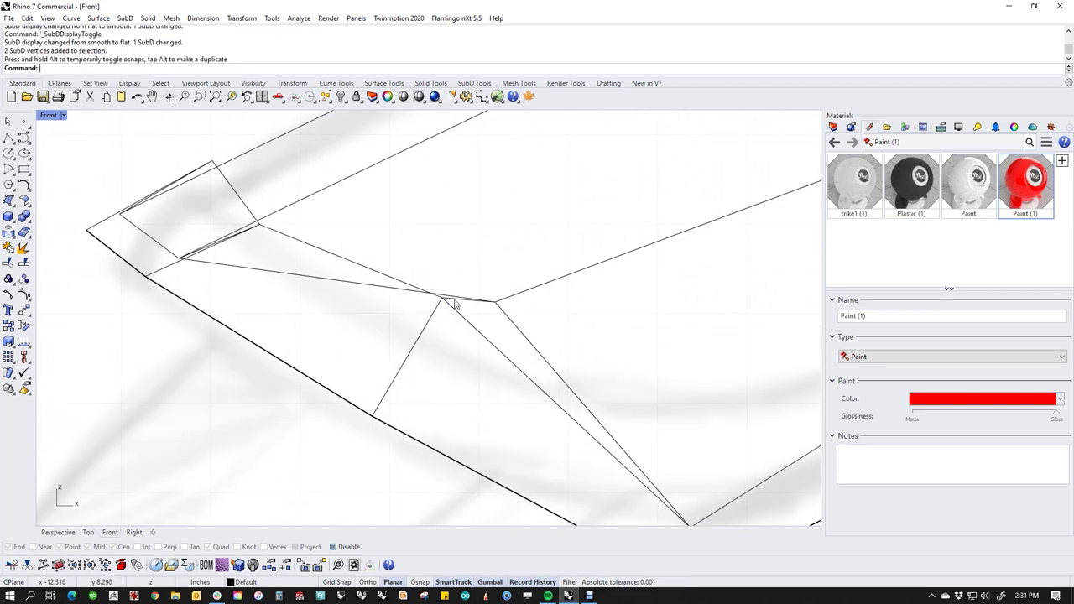
{"action": "left_click_drag", "start_coordinate": [438, 277], "coordinate": [455, 321], "text": "ctrl+shift"}
{"action": "left_click_drag", "start_coordinate": [471, 271], "coordinate": [430, 323]}
{"action": "key", "text": "Escape"}
Reposition the crossing side and top vertices at the fender's front tip to untangle the lip's control edges.
{"action": "scroll", "coordinate": [193, 326], "scroll_direction": "up", "scroll_amount": 3}
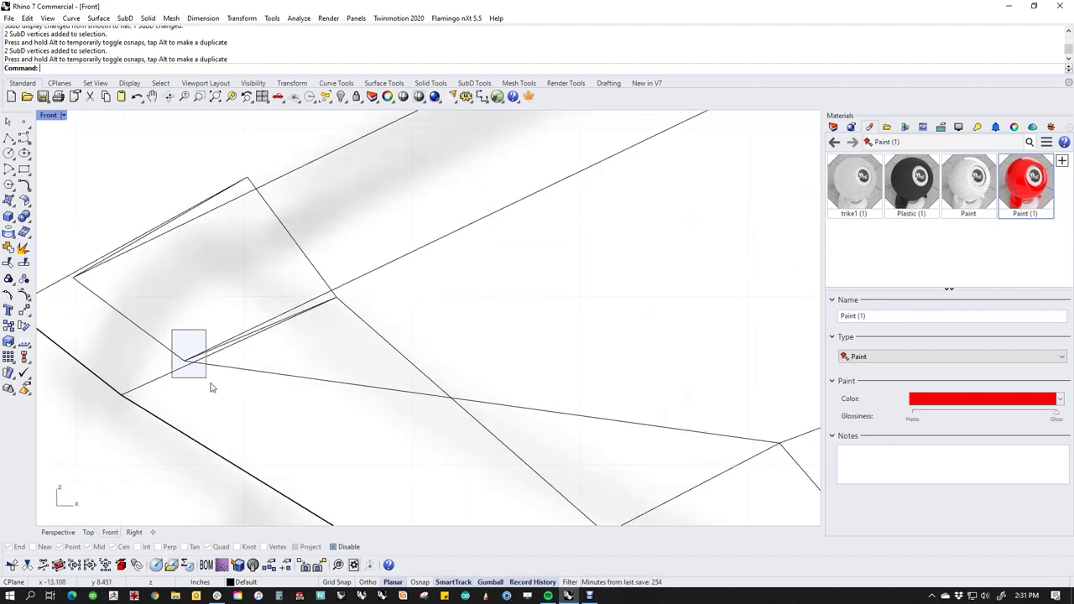
{"action": "left_click", "coordinate": [191, 360]}
{"action": "left_click_drag", "start_coordinate": [192, 363], "coordinate": [383, 259]}
{"action": "key", "text": "Escape"}
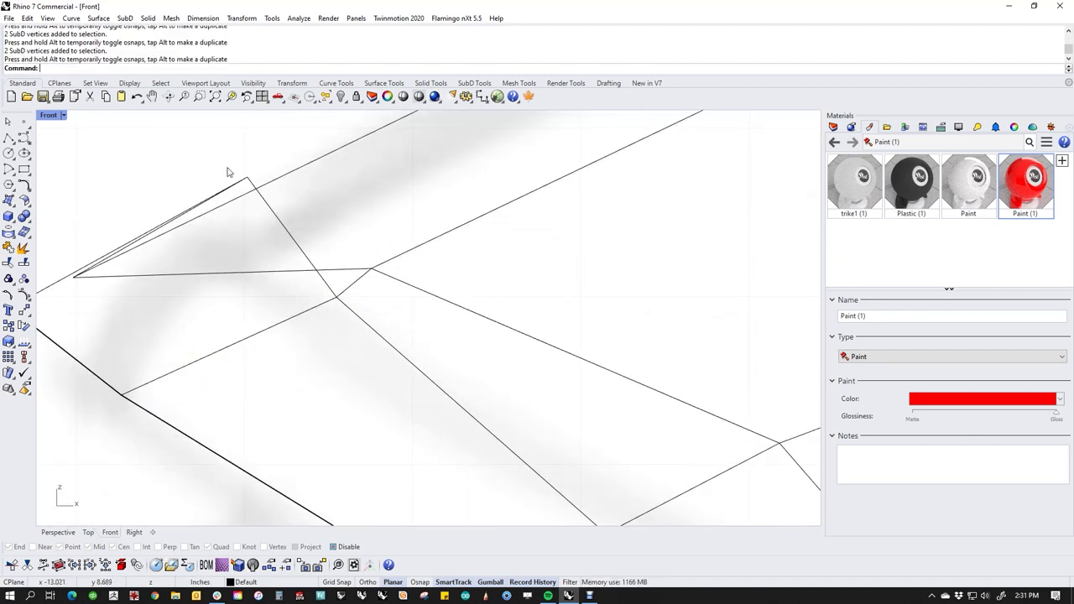
{"action": "left_click", "coordinate": [236, 179]}
{"action": "mouse_move", "coordinate": [238, 182]}
{"action": "left_mouse_down"}
{"action": "mouse_move", "coordinate": [59, 277]}
{"action": "mouse_move", "coordinate": [98, 293]}
{"action": "mouse_move", "coordinate": [158, 214]}
{"action": "mouse_move", "coordinate": [228, 194]}
{"action": "left_mouse_up"}
{"action": "key", "text": "Escape"}
{"action": "left_click", "coordinate": [142, 185]}
Move the flange edges at the front bend of the lip upward, widening the lip there.
{"action": "scroll", "coordinate": [235, 345], "scroll_direction": "down", "scroll_amount": 10}
{"action": "right_click_drag", "start_coordinate": [323, 412], "coordinate": [284, 338]}
{"action": "right_click_drag", "start_coordinate": [490, 409], "coordinate": [400, 412]}
{"action": "left_click_drag", "start_coordinate": [400, 412], "coordinate": [442, 483]}
{"action": "left_click_drag", "start_coordinate": [453, 433], "coordinate": [461, 376]}
{"action": "key", "text": "Escape"}
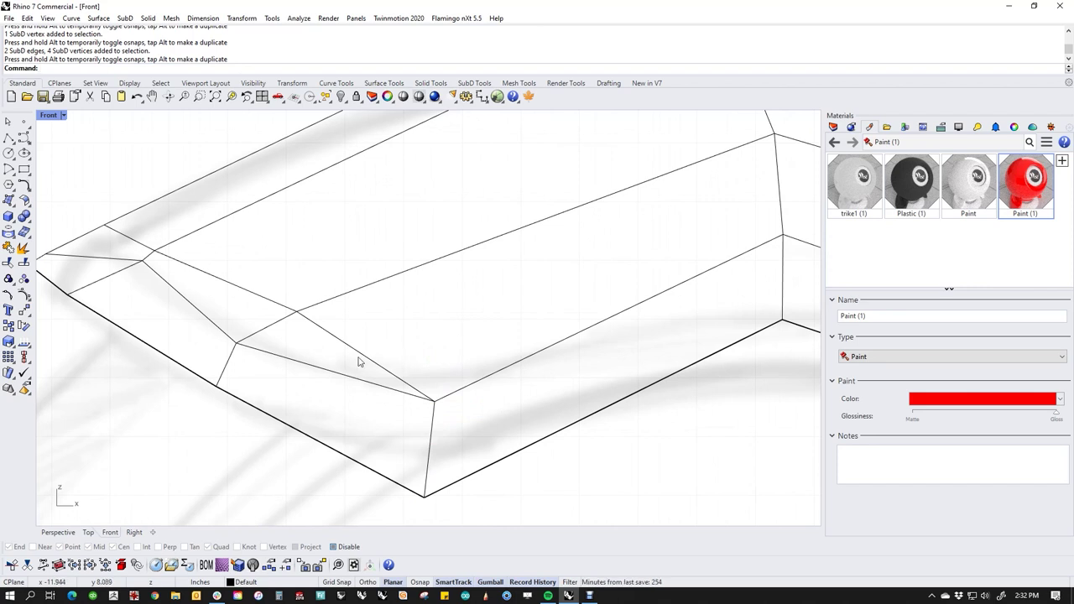
Fine-tune the lip vertex pairs at the front tip and midway to the front bend to even out the lip.
{"action": "double_click", "coordinate": [397, 380], "text": "ctrl+shift"}
{"action": "left_click", "coordinate": [446, 352]}
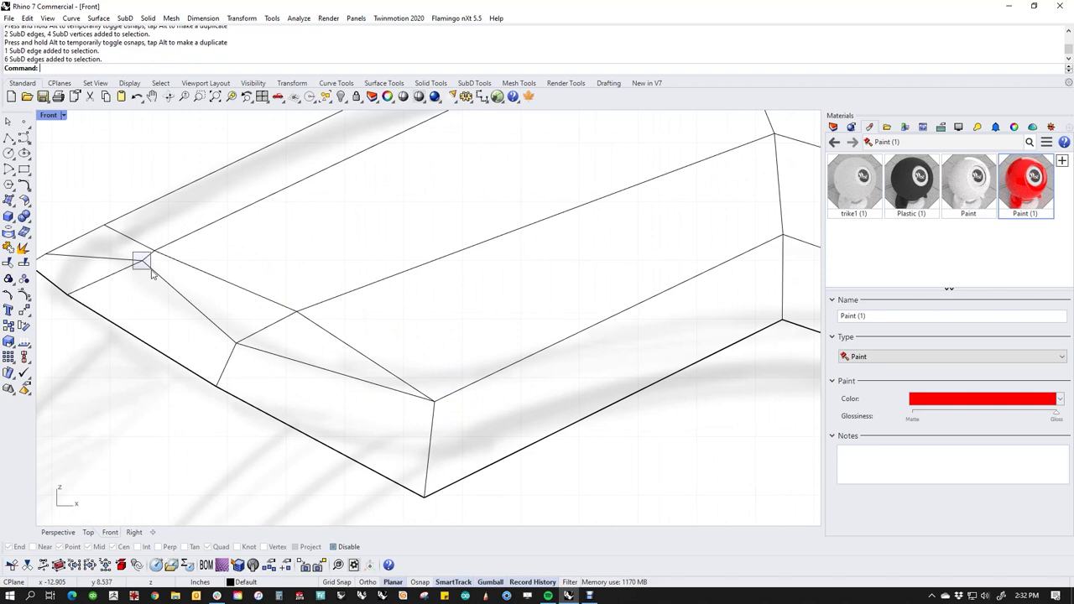
{"action": "left_click_drag", "start_coordinate": [152, 269], "coordinate": [153, 271]}
{"action": "left_click_drag", "start_coordinate": [170, 233], "coordinate": [153, 241]}
{"action": "key", "text": "Escape"}
{"action": "left_click_drag", "start_coordinate": [228, 324], "coordinate": [272, 310], "text": "ctrl+shift"}
{"action": "key", "text": "Escape"}
Move the single lip vertex at the fender's front tip and return the SubD to smooth display.
{"action": "right_click_drag", "start_coordinate": [238, 312], "coordinate": [376, 398]}
{"action": "scroll", "coordinate": [376, 398], "scroll_direction": "down", "scroll_amount": 4}
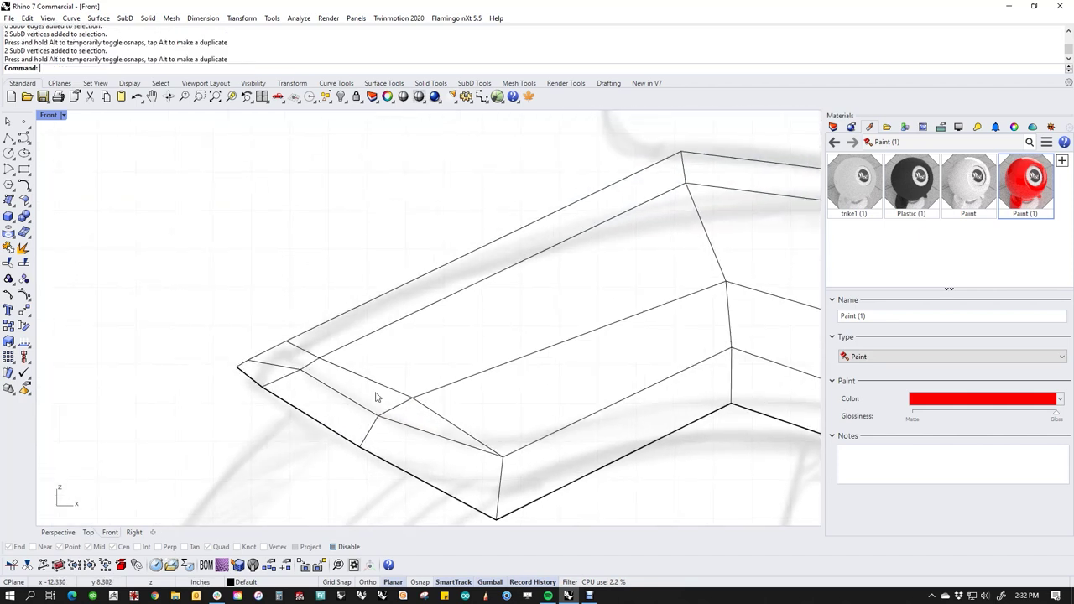
{"action": "scroll", "coordinate": [255, 376], "scroll_direction": "up", "scroll_amount": 6}
{"action": "left_click_drag", "start_coordinate": [234, 328], "coordinate": [311, 327], "text": "ctrl+shift"}
{"action": "scroll", "coordinate": [432, 420], "scroll_direction": "down", "scroll_amount": 5}
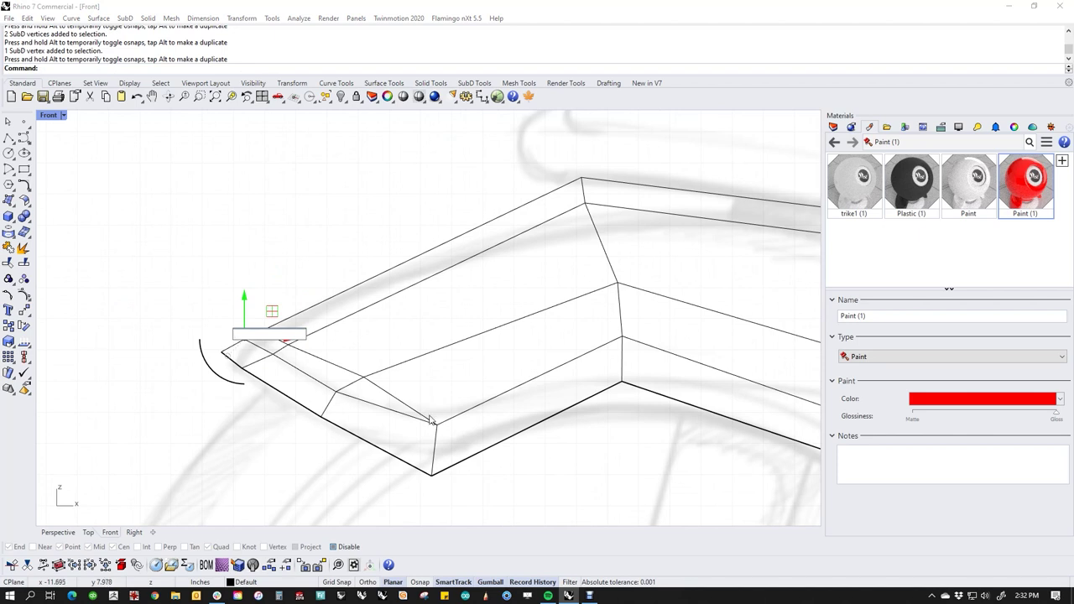
{"action": "key", "text": "Tab"}
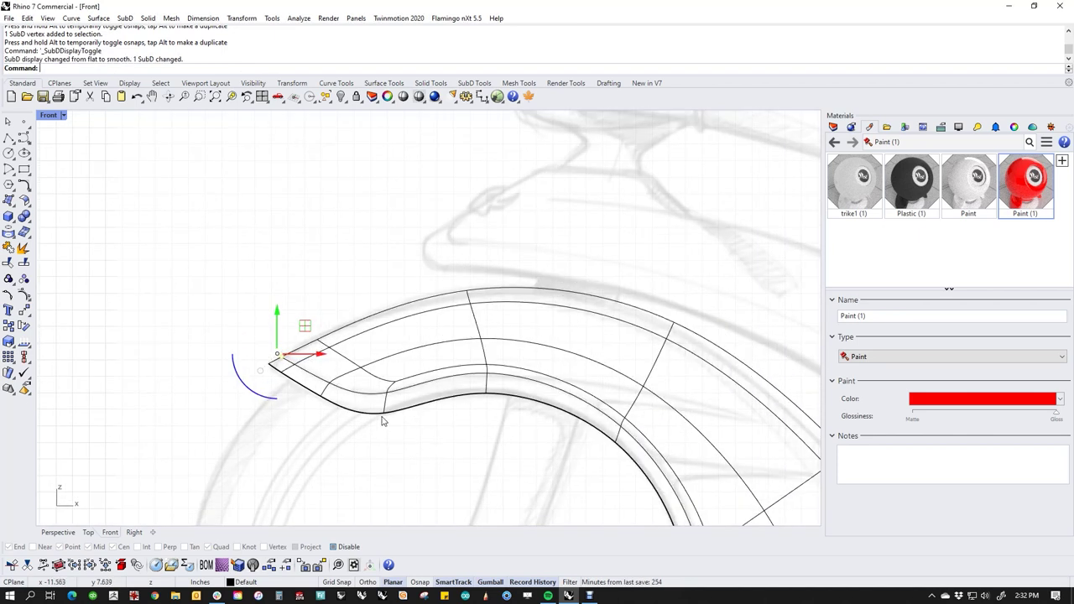
Try deleting the lip edge loop that runs through the fender's front bend.
{"action": "scroll", "coordinate": [399, 391], "scroll_direction": "up", "scroll_amount": 3}
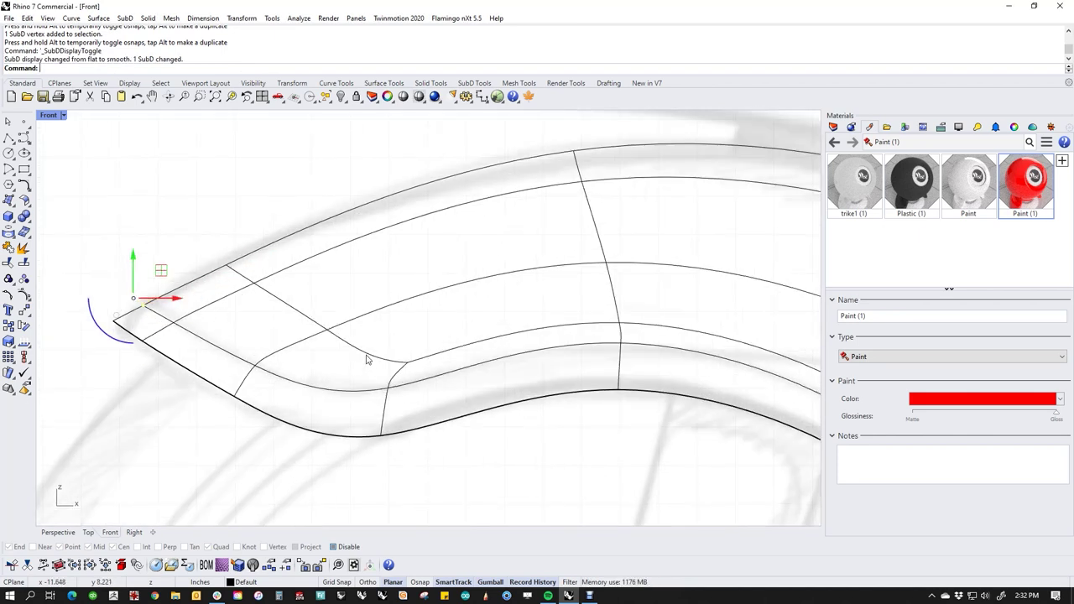
{"action": "double_click", "coordinate": [369, 360]}
{"action": "key", "text": "Delete"}
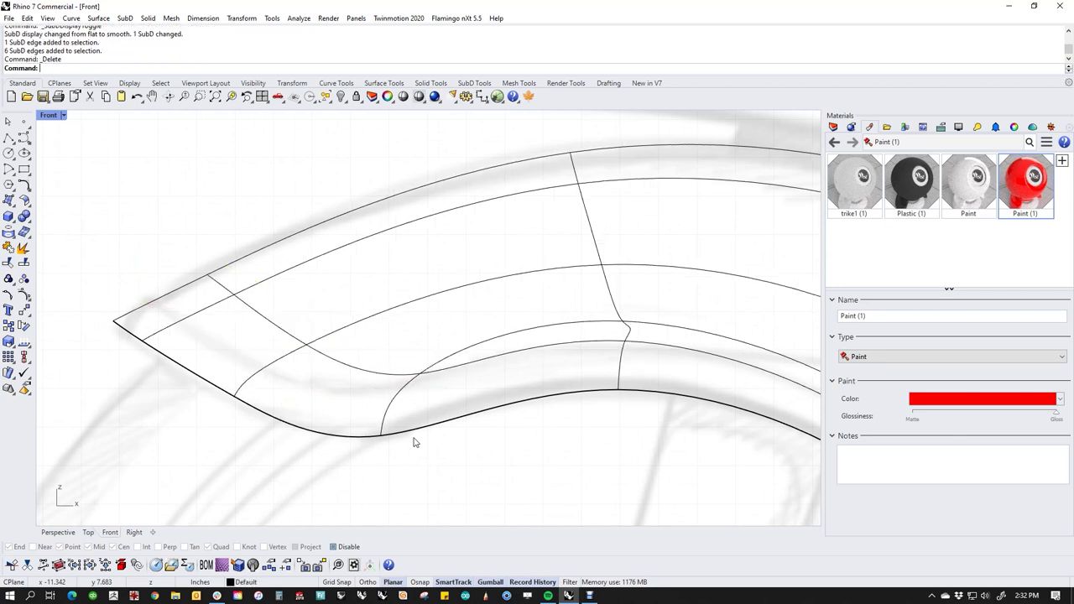
{"action": "scroll", "coordinate": [421, 437], "scroll_direction": "down", "scroll_amount": 3}
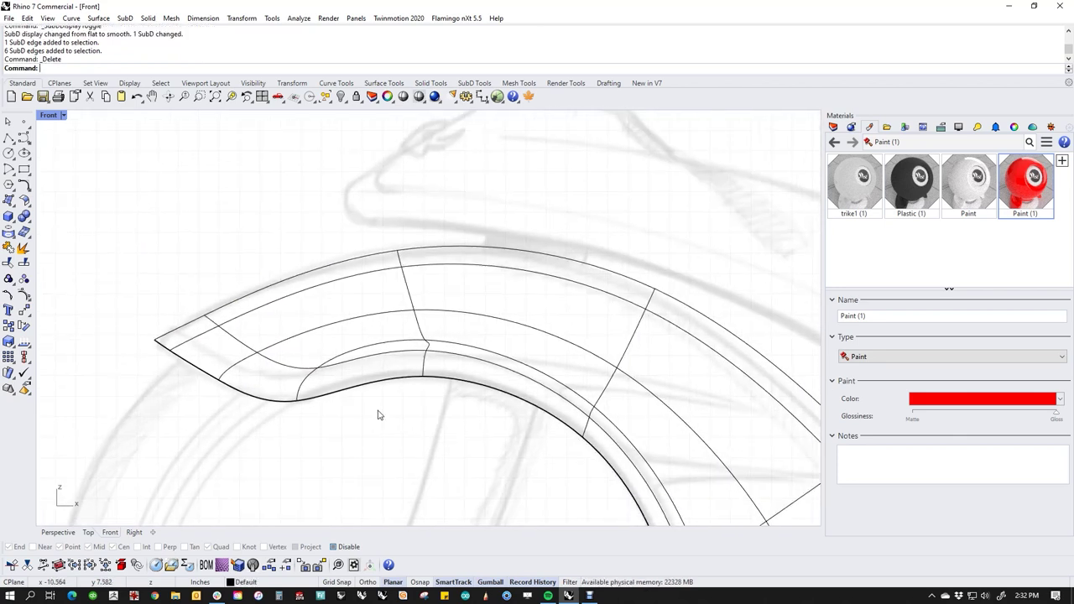
View the fender in Perspective with Rendered display and examine the lip near the front tip.
{"action": "key", "text": "ctrl+F4"}
{"action": "middle_click", "coordinate": [303, 347]}
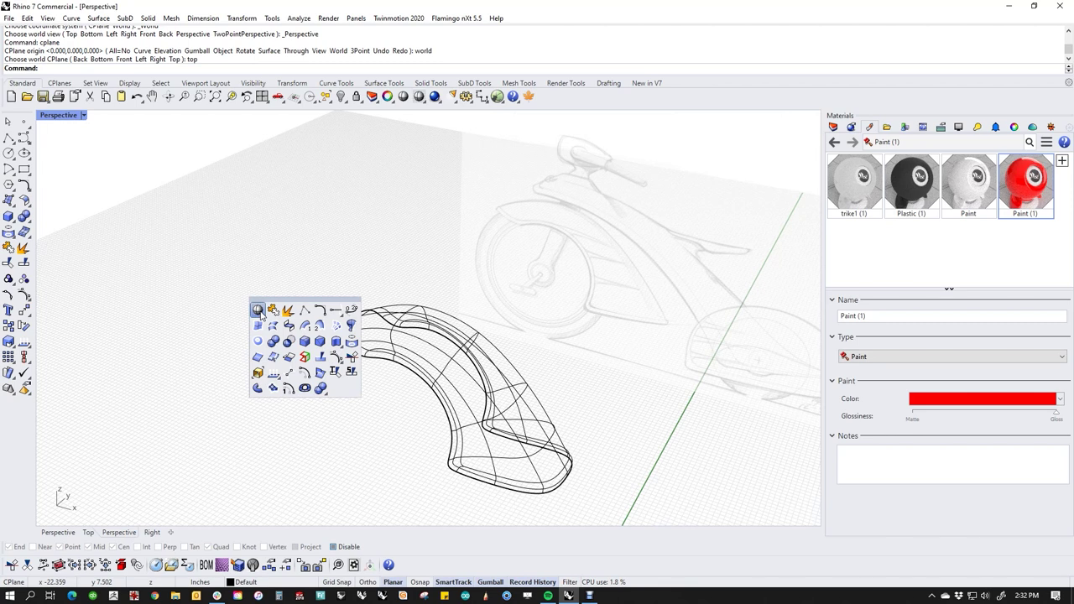
{"action": "left_click", "coordinate": [72, 115]}
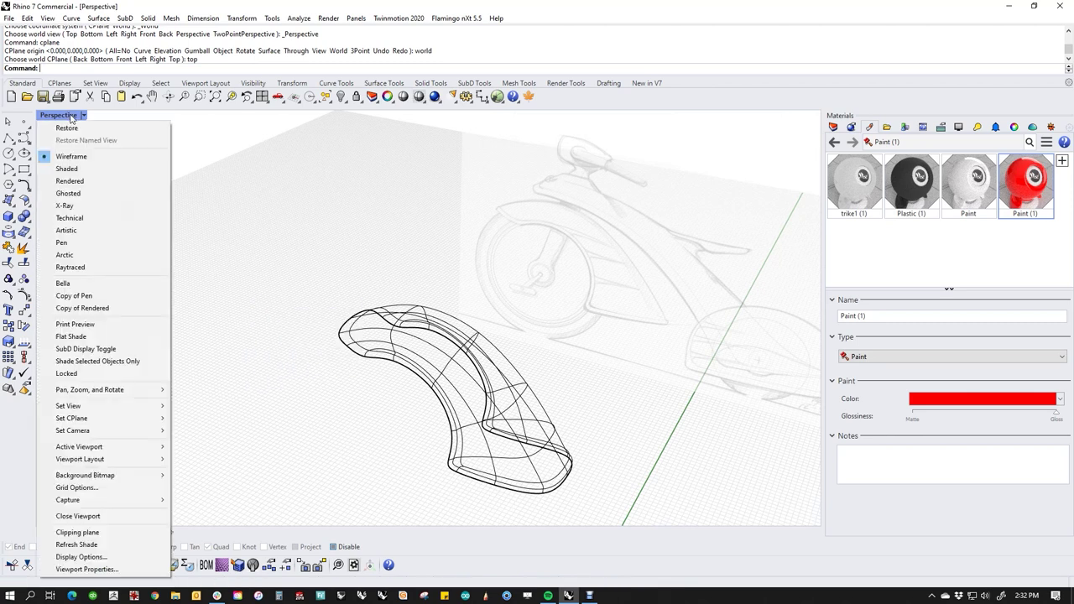
{"action": "left_click", "coordinate": [91, 172]}
{"action": "left_click", "coordinate": [58, 115]}
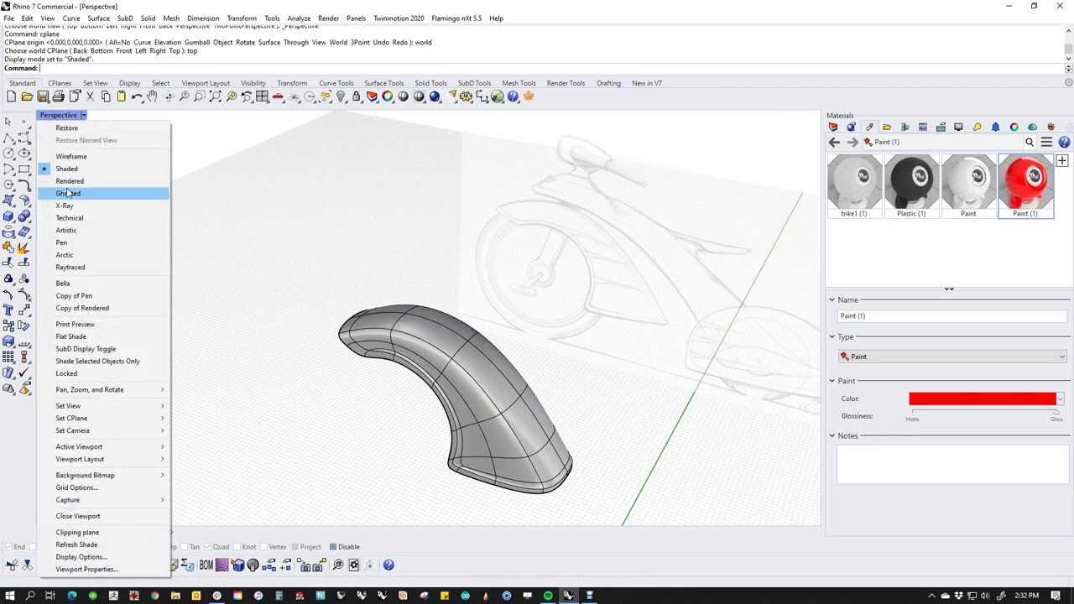
{"action": "left_click", "coordinate": [73, 179]}
{"action": "scroll", "coordinate": [415, 379], "scroll_direction": "up", "scroll_amount": 5}
{"action": "right_click_drag", "start_coordinate": [416, 379], "coordinate": [332, 261]}
Undo the edge loop deletion, redo it to compare the lip's highlights, and undo it again.
{"action": "key", "text": "ctrl+z"}
{"action": "mouse_move", "coordinate": [300, 307]}
{"action": "right_mouse_down"}
{"action": "mouse_move", "coordinate": [309, 338]}
{"action": "mouse_move", "coordinate": [309, 267]}
{"action": "mouse_move", "coordinate": [303, 299]}
{"action": "right_mouse_up"}
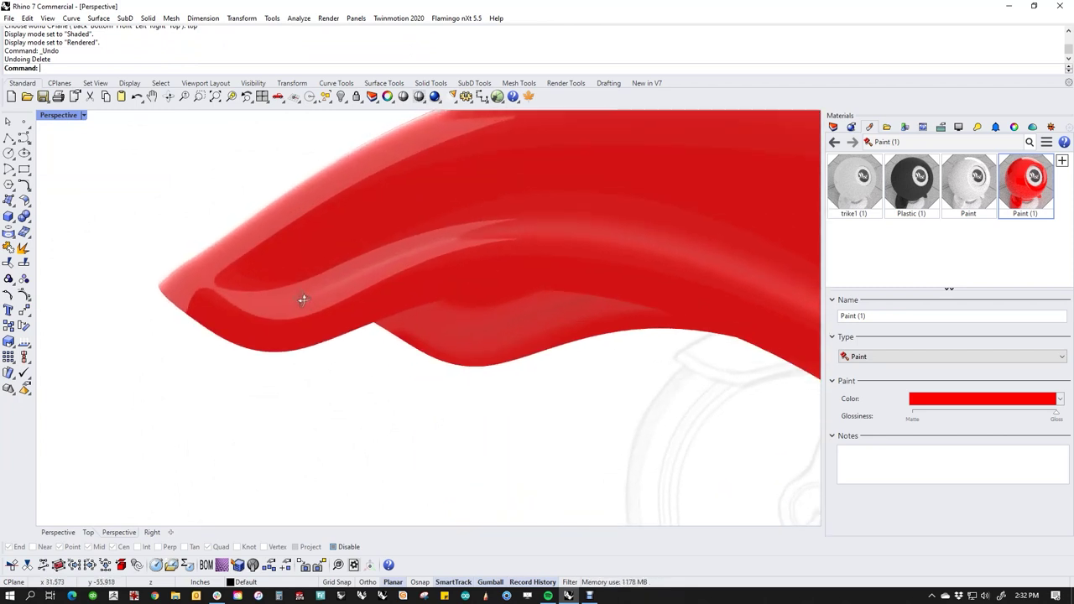
{"action": "key", "text": "ctrl+y"}
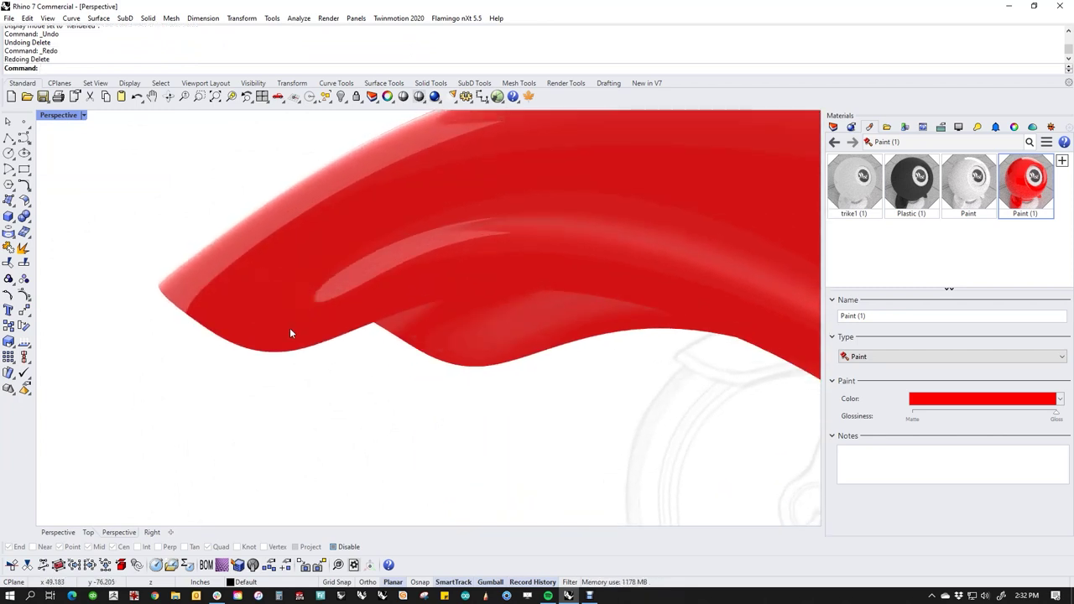
{"action": "key", "text": "ctrl+z"}
Inspect the fender's rear lower corner in red paint and return to the Front view in Wireframe display.
{"action": "mouse_move", "coordinate": [277, 318]}
{"action": "right_mouse_down"}
{"action": "mouse_move", "coordinate": [283, 331]}
{"action": "mouse_move", "coordinate": [285, 307]}
{"action": "mouse_move", "coordinate": [290, 379]}
{"action": "mouse_move", "coordinate": [278, 333]}
{"action": "mouse_move", "coordinate": [314, 362]}
{"action": "mouse_move", "coordinate": [299, 360]}
{"action": "mouse_move", "coordinate": [353, 373]}
{"action": "mouse_move", "coordinate": [447, 332]}
{"action": "mouse_move", "coordinate": [506, 360]}
{"action": "mouse_move", "coordinate": [465, 342]}
{"action": "mouse_move", "coordinate": [415, 355]}
{"action": "mouse_move", "coordinate": [367, 412]}
{"action": "mouse_move", "coordinate": [372, 392]}
{"action": "mouse_move", "coordinate": [502, 381]}
{"action": "right_mouse_up"}
{"action": "scroll", "coordinate": [688, 432], "scroll_direction": "up", "scroll_amount": 5}
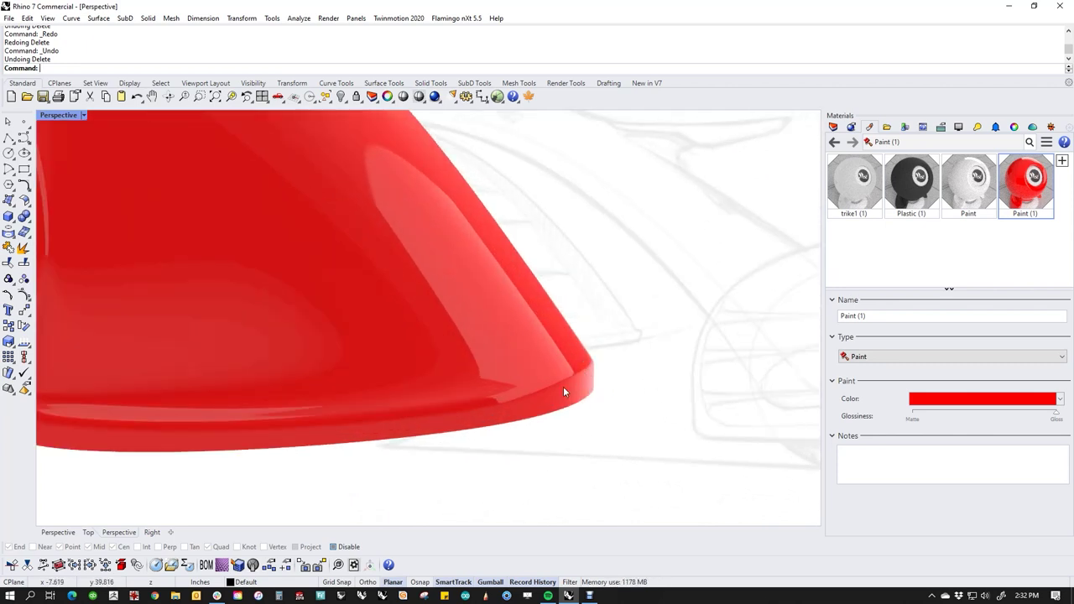
{"action": "type", "text": "f"}
{"action": "key", "text": "Return"}
{"action": "middle_click", "coordinate": [547, 395]}
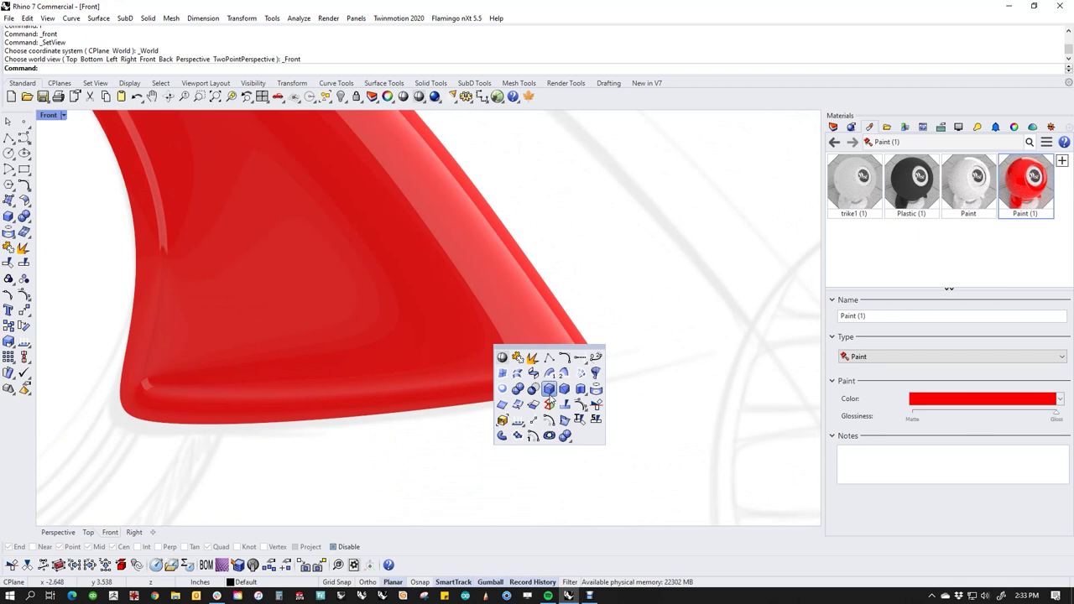
{"action": "left_click", "coordinate": [502, 357]}
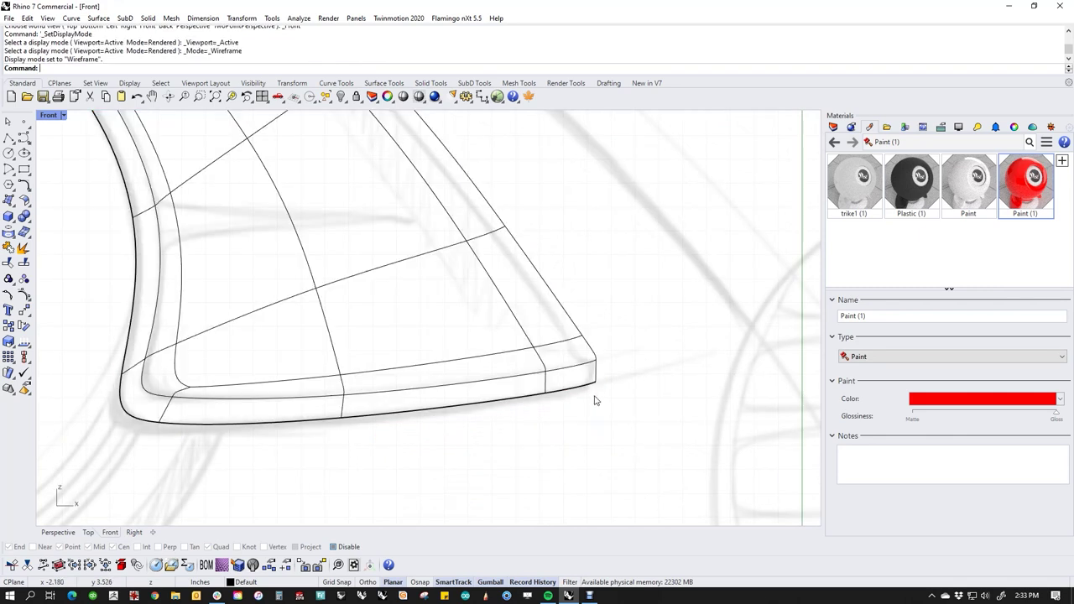
In flat SubD display, move the fender's lower rear corner vertices outward to extend the tip, and return to smooth display.
{"action": "key", "text": "Tab"}
{"action": "scroll", "coordinate": [609, 374], "scroll_direction": "up", "scroll_amount": 2}
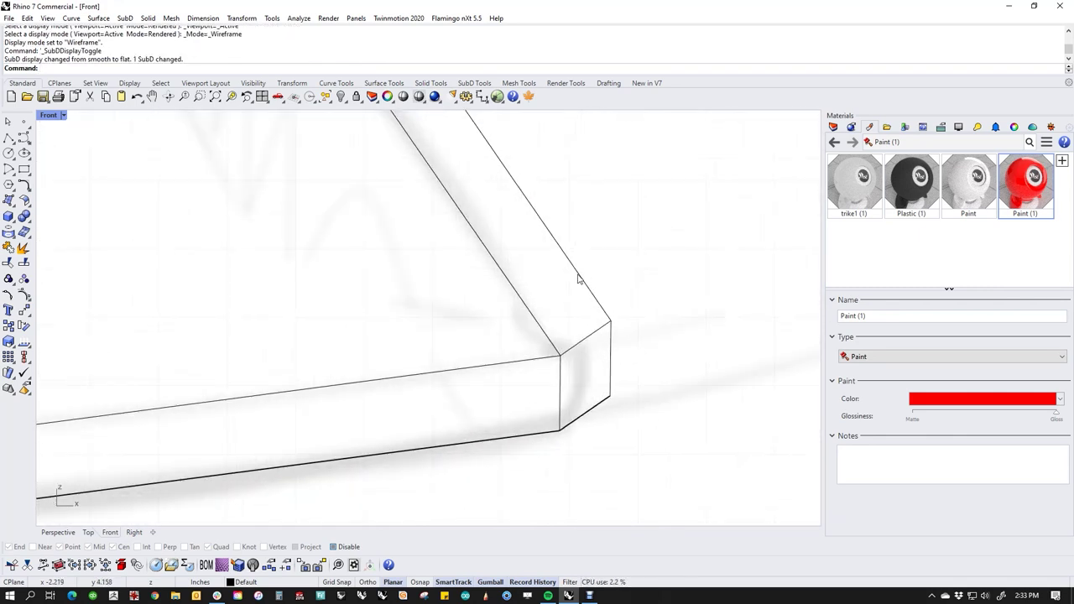
{"action": "left_click", "coordinate": [610, 393], "text": "ctrl+shift"}
{"action": "left_click_drag", "start_coordinate": [611, 392], "coordinate": [663, 394]}
{"action": "left_click", "coordinate": [729, 463]}
{"action": "left_click_drag", "start_coordinate": [524, 400], "coordinate": [613, 421], "text": "ctrl+shift"}
{"action": "left_click_drag", "start_coordinate": [534, 405], "coordinate": [599, 425], "text": "ctrl+shift"}
{"action": "left_click", "coordinate": [645, 445]}
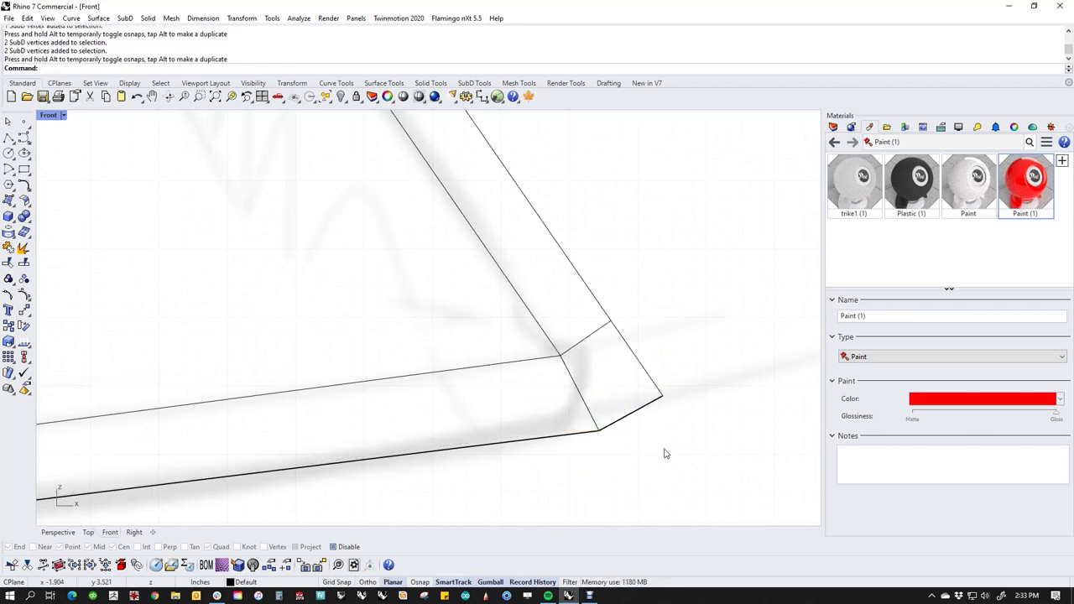
{"action": "key", "text": "Tab"}
{"action": "scroll", "coordinate": [641, 412], "scroll_direction": "down", "scroll_amount": 5}
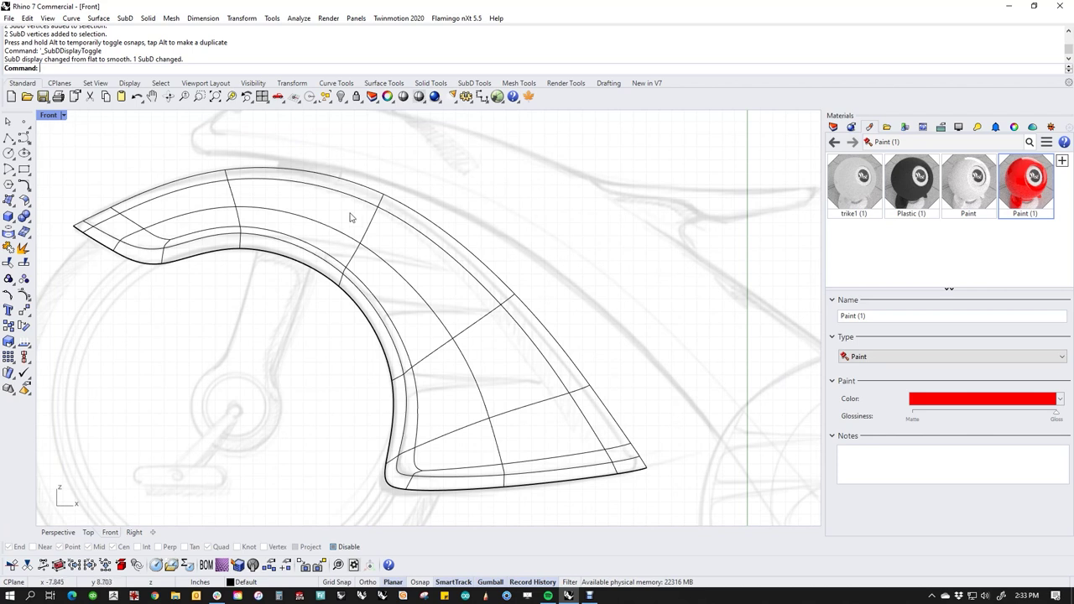
Nudge the fender's outer-edge vertices midway down the rear slope 0.2 inches left and 0.1 inches down.
{"action": "left_click_drag", "start_coordinate": [452, 277], "coordinate": [554, 328]}
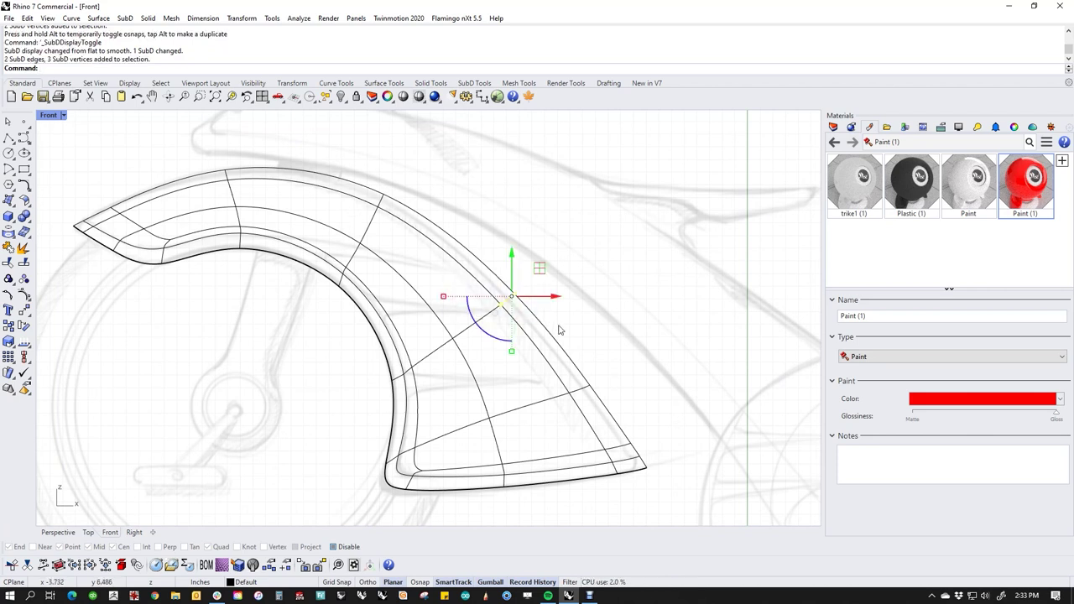
{"action": "key", "text": "alt+Left"}
{"action": "key", "text": "alt+Left"}
{"action": "key", "text": "alt+Left"}
{"action": "key", "text": "alt+Left"}
{"action": "key", "text": "alt+Down"}
{"action": "key", "text": "alt+Down"}
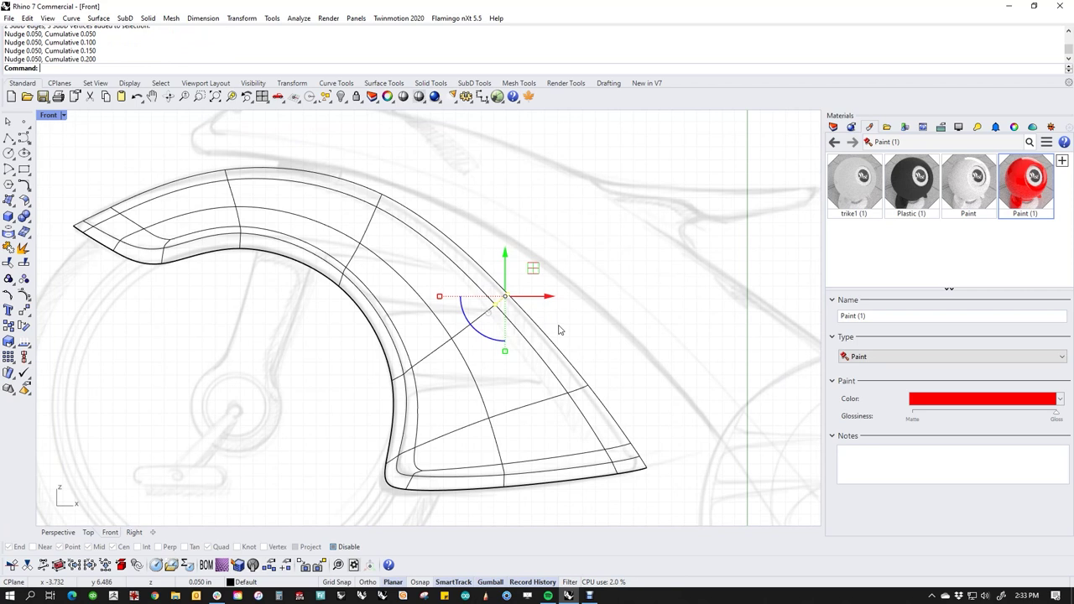
Nudge the outer-edge vertices of the next cross-section toward the lower rear corner 0.15 inches left.
{"action": "left_click", "coordinate": [564, 330]}
{"action": "left_click_drag", "start_coordinate": [529, 363], "coordinate": [636, 412]}
{"action": "key", "text": "alt+Left"}
{"action": "key", "text": "alt+Left"}
{"action": "key", "text": "alt+Left"}
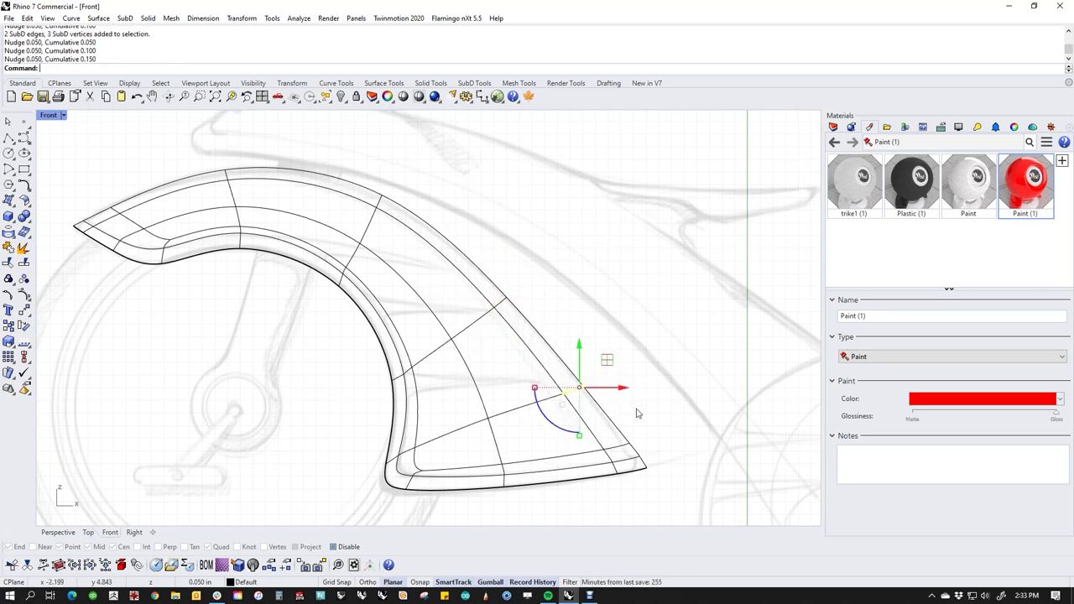
{"action": "left_click", "coordinate": [670, 398]}
Nudge the outer-edge vertices at the cross-section just behind the fender's crest 0.1 inches down.
{"action": "scroll", "coordinate": [525, 310], "scroll_direction": "up", "scroll_amount": 5}
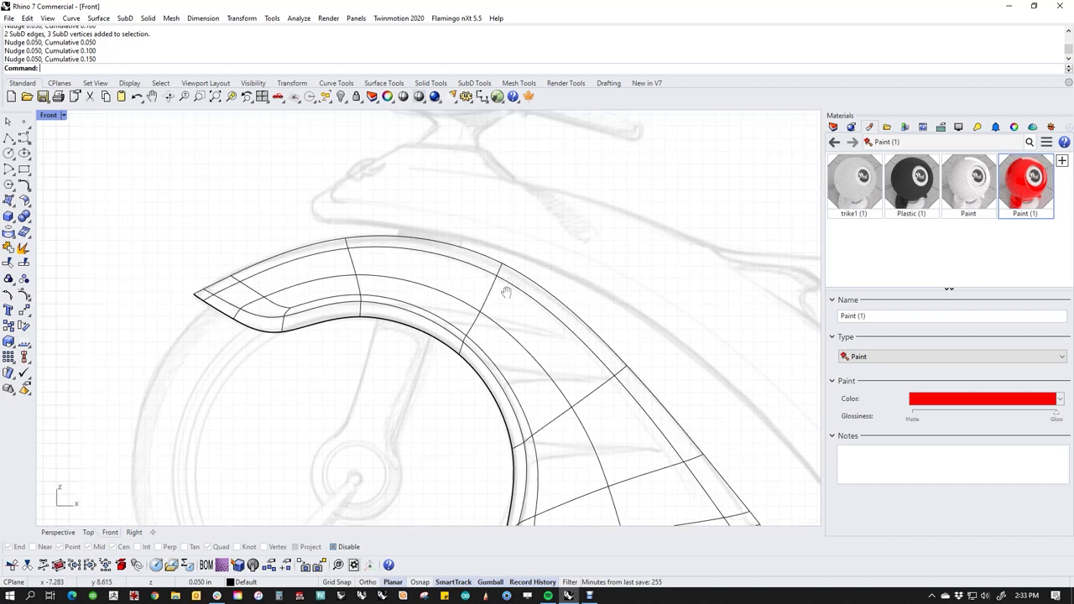
{"action": "left_click_drag", "start_coordinate": [474, 210], "coordinate": [539, 300]}
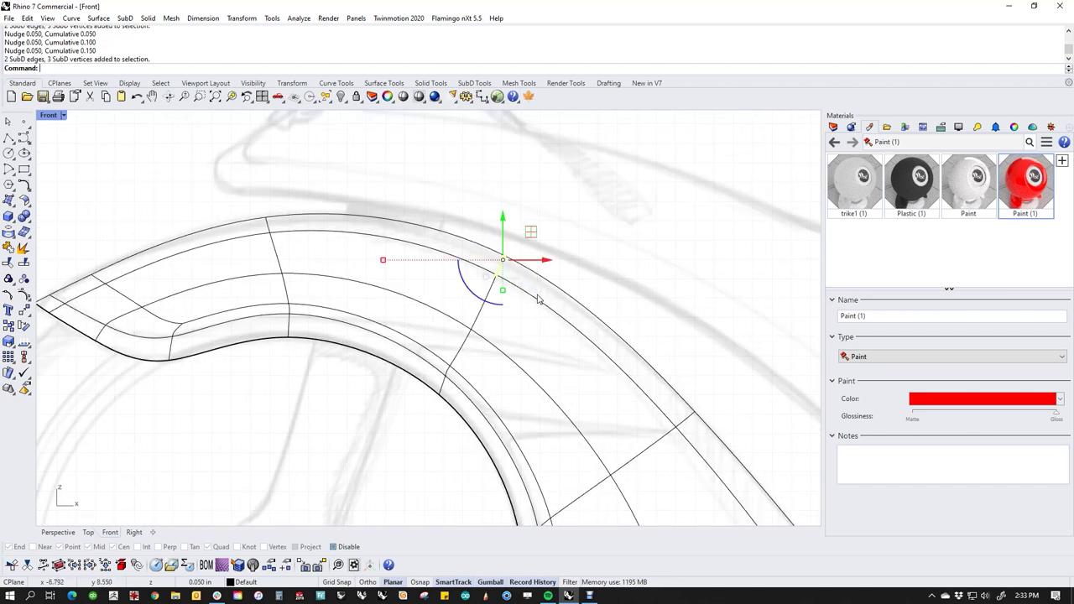
{"action": "key", "text": "alt+Down"}
{"action": "key", "text": "alt+Down"}
{"action": "left_click", "coordinate": [633, 301]}
Try nudging the outer-edge vertices at the fender's crest up 0.05 inches, and move them back.
{"action": "left_click_drag", "start_coordinate": [252, 205], "coordinate": [302, 255]}
{"action": "key", "text": "alt+Up"}
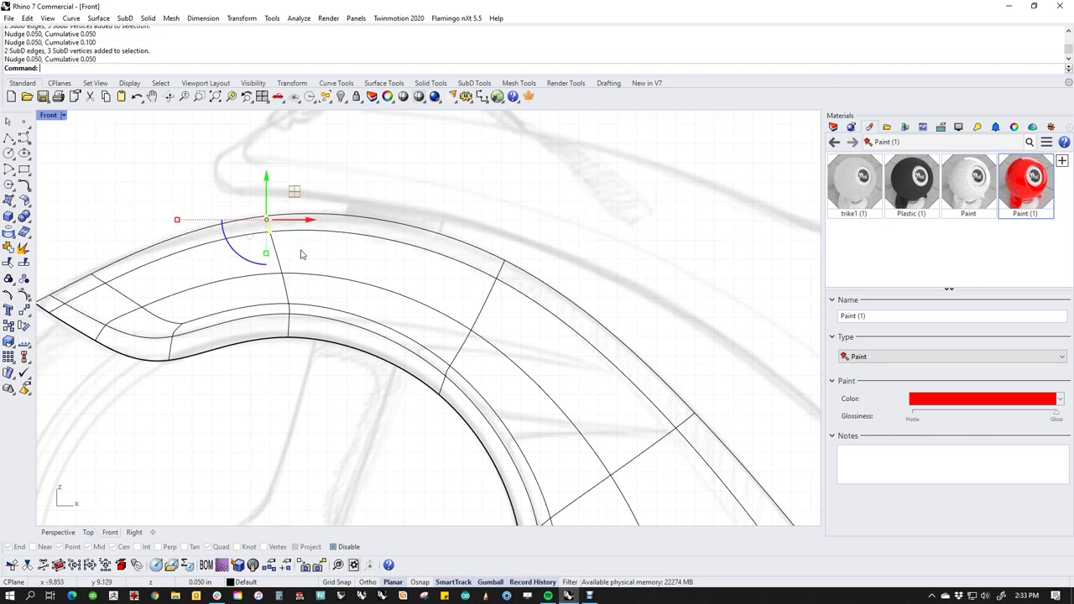
{"action": "key", "text": "alt+Down"}
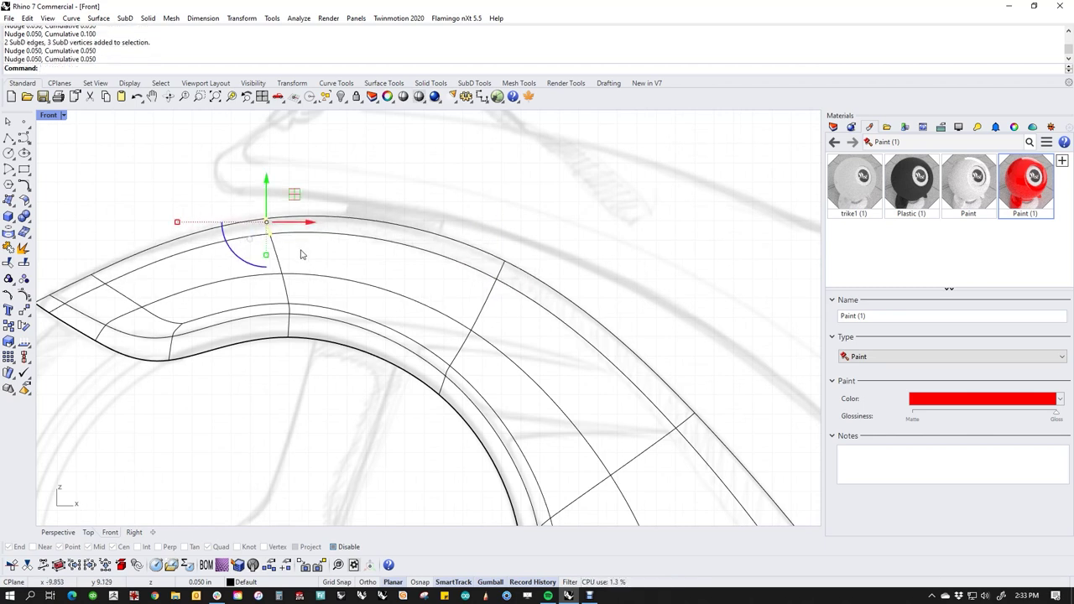
{"action": "key", "text": "Escape"}
Nudge the outer-edge vertices nearest the fender's front tip 0.05 inches up.
{"action": "scroll", "coordinate": [107, 261], "scroll_direction": "up", "scroll_amount": 5}
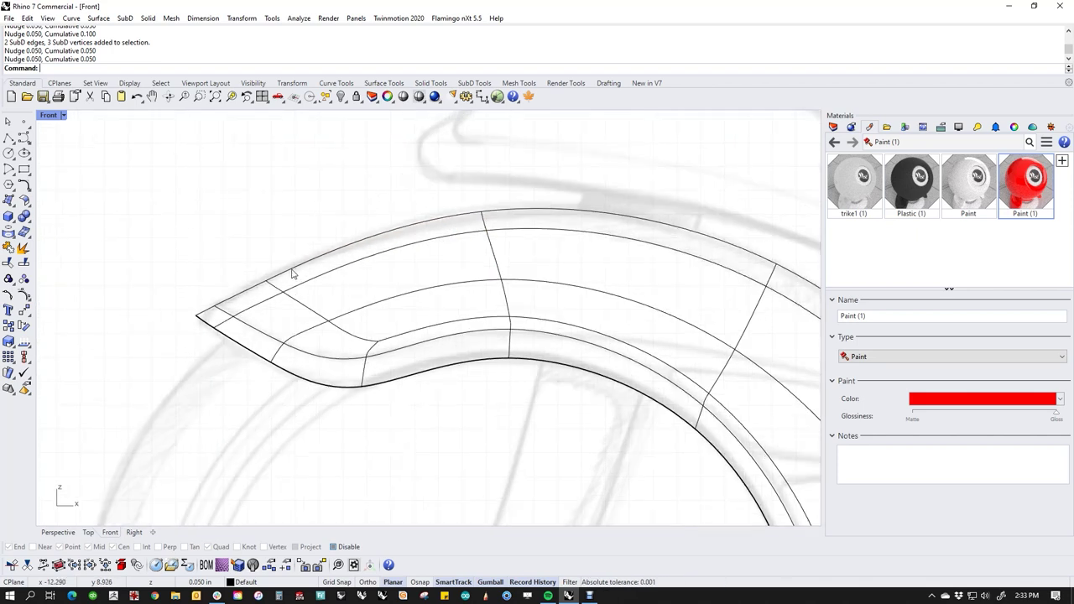
{"action": "left_click_drag", "start_coordinate": [215, 264], "coordinate": [320, 344]}
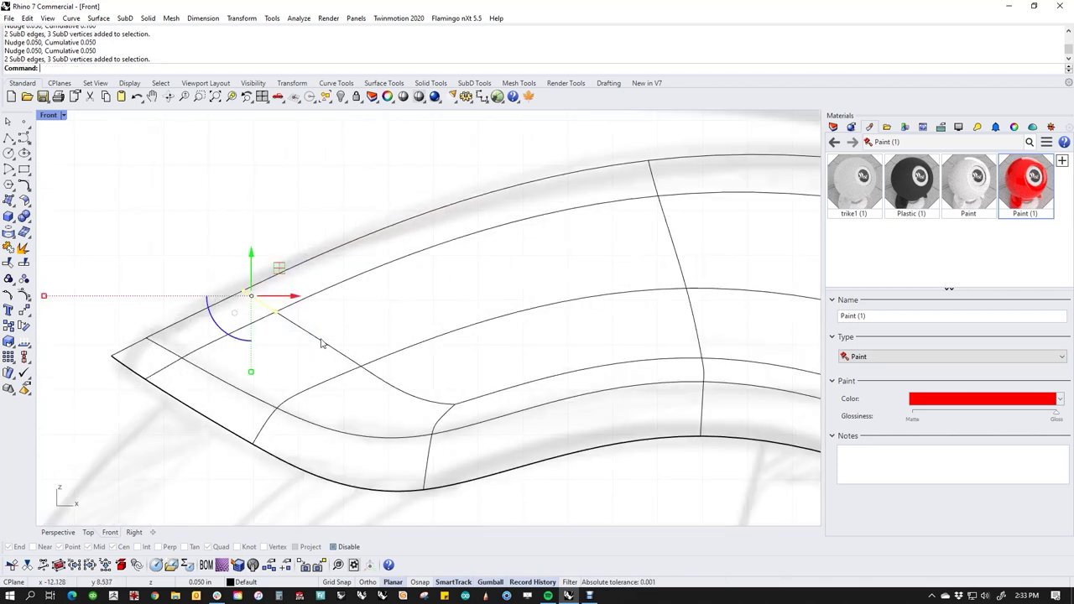
{"action": "key", "text": "alt+Up"}
{"action": "key", "text": "Escape"}
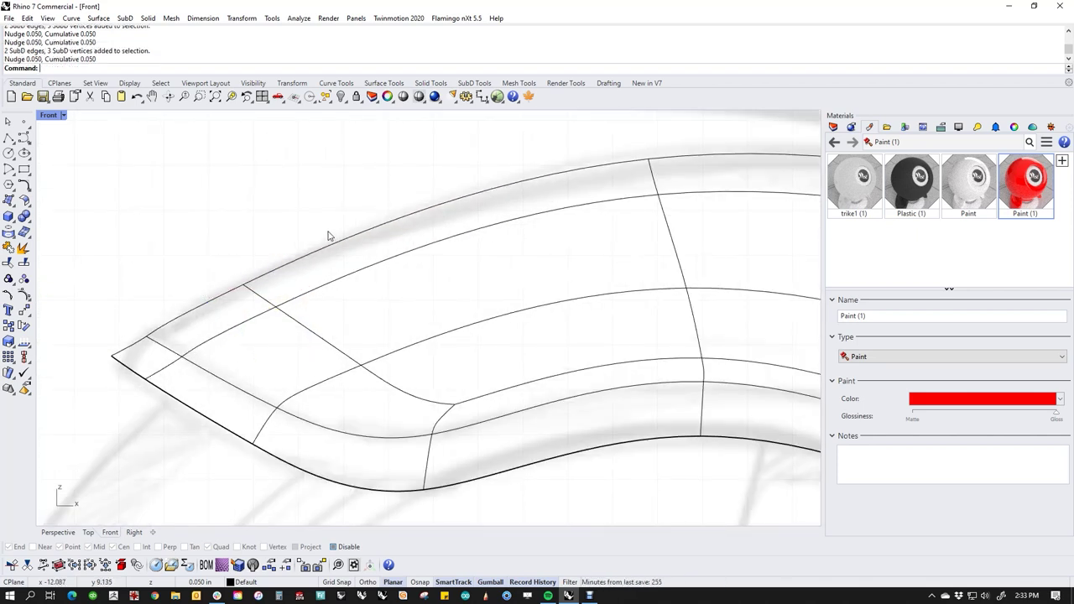
In flat SubD display, draw a both-sides guide line centred on the upper front vertex along the fender's top control edge.
{"action": "scroll", "coordinate": [322, 334], "scroll_direction": "down", "scroll_amount": 4}
{"action": "scroll", "coordinate": [273, 346], "scroll_direction": "up", "scroll_amount": 6}
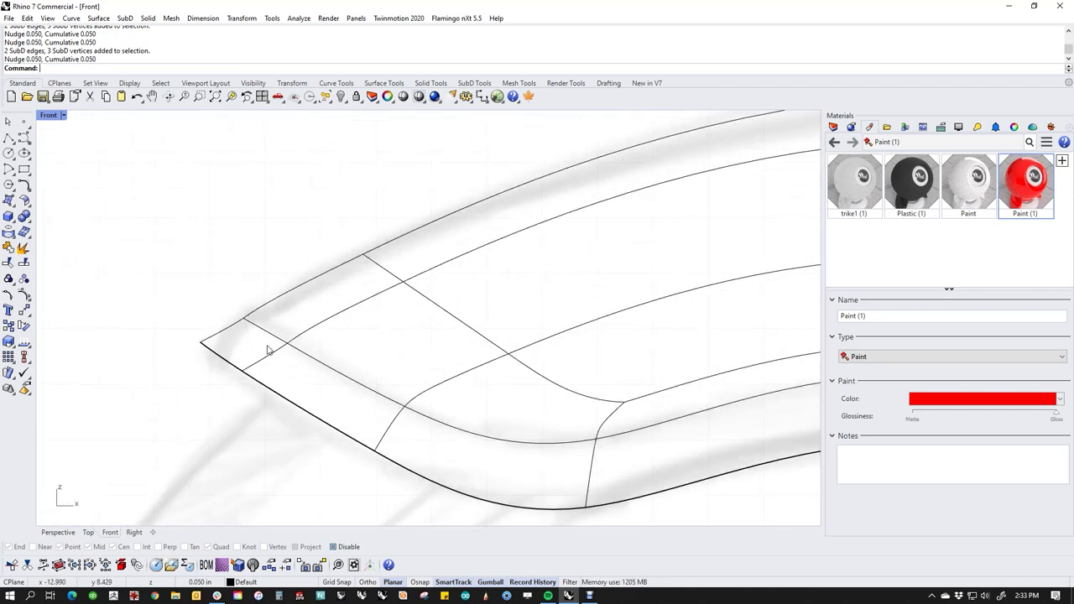
{"action": "key", "text": "Tab"}
{"action": "scroll", "coordinate": [239, 320], "scroll_direction": "up", "scroll_amount": 2}
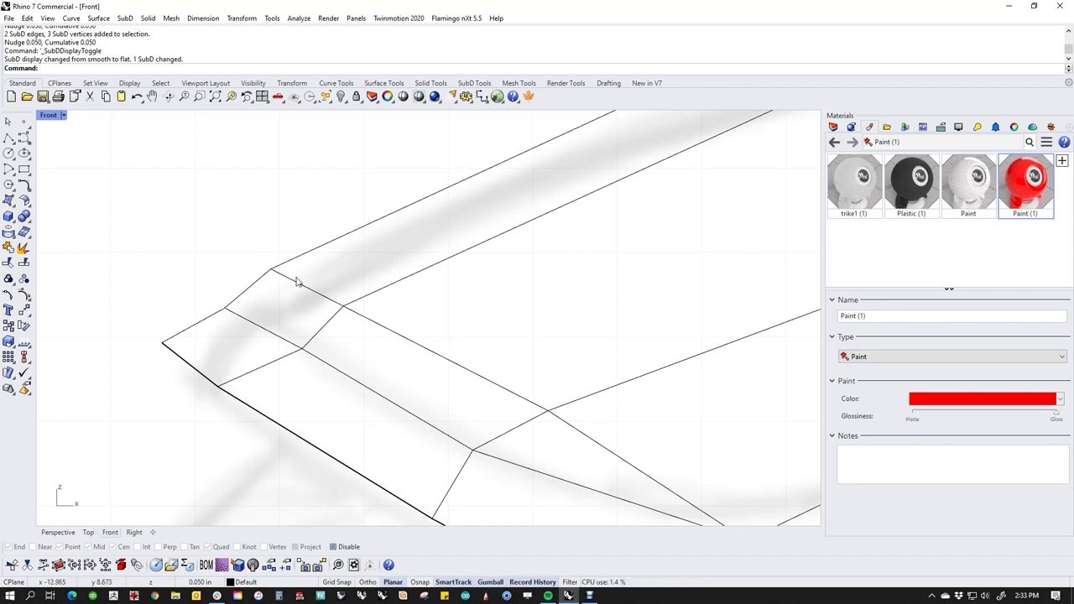
{"action": "left_click", "coordinate": [424, 201], "text": "ctrl+shift"}
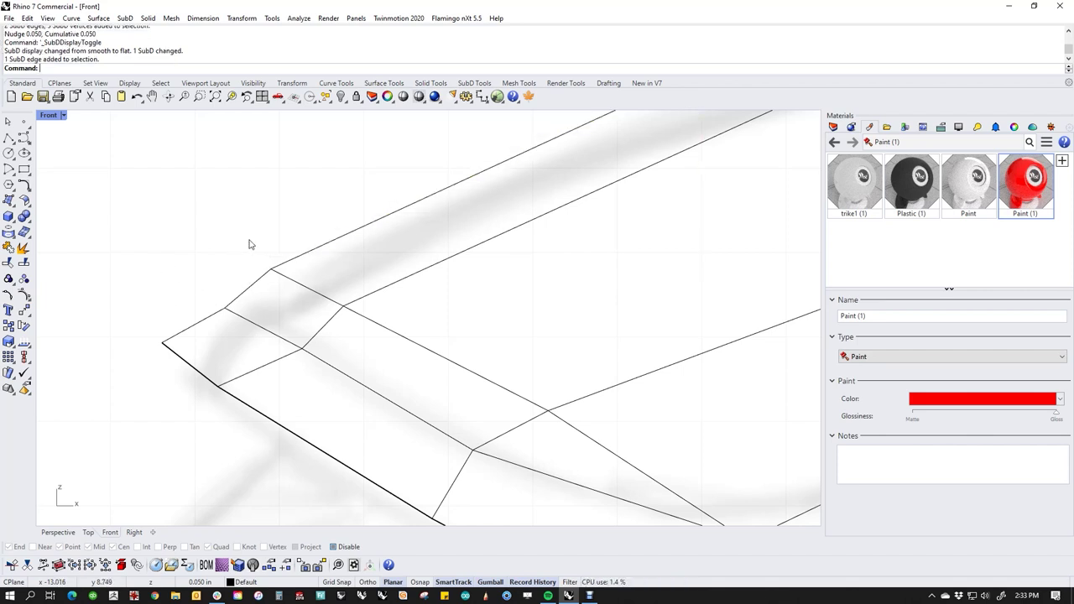
{"action": "left_click", "coordinate": [14, 144]}
{"action": "left_click", "coordinate": [53, 148]}
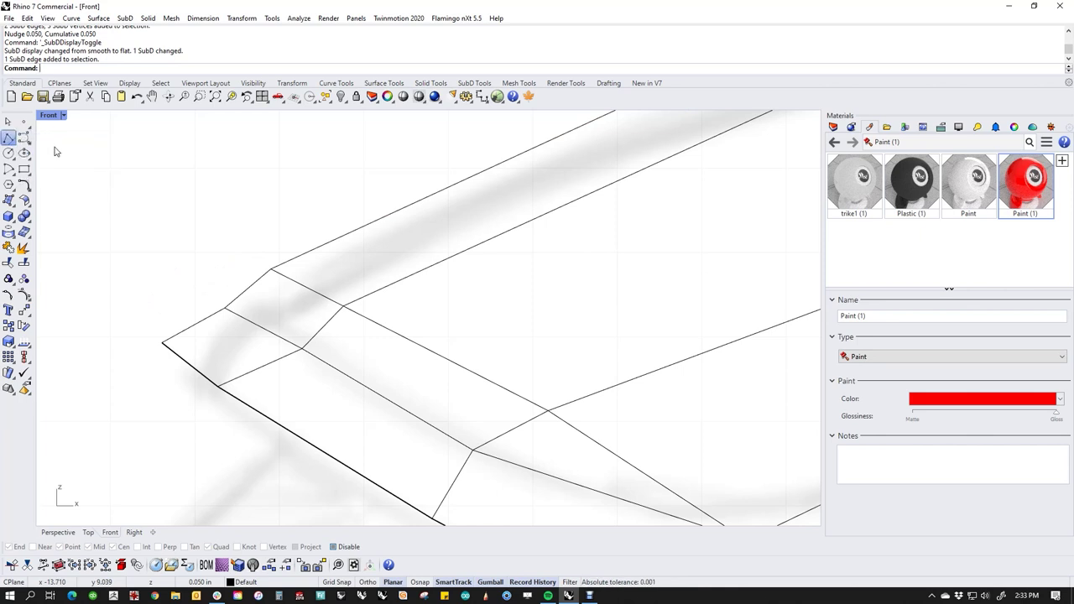
{"action": "left_click", "coordinate": [271, 268]}
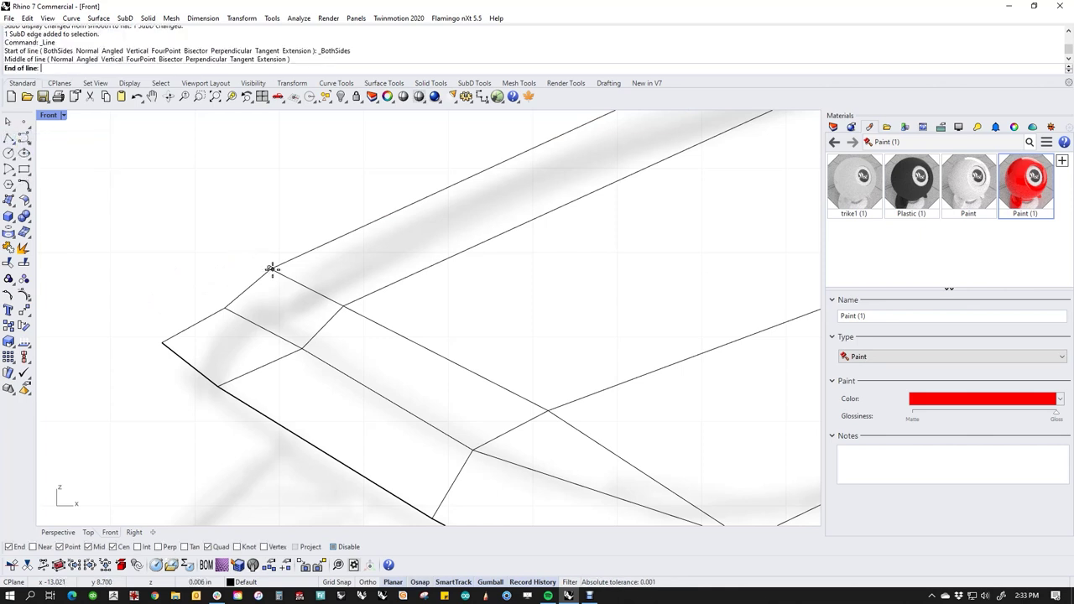
{"action": "left_click", "coordinate": [562, 134]}
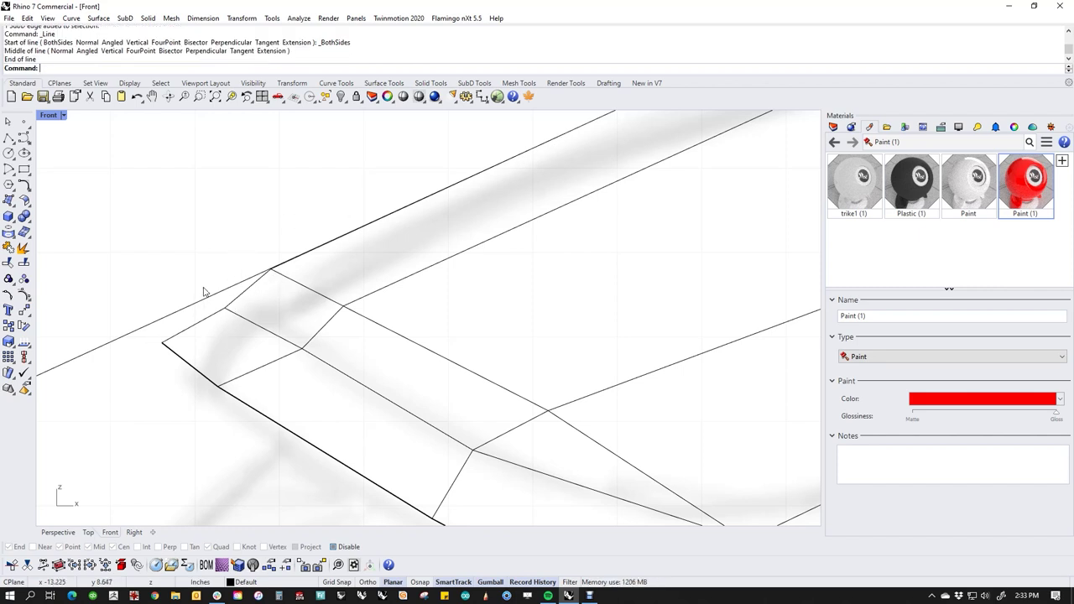
Try moving the two outer front-tip vertices individually onto the guide line.
{"action": "left_click", "coordinate": [224, 308]}
{"action": "left_click_drag", "start_coordinate": [225, 309], "coordinate": [210, 297]}
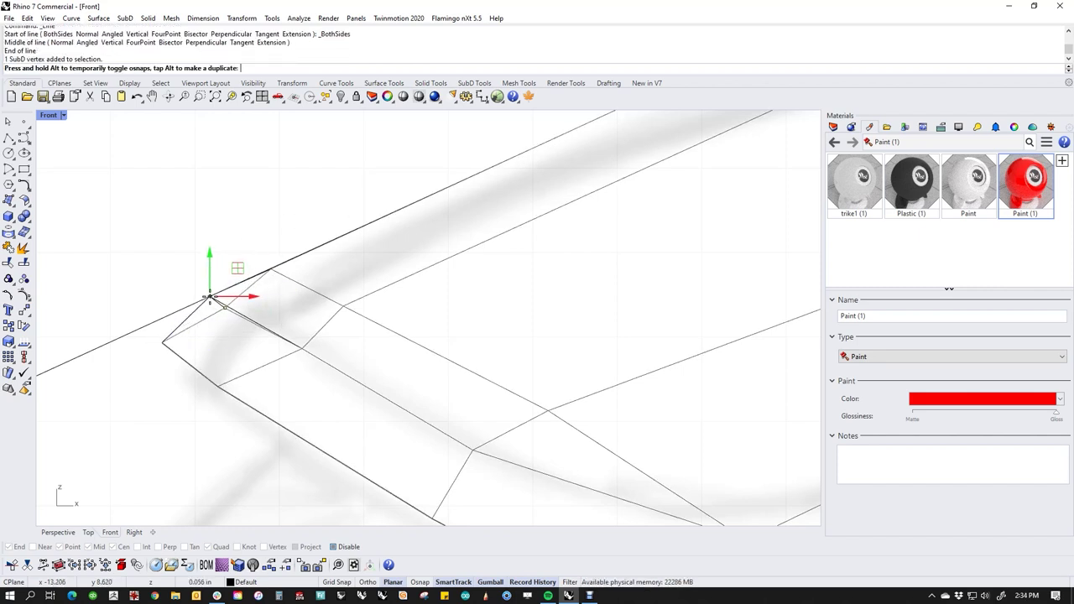
{"action": "left_click", "coordinate": [151, 302]}
{"action": "left_click", "coordinate": [163, 341]}
{"action": "left_click_drag", "start_coordinate": [163, 342], "coordinate": [141, 332]}
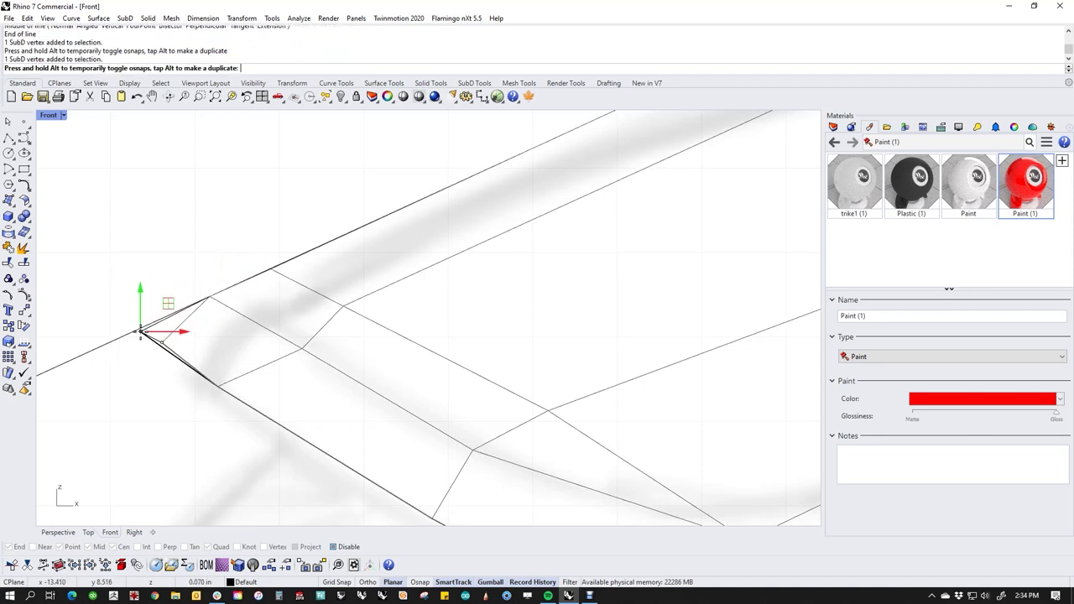
{"action": "key", "text": "ctrl+z"}
{"action": "key", "text": "ctrl+z"}
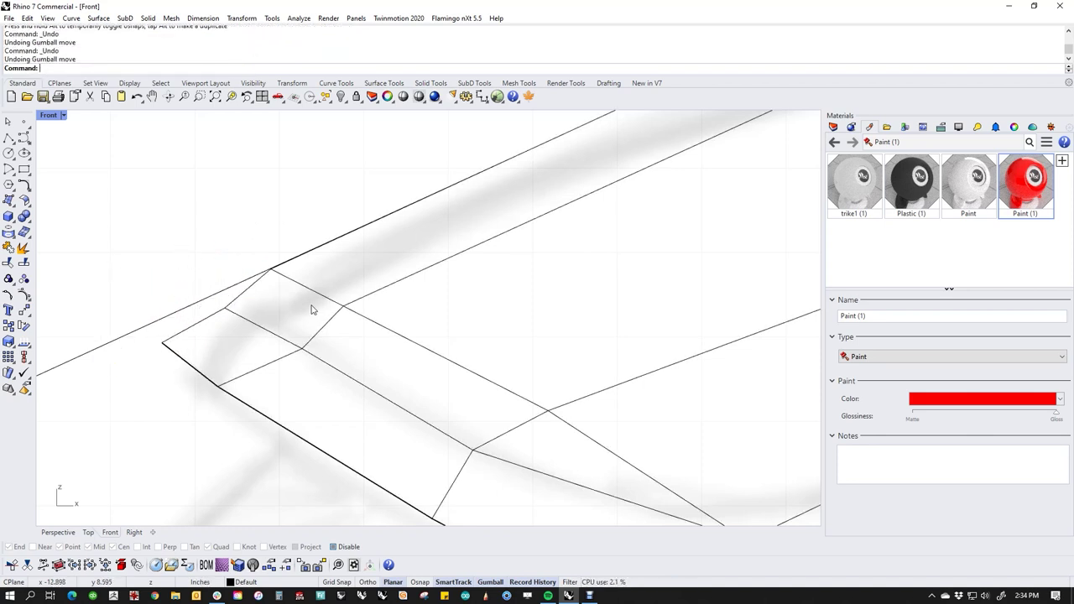
Select the outer front-tip edges without the line, relocate the gumball onto the guide line, and flatten the edges along it.
{"action": "left_click", "coordinate": [252, 285]}
{"action": "left_click", "coordinate": [246, 253]}
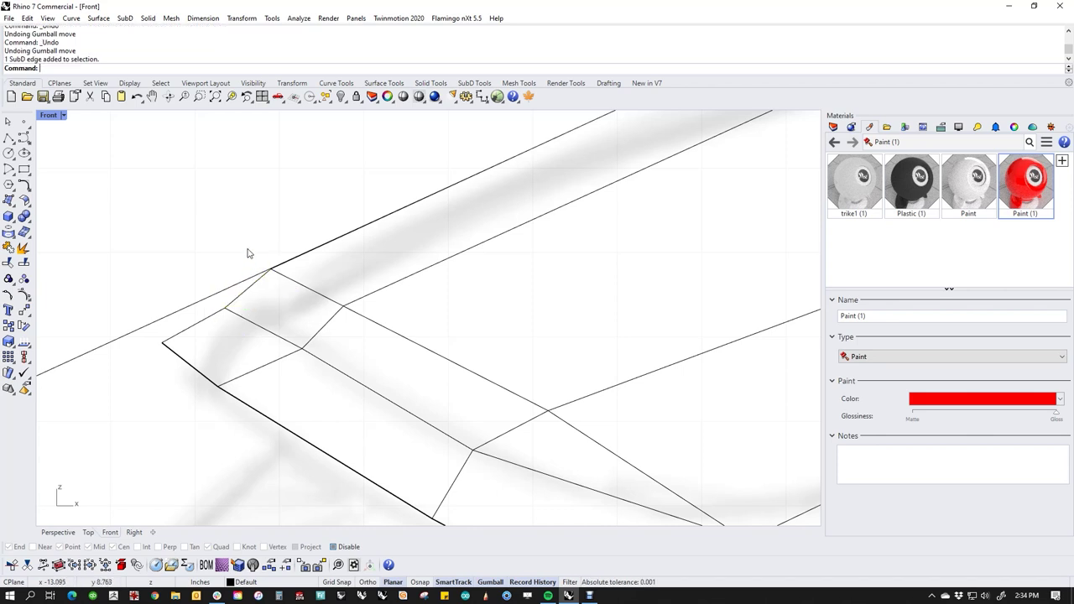
{"action": "left_click_drag", "start_coordinate": [253, 256], "coordinate": [241, 304]}
{"action": "left_click_drag", "start_coordinate": [183, 250], "coordinate": [170, 344], "text": "shift"}
{"action": "left_click", "coordinate": [132, 327], "text": "ctrl"}
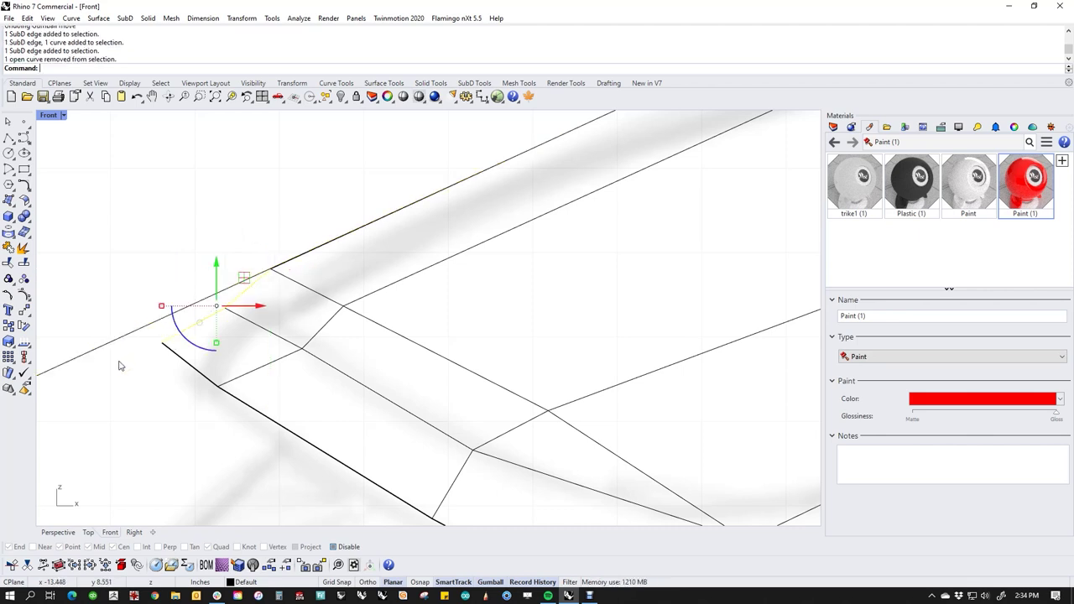
{"action": "scroll", "coordinate": [240, 309], "scroll_direction": "up", "scroll_amount": 4}
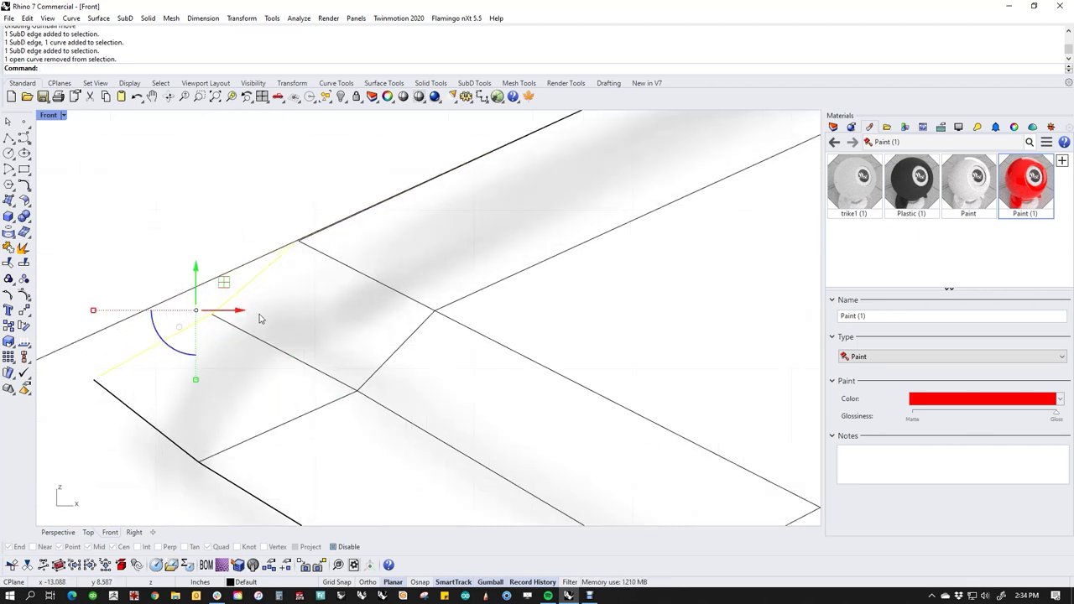
{"action": "key", "text": "Return"}
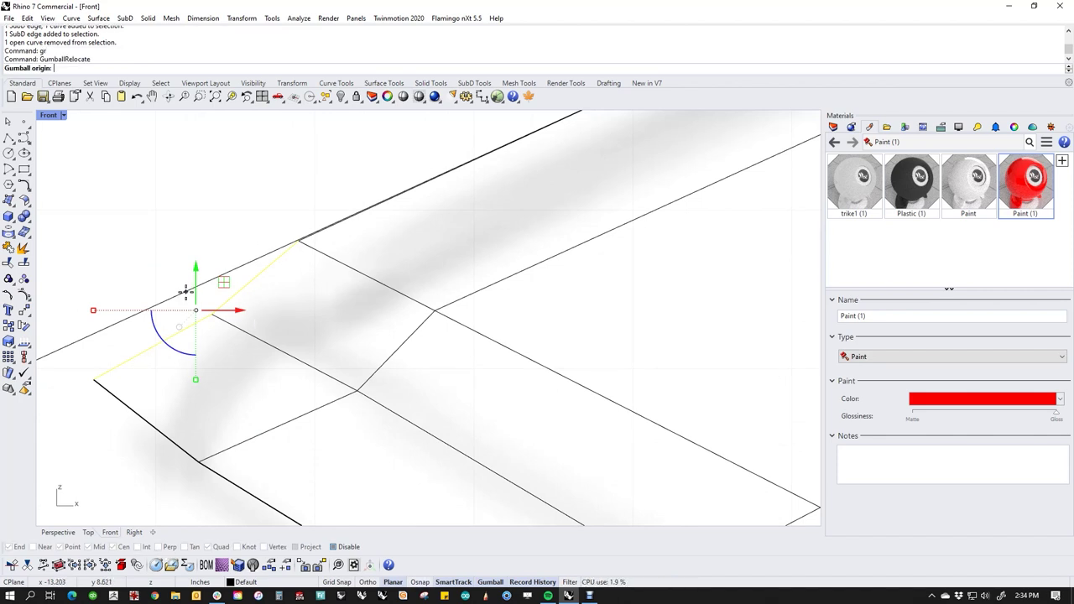
{"action": "left_click", "coordinate": [186, 293]}
{"action": "key", "text": "Return"}
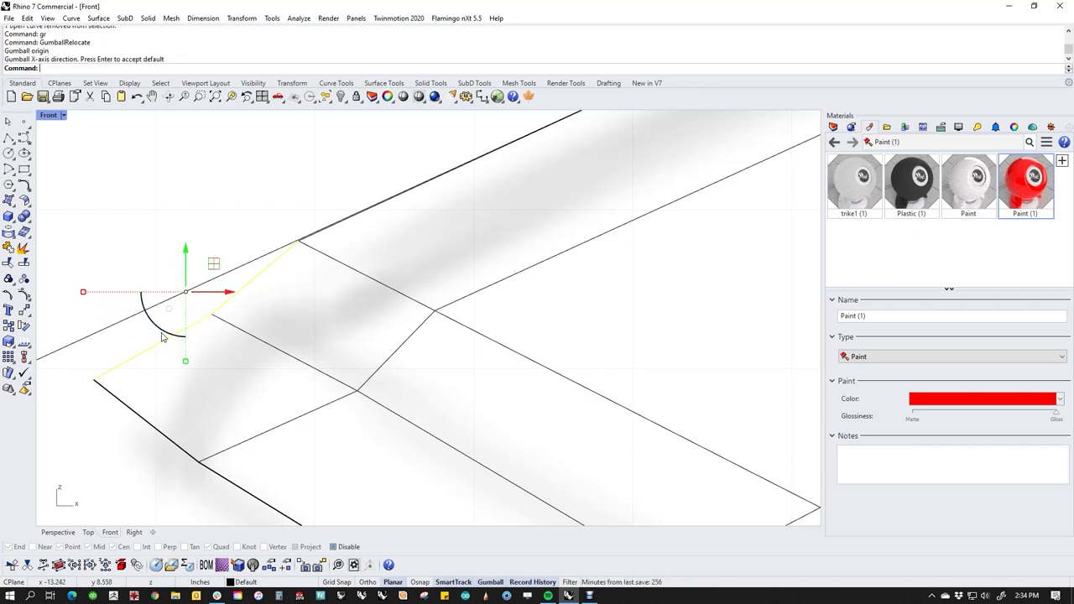
{"action": "left_click_drag", "start_coordinate": [162, 334], "coordinate": [176, 298], "text": "ctrl"}
{"action": "left_click", "coordinate": [104, 233]}
{"action": "scroll", "coordinate": [168, 283], "scroll_direction": "down", "scroll_amount": 3}
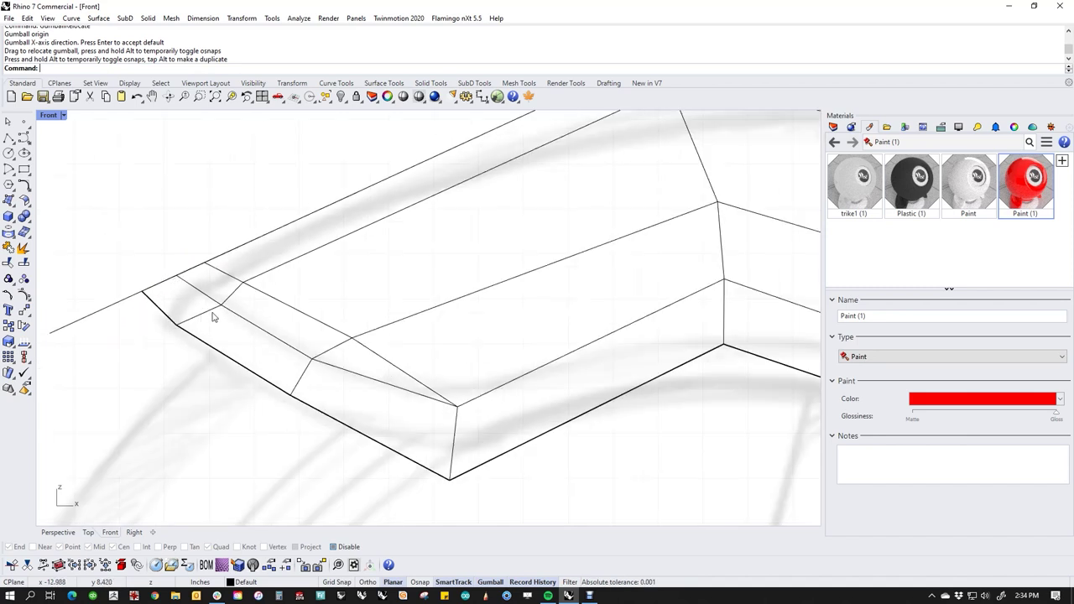
Select the two second-row front-tip edges, relocate the gumball to their upper vertex, and align them into one straight run.
{"action": "scroll", "coordinate": [328, 334], "scroll_direction": "up", "scroll_amount": 4}
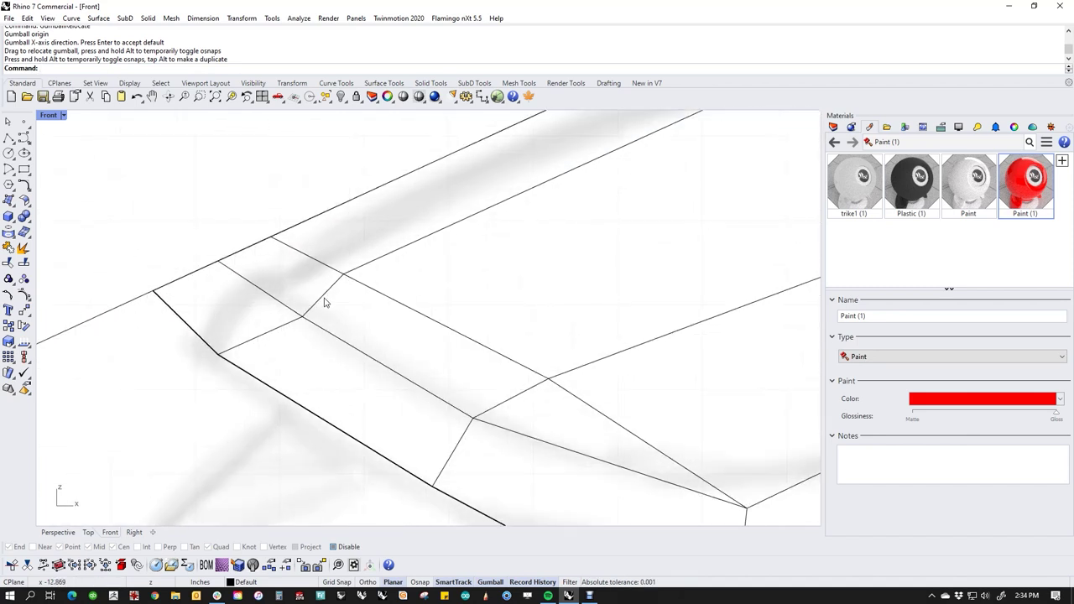
{"action": "left_click", "coordinate": [320, 304], "text": "ctrl+shift"}
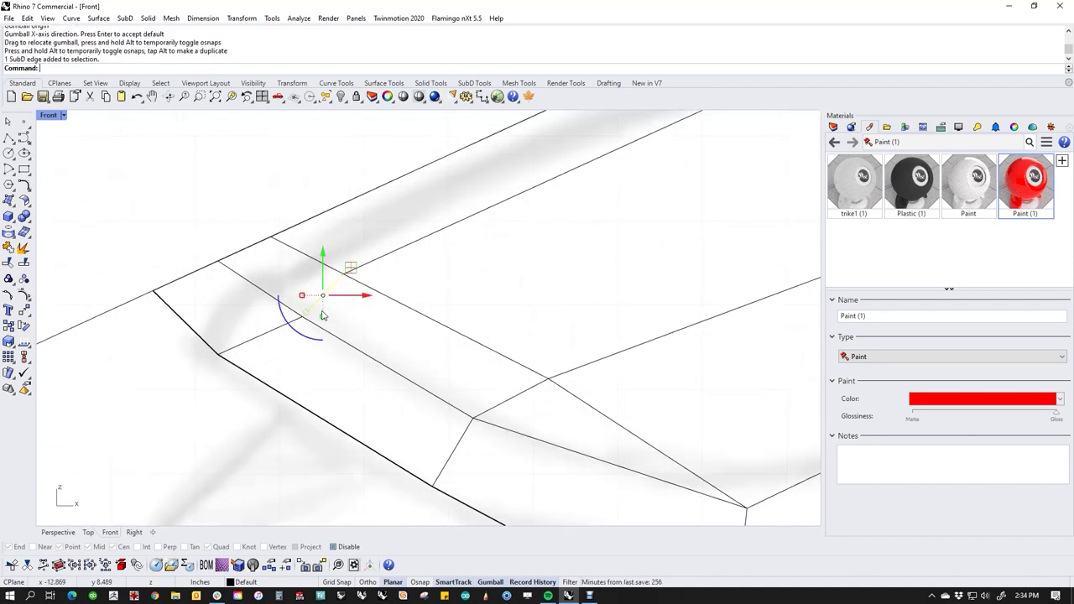
{"action": "left_click", "coordinate": [258, 341], "text": "ctrl+shift"}
{"action": "type", "text": "gr"}
{"action": "key", "text": "Return"}
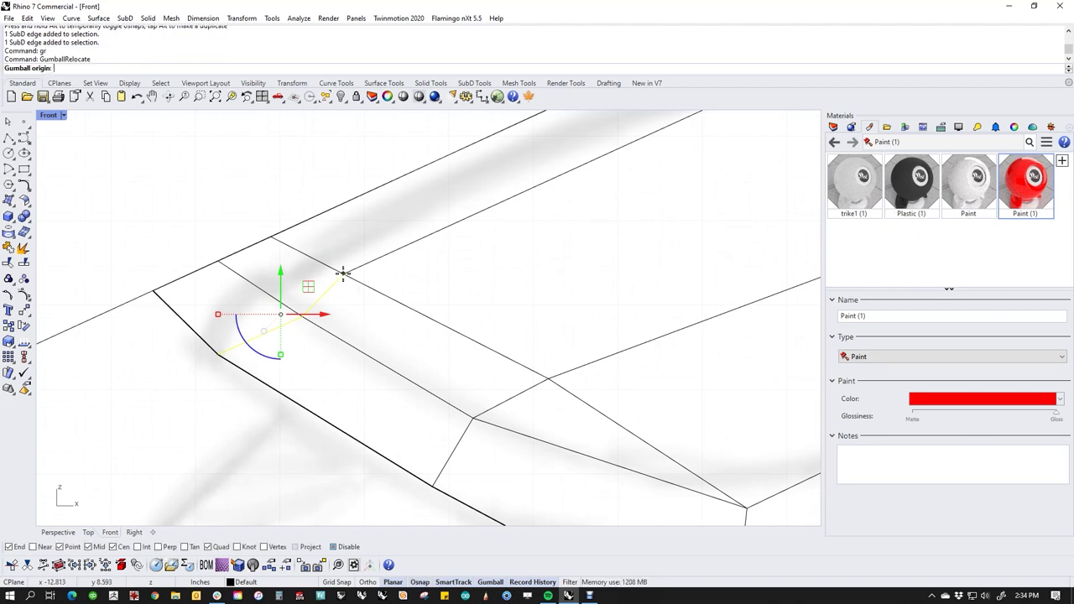
{"action": "key", "text": "alt"}
{"action": "left_click", "coordinate": [344, 274]}
{"action": "key", "text": "Return"}
{"action": "left_click_drag", "start_coordinate": [332, 322], "coordinate": [328, 285], "text": "ctrl"}
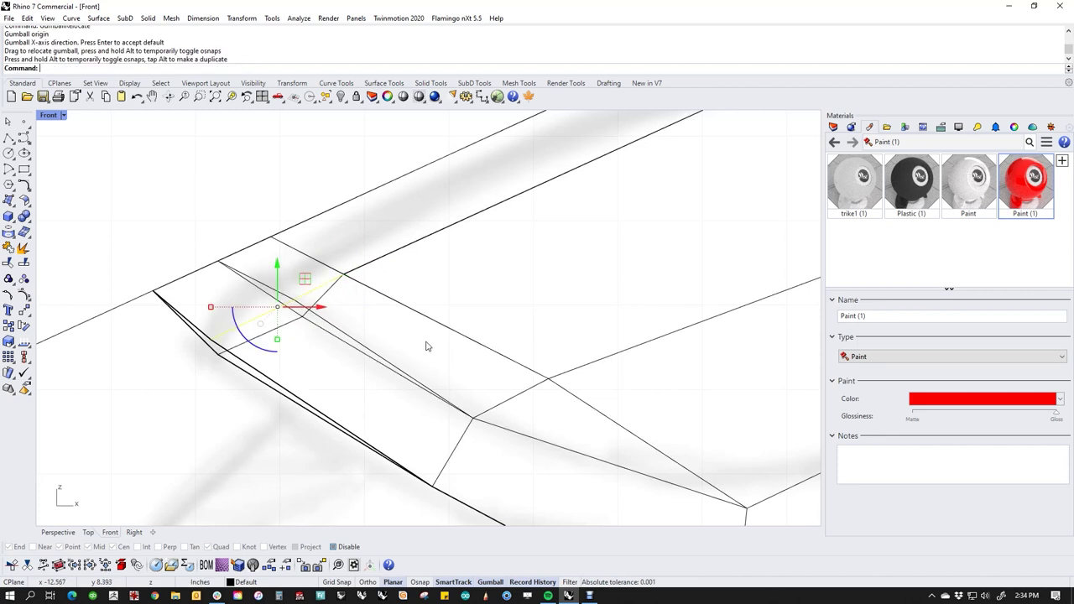
{"action": "key", "text": "Escape"}
Select the remaining kinked second-row edges at the front tip, relocate the gumball to their upper vertex, and flatten them into line.
{"action": "scroll", "coordinate": [298, 329], "scroll_direction": "up", "scroll_amount": 4}
{"action": "left_click_drag", "start_coordinate": [299, 329], "coordinate": [270, 319], "text": "ctrl+shift"}
{"action": "left_click_drag", "start_coordinate": [359, 305], "coordinate": [320, 288], "text": "ctrl+shift"}
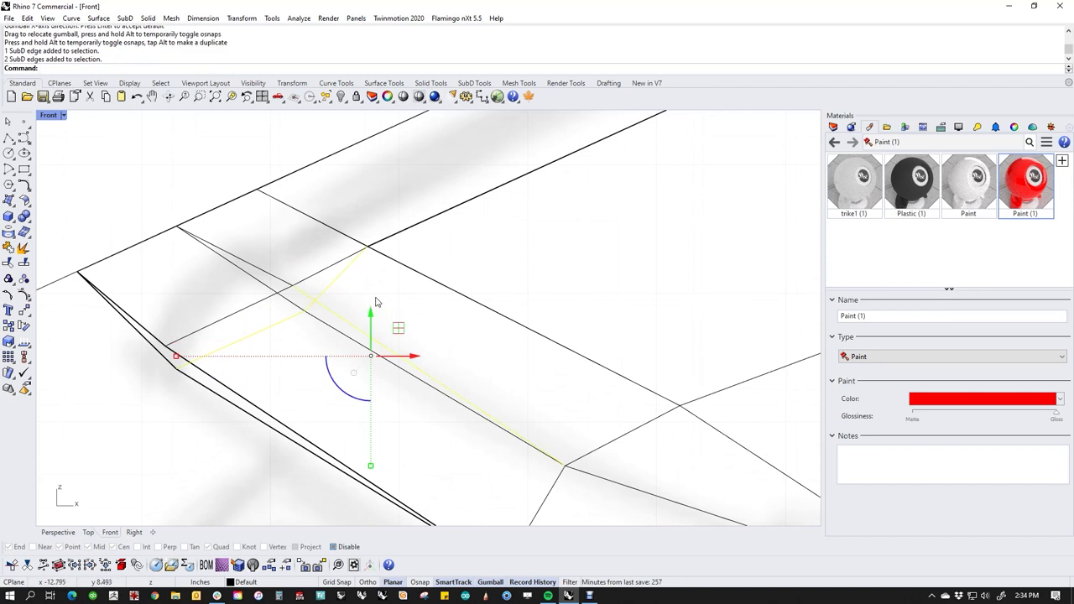
{"action": "key", "text": "Escape"}
{"action": "left_click", "coordinate": [332, 283]}
{"action": "left_click", "coordinate": [262, 328], "text": "shift"}
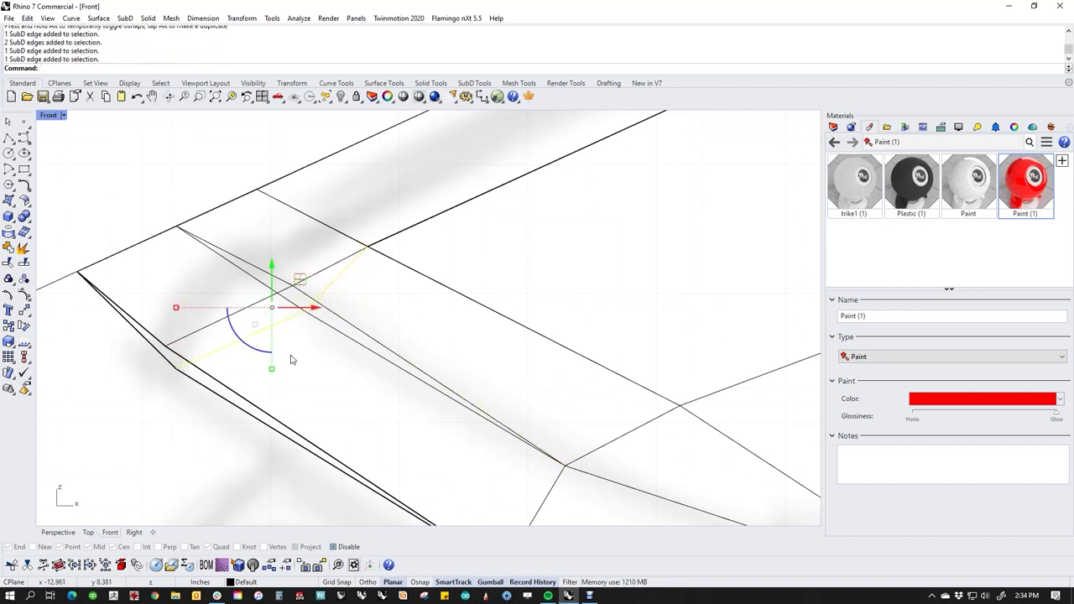
{"action": "type", "text": "gr"}
{"action": "key", "text": "Return"}
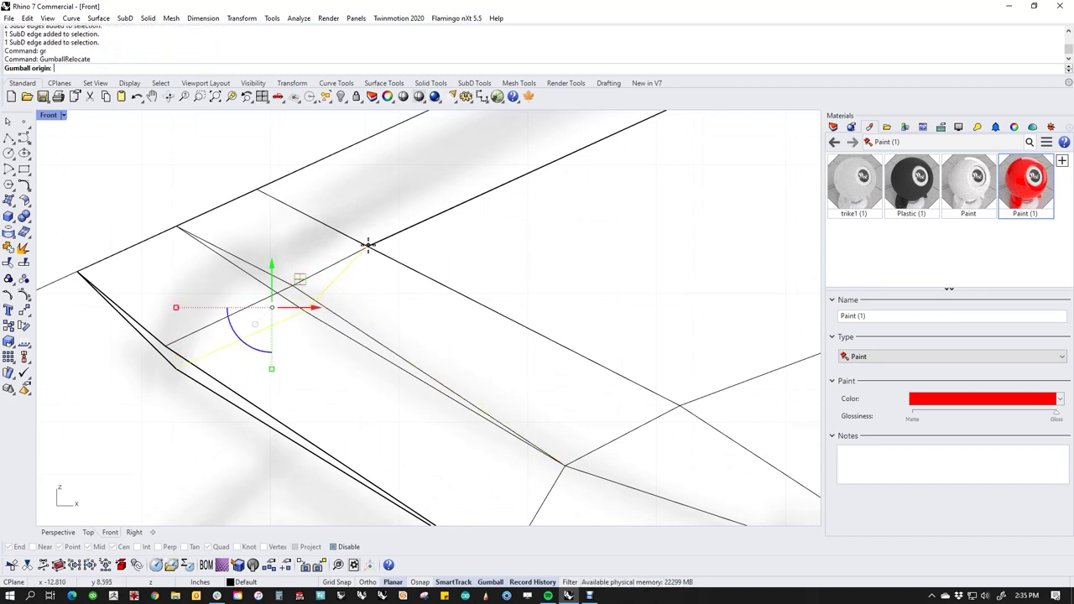
{"action": "left_click", "coordinate": [368, 244]}
{"action": "key", "text": "Return"}
{"action": "left_click_drag", "start_coordinate": [354, 292], "coordinate": [353, 263], "text": "ctrl"}
{"action": "left_click", "coordinate": [298, 245]}
Select the third-row edges behind the front tip, relocate the gumball to their upper vertex, and flatten them toward a straight run.
{"action": "scroll", "coordinate": [428, 341], "scroll_direction": "down", "scroll_amount": 6}
{"action": "right_click_drag", "start_coordinate": [483, 365], "coordinate": [303, 324]}
{"action": "left_click_drag", "start_coordinate": [349, 334], "coordinate": [337, 362], "text": "ctrl+shift"}
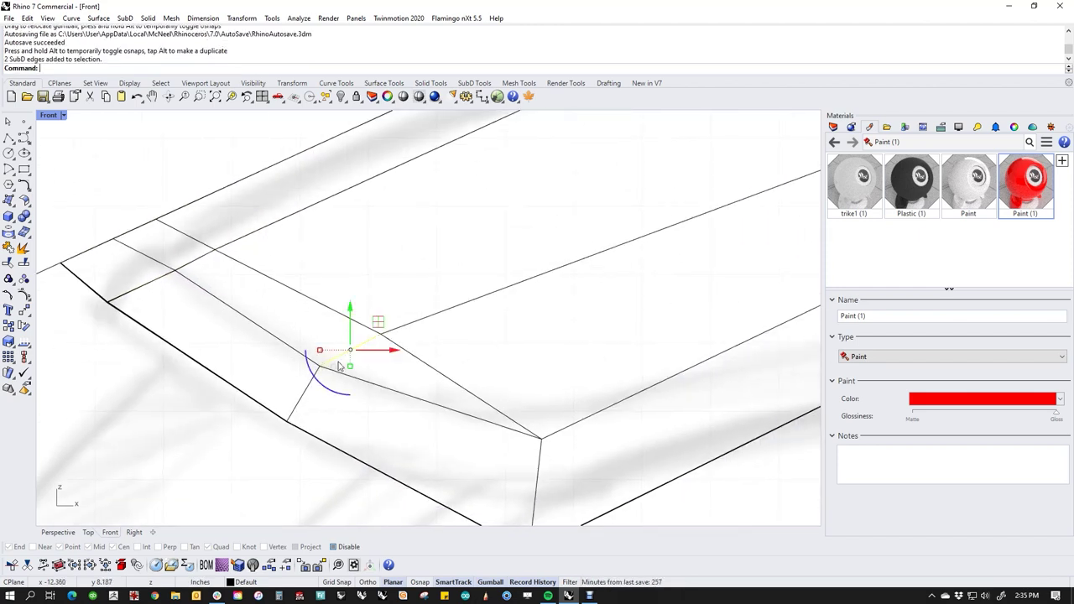
{"action": "left_click_drag", "start_coordinate": [314, 404], "coordinate": [290, 407], "text": "ctrl+shift"}
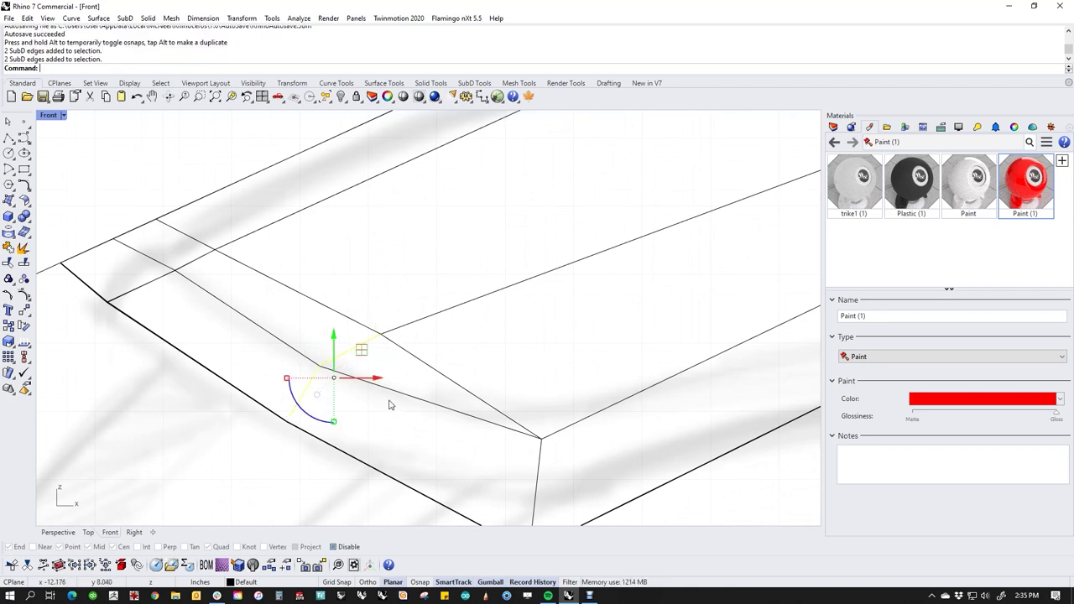
{"action": "key", "text": "Return"}
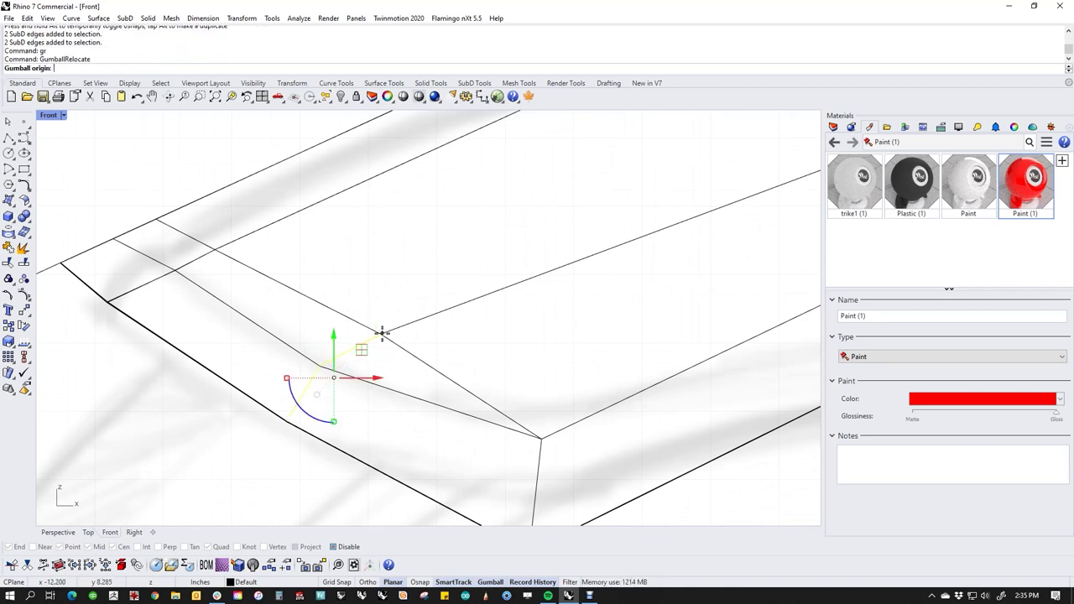
{"action": "left_click", "coordinate": [382, 333]}
{"action": "key", "text": "Return"}
{"action": "left_click_drag", "start_coordinate": [369, 377], "coordinate": [321, 367], "text": "ctrl"}
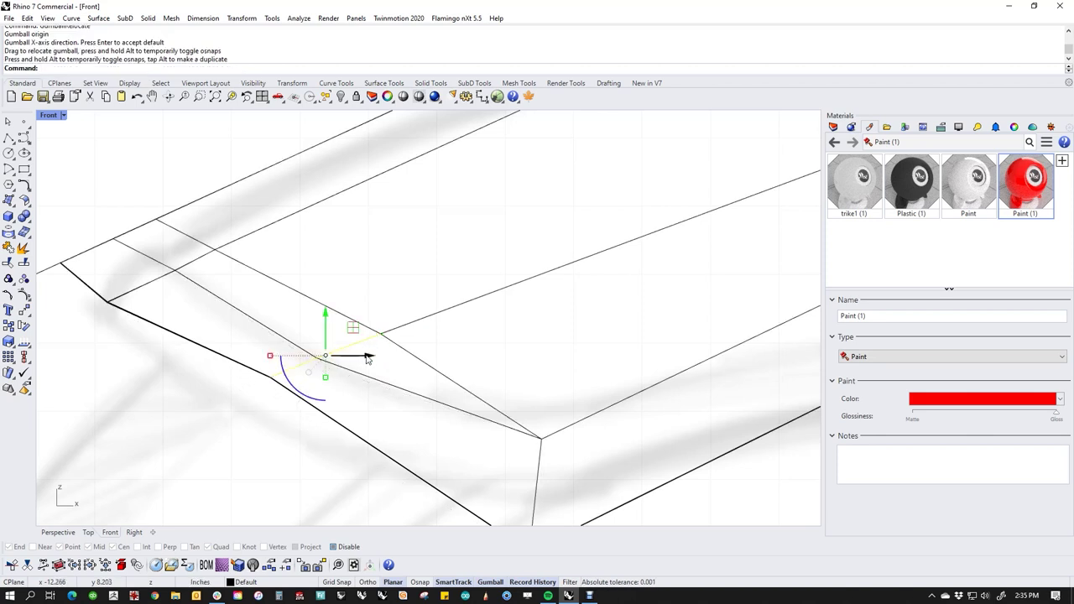
Relocate the gumball to the third row's upper vertex again and stretch the row outward along its slope to follow the sketch.
{"action": "type", "text": "gr"}
{"action": "key", "text": "Return"}
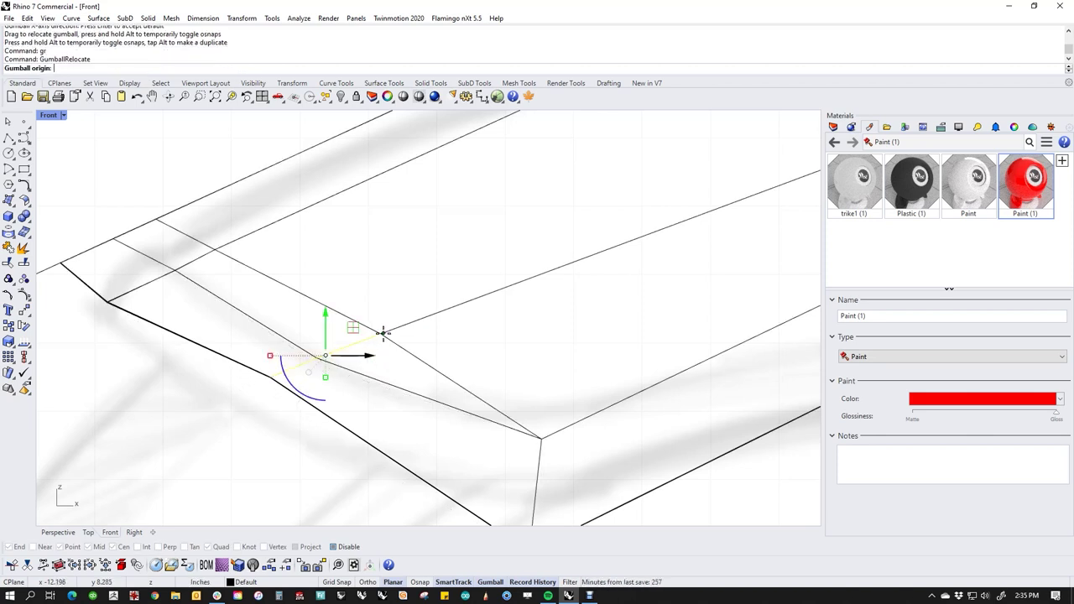
{"action": "left_click", "coordinate": [381, 333]}
{"action": "key", "text": "Return"}
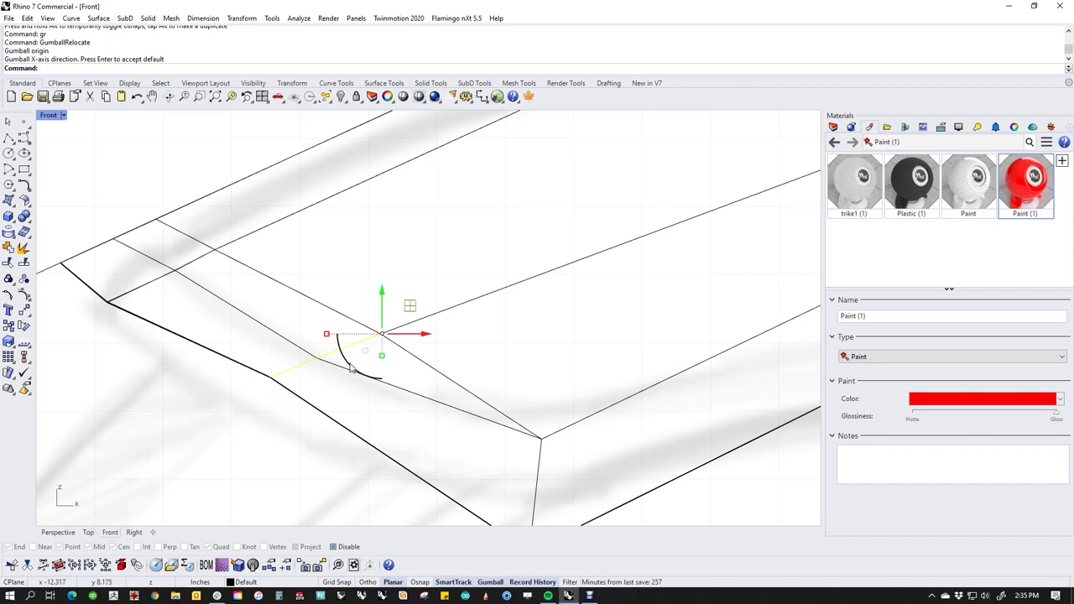
{"action": "left_click_drag", "start_coordinate": [351, 369], "coordinate": [364, 287], "text": "ctrl"}
{"action": "left_click_drag", "start_coordinate": [361, 344], "coordinate": [353, 344]}
{"action": "left_click", "coordinate": [381, 274]}
{"action": "scroll", "coordinate": [391, 305], "scroll_direction": "down", "scroll_amount": 6}
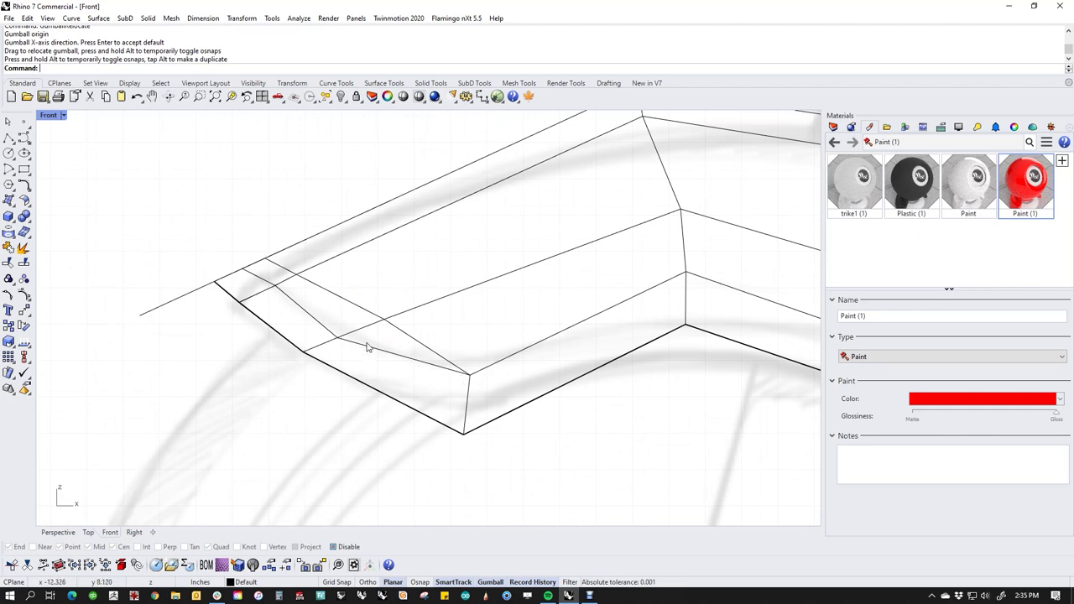
Move a pair of inner front-tip vertices down and forward toward the fender's lower edge.
{"action": "scroll", "coordinate": [287, 293], "scroll_direction": "up", "scroll_amount": 3}
{"action": "left_click_drag", "start_coordinate": [259, 268], "coordinate": [287, 298]}
{"action": "left_click_drag", "start_coordinate": [293, 255], "coordinate": [254, 287]}
{"action": "left_click", "coordinate": [158, 219]}
Move an inner vertex pair at the wheel arch's rear bend into line with the diagonal cross edge.
{"action": "scroll", "coordinate": [482, 377], "scroll_direction": "down", "scroll_amount": 8}
{"action": "right_click_drag", "start_coordinate": [487, 383], "coordinate": [443, 428]}
{"action": "scroll", "coordinate": [442, 428], "scroll_direction": "up", "scroll_amount": 5}
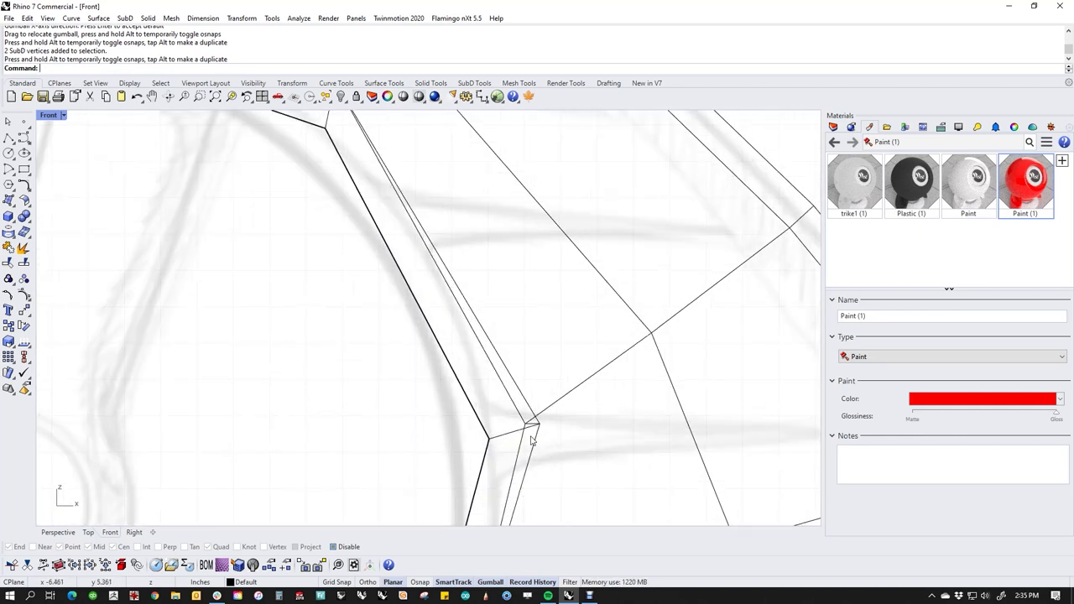
{"action": "left_click", "coordinate": [520, 405]}
{"action": "left_click_drag", "start_coordinate": [549, 377], "coordinate": [632, 366]}
{"action": "left_click", "coordinate": [713, 454]}
Move the upper inner vertex pair at the wheel arch's rear bend onto its neighbouring pair so both inner edge rows coincide.
{"action": "scroll", "coordinate": [576, 407], "scroll_direction": "up", "scroll_amount": 4}
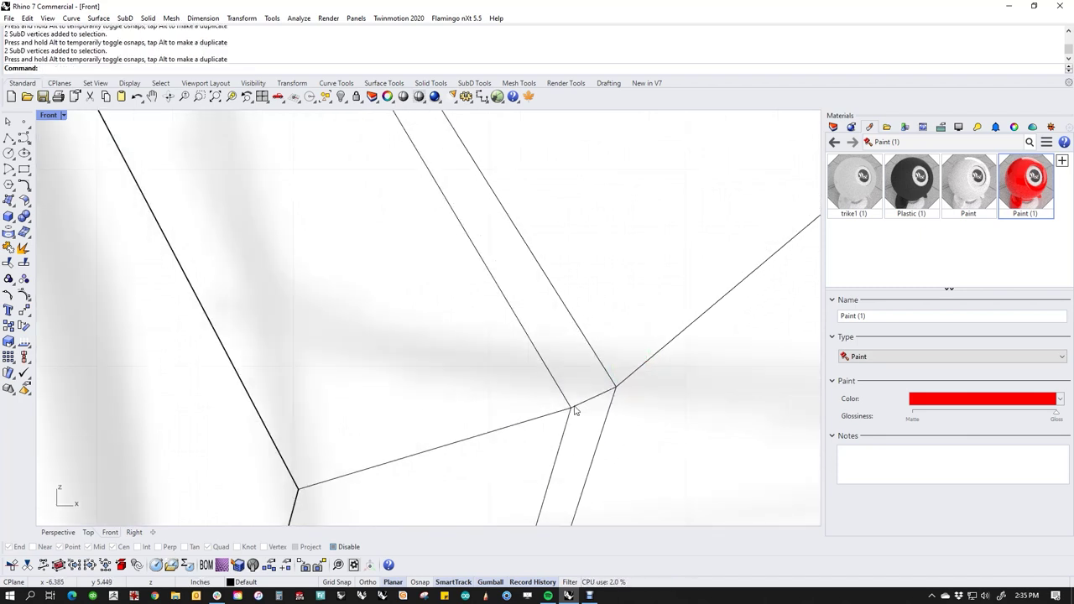
{"action": "left_click_drag", "start_coordinate": [516, 384], "coordinate": [579, 431]}
{"action": "scroll", "coordinate": [580, 416], "scroll_direction": "down", "scroll_amount": 10}
{"action": "scroll", "coordinate": [558, 394], "scroll_direction": "down", "scroll_amount": 9}
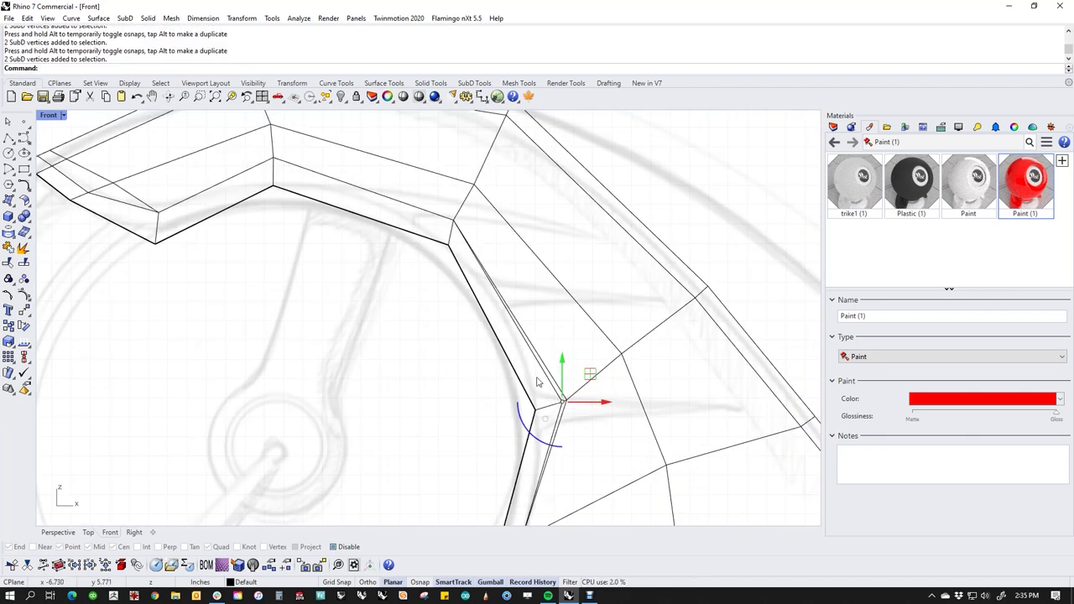
{"action": "right_click_drag", "start_coordinate": [540, 381], "coordinate": [535, 394]}
{"action": "scroll", "coordinate": [578, 423], "scroll_direction": "up", "scroll_amount": 8}
{"action": "left_click", "coordinate": [595, 460]}
{"action": "scroll", "coordinate": [558, 429], "scroll_direction": "up", "scroll_amount": 9}
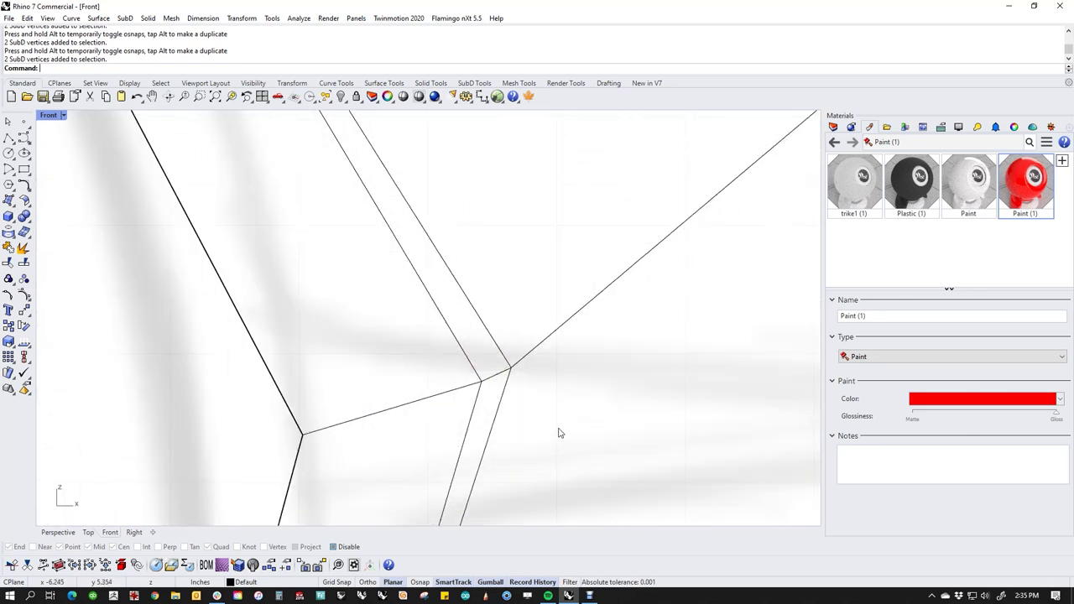
{"action": "left_click", "coordinate": [503, 367]}
{"action": "left_click_drag", "start_coordinate": [537, 344], "coordinate": [510, 353]}
{"action": "key", "text": "Escape"}
{"action": "scroll", "coordinate": [484, 391], "scroll_direction": "down", "scroll_amount": 15}
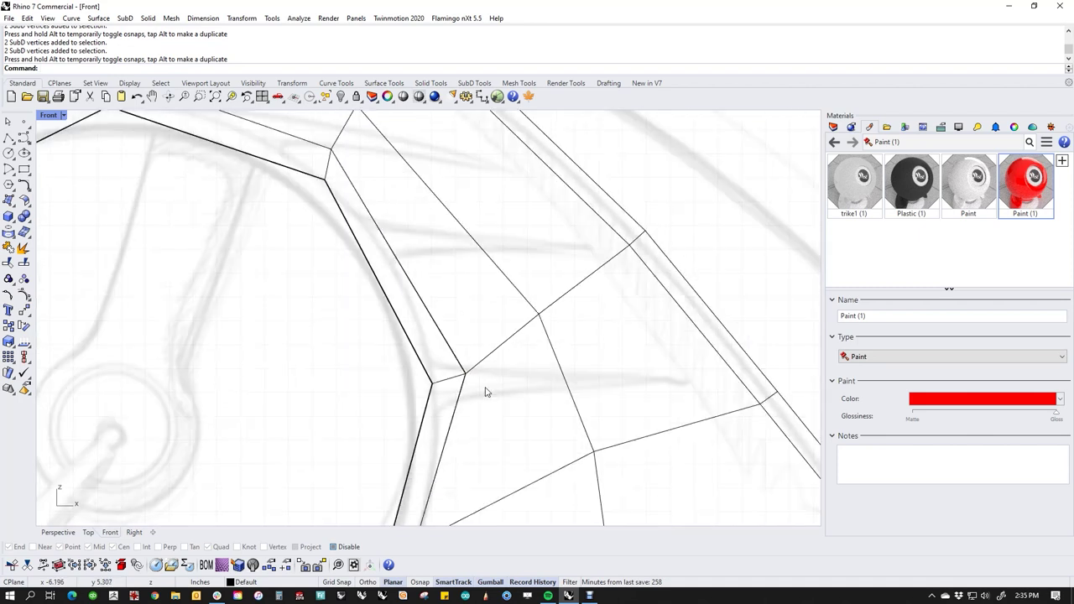
Show the fender in the Perspective view with smooth SubD display and the Rendered display mode.
{"action": "right_click_drag", "start_coordinate": [482, 430], "coordinate": [501, 390]}
{"action": "scroll", "coordinate": [539, 408], "scroll_direction": "down", "scroll_amount": 4}
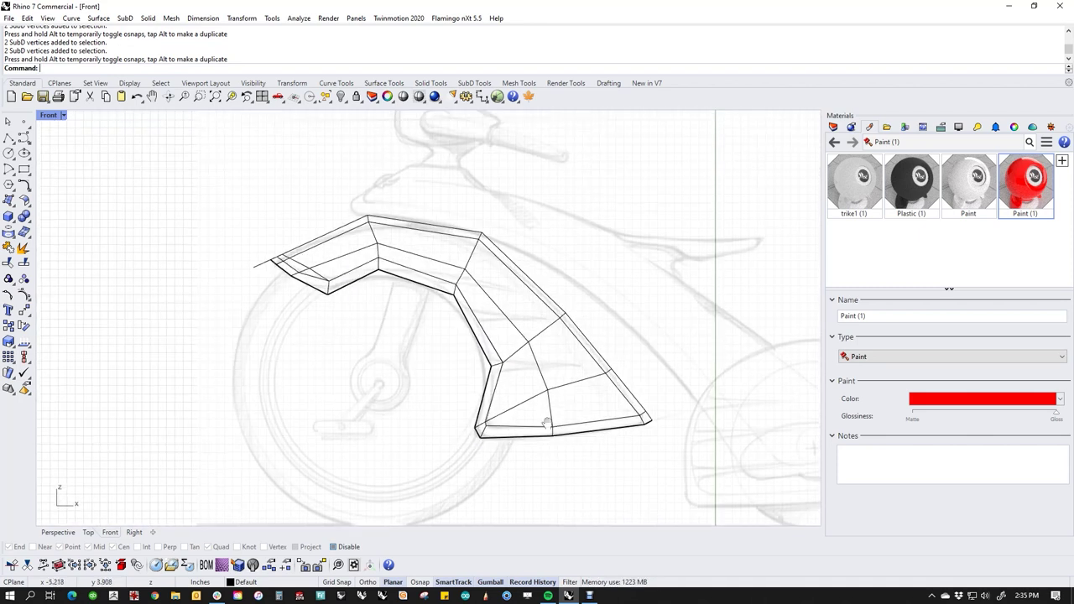
{"action": "key", "text": "ctrl+F4"}
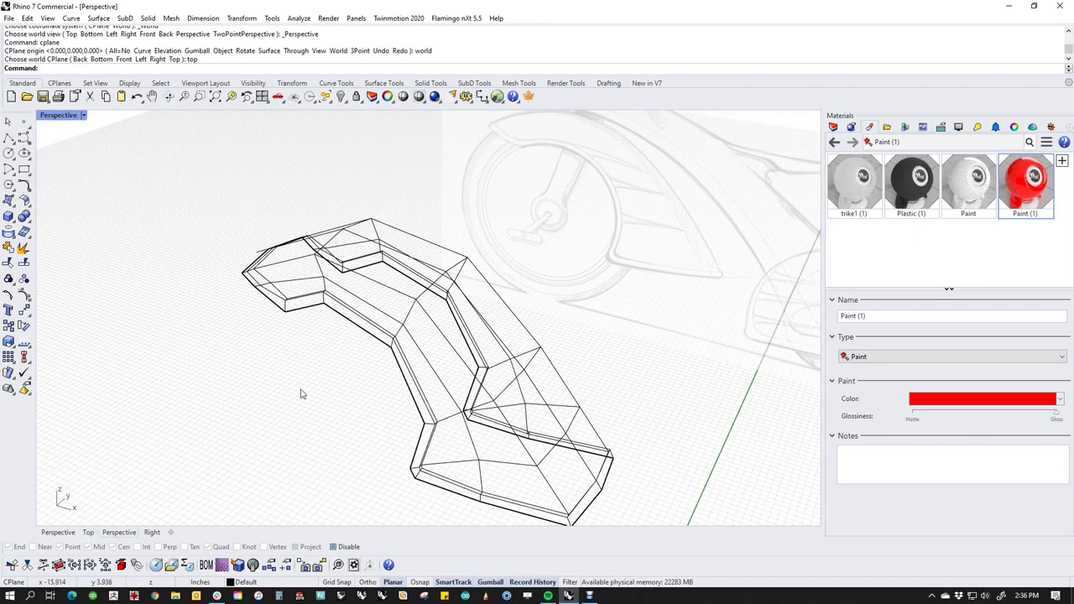
{"action": "key", "text": "Tab"}
{"action": "middle_click", "coordinate": [280, 374]}
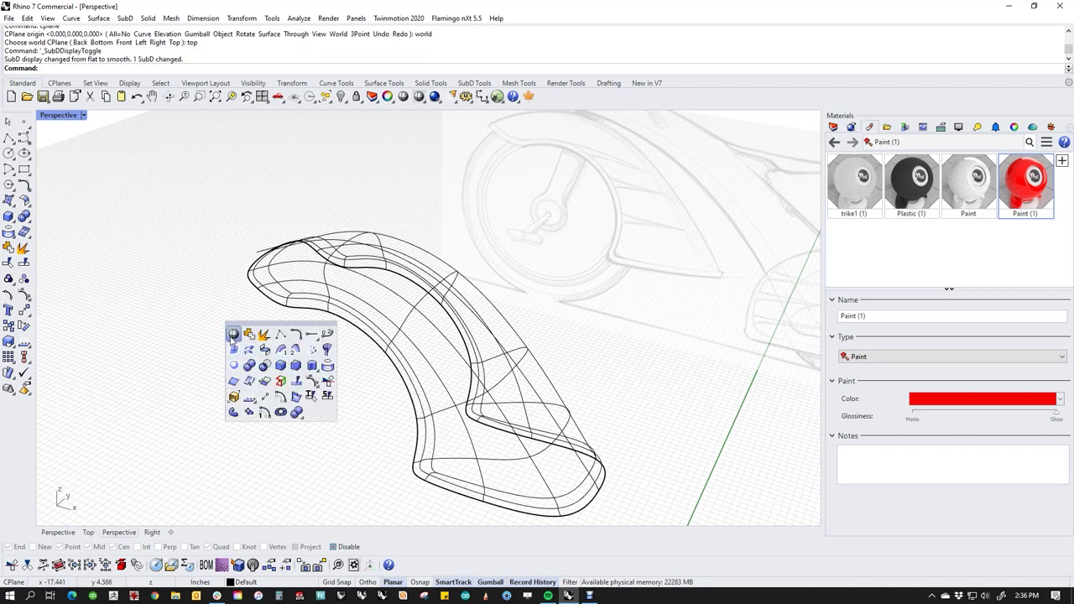
{"action": "left_click", "coordinate": [49, 117]}
{"action": "left_click", "coordinate": [66, 168]}
{"action": "left_click", "coordinate": [60, 117]}
{"action": "left_click", "coordinate": [70, 181]}
{"action": "right_click_drag", "start_coordinate": [70, 180], "coordinate": [150, 211]}
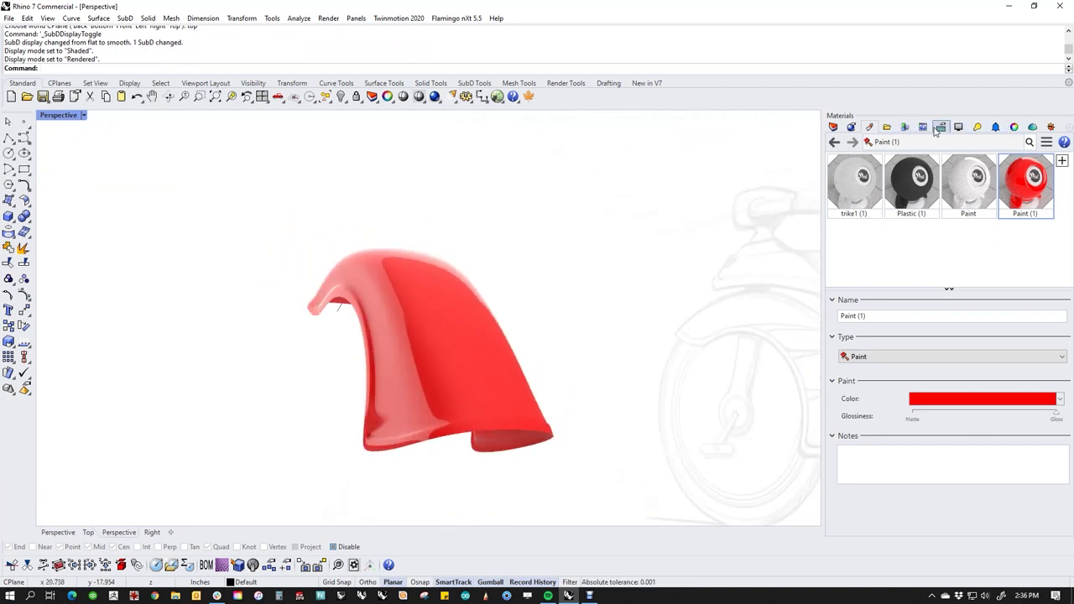
Turn on SubD wires for the Rendered mode and examine the fender's lip and lower corners from several angles.
{"action": "left_click", "coordinate": [959, 127]}
{"action": "left_click", "coordinate": [950, 275]}
{"action": "right_click_drag", "start_coordinate": [755, 310], "coordinate": [505, 434]}
{"action": "scroll", "coordinate": [505, 434], "scroll_direction": "up", "scroll_amount": 6}
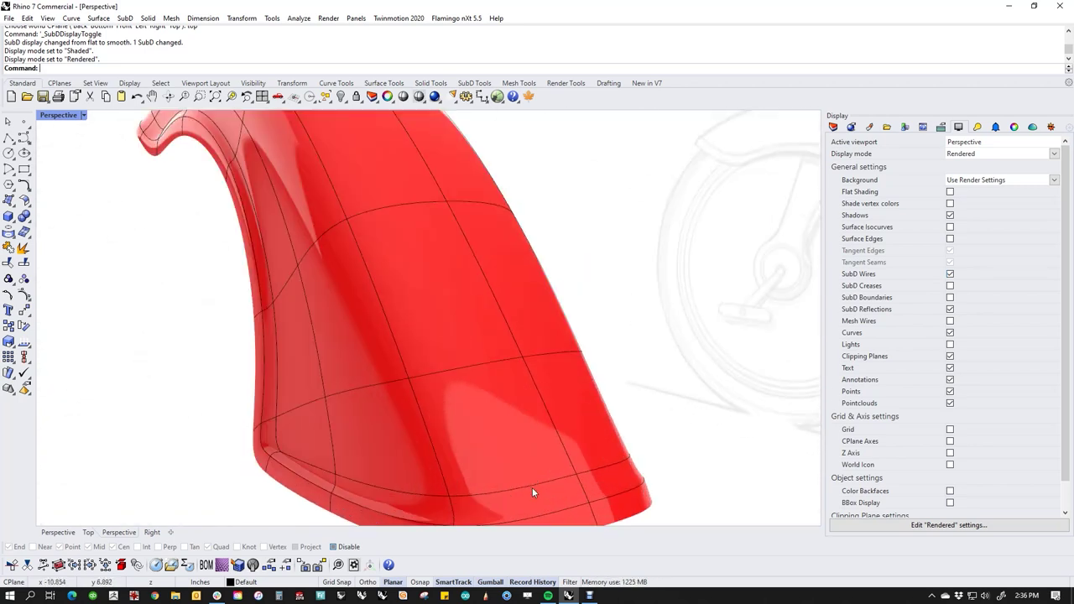
{"action": "mouse_move", "coordinate": [515, 417]}
{"action": "right_mouse_down"}
{"action": "mouse_move", "coordinate": [513, 434]}
{"action": "mouse_move", "coordinate": [467, 443]}
{"action": "mouse_move", "coordinate": [470, 414]}
{"action": "mouse_move", "coordinate": [457, 406]}
{"action": "right_mouse_up"}
{"action": "scroll", "coordinate": [450, 383], "scroll_direction": "down", "scroll_amount": 6}
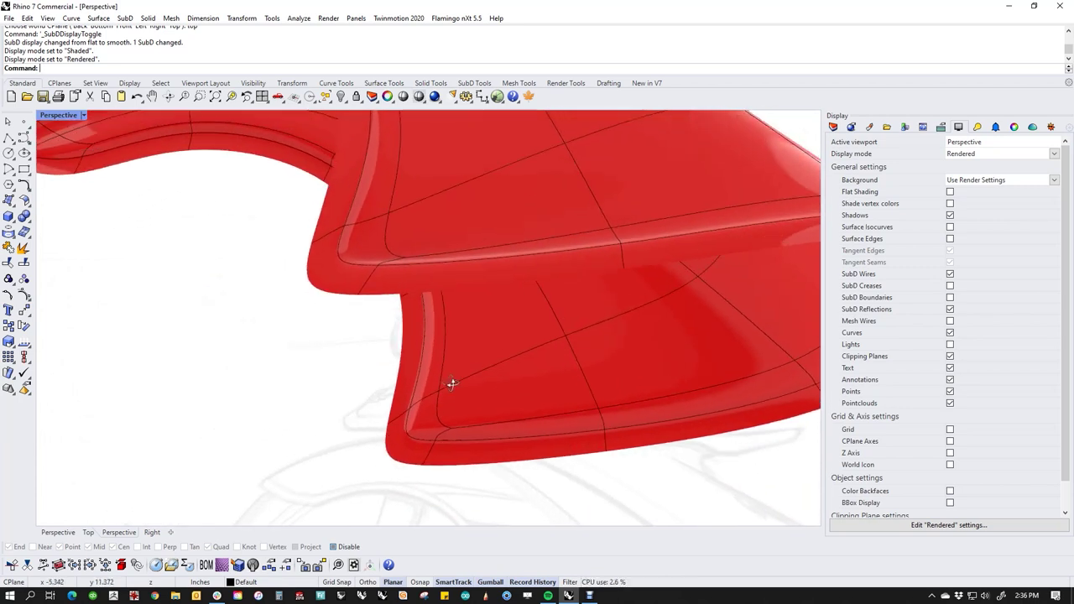
{"action": "scroll", "coordinate": [413, 391], "scroll_direction": "up", "scroll_amount": 4}
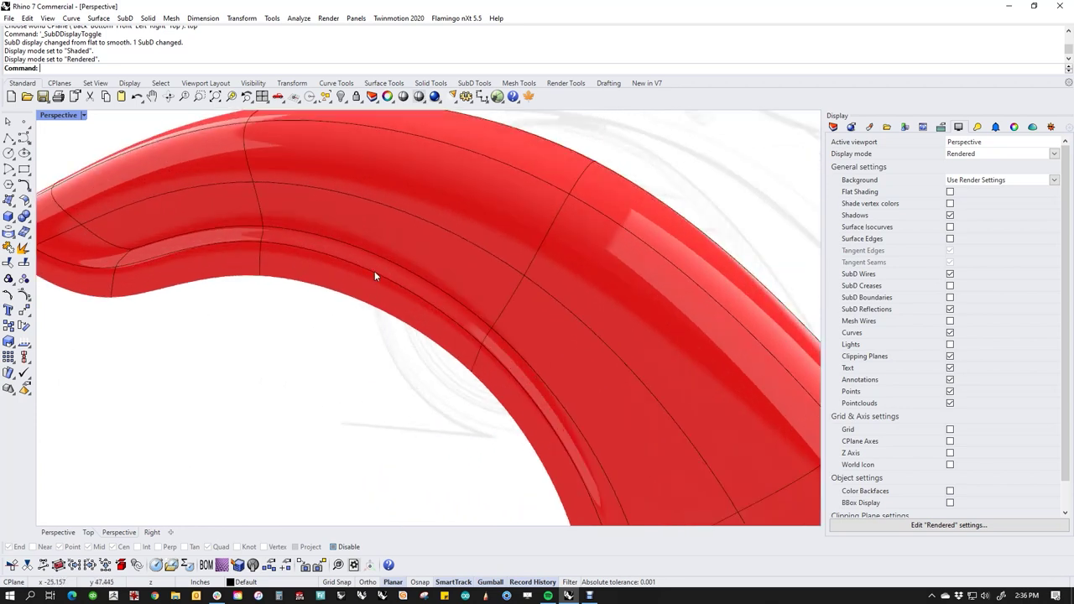
Try beveling the edge loop along the fender's inner lip with 2 segments, using a small freehand offset.
{"action": "double_click", "coordinate": [374, 271]}
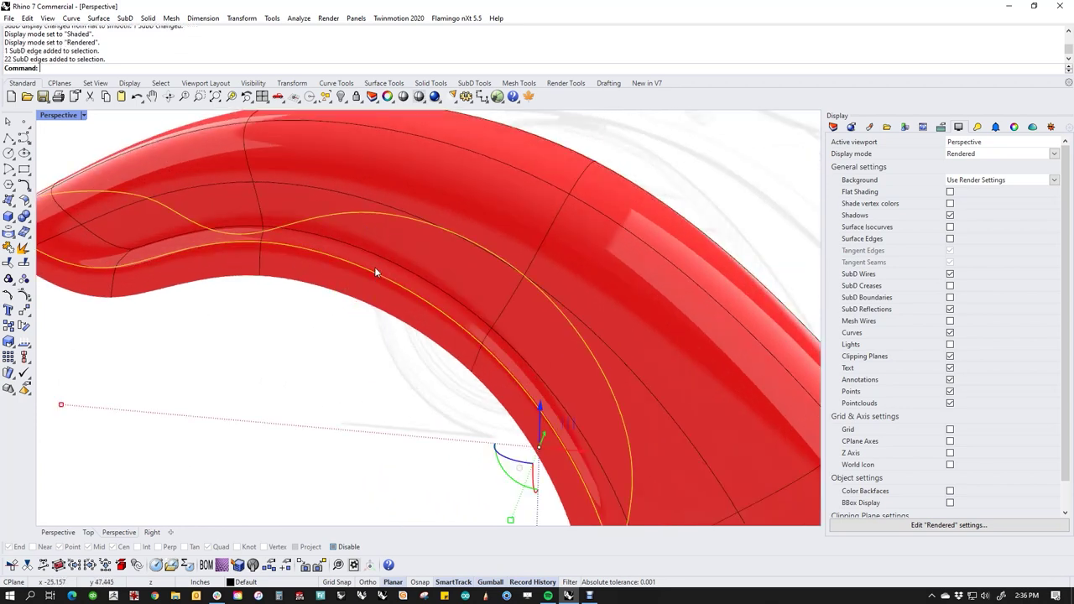
{"action": "left_click", "coordinate": [474, 83]}
{"action": "left_click", "coordinate": [293, 97]}
{"action": "right_click_drag", "start_coordinate": [245, 245], "coordinate": [319, 353]}
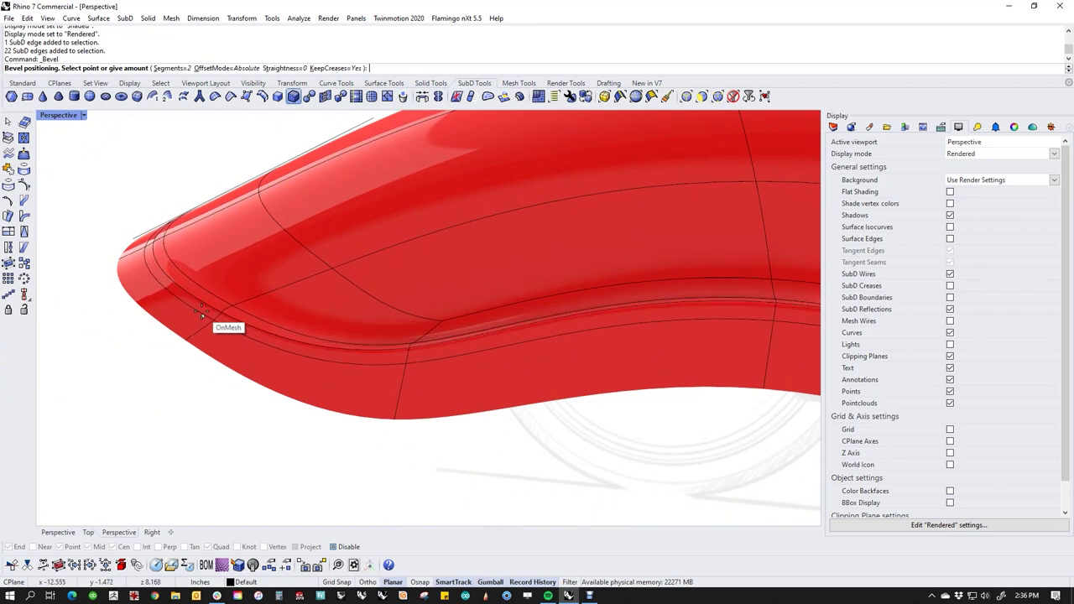
{"action": "left_click", "coordinate": [201, 312]}
{"action": "right_click_drag", "start_coordinate": [204, 314], "coordinate": [289, 317]}
{"action": "right_click_drag", "start_coordinate": [411, 425], "coordinate": [286, 381], "text": "shift"}
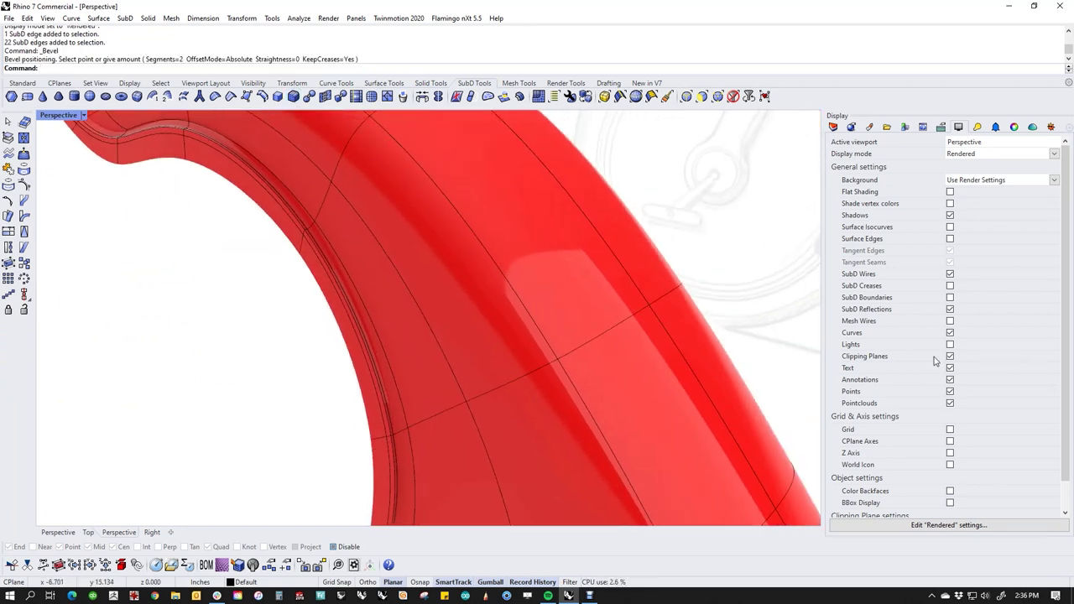
Turn off SubD wires in the Rendered mode and undo the lip bevel.
{"action": "left_click", "coordinate": [950, 274]}
{"action": "mouse_move", "coordinate": [314, 338]}
{"action": "right_mouse_down"}
{"action": "mouse_move", "coordinate": [276, 297]}
{"action": "mouse_move", "coordinate": [271, 317]}
{"action": "mouse_move", "coordinate": [286, 328]}
{"action": "mouse_move", "coordinate": [328, 278]}
{"action": "mouse_move", "coordinate": [419, 271]}
{"action": "mouse_move", "coordinate": [456, 377]}
{"action": "mouse_move", "coordinate": [269, 380]}
{"action": "mouse_move", "coordinate": [465, 402]}
{"action": "mouse_move", "coordinate": [351, 435]}
{"action": "right_mouse_up"}
{"action": "key", "text": "ctrl+z"}
{"action": "scroll", "coordinate": [403, 293], "scroll_direction": "down", "scroll_amount": 8}
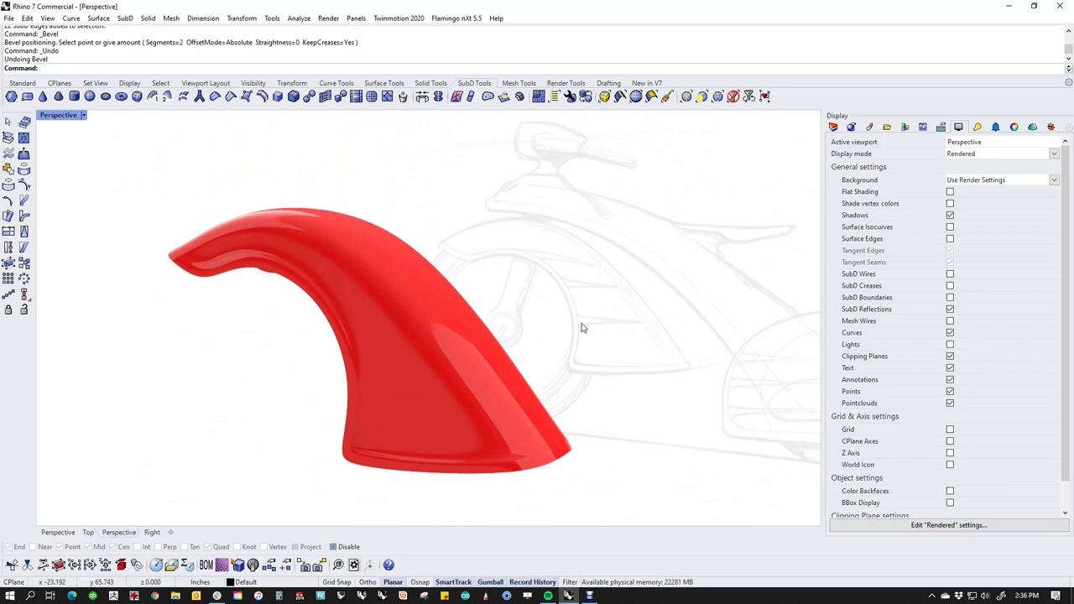
Return to the Front view and set its display mode to Wireframe.
{"action": "type", "text": "f"}
{"action": "key", "text": "Return"}
{"action": "middle_click", "coordinate": [507, 307]}
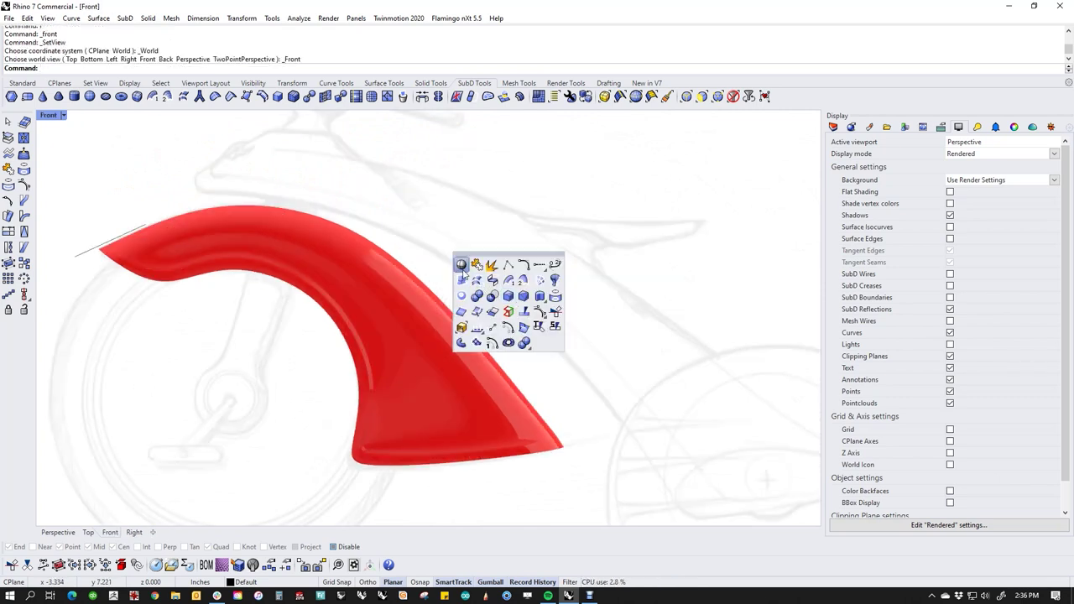
{"action": "left_click", "coordinate": [463, 269]}
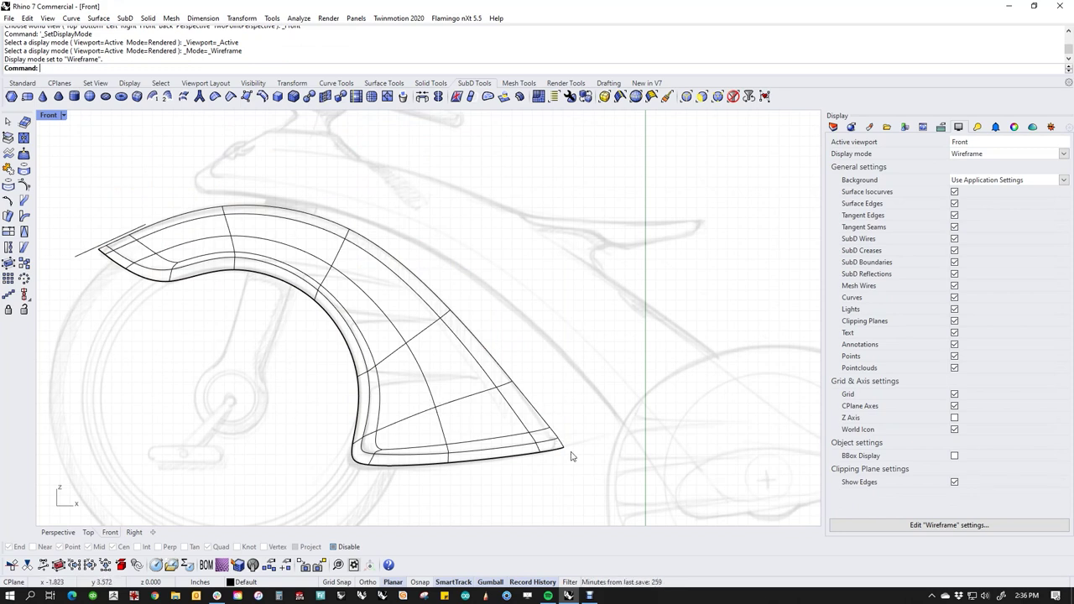
Move the upper vertex near the fender's lower rear tip inward to meet the sketched rear edge.
{"action": "scroll", "coordinate": [562, 448], "scroll_direction": "up", "scroll_amount": 3}
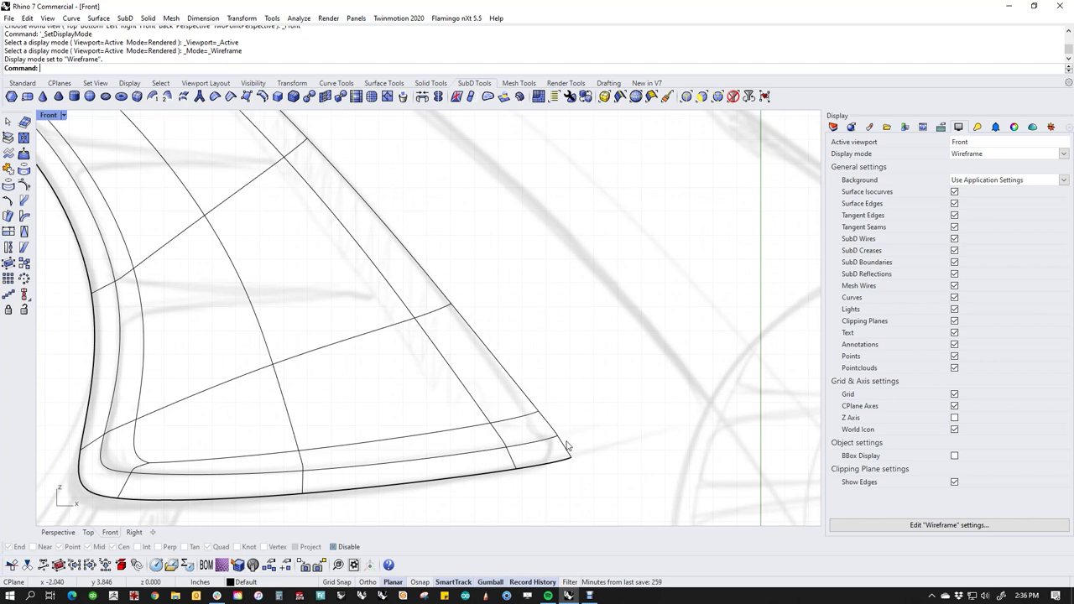
{"action": "left_click", "coordinate": [526, 392], "text": "ctrl+shift"}
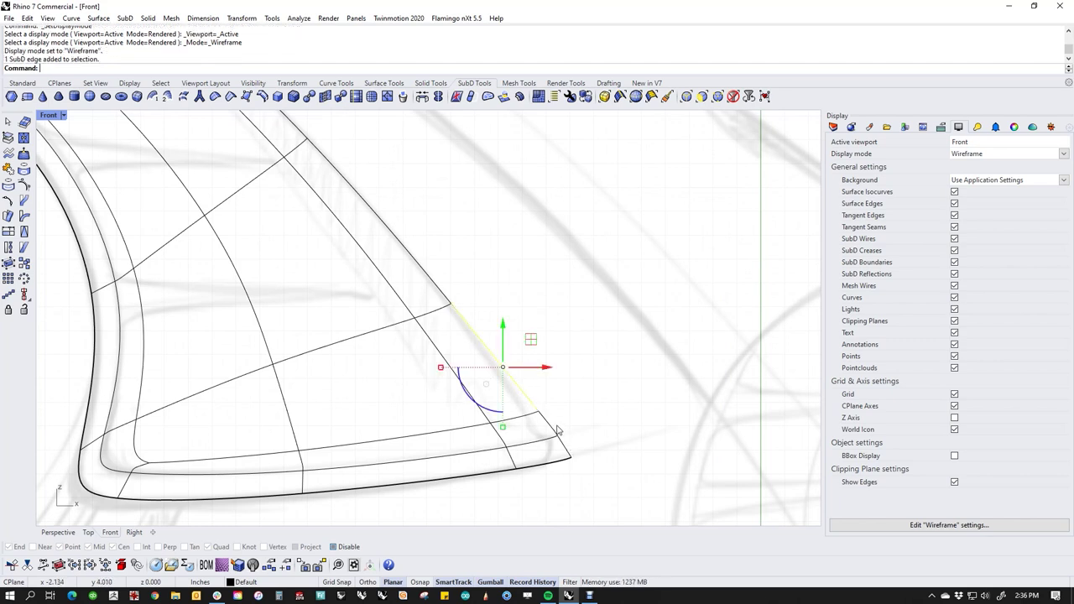
{"action": "left_click", "coordinate": [538, 411], "text": "ctrl+shift"}
{"action": "left_click_drag", "start_coordinate": [569, 392], "coordinate": [551, 410]}
{"action": "left_click_drag", "start_coordinate": [530, 374], "coordinate": [552, 426], "text": "ctrl+shift"}
{"action": "mouse_move", "coordinate": [566, 385]}
{"action": "left_mouse_down"}
{"action": "mouse_move", "coordinate": [574, 380]}
{"action": "mouse_move", "coordinate": [562, 391]}
{"action": "left_mouse_up"}
{"action": "left_click", "coordinate": [587, 419]}
Move the end vertex of the fender's lower rear tip inward to match the blunt corner in the sketch.
{"action": "scroll", "coordinate": [571, 449], "scroll_direction": "up", "scroll_amount": 6}
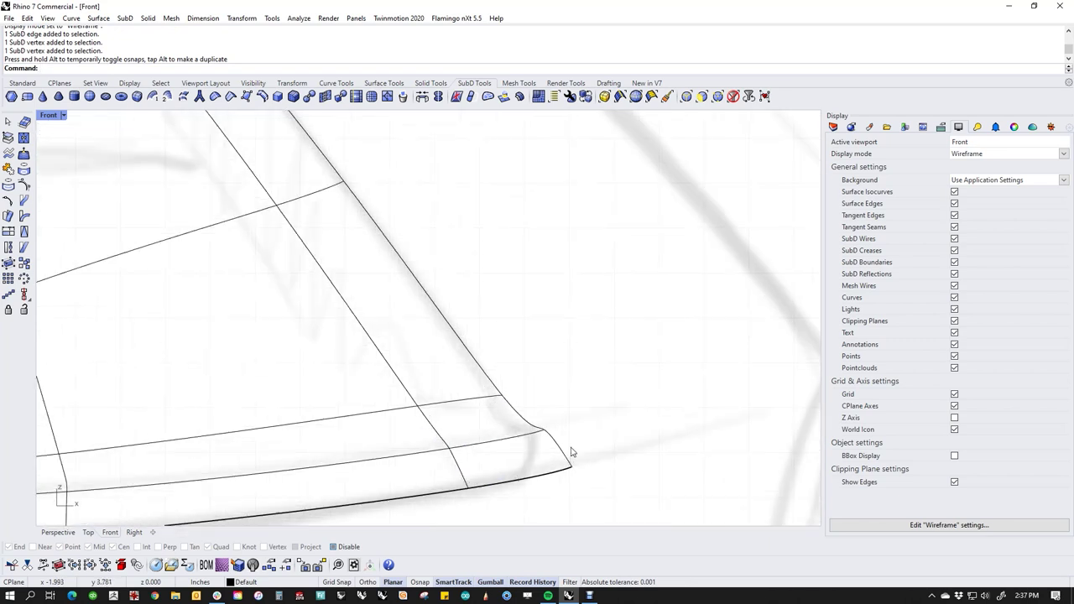
{"action": "left_click_drag", "start_coordinate": [569, 422], "coordinate": [599, 492], "text": "ctrl+shift"}
{"action": "left_click_drag", "start_coordinate": [596, 438], "coordinate": [566, 442]}
{"action": "left_click", "coordinate": [602, 436]}
{"action": "scroll", "coordinate": [571, 446], "scroll_direction": "down", "scroll_amount": 7}
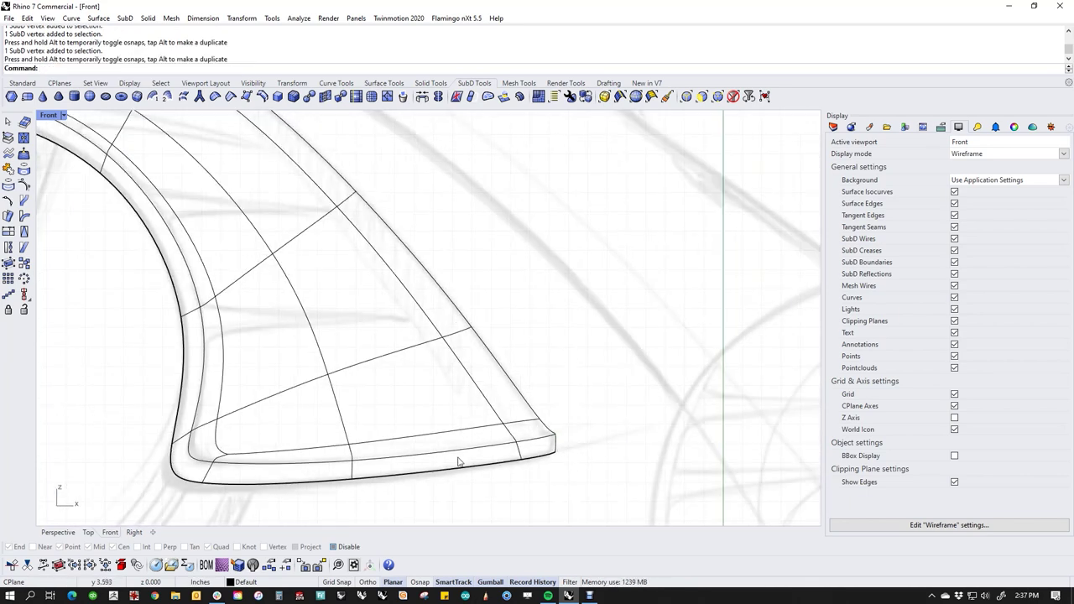
Move the two boundary edges at the fender's lower wheel-side corner down and outward to match the sketched rounded corner.
{"action": "scroll", "coordinate": [284, 461], "scroll_direction": "up", "scroll_amount": 5}
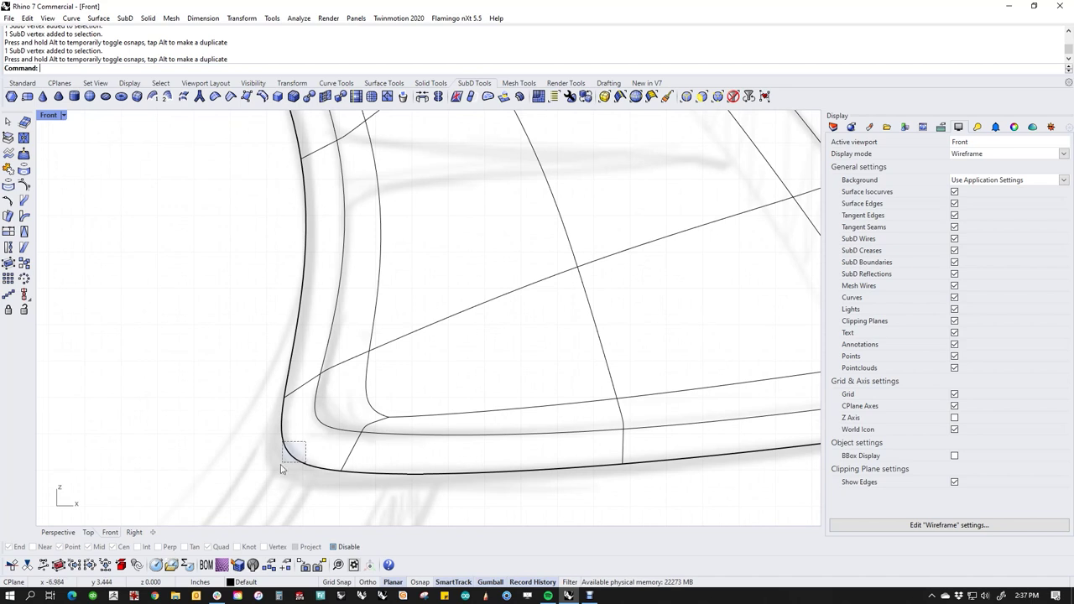
{"action": "left_click_drag", "start_coordinate": [291, 455], "coordinate": [271, 472], "text": "ctrl+shift"}
{"action": "left_click_drag", "start_coordinate": [317, 425], "coordinate": [299, 442]}
{"action": "key", "text": "Escape"}
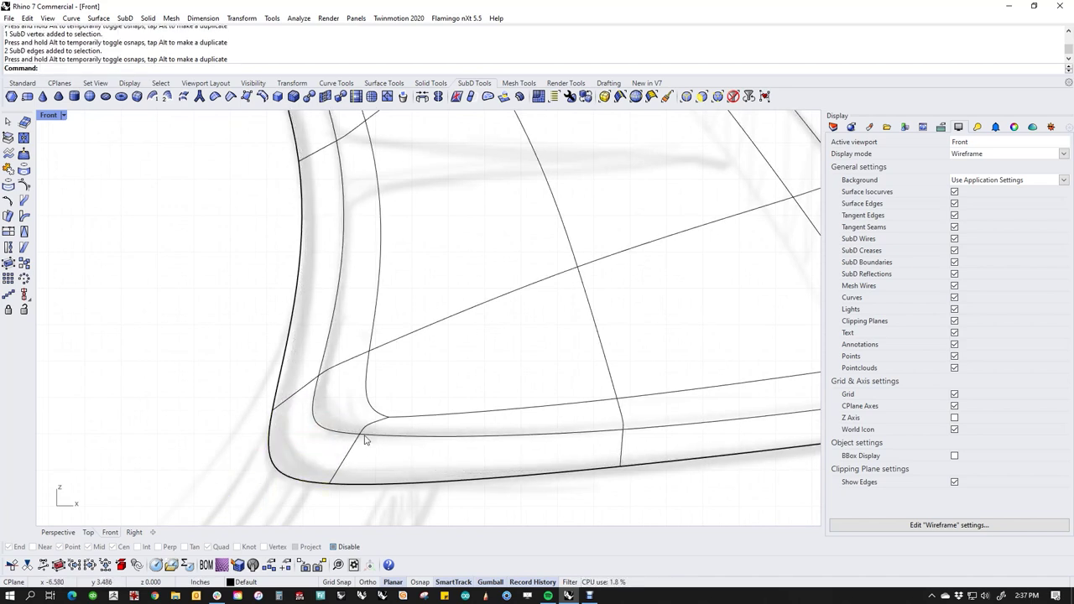
{"action": "scroll", "coordinate": [373, 398], "scroll_direction": "down", "scroll_amount": 5}
{"action": "scroll", "coordinate": [411, 396], "scroll_direction": "up", "scroll_amount": 5}
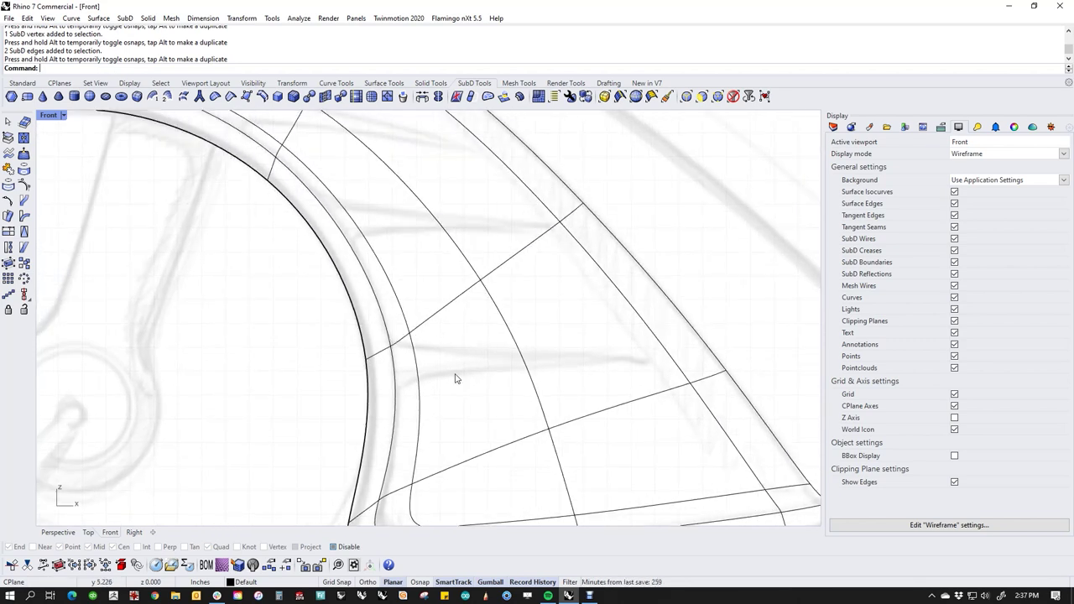
Show the SubD fender in flat display and nudge the inner control vertices at the wheel arch's upper rear slightly.
{"action": "scroll", "coordinate": [367, 313], "scroll_direction": "down", "scroll_amount": 5}
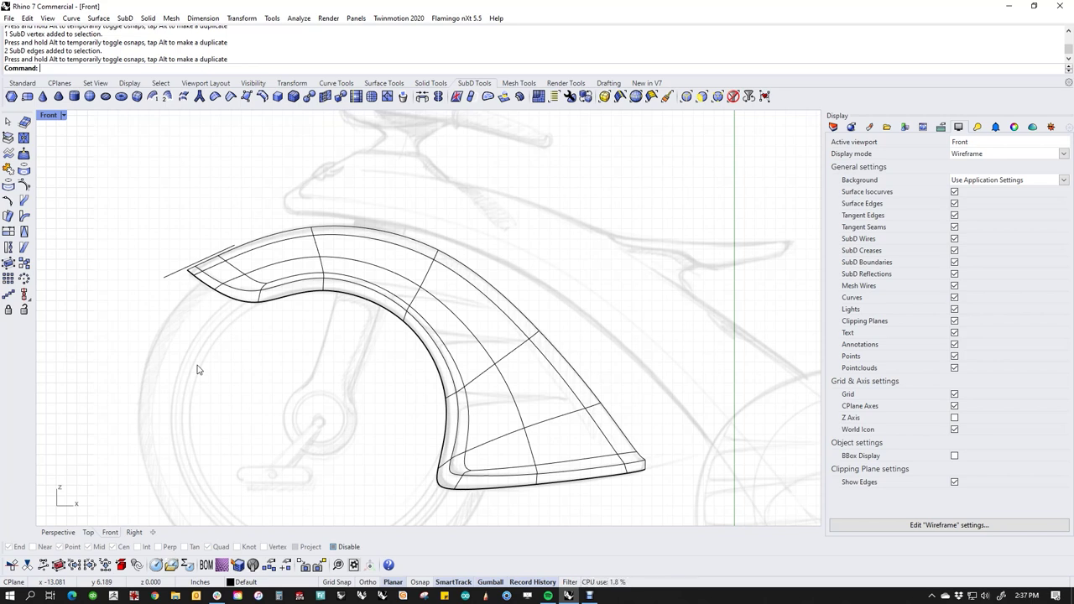
{"action": "key", "text": "Tab"}
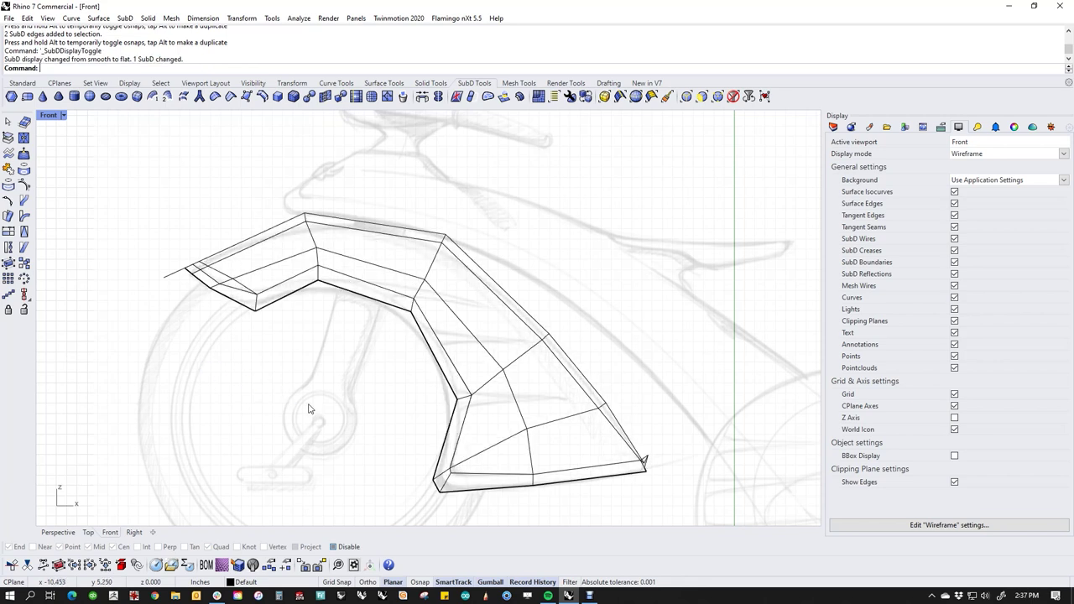
{"action": "right_click_drag", "start_coordinate": [325, 412], "coordinate": [344, 422]}
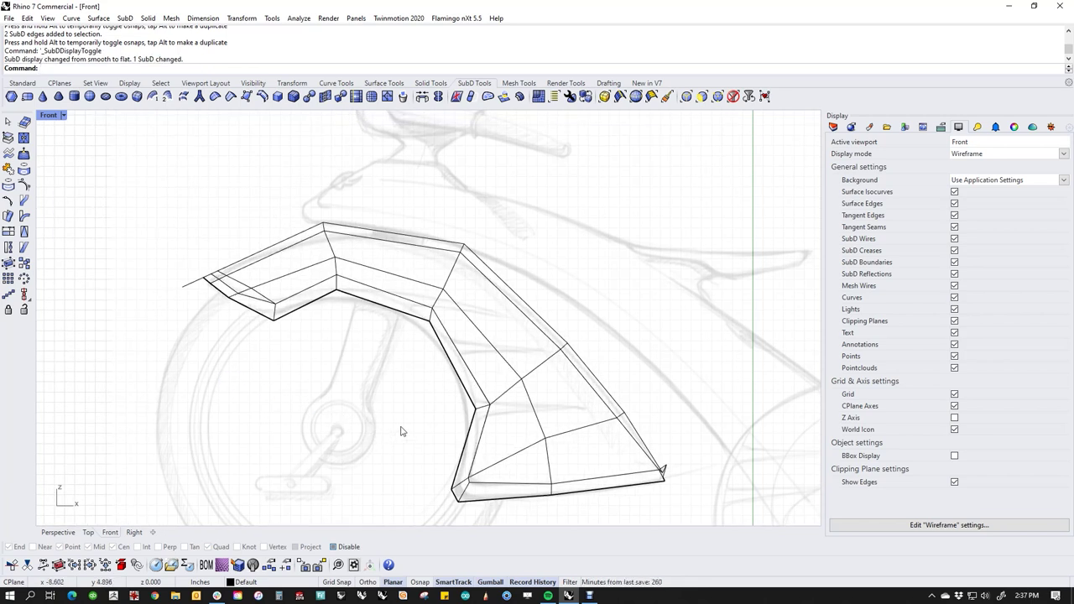
{"action": "scroll", "coordinate": [401, 432], "scroll_direction": "up", "scroll_amount": 5}
{"action": "left_click_drag", "start_coordinate": [418, 296], "coordinate": [436, 326], "text": "ctrl+shift"}
{"action": "mouse_move", "coordinate": [458, 284]}
{"action": "left_mouse_down"}
{"action": "mouse_move", "coordinate": [484, 271]}
{"action": "mouse_move", "coordinate": [460, 282]}
{"action": "left_mouse_up"}
{"action": "left_click", "coordinate": [265, 339]}
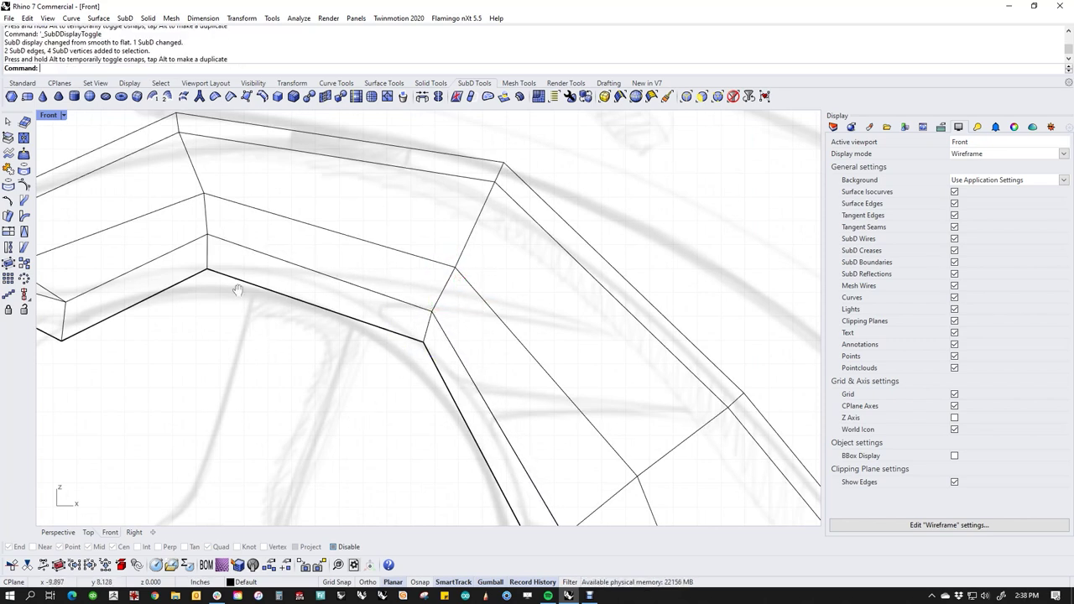
Move the two mid-row vertices above the wheel arch slightly forward to even out the cage's cross row.
{"action": "right_click_drag", "start_coordinate": [232, 285], "coordinate": [341, 349]}
{"action": "left_click_drag", "start_coordinate": [283, 248], "coordinate": [356, 269], "text": "ctrl+shift"}
{"action": "left_click_drag", "start_coordinate": [341, 229], "coordinate": [305, 254]}
{"action": "left_click", "coordinate": [383, 249]}
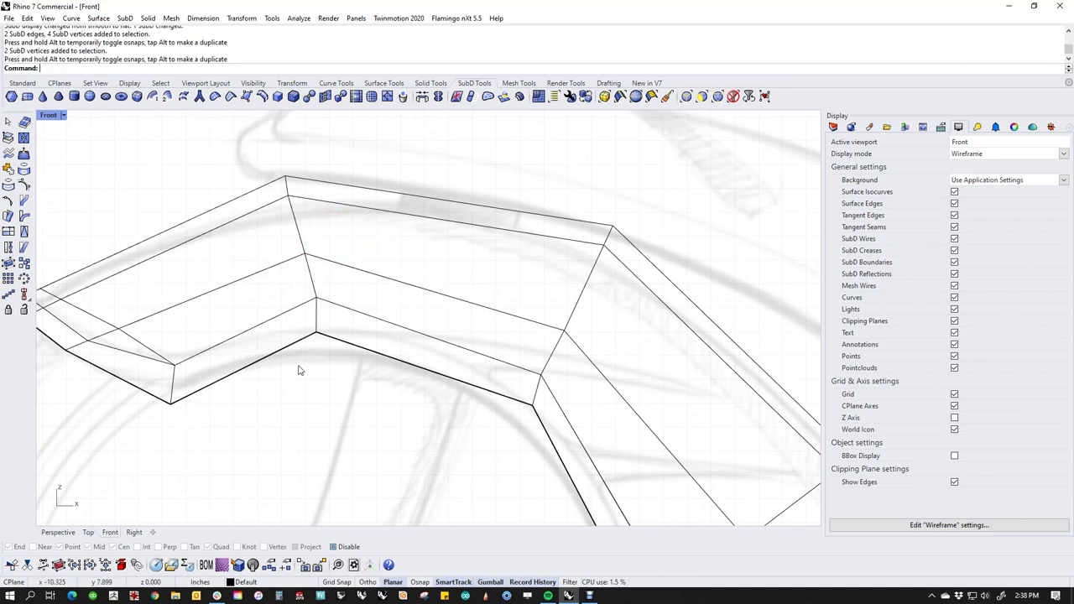
Return the fender to smooth SubD display and turn on the wheels layer.
{"action": "scroll", "coordinate": [302, 371], "scroll_direction": "down", "scroll_amount": 4}
{"action": "right_click_drag", "start_coordinate": [467, 481], "coordinate": [362, 370]}
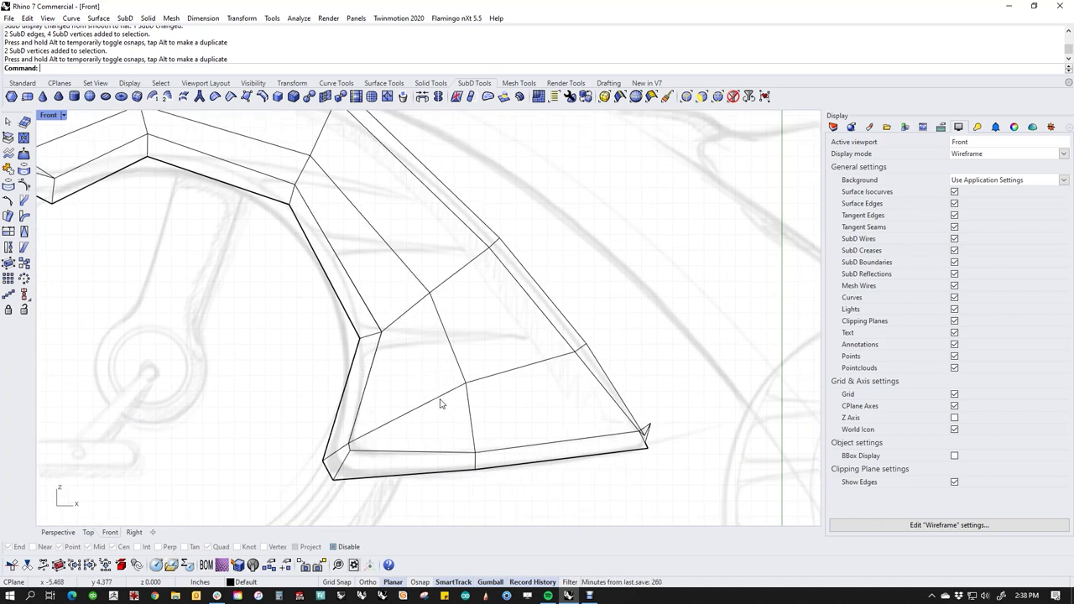
{"action": "key", "text": "Tab"}
{"action": "scroll", "coordinate": [312, 396], "scroll_direction": "down", "scroll_amount": 5}
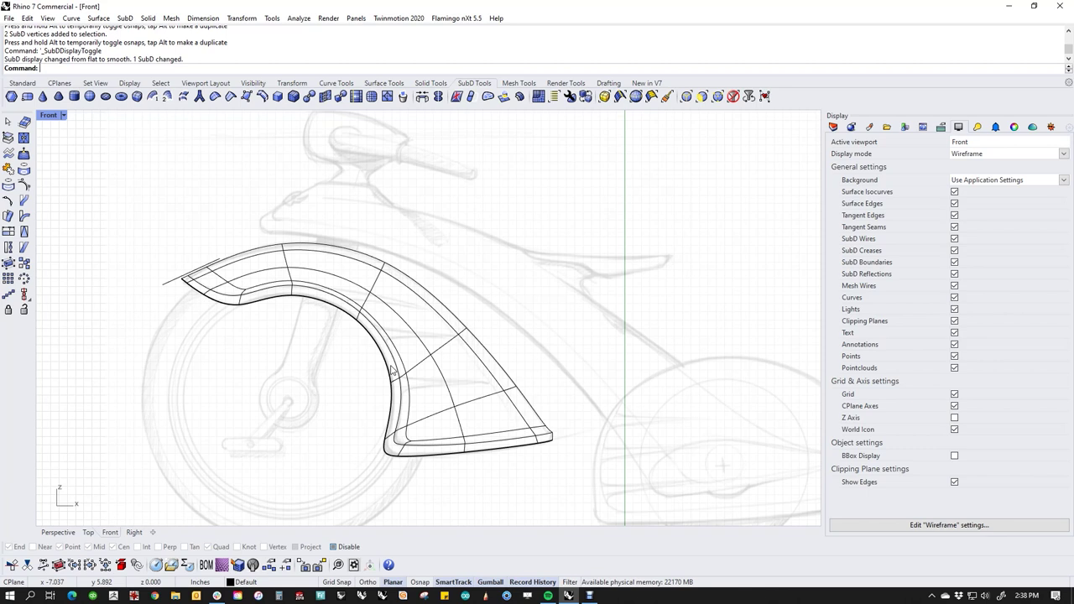
{"action": "scroll", "coordinate": [391, 372], "scroll_direction": "down", "scroll_amount": 3}
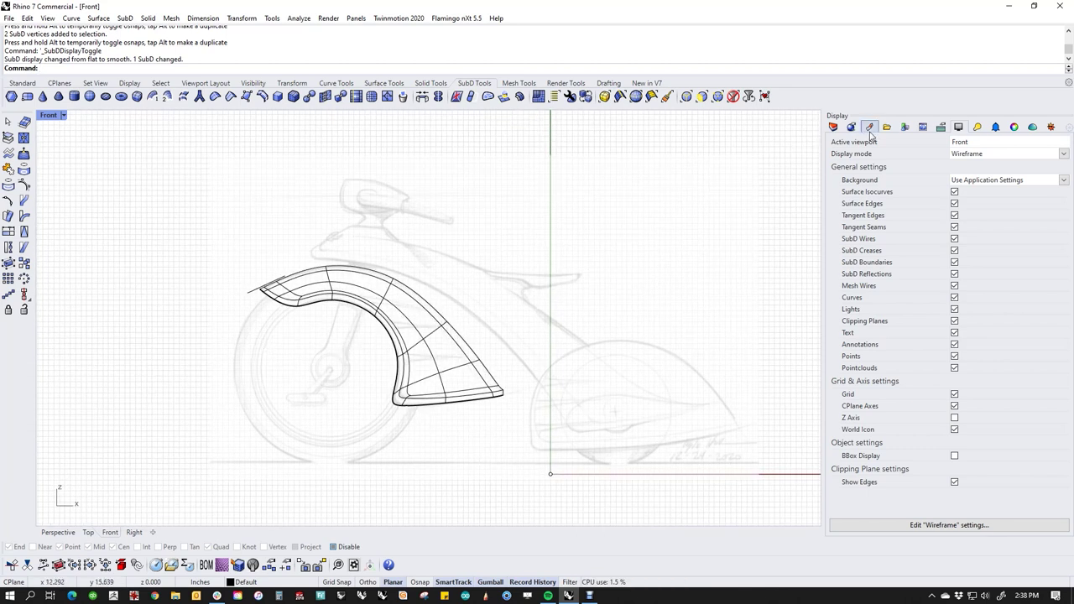
{"action": "left_click", "coordinate": [833, 127]}
{"action": "left_click", "coordinate": [977, 181]}
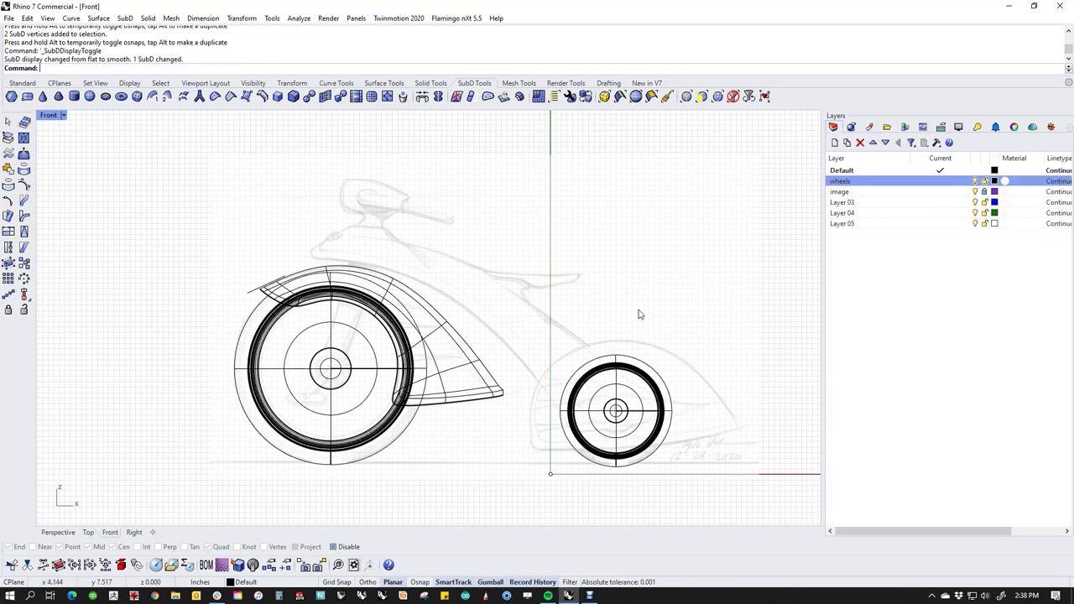
Switch to the Perspective view and set its display mode to Rendered.
{"action": "right_click_drag", "start_coordinate": [638, 311], "coordinate": [603, 313]}
{"action": "key", "text": "ctrl+F4"}
{"action": "middle_click", "coordinate": [506, 297]}
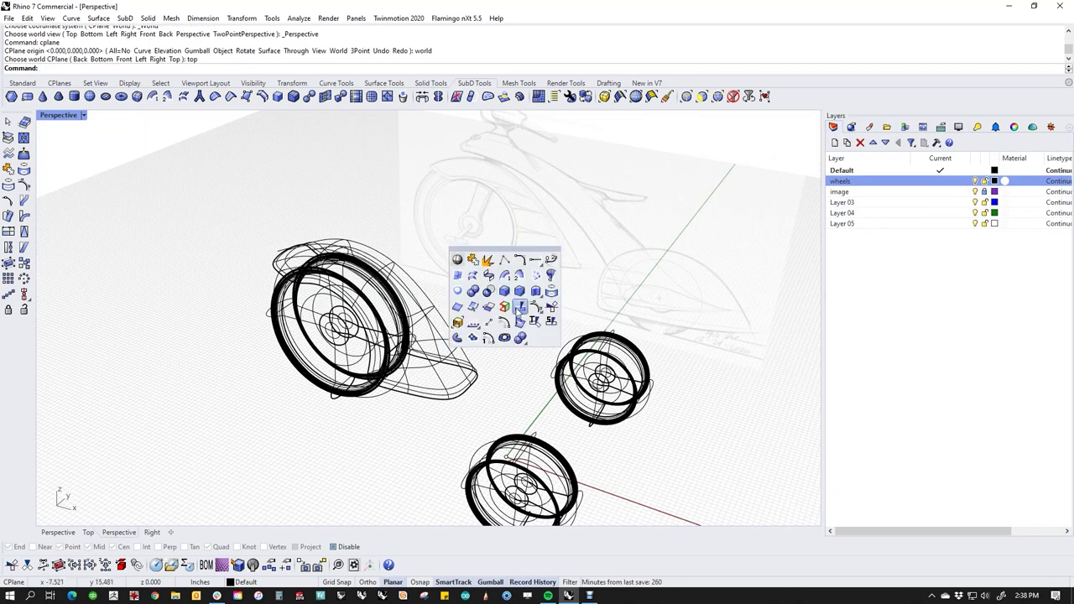
{"action": "left_click", "coordinate": [458, 260]}
{"action": "right_click_drag", "start_coordinate": [403, 299], "coordinate": [504, 302]}
{"action": "scroll", "coordinate": [382, 336], "scroll_direction": "up", "scroll_amount": 3}
{"action": "right_click_drag", "start_coordinate": [382, 336], "coordinate": [366, 356]}
{"action": "left_click", "coordinate": [69, 115]}
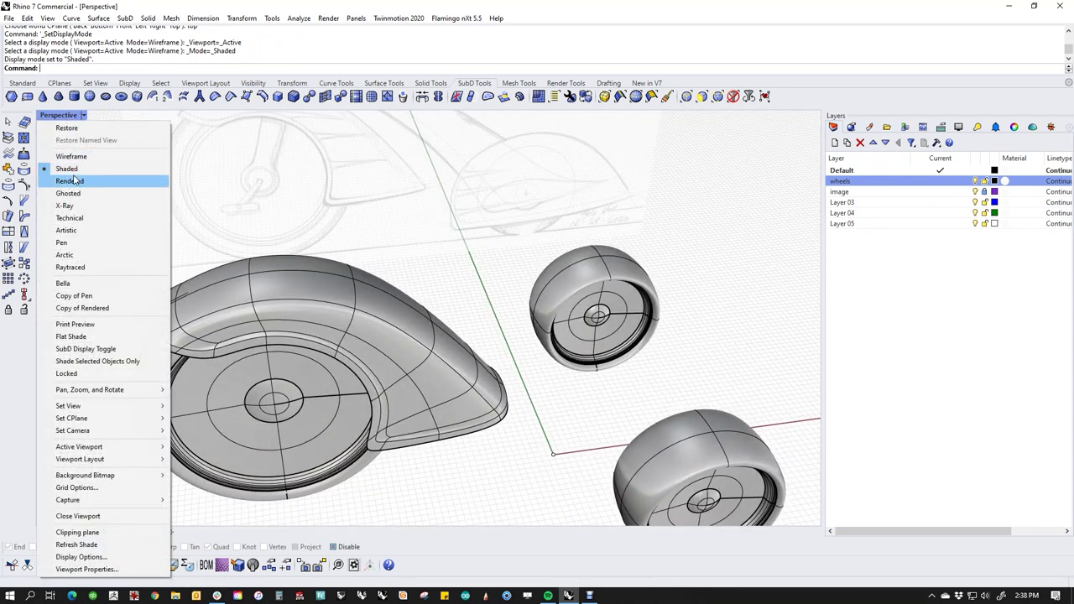
{"action": "left_click", "coordinate": [74, 178]}
Scale the fender slightly narrower across its width to fit closer around the front wheel.
{"action": "right_click_drag", "start_coordinate": [329, 403], "coordinate": [487, 325]}
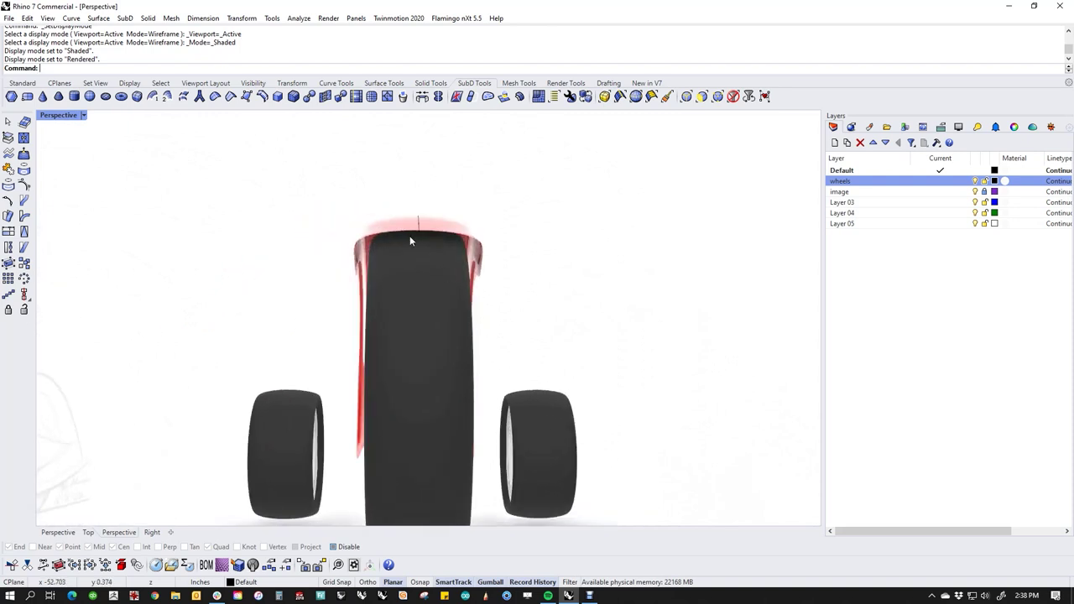
{"action": "scroll", "coordinate": [409, 236], "scroll_direction": "up", "scroll_amount": 4}
{"action": "left_click", "coordinate": [412, 217]}
{"action": "left_click_drag", "start_coordinate": [516, 415], "coordinate": [504, 416]}
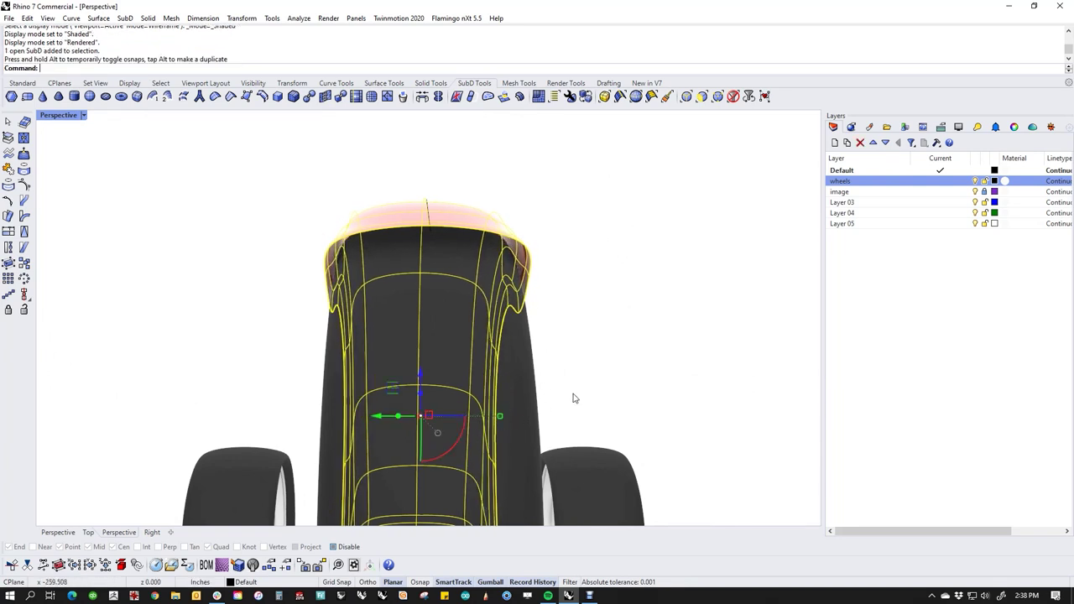
{"action": "left_click", "coordinate": [634, 386]}
Check the narrowed fender from the side and return to the Front view with the whole trike in sight.
{"action": "right_click_drag", "start_coordinate": [654, 383], "coordinate": [465, 352]}
{"action": "scroll", "coordinate": [472, 369], "scroll_direction": "down", "scroll_amount": 6}
{"action": "right_click_drag", "start_coordinate": [465, 353], "coordinate": [464, 376], "text": "shift"}
{"action": "type", "text": "f"}
{"action": "key", "text": "Return"}
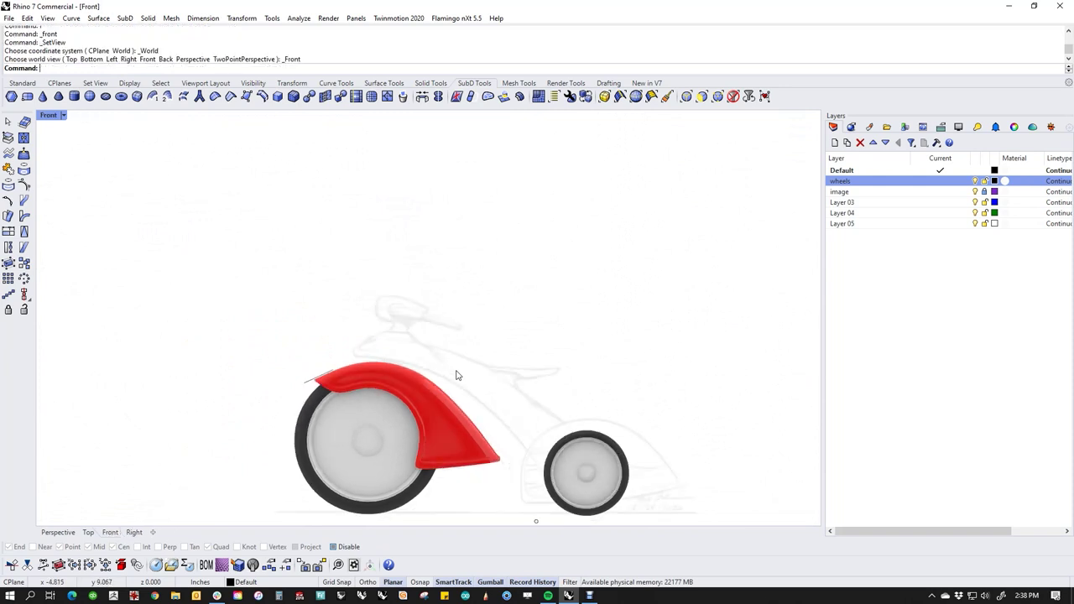
{"action": "scroll", "coordinate": [518, 354], "scroll_direction": "up", "scroll_amount": 2}
{"action": "right_click_drag", "start_coordinate": [518, 353], "coordinate": [356, 286]}
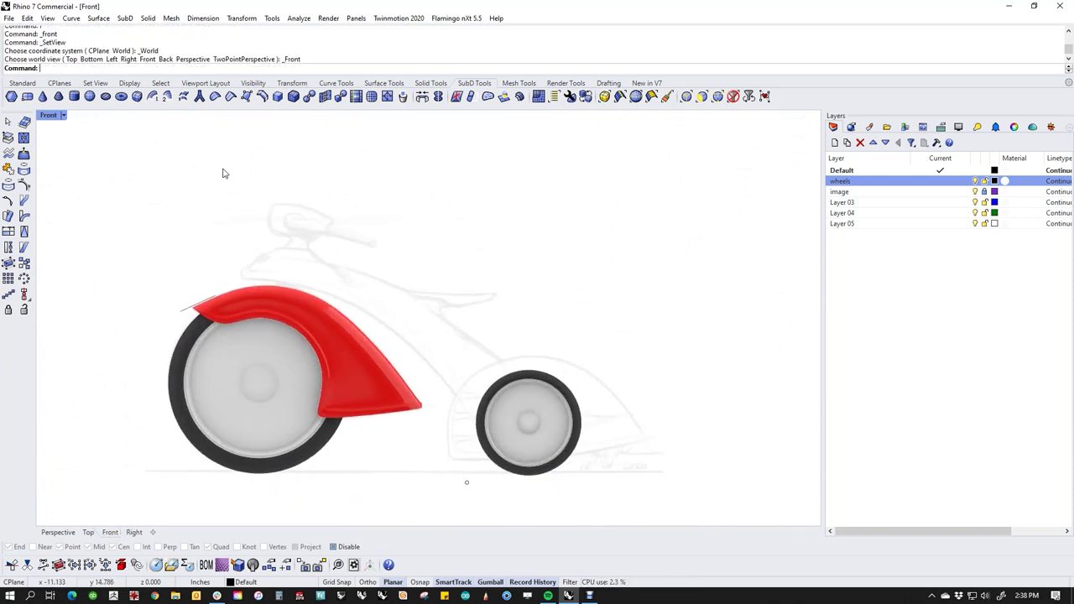
Save the model as trike, a Rhino 7 3D model, in the trike folder on the Desktop.
{"action": "left_click", "coordinate": [9, 19]}
{"action": "left_click", "coordinate": [27, 71]}
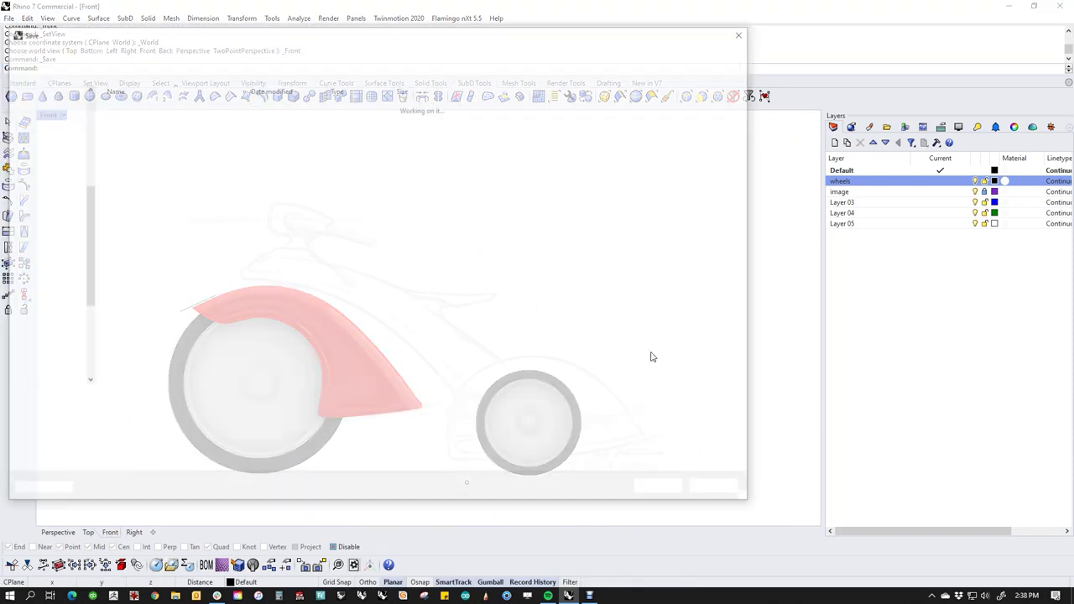
{"action": "type", "text": "trike"}
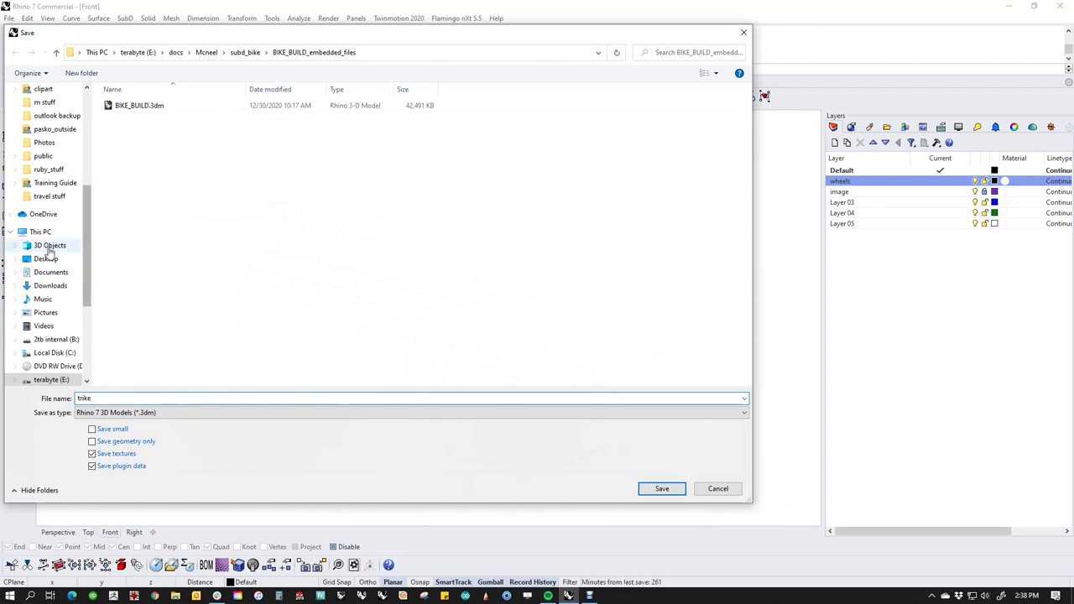
{"action": "left_click_drag", "start_coordinate": [87, 225], "coordinate": [97, 103]}
{"action": "scroll", "coordinate": [50, 252], "scroll_direction": "up", "scroll_amount": 6}
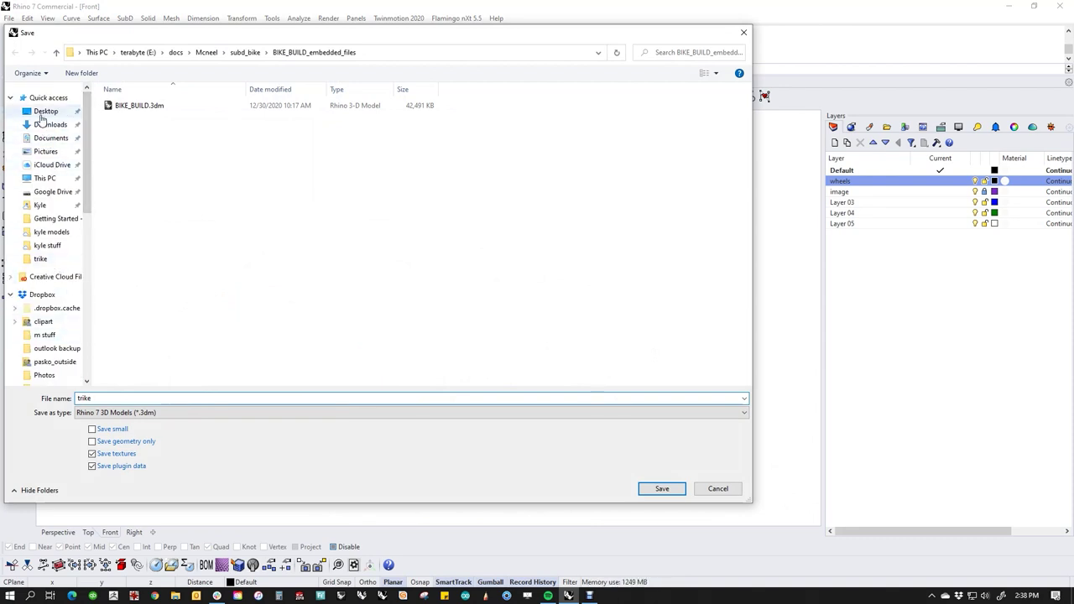
{"action": "left_click", "coordinate": [46, 111]}
{"action": "scroll", "coordinate": [167, 344], "scroll_direction": "down", "scroll_amount": 4}
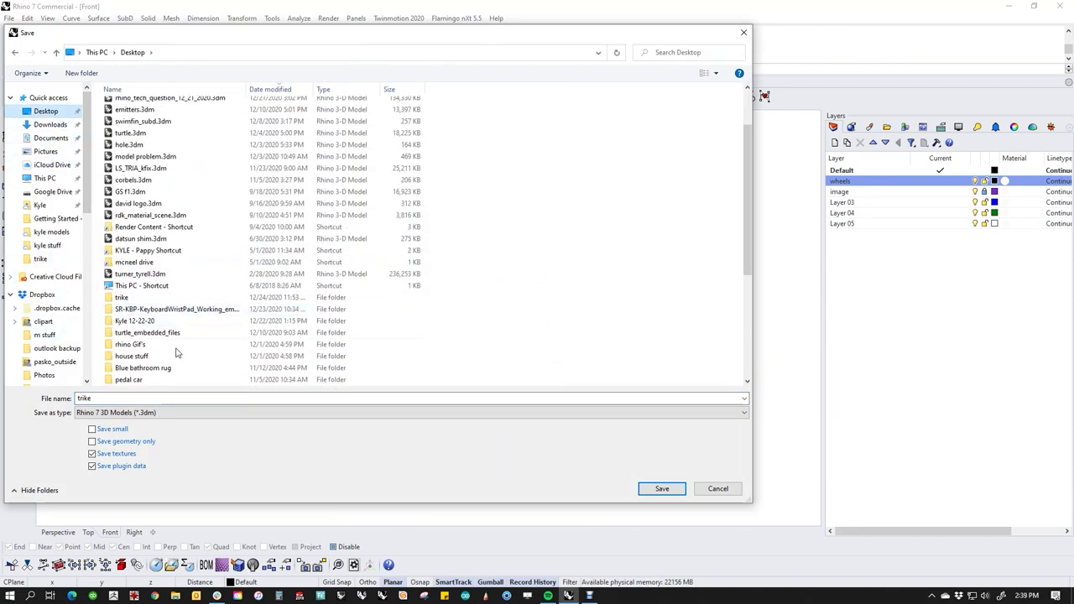
{"action": "left_click", "coordinate": [160, 334]}
{"action": "type", "text": "tr"}
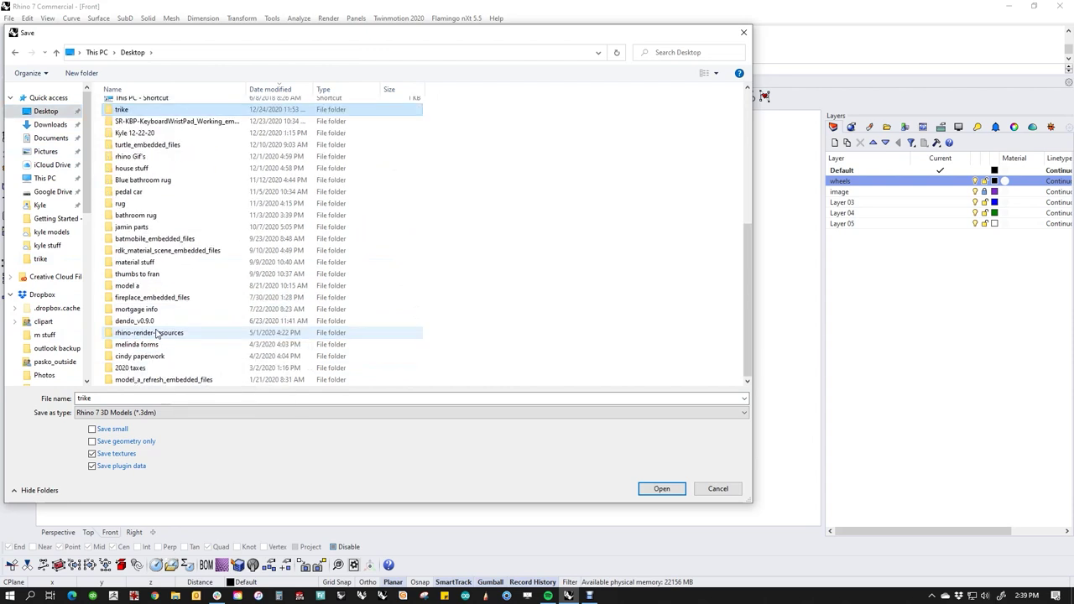
{"action": "double_click", "coordinate": [122, 110]}
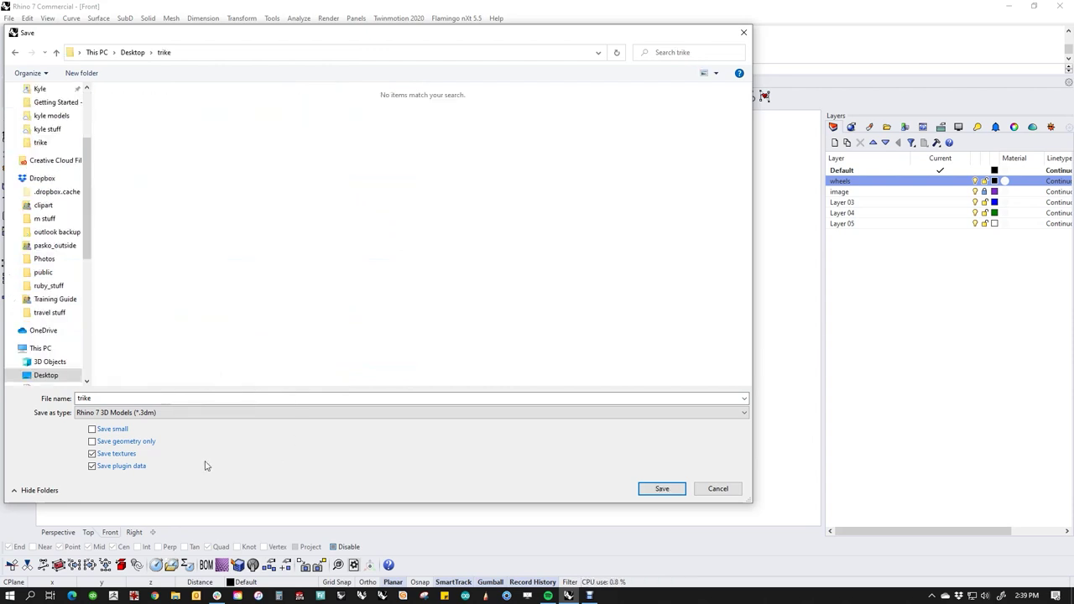
{"action": "left_click", "coordinate": [651, 490]}
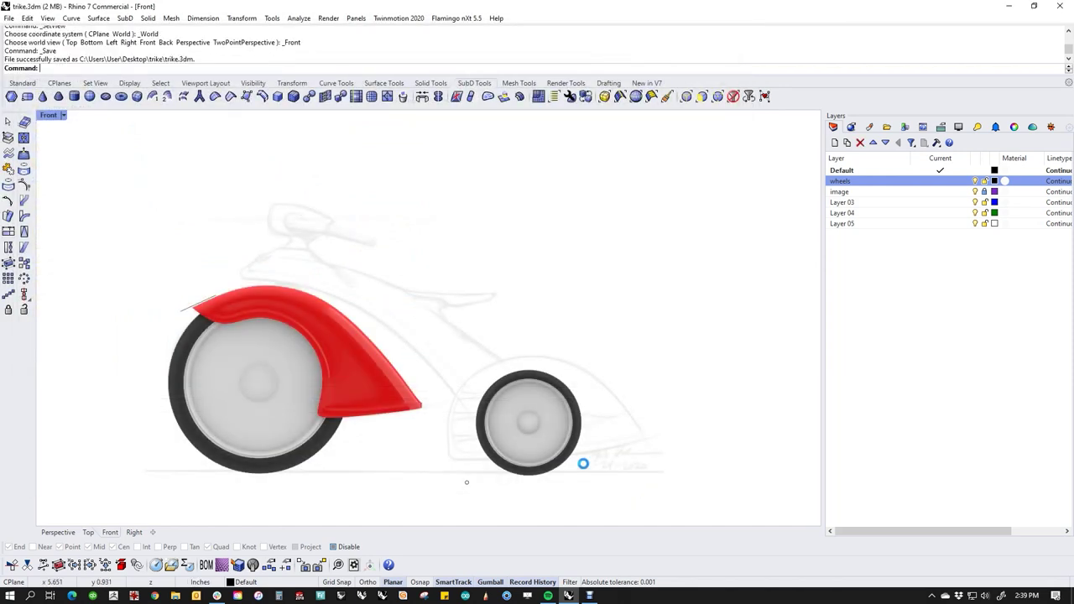
Make Layer 03 the current layer and rename it ffender.
{"action": "right_click_drag", "start_coordinate": [498, 486], "coordinate": [510, 475]}
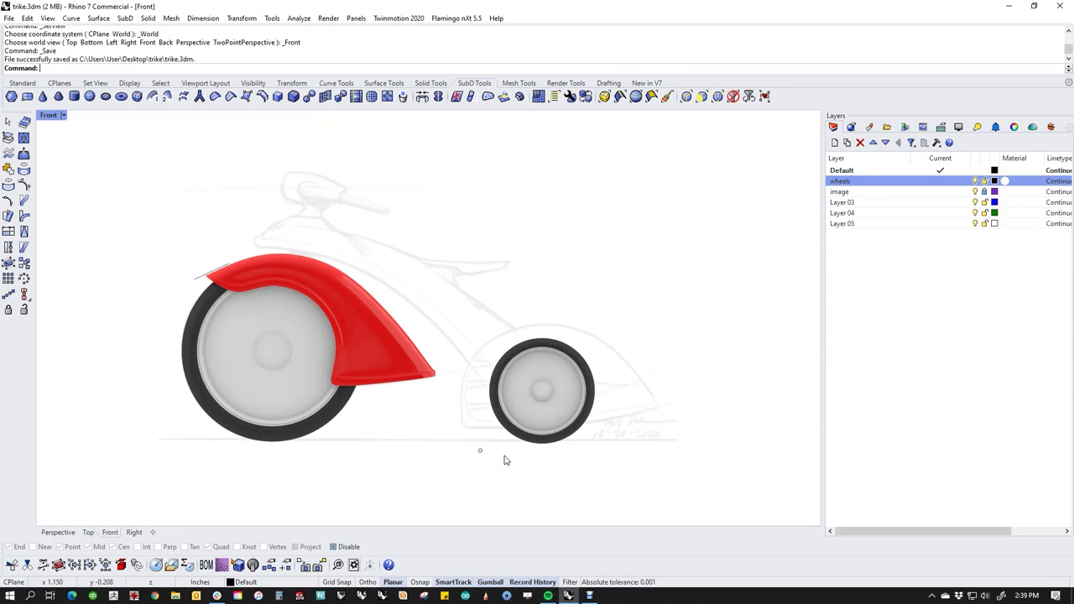
{"action": "scroll", "coordinate": [473, 331], "scroll_direction": "up", "scroll_amount": 2}
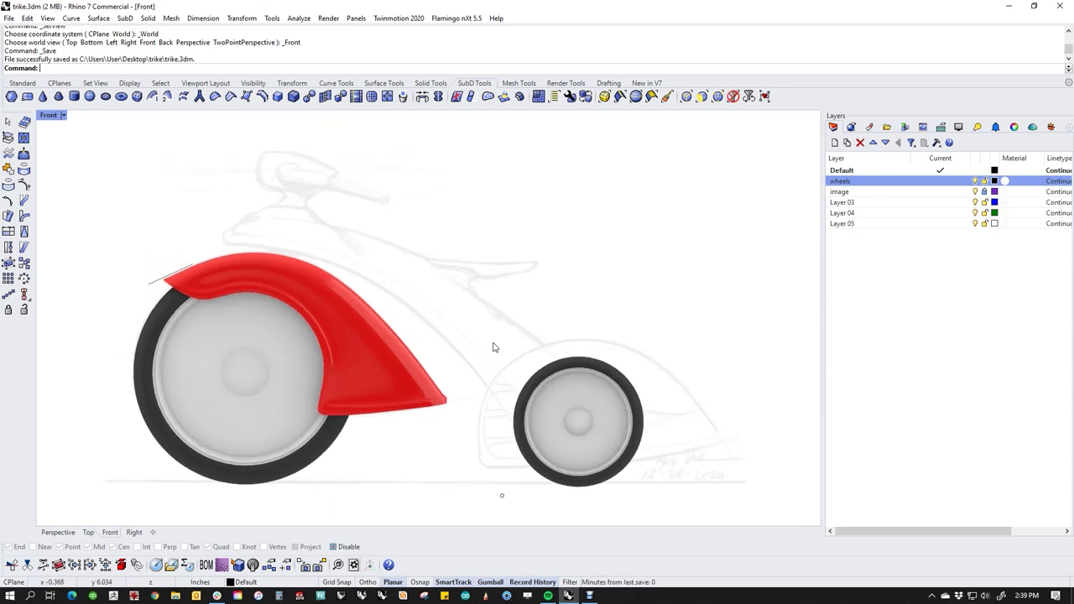
{"action": "double_click", "coordinate": [843, 204]}
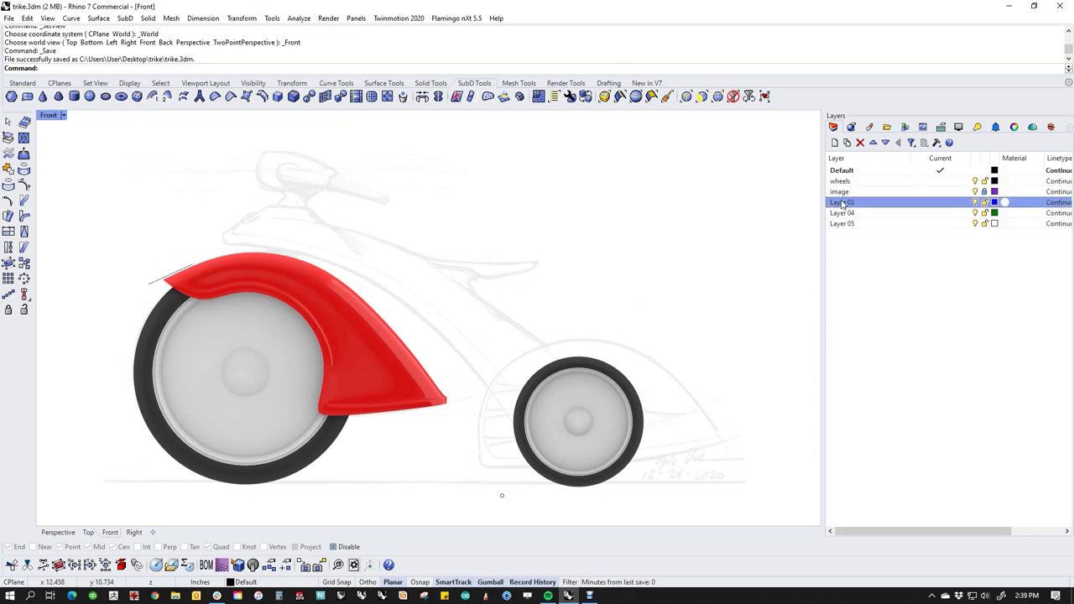
{"action": "type", "text": "f"}
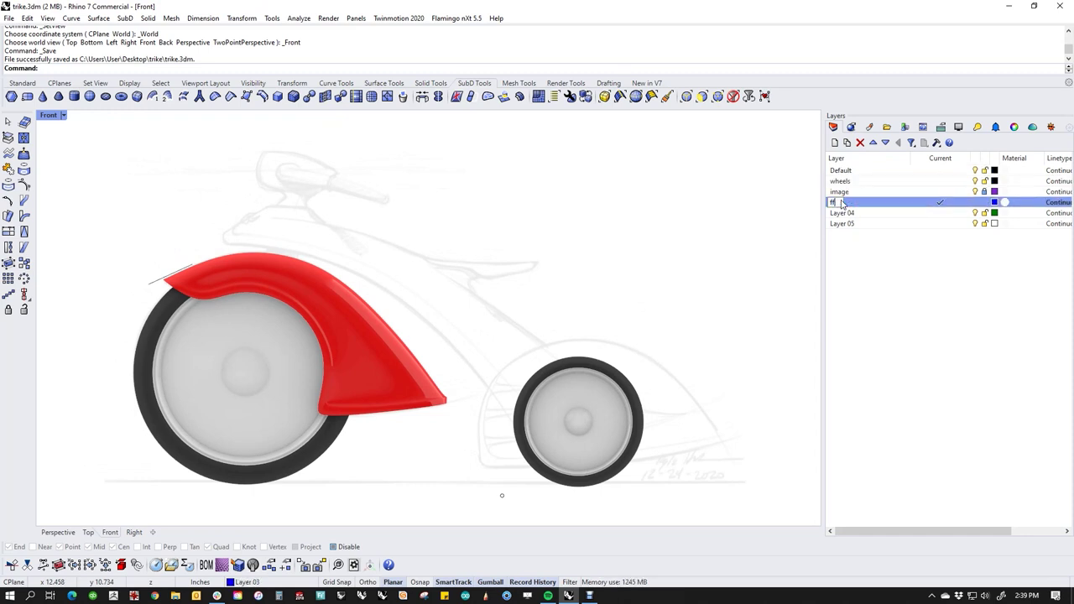
{"action": "type", "text": "fender"}
{"action": "key", "text": "Return"}
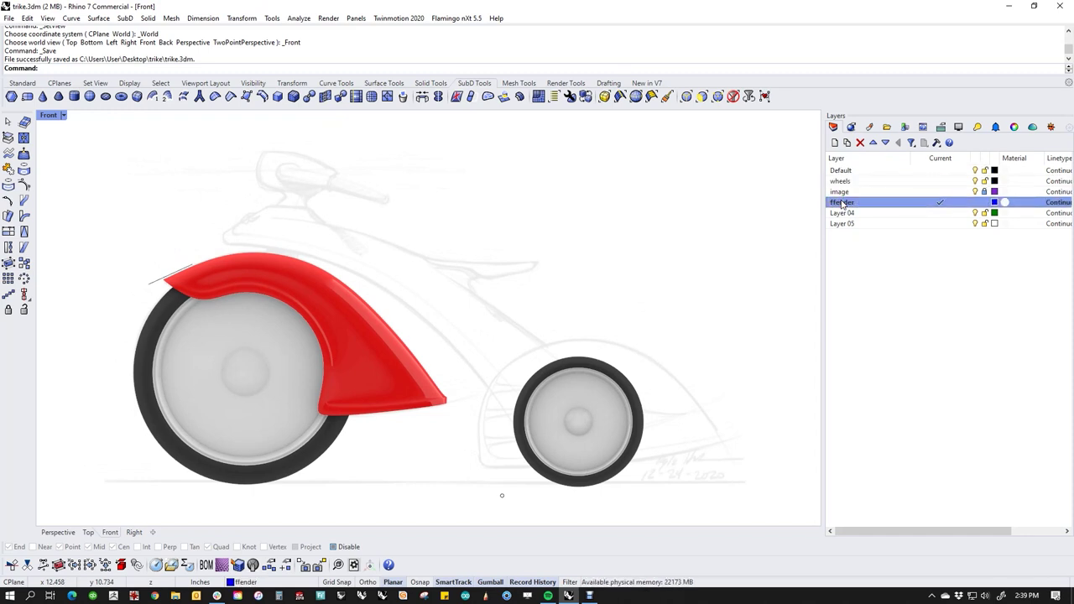
Move the red fender SubD to the ffender layer.
{"action": "right_click", "coordinate": [862, 204]}
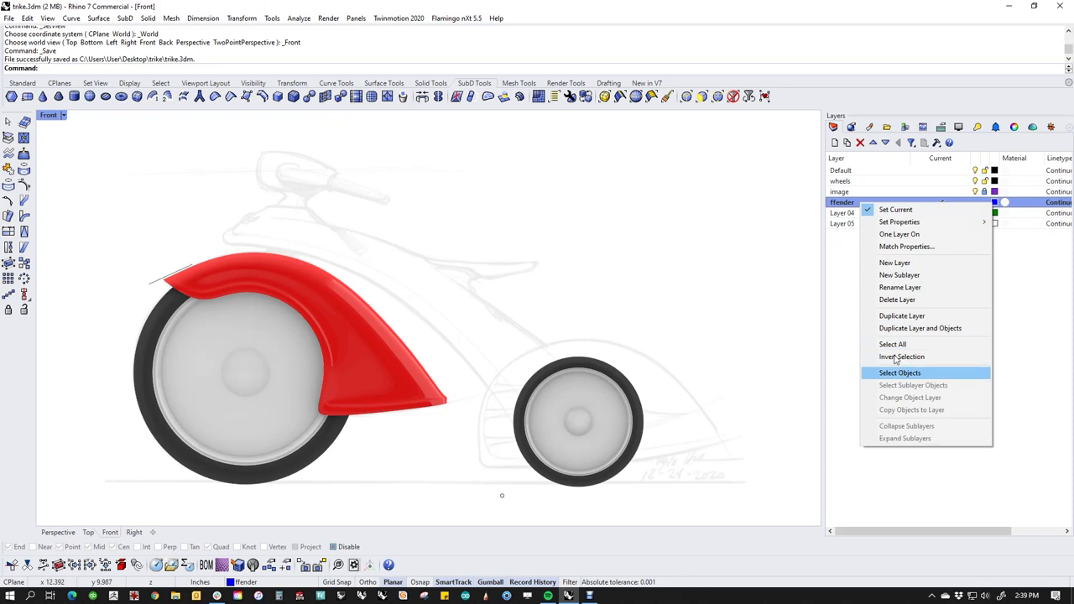
{"action": "left_click", "coordinate": [659, 281]}
{"action": "left_click", "coordinate": [402, 373]}
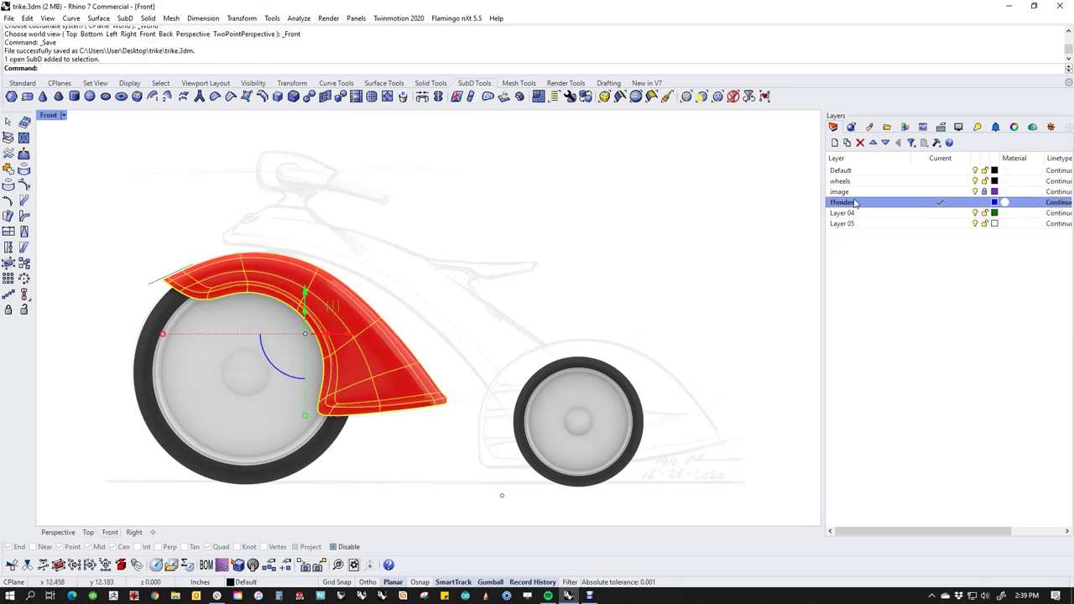
{"action": "right_click", "coordinate": [856, 203]}
{"action": "left_click", "coordinate": [891, 395]}
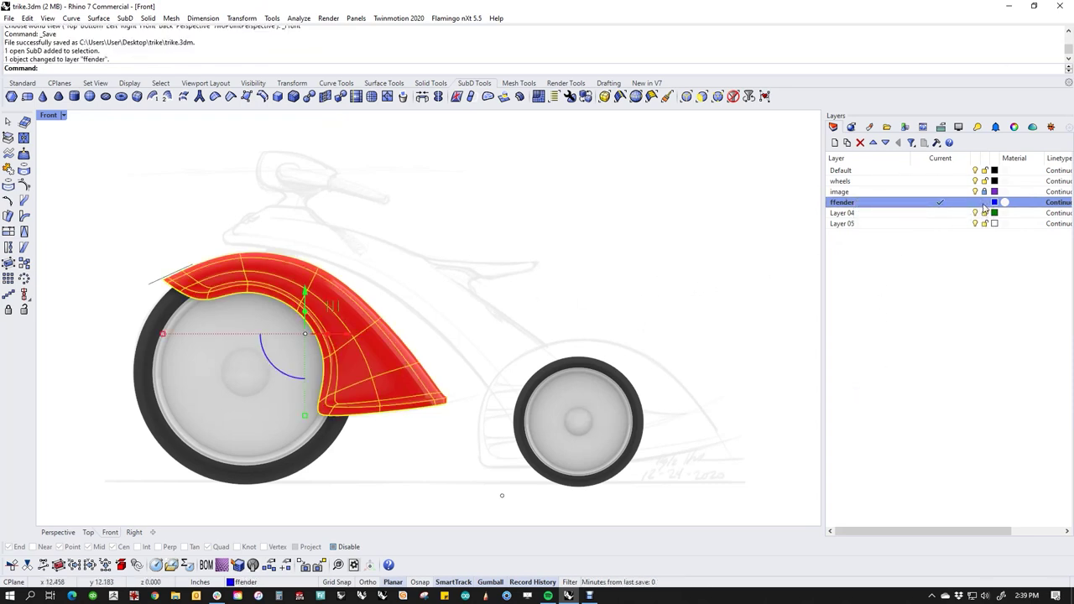
Make Default the current layer and hide the ffender layer.
{"action": "left_click", "coordinate": [965, 172]}
{"action": "left_click", "coordinate": [976, 202]}
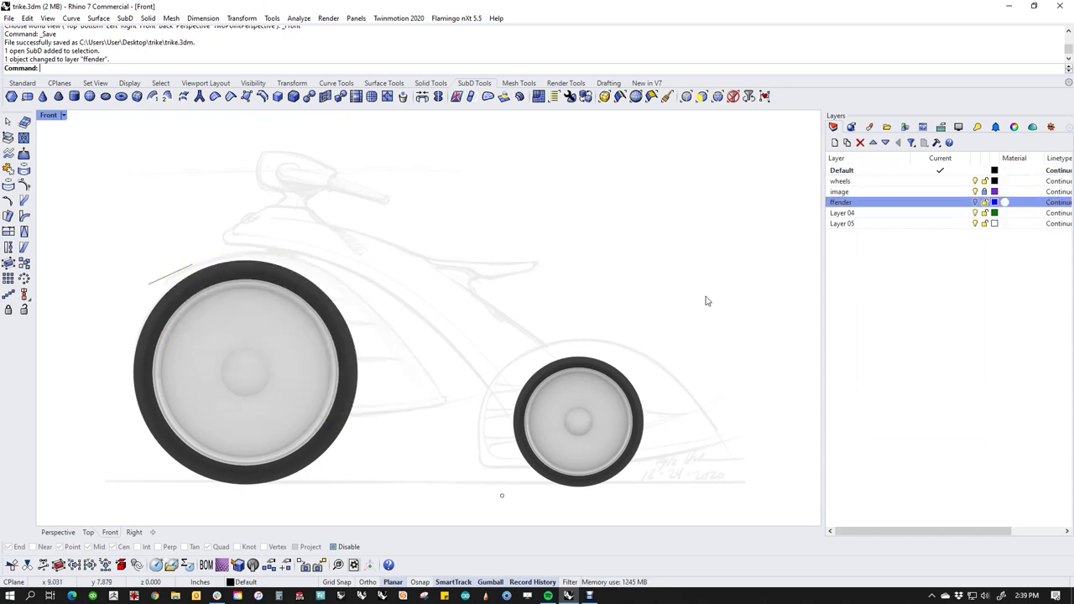
{"action": "right_click_drag", "start_coordinate": [439, 314], "coordinate": [489, 311]}
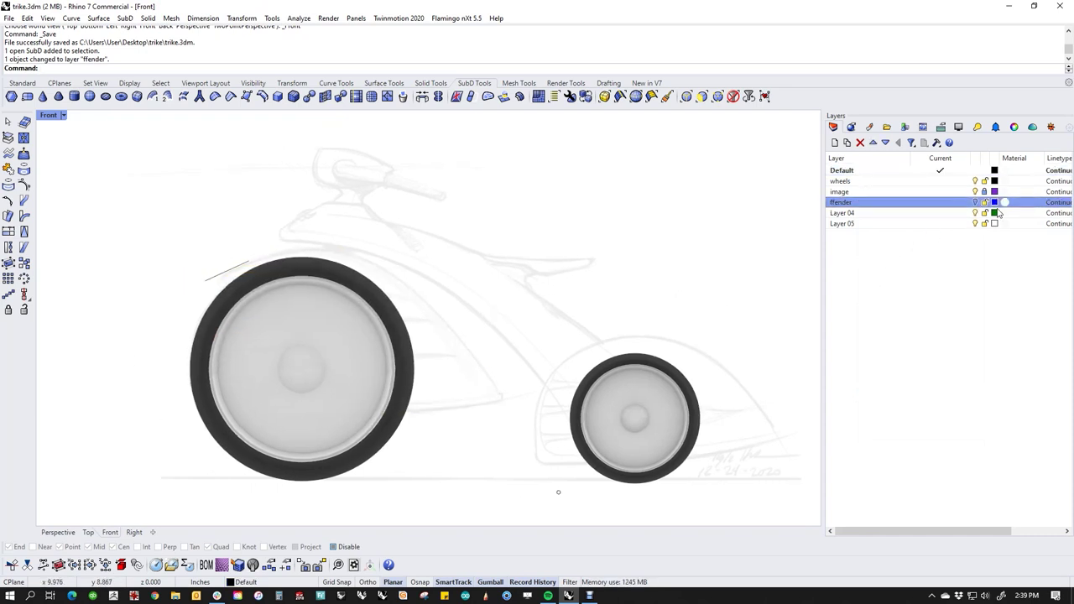
{"action": "left_click", "coordinate": [975, 202]}
{"action": "left_click", "coordinate": [975, 203]}
{"action": "right_click_drag", "start_coordinate": [495, 346], "coordinate": [400, 326]}
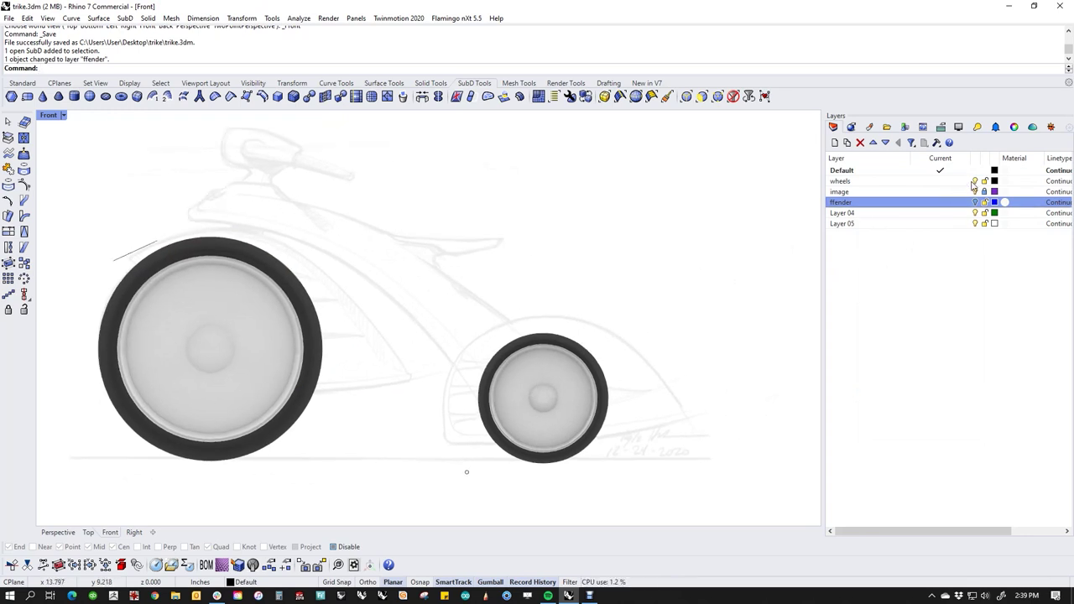
Hide the wheels layer and delete the leftover guide line near the fender's front tip.
{"action": "left_click", "coordinate": [975, 181]}
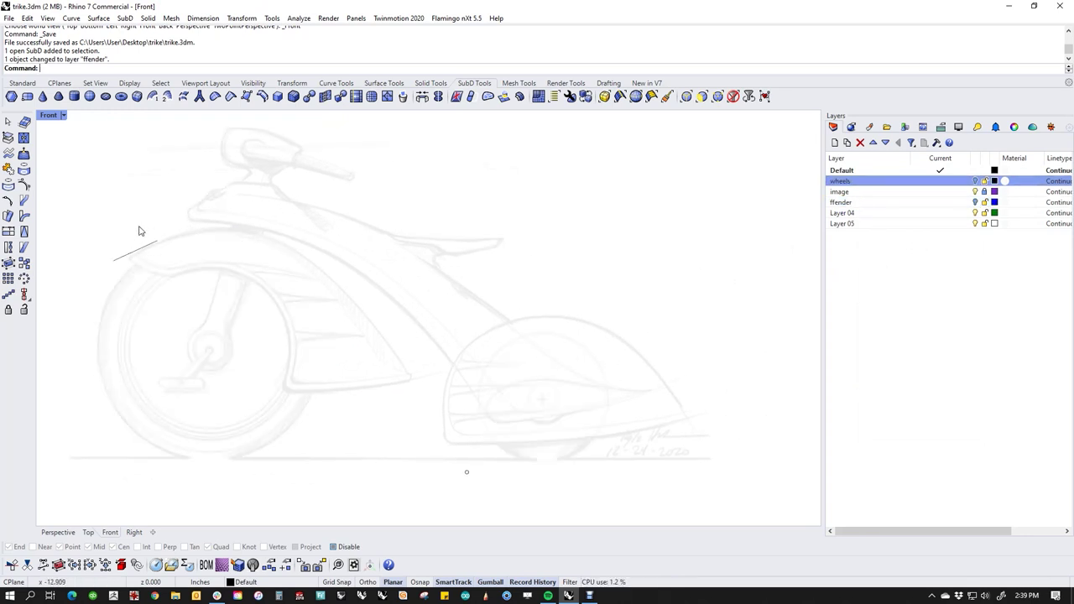
{"action": "left_click", "coordinate": [118, 295]}
{"action": "key", "text": "Delete"}
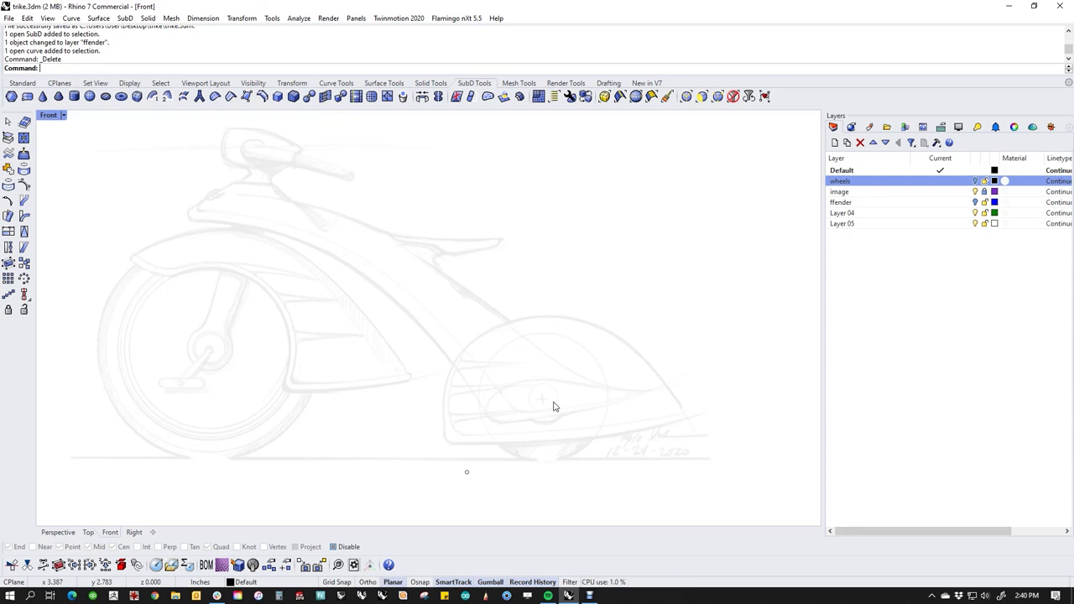
Draw a four-point control point curve along the lower edge of the sketched main body, from the nose to the rear wheel.
{"action": "left_click", "coordinate": [21, 83]}
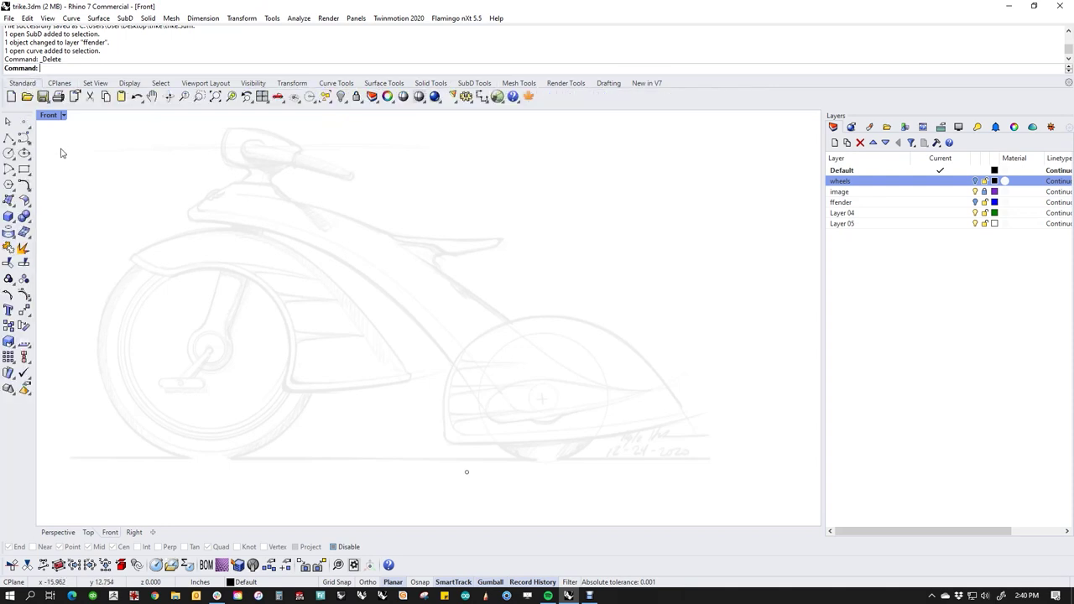
{"action": "left_click", "coordinate": [8, 137]}
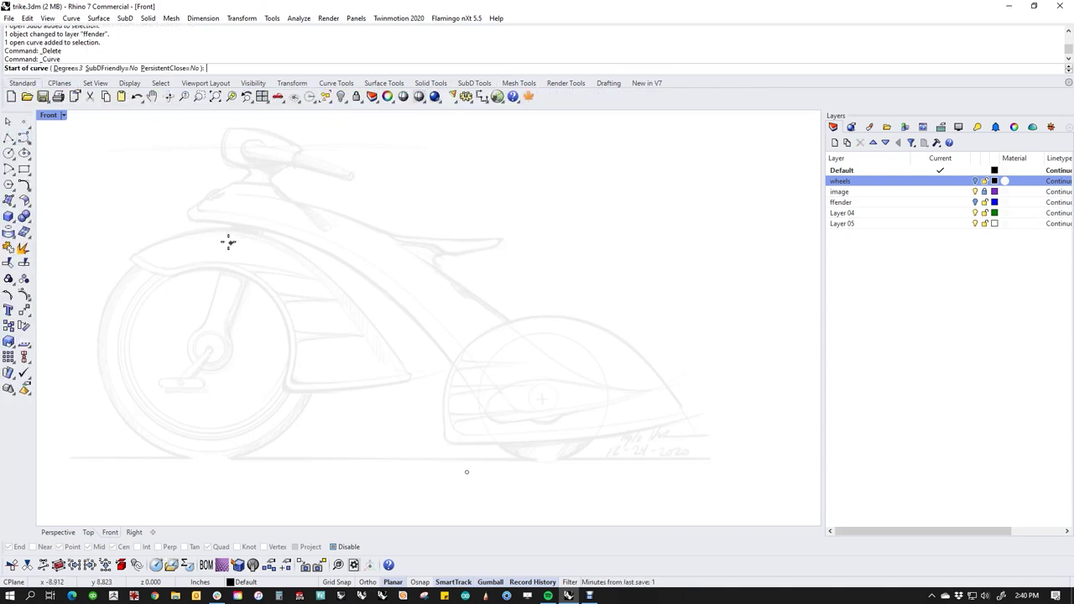
{"action": "left_click", "coordinate": [175, 219]}
{"action": "left_click", "coordinate": [305, 228]}
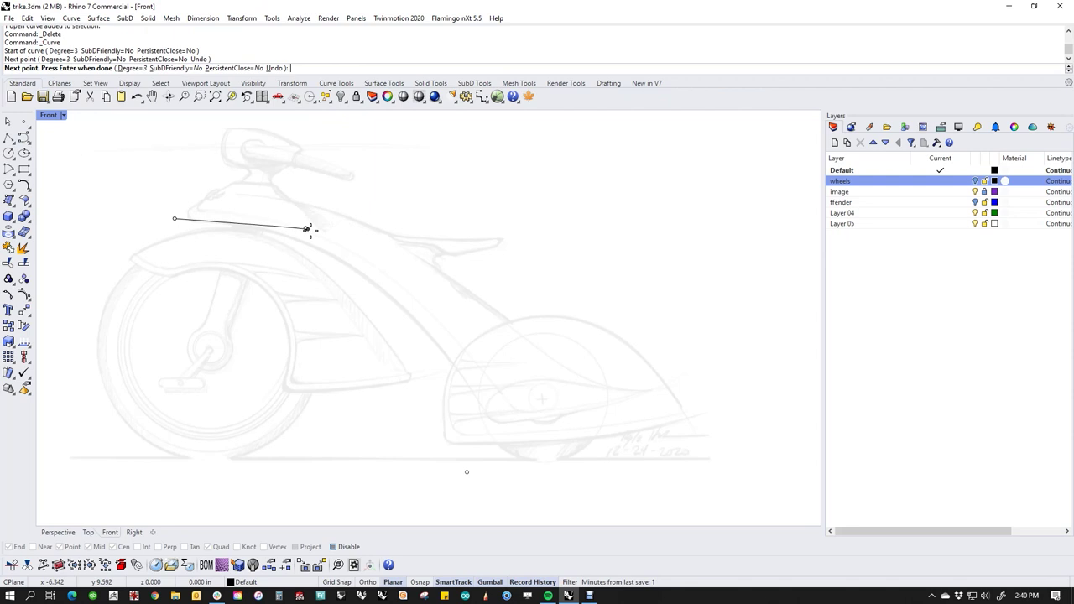
{"action": "left_click", "coordinate": [417, 303]}
{"action": "left_click", "coordinate": [490, 426]}
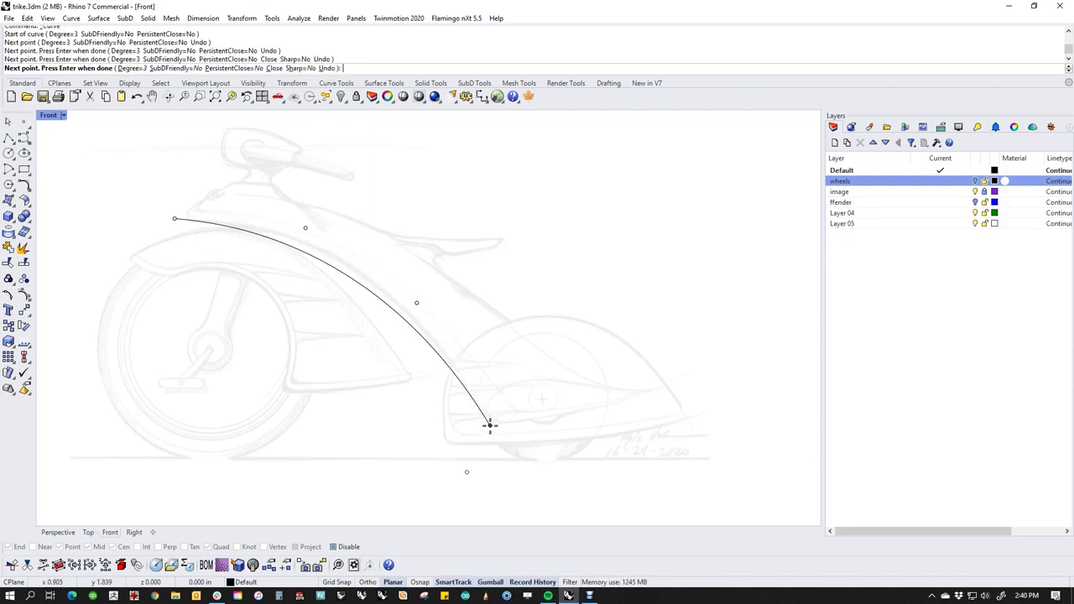
{"action": "key", "text": "Return"}
Show the curve's control points and move the second one up and rearward to match the sketched lower edge.
{"action": "left_click", "coordinate": [366, 294]}
{"action": "middle_click", "coordinate": [367, 337]}
{"action": "left_click", "coordinate": [398, 346]}
{"action": "left_click_drag", "start_coordinate": [280, 278], "coordinate": [319, 215]}
{"action": "left_click", "coordinate": [363, 405]}
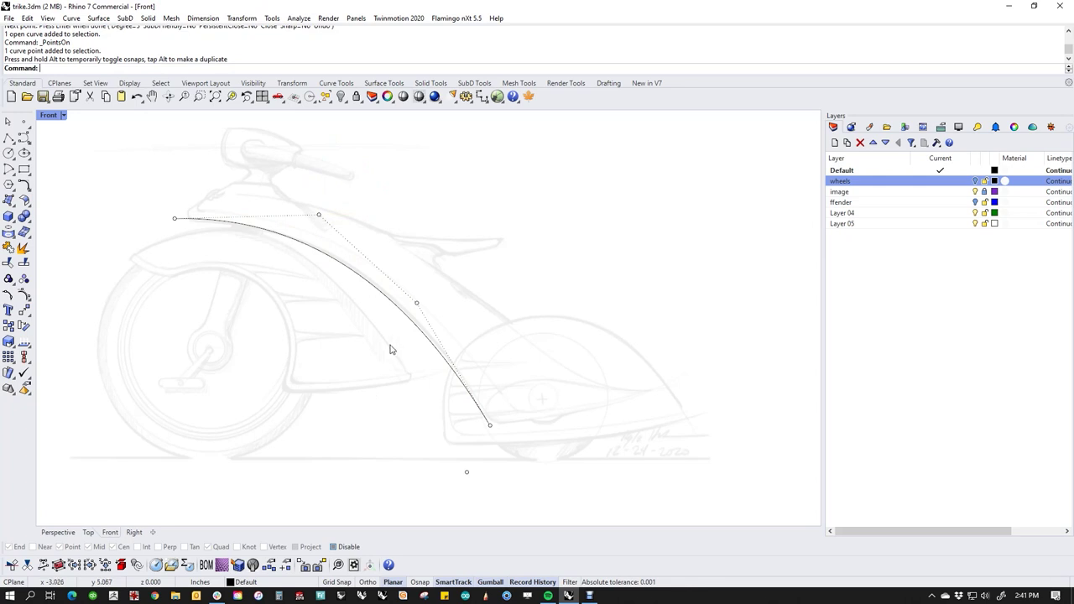
Copy the curve up to the body's upper edge and move the copy's rear end point rearward to follow the sketch.
{"action": "left_click", "coordinate": [366, 284]}
{"action": "left_click_drag", "start_coordinate": [362, 293], "coordinate": [396, 267]}
{"action": "middle_click", "coordinate": [580, 367]}
{"action": "left_click", "coordinate": [611, 376]}
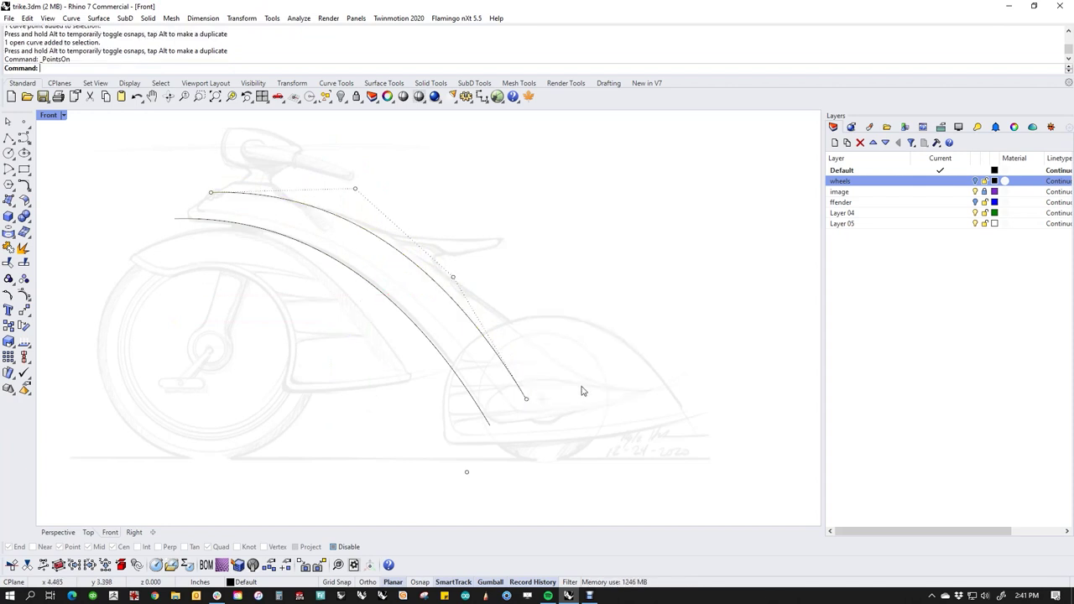
{"action": "left_click_drag", "start_coordinate": [506, 392], "coordinate": [595, 391]}
{"action": "left_click", "coordinate": [662, 359]}
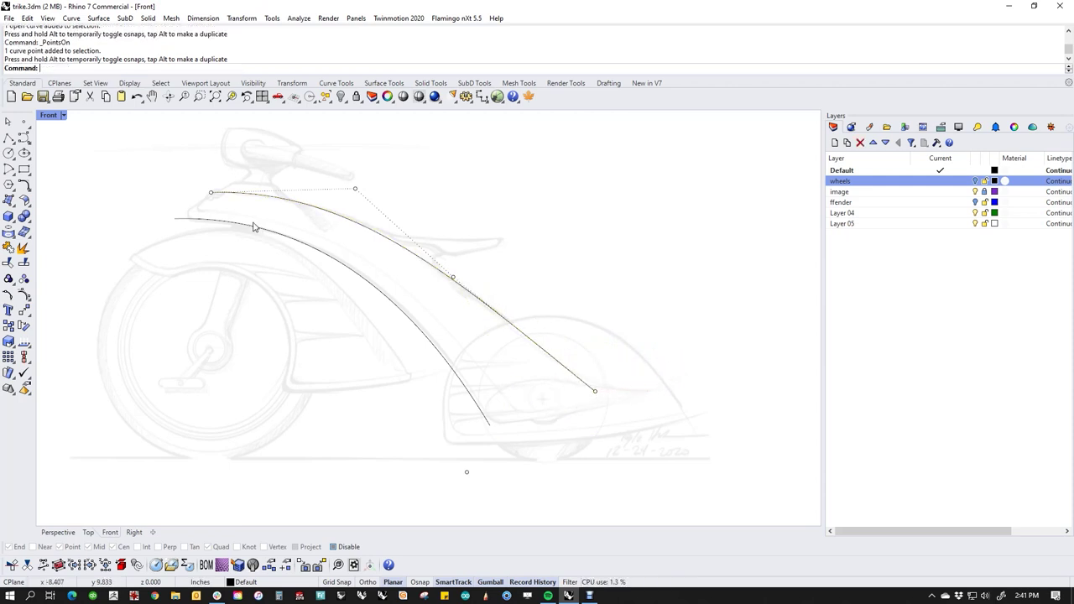
{"action": "scroll", "coordinate": [195, 208], "scroll_direction": "up", "scroll_amount": 6}
{"action": "scroll", "coordinate": [334, 220], "scroll_direction": "down", "scroll_amount": 4}
{"action": "key", "text": "Escape"}
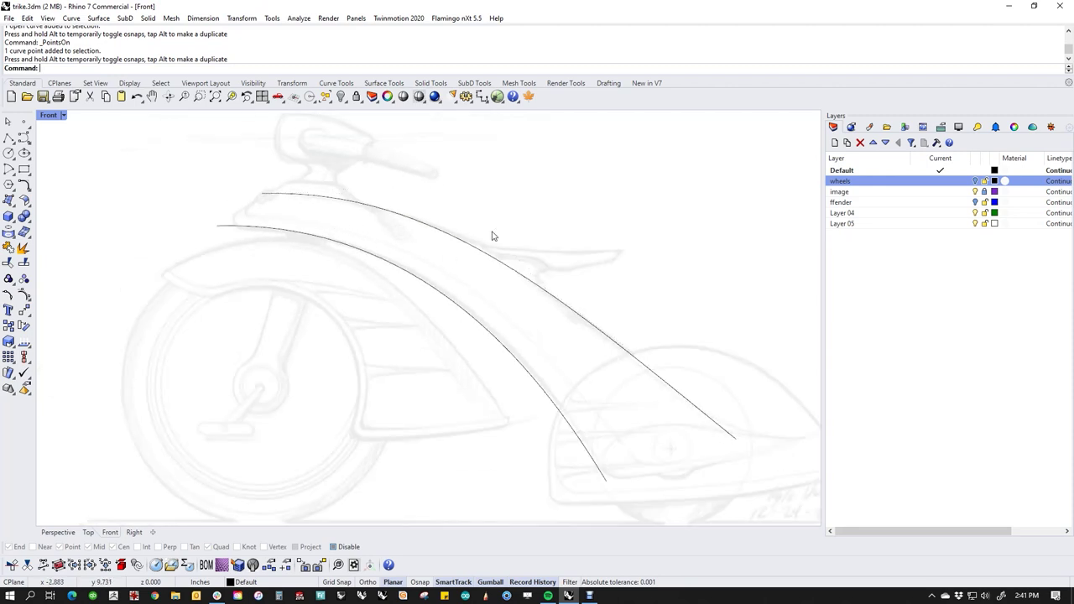
Start a SubD loft between the two body curves with the adjusted shape segments set to 4.
{"action": "left_click_drag", "start_coordinate": [545, 213], "coordinate": [376, 356]}
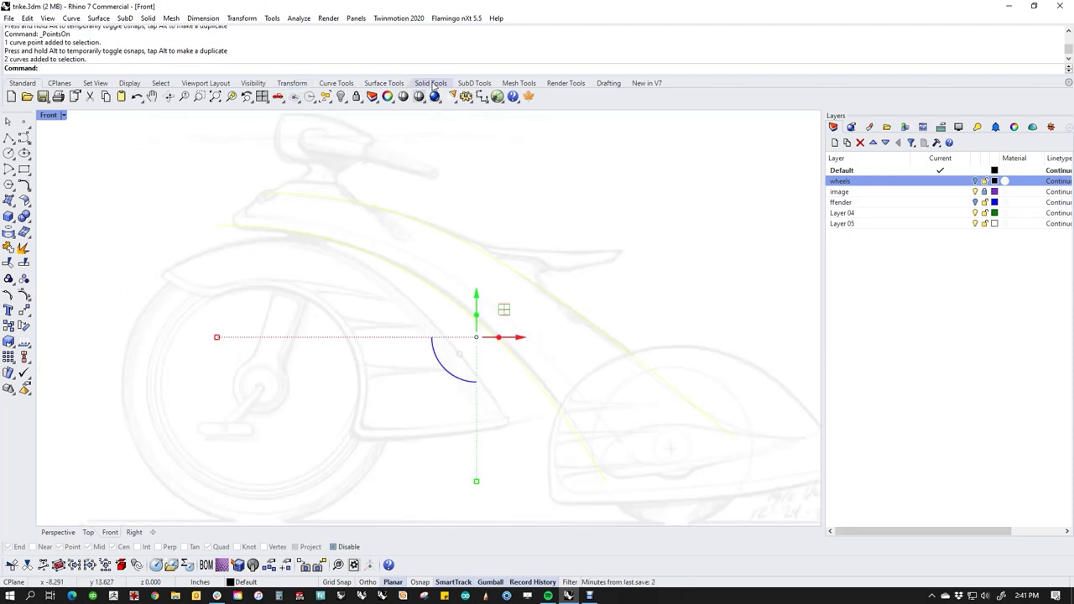
{"action": "left_click", "coordinate": [475, 83]}
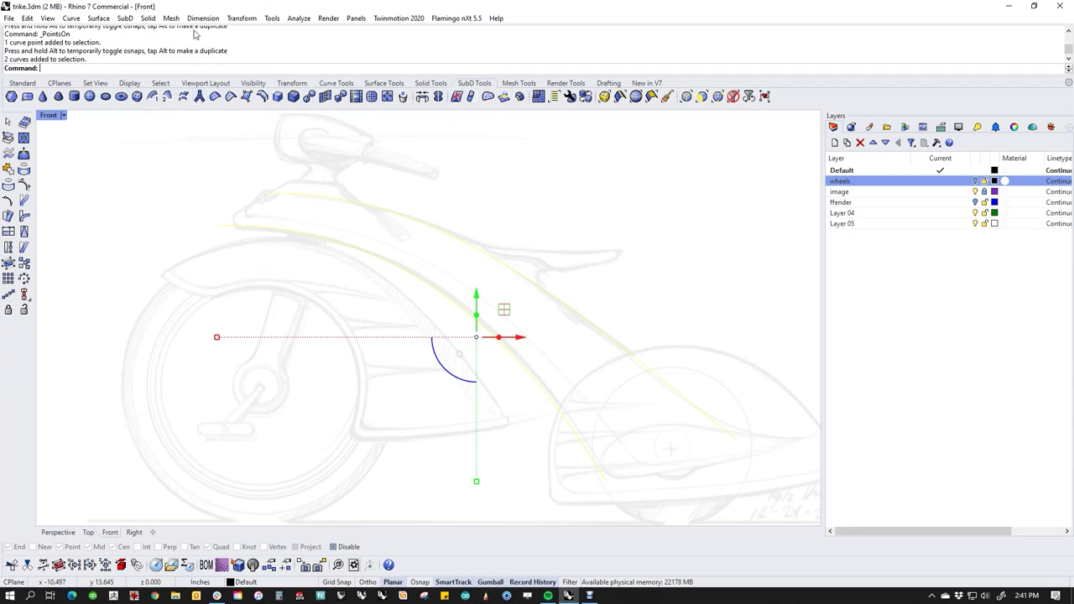
{"action": "left_click", "coordinate": [124, 18]}
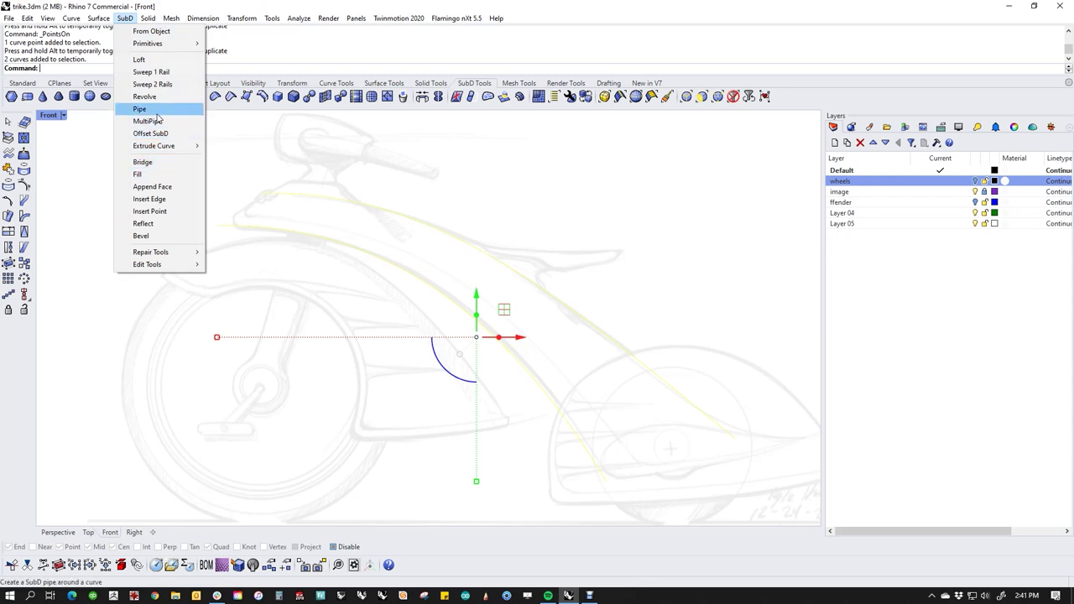
{"action": "left_click", "coordinate": [141, 60]}
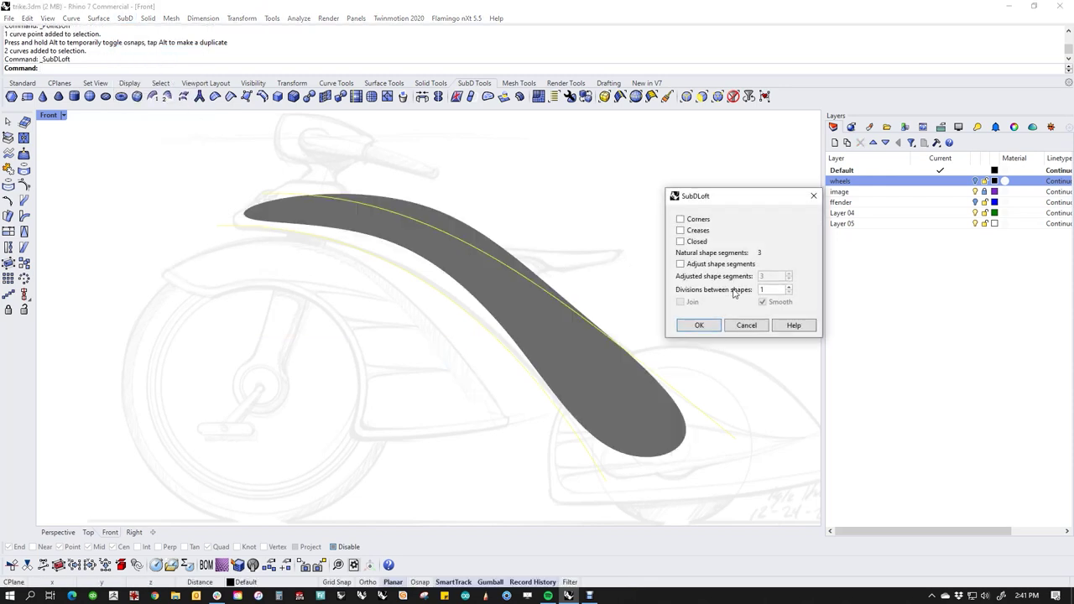
{"action": "left_click", "coordinate": [707, 265]}
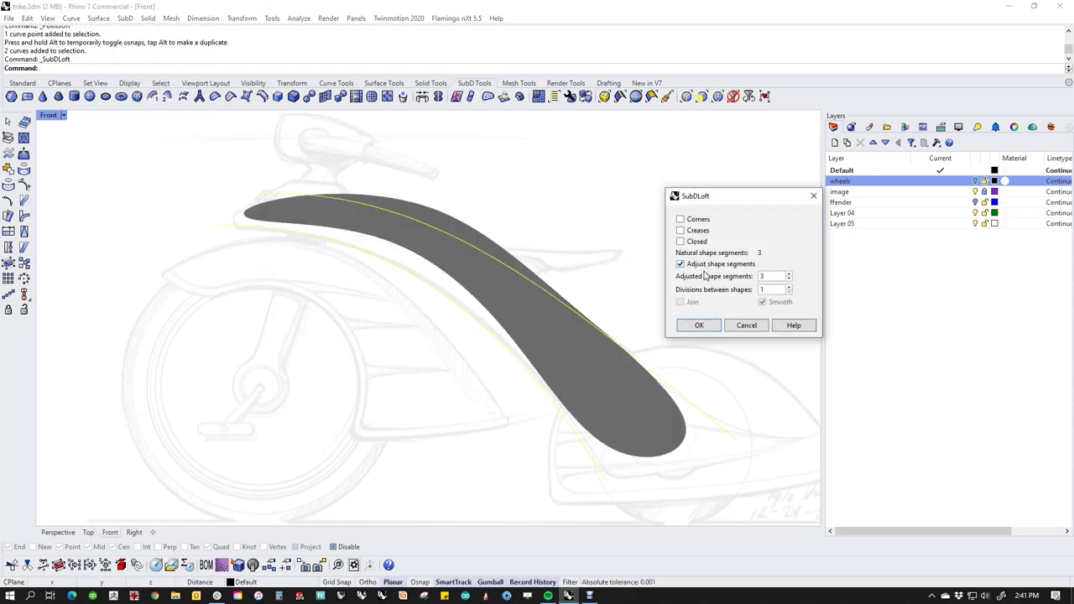
{"action": "left_click", "coordinate": [789, 274]}
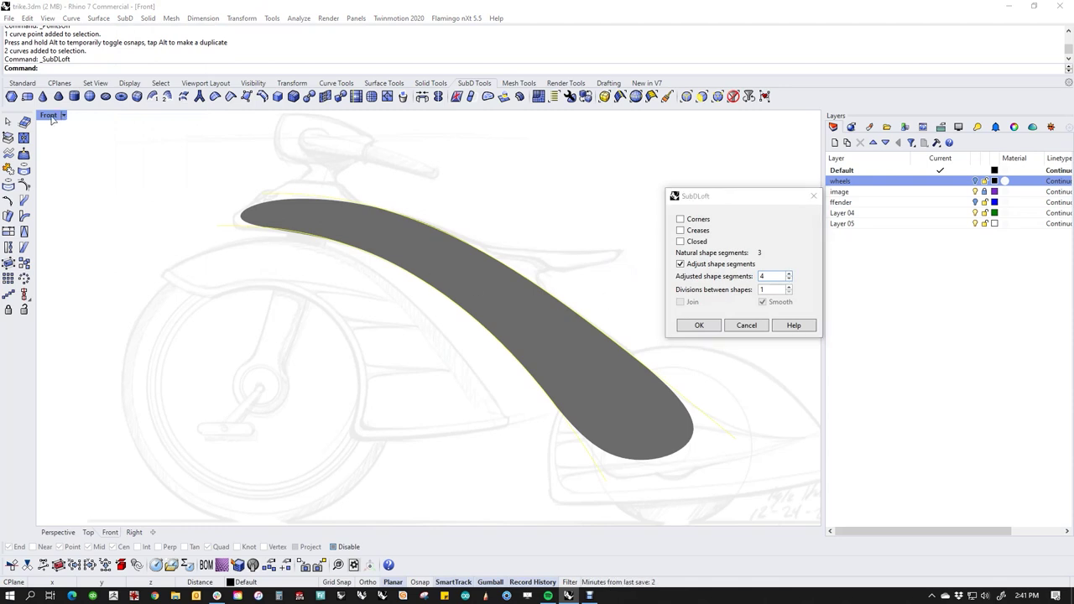
Shade the Front viewport and create the loft with corners enabled and 1 division between shapes.
{"action": "left_click", "coordinate": [52, 119]}
{"action": "left_click", "coordinate": [71, 172]}
{"action": "right_click_drag", "start_coordinate": [463, 339], "coordinate": [422, 355]}
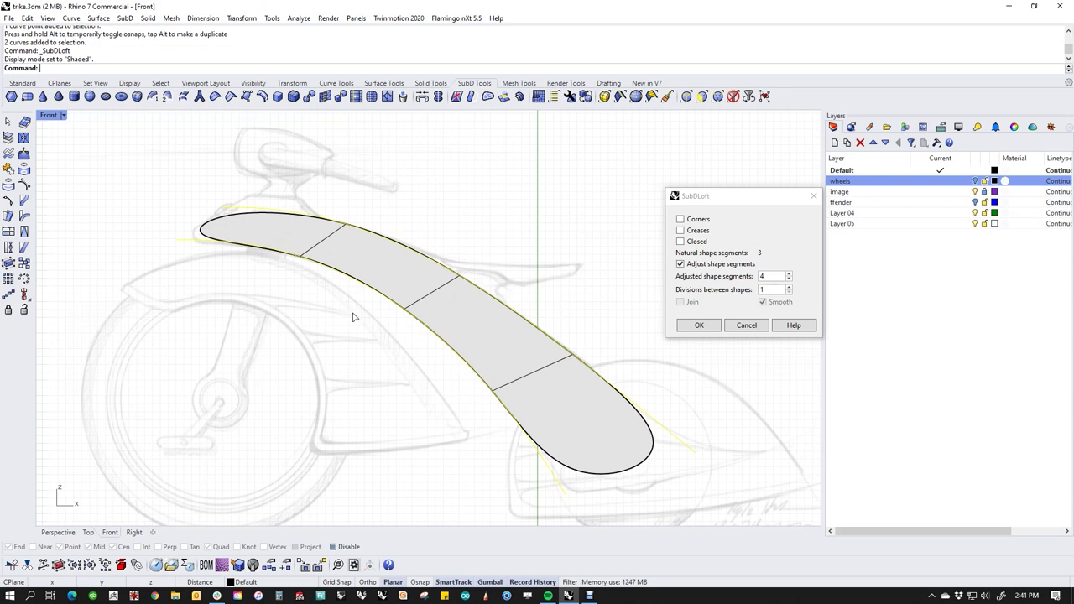
{"action": "left_click", "coordinate": [694, 222]}
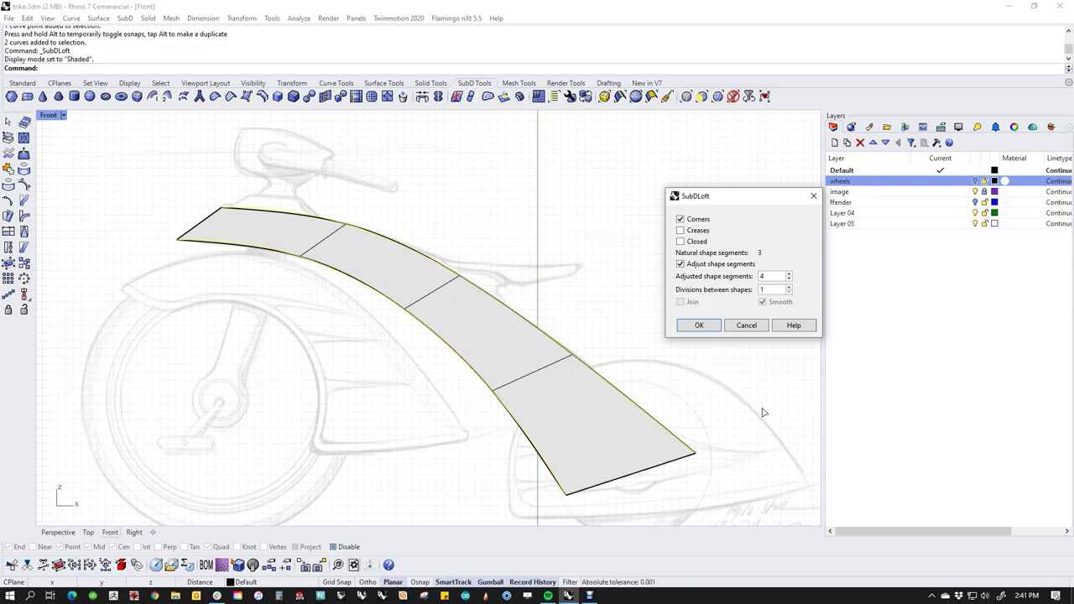
{"action": "left_click", "coordinate": [789, 287]}
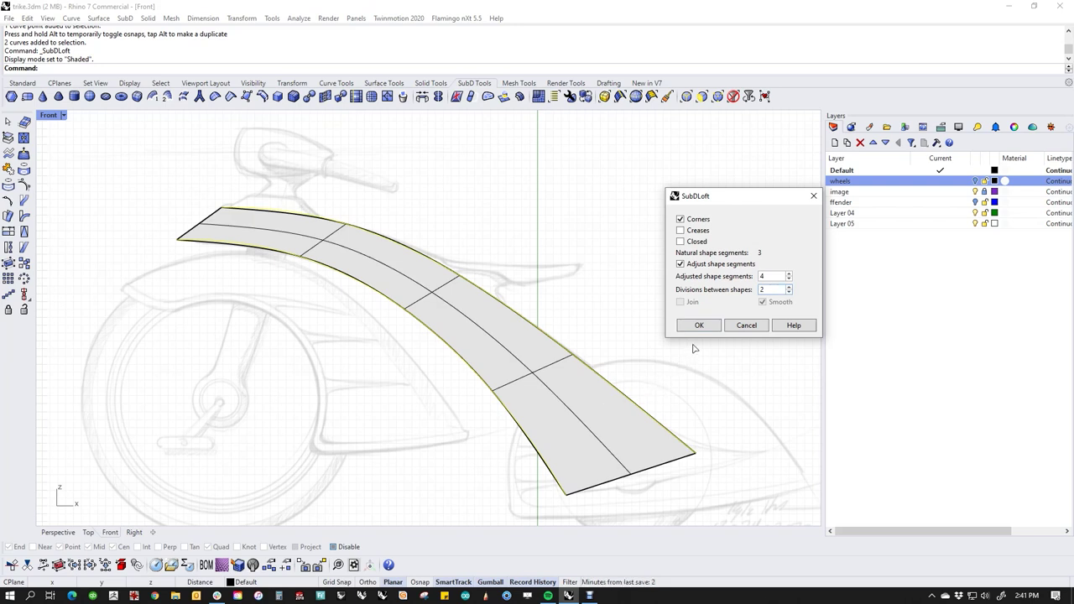
{"action": "left_click", "coordinate": [789, 292]}
{"action": "left_click", "coordinate": [701, 325]}
Delete the two source curves and return the Front viewport to wireframe display.
{"action": "left_click", "coordinate": [591, 312]}
{"action": "middle_click", "coordinate": [579, 293]}
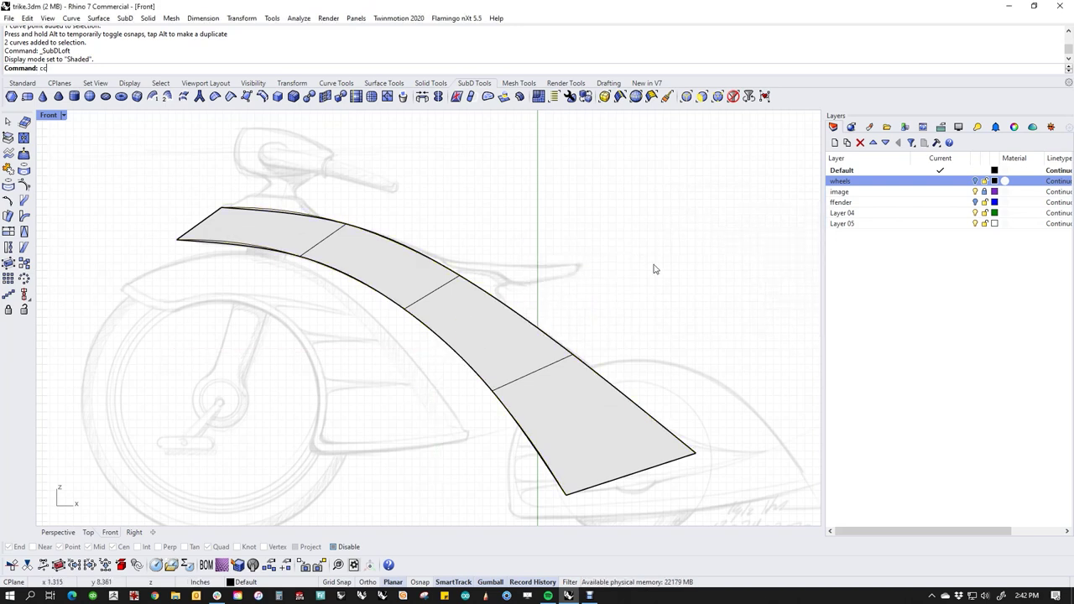
{"action": "key", "text": "Return"}
{"action": "middle_click", "coordinate": [660, 196]}
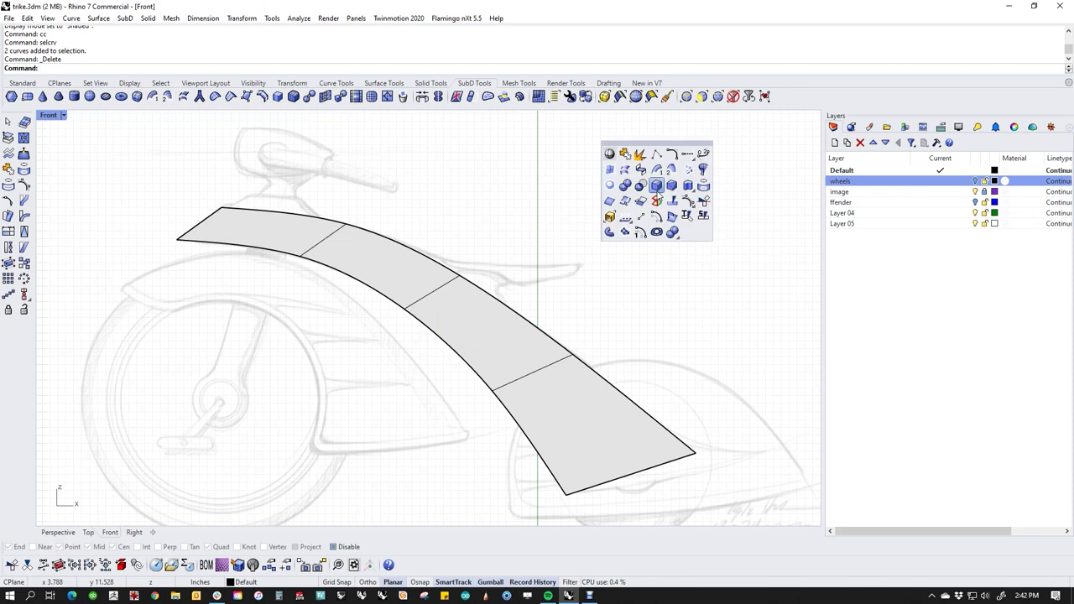
{"action": "left_click", "coordinate": [610, 154]}
Remove the crease at the body SubD's lower front corner vertex and begin shaping the rounded nose over the sketch.
{"action": "mouse_move", "coordinate": [491, 350]}
{"action": "right_mouse_down"}
{"action": "mouse_move", "coordinate": [506, 321]}
{"action": "mouse_move", "coordinate": [540, 383]}
{"action": "right_mouse_up"}
{"action": "scroll", "coordinate": [256, 210], "scroll_direction": "up", "scroll_amount": 3}
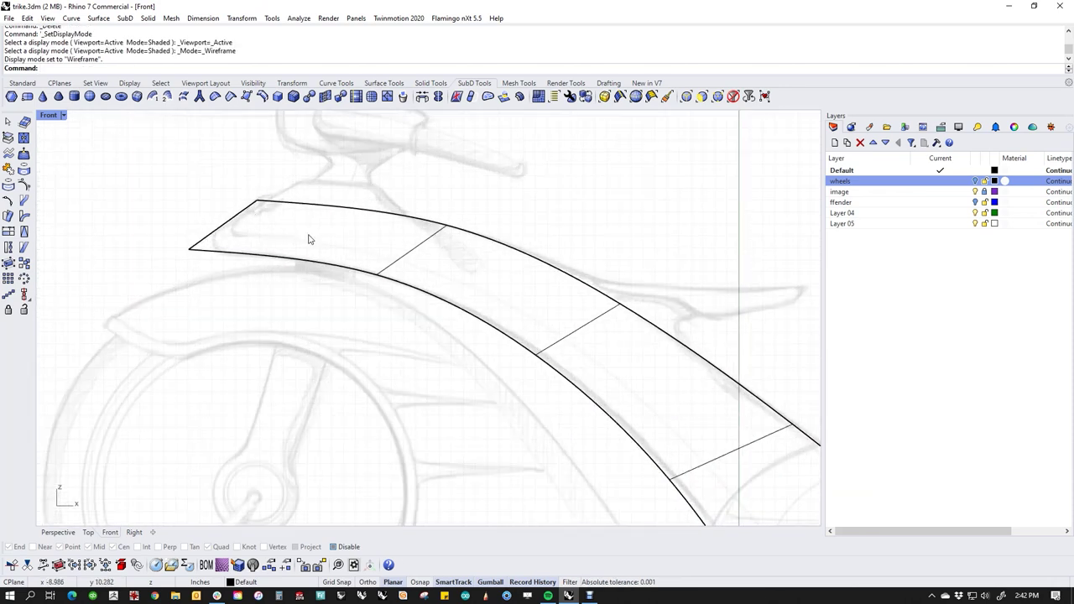
{"action": "left_click_drag", "start_coordinate": [159, 220], "coordinate": [207, 277]}
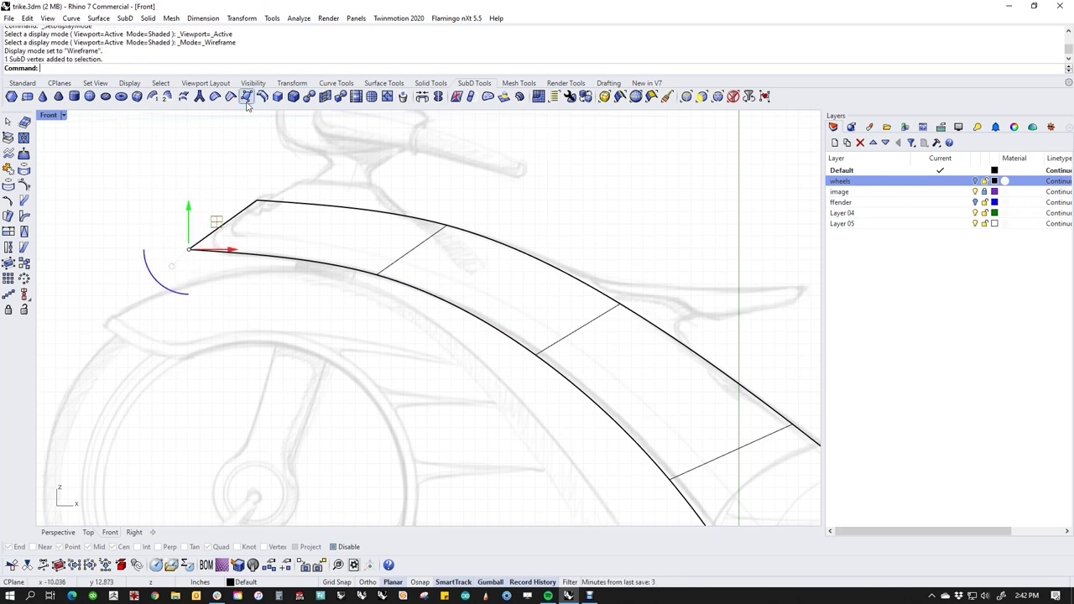
{"action": "left_click", "coordinate": [215, 96]}
{"action": "scroll", "coordinate": [254, 242], "scroll_direction": "up", "scroll_amount": 1}
{"action": "left_click_drag", "start_coordinate": [211, 222], "coordinate": [259, 251]}
{"action": "left_click", "coordinate": [238, 240], "text": "ctrl+shift"}
{"action": "left_click_drag", "start_coordinate": [269, 191], "coordinate": [223, 234]}
{"action": "left_click", "coordinate": [175, 252]}
Adjust the front end vertices and edge so the nose outline follows the sketch.
{"action": "left_click_drag", "start_coordinate": [242, 178], "coordinate": [290, 183]}
{"action": "left_click", "coordinate": [221, 207]}
{"action": "left_click_drag", "start_coordinate": [228, 209], "coordinate": [278, 251]}
{"action": "left_click", "coordinate": [236, 244], "text": "ctrl+shift"}
{"action": "left_click", "coordinate": [165, 195]}
{"action": "scroll", "coordinate": [203, 251], "scroll_direction": "down", "scroll_amount": 4}
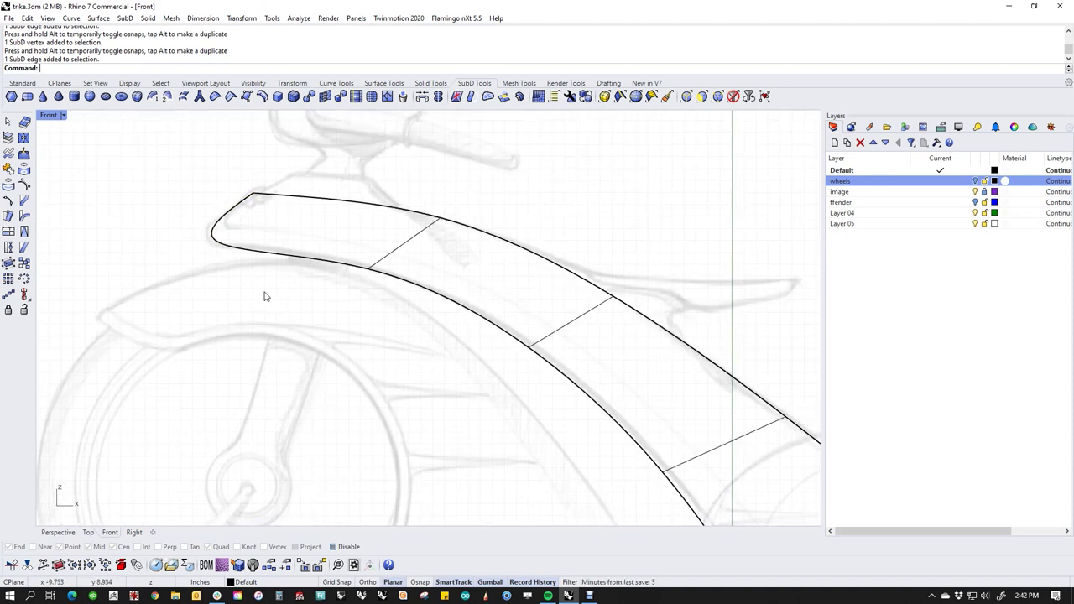
Fine-tune the lower front of the nose by moving it slightly outward and down.
{"action": "left_click", "coordinate": [209, 241], "text": "ctrl+shift"}
{"action": "scroll", "coordinate": [201, 240], "scroll_direction": "up", "scroll_amount": 3}
{"action": "scroll", "coordinate": [190, 239], "scroll_direction": "up", "scroll_amount": 2}
{"action": "left_click_drag", "start_coordinate": [190, 239], "coordinate": [176, 253]}
{"action": "left_click", "coordinate": [222, 289]}
{"action": "scroll", "coordinate": [276, 288], "scroll_direction": "down", "scroll_amount": 6}
Move the second vertex of the body's lower edge to match the sketched line.
{"action": "right_click_drag", "start_coordinate": [304, 315], "coordinate": [314, 286]}
{"action": "scroll", "coordinate": [391, 275], "scroll_direction": "up", "scroll_amount": 4}
{"action": "left_click_drag", "start_coordinate": [328, 278], "coordinate": [412, 228]}
{"action": "left_click", "coordinate": [297, 346]}
{"action": "scroll", "coordinate": [334, 314], "scroll_direction": "down", "scroll_amount": 8}
{"action": "right_click_drag", "start_coordinate": [399, 356], "coordinate": [391, 315]}
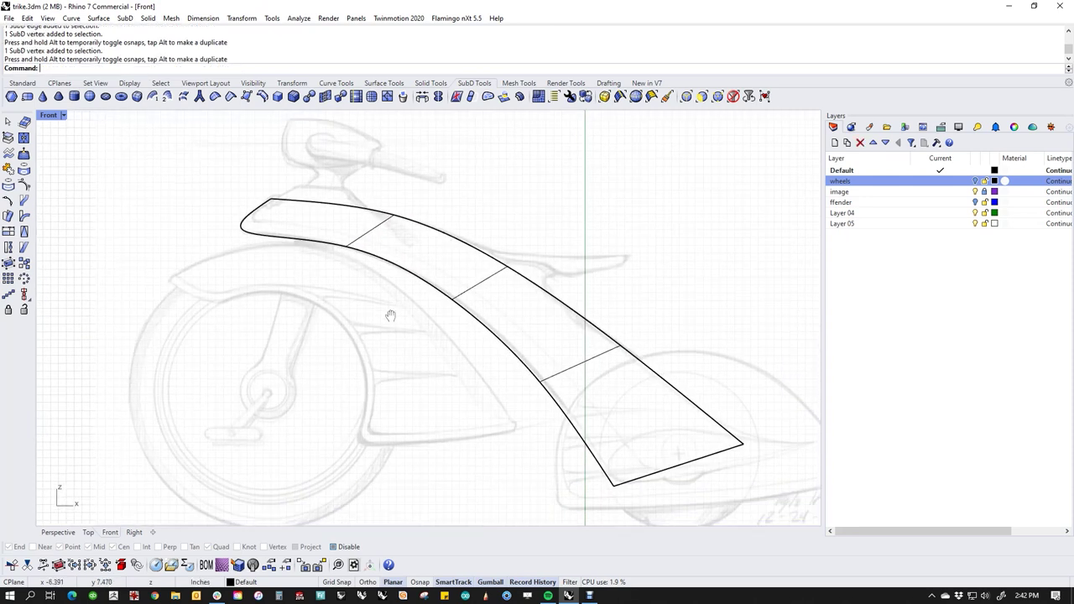
Nudge the three rearmost vertices of the body's lower edge 0.1 inch each toward the rear.
{"action": "left_click_drag", "start_coordinate": [425, 318], "coordinate": [479, 294]}
{"action": "key", "text": "alt+Right"}
{"action": "key", "text": "alt+Right"}
{"action": "left_click_drag", "start_coordinate": [454, 372], "coordinate": [564, 409]}
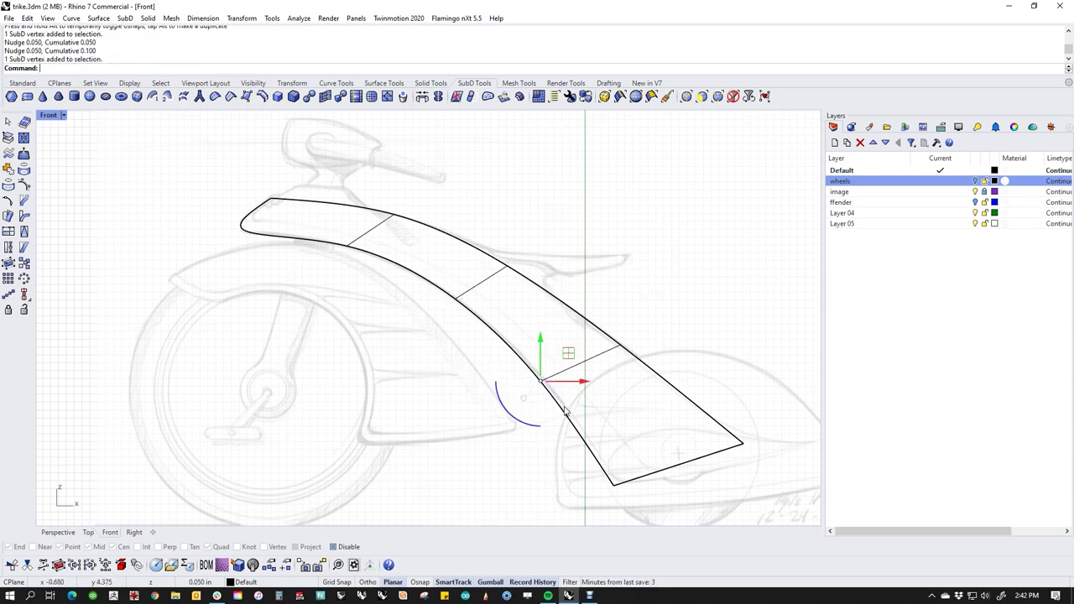
{"action": "key", "text": "alt+Right"}
{"action": "key", "text": "alt+Right"}
{"action": "left_click", "coordinate": [463, 451]}
{"action": "left_click_drag", "start_coordinate": [537, 460], "coordinate": [684, 525]}
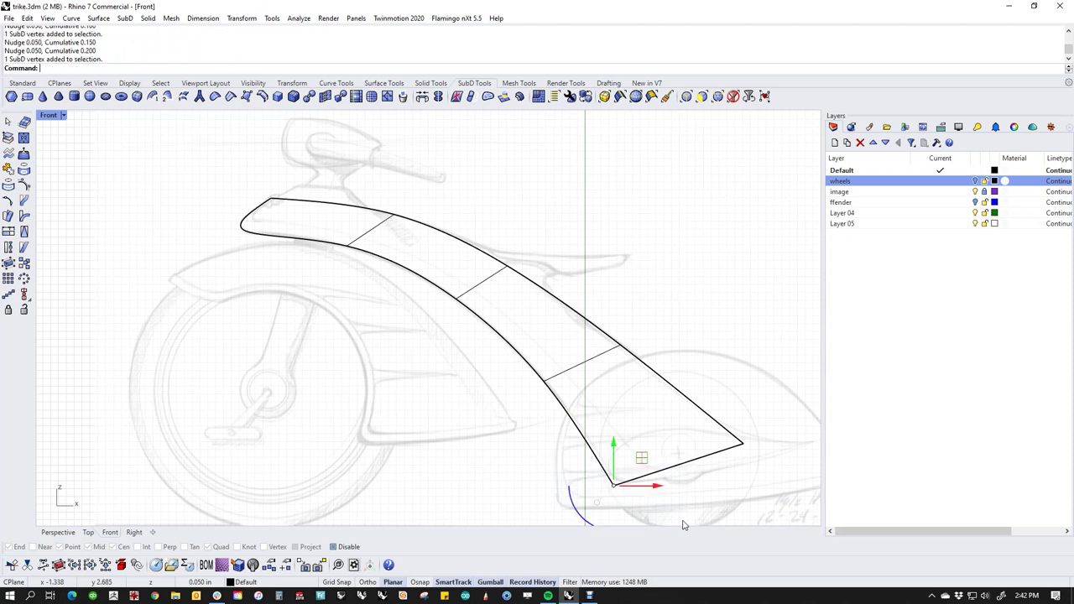
{"action": "key", "text": "alt+Right"}
{"action": "key", "text": "alt+Right"}
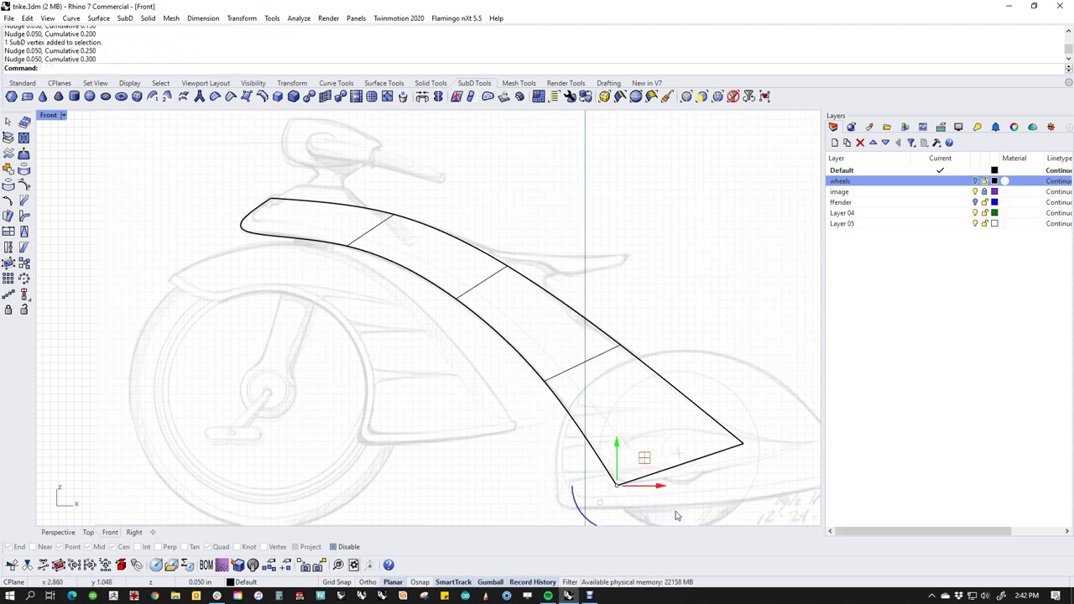
Nudge the upper-edge vertex above the rear wheel by 0.05 inch and check the SubD in flat display.
{"action": "left_click", "coordinate": [663, 333]}
{"action": "left_click", "coordinate": [620, 345]}
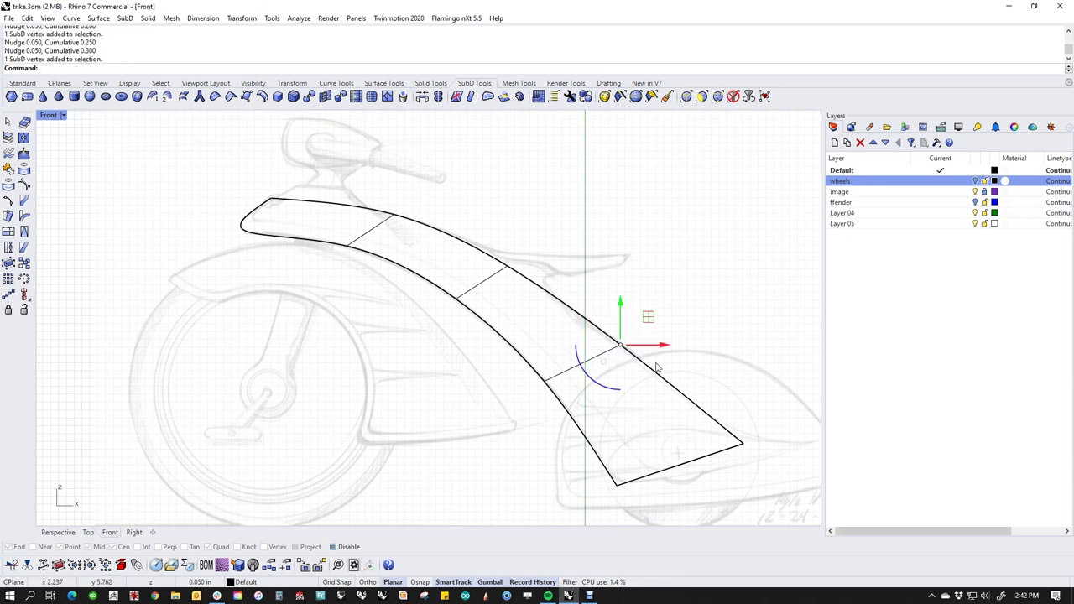
{"action": "key", "text": "alt+Up"}
{"action": "key", "text": "Escape"}
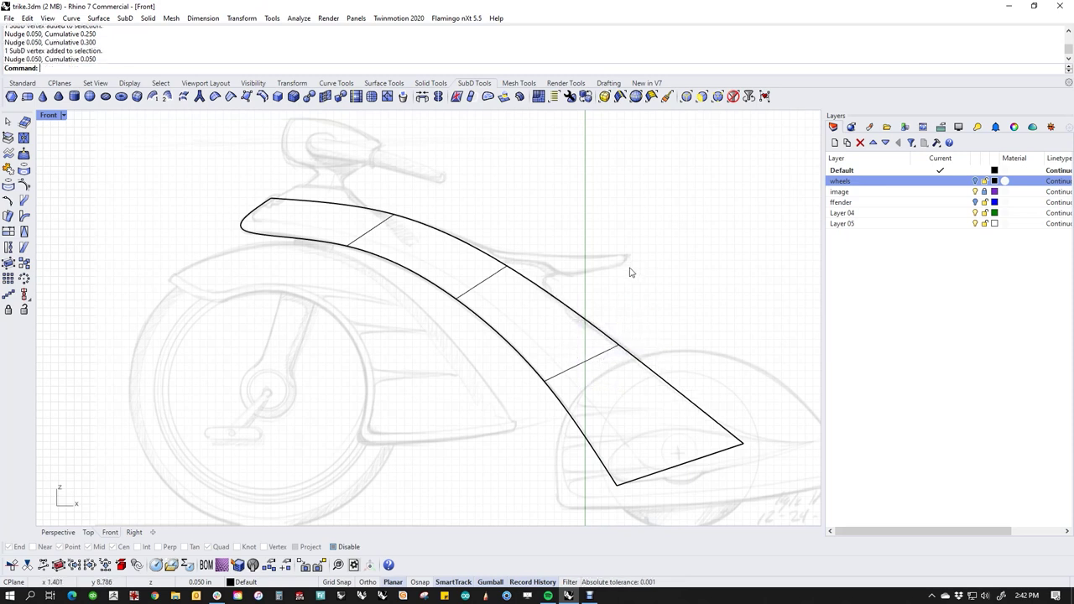
{"action": "key", "text": "Tab"}
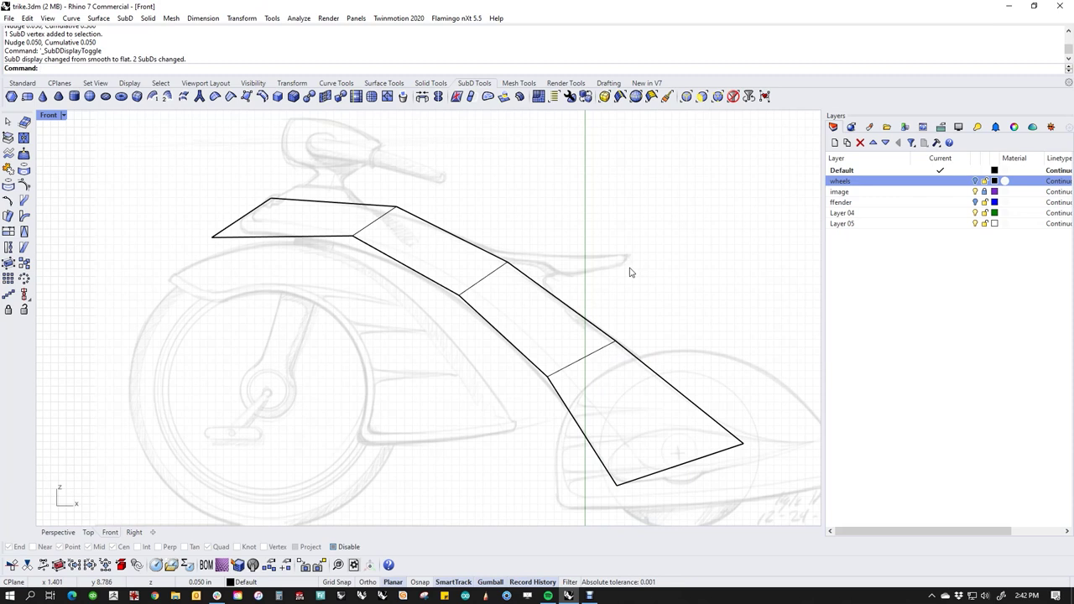
{"action": "key", "text": "Tab"}
{"action": "right_click_drag", "start_coordinate": [677, 418], "coordinate": [647, 460]}
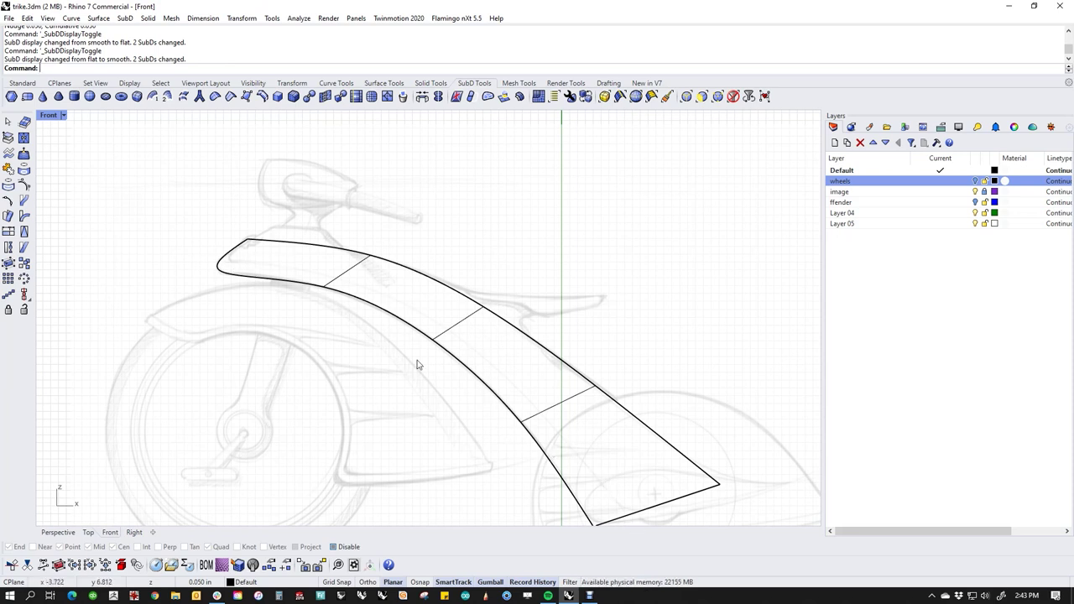
{"action": "left_click", "coordinate": [247, 282], "text": "ctrl+shift"}
{"action": "double_click", "coordinate": [356, 304], "text": "ctrl+shift"}
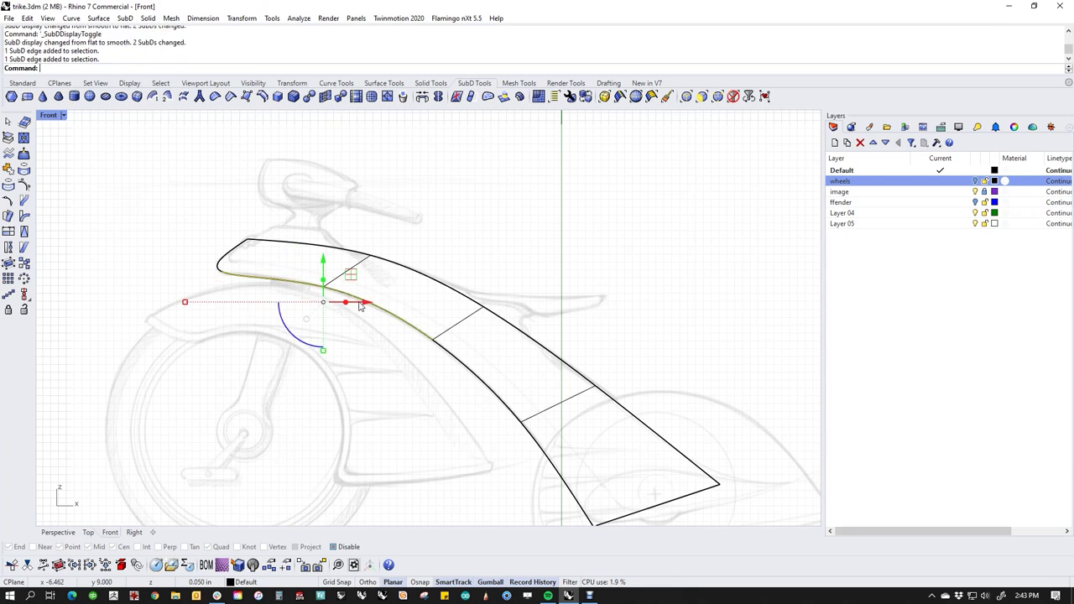
{"action": "left_click", "coordinate": [565, 428]}
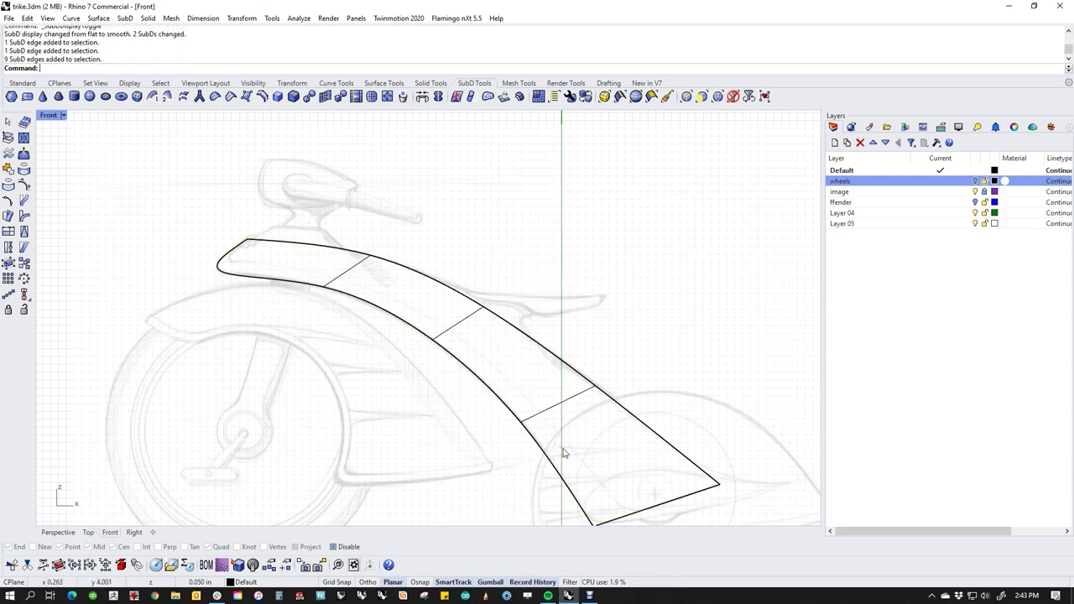
{"action": "left_click", "coordinate": [313, 245], "text": "ctrl+shift"}
{"action": "double_click", "coordinate": [312, 245], "text": "ctrl+shift"}
{"action": "key", "text": "Escape"}
Insert a lengthwise edge loop following the body's upper edge, placing it close to the lower edge in flat display.
{"action": "left_click", "coordinate": [331, 250], "text": "ctrl+shift"}
{"action": "left_click", "coordinate": [673, 444], "text": "ctrl+shift"}
{"action": "double_click", "coordinate": [556, 353], "text": "ctrl+shift"}
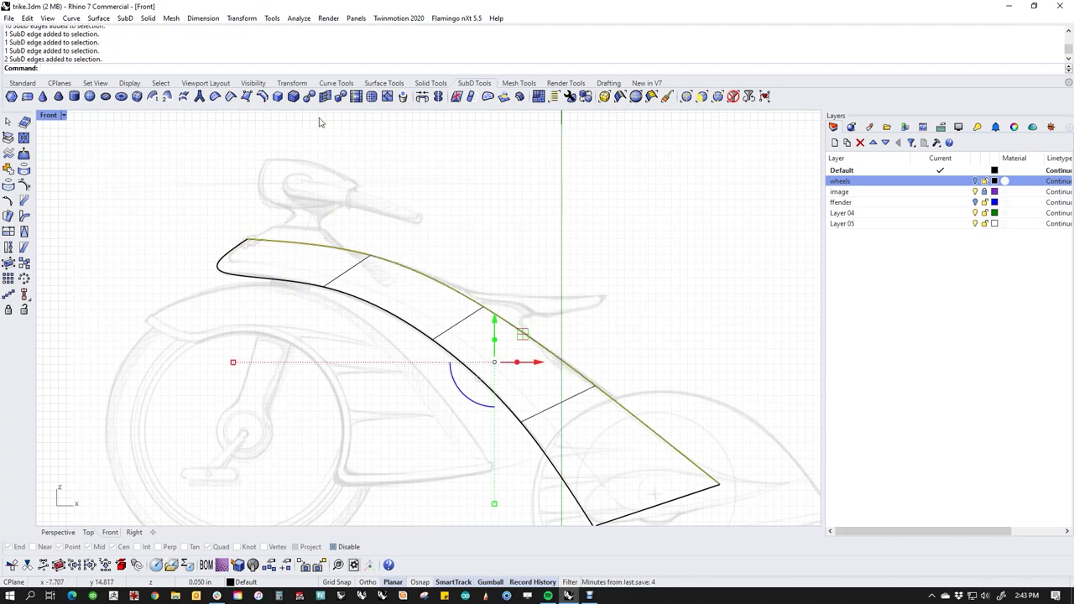
{"action": "left_click", "coordinate": [261, 95]}
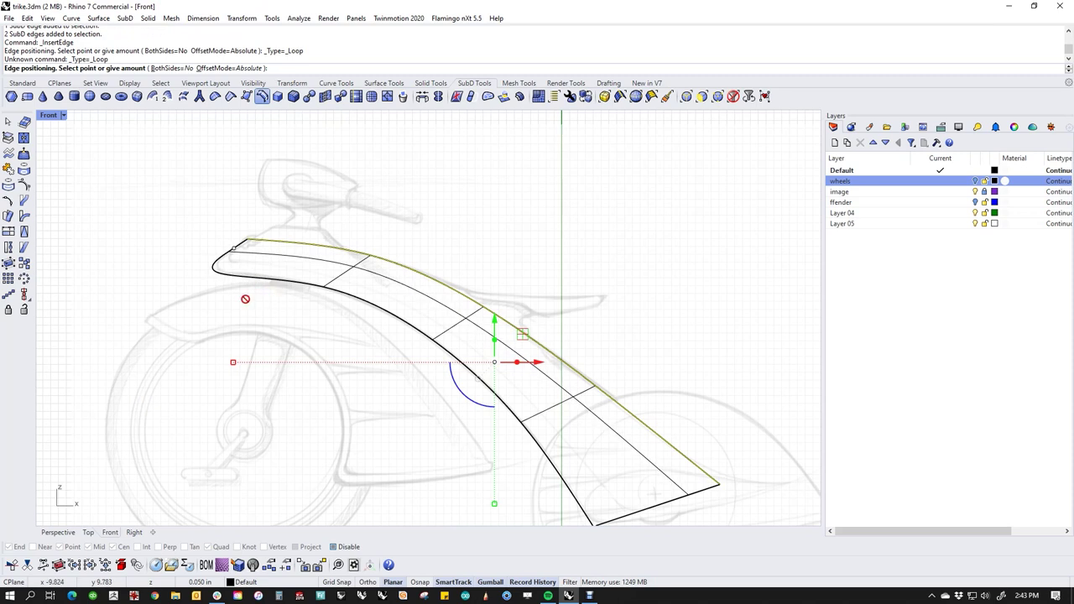
{"action": "key", "text": "Tab"}
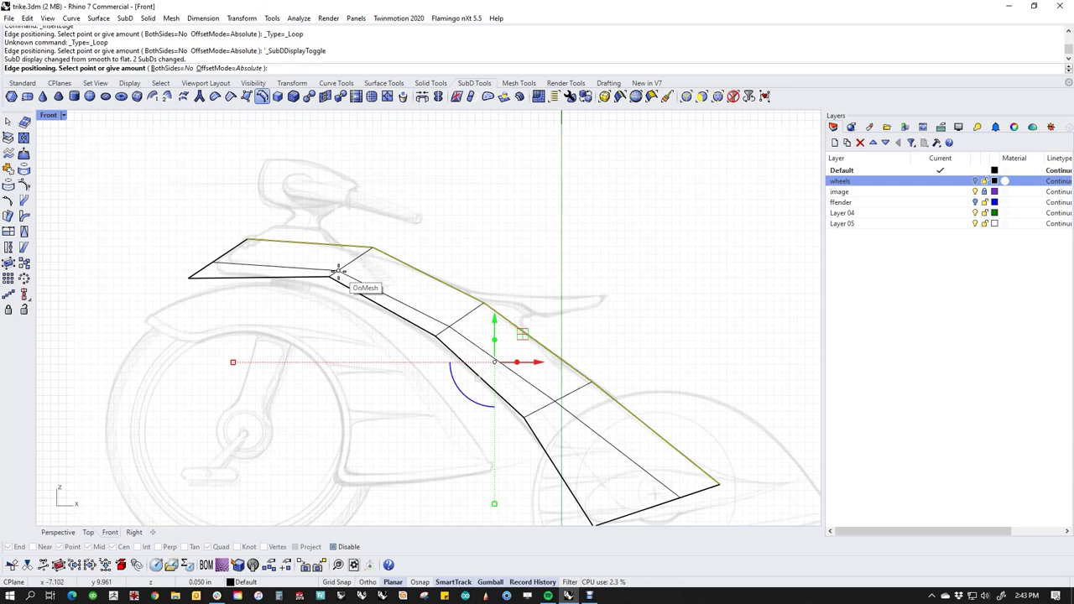
{"action": "left_click", "coordinate": [338, 271]}
Move the new loop's vertex above the rear wheel and its rear-end vertex closer to the body's lower edge.
{"action": "scroll", "coordinate": [571, 454], "scroll_direction": "up", "scroll_amount": 4}
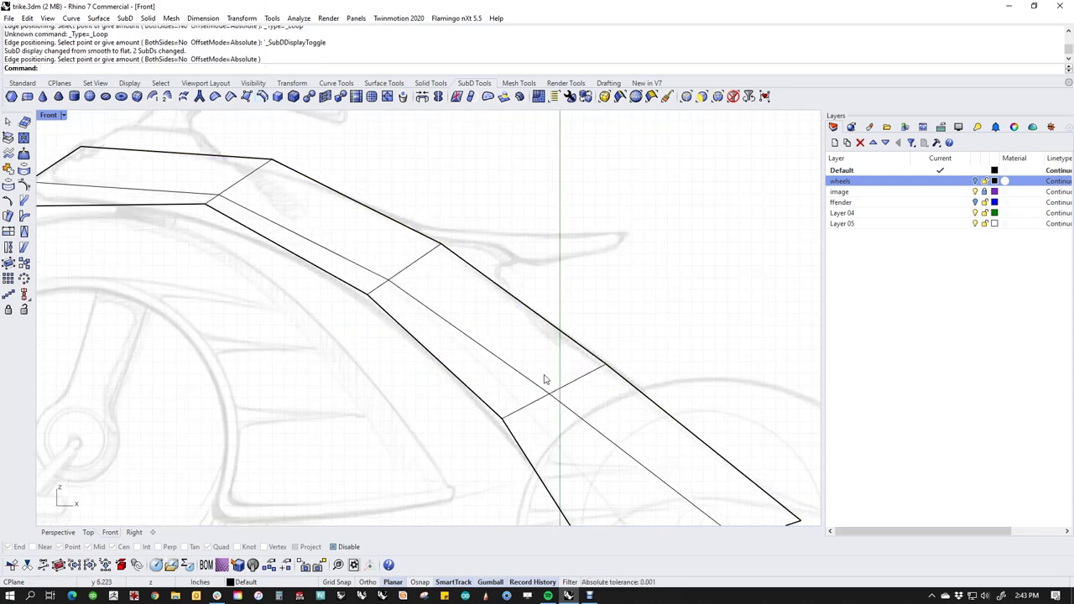
{"action": "left_click", "coordinate": [544, 396]}
{"action": "mouse_move", "coordinate": [544, 395]}
{"action": "left_mouse_down"}
{"action": "mouse_move", "coordinate": [528, 407]}
{"action": "mouse_move", "coordinate": [535, 400]}
{"action": "left_mouse_up"}
{"action": "scroll", "coordinate": [594, 432], "scroll_direction": "down", "scroll_amount": 4}
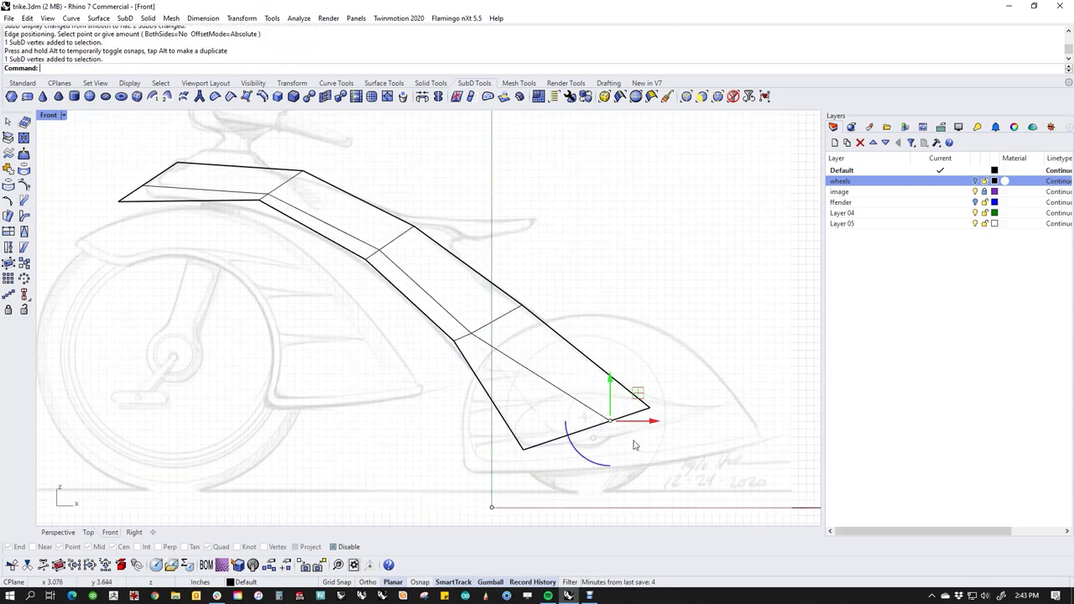
{"action": "key", "text": "Escape"}
{"action": "left_click_drag", "start_coordinate": [624, 403], "coordinate": [554, 432]}
{"action": "key", "text": "Escape"}
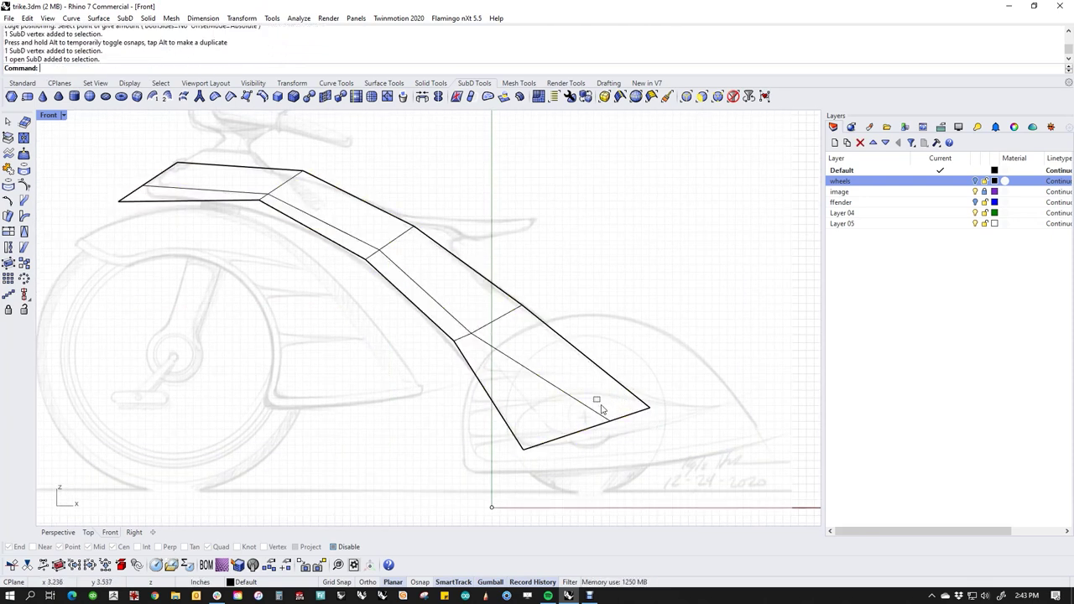
{"action": "left_click_drag", "start_coordinate": [601, 406], "coordinate": [629, 435], "text": "ctrl+shift"}
{"action": "left_click_drag", "start_coordinate": [637, 393], "coordinate": [560, 437]}
Move the loop's front-end vertex down along the nose edge toward the lower front corner.
{"action": "scroll", "coordinate": [506, 253], "scroll_direction": "up", "scroll_amount": 6}
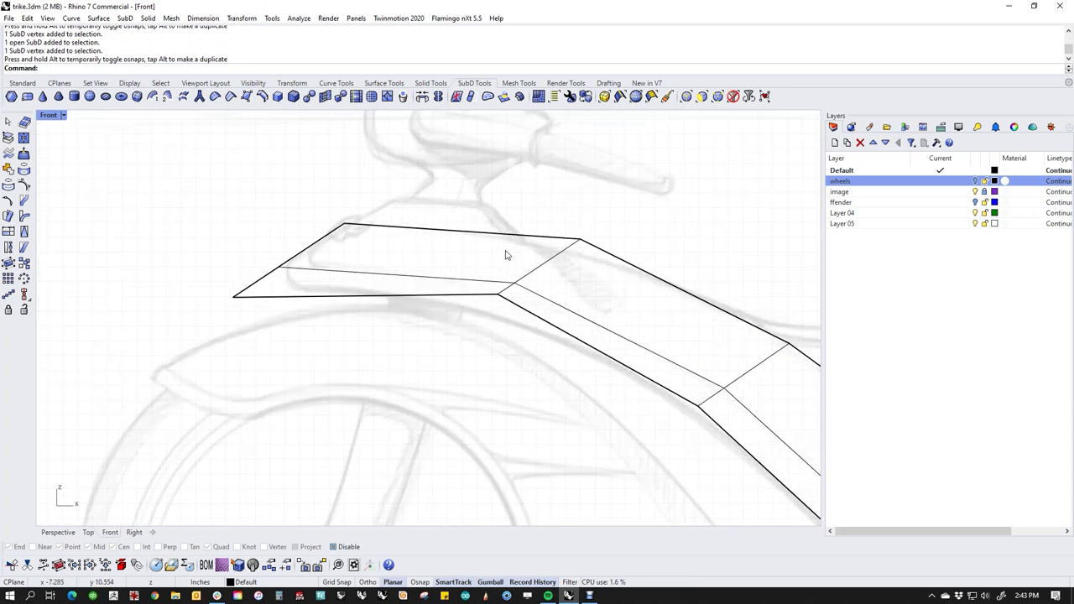
{"action": "left_click_drag", "start_coordinate": [248, 255], "coordinate": [263, 278], "text": "ctrl+shift"}
{"action": "left_click", "coordinate": [328, 349]}
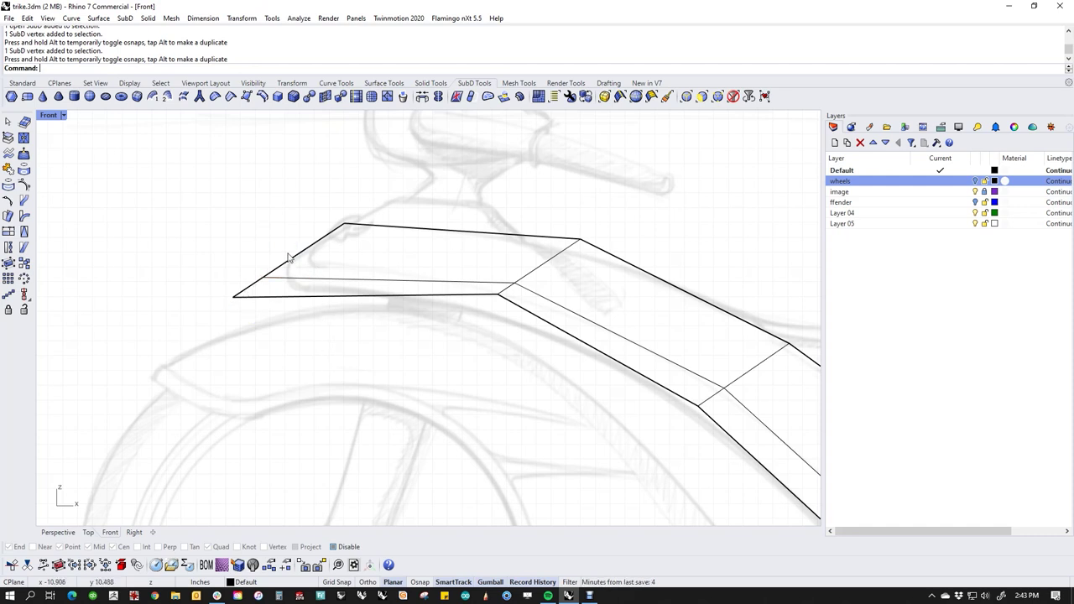
Insert a crosswise edge loop just behind the body's slanted front edge.
{"action": "double_click", "coordinate": [252, 287]}
{"action": "left_click", "coordinate": [308, 357]}
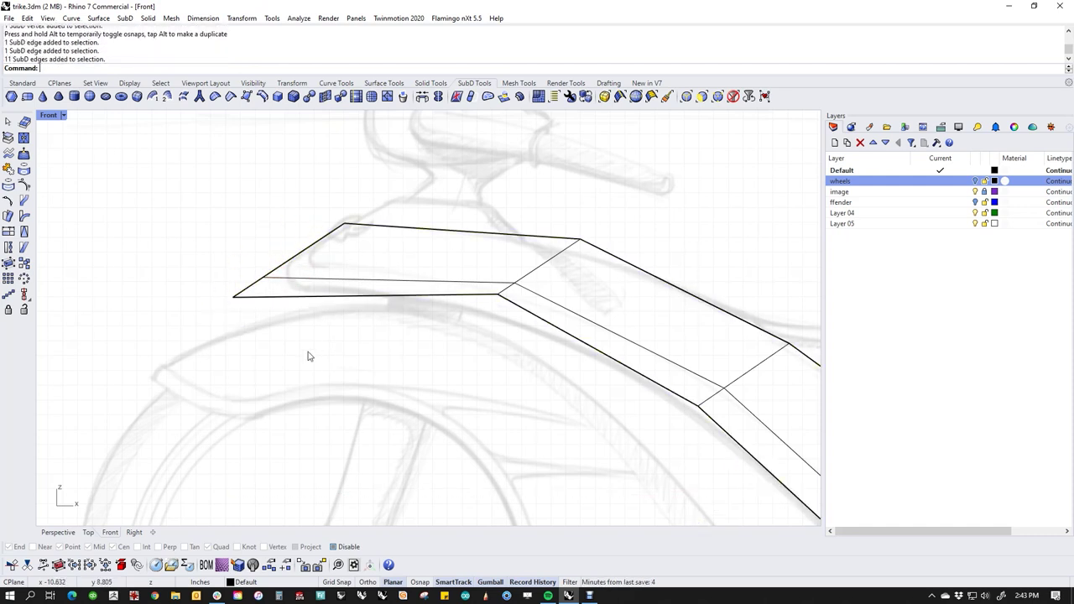
{"action": "left_click", "coordinate": [266, 276]}
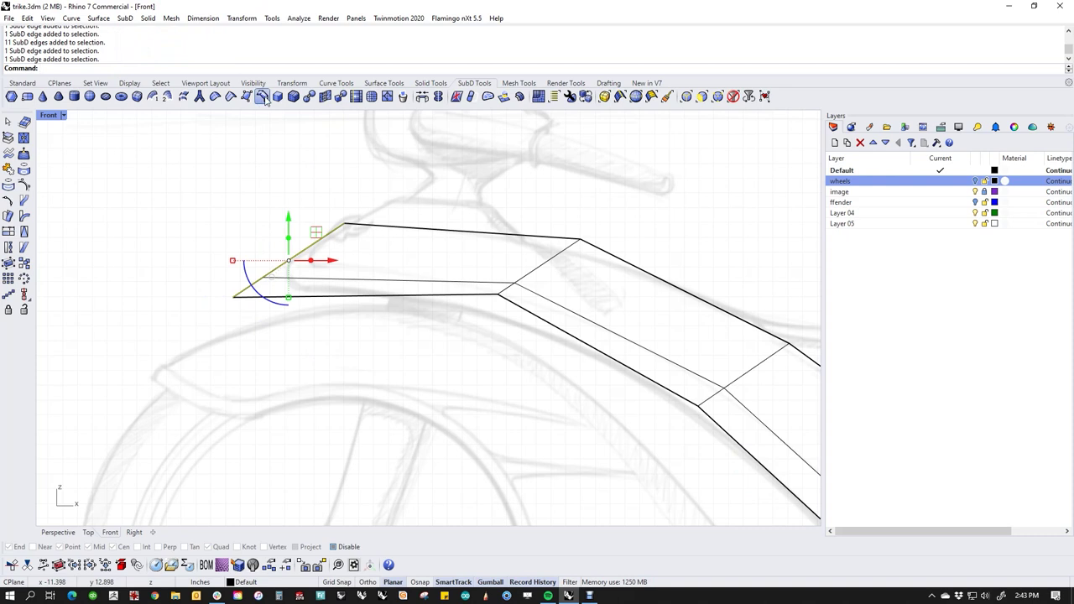
{"action": "left_click", "coordinate": [263, 98]}
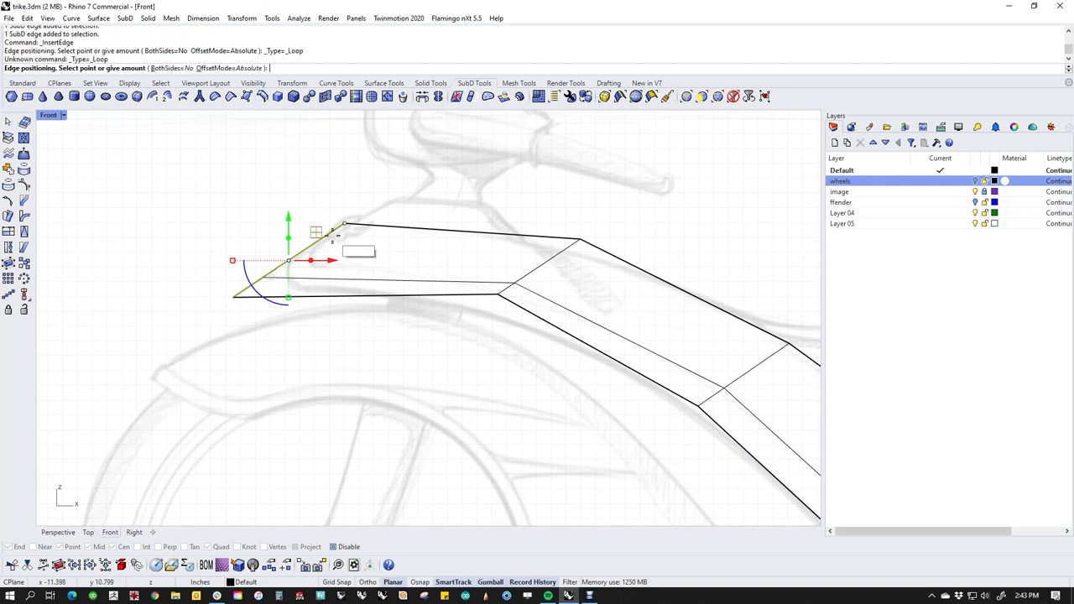
{"action": "left_click", "coordinate": [292, 286]}
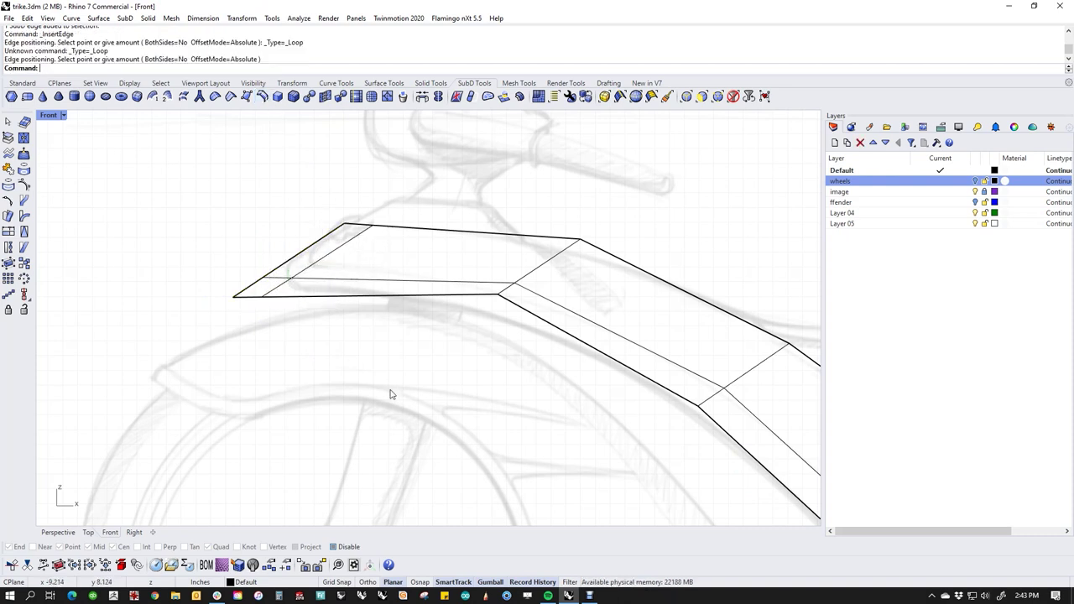
Show the body in the Perspective view with smooth SubD display.
{"action": "scroll", "coordinate": [315, 317], "scroll_direction": "down", "scroll_amount": 3}
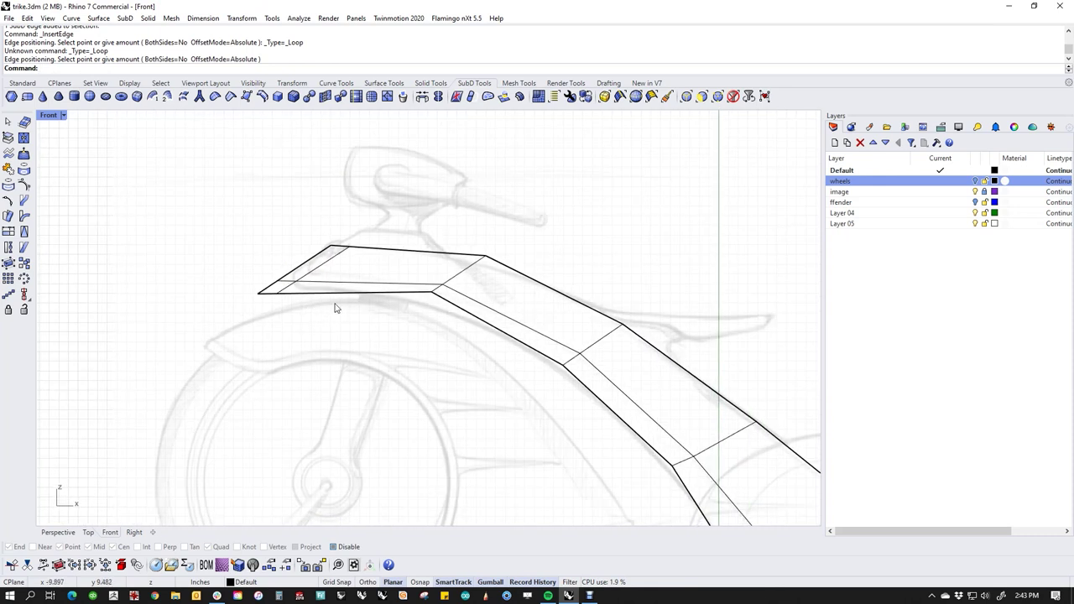
{"action": "scroll", "coordinate": [312, 285], "scroll_direction": "up", "scroll_amount": 4}
{"action": "scroll", "coordinate": [343, 321], "scroll_direction": "down", "scroll_amount": 4}
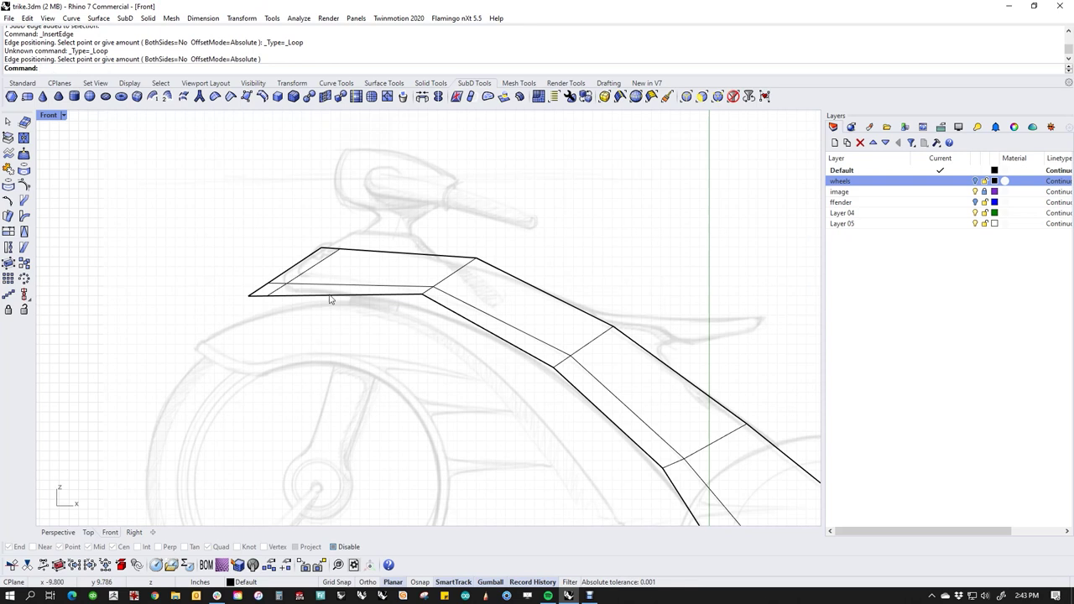
{"action": "scroll", "coordinate": [330, 300], "scroll_direction": "up", "scroll_amount": 2}
{"action": "key", "text": "ctrl+F4"}
{"action": "scroll", "coordinate": [479, 364], "scroll_direction": "up", "scroll_amount": 6}
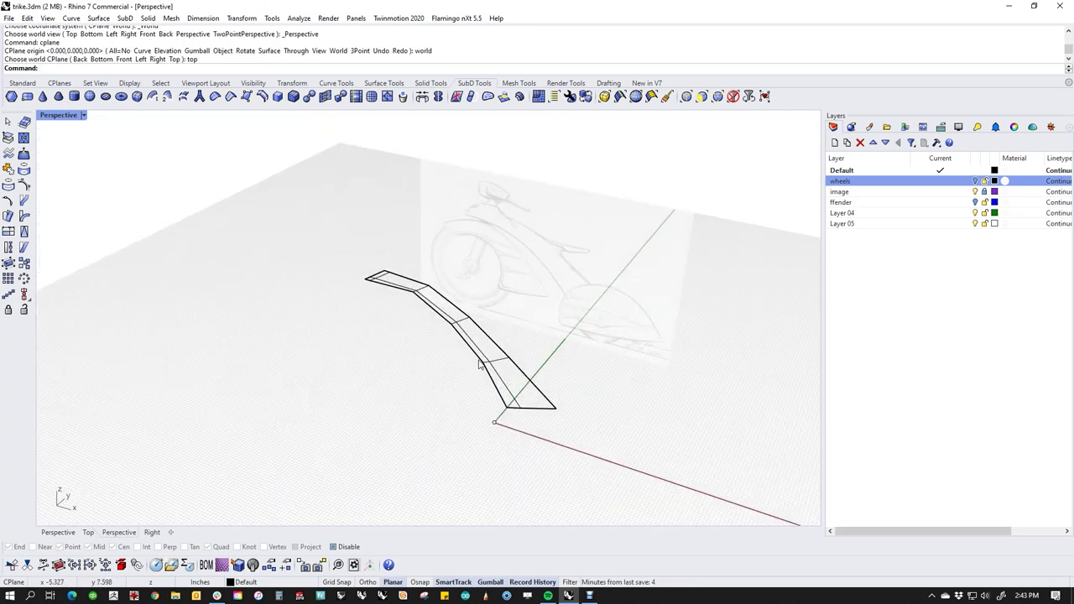
{"action": "key", "text": "Tab"}
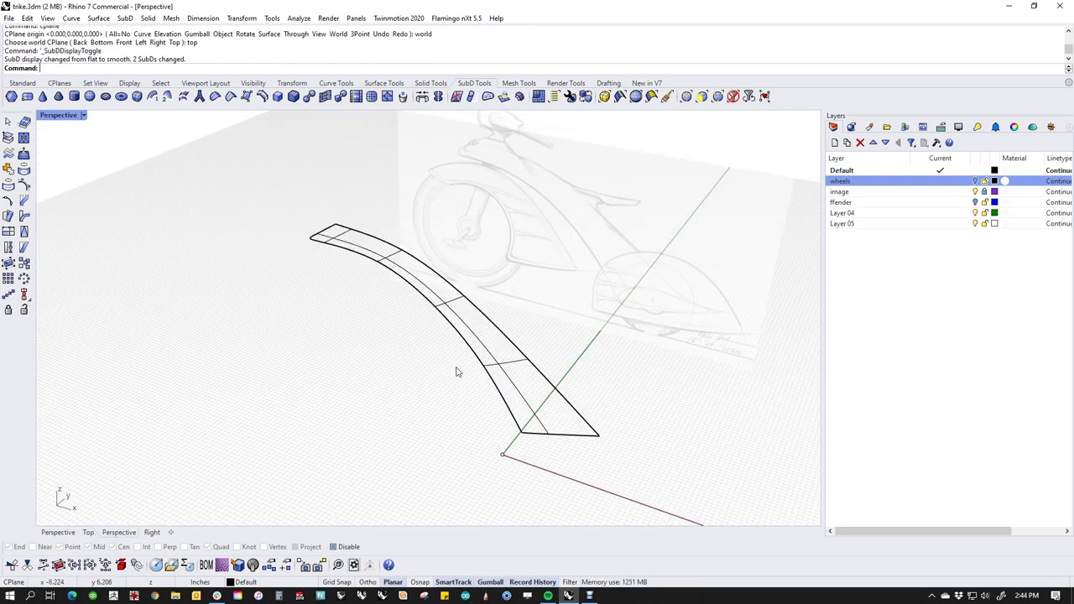
Try pulling the body's whole lower edge outward, away from the sketch plane.
{"action": "double_click", "coordinate": [499, 392], "text": "ctrl+shift"}
{"action": "left_click", "coordinate": [450, 387]}
{"action": "left_click", "coordinate": [470, 435]}
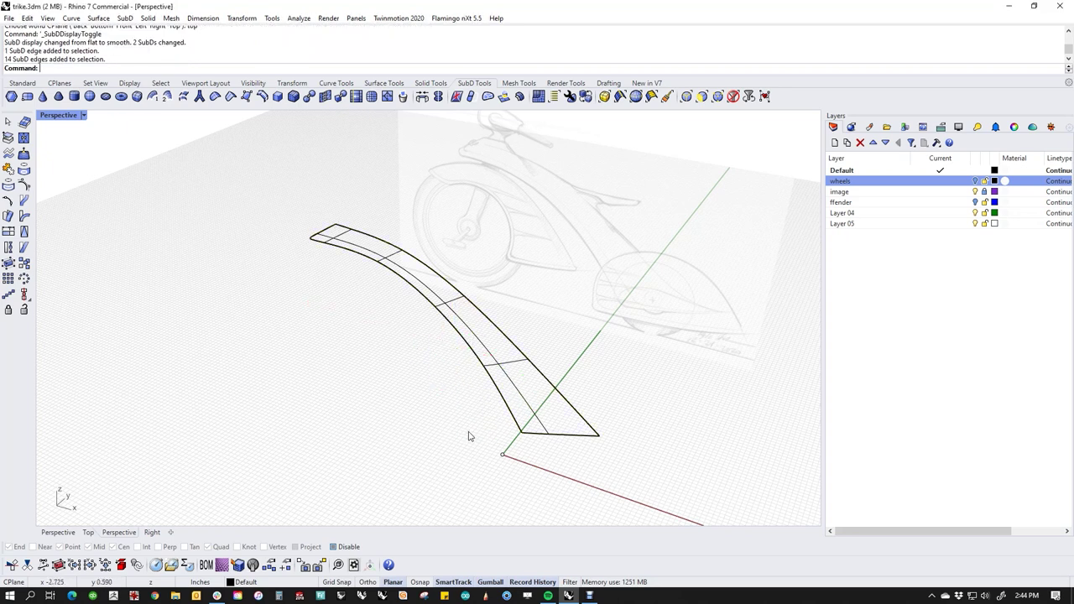
{"action": "left_click", "coordinate": [516, 420], "text": "ctrl+shift"}
{"action": "left_click", "coordinate": [317, 243], "text": "ctrl+shift"}
{"action": "double_click", "coordinate": [351, 254], "text": "ctrl+shift"}
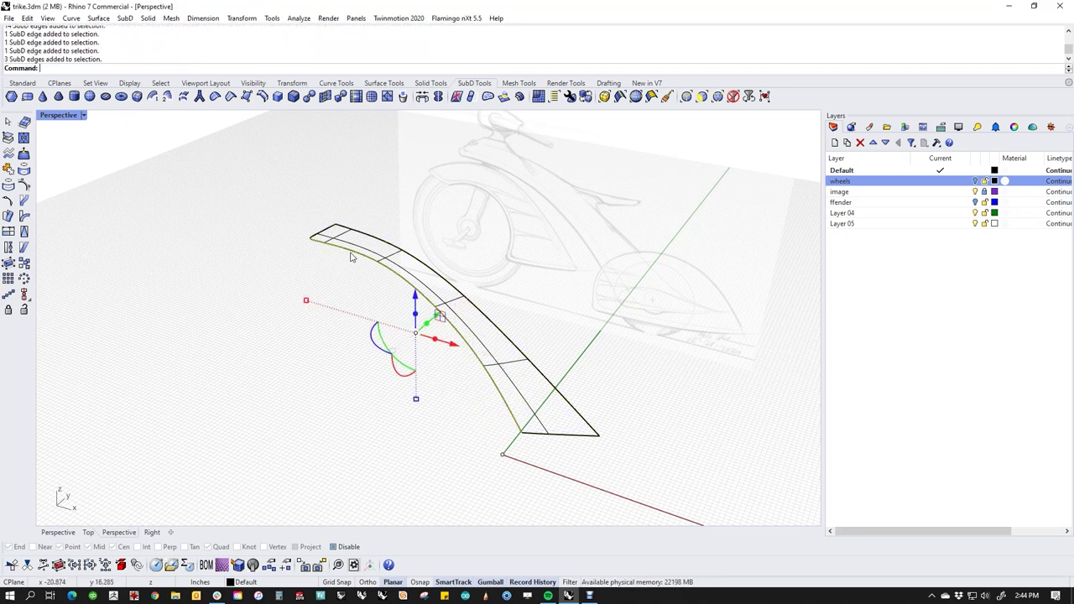
{"action": "mouse_move", "coordinate": [436, 323]}
{"action": "left_mouse_down"}
{"action": "mouse_move", "coordinate": [445, 326]}
{"action": "mouse_move", "coordinate": [428, 332]}
{"action": "left_mouse_up"}
Set the Perspective viewport to Shaded display mode.
{"action": "middle_click", "coordinate": [317, 323]}
{"action": "left_click", "coordinate": [267, 279]}
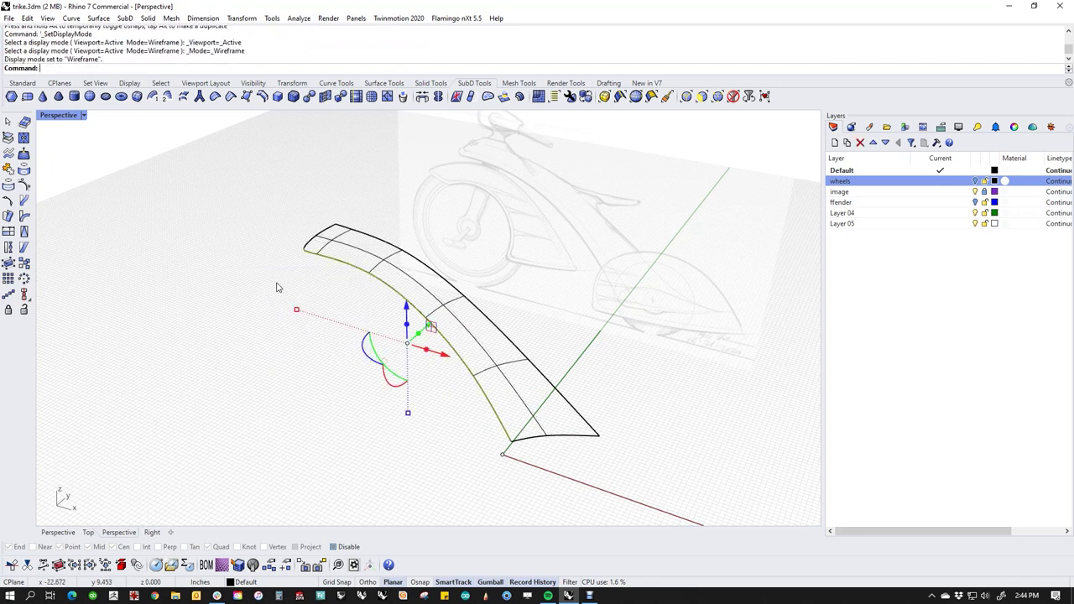
{"action": "middle_click", "coordinate": [263, 276]}
{"action": "left_click", "coordinate": [214, 240]}
Pull the lower edge farther outward, inspect the curved shape, and undo both edge moves.
{"action": "right_click_drag", "start_coordinate": [333, 323], "coordinate": [429, 351]}
{"action": "left_click_drag", "start_coordinate": [472, 354], "coordinate": [406, 377]}
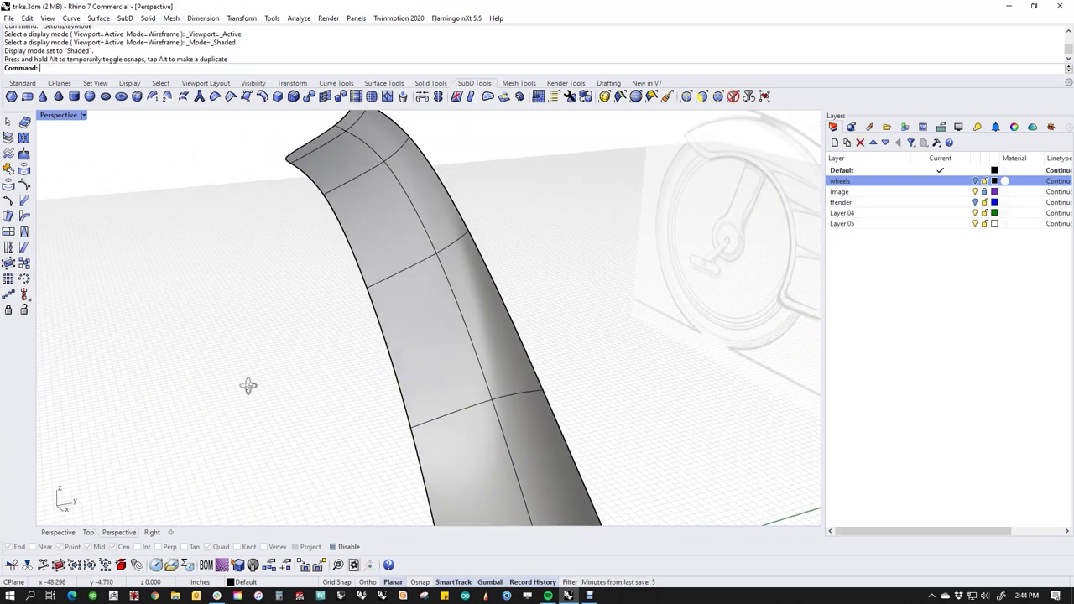
{"action": "right_click_drag", "start_coordinate": [249, 386], "coordinate": [472, 256]}
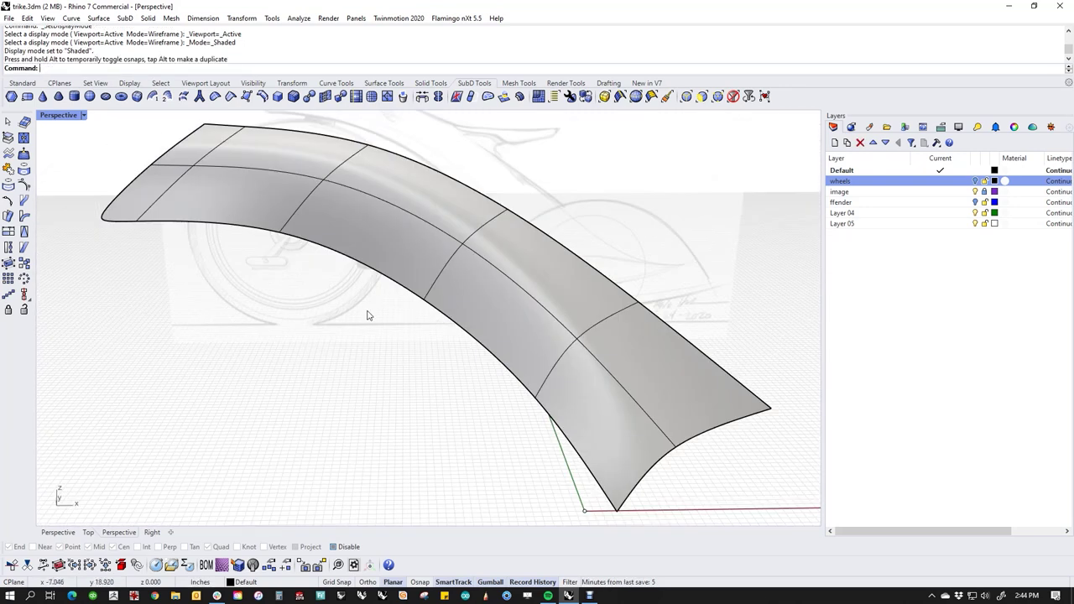
{"action": "key", "text": "ctrl+z"}
{"action": "key", "text": "ctrl+z"}
Insert a second lengthwise edge loop just above the existing one, positioning it in flat display.
{"action": "right_click_drag", "start_coordinate": [401, 346], "coordinate": [388, 399], "text": "shift"}
{"action": "mouse_move", "coordinate": [460, 410]}
{"action": "right_mouse_down"}
{"action": "mouse_move", "coordinate": [400, 398]}
{"action": "mouse_move", "coordinate": [443, 391]}
{"action": "right_mouse_up"}
{"action": "scroll", "coordinate": [470, 305], "scroll_direction": "up", "scroll_amount": 4}
{"action": "double_click", "coordinate": [473, 319], "text": "ctrl+shift"}
{"action": "scroll", "coordinate": [473, 319], "scroll_direction": "down", "scroll_amount": 4}
{"action": "right_click_drag", "start_coordinate": [473, 319], "coordinate": [524, 345], "text": "shift"}
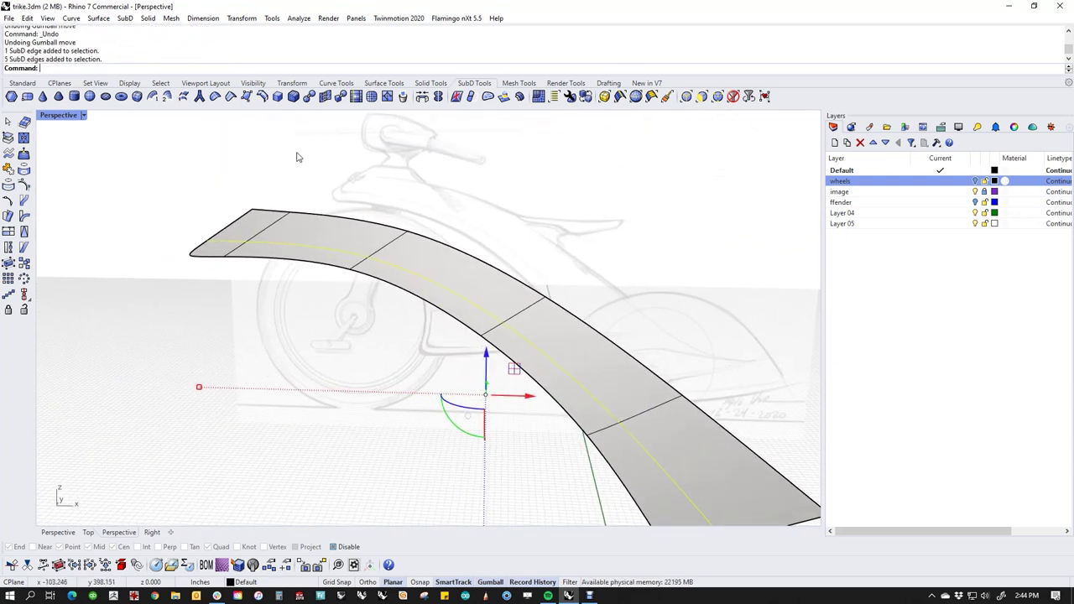
{"action": "left_click", "coordinate": [264, 98]}
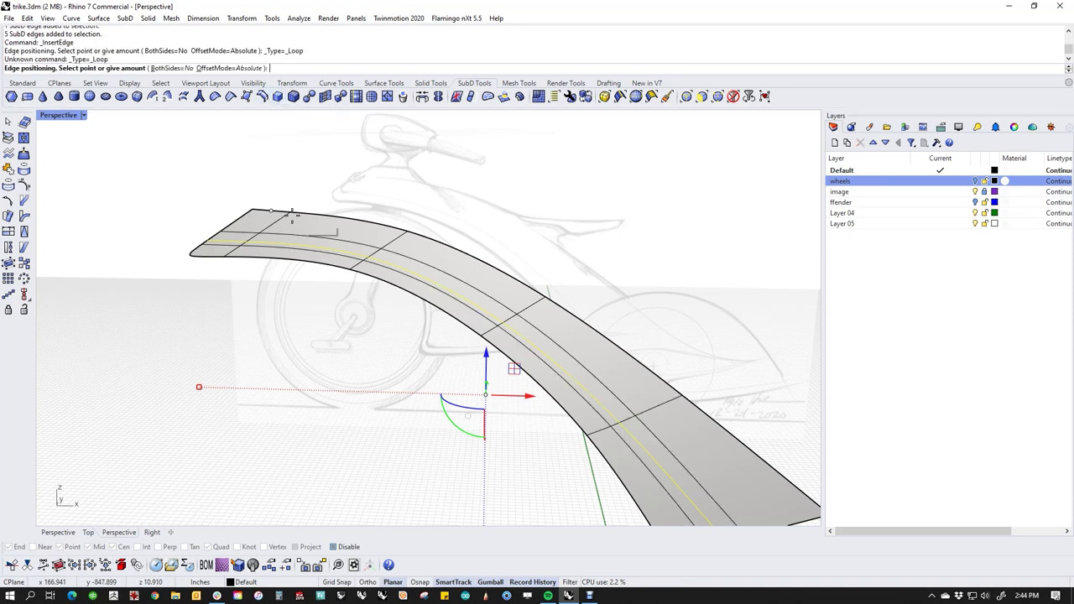
{"action": "key", "text": "Tab"}
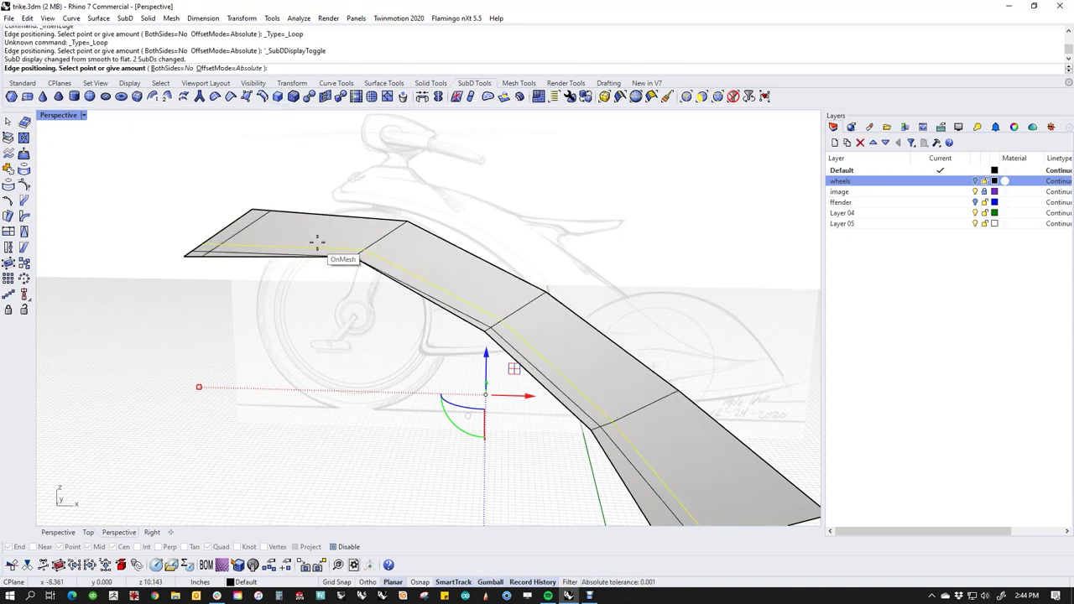
{"action": "scroll", "coordinate": [367, 246], "scroll_direction": "up", "scroll_amount": 2}
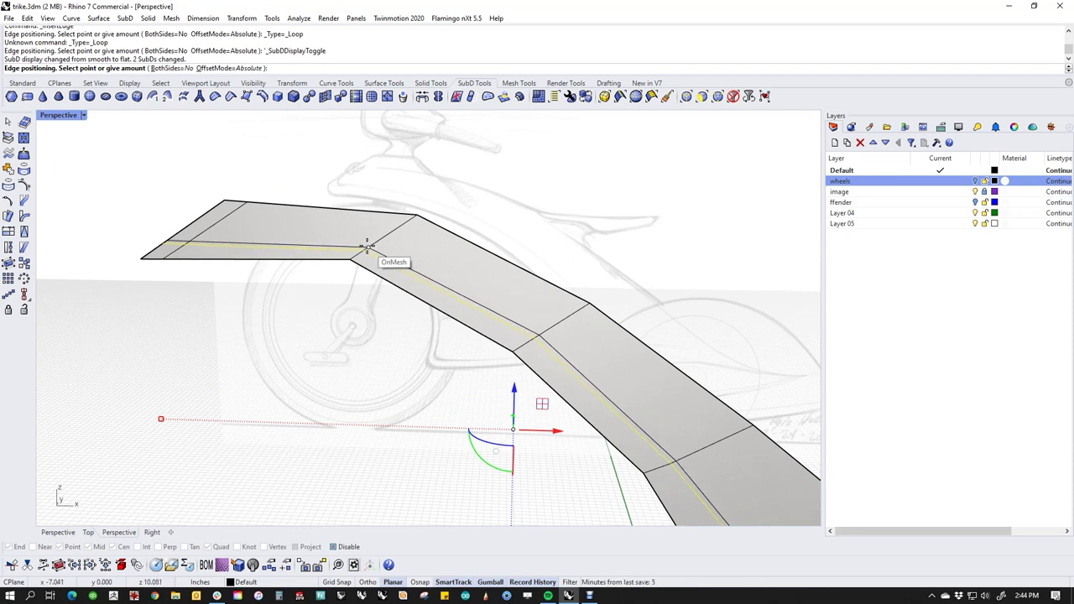
{"action": "left_click", "coordinate": [295, 247]}
Insert a second crosswise edge loop just behind the existing one near the body's front edge.
{"action": "scroll", "coordinate": [210, 235], "scroll_direction": "up", "scroll_amount": 2}
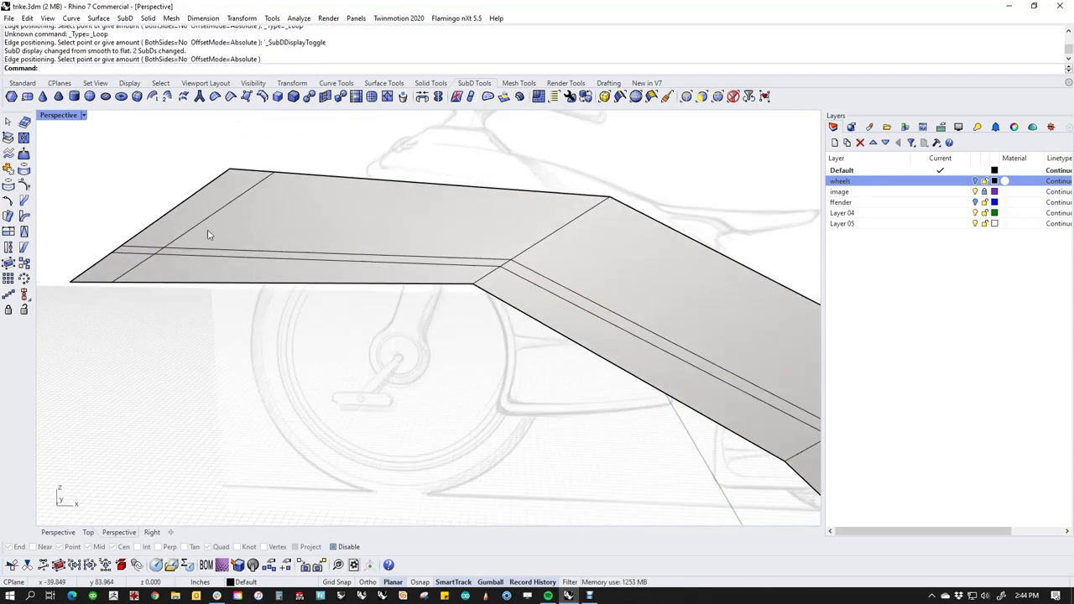
{"action": "left_click", "coordinate": [197, 223], "text": "ctrl+shift"}
{"action": "left_click", "coordinate": [192, 225], "text": "ctrl+shift"}
{"action": "double_click", "coordinate": [192, 227], "text": "ctrl+shift"}
{"action": "right_click", "coordinate": [199, 230]}
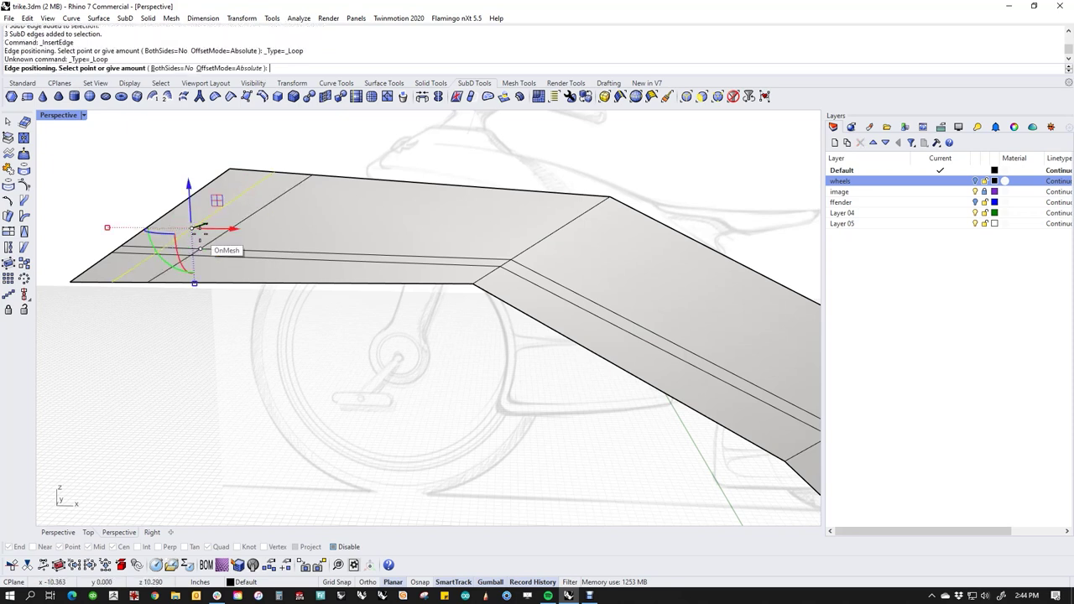
{"action": "left_click", "coordinate": [176, 242]}
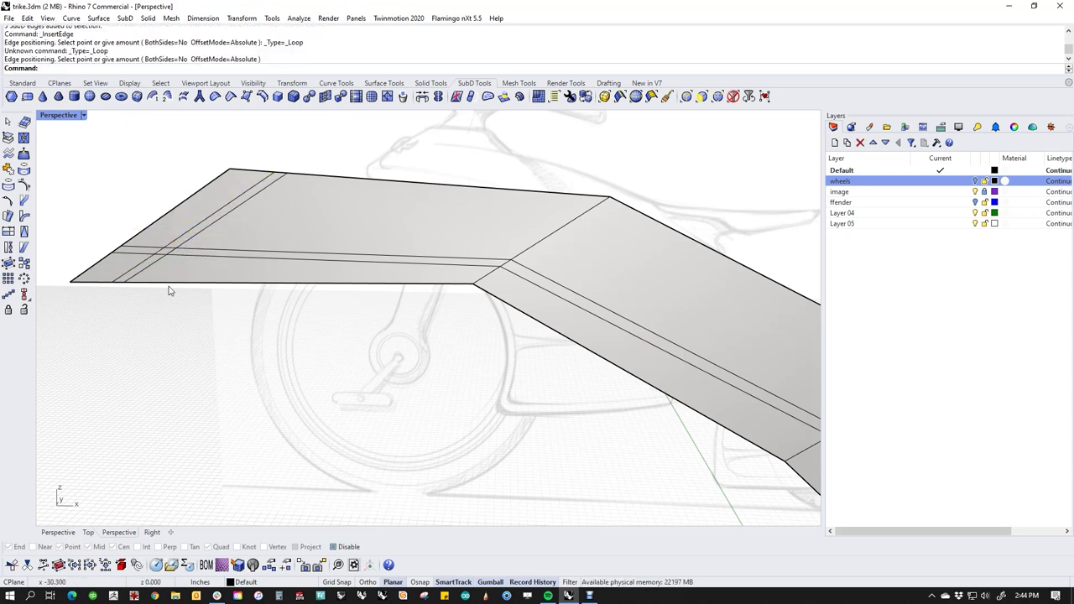
Move the border faces along the body's front and lower edges outward about 0.26 inch, away from the sketch.
{"action": "left_click", "coordinate": [167, 235], "text": "ctrl+shift"}
{"action": "right_click_drag", "start_coordinate": [167, 236], "coordinate": [155, 272], "text": "ctrl"}
{"action": "left_click", "coordinate": [155, 273], "text": "shift"}
{"action": "left_click", "coordinate": [139, 294], "text": "shift"}
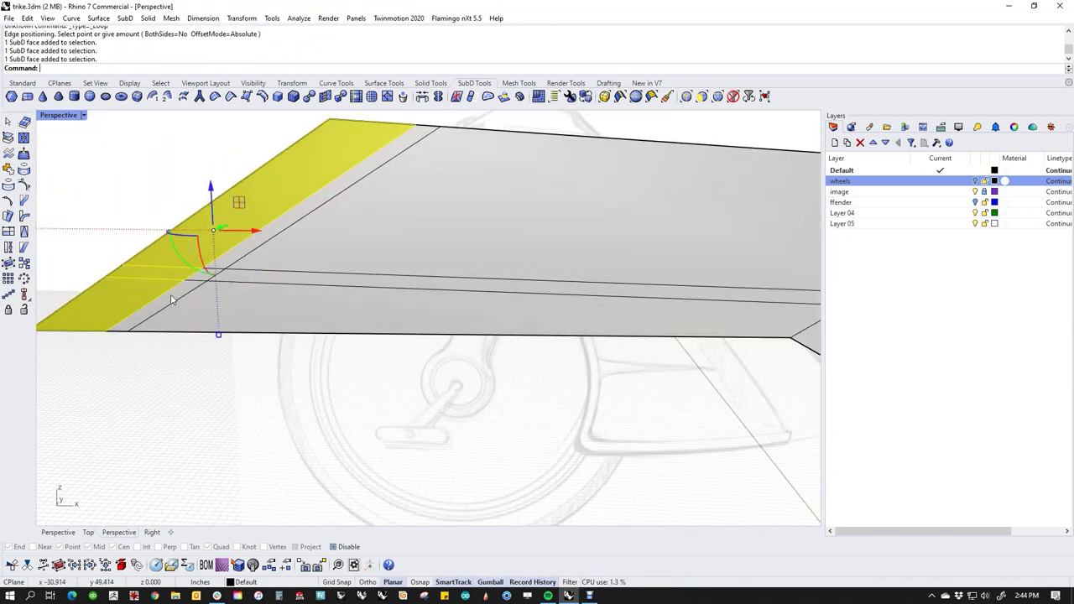
{"action": "left_click", "coordinate": [173, 302], "text": "ctrl"}
{"action": "left_click", "coordinate": [198, 321], "text": "ctrl+shift"}
{"action": "scroll", "coordinate": [195, 320], "scroll_direction": "down", "scroll_amount": 9}
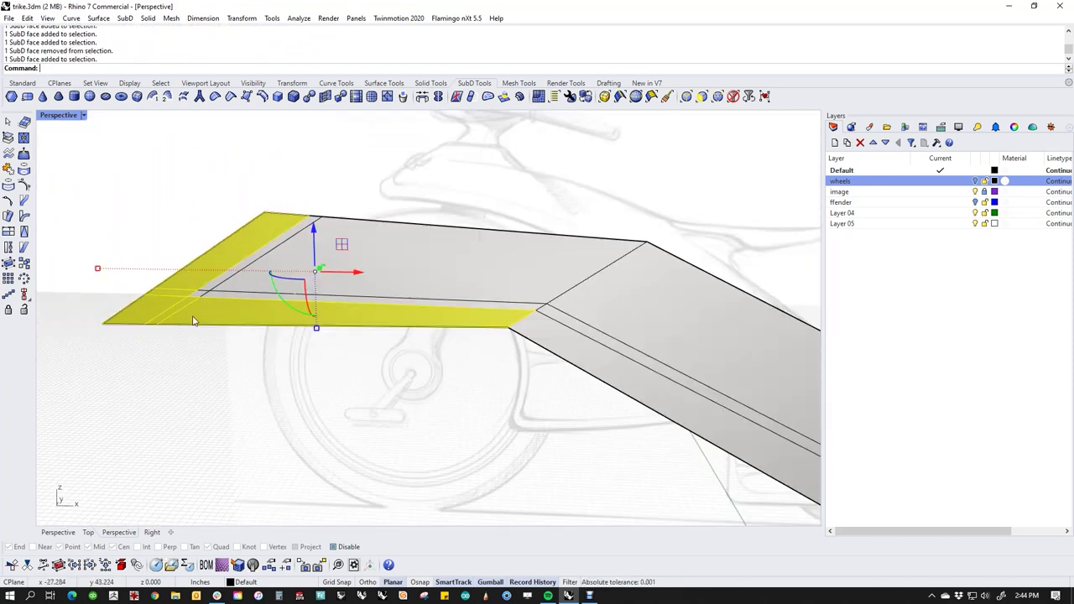
{"action": "double_click", "coordinate": [446, 341], "text": "ctrl+shift"}
{"action": "scroll", "coordinate": [444, 344], "scroll_direction": "down", "scroll_amount": 6}
{"action": "right_click_drag", "start_coordinate": [436, 356], "coordinate": [483, 353]}
{"action": "left_click_drag", "start_coordinate": [467, 355], "coordinate": [435, 369]}
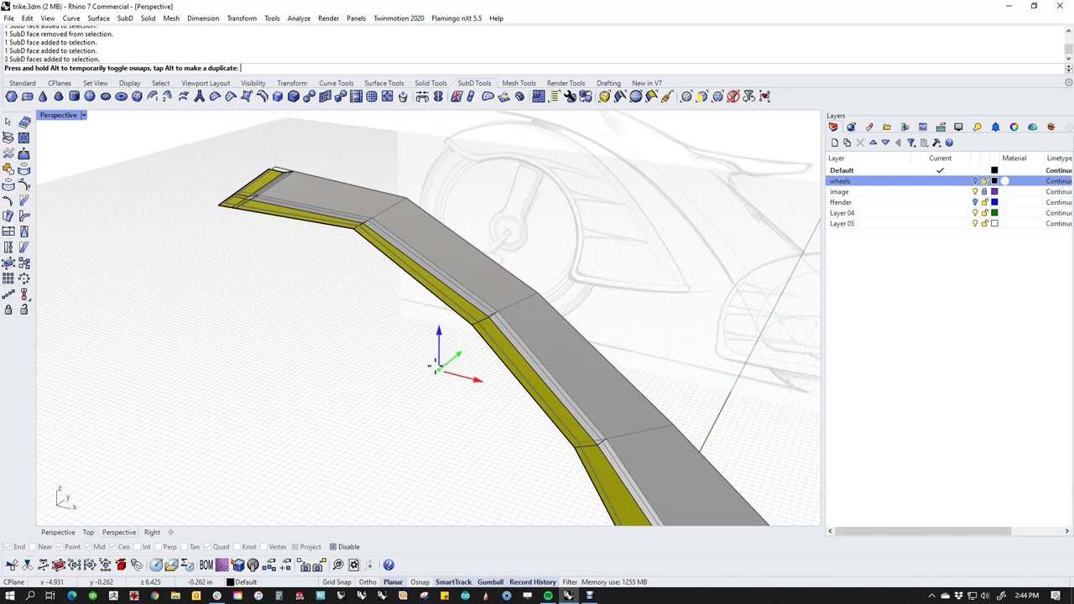
{"action": "key", "text": "Escape"}
Pick out vertices across the body's stepped border, and inspect the curved surface in smooth SubD display.
{"action": "scroll", "coordinate": [470, 317], "scroll_direction": "up", "scroll_amount": 5}
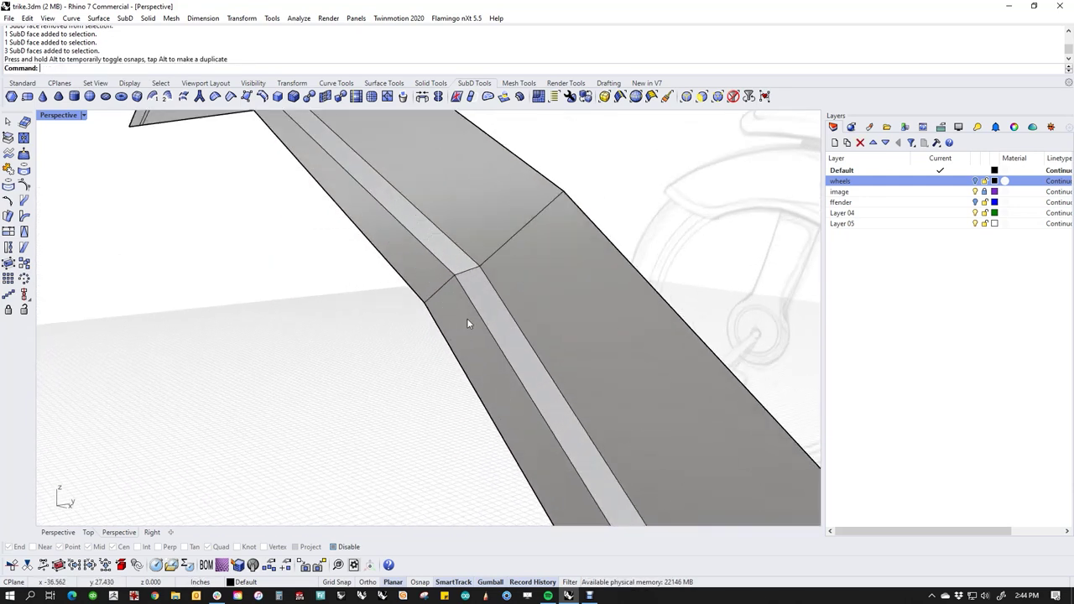
{"action": "left_click", "coordinate": [413, 296], "text": "ctrl+shift"}
{"action": "left_click", "coordinate": [451, 262], "text": "ctrl+shift"}
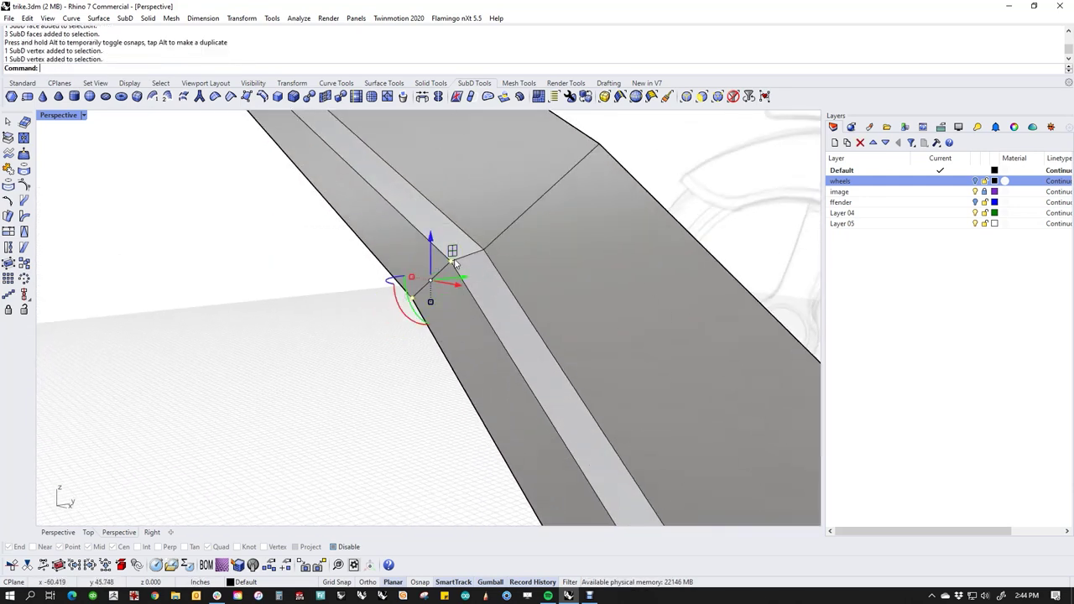
{"action": "left_click", "coordinate": [484, 251], "text": "ctrl+shift"}
{"action": "left_click", "coordinate": [399, 329]}
{"action": "left_click", "coordinate": [451, 262], "text": "ctrl+shift"}
{"action": "left_click", "coordinate": [484, 251], "text": "ctrl+shift"}
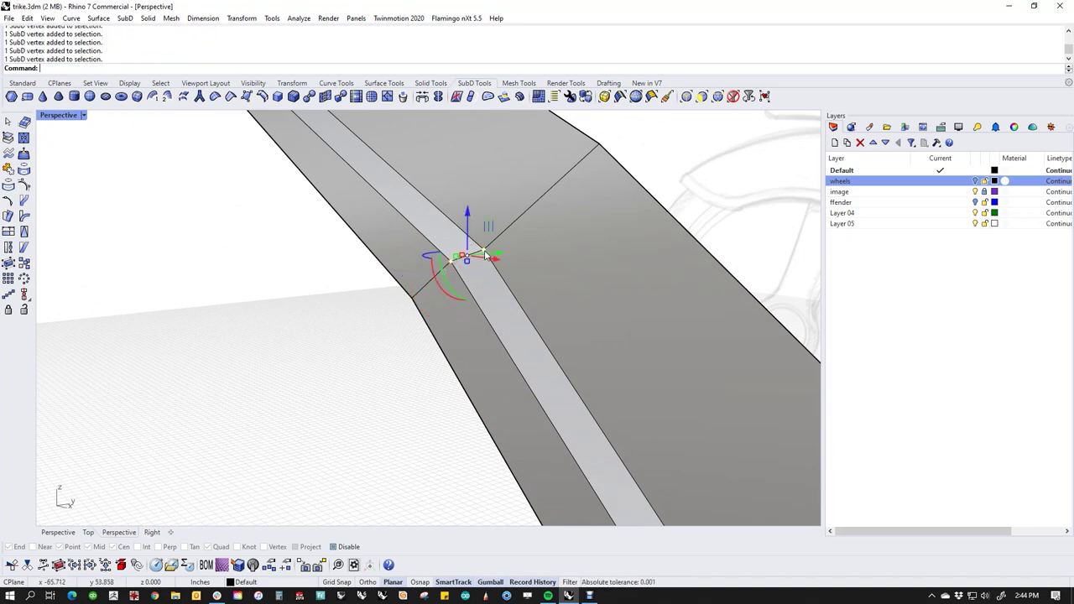
{"action": "left_click", "coordinate": [599, 146], "text": "ctrl+shift"}
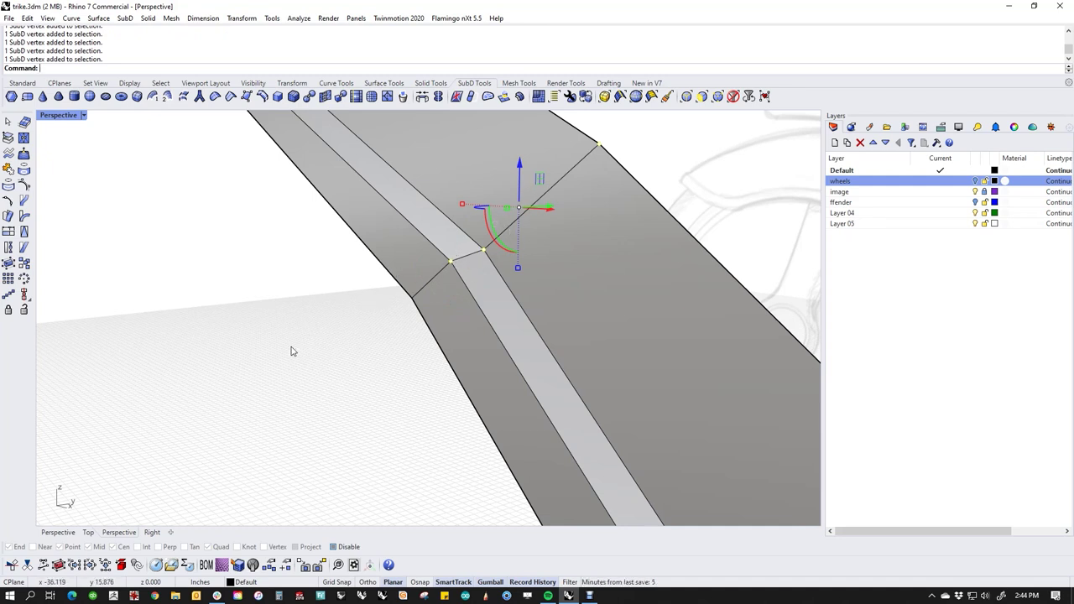
{"action": "key", "text": "Tab"}
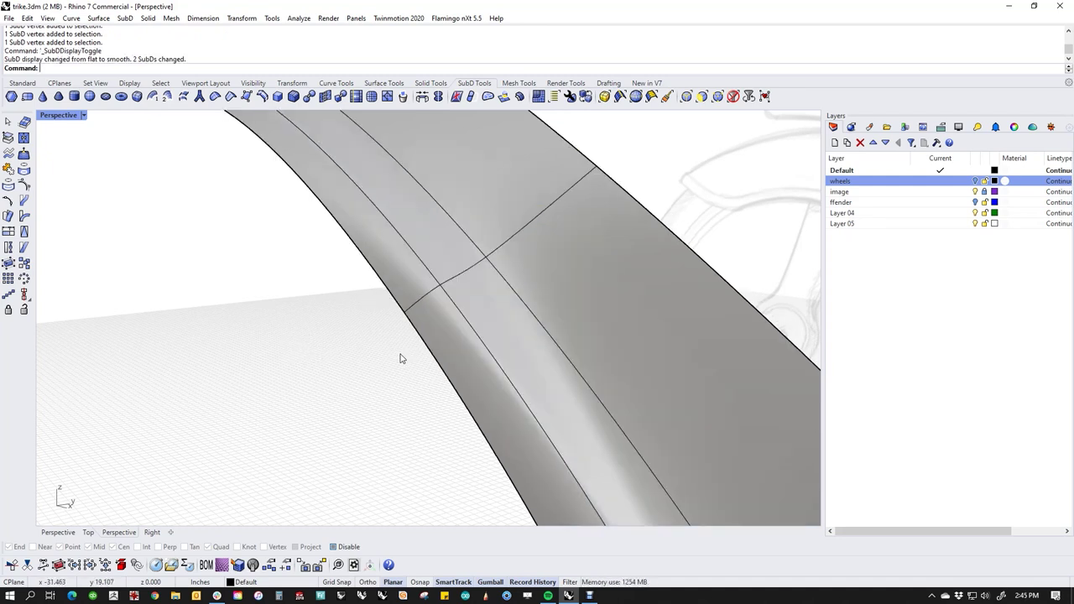
{"action": "scroll", "coordinate": [401, 356], "scroll_direction": "down", "scroll_amount": 8}
{"action": "mouse_move", "coordinate": [414, 359]}
{"action": "right_mouse_down"}
{"action": "mouse_move", "coordinate": [377, 324]}
{"action": "mouse_move", "coordinate": [513, 369]}
{"action": "mouse_move", "coordinate": [487, 360]}
{"action": "mouse_move", "coordinate": [628, 376]}
{"action": "mouse_move", "coordinate": [629, 363]}
{"action": "mouse_move", "coordinate": [452, 336]}
{"action": "mouse_move", "coordinate": [443, 405]}
{"action": "mouse_move", "coordinate": [377, 330]}
{"action": "mouse_move", "coordinate": [449, 350]}
{"action": "mouse_move", "coordinate": [293, 269]}
{"action": "mouse_move", "coordinate": [346, 297]}
{"action": "mouse_move", "coordinate": [357, 283]}
{"action": "mouse_move", "coordinate": [287, 293]}
{"action": "mouse_move", "coordinate": [427, 383]}
{"action": "mouse_move", "coordinate": [342, 380]}
{"action": "mouse_move", "coordinate": [364, 341]}
{"action": "mouse_move", "coordinate": [311, 347]}
{"action": "mouse_move", "coordinate": [343, 379]}
{"action": "mouse_move", "coordinate": [415, 399]}
{"action": "mouse_move", "coordinate": [406, 393]}
{"action": "right_mouse_up"}
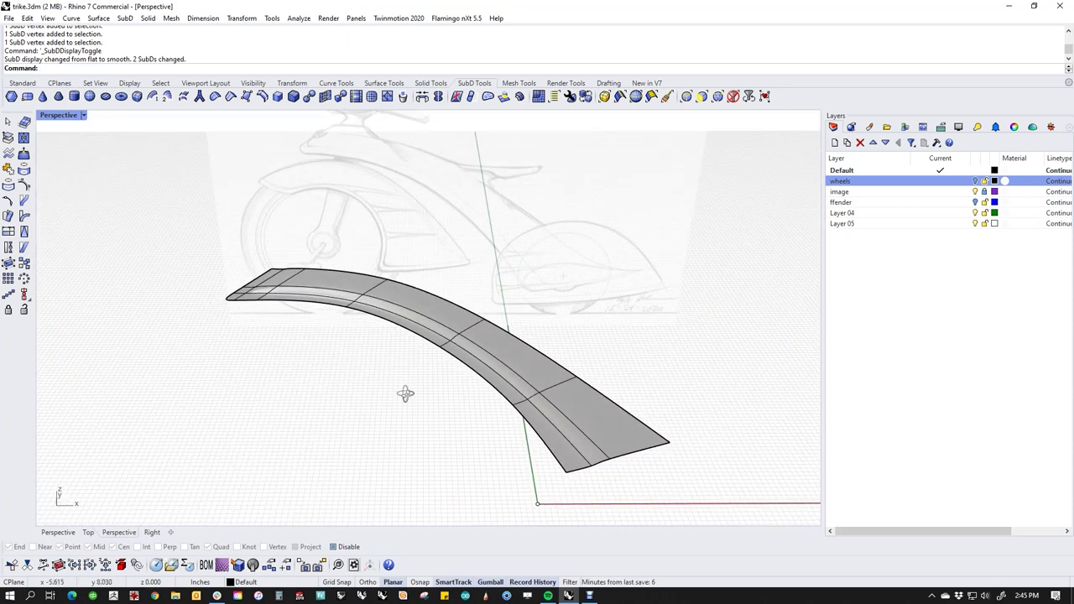
Show any hidden objects and switch the viewport to the Top view.
{"action": "type", "text": "v"}
{"action": "key", "text": "Return"}
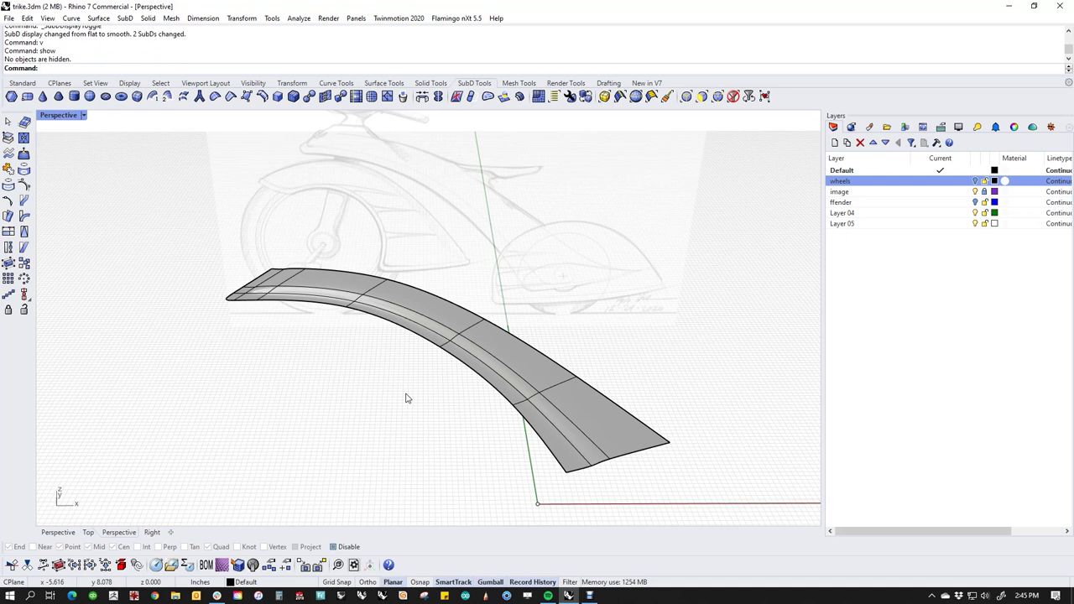
{"action": "type", "text": "Top"}
{"action": "key", "text": "Return"}
{"action": "right_click_drag", "start_coordinate": [405, 397], "coordinate": [396, 382]}
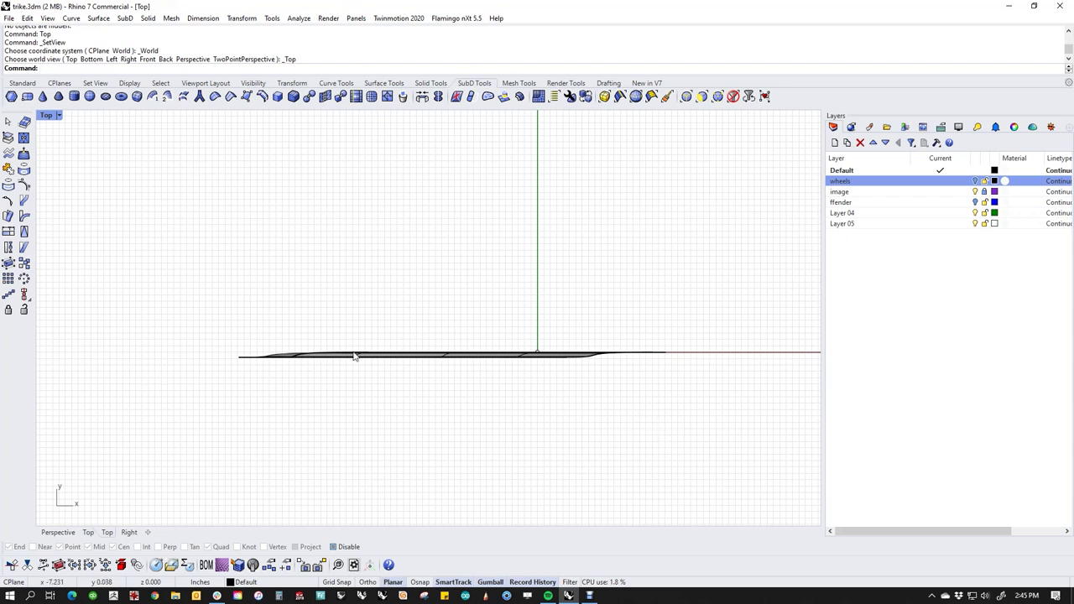
Try to rotate the body slightly in plan, and undo the rotation.
{"action": "left_click_drag", "start_coordinate": [187, 307], "coordinate": [748, 401]}
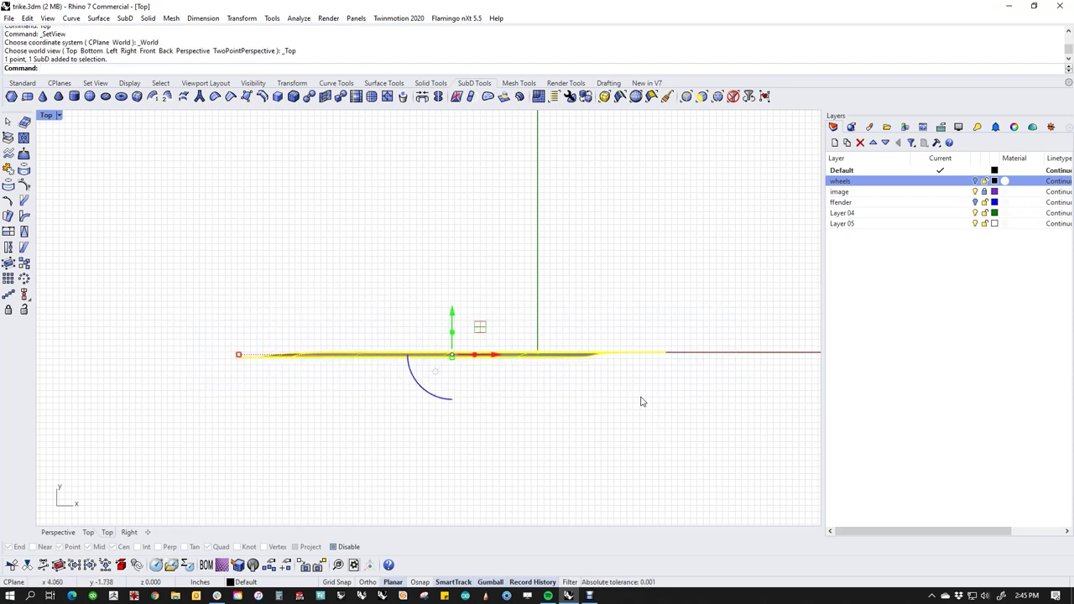
{"action": "left_click_drag", "start_coordinate": [445, 391], "coordinate": [432, 386]}
{"action": "key", "text": "ctrl+z"}
{"action": "key", "text": "Escape"}
Move the body sideways off the centre line, using the temporarily shown ffender layer to place it within the fender's width.
{"action": "left_click_drag", "start_coordinate": [180, 309], "coordinate": [671, 405]}
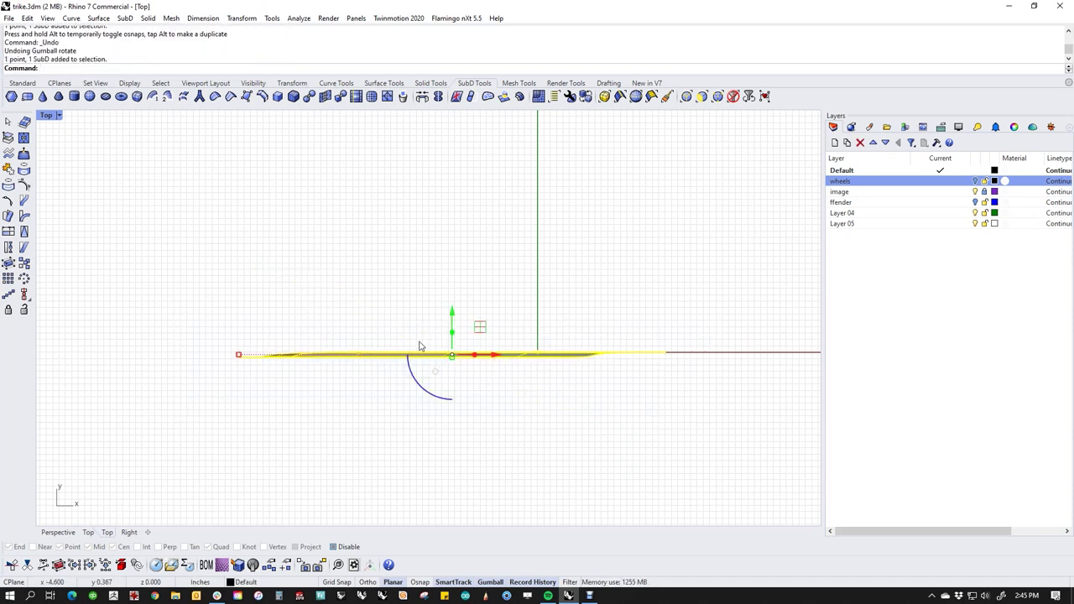
{"action": "left_click_drag", "start_coordinate": [451, 312], "coordinate": [452, 326]}
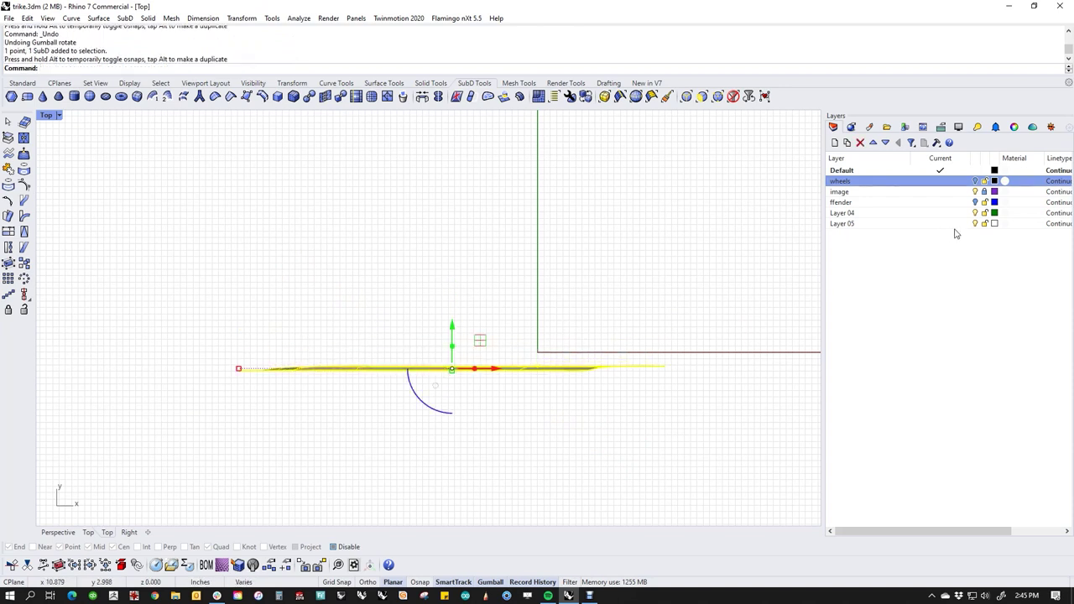
{"action": "left_click", "coordinate": [977, 205]}
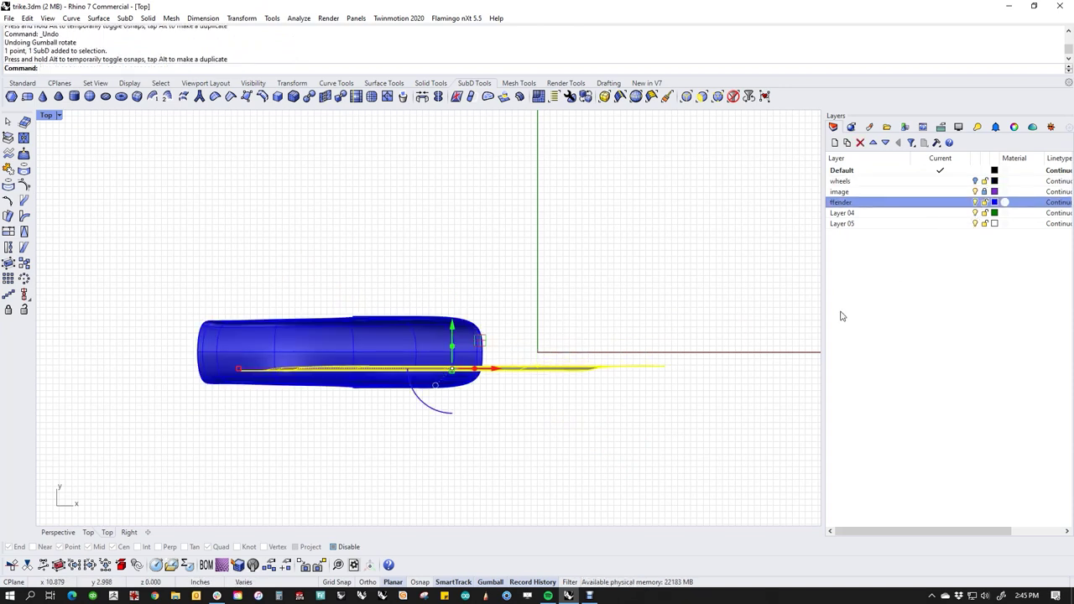
{"action": "scroll", "coordinate": [428, 416], "scroll_direction": "up", "scroll_amount": 3}
{"action": "left_click_drag", "start_coordinate": [472, 314], "coordinate": [472, 332]}
{"action": "left_click_drag", "start_coordinate": [459, 370], "coordinate": [459, 359]}
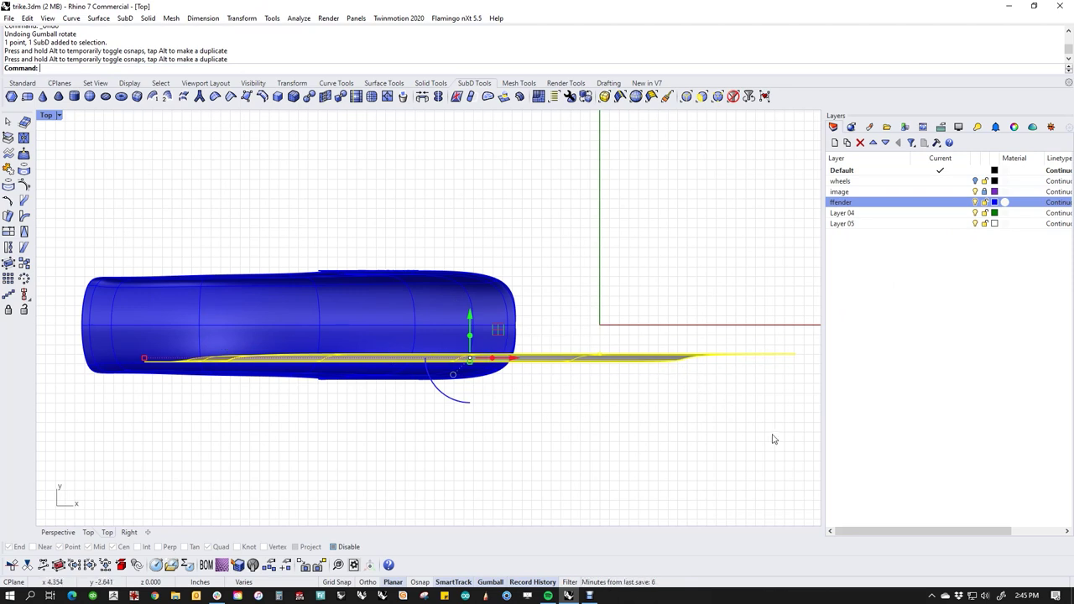
{"action": "left_click", "coordinate": [975, 203]}
{"action": "key", "text": "Escape"}
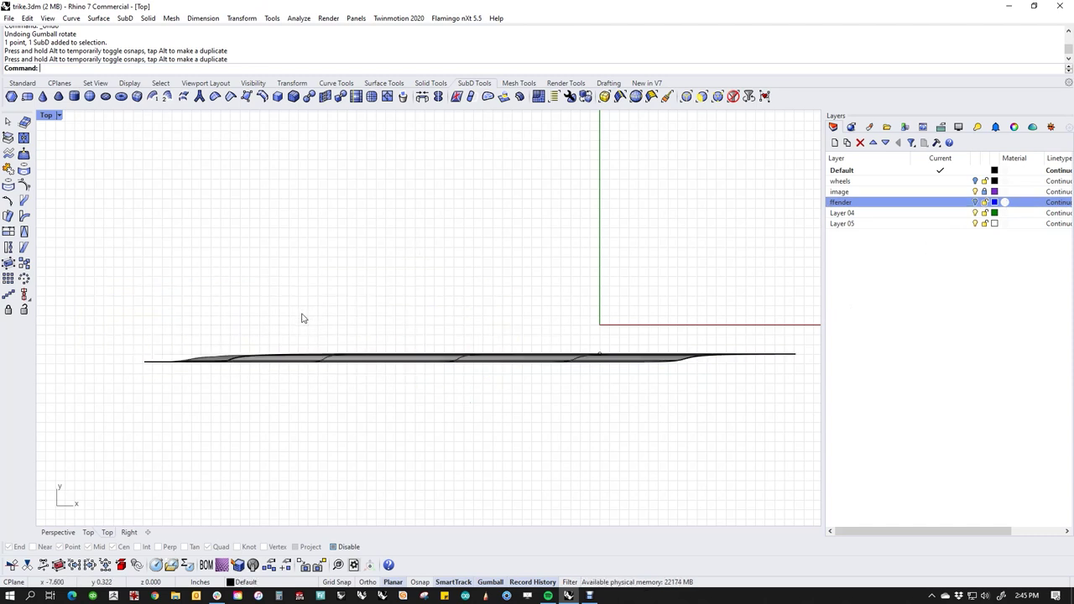
Bend the rear part of the body outward in plan, with the spine running lengthwise to just past the rear tip.
{"action": "left_click_drag", "start_coordinate": [332, 334], "coordinate": [653, 443]}
{"action": "type", "text": "bend"}
{"action": "key", "text": "Return"}
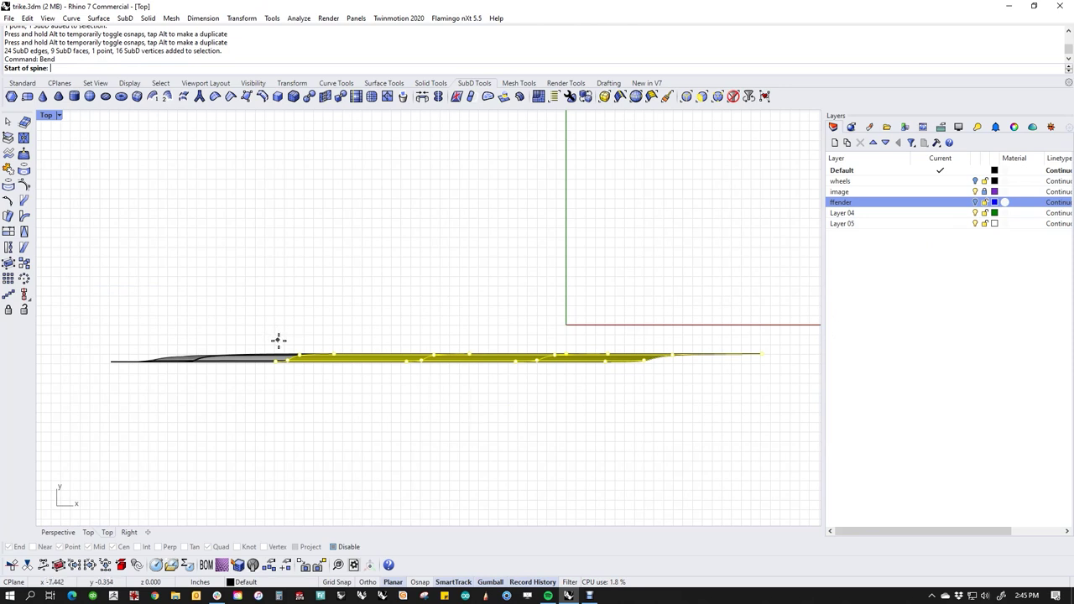
{"action": "left_click", "coordinate": [300, 357]}
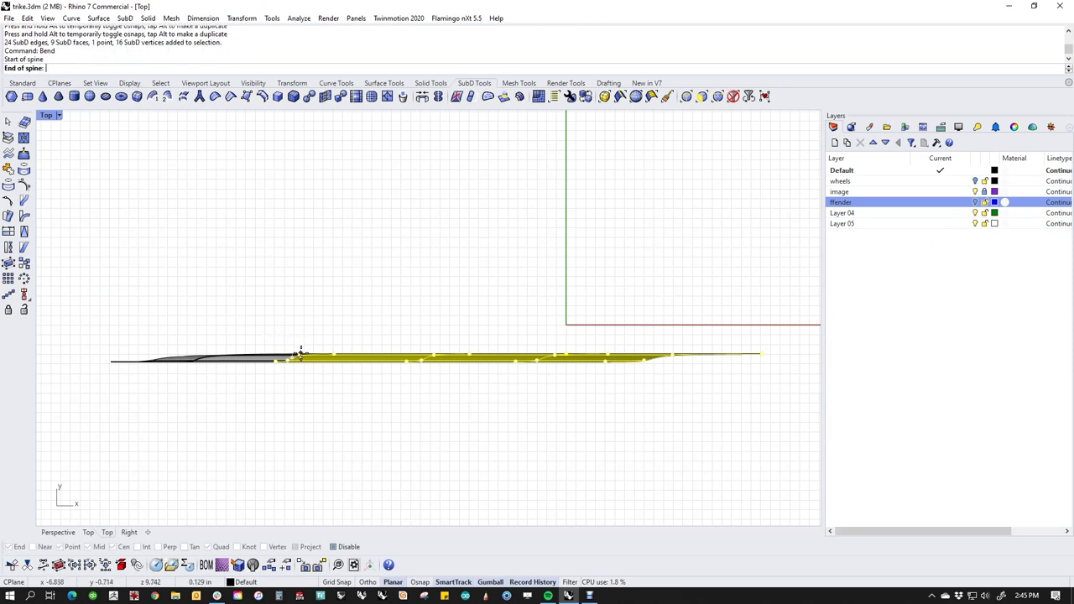
{"action": "left_click", "coordinate": [774, 358]}
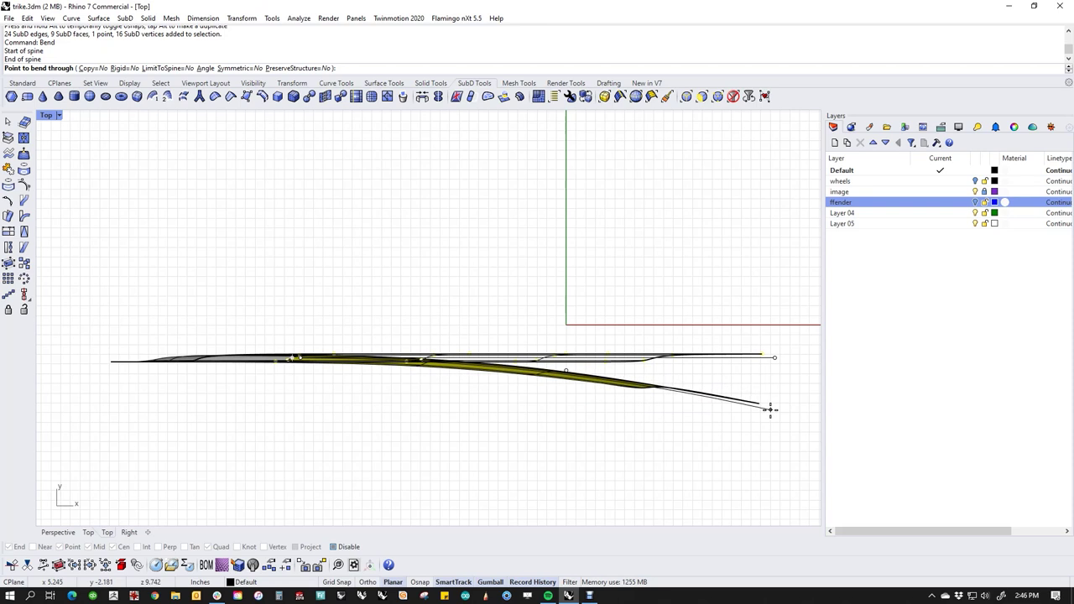
{"action": "left_click", "coordinate": [770, 410]}
{"action": "key", "text": "Escape"}
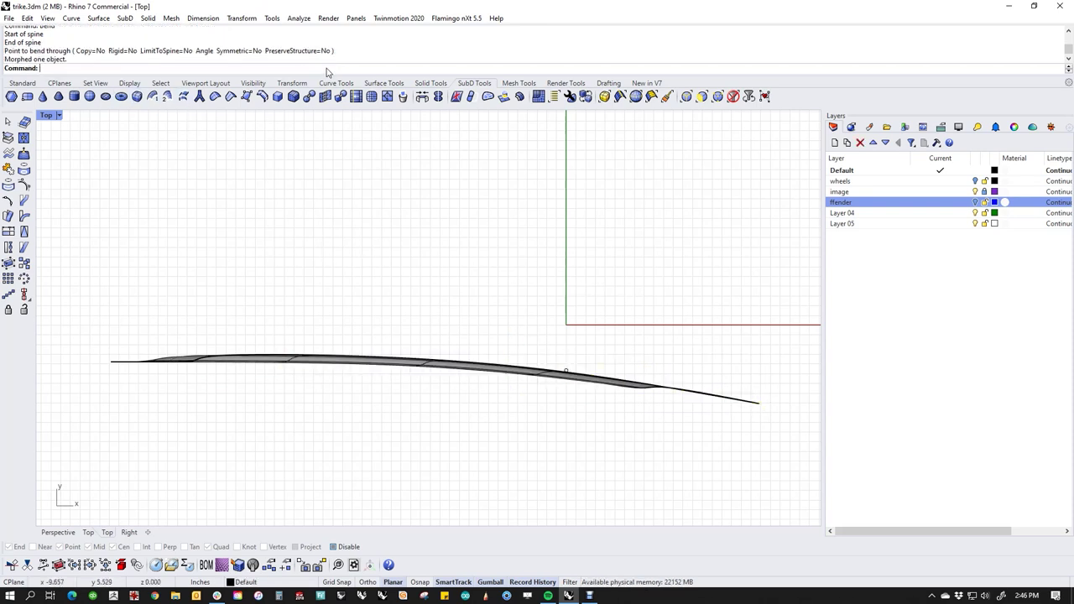
Mirror a copy of the body across the centre line through the origin in the Perspective view.
{"action": "left_click", "coordinate": [292, 83]}
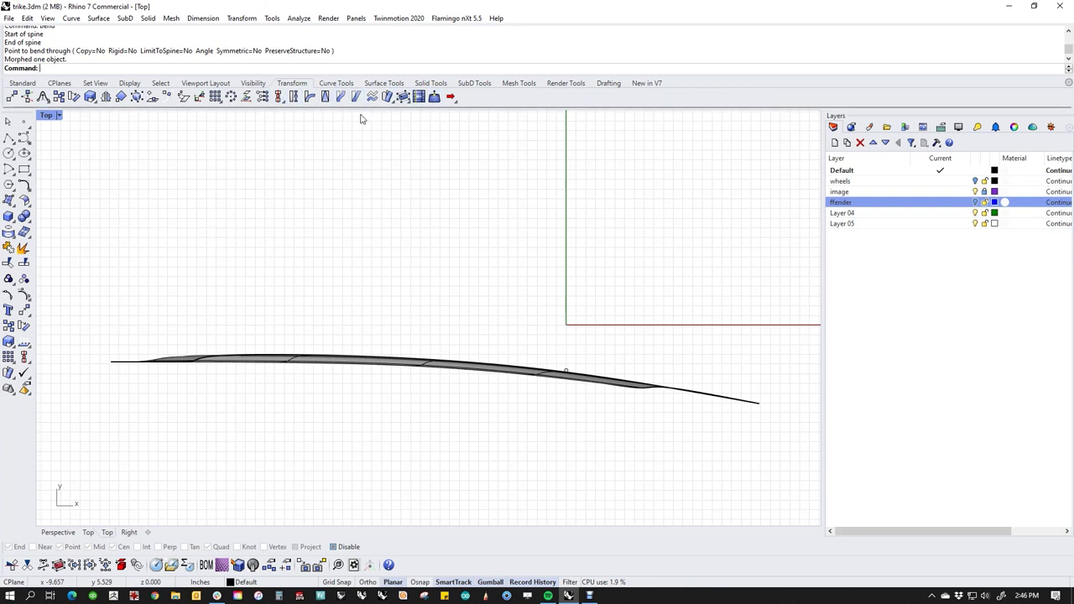
{"action": "key", "text": "ctrl+F4"}
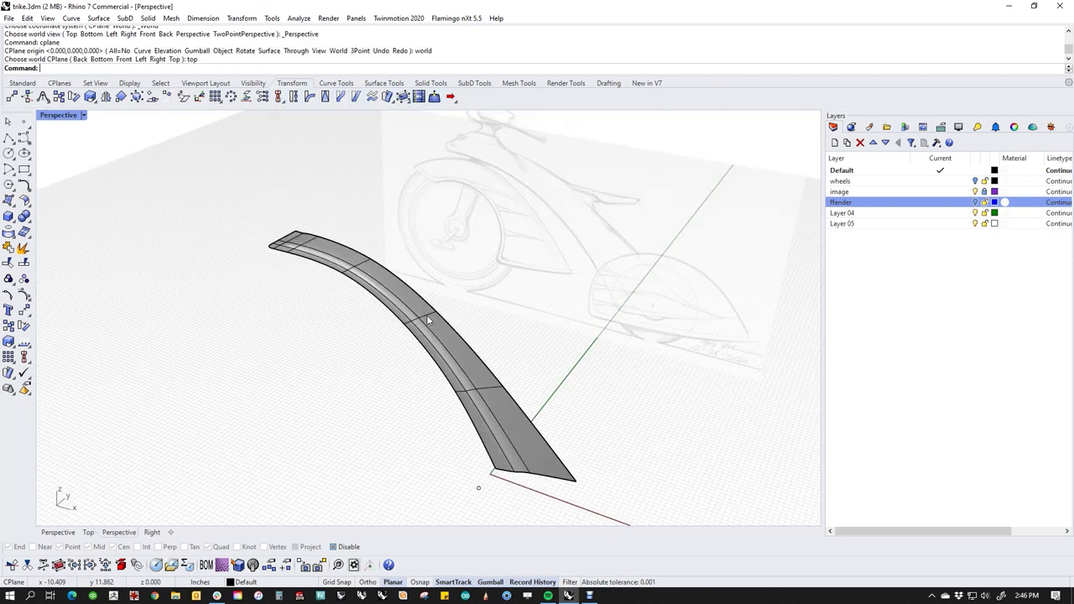
{"action": "right_click_drag", "start_coordinate": [669, 388], "coordinate": [538, 409]}
{"action": "mouse_move", "coordinate": [538, 409]}
{"action": "right_mouse_down", "text": "shift"}
{"action": "mouse_move", "coordinate": [559, 389]}
{"action": "mouse_move", "coordinate": [518, 379]}
{"action": "mouse_move", "coordinate": [539, 386]}
{"action": "mouse_move", "coordinate": [549, 352]}
{"action": "mouse_move", "coordinate": [688, 389]}
{"action": "mouse_move", "coordinate": [684, 365]}
{"action": "mouse_move", "coordinate": [605, 427]}
{"action": "mouse_move", "coordinate": [573, 433]}
{"action": "mouse_move", "coordinate": [527, 374]}
{"action": "mouse_move", "coordinate": [539, 405]}
{"action": "right_mouse_up", "text": "shift"}
{"action": "left_click", "coordinate": [453, 393]}
{"action": "type", "text": "m"}
{"action": "key", "text": "Return"}
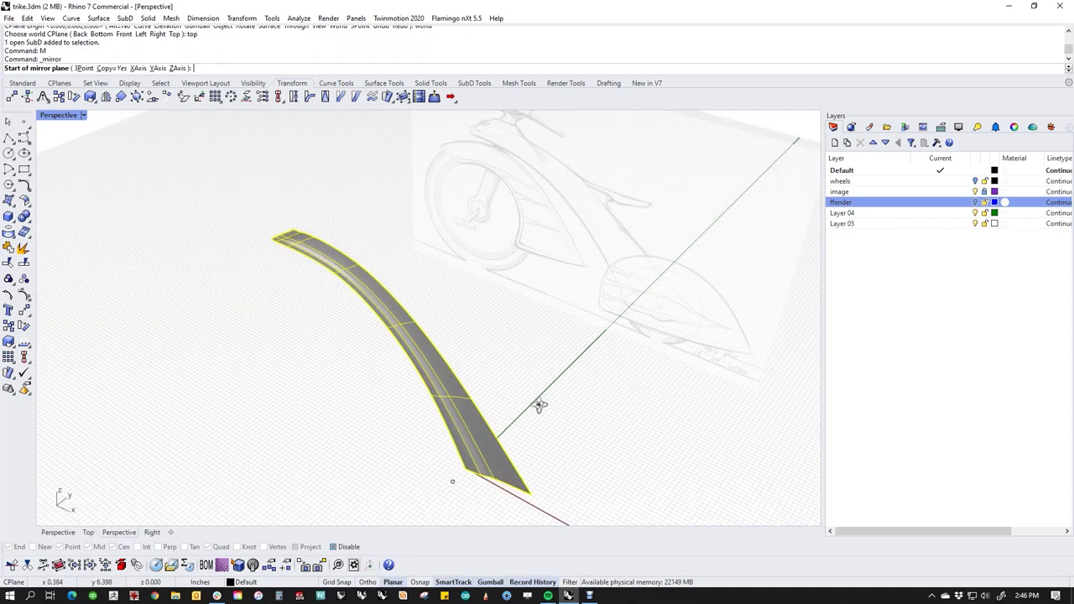
{"action": "type", "text": "0"}
{"action": "key", "text": "Return"}
{"action": "left_click", "coordinate": [395, 302], "text": "shift"}
{"action": "left_click", "coordinate": [298, 338]}
{"action": "right_click_drag", "start_coordinate": [371, 363], "coordinate": [381, 387], "text": "shift"}
{"action": "scroll", "coordinate": [548, 452], "scroll_direction": "up", "scroll_amount": 2}
{"action": "scroll", "coordinate": [547, 452], "scroll_direction": "up", "scroll_amount": 2}
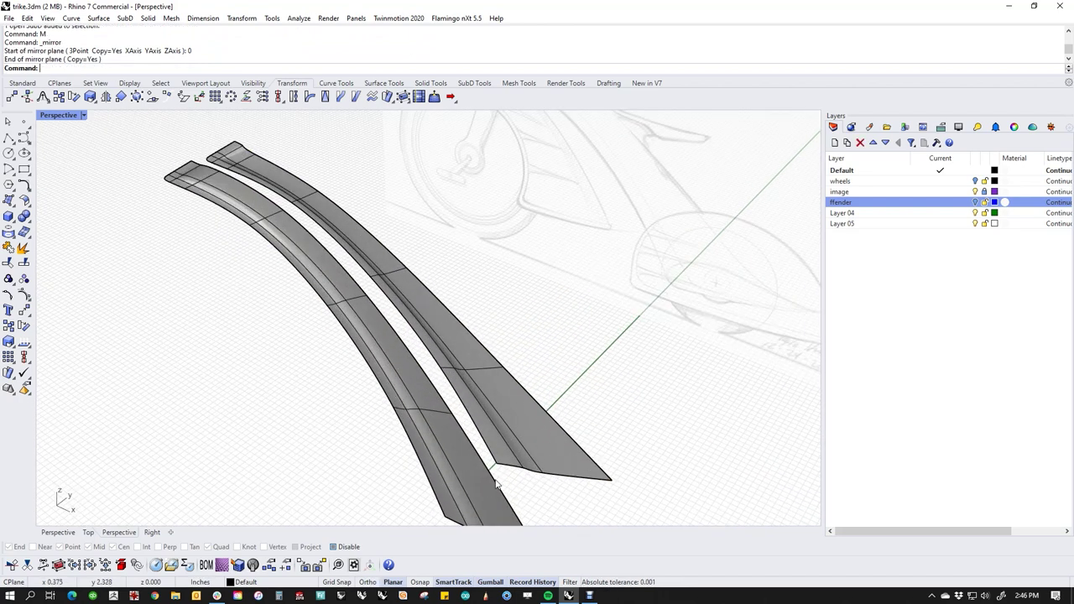
{"action": "right_click_drag", "start_coordinate": [515, 492], "coordinate": [535, 442], "text": "shift"}
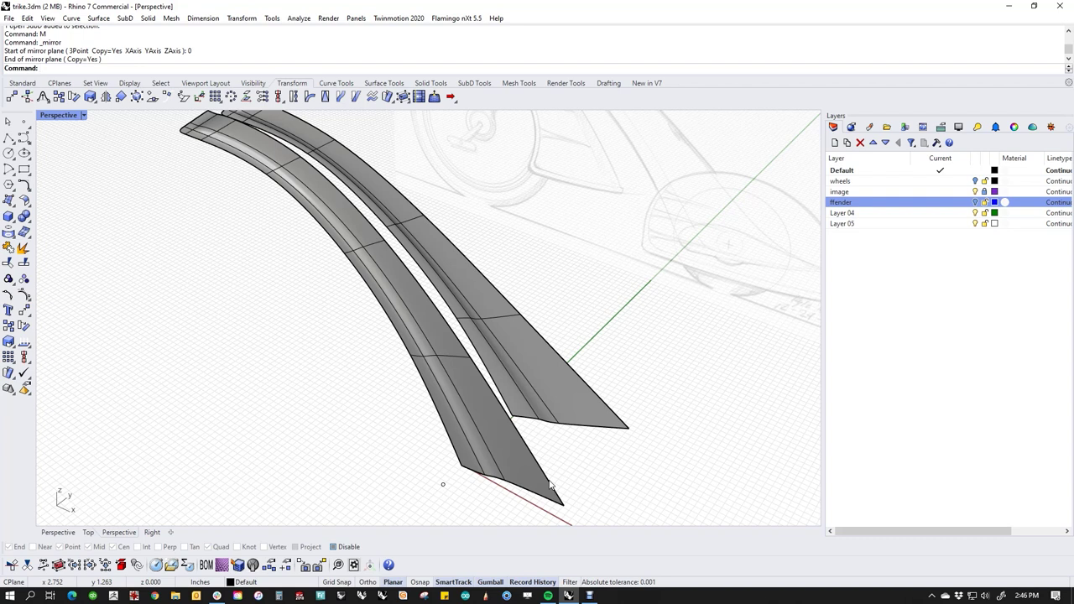
Bridge the front and upper edges of both body halves with 2 joined segments at 85% straightness.
{"action": "left_click", "coordinate": [550, 485], "text": "ctrl+shift"}
{"action": "right_click_drag", "start_coordinate": [249, 349], "coordinate": [426, 364], "text": "shift"}
{"action": "scroll", "coordinate": [428, 183], "scroll_direction": "up", "scroll_amount": 4}
{"action": "right_click_drag", "start_coordinate": [434, 219], "coordinate": [425, 272], "text": "shift"}
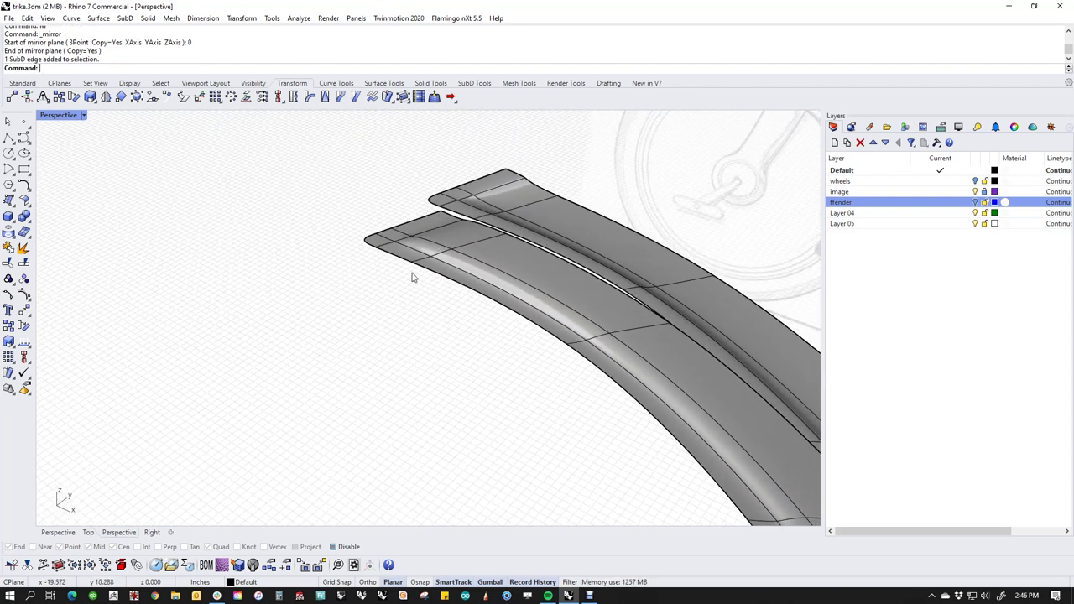
{"action": "left_click", "coordinate": [366, 238], "text": "ctrl+shift"}
{"action": "double_click", "coordinate": [383, 230], "text": "ctrl+shift"}
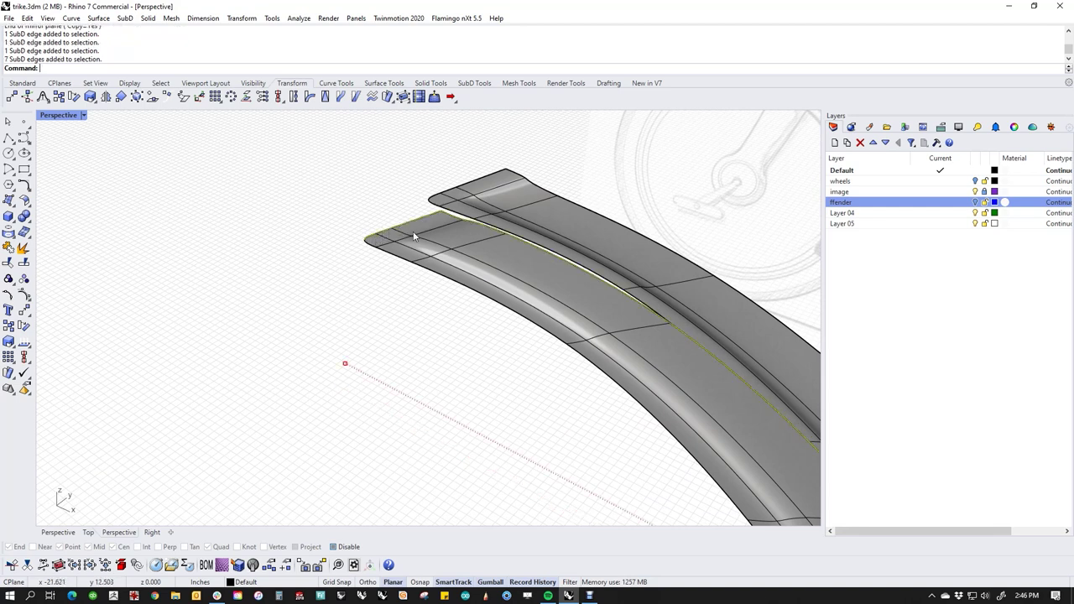
{"action": "scroll", "coordinate": [429, 204], "scroll_direction": "up", "scroll_amount": 3}
{"action": "left_click", "coordinate": [433, 196], "text": "ctrl+shift"}
{"action": "scroll", "coordinate": [450, 214], "scroll_direction": "down", "scroll_amount": 10}
{"action": "right_click_drag", "start_coordinate": [674, 460], "coordinate": [554, 374], "text": "shift"}
{"action": "left_click", "coordinate": [775, 448], "text": "ctrl+shift"}
{"action": "double_click", "coordinate": [656, 326], "text": "ctrl+shift"}
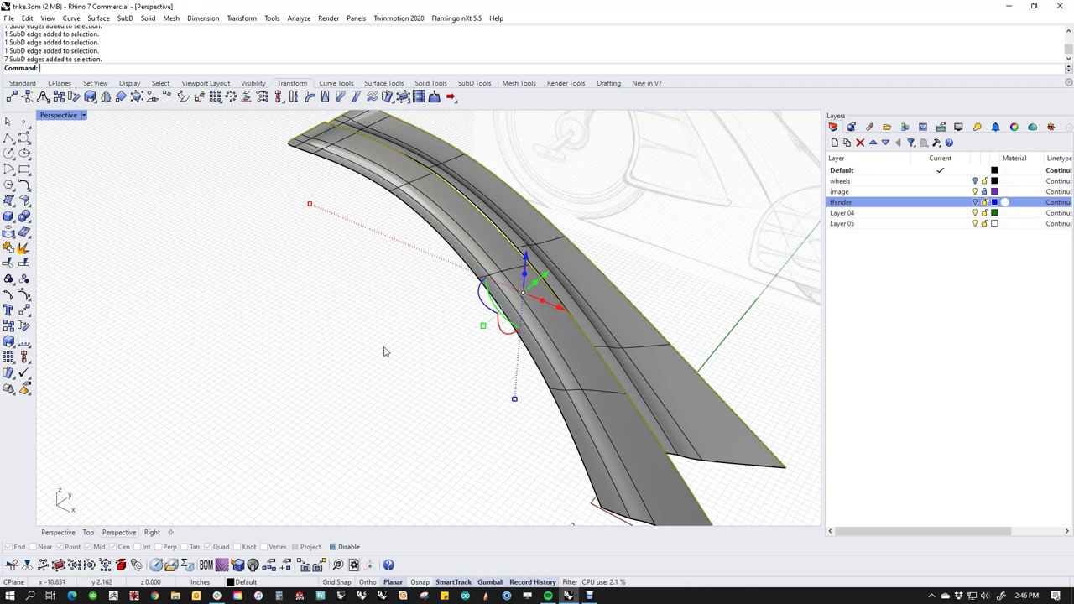
{"action": "right_click_drag", "start_coordinate": [384, 348], "coordinate": [385, 394], "text": "shift"}
{"action": "type", "text": "ridge"}
{"action": "key", "text": "Return"}
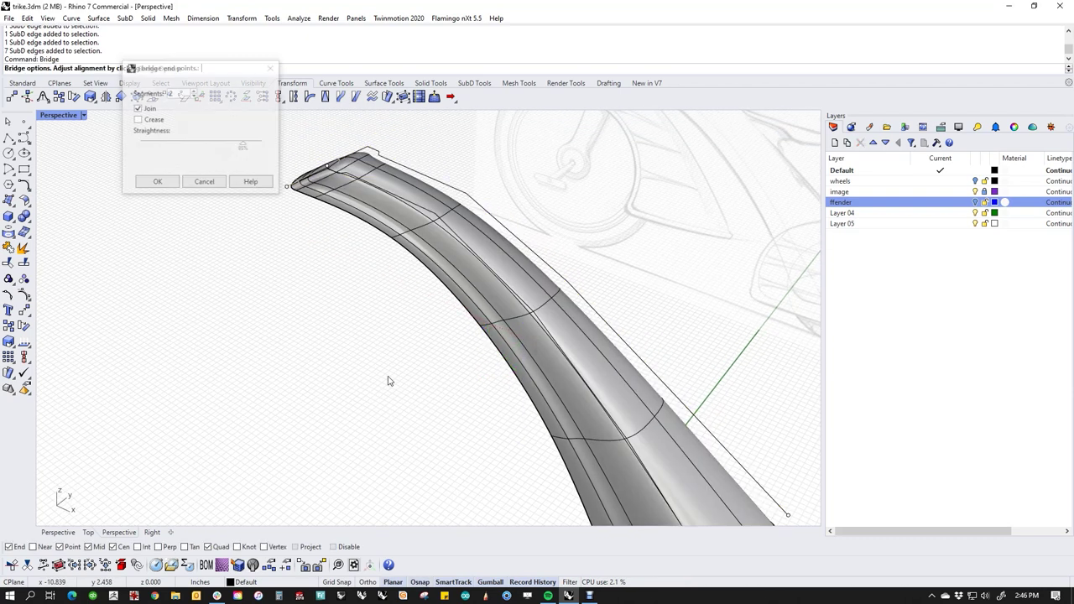
{"action": "right_click_drag", "start_coordinate": [393, 379], "coordinate": [366, 330]}
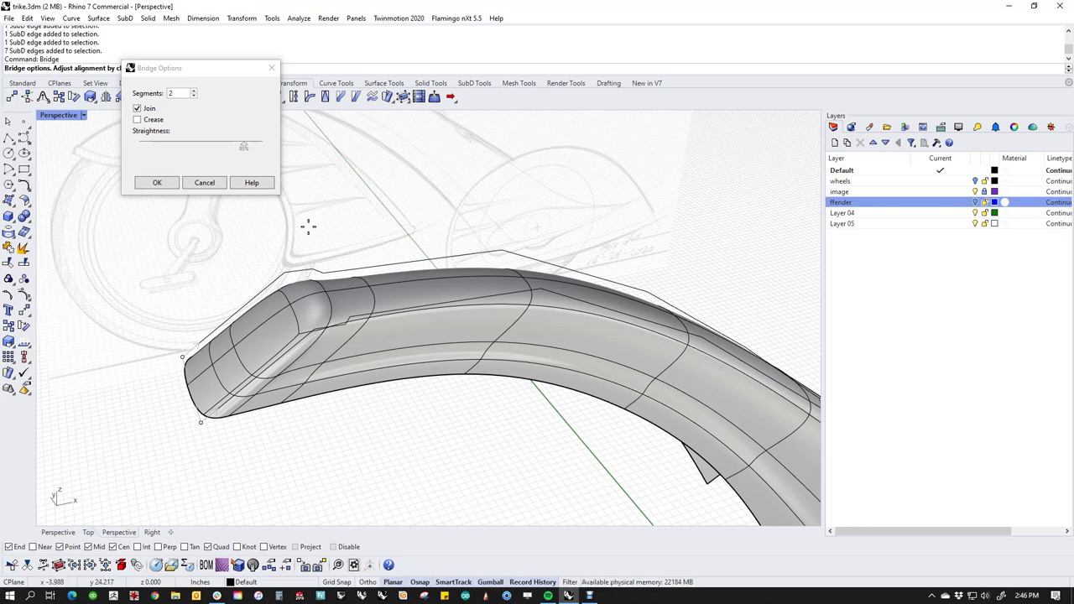
{"action": "left_click", "coordinate": [157, 183]}
Try deleting the lengthwise and crosswise edges framing the bridged front end together, and undo the deletion.
{"action": "right_click_drag", "start_coordinate": [353, 202], "coordinate": [257, 358]}
{"action": "double_click", "coordinate": [254, 336], "text": "ctrl+shift"}
{"action": "double_click", "coordinate": [287, 261], "text": "ctrl+shift"}
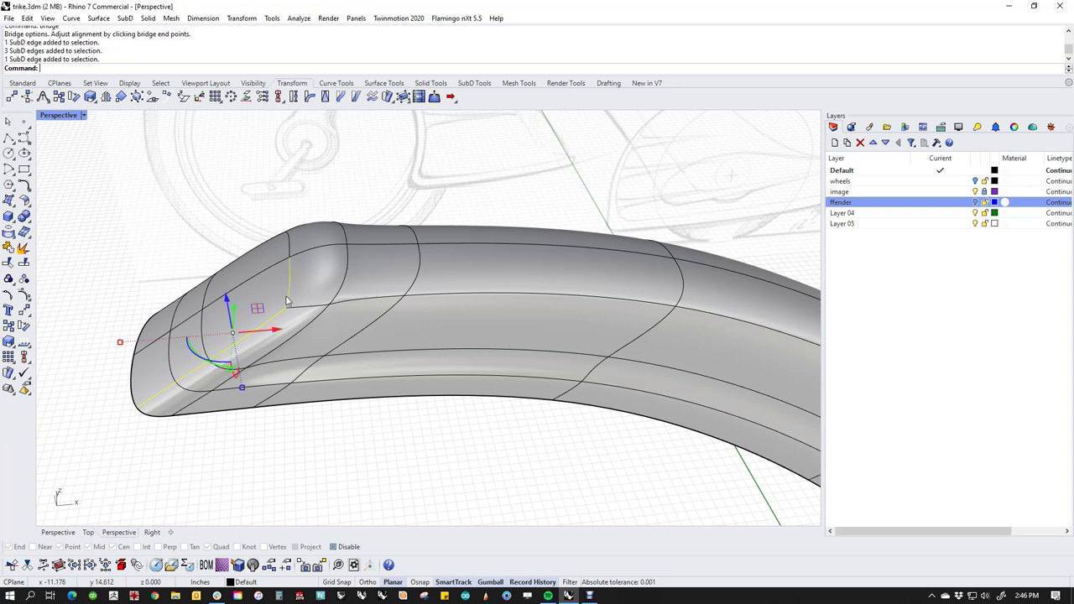
{"action": "right_click_drag", "start_coordinate": [284, 246], "coordinate": [209, 227]}
{"action": "double_click", "coordinate": [188, 231], "text": "shift"}
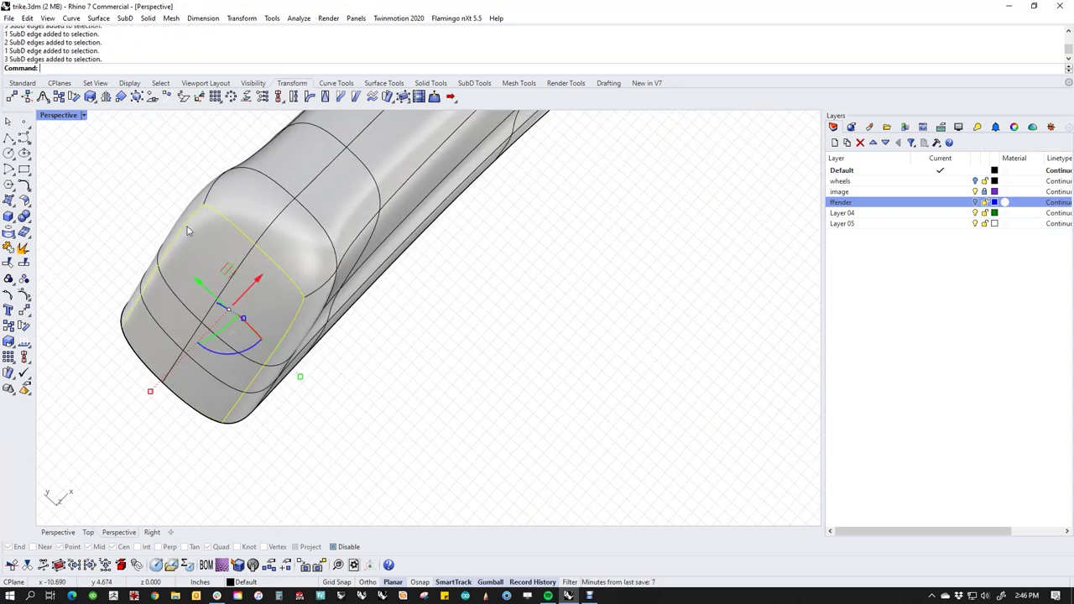
{"action": "key", "text": "Delete"}
{"action": "right_click_drag", "start_coordinate": [271, 299], "coordinate": [357, 340]}
{"action": "key", "text": "ctrl+z"}
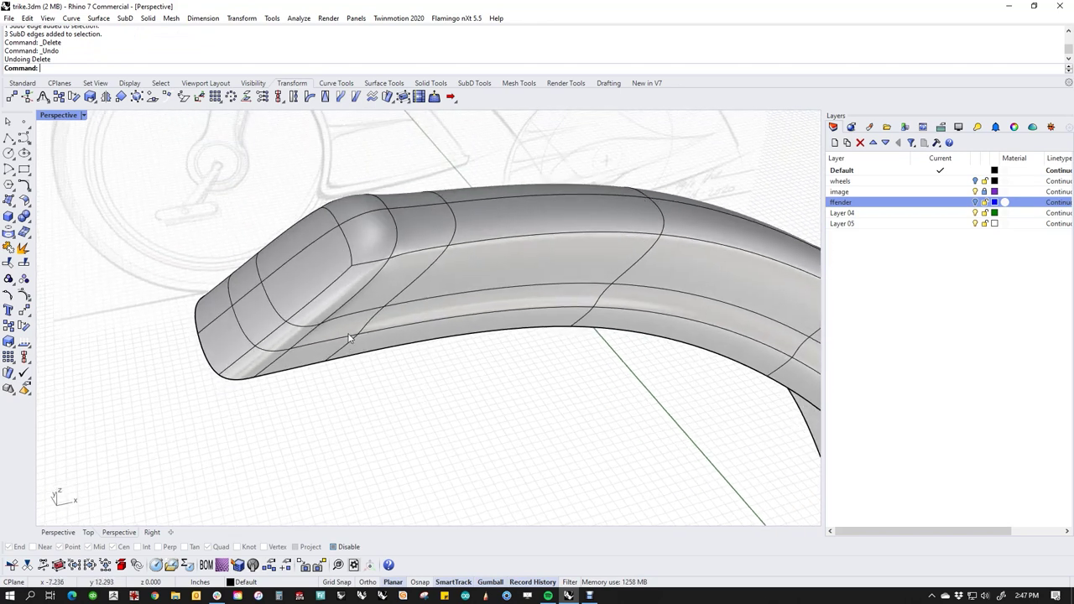
Delete the short edge runs along both sides of the bridged front end.
{"action": "double_click", "coordinate": [318, 303], "text": "ctrl+shift"}
{"action": "double_click", "coordinate": [325, 295]}
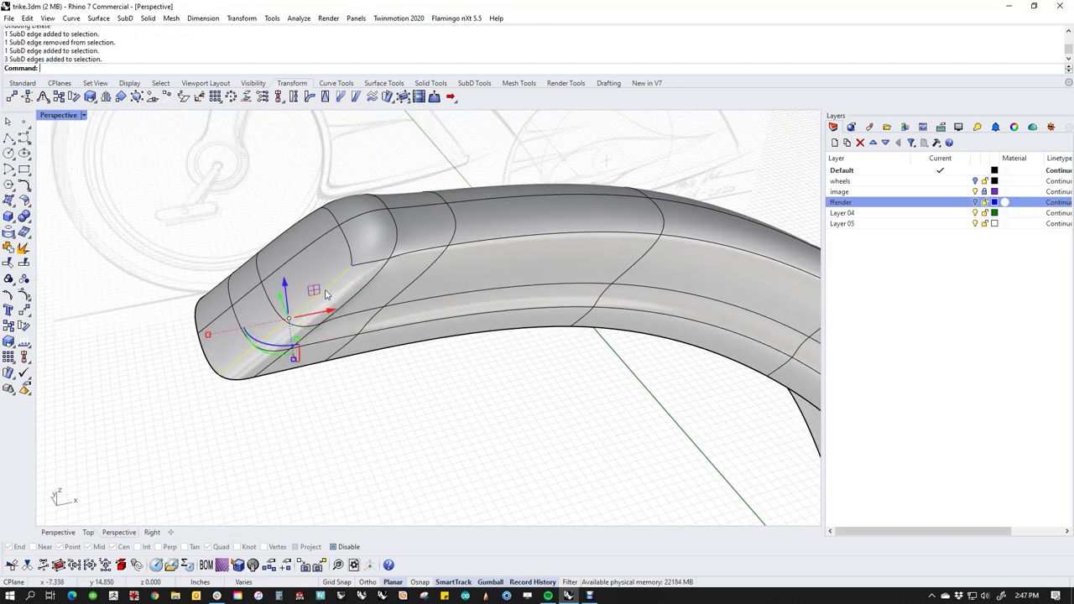
{"action": "key", "text": "Delete"}
{"action": "right_click_drag", "start_coordinate": [328, 293], "coordinate": [355, 452]}
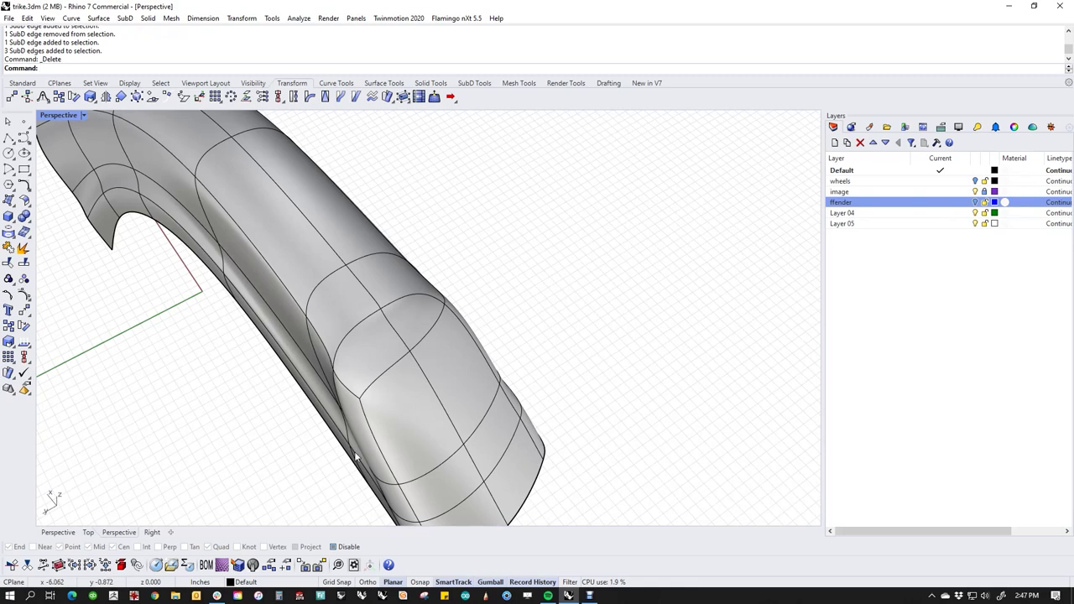
{"action": "double_click", "coordinate": [382, 457]}
{"action": "key", "text": "Delete"}
{"action": "mouse_move", "coordinate": [410, 415]}
{"action": "right_mouse_down"}
{"action": "mouse_move", "coordinate": [324, 432]}
{"action": "mouse_move", "coordinate": [441, 408]}
{"action": "mouse_move", "coordinate": [429, 372]}
{"action": "mouse_move", "coordinate": [419, 408]}
{"action": "mouse_move", "coordinate": [436, 409]}
{"action": "right_mouse_up"}
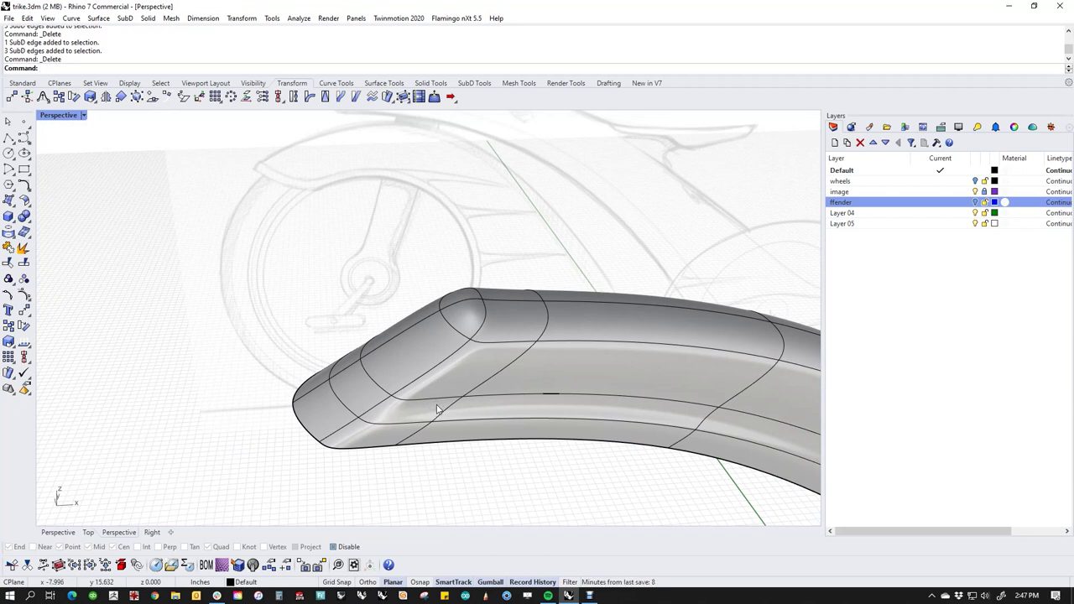
Try two variants of deleting short edges at the front end's upper corner, and undo each deletion.
{"action": "double_click", "coordinate": [482, 329]}
{"action": "left_click", "coordinate": [459, 228]}
{"action": "left_click", "coordinate": [481, 301]}
{"action": "key", "text": "Delete"}
{"action": "mouse_move", "coordinate": [487, 311]}
{"action": "right_mouse_down"}
{"action": "mouse_move", "coordinate": [468, 468]}
{"action": "mouse_move", "coordinate": [492, 371]}
{"action": "mouse_move", "coordinate": [598, 311]}
{"action": "mouse_move", "coordinate": [606, 326]}
{"action": "mouse_move", "coordinate": [512, 338]}
{"action": "mouse_move", "coordinate": [480, 303]}
{"action": "mouse_move", "coordinate": [445, 329]}
{"action": "mouse_move", "coordinate": [475, 337]}
{"action": "mouse_move", "coordinate": [486, 377]}
{"action": "mouse_move", "coordinate": [446, 350]}
{"action": "right_mouse_up"}
{"action": "key", "text": "ctrl+z"}
{"action": "double_click", "coordinate": [448, 349]}
{"action": "left_click", "coordinate": [392, 285]}
{"action": "left_click", "coordinate": [445, 303], "text": "ctrl+shift"}
{"action": "left_click", "coordinate": [457, 344], "text": "ctrl+shift"}
{"action": "key", "text": "Delete"}
{"action": "mouse_move", "coordinate": [473, 336]}
{"action": "right_mouse_down"}
{"action": "mouse_move", "coordinate": [528, 340]}
{"action": "mouse_move", "coordinate": [661, 277]}
{"action": "mouse_move", "coordinate": [820, 269]}
{"action": "mouse_move", "coordinate": [731, 292]}
{"action": "mouse_move", "coordinate": [717, 311]}
{"action": "mouse_move", "coordinate": [503, 321]}
{"action": "mouse_move", "coordinate": [442, 308]}
{"action": "mouse_move", "coordinate": [456, 363]}
{"action": "right_mouse_up"}
{"action": "key", "text": "ctrl+z"}
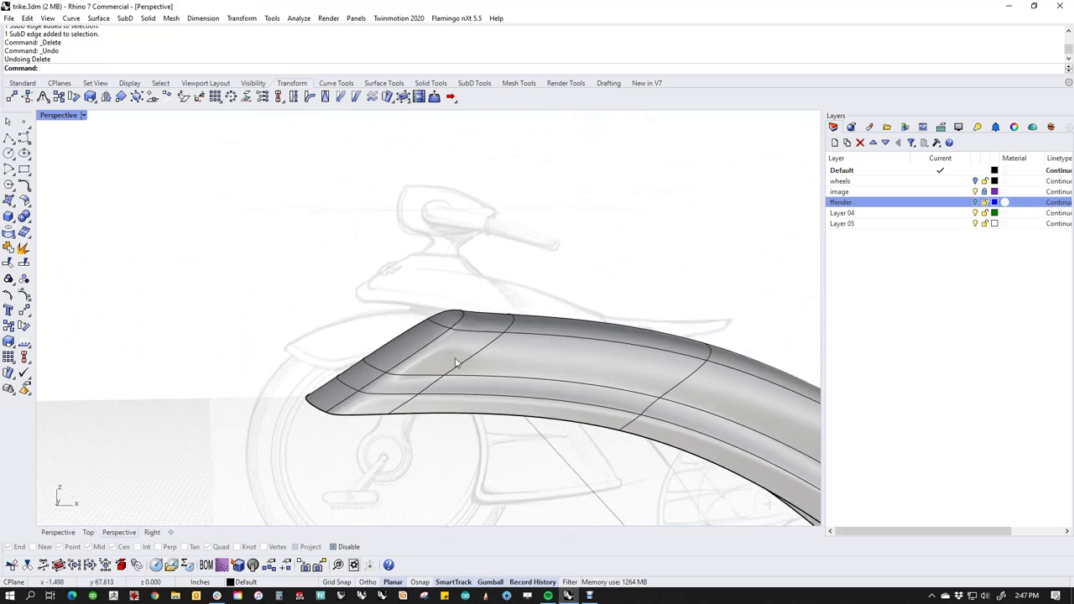
Show the front end as a wireframe in the Front view and compare its smooth and flat SubD display with the sketch.
{"action": "type", "text": "f"}
{"action": "key", "text": "Return"}
{"action": "middle_click", "coordinate": [361, 328]}
{"action": "left_click", "coordinate": [309, 293]}
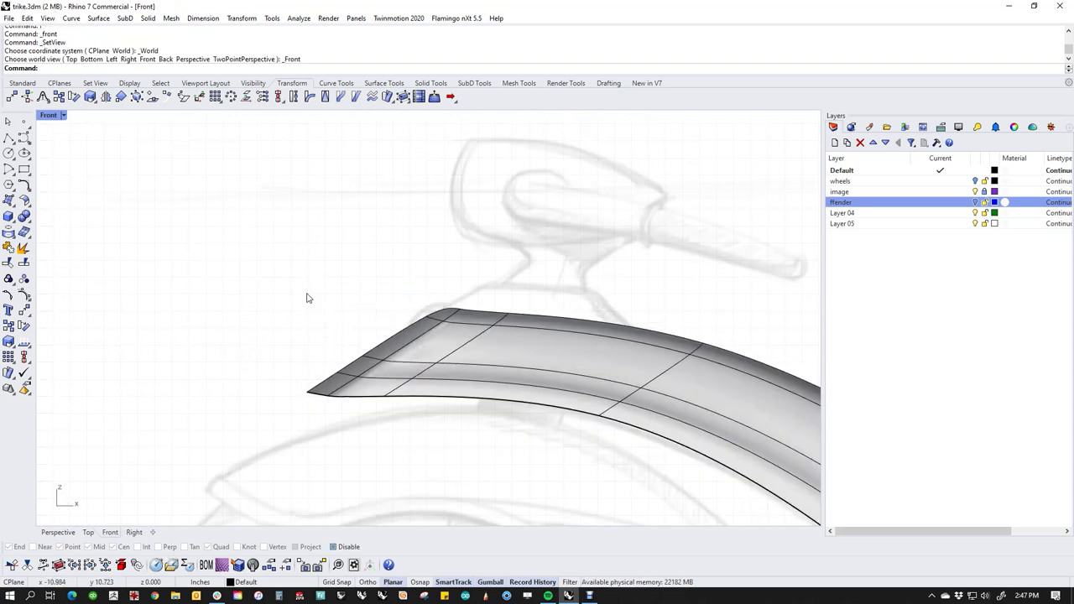
{"action": "scroll", "coordinate": [418, 351], "scroll_direction": "up", "scroll_amount": 2}
{"action": "scroll", "coordinate": [436, 332], "scroll_direction": "up", "scroll_amount": 5}
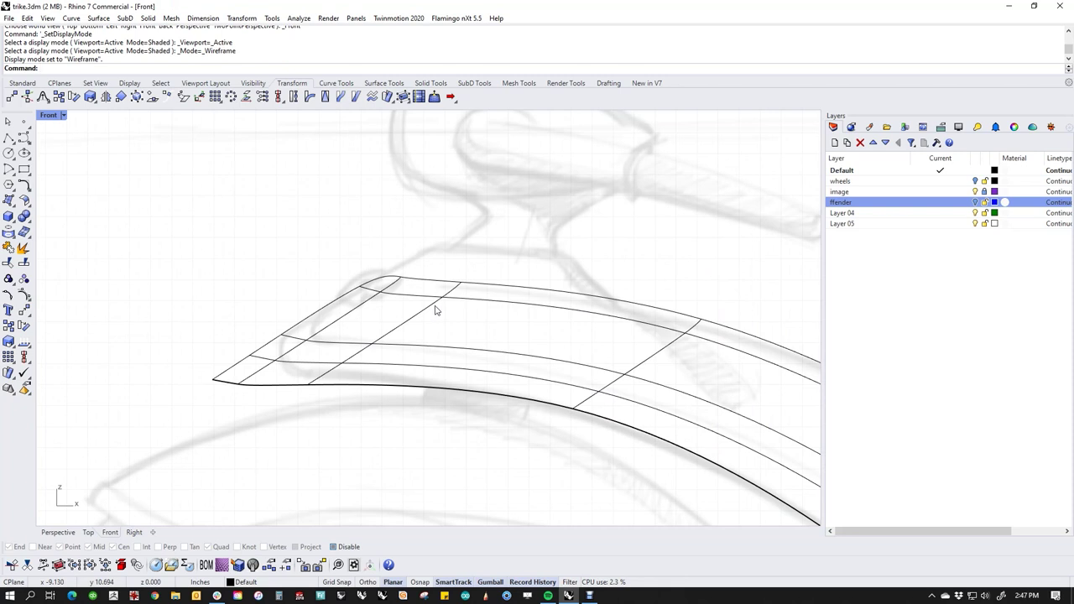
{"action": "key", "text": "Tab"}
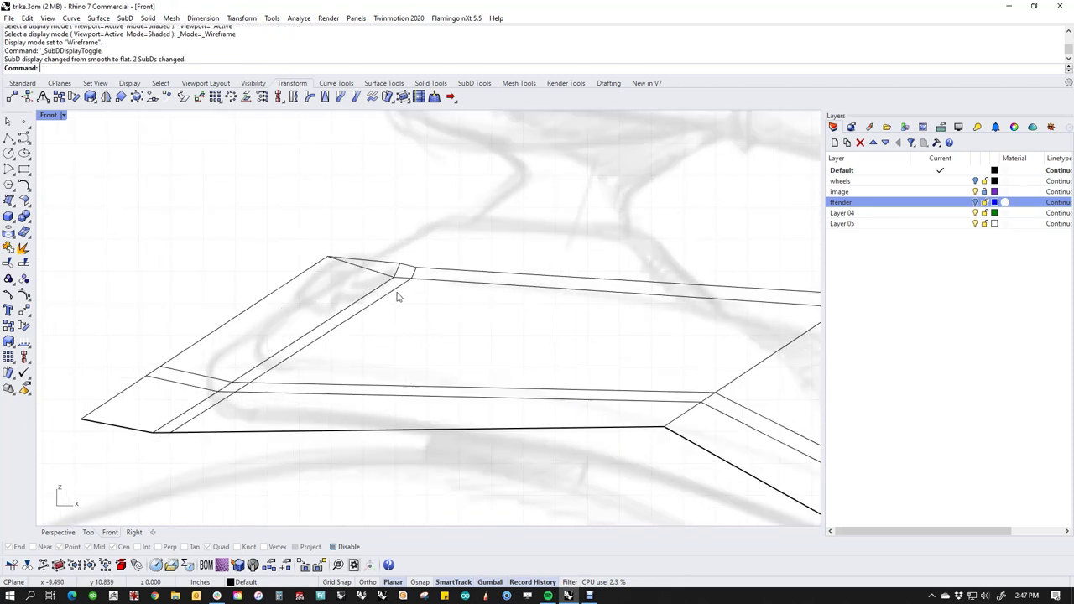
{"action": "key", "text": "Tab"}
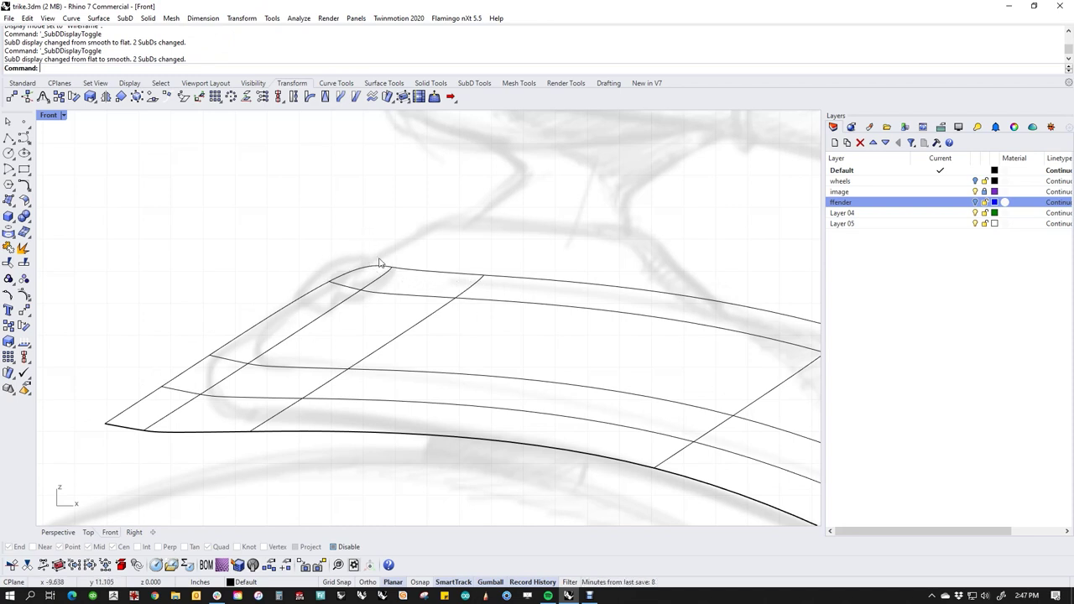
{"action": "key", "text": "Tab"}
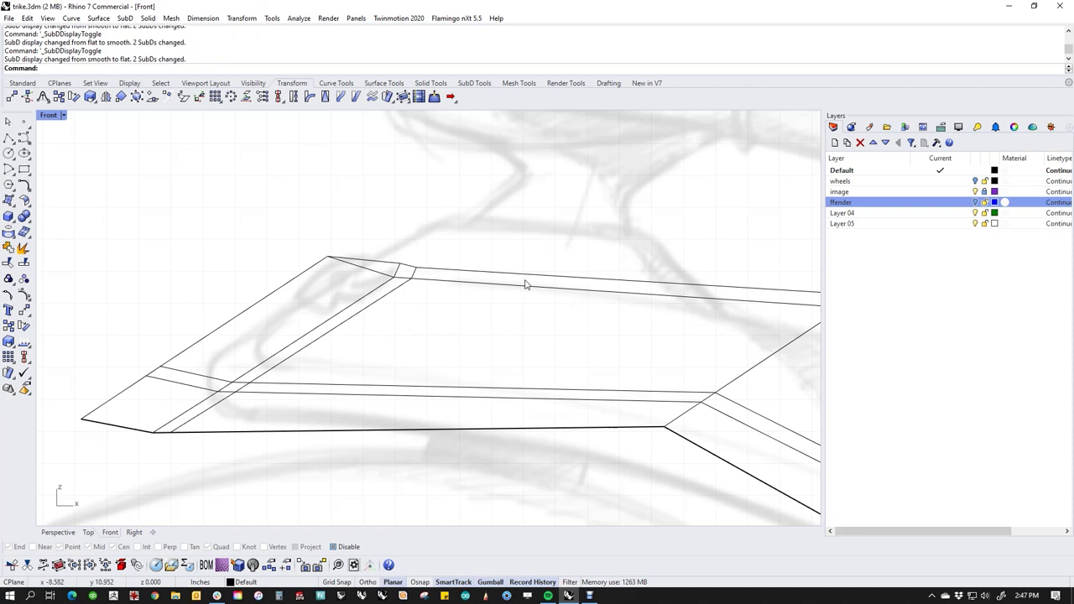
Lower the front end's two upper corner vertices one after the other to follow the sketched outline.
{"action": "scroll", "coordinate": [474, 277], "scroll_direction": "up", "scroll_amount": 3}
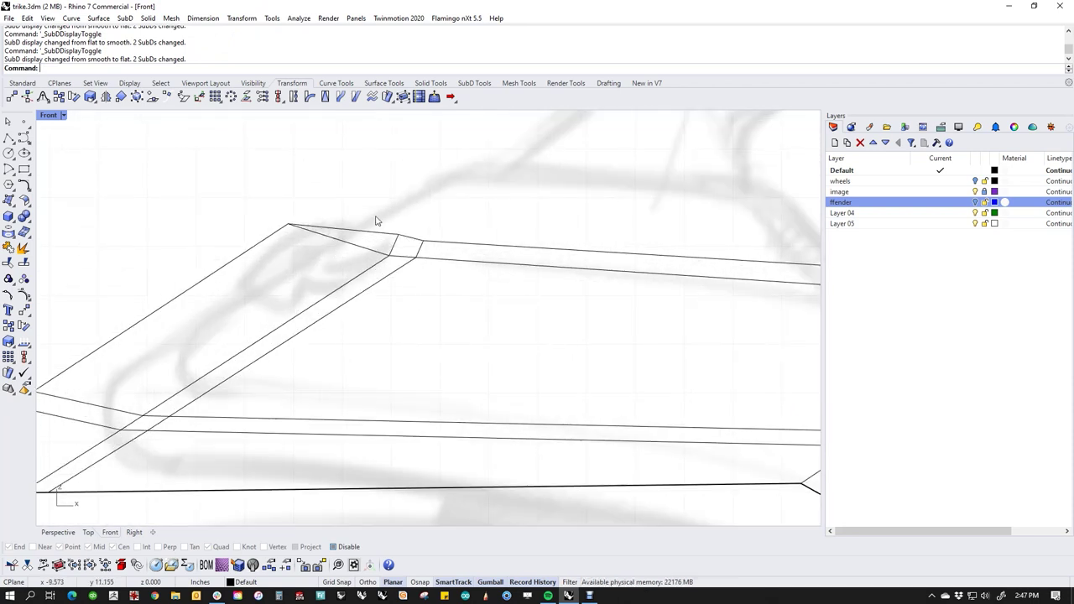
{"action": "left_click_drag", "start_coordinate": [364, 210], "coordinate": [409, 252]}
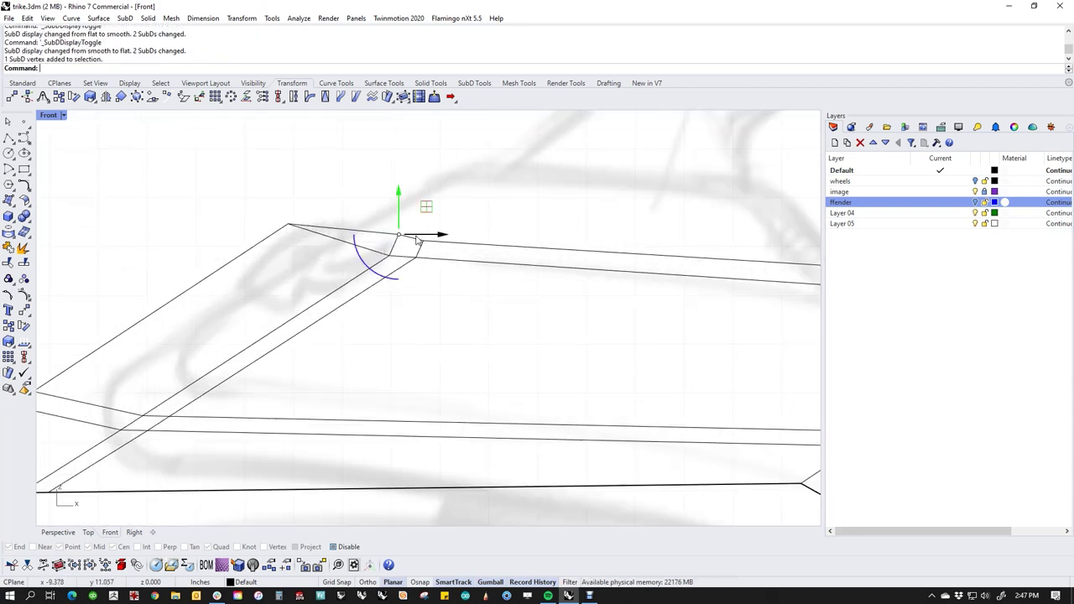
{"action": "left_click_drag", "start_coordinate": [406, 196], "coordinate": [396, 243]}
{"action": "left_click", "coordinate": [370, 202]}
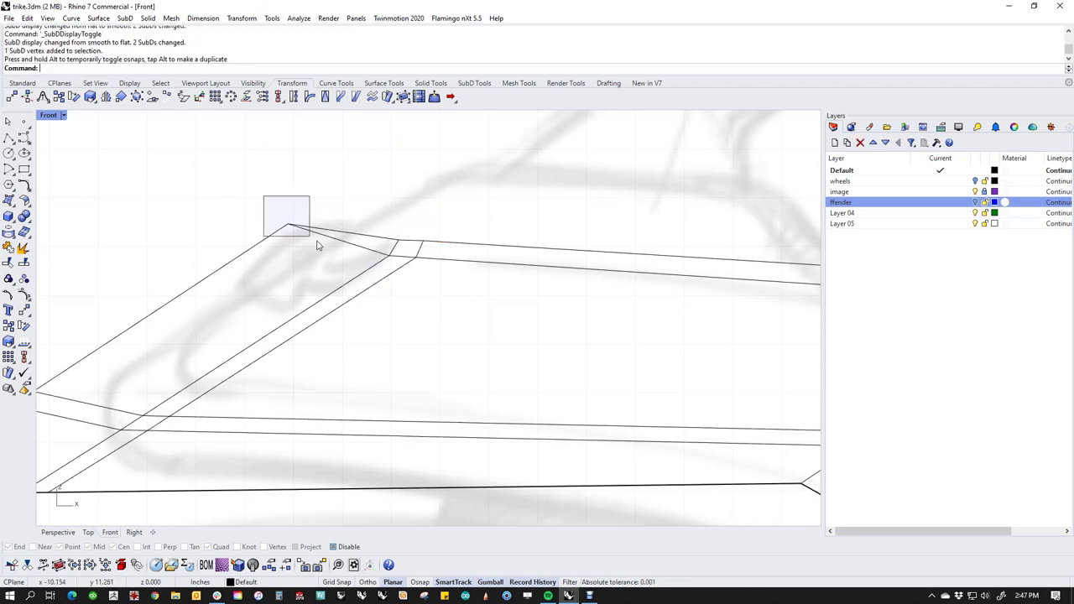
{"action": "left_click", "coordinate": [286, 223]}
{"action": "left_click_drag", "start_coordinate": [288, 225], "coordinate": [290, 252]}
{"action": "left_click", "coordinate": [409, 188]}
Check the smooth body profile against the background sketch in the Front and Perspective views.
{"action": "scroll", "coordinate": [401, 239], "scroll_direction": "down", "scroll_amount": 6}
{"action": "right_click_drag", "start_coordinate": [386, 258], "coordinate": [428, 227]}
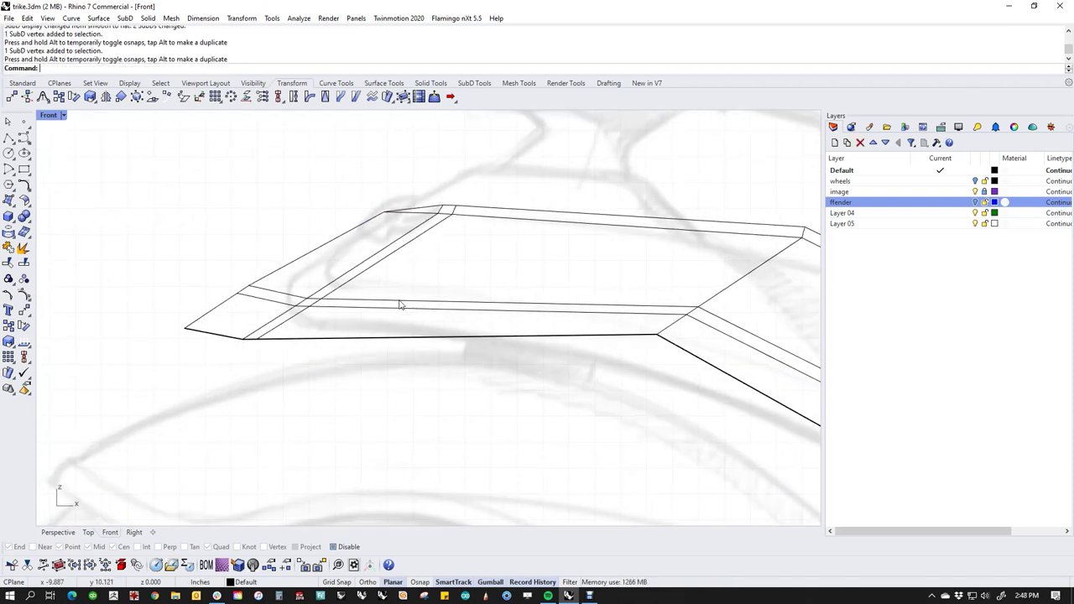
{"action": "scroll", "coordinate": [411, 300], "scroll_direction": "down", "scroll_amount": 6}
{"action": "scroll", "coordinate": [533, 363], "scroll_direction": "down", "scroll_amount": 5}
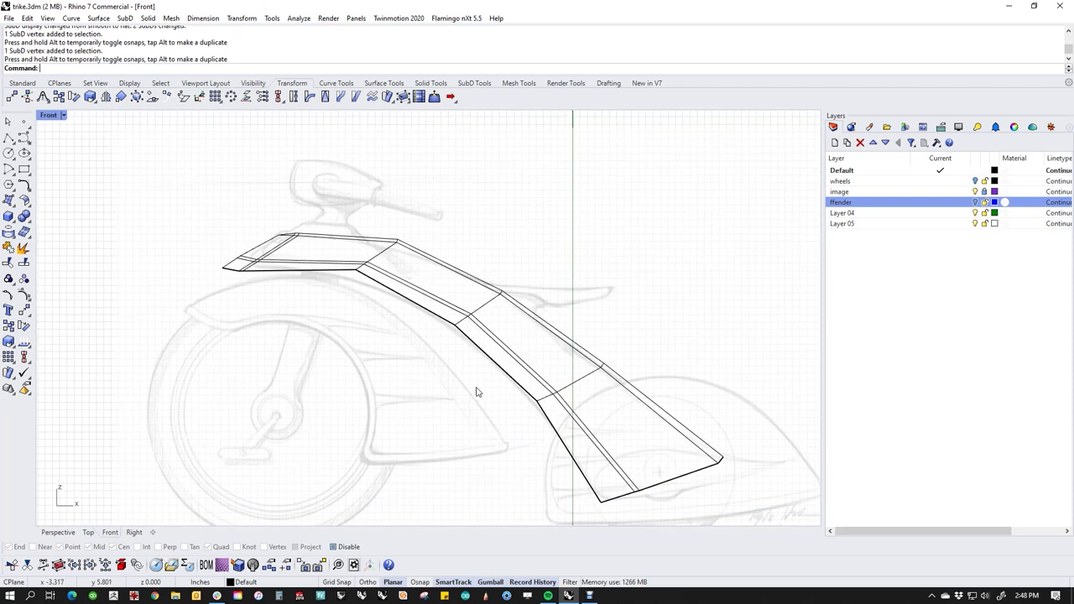
{"action": "scroll", "coordinate": [384, 250], "scroll_direction": "up", "scroll_amount": 2}
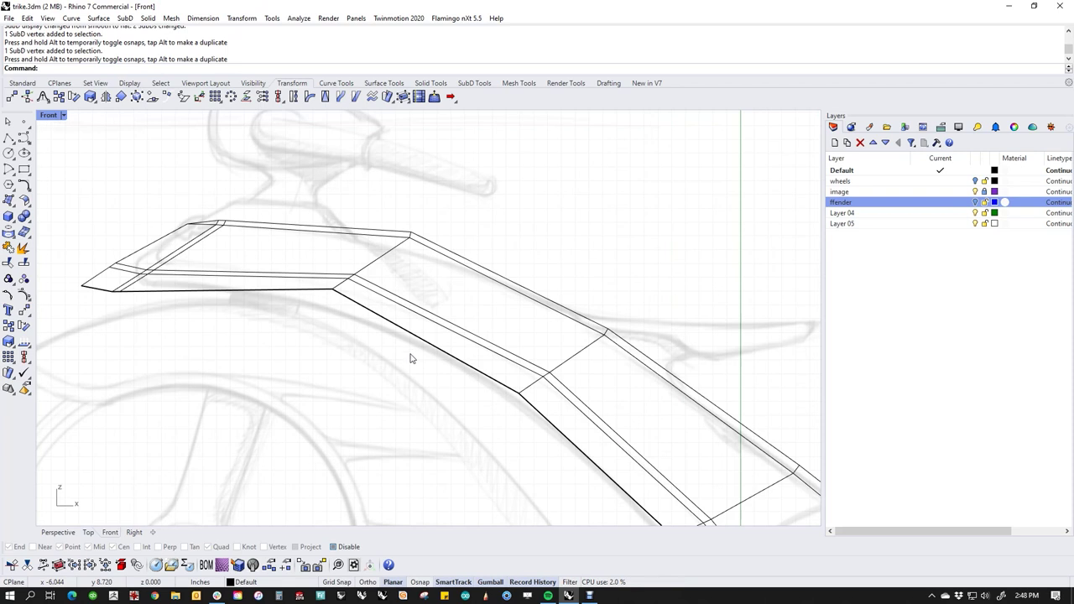
{"action": "key", "text": "Tab"}
{"action": "right_click_drag", "start_coordinate": [367, 365], "coordinate": [378, 386]}
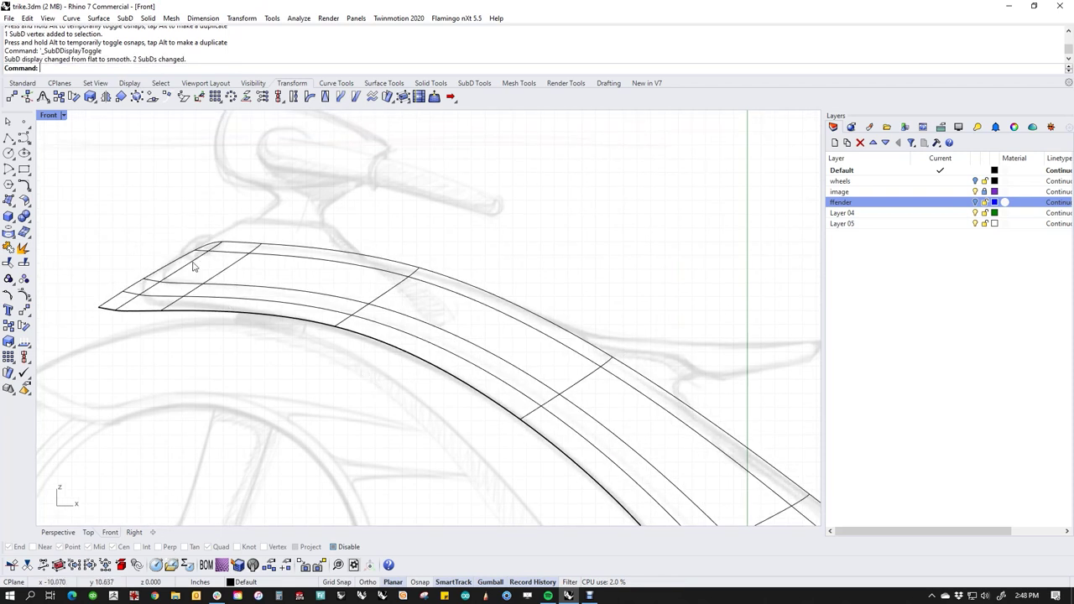
{"action": "scroll", "coordinate": [193, 267], "scroll_direction": "up", "scroll_amount": 4}
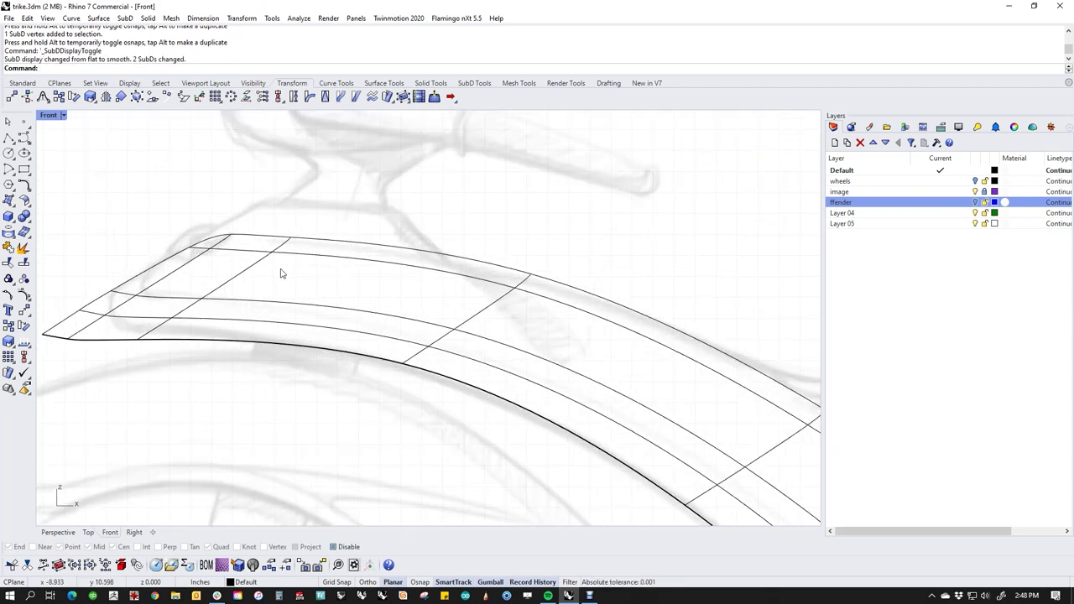
{"action": "key", "text": "ctrl+F4"}
{"action": "right_click_drag", "start_coordinate": [419, 244], "coordinate": [369, 286]}
{"action": "key", "text": "ctrl+F2"}
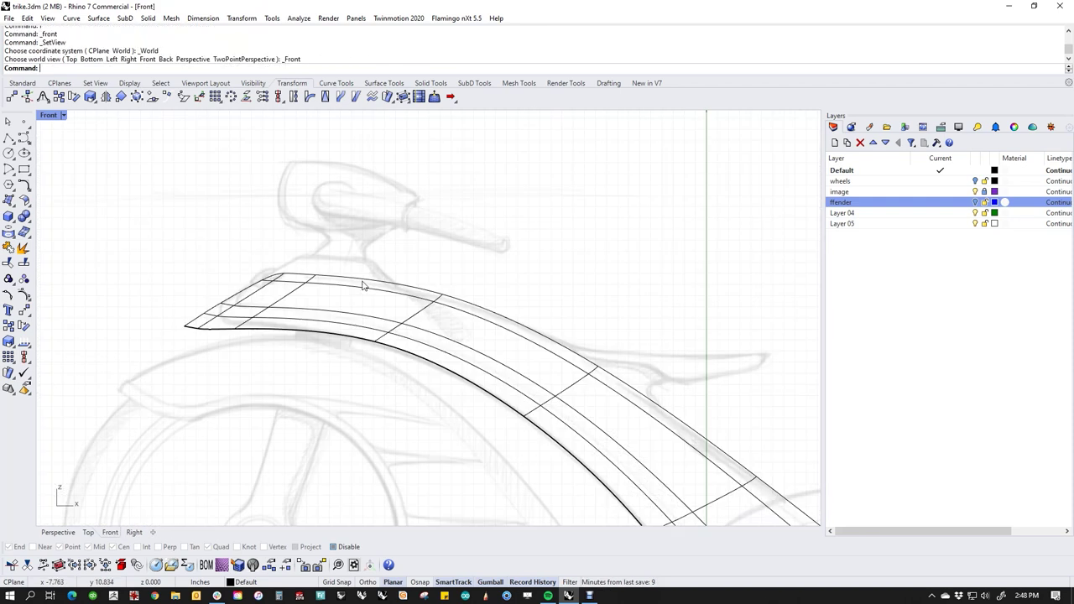
Hide the body and trace the sketched upper contour below the handlebar with a degree 3 control-point curve.
{"action": "scroll", "coordinate": [363, 287], "scroll_direction": "up", "scroll_amount": 3}
{"action": "left_click", "coordinate": [380, 277]}
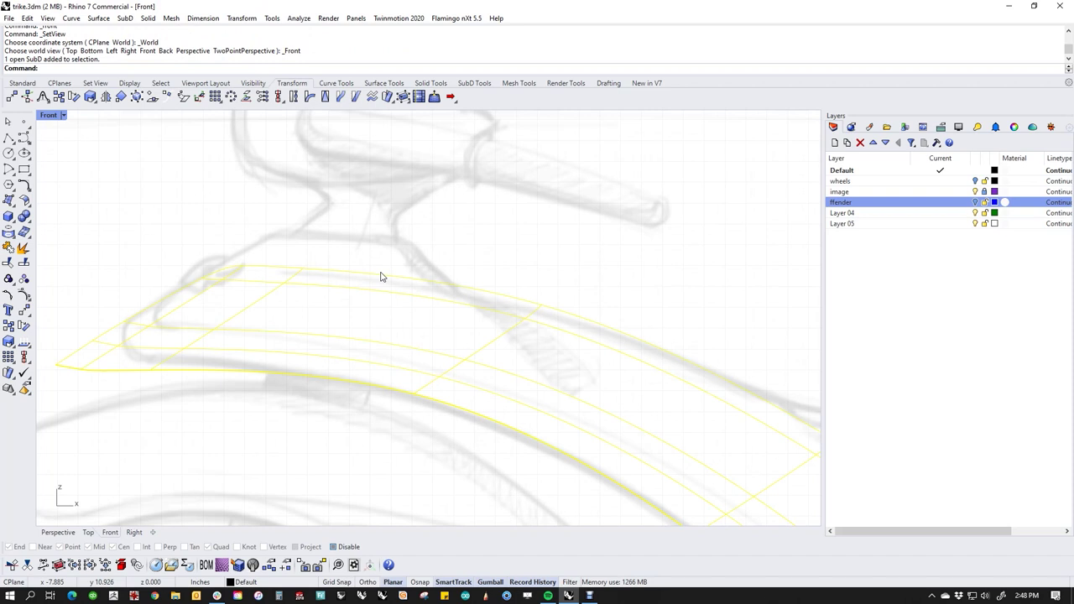
{"action": "type", "text": "h"}
{"action": "key", "text": "Return"}
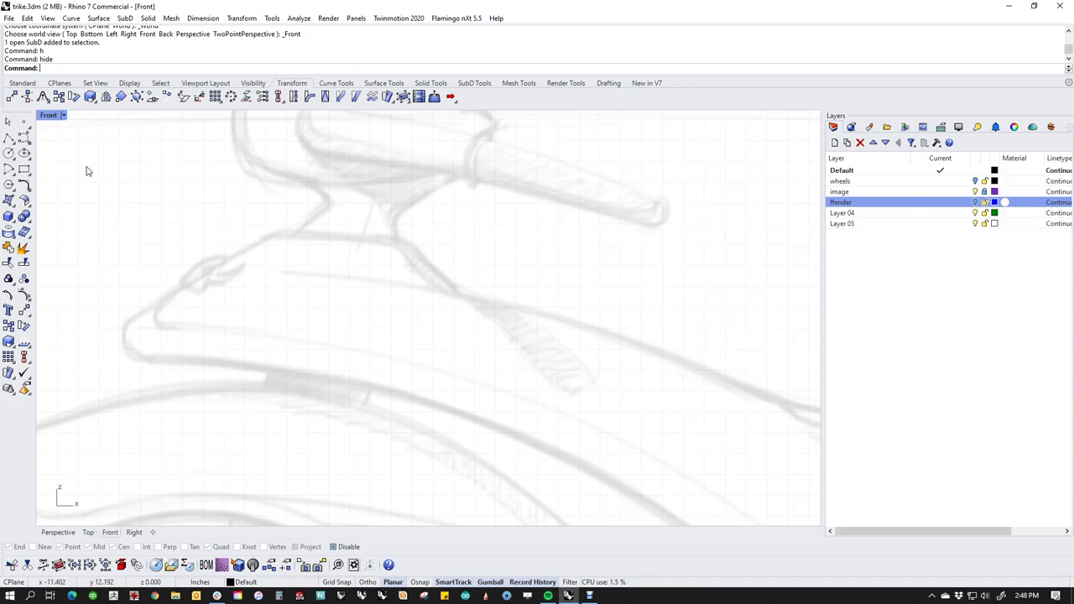
{"action": "left_click", "coordinate": [23, 136]}
{"action": "left_click", "coordinate": [276, 235]}
{"action": "left_click", "coordinate": [390, 241]}
{"action": "left_click", "coordinate": [413, 249]}
{"action": "left_click", "coordinate": [382, 258]}
{"action": "left_click", "coordinate": [287, 264]}
{"action": "left_click", "coordinate": [283, 268]}
{"action": "left_click", "coordinate": [380, 271]}
{"action": "left_click", "coordinate": [459, 286]}
{"action": "left_click", "coordinate": [614, 334]}
{"action": "left_click", "coordinate": [766, 390]}
{"action": "right_click", "coordinate": [800, 414]}
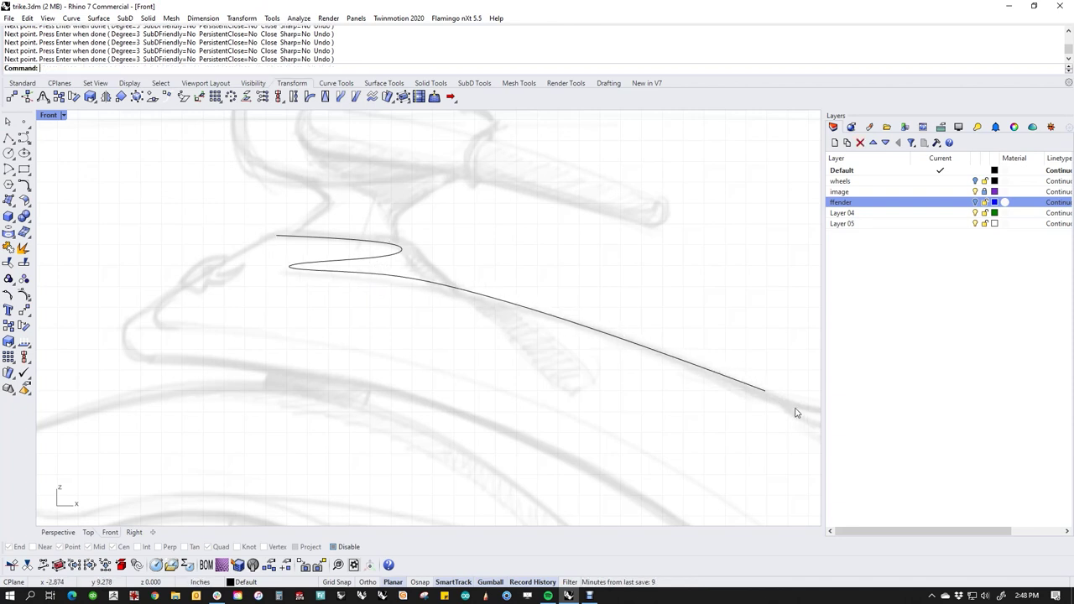
Delete the traced contour curve and show the hidden body again.
{"action": "left_click_drag", "start_coordinate": [658, 312], "coordinate": [619, 375]}
{"action": "key", "text": "Delete"}
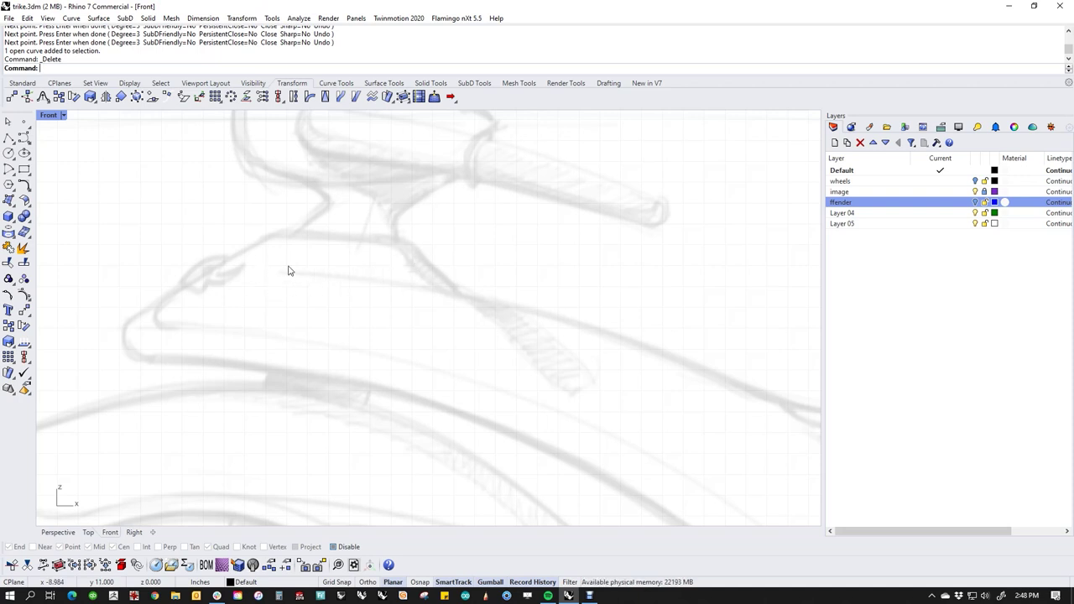
{"action": "key", "text": "ctrl+alt+h"}
Raise the four top faces behind the front end to the sketched line under the handlebar in the Front view.
{"action": "key", "text": "ctrl+F4"}
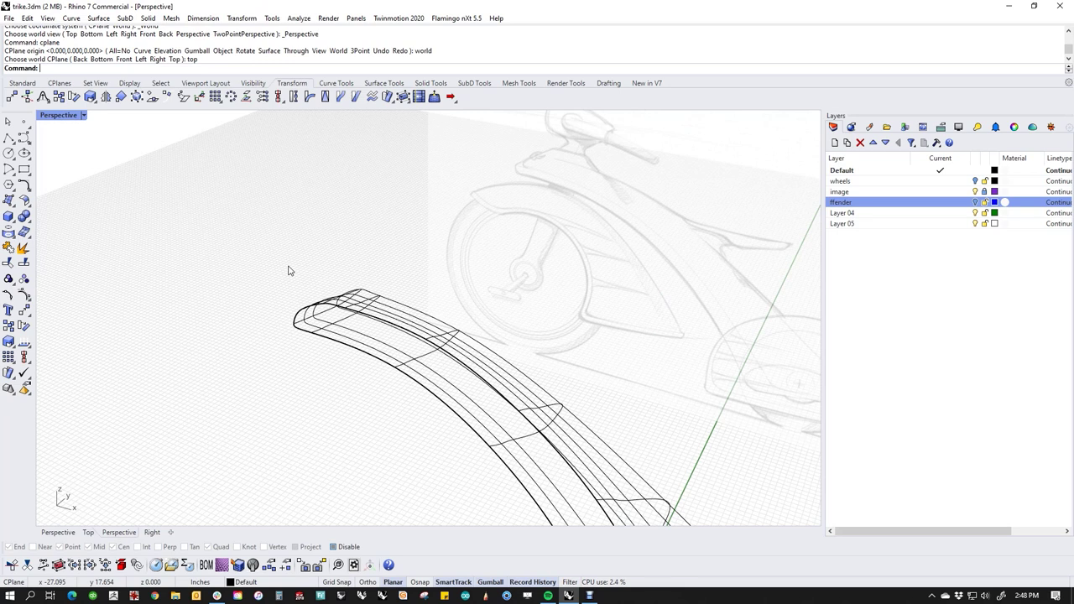
{"action": "middle_click", "coordinate": [318, 281]}
{"action": "left_click", "coordinate": [279, 242]}
{"action": "scroll", "coordinate": [423, 294], "scroll_direction": "up", "scroll_amount": 4}
{"action": "mouse_move", "coordinate": [423, 294]}
{"action": "right_mouse_down"}
{"action": "mouse_move", "coordinate": [396, 333]}
{"action": "mouse_move", "coordinate": [341, 311]}
{"action": "right_mouse_up"}
{"action": "scroll", "coordinate": [340, 311], "scroll_direction": "up", "scroll_amount": 3}
{"action": "left_click", "coordinate": [278, 285], "text": "ctrl+shift"}
{"action": "left_click", "coordinate": [321, 274], "text": "ctrl+shift"}
{"action": "left_click", "coordinate": [371, 361], "text": "ctrl+shift"}
{"action": "left_click", "coordinate": [428, 349], "text": "ctrl+shift"}
{"action": "key", "text": "ctrl+F2"}
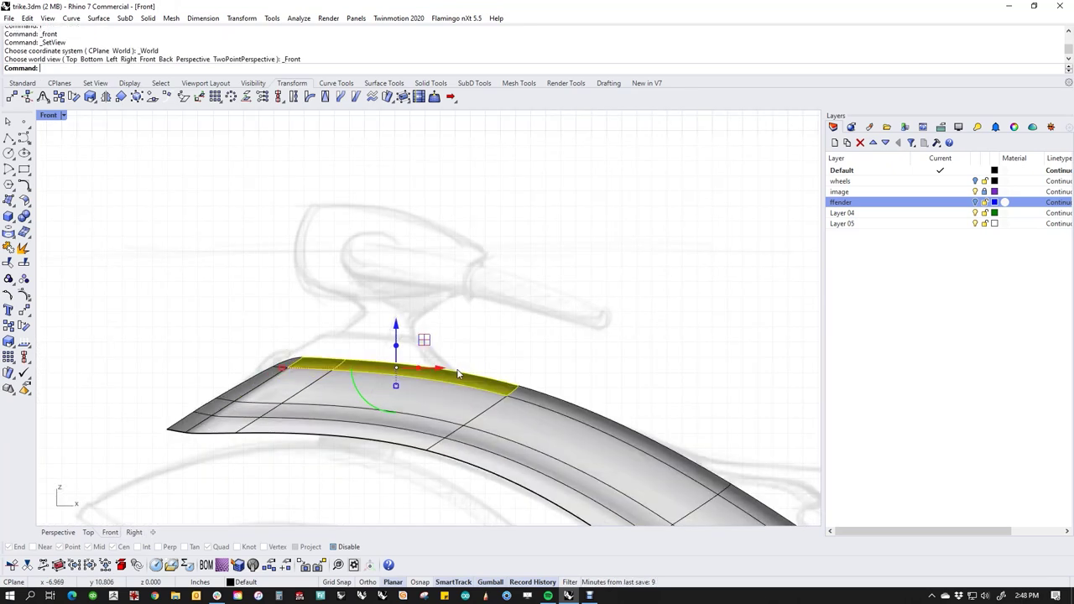
{"action": "scroll", "coordinate": [402, 347], "scroll_direction": "up", "scroll_amount": 2}
{"action": "mouse_move", "coordinate": [401, 364]}
{"action": "left_mouse_down"}
{"action": "mouse_move", "coordinate": [401, 277]}
{"action": "mouse_move", "coordinate": [404, 357]}
{"action": "left_mouse_up"}
{"action": "left_click", "coordinate": [465, 322]}
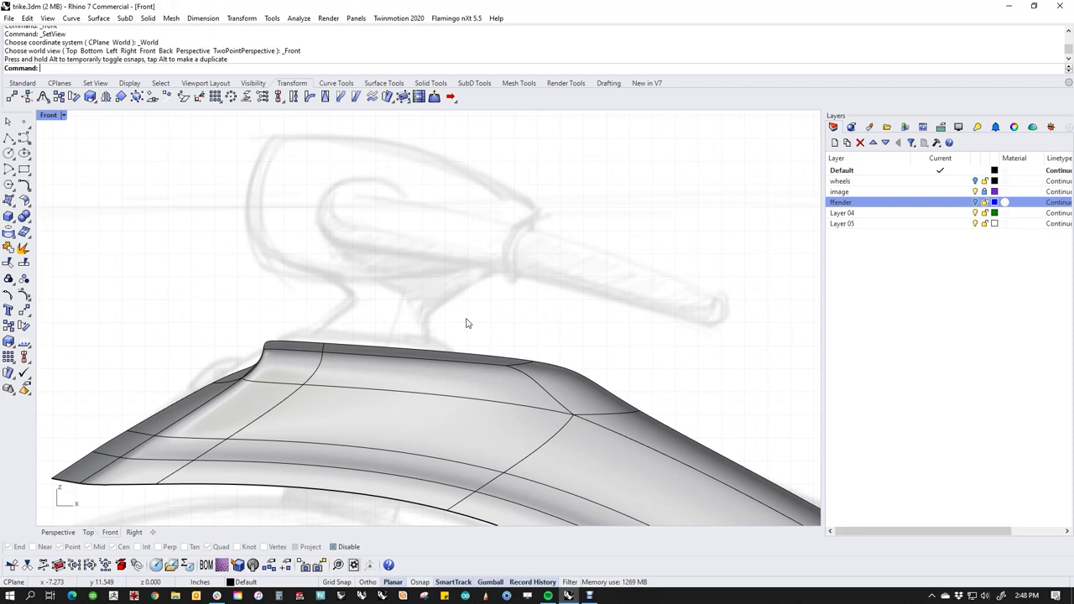
{"action": "right_click_drag", "start_coordinate": [379, 355], "coordinate": [439, 347]}
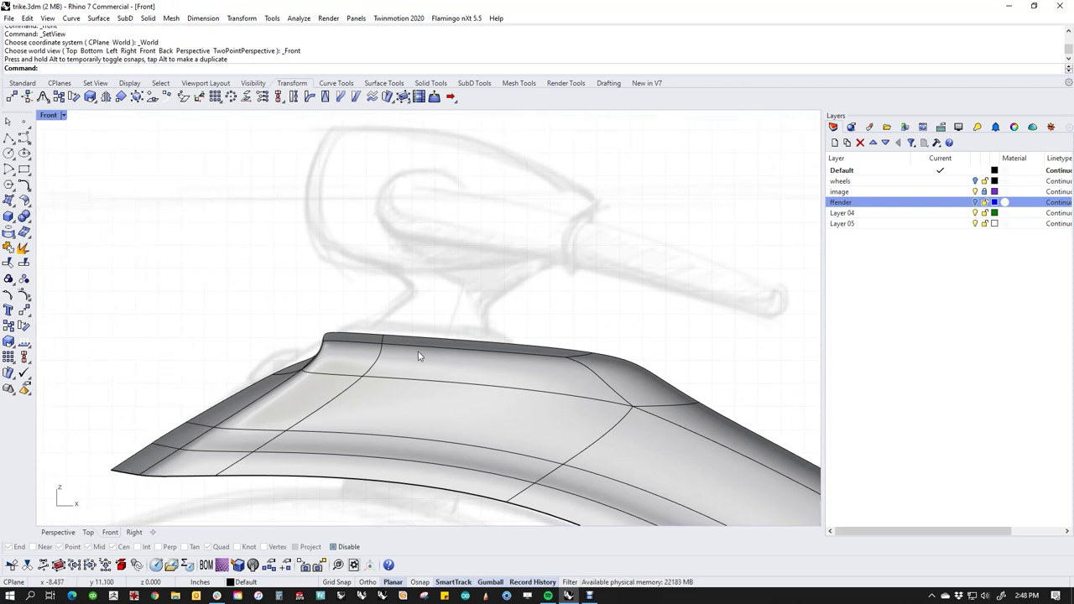
In flat wireframe display, move the raised section's front vertices rearward and those at its foot up and forward along the sketched slope.
{"action": "key", "text": "Tab"}
{"action": "scroll", "coordinate": [346, 361], "scroll_direction": "up", "scroll_amount": 2}
{"action": "middle_click", "coordinate": [340, 364]}
{"action": "left_click", "coordinate": [296, 325]}
{"action": "scroll", "coordinate": [324, 360], "scroll_direction": "up", "scroll_amount": 4}
{"action": "left_click_drag", "start_coordinate": [274, 271], "coordinate": [375, 287]}
{"action": "left_click", "coordinate": [255, 267]}
{"action": "left_click_drag", "start_coordinate": [311, 382], "coordinate": [271, 343]}
{"action": "left_click", "coordinate": [225, 299]}
{"action": "scroll", "coordinate": [259, 325], "scroll_direction": "down", "scroll_amount": 6}
{"action": "right_click_drag", "start_coordinate": [345, 350], "coordinate": [364, 323]}
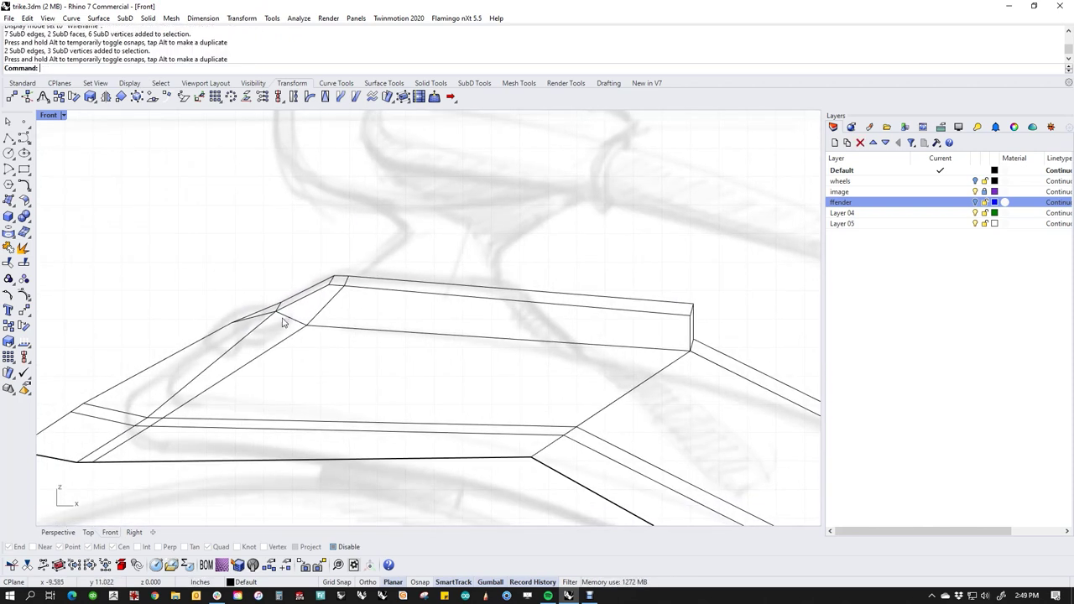
Move the pair of inner vertices at the raised section's front foot rearward and down towards the neighbouring side edge.
{"action": "scroll", "coordinate": [283, 322], "scroll_direction": "up", "scroll_amount": 5}
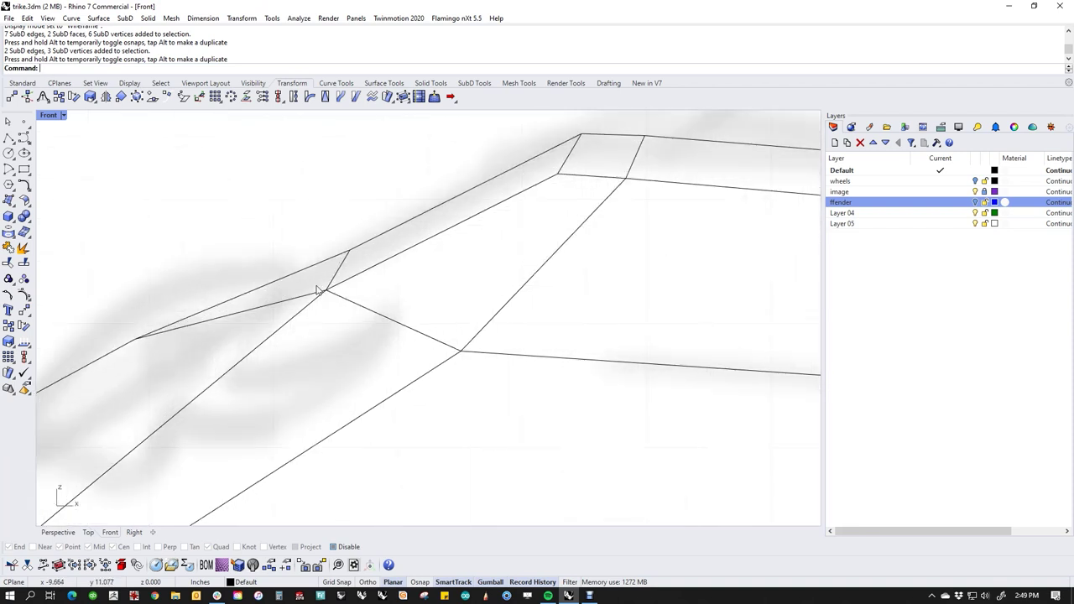
{"action": "left_click", "coordinate": [324, 290]}
{"action": "left_click_drag", "start_coordinate": [324, 291], "coordinate": [384, 317]}
{"action": "left_click", "coordinate": [253, 212]}
{"action": "scroll", "coordinate": [361, 304], "scroll_direction": "down", "scroll_amount": 10}
{"action": "right_click_drag", "start_coordinate": [373, 329], "coordinate": [340, 317]}
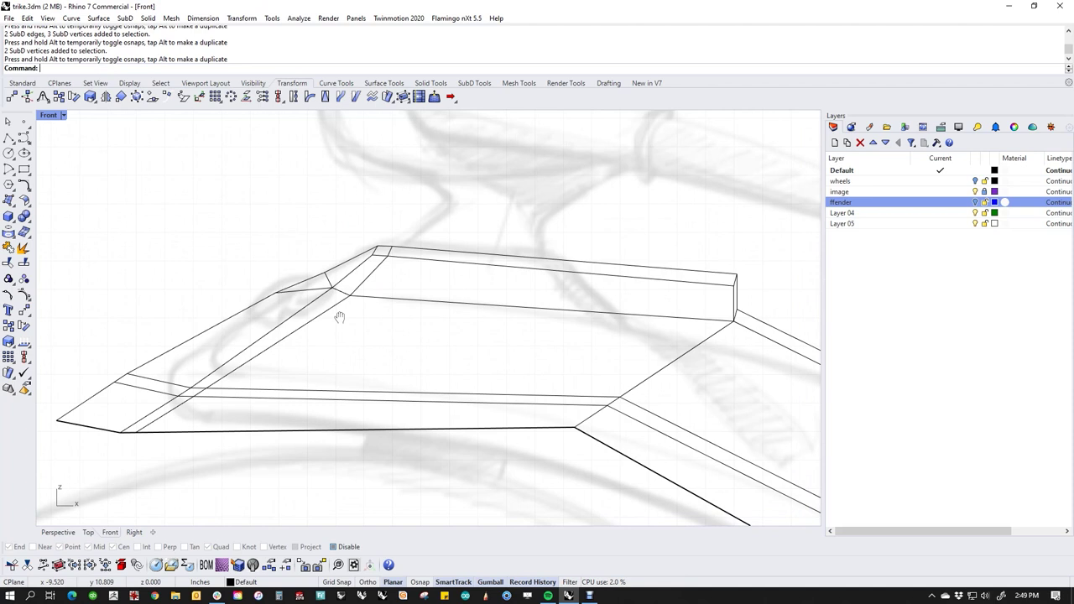
Move the raised section's rear upper vertices forward to shorten its top and slope it down towards the body.
{"action": "scroll", "coordinate": [350, 302], "scroll_direction": "up", "scroll_amount": 3}
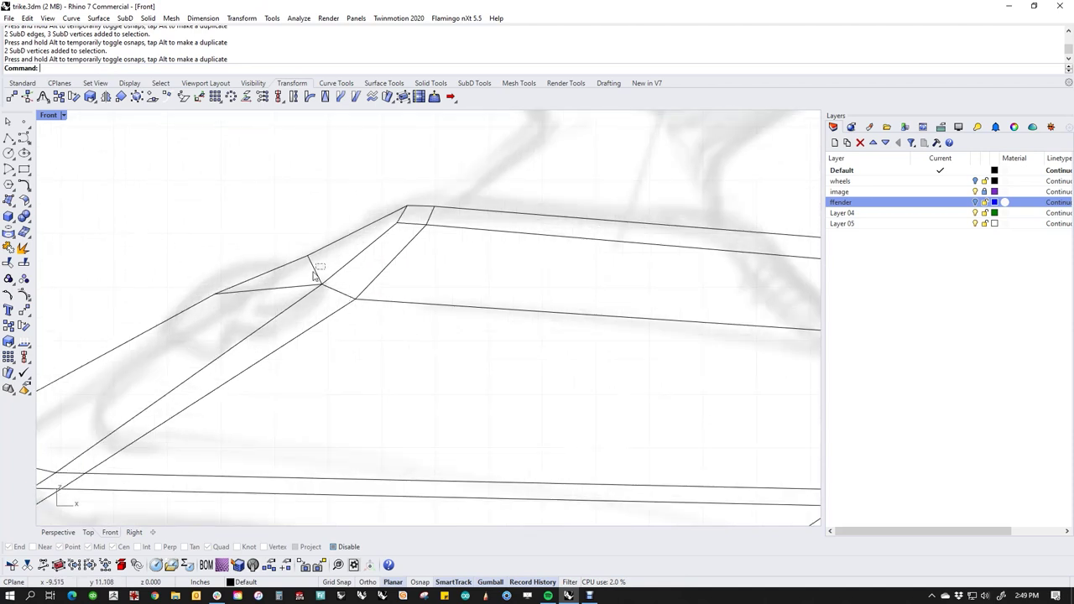
{"action": "left_click", "coordinate": [315, 270]}
{"action": "left_click", "coordinate": [296, 219]}
{"action": "scroll", "coordinate": [418, 280], "scroll_direction": "down", "scroll_amount": 6}
{"action": "right_click_drag", "start_coordinate": [421, 283], "coordinate": [291, 270]}
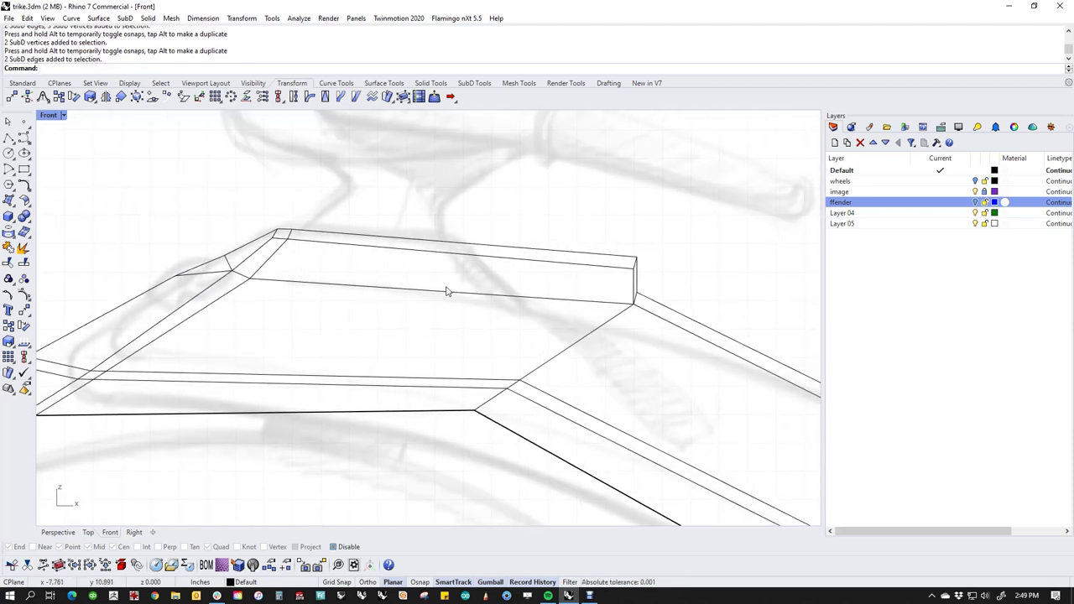
{"action": "left_click_drag", "start_coordinate": [598, 236], "coordinate": [457, 242]}
{"action": "left_click", "coordinate": [560, 252]}
{"action": "scroll", "coordinate": [539, 302], "scroll_direction": "down", "scroll_amount": 2}
{"action": "right_click_drag", "start_coordinate": [535, 300], "coordinate": [513, 324]}
In the shaded Perspective view, shift the edge runs along both sides of the front end rearward together.
{"action": "scroll", "coordinate": [283, 311], "scroll_direction": "up", "scroll_amount": 4}
{"action": "left_click", "coordinate": [342, 315], "text": "ctrl+shift"}
{"action": "left_click", "coordinate": [342, 315], "text": "ctrl+shift"}
{"action": "key", "text": "ctrl+F4"}
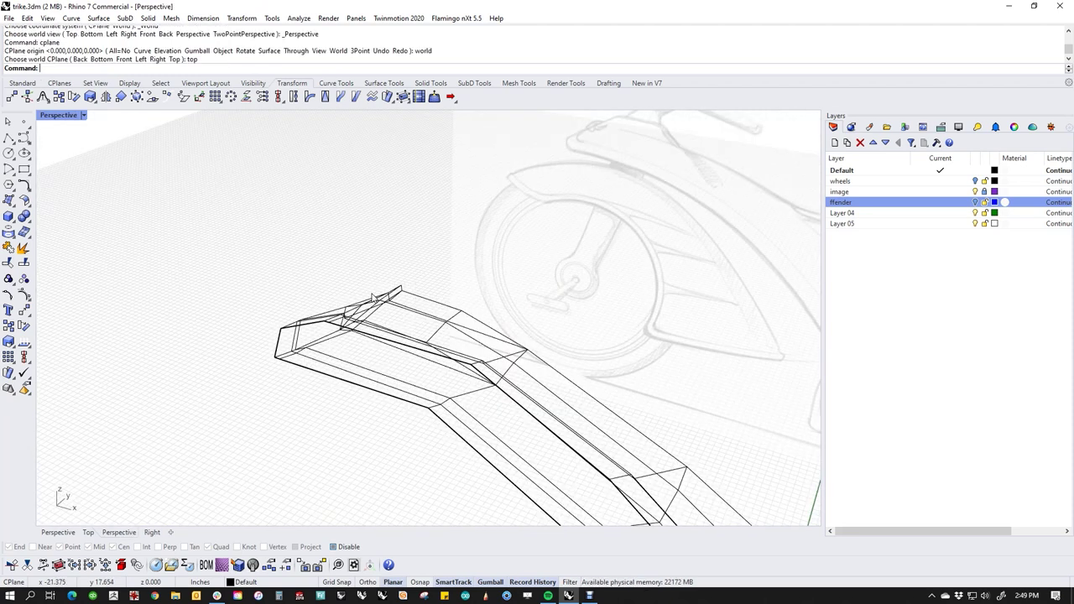
{"action": "middle_click", "coordinate": [332, 323]}
{"action": "left_click", "coordinate": [291, 285]}
{"action": "right_click_drag", "start_coordinate": [411, 334], "coordinate": [437, 369]}
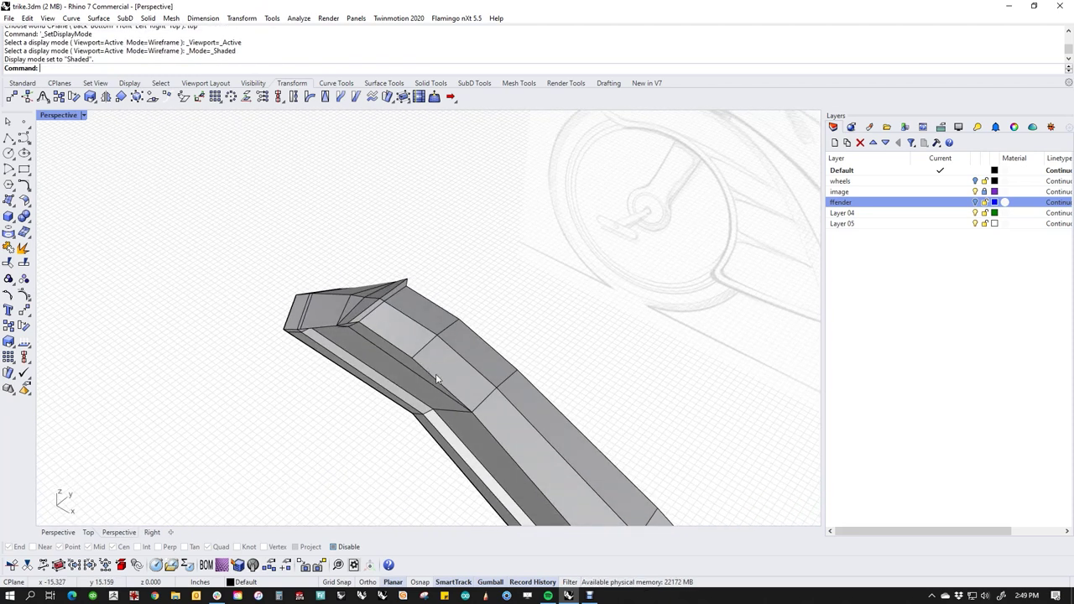
{"action": "scroll", "coordinate": [439, 407], "scroll_direction": "up", "scroll_amount": 5}
{"action": "mouse_move", "coordinate": [439, 412]}
{"action": "right_mouse_down"}
{"action": "mouse_move", "coordinate": [462, 396]}
{"action": "mouse_move", "coordinate": [441, 360]}
{"action": "mouse_move", "coordinate": [431, 384]}
{"action": "mouse_move", "coordinate": [301, 341]}
{"action": "mouse_move", "coordinate": [359, 357]}
{"action": "mouse_move", "coordinate": [338, 346]}
{"action": "right_mouse_up"}
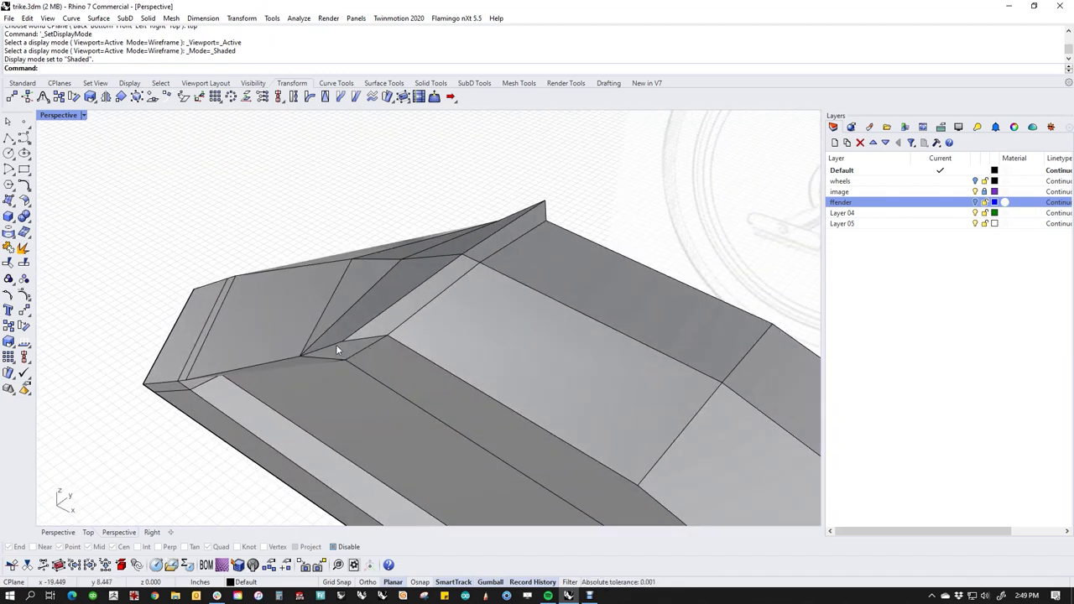
{"action": "left_click", "coordinate": [330, 349], "text": "ctrl+shift"}
{"action": "double_click", "coordinate": [281, 366], "text": "ctrl+shift"}
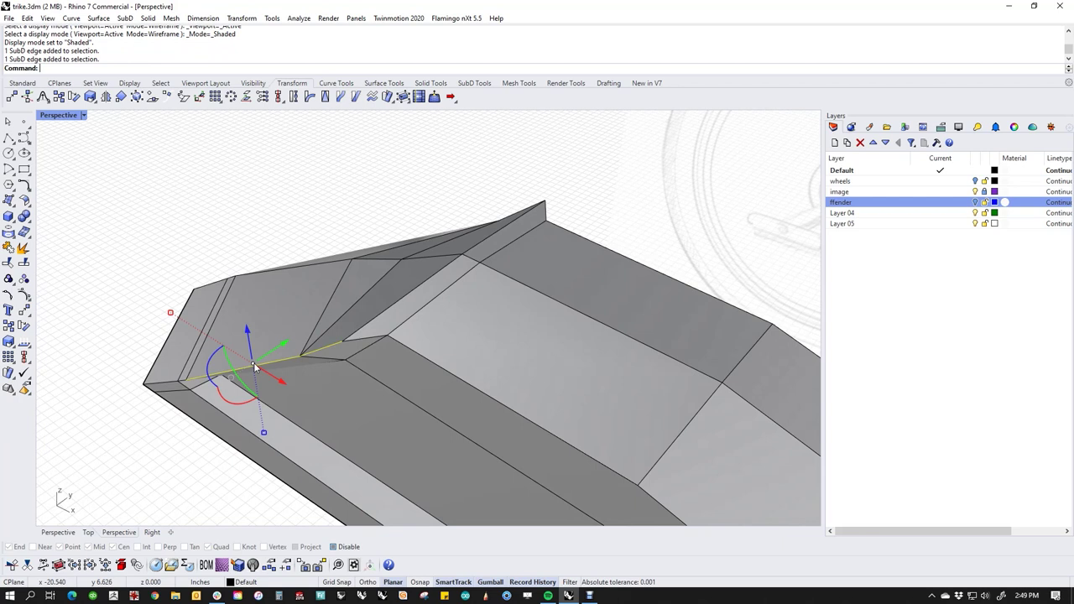
{"action": "right_click_drag", "start_coordinate": [264, 360], "coordinate": [380, 359]}
{"action": "left_click", "coordinate": [576, 357], "text": "ctrl+shift"}
{"action": "double_click", "coordinate": [564, 353], "text": "ctrl+shift"}
{"action": "left_click_drag", "start_coordinate": [225, 366], "coordinate": [273, 364]}
{"action": "key", "text": "Escape"}
Move the two short edges on either side of the front end's tip forward together.
{"action": "scroll", "coordinate": [383, 352], "scroll_direction": "down", "scroll_amount": 5}
{"action": "right_click_drag", "start_coordinate": [384, 355], "coordinate": [331, 345]}
{"action": "left_click", "coordinate": [270, 393]}
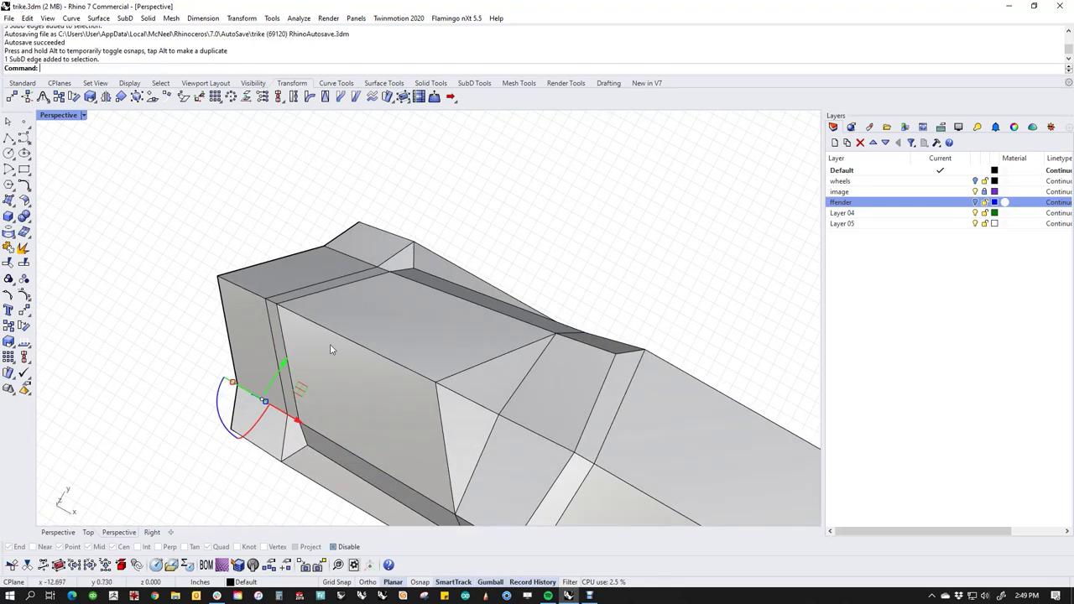
{"action": "left_click", "coordinate": [353, 256]}
{"action": "left_click_drag", "start_coordinate": [344, 355], "coordinate": [252, 329]}
{"action": "key", "text": "Escape"}
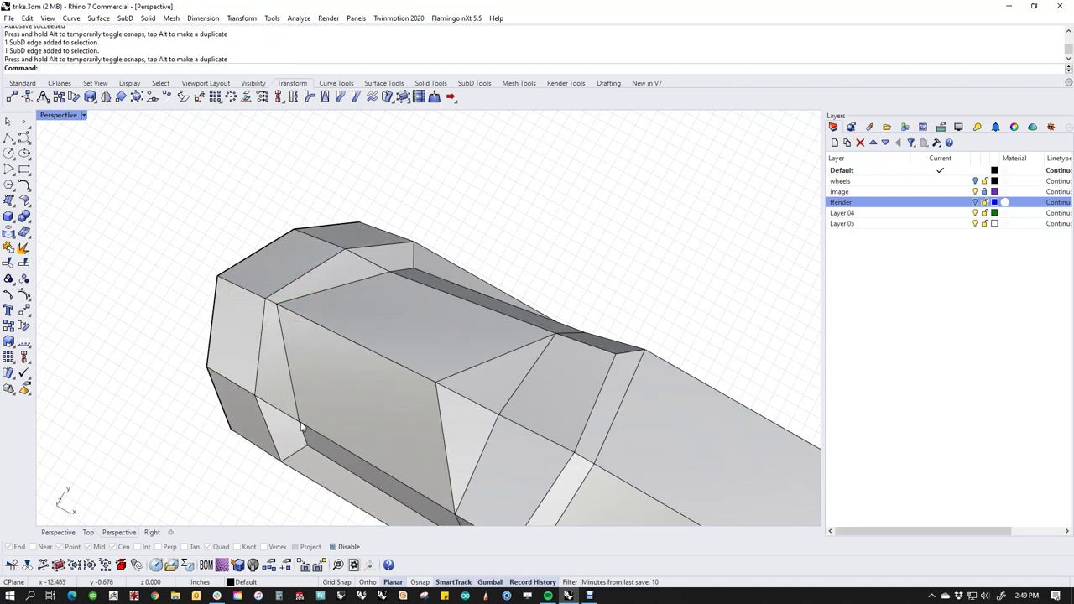
Move the pair of vertices on either side of the raised section's front foot forward, parallel to the front edge run.
{"action": "left_click", "coordinate": [300, 424]}
{"action": "left_click", "coordinate": [394, 277], "text": "shift"}
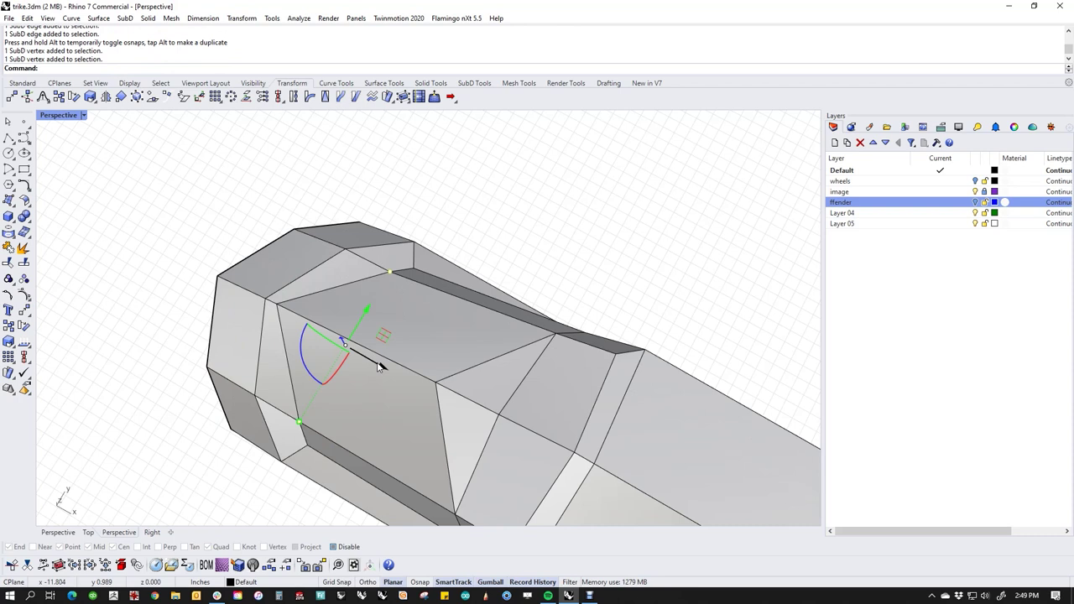
{"action": "left_click_drag", "start_coordinate": [380, 366], "coordinate": [305, 344]}
{"action": "left_click", "coordinate": [121, 380]}
{"action": "left_click", "coordinate": [306, 447], "text": "ctrl+shift"}
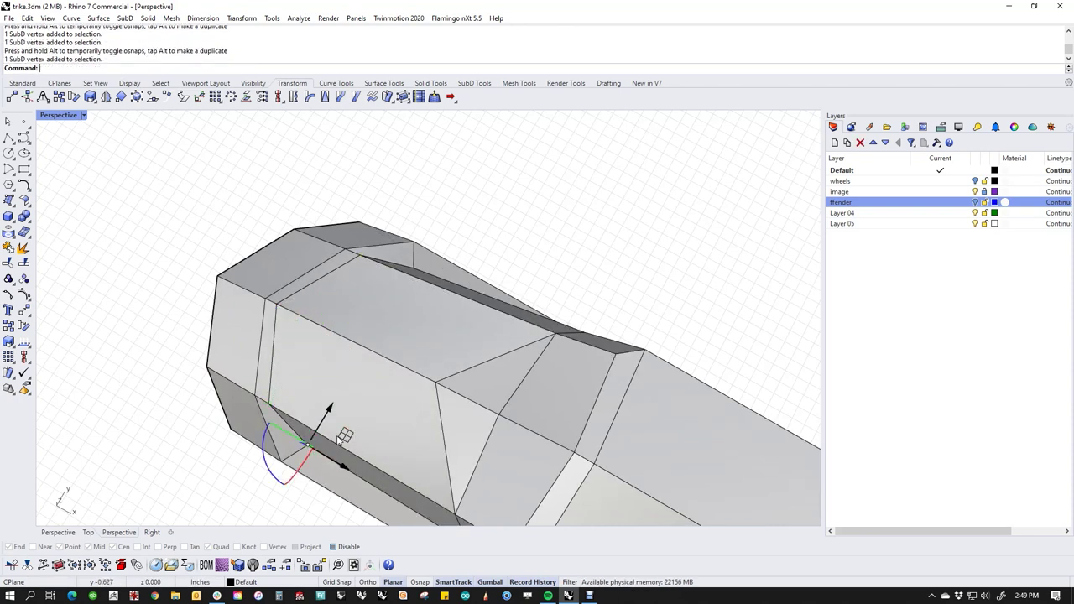
{"action": "left_click", "coordinate": [128, 251]}
Delete the pair of cross edges just behind the raised section and switch the SubD to smooth display.
{"action": "right_click_drag", "start_coordinate": [473, 407], "coordinate": [500, 376], "text": "shift"}
{"action": "left_click", "coordinate": [476, 364], "text": "ctrl+shift"}
{"action": "left_click", "coordinate": [434, 361], "text": "ctrl+shift"}
{"action": "key", "text": "Delete"}
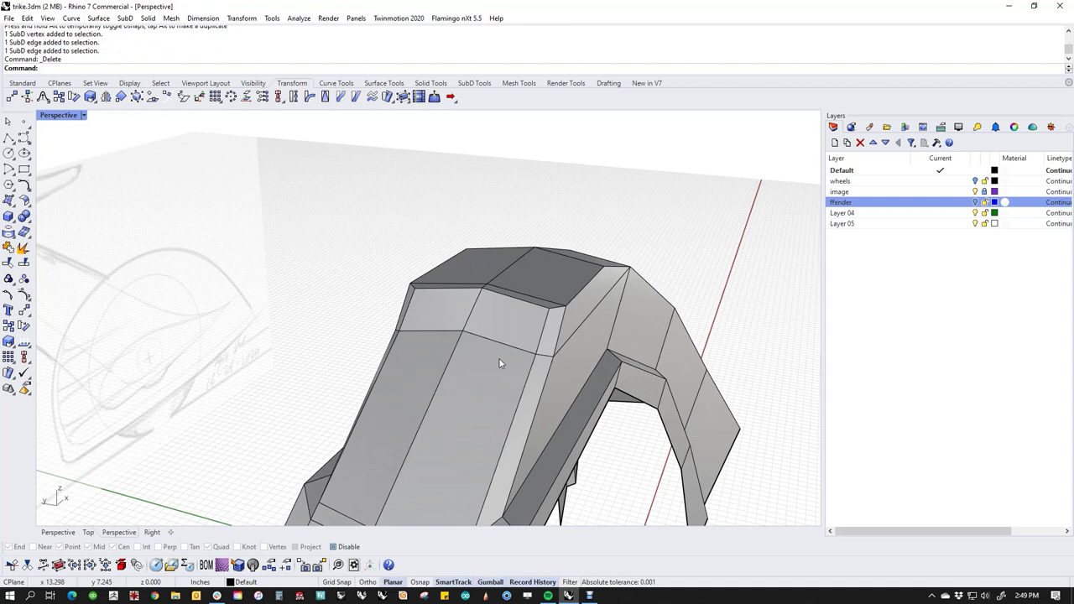
{"action": "scroll", "coordinate": [453, 358], "scroll_direction": "up", "scroll_amount": 3}
{"action": "key", "text": "Tab"}
{"action": "mouse_move", "coordinate": [451, 371]}
{"action": "right_mouse_down"}
{"action": "mouse_move", "coordinate": [408, 353]}
{"action": "mouse_move", "coordinate": [388, 308]}
{"action": "mouse_move", "coordinate": [391, 320]}
{"action": "mouse_move", "coordinate": [377, 313]}
{"action": "mouse_move", "coordinate": [383, 326]}
{"action": "right_mouse_up"}
{"action": "key", "text": "Tab"}
{"action": "key", "text": "Tab"}
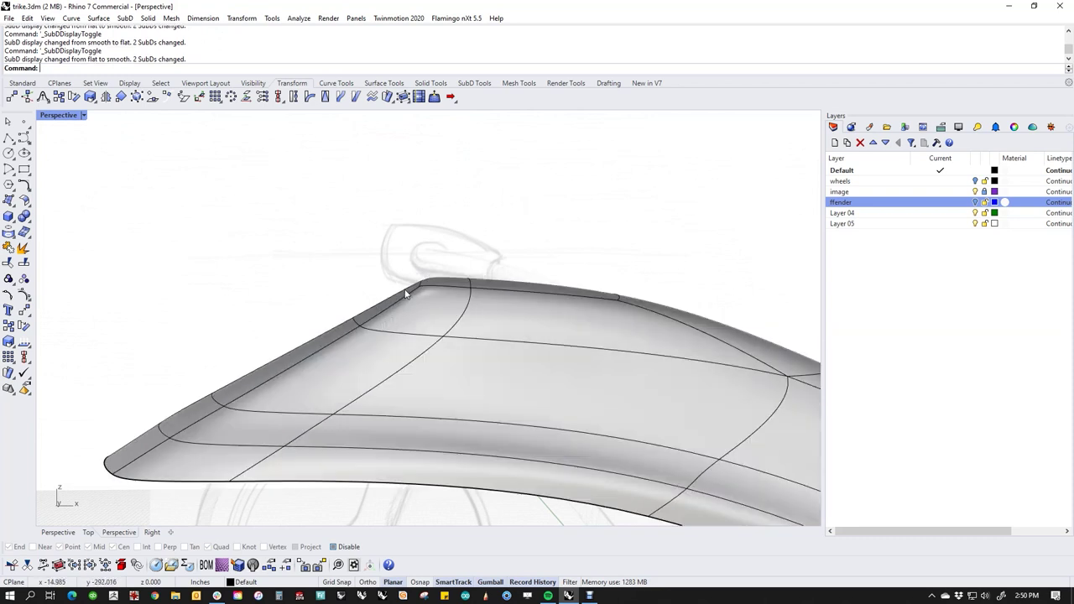
{"action": "right_click_drag", "start_coordinate": [374, 361], "coordinate": [402, 370]}
In the Front wireframe view, move the raised section's front upper edges and vertices slightly upward and rearward towards the sketch line.
{"action": "type", "text": "f"}
{"action": "key", "text": "Return"}
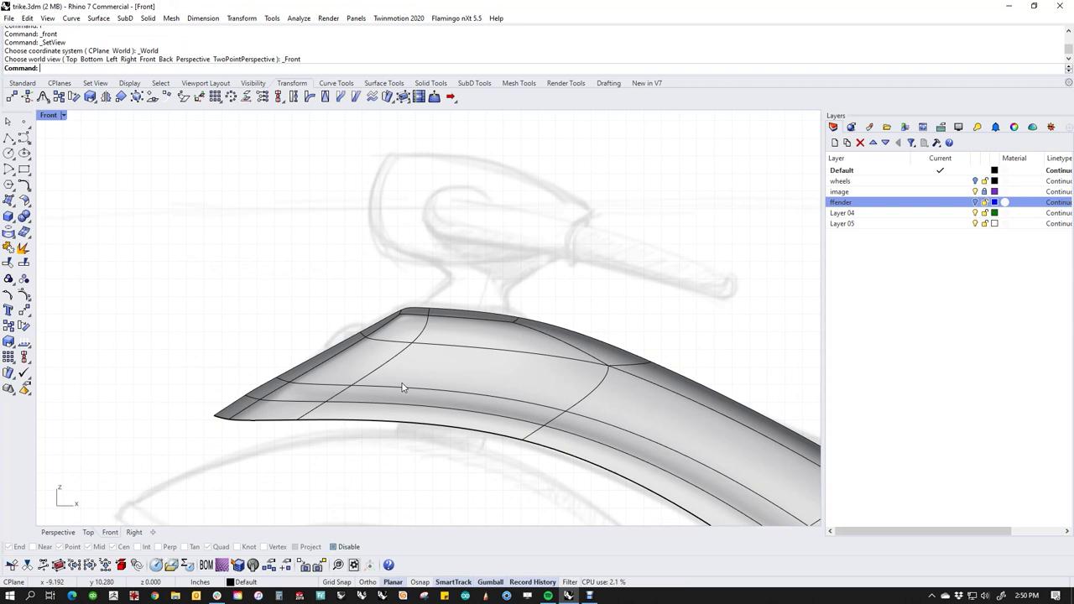
{"action": "middle_click", "coordinate": [277, 341]}
{"action": "left_click", "coordinate": [229, 301]}
{"action": "scroll", "coordinate": [394, 330], "scroll_direction": "up", "scroll_amount": 4}
{"action": "right_click_drag", "start_coordinate": [301, 399], "coordinate": [349, 358]}
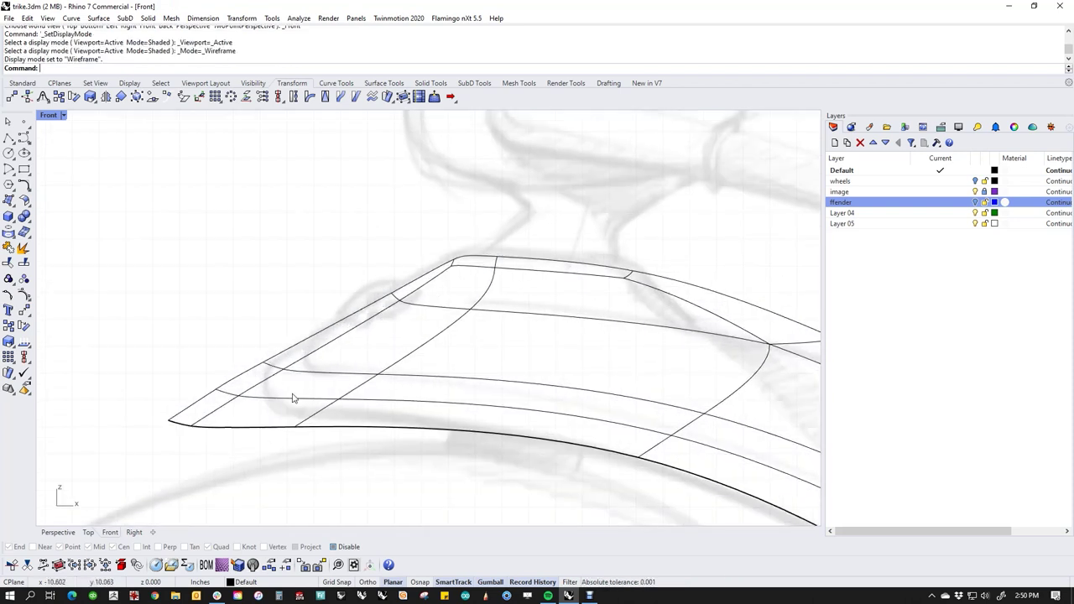
{"action": "scroll", "coordinate": [307, 409], "scroll_direction": "down", "scroll_amount": 3}
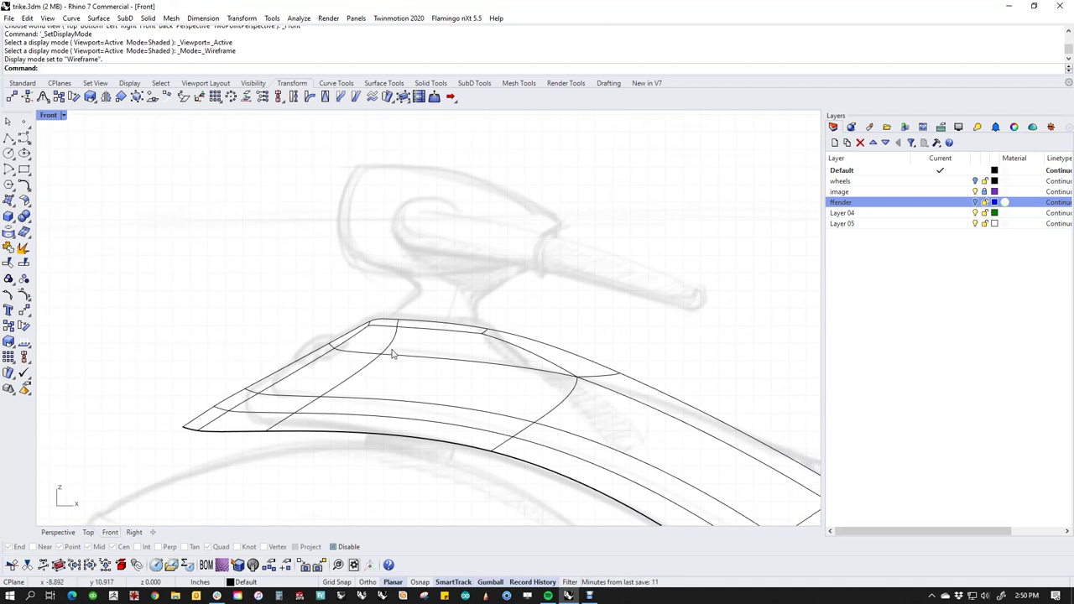
{"action": "scroll", "coordinate": [392, 353], "scroll_direction": "up", "scroll_amount": 2}
{"action": "left_click_drag", "start_coordinate": [336, 288], "coordinate": [427, 331], "text": "ctrl+shift"}
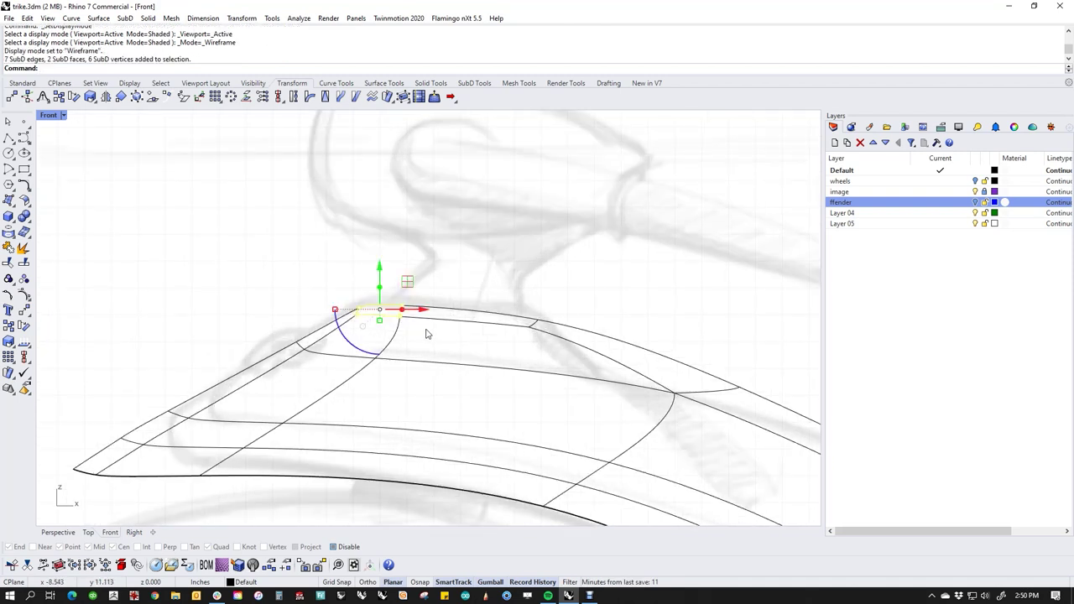
{"action": "left_click_drag", "start_coordinate": [408, 281], "coordinate": [411, 276]}
{"action": "key", "text": "Escape"}
Move the raised section's rear upper vertices slightly up and forward towards the sketch line.
{"action": "left_click_drag", "start_coordinate": [502, 303], "coordinate": [573, 341], "text": "ctrl+shift"}
{"action": "mouse_move", "coordinate": [565, 292]}
{"action": "left_mouse_down"}
{"action": "mouse_move", "coordinate": [566, 275]}
{"action": "mouse_move", "coordinate": [562, 288]}
{"action": "left_mouse_up"}
{"action": "key", "text": "Escape"}
{"action": "scroll", "coordinate": [652, 368], "scroll_direction": "down", "scroll_amount": 4}
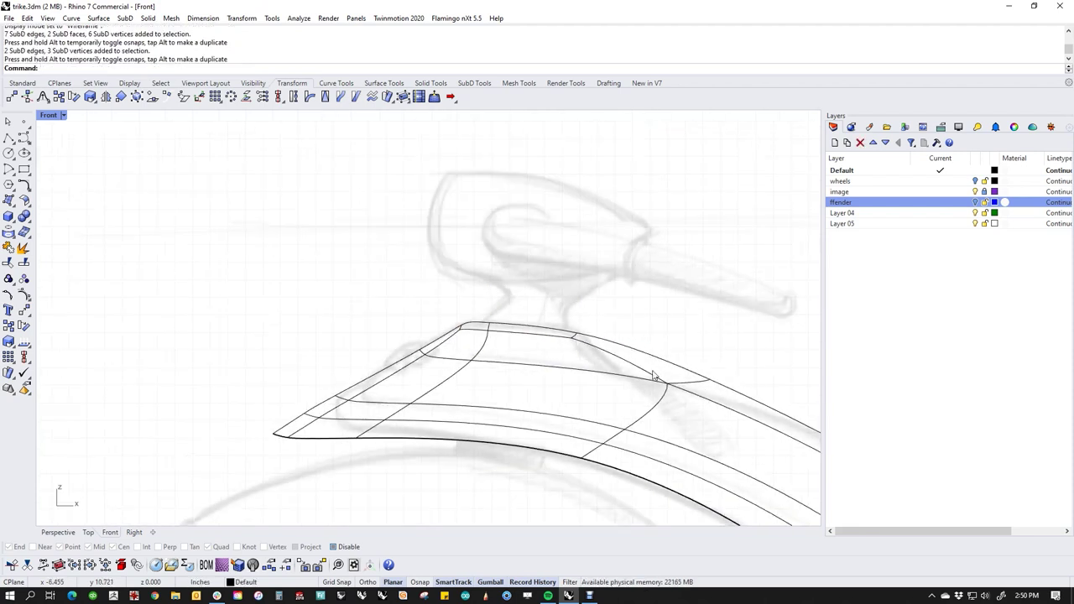
Try to insert a SubD edge loop beside the loop that crosses the front of the raised section.
{"action": "scroll", "coordinate": [694, 377], "scroll_direction": "up", "scroll_amount": 4}
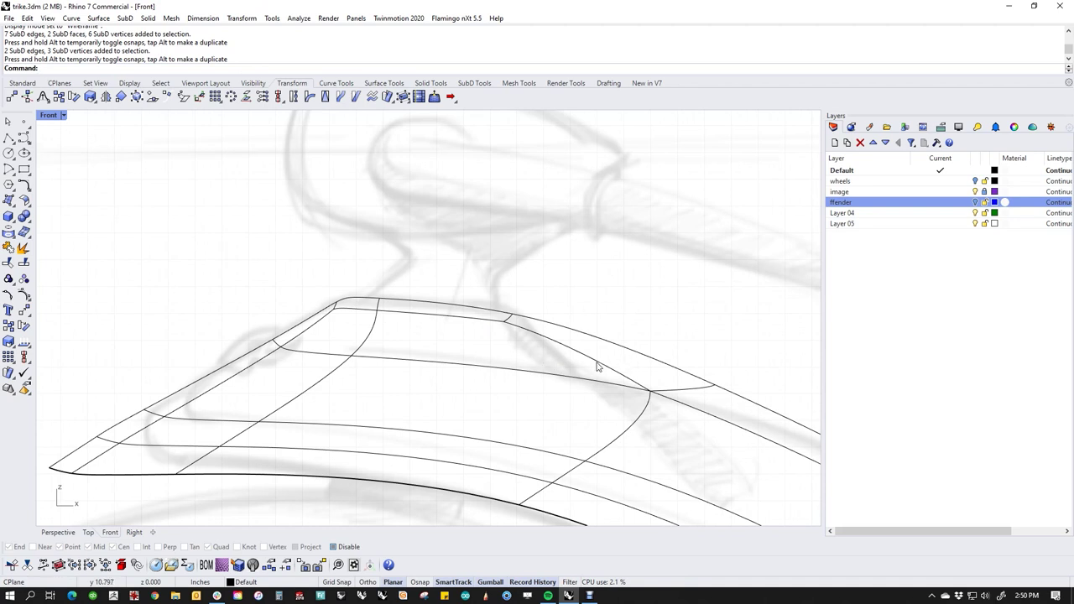
{"action": "double_click", "coordinate": [369, 342]}
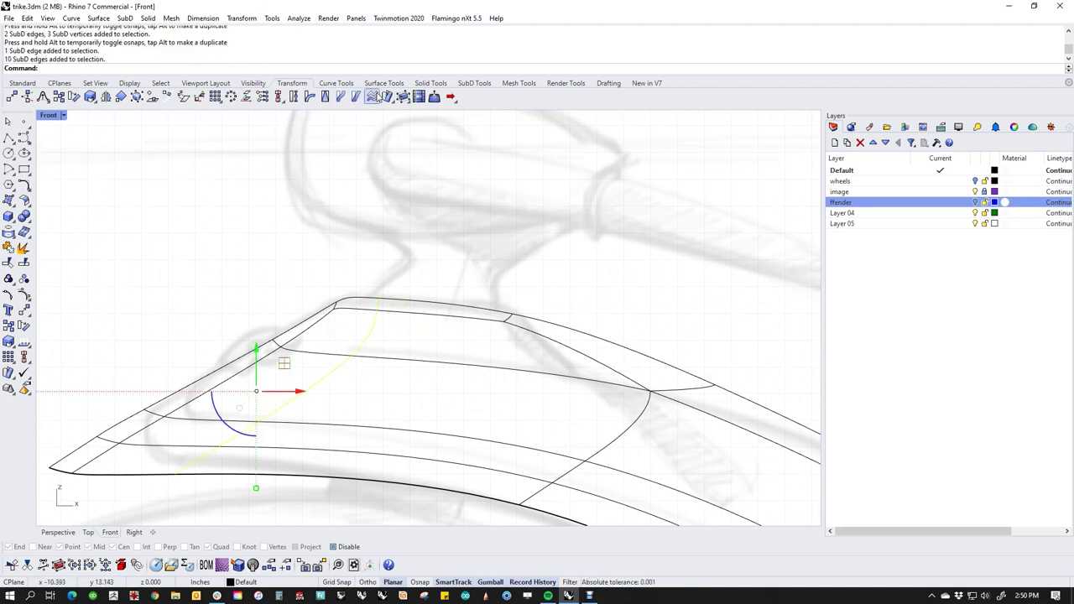
{"action": "left_click", "coordinate": [474, 83]}
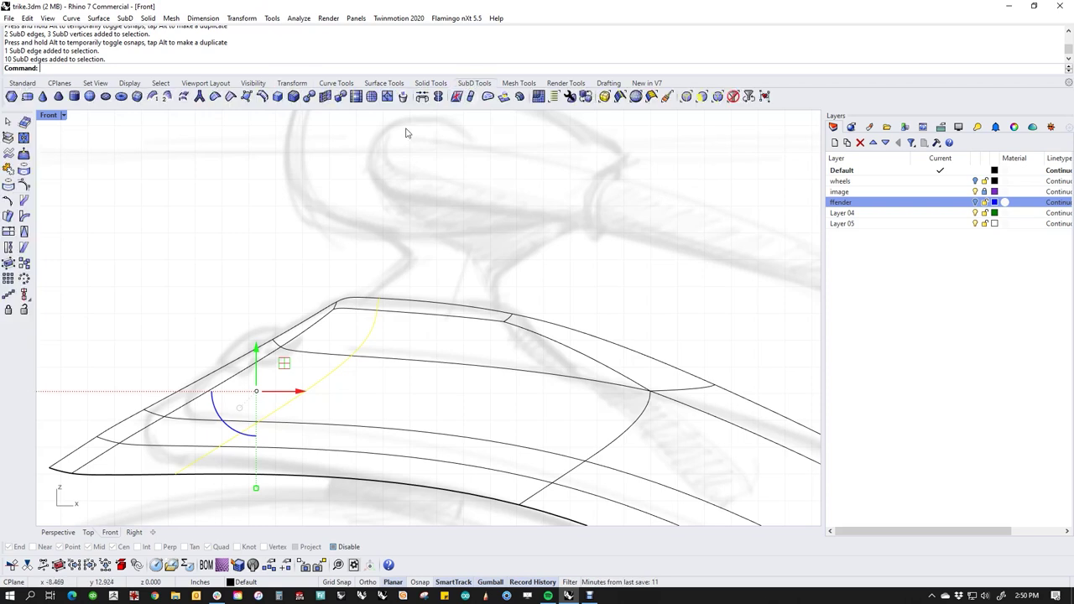
{"action": "left_click", "coordinate": [262, 97]}
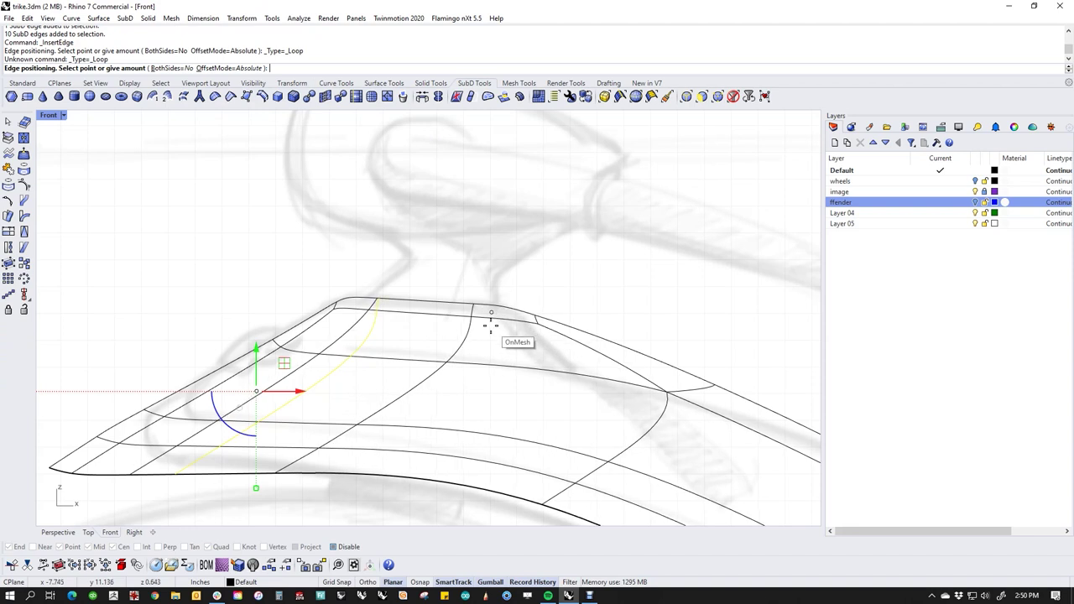
{"action": "left_click", "coordinate": [491, 325]}
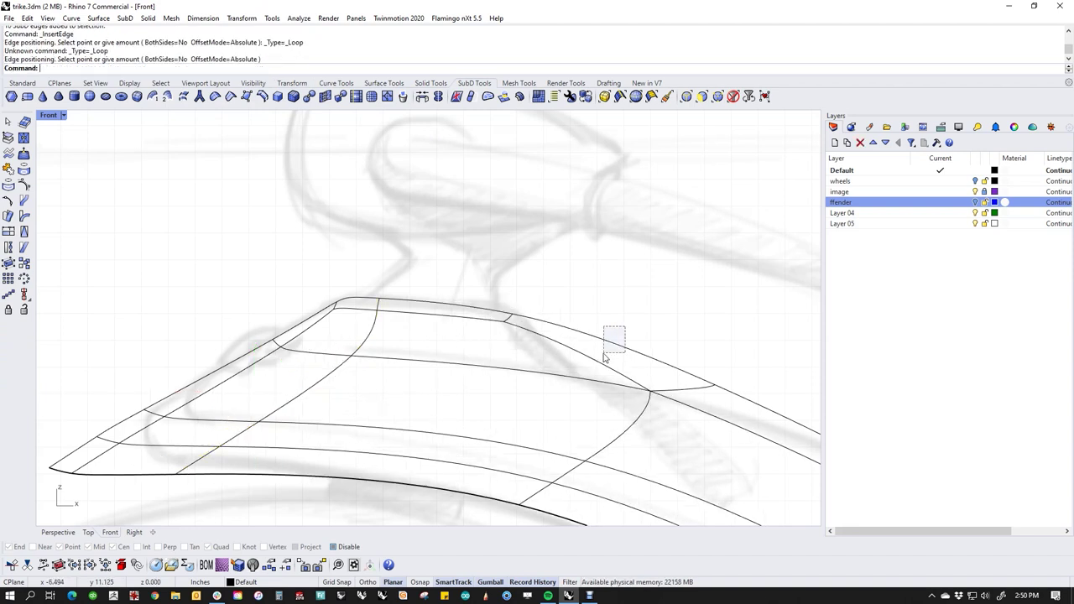
Delete the centre edge on the raised section's rear slope and, in the shaded Perspective view, the face there to open a hole.
{"action": "left_click", "coordinate": [618, 354], "text": "ctrl+shift"}
{"action": "key", "text": "Delete"}
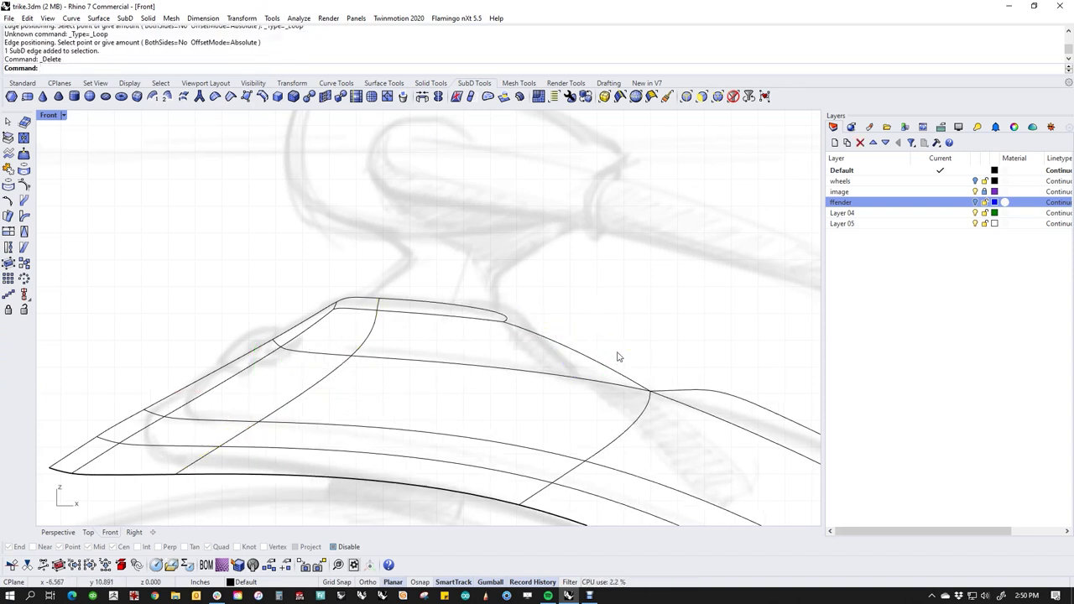
{"action": "key", "text": "ctrl+F4"}
{"action": "middle_click", "coordinate": [532, 391]}
{"action": "left_click", "coordinate": [482, 353]}
{"action": "scroll", "coordinate": [528, 417], "scroll_direction": "up", "scroll_amount": 5}
{"action": "left_click", "coordinate": [481, 404], "text": "ctrl+shift"}
{"action": "key", "text": "Delete"}
{"action": "mouse_move", "coordinate": [479, 403]}
{"action": "right_mouse_down"}
{"action": "mouse_move", "coordinate": [475, 391]}
{"action": "mouse_move", "coordinate": [525, 357]}
{"action": "mouse_move", "coordinate": [474, 390]}
{"action": "mouse_move", "coordinate": [499, 392]}
{"action": "mouse_move", "coordinate": [503, 407]}
{"action": "mouse_move", "coordinate": [463, 392]}
{"action": "right_mouse_up"}
Delete the raised section's top faces and adjoining side faces in front of the hole to enlarge the opening.
{"action": "left_click", "coordinate": [459, 391], "text": "ctrl+shift"}
{"action": "left_click", "coordinate": [436, 340], "text": "ctrl+shift"}
{"action": "left_click", "coordinate": [418, 302], "text": "ctrl+shift"}
{"action": "right_click_drag", "start_coordinate": [583, 340], "coordinate": [491, 376]}
{"action": "left_click", "coordinate": [483, 375], "text": "ctrl+shift"}
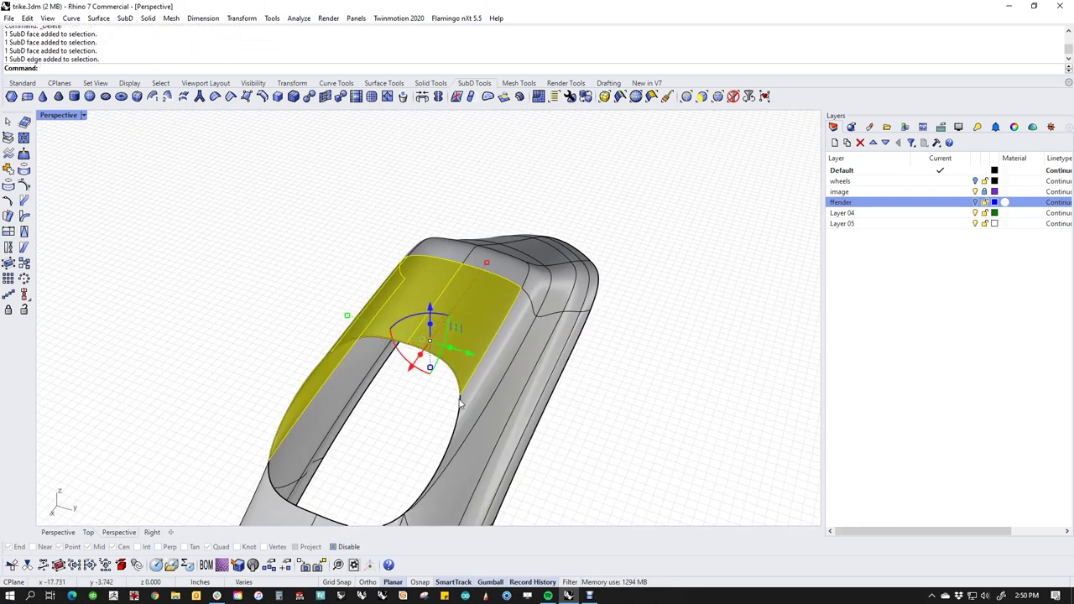
{"action": "left_click", "coordinate": [470, 393], "text": "ctrl+shift"}
{"action": "key", "text": "Delete"}
{"action": "mouse_move", "coordinate": [423, 424]}
{"action": "right_mouse_down"}
{"action": "mouse_move", "coordinate": [561, 379]}
{"action": "mouse_move", "coordinate": [391, 336]}
{"action": "mouse_move", "coordinate": [444, 336]}
{"action": "mouse_move", "coordinate": [406, 351]}
{"action": "mouse_move", "coordinate": [408, 338]}
{"action": "right_mouse_up"}
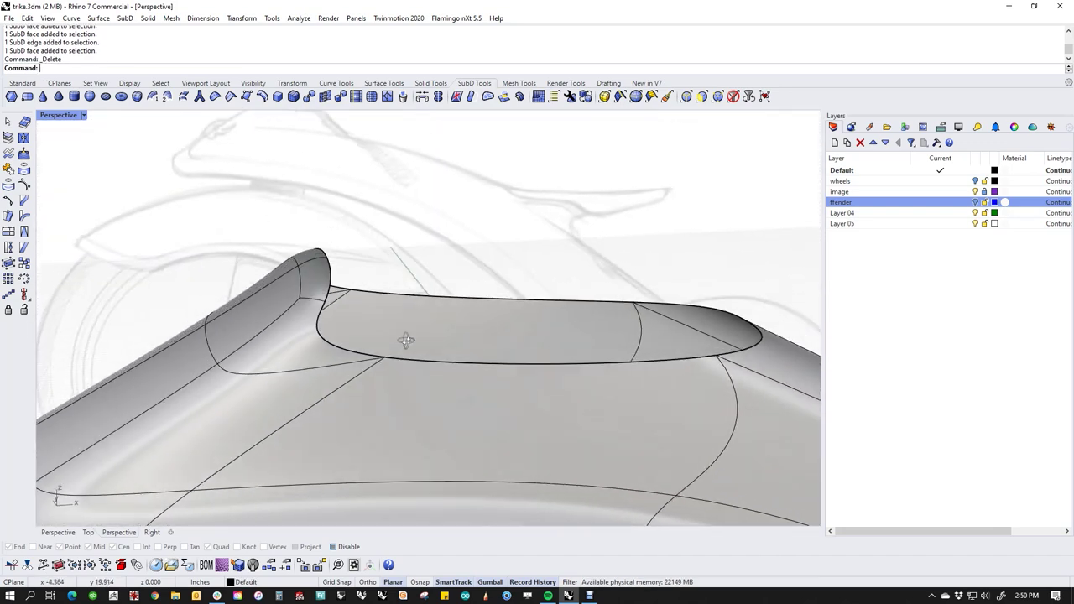
Extrude the two rim edges at the front of the opening rearward into a long panel over it.
{"action": "left_click", "coordinate": [330, 279], "text": "ctrl+shift"}
{"action": "left_click", "coordinate": [326, 254], "text": "ctrl+shift"}
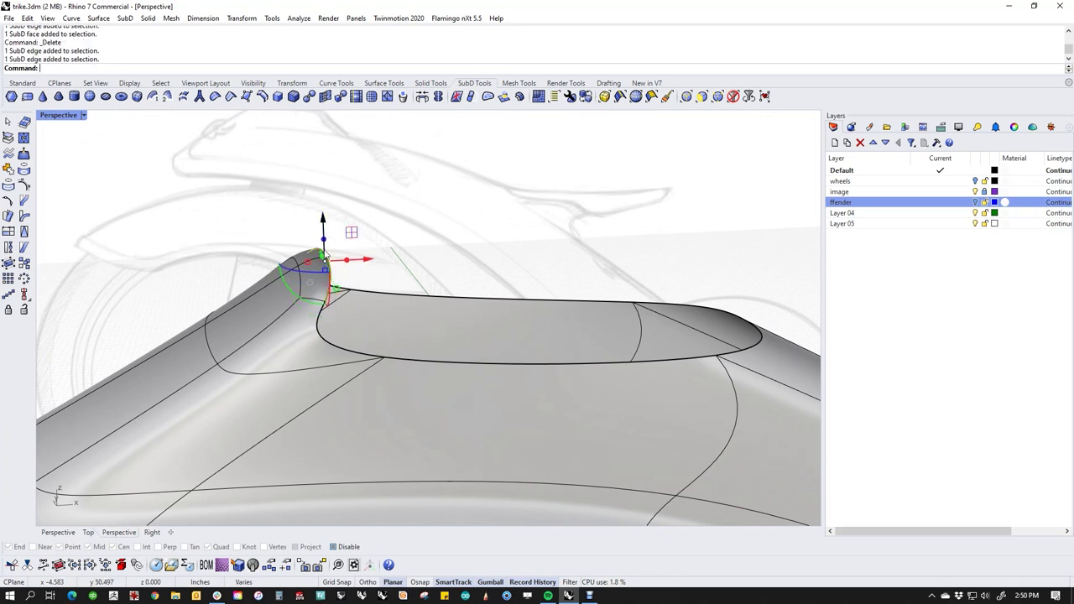
{"action": "right_click_drag", "start_coordinate": [333, 255], "coordinate": [360, 292]}
{"action": "left_click_drag", "start_coordinate": [344, 264], "coordinate": [637, 262]}
{"action": "left_click", "coordinate": [705, 244]}
{"action": "mouse_move", "coordinate": [509, 367]}
{"action": "right_mouse_down"}
{"action": "mouse_move", "coordinate": [527, 346]}
{"action": "mouse_move", "coordinate": [445, 367]}
{"action": "mouse_move", "coordinate": [407, 361]}
{"action": "right_mouse_up"}
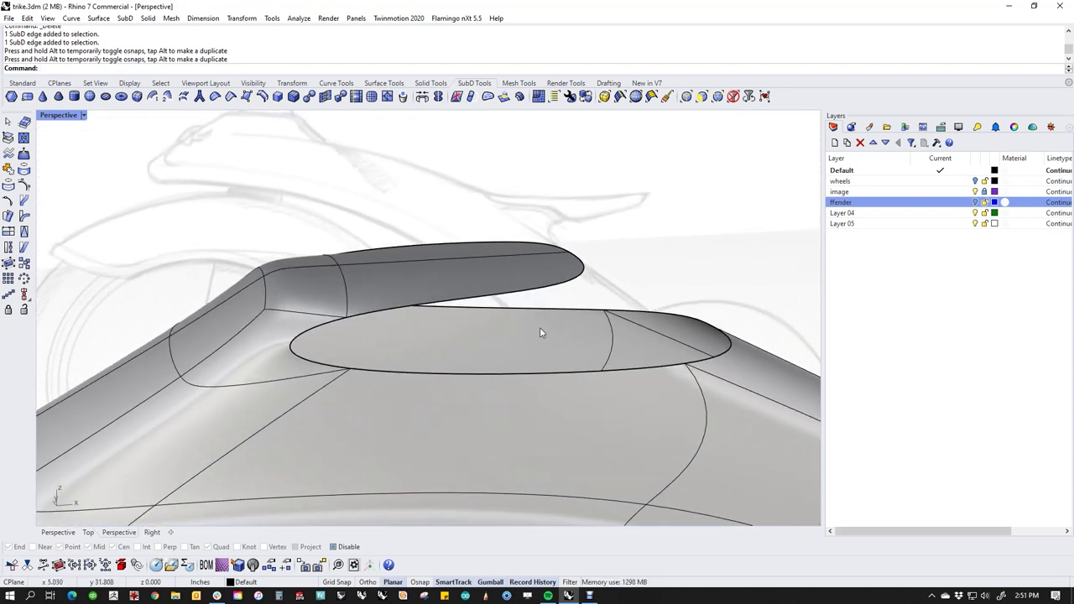
Select the opening's side and rear rim edges and scale-extrude them inward across the width to form a narrow border strip.
{"action": "right_click_drag", "start_coordinate": [625, 360], "coordinate": [477, 428]}
{"action": "left_click", "coordinate": [476, 428]}
{"action": "left_click", "coordinate": [664, 494], "text": "shift"}
{"action": "left_click", "coordinate": [779, 451], "text": "shift"}
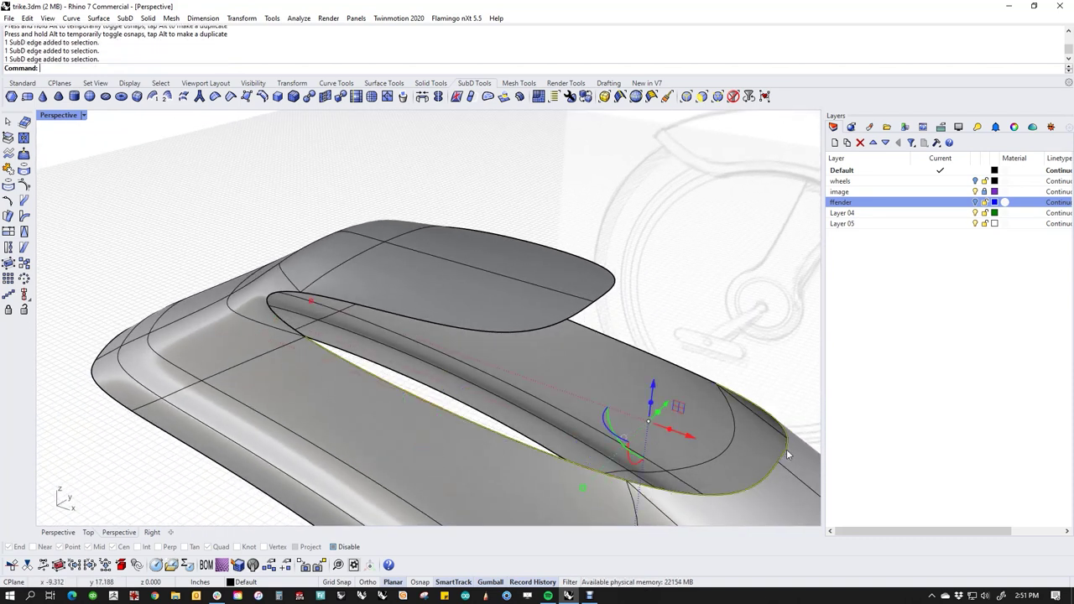
{"action": "right_click_drag", "start_coordinate": [785, 454], "coordinate": [642, 448]}
{"action": "left_click", "coordinate": [770, 453], "text": "shift"}
{"action": "right_click_drag", "start_coordinate": [739, 456], "coordinate": [537, 391]}
{"action": "right_click_drag", "start_coordinate": [655, 430], "coordinate": [604, 405]}
{"action": "left_click", "coordinate": [604, 422]}
{"action": "left_click", "coordinate": [538, 454], "text": "shift"}
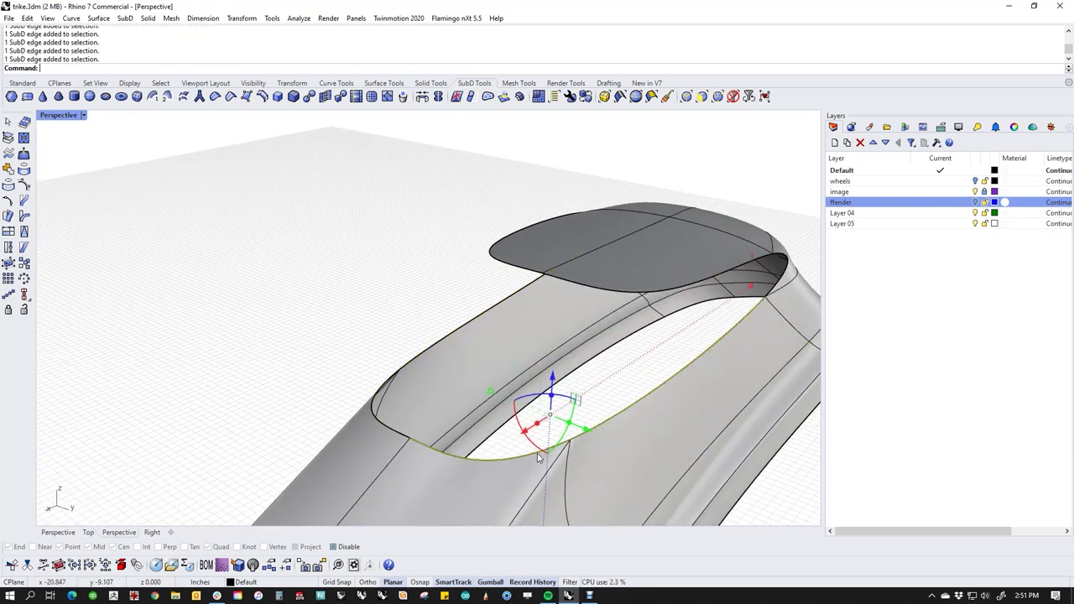
{"action": "left_click", "coordinate": [394, 431], "text": "shift"}
{"action": "left_click", "coordinate": [416, 362], "text": "shift"}
{"action": "right_click_drag", "start_coordinate": [416, 364], "coordinate": [471, 401]}
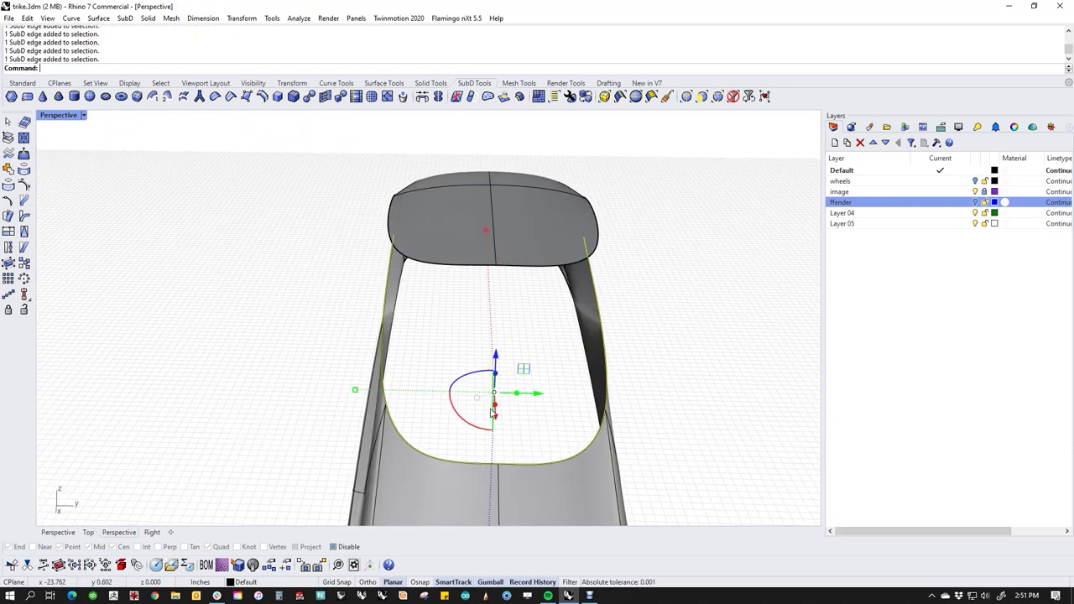
{"action": "left_click_drag", "start_coordinate": [355, 392], "coordinate": [378, 391]}
{"action": "right_click_drag", "start_coordinate": [380, 403], "coordinate": [388, 428]}
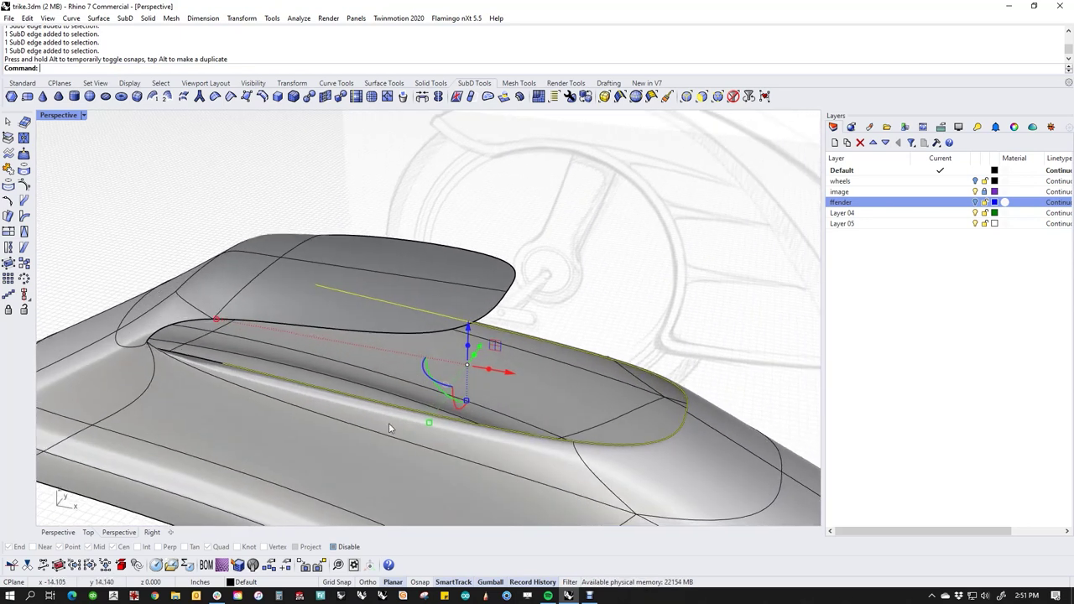
Relocate the gumball to the front end of the selected rim edges and scale them slightly shorter along the body's length.
{"action": "type", "text": "gr"}
{"action": "key", "text": "Return"}
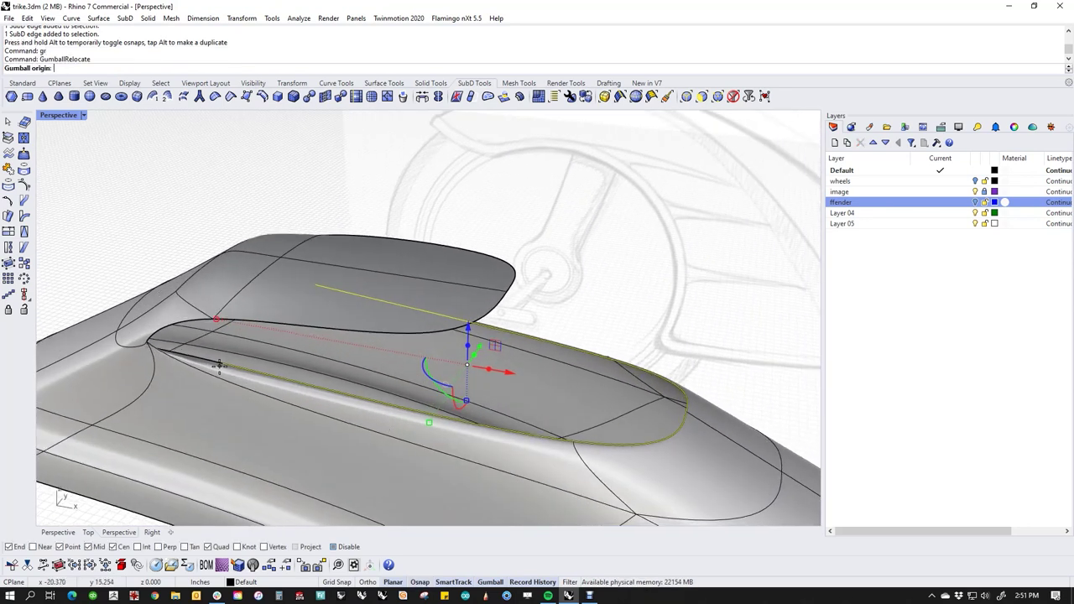
{"action": "left_click", "coordinate": [267, 547]}
{"action": "key", "text": "Return"}
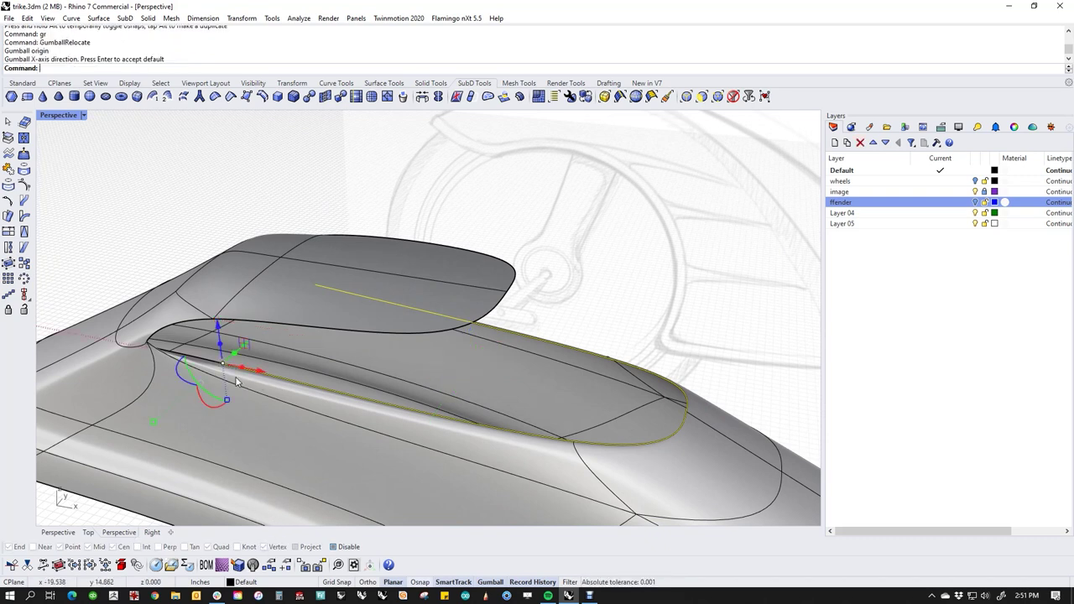
{"action": "right_click_drag", "start_coordinate": [92, 348], "coordinate": [257, 367]}
{"action": "left_click_drag", "start_coordinate": [103, 325], "coordinate": [113, 327]}
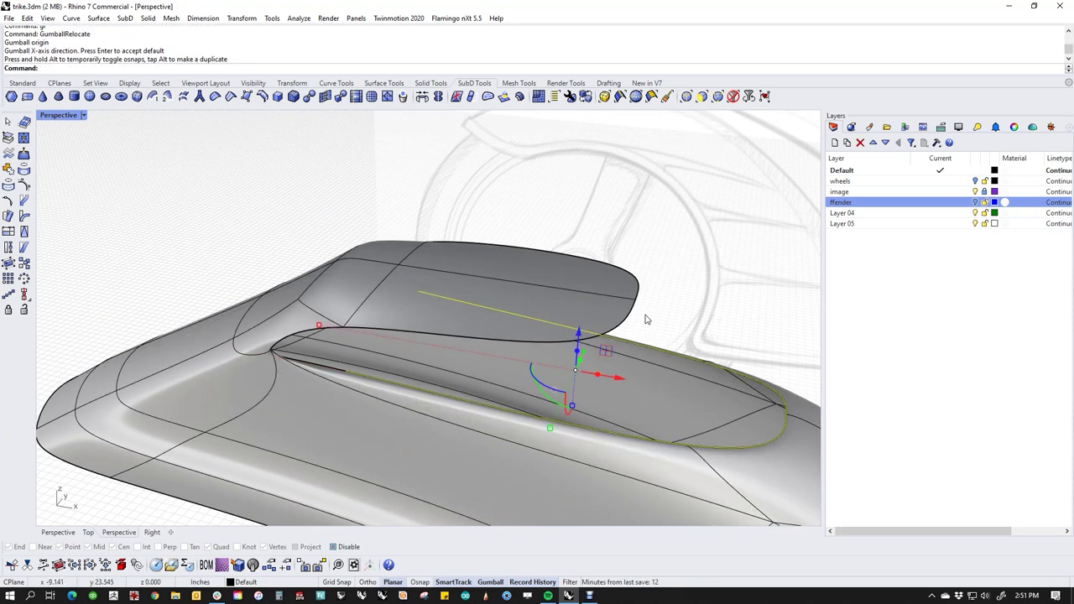
In flat SubD display, stitch the two vertices at the front end of the border strip on one side of the opening.
{"action": "key", "text": "Tab"}
{"action": "right_click_drag", "start_coordinate": [628, 378], "coordinate": [292, 304]}
{"action": "scroll", "coordinate": [277, 299], "scroll_direction": "up", "scroll_amount": 3}
{"action": "scroll", "coordinate": [257, 286], "scroll_direction": "up", "scroll_amount": 2}
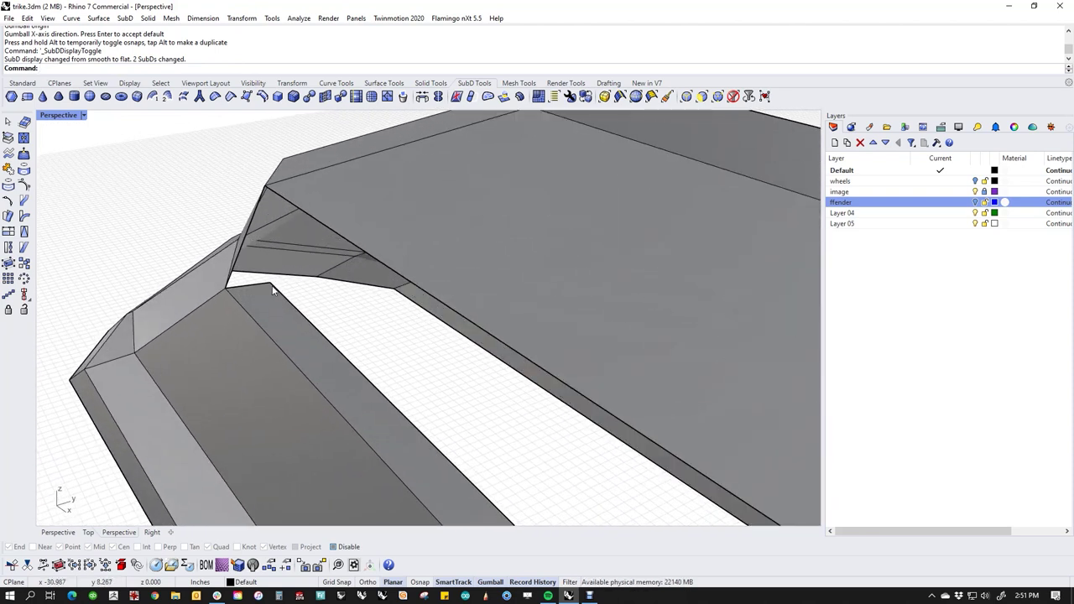
{"action": "left_click", "coordinate": [269, 285], "text": "ctrl+shift"}
{"action": "left_click", "coordinate": [227, 290], "text": "ctrl+shift"}
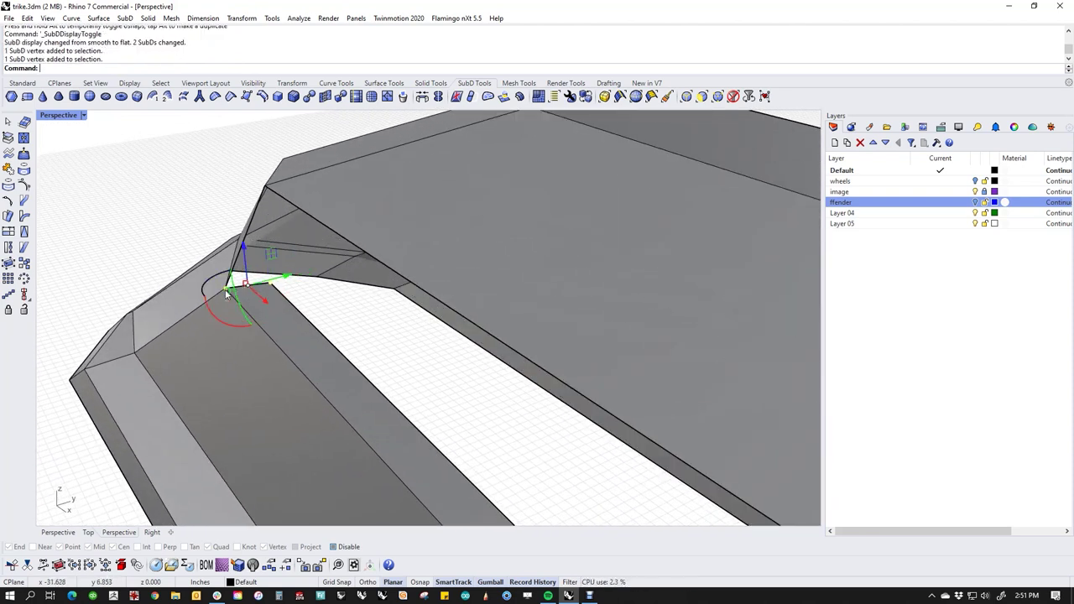
{"action": "type", "text": "st"}
{"action": "key", "text": "Return"}
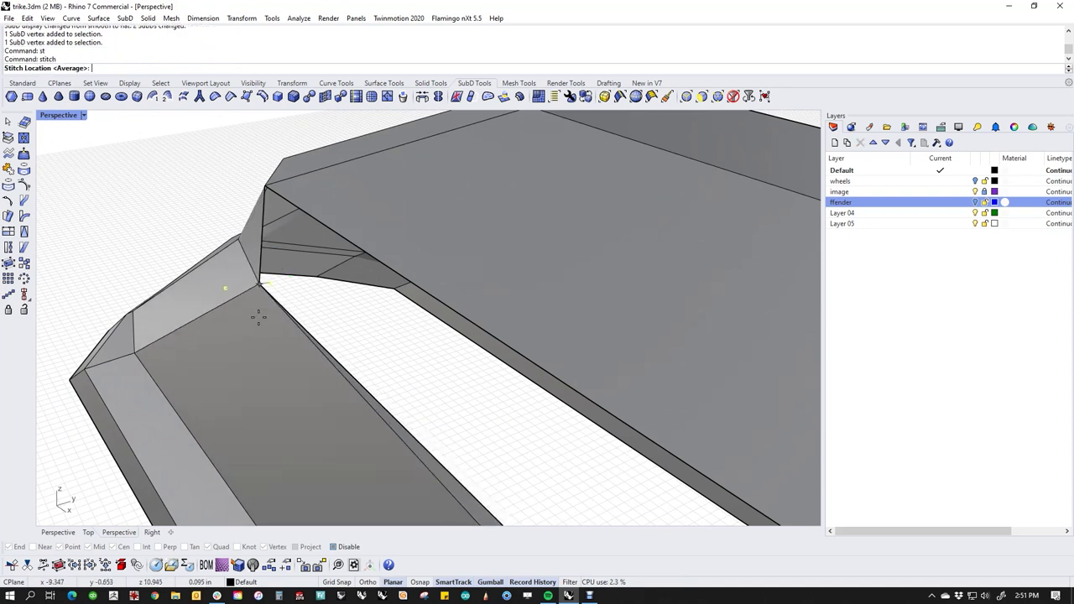
Stitch the matching two vertices at the border strip's front end on the opposite side at their average location.
{"action": "right_click_drag", "start_coordinate": [314, 331], "coordinate": [654, 335]}
{"action": "left_click", "coordinate": [667, 328], "text": "ctrl+shift"}
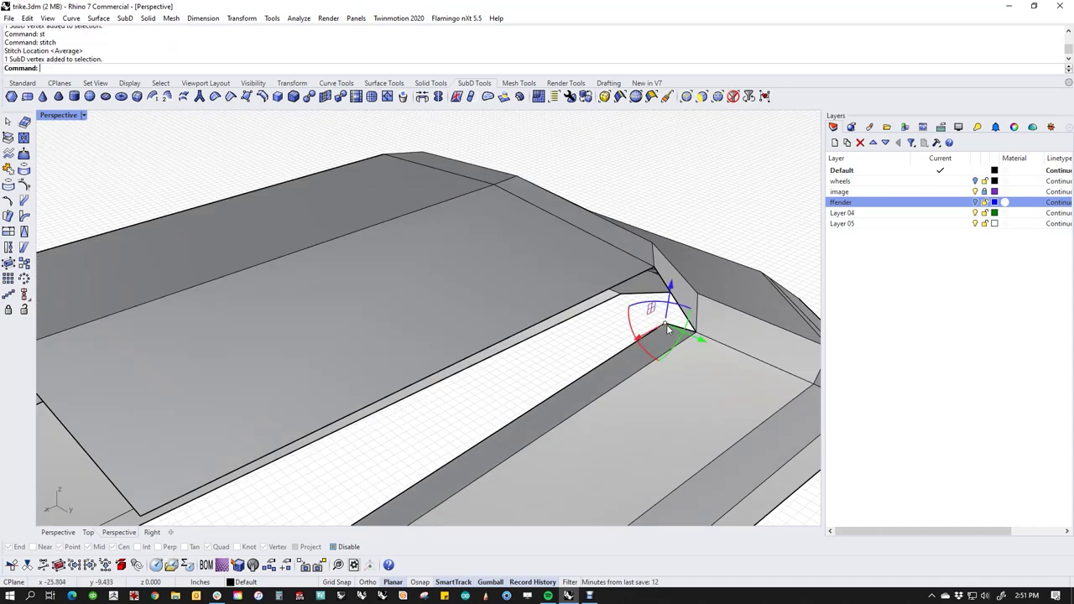
{"action": "left_click", "coordinate": [698, 335], "text": "ctrl+shift"}
{"action": "type", "text": "st"}
{"action": "key", "text": "Return"}
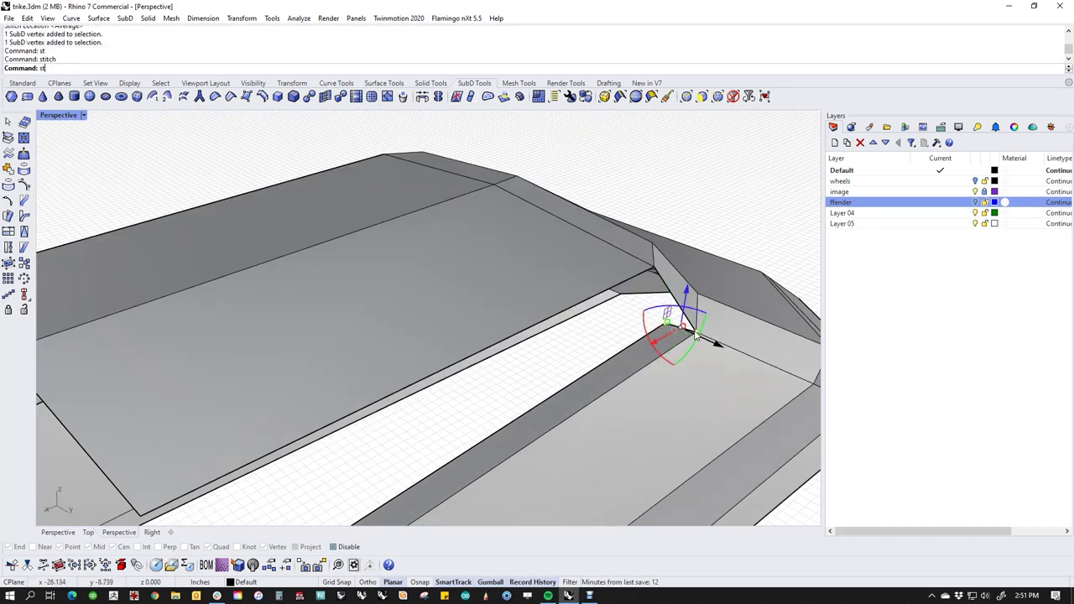
{"action": "scroll", "coordinate": [556, 377], "scroll_direction": "down", "scroll_amount": 5}
Move the two rim edges at the rear of the opening forward and slightly up.
{"action": "right_click_drag", "start_coordinate": [555, 376], "coordinate": [458, 427]}
{"action": "scroll", "coordinate": [483, 367], "scroll_direction": "down", "scroll_amount": 4}
{"action": "right_click_drag", "start_coordinate": [457, 426], "coordinate": [457, 395], "text": "shift"}
{"action": "mouse_move", "coordinate": [488, 361]}
{"action": "right_mouse_down"}
{"action": "mouse_move", "coordinate": [479, 364]}
{"action": "mouse_move", "coordinate": [621, 366]}
{"action": "mouse_move", "coordinate": [625, 386]}
{"action": "mouse_move", "coordinate": [634, 333]}
{"action": "right_mouse_up"}
{"action": "left_click", "coordinate": [598, 362]}
{"action": "left_click", "coordinate": [604, 353], "text": "shift"}
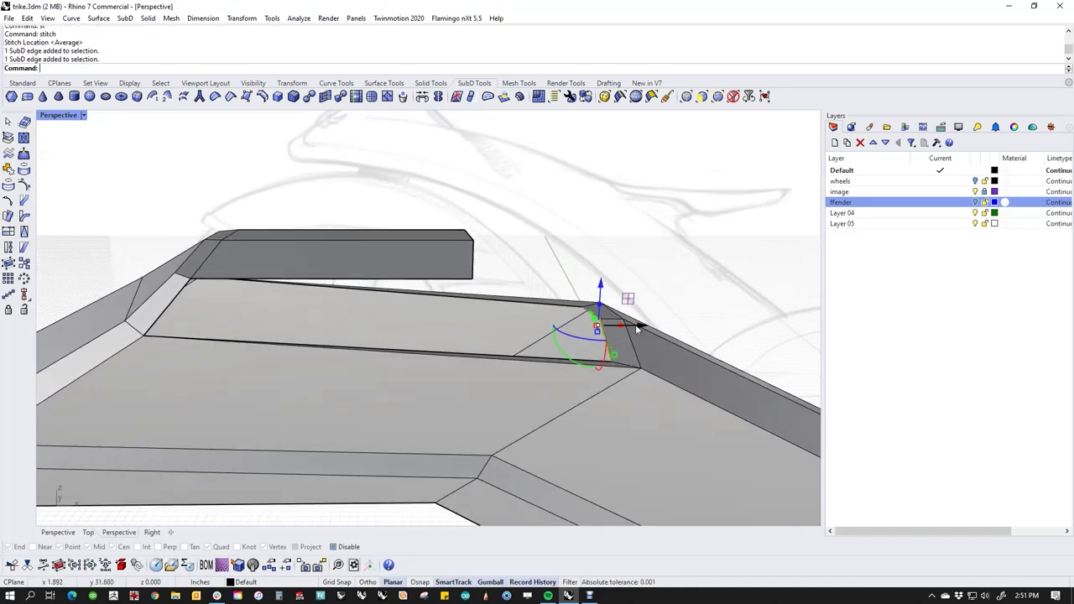
{"action": "left_click_drag", "start_coordinate": [628, 300], "coordinate": [526, 281]}
{"action": "key", "text": "Escape"}
Bridge the overhanging panel's two rear edges to the opening's rear rim edges with 1 segment, joined and without a crease.
{"action": "right_click_drag", "start_coordinate": [524, 280], "coordinate": [412, 298]}
{"action": "left_click", "coordinate": [415, 277], "text": "ctrl+shift"}
{"action": "left_click", "coordinate": [454, 257], "text": "ctrl+shift"}
{"action": "left_click", "coordinate": [442, 345], "text": "ctrl+shift"}
{"action": "left_click", "coordinate": [472, 324], "text": "ctrl+shift"}
{"action": "type", "text": "Bridge"}
{"action": "key", "text": "Return"}
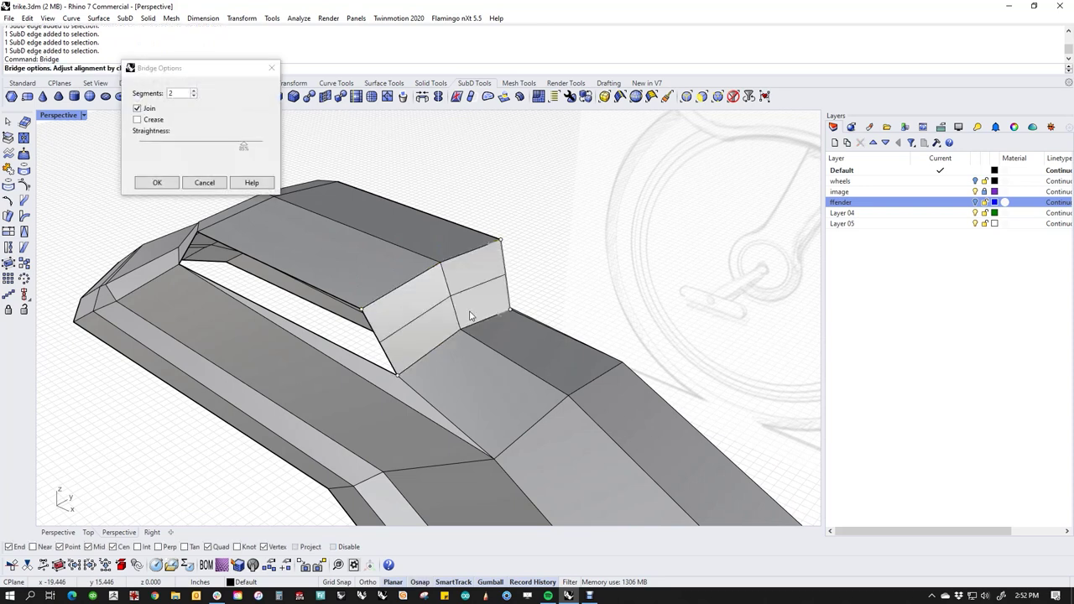
{"action": "left_click", "coordinate": [193, 97]}
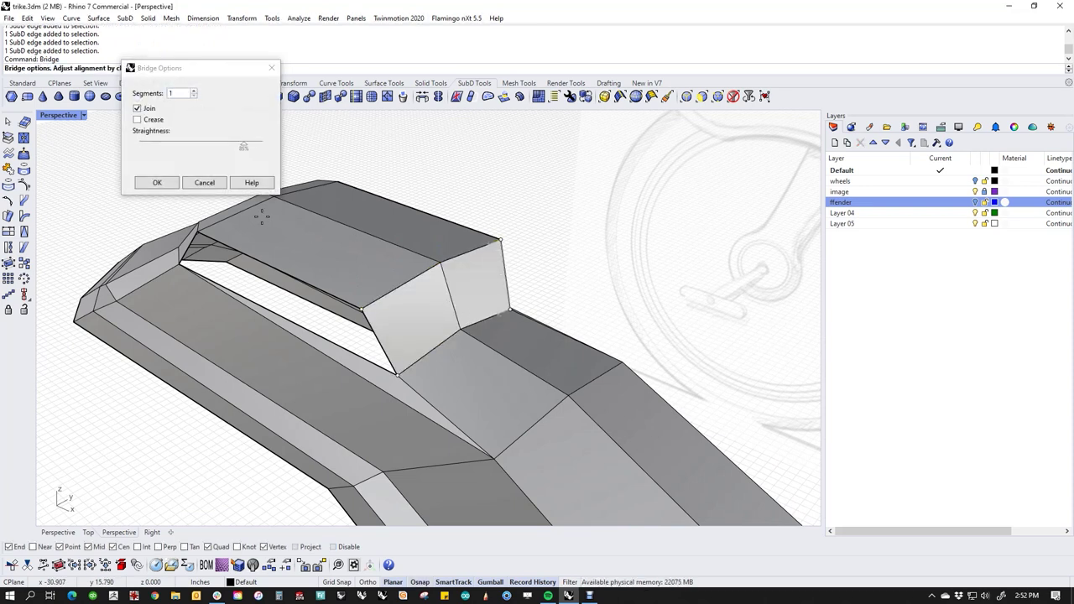
{"action": "left_click", "coordinate": [157, 183]}
{"action": "right_click_drag", "start_coordinate": [425, 316], "coordinate": [460, 387]}
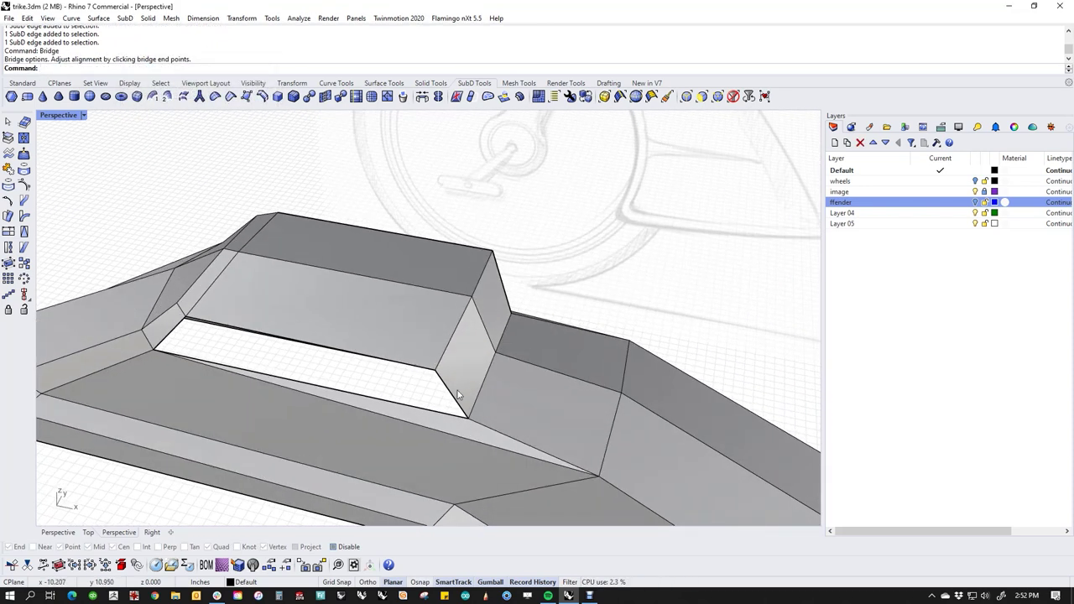
Bridge the remaining open gap on each side of the raised section between its upper and lower edges.
{"action": "left_click", "coordinate": [433, 413], "text": "ctrl+shift"}
{"action": "left_click", "coordinate": [413, 367], "text": "ctrl+shift"}
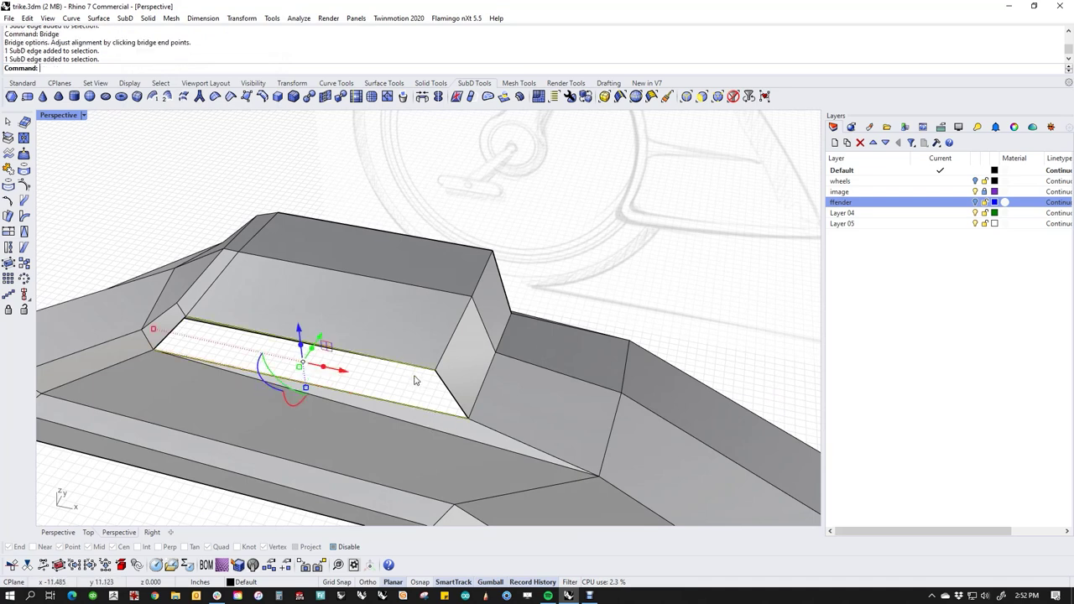
{"action": "right_click", "coordinate": [421, 381]}
{"action": "right_click", "coordinate": [421, 382]}
{"action": "right_click_drag", "start_coordinate": [531, 396], "coordinate": [314, 378]}
{"action": "left_click", "coordinate": [434, 344], "text": "ctrl+shift"}
{"action": "left_click", "coordinate": [434, 307], "text": "ctrl+shift"}
{"action": "key", "text": "Return"}
{"action": "key", "text": "Return"}
Switch to smooth SubD display and show the body from the front in wireframe over the sketch.
{"action": "mouse_move", "coordinate": [420, 344]}
{"action": "right_mouse_down"}
{"action": "mouse_move", "coordinate": [371, 390]}
{"action": "mouse_move", "coordinate": [449, 420]}
{"action": "mouse_move", "coordinate": [660, 371]}
{"action": "mouse_move", "coordinate": [573, 411]}
{"action": "mouse_move", "coordinate": [479, 391]}
{"action": "mouse_move", "coordinate": [315, 382]}
{"action": "mouse_move", "coordinate": [496, 362]}
{"action": "right_mouse_up"}
{"action": "key", "text": "Tab"}
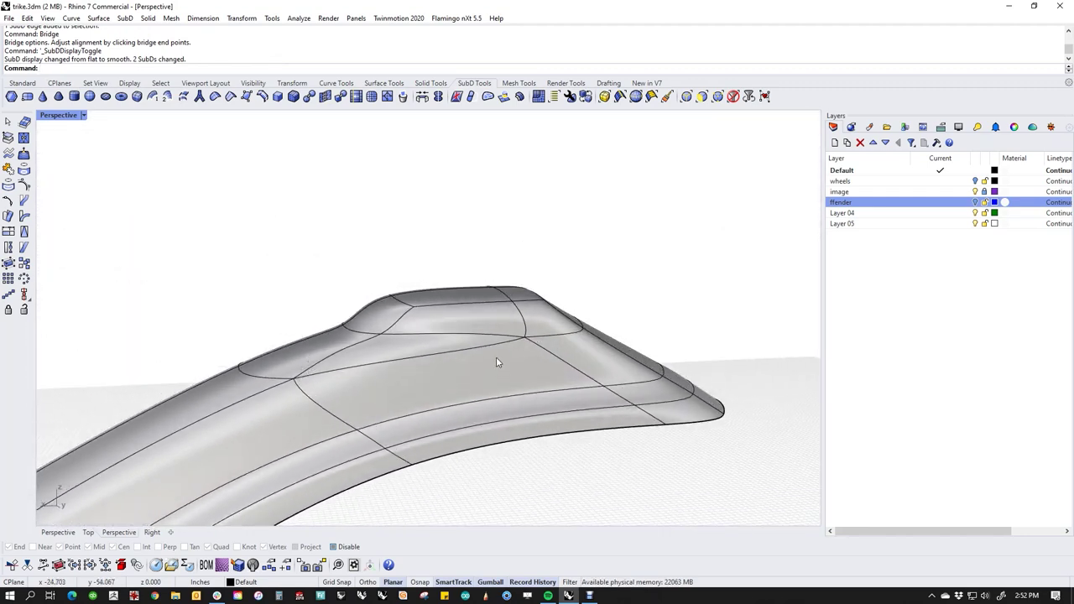
{"action": "mouse_move", "coordinate": [459, 316]}
{"action": "right_mouse_down"}
{"action": "mouse_move", "coordinate": [532, 364]}
{"action": "mouse_move", "coordinate": [580, 354]}
{"action": "right_mouse_up"}
{"action": "type", "text": "f"}
{"action": "key", "text": "Return"}
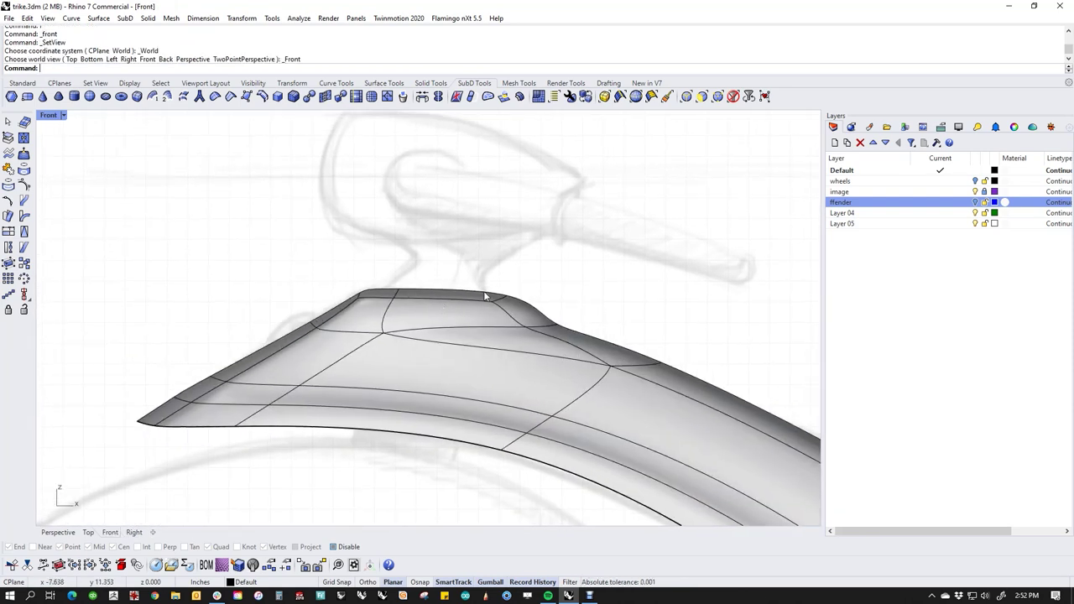
{"action": "middle_click", "coordinate": [481, 291]}
{"action": "left_click", "coordinate": [433, 252]}
Adjust the cross rows of edges around the raised section's rear slope to follow the sketched outline.
{"action": "scroll", "coordinate": [547, 319], "scroll_direction": "up", "scroll_amount": 4}
{"action": "left_click_drag", "start_coordinate": [456, 266], "coordinate": [497, 284]}
{"action": "left_click_drag", "start_coordinate": [455, 317], "coordinate": [627, 343]}
{"action": "left_click_drag", "start_coordinate": [581, 303], "coordinate": [541, 316]}
{"action": "left_click_drag", "start_coordinate": [510, 349], "coordinate": [500, 337]}
{"action": "left_click", "coordinate": [635, 334]}
{"action": "right_click_drag", "start_coordinate": [635, 336], "coordinate": [621, 365]}
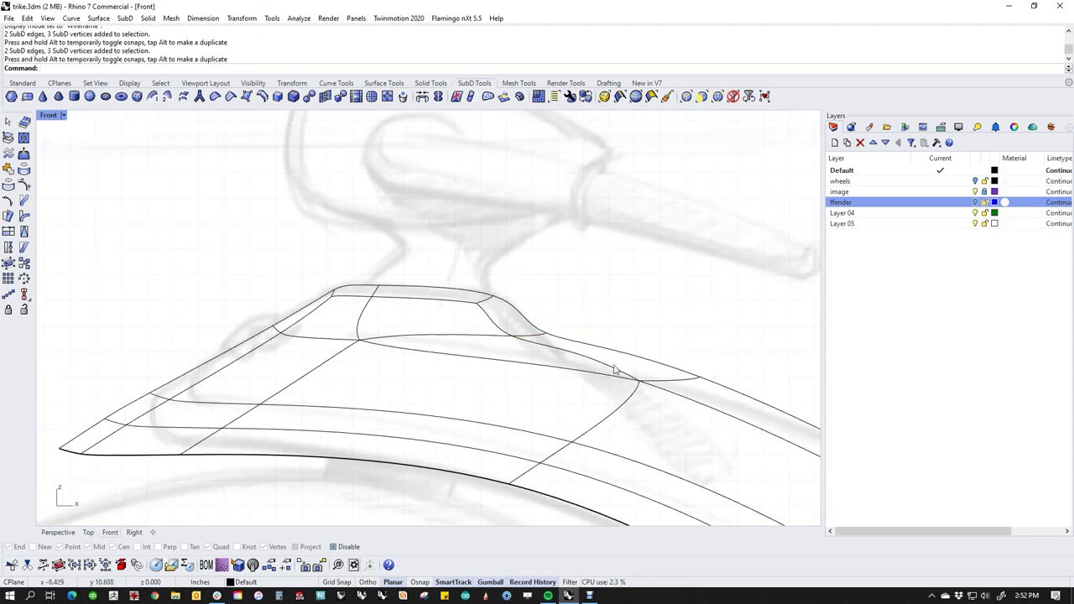
Move the two side vertices at the raised section's front lower corners slightly.
{"action": "scroll", "coordinate": [350, 350], "scroll_direction": "up", "scroll_amount": 2}
{"action": "left_click_drag", "start_coordinate": [340, 316], "coordinate": [376, 340]}
{"action": "left_click", "coordinate": [391, 376]}
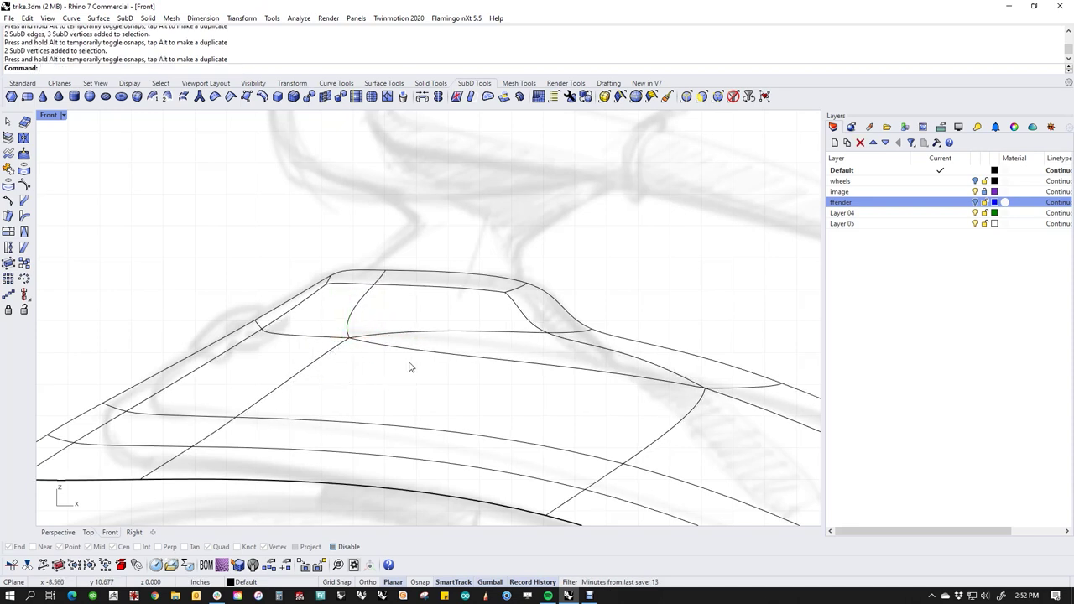
{"action": "right_click_drag", "start_coordinate": [411, 367], "coordinate": [422, 371]}
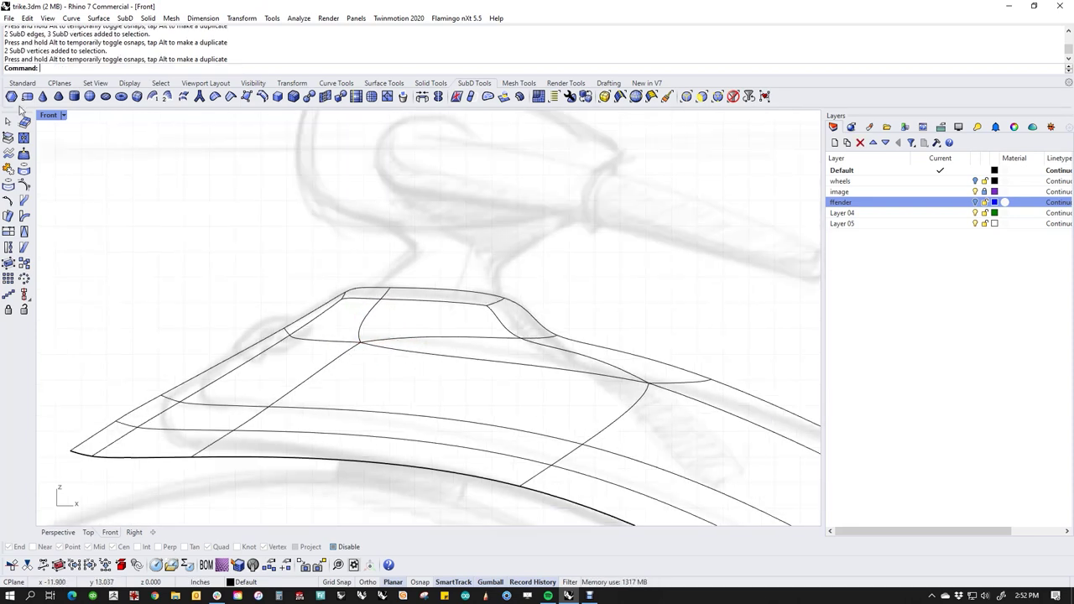
Set the front view to Rendered display and bring up the body's red Paint (1) material.
{"action": "left_click", "coordinate": [50, 116]}
{"action": "left_click", "coordinate": [66, 179]}
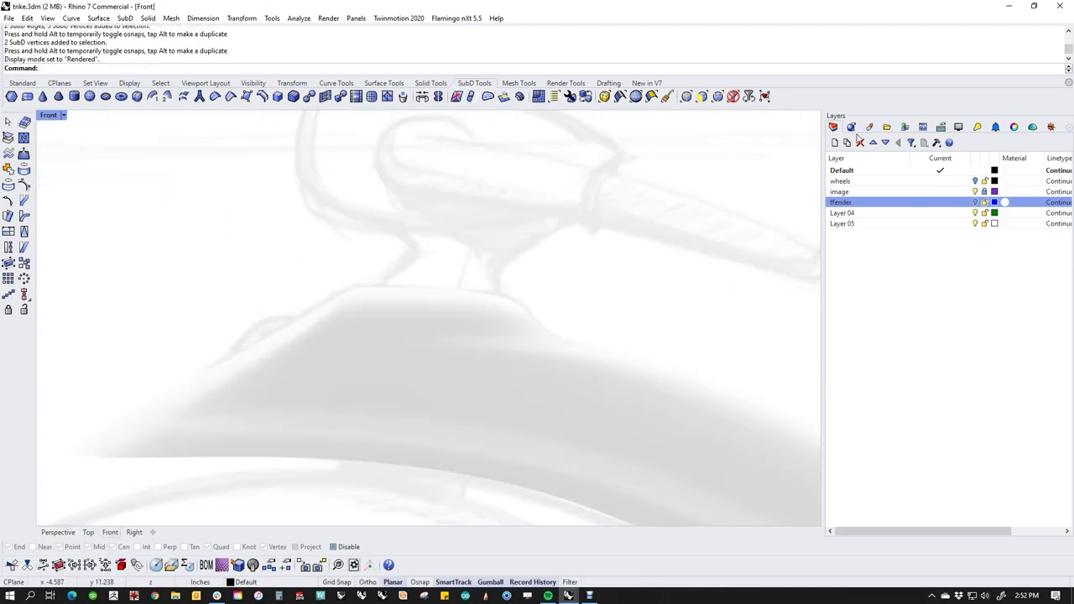
{"action": "left_click", "coordinate": [870, 128]}
{"action": "left_click_drag", "start_coordinate": [659, 406], "coordinate": [660, 404]}
{"action": "left_click", "coordinate": [672, 322]}
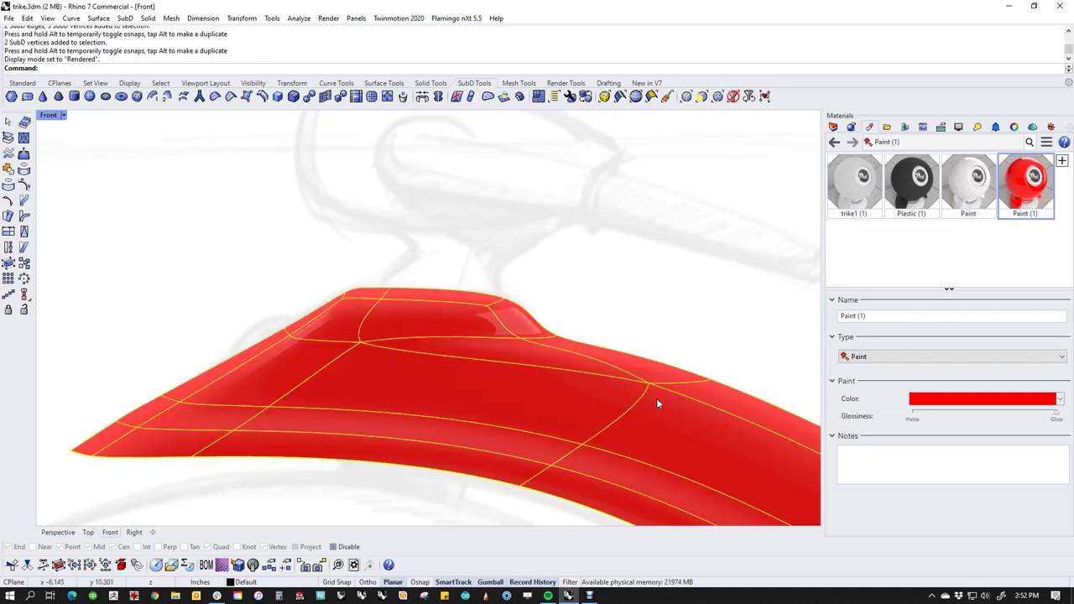
Turn on SubD wires for the rendered perspective view to check the raised section's edge flow.
{"action": "mouse_move", "coordinate": [590, 391]}
{"action": "right_mouse_down"}
{"action": "mouse_move", "coordinate": [556, 333]}
{"action": "mouse_move", "coordinate": [559, 374]}
{"action": "mouse_move", "coordinate": [718, 329]}
{"action": "mouse_move", "coordinate": [625, 350]}
{"action": "right_mouse_up"}
{"action": "key", "text": "F4"}
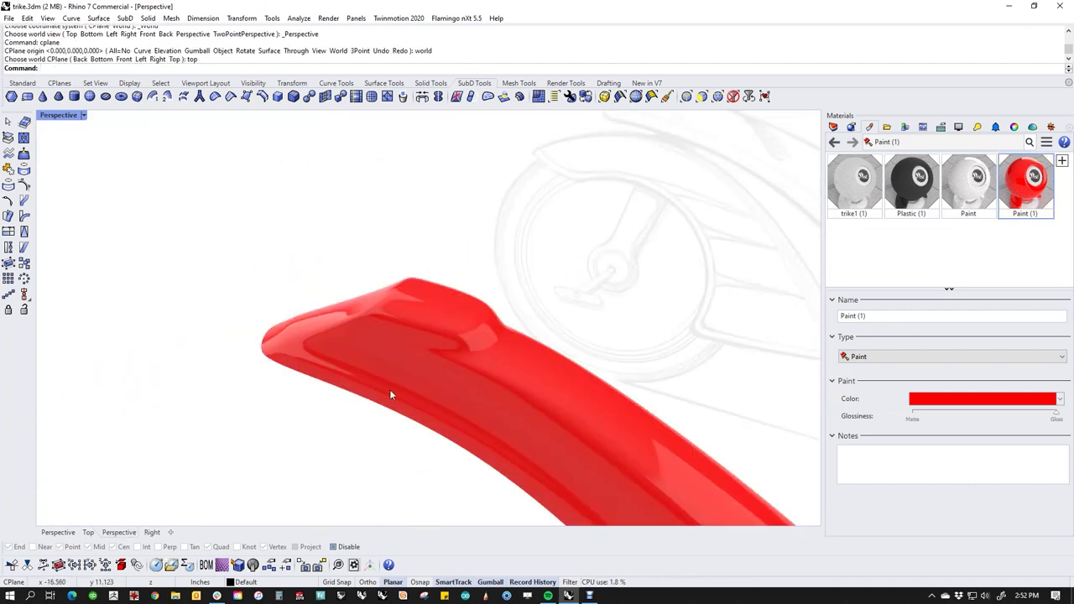
{"action": "scroll", "coordinate": [520, 358], "scroll_direction": "up", "scroll_amount": 5}
{"action": "right_click_drag", "start_coordinate": [520, 357], "coordinate": [493, 305]}
{"action": "middle_click", "coordinate": [493, 303]}
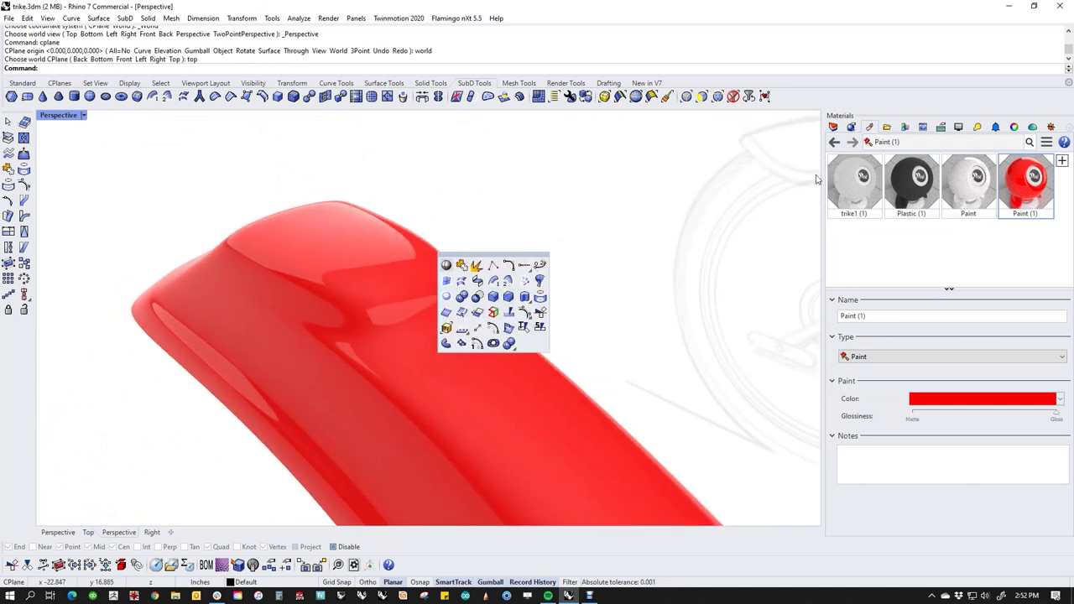
{"action": "left_click", "coordinate": [959, 127]}
{"action": "left_click", "coordinate": [950, 274]}
{"action": "scroll", "coordinate": [347, 316], "scroll_direction": "up", "scroll_amount": 1}
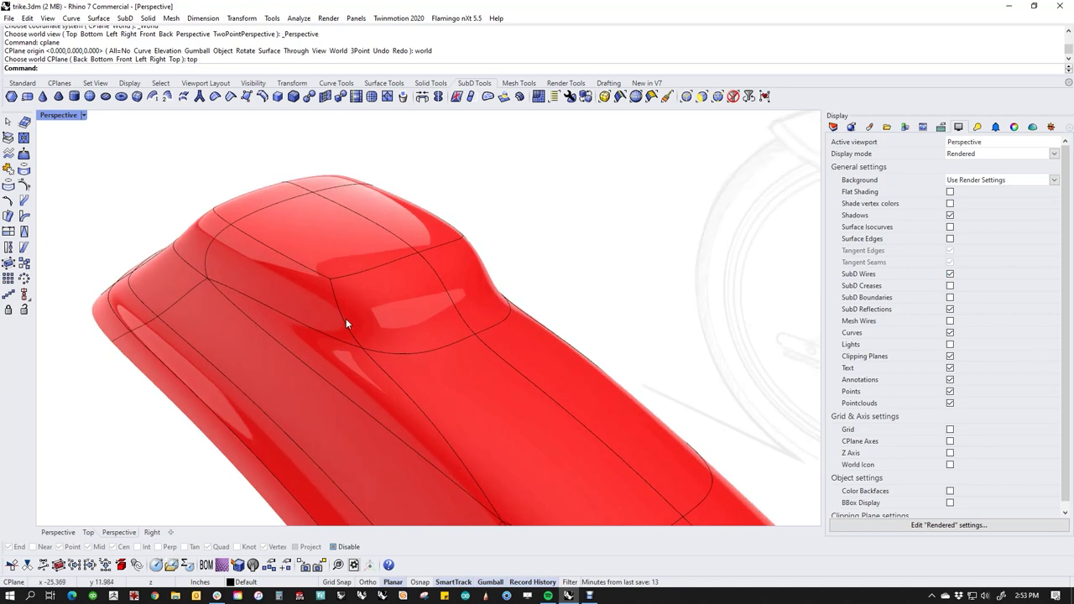
Select the two side edges of the raised section's rear slope and scale them slightly across the body's width.
{"action": "left_click", "coordinate": [346, 318], "text": "ctrl+shift"}
{"action": "right_click_drag", "start_coordinate": [559, 297], "coordinate": [496, 320]}
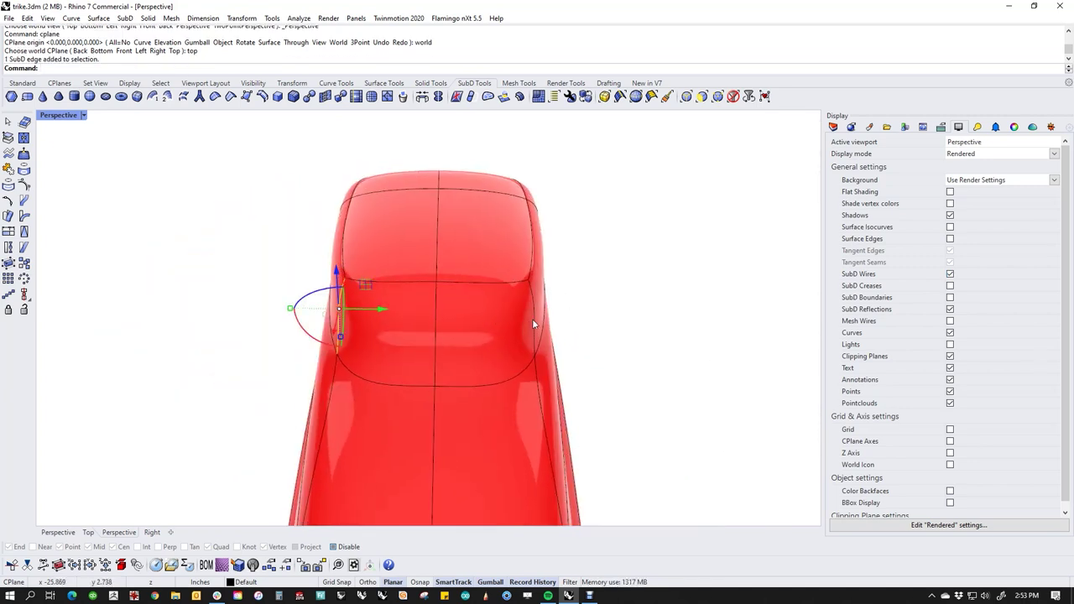
{"action": "left_click", "coordinate": [533, 321], "text": "ctrl+shift"}
{"action": "mouse_move", "coordinate": [294, 313]}
{"action": "left_mouse_down"}
{"action": "mouse_move", "coordinate": [321, 307]}
{"action": "mouse_move", "coordinate": [288, 305]}
{"action": "left_mouse_up"}
{"action": "right_click_drag", "start_coordinate": [300, 375], "coordinate": [563, 333]}
In the wireframe front view, move the cross row of edges behind the raised section slightly along the sketched body line.
{"action": "type", "text": "f"}
{"action": "key", "text": "Return"}
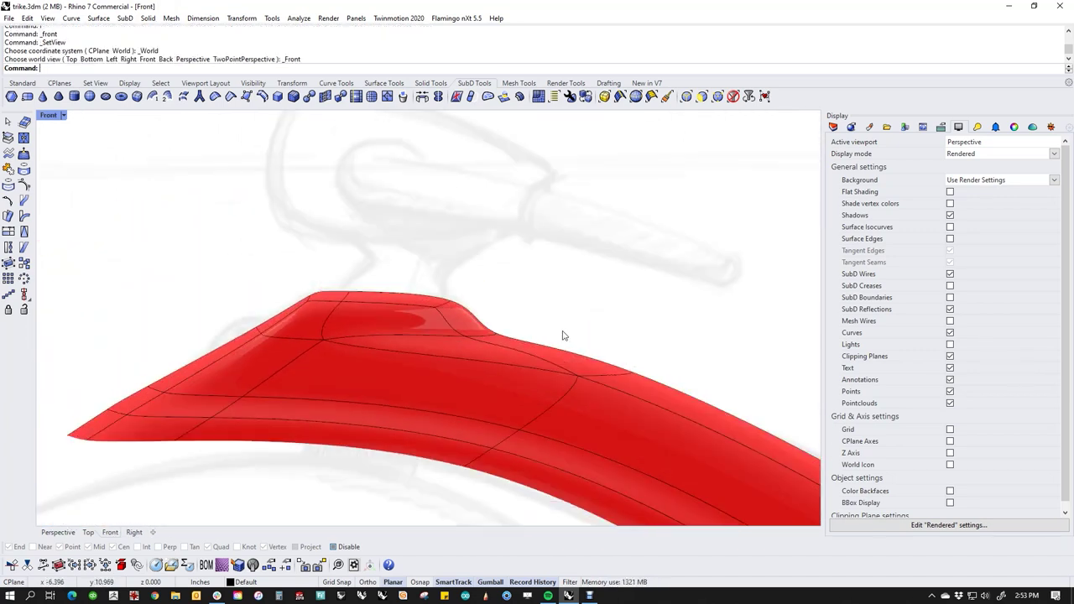
{"action": "right_click_drag", "start_coordinate": [490, 340], "coordinate": [535, 342]}
{"action": "middle_click", "coordinate": [535, 343]}
{"action": "left_click", "coordinate": [510, 290]}
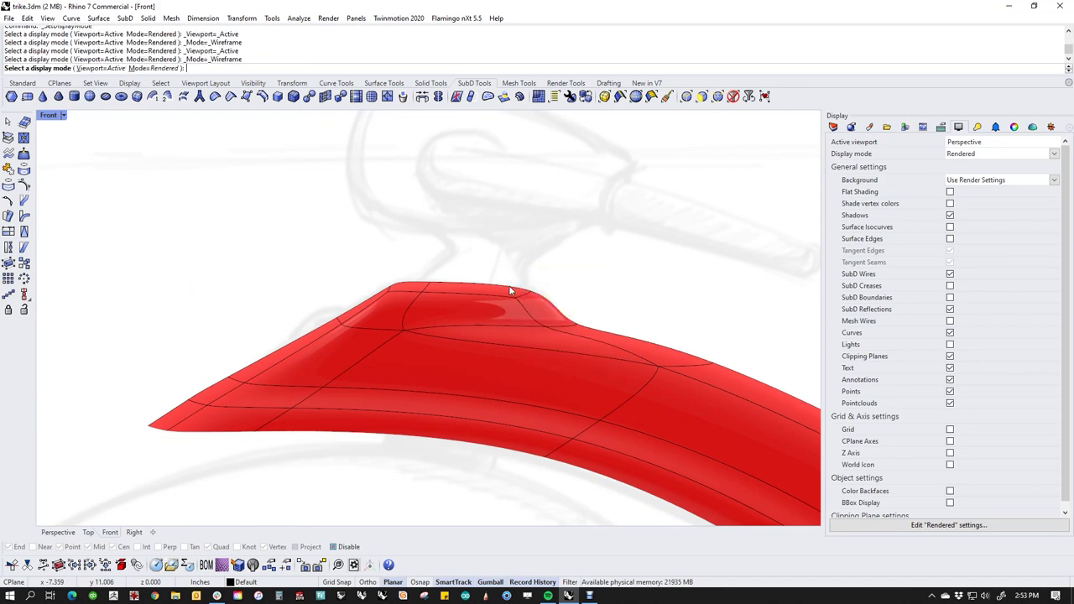
{"action": "scroll", "coordinate": [684, 349], "scroll_direction": "down", "scroll_amount": 6}
{"action": "right_click_drag", "start_coordinate": [699, 362], "coordinate": [506, 291]}
{"action": "scroll", "coordinate": [506, 290], "scroll_direction": "down", "scroll_amount": 4}
{"action": "right_click_drag", "start_coordinate": [606, 370], "coordinate": [532, 355]}
{"action": "scroll", "coordinate": [427, 289], "scroll_direction": "up", "scroll_amount": 5}
{"action": "left_click_drag", "start_coordinate": [422, 227], "coordinate": [549, 330]}
{"action": "left_click_drag", "start_coordinate": [483, 290], "coordinate": [538, 307]}
{"action": "left_click", "coordinate": [512, 236]}
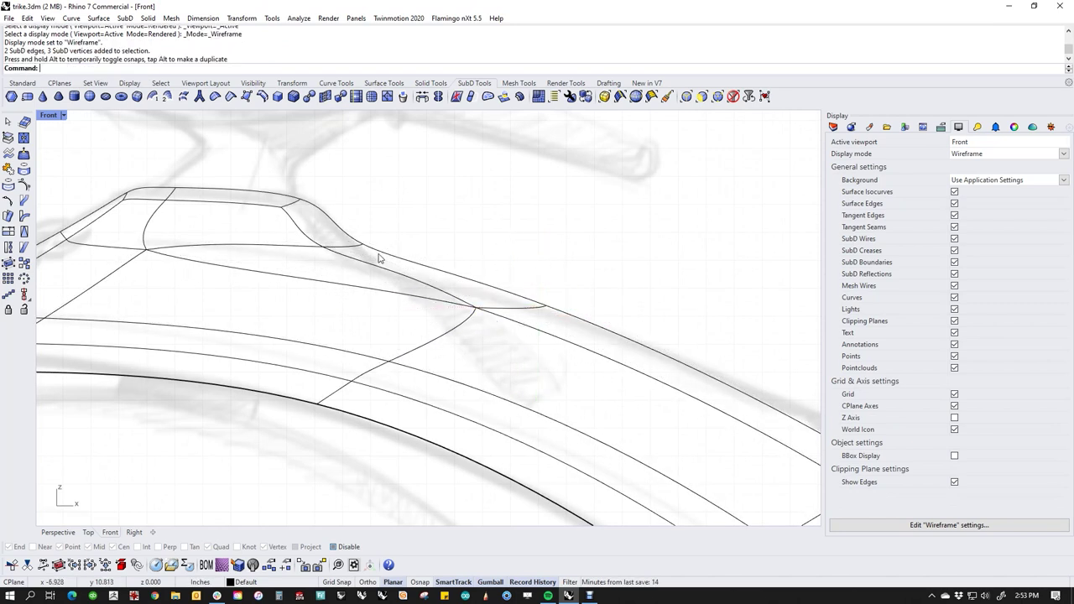
Move the cross row of edges at the foot of the rear slope to match the sketch.
{"action": "left_click_drag", "start_coordinate": [283, 229], "coordinate": [359, 255]}
{"action": "left_click", "coordinate": [498, 251]}
{"action": "scroll", "coordinate": [529, 301], "scroll_direction": "down", "scroll_amount": 8}
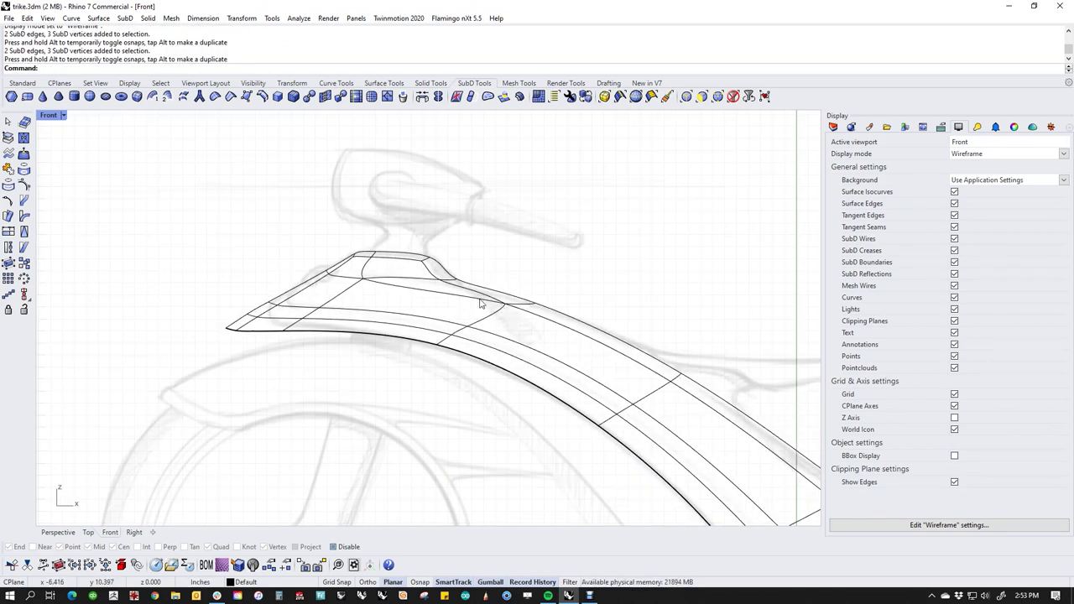
Nudge the two side vertices at the foot of the rear slope down by 0.1 in.
{"action": "scroll", "coordinate": [428, 290], "scroll_direction": "up", "scroll_amount": 8}
{"action": "left_click_drag", "start_coordinate": [409, 259], "coordinate": [475, 284]}
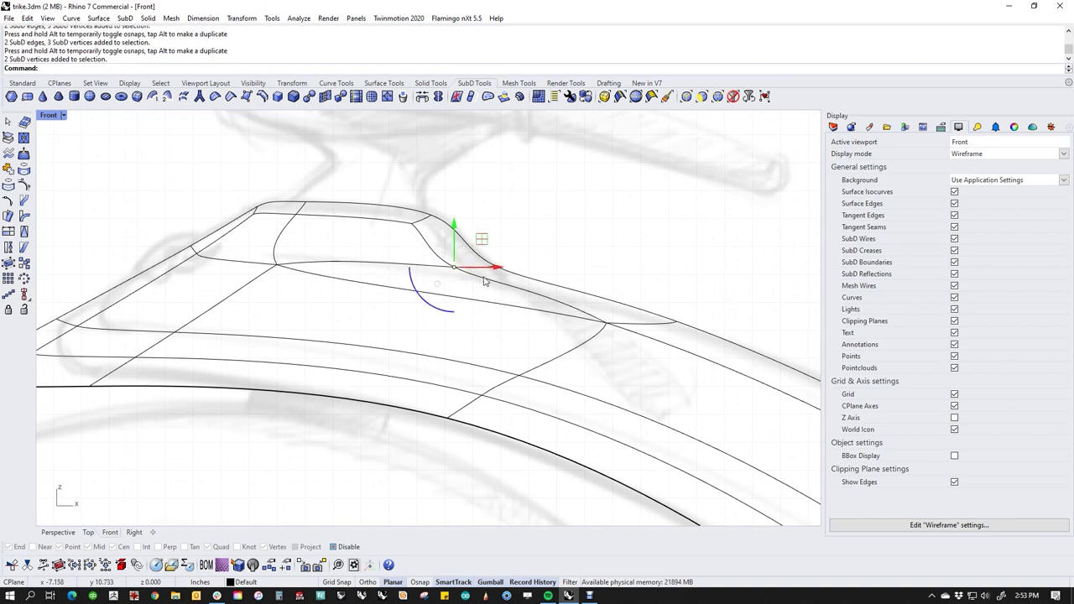
{"action": "key", "text": "alt+Down"}
{"action": "key", "text": "alt+Down"}
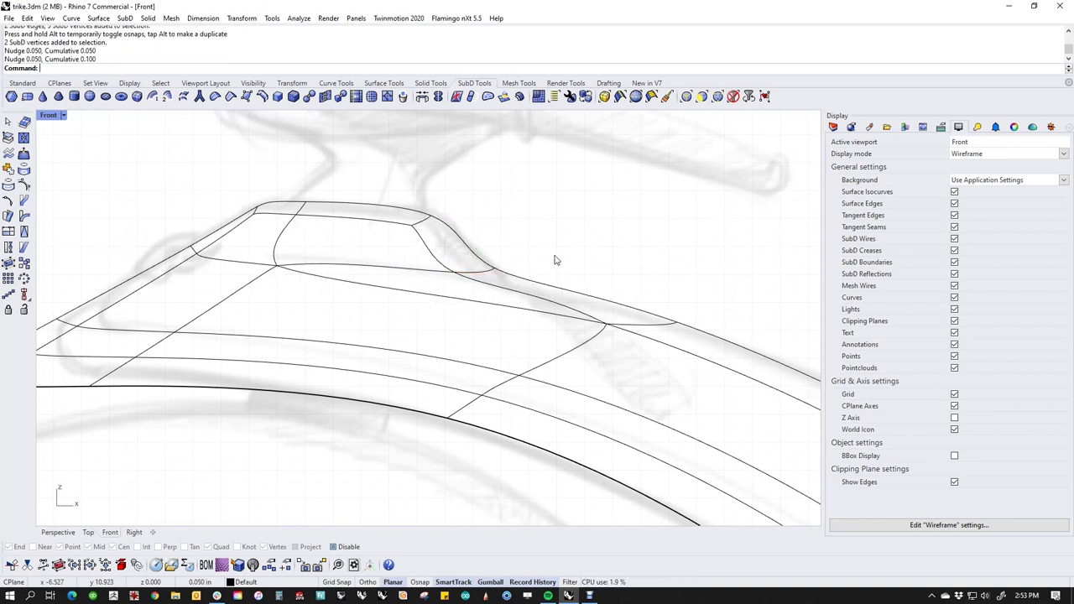
Nudge the two side vertices at the raised section's front lower corners up by a net 0.1 in.
{"action": "right_click_drag", "start_coordinate": [294, 283], "coordinate": [355, 283]}
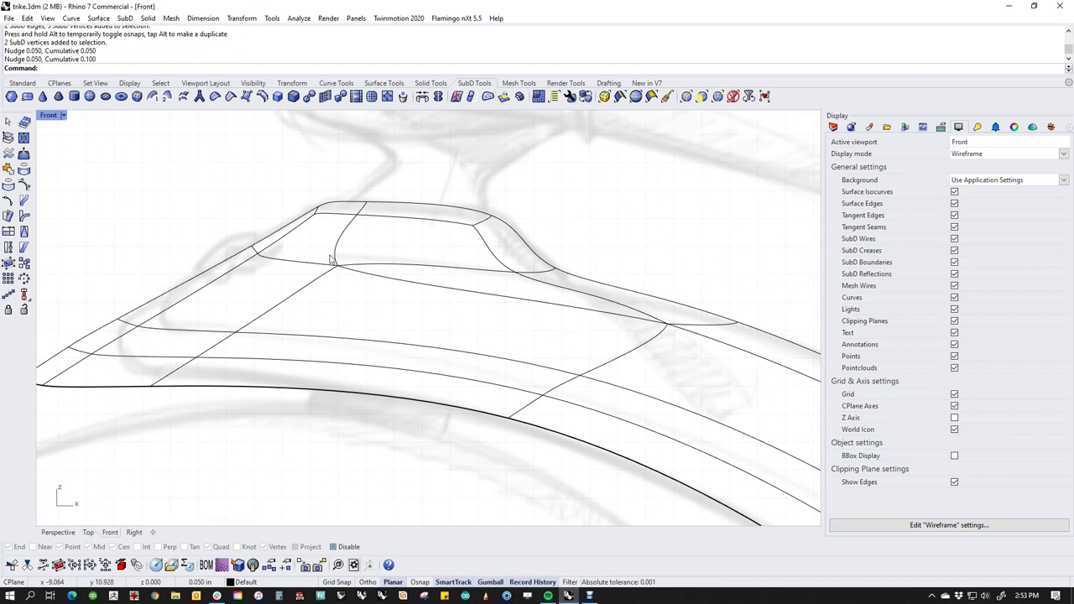
{"action": "left_click_drag", "start_coordinate": [331, 260], "coordinate": [357, 283]}
{"action": "key", "text": "alt+Up"}
{"action": "key", "text": "alt+Up"}
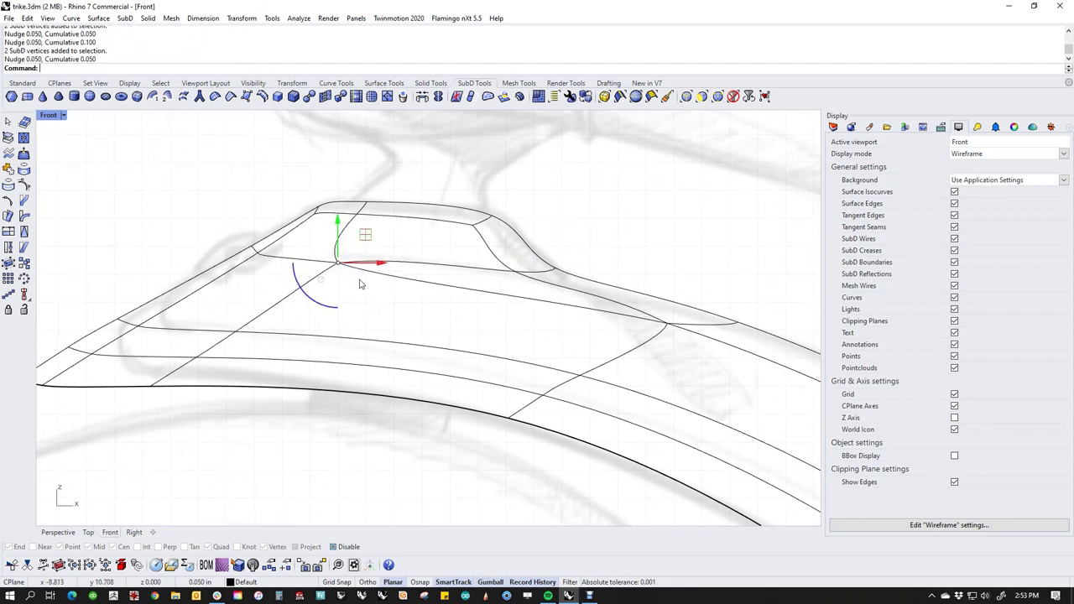
{"action": "key", "text": "alt+Up"}
{"action": "key", "text": "alt+Down"}
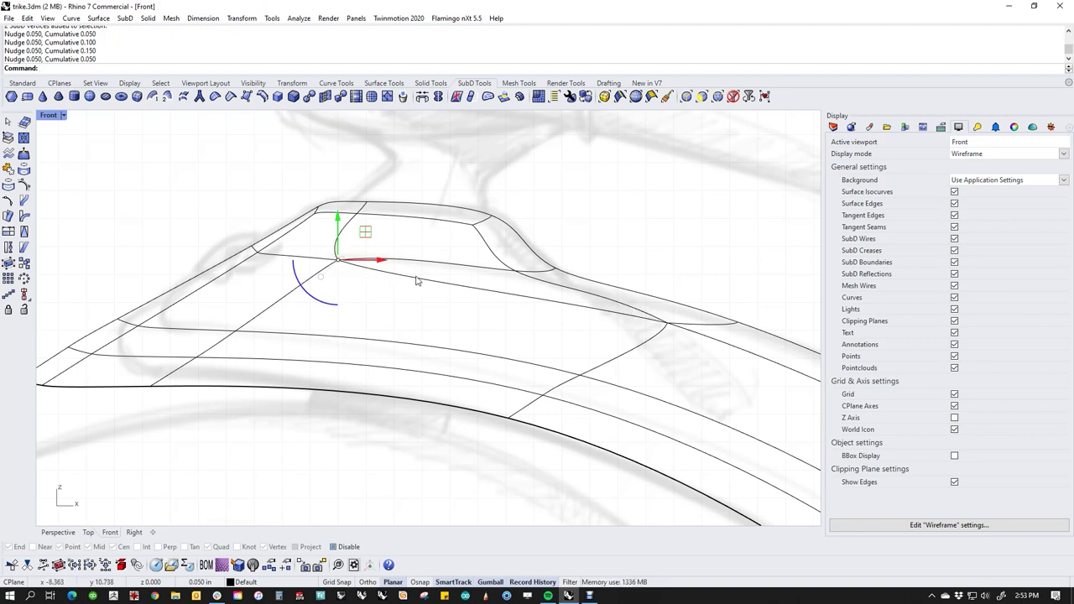
Nudge the two side vertices at the foot of the rear slope back up by a net 0.05 in.
{"action": "scroll", "coordinate": [590, 272], "scroll_direction": "up", "scroll_amount": 4}
{"action": "left_click_drag", "start_coordinate": [426, 238], "coordinate": [525, 288]}
{"action": "key", "text": "alt+Up"}
{"action": "key", "text": "alt+Up"}
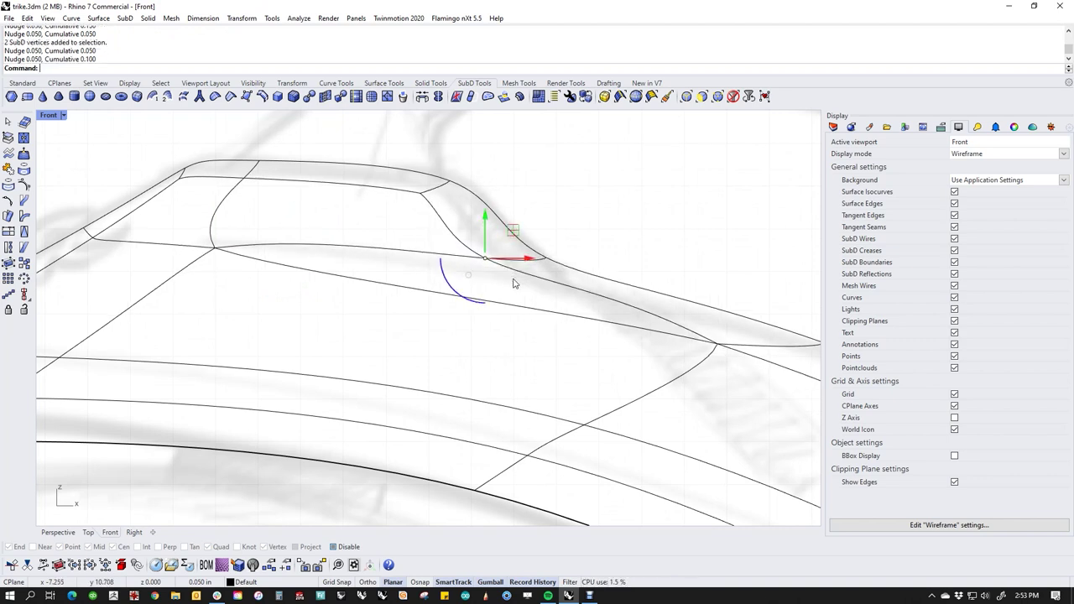
{"action": "key", "text": "alt+Down"}
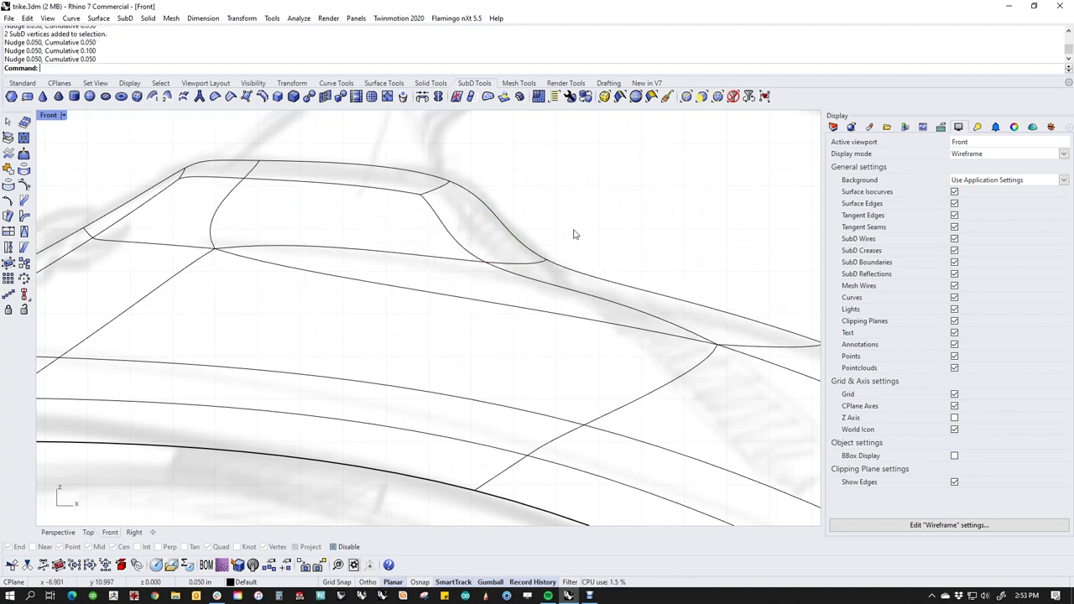
Nudge the two side vertices at the raised section's upper rear corners 0.1 in rearward and 0.05 in up.
{"action": "left_click_drag", "start_coordinate": [446, 216], "coordinate": [445, 215]}
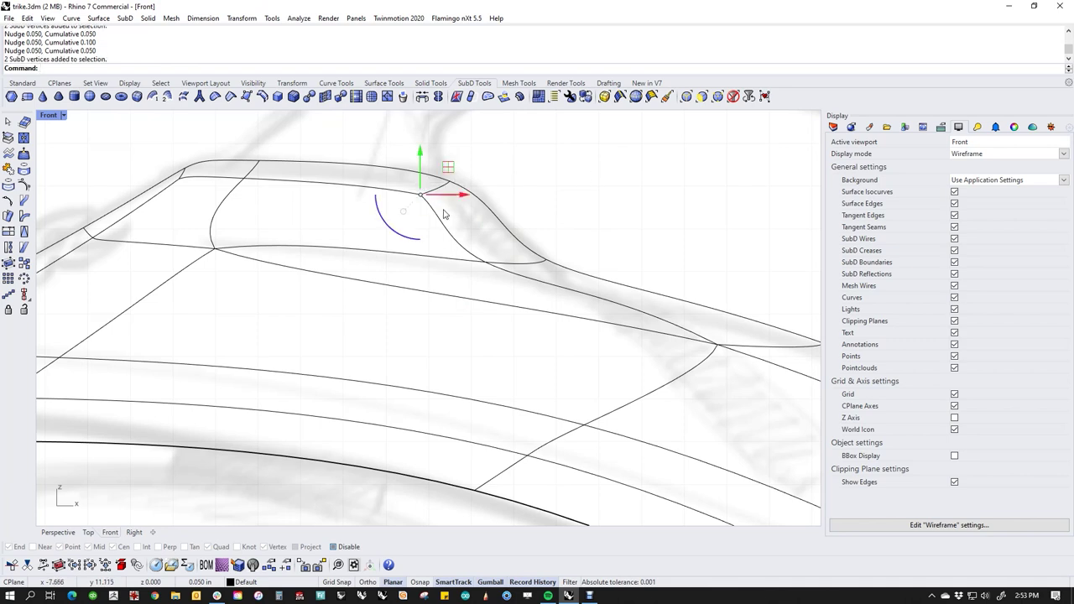
{"action": "key", "text": "alt+Right"}
{"action": "key", "text": "alt+Right"}
{"action": "key", "text": "alt+Up"}
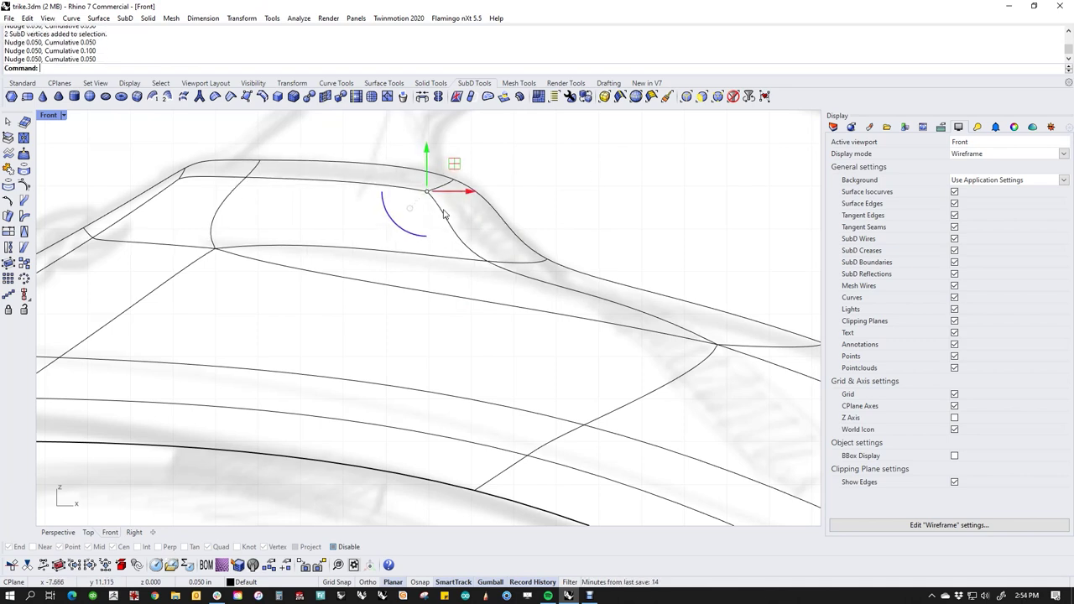
Move the cross row of edges on the front slope slightly forward and down along the slope.
{"action": "right_click_drag", "start_coordinate": [371, 264], "coordinate": [495, 274]}
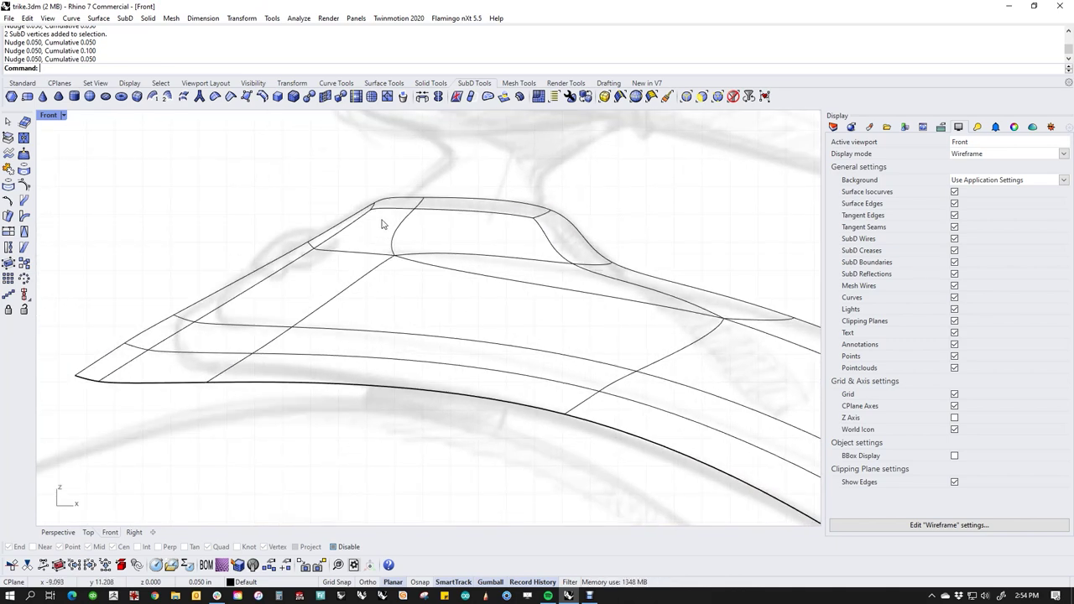
{"action": "scroll", "coordinate": [380, 229], "scroll_direction": "up", "scroll_amount": 2}
{"action": "left_click_drag", "start_coordinate": [268, 240], "coordinate": [322, 253]}
{"action": "left_click", "coordinate": [199, 273]}
{"action": "scroll", "coordinate": [206, 304], "scroll_direction": "down", "scroll_amount": 4}
{"action": "right_click_drag", "start_coordinate": [216, 312], "coordinate": [263, 293]}
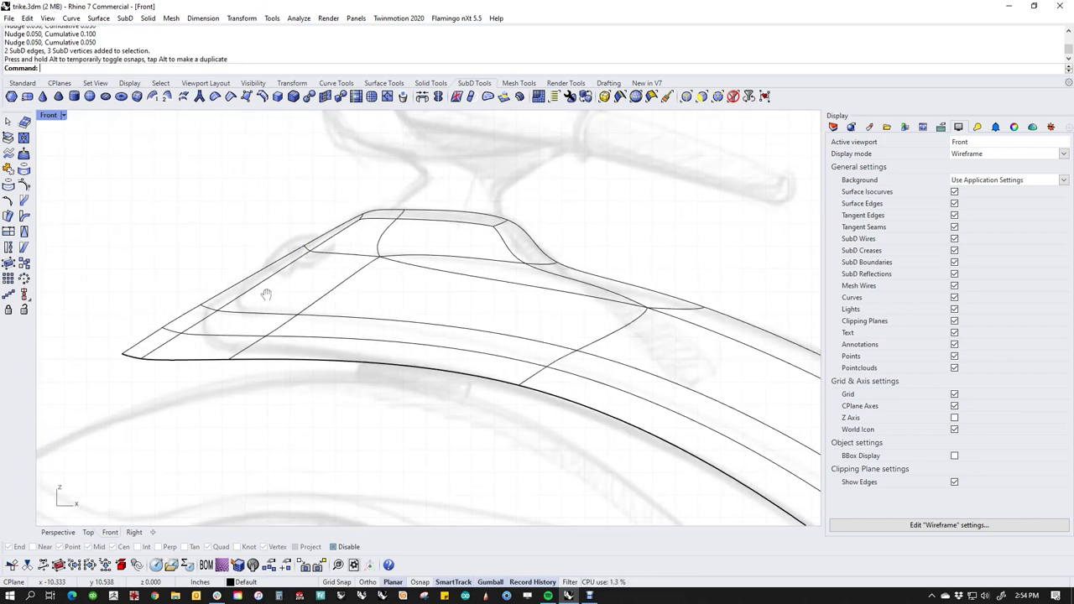
In flat SubD display, move the two side vertices at the front lower corners slightly down.
{"action": "scroll", "coordinate": [199, 307], "scroll_direction": "up", "scroll_amount": 6}
{"action": "key", "text": "Tab"}
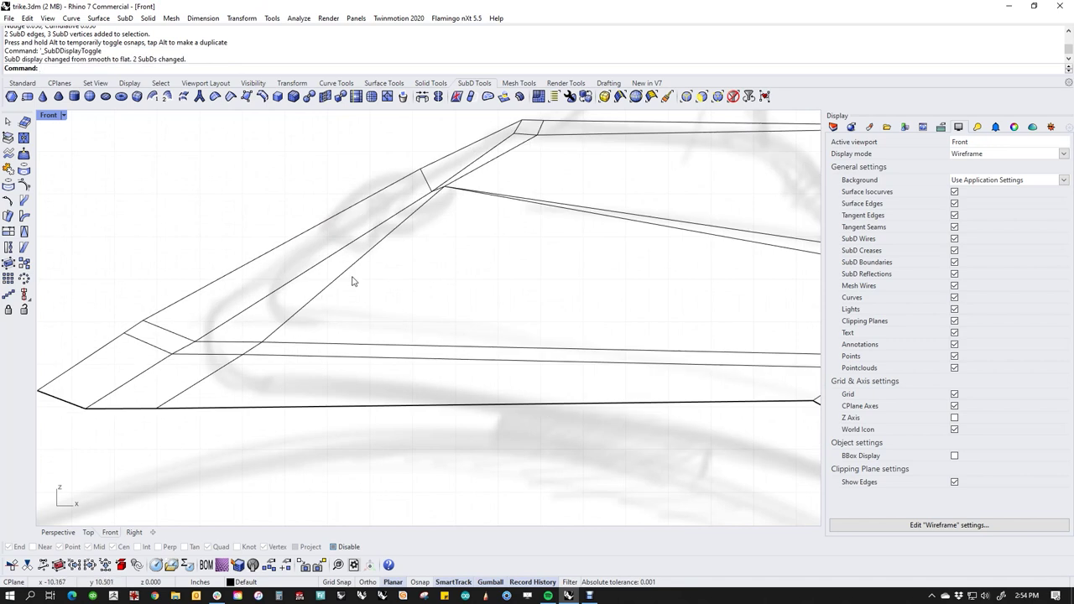
{"action": "scroll", "coordinate": [475, 199], "scroll_direction": "up", "scroll_amount": 5}
{"action": "left_click_drag", "start_coordinate": [351, 241], "coordinate": [388, 245]}
{"action": "left_click", "coordinate": [397, 306]}
{"action": "scroll", "coordinate": [398, 307], "scroll_direction": "down", "scroll_amount": 9}
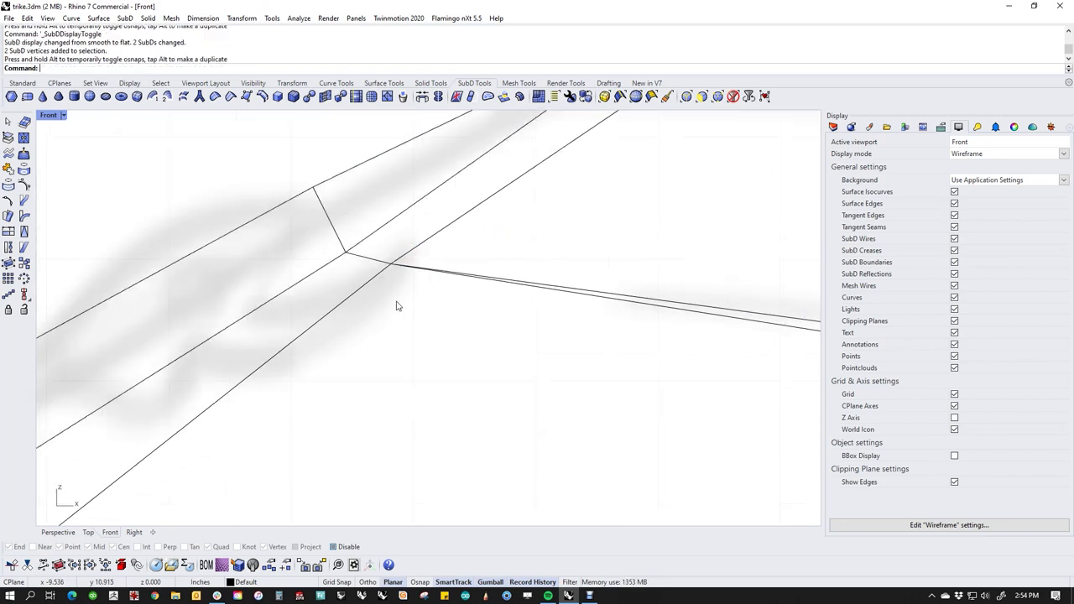
In the perspective view, move the two upper side vertices of the rear slope forward along the body.
{"action": "scroll", "coordinate": [525, 336], "scroll_direction": "down", "scroll_amount": 2}
{"action": "scroll", "coordinate": [688, 344], "scroll_direction": "up", "scroll_amount": 7}
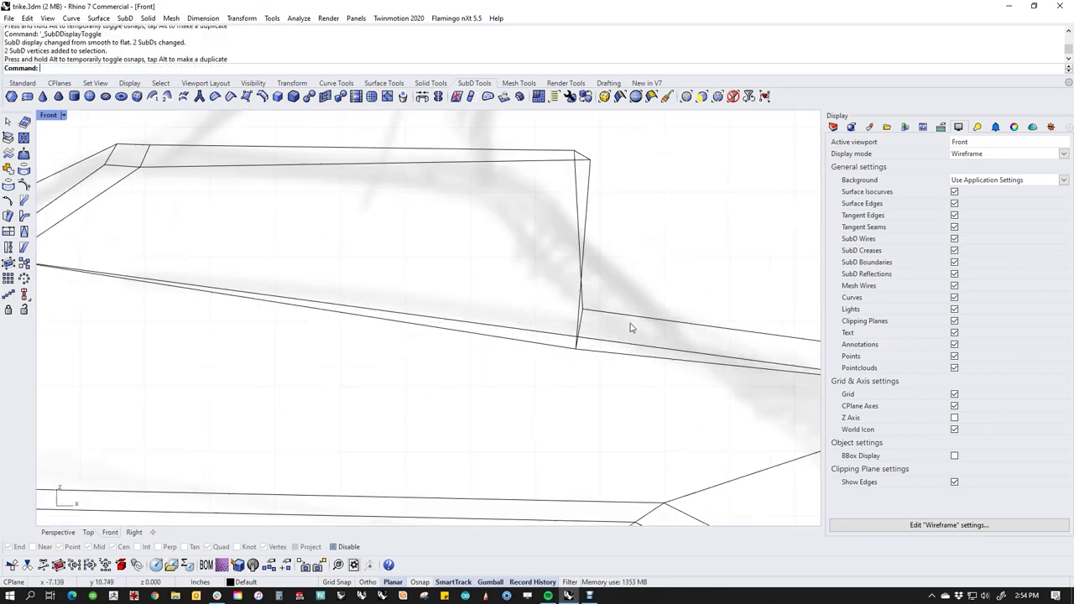
{"action": "scroll", "coordinate": [552, 309], "scroll_direction": "down", "scroll_amount": 3}
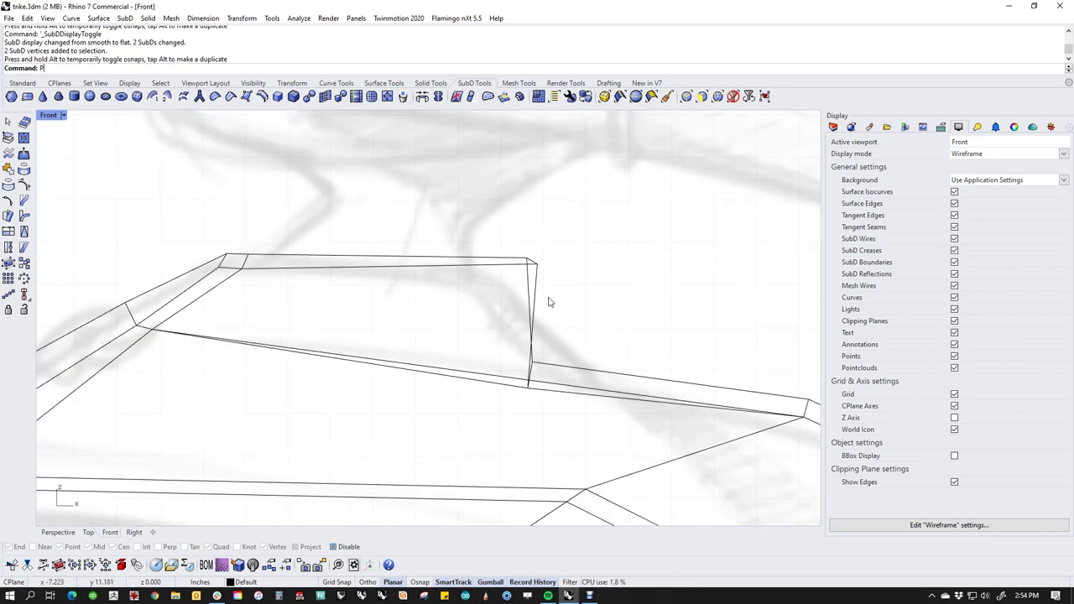
{"action": "type", "text": "P"}
{"action": "key", "text": "Return"}
{"action": "scroll", "coordinate": [549, 300], "scroll_direction": "up", "scroll_amount": 6}
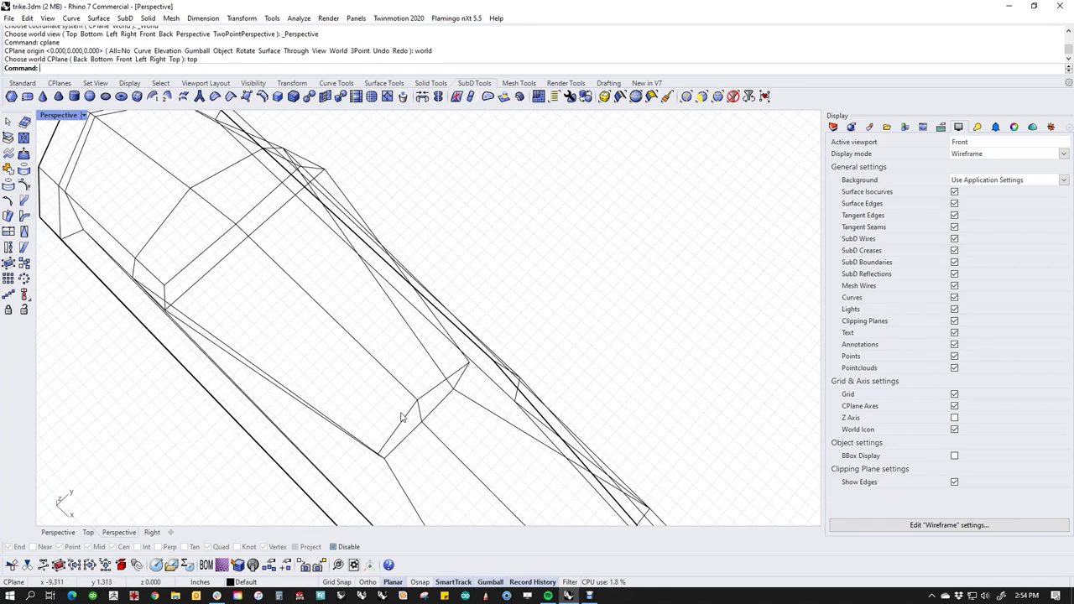
{"action": "scroll", "coordinate": [403, 418], "scroll_direction": "up", "scroll_amount": 2}
{"action": "right_click_drag", "start_coordinate": [420, 412], "coordinate": [375, 420]}
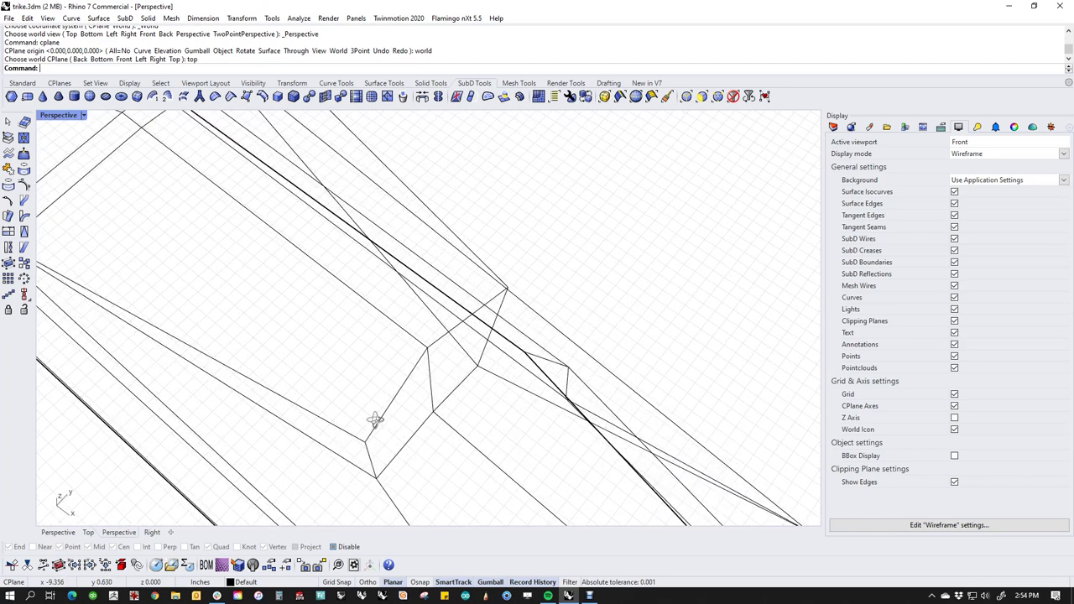
{"action": "left_click", "coordinate": [365, 442], "text": "ctrl+shift"}
{"action": "left_click", "coordinate": [507, 290], "text": "ctrl+shift"}
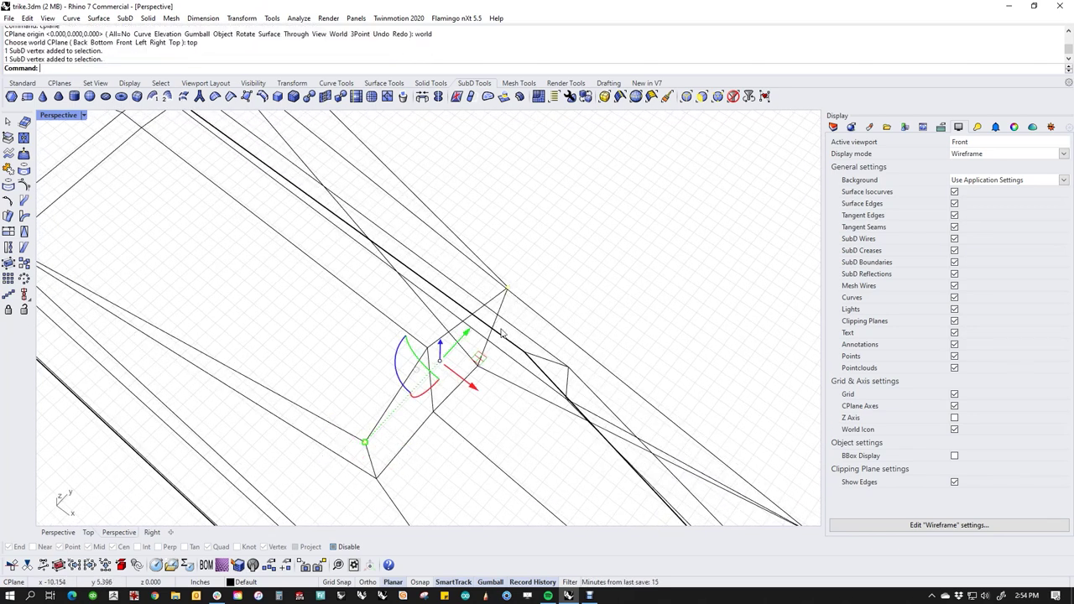
{"action": "left_click_drag", "start_coordinate": [474, 387], "coordinate": [403, 357]}
Move the two lower side vertices of the raised section's rear slope forward along the body.
{"action": "left_click", "coordinate": [376, 478], "text": "ctrl+shift"}
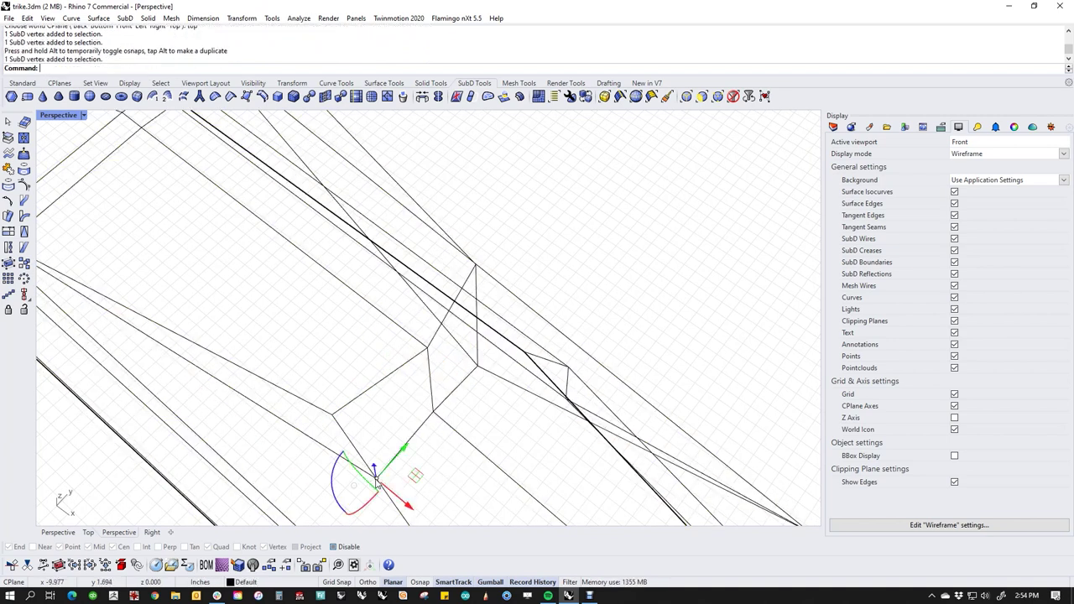
{"action": "left_click", "coordinate": [478, 369], "text": "ctrl+shift"}
{"action": "left_click_drag", "start_coordinate": [468, 452], "coordinate": [403, 435]}
{"action": "left_click", "coordinate": [471, 440]}
Select the opposite pair of side vertices at the raised section's rear and move them up in the Front view.
{"action": "scroll", "coordinate": [471, 439], "scroll_direction": "down", "scroll_amount": 6}
{"action": "mouse_move", "coordinate": [472, 438]}
{"action": "right_mouse_down"}
{"action": "mouse_move", "coordinate": [479, 384]}
{"action": "mouse_move", "coordinate": [415, 362]}
{"action": "mouse_move", "coordinate": [462, 281]}
{"action": "mouse_move", "coordinate": [536, 278]}
{"action": "mouse_move", "coordinate": [439, 271]}
{"action": "mouse_move", "coordinate": [439, 312]}
{"action": "mouse_move", "coordinate": [390, 342]}
{"action": "mouse_move", "coordinate": [366, 319]}
{"action": "right_mouse_up"}
{"action": "left_click", "coordinate": [320, 306], "text": "ctrl+shift"}
{"action": "right_click_drag", "start_coordinate": [431, 297], "coordinate": [477, 355]}
{"action": "left_click", "coordinate": [454, 290], "text": "ctrl+shift"}
{"action": "type", "text": "f"}
{"action": "key", "text": "Return"}
{"action": "scroll", "coordinate": [460, 339], "scroll_direction": "up", "scroll_amount": 4}
{"action": "left_click_drag", "start_coordinate": [479, 294], "coordinate": [480, 259]}
{"action": "left_click", "coordinate": [453, 362]}
Lower the raised section's upper rear corner, moving the two side vertices and the centre vertex down to the sketch line.
{"action": "scroll", "coordinate": [444, 350], "scroll_direction": "down", "scroll_amount": 8}
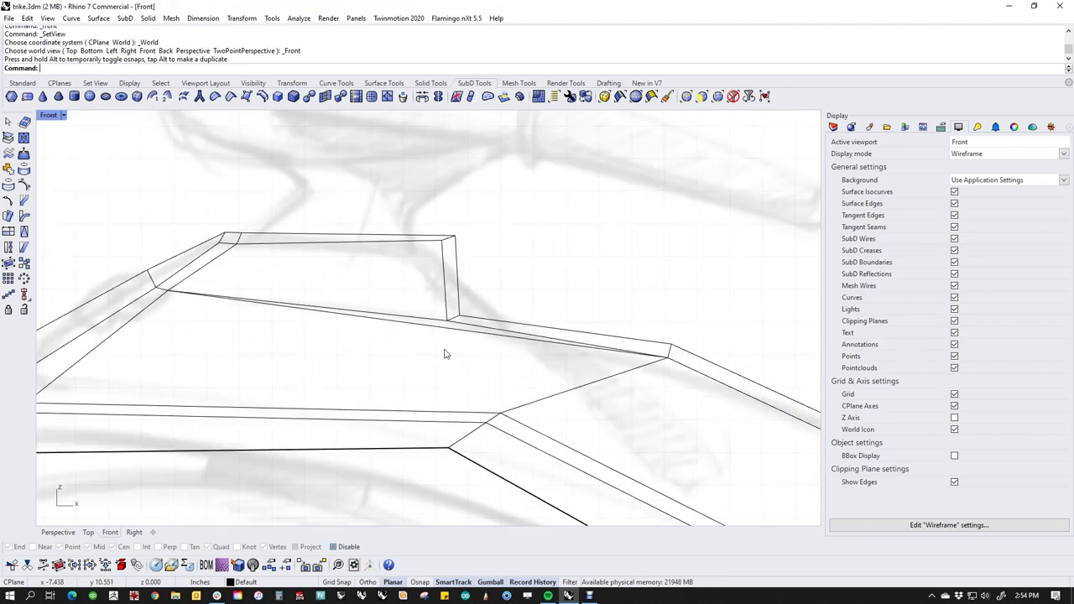
{"action": "right_click_drag", "start_coordinate": [461, 366], "coordinate": [397, 357]}
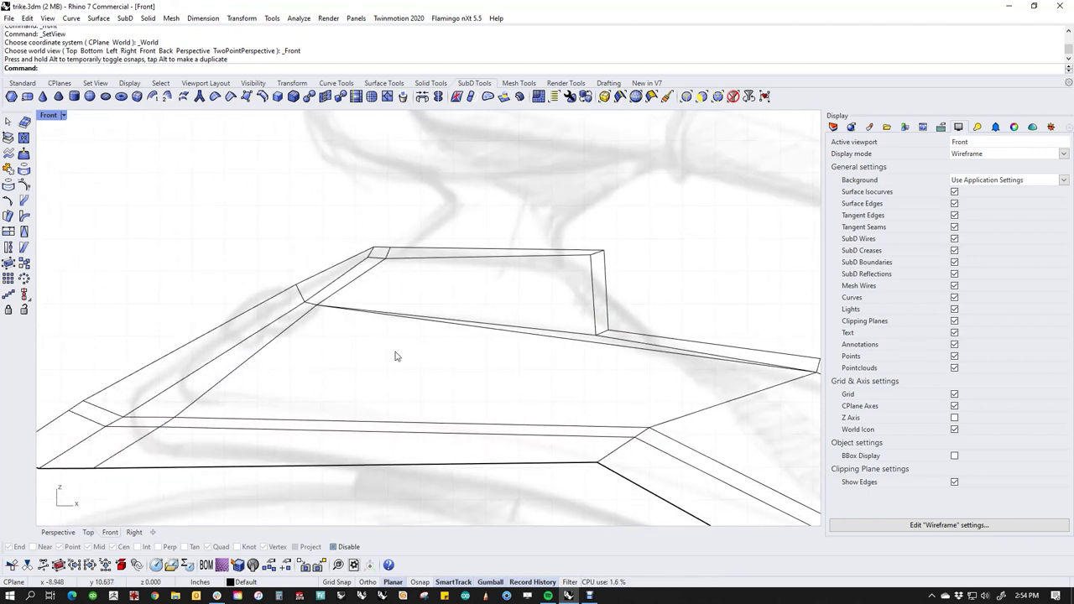
{"action": "right_click_drag", "start_coordinate": [412, 267], "coordinate": [586, 263]}
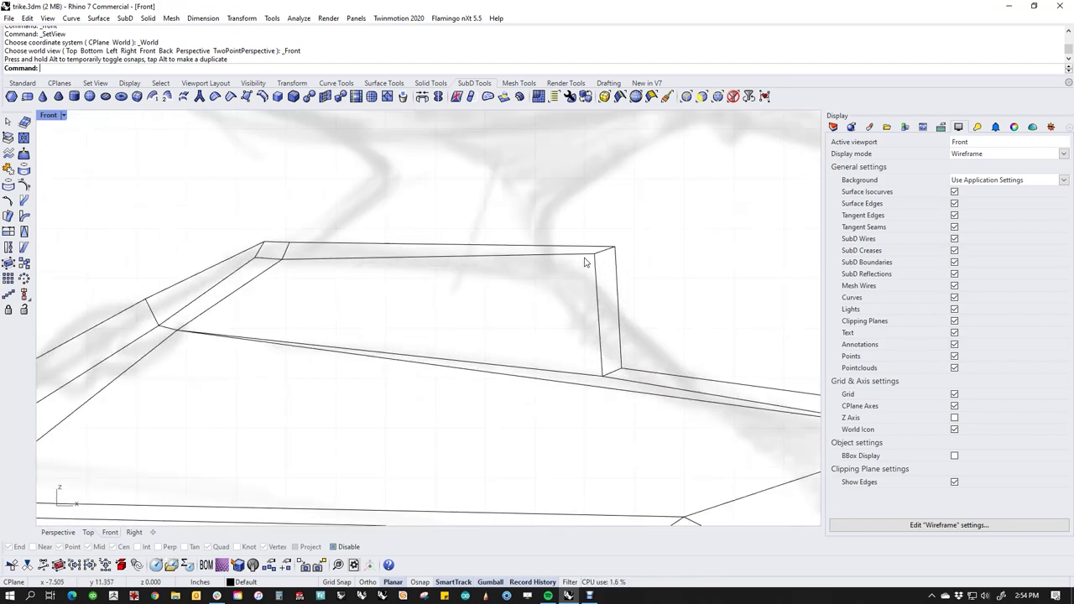
{"action": "left_click_drag", "start_coordinate": [566, 284], "coordinate": [598, 247]}
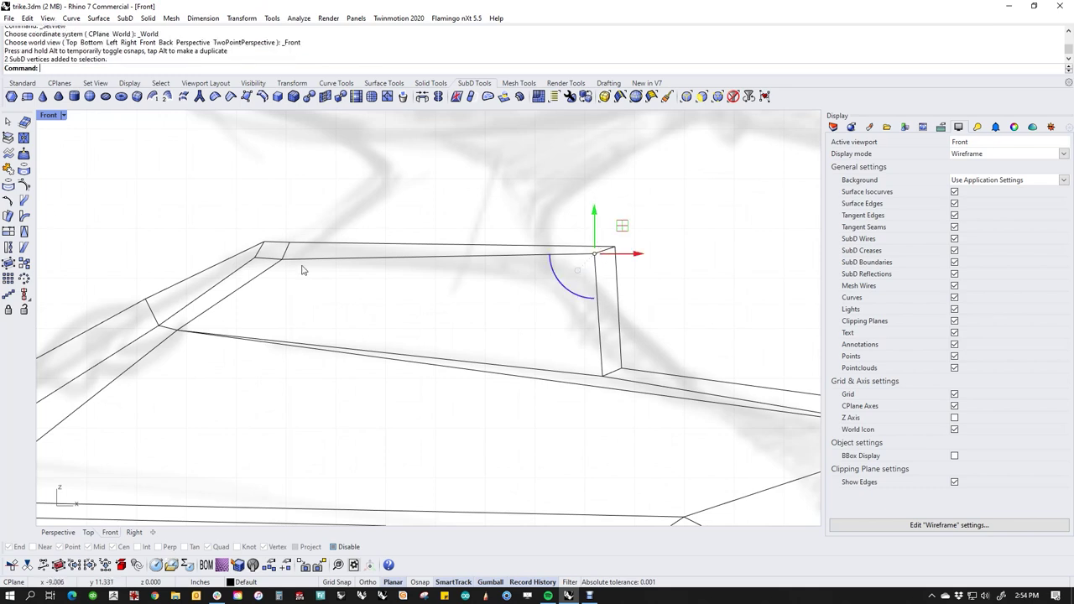
{"action": "left_click_drag", "start_coordinate": [595, 225], "coordinate": [575, 278]}
{"action": "left_click", "coordinate": [510, 333]}
{"action": "mouse_move", "coordinate": [617, 248]}
{"action": "left_mouse_down"}
{"action": "mouse_move", "coordinate": [610, 236]}
{"action": "mouse_move", "coordinate": [611, 266]}
{"action": "left_mouse_up"}
{"action": "left_click", "coordinate": [696, 328]}
{"action": "scroll", "coordinate": [574, 316], "scroll_direction": "down", "scroll_amount": 4}
{"action": "right_click_drag", "start_coordinate": [451, 388], "coordinate": [500, 345]}
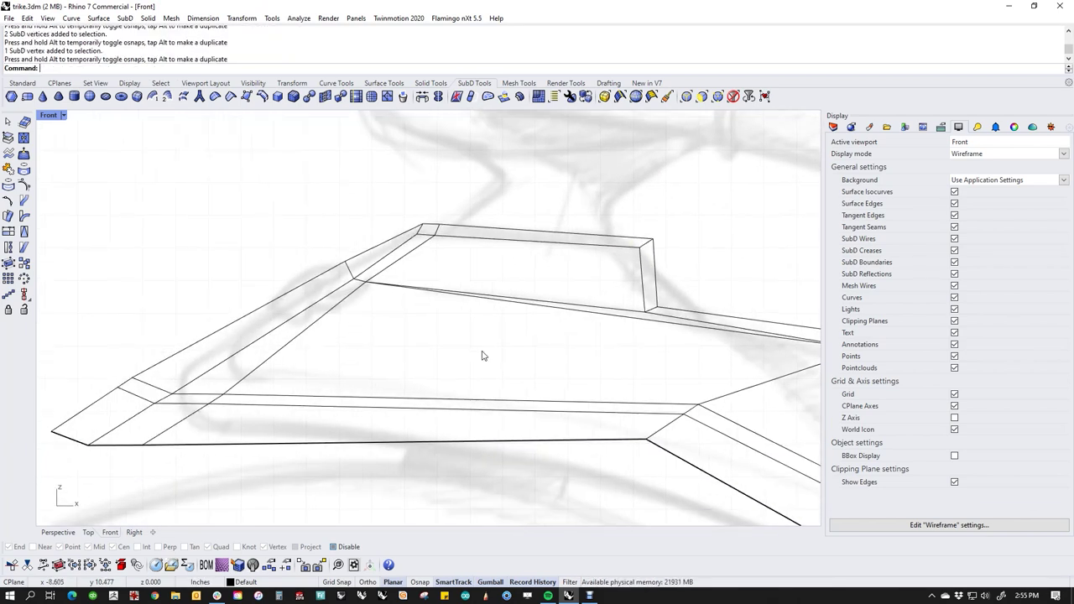
Move the two inner side vertices of the front slope's cross row slightly up.
{"action": "scroll", "coordinate": [360, 352], "scroll_direction": "up", "scroll_amount": 3}
{"action": "scroll", "coordinate": [422, 283], "scroll_direction": "up", "scroll_amount": 4}
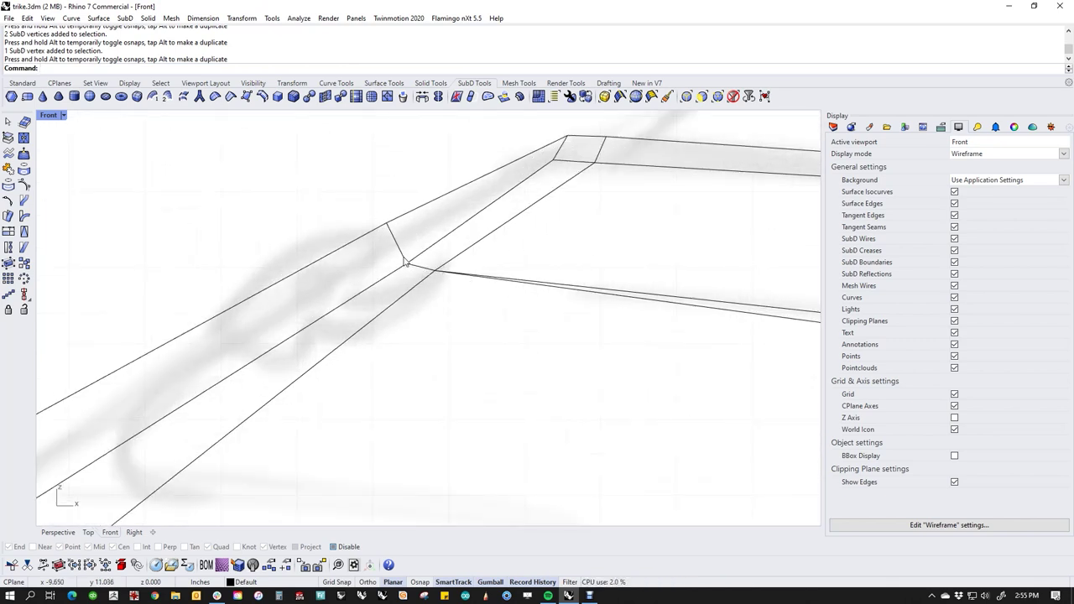
{"action": "left_click_drag", "start_coordinate": [417, 267], "coordinate": [407, 247]}
{"action": "left_click", "coordinate": [428, 332]}
{"action": "scroll", "coordinate": [428, 333], "scroll_direction": "down", "scroll_amount": 6}
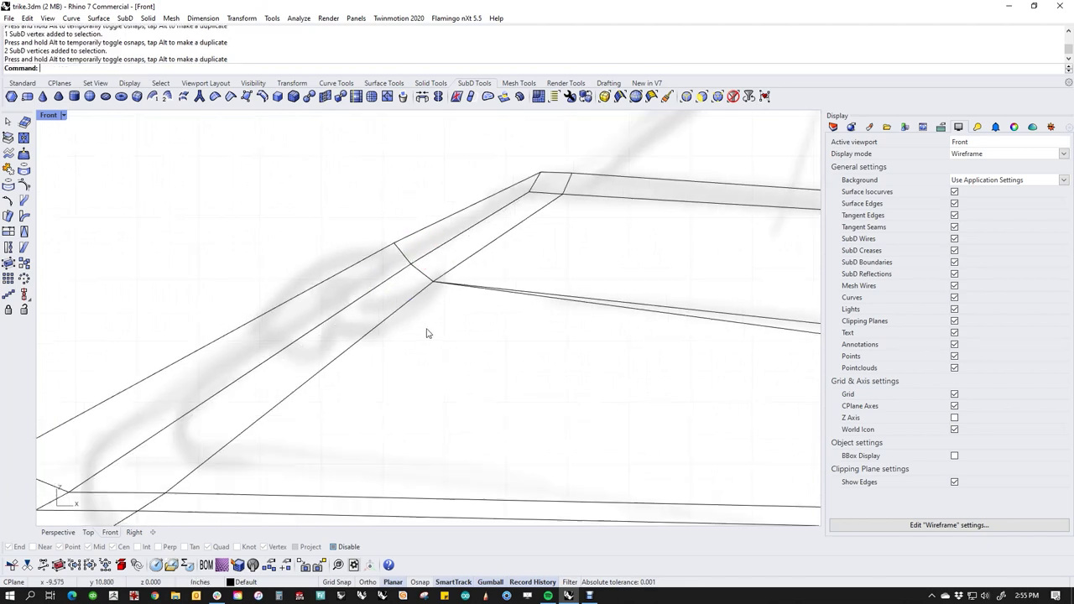
Move the outer and inner side vertices of the double cross row near the nose rearward and up to the sketched fold.
{"action": "right_click_drag", "start_coordinate": [424, 383], "coordinate": [526, 342]}
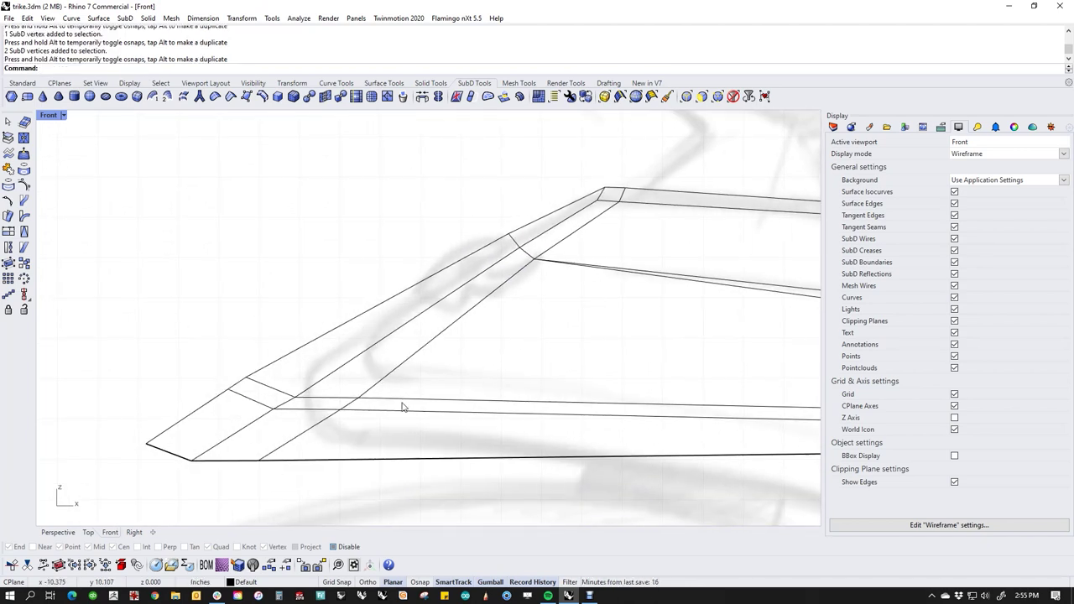
{"action": "scroll", "coordinate": [347, 416], "scroll_direction": "up", "scroll_amount": 2}
{"action": "left_click_drag", "start_coordinate": [334, 428], "coordinate": [428, 359]}
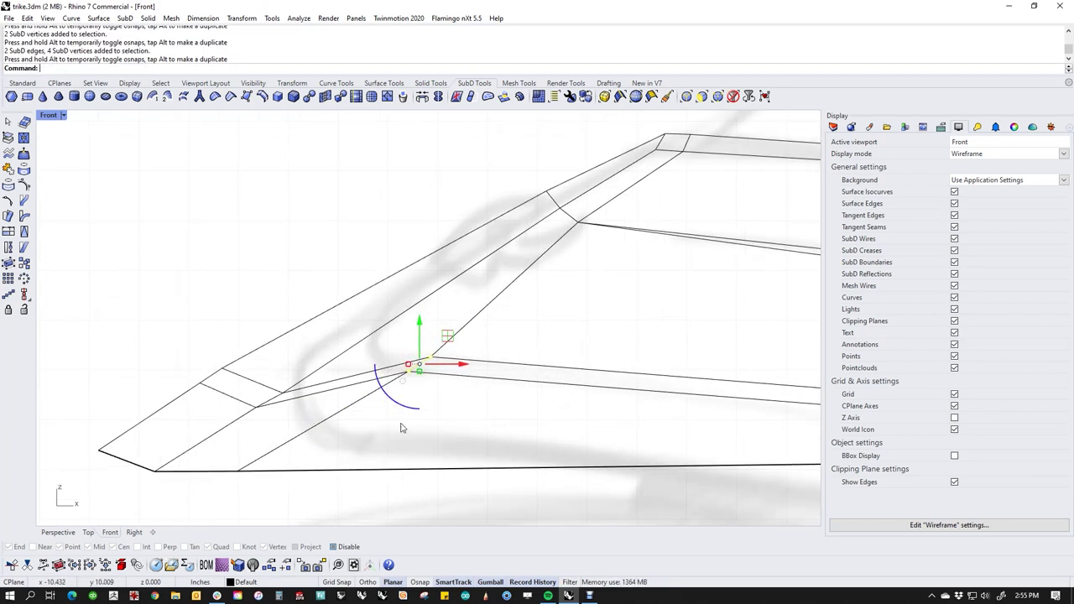
{"action": "left_click", "coordinate": [259, 426]}
{"action": "left_click_drag", "start_coordinate": [267, 425], "coordinate": [312, 362]}
{"action": "left_click_drag", "start_coordinate": [270, 400], "coordinate": [379, 328]}
{"action": "left_click", "coordinate": [277, 316]}
Move the centre vertices of the nose's double cross row rearward and up, then fine-tune their positions.
{"action": "left_click_drag", "start_coordinate": [215, 372], "coordinate": [391, 280]}
{"action": "left_click_drag", "start_coordinate": [384, 327], "coordinate": [378, 318]}
{"action": "left_click", "coordinate": [281, 290]}
{"action": "left_click_drag", "start_coordinate": [340, 258], "coordinate": [423, 306]}
{"action": "left_click_drag", "start_coordinate": [378, 281], "coordinate": [383, 280]}
{"action": "left_click", "coordinate": [343, 305]}
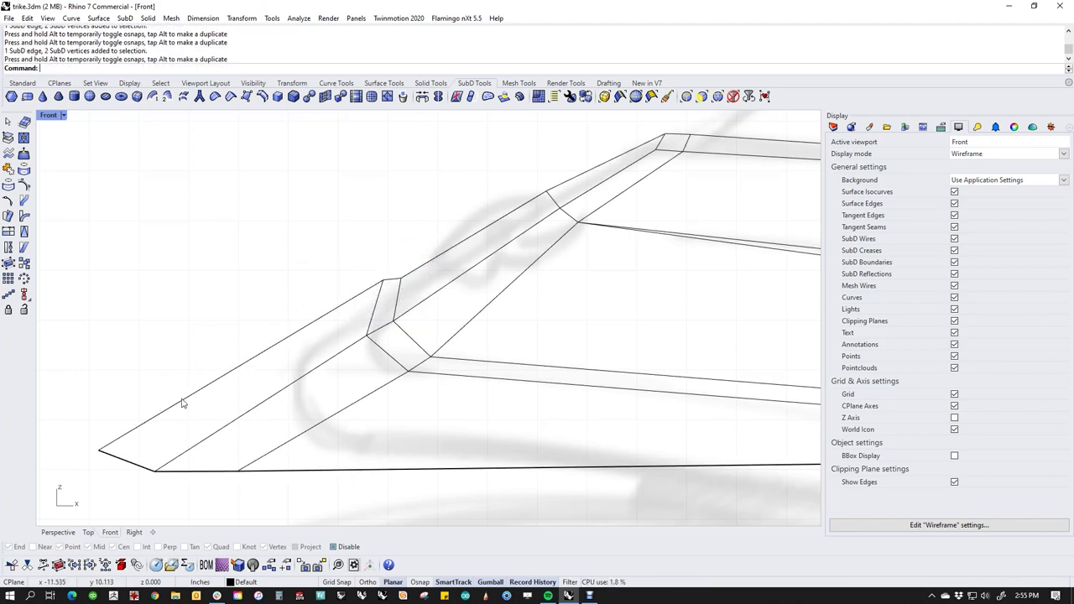
Pull the front border's centre vertex, inner side vertices and lower corner vertices rearward and up to the sketched nose.
{"action": "left_click_drag", "start_coordinate": [81, 426], "coordinate": [124, 470]}
{"action": "left_click_drag", "start_coordinate": [126, 421], "coordinate": [307, 320]}
{"action": "left_click", "coordinate": [175, 342]}
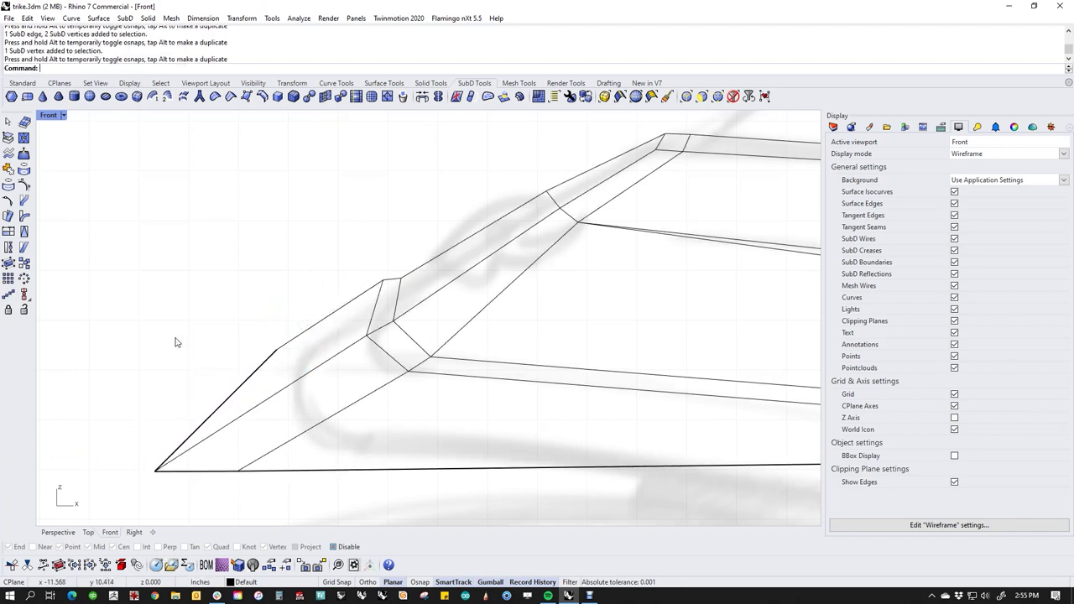
{"action": "left_click_drag", "start_coordinate": [128, 461], "coordinate": [298, 376]}
{"action": "left_click", "coordinate": [178, 461]}
{"action": "left_click_drag", "start_coordinate": [196, 460], "coordinate": [285, 491]}
{"action": "left_click_drag", "start_coordinate": [266, 443], "coordinate": [345, 422]}
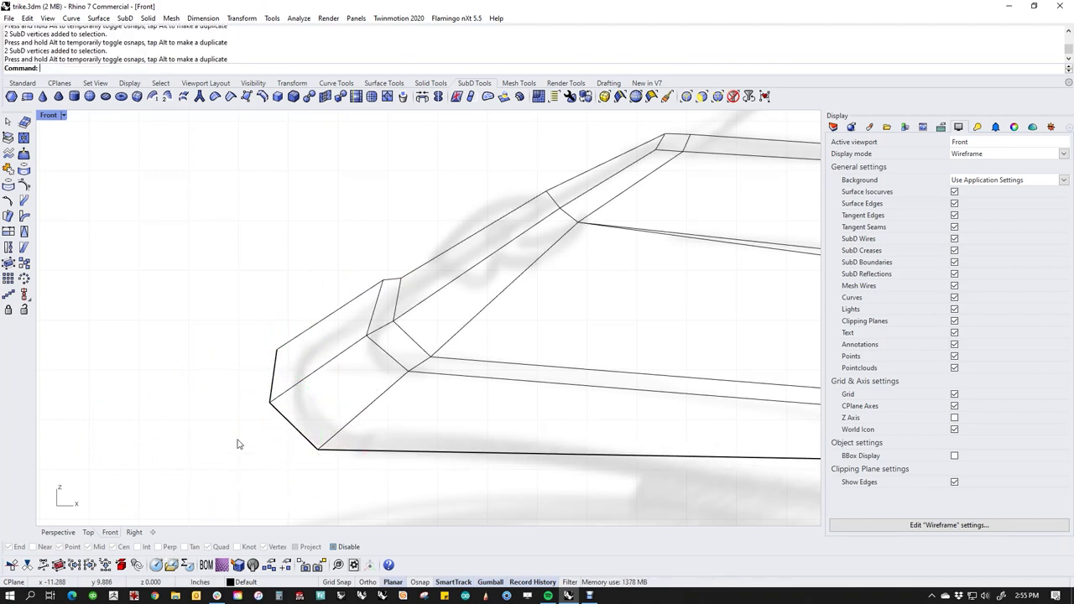
{"action": "scroll", "coordinate": [238, 445], "scroll_direction": "down", "scroll_amount": 5}
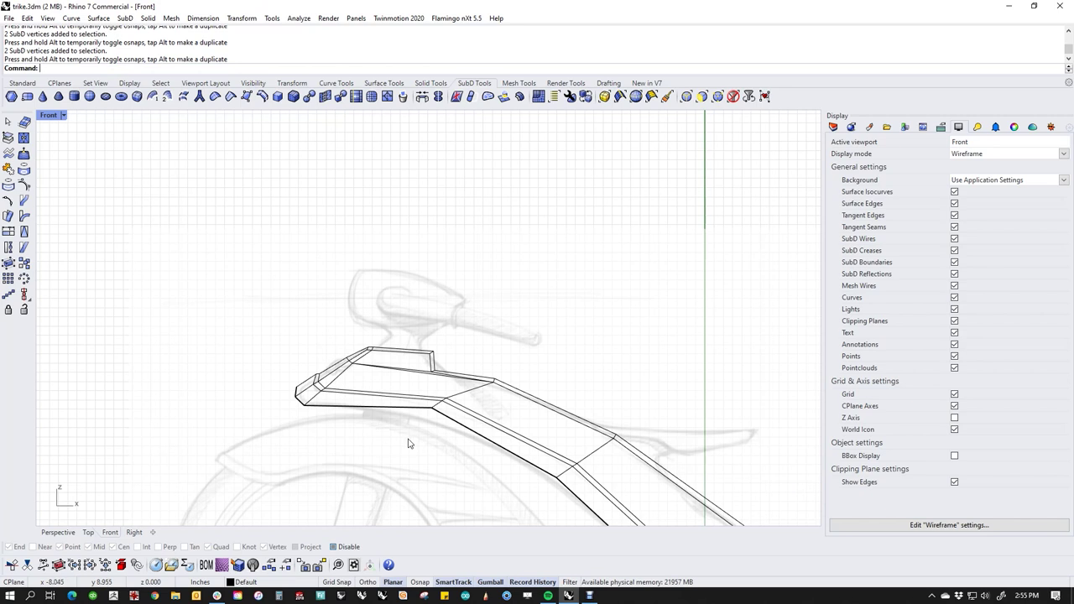
In smooth SubD display, adjust the front border's lower corner and inner side vertices down and rearward to follow the sketched nose.
{"action": "key", "text": "Tab"}
{"action": "scroll", "coordinate": [311, 397], "scroll_direction": "up", "scroll_amount": 8}
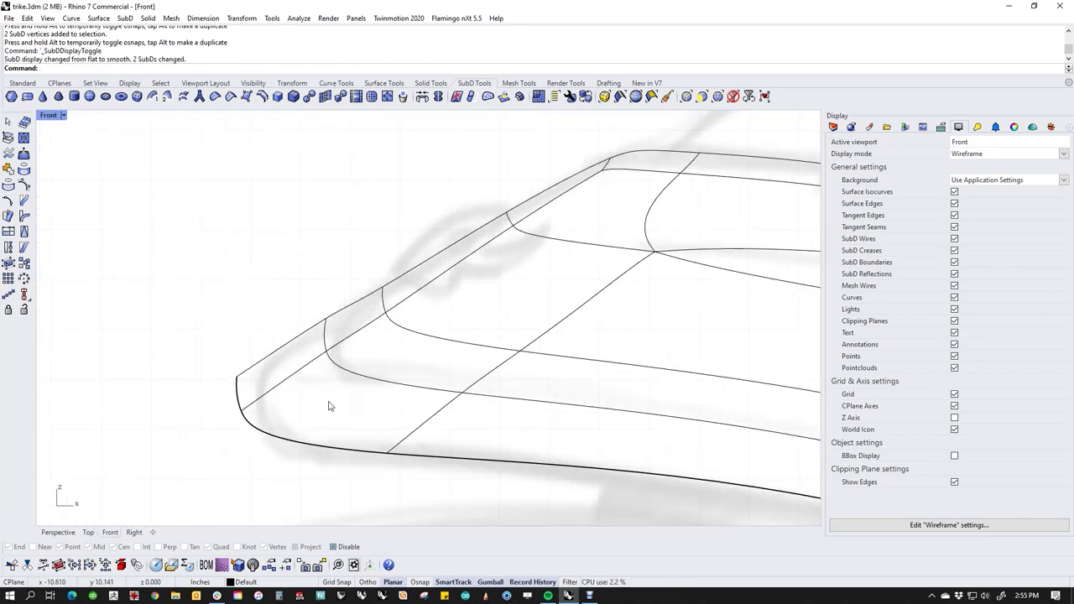
{"action": "left_click_drag", "start_coordinate": [373, 480], "coordinate": [387, 422]}
{"action": "left_click", "coordinate": [342, 496]}
{"action": "left_click_drag", "start_coordinate": [207, 397], "coordinate": [266, 435]}
{"action": "left_click_drag", "start_coordinate": [262, 395], "coordinate": [289, 413]}
{"action": "left_click", "coordinate": [193, 391]}
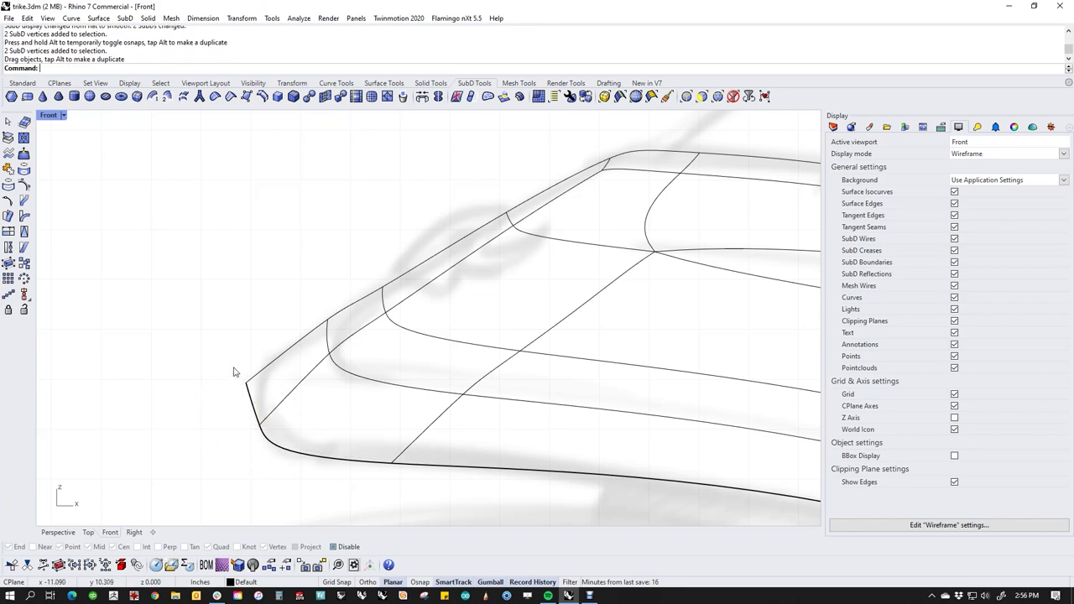
Move the front border's centre vertex slightly rearward and up.
{"action": "left_click_drag", "start_coordinate": [231, 372], "coordinate": [280, 394]}
{"action": "left_click_drag", "start_coordinate": [273, 358], "coordinate": [286, 350]}
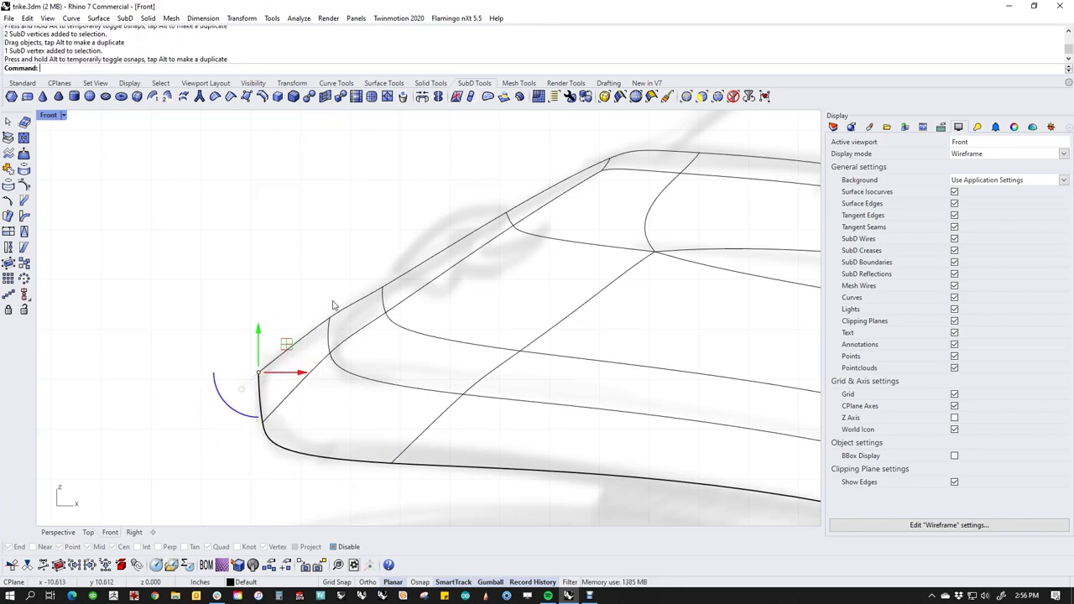
{"action": "left_click", "coordinate": [265, 379]}
Try to remove the crease at the front border's centre vertex.
{"action": "left_click_drag", "start_coordinate": [230, 352], "coordinate": [283, 396]}
{"action": "left_click", "coordinate": [215, 95]}
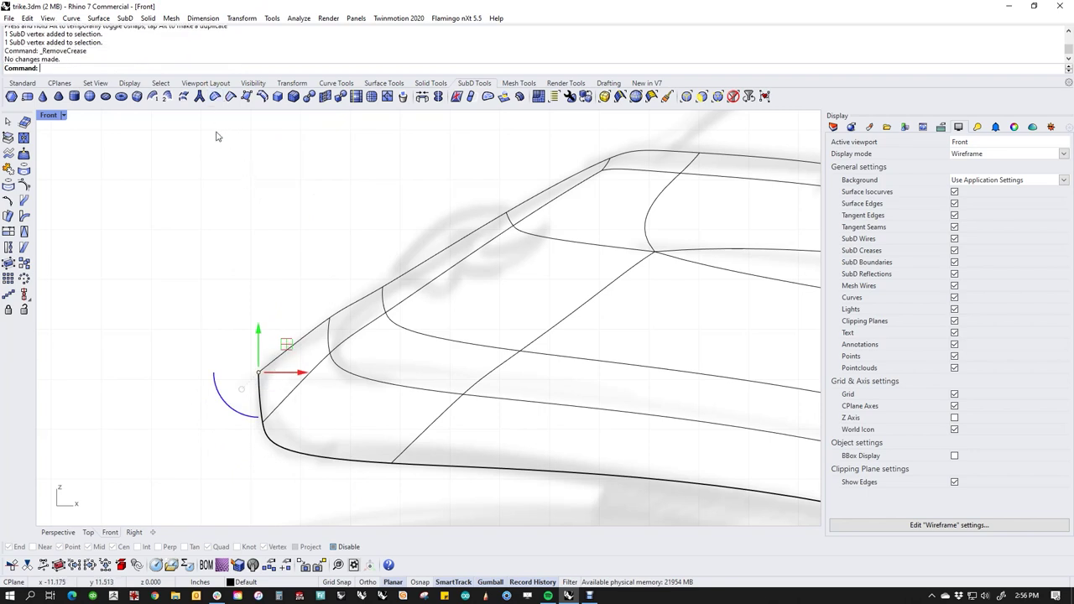
{"action": "left_click", "coordinate": [216, 96]}
Move the upper cross row of edges at the nose fold slightly forward and down into the body.
{"action": "right_click_drag", "start_coordinate": [208, 325], "coordinate": [343, 323]}
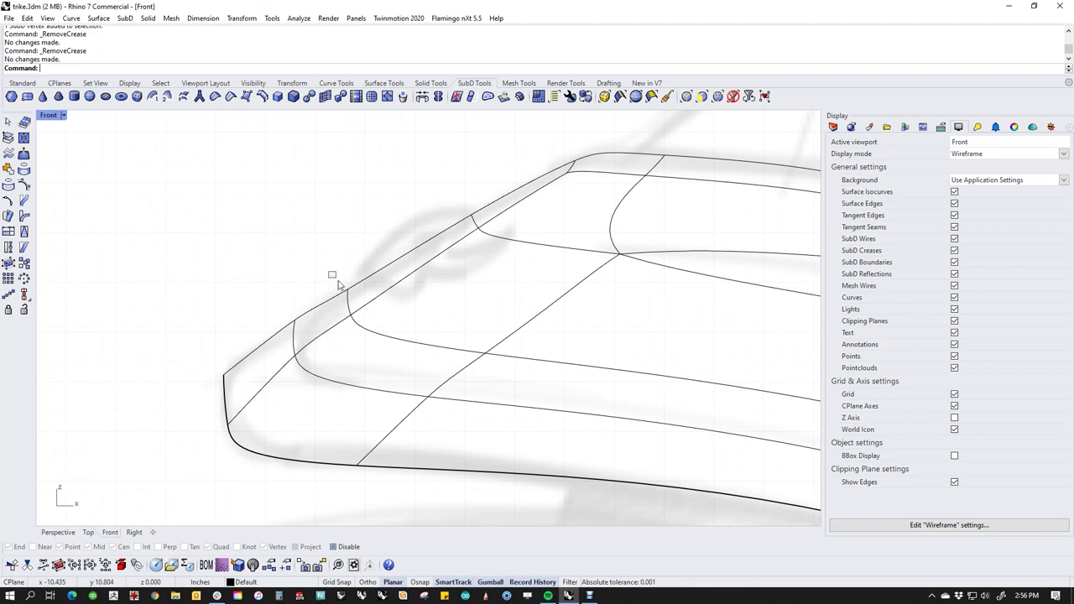
{"action": "left_click_drag", "start_coordinate": [356, 299], "coordinate": [372, 335]}
{"action": "left_click_drag", "start_coordinate": [346, 297], "coordinate": [336, 312]}
{"action": "left_click", "coordinate": [288, 294]}
Nudge the two side vertices at the raised section's upper front corner slightly rearward.
{"action": "mouse_move", "coordinate": [303, 288]}
{"action": "right_mouse_down"}
{"action": "mouse_move", "coordinate": [362, 274]}
{"action": "mouse_move", "coordinate": [367, 317]}
{"action": "right_mouse_up"}
{"action": "scroll", "coordinate": [369, 272], "scroll_direction": "up", "scroll_amount": 3}
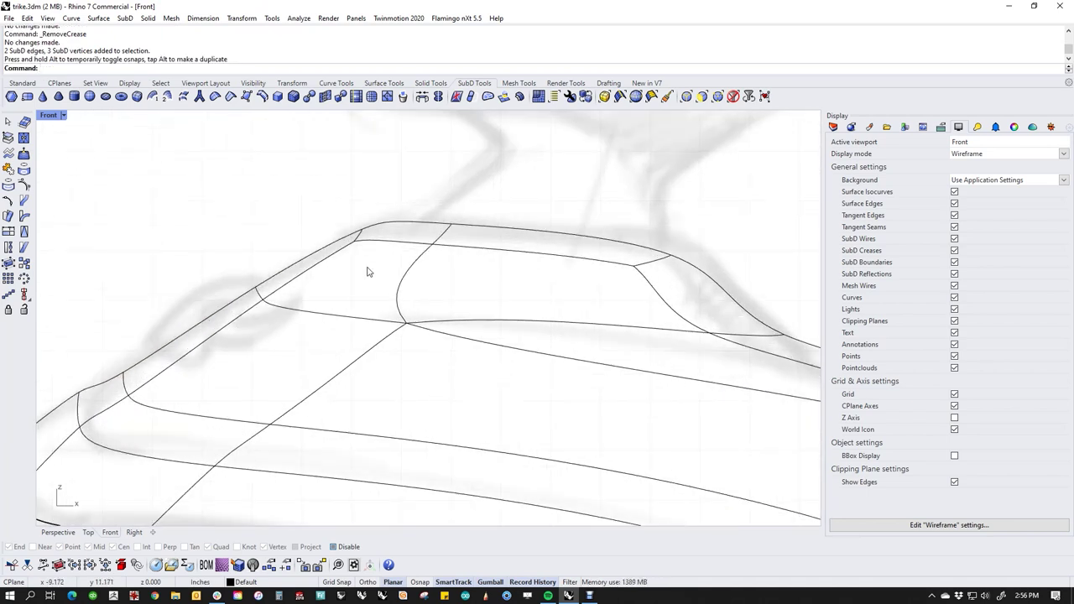
{"action": "mouse_move", "coordinate": [372, 244]}
{"action": "left_mouse_down"}
{"action": "mouse_move", "coordinate": [384, 240]}
{"action": "mouse_move", "coordinate": [369, 245]}
{"action": "left_mouse_up"}
{"action": "left_click", "coordinate": [267, 251]}
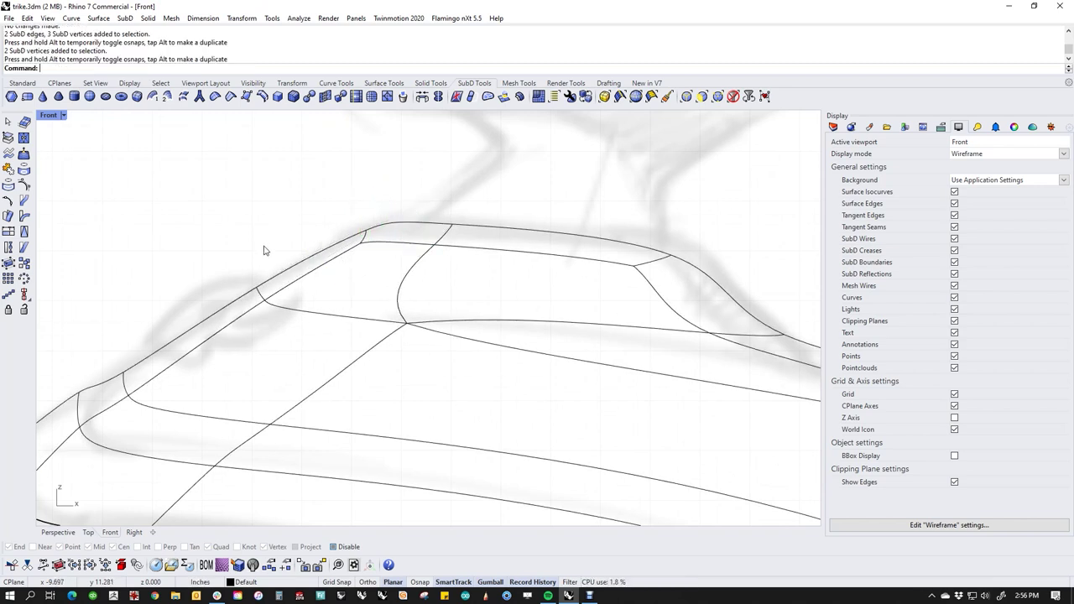
Move the cross row of edges at the raised section's upper rear corner slightly up.
{"action": "scroll", "coordinate": [266, 254], "scroll_direction": "down", "scroll_amount": 6}
{"action": "scroll", "coordinate": [445, 323], "scroll_direction": "down", "scroll_amount": 3}
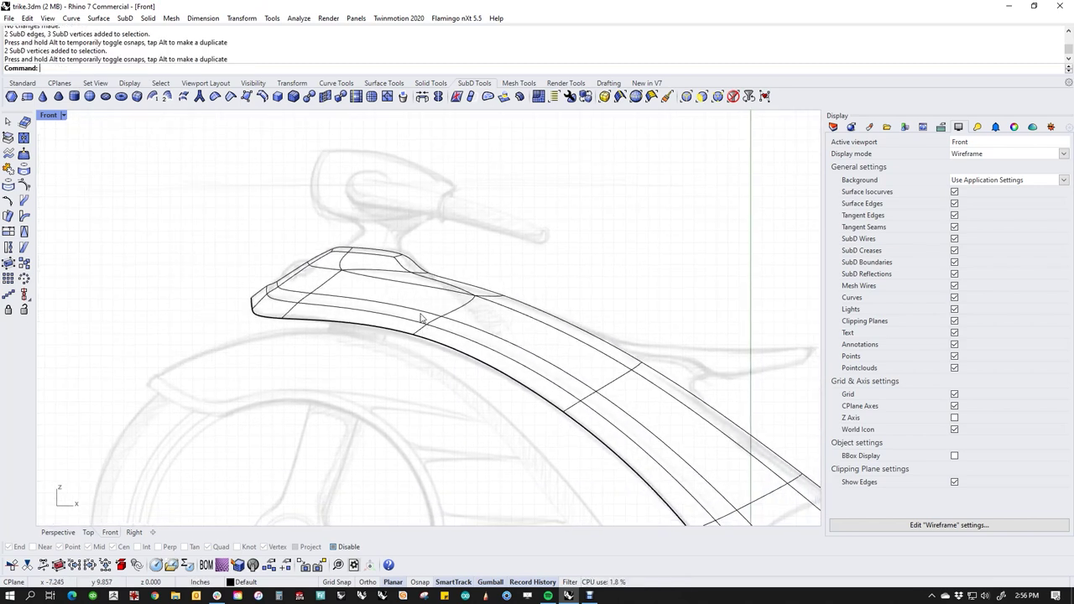
{"action": "scroll", "coordinate": [407, 277], "scroll_direction": "up", "scroll_amount": 4}
{"action": "left_click_drag", "start_coordinate": [372, 271], "coordinate": [428, 308]}
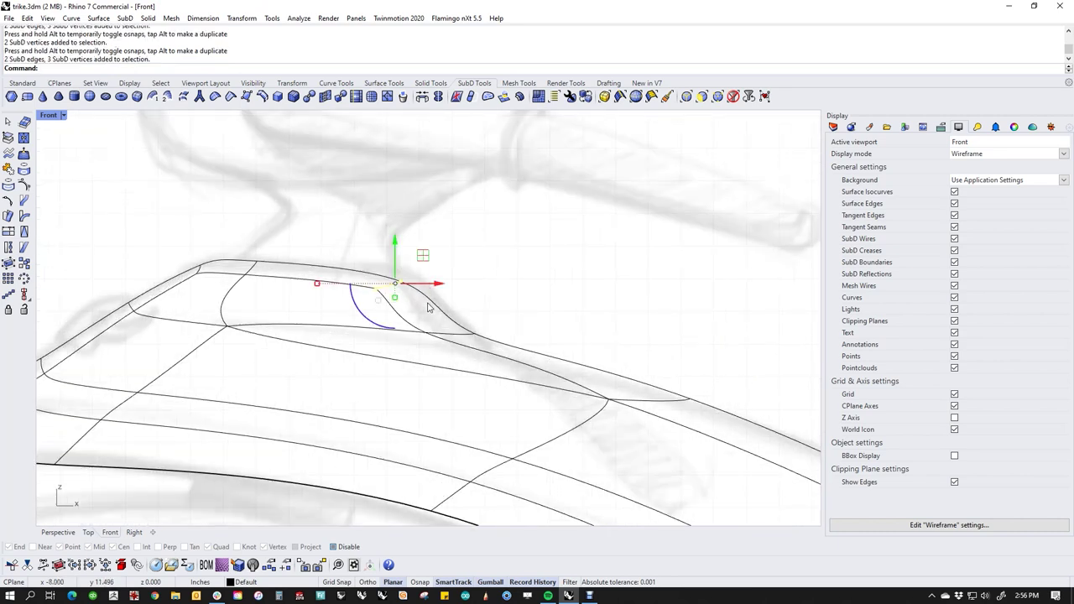
{"action": "mouse_move", "coordinate": [423, 256]}
{"action": "left_mouse_down"}
{"action": "mouse_move", "coordinate": [438, 250]}
{"action": "mouse_move", "coordinate": [425, 248]}
{"action": "left_mouse_up"}
{"action": "left_click", "coordinate": [505, 254]}
Move the centre vertex of the body's rear border rearward to the tip of the sketched tail.
{"action": "scroll", "coordinate": [409, 294], "scroll_direction": "down", "scroll_amount": 6}
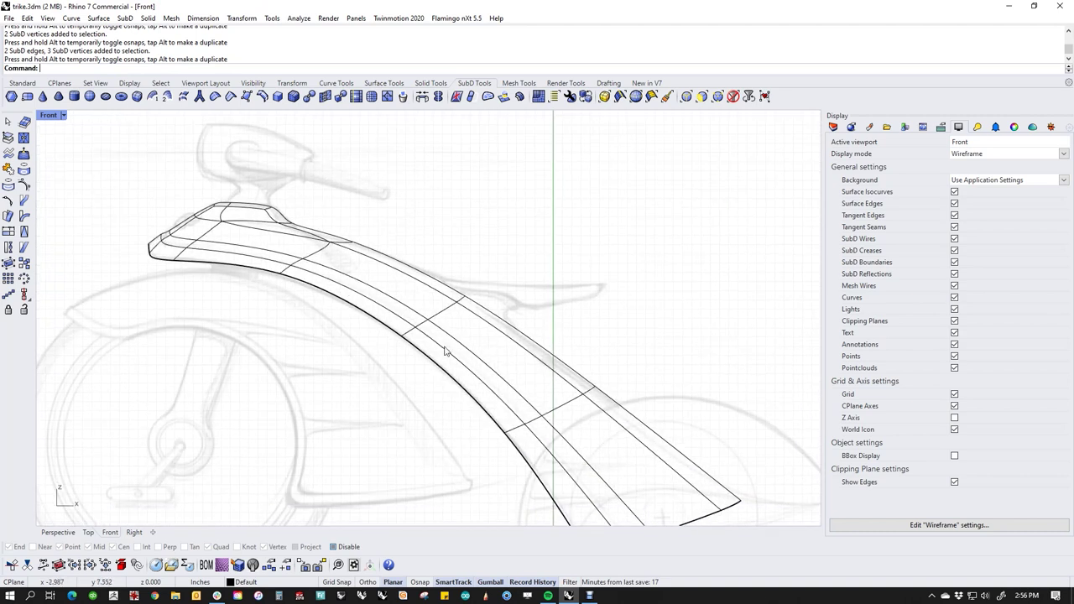
{"action": "scroll", "coordinate": [511, 390], "scroll_direction": "down", "scroll_amount": 3}
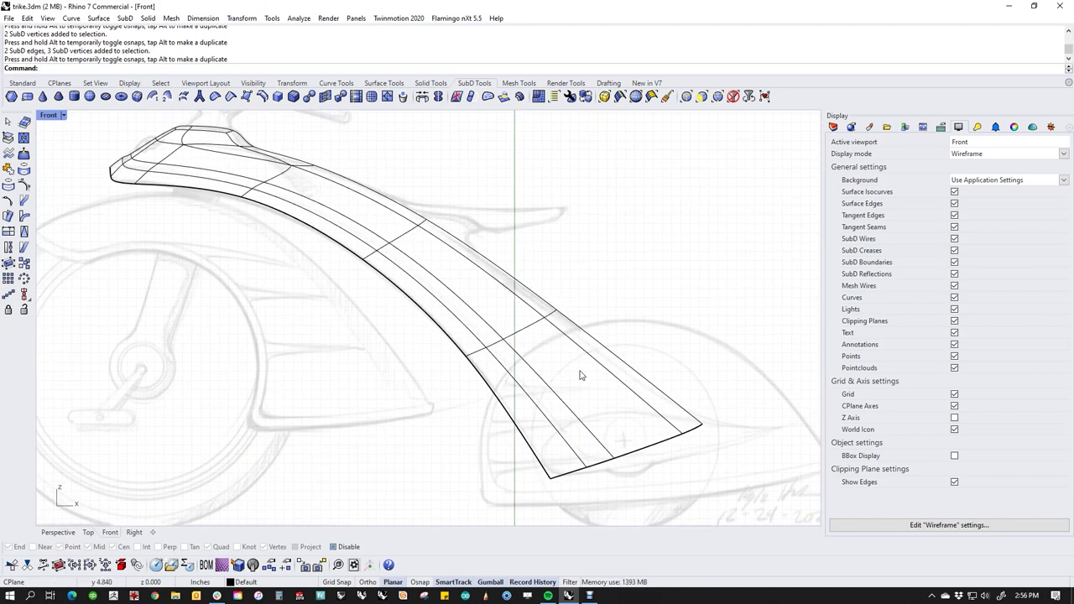
{"action": "scroll", "coordinate": [738, 434], "scroll_direction": "up", "scroll_amount": 3}
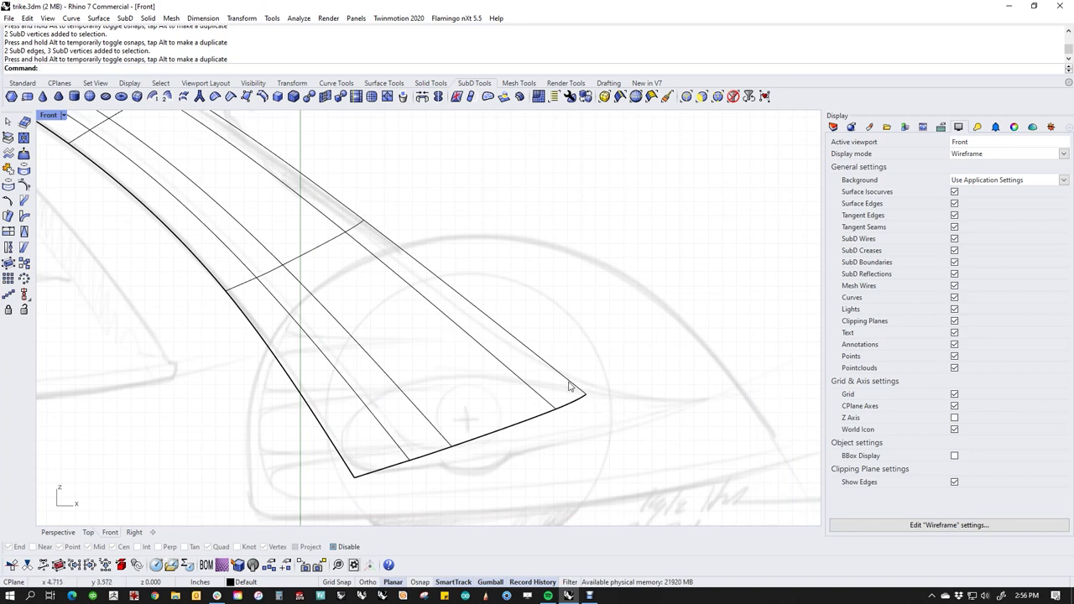
{"action": "left_click", "coordinate": [585, 394]}
{"action": "left_click_drag", "start_coordinate": [585, 395], "coordinate": [708, 401]}
{"action": "left_click", "coordinate": [654, 350]}
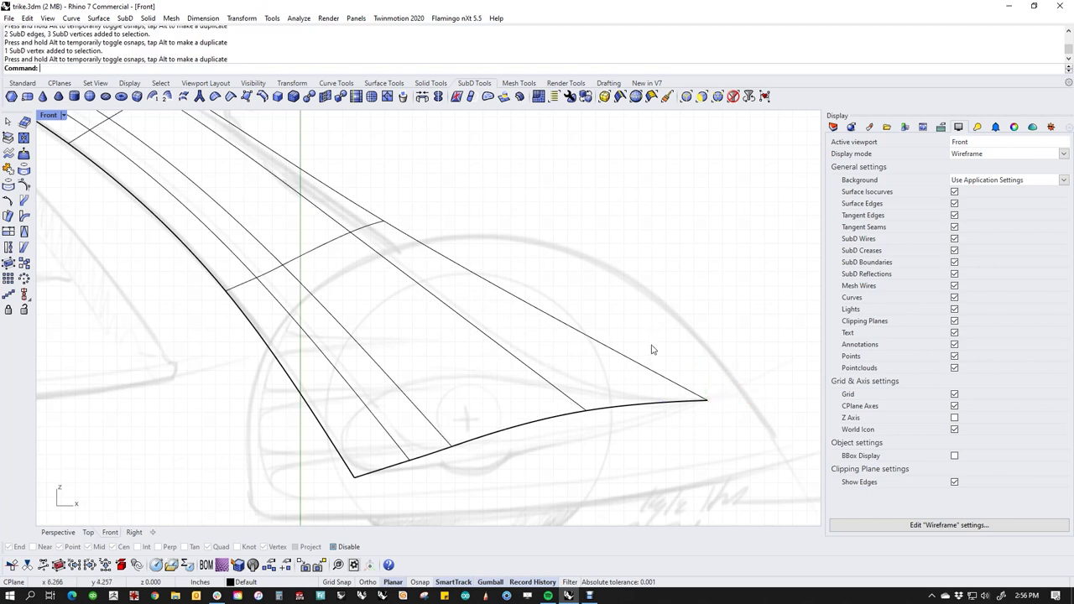
Lower the upper and lower side vertex pairs along the body's rear border to straighten its edge.
{"action": "left_click_drag", "start_coordinate": [568, 454], "coordinate": [593, 442]}
{"action": "left_click", "coordinate": [651, 481]}
{"action": "left_click_drag", "start_coordinate": [425, 440], "coordinate": [409, 468]}
{"action": "left_click", "coordinate": [479, 492]}
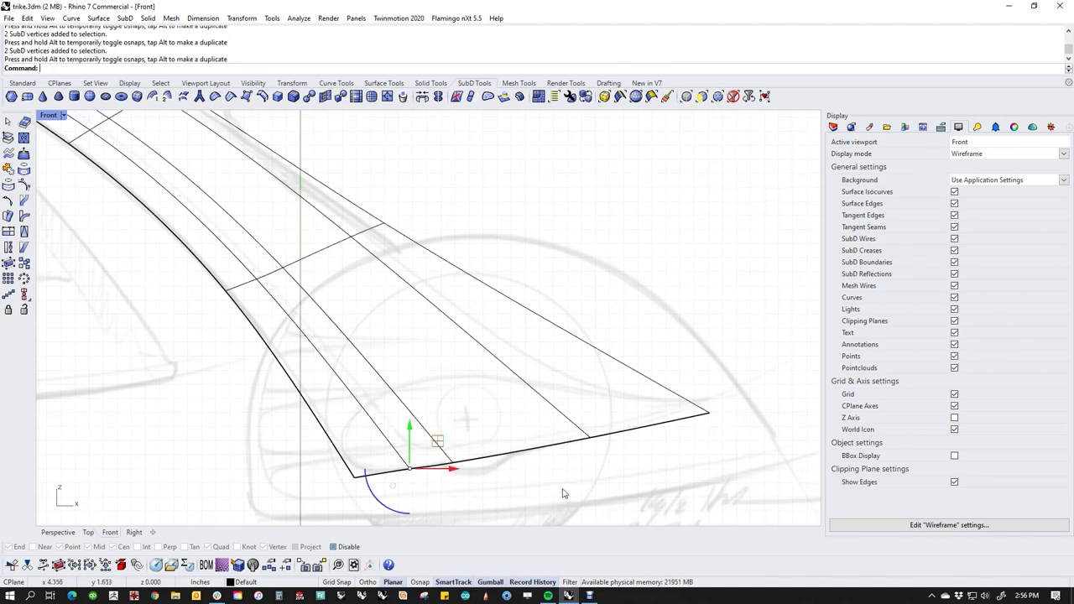
In flat SubD display, move the side vertex pair near the rear border's lower corner slightly down in line with the border.
{"action": "key", "text": "Tab"}
{"action": "left_click", "coordinate": [544, 483]}
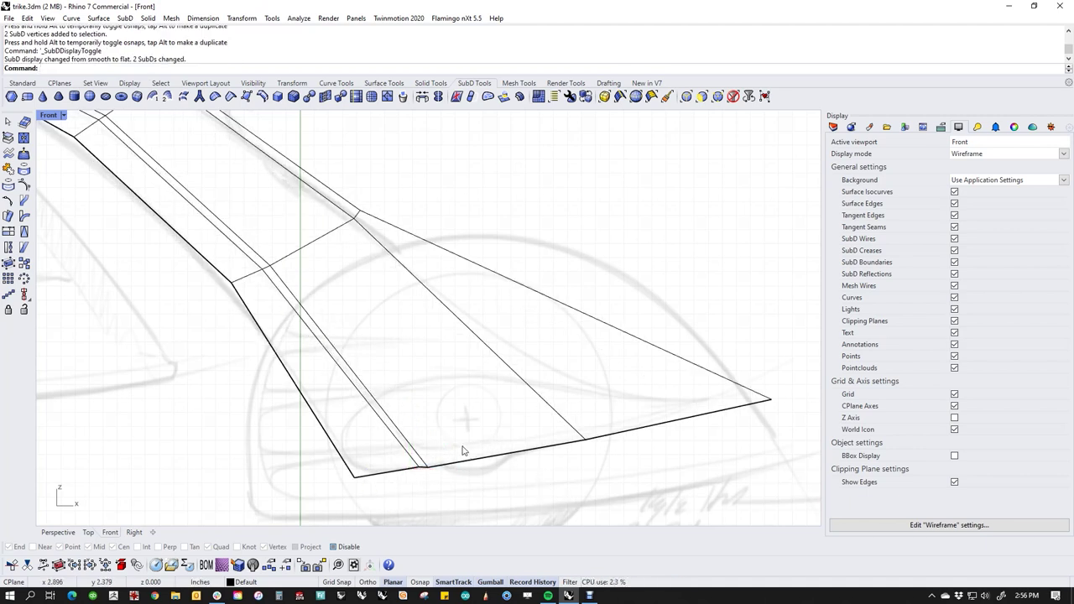
{"action": "scroll", "coordinate": [436, 325], "scroll_direction": "down", "scroll_amount": 2}
{"action": "right_click_drag", "start_coordinate": [470, 346], "coordinate": [521, 405]}
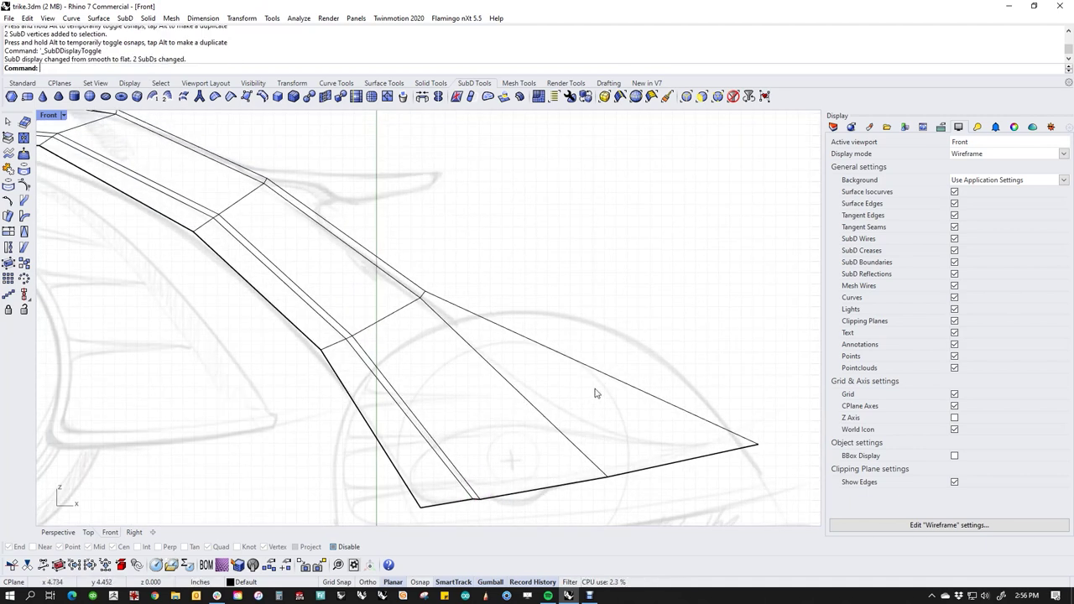
{"action": "scroll", "coordinate": [493, 497], "scroll_direction": "up", "scroll_amount": 4}
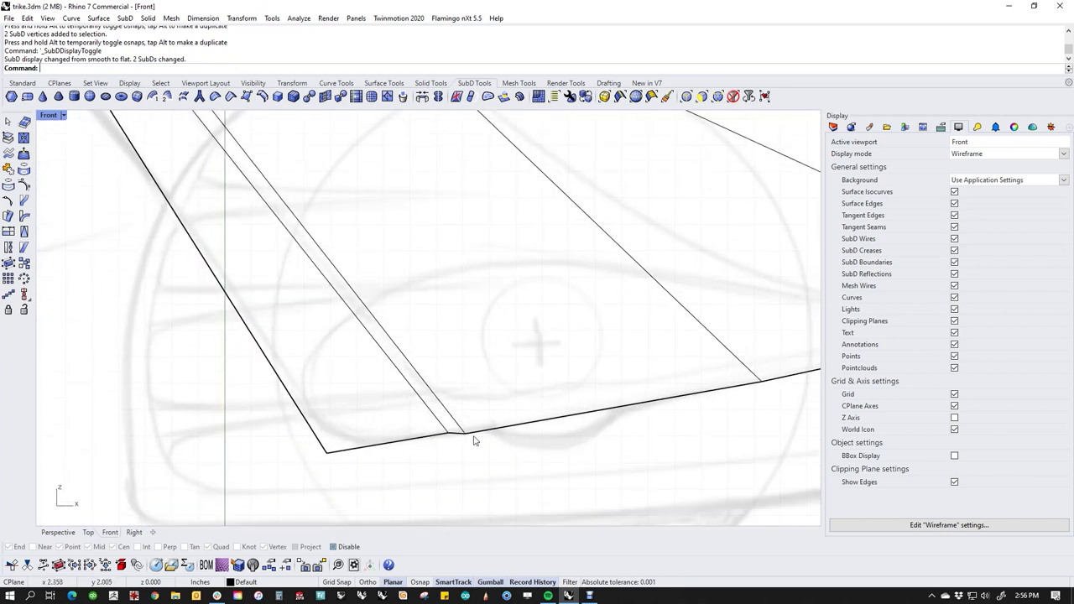
{"action": "left_click_drag", "start_coordinate": [388, 400], "coordinate": [435, 449]}
{"action": "left_click_drag", "start_coordinate": [431, 393], "coordinate": [431, 402]}
{"action": "left_click", "coordinate": [519, 463]}
Move the two side vertices just behind the raised section forward, and switch the SubD display to smooth.
{"action": "scroll", "coordinate": [487, 430], "scroll_direction": "down", "scroll_amount": 12}
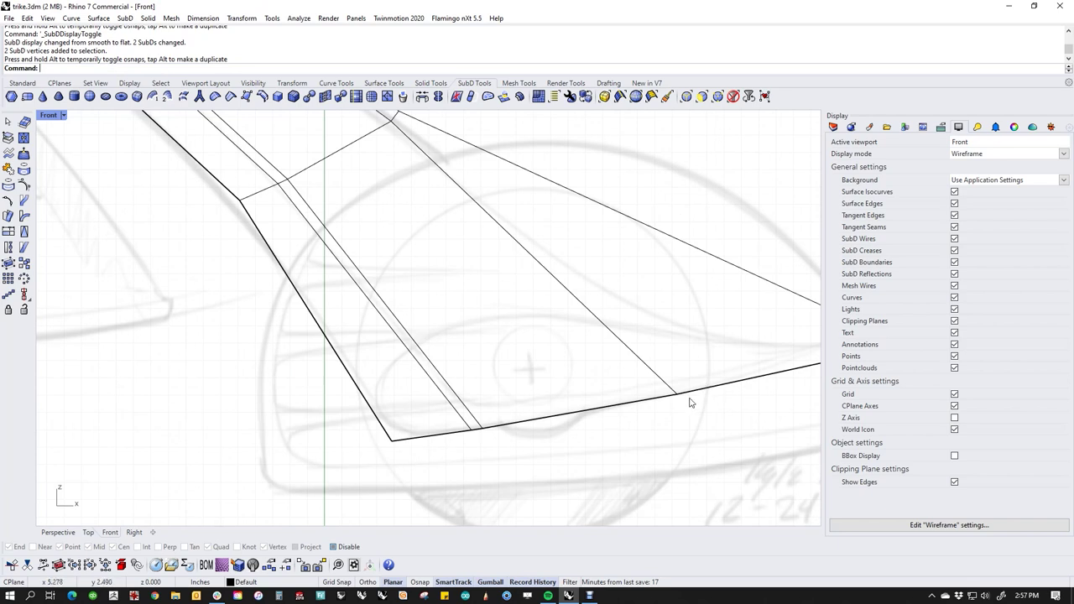
{"action": "scroll", "coordinate": [639, 456], "scroll_direction": "down", "scroll_amount": 4}
{"action": "right_click_drag", "start_coordinate": [507, 357], "coordinate": [563, 378]}
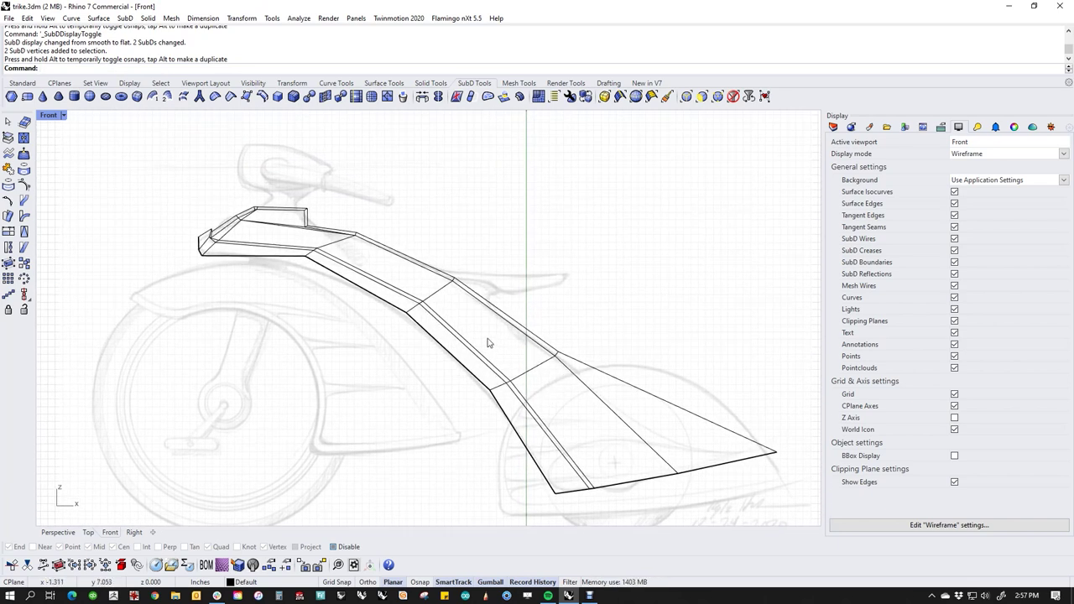
{"action": "scroll", "coordinate": [330, 241], "scroll_direction": "up", "scroll_amount": 3}
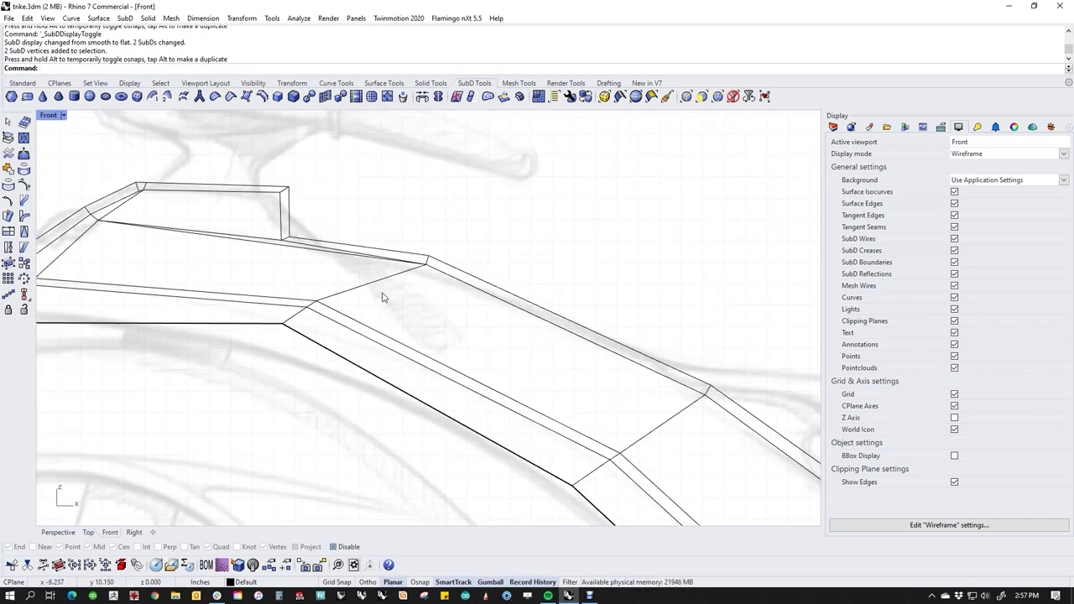
{"action": "scroll", "coordinate": [425, 265], "scroll_direction": "up", "scroll_amount": 2}
{"action": "left_click_drag", "start_coordinate": [410, 220], "coordinate": [462, 302]}
{"action": "left_click_drag", "start_coordinate": [430, 252], "coordinate": [301, 240]}
{"action": "key", "text": "Escape"}
{"action": "scroll", "coordinate": [453, 302], "scroll_direction": "down", "scroll_amount": 4}
{"action": "key", "text": "Tab"}
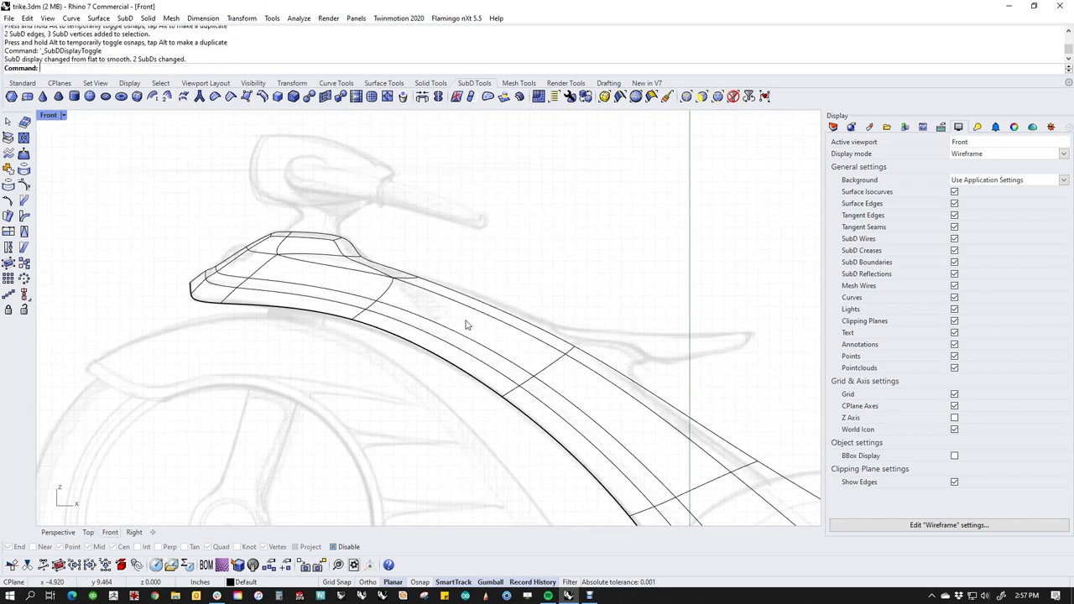
Raise the top edges and vertices of the cross-section midway along the body by 0.25 inches towards the sketched outline.
{"action": "scroll", "coordinate": [556, 330], "scroll_direction": "up", "scroll_amount": 4}
{"action": "left_click_drag", "start_coordinate": [535, 299], "coordinate": [610, 385], "text": "ctrl+shift"}
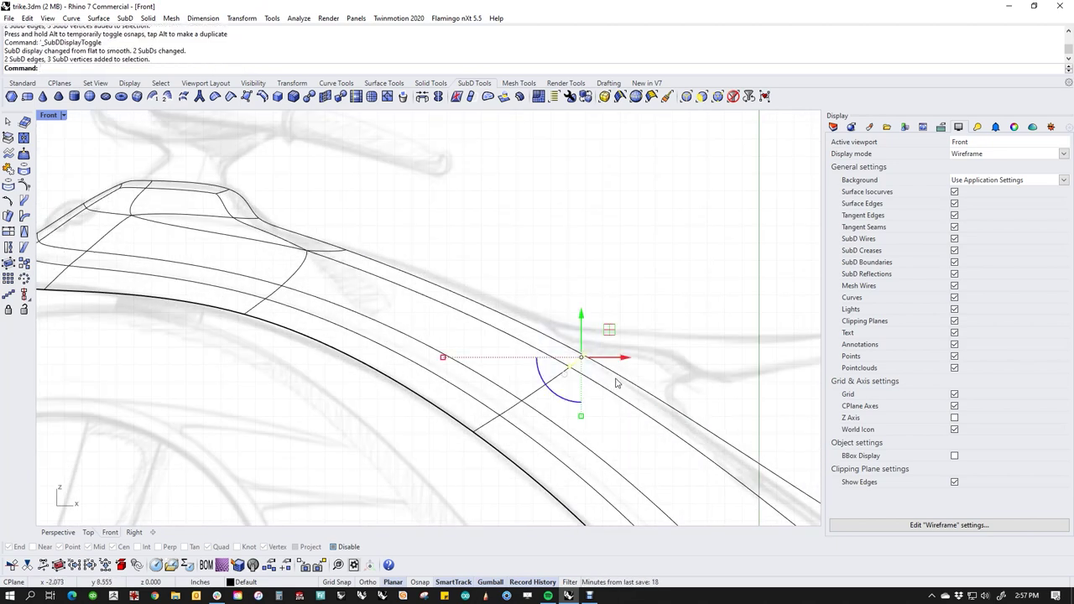
{"action": "key", "text": "alt+Up"}
{"action": "key", "text": "alt+Up"}
{"action": "key", "text": "alt+Up"}
{"action": "key", "text": "alt+Up"}
{"action": "key", "text": "alt+Up"}
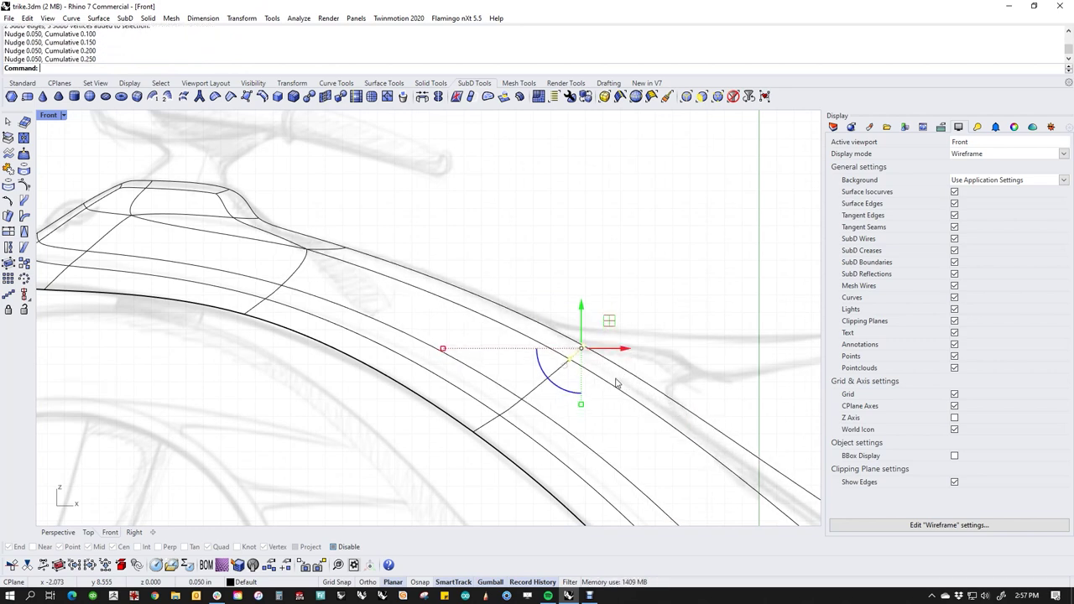
{"action": "left_click", "coordinate": [492, 299]}
{"action": "left_click", "coordinate": [525, 268]}
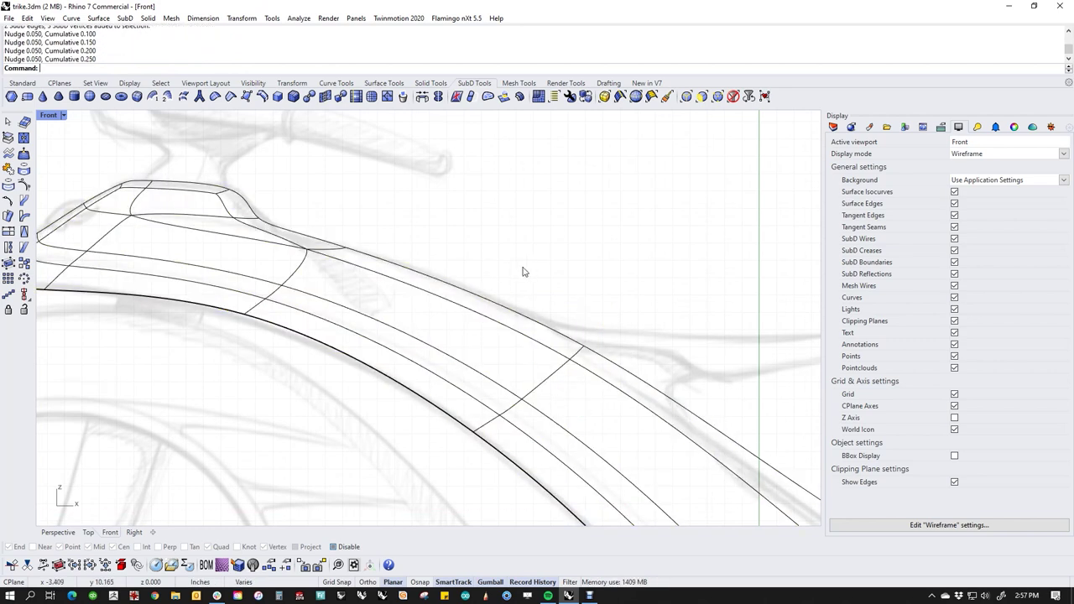
Show the whole body in a perspective view with the Rendered display mode.
{"action": "scroll", "coordinate": [453, 327], "scroll_direction": "down", "scroll_amount": 8}
{"action": "key", "text": "ctrl+F4"}
{"action": "middle_click", "coordinate": [247, 313]}
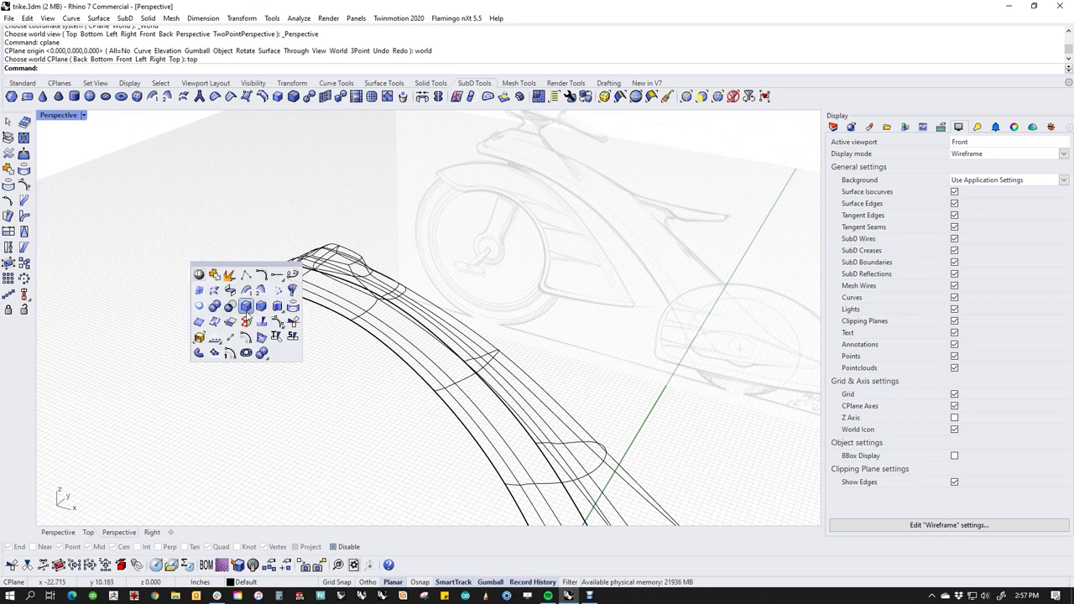
{"action": "left_click", "coordinate": [57, 115]}
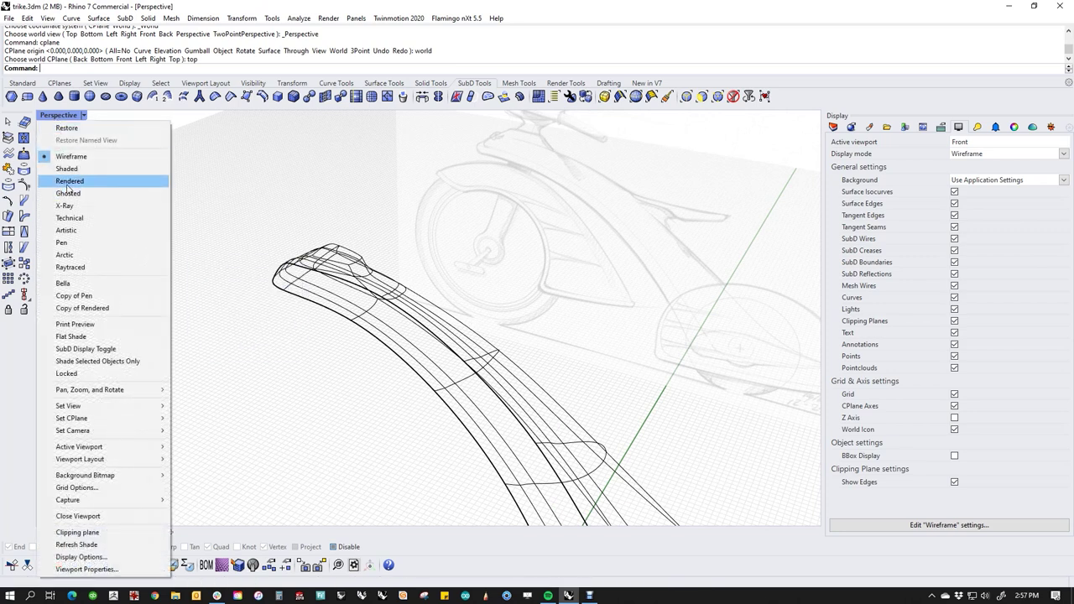
{"action": "left_click", "coordinate": [67, 186]}
Select the SubD edge at the rear side corner of the raised section's base.
{"action": "mouse_move", "coordinate": [204, 293]}
{"action": "right_mouse_down"}
{"action": "mouse_move", "coordinate": [356, 459]}
{"action": "mouse_move", "coordinate": [370, 494]}
{"action": "mouse_move", "coordinate": [458, 431]}
{"action": "mouse_move", "coordinate": [528, 348]}
{"action": "mouse_move", "coordinate": [459, 321]}
{"action": "mouse_move", "coordinate": [252, 313]}
{"action": "mouse_move", "coordinate": [259, 475]}
{"action": "mouse_move", "coordinate": [283, 451]}
{"action": "mouse_move", "coordinate": [282, 461]}
{"action": "mouse_move", "coordinate": [271, 305]}
{"action": "mouse_move", "coordinate": [290, 266]}
{"action": "mouse_move", "coordinate": [303, 295]}
{"action": "right_mouse_up"}
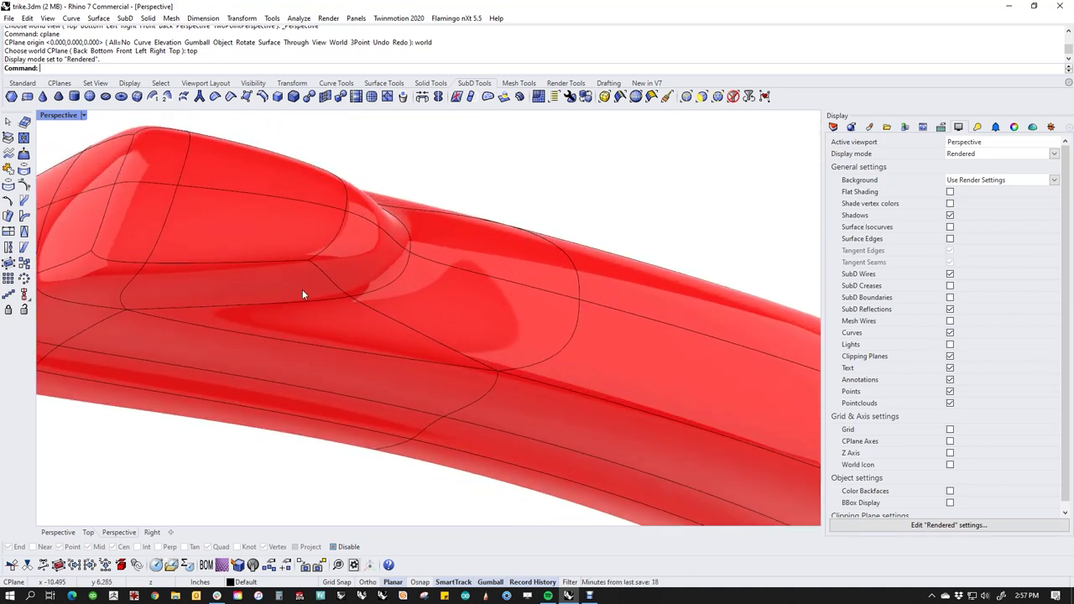
{"action": "right_click_drag", "start_coordinate": [343, 303], "coordinate": [354, 367]}
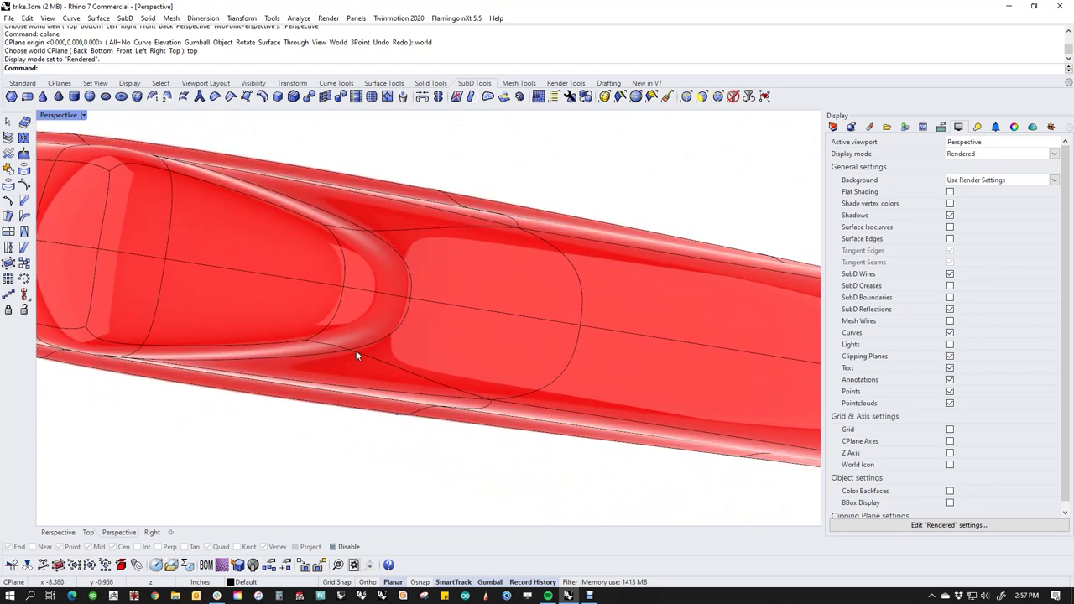
{"action": "left_click", "coordinate": [352, 354], "text": "ctrl+shift"}
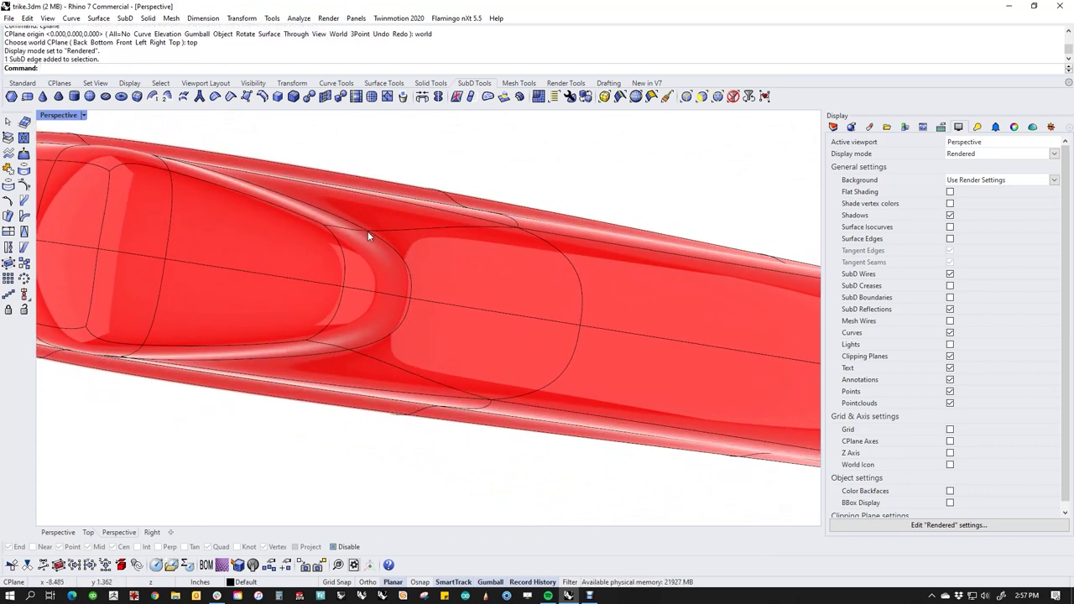
Widen the rear of the raised cap by scaling its outer vertex pair and its inner vertex pair apart across the body.
{"action": "left_click", "coordinate": [368, 231], "text": "ctrl+shift"}
{"action": "left_click", "coordinate": [346, 354], "text": "ctrl+shift"}
{"action": "left_click_drag", "start_coordinate": [347, 353], "coordinate": [343, 383]}
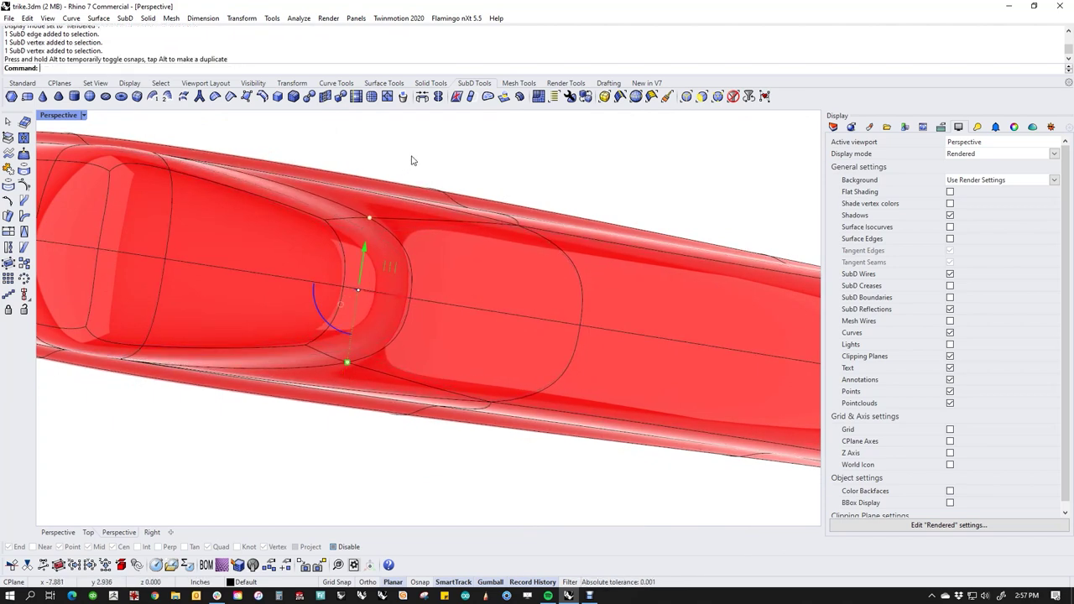
{"action": "left_click", "coordinate": [306, 347], "text": "ctrl+shift"}
{"action": "left_click", "coordinate": [324, 221], "text": "ctrl+shift"}
{"action": "mouse_move", "coordinate": [305, 345]}
{"action": "left_mouse_down"}
{"action": "mouse_move", "coordinate": [300, 363]}
{"action": "mouse_move", "coordinate": [305, 353]}
{"action": "left_mouse_up"}
{"action": "left_click", "coordinate": [526, 167]}
Slide the edge loop that runs along the body's sides and around the nose, using the Across direction.
{"action": "scroll", "coordinate": [432, 383], "scroll_direction": "down", "scroll_amount": 8}
{"action": "mouse_move", "coordinate": [431, 382]}
{"action": "right_mouse_down"}
{"action": "mouse_move", "coordinate": [492, 272]}
{"action": "mouse_move", "coordinate": [482, 350]}
{"action": "mouse_move", "coordinate": [558, 336]}
{"action": "mouse_move", "coordinate": [538, 322]}
{"action": "mouse_move", "coordinate": [382, 337]}
{"action": "mouse_move", "coordinate": [393, 360]}
{"action": "mouse_move", "coordinate": [281, 319]}
{"action": "mouse_move", "coordinate": [134, 220]}
{"action": "right_mouse_up"}
{"action": "double_click", "coordinate": [496, 381]}
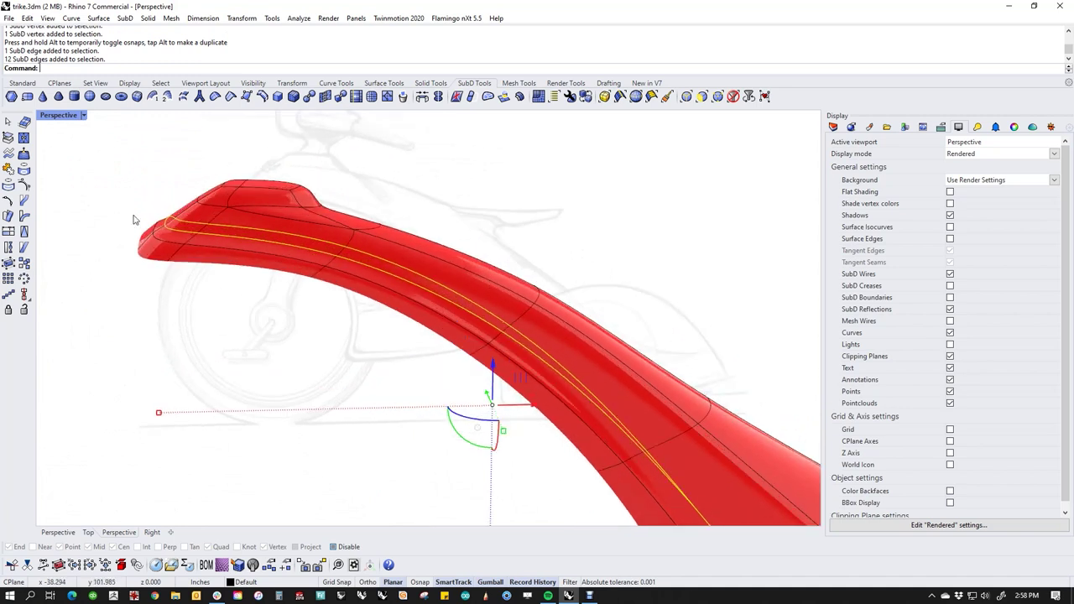
{"action": "scroll", "coordinate": [221, 267], "scroll_direction": "up", "scroll_amount": 6}
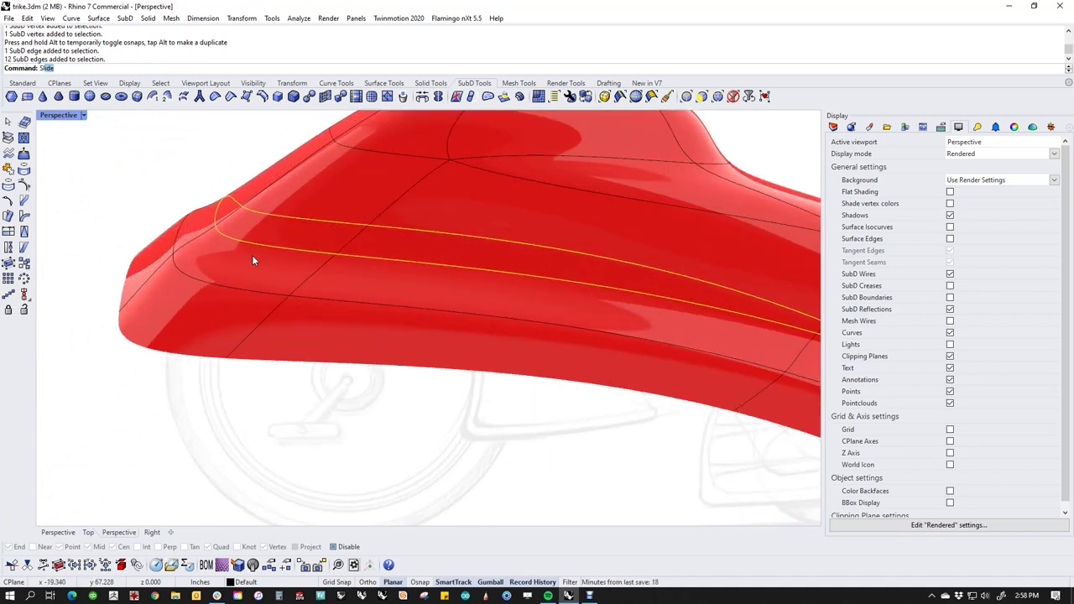
{"action": "key", "text": "Return"}
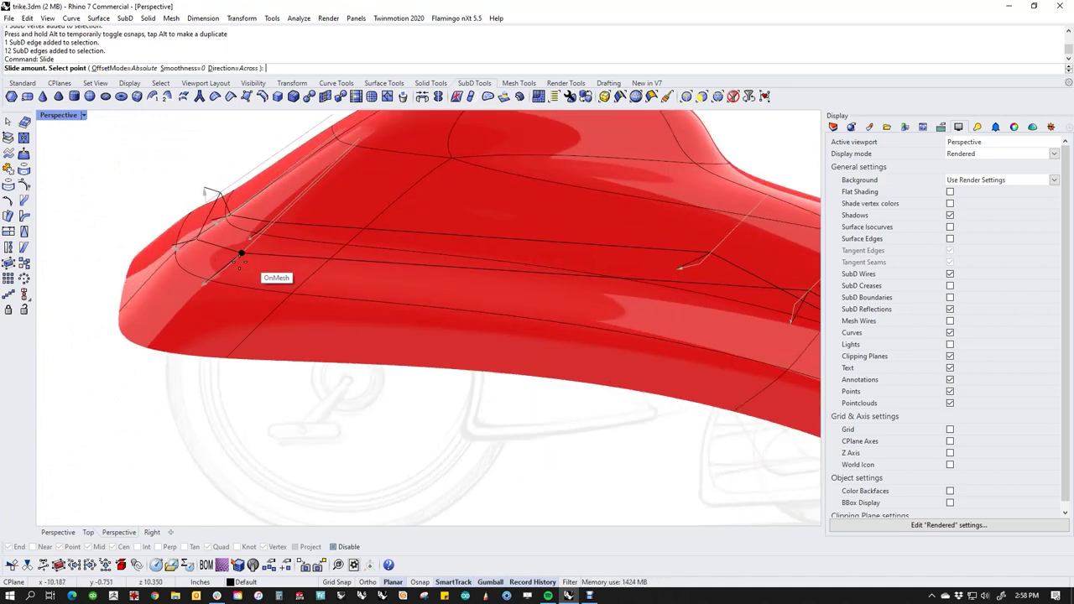
{"action": "left_click", "coordinate": [191, 242]}
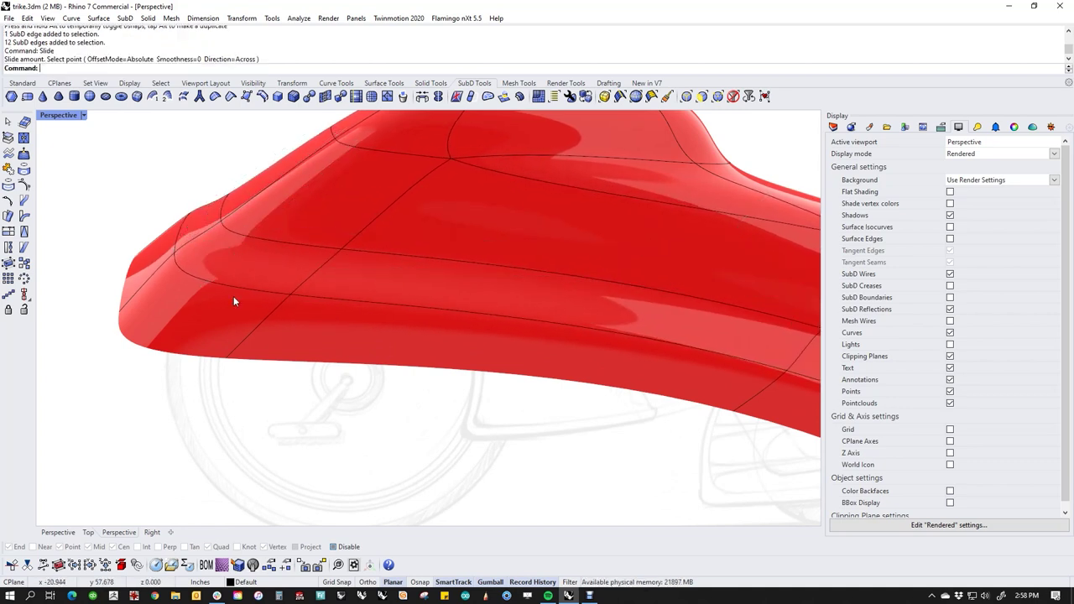
Try to scale the strip of faces along the body's lower sides across the width, and undo the scaling.
{"action": "right_click_drag", "start_coordinate": [213, 366], "coordinate": [300, 400]}
{"action": "scroll", "coordinate": [297, 284], "scroll_direction": "up", "scroll_amount": 2}
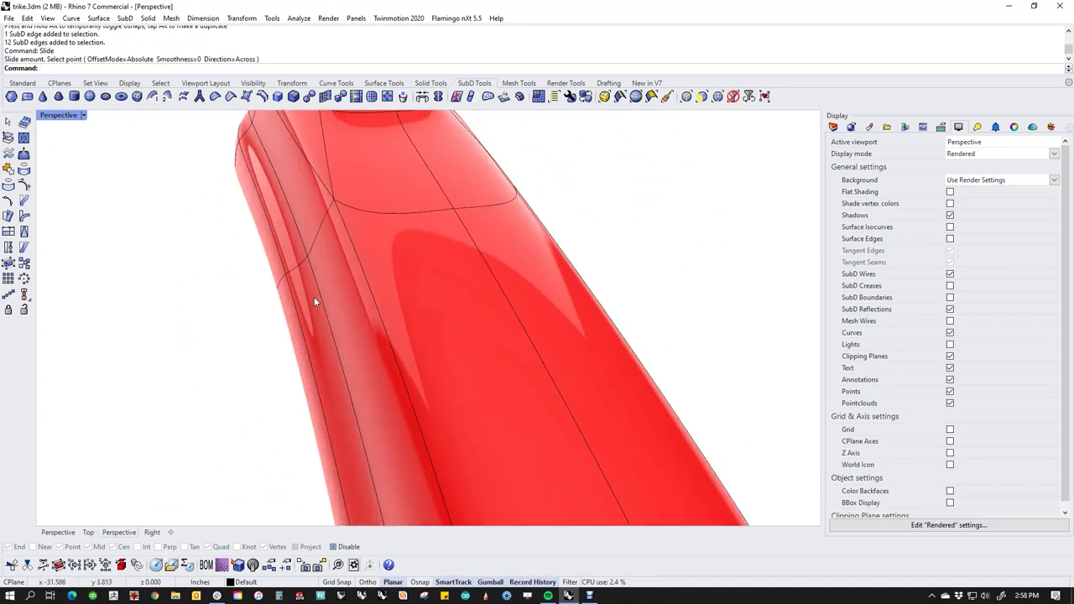
{"action": "scroll", "coordinate": [284, 316], "scroll_direction": "up", "scroll_amount": 2}
{"action": "left_click", "coordinate": [293, 301], "text": "ctrl+shift"}
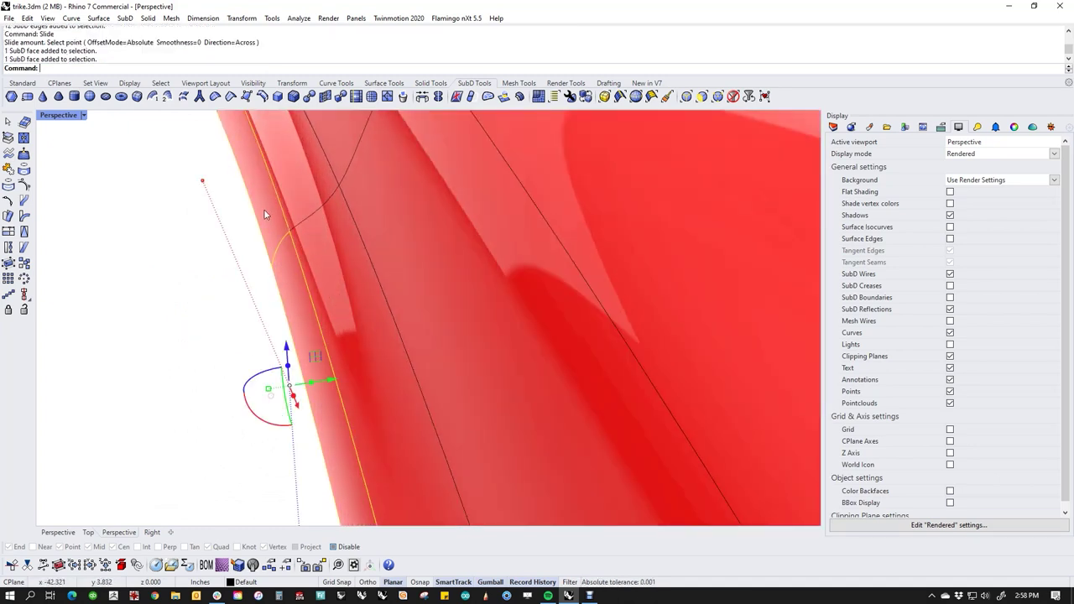
{"action": "double_click", "coordinate": [263, 211], "text": "ctrl+shift"}
{"action": "scroll", "coordinate": [270, 313], "scroll_direction": "down", "scroll_amount": 4}
{"action": "scroll", "coordinate": [296, 349], "scroll_direction": "down", "scroll_amount": 3}
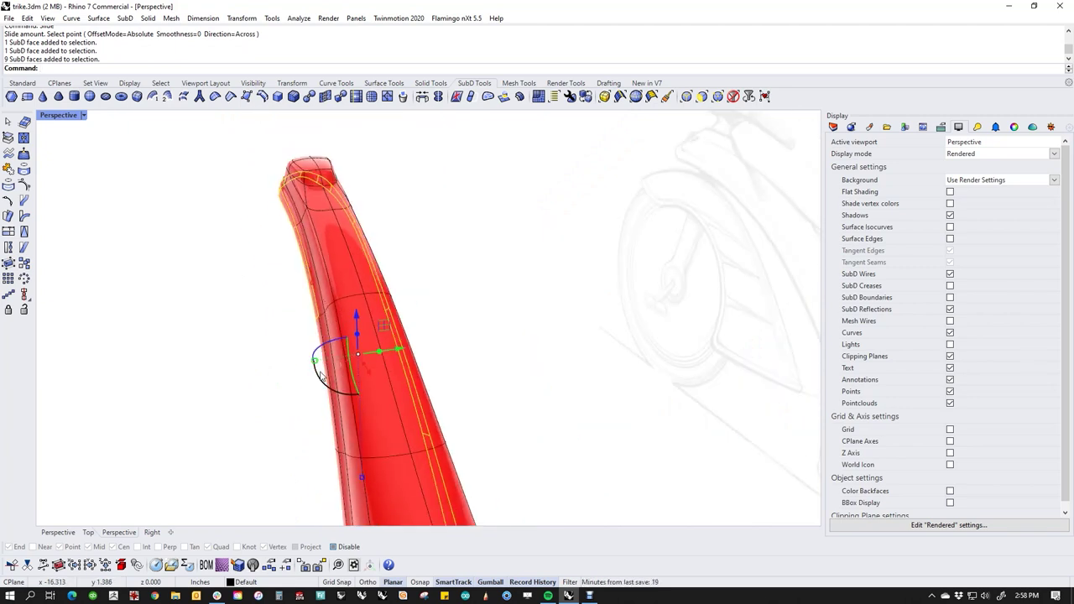
{"action": "left_click_drag", "start_coordinate": [317, 369], "coordinate": [310, 361]}
{"action": "left_click", "coordinate": [231, 339]}
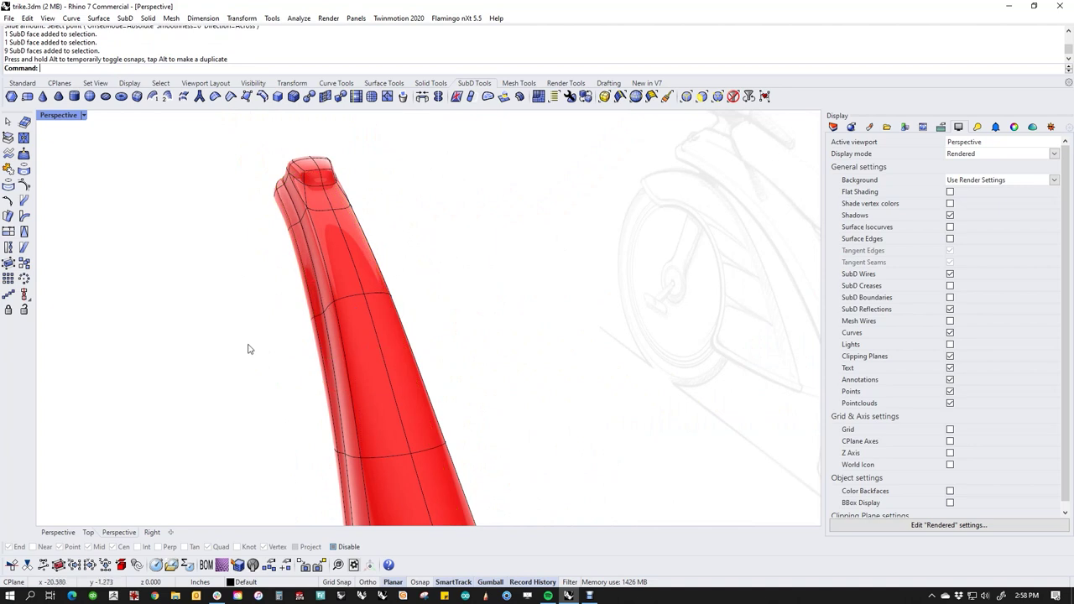
{"action": "key", "text": "ctrl+z"}
{"action": "right_click_drag", "start_coordinate": [238, 363], "coordinate": [548, 443]}
{"action": "left_click", "coordinate": [547, 438], "text": "ctrl+shift"}
{"action": "double_click", "coordinate": [438, 293], "text": "ctrl+shift"}
{"action": "scroll", "coordinate": [430, 359], "scroll_direction": "down", "scroll_amount": 4}
{"action": "right_click_drag", "start_coordinate": [430, 360], "coordinate": [341, 402]}
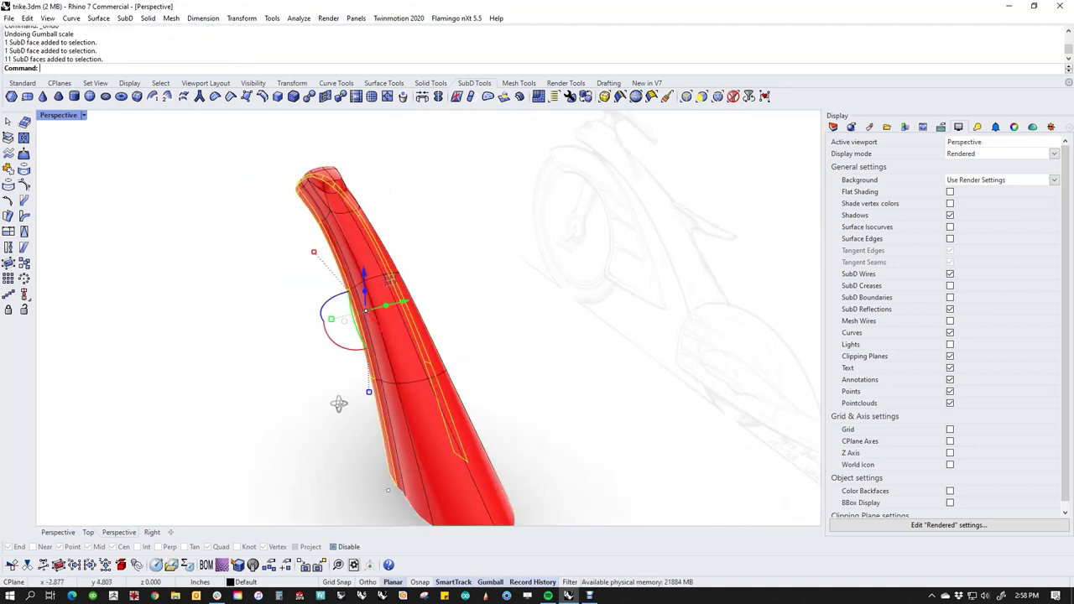
{"action": "scroll", "coordinate": [341, 319], "scroll_direction": "up", "scroll_amount": 4}
{"action": "left_click_drag", "start_coordinate": [315, 330], "coordinate": [314, 332]}
{"action": "left_click", "coordinate": [275, 348]}
{"action": "scroll", "coordinate": [290, 356], "scroll_direction": "down", "scroll_amount": 5}
{"action": "mouse_move", "coordinate": [307, 360]}
{"action": "right_mouse_down"}
{"action": "mouse_move", "coordinate": [470, 319]}
{"action": "mouse_move", "coordinate": [651, 322]}
{"action": "mouse_move", "coordinate": [588, 350]}
{"action": "mouse_move", "coordinate": [453, 335]}
{"action": "mouse_move", "coordinate": [422, 363]}
{"action": "mouse_move", "coordinate": [434, 353]}
{"action": "mouse_move", "coordinate": [498, 375]}
{"action": "mouse_move", "coordinate": [427, 459]}
{"action": "mouse_move", "coordinate": [423, 501]}
{"action": "mouse_move", "coordinate": [451, 498]}
{"action": "right_mouse_up"}
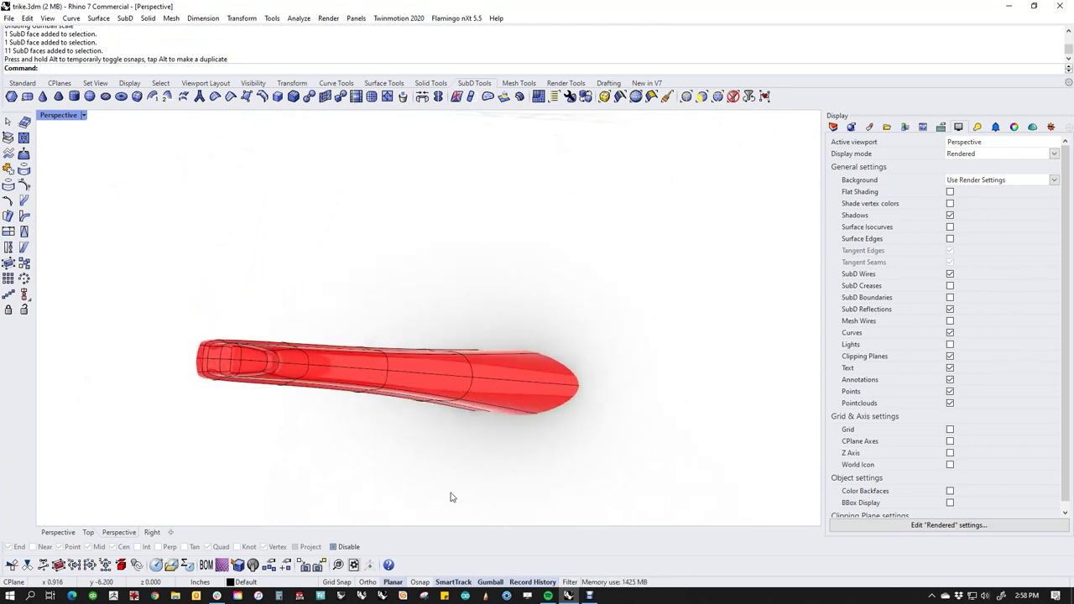
Try to scale the width of the middle cross-section loop in the Top view, undo it, and return to the Perspective view.
{"action": "type", "text": "Top"}
{"action": "key", "text": "Return"}
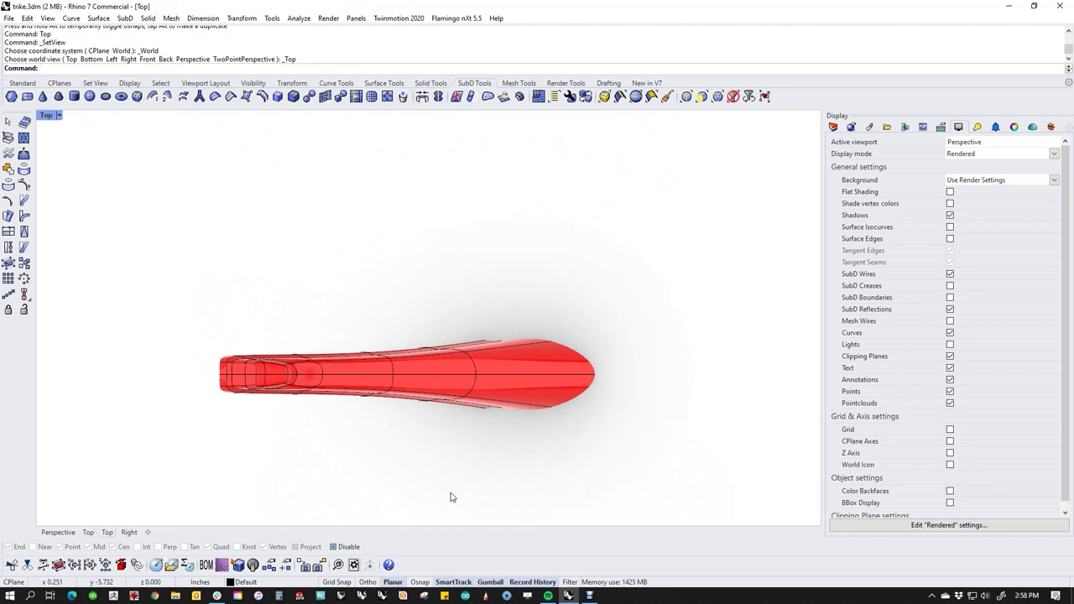
{"action": "scroll", "coordinate": [474, 453], "scroll_direction": "up", "scroll_amount": 2}
{"action": "left_click_drag", "start_coordinate": [249, 242], "coordinate": [357, 431]}
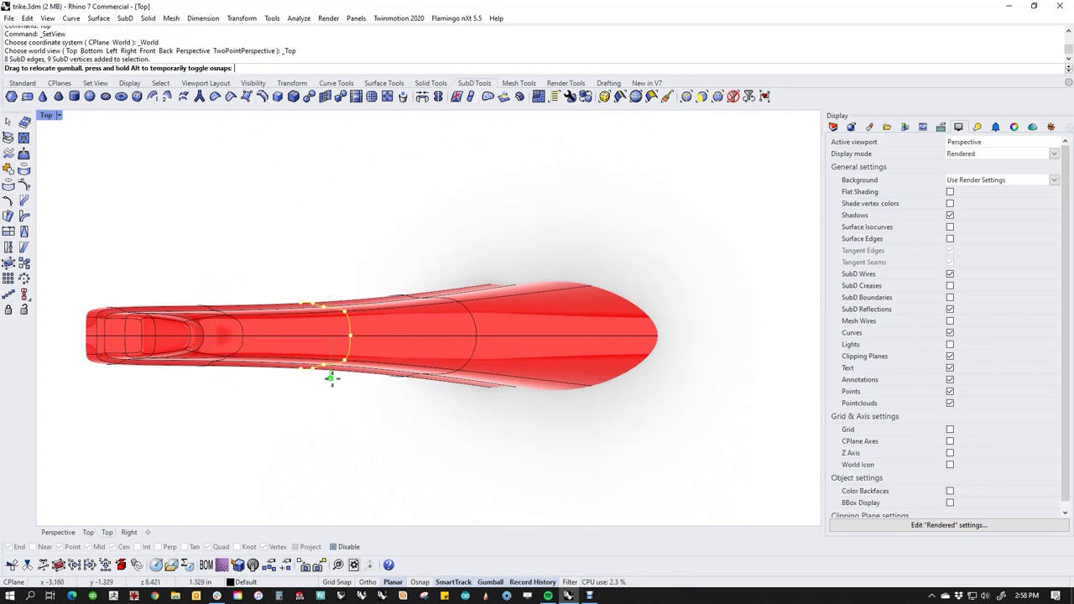
{"action": "mouse_move", "coordinate": [331, 383]}
{"action": "left_mouse_down"}
{"action": "mouse_move", "coordinate": [331, 372]}
{"action": "mouse_move", "coordinate": [326, 413]}
{"action": "mouse_move", "coordinate": [327, 364]}
{"action": "mouse_move", "coordinate": [320, 435]}
{"action": "mouse_move", "coordinate": [317, 381]}
{"action": "left_mouse_up"}
{"action": "key", "text": "ctrl+z"}
{"action": "scroll", "coordinate": [362, 403], "scroll_direction": "down", "scroll_amount": 2}
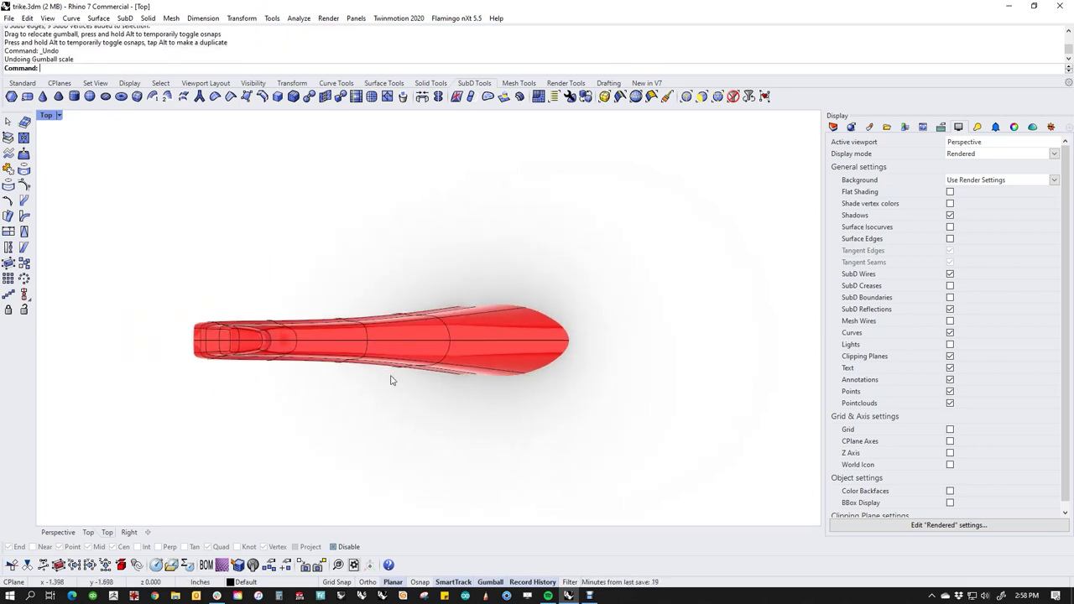
{"action": "type", "text": "p"}
{"action": "key", "text": "Return"}
{"action": "mouse_move", "coordinate": [537, 374]}
{"action": "right_mouse_down"}
{"action": "mouse_move", "coordinate": [424, 358]}
{"action": "mouse_move", "coordinate": [451, 358]}
{"action": "mouse_move", "coordinate": [515, 324]}
{"action": "mouse_move", "coordinate": [448, 355]}
{"action": "mouse_move", "coordinate": [414, 336]}
{"action": "mouse_move", "coordinate": [425, 291]}
{"action": "mouse_move", "coordinate": [422, 321]}
{"action": "mouse_move", "coordinate": [533, 317]}
{"action": "mouse_move", "coordinate": [491, 439]}
{"action": "right_mouse_up"}
{"action": "scroll", "coordinate": [421, 326], "scroll_direction": "up", "scroll_amount": 6}
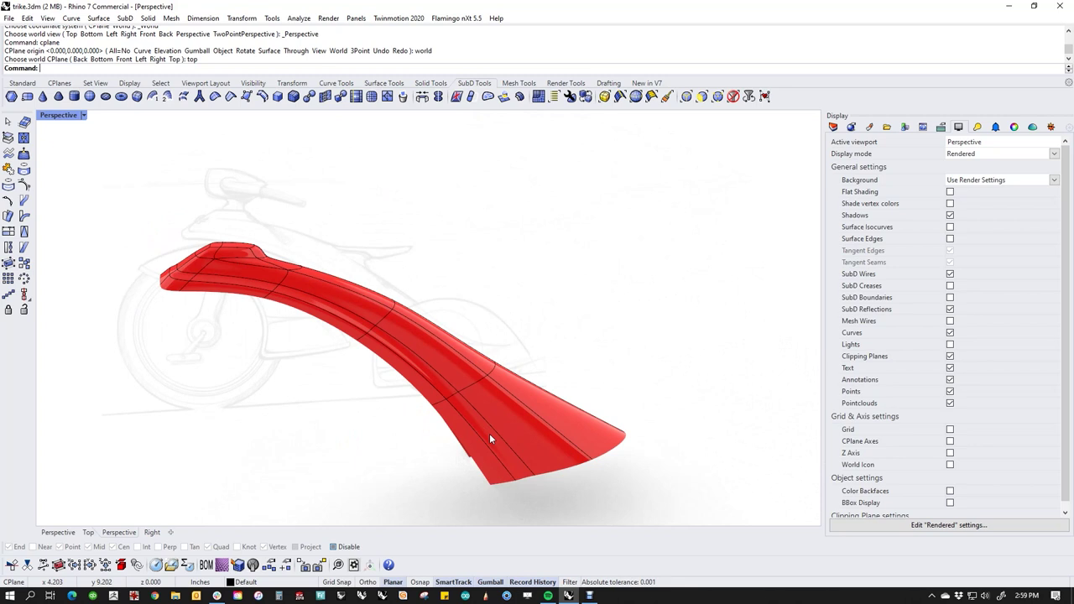
In the Top view, apply Reflect symmetry to the SubD body about its lengthwise centerline, keeping the negative-Y half.
{"action": "type", "text": "Top"}
{"action": "key", "text": "Return"}
{"action": "right_click_drag", "start_coordinate": [523, 436], "coordinate": [605, 420]}
{"action": "left_click", "coordinate": [560, 380]}
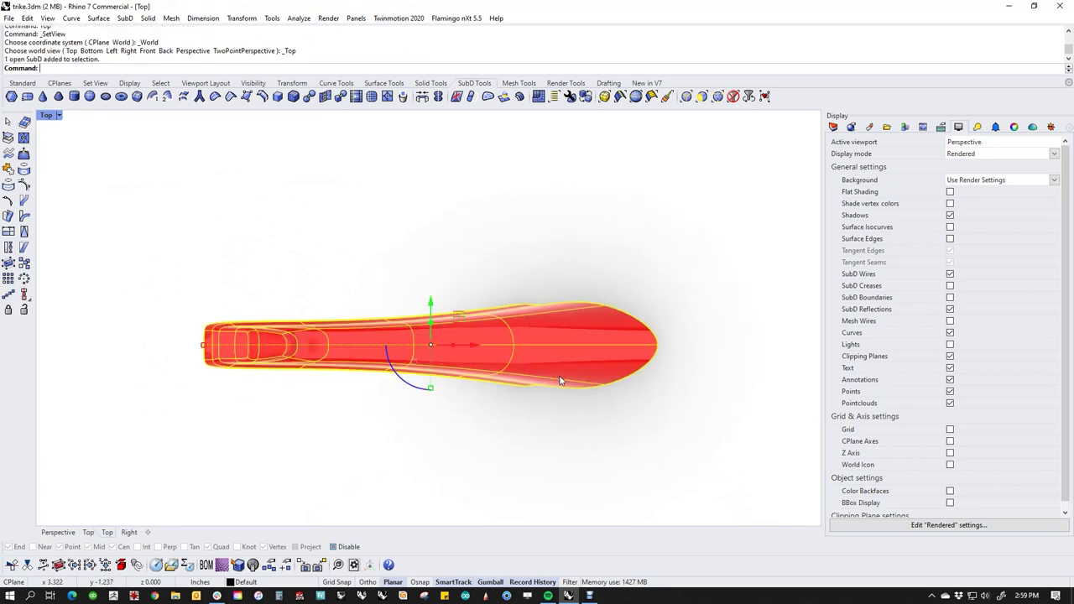
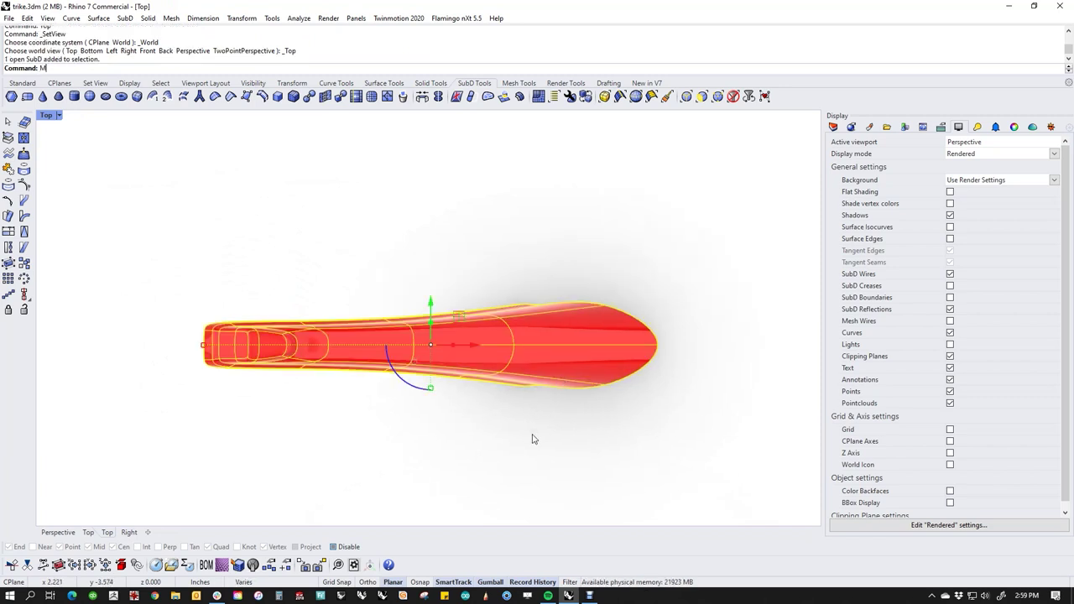
{"action": "left_click", "coordinate": [438, 97]}
{"action": "left_click", "coordinate": [518, 345]}
{"action": "left_click", "coordinate": [163, 342]}
{"action": "left_click", "coordinate": [508, 375]}
{"action": "key", "text": "Return"}
{"action": "left_click", "coordinate": [470, 427]}
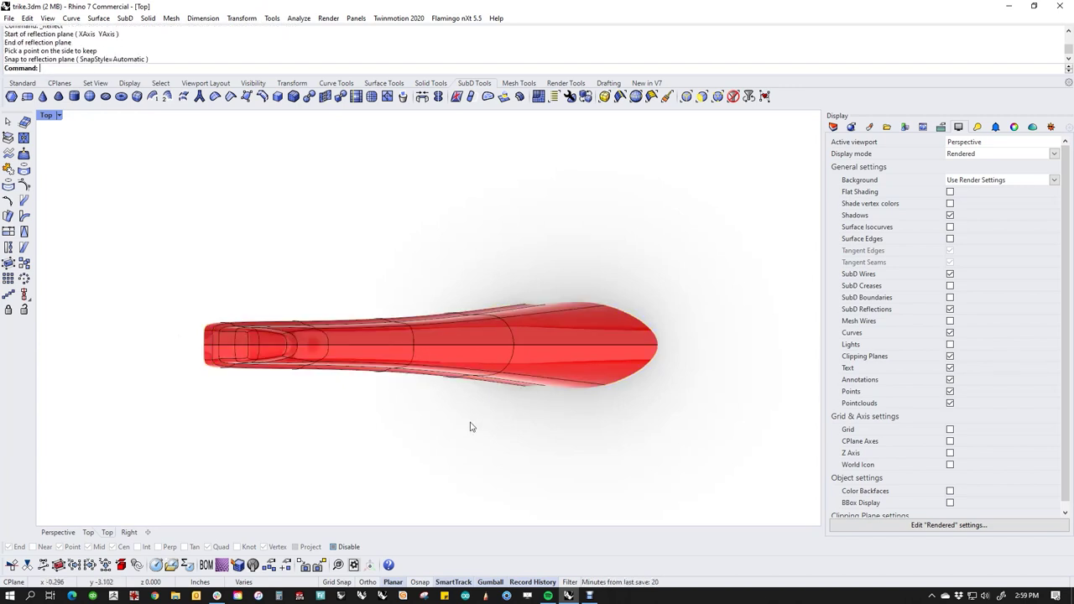
Remove the reflection symmetry from the SubD body and switch back to the Perspective view.
{"action": "left_click", "coordinate": [437, 97]}
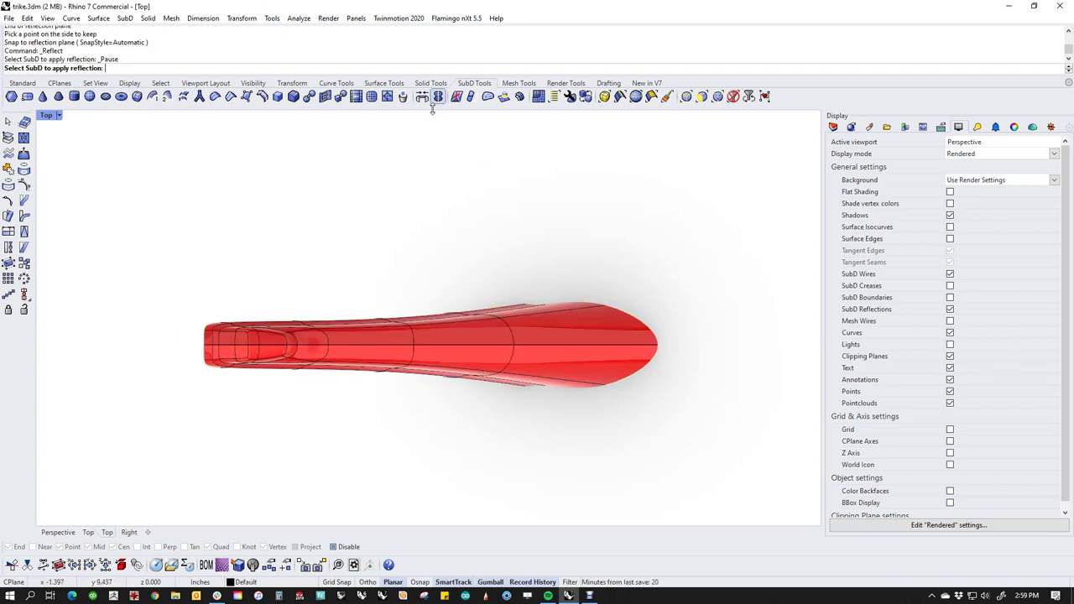
{"action": "left_click", "coordinate": [448, 352]}
{"action": "right_click_drag", "start_coordinate": [491, 299], "coordinate": [405, 383]}
{"action": "key", "text": "ctrl+F4"}
{"action": "scroll", "coordinate": [405, 383], "scroll_direction": "up", "scroll_amount": 4}
{"action": "right_click_drag", "start_coordinate": [467, 432], "coordinate": [508, 315]}
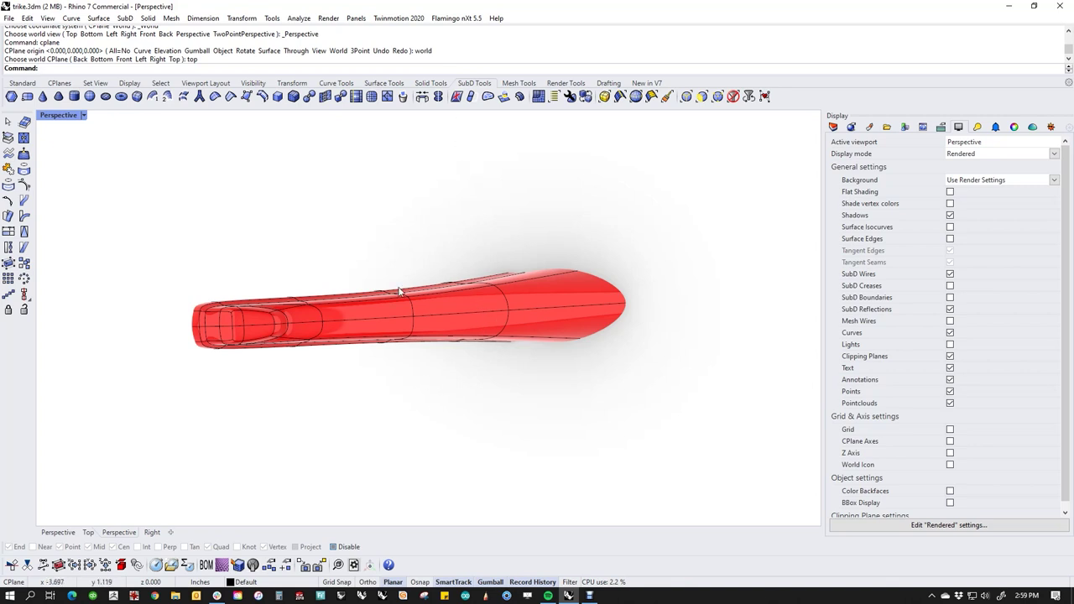
Apply Reflect to the SubD body about its lengthwise centerline in the Perspective view, keeping the negative-Y half.
{"action": "left_click", "coordinate": [438, 95]}
{"action": "left_click", "coordinate": [456, 303]}
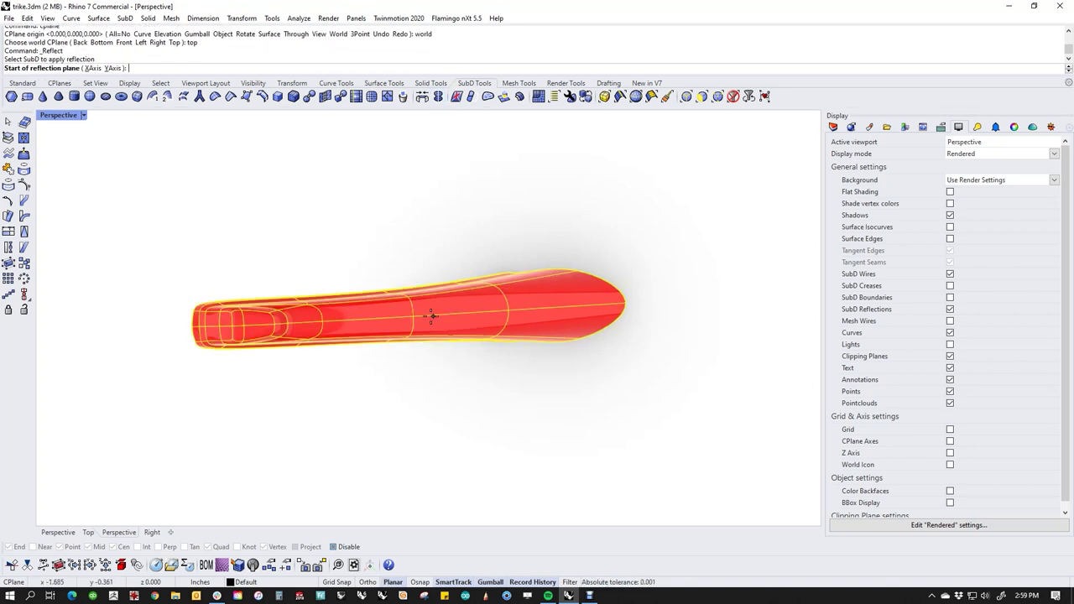
{"action": "left_click", "coordinate": [412, 316]}
{"action": "left_click", "coordinate": [155, 323]}
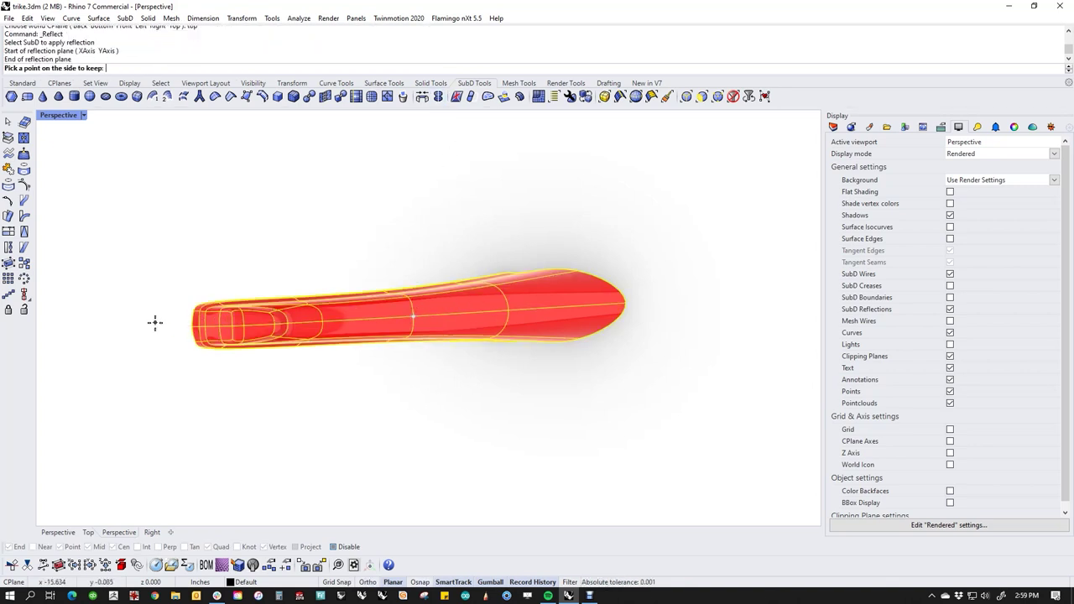
{"action": "left_click", "coordinate": [496, 335]}
{"action": "right_click_drag", "start_coordinate": [492, 379], "coordinate": [528, 402]}
{"action": "scroll", "coordinate": [414, 367], "scroll_direction": "up", "scroll_amount": 3}
{"action": "scroll", "coordinate": [361, 366], "scroll_direction": "up", "scroll_amount": 3}
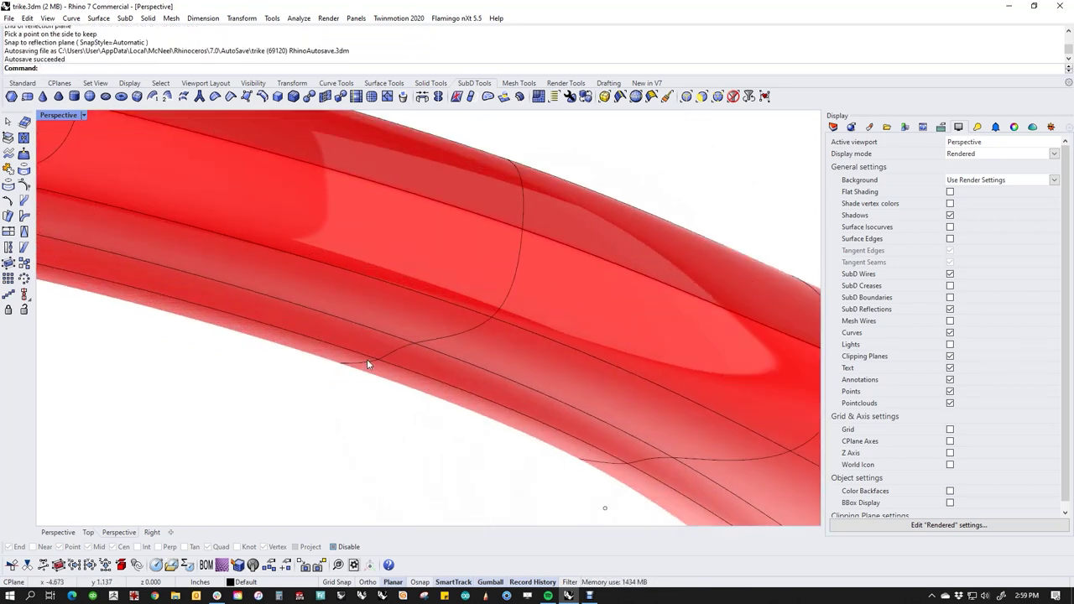
Try to pull the lower side edge of the middle cross-section outward with symmetry active, and undo the change.
{"action": "left_click", "coordinate": [365, 360], "text": "ctrl+shift"}
{"action": "scroll", "coordinate": [365, 360], "scroll_direction": "down", "scroll_amount": 3}
{"action": "right_click_drag", "start_coordinate": [365, 360], "coordinate": [278, 438]}
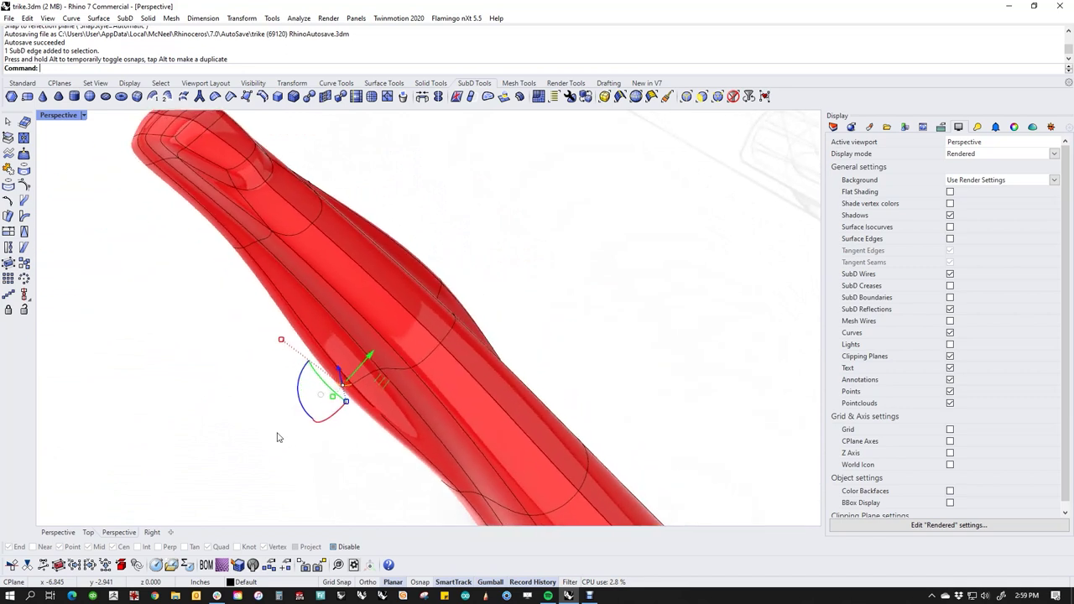
{"action": "left_click_drag", "start_coordinate": [386, 367], "coordinate": [313, 422]}
{"action": "mouse_move", "coordinate": [233, 442]}
{"action": "right_mouse_down"}
{"action": "mouse_move", "coordinate": [120, 400]}
{"action": "mouse_move", "coordinate": [235, 377]}
{"action": "mouse_move", "coordinate": [202, 431]}
{"action": "mouse_move", "coordinate": [113, 352]}
{"action": "mouse_move", "coordinate": [168, 336]}
{"action": "mouse_move", "coordinate": [141, 369]}
{"action": "mouse_move", "coordinate": [122, 369]}
{"action": "mouse_move", "coordinate": [165, 365]}
{"action": "mouse_move", "coordinate": [255, 397]}
{"action": "mouse_move", "coordinate": [286, 352]}
{"action": "mouse_move", "coordinate": [307, 427]}
{"action": "mouse_move", "coordinate": [281, 398]}
{"action": "mouse_move", "coordinate": [351, 449]}
{"action": "right_mouse_up"}
{"action": "key", "text": "ctrl+z"}
{"action": "key", "text": "ctrl+z"}
Remove the existing symmetry from the SubD body.
{"action": "right_click", "coordinate": [438, 99]}
{"action": "left_click", "coordinate": [374, 381]}
{"action": "right_click", "coordinate": [375, 383]}
{"action": "mouse_move", "coordinate": [512, 431]}
{"action": "right_mouse_down"}
{"action": "mouse_move", "coordinate": [583, 512]}
{"action": "mouse_move", "coordinate": [587, 436]}
{"action": "right_mouse_up"}
{"action": "mouse_move", "coordinate": [600, 475]}
{"action": "right_mouse_down"}
{"action": "mouse_move", "coordinate": [427, 425]}
{"action": "mouse_move", "coordinate": [468, 363]}
{"action": "mouse_move", "coordinate": [477, 319]}
{"action": "mouse_move", "coordinate": [528, 322]}
{"action": "mouse_move", "coordinate": [571, 362]}
{"action": "mouse_move", "coordinate": [492, 444]}
{"action": "mouse_move", "coordinate": [499, 479]}
{"action": "mouse_move", "coordinate": [630, 375]}
{"action": "right_mouse_up"}
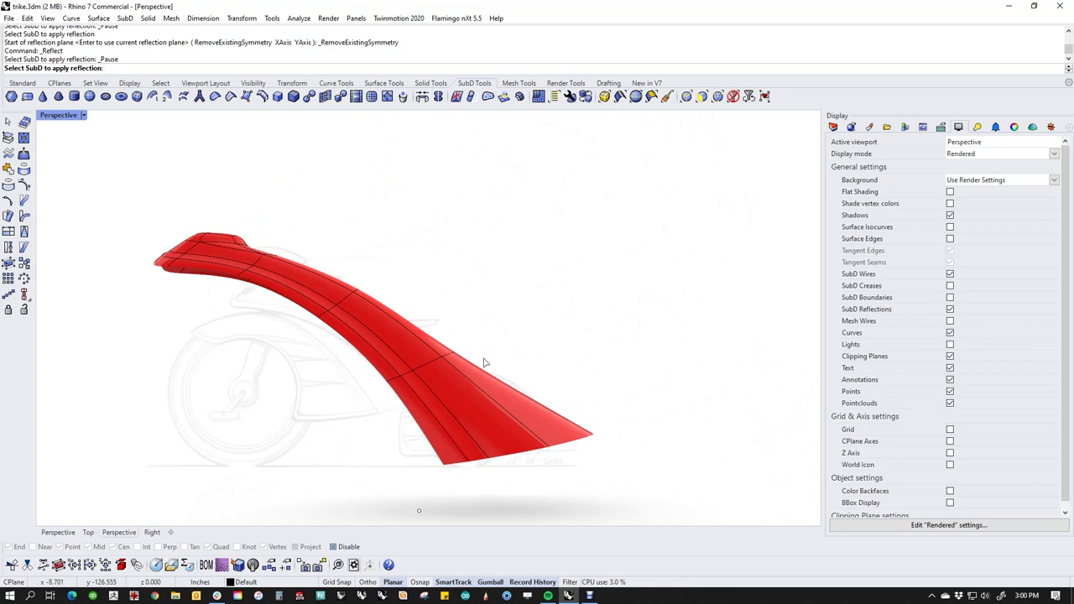
Switch to the Front view and set its display mode to Wireframe.
{"action": "type", "text": "f"}
{"action": "key", "text": "Return"}
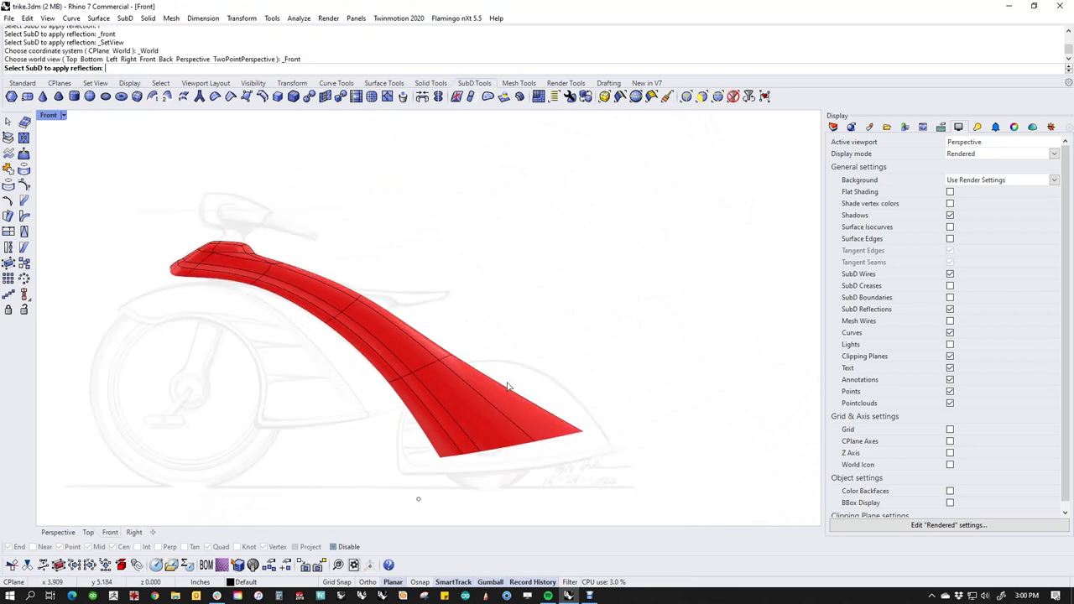
{"action": "middle_click", "coordinate": [571, 318]}
{"action": "left_click", "coordinate": [522, 280]}
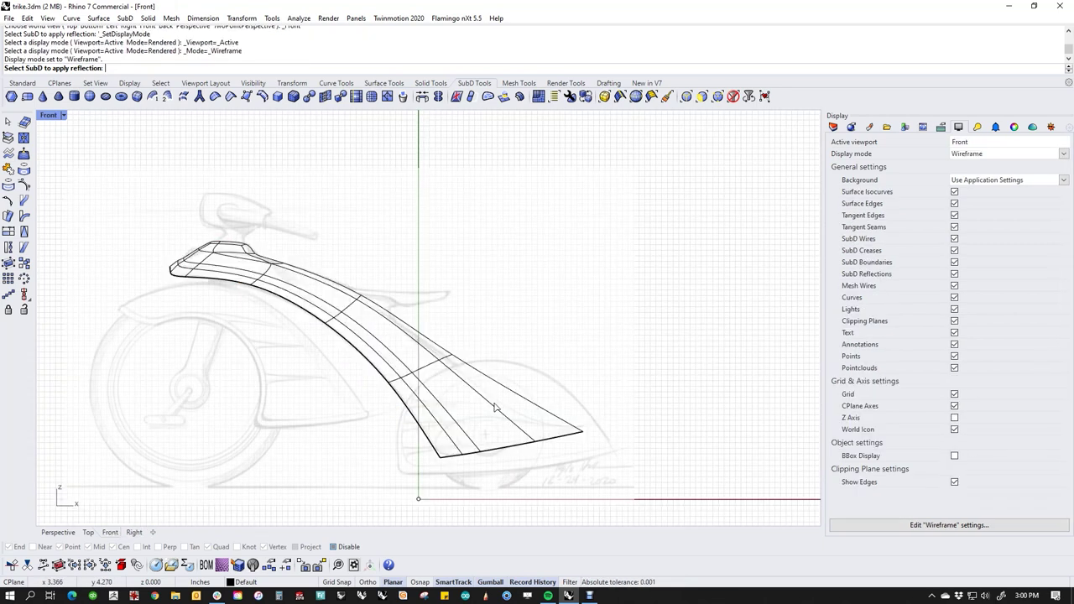
Slide the rearmost interior cross-section edge loop toward the tail, over the front part of the sketched rear fender.
{"action": "scroll", "coordinate": [451, 411], "scroll_direction": "up", "scroll_amount": 3}
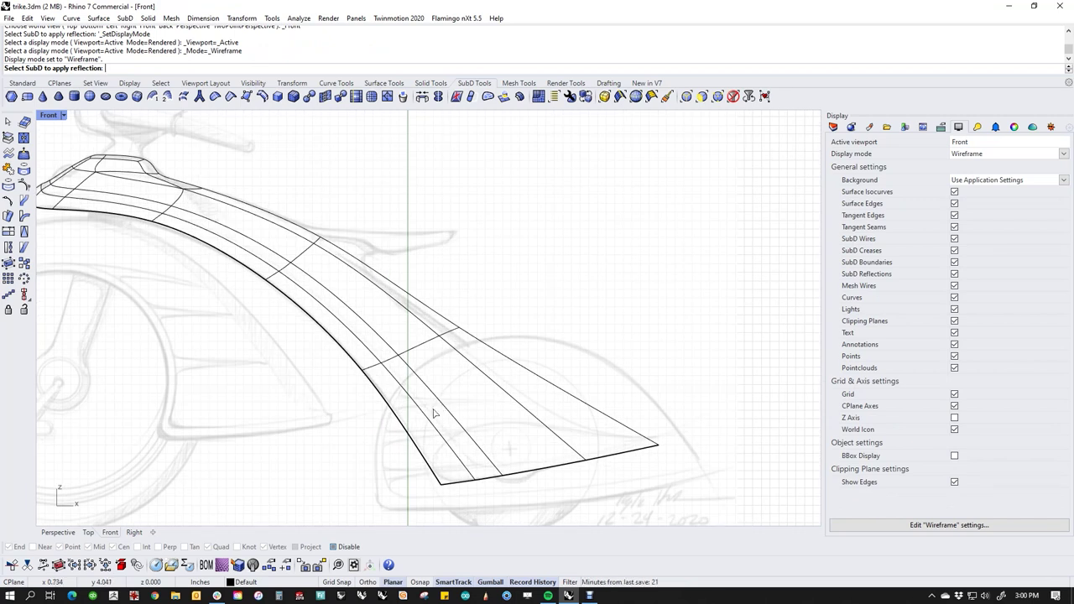
{"action": "left_click", "coordinate": [428, 351]}
{"action": "key", "text": "Escape"}
{"action": "double_click", "coordinate": [419, 351]}
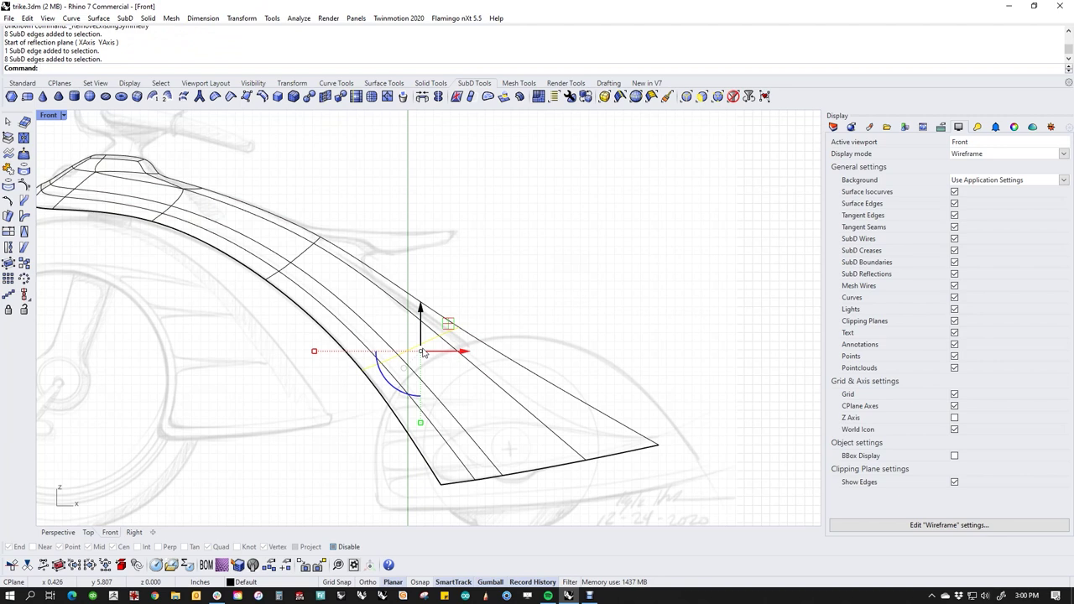
{"action": "key", "text": "Return"}
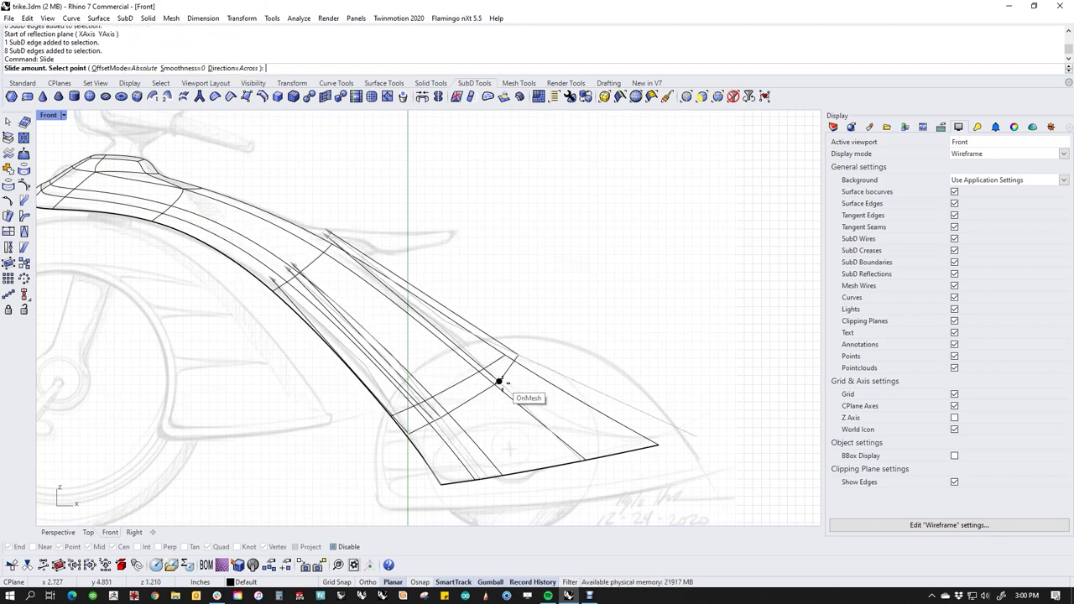
{"action": "left_click", "coordinate": [504, 386]}
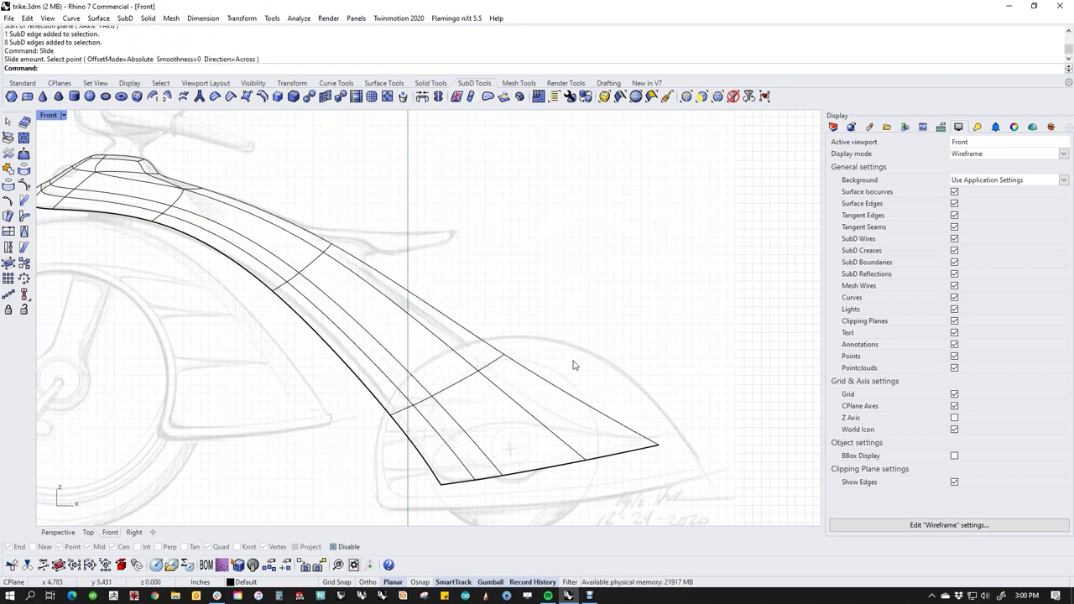
Shrink the rear cross-section loop slightly with Scale1D, from its lower end along the loop's direction, toward the sketched frame line.
{"action": "double_click", "coordinate": [455, 394]}
{"action": "type", "text": "s1"}
{"action": "key", "text": "Return"}
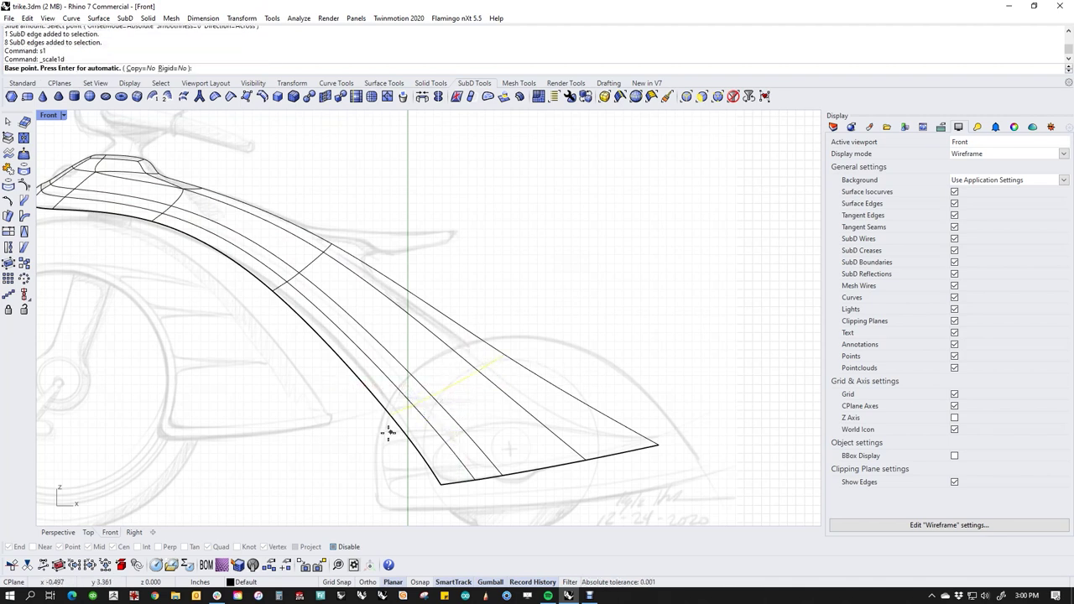
{"action": "left_click", "coordinate": [390, 412]}
{"action": "left_click", "coordinate": [591, 322]}
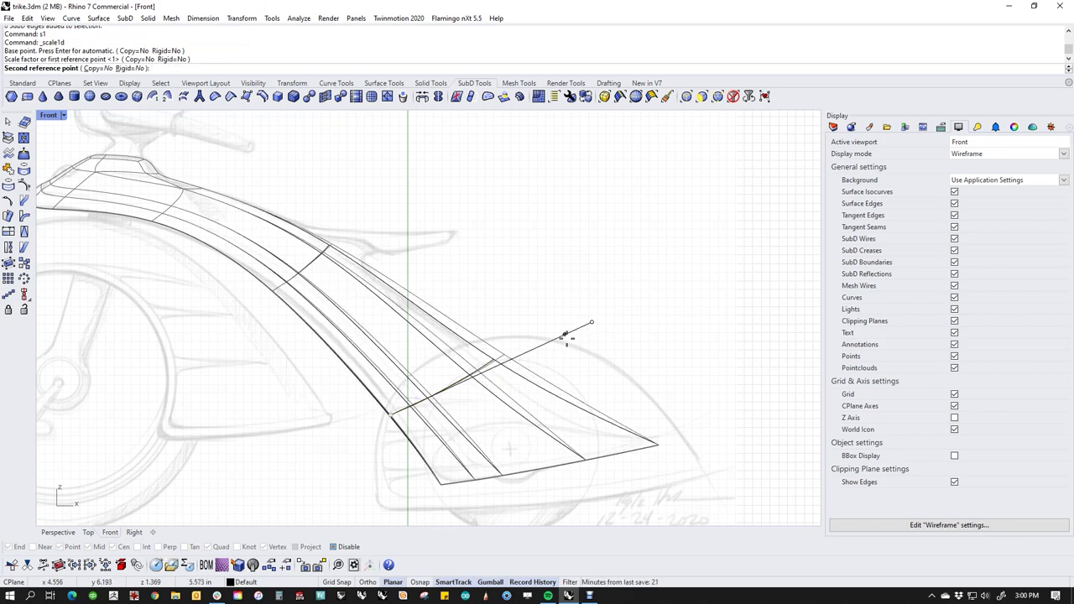
{"action": "left_click", "coordinate": [565, 338]}
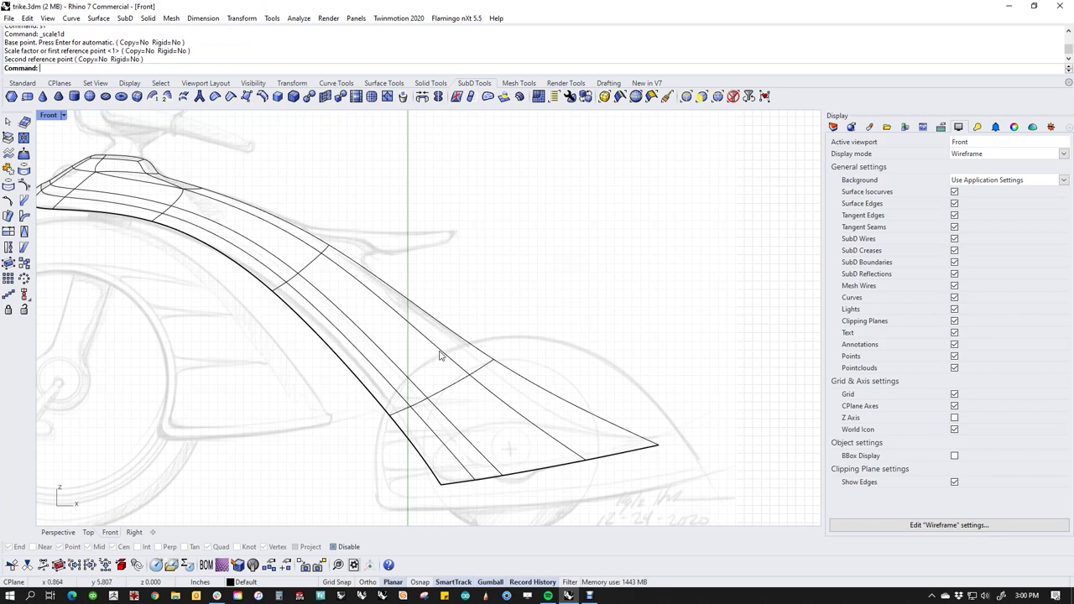
Slide the rear cross-section edge loop of the body farther toward the tail, over the sketched rear fender.
{"action": "double_click", "coordinate": [456, 392]}
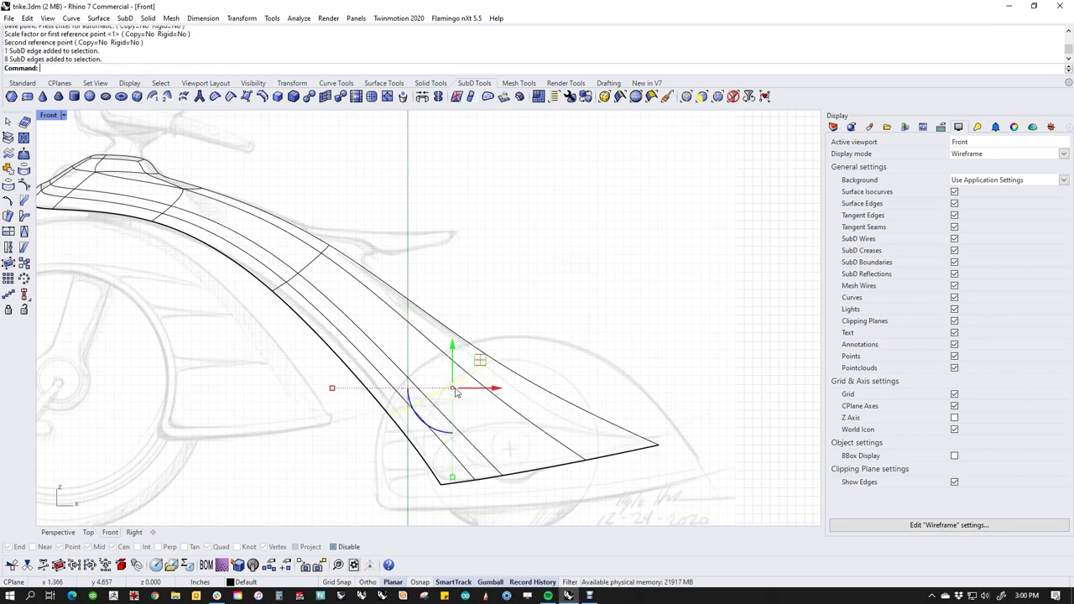
{"action": "type", "text": "Slide"}
{"action": "key", "text": "Return"}
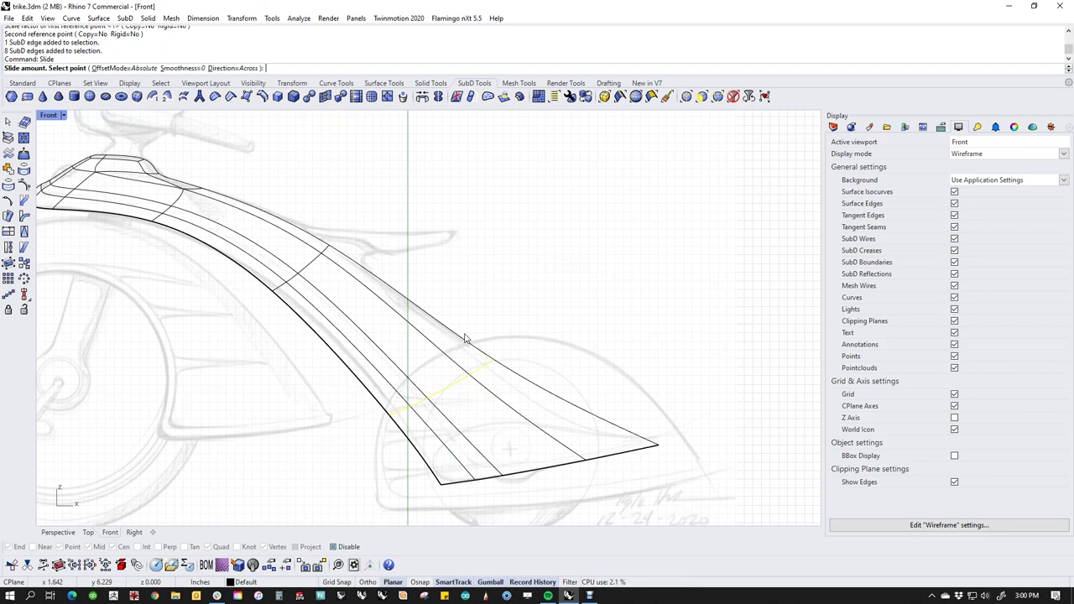
{"action": "left_click", "coordinate": [496, 424]}
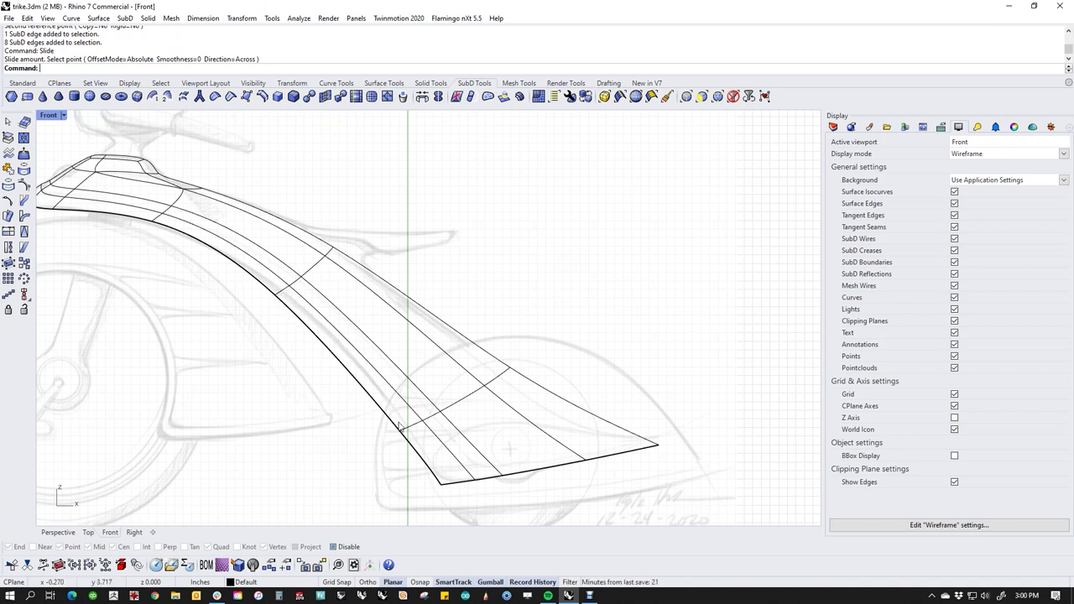
Slide the middle cross-section edge loop toward the tail, to just below the sketched seat.
{"action": "double_click", "coordinate": [291, 280]}
{"action": "key", "text": "Return"}
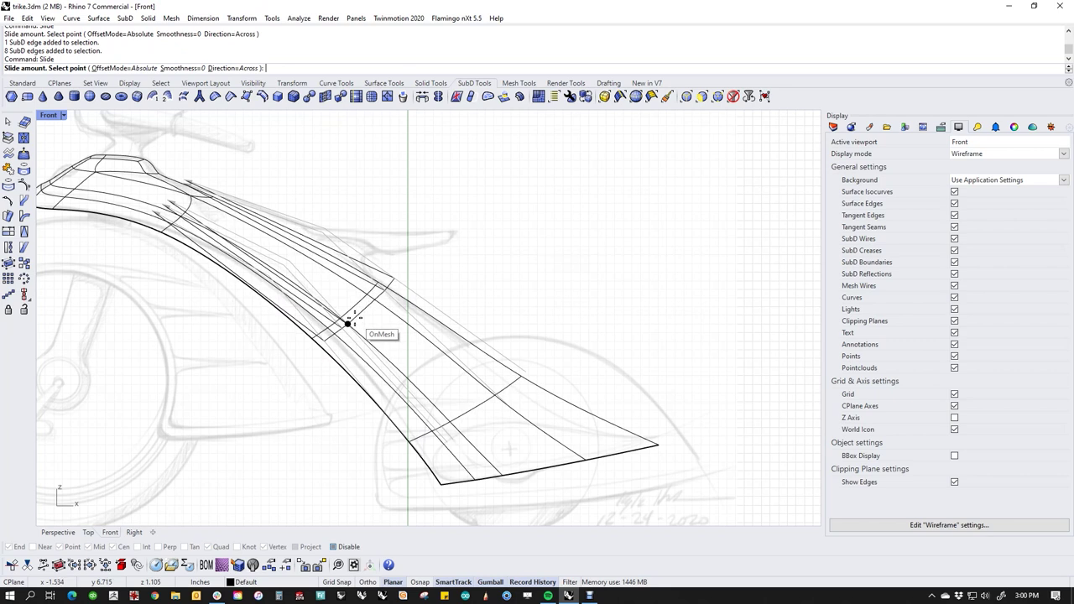
{"action": "left_click", "coordinate": [345, 314]}
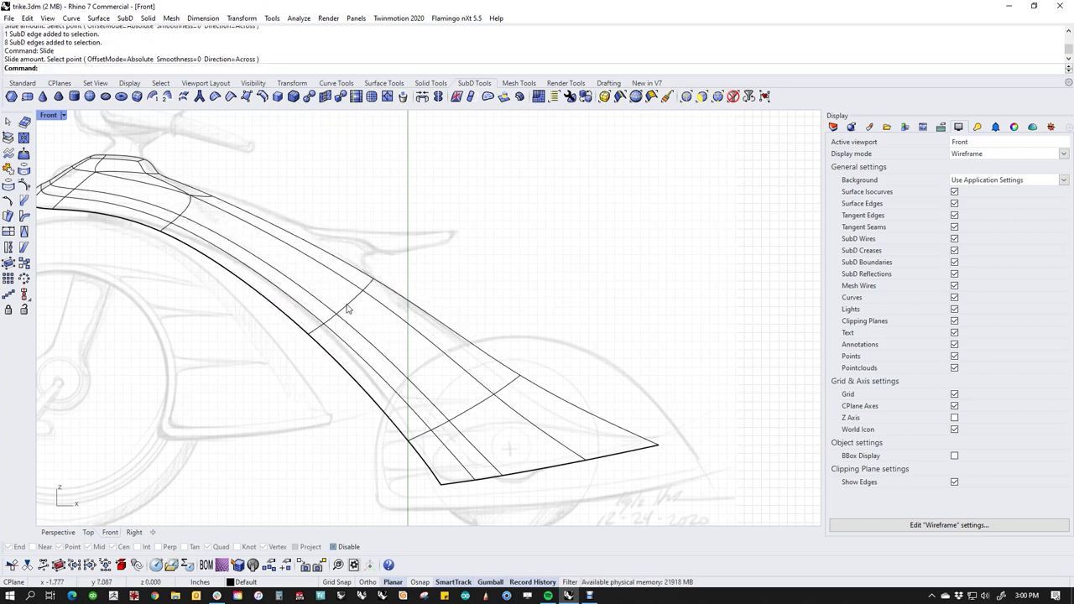
Shrink the middle cross-section loop with Scale1D from its upper end so its lower end meets the sketched underside of the frame.
{"action": "double_click", "coordinate": [347, 310]}
{"action": "type", "text": "s"}
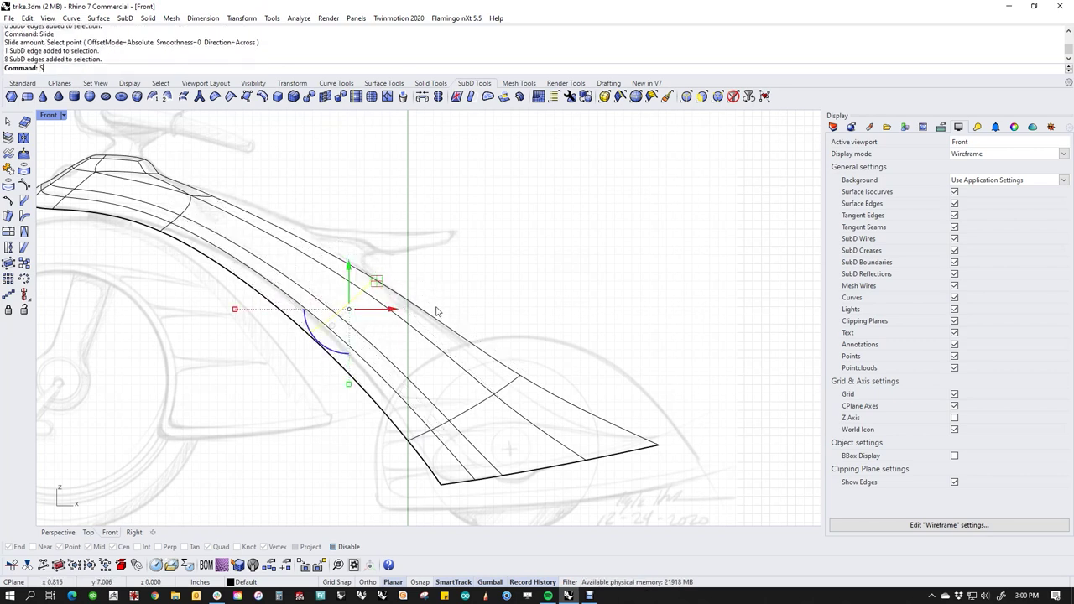
{"action": "type", "text": "1"}
{"action": "key", "text": "Return"}
{"action": "left_click", "coordinate": [373, 280]}
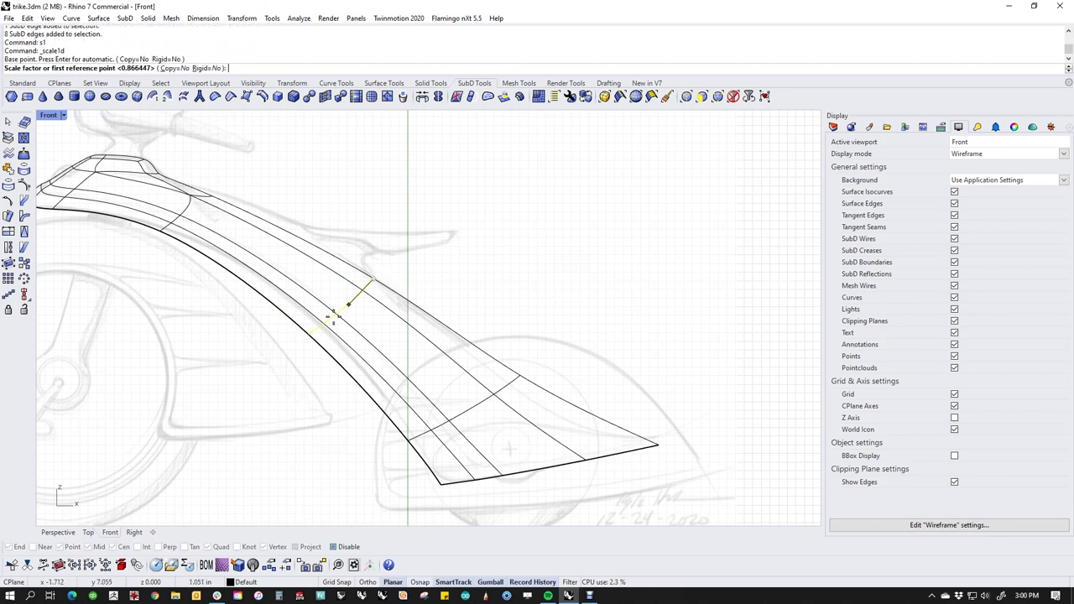
{"action": "left_click", "coordinate": [265, 372]}
{"action": "left_click", "coordinate": [288, 350]}
{"action": "left_click", "coordinate": [397, 460]}
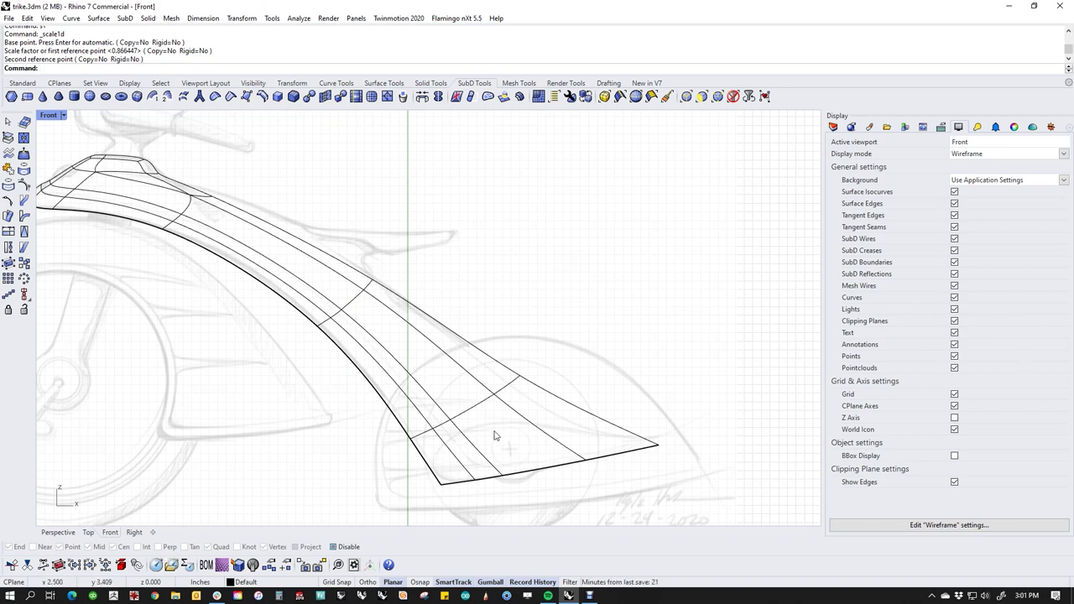
Shrink the rear cross-section loop slightly with Scale1D from its lower end, along the loop's direction.
{"action": "double_click", "coordinate": [440, 430]}
{"action": "type", "text": "s1"}
{"action": "key", "text": "Return"}
{"action": "left_click", "coordinate": [412, 436]}
{"action": "left_click", "coordinate": [551, 373]}
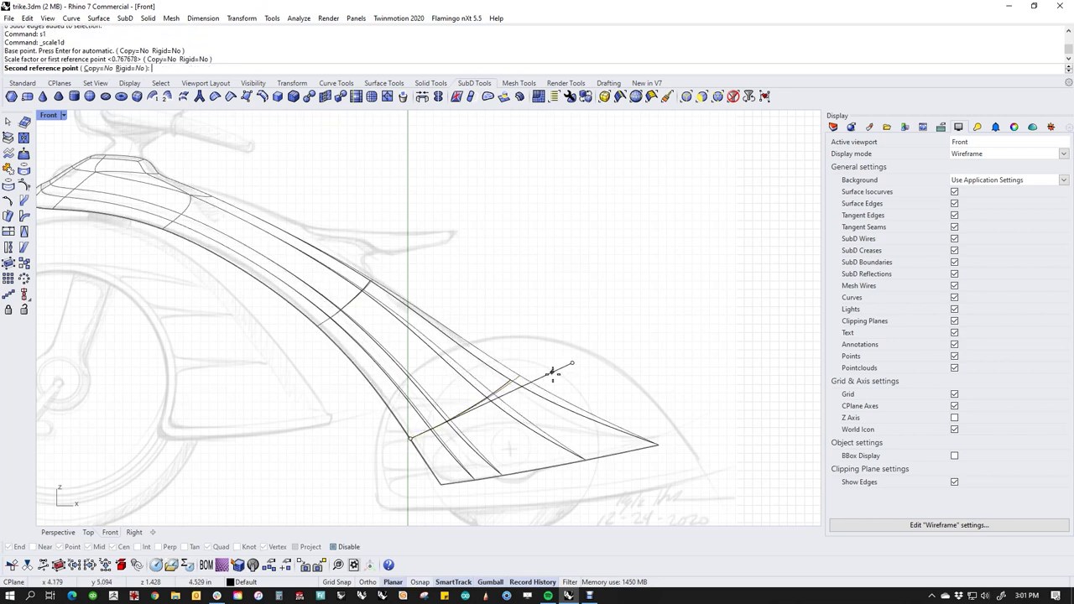
{"action": "left_click", "coordinate": [551, 373]}
{"action": "left_click", "coordinate": [584, 321]}
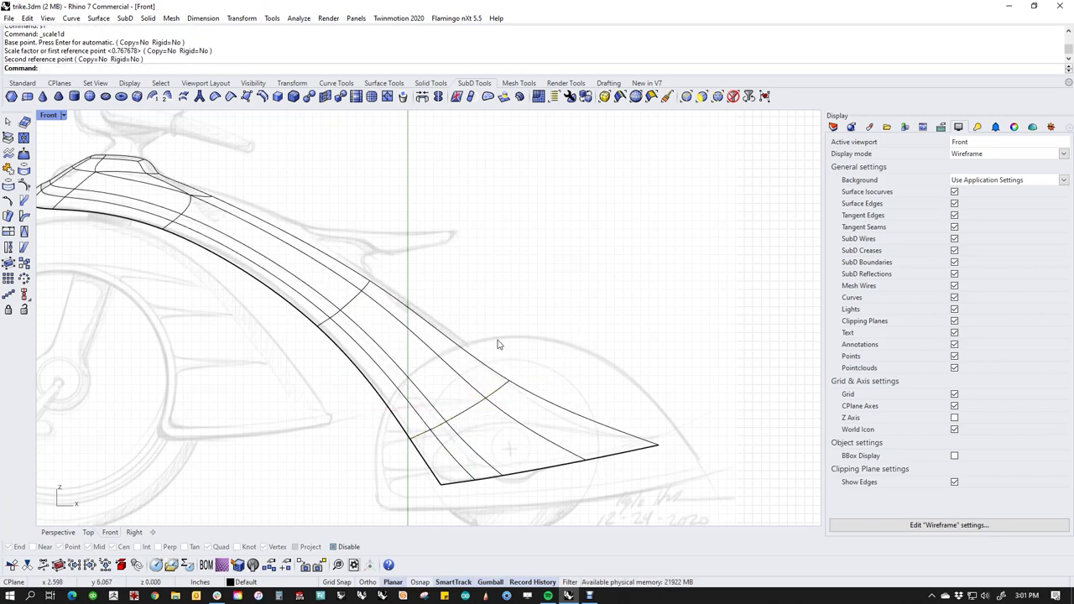
Stretch the middle cross-section loop slightly with Scale1D from its lower end, pushing its upper end toward the sketched frame line.
{"action": "scroll", "coordinate": [391, 320], "scroll_direction": "up", "scroll_amount": 4}
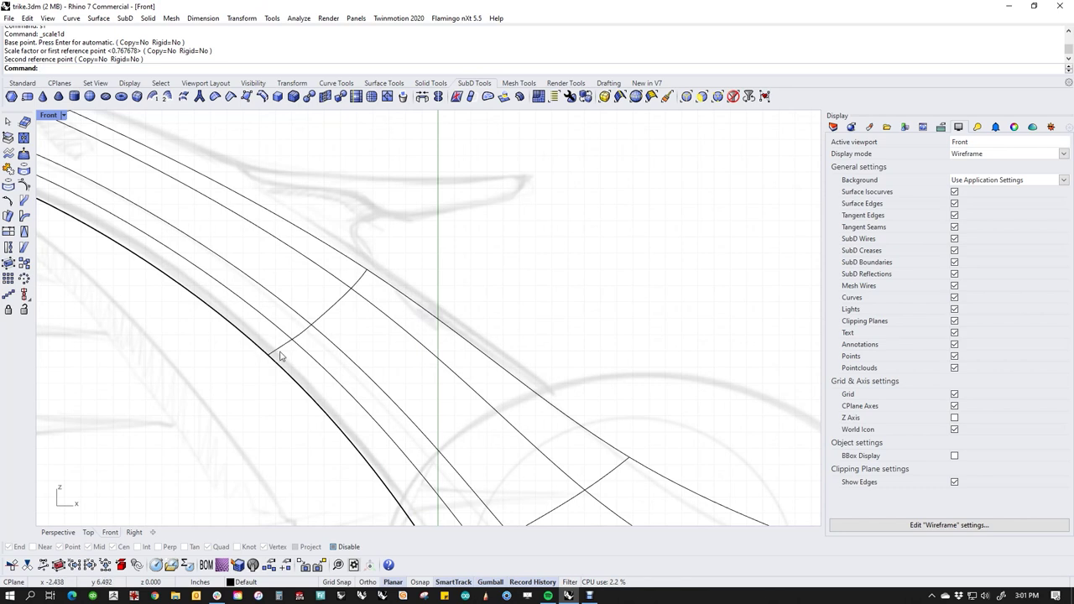
{"action": "double_click", "coordinate": [275, 350]}
{"action": "type", "text": "s1"}
{"action": "key", "text": "Return"}
{"action": "left_click", "coordinate": [267, 356]}
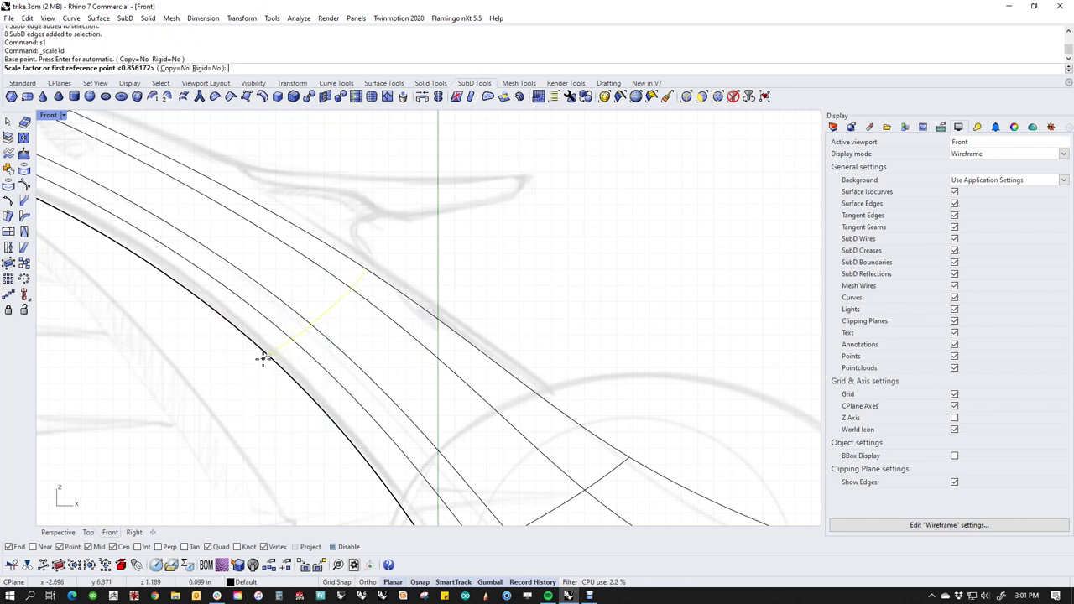
{"action": "left_click", "coordinate": [429, 237]}
{"action": "left_click", "coordinate": [441, 224]}
{"action": "key", "text": "Escape"}
{"action": "scroll", "coordinate": [525, 333], "scroll_direction": "down", "scroll_amount": 4}
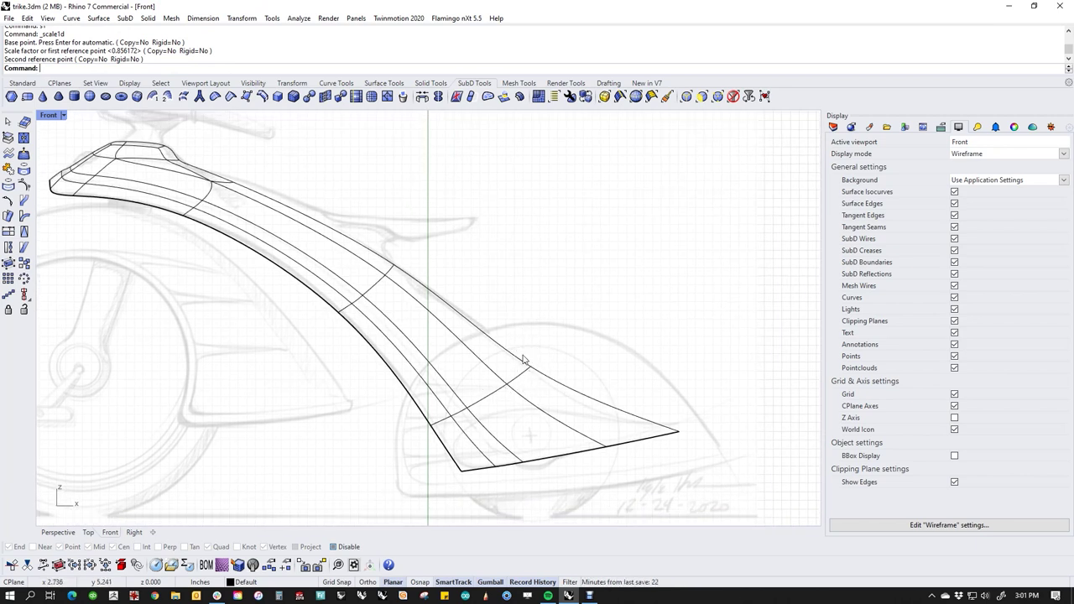
Switch the SubDs to flat display and move the rear loop's upper and second-from-top vertices down and toward the tail.
{"action": "key", "text": "Tab"}
{"action": "left_click_drag", "start_coordinate": [521, 337], "coordinate": [556, 380]}
{"action": "left_click_drag", "start_coordinate": [568, 361], "coordinate": [577, 410]}
{"action": "left_click", "coordinate": [543, 383]}
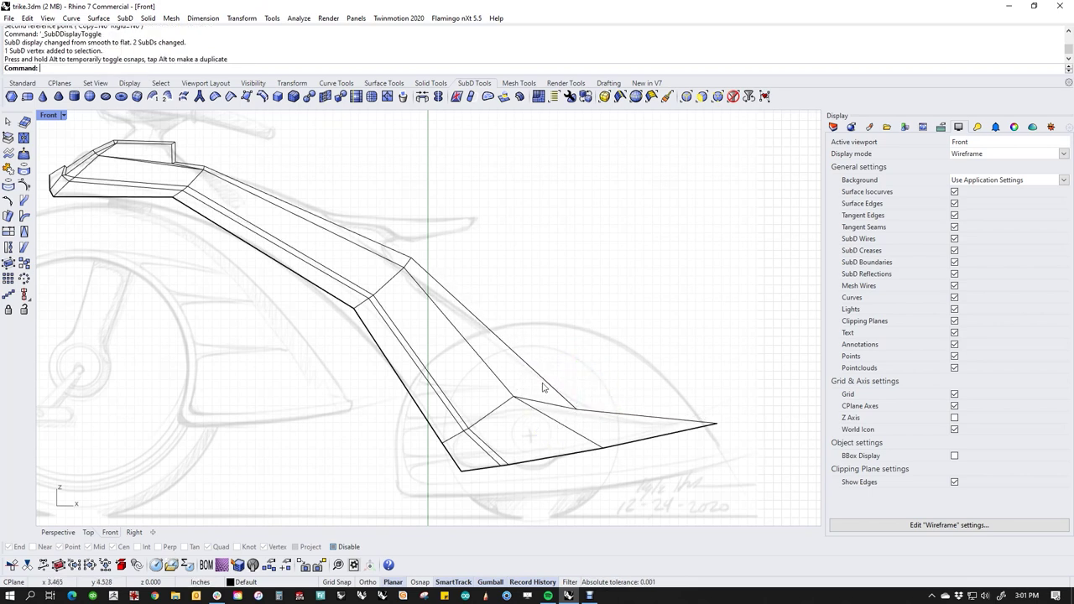
{"action": "left_click_drag", "start_coordinate": [485, 385], "coordinate": [535, 423]}
{"action": "left_click_drag", "start_coordinate": [541, 367], "coordinate": [562, 392]}
Rotate the gumball to the rear loop's direction and bring its two closely spaced inner vertices into line with the loop.
{"action": "scroll", "coordinate": [485, 446], "scroll_direction": "up", "scroll_amount": 3}
{"action": "left_click_drag", "start_coordinate": [430, 392], "coordinate": [544, 445]}
{"action": "scroll", "coordinate": [502, 424], "scroll_direction": "up", "scroll_amount": 8}
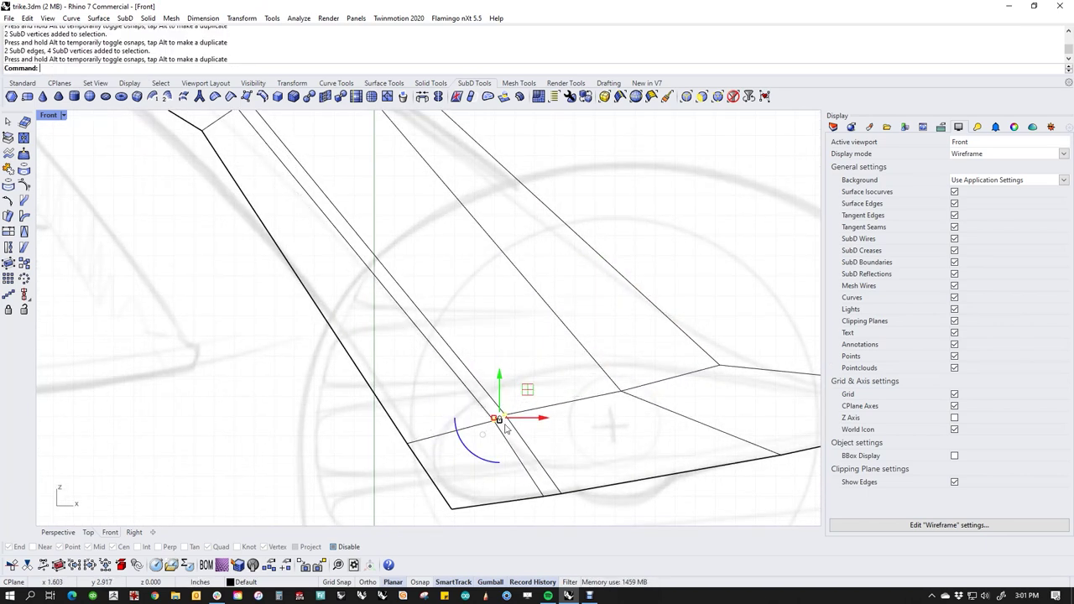
{"action": "left_click_drag", "start_coordinate": [462, 437], "coordinate": [493, 443], "text": "ctrl"}
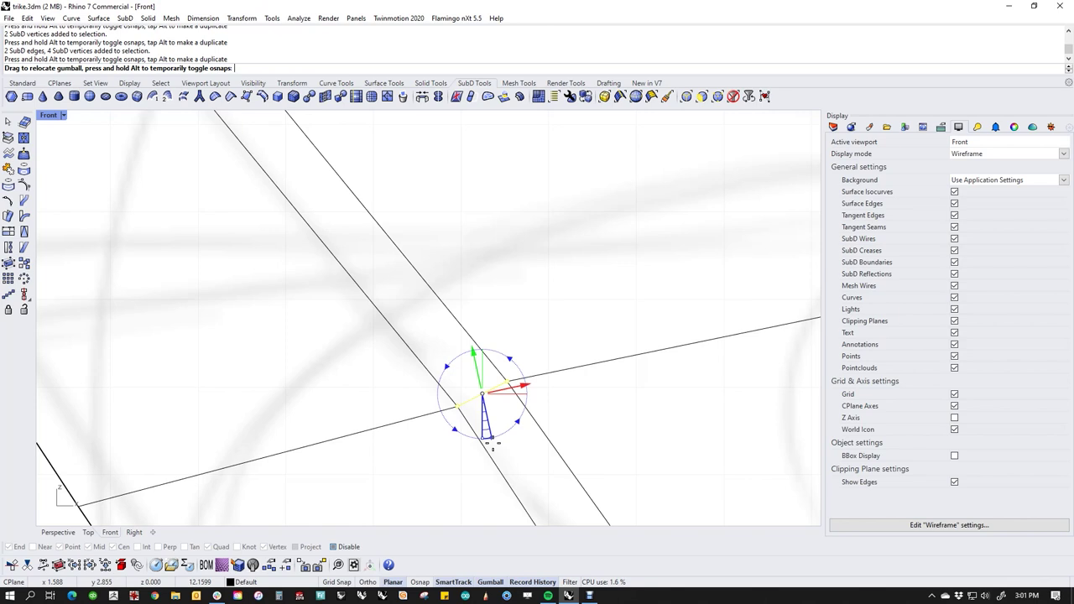
{"action": "left_click_drag", "start_coordinate": [493, 445], "coordinate": [493, 446], "text": "ctrl"}
{"action": "left_click_drag", "start_coordinate": [485, 408], "coordinate": [483, 398]}
{"action": "left_click", "coordinate": [532, 331]}
Return the SubDs to smooth display and adjust the rear loop's upper vertex to refine the body's top line over the rear fender.
{"action": "scroll", "coordinate": [537, 362], "scroll_direction": "down", "scroll_amount": 10}
{"action": "mouse_move", "coordinate": [686, 377]}
{"action": "right_mouse_down"}
{"action": "mouse_move", "coordinate": [466, 424]}
{"action": "mouse_move", "coordinate": [426, 418]}
{"action": "mouse_move", "coordinate": [615, 436]}
{"action": "right_mouse_up"}
{"action": "scroll", "coordinate": [426, 417], "scroll_direction": "down", "scroll_amount": 8}
{"action": "right_click_drag", "start_coordinate": [429, 371], "coordinate": [558, 435]}
{"action": "right_click_drag", "start_coordinate": [512, 339], "coordinate": [598, 409]}
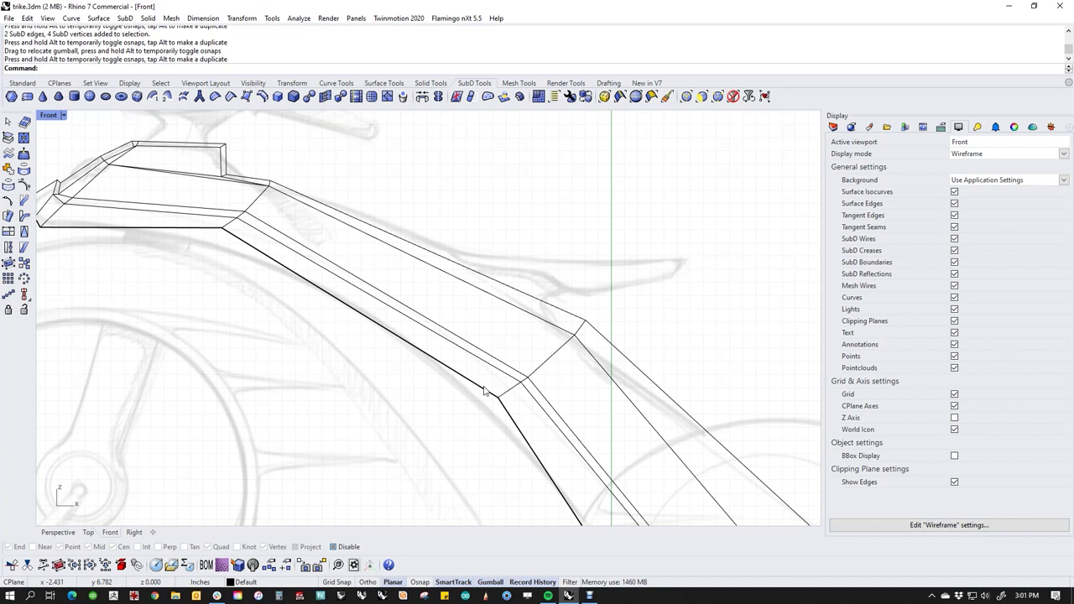
{"action": "scroll", "coordinate": [441, 367], "scroll_direction": "down", "scroll_amount": 2}
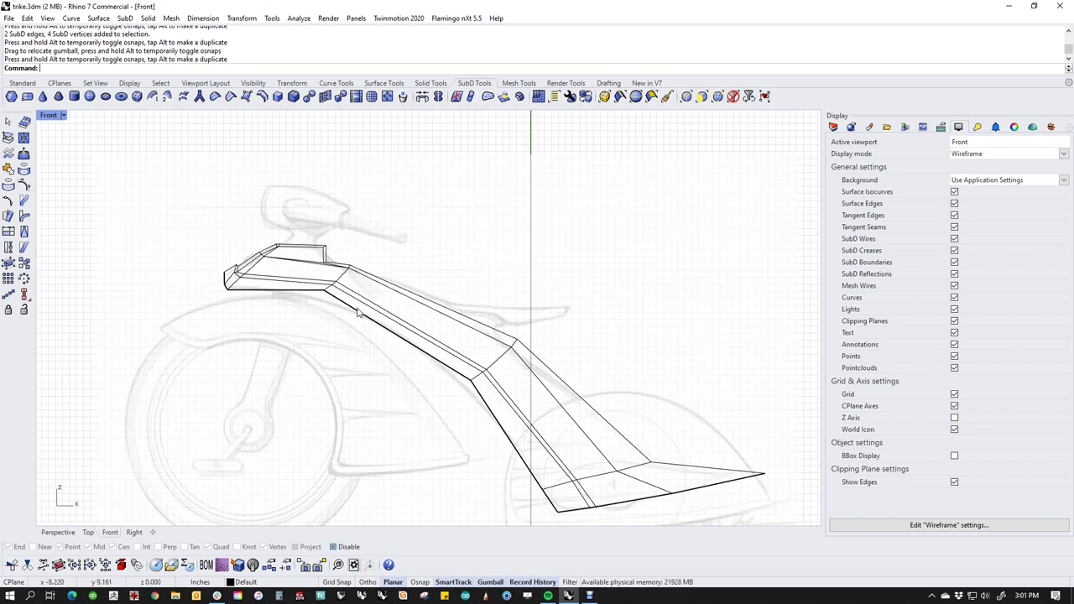
{"action": "key", "text": "Tab"}
{"action": "scroll", "coordinate": [411, 424], "scroll_direction": "up", "scroll_amount": 3}
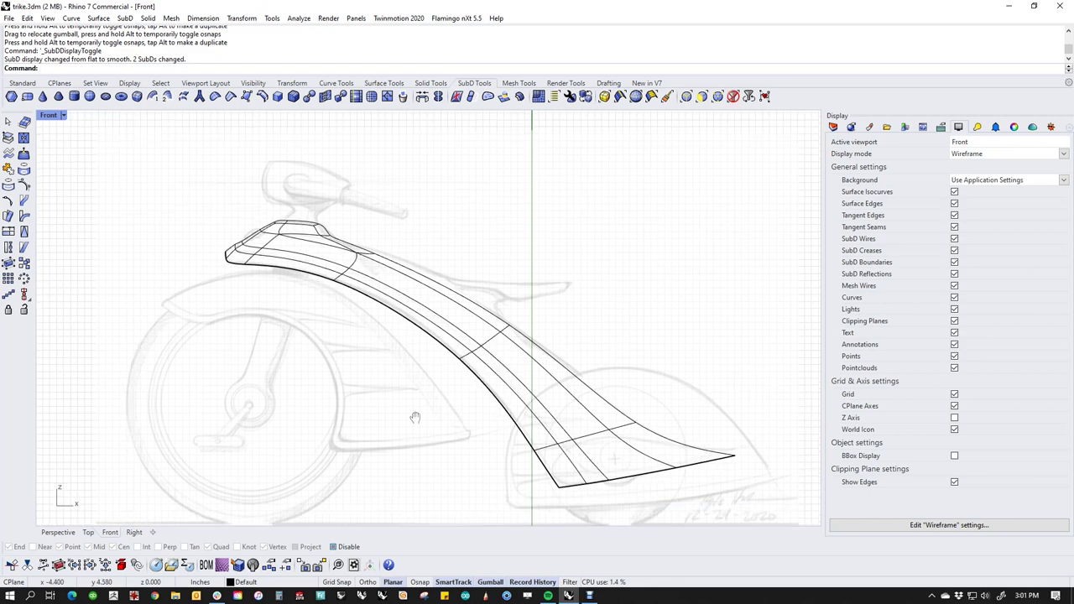
{"action": "scroll", "coordinate": [646, 422], "scroll_direction": "up", "scroll_amount": 2}
{"action": "left_click_drag", "start_coordinate": [620, 404], "coordinate": [705, 432], "text": "ctrl+shift"}
{"action": "left_click", "coordinate": [622, 309]}
{"action": "scroll", "coordinate": [555, 382], "scroll_direction": "down", "scroll_amount": 4}
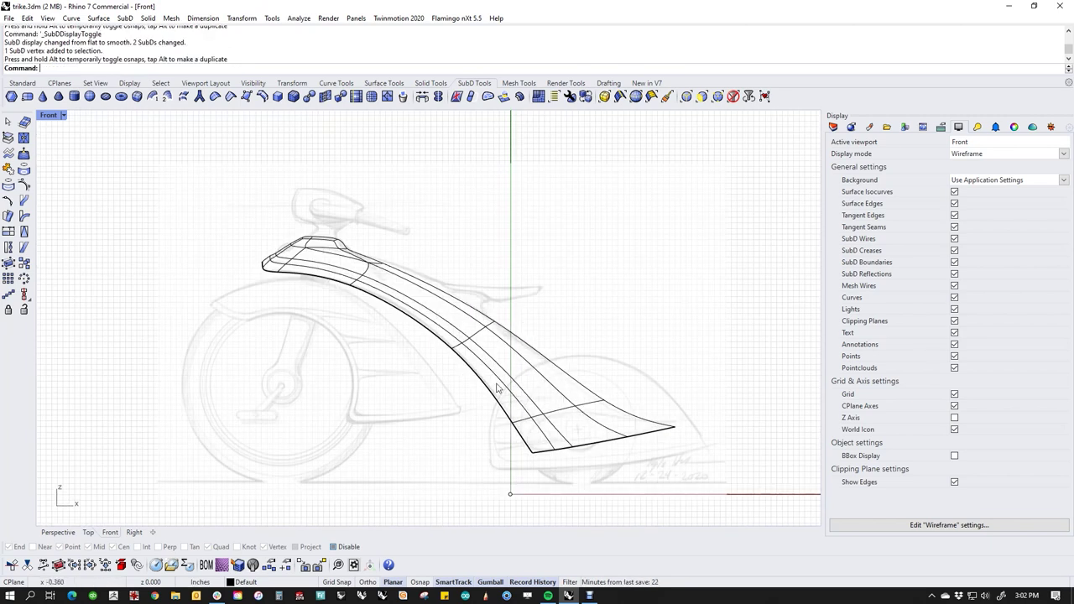
Raise the upper vertices of the front cross-section loop, behind the raised head section, toward the sketched top line of the frame.
{"action": "scroll", "coordinate": [407, 268], "scroll_direction": "up", "scroll_amount": 3}
{"action": "scroll", "coordinate": [277, 252], "scroll_direction": "up", "scroll_amount": 3}
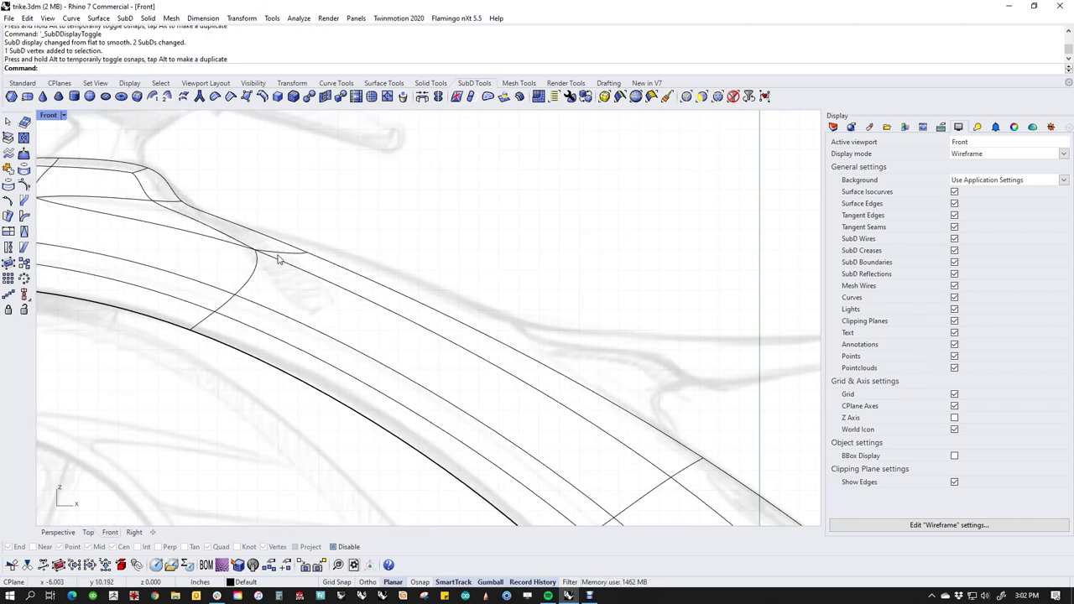
{"action": "scroll", "coordinate": [530, 327], "scroll_direction": "down", "scroll_amount": 3}
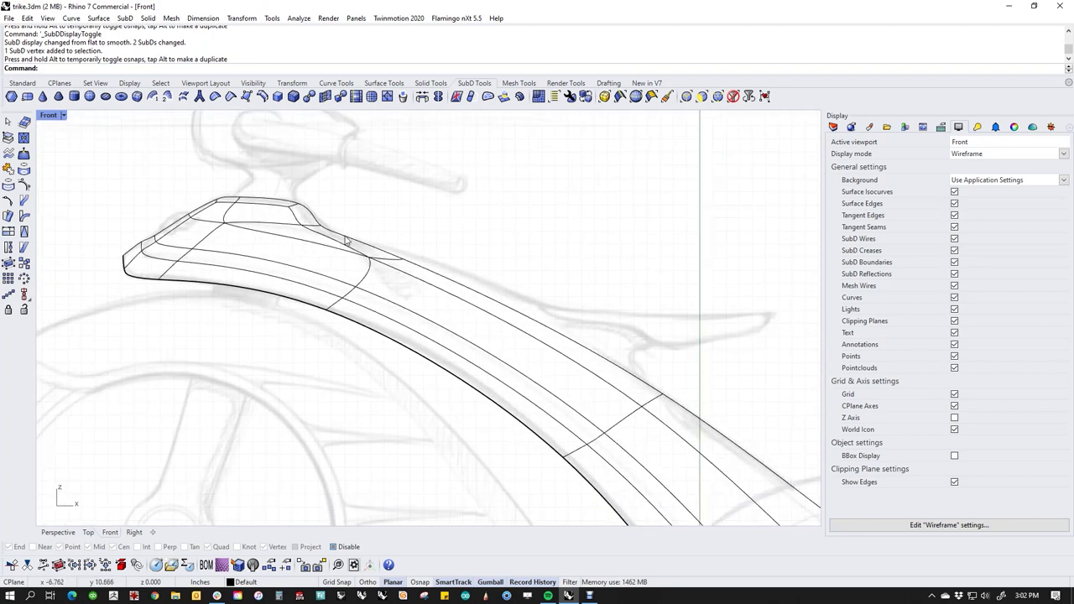
{"action": "scroll", "coordinate": [357, 231], "scroll_direction": "up", "scroll_amount": 2}
{"action": "left_click_drag", "start_coordinate": [369, 220], "coordinate": [513, 319]}
{"action": "scroll", "coordinate": [485, 260], "scroll_direction": "up", "scroll_amount": 2}
{"action": "left_click_drag", "start_coordinate": [484, 260], "coordinate": [534, 296]}
{"action": "left_click", "coordinate": [627, 305]}
{"action": "scroll", "coordinate": [632, 305], "scroll_direction": "down", "scroll_amount": 7}
{"action": "right_click_drag", "start_coordinate": [647, 331], "coordinate": [530, 287]}
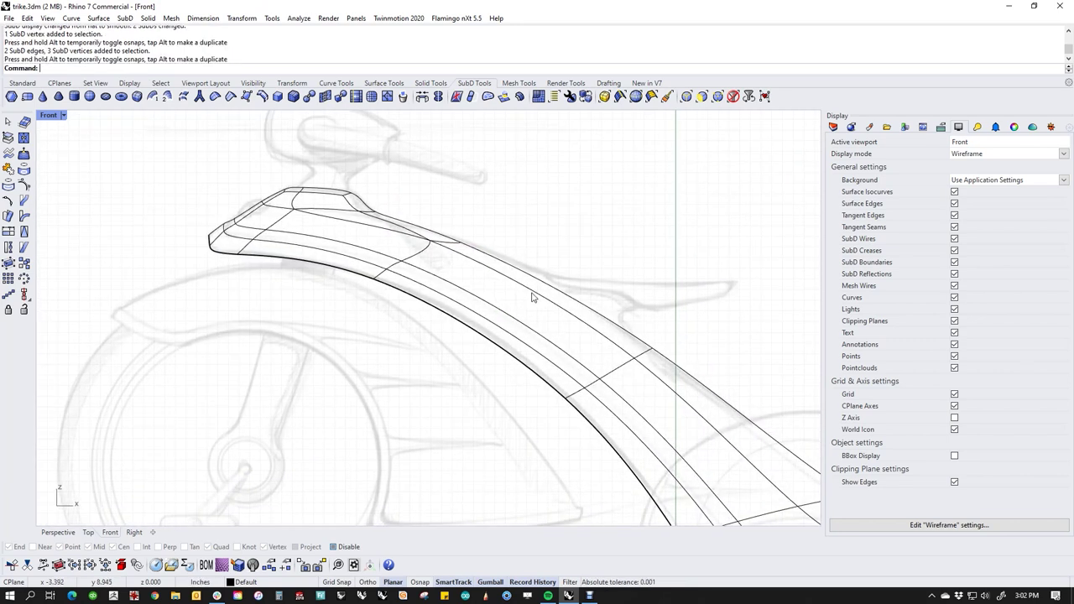
Move the upper vertices of the middle cross-section loop forward and slightly down, below the sketched seat.
{"action": "scroll", "coordinate": [628, 363], "scroll_direction": "up", "scroll_amount": 3}
{"action": "left_click_drag", "start_coordinate": [594, 240], "coordinate": [671, 386]}
{"action": "left_click_drag", "start_coordinate": [663, 320], "coordinate": [627, 335]}
{"action": "left_click", "coordinate": [681, 316]}
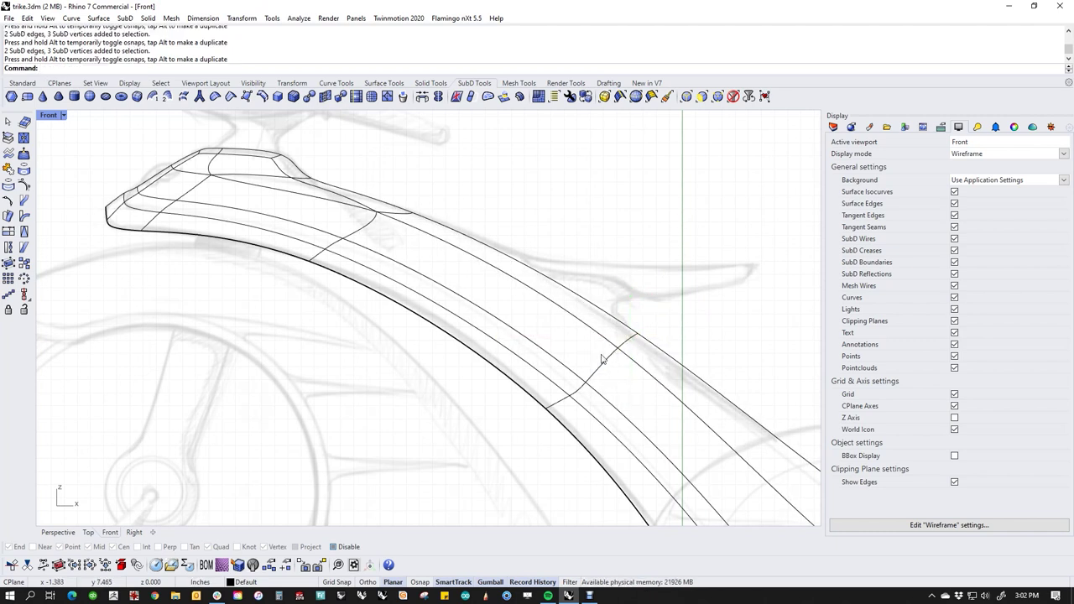
{"action": "scroll", "coordinate": [626, 366], "scroll_direction": "down", "scroll_amount": 3}
{"action": "scroll", "coordinate": [567, 373], "scroll_direction": "down", "scroll_amount": 3}
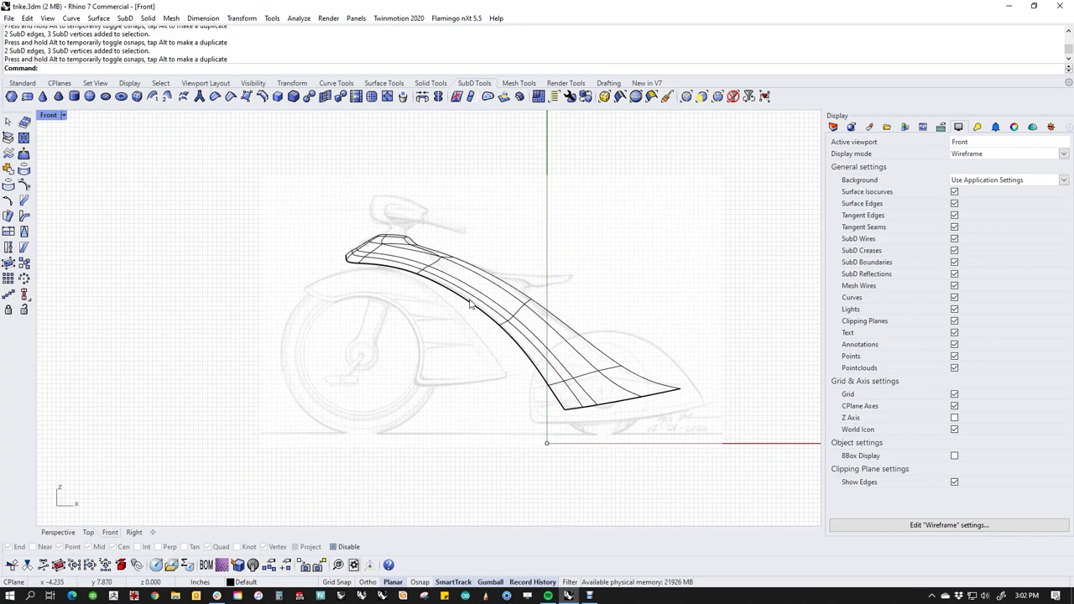
{"action": "scroll", "coordinate": [517, 336], "scroll_direction": "up", "scroll_amount": 3}
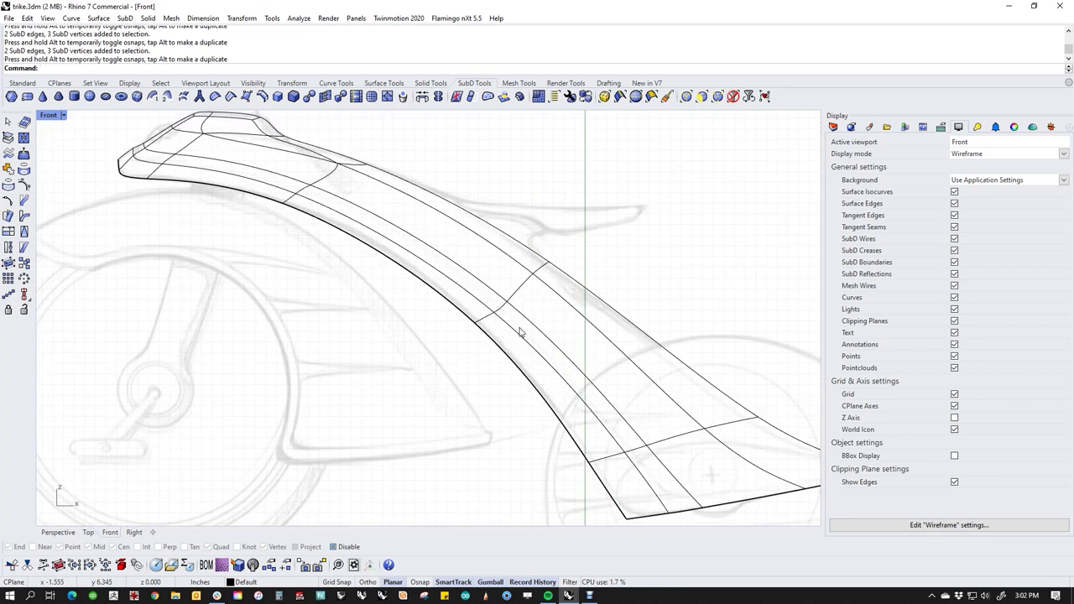
Switch the SubDs to flat display and move the middle loop's two closely spaced inner vertex pairs into a straight line with the loop.
{"action": "key", "text": "Tab"}
{"action": "scroll", "coordinate": [547, 314], "scroll_direction": "up", "scroll_amount": 5}
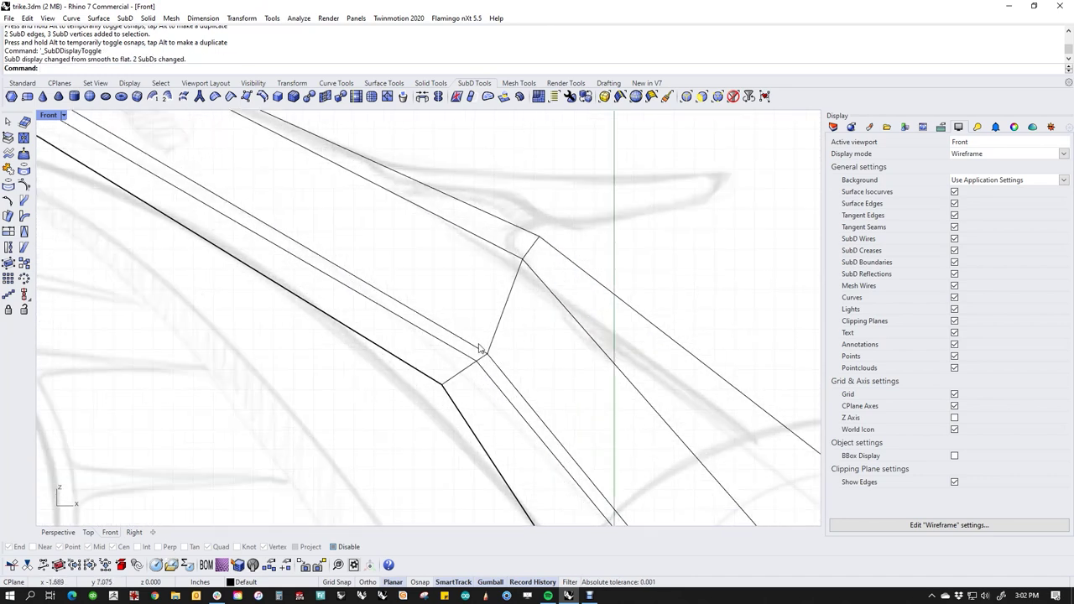
{"action": "right_click_drag", "start_coordinate": [504, 383], "coordinate": [503, 382]}
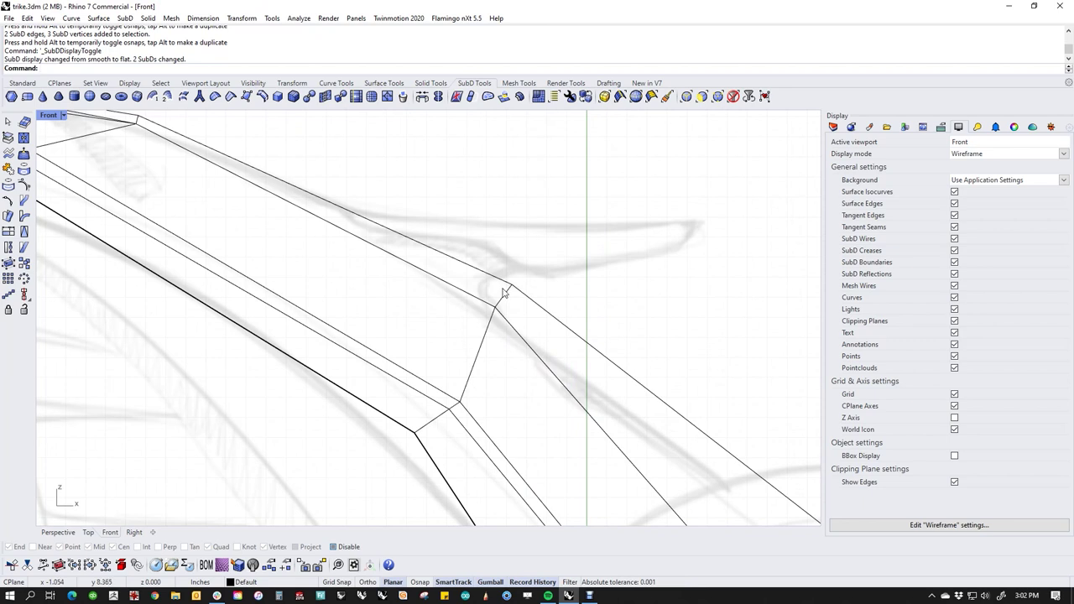
{"action": "scroll", "coordinate": [457, 394], "scroll_direction": "up", "scroll_amount": 3}
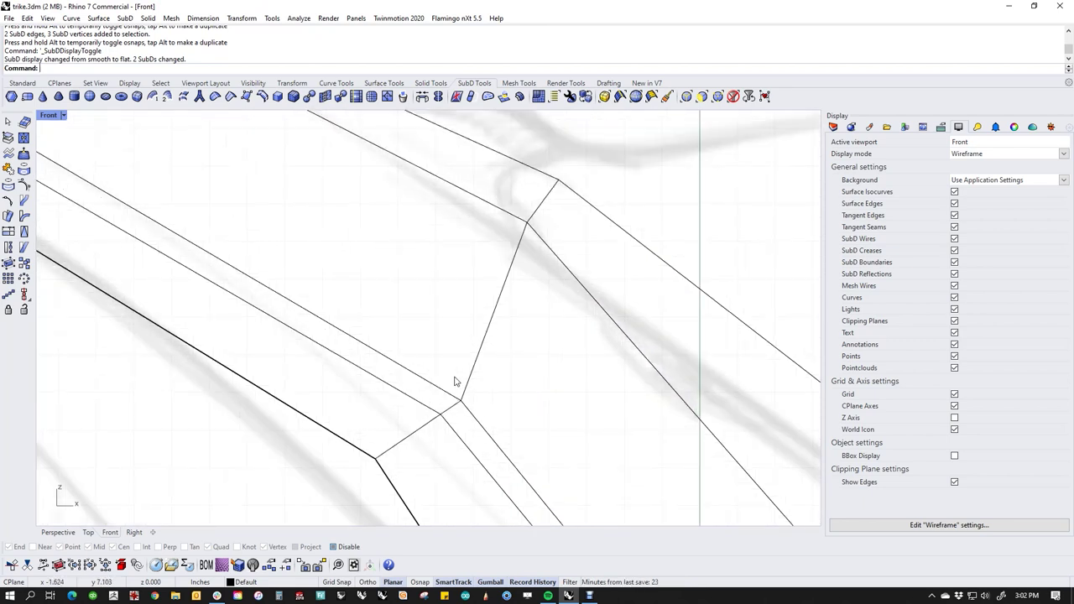
{"action": "left_click", "coordinate": [453, 391]}
{"action": "scroll", "coordinate": [461, 372], "scroll_direction": "up", "scroll_amount": 2}
{"action": "left_click", "coordinate": [451, 416]}
{"action": "left_click_drag", "start_coordinate": [430, 370], "coordinate": [415, 395]}
{"action": "left_click", "coordinate": [506, 346]}
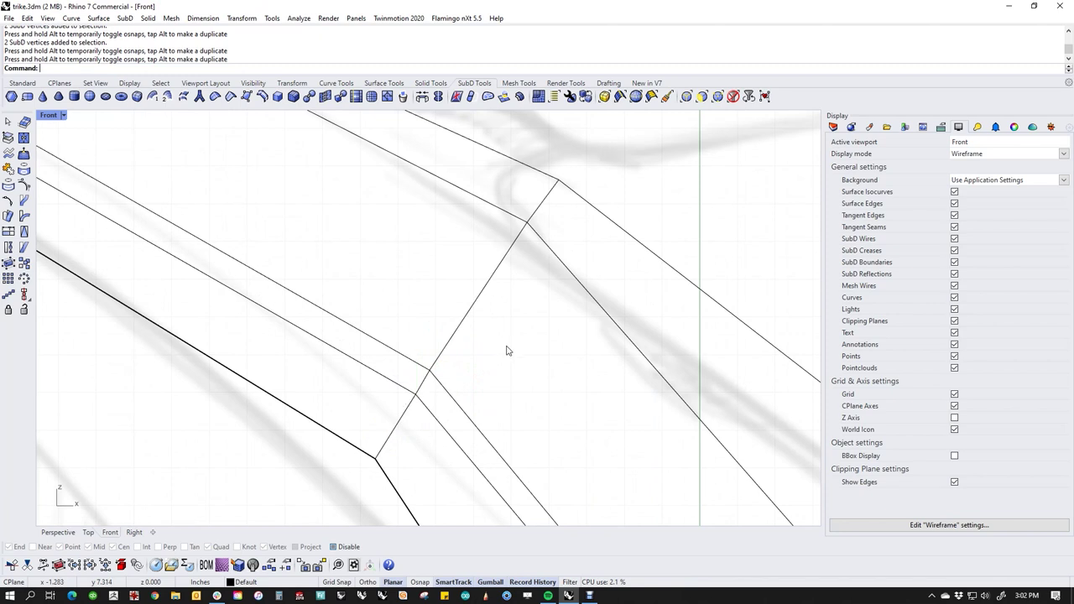
Move the second-from-top vertex pair of the front cross-section loop forward, away from the loop's top vertex.
{"action": "scroll", "coordinate": [507, 350], "scroll_direction": "down", "scroll_amount": 3}
{"action": "right_click_drag", "start_coordinate": [276, 278], "coordinate": [479, 388]}
{"action": "scroll", "coordinate": [440, 366], "scroll_direction": "up", "scroll_amount": 7}
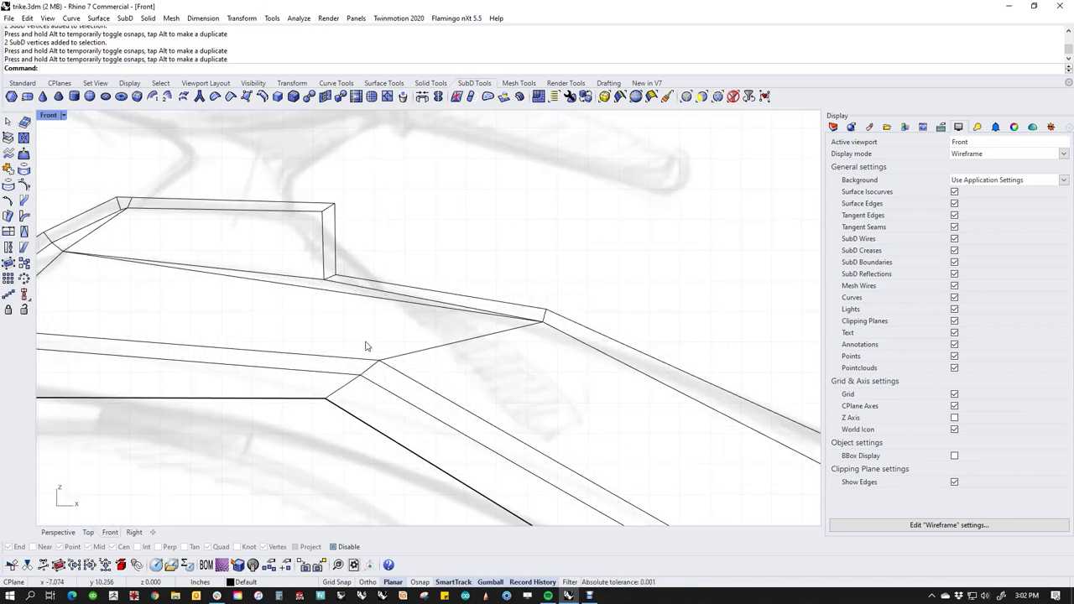
{"action": "left_click_drag", "start_coordinate": [549, 319], "coordinate": [508, 323]}
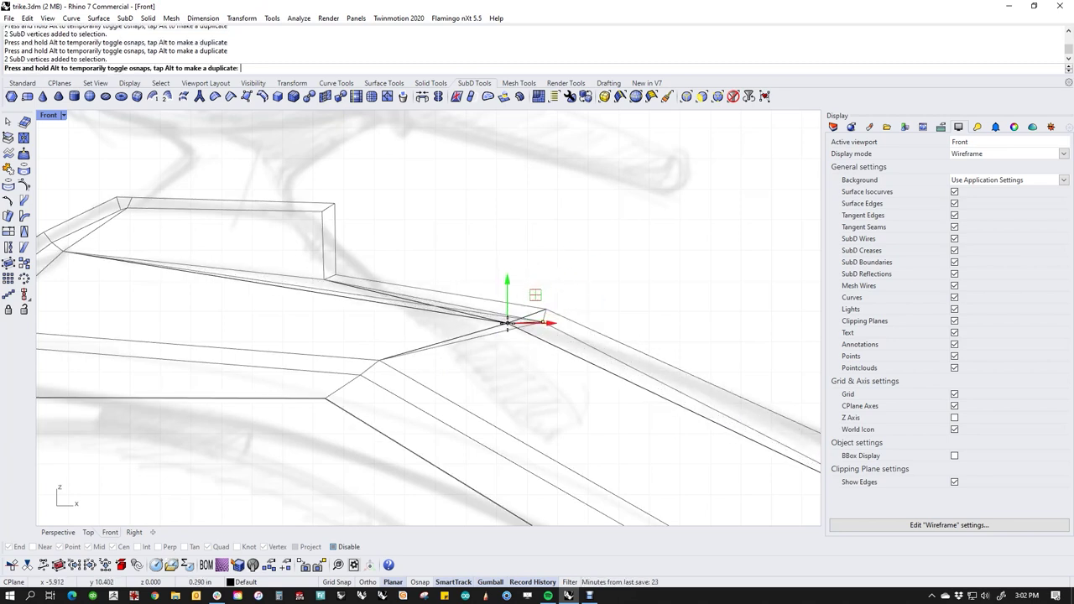
{"action": "left_click", "coordinate": [481, 348]}
Align the front loop's two closely spaced lower vertex pairs with the rest of the loop and return the SubDs to smooth display.
{"action": "scroll", "coordinate": [384, 368], "scroll_direction": "up", "scroll_amount": 1}
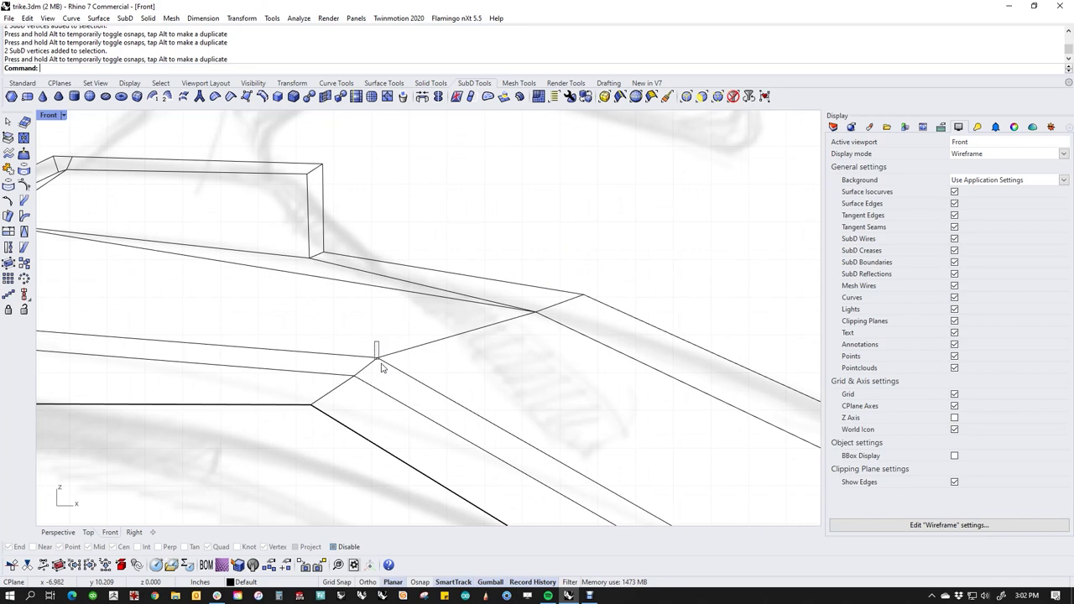
{"action": "left_click", "coordinate": [377, 358]}
{"action": "left_click_drag", "start_coordinate": [376, 359], "coordinate": [394, 374]}
{"action": "left_click", "coordinate": [380, 373]}
{"action": "scroll", "coordinate": [354, 377], "scroll_direction": "up", "scroll_amount": 1}
{"action": "left_click", "coordinate": [396, 322]}
{"action": "scroll", "coordinate": [407, 334], "scroll_direction": "down", "scroll_amount": 4}
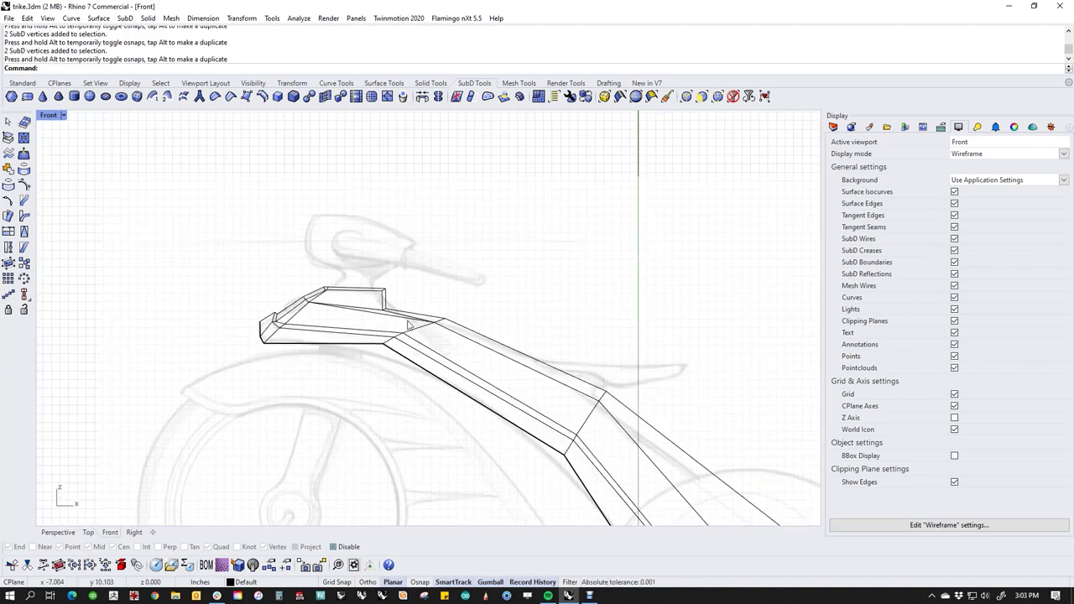
{"action": "key", "text": "Tab"}
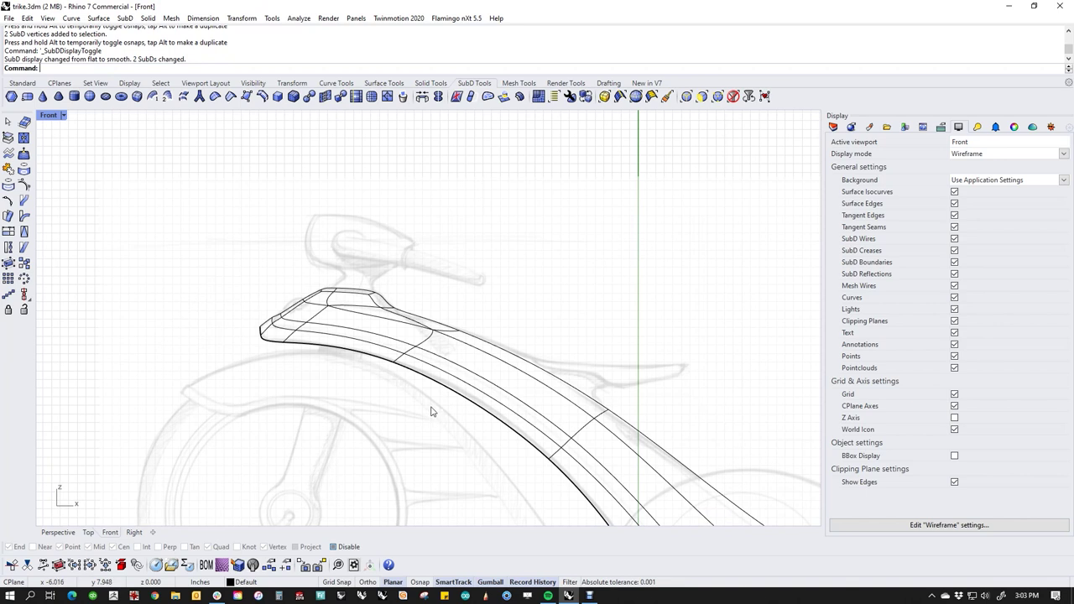
Remove the crease from the vertex pair at the body's lower rear corners in the side view.
{"action": "right_click_drag", "start_coordinate": [470, 445], "coordinate": [462, 395]}
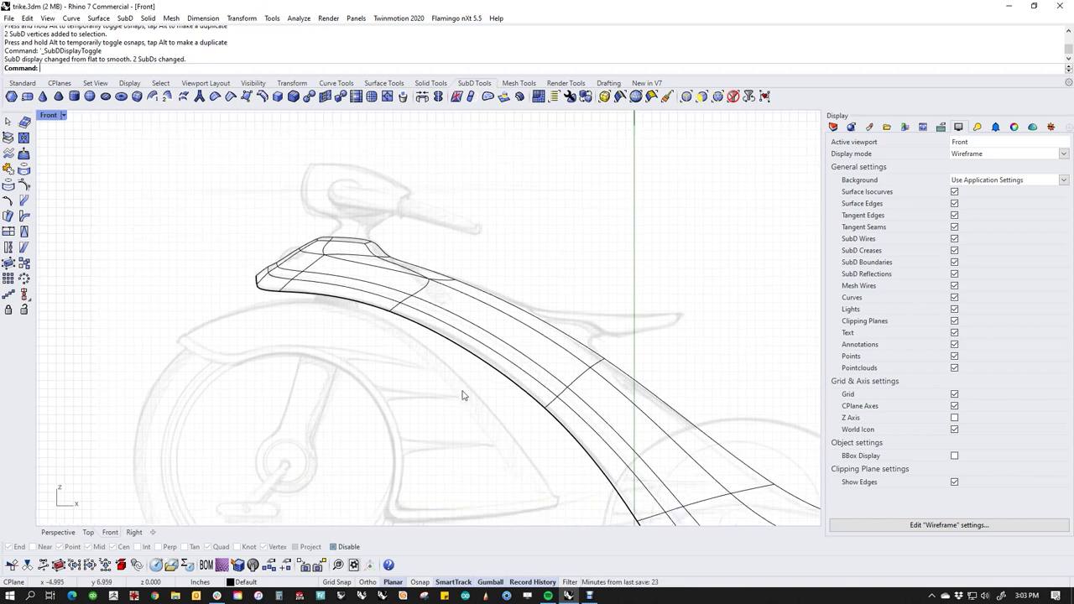
{"action": "scroll", "coordinate": [463, 403], "scroll_direction": "down", "scroll_amount": 3}
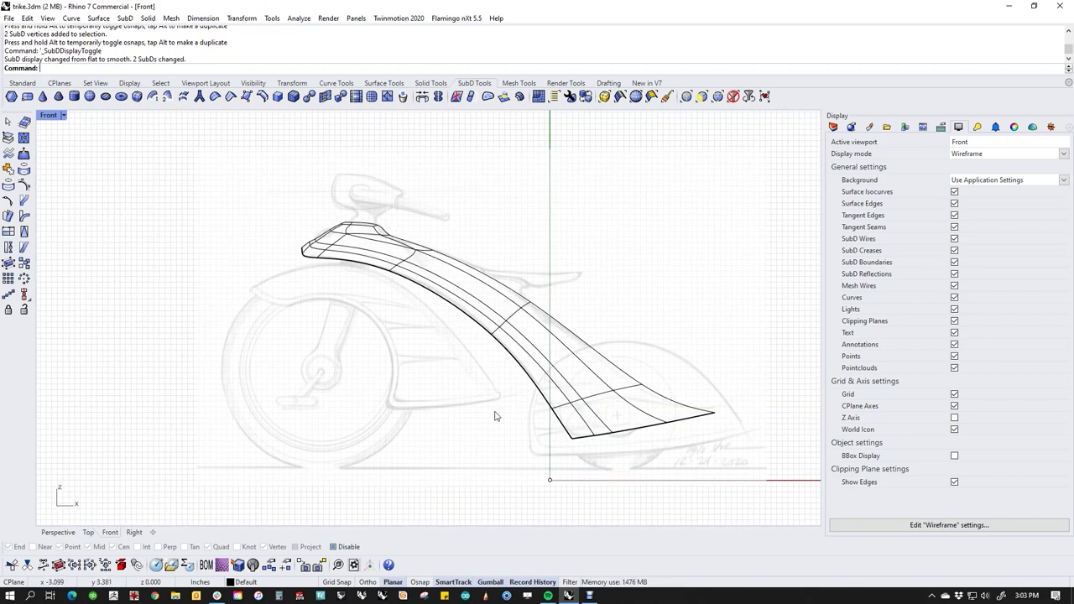
{"action": "scroll", "coordinate": [579, 462], "scroll_direction": "up", "scroll_amount": 3}
{"action": "left_click_drag", "start_coordinate": [538, 409], "coordinate": [594, 460]}
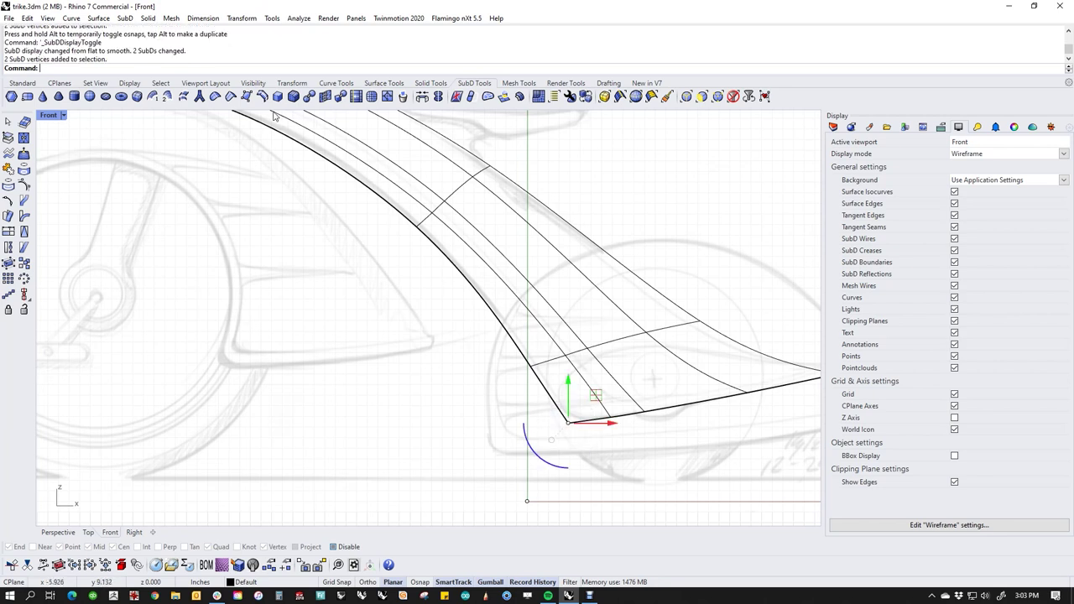
{"action": "left_click", "coordinate": [214, 97]}
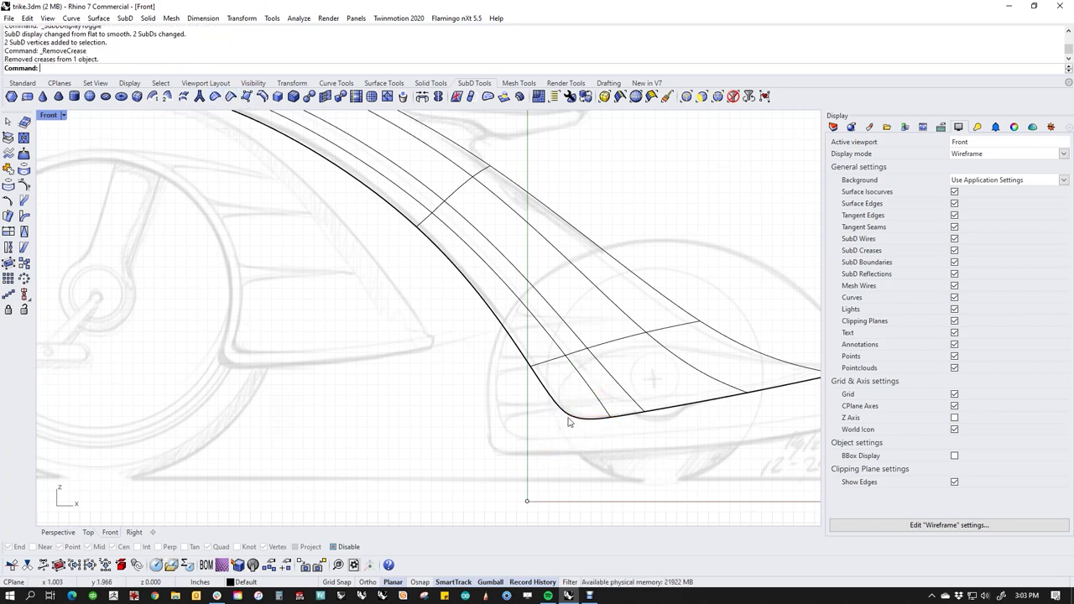
Try to remove the crease from the vertex at the body's front tip.
{"action": "scroll", "coordinate": [531, 401], "scroll_direction": "down", "scroll_amount": 8}
{"action": "right_click_drag", "start_coordinate": [514, 392], "coordinate": [578, 403]}
{"action": "scroll", "coordinate": [405, 269], "scroll_direction": "up", "scroll_amount": 15}
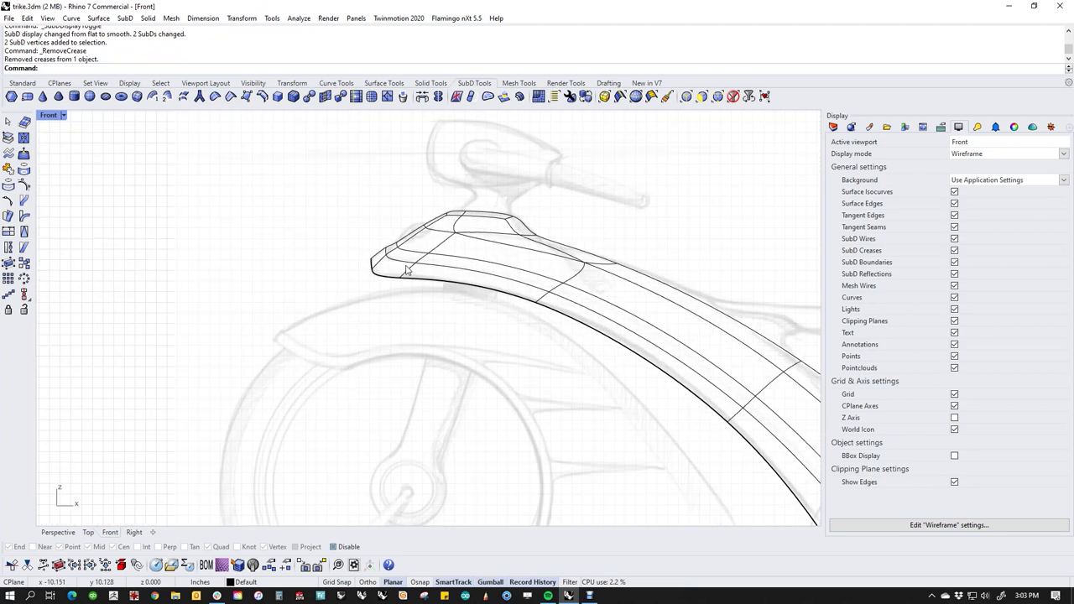
{"action": "right_click_drag", "start_coordinate": [387, 281], "coordinate": [378, 260], "text": "ctrl+shift"}
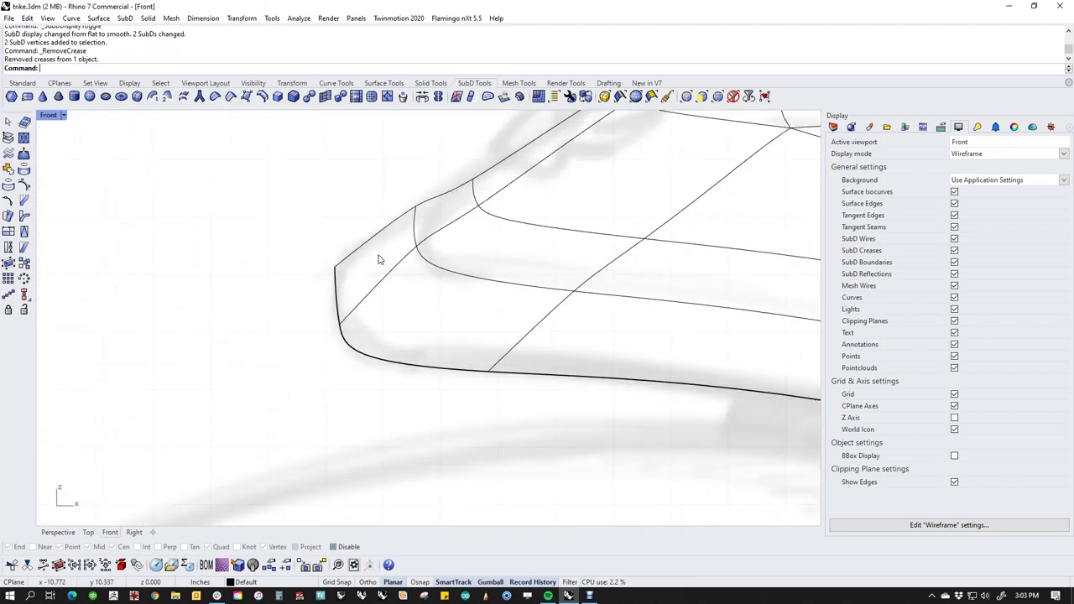
{"action": "left_click", "coordinate": [335, 267], "text": "ctrl+shift"}
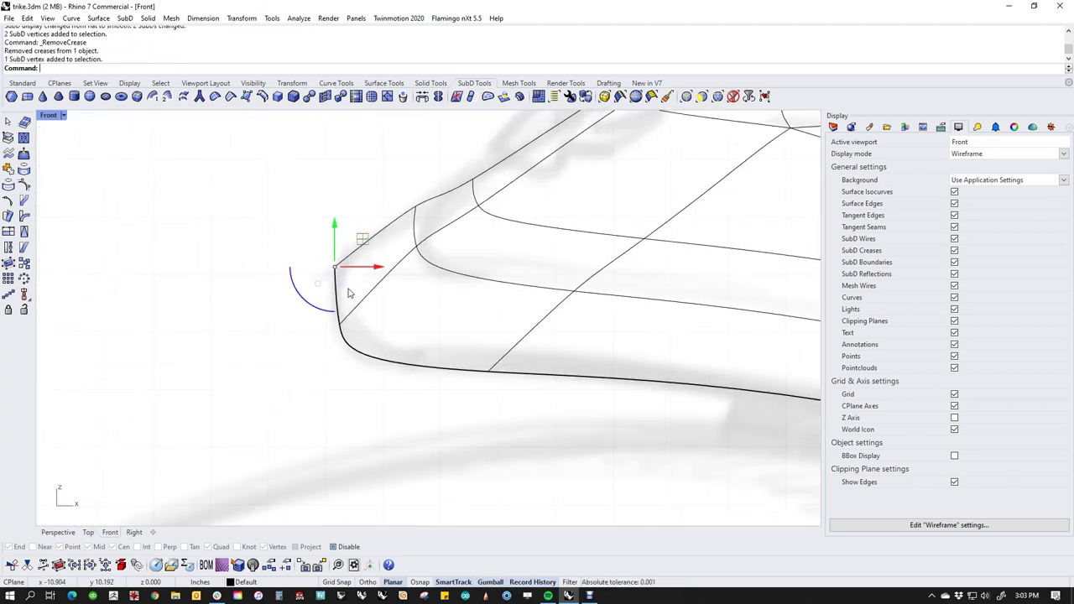
{"action": "left_click", "coordinate": [215, 97]}
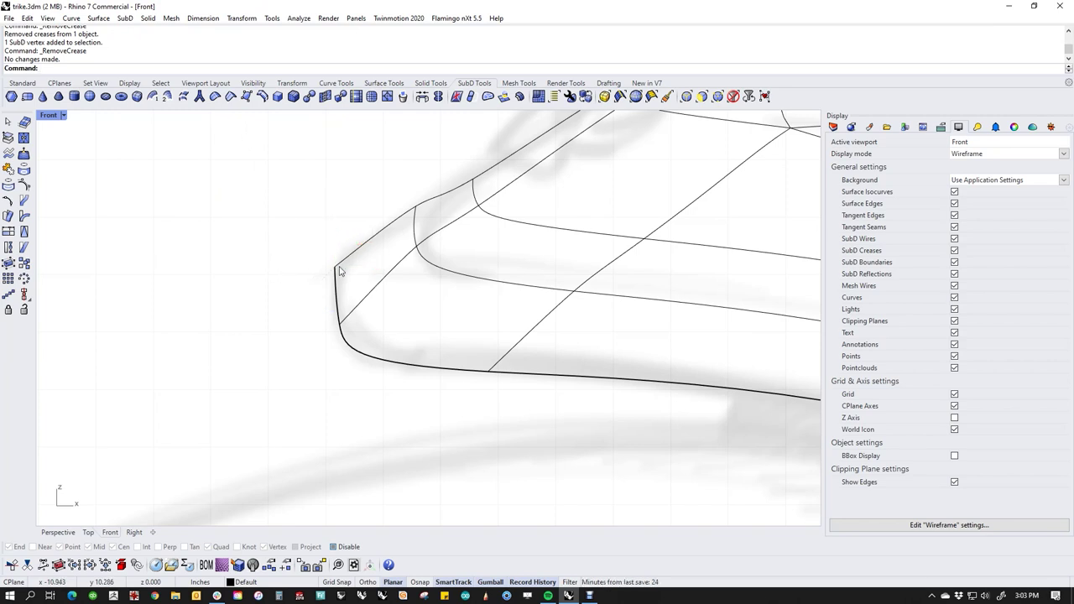
Switch to the Perspective view in Shaded mode and turn on the ffender layer.
{"action": "key", "text": "ctrl+F4"}
{"action": "right_click_drag", "start_coordinate": [341, 272], "coordinate": [640, 343]}
{"action": "scroll", "coordinate": [443, 303], "scroll_direction": "up", "scroll_amount": 5}
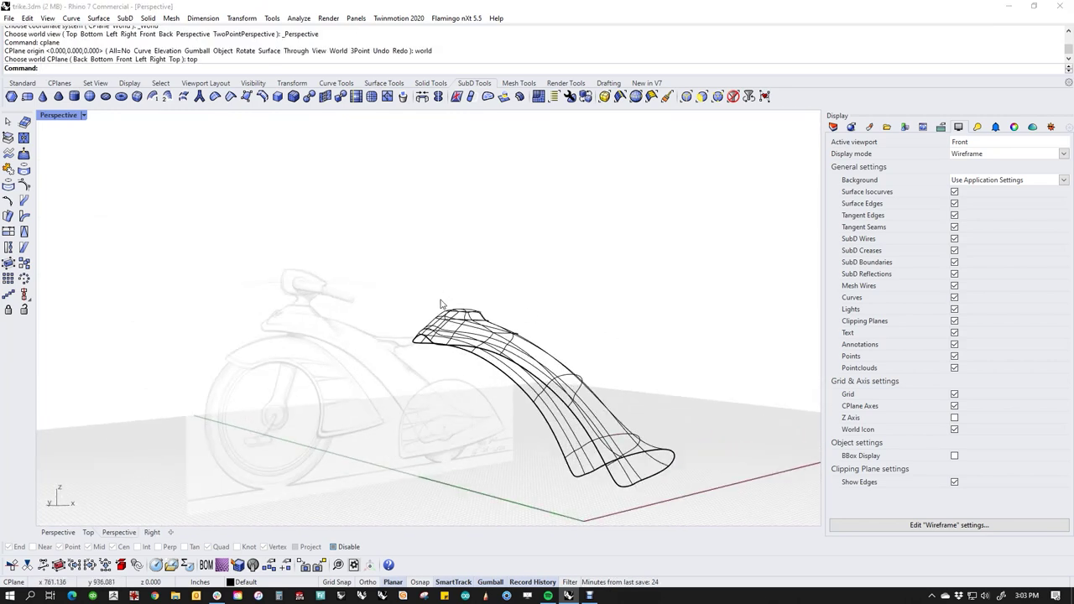
{"action": "middle_click", "coordinate": [441, 300]}
{"action": "left_click", "coordinate": [393, 266]}
{"action": "right_click_drag", "start_coordinate": [395, 269], "coordinate": [499, 479]}
{"action": "scroll", "coordinate": [460, 360], "scroll_direction": "up", "scroll_amount": 4}
{"action": "mouse_move", "coordinate": [461, 360]}
{"action": "right_mouse_down"}
{"action": "mouse_move", "coordinate": [480, 322]}
{"action": "mouse_move", "coordinate": [436, 330]}
{"action": "right_mouse_up"}
{"action": "right_click_drag", "start_coordinate": [348, 321], "coordinate": [340, 403]}
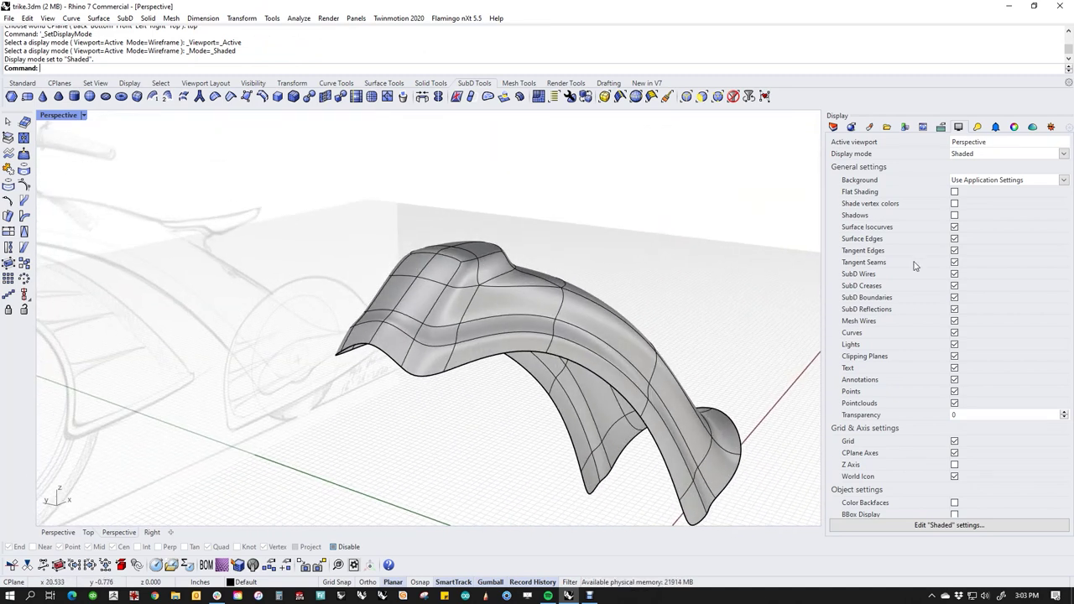
{"action": "left_click", "coordinate": [832, 127]}
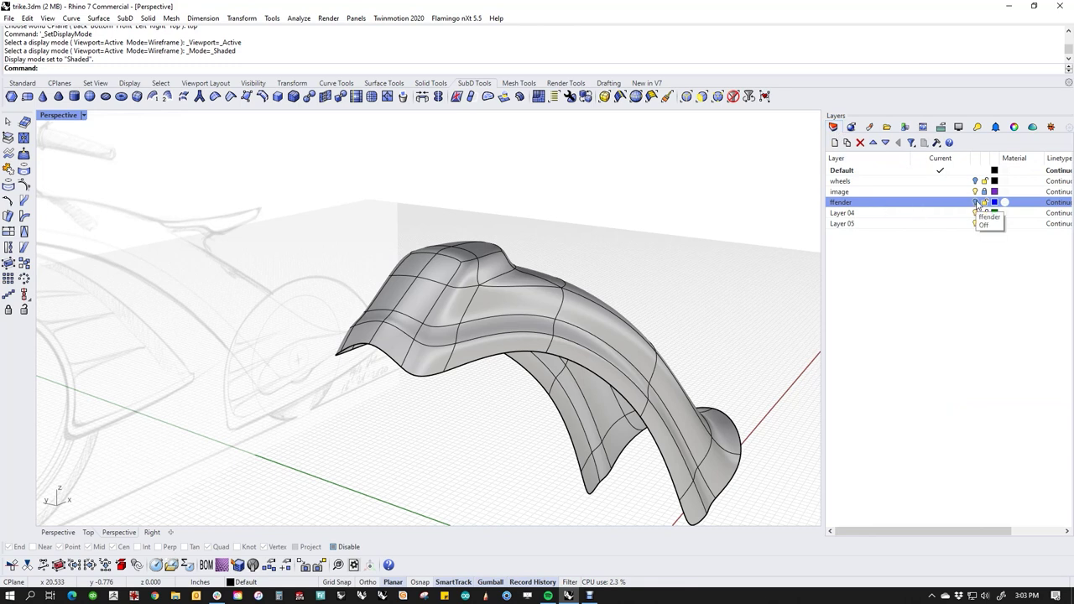
{"action": "left_click", "coordinate": [976, 203]}
Move two upper edges of the loop just behind the body's front opening forward and down toward the tip.
{"action": "right_click_drag", "start_coordinate": [532, 265], "coordinate": [587, 246]}
{"action": "right_click_drag", "start_coordinate": [402, 344], "coordinate": [622, 398]}
{"action": "left_click", "coordinate": [510, 304], "text": "ctrl+shift"}
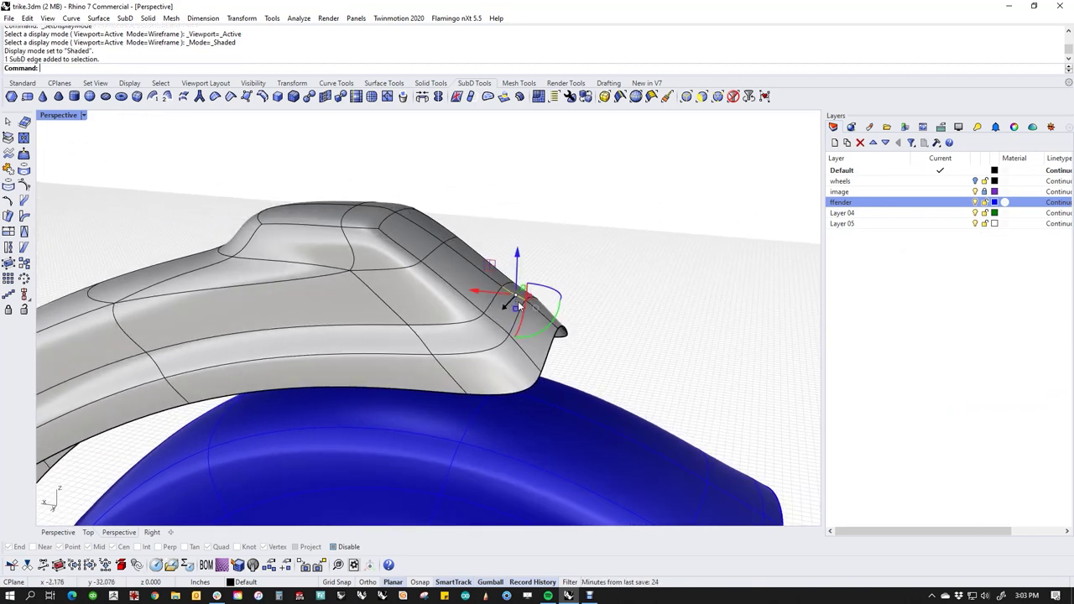
{"action": "left_click", "coordinate": [543, 324], "text": "ctrl+shift"}
{"action": "right_click_drag", "start_coordinate": [543, 324], "coordinate": [552, 326]}
{"action": "left_click_drag", "start_coordinate": [501, 280], "coordinate": [522, 300]}
{"action": "left_click", "coordinate": [628, 354]}
{"action": "right_click_drag", "start_coordinate": [627, 356], "coordinate": [643, 377]}
Switch the SubDs to flat display and flatten the four front boundary edges into one slanted plane, using a gumball relocated to their lower corner.
{"action": "key", "text": "Tab"}
{"action": "scroll", "coordinate": [538, 382], "scroll_direction": "up", "scroll_amount": 3}
{"action": "left_click", "coordinate": [538, 382]}
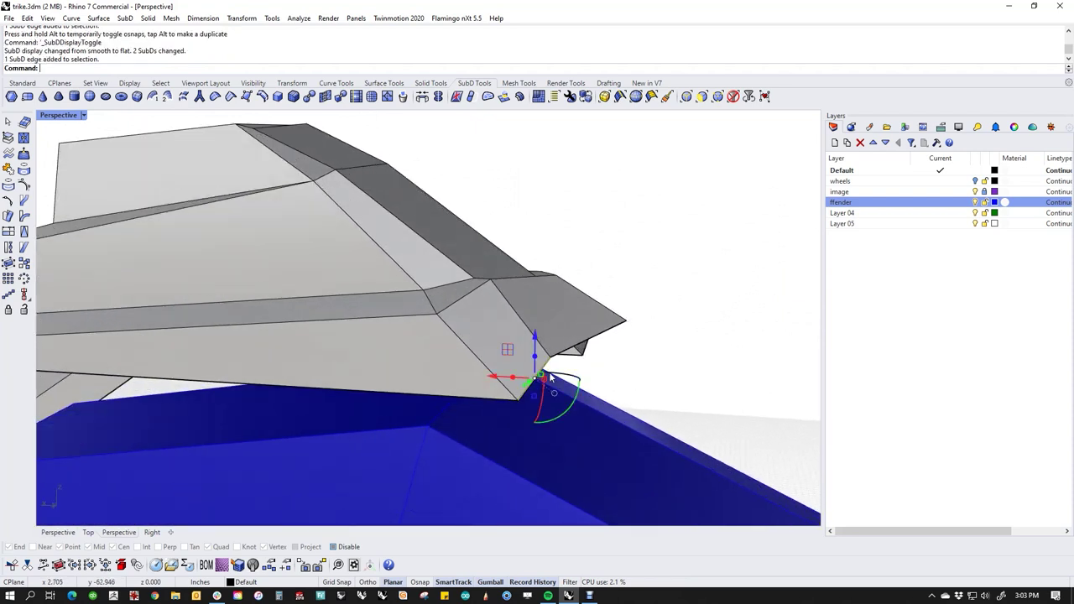
{"action": "left_click", "coordinate": [602, 334], "text": "shift"}
{"action": "right_click_drag", "start_coordinate": [602, 334], "coordinate": [587, 373]}
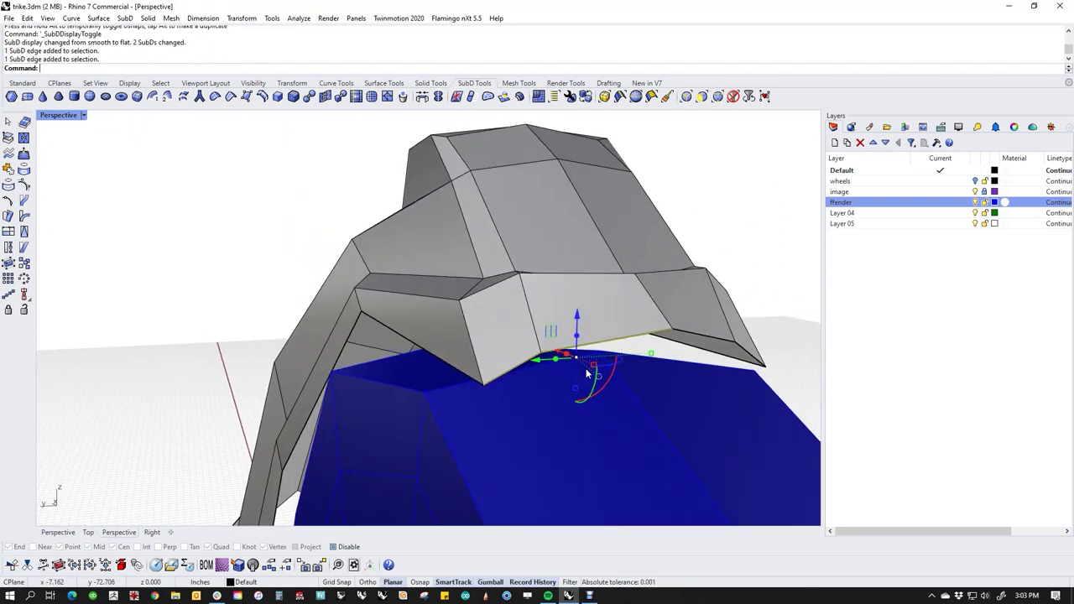
{"action": "left_click", "coordinate": [704, 338], "text": "shift"}
{"action": "right_click_drag", "start_coordinate": [703, 338], "coordinate": [417, 380]}
{"action": "left_click", "coordinate": [485, 367], "text": "shift"}
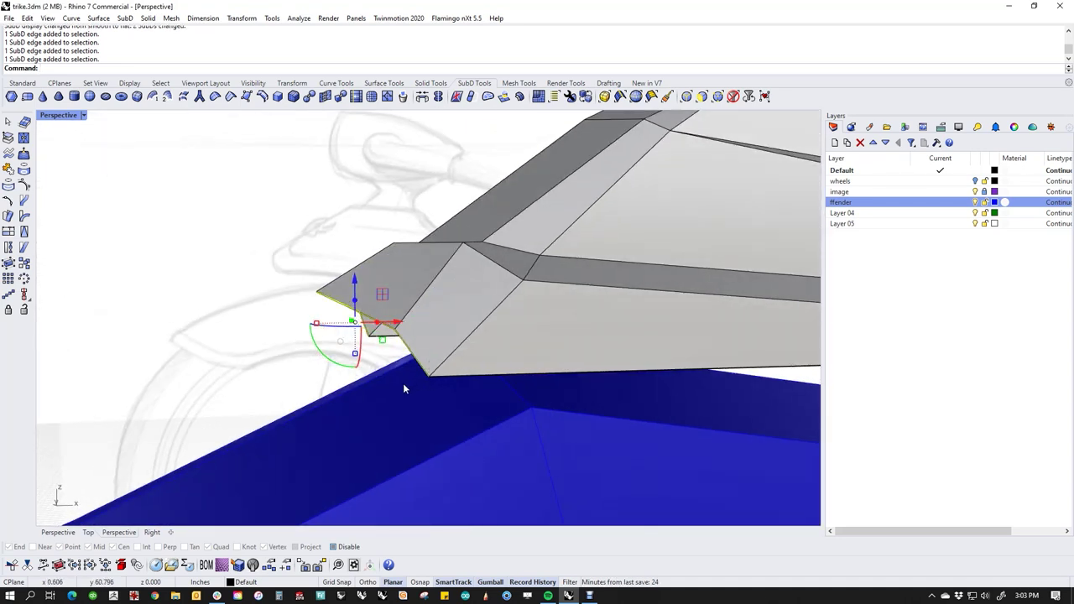
{"action": "type", "text": "gr"}
{"action": "key", "text": "Return"}
{"action": "left_click", "coordinate": [427, 375]}
{"action": "key", "text": "Return"}
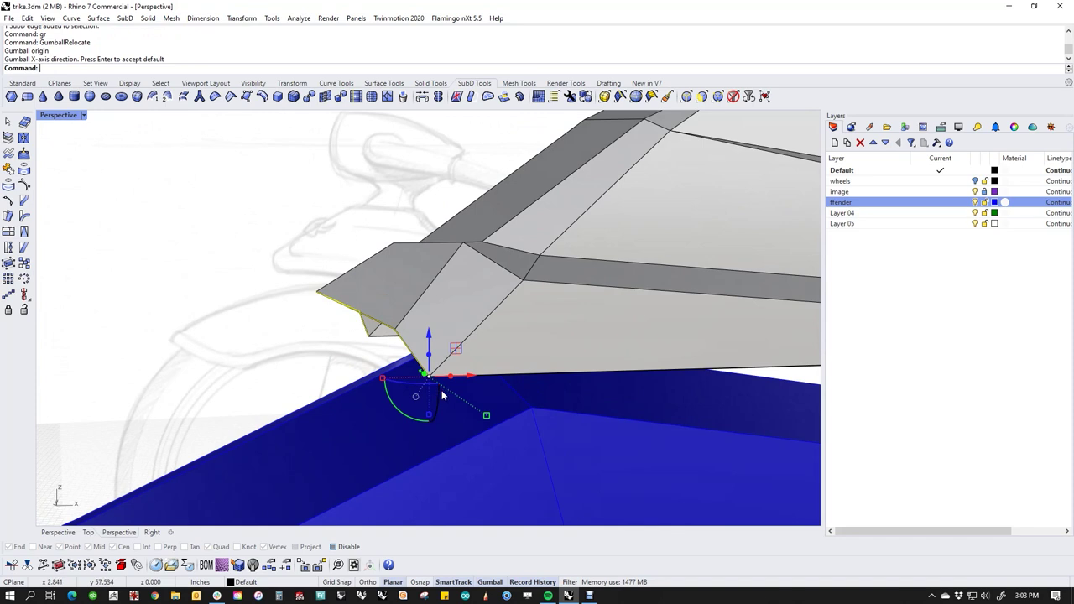
{"action": "mouse_move", "coordinate": [417, 422]}
{"action": "left_mouse_down", "text": "ctrl"}
{"action": "mouse_move", "coordinate": [391, 413]}
{"action": "mouse_move", "coordinate": [434, 394]}
{"action": "left_mouse_up", "text": "ctrl"}
{"action": "left_click", "coordinate": [341, 353]}
Flatten the second cross-section loop behind the front opening into a slanted plane through its lower corner vertex with a relocated gumball.
{"action": "right_click_drag", "start_coordinate": [344, 348], "coordinate": [499, 381]}
{"action": "left_click", "coordinate": [508, 365]}
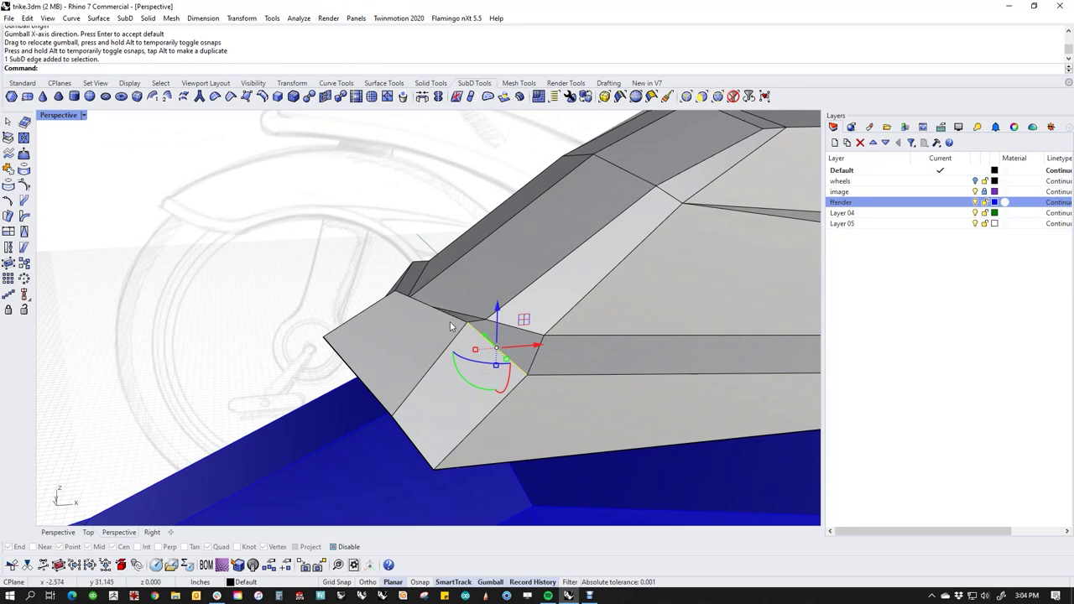
{"action": "left_click", "coordinate": [451, 322], "text": "ctrl+shift"}
{"action": "left_click", "coordinate": [380, 293], "text": "ctrl+shift"}
{"action": "right_click_drag", "start_coordinate": [379, 294], "coordinate": [479, 336]}
{"action": "left_click", "coordinate": [355, 301], "text": "ctrl+shift"}
{"action": "left_click", "coordinate": [277, 279], "text": "ctrl+shift"}
{"action": "left_click", "coordinate": [289, 300], "text": "ctrl+shift"}
{"action": "right_click_drag", "start_coordinate": [294, 306], "coordinate": [353, 349]}
{"action": "type", "text": "gr"}
{"action": "key", "text": "Return"}
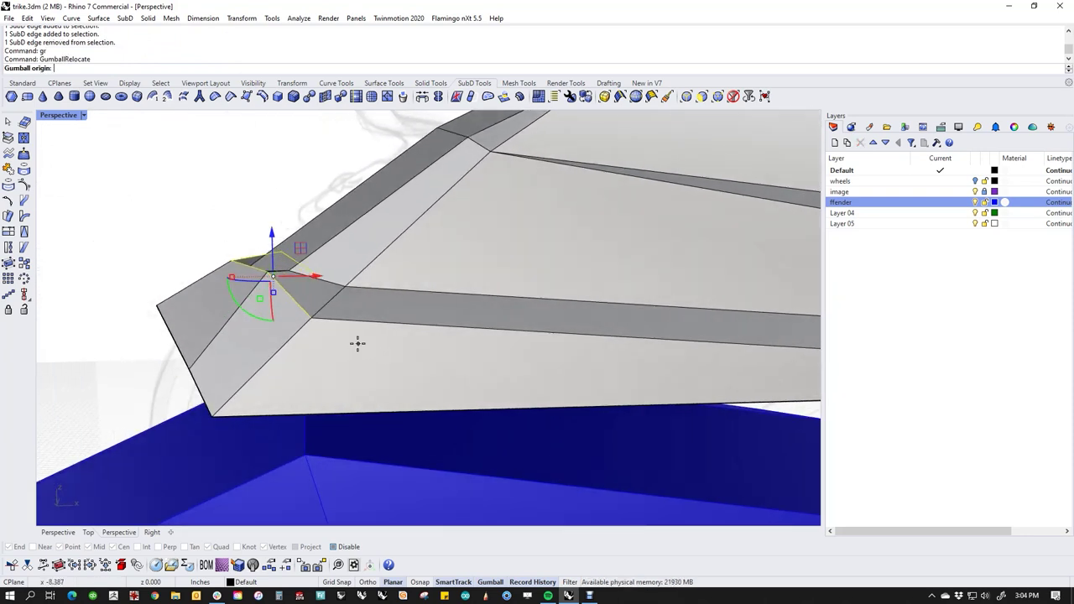
{"action": "left_click", "coordinate": [312, 318]}
{"action": "left_click", "coordinate": [298, 362]}
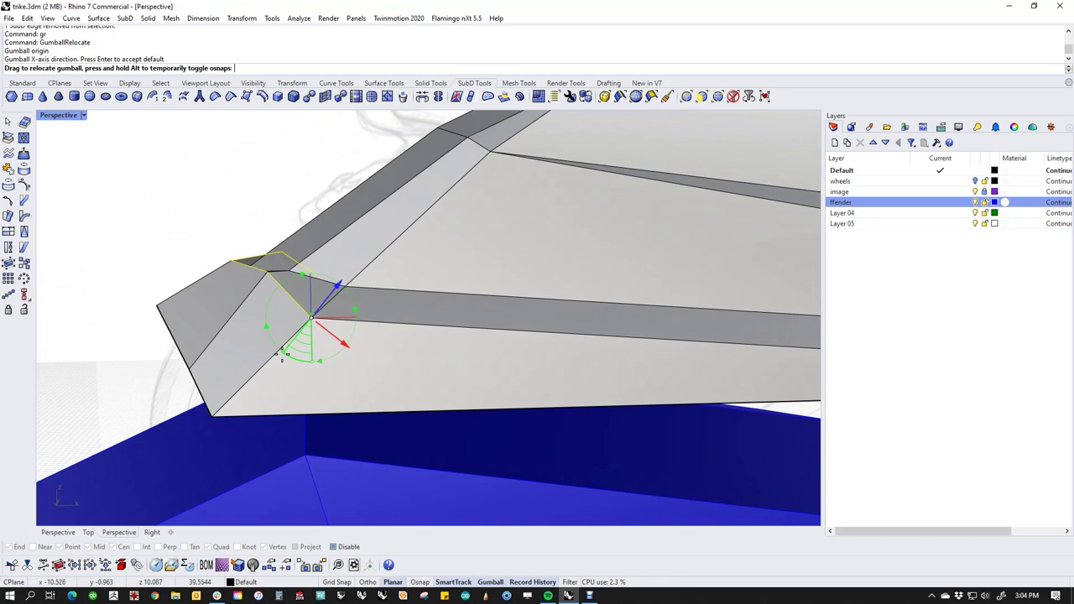
{"action": "left_click_drag", "start_coordinate": [296, 332], "coordinate": [311, 329]}
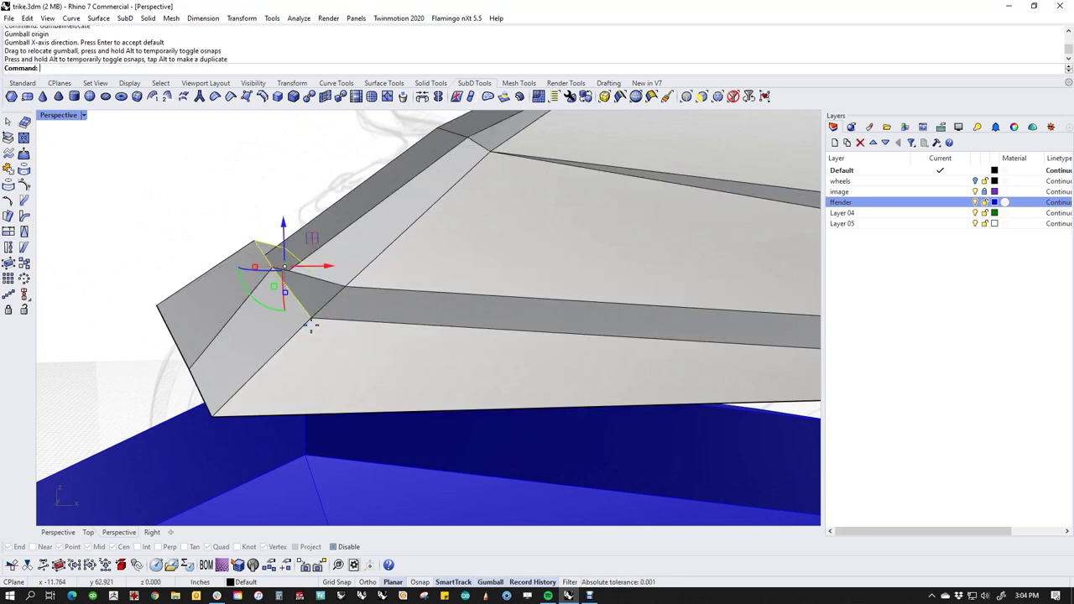
Move the flattened second loop forward and down, closer to the body's front edge.
{"action": "mouse_move", "coordinate": [351, 349]}
{"action": "right_mouse_down"}
{"action": "mouse_move", "coordinate": [358, 324]}
{"action": "mouse_move", "coordinate": [362, 333]}
{"action": "right_mouse_up"}
{"action": "left_click_drag", "start_coordinate": [313, 239], "coordinate": [271, 278]}
{"action": "key", "text": "Escape"}
Flatten the third loop from the front into a slanted plane with a realigned gumball and shift the loop toward the nose.
{"action": "scroll", "coordinate": [278, 294], "scroll_direction": "down", "scroll_amount": 4}
{"action": "right_click_drag", "start_coordinate": [278, 294], "coordinate": [578, 308]}
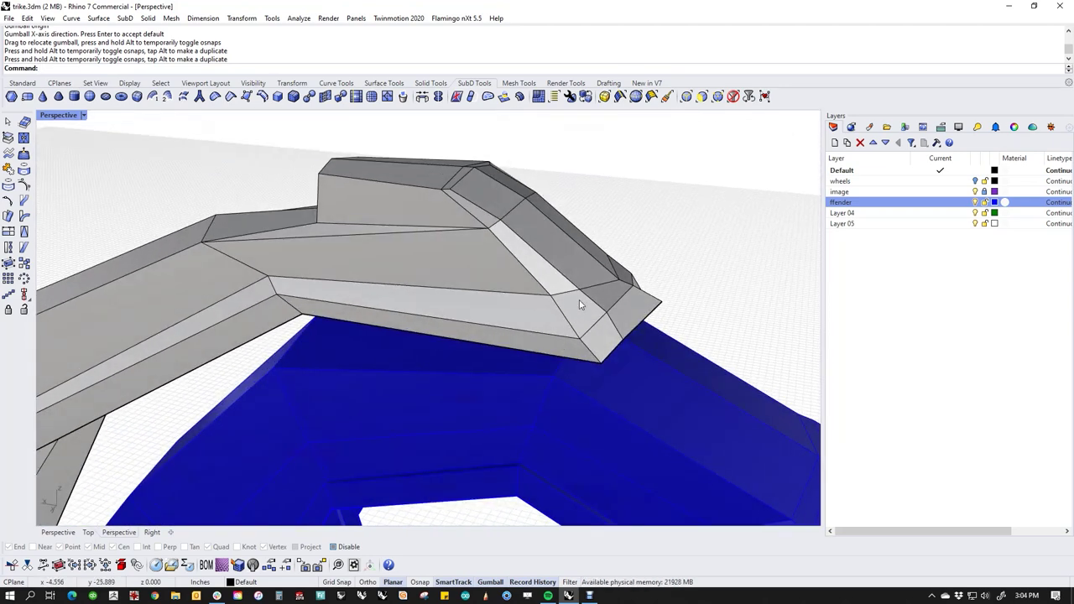
{"action": "scroll", "coordinate": [569, 380], "scroll_direction": "up", "scroll_amount": 4}
{"action": "right_click_drag", "start_coordinate": [568, 379], "coordinate": [590, 385]}
{"action": "left_click", "coordinate": [517, 375]}
{"action": "left_click", "coordinate": [785, 411], "text": "ctrl+shift"}
{"action": "double_click", "coordinate": [746, 418], "text": "ctrl+shift"}
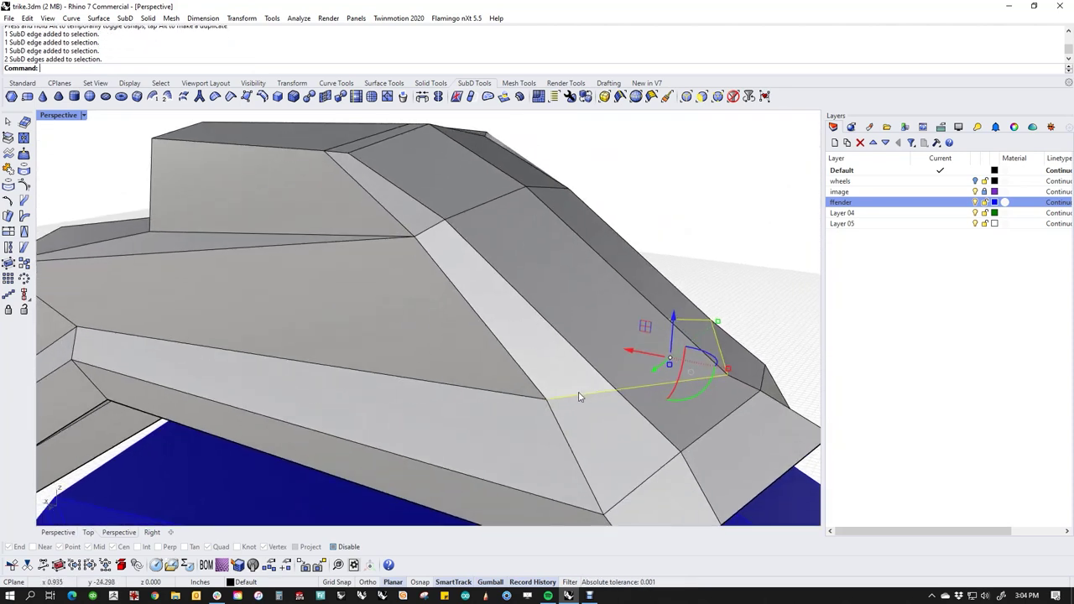
{"action": "type", "text": "gr"}
{"action": "key", "text": "Return"}
{"action": "left_click", "coordinate": [546, 404]}
{"action": "key", "text": "Return"}
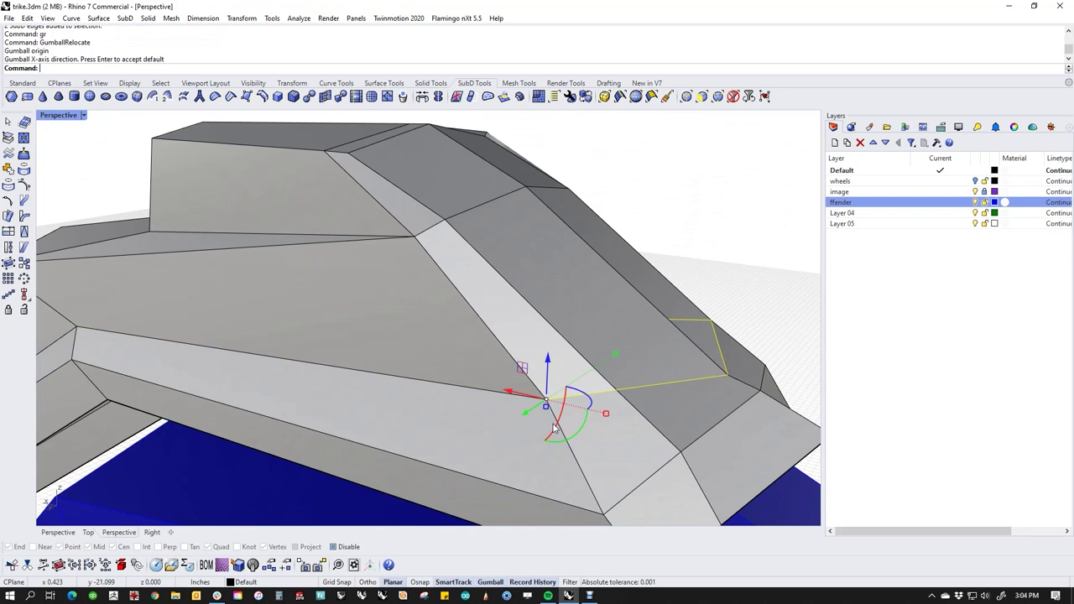
{"action": "right_click_drag", "start_coordinate": [569, 448], "coordinate": [591, 429]}
{"action": "left_click_drag", "start_coordinate": [567, 441], "coordinate": [587, 439], "text": "ctrl"}
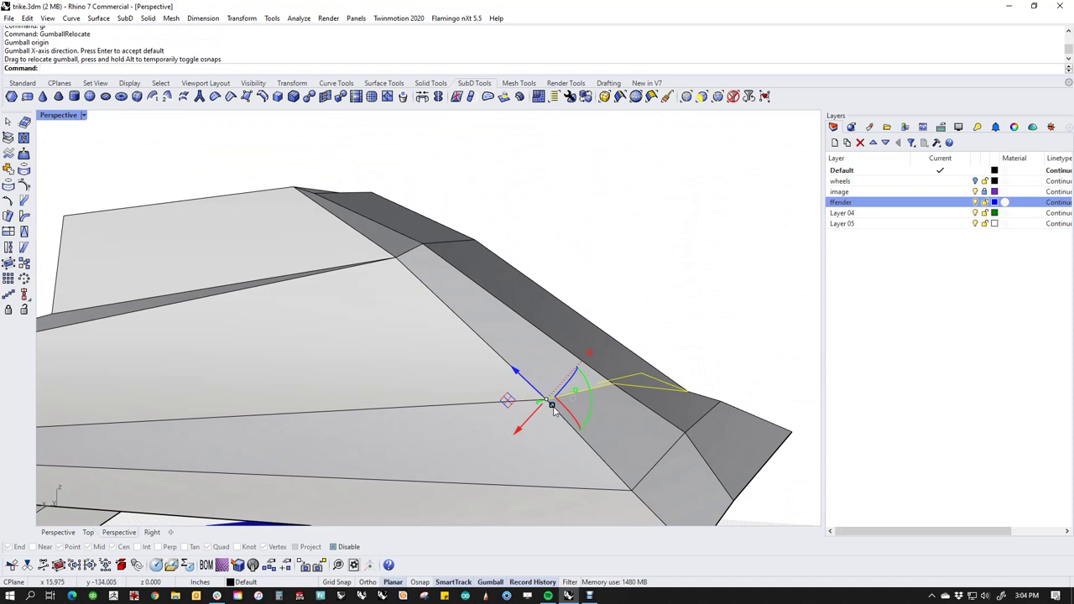
{"action": "mouse_move", "coordinate": [552, 406]}
{"action": "left_mouse_down", "text": "ctrl"}
{"action": "mouse_move", "coordinate": [609, 461]}
{"action": "mouse_move", "coordinate": [553, 412]}
{"action": "left_mouse_up", "text": "ctrl"}
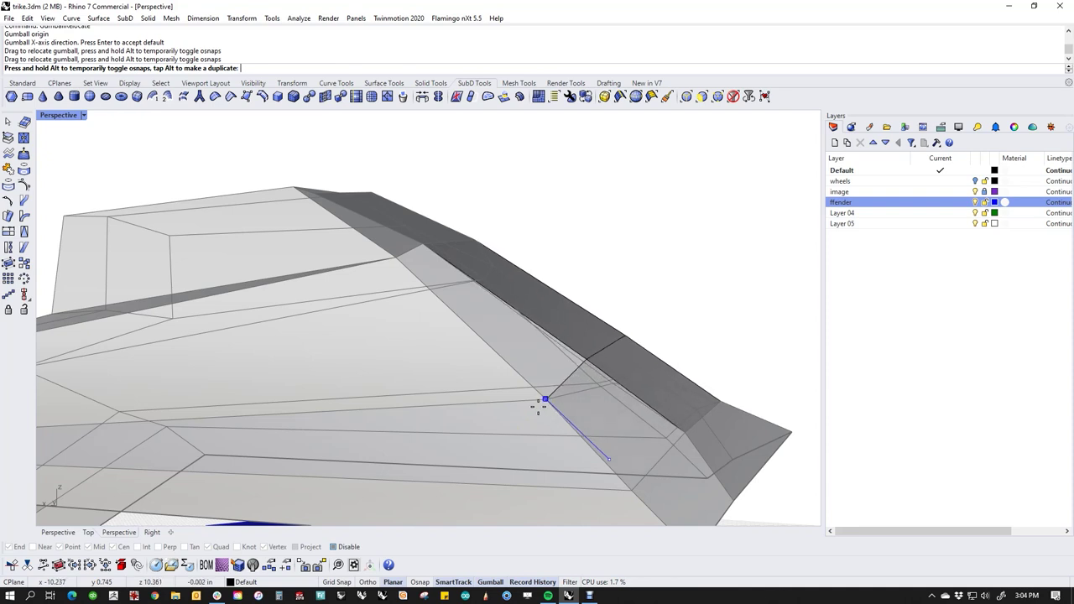
{"action": "left_click_drag", "start_coordinate": [538, 407], "coordinate": [541, 408]}
{"action": "left_click_drag", "start_coordinate": [618, 409], "coordinate": [654, 424]}
{"action": "left_click", "coordinate": [668, 371]}
Move the centre vertex of the front boundary edge slightly rearward, viewed from above.
{"action": "scroll", "coordinate": [663, 360], "scroll_direction": "down", "scroll_amount": 8}
{"action": "right_click_drag", "start_coordinate": [662, 361], "coordinate": [351, 384]}
{"action": "scroll", "coordinate": [351, 384], "scroll_direction": "up", "scroll_amount": 2}
{"action": "left_click", "coordinate": [303, 377], "text": "ctrl+shift"}
{"action": "left_click_drag", "start_coordinate": [303, 377], "coordinate": [321, 375]}
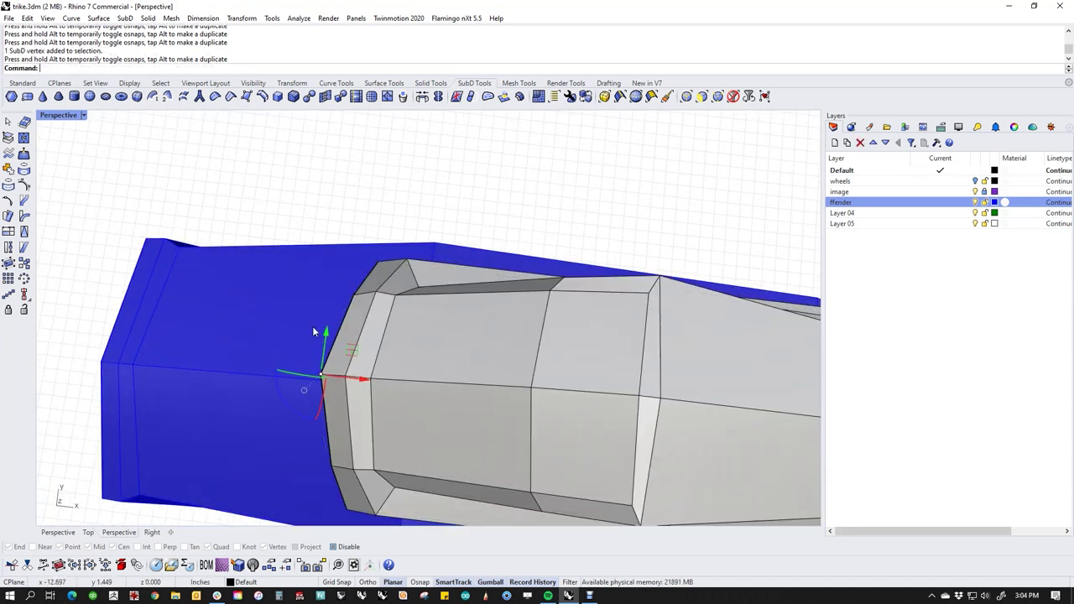
Move the third loop's two outer vertices forward toward the nose and slightly adjust their spacing across the body.
{"action": "left_click", "coordinate": [419, 289], "text": "ctrl+shift"}
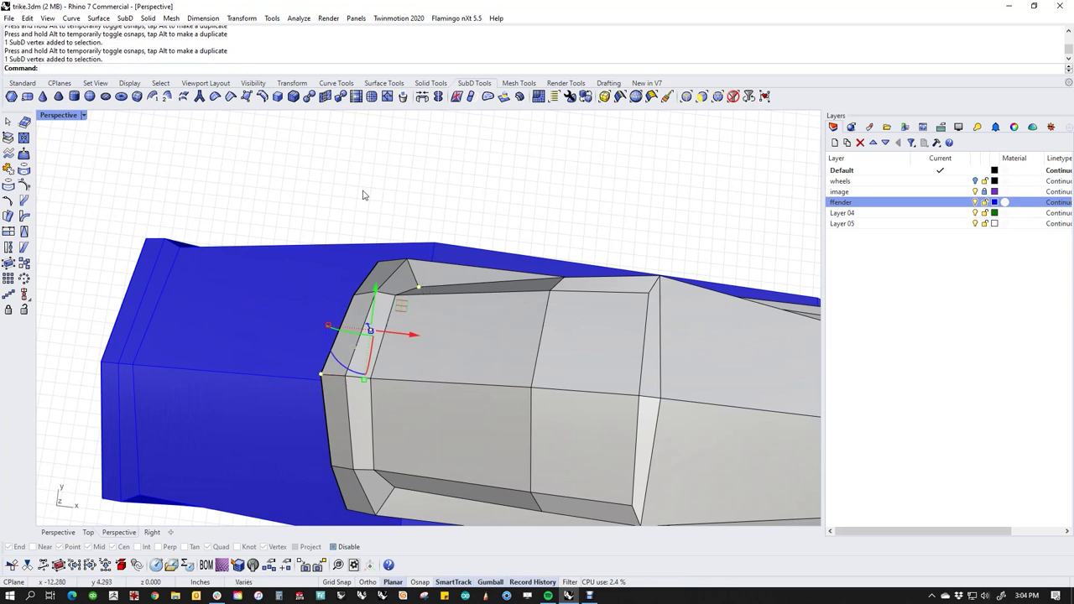
{"action": "left_click", "coordinate": [419, 290], "text": "ctrl+shift"}
{"action": "left_click", "coordinate": [395, 488], "text": "ctrl+shift"}
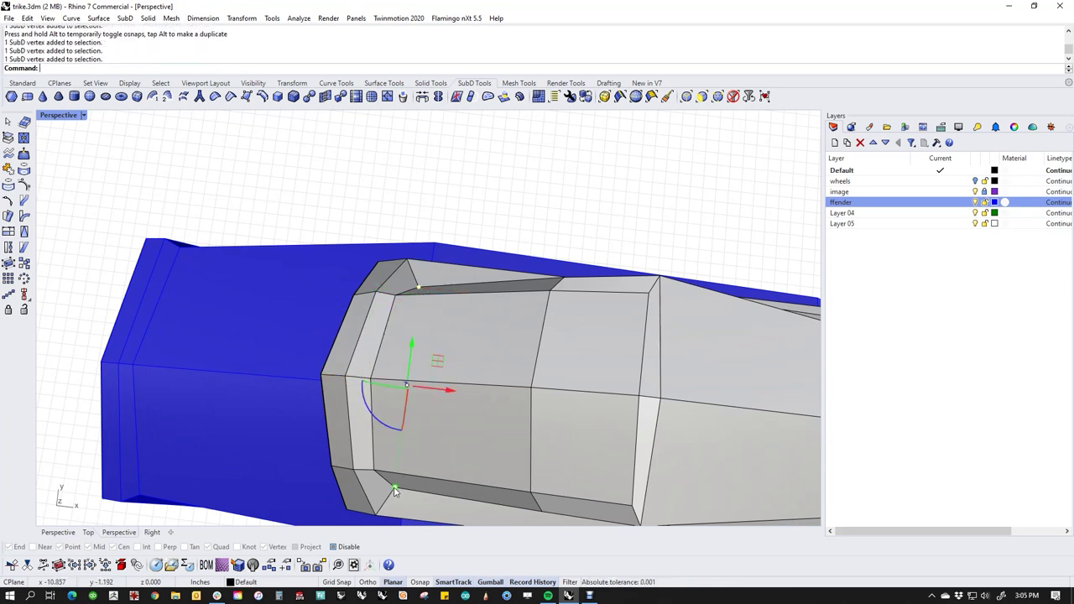
{"action": "left_click_drag", "start_coordinate": [453, 397], "coordinate": [395, 392]}
{"action": "left_click_drag", "start_coordinate": [383, 487], "coordinate": [383, 491]}
Scale the spacing of the vertex pair on opposite sides of the raised front hump inward and nudge the pair lengthwise.
{"action": "mouse_move", "coordinate": [403, 207]}
{"action": "right_mouse_down"}
{"action": "mouse_move", "coordinate": [504, 297]}
{"action": "mouse_move", "coordinate": [485, 281]}
{"action": "mouse_move", "coordinate": [501, 271]}
{"action": "mouse_move", "coordinate": [513, 183]}
{"action": "mouse_move", "coordinate": [444, 259]}
{"action": "mouse_move", "coordinate": [367, 257]}
{"action": "mouse_move", "coordinate": [377, 308]}
{"action": "mouse_move", "coordinate": [427, 307]}
{"action": "mouse_move", "coordinate": [420, 316]}
{"action": "right_mouse_up"}
{"action": "left_click", "coordinate": [389, 315]}
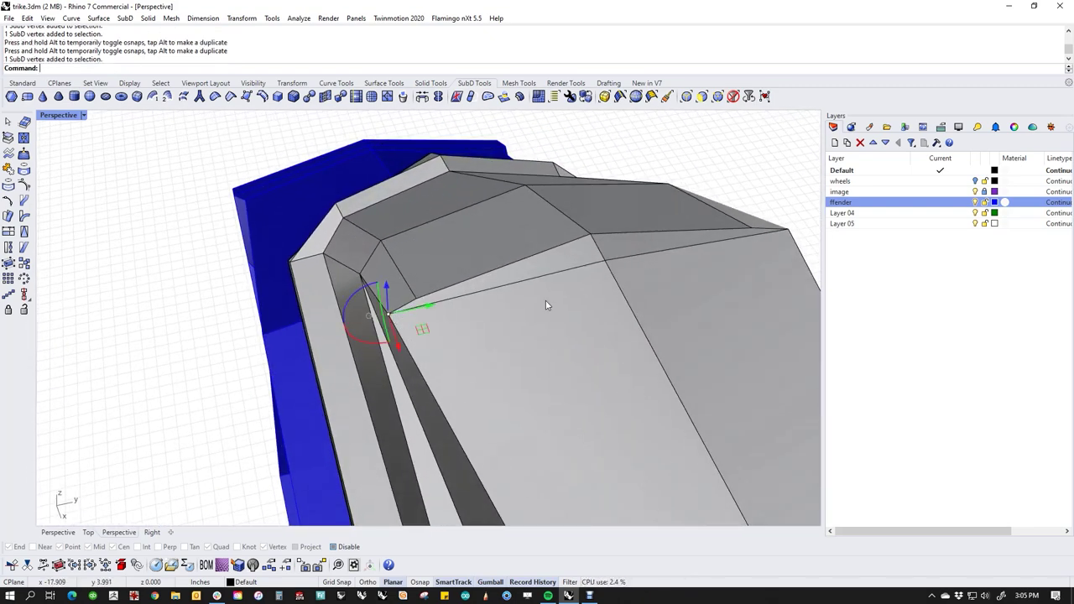
{"action": "left_click", "coordinate": [786, 231], "text": "shift"}
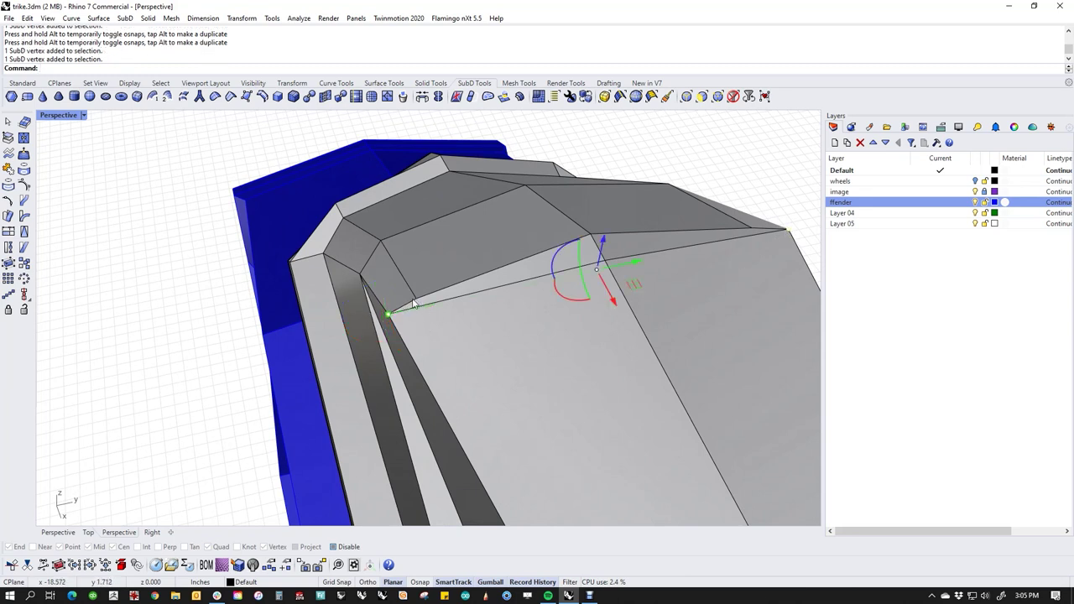
{"action": "left_click_drag", "start_coordinate": [387, 321], "coordinate": [410, 324]}
{"action": "mouse_move", "coordinate": [614, 302]}
{"action": "left_mouse_down"}
{"action": "mouse_move", "coordinate": [709, 331]}
{"action": "mouse_move", "coordinate": [636, 323]}
{"action": "mouse_move", "coordinate": [619, 294]}
{"action": "left_mouse_up"}
{"action": "key", "text": "Escape"}
Adjust the position of a single SubD vertex near the front of the body.
{"action": "right_click_drag", "start_coordinate": [644, 206], "coordinate": [423, 350]}
{"action": "scroll", "coordinate": [430, 321], "scroll_direction": "down", "scroll_amount": 5}
{"action": "scroll", "coordinate": [423, 349], "scroll_direction": "up", "scroll_amount": 4}
{"action": "scroll", "coordinate": [423, 350], "scroll_direction": "up", "scroll_amount": 4}
{"action": "left_click", "coordinate": [388, 250], "text": "ctrl+shift"}
{"action": "right_click_drag", "start_coordinate": [385, 218], "coordinate": [428, 241]}
{"action": "mouse_move", "coordinate": [402, 233]}
{"action": "left_mouse_down"}
{"action": "mouse_move", "coordinate": [413, 251]}
{"action": "mouse_move", "coordinate": [420, 240]}
{"action": "left_mouse_up"}
{"action": "left_click", "coordinate": [463, 299]}
Move the third loop's two outer vertices rearward so that they line up with the rest of the slanted loop.
{"action": "right_click_drag", "start_coordinate": [463, 300], "coordinate": [381, 357]}
{"action": "scroll", "coordinate": [352, 377], "scroll_direction": "up", "scroll_amount": 6}
{"action": "left_click", "coordinate": [326, 355], "text": "ctrl+shift"}
{"action": "right_click_drag", "start_coordinate": [491, 355], "coordinate": [277, 388]}
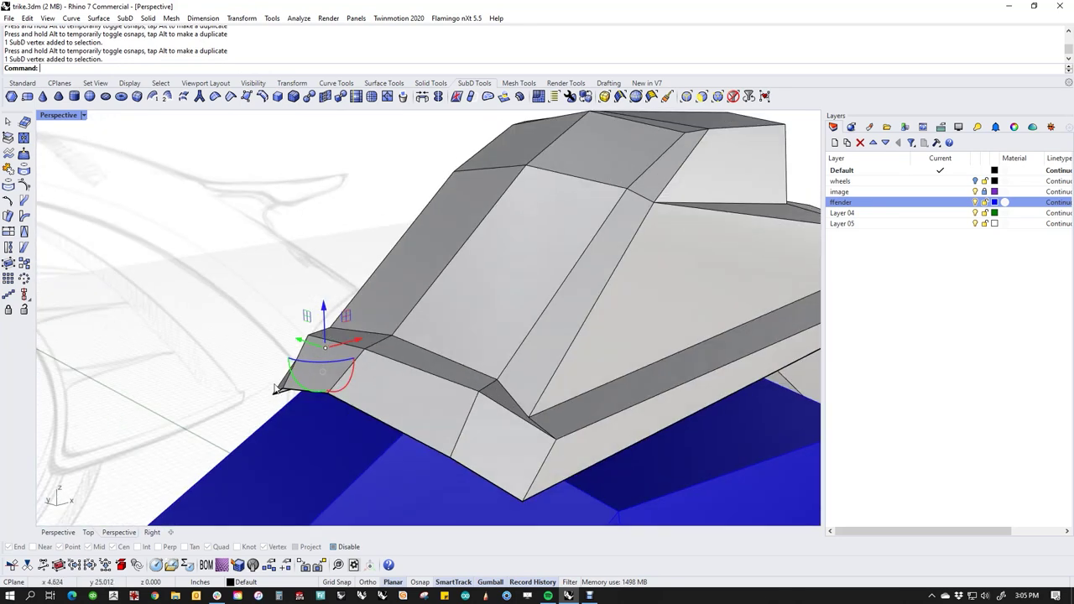
{"action": "left_click", "coordinate": [530, 418], "text": "ctrl+shift"}
{"action": "right_click_drag", "start_coordinate": [386, 405], "coordinate": [556, 382]}
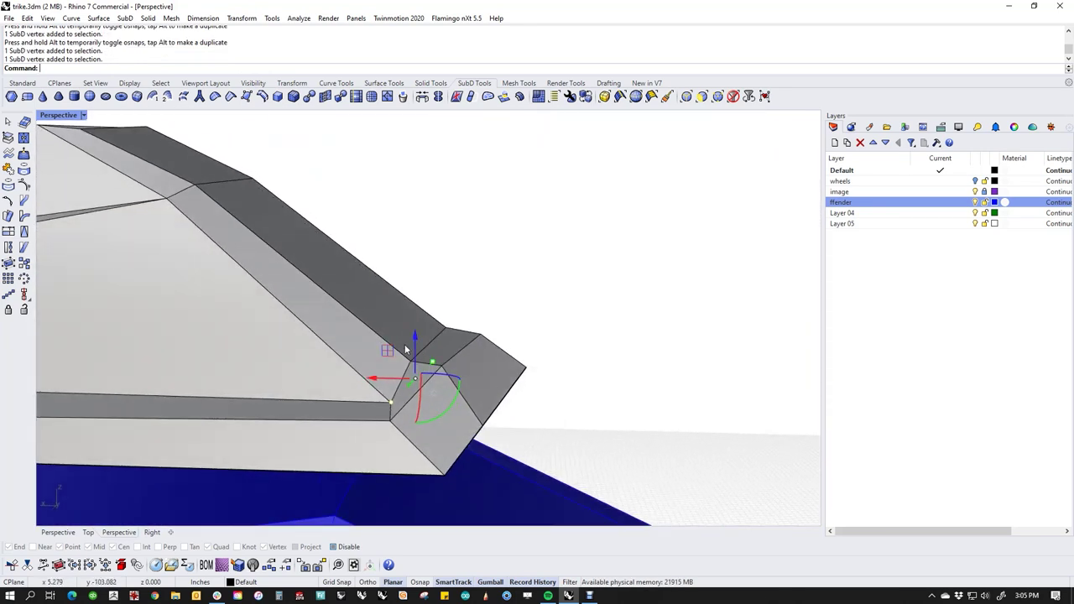
{"action": "mouse_move", "coordinate": [387, 355]}
{"action": "left_mouse_down"}
{"action": "mouse_move", "coordinate": [353, 344]}
{"action": "mouse_move", "coordinate": [374, 350]}
{"action": "left_mouse_up"}
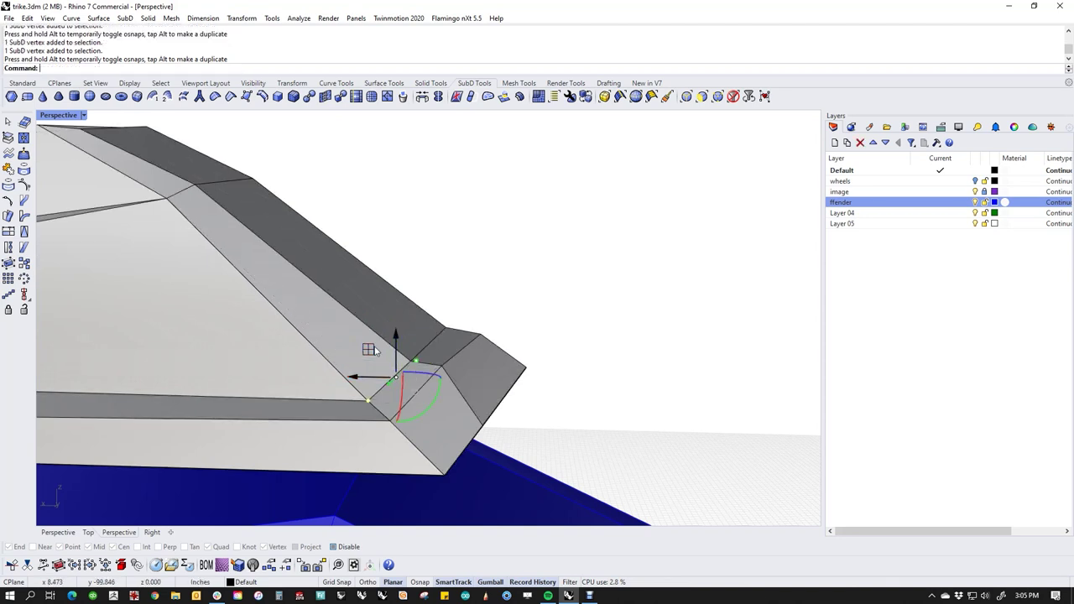
Return the SubDs to smooth display and inspect the body and fender in Rendered mode from above.
{"action": "mouse_move", "coordinate": [412, 349]}
{"action": "right_mouse_down"}
{"action": "mouse_move", "coordinate": [443, 419]}
{"action": "mouse_move", "coordinate": [371, 420]}
{"action": "mouse_move", "coordinate": [387, 394]}
{"action": "mouse_move", "coordinate": [394, 423]}
{"action": "mouse_move", "coordinate": [402, 409]}
{"action": "mouse_move", "coordinate": [370, 369]}
{"action": "mouse_move", "coordinate": [267, 348]}
{"action": "right_mouse_up"}
{"action": "key", "text": "Tab"}
{"action": "left_click", "coordinate": [64, 115]}
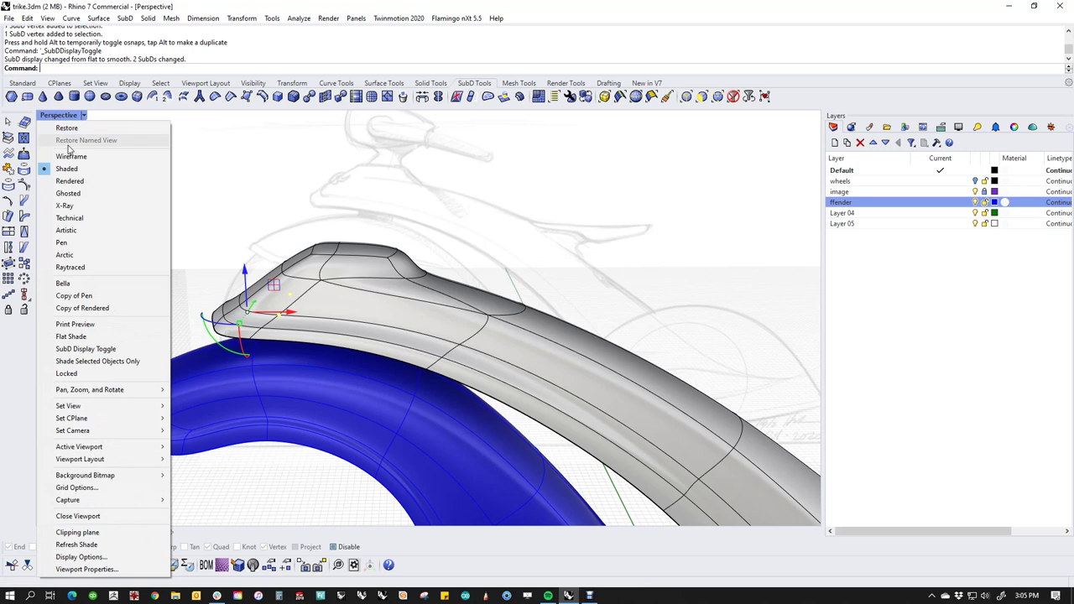
{"action": "left_click", "coordinate": [72, 179]}
{"action": "right_click_drag", "start_coordinate": [350, 309], "coordinate": [319, 281]}
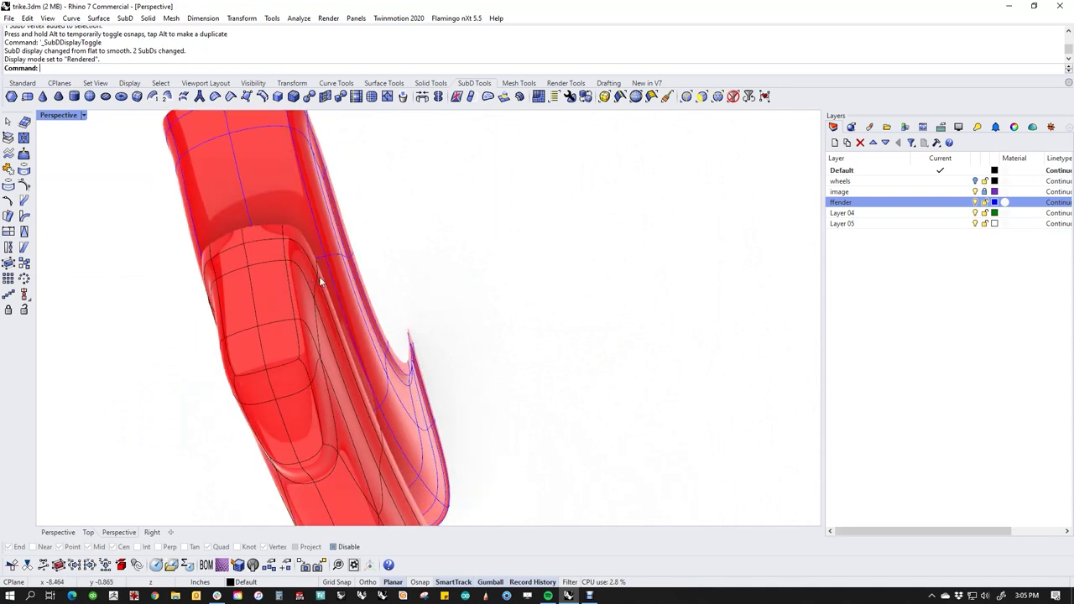
In Top view, scale the pair of lengthwise edges on opposite sides of the front hump inward toward the centerline.
{"action": "type", "text": "top"}
{"action": "key", "text": "Return"}
{"action": "scroll", "coordinate": [369, 438], "scroll_direction": "up", "scroll_amount": 5}
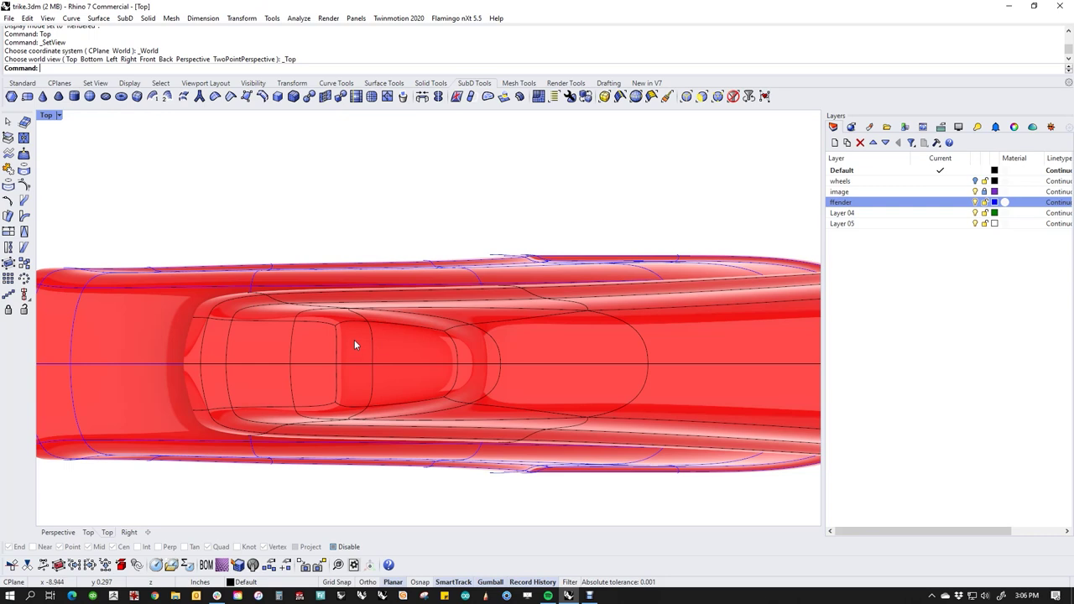
{"action": "left_click", "coordinate": [315, 323], "text": "ctrl+shift"}
{"action": "left_click", "coordinate": [321, 407], "text": "ctrl+shift"}
{"action": "left_click_drag", "start_coordinate": [321, 425], "coordinate": [320, 408]}
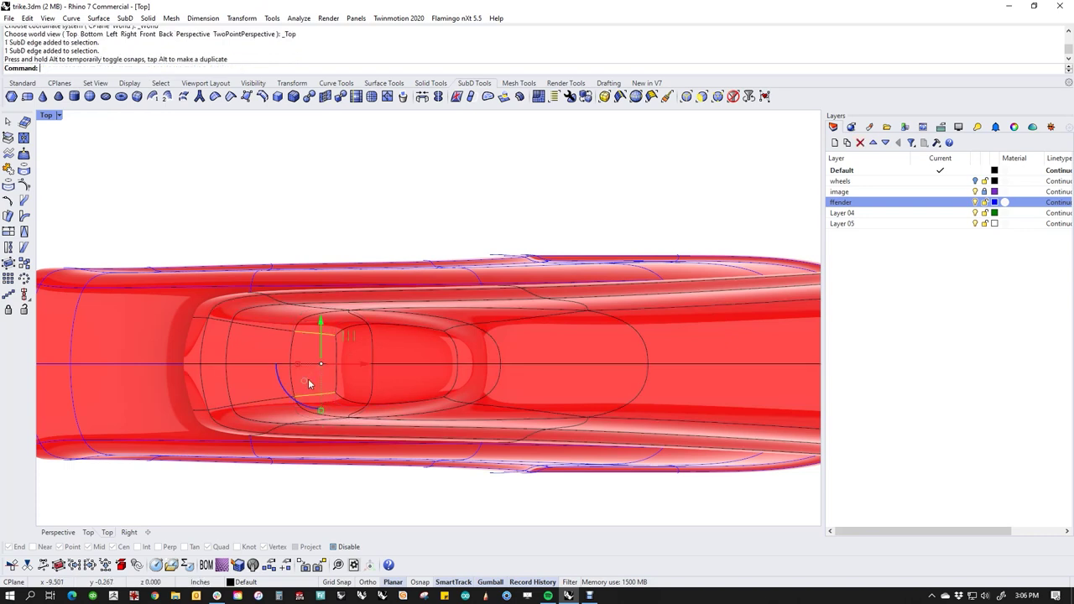
Move the center edges of the hump's front cross loops toward the nose so that the loops bow forward.
{"action": "left_click", "coordinate": [312, 366], "text": "ctrl+shift"}
{"action": "left_click", "coordinate": [195, 364], "text": "ctrl+shift"}
{"action": "double_click", "coordinate": [215, 365], "text": "ctrl+shift"}
{"action": "left_click_drag", "start_coordinate": [300, 370], "coordinate": [244, 364]}
{"action": "left_click", "coordinate": [222, 249]}
Move the two short lengthwise edges on opposite sides of the nose's front loop forward.
{"action": "left_click", "coordinate": [193, 318], "text": "ctrl+shift"}
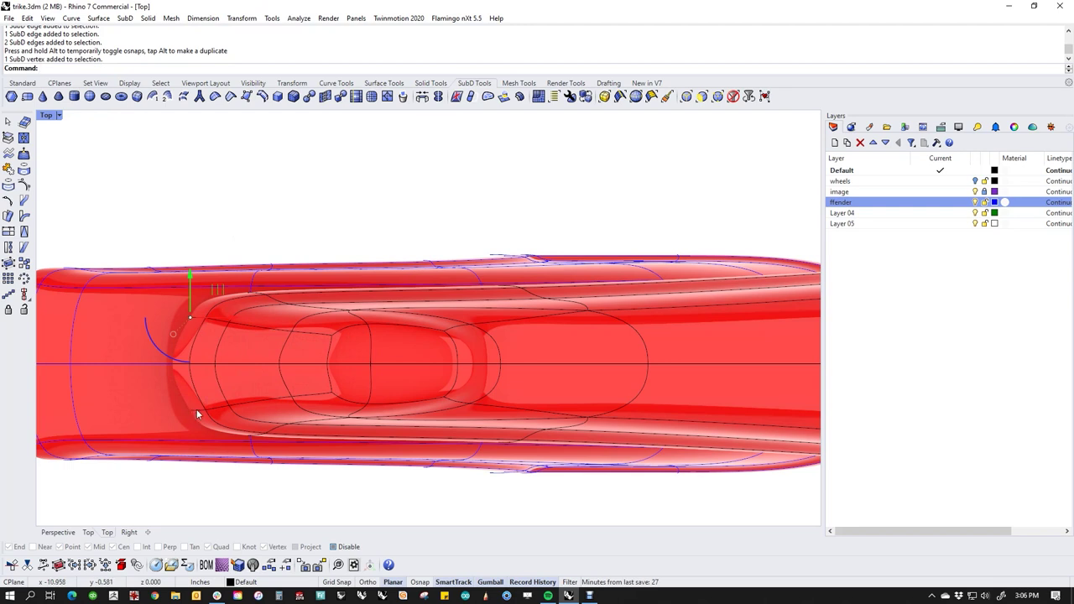
{"action": "left_click", "coordinate": [196, 408], "text": "ctrl+shift"}
{"action": "scroll", "coordinate": [199, 319], "scroll_direction": "up", "scroll_amount": 7}
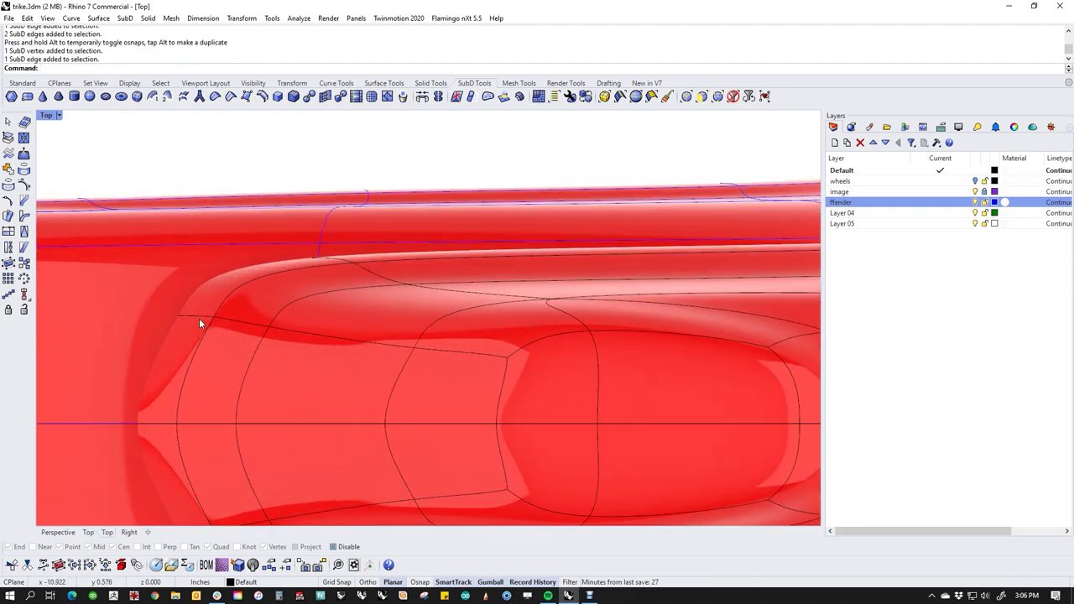
{"action": "left_click", "coordinate": [196, 315], "text": "ctrl+shift"}
{"action": "scroll", "coordinate": [196, 321], "scroll_direction": "down", "scroll_amount": 8}
{"action": "scroll", "coordinate": [200, 403], "scroll_direction": "up", "scroll_amount": 7}
{"action": "left_click", "coordinate": [191, 396], "text": "ctrl+shift"}
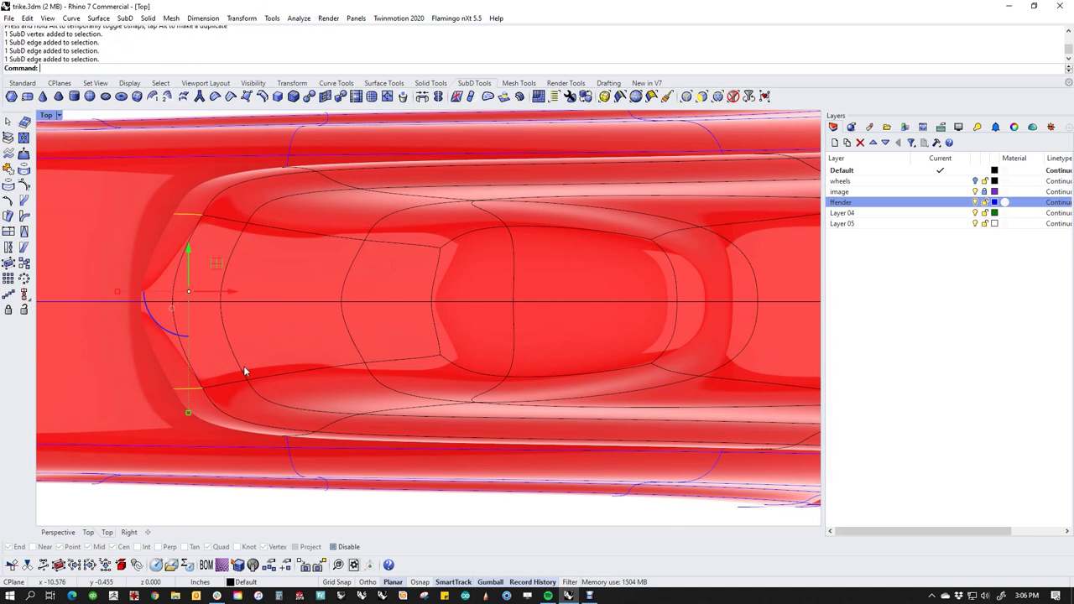
{"action": "left_click_drag", "start_coordinate": [232, 299], "coordinate": [156, 306]}
{"action": "scroll", "coordinate": [260, 220], "scroll_direction": "down", "scroll_amount": 2}
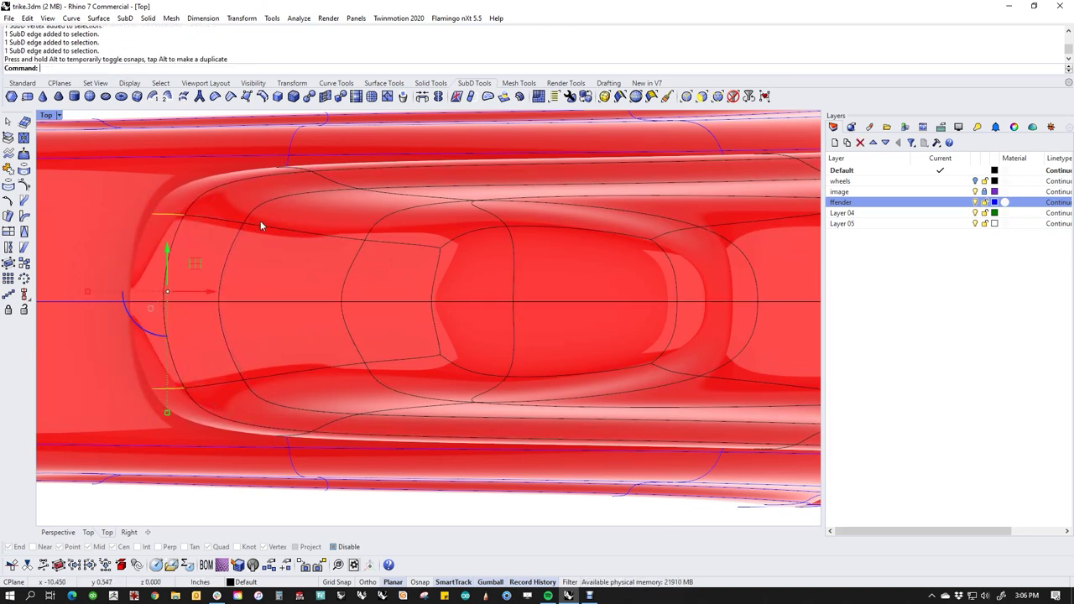
Move the vertex pair on opposite sides of the loop just behind the nose forward.
{"action": "left_click", "coordinate": [248, 237], "text": "ctrl+shift"}
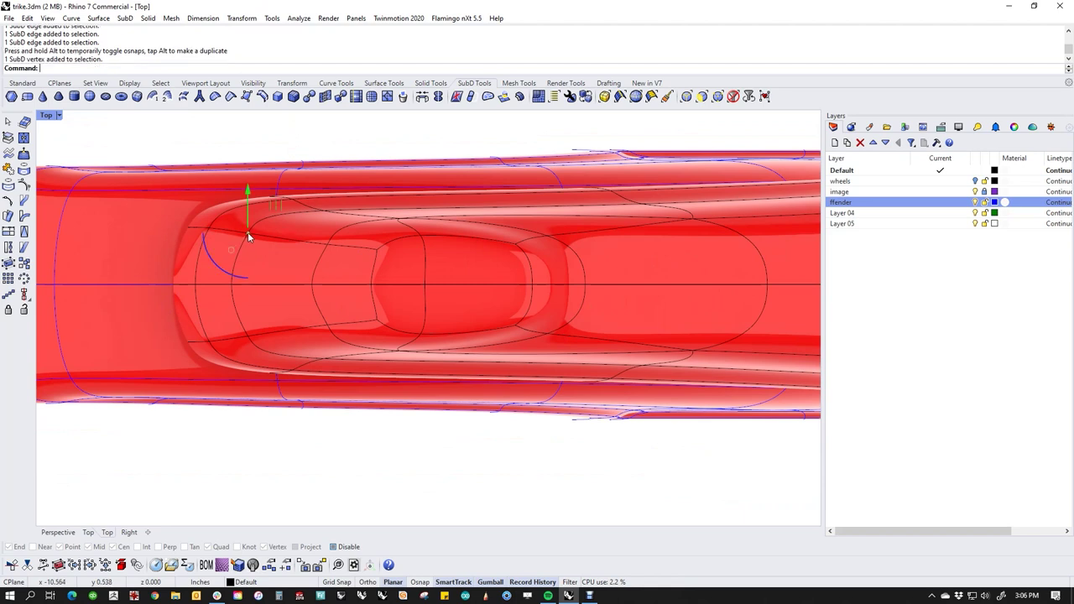
{"action": "left_click", "coordinate": [247, 337], "text": "ctrl+shift"}
{"action": "left_click_drag", "start_coordinate": [280, 287], "coordinate": [232, 289]}
Inspect the body and fender in perspective with SubD wires hidden in the Rendered display, and turn the wires back on.
{"action": "scroll", "coordinate": [277, 294], "scroll_direction": "down", "scroll_amount": 8}
{"action": "right_click_drag", "start_coordinate": [284, 345], "coordinate": [281, 381]}
{"action": "right_click_drag", "start_coordinate": [304, 461], "coordinate": [271, 403]}
{"action": "type", "text": "p"}
{"action": "key", "text": "Return"}
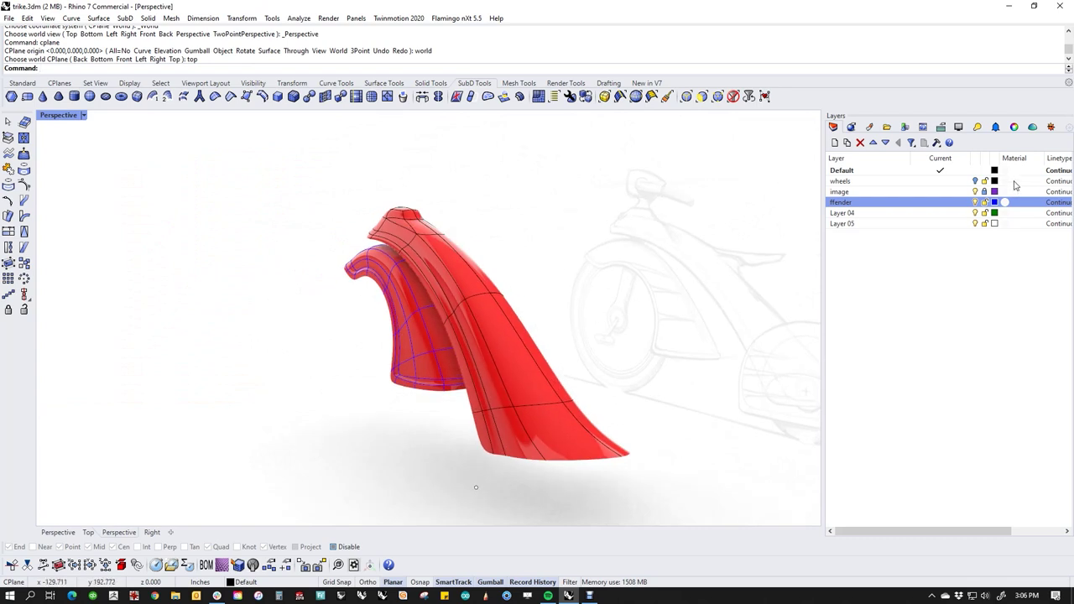
{"action": "left_click", "coordinate": [959, 127]}
{"action": "left_click", "coordinate": [951, 274]}
{"action": "right_click_drag", "start_coordinate": [618, 350], "coordinate": [810, 334]}
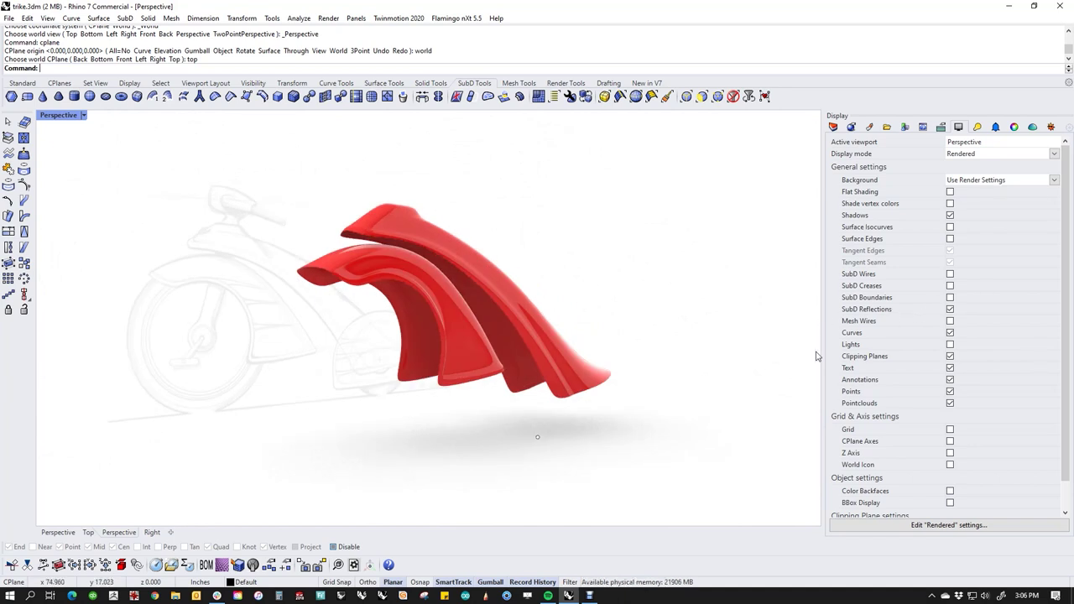
{"action": "right_click_drag", "start_coordinate": [640, 319], "coordinate": [690, 362]}
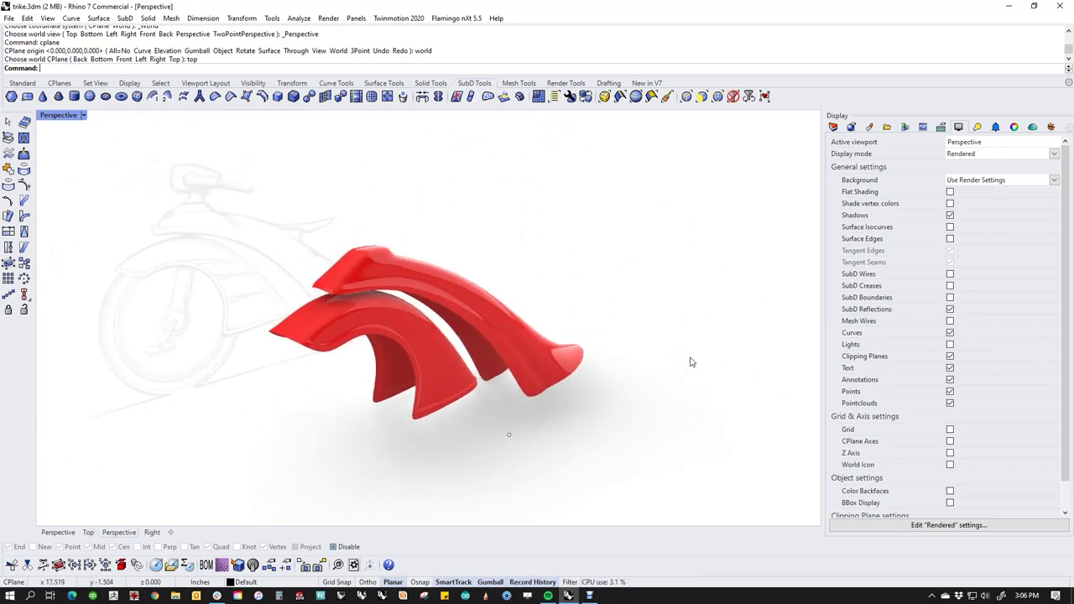
{"action": "left_click", "coordinate": [950, 275]}
{"action": "right_click_drag", "start_coordinate": [663, 381], "coordinate": [738, 307]}
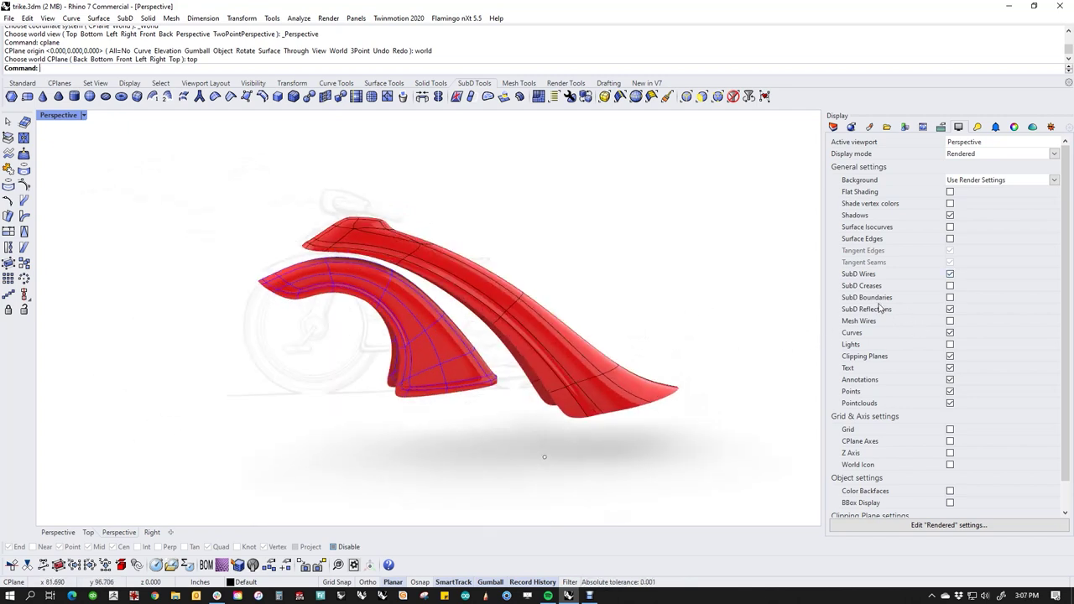
Return to the Front view of the trike and save the file.
{"action": "right_click_drag", "start_coordinate": [659, 321], "coordinate": [601, 340], "text": "shift"}
{"action": "type", "text": "f"}
{"action": "key", "text": "Return"}
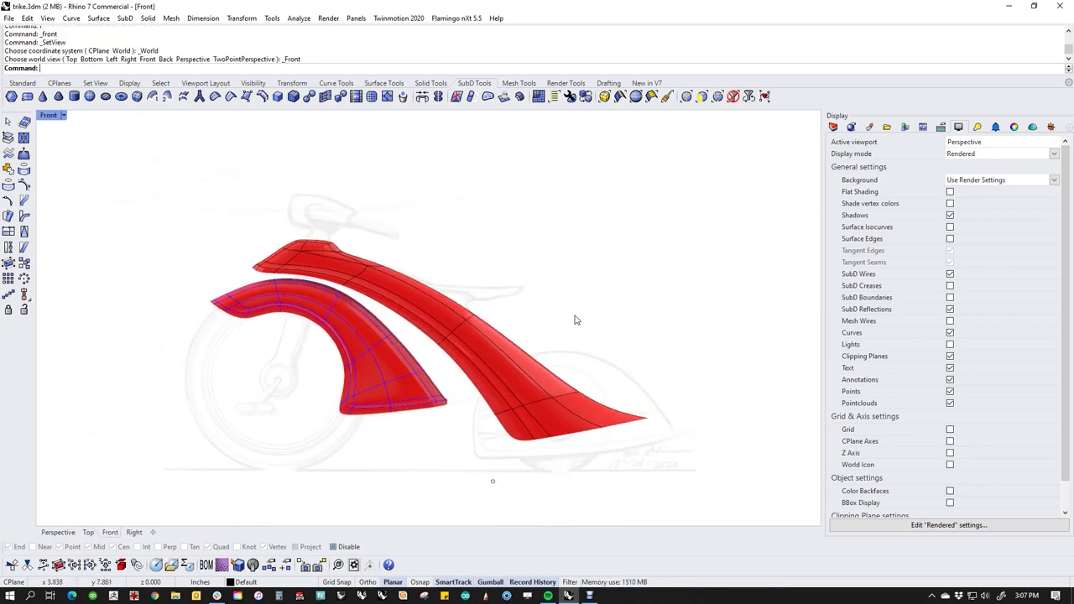
{"action": "scroll", "coordinate": [328, 260], "scroll_direction": "up", "scroll_amount": 3}
{"action": "scroll", "coordinate": [332, 258], "scroll_direction": "down", "scroll_amount": 5}
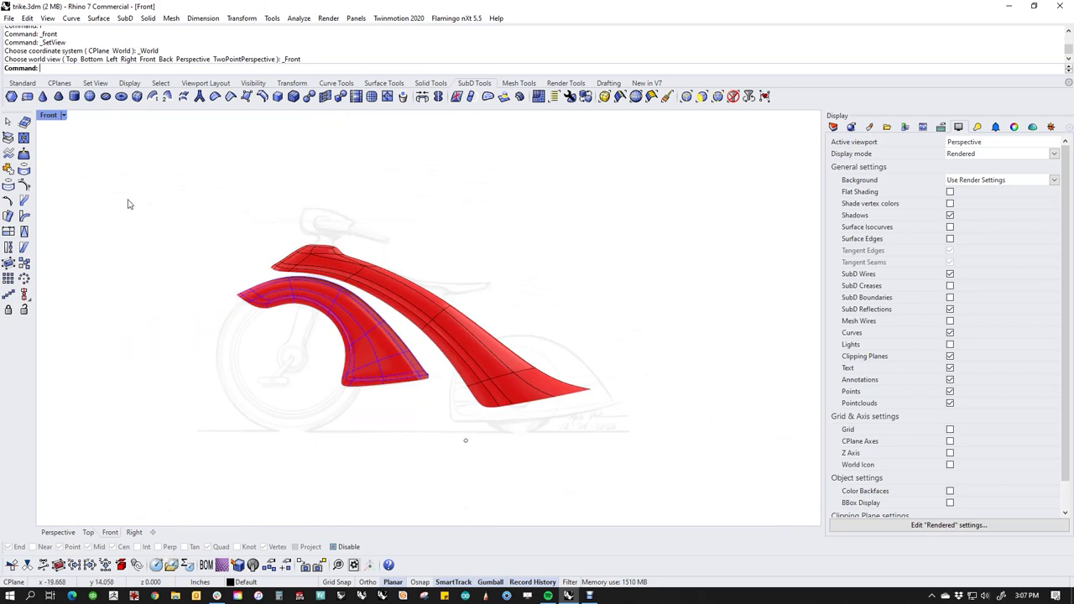
{"action": "key", "text": "ctrl+s"}
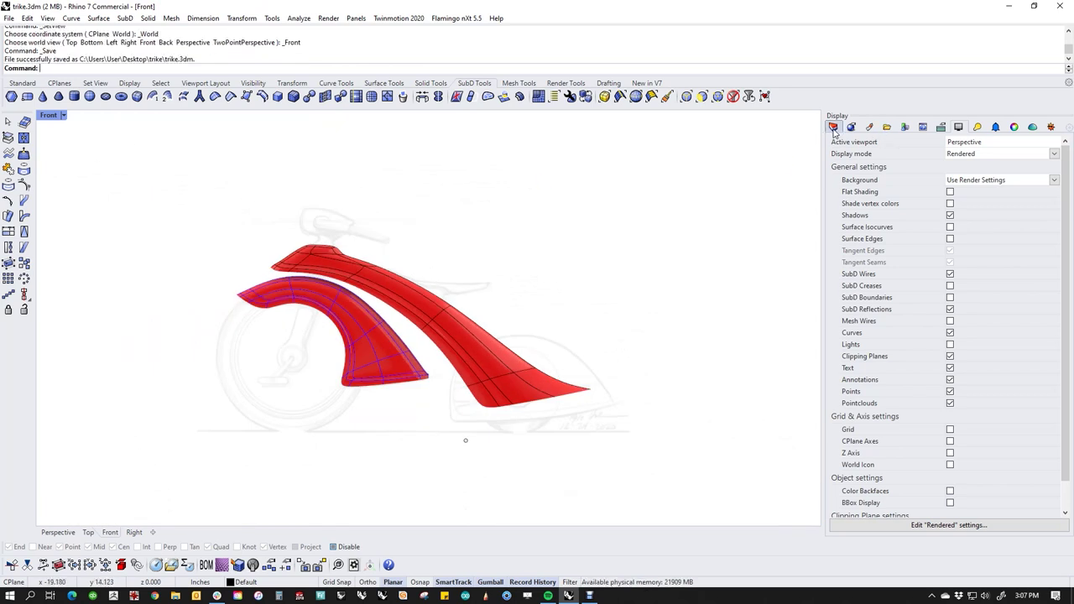
Make Layer 04 the current layer and rename it frame1.
{"action": "left_click", "coordinate": [834, 127]}
{"action": "double_click", "coordinate": [849, 214]}
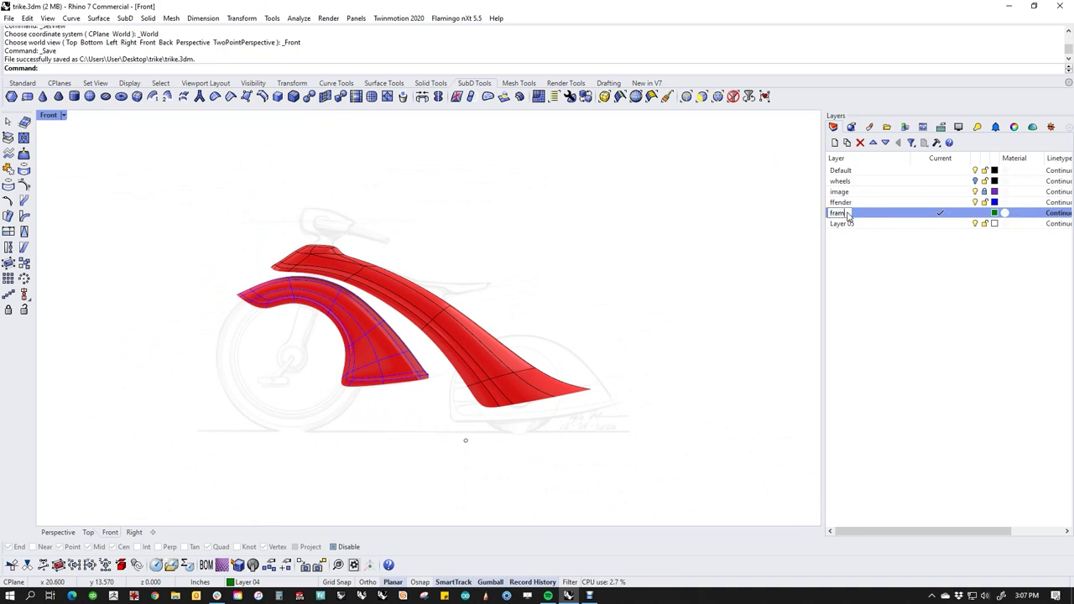
{"action": "type", "text": "frame1"}
{"action": "key", "text": "Return"}
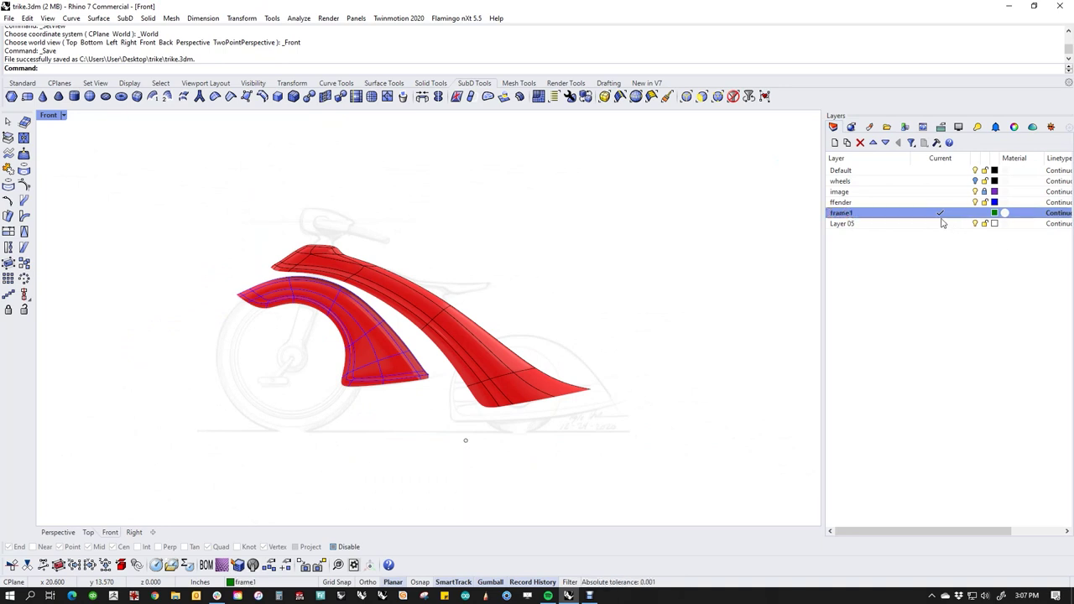
Move the long red body SubD to the frame1 layer.
{"action": "left_click", "coordinate": [567, 353]}
{"action": "right_click", "coordinate": [853, 213]}
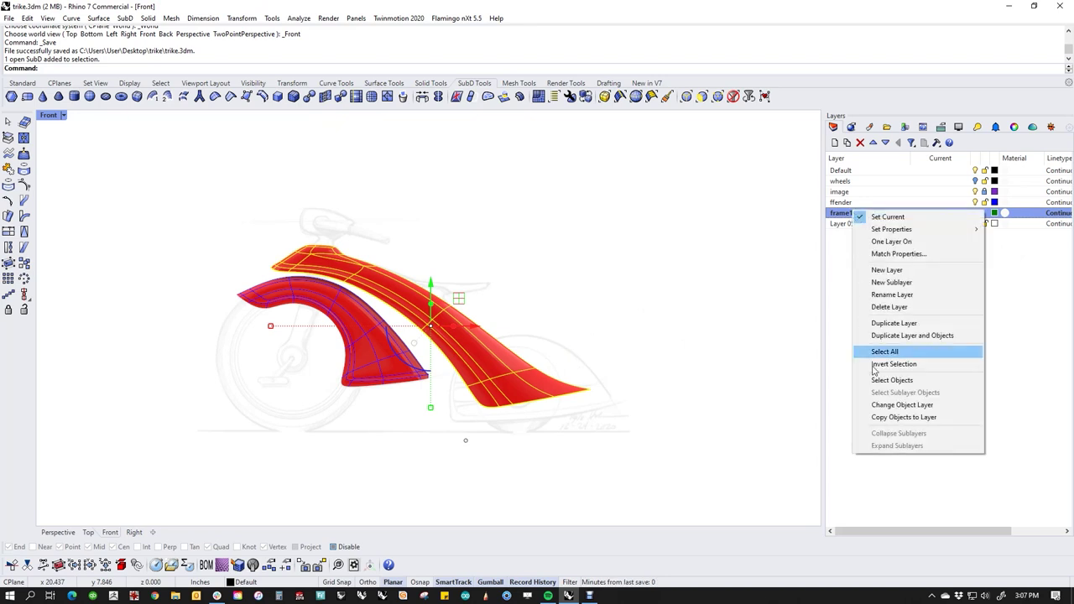
{"action": "left_click", "coordinate": [892, 405]}
{"action": "key", "text": "Escape"}
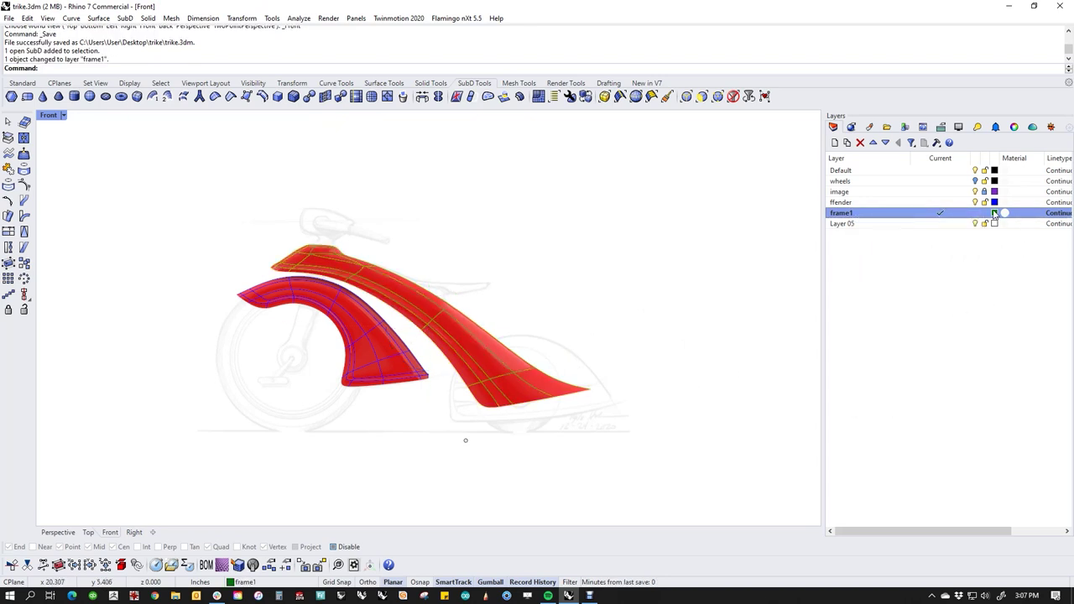
Change the layer colors of frame1 and ffender to black.
{"action": "left_click", "coordinate": [995, 218]}
{"action": "left_click_drag", "start_coordinate": [235, 214], "coordinate": [124, 238]}
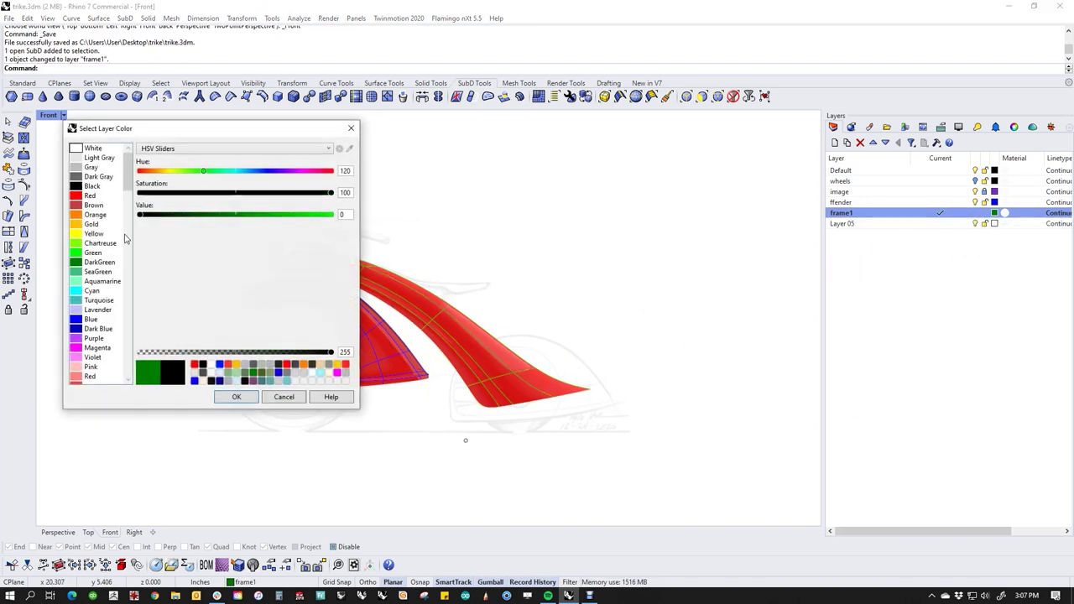
{"action": "left_click", "coordinate": [236, 396]}
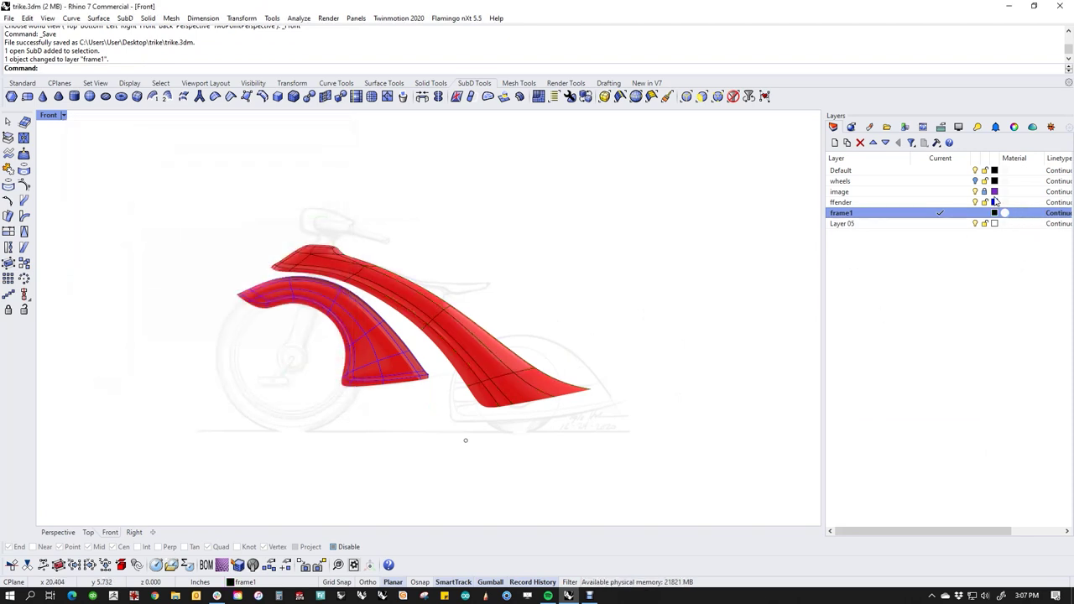
{"action": "left_click", "coordinate": [995, 202]}
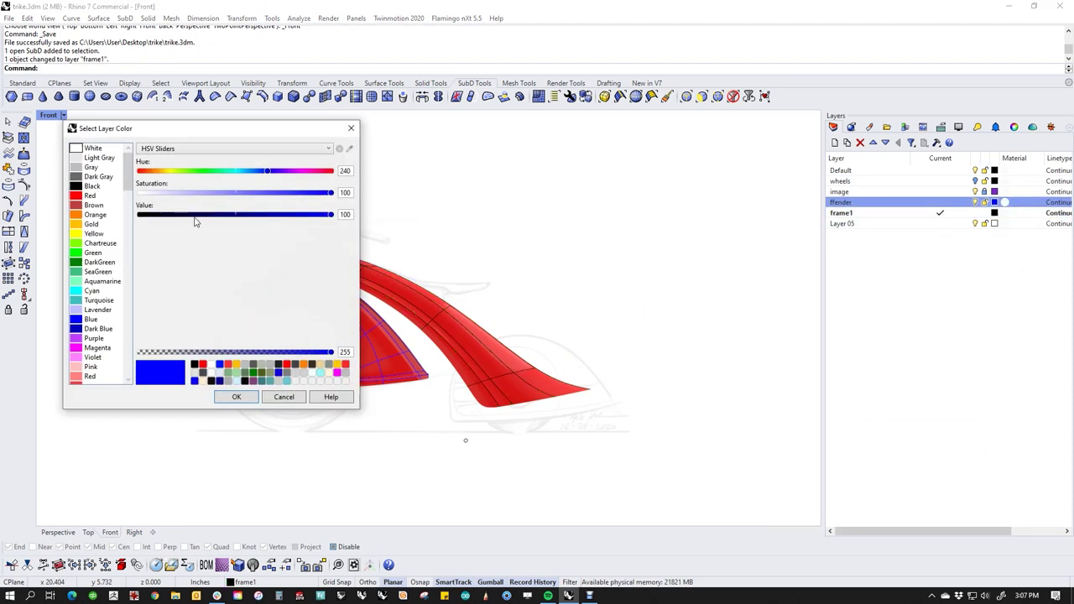
{"action": "left_click_drag", "start_coordinate": [201, 217], "coordinate": [134, 250]}
{"action": "left_click", "coordinate": [236, 396]}
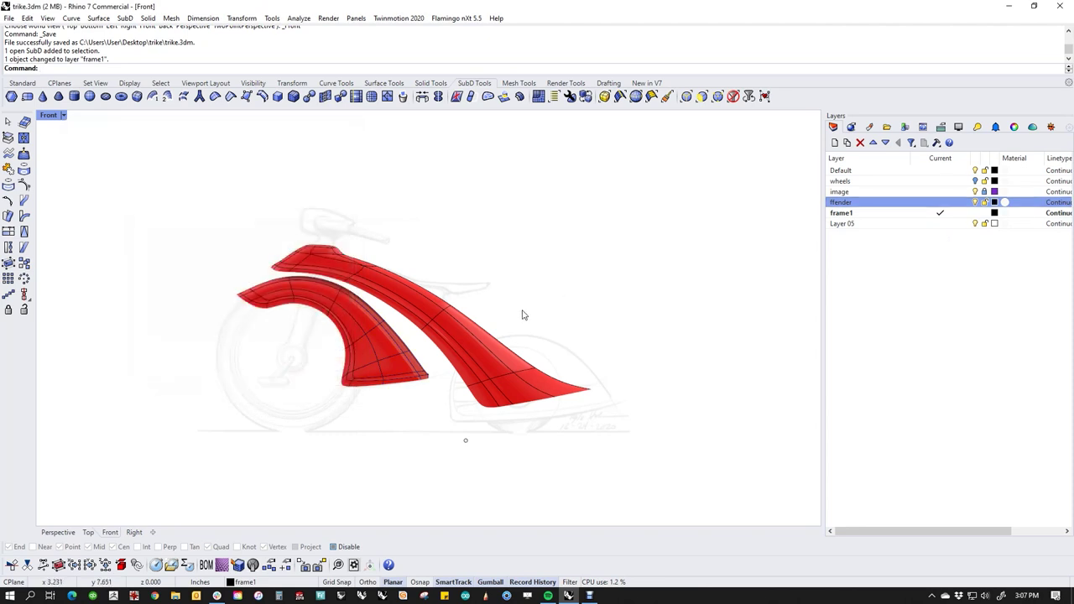
Turn on the wheels layer and view the whole trike from behind in perspective.
{"action": "scroll", "coordinate": [603, 370], "scroll_direction": "up", "scroll_amount": 3}
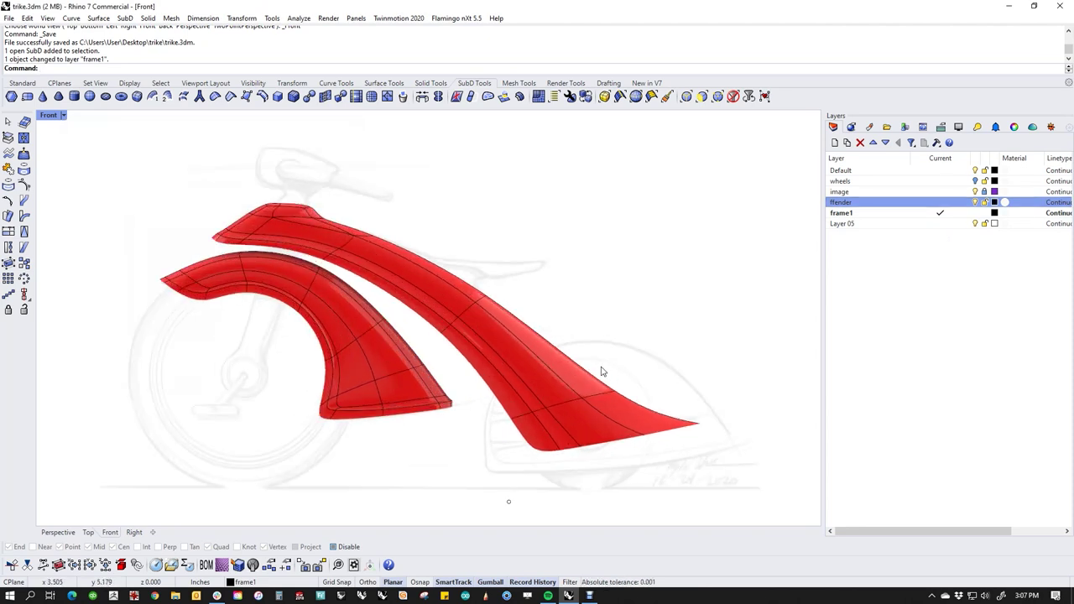
{"action": "right_click_drag", "start_coordinate": [426, 380], "coordinate": [538, 382]}
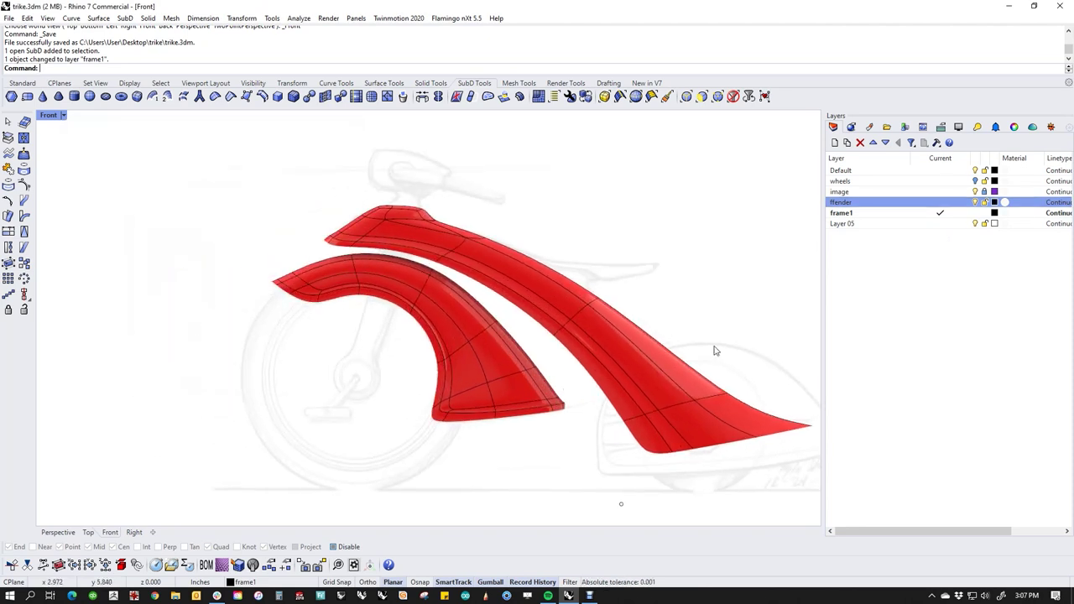
{"action": "left_click", "coordinate": [975, 181]}
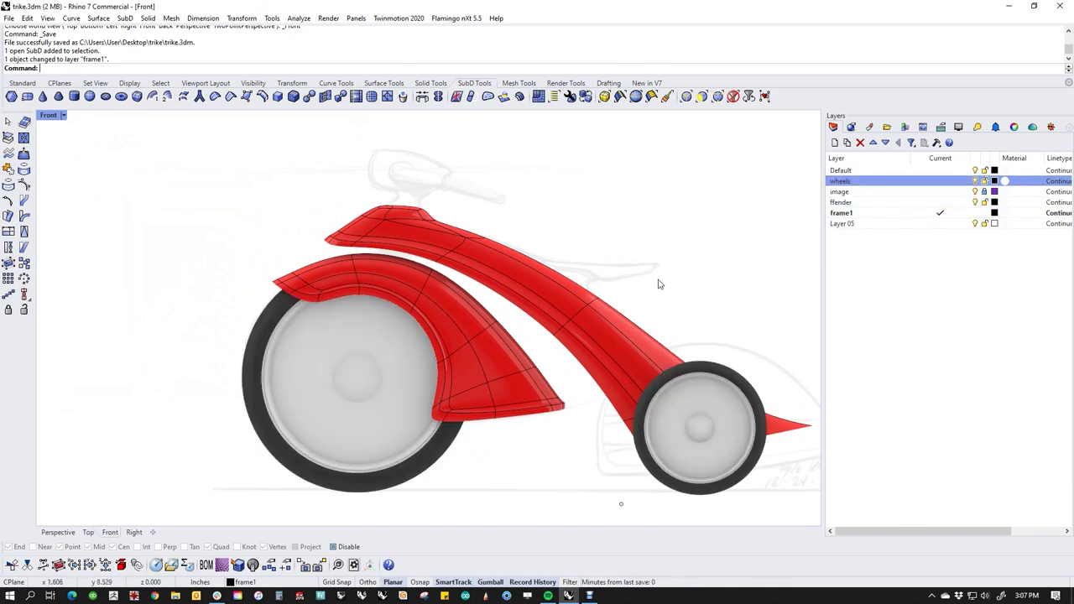
{"action": "right_click_drag", "start_coordinate": [662, 284], "coordinate": [547, 271]}
{"action": "key", "text": "ctrl+F4"}
{"action": "right_click_drag", "start_coordinate": [460, 308], "coordinate": [404, 388]}
{"action": "scroll", "coordinate": [405, 389], "scroll_direction": "up", "scroll_amount": 3}
{"action": "right_click_drag", "start_coordinate": [459, 410], "coordinate": [382, 433]}
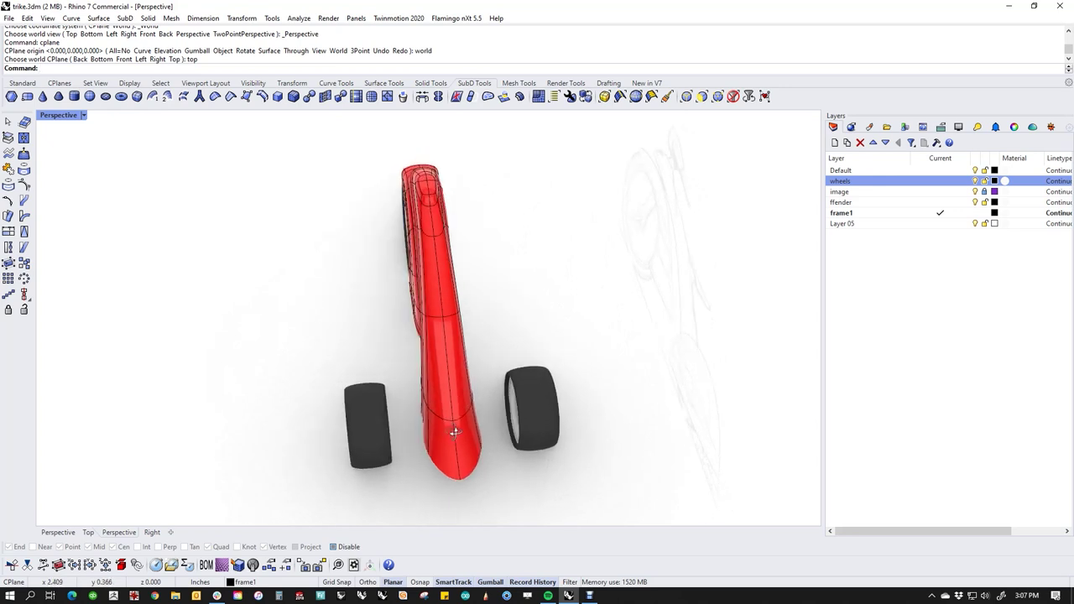
{"action": "left_click", "coordinate": [369, 434]}
{"action": "left_click_drag", "start_coordinate": [407, 417], "coordinate": [378, 411]}
{"action": "key", "text": "ctrl+z"}
Select both parts of one rear wheel and shift them sideways to adjust the rear wheel spacing.
{"action": "left_click", "coordinate": [398, 372]}
{"action": "left_click_drag", "start_coordinate": [398, 369], "coordinate": [330, 474]}
{"action": "mouse_move", "coordinate": [406, 423]}
{"action": "left_mouse_down"}
{"action": "mouse_move", "coordinate": [376, 425]}
{"action": "mouse_move", "coordinate": [386, 424]}
{"action": "left_mouse_up"}
{"action": "left_click", "coordinate": [369, 367]}
{"action": "right_click_drag", "start_coordinate": [374, 379], "coordinate": [384, 416]}
{"action": "right_click_drag", "start_coordinate": [489, 407], "coordinate": [582, 434]}
{"action": "scroll", "coordinate": [249, 288], "scroll_direction": "up", "scroll_amount": 5}
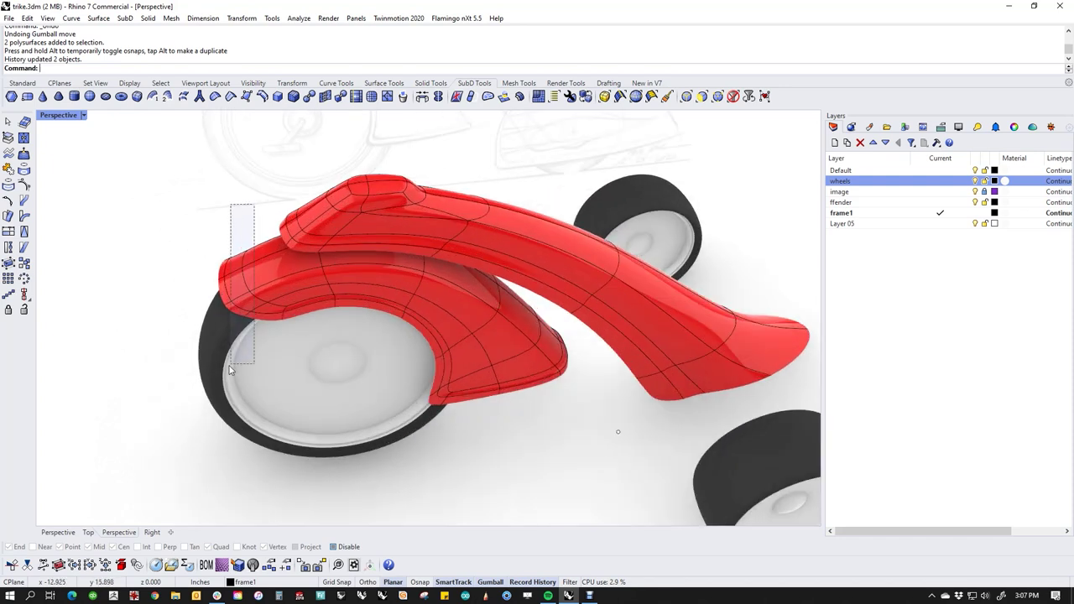
Select the front fender and wheel parts together, undo a first trial rotation, and rotate them slightly again.
{"action": "left_click_drag", "start_coordinate": [237, 357], "coordinate": [204, 389]}
{"action": "right_click_drag", "start_coordinate": [280, 400], "coordinate": [388, 375]}
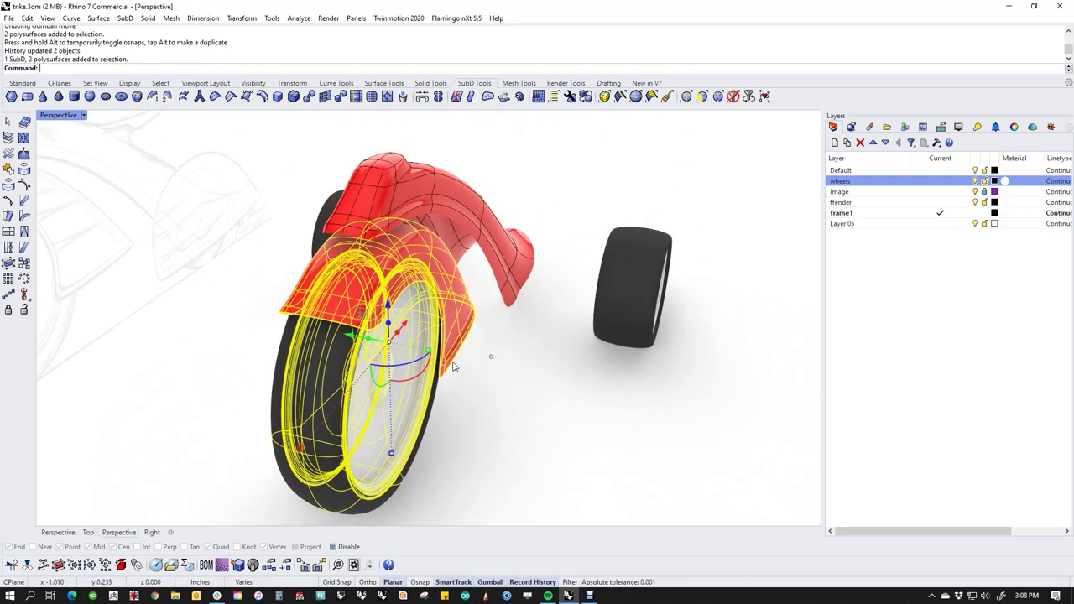
{"action": "left_click_drag", "start_coordinate": [434, 357], "coordinate": [443, 369]}
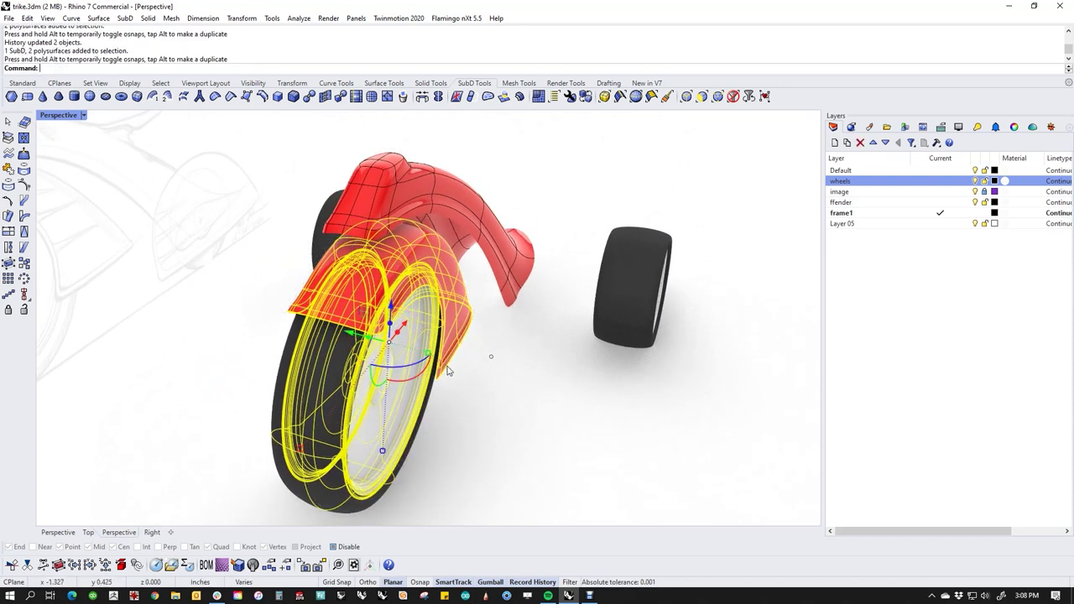
{"action": "key", "text": "ctrl+z"}
{"action": "left_click_drag", "start_coordinate": [429, 353], "coordinate": [423, 352]}
{"action": "left_click", "coordinate": [517, 408]}
Show the rear wheel and sketch in Front view with Wireframe display, and make the Default layer current.
{"action": "right_click_drag", "start_coordinate": [592, 417], "coordinate": [404, 412]}
{"action": "scroll", "coordinate": [491, 404], "scroll_direction": "down", "scroll_amount": 3}
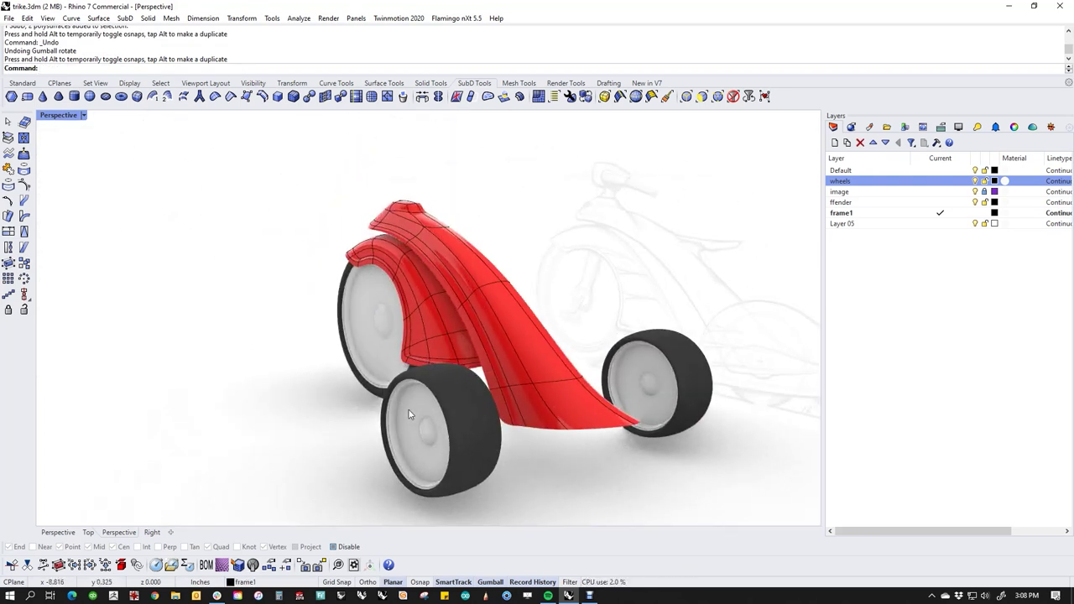
{"action": "right_click_drag", "start_coordinate": [409, 413], "coordinate": [476, 417]}
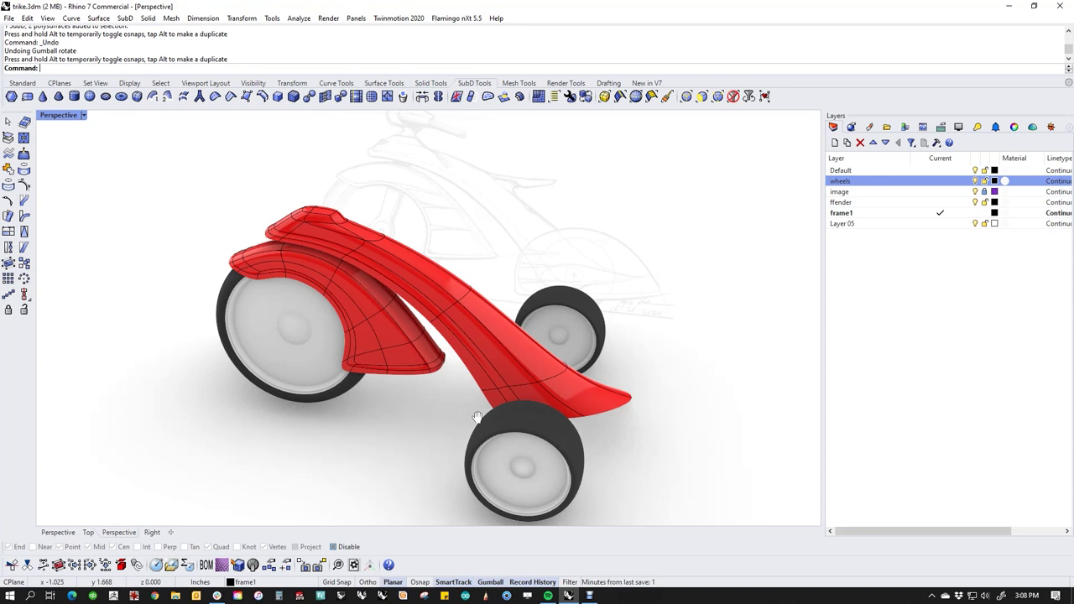
{"action": "right_click_drag", "start_coordinate": [558, 432], "coordinate": [549, 410]}
{"action": "type", "text": "f"}
{"action": "key", "text": "Return"}
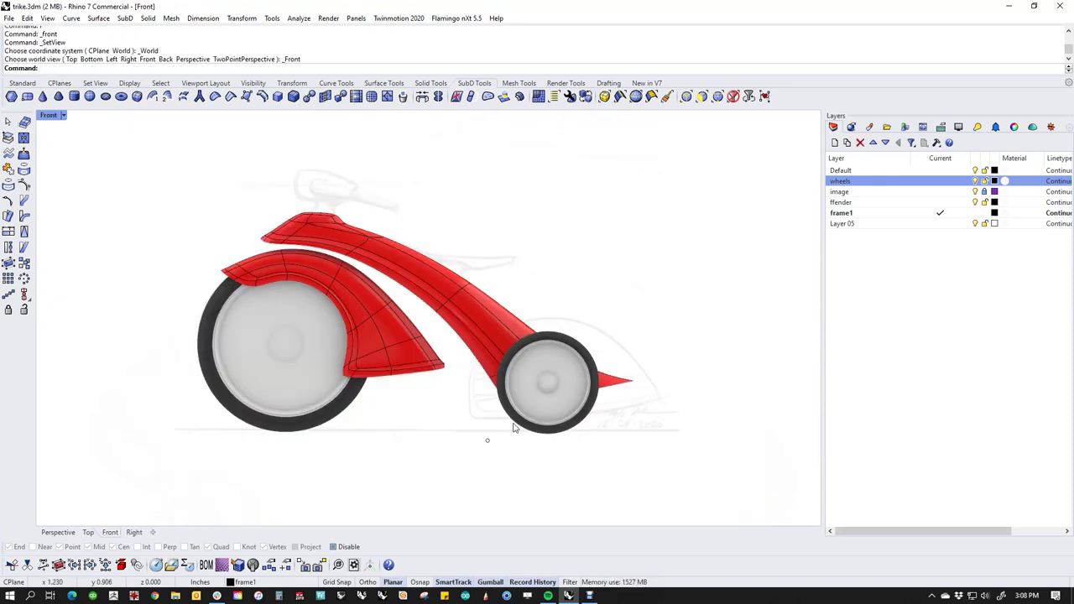
{"action": "scroll", "coordinate": [540, 416], "scroll_direction": "up", "scroll_amount": 6}
{"action": "right_click_drag", "start_coordinate": [546, 419], "coordinate": [510, 408]}
{"action": "middle_click", "coordinate": [509, 408]}
{"action": "right_click", "coordinate": [463, 369]}
{"action": "scroll", "coordinate": [521, 367], "scroll_direction": "up", "scroll_amount": 6}
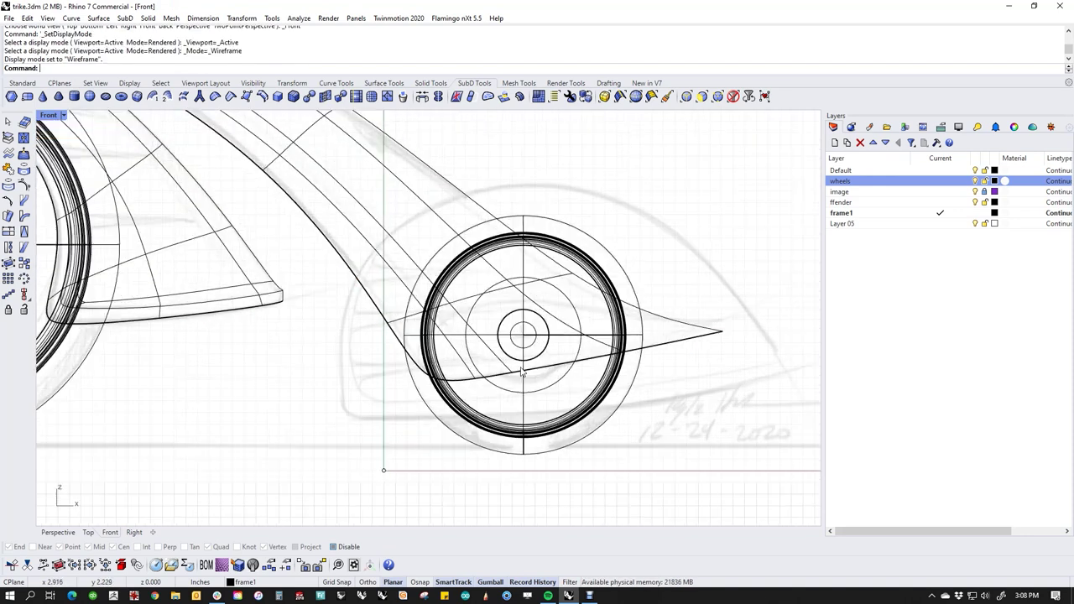
{"action": "scroll", "coordinate": [539, 368], "scroll_direction": "down", "scroll_amount": 6}
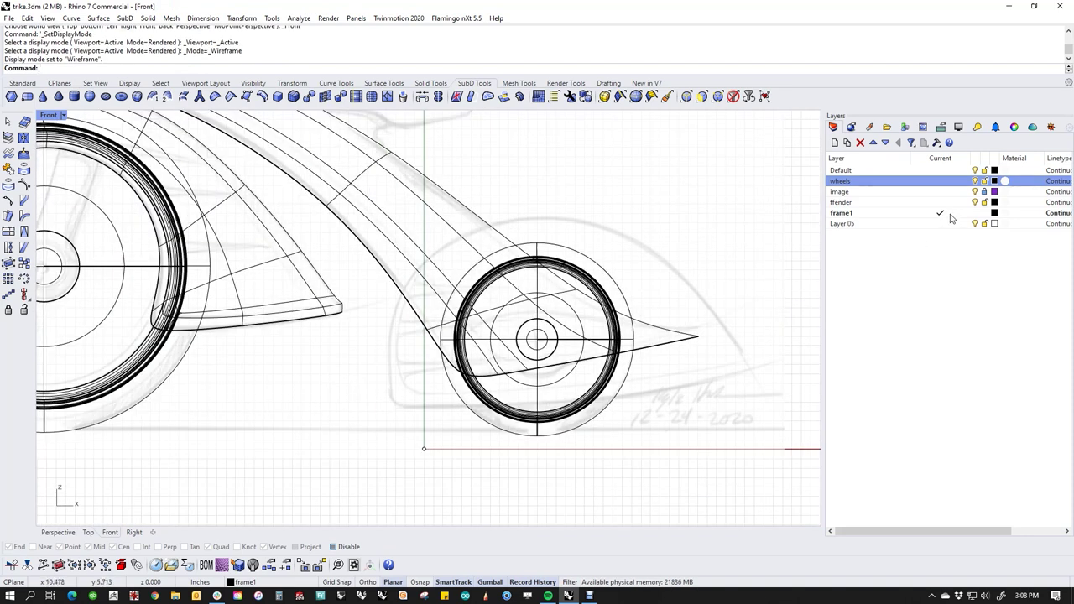
{"action": "left_click", "coordinate": [958, 172]}
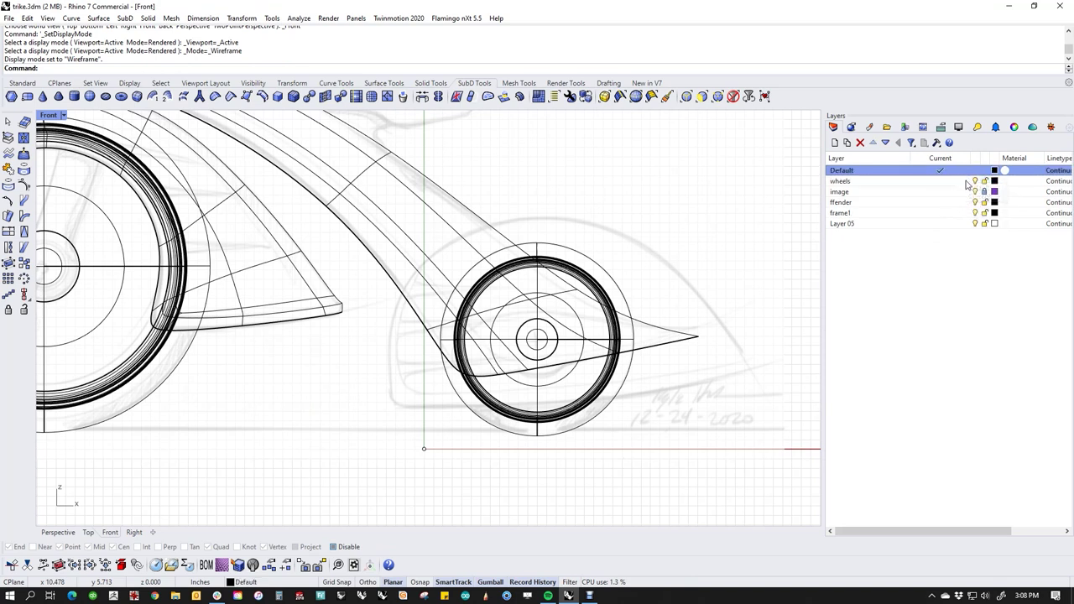
Hide the ffender and wheels layers, leaving the frame1 body and the sketch image shown around the rear wheel area.
{"action": "left_click", "coordinate": [975, 213]}
{"action": "left_click", "coordinate": [975, 202]}
{"action": "left_click", "coordinate": [975, 192]}
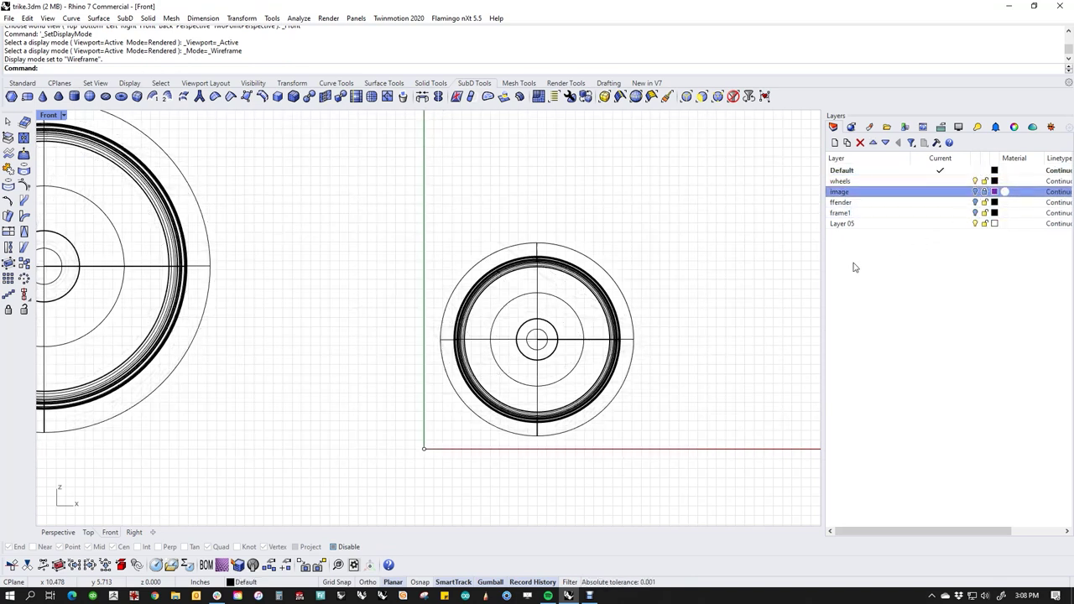
{"action": "left_click", "coordinate": [976, 192]}
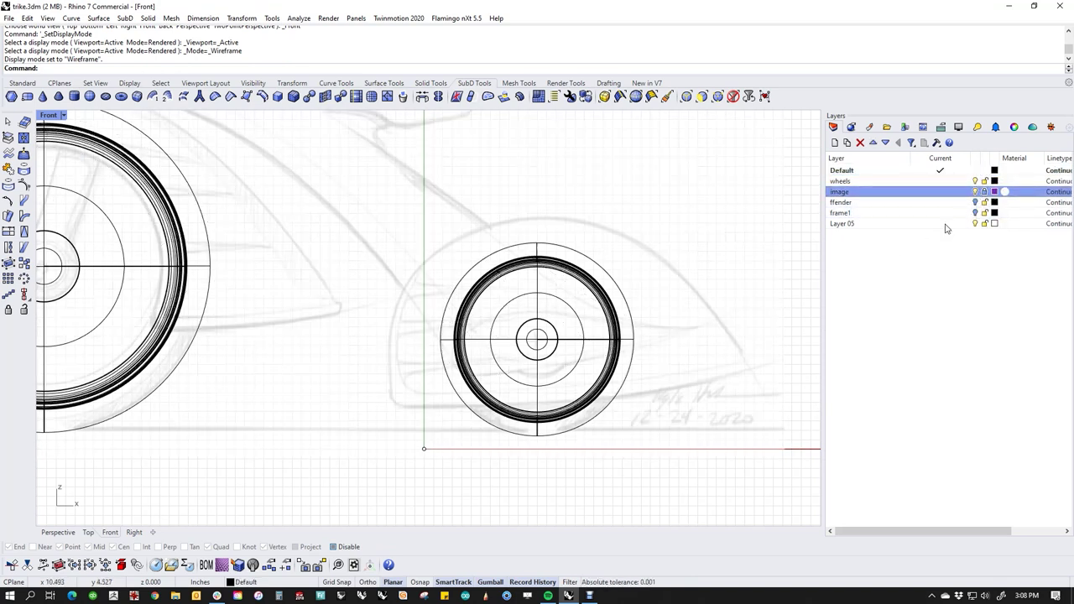
{"action": "scroll", "coordinate": [494, 364], "scroll_direction": "up", "scroll_amount": 2}
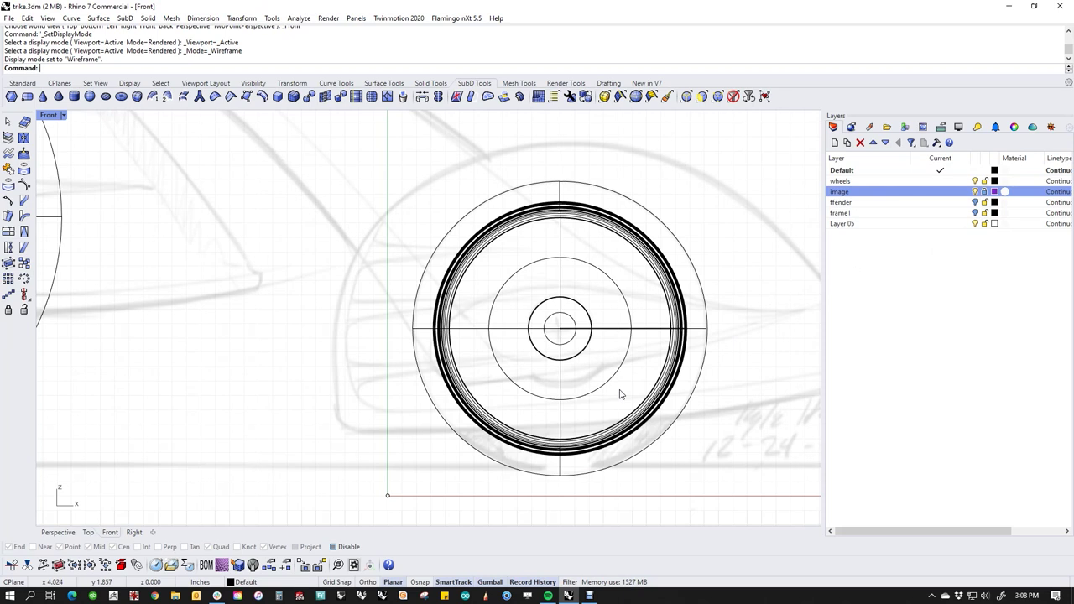
{"action": "left_click", "coordinate": [973, 213]}
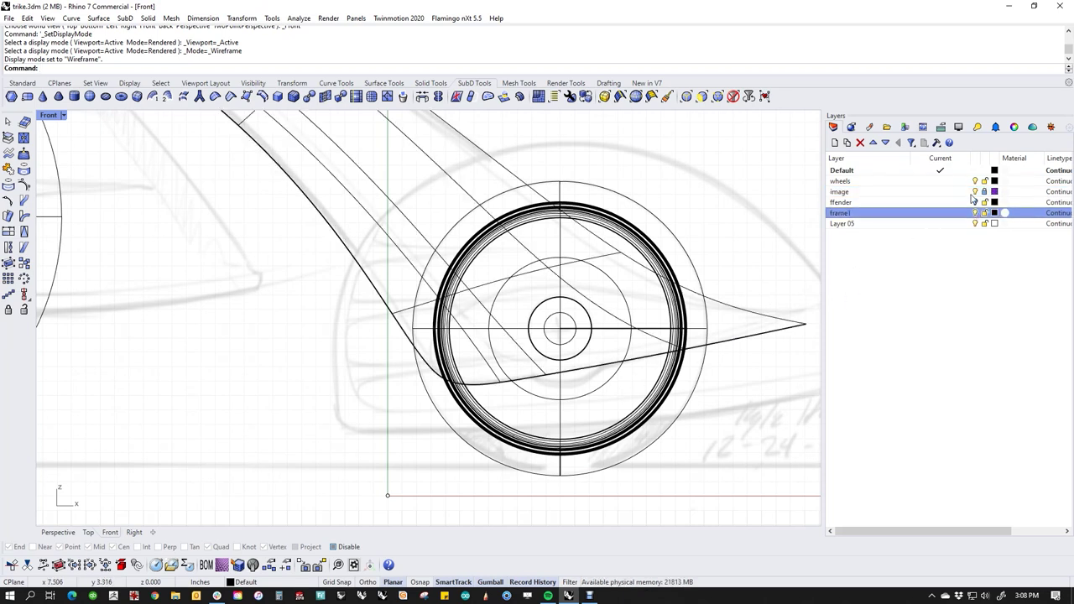
{"action": "left_click", "coordinate": [974, 181]}
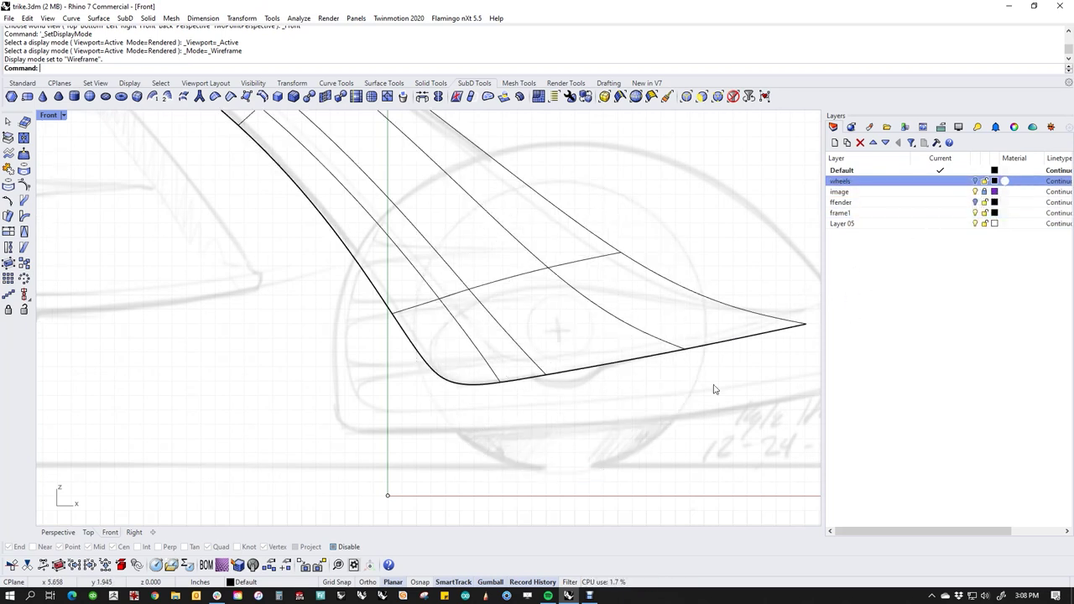
{"action": "right_click_drag", "start_coordinate": [613, 403], "coordinate": [536, 437]}
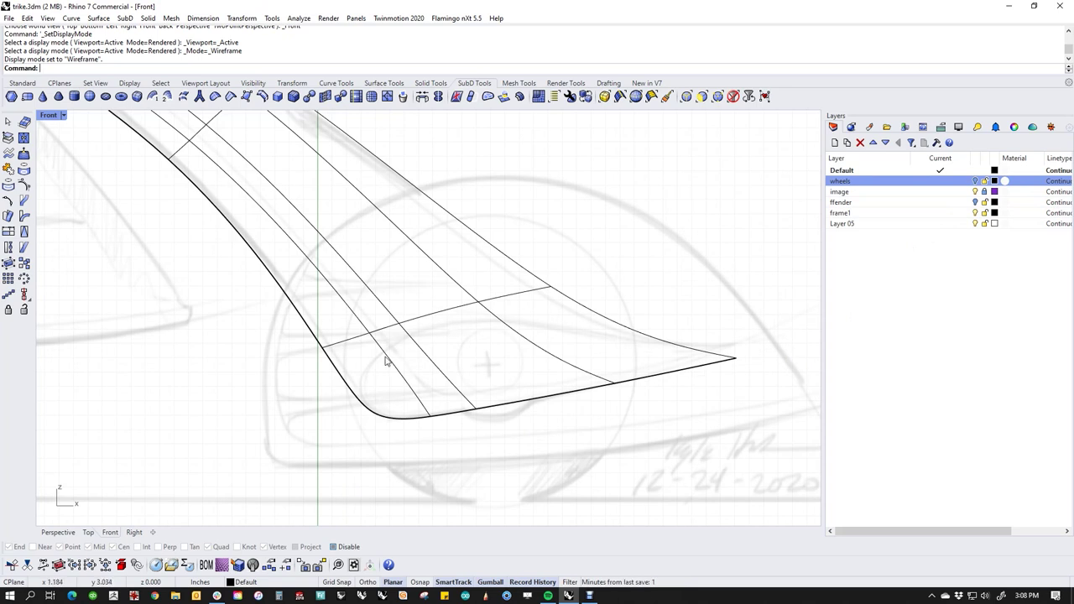
Compare the flat and smooth SubD display of the body's rear end against the sketch.
{"action": "key", "text": "Tab"}
{"action": "right_click_drag", "start_coordinate": [488, 398], "coordinate": [491, 379]}
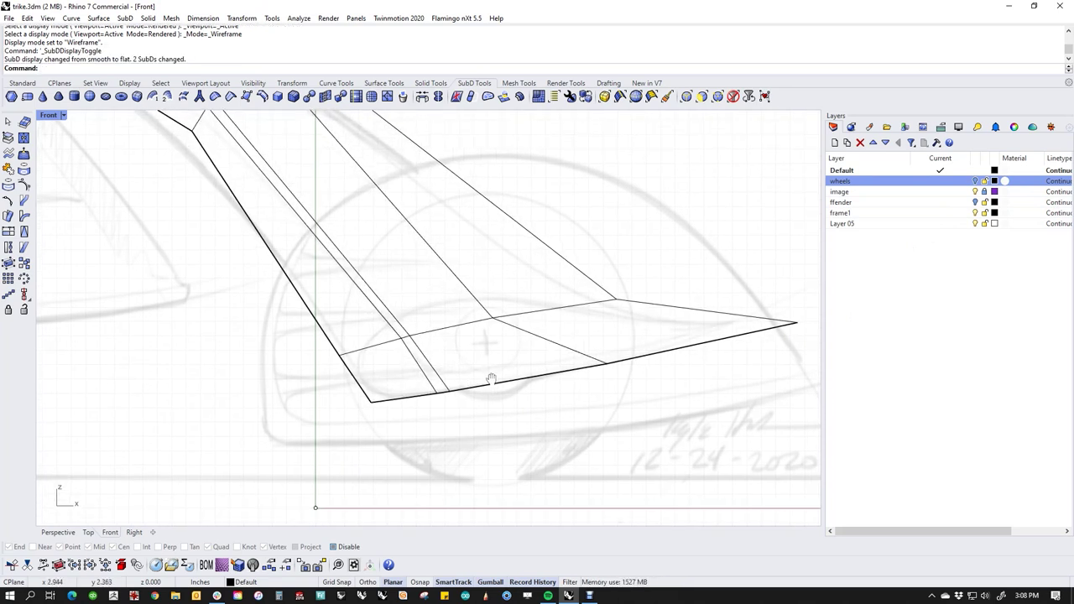
{"action": "key", "text": "Tab"}
{"action": "key", "text": "Tab"}
{"action": "key", "text": "Tab"}
{"action": "key", "text": "Tab"}
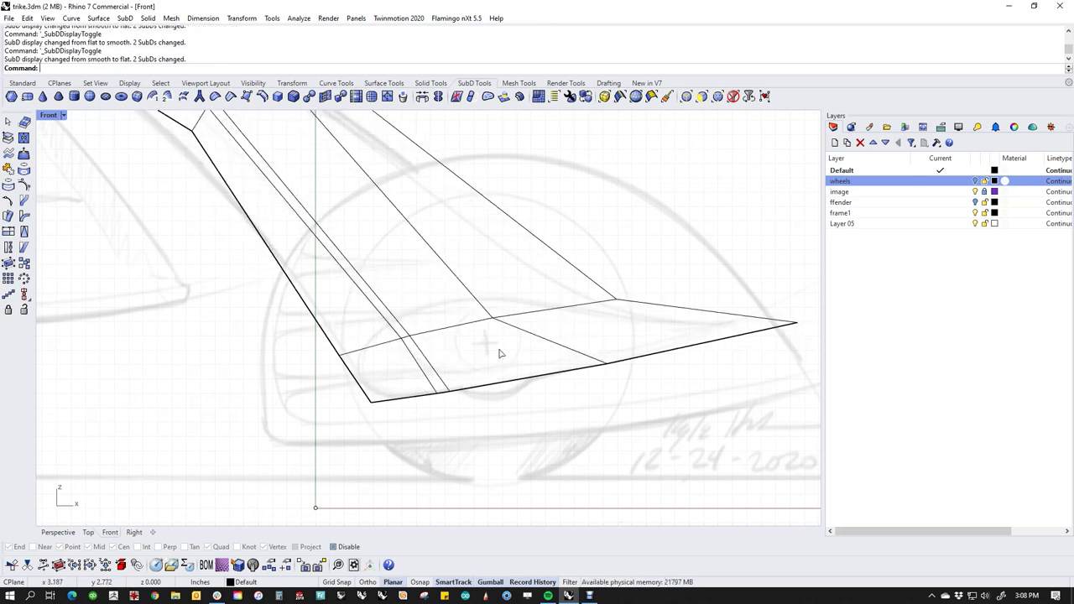
{"action": "key", "text": "Tab"}
{"action": "key", "text": "Tab"}
Insert a new edge loop just below the lowest cross loop at the body's rear end.
{"action": "double_click", "coordinate": [472, 328]}
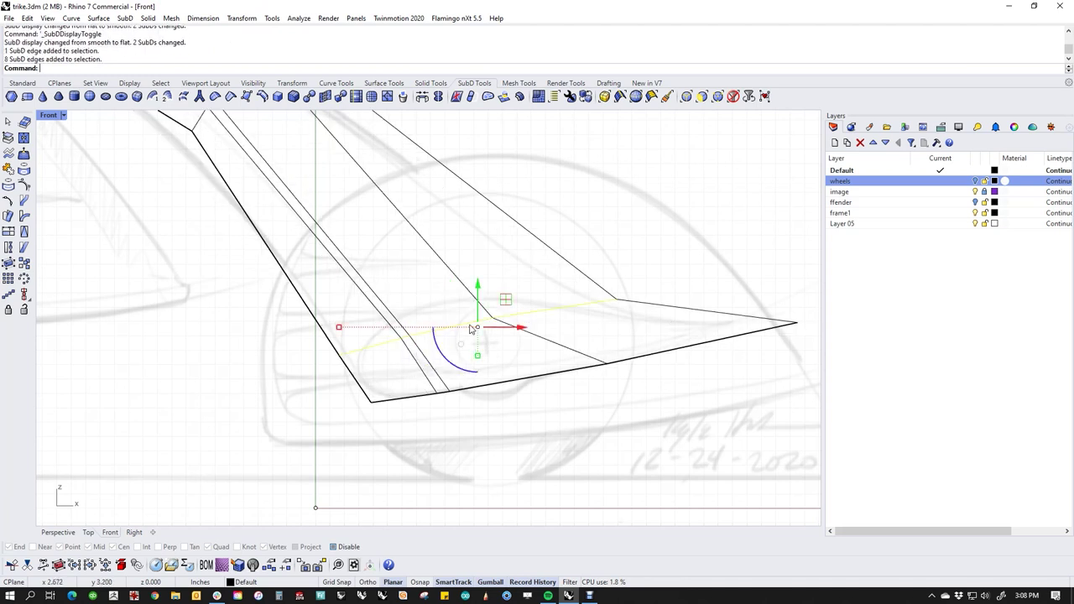
{"action": "left_click", "coordinate": [261, 98]}
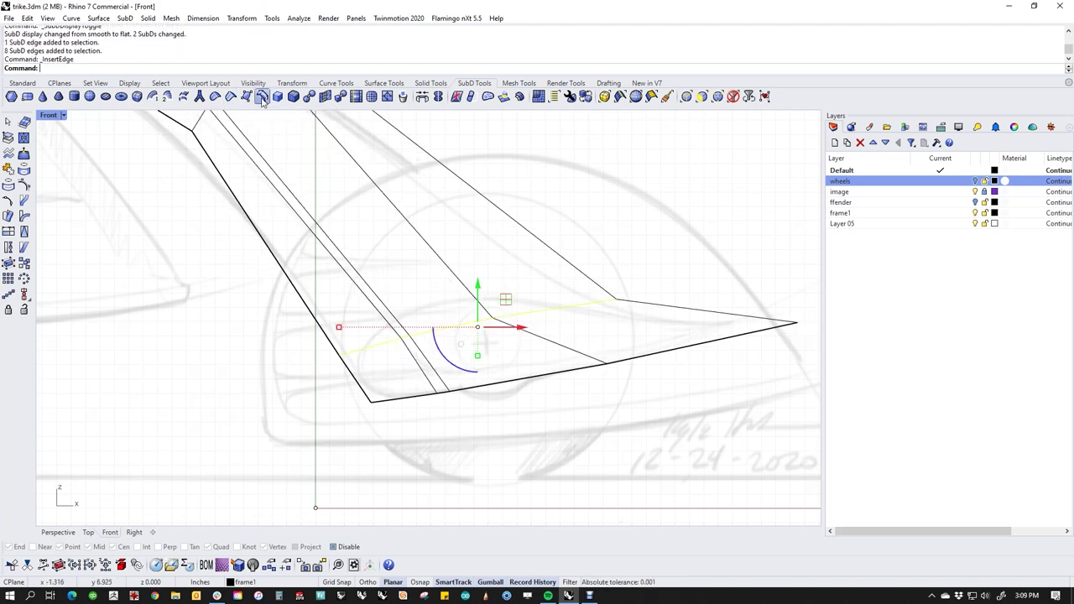
{"action": "left_click", "coordinate": [425, 336]}
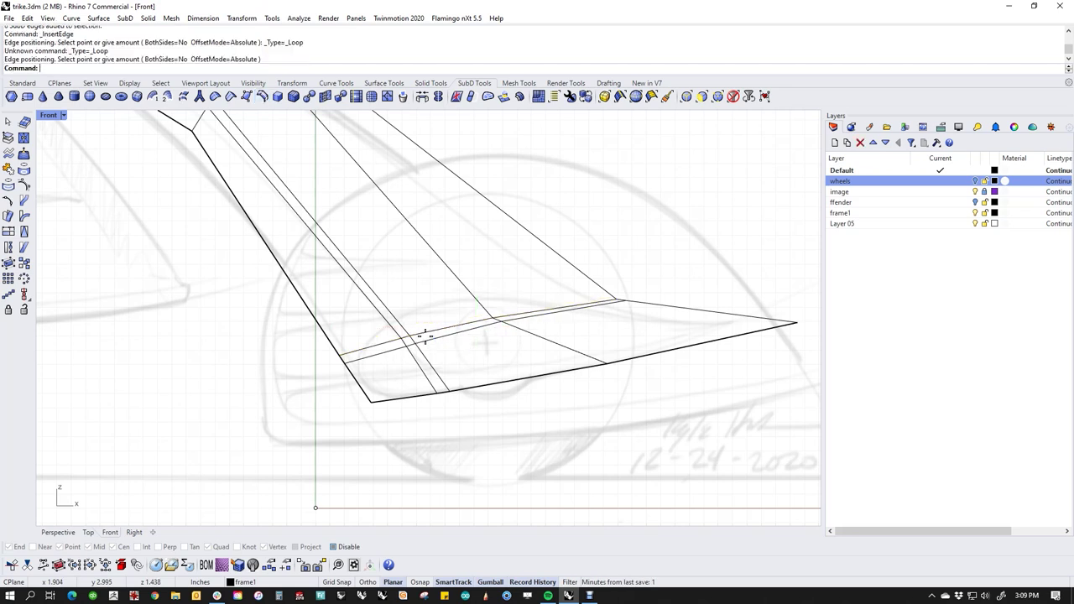
In shaded Perspective view, select the three side faces below the new loop and extrude them outward, away from the body.
{"action": "key", "text": "ctrl+F4"}
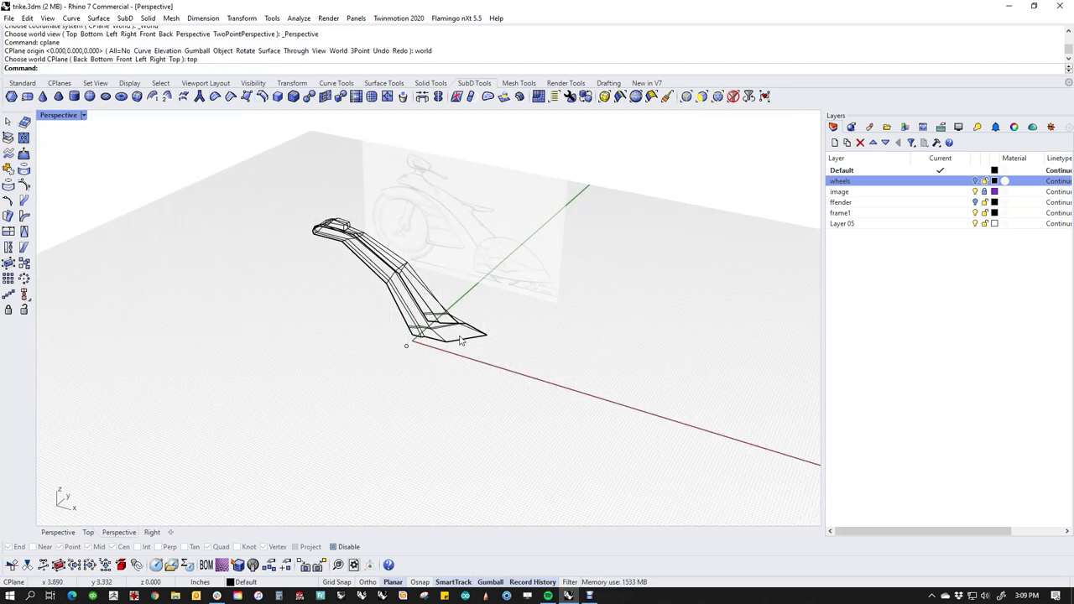
{"action": "scroll", "coordinate": [460, 340], "scroll_direction": "up", "scroll_amount": 10}
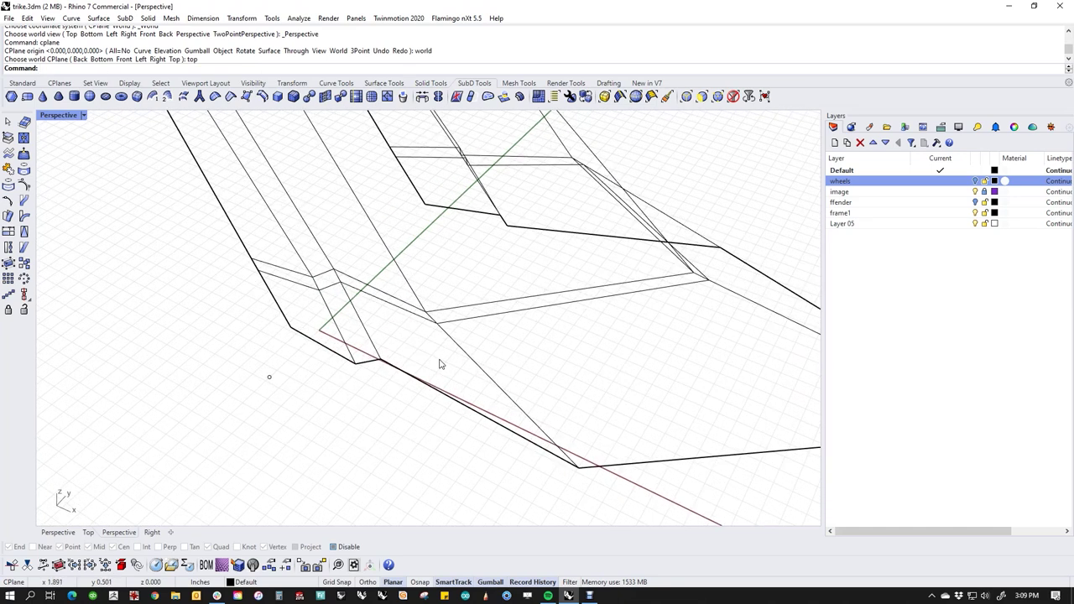
{"action": "middle_click", "coordinate": [383, 347]}
{"action": "left_click", "coordinate": [334, 310]}
{"action": "left_click", "coordinate": [408, 353], "text": "ctrl+shift"}
{"action": "left_click", "coordinate": [349, 331], "text": "ctrl+shift"}
{"action": "left_click", "coordinate": [323, 336], "text": "ctrl+shift"}
{"action": "scroll", "coordinate": [323, 339], "scroll_direction": "down", "scroll_amount": 3}
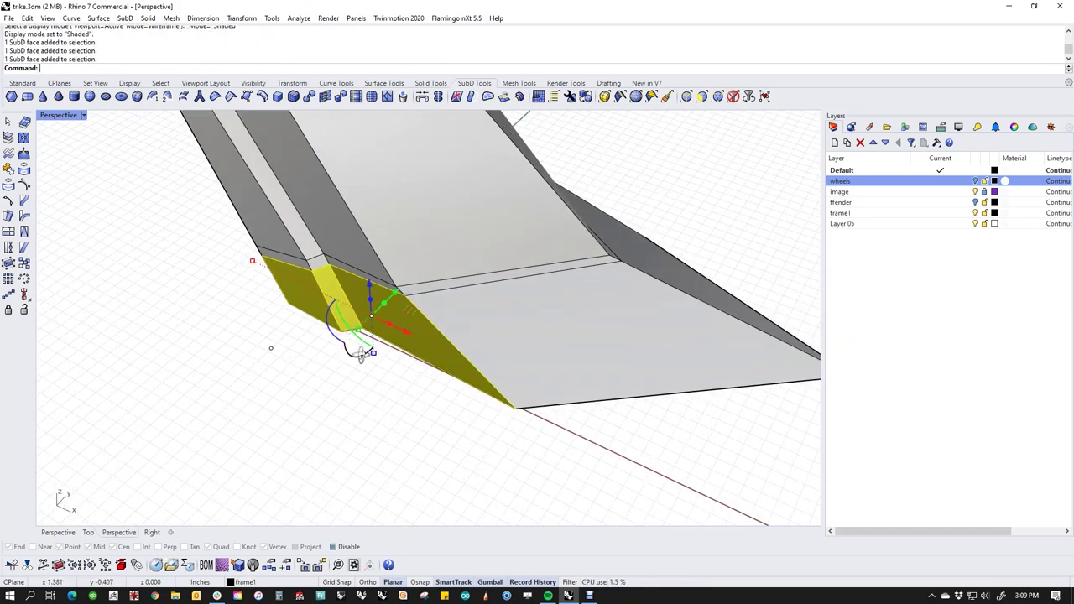
{"action": "left_click_drag", "start_coordinate": [388, 313], "coordinate": [258, 437]}
{"action": "scroll", "coordinate": [353, 356], "scroll_direction": "down", "scroll_amount": 3}
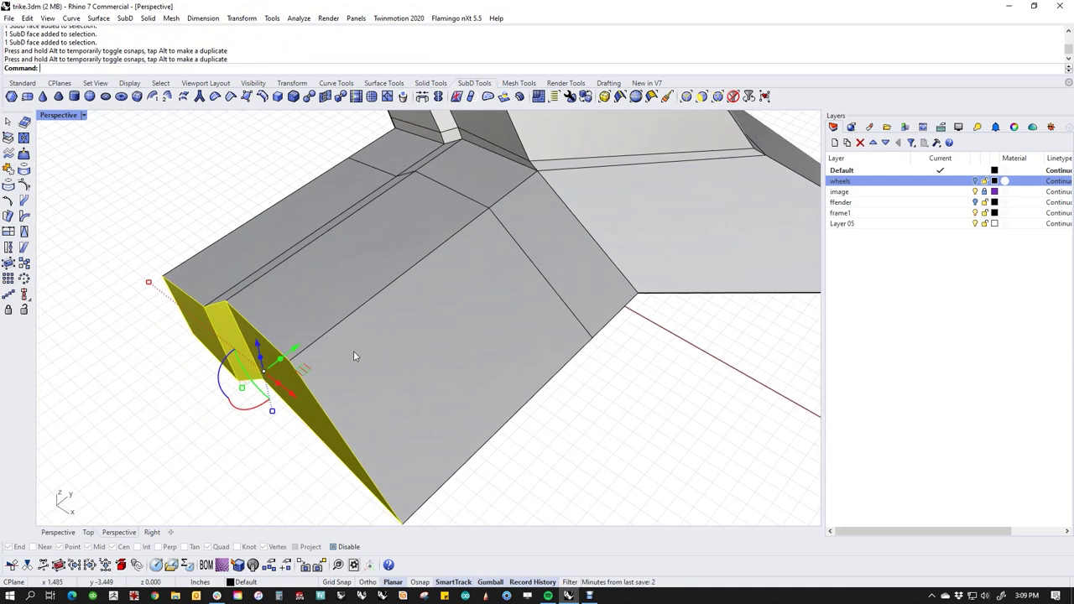
Flatten the extruded outer end faces into one plane by scaling them to 0 along the extrusion direction.
{"action": "left_click", "coordinate": [242, 389]}
{"action": "type", "text": "0"}
{"action": "key", "text": "Return"}
{"action": "left_click", "coordinate": [596, 489]}
In smooth display, delete the faces closing the outer end and underside of the extruded rear wing.
{"action": "scroll", "coordinate": [533, 402], "scroll_direction": "down", "scroll_amount": 5}
{"action": "right_click_drag", "start_coordinate": [532, 402], "coordinate": [433, 292], "text": "shift"}
{"action": "key", "text": "Tab"}
{"action": "left_click", "coordinate": [433, 288], "text": "ctrl+shift"}
{"action": "left_click", "coordinate": [519, 317], "text": "ctrl+shift"}
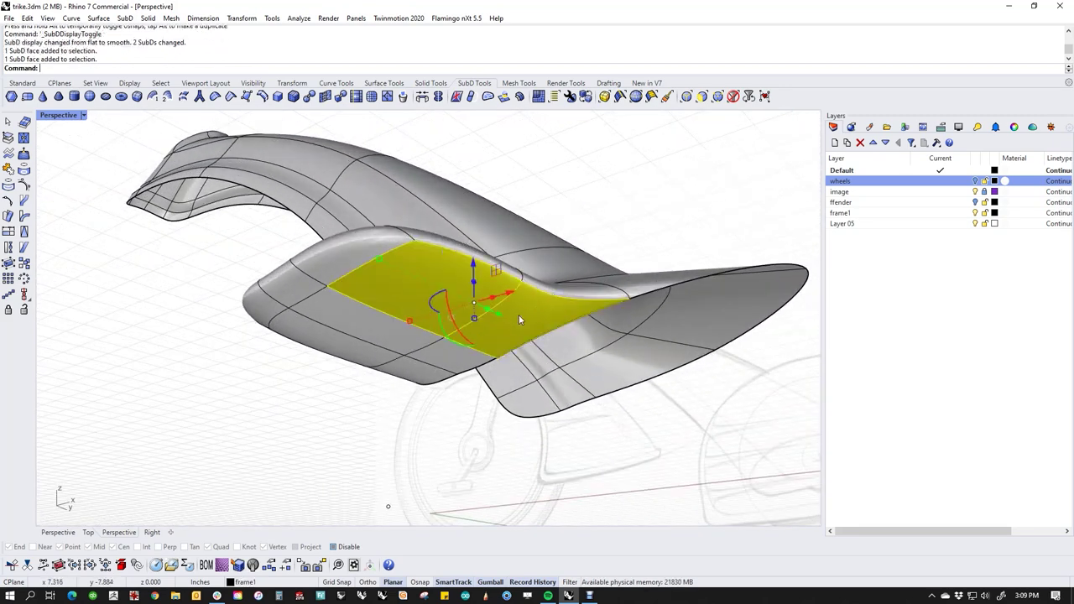
{"action": "left_click", "coordinate": [456, 356], "text": "ctrl+shift"}
{"action": "left_click", "coordinate": [332, 321], "text": "ctrl+shift"}
{"action": "left_click", "coordinate": [330, 326], "text": "ctrl+shift"}
{"action": "left_click", "coordinate": [367, 361], "text": "ctrl+shift"}
{"action": "left_click", "coordinate": [412, 385], "text": "ctrl+shift"}
{"action": "left_click", "coordinate": [413, 382], "text": "ctrl+shift"}
{"action": "key", "text": "Delete"}
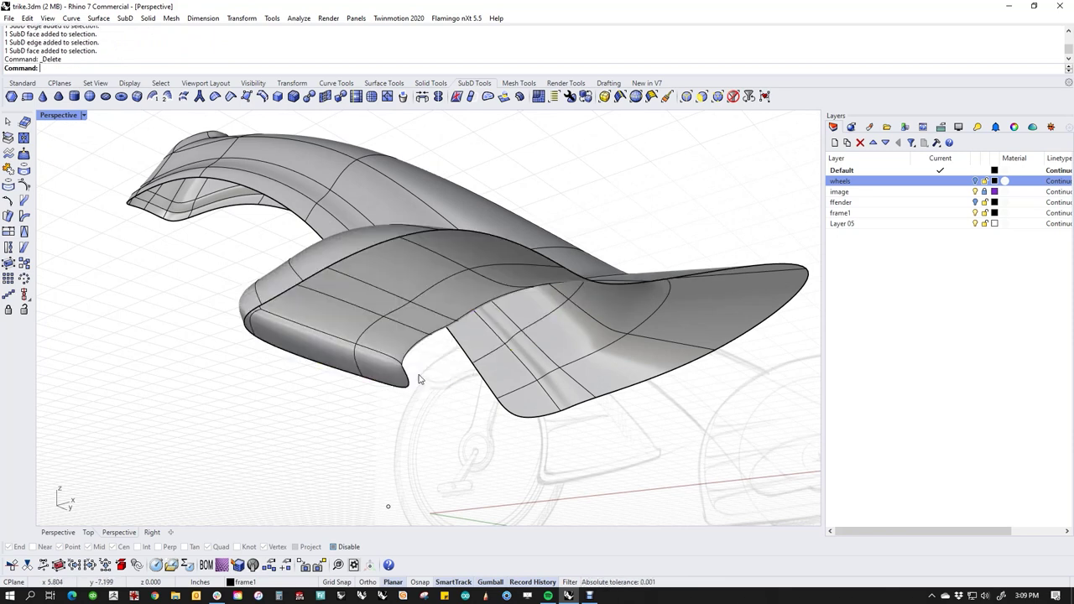
Try deleting three consecutive lengthwise edges along the rear wing, and undo the deletion.
{"action": "right_click_drag", "start_coordinate": [419, 348], "coordinate": [623, 304]}
{"action": "left_click", "coordinate": [377, 275], "text": "ctrl+shift"}
{"action": "left_click", "coordinate": [447, 323], "text": "ctrl+shift"}
{"action": "left_click", "coordinate": [485, 351], "text": "ctrl+shift"}
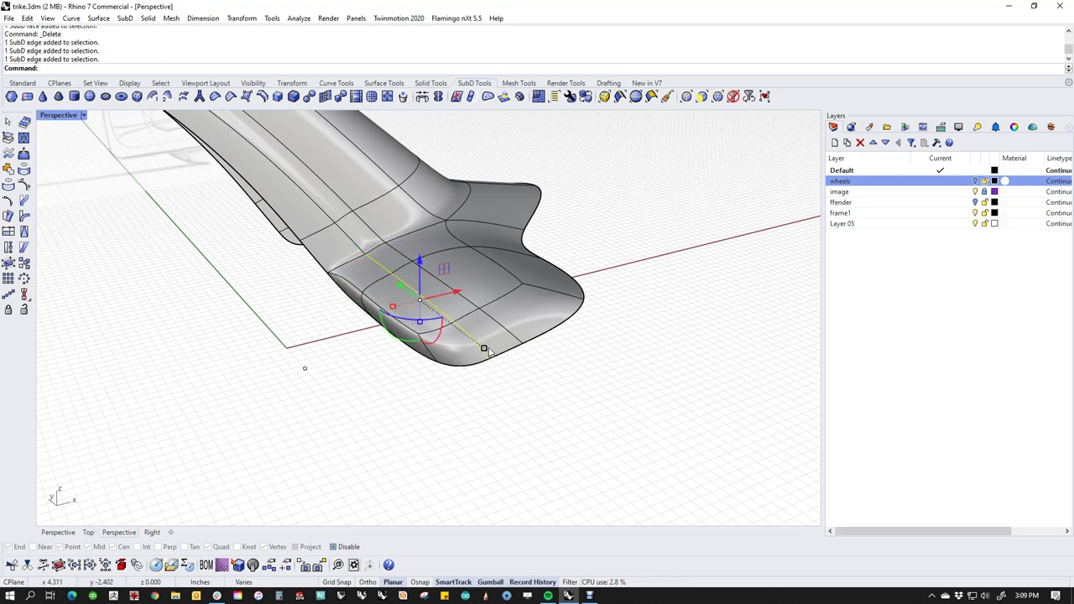
{"action": "key", "text": "Delete"}
{"action": "mouse_move", "coordinate": [509, 305]}
{"action": "right_mouse_down"}
{"action": "mouse_move", "coordinate": [489, 449]}
{"action": "mouse_move", "coordinate": [479, 355]}
{"action": "mouse_move", "coordinate": [506, 386]}
{"action": "mouse_move", "coordinate": [476, 377]}
{"action": "right_mouse_up"}
{"action": "key", "text": "ctrl+z"}
Insert an edge loop a little above the cross loop where the body meets the wing, placing it in flat display and returning to smooth.
{"action": "scroll", "coordinate": [453, 378], "scroll_direction": "up", "scroll_amount": 5}
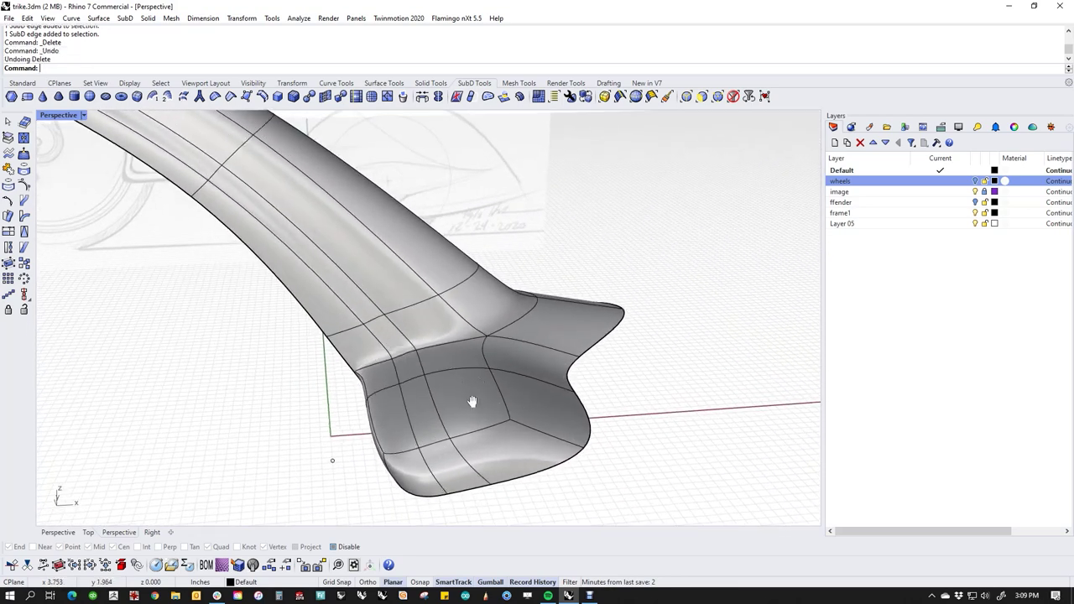
{"action": "right_click_drag", "start_coordinate": [435, 388], "coordinate": [456, 381]}
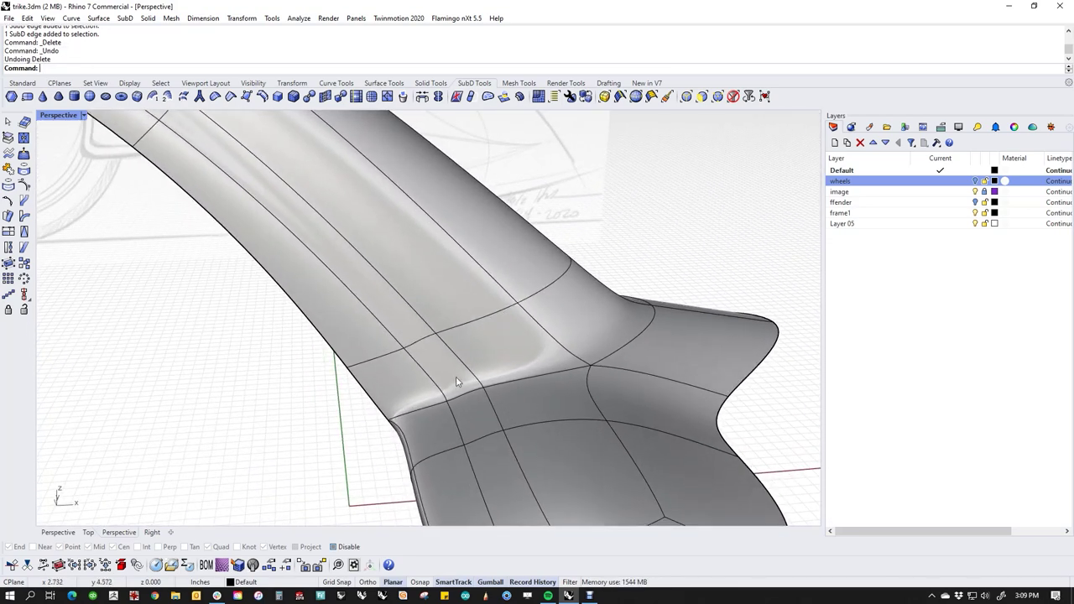
{"action": "right_click_drag", "start_coordinate": [360, 267], "coordinate": [343, 249]}
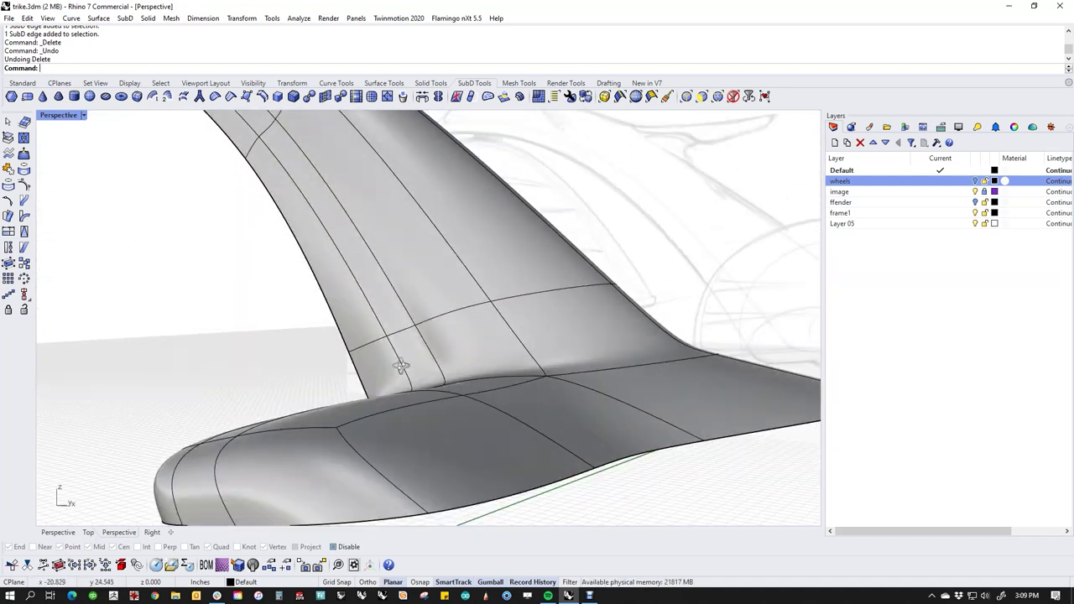
{"action": "right_click_drag", "start_coordinate": [401, 366], "coordinate": [439, 389]}
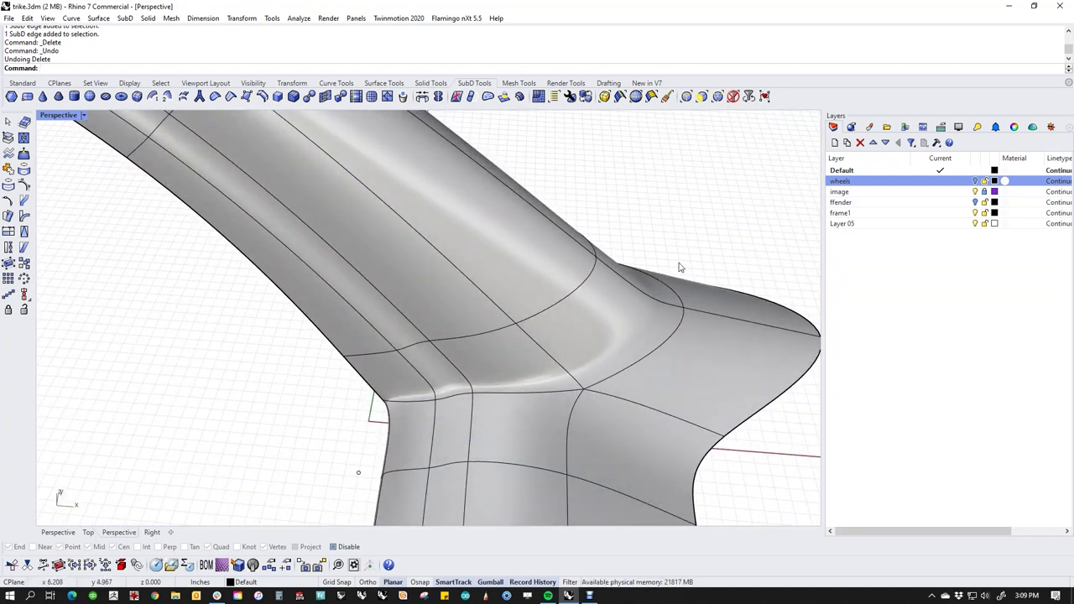
{"action": "right_click_drag", "start_coordinate": [460, 411], "coordinate": [473, 373]}
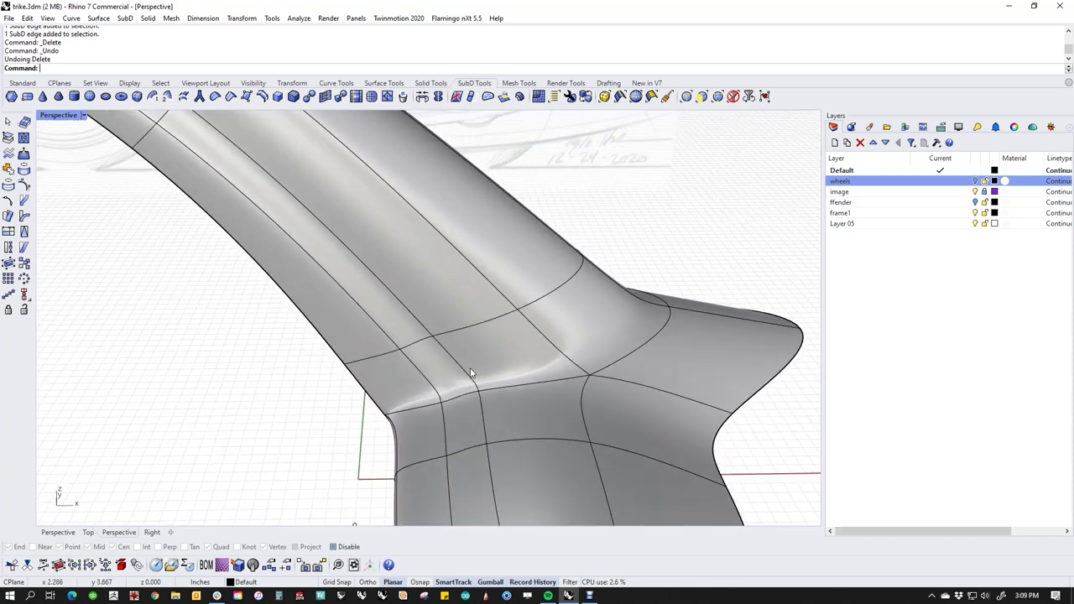
{"action": "double_click", "coordinate": [379, 356]}
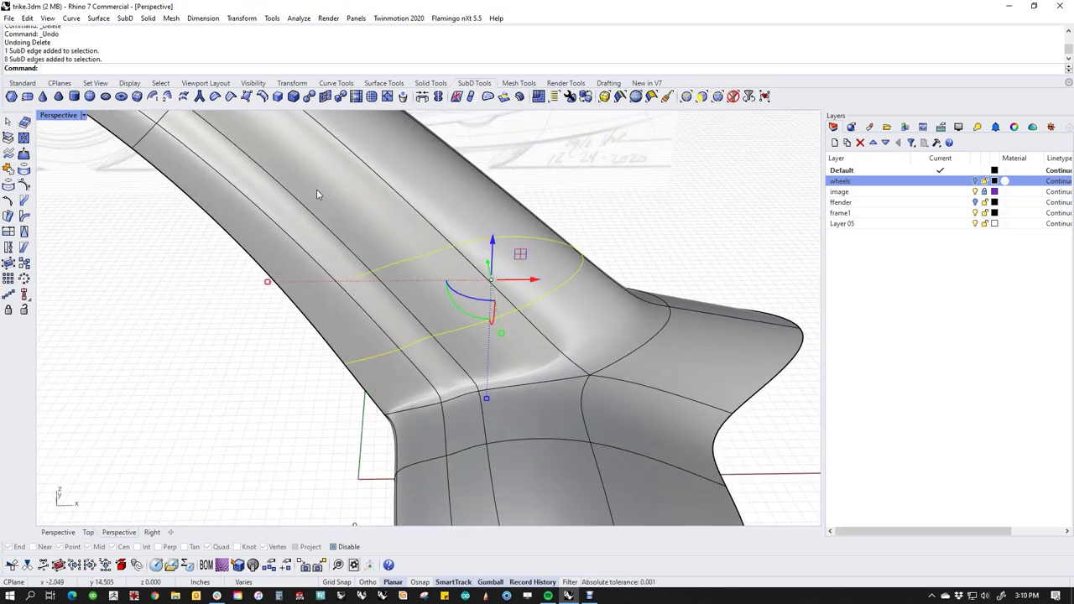
{"action": "left_click", "coordinate": [261, 96]}
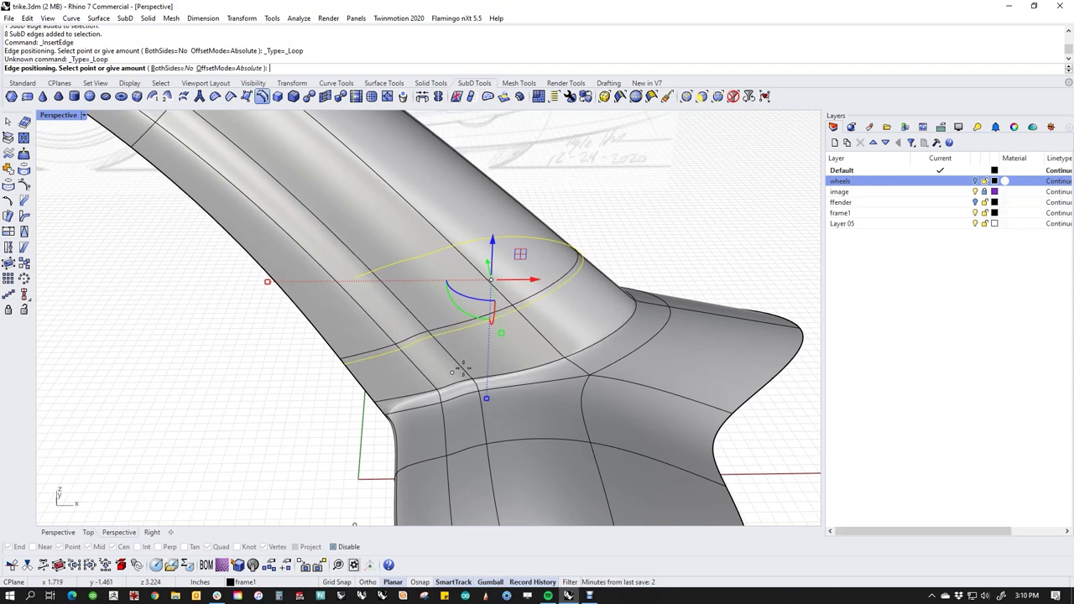
{"action": "key", "text": "Tab"}
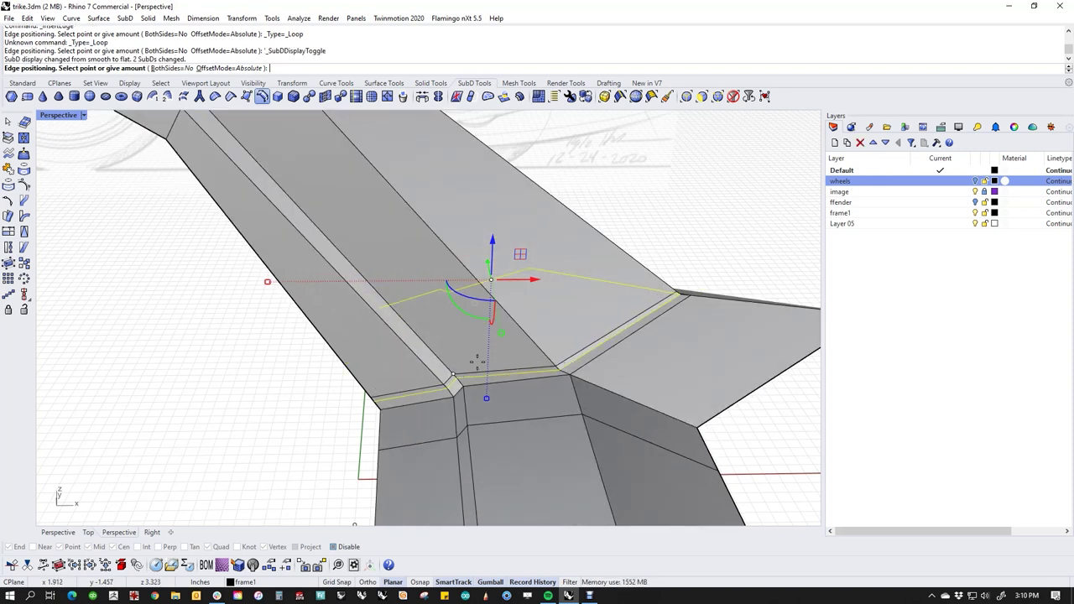
{"action": "scroll", "coordinate": [461, 355], "scroll_direction": "up", "scroll_amount": 2}
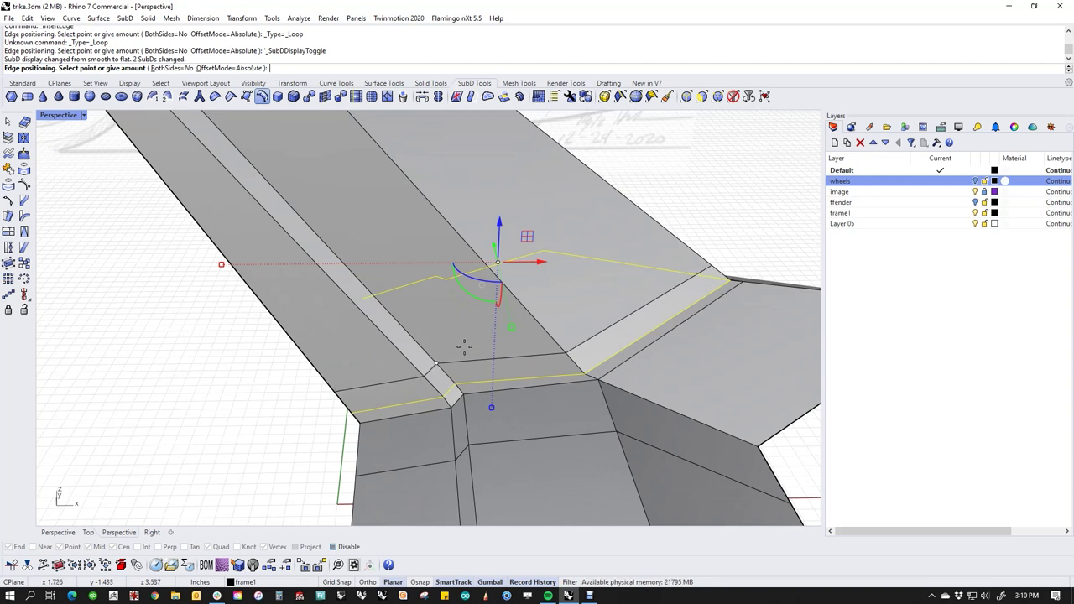
{"action": "left_click", "coordinate": [464, 346]}
{"action": "key", "text": "Tab"}
Select three side faces in the band above the wing junction and scale them very slightly in one direction with Scale1D.
{"action": "right_click_drag", "start_coordinate": [508, 397], "coordinate": [424, 415]}
{"action": "scroll", "coordinate": [402, 361], "scroll_direction": "up", "scroll_amount": 2}
{"action": "left_click", "coordinate": [400, 349], "text": "ctrl+shift"}
{"action": "left_click", "coordinate": [474, 392], "text": "ctrl+shift"}
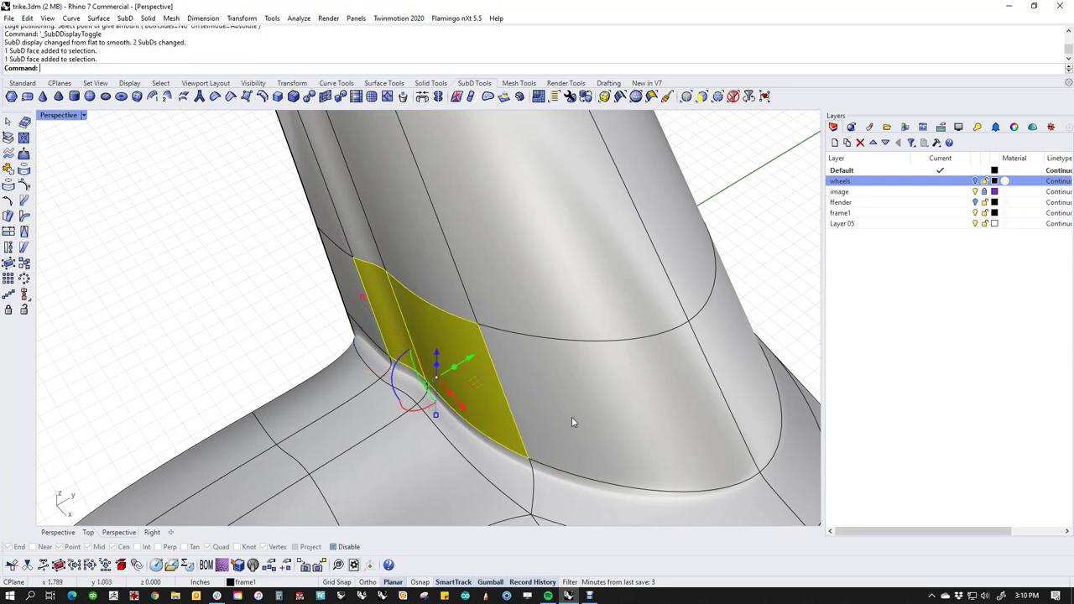
{"action": "left_click", "coordinate": [579, 418], "text": "ctrl+shift"}
{"action": "mouse_move", "coordinate": [598, 422]}
{"action": "right_mouse_down"}
{"action": "mouse_move", "coordinate": [595, 433]}
{"action": "mouse_move", "coordinate": [606, 430]}
{"action": "right_mouse_up"}
{"action": "type", "text": "s1"}
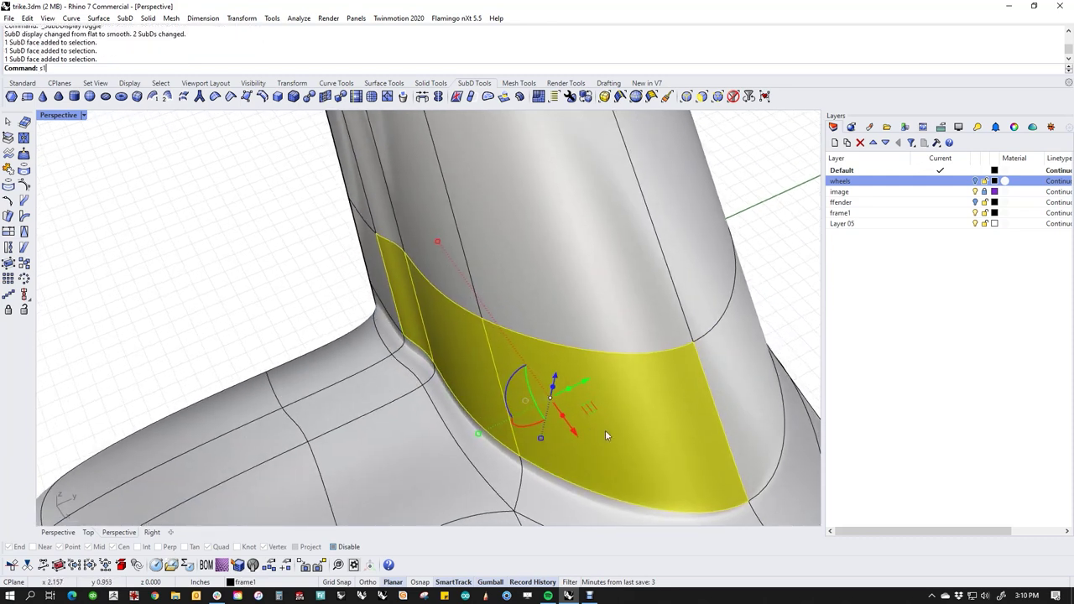
{"action": "key", "text": "Return"}
{"action": "left_click", "coordinate": [693, 346]}
{"action": "left_click", "coordinate": [512, 428]}
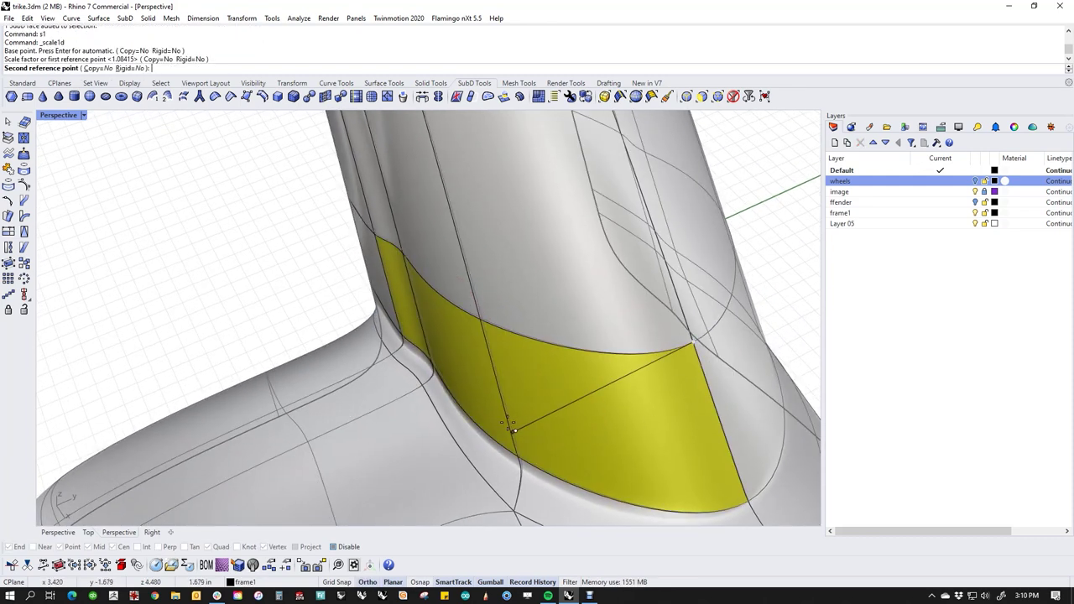
{"action": "left_click", "coordinate": [514, 424]}
{"action": "right_click_drag", "start_coordinate": [517, 420], "coordinate": [484, 390]}
{"action": "left_click", "coordinate": [262, 428]}
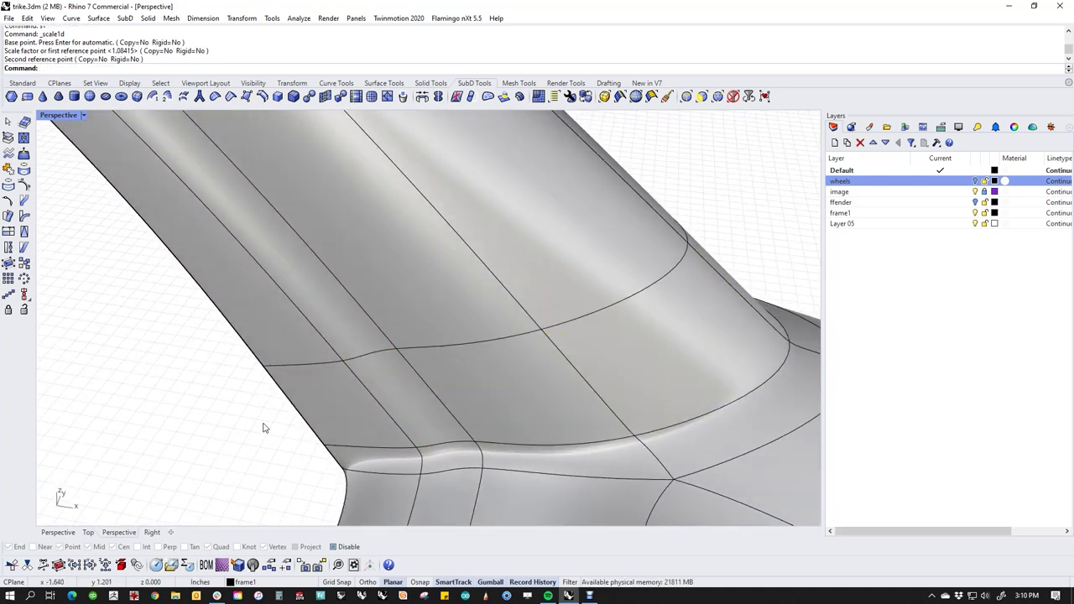
Insert another edge loop close above the topmost loop near the wing junction, placing it in flat SubD display.
{"action": "double_click", "coordinate": [319, 369]}
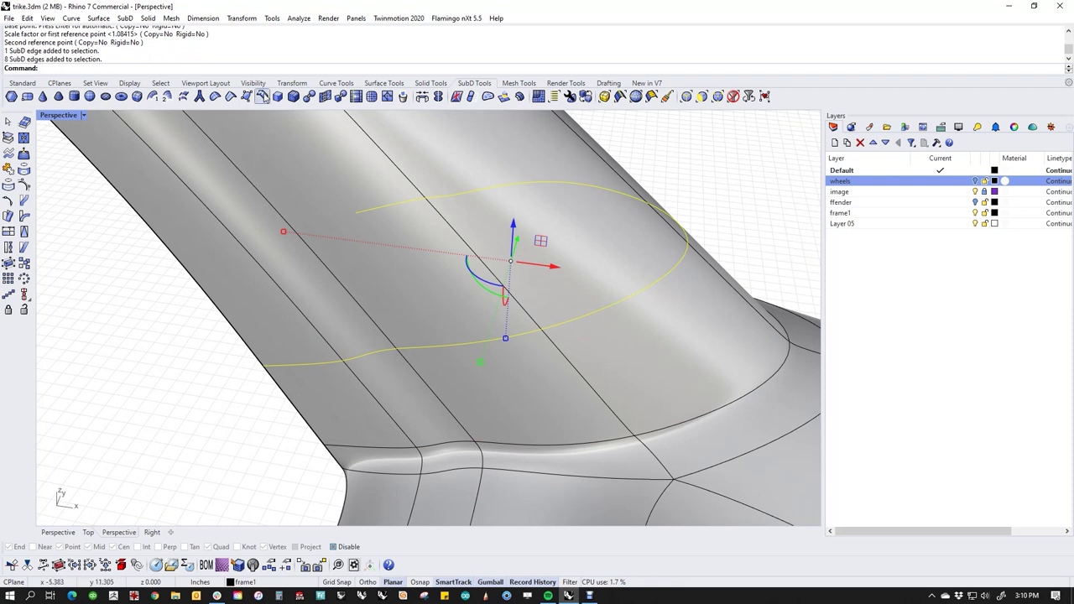
{"action": "left_click", "coordinate": [263, 97]}
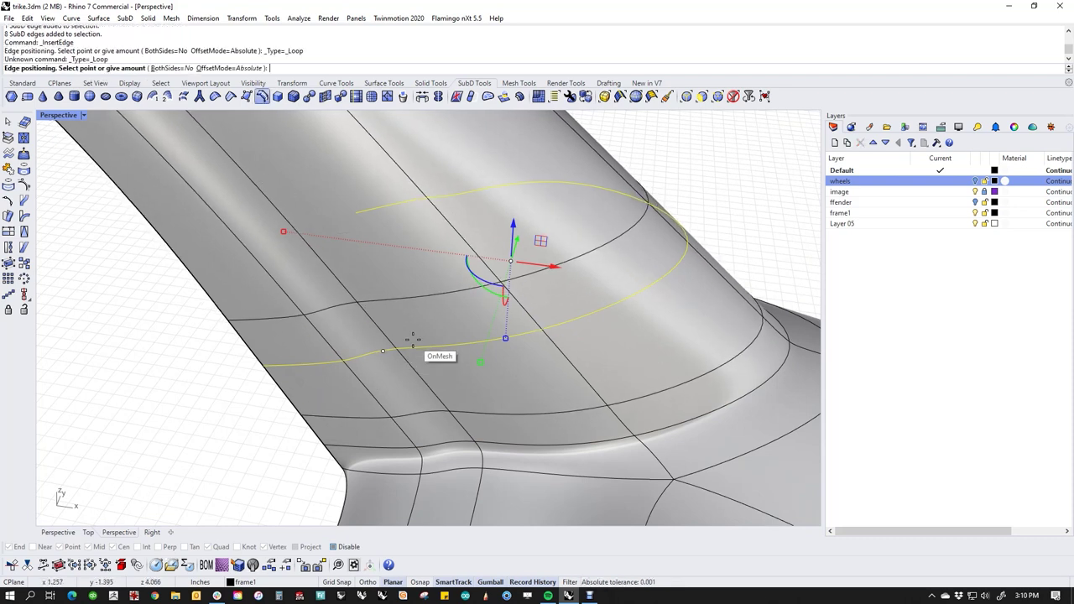
{"action": "key", "text": "Tab"}
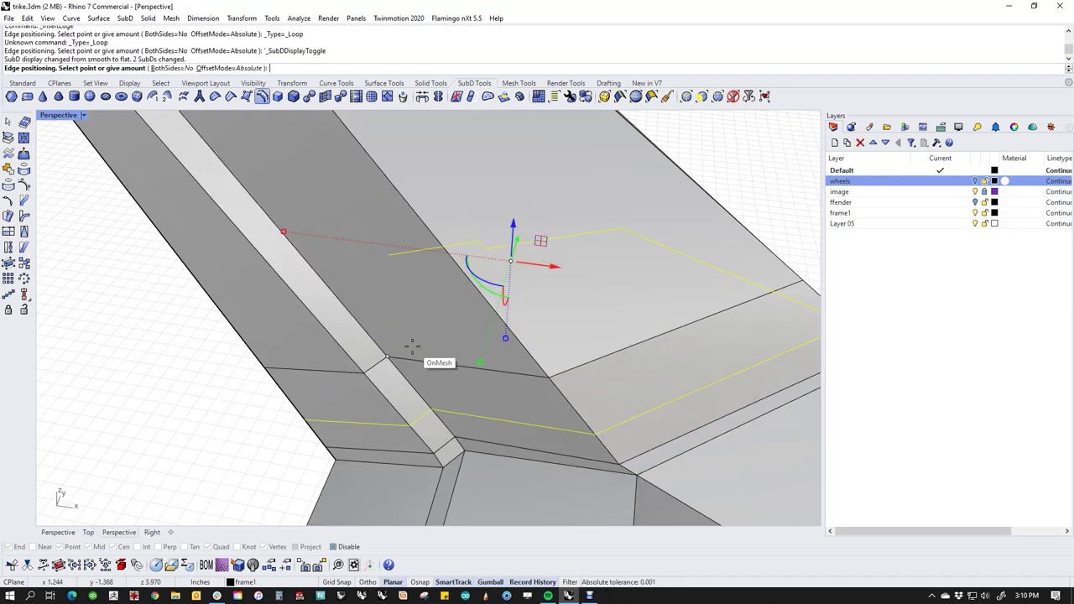
{"action": "left_click", "coordinate": [433, 391]}
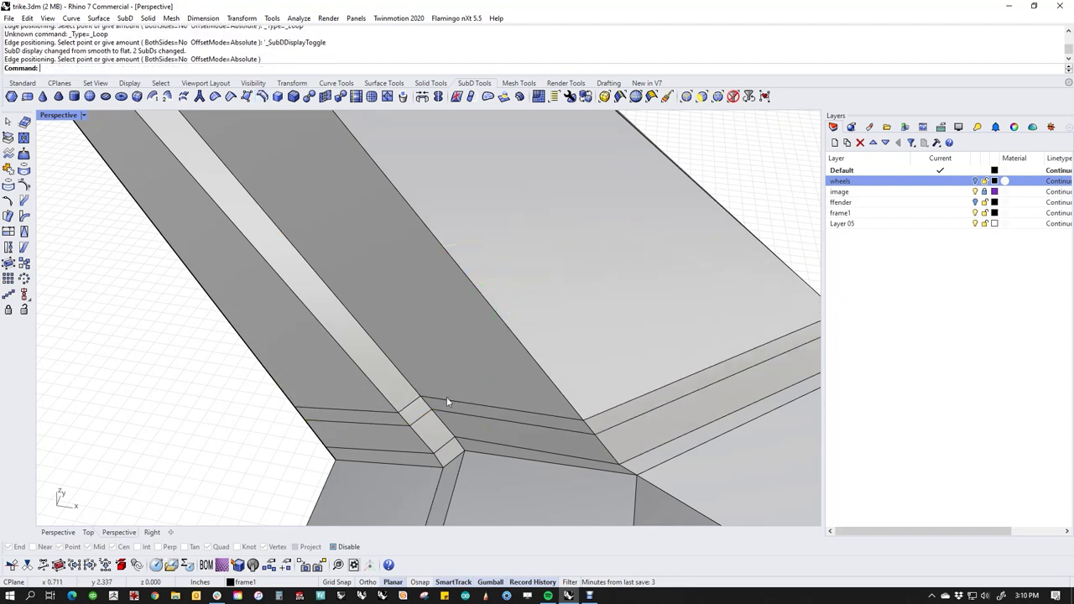
Return to smooth display, select three adjacent faces in the newest narrow band at the wing's base, and scale them slightly with Scale1D.
{"action": "key", "text": "Tab"}
{"action": "right_click_drag", "start_coordinate": [445, 453], "coordinate": [419, 413]}
{"action": "scroll", "coordinate": [363, 375], "scroll_direction": "up", "scroll_amount": 3}
{"action": "left_click", "coordinate": [364, 377], "text": "ctrl+shift"}
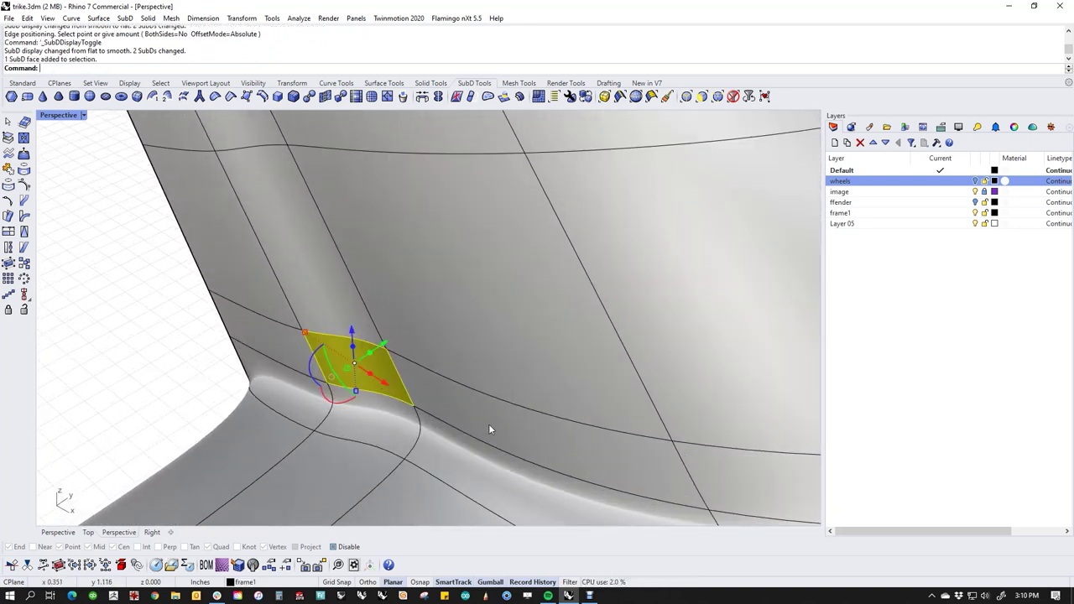
{"action": "left_click", "coordinate": [486, 424], "text": "ctrl+shift"}
{"action": "scroll", "coordinate": [486, 411], "scroll_direction": "down", "scroll_amount": 5}
{"action": "left_click", "coordinate": [626, 449], "text": "ctrl+shift"}
{"action": "right_click_drag", "start_coordinate": [664, 447], "coordinate": [626, 450]}
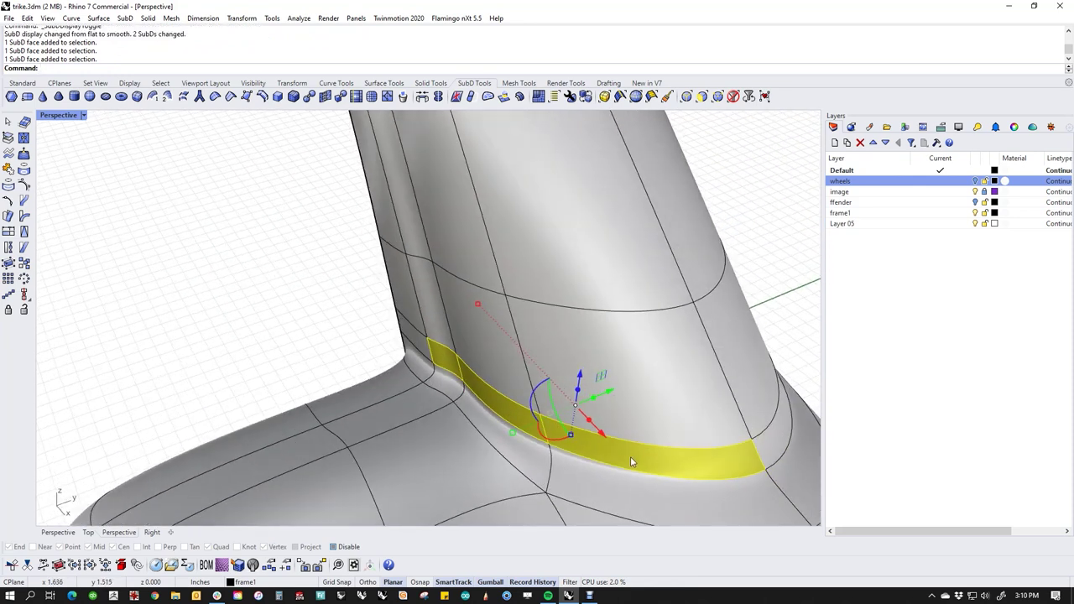
{"action": "type", "text": "s1"}
{"action": "key", "text": "Return"}
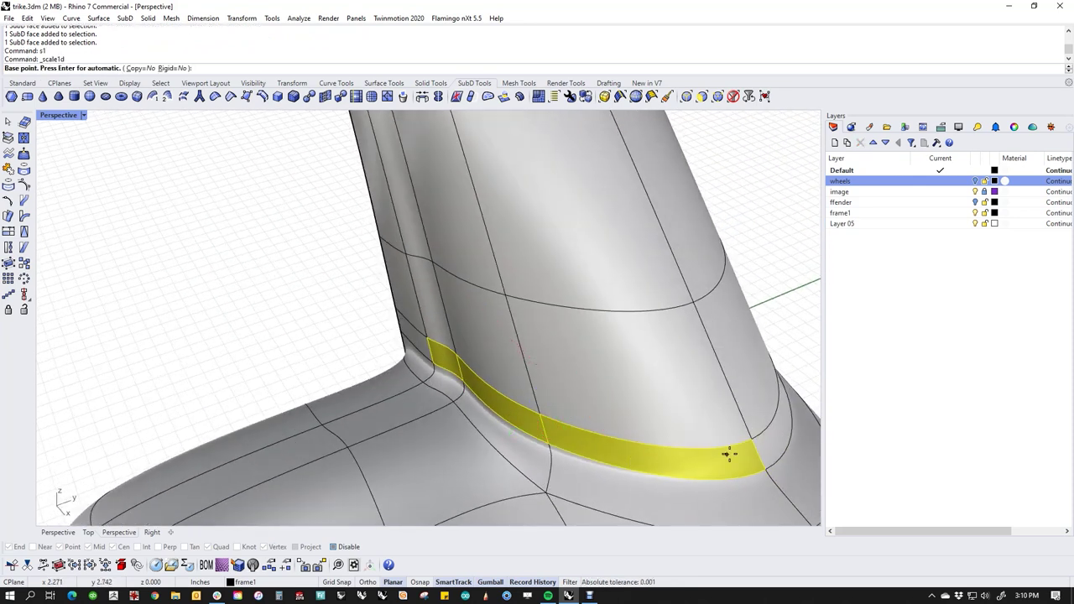
{"action": "key", "text": "Return"}
{"action": "left_click", "coordinate": [648, 472]}
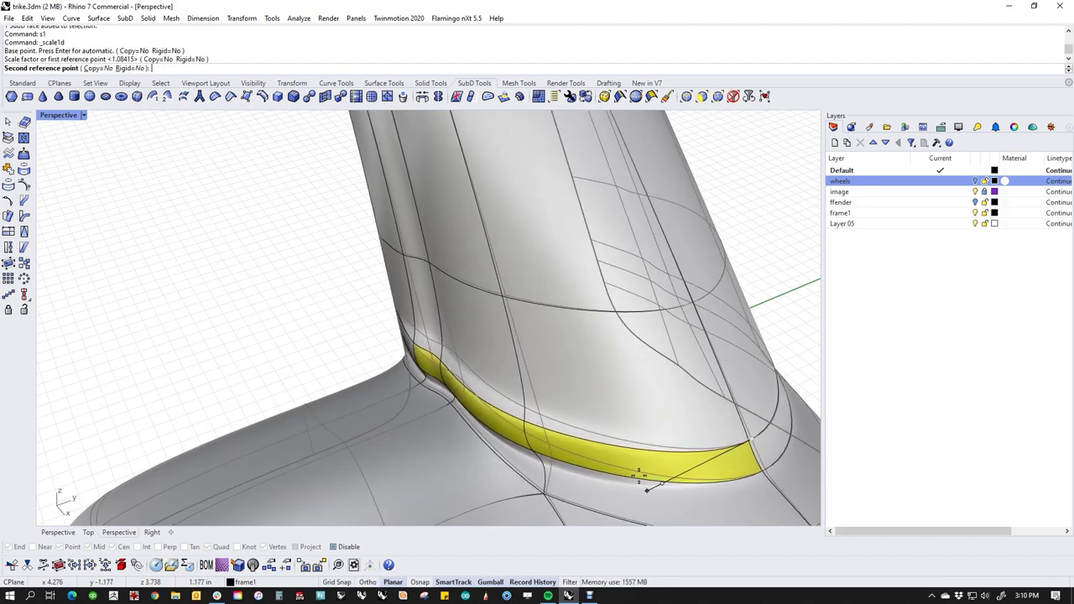
{"action": "left_click", "coordinate": [641, 476]}
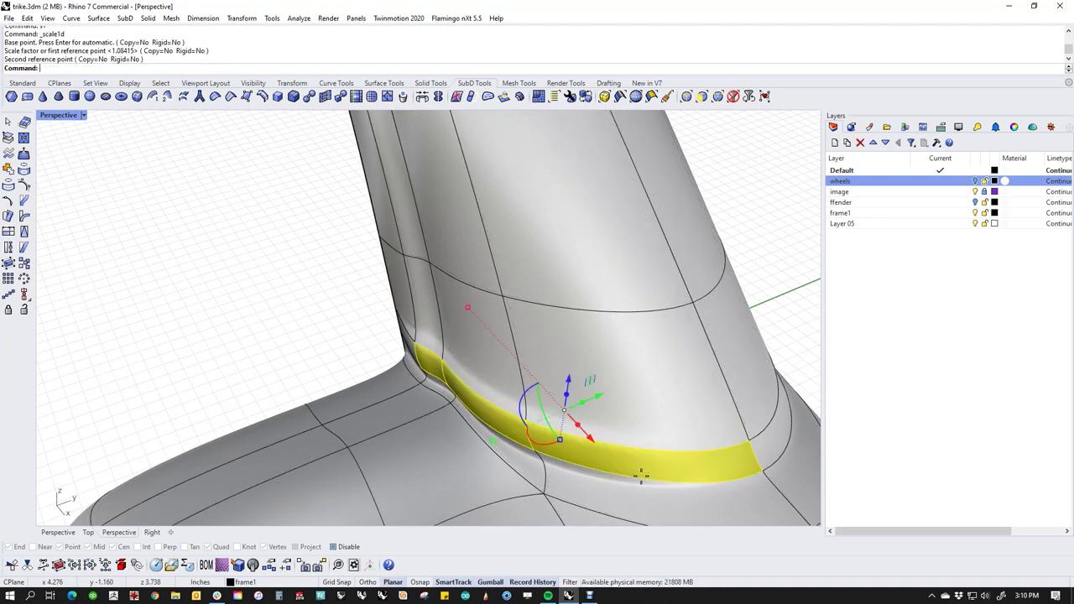
Select the edge loop just beneath the scaled band at the wing junction and delete it.
{"action": "key", "text": "Escape"}
{"action": "double_click", "coordinate": [505, 470]}
{"action": "left_click", "coordinate": [328, 340]}
{"action": "right_click_drag", "start_coordinate": [329, 382], "coordinate": [444, 410]}
{"action": "left_click", "coordinate": [412, 383]}
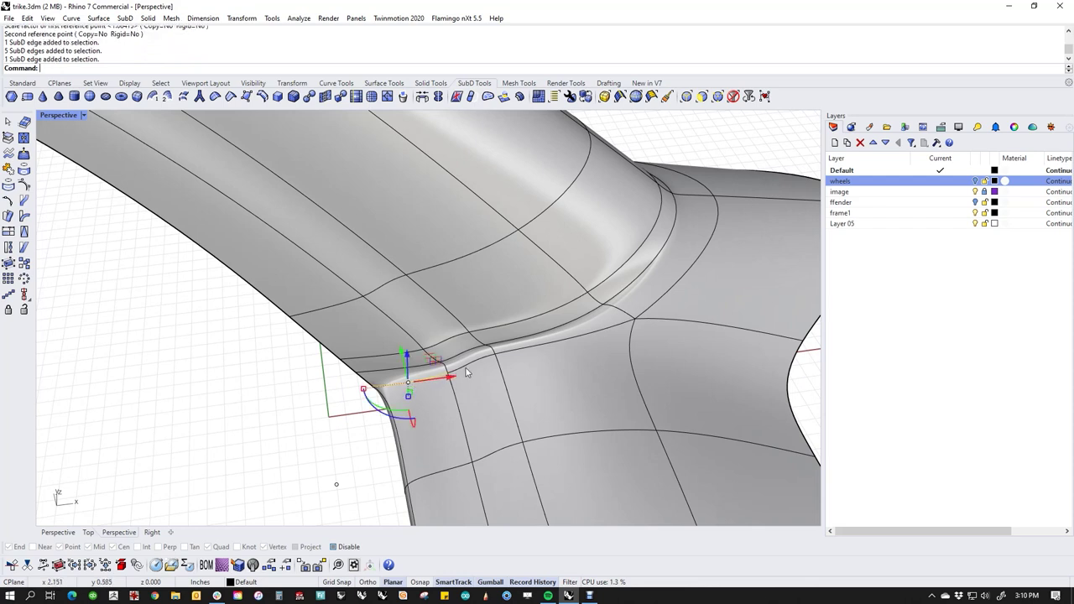
{"action": "left_click", "coordinate": [563, 347], "text": "shift"}
{"action": "left_click", "coordinate": [601, 382], "text": "ctrl"}
{"action": "left_click", "coordinate": [588, 339], "text": "shift"}
{"action": "key", "text": "Delete"}
In flat display, move the body's corner vertex below the wing junction away from the wing to widen the adjoining band.
{"action": "right_click_drag", "start_coordinate": [589, 338], "coordinate": [471, 366]}
{"action": "right_click_drag", "start_coordinate": [448, 408], "coordinate": [598, 434]}
{"action": "key", "text": "Tab"}
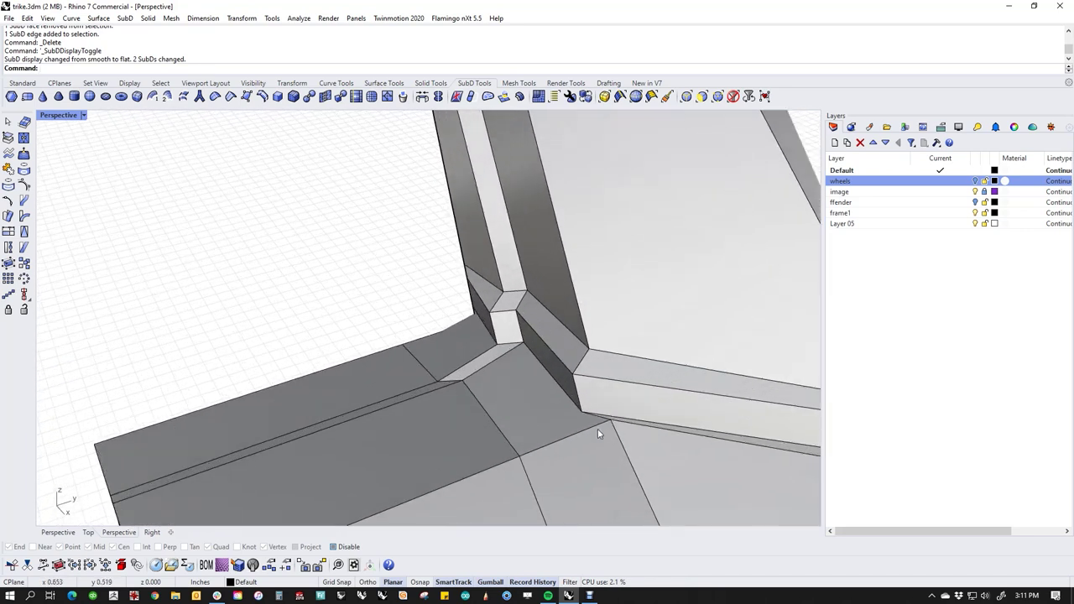
{"action": "left_click", "coordinate": [611, 427], "text": "ctrl+shift"}
{"action": "left_click_drag", "start_coordinate": [611, 427], "coordinate": [573, 435]}
{"action": "left_click", "coordinate": [369, 336]}
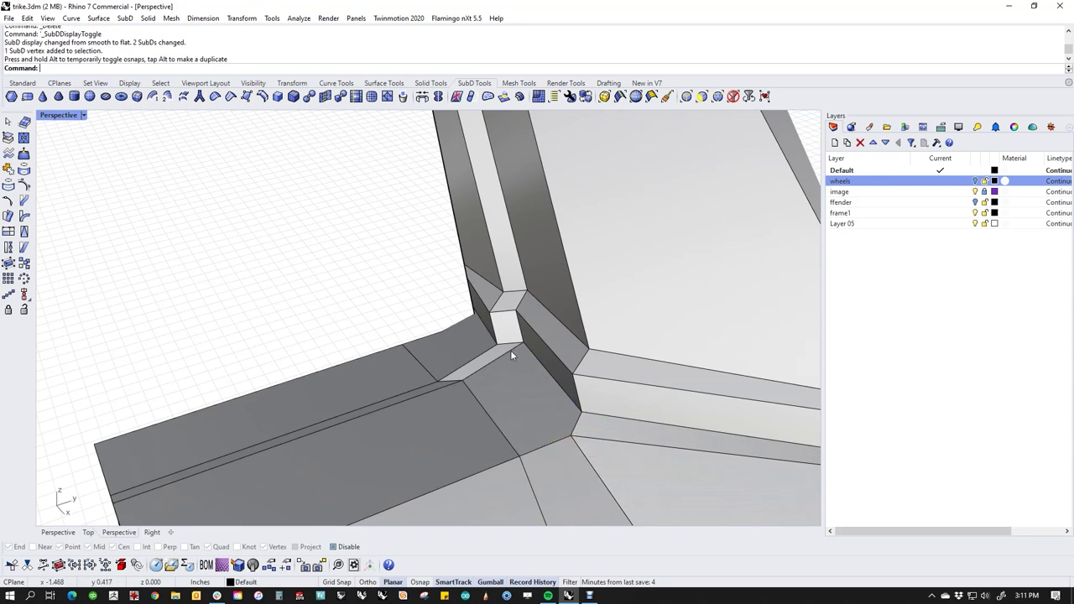
Move the two short edges at the foot of the narrow lengthwise strip to narrow it, and nudge a neighbouring edge slightly.
{"action": "scroll", "coordinate": [517, 336], "scroll_direction": "up", "scroll_amount": 2}
{"action": "left_click", "coordinate": [527, 324], "text": "ctrl+shift"}
{"action": "left_click", "coordinate": [528, 271], "text": "ctrl+shift"}
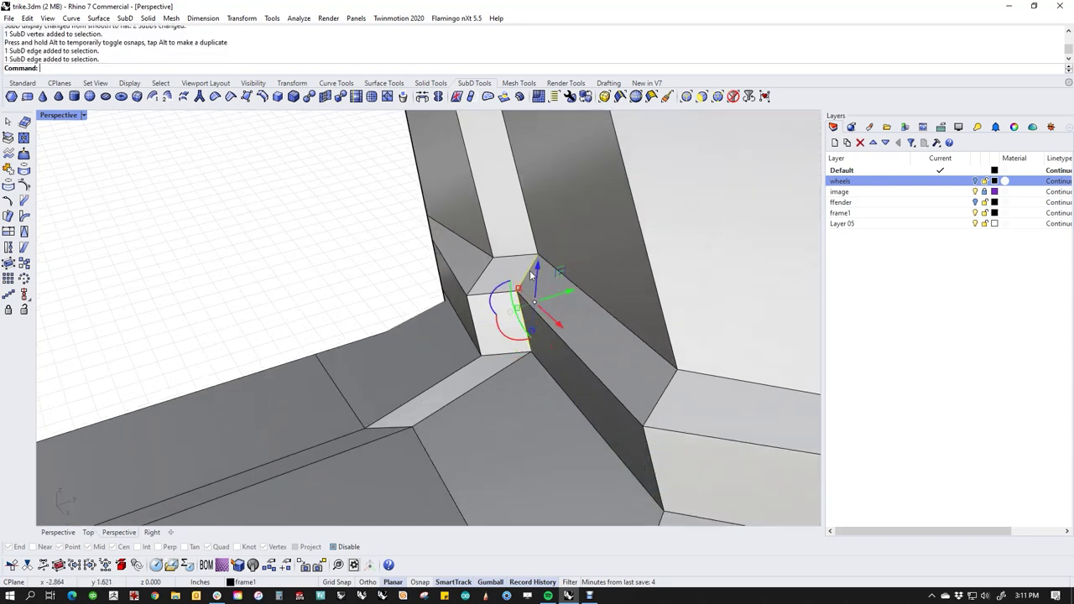
{"action": "left_click_drag", "start_coordinate": [571, 294], "coordinate": [503, 332]}
{"action": "right_click_drag", "start_coordinate": [327, 307], "coordinate": [468, 409]}
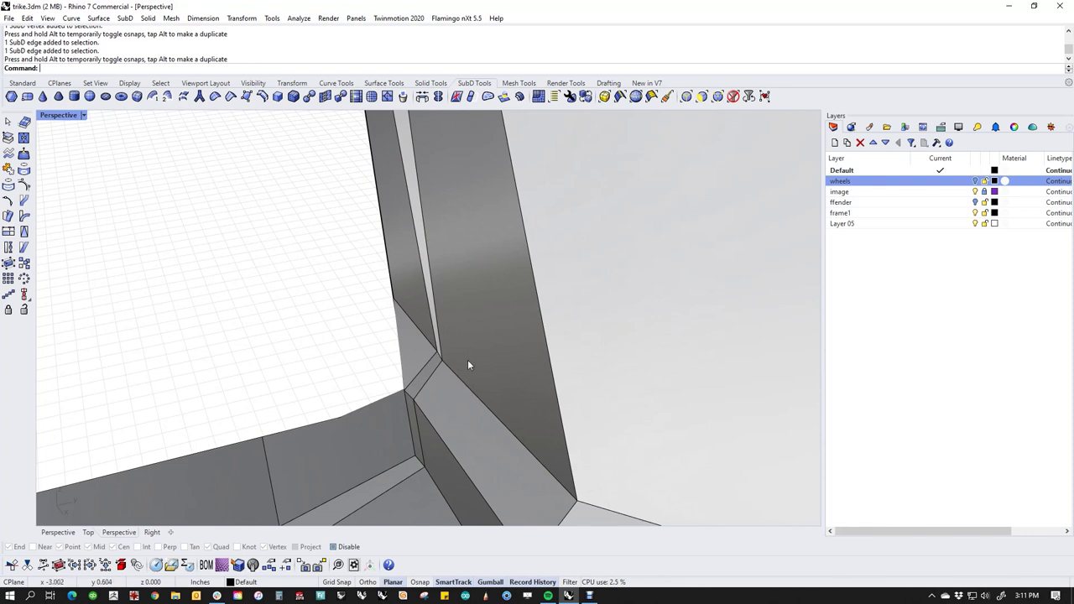
{"action": "right_click_drag", "start_coordinate": [470, 362], "coordinate": [508, 421]}
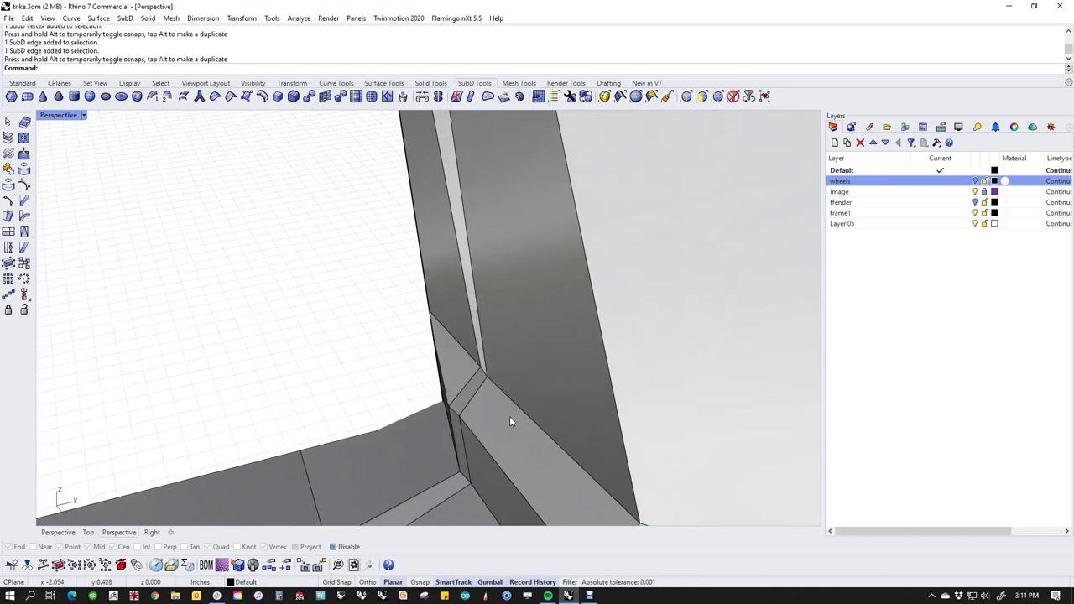
{"action": "left_click", "coordinate": [518, 407], "text": "ctrl+shift"}
{"action": "left_click_drag", "start_coordinate": [580, 430], "coordinate": [564, 425]}
{"action": "left_click", "coordinate": [349, 331]}
Reposition two vertices near the narrow strip on the other side of the wing junction and return to smooth display.
{"action": "right_click_drag", "start_coordinate": [350, 332], "coordinate": [448, 346]}
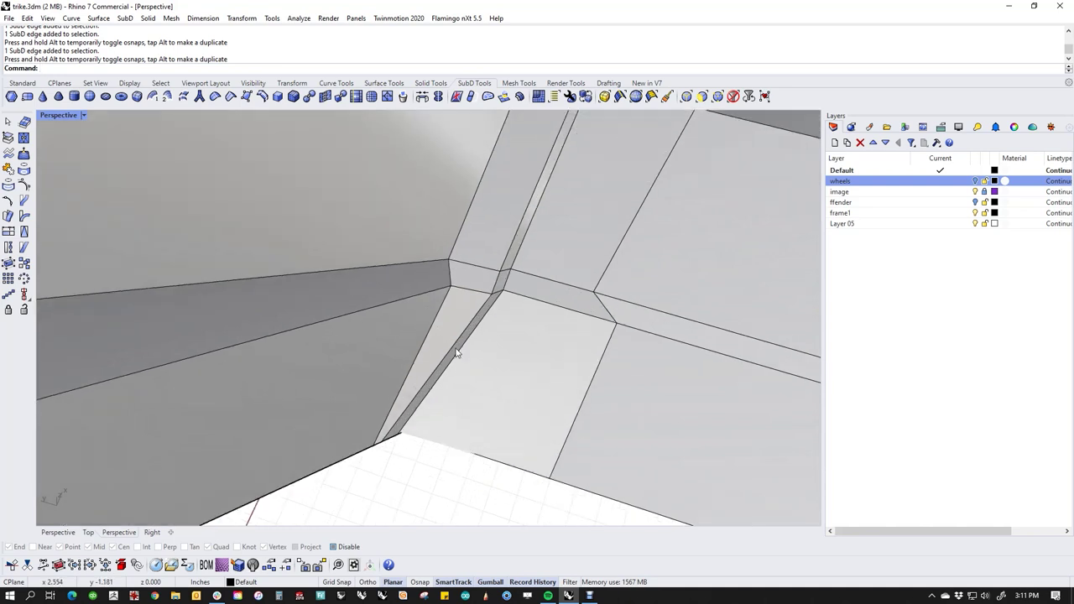
{"action": "left_click", "coordinate": [452, 288]}
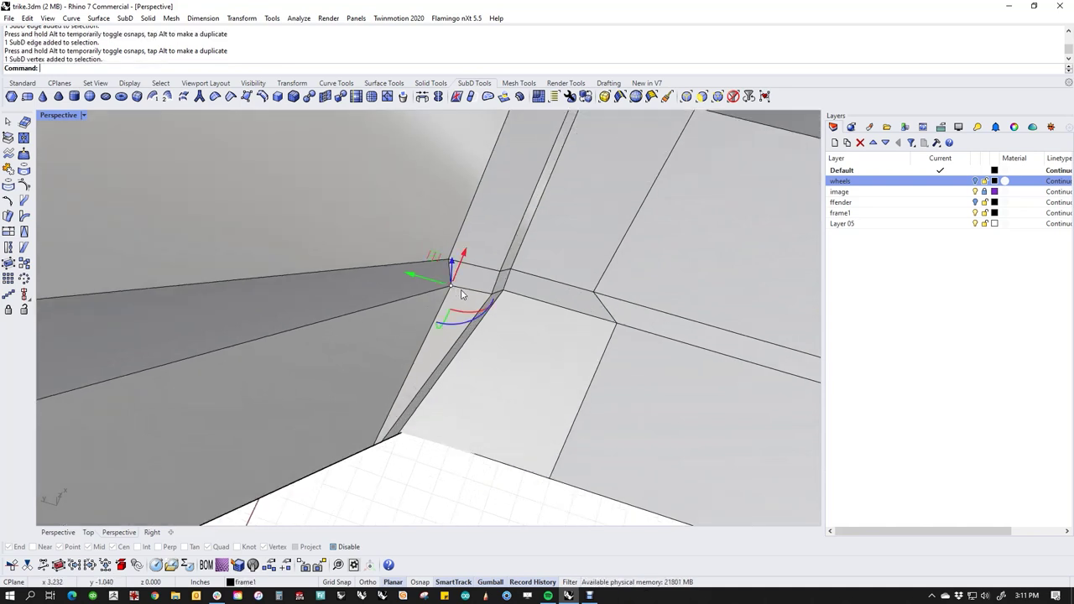
{"action": "left_click_drag", "start_coordinate": [450, 287], "coordinate": [491, 302]}
{"action": "right_click_drag", "start_coordinate": [449, 450], "coordinate": [394, 371]}
{"action": "left_click", "coordinate": [392, 369]}
{"action": "mouse_move", "coordinate": [392, 369]}
{"action": "left_mouse_down"}
{"action": "mouse_move", "coordinate": [407, 367]}
{"action": "mouse_move", "coordinate": [384, 377]}
{"action": "left_mouse_up"}
{"action": "left_click", "coordinate": [262, 306]}
{"action": "right_click_drag", "start_coordinate": [262, 305], "coordinate": [631, 378]}
{"action": "key", "text": "Tab"}
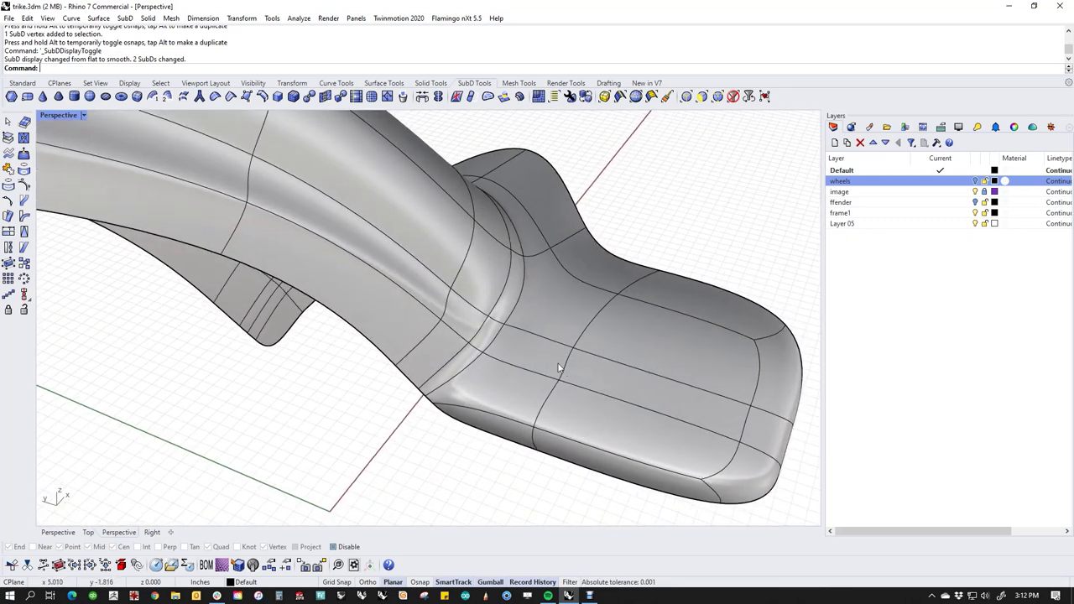
In flat display, move the vertex where the body's cross edge meets the lengthwise strip to straighten the cross edge.
{"action": "key", "text": "Tab"}
{"action": "scroll", "coordinate": [550, 352], "scroll_direction": "up", "scroll_amount": 5}
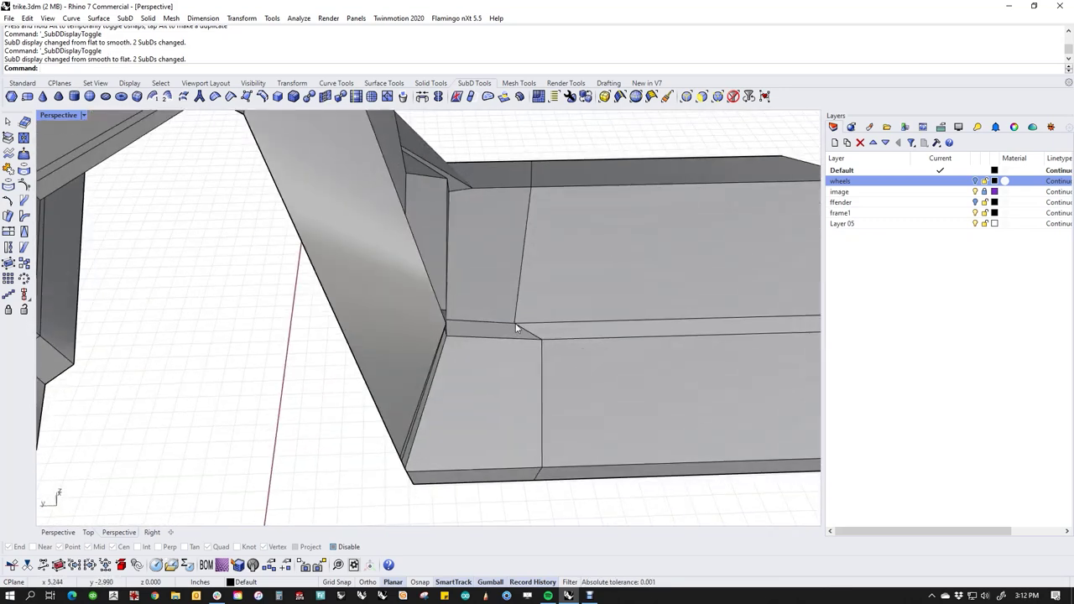
{"action": "left_click", "coordinate": [513, 324], "text": "ctrl+shift"}
{"action": "left_click_drag", "start_coordinate": [472, 330], "coordinate": [541, 330]}
{"action": "left_click", "coordinate": [506, 493]}
Stitch the two parallel edge chains of the narrow strip below the wing junction together at their average location.
{"action": "right_click_drag", "start_coordinate": [506, 492], "coordinate": [173, 426]}
{"action": "right_click_drag", "start_coordinate": [362, 409], "coordinate": [367, 412], "text": "shift"}
{"action": "scroll", "coordinate": [367, 412], "scroll_direction": "down", "scroll_amount": 3}
{"action": "right_click_drag", "start_coordinate": [487, 428], "coordinate": [434, 333]}
{"action": "scroll", "coordinate": [436, 398], "scroll_direction": "up", "scroll_amount": 7}
{"action": "right_click_drag", "start_coordinate": [451, 419], "coordinate": [518, 382]}
{"action": "scroll", "coordinate": [518, 383], "scroll_direction": "down", "scroll_amount": 5}
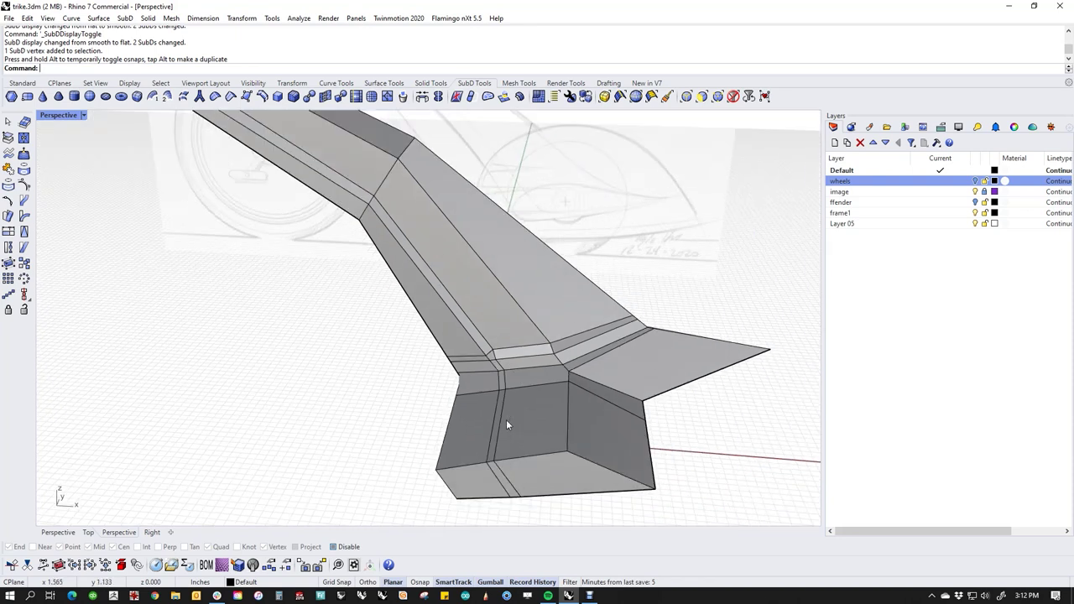
{"action": "scroll", "coordinate": [505, 470], "scroll_direction": "up", "scroll_amount": 5}
{"action": "left_click", "coordinate": [501, 493], "text": "ctrl+shift"}
{"action": "left_click", "coordinate": [496, 369], "text": "ctrl+shift"}
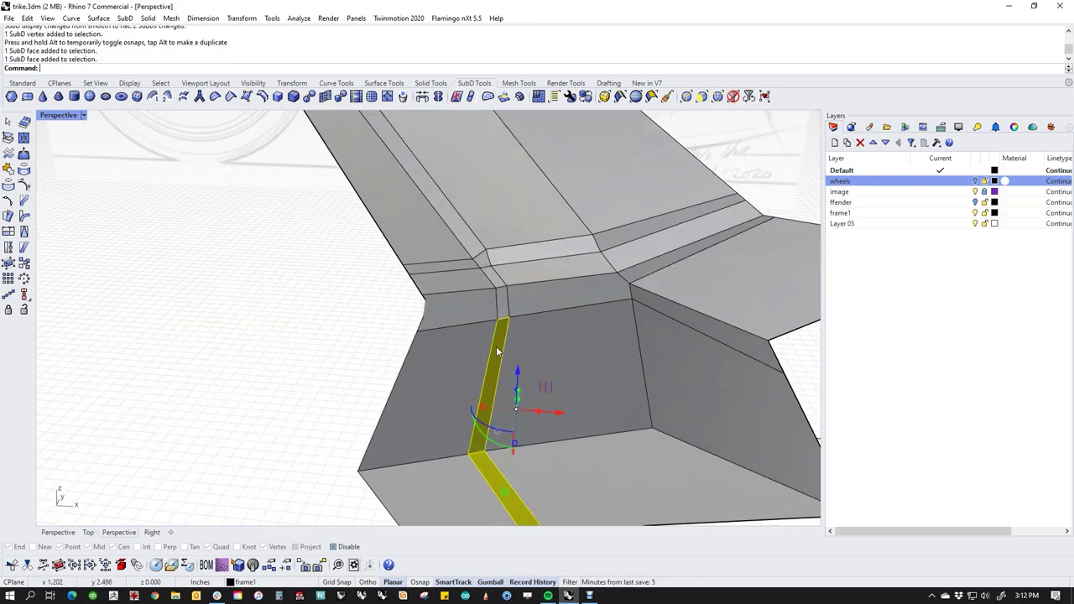
{"action": "right_click_drag", "start_coordinate": [538, 316], "coordinate": [506, 305], "text": "shift"}
{"action": "left_click", "coordinate": [527, 408], "text": "ctrl+shift"}
{"action": "mouse_move", "coordinate": [524, 408]}
{"action": "right_mouse_down"}
{"action": "mouse_move", "coordinate": [537, 391]}
{"action": "mouse_move", "coordinate": [511, 419]}
{"action": "right_mouse_up"}
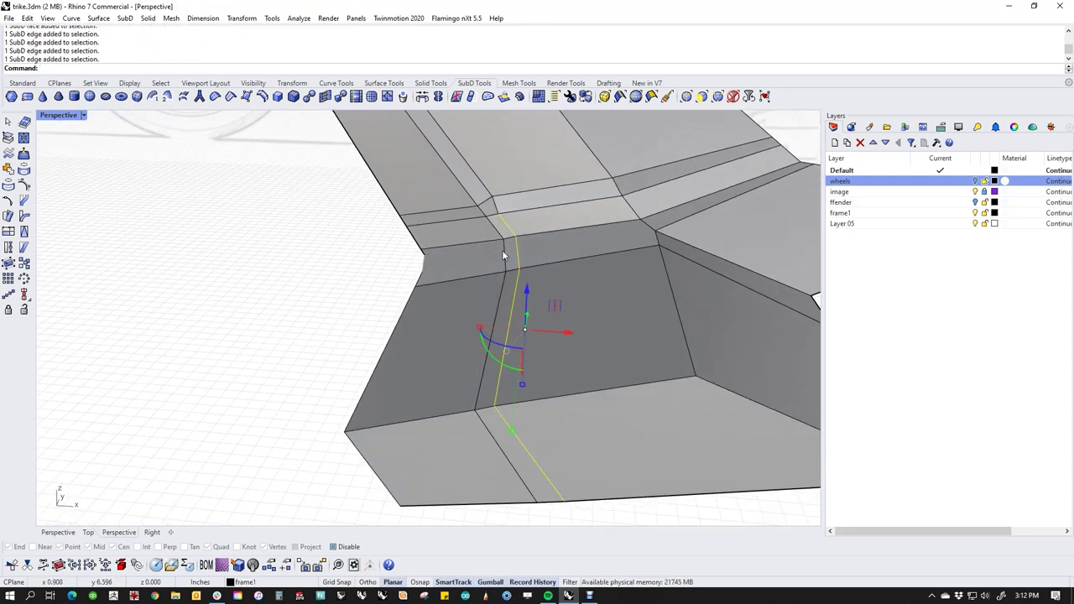
{"action": "left_click", "coordinate": [497, 300], "text": "ctrl+shift"}
{"action": "left_click", "coordinate": [486, 421], "text": "ctrl+shift"}
{"action": "type", "text": "st"}
{"action": "key", "text": "Return"}
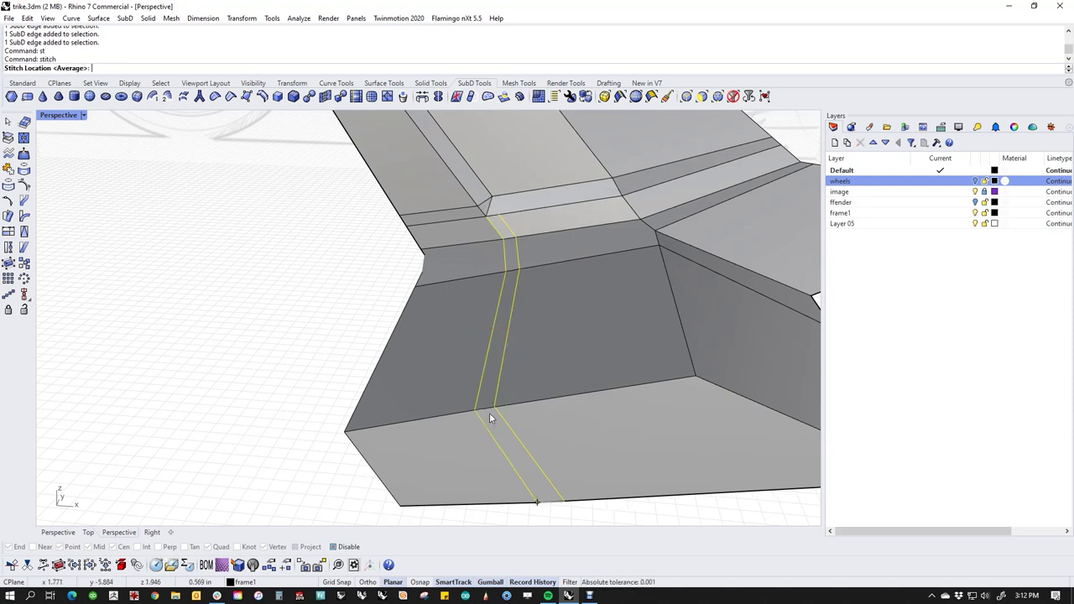
{"action": "key", "text": "Return"}
{"action": "key", "text": "Escape"}
Check the junction in smooth display, try deleting the short edge beside the triangular face at the strip's foot, and undo the deletion.
{"action": "right_click_drag", "start_coordinate": [308, 283], "coordinate": [436, 402], "text": "shift"}
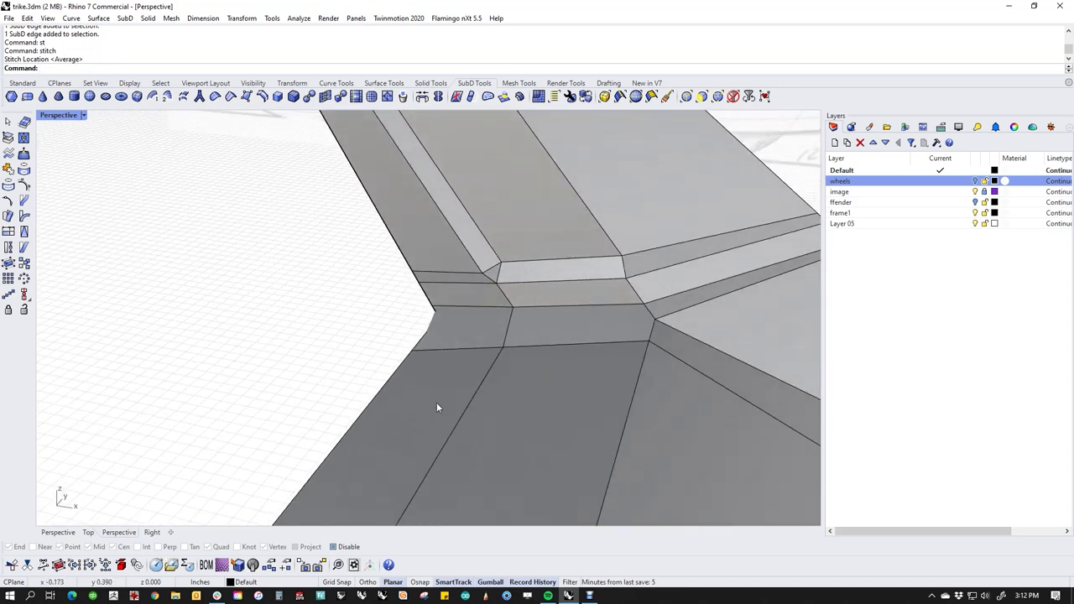
{"action": "key", "text": "Tab"}
{"action": "right_click_drag", "start_coordinate": [469, 368], "coordinate": [522, 382]}
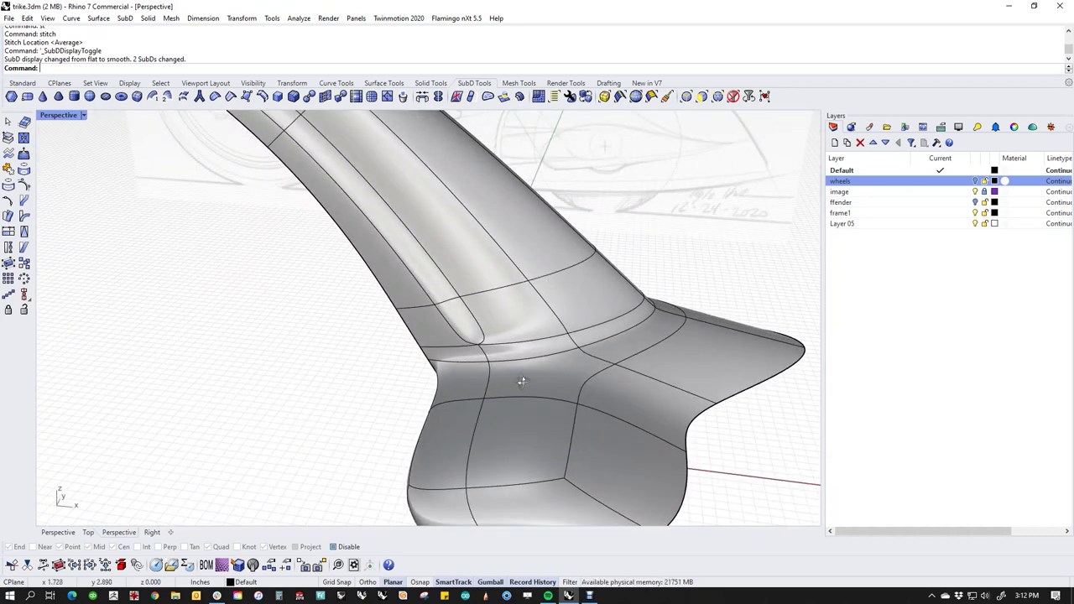
{"action": "key", "text": "Tab"}
{"action": "scroll", "coordinate": [519, 385], "scroll_direction": "up", "scroll_amount": 10}
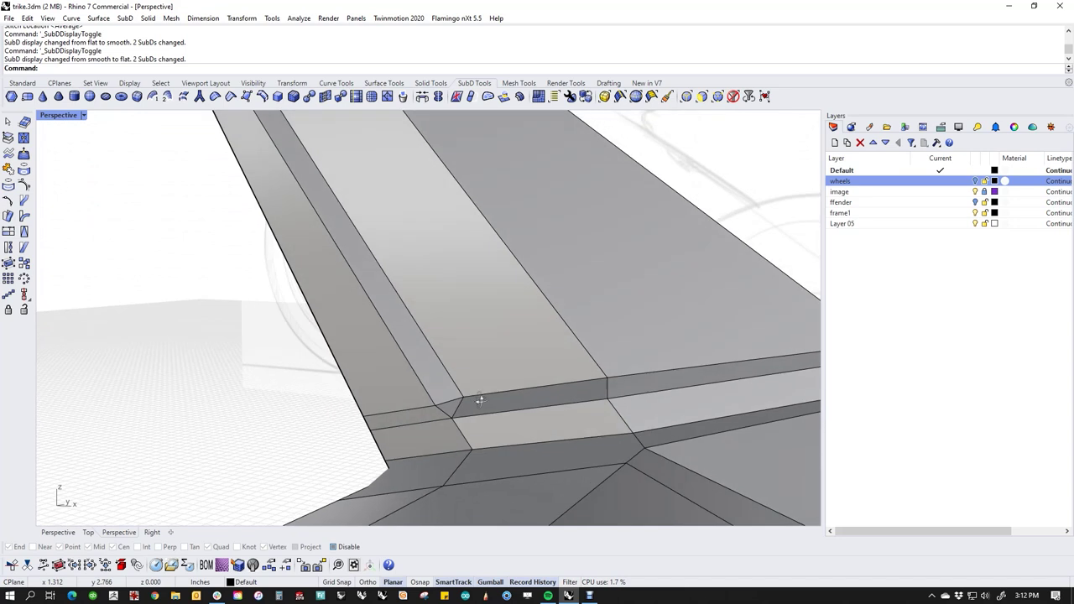
{"action": "right_click_drag", "start_coordinate": [480, 401], "coordinate": [502, 421]}
{"action": "scroll", "coordinate": [460, 403], "scroll_direction": "up", "scroll_amount": 5}
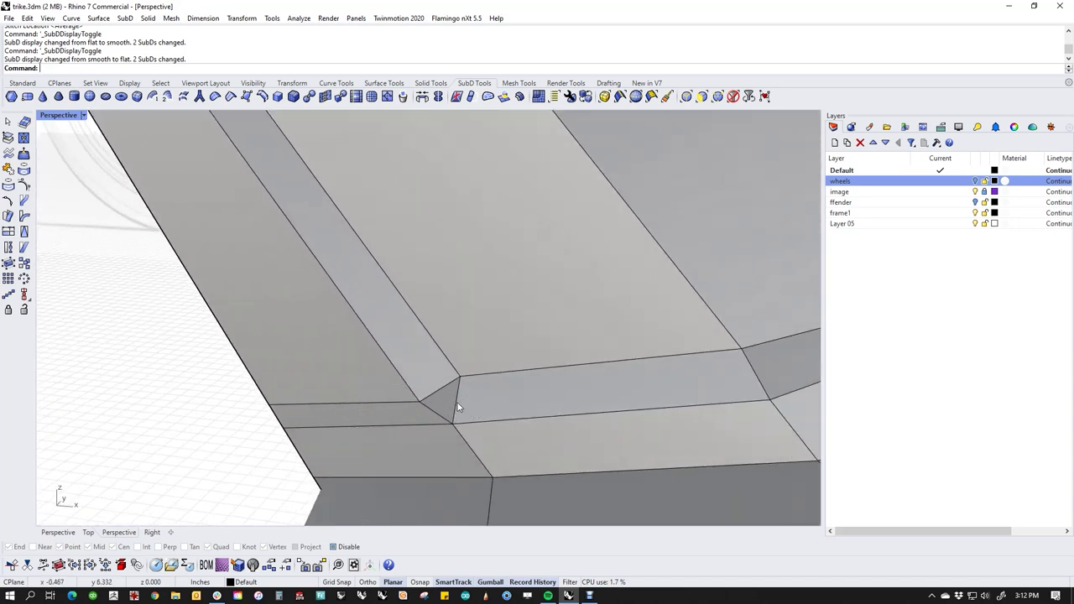
{"action": "scroll", "coordinate": [459, 407], "scroll_direction": "up", "scroll_amount": 2}
{"action": "key", "text": "Delete"}
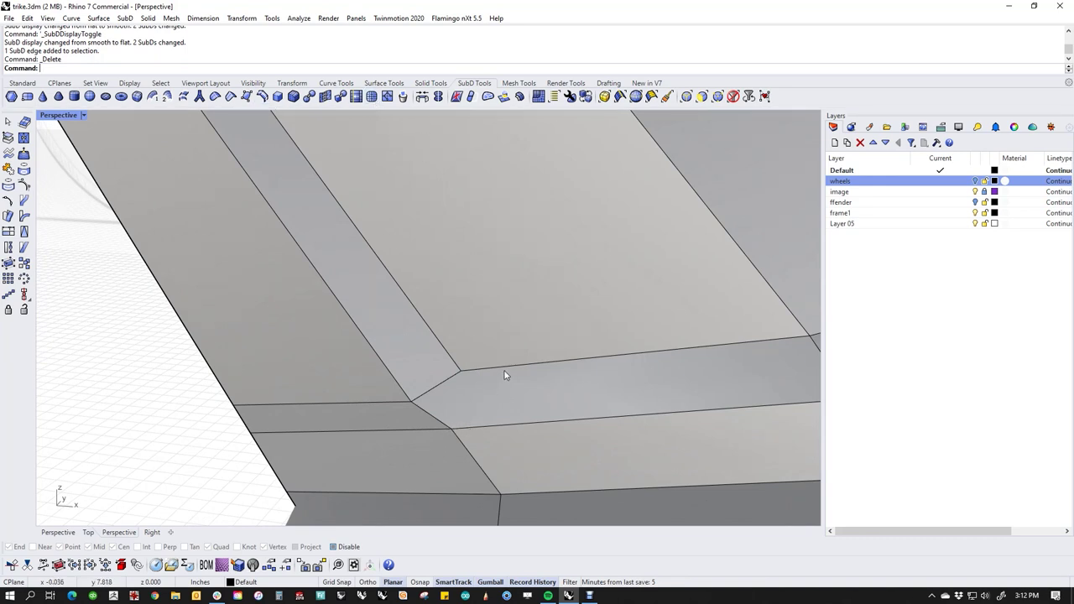
{"action": "scroll", "coordinate": [471, 380], "scroll_direction": "down", "scroll_amount": 3}
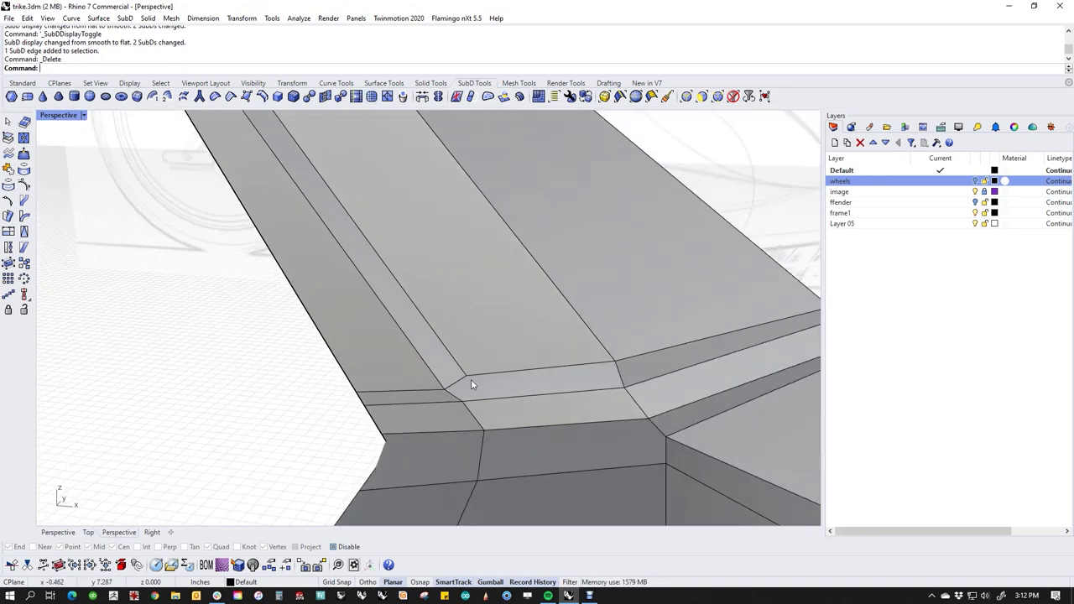
{"action": "scroll", "coordinate": [453, 407], "scroll_direction": "up", "scroll_amount": 4}
{"action": "key", "text": "ctrl+z"}
Compare smooth and flat display, try deleting the entire topmost edge loop above the wing junction, and undo the deletion.
{"action": "mouse_move", "coordinate": [453, 407]}
{"action": "right_mouse_down", "text": "shift"}
{"action": "mouse_move", "coordinate": [595, 401]}
{"action": "mouse_move", "coordinate": [546, 434]}
{"action": "mouse_move", "coordinate": [495, 419]}
{"action": "mouse_move", "coordinate": [536, 408]}
{"action": "mouse_move", "coordinate": [468, 423]}
{"action": "mouse_move", "coordinate": [479, 424]}
{"action": "mouse_move", "coordinate": [424, 399]}
{"action": "mouse_move", "coordinate": [450, 441]}
{"action": "mouse_move", "coordinate": [427, 412]}
{"action": "mouse_move", "coordinate": [496, 391]}
{"action": "mouse_move", "coordinate": [437, 393]}
{"action": "mouse_move", "coordinate": [443, 439]}
{"action": "mouse_move", "coordinate": [427, 439]}
{"action": "mouse_move", "coordinate": [531, 436]}
{"action": "right_mouse_up", "text": "shift"}
{"action": "key", "text": "Tab"}
{"action": "key", "text": "Tab"}
{"action": "key", "text": "Tab"}
{"action": "key", "text": "Tab"}
{"action": "mouse_move", "coordinate": [461, 444]}
{"action": "right_mouse_down"}
{"action": "mouse_move", "coordinate": [643, 420]}
{"action": "mouse_move", "coordinate": [710, 383]}
{"action": "mouse_move", "coordinate": [473, 458]}
{"action": "right_mouse_up"}
{"action": "scroll", "coordinate": [392, 442], "scroll_direction": "up", "scroll_amount": 3}
{"action": "double_click", "coordinate": [374, 444], "text": "ctrl+shift"}
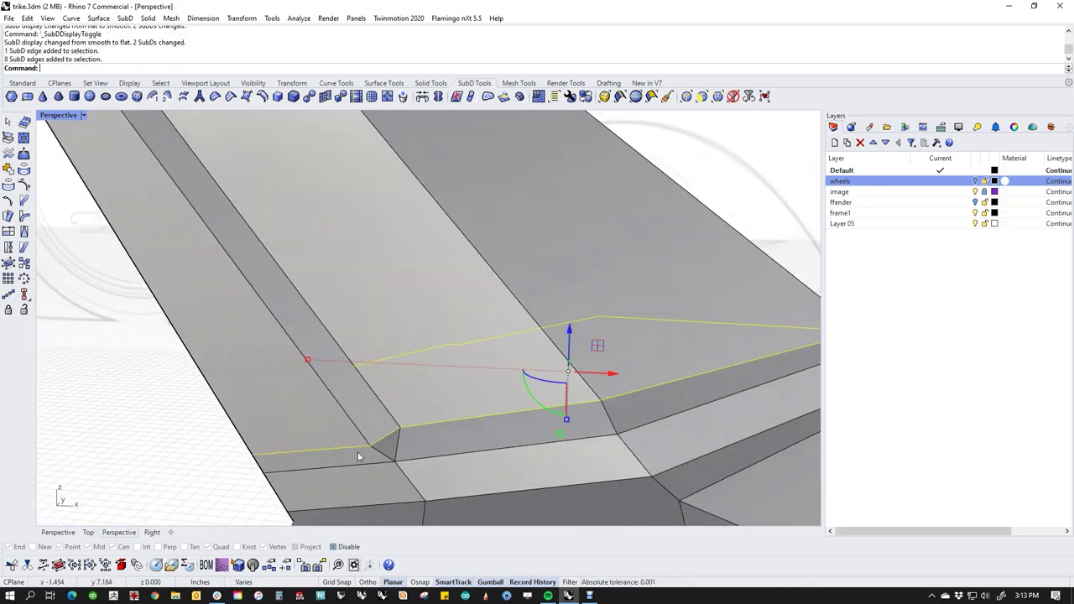
{"action": "scroll", "coordinate": [357, 452], "scroll_direction": "down", "scroll_amount": 5}
{"action": "scroll", "coordinate": [357, 450], "scroll_direction": "up", "scroll_amount": 4}
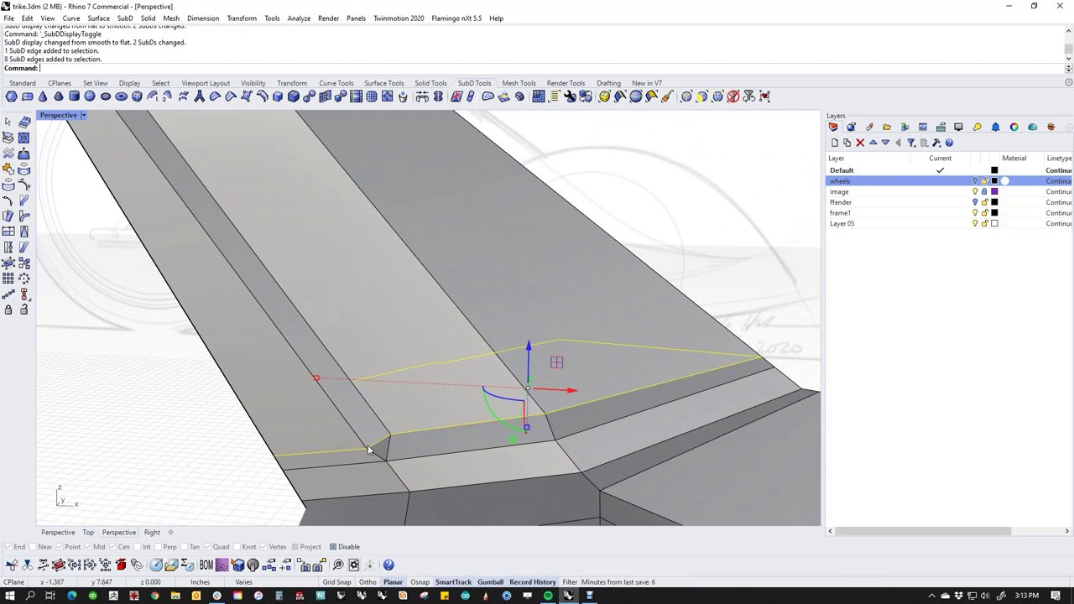
{"action": "key", "text": "Delete"}
{"action": "right_click_drag", "start_coordinate": [368, 451], "coordinate": [408, 438]}
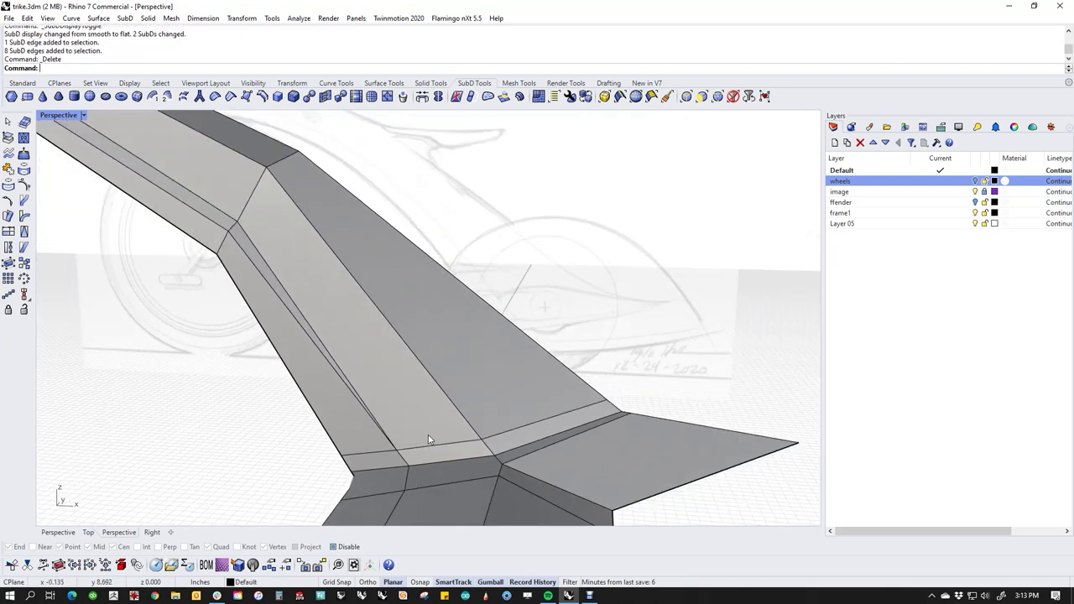
{"action": "scroll", "coordinate": [428, 439], "scroll_direction": "up", "scroll_amount": 2}
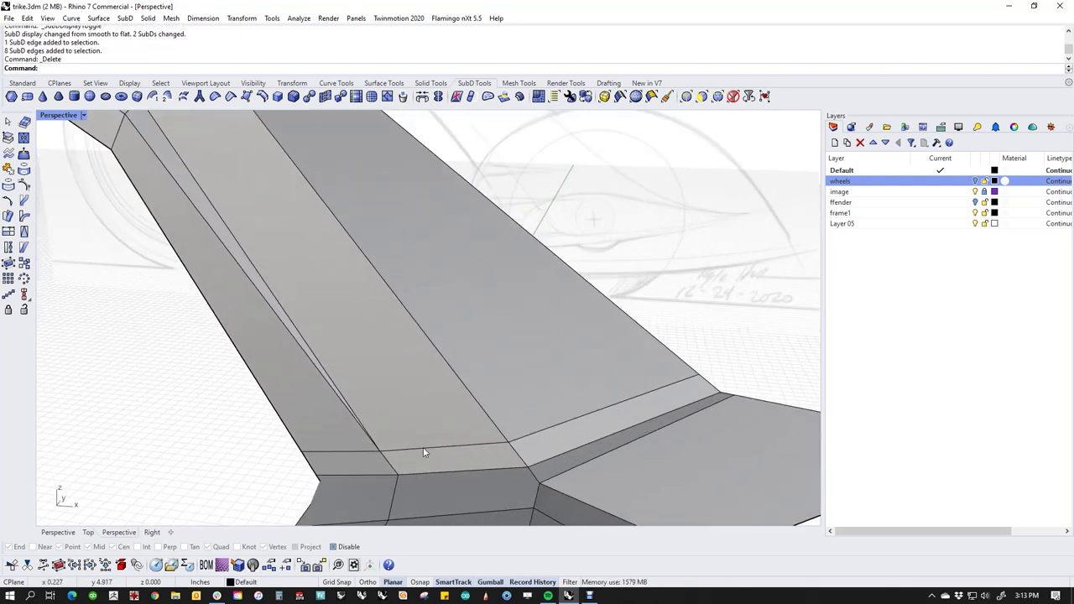
{"action": "key", "text": "ctrl+z"}
Insert a parallel edge just below the topmost edge chain above the wing junction, with one-sided absolute offset.
{"action": "right_click_drag", "start_coordinate": [424, 453], "coordinate": [353, 438]}
{"action": "scroll", "coordinate": [408, 454], "scroll_direction": "up", "scroll_amount": 4}
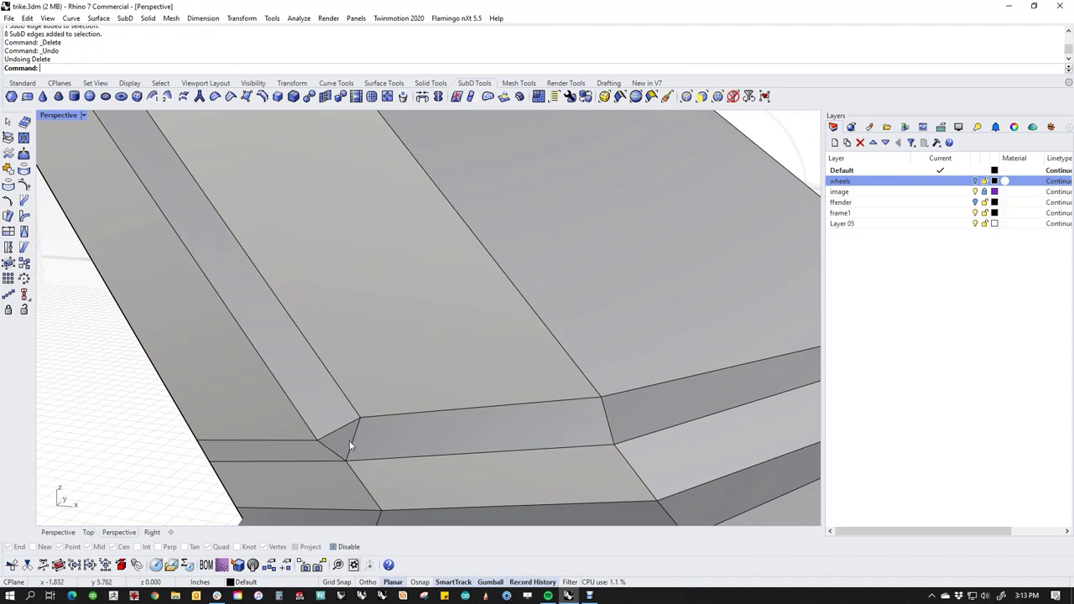
{"action": "right_click_drag", "start_coordinate": [371, 425], "coordinate": [490, 414]}
{"action": "scroll", "coordinate": [488, 406], "scroll_direction": "up", "scroll_amount": 4}
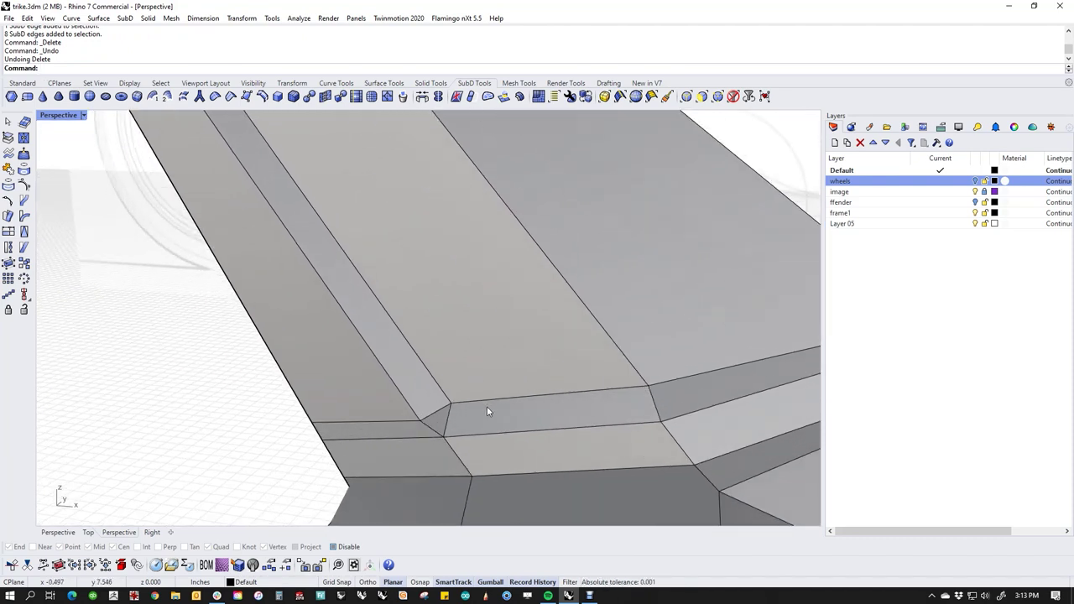
{"action": "scroll", "coordinate": [458, 410], "scroll_direction": "down", "scroll_amount": 3}
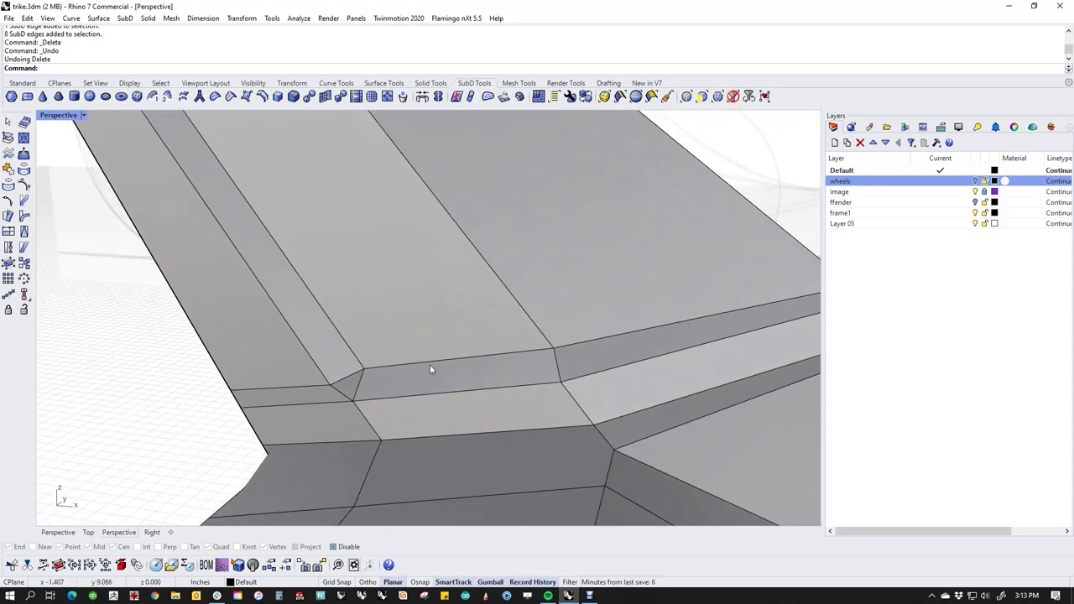
{"action": "key", "text": "Escape"}
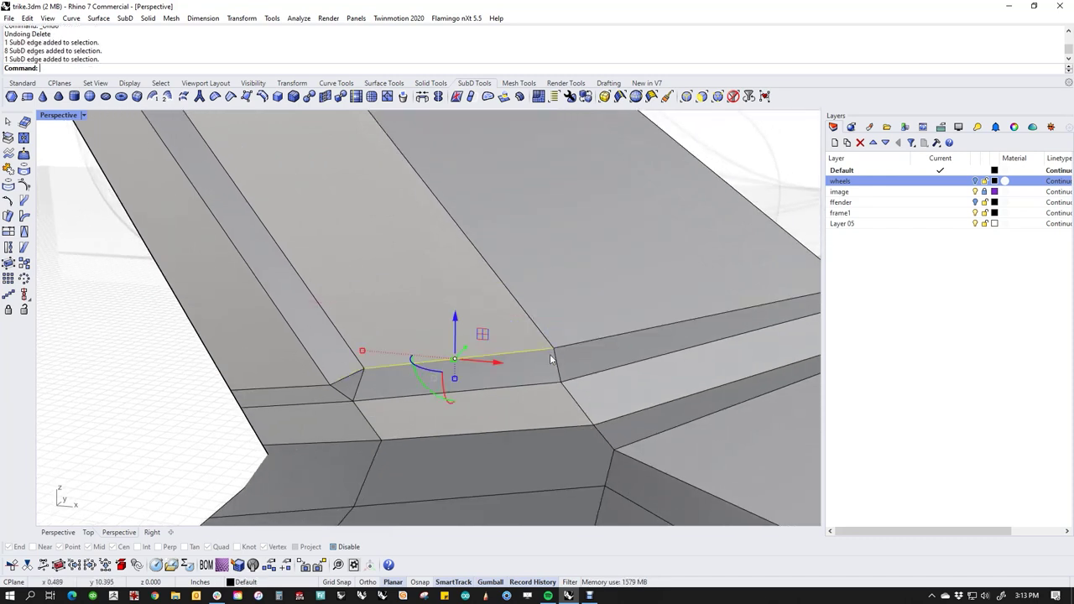
{"action": "mouse_move", "coordinate": [610, 344]}
{"action": "right_mouse_down"}
{"action": "mouse_move", "coordinate": [535, 394]}
{"action": "mouse_move", "coordinate": [552, 400]}
{"action": "mouse_move", "coordinate": [503, 319]}
{"action": "mouse_move", "coordinate": [318, 160]}
{"action": "right_mouse_up"}
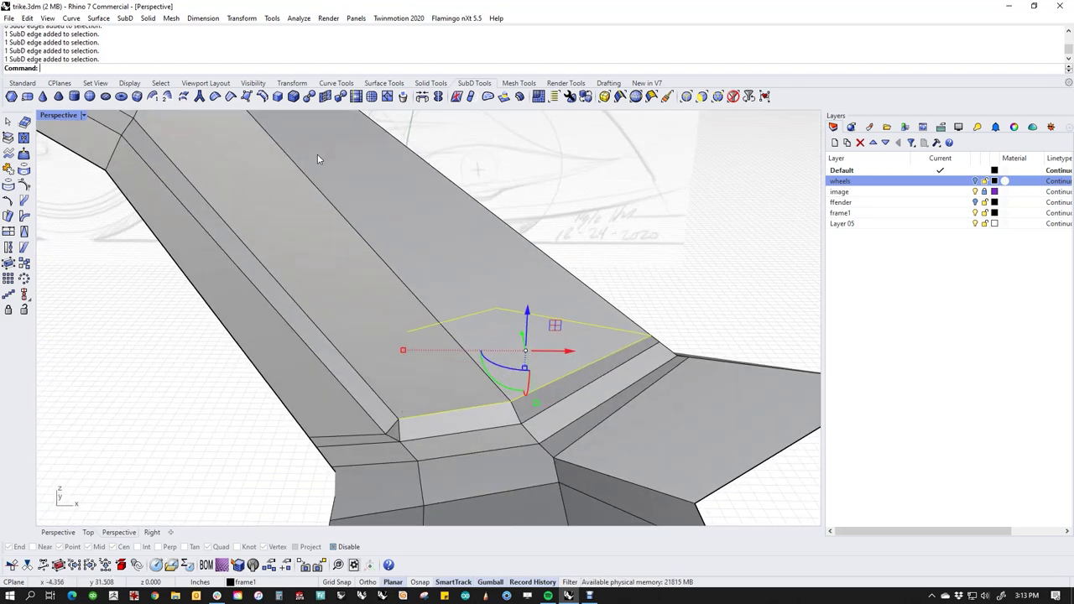
{"action": "left_click", "coordinate": [263, 96]}
{"action": "scroll", "coordinate": [406, 426], "scroll_direction": "up", "scroll_amount": 2}
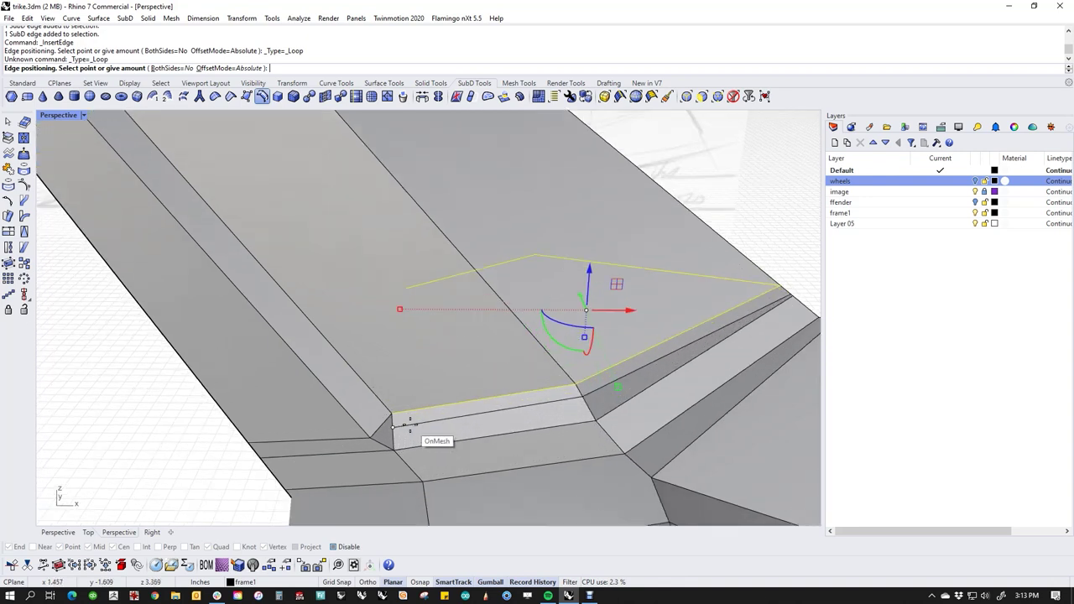
{"action": "left_click", "coordinate": [413, 417]}
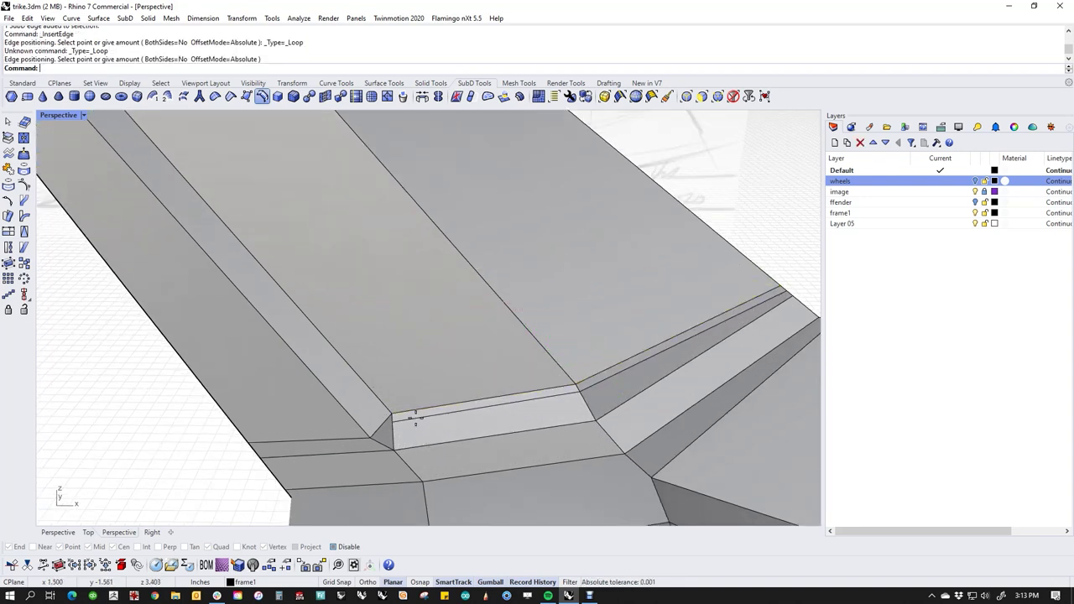
Delete the triangular face at the foot of the narrow lengthwise strip.
{"action": "scroll", "coordinate": [411, 432], "scroll_direction": "up", "scroll_amount": 4}
{"action": "left_click", "coordinate": [401, 454], "text": "ctrl+shift"}
{"action": "scroll", "coordinate": [403, 437], "scroll_direction": "down", "scroll_amount": 4}
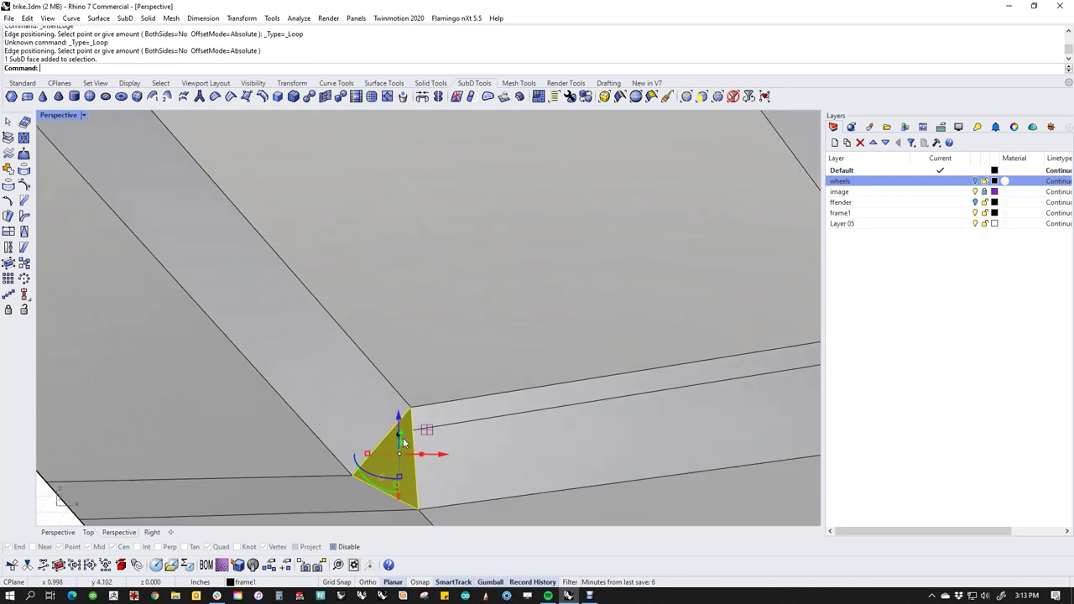
{"action": "key", "text": "Delete"}
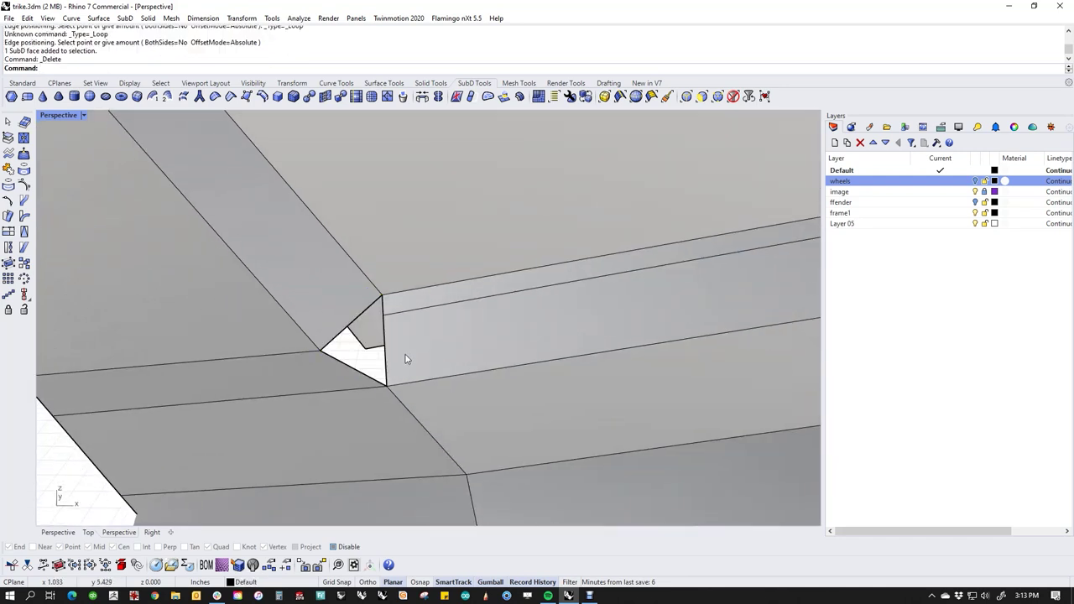
{"action": "right_click_drag", "start_coordinate": [405, 360], "coordinate": [396, 357]}
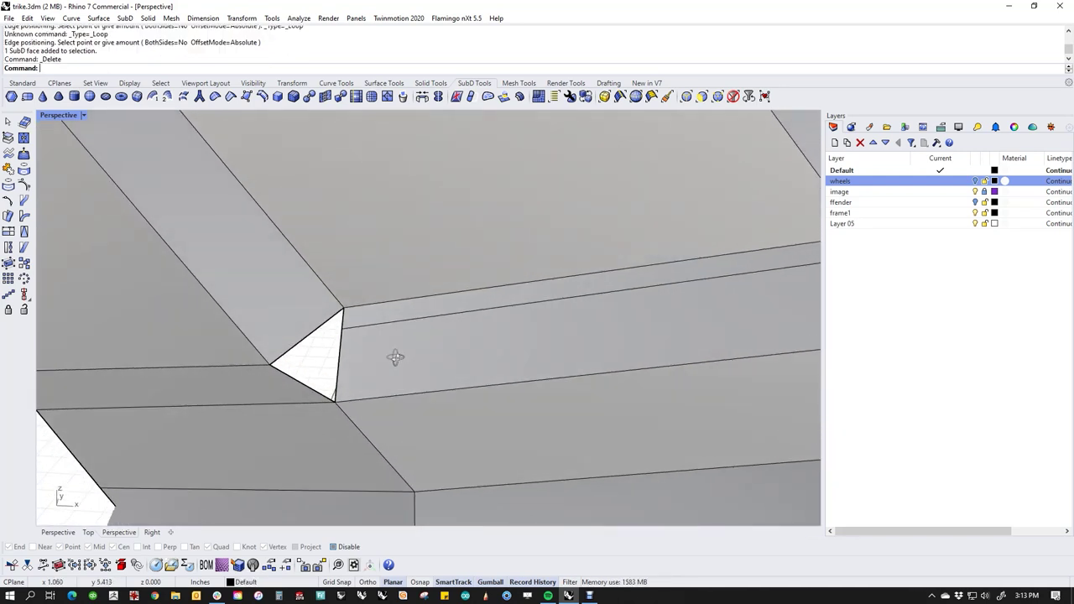
Move the inserted edge's end vertex away from the hole to open it into a four-sided shape.
{"action": "left_click", "coordinate": [345, 333], "text": "ctrl+shift"}
{"action": "mouse_move", "coordinate": [378, 331]}
{"action": "left_mouse_down"}
{"action": "mouse_move", "coordinate": [391, 333]}
{"action": "mouse_move", "coordinate": [371, 330]}
{"action": "left_mouse_up"}
{"action": "left_click", "coordinate": [328, 362]}
{"action": "right_click_drag", "start_coordinate": [326, 362], "coordinate": [288, 357]}
{"action": "right_click_drag", "start_coordinate": [293, 257], "coordinate": [298, 323], "text": "shift"}
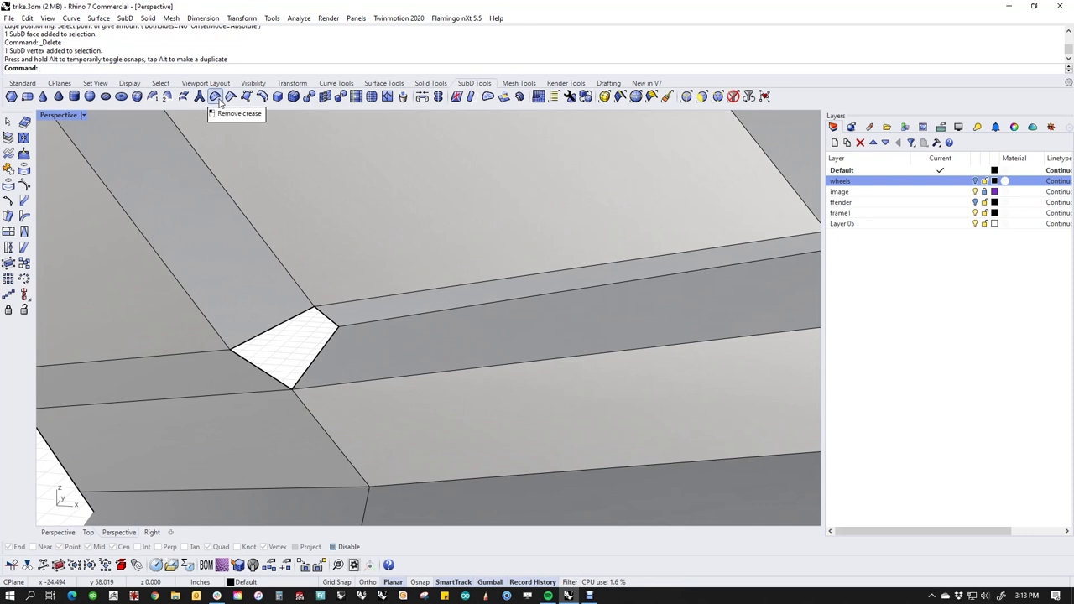
Bridge two opposite edges of the four-sided hole with one joined segment, and return to smooth display.
{"action": "type", "text": "ridge"}
{"action": "key", "text": "Return"}
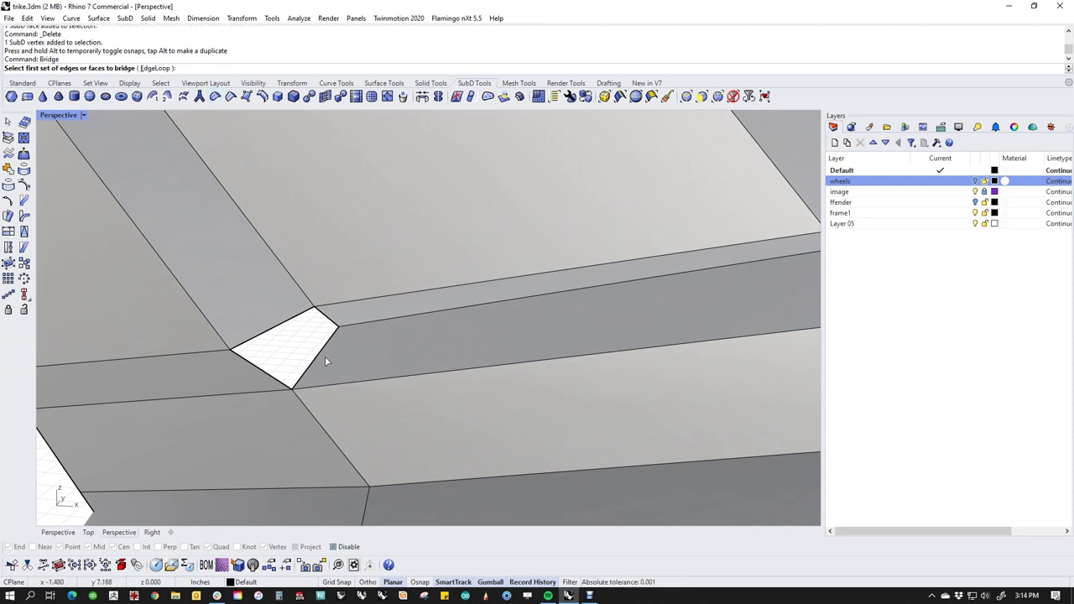
{"action": "left_click", "coordinate": [312, 314]}
{"action": "left_click", "coordinate": [330, 336]}
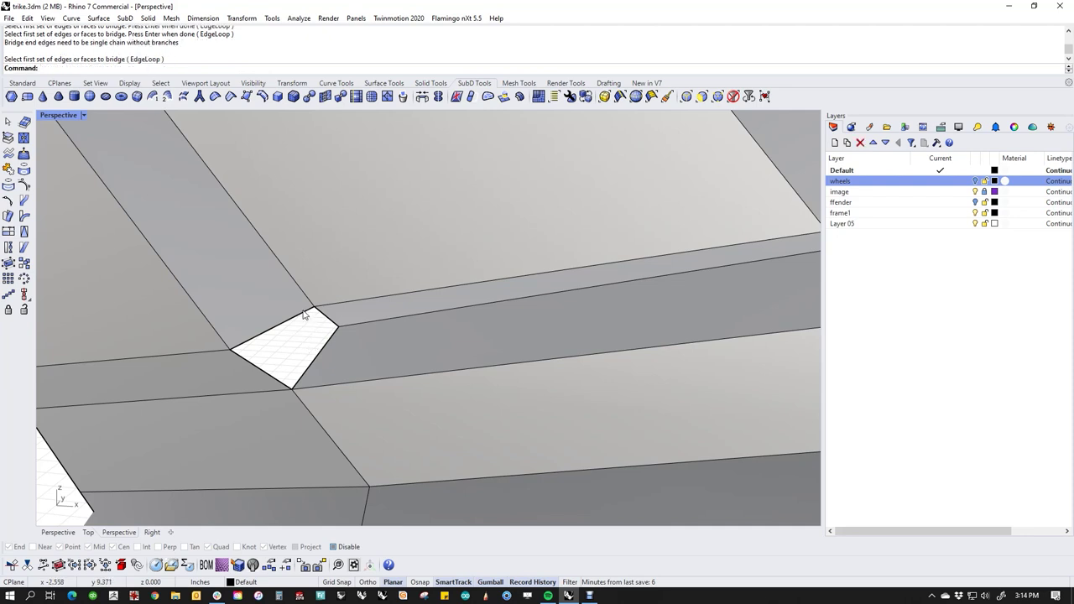
{"action": "left_click", "coordinate": [304, 315]}
{"action": "key", "text": "Escape"}
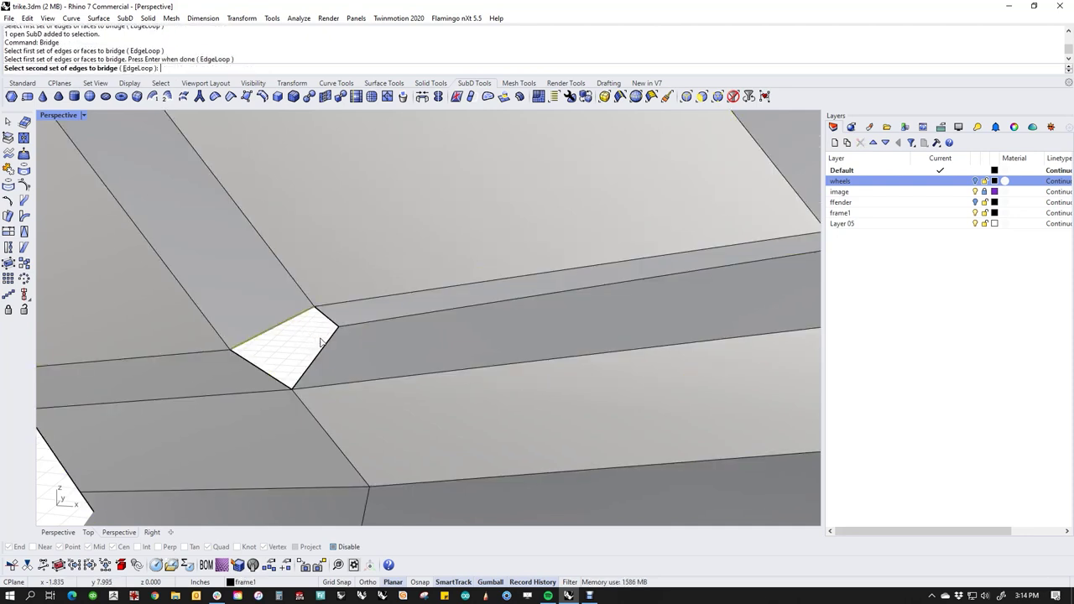
{"action": "key", "text": "Return"}
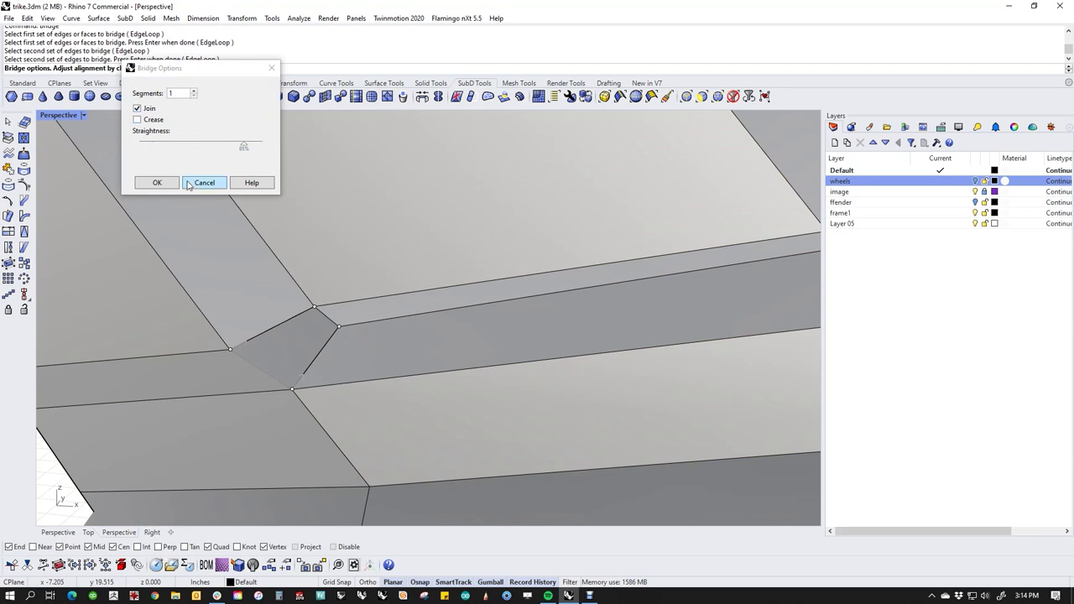
{"action": "left_click", "coordinate": [166, 183]}
{"action": "scroll", "coordinate": [344, 336], "scroll_direction": "down", "scroll_amount": 7}
{"action": "key", "text": "Tab"}
{"action": "right_click_drag", "start_coordinate": [463, 392], "coordinate": [478, 466]}
{"action": "scroll", "coordinate": [376, 410], "scroll_direction": "down", "scroll_amount": 7}
Try deleting an edge loop near the wing junction, and undo the deletion.
{"action": "scroll", "coordinate": [451, 428], "scroll_direction": "down", "scroll_amount": 6}
{"action": "right_click_drag", "start_coordinate": [430, 417], "coordinate": [418, 378]}
{"action": "scroll", "coordinate": [439, 408], "scroll_direction": "up", "scroll_amount": 6}
{"action": "double_click", "coordinate": [418, 377]}
{"action": "right_click_drag", "start_coordinate": [493, 402], "coordinate": [495, 358]}
{"action": "key", "text": "Delete"}
{"action": "key", "text": "ctrl+z"}
Stitch two neighbouring vertices on the open edge below the junction together at their average location.
{"action": "right_click_drag", "start_coordinate": [494, 412], "coordinate": [408, 408]}
{"action": "scroll", "coordinate": [386, 409], "scroll_direction": "up", "scroll_amount": 3}
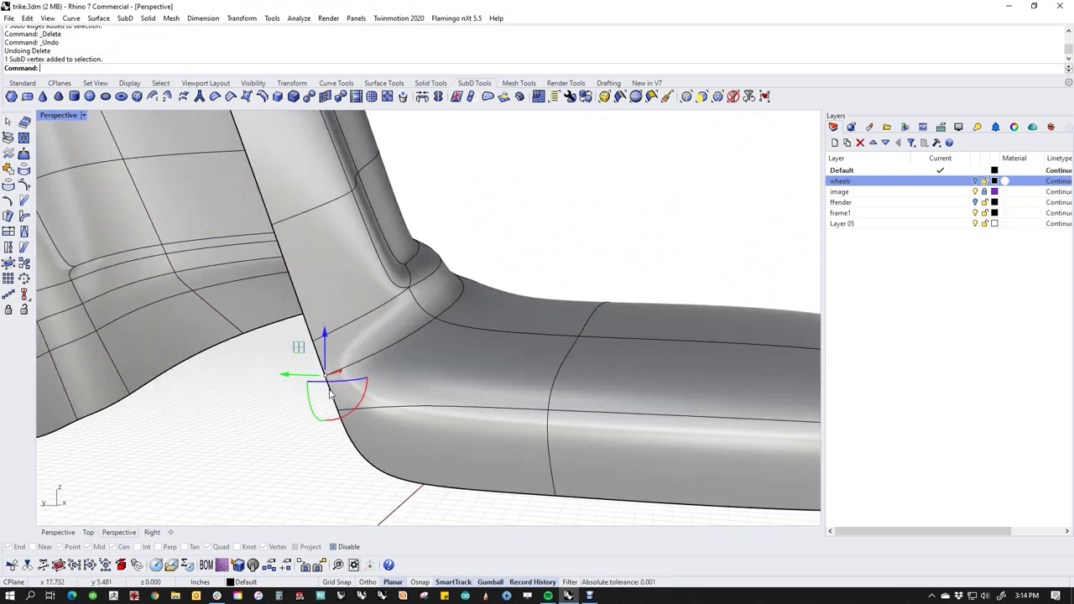
{"action": "type", "text": "t"}
{"action": "key", "text": "Return"}
{"action": "key", "text": "Return"}
{"action": "left_click", "coordinate": [302, 464]}
{"action": "right_click_drag", "start_coordinate": [303, 463], "coordinate": [489, 456]}
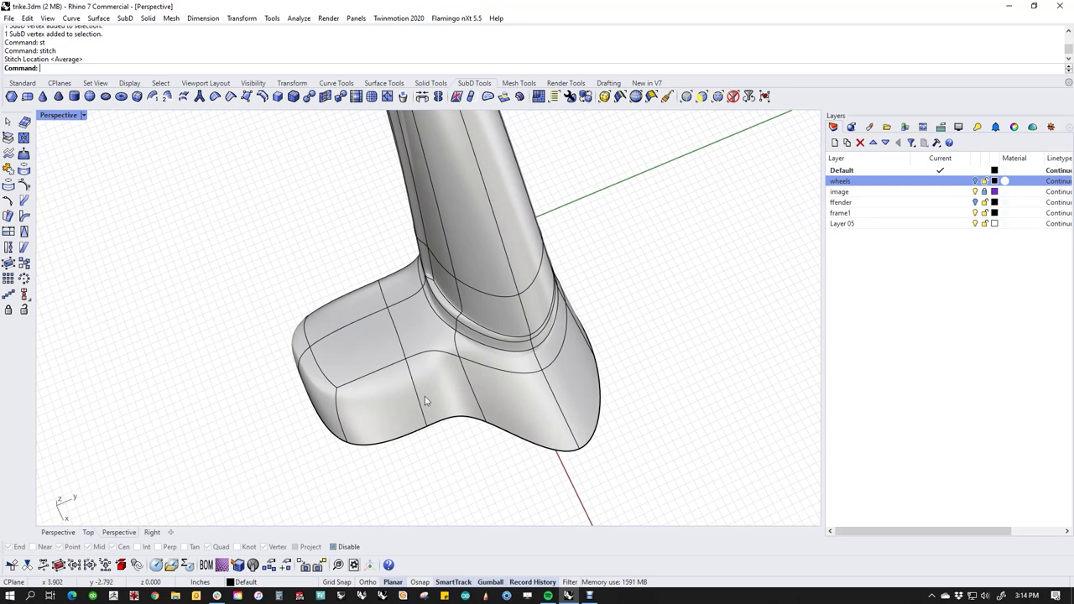
Insert an edge parallel to the wing's cross loop, close to its free end, to square off the tip.
{"action": "scroll", "coordinate": [424, 401], "scroll_direction": "up", "scroll_amount": 2}
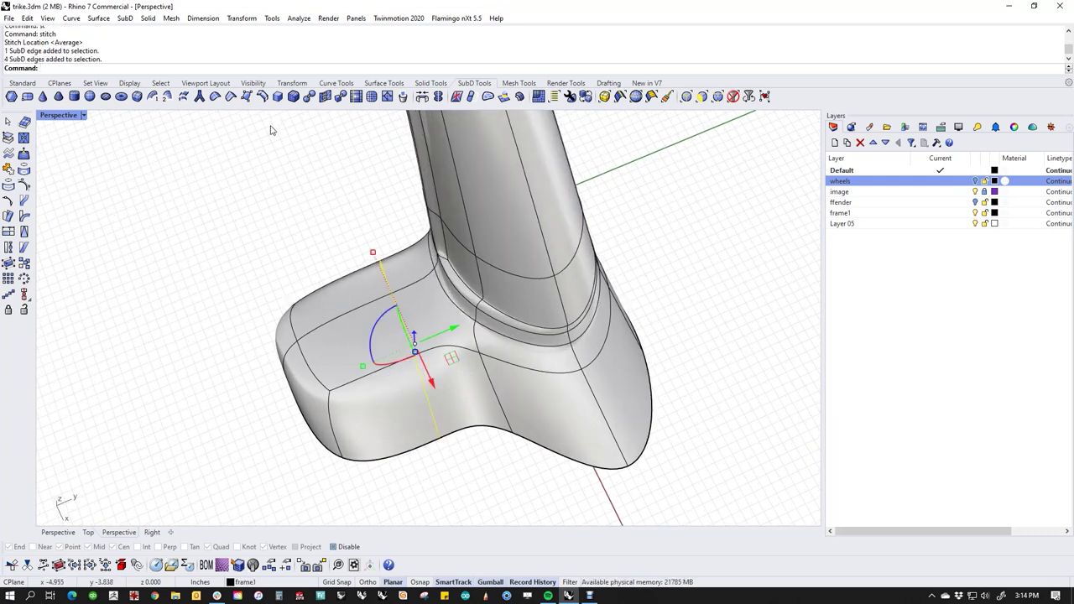
{"action": "left_click", "coordinate": [262, 96]}
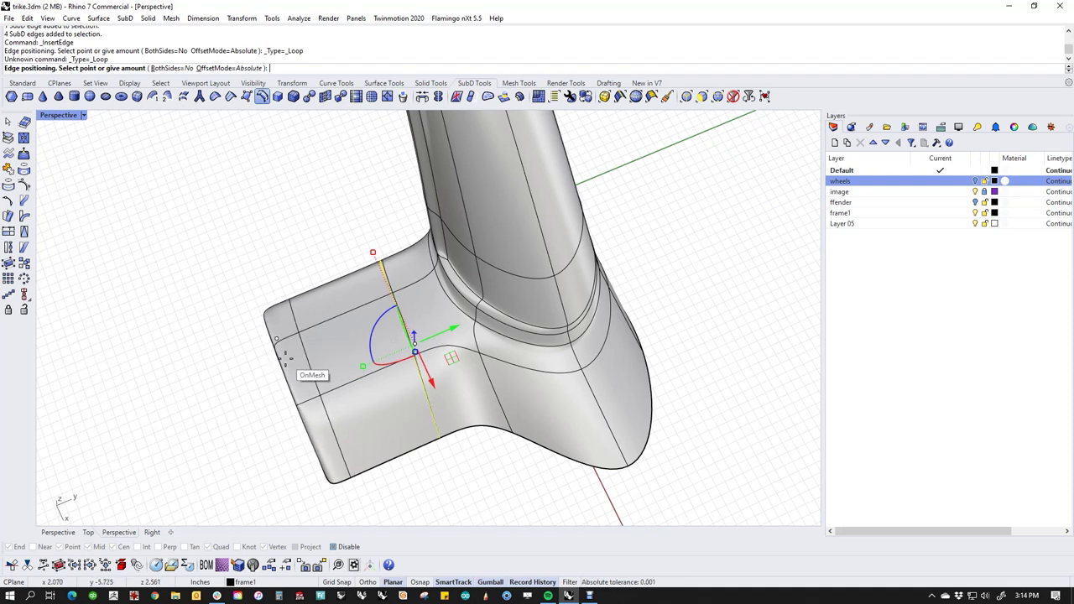
{"action": "left_click", "coordinate": [284, 358]}
{"action": "right_click_drag", "start_coordinate": [209, 332], "coordinate": [291, 339], "text": "shift"}
Draw an open degree-3 control point curve with five points beside the wing and adjust it.
{"action": "left_click", "coordinate": [23, 83]}
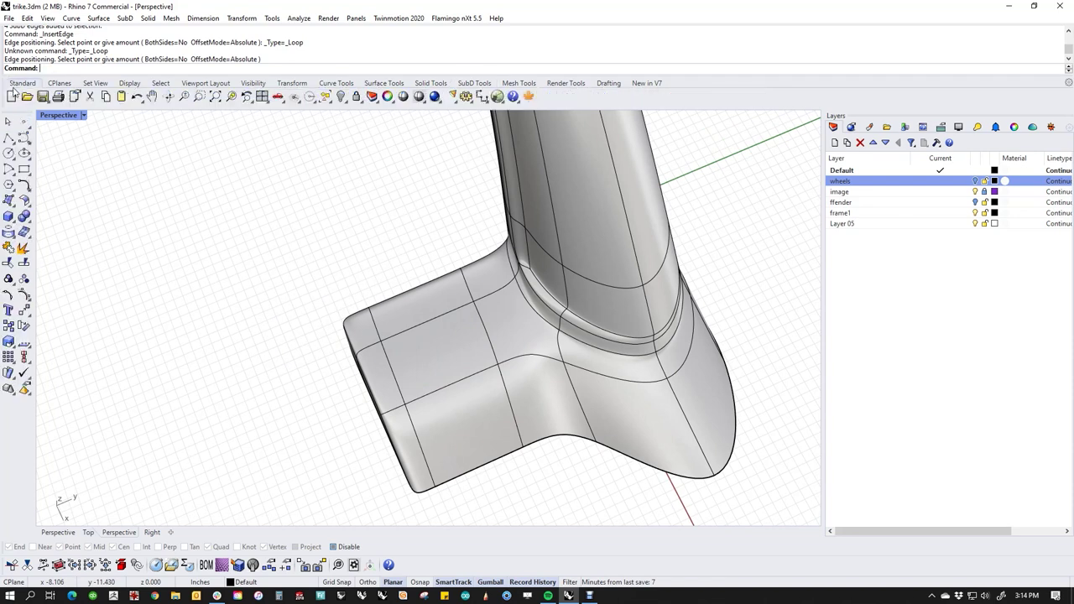
{"action": "left_click", "coordinate": [166, 334]}
{"action": "left_click", "coordinate": [145, 266]}
{"action": "left_click", "coordinate": [128, 209]}
{"action": "left_click", "coordinate": [235, 174]}
{"action": "left_click", "coordinate": [328, 142]}
{"action": "right_click", "coordinate": [328, 142]}
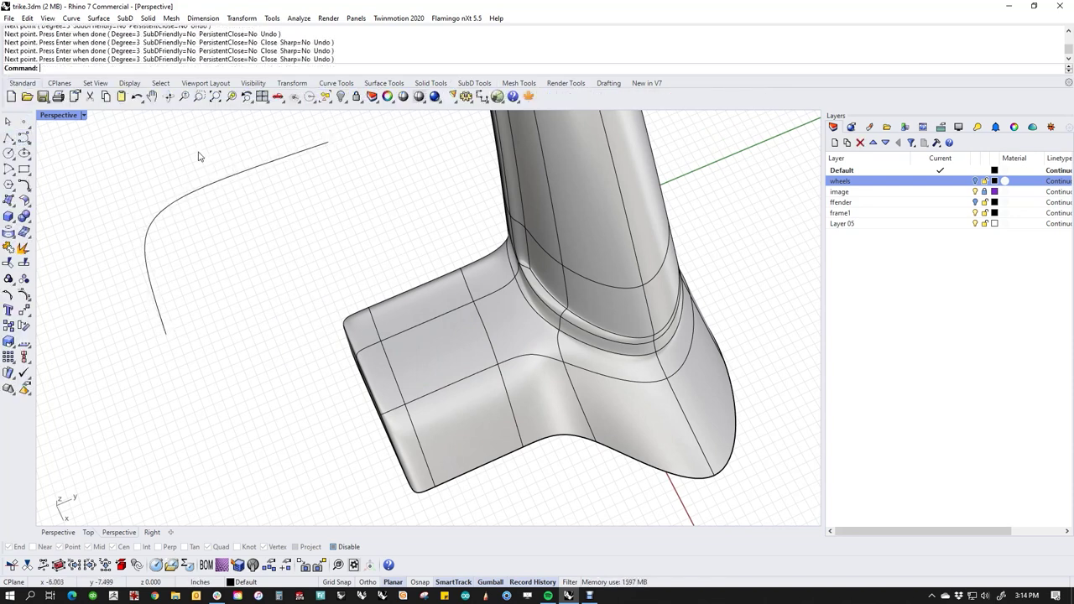
{"action": "left_click", "coordinate": [253, 170]}
{"action": "middle_click", "coordinate": [269, 207]}
{"action": "left_click", "coordinate": [299, 218]}
{"action": "left_click_drag", "start_coordinate": [199, 148], "coordinate": [308, 211]}
{"action": "left_click_drag", "start_coordinate": [234, 173], "coordinate": [134, 211]}
Shift the four-edge loop nearest the wing's free end slightly along the wing.
{"action": "left_click", "coordinate": [312, 360]}
{"action": "double_click", "coordinate": [389, 366]}
{"action": "left_click_drag", "start_coordinate": [430, 390], "coordinate": [409, 375]}
{"action": "left_click", "coordinate": [260, 282]}
Delete the test curve drawn beside the wing.
{"action": "left_click", "coordinate": [139, 248]}
{"action": "left_click", "coordinate": [194, 253]}
{"action": "left_click", "coordinate": [225, 190]}
{"action": "key", "text": "Delete"}
Examine the wing from the front in wireframe and shaded display, in perspective, and from the top.
{"action": "mouse_move", "coordinate": [345, 380]}
{"action": "right_mouse_down"}
{"action": "mouse_move", "coordinate": [398, 268]}
{"action": "mouse_move", "coordinate": [566, 355]}
{"action": "mouse_move", "coordinate": [592, 397]}
{"action": "mouse_move", "coordinate": [586, 337]}
{"action": "mouse_move", "coordinate": [468, 375]}
{"action": "right_mouse_up"}
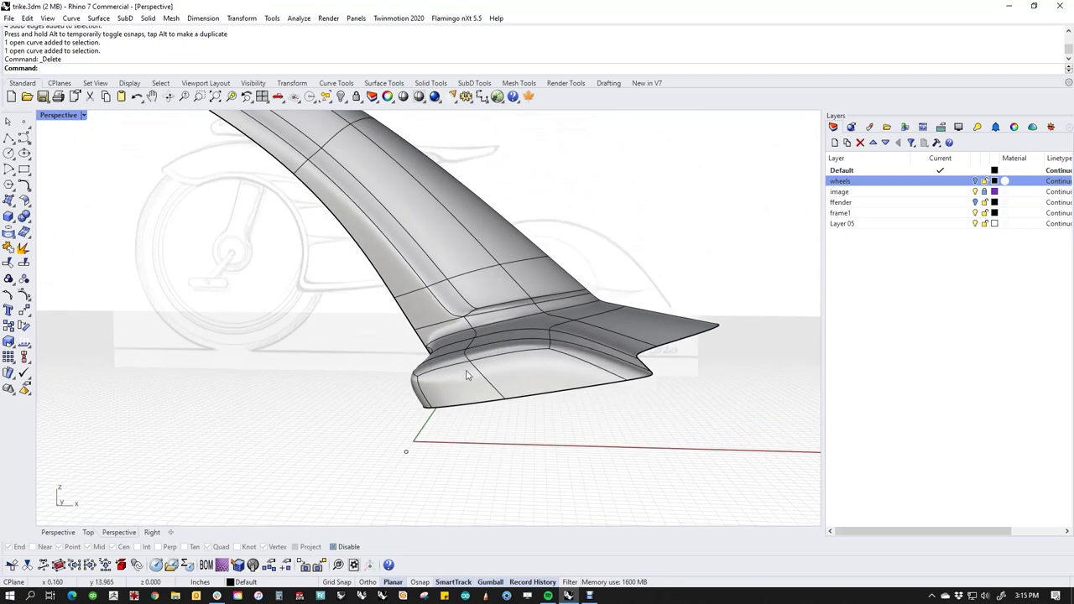
{"action": "type", "text": "f"}
{"action": "key", "text": "Return"}
{"action": "middle_click", "coordinate": [464, 378]}
{"action": "left_click", "coordinate": [458, 374]}
{"action": "scroll", "coordinate": [596, 384], "scroll_direction": "up", "scroll_amount": 4}
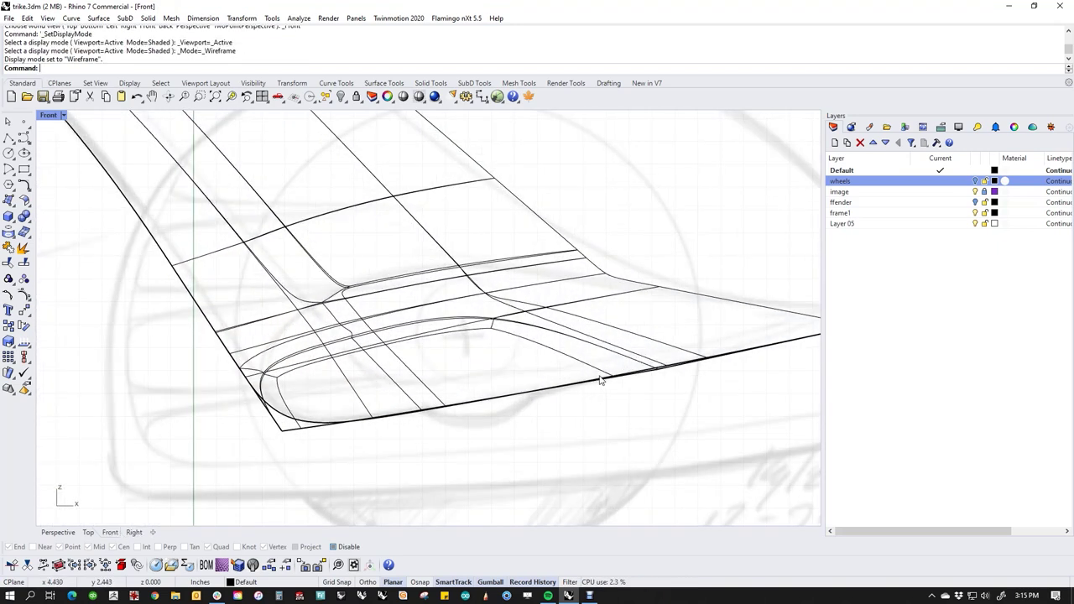
{"action": "middle_click", "coordinate": [545, 374]}
{"action": "left_click", "coordinate": [496, 334]}
{"action": "scroll", "coordinate": [508, 369], "scroll_direction": "down", "scroll_amount": 3}
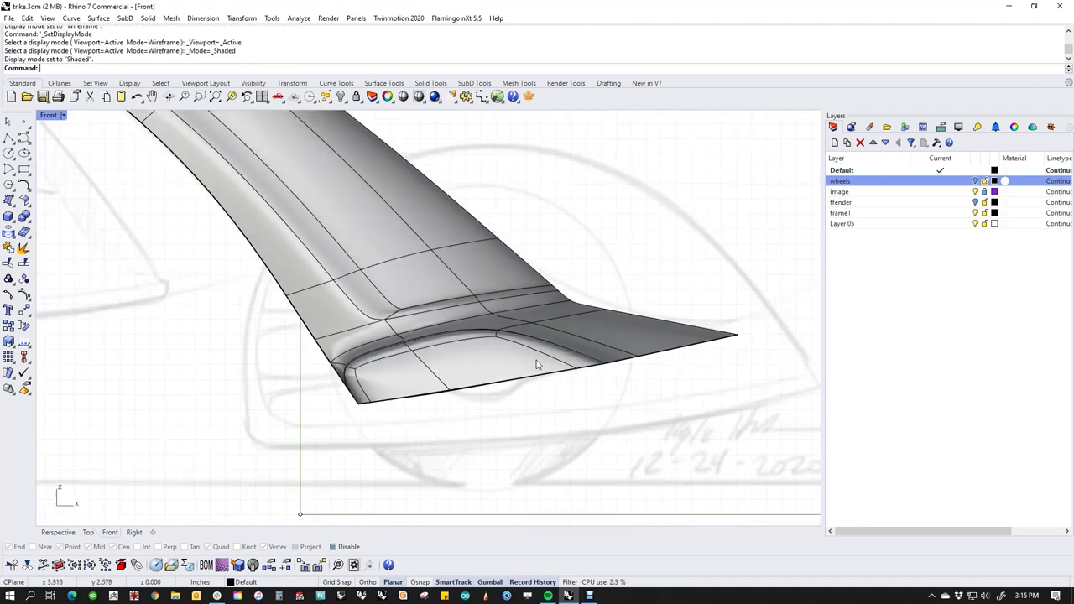
{"action": "scroll", "coordinate": [518, 378], "scroll_direction": "up", "scroll_amount": 4}
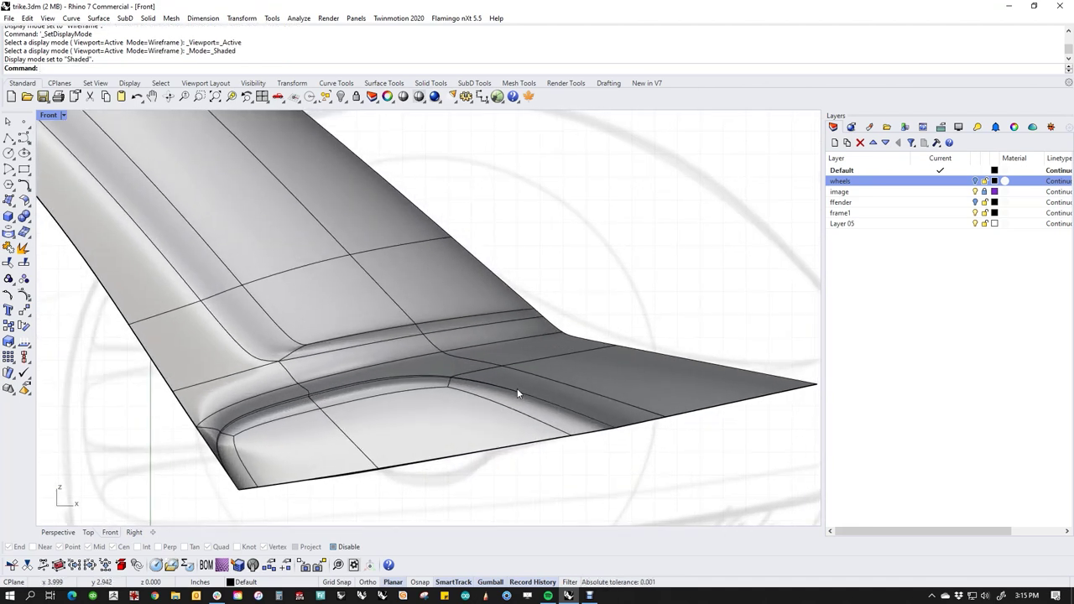
{"action": "type", "text": "4"}
{"action": "key", "text": "Return"}
{"action": "right_click_drag", "start_coordinate": [514, 403], "coordinate": [512, 455]}
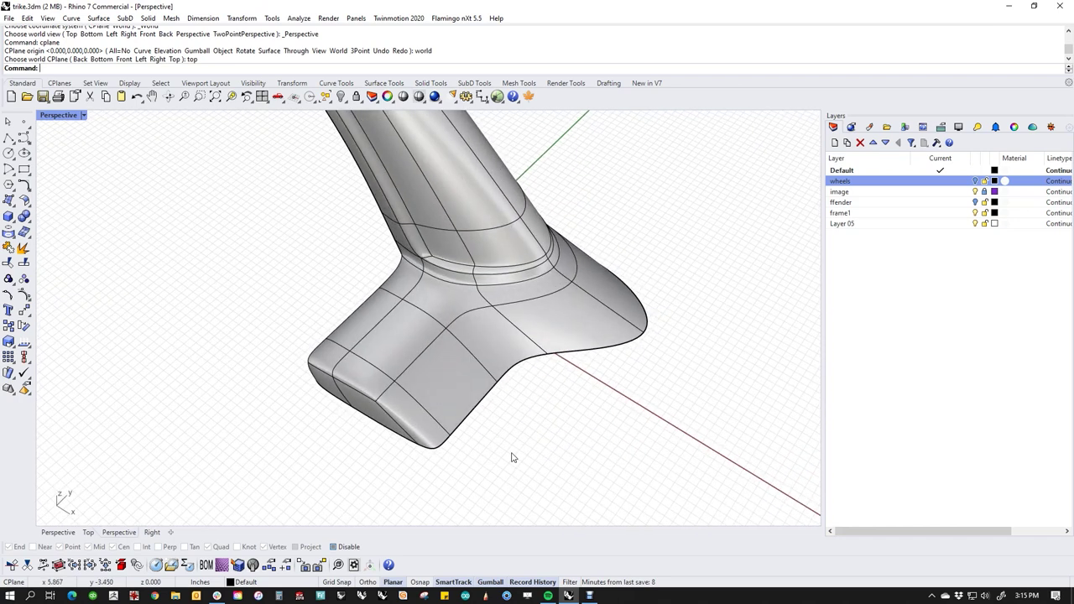
{"action": "type", "text": "Top"}
{"action": "key", "text": "Return"}
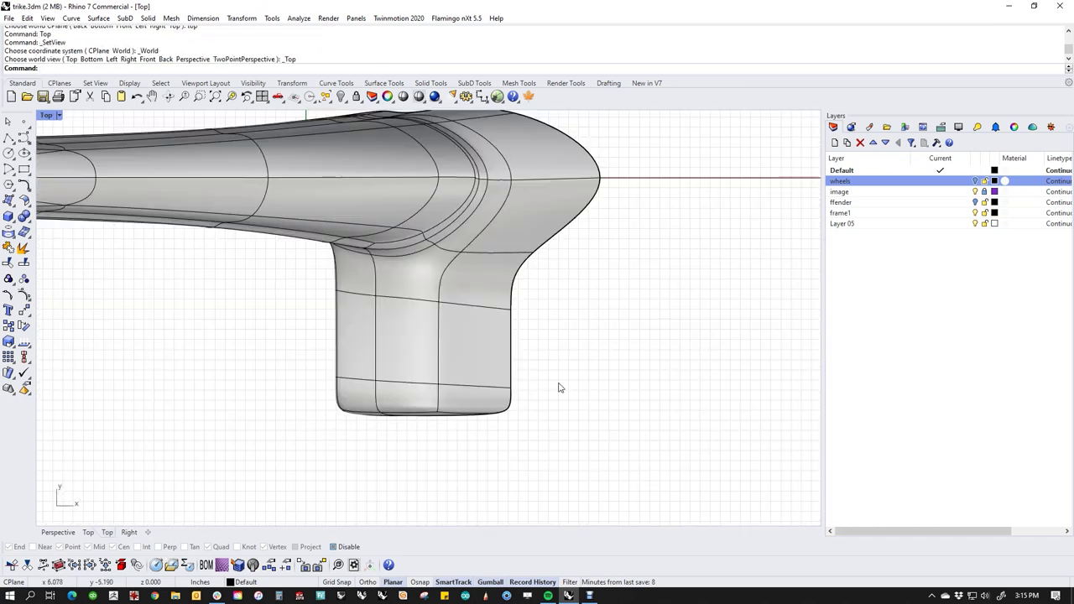
{"action": "right_click_drag", "start_coordinate": [560, 387], "coordinate": [580, 386]}
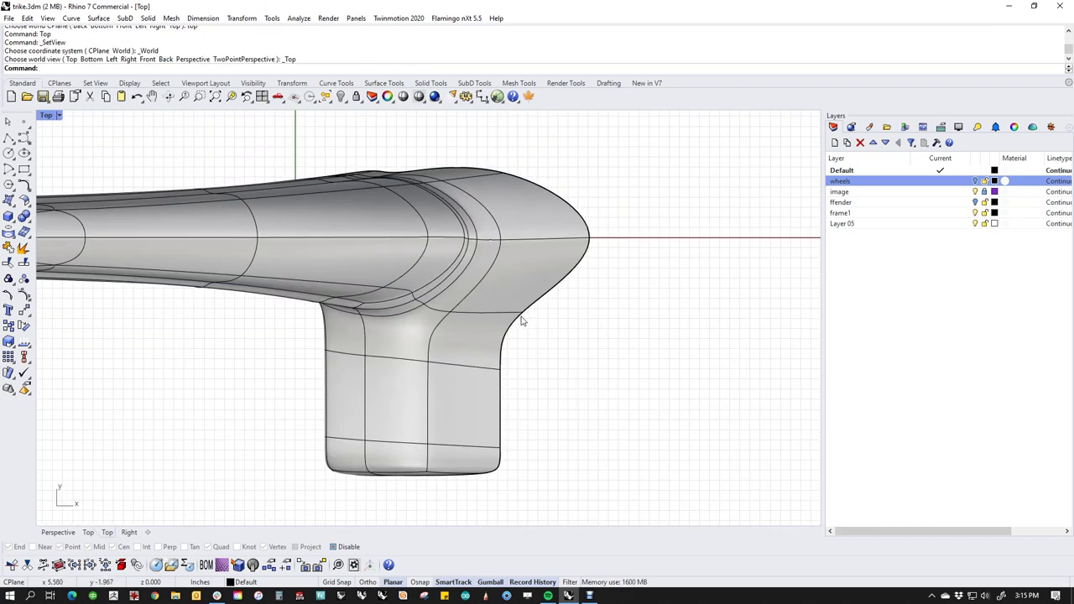
In flat display, shear the wing's three open +X side edges about 28 degrees around the tip corner, and return to smooth display.
{"action": "key", "text": "Tab"}
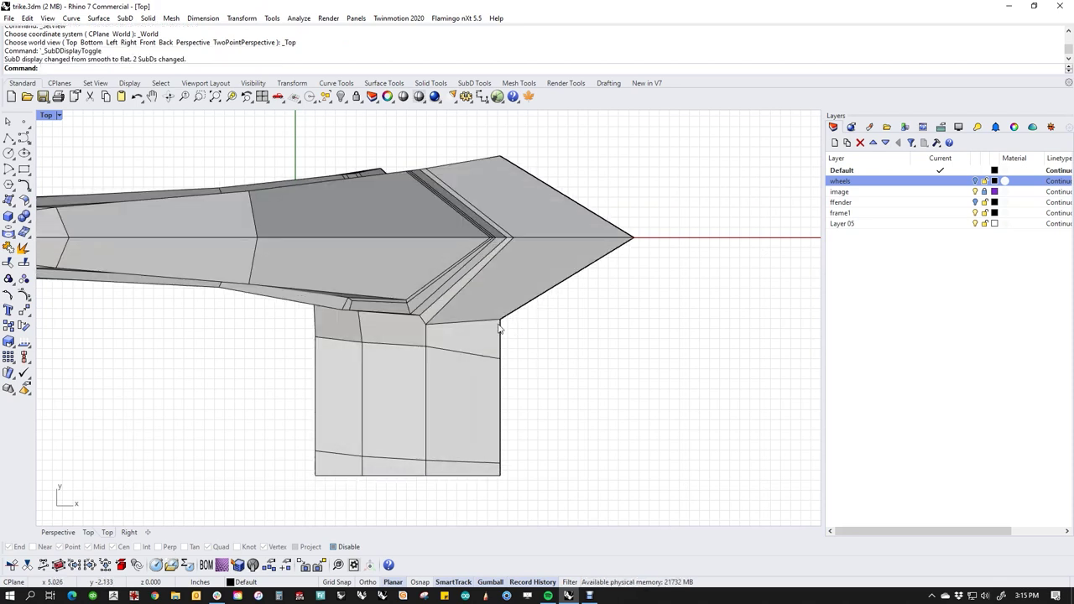
{"action": "left_click", "coordinate": [500, 320], "text": "ctrl+shift"}
{"action": "left_click", "coordinate": [501, 469], "text": "ctrl+shift"}
{"action": "left_click", "coordinate": [501, 417], "text": "ctrl+shift"}
{"action": "left_click", "coordinate": [508, 350], "text": "ctrl+shift"}
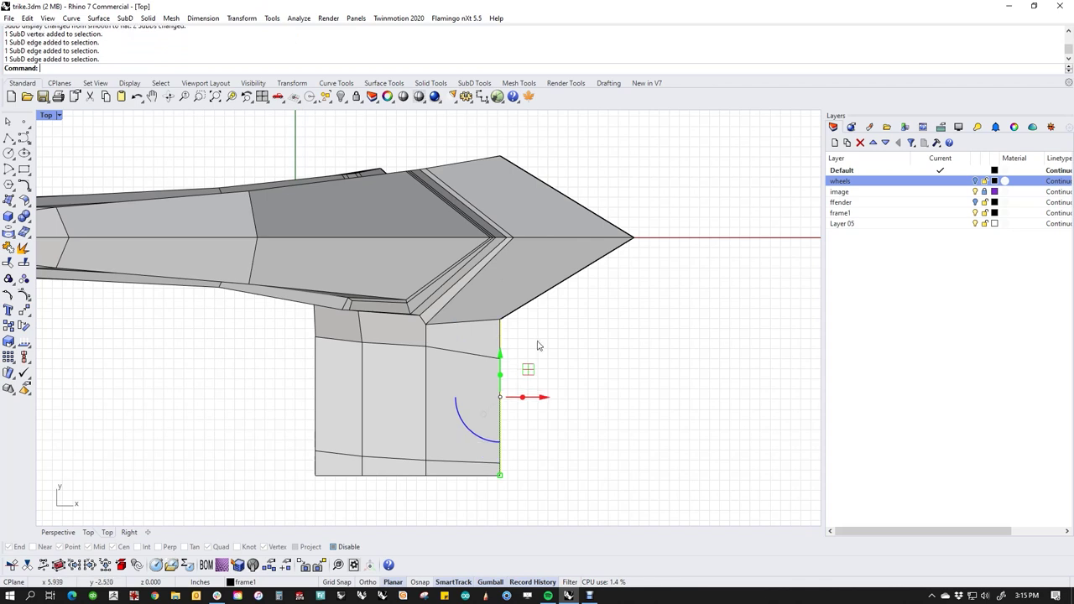
{"action": "type", "text": "ear"}
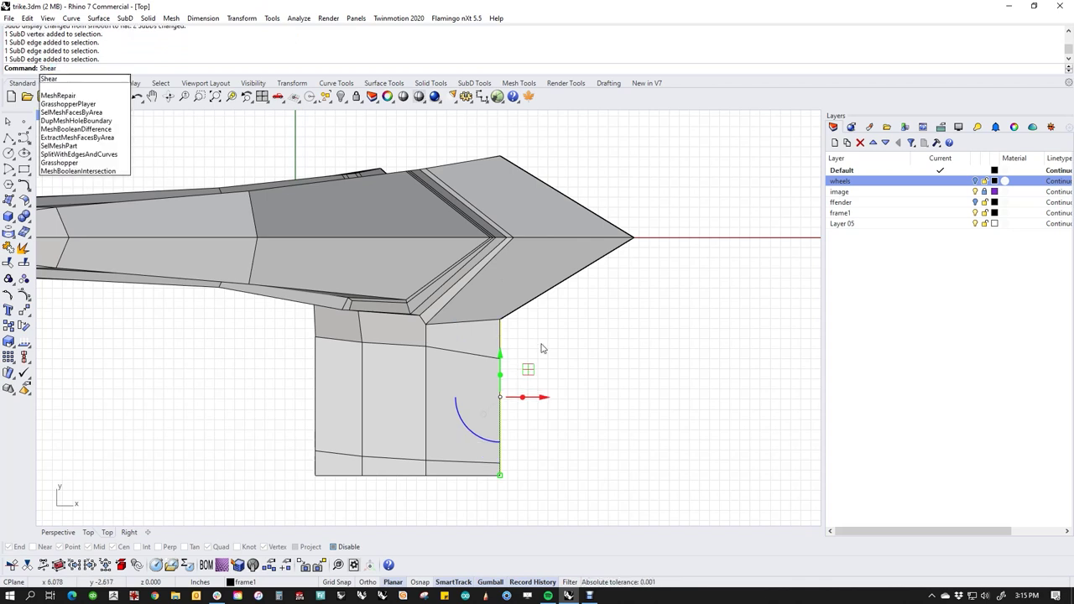
{"action": "key", "text": "Return"}
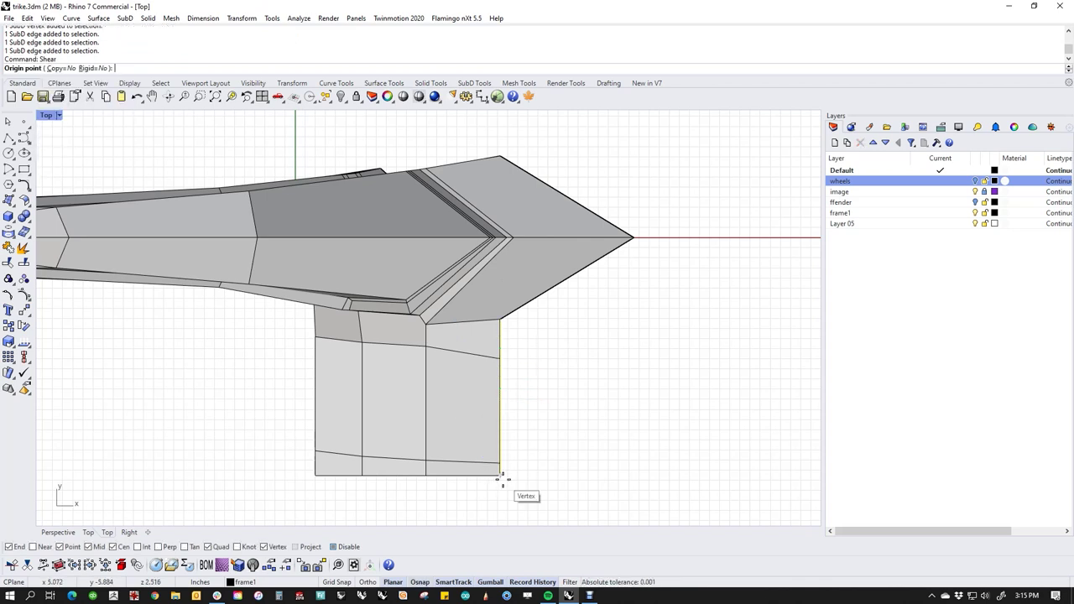
{"action": "left_click", "coordinate": [501, 477]}
{"action": "key", "text": "Escape"}
{"action": "right_click", "coordinate": [534, 475]}
{"action": "left_click", "coordinate": [502, 476]}
{"action": "left_click", "coordinate": [501, 322]}
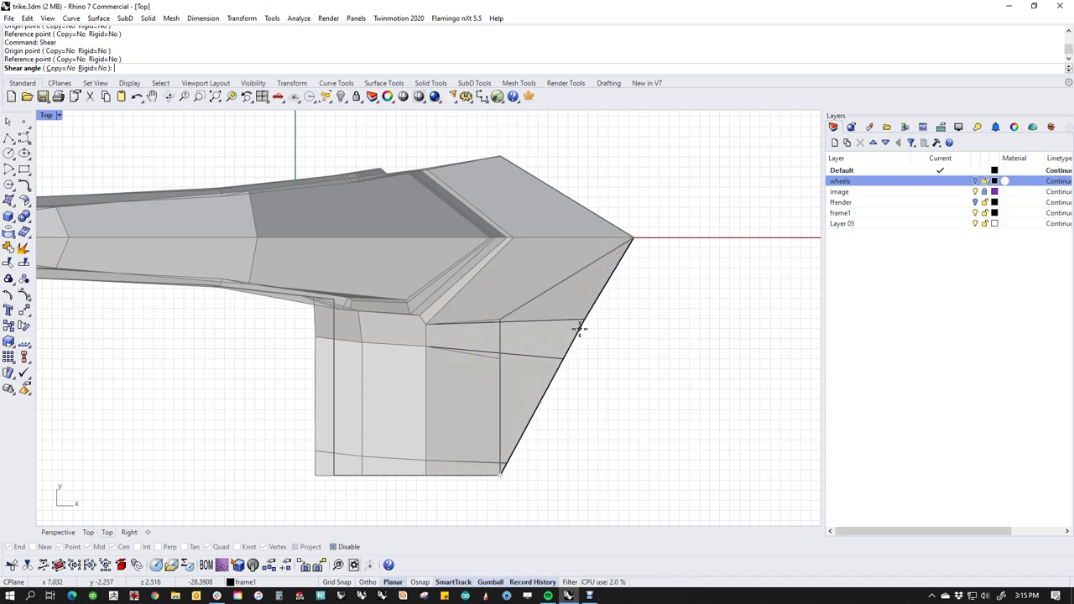
{"action": "left_click", "coordinate": [580, 330]}
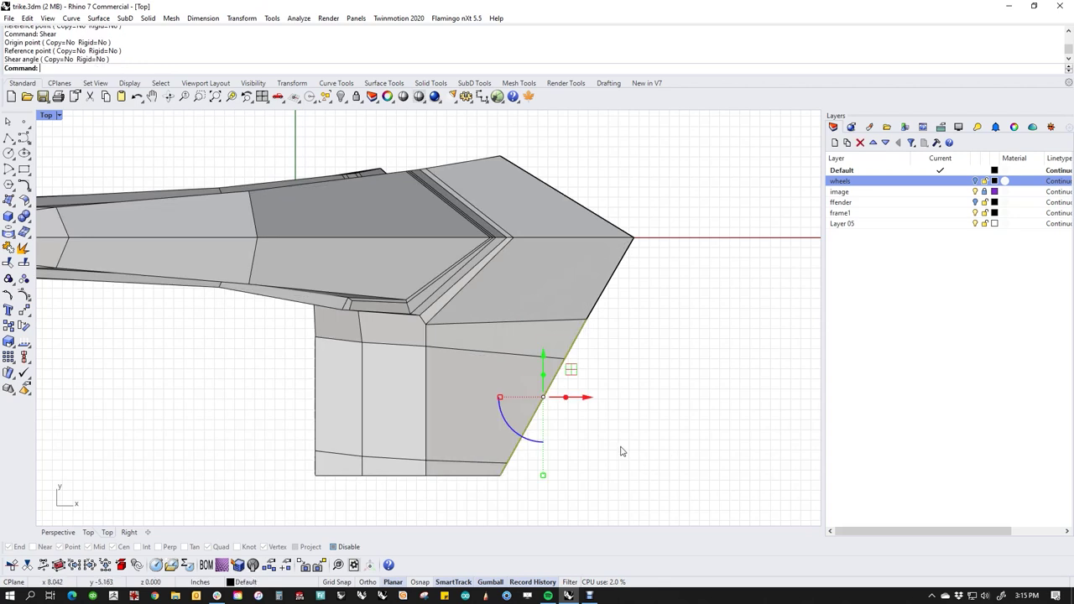
{"action": "key", "text": "Tab"}
{"action": "right_click_drag", "start_coordinate": [626, 432], "coordinate": [621, 434]}
{"action": "scroll", "coordinate": [539, 365], "scroll_direction": "down", "scroll_amount": 3}
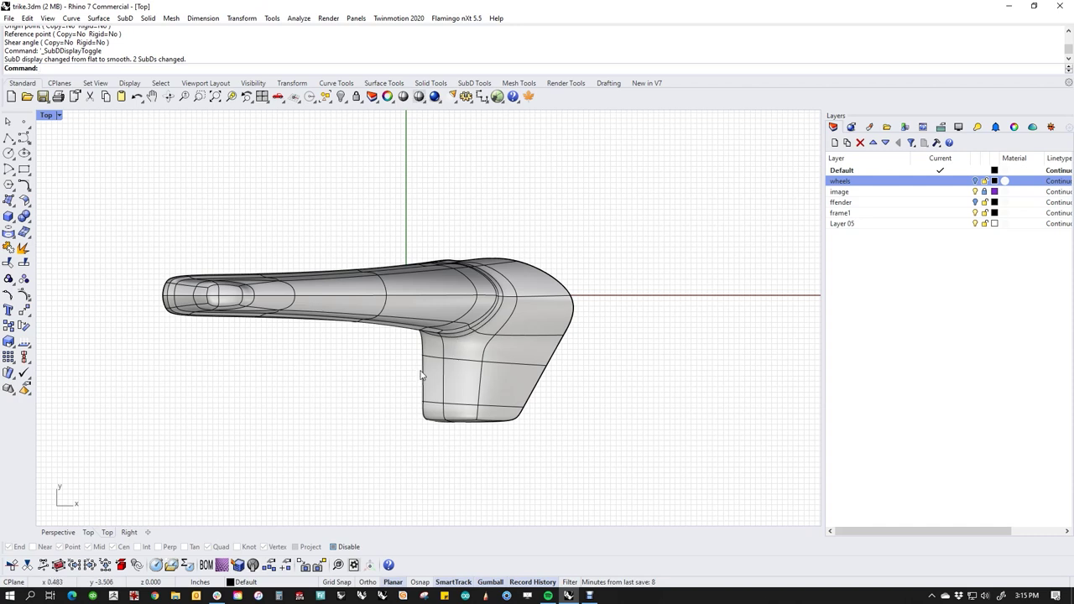
Shift the wing's four-edge loop nearest the body slightly toward the body.
{"action": "scroll", "coordinate": [486, 367], "scroll_direction": "up", "scroll_amount": 4}
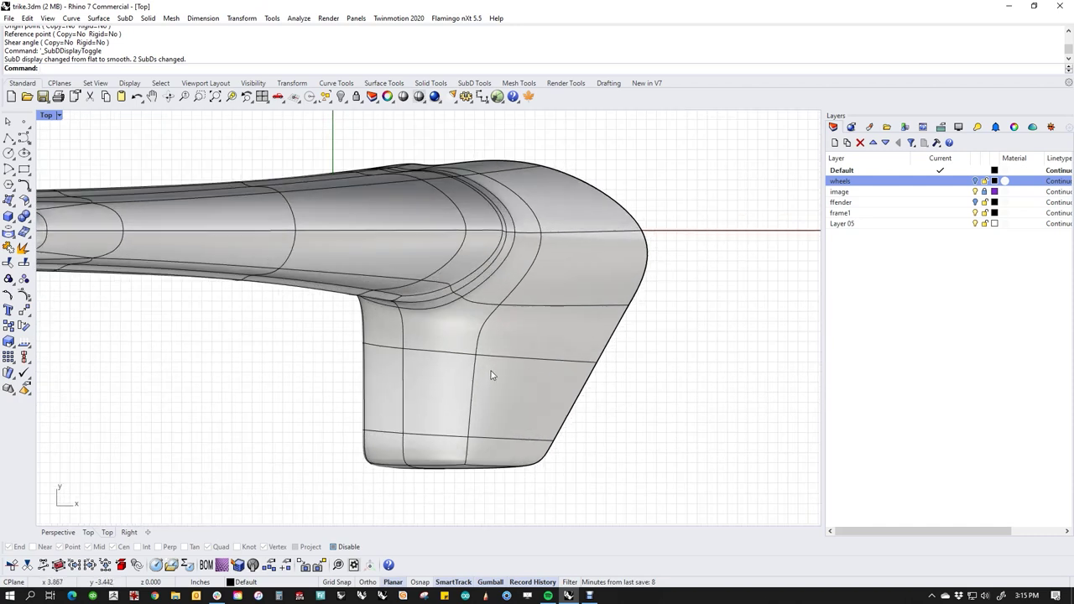
{"action": "double_click", "coordinate": [440, 359]}
{"action": "left_click_drag", "start_coordinate": [484, 326], "coordinate": [466, 360]}
{"action": "left_click", "coordinate": [397, 342]}
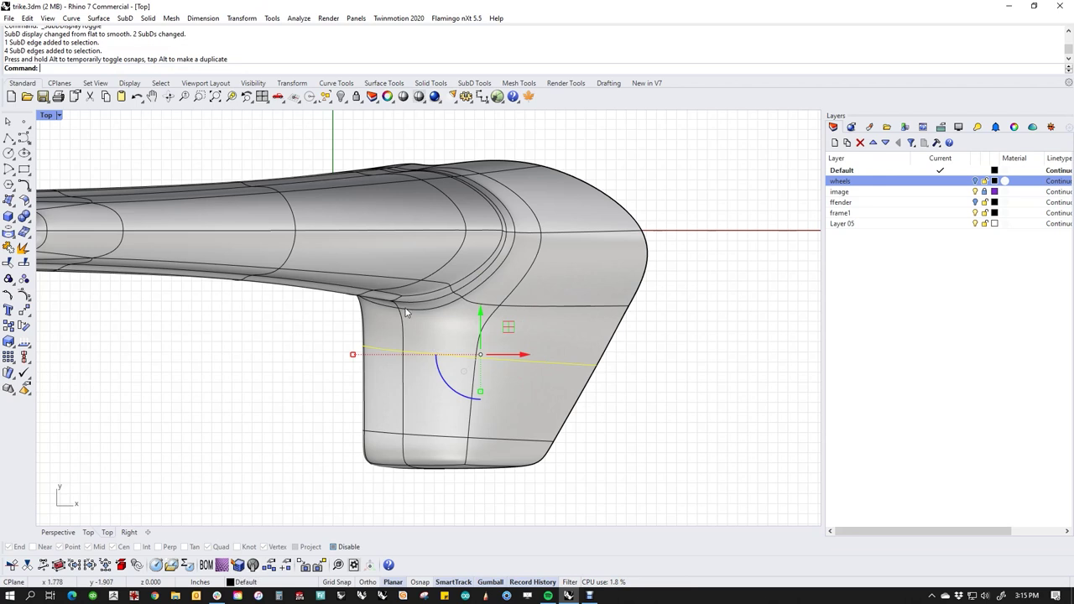
{"action": "double_click", "coordinate": [432, 352]}
{"action": "left_click_drag", "start_coordinate": [481, 324], "coordinate": [477, 348]}
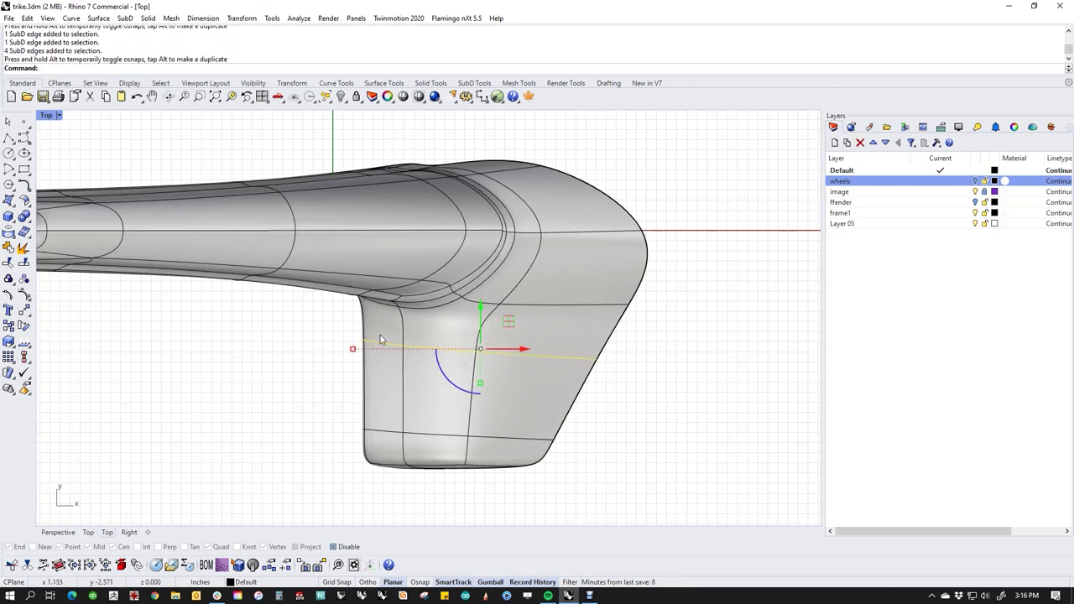
Slide the same loop farther toward the body with absolute offset, smoothness 0 and direction Across.
{"action": "type", "text": "slide"}
{"action": "key", "text": "Return"}
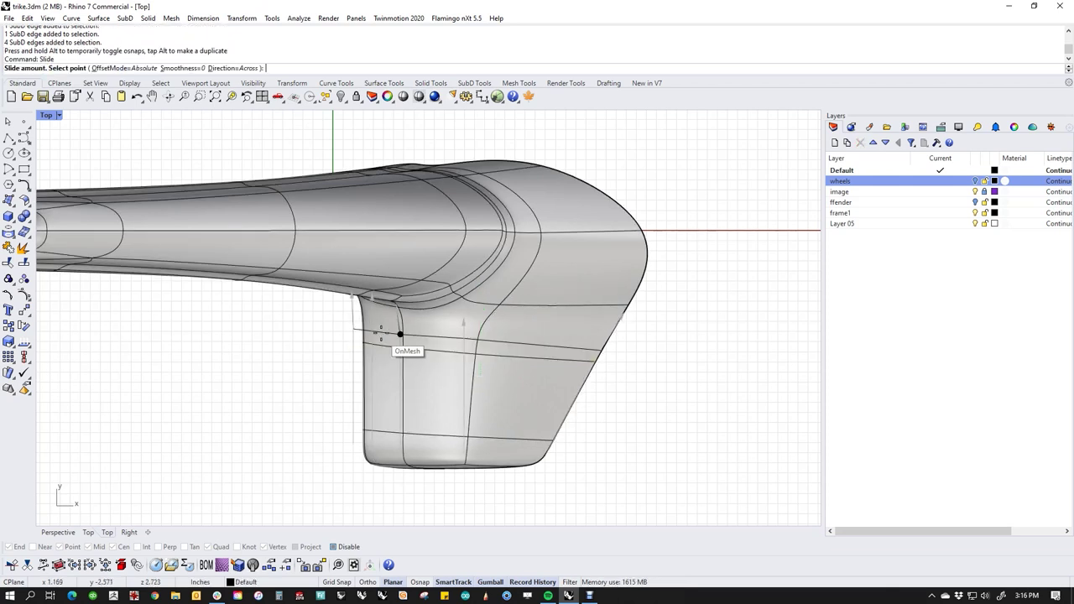
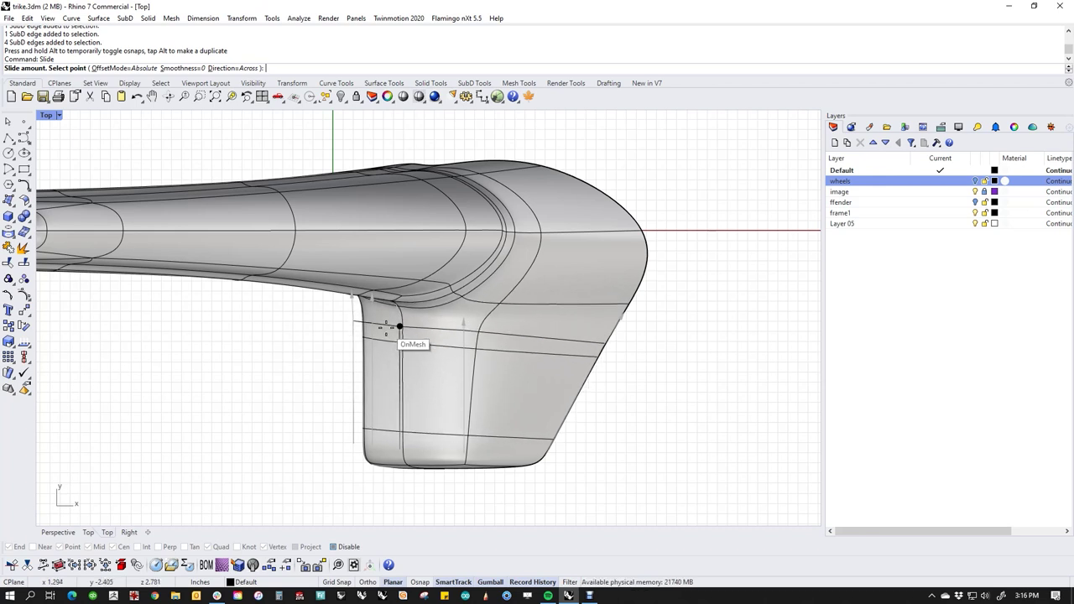
{"action": "left_click", "coordinate": [399, 322]}
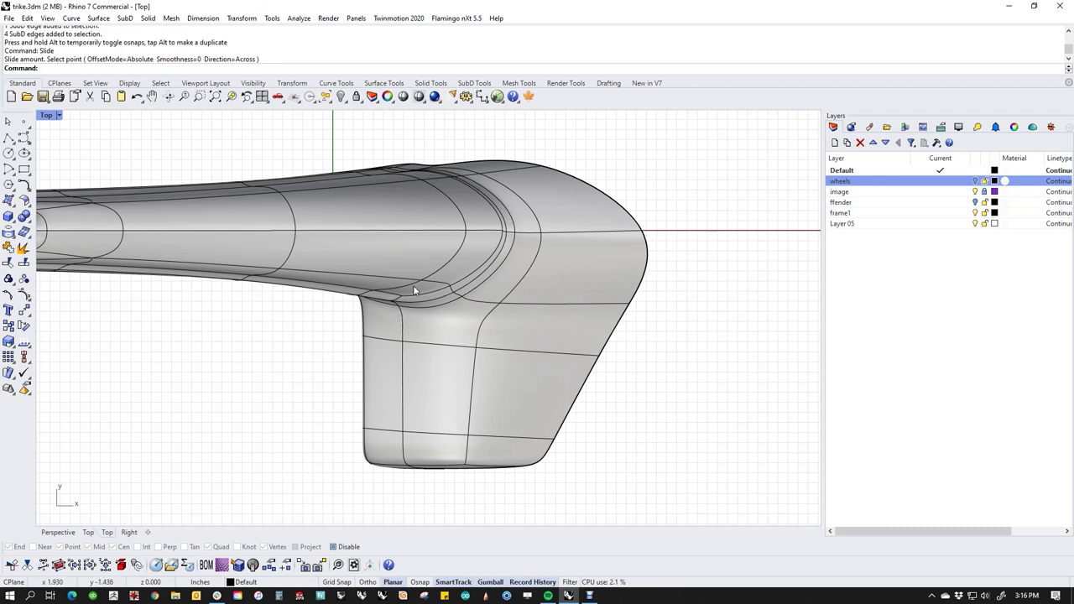
In flat display and perspective view, nudge the vertex on the body-wing junction's front corner about 0.01 in along Y.
{"action": "key", "text": "Tab"}
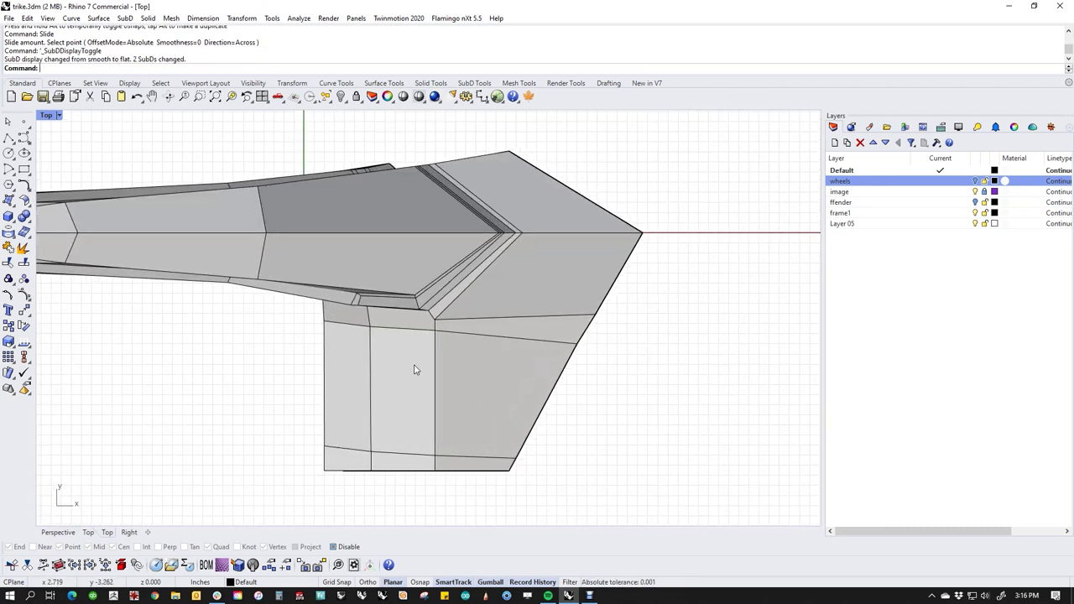
{"action": "key", "text": "ctrl+F4"}
{"action": "scroll", "coordinate": [405, 351], "scroll_direction": "up", "scroll_amount": 5}
{"action": "right_click_drag", "start_coordinate": [514, 404], "coordinate": [473, 332]}
{"action": "scroll", "coordinate": [493, 370], "scroll_direction": "up", "scroll_amount": 3}
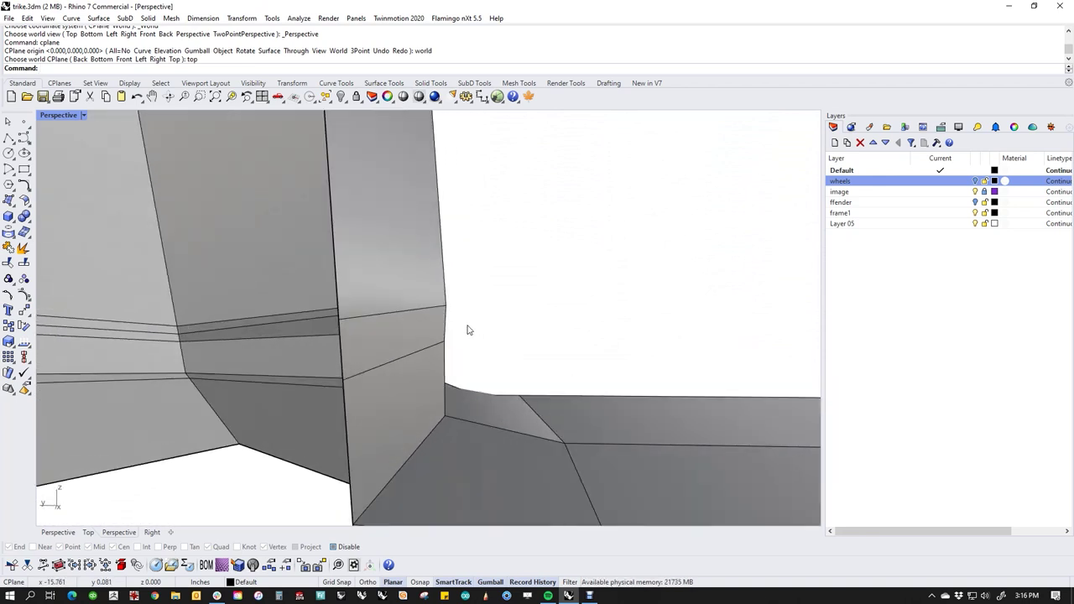
{"action": "left_click", "coordinate": [451, 318], "text": "ctrl+shift"}
{"action": "mouse_move", "coordinate": [407, 314]}
{"action": "left_mouse_down"}
{"action": "mouse_move", "coordinate": [353, 310]}
{"action": "mouse_move", "coordinate": [400, 309]}
{"action": "left_mouse_up"}
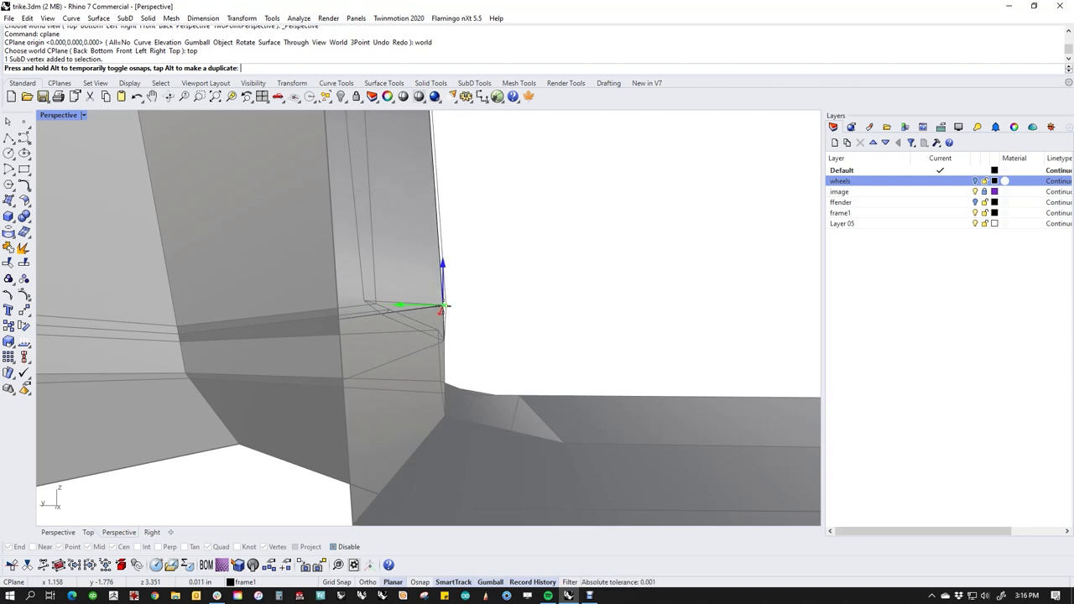
{"action": "left_click_drag", "start_coordinate": [400, 308], "coordinate": [400, 309]}
Shift the edge at the junction's front corner, and reposition the vertex next to it.
{"action": "right_click_drag", "start_coordinate": [543, 322], "coordinate": [400, 384]}
{"action": "left_click", "coordinate": [396, 372], "text": "ctrl+shift"}
{"action": "left_click", "coordinate": [409, 404], "text": "ctrl+shift"}
{"action": "right_click_drag", "start_coordinate": [437, 432], "coordinate": [403, 449]}
{"action": "left_click_drag", "start_coordinate": [363, 406], "coordinate": [437, 425]}
{"action": "left_click", "coordinate": [387, 436]}
{"action": "right_click_drag", "start_coordinate": [418, 430], "coordinate": [447, 422]}
{"action": "left_click", "coordinate": [379, 344]}
{"action": "left_click_drag", "start_coordinate": [350, 342], "coordinate": [418, 361]}
Nudge the vertex on the open edge at the junction's front corner slightly along Y.
{"action": "right_click_drag", "start_coordinate": [372, 404], "coordinate": [424, 338]}
{"action": "scroll", "coordinate": [421, 336], "scroll_direction": "up", "scroll_amount": 5}
{"action": "left_click", "coordinate": [419, 336], "text": "ctrl+shift"}
{"action": "left_click_drag", "start_coordinate": [378, 337], "coordinate": [414, 346]}
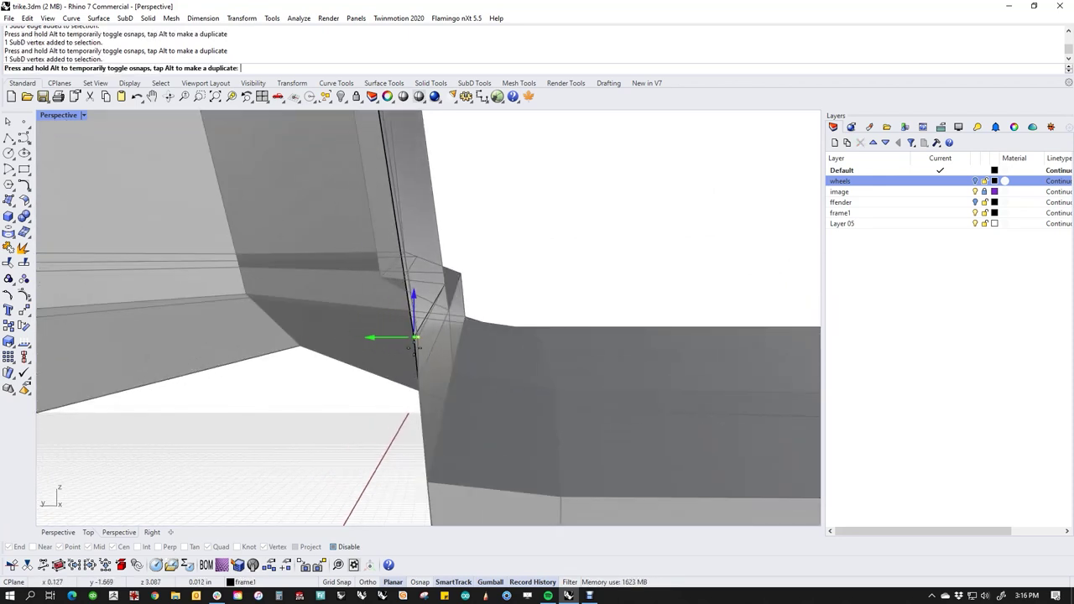
{"action": "left_click", "coordinate": [364, 412]}
Examine the faces and edge loops where the wing meets the body.
{"action": "scroll", "coordinate": [364, 413], "scroll_direction": "down", "scroll_amount": 5}
{"action": "right_click_drag", "start_coordinate": [535, 427], "coordinate": [413, 428]}
{"action": "scroll", "coordinate": [493, 421], "scroll_direction": "down", "scroll_amount": 6}
{"action": "right_click_drag", "start_coordinate": [494, 420], "coordinate": [407, 429]}
{"action": "scroll", "coordinate": [427, 411], "scroll_direction": "up", "scroll_amount": 6}
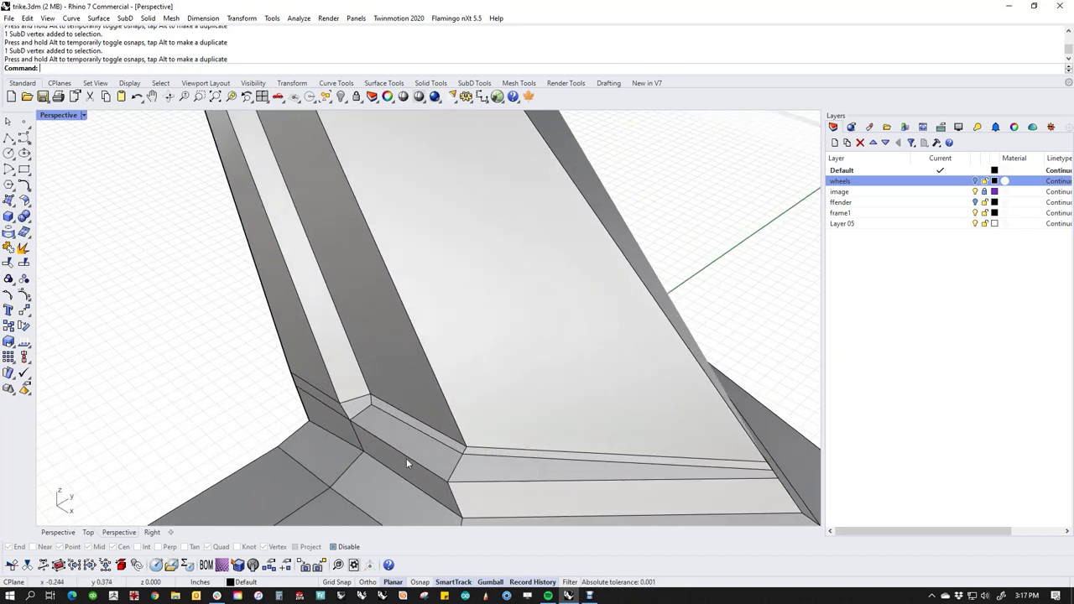
{"action": "right_click_drag", "start_coordinate": [405, 508], "coordinate": [399, 455], "text": "shift"}
{"action": "left_click", "coordinate": [399, 456], "text": "ctrl+shift"}
{"action": "right_click_drag", "start_coordinate": [283, 423], "coordinate": [290, 389], "text": "shift"}
{"action": "left_click", "coordinate": [202, 349]}
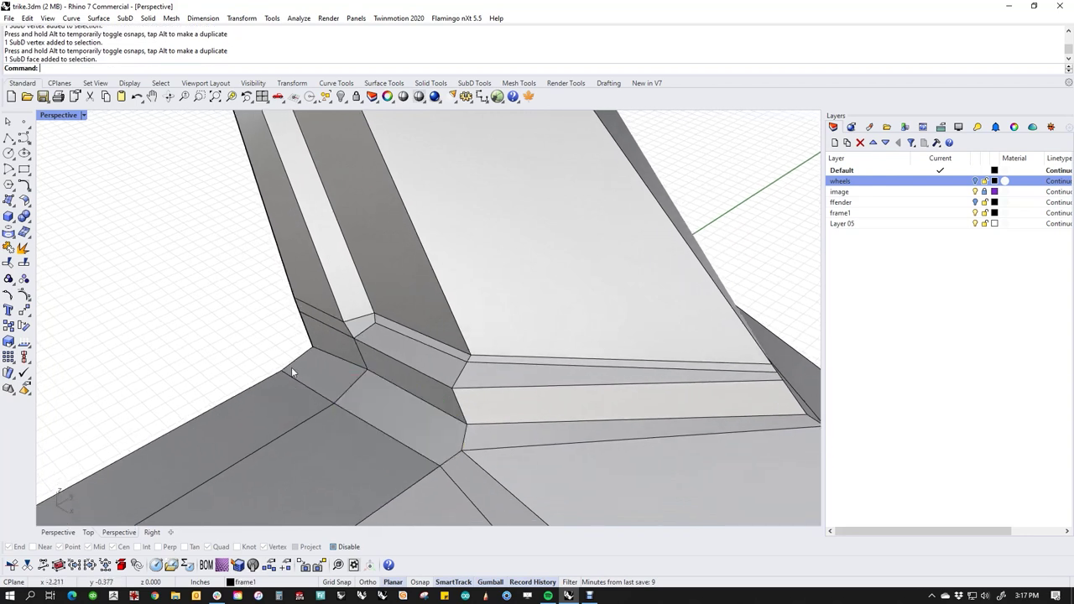
{"action": "left_click", "coordinate": [388, 432], "text": "ctrl+shift"}
{"action": "double_click", "coordinate": [325, 396], "text": "ctrl+shift"}
{"action": "key", "text": "Escape"}
{"action": "double_click", "coordinate": [319, 395], "text": "ctrl+shift"}
{"action": "key", "text": "Escape"}
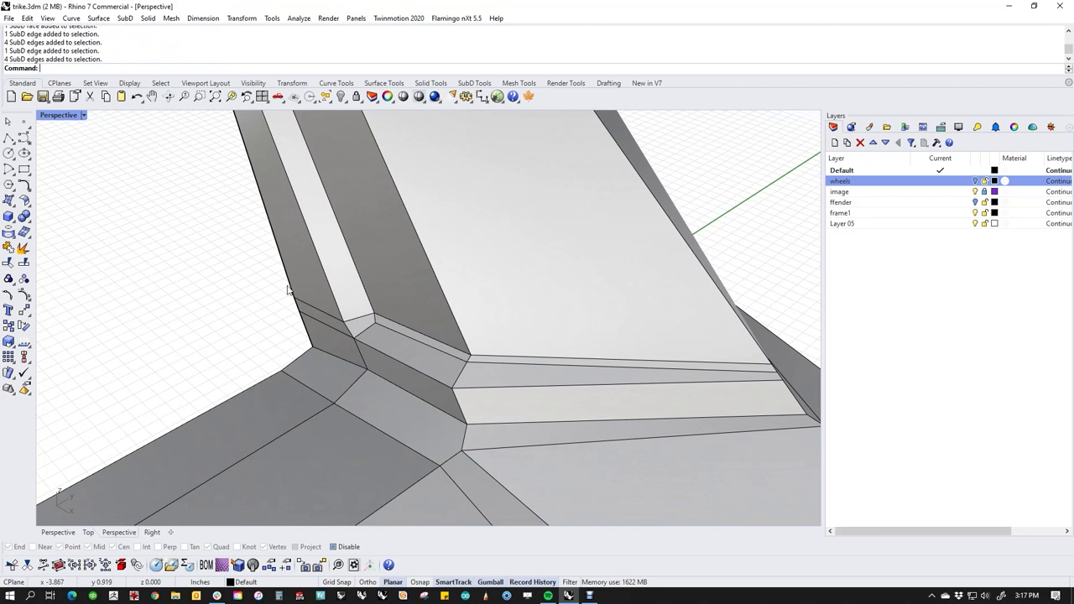
Use Insert Point to cut an edge row through the strip at the wing root, ending at the midpoint of the open edge segment.
{"action": "left_click", "coordinate": [477, 84]}
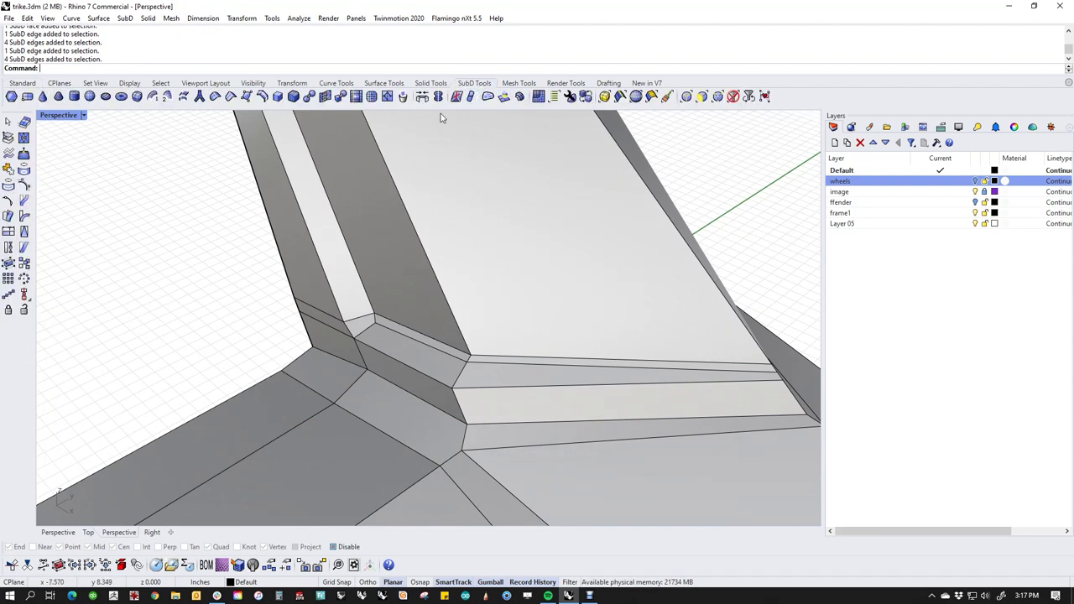
{"action": "left_click", "coordinate": [387, 96]}
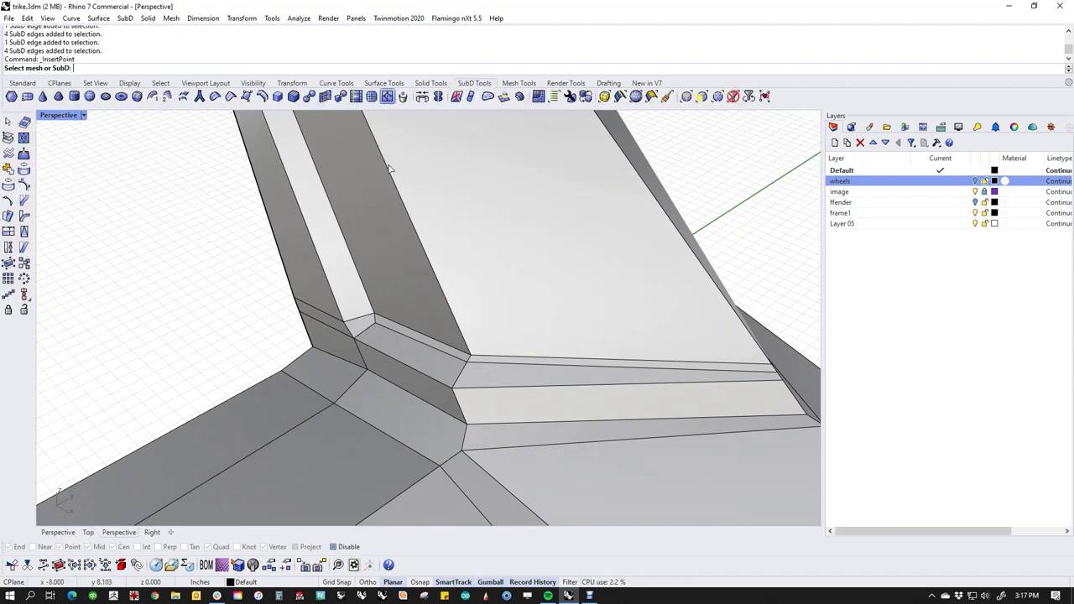
{"action": "left_click", "coordinate": [451, 462]}
{"action": "left_click", "coordinate": [461, 452]}
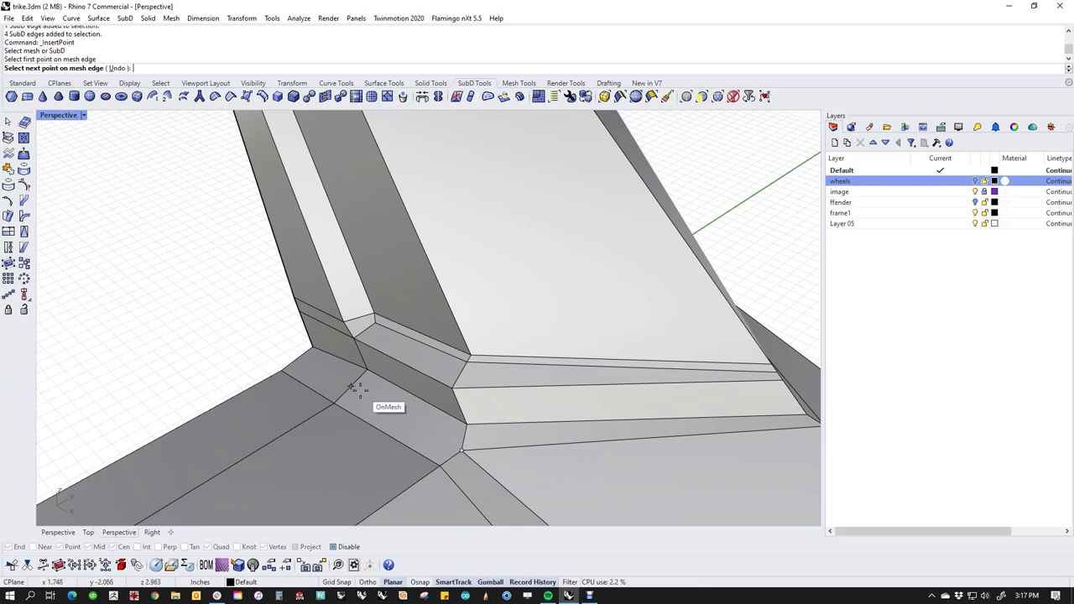
{"action": "left_click", "coordinate": [352, 386]}
{"action": "left_click", "coordinate": [298, 360]}
{"action": "right_click_drag", "start_coordinate": [298, 360], "coordinate": [476, 406]}
{"action": "scroll", "coordinate": [428, 365], "scroll_direction": "down", "scroll_amount": 3}
{"action": "scroll", "coordinate": [470, 411], "scroll_direction": "up", "scroll_amount": 4}
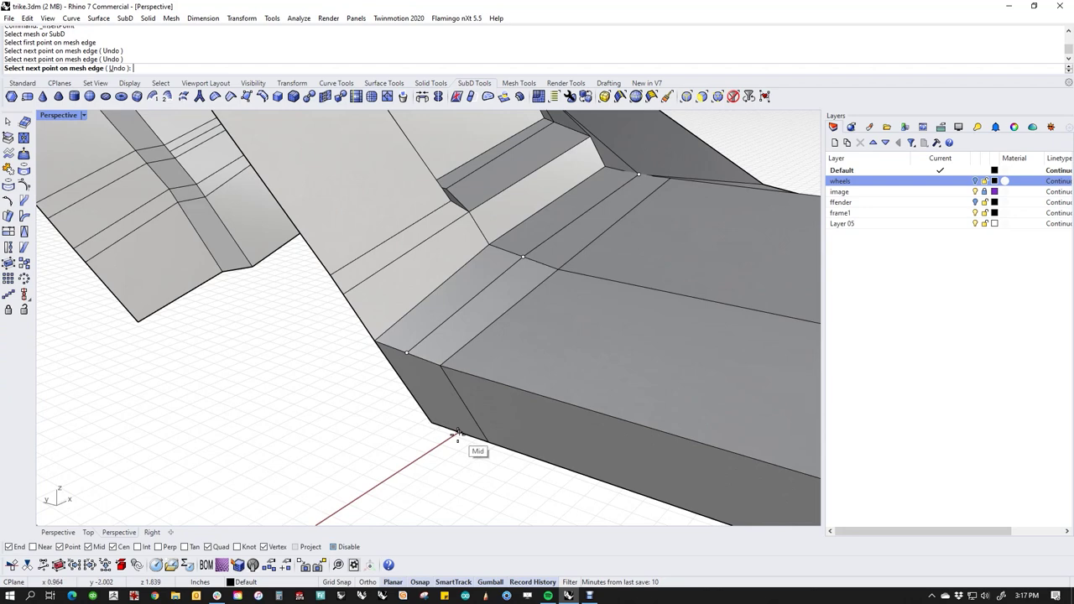
{"action": "left_click", "coordinate": [459, 433]}
{"action": "right_click", "coordinate": [458, 433]}
{"action": "right_click_drag", "start_coordinate": [499, 414], "coordinate": [442, 437]}
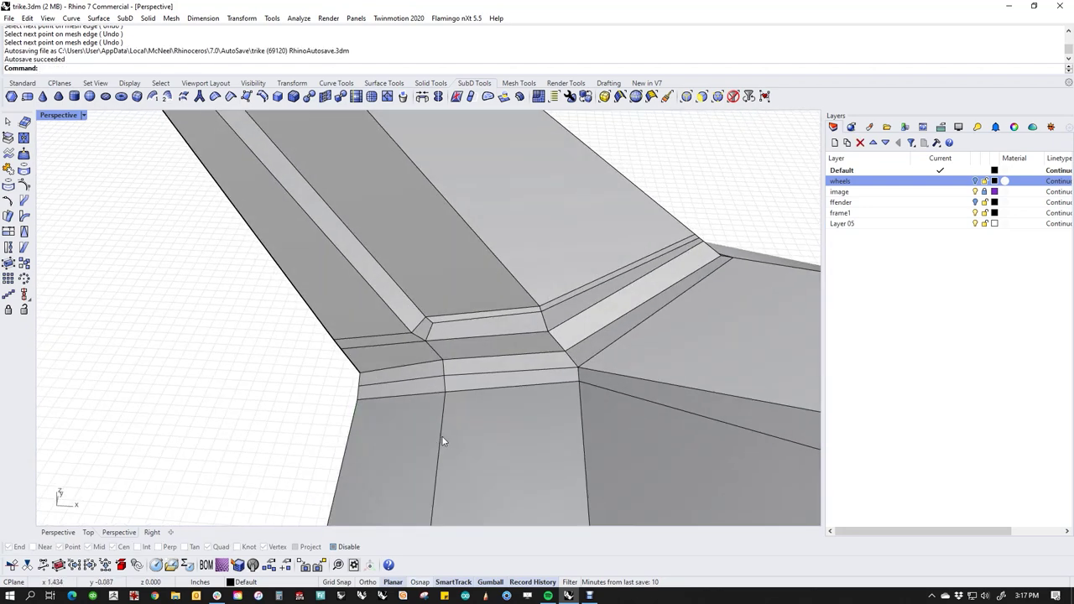
Return to smooth display and shift the middle vertex on the wing tip's upper rim slightly, checking the tip from several angles.
{"action": "key", "text": "Tab"}
{"action": "mouse_move", "coordinate": [575, 450]}
{"action": "right_mouse_down"}
{"action": "mouse_move", "coordinate": [503, 444]}
{"action": "mouse_move", "coordinate": [438, 479]}
{"action": "mouse_move", "coordinate": [426, 389]}
{"action": "mouse_move", "coordinate": [422, 463]}
{"action": "mouse_move", "coordinate": [472, 457]}
{"action": "mouse_move", "coordinate": [364, 442]}
{"action": "mouse_move", "coordinate": [561, 518]}
{"action": "mouse_move", "coordinate": [571, 498]}
{"action": "mouse_move", "coordinate": [561, 522]}
{"action": "mouse_move", "coordinate": [525, 422]}
{"action": "mouse_move", "coordinate": [535, 391]}
{"action": "mouse_move", "coordinate": [460, 380]}
{"action": "mouse_move", "coordinate": [542, 377]}
{"action": "mouse_move", "coordinate": [472, 408]}
{"action": "mouse_move", "coordinate": [444, 408]}
{"action": "mouse_move", "coordinate": [502, 402]}
{"action": "right_mouse_up"}
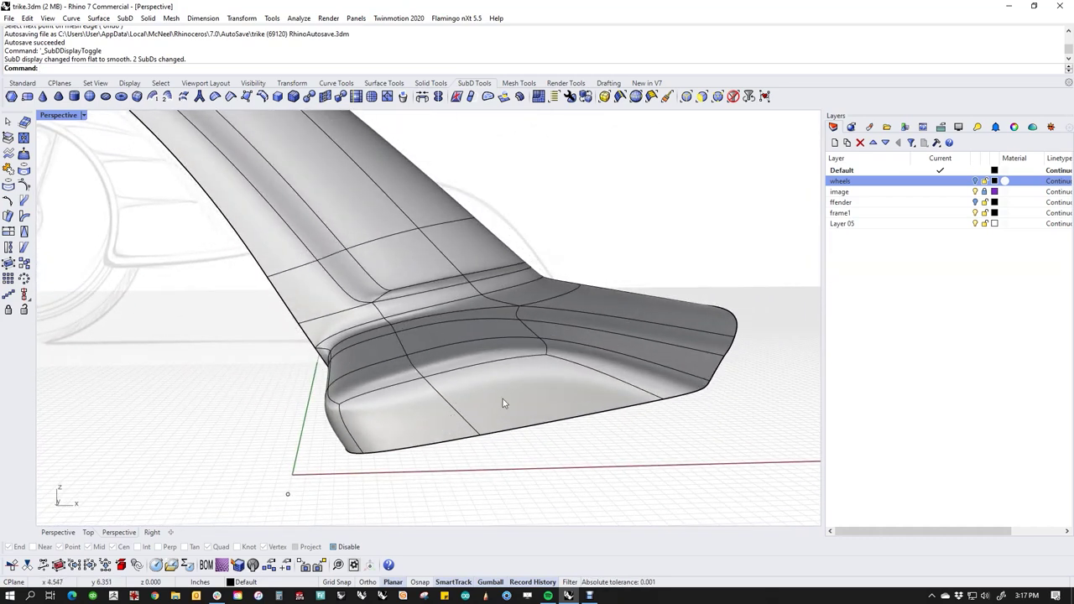
{"action": "left_click", "coordinate": [554, 359]}
{"action": "left_click_drag", "start_coordinate": [568, 328], "coordinate": [546, 354]}
{"action": "left_click", "coordinate": [581, 478]}
{"action": "mouse_move", "coordinate": [580, 478]}
{"action": "right_mouse_down"}
{"action": "mouse_move", "coordinate": [583, 458]}
{"action": "mouse_move", "coordinate": [577, 488]}
{"action": "right_mouse_up"}
{"action": "right_click_drag", "start_coordinate": [758, 344], "coordinate": [565, 298]}
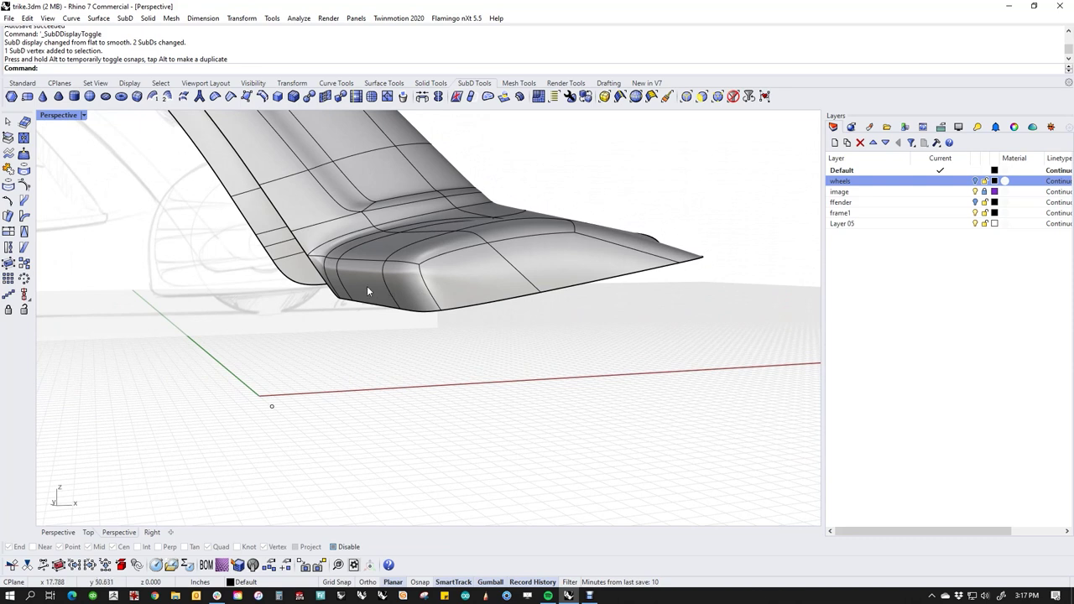
{"action": "right_click_drag", "start_coordinate": [552, 275], "coordinate": [454, 300]}
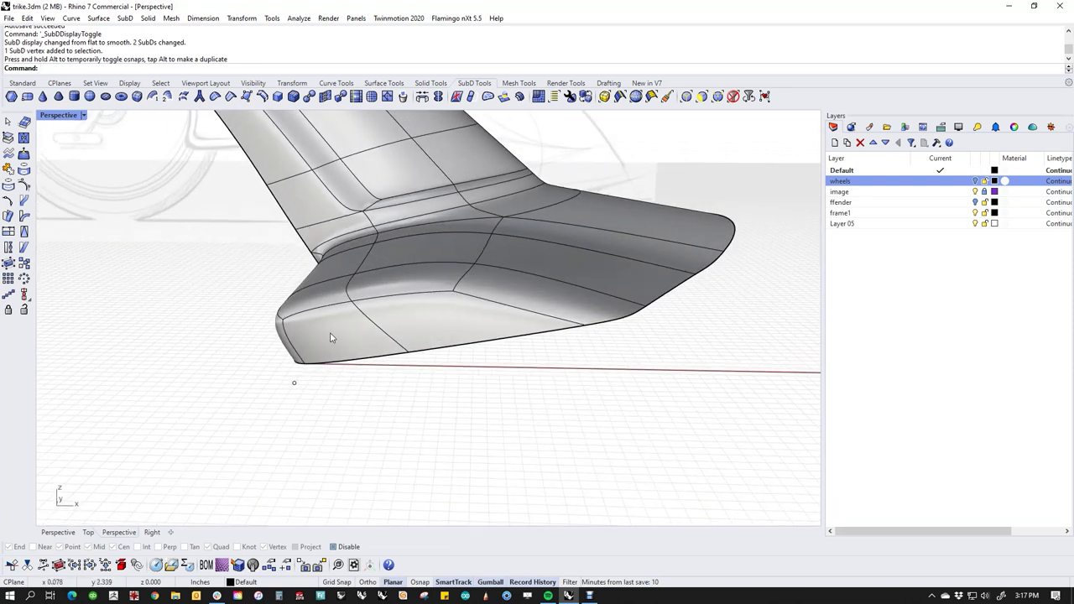
{"action": "right_click_drag", "start_coordinate": [334, 333], "coordinate": [432, 333]}
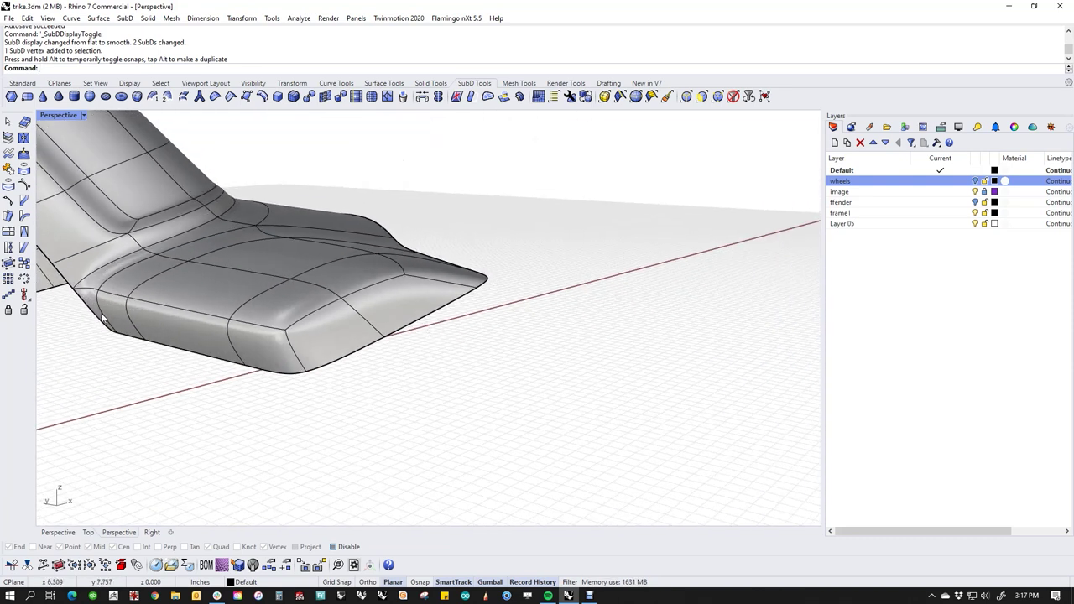
{"action": "right_click_drag", "start_coordinate": [313, 351], "coordinate": [373, 368]}
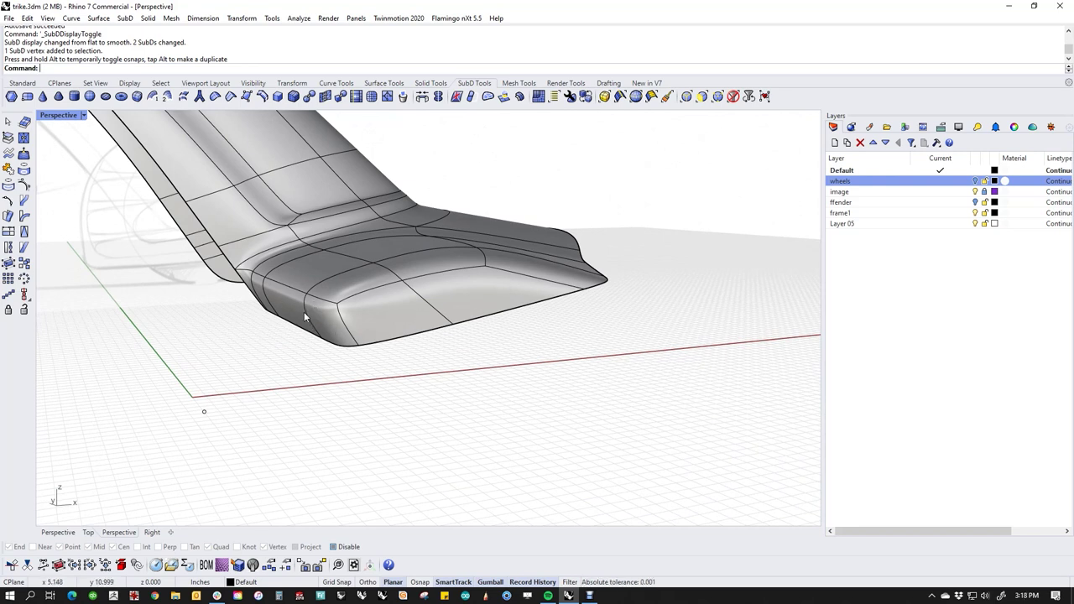
Move the three edges along the wing's leading side downward by about 0.46 in.
{"action": "scroll", "coordinate": [299, 307], "scroll_direction": "up", "scroll_amount": 2}
{"action": "left_click", "coordinate": [239, 266], "text": "ctrl+shift"}
{"action": "left_click", "coordinate": [282, 284], "text": "ctrl+shift"}
{"action": "left_click", "coordinate": [346, 307], "text": "ctrl+shift"}
{"action": "right_click_drag", "start_coordinate": [358, 338], "coordinate": [338, 330]}
{"action": "left_click_drag", "start_coordinate": [267, 280], "coordinate": [286, 326]}
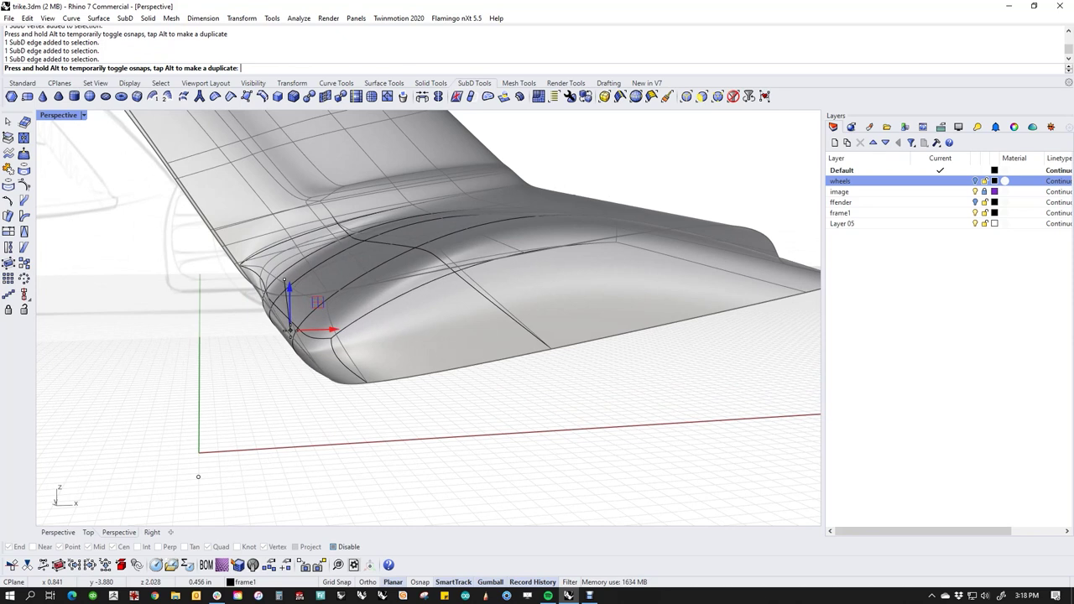
{"action": "left_click_drag", "start_coordinate": [289, 329], "coordinate": [290, 334]}
{"action": "right_click_drag", "start_coordinate": [404, 307], "coordinate": [391, 275]}
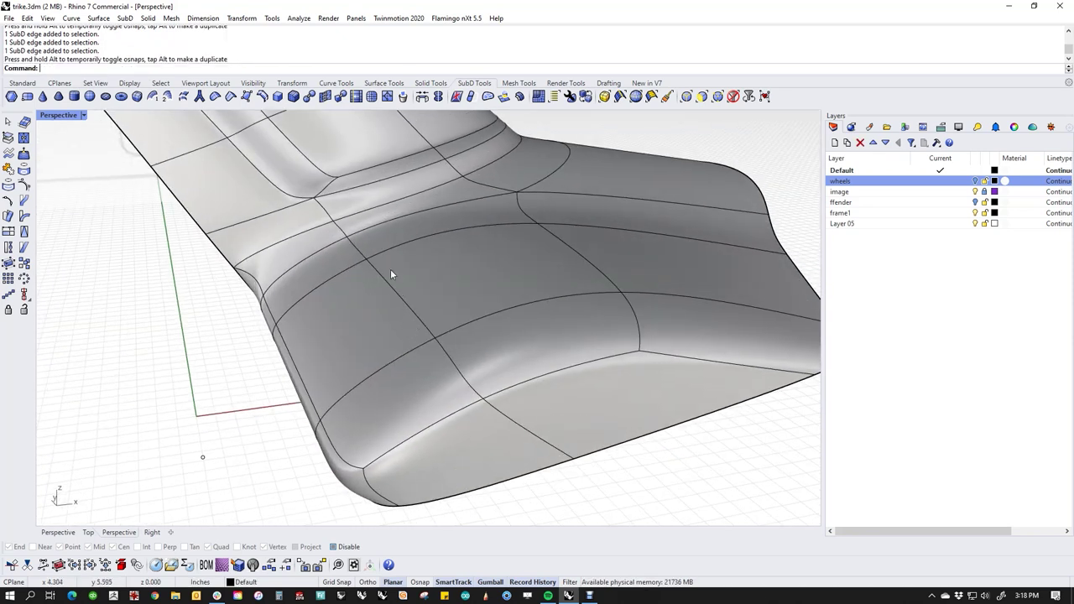
Shift three edges of the spanwise line nearest the wing's leading side toward the front.
{"action": "left_click", "coordinate": [460, 379]}
{"action": "right_click_drag", "start_coordinate": [460, 379], "coordinate": [421, 283]}
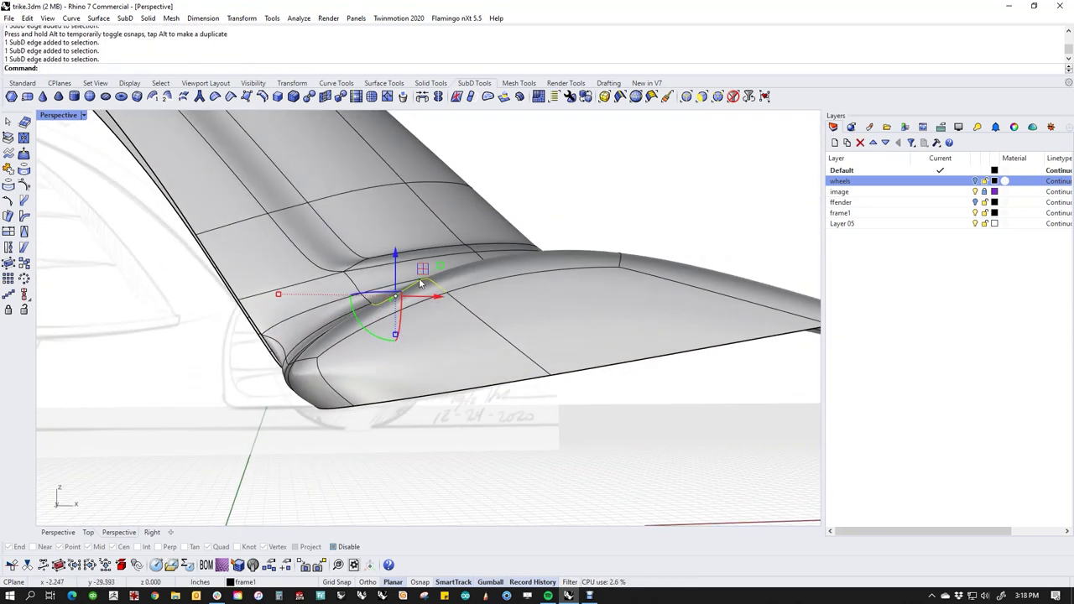
{"action": "left_click_drag", "start_coordinate": [426, 273], "coordinate": [360, 289]}
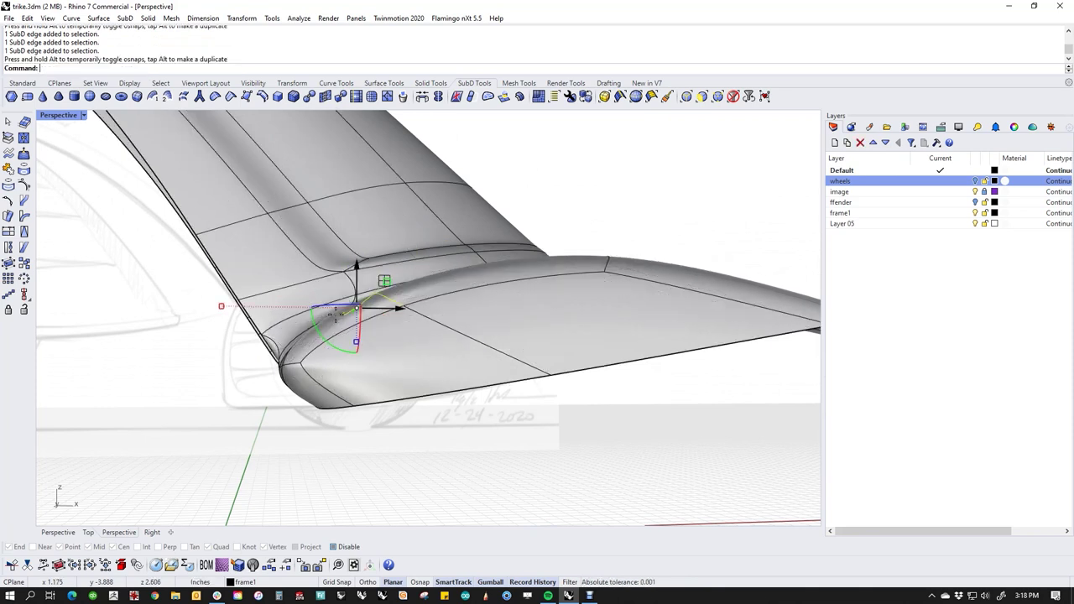
Move the edge at the front corner of the body-wing junction about 0.07 in in the negative X direction.
{"action": "right_click_drag", "start_coordinate": [315, 273], "coordinate": [439, 315]}
{"action": "scroll", "coordinate": [375, 373], "scroll_direction": "down", "scroll_amount": 4}
{"action": "right_click_drag", "start_coordinate": [453, 309], "coordinate": [568, 303]}
{"action": "scroll", "coordinate": [386, 352], "scroll_direction": "up", "scroll_amount": 6}
{"action": "right_click_drag", "start_coordinate": [386, 352], "coordinate": [314, 394]}
{"action": "left_click", "coordinate": [472, 308], "text": "ctrl+shift"}
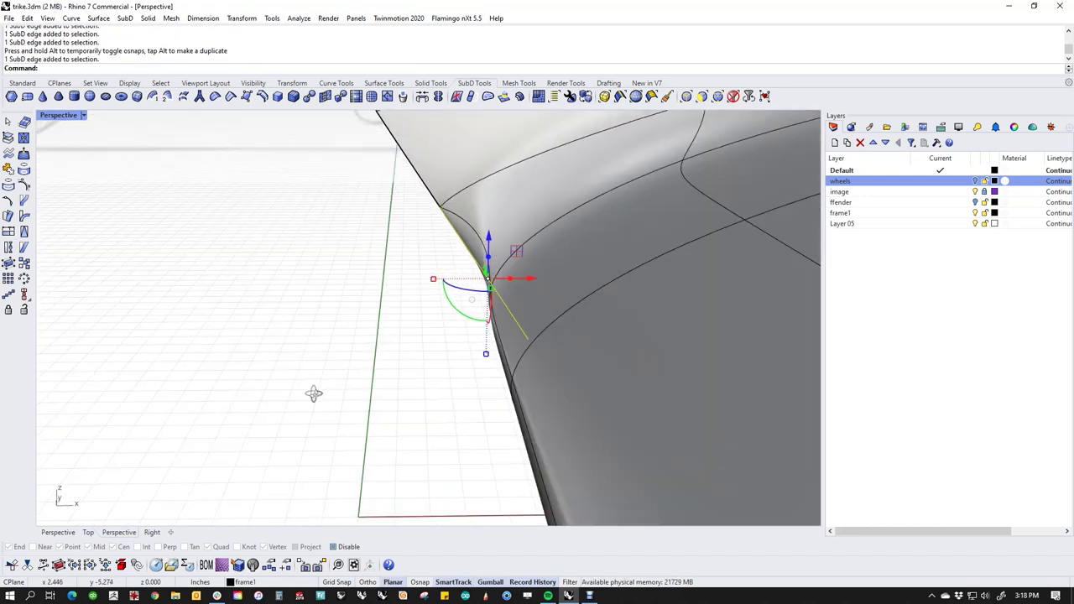
{"action": "left_click_drag", "start_coordinate": [546, 284], "coordinate": [470, 287]}
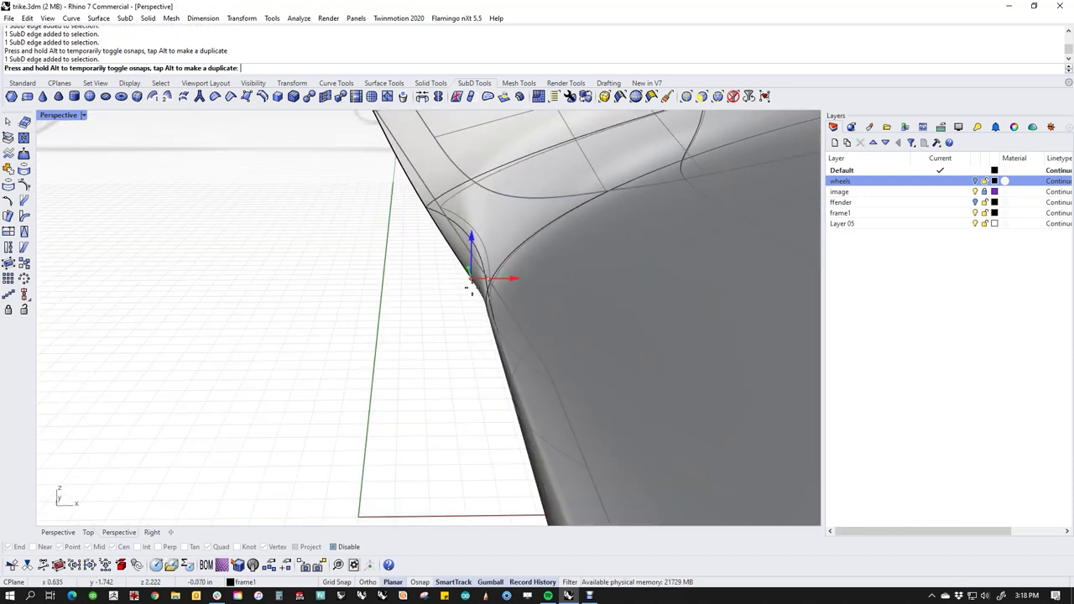
{"action": "left_click", "coordinate": [401, 374]}
{"action": "right_click_drag", "start_coordinate": [400, 374], "coordinate": [483, 374]}
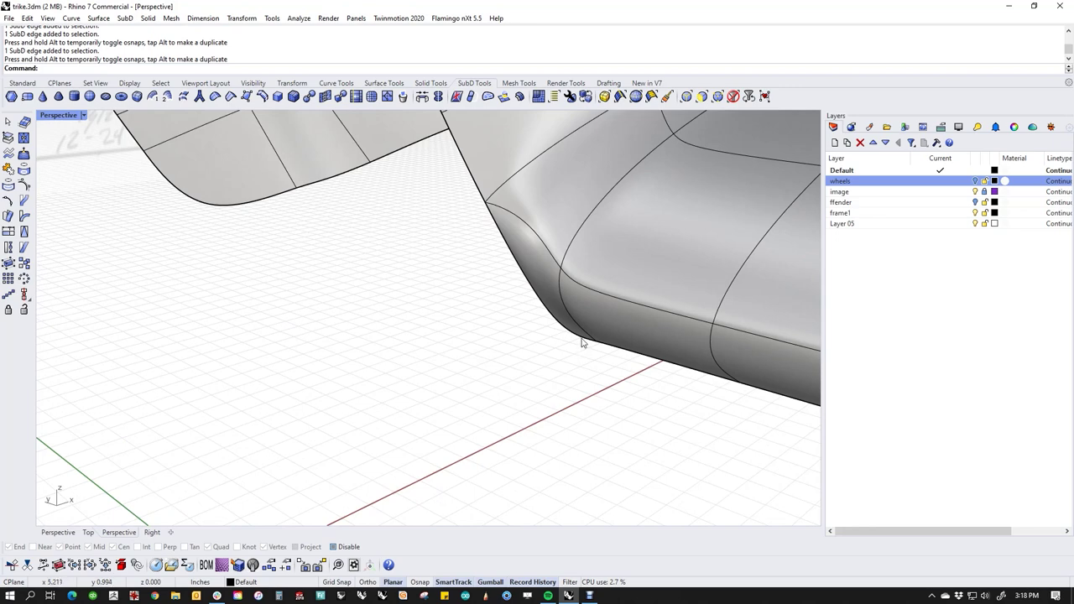
In flat display, lower the open-edge vertex at the junction's front corner.
{"action": "key", "text": "Tab"}
{"action": "right_click_drag", "start_coordinate": [554, 364], "coordinate": [378, 328]}
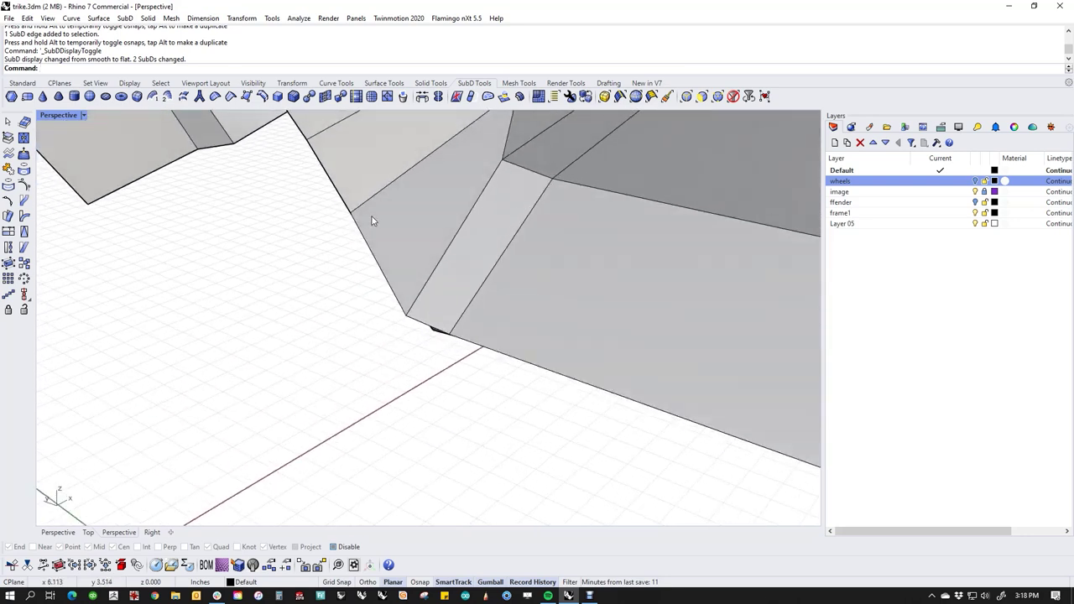
{"action": "left_click", "coordinate": [348, 216]}
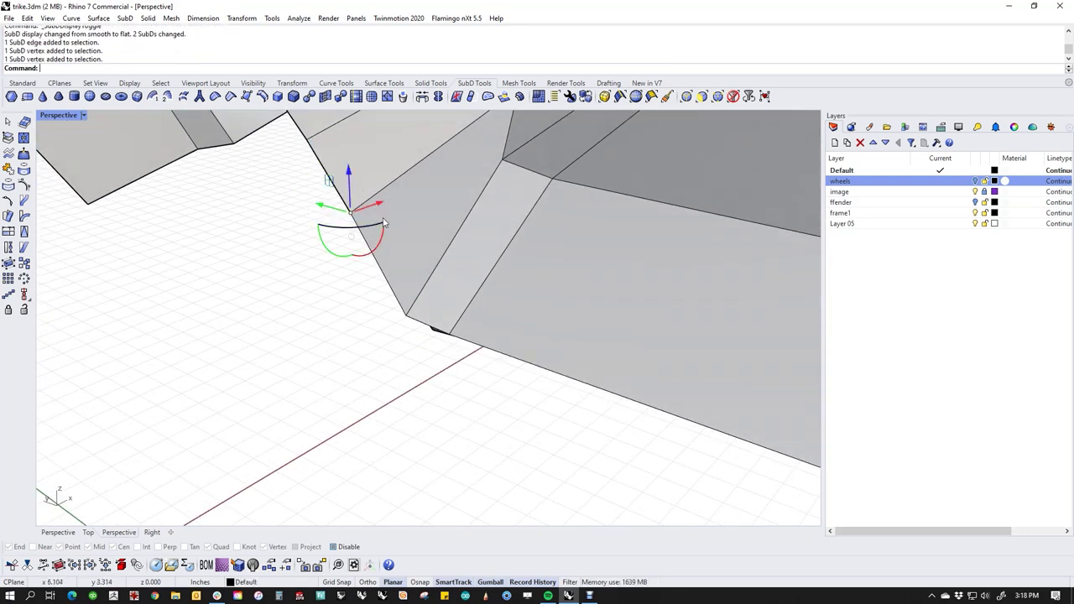
{"action": "right_click_drag", "start_coordinate": [387, 234], "coordinate": [364, 252]}
{"action": "left_click_drag", "start_coordinate": [377, 185], "coordinate": [363, 280]}
{"action": "right_click_drag", "start_coordinate": [467, 251], "coordinate": [556, 241]}
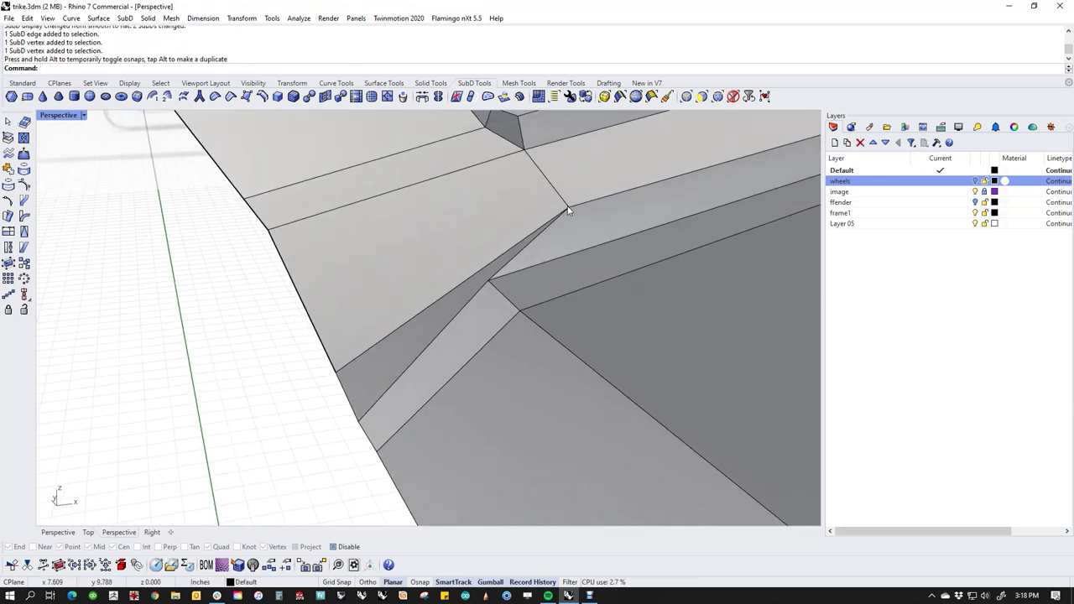
Move the neighbouring inner junction vertex about 0.39 in toward the front corner, and check the shape in smooth and flat display.
{"action": "left_click_drag", "start_coordinate": [594, 190], "coordinate": [521, 225]}
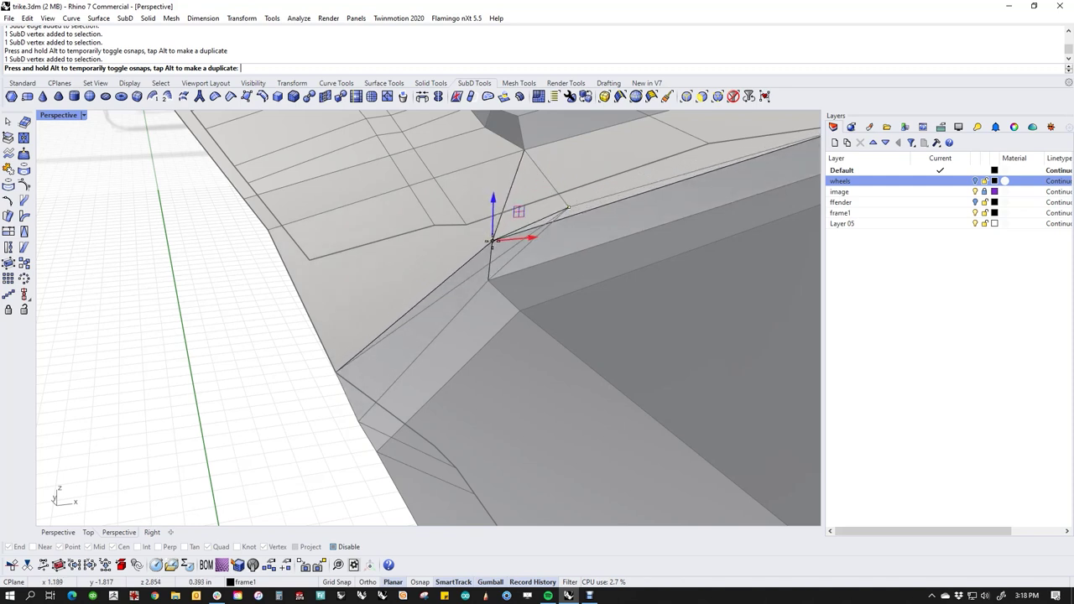
{"action": "left_click", "coordinate": [162, 400]}
{"action": "scroll", "coordinate": [292, 359], "scroll_direction": "down", "scroll_amount": 4}
{"action": "right_click_drag", "start_coordinate": [315, 354], "coordinate": [439, 291]}
{"action": "scroll", "coordinate": [441, 295], "scroll_direction": "down", "scroll_amount": 6}
{"action": "right_click_drag", "start_coordinate": [449, 327], "coordinate": [435, 382]}
{"action": "key", "text": "Tab"}
{"action": "key", "text": "Tab"}
{"action": "scroll", "coordinate": [430, 369], "scroll_direction": "up", "scroll_amount": 3}
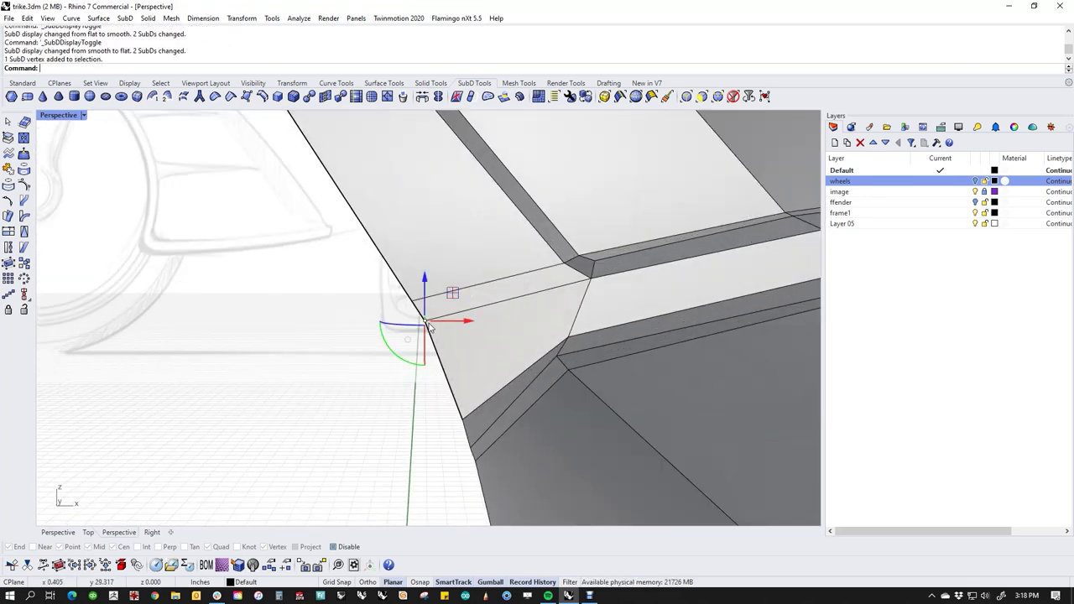
Nudge the open-edge vertex at the junction's front corner slightly and move the two neighbouring open-edge vertices together.
{"action": "left_click_drag", "start_coordinate": [417, 334], "coordinate": [414, 338]}
{"action": "left_click", "coordinate": [356, 338]}
{"action": "left_click_drag", "start_coordinate": [385, 288], "coordinate": [462, 298]}
{"action": "scroll", "coordinate": [393, 340], "scroll_direction": "down", "scroll_amount": 10}
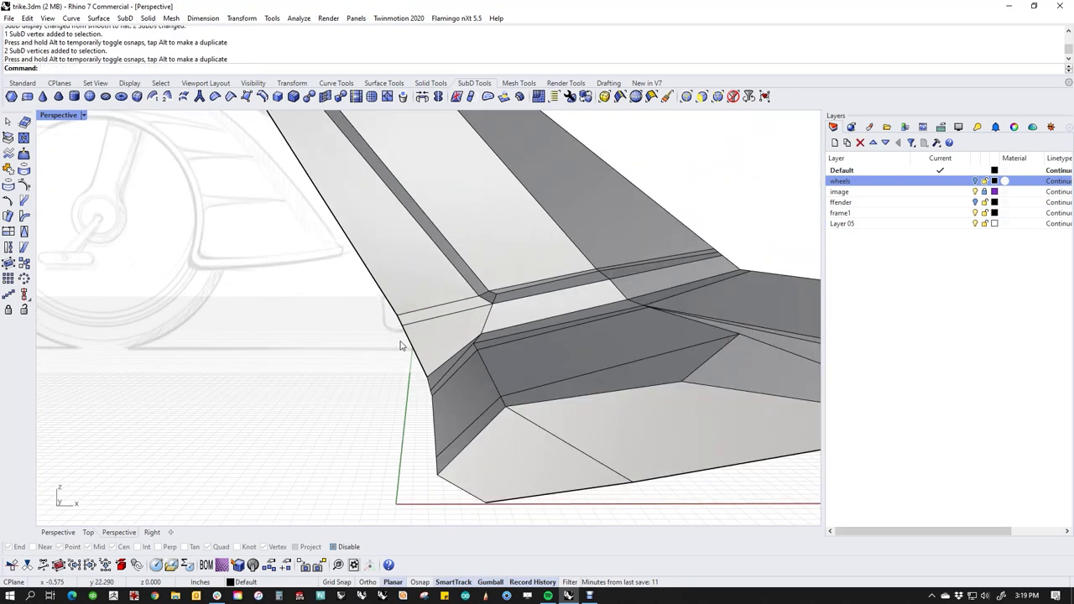
In smooth display, move the wing's chordwise edge nearest the body about 0.5 in toward the body and shift it slightly toward the rear.
{"action": "right_click_drag", "start_coordinate": [409, 354], "coordinate": [533, 375]}
{"action": "key", "text": "Tab"}
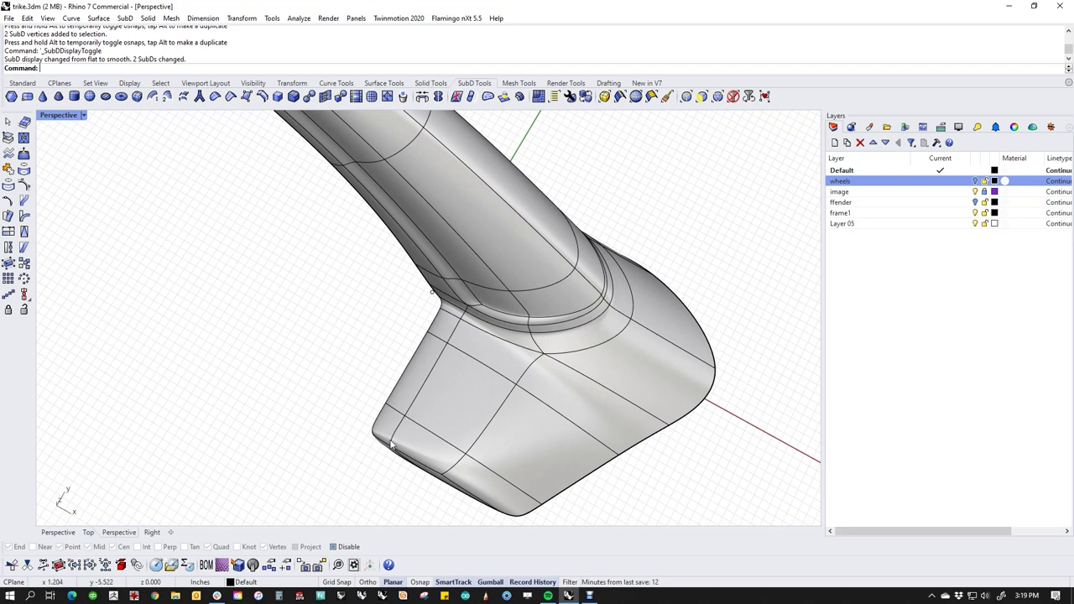
{"action": "right_click_drag", "start_coordinate": [535, 439], "coordinate": [512, 397]}
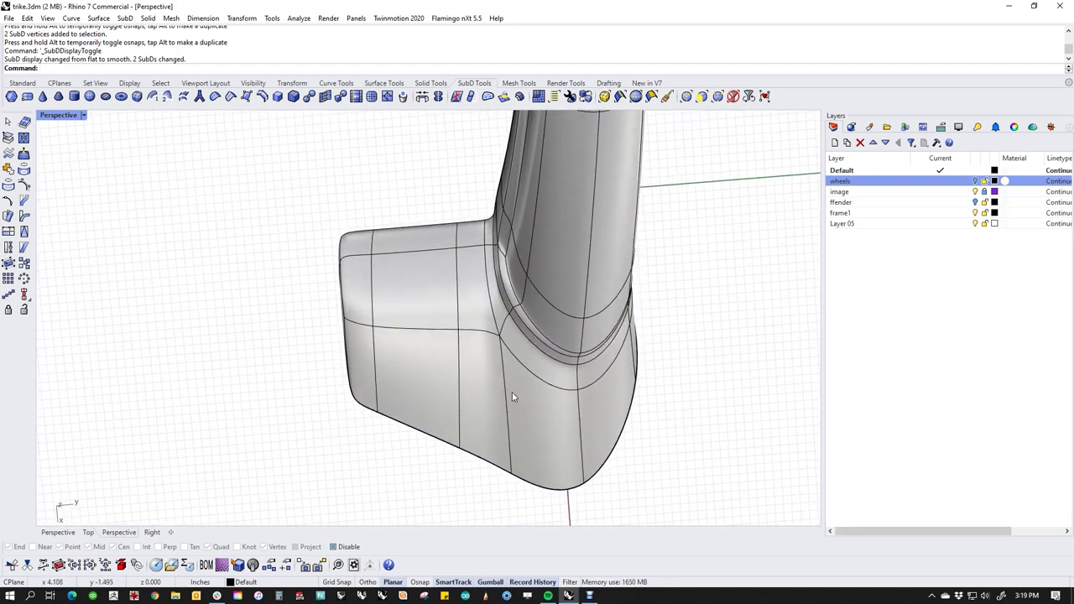
{"action": "left_click", "coordinate": [460, 425], "text": "ctrl+shift"}
{"action": "left_click_drag", "start_coordinate": [489, 413], "coordinate": [484, 392]}
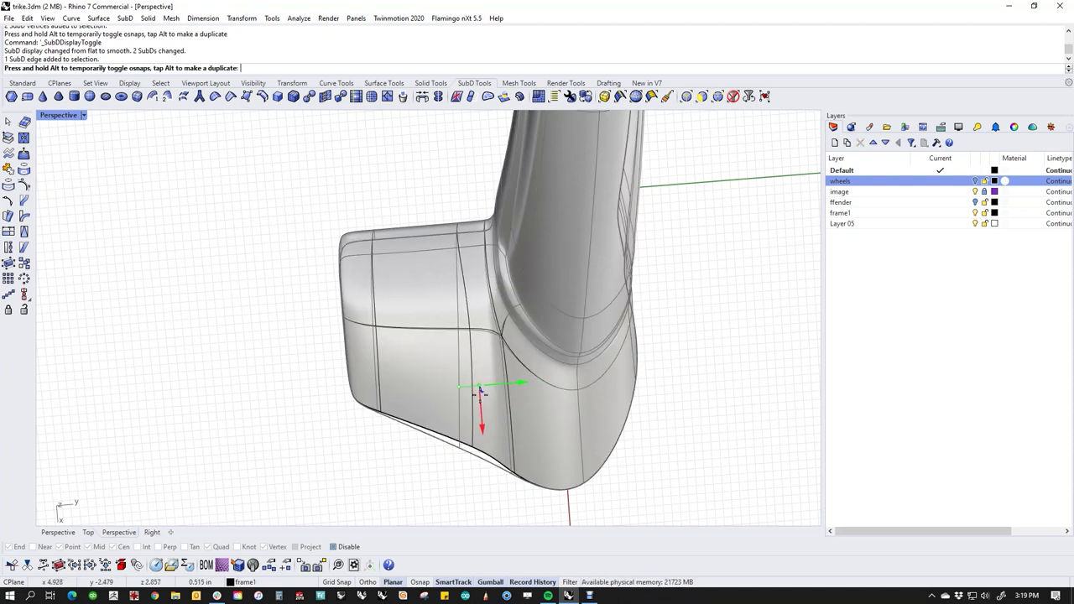
{"action": "left_click_drag", "start_coordinate": [478, 393], "coordinate": [473, 438]}
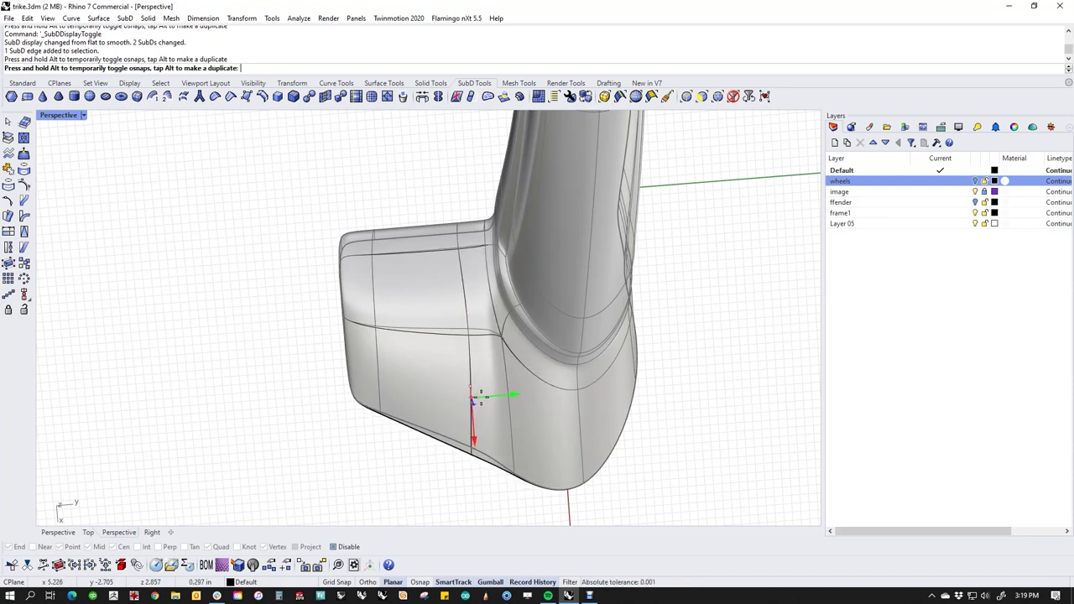
{"action": "left_click_drag", "start_coordinate": [474, 438], "coordinate": [472, 432]}
{"action": "right_click_drag", "start_coordinate": [455, 463], "coordinate": [632, 411]}
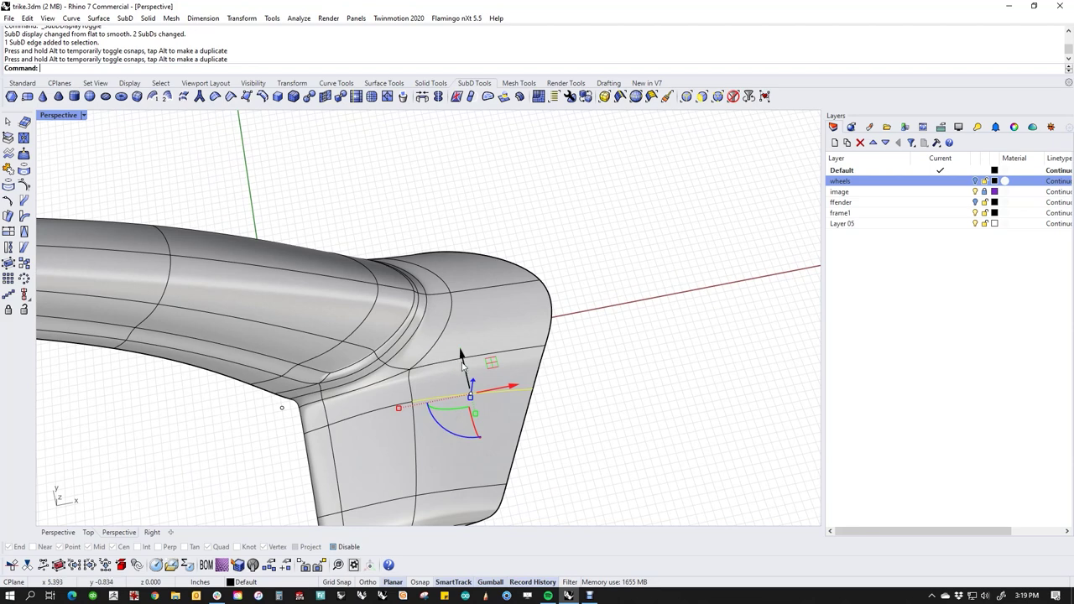
{"action": "right_click_drag", "start_coordinate": [454, 388], "coordinate": [499, 395]}
Deselect the edge and examine the wing and junction surface in Rendered display mode.
{"action": "scroll", "coordinate": [392, 345], "scroll_direction": "down", "scroll_amount": 5}
{"action": "left_click", "coordinate": [597, 462]}
{"action": "left_click", "coordinate": [58, 115]}
{"action": "left_click", "coordinate": [76, 178]}
{"action": "mouse_move", "coordinate": [282, 418]}
{"action": "right_mouse_down"}
{"action": "mouse_move", "coordinate": [297, 318]}
{"action": "mouse_move", "coordinate": [339, 412]}
{"action": "mouse_move", "coordinate": [219, 315]}
{"action": "mouse_move", "coordinate": [127, 343]}
{"action": "mouse_move", "coordinate": [118, 293]}
{"action": "mouse_move", "coordinate": [110, 313]}
{"action": "mouse_move", "coordinate": [93, 317]}
{"action": "mouse_move", "coordinate": [108, 314]}
{"action": "mouse_move", "coordinate": [106, 326]}
{"action": "right_mouse_up"}
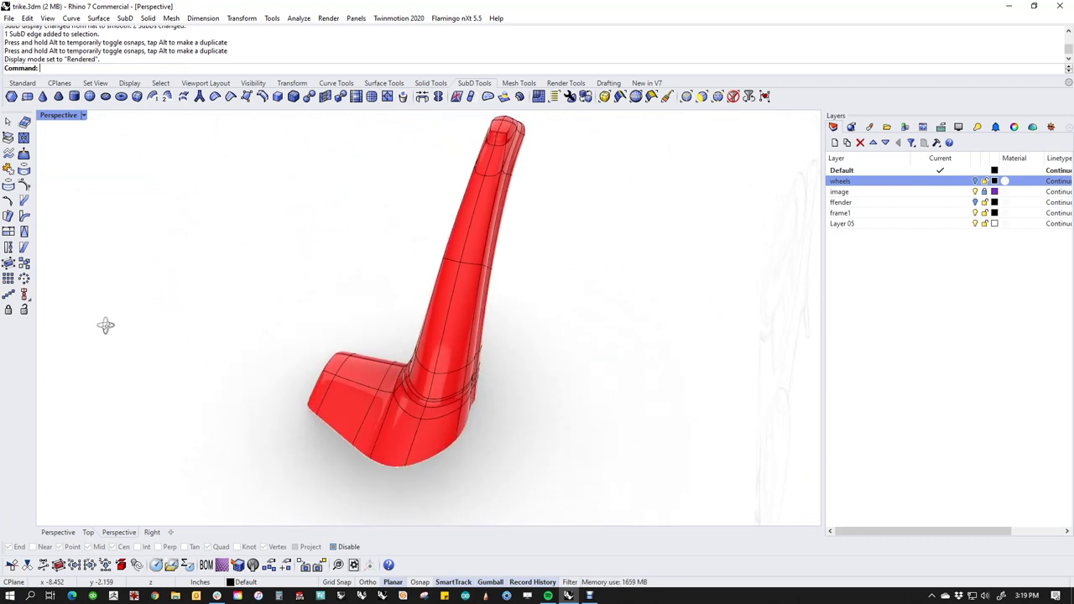
{"action": "scroll", "coordinate": [329, 392], "scroll_direction": "up", "scroll_amount": 6}
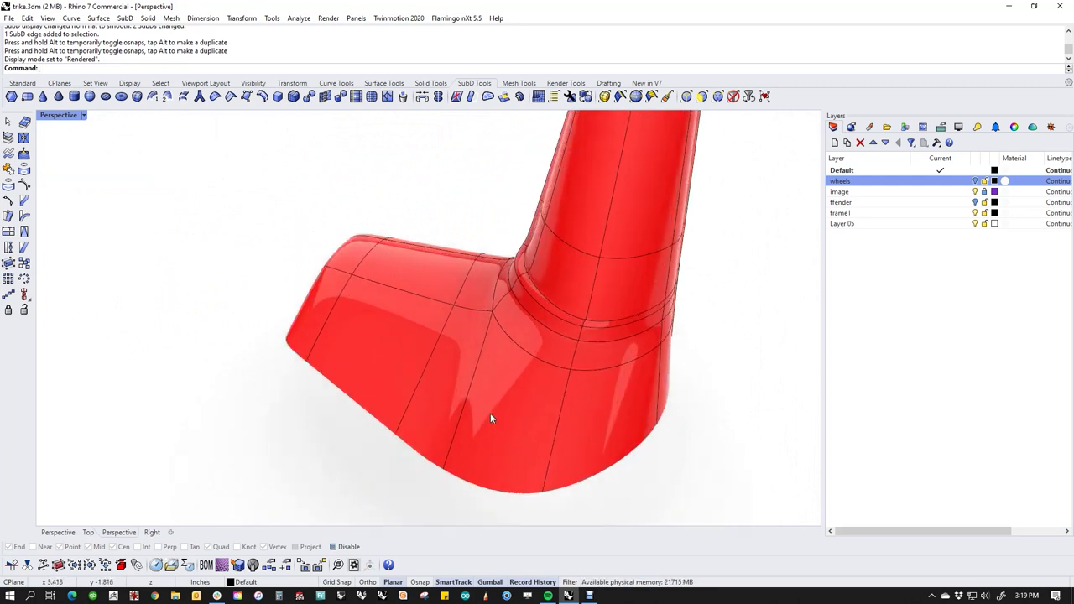
{"action": "right_click_drag", "start_coordinate": [488, 422], "coordinate": [412, 445]}
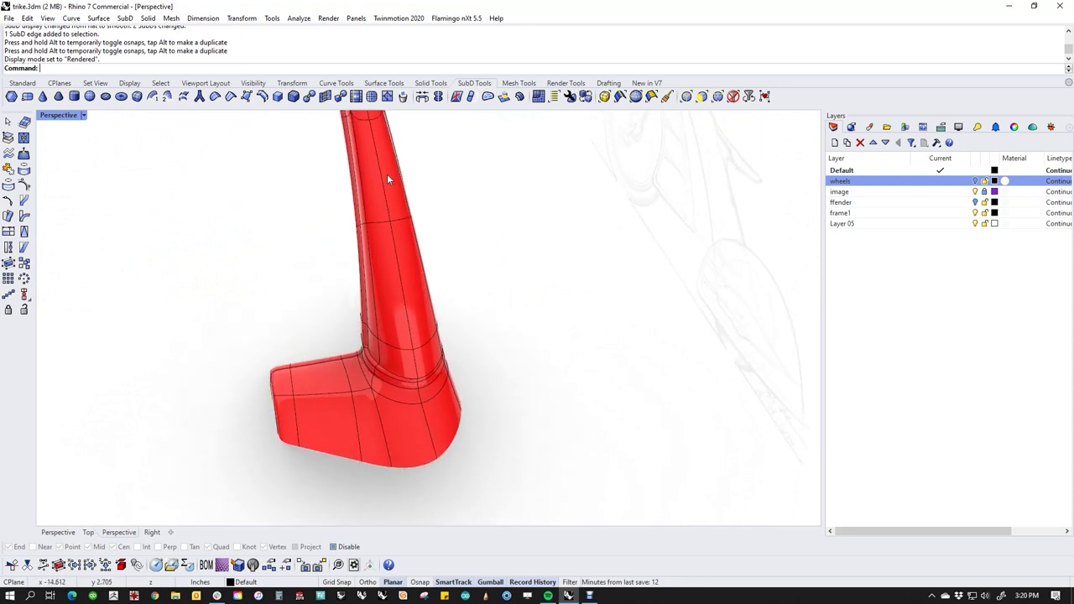
Reflect the body-wing SubD across its centre plane and remove the existing symmetry from it.
{"action": "left_click", "coordinate": [394, 417]}
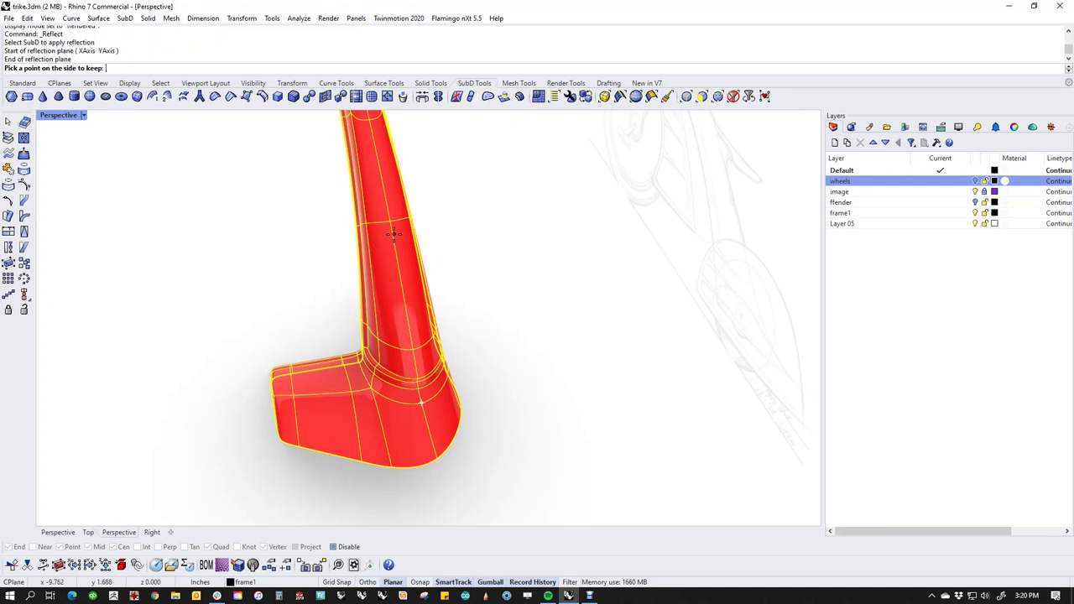
{"action": "key", "text": "Return"}
{"action": "right_click_drag", "start_coordinate": [554, 451], "coordinate": [534, 419]}
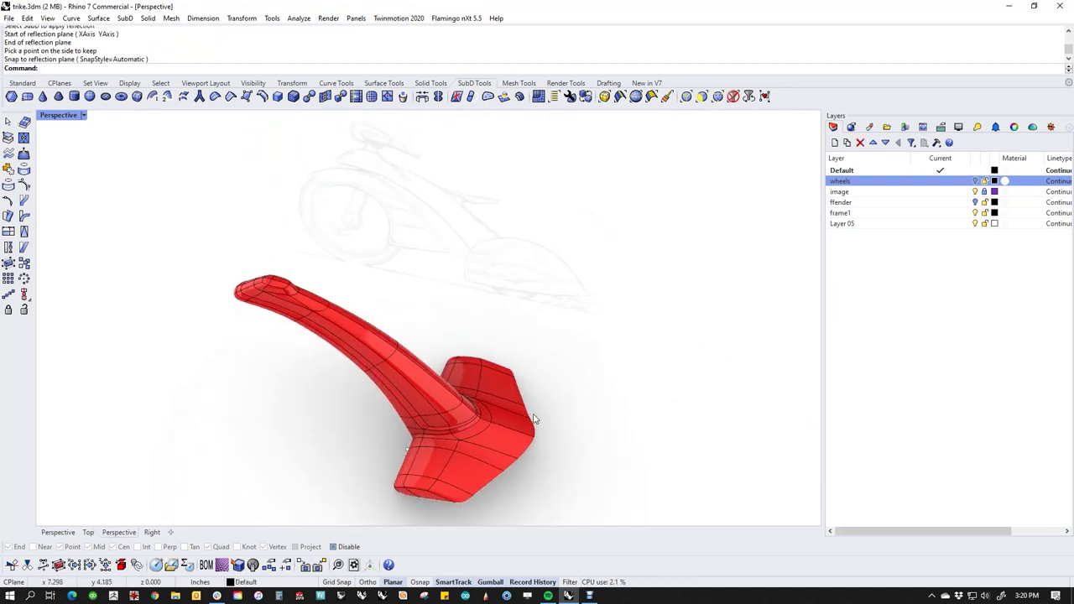
{"action": "left_click", "coordinate": [504, 412]}
{"action": "key", "text": "Return"}
Show the wheels layer and move the near rear wheel slightly outward from the wing tip.
{"action": "right_click_drag", "start_coordinate": [599, 396], "coordinate": [588, 371]}
{"action": "left_click", "coordinate": [975, 181]}
{"action": "right_click_drag", "start_coordinate": [645, 304], "coordinate": [355, 330]}
{"action": "scroll", "coordinate": [554, 393], "scroll_direction": "up", "scroll_amount": 3}
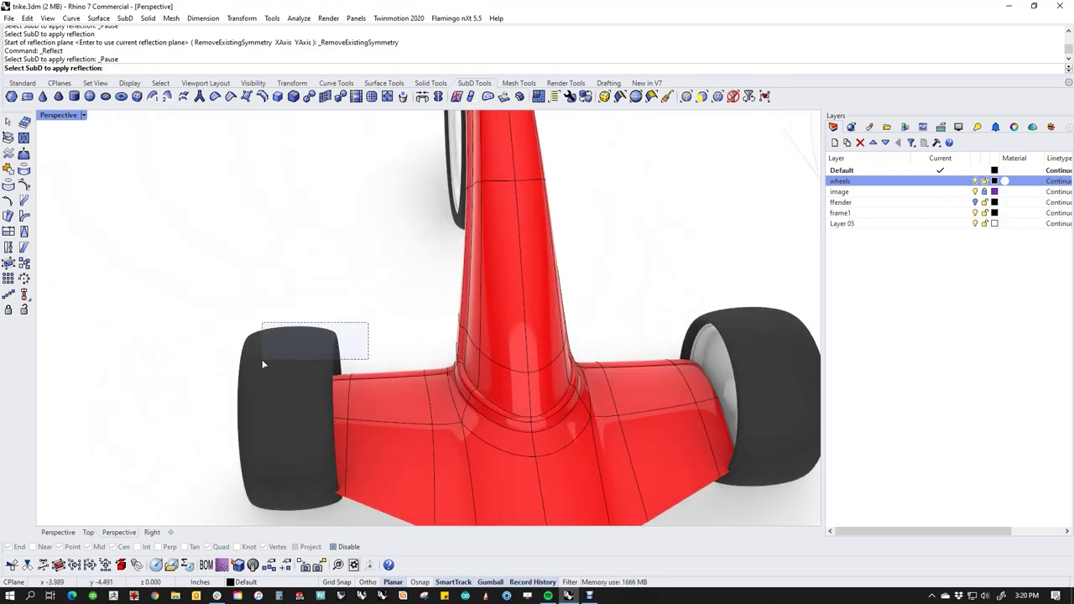
{"action": "left_click_drag", "start_coordinate": [264, 363], "coordinate": [265, 363]}
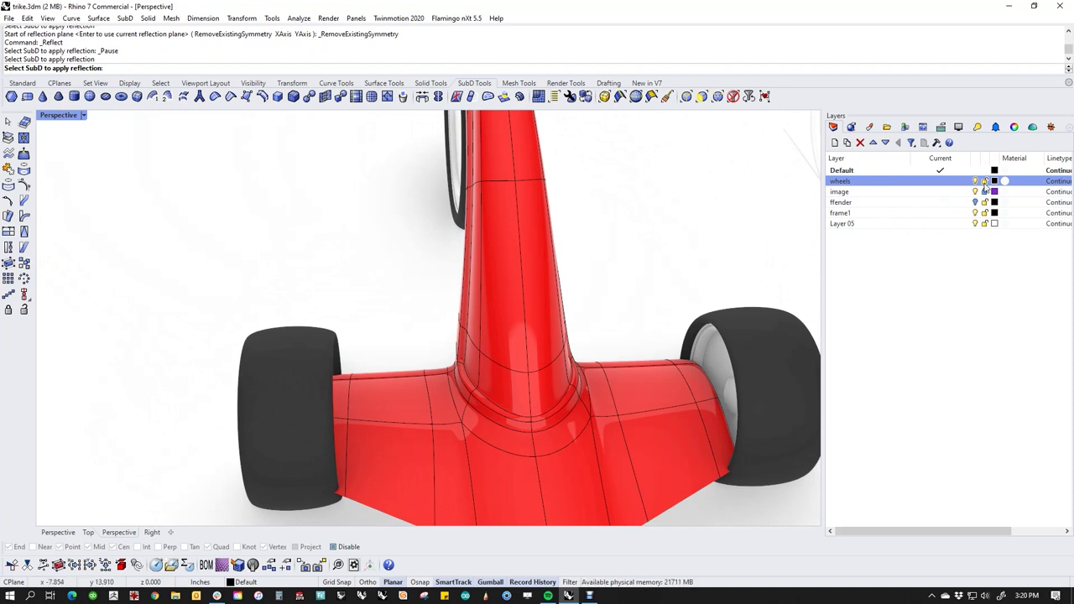
{"action": "left_click_drag", "start_coordinate": [310, 289], "coordinate": [238, 426]}
{"action": "left_click_drag", "start_coordinate": [157, 274], "coordinate": [211, 346]}
{"action": "left_click_drag", "start_coordinate": [399, 309], "coordinate": [235, 370]}
{"action": "left_click_drag", "start_coordinate": [336, 415], "coordinate": [312, 416]}
{"action": "key", "text": "Escape"}
Examine from behind and below how the wing tips meet the rear wheels.
{"action": "right_click_drag", "start_coordinate": [383, 343], "coordinate": [542, 490]}
{"action": "right_click_drag", "start_coordinate": [628, 495], "coordinate": [404, 503]}
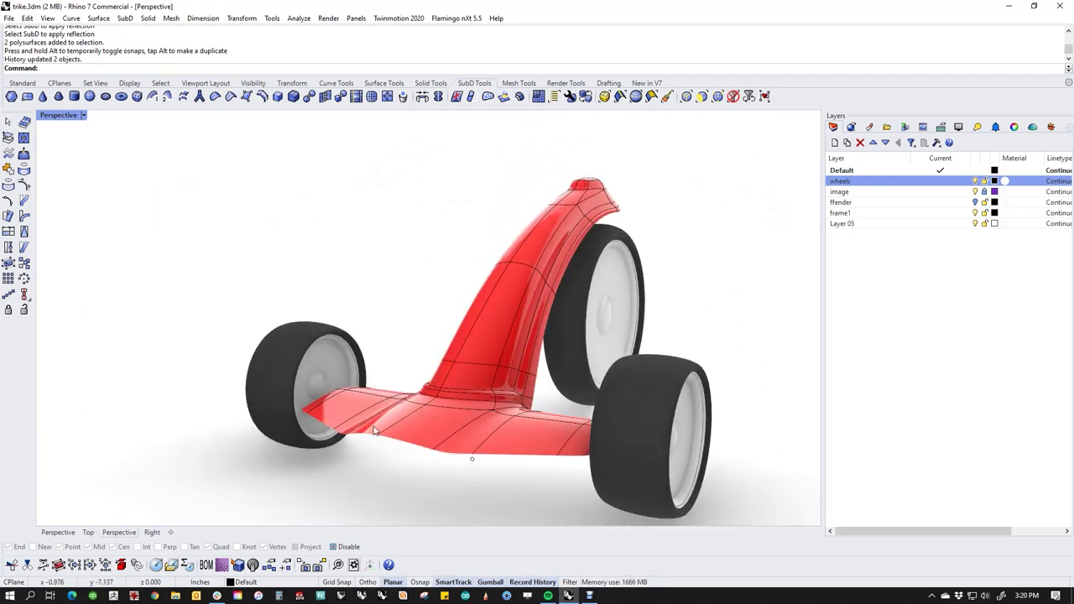
{"action": "scroll", "coordinate": [350, 392], "scroll_direction": "up", "scroll_amount": 6}
{"action": "right_click_drag", "start_coordinate": [327, 444], "coordinate": [330, 447]}
{"action": "scroll", "coordinate": [330, 446], "scroll_direction": "down", "scroll_amount": 6}
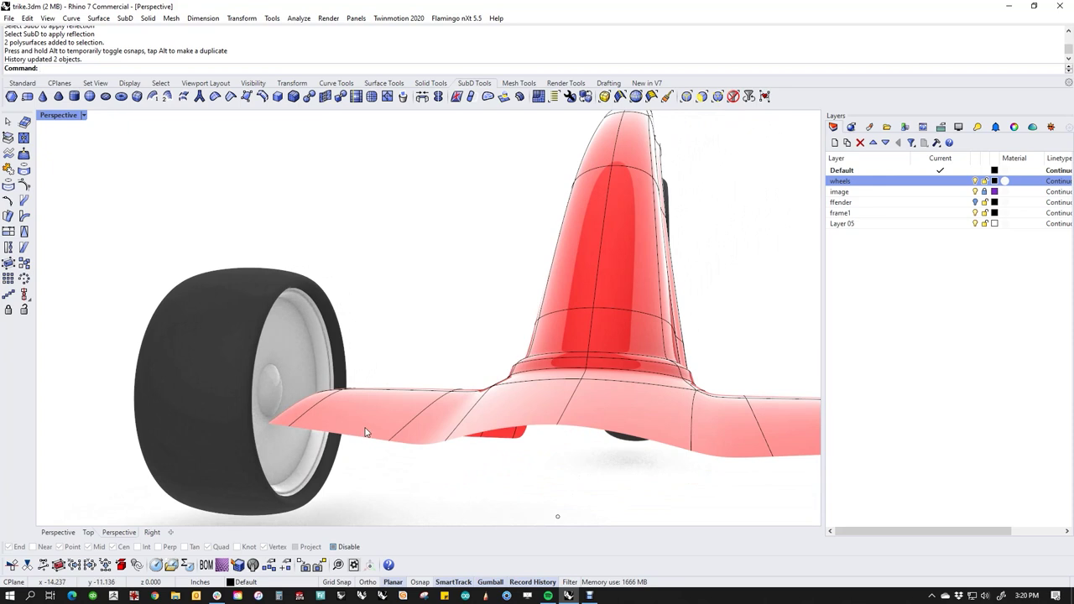
{"action": "mouse_move", "coordinate": [445, 470]}
{"action": "right_mouse_down"}
{"action": "mouse_move", "coordinate": [567, 444]}
{"action": "mouse_move", "coordinate": [506, 445]}
{"action": "mouse_move", "coordinate": [418, 472]}
{"action": "mouse_move", "coordinate": [461, 473]}
{"action": "mouse_move", "coordinate": [426, 475]}
{"action": "right_mouse_up"}
{"action": "scroll", "coordinate": [408, 404], "scroll_direction": "up", "scroll_amount": 6}
{"action": "right_click_drag", "start_coordinate": [409, 405], "coordinate": [512, 422]}
{"action": "scroll", "coordinate": [391, 412], "scroll_direction": "down", "scroll_amount": 6}
Set up a wireframe front view of the rear wing and hide the wheels layer.
{"action": "type", "text": "f"}
{"action": "key", "text": "Return"}
{"action": "middle_click", "coordinate": [465, 411]}
{"action": "left_click", "coordinate": [414, 375]}
{"action": "scroll", "coordinate": [566, 431], "scroll_direction": "up", "scroll_amount": 4}
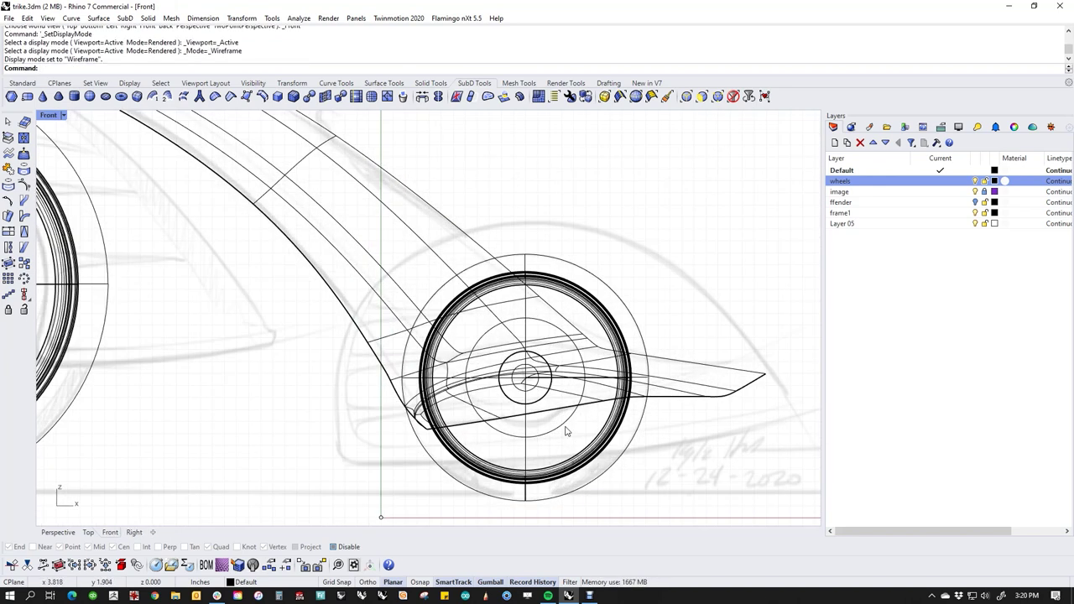
{"action": "scroll", "coordinate": [544, 408], "scroll_direction": "up", "scroll_amount": 4}
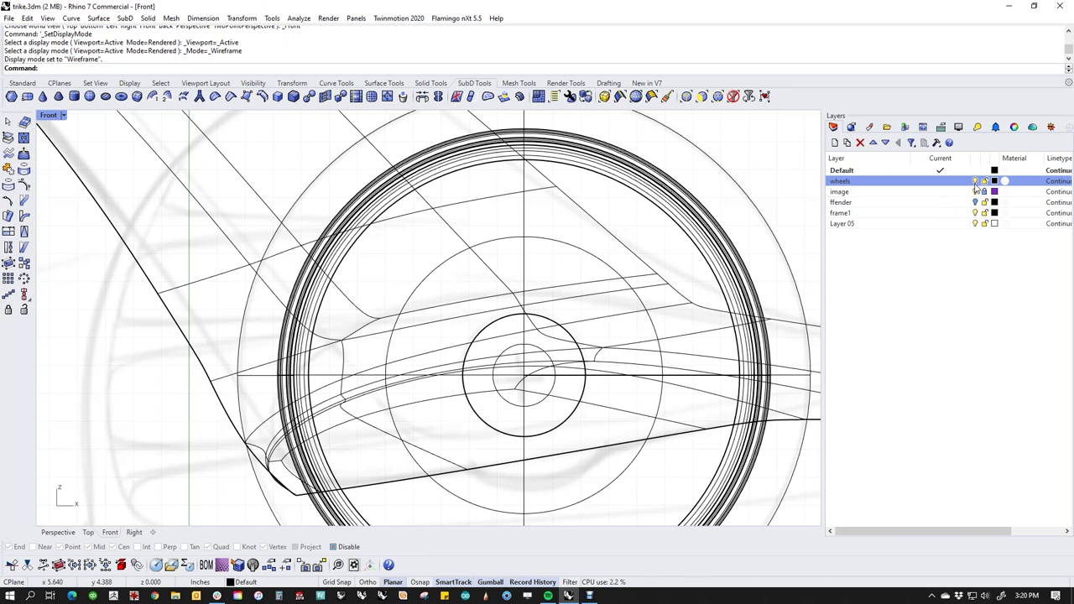
{"action": "left_click", "coordinate": [976, 182]}
{"action": "scroll", "coordinate": [523, 408], "scroll_direction": "up", "scroll_amount": 2}
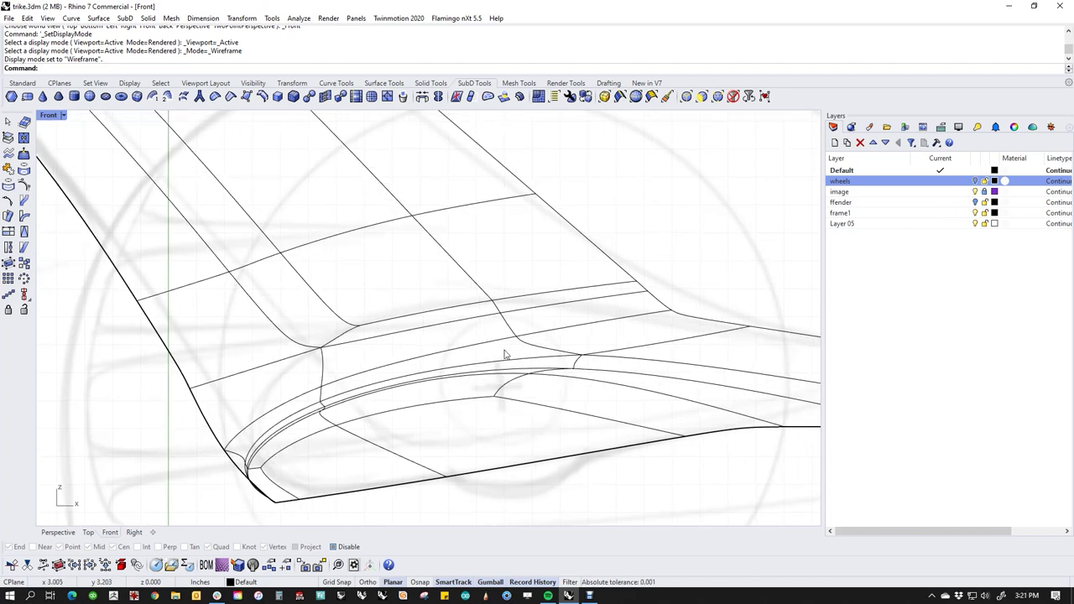
Try raising the middle and front groups of junction vertices in smooth display, and undo both moves.
{"action": "left_click_drag", "start_coordinate": [453, 277], "coordinate": [609, 423]}
{"action": "left_click_drag", "start_coordinate": [571, 307], "coordinate": [564, 313]}
{"action": "left_click_drag", "start_coordinate": [281, 290], "coordinate": [399, 429]}
{"action": "left_click_drag", "start_coordinate": [333, 337], "coordinate": [318, 354]}
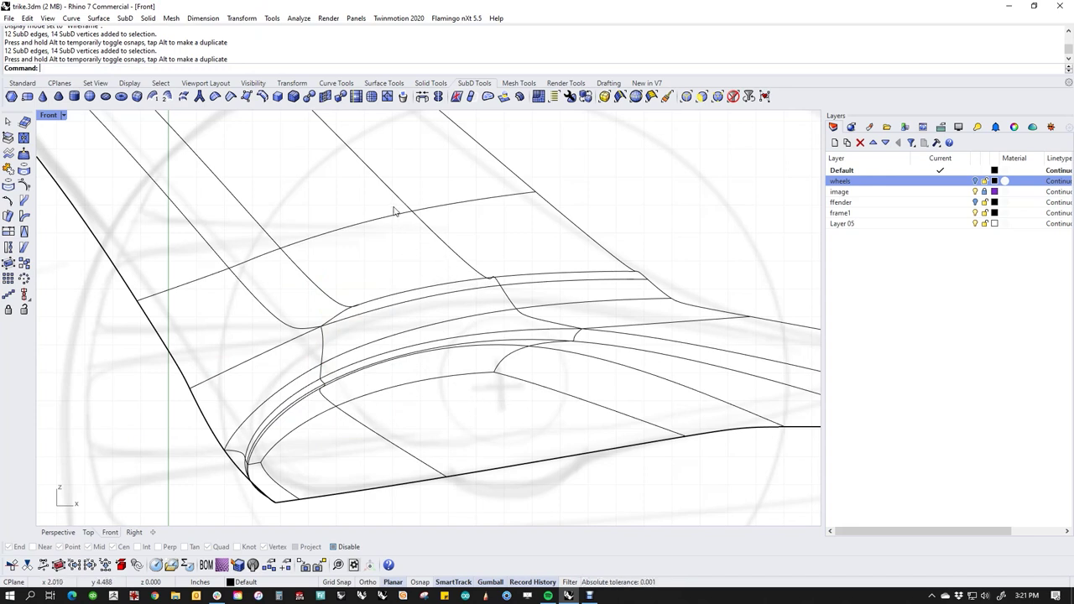
{"action": "key", "text": "ctrl+z"}
{"action": "key", "text": "ctrl+z"}
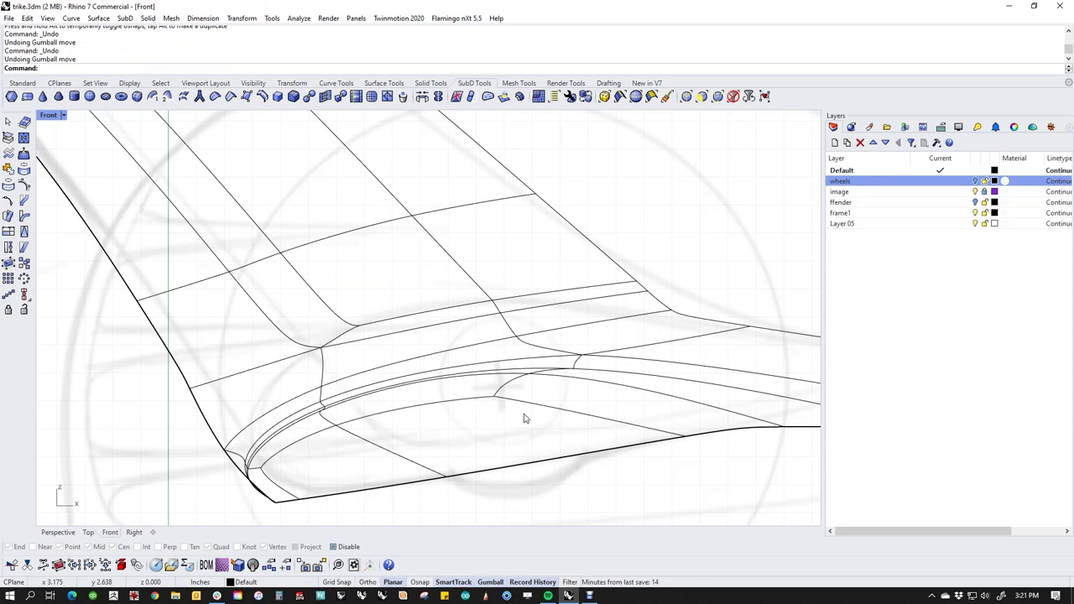
In flat display and the perspective view, move the single junction vertex on the underside of the crease between body and wing.
{"action": "key", "text": "Tab"}
{"action": "left_click_drag", "start_coordinate": [388, 254], "coordinate": [520, 327]}
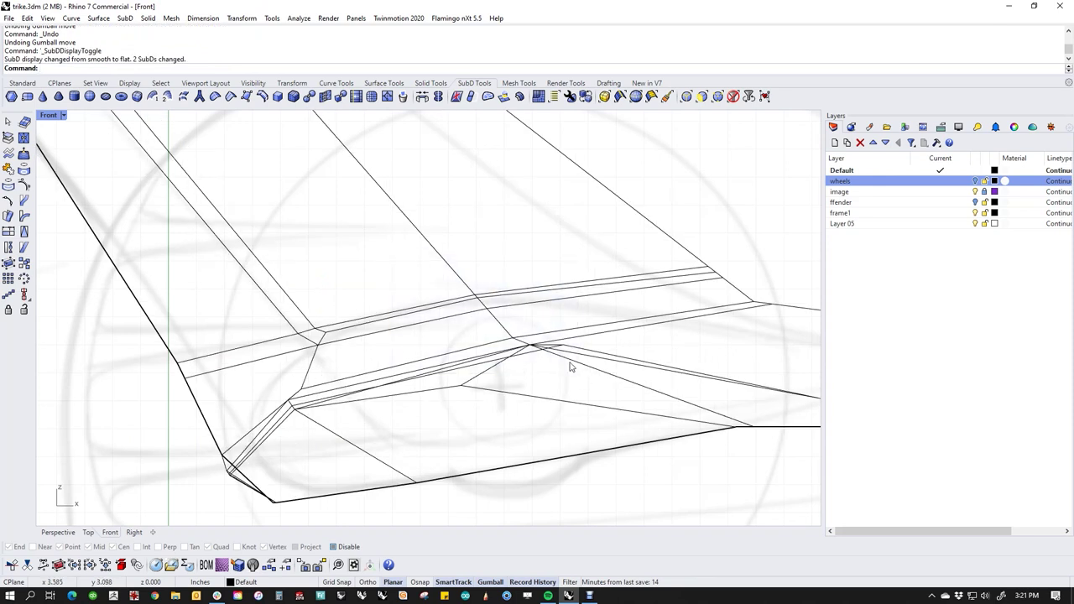
{"action": "key", "text": "Return"}
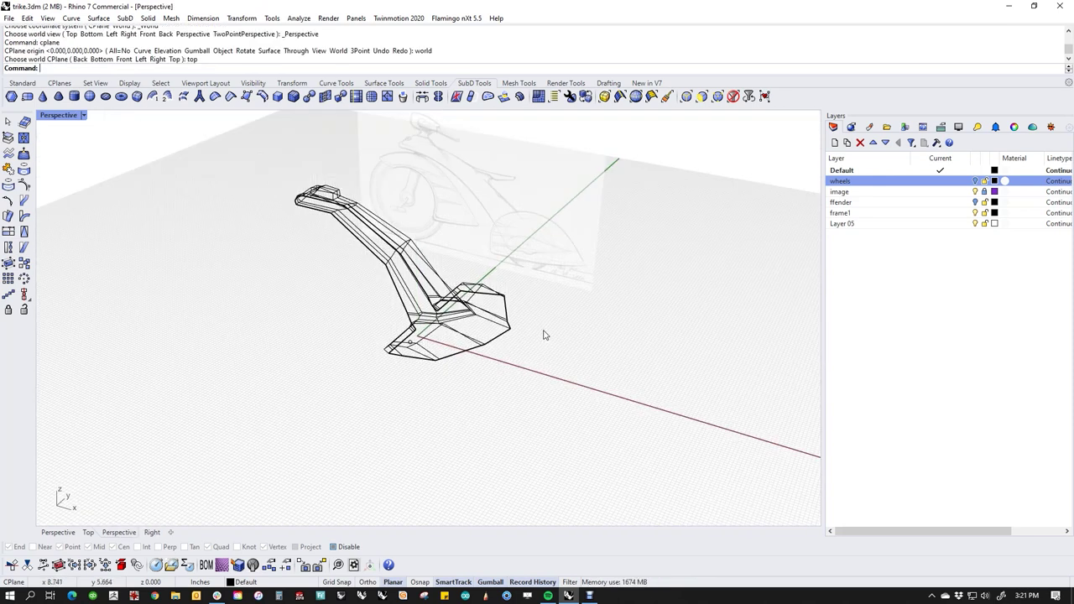
{"action": "scroll", "coordinate": [482, 326], "scroll_direction": "up", "scroll_amount": 6}
{"action": "right_click_drag", "start_coordinate": [446, 380], "coordinate": [428, 414]}
{"action": "scroll", "coordinate": [579, 363], "scroll_direction": "up", "scroll_amount": 5}
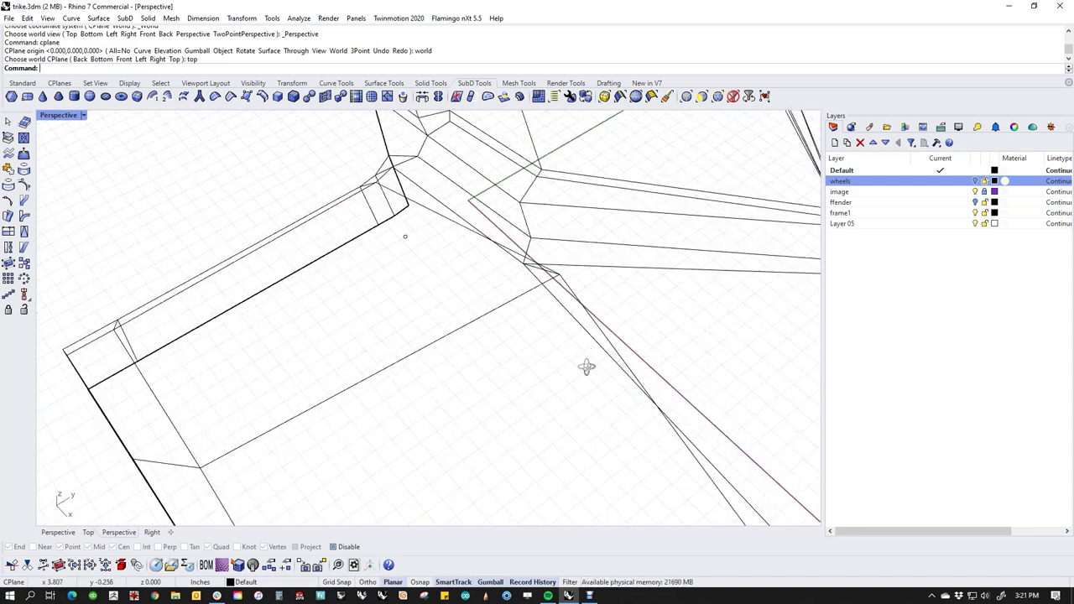
{"action": "left_click", "coordinate": [570, 316], "text": "ctrl+shift"}
{"action": "left_click_drag", "start_coordinate": [570, 316], "coordinate": [496, 319]}
Pull the same junction vertex farther toward the front along the X direction.
{"action": "scroll", "coordinate": [537, 324], "scroll_direction": "down", "scroll_amount": 5}
{"action": "right_click_drag", "start_coordinate": [542, 340], "coordinate": [663, 370]}
{"action": "scroll", "coordinate": [541, 356], "scroll_direction": "up", "scroll_amount": 2}
{"action": "right_click_drag", "start_coordinate": [540, 368], "coordinate": [577, 311]}
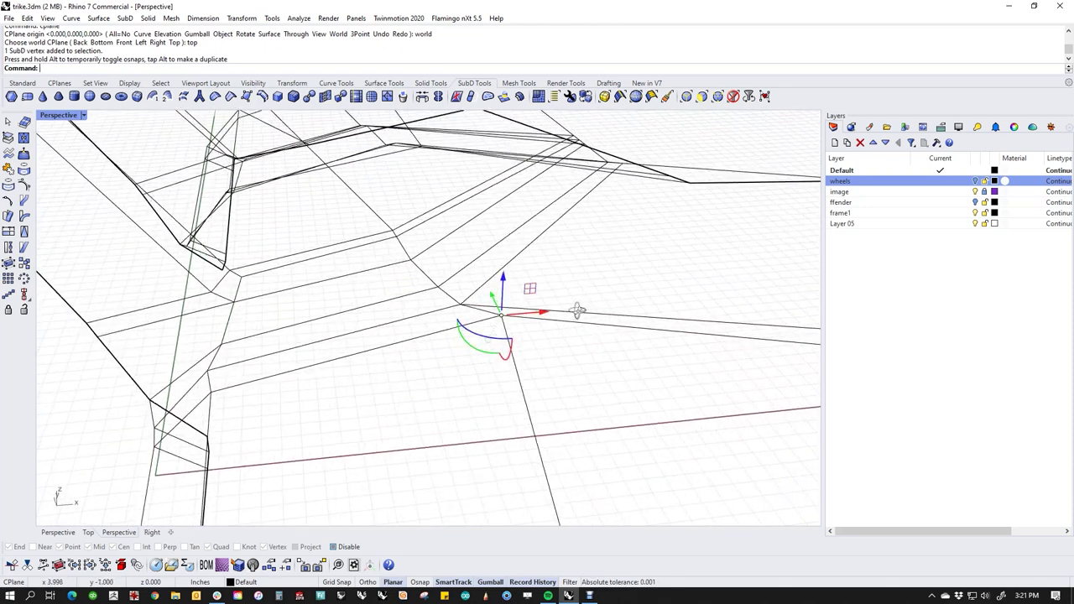
{"action": "right_click_drag", "start_coordinate": [593, 390], "coordinate": [562, 425]}
{"action": "left_click", "coordinate": [495, 347]}
{"action": "left_click_drag", "start_coordinate": [535, 346], "coordinate": [473, 365]}
{"action": "left_click", "coordinate": [531, 399]}
In the front view, move the middle and front groups of junction vertices upward and toward the front.
{"action": "scroll", "coordinate": [531, 400], "scroll_direction": "down", "scroll_amount": 5}
{"action": "mouse_move", "coordinate": [531, 400]}
{"action": "right_mouse_down"}
{"action": "mouse_move", "coordinate": [533, 422]}
{"action": "mouse_move", "coordinate": [521, 401]}
{"action": "right_mouse_up"}
{"action": "scroll", "coordinate": [458, 363], "scroll_direction": "up", "scroll_amount": 3}
{"action": "left_click_drag", "start_coordinate": [404, 297], "coordinate": [538, 445]}
{"action": "type", "text": "f"}
{"action": "key", "text": "Return"}
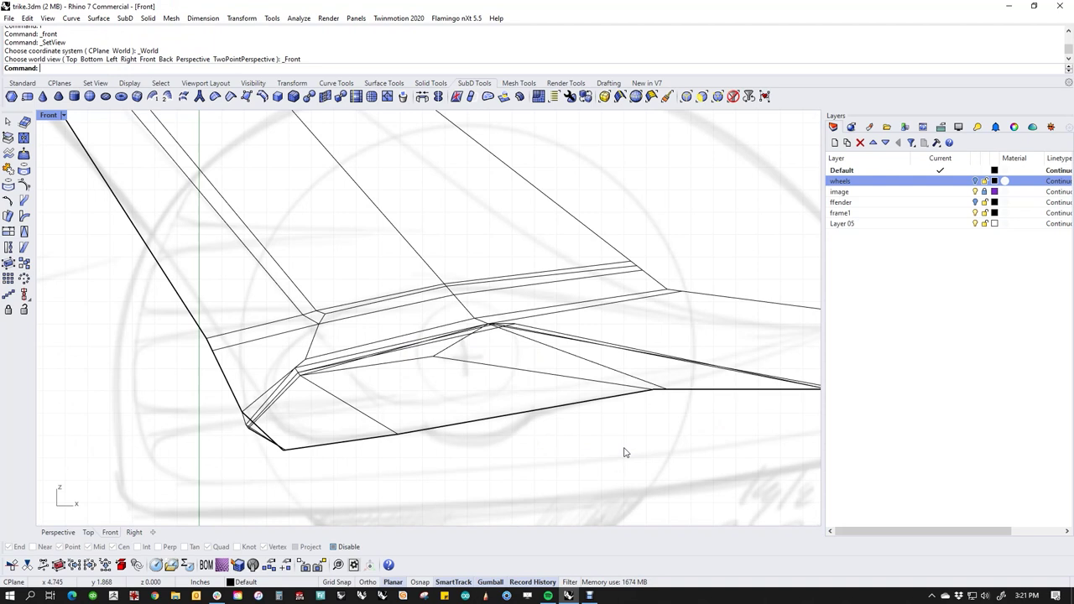
{"action": "left_click_drag", "start_coordinate": [399, 254], "coordinate": [547, 346]}
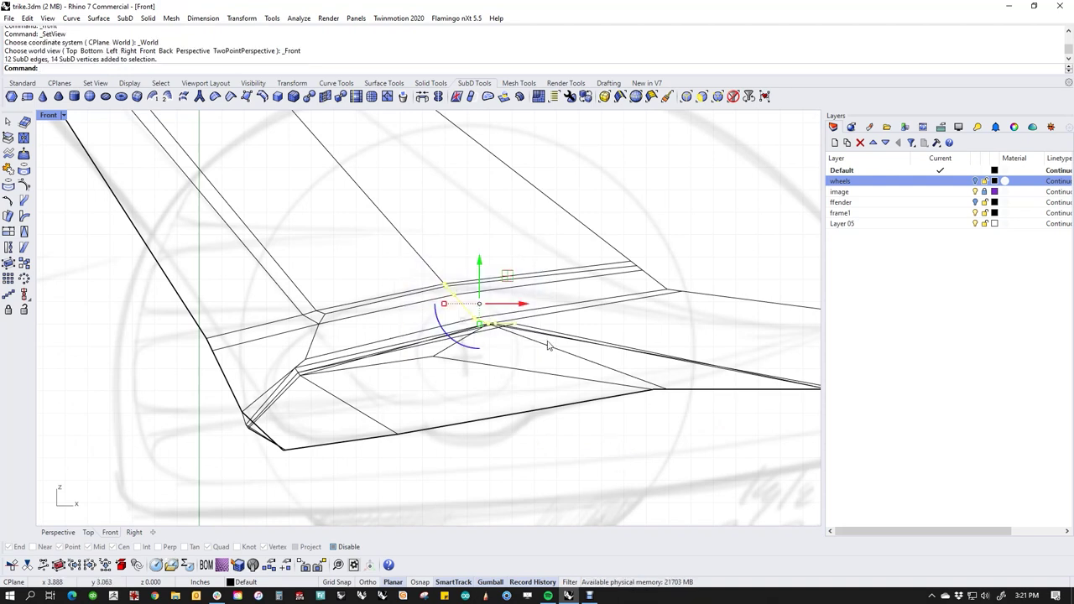
{"action": "left_click_drag", "start_coordinate": [511, 286], "coordinate": [444, 264]}
{"action": "left_click_drag", "start_coordinate": [293, 330], "coordinate": [344, 398]}
{"action": "left_click_drag", "start_coordinate": [339, 313], "coordinate": [281, 310]}
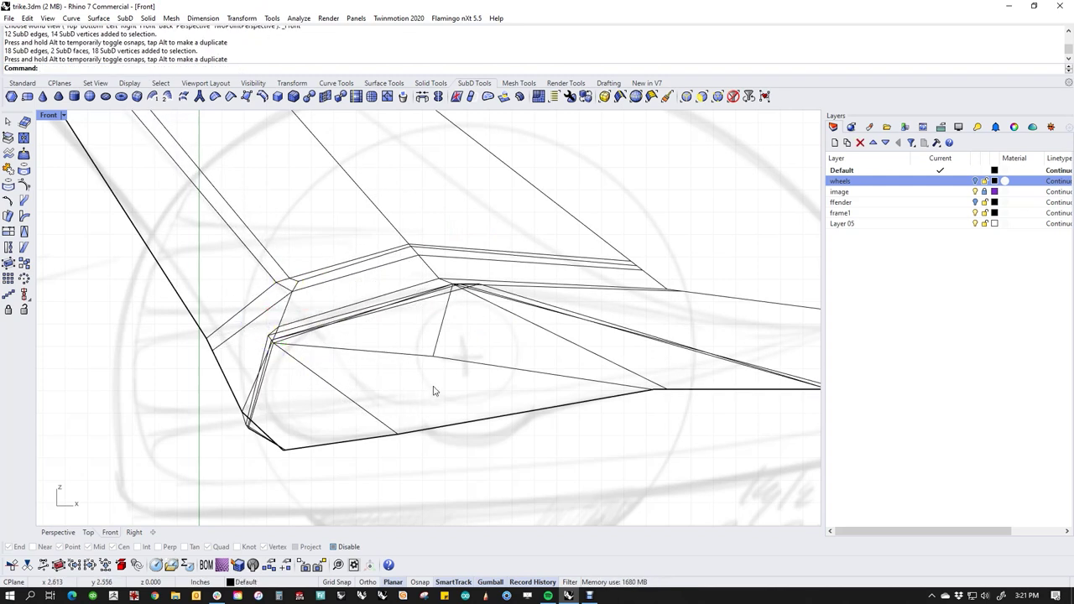
In the perspective view, raise a wing vertex beside the junction and nudge a neighbouring vertex slightly.
{"action": "key", "text": "ctrl+F4"}
{"action": "right_click_drag", "start_coordinate": [412, 392], "coordinate": [480, 431], "text": "shift"}
{"action": "scroll", "coordinate": [493, 395], "scroll_direction": "up", "scroll_amount": 4}
{"action": "left_click_drag", "start_coordinate": [486, 377], "coordinate": [538, 340], "text": "ctrl+shift"}
{"action": "right_click_drag", "start_coordinate": [525, 393], "coordinate": [546, 339]}
{"action": "left_click_drag", "start_coordinate": [542, 333], "coordinate": [532, 290]}
{"action": "left_click", "coordinate": [533, 338]}
{"action": "scroll", "coordinate": [533, 344], "scroll_direction": "down", "scroll_amount": 3}
{"action": "right_click_drag", "start_coordinate": [537, 353], "coordinate": [474, 352]}
{"action": "left_click", "coordinate": [494, 325]}
{"action": "mouse_move", "coordinate": [488, 318]}
{"action": "left_mouse_down"}
{"action": "mouse_move", "coordinate": [532, 323]}
{"action": "mouse_move", "coordinate": [499, 324]}
{"action": "left_mouse_up"}
{"action": "left_click", "coordinate": [525, 299]}
Reflect the whole body-wing SubD across a plane through its centreline vertices, accepting automatic snapping to the plane.
{"action": "scroll", "coordinate": [475, 308], "scroll_direction": "down", "scroll_amount": 4}
{"action": "right_click_drag", "start_coordinate": [476, 307], "coordinate": [531, 408]}
{"action": "scroll", "coordinate": [533, 409], "scroll_direction": "down", "scroll_amount": 7}
{"action": "left_click", "coordinate": [571, 319]}
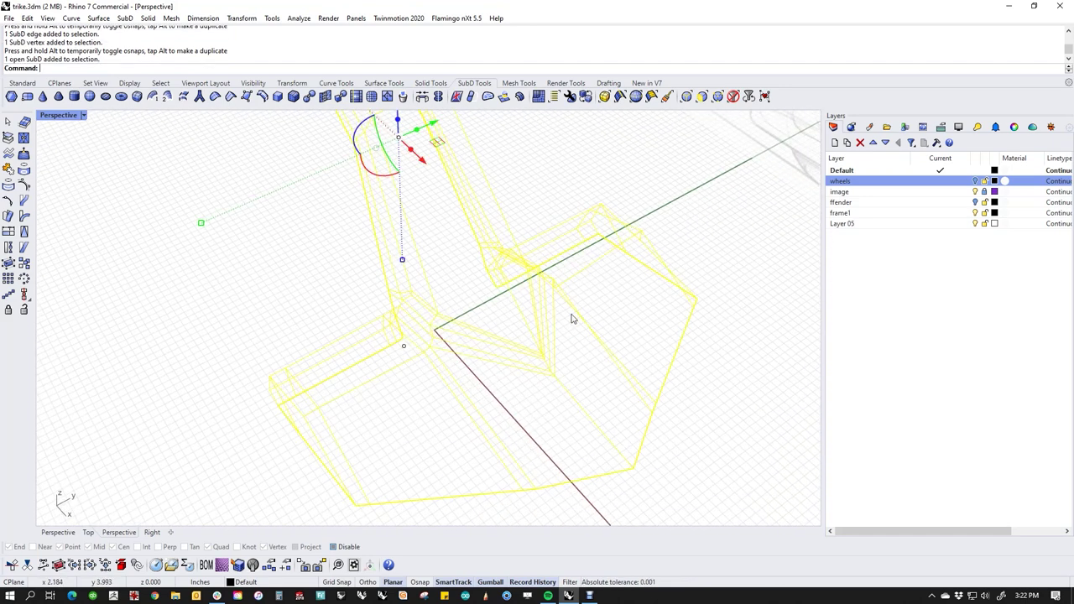
{"action": "left_click", "coordinate": [455, 97]}
{"action": "left_click", "coordinate": [633, 467]}
{"action": "left_click", "coordinate": [557, 384]}
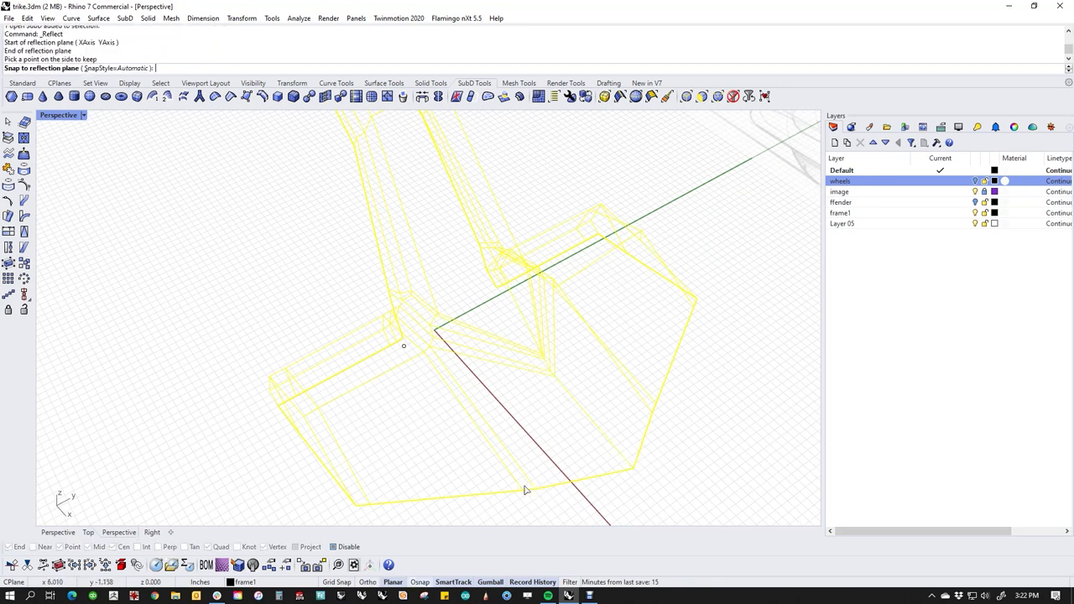
{"action": "right_click", "coordinate": [526, 490]}
Examine the mirrored body and wing in Shaded and Rendered display modes with smooth SubD display.
{"action": "middle_click", "coordinate": [453, 384]}
{"action": "left_click", "coordinate": [400, 342]}
{"action": "scroll", "coordinate": [425, 379], "scroll_direction": "down", "scroll_amount": 5}
{"action": "right_click_drag", "start_coordinate": [424, 378], "coordinate": [407, 355]}
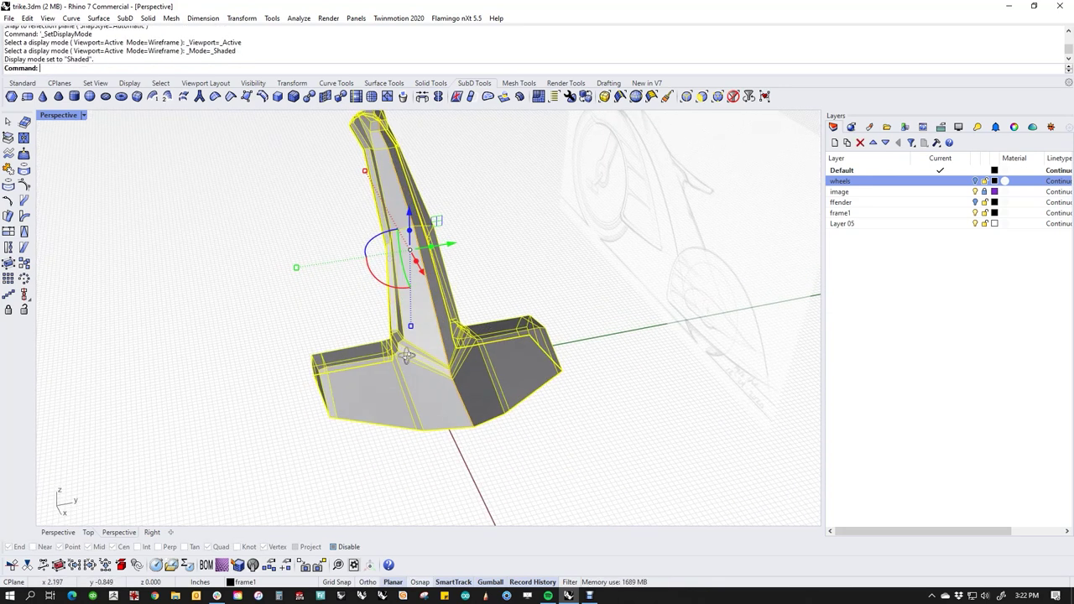
{"action": "left_click", "coordinate": [77, 117]}
{"action": "left_click", "coordinate": [71, 182]}
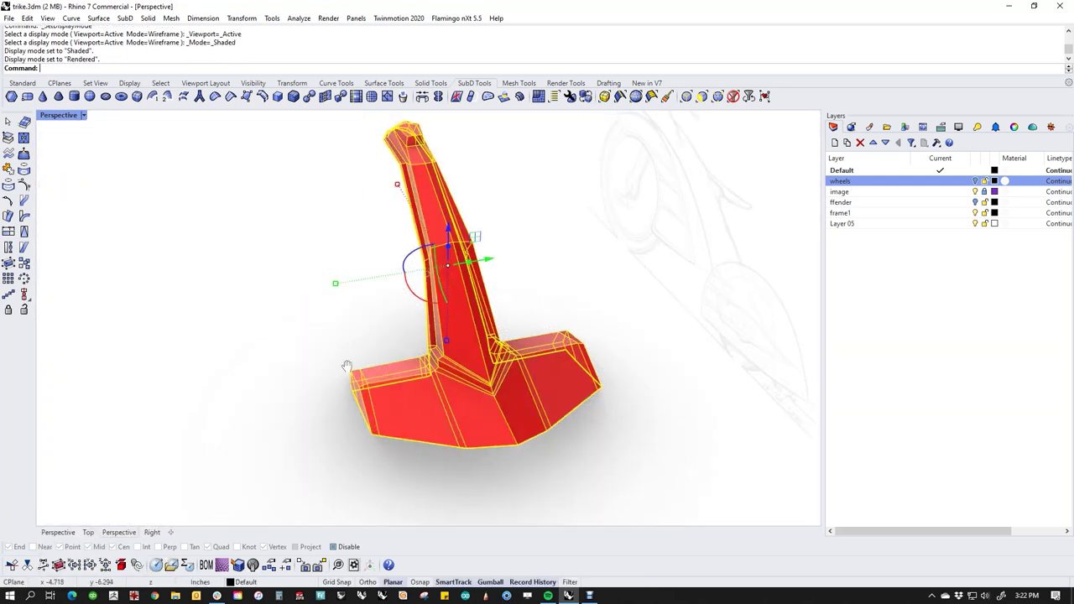
{"action": "right_click_drag", "start_coordinate": [420, 361], "coordinate": [357, 381]}
{"action": "key", "text": "Tab"}
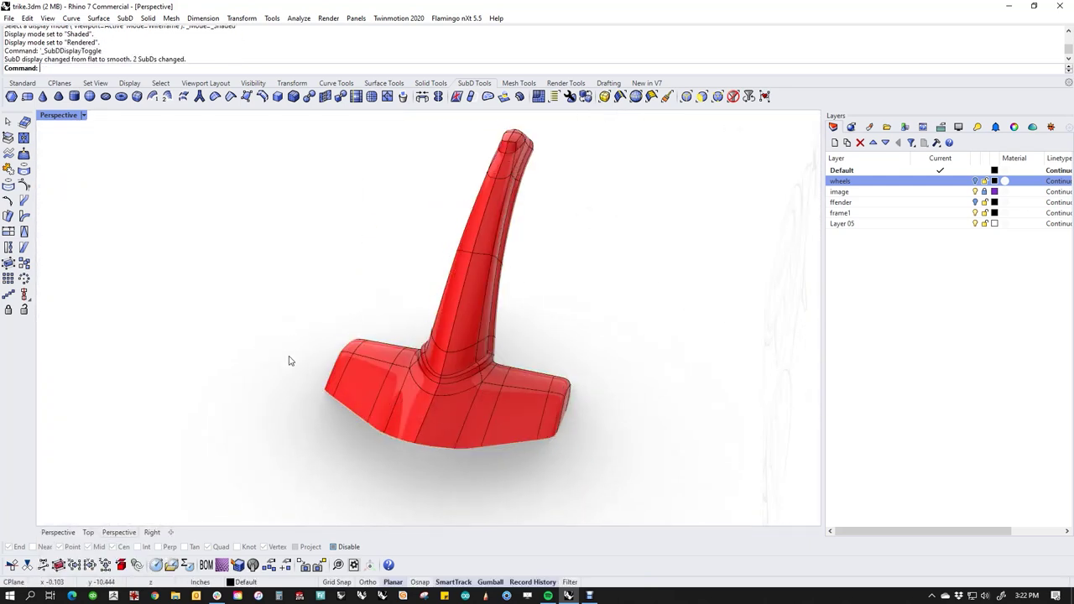
{"action": "right_click_drag", "start_coordinate": [290, 361], "coordinate": [526, 381]}
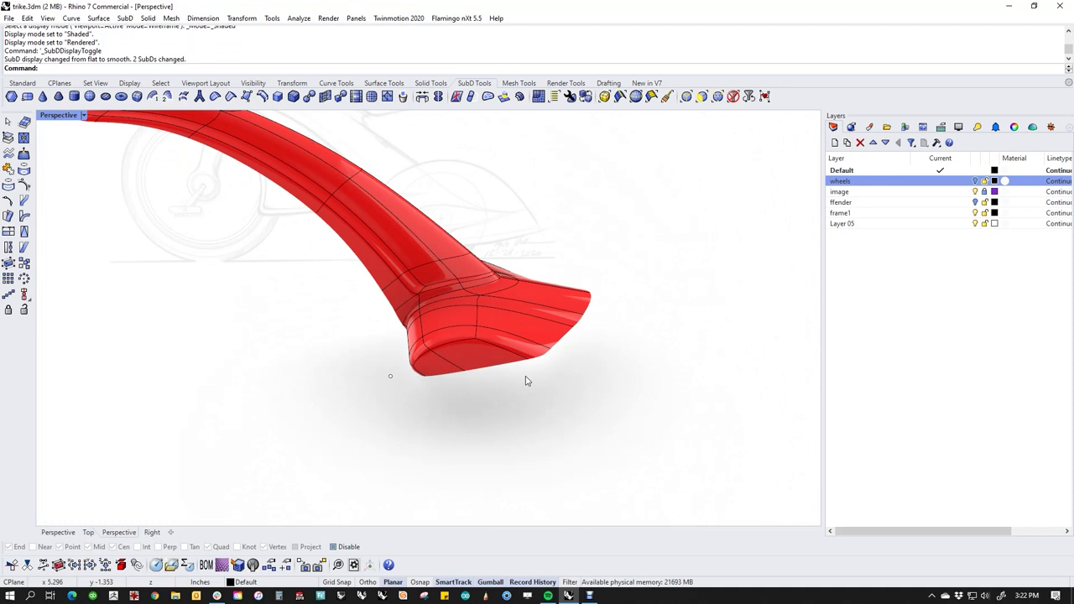
Turn on the wheels layer so the wheels show around the body and rear wing.
{"action": "left_click", "coordinate": [975, 181]}
{"action": "right_click_drag", "start_coordinate": [698, 372], "coordinate": [434, 376]}
{"action": "scroll", "coordinate": [371, 363], "scroll_direction": "up", "scroll_amount": 3}
{"action": "right_click_drag", "start_coordinate": [371, 363], "coordinate": [503, 459]}
{"action": "scroll", "coordinate": [450, 439], "scroll_direction": "down", "scroll_amount": 4}
Try to reposition both rear wheels in the front view with nudges and small downward adjustments.
{"action": "left_click_drag", "start_coordinate": [451, 472], "coordinate": [454, 472]}
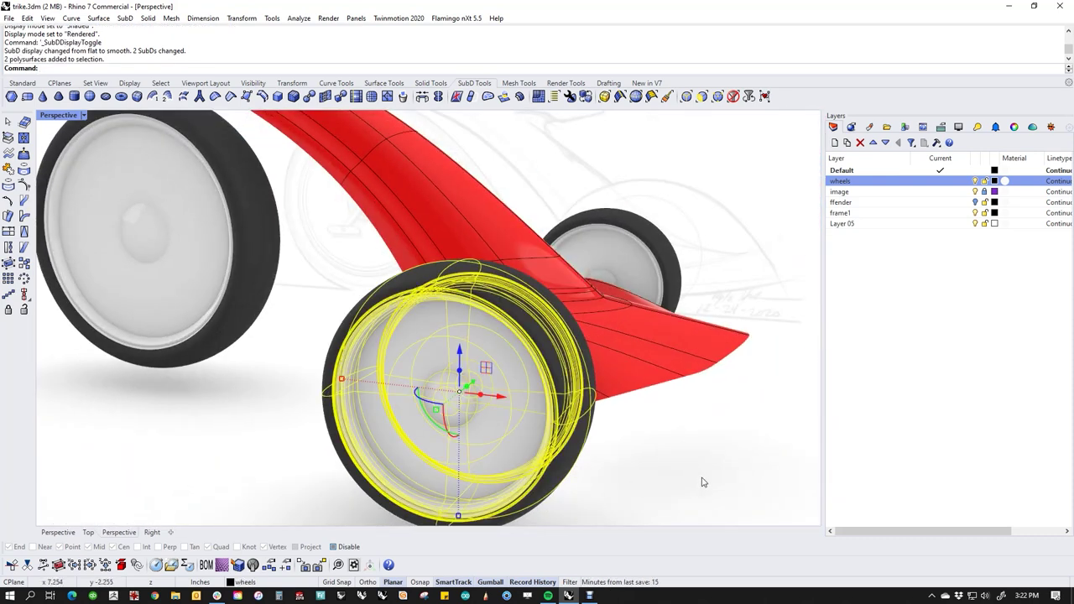
{"action": "right_click_drag", "start_coordinate": [703, 479], "coordinate": [812, 238]}
{"action": "left_click_drag", "start_coordinate": [771, 256], "coordinate": [772, 261]}
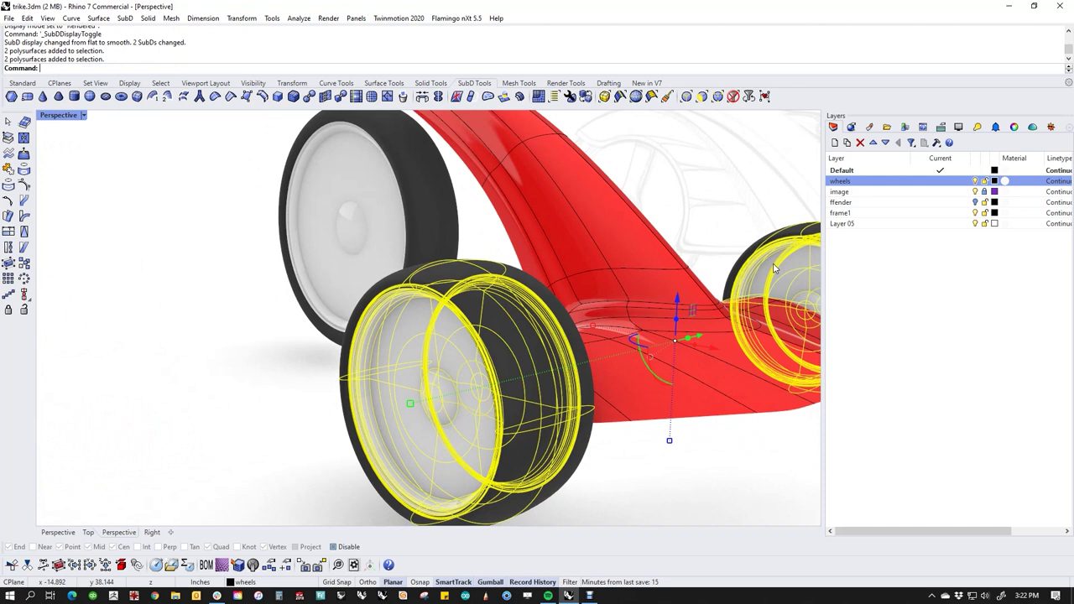
{"action": "type", "text": "f"}
{"action": "key", "text": "Return"}
{"action": "key", "text": "alt+Up"}
{"action": "key", "text": "alt+Up"}
{"action": "key", "text": "alt+Up"}
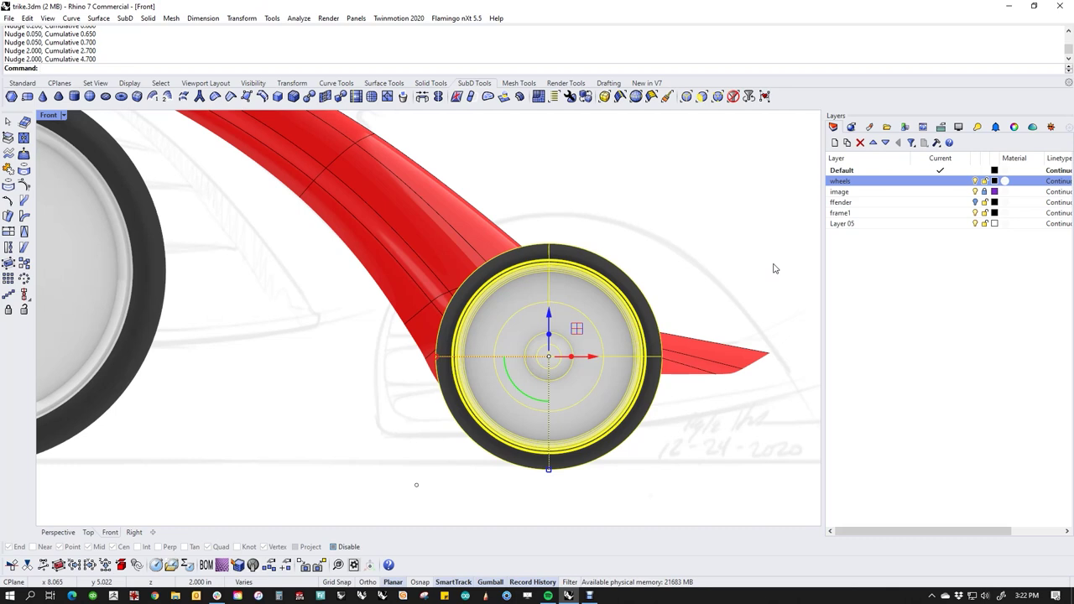
{"action": "mouse_move", "coordinate": [548, 315]}
{"action": "left_mouse_down"}
{"action": "mouse_move", "coordinate": [548, 349]}
{"action": "mouse_move", "coordinate": [548, 322]}
{"action": "left_mouse_up"}
{"action": "left_click_drag", "start_coordinate": [570, 364], "coordinate": [569, 362]}
{"action": "left_click", "coordinate": [668, 453]}
{"action": "key", "text": "F4"}
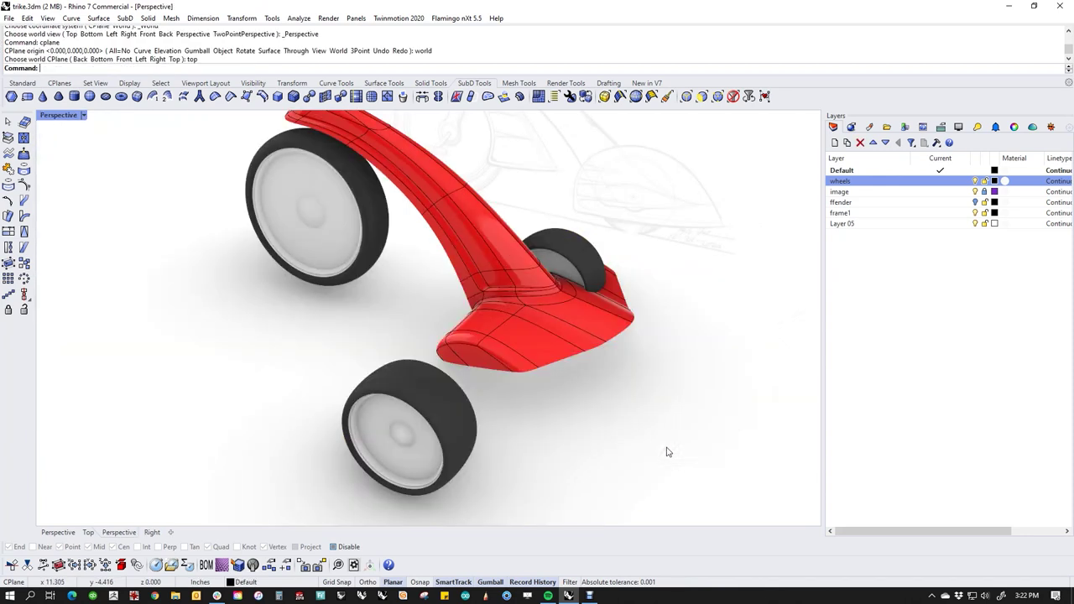
Undo the rear-wheel moves and nudges, keeping the wheels layer switched on.
{"action": "right_click_drag", "start_coordinate": [556, 436], "coordinate": [501, 431]}
{"action": "key", "text": "ctrl+z"}
{"action": "right_click_drag", "start_coordinate": [599, 449], "coordinate": [548, 461]}
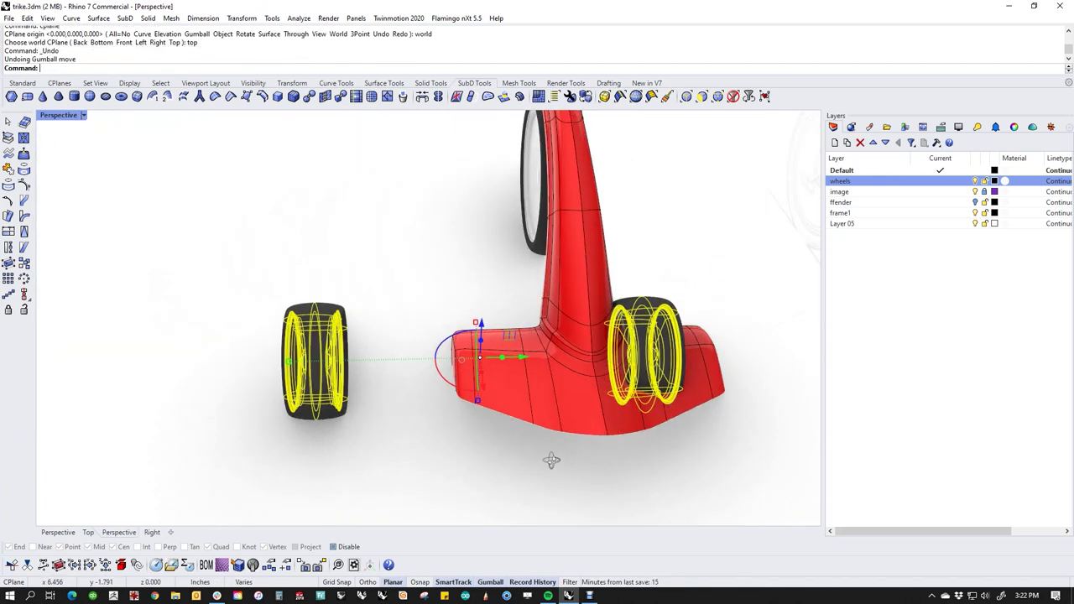
{"action": "key", "text": "ctrl+z"}
{"action": "key", "text": "ctrl+z"}
{"action": "key", "text": "ctrl+z"}
{"action": "key", "text": "ctrl+z"}
{"action": "key", "text": "ctrl+z"}
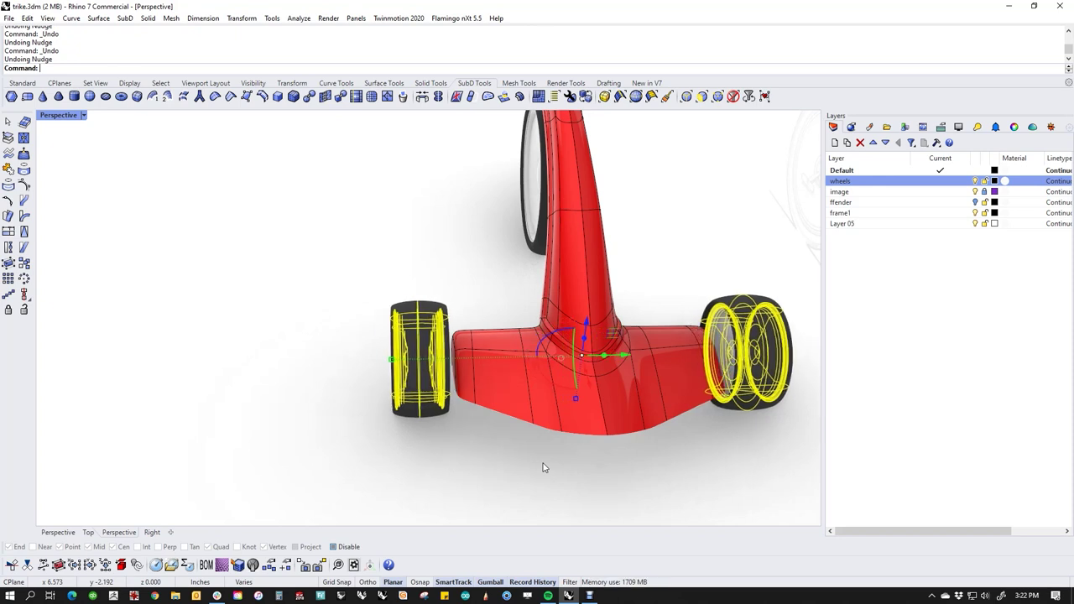
{"action": "key", "text": "ctrl+z"}
{"action": "key", "text": "ctrl+y"}
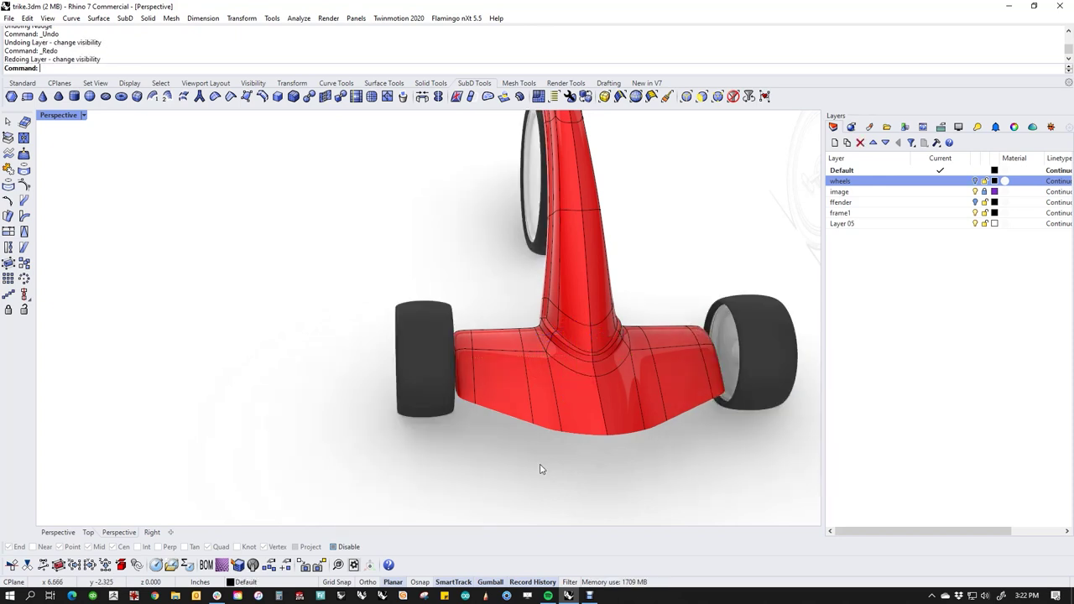
Select both complete rear wheels and move them straight down in the front view.
{"action": "right_click_drag", "start_coordinate": [499, 462], "coordinate": [471, 288]}
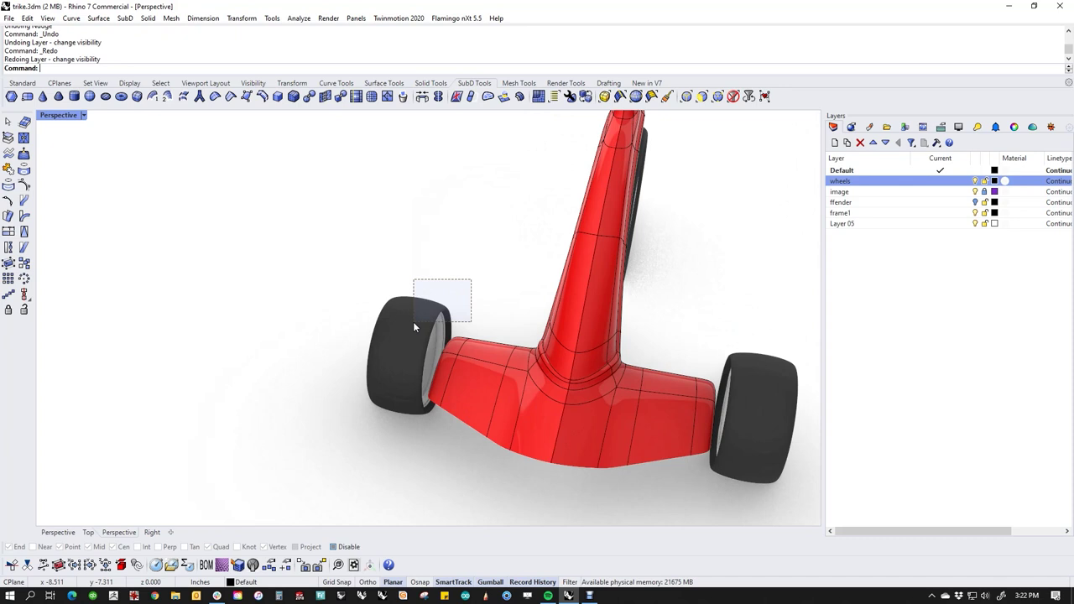
{"action": "left_click_drag", "start_coordinate": [414, 324], "coordinate": [412, 326]}
{"action": "left_click_drag", "start_coordinate": [726, 386], "coordinate": [727, 388]}
{"action": "type", "text": "f"}
{"action": "key", "text": "Return"}
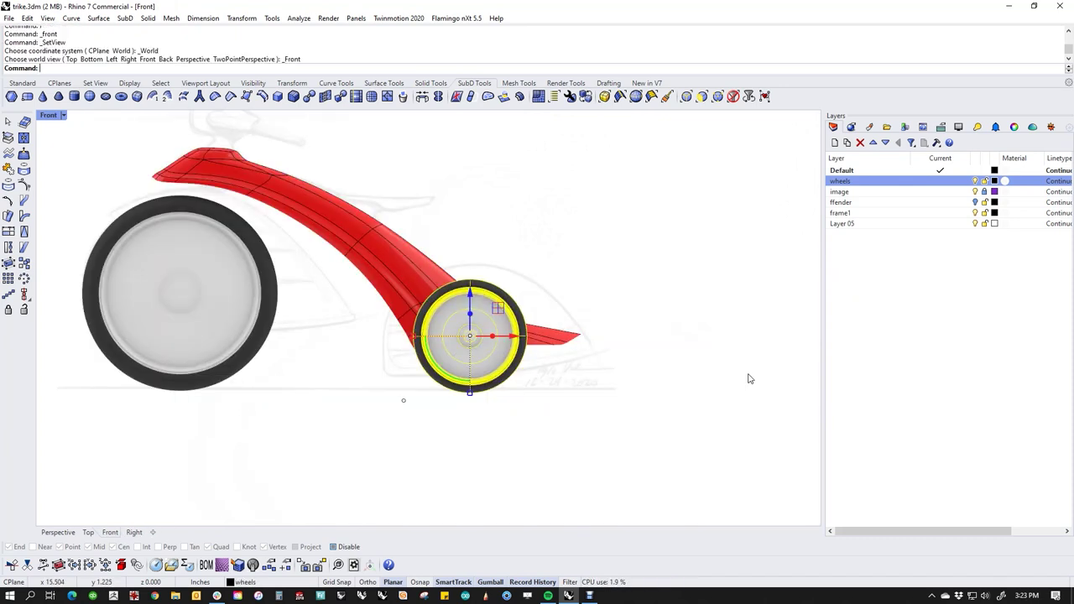
{"action": "scroll", "coordinate": [464, 333], "scroll_direction": "up", "scroll_amount": 6}
{"action": "left_click_drag", "start_coordinate": [476, 299], "coordinate": [472, 344]}
Rotate the body-wing SubD and both rear wheels about the front wheel's centre, raising the rear tyres to the sketch's ground line.
{"action": "scroll", "coordinate": [597, 474], "scroll_direction": "down", "scroll_amount": 6}
{"action": "right_click_drag", "start_coordinate": [593, 465], "coordinate": [648, 449]}
{"action": "left_click_drag", "start_coordinate": [541, 217], "coordinate": [482, 290], "text": "shift"}
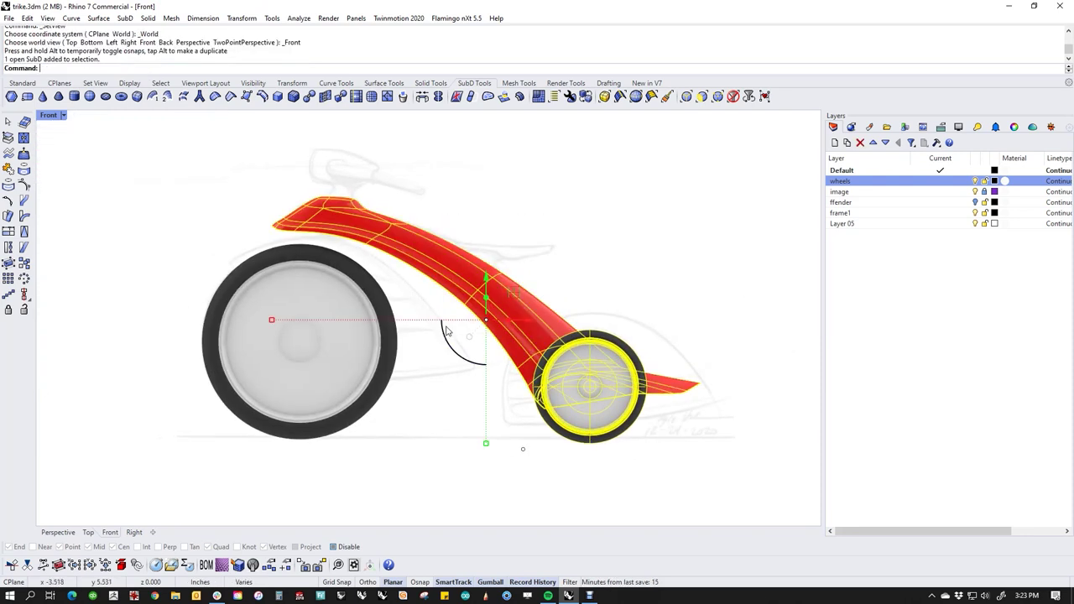
{"action": "left_click", "coordinate": [687, 274]}
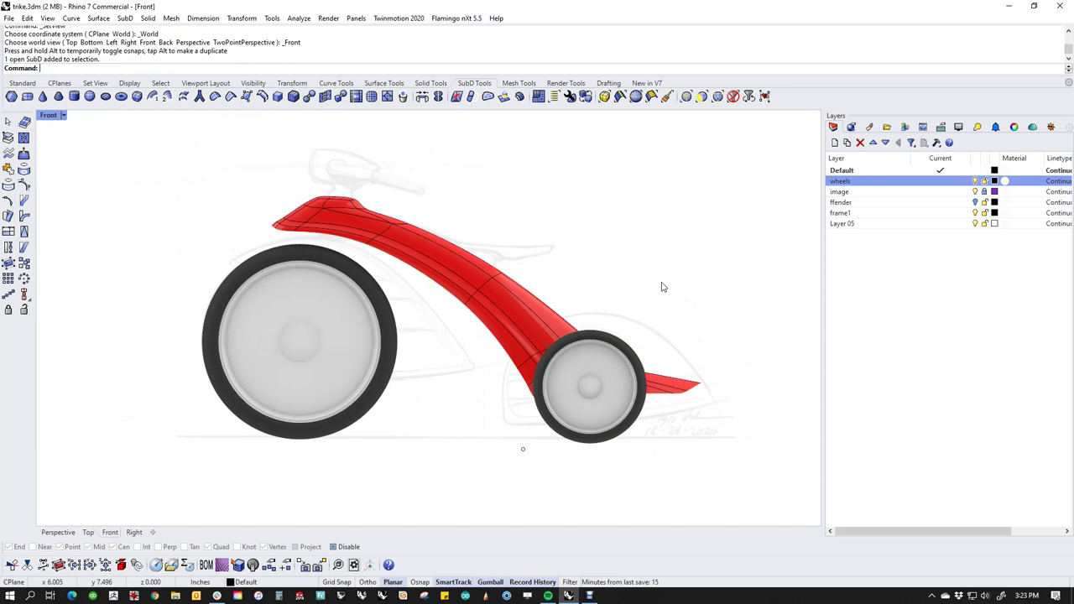
{"action": "left_click", "coordinate": [545, 313]}
{"action": "left_click_drag", "start_coordinate": [690, 297], "coordinate": [558, 460], "text": "shift"}
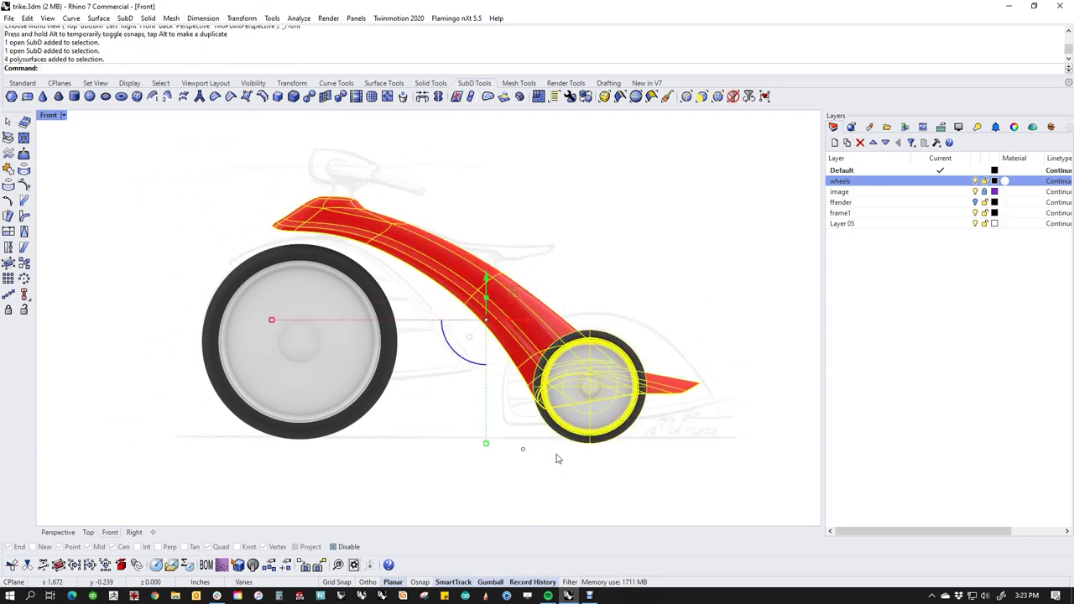
{"action": "type", "text": "rr"}
{"action": "key", "text": "Return"}
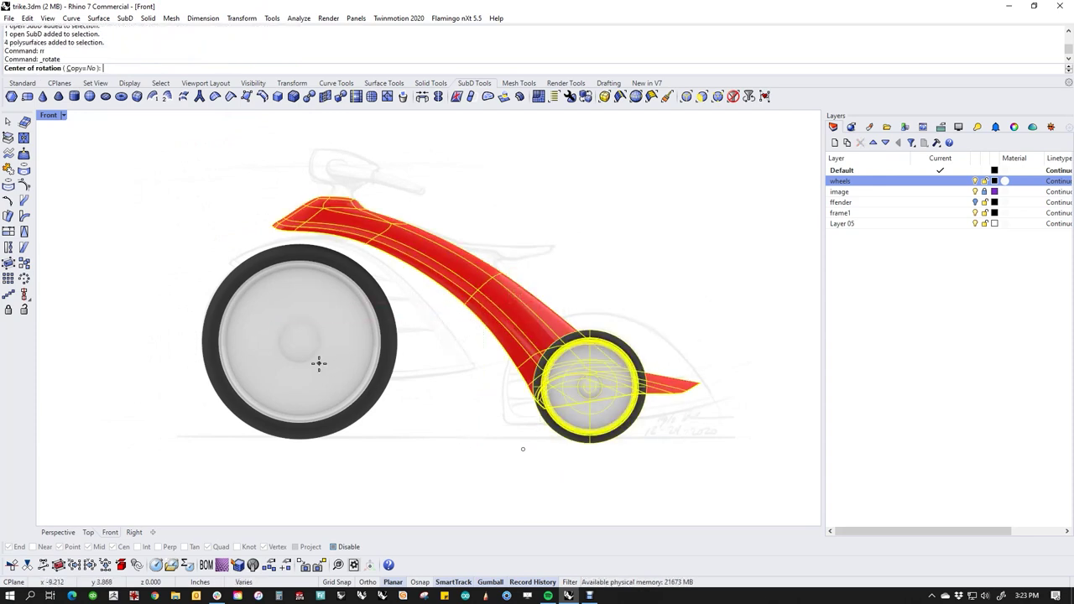
{"action": "scroll", "coordinate": [587, 445], "scroll_direction": "up", "scroll_amount": 4}
{"action": "left_click", "coordinate": [595, 438]}
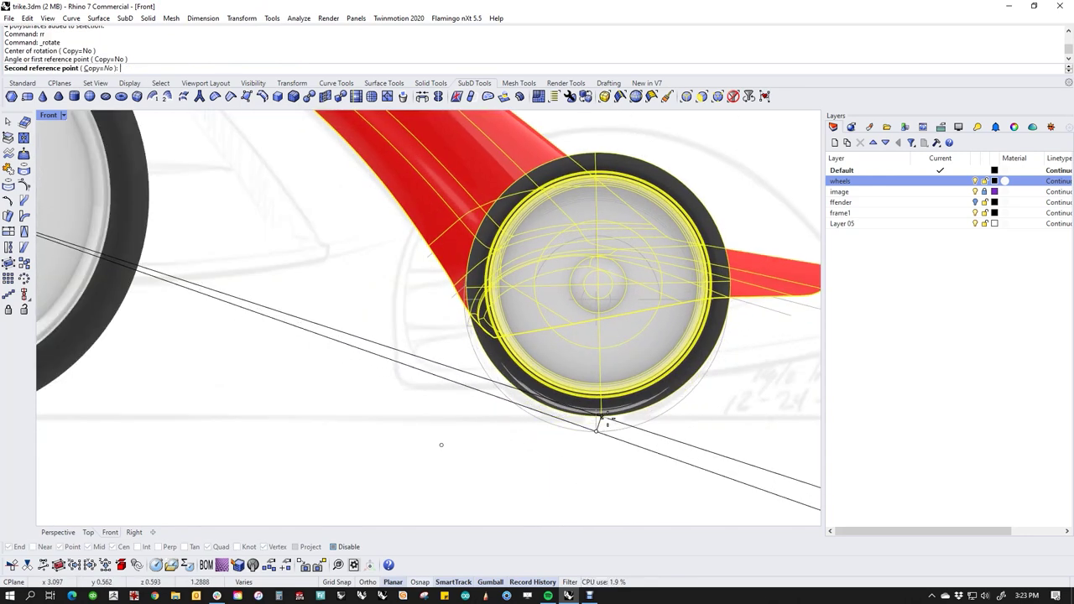
{"action": "left_click", "coordinate": [601, 425]}
{"action": "left_click", "coordinate": [553, 474]}
Isolate the two rear wheel rims by hiding every other object.
{"action": "scroll", "coordinate": [537, 454], "scroll_direction": "down", "scroll_amount": 4}
{"action": "right_click_drag", "start_coordinate": [511, 431], "coordinate": [362, 328]}
{"action": "key", "text": "F4"}
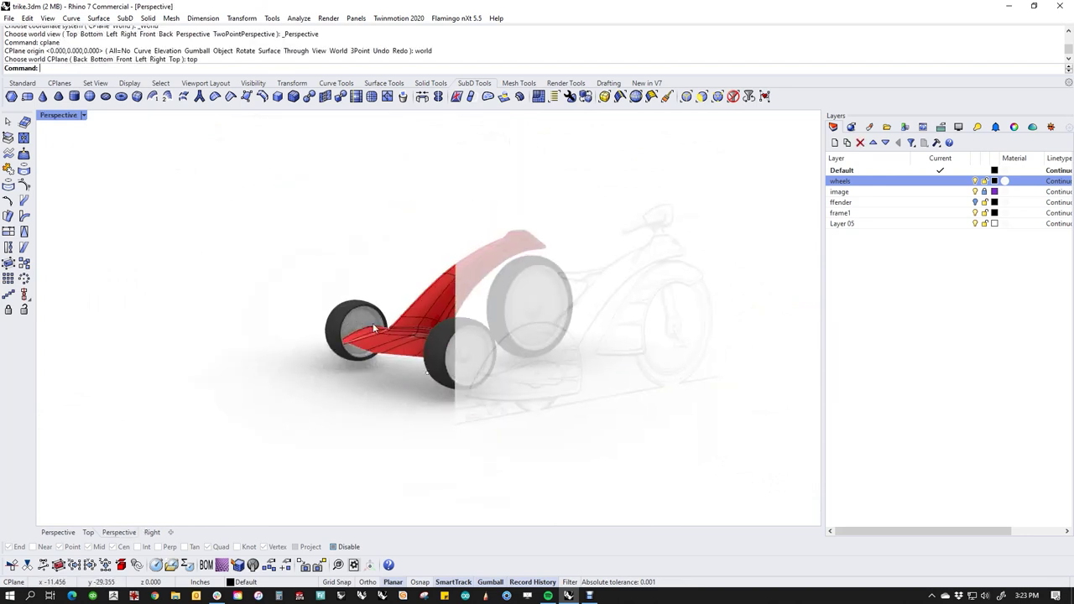
{"action": "scroll", "coordinate": [361, 329], "scroll_direction": "up", "scroll_amount": 8}
{"action": "right_click_drag", "start_coordinate": [345, 378], "coordinate": [268, 377]}
{"action": "scroll", "coordinate": [268, 378], "scroll_direction": "up", "scroll_amount": 4}
{"action": "left_click", "coordinate": [267, 378]}
{"action": "scroll", "coordinate": [363, 321], "scroll_direction": "down", "scroll_amount": 4}
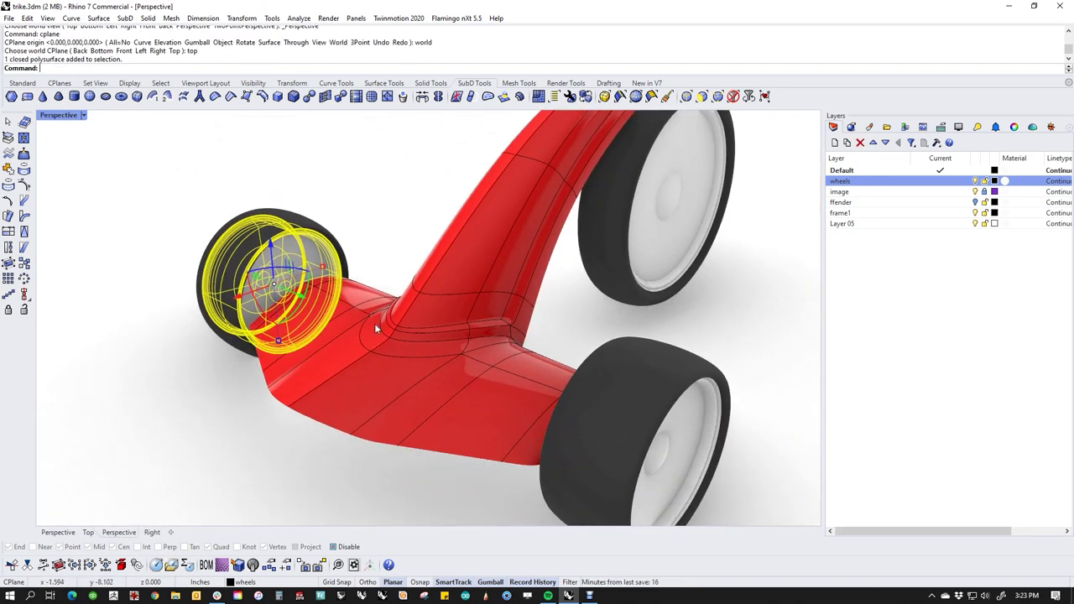
{"action": "left_click", "coordinate": [671, 458], "text": "shift"}
{"action": "type", "text": "ii"}
{"action": "key", "text": "Return"}
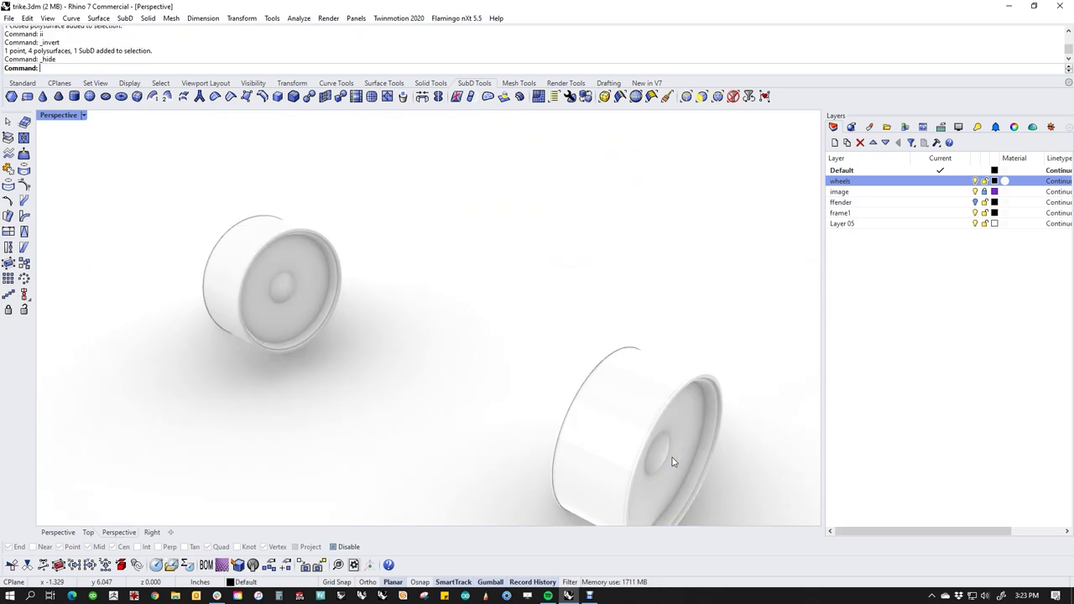
Begin a solid cylinder at one rear wheel's hub centre, with a diameter of about 0.34 in drawn in the front view.
{"action": "right_click_drag", "start_coordinate": [498, 414], "coordinate": [537, 356], "text": "shift"}
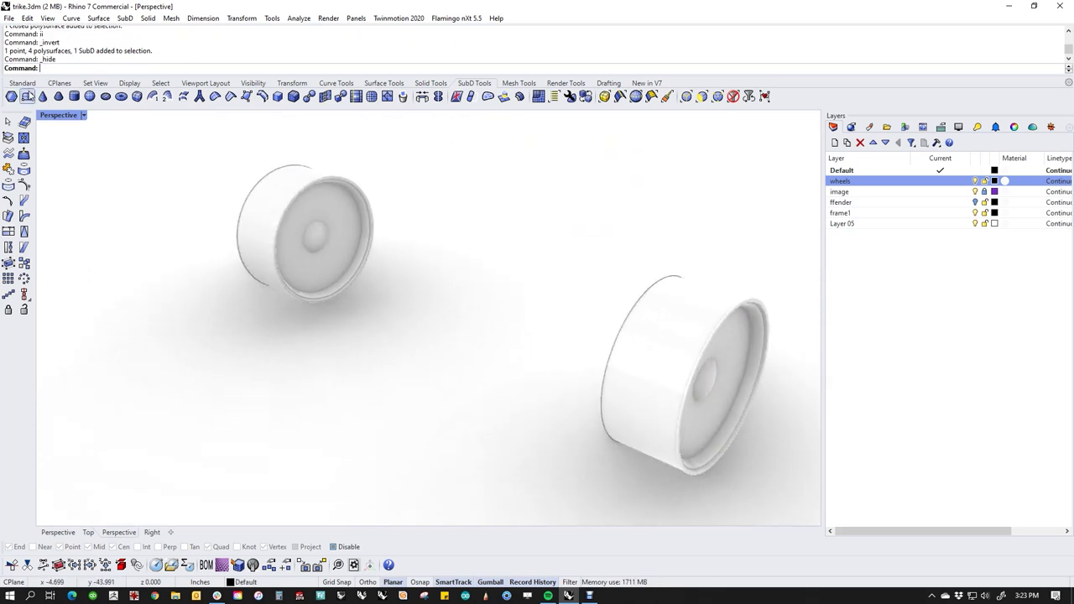
{"action": "left_click", "coordinate": [25, 84]}
{"action": "left_click", "coordinate": [14, 221]}
{"action": "left_click", "coordinate": [43, 228]}
{"action": "scroll", "coordinate": [304, 236], "scroll_direction": "up", "scroll_amount": 3}
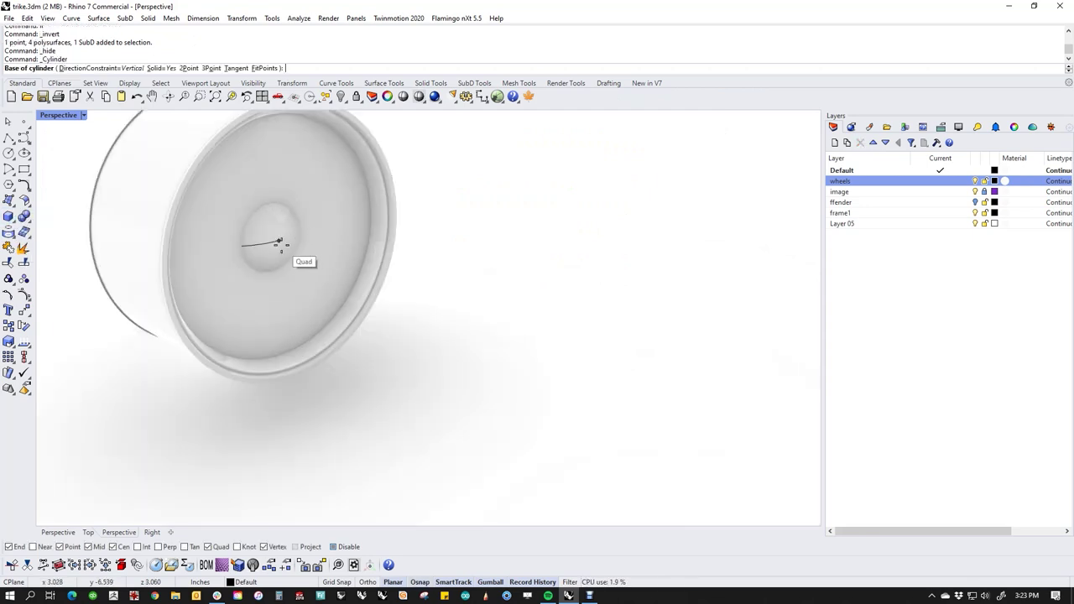
{"action": "left_click", "coordinate": [279, 242]}
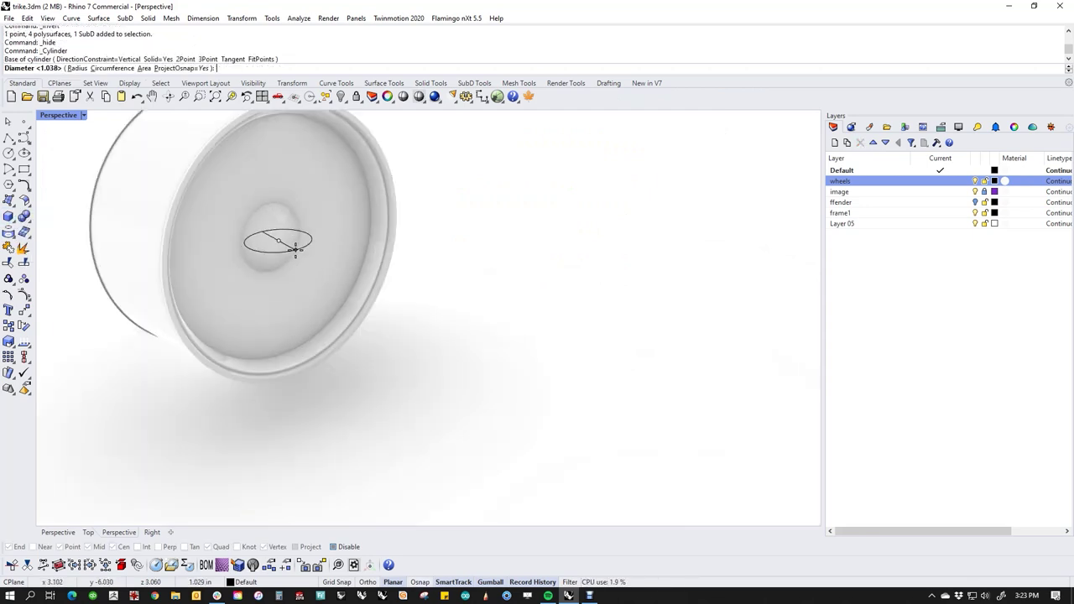
{"action": "type", "text": "f"}
{"action": "key", "text": "Return"}
{"action": "scroll", "coordinate": [674, 305], "scroll_direction": "down", "scroll_amount": 5}
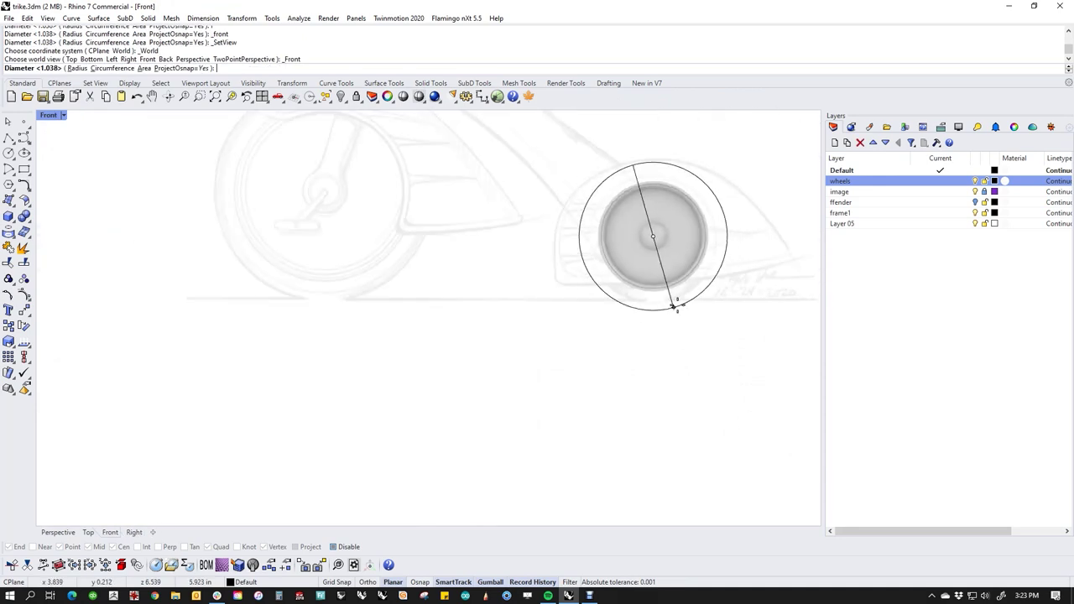
{"action": "scroll", "coordinate": [676, 240], "scroll_direction": "up", "scroll_amount": 11}
{"action": "scroll", "coordinate": [623, 231], "scroll_direction": "up", "scroll_amount": 1}
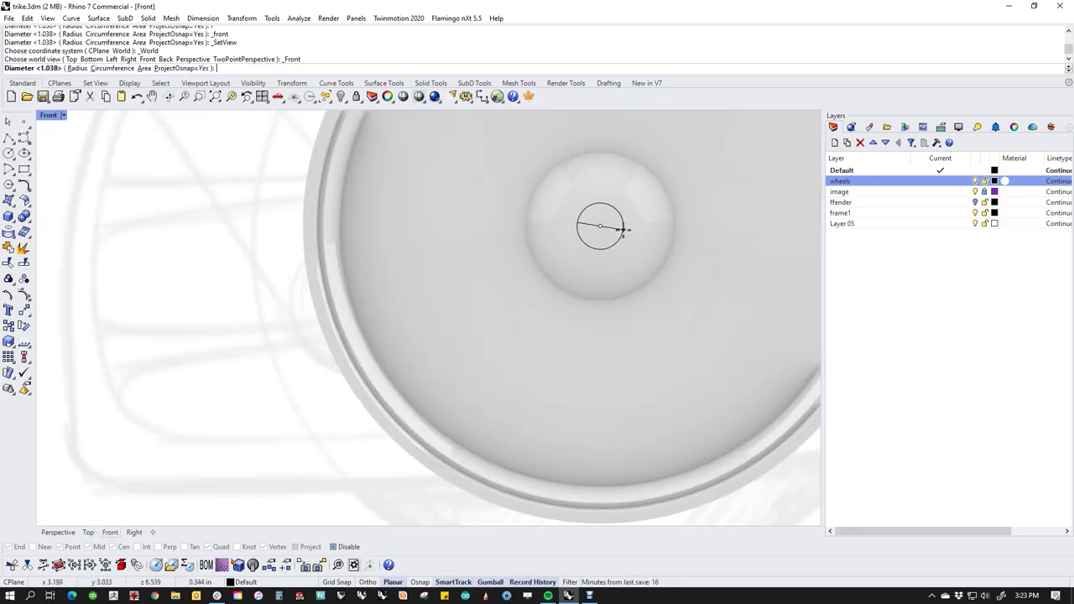
{"action": "left_click", "coordinate": [621, 229]}
Extend the cylinder in the top view to the opposite rear wheel, completing the axle.
{"action": "type", "text": "top"}
{"action": "key", "text": "Return"}
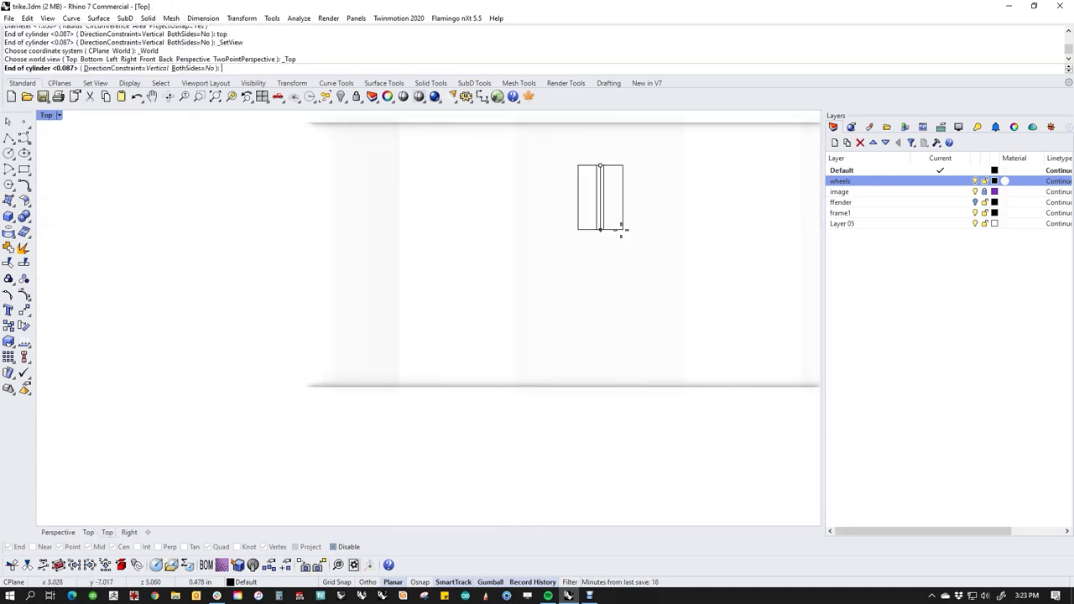
{"action": "scroll", "coordinate": [611, 279], "scroll_direction": "down", "scroll_amount": 6}
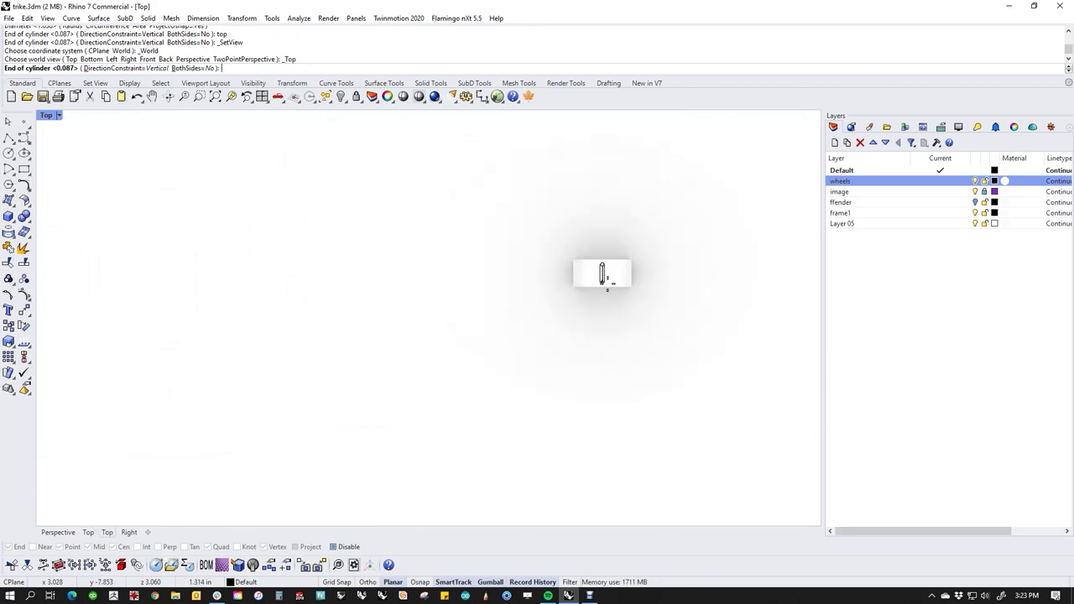
{"action": "right_click_drag", "start_coordinate": [588, 349], "coordinate": [537, 218], "text": "shift"}
{"action": "scroll", "coordinate": [536, 220], "scroll_direction": "down", "scroll_amount": 4}
{"action": "scroll", "coordinate": [559, 159], "scroll_direction": "up", "scroll_amount": 4}
{"action": "right_click_drag", "start_coordinate": [555, 173], "coordinate": [513, 311]}
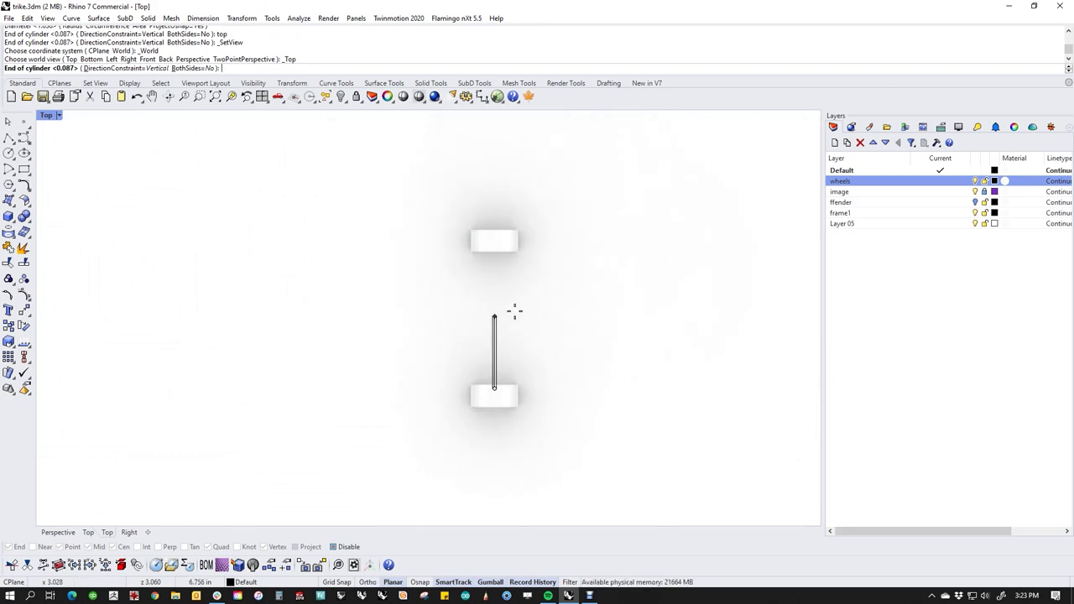
{"action": "scroll", "coordinate": [512, 311], "scroll_direction": "up", "scroll_amount": 3}
{"action": "left_click", "coordinate": [487, 165]}
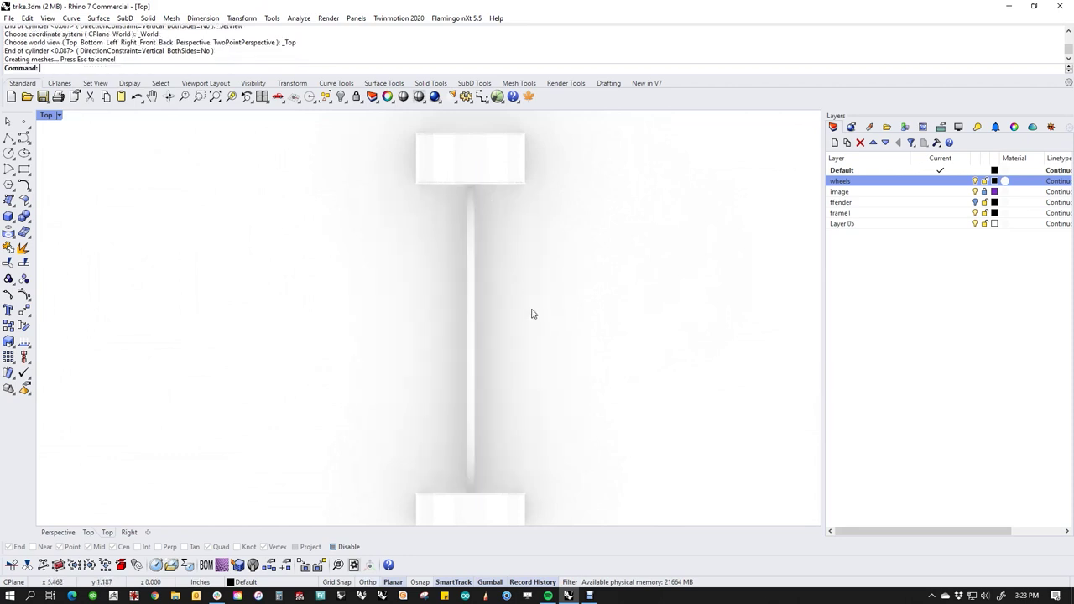
Show all hidden objects in the perspective view and inspect the axle between wing and wheels.
{"action": "key", "text": "F4"}
{"action": "type", "text": "v"}
{"action": "key", "text": "Return"}
{"action": "type", "text": "show"}
{"action": "key", "text": "Return"}
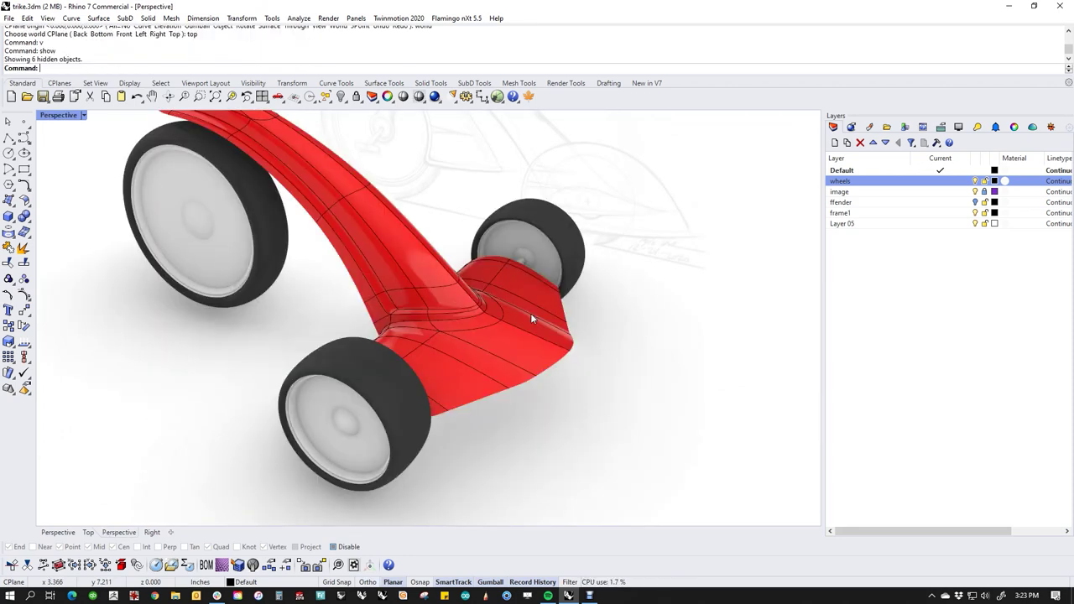
{"action": "right_click_drag", "start_coordinate": [408, 359], "coordinate": [449, 333]}
{"action": "scroll", "coordinate": [317, 294], "scroll_direction": "up", "scroll_amount": 9}
{"action": "right_click_drag", "start_coordinate": [319, 294], "coordinate": [309, 322]}
{"action": "scroll", "coordinate": [232, 328], "scroll_direction": "up", "scroll_amount": 3}
Try selecting the wing's lower edge as a complete continuous edge loop.
{"action": "right_click_drag", "start_coordinate": [232, 328], "coordinate": [433, 408]}
{"action": "scroll", "coordinate": [347, 337], "scroll_direction": "down", "scroll_amount": 8}
{"action": "scroll", "coordinate": [540, 324], "scroll_direction": "down", "scroll_amount": 5}
{"action": "scroll", "coordinate": [380, 420], "scroll_direction": "up", "scroll_amount": 6}
{"action": "double_click", "coordinate": [407, 402], "text": "ctrl+shift"}
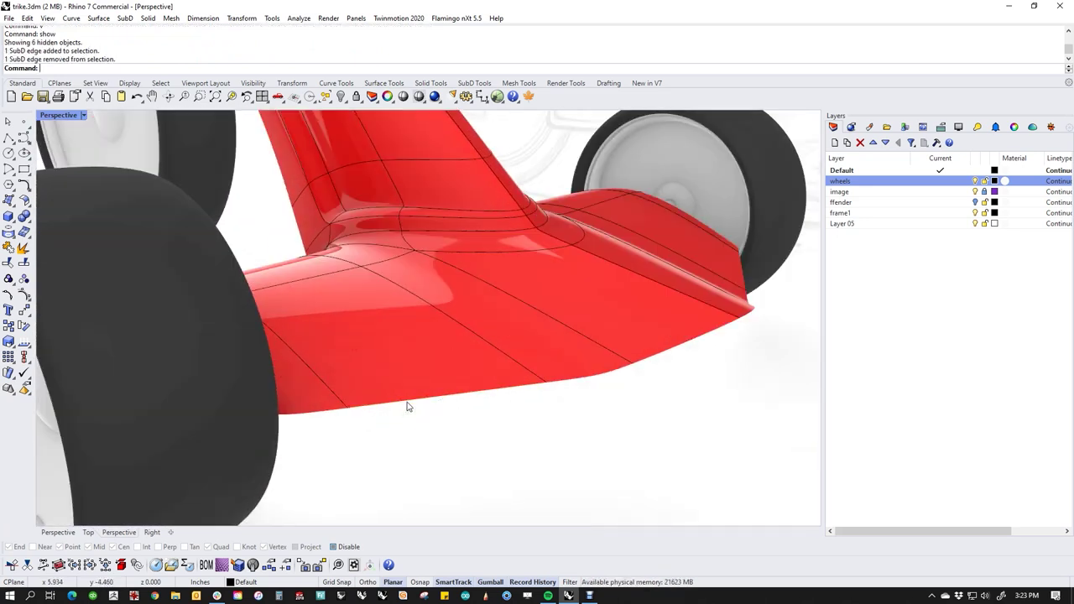
{"action": "double_click", "coordinate": [392, 404], "text": "ctrl+shift"}
{"action": "scroll", "coordinate": [417, 429], "scroll_direction": "down", "scroll_amount": 6}
{"action": "right_click_drag", "start_coordinate": [418, 429], "coordinate": [582, 429]}
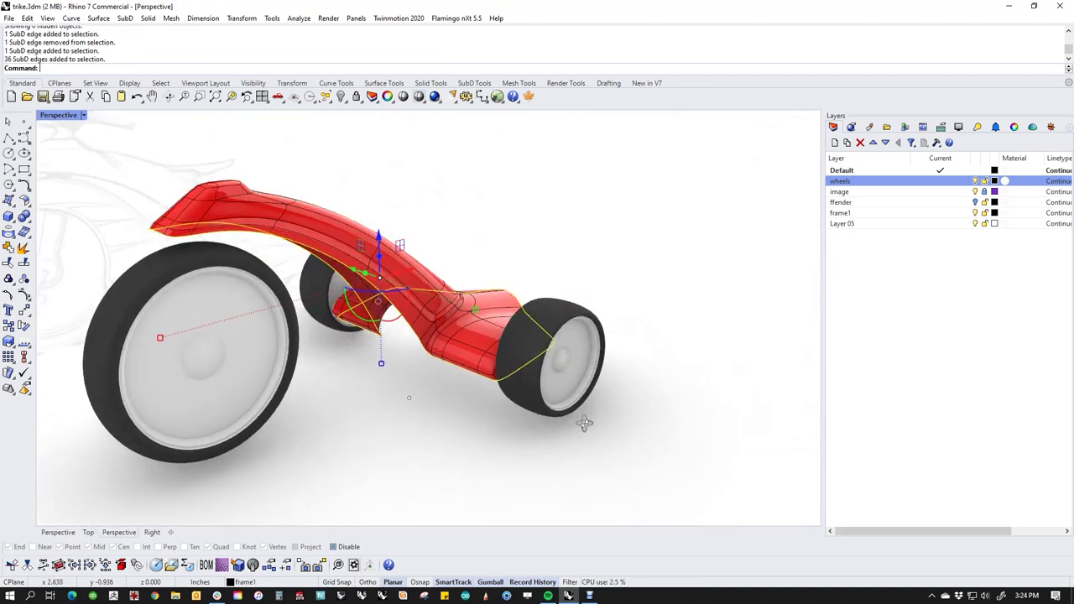
{"action": "scroll", "coordinate": [469, 379], "scroll_direction": "up", "scroll_amount": 6}
{"action": "mouse_move", "coordinate": [469, 379]}
{"action": "right_mouse_down"}
{"action": "mouse_move", "coordinate": [496, 312]}
{"action": "mouse_move", "coordinate": [490, 362]}
{"action": "mouse_move", "coordinate": [480, 366]}
{"action": "right_mouse_up"}
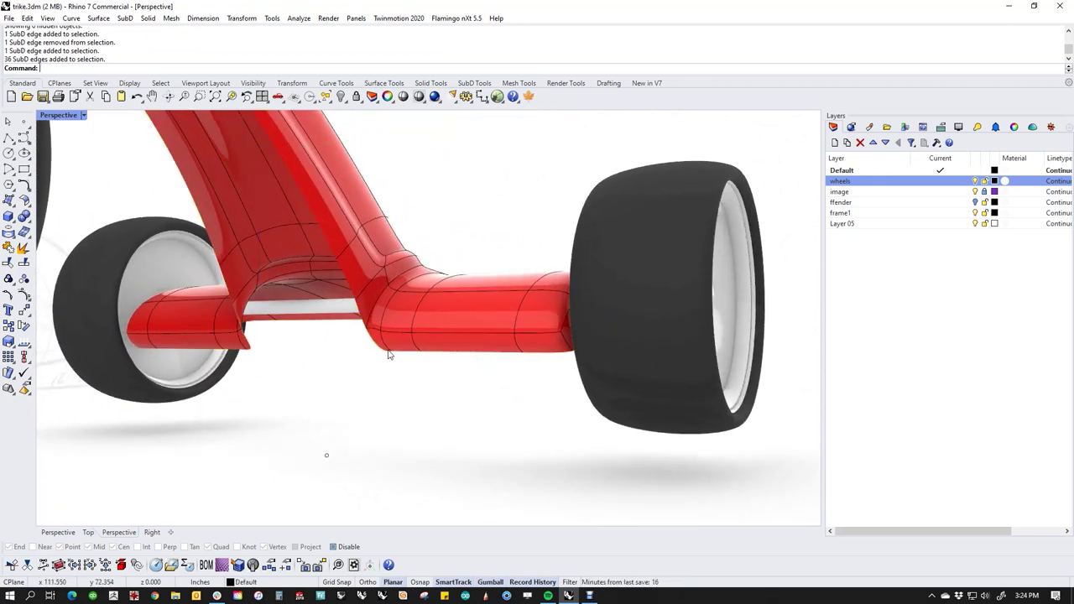
Select only the wing portion of the SubD's open bottom edge, from one front corner to the other, and lower it about 0.17 in.
{"action": "scroll", "coordinate": [388, 356], "scroll_direction": "up", "scroll_amount": 4}
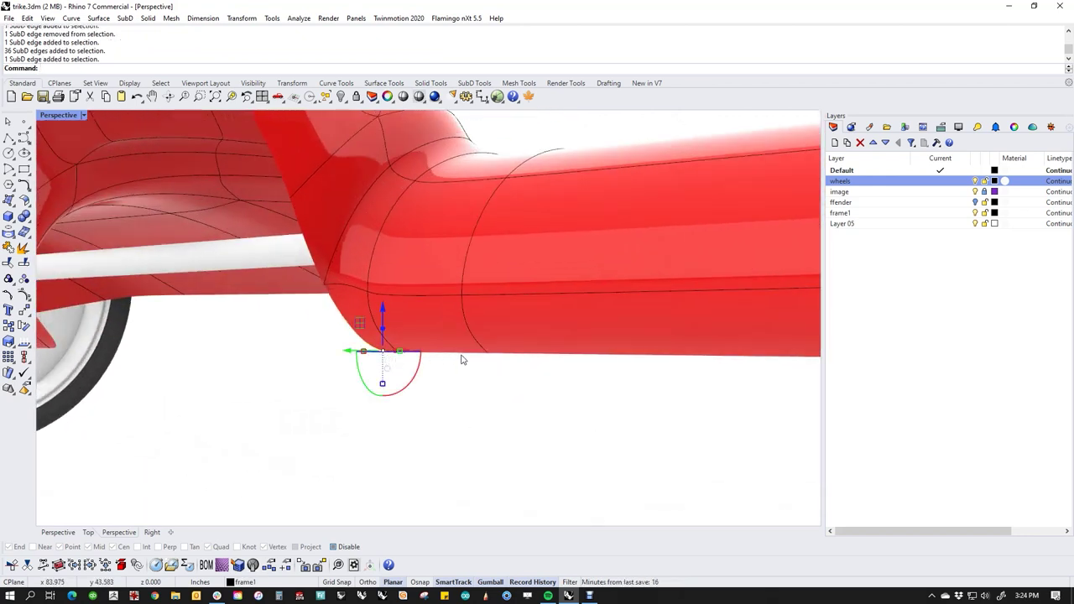
{"action": "left_click", "coordinate": [461, 357], "text": "ctrl+shift"}
{"action": "scroll", "coordinate": [375, 376], "scroll_direction": "down", "scroll_amount": 5}
{"action": "right_click_drag", "start_coordinate": [335, 378], "coordinate": [508, 401], "text": "shift"}
{"action": "scroll", "coordinate": [286, 369], "scroll_direction": "up", "scroll_amount": 5}
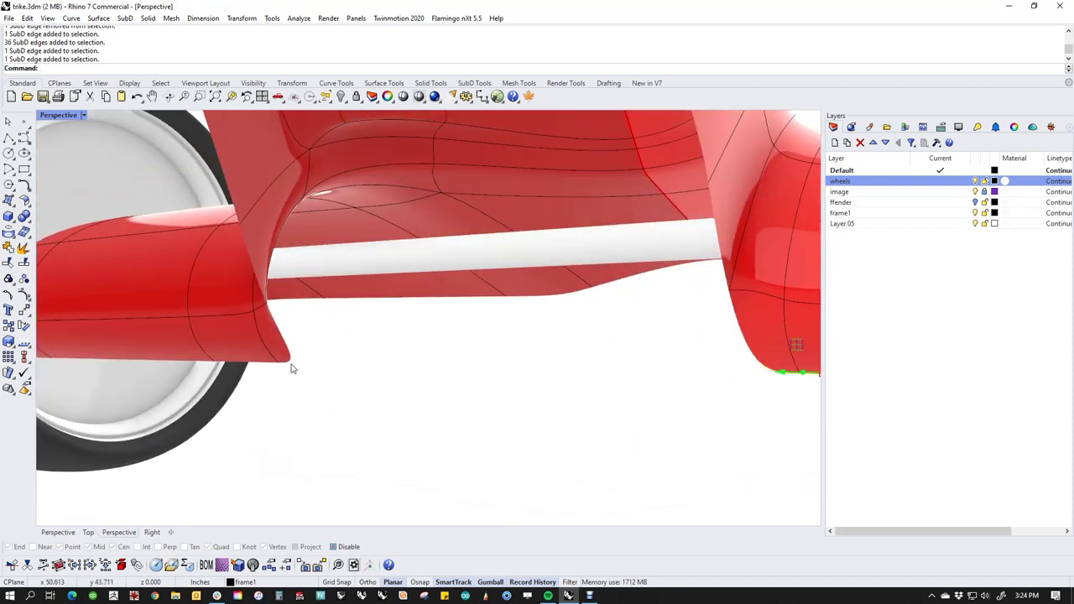
{"action": "double_click", "coordinate": [262, 364], "text": "shift"}
{"action": "scroll", "coordinate": [504, 426], "scroll_direction": "down", "scroll_amount": 5}
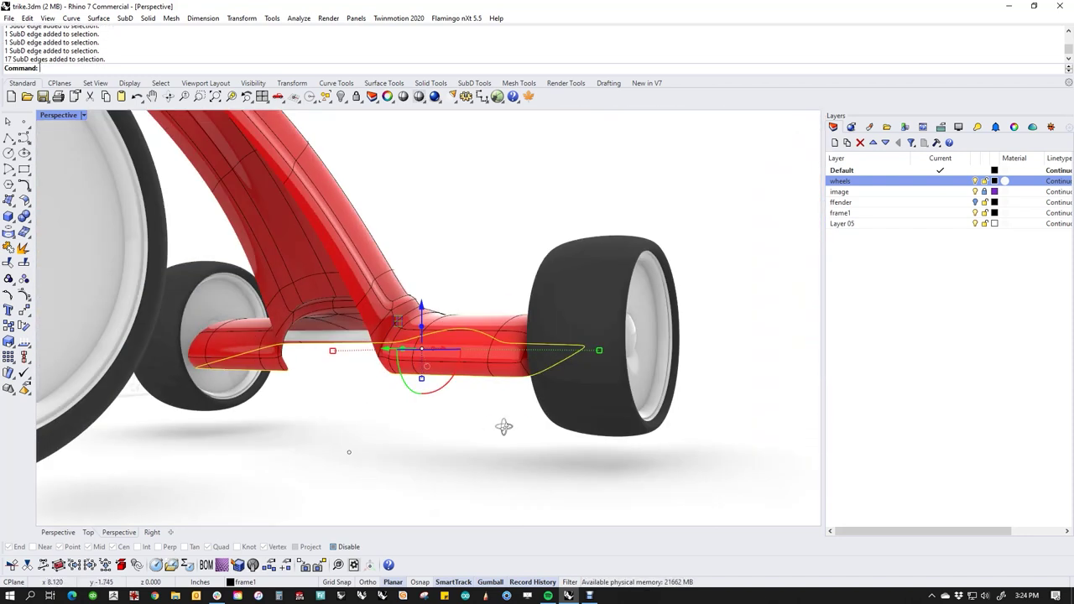
{"action": "left_click_drag", "start_coordinate": [423, 332], "coordinate": [426, 351]}
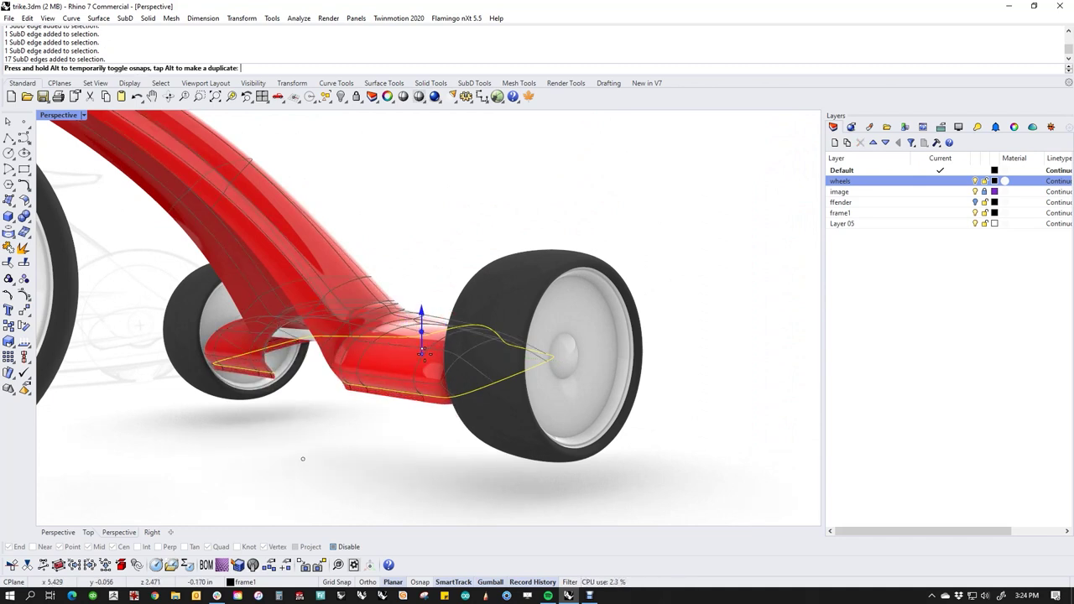
{"action": "left_click_drag", "start_coordinate": [423, 353], "coordinate": [423, 355]}
{"action": "right_click_drag", "start_coordinate": [621, 499], "coordinate": [482, 509]}
{"action": "scroll", "coordinate": [619, 417], "scroll_direction": "up", "scroll_amount": 4}
{"action": "left_click", "coordinate": [618, 417]}
Turn on the ffender layer and compare the fender, body and wheels against the sketch in the front view.
{"action": "right_click_drag", "start_coordinate": [619, 417], "coordinate": [676, 374]}
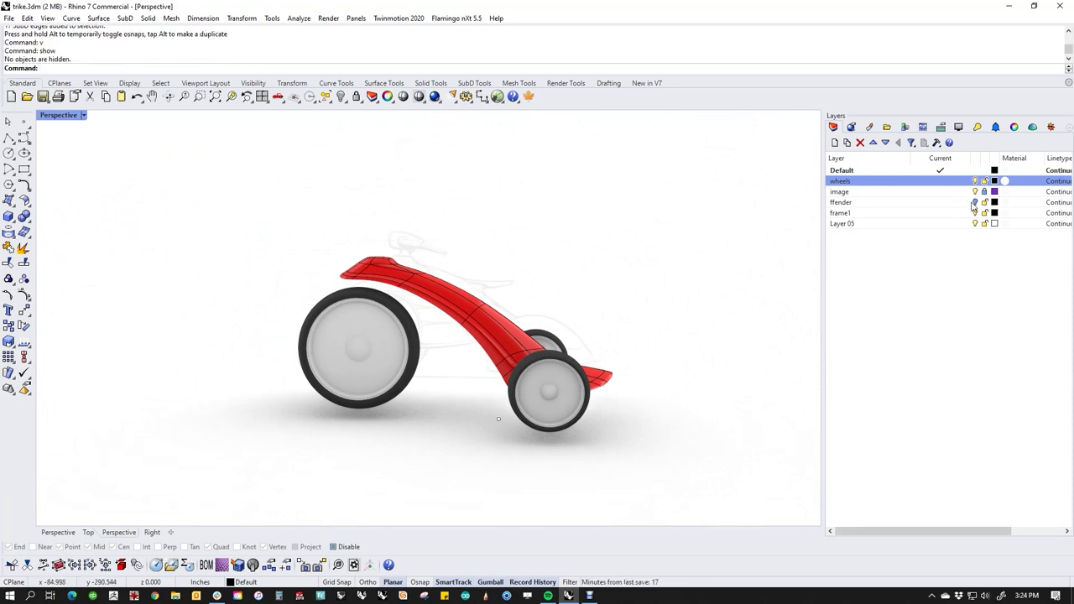
{"action": "left_click", "coordinate": [975, 202]}
{"action": "right_click_drag", "start_coordinate": [642, 369], "coordinate": [490, 370]}
{"action": "scroll", "coordinate": [439, 356], "scroll_direction": "up", "scroll_amount": 5}
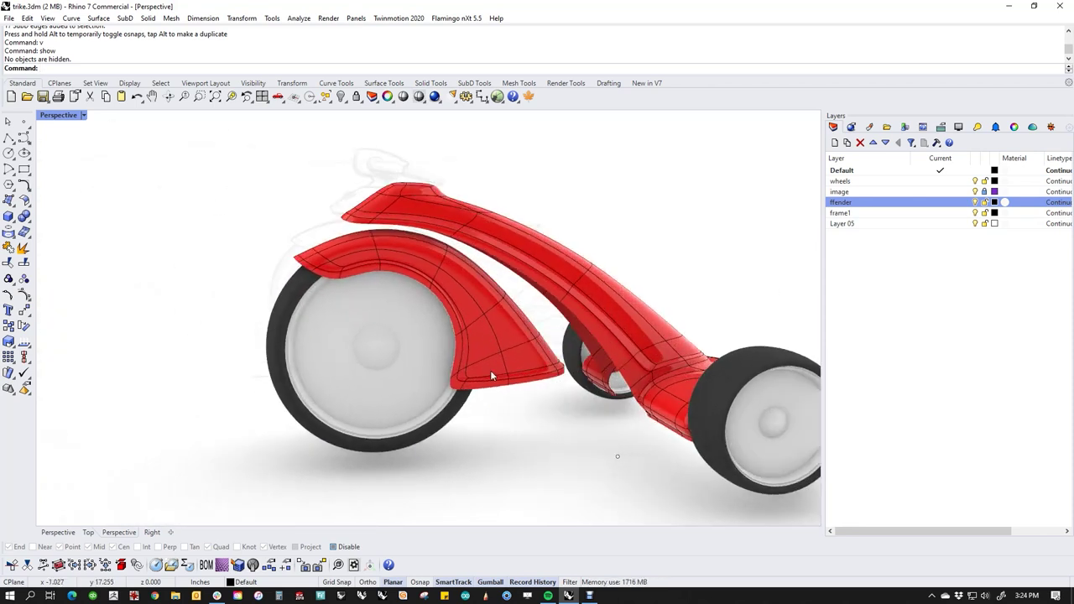
{"action": "right_click_drag", "start_coordinate": [487, 383], "coordinate": [559, 397]}
{"action": "type", "text": "f"}
{"action": "key", "text": "Return"}
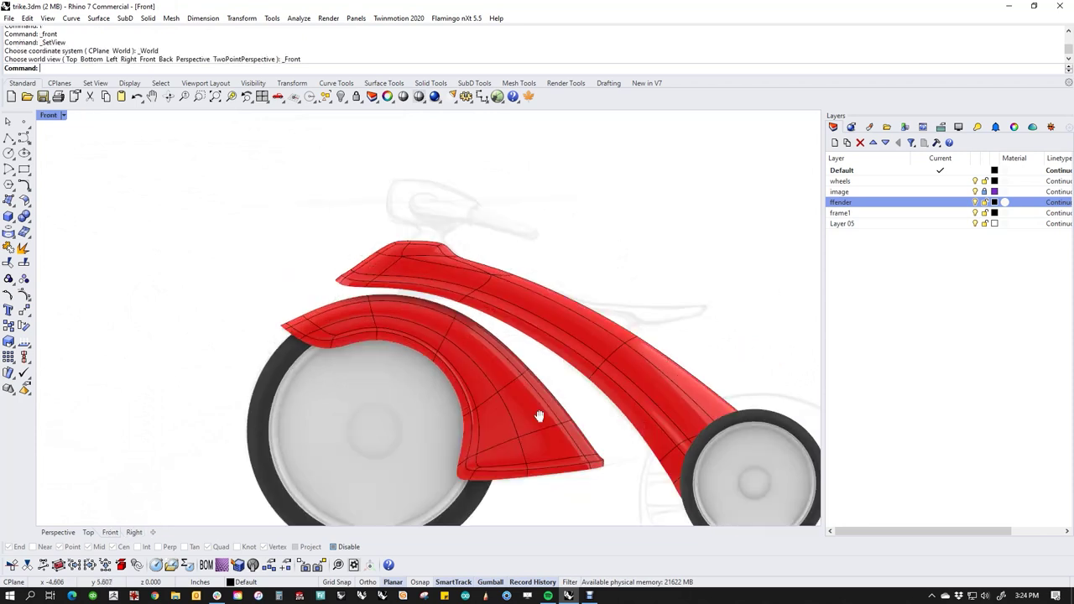
{"action": "right_click_drag", "start_coordinate": [540, 416], "coordinate": [485, 361]}
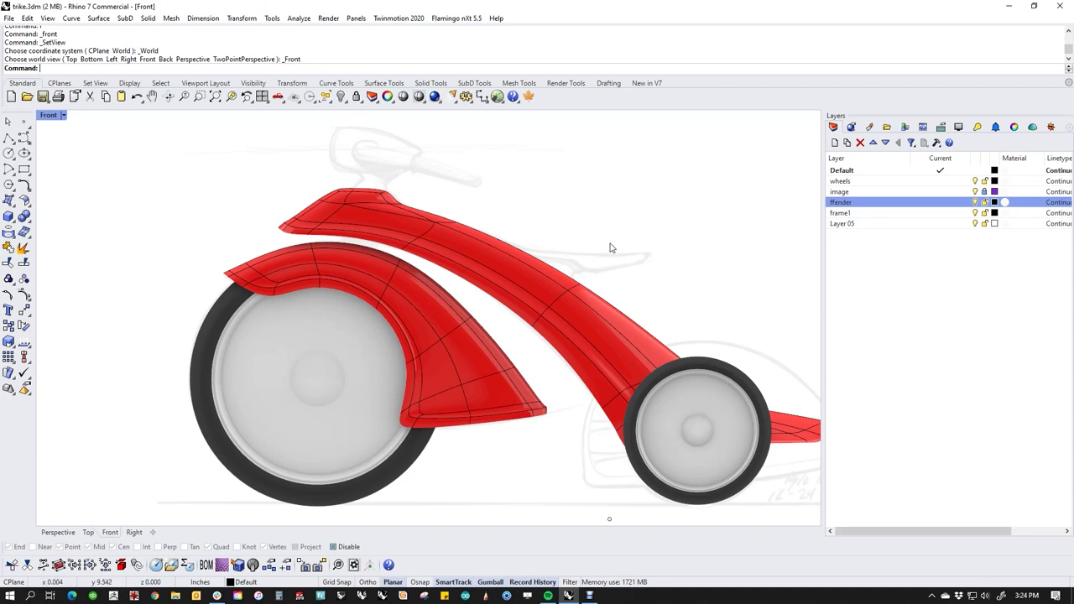
{"action": "right_click_drag", "start_coordinate": [673, 359], "coordinate": [508, 330]}
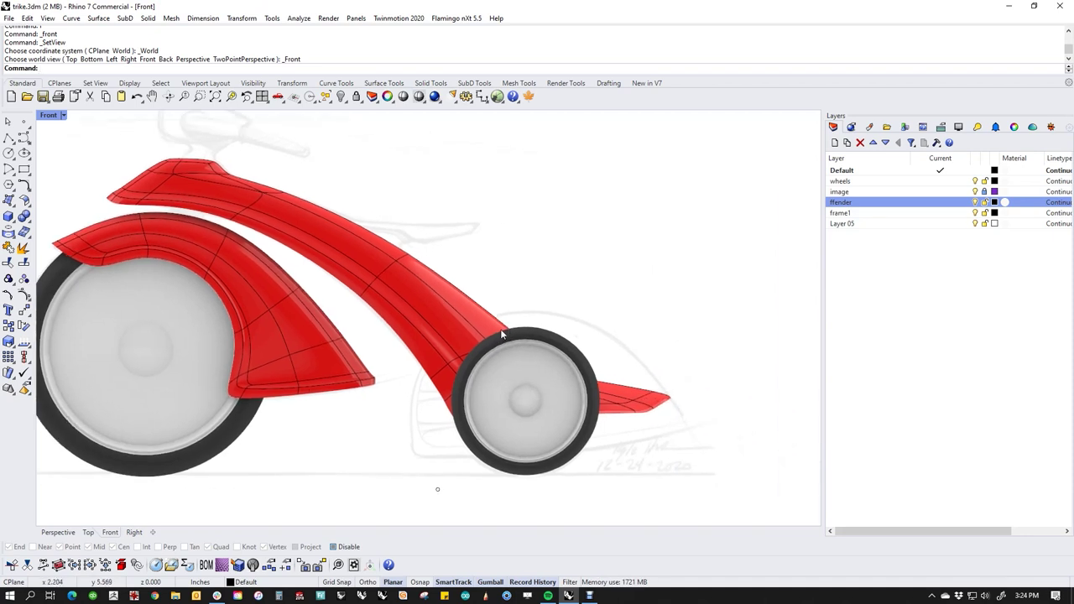
{"action": "right_click_drag", "start_coordinate": [406, 337], "coordinate": [488, 332]}
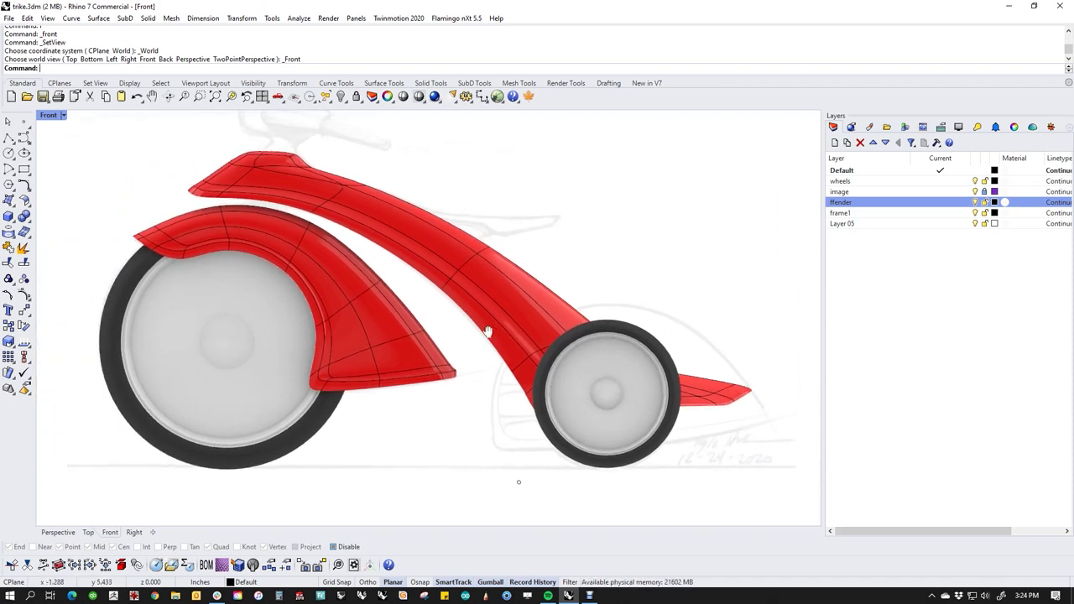
Set the Front view's display mode to Wireframe.
{"action": "middle_click", "coordinate": [252, 202]}
{"action": "left_click", "coordinate": [206, 164]}
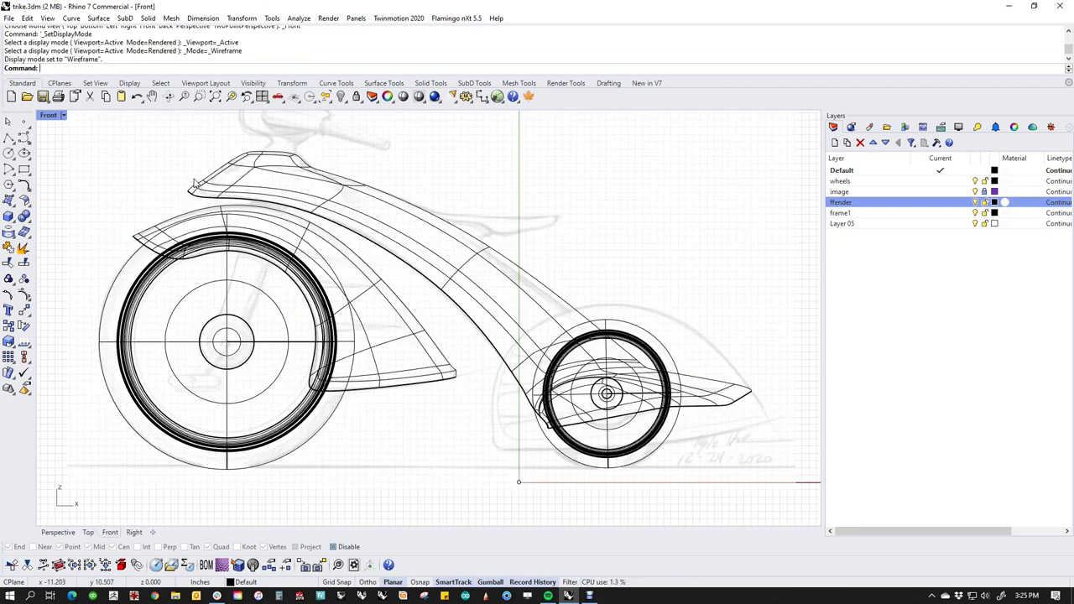
{"action": "scroll", "coordinate": [191, 186], "scroll_direction": "up", "scroll_amount": 3}
{"action": "scroll", "coordinate": [190, 195], "scroll_direction": "up", "scroll_amount": 2}
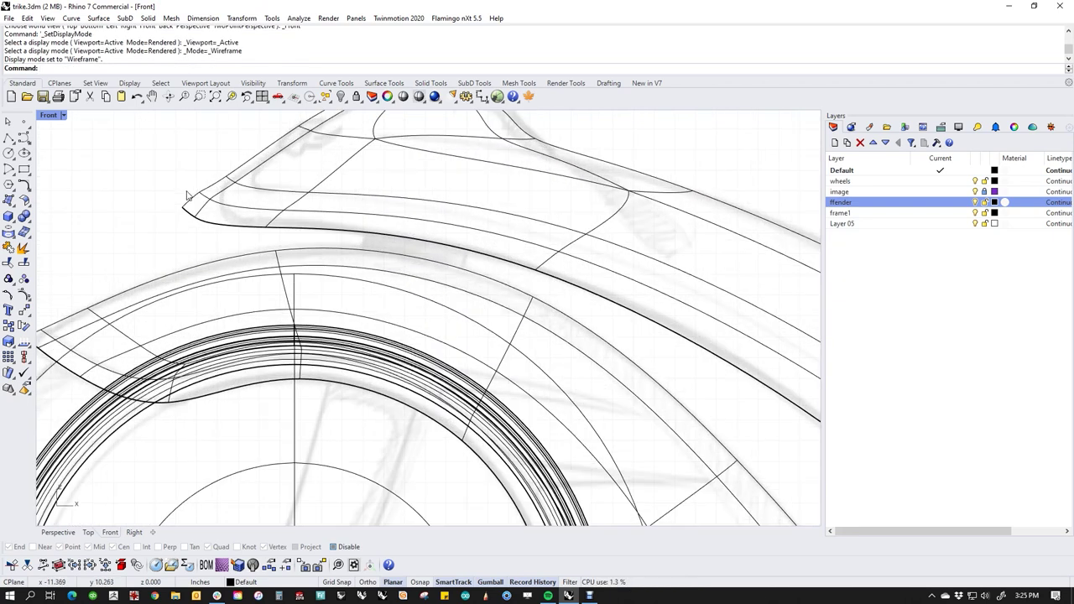
{"action": "scroll", "coordinate": [171, 196], "scroll_direction": "down", "scroll_amount": 5}
{"action": "scroll", "coordinate": [224, 208], "scroll_direction": "up", "scroll_amount": 3}
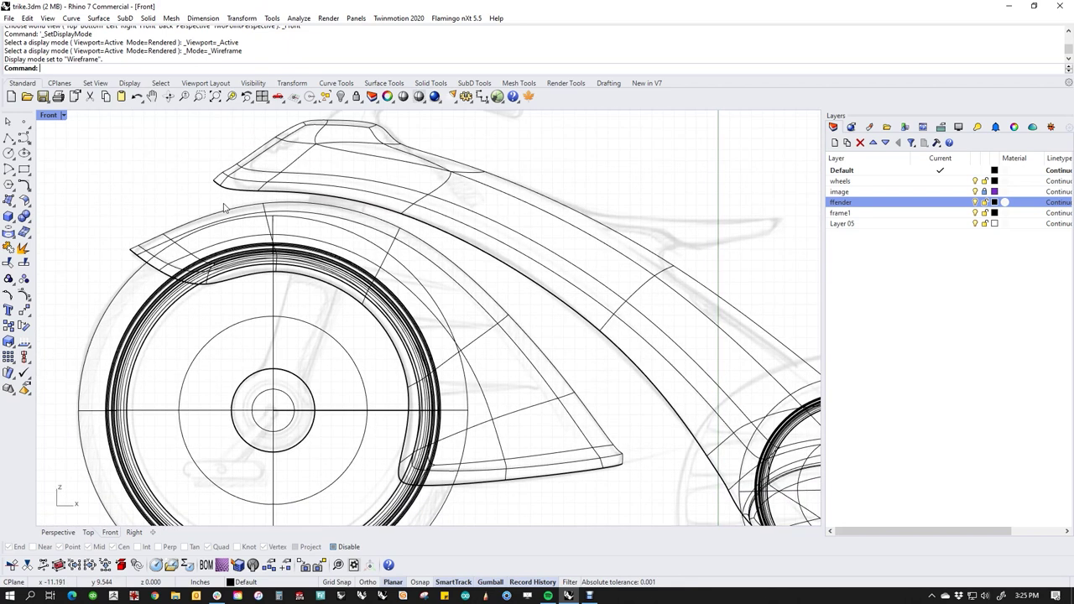
{"action": "scroll", "coordinate": [377, 245], "scroll_direction": "down", "scroll_amount": 4}
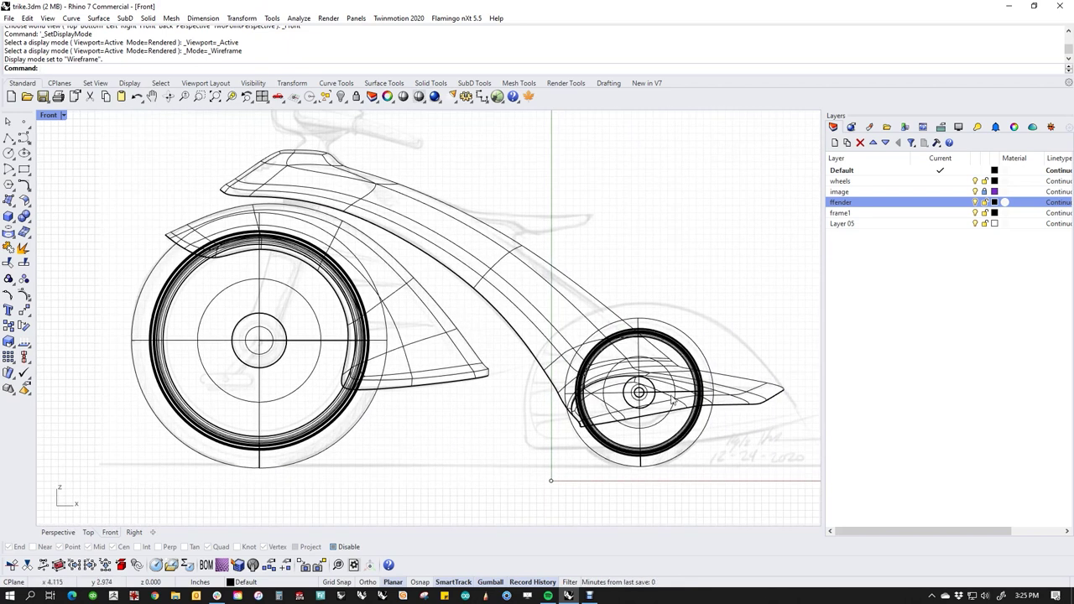
{"action": "right_click_drag", "start_coordinate": [672, 401], "coordinate": [513, 351]}
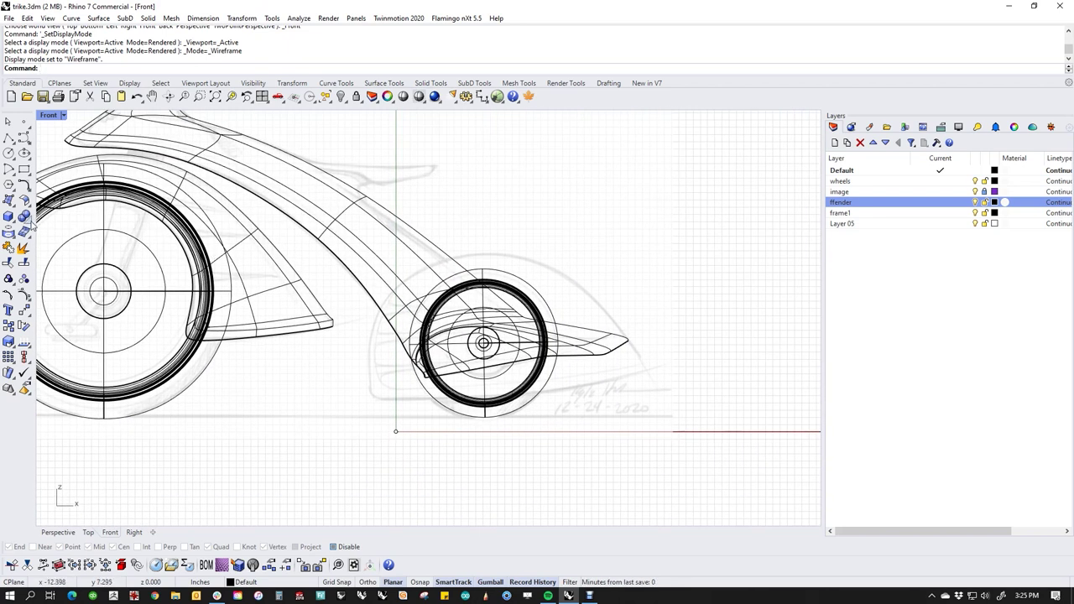
Create a SubD sphere centred on the rear wheel's hub with a radius of about 3.6 in, using Quads style and 1 subdivision.
{"action": "left_click", "coordinate": [463, 84]}
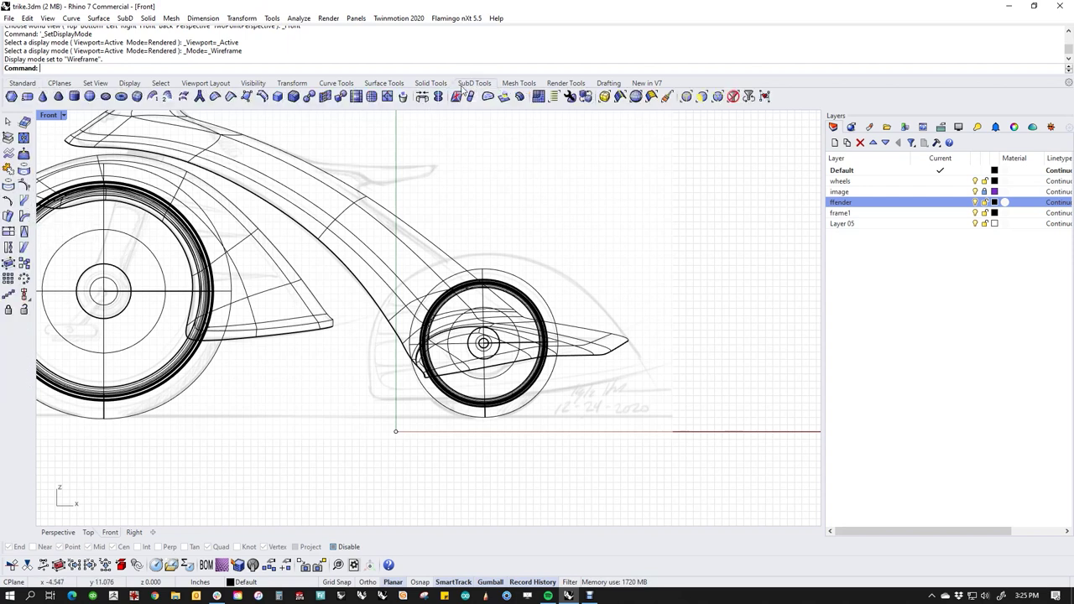
{"action": "left_click", "coordinate": [89, 96]}
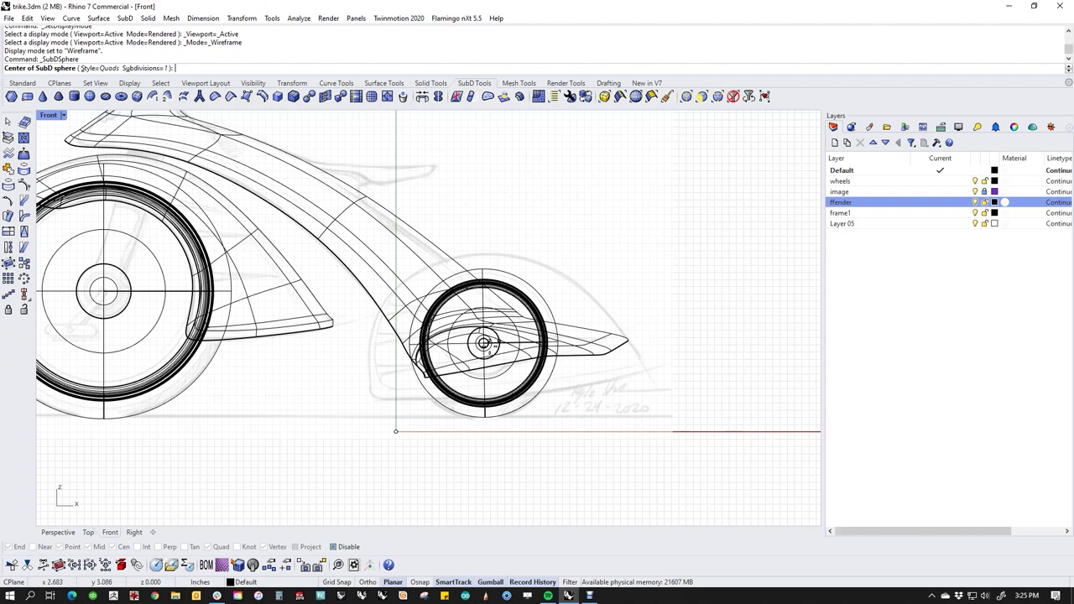
{"action": "scroll", "coordinate": [484, 344], "scroll_direction": "up", "scroll_amount": 6}
{"action": "left_click", "coordinate": [484, 343]}
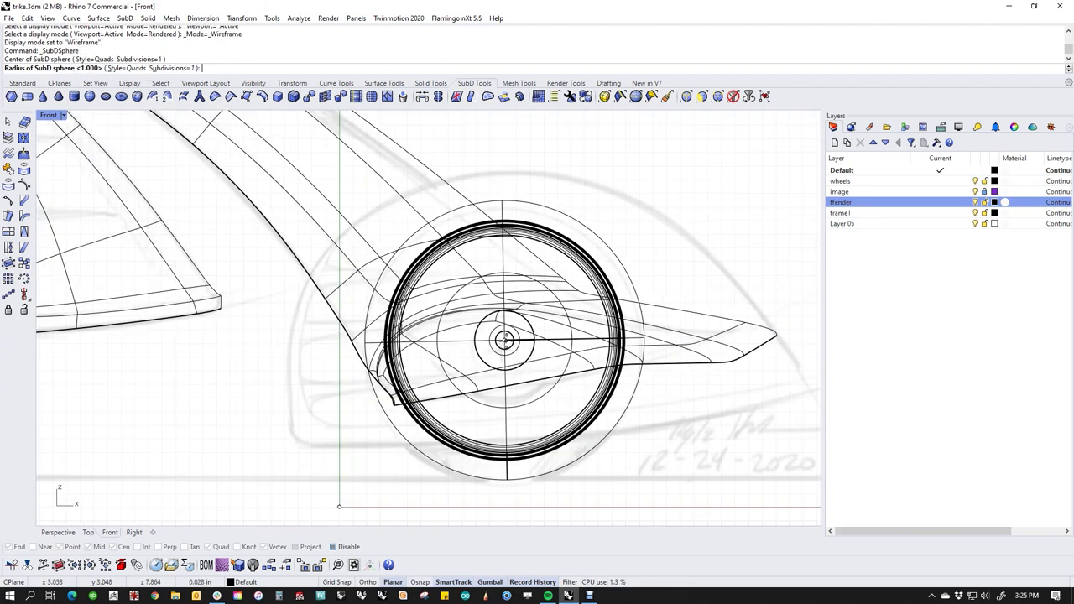
{"action": "scroll", "coordinate": [505, 340], "scroll_direction": "down", "scroll_amount": 5}
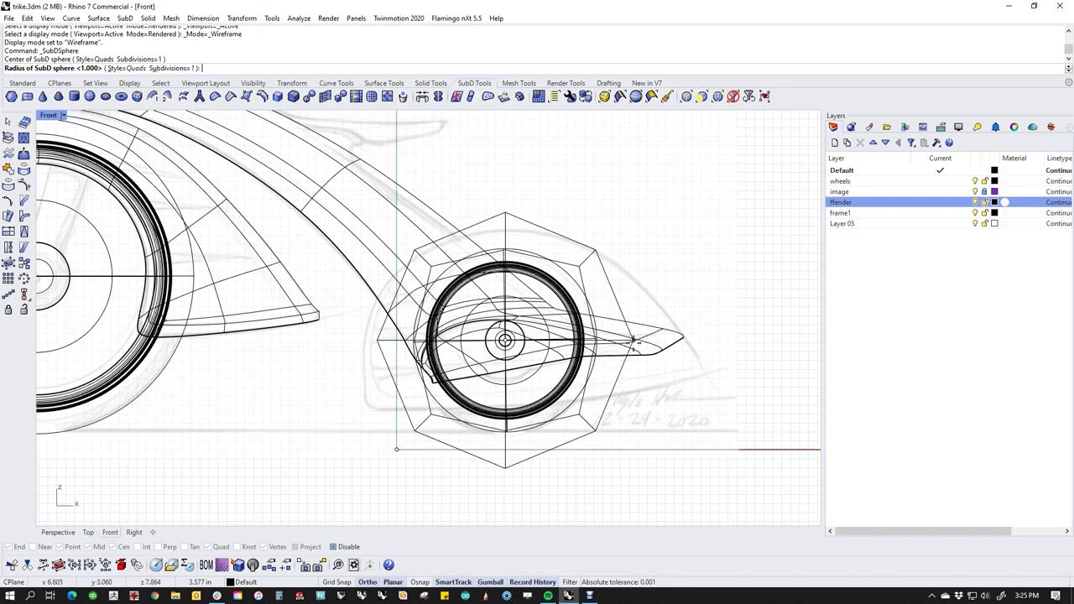
{"action": "left_click", "coordinate": [635, 342]}
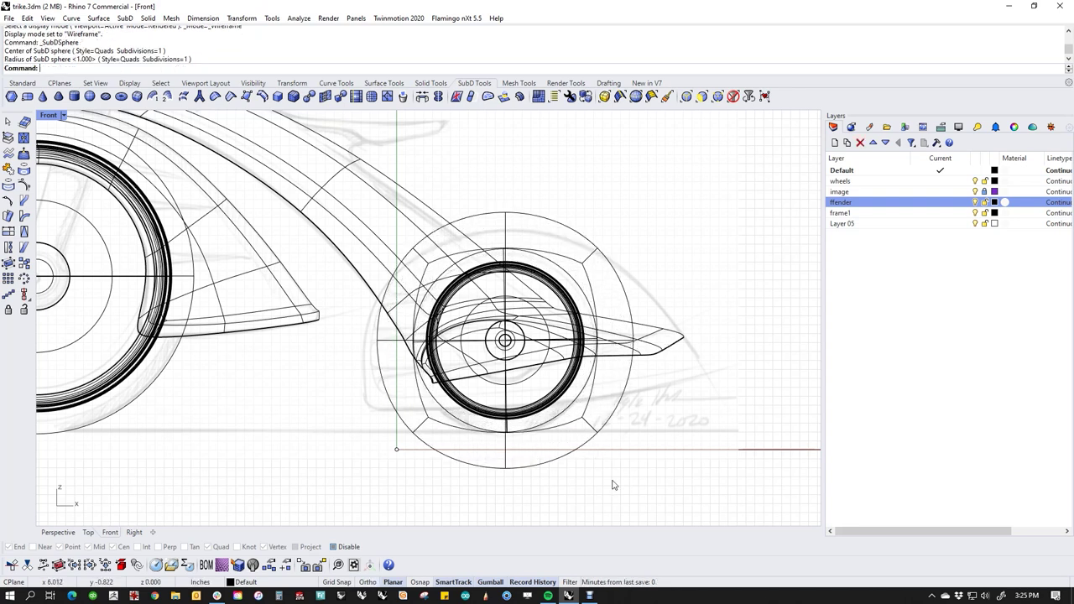
Scale the SubD sphere shorter vertically and slightly wider horizontally to fit the sketched rear fender's top and front.
{"action": "left_click", "coordinate": [540, 465]}
{"action": "left_click_drag", "start_coordinate": [505, 469], "coordinate": [511, 451]}
{"action": "left_click_drag", "start_coordinate": [394, 342], "coordinate": [370, 342]}
{"action": "left_click", "coordinate": [714, 420]}
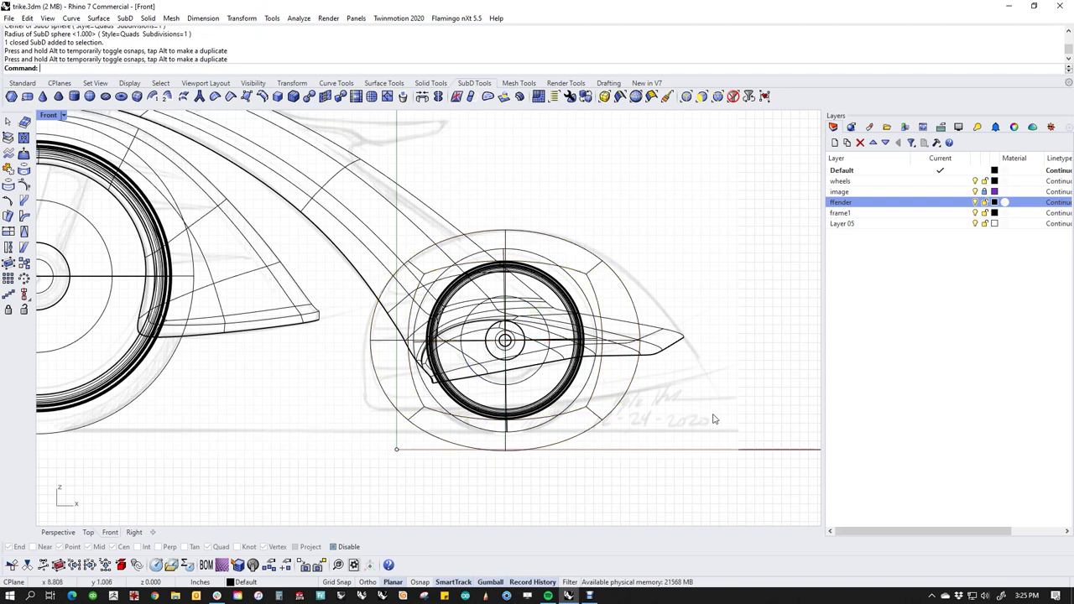
Isolate the SubD sphere by hiding all other selectable objects.
{"action": "left_click", "coordinate": [631, 291]}
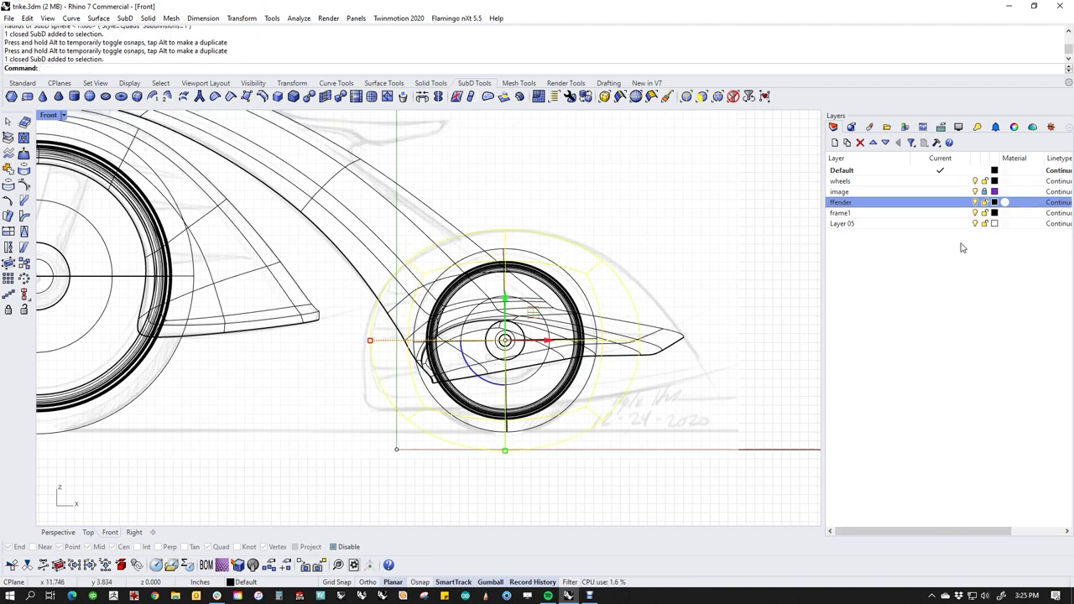
{"action": "type", "text": "ii"}
{"action": "key", "text": "Return"}
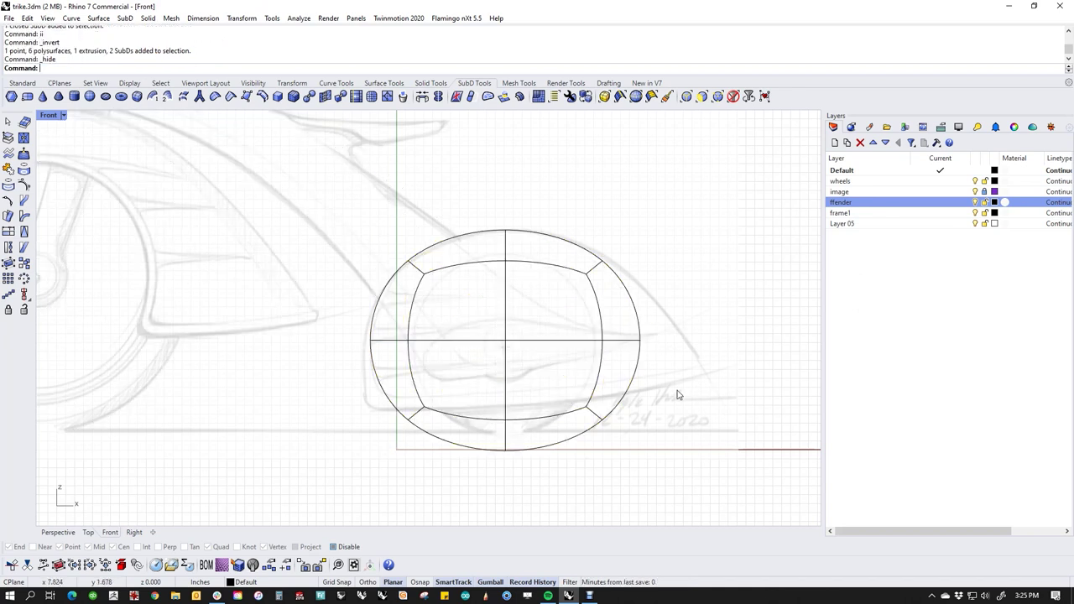
Delete the bottom portion of the SubD sphere so it is open underneath.
{"action": "left_click_drag", "start_coordinate": [683, 368], "coordinate": [318, 446]}
{"action": "key", "text": "Delete"}
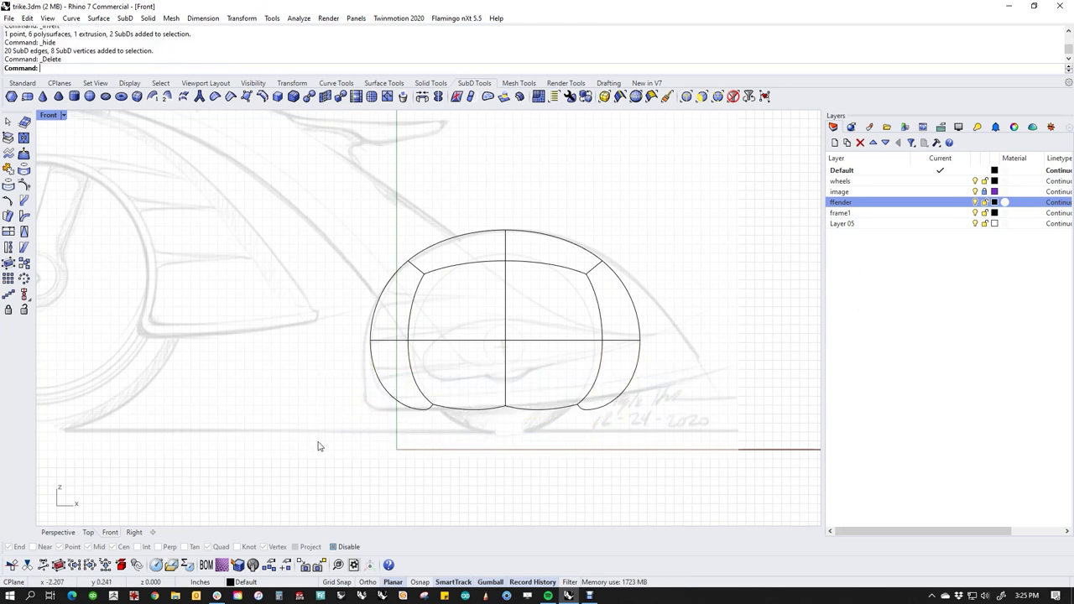
{"action": "left_click_drag", "start_coordinate": [340, 384], "coordinate": [703, 493]}
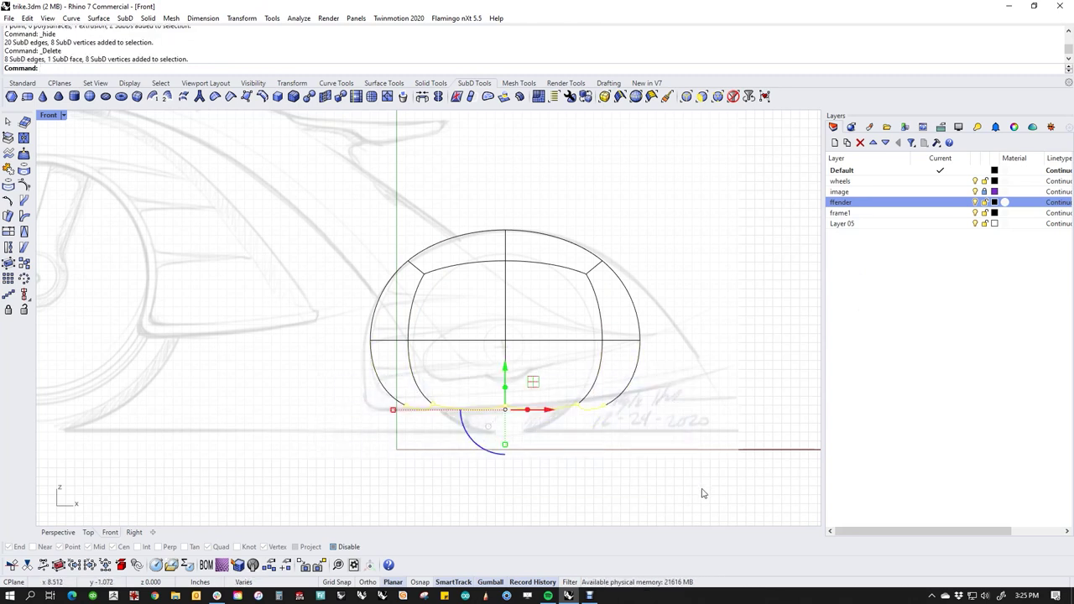
{"action": "key", "text": "Delete"}
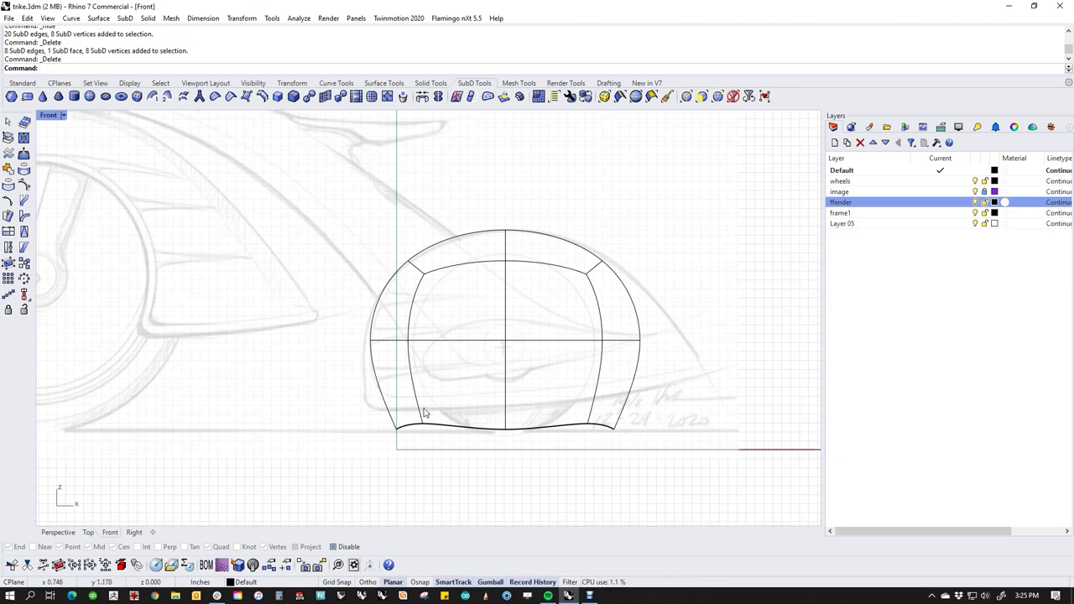
Display the SubD as a flat cage, level its bottom vertices, and move them up and forward to the sketched lower edge.
{"action": "key", "text": "Tab"}
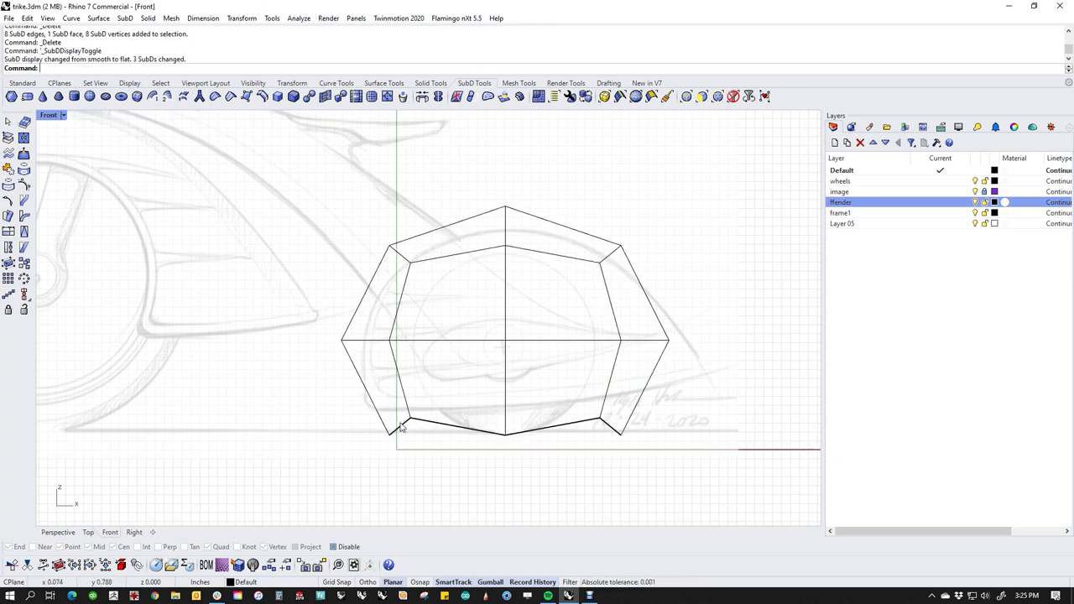
{"action": "left_click_drag", "start_coordinate": [296, 382], "coordinate": [810, 487]}
{"action": "left_click_drag", "start_coordinate": [507, 442], "coordinate": [510, 435]}
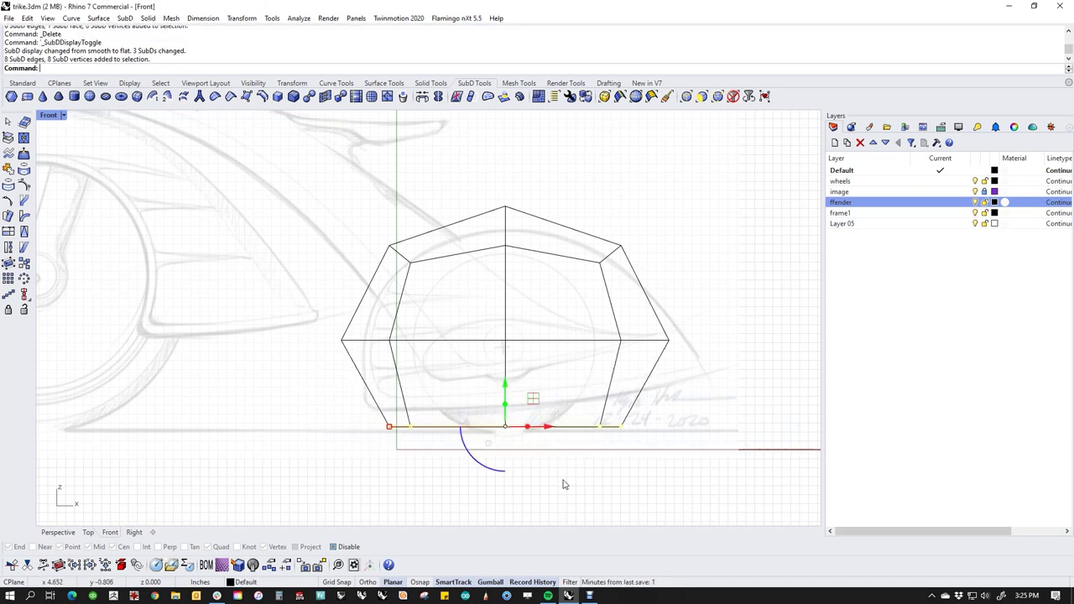
{"action": "mouse_move", "coordinate": [504, 387]}
{"action": "left_mouse_down"}
{"action": "mouse_move", "coordinate": [505, 351]}
{"action": "mouse_move", "coordinate": [504, 372]}
{"action": "left_mouse_up"}
{"action": "left_click_drag", "start_coordinate": [504, 411], "coordinate": [476, 413]}
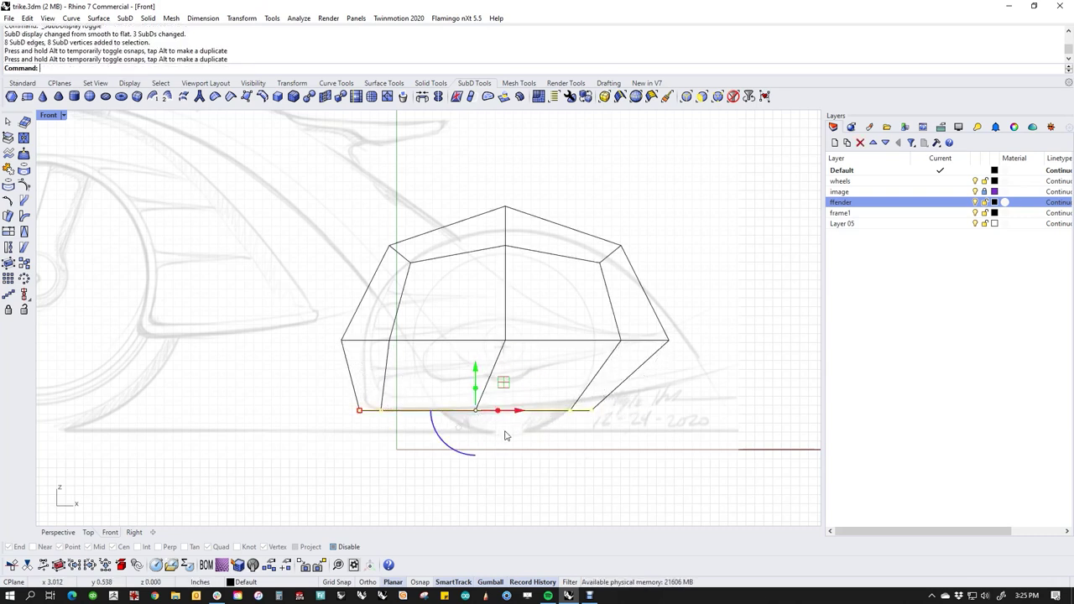
Stretch the bottom row of vertices rearward with a 1D scale of about 1.42 from its front corner.
{"action": "type", "text": "s1"}
{"action": "key", "text": "Return"}
{"action": "left_click", "coordinate": [361, 412]}
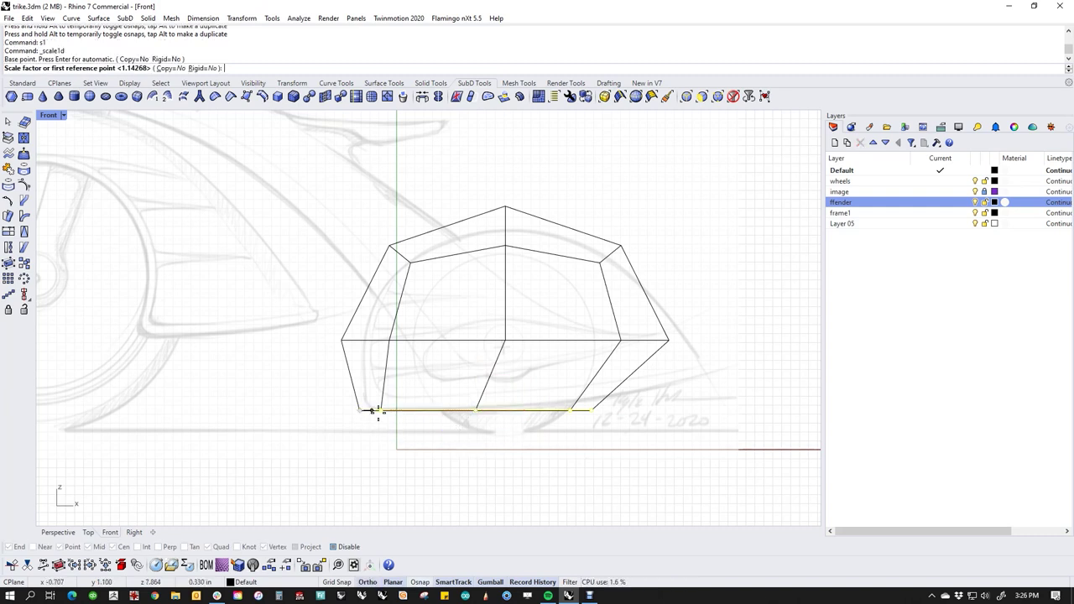
{"action": "left_click", "coordinate": [656, 426]}
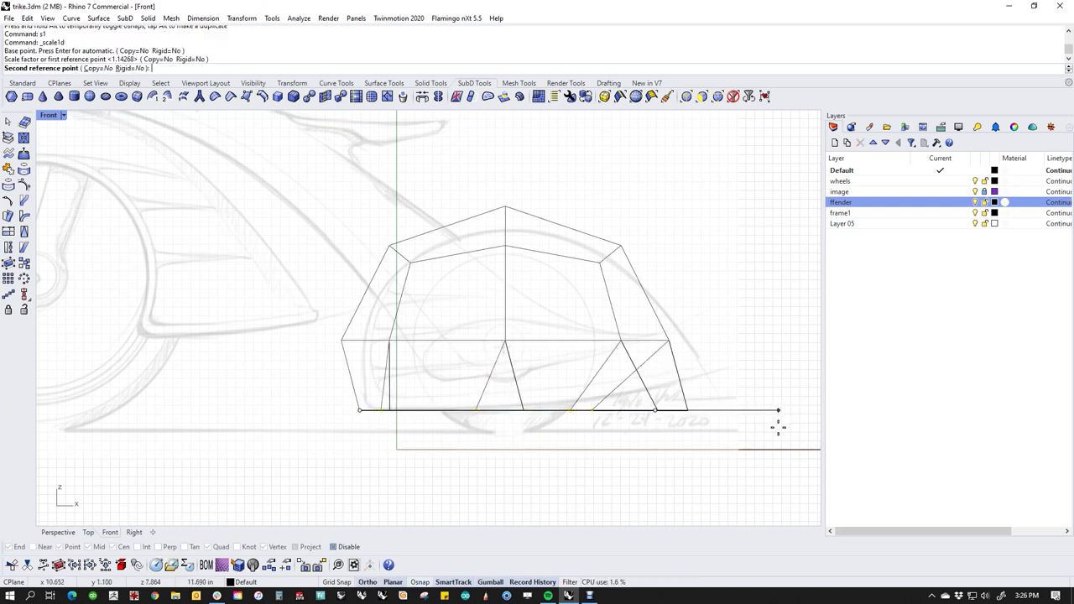
{"action": "key", "text": "Escape"}
{"action": "key", "text": "Escape"}
Stretch the middle row of vertices rearward with a 1D scale of about 1.08 from its front end.
{"action": "left_click_drag", "start_coordinate": [294, 315], "coordinate": [750, 387]}
{"action": "type", "text": "s1"}
{"action": "key", "text": "Return"}
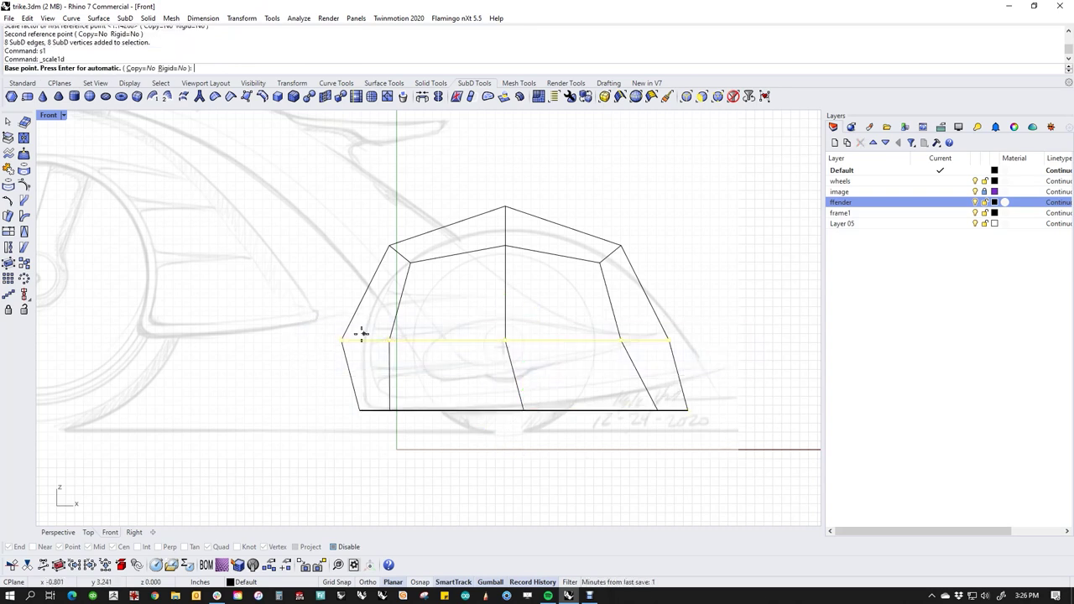
{"action": "left_click", "coordinate": [341, 340]}
{"action": "left_click", "coordinate": [673, 340]}
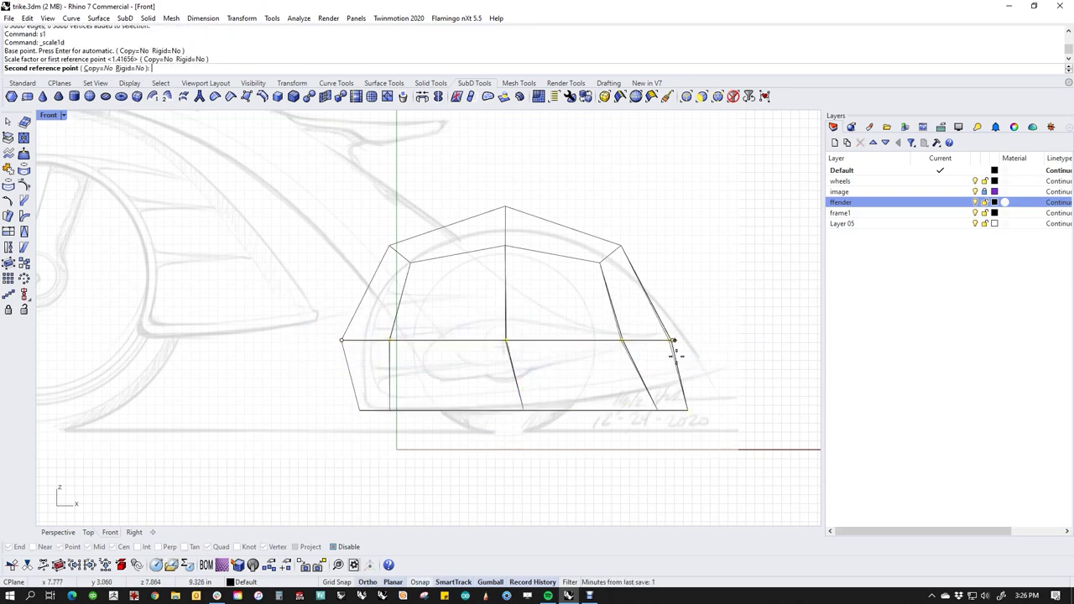
{"action": "left_click", "coordinate": [695, 351]}
{"action": "key", "text": "Escape"}
Extend the bottom row of vertices further rearward with a 1D scale from its front corner to the sketched fender tail.
{"action": "left_click_drag", "start_coordinate": [353, 396], "coordinate": [804, 453]}
{"action": "type", "text": "s1"}
{"action": "key", "text": "Return"}
{"action": "left_click", "coordinate": [360, 411]}
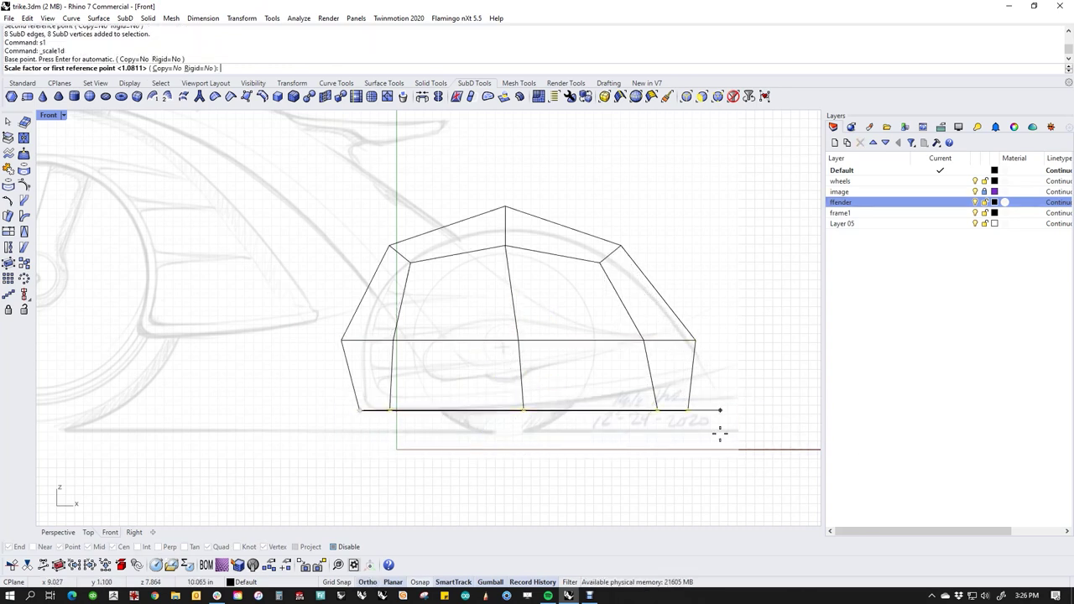
{"action": "left_click", "coordinate": [719, 432]}
{"action": "left_click", "coordinate": [733, 420]}
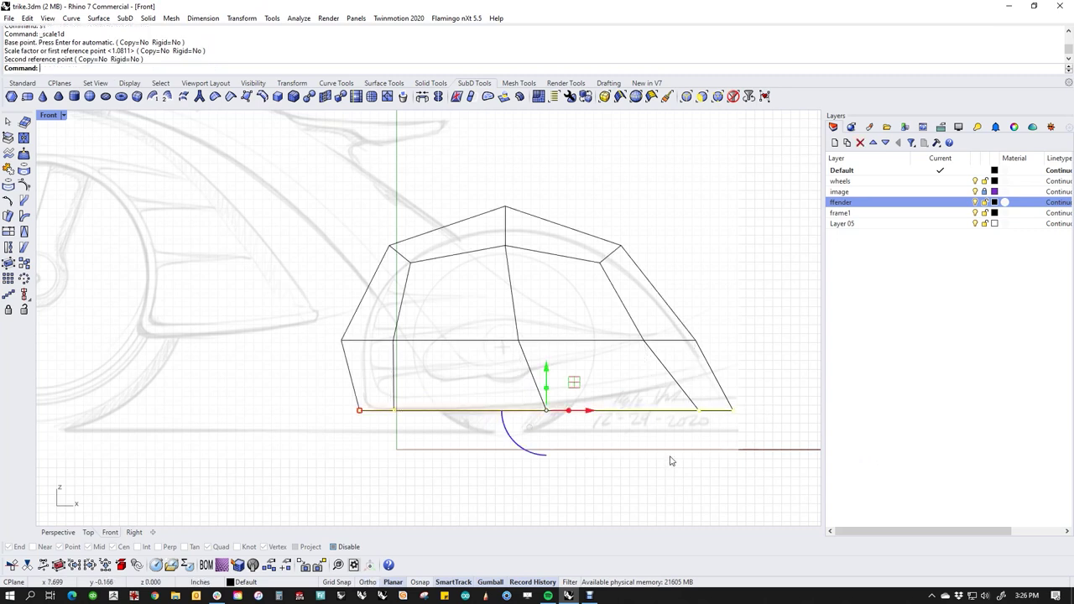
Bend the bottom row of vertices upward toward the rear, using a spine from its front corner, to follow the sketched lower edge.
{"action": "left_click_drag", "start_coordinate": [304, 384], "coordinate": [792, 449]}
{"action": "type", "text": "bend"}
{"action": "key", "text": "Return"}
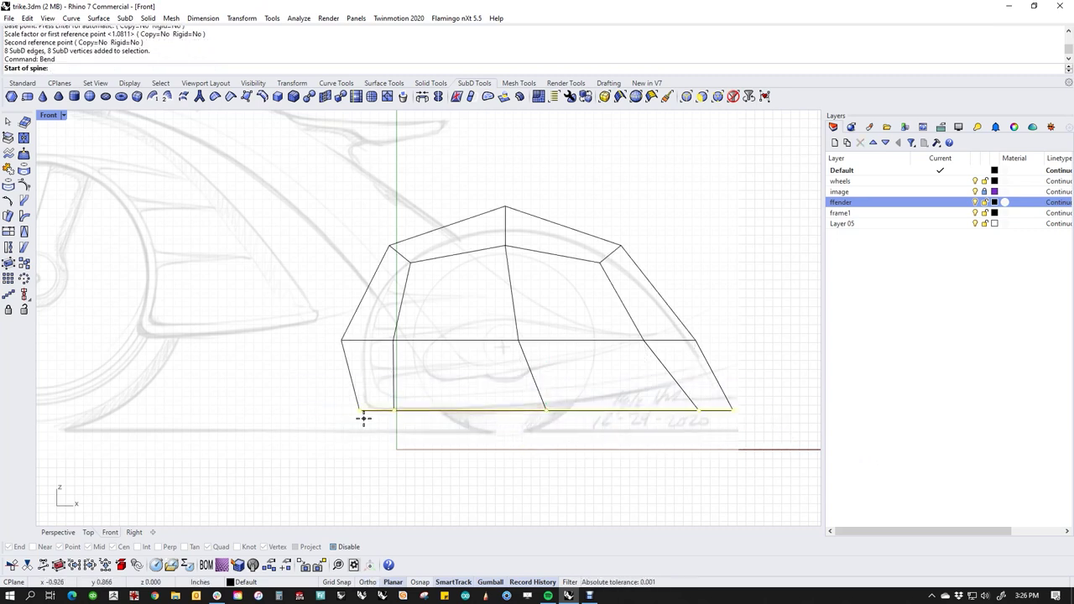
{"action": "left_click", "coordinate": [360, 412]}
{"action": "left_click", "coordinate": [772, 410]}
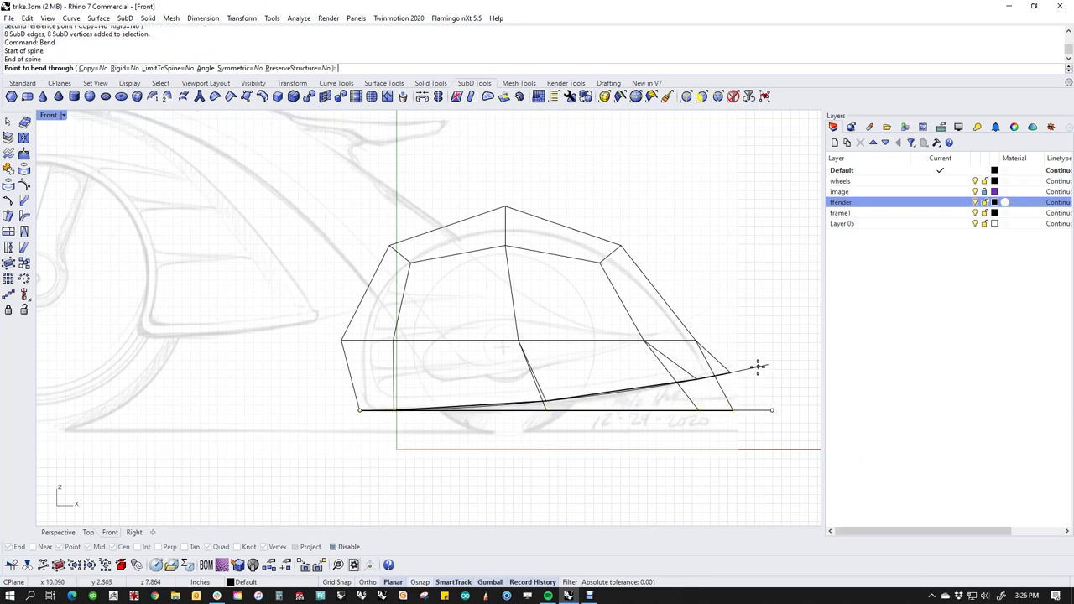
{"action": "left_click", "coordinate": [758, 366]}
Bend the middle row of vertices slightly upward toward the rear, with the spine starting at its front end.
{"action": "left_click_drag", "start_coordinate": [314, 310], "coordinate": [753, 357]}
{"action": "key", "text": "Return"}
{"action": "left_click", "coordinate": [341, 339]}
{"action": "left_click", "coordinate": [729, 339]}
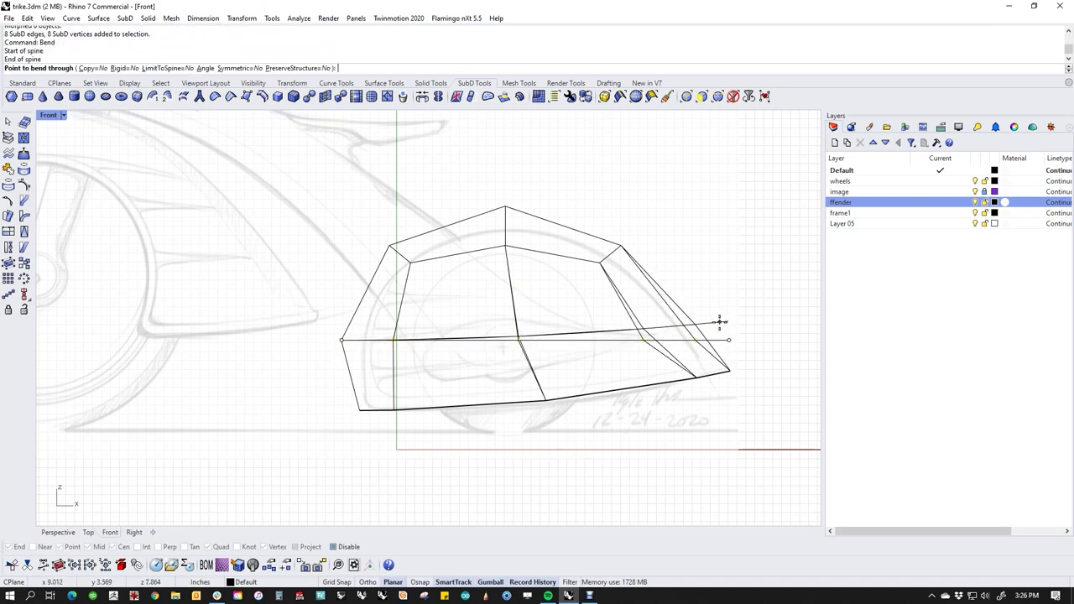
{"action": "left_click", "coordinate": [718, 321]}
{"action": "key", "text": "Escape"}
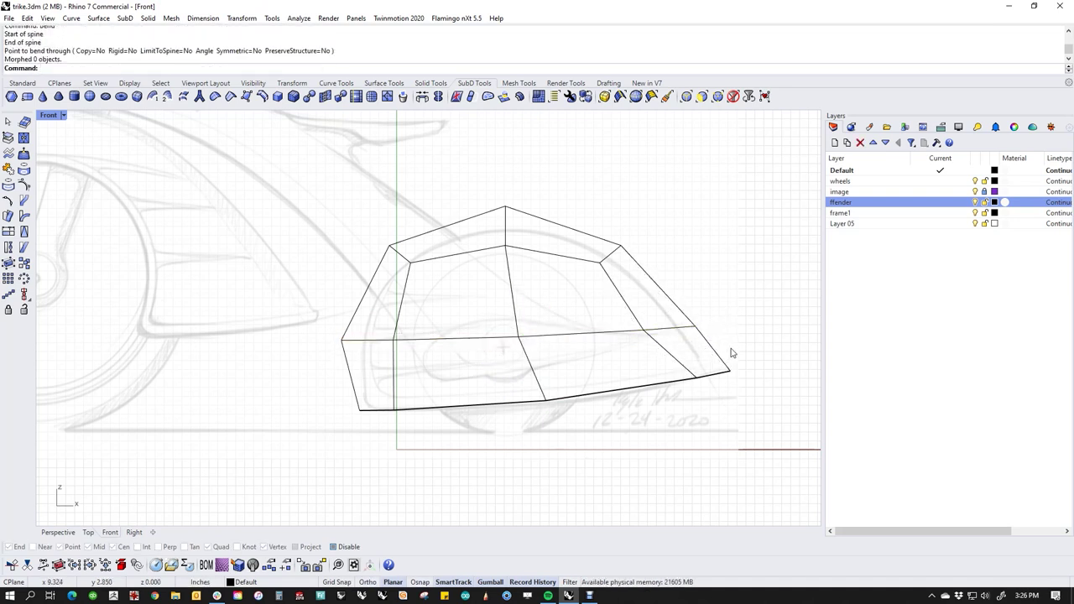
Display the SubD smooth and nudge the fender's rear lower corner 0.3 in forward to match the sketch.
{"action": "key", "text": "Tab"}
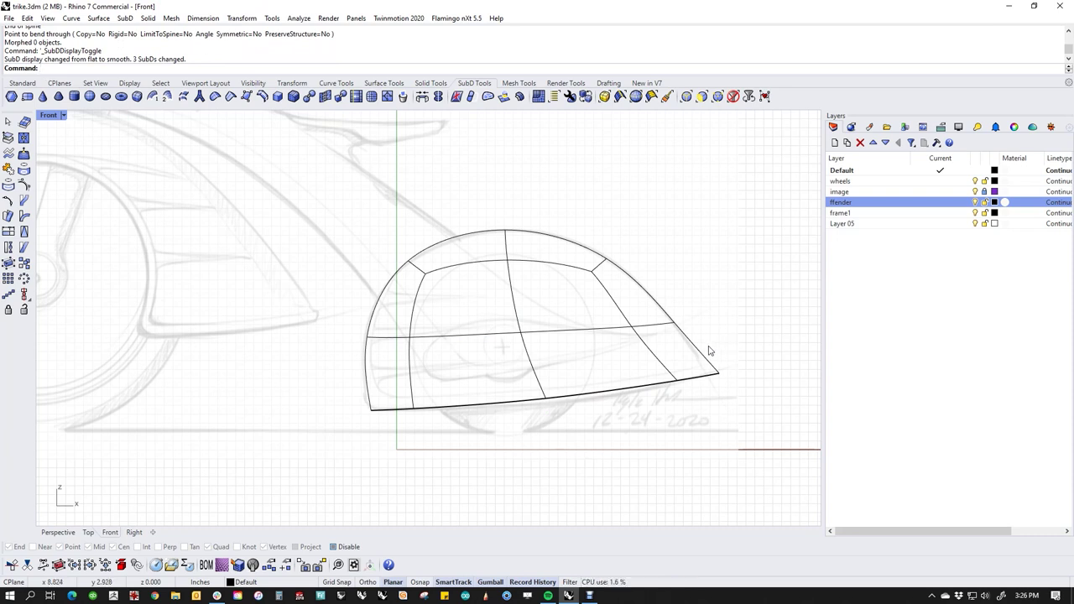
{"action": "left_click_drag", "start_coordinate": [700, 320], "coordinate": [760, 411]}
{"action": "key", "text": "alt+Left"}
{"action": "key", "text": "alt+Left"}
{"action": "key", "text": "alt+Left"}
{"action": "key", "text": "alt+Left"}
{"action": "key", "text": "alt+Left"}
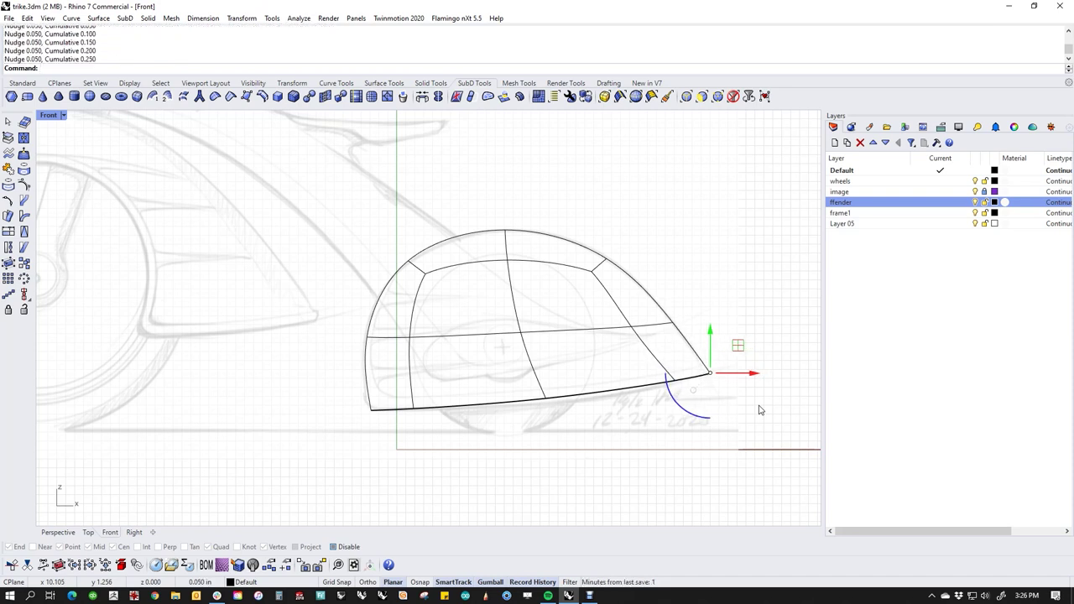
{"action": "key", "text": "alt+Left"}
{"action": "key", "text": "Escape"}
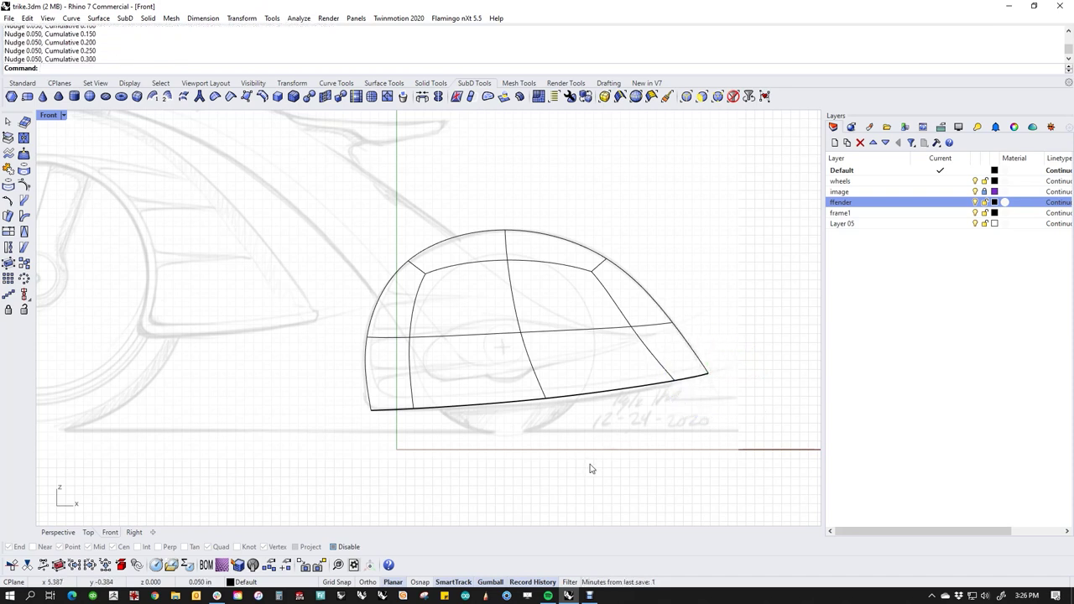
Switch to the Perspective view and display the SubD fender as a flat control cage.
{"action": "key", "text": "Return"}
{"action": "right_click_drag", "start_coordinate": [590, 467], "coordinate": [543, 399]}
{"action": "key", "text": "Tab"}
{"action": "scroll", "coordinate": [391, 318], "scroll_direction": "up", "scroll_amount": 5}
Move the protruding middle vertices on the fender cage's two sides inward to flatten the side walls.
{"action": "left_click", "coordinate": [387, 300], "text": "ctrl+shift"}
{"action": "right_click_drag", "start_coordinate": [626, 336], "coordinate": [543, 361]}
{"action": "left_click", "coordinate": [347, 322]}
{"action": "left_click_drag", "start_coordinate": [360, 279], "coordinate": [388, 316], "text": "ctrl+shift"}
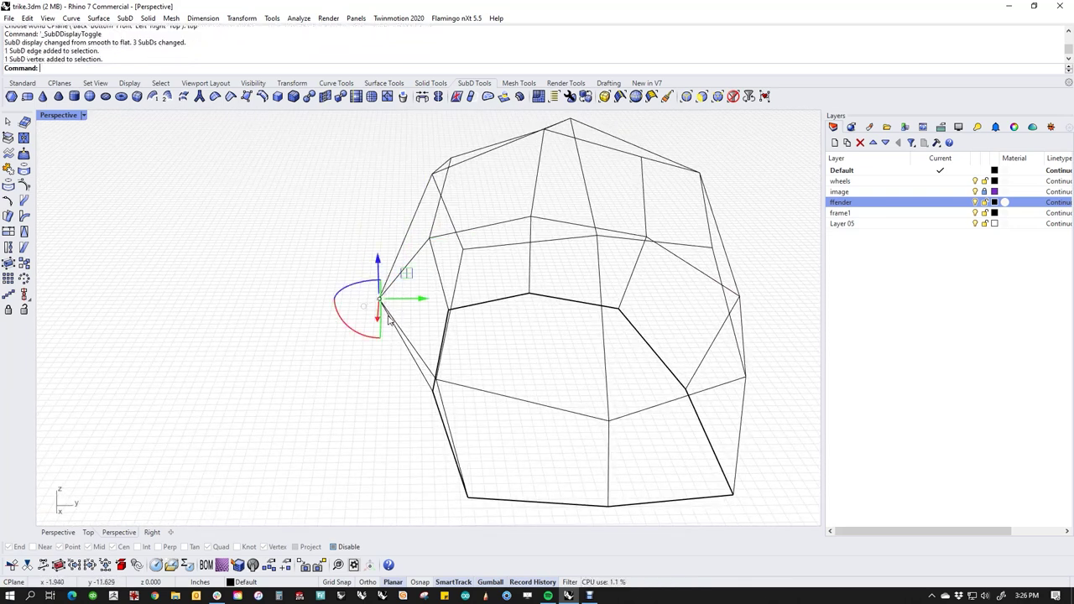
{"action": "right_click_drag", "start_coordinate": [776, 364], "coordinate": [673, 390]}
{"action": "left_click", "coordinate": [768, 345], "text": "ctrl+shift"}
{"action": "right_click_drag", "start_coordinate": [420, 359], "coordinate": [426, 366]}
{"action": "left_click_drag", "start_coordinate": [362, 334], "coordinate": [445, 414]}
{"action": "left_click", "coordinate": [312, 402]}
{"action": "right_click_drag", "start_coordinate": [314, 403], "coordinate": [496, 373]}
{"action": "left_click_drag", "start_coordinate": [530, 372], "coordinate": [531, 372]}
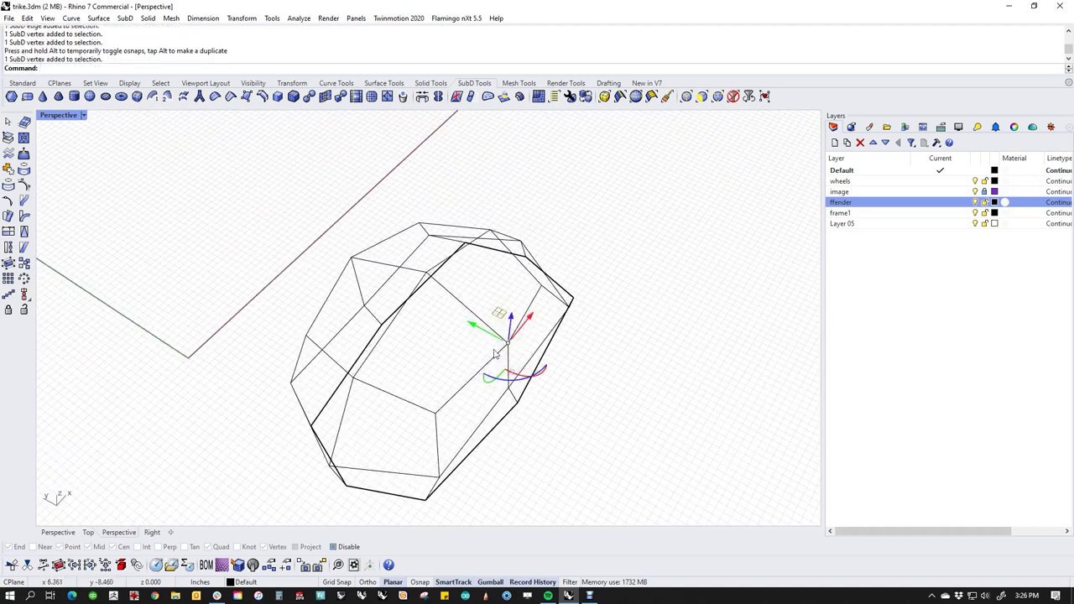
{"action": "left_click_drag", "start_coordinate": [360, 260], "coordinate": [307, 337], "text": "ctrl+shift"}
{"action": "key", "text": "Escape"}
{"action": "right_click_drag", "start_coordinate": [309, 349], "coordinate": [486, 428]}
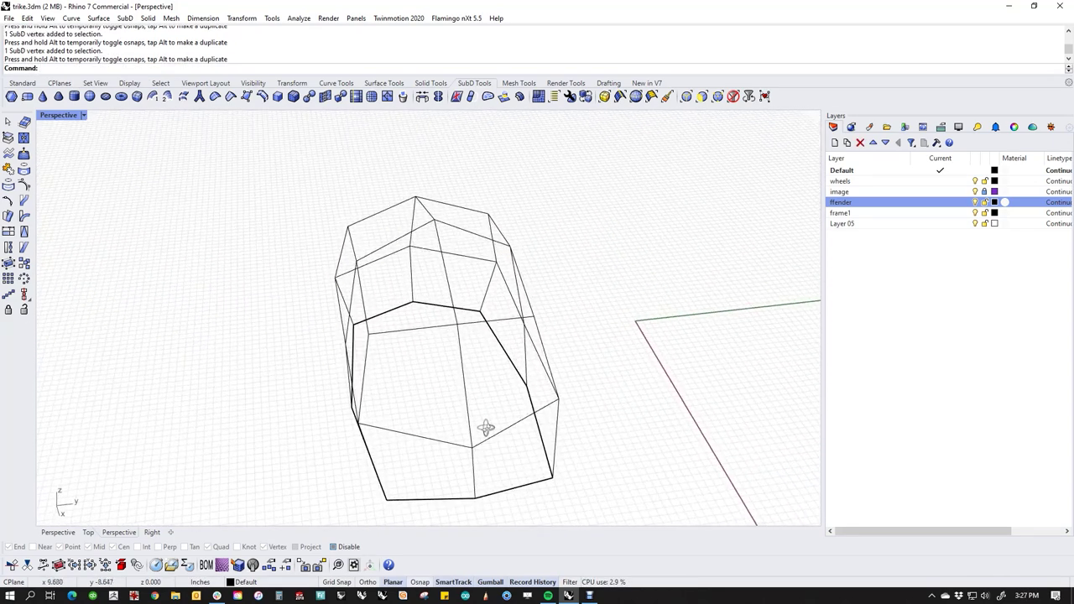
Move the middle-row side vertex near the fender's pointed end inward.
{"action": "right_click_drag", "start_coordinate": [362, 438], "coordinate": [389, 445]}
{"action": "left_click_drag", "start_coordinate": [372, 398], "coordinate": [402, 455]}
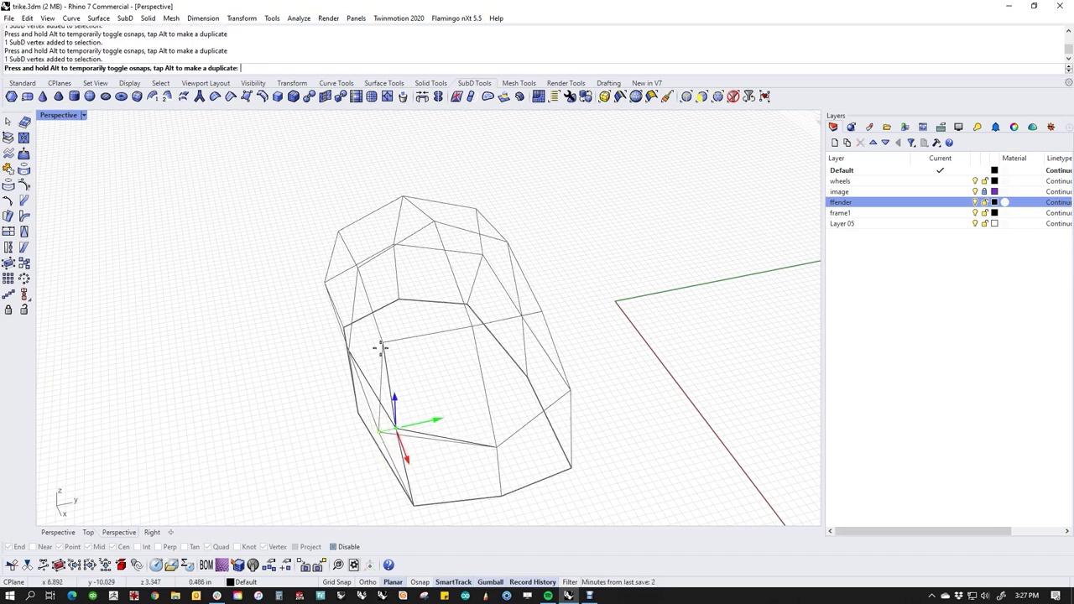
{"action": "key", "text": "Escape"}
Set the Perspective view to Shaded, check the fender's smooth form, and return the SubD to its flat cage.
{"action": "right_click_drag", "start_coordinate": [330, 446], "coordinate": [431, 406]}
{"action": "key", "text": "Tab"}
{"action": "middle_click", "coordinate": [431, 407]}
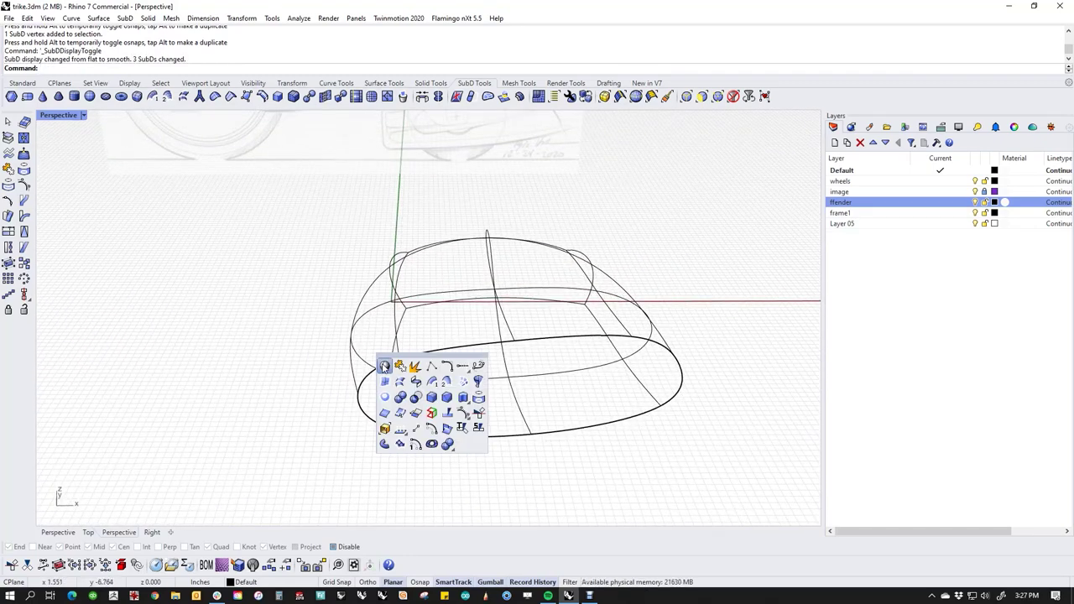
{"action": "left_click", "coordinate": [384, 367]}
{"action": "mouse_move", "coordinate": [491, 439]}
{"action": "right_mouse_down"}
{"action": "mouse_move", "coordinate": [364, 439]}
{"action": "mouse_move", "coordinate": [372, 408]}
{"action": "mouse_move", "coordinate": [313, 445]}
{"action": "mouse_move", "coordinate": [305, 475]}
{"action": "mouse_move", "coordinate": [319, 501]}
{"action": "mouse_move", "coordinate": [360, 490]}
{"action": "mouse_move", "coordinate": [365, 445]}
{"action": "mouse_move", "coordinate": [358, 466]}
{"action": "right_mouse_up"}
{"action": "key", "text": "Tab"}
{"action": "mouse_move", "coordinate": [501, 461]}
{"action": "right_mouse_down"}
{"action": "mouse_move", "coordinate": [307, 434]}
{"action": "mouse_move", "coordinate": [346, 409]}
{"action": "mouse_move", "coordinate": [498, 427]}
{"action": "mouse_move", "coordinate": [605, 422]}
{"action": "mouse_move", "coordinate": [643, 406]}
{"action": "mouse_move", "coordinate": [521, 465]}
{"action": "right_mouse_up"}
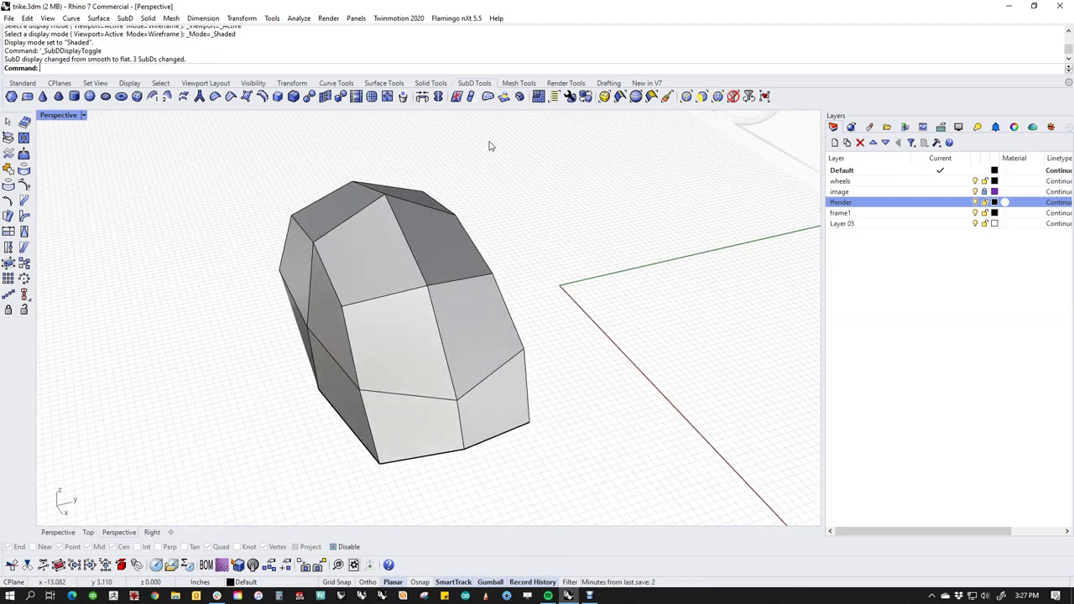
Reflect the fender cage across its central spine with the SubD Reflect command and automatic snapping.
{"action": "left_click", "coordinate": [438, 95]}
{"action": "left_click", "coordinate": [422, 364]}
{"action": "left_click", "coordinate": [430, 288]}
{"action": "left_click", "coordinate": [385, 195]}
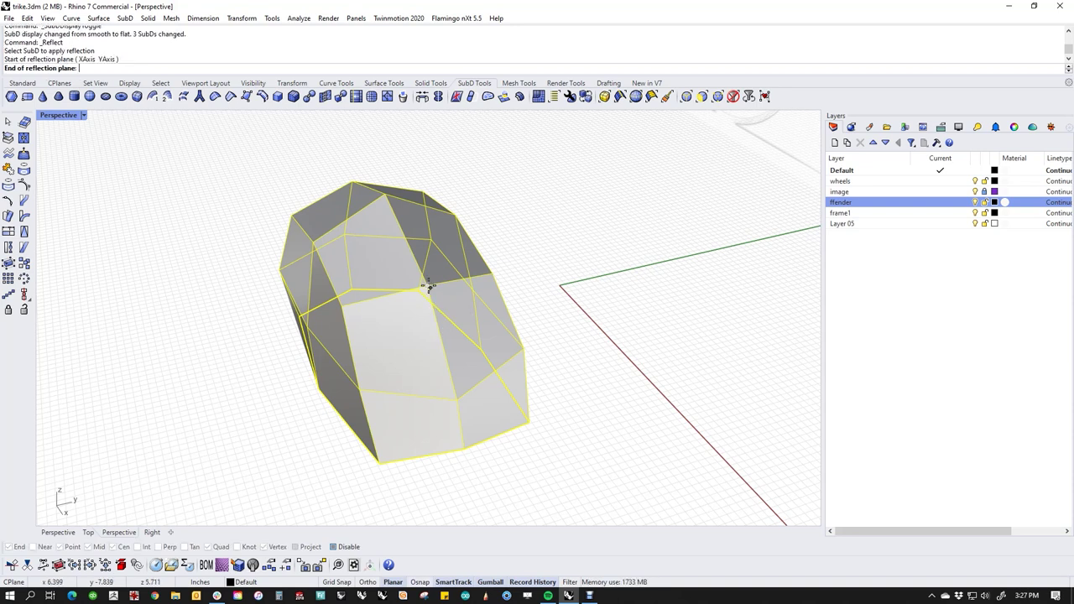
{"action": "left_click", "coordinate": [409, 376]}
{"action": "key", "text": "Return"}
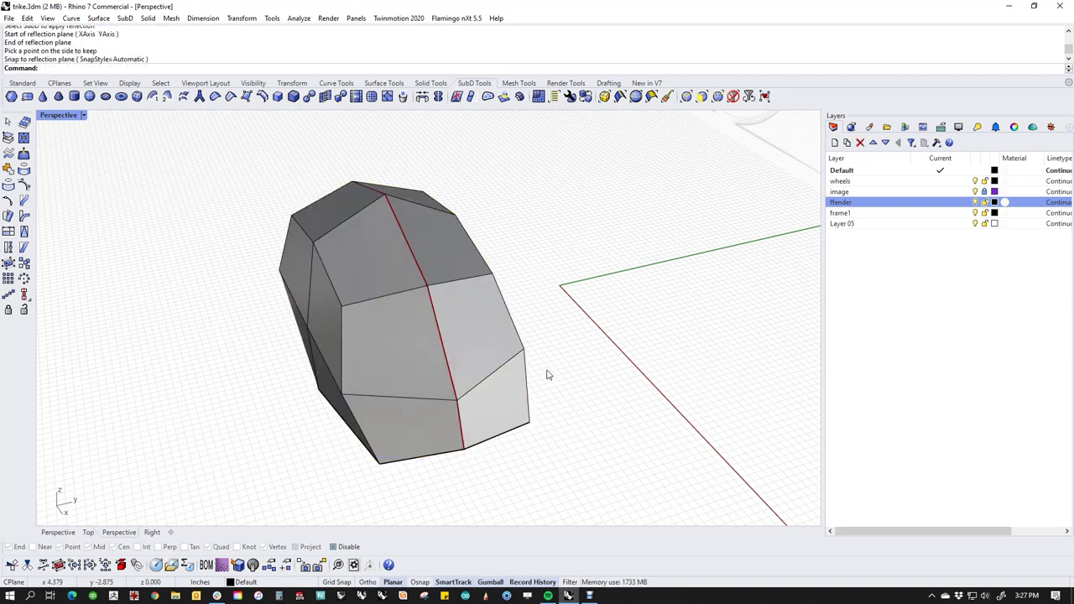
Remove the existing reflection symmetry from the fender.
{"action": "right_click", "coordinate": [438, 97]}
{"action": "left_click", "coordinate": [455, 243]}
{"action": "right_click_drag", "start_coordinate": [550, 311], "coordinate": [552, 351], "text": "shift"}
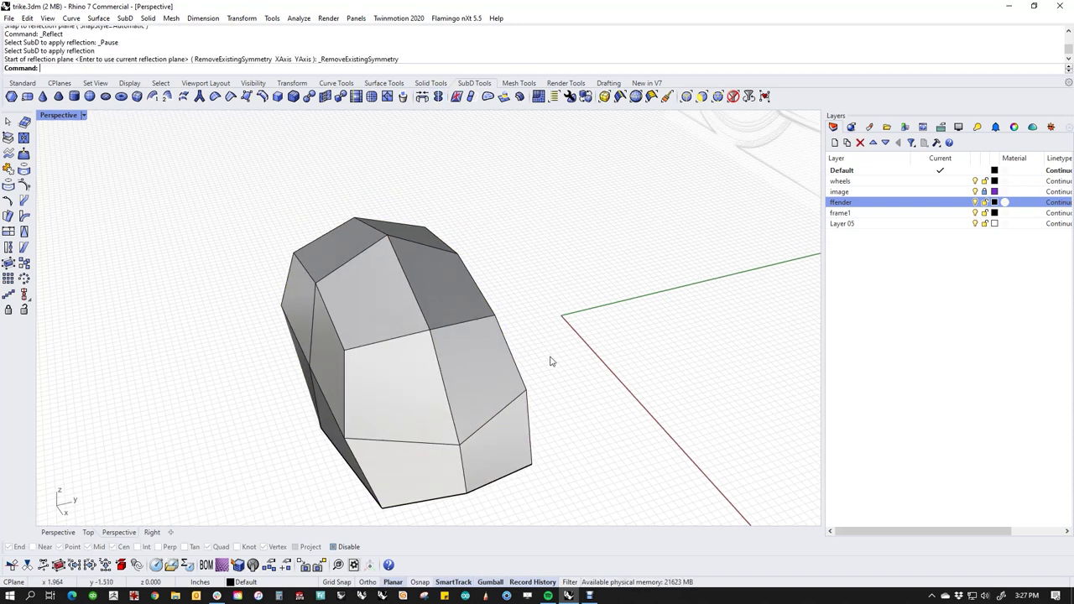
Show the hidden objects and scale the fender narrower across its width so it fits more closely around the wheel.
{"action": "type", "text": "v"}
{"action": "key", "text": "Return"}
{"action": "right_click_drag", "start_coordinate": [621, 488], "coordinate": [516, 366]}
{"action": "left_click", "coordinate": [341, 325]}
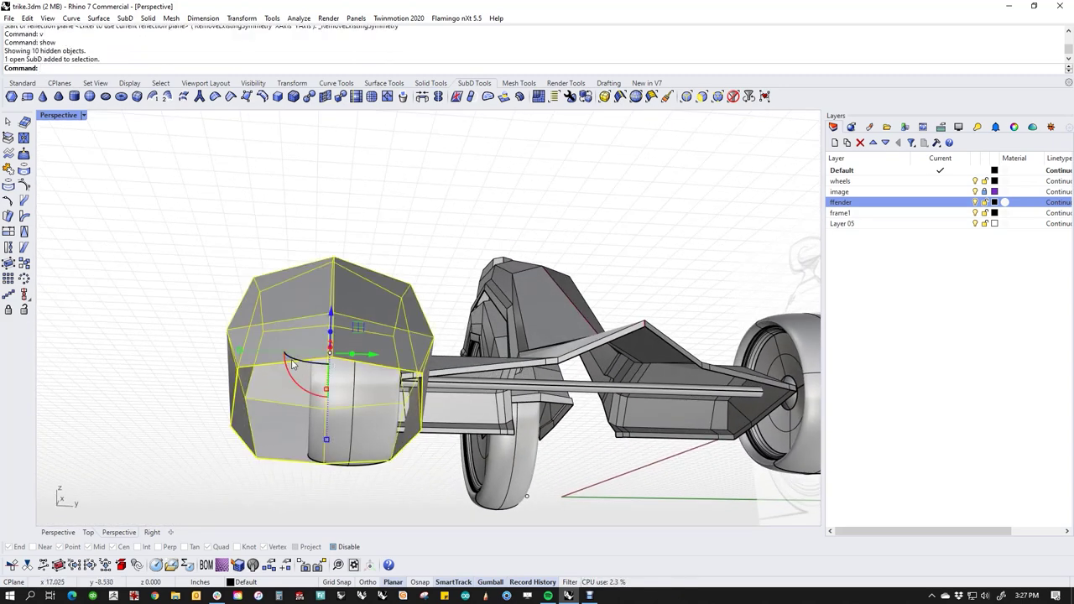
{"action": "left_click_drag", "start_coordinate": [241, 351], "coordinate": [280, 358]}
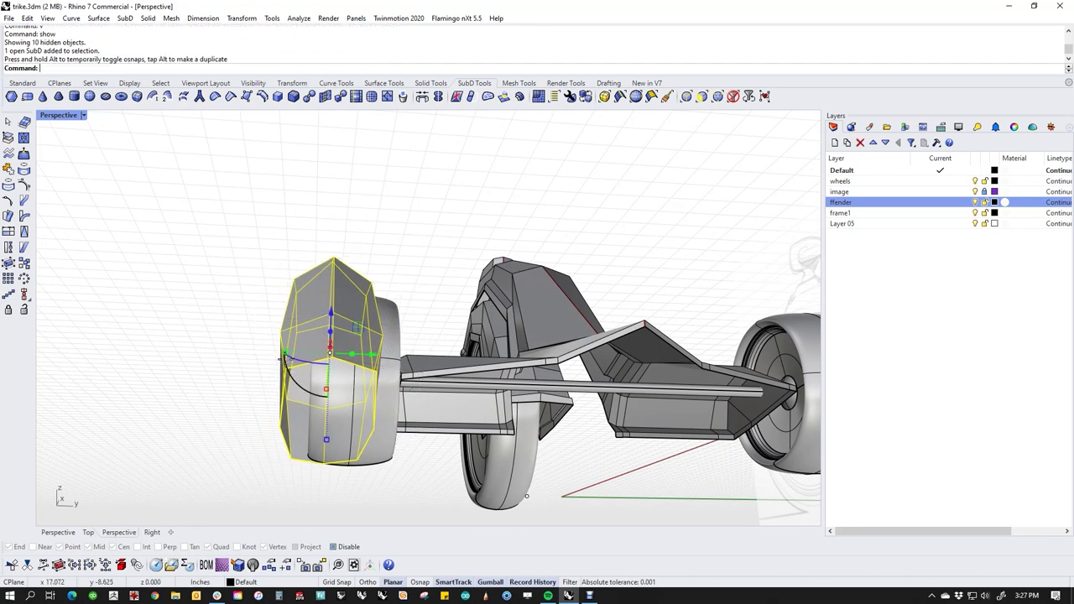
{"action": "mouse_move", "coordinate": [364, 361]}
{"action": "left_mouse_down"}
{"action": "mouse_move", "coordinate": [415, 361]}
{"action": "mouse_move", "coordinate": [353, 363]}
{"action": "left_mouse_up"}
{"action": "left_click", "coordinate": [229, 390]}
{"action": "right_click_drag", "start_coordinate": [229, 391], "coordinate": [563, 448]}
Display the SubDs smooth and isolate the fender with its wheel by hiding everything else.
{"action": "key", "text": "Tab"}
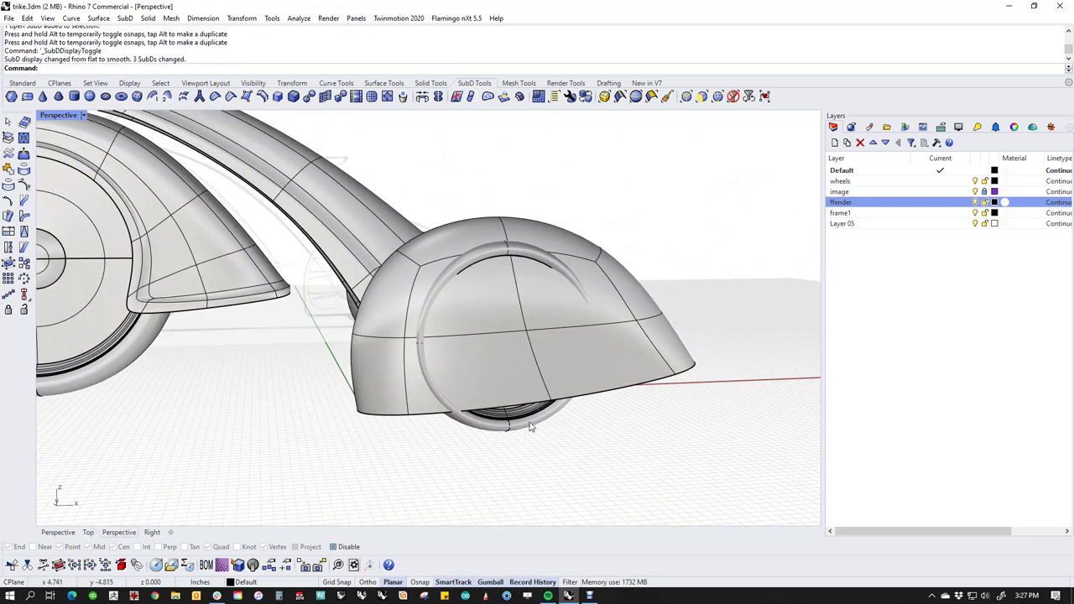
{"action": "left_click", "coordinate": [529, 427]}
{"action": "key", "text": "ctrl+i"}
{"action": "key", "text": "ctrl+h"}
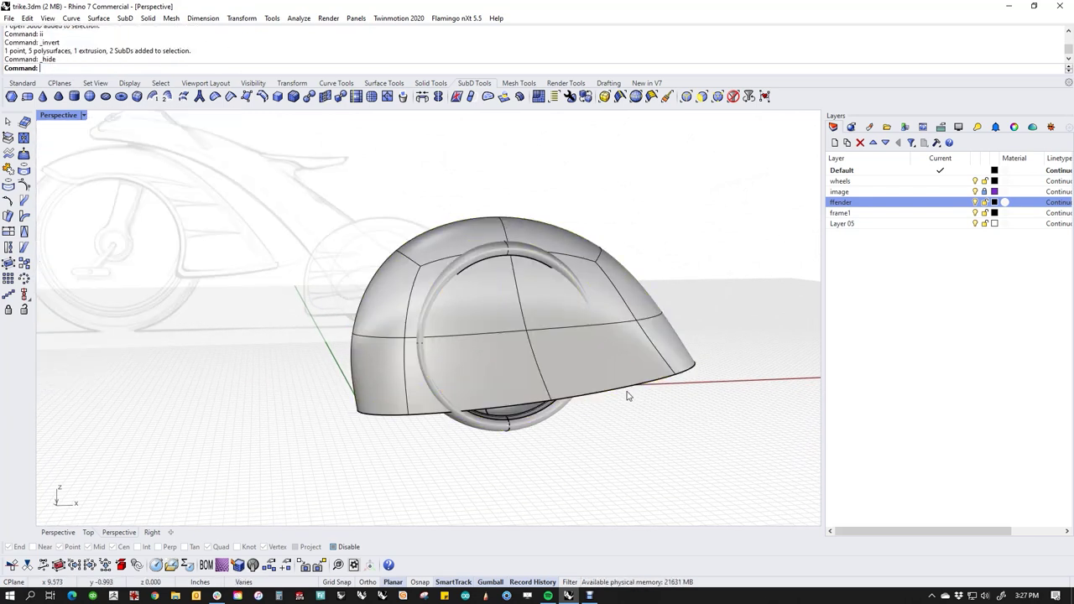
{"action": "key", "text": "ctrl+i"}
{"action": "key", "text": "ctrl+h"}
{"action": "right_click_drag", "start_coordinate": [493, 422], "coordinate": [413, 441]}
{"action": "key", "text": "ctrl+z"}
{"action": "right_click_drag", "start_coordinate": [453, 477], "coordinate": [398, 433]}
{"action": "right_click_drag", "start_coordinate": [579, 363], "coordinate": [369, 366]}
{"action": "left_click", "coordinate": [357, 362], "text": "ctrl+shift"}
{"action": "left_click", "coordinate": [304, 290]}
{"action": "left_click", "coordinate": [234, 250]}
{"action": "scroll", "coordinate": [336, 321], "scroll_direction": "up", "scroll_amount": 3}
{"action": "left_click", "coordinate": [350, 380], "text": "ctrl+shift"}
{"action": "key", "text": "Escape"}
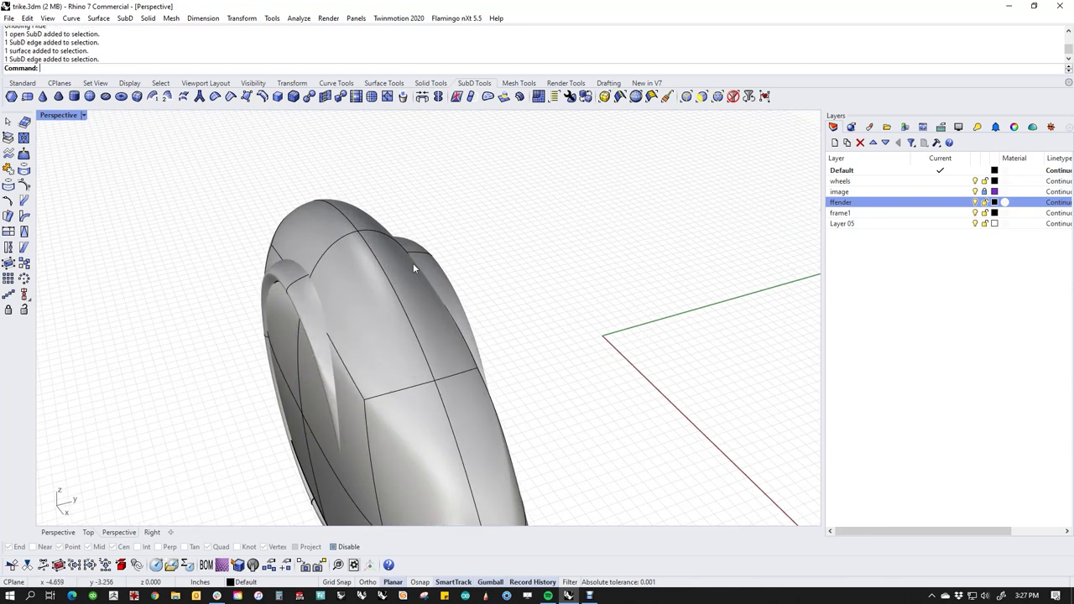
Try to reflect the smooth fender across its central spine.
{"action": "left_click", "coordinate": [438, 96]}
{"action": "left_click", "coordinate": [407, 396]}
{"action": "left_click", "coordinate": [358, 231]}
{"action": "left_click", "coordinate": [292, 150]}
{"action": "left_click", "coordinate": [297, 165]}
{"action": "key", "text": "Return"}
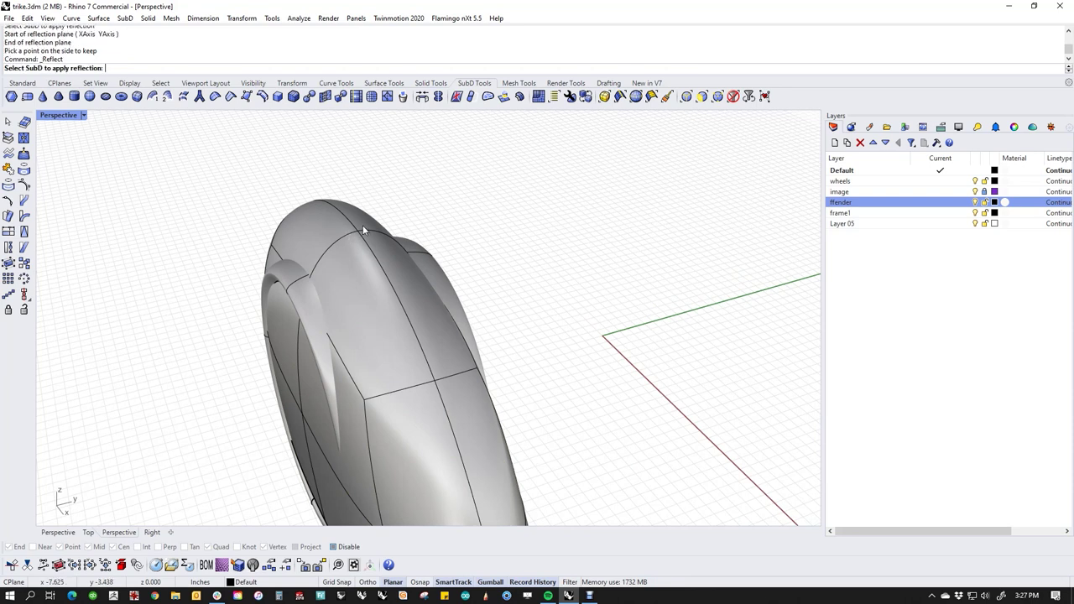
{"action": "left_click", "coordinate": [363, 232]}
{"action": "left_click", "coordinate": [358, 232]}
{"action": "left_click", "coordinate": [273, 149]}
{"action": "left_click", "coordinate": [312, 223]}
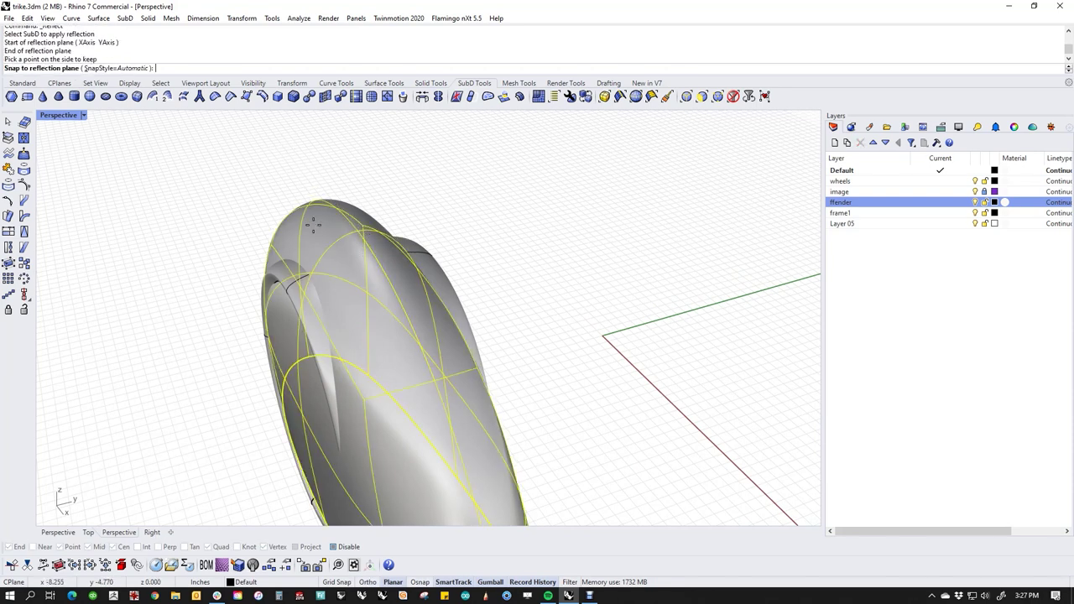
{"action": "key", "text": "Return"}
{"action": "right_click_drag", "start_coordinate": [516, 334], "coordinate": [439, 299]}
{"action": "key", "text": "ctrl+z"}
Apply reflection symmetry to the fender along its central spine, snapping to the reflection plane automatically.
{"action": "key", "text": "Return"}
{"action": "left_click", "coordinate": [298, 242]}
{"action": "left_click", "coordinate": [251, 165]}
{"action": "right_click", "coordinate": [307, 475]}
{"action": "right_click_drag", "start_coordinate": [319, 445], "coordinate": [492, 369]}
{"action": "key", "text": "Escape"}
{"action": "right_click_drag", "start_coordinate": [410, 330], "coordinate": [449, 447]}
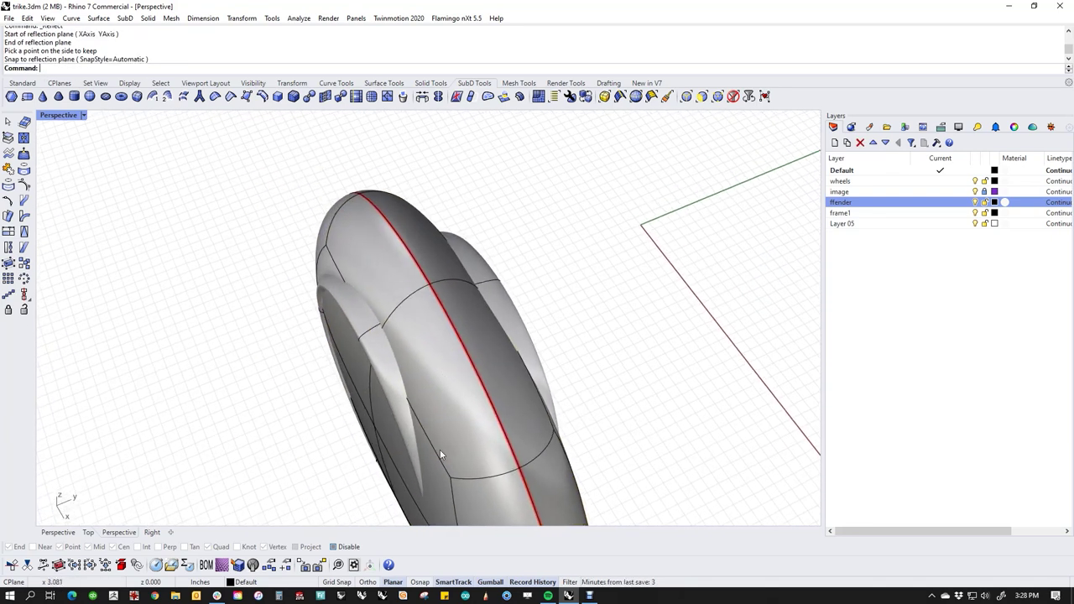
Scale the upper cross edge beside the spine outward in one direction, based at the spine vertex, to widen the fender's shoulder.
{"action": "left_click", "coordinate": [426, 431], "text": "ctrl+shift"}
{"action": "key", "text": "Escape"}
{"action": "left_click", "coordinate": [395, 316], "text": "ctrl+shift"}
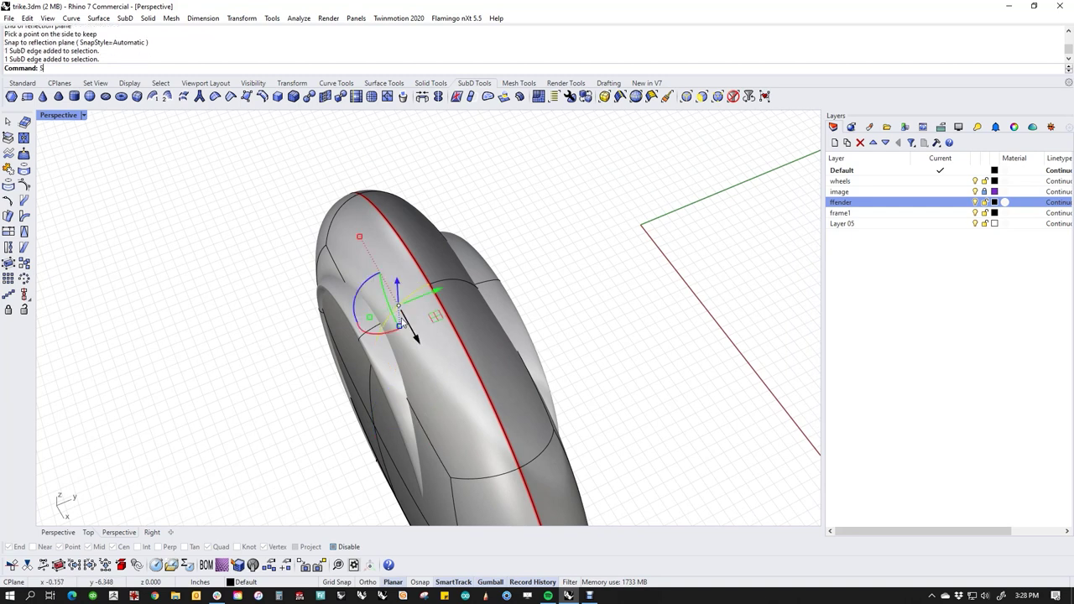
{"action": "type", "text": "1"}
{"action": "key", "text": "Return"}
{"action": "left_click", "coordinate": [429, 284]}
{"action": "left_click", "coordinate": [234, 362]}
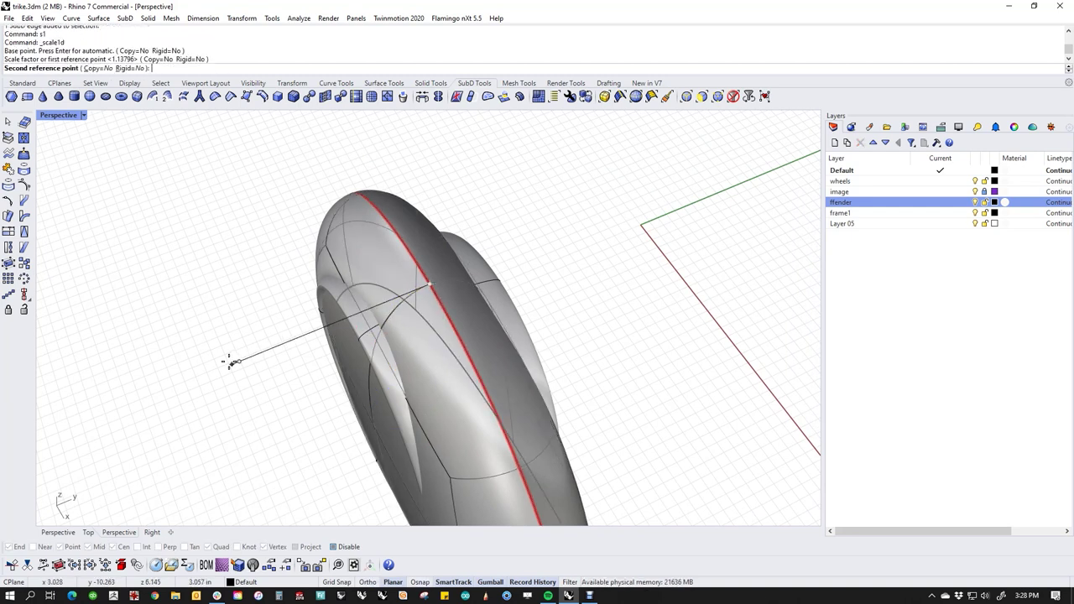
{"action": "left_click", "coordinate": [91, 411]}
Move the lower vertical side edge near the fender's blunt end outward.
{"action": "right_click_drag", "start_coordinate": [266, 421], "coordinate": [403, 506]}
{"action": "mouse_move", "coordinate": [525, 487]}
{"action": "right_mouse_down"}
{"action": "mouse_move", "coordinate": [496, 468]}
{"action": "mouse_move", "coordinate": [538, 479]}
{"action": "right_mouse_up"}
{"action": "left_click", "coordinate": [385, 406], "text": "ctrl+shift"}
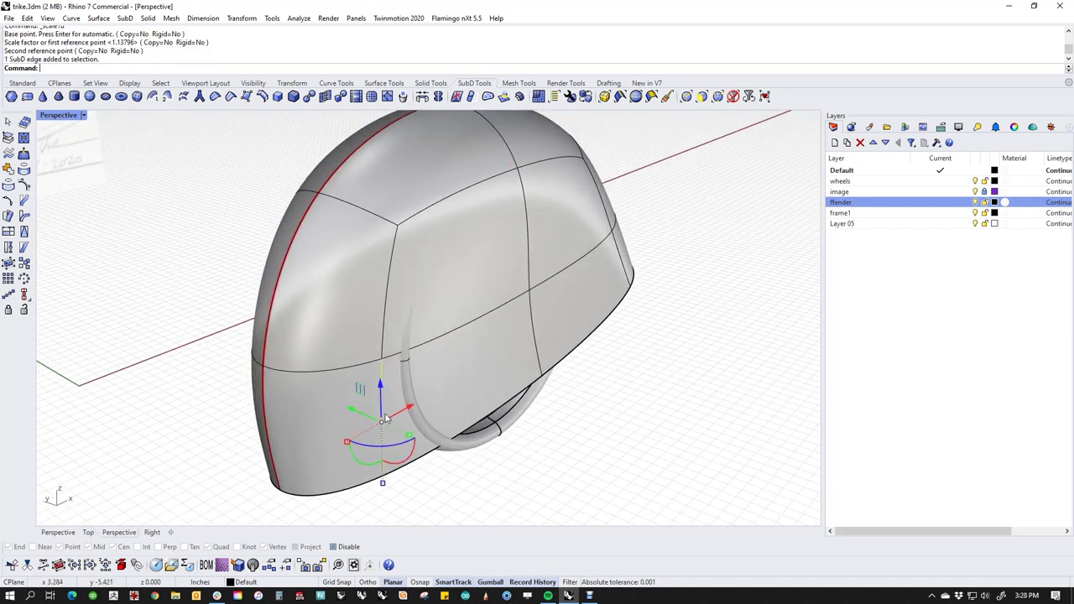
{"action": "right_click_drag", "start_coordinate": [385, 407], "coordinate": [366, 431]}
{"action": "left_click_drag", "start_coordinate": [352, 414], "coordinate": [373, 447]}
{"action": "key", "text": "Escape"}
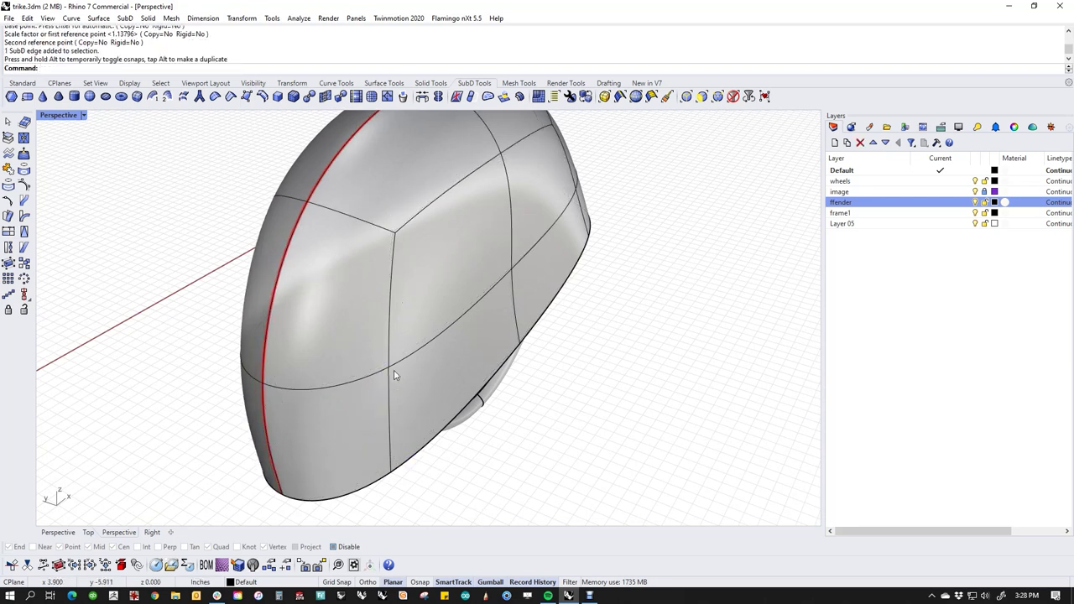
Move the middle vertex of the fender's side wall slightly outward.
{"action": "right_click_drag", "start_coordinate": [382, 300], "coordinate": [459, 406]}
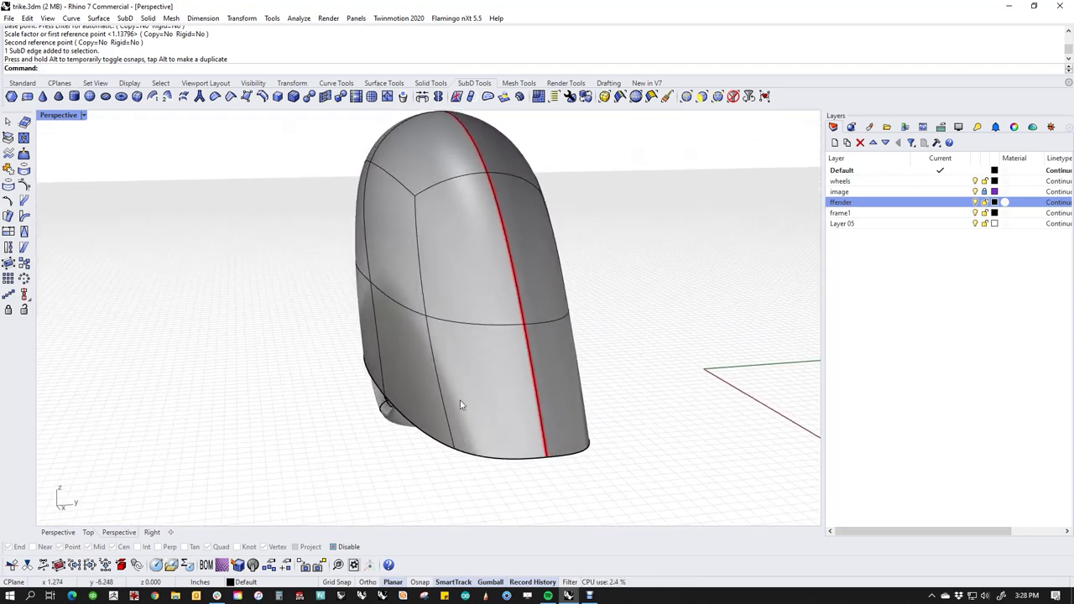
{"action": "left_click", "coordinate": [373, 287], "text": "ctrl+shift"}
{"action": "left_click_drag", "start_coordinate": [405, 282], "coordinate": [398, 282]}
{"action": "left_click", "coordinate": [277, 330]}
Move the bottom-edge side vertex at the fender's pointed end outward.
{"action": "right_click_drag", "start_coordinate": [335, 369], "coordinate": [440, 331]}
{"action": "left_click", "coordinate": [439, 333]}
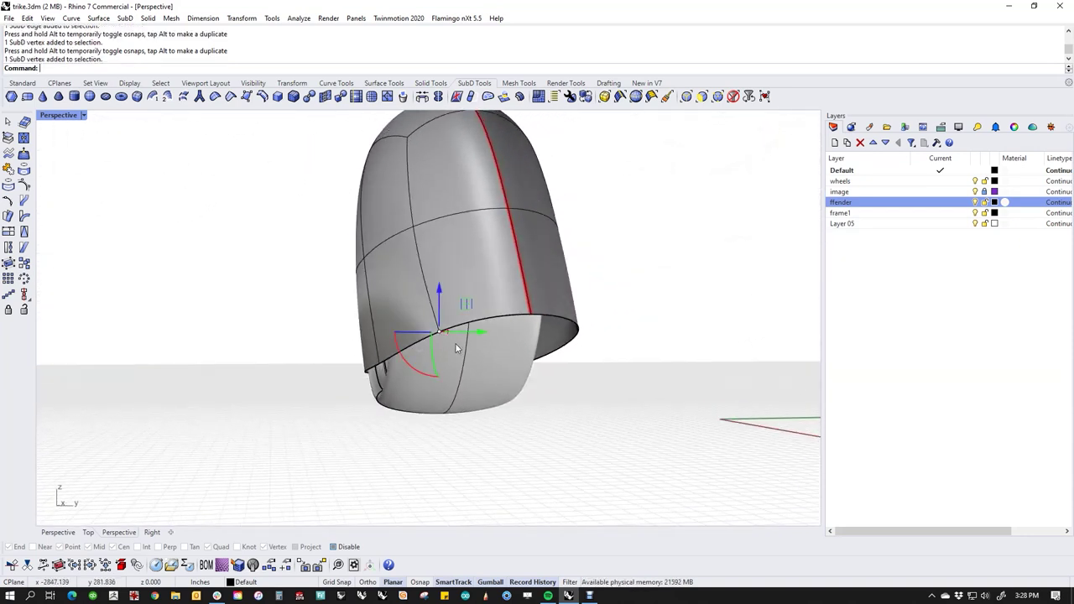
{"action": "left_click_drag", "start_coordinate": [478, 335], "coordinate": [430, 338]}
{"action": "right_click_drag", "start_coordinate": [582, 441], "coordinate": [398, 453]}
{"action": "right_click_drag", "start_coordinate": [363, 420], "coordinate": [532, 415]}
Adjust another side vertex and shift a lower side edge slightly outward to even out the fender's side wall.
{"action": "scroll", "coordinate": [472, 358], "scroll_direction": "up", "scroll_amount": 3}
{"action": "mouse_move", "coordinate": [472, 357]}
{"action": "right_mouse_down"}
{"action": "mouse_move", "coordinate": [422, 375]}
{"action": "mouse_move", "coordinate": [427, 330]}
{"action": "mouse_move", "coordinate": [451, 316]}
{"action": "mouse_move", "coordinate": [439, 351]}
{"action": "mouse_move", "coordinate": [486, 361]}
{"action": "right_mouse_up"}
{"action": "left_click", "coordinate": [484, 359]}
{"action": "right_click_drag", "start_coordinate": [468, 307], "coordinate": [445, 372]}
{"action": "left_click_drag", "start_coordinate": [445, 376], "coordinate": [432, 439], "text": "alt"}
{"action": "left_click", "coordinate": [577, 434]}
{"action": "right_click_drag", "start_coordinate": [578, 433], "coordinate": [665, 481]}
{"action": "scroll", "coordinate": [420, 422], "scroll_direction": "up", "scroll_amount": 6}
{"action": "right_click_drag", "start_coordinate": [420, 424], "coordinate": [417, 475]}
{"action": "left_click", "coordinate": [418, 476], "text": "ctrl+shift"}
{"action": "mouse_move", "coordinate": [439, 461]}
{"action": "left_mouse_down"}
{"action": "mouse_move", "coordinate": [465, 448]}
{"action": "mouse_move", "coordinate": [433, 465]}
{"action": "left_mouse_up"}
{"action": "key", "text": "Escape"}
Display the fender as a flat cage and pull the sunken middle-row vertex on its side outward.
{"action": "key", "text": "Tab"}
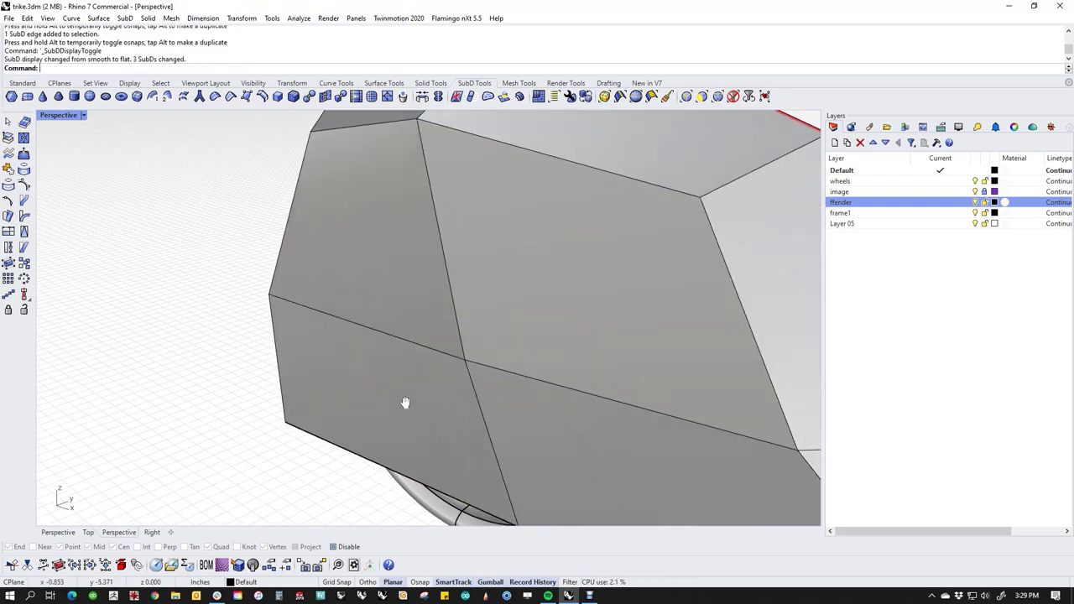
{"action": "scroll", "coordinate": [403, 401], "scroll_direction": "down", "scroll_amount": 5}
{"action": "mouse_move", "coordinate": [403, 401]}
{"action": "right_mouse_down"}
{"action": "mouse_move", "coordinate": [338, 345]}
{"action": "mouse_move", "coordinate": [347, 334]}
{"action": "right_mouse_up"}
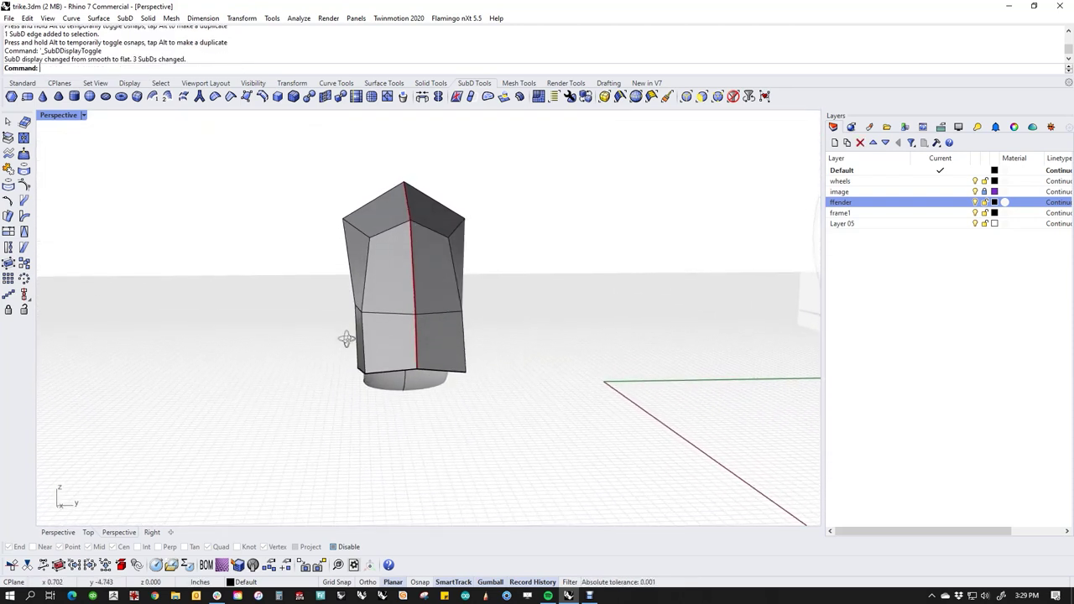
{"action": "scroll", "coordinate": [350, 308], "scroll_direction": "up", "scroll_amount": 3}
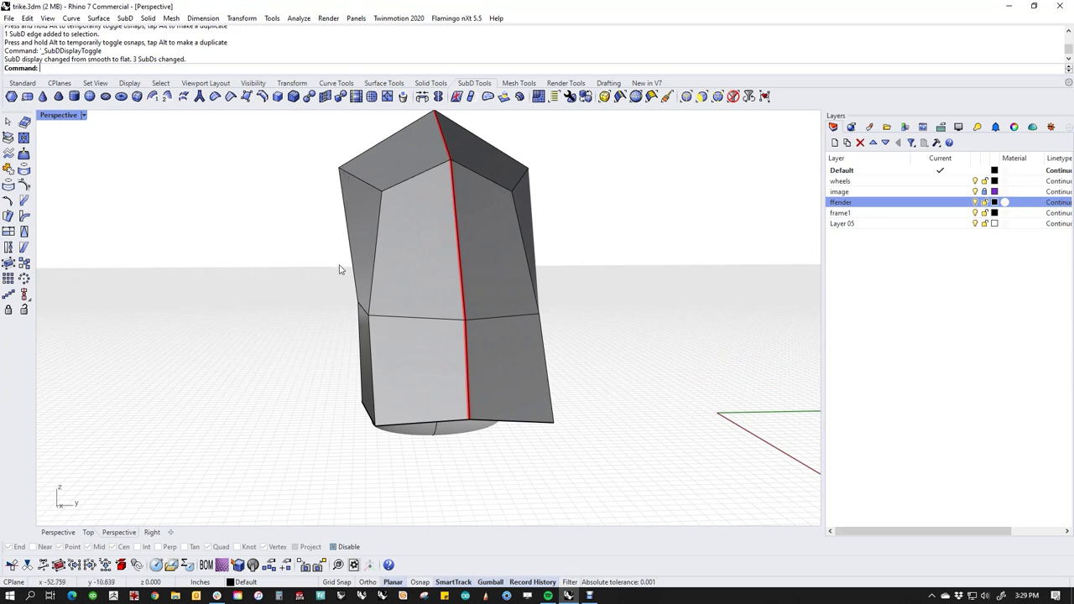
{"action": "right_click_drag", "start_coordinate": [340, 269], "coordinate": [360, 298]}
{"action": "left_click", "coordinate": [363, 305], "text": "ctrl+shift"}
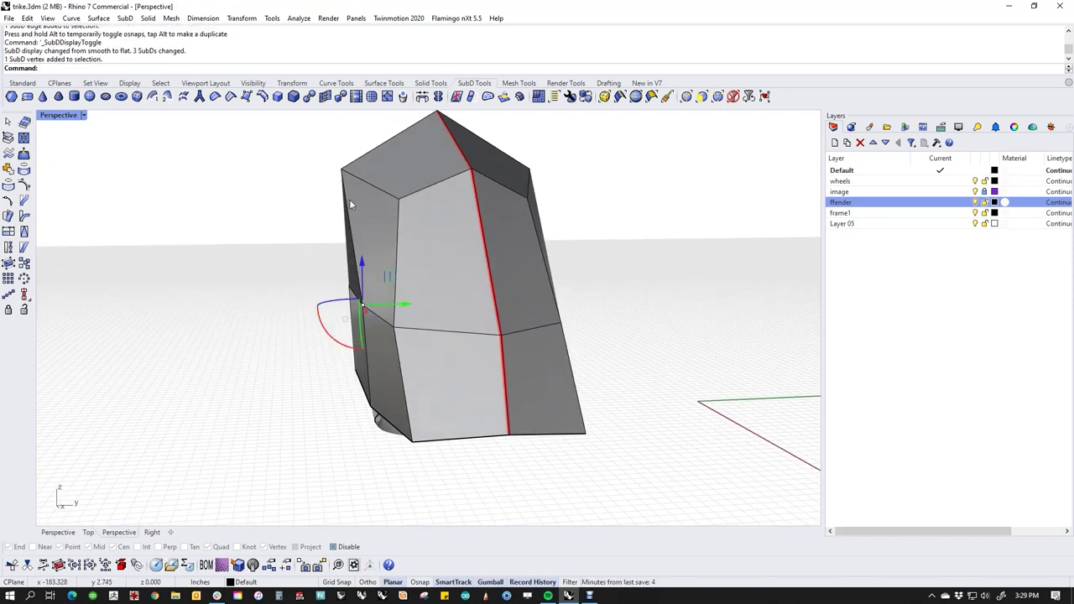
{"action": "left_click_drag", "start_coordinate": [401, 307], "coordinate": [347, 312]}
{"action": "left_click", "coordinate": [281, 326]}
Move the side vertex near the fender's blunt end outward on the flat cage.
{"action": "right_click_drag", "start_coordinate": [282, 328], "coordinate": [577, 340]}
{"action": "left_click", "coordinate": [515, 375]}
{"action": "left_click_drag", "start_coordinate": [479, 375], "coordinate": [503, 377]}
{"action": "mouse_move", "coordinate": [578, 389]}
{"action": "right_mouse_down"}
{"action": "mouse_move", "coordinate": [599, 400]}
{"action": "mouse_move", "coordinate": [587, 382]}
{"action": "right_mouse_up"}
{"action": "right_click_drag", "start_coordinate": [469, 204], "coordinate": [590, 312]}
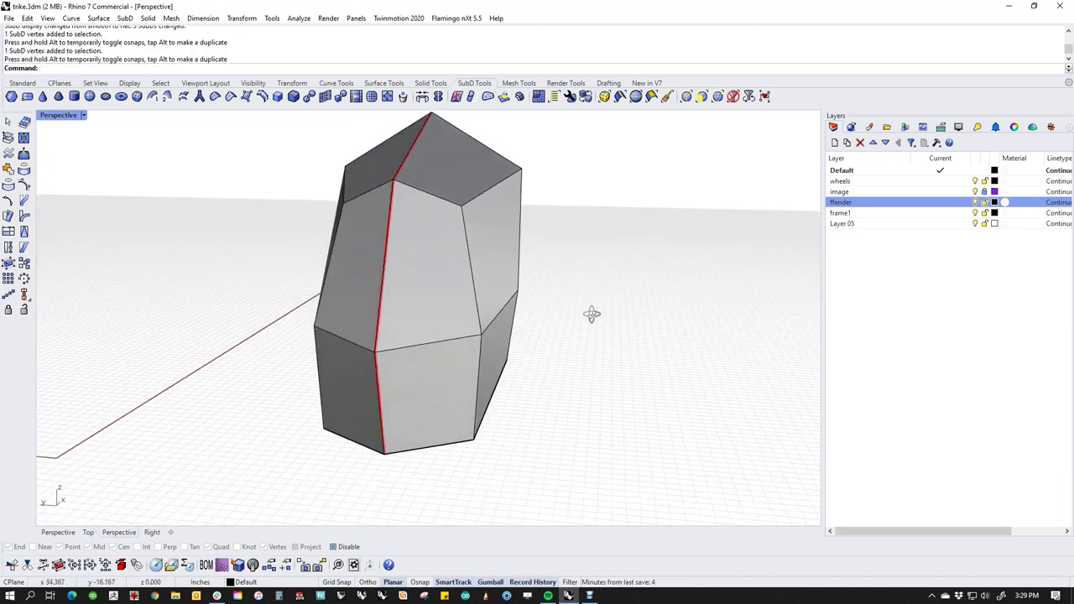
Display the SubD smooth and move the middle-row side vertex near the blunt end further outward.
{"action": "key", "text": "Tab"}
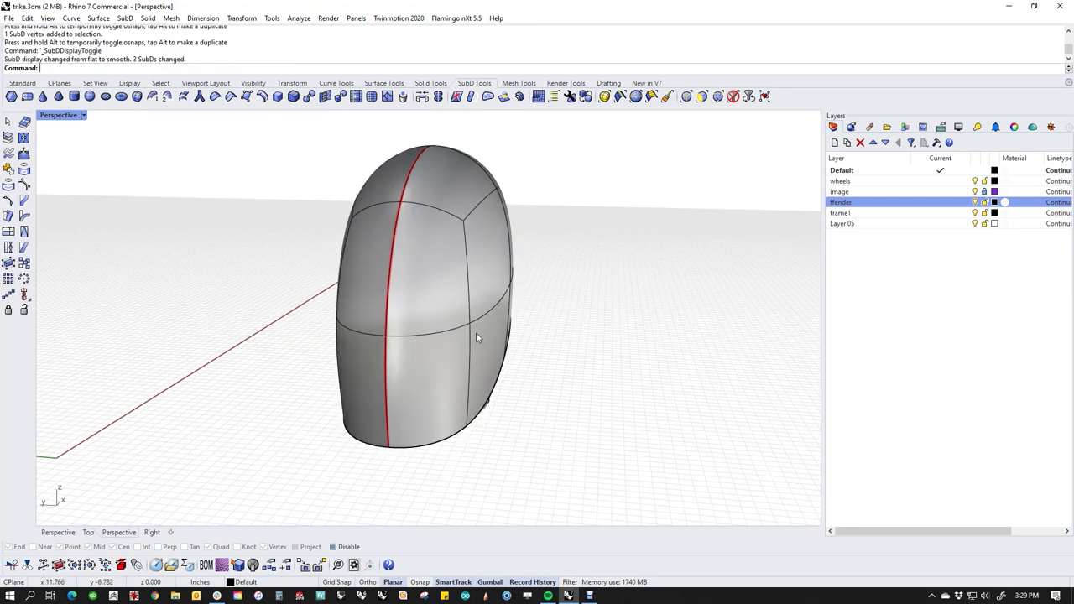
{"action": "left_click", "coordinate": [473, 331]}
{"action": "left_click_drag", "start_coordinate": [447, 326], "coordinate": [470, 333]}
{"action": "left_click", "coordinate": [568, 419]}
{"action": "right_click_drag", "start_coordinate": [569, 419], "coordinate": [540, 383]}
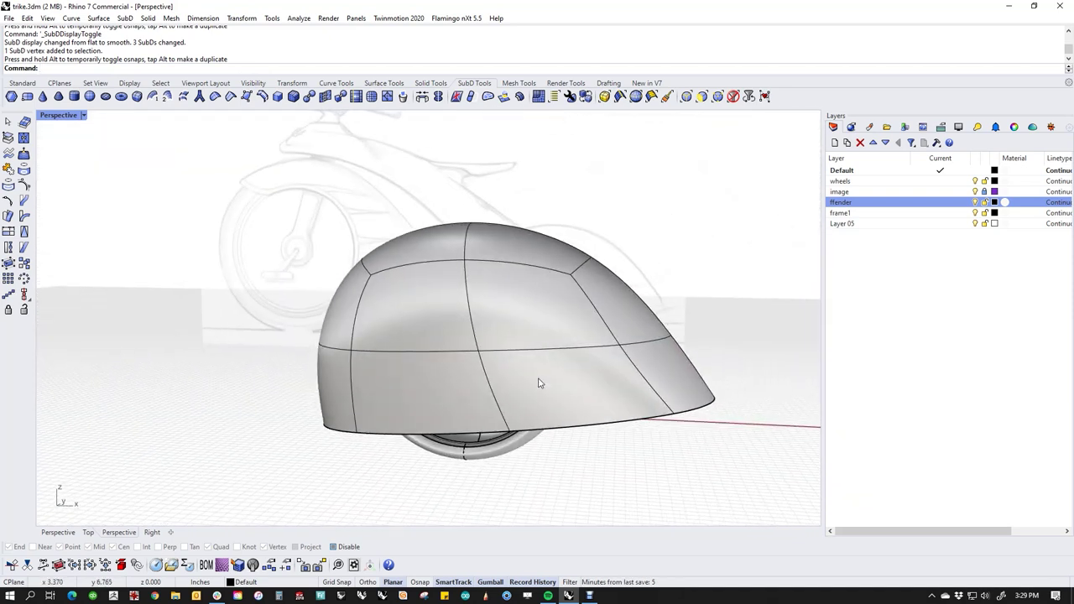
In a wireframe Front view, lower the two middle vertices of the fender's bottom edge to follow the sketch.
{"action": "type", "text": "f"}
{"action": "key", "text": "Return"}
{"action": "middle_click", "coordinate": [510, 377]}
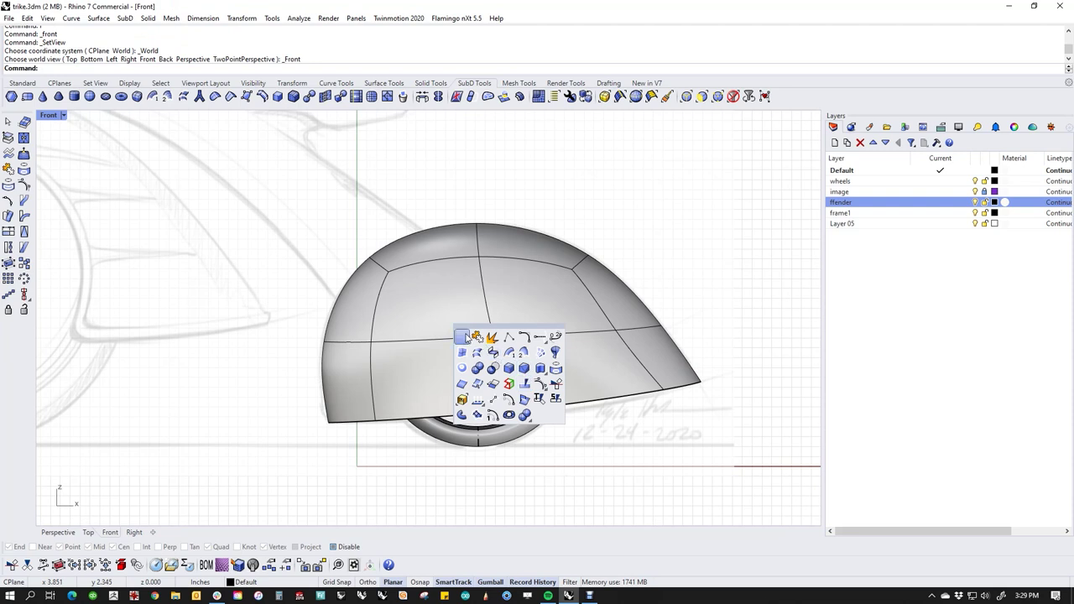
{"action": "left_click", "coordinate": [472, 338]}
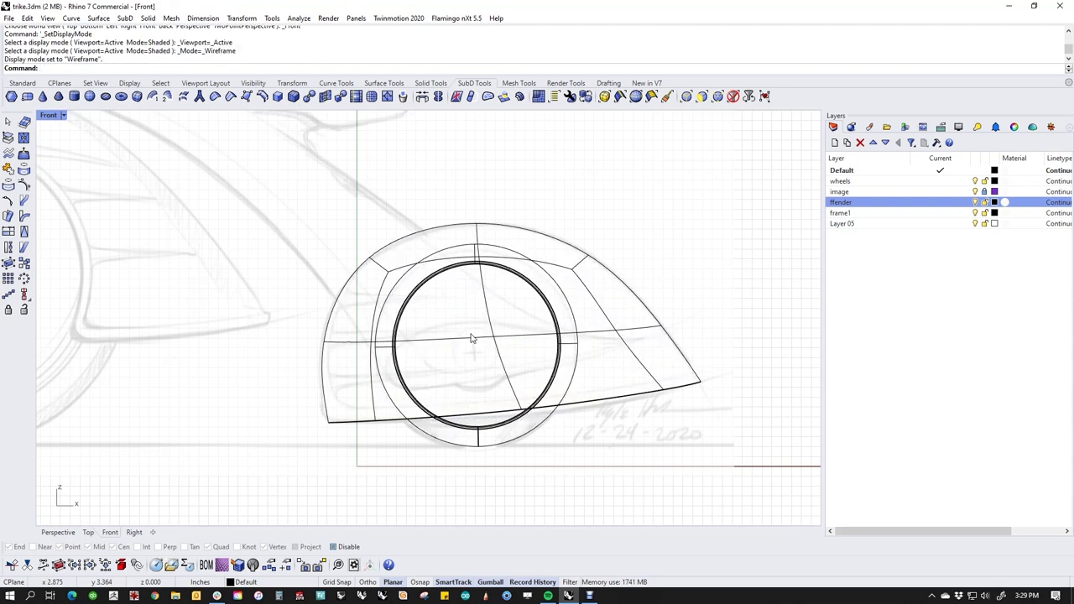
{"action": "scroll", "coordinate": [550, 438], "scroll_direction": "up", "scroll_amount": 2}
{"action": "left_click_drag", "start_coordinate": [517, 483], "coordinate": [526, 387]}
{"action": "left_click", "coordinate": [700, 449]}
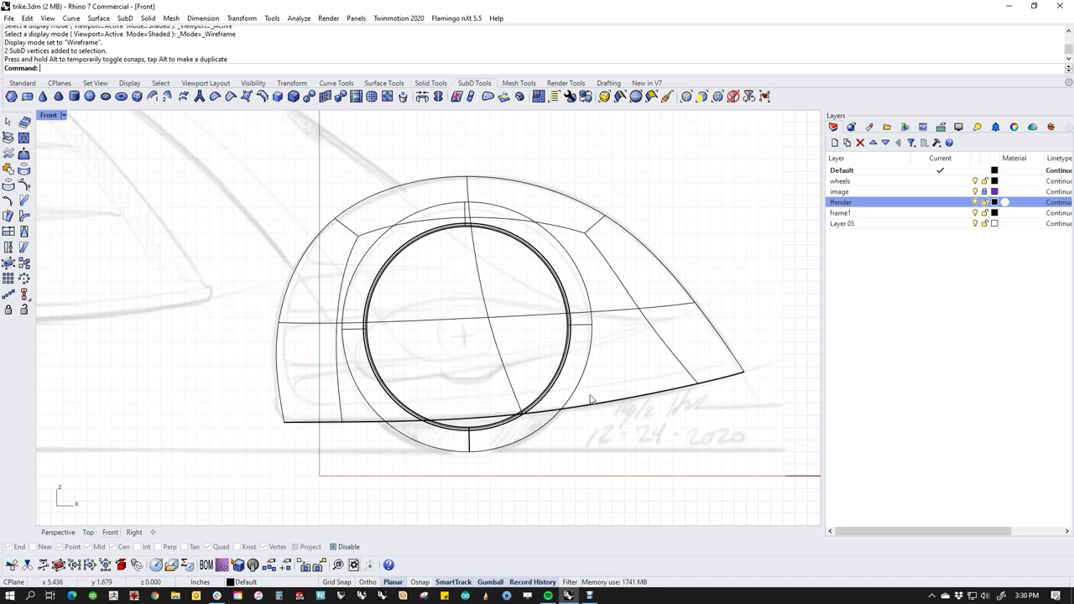
Nudge the upper spine vertex near the fender's blunt end downward and outward in 0.05 in increments to match the sketch.
{"action": "left_click", "coordinate": [303, 423]}
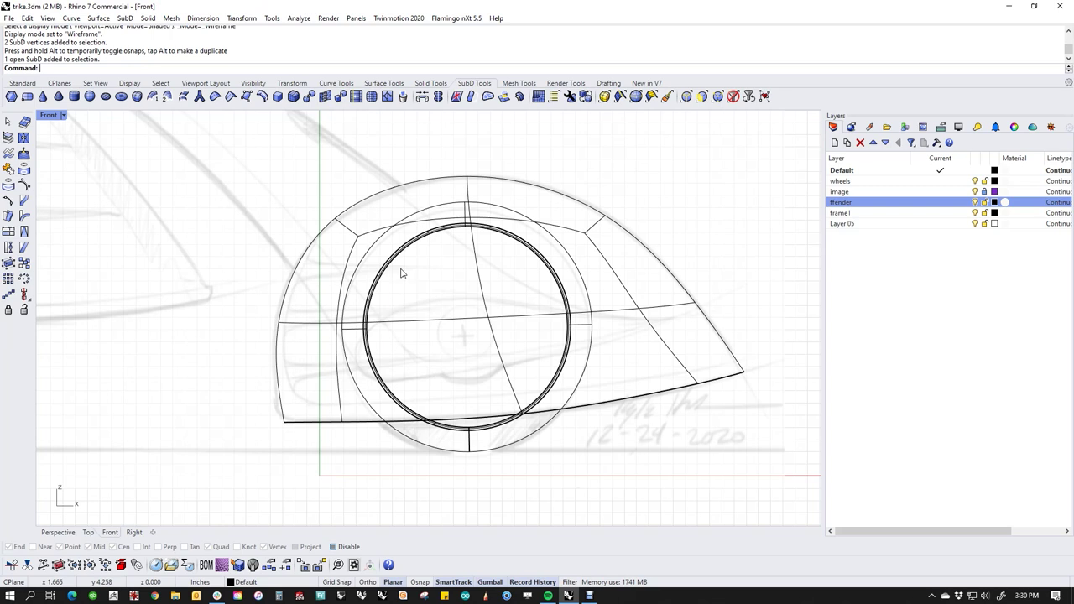
{"action": "left_click", "coordinate": [337, 220], "text": "ctrl+shift"}
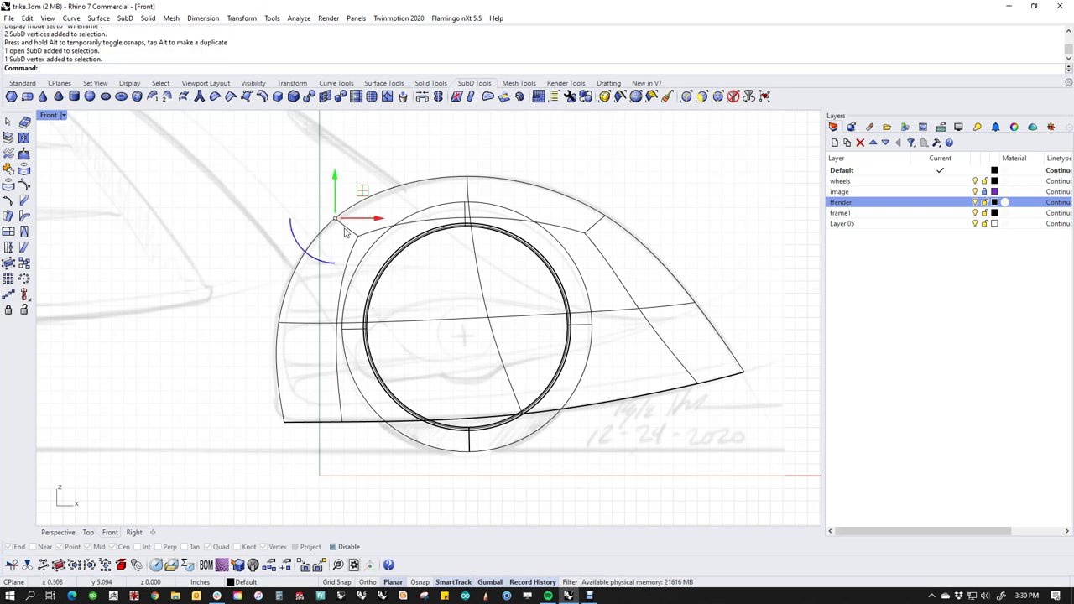
{"action": "key", "text": "alt+Down"}
{"action": "key", "text": "alt+Left"}
{"action": "key", "text": "alt+Down"}
{"action": "key", "text": "alt+Left"}
{"action": "key", "text": "alt+Down"}
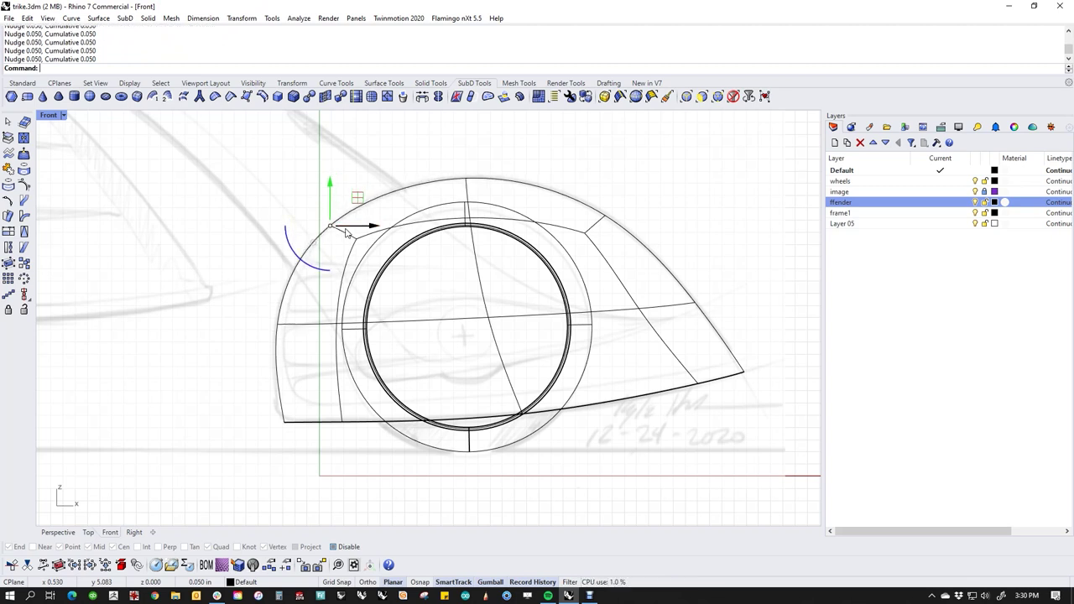
{"action": "key", "text": "Escape"}
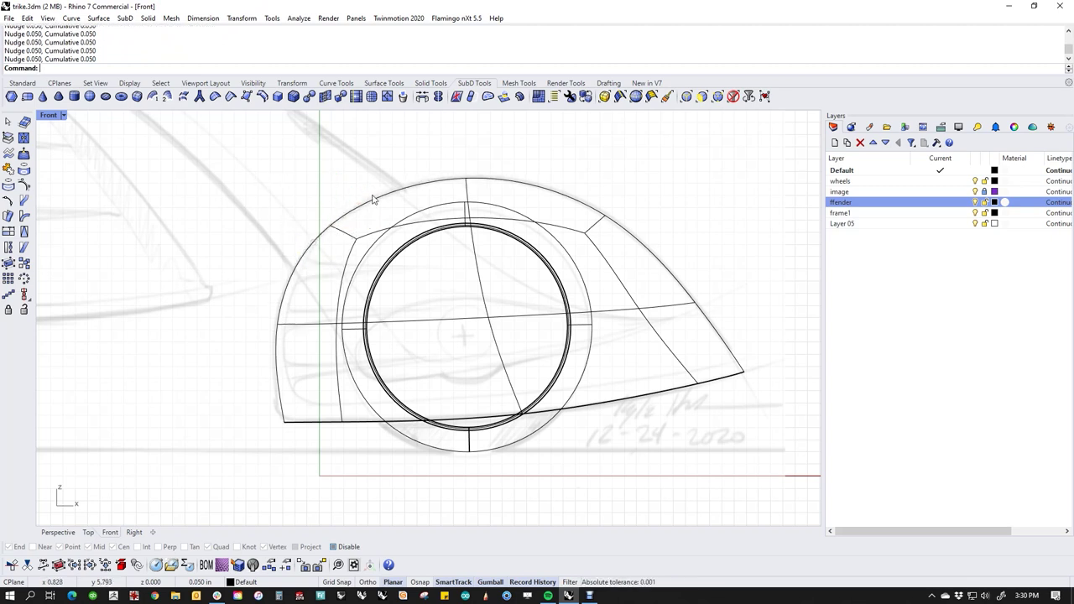
{"action": "right_click_drag", "start_coordinate": [532, 259], "coordinate": [551, 237]}
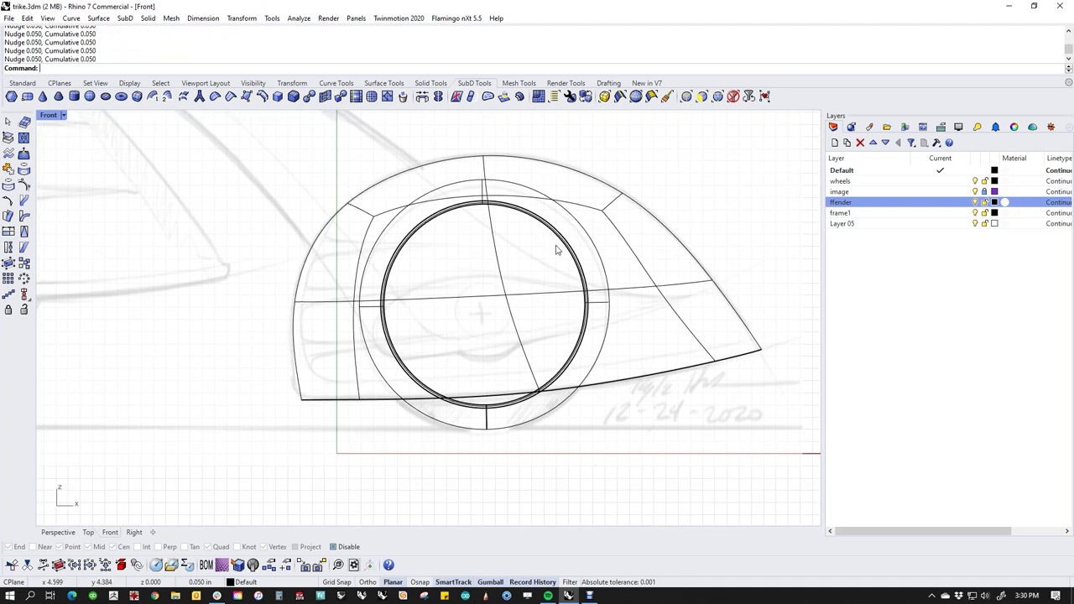
Show all hidden trike parts in a Perspective view and set the display mode to Shaded.
{"action": "right_click_drag", "start_coordinate": [341, 419], "coordinate": [342, 437]}
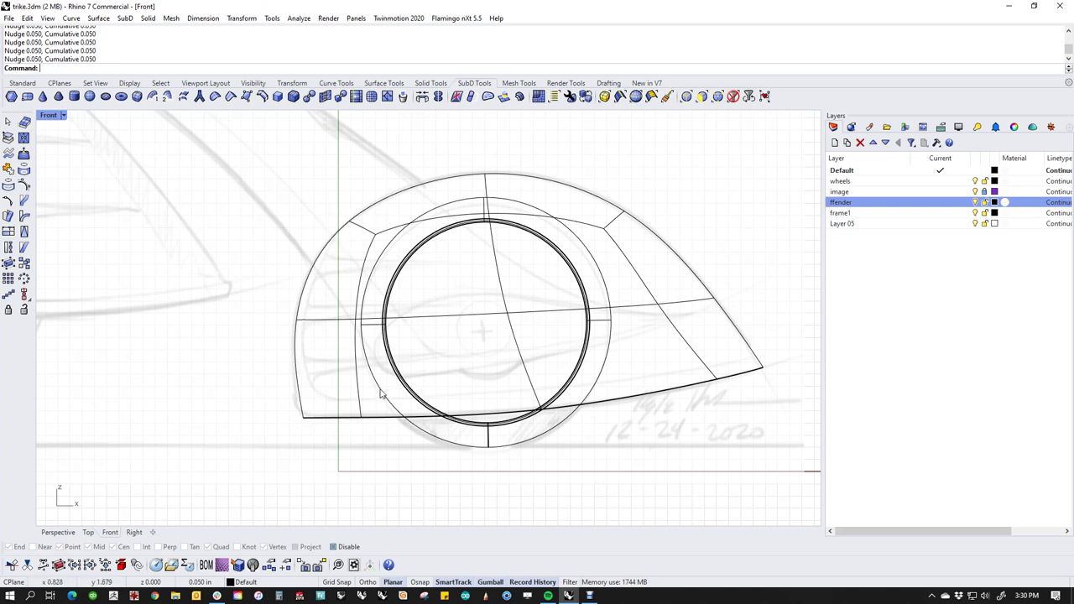
{"action": "mouse_move", "coordinate": [369, 413]}
{"action": "right_mouse_down"}
{"action": "mouse_move", "coordinate": [371, 424]}
{"action": "mouse_move", "coordinate": [382, 415]}
{"action": "right_mouse_up"}
{"action": "scroll", "coordinate": [343, 421], "scroll_direction": "down", "scroll_amount": 2}
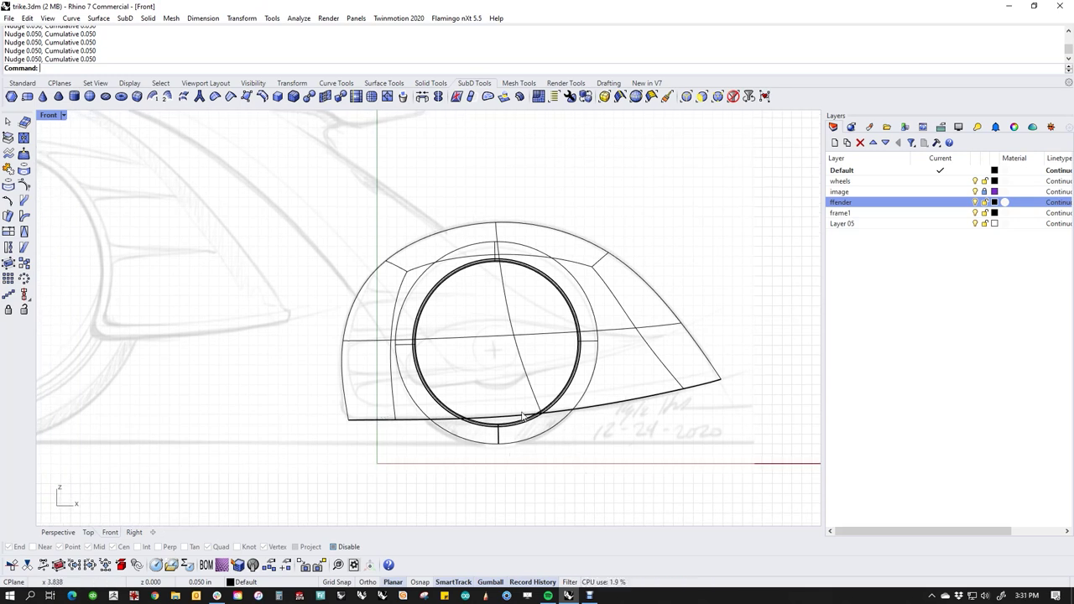
{"action": "scroll", "coordinate": [544, 426], "scroll_direction": "down", "scroll_amount": 2}
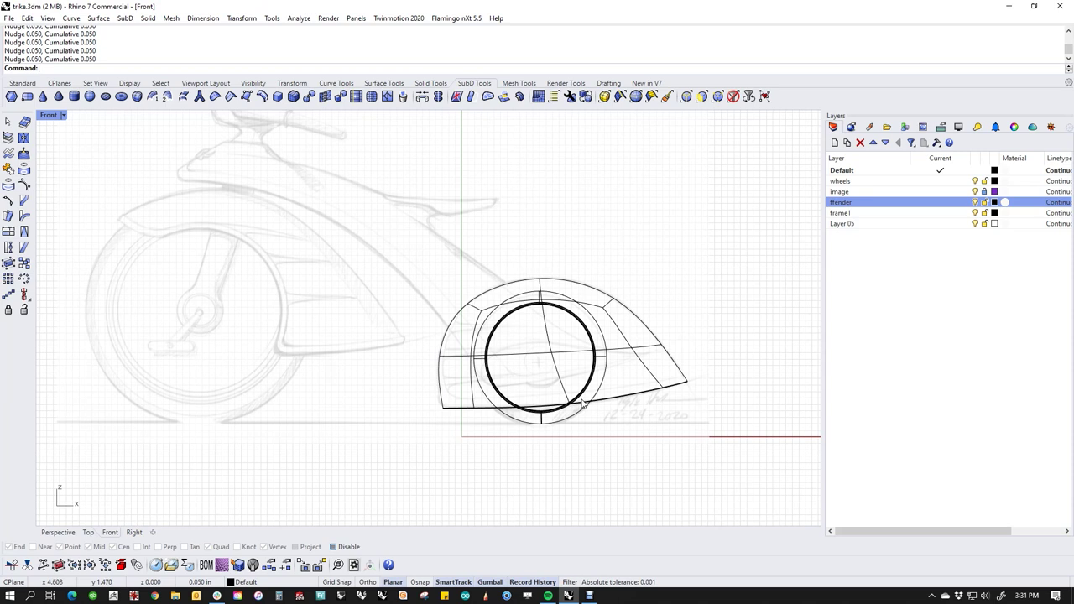
{"action": "key", "text": "ctrl+F4"}
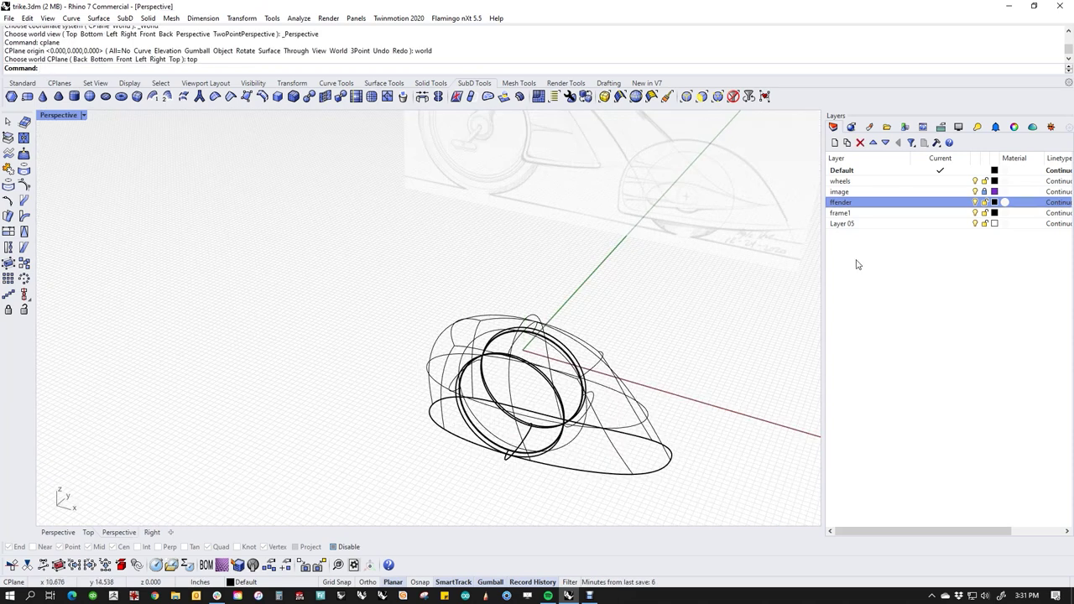
{"action": "type", "text": "v"}
{"action": "key", "text": "Return"}
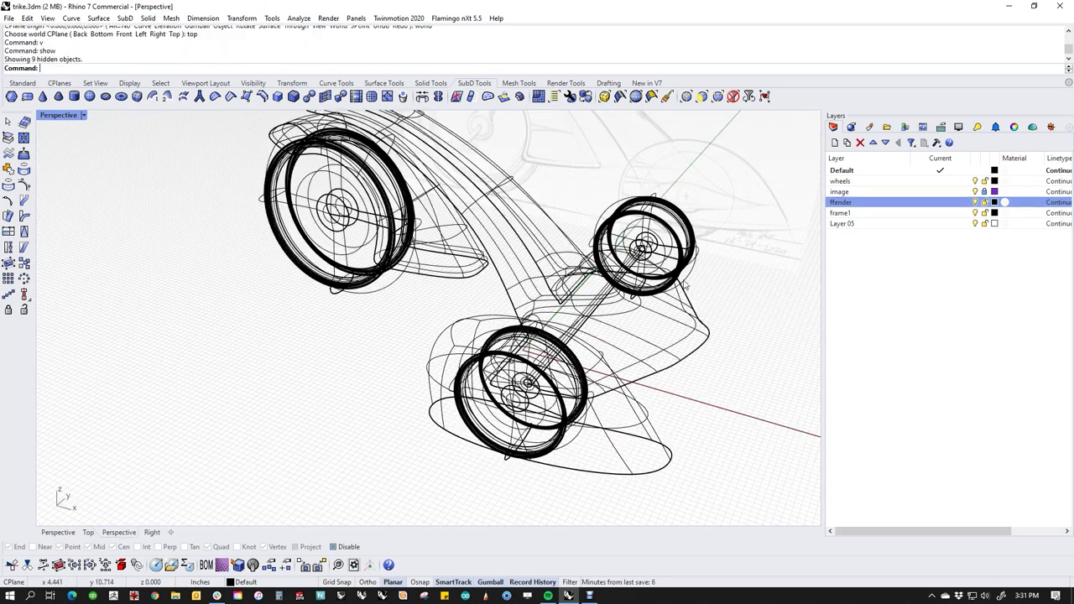
{"action": "middle_click", "coordinate": [408, 209]}
{"action": "left_click", "coordinate": [412, 214]}
{"action": "mouse_move", "coordinate": [575, 427]}
{"action": "right_mouse_down"}
{"action": "mouse_move", "coordinate": [537, 444]}
{"action": "mouse_move", "coordinate": [451, 447]}
{"action": "right_mouse_up"}
Mirror a copy of the rear fender to the opposite rear wheel, with the mirror plane starting at the origin (0).
{"action": "left_click", "coordinate": [380, 452]}
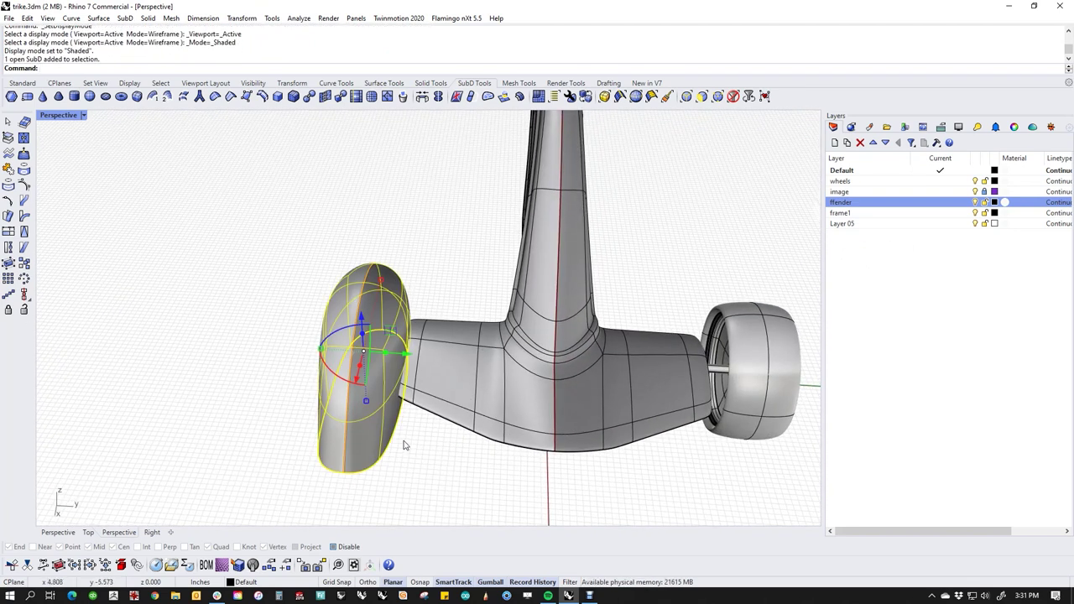
{"action": "type", "text": "m"}
{"action": "key", "text": "Return"}
{"action": "type", "text": "0"}
{"action": "key", "text": "Return"}
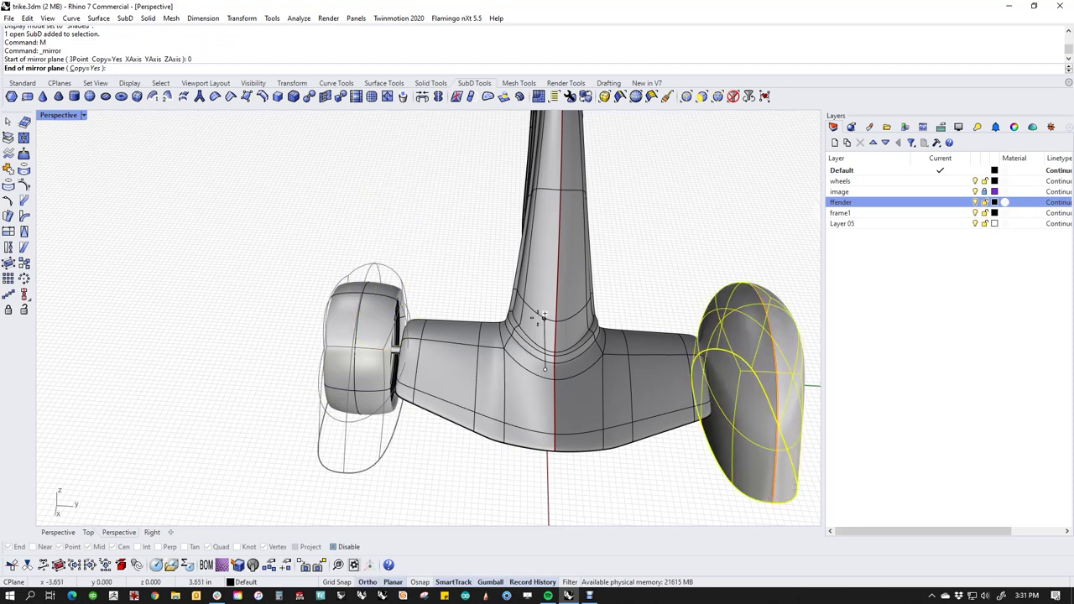
{"action": "left_click", "coordinate": [599, 267]}
{"action": "key", "text": "Escape"}
Remove the existing reflection symmetry from the rear fender SubD.
{"action": "right_click_drag", "start_coordinate": [628, 283], "coordinate": [504, 276]}
{"action": "left_click", "coordinate": [438, 96]}
{"action": "left_click", "coordinate": [364, 300]}
Isolate the frame SubD by hiding all other objects.
{"action": "right_click_drag", "start_coordinate": [551, 304], "coordinate": [531, 368]}
{"action": "scroll", "coordinate": [412, 427], "scroll_direction": "up", "scroll_amount": 2}
{"action": "right_click_drag", "start_coordinate": [398, 348], "coordinate": [426, 293], "text": "shift"}
{"action": "scroll", "coordinate": [443, 323], "scroll_direction": "up", "scroll_amount": 3}
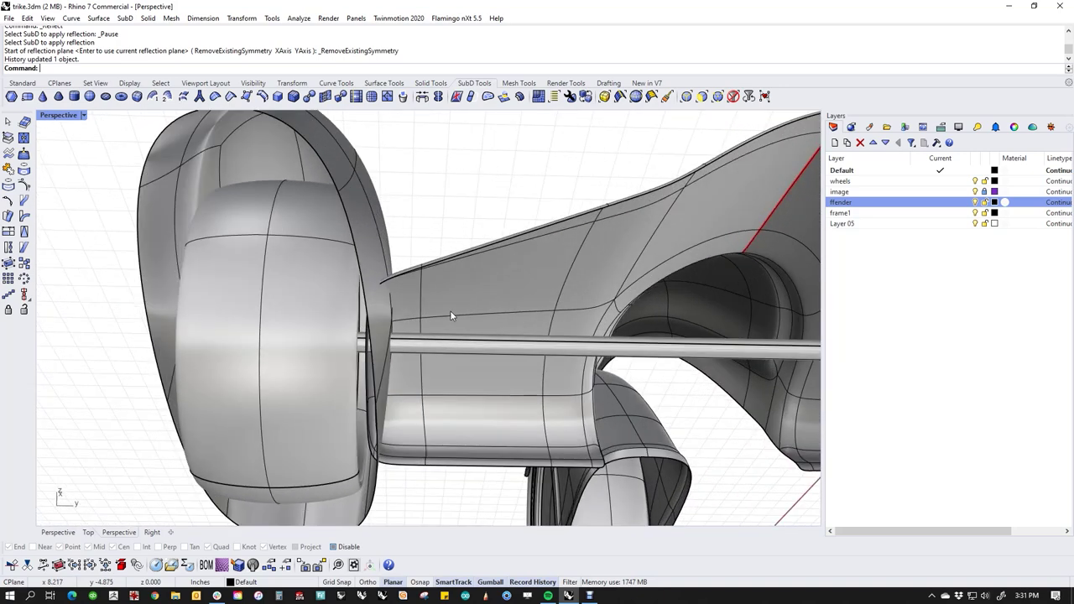
{"action": "left_click", "coordinate": [451, 314]}
{"action": "scroll", "coordinate": [447, 327], "scroll_direction": "up", "scroll_amount": 3}
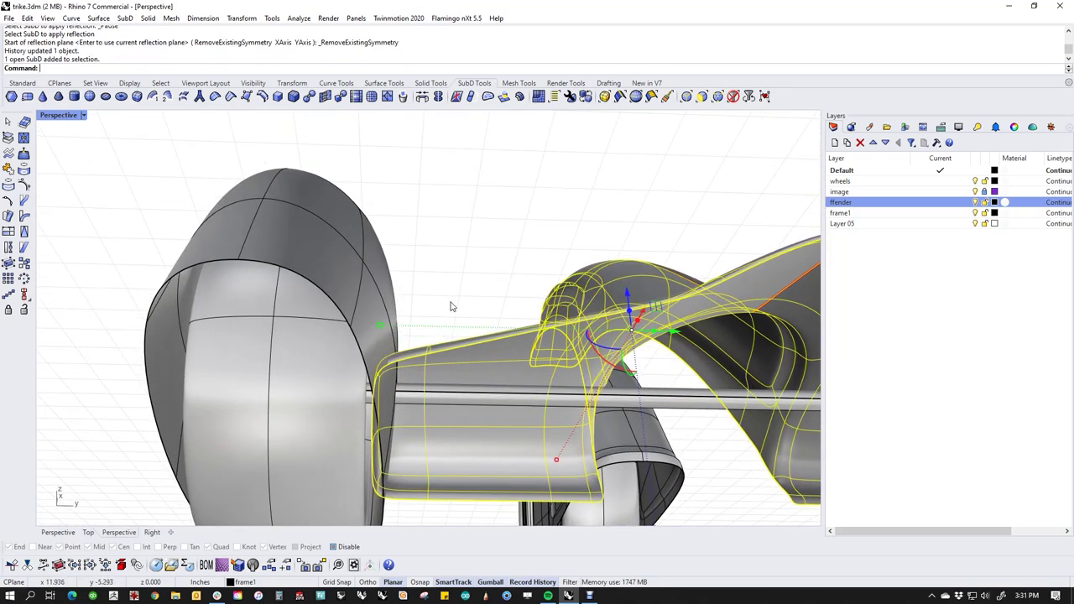
{"action": "type", "text": "ii"}
{"action": "key", "text": "Return"}
Select the faces, edges and vertices at the end of the frame's rear side arm, and show the hidden parts again.
{"action": "scroll", "coordinate": [422, 327], "scroll_direction": "down", "scroll_amount": 4}
{"action": "right_click_drag", "start_coordinate": [422, 328], "coordinate": [423, 417]}
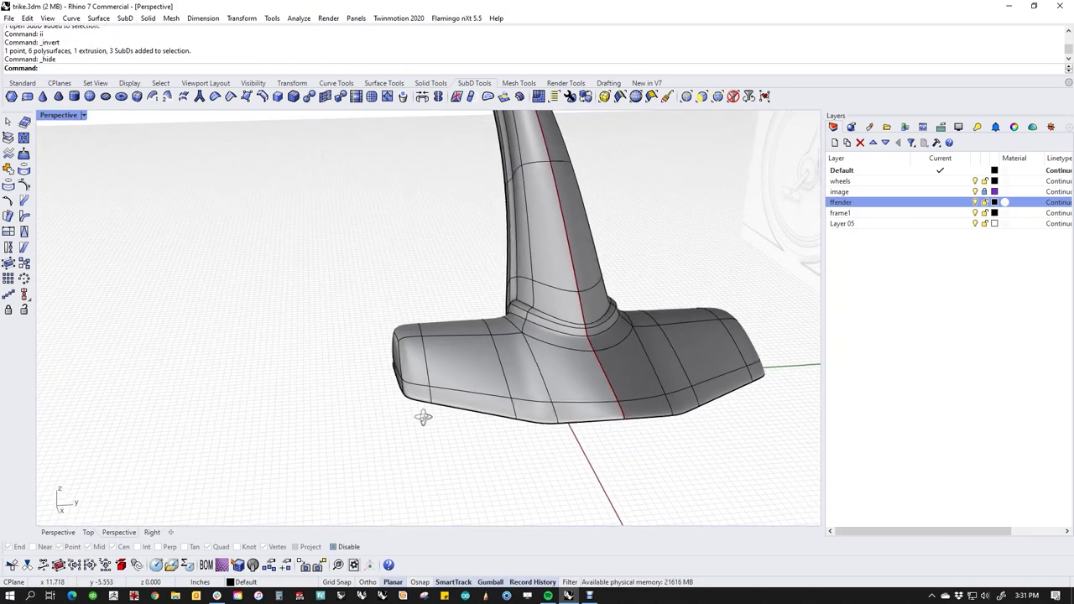
{"action": "scroll", "coordinate": [383, 344], "scroll_direction": "up", "scroll_amount": 3}
{"action": "left_click_drag", "start_coordinate": [355, 284], "coordinate": [442, 484]}
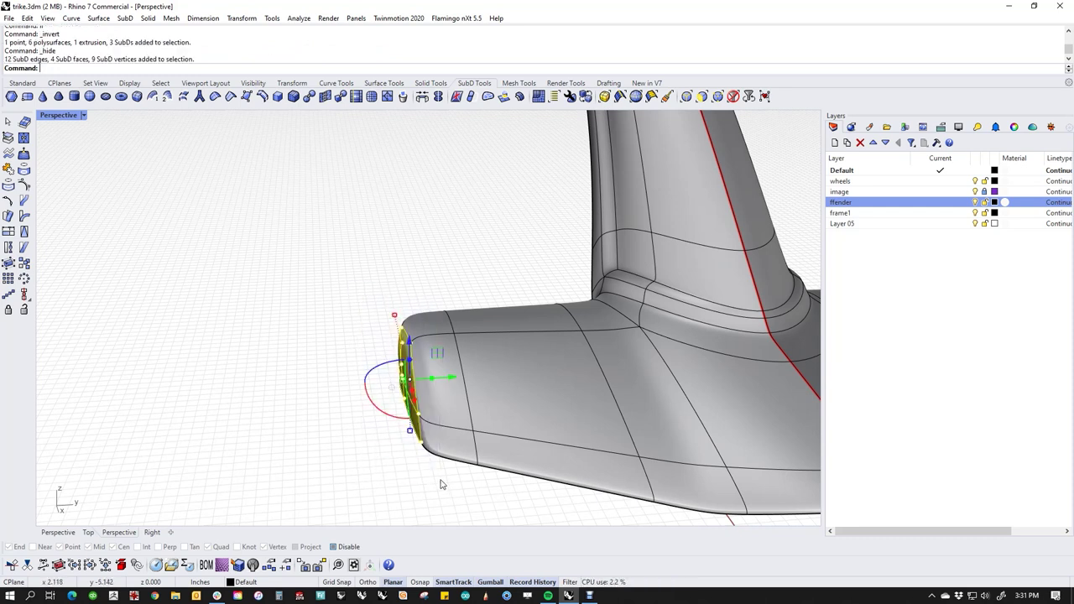
{"action": "scroll", "coordinate": [442, 484], "scroll_direction": "down", "scroll_amount": 4}
{"action": "right_click_drag", "start_coordinate": [442, 485], "coordinate": [571, 410]}
{"action": "type", "text": "v"}
{"action": "key", "text": "Return"}
{"action": "type", "text": "show"}
{"action": "key", "text": "Return"}
Move the selected end of the frame's side arm outward into the rear fender and save the file.
{"action": "scroll", "coordinate": [399, 395], "scroll_direction": "up", "scroll_amount": 4}
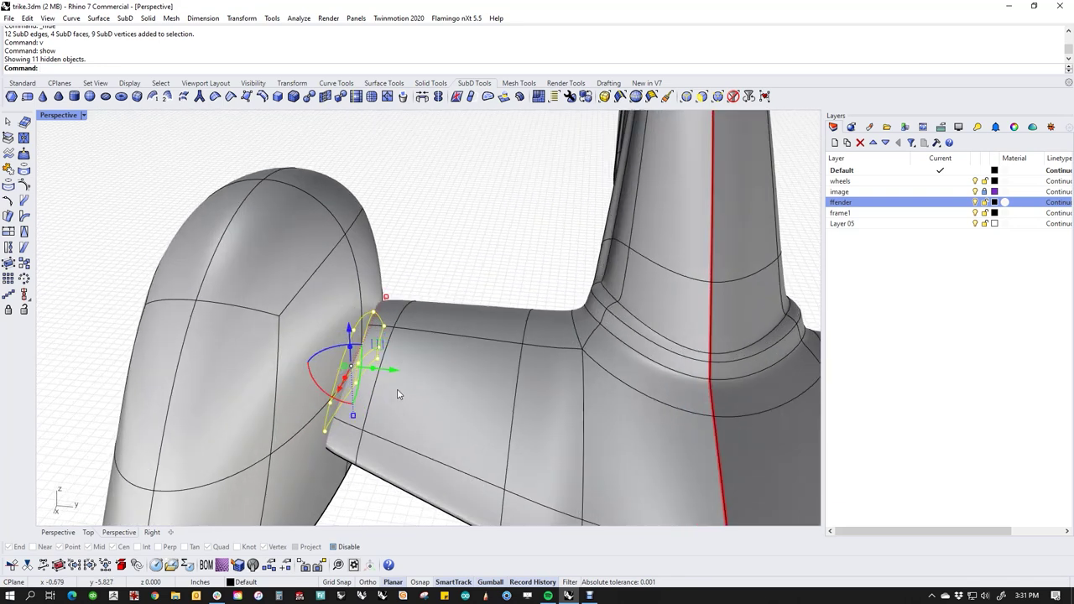
{"action": "left_click_drag", "start_coordinate": [401, 381], "coordinate": [315, 369]}
{"action": "left_click", "coordinate": [409, 293]}
{"action": "scroll", "coordinate": [410, 295], "scroll_direction": "down", "scroll_amount": 5}
{"action": "right_click_drag", "start_coordinate": [403, 376], "coordinate": [506, 481]}
{"action": "right_click_drag", "start_coordinate": [636, 190], "coordinate": [574, 402]}
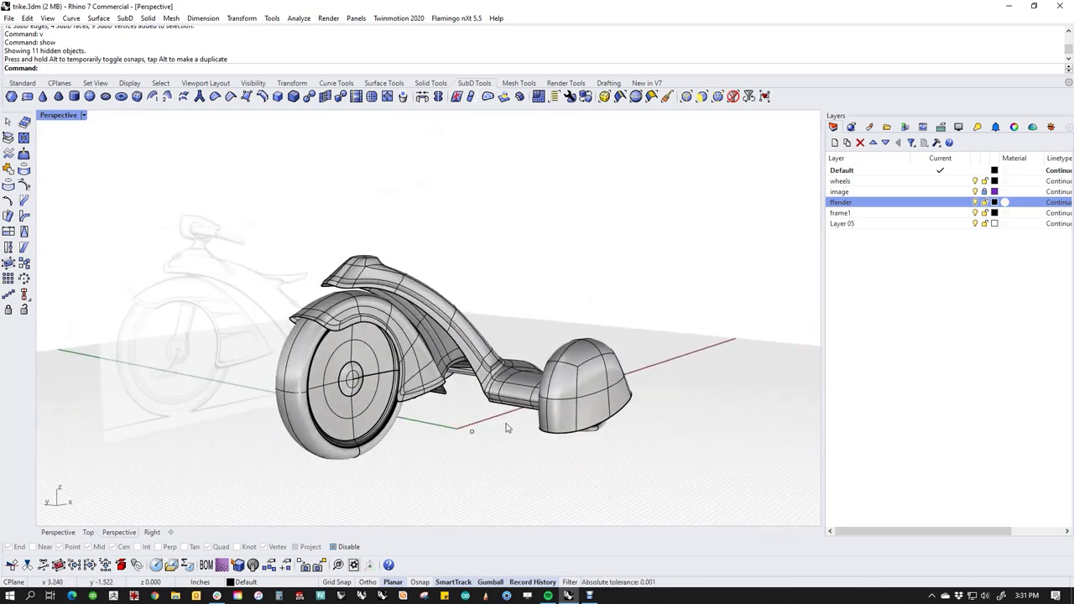
{"action": "key", "text": "ctrl+s"}
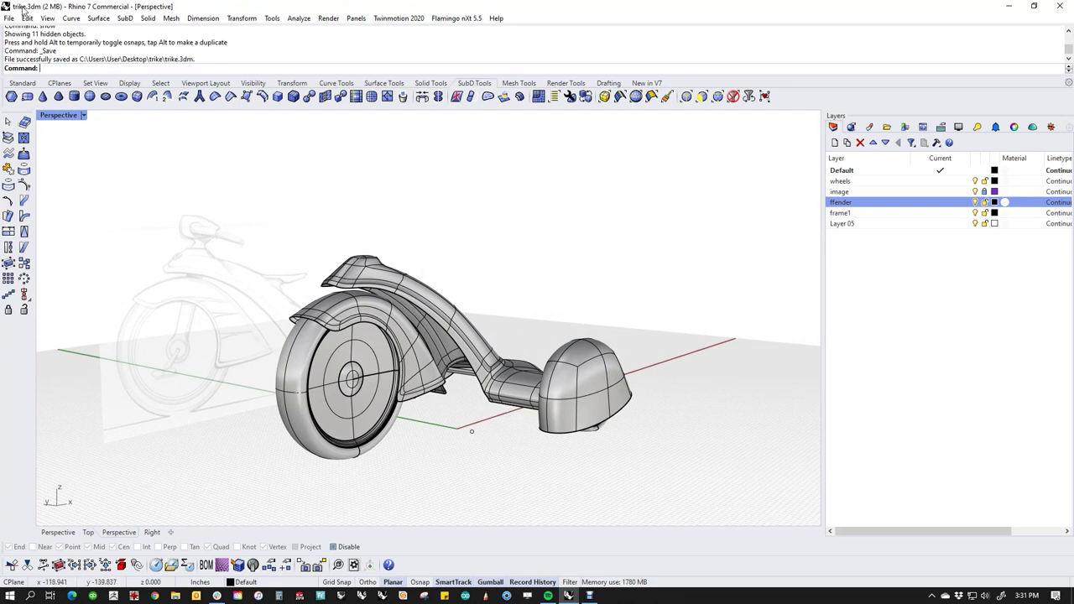
Examine the frame's upper part and the sketched seat and handlebar in Front and Perspective views.
{"action": "right_click_drag", "start_coordinate": [563, 302], "coordinate": [535, 308]}
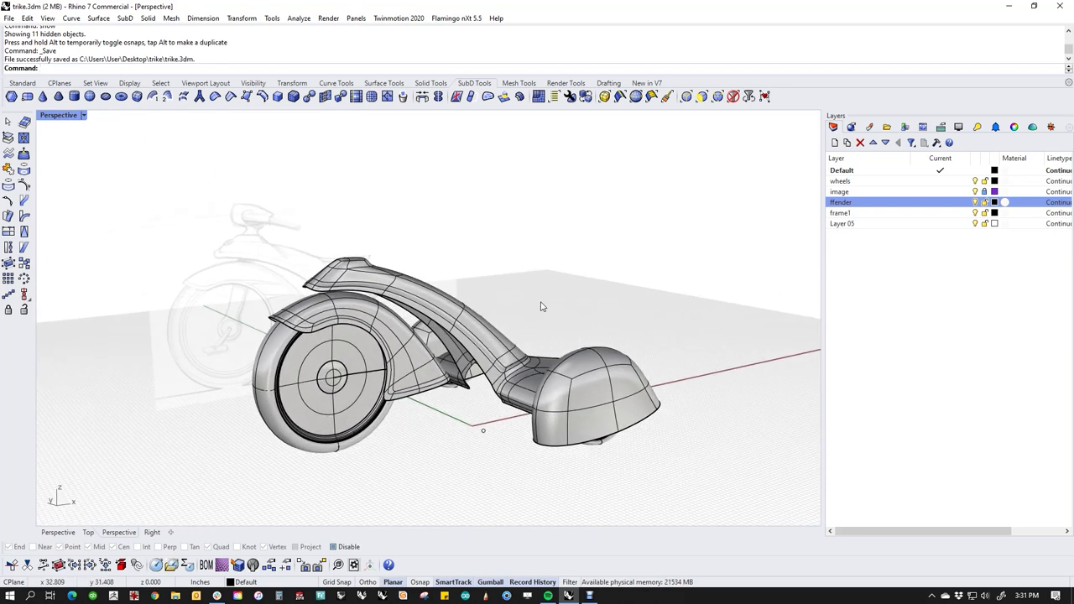
{"action": "type", "text": "f"}
{"action": "key", "text": "Return"}
{"action": "scroll", "coordinate": [324, 240], "scroll_direction": "up", "scroll_amount": 4}
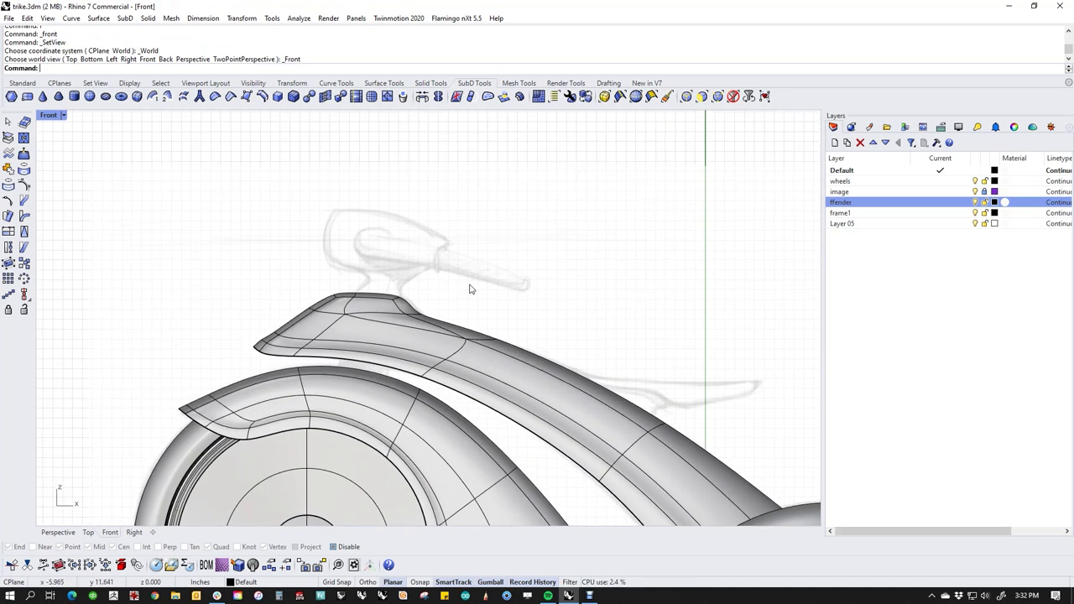
{"action": "right_click_drag", "start_coordinate": [662, 445], "coordinate": [530, 383]}
{"action": "type", "text": "p"}
{"action": "key", "text": "Return"}
{"action": "scroll", "coordinate": [480, 345], "scroll_direction": "up", "scroll_amount": 6}
{"action": "right_click_drag", "start_coordinate": [480, 345], "coordinate": [436, 356]}
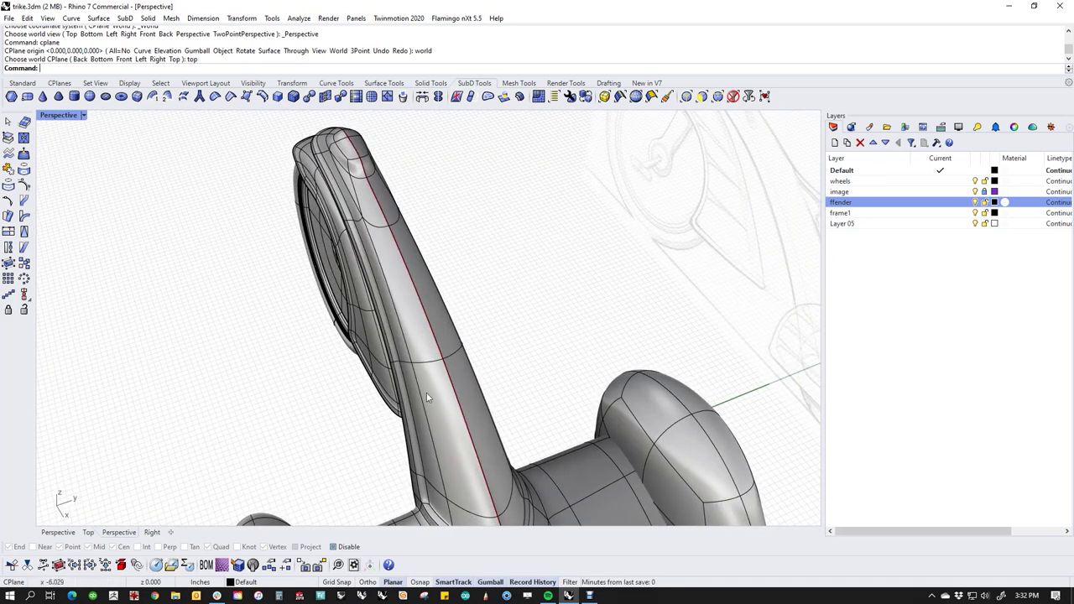
{"action": "mouse_move", "coordinate": [466, 324]}
{"action": "right_mouse_down"}
{"action": "mouse_move", "coordinate": [504, 378]}
{"action": "mouse_move", "coordinate": [527, 381]}
{"action": "right_mouse_up"}
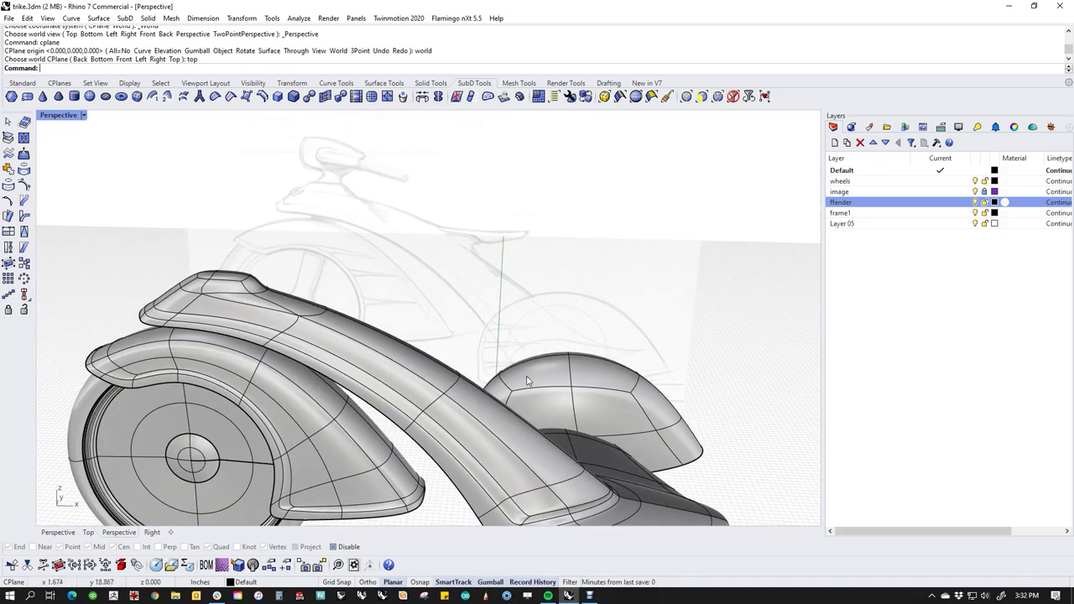
In the Front view, draw a four-point degree 3 curve along the upper edge of the sketched seat.
{"action": "type", "text": "f"}
{"action": "key", "text": "Return"}
{"action": "scroll", "coordinate": [457, 360], "scroll_direction": "up", "scroll_amount": 4}
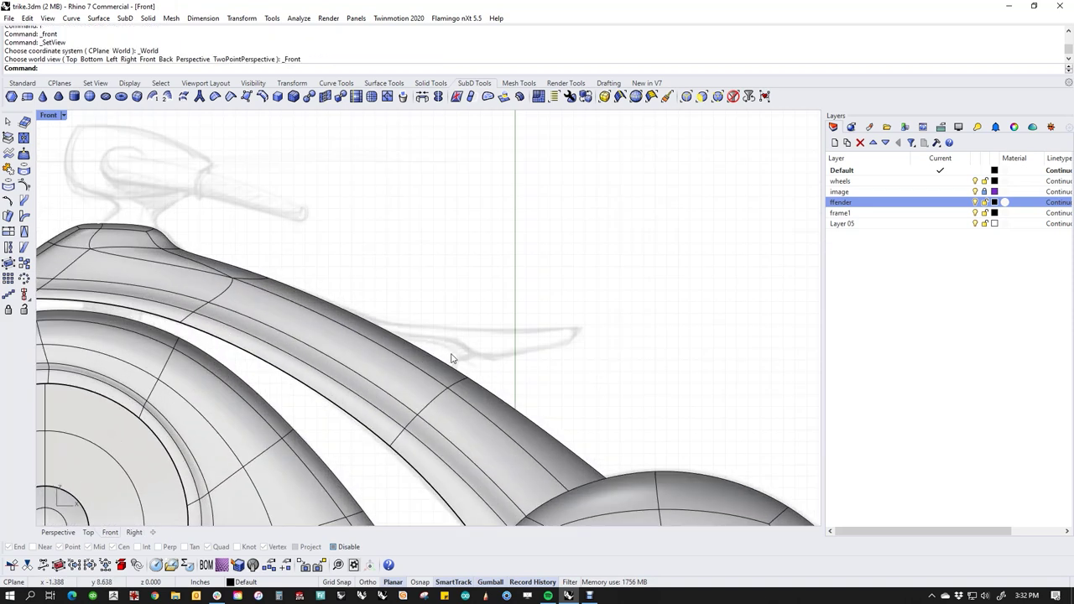
{"action": "right_click_drag", "start_coordinate": [455, 357], "coordinate": [566, 334]}
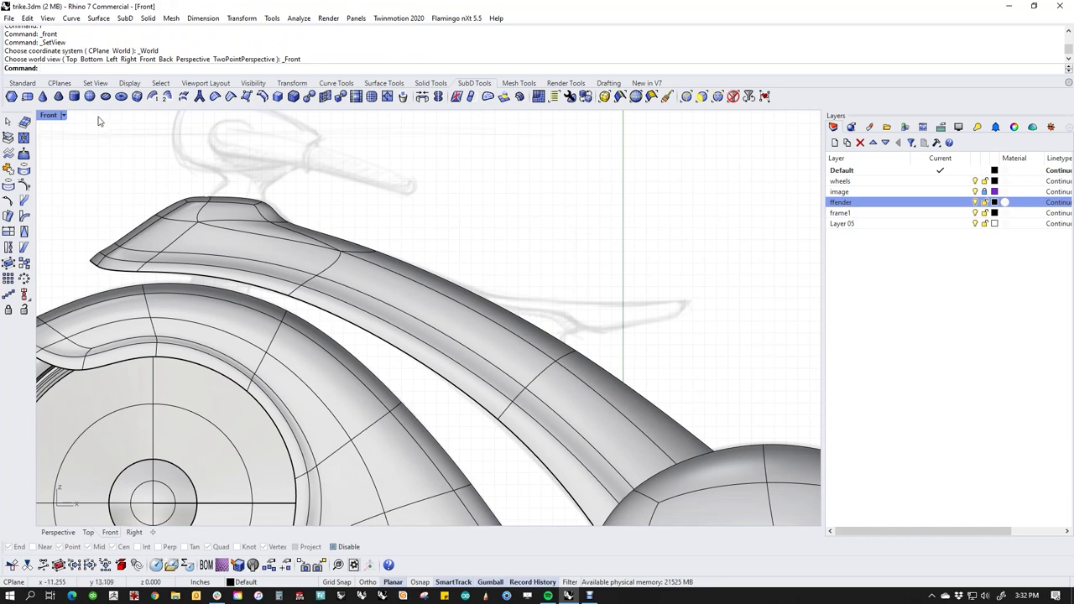
{"action": "left_click", "coordinate": [22, 83]}
{"action": "left_click", "coordinate": [24, 136]}
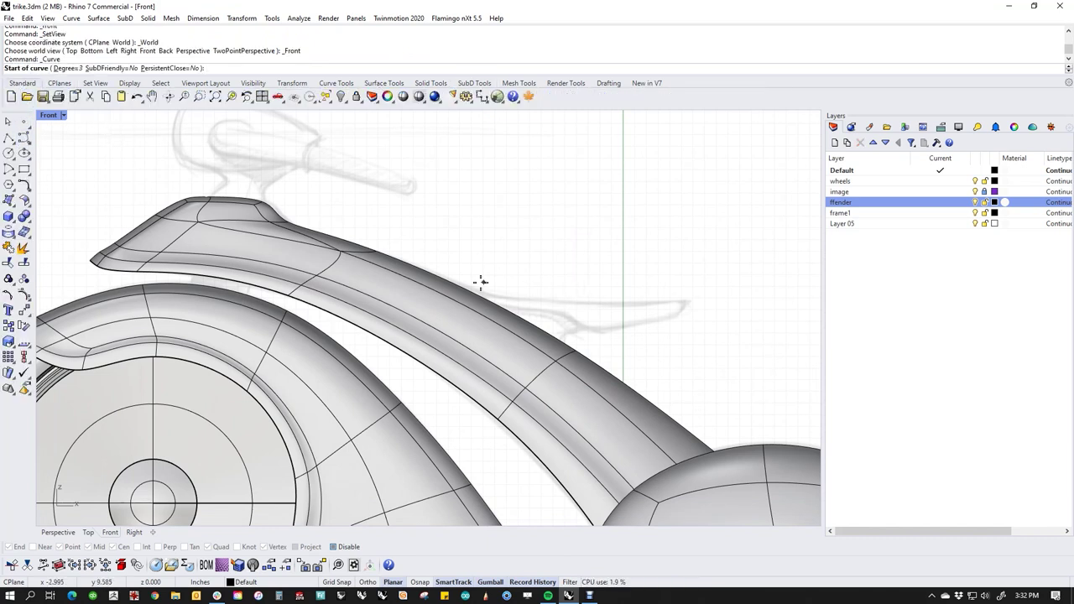
{"action": "left_click", "coordinate": [480, 291]}
{"action": "left_click", "coordinate": [543, 300]}
{"action": "left_click", "coordinate": [646, 305]}
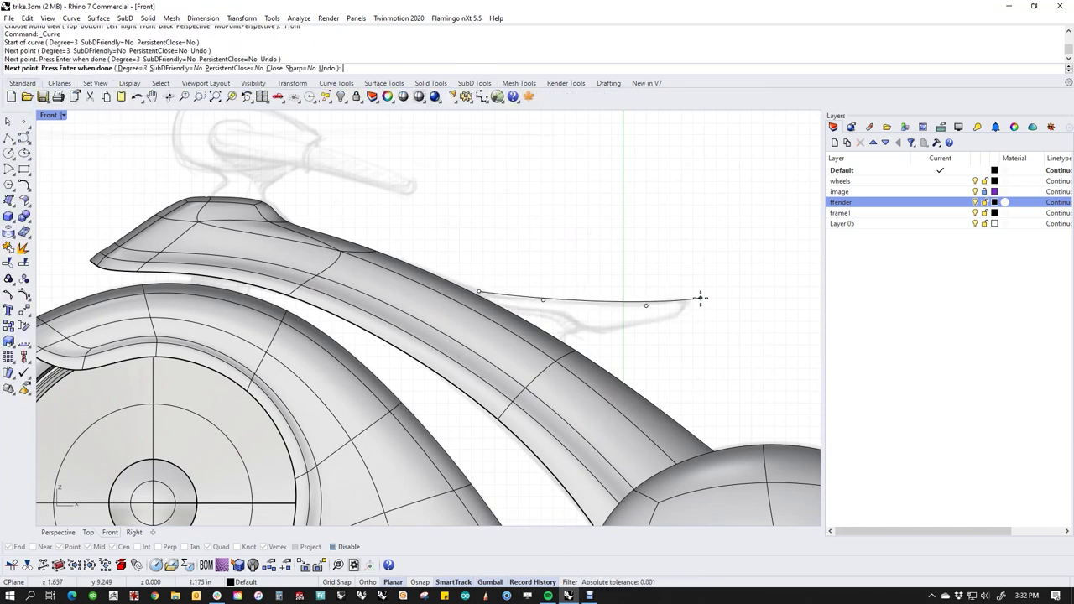
{"action": "left_click", "coordinate": [686, 299]}
{"action": "key", "text": "Return"}
Draw a six-point degree 3 curve along the lower edge of the sketched seat.
{"action": "key", "text": "Return"}
{"action": "left_click", "coordinate": [479, 306]}
{"action": "left_click", "coordinate": [544, 312]}
{"action": "left_click", "coordinate": [567, 314]}
{"action": "left_click", "coordinate": [584, 334]}
{"action": "left_click", "coordinate": [601, 334]}
{"action": "left_click", "coordinate": [683, 319]}
{"action": "key", "text": "Return"}
Loft a SubD between the two seat curves with 5 adjusted shape segments and 1 division, and delete the curves.
{"action": "left_click_drag", "start_coordinate": [689, 324], "coordinate": [657, 270]}
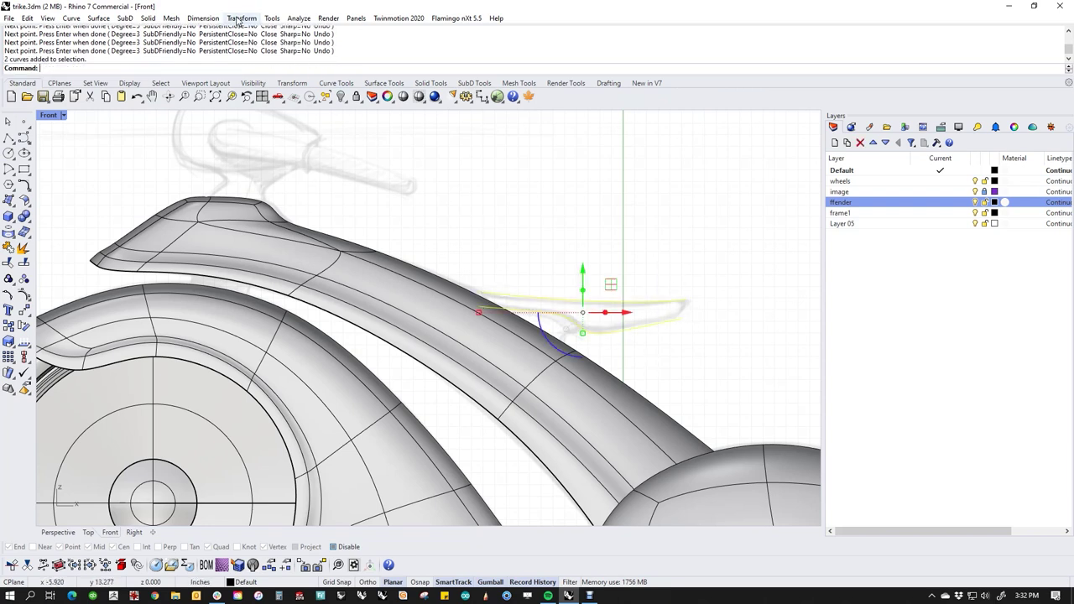
{"action": "left_click", "coordinate": [124, 18]}
{"action": "left_click", "coordinate": [139, 64]}
{"action": "scroll", "coordinate": [658, 352], "scroll_direction": "up", "scroll_amount": 4}
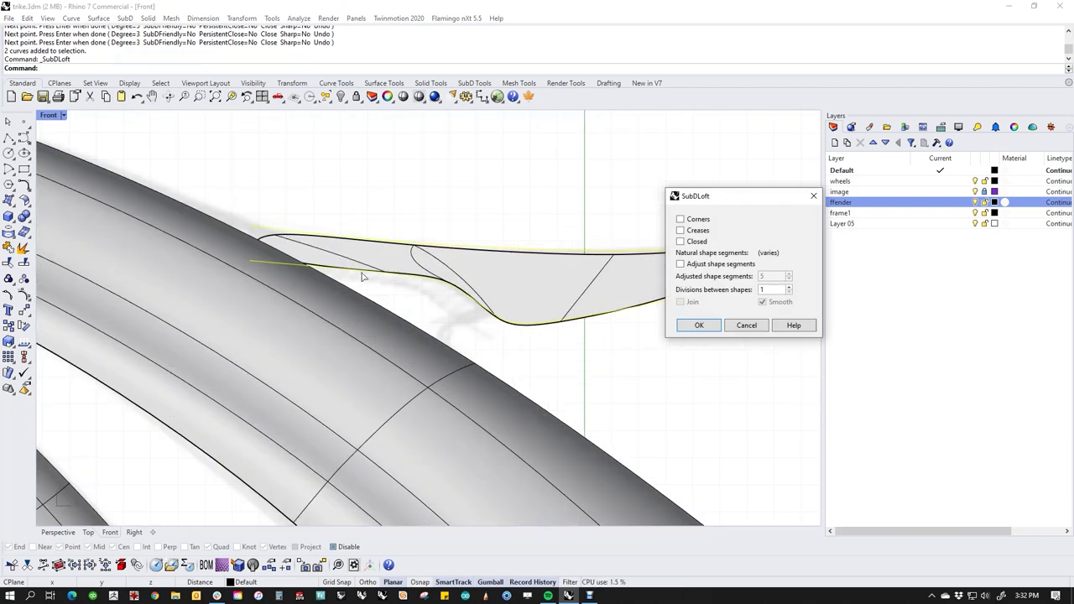
{"action": "left_click", "coordinate": [679, 264]}
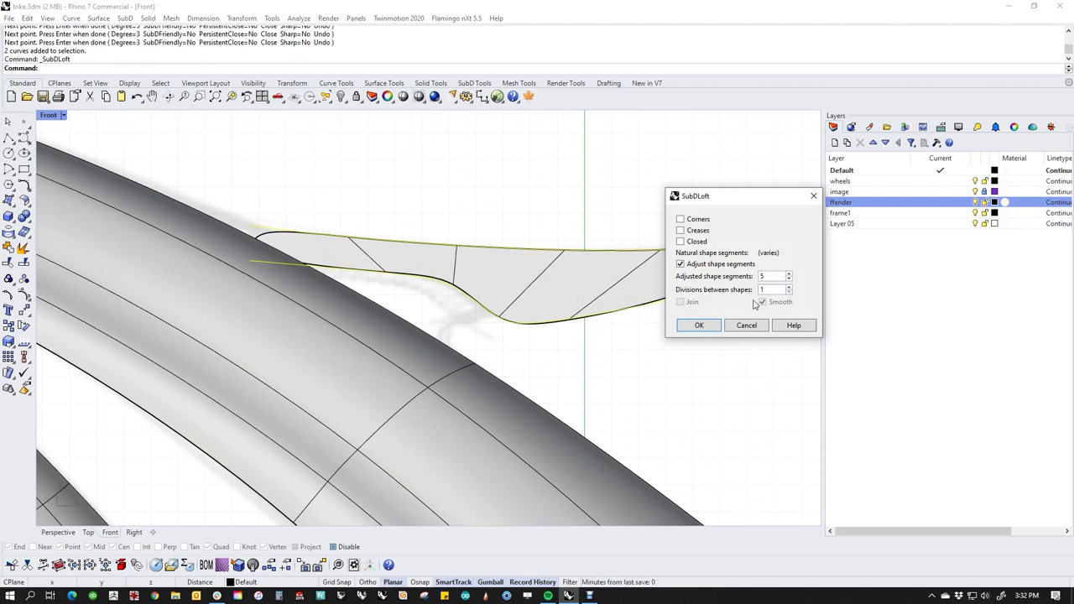
{"action": "left_click", "coordinate": [790, 275]}
{"action": "left_click", "coordinate": [789, 280]}
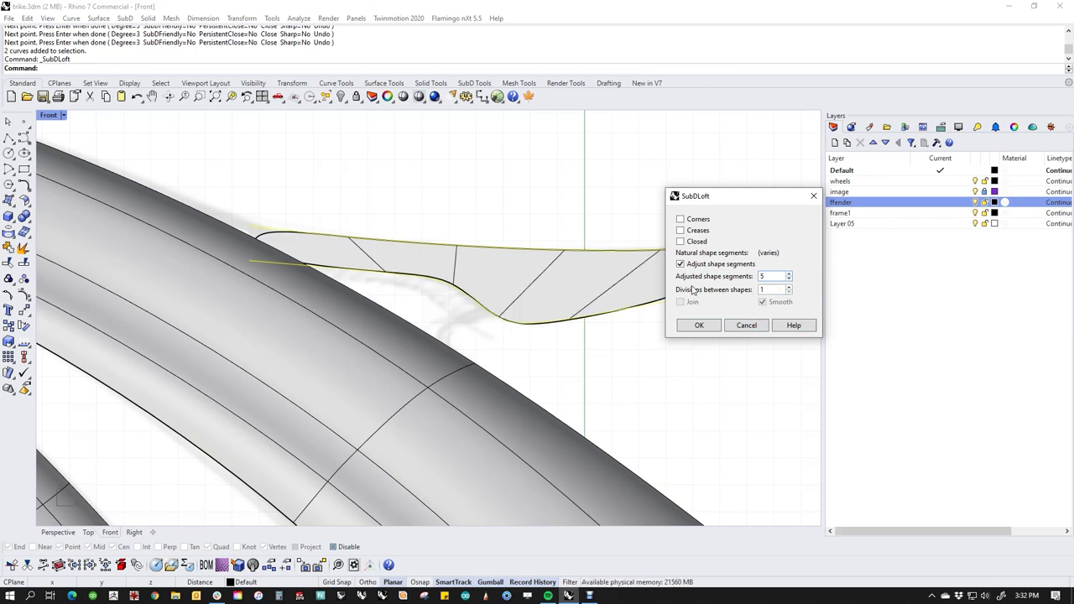
{"action": "left_click", "coordinate": [701, 328]}
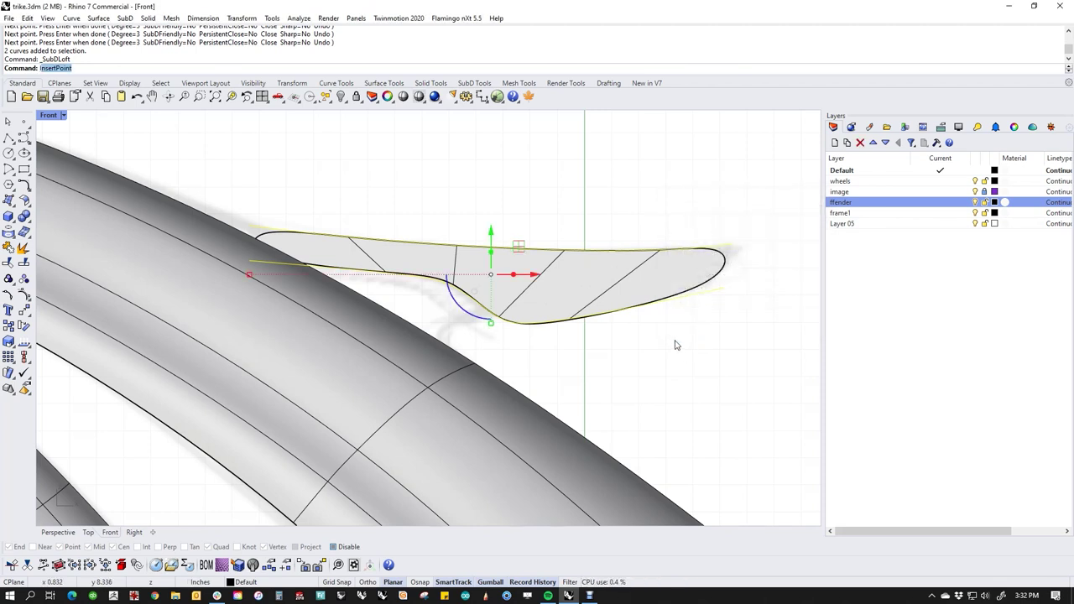
{"action": "key", "text": "Delete"}
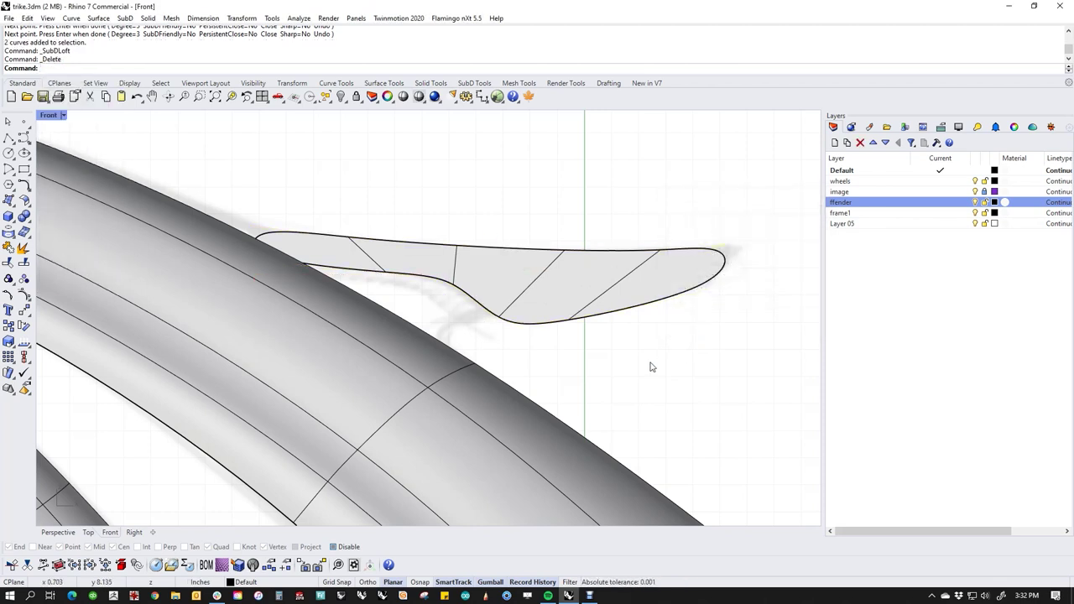
Move the wide rear faces of the seat profile sideways away from the frame's centre line, and shift the whole profile sideways.
{"action": "right_click_drag", "start_coordinate": [542, 364], "coordinate": [560, 355]}
{"action": "key", "text": "ctrl+F4"}
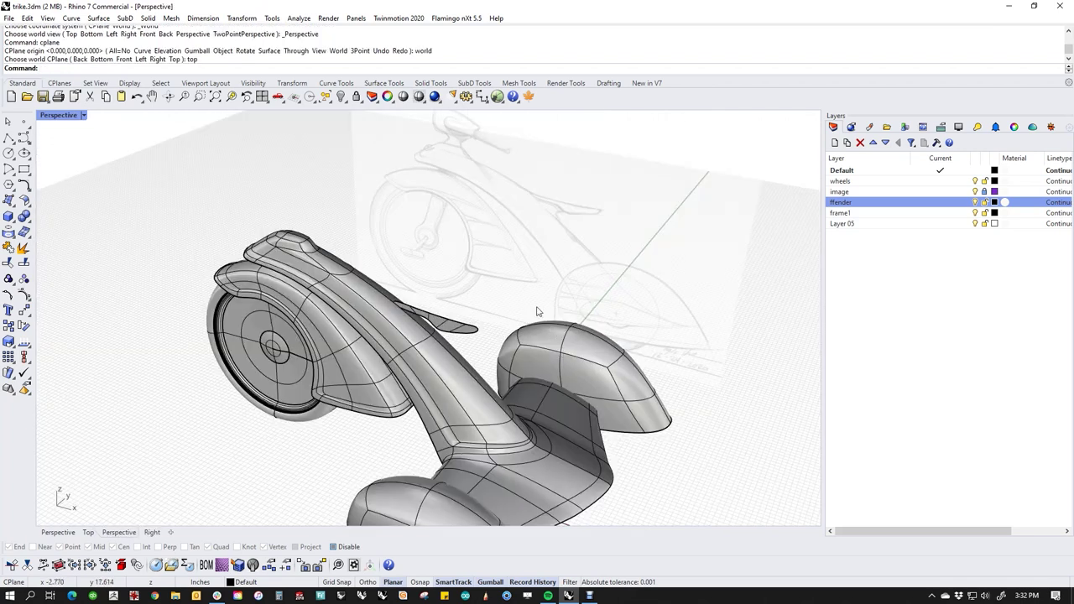
{"action": "scroll", "coordinate": [538, 311], "scroll_direction": "up", "scroll_amount": 10}
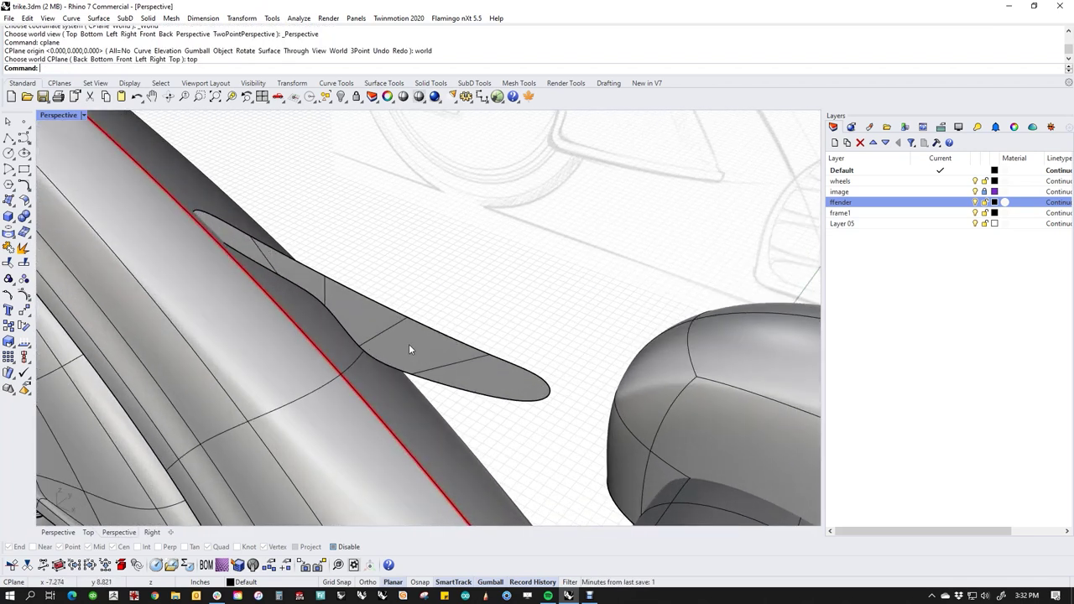
{"action": "left_click", "coordinate": [409, 344], "text": "ctrl+shift"}
{"action": "left_click", "coordinate": [477, 370], "text": "ctrl+shift"}
{"action": "left_click_drag", "start_coordinate": [476, 346], "coordinate": [295, 373]}
{"action": "left_click", "coordinate": [478, 315]}
Mirror a copy of the seat profile across the trike's centre plane, starting the mirror plane at the origin (0).
{"action": "type", "text": "M"}
{"action": "key", "text": "Return"}
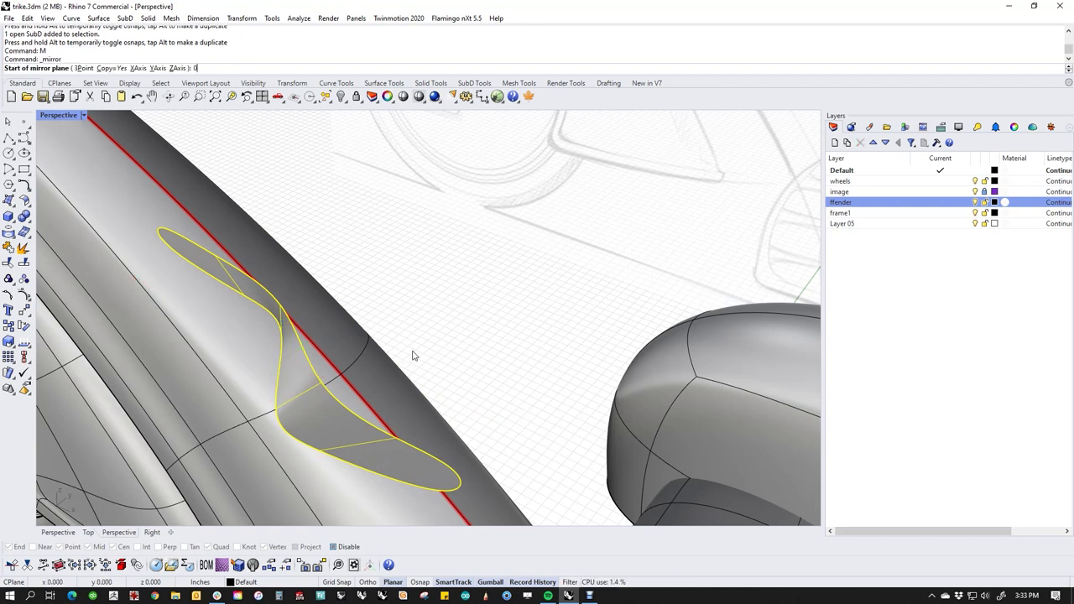
{"action": "type", "text": "0"}
{"action": "key", "text": "Return"}
{"action": "left_click", "coordinate": [441, 328]}
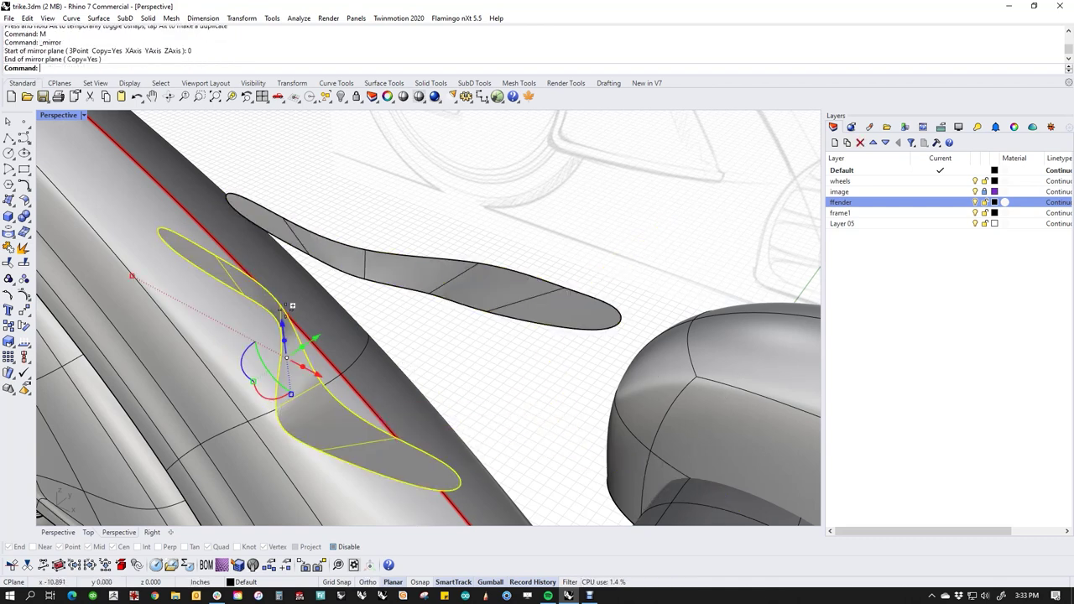
Select the upper edge loops of both mirrored seat profiles, including the short edges at their front and rear tips.
{"action": "left_click", "coordinate": [461, 491], "text": "ctrl+shift"}
{"action": "left_click", "coordinate": [170, 237], "text": "ctrl+shift"}
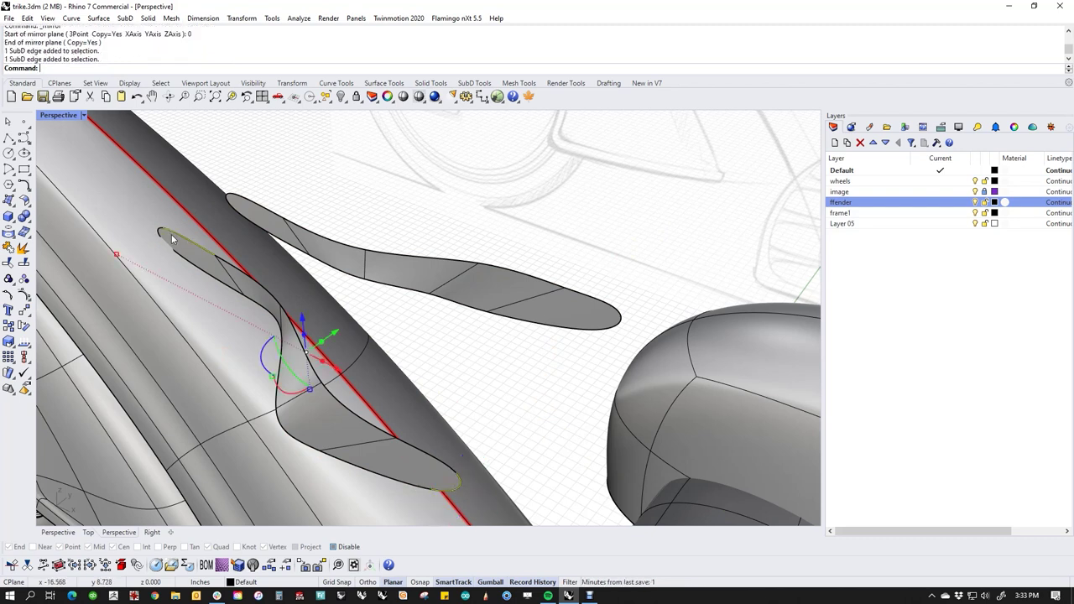
{"action": "double_click", "coordinate": [226, 266], "text": "ctrl+shift"}
{"action": "double_click", "coordinate": [164, 233], "text": "ctrl+shift"}
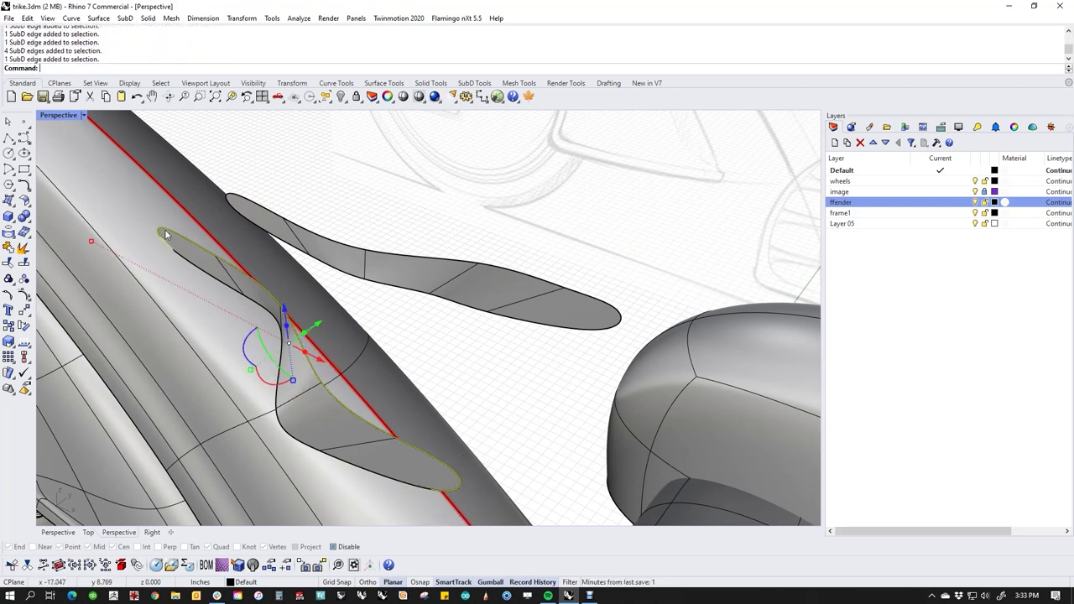
{"action": "left_click", "coordinate": [230, 198], "text": "ctrl+shift"}
{"action": "left_click", "coordinate": [230, 199], "text": "ctrl+shift"}
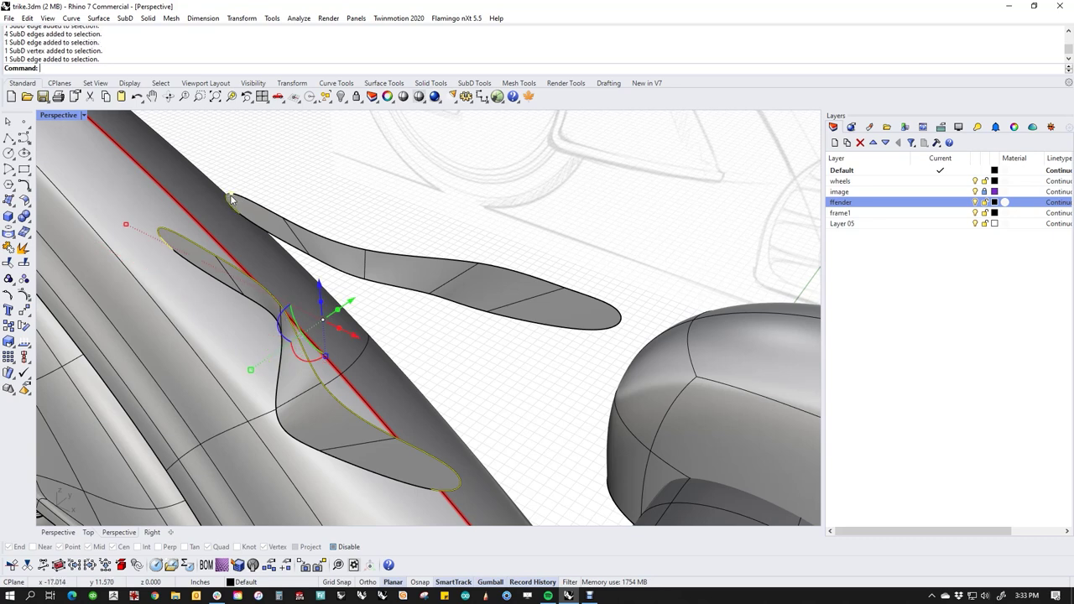
{"action": "left_click", "coordinate": [600, 313], "text": "ctrl+shift"}
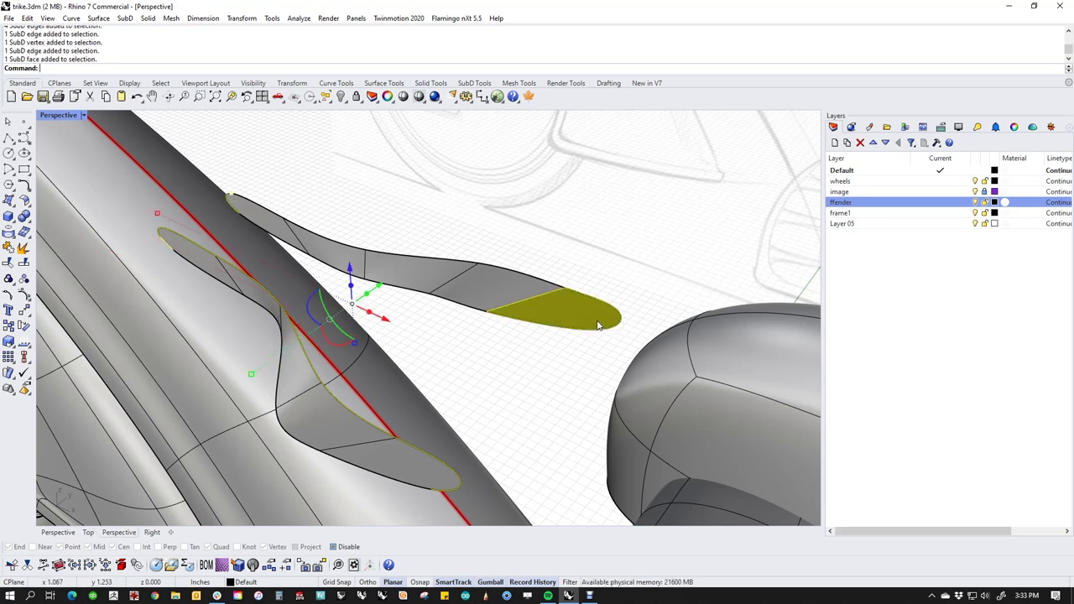
{"action": "left_click", "coordinate": [598, 326], "text": "ctrl"}
{"action": "left_click", "coordinate": [619, 323], "text": "ctrl+shift"}
{"action": "double_click", "coordinate": [595, 300], "text": "ctrl+shift"}
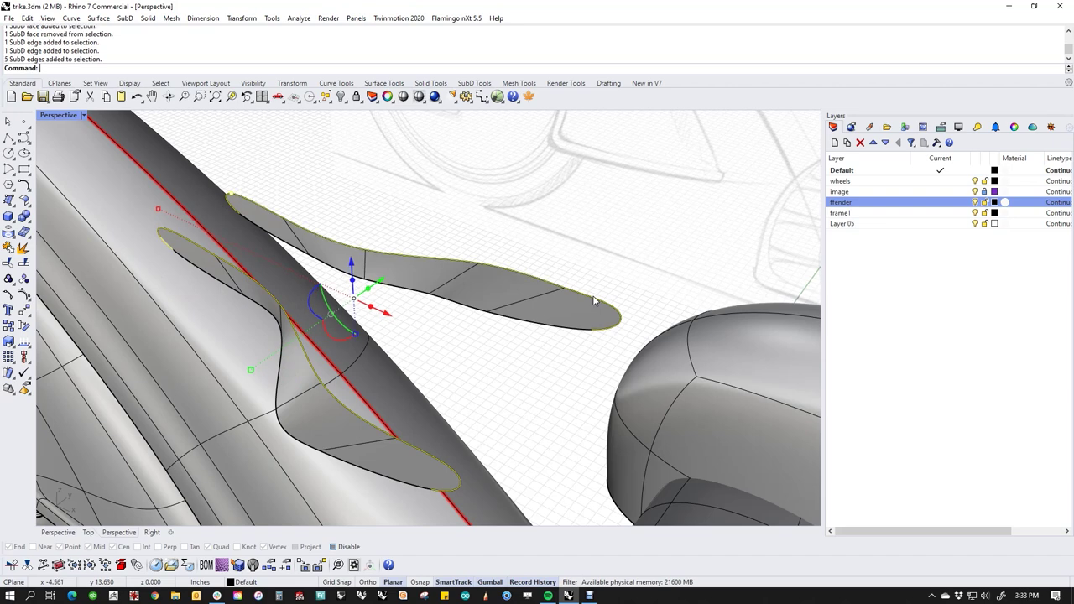
Bridge the selected edges of the two seat profiles with 2 segments, joined, at 100% straightness.
{"action": "type", "text": "Bridge"}
{"action": "key", "text": "Return"}
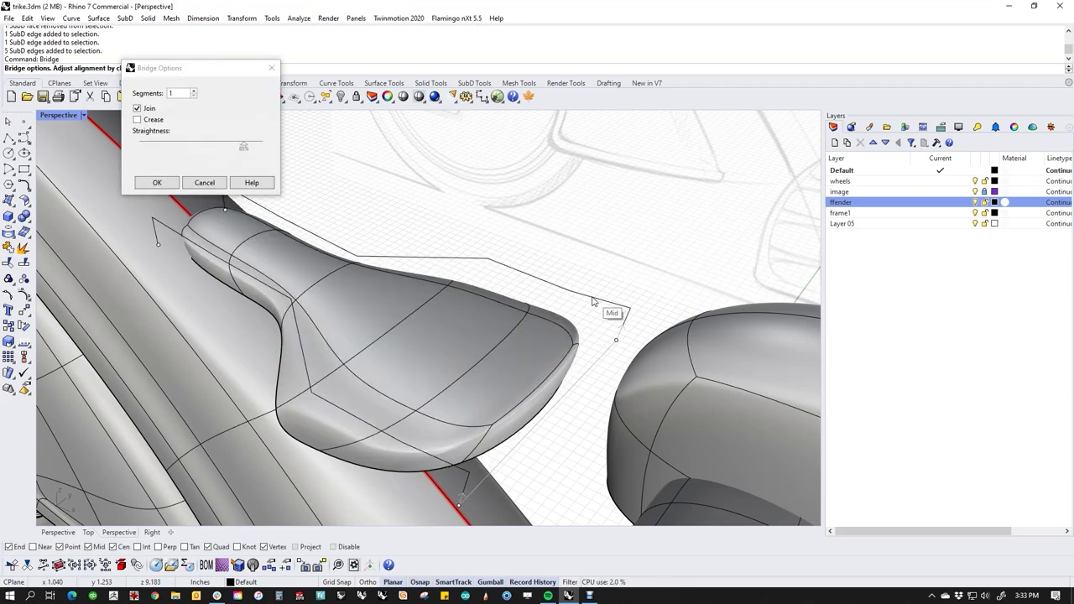
{"action": "right_click_drag", "start_coordinate": [561, 309], "coordinate": [319, 217]}
{"action": "left_click", "coordinate": [194, 93]}
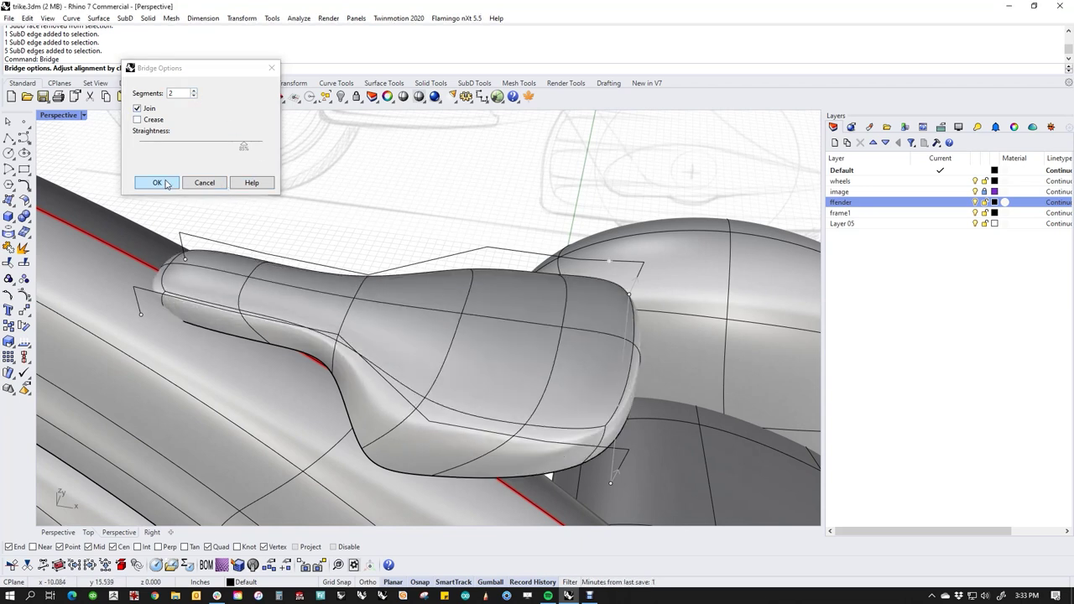
{"action": "left_click_drag", "start_coordinate": [244, 147], "coordinate": [294, 152]}
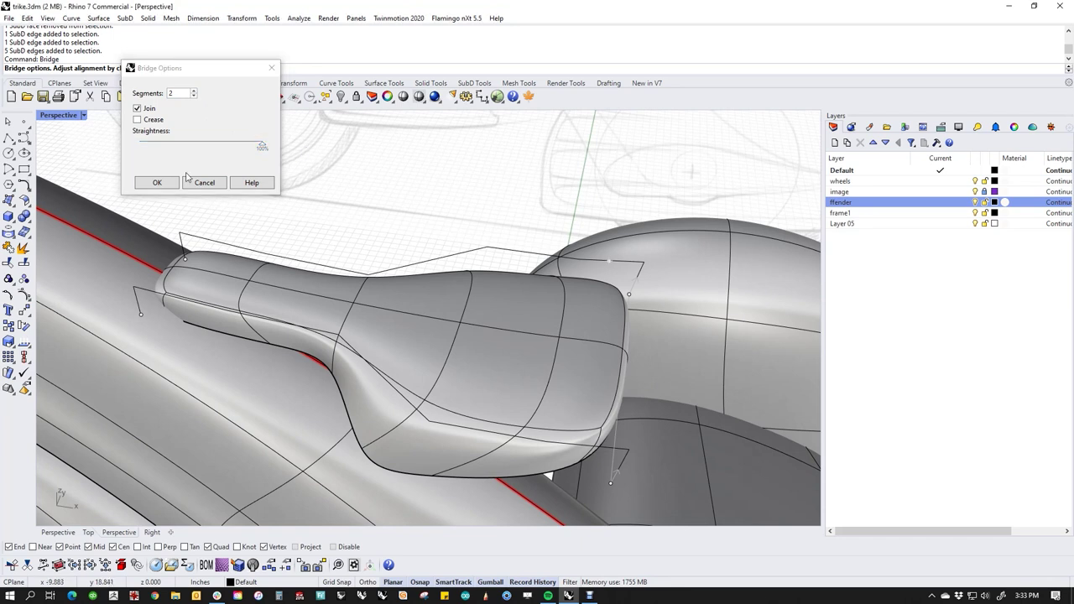
{"action": "left_click", "coordinate": [154, 182]}
Lower the edge along the middle of the seat's bridged top surface to dish the seat.
{"action": "right_click_drag", "start_coordinate": [556, 378], "coordinate": [398, 326]}
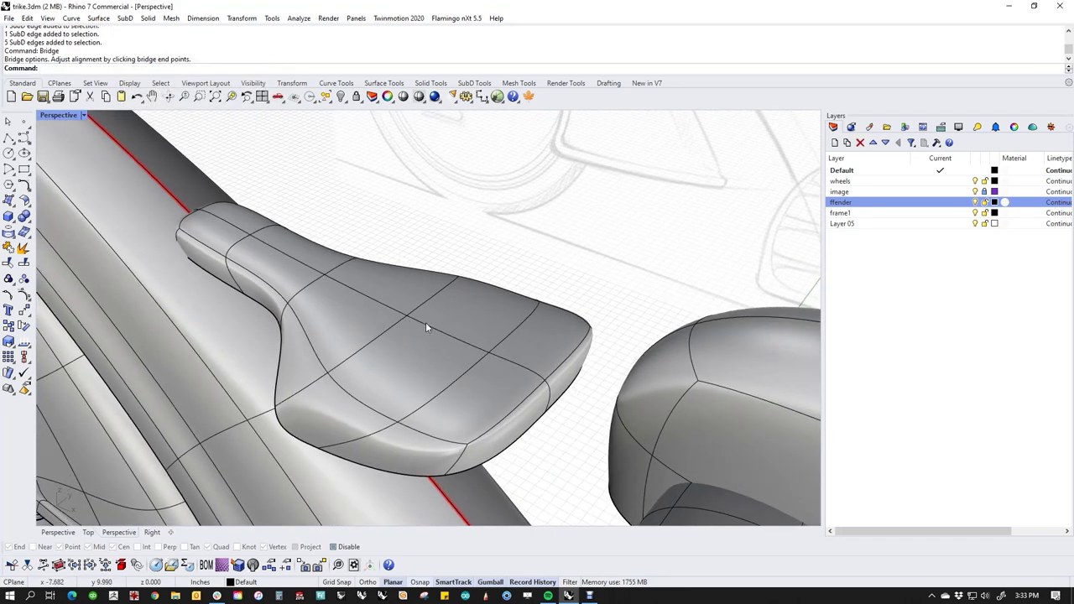
{"action": "left_click", "coordinate": [425, 327]}
{"action": "left_click_drag", "start_coordinate": [449, 306], "coordinate": [439, 383]}
{"action": "left_click", "coordinate": [498, 271]}
{"action": "right_click_drag", "start_coordinate": [498, 271], "coordinate": [404, 359]}
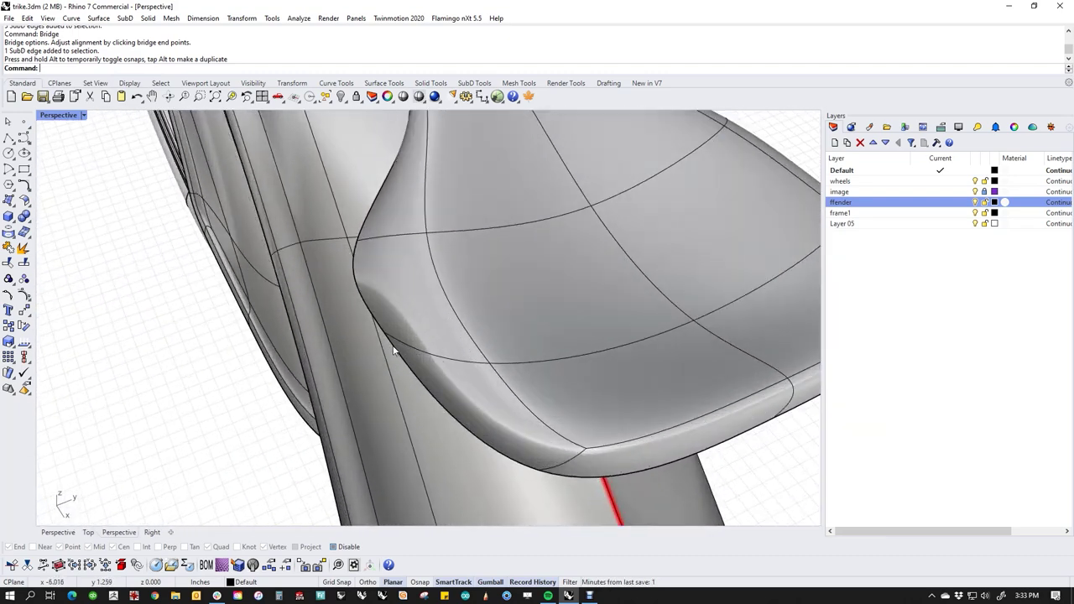
Select the crosswise edge loop in the wide rear part of the seat and reposition it.
{"action": "left_click", "coordinate": [387, 339], "text": "ctrl+shift"}
{"action": "scroll", "coordinate": [437, 360], "scroll_direction": "down", "scroll_amount": 4}
{"action": "left_click", "coordinate": [663, 235]}
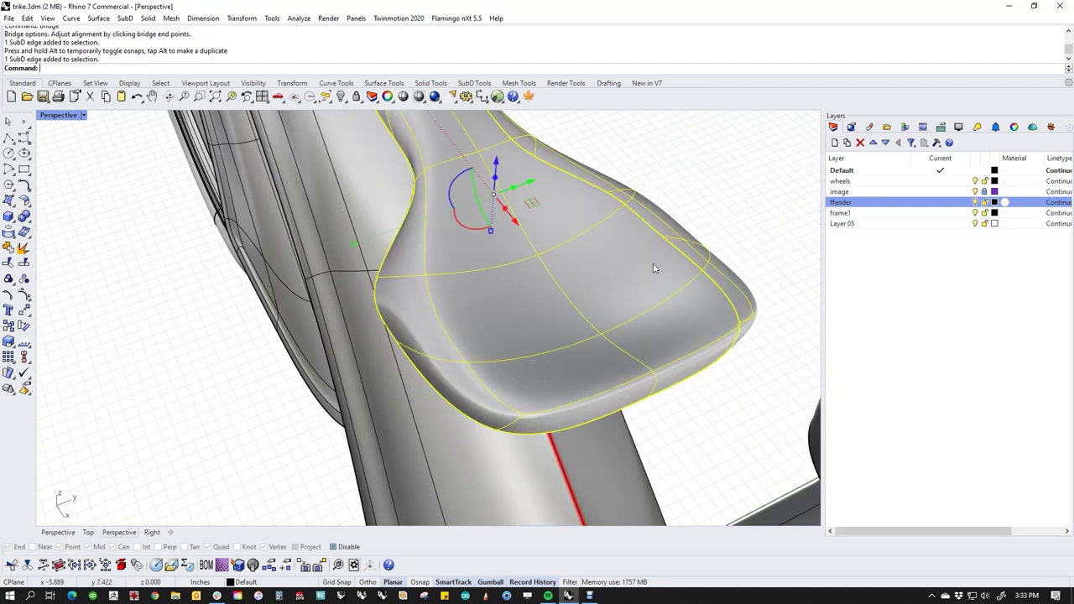
{"action": "key", "text": "Escape"}
{"action": "double_click", "coordinate": [636, 318]}
{"action": "left_click_drag", "start_coordinate": [428, 359], "coordinate": [391, 375]}
Examine the seat's shape and its position above the frame from close up and from the side.
{"action": "right_click_drag", "start_coordinate": [391, 376], "coordinate": [693, 285]}
{"action": "scroll", "coordinate": [434, 258], "scroll_direction": "up", "scroll_amount": 5}
{"action": "right_click_drag", "start_coordinate": [434, 254], "coordinate": [332, 259], "text": "shift"}
{"action": "scroll", "coordinate": [347, 245], "scroll_direction": "up", "scroll_amount": 4}
{"action": "left_click", "coordinate": [454, 298]}
{"action": "right_click_drag", "start_coordinate": [457, 293], "coordinate": [449, 334]}
{"action": "left_click", "coordinate": [420, 209]}
{"action": "scroll", "coordinate": [421, 211], "scroll_direction": "down", "scroll_amount": 4}
{"action": "right_click_drag", "start_coordinate": [424, 214], "coordinate": [465, 218], "text": "shift"}
{"action": "right_click_drag", "start_coordinate": [560, 261], "coordinate": [587, 309]}
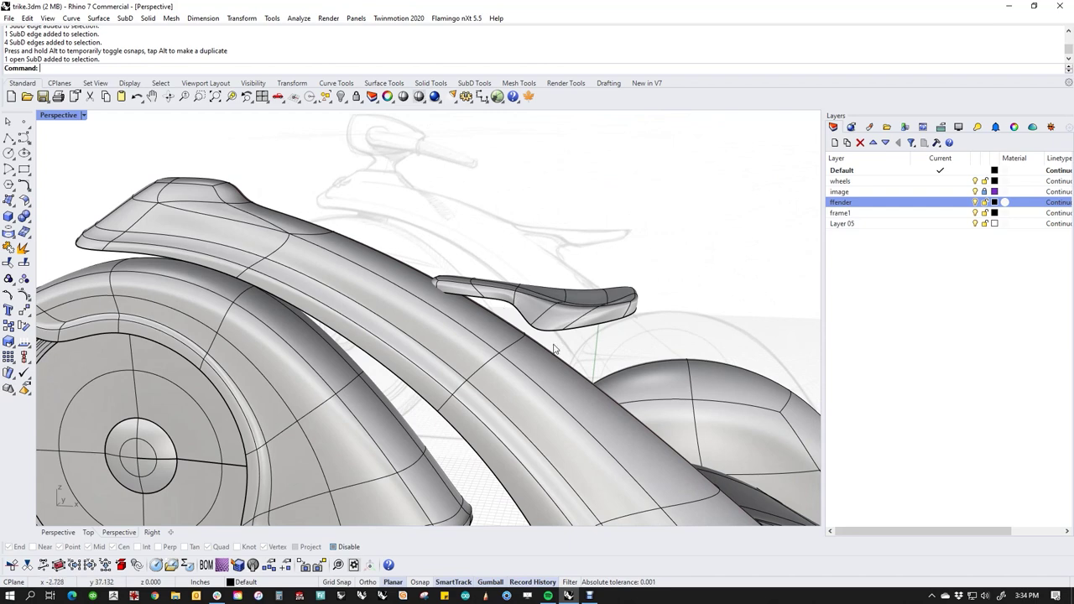
Try moving and scaling the frame face beneath the seat's nose, and undo the changes.
{"action": "right_click_drag", "start_coordinate": [518, 334], "coordinate": [467, 289]}
{"action": "left_click", "coordinate": [478, 338], "text": "ctrl+shift"}
{"action": "left_click_drag", "start_coordinate": [381, 228], "coordinate": [410, 250]}
{"action": "right_click_drag", "start_coordinate": [515, 242], "coordinate": [552, 273]}
{"action": "left_click_drag", "start_coordinate": [325, 274], "coordinate": [540, 252], "text": "shift"}
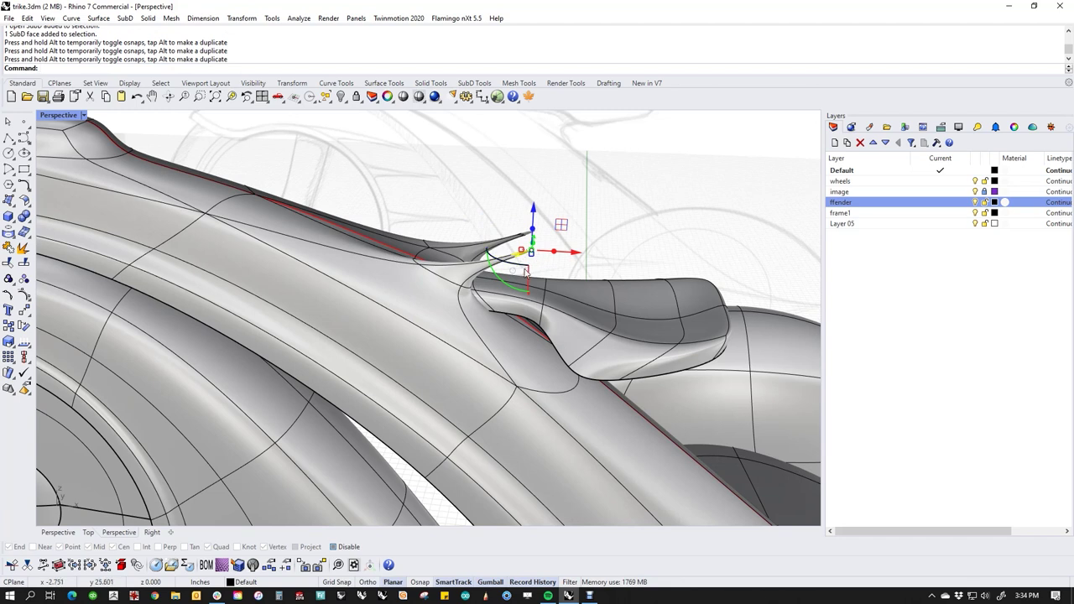
{"action": "right_click_drag", "start_coordinate": [614, 255], "coordinate": [465, 292]}
{"action": "key", "text": "ctrl+z"}
{"action": "scroll", "coordinate": [462, 289], "scroll_direction": "up", "scroll_amount": 6}
{"action": "key", "text": "ctrl+z"}
Try moving the two upper frame faces beneath the seat, scaling them down, and shifting them towards the seat.
{"action": "left_click", "coordinate": [451, 293], "text": "ctrl+shift"}
{"action": "left_click", "coordinate": [458, 255], "text": "ctrl+shift"}
{"action": "left_click_drag", "start_coordinate": [458, 254], "coordinate": [598, 239]}
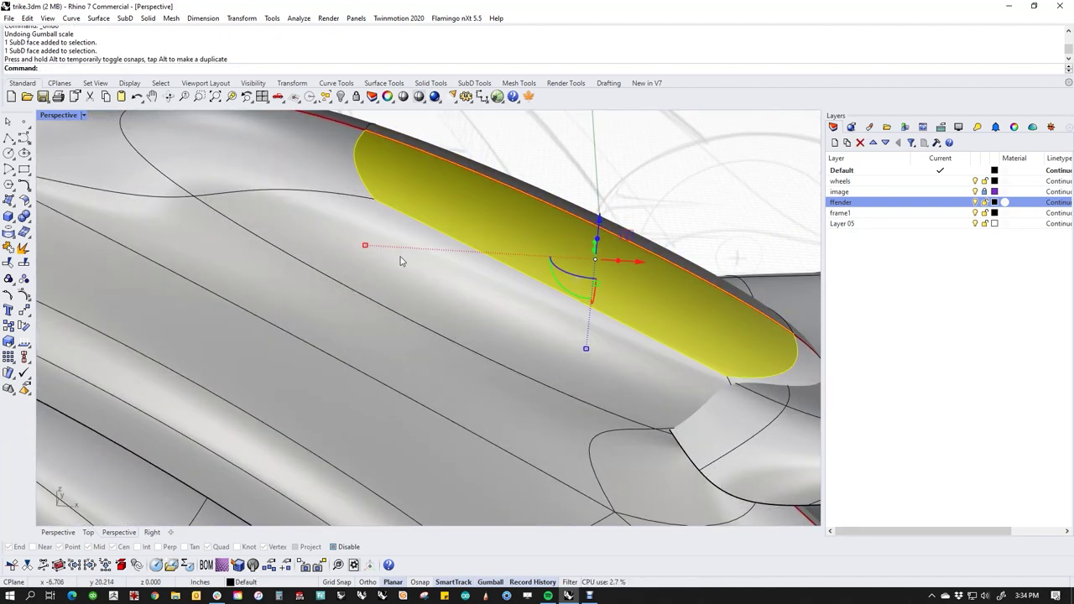
{"action": "left_click_drag", "start_coordinate": [366, 247], "coordinate": [525, 257], "text": "shift"}
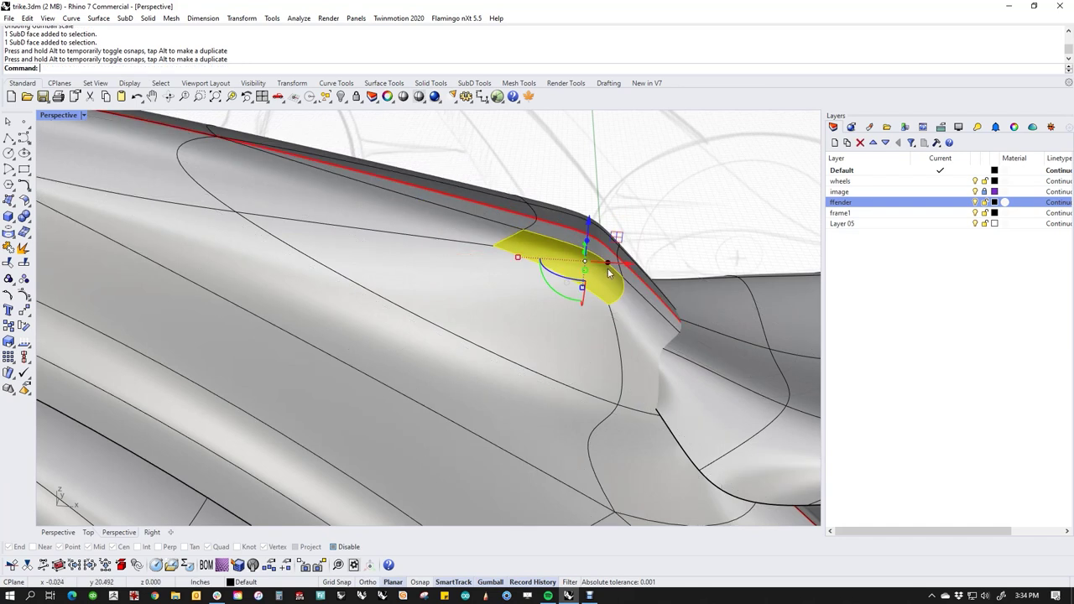
{"action": "right_click_drag", "start_coordinate": [609, 262], "coordinate": [523, 294]}
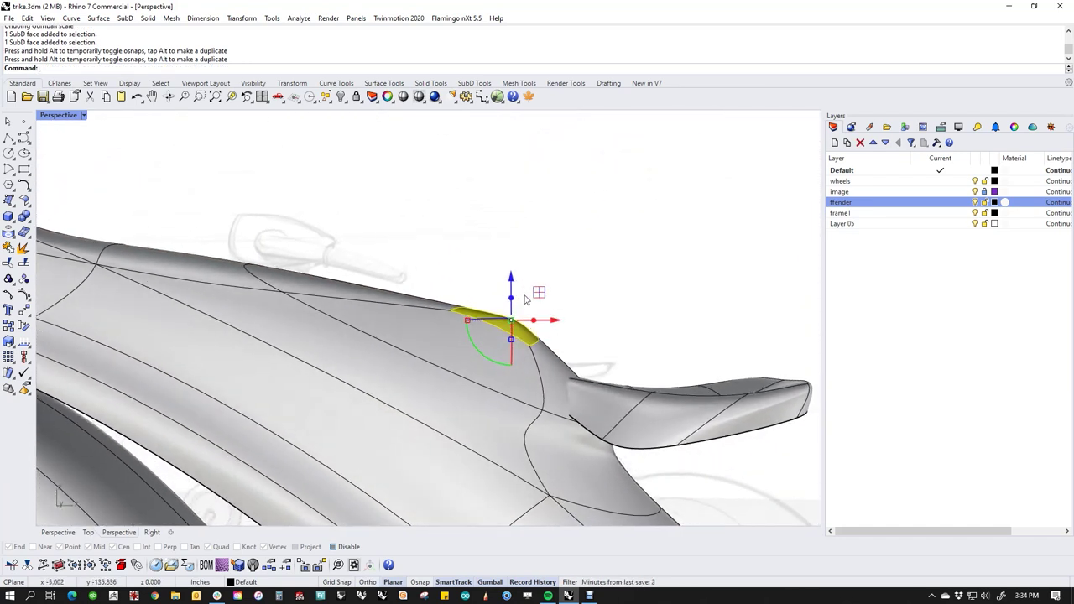
{"action": "left_click_drag", "start_coordinate": [541, 295], "coordinate": [717, 178], "text": "ctrl"}
{"action": "left_click", "coordinate": [661, 328]}
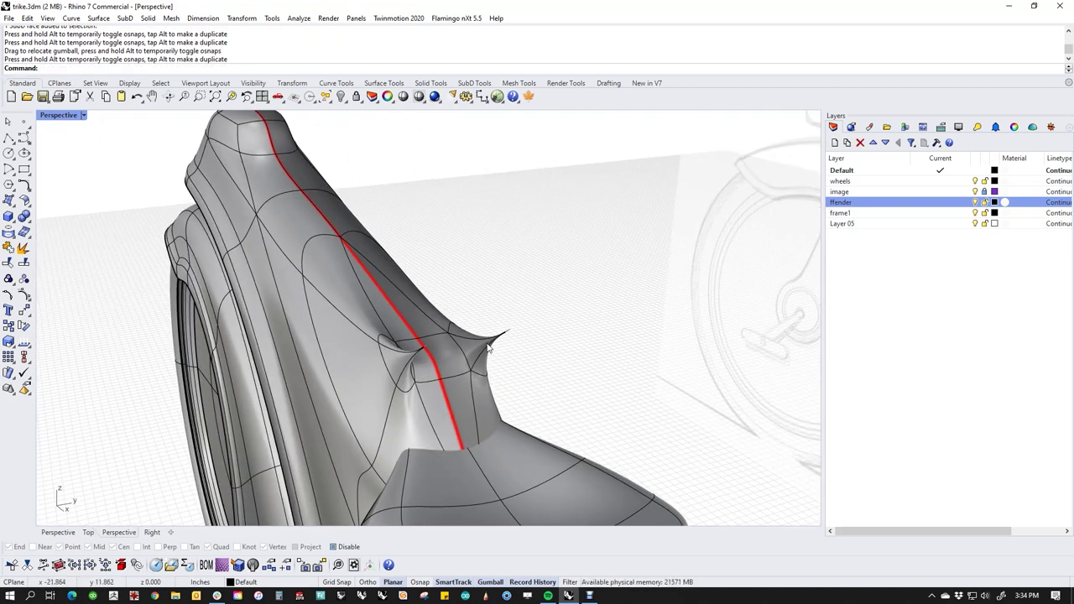
Undo the moves and scaling of the two upper frame faces.
{"action": "right_click_drag", "start_coordinate": [547, 367], "coordinate": [406, 402]}
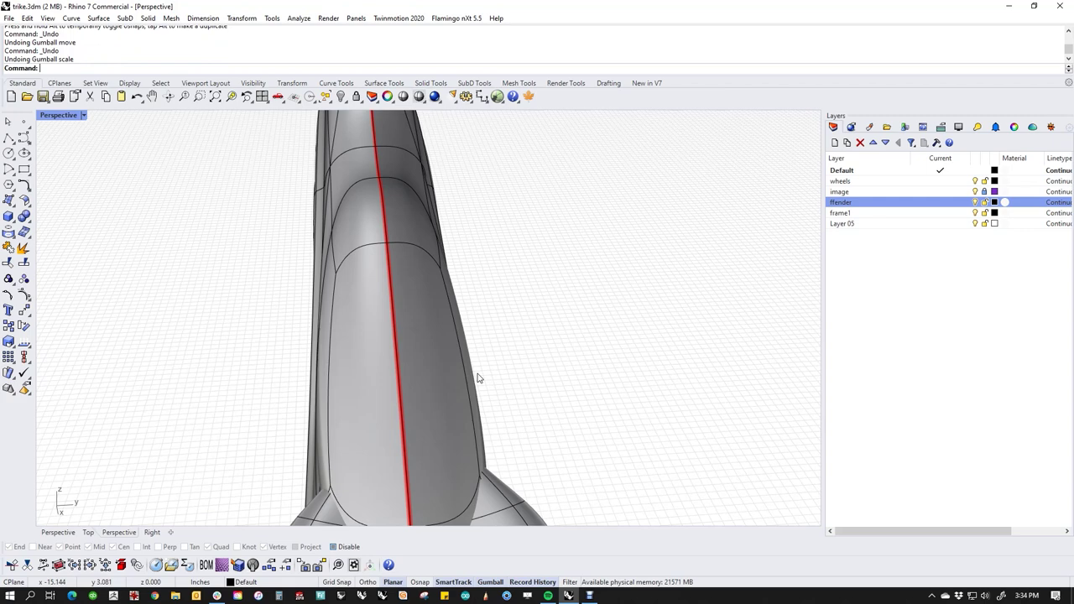
{"action": "key", "text": "ctrl+z"}
{"action": "right_click_drag", "start_coordinate": [478, 378], "coordinate": [592, 400]}
{"action": "key", "text": "ctrl+z"}
Insert an edge loop alongside the crosswise edge loop of the frame beneath the seat.
{"action": "scroll", "coordinate": [504, 300], "scroll_direction": "down", "scroll_amount": 4}
{"action": "right_click_drag", "start_coordinate": [505, 301], "coordinate": [610, 368]}
{"action": "double_click", "coordinate": [452, 334]}
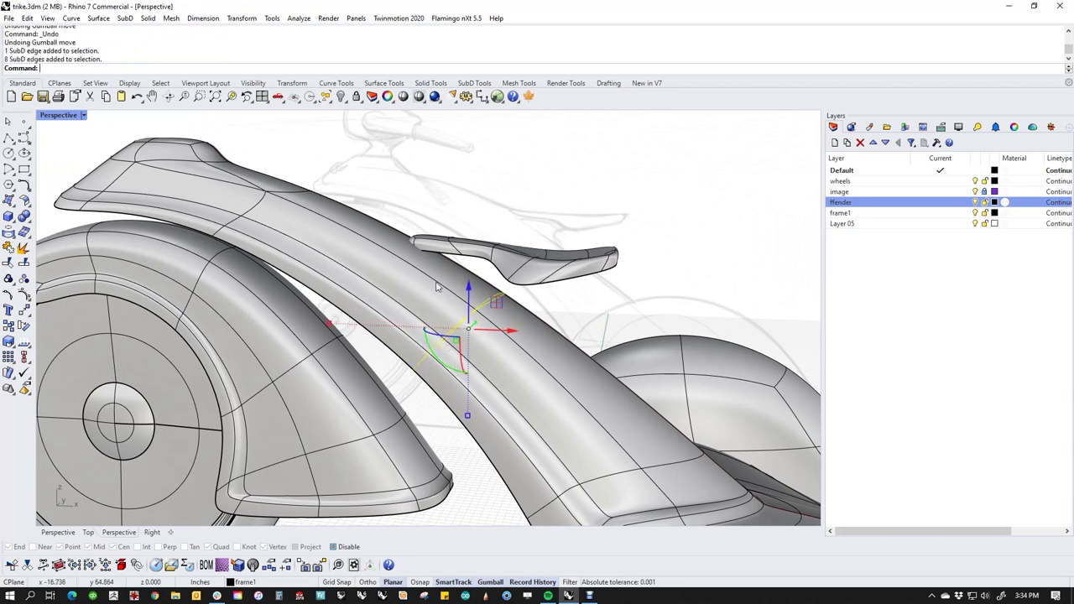
{"action": "left_click", "coordinate": [475, 83]}
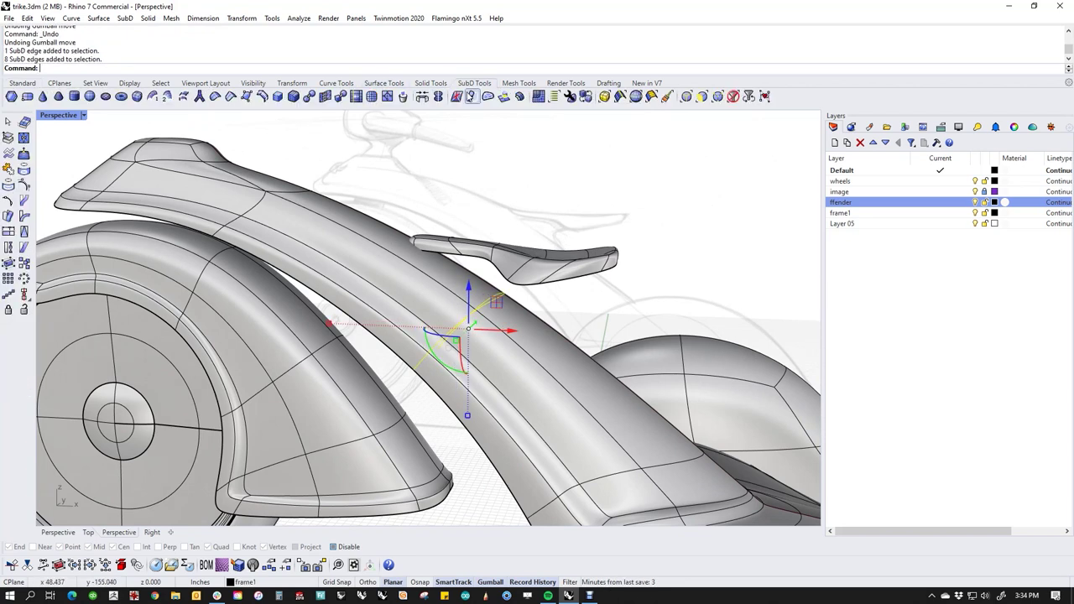
{"action": "left_click", "coordinate": [262, 96]}
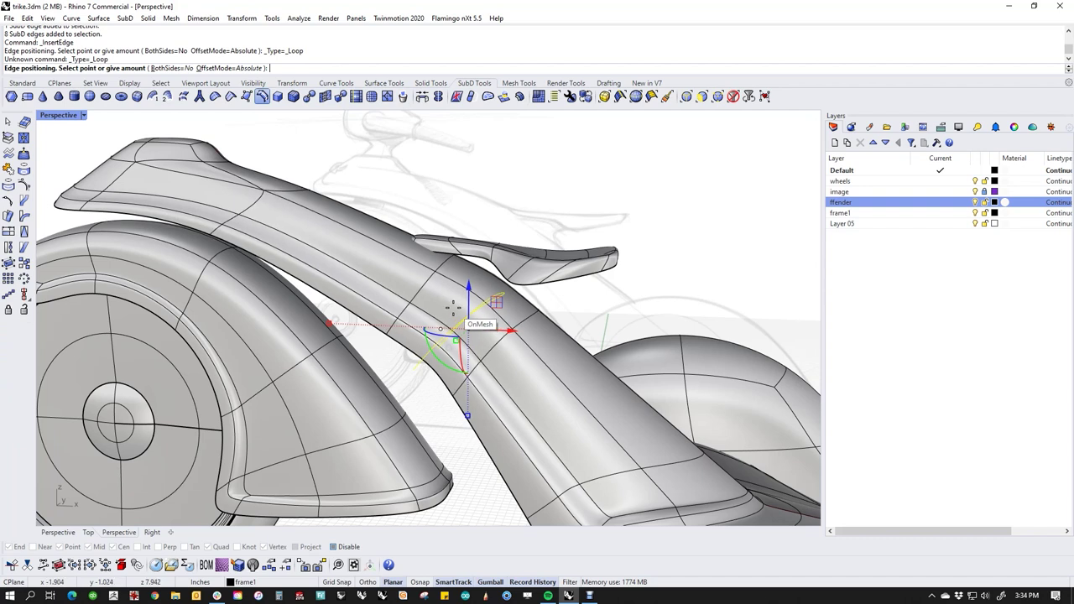
{"action": "left_click", "coordinate": [475, 321]}
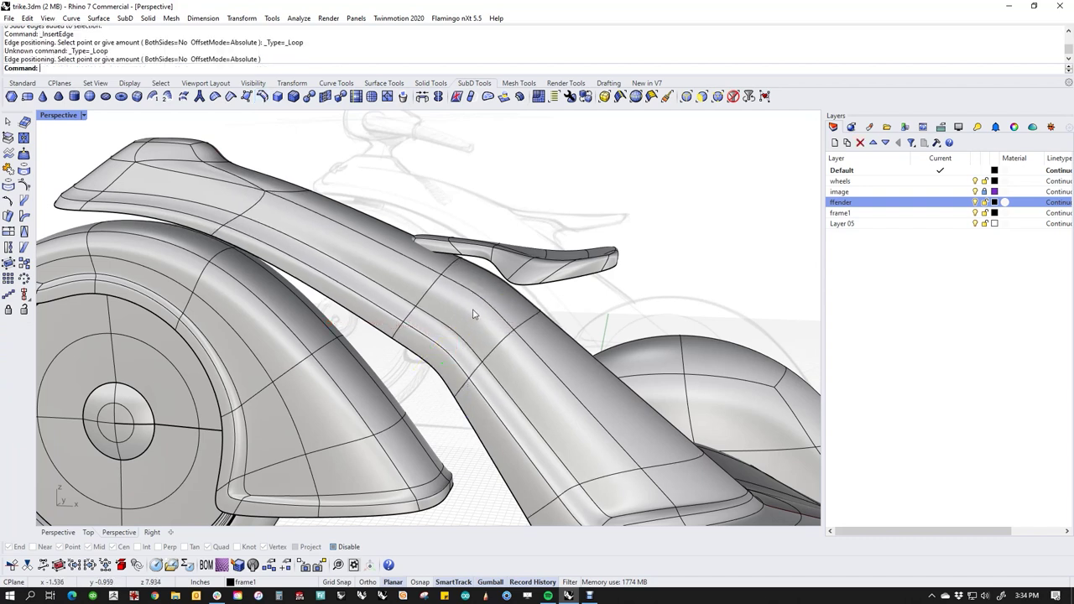
Show the SubDs in flat display and switch to the Front view of the frame beneath the seat.
{"action": "right_click_drag", "start_coordinate": [615, 315], "coordinate": [616, 285]}
{"action": "key", "text": "Tab"}
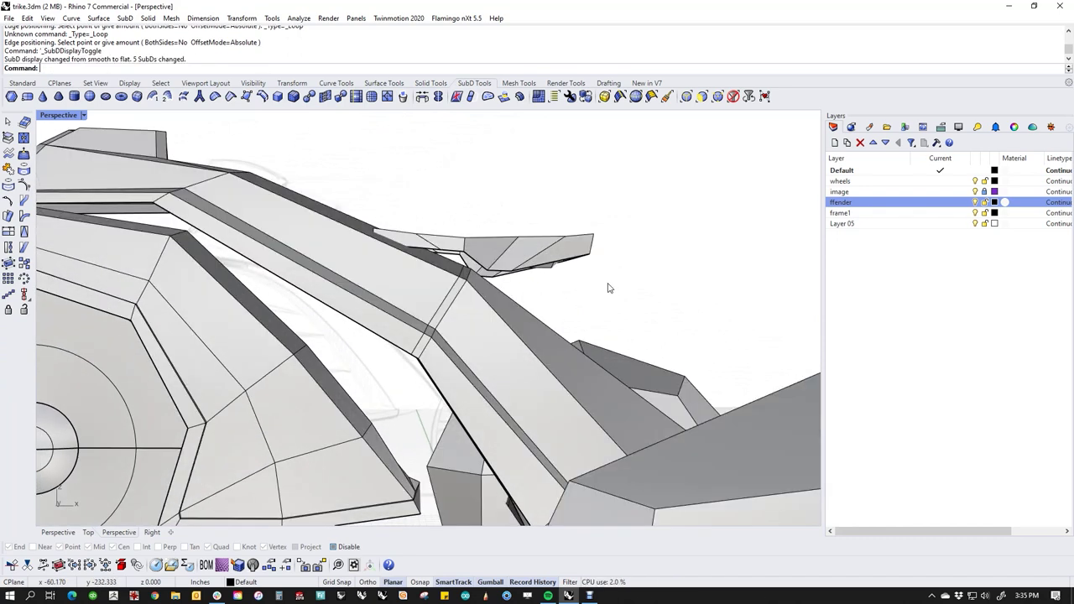
{"action": "scroll", "coordinate": [413, 342], "scroll_direction": "up", "scroll_amount": 2}
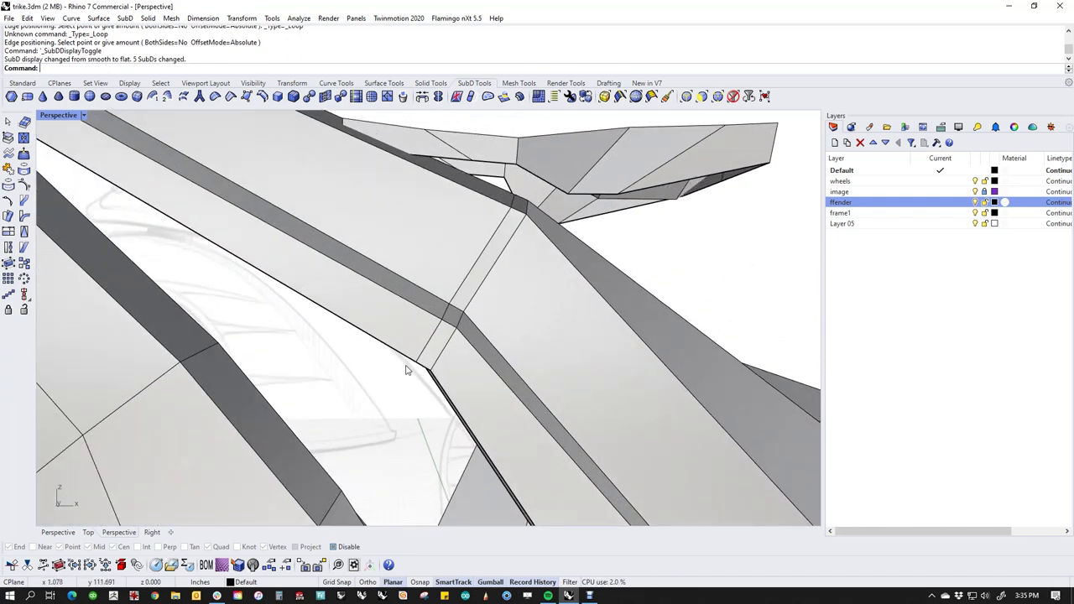
{"action": "type", "text": "f"}
{"action": "key", "text": "Return"}
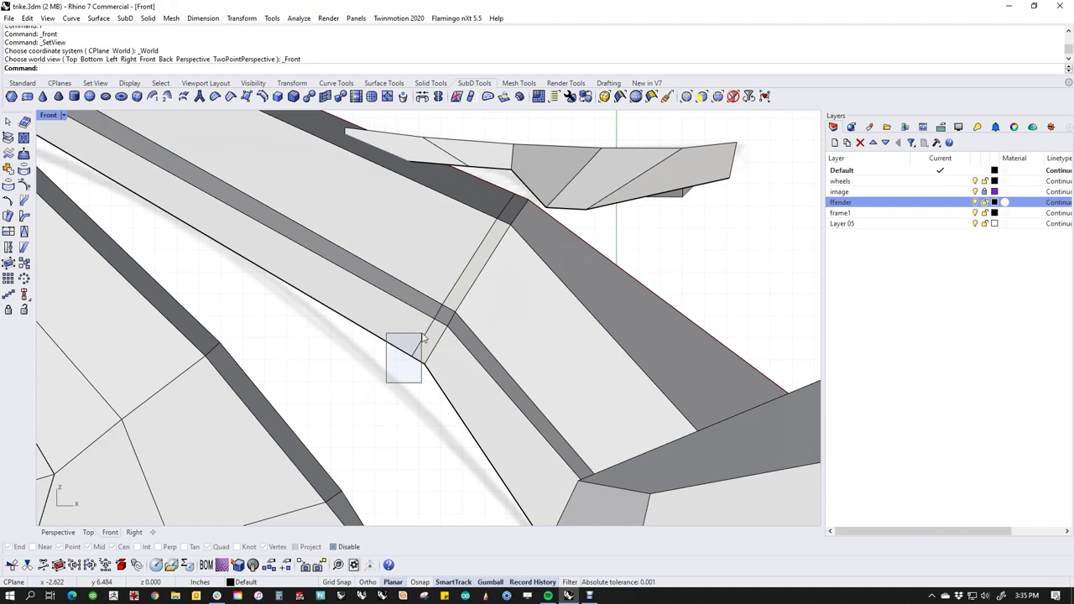
Spread the lower vertices of the two adjacent frame edge loops forward and rearward along the frame's sketched lower edge.
{"action": "left_click_drag", "start_coordinate": [422, 336], "coordinate": [421, 337]}
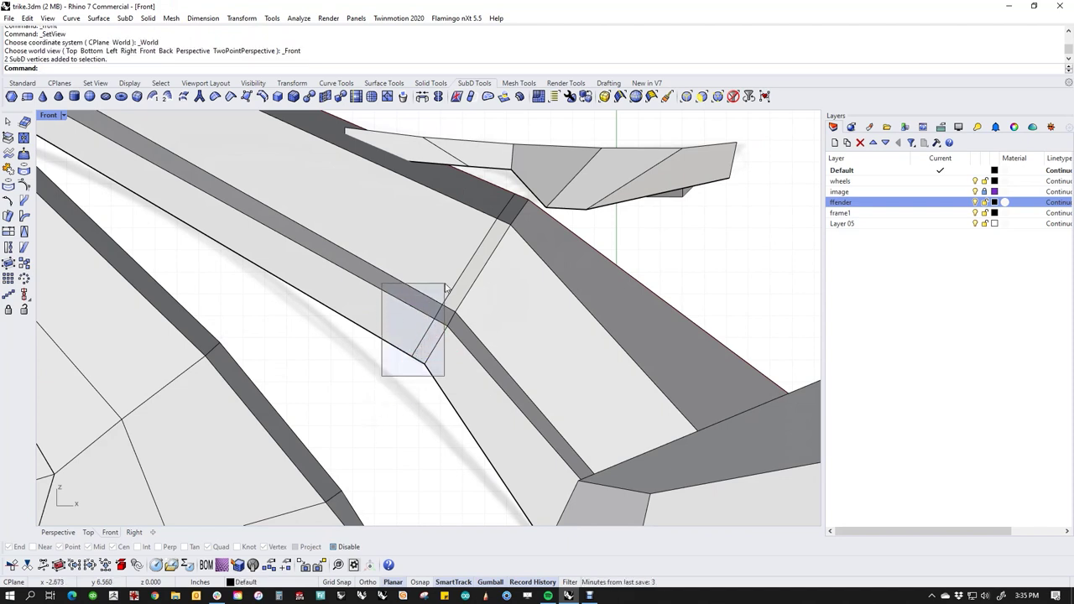
{"action": "left_click_drag", "start_coordinate": [411, 355], "coordinate": [297, 304]}
{"action": "left_click", "coordinate": [455, 412]}
{"action": "left_click_drag", "start_coordinate": [400, 381], "coordinate": [475, 409]}
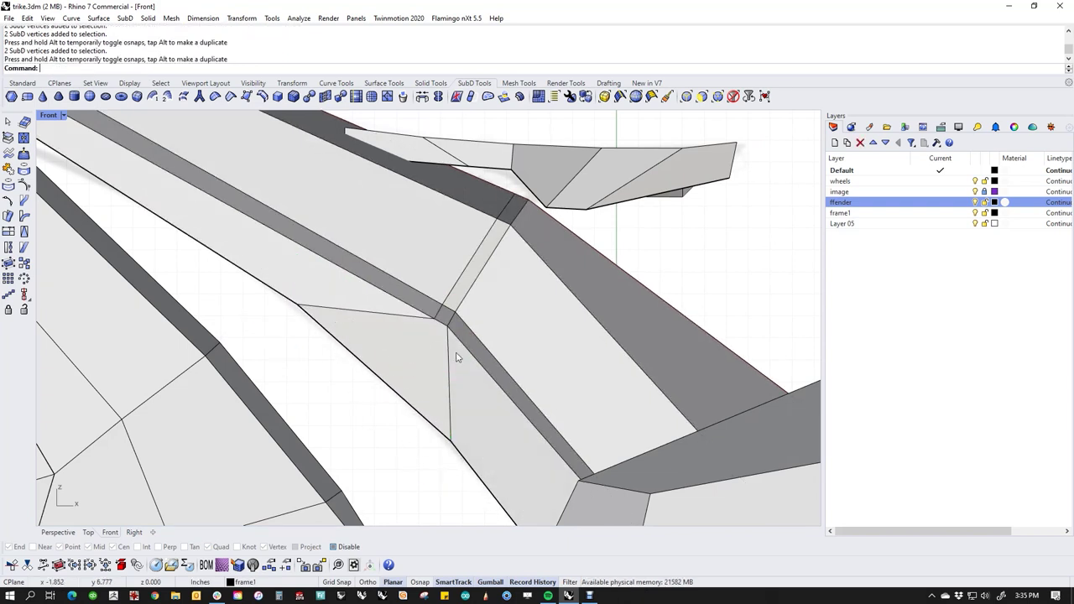
Switch to wireframe display and spread the middle vertices of the two frame loops apart to line up with their lower vertices.
{"action": "middle_click", "coordinate": [365, 435]}
{"action": "left_click", "coordinate": [318, 398]}
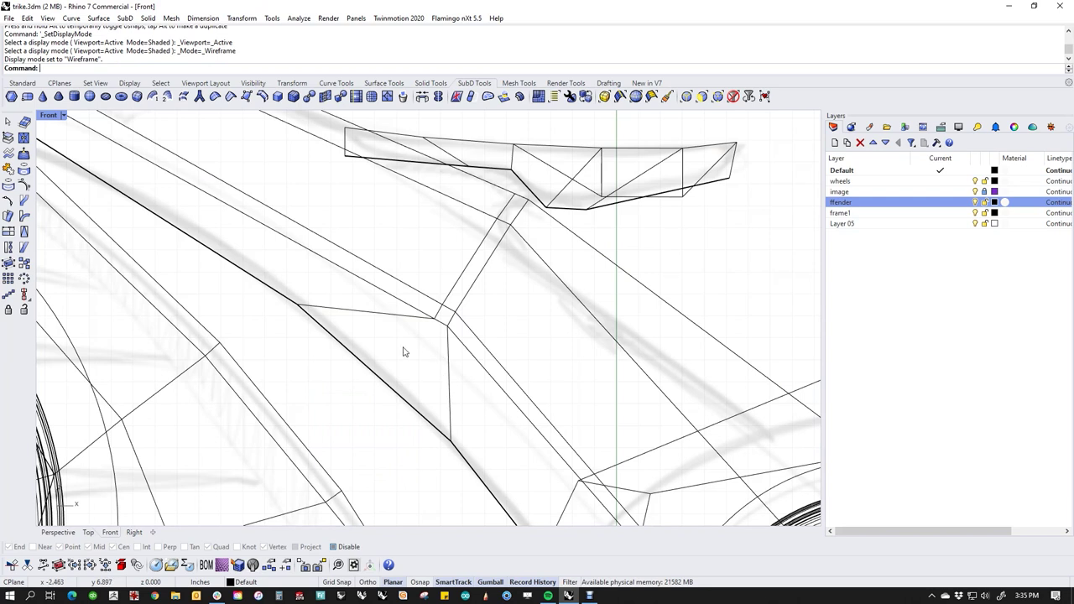
{"action": "left_click_drag", "start_coordinate": [447, 302], "coordinate": [362, 242]}
{"action": "left_click_drag", "start_coordinate": [435, 293], "coordinate": [485, 338]}
{"action": "left_click", "coordinate": [448, 282]}
{"action": "left_click", "coordinate": [406, 259]}
{"action": "left_click_drag", "start_coordinate": [416, 261], "coordinate": [464, 346]}
{"action": "left_click_drag", "start_coordinate": [481, 302], "coordinate": [522, 362]}
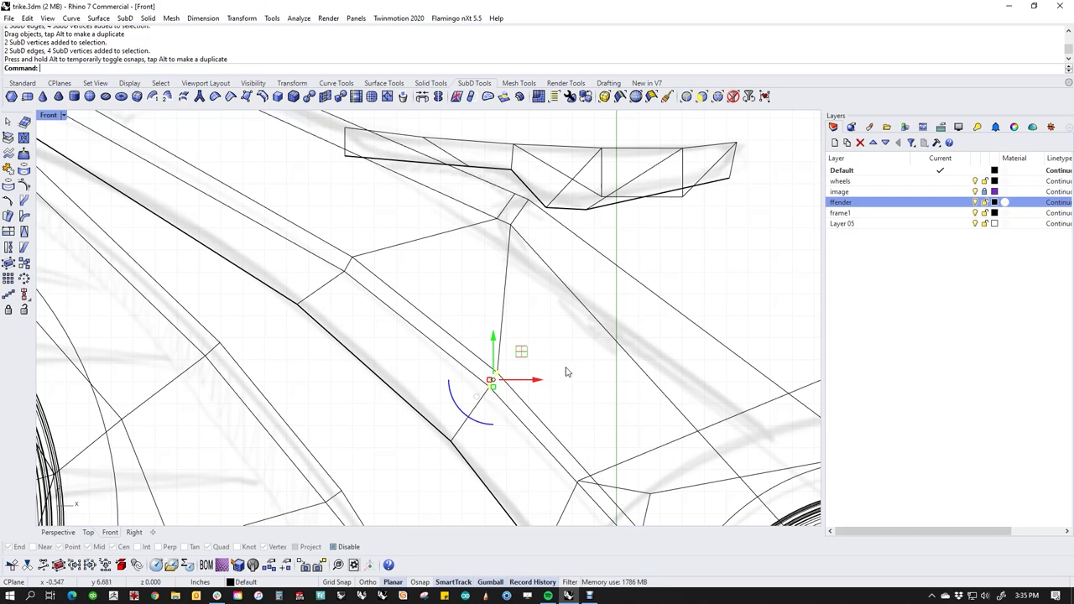
Move the upper vertices of the rear frame loop rearward and down, away from the front loop.
{"action": "scroll", "coordinate": [531, 240], "scroll_direction": "up", "scroll_amount": 5}
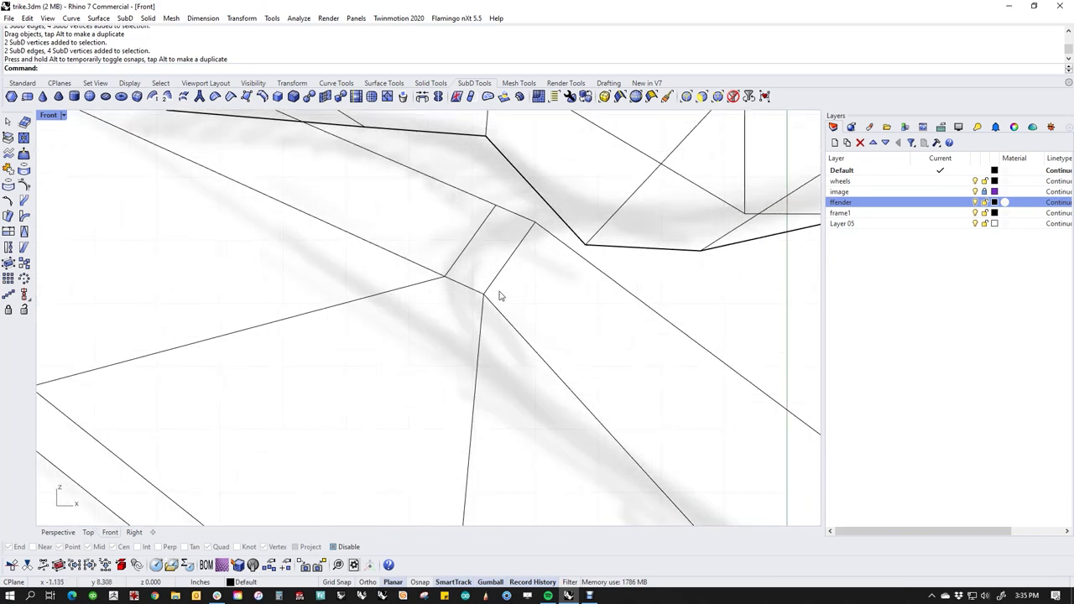
{"action": "left_click", "coordinate": [485, 293]}
{"action": "left_click", "coordinate": [536, 224], "text": "shift"}
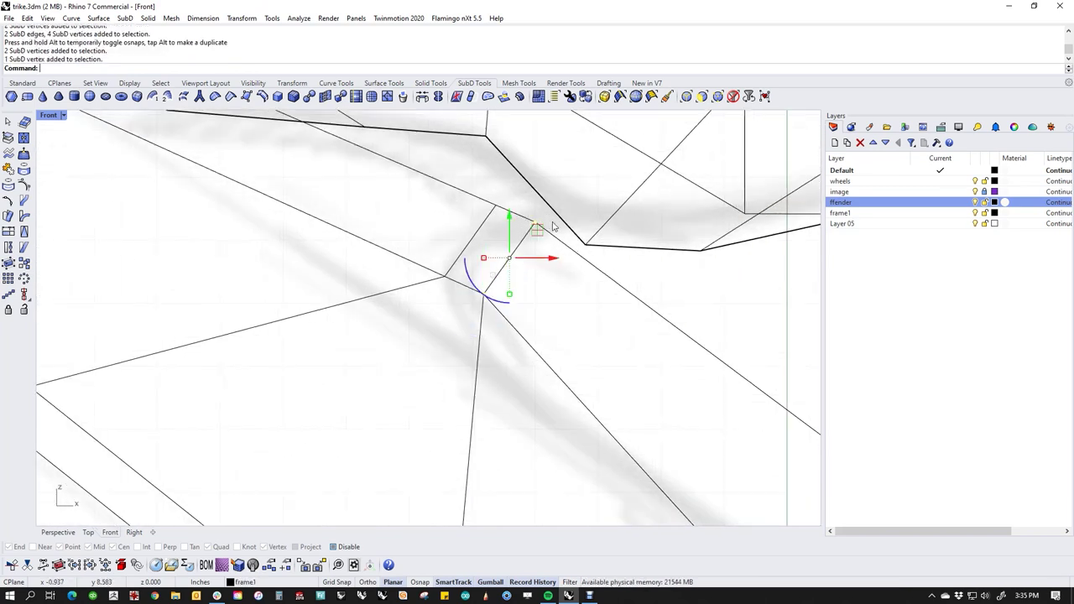
{"action": "left_click_drag", "start_coordinate": [537, 231], "coordinate": [577, 271]}
{"action": "left_click", "coordinate": [609, 385]}
Return the SubDs to smooth display and show the trike shaded in the Perspective view.
{"action": "scroll", "coordinate": [609, 384], "scroll_direction": "down", "scroll_amount": 8}
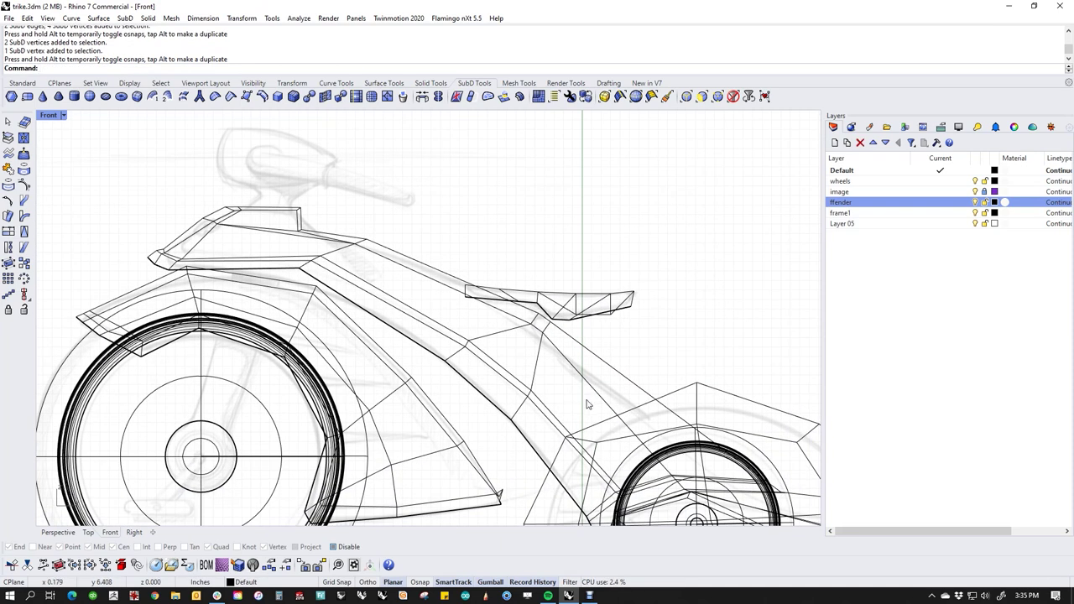
{"action": "key", "text": "Tab"}
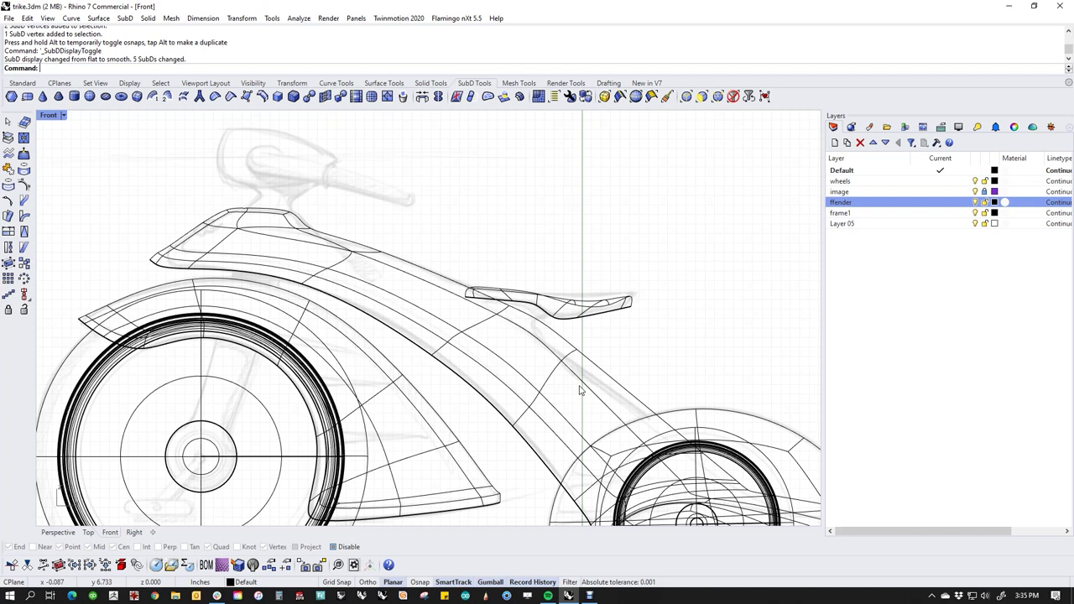
{"action": "key", "text": "ctrl+F4"}
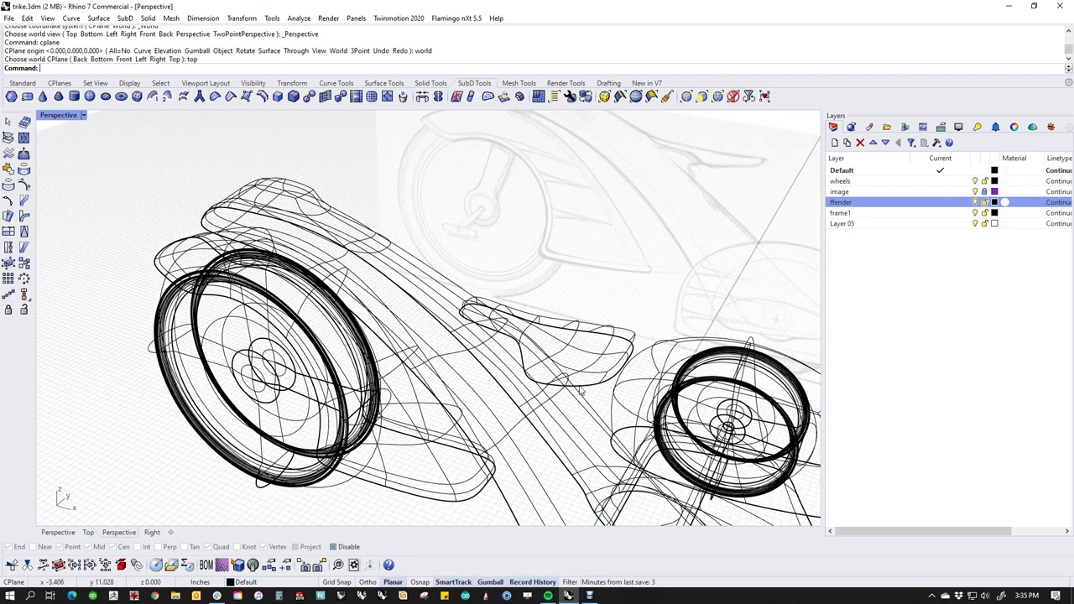
{"action": "scroll", "coordinate": [590, 412], "scroll_direction": "up", "scroll_amount": 3}
{"action": "middle_click", "coordinate": [585, 410]}
{"action": "left_click", "coordinate": [540, 374]}
{"action": "right_click_drag", "start_coordinate": [528, 398], "coordinate": [470, 348]}
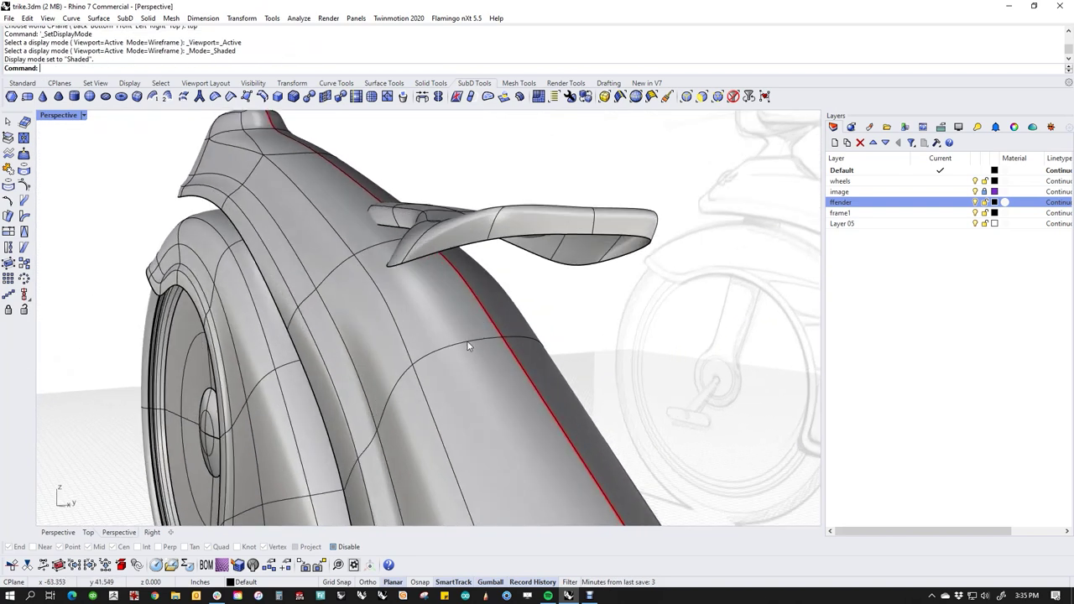
Remove the existing reflection symmetry from the frame SubD with the Reflect command.
{"action": "scroll", "coordinate": [439, 184], "scroll_direction": "up", "scroll_amount": 2}
{"action": "right_click", "coordinate": [437, 97]}
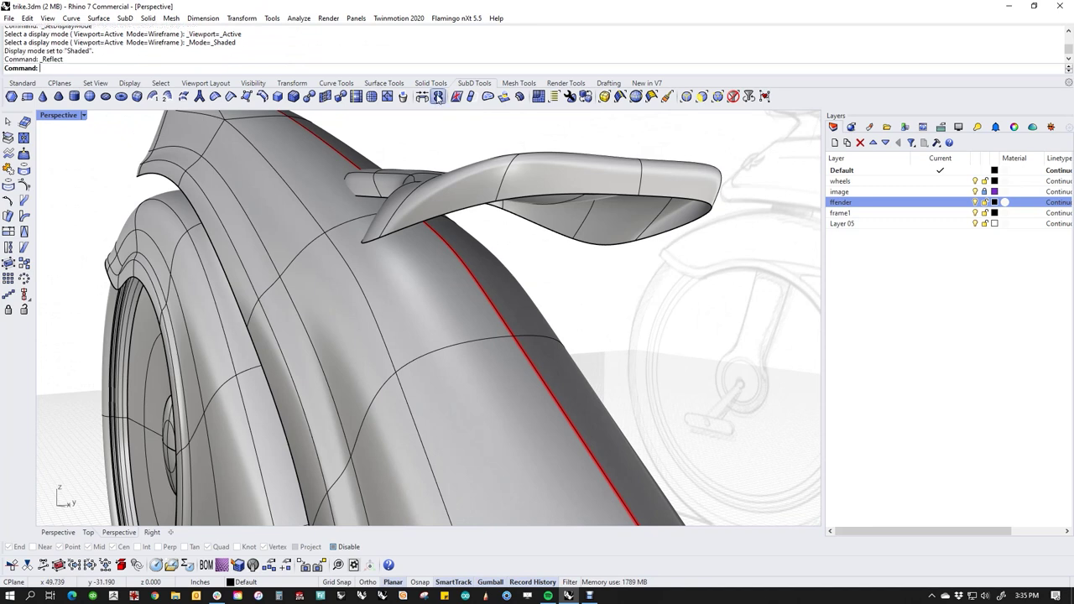
{"action": "left_click", "coordinate": [488, 291]}
Extrude the frame's central top faces behind and beneath the seat upward and rearward to form a seat support.
{"action": "left_click", "coordinate": [447, 303], "text": "ctrl+shift"}
{"action": "left_click", "coordinate": [530, 310], "text": "ctrl+shift"}
{"action": "left_click", "coordinate": [504, 298], "text": "ctrl+shift"}
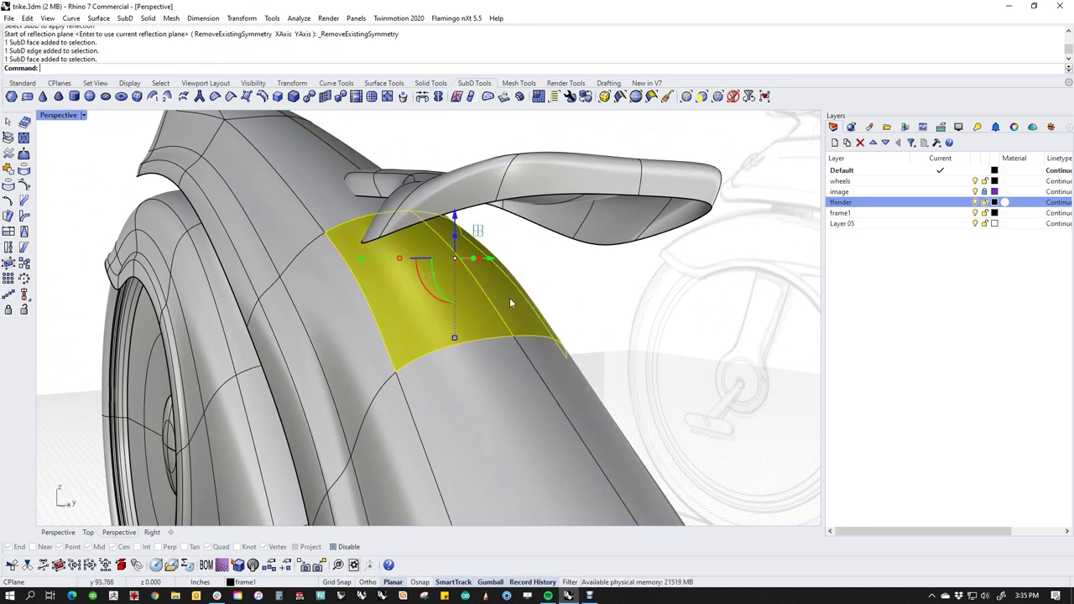
{"action": "key", "text": "Escape"}
{"action": "left_click", "coordinate": [531, 308], "text": "ctrl+shift"}
{"action": "left_click", "coordinate": [463, 317], "text": "ctrl+shift"}
{"action": "key", "text": "Escape"}
{"action": "left_click", "coordinate": [512, 312], "text": "ctrl+shift"}
{"action": "left_click", "coordinate": [457, 332], "text": "ctrl+shift"}
{"action": "right_click_drag", "start_coordinate": [458, 334], "coordinate": [531, 320]}
{"action": "left_click_drag", "start_coordinate": [461, 244], "coordinate": [453, 201]}
{"action": "right_click_drag", "start_coordinate": [458, 307], "coordinate": [535, 297]}
{"action": "left_click_drag", "start_coordinate": [483, 193], "coordinate": [616, 185]}
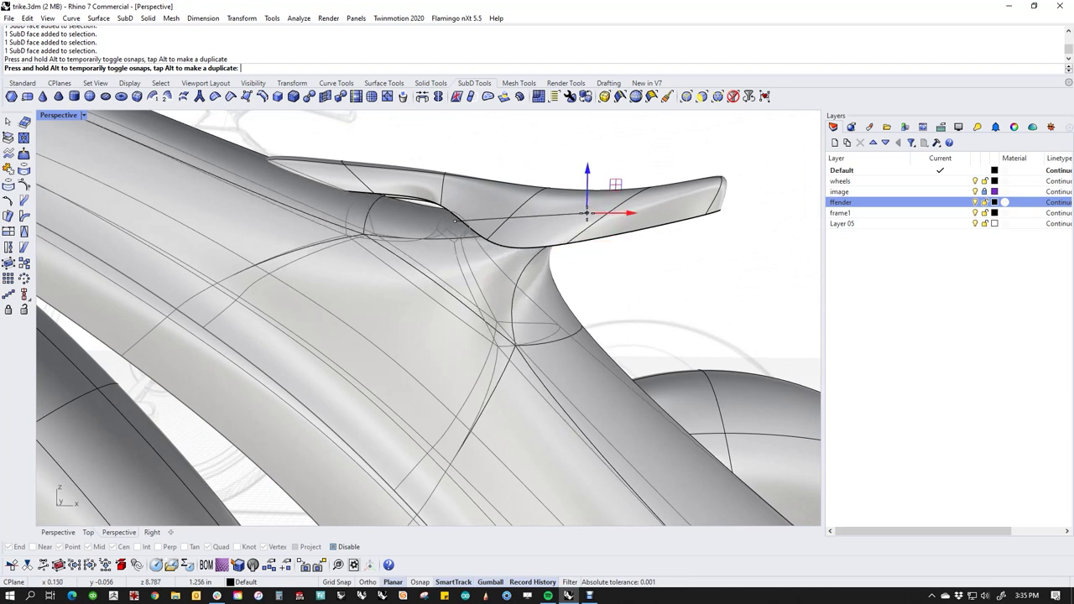
Insert an edge loop around the new seat support, across the side edges that rise from the frame.
{"action": "key", "text": "Escape"}
{"action": "right_click_drag", "start_coordinate": [557, 307], "coordinate": [484, 271]}
{"action": "left_click", "coordinate": [395, 208], "text": "ctrl+shift"}
{"action": "left_click", "coordinate": [460, 261], "text": "ctrl+shift"}
{"action": "right_click_drag", "start_coordinate": [590, 287], "coordinate": [495, 284]}
{"action": "left_click", "coordinate": [570, 269], "text": "ctrl+shift"}
{"action": "left_click", "coordinate": [743, 288]}
{"action": "right_click_drag", "start_coordinate": [645, 288], "coordinate": [532, 321]}
{"action": "left_click", "coordinate": [524, 309], "text": "ctrl+shift"}
{"action": "left_click", "coordinate": [433, 309], "text": "ctrl+shift"}
{"action": "right_click_drag", "start_coordinate": [387, 328], "coordinate": [546, 329]}
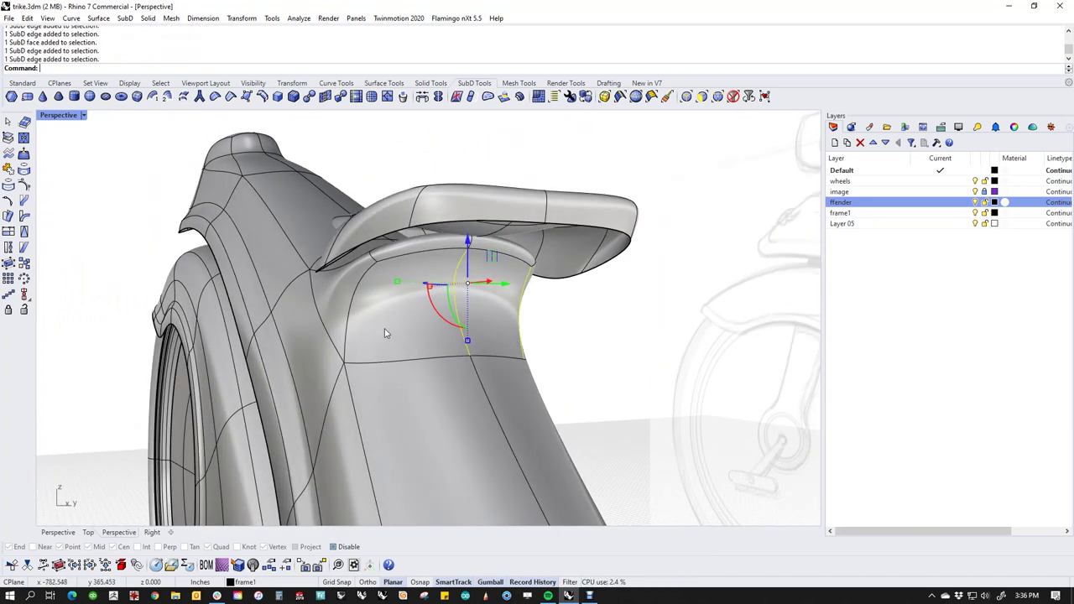
{"action": "left_click", "coordinate": [354, 318], "text": "ctrl+shift"}
{"action": "right_click_drag", "start_coordinate": [339, 338], "coordinate": [321, 282]}
{"action": "left_click", "coordinate": [330, 273], "text": "ctrl+shift"}
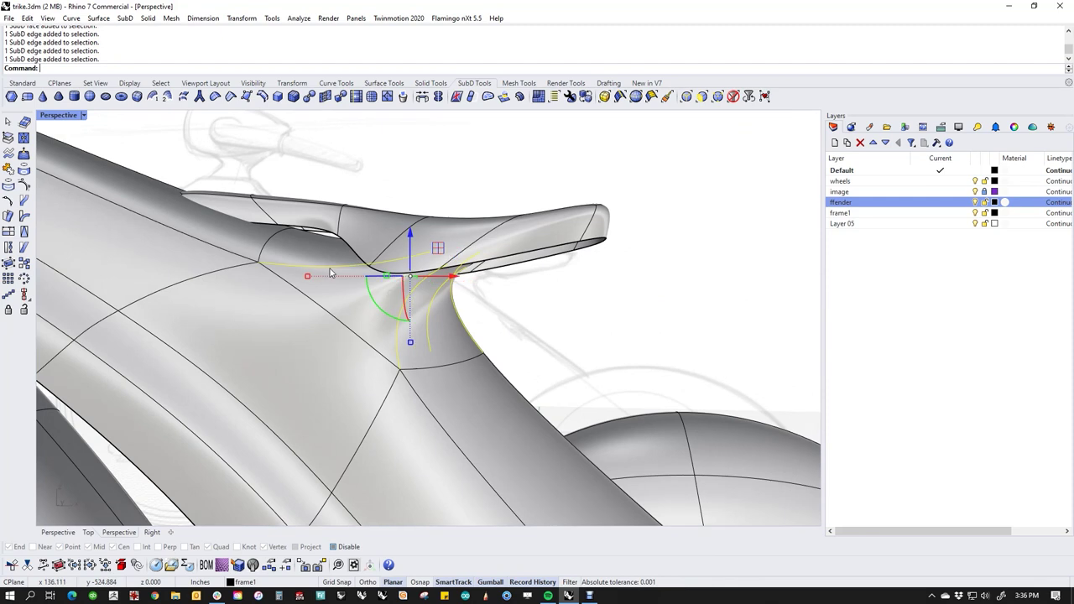
{"action": "right_click_drag", "start_coordinate": [470, 309], "coordinate": [557, 280]}
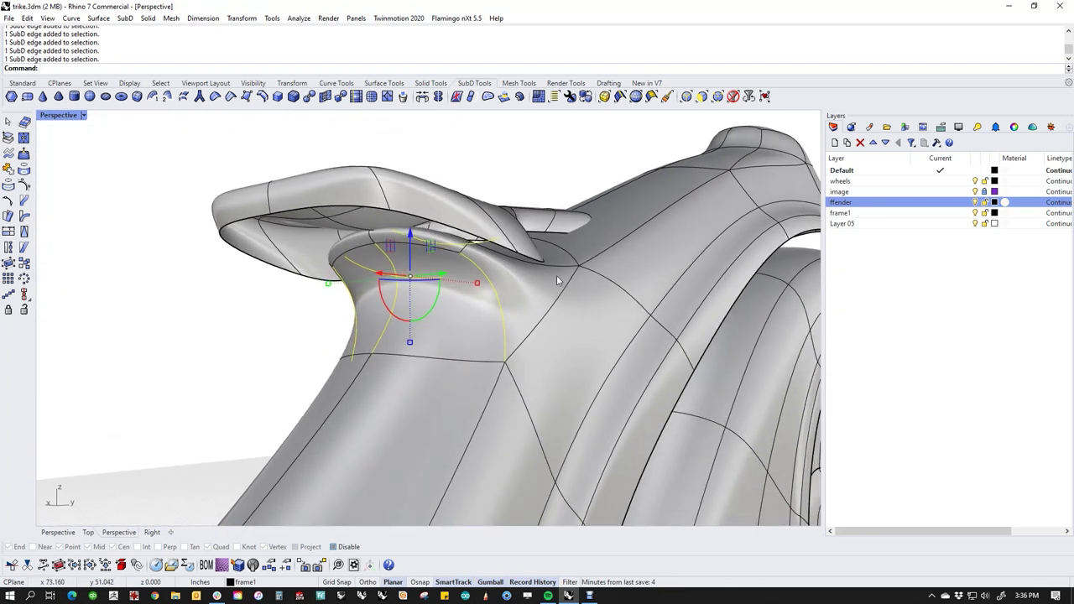
{"action": "left_click", "coordinate": [262, 95]}
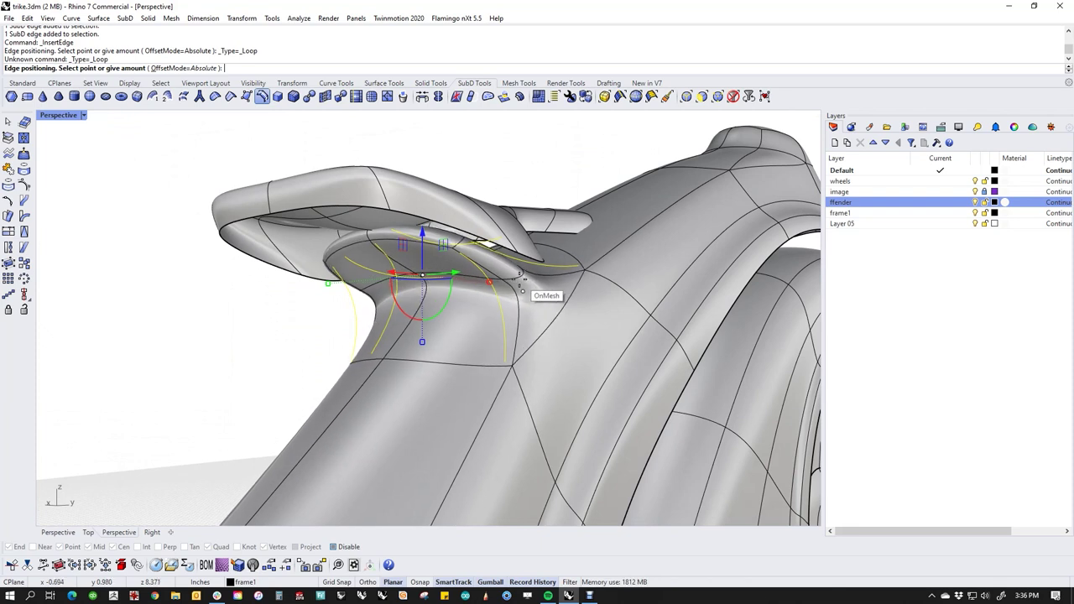
{"action": "left_click", "coordinate": [521, 283]}
Scale the inserted edge loop around the seat support inward to make it narrower.
{"action": "double_click", "coordinate": [453, 279]}
{"action": "left_click_drag", "start_coordinate": [357, 288], "coordinate": [415, 288]}
{"action": "left_click", "coordinate": [367, 286]}
Select the upper rim faces of the seat support beneath the seat and scale them narrower.
{"action": "scroll", "coordinate": [358, 236], "scroll_direction": "up", "scroll_amount": 8}
{"action": "left_click", "coordinate": [359, 235], "text": "ctrl+shift"}
{"action": "left_click", "coordinate": [439, 228], "text": "ctrl+shift"}
{"action": "left_click", "coordinate": [337, 235], "text": "ctrl+shift"}
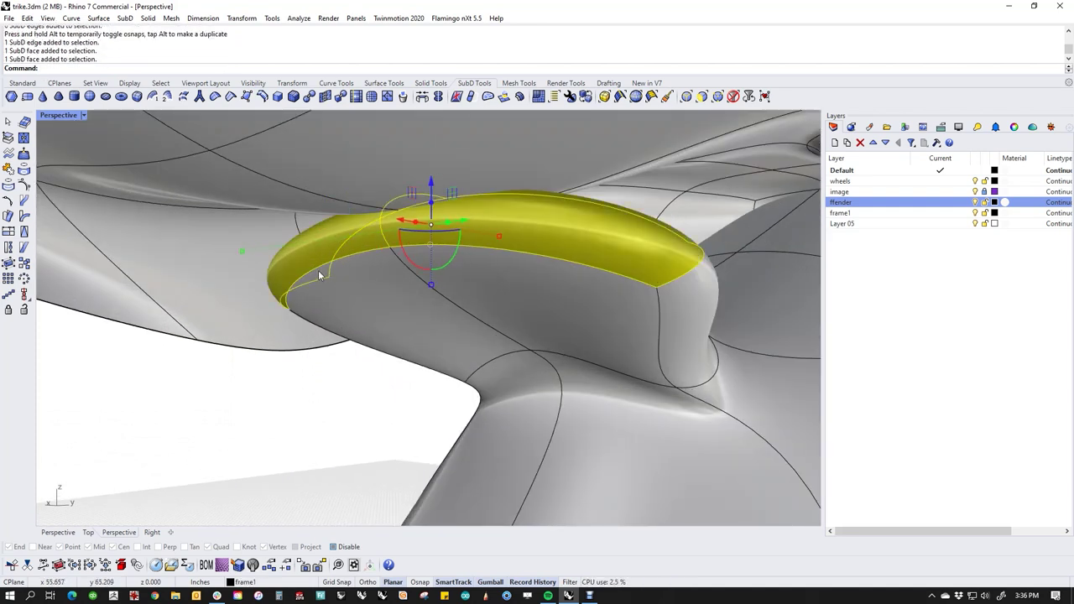
{"action": "key", "text": "Escape"}
{"action": "left_click", "coordinate": [318, 262], "text": "ctrl+shift"}
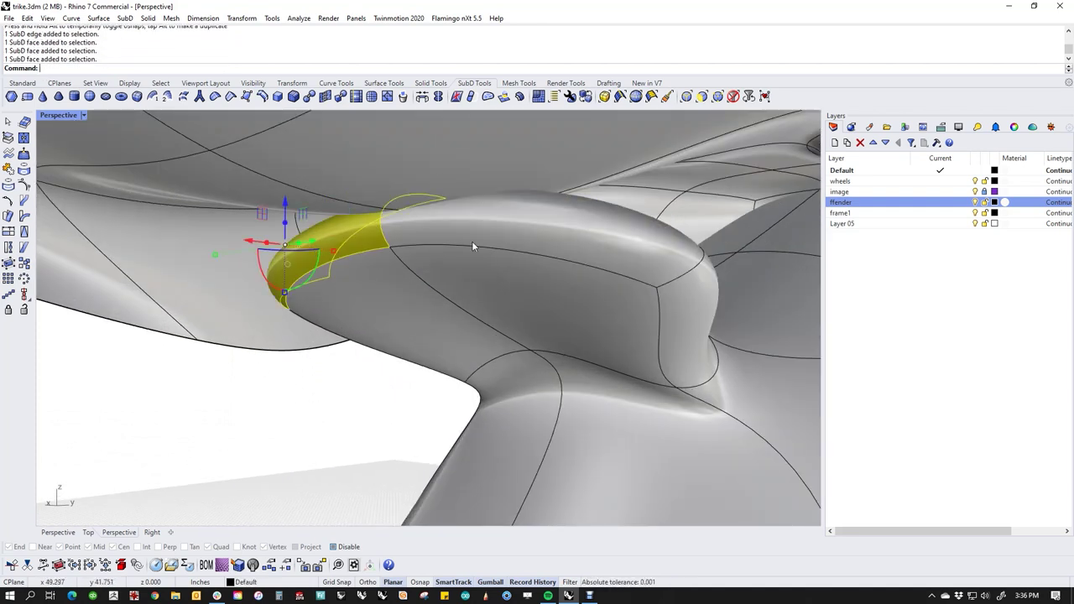
{"action": "left_click", "coordinate": [472, 241], "text": "ctrl+shift"}
{"action": "left_click_drag", "start_coordinate": [214, 255], "coordinate": [331, 272]}
{"action": "left_click", "coordinate": [429, 438]}
{"action": "scroll", "coordinate": [429, 438], "scroll_direction": "down", "scroll_amount": 6}
Move a vertex on the seat support's upper edge downward, away from the seat's underside.
{"action": "right_click_drag", "start_coordinate": [429, 438], "coordinate": [568, 381]}
{"action": "scroll", "coordinate": [621, 422], "scroll_direction": "up", "scroll_amount": 5}
{"action": "left_click", "coordinate": [543, 316], "text": "ctrl+shift"}
{"action": "left_click", "coordinate": [668, 233], "text": "ctrl+shift"}
{"action": "left_click", "coordinate": [606, 435]}
{"action": "left_click", "coordinate": [541, 312], "text": "ctrl+shift"}
{"action": "right_click_drag", "start_coordinate": [541, 315], "coordinate": [568, 369]}
{"action": "left_click_drag", "start_coordinate": [537, 311], "coordinate": [518, 356]}
{"action": "left_click", "coordinate": [611, 427]}
Switch the SubDs to flat display and reposition the support's corner vertex just beneath the seat.
{"action": "mouse_move", "coordinate": [610, 427]}
{"action": "right_mouse_down"}
{"action": "mouse_move", "coordinate": [553, 435]}
{"action": "mouse_move", "coordinate": [507, 345]}
{"action": "mouse_move", "coordinate": [523, 372]}
{"action": "mouse_move", "coordinate": [456, 379]}
{"action": "mouse_move", "coordinate": [509, 378]}
{"action": "mouse_move", "coordinate": [479, 377]}
{"action": "mouse_move", "coordinate": [467, 391]}
{"action": "mouse_move", "coordinate": [402, 406]}
{"action": "mouse_move", "coordinate": [440, 335]}
{"action": "right_mouse_up"}
{"action": "key", "text": "Tab"}
{"action": "scroll", "coordinate": [410, 284], "scroll_direction": "up", "scroll_amount": 8}
{"action": "left_click", "coordinate": [409, 265]}
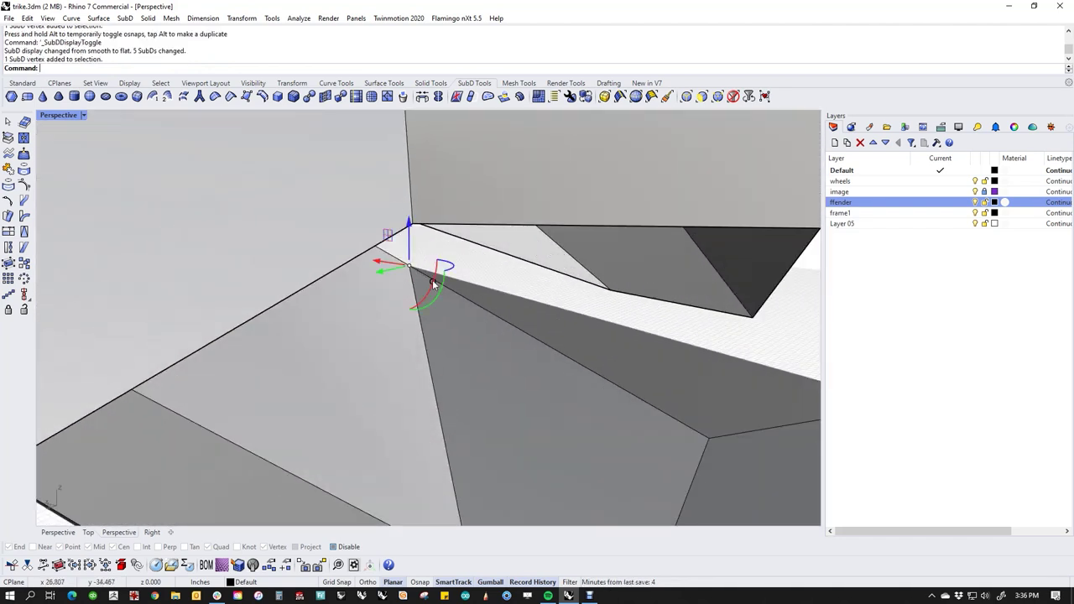
{"action": "right_click_drag", "start_coordinate": [434, 278], "coordinate": [449, 277]}
{"action": "left_click_drag", "start_coordinate": [408, 266], "coordinate": [641, 370]}
{"action": "left_click", "coordinate": [750, 349]}
Show the Perspective view in wireframe and move the vertex at the base of the seat support up and rearward.
{"action": "right_click_drag", "start_coordinate": [749, 350], "coordinate": [707, 390]}
{"action": "right_click_drag", "start_coordinate": [527, 391], "coordinate": [545, 392]}
{"action": "middle_click", "coordinate": [459, 380]}
{"action": "left_click", "coordinate": [412, 341]}
{"action": "right_click_drag", "start_coordinate": [439, 393], "coordinate": [304, 367]}
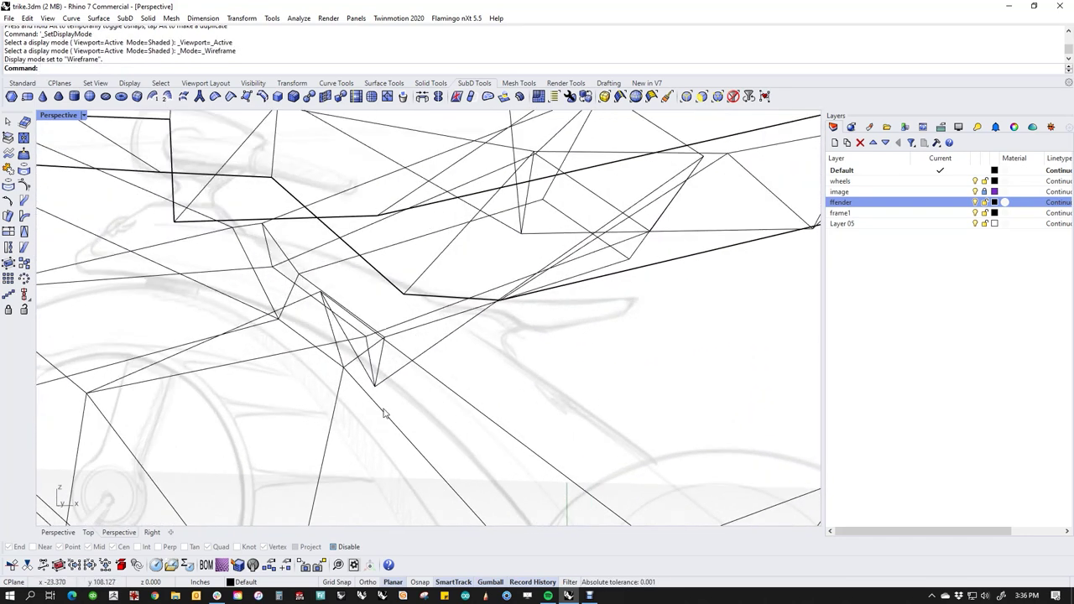
{"action": "left_click_drag", "start_coordinate": [362, 380], "coordinate": [394, 397], "text": "ctrl+shift"}
{"action": "left_click_drag", "start_coordinate": [403, 360], "coordinate": [476, 319]}
Move the neighbouring seat support vertex rearward and down, viewed from the opposite side of the trike.
{"action": "right_click_drag", "start_coordinate": [387, 373], "coordinate": [466, 383]}
{"action": "scroll", "coordinate": [495, 340], "scroll_direction": "up", "scroll_amount": 5}
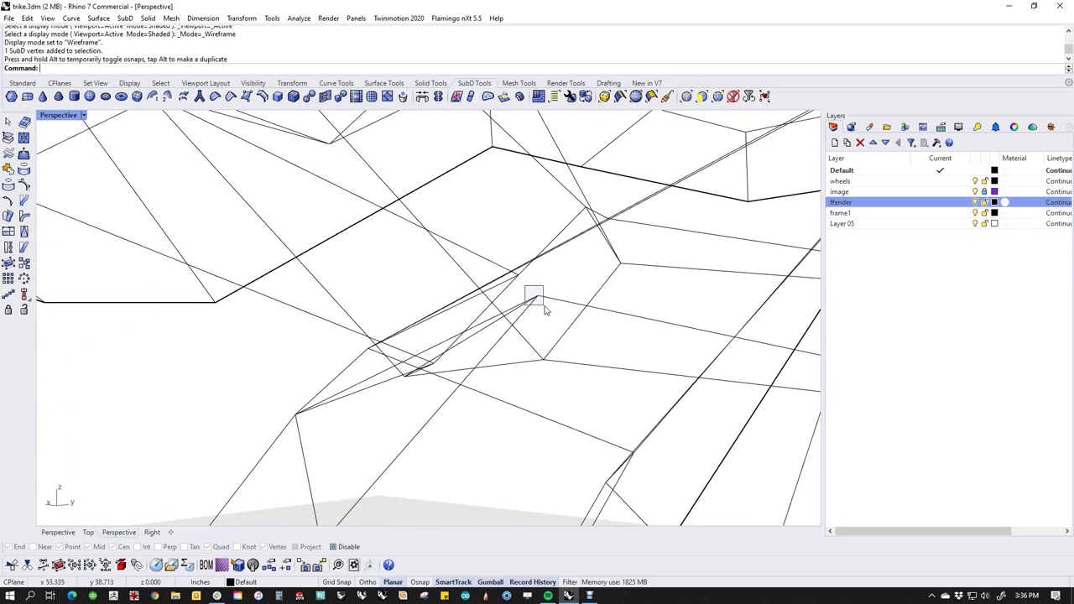
{"action": "left_click", "coordinate": [544, 311]}
{"action": "scroll", "coordinate": [561, 319], "scroll_direction": "down", "scroll_amount": 3}
{"action": "left_click_drag", "start_coordinate": [575, 283], "coordinate": [398, 394]}
{"action": "left_click", "coordinate": [398, 393]}
{"action": "scroll", "coordinate": [377, 406], "scroll_direction": "down", "scroll_amount": 6}
{"action": "right_click_drag", "start_coordinate": [377, 405], "coordinate": [496, 369]}
{"action": "scroll", "coordinate": [493, 352], "scroll_direction": "up", "scroll_amount": 6}
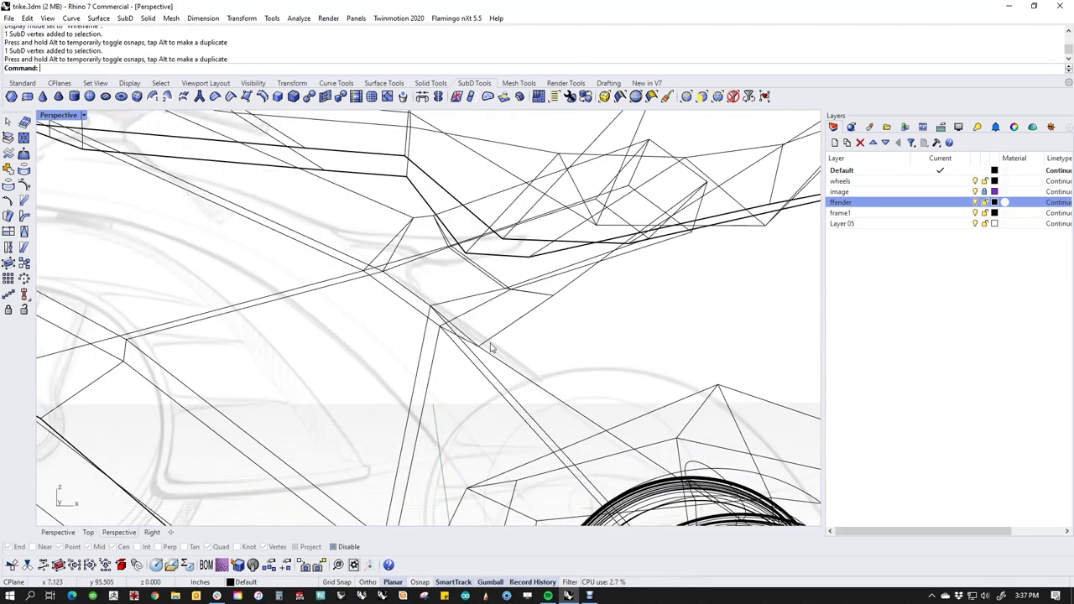
{"action": "scroll", "coordinate": [443, 227], "scroll_direction": "up", "scroll_amount": 8}
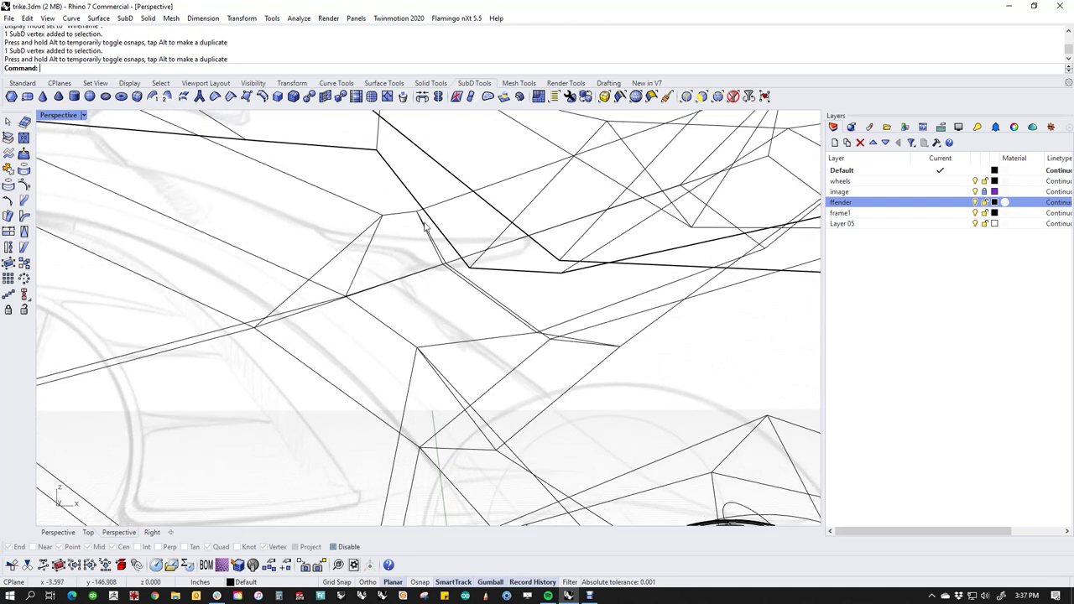
{"action": "scroll", "coordinate": [424, 279], "scroll_direction": "down", "scroll_amount": 2}
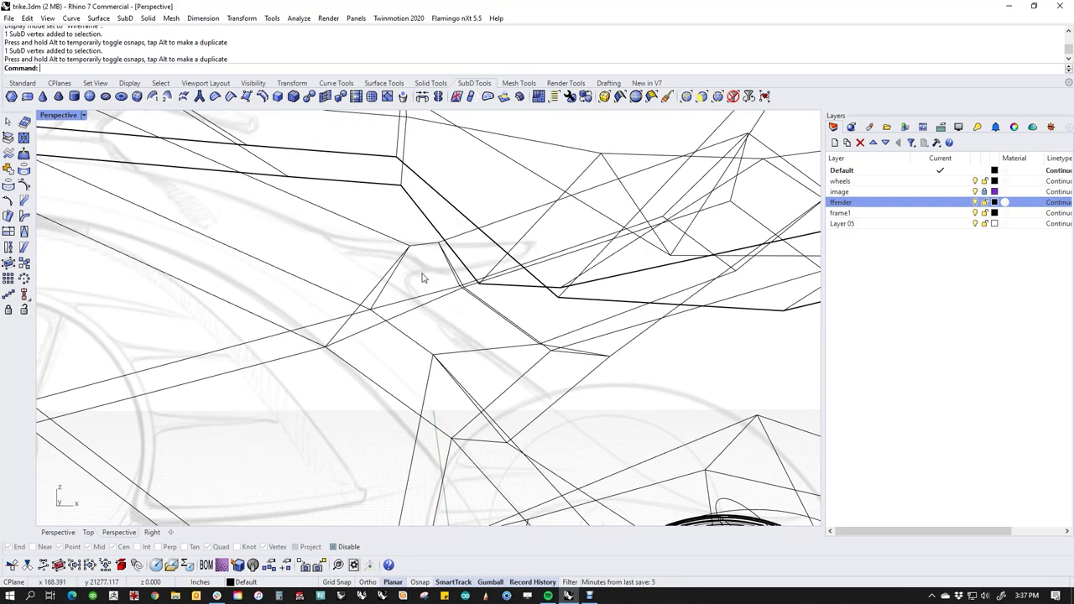
Change to the Front view and move the support's two upper front vertices forward to follow the sketched seat underside.
{"action": "type", "text": "f"}
{"action": "key", "text": "Return"}
{"action": "scroll", "coordinate": [535, 332], "scroll_direction": "down", "scroll_amount": 10}
{"action": "right_click_drag", "start_coordinate": [532, 358], "coordinate": [582, 380]}
{"action": "scroll", "coordinate": [552, 328], "scroll_direction": "up", "scroll_amount": 6}
{"action": "left_click_drag", "start_coordinate": [533, 306], "coordinate": [466, 311], "text": "ctrl+shift"}
{"action": "scroll", "coordinate": [551, 330], "scroll_direction": "down", "scroll_amount": 6}
{"action": "scroll", "coordinate": [560, 324], "scroll_direction": "up", "scroll_amount": 8}
{"action": "left_click_drag", "start_coordinate": [542, 307], "coordinate": [588, 339], "text": "ctrl+shift"}
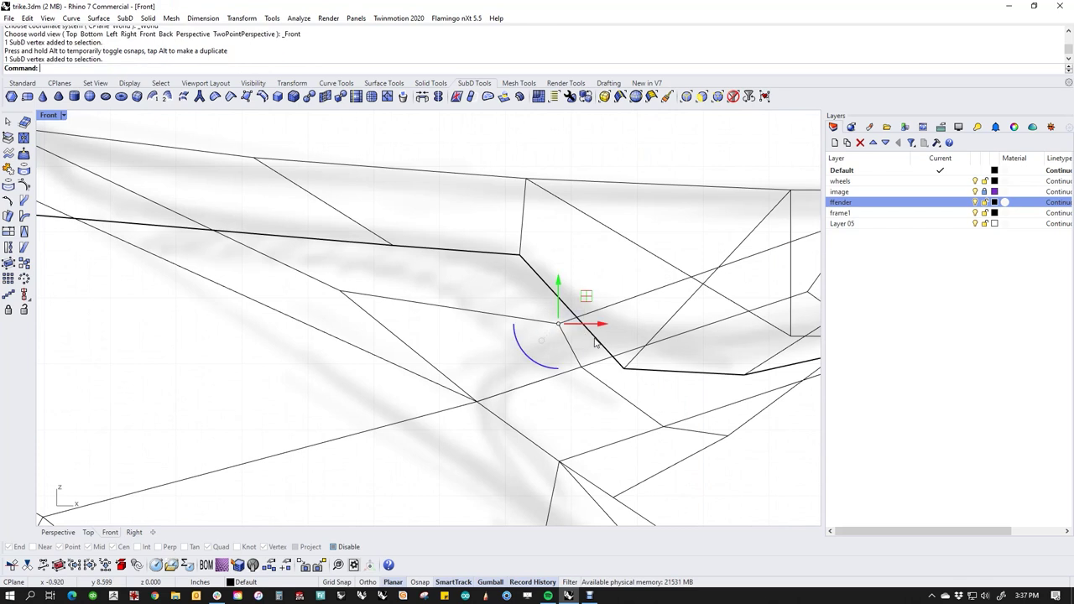
{"action": "left_click_drag", "start_coordinate": [585, 296], "coordinate": [485, 295]}
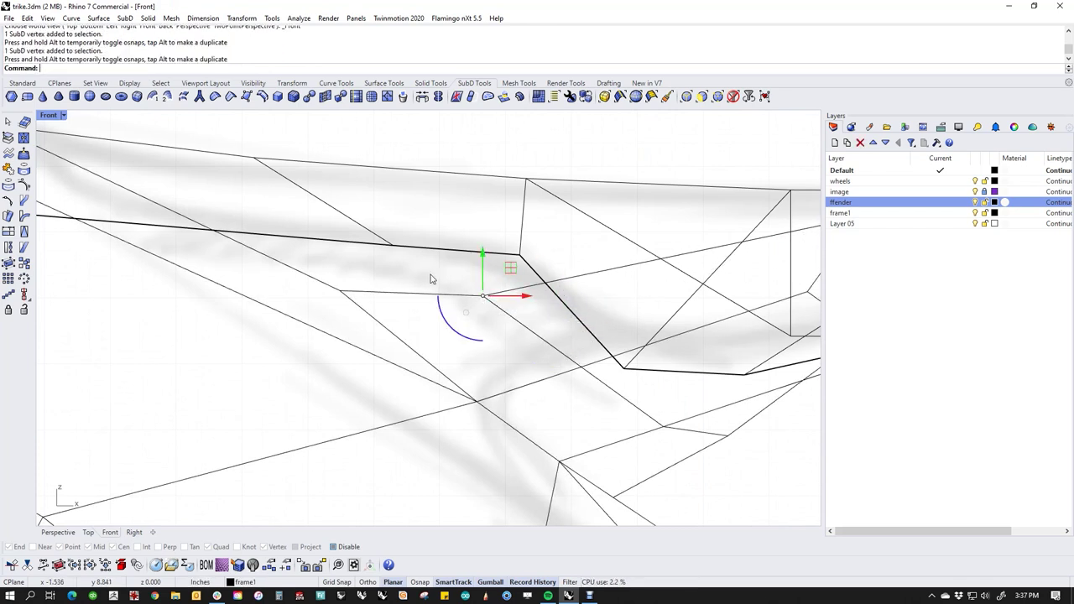
{"action": "left_click", "coordinate": [432, 277]}
{"action": "scroll", "coordinate": [467, 327], "scroll_direction": "down", "scroll_amount": 8}
Move the seat support's lower outer vertex rearward.
{"action": "right_click_drag", "start_coordinate": [529, 364], "coordinate": [486, 364]}
{"action": "scroll", "coordinate": [604, 330], "scroll_direction": "up", "scroll_amount": 2}
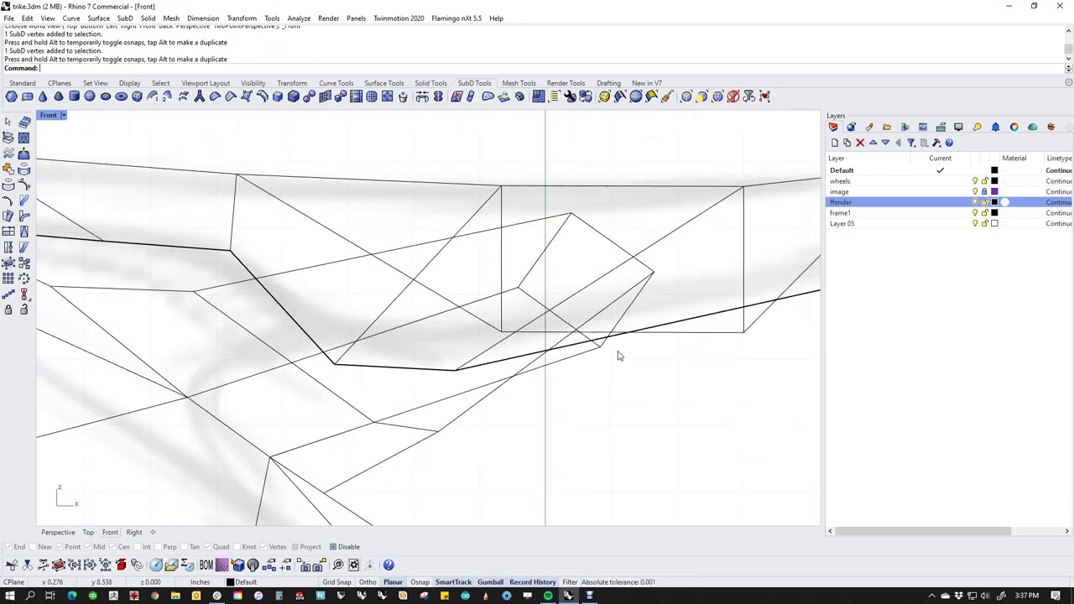
{"action": "left_click", "coordinate": [438, 432], "text": "ctrl+shift"}
{"action": "left_click_drag", "start_coordinate": [439, 431], "coordinate": [539, 441]}
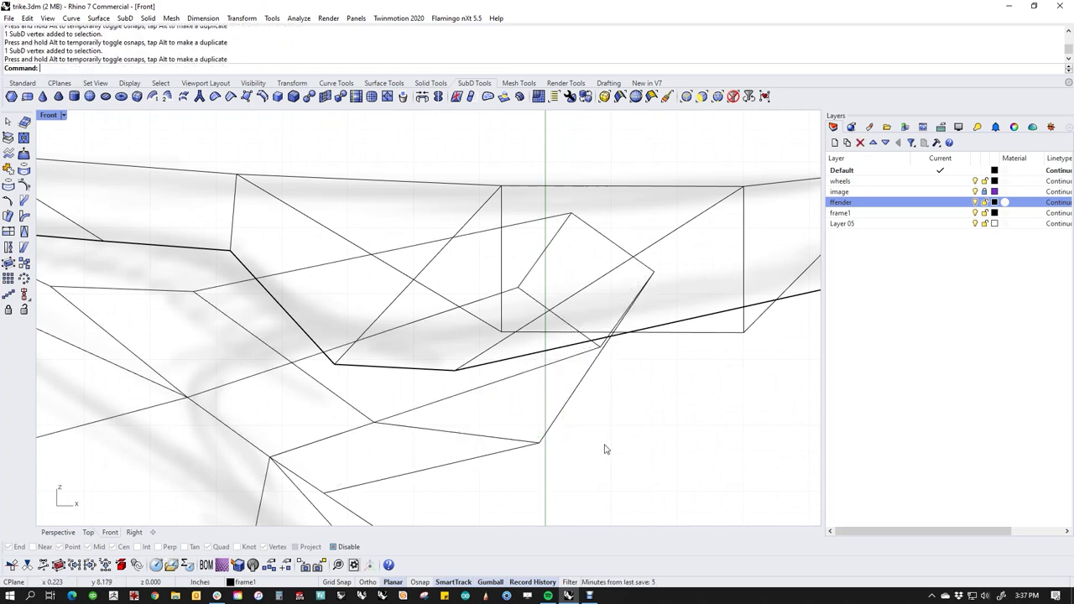
{"action": "left_click", "coordinate": [600, 446]}
Move the support's middle front vertex pair forward and up, and raise the middle rear pair inside the seat outline.
{"action": "scroll", "coordinate": [600, 444], "scroll_direction": "down", "scroll_amount": 8}
{"action": "right_click_drag", "start_coordinate": [627, 442], "coordinate": [631, 386]}
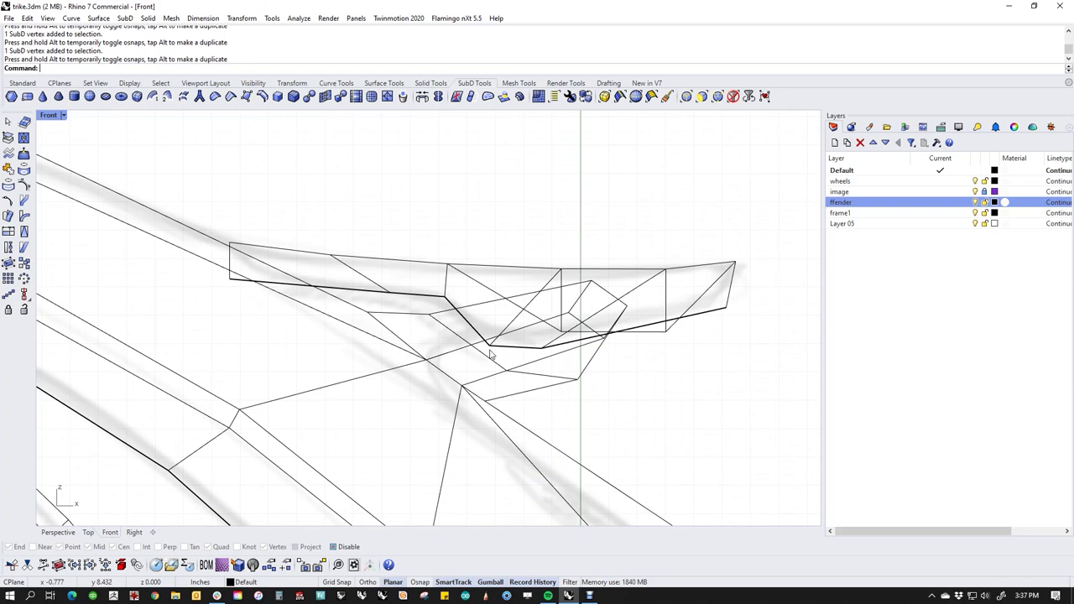
{"action": "scroll", "coordinate": [492, 356], "scroll_direction": "up", "scroll_amount": 3}
{"action": "left_click", "coordinate": [492, 360], "text": "ctrl+shift"}
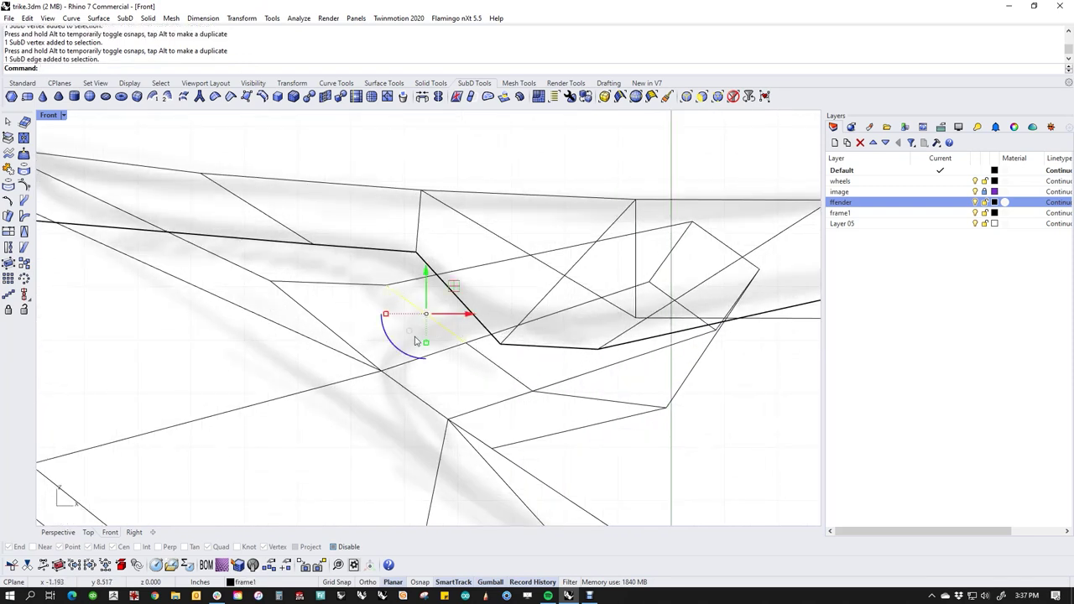
{"action": "left_click_drag", "start_coordinate": [384, 315], "coordinate": [423, 312], "text": "ctrl+shift"}
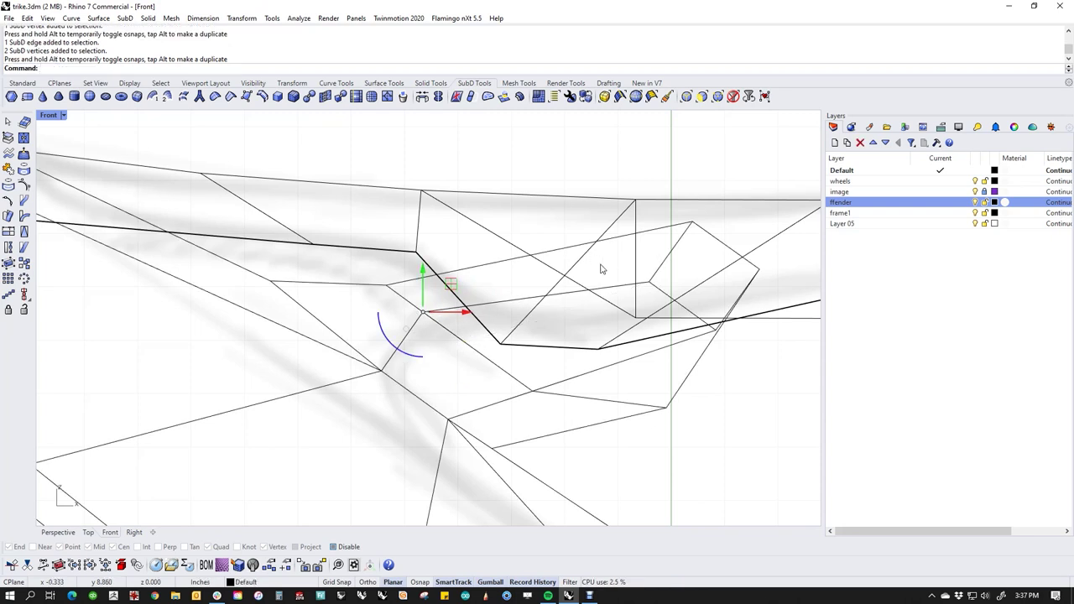
{"action": "left_click_drag", "start_coordinate": [632, 261], "coordinate": [662, 301], "text": "ctrl+shift"}
{"action": "left_click_drag", "start_coordinate": [677, 256], "coordinate": [675, 231]}
{"action": "left_click", "coordinate": [784, 409]}
Move the support's lower vertex pair and the outer vertex beside it forward and up to the sketched neck curve.
{"action": "left_click_drag", "start_coordinate": [489, 372], "coordinate": [578, 408], "text": "ctrl+shift"}
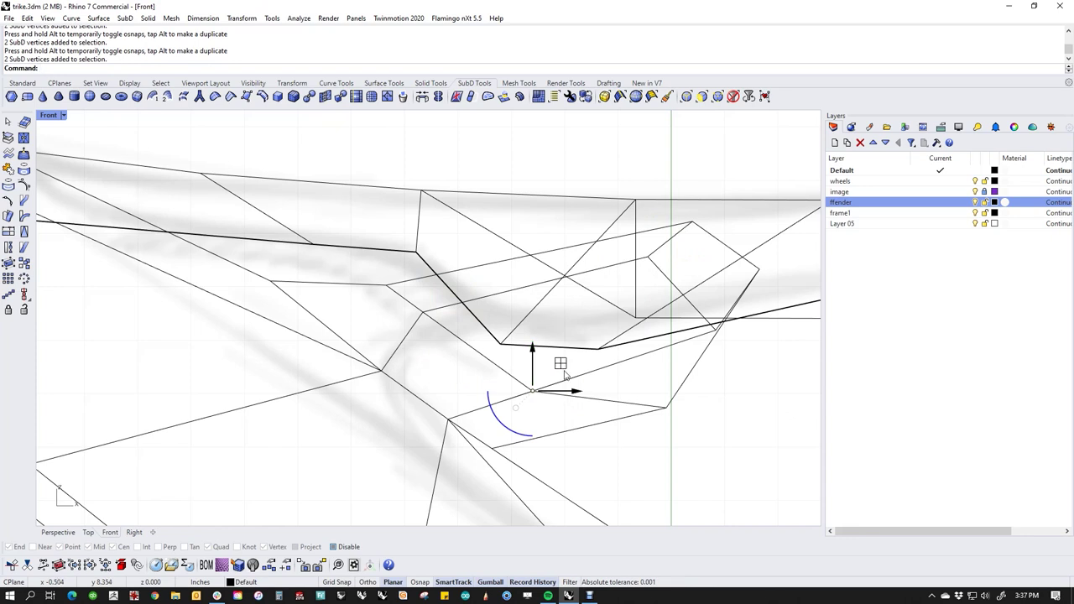
{"action": "left_click_drag", "start_coordinate": [474, 340], "coordinate": [579, 405]}
{"action": "left_click", "coordinate": [482, 377]}
{"action": "left_click_drag", "start_coordinate": [560, 363], "coordinate": [453, 338]}
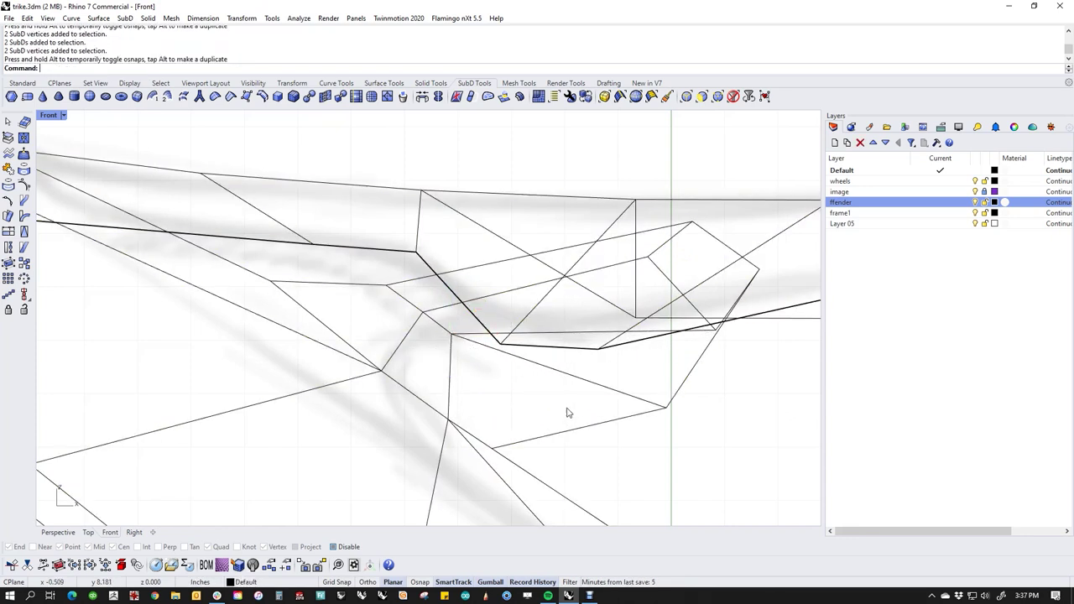
{"action": "left_click_drag", "start_coordinate": [646, 383], "coordinate": [479, 361], "text": "ctrl+shift"}
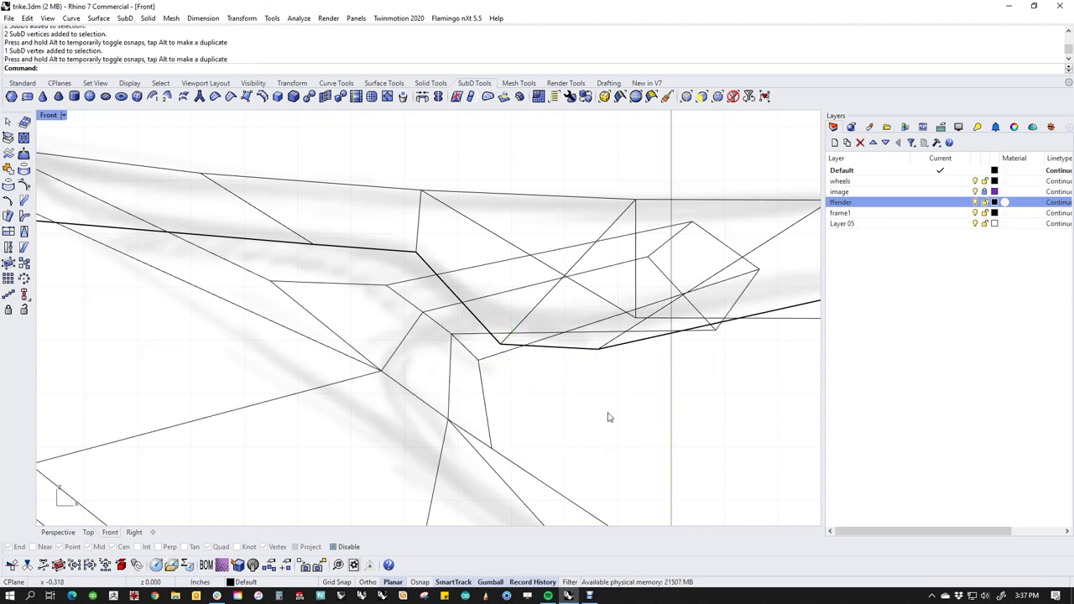
Move the lowest rear vertex pair of the seat support up and forward into the seat outline.
{"action": "right_click_drag", "start_coordinate": [651, 372], "coordinate": [634, 394]}
{"action": "scroll", "coordinate": [708, 356], "scroll_direction": "up", "scroll_amount": 3}
{"action": "left_click_drag", "start_coordinate": [702, 343], "coordinate": [602, 269]}
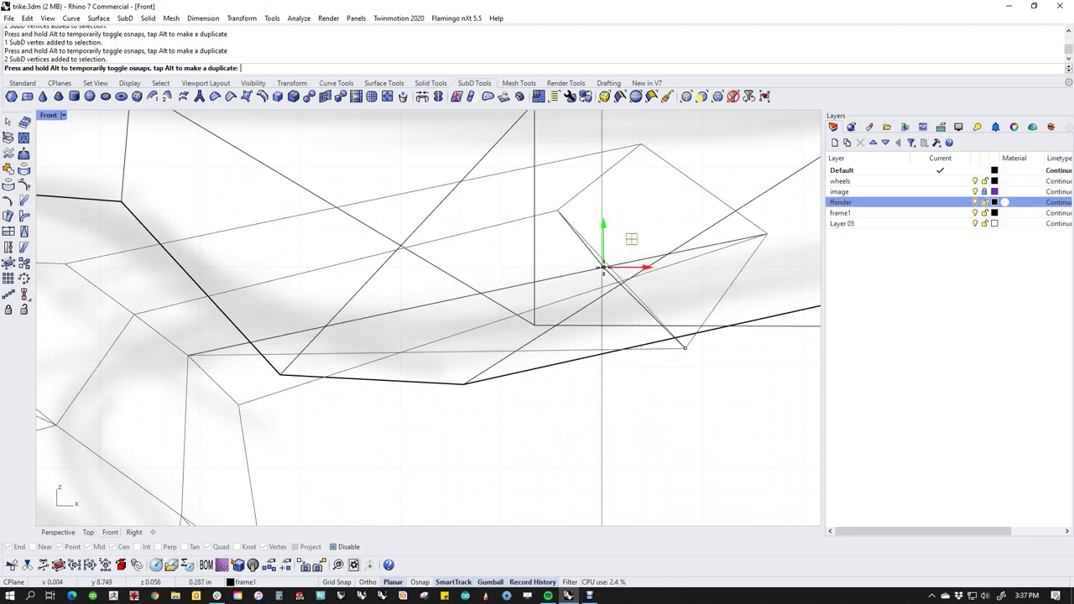
{"action": "left_click", "coordinate": [652, 428]}
{"action": "scroll", "coordinate": [611, 497], "scroll_direction": "down", "scroll_amount": 5}
{"action": "right_click_drag", "start_coordinate": [611, 497], "coordinate": [638, 387]}
{"action": "scroll", "coordinate": [638, 389], "scroll_direction": "down", "scroll_amount": 4}
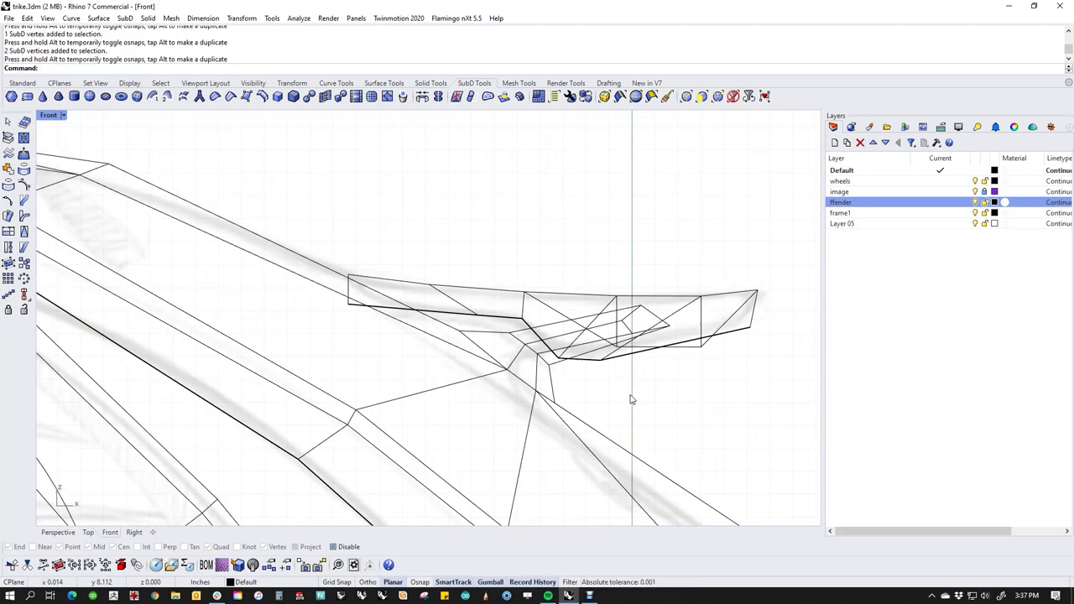
Return the SubDs to smooth display and move the vertex under the seat's bend forward and up.
{"action": "key", "text": "Tab"}
{"action": "right_click_drag", "start_coordinate": [597, 417], "coordinate": [640, 403]}
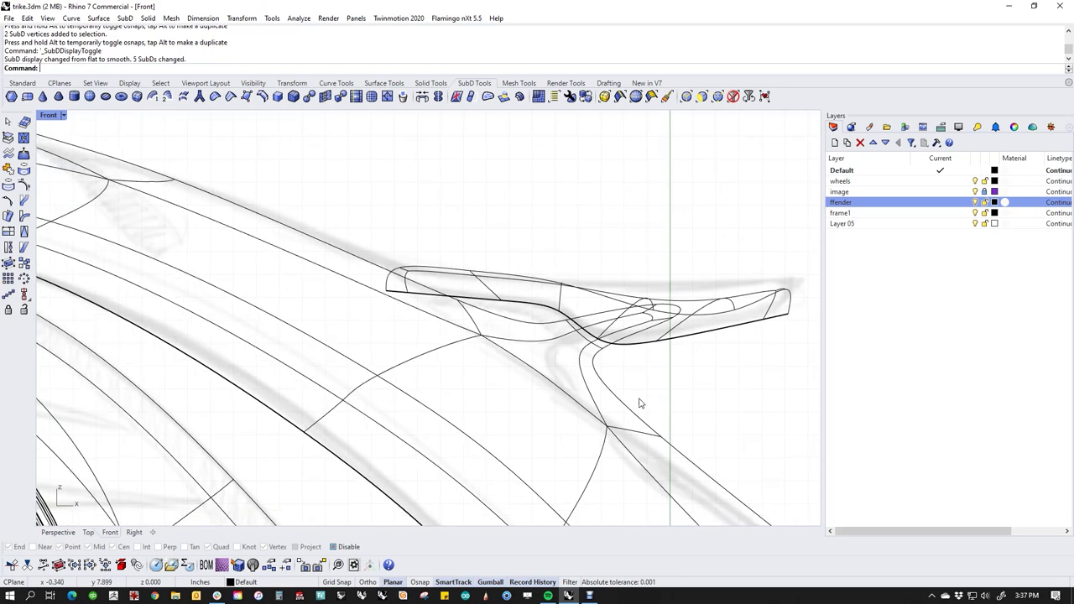
{"action": "scroll", "coordinate": [590, 392], "scroll_direction": "up", "scroll_amount": 5}
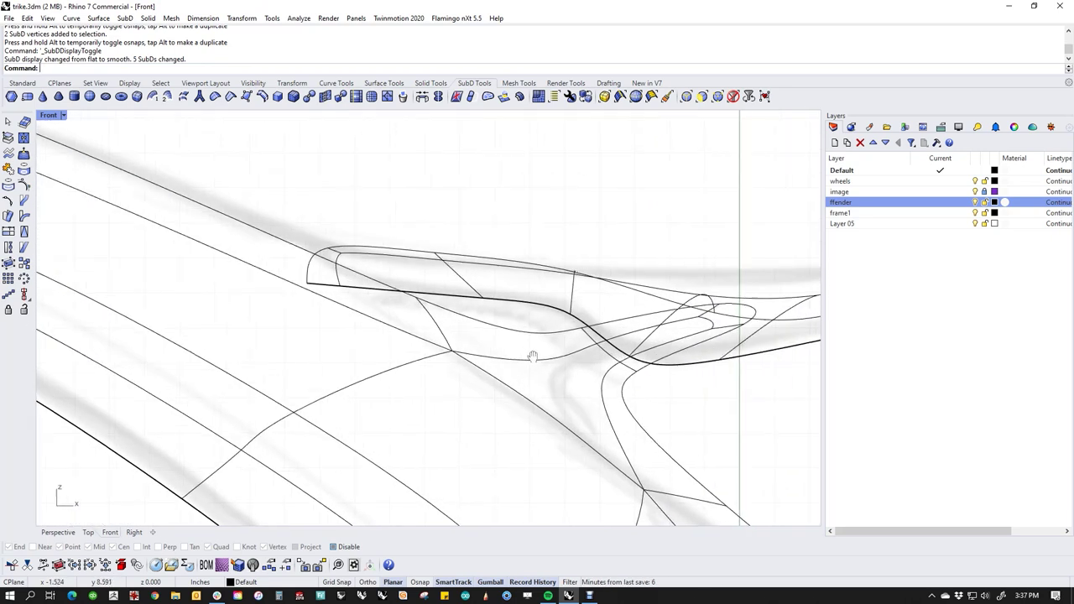
{"action": "left_click", "coordinate": [558, 313]}
{"action": "left_click_drag", "start_coordinate": [558, 313], "coordinate": [517, 299]}
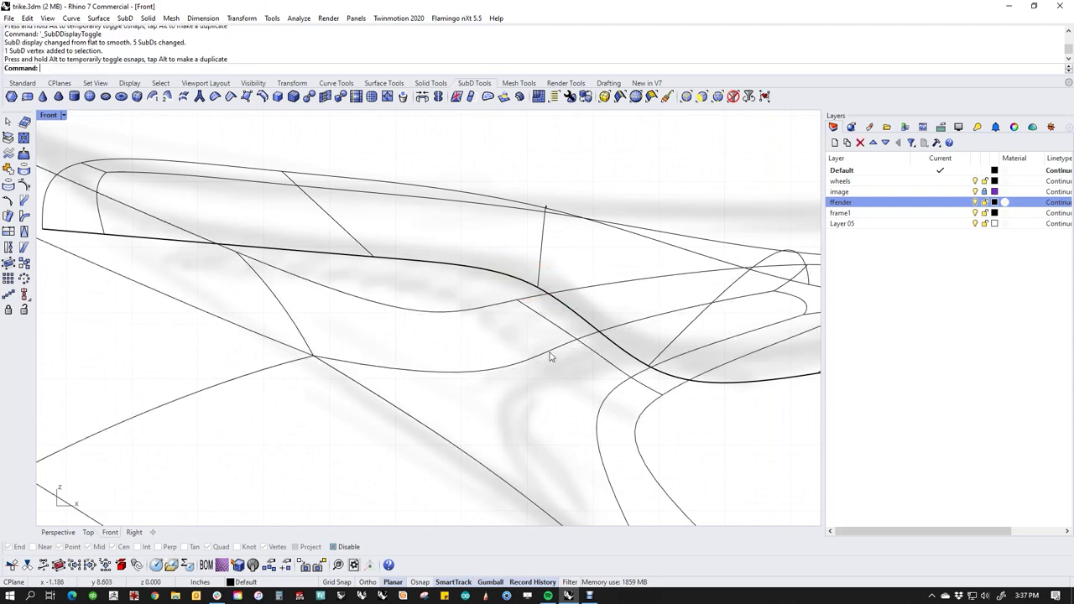
Switch to flat display and move the support's foremost upper vertex forward and up to the seat's lower edge.
{"action": "key", "text": "Tab"}
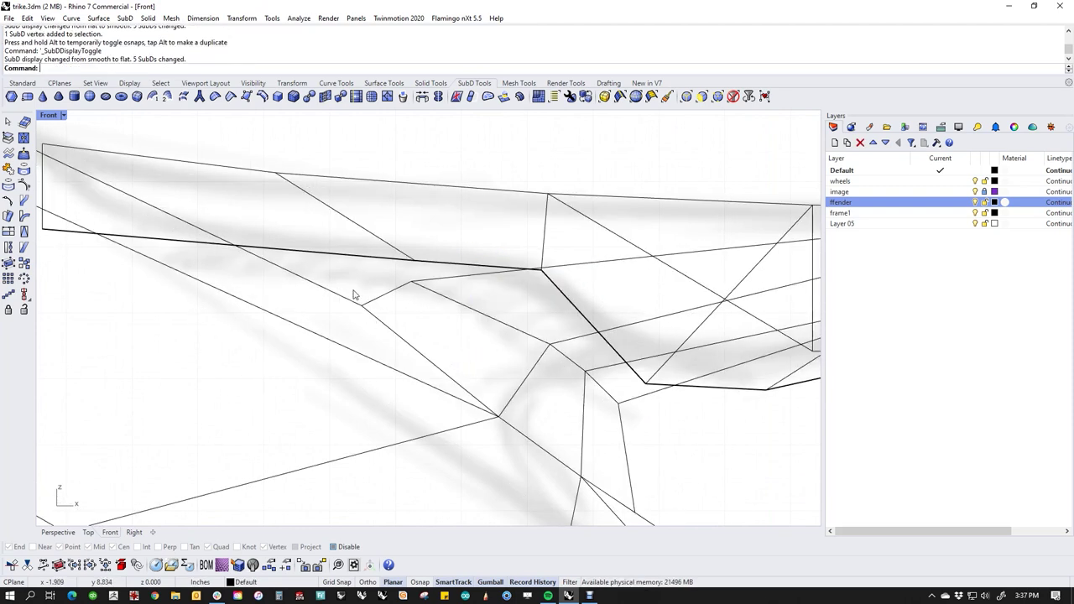
{"action": "left_click_drag", "start_coordinate": [354, 292], "coordinate": [399, 335], "text": "ctrl+shift"}
{"action": "scroll", "coordinate": [470, 364], "scroll_direction": "down", "scroll_amount": 4}
{"action": "right_click_drag", "start_coordinate": [473, 366], "coordinate": [553, 418]}
{"action": "left_click_drag", "start_coordinate": [507, 349], "coordinate": [385, 330]}
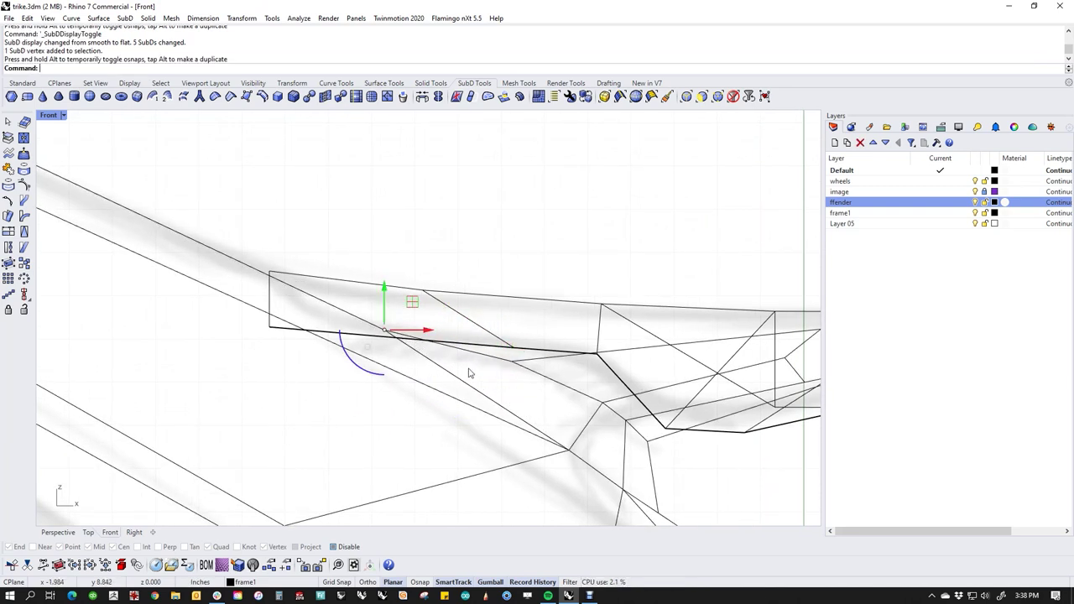
Return to smooth display and shift the second upper support vertex farther forward along the seat's lower edge.
{"action": "key", "text": "Tab"}
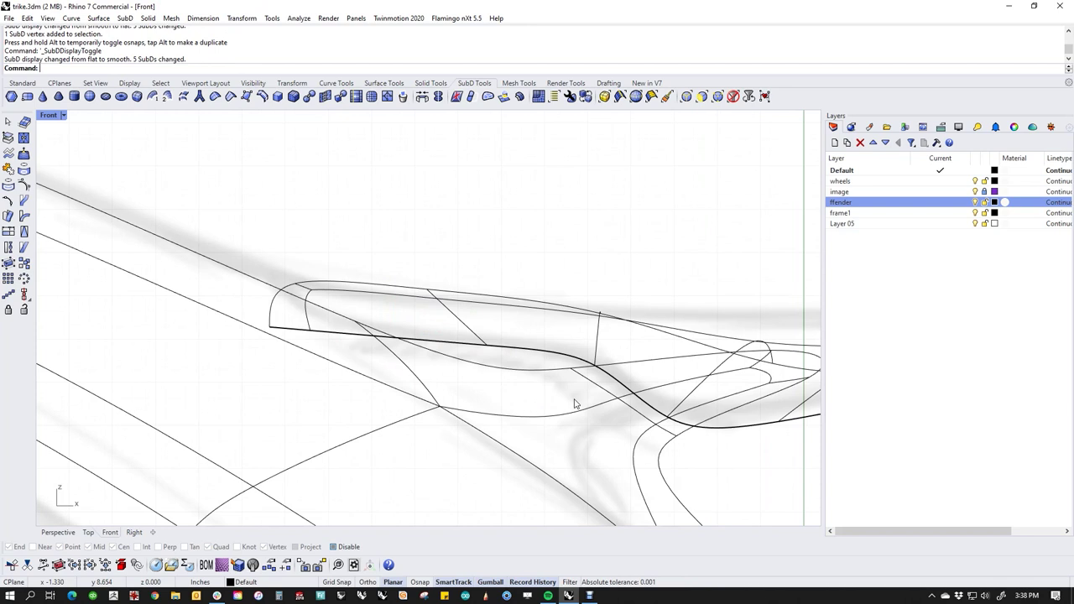
{"action": "scroll", "coordinate": [555, 372], "scroll_direction": "up", "scroll_amount": 4}
{"action": "left_click", "coordinate": [611, 362]}
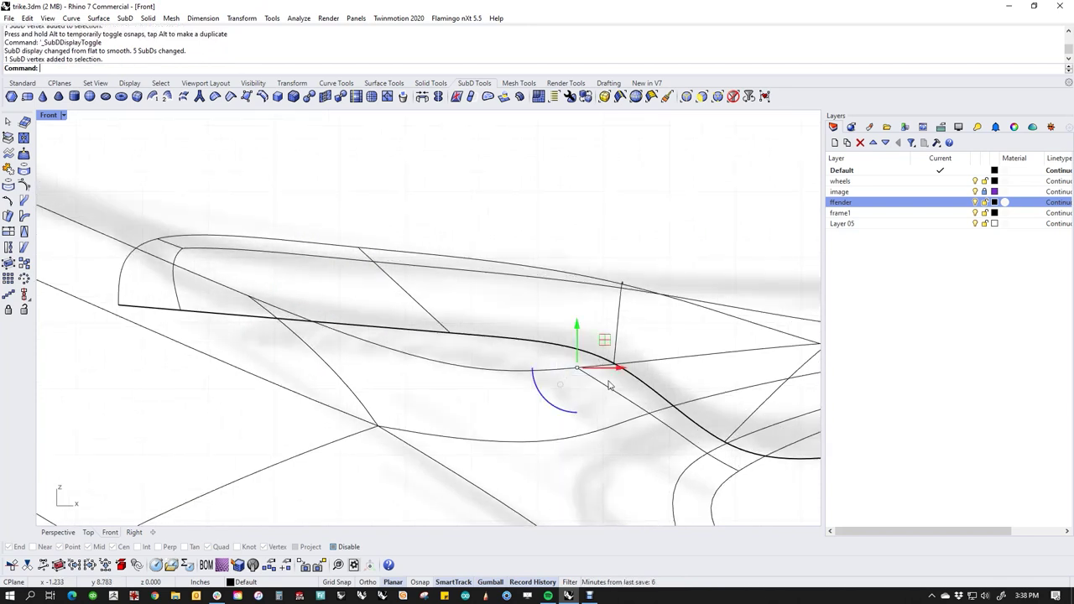
{"action": "left_click_drag", "start_coordinate": [591, 343], "coordinate": [481, 355]}
{"action": "left_click_drag", "start_coordinate": [581, 378], "coordinate": [432, 351]}
{"action": "left_click", "coordinate": [568, 390]}
{"action": "left_click", "coordinate": [614, 363]}
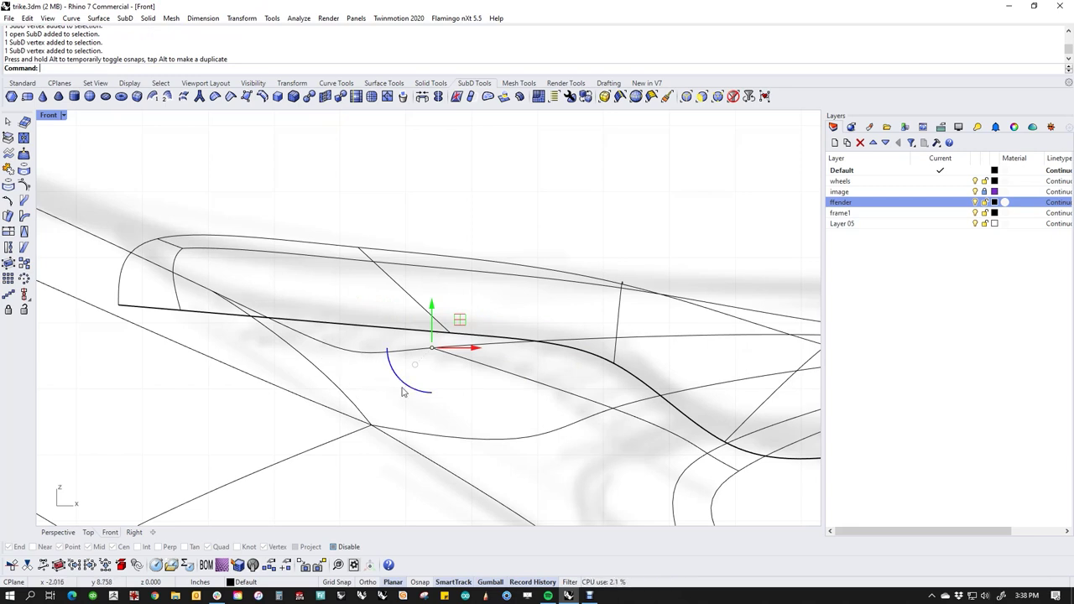
Undo the last vertex move and, in flat display, move that support vertex forward to a shorter distance along the seat's lower edge.
{"action": "key", "text": "Tab"}
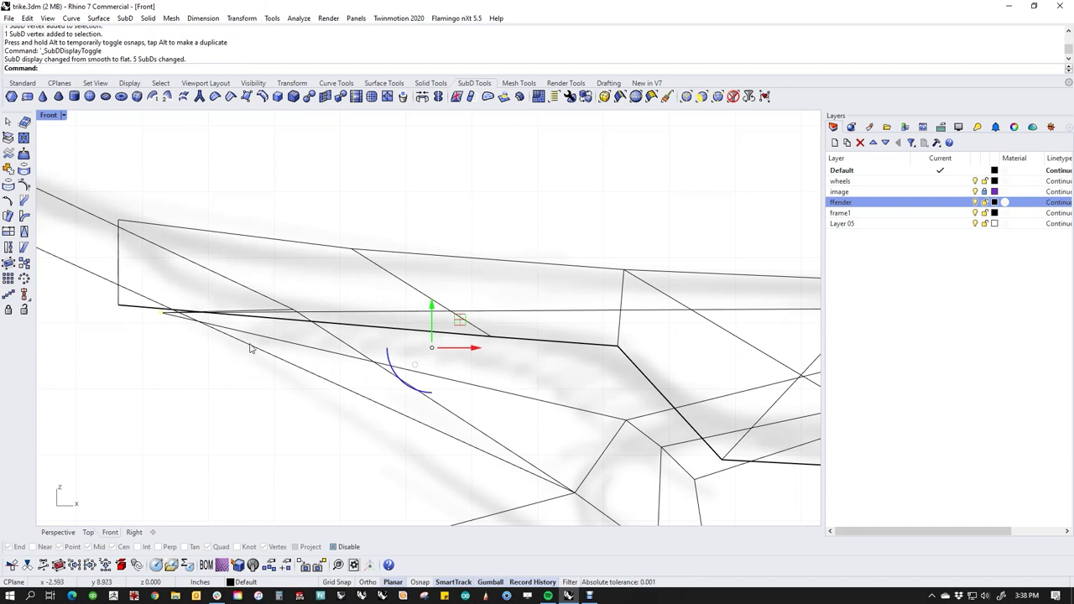
{"action": "key", "text": "ctrl+z"}
{"action": "left_click", "coordinate": [489, 336]}
{"action": "left_click_drag", "start_coordinate": [489, 336], "coordinate": [346, 319]}
{"action": "left_click", "coordinate": [377, 343]}
Move the next two vertices down the seat support's front side forward and slightly up.
{"action": "left_click_drag", "start_coordinate": [590, 395], "coordinate": [658, 449]}
{"action": "left_click_drag", "start_coordinate": [654, 392], "coordinate": [522, 344]}
{"action": "left_click", "coordinate": [482, 413]}
{"action": "right_click_drag", "start_coordinate": [606, 450], "coordinate": [490, 434]}
{"action": "left_click_drag", "start_coordinate": [531, 413], "coordinate": [466, 395]}
{"action": "left_click", "coordinate": [553, 471]}
Move the neighbouring lower vertex of the seat support forward and slightly up.
{"action": "left_click_drag", "start_coordinate": [554, 434], "coordinate": [595, 489]}
{"action": "scroll", "coordinate": [601, 471], "scroll_direction": "down", "scroll_amount": 8}
{"action": "right_click_drag", "start_coordinate": [657, 500], "coordinate": [585, 462]}
{"action": "scroll", "coordinate": [544, 435], "scroll_direction": "up", "scroll_amount": 4}
{"action": "left_click_drag", "start_coordinate": [544, 426], "coordinate": [497, 411]}
{"action": "left_click", "coordinate": [590, 475]}
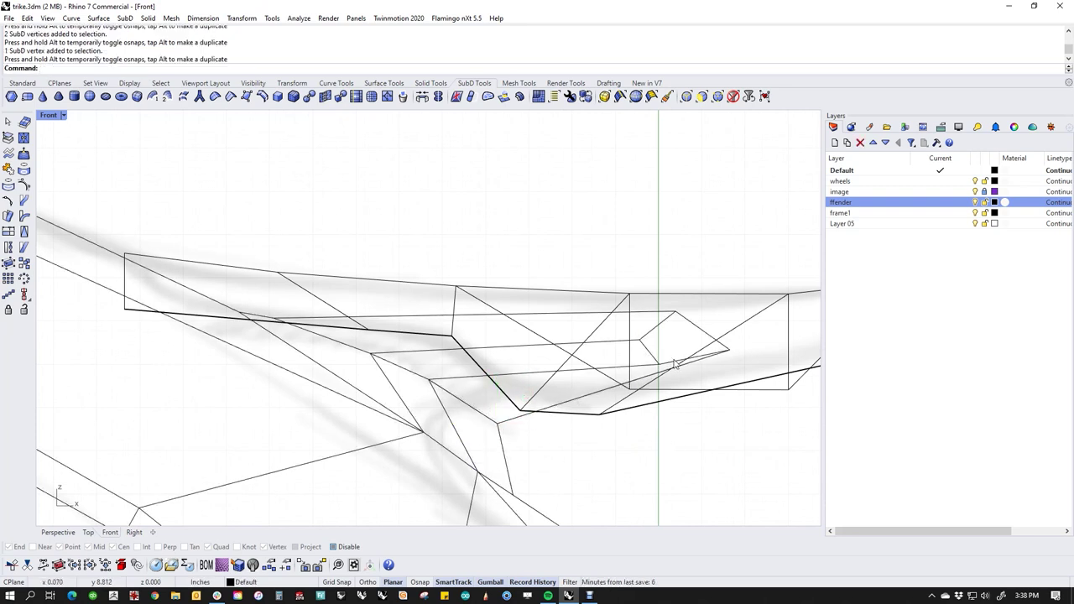
Return to smooth display and move the vertex pair where the support's front meets the frame forward and up.
{"action": "key", "text": "Tab"}
{"action": "scroll", "coordinate": [641, 395], "scroll_direction": "up", "scroll_amount": 4}
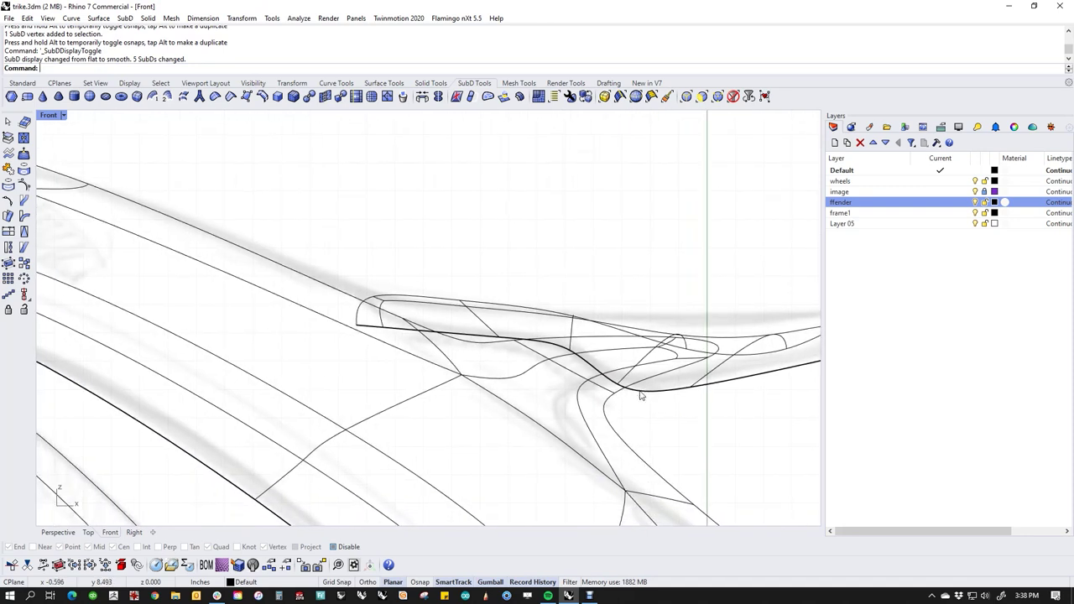
{"action": "scroll", "coordinate": [470, 358], "scroll_direction": "up", "scroll_amount": 2}
{"action": "left_click_drag", "start_coordinate": [413, 357], "coordinate": [344, 327]}
{"action": "left_click", "coordinate": [501, 398]}
{"action": "scroll", "coordinate": [529, 392], "scroll_direction": "down", "scroll_amount": 8}
{"action": "right_click_drag", "start_coordinate": [556, 423], "coordinate": [569, 404]}
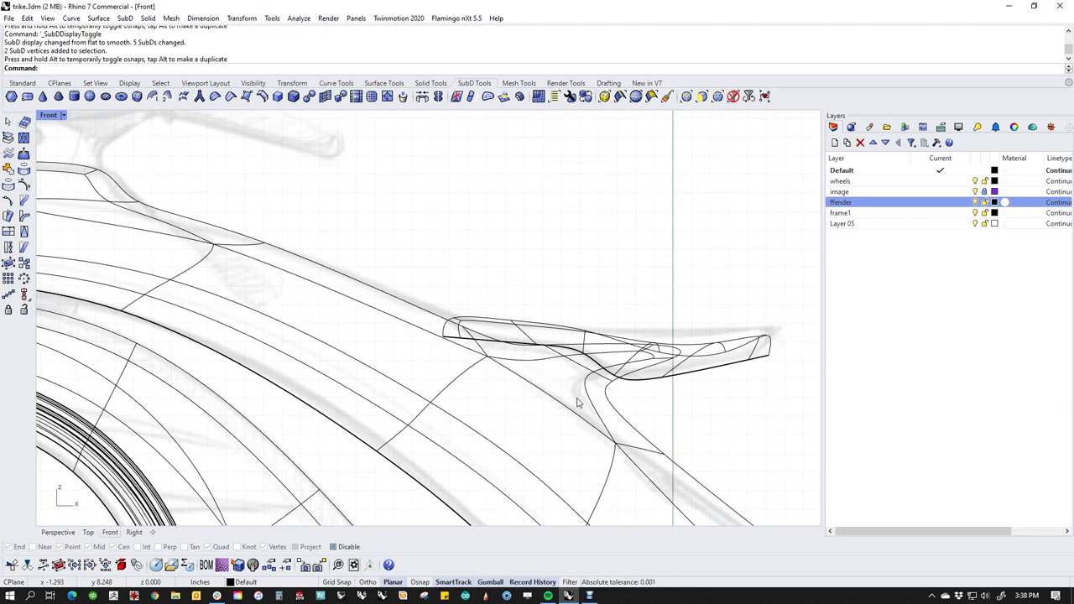
Check the seat support in perspective and return to the front view.
{"action": "key", "text": "ctrl+F4"}
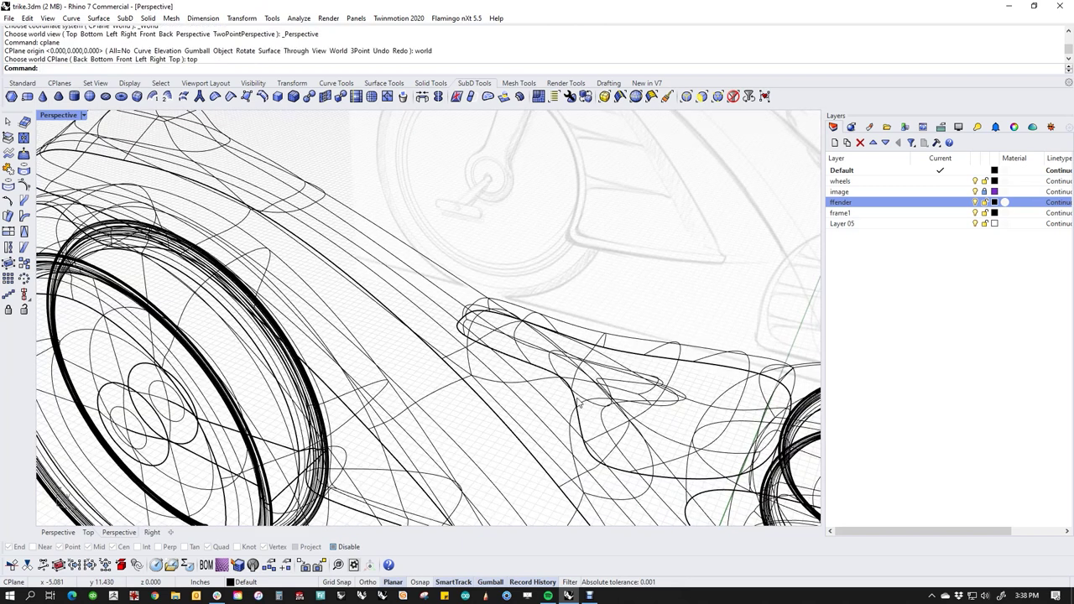
{"action": "type", "text": "f"}
{"action": "key", "text": "Return"}
{"action": "scroll", "coordinate": [585, 401], "scroll_direction": "down", "scroll_amount": 3}
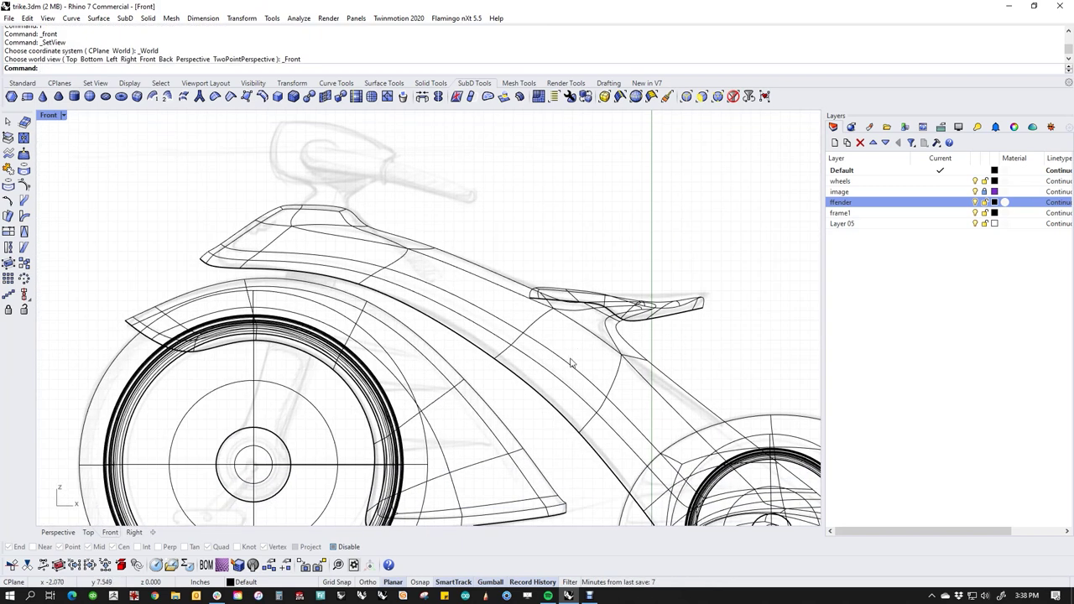
Nudge the lower vertices of the frame's edge loop below the seat's front upward in 0.05 inch steps.
{"action": "scroll", "coordinate": [487, 356], "scroll_direction": "up", "scroll_amount": 1}
{"action": "left_click_drag", "start_coordinate": [486, 374], "coordinate": [574, 314]}
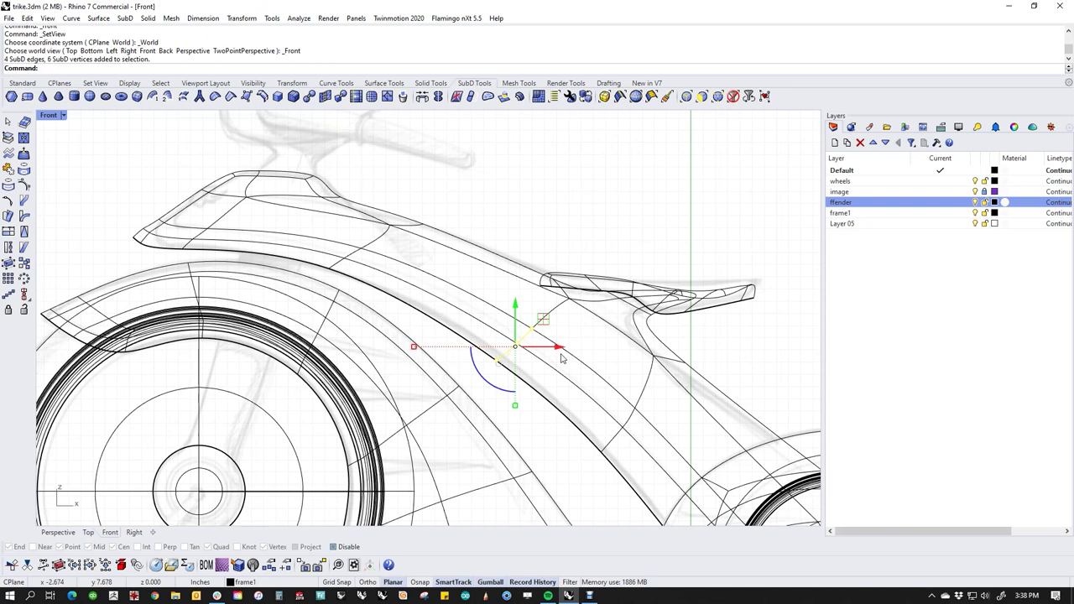
{"action": "key", "text": "alt+Up"}
{"action": "key", "text": "alt+Up"}
{"action": "key", "text": "alt+Up"}
{"action": "key", "text": "alt+Up"}
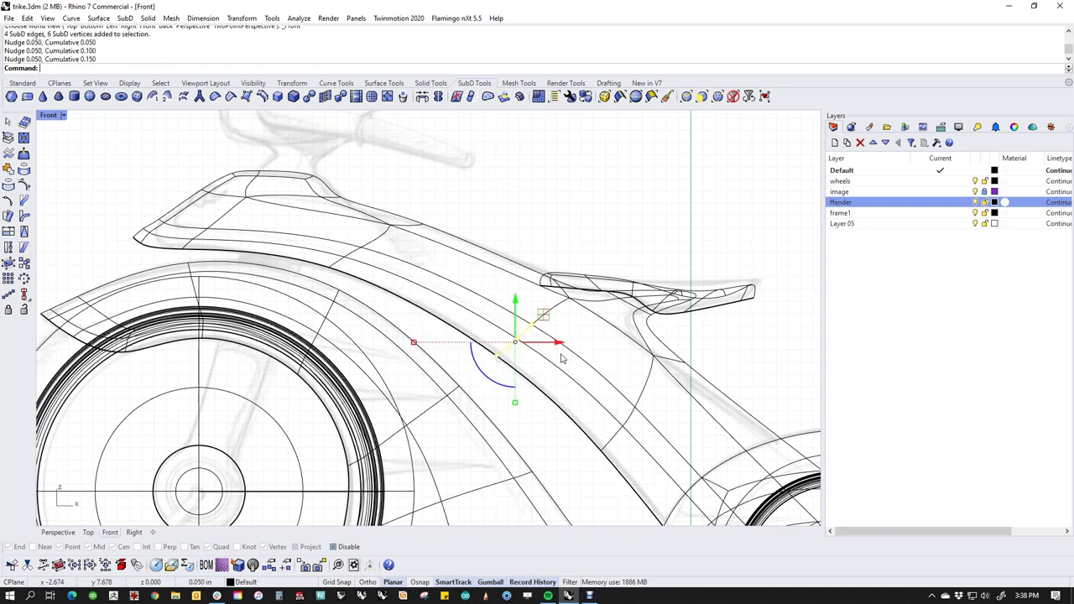
{"action": "key", "text": "Escape"}
Nudge the vertices where the support's rear base meets the frame forward and down in 0.05 inch steps.
{"action": "scroll", "coordinate": [680, 377], "scroll_direction": "up", "scroll_amount": 2}
{"action": "left_click_drag", "start_coordinate": [613, 321], "coordinate": [742, 386]}
{"action": "key", "text": "alt+Left"}
{"action": "key", "text": "alt+Left"}
{"action": "key", "text": "alt+Down"}
{"action": "key", "text": "alt+Down"}
{"action": "key", "text": "alt+Down"}
{"action": "key", "text": "alt+Left"}
{"action": "key", "text": "alt+Up"}
{"action": "key", "text": "alt+Left"}
{"action": "key", "text": "alt+Left"}
{"action": "key", "text": "Escape"}
{"action": "scroll", "coordinate": [722, 395], "scroll_direction": "down", "scroll_amount": 4}
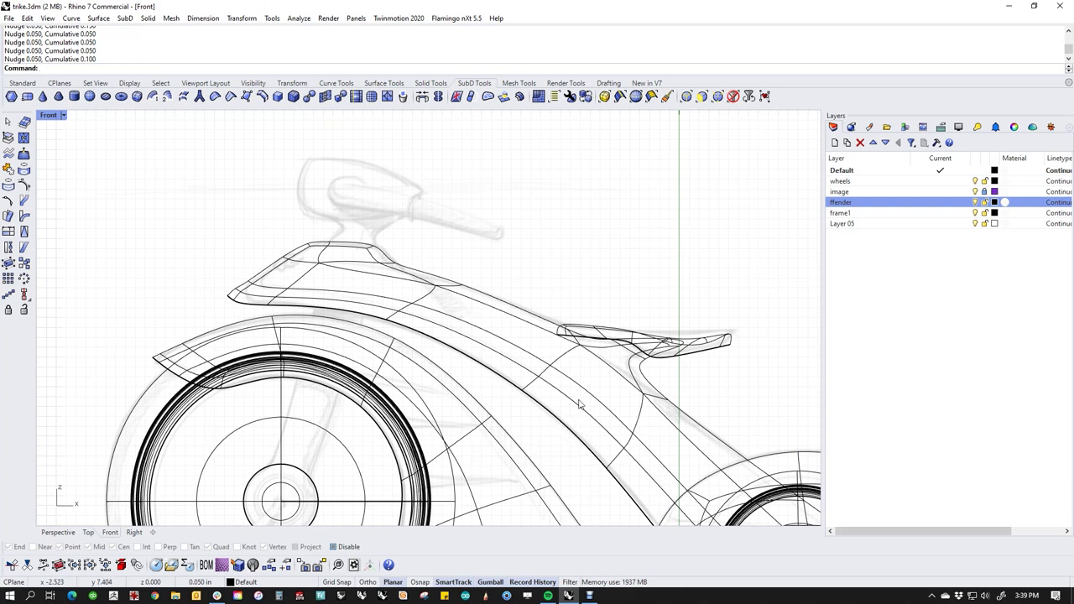
Try deleting the selected edges of the frame loop below the seat's front, and undo the deletion.
{"action": "scroll", "coordinate": [576, 381], "scroll_direction": "up", "scroll_amount": 2}
{"action": "double_click", "coordinate": [564, 342]}
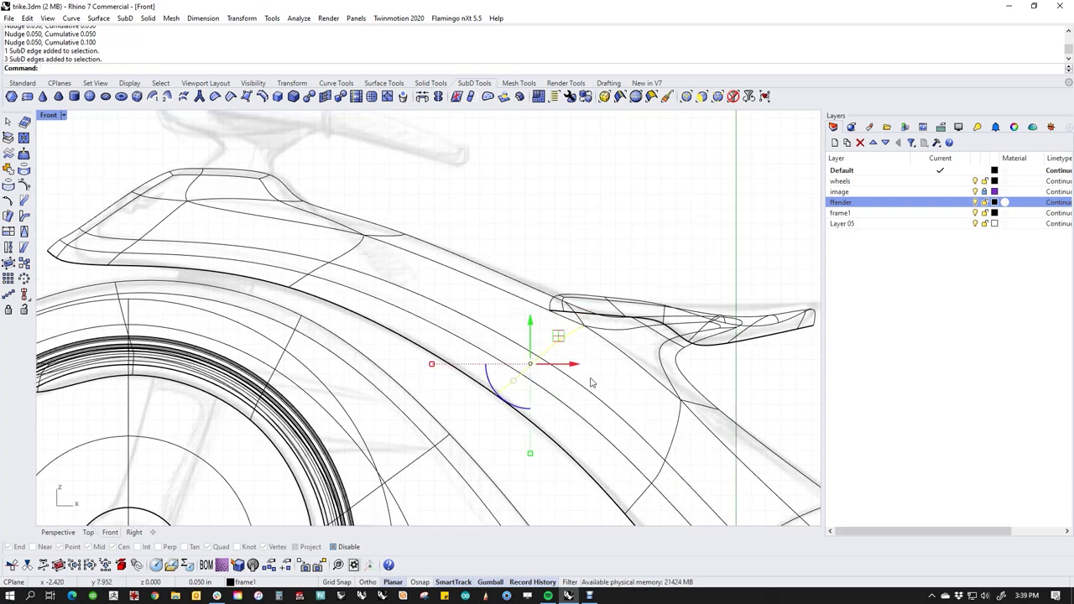
{"action": "key", "text": "Delete"}
{"action": "key", "text": "ctrl+z"}
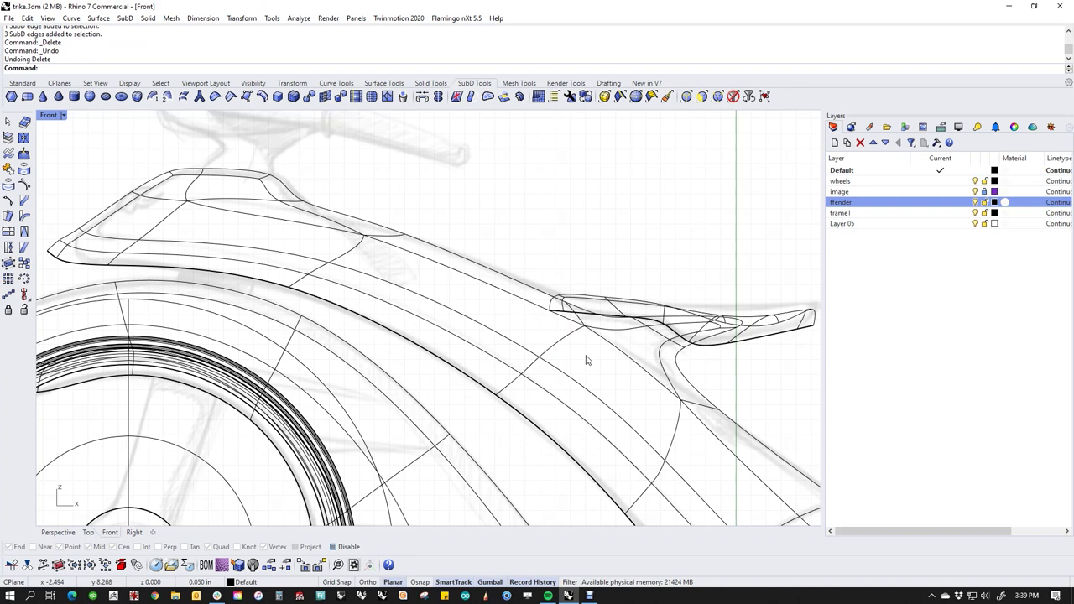
Delete the frame's full edge loop below the seat's front, using a shaded perspective view to select it.
{"action": "double_click", "coordinate": [553, 356]}
{"action": "double_click", "coordinate": [553, 355]}
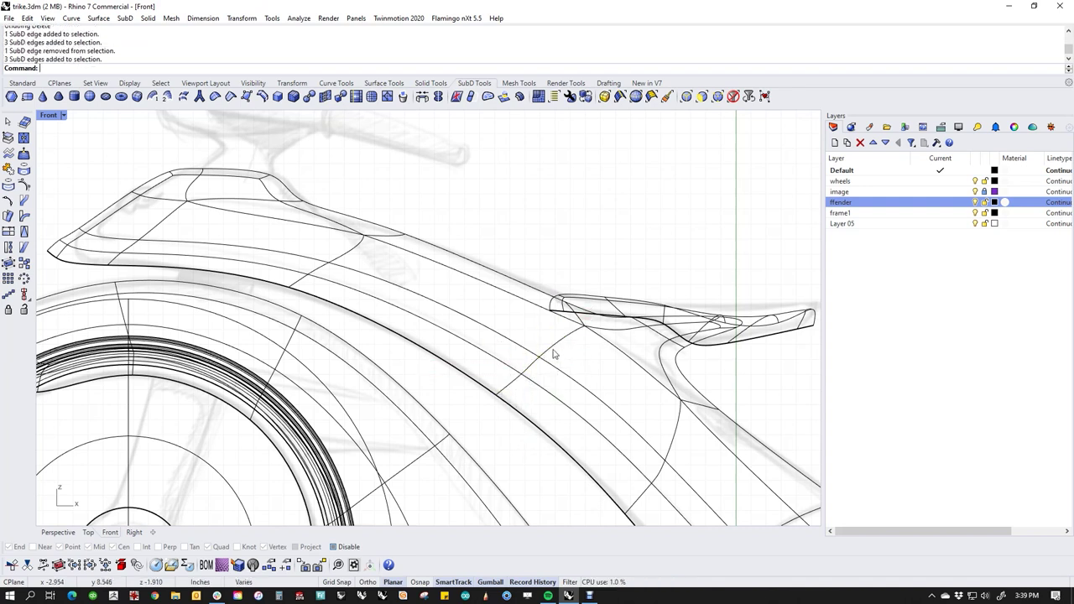
{"action": "double_click", "coordinate": [562, 342]}
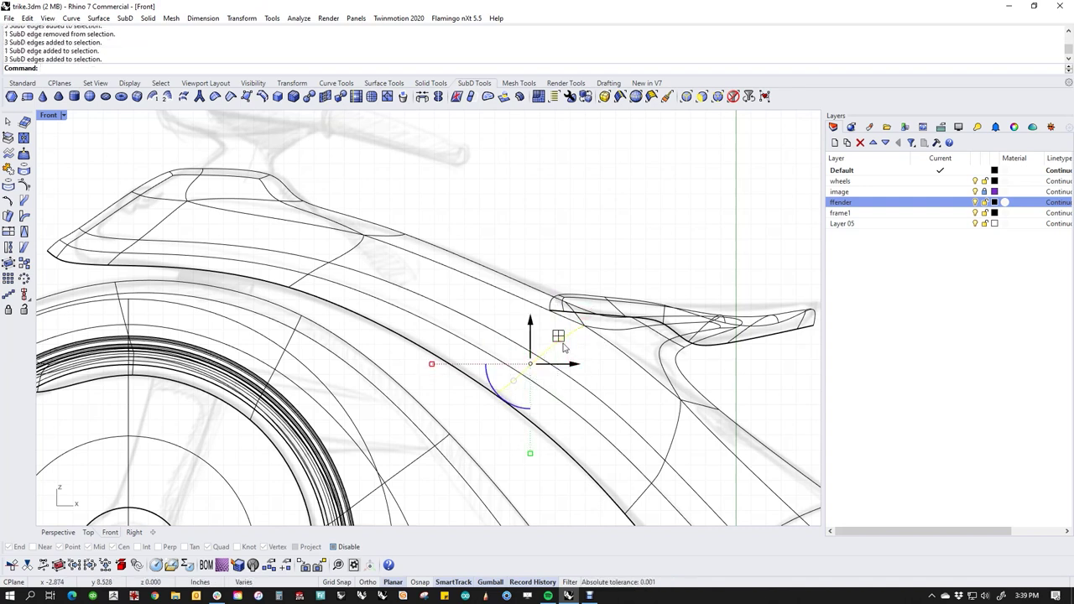
{"action": "key", "text": "F4"}
{"action": "right_click_drag", "start_coordinate": [600, 304], "coordinate": [475, 422]}
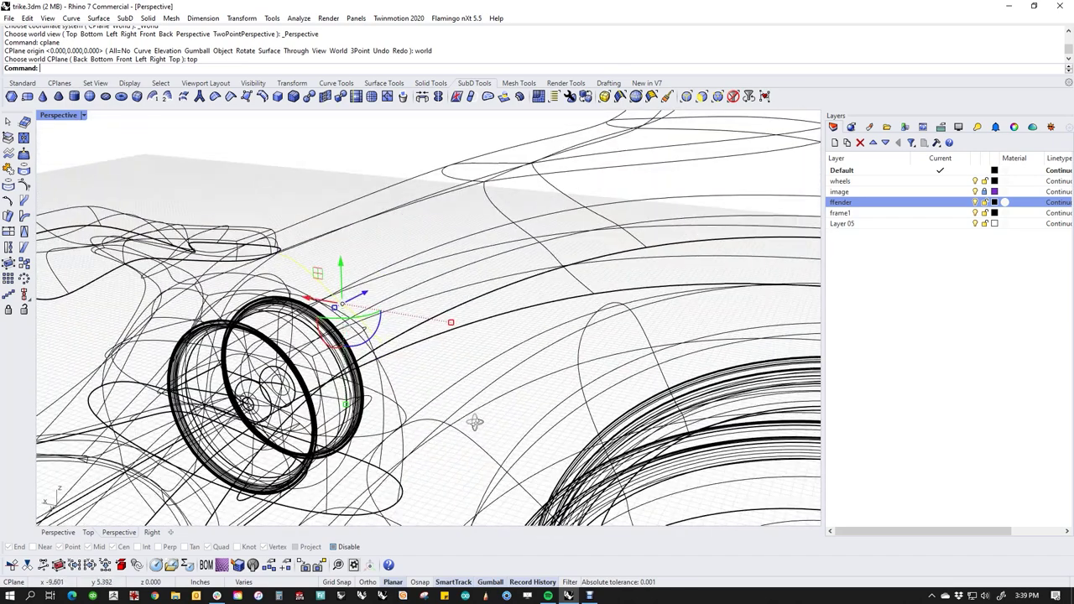
{"action": "right_click_drag", "start_coordinate": [399, 371], "coordinate": [450, 368]}
{"action": "middle_click", "coordinate": [450, 370]}
{"action": "left_click", "coordinate": [403, 329]}
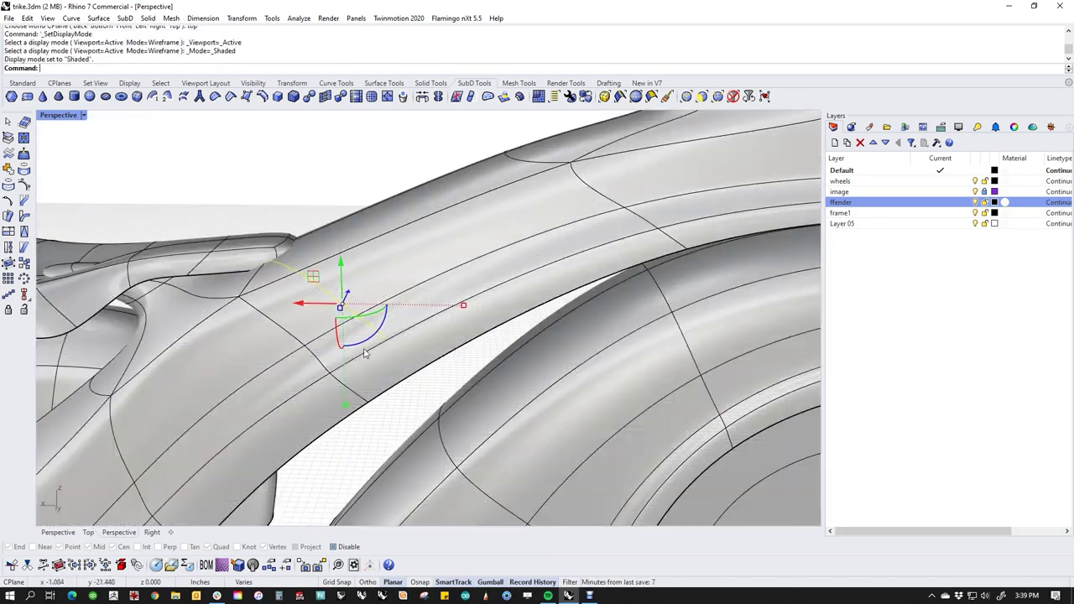
{"action": "double_click", "coordinate": [351, 394], "text": "ctrl+shift"}
{"action": "key", "text": "Delete"}
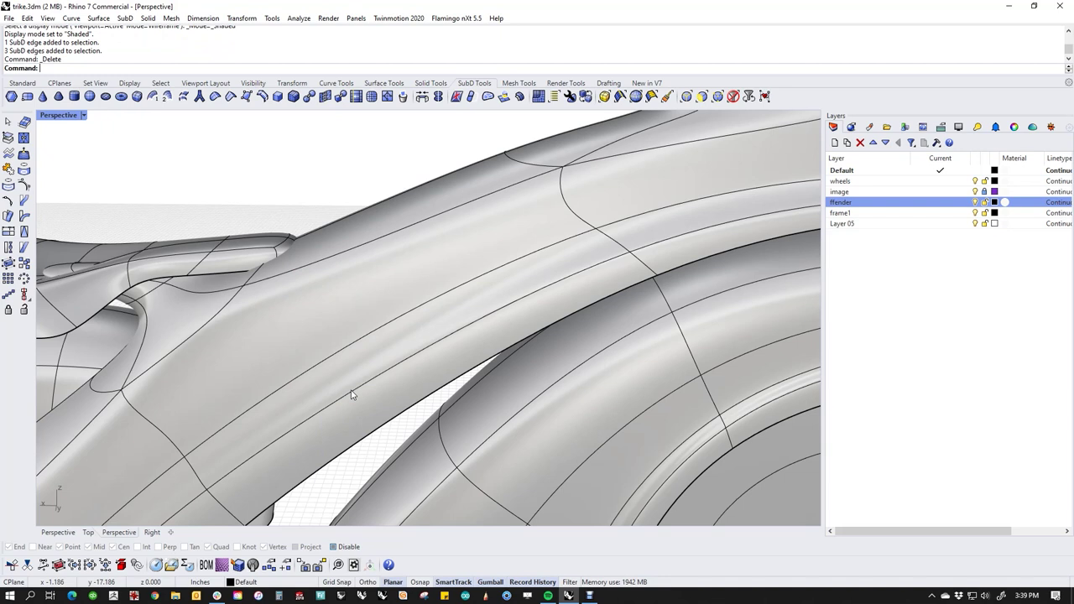
Return to the front view and set its display mode to Wireframe.
{"action": "scroll", "coordinate": [371, 378], "scroll_direction": "down", "scroll_amount": 5}
{"action": "type", "text": "f"}
{"action": "key", "text": "Return"}
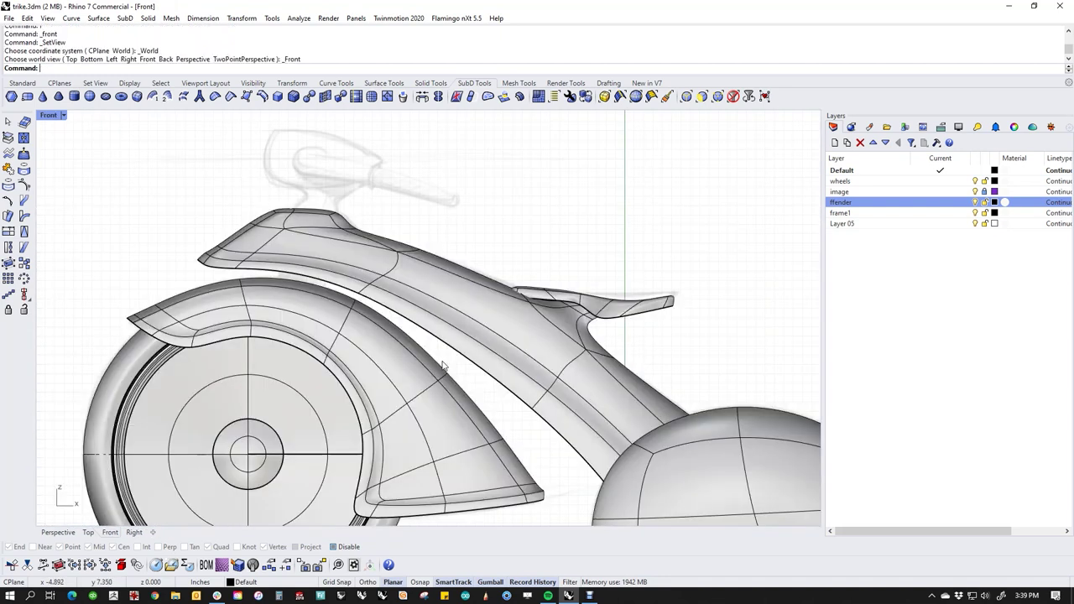
{"action": "right_click_drag", "start_coordinate": [476, 376], "coordinate": [543, 377]}
{"action": "middle_click", "coordinate": [544, 379]}
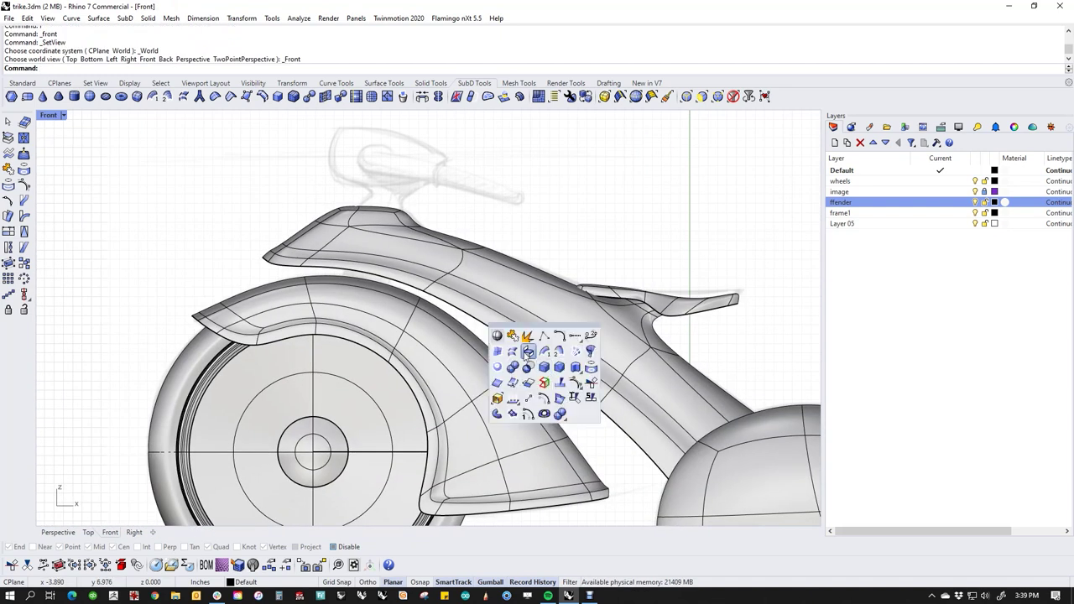
{"action": "left_click", "coordinate": [503, 336]}
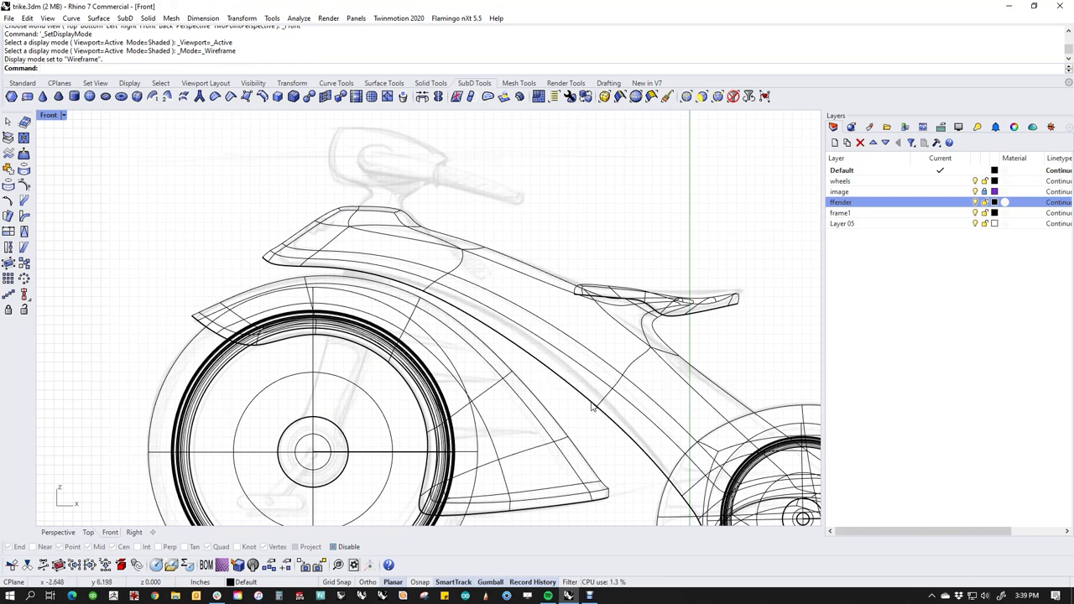
Switch to flat display and move the frame's lower vertices behind the head rearward and down.
{"action": "scroll", "coordinate": [442, 287], "scroll_direction": "up", "scroll_amount": 3}
{"action": "left_click_drag", "start_coordinate": [397, 236], "coordinate": [484, 320]}
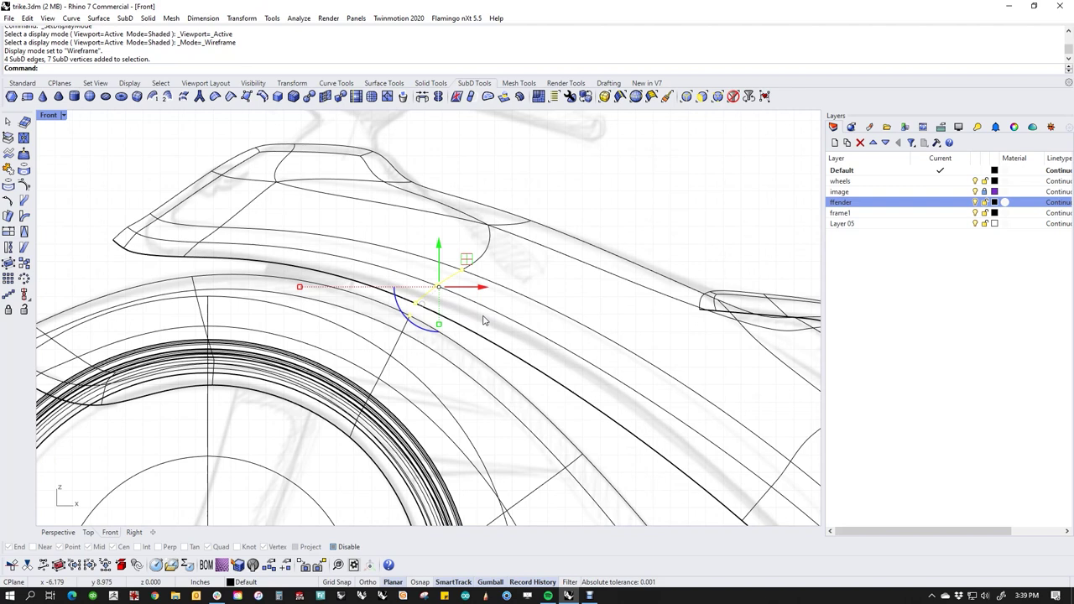
{"action": "left_click", "coordinate": [573, 327]}
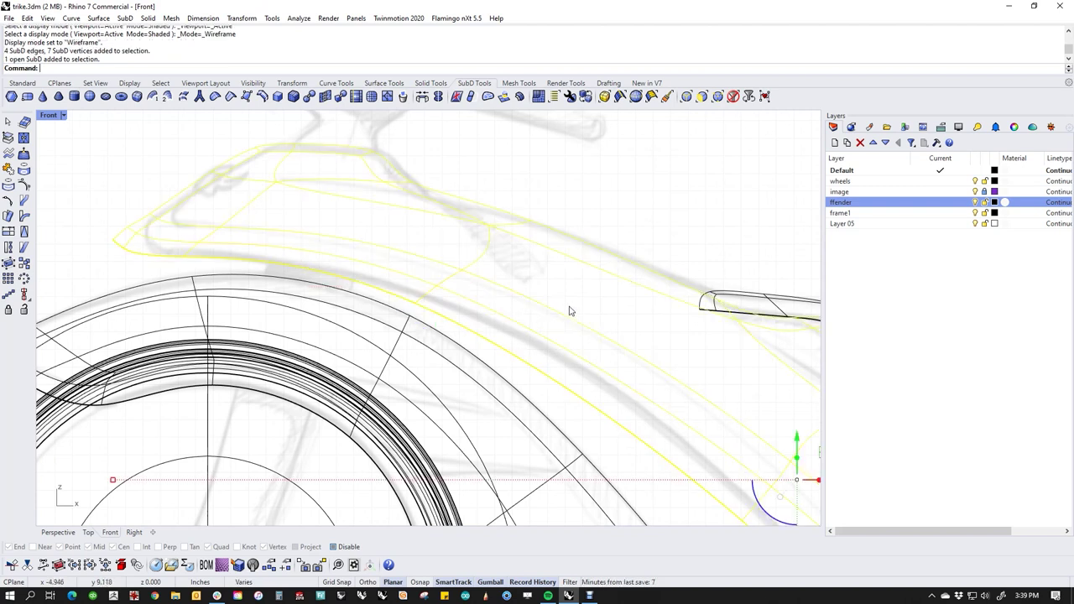
{"action": "key", "text": "Escape"}
{"action": "key", "text": "Tab"}
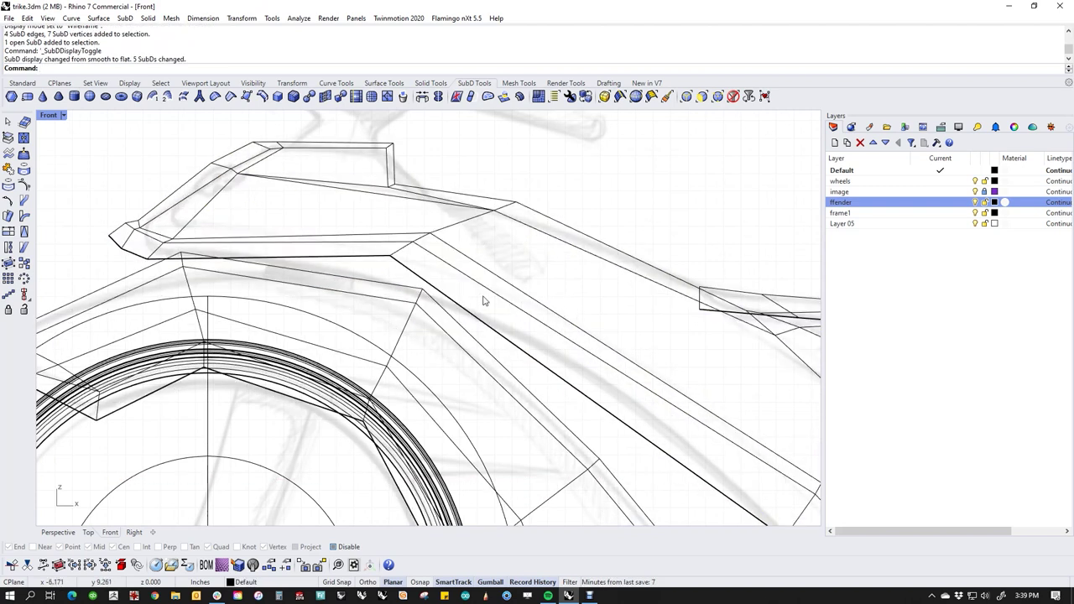
{"action": "left_click_drag", "start_coordinate": [362, 211], "coordinate": [468, 284]}
Move the frame's lower vertices below the seat forward and up to follow the sketch, and return to smooth display.
{"action": "scroll", "coordinate": [616, 354], "scroll_direction": "down", "scroll_amount": 4}
{"action": "right_click_drag", "start_coordinate": [617, 356], "coordinate": [495, 315]}
{"action": "left_click_drag", "start_coordinate": [592, 347], "coordinate": [628, 362]}
{"action": "left_click", "coordinate": [598, 339]}
{"action": "left_click_drag", "start_coordinate": [570, 321], "coordinate": [642, 433]}
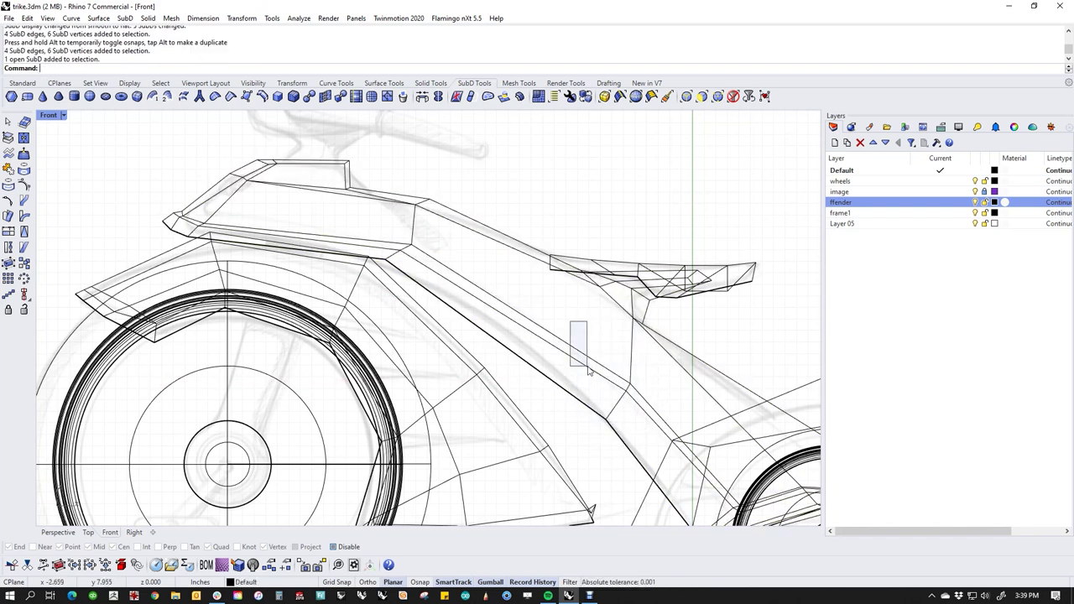
{"action": "left_click_drag", "start_coordinate": [584, 342], "coordinate": [643, 436]}
{"action": "left_click_drag", "start_coordinate": [643, 384], "coordinate": [585, 365]}
{"action": "key", "text": "Tab"}
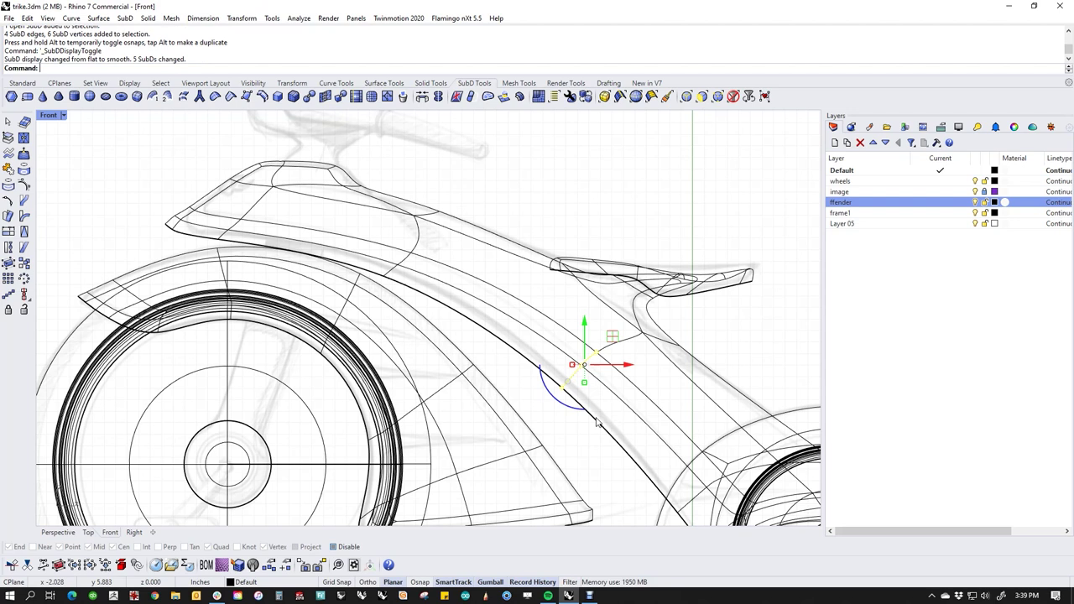
Nudge the same lower frame vertices farther forward and up in 0.05 inch steps.
{"action": "key", "text": "alt+Left"}
{"action": "key", "text": "alt+Left"}
{"action": "key", "text": "alt+Left"}
{"action": "key", "text": "alt+Left"}
{"action": "key", "text": "alt+Left"}
{"action": "key", "text": "alt+Left"}
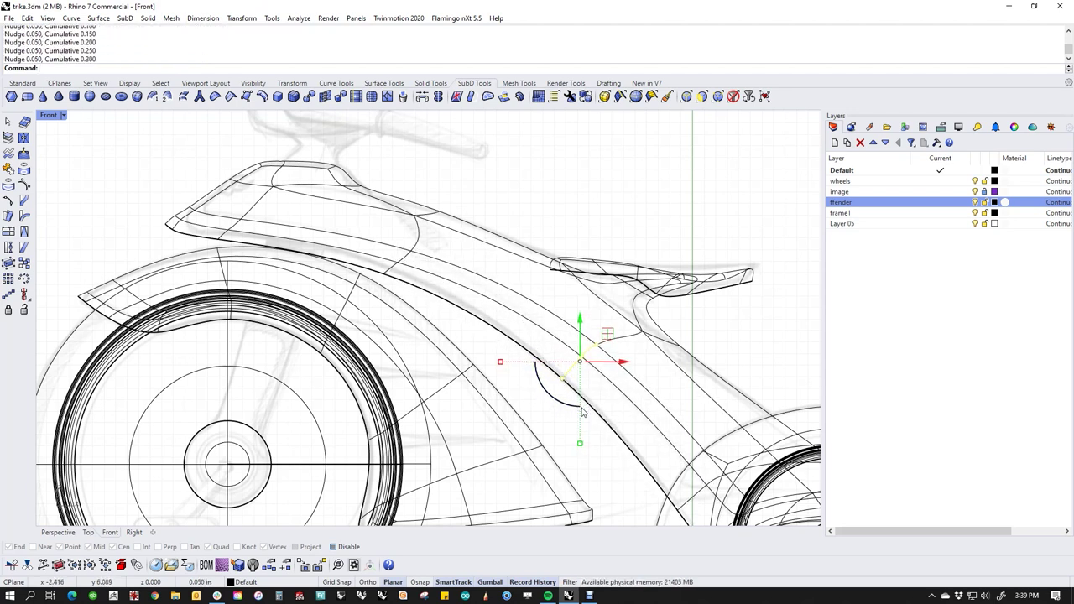
Nudge the frame's lower vertices behind the head up by 0.25 inch to meet the sketched underside.
{"action": "left_click", "coordinate": [419, 315]}
{"action": "scroll", "coordinate": [380, 265], "scroll_direction": "up", "scroll_amount": 8}
{"action": "left_click", "coordinate": [429, 307]}
{"action": "left_click_drag", "start_coordinate": [362, 184], "coordinate": [484, 315]}
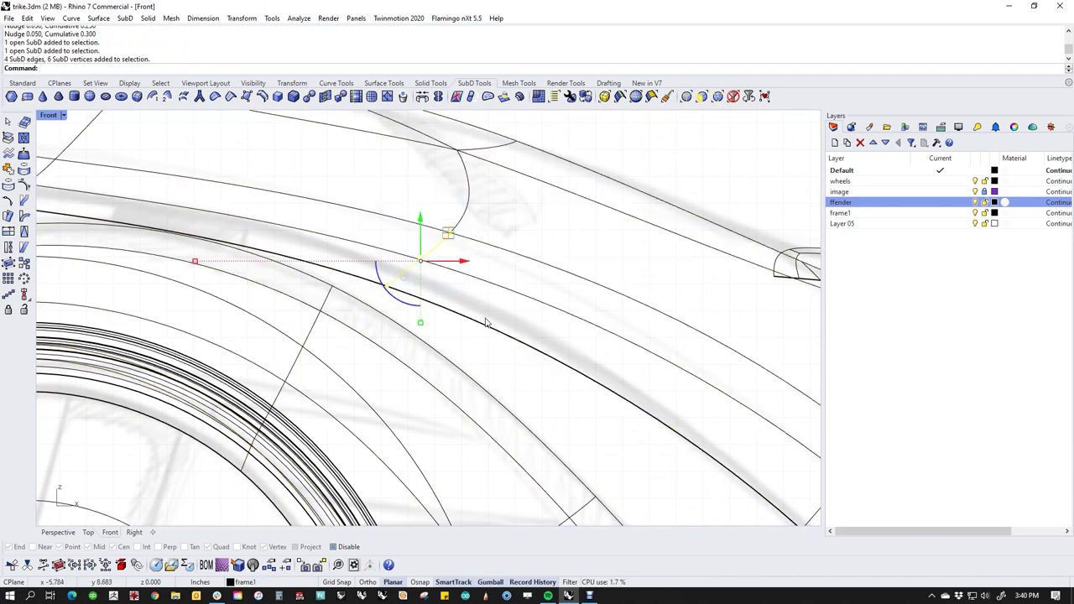
{"action": "key", "text": "alt+Up"}
{"action": "key", "text": "alt+Up"}
{"action": "key", "text": "alt+Up"}
{"action": "key", "text": "alt+Up"}
{"action": "key", "text": "alt+Up"}
{"action": "key", "text": "Escape"}
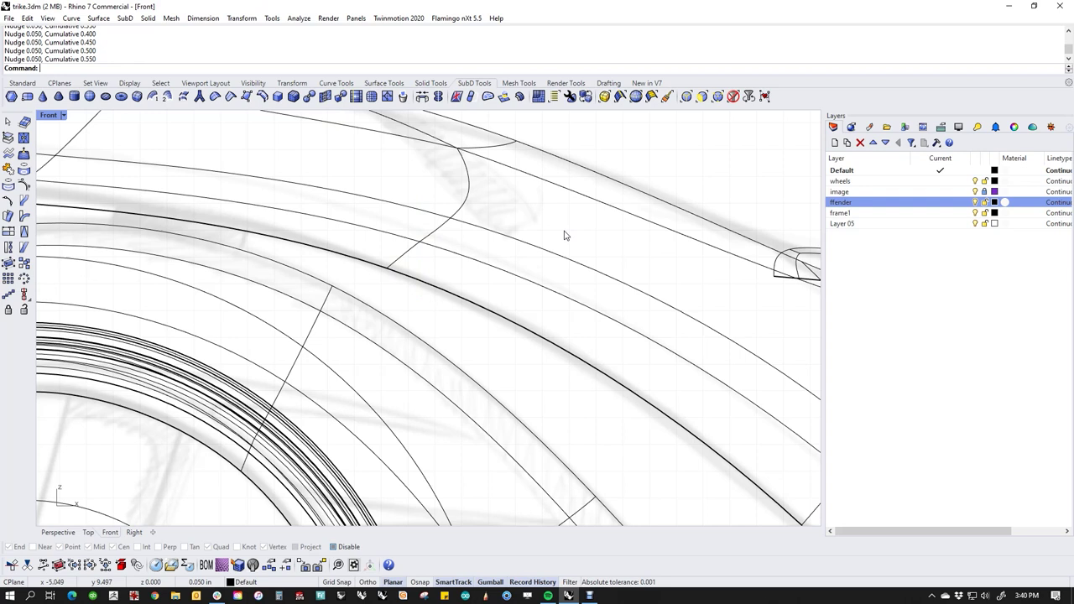
Nudge the frame's lower vertices near the nose up by 0.1 inch.
{"action": "scroll", "coordinate": [506, 302], "scroll_direction": "down", "scroll_amount": 6}
{"action": "left_click_drag", "start_coordinate": [363, 224], "coordinate": [437, 302]}
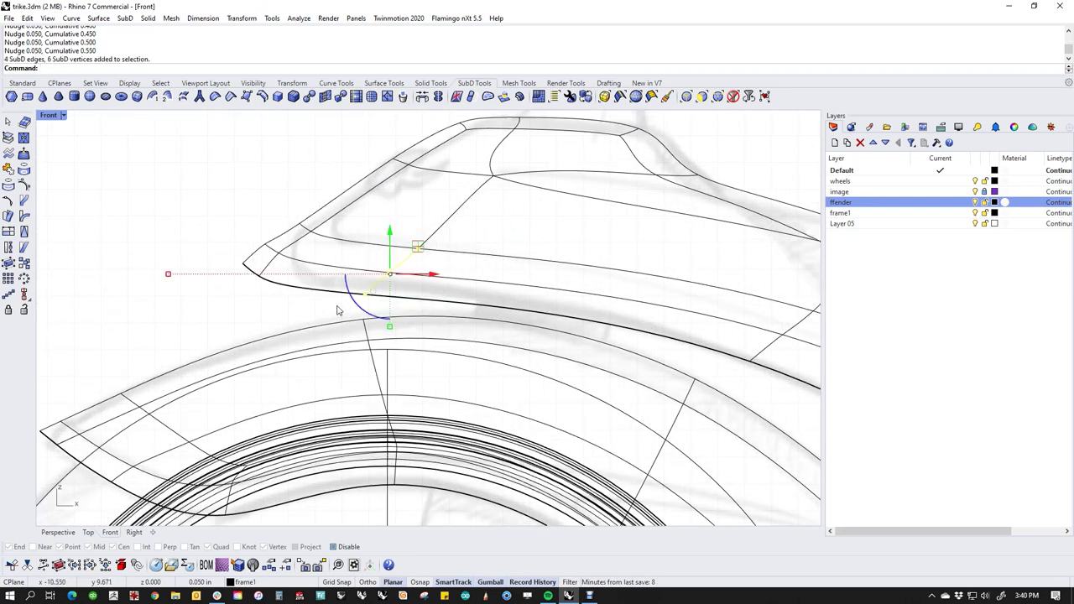
{"action": "key", "text": "alt+Up"}
{"action": "key", "text": "alt+Up"}
{"action": "key", "text": "Escape"}
{"action": "scroll", "coordinate": [307, 322], "scroll_direction": "down", "scroll_amount": 4}
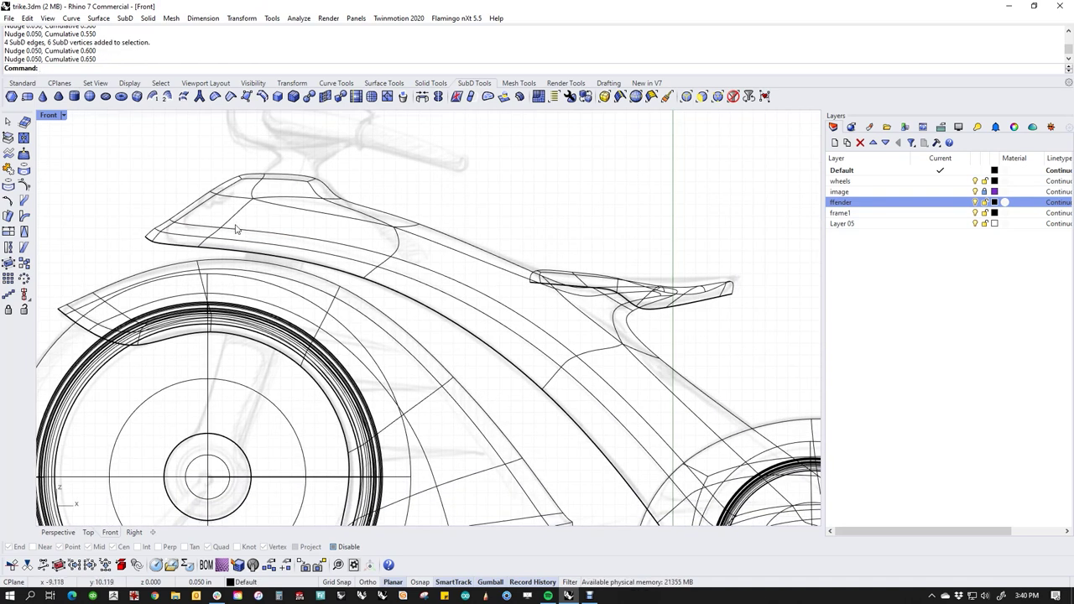
Nudge the vertices at the front corner of the frame head's top rearward by 0.3 inch.
{"action": "scroll", "coordinate": [220, 183], "scroll_direction": "up", "scroll_amount": 5}
{"action": "left_click_drag", "start_coordinate": [246, 158], "coordinate": [379, 196]}
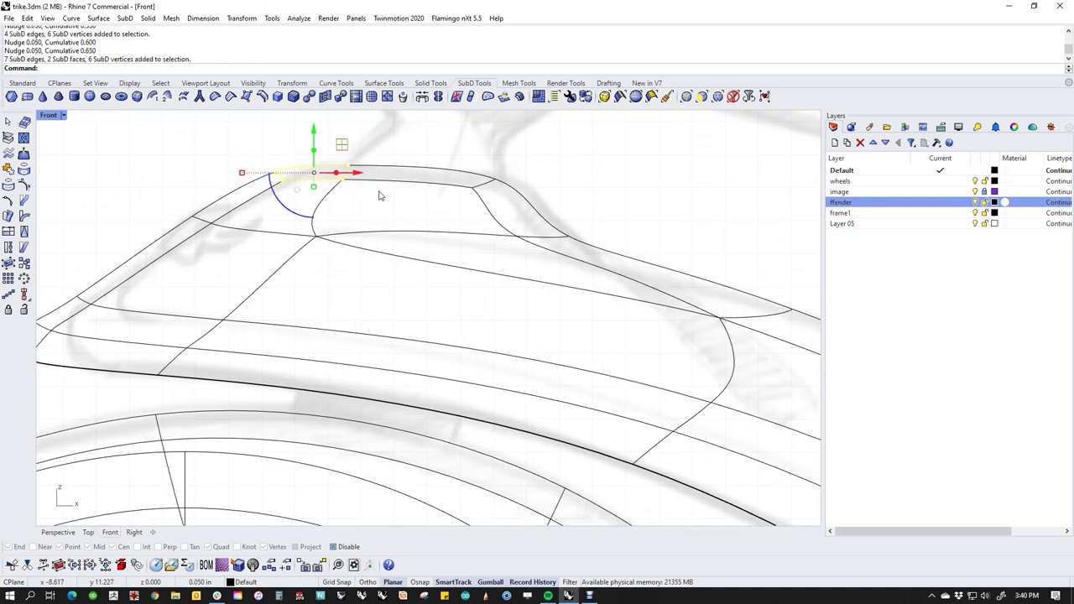
{"action": "key", "text": "alt+Up"}
{"action": "key", "text": "alt+Right"}
{"action": "key", "text": "alt+Right"}
{"action": "key", "text": "alt+Right"}
{"action": "key", "text": "alt+Right"}
{"action": "key", "text": "alt+Right"}
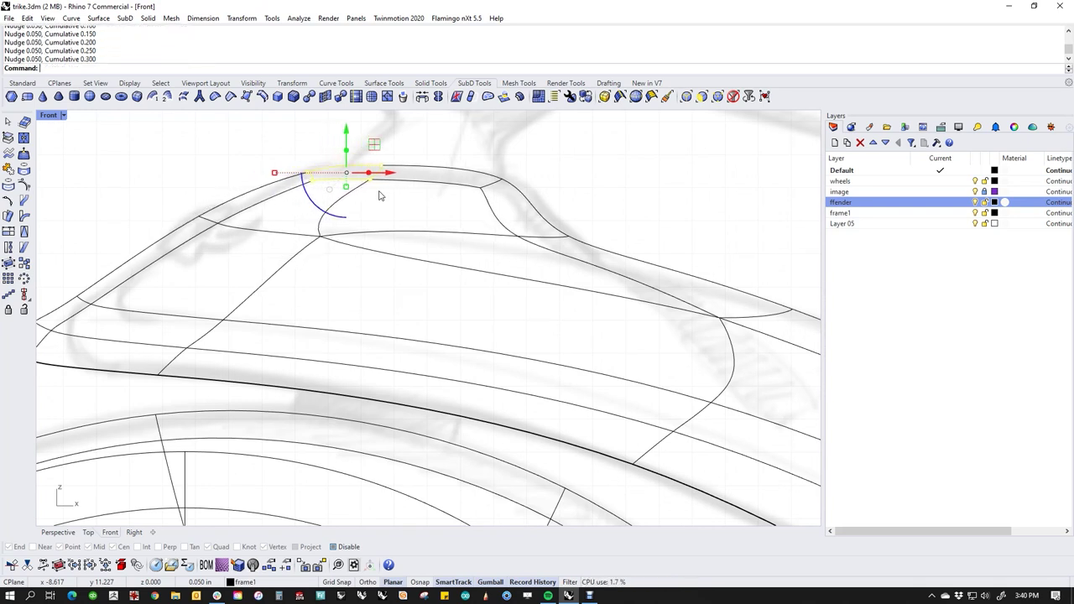
{"action": "key", "text": "Escape"}
Nudge the vertices midway along the head's front slope rearward by 0.2 inch.
{"action": "left_click_drag", "start_coordinate": [164, 183], "coordinate": [250, 257]}
{"action": "key", "text": "alt+Up"}
{"action": "key", "text": "alt+Up"}
{"action": "key", "text": "alt+Up"}
{"action": "key", "text": "alt+Up"}
{"action": "key", "text": "Escape"}
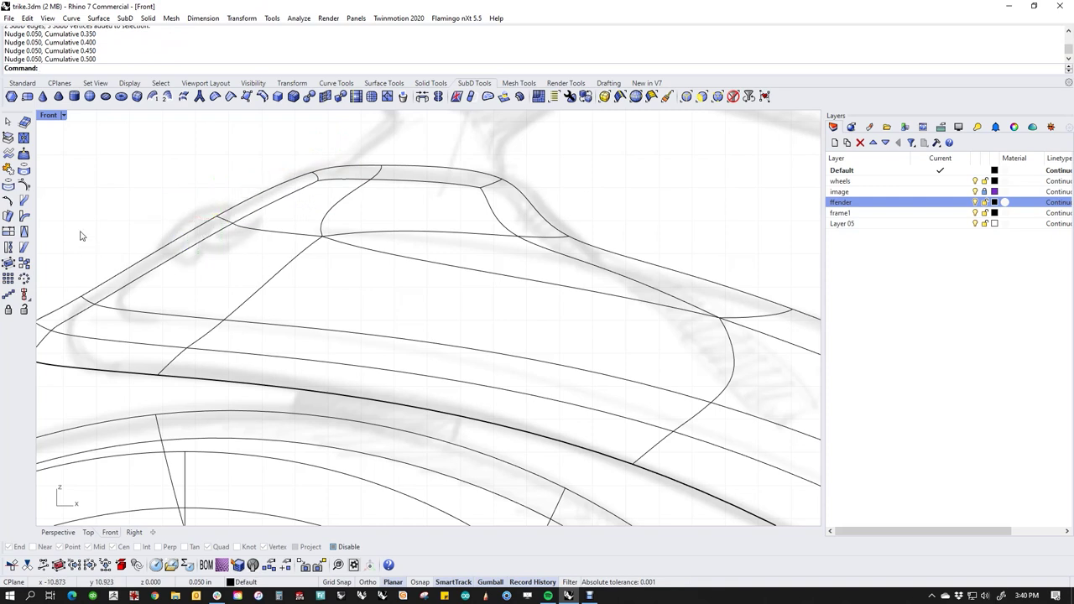
{"action": "scroll", "coordinate": [119, 288], "scroll_direction": "down", "scroll_amount": 2}
{"action": "right_click_drag", "start_coordinate": [118, 288], "coordinate": [334, 265]}
{"action": "left_click_drag", "start_coordinate": [194, 243], "coordinate": [352, 353]}
{"action": "key", "text": "Escape"}
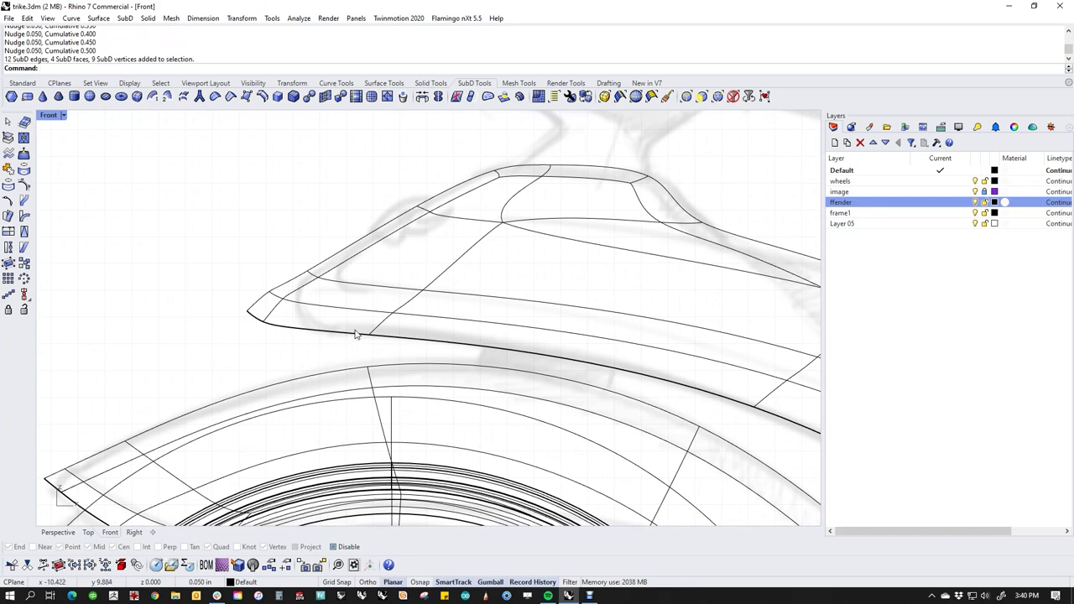
{"action": "left_click", "coordinate": [311, 271]}
{"action": "left_click_drag", "start_coordinate": [312, 271], "coordinate": [223, 265]}
{"action": "key", "text": "ctrl+z"}
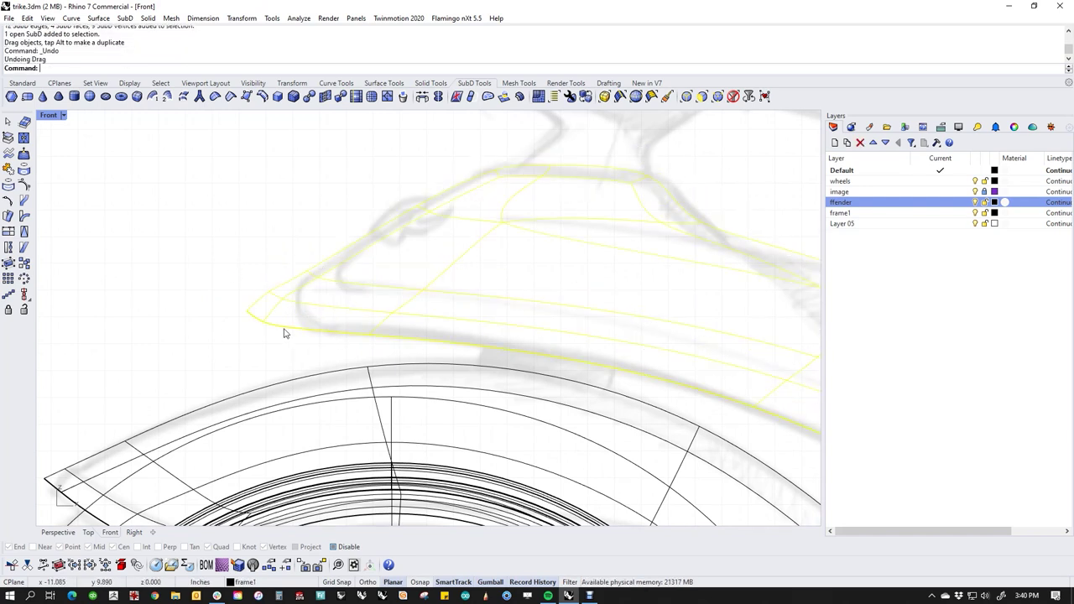
{"action": "key", "text": "Escape"}
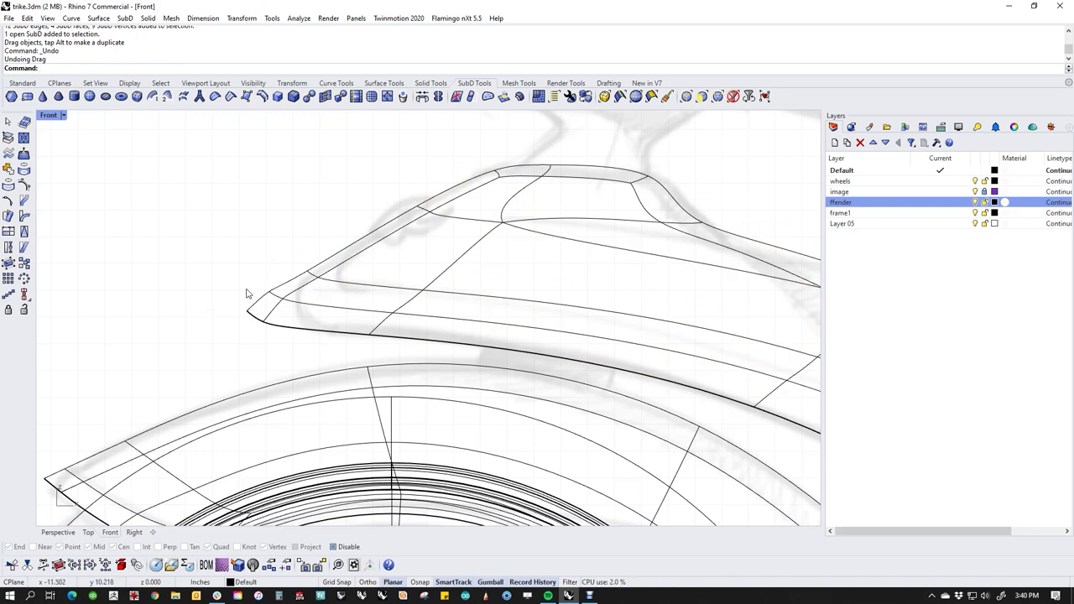
Nudge the vertices at the foot of the frame head's rear slope down by 0.15 inch.
{"action": "scroll", "coordinate": [249, 291], "scroll_direction": "down", "scroll_amount": 8}
{"action": "right_click_drag", "start_coordinate": [384, 319], "coordinate": [301, 313]}
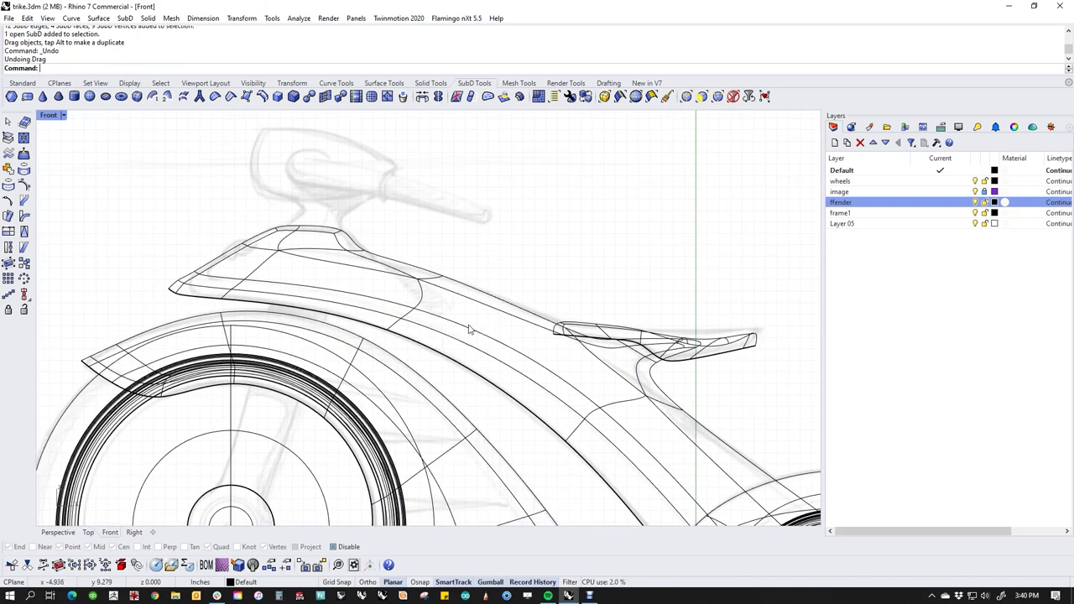
{"action": "scroll", "coordinate": [394, 273], "scroll_direction": "up", "scroll_amount": 4}
{"action": "left_click_drag", "start_coordinate": [272, 242], "coordinate": [439, 282]}
{"action": "key", "text": "alt+Down"}
{"action": "key", "text": "alt+Down"}
{"action": "key", "text": "alt+Down"}
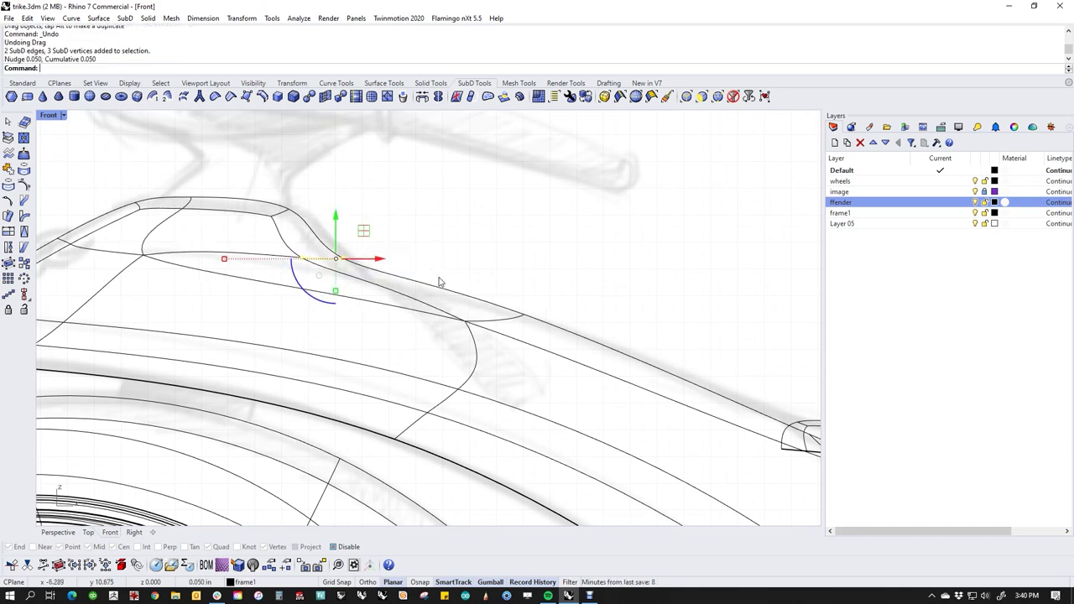
{"action": "key", "text": "Escape"}
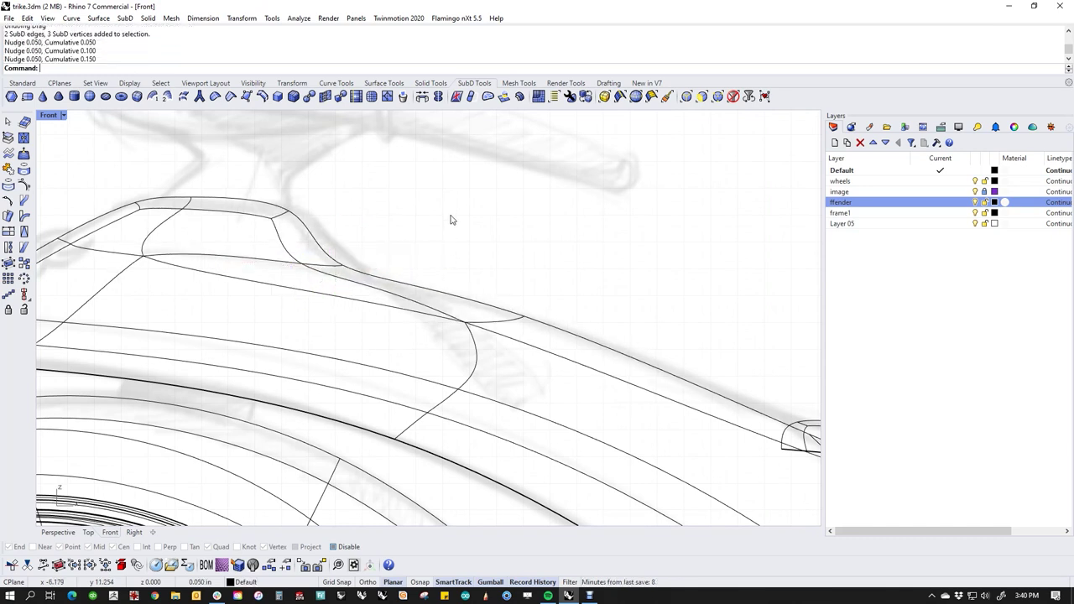
Nudge the edge loop on the frame head's rear slope rearward by 0.25 inch and down by 0.05 inch.
{"action": "left_click_drag", "start_coordinate": [243, 176], "coordinate": [357, 254]}
{"action": "double_click", "coordinate": [294, 262]}
{"action": "key", "text": "alt+Right"}
{"action": "key", "text": "alt+Right"}
{"action": "key", "text": "alt+Right"}
{"action": "key", "text": "alt+Right"}
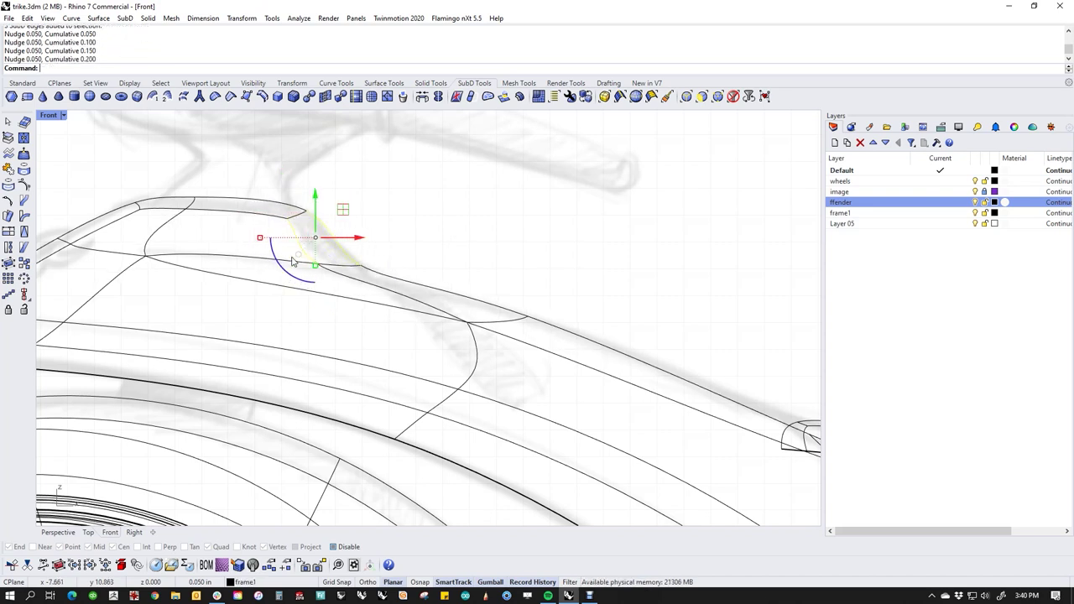
{"action": "key", "text": "alt+Right"}
{"action": "key", "text": "alt+Down"}
{"action": "key", "text": "alt+Left"}
{"action": "key", "text": "alt+Right"}
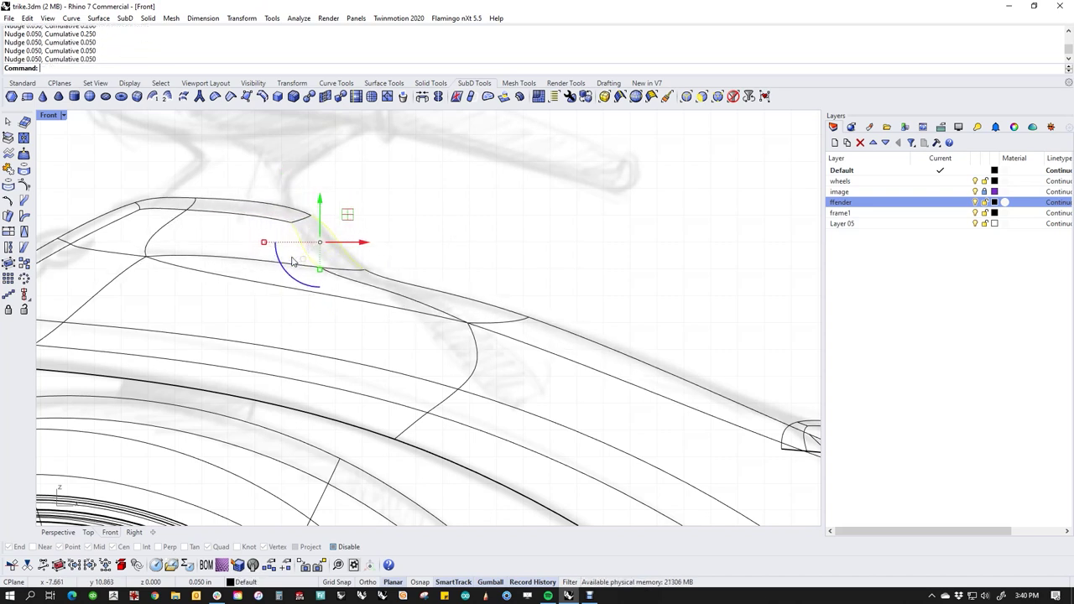
Try 0.05 inch vertical nudges on the frame's top vertex between the head and the seat.
{"action": "left_click_drag", "start_coordinate": [490, 267], "coordinate": [592, 334]}
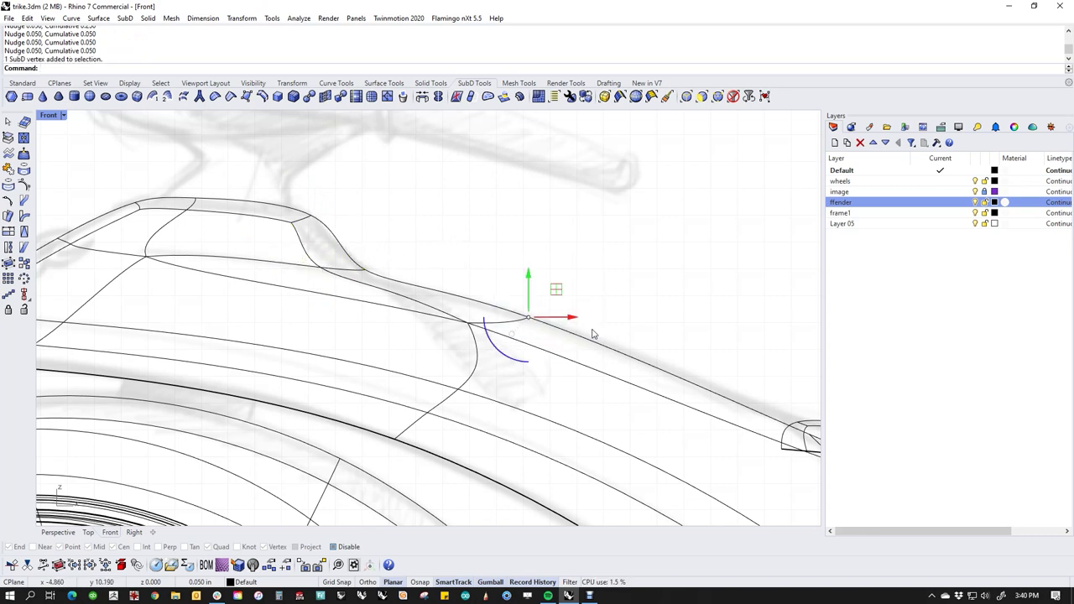
{"action": "key", "text": "alt+Down"}
{"action": "key", "text": "alt+Up"}
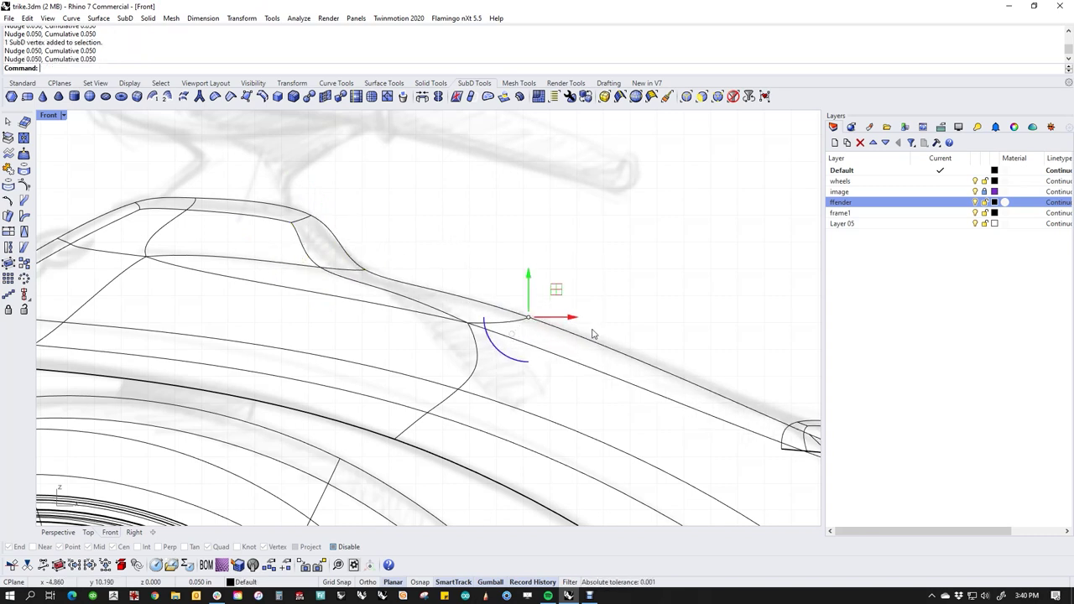
{"action": "key", "text": "Down"}
{"action": "key", "text": "Up"}
{"action": "key", "text": "alt+Up"}
{"action": "key", "text": "alt+Down"}
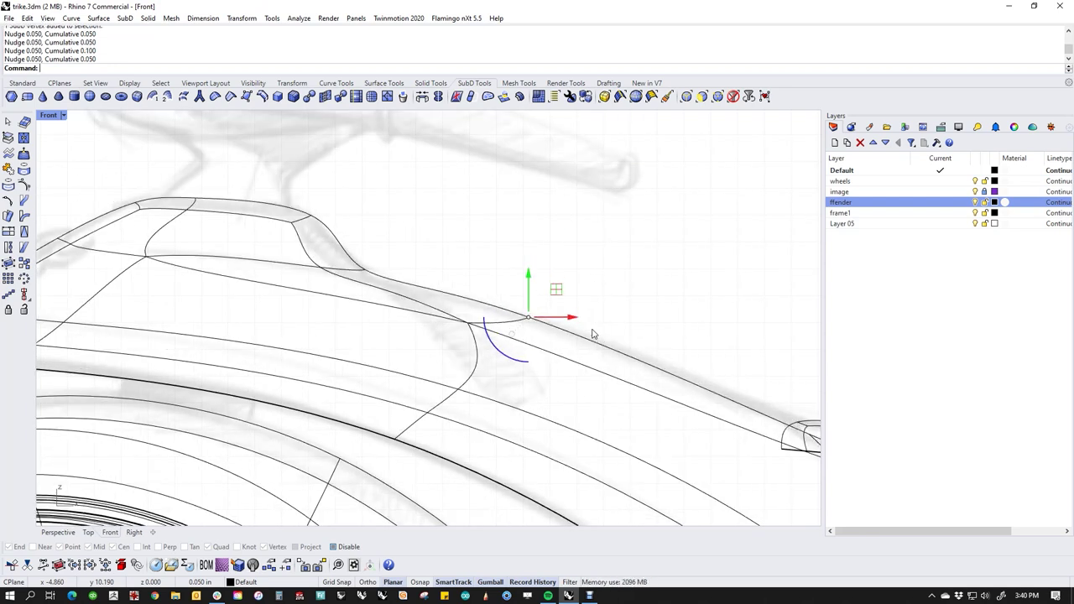
{"action": "left_click_drag", "start_coordinate": [528, 317], "coordinate": [529, 318]}
{"action": "left_click", "coordinate": [647, 308]}
Switch to the Perspective view and set its display mode to Rendered.
{"action": "scroll", "coordinate": [625, 360], "scroll_direction": "down", "scroll_amount": 6}
{"action": "scroll", "coordinate": [626, 362], "scroll_direction": "down", "scroll_amount": 5}
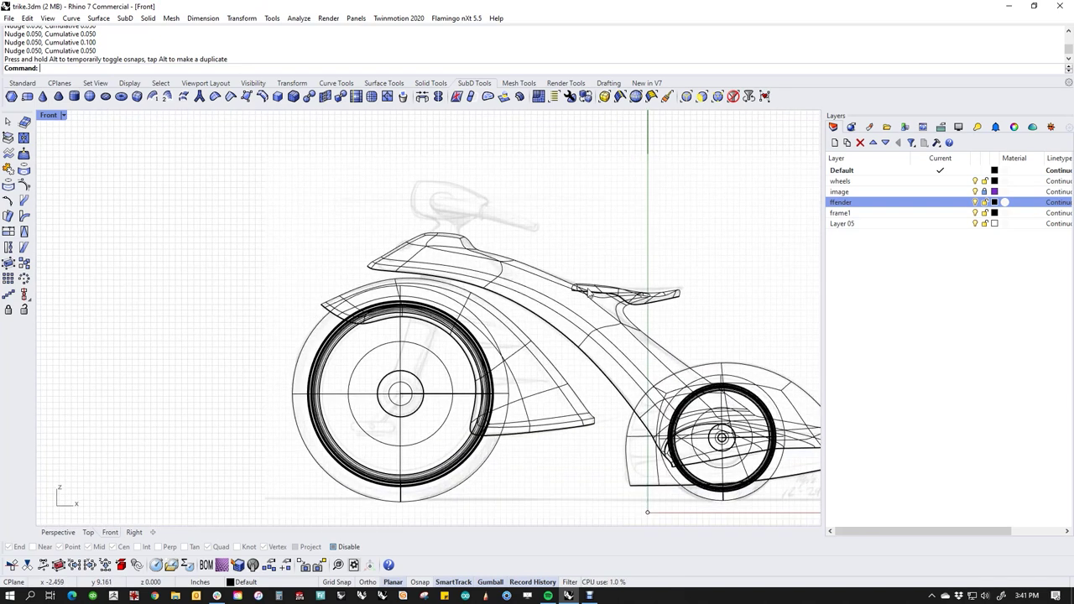
{"action": "key", "text": "Return"}
{"action": "middle_click", "coordinate": [441, 290]}
{"action": "left_click", "coordinate": [441, 290]}
{"action": "left_click", "coordinate": [58, 116]}
{"action": "left_click", "coordinate": [67, 168]}
Widen the seat slightly sideways and lower it a little toward the frame.
{"action": "scroll", "coordinate": [486, 331], "scroll_direction": "up", "scroll_amount": 5}
{"action": "right_click_drag", "start_coordinate": [486, 331], "coordinate": [384, 440]}
{"action": "left_click", "coordinate": [402, 383]}
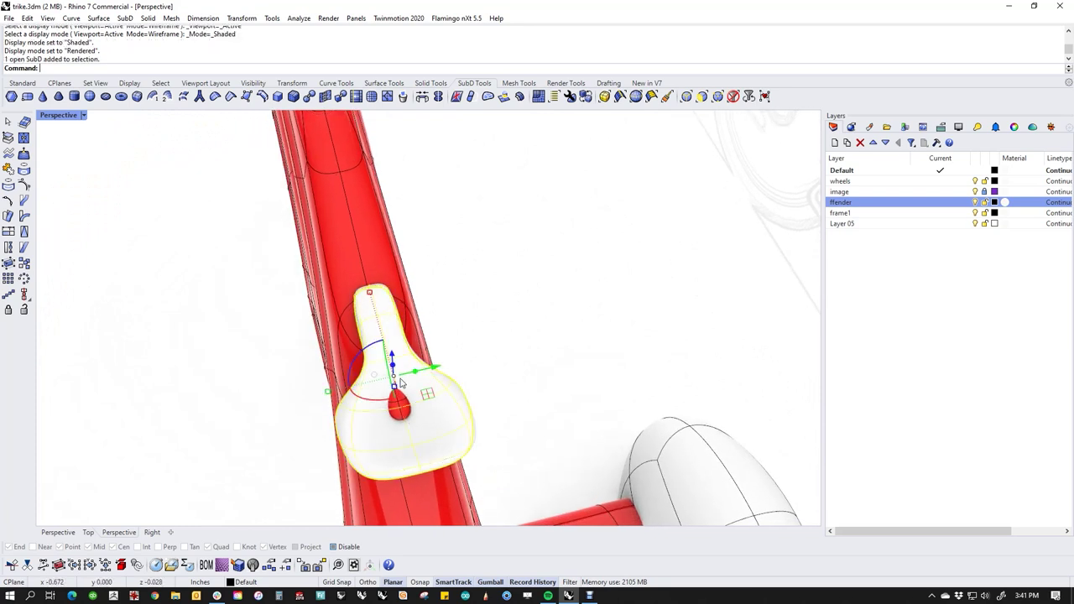
{"action": "left_click_drag", "start_coordinate": [327, 392], "coordinate": [305, 395]}
{"action": "right_click_drag", "start_coordinate": [280, 406], "coordinate": [575, 330]}
{"action": "left_click", "coordinate": [578, 331]}
{"action": "left_click", "coordinate": [515, 240]}
{"action": "left_click", "coordinate": [518, 233]}
{"action": "left_click", "coordinate": [518, 248]}
{"action": "mouse_move", "coordinate": [515, 237]}
{"action": "left_mouse_down"}
{"action": "mouse_move", "coordinate": [515, 223]}
{"action": "mouse_move", "coordinate": [515, 253]}
{"action": "left_mouse_up"}
{"action": "mouse_move", "coordinate": [515, 256]}
{"action": "left_mouse_down"}
{"action": "mouse_move", "coordinate": [516, 266]}
{"action": "mouse_move", "coordinate": [523, 254]}
{"action": "mouse_move", "coordinate": [514, 256]}
{"action": "left_mouse_up"}
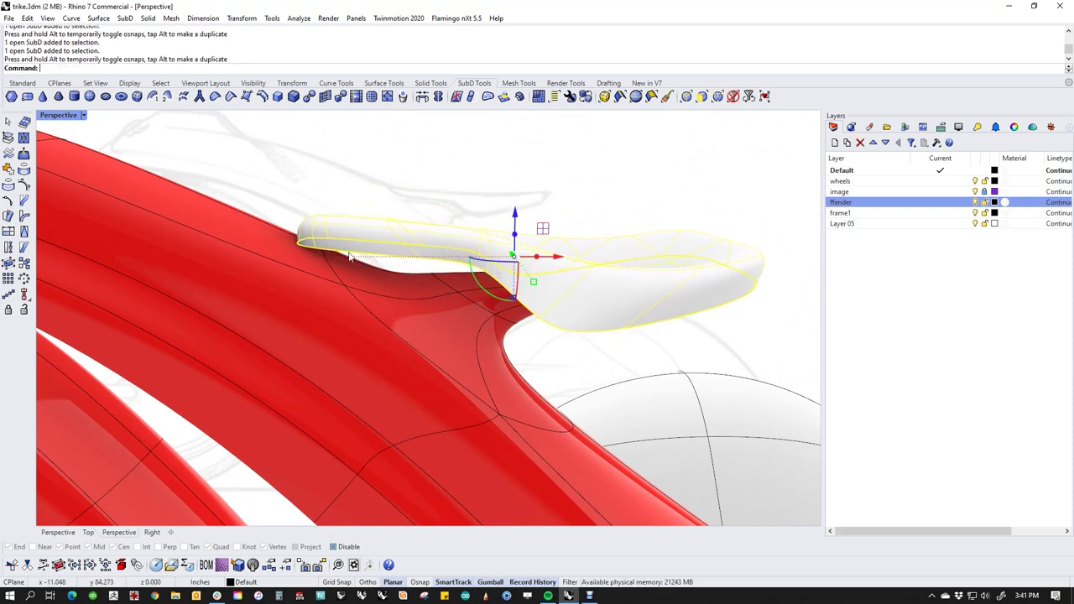
Examine how the seat sits on the frame and its support from several angles in Rendered display.
{"action": "scroll", "coordinate": [242, 241], "scroll_direction": "up", "scroll_amount": 2}
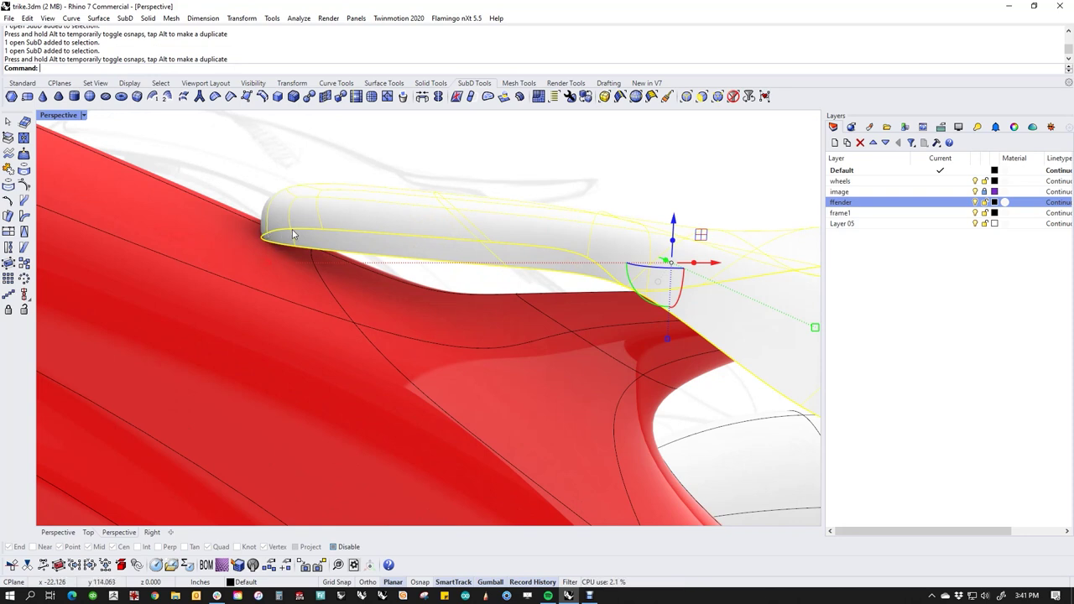
{"action": "scroll", "coordinate": [293, 234], "scroll_direction": "down", "scroll_amount": 1}
{"action": "scroll", "coordinate": [243, 234], "scroll_direction": "down", "scroll_amount": 4}
{"action": "right_click_drag", "start_coordinate": [313, 244], "coordinate": [423, 289]}
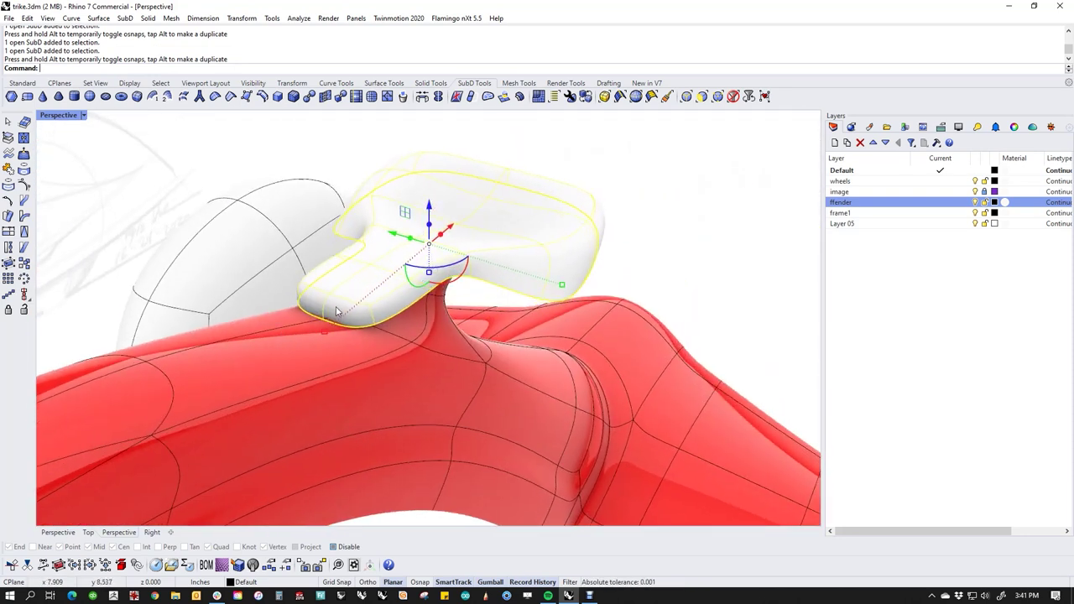
{"action": "right_click_drag", "start_coordinate": [333, 323], "coordinate": [263, 249]}
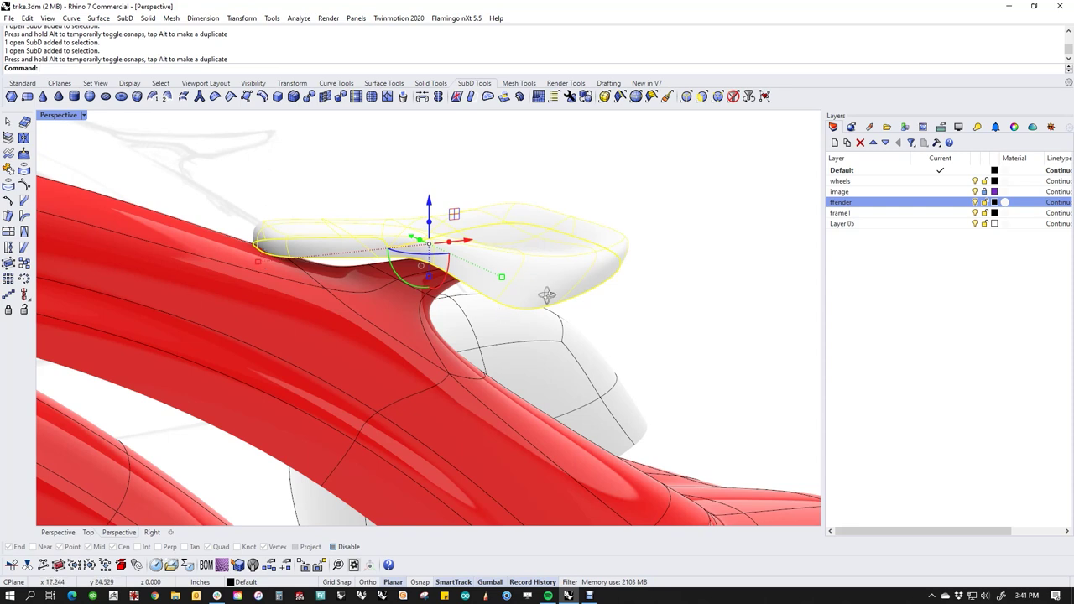
{"action": "right_click_drag", "start_coordinate": [546, 295], "coordinate": [475, 260]}
{"action": "right_click_drag", "start_coordinate": [479, 223], "coordinate": [311, 306]}
{"action": "key", "text": "ctrl+alt+r"}
{"action": "left_click", "coordinate": [608, 334]}
Scale the two opposite side edges at the base of the seat support outward to widen it.
{"action": "scroll", "coordinate": [565, 248], "scroll_direction": "up", "scroll_amount": 5}
{"action": "scroll", "coordinate": [311, 307], "scroll_direction": "up", "scroll_amount": 3}
{"action": "left_click", "coordinate": [241, 338], "text": "ctrl+shift"}
{"action": "right_click_drag", "start_coordinate": [241, 337], "coordinate": [468, 399]}
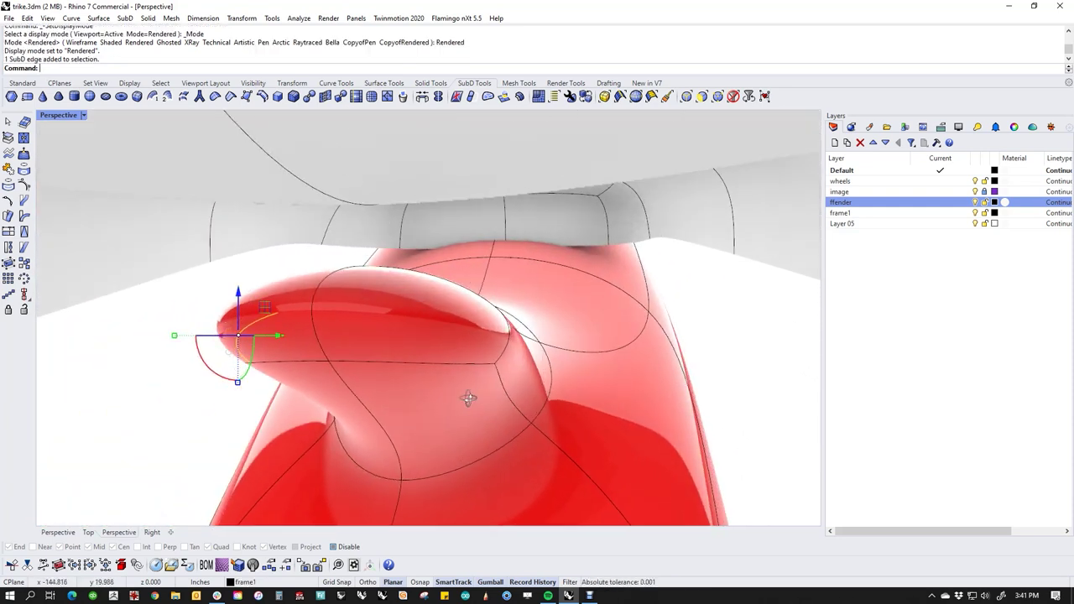
{"action": "key", "text": "Escape"}
{"action": "left_click", "coordinate": [552, 395], "text": "ctrl+shift"}
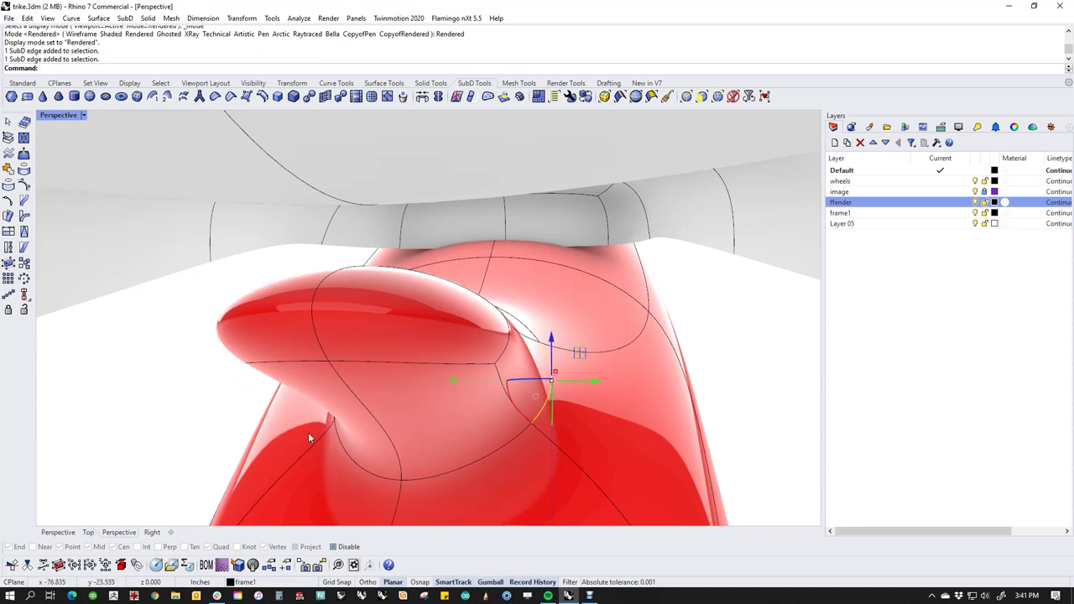
{"action": "right_click_drag", "start_coordinate": [308, 437], "coordinate": [346, 413]}
{"action": "left_click", "coordinate": [347, 415], "text": "ctrl+shift"}
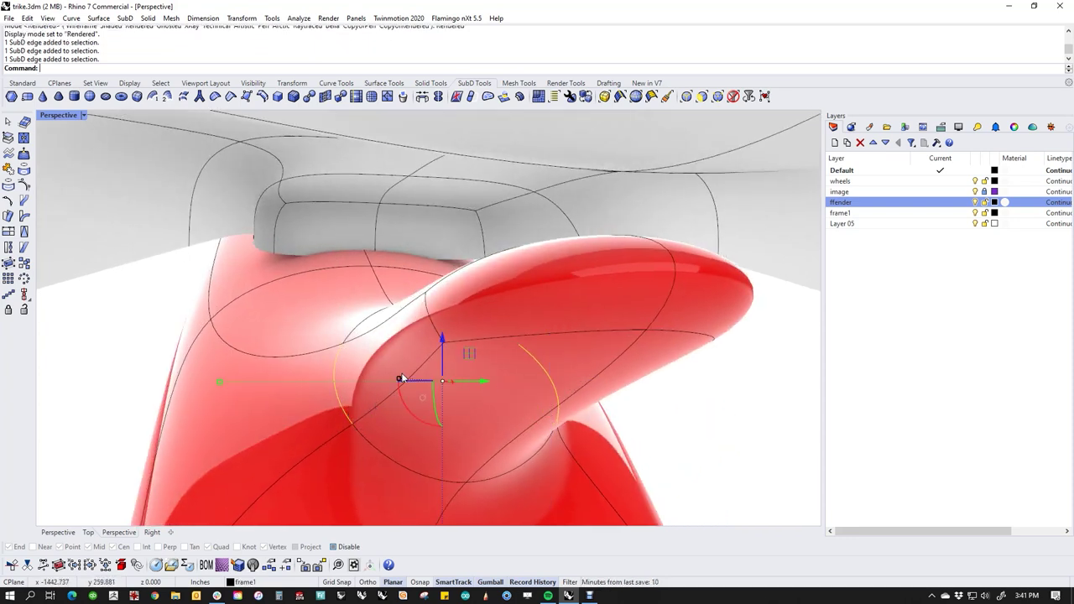
{"action": "right_click_drag", "start_coordinate": [278, 402], "coordinate": [283, 428]}
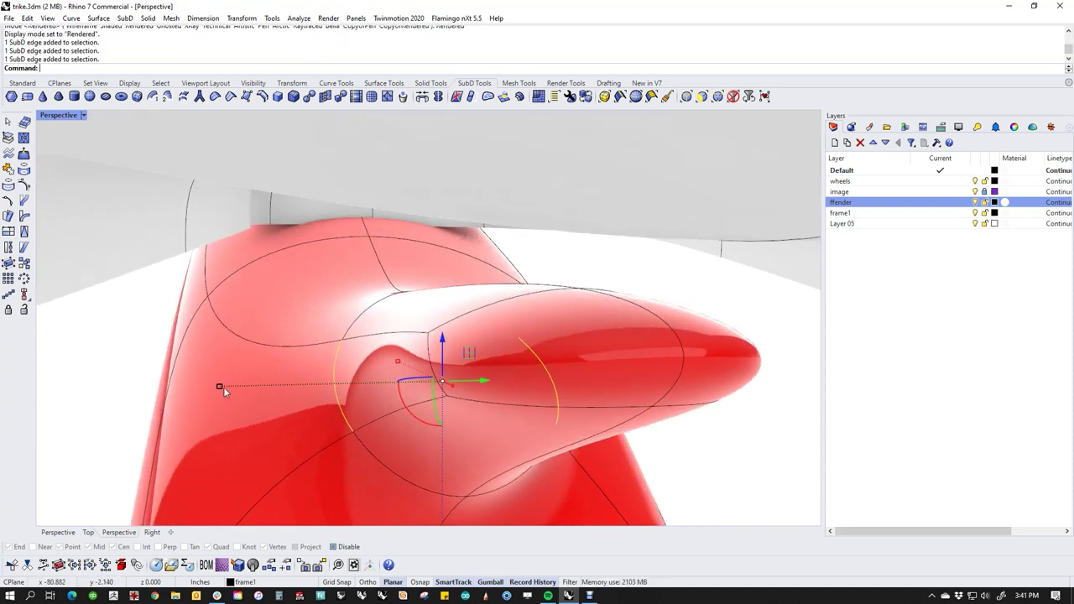
{"action": "left_click_drag", "start_coordinate": [221, 386], "coordinate": [74, 391]}
{"action": "left_click", "coordinate": [726, 476]}
Raise two edges at the top of the seat support by about 0.17 inch to meet the seat's underside.
{"action": "scroll", "coordinate": [522, 412], "scroll_direction": "down", "scroll_amount": 6}
{"action": "right_click_drag", "start_coordinate": [521, 412], "coordinate": [584, 335]}
{"action": "left_click", "coordinate": [530, 370]}
{"action": "left_click", "coordinate": [621, 364], "text": "shift"}
{"action": "mouse_move", "coordinate": [585, 336]}
{"action": "left_mouse_down"}
{"action": "mouse_move", "coordinate": [577, 214]}
{"action": "mouse_move", "coordinate": [587, 318]}
{"action": "left_mouse_up"}
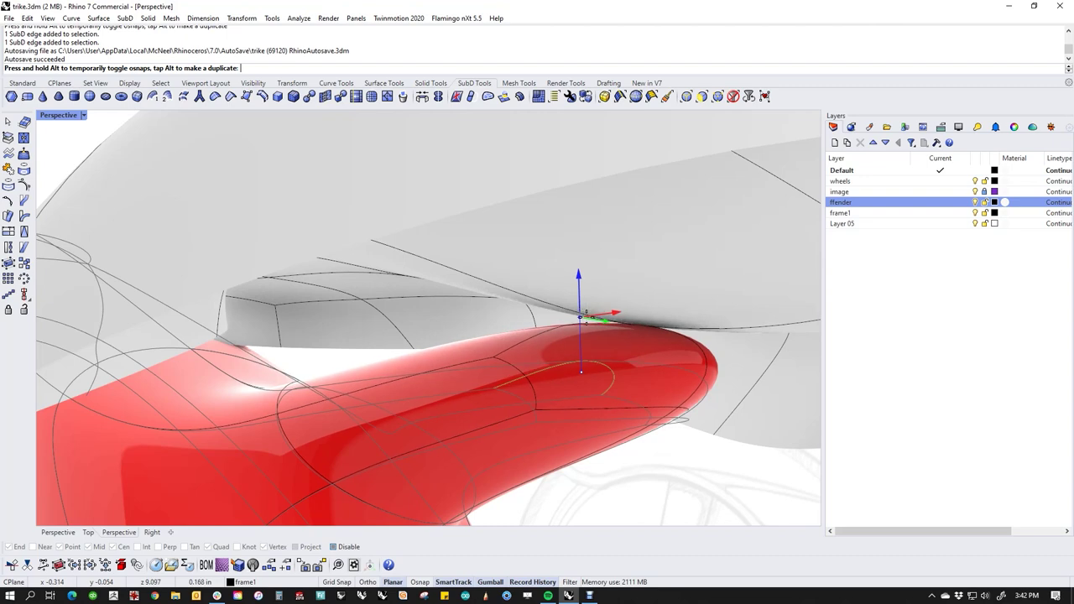
{"action": "scroll", "coordinate": [590, 317], "scroll_direction": "down", "scroll_amount": 8}
{"action": "left_click", "coordinate": [647, 432]}
Move the two corner edges at the seat's nose slightly rearward.
{"action": "mouse_move", "coordinate": [647, 432]}
{"action": "right_mouse_down"}
{"action": "mouse_move", "coordinate": [548, 404]}
{"action": "mouse_move", "coordinate": [608, 442]}
{"action": "mouse_move", "coordinate": [575, 396]}
{"action": "mouse_move", "coordinate": [684, 344]}
{"action": "mouse_move", "coordinate": [656, 415]}
{"action": "right_mouse_up"}
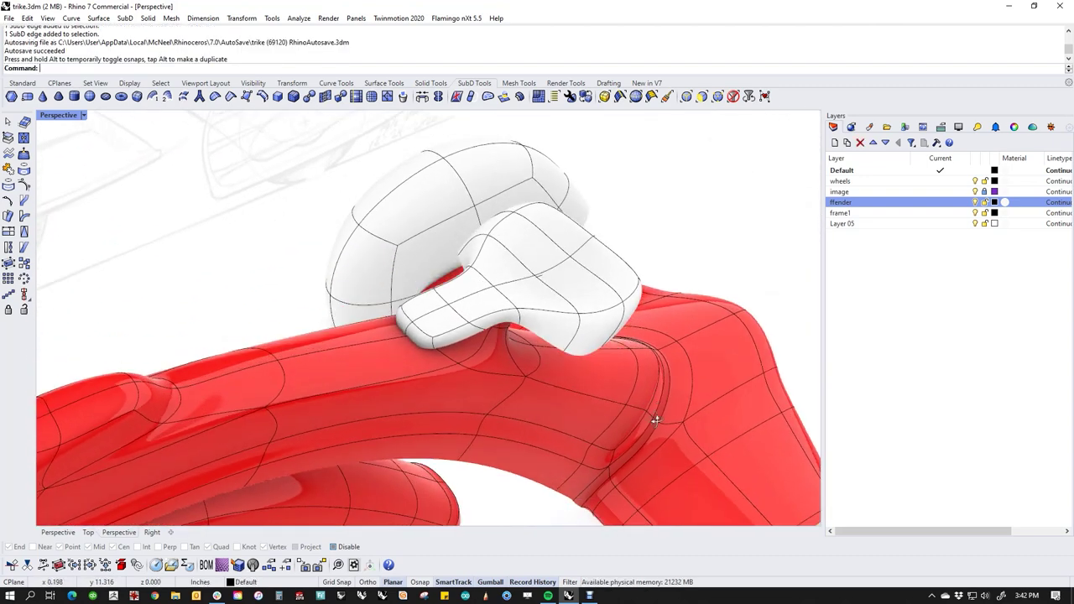
{"action": "scroll", "coordinate": [557, 420], "scroll_direction": "up", "scroll_amount": 6}
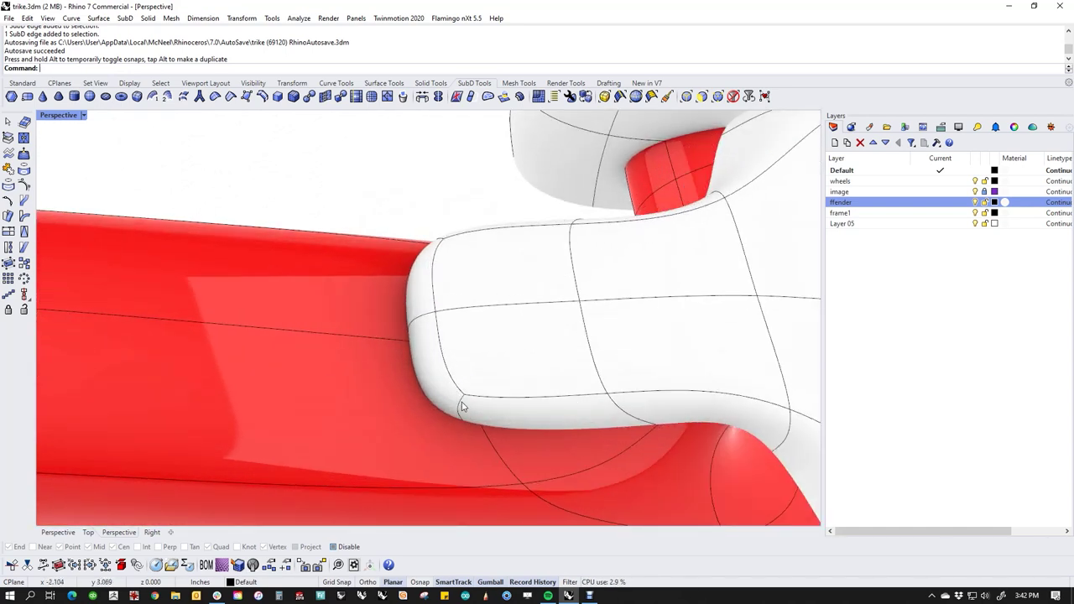
{"action": "left_click", "coordinate": [461, 407]}
{"action": "left_click", "coordinate": [438, 241], "text": "shift"}
{"action": "mouse_move", "coordinate": [491, 334]}
{"action": "left_mouse_down"}
{"action": "mouse_move", "coordinate": [564, 326]}
{"action": "mouse_move", "coordinate": [507, 321]}
{"action": "left_mouse_up"}
{"action": "left_click", "coordinate": [363, 188]}
Narrow the rear of the seat by scaling its two opposite side edges inward.
{"action": "scroll", "coordinate": [431, 312], "scroll_direction": "down", "scroll_amount": 6}
{"action": "right_click_drag", "start_coordinate": [590, 328], "coordinate": [334, 457]}
{"action": "left_click", "coordinate": [506, 396]}
{"action": "left_click", "coordinate": [530, 442], "text": "shift"}
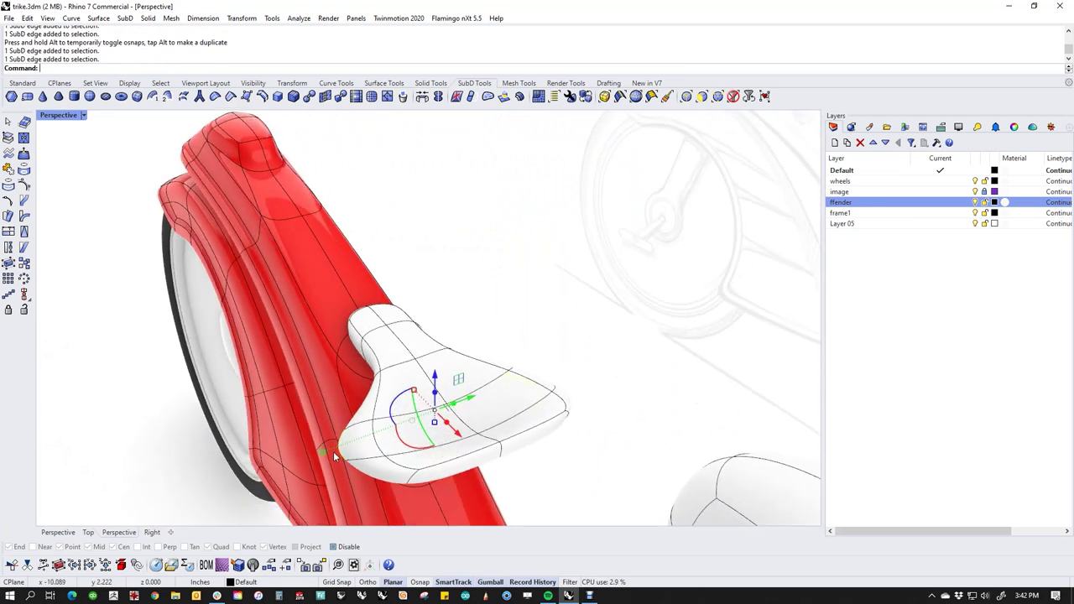
{"action": "left_click_drag", "start_coordinate": [321, 454], "coordinate": [333, 448]}
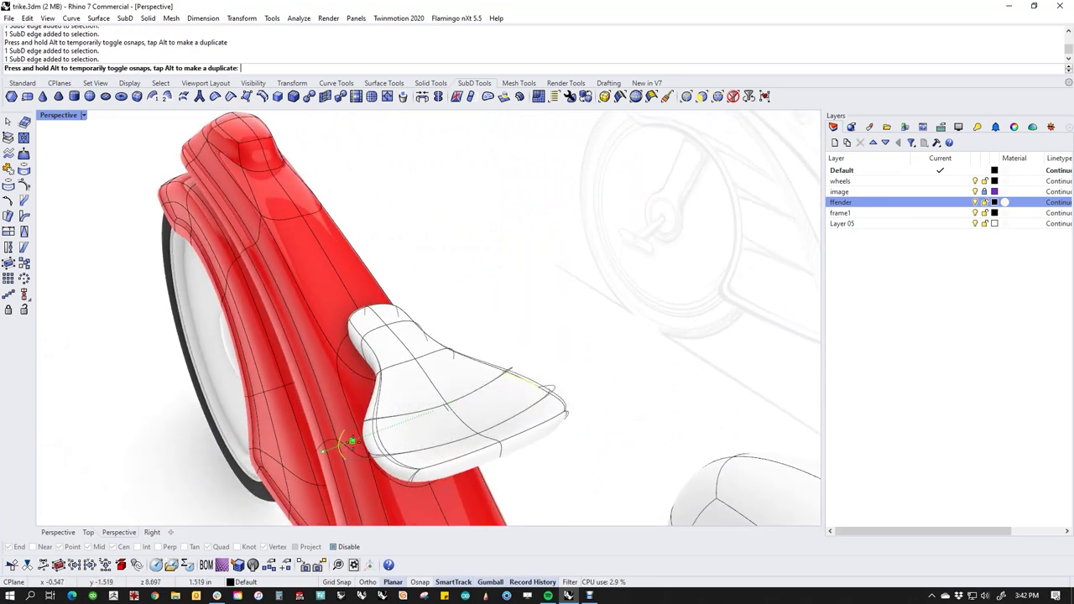
{"action": "left_click_drag", "start_coordinate": [348, 444], "coordinate": [349, 444]}
{"action": "left_click", "coordinate": [535, 317]}
Examine the reshaped seat and its fit against the frame and support from the side and above.
{"action": "right_click_drag", "start_coordinate": [534, 316], "coordinate": [522, 345]}
{"action": "scroll", "coordinate": [481, 360], "scroll_direction": "down", "scroll_amount": 5}
{"action": "scroll", "coordinate": [520, 343], "scroll_direction": "up", "scroll_amount": 5}
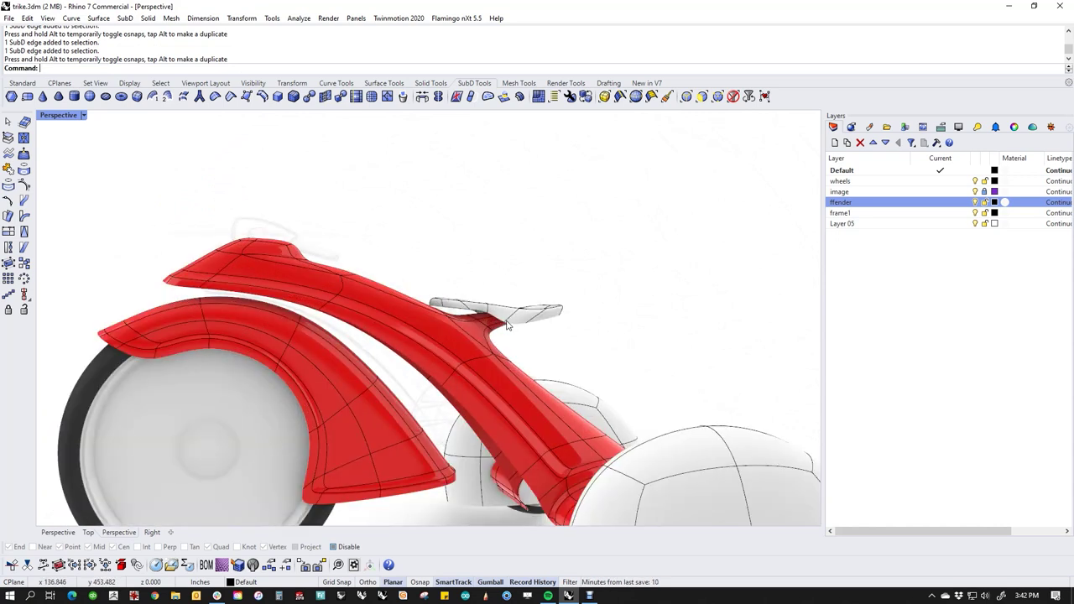
{"action": "scroll", "coordinate": [433, 310], "scroll_direction": "up", "scroll_amount": 5}
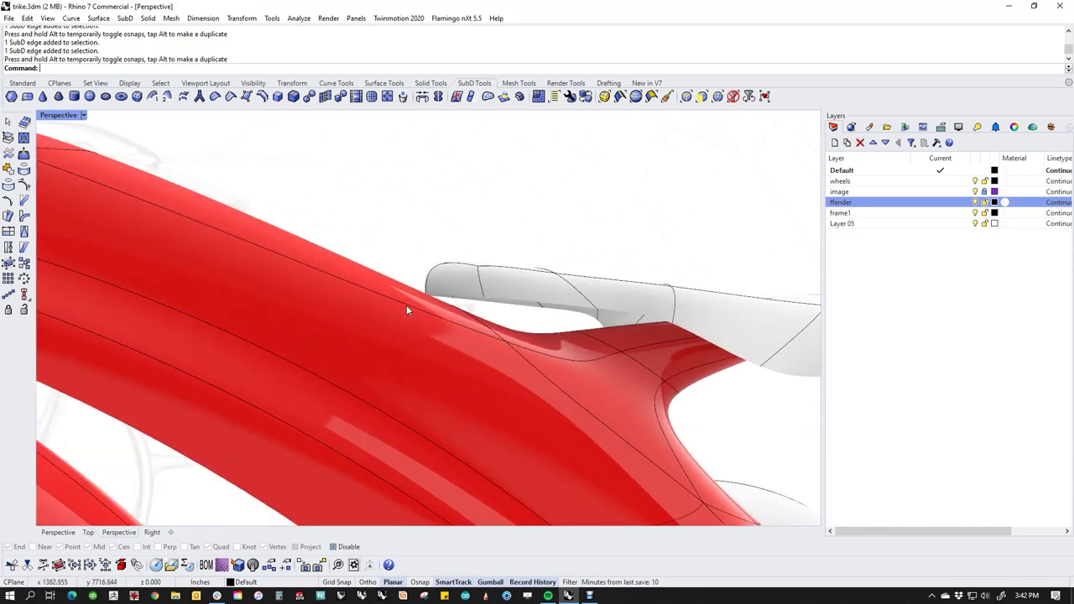
{"action": "scroll", "coordinate": [487, 303], "scroll_direction": "down", "scroll_amount": 7}
{"action": "right_click_drag", "start_coordinate": [497, 310], "coordinate": [396, 308]}
{"action": "scroll", "coordinate": [475, 333], "scroll_direction": "up", "scroll_amount": 7}
{"action": "mouse_move", "coordinate": [477, 335]}
{"action": "right_mouse_down"}
{"action": "mouse_move", "coordinate": [451, 322]}
{"action": "mouse_move", "coordinate": [458, 332]}
{"action": "right_mouse_up"}
{"action": "scroll", "coordinate": [427, 307], "scroll_direction": "down", "scroll_amount": 7}
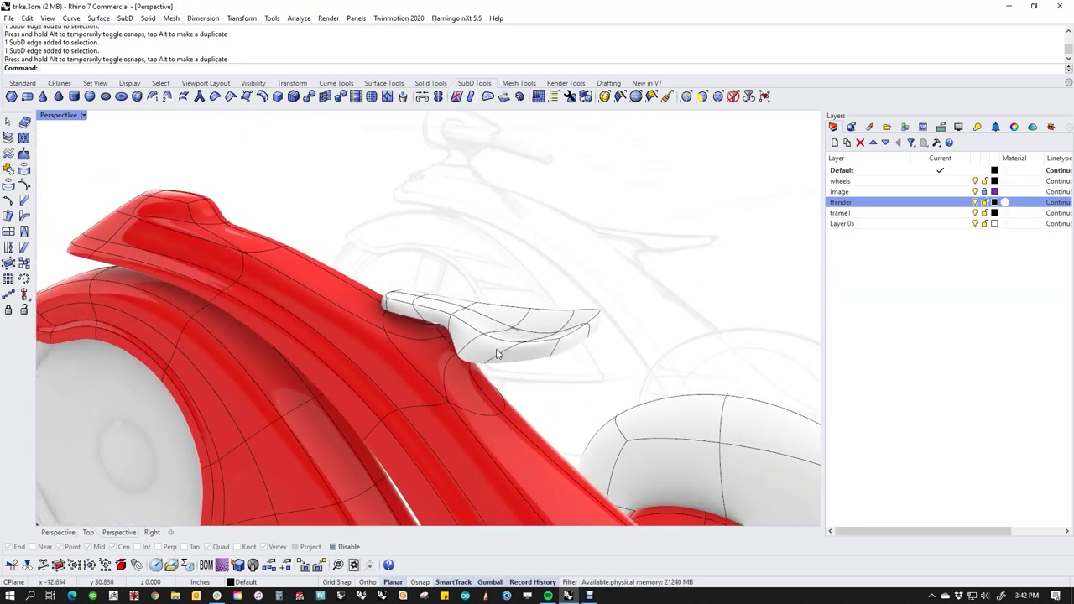
Assign the red Paint (1) material to both rear fenders and the seat.
{"action": "left_click", "coordinate": [441, 312]}
{"action": "scroll", "coordinate": [414, 267], "scroll_direction": "down", "scroll_amount": 6}
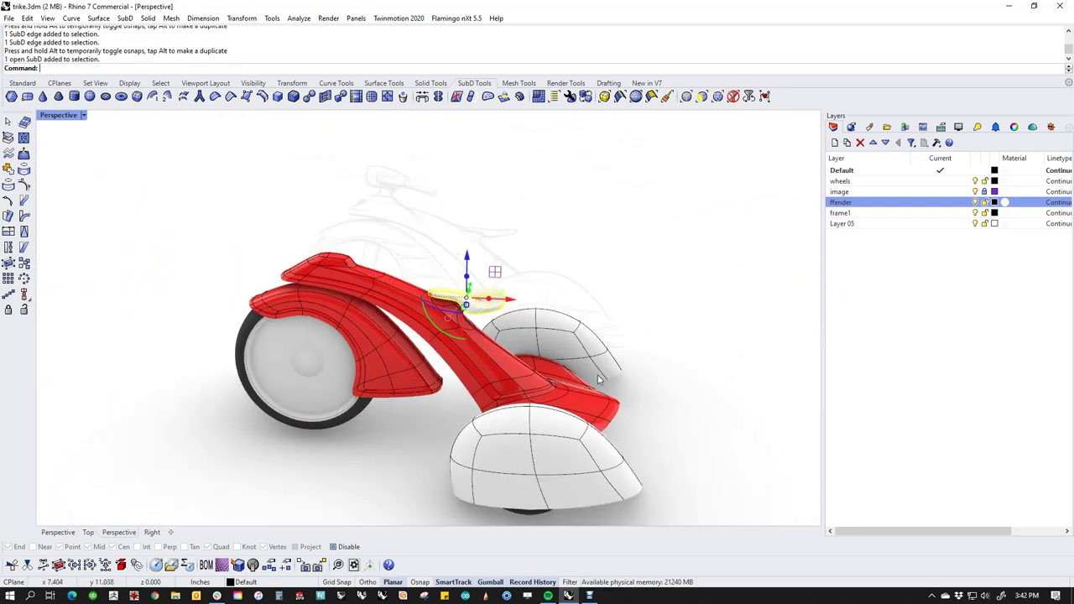
{"action": "left_click", "coordinate": [660, 381]}
{"action": "left_click", "coordinate": [579, 344]}
{"action": "left_click", "coordinate": [562, 451], "text": "shift"}
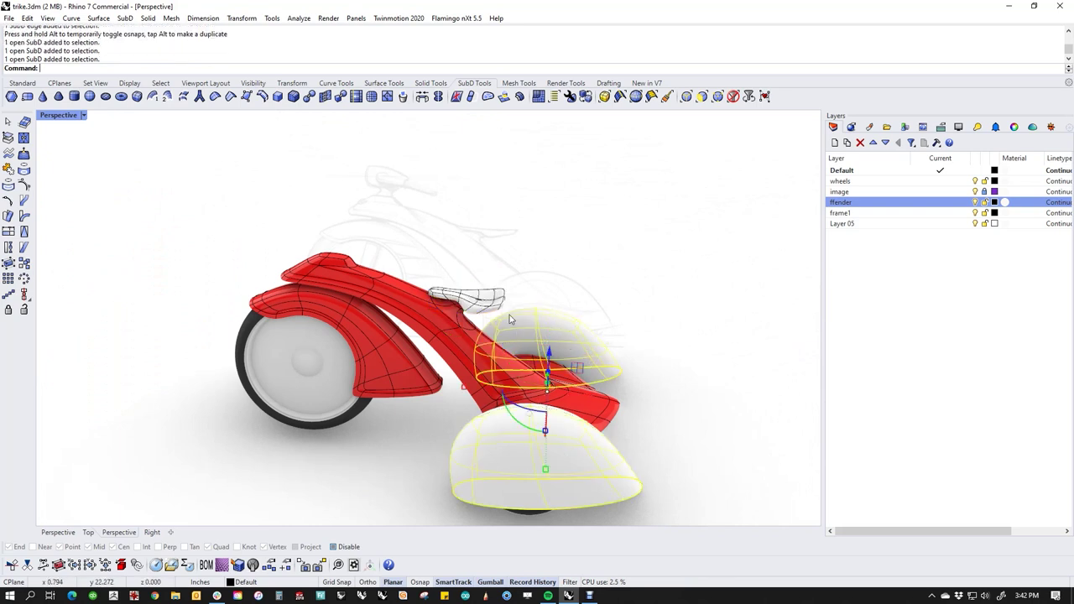
{"action": "left_click", "coordinate": [499, 306], "text": "shift"}
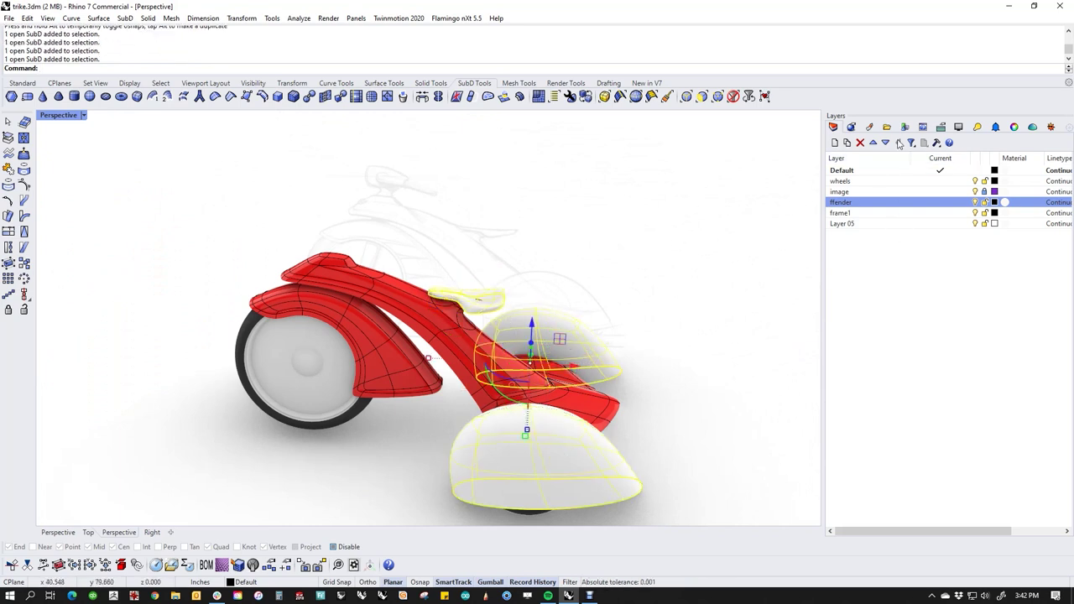
{"action": "left_click", "coordinate": [870, 127]}
{"action": "right_click", "coordinate": [1044, 193]}
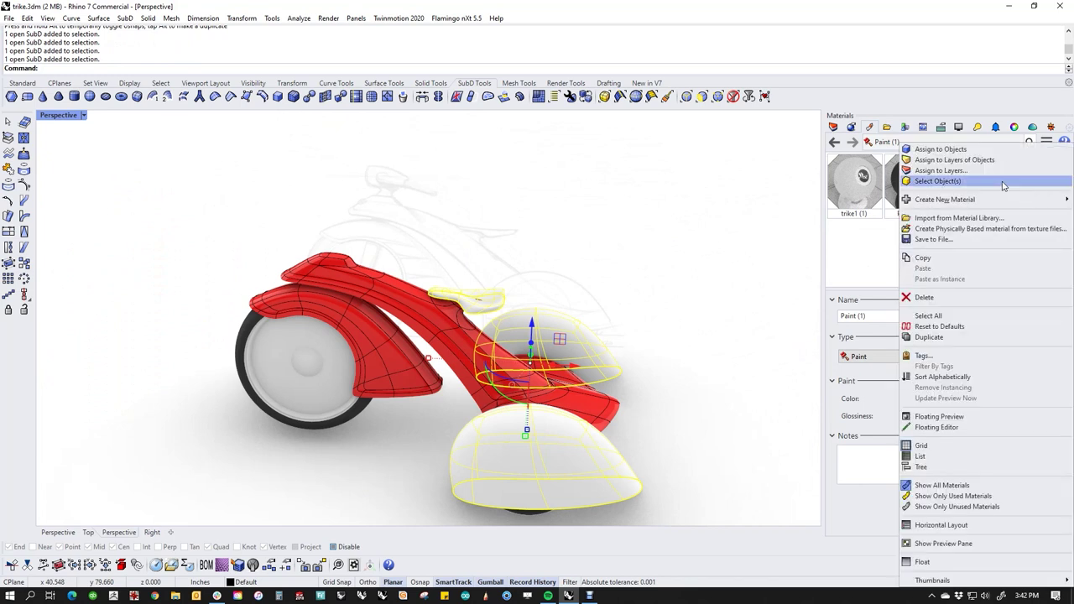
{"action": "left_click", "coordinate": [924, 146]}
Assign the white Paint material to the seat alone.
{"action": "left_click", "coordinate": [506, 300]}
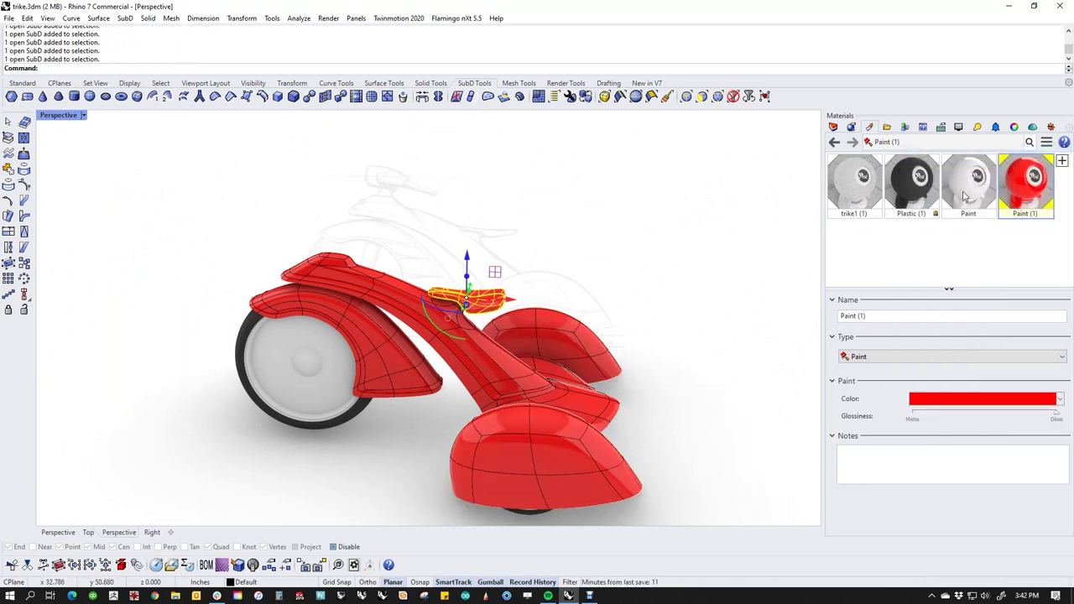
{"action": "right_click", "coordinate": [965, 189]}
{"action": "left_click", "coordinate": [915, 144]}
Try to thicken the seat SubD into a solid with a 0.25 offset.
{"action": "mouse_move", "coordinate": [743, 204]}
{"action": "right_mouse_down"}
{"action": "mouse_move", "coordinate": [558, 401]}
{"action": "mouse_move", "coordinate": [588, 319]}
{"action": "mouse_move", "coordinate": [700, 331]}
{"action": "mouse_move", "coordinate": [585, 319]}
{"action": "mouse_move", "coordinate": [599, 364]}
{"action": "mouse_move", "coordinate": [595, 331]}
{"action": "mouse_move", "coordinate": [638, 336]}
{"action": "mouse_move", "coordinate": [563, 368]}
{"action": "right_mouse_up"}
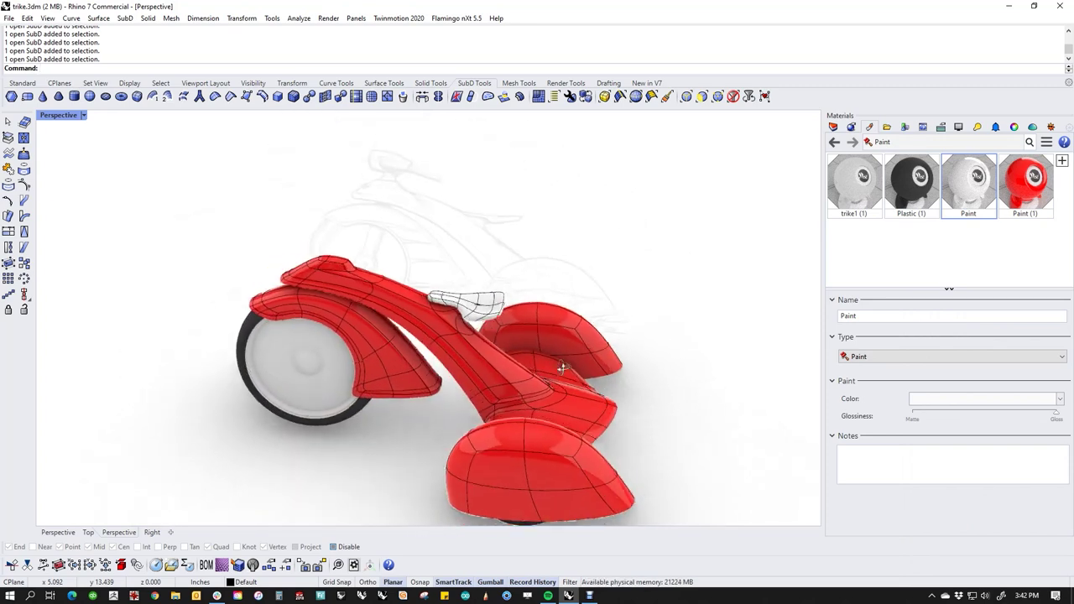
{"action": "scroll", "coordinate": [563, 368], "scroll_direction": "up", "scroll_amount": 5}
{"action": "scroll", "coordinate": [538, 374], "scroll_direction": "down", "scroll_amount": 2}
{"action": "left_click", "coordinate": [516, 380]}
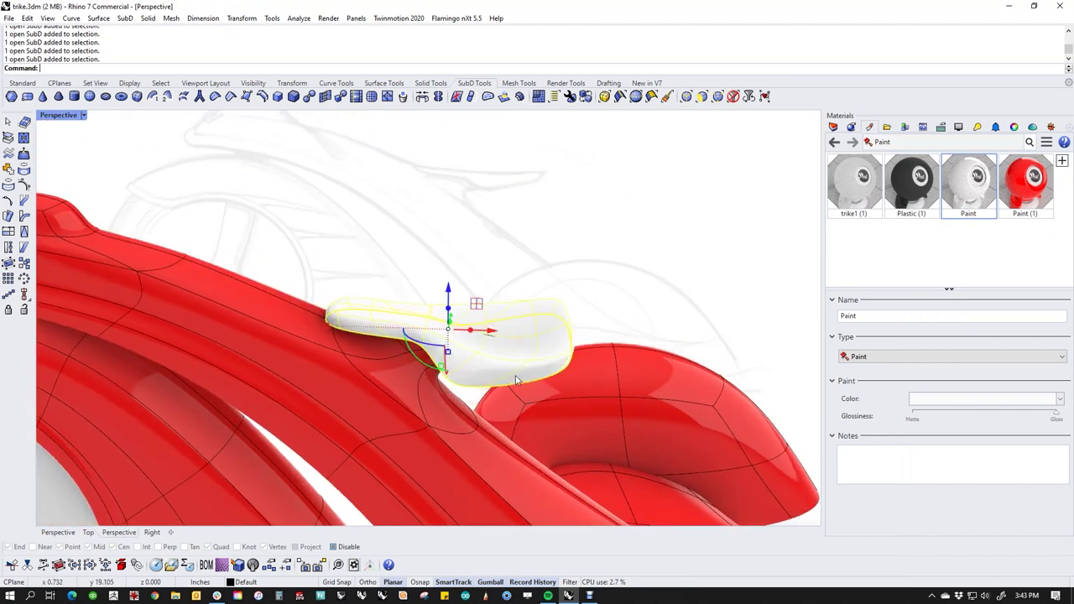
{"action": "right_click_drag", "start_coordinate": [517, 381], "coordinate": [493, 370]}
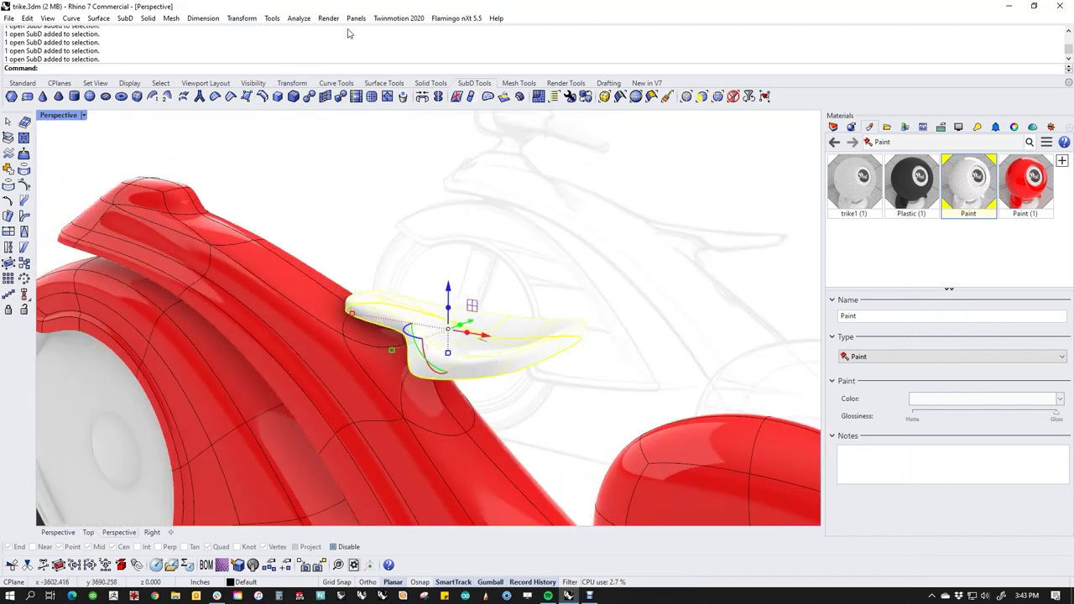
{"action": "left_click", "coordinate": [127, 19]}
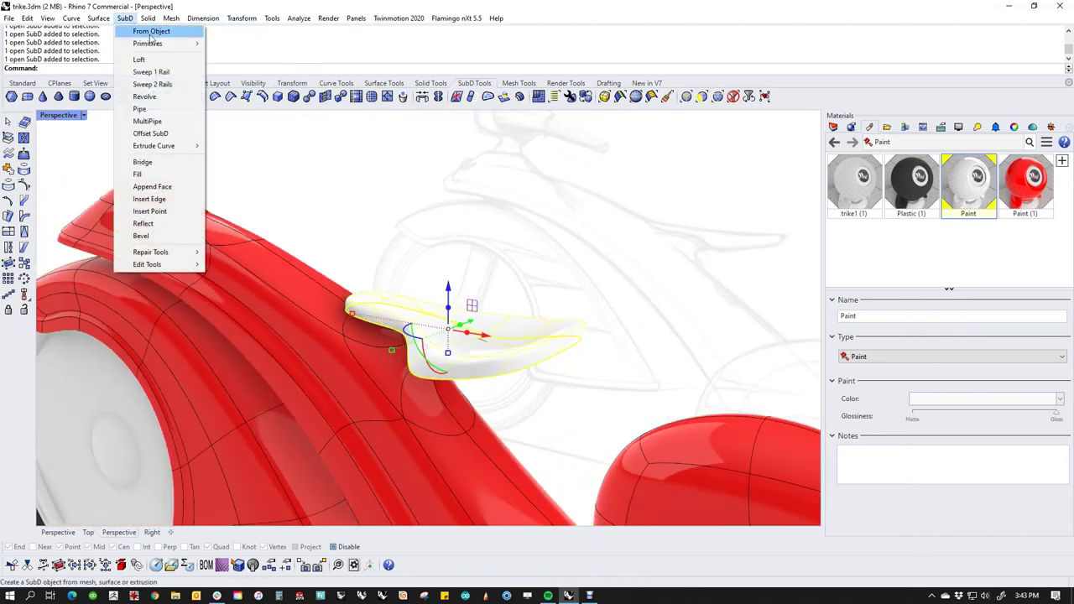
{"action": "left_click", "coordinate": [164, 138]}
{"action": "right_click_drag", "start_coordinate": [511, 290], "coordinate": [508, 268]}
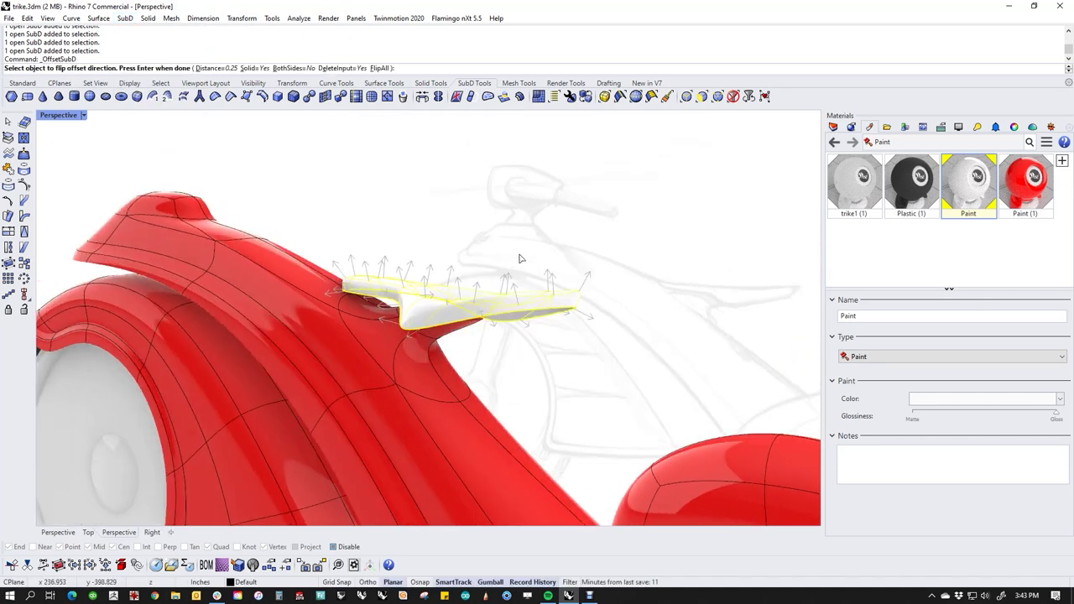
{"action": "key", "text": "Return"}
{"action": "right_click_drag", "start_coordinate": [546, 240], "coordinate": [555, 302]}
{"action": "key", "text": "ctrl+z"}
Offset the seat SubD by 0.08 as a solid, deleting the input surface.
{"action": "key", "text": "Return"}
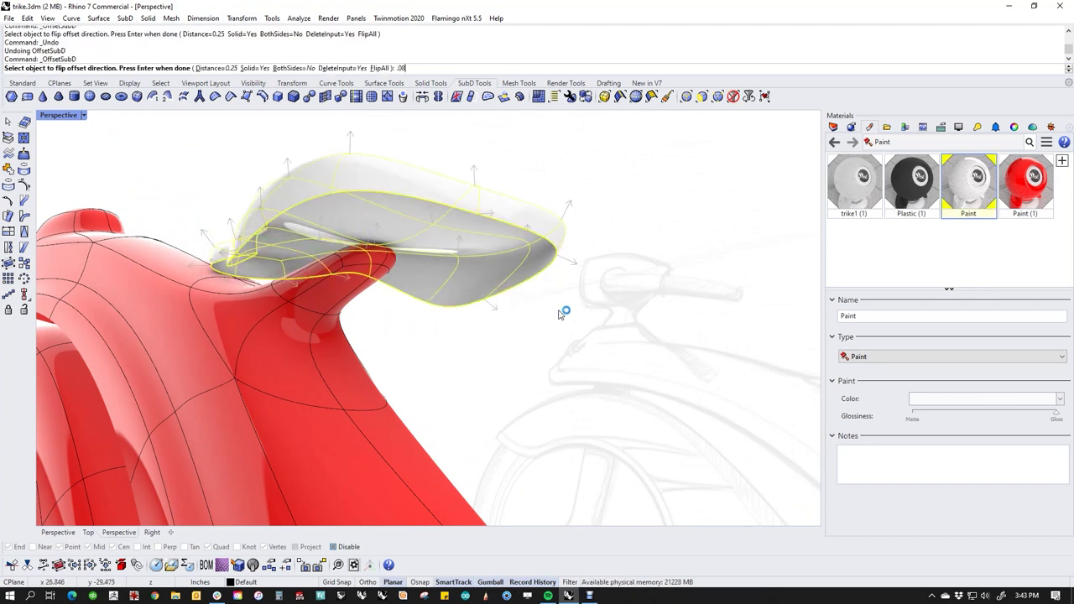
{"action": "key", "text": "Return"}
{"action": "key", "text": "Return"}
Remove the creases from the complete edge loop around the seat's lower rim.
{"action": "right_click_drag", "start_coordinate": [556, 304], "coordinate": [570, 342]}
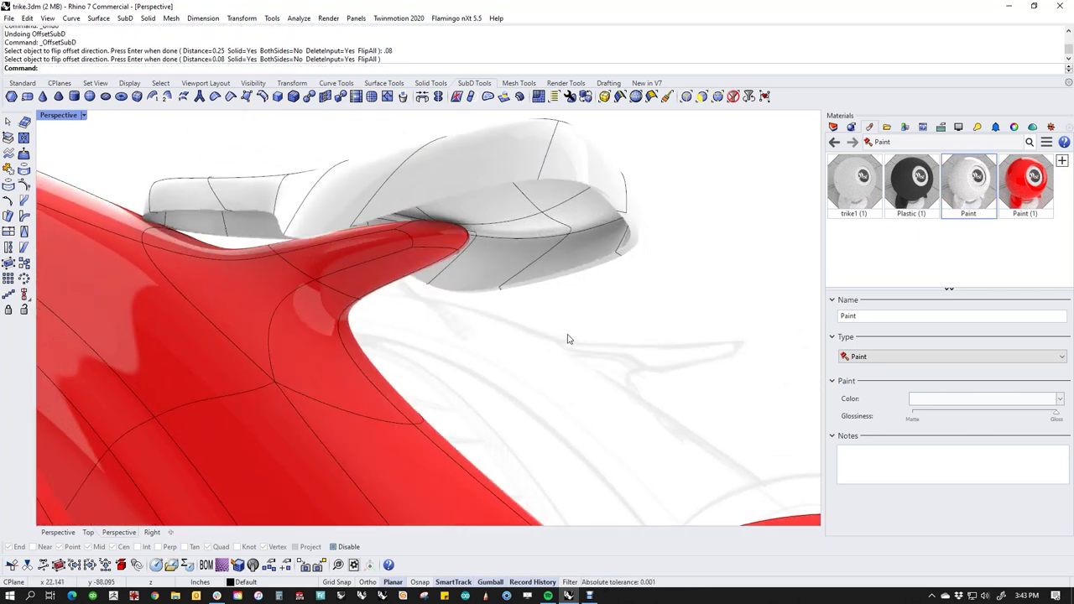
{"action": "scroll", "coordinate": [603, 205], "scroll_direction": "up", "scroll_amount": 3}
{"action": "double_click", "coordinate": [631, 203]}
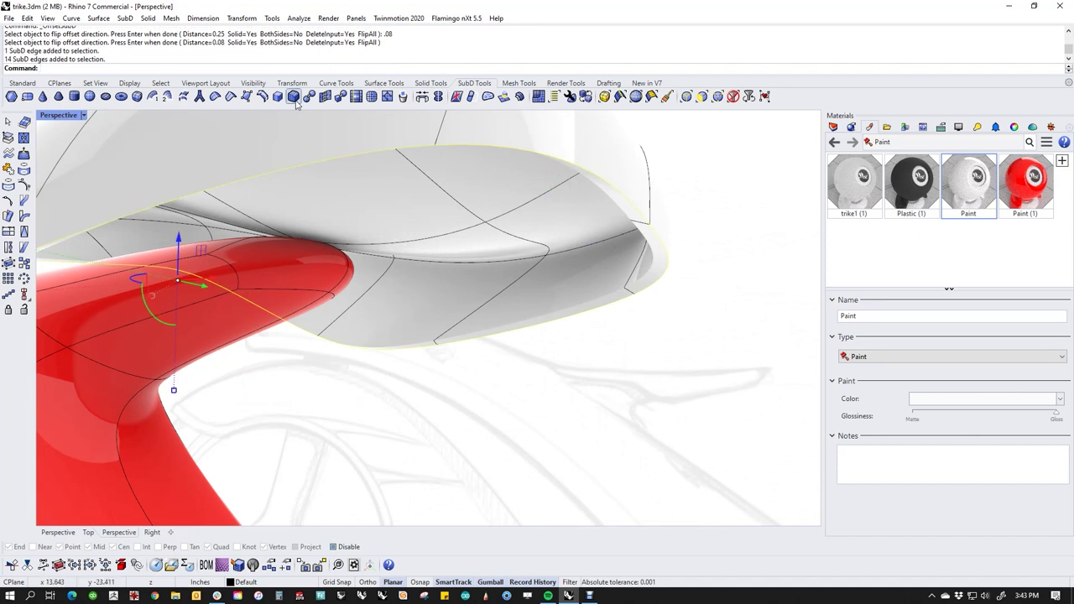
{"action": "left_click", "coordinate": [221, 99]}
{"action": "left_click", "coordinate": [613, 381]}
Examine the thickened seat, the frame and the frame's edge loops from several sides.
{"action": "scroll", "coordinate": [554, 320], "scroll_direction": "down", "scroll_amount": 5}
{"action": "right_click_drag", "start_coordinate": [555, 322], "coordinate": [482, 309]}
{"action": "scroll", "coordinate": [587, 353], "scroll_direction": "down", "scroll_amount": 5}
{"action": "scroll", "coordinate": [480, 310], "scroll_direction": "down", "scroll_amount": 5}
{"action": "right_click_drag", "start_coordinate": [612, 372], "coordinate": [746, 353]}
{"action": "scroll", "coordinate": [548, 346], "scroll_direction": "up", "scroll_amount": 6}
{"action": "left_click", "coordinate": [548, 345]}
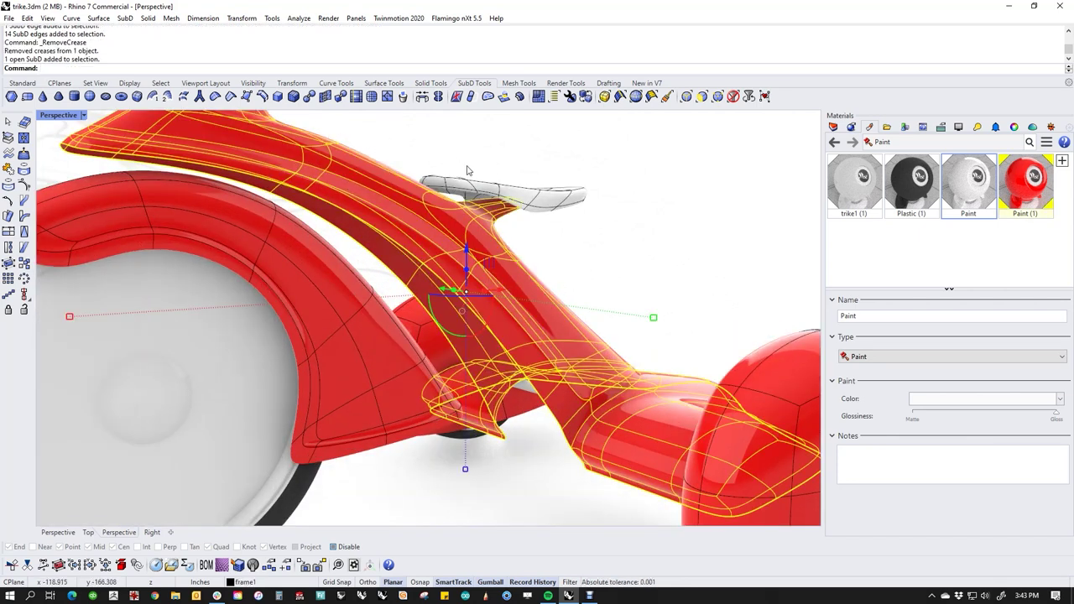
{"action": "scroll", "coordinate": [485, 262], "scroll_direction": "down", "scroll_amount": 5}
{"action": "scroll", "coordinate": [443, 201], "scroll_direction": "up", "scroll_amount": 5}
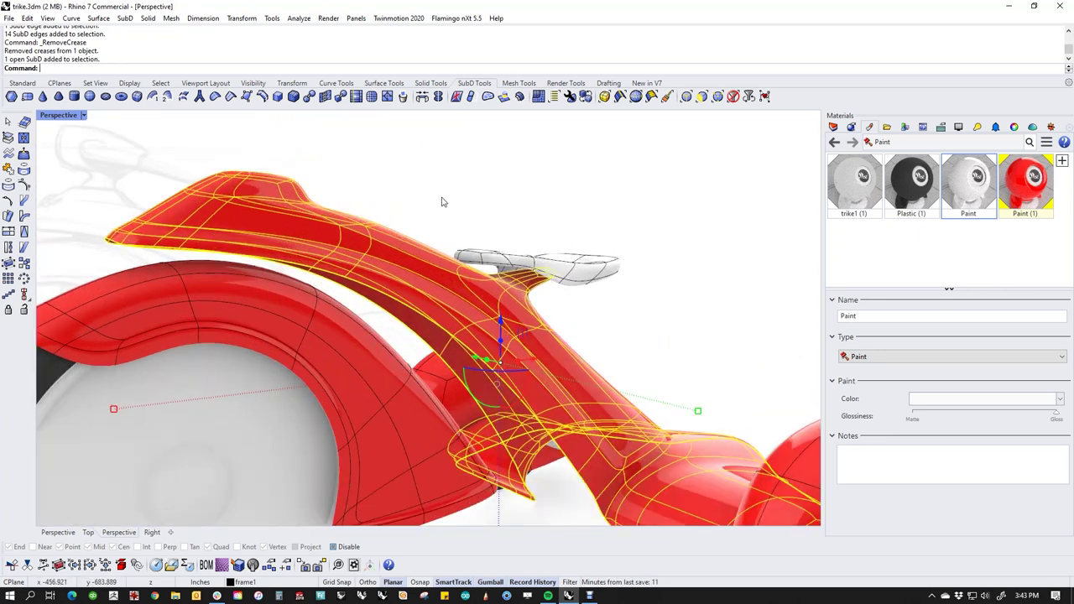
{"action": "left_click", "coordinate": [451, 210]}
{"action": "scroll", "coordinate": [467, 214], "scroll_direction": "down", "scroll_amount": 6}
{"action": "right_click_drag", "start_coordinate": [561, 271], "coordinate": [500, 334]}
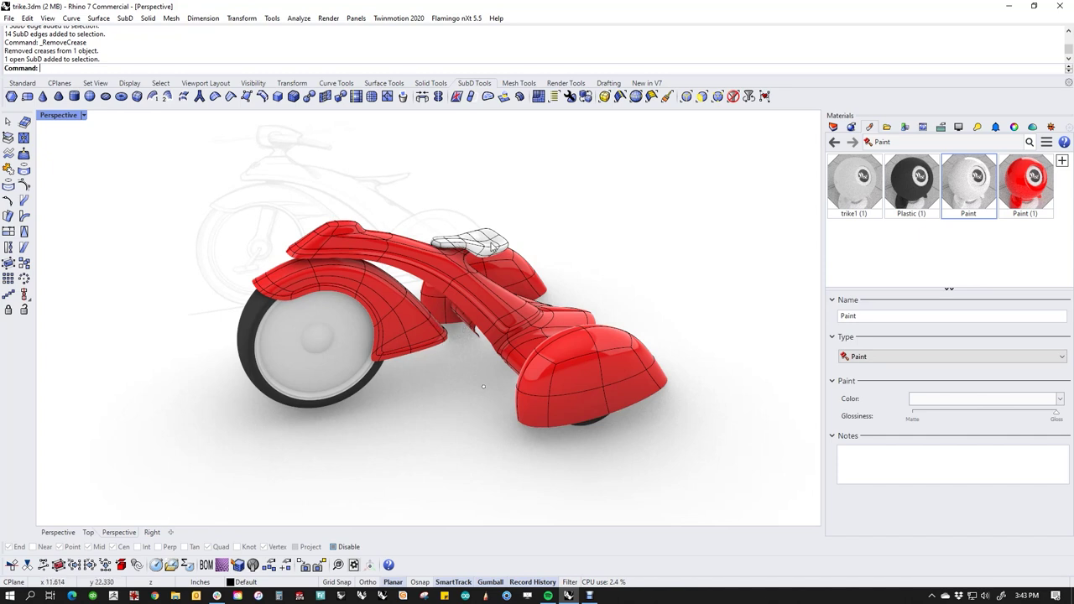
{"action": "scroll", "coordinate": [494, 247], "scroll_direction": "up", "scroll_amount": 6}
{"action": "right_click_drag", "start_coordinate": [545, 331], "coordinate": [525, 388]}
{"action": "scroll", "coordinate": [556, 304], "scroll_direction": "down", "scroll_amount": 6}
{"action": "scroll", "coordinate": [542, 358], "scroll_direction": "down", "scroll_amount": 5}
{"action": "scroll", "coordinate": [526, 388], "scroll_direction": "up", "scroll_amount": 5}
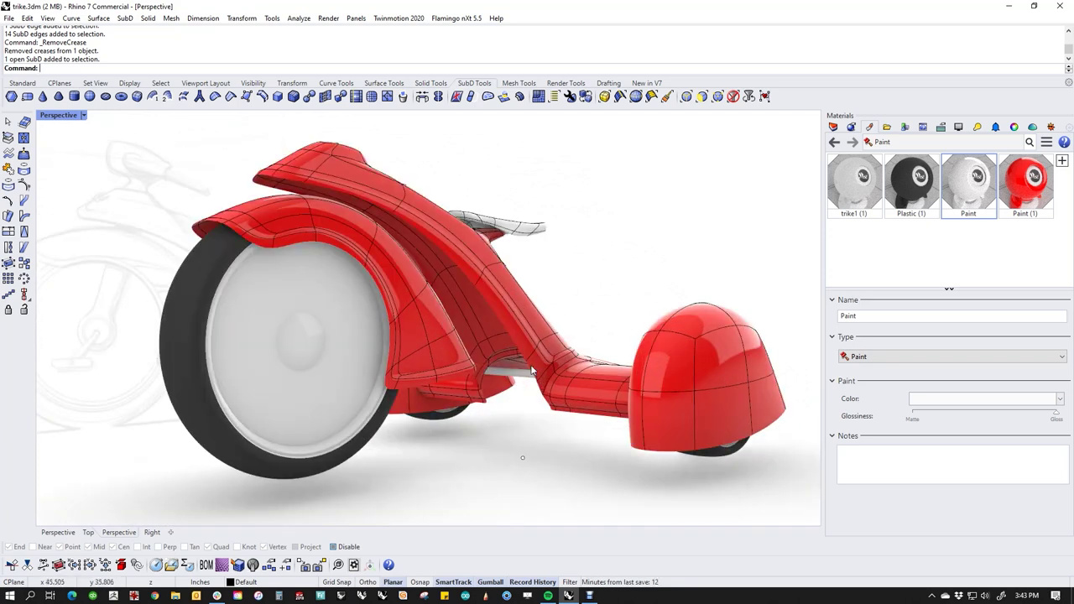
{"action": "double_click", "coordinate": [510, 343], "text": "ctrl+shift"}
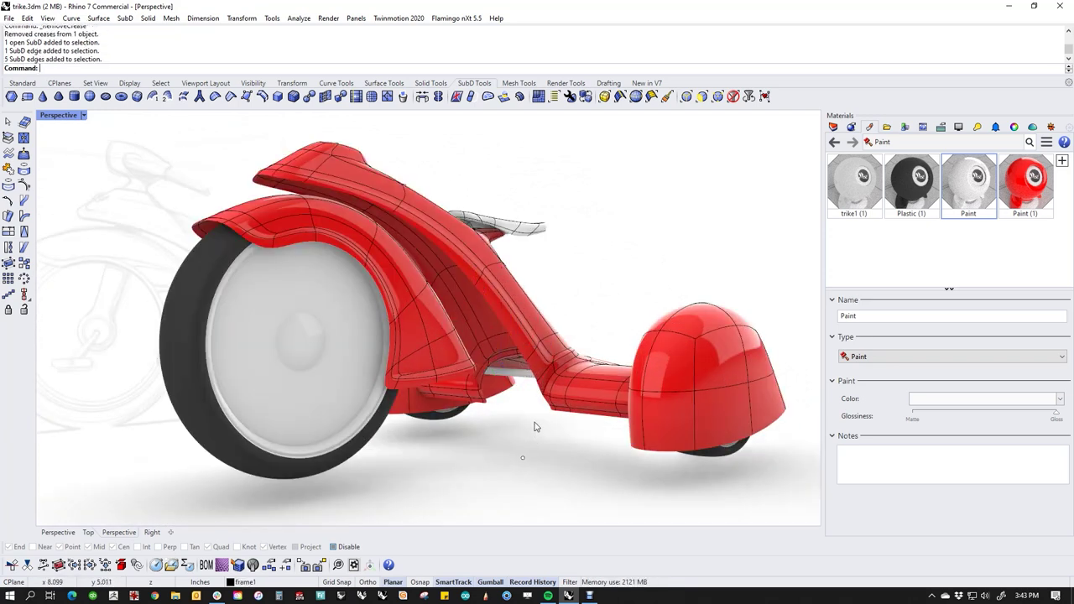
{"action": "double_click", "coordinate": [537, 392], "text": "ctrl+shift"}
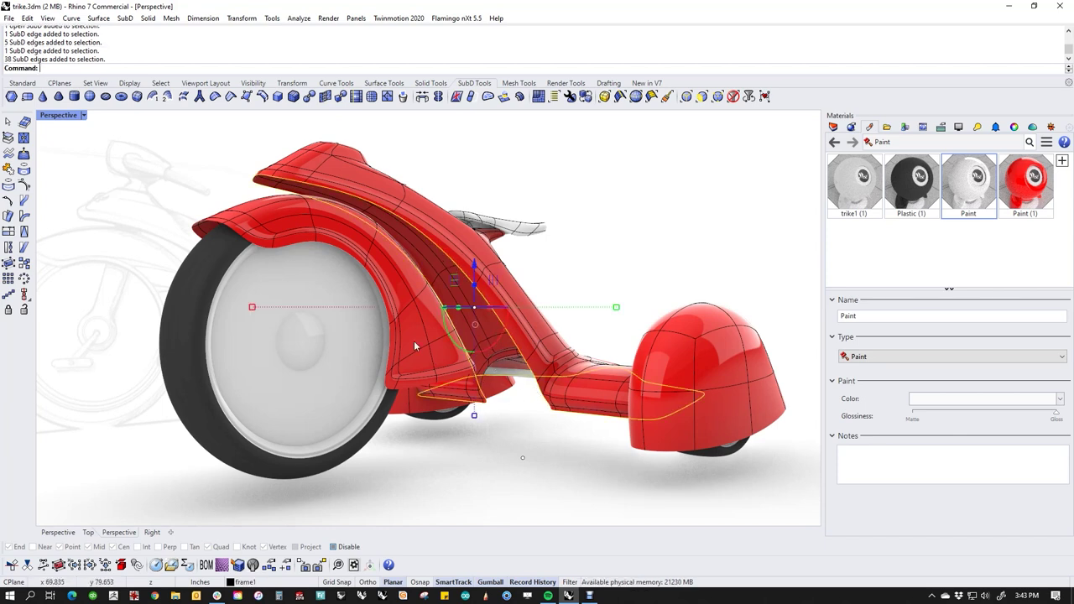
{"action": "left_click", "coordinate": [205, 164]}
Return to the Front view of the whole trike and save the model.
{"action": "right_click_drag", "start_coordinate": [216, 178], "coordinate": [241, 233], "text": "shift"}
{"action": "right_click_drag", "start_coordinate": [310, 245], "coordinate": [241, 260]}
{"action": "type", "text": "f"}
{"action": "key", "text": "Return"}
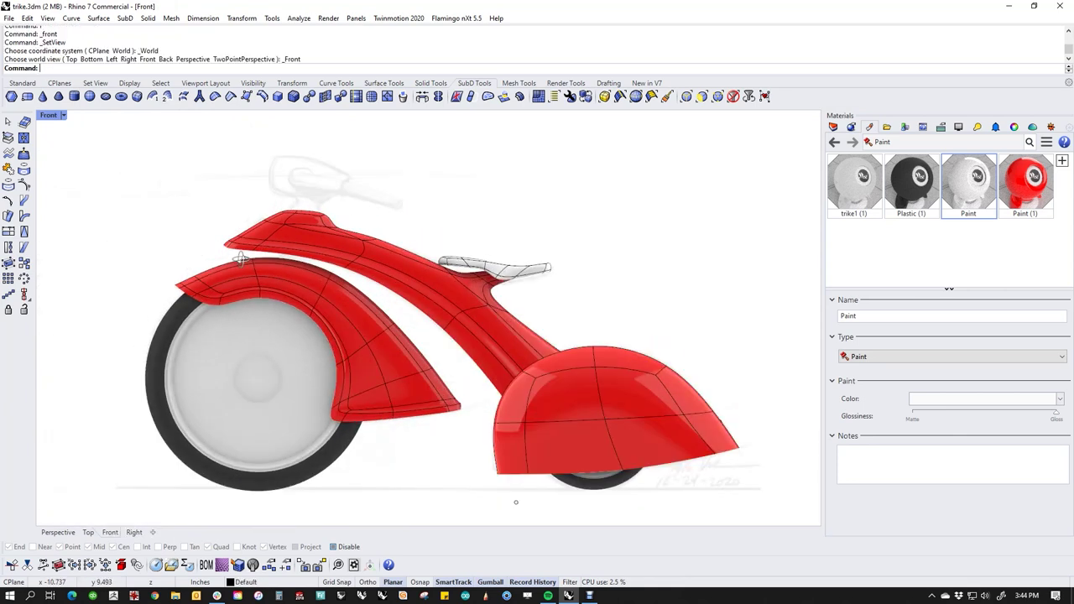
{"action": "key", "text": "ctrl+s"}
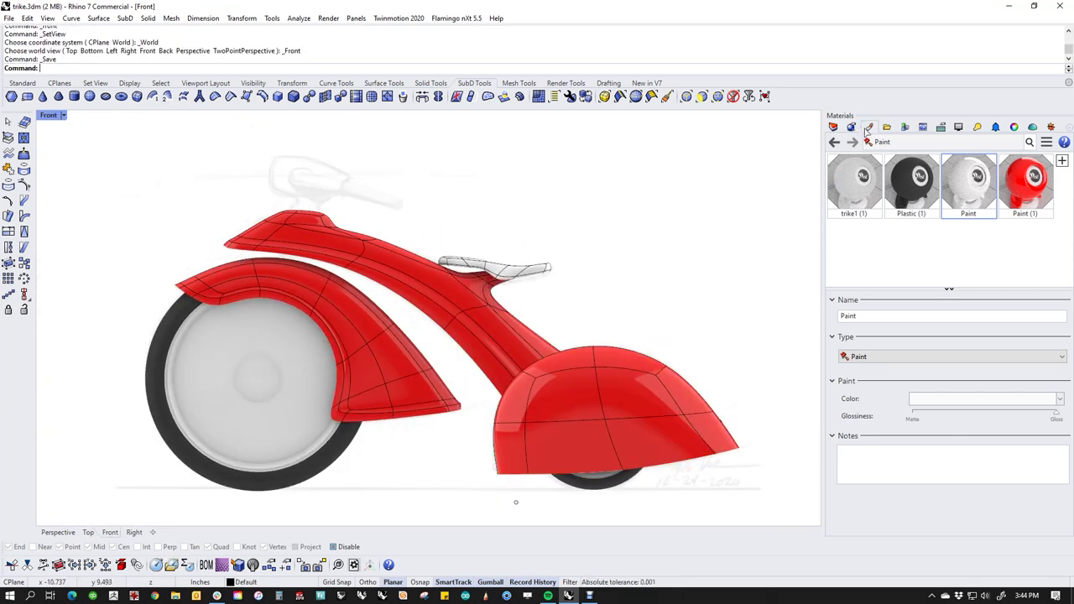
Rename Layer 05 as seat, making it the current layer, and move the seat object onto it.
{"action": "left_click", "coordinate": [835, 128]}
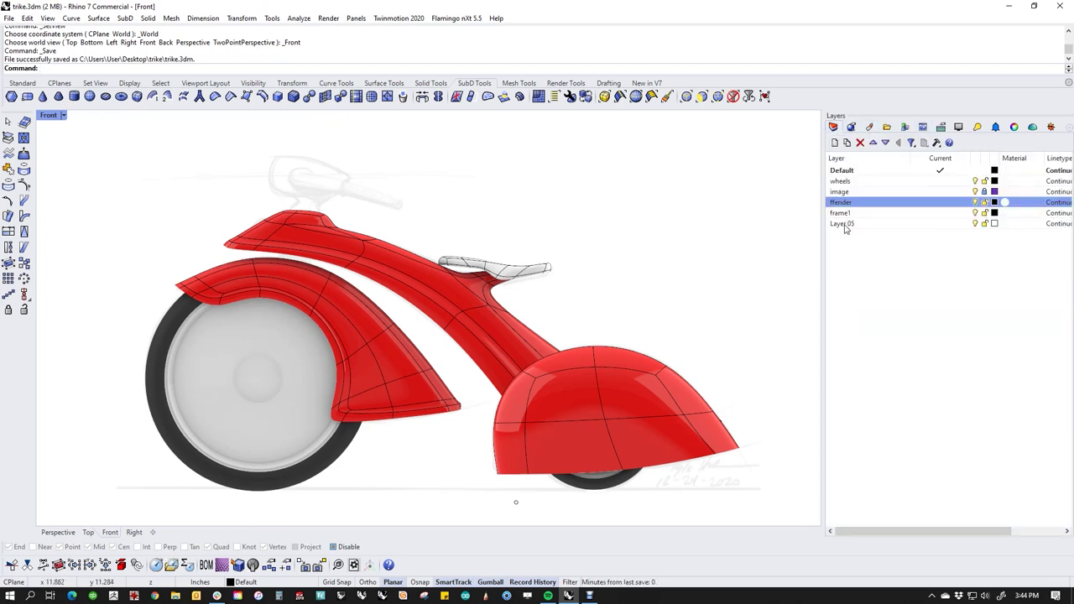
{"action": "double_click", "coordinate": [845, 224]}
{"action": "key", "text": "Return"}
{"action": "left_click", "coordinate": [542, 269]}
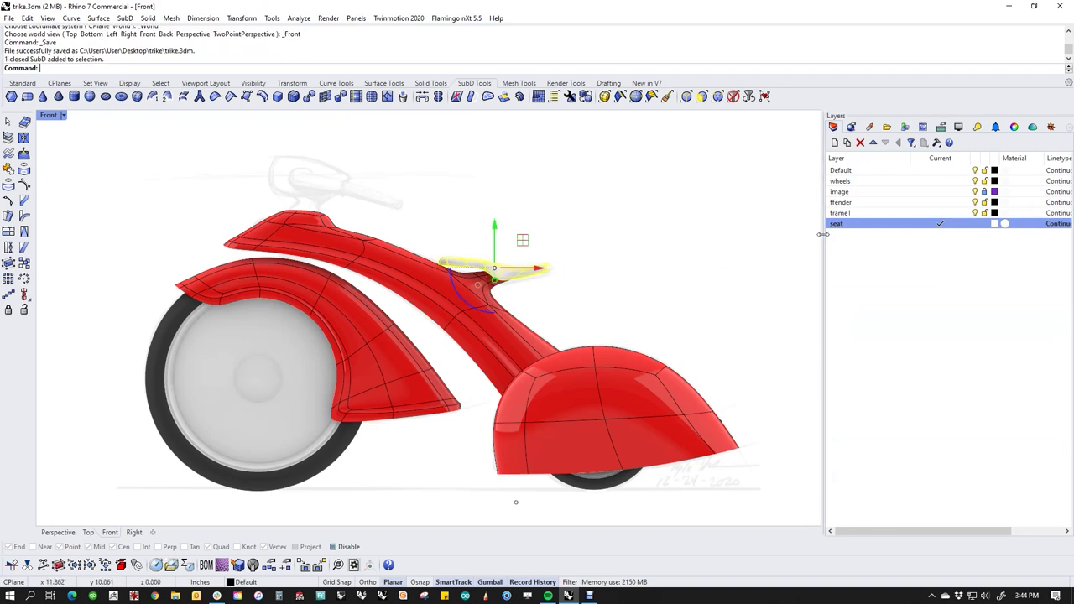
{"action": "right_click", "coordinate": [845, 224]}
{"action": "left_click", "coordinate": [897, 419]}
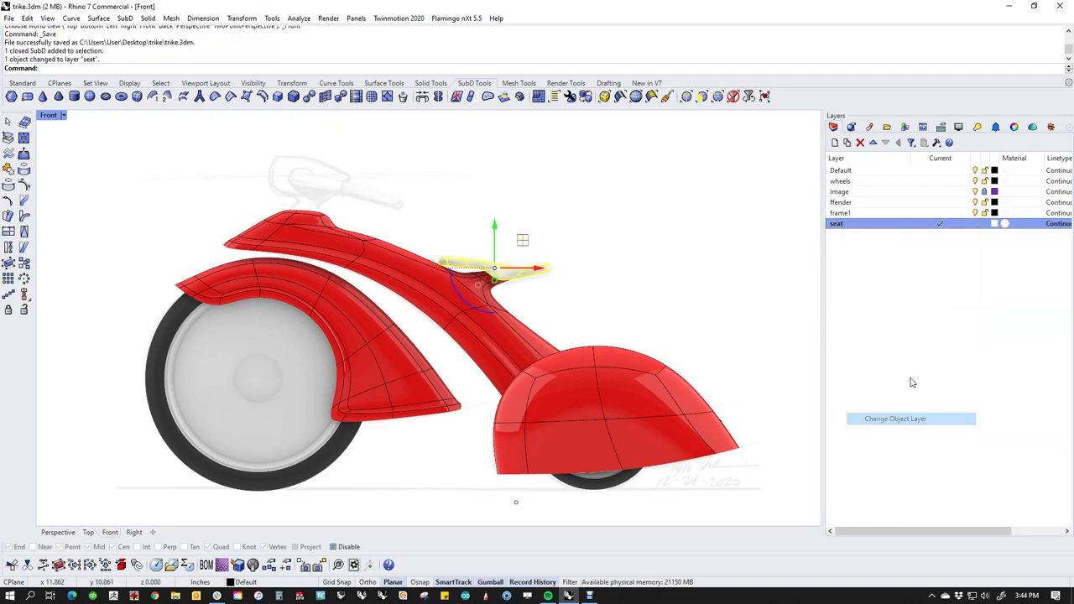
Set the seat layer's display color to black.
{"action": "left_click", "coordinate": [994, 224]}
{"action": "left_click", "coordinate": [141, 214]}
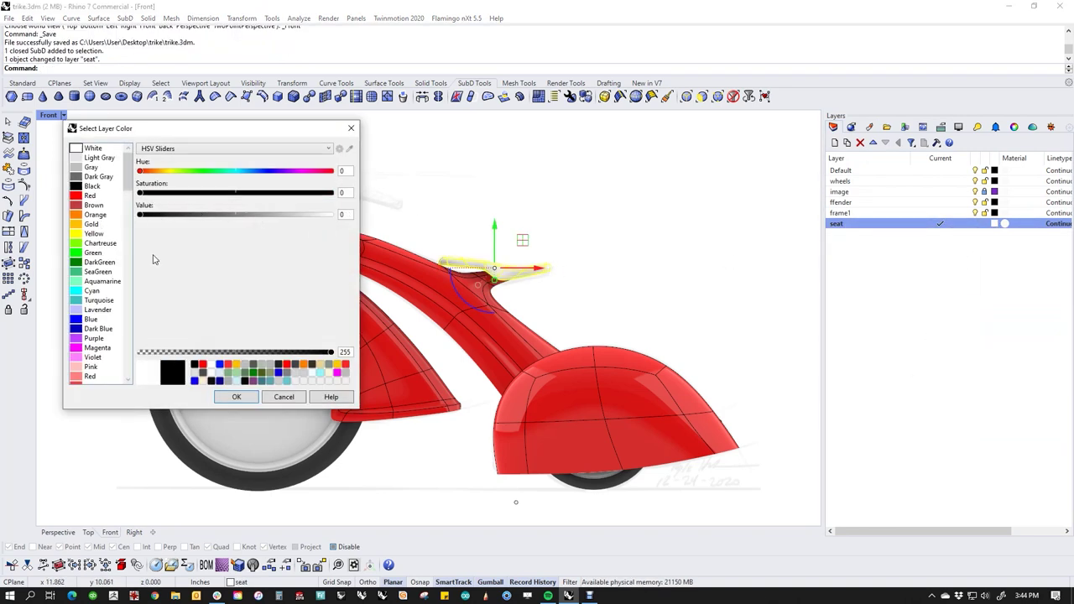
{"action": "left_click", "coordinate": [234, 397]}
Create a SubD sphere with a radius of about 0.9 in over the front of the sketched handlebar housing.
{"action": "right_click_drag", "start_coordinate": [644, 287], "coordinate": [681, 305]}
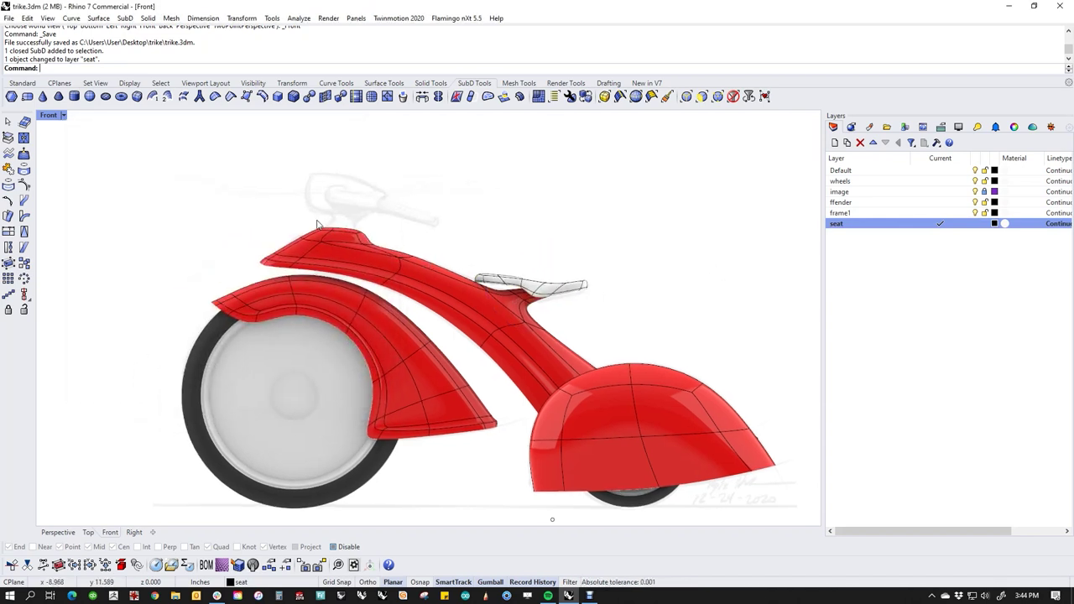
{"action": "scroll", "coordinate": [336, 204], "scroll_direction": "up", "scroll_amount": 4}
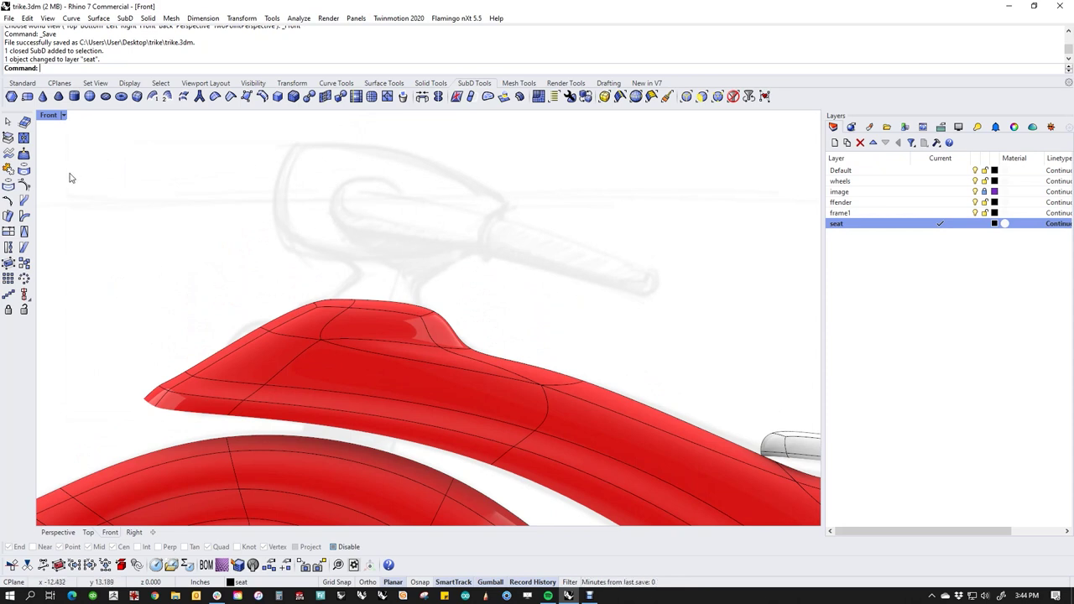
{"action": "left_click", "coordinate": [90, 96]}
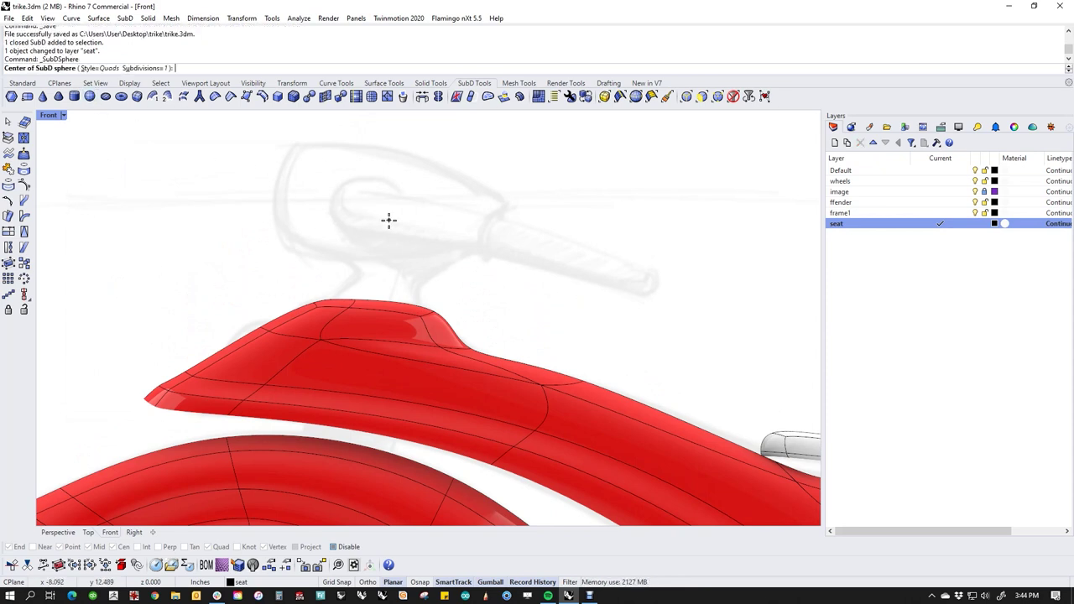
{"action": "left_click", "coordinate": [324, 198]}
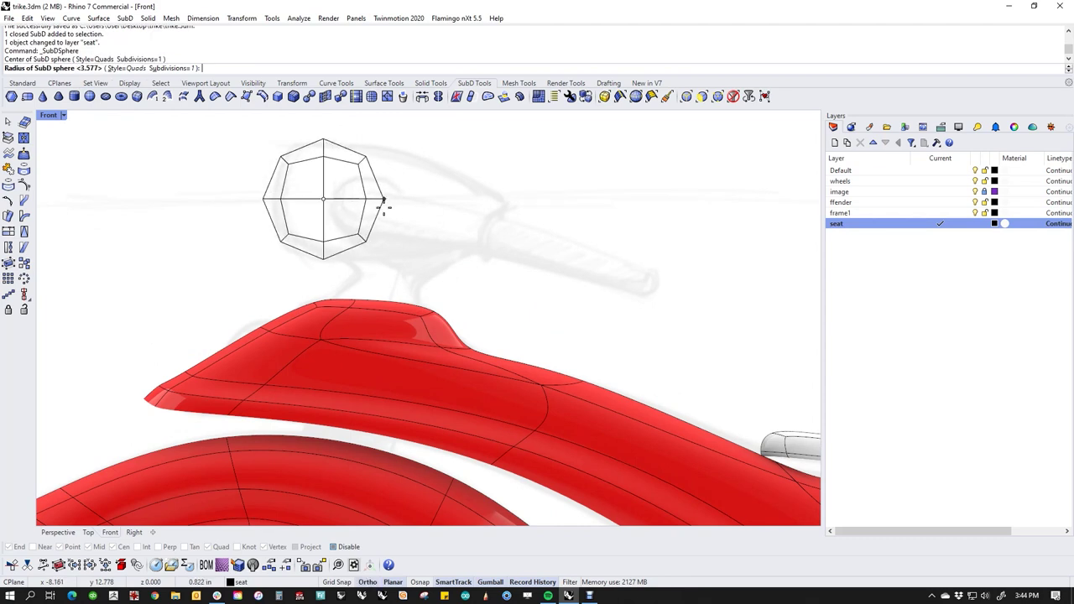
{"action": "left_click", "coordinate": [387, 210]}
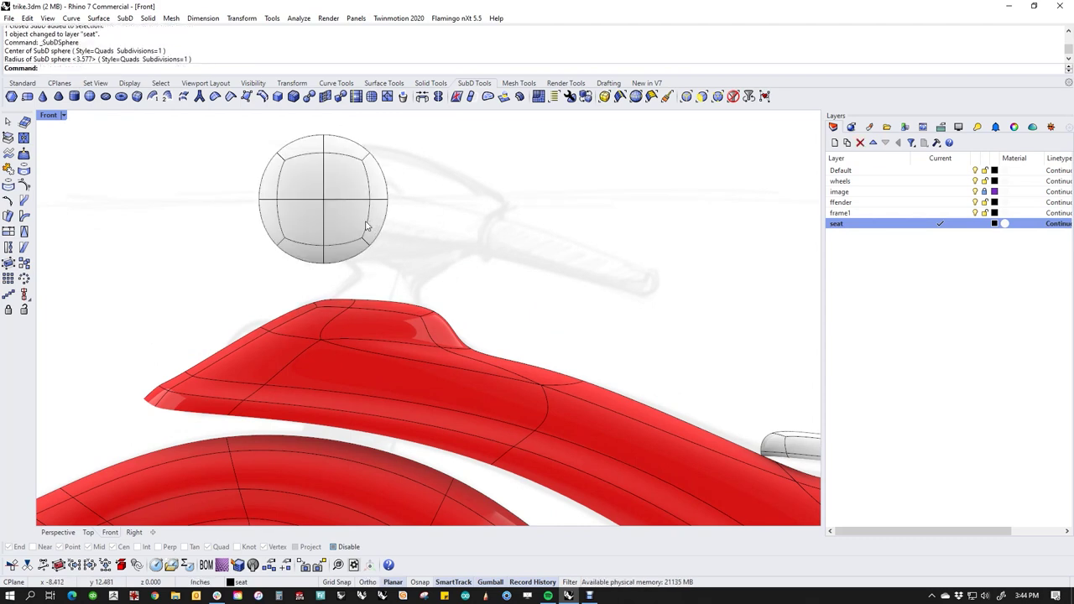
Rotate the SubD sphere 90 degrees in the Top view.
{"action": "left_click", "coordinate": [366, 225]}
{"action": "type", "text": "op"}
{"action": "key", "text": "Return"}
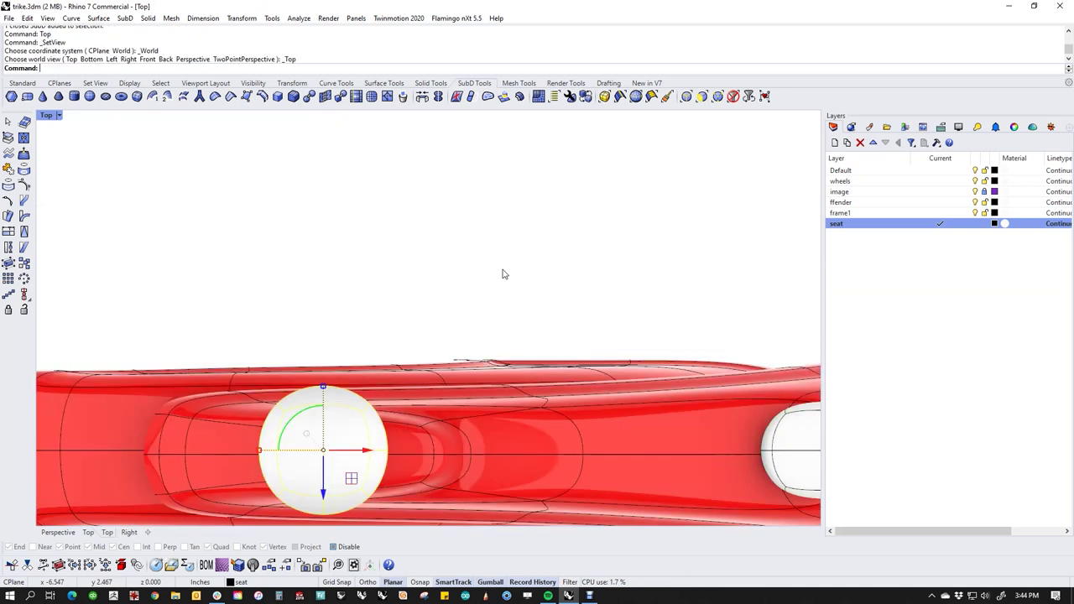
{"action": "left_click", "coordinate": [304, 420]}
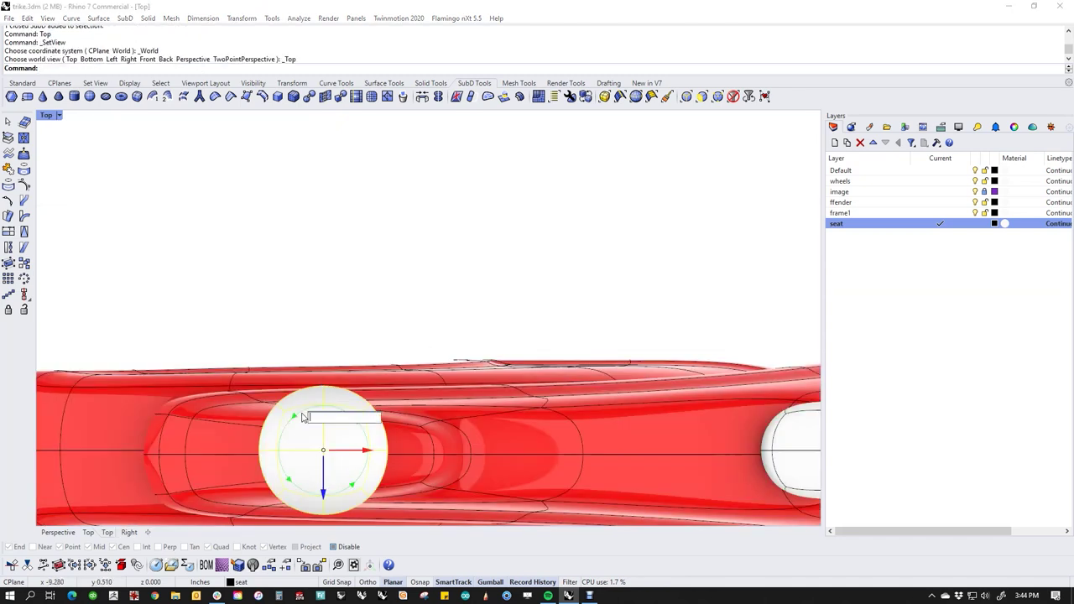
{"action": "type", "text": "90"}
{"action": "key", "text": "Return"}
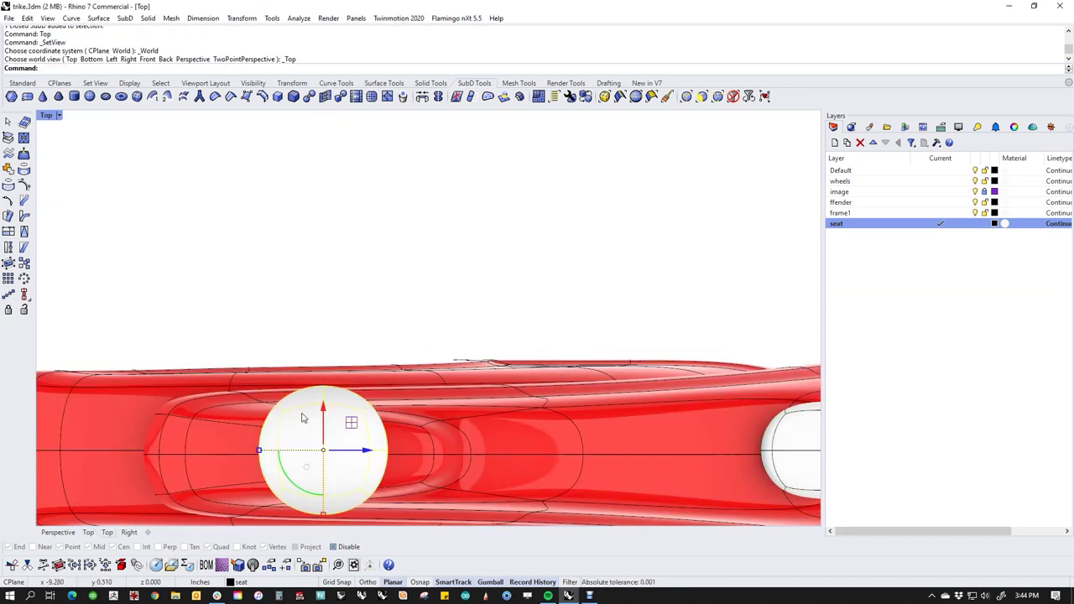
Return to the Front view and show the sphere in Wireframe over the handlebar sketch.
{"action": "type", "text": "f"}
{"action": "key", "text": "Return"}
{"action": "right_click_drag", "start_coordinate": [442, 294], "coordinate": [480, 394]}
{"action": "left_click", "coordinate": [482, 360]}
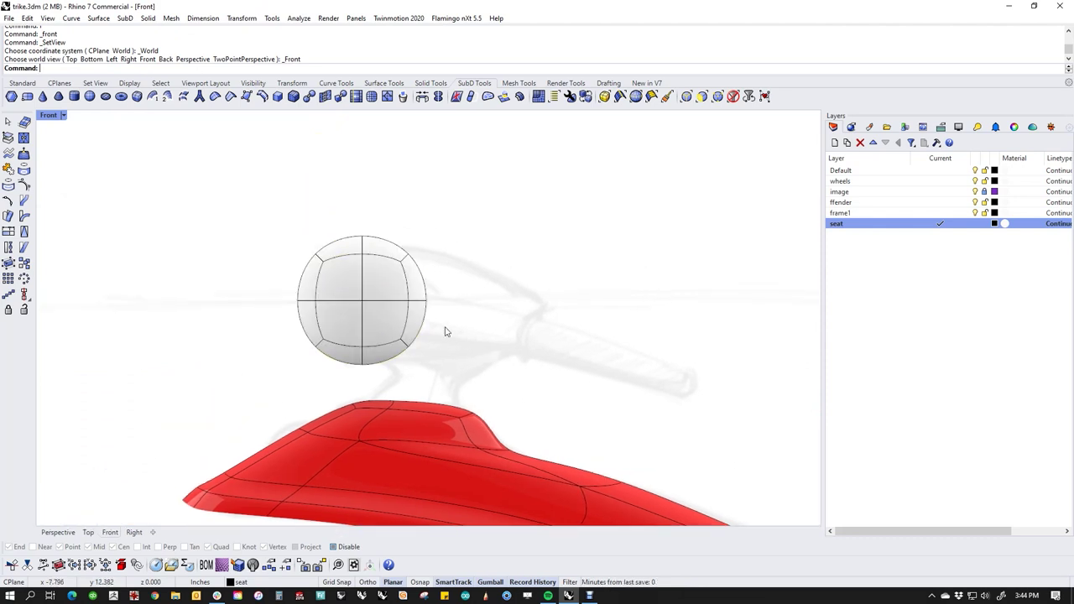
{"action": "scroll", "coordinate": [422, 299], "scroll_direction": "up", "scroll_amount": 4}
{"action": "left_click", "coordinate": [423, 304], "text": "ctrl+shift"}
{"action": "left_click", "coordinate": [552, 309]}
{"action": "middle_click", "coordinate": [489, 300]}
{"action": "left_click", "coordinate": [441, 262]}
Stretch the sphere's rear vertices toward the handlebar grip and scale the adjoining vertices vertically to form a teardrop.
{"action": "left_click_drag", "start_coordinate": [380, 287], "coordinate": [654, 323], "text": "ctrl+shift"}
{"action": "left_click_drag", "start_coordinate": [422, 202], "coordinate": [518, 409]}
{"action": "left_click_drag", "start_coordinate": [437, 391], "coordinate": [446, 414]}
{"action": "left_click", "coordinate": [580, 405]}
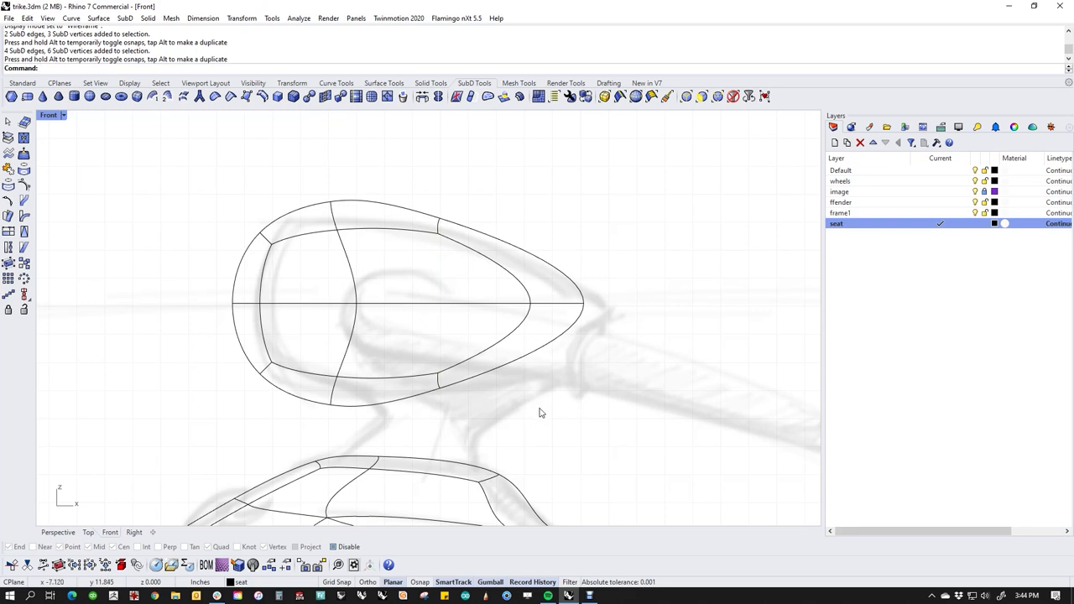
Scale the whole teardrop down to the sketched housing and move its rear half back to the sketched tip.
{"action": "left_click", "coordinate": [415, 304]}
{"action": "left_click_drag", "start_coordinate": [234, 303], "coordinate": [248, 303]}
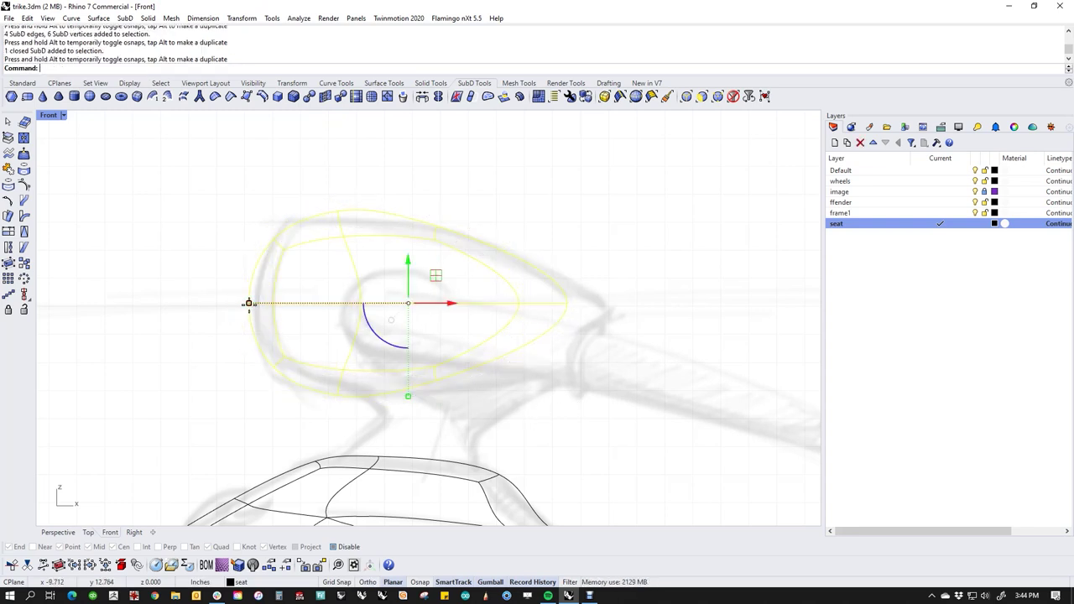
{"action": "key", "text": "Escape"}
{"action": "left_click_drag", "start_coordinate": [420, 196], "coordinate": [645, 414]}
{"action": "left_click_drag", "start_coordinate": [503, 304], "coordinate": [546, 306]}
{"action": "key", "text": "Escape"}
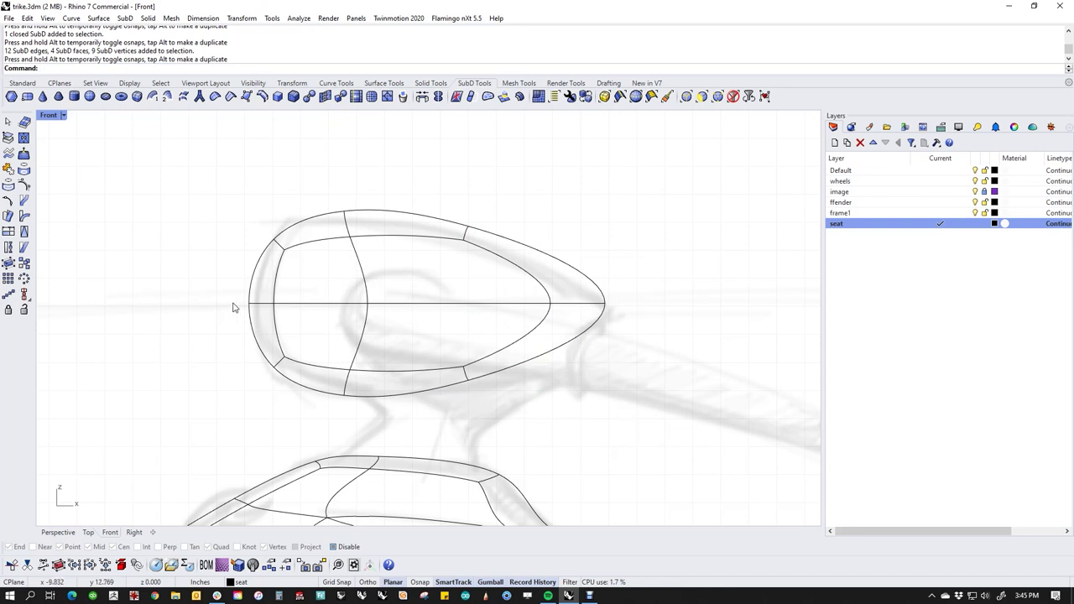
Flatten the teardrop's front end to the sketch outline and shift its middle edge loop slightly rearward.
{"action": "left_click_drag", "start_coordinate": [206, 274], "coordinate": [304, 324]}
{"action": "left_click_drag", "start_coordinate": [239, 308], "coordinate": [252, 304]}
{"action": "key", "text": "Escape"}
{"action": "double_click", "coordinate": [365, 332]}
{"action": "double_click", "coordinate": [366, 334]}
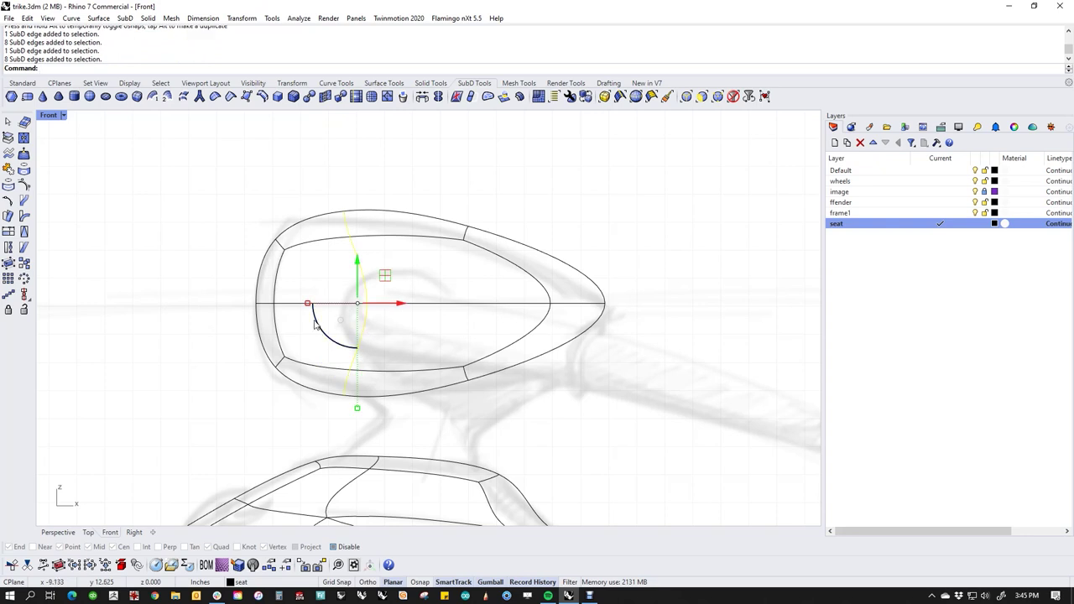
{"action": "left_click_drag", "start_coordinate": [309, 307], "coordinate": [309, 308]}
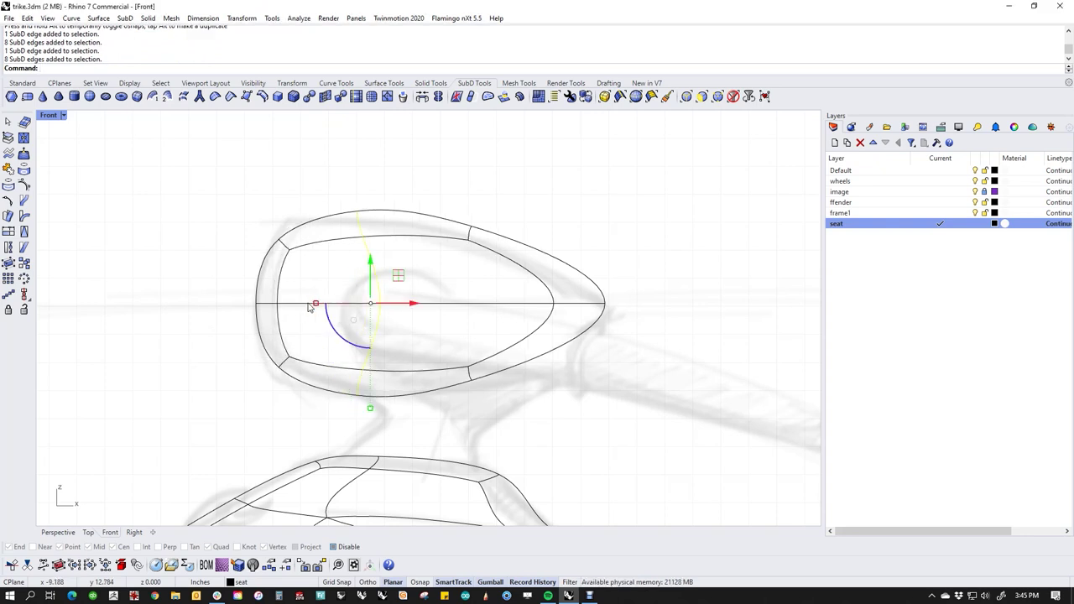
{"action": "key", "text": "Escape"}
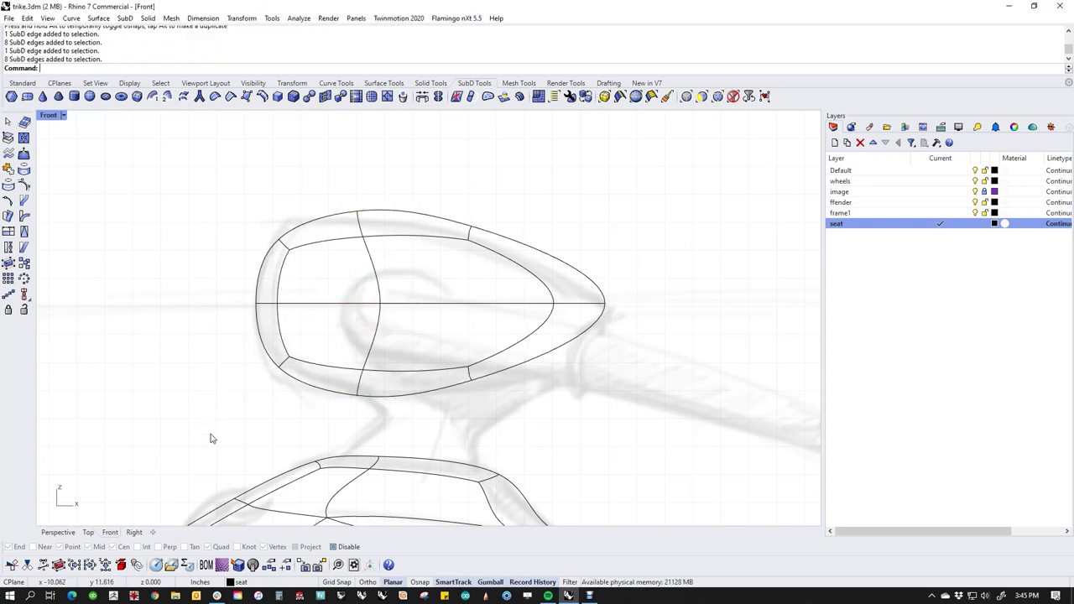
In the Perspective view's flat display, insert edges across the teardrop's side to connect the upper and lower rear corner vertices.
{"action": "key", "text": "Tab"}
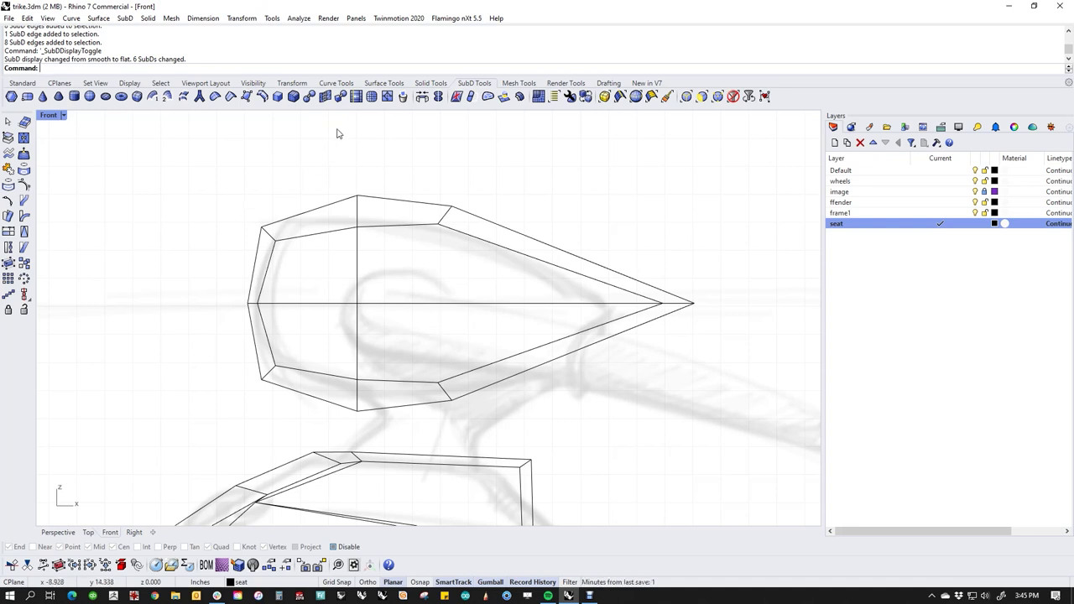
{"action": "key", "text": "ctrl+F4"}
{"action": "scroll", "coordinate": [494, 420], "scroll_direction": "up", "scroll_amount": 10}
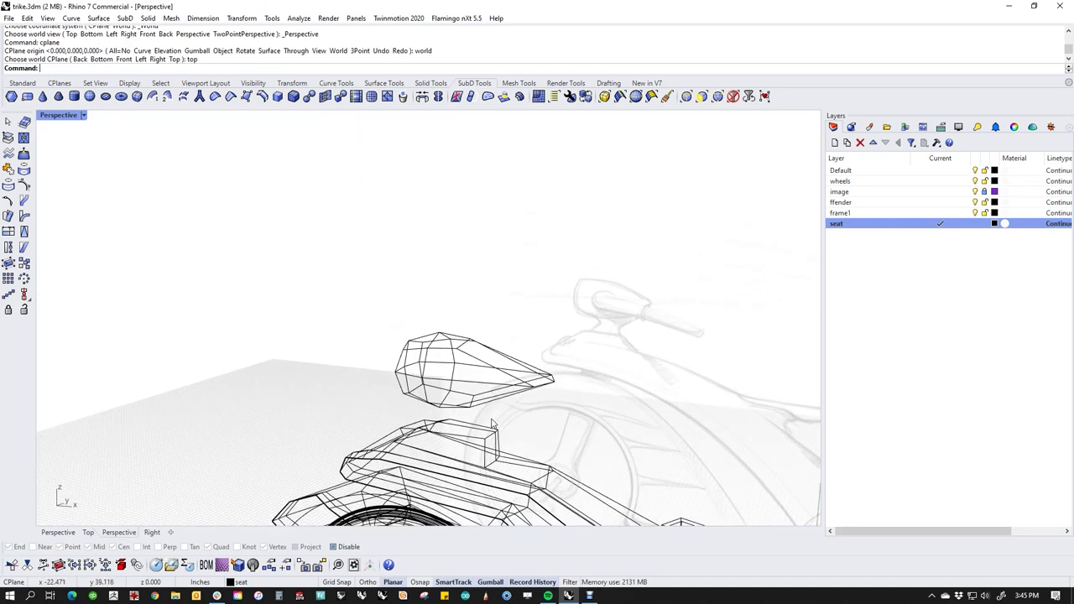
{"action": "right_click_drag", "start_coordinate": [507, 337], "coordinate": [516, 346]}
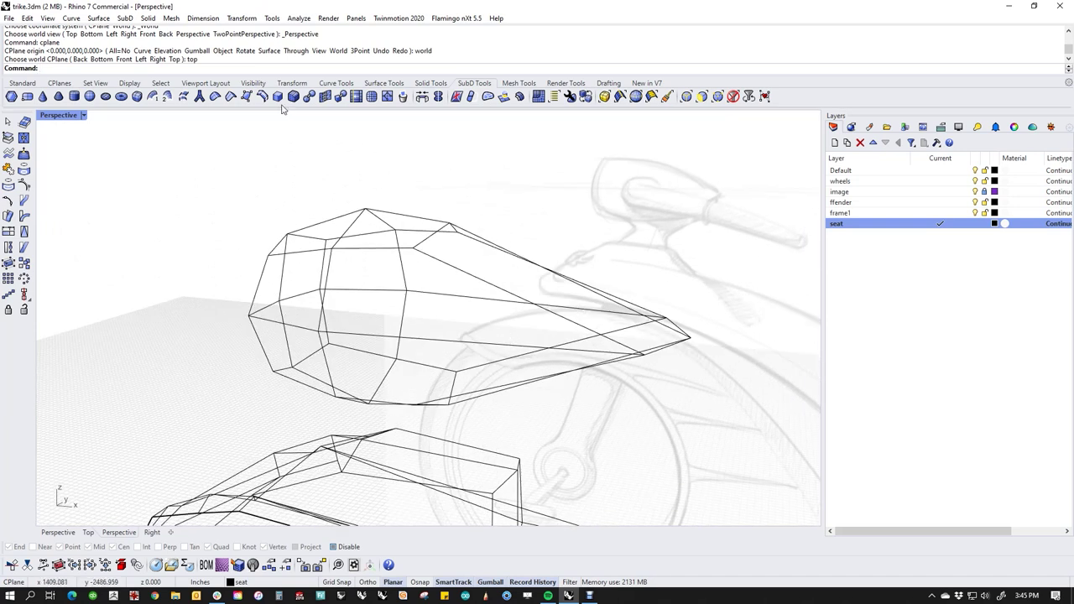
{"action": "left_click", "coordinate": [387, 97]}
{"action": "right_click_drag", "start_coordinate": [412, 295], "coordinate": [462, 281]}
{"action": "left_click", "coordinate": [453, 273]}
{"action": "left_click", "coordinate": [431, 259]}
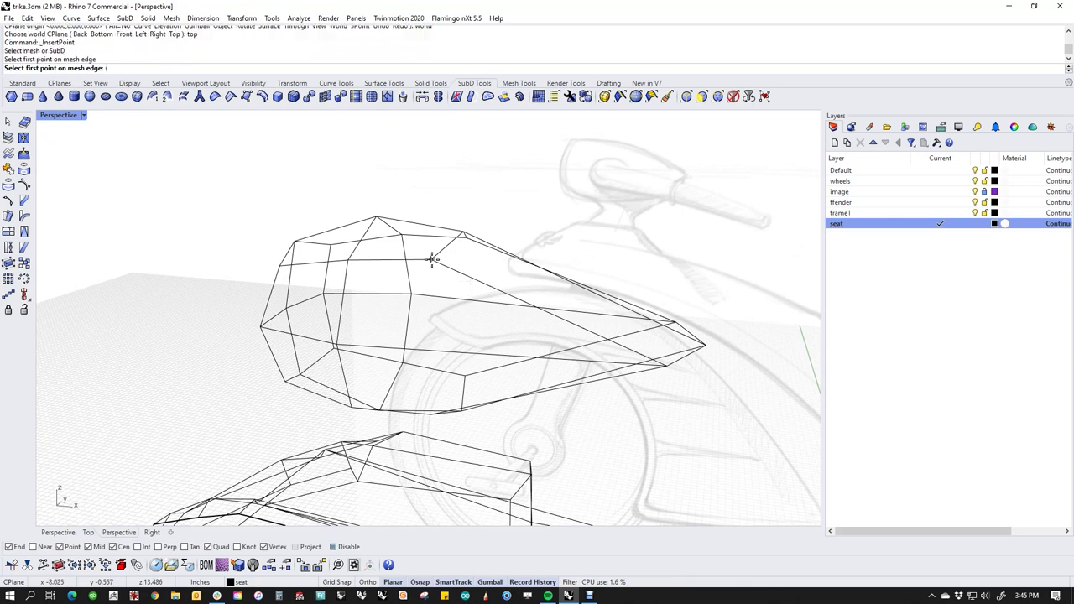
{"action": "right_click_drag", "start_coordinate": [431, 343], "coordinate": [462, 336]}
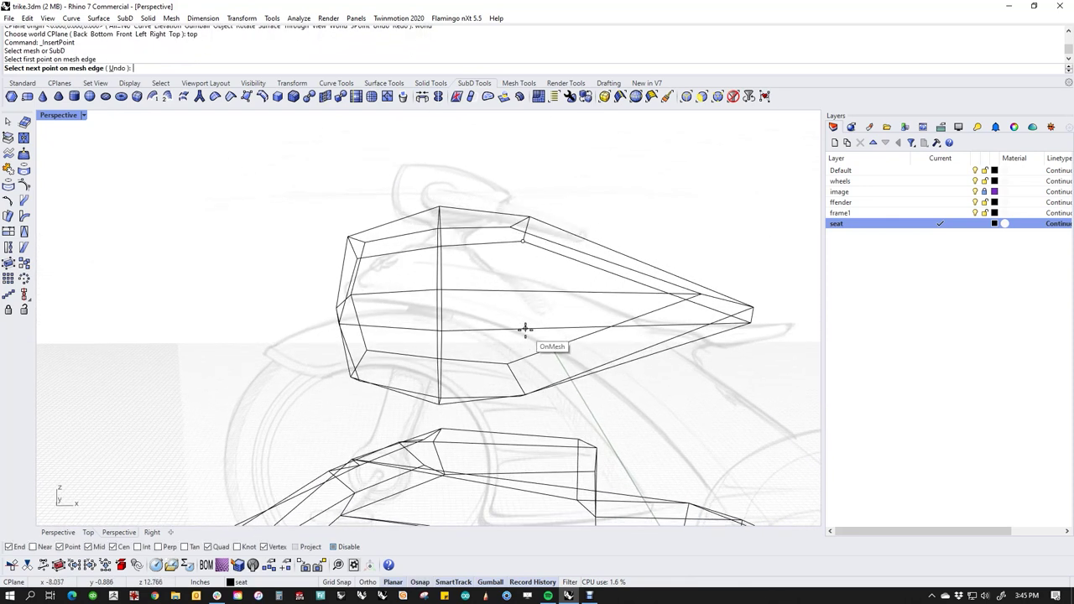
{"action": "left_click", "coordinate": [530, 335]}
{"action": "right_click_drag", "start_coordinate": [523, 391], "coordinate": [552, 310]}
{"action": "left_click", "coordinate": [509, 307]}
{"action": "right_click", "coordinate": [521, 310]}
{"action": "key", "text": "Tab"}
Show the Perspective viewport in shaded display.
{"action": "middle_click", "coordinate": [515, 311]}
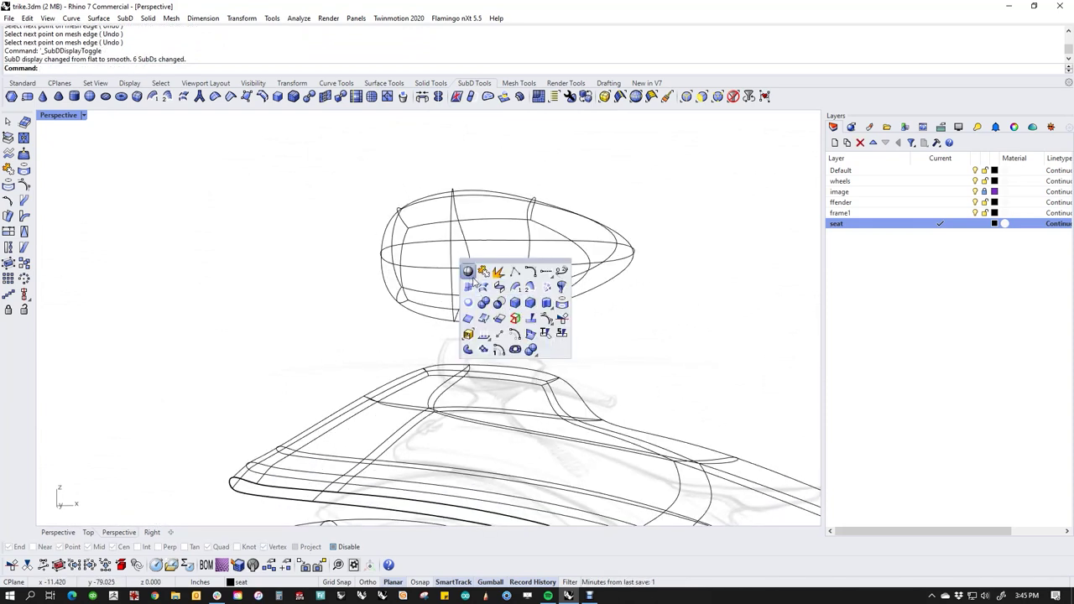
{"action": "left_click", "coordinate": [474, 290]}
{"action": "mouse_move", "coordinate": [542, 304]}
{"action": "right_mouse_down"}
{"action": "mouse_move", "coordinate": [433, 335]}
{"action": "mouse_move", "coordinate": [312, 343]}
{"action": "mouse_move", "coordinate": [312, 330]}
{"action": "mouse_move", "coordinate": [475, 271]}
{"action": "mouse_move", "coordinate": [437, 154]}
{"action": "right_mouse_up"}
Try to reflect the teardrop about a plane along its length, and undo the attempt.
{"action": "left_click", "coordinate": [311, 331]}
{"action": "left_click", "coordinate": [439, 98]}
{"action": "left_click", "coordinate": [314, 265], "text": "alt"}
{"action": "left_click", "coordinate": [256, 233], "text": "shift"}
{"action": "left_click", "coordinate": [293, 309]}
{"action": "right_click", "coordinate": [294, 310]}
{"action": "right_click_drag", "start_coordinate": [394, 317], "coordinate": [469, 342]}
{"action": "right_click", "coordinate": [449, 357]}
{"action": "key", "text": "ctrl+z"}
{"action": "key", "text": "Escape"}
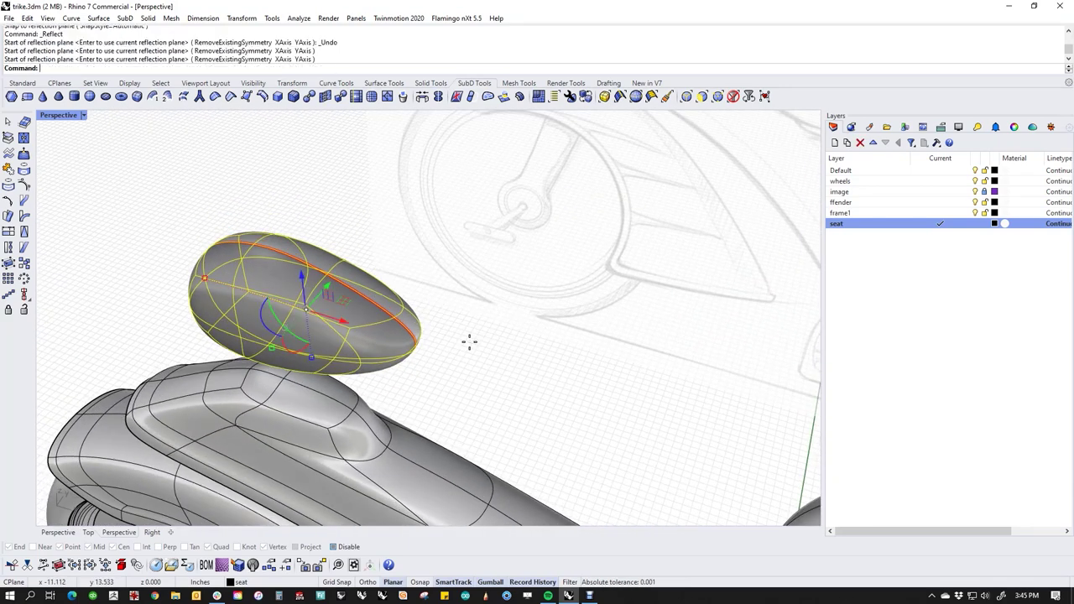
{"action": "key", "text": "ctrl+z"}
Reflect the teardrop about its lengthwise centre plane, keeping the side with the inserted edges, and remove the symmetry link.
{"action": "right_click", "coordinate": [469, 341]}
{"action": "left_click", "coordinate": [326, 276]}
{"action": "left_click", "coordinate": [170, 227]}
{"action": "right_click_drag", "start_coordinate": [171, 228], "coordinate": [507, 262]}
{"action": "left_click", "coordinate": [285, 218]}
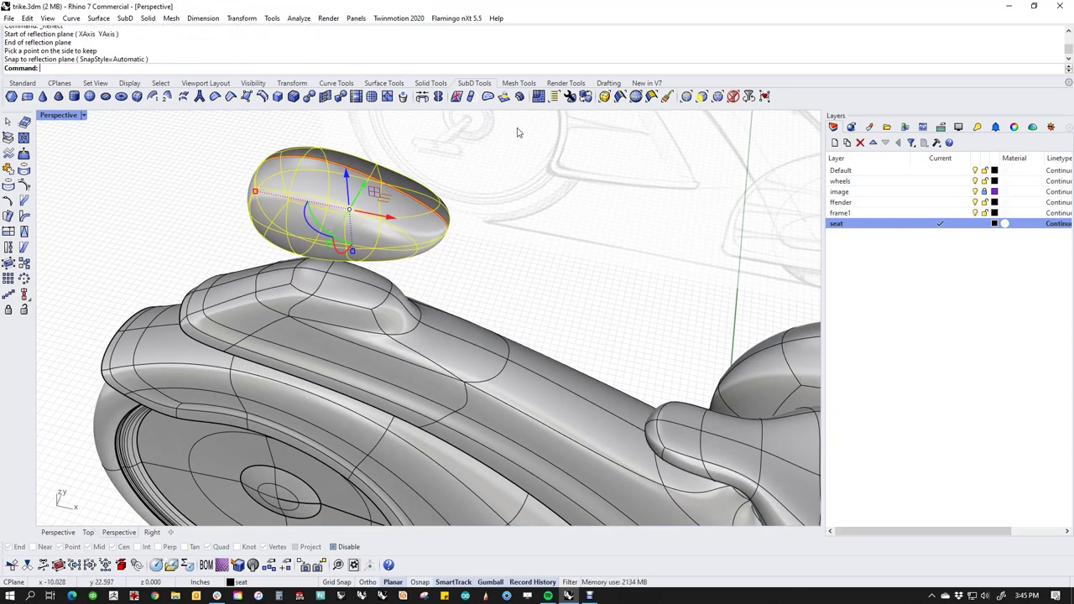
{"action": "right_click", "coordinate": [437, 97]}
{"action": "left_click", "coordinate": [525, 220]}
Scale the teardrop's rear edge loop sideways while working in flat SubD display.
{"action": "mouse_move", "coordinate": [525, 220]}
{"action": "right_mouse_down"}
{"action": "mouse_move", "coordinate": [611, 314]}
{"action": "mouse_move", "coordinate": [541, 309]}
{"action": "mouse_move", "coordinate": [460, 462]}
{"action": "mouse_move", "coordinate": [609, 345]}
{"action": "right_mouse_up"}
{"action": "key", "text": "Tab"}
{"action": "double_click", "coordinate": [435, 344]}
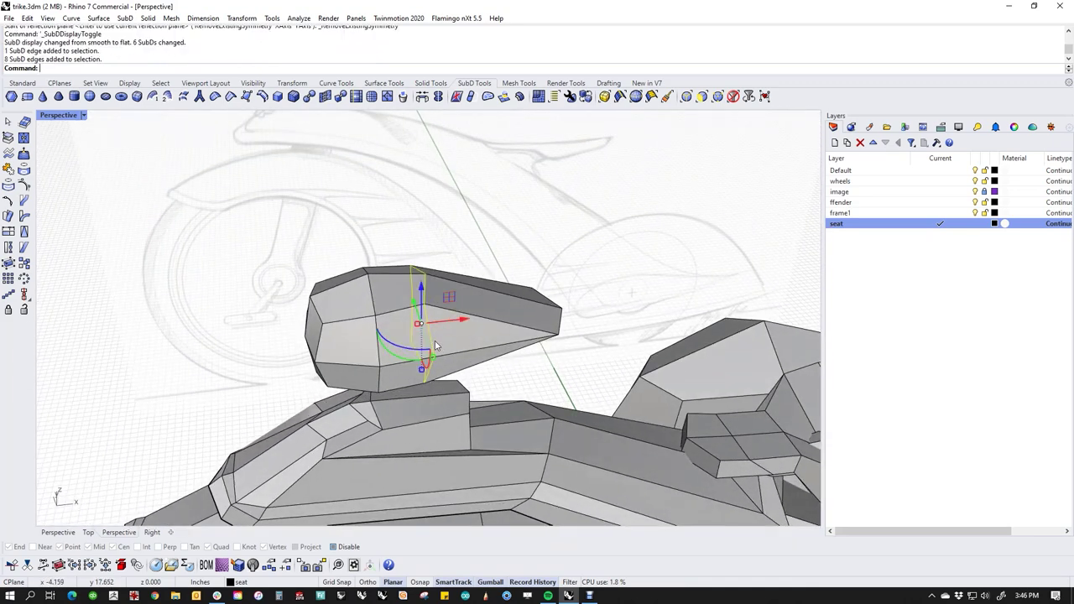
{"action": "left_click", "coordinate": [418, 326]}
{"action": "key", "text": "Escape"}
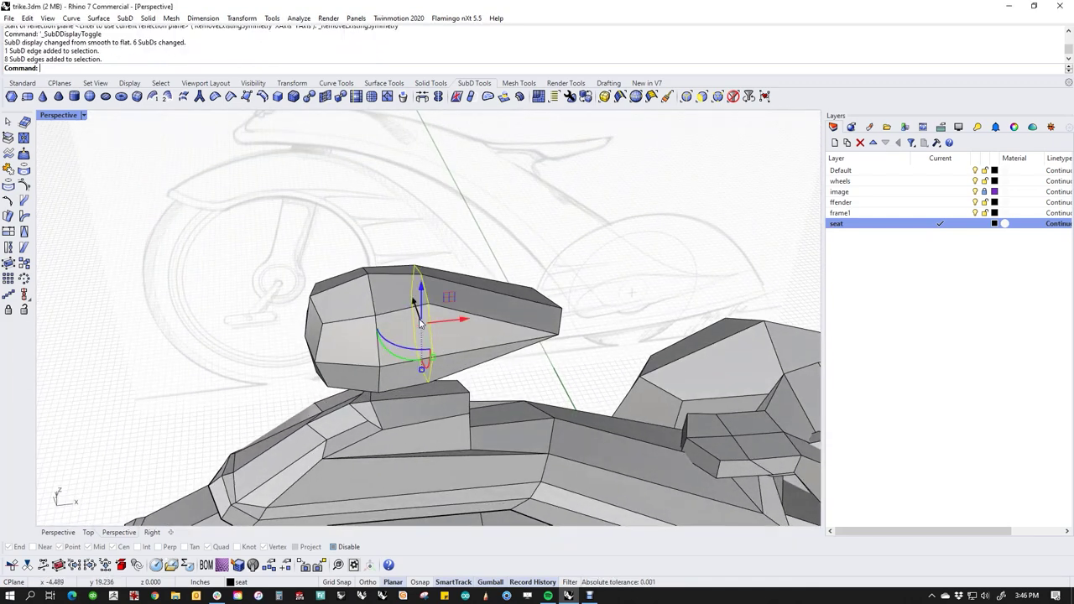
{"action": "right_click_drag", "start_coordinate": [426, 323], "coordinate": [362, 352]}
{"action": "left_click_drag", "start_coordinate": [366, 339], "coordinate": [360, 338]}
{"action": "right_click_drag", "start_coordinate": [518, 300], "coordinate": [413, 332]}
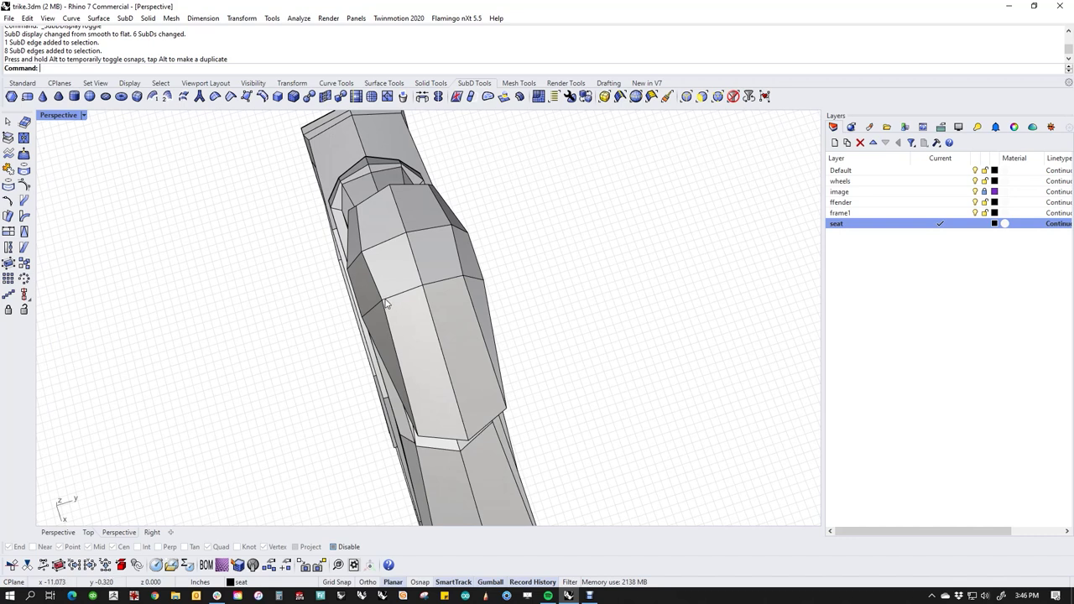
Spread the two upper vertices of the rear edge loop slightly farther apart sideways.
{"action": "left_click", "coordinate": [385, 300], "text": "ctrl+shift"}
{"action": "left_click", "coordinate": [464, 278], "text": "ctrl+shift"}
{"action": "left_click_drag", "start_coordinate": [382, 300], "coordinate": [372, 303]}
{"action": "key", "text": "Escape"}
Isolate the handlebar housing by hiding all other trike parts.
{"action": "right_click_drag", "start_coordinate": [449, 319], "coordinate": [361, 397]}
{"action": "left_click", "coordinate": [429, 400]}
{"action": "type", "text": "i"}
{"action": "key", "text": "Return"}
Spread the matching pair of vertices on the underside of the rear edge loop farther apart sideways.
{"action": "left_click", "coordinate": [349, 375], "text": "ctrl+shift"}
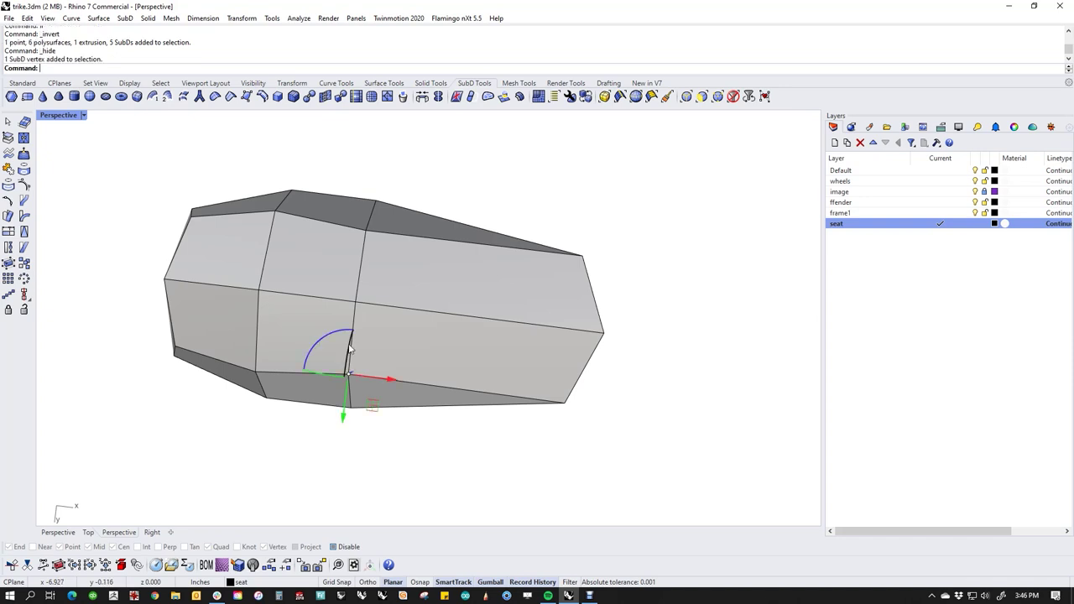
{"action": "left_click", "coordinate": [366, 232], "text": "ctrl+shift"}
{"action": "left_click_drag", "start_coordinate": [366, 230], "coordinate": [367, 217]}
{"action": "left_click", "coordinate": [487, 201]}
Return to smooth SubD display and narrow the housing's rear tip sideways into a rounded point.
{"action": "scroll", "coordinate": [374, 290], "scroll_direction": "down", "scroll_amount": 4}
{"action": "mouse_move", "coordinate": [374, 291]}
{"action": "right_mouse_down"}
{"action": "mouse_move", "coordinate": [462, 372]}
{"action": "mouse_move", "coordinate": [510, 446]}
{"action": "mouse_move", "coordinate": [439, 499]}
{"action": "mouse_move", "coordinate": [404, 456]}
{"action": "mouse_move", "coordinate": [484, 439]}
{"action": "mouse_move", "coordinate": [442, 113]}
{"action": "mouse_move", "coordinate": [439, 141]}
{"action": "right_mouse_up"}
{"action": "key", "text": "Tab"}
{"action": "scroll", "coordinate": [534, 311], "scroll_direction": "up", "scroll_amount": 4}
{"action": "left_click_drag", "start_coordinate": [439, 266], "coordinate": [565, 484], "text": "ctrl+shift"}
{"action": "left_click_drag", "start_coordinate": [504, 454], "coordinate": [506, 401]}
{"action": "key", "text": "Escape"}
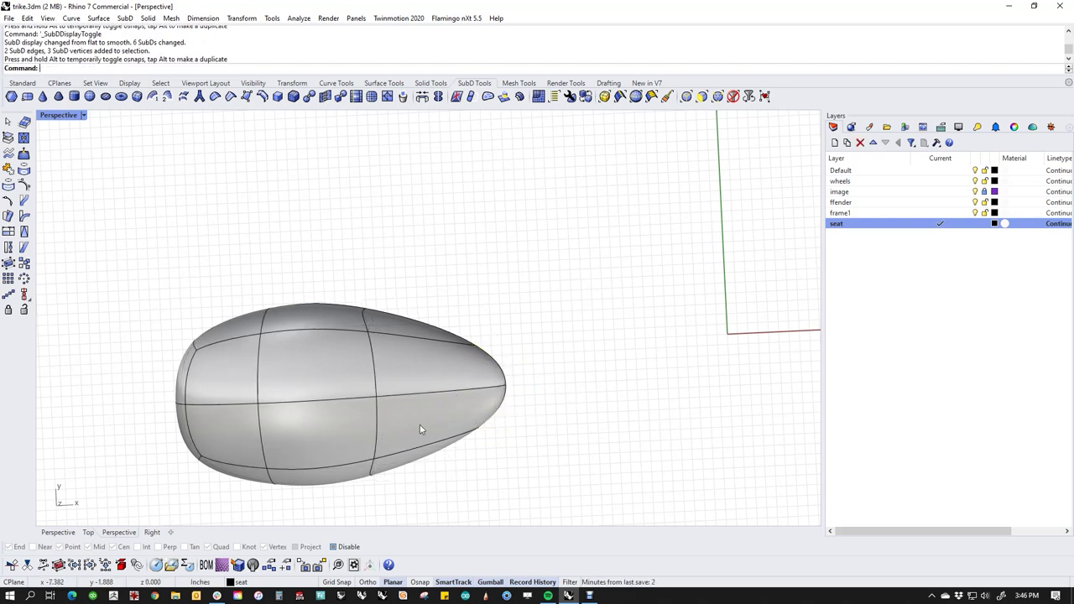
Insert a new edge loop close beside the housing's middle edge loop.
{"action": "mouse_move", "coordinate": [392, 408]}
{"action": "right_mouse_down"}
{"action": "mouse_move", "coordinate": [311, 332]}
{"action": "mouse_move", "coordinate": [312, 408]}
{"action": "mouse_move", "coordinate": [489, 343]}
{"action": "mouse_move", "coordinate": [492, 280]}
{"action": "mouse_move", "coordinate": [527, 292]}
{"action": "mouse_move", "coordinate": [530, 277]}
{"action": "mouse_move", "coordinate": [489, 314]}
{"action": "mouse_move", "coordinate": [566, 304]}
{"action": "mouse_move", "coordinate": [465, 324]}
{"action": "mouse_move", "coordinate": [440, 350]}
{"action": "right_mouse_up"}
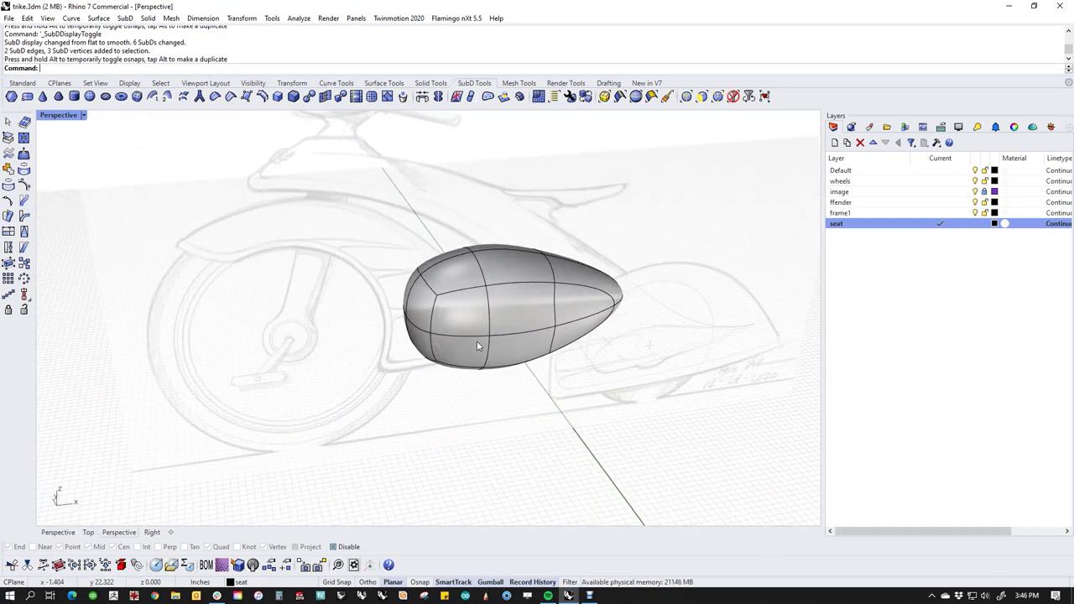
{"action": "scroll", "coordinate": [480, 340], "scroll_direction": "up", "scroll_amount": 3}
{"action": "double_click", "coordinate": [485, 321]}
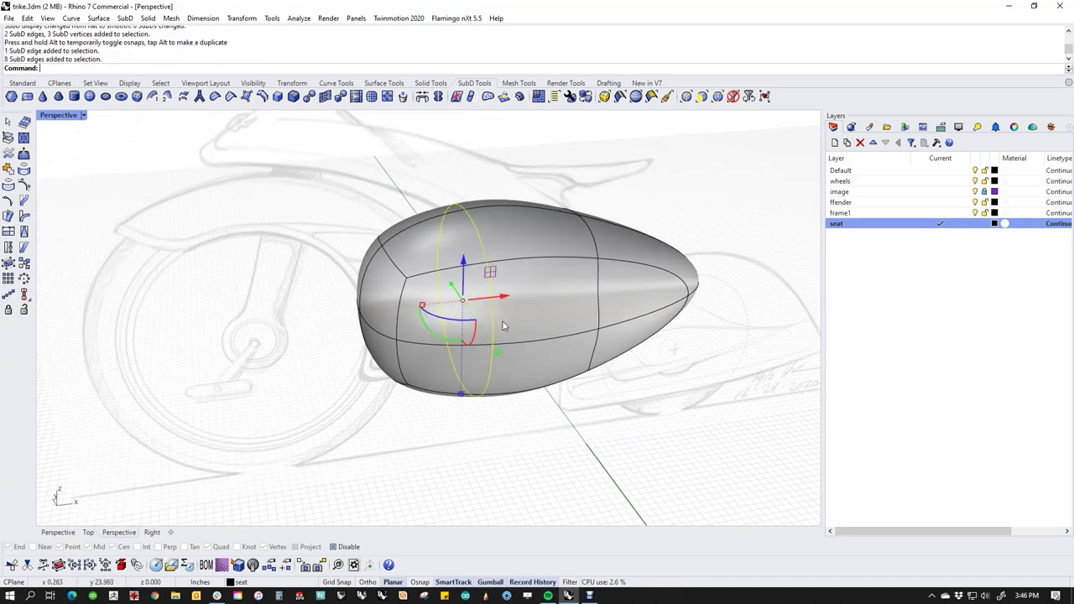
{"action": "left_click", "coordinate": [262, 98]}
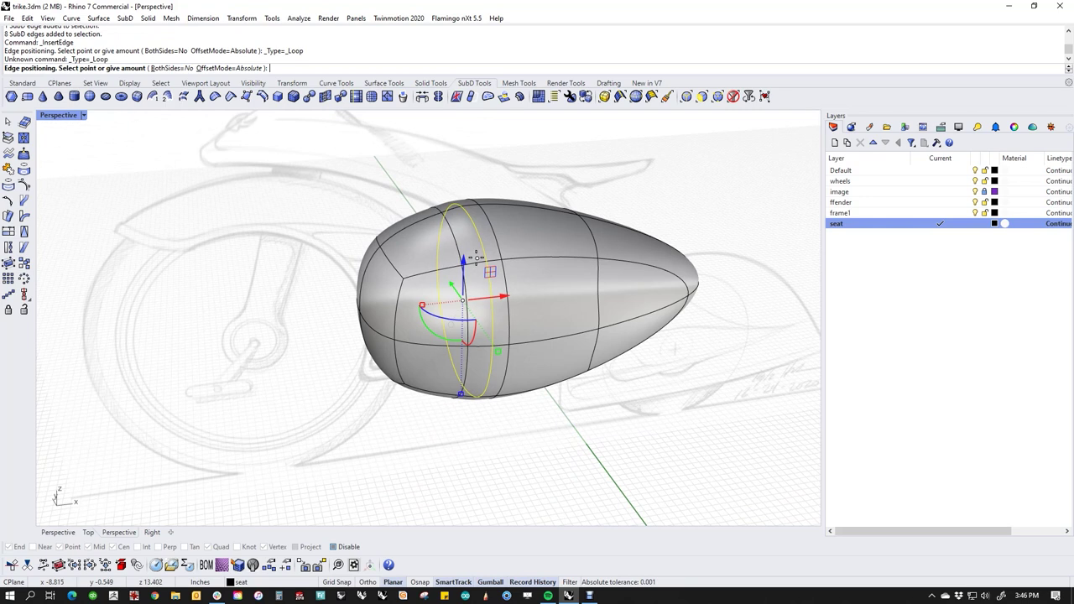
{"action": "left_click", "coordinate": [480, 253]}
Try to extract the ring of faces ahead of the middle loops, and undo the extraction.
{"action": "left_click", "coordinate": [442, 299]}
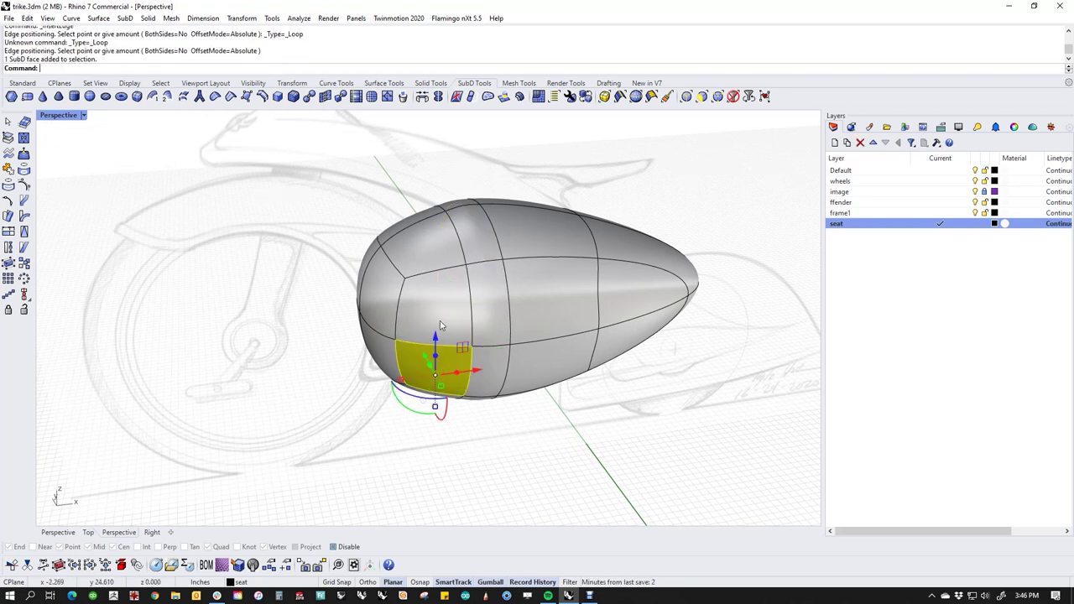
{"action": "double_click", "coordinate": [442, 299]}
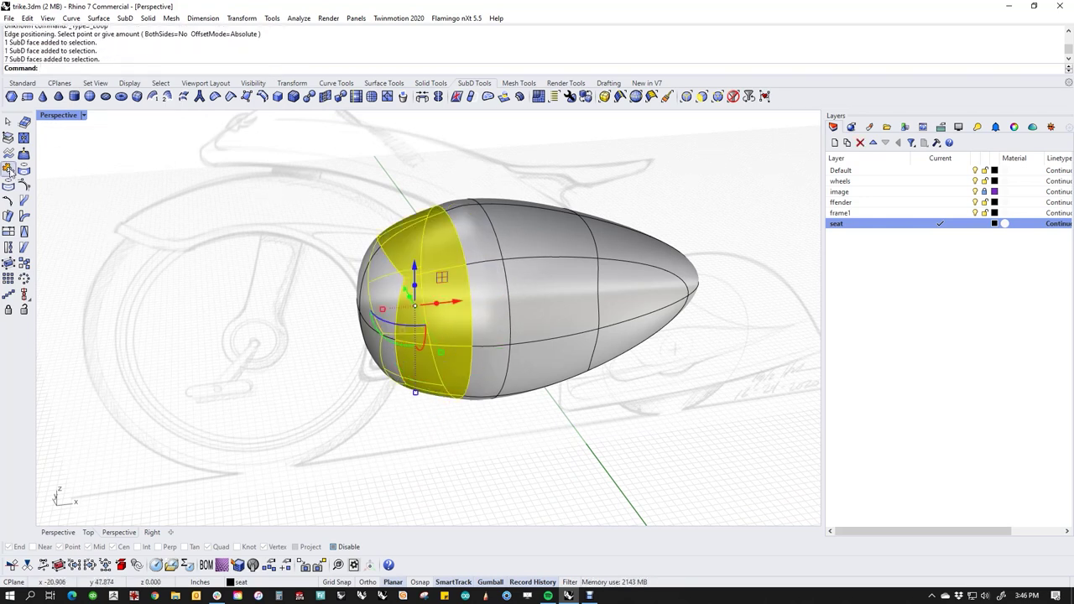
{"action": "left_click", "coordinate": [22, 83]}
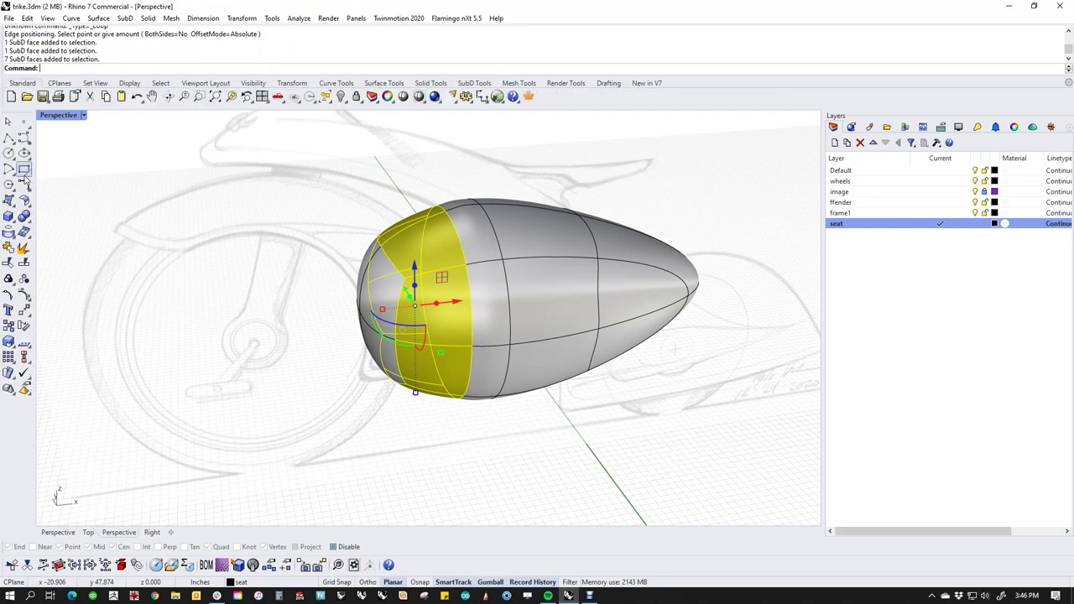
{"action": "left_click", "coordinate": [24, 249]}
{"action": "left_click", "coordinate": [369, 307]}
{"action": "left_click", "coordinate": [316, 372]}
{"action": "left_click", "coordinate": [419, 357]}
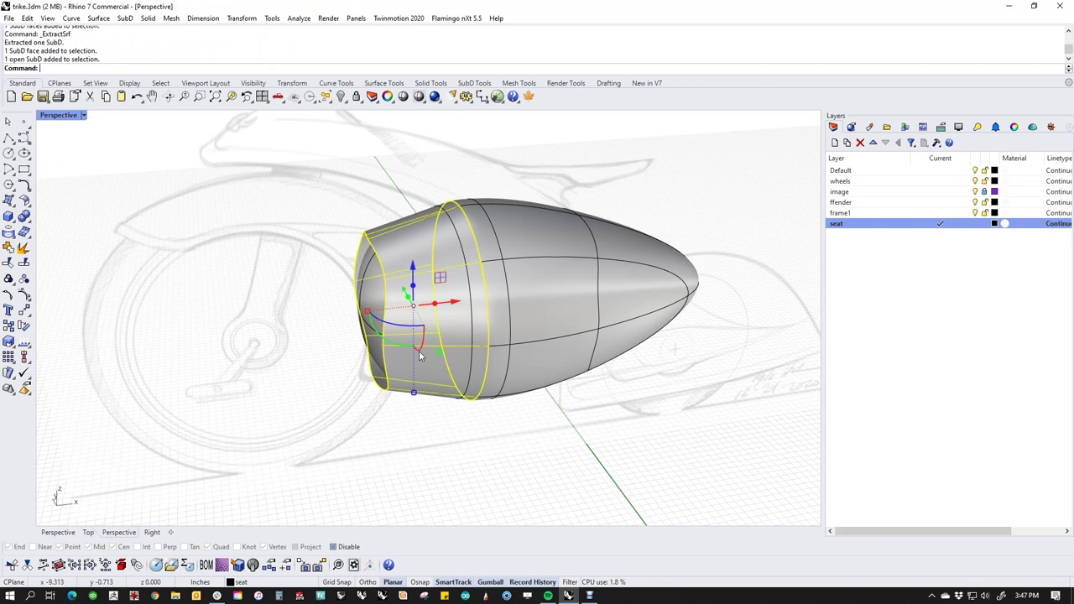
{"action": "left_click", "coordinate": [374, 317]}
{"action": "left_click", "coordinate": [309, 375]}
{"action": "right_click_drag", "start_coordinate": [333, 351], "coordinate": [351, 367]}
{"action": "key", "text": "ctrl+z"}
{"action": "right_click", "coordinate": [354, 366]}
{"action": "key", "text": "Escape"}
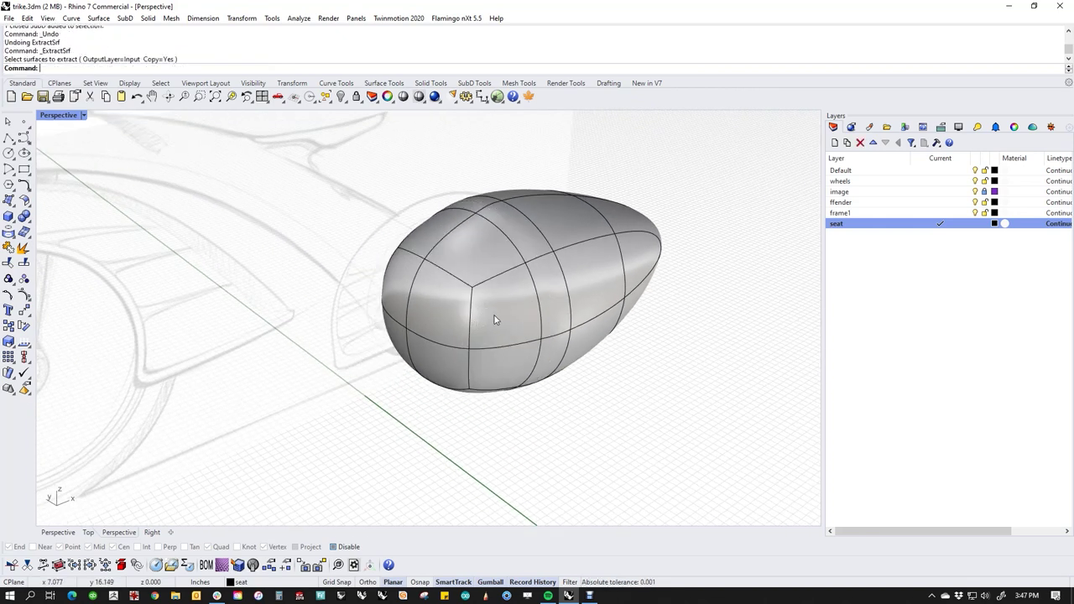
Try the extraction on the reselected front face ring again, and undo the extracted copies.
{"action": "left_click", "coordinate": [495, 315], "text": "ctrl+shift"}
{"action": "double_click", "coordinate": [464, 256], "text": "ctrl+shift"}
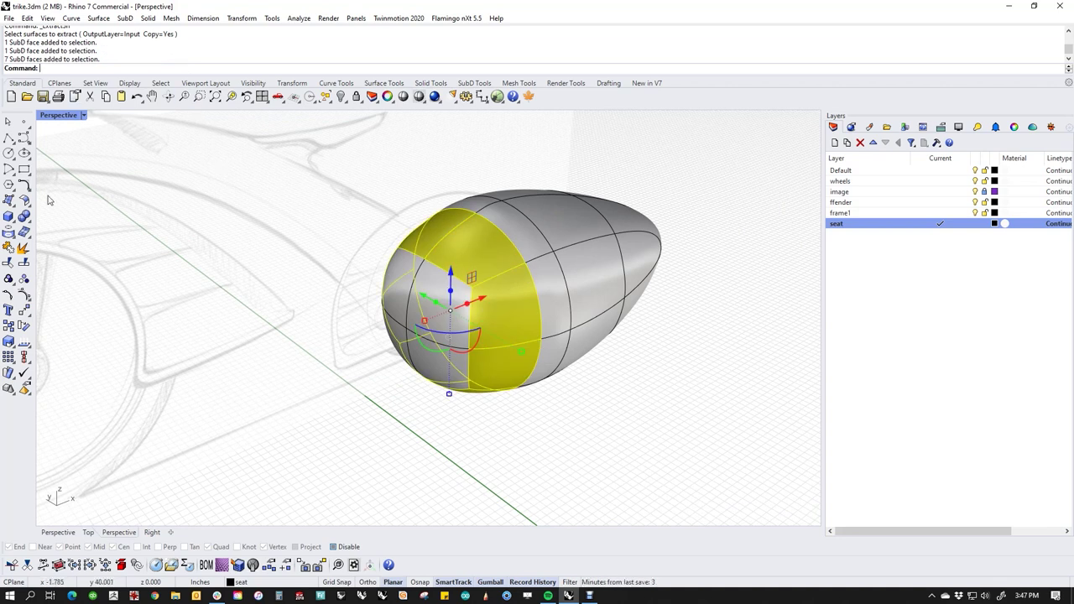
{"action": "right_click", "coordinate": [24, 248]}
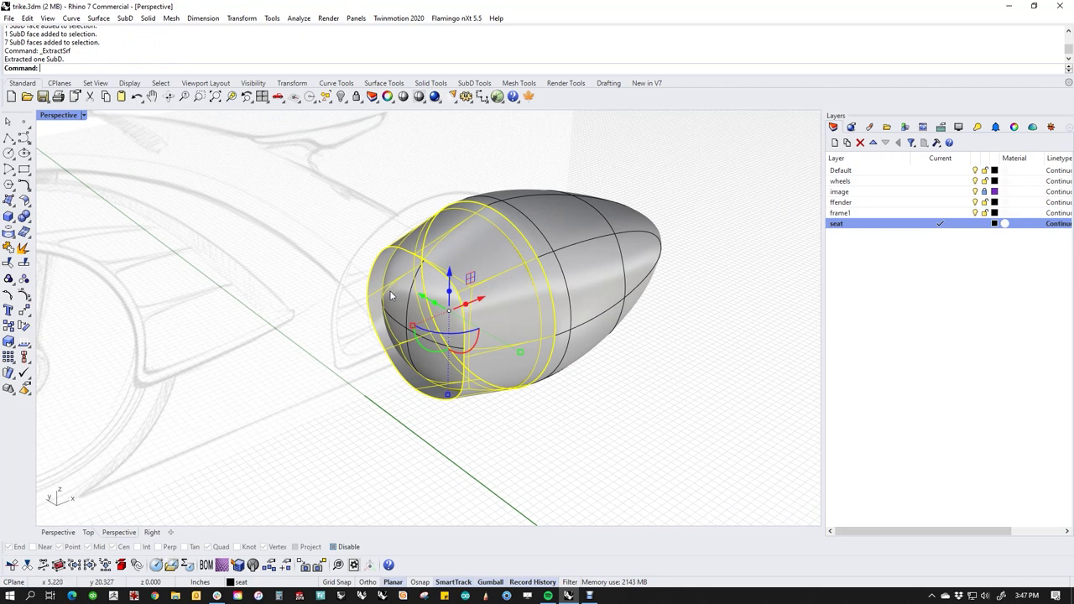
{"action": "key", "text": "ctrl+z"}
{"action": "right_click", "coordinate": [261, 294]}
{"action": "left_click", "coordinate": [260, 294]}
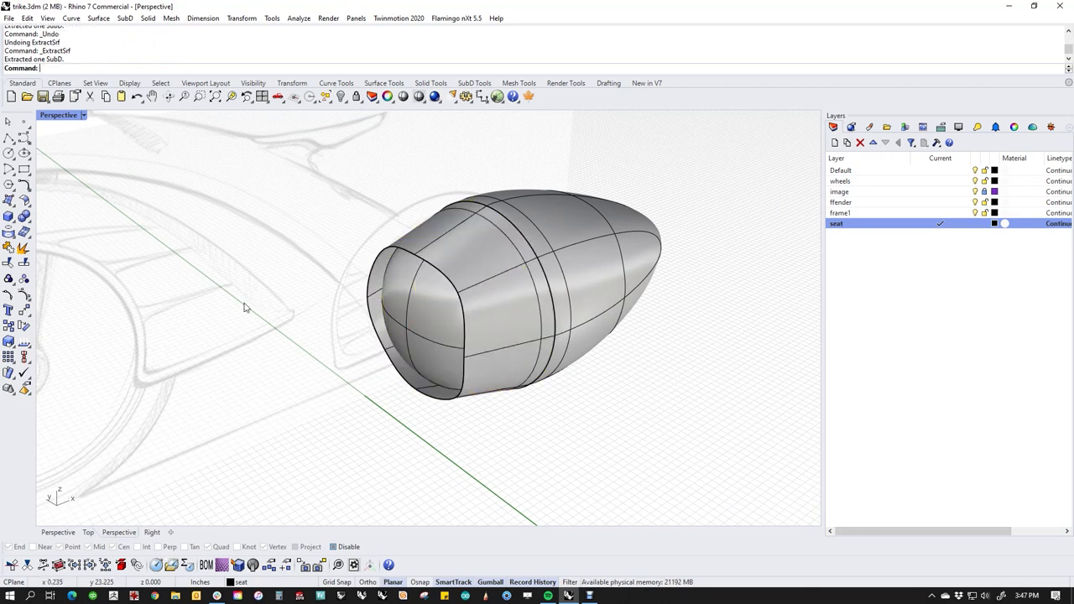
{"action": "key", "text": "ctrl+z"}
Extract the housing's front face ring with Copy set to No.
{"action": "right_click", "coordinate": [175, 322]}
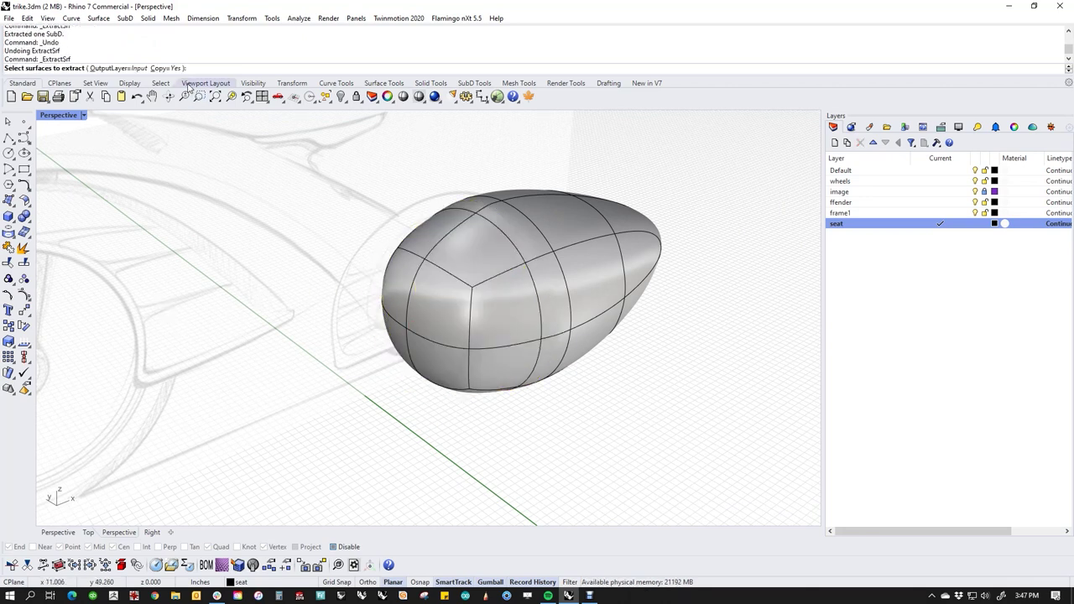
{"action": "left_click", "coordinate": [162, 69]}
{"action": "left_click", "coordinate": [497, 318]}
{"action": "double_click", "coordinate": [473, 259]}
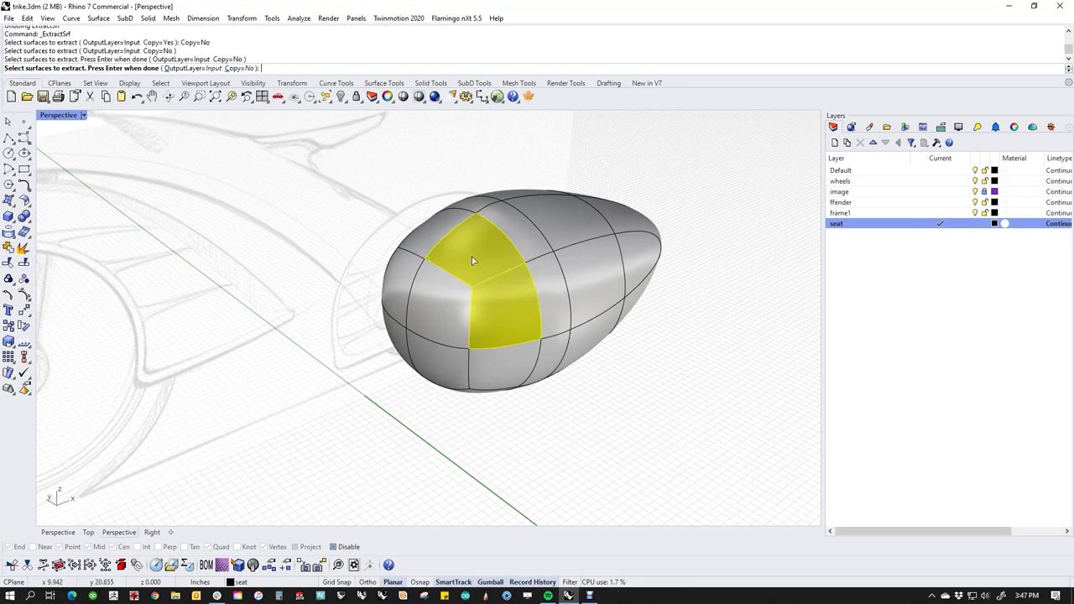
{"action": "right_click", "coordinate": [473, 261]}
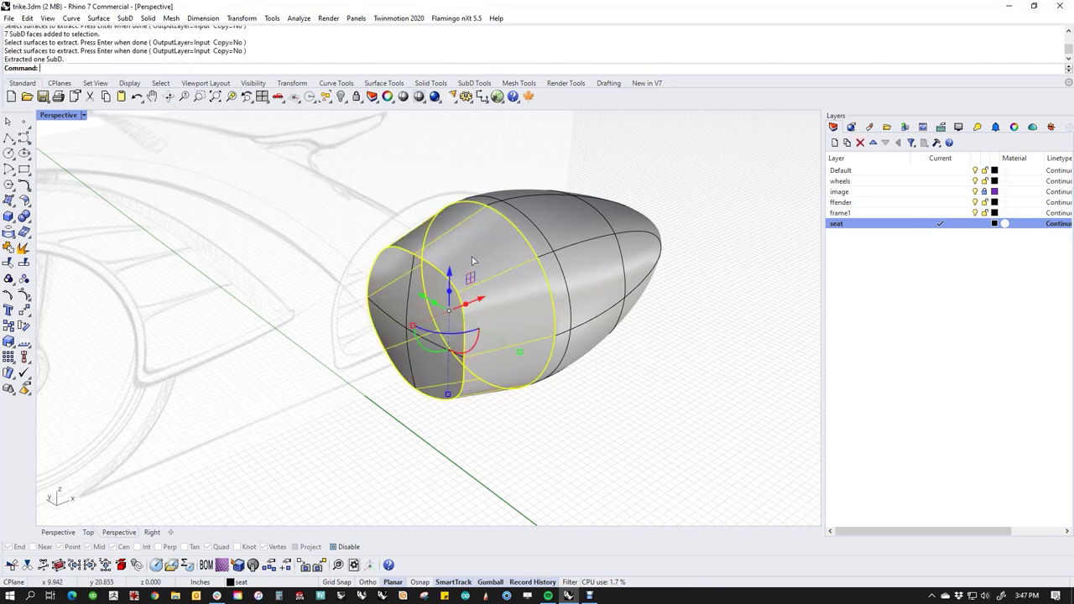
Join the extracted ring and the front end faces into one cap with smooth joined edges.
{"action": "left_click", "coordinate": [400, 309], "text": "ctrl+shift"}
{"action": "left_click", "coordinate": [379, 362]}
{"action": "left_click", "coordinate": [428, 344]}
{"action": "left_click", "coordinate": [508, 339], "text": "shift"}
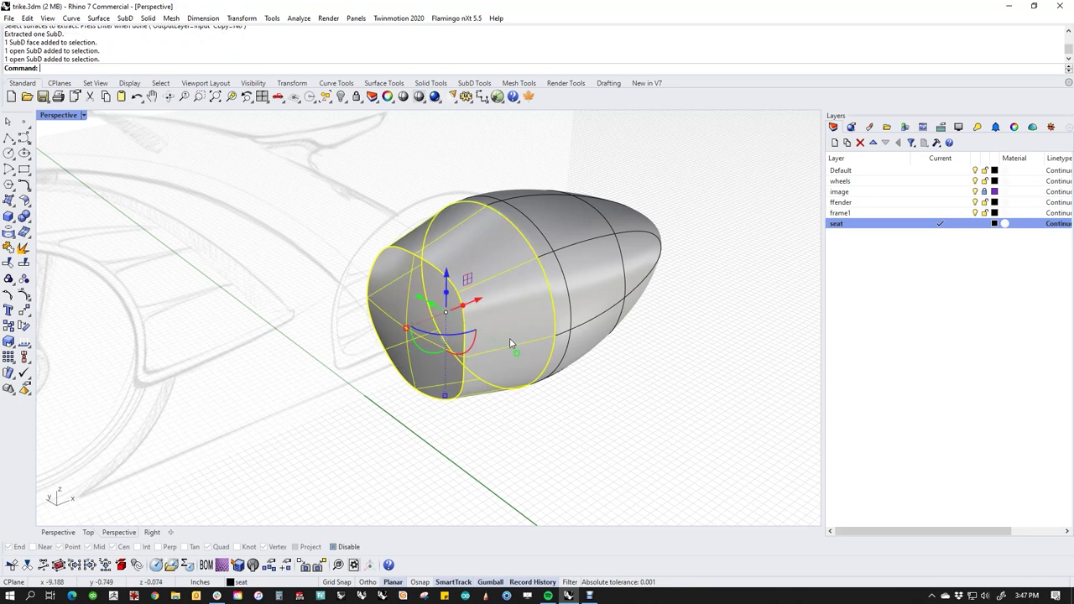
{"action": "type", "text": "j"}
{"action": "key", "text": "Return"}
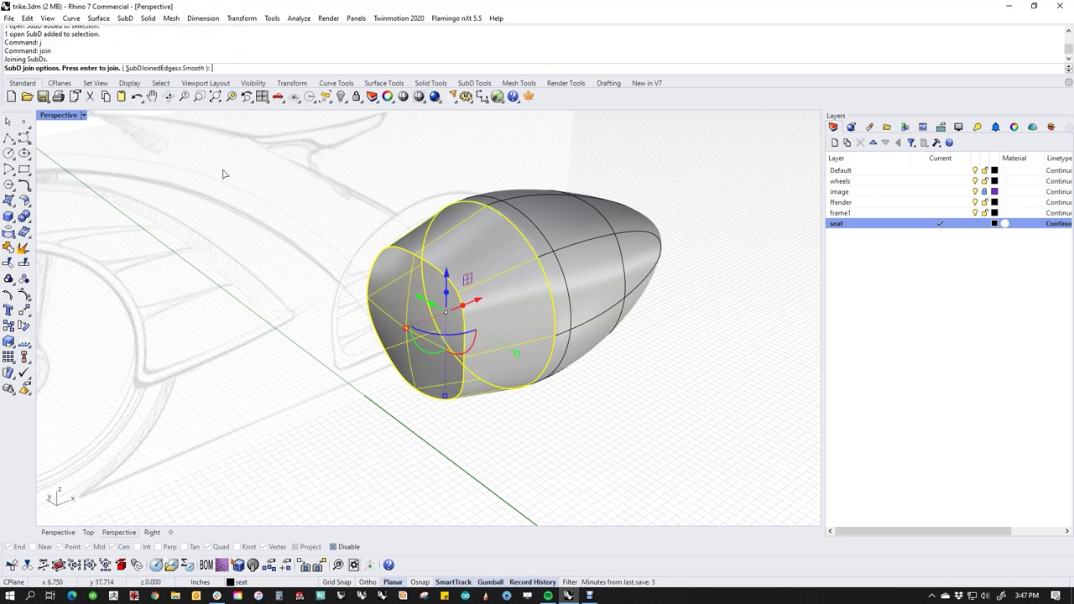
{"action": "key", "text": "Return"}
Shrink the front cap and position it just ahead of the rear body's open rim, leaving a narrow gap.
{"action": "right_click_drag", "start_coordinate": [347, 295], "coordinate": [451, 401]}
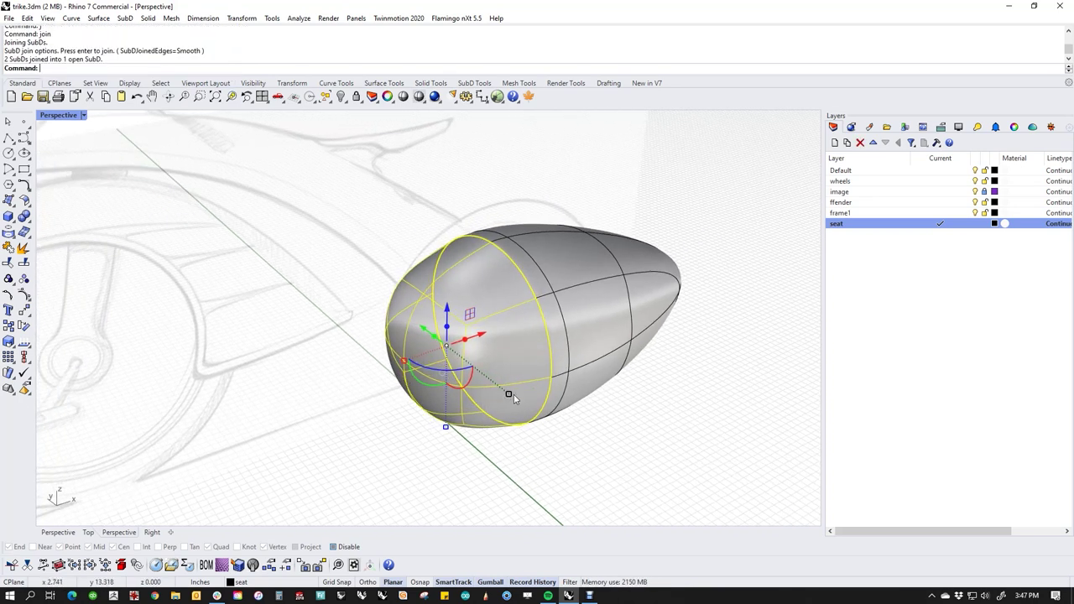
{"action": "mouse_move", "coordinate": [412, 362]}
{"action": "left_mouse_down"}
{"action": "mouse_move", "coordinate": [423, 382]}
{"action": "mouse_move", "coordinate": [412, 366]}
{"action": "mouse_move", "coordinate": [428, 353]}
{"action": "left_mouse_up"}
{"action": "key", "text": "ctrl+z"}
{"action": "left_click_drag", "start_coordinate": [446, 427], "coordinate": [445, 417], "text": "shift"}
{"action": "mouse_move", "coordinate": [479, 336]}
{"action": "left_mouse_down"}
{"action": "mouse_move", "coordinate": [493, 328]}
{"action": "mouse_move", "coordinate": [463, 339]}
{"action": "left_mouse_up"}
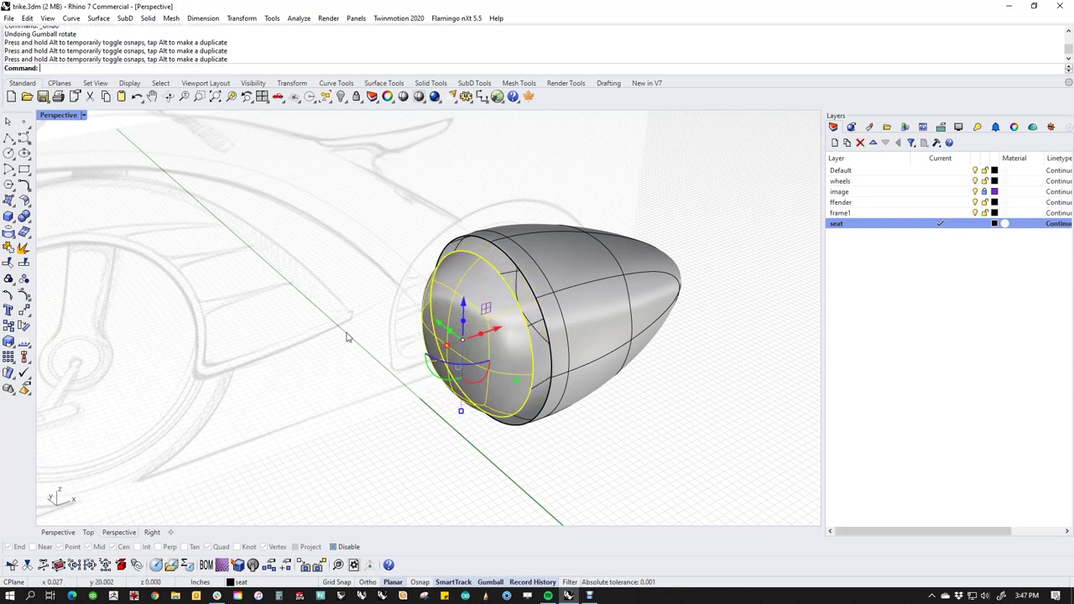
{"action": "left_click", "coordinate": [347, 336]}
Bridge the front cap's rear edge loop to the body's open rim with 3 segments and Join on.
{"action": "right_click_drag", "start_coordinate": [346, 336], "coordinate": [474, 367]}
{"action": "scroll", "coordinate": [449, 299], "scroll_direction": "up", "scroll_amount": 4}
{"action": "right_click_drag", "start_coordinate": [449, 300], "coordinate": [407, 345]}
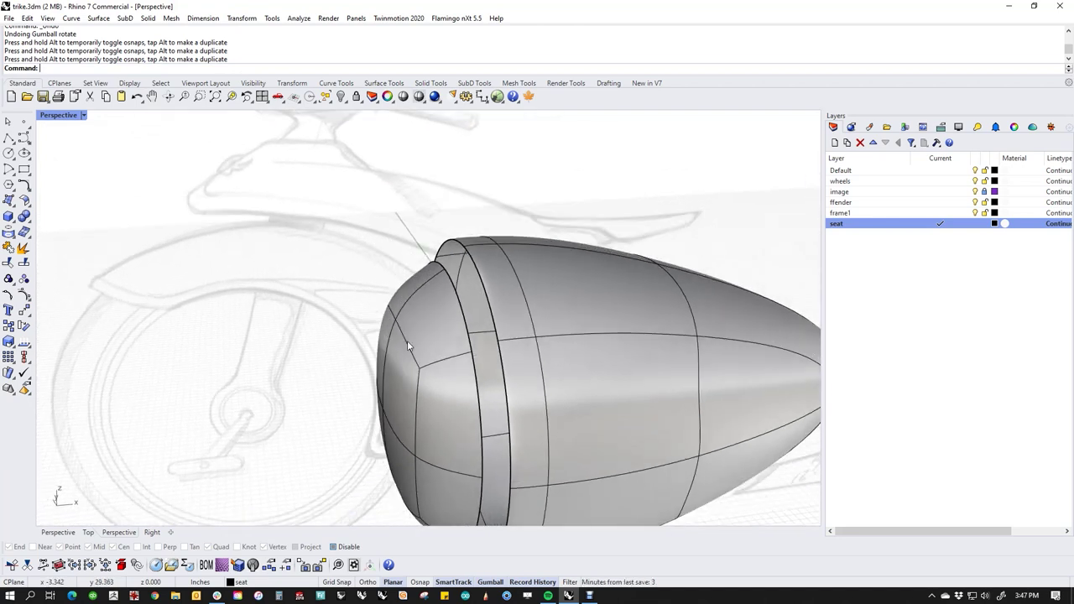
{"action": "double_click", "coordinate": [472, 341], "text": "ctrl+shift"}
{"action": "left_click", "coordinate": [501, 328], "text": "ctrl+shift"}
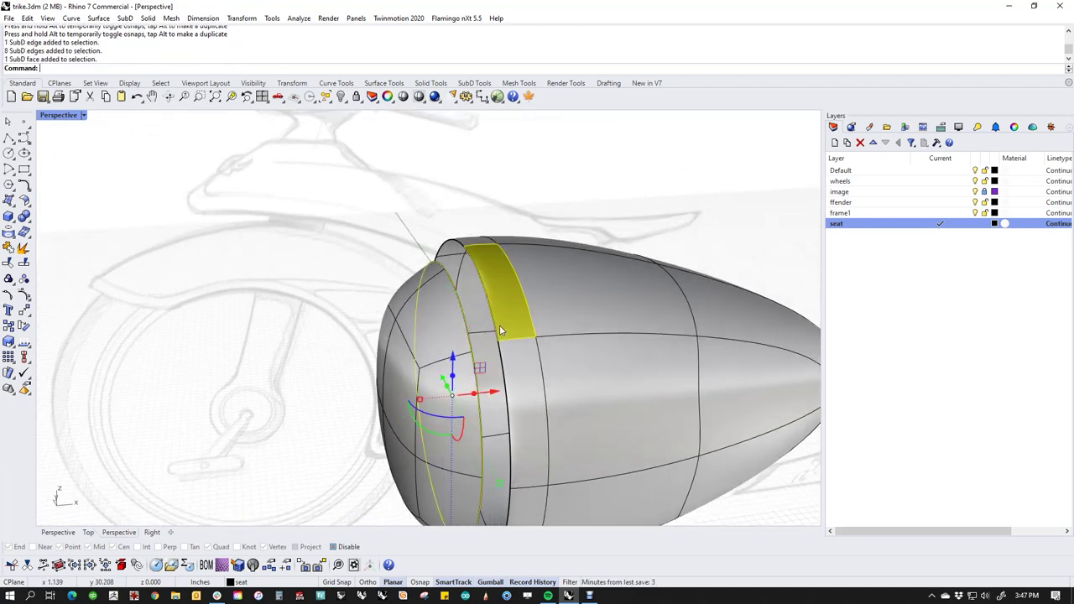
{"action": "double_click", "coordinate": [498, 328], "text": "ctrl+shift"}
{"action": "left_click", "coordinate": [507, 327], "text": "ctrl"}
{"action": "type", "text": "bridge"}
{"action": "key", "text": "Return"}
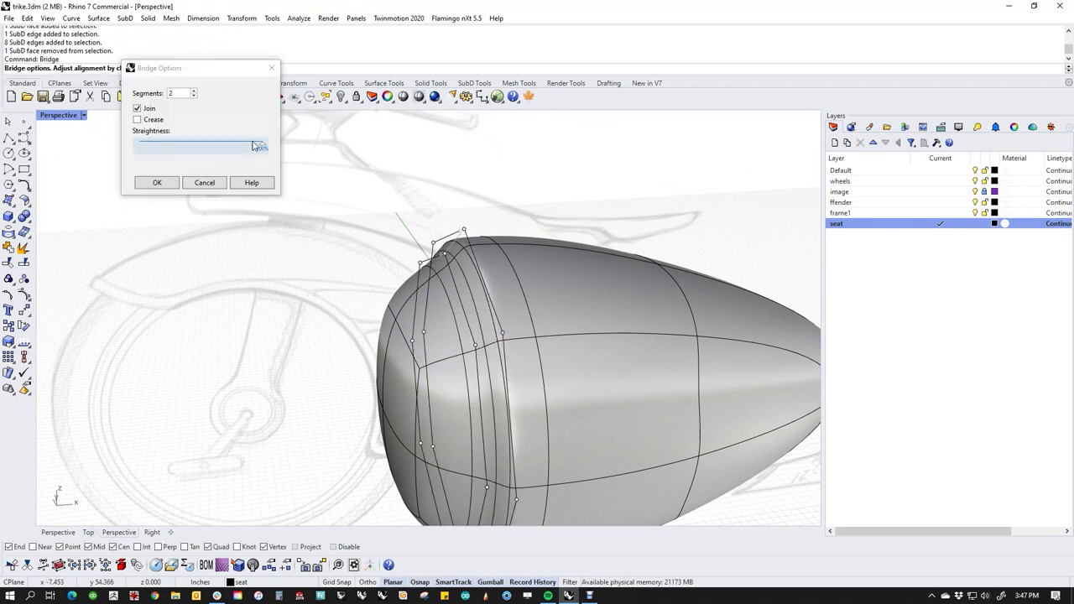
{"action": "left_click", "coordinate": [193, 92]}
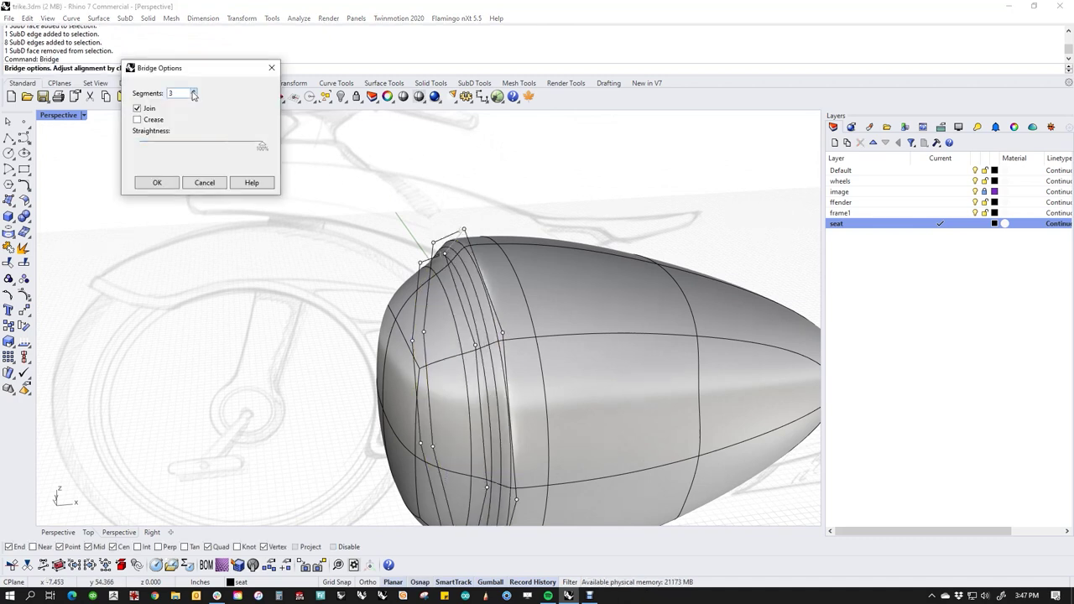
{"action": "left_click", "coordinate": [164, 185]}
Scale an edge loop of the new bridge slightly inward.
{"action": "double_click", "coordinate": [469, 290]}
{"action": "left_click_drag", "start_coordinate": [497, 493], "coordinate": [486, 479]}
{"action": "left_click", "coordinate": [282, 362]}
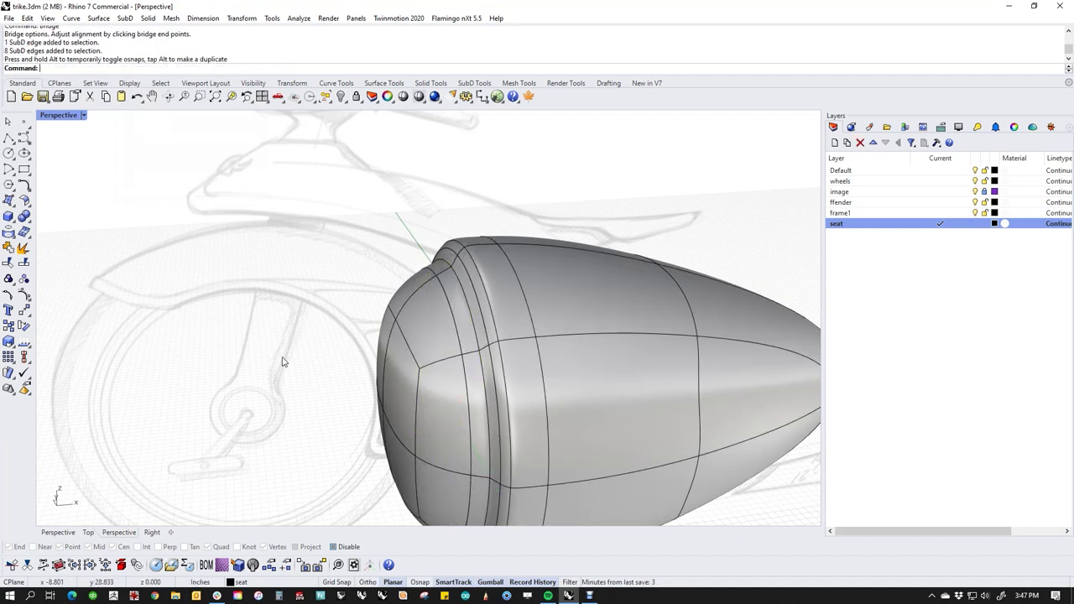
Try deleting an edge loop on the cap side of the bridge, and undo the deletion.
{"action": "double_click", "coordinate": [456, 335]}
{"action": "key", "text": "Delete"}
{"action": "key", "text": "ctrl+z"}
Extract the narrow ring of faces at the front of the teardrop body, directly behind the bridge.
{"action": "right_click_drag", "start_coordinate": [344, 336], "coordinate": [445, 295]}
{"action": "left_click", "coordinate": [462, 339], "text": "ctrl+shift"}
{"action": "left_click", "coordinate": [463, 341], "text": "ctrl"}
{"action": "left_click", "coordinate": [496, 441], "text": "ctrl+shift"}
{"action": "double_click", "coordinate": [500, 358], "text": "ctrl+shift"}
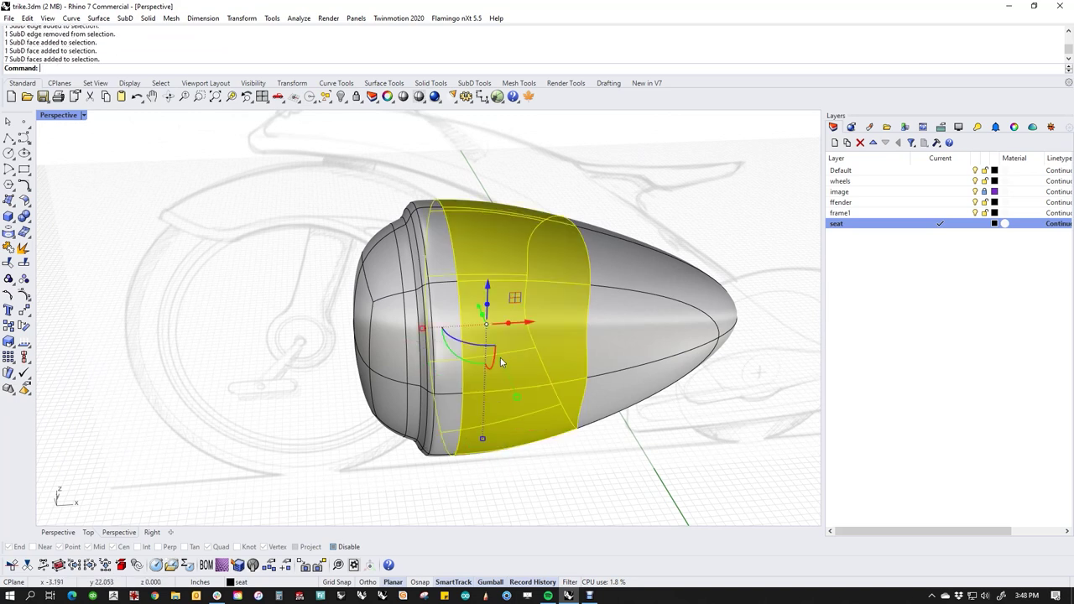
{"action": "left_click", "coordinate": [560, 477]}
{"action": "double_click", "coordinate": [454, 385], "text": "ctrl+shift"}
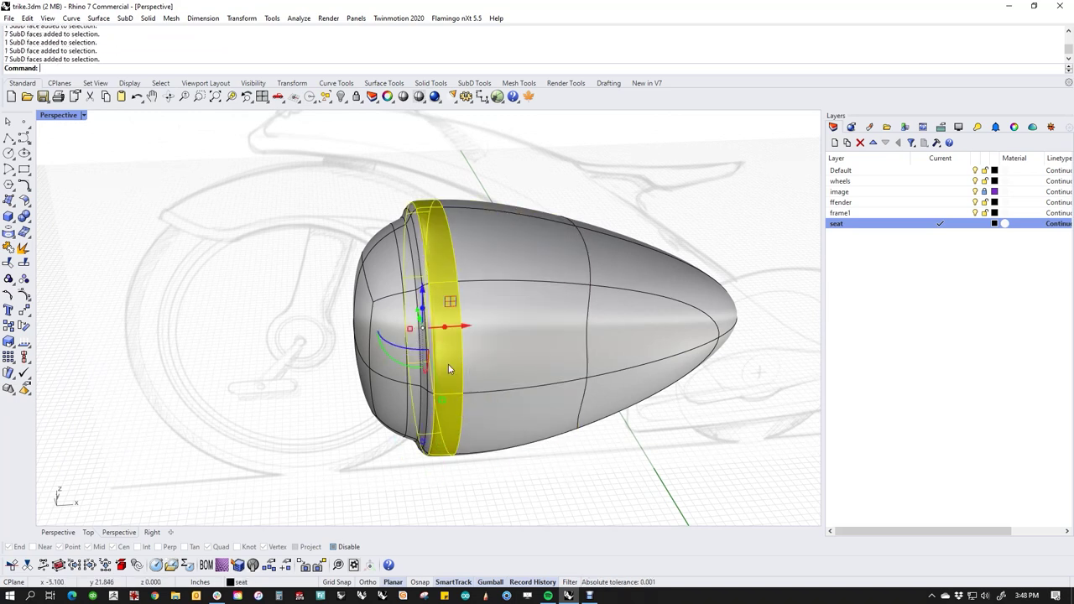
{"action": "left_click", "coordinate": [24, 249]}
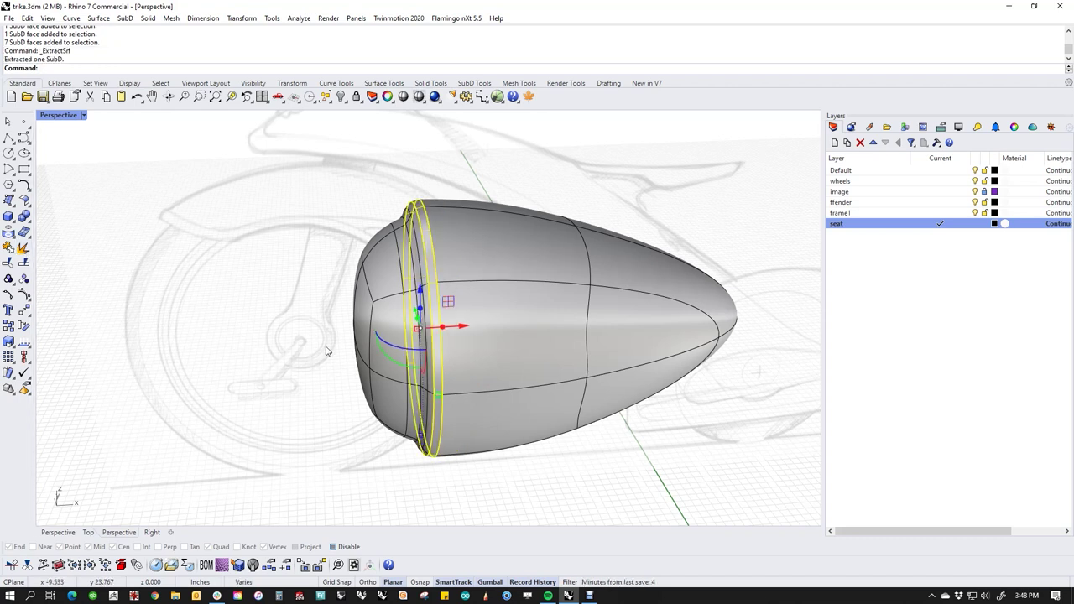
Join the extracted ring to the front cap with smooth joined edges.
{"action": "left_click", "coordinate": [379, 334], "text": "ctrl+shift"}
{"action": "left_click", "coordinate": [393, 329]}
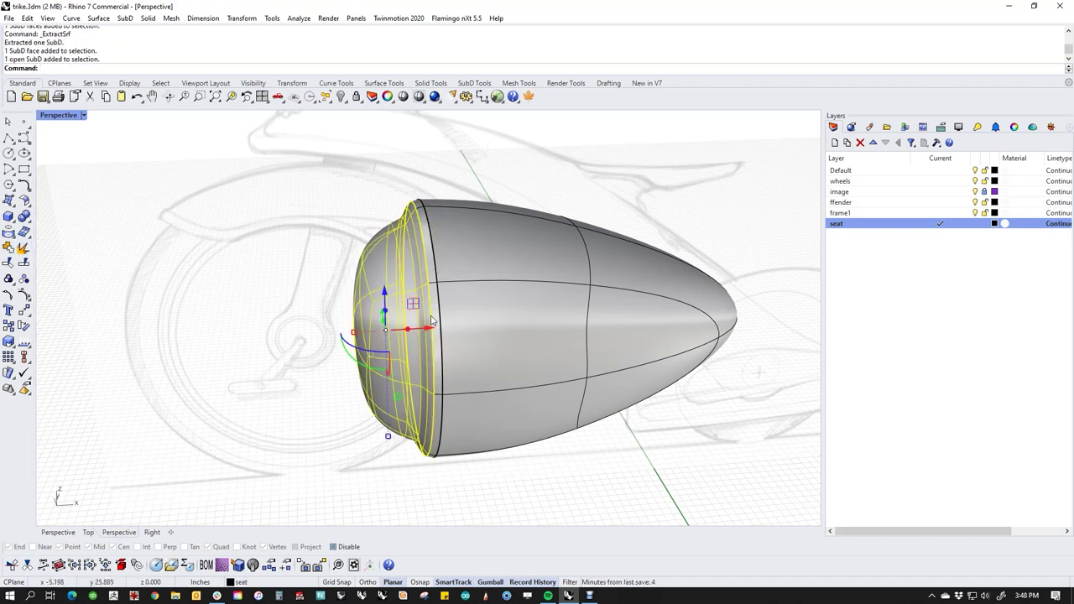
{"action": "scroll", "coordinate": [432, 321], "scroll_direction": "up", "scroll_amount": 2}
{"action": "type", "text": "j"}
{"action": "key", "text": "Return"}
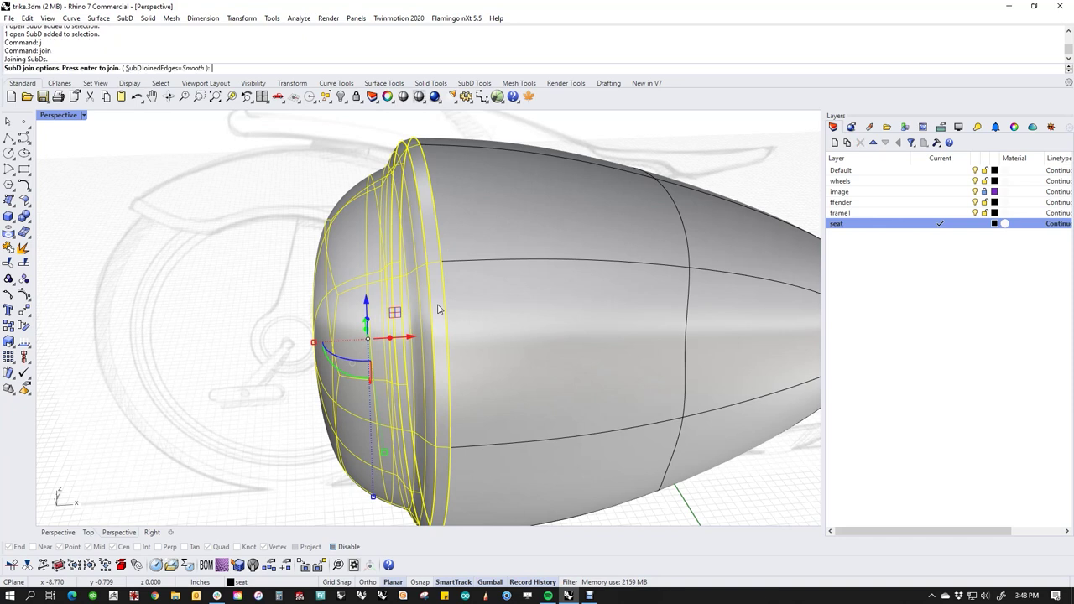
{"action": "key", "text": "Return"}
Move the joined front cap slightly forward along the X axis to open a narrow gap ahead of the body.
{"action": "right_click_drag", "start_coordinate": [436, 309], "coordinate": [304, 344]}
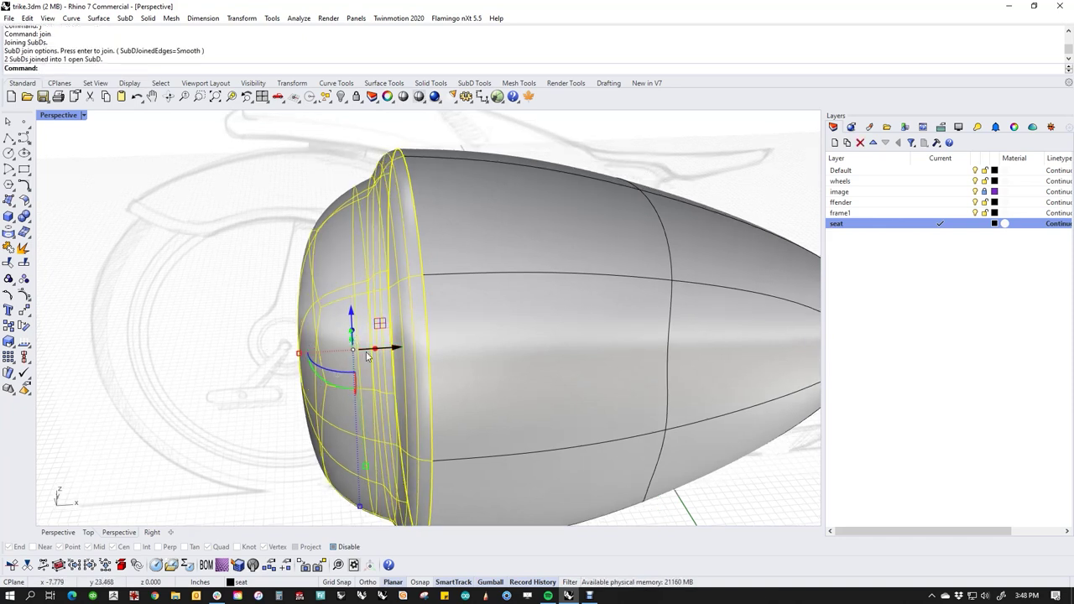
{"action": "mouse_move", "coordinate": [398, 350]}
{"action": "left_mouse_down"}
{"action": "mouse_move", "coordinate": [322, 353]}
{"action": "mouse_move", "coordinate": [389, 347]}
{"action": "left_mouse_up"}
{"action": "scroll", "coordinate": [444, 143], "scroll_direction": "up", "scroll_amount": 5}
{"action": "left_click", "coordinate": [431, 149]}
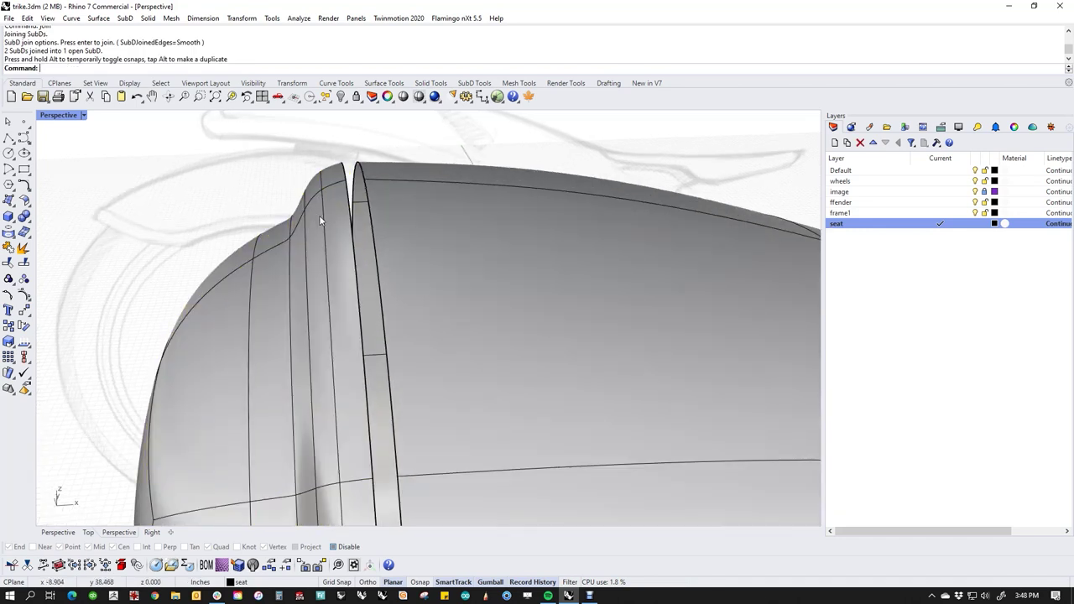
Bridge the cap's rear edge loop to the body's open front rim with Join on and Crease off.
{"action": "left_click", "coordinate": [374, 221]}
{"action": "double_click", "coordinate": [381, 220]}
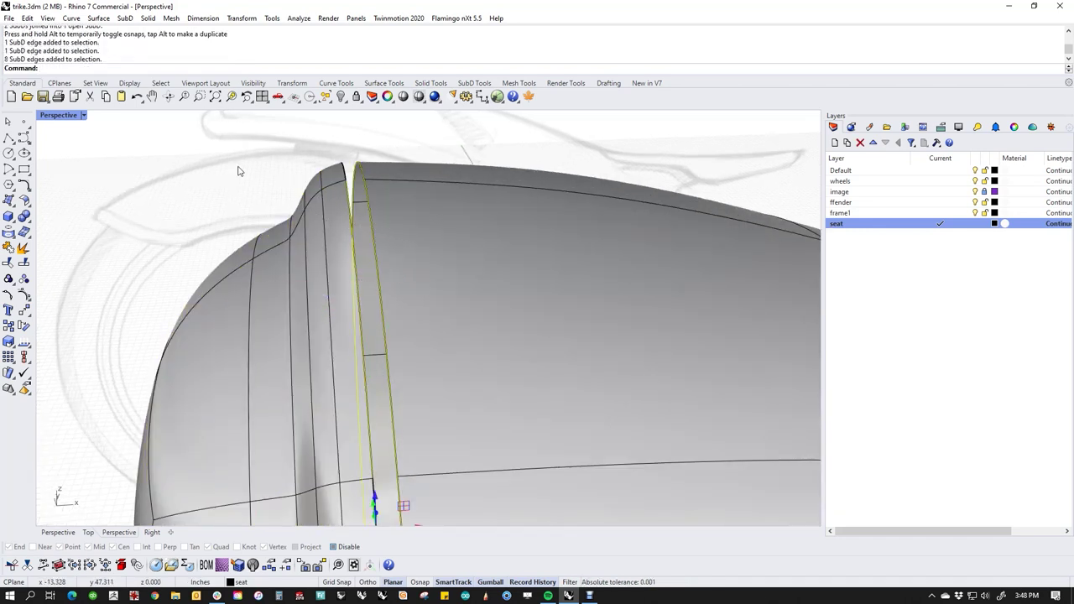
{"action": "key", "text": "Return"}
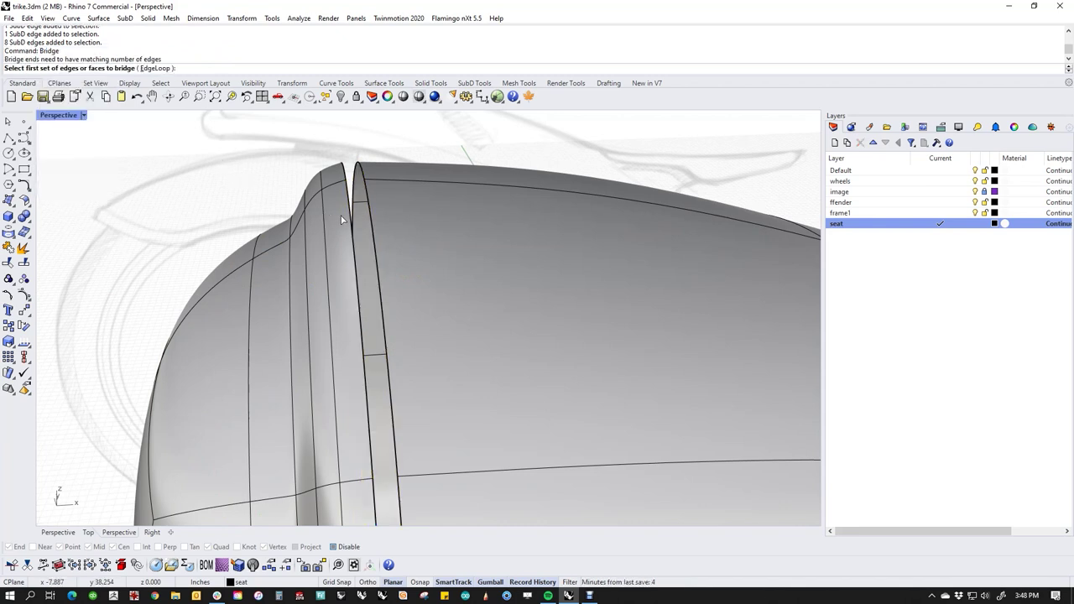
{"action": "left_click", "coordinate": [351, 211]}
{"action": "key", "text": "Return"}
{"action": "left_click", "coordinate": [369, 216]}
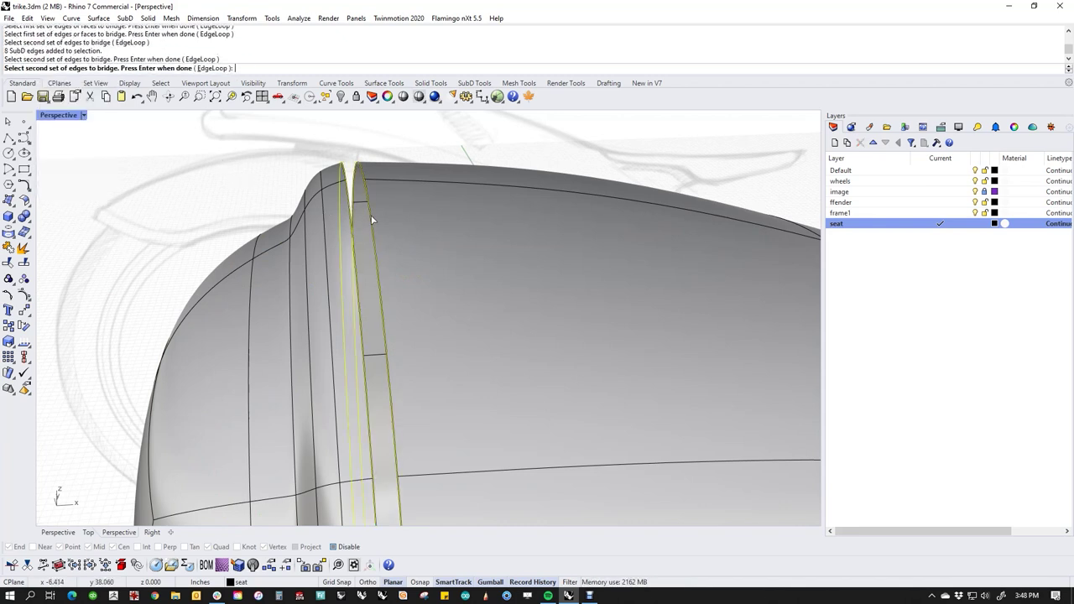
{"action": "key", "text": "Return"}
{"action": "left_click", "coordinate": [193, 98]}
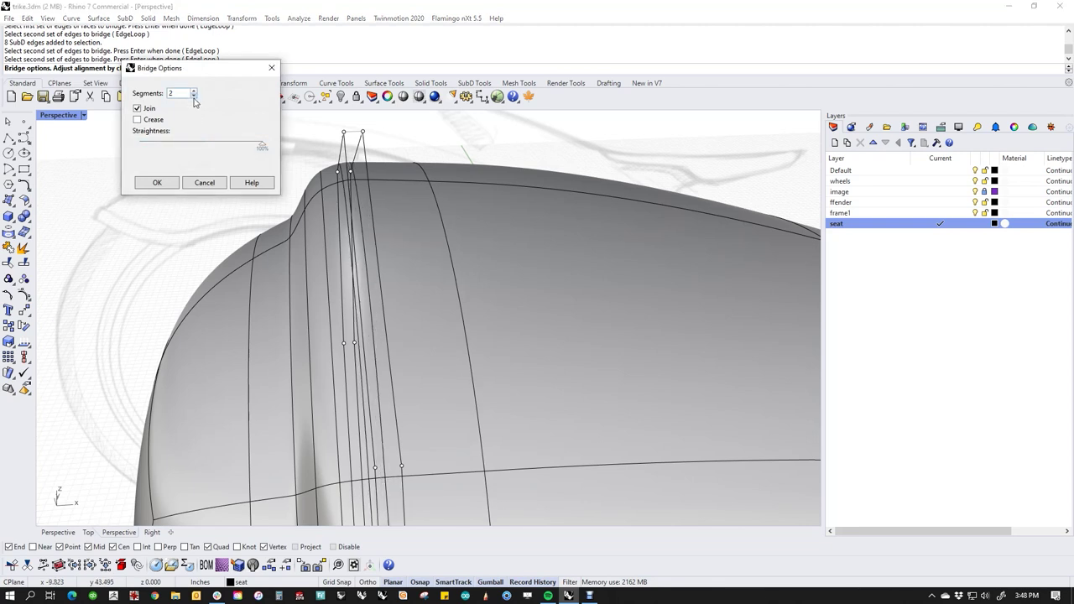
{"action": "left_click", "coordinate": [194, 92]}
{"action": "left_click", "coordinate": [194, 91]}
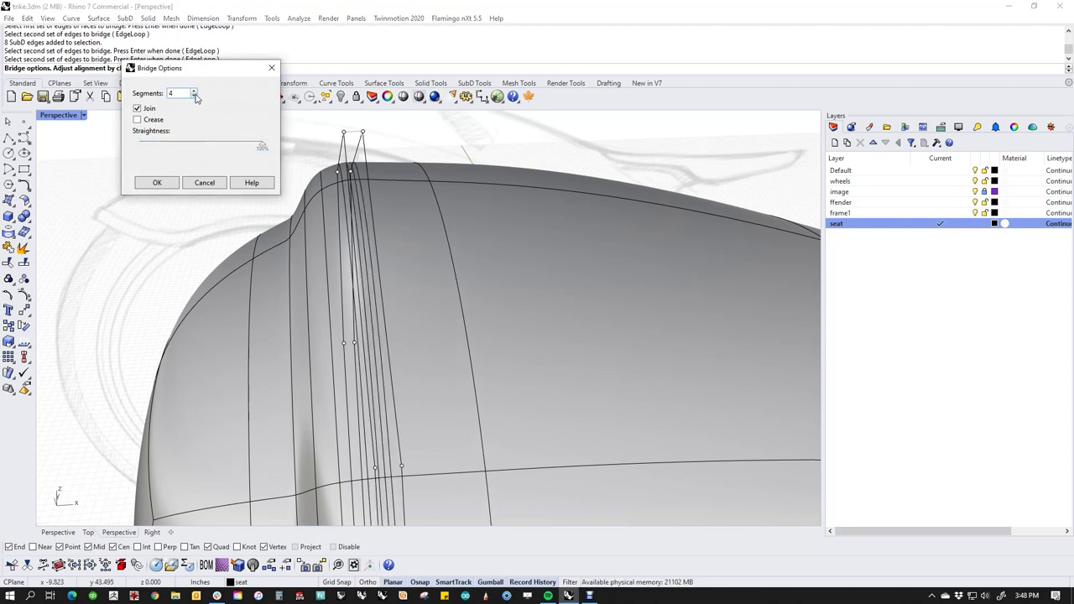
{"action": "left_click", "coordinate": [162, 184]}
Select the middle face ring of the new bridge and scale it inward to form a recessed groove.
{"action": "scroll", "coordinate": [347, 180], "scroll_direction": "up", "scroll_amount": 8}
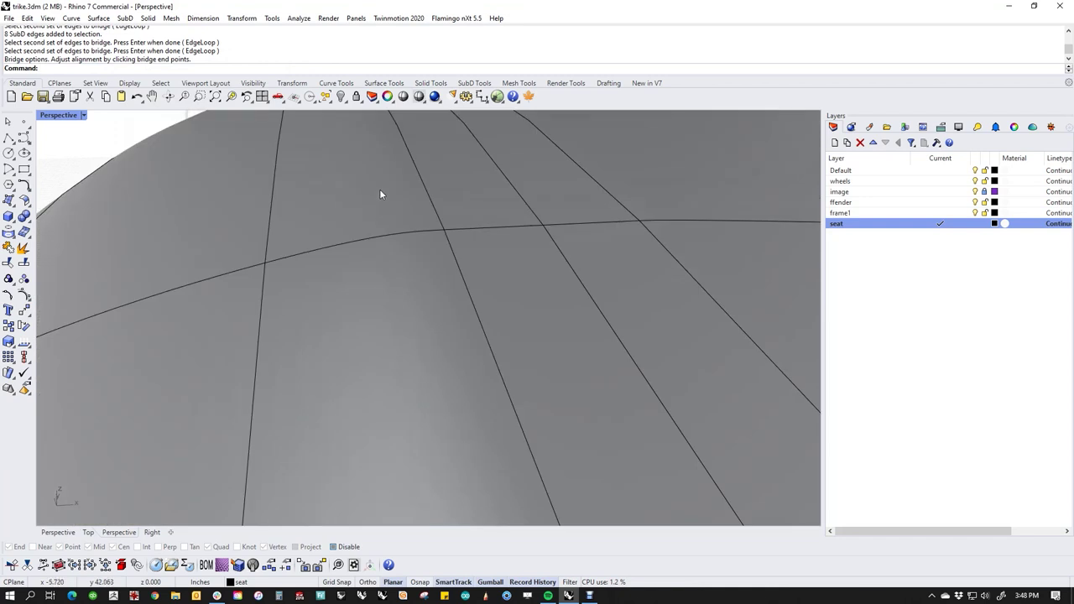
{"action": "scroll", "coordinate": [381, 192], "scroll_direction": "down", "scroll_amount": 5}
{"action": "left_click", "coordinate": [410, 224], "text": "ctrl+shift"}
{"action": "double_click", "coordinate": [400, 194], "text": "ctrl+shift"}
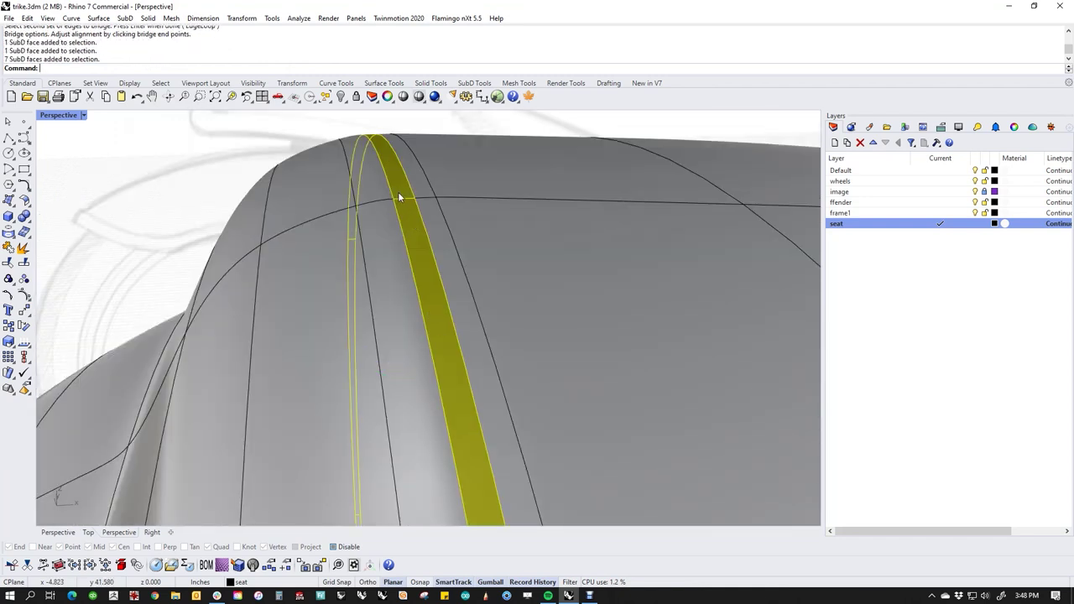
{"action": "scroll", "coordinate": [398, 200], "scroll_direction": "down", "scroll_amount": 6}
{"action": "scroll", "coordinate": [383, 427], "scroll_direction": "down", "scroll_amount": 7}
{"action": "right_click_drag", "start_coordinate": [383, 427], "coordinate": [388, 318], "text": "shift"}
{"action": "right_click_drag", "start_coordinate": [394, 471], "coordinate": [392, 418], "text": "shift"}
{"action": "left_click_drag", "start_coordinate": [401, 506], "coordinate": [394, 502]}
{"action": "left_click", "coordinate": [227, 277]}
Crease the edge loops along the rear and front rims of the groove.
{"action": "right_click_drag", "start_coordinate": [470, 180], "coordinate": [470, 230], "text": "shift"}
{"action": "scroll", "coordinate": [373, 231], "scroll_direction": "up", "scroll_amount": 7}
{"action": "double_click", "coordinate": [407, 229]}
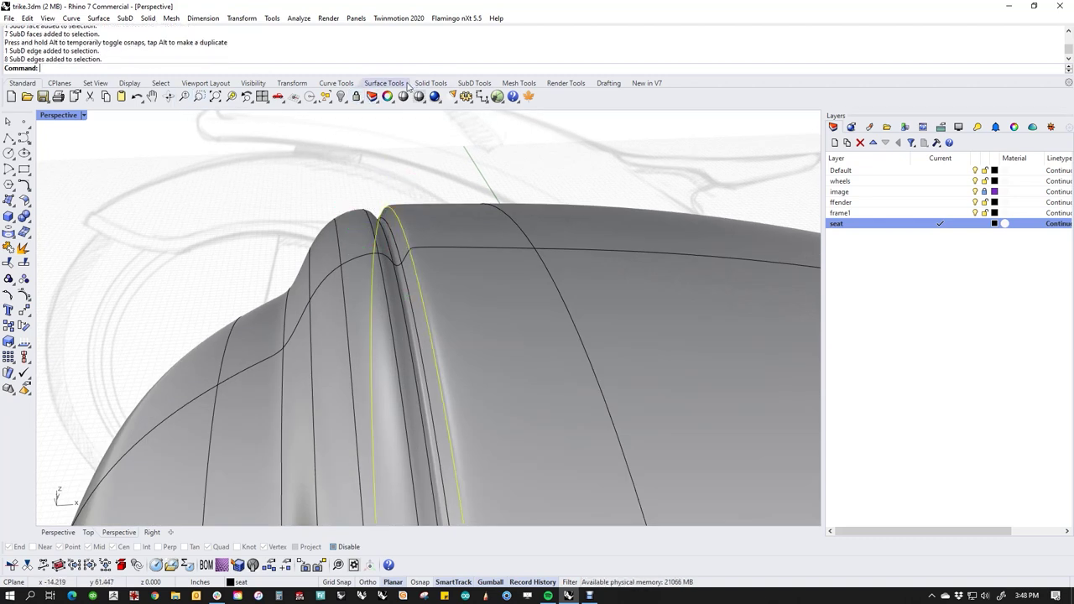
{"action": "left_click", "coordinate": [467, 84]}
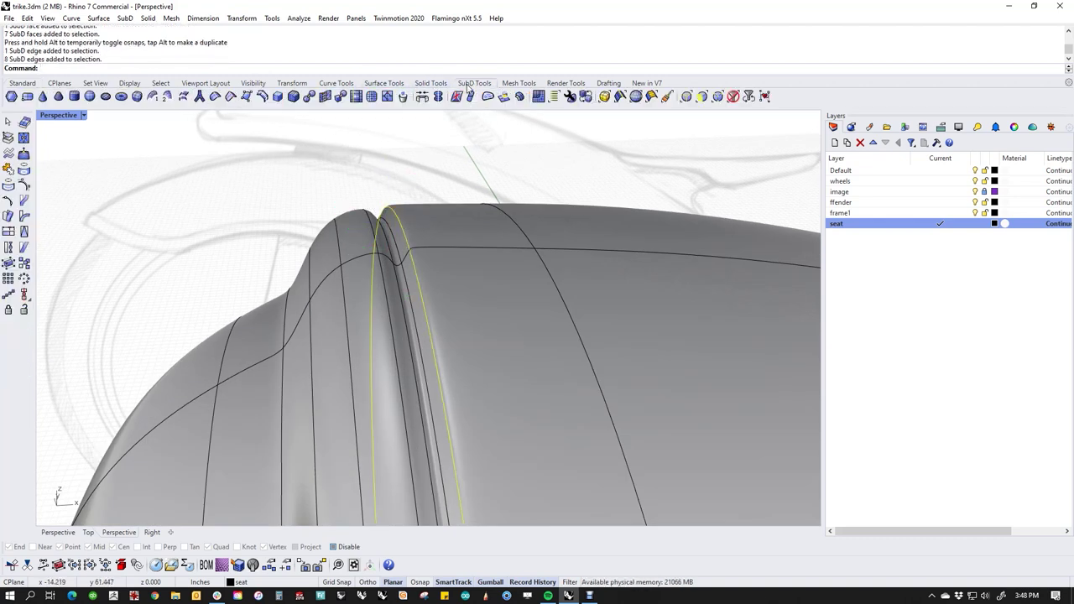
{"action": "left_click", "coordinate": [231, 96]}
{"action": "right_click_drag", "start_coordinate": [376, 221], "coordinate": [407, 261]}
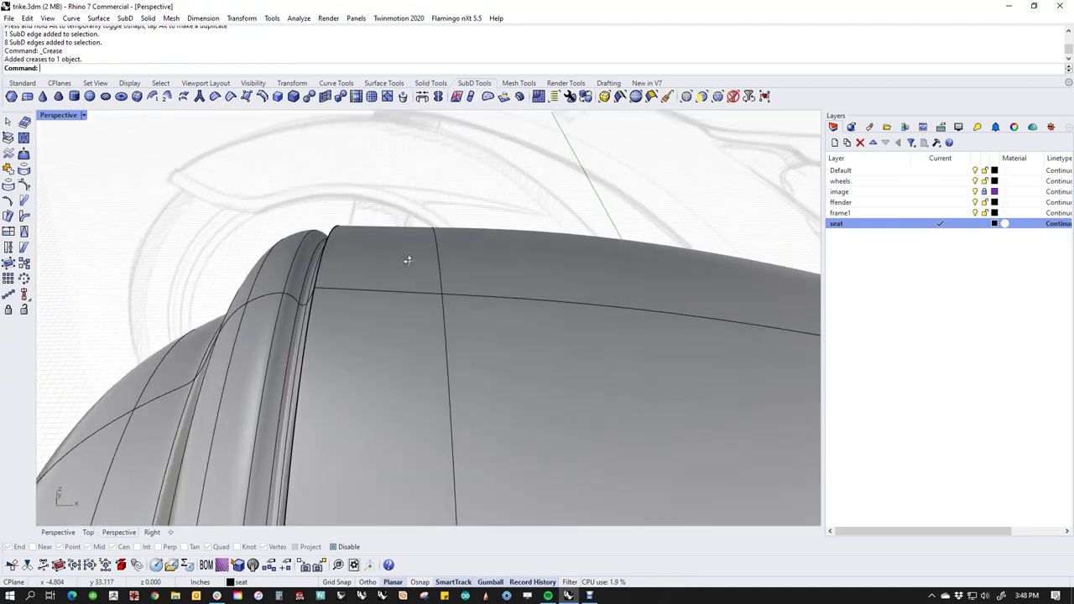
{"action": "double_click", "coordinate": [302, 256], "text": "ctrl+shift"}
{"action": "right_click", "coordinate": [274, 214]}
{"action": "left_click", "coordinate": [337, 212]}
Try beveling the creased rear rim of the groove with 2 segments, checking it in flat and smooth display.
{"action": "right_click_drag", "start_coordinate": [336, 212], "coordinate": [497, 247]}
{"action": "scroll", "coordinate": [496, 248], "scroll_direction": "up", "scroll_amount": 7}
{"action": "double_click", "coordinate": [440, 240], "text": "ctrl+shift"}
{"action": "right_click_drag", "start_coordinate": [317, 159], "coordinate": [269, 162]}
{"action": "left_click", "coordinate": [295, 97]}
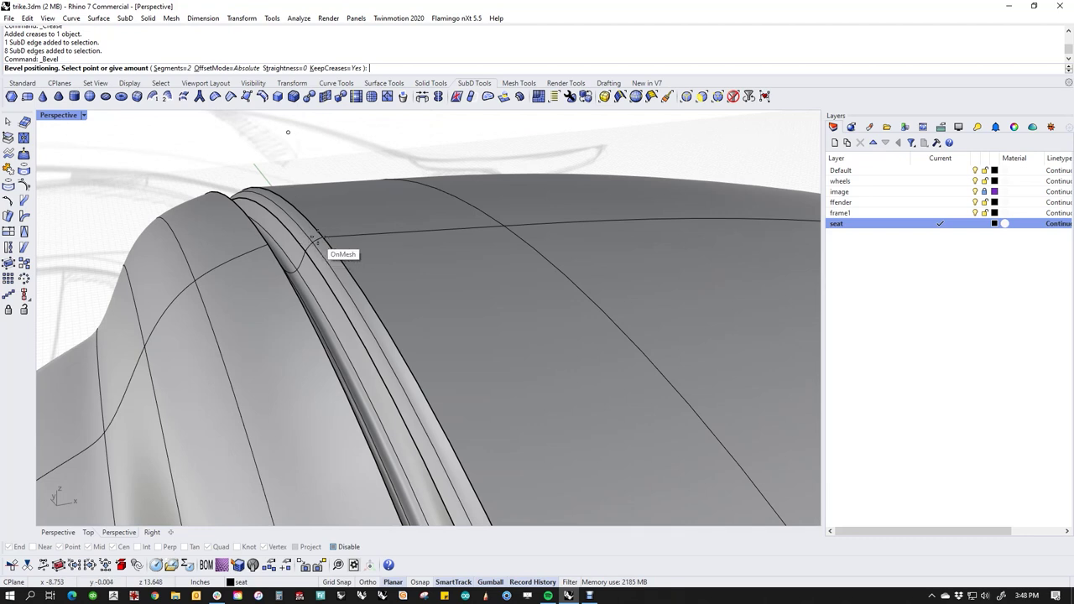
{"action": "key", "text": "Tab"}
{"action": "key", "text": "Tab"}
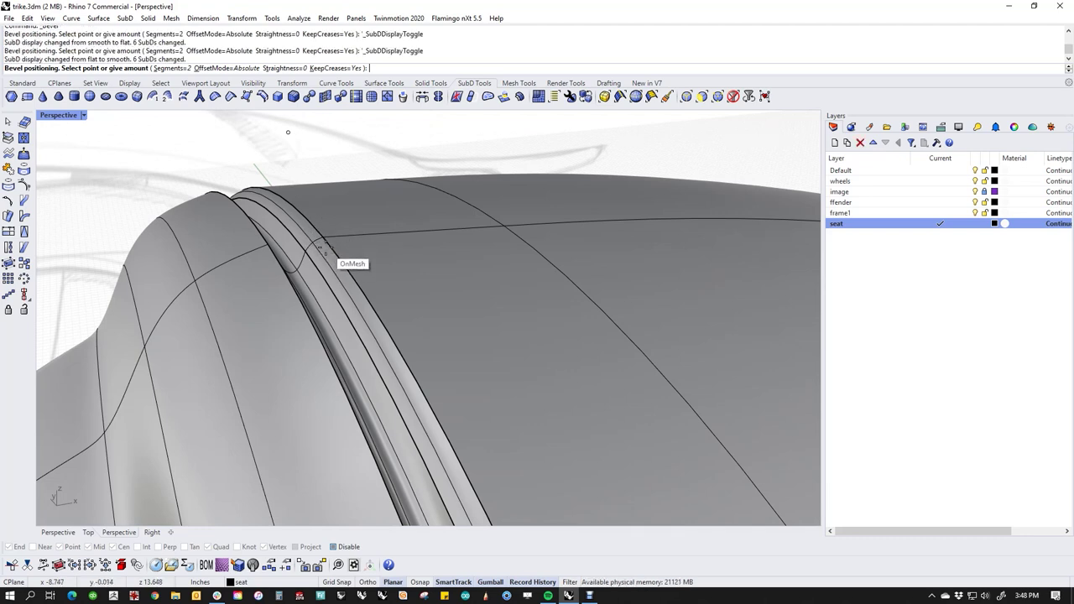
{"action": "left_click", "coordinate": [323, 247]}
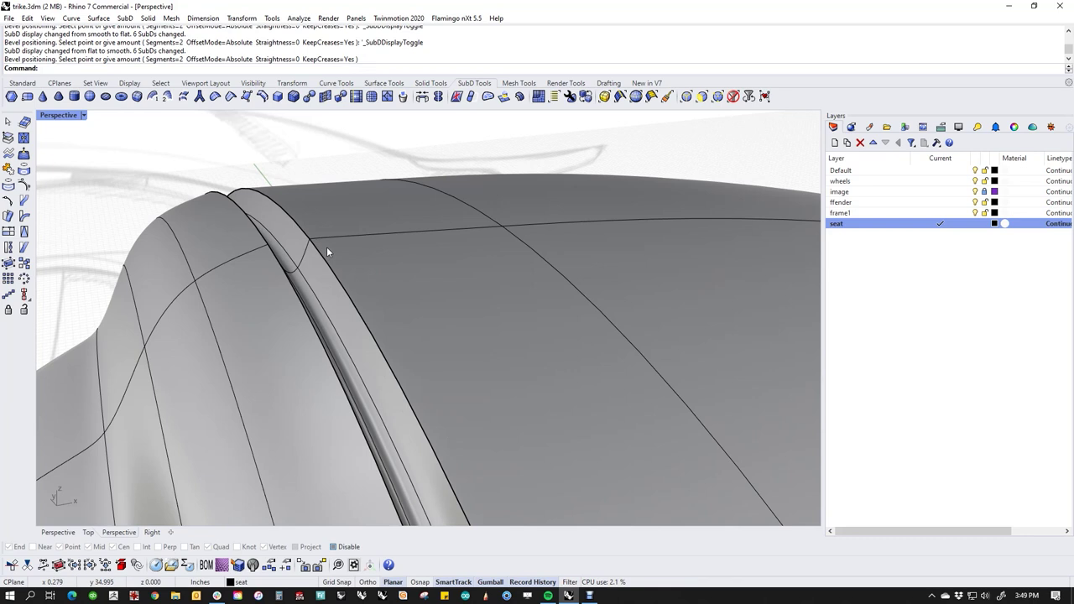
Switch to flat SubD display and delete the extra edge loop the bevel left behind the groove's rear rim.
{"action": "key", "text": "Tab"}
{"action": "right_click_drag", "start_coordinate": [362, 187], "coordinate": [349, 258]}
{"action": "double_click", "coordinate": [354, 378]}
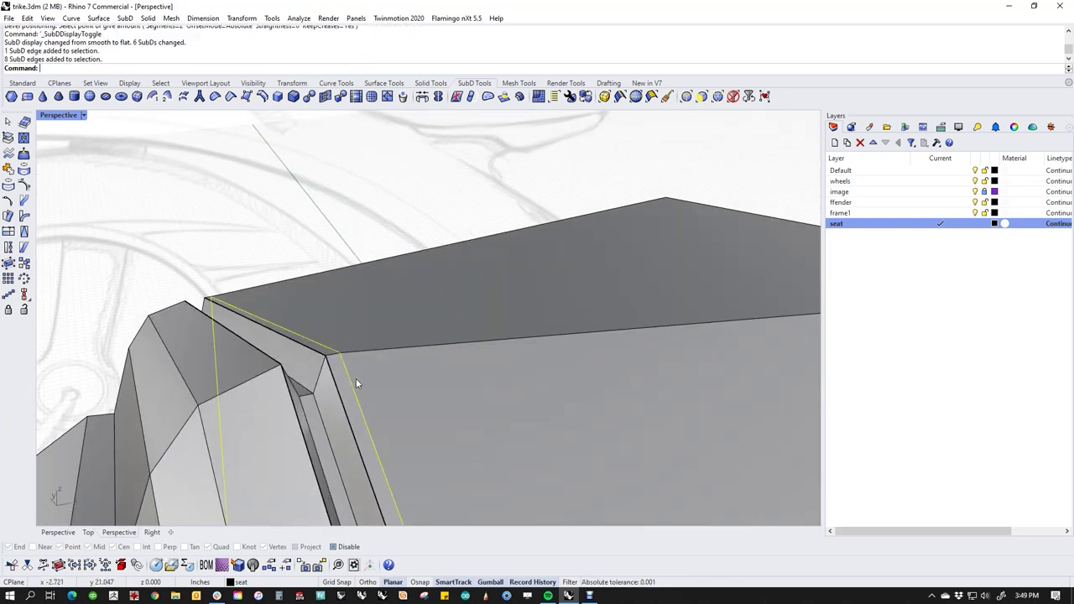
{"action": "key", "text": "Delete"}
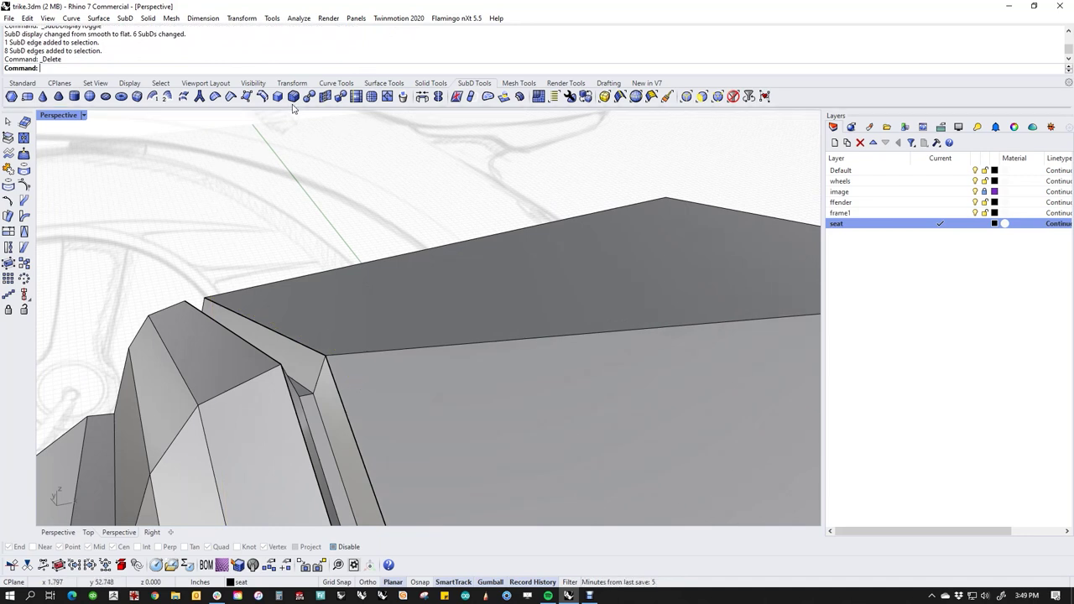
Bevel the rear and front rim edge loops of the groove narrowly, with 2 segments each.
{"action": "left_click", "coordinate": [293, 96]}
{"action": "double_click", "coordinate": [335, 382]}
{"action": "key", "text": "Return"}
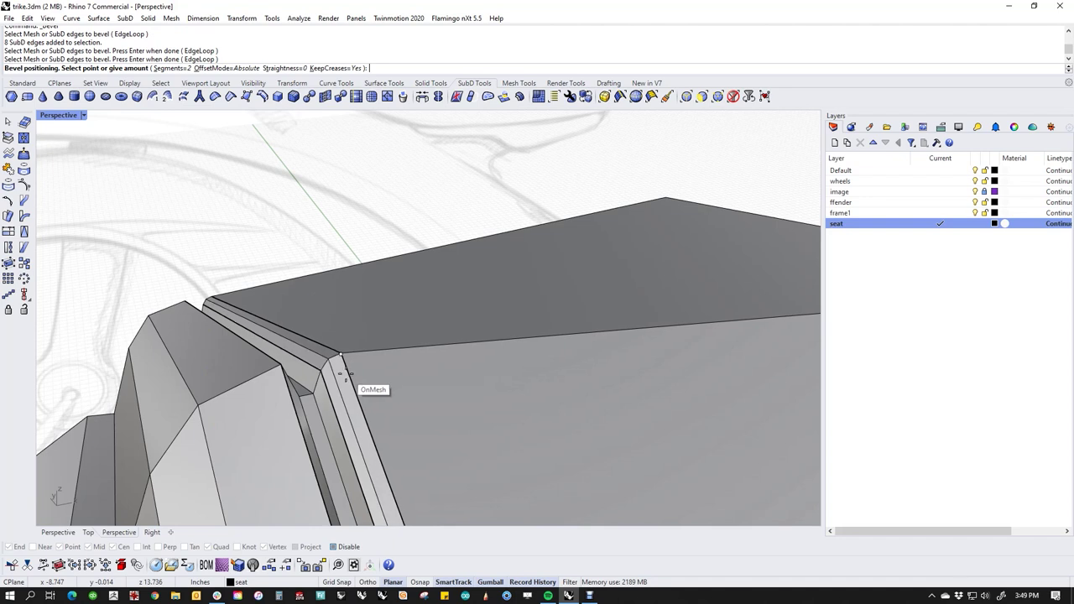
{"action": "left_click", "coordinate": [338, 384]}
{"action": "double_click", "coordinate": [297, 409]}
{"action": "key", "text": "Return"}
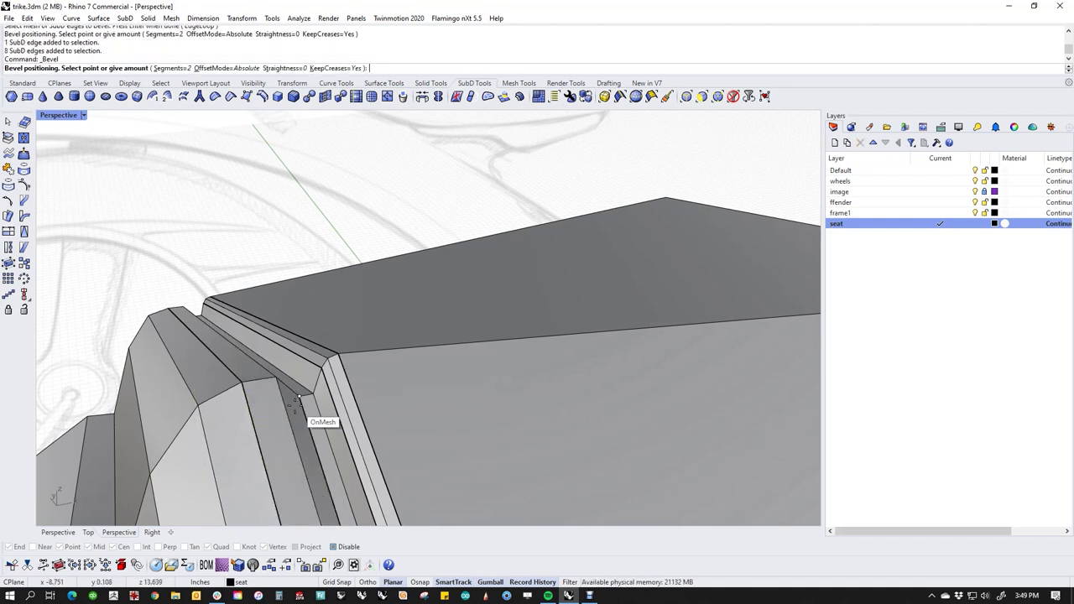
{"action": "left_click", "coordinate": [289, 397]}
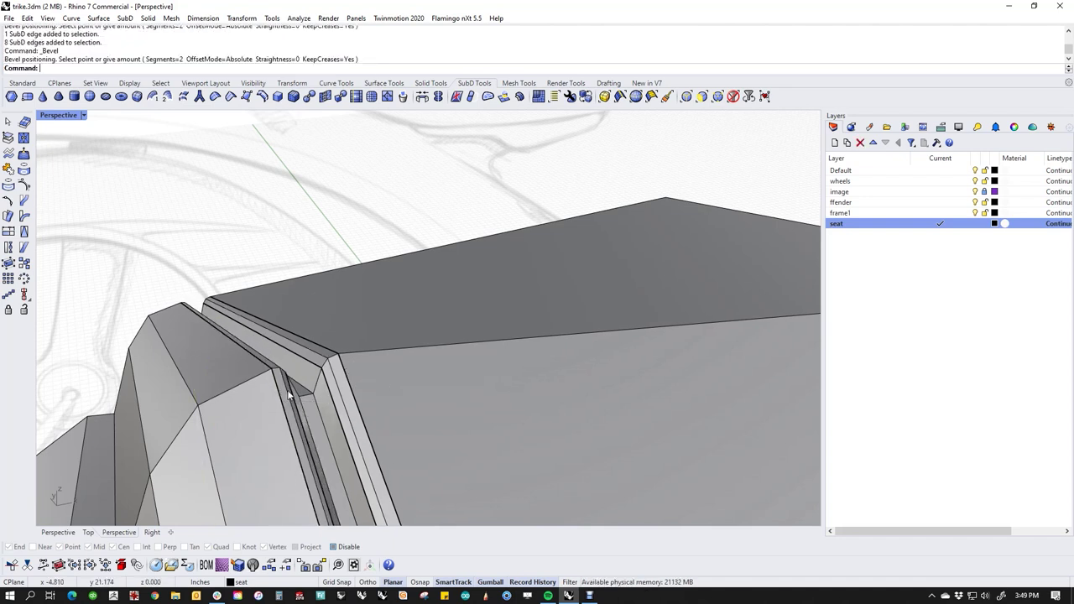
Remove the creases from the beveled edge loops on both sides of the groove and return to smooth SubD display.
{"action": "double_click", "coordinate": [331, 393], "text": "ctrl+shift"}
{"action": "double_click", "coordinate": [348, 382], "text": "ctrl+shift"}
{"action": "double_click", "coordinate": [286, 410], "text": "ctrl+shift"}
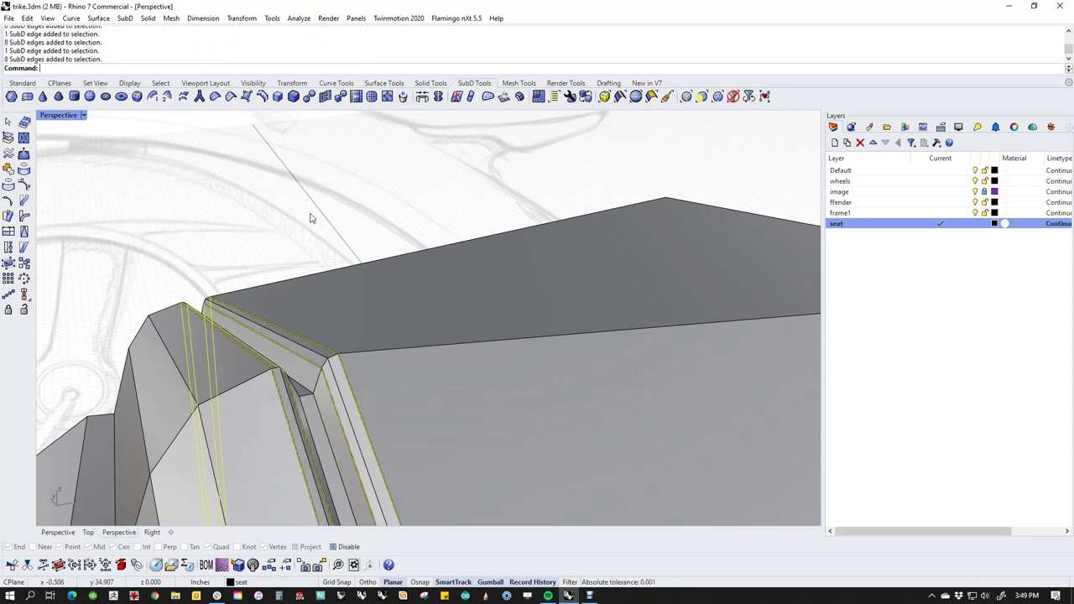
{"action": "left_click", "coordinate": [231, 97]}
{"action": "right_click_drag", "start_coordinate": [252, 269], "coordinate": [281, 261]}
{"action": "key", "text": "Tab"}
Examine the smoothed groove between the front cap and the body from several angles and up close.
{"action": "scroll", "coordinate": [286, 319], "scroll_direction": "down", "scroll_amount": 6}
{"action": "right_click_drag", "start_coordinate": [336, 356], "coordinate": [386, 343]}
{"action": "scroll", "coordinate": [427, 330], "scroll_direction": "up", "scroll_amount": 4}
{"action": "scroll", "coordinate": [279, 287], "scroll_direction": "up", "scroll_amount": 5}
{"action": "right_click_drag", "start_coordinate": [331, 273], "coordinate": [284, 305]}
{"action": "right_click_drag", "start_coordinate": [154, 369], "coordinate": [175, 340]}
{"action": "scroll", "coordinate": [151, 346], "scroll_direction": "up", "scroll_amount": 2}
{"action": "scroll", "coordinate": [137, 350], "scroll_direction": "down", "scroll_amount": 3}
Select the beveled face rings on both sides of the groove, relocate the gumball between them, and scale them together to narrow the groove.
{"action": "left_click", "coordinate": [108, 345], "text": "ctrl+shift"}
{"action": "double_click", "coordinate": [113, 293], "text": "ctrl+shift"}
{"action": "scroll", "coordinate": [200, 328], "scroll_direction": "down", "scroll_amount": 3}
{"action": "right_click_drag", "start_coordinate": [199, 327], "coordinate": [223, 323]}
{"action": "scroll", "coordinate": [223, 323], "scroll_direction": "up", "scroll_amount": 5}
{"action": "scroll", "coordinate": [240, 281], "scroll_direction": "down", "scroll_amount": 2}
{"action": "left_click", "coordinate": [244, 234], "text": "ctrl+shift"}
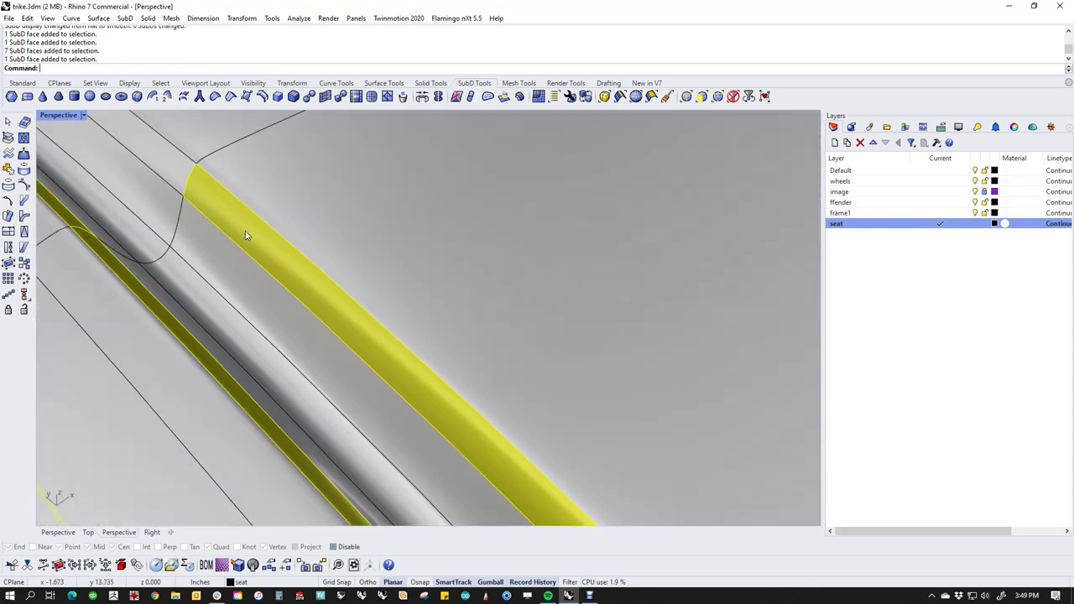
{"action": "double_click", "coordinate": [162, 161], "text": "ctrl+shift"}
{"action": "scroll", "coordinate": [231, 249], "scroll_direction": "down", "scroll_amount": 4}
{"action": "right_click_drag", "start_coordinate": [240, 262], "coordinate": [234, 290]}
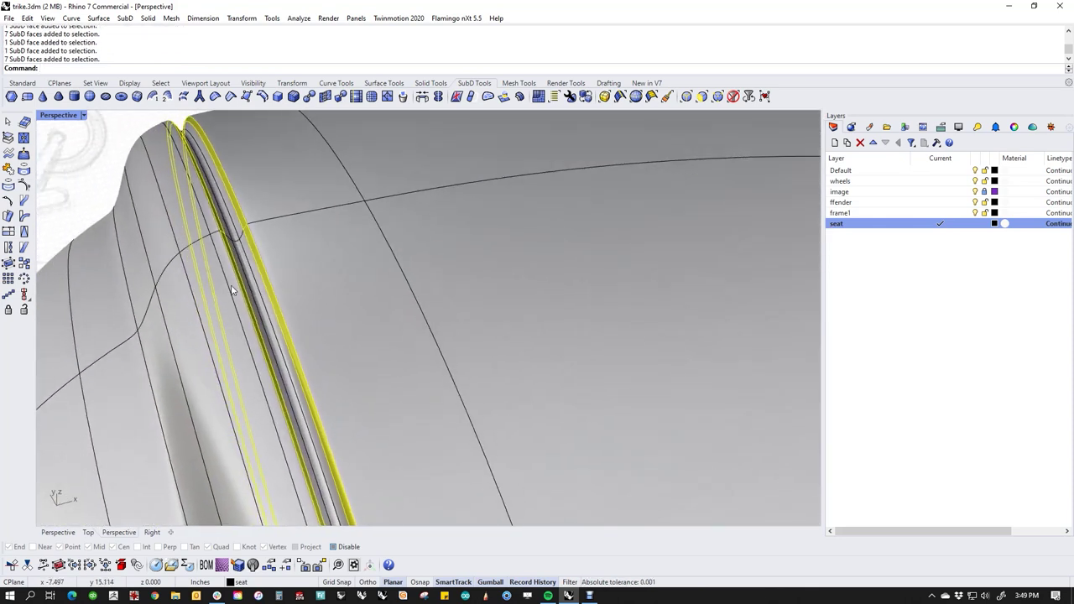
{"action": "type", "text": "gr"}
{"action": "key", "text": "Return"}
{"action": "scroll", "coordinate": [247, 277], "scroll_direction": "up", "scroll_amount": 2}
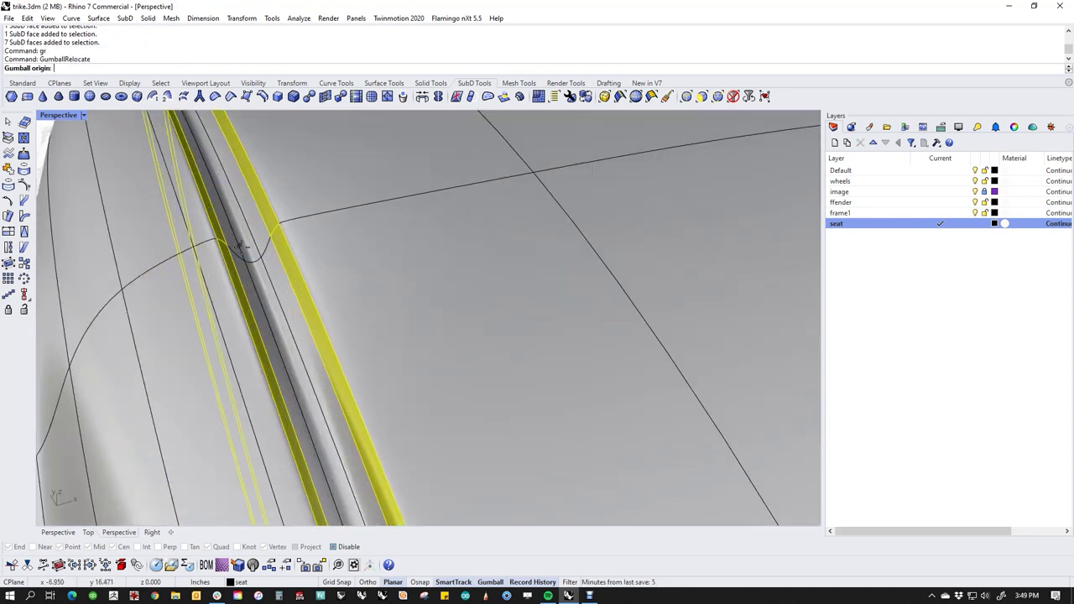
{"action": "scroll", "coordinate": [257, 265], "scroll_direction": "up", "scroll_amount": 2}
{"action": "left_click", "coordinate": [249, 273]}
{"action": "scroll", "coordinate": [250, 277], "scroll_direction": "down", "scroll_amount": 2}
{"action": "key", "text": "Return"}
{"action": "mouse_move", "coordinate": [231, 282]}
{"action": "left_mouse_down"}
{"action": "mouse_move", "coordinate": [242, 272]}
{"action": "mouse_move", "coordinate": [242, 287]}
{"action": "left_mouse_up"}
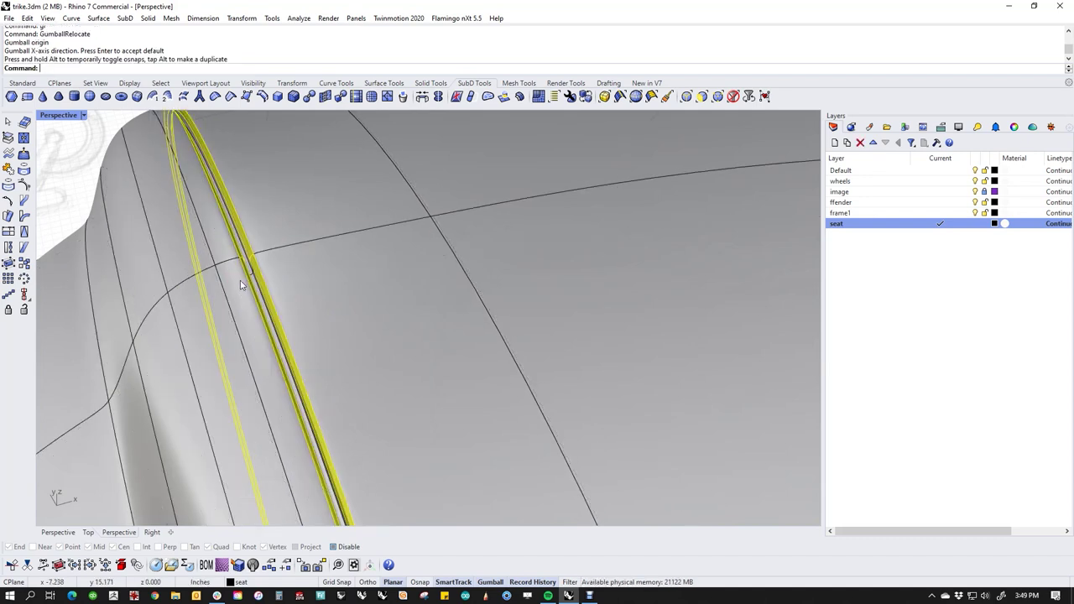
Bevel the edge loop where the front cap's dome meets the stepped collar narrowly, with 2 segments.
{"action": "left_click", "coordinate": [48, 167]}
{"action": "scroll", "coordinate": [47, 168], "scroll_direction": "down", "scroll_amount": 8}
{"action": "right_click_drag", "start_coordinate": [109, 189], "coordinate": [330, 305]}
{"action": "scroll", "coordinate": [322, 255], "scroll_direction": "up", "scroll_amount": 3}
{"action": "double_click", "coordinate": [313, 264]}
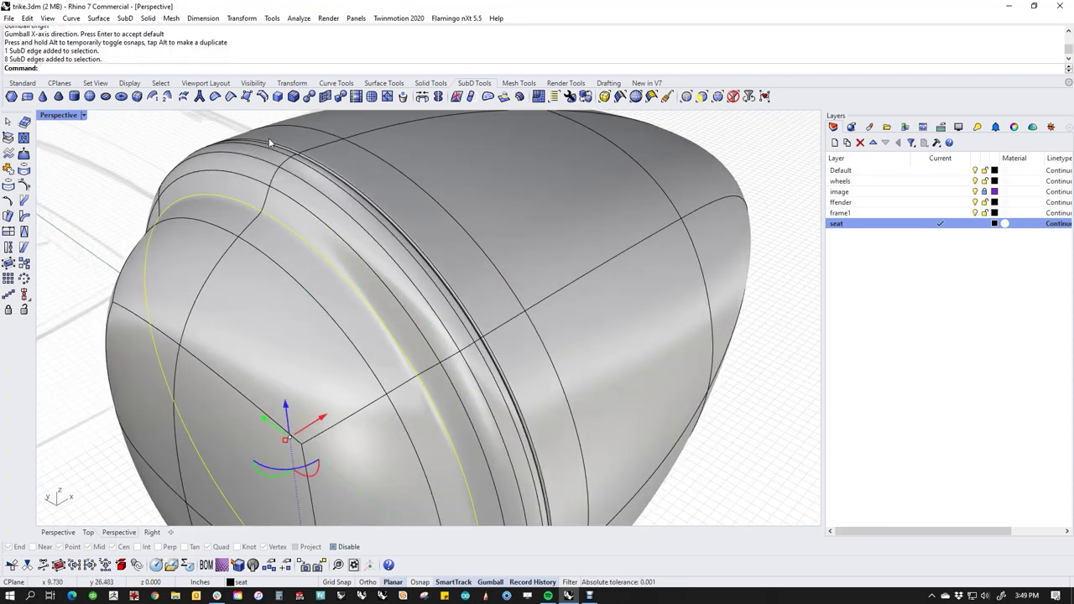
{"action": "left_click", "coordinate": [293, 96]}
{"action": "scroll", "coordinate": [279, 210], "scroll_direction": "up", "scroll_amount": 3}
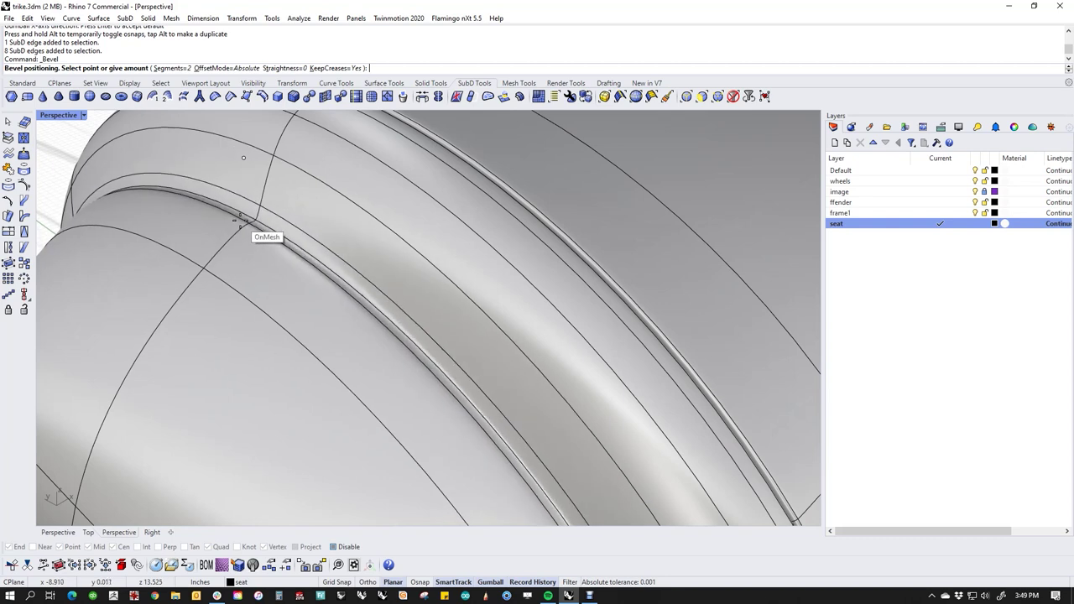
{"action": "left_click", "coordinate": [247, 219]}
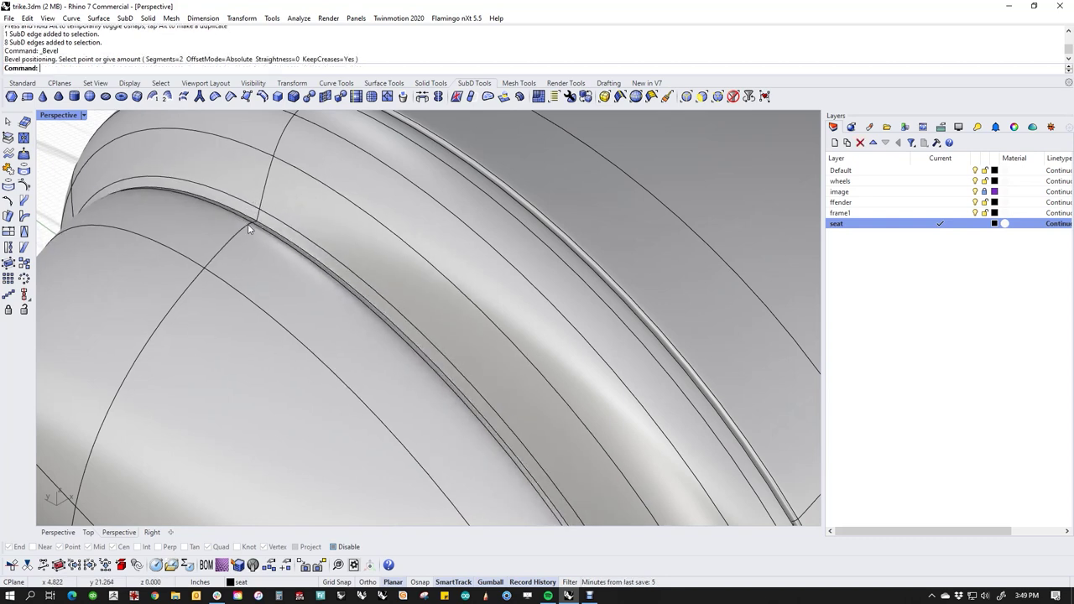
Switch the SubD display to flat, then select the dome-side edge loop in front of the new bevel and reposition it with the gumball.
{"action": "right_click_drag", "start_coordinate": [271, 258], "coordinate": [264, 260]}
{"action": "key", "text": "Tab"}
{"action": "scroll", "coordinate": [234, 275], "scroll_direction": "down", "scroll_amount": 3}
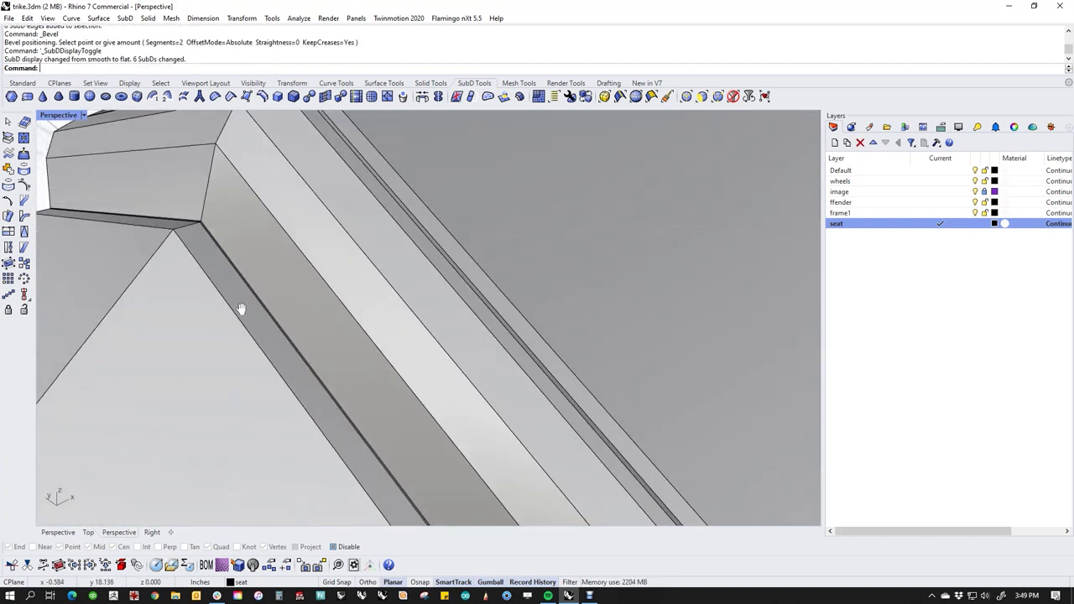
{"action": "double_click", "coordinate": [204, 296]}
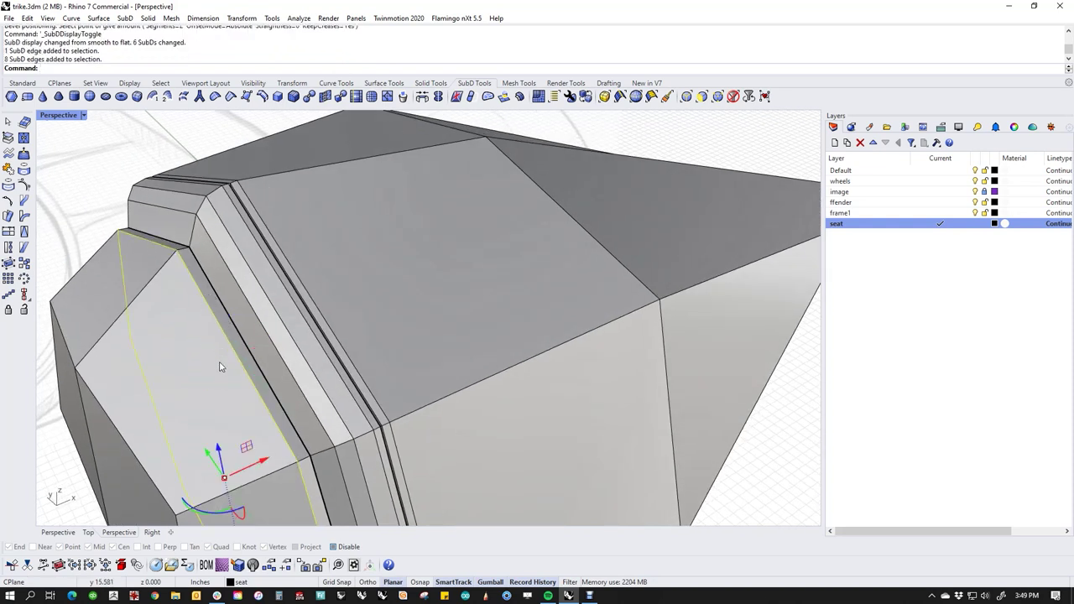
{"action": "scroll", "coordinate": [220, 367], "scroll_direction": "down", "scroll_amount": 3}
{"action": "left_click_drag", "start_coordinate": [243, 476], "coordinate": [241, 467]}
{"action": "scroll", "coordinate": [211, 250], "scroll_direction": "up", "scroll_amount": 5}
{"action": "scroll", "coordinate": [203, 267], "scroll_direction": "up", "scroll_amount": 6}
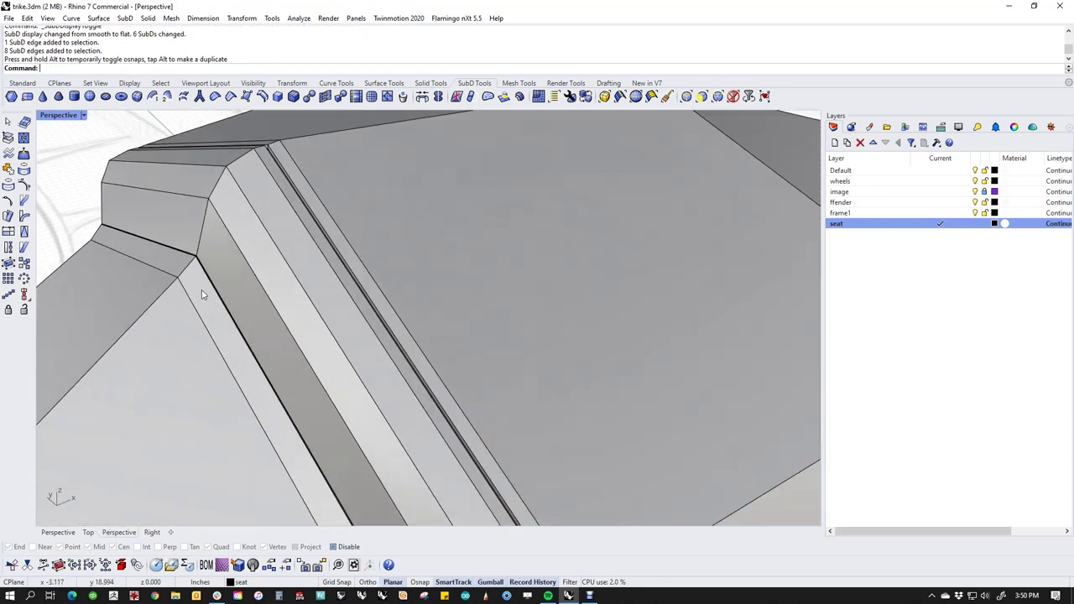
{"action": "scroll", "coordinate": [205, 271], "scroll_direction": "up", "scroll_amount": 3}
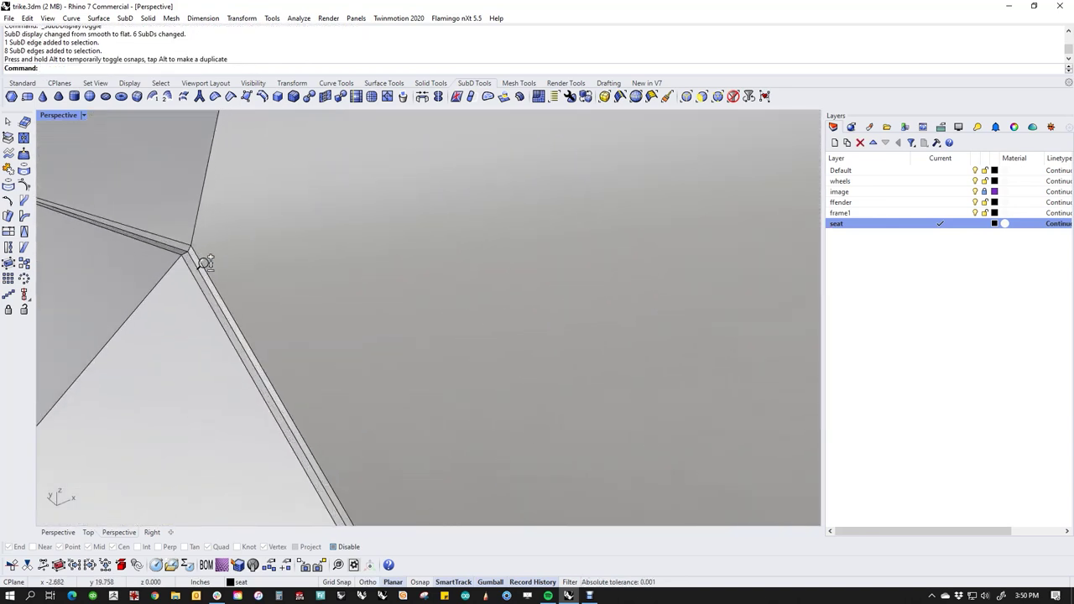
{"action": "left_click", "coordinate": [188, 266], "text": "ctrl+shift"}
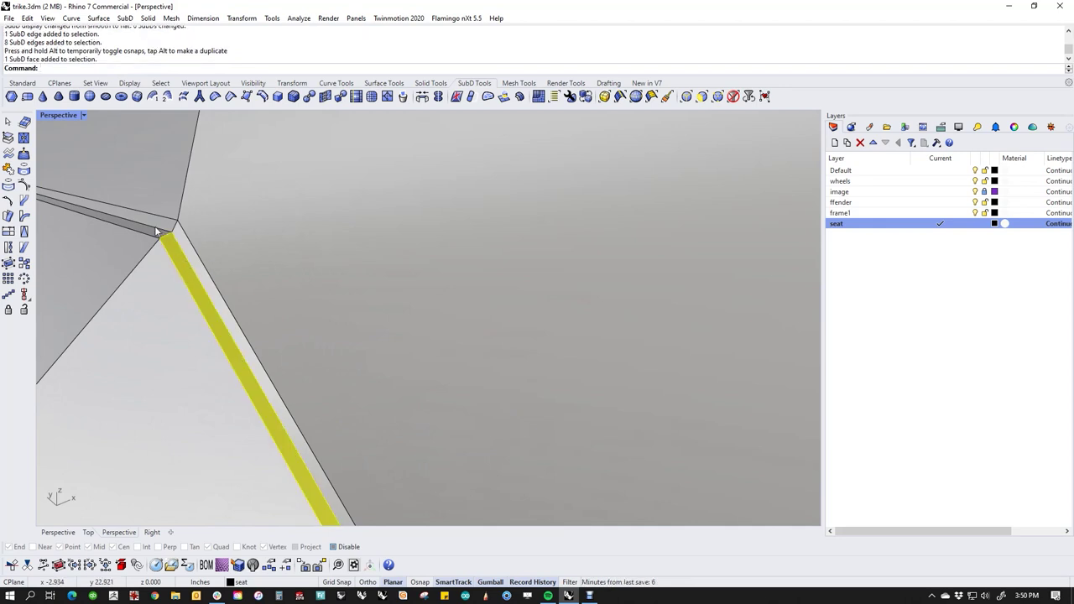
{"action": "key", "text": "Escape"}
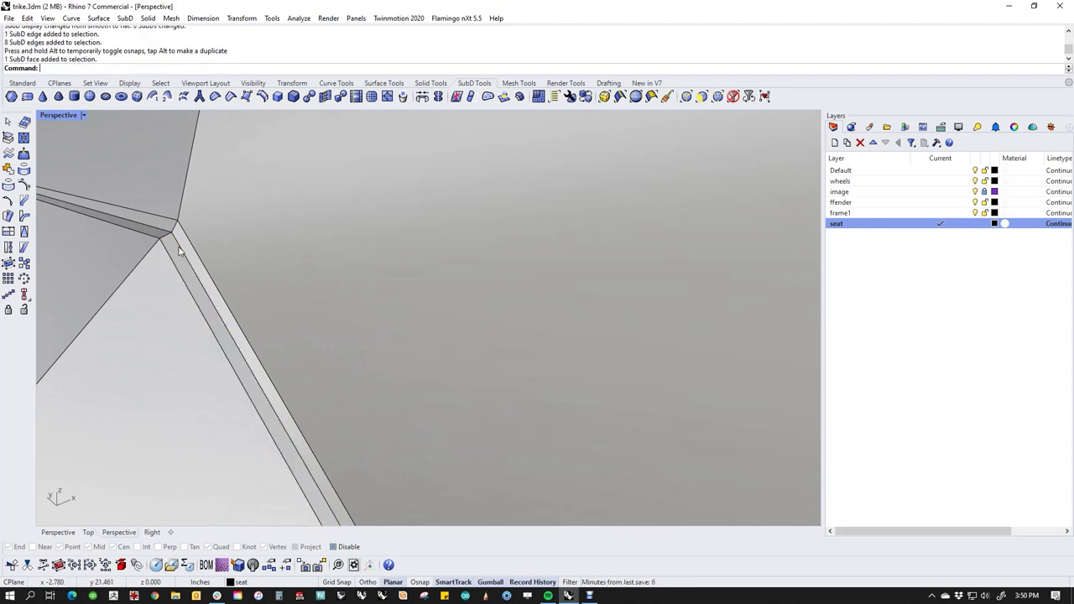
{"action": "left_click", "coordinate": [179, 250], "text": "ctrl+shift"}
{"action": "key", "text": "Escape"}
{"action": "left_click", "coordinate": [186, 255], "text": "ctrl+shift"}
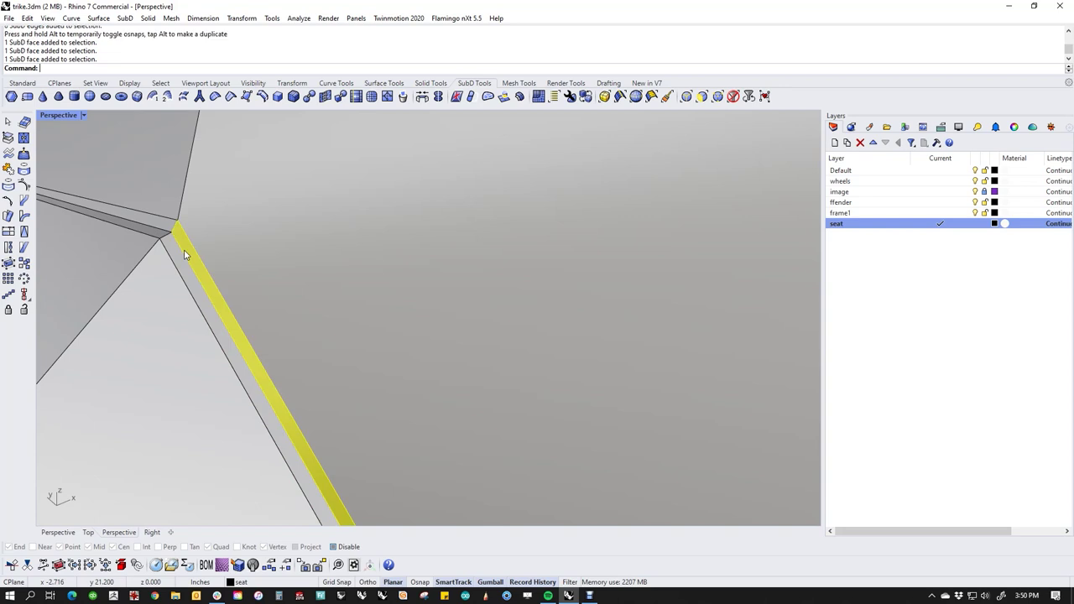
{"action": "key", "text": "Escape"}
{"action": "scroll", "coordinate": [173, 224], "scroll_direction": "up", "scroll_amount": 1}
{"action": "scroll", "coordinate": [174, 224], "scroll_direction": "down", "scroll_amount": 1}
{"action": "scroll", "coordinate": [167, 239], "scroll_direction": "up", "scroll_amount": 1}
{"action": "scroll", "coordinate": [166, 243], "scroll_direction": "down", "scroll_amount": 2}
{"action": "scroll", "coordinate": [165, 243], "scroll_direction": "down", "scroll_amount": 5}
{"action": "scroll", "coordinate": [164, 245], "scroll_direction": "up", "scroll_amount": 5}
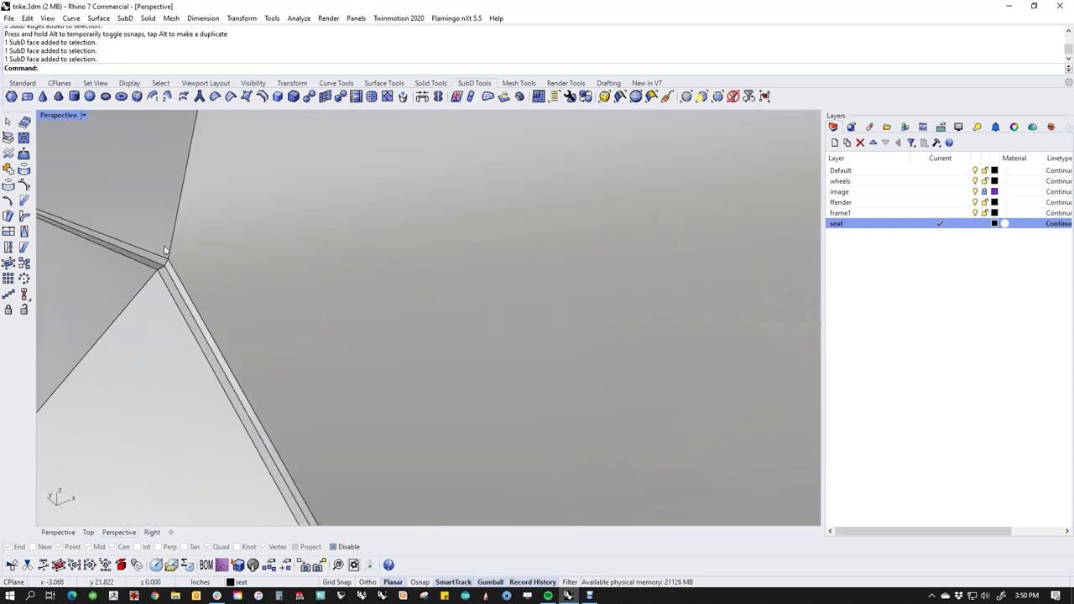
Select the inner edge loop of the narrow groove behind the headlight's front cap and scale it slightly along Z.
{"action": "double_click", "coordinate": [156, 266], "text": "ctrl+shift"}
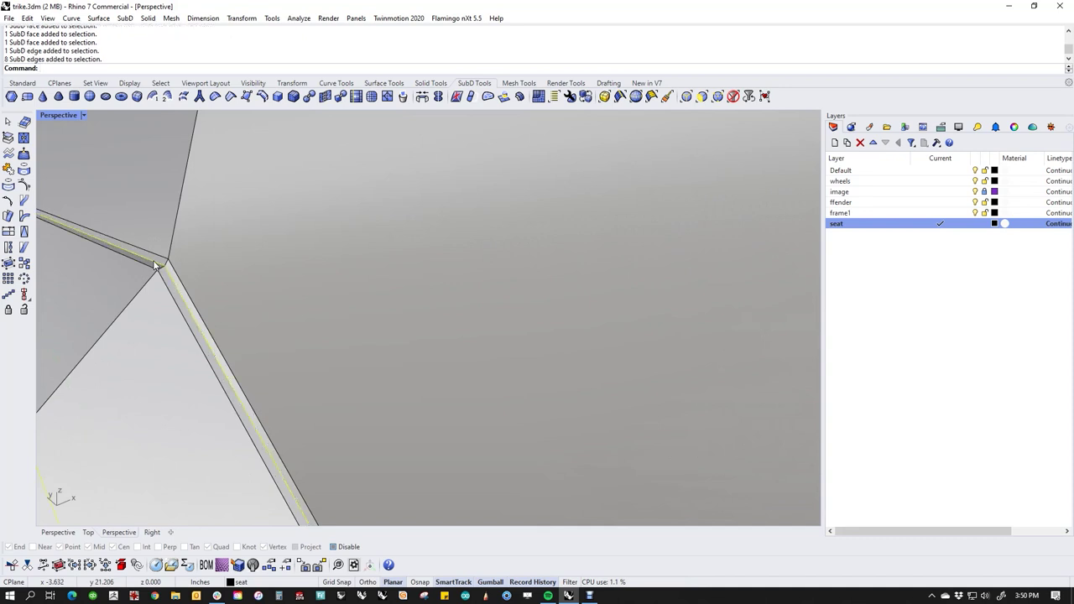
{"action": "scroll", "coordinate": [155, 266], "scroll_direction": "down", "scroll_amount": 10}
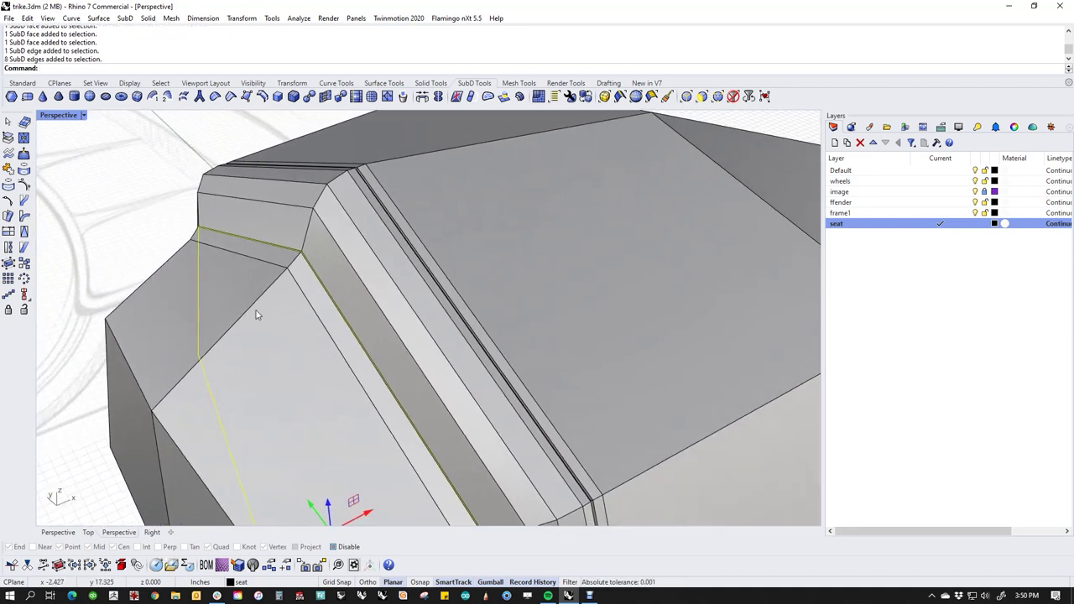
{"action": "right_click_drag", "start_coordinate": [369, 442], "coordinate": [328, 424]}
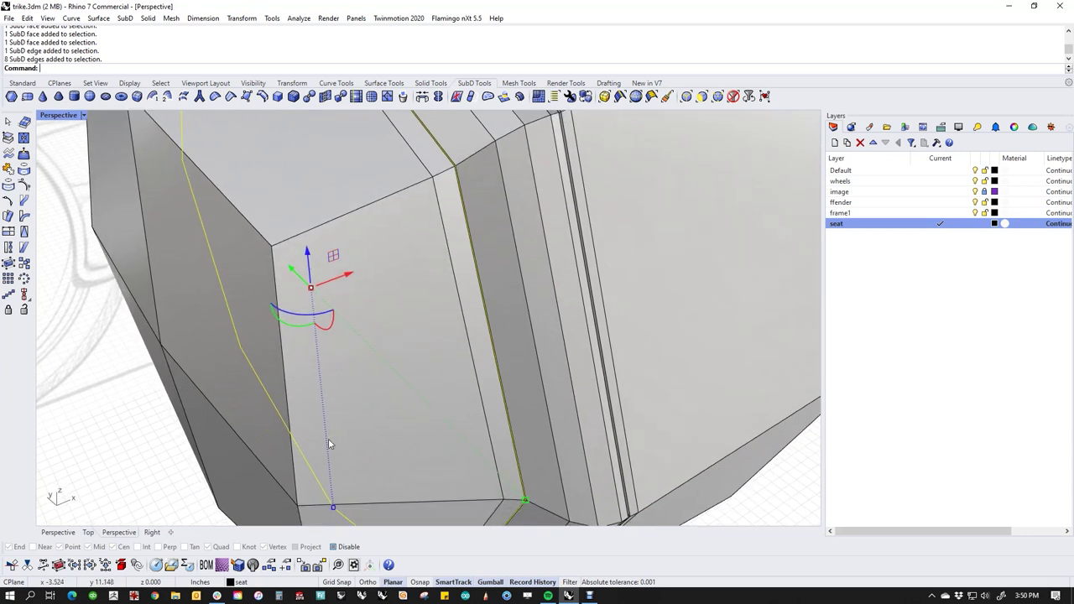
{"action": "left_click_drag", "start_coordinate": [333, 509], "coordinate": [334, 505]}
{"action": "scroll", "coordinate": [351, 364], "scroll_direction": "down", "scroll_amount": 5}
{"action": "right_click_drag", "start_coordinate": [350, 364], "coordinate": [294, 354], "text": "shift"}
{"action": "key", "text": "Escape"}
Switch the SubD objects from flat to smooth display and bring the groove behind the headlight's front cap into view.
{"action": "middle_click", "coordinate": [274, 320]}
{"action": "left_click", "coordinate": [90, 346]}
{"action": "key", "text": "Tab"}
{"action": "right_click_drag", "start_coordinate": [129, 349], "coordinate": [323, 377]}
{"action": "scroll", "coordinate": [412, 264], "scroll_direction": "up", "scroll_amount": 7}
{"action": "right_click_drag", "start_coordinate": [412, 264], "coordinate": [316, 278]}
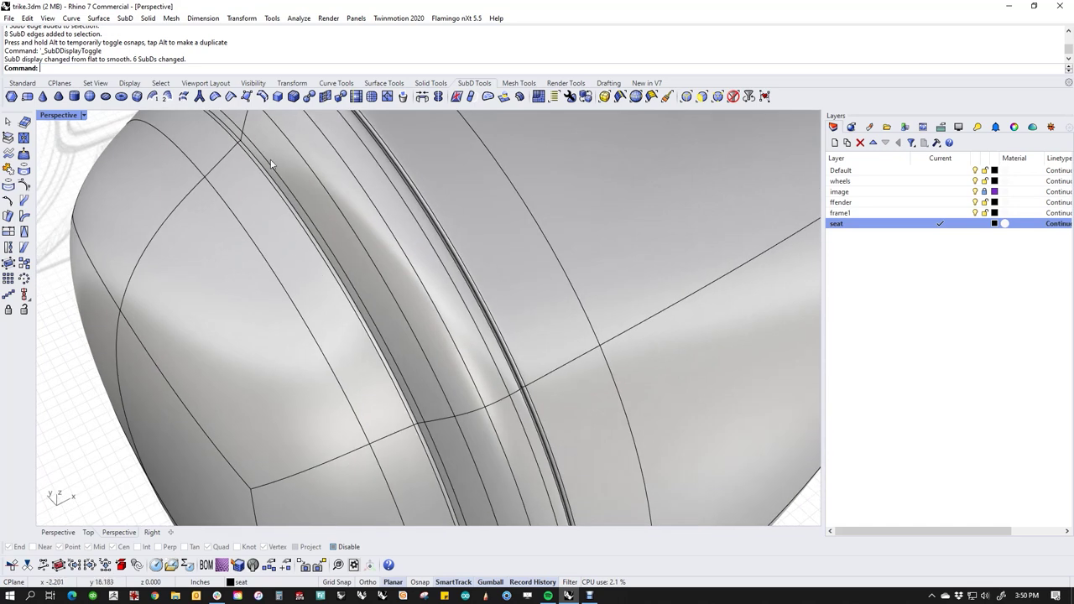
Delete the extra edge loop crowding the groove behind the headlight's front cap.
{"action": "scroll", "coordinate": [269, 155], "scroll_direction": "up", "scroll_amount": 6}
{"action": "double_click", "coordinate": [233, 162]}
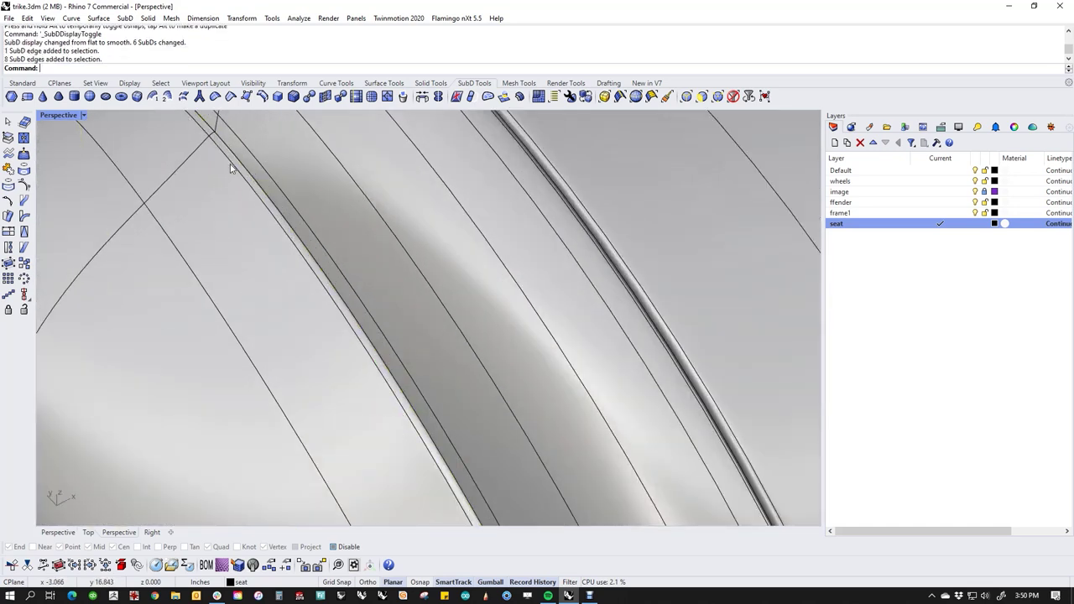
{"action": "double_click", "coordinate": [231, 169]}
{"action": "key", "text": "Delete"}
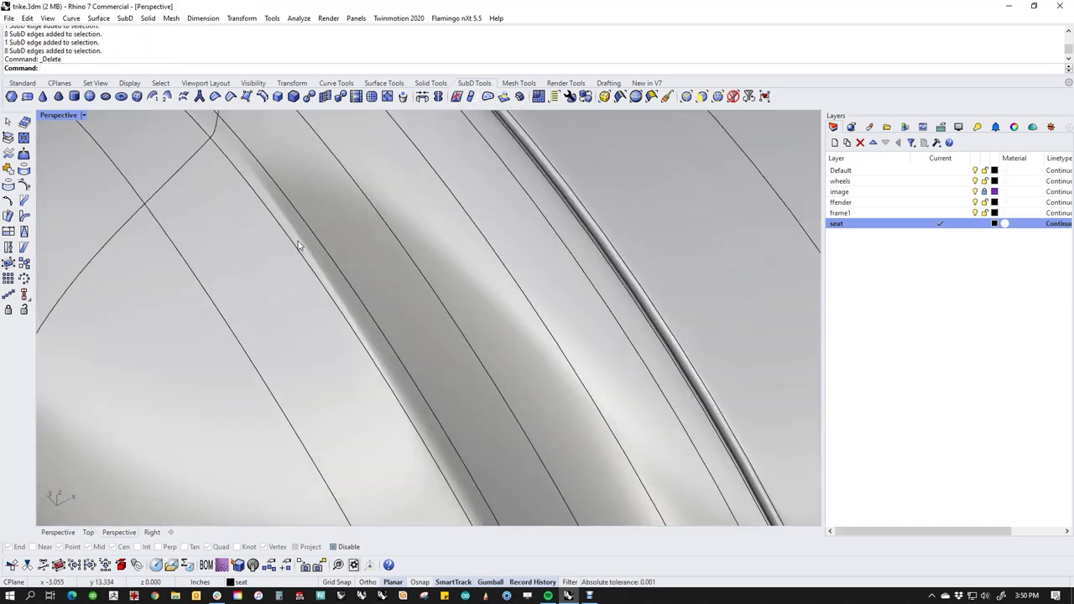
Move the front cap's edge loop bordering the groove slightly along X, into the headlight housing.
{"action": "scroll", "coordinate": [298, 245], "scroll_direction": "down", "scroll_amount": 3}
{"action": "scroll", "coordinate": [311, 260], "scroll_direction": "up", "scroll_amount": 2}
{"action": "double_click", "coordinate": [338, 252]}
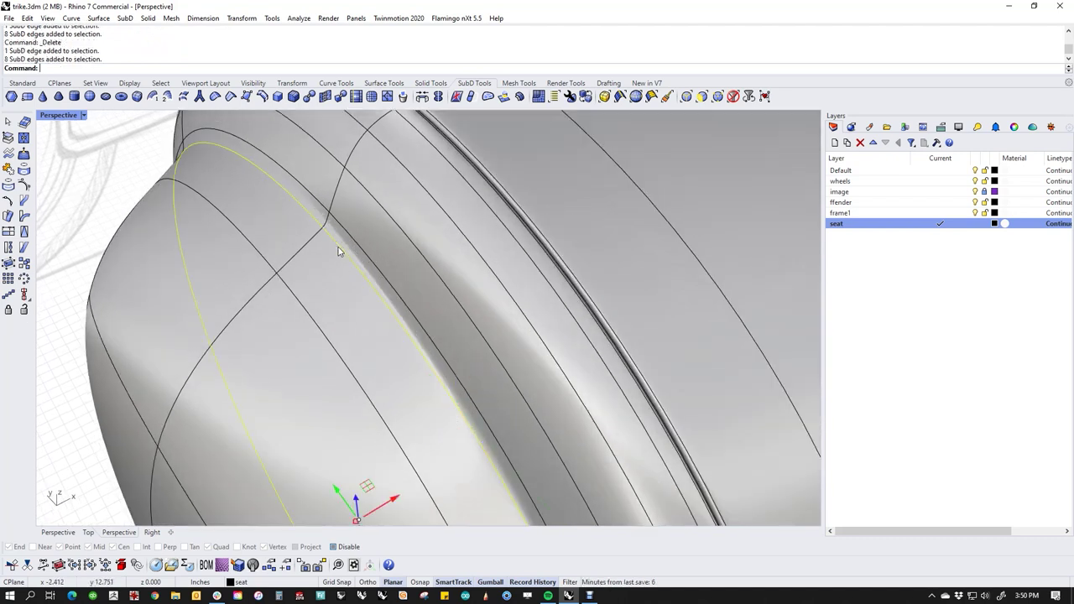
{"action": "mouse_move", "coordinate": [397, 501]}
{"action": "left_mouse_down"}
{"action": "mouse_move", "coordinate": [423, 463]}
{"action": "mouse_move", "coordinate": [361, 499]}
{"action": "mouse_move", "coordinate": [417, 485]}
{"action": "mouse_move", "coordinate": [409, 491]}
{"action": "left_mouse_up"}
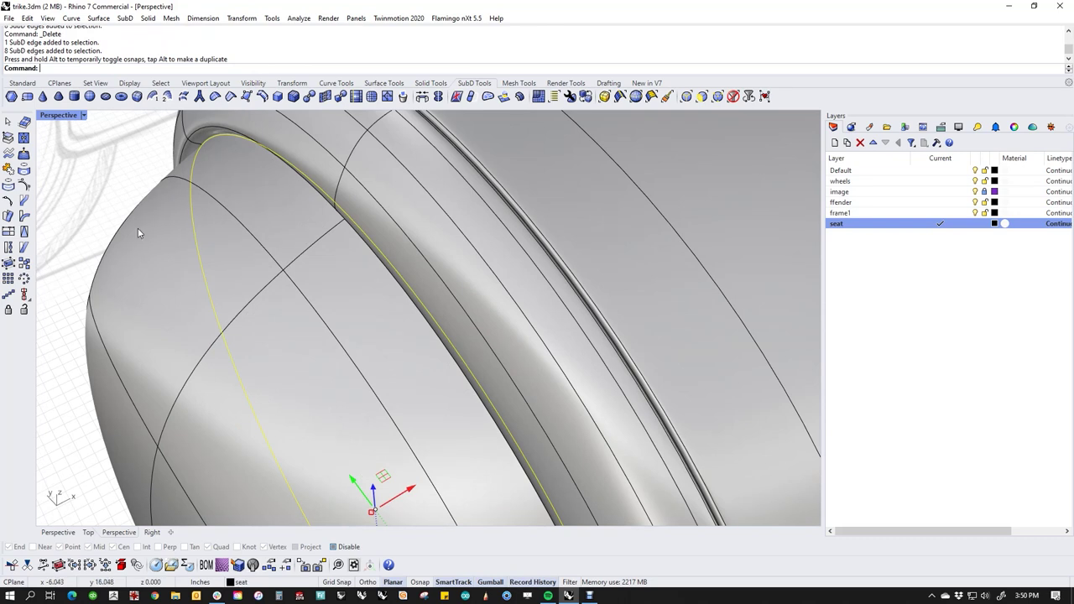
Select the central faces of the headlight's front cap and push them slightly inward along X.
{"action": "scroll", "coordinate": [160, 193], "scroll_direction": "down", "scroll_amount": 6}
{"action": "right_click_drag", "start_coordinate": [239, 262], "coordinate": [213, 220]}
{"action": "left_click", "coordinate": [203, 309], "text": "ctrl+shift"}
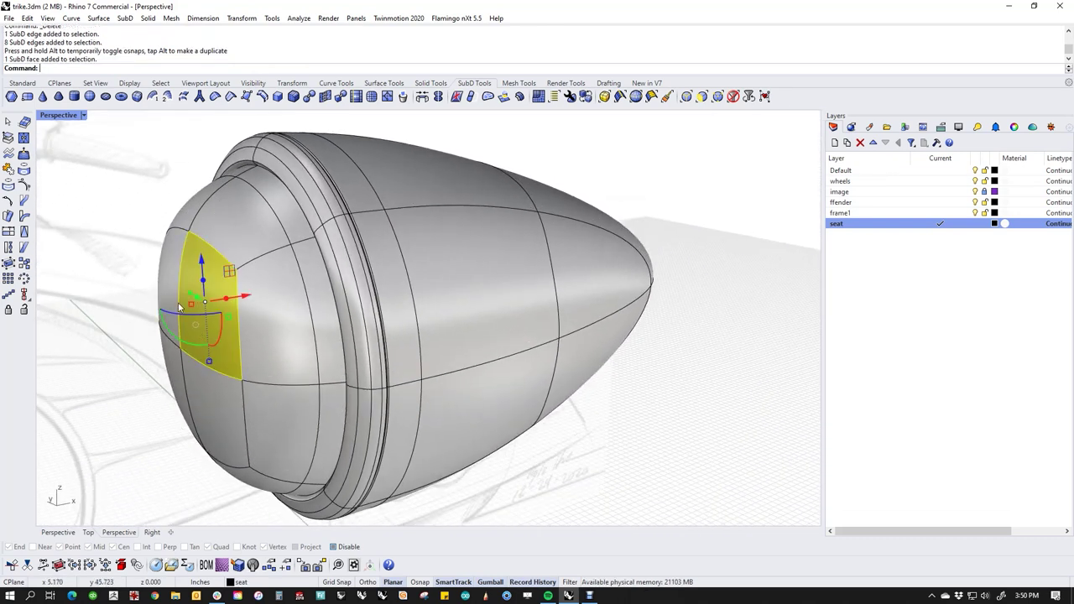
{"action": "left_click", "coordinate": [172, 323], "text": "ctrl+shift"}
{"action": "left_click", "coordinate": [177, 389], "text": "ctrl+shift"}
{"action": "left_click", "coordinate": [209, 395], "text": "ctrl+shift"}
{"action": "right_click_drag", "start_coordinate": [209, 395], "coordinate": [241, 397]}
{"action": "left_click", "coordinate": [180, 411], "text": "ctrl+shift"}
{"action": "right_click_drag", "start_coordinate": [181, 414], "coordinate": [209, 358]}
{"action": "mouse_move", "coordinate": [225, 333]}
{"action": "left_mouse_down"}
{"action": "mouse_move", "coordinate": [269, 326]}
{"action": "mouse_move", "coordinate": [233, 333]}
{"action": "left_mouse_up"}
{"action": "left_click", "coordinate": [156, 402]}
In the Top view, draw a five-point, degree-3 control-point curve from the headlight body, sweeping outward and back as the handlebar path.
{"action": "scroll", "coordinate": [425, 386], "scroll_direction": "down", "scroll_amount": 7}
{"action": "mouse_move", "coordinate": [424, 385]}
{"action": "right_mouse_down"}
{"action": "mouse_move", "coordinate": [499, 355]}
{"action": "mouse_move", "coordinate": [328, 389]}
{"action": "mouse_move", "coordinate": [403, 432]}
{"action": "mouse_move", "coordinate": [475, 355]}
{"action": "mouse_move", "coordinate": [431, 394]}
{"action": "mouse_move", "coordinate": [435, 413]}
{"action": "right_mouse_up"}
{"action": "type", "text": "top"}
{"action": "key", "text": "Return"}
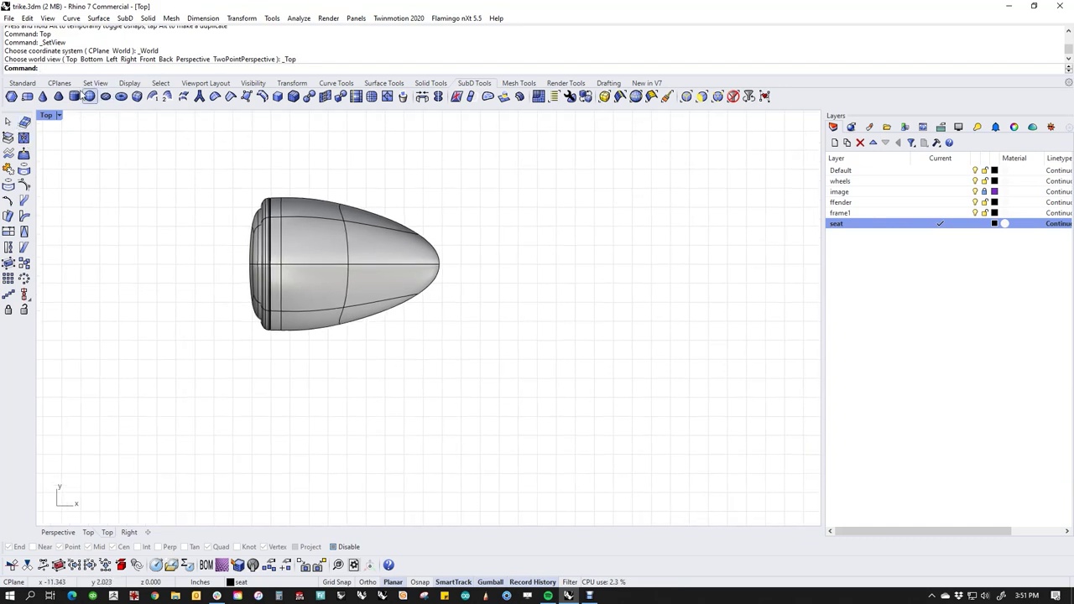
{"action": "left_click", "coordinate": [25, 84]}
{"action": "left_click", "coordinate": [24, 136]}
{"action": "left_click", "coordinate": [324, 291]}
{"action": "left_click", "coordinate": [321, 379]}
{"action": "left_click", "coordinate": [340, 463]}
{"action": "right_click_drag", "start_coordinate": [395, 442], "coordinate": [324, 265]}
{"action": "scroll", "coordinate": [321, 285], "scroll_direction": "down", "scroll_amount": 4}
{"action": "left_click", "coordinate": [347, 343]}
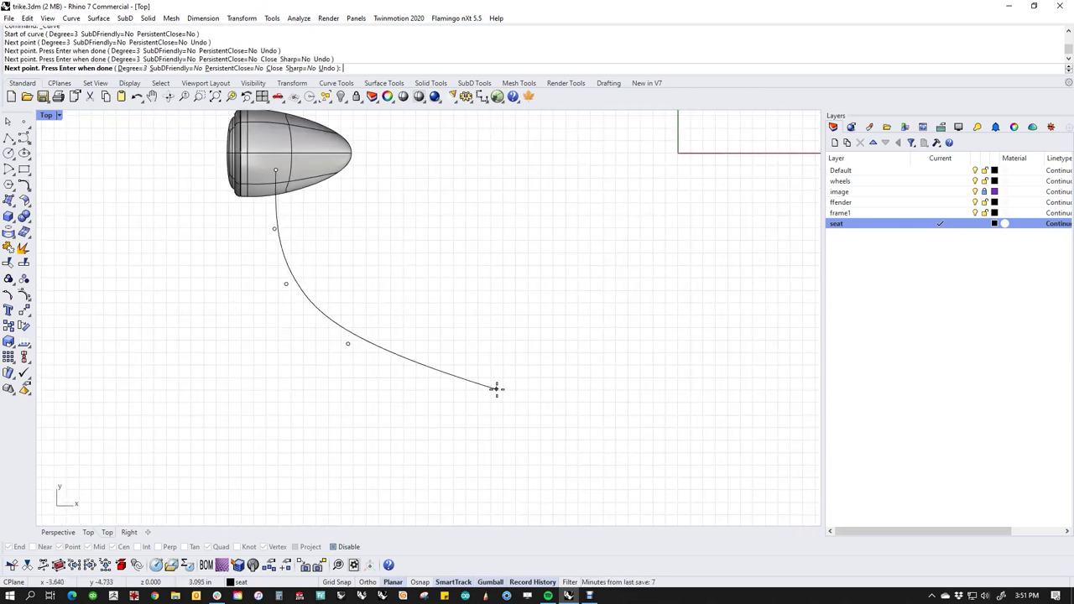
{"action": "left_click", "coordinate": [496, 389]}
{"action": "key", "text": "Return"}
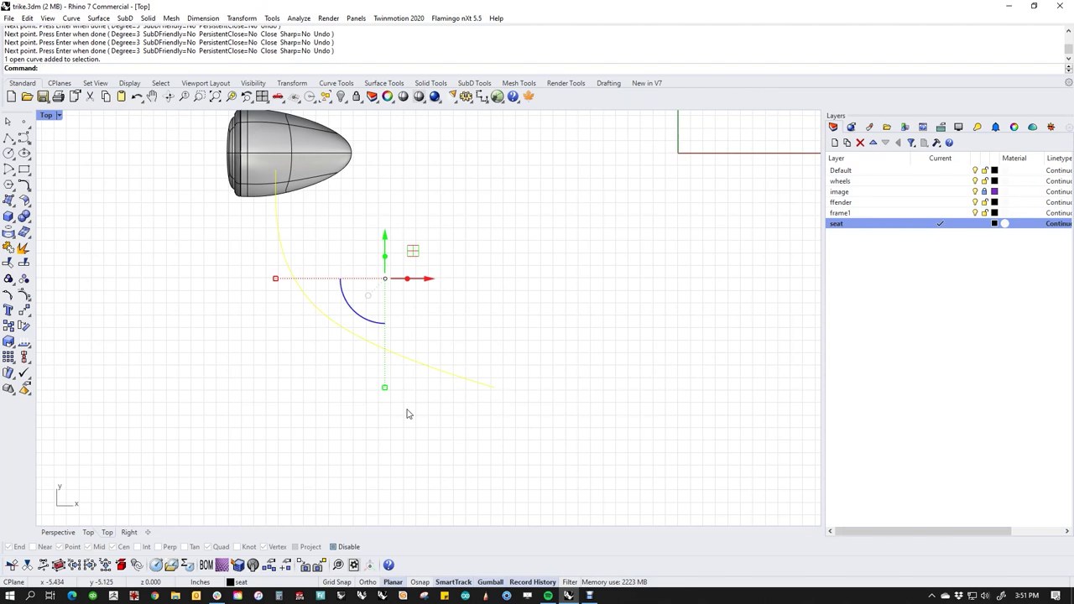
In the Front view, raise the handlebar curve along Z from the ground line to the headlight's height.
{"action": "type", "text": "f"}
{"action": "key", "text": "Return"}
{"action": "scroll", "coordinate": [407, 407], "scroll_direction": "down", "scroll_amount": 5}
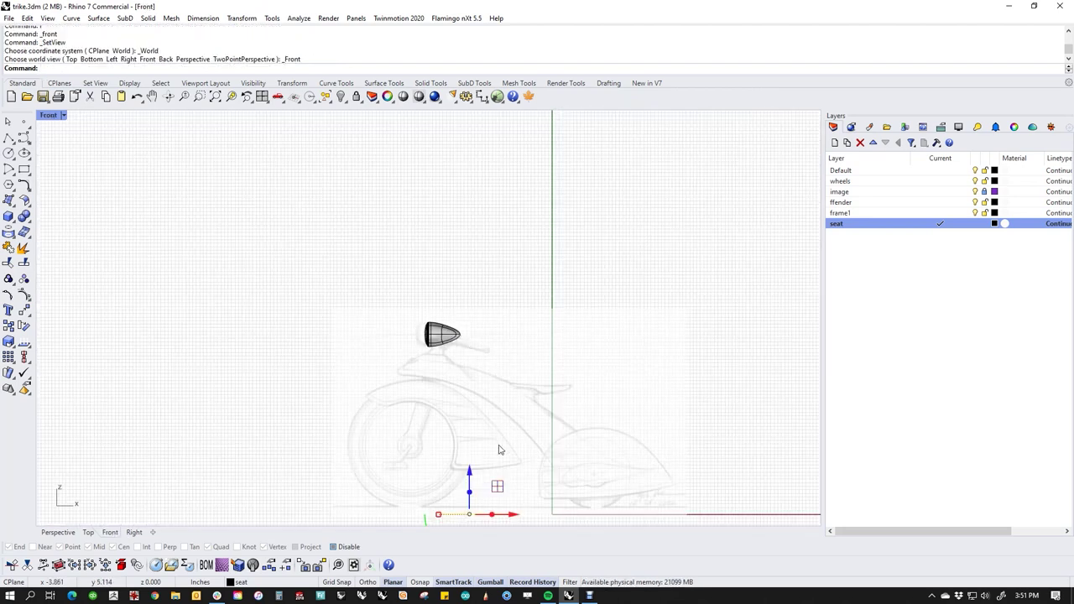
{"action": "left_click_drag", "start_coordinate": [470, 484], "coordinate": [462, 335]}
Set the Front view to wireframe display and shift the handlebar curve forward to start near the headlight's rim.
{"action": "scroll", "coordinate": [461, 335], "scroll_direction": "up", "scroll_amount": 10}
{"action": "middle_click", "coordinate": [463, 345]}
{"action": "left_click", "coordinate": [423, 318]}
{"action": "scroll", "coordinate": [429, 336], "scroll_direction": "up", "scroll_amount": 3}
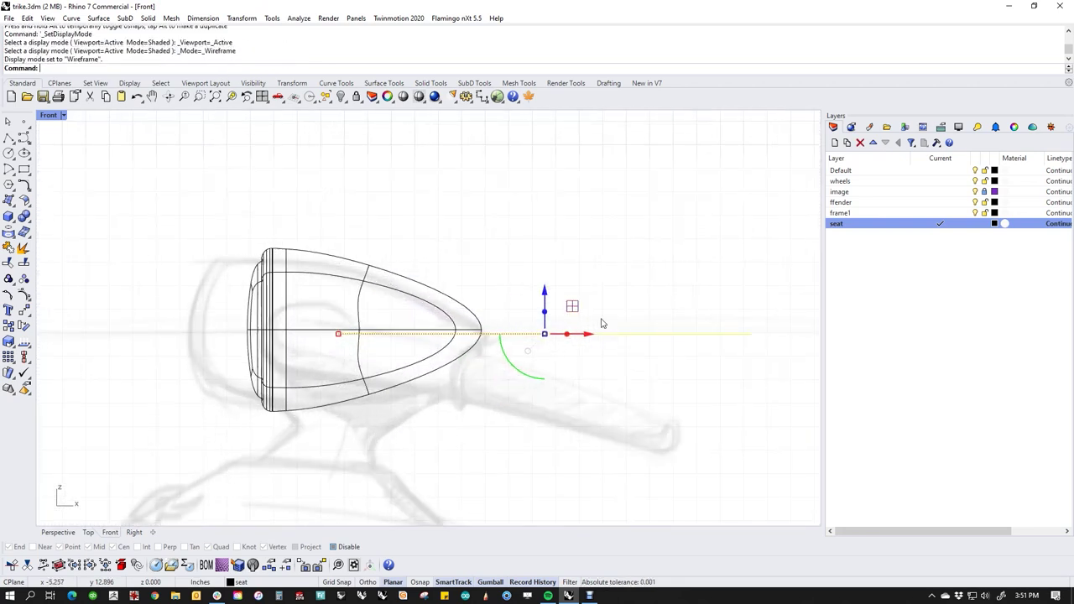
{"action": "left_click_drag", "start_coordinate": [574, 312], "coordinate": [523, 312]}
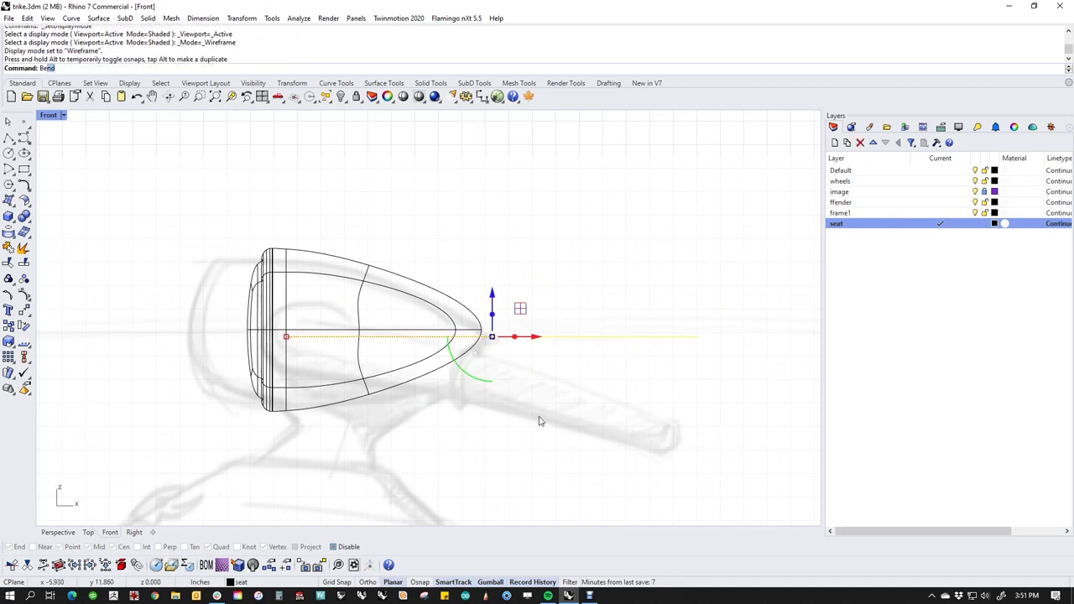
Bend the handlebar curve downward toward the sketched grip, using a spine from its headlight end past its rear end.
{"action": "key", "text": "Return"}
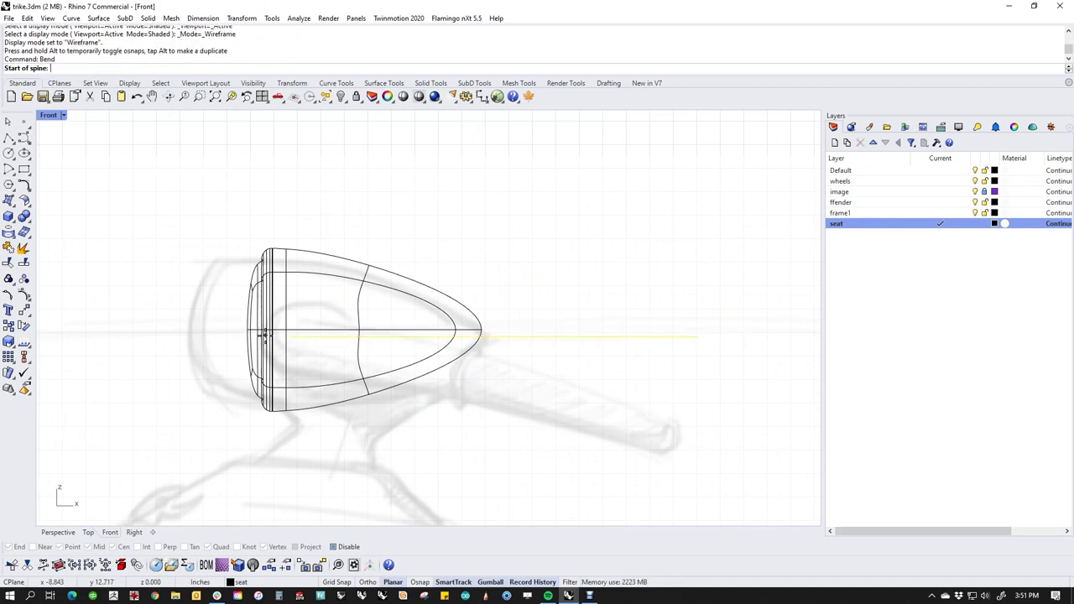
{"action": "left_click", "coordinate": [287, 336]}
{"action": "left_click", "coordinate": [713, 332]}
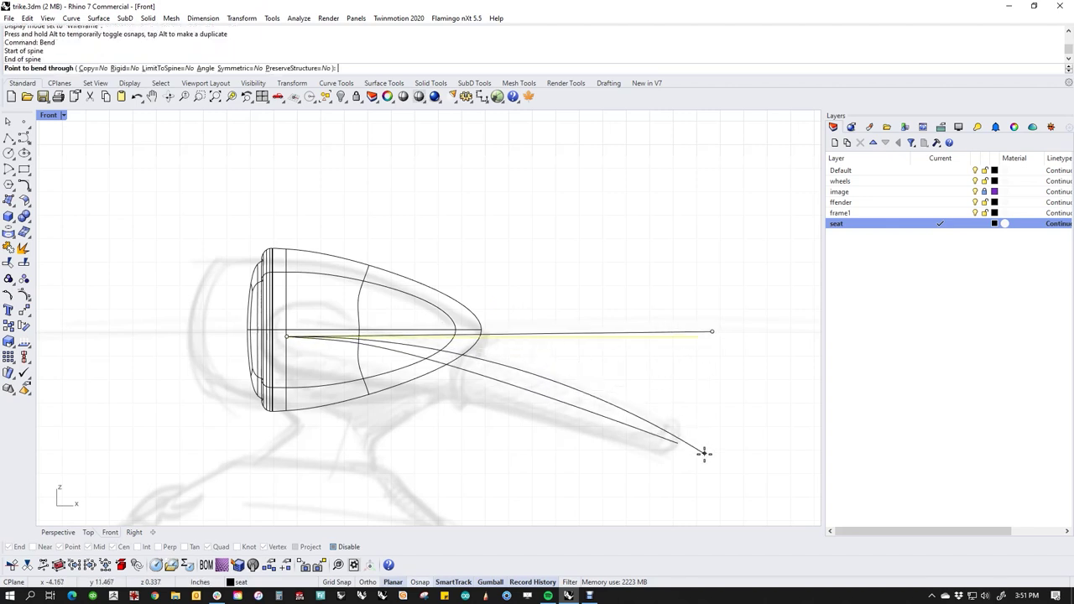
{"action": "left_click", "coordinate": [742, 403]}
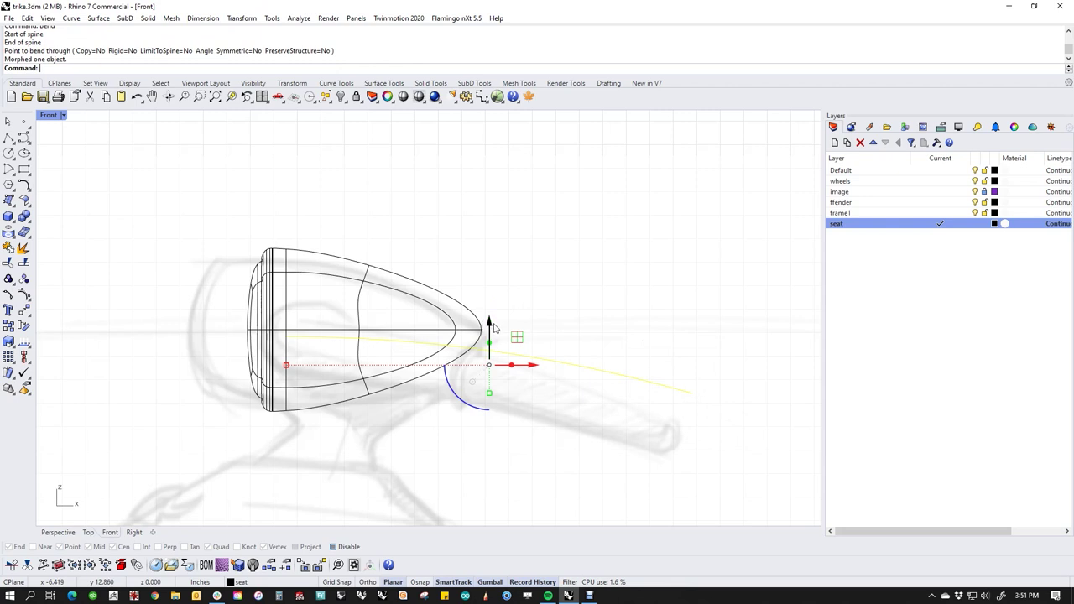
Rotate the handlebar curve downward about its headlight end to follow the sketched grip, and return to the Perspective view.
{"action": "type", "text": "rr"}
{"action": "key", "text": "Return"}
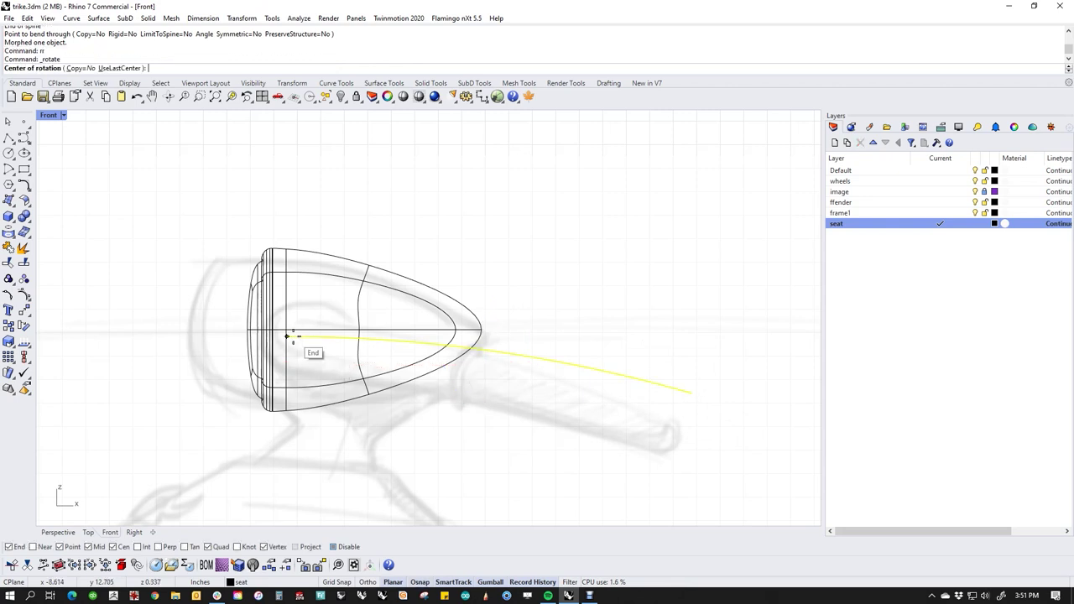
{"action": "left_click", "coordinate": [287, 337]}
{"action": "left_click", "coordinate": [740, 379]}
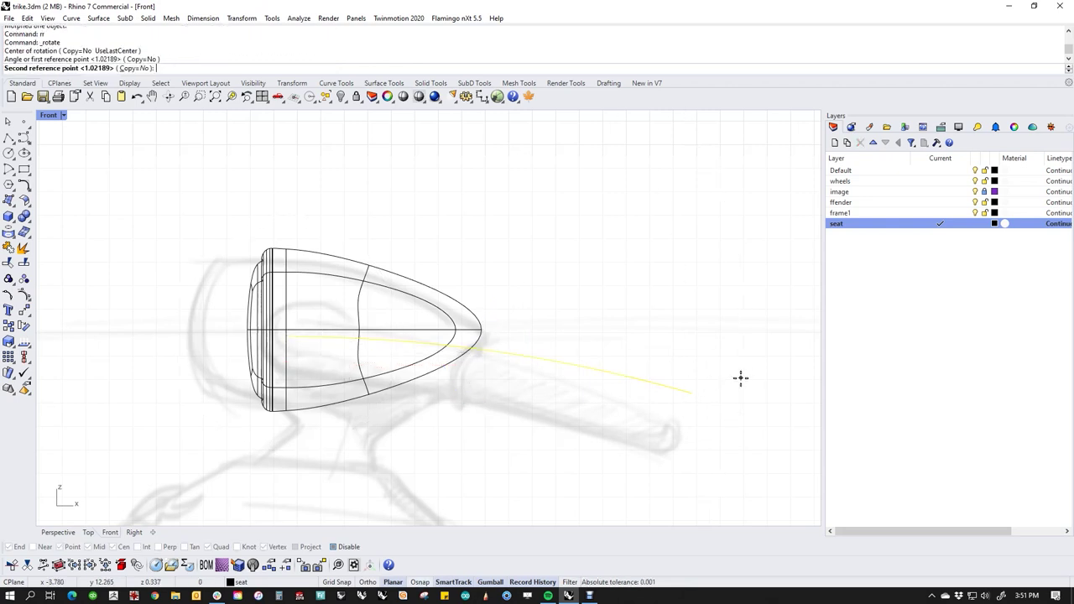
{"action": "left_click", "coordinate": [742, 434]}
{"action": "left_click", "coordinate": [626, 358]}
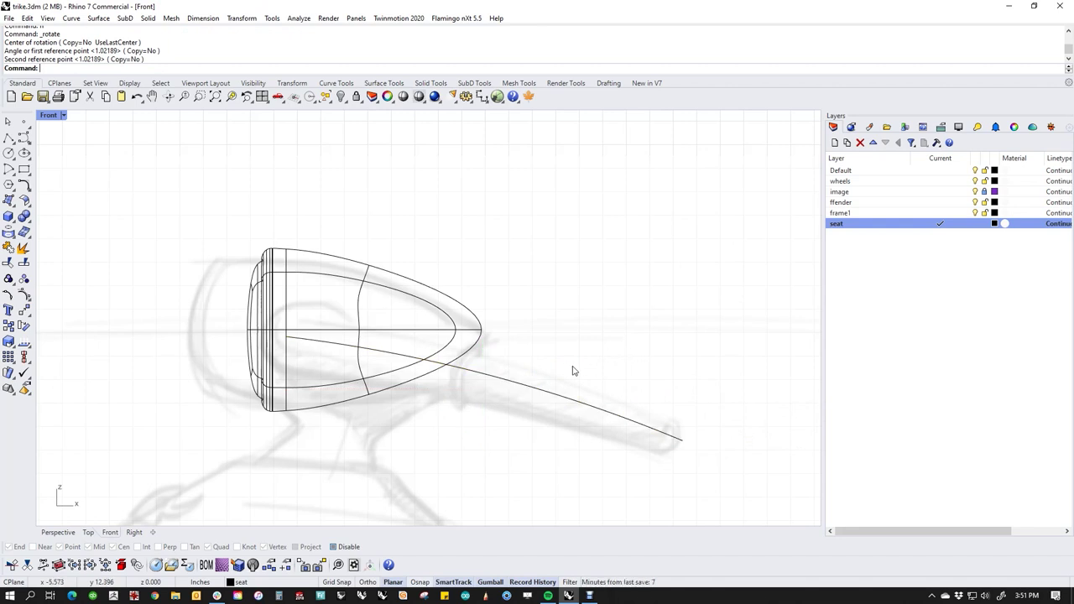
{"action": "key", "text": "Return"}
{"action": "right_click_drag", "start_coordinate": [522, 358], "coordinate": [427, 395], "text": "shift"}
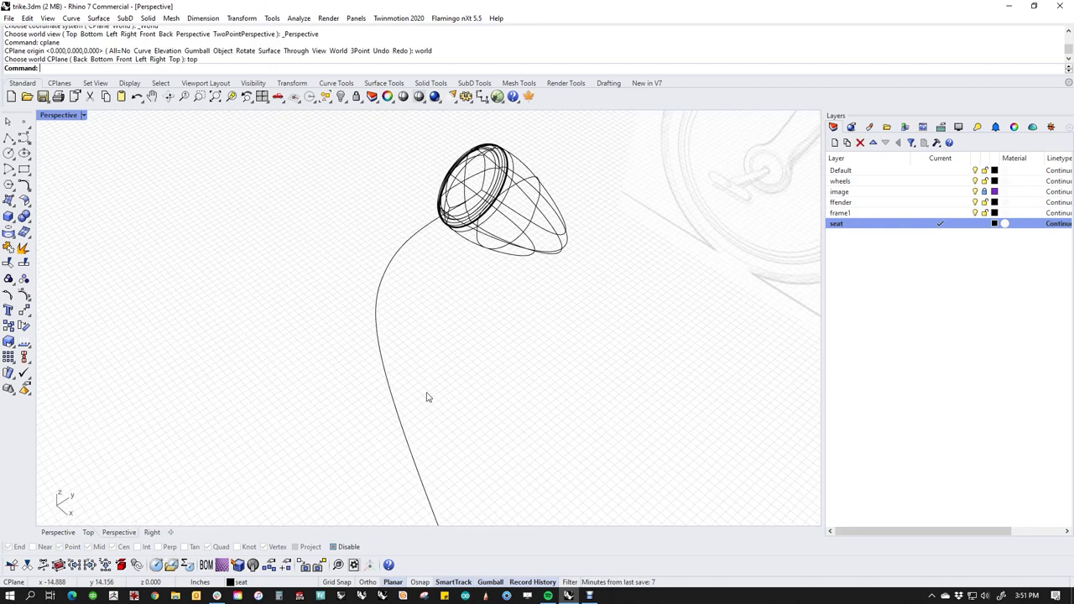
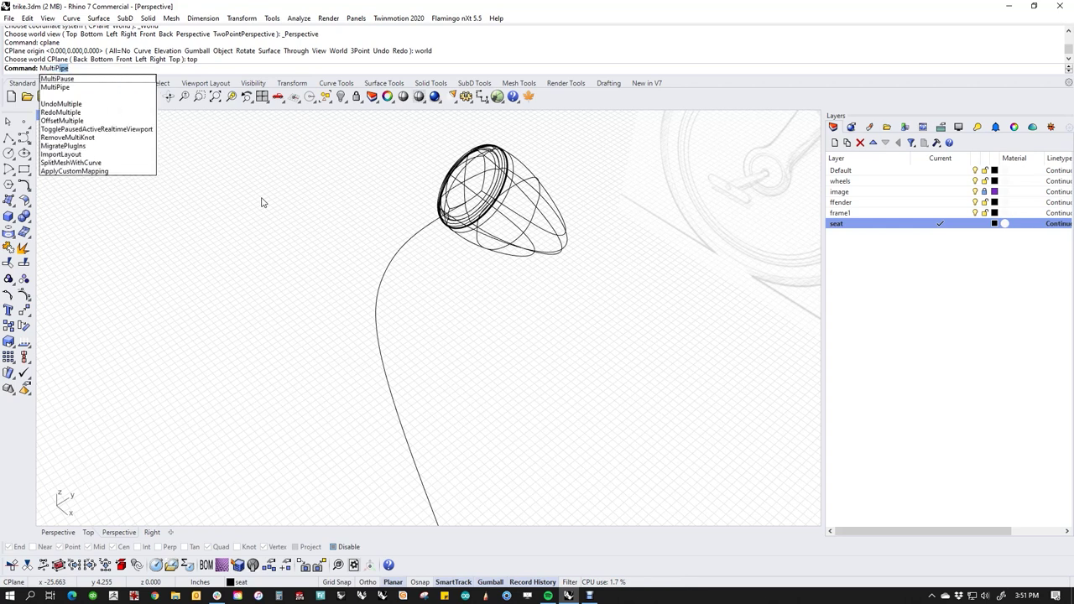
Try a MultiPipe along the handlebar curve with cap ends off and 1 strut division, and delete the resulting SubD.
{"action": "key", "text": "Return"}
{"action": "left_click", "coordinate": [435, 225]}
{"action": "key", "text": "Return"}
{"action": "key", "text": "Return"}
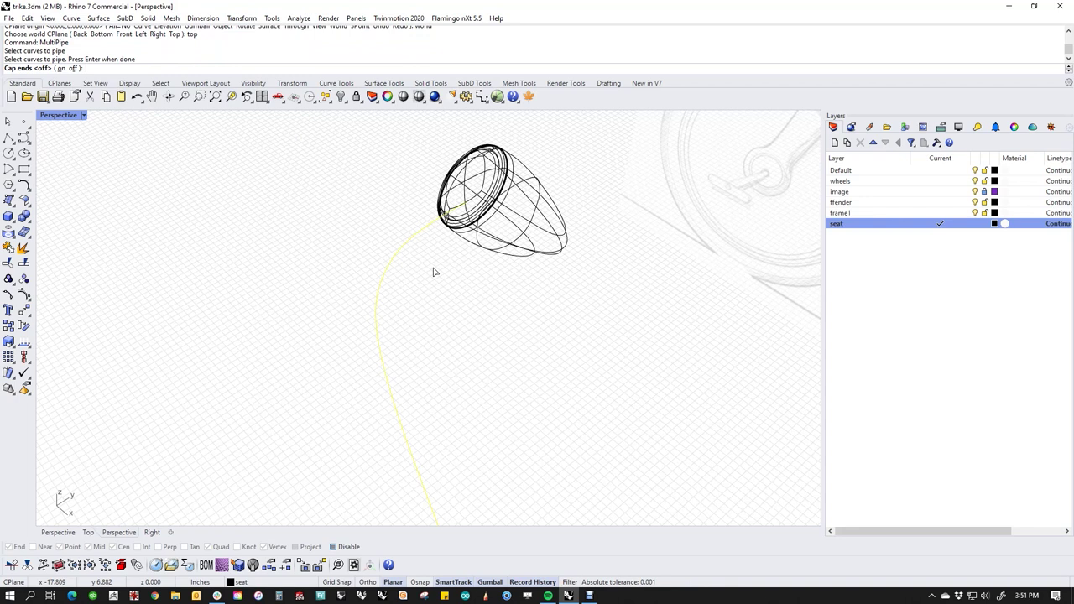
{"action": "key", "text": "Return"}
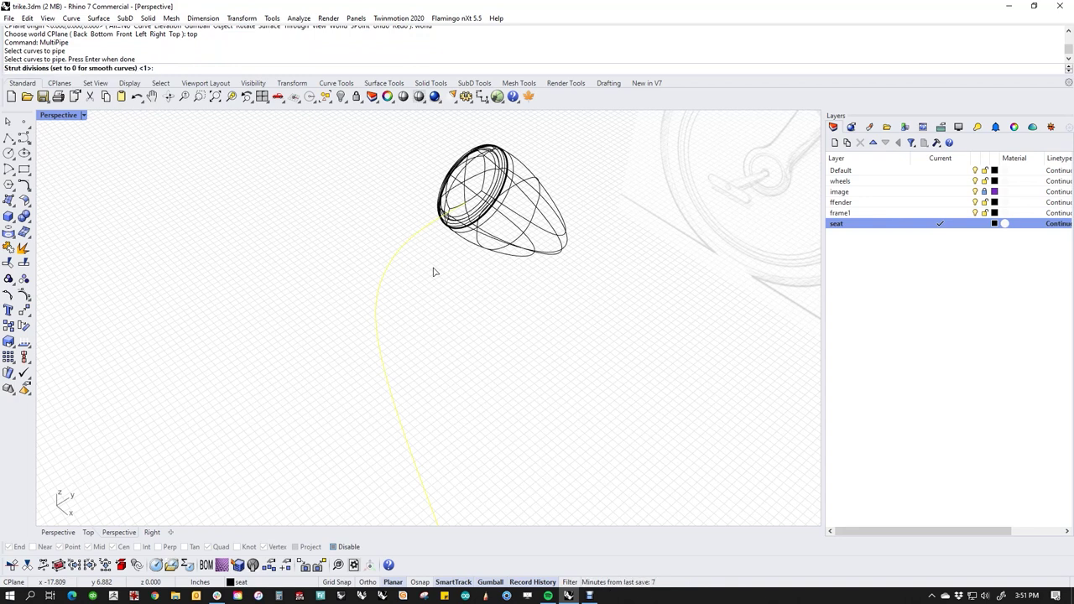
{"action": "key", "text": "Return"}
{"action": "right_click_drag", "start_coordinate": [434, 271], "coordinate": [537, 322]}
{"action": "left_click", "coordinate": [517, 338]}
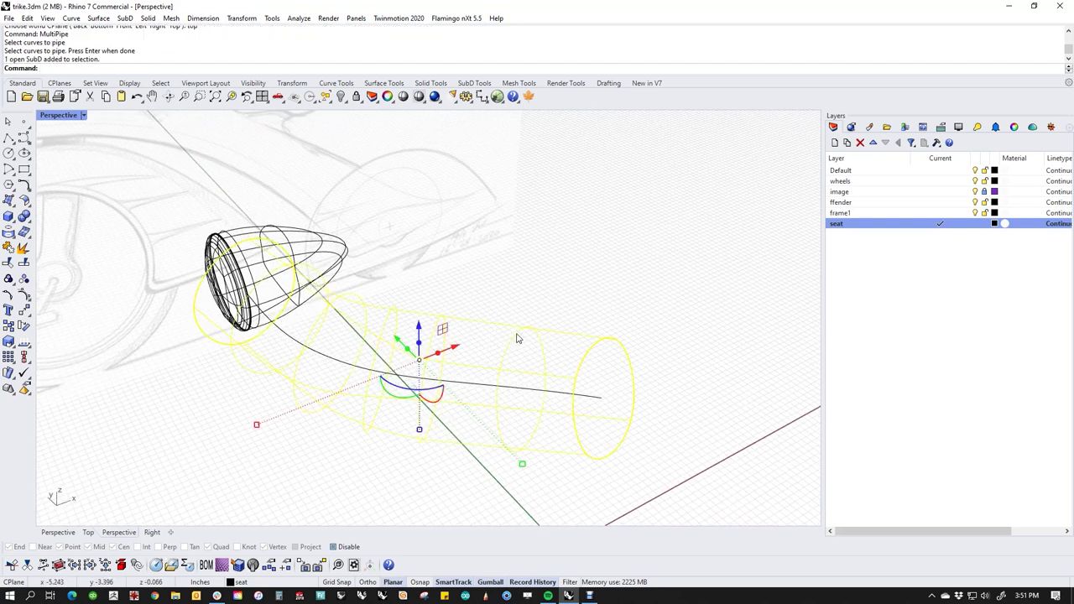
{"action": "key", "text": "Delete"}
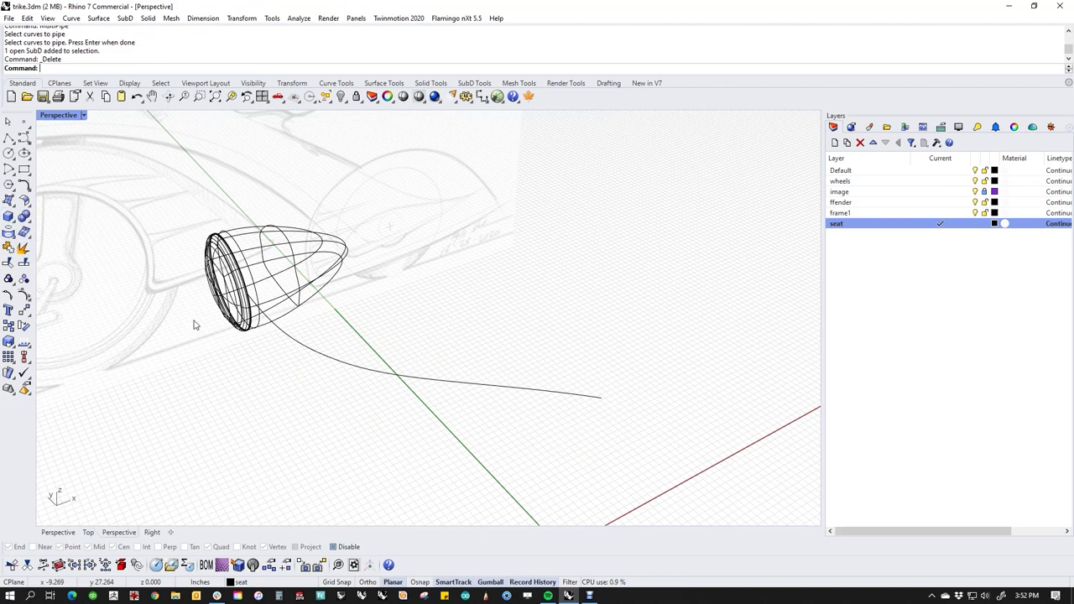
Pipe the handlebar curve with round caps, using a start radius of about 0.336 in and a smaller radius at the grip end.
{"action": "left_click", "coordinate": [293, 339]}
{"action": "scroll", "coordinate": [264, 299], "scroll_direction": "up", "scroll_amount": 3}
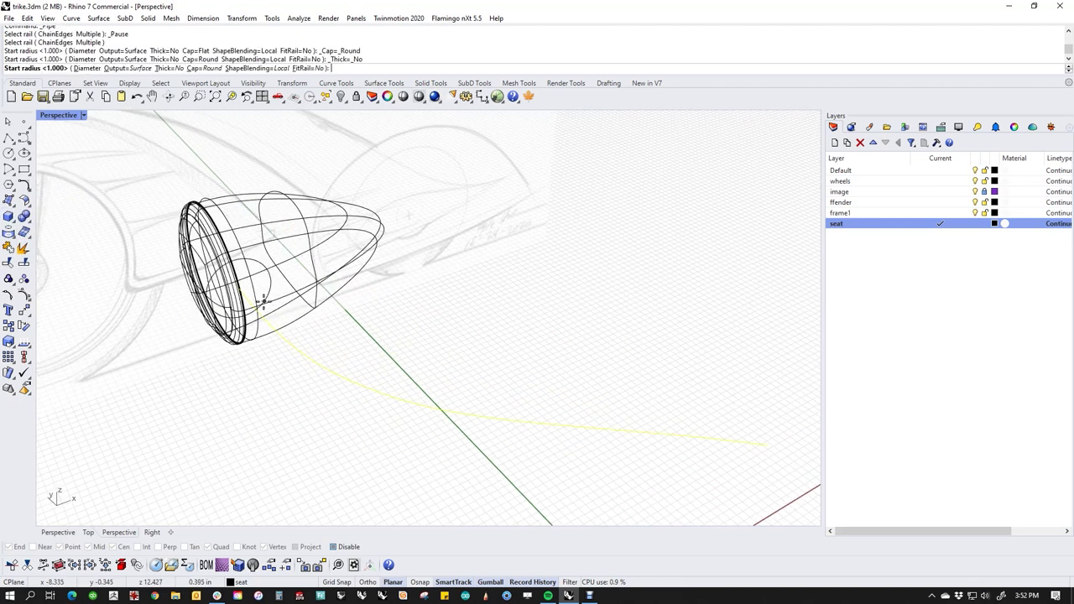
{"action": "left_click", "coordinate": [259, 302]}
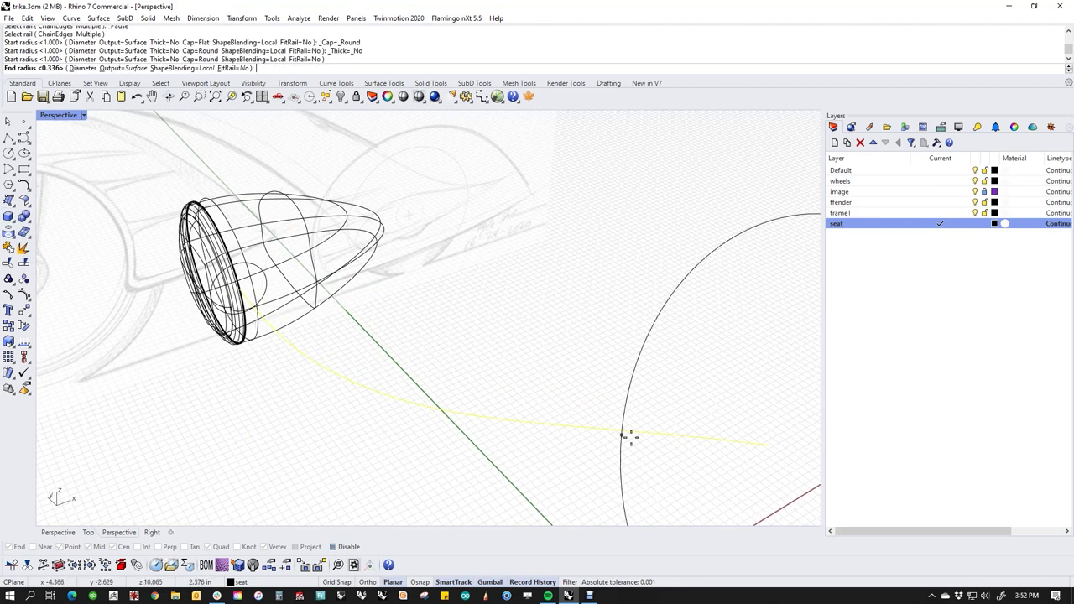
{"action": "scroll", "coordinate": [755, 455], "scroll_direction": "up", "scroll_amount": 2}
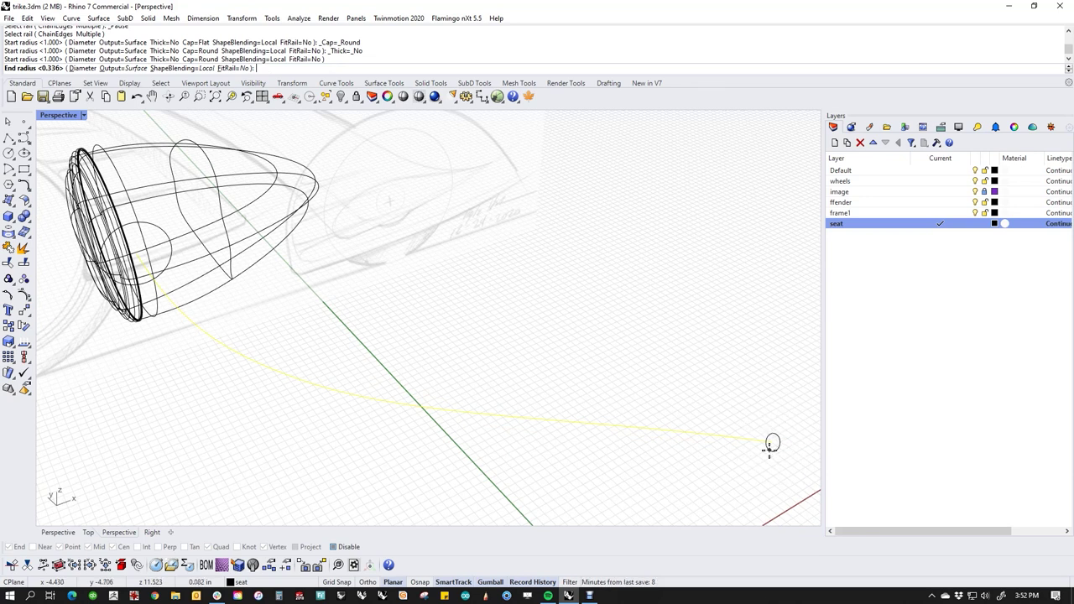
{"action": "left_click", "coordinate": [761, 452]}
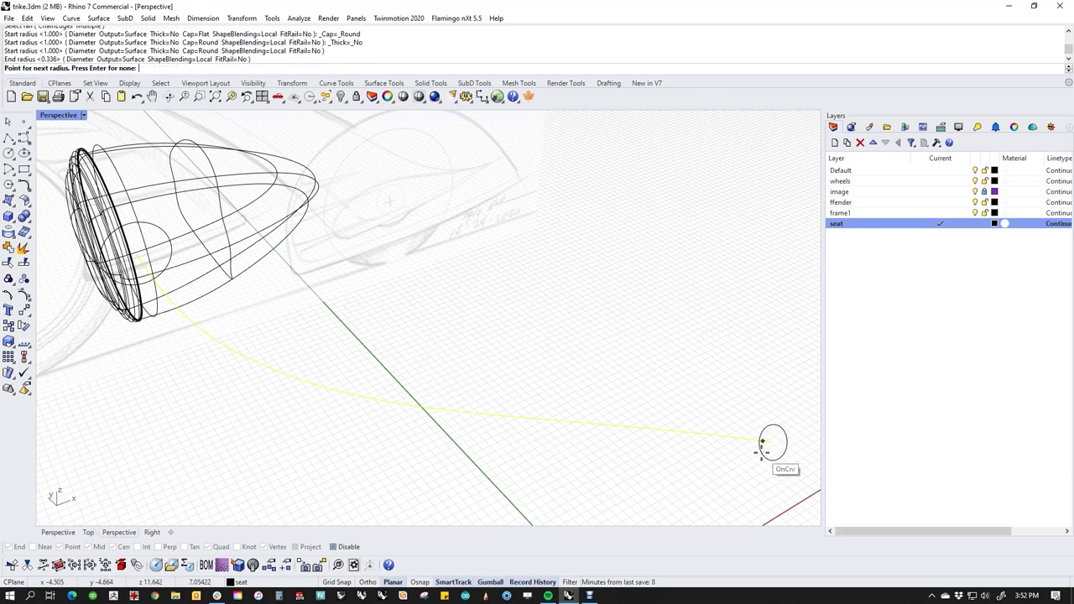
{"action": "key", "text": "Return"}
{"action": "scroll", "coordinate": [588, 374], "scroll_direction": "down", "scroll_amount": 4}
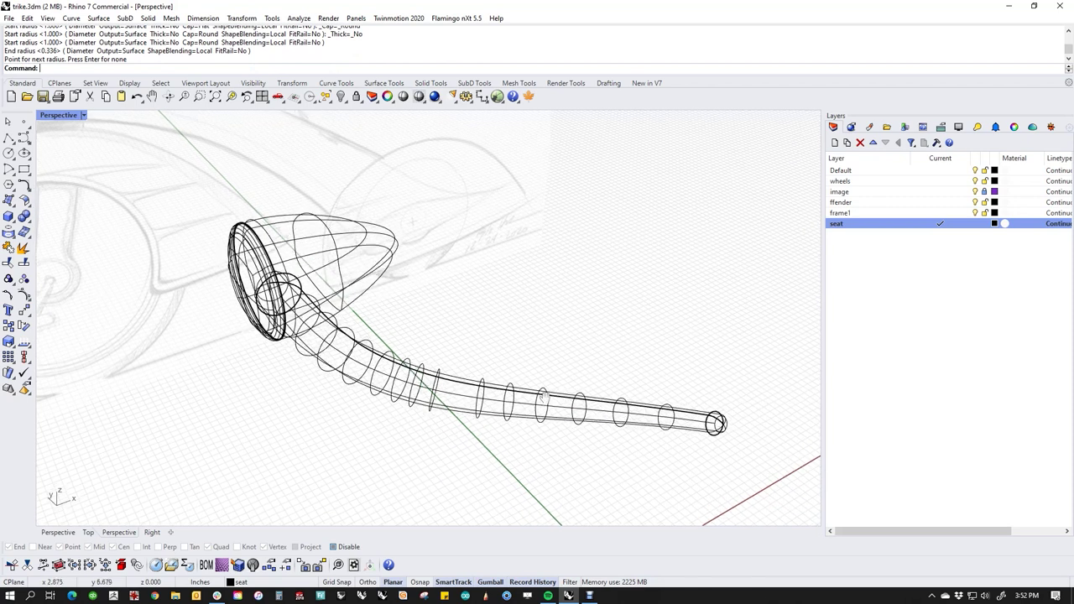
Shade the Perspective view and move the handlebar pipe backward along X, away from the headlight's rim.
{"action": "middle_click", "coordinate": [466, 332]}
{"action": "left_click", "coordinate": [431, 299]}
{"action": "right_click_drag", "start_coordinate": [447, 348], "coordinate": [382, 336]}
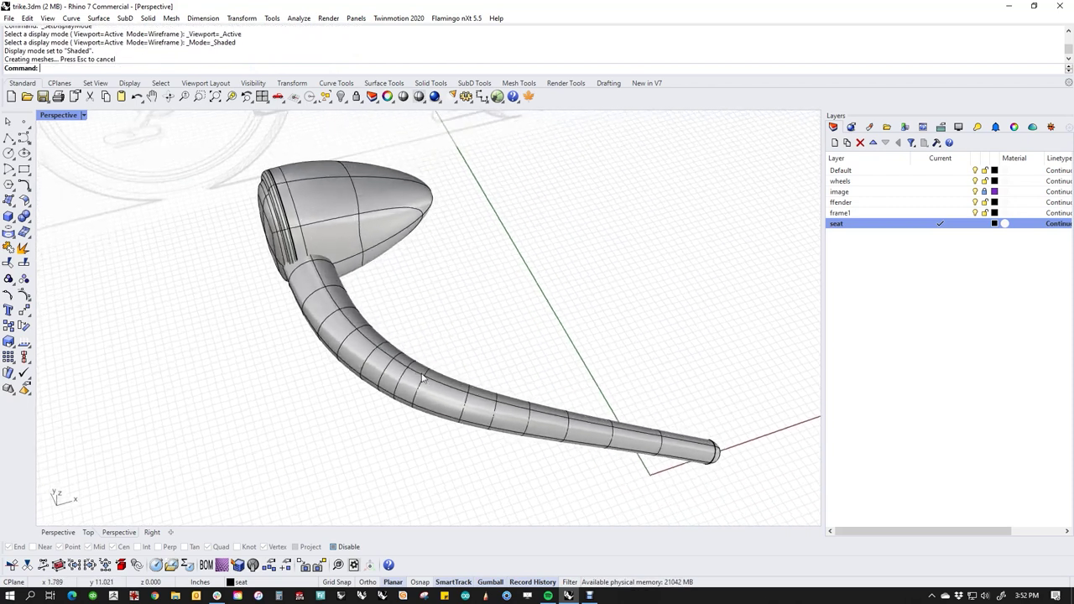
{"action": "left_click", "coordinate": [378, 335]}
{"action": "left_click_drag", "start_coordinate": [521, 334], "coordinate": [562, 319]}
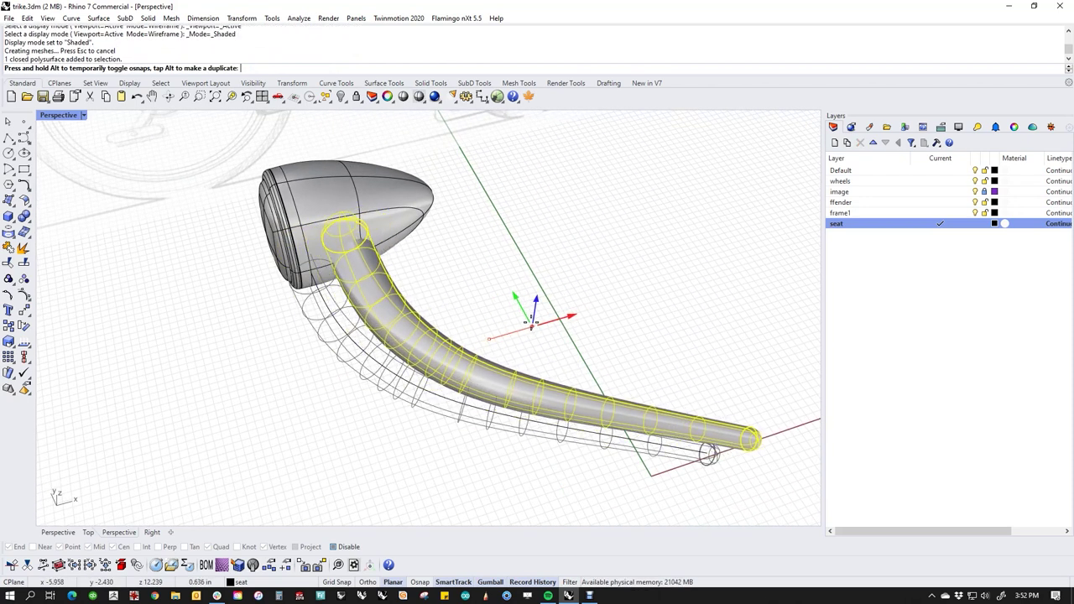
{"action": "left_click", "coordinate": [455, 277]}
{"action": "scroll", "coordinate": [456, 277], "scroll_direction": "down", "scroll_amount": 3}
{"action": "right_click_drag", "start_coordinate": [456, 277], "coordinate": [436, 370]}
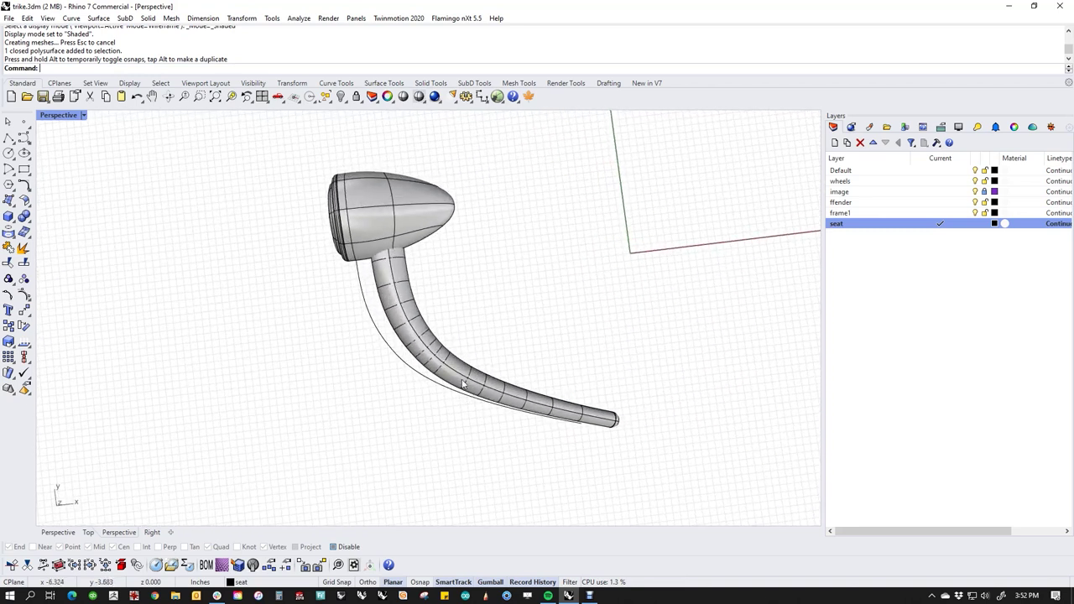
{"action": "scroll", "coordinate": [434, 369], "scroll_direction": "up", "scroll_amount": 3}
{"action": "left_click", "coordinate": [424, 370]}
{"action": "left_click", "coordinate": [513, 339]}
{"action": "right_click_drag", "start_coordinate": [513, 339], "coordinate": [487, 383]}
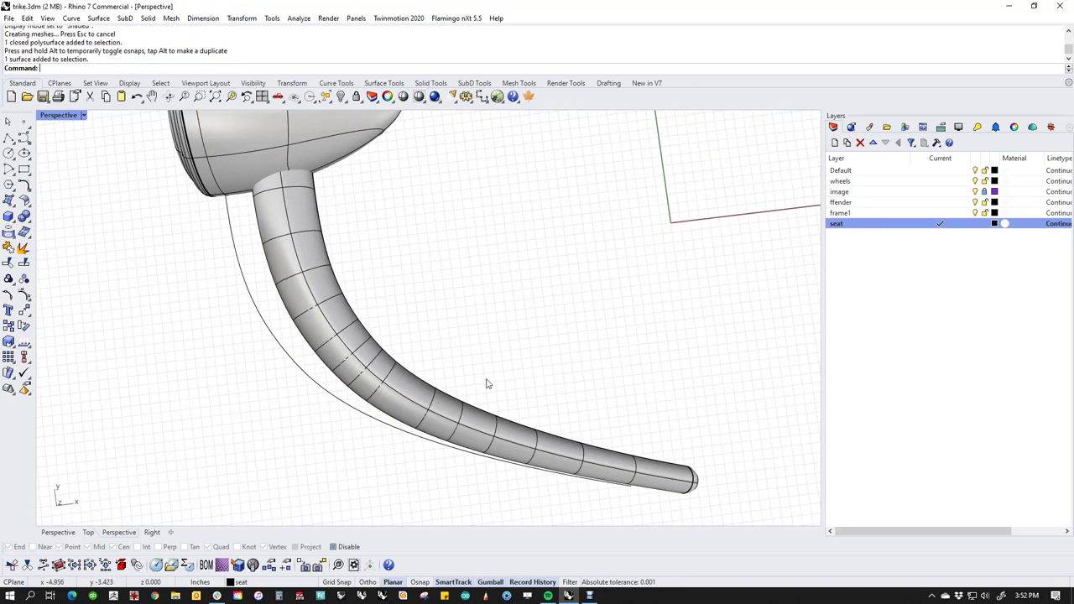
{"action": "left_click", "coordinate": [429, 390]}
{"action": "type", "text": "Rebuild"}
{"action": "key", "text": "Return"}
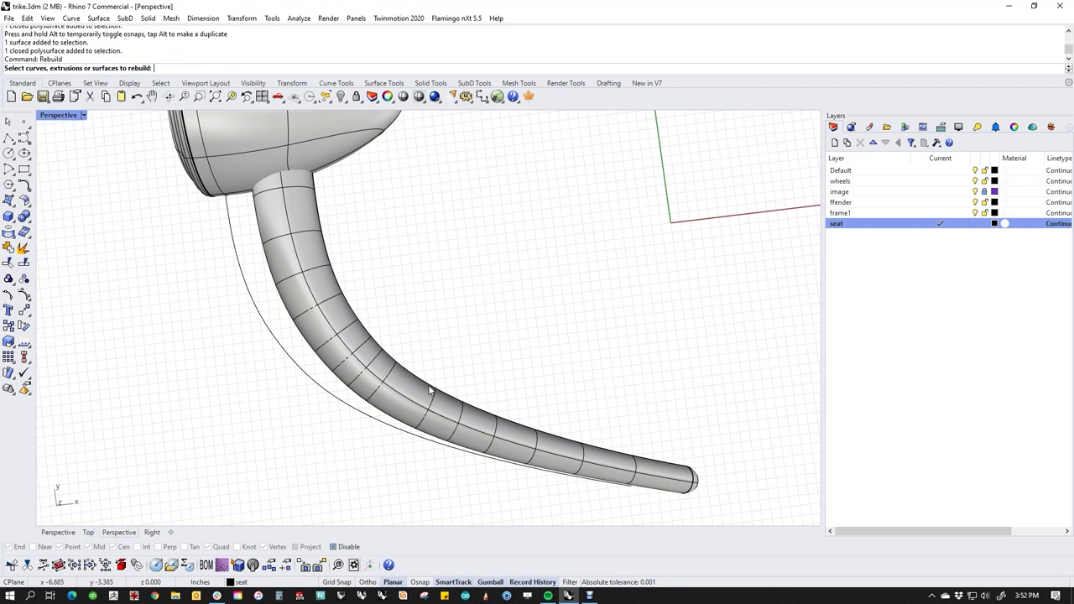
{"action": "scroll", "coordinate": [485, 371], "scroll_direction": "down", "scroll_amount": 4}
{"action": "mouse_move", "coordinate": [484, 371]}
{"action": "right_mouse_down"}
{"action": "mouse_move", "coordinate": [528, 251]}
{"action": "mouse_move", "coordinate": [628, 252]}
{"action": "mouse_move", "coordinate": [560, 203]}
{"action": "mouse_move", "coordinate": [467, 347]}
{"action": "right_mouse_up"}
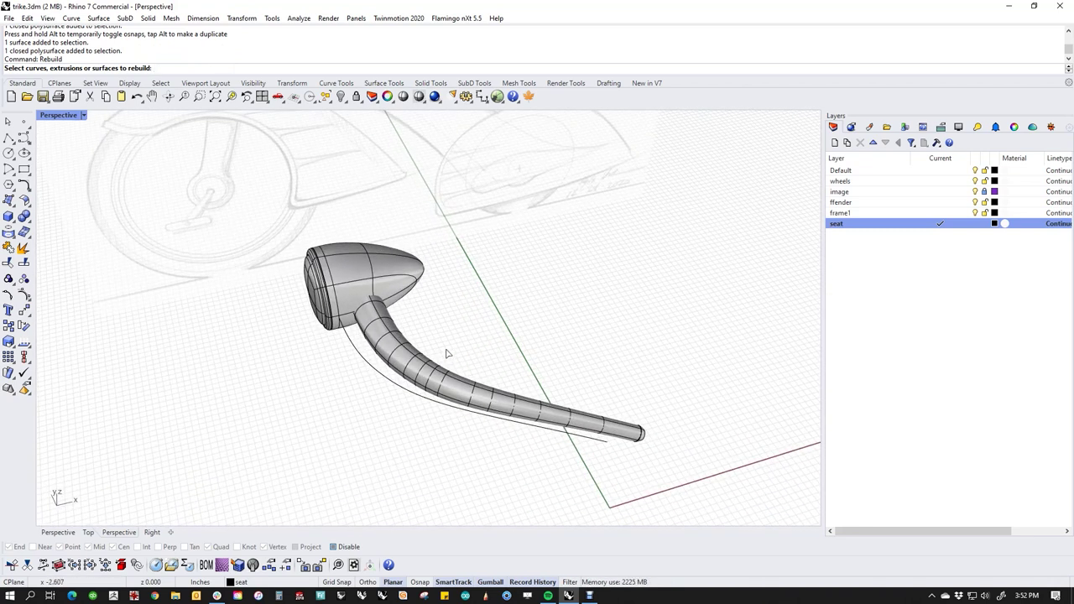
{"action": "left_click", "coordinate": [378, 376]}
{"action": "right_click_drag", "start_coordinate": [442, 433], "coordinate": [451, 460]}
{"action": "key", "text": "Escape"}
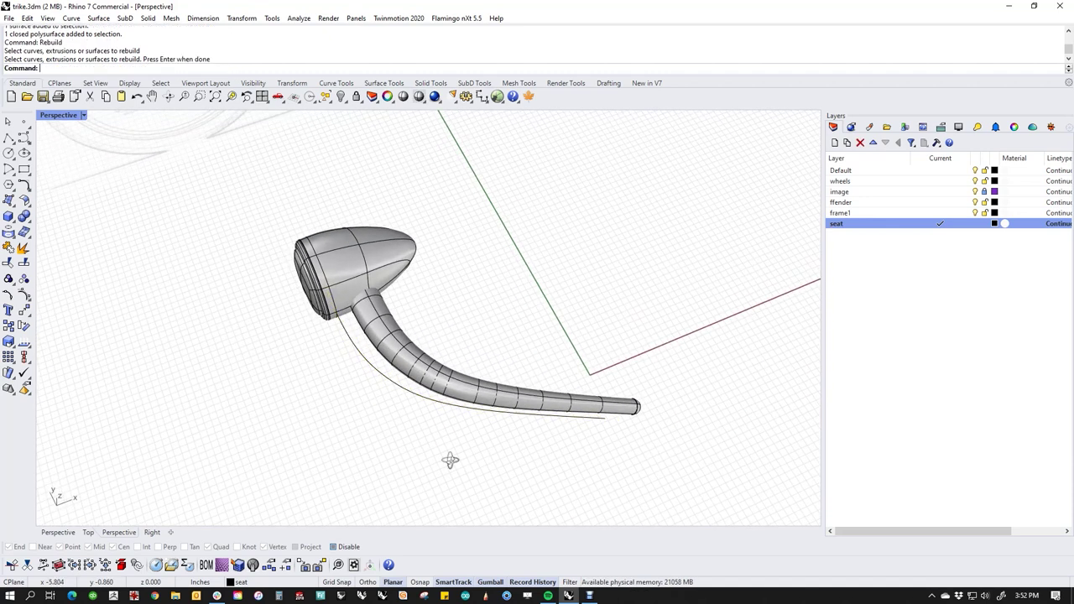
Delete the handlebar's guide curve and convert the pipe to a SubD with surface use set to Location, no corners and the input kept.
{"action": "left_click", "coordinate": [420, 395]}
{"action": "key", "text": "Delete"}
{"action": "left_click", "coordinate": [428, 395]}
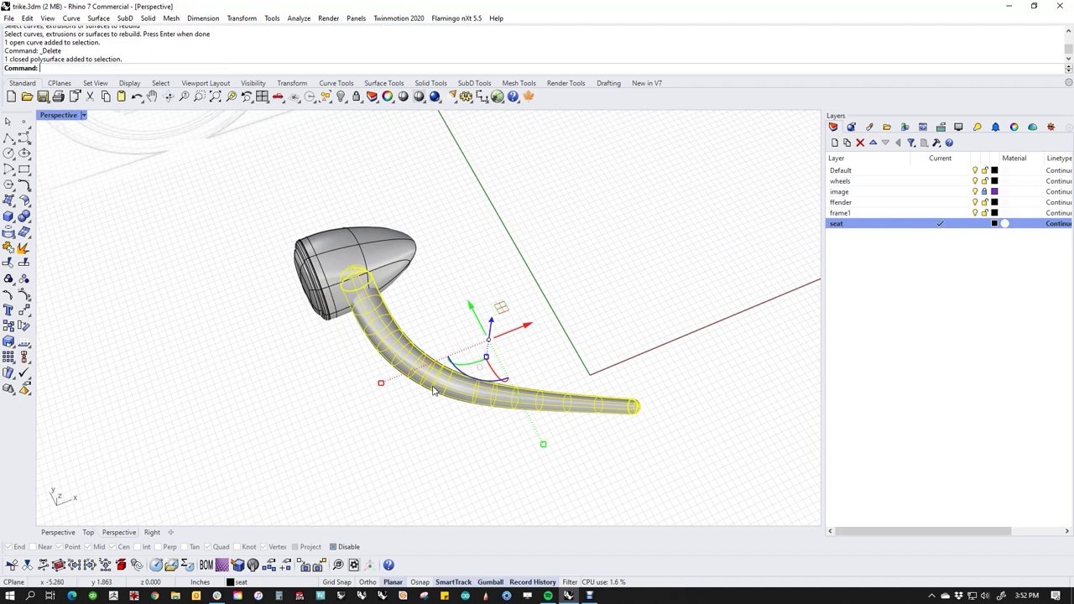
{"action": "type", "text": "To"}
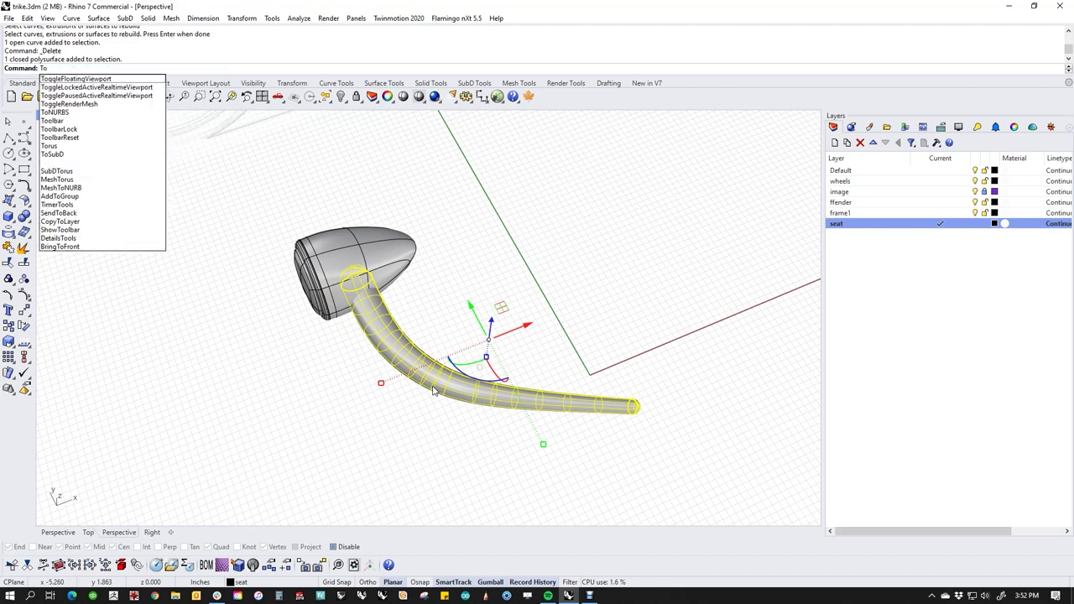
{"action": "type", "text": "SubD"}
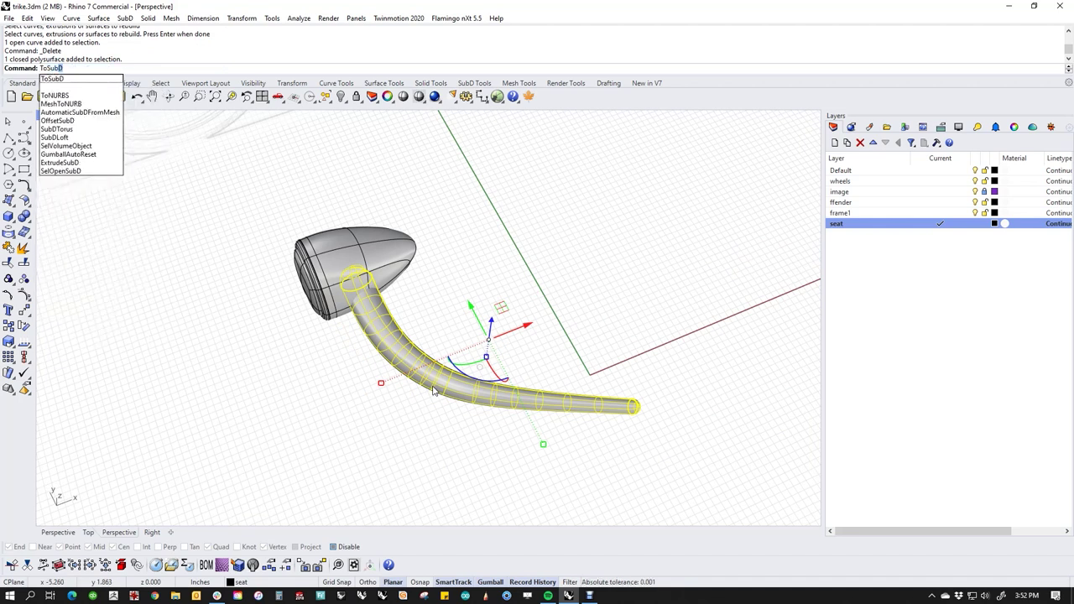
{"action": "key", "text": "Return"}
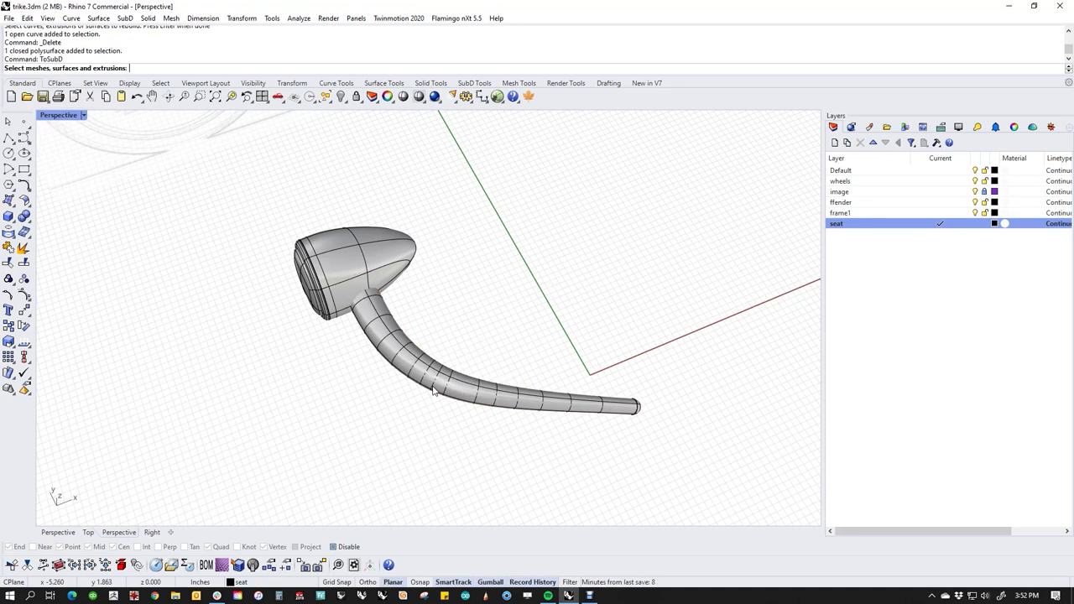
{"action": "left_click", "coordinate": [434, 390]}
{"action": "key", "text": "Return"}
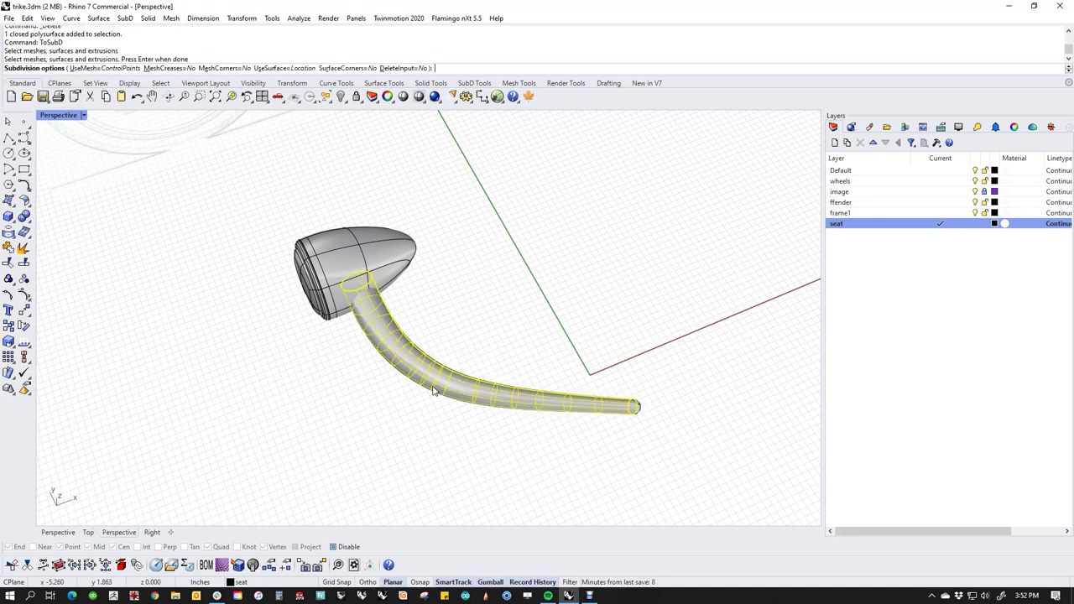
{"action": "key", "text": "Return"}
Delete the original polysurface pipe that overlaps the SubD handlebar.
{"action": "left_click", "coordinate": [441, 398]}
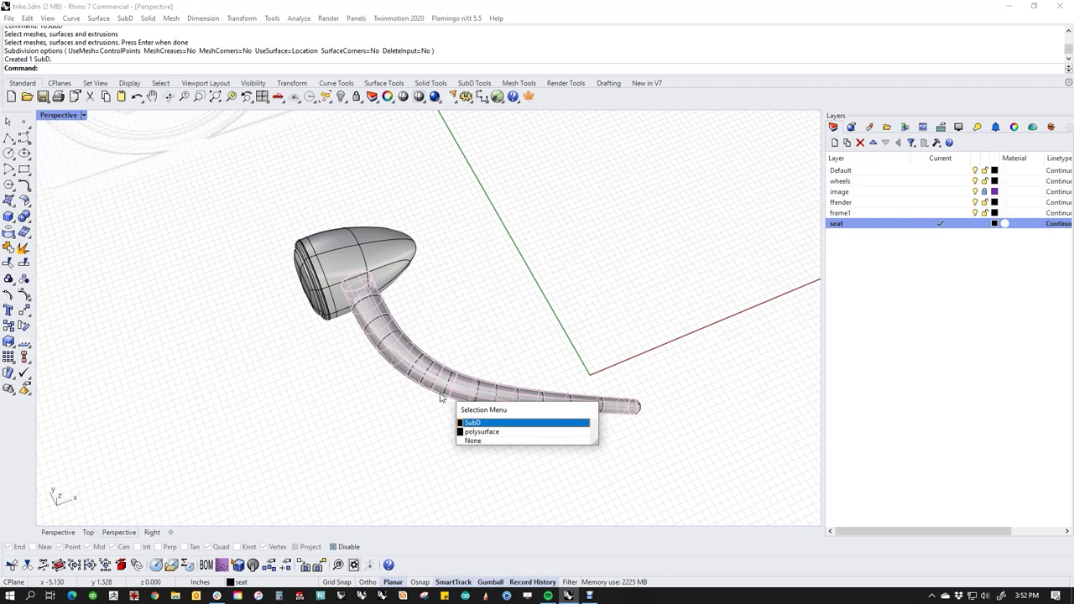
{"action": "left_click", "coordinate": [480, 431]}
{"action": "key", "text": "Delete"}
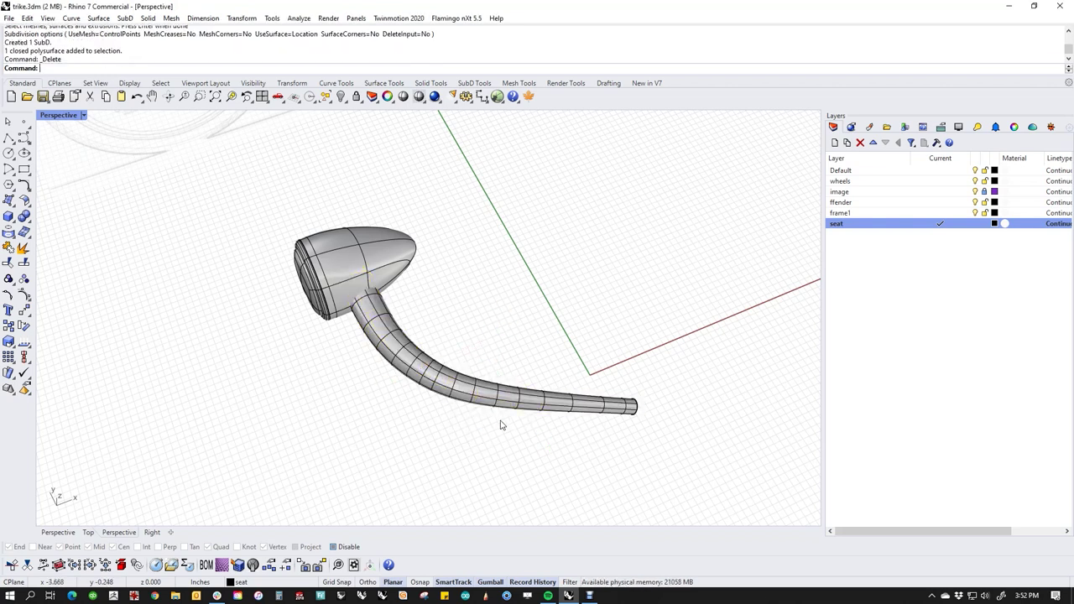
{"action": "scroll", "coordinate": [406, 361], "scroll_direction": "up", "scroll_amount": 3}
{"action": "double_click", "coordinate": [378, 329]}
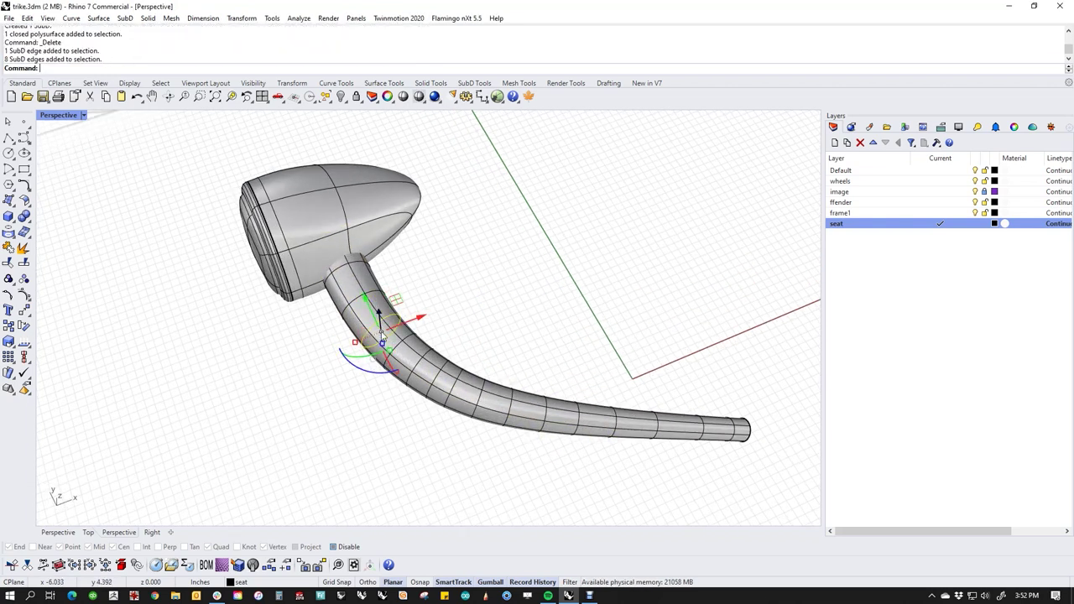
{"action": "left_click", "coordinate": [448, 387], "text": "ctrl+shift"}
{"action": "double_click", "coordinate": [454, 389], "text": "ctrl+shift"}
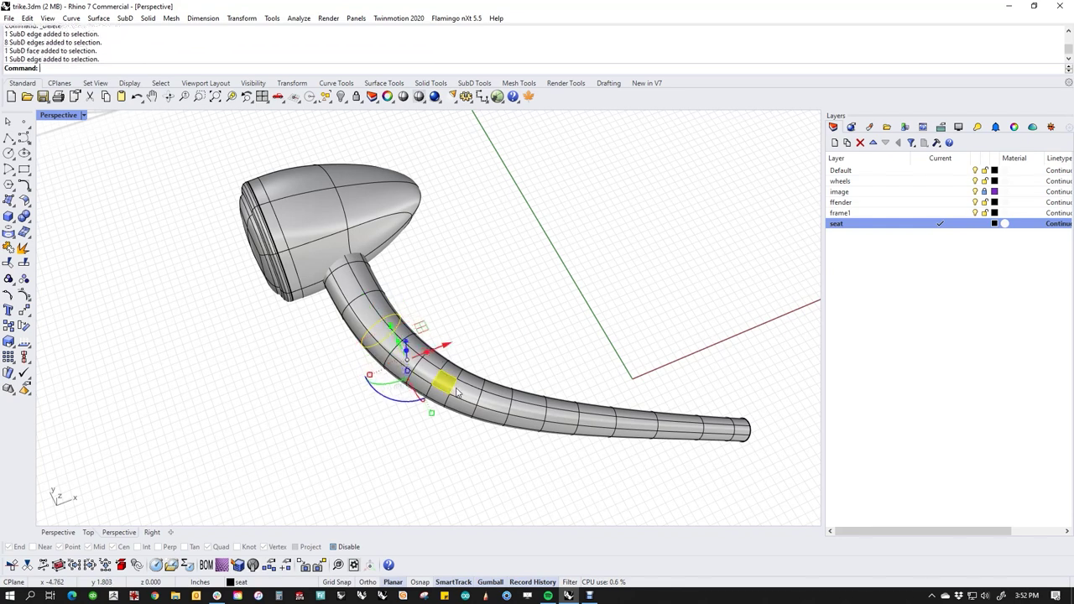
{"action": "left_click", "coordinate": [564, 359]}
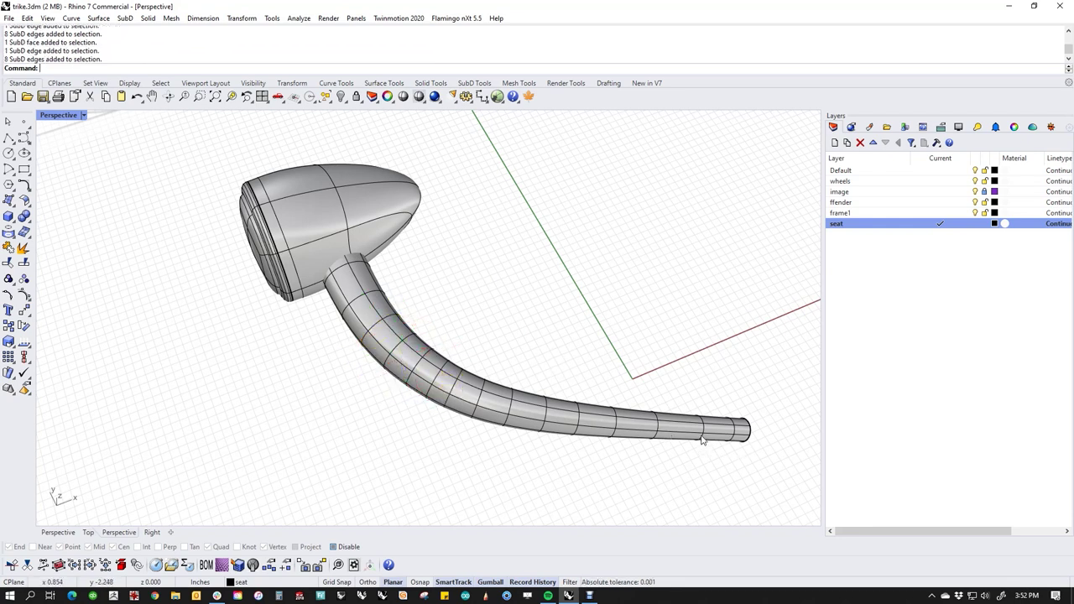
Delete four surplus edge loops from the SubD handlebar: one near the grip end, one in the straight section and two in the bend.
{"action": "scroll", "coordinate": [704, 440], "scroll_direction": "up", "scroll_amount": 2}
{"action": "double_click", "coordinate": [706, 433]}
{"action": "key", "text": "Delete"}
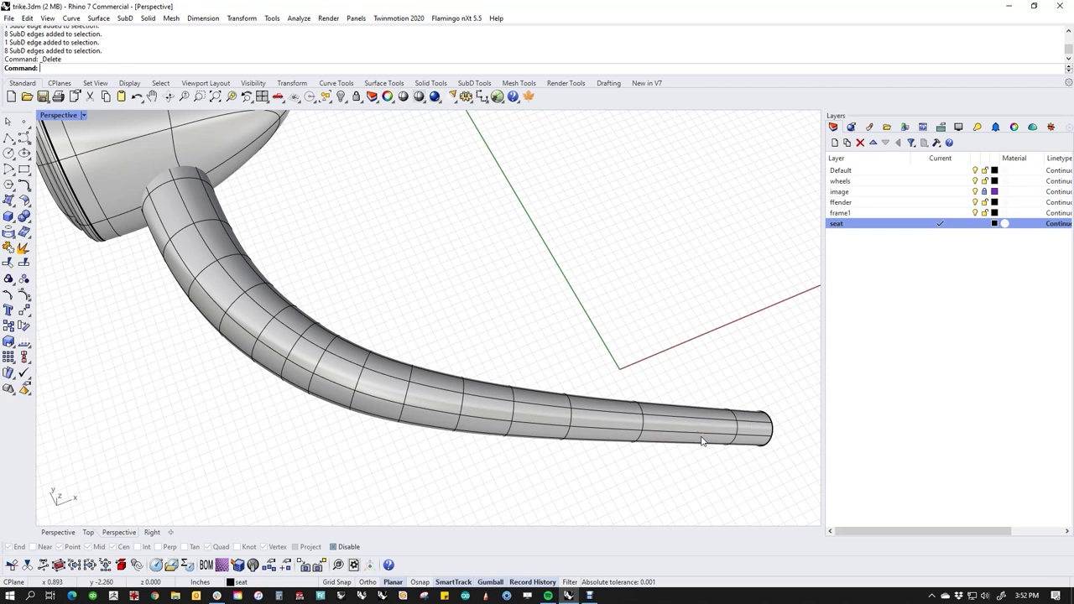
{"action": "double_click", "coordinate": [512, 412]}
{"action": "key", "text": "Delete"}
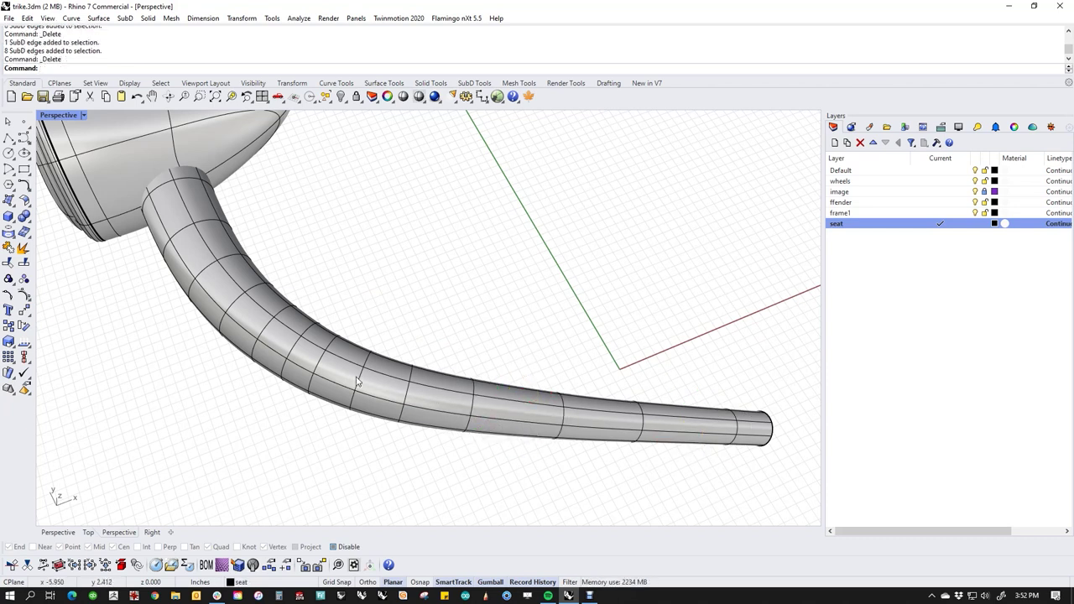
{"action": "double_click", "coordinate": [356, 382]}
{"action": "key", "text": "Delete"}
{"action": "double_click", "coordinate": [288, 349]}
{"action": "key", "text": "Delete"}
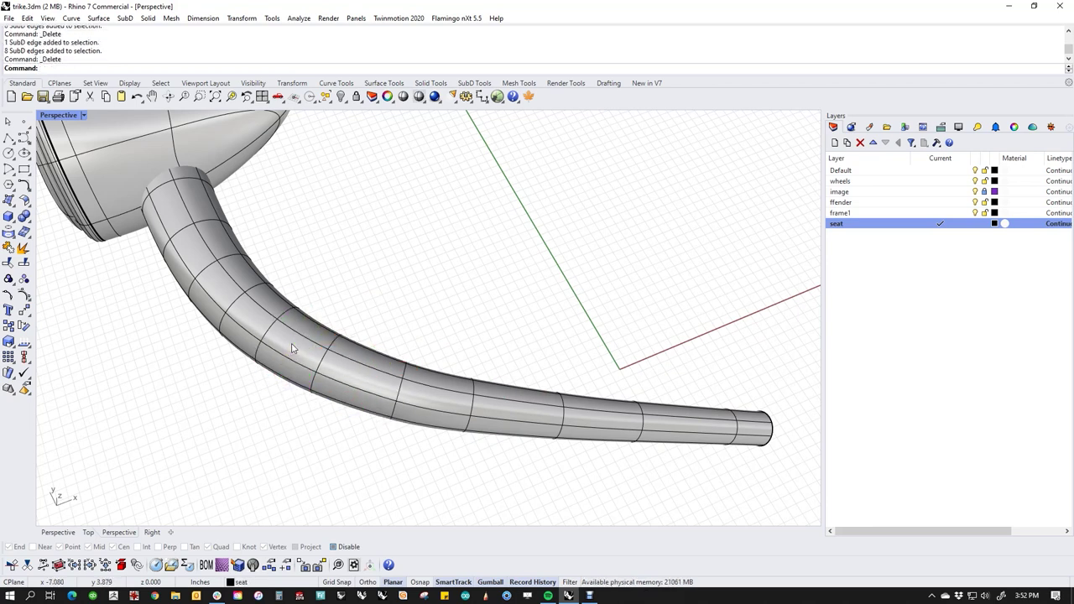
Thin out the handlebar further by deleting two edge loops in the bend near the headlight and one just behind the bend.
{"action": "double_click", "coordinate": [206, 269]}
{"action": "key", "text": "Delete"}
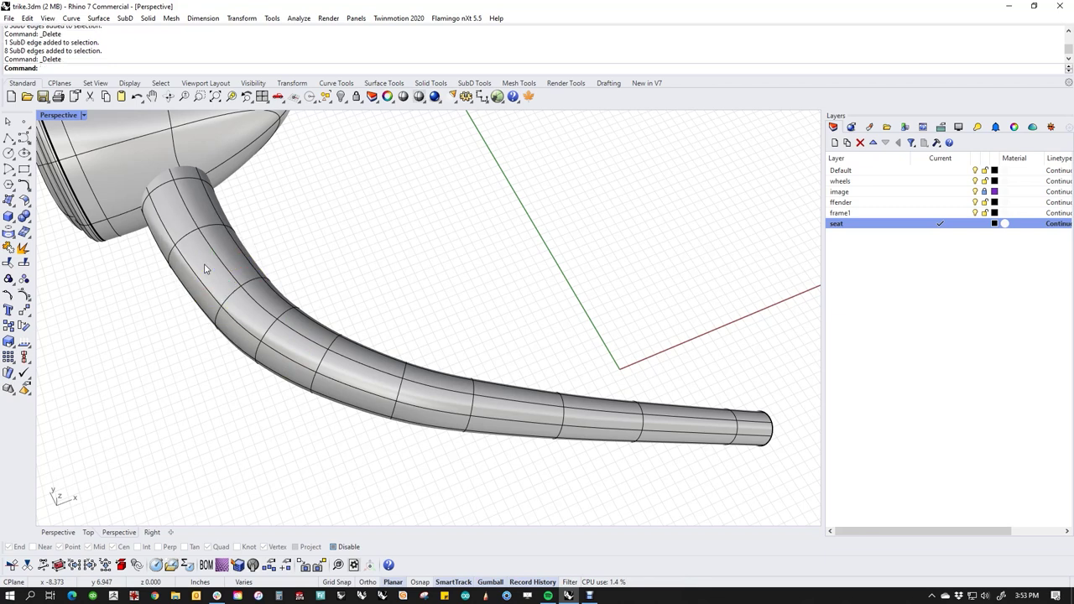
{"action": "double_click", "coordinate": [244, 319]}
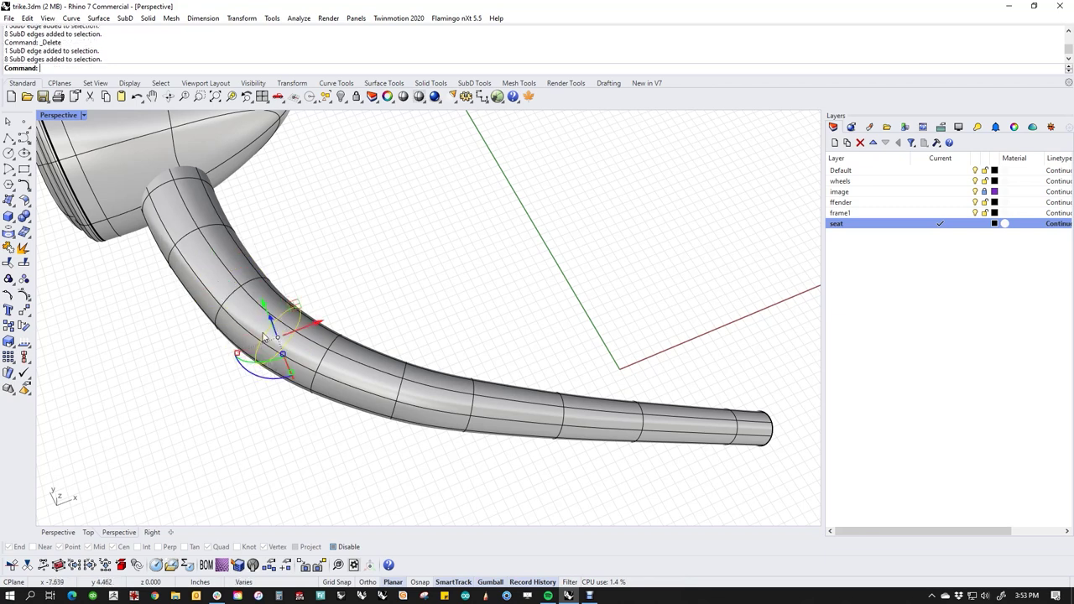
{"action": "key", "text": "Delete"}
{"action": "double_click", "coordinate": [466, 427]}
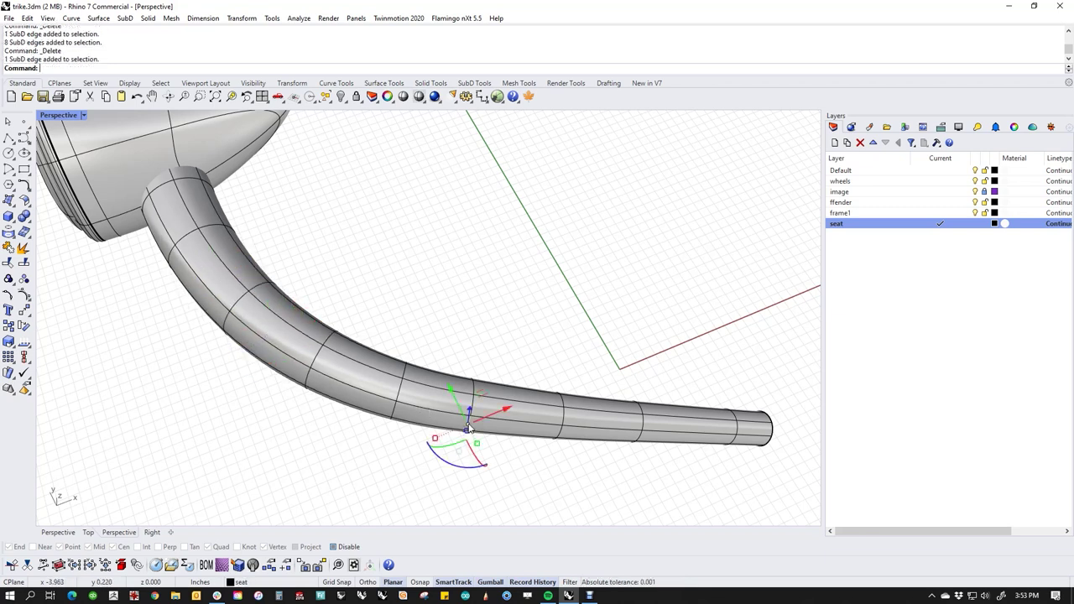
{"action": "key", "text": "Delete"}
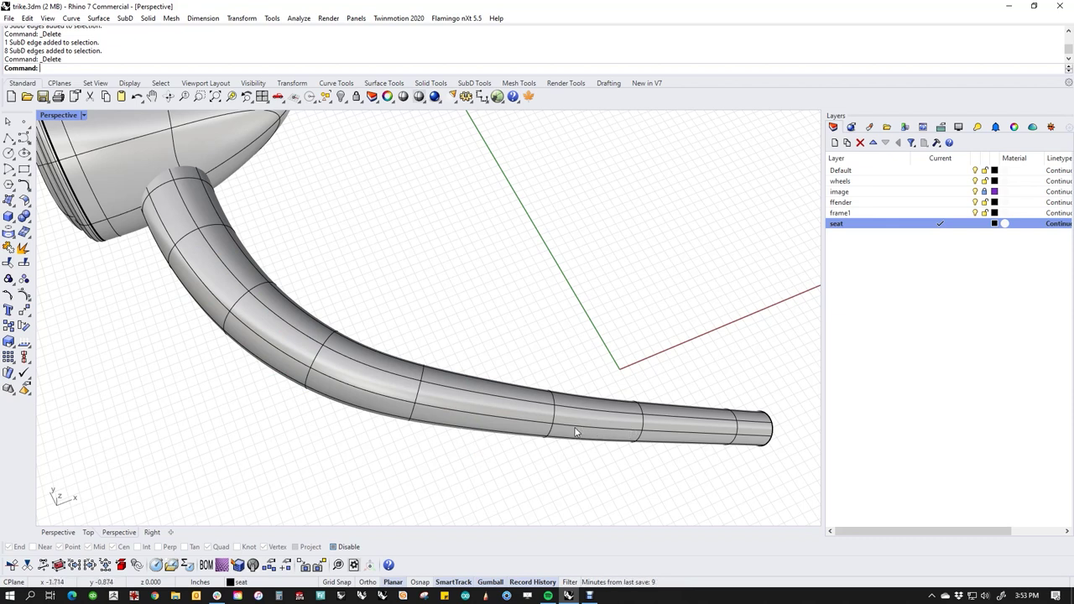
Delete the edge loop midway along the handlebar's straight section and the one closest to its grip end.
{"action": "left_click", "coordinate": [550, 437]}
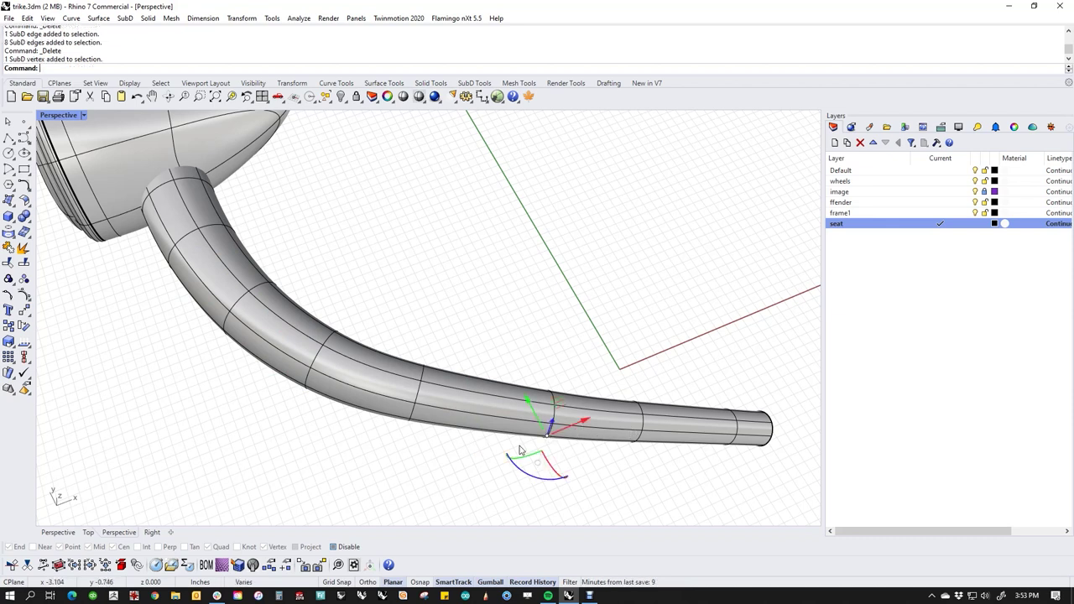
{"action": "left_click_drag", "start_coordinate": [504, 334], "coordinate": [577, 522]}
{"action": "key", "text": "Delete"}
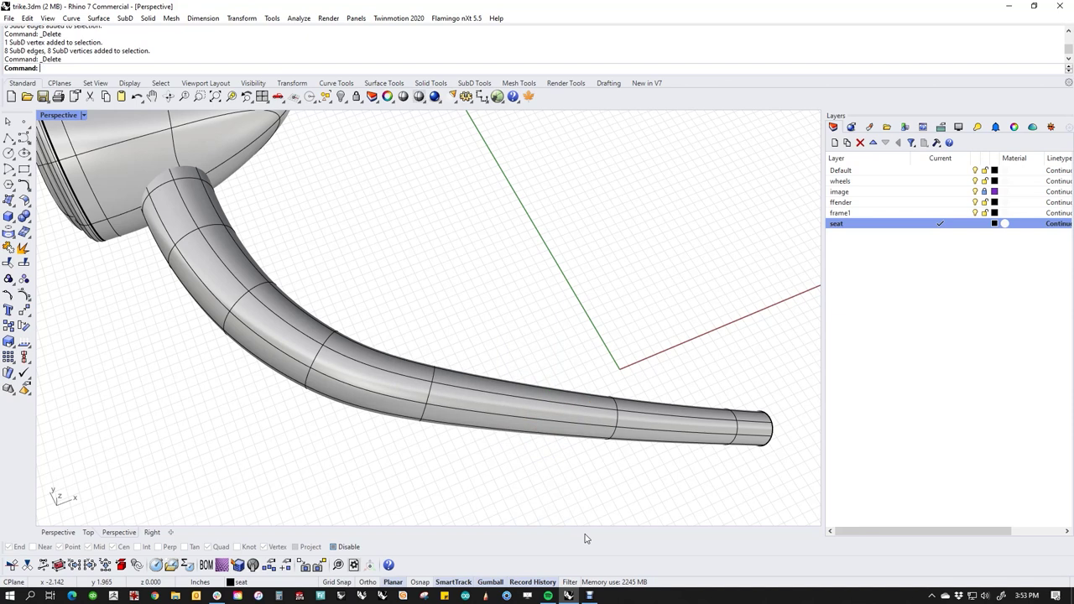
{"action": "left_click_drag", "start_coordinate": [684, 383], "coordinate": [749, 475]}
{"action": "key", "text": "Delete"}
Show the Front view in wireframe and move the SubD handlebar forward along X toward its sketched position.
{"action": "mouse_move", "coordinate": [563, 401]}
{"action": "right_mouse_down"}
{"action": "mouse_move", "coordinate": [285, 384]}
{"action": "mouse_move", "coordinate": [416, 344]}
{"action": "mouse_move", "coordinate": [405, 380]}
{"action": "mouse_move", "coordinate": [489, 360]}
{"action": "mouse_move", "coordinate": [391, 327]}
{"action": "mouse_move", "coordinate": [403, 395]}
{"action": "mouse_move", "coordinate": [489, 241]}
{"action": "right_mouse_up"}
{"action": "type", "text": "f"}
{"action": "key", "text": "Return"}
{"action": "middle_click", "coordinate": [489, 242]}
{"action": "right_click", "coordinate": [444, 206]}
{"action": "right_click_drag", "start_coordinate": [569, 334], "coordinate": [571, 352]}
{"action": "left_click_drag", "start_coordinate": [613, 300], "coordinate": [589, 398]}
{"action": "left_click_drag", "start_coordinate": [594, 319], "coordinate": [548, 321]}
{"action": "left_click", "coordinate": [580, 263]}
Stretch the headlight forward with Scale1D from its rear tip until its front matches the sketched outline.
{"action": "left_click", "coordinate": [503, 288]}
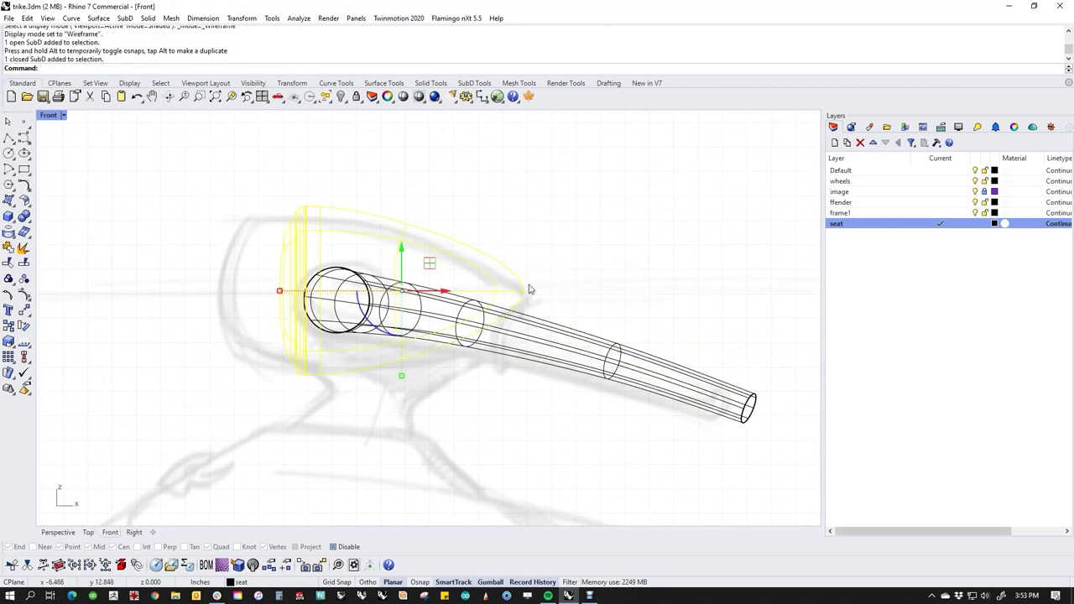
{"action": "key", "text": "Return"}
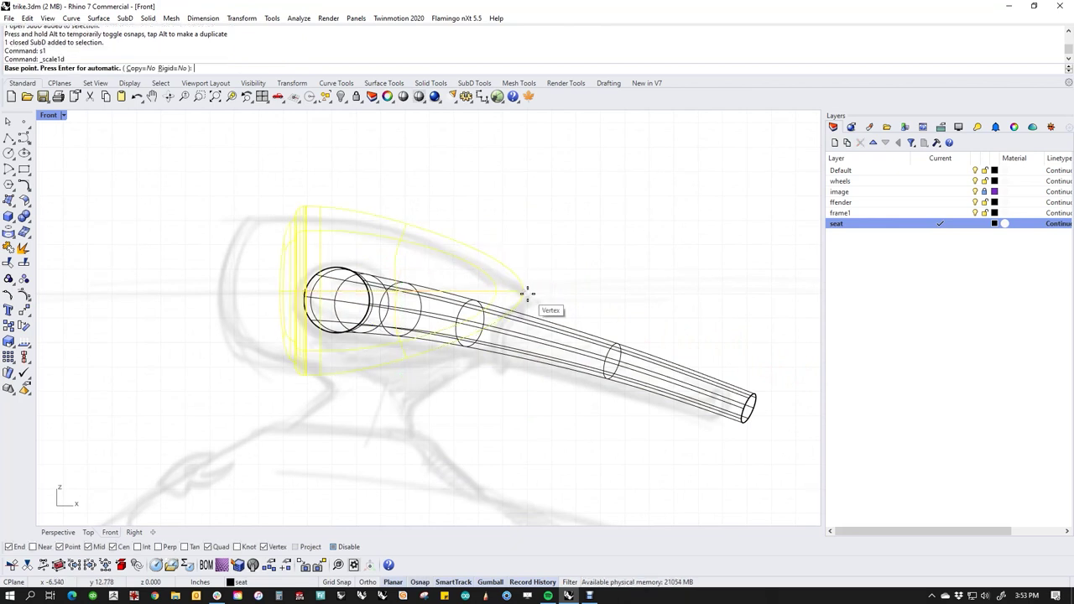
{"action": "left_click", "coordinate": [521, 292]}
{"action": "left_click", "coordinate": [244, 291]}
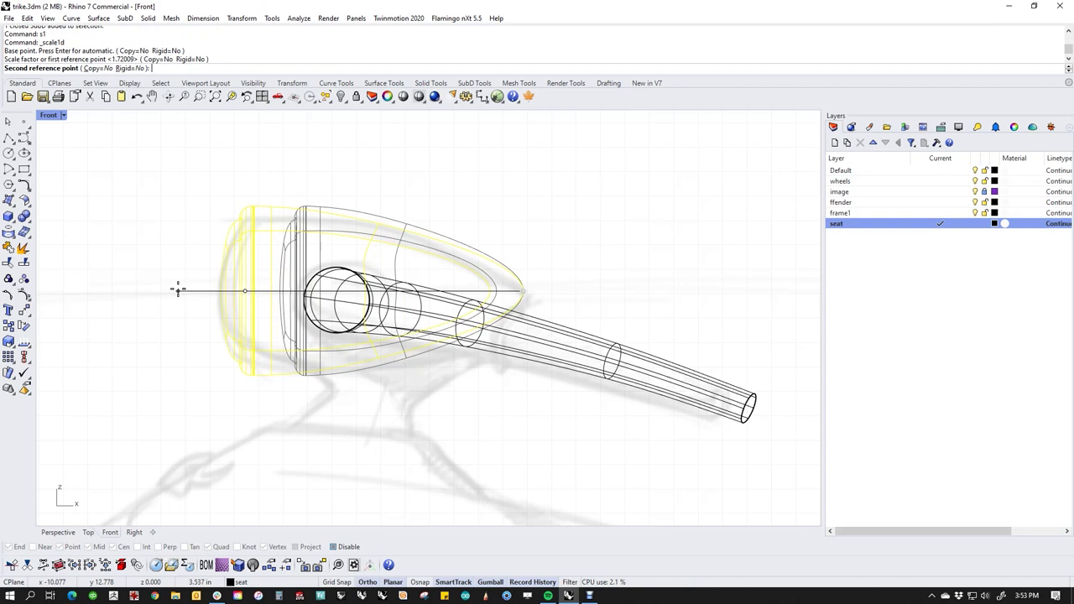
{"action": "left_click", "coordinate": [177, 291]}
{"action": "left_click", "coordinate": [178, 367]}
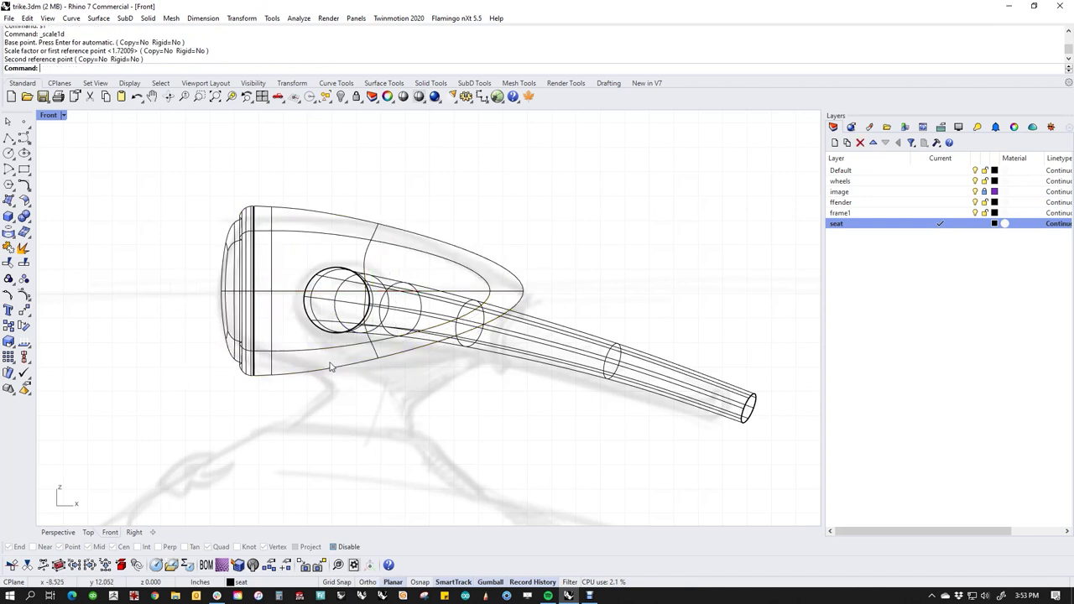
Rotate the headlight slightly in the Front view so its axis tilts to match the sketch.
{"action": "left_click", "coordinate": [488, 302]}
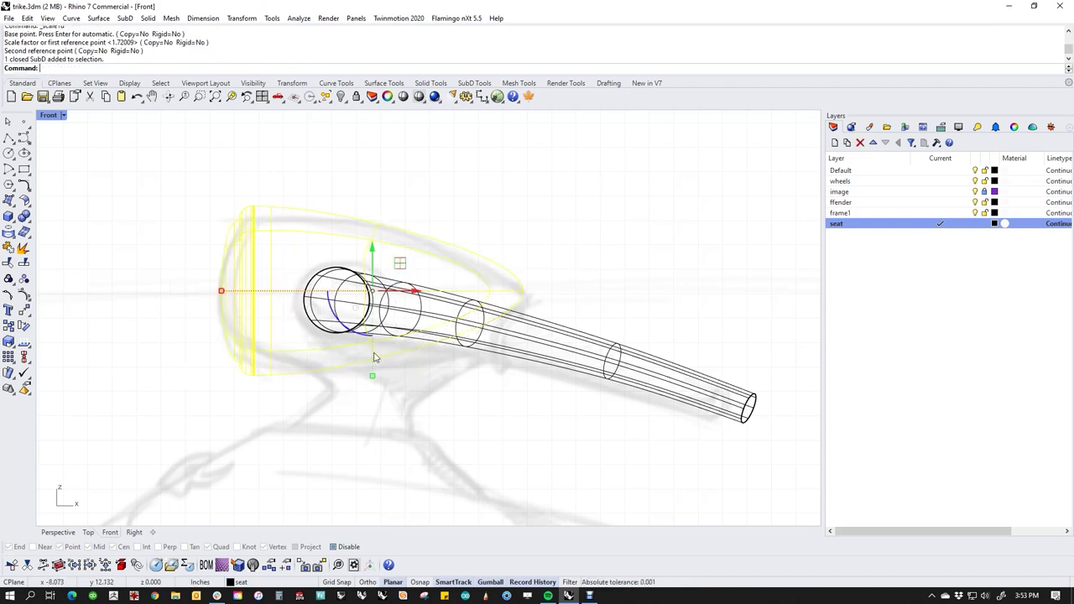
{"action": "left_click_drag", "start_coordinate": [354, 332], "coordinate": [369, 375]}
{"action": "left_click", "coordinate": [548, 431]}
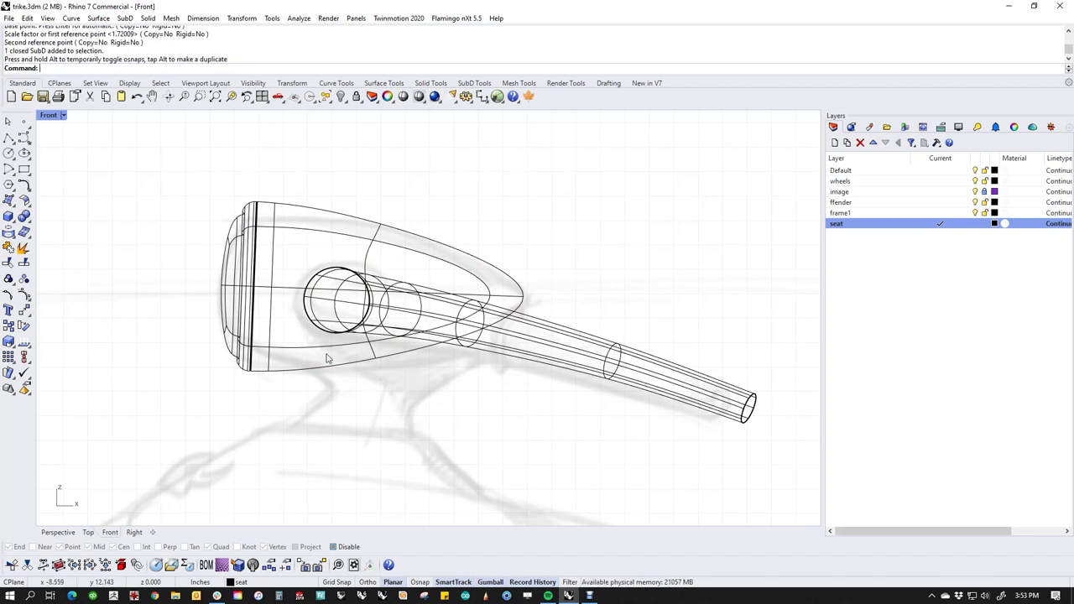
Scale the headlight's middle edge loop taller and enlarge the edge loop just behind the front rim to fit the sketched outline.
{"action": "left_click", "coordinate": [375, 242], "text": "ctrl+shift"}
{"action": "double_click", "coordinate": [366, 263], "text": "ctrl+shift"}
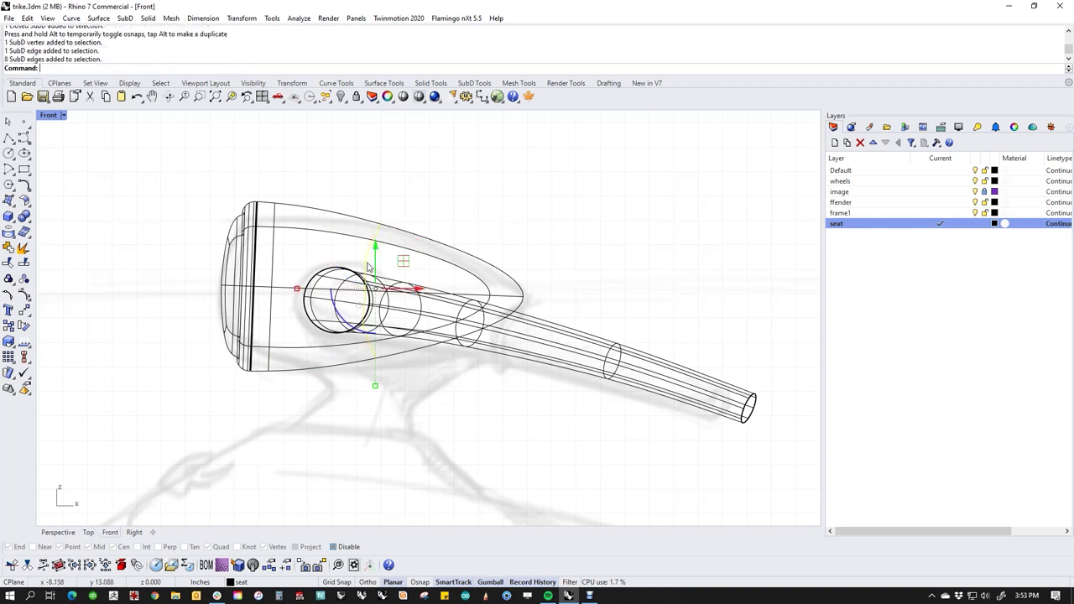
{"action": "left_click_drag", "start_coordinate": [376, 384], "coordinate": [377, 398]}
{"action": "left_click", "coordinate": [535, 274]}
{"action": "double_click", "coordinate": [272, 224], "text": "ctrl+shift"}
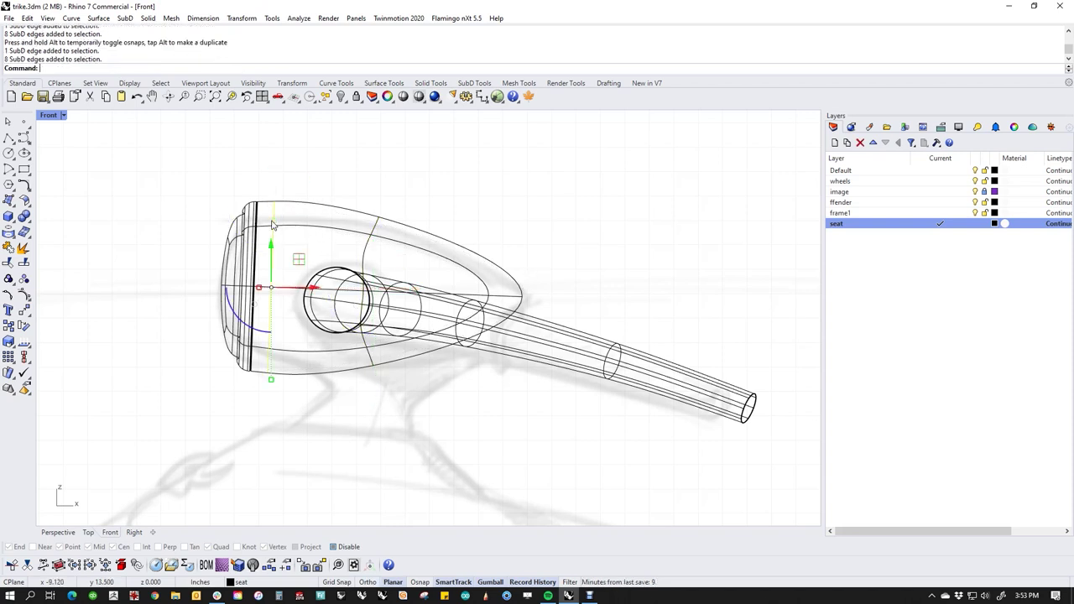
{"action": "left_click_drag", "start_coordinate": [271, 379], "coordinate": [271, 385], "text": "shift"}
{"action": "left_click", "coordinate": [417, 417]}
{"action": "right_click_drag", "start_coordinate": [446, 382], "coordinate": [477, 380]}
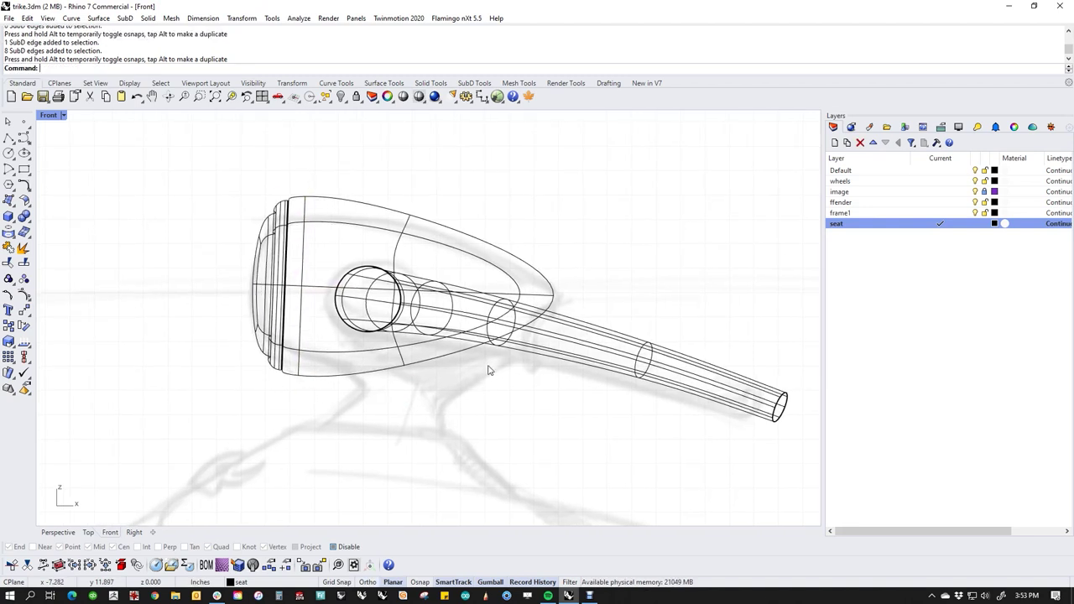
Move the whole headlight down slightly along Z to line it up with the sketch.
{"action": "left_click", "coordinate": [398, 258]}
{"action": "left_click_drag", "start_coordinate": [403, 240], "coordinate": [403, 262]}
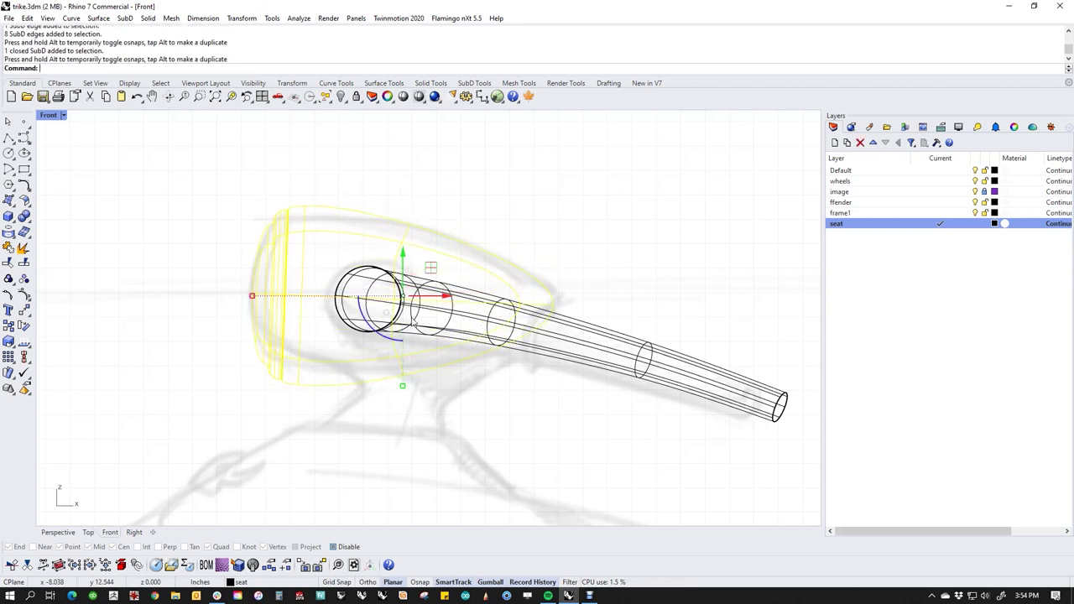
{"action": "left_click", "coordinate": [494, 421]}
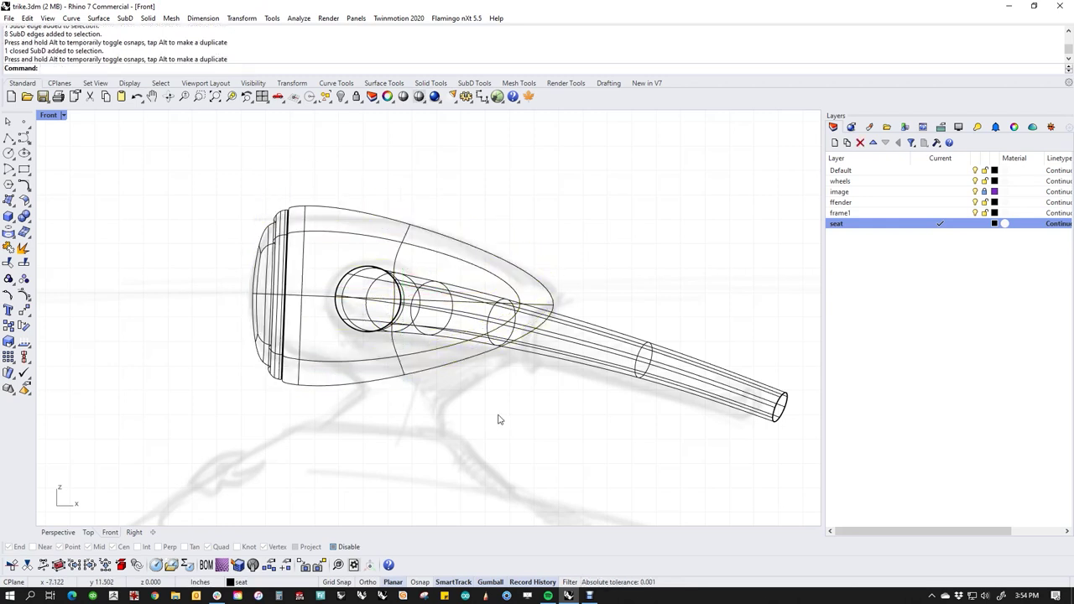
Show the Perspective view in shaded mode and examine how the handlebar meets the headlight.
{"action": "key", "text": "ctrl+F4"}
{"action": "right_click_drag", "start_coordinate": [496, 331], "coordinate": [496, 435]}
{"action": "middle_click", "coordinate": [495, 434]}
{"action": "left_click", "coordinate": [450, 392]}
{"action": "mouse_move", "coordinate": [465, 388]}
{"action": "right_mouse_down"}
{"action": "mouse_move", "coordinate": [472, 406]}
{"action": "mouse_move", "coordinate": [425, 356]}
{"action": "right_mouse_up"}
{"action": "scroll", "coordinate": [425, 356], "scroll_direction": "up", "scroll_amount": 4}
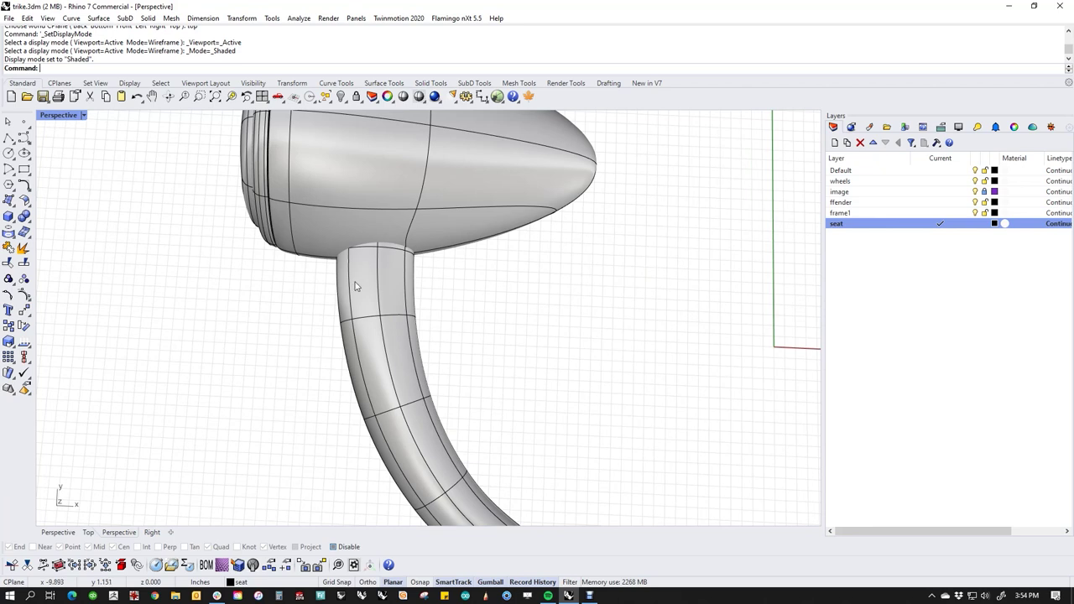
{"action": "scroll", "coordinate": [473, 322], "scroll_direction": "down", "scroll_amount": 6}
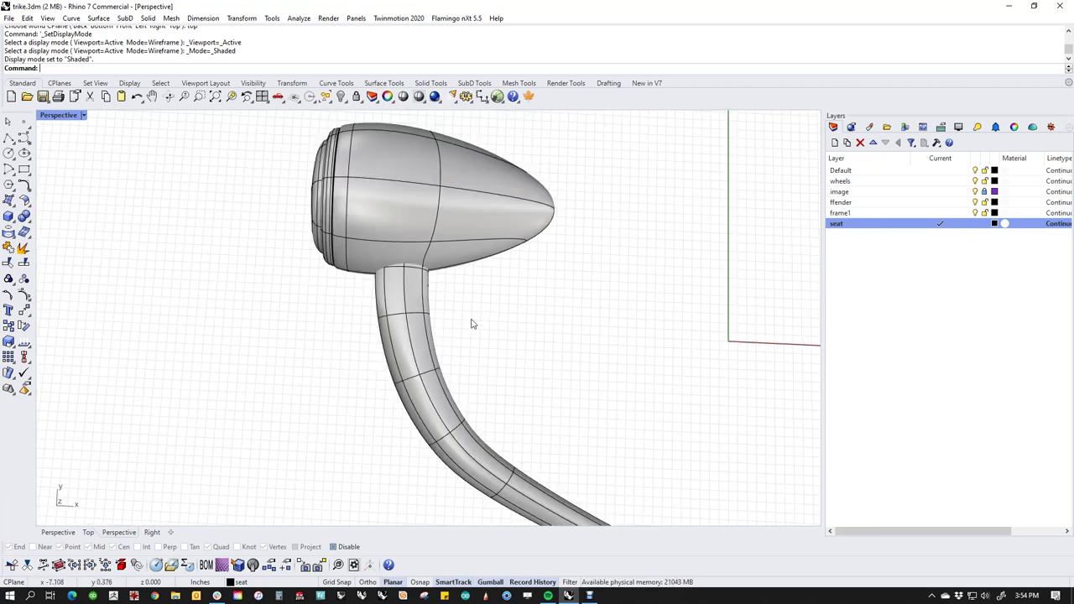
{"action": "right_click_drag", "start_coordinate": [505, 359], "coordinate": [465, 398], "text": "shift"}
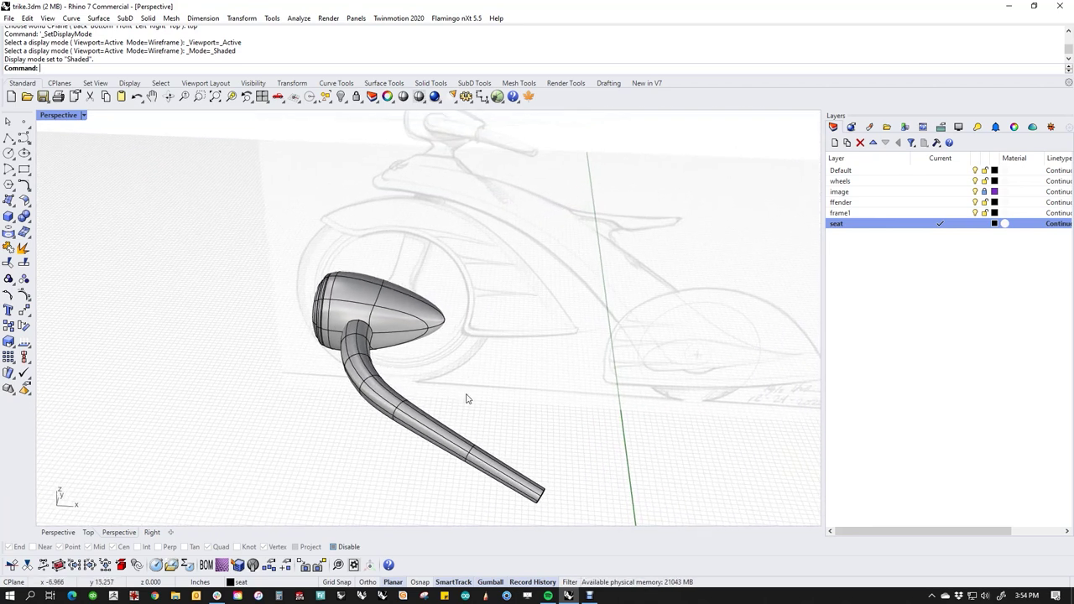
{"action": "scroll", "coordinate": [473, 404], "scroll_direction": "up", "scroll_amount": 5}
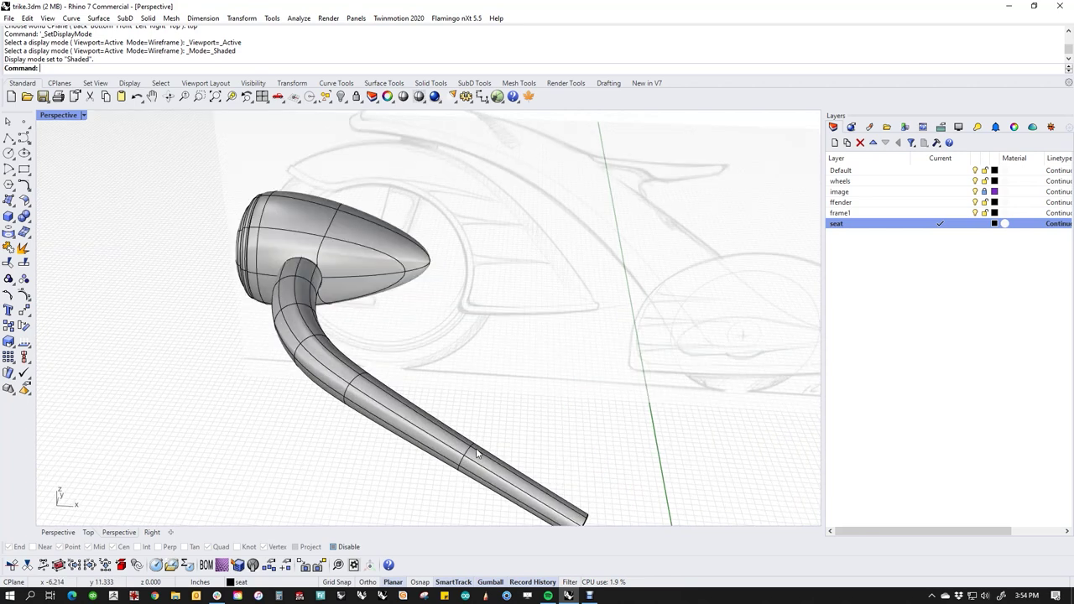
Insert an edge loop close beside the loop on the handlebar's straight section and show the SubDs as flat control meshes.
{"action": "double_click", "coordinate": [470, 453], "text": "ctrl+shift"}
{"action": "scroll", "coordinate": [504, 398], "scroll_direction": "down", "scroll_amount": 2}
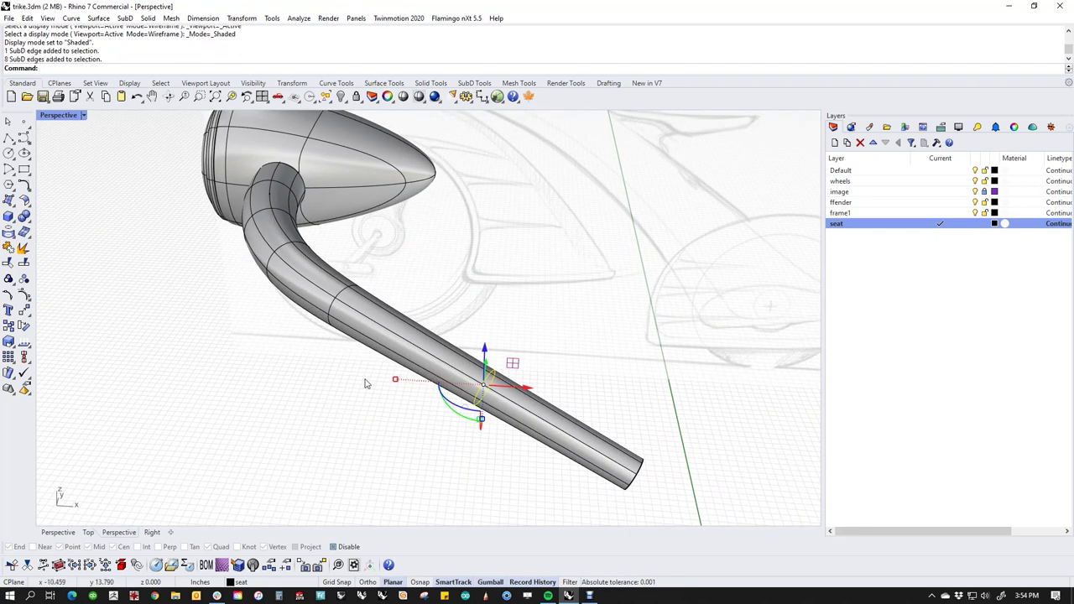
{"action": "right_click_drag", "start_coordinate": [365, 384], "coordinate": [353, 414], "text": "shift"}
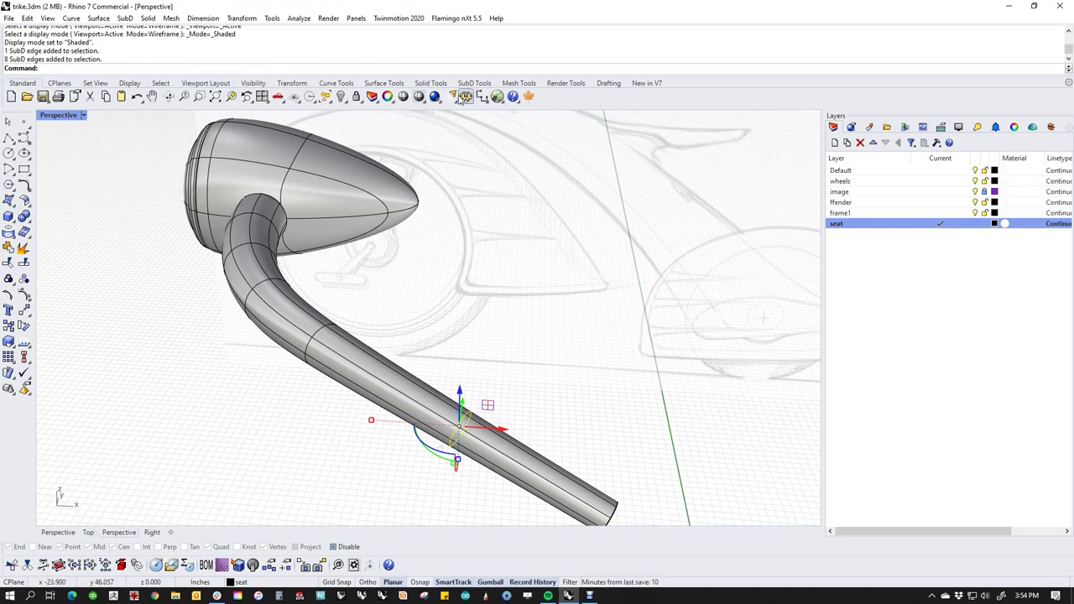
{"action": "left_click", "coordinate": [474, 83]}
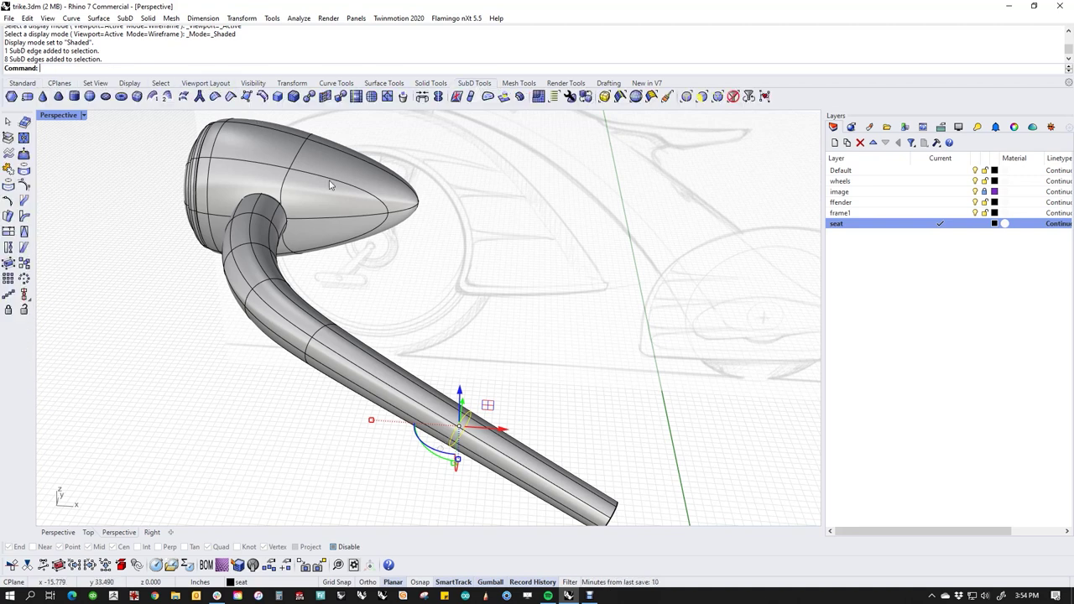
{"action": "left_click", "coordinate": [263, 98]}
{"action": "scroll", "coordinate": [461, 425], "scroll_direction": "up", "scroll_amount": 3}
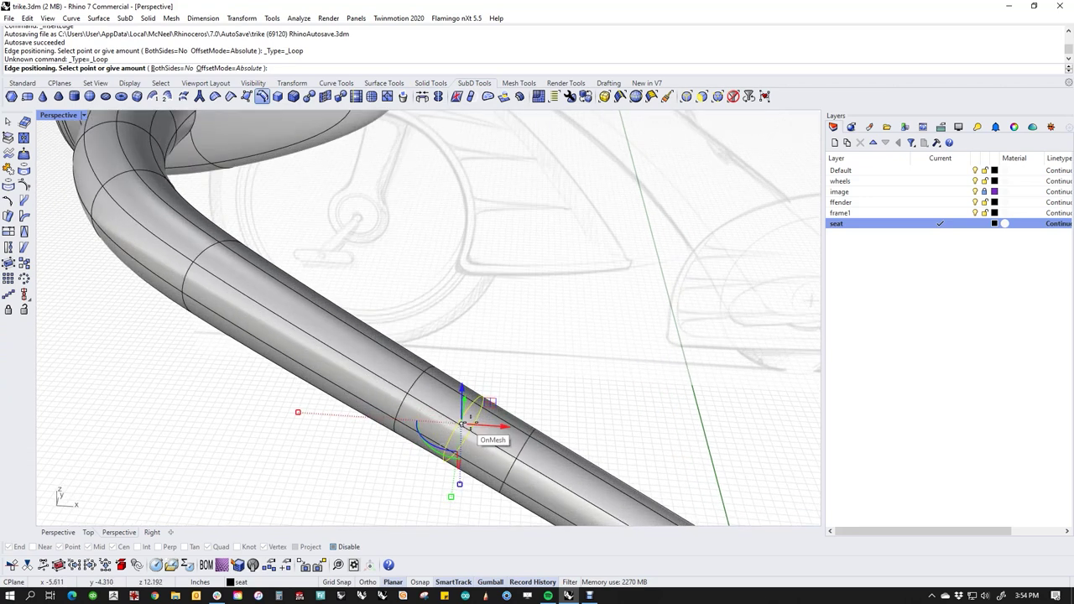
{"action": "key", "text": "Tab"}
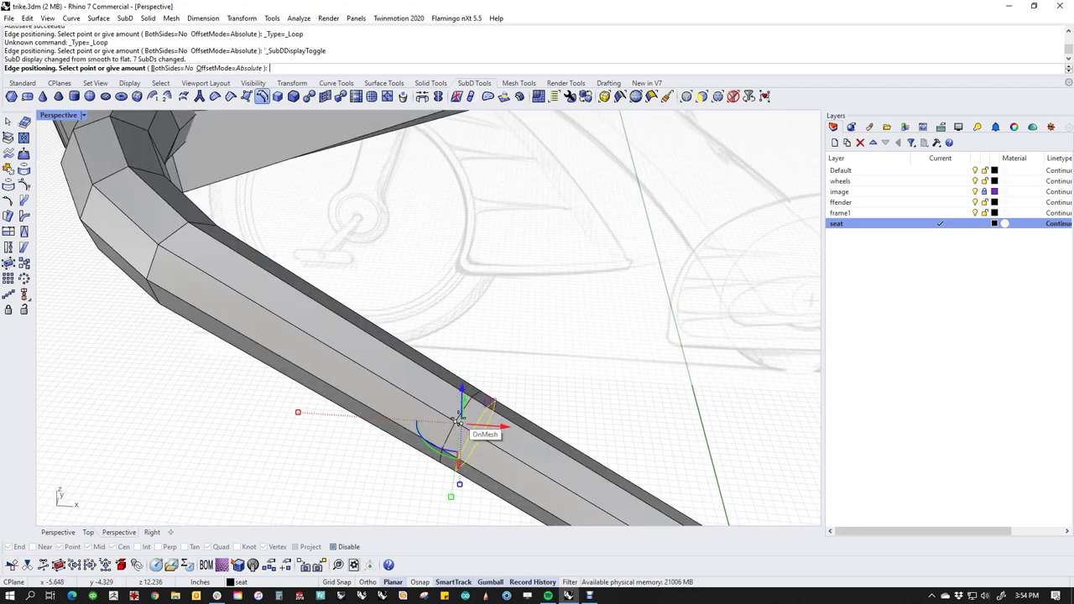
{"action": "key", "text": "Escape"}
Extrude the narrow face ring between the two close edge loops outward into a collar around the handlebar.
{"action": "scroll", "coordinate": [443, 426], "scroll_direction": "up", "scroll_amount": 3}
{"action": "left_click", "coordinate": [414, 432], "text": "ctrl+shift"}
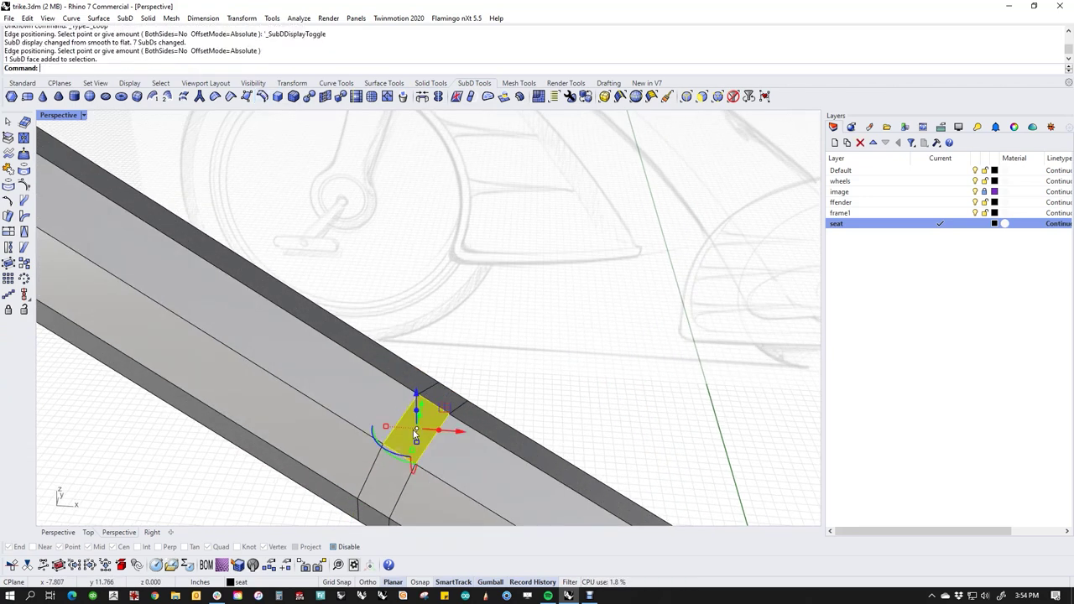
{"action": "double_click", "coordinate": [399, 485], "text": "ctrl+shift"}
{"action": "right_click_drag", "start_coordinate": [399, 485], "coordinate": [462, 367]}
{"action": "left_click_drag", "start_coordinate": [457, 357], "coordinate": [459, 390]}
{"action": "left_click", "coordinate": [470, 455]}
{"action": "right_click_drag", "start_coordinate": [470, 455], "coordinate": [495, 462]}
{"action": "scroll", "coordinate": [316, 249], "scroll_direction": "up", "scroll_amount": 3}
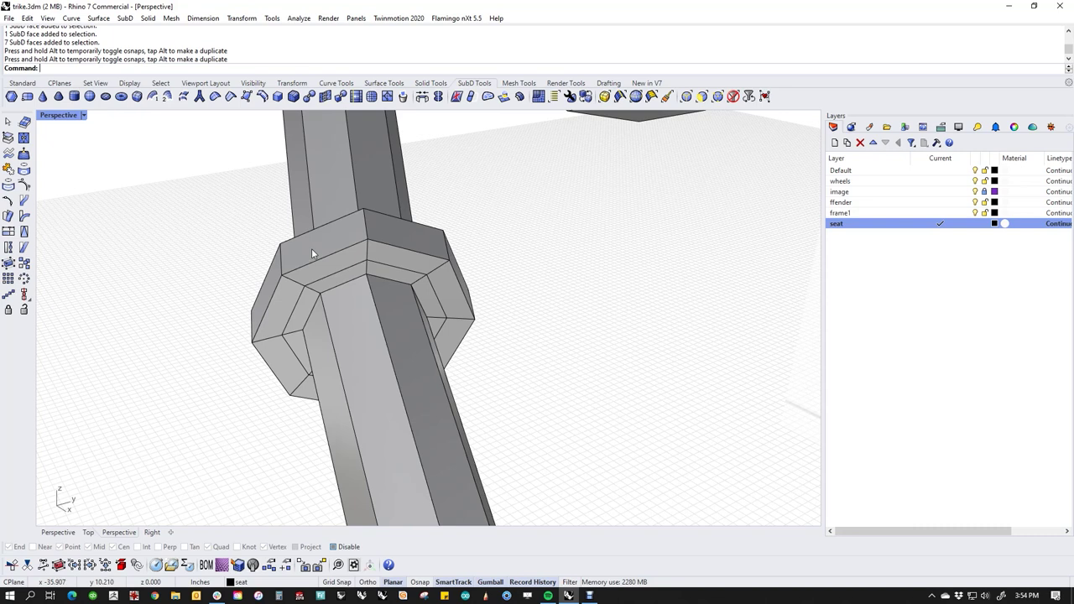
Relocate the gumball onto the collar's outer face ring, align it with the handlebar, and scale the ring narrower along the bar.
{"action": "double_click", "coordinate": [311, 248]}
{"action": "right_click_drag", "start_coordinate": [387, 236], "coordinate": [447, 361]}
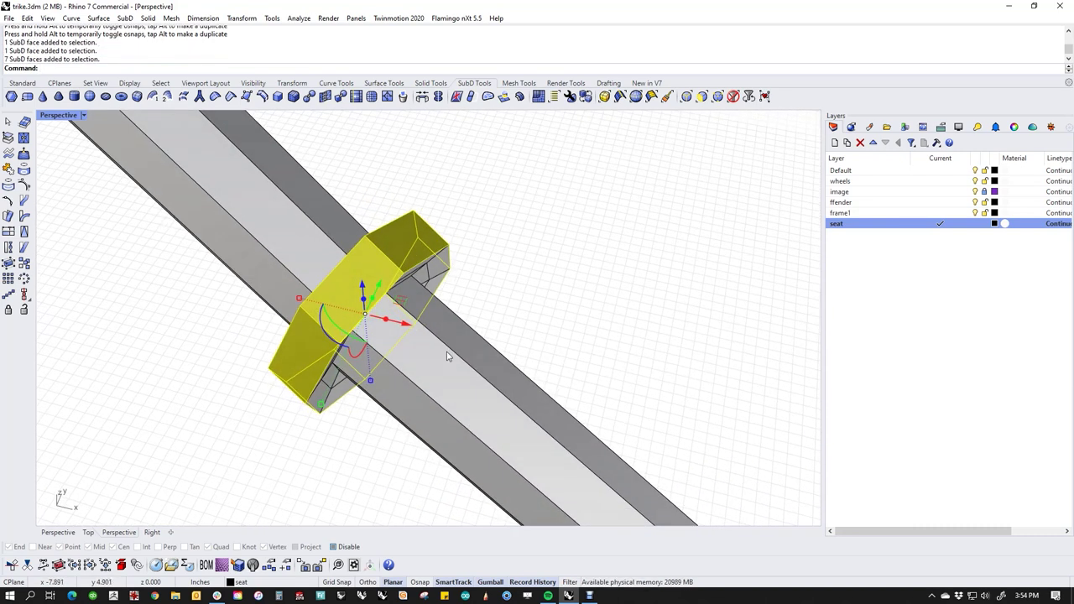
{"action": "key", "text": "alt"}
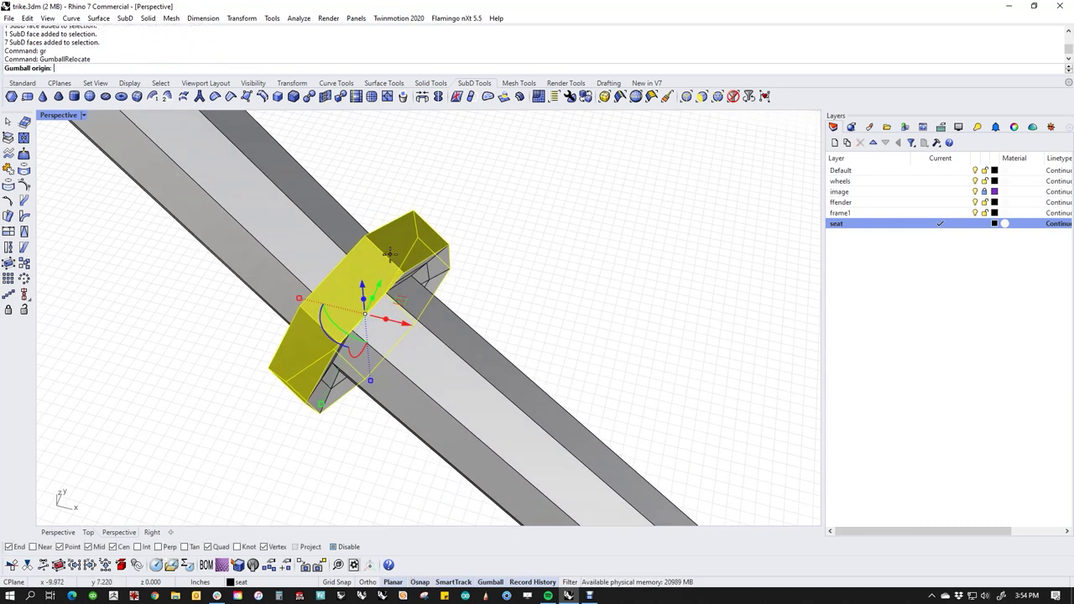
{"action": "left_click", "coordinate": [384, 255]}
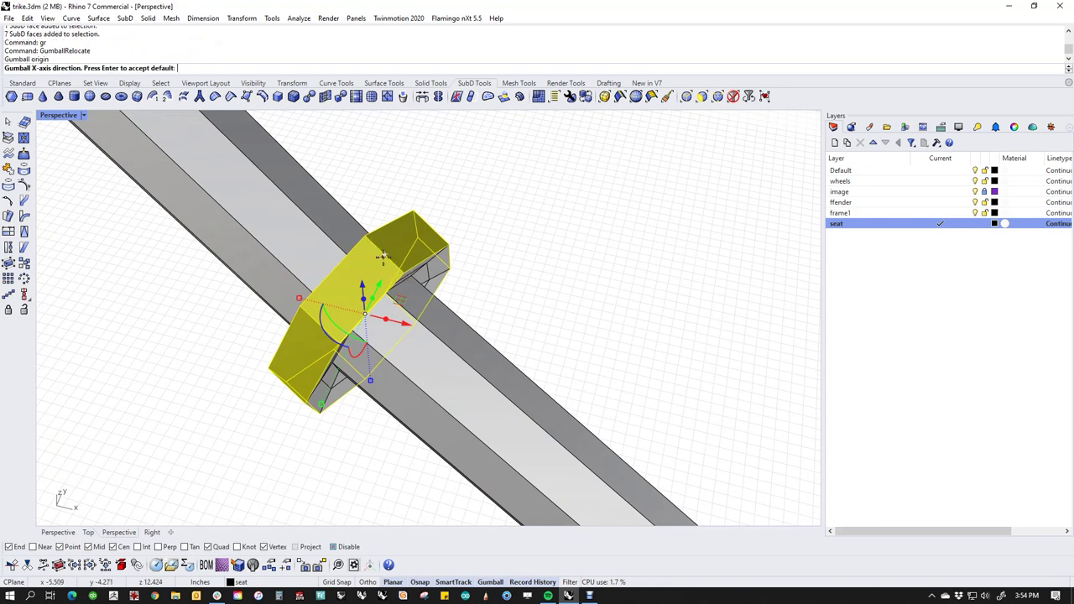
{"action": "key", "text": "Return"}
{"action": "right_click_drag", "start_coordinate": [406, 268], "coordinate": [445, 357]}
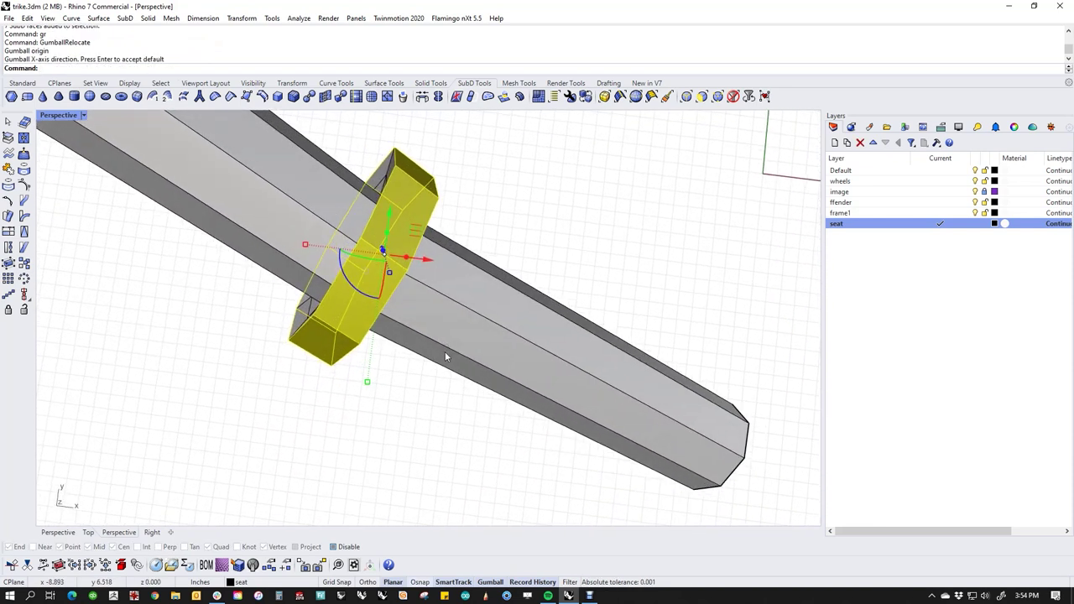
{"action": "right_click_drag", "start_coordinate": [378, 305], "coordinate": [374, 290]}
{"action": "left_click_drag", "start_coordinate": [372, 298], "coordinate": [357, 295], "text": "ctrl"}
{"action": "left_click_drag", "start_coordinate": [327, 218], "coordinate": [333, 233]}
{"action": "key", "text": "Escape"}
{"action": "right_click_drag", "start_coordinate": [401, 258], "coordinate": [377, 307]}
{"action": "scroll", "coordinate": [393, 268], "scroll_direction": "up", "scroll_amount": 6}
{"action": "double_click", "coordinate": [399, 181], "text": "ctrl+shift"}
{"action": "right_click_drag", "start_coordinate": [401, 185], "coordinate": [565, 381]}
{"action": "scroll", "coordinate": [495, 314], "scroll_direction": "down", "scroll_amount": 4}
{"action": "left_click", "coordinate": [579, 430]}
{"action": "right_click_drag", "start_coordinate": [547, 421], "coordinate": [475, 391]}
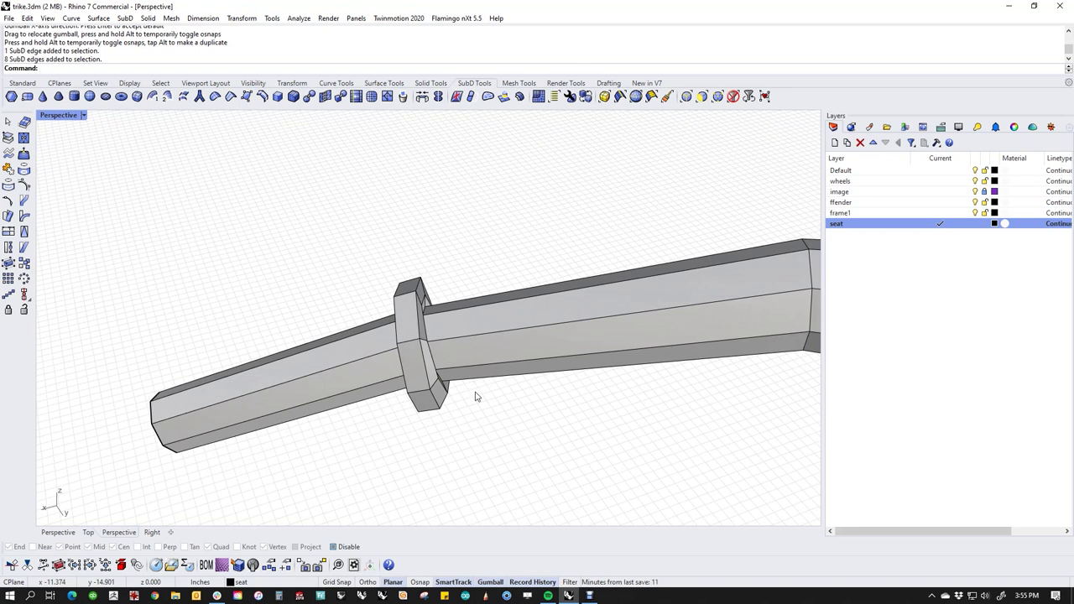
In the Top view, align the gumball with the handlebar and flatten the collar's headlight-side face ring by scaling it along the bar.
{"action": "type", "text": "tp("}
{"action": "key", "text": "Return"}
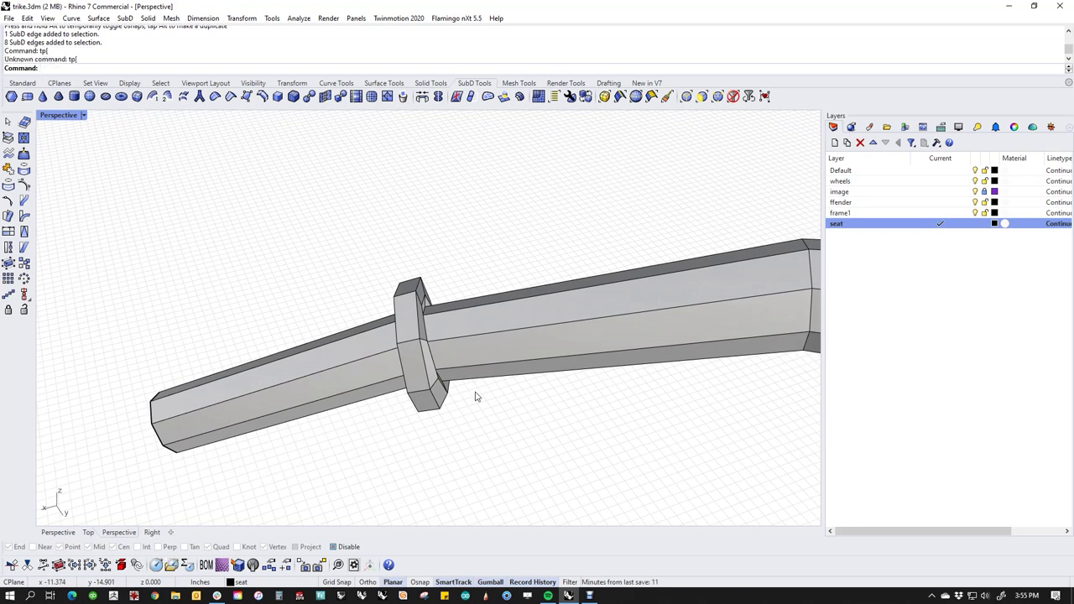
{"action": "type", "text": "Top"}
{"action": "key", "text": "Return"}
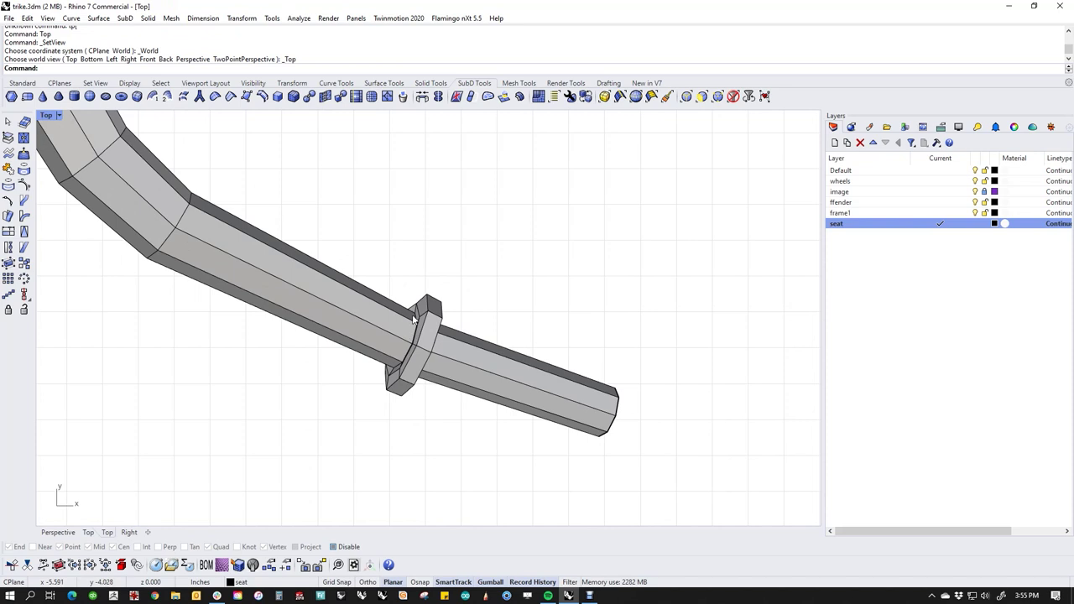
{"action": "scroll", "coordinate": [414, 314], "scroll_direction": "up", "scroll_amount": 3}
{"action": "left_click", "coordinate": [439, 336], "text": "ctrl+shift"}
{"action": "scroll", "coordinate": [439, 335], "scroll_direction": "up", "scroll_amount": 2}
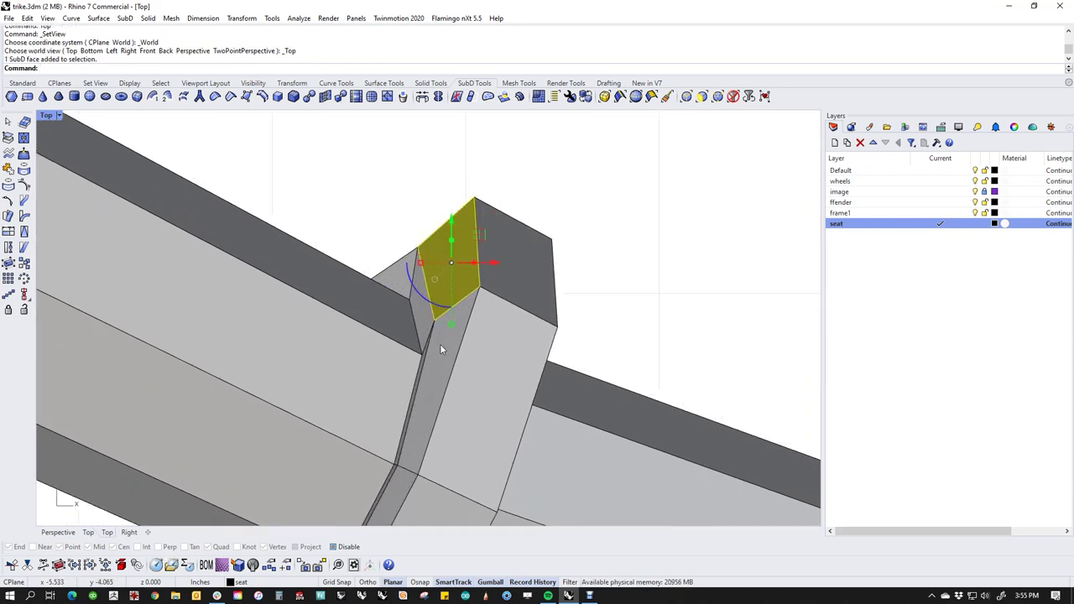
{"action": "double_click", "coordinate": [442, 348], "text": "ctrl+shift"}
{"action": "scroll", "coordinate": [441, 348], "scroll_direction": "down", "scroll_amount": 2}
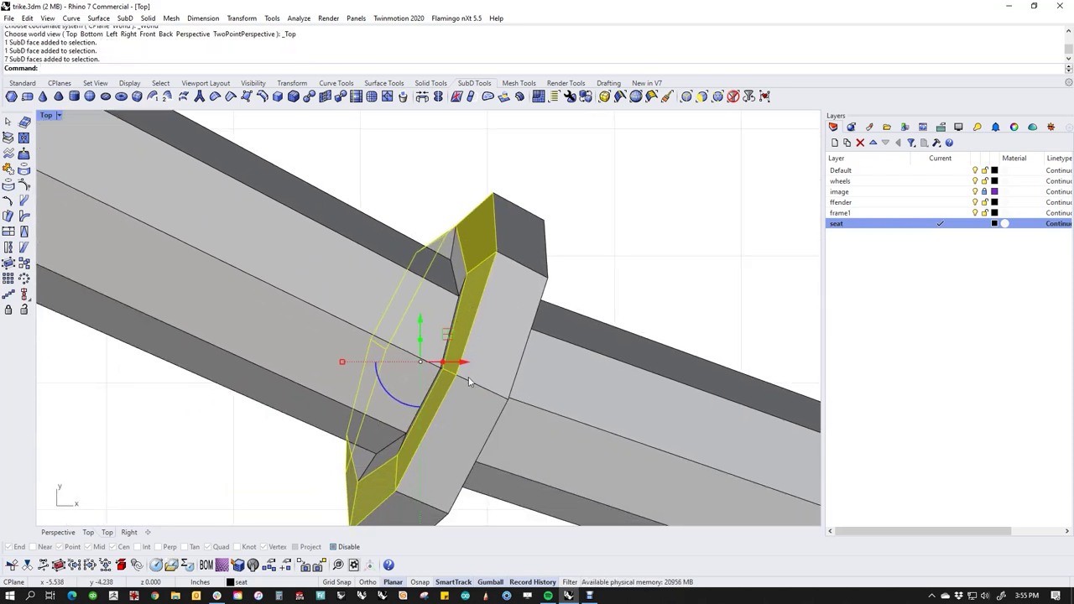
{"action": "left_click_drag", "start_coordinate": [412, 409], "coordinate": [399, 395], "text": "ctrl"}
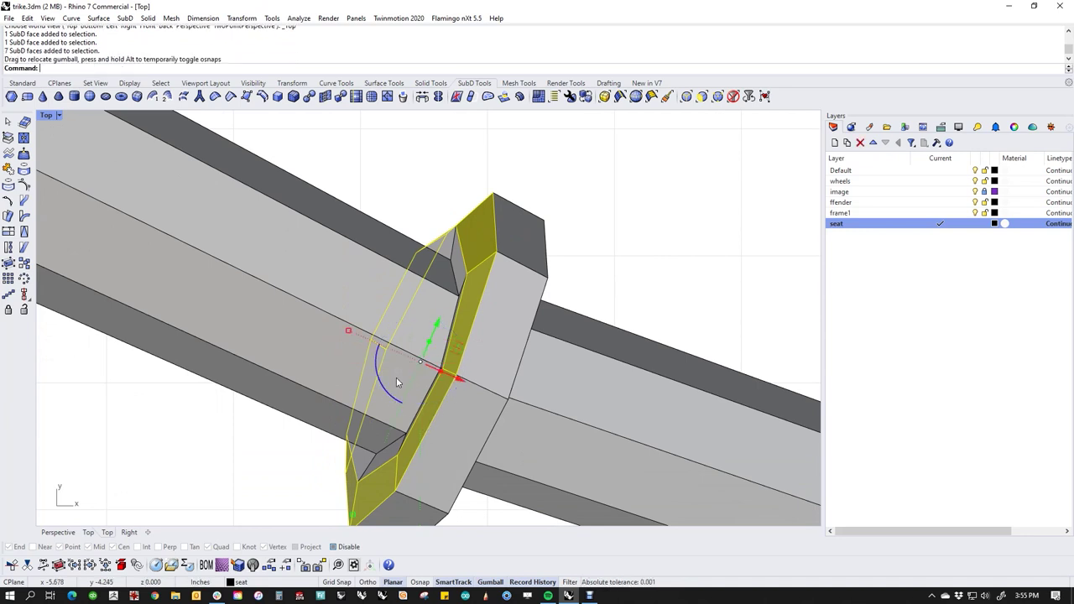
{"action": "left_click_drag", "start_coordinate": [341, 332], "coordinate": [401, 384]}
{"action": "key", "text": "Escape"}
{"action": "right_click_drag", "start_coordinate": [424, 488], "coordinate": [420, 420]}
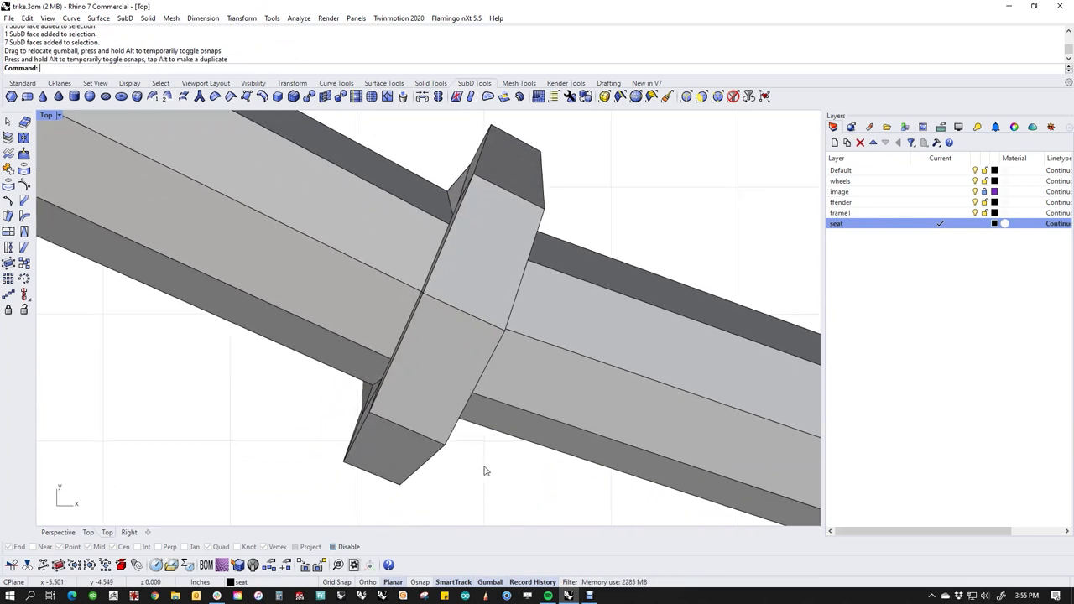
Select the collar's two grip-side face rings and relocate their gumball onto the handlebar's centre edge in the Top view.
{"action": "key", "text": "Return"}
{"action": "scroll", "coordinate": [411, 233], "scroll_direction": "up", "scroll_amount": 5}
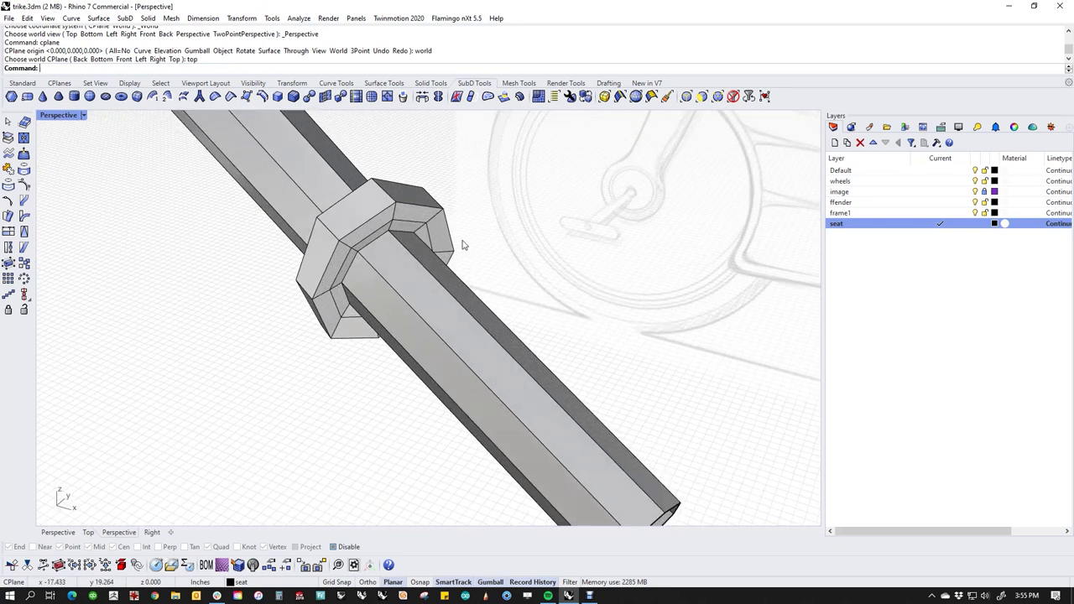
{"action": "left_click", "coordinate": [393, 191], "text": "ctrl+shift"}
{"action": "scroll", "coordinate": [455, 243], "scroll_direction": "up", "scroll_amount": 3}
{"action": "double_click", "coordinate": [456, 240], "text": "ctrl+shift"}
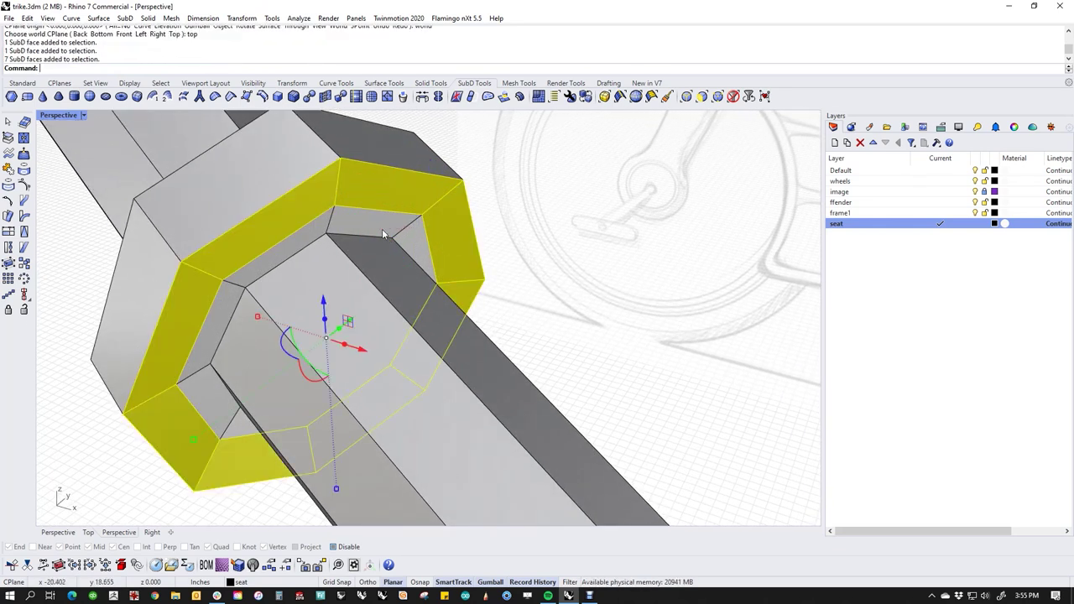
{"action": "scroll", "coordinate": [385, 231], "scroll_direction": "up", "scroll_amount": 4}
{"action": "left_click", "coordinate": [361, 181], "text": "ctrl+shift"}
{"action": "double_click", "coordinate": [405, 208], "text": "ctrl+shift"}
{"action": "scroll", "coordinate": [405, 207], "scroll_direction": "down", "scroll_amount": 3}
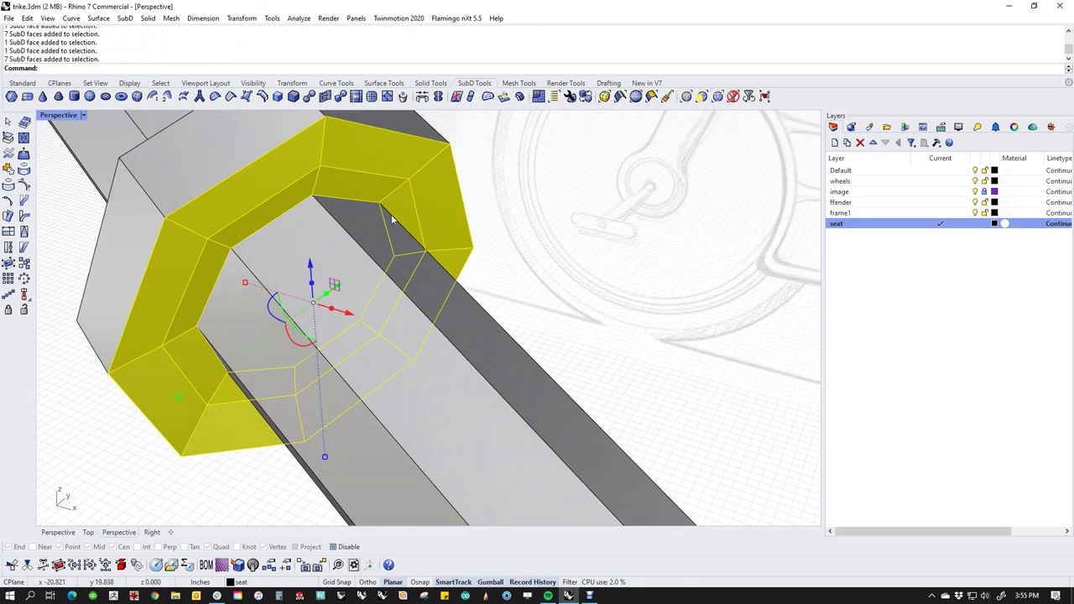
{"action": "type", "text": "Top"}
{"action": "key", "text": "Return"}
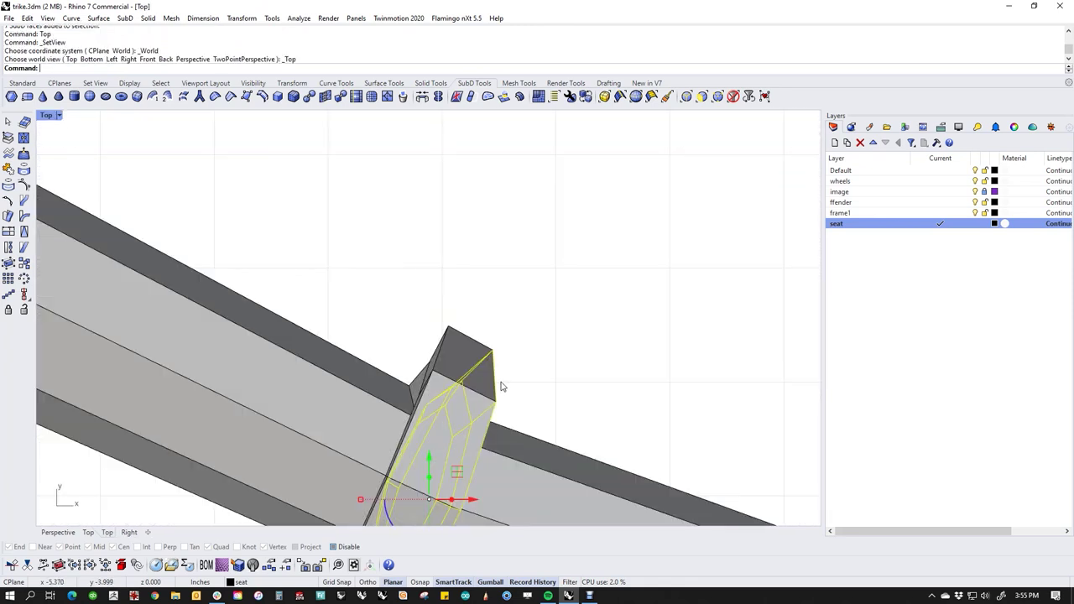
{"action": "type", "text": "gr"}
{"action": "key", "text": "Return"}
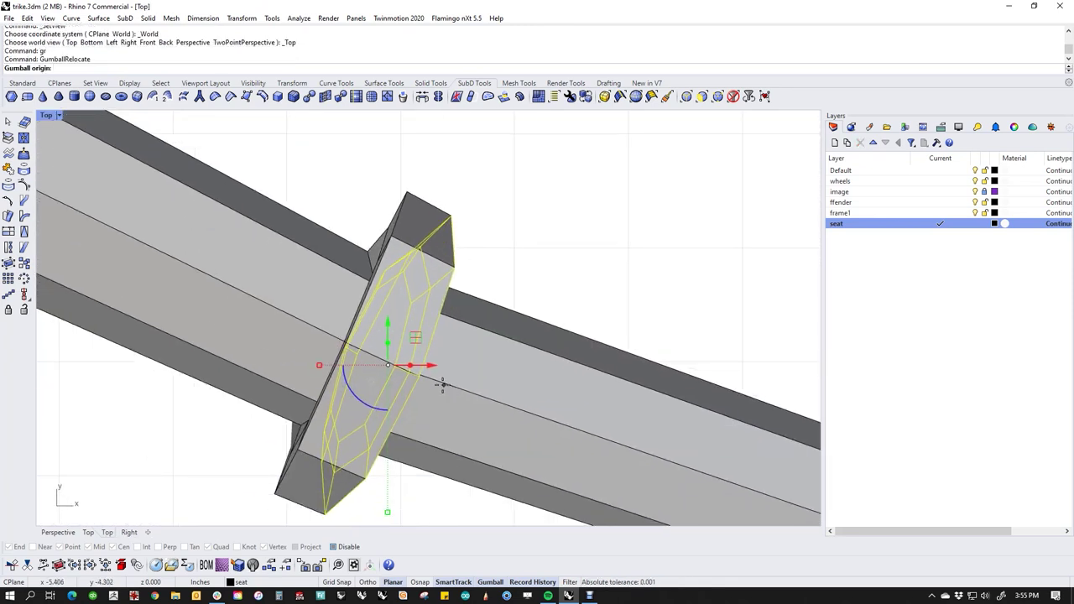
{"action": "left_click", "coordinate": [419, 377]}
{"action": "key", "text": "Return"}
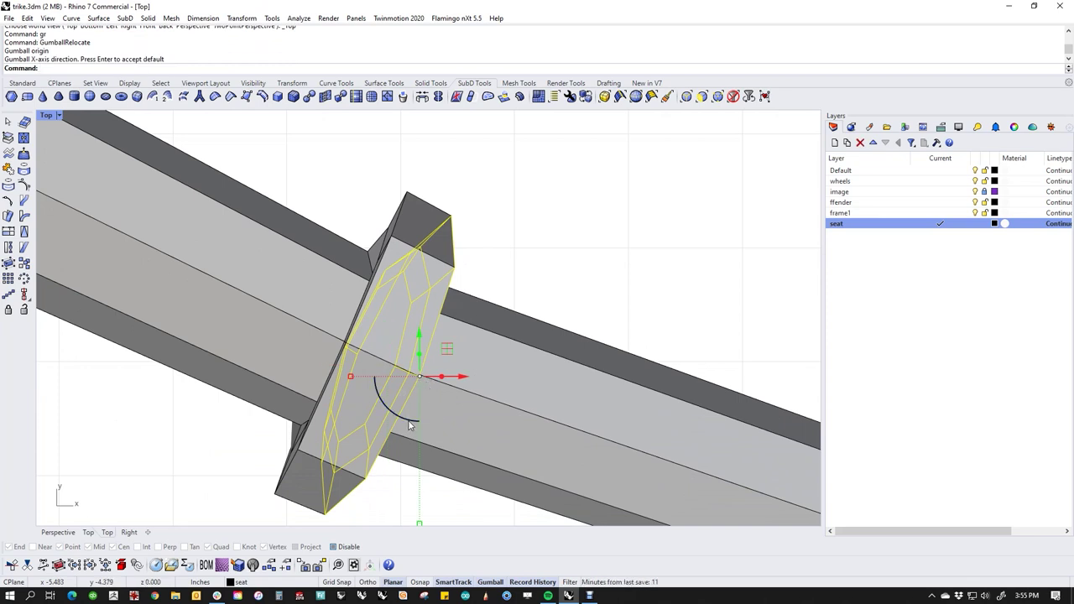
Align the gumball with the handlebar and flatten the collar's grip-side face rings by scaling them along the bar.
{"action": "left_click", "coordinate": [411, 427]}
{"action": "key", "text": "Return"}
{"action": "left_click_drag", "start_coordinate": [359, 353], "coordinate": [420, 378]}
{"action": "key", "text": "Escape"}
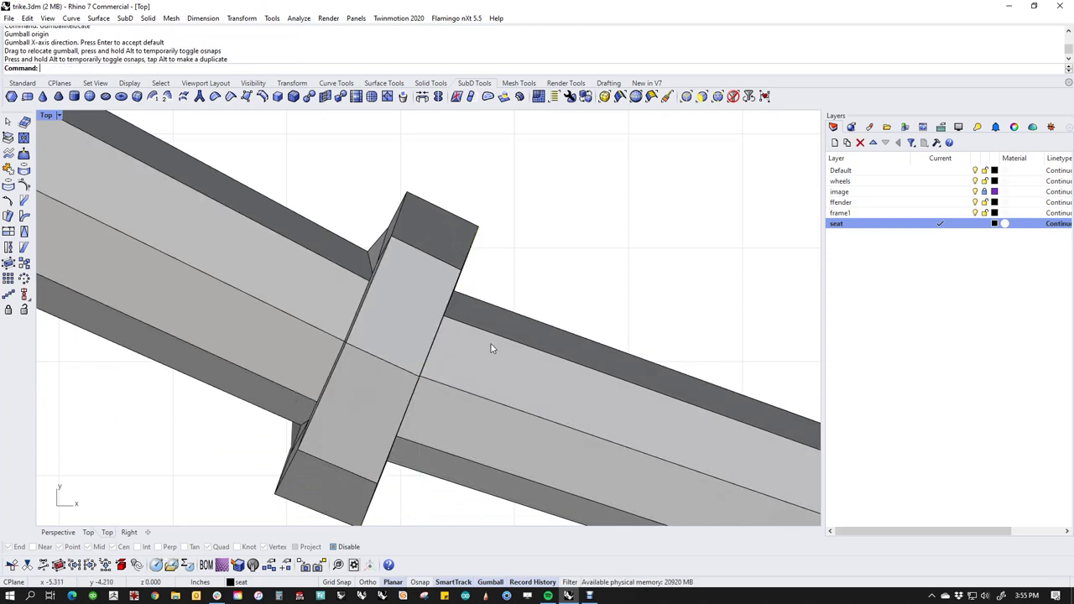
Select the collar's two headlight-side face rings and flatten them along the handlebar's direction in the Top view.
{"action": "key", "text": "F4"}
{"action": "right_click_drag", "start_coordinate": [281, 364], "coordinate": [452, 287]}
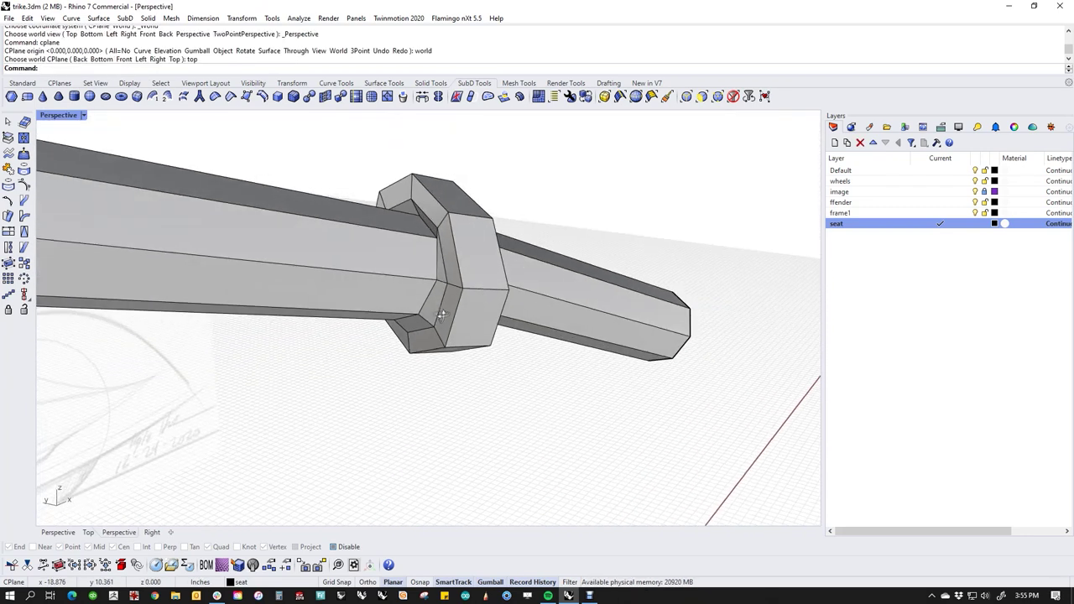
{"action": "scroll", "coordinate": [452, 287], "scroll_direction": "up", "scroll_amount": 4}
{"action": "left_click", "coordinate": [452, 295], "text": "ctrl+shift"}
{"action": "double_click", "coordinate": [458, 266], "text": "ctrl+shift"}
{"action": "scroll", "coordinate": [434, 304], "scroll_direction": "up", "scroll_amount": 5}
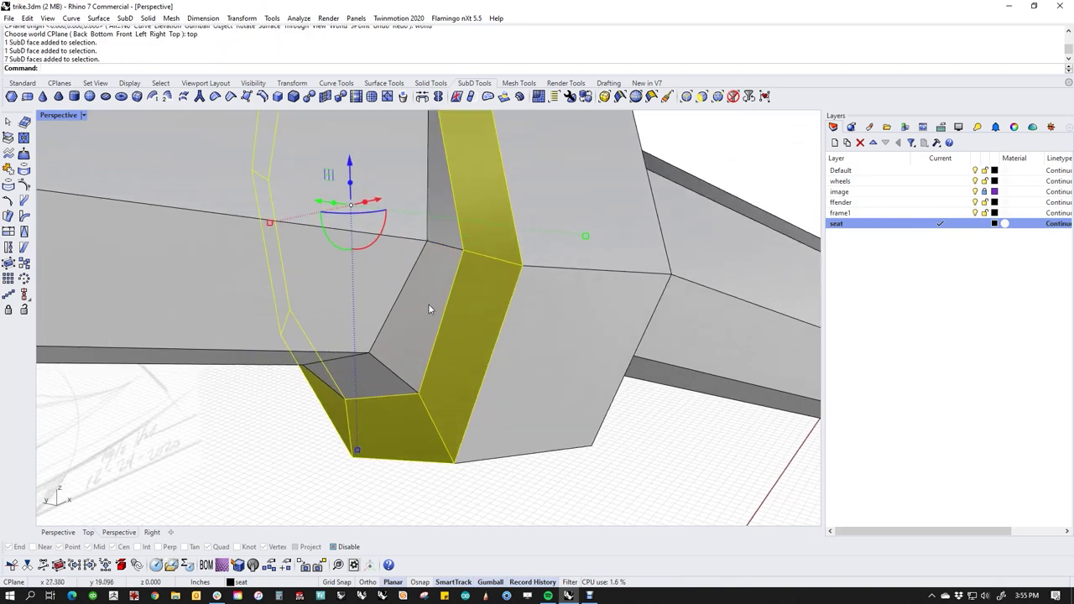
{"action": "left_click", "coordinate": [431, 305], "text": "ctrl+shift"}
{"action": "double_click", "coordinate": [444, 228], "text": "ctrl+shift"}
{"action": "scroll", "coordinate": [458, 292], "scroll_direction": "down", "scroll_amount": 6}
{"action": "right_click_drag", "start_coordinate": [457, 291], "coordinate": [448, 366], "text": "shift"}
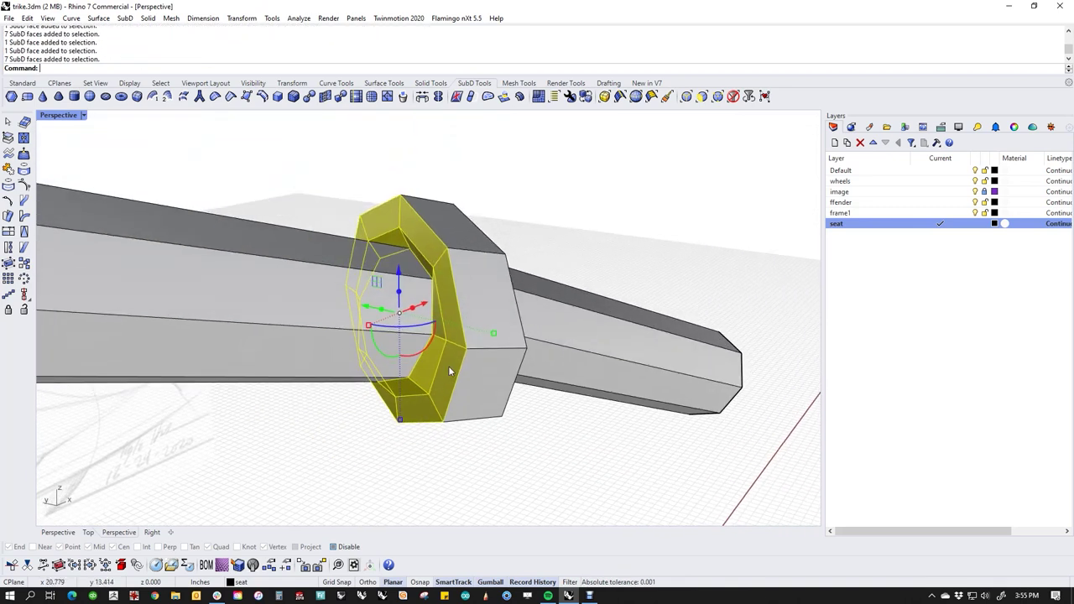
{"action": "type", "text": "top"}
{"action": "key", "text": "Return"}
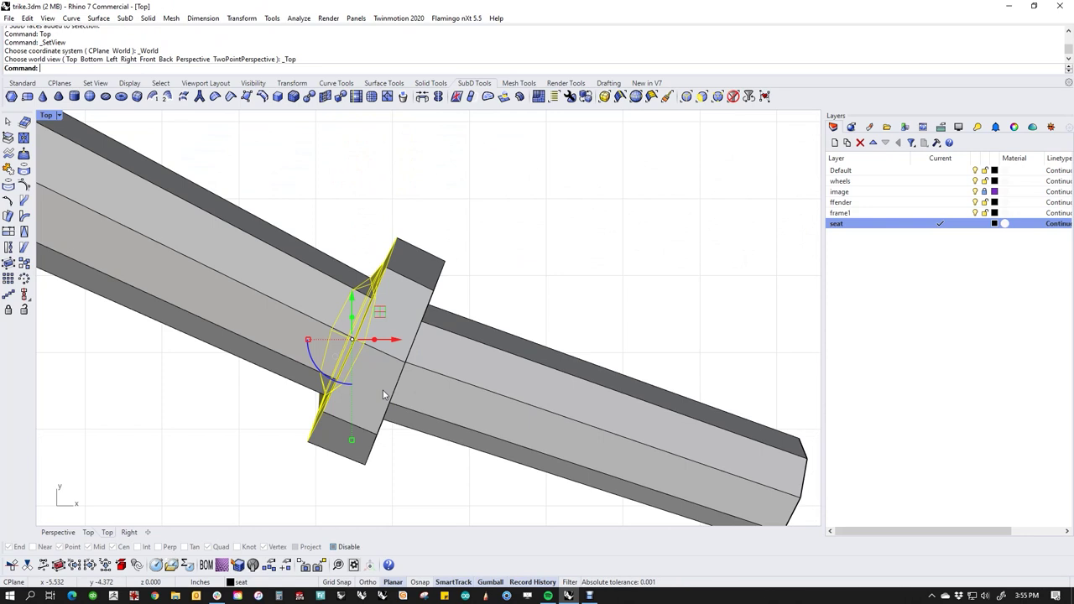
{"action": "left_click_drag", "start_coordinate": [315, 370], "coordinate": [364, 347]}
{"action": "left_click", "coordinate": [403, 472]}
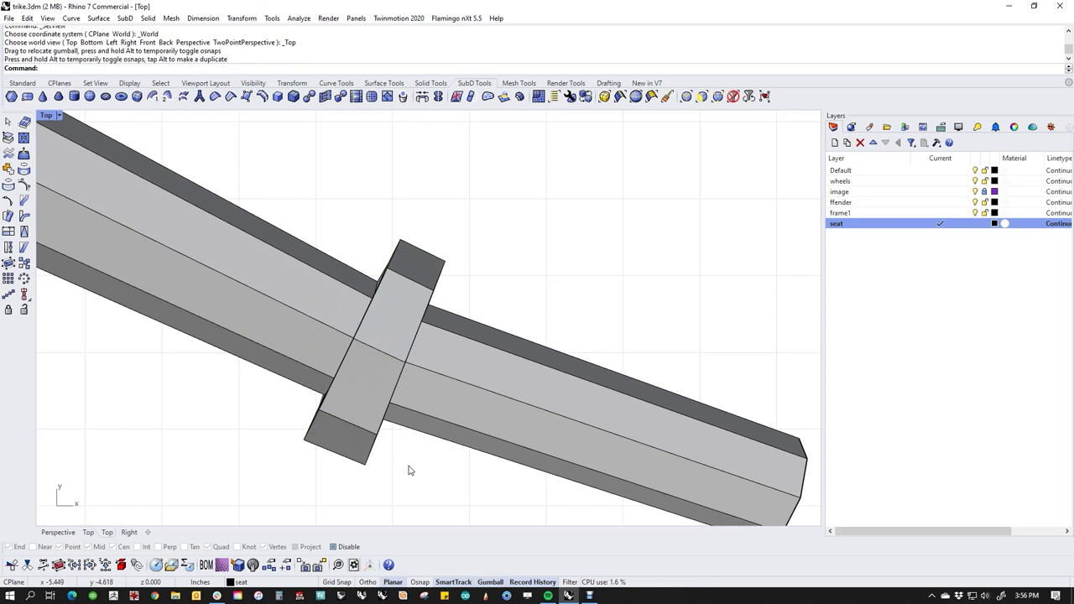
Inspect the flattened collar from several views, then box-select the collar section and adjust it with the gumball.
{"action": "key", "text": "ctrl+F4"}
{"action": "right_click_drag", "start_coordinate": [461, 432], "coordinate": [539, 430]}
{"action": "key", "text": "ctrl+F2"}
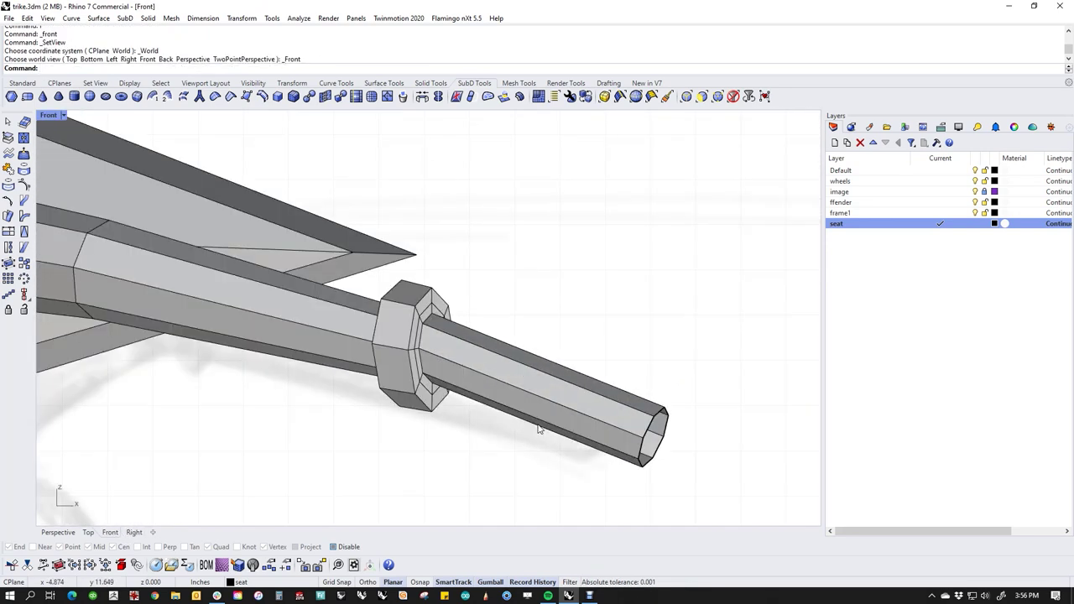
{"action": "right_click_drag", "start_coordinate": [366, 439], "coordinate": [502, 446]}
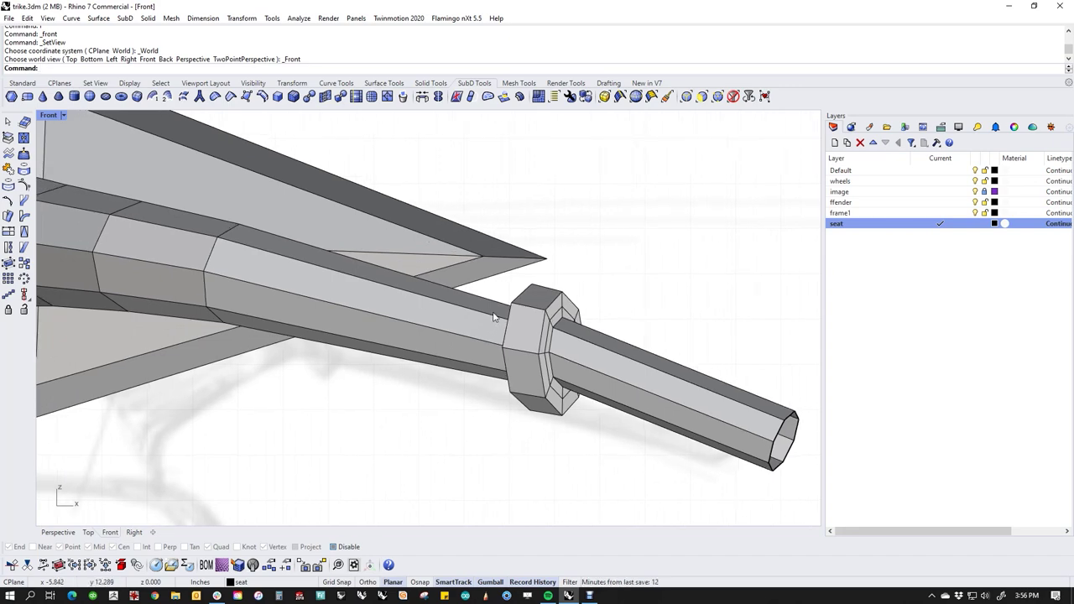
{"action": "key", "text": "Return"}
{"action": "right_click_drag", "start_coordinate": [499, 326], "coordinate": [377, 321]}
{"action": "left_click_drag", "start_coordinate": [311, 296], "coordinate": [439, 450], "text": "ctrl+shift"}
{"action": "right_click_drag", "start_coordinate": [415, 448], "coordinate": [400, 428]}
{"action": "left_click_drag", "start_coordinate": [387, 394], "coordinate": [366, 411]}
{"action": "left_click", "coordinate": [398, 457]}
{"action": "key", "text": "ctrl+F4"}
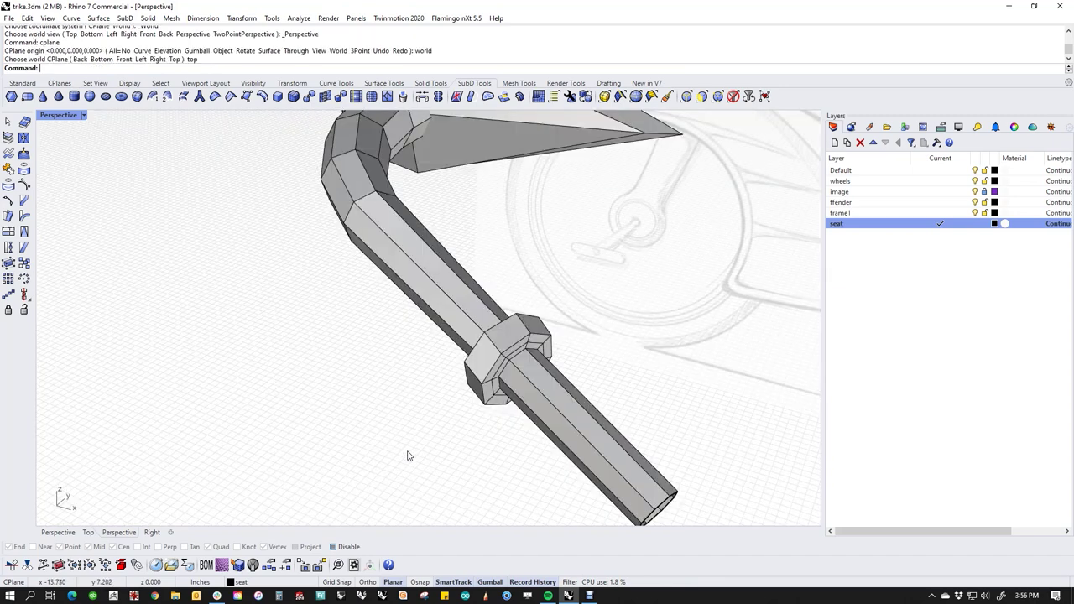
Switch the SubDs to smooth display and view the collared handlebar from the front against the sketch.
{"action": "right_click_drag", "start_coordinate": [409, 456], "coordinate": [502, 392]}
{"action": "key", "text": "Tab"}
{"action": "mouse_move", "coordinate": [472, 425]}
{"action": "right_mouse_down"}
{"action": "mouse_move", "coordinate": [588, 443]}
{"action": "mouse_move", "coordinate": [389, 467]}
{"action": "mouse_move", "coordinate": [422, 475]}
{"action": "mouse_move", "coordinate": [550, 384]}
{"action": "right_mouse_up"}
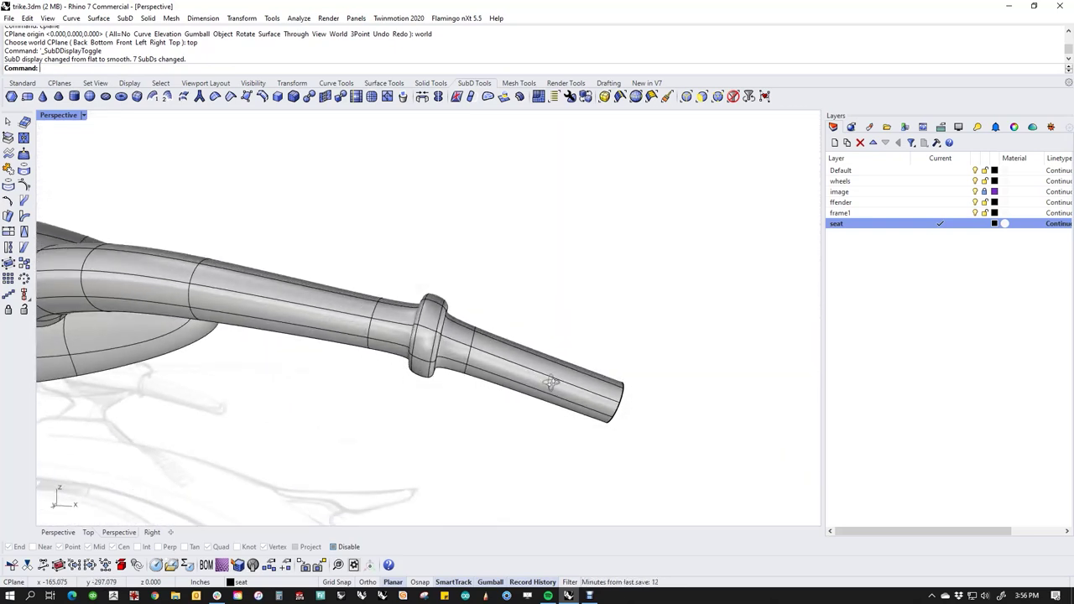
{"action": "type", "text": "f"}
{"action": "key", "text": "Return"}
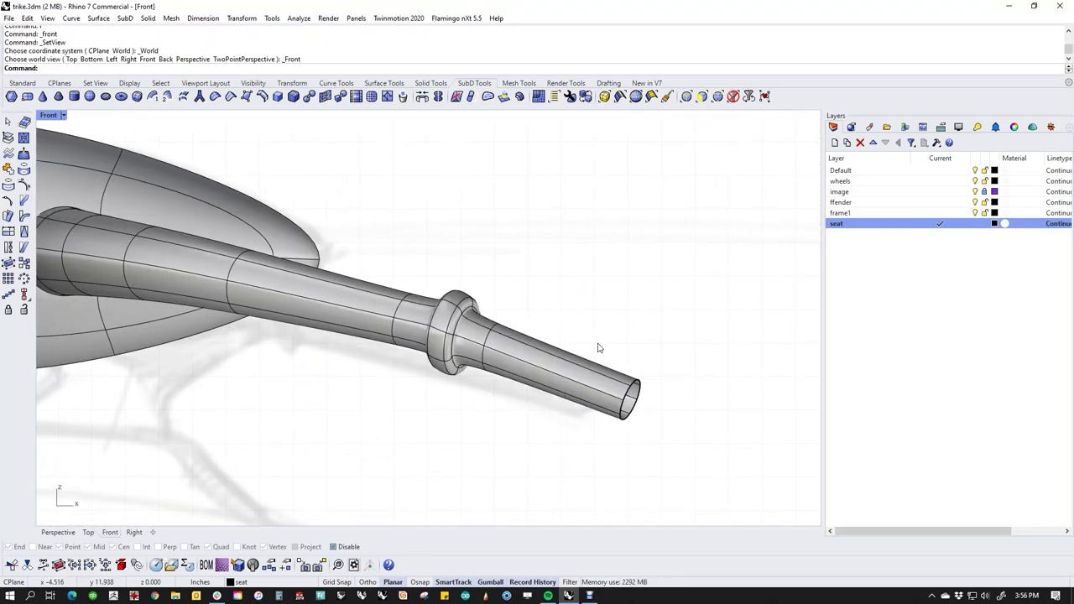
Move the handlebar's open end ring upward in the Front view.
{"action": "double_click", "coordinate": [628, 396]}
{"action": "left_click_drag", "start_coordinate": [629, 368], "coordinate": [629, 348]}
{"action": "left_click", "coordinate": [471, 413]}
{"action": "scroll", "coordinate": [470, 413], "scroll_direction": "down", "scroll_amount": 2}
{"action": "right_click_drag", "start_coordinate": [470, 413], "coordinate": [563, 404]}
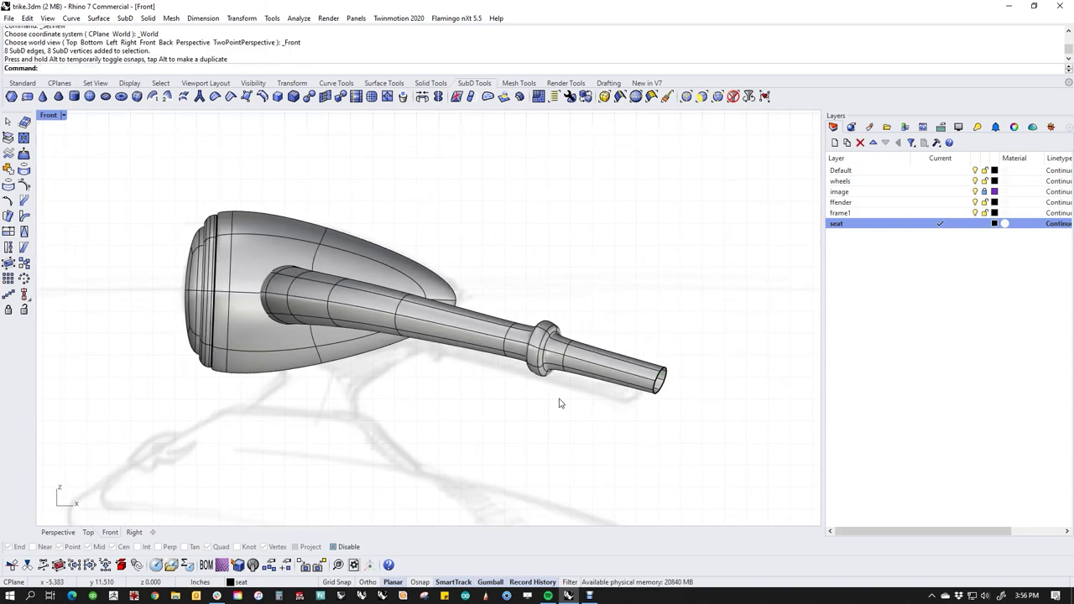
Try deleting the edge loop on the headlight side of the collar, and undo the deletion.
{"action": "scroll", "coordinate": [506, 334], "scroll_direction": "up", "scroll_amount": 2}
{"action": "left_click", "coordinate": [506, 344]}
{"action": "scroll", "coordinate": [496, 333], "scroll_direction": "up", "scroll_amount": 2}
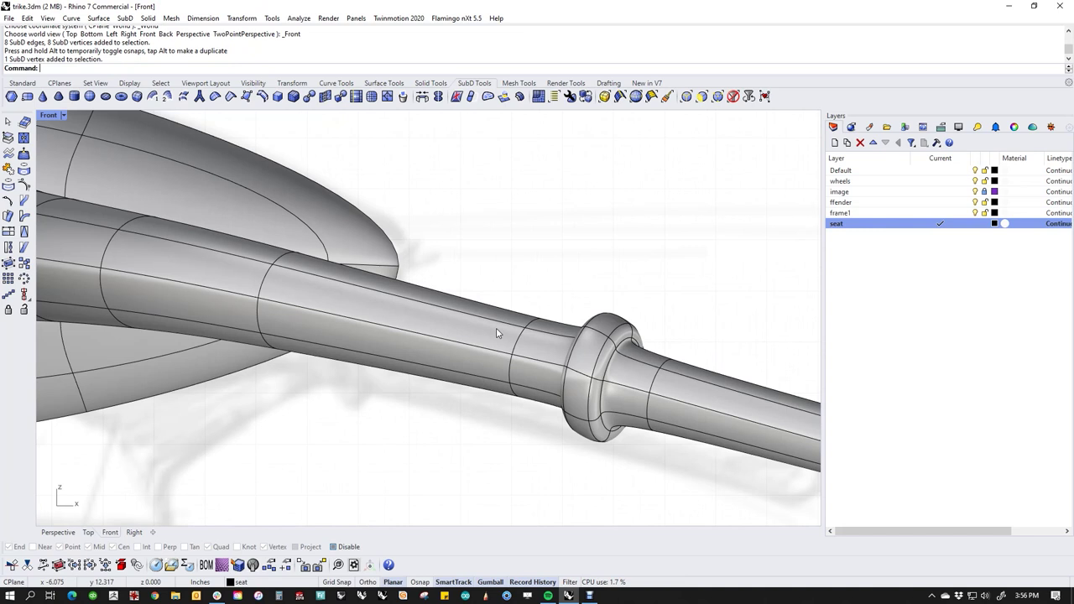
{"action": "double_click", "coordinate": [521, 347]}
{"action": "key", "text": "Delete"}
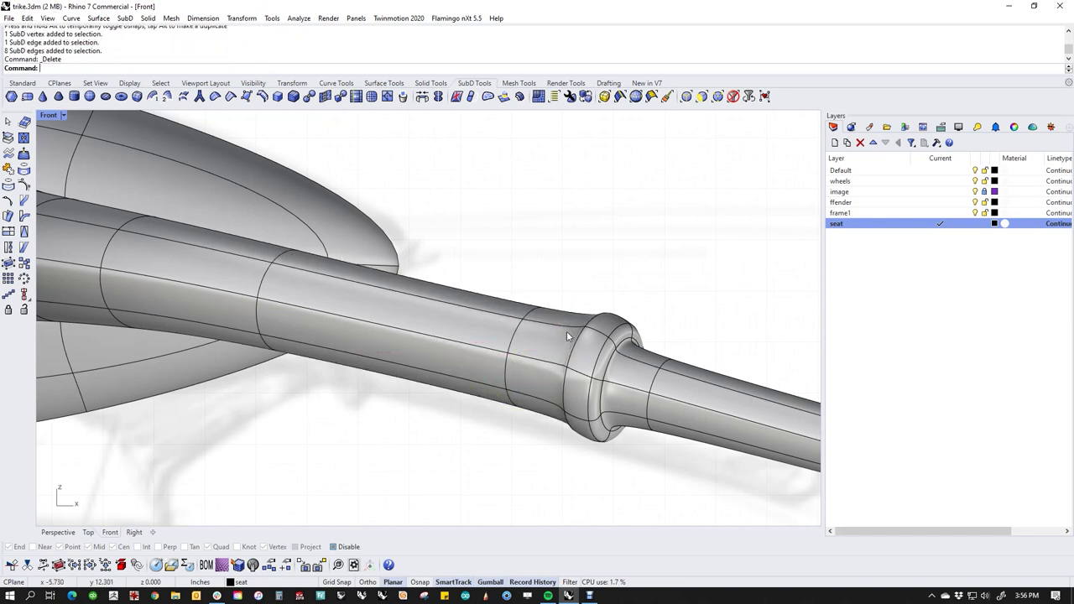
{"action": "key", "text": "ctrl+z"}
Shift the handlebar's collar section slightly downward and adjust the height of the open end ring in the Front view.
{"action": "right_click_drag", "start_coordinate": [523, 377], "coordinate": [522, 417]}
{"action": "scroll", "coordinate": [496, 384], "scroll_direction": "down", "scroll_amount": 4}
{"action": "left_click_drag", "start_coordinate": [496, 309], "coordinate": [633, 443], "text": "ctrl+shift"}
{"action": "mouse_move", "coordinate": [549, 326]}
{"action": "left_mouse_down"}
{"action": "mouse_move", "coordinate": [549, 289]}
{"action": "mouse_move", "coordinate": [549, 339]}
{"action": "mouse_move", "coordinate": [549, 329]}
{"action": "left_mouse_up"}
{"action": "left_click", "coordinate": [551, 470]}
{"action": "left_click_drag", "start_coordinate": [671, 346], "coordinate": [754, 477], "text": "ctrl+shift"}
{"action": "mouse_move", "coordinate": [702, 370]}
{"action": "left_mouse_down"}
{"action": "mouse_move", "coordinate": [703, 340]}
{"action": "mouse_move", "coordinate": [702, 384]}
{"action": "mouse_move", "coordinate": [702, 370]}
{"action": "left_mouse_up"}
{"action": "left_click_drag", "start_coordinate": [702, 411], "coordinate": [702, 411]}
{"action": "left_click", "coordinate": [576, 462]}
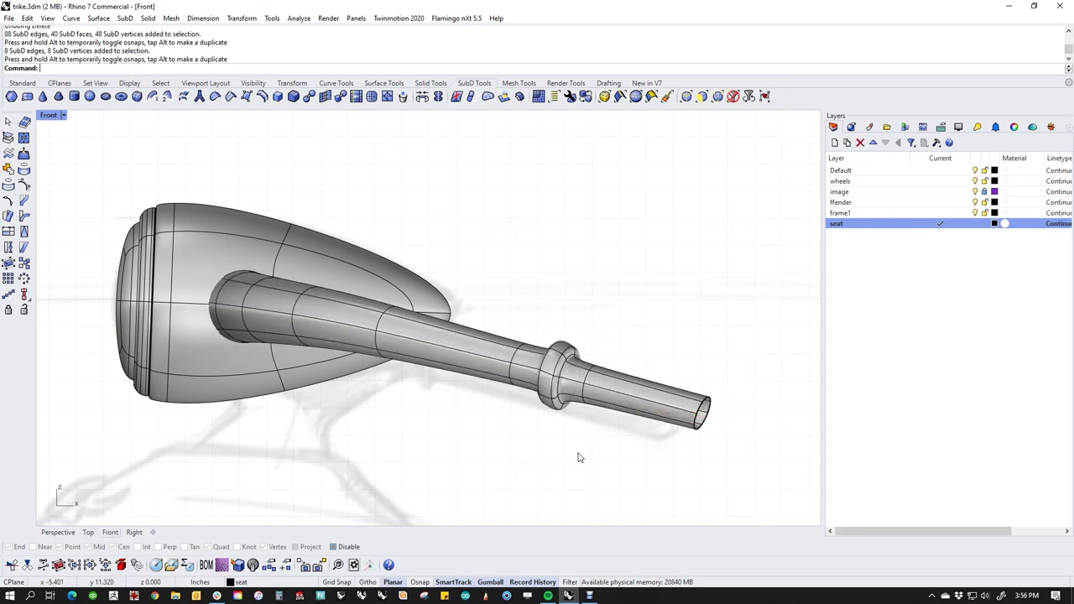
Move the edge loop on the grip side of the collar closer to the collar.
{"action": "left_click", "coordinate": [582, 394]}
{"action": "left_click", "coordinate": [589, 484]}
{"action": "scroll", "coordinate": [596, 393], "scroll_direction": "up", "scroll_amount": 3}
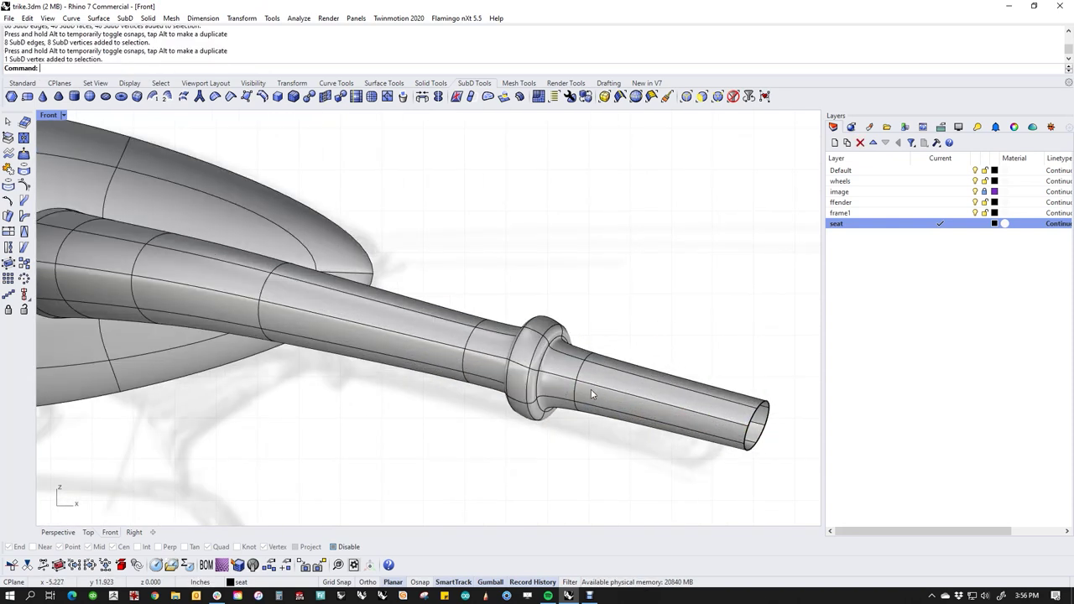
{"action": "double_click", "coordinate": [574, 395]}
{"action": "left_click_drag", "start_coordinate": [625, 384], "coordinate": [586, 410]}
{"action": "scroll", "coordinate": [586, 410], "scroll_direction": "down", "scroll_amount": 4}
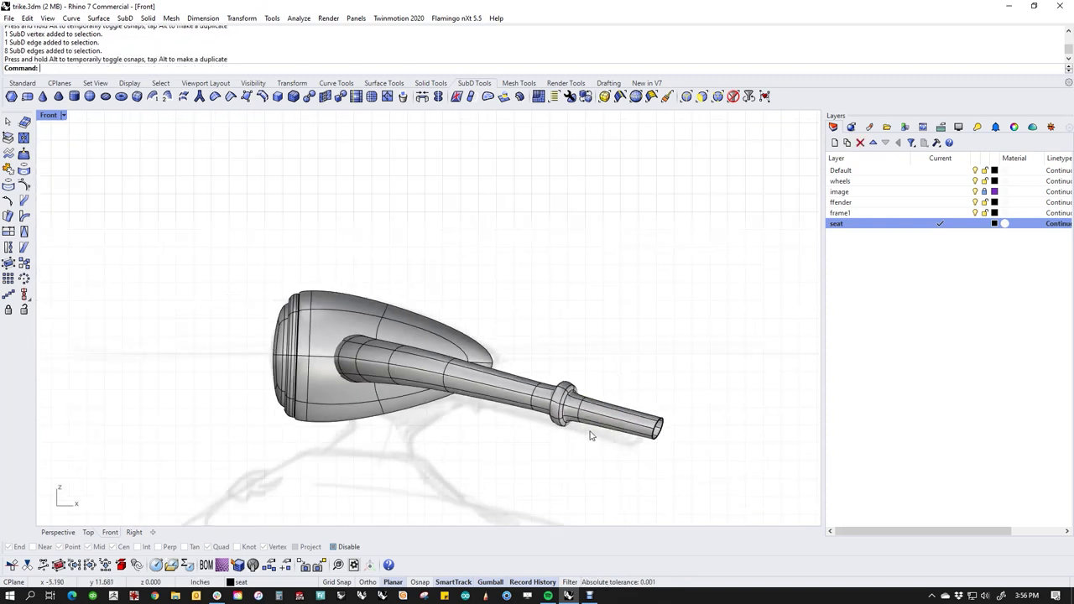
Stitch the vertices of the handlebar's open end ring together into a single point.
{"action": "scroll", "coordinate": [652, 398], "scroll_direction": "up", "scroll_amount": 3}
{"action": "left_click_drag", "start_coordinate": [613, 339], "coordinate": [694, 454]}
{"action": "type", "text": "st"}
{"action": "key", "text": "Return"}
{"action": "type", "text": "st"}
{"action": "key", "text": "Return"}
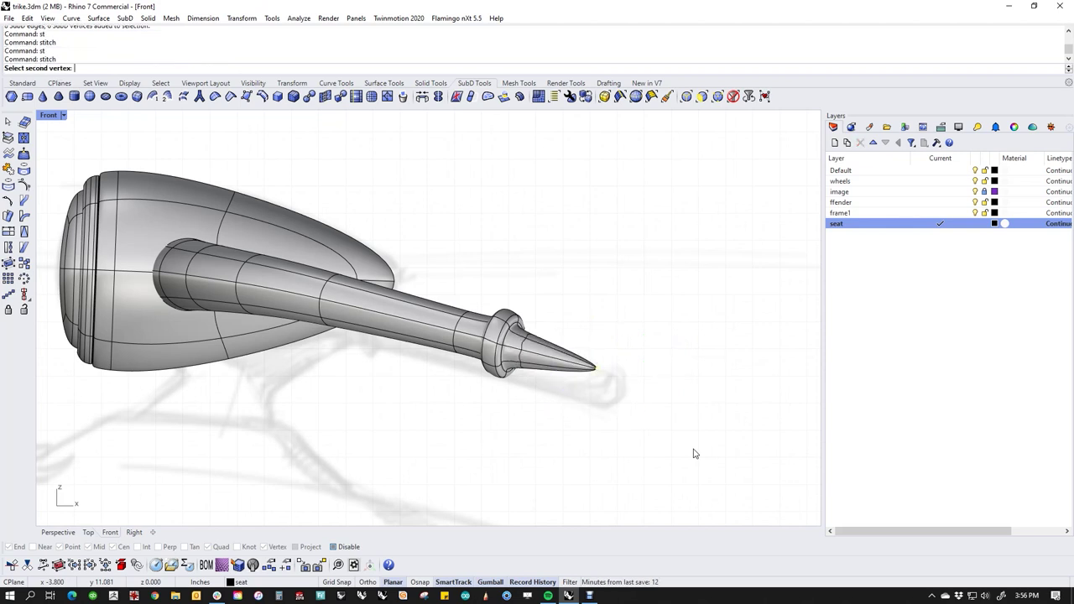
{"action": "scroll", "coordinate": [517, 365], "scroll_direction": "up", "scroll_amount": 3}
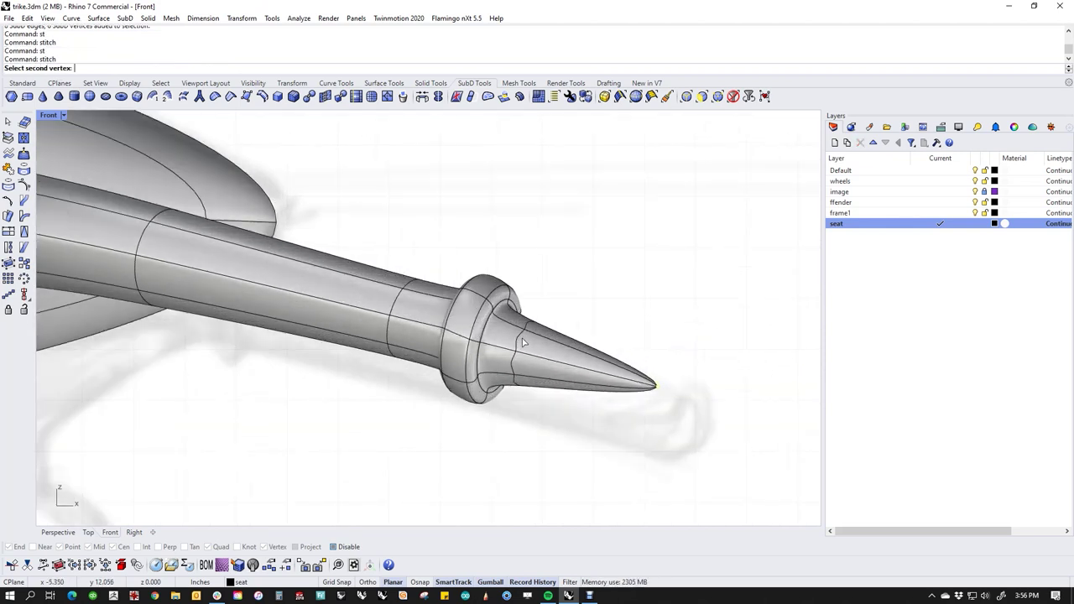
{"action": "key", "text": "Escape"}
Insert an edge loop near the grip's pointed tip and scale the loop wider to round out the grip.
{"action": "double_click", "coordinate": [514, 344]}
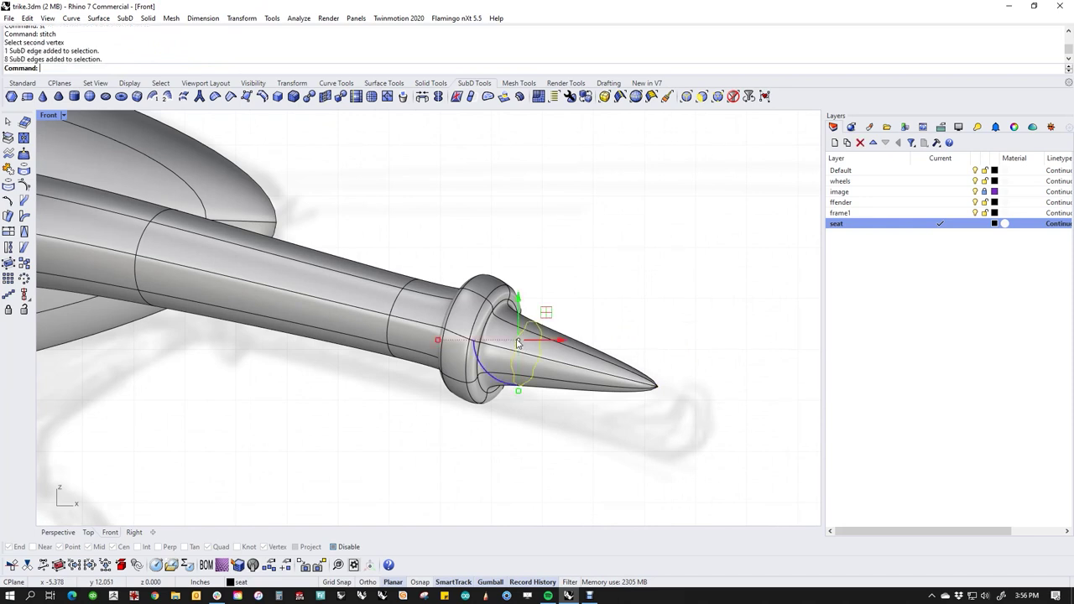
{"action": "left_click", "coordinate": [262, 95]}
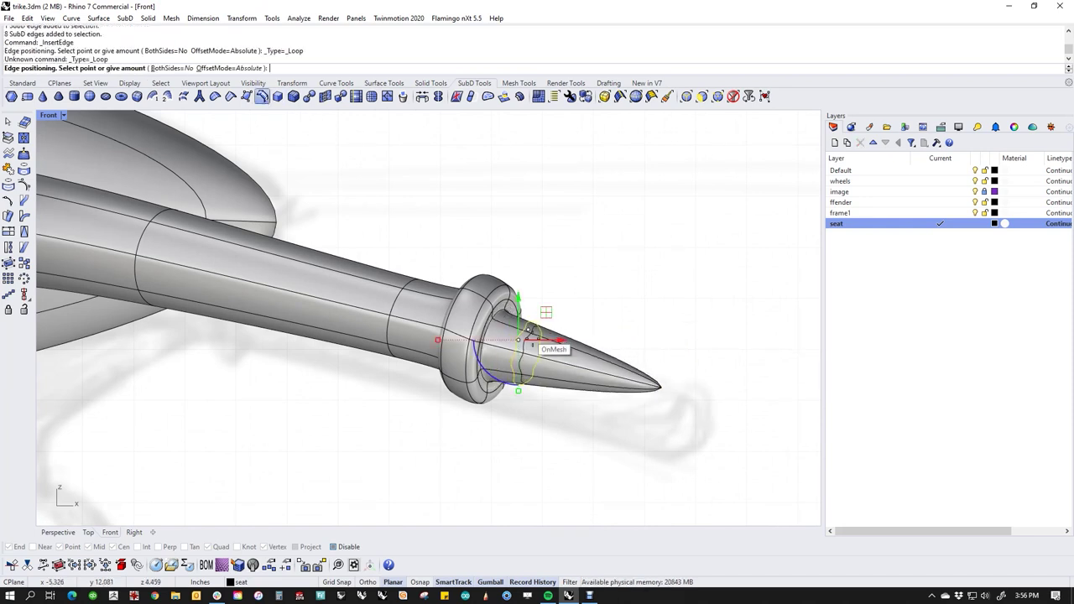
{"action": "left_click", "coordinate": [626, 379]}
{"action": "scroll", "coordinate": [626, 378], "scroll_direction": "up", "scroll_amount": 2}
{"action": "left_click_drag", "start_coordinate": [626, 424], "coordinate": [618, 497]}
{"action": "left_click", "coordinate": [709, 476]}
Move the grip's closed end outward along the handlebar to lengthen the grip toward the sketch.
{"action": "scroll", "coordinate": [628, 439], "scroll_direction": "down", "scroll_amount": 3}
{"action": "left_click_drag", "start_coordinate": [566, 317], "coordinate": [629, 437]}
{"action": "left_click_drag", "start_coordinate": [590, 376], "coordinate": [649, 387]}
{"action": "key", "text": "Escape"}
{"action": "scroll", "coordinate": [515, 388], "scroll_direction": "down", "scroll_amount": 10}
{"action": "right_click_drag", "start_coordinate": [529, 389], "coordinate": [662, 355]}
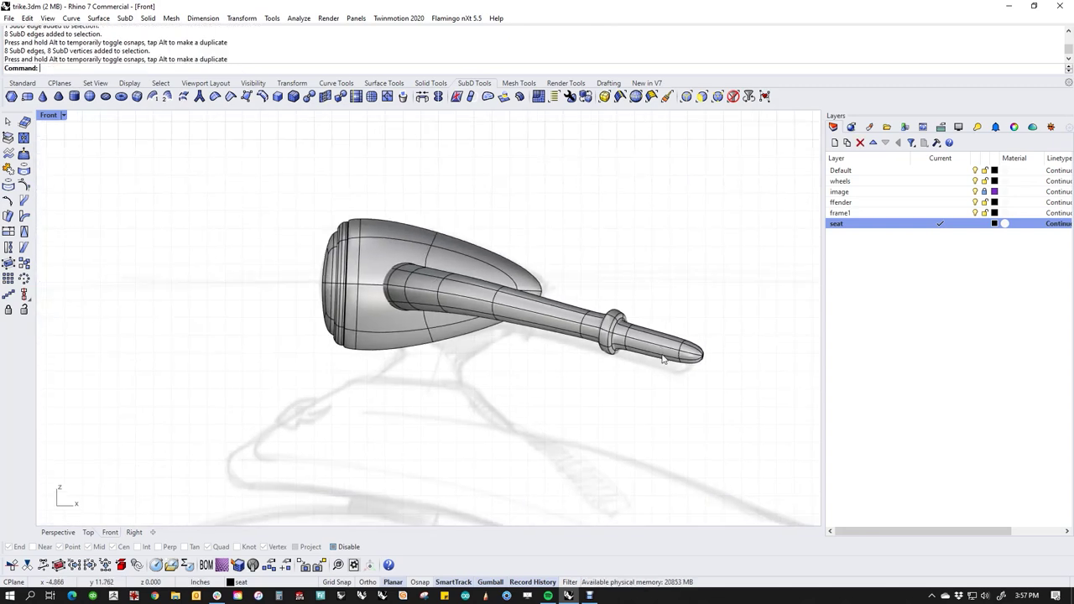
Delete the handlebar edge loop just outside the headlight in the Perspective view.
{"action": "key", "text": "ctrl+F4"}
{"action": "right_click_drag", "start_coordinate": [610, 416], "coordinate": [492, 415]}
{"action": "right_click_drag", "start_coordinate": [580, 321], "coordinate": [516, 400], "text": "shift"}
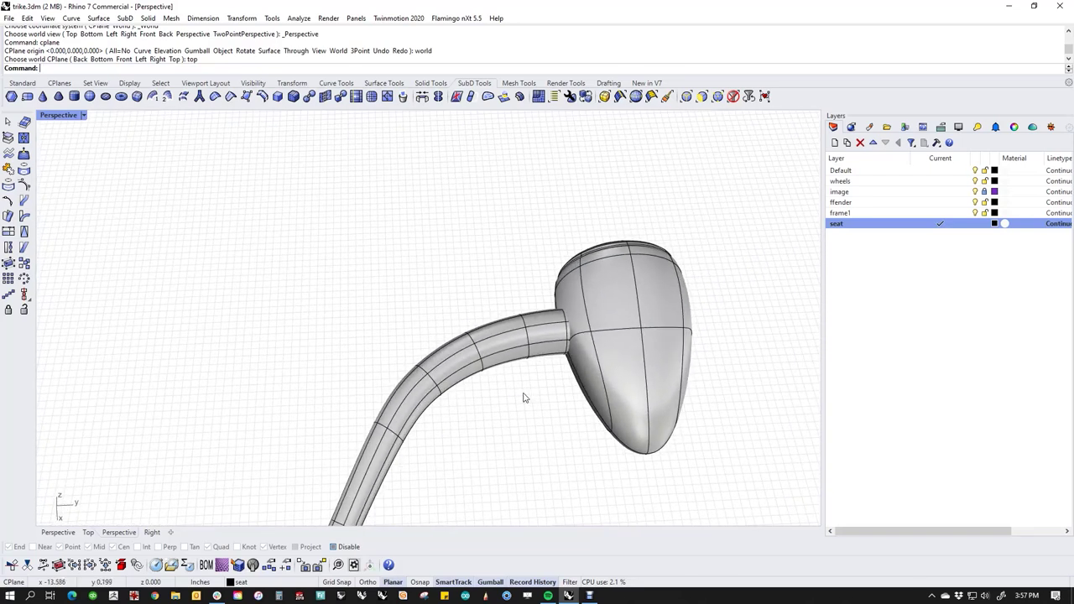
{"action": "scroll", "coordinate": [566, 357], "scroll_direction": "up", "scroll_amount": 6}
{"action": "double_click", "coordinate": [494, 355], "text": "ctrl+shift"}
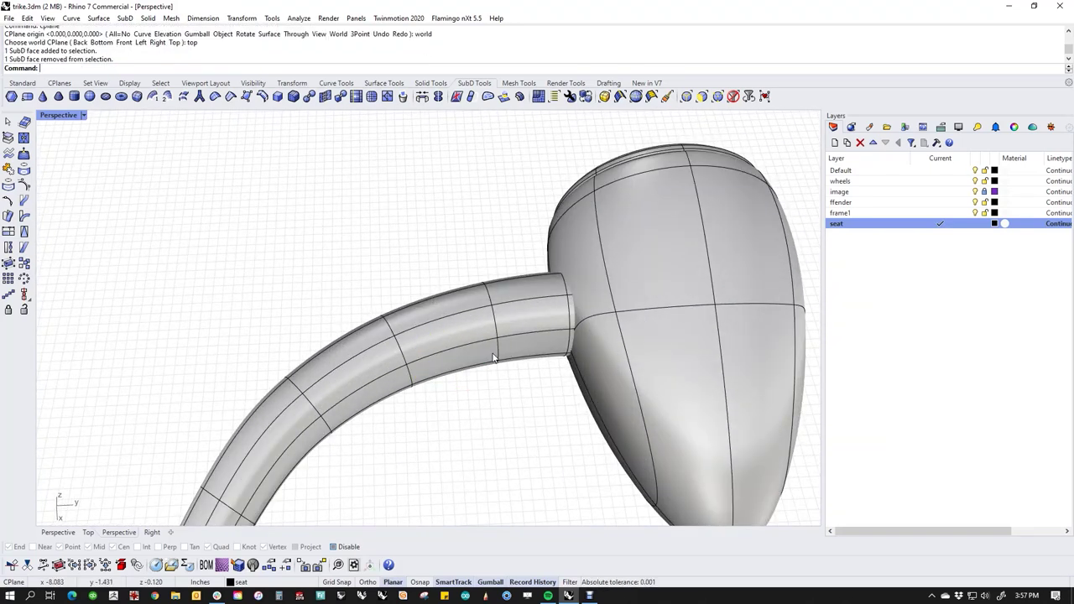
{"action": "double_click", "coordinate": [497, 349], "text": "ctrl+shift"}
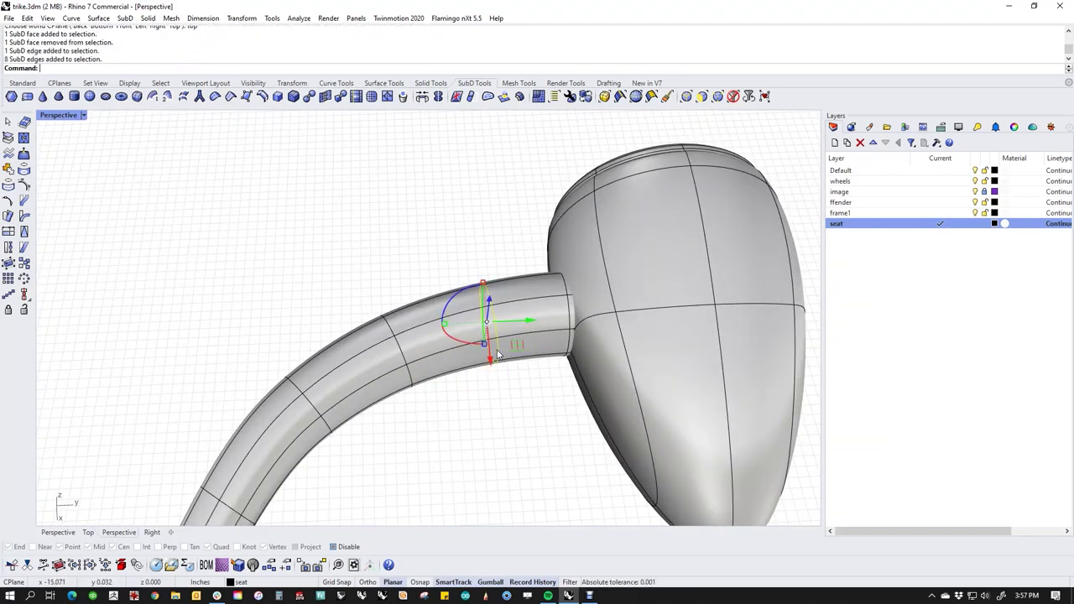
{"action": "key", "text": "Delete"}
Select the handlebar's face ring at the headlight joint and scale it up to widen the bar's base.
{"action": "double_click", "coordinate": [552, 353], "text": "ctrl+shift"}
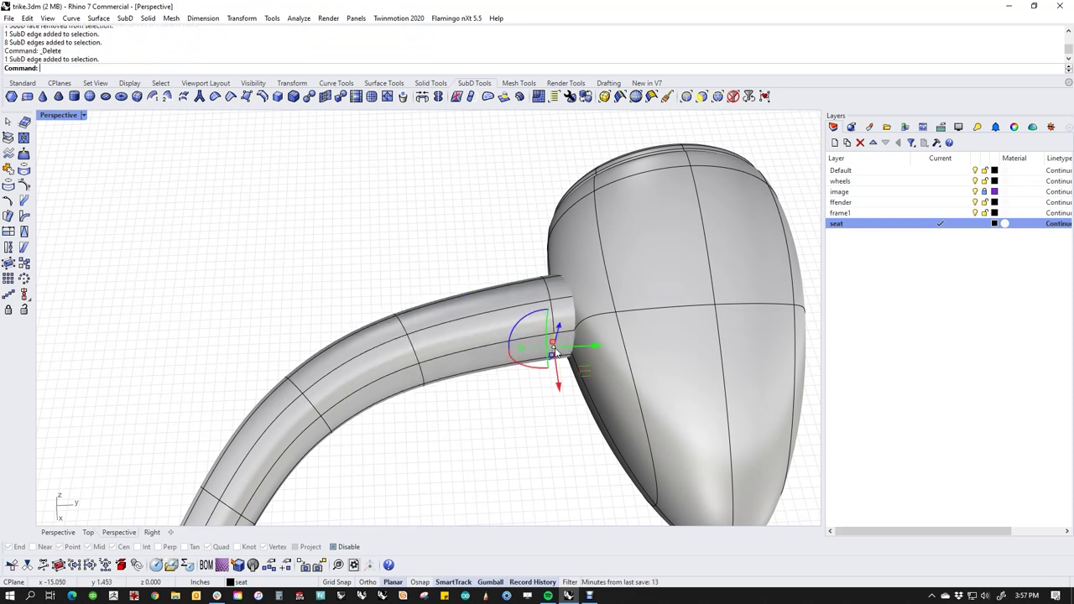
{"action": "key", "text": "Escape"}
{"action": "left_click", "coordinate": [562, 346], "text": "ctrl+shift"}
{"action": "double_click", "coordinate": [562, 342], "text": "ctrl+shift"}
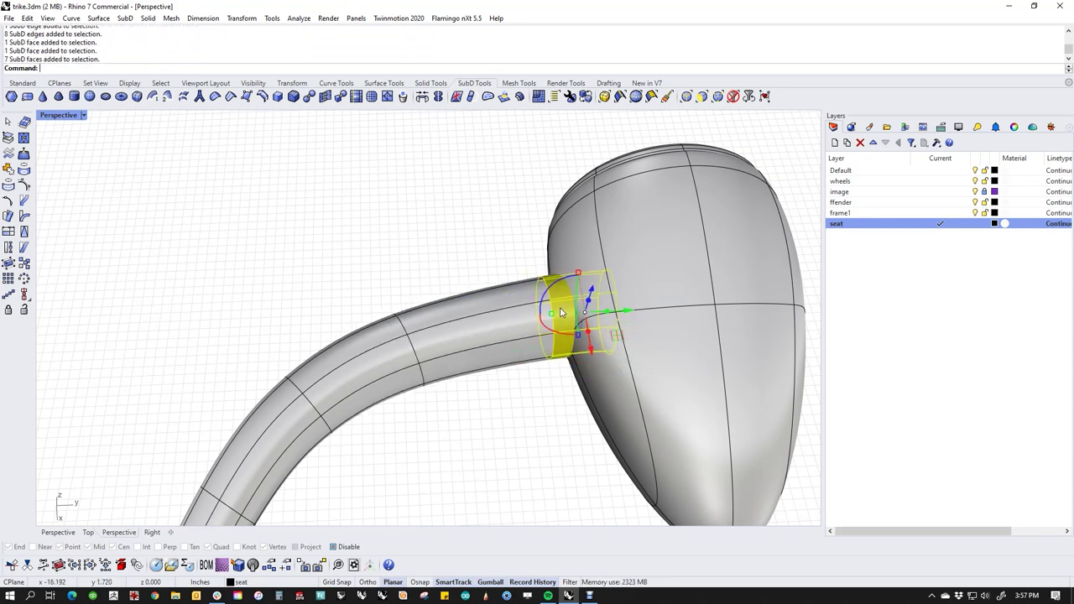
{"action": "left_click_drag", "start_coordinate": [578, 275], "coordinate": [576, 252]}
{"action": "key", "text": "Escape"}
{"action": "scroll", "coordinate": [470, 336], "scroll_direction": "down", "scroll_amount": 5}
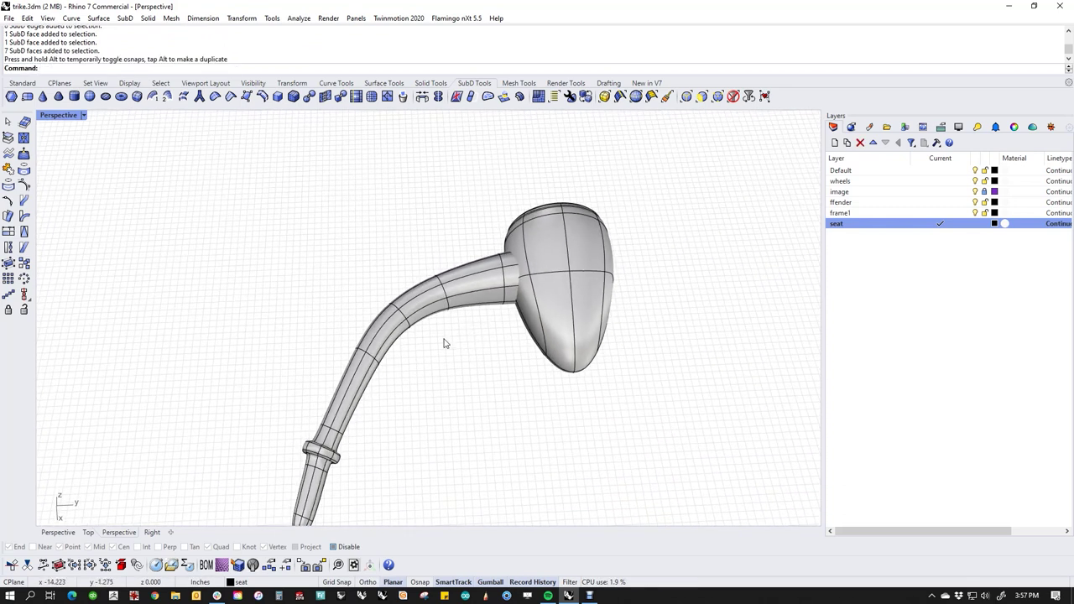
Mirror the handlebar to the headlight's other side, starting the mirror plane at the origin (0).
{"action": "left_click", "coordinate": [465, 308]}
{"action": "type", "text": "M"}
{"action": "key", "text": "Return"}
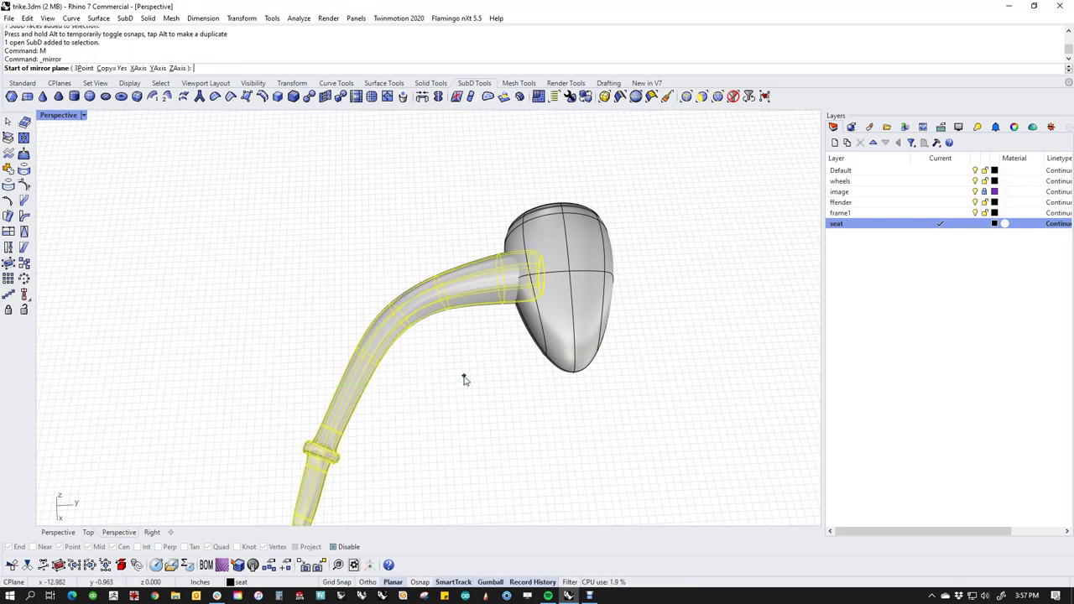
{"action": "type", "text": "0"}
{"action": "key", "text": "Return"}
{"action": "left_click", "coordinate": [496, 396]}
{"action": "scroll", "coordinate": [494, 404], "scroll_direction": "down", "scroll_amount": 4}
{"action": "mouse_move", "coordinate": [655, 356]}
{"action": "right_mouse_down"}
{"action": "mouse_move", "coordinate": [664, 356]}
{"action": "mouse_move", "coordinate": [473, 411]}
{"action": "mouse_move", "coordinate": [561, 418]}
{"action": "mouse_move", "coordinate": [481, 455]}
{"action": "mouse_move", "coordinate": [456, 445]}
{"action": "mouse_move", "coordinate": [473, 386]}
{"action": "right_mouse_up"}
Reposition the headlight together with both handlebars over the reference sketch in the Front view.
{"action": "type", "text": "v"}
{"action": "key", "text": "Return"}
{"action": "type", "text": "f"}
{"action": "key", "text": "Return"}
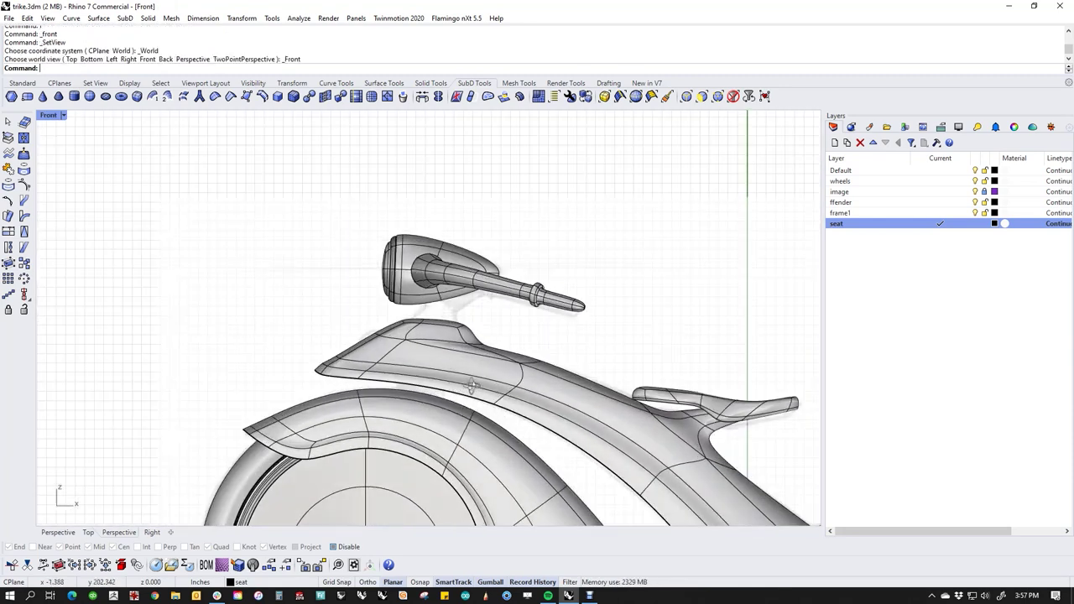
{"action": "scroll", "coordinate": [473, 386], "scroll_direction": "down", "scroll_amount": 2}
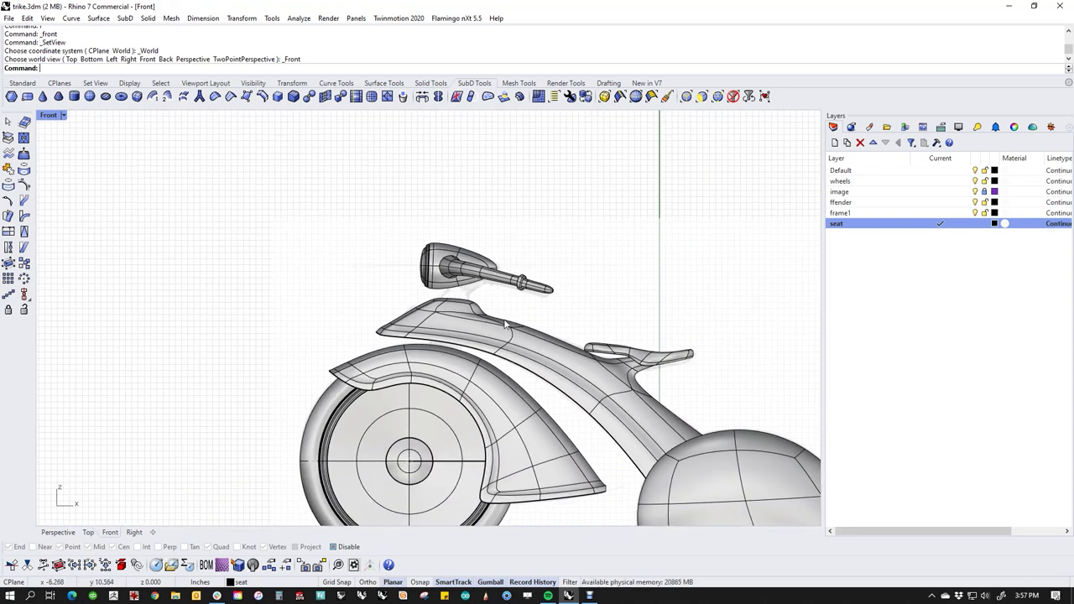
{"action": "scroll", "coordinate": [489, 302], "scroll_direction": "up", "scroll_amount": 2}
{"action": "left_click_drag", "start_coordinate": [609, 199], "coordinate": [340, 295]}
{"action": "mouse_move", "coordinate": [494, 238]}
{"action": "left_mouse_down"}
{"action": "mouse_move", "coordinate": [571, 232]}
{"action": "mouse_move", "coordinate": [501, 252]}
{"action": "left_mouse_up"}
{"action": "left_click", "coordinate": [607, 271]}
Move both handlebars relative to the headlight and nudge them upward in 0.050 increments in the Front view.
{"action": "left_click_drag", "start_coordinate": [616, 245], "coordinate": [578, 324]}
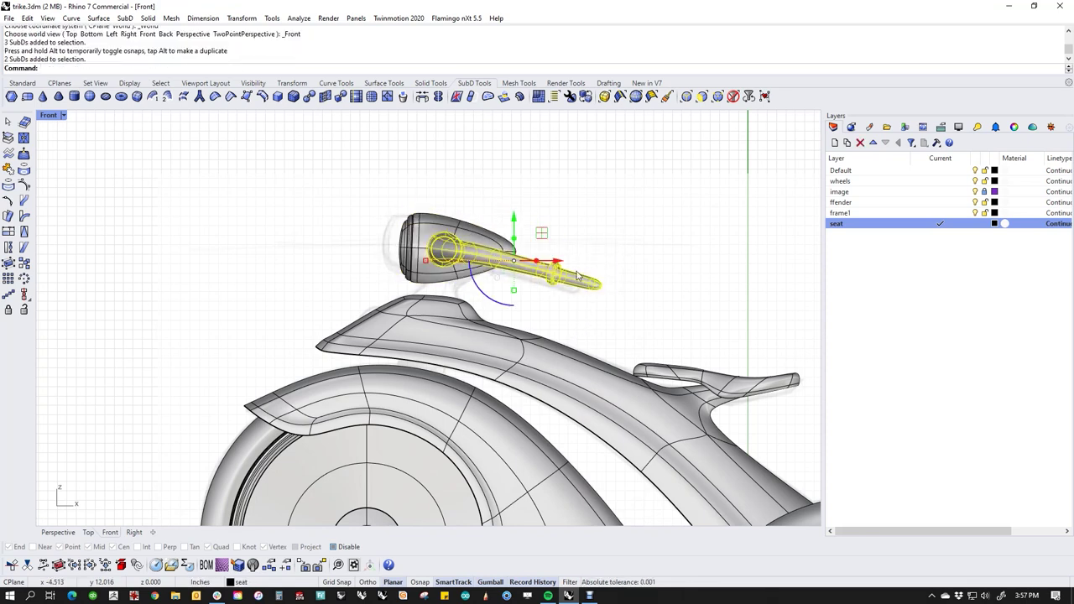
{"action": "left_click_drag", "start_coordinate": [541, 239], "coordinate": [519, 265]}
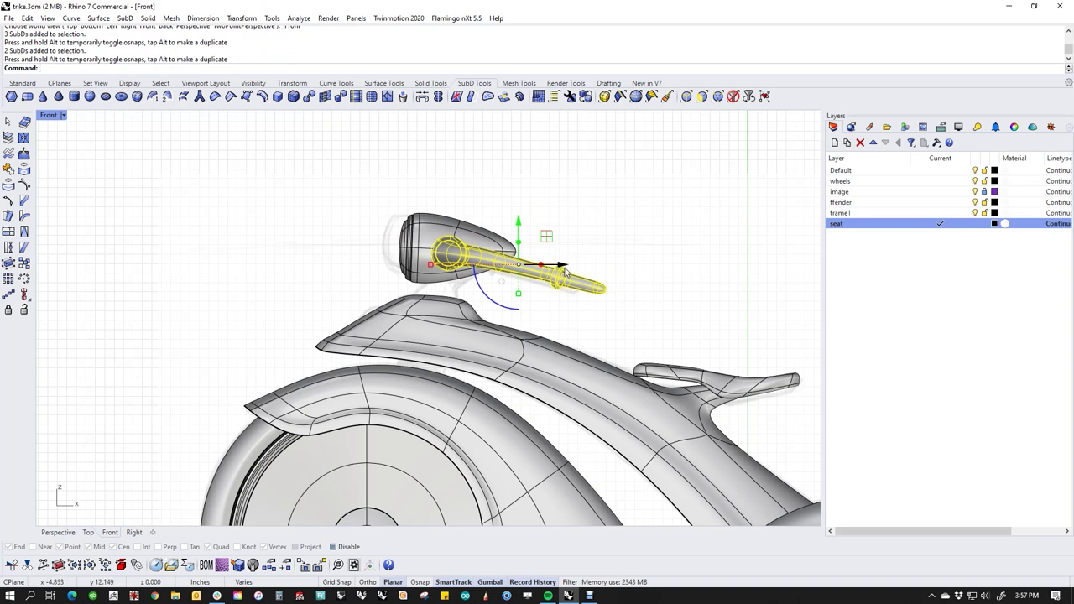
{"action": "key", "text": "alt+Up"}
{"action": "key", "text": "alt+Up"}
{"action": "key", "text": "alt+Up"}
{"action": "key", "text": "alt+Up"}
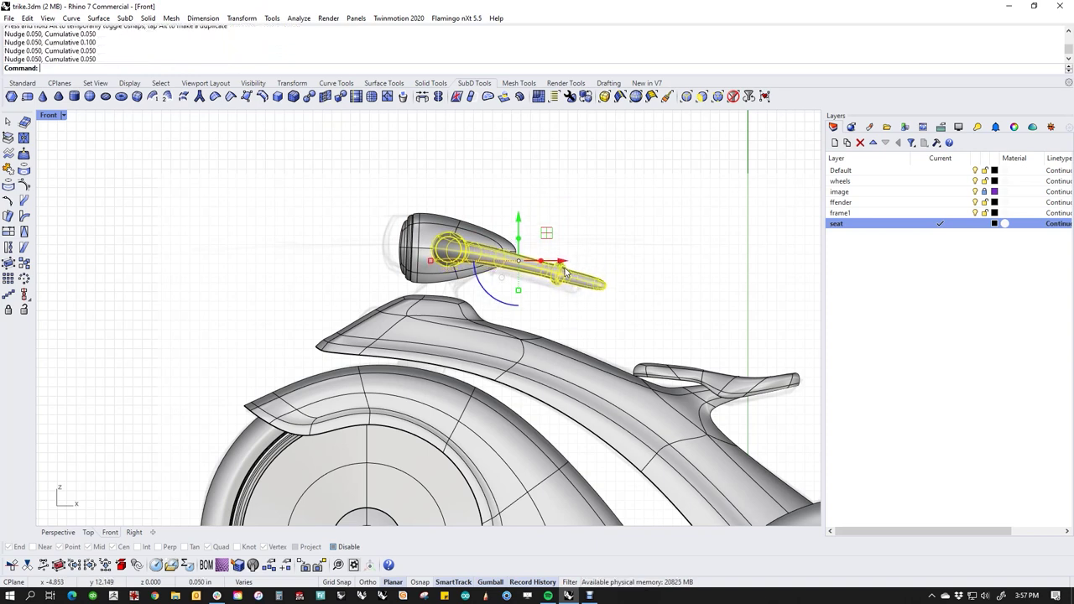
{"action": "key", "text": "Escape"}
Move the collar and grip sections of both handlebars toward the headlight to shorten the bars.
{"action": "scroll", "coordinate": [568, 290], "scroll_direction": "up", "scroll_amount": 3}
{"action": "left_click_drag", "start_coordinate": [514, 230], "coordinate": [663, 329], "text": "ctrl+shift"}
{"action": "left_click_drag", "start_coordinate": [605, 269], "coordinate": [574, 270]}
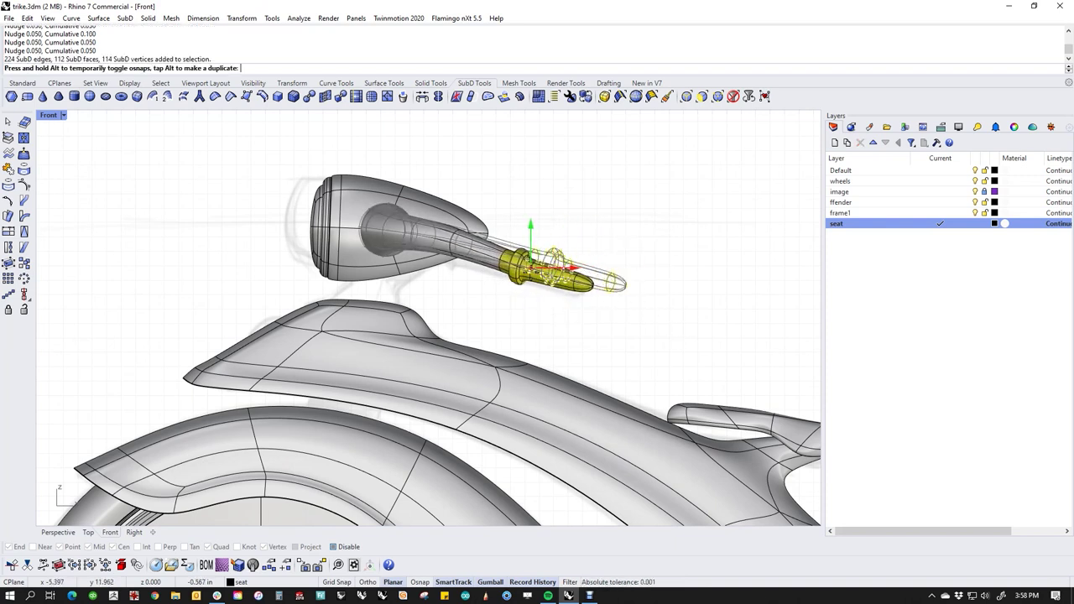
{"action": "left_click_drag", "start_coordinate": [531, 268], "coordinate": [530, 268]}
{"action": "left_click", "coordinate": [625, 335]}
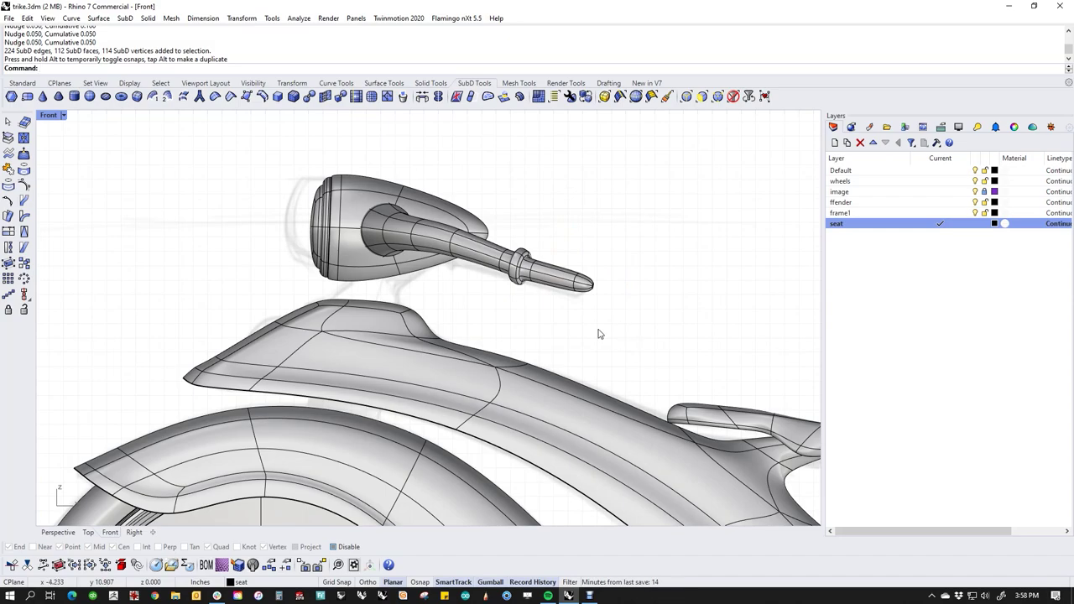
Shift the edge loops at the handlebar's bend slightly in the Perspective view to smooth its curve.
{"action": "key", "text": "ctrl+F4"}
{"action": "right_click_drag", "start_coordinate": [529, 316], "coordinate": [669, 251]}
{"action": "scroll", "coordinate": [444, 278], "scroll_direction": "up", "scroll_amount": 8}
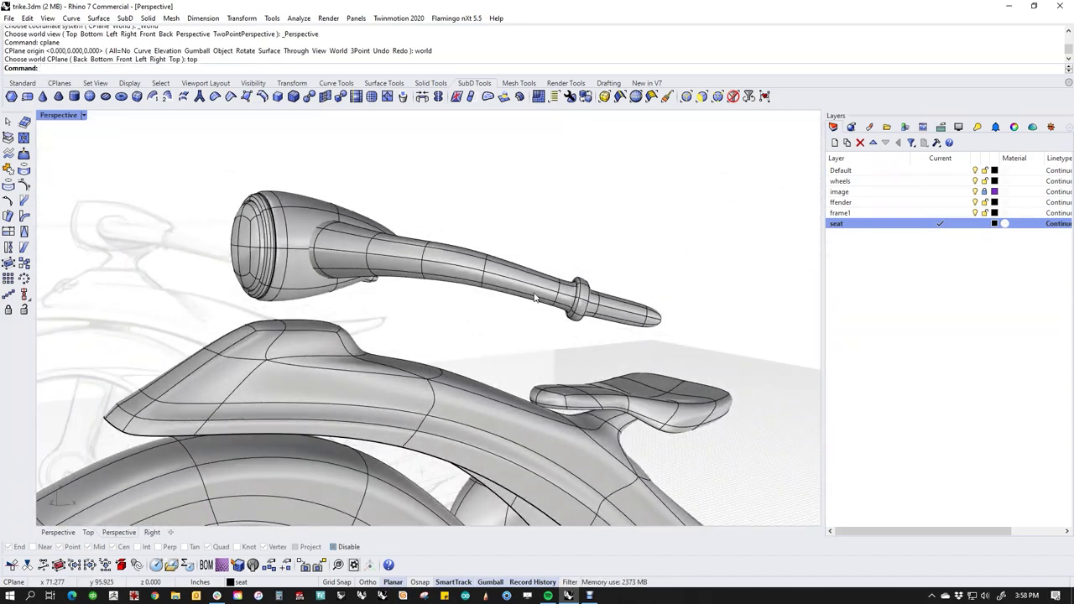
{"action": "scroll", "coordinate": [485, 272], "scroll_direction": "up", "scroll_amount": 4}
{"action": "double_click", "coordinate": [487, 260], "text": "ctrl+shift"}
{"action": "left_click_drag", "start_coordinate": [484, 221], "coordinate": [484, 224]}
{"action": "left_click", "coordinate": [537, 222]}
{"action": "double_click", "coordinate": [395, 241], "text": "ctrl+shift"}
{"action": "left_click_drag", "start_coordinate": [400, 210], "coordinate": [400, 211]}
{"action": "left_click_drag", "start_coordinate": [388, 251], "coordinate": [387, 249]}
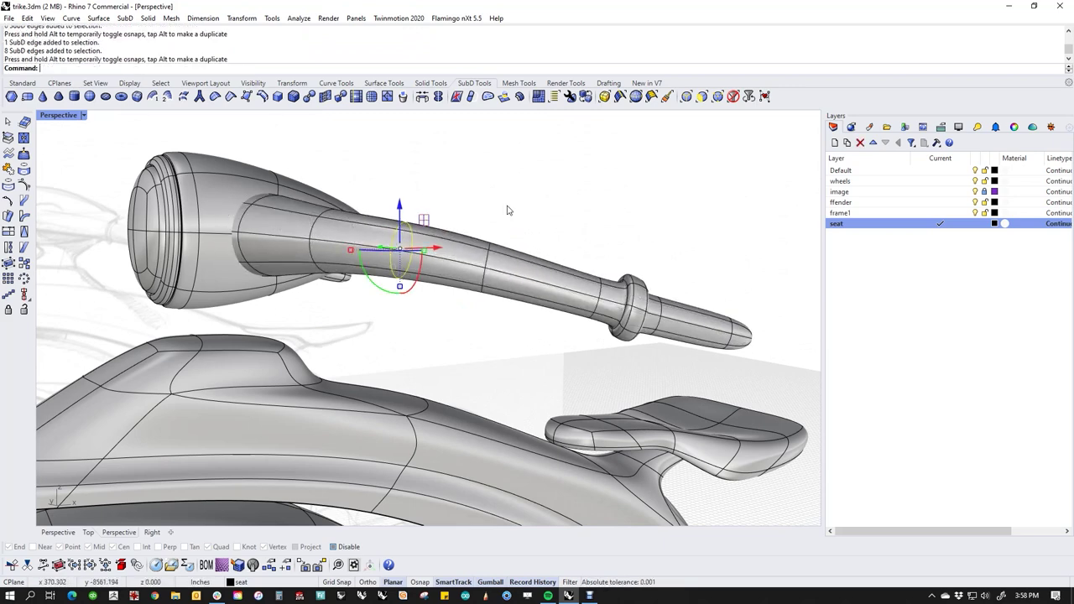
{"action": "left_click", "coordinate": [508, 210]}
Adjust the end faces and the tip vertex of the opposite handlebar's grip to refine its rounded end.
{"action": "scroll", "coordinate": [508, 219], "scroll_direction": "down", "scroll_amount": 5}
{"action": "right_click_drag", "start_coordinate": [599, 295], "coordinate": [261, 293]}
{"action": "scroll", "coordinate": [231, 295], "scroll_direction": "up", "scroll_amount": 2}
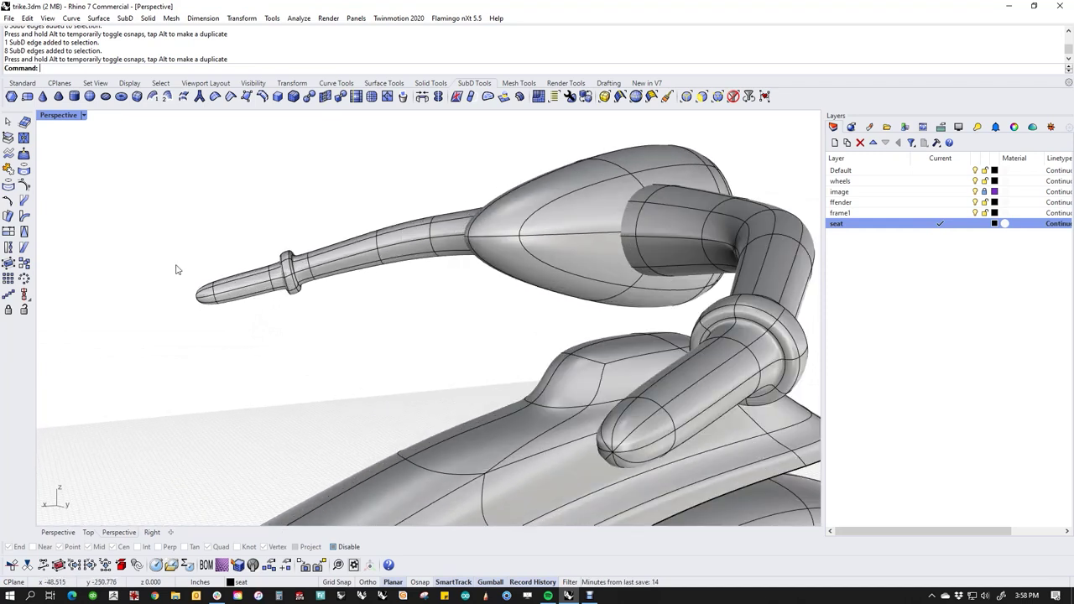
{"action": "left_click_drag", "start_coordinate": [162, 254], "coordinate": [252, 334], "text": "ctrl+shift"}
{"action": "mouse_move", "coordinate": [215, 250]}
{"action": "left_mouse_down"}
{"action": "mouse_move", "coordinate": [216, 239]}
{"action": "mouse_move", "coordinate": [216, 252]}
{"action": "left_mouse_up"}
{"action": "left_click", "coordinate": [235, 342]}
{"action": "left_click_drag", "start_coordinate": [204, 319], "coordinate": [201, 307]}
{"action": "left_click", "coordinate": [250, 323]}
Examine the headlight and both handlebars against the sketch in the Perspective and Front views.
{"action": "scroll", "coordinate": [252, 324], "scroll_direction": "down", "scroll_amount": 6}
{"action": "right_click_drag", "start_coordinate": [256, 323], "coordinate": [452, 314]}
{"action": "right_click_drag", "start_coordinate": [424, 451], "coordinate": [427, 377]}
{"action": "scroll", "coordinate": [378, 309], "scroll_direction": "up", "scroll_amount": 5}
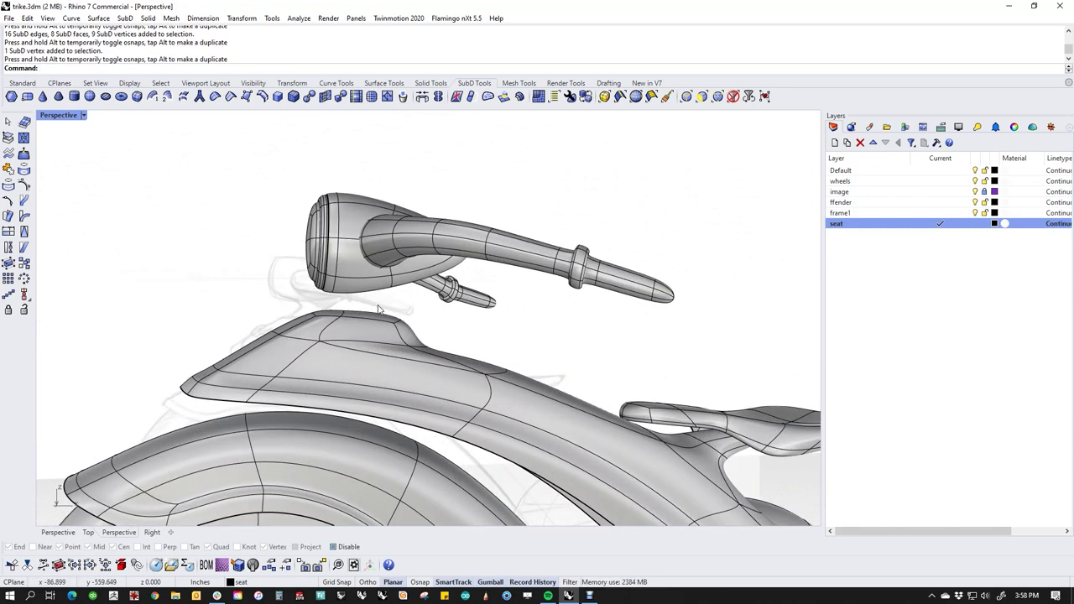
{"action": "type", "text": "f"}
{"action": "key", "text": "Return"}
{"action": "scroll", "coordinate": [393, 296], "scroll_direction": "up", "scroll_amount": 3}
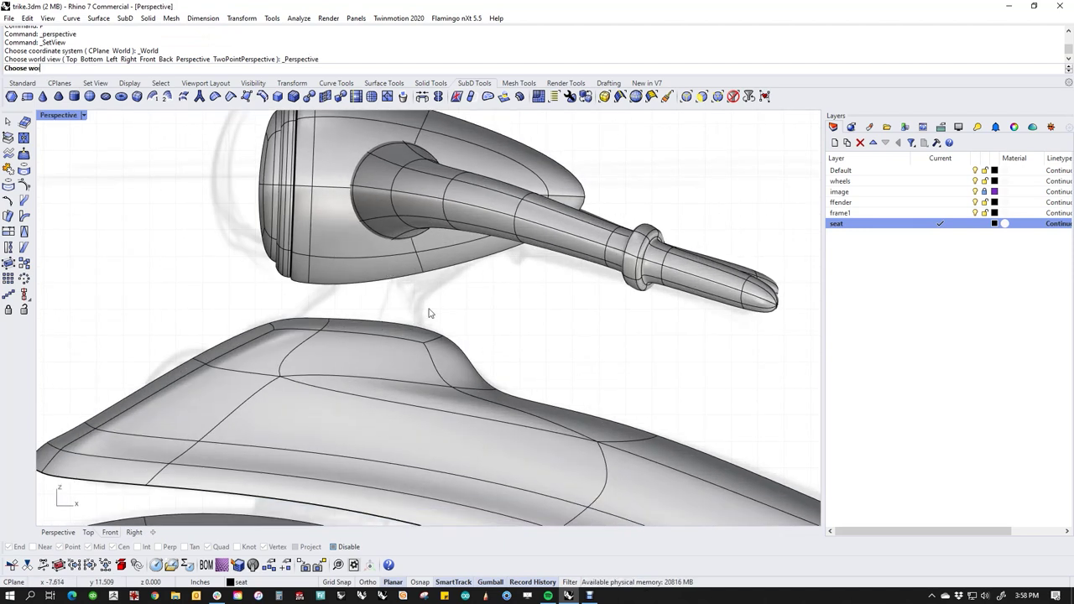
{"action": "key", "text": "Return"}
{"action": "scroll", "coordinate": [450, 334], "scroll_direction": "up", "scroll_amount": 5}
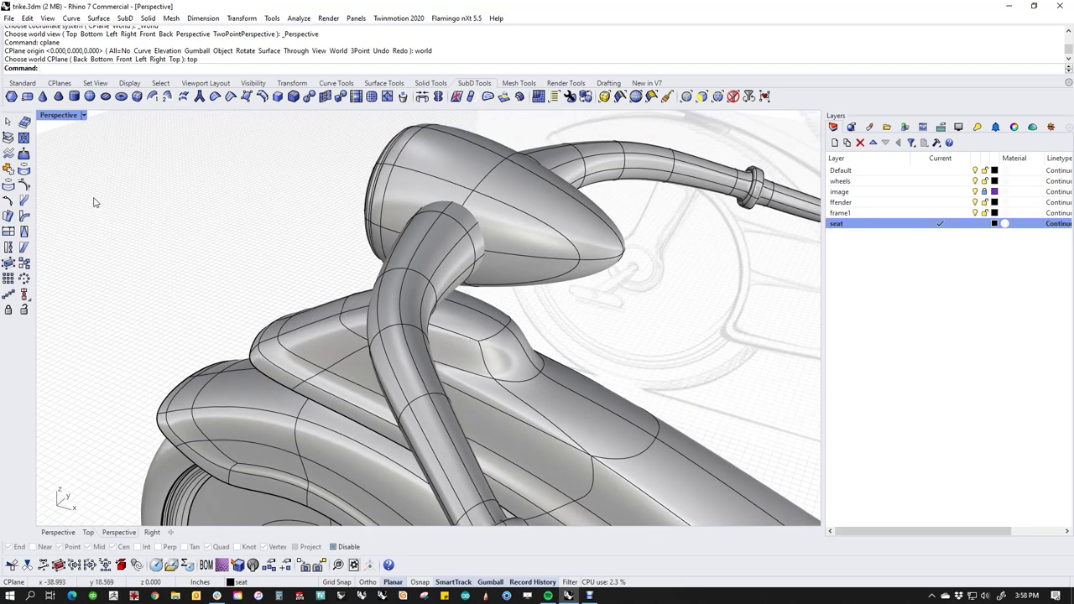
Create a vertical solid SubD cylinder from the frame's front hump up into the headlight's underside.
{"action": "left_click", "coordinate": [74, 96]}
{"action": "scroll", "coordinate": [560, 359], "scroll_direction": "up", "scroll_amount": 5}
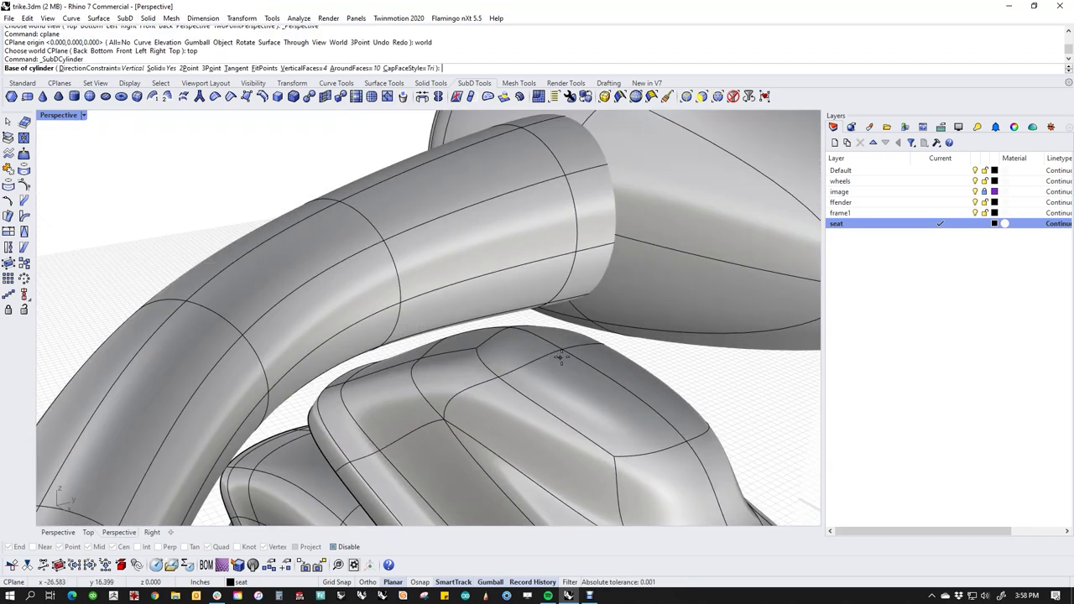
{"action": "left_click", "coordinate": [562, 348]}
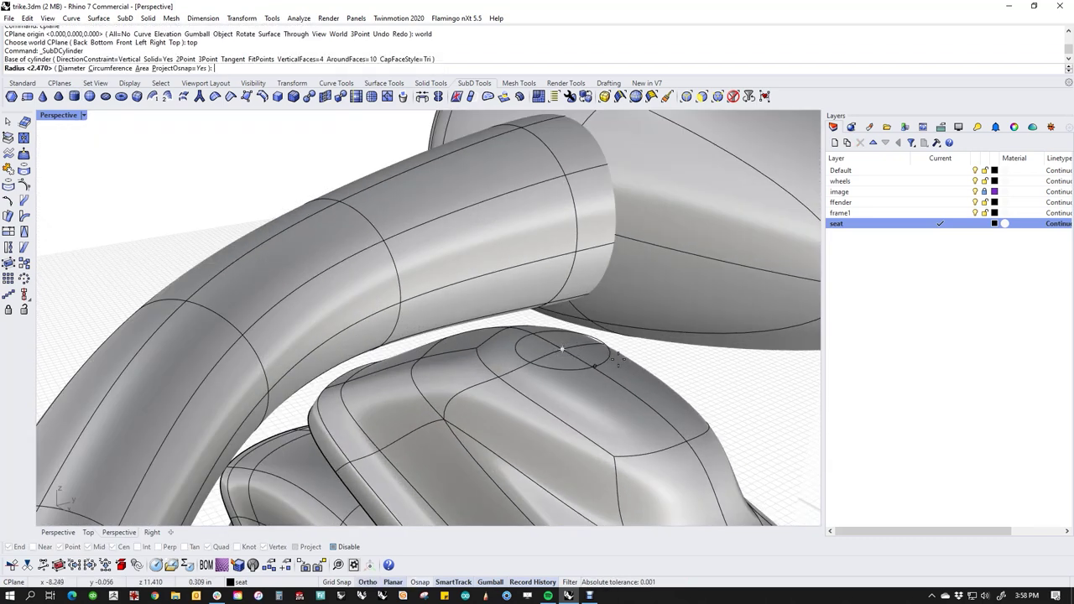
{"action": "left_click", "coordinate": [631, 354]}
{"action": "left_click", "coordinate": [686, 220]}
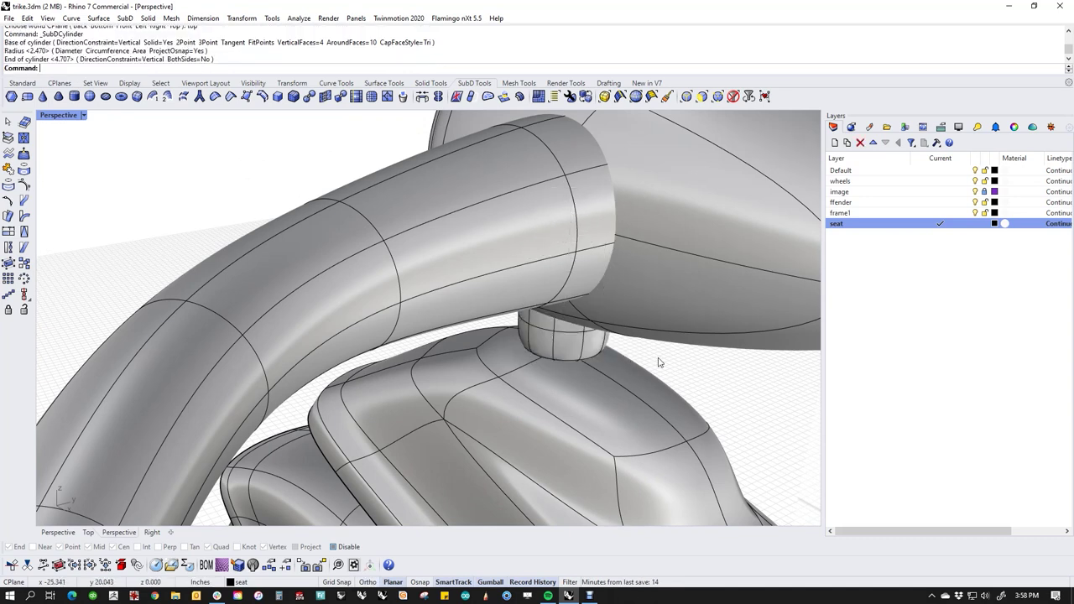
Isolate the new cylinder and the headlight in the Front view by hiding all other objects.
{"action": "type", "text": "f"}
{"action": "key", "text": "Return"}
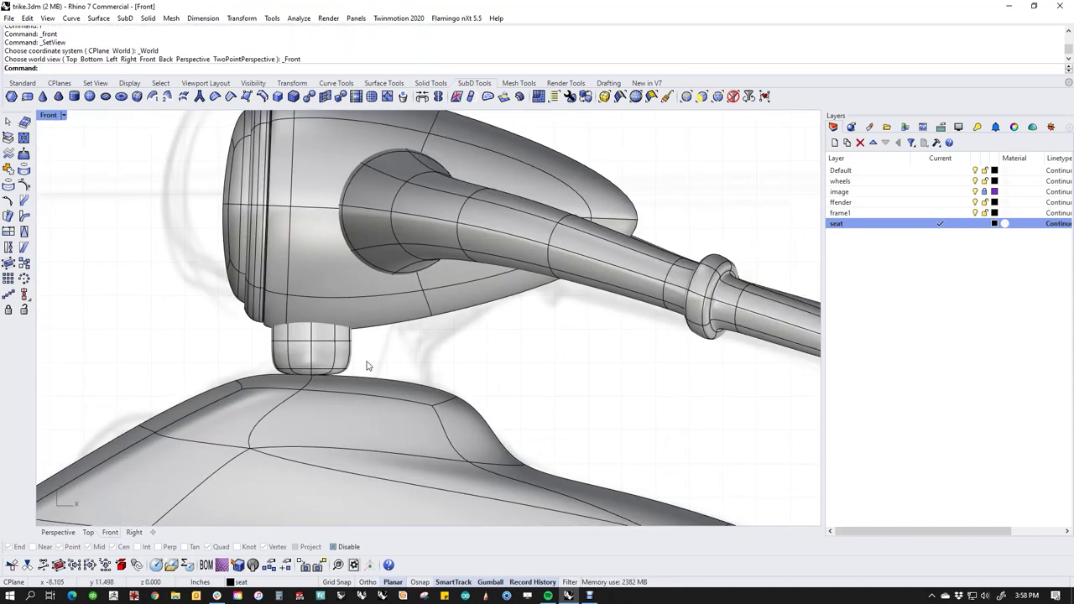
{"action": "left_click", "coordinate": [304, 348]}
{"action": "left_click", "coordinate": [387, 308], "text": "shift"}
{"action": "type", "text": "ii"}
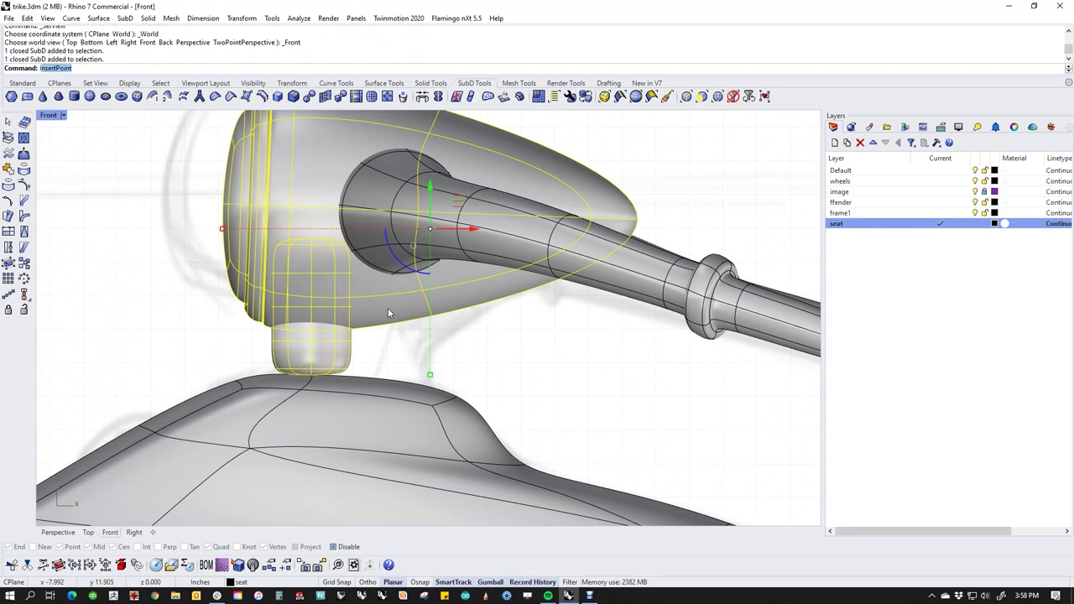
{"action": "key", "text": "Return"}
Scale the cylinder up and reposition it so it extends further below the headlight, following the sketched neck.
{"action": "scroll", "coordinate": [369, 398], "scroll_direction": "up", "scroll_amount": 3}
{"action": "left_click", "coordinate": [335, 392]}
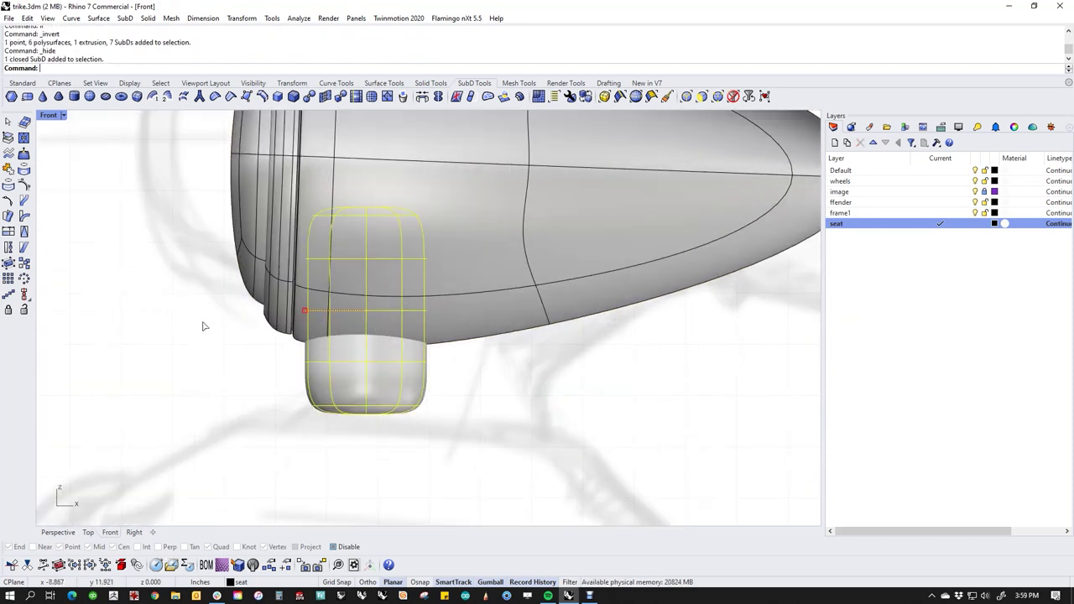
{"action": "left_click_drag", "start_coordinate": [305, 310], "coordinate": [204, 324], "text": "shift"}
{"action": "scroll", "coordinate": [278, 357], "scroll_direction": "down", "scroll_amount": 6}
{"action": "left_click_drag", "start_coordinate": [352, 303], "coordinate": [402, 346]}
{"action": "left_click_drag", "start_coordinate": [288, 375], "coordinate": [315, 372]}
{"action": "left_click", "coordinate": [244, 415]}
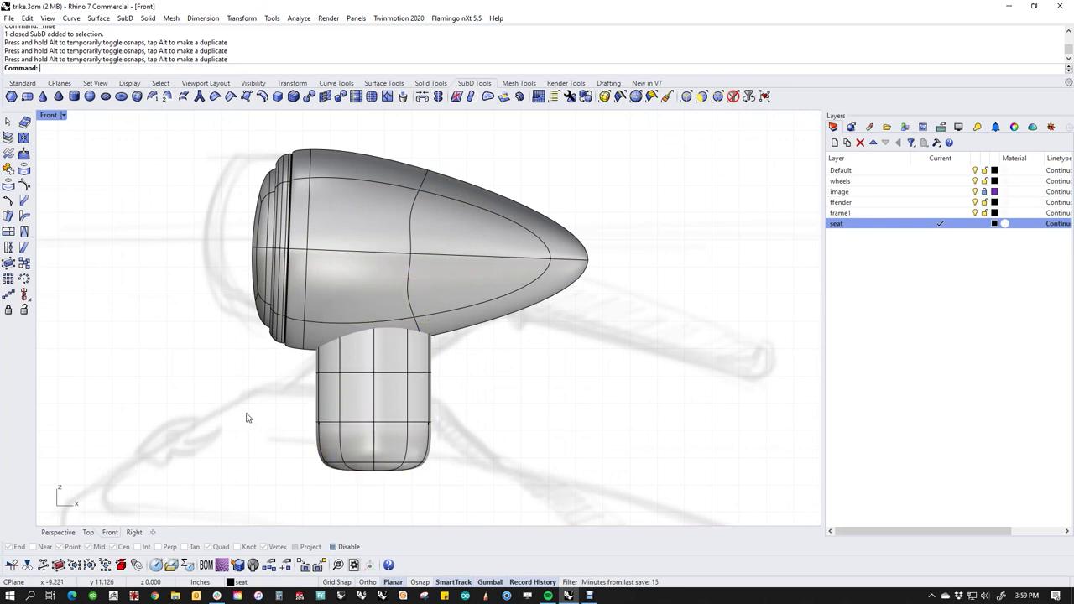
Delete the cylinder's rounded bottom end and scale its open bottom edge outward into a flare.
{"action": "left_click_drag", "start_coordinate": [245, 412], "coordinate": [548, 485], "text": "ctrl+shift"}
{"action": "key", "text": "Delete"}
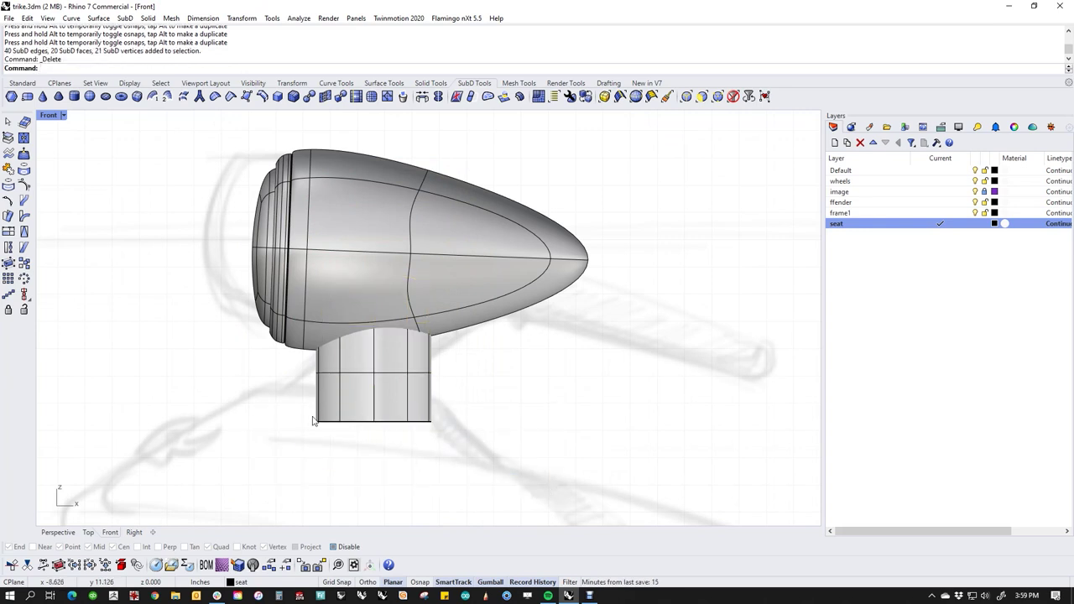
{"action": "left_click_drag", "start_coordinate": [313, 421], "coordinate": [562, 459], "text": "ctrl+shift"}
{"action": "left_click_drag", "start_coordinate": [316, 423], "coordinate": [276, 423], "text": "shift"}
{"action": "left_click", "coordinate": [282, 370]}
Adjust the neck's lower edge loop and move the open bottom edge toward the headlight's front to slant the flare.
{"action": "left_click_drag", "start_coordinate": [283, 372], "coordinate": [416, 377], "text": "ctrl+shift"}
{"action": "left_click", "coordinate": [238, 399]}
{"action": "left_click_drag", "start_coordinate": [235, 401], "coordinate": [489, 429], "text": "ctrl+shift"}
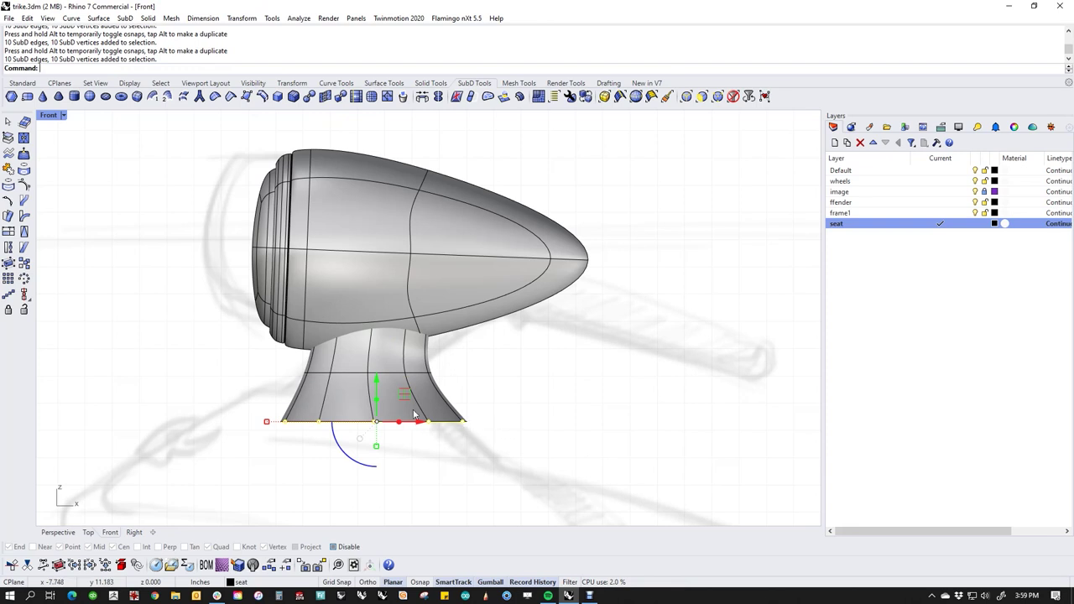
{"action": "left_click_drag", "start_coordinate": [415, 423], "coordinate": [382, 424]}
{"action": "key", "text": "Escape"}
Set the Front view to Wireframe display and hide the headlight so only the neck remains over the sketch.
{"action": "middle_click", "coordinate": [497, 405]}
{"action": "left_click", "coordinate": [462, 367]}
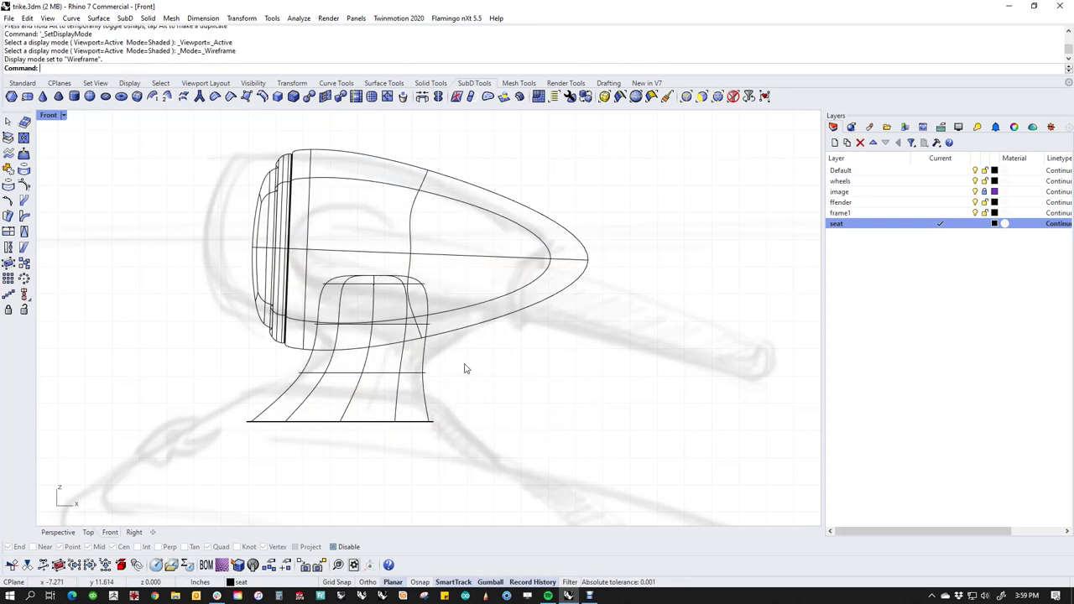
{"action": "left_click", "coordinate": [473, 313]}
{"action": "left_click", "coordinate": [497, 389]}
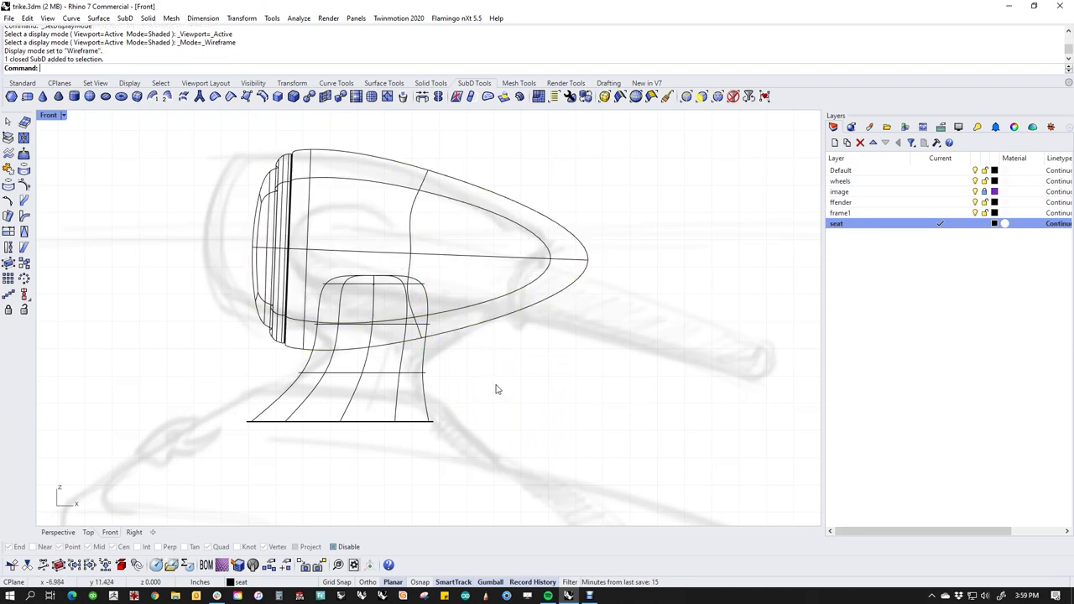
{"action": "left_click", "coordinate": [388, 424]}
{"action": "type", "text": "ii"}
{"action": "key", "text": "Return"}
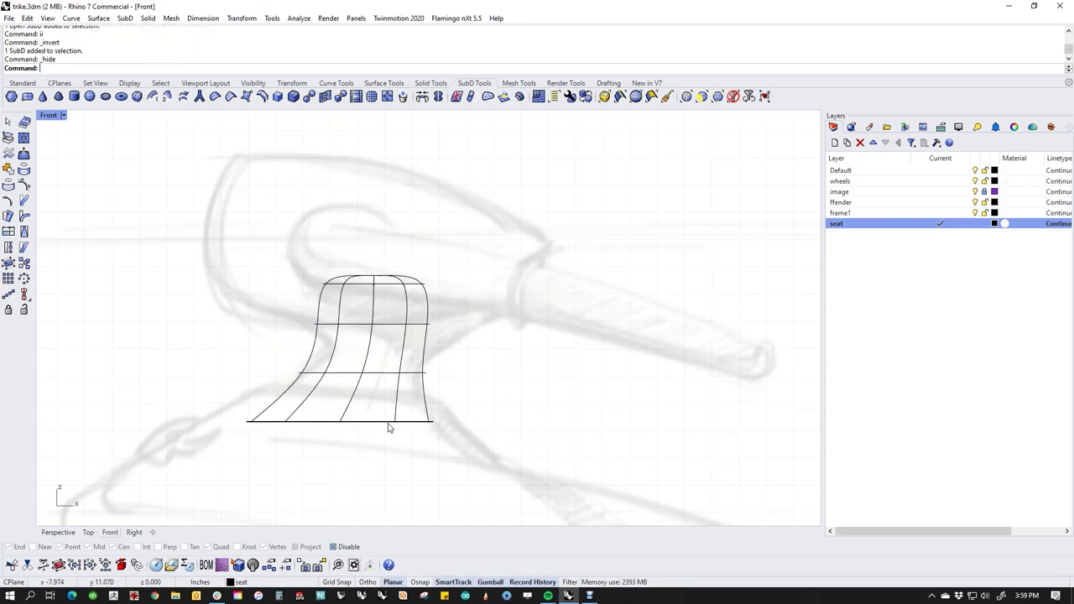
Delete the rounded top end of the neck to leave it open.
{"action": "left_click_drag", "start_coordinate": [299, 274], "coordinate": [482, 290]}
{"action": "left_click", "coordinate": [487, 247]}
{"action": "left_click_drag", "start_coordinate": [285, 251], "coordinate": [537, 307]}
{"action": "key", "text": "Delete"}
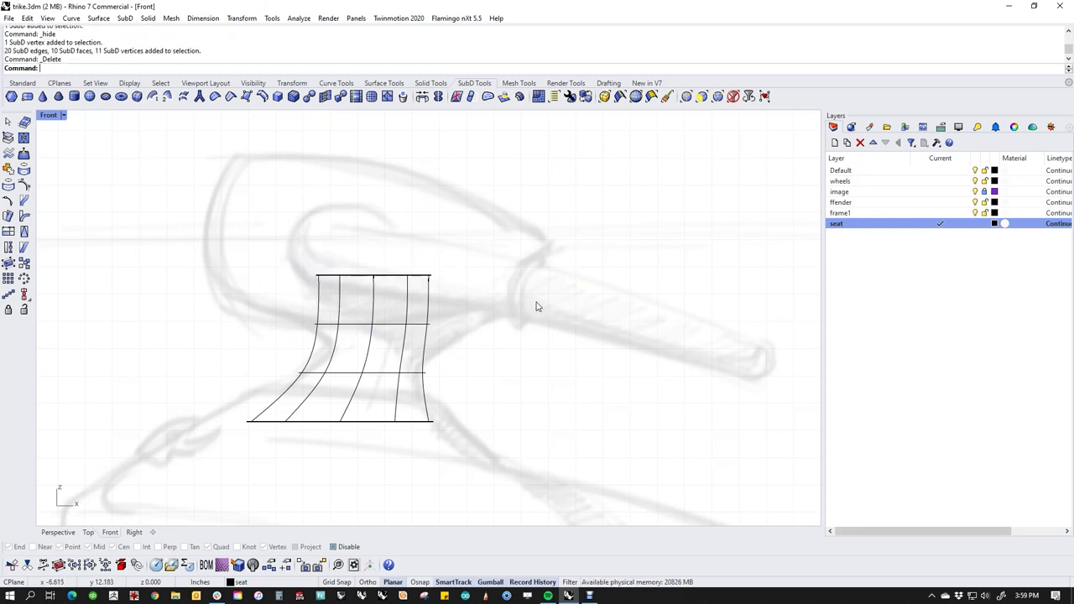
Move the neck's upper edge loop and open top edge rearward toward the sketched grip.
{"action": "left_click_drag", "start_coordinate": [286, 319], "coordinate": [430, 327]}
{"action": "key", "text": "Escape"}
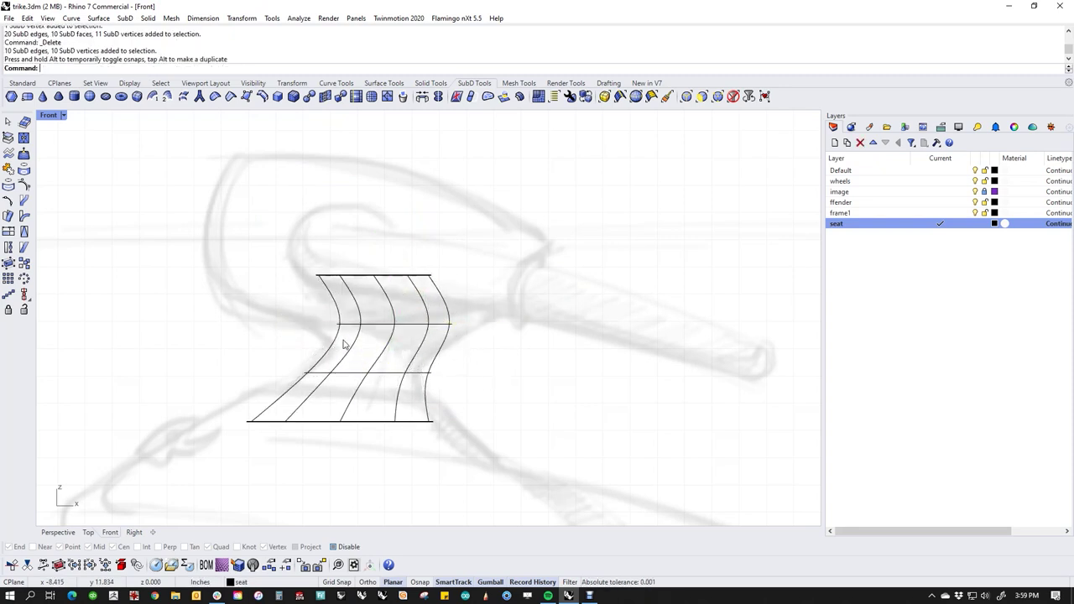
{"action": "left_click_drag", "start_coordinate": [284, 257], "coordinate": [495, 290]}
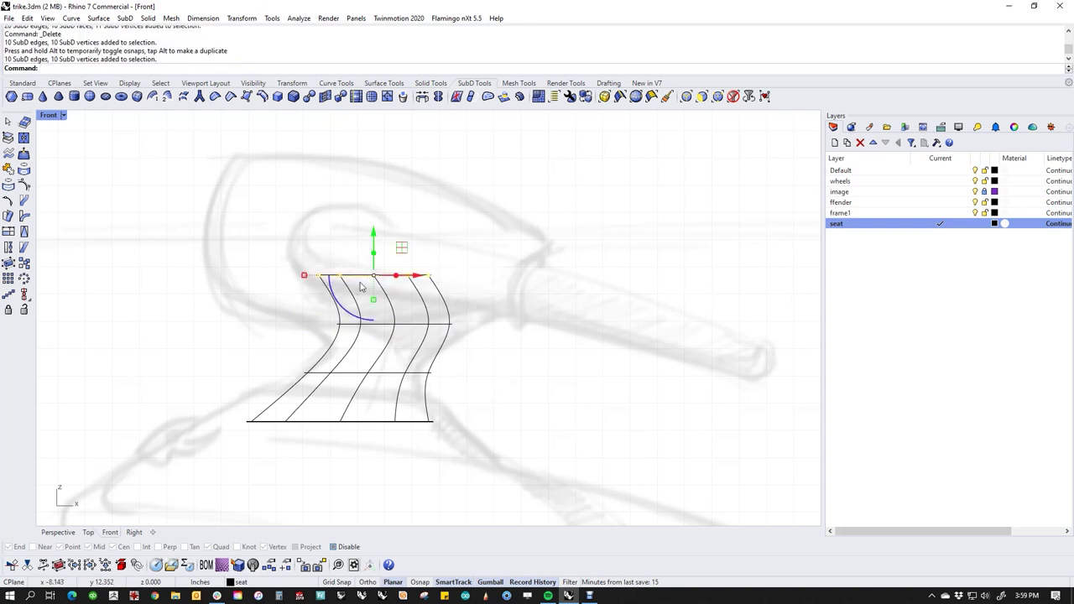
{"action": "left_click_drag", "start_coordinate": [405, 274], "coordinate": [554, 275]}
{"action": "key", "text": "Escape"}
Widen the edge loop below the neck's open top with Scale1D, stretching it forward from its rear end.
{"action": "left_click_drag", "start_coordinate": [324, 310], "coordinate": [525, 345]}
{"action": "type", "text": "s1"}
{"action": "key", "text": "Return"}
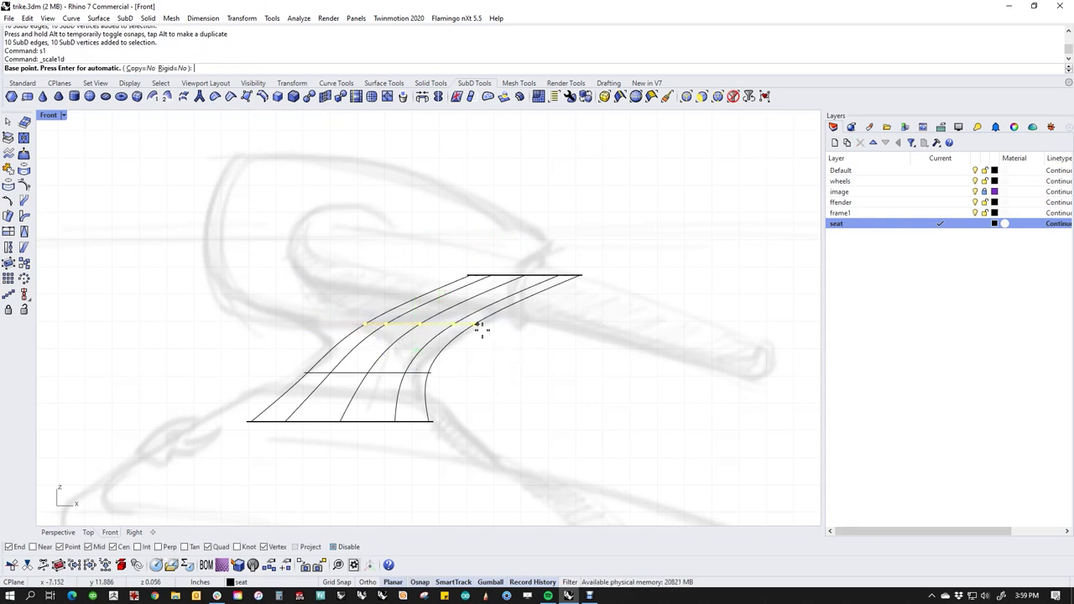
{"action": "left_click", "coordinate": [474, 324], "text": "alt"}
{"action": "left_click", "coordinate": [337, 323], "text": "shift"}
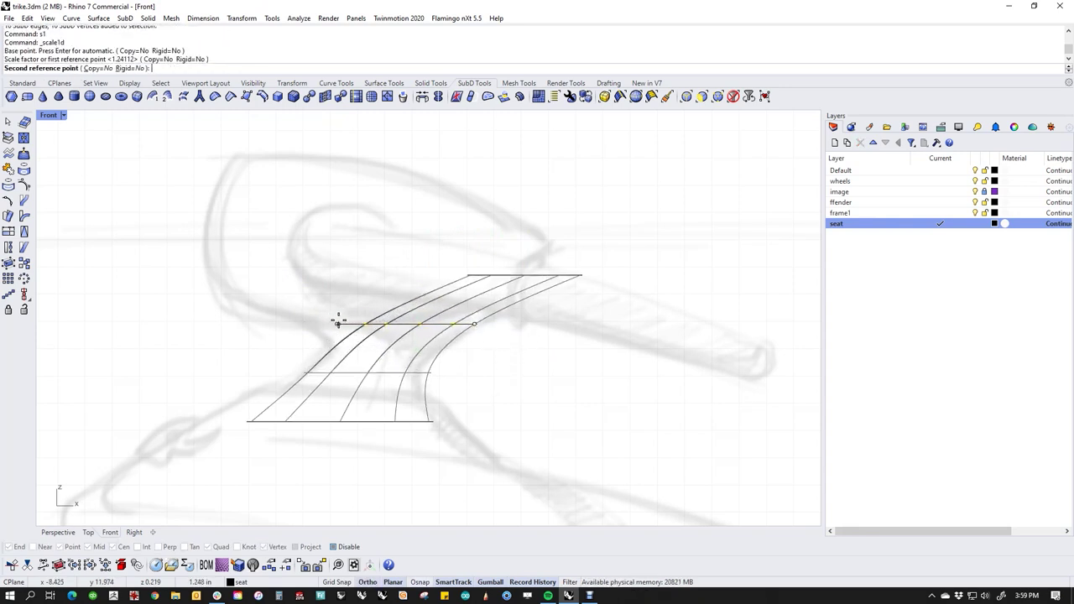
{"action": "left_click", "coordinate": [334, 324]}
{"action": "key", "text": "Escape"}
Slide the neck's upper edge loop down along the surface toward the loop below it.
{"action": "double_click", "coordinate": [414, 331]}
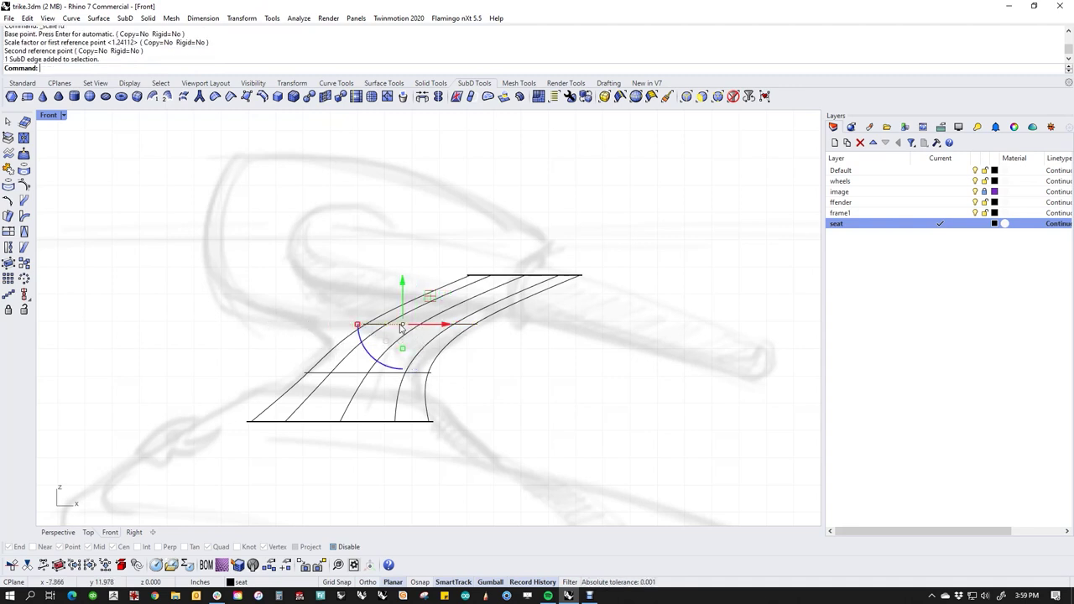
{"action": "type", "text": "Slide"}
{"action": "key", "text": "Return"}
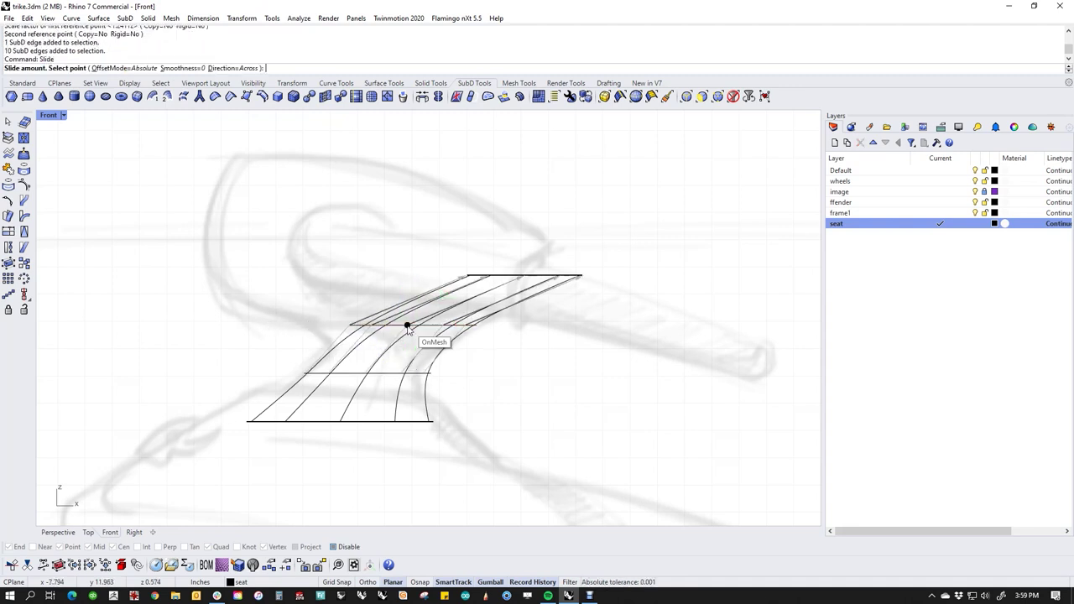
{"action": "left_click", "coordinate": [371, 367]}
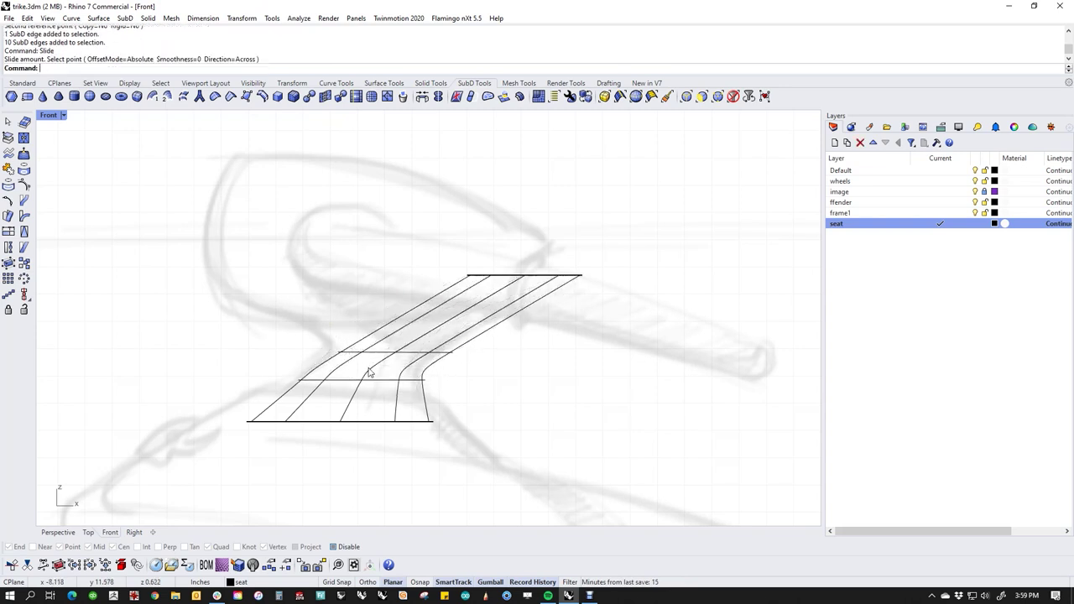
Insert a new edge loop around the neck just above its upper edge loop.
{"action": "double_click", "coordinate": [498, 282]}
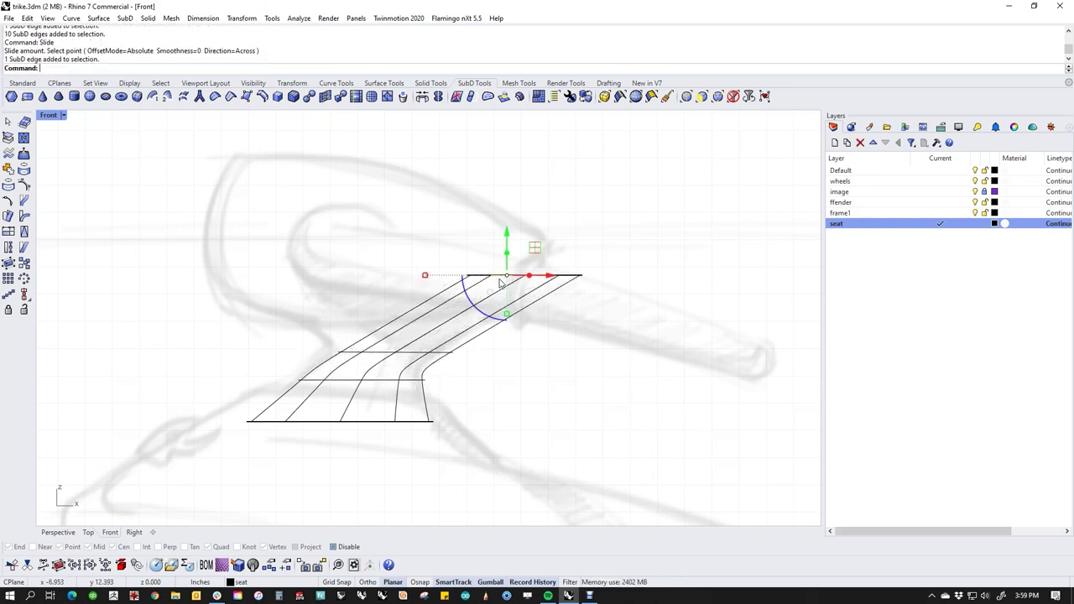
{"action": "left_click", "coordinate": [389, 218]}
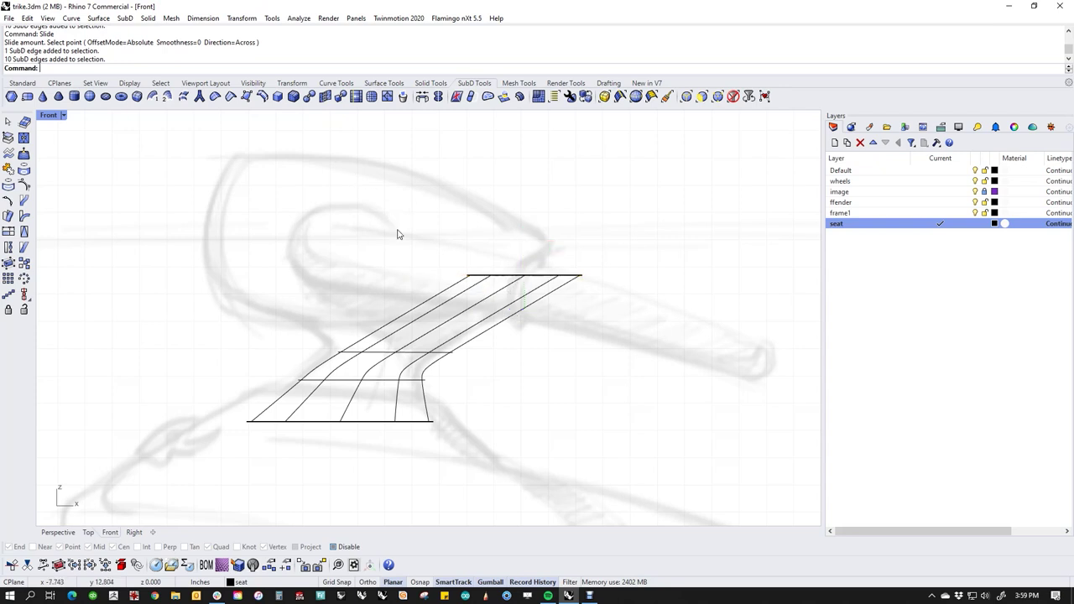
{"action": "left_click_drag", "start_coordinate": [360, 211], "coordinate": [686, 304]}
{"action": "left_click", "coordinate": [666, 326]}
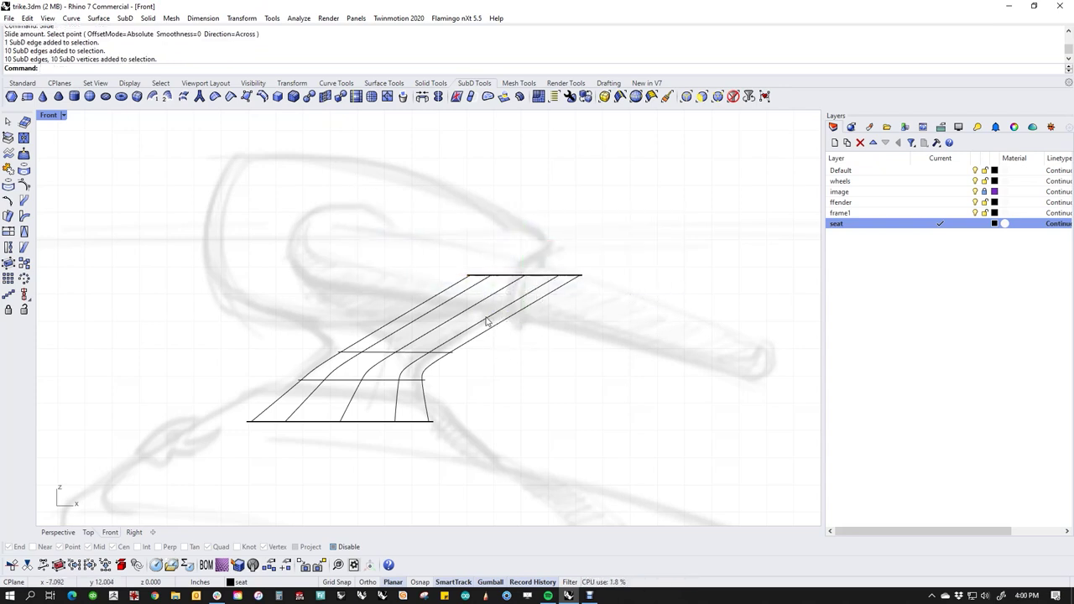
{"action": "double_click", "coordinate": [398, 358]}
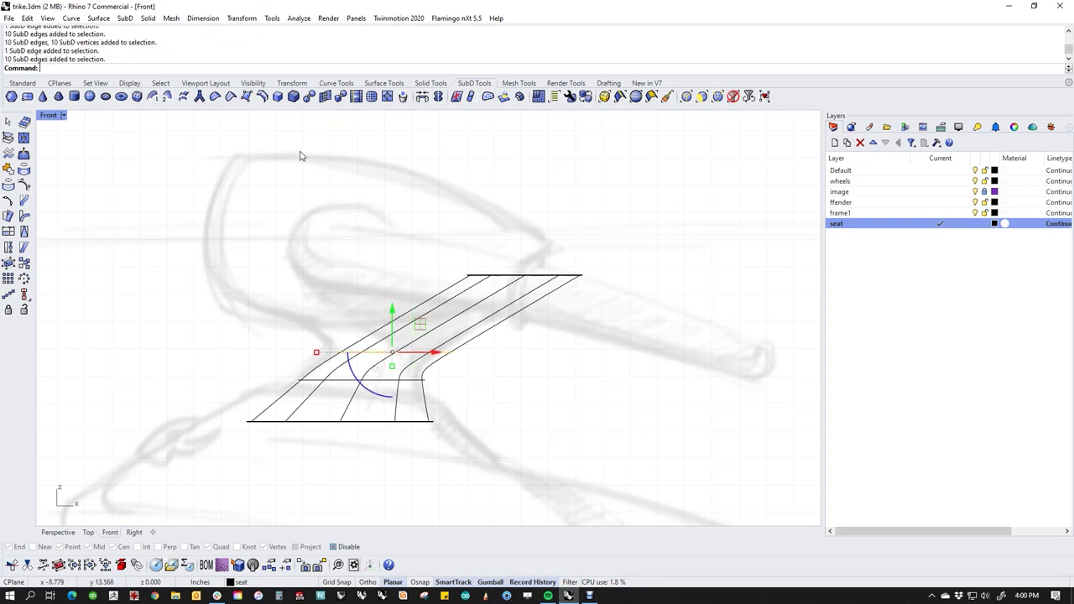
{"action": "left_click", "coordinate": [262, 96]}
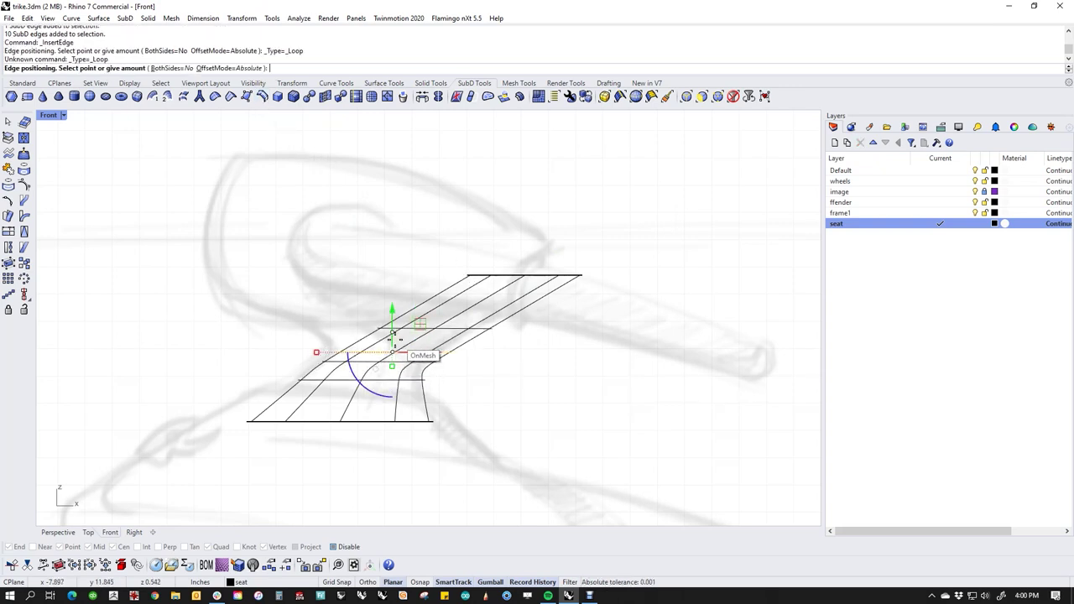
{"action": "left_click", "coordinate": [390, 351]}
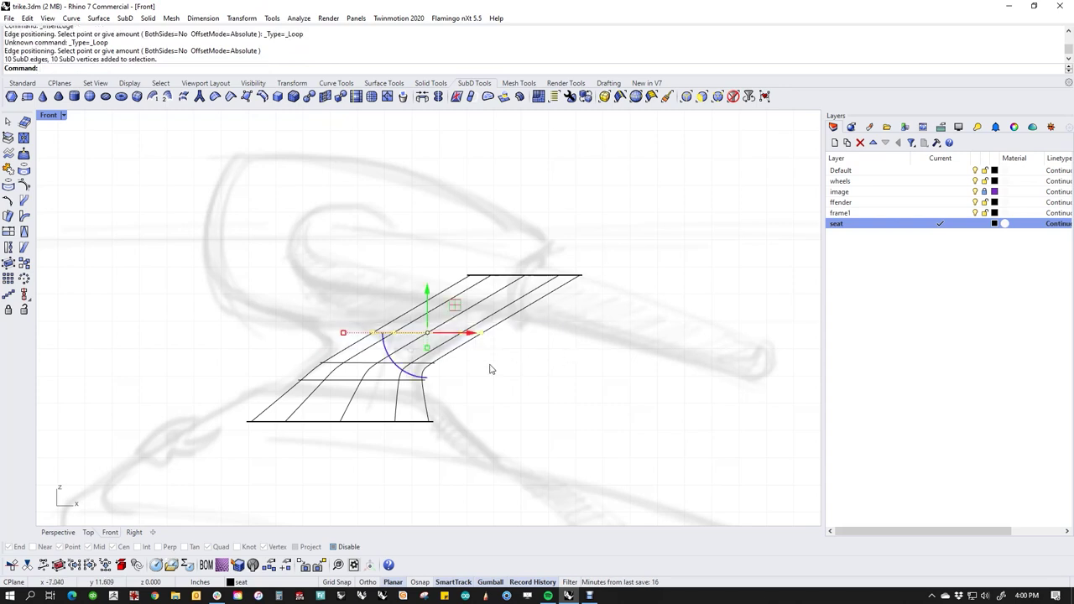
Stretch the inserted neck loop forward from its rear end with Scale1D.
{"action": "key", "text": "Return"}
{"action": "left_click", "coordinate": [481, 334]}
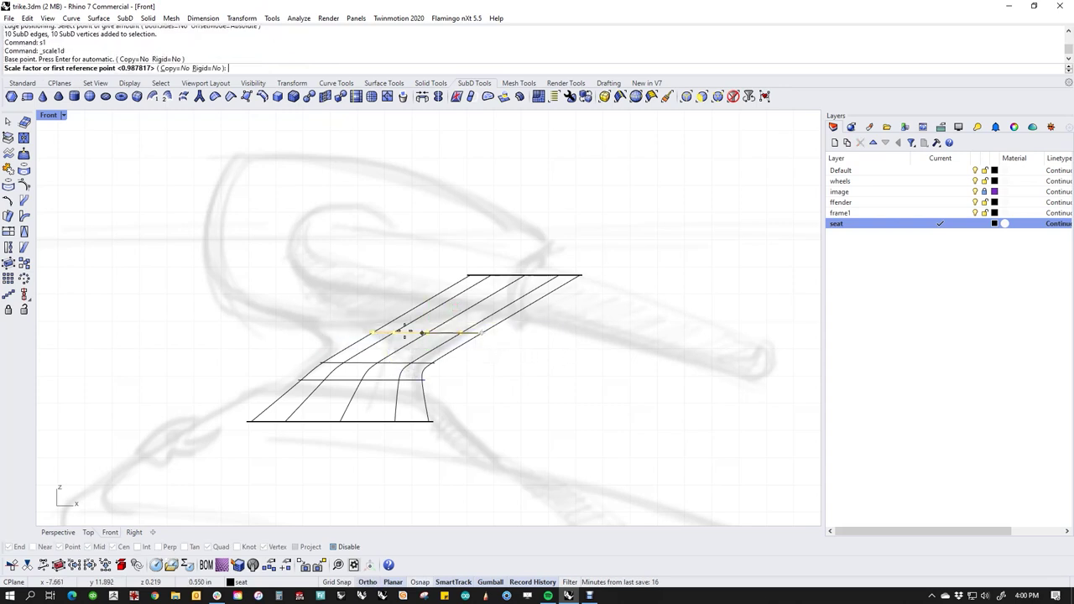
{"action": "left_click", "coordinate": [375, 334]}
{"action": "left_click", "coordinate": [319, 319]}
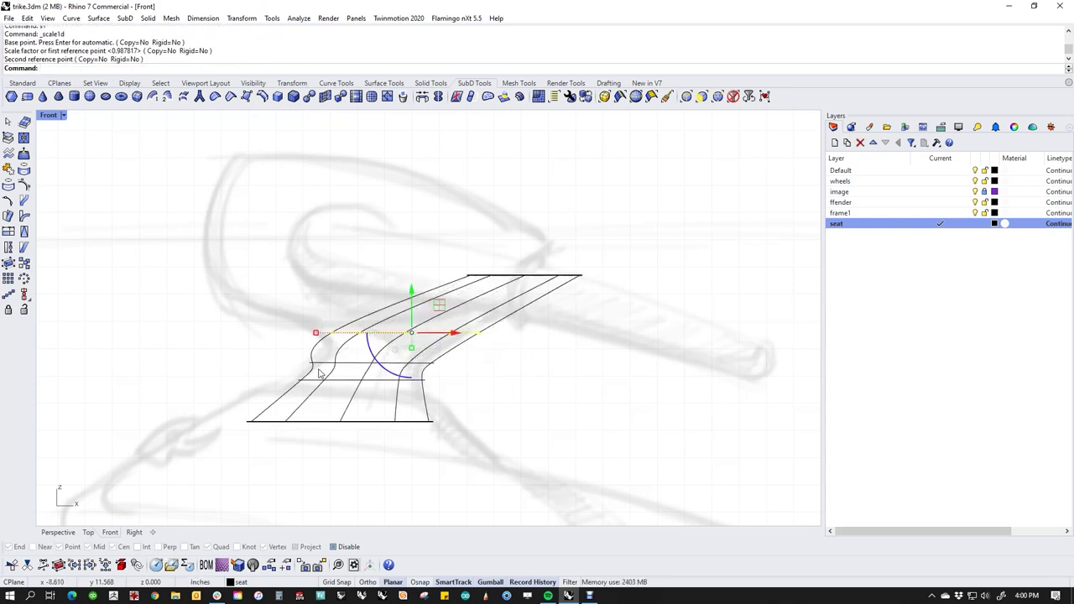
Display the SubDs flat and raise the neck's stretched loop and the loop below it to follow the sketch.
{"action": "key", "text": "Tab"}
{"action": "left_click", "coordinate": [269, 347]}
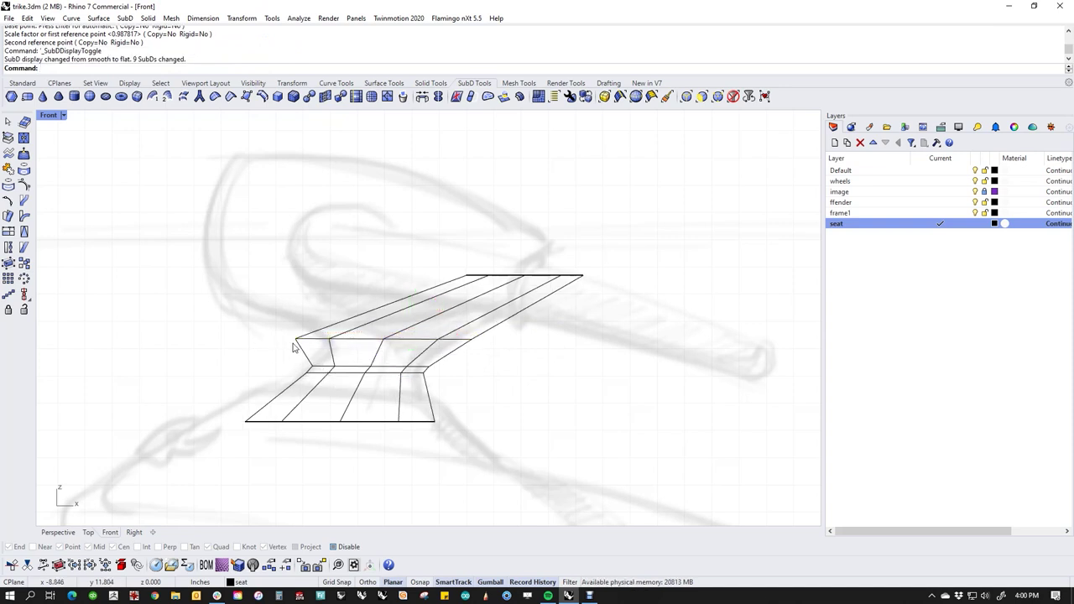
{"action": "scroll", "coordinate": [293, 347], "scroll_direction": "up", "scroll_amount": 2}
{"action": "left_click_drag", "start_coordinate": [254, 326], "coordinate": [583, 358]}
{"action": "left_click_drag", "start_coordinate": [459, 309], "coordinate": [476, 277]}
{"action": "left_click", "coordinate": [297, 347]}
{"action": "left_click_drag", "start_coordinate": [286, 361], "coordinate": [441, 346]}
{"action": "left_click", "coordinate": [666, 380]}
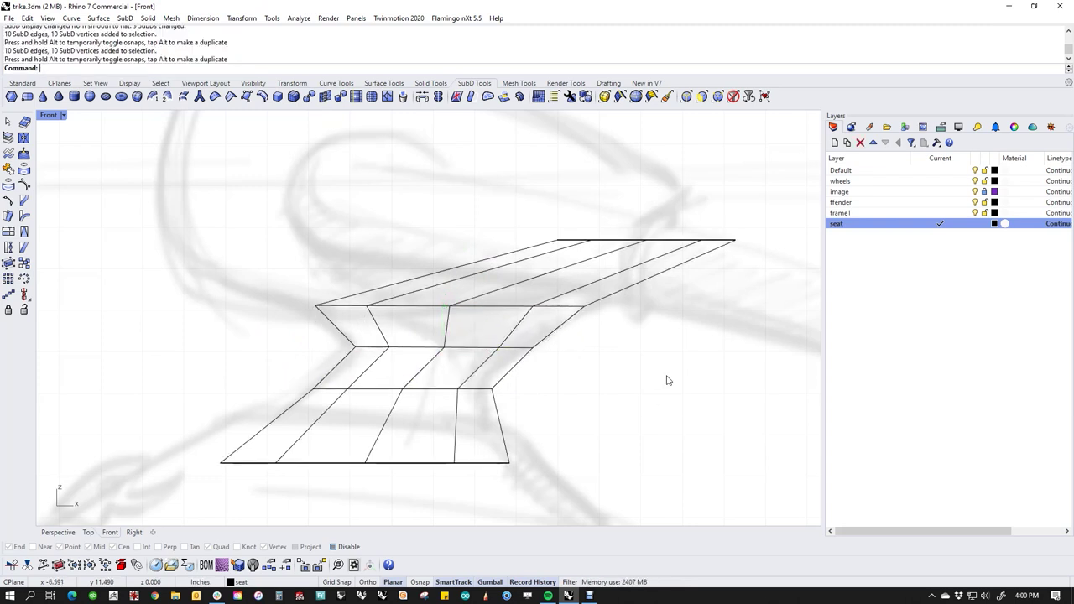
Shift the neck's open top edge forward and stretch it forward from its rear end with Scale1D to flare the top.
{"action": "left_click_drag", "start_coordinate": [561, 237], "coordinate": [806, 280]}
{"action": "left_click_drag", "start_coordinate": [693, 242], "coordinate": [593, 245]}
{"action": "type", "text": "s1"}
{"action": "key", "text": "Return"}
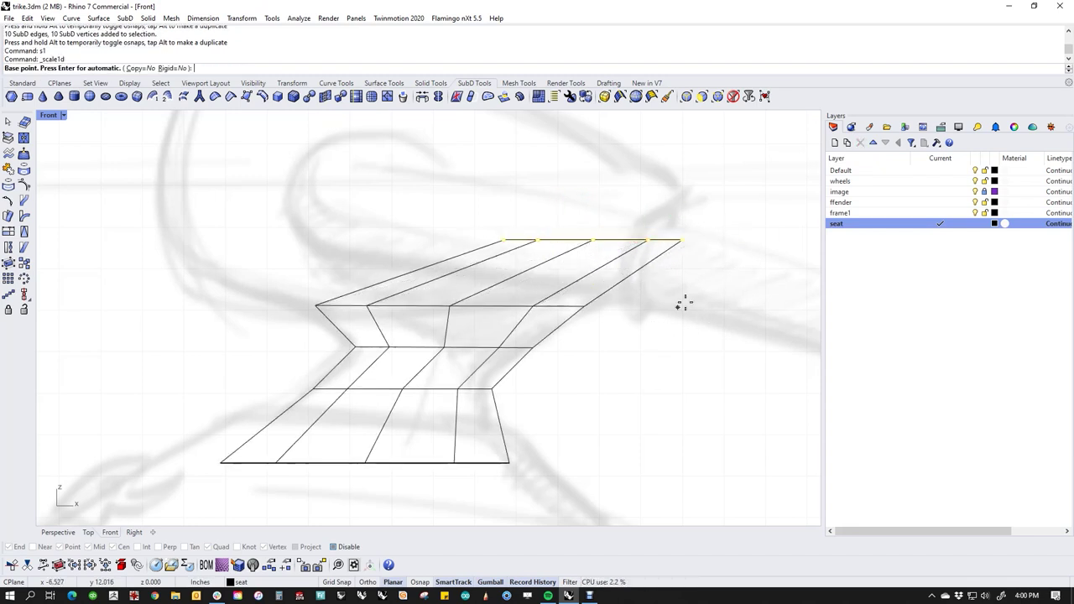
{"action": "left_click", "coordinate": [680, 241]}
{"action": "left_click", "coordinate": [504, 241]}
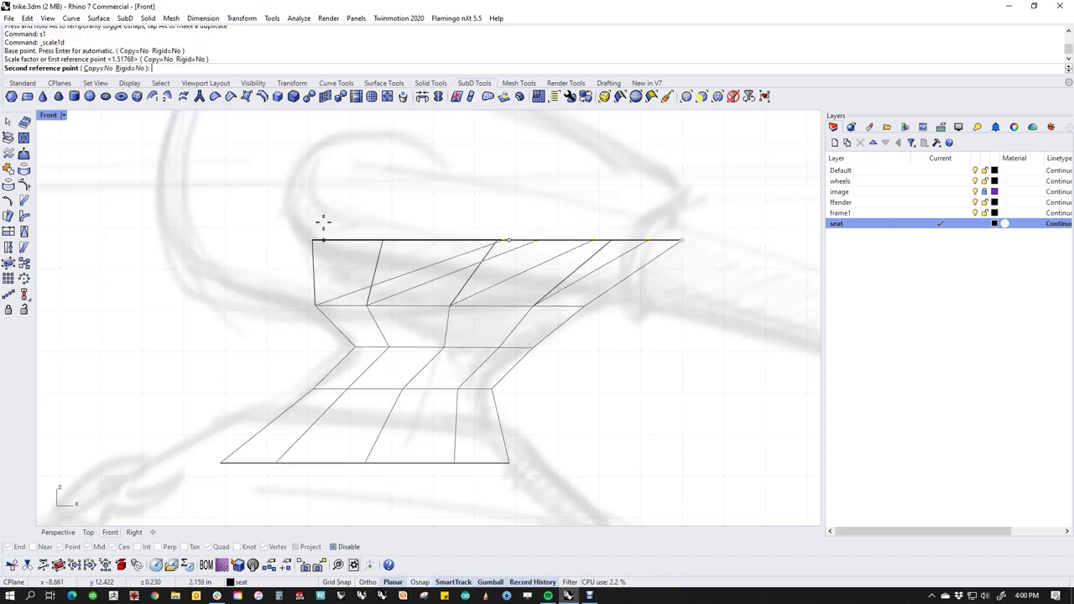
{"action": "left_click", "coordinate": [235, 208]}
{"action": "key", "text": "Escape"}
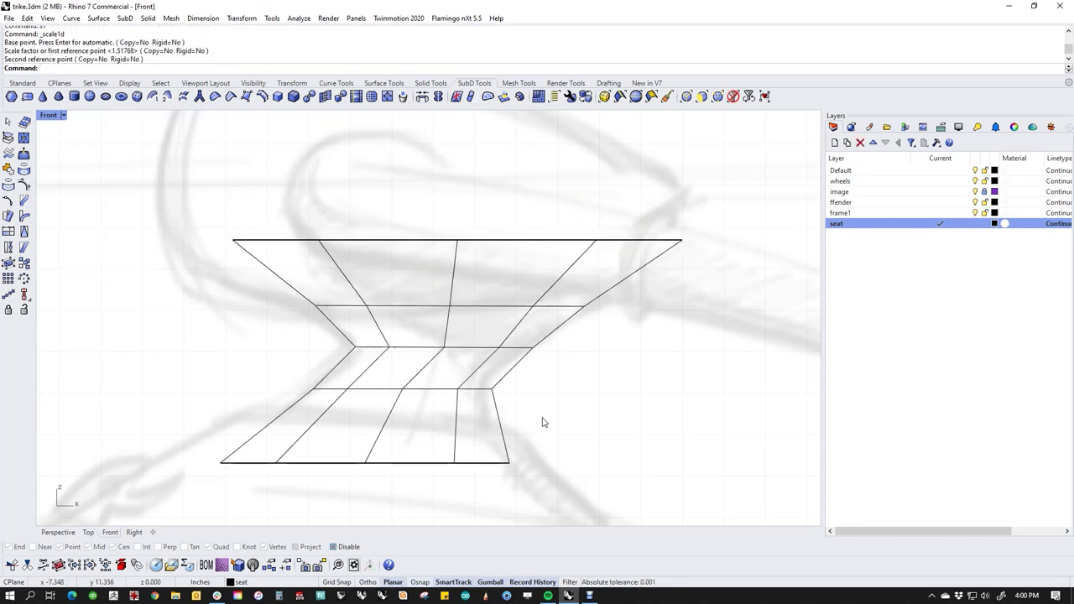
Return the SubDs to smooth display and shift the neck's bottom edge and the loop above it slightly forward.
{"action": "key", "text": "Tab"}
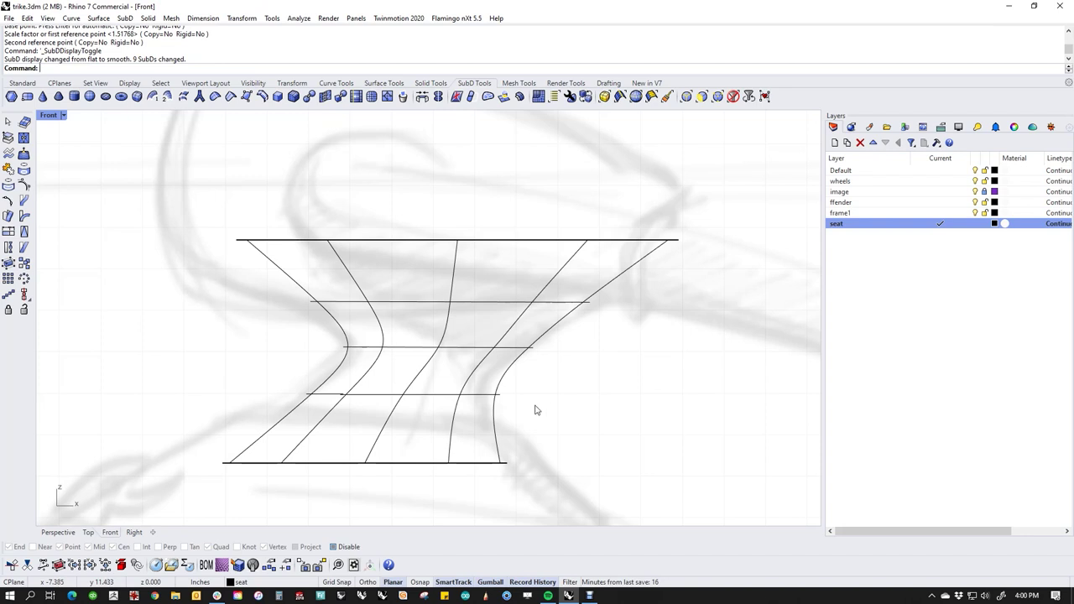
{"action": "left_click_drag", "start_coordinate": [196, 449], "coordinate": [579, 476]}
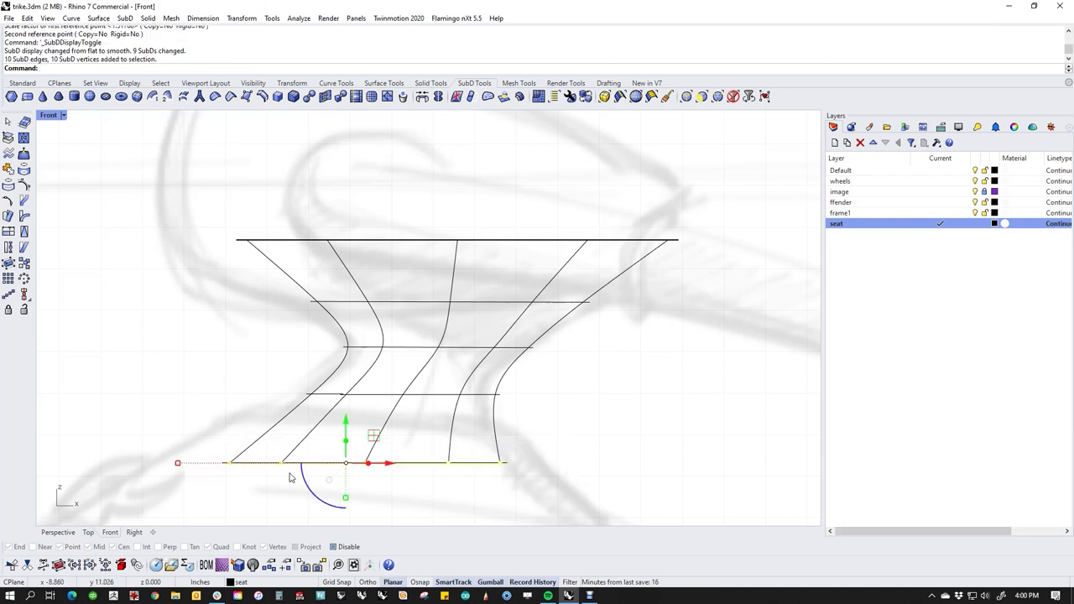
{"action": "mouse_move", "coordinate": [390, 466]}
{"action": "left_mouse_down"}
{"action": "mouse_move", "coordinate": [398, 466]}
{"action": "mouse_move", "coordinate": [381, 465]}
{"action": "left_mouse_up"}
{"action": "left_click_drag", "start_coordinate": [256, 380], "coordinate": [527, 408]}
{"action": "mouse_move", "coordinate": [414, 394]}
{"action": "left_mouse_down"}
{"action": "mouse_move", "coordinate": [439, 394]}
{"action": "mouse_move", "coordinate": [402, 394]}
{"action": "left_mouse_up"}
{"action": "left_click", "coordinate": [525, 395]}
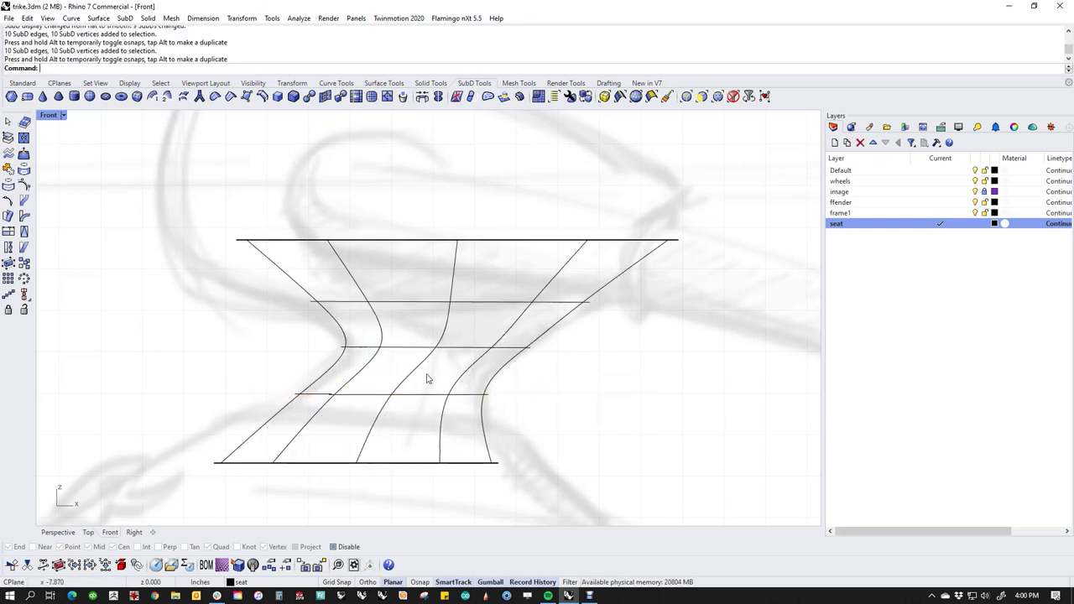
Widen the loop below the neck's top edge slightly and narrow the waist loop beneath it.
{"action": "left_click_drag", "start_coordinate": [364, 300], "coordinate": [692, 334]}
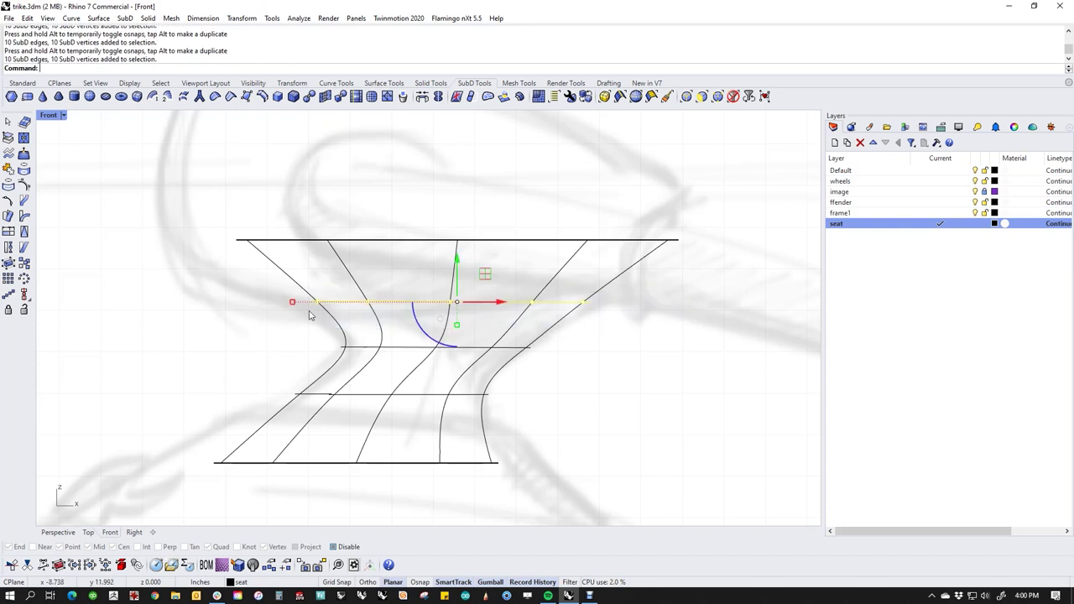
{"action": "left_click_drag", "start_coordinate": [289, 302], "coordinate": [618, 377]}
{"action": "left_click", "coordinate": [246, 366]}
{"action": "left_click_drag", "start_coordinate": [316, 347], "coordinate": [325, 348]}
{"action": "left_click", "coordinate": [240, 370]}
Adjust the width of the neck's lower loop and nudge its bottom edge slightly forward.
{"action": "left_click_drag", "start_coordinate": [215, 386], "coordinate": [580, 411]}
{"action": "left_click_drag", "start_coordinate": [263, 397], "coordinate": [256, 393]}
{"action": "left_click", "coordinate": [326, 451]}
{"action": "left_click_drag", "start_coordinate": [165, 449], "coordinate": [676, 494]}
{"action": "mouse_move", "coordinate": [380, 466]}
{"action": "left_mouse_down"}
{"action": "mouse_move", "coordinate": [355, 462]}
{"action": "mouse_move", "coordinate": [377, 462]}
{"action": "left_mouse_up"}
{"action": "left_click", "coordinate": [583, 419]}
{"action": "scroll", "coordinate": [622, 392], "scroll_direction": "down", "scroll_amount": 4}
{"action": "right_click_drag", "start_coordinate": [622, 391], "coordinate": [590, 382]}
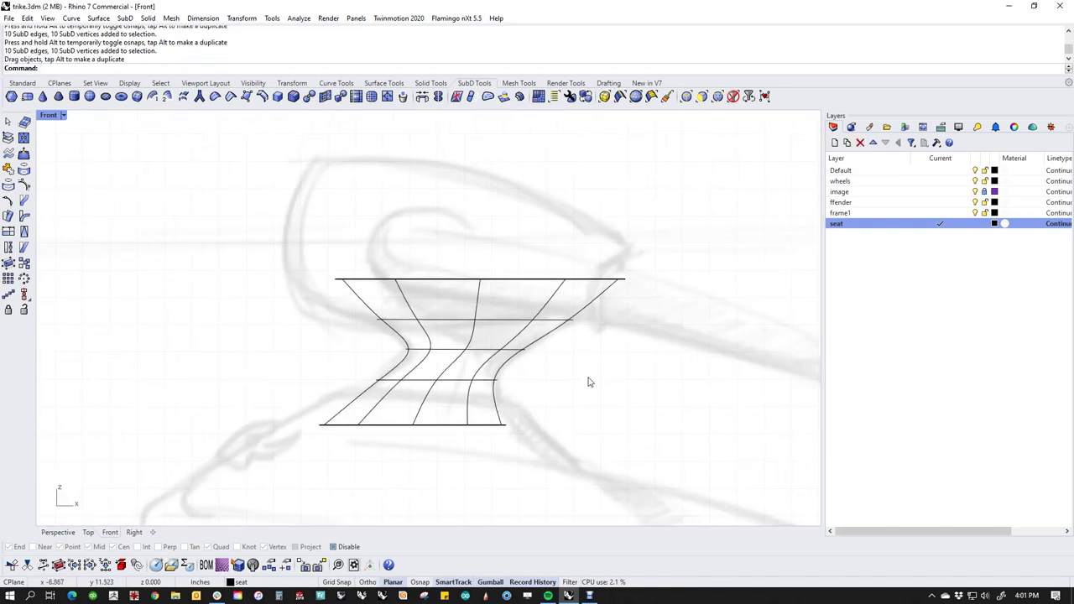
Switch to a shaded perspective view and scale the neck narrower from side to side.
{"action": "type", "text": "v"}
{"action": "key", "text": "Return"}
{"action": "type", "text": "P"}
{"action": "key", "text": "Return"}
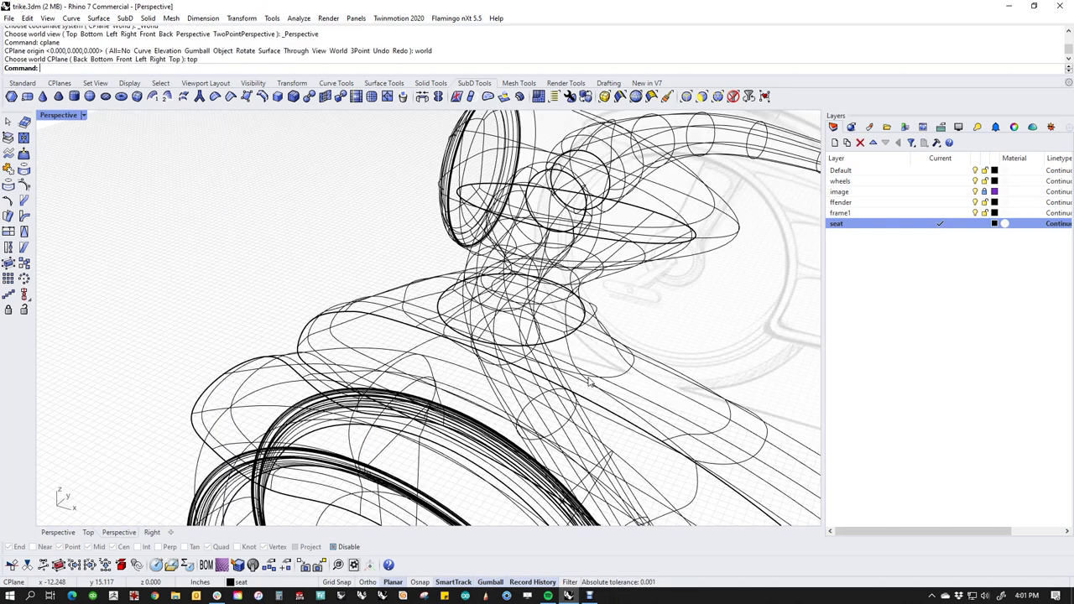
{"action": "middle_click", "coordinate": [567, 385]}
{"action": "left_click", "coordinate": [517, 344]}
{"action": "right_click_drag", "start_coordinate": [515, 339], "coordinate": [696, 277]}
{"action": "mouse_move", "coordinate": [419, 401]}
{"action": "right_mouse_down"}
{"action": "mouse_move", "coordinate": [567, 381]}
{"action": "mouse_move", "coordinate": [537, 363]}
{"action": "right_mouse_up"}
{"action": "left_click", "coordinate": [534, 360]}
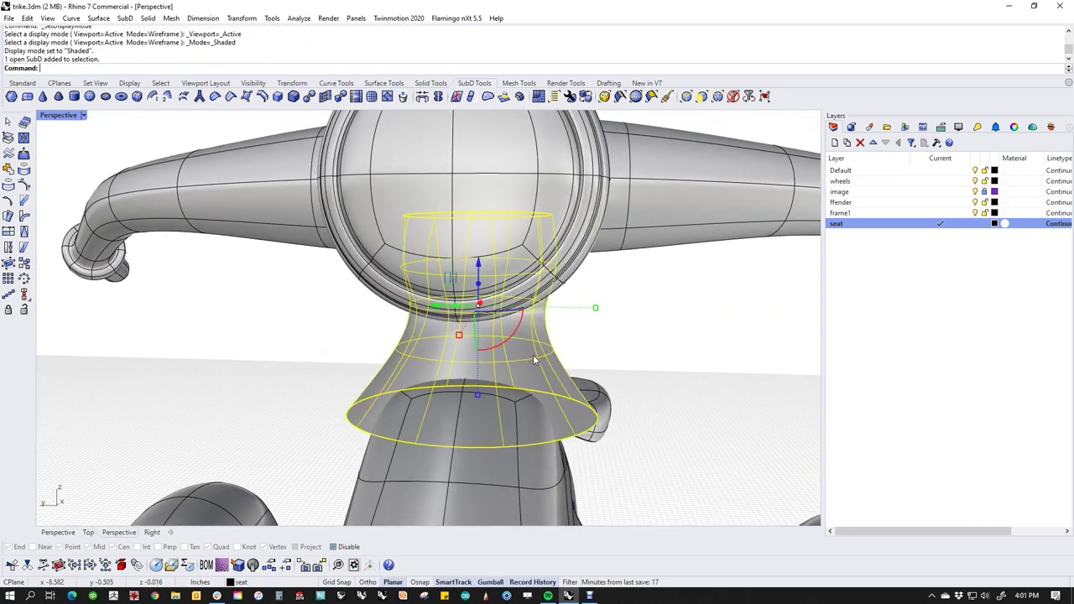
{"action": "left_click_drag", "start_coordinate": [596, 309], "coordinate": [542, 318]}
{"action": "left_click", "coordinate": [620, 332]}
Isolate the headlight and neck by hiding all other objects.
{"action": "right_click_drag", "start_coordinate": [697, 386], "coordinate": [510, 393]}
{"action": "scroll", "coordinate": [421, 343], "scroll_direction": "up", "scroll_amount": 4}
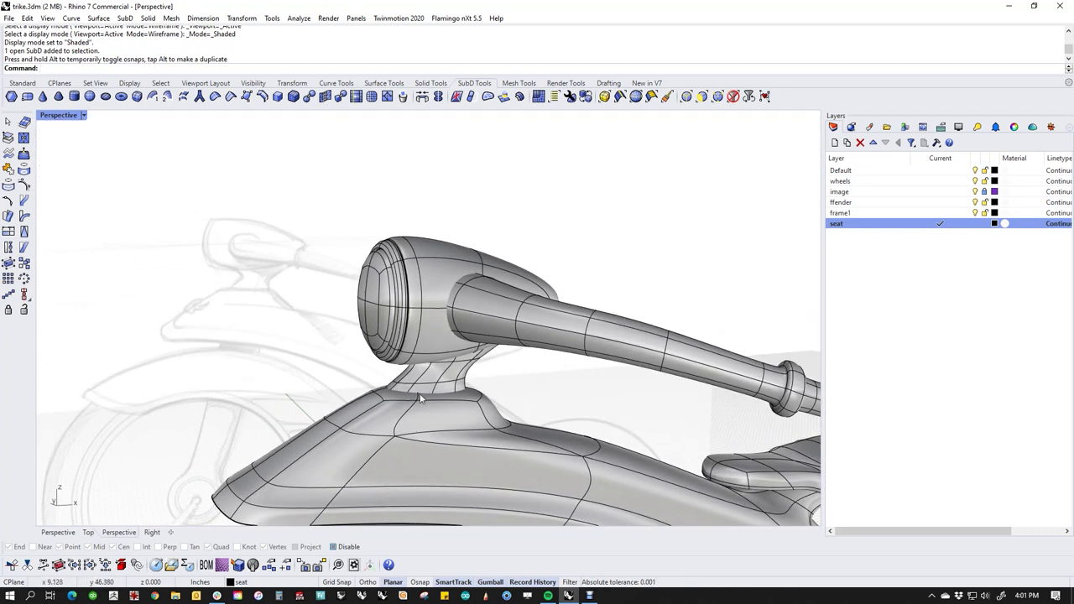
{"action": "scroll", "coordinate": [430, 378], "scroll_direction": "up", "scroll_amount": 3}
{"action": "left_click", "coordinate": [436, 359]}
{"action": "left_click", "coordinate": [451, 388], "text": "shift"}
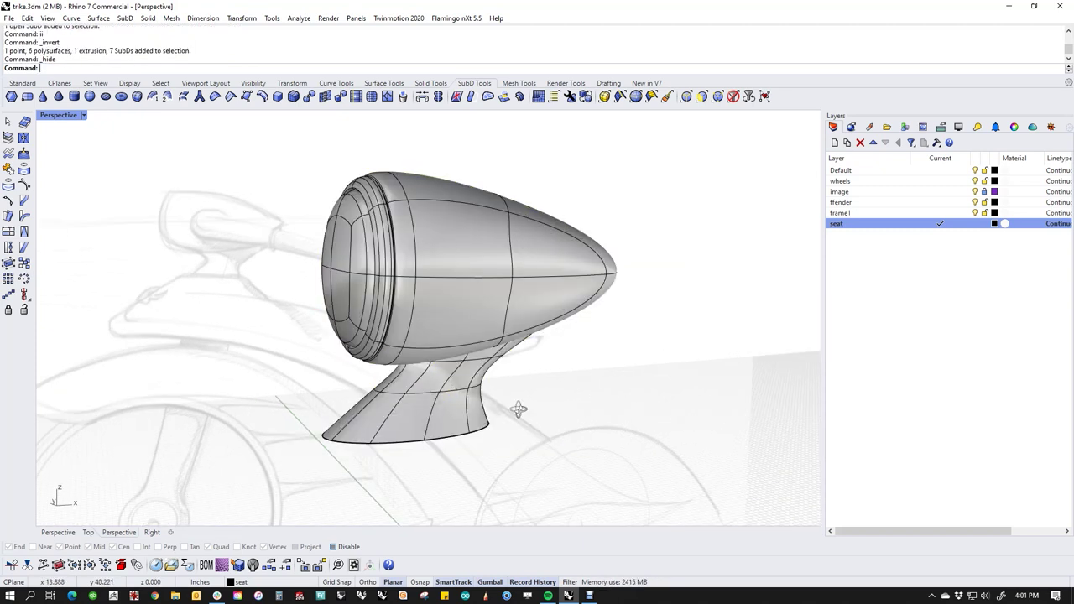
Convert the headlight and neck SubDs to NURBS with ToNURBS, setting DeleteInputObjects to Yes.
{"action": "right_click_drag", "start_coordinate": [523, 414], "coordinate": [576, 400]}
{"action": "left_click", "coordinate": [482, 321]}
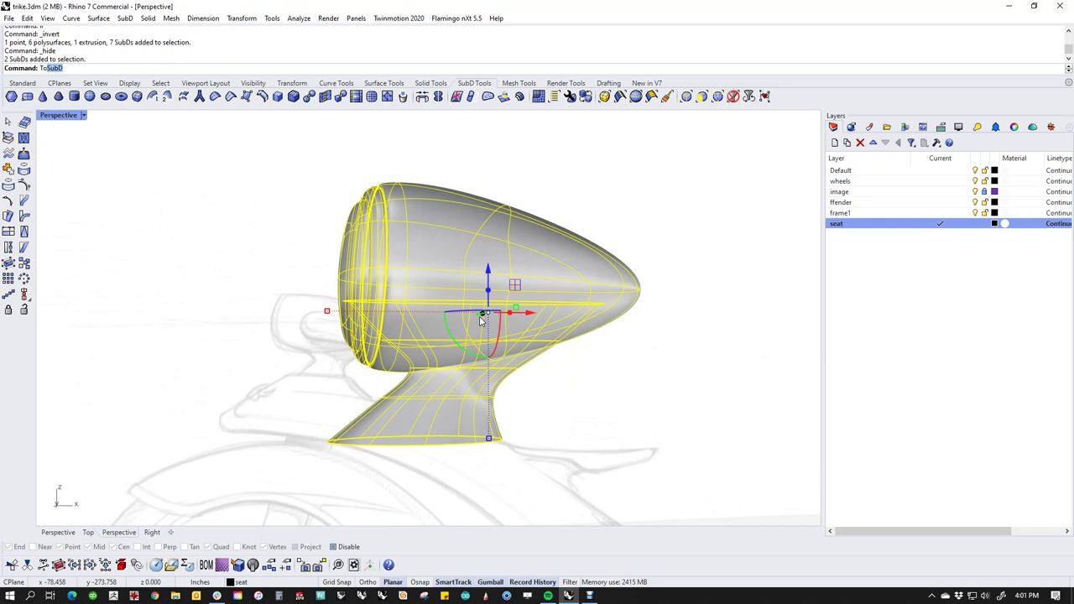
{"action": "type", "text": "NURBS"}
{"action": "key", "text": "Return"}
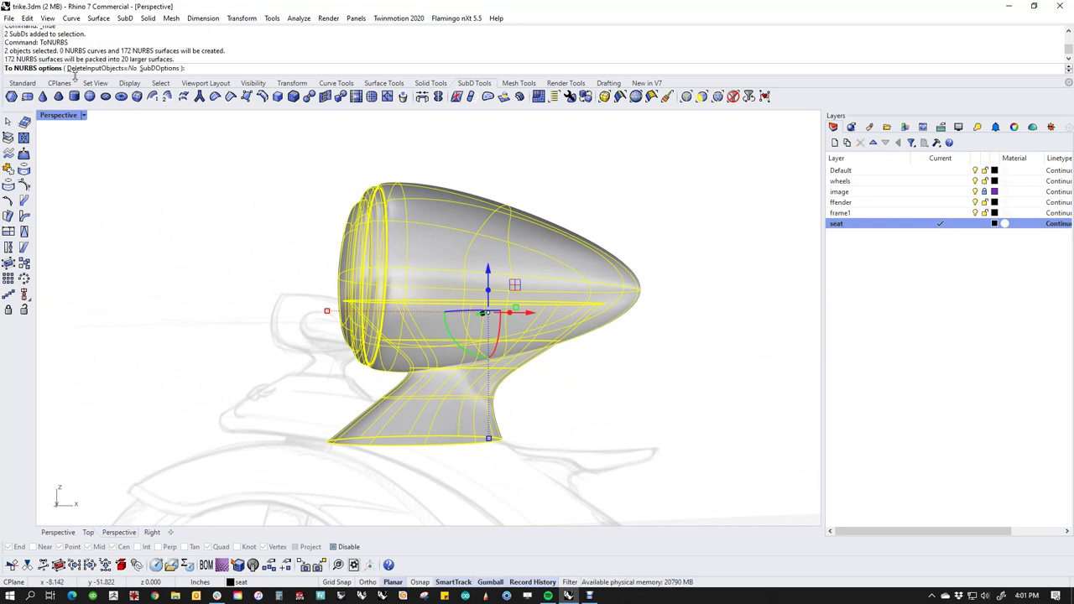
{"action": "left_click", "coordinate": [77, 68]}
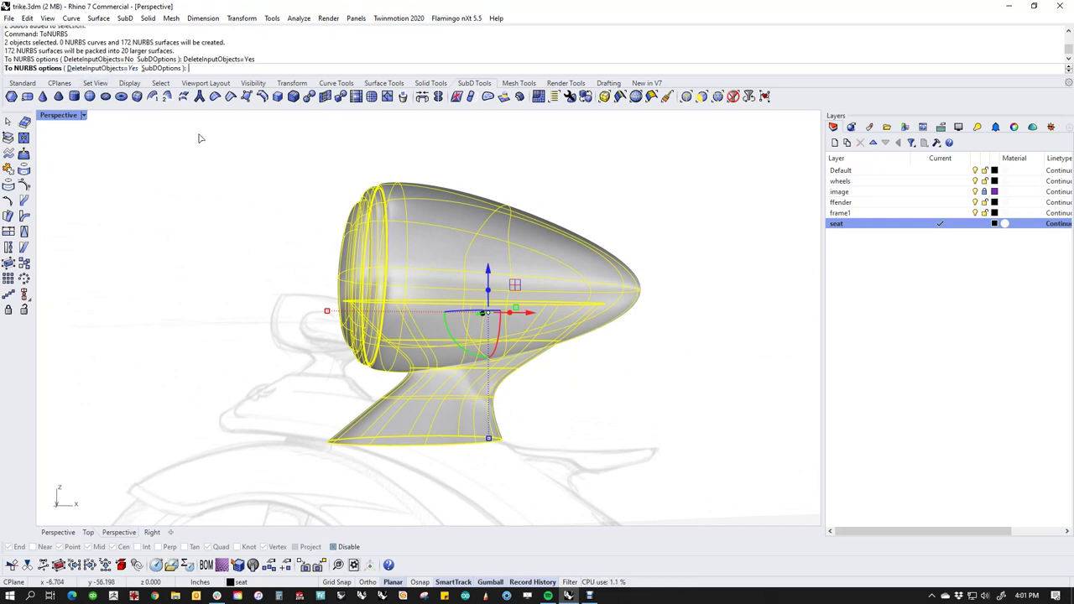
{"action": "key", "text": "Return"}
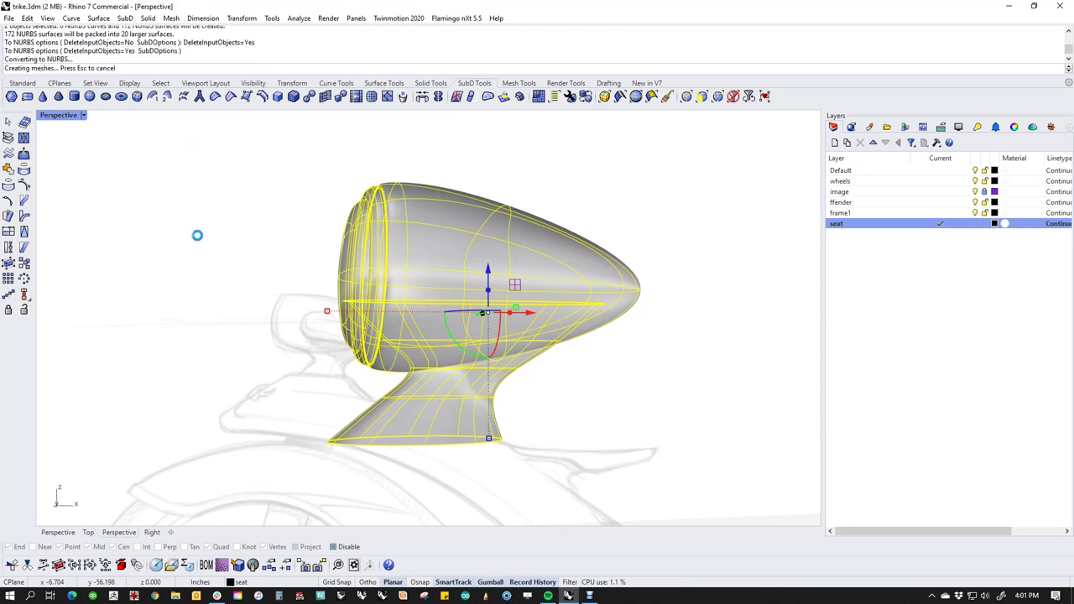
{"action": "left_click", "coordinate": [218, 437]}
Check the converted neck and headlight, and cap the neck's open ends.
{"action": "right_click_drag", "start_coordinate": [458, 509], "coordinate": [510, 445]}
{"action": "left_click", "coordinate": [511, 420]}
{"action": "left_click", "coordinate": [510, 361]}
{"action": "left_click", "coordinate": [573, 462]}
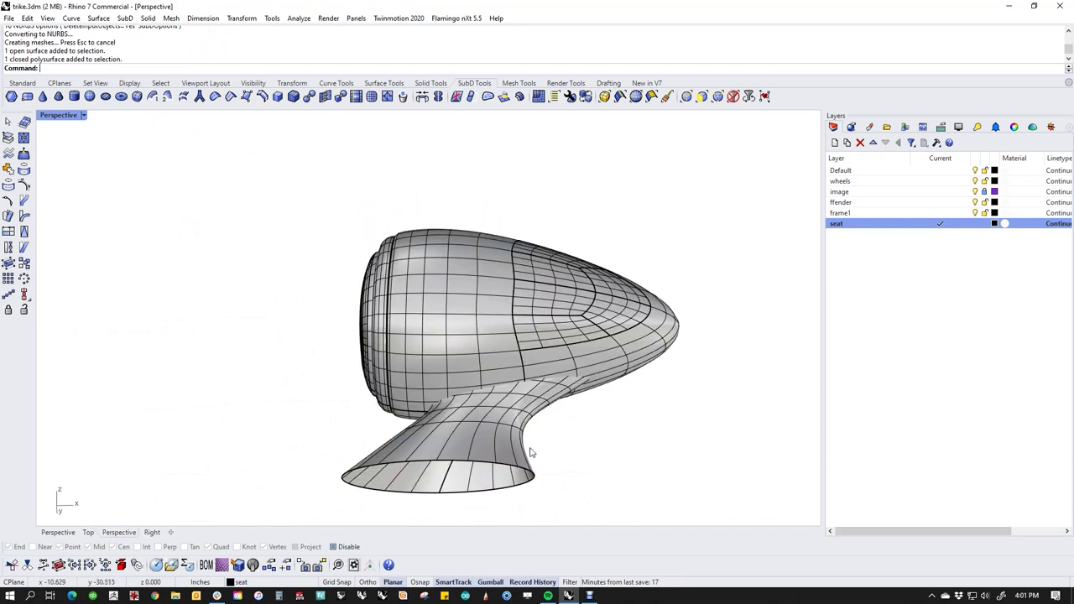
{"action": "left_click", "coordinate": [493, 442]}
{"action": "type", "text": "Cap"}
{"action": "key", "text": "Return"}
{"action": "left_click", "coordinate": [578, 473]}
Boolean union the headlight and the capped neck into one solid.
{"action": "left_click_drag", "start_coordinate": [627, 498], "coordinate": [135, 315]}
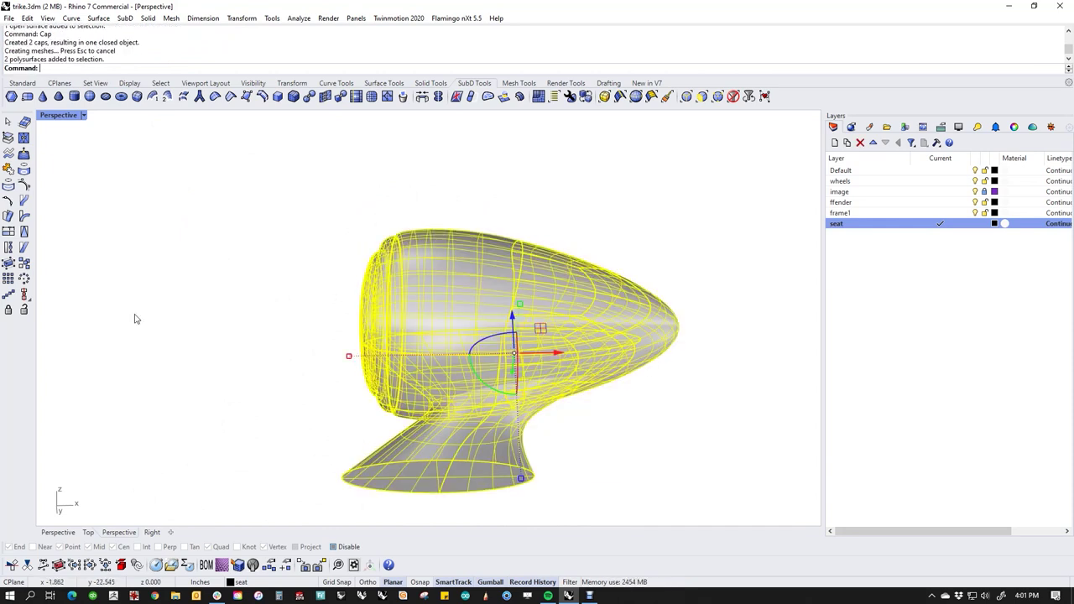
{"action": "left_click", "coordinate": [22, 82]}
{"action": "left_click", "coordinate": [24, 216]}
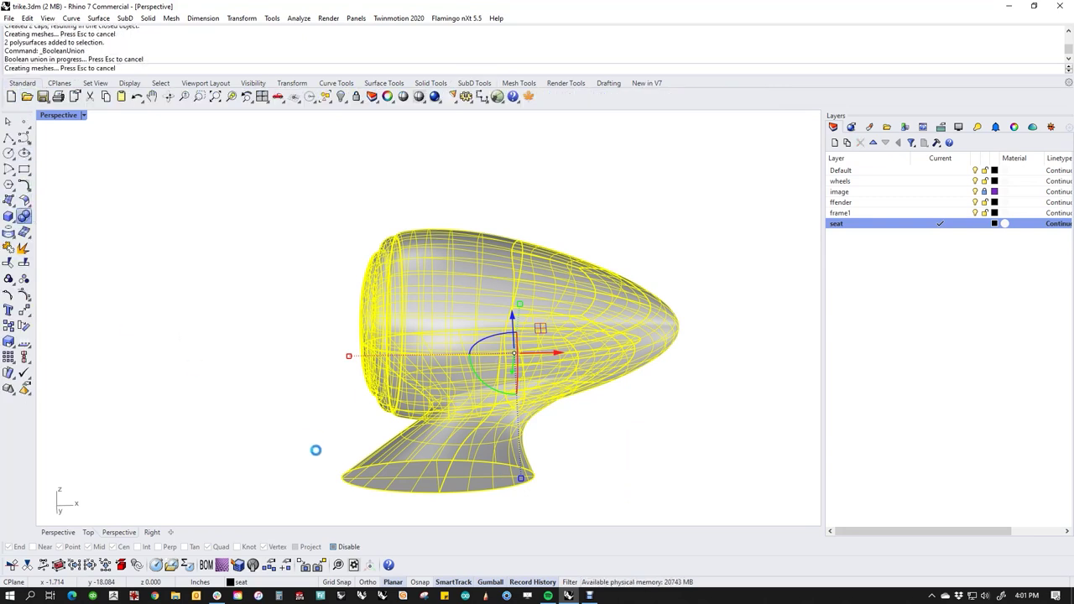
Start BlendEdge and select the edges all around the junction between the neck and the headlight.
{"action": "scroll", "coordinate": [509, 384], "scroll_direction": "up", "scroll_amount": 5}
{"action": "middle_click", "coordinate": [508, 383]}
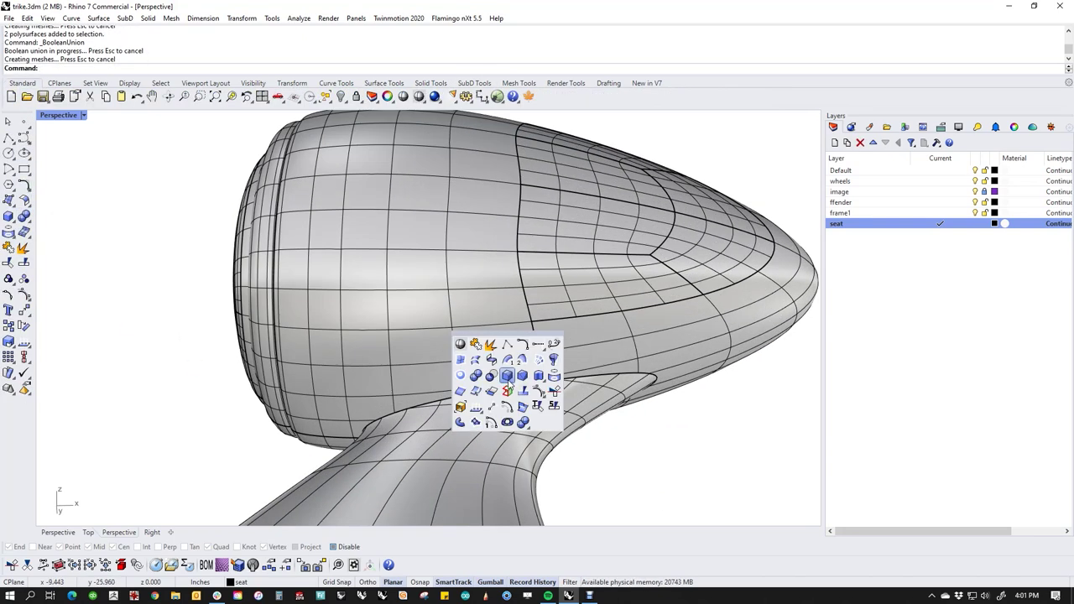
{"action": "left_click", "coordinate": [509, 377]}
{"action": "left_click", "coordinate": [492, 392]}
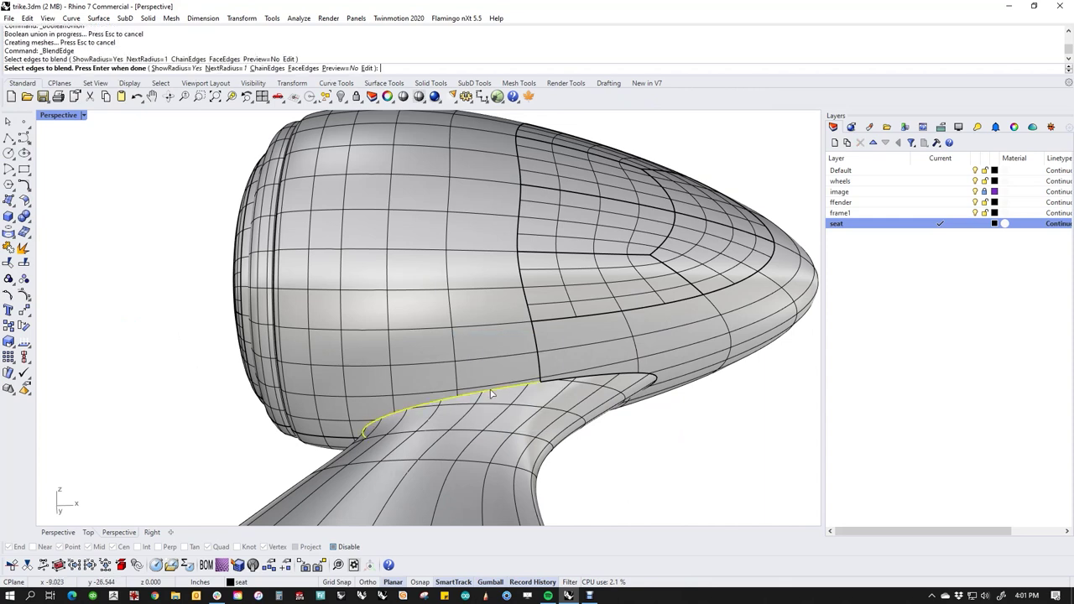
{"action": "left_click", "coordinate": [567, 378]}
{"action": "right_click_drag", "start_coordinate": [659, 482], "coordinate": [473, 445]}
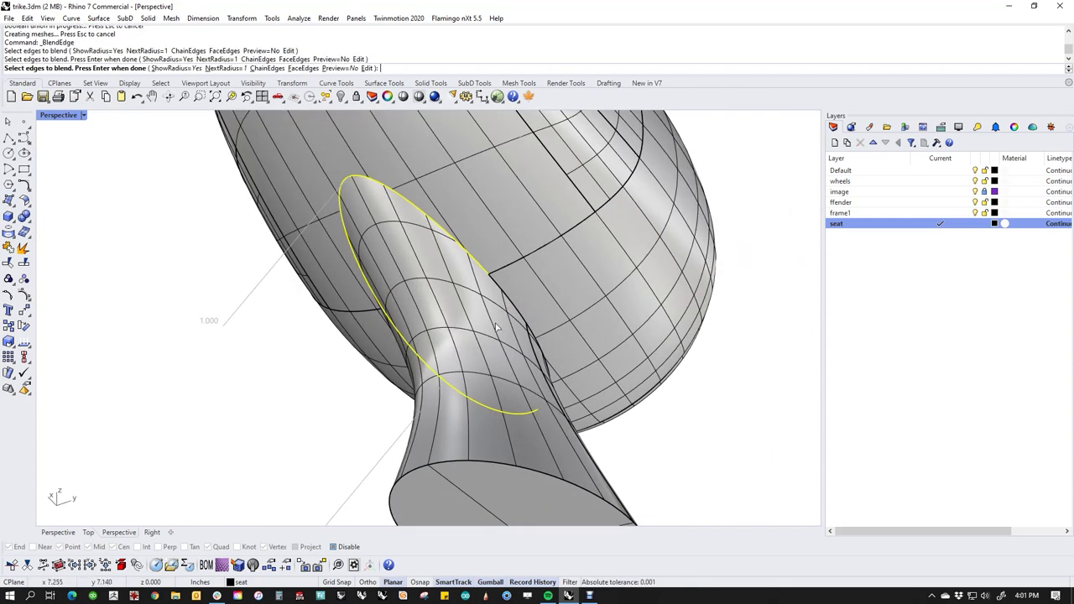
{"action": "left_click", "coordinate": [510, 301]}
{"action": "right_click_drag", "start_coordinate": [559, 335], "coordinate": [518, 334]}
{"action": "left_click", "coordinate": [470, 328]}
Accept the junction edges, reduce one blend handle's radius to about 0.225 and turn on the blend preview.
{"action": "right_click_drag", "start_coordinate": [559, 377], "coordinate": [476, 460]}
{"action": "right_click", "coordinate": [474, 379]}
{"action": "left_click", "coordinate": [391, 472]}
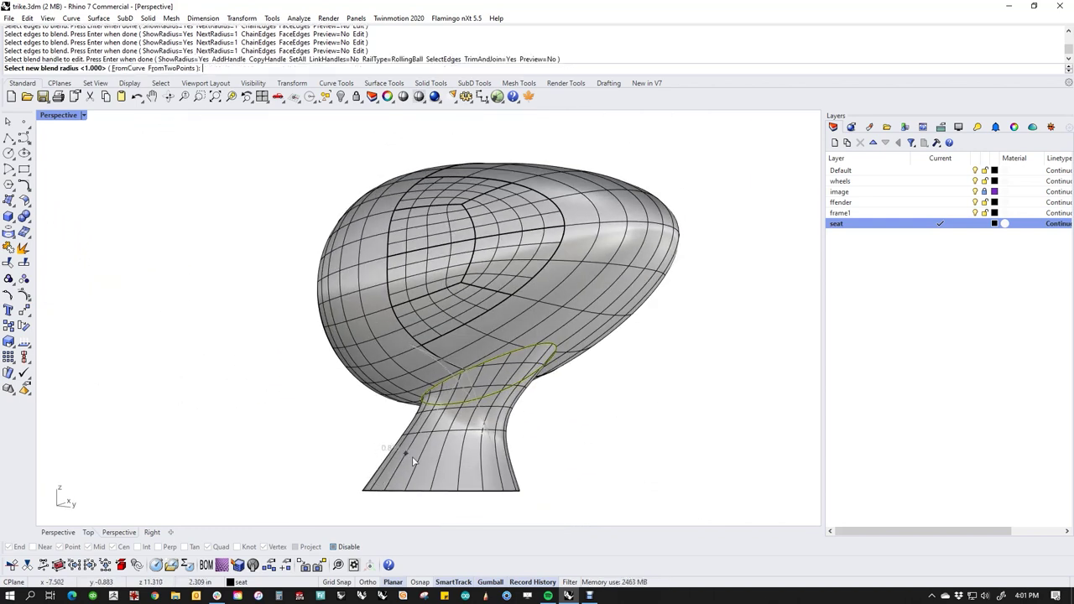
{"action": "left_click", "coordinate": [469, 407]}
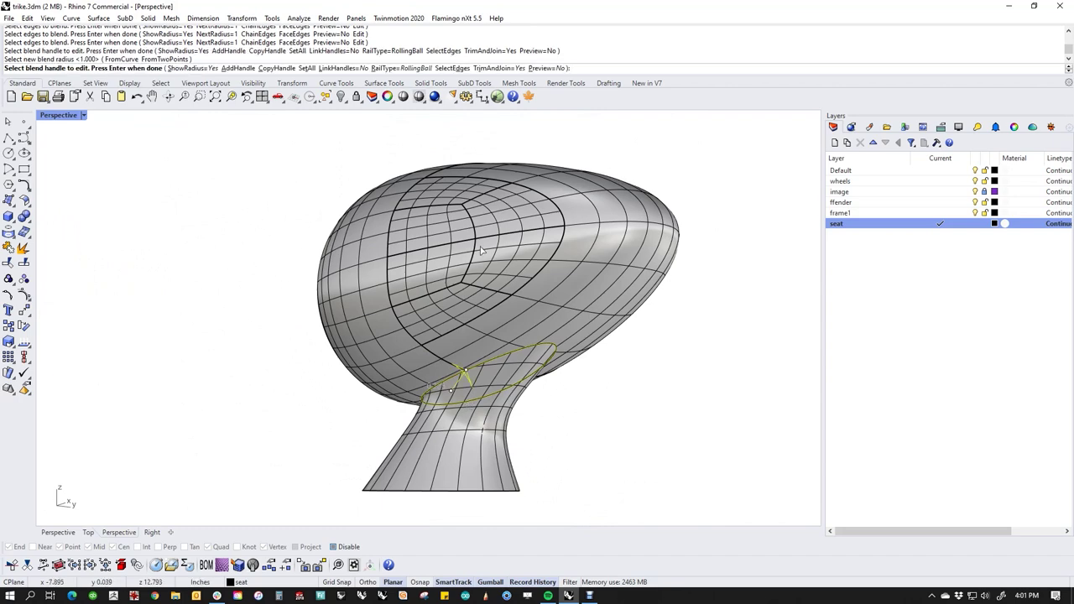
{"action": "left_click", "coordinate": [544, 69]}
Add further blend handles with radius 1 around the junction between the headlight and the neck.
{"action": "right_click_drag", "start_coordinate": [599, 434], "coordinate": [244, 428]}
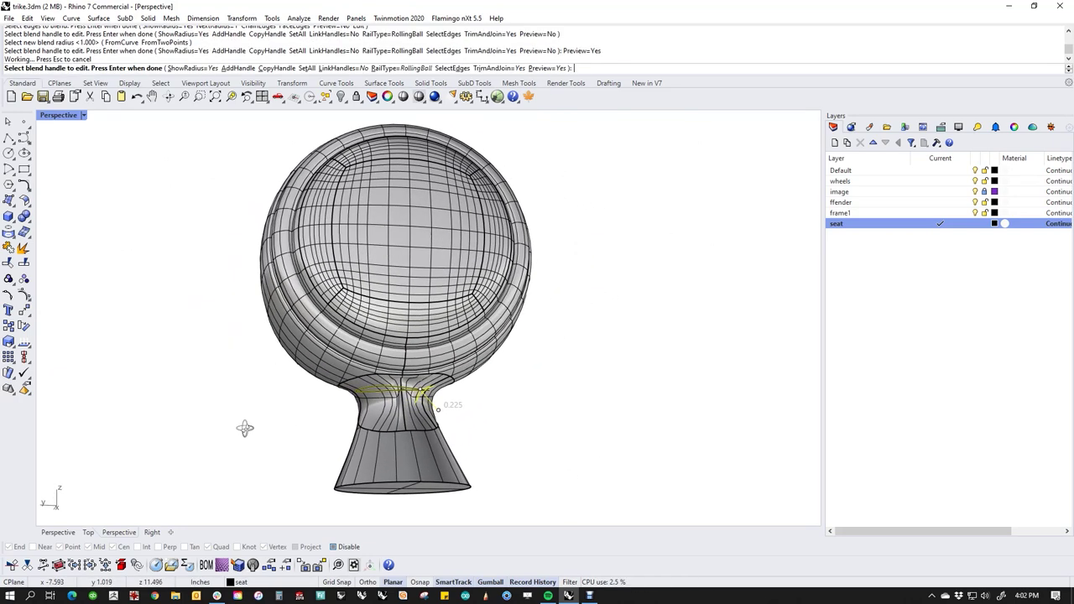
{"action": "scroll", "coordinate": [438, 385], "scroll_direction": "up", "scroll_amount": 5}
{"action": "right_click_drag", "start_coordinate": [462, 431], "coordinate": [364, 417]}
{"action": "right_click_drag", "start_coordinate": [324, 360], "coordinate": [512, 374]}
{"action": "right_click_drag", "start_coordinate": [636, 448], "coordinate": [492, 421]}
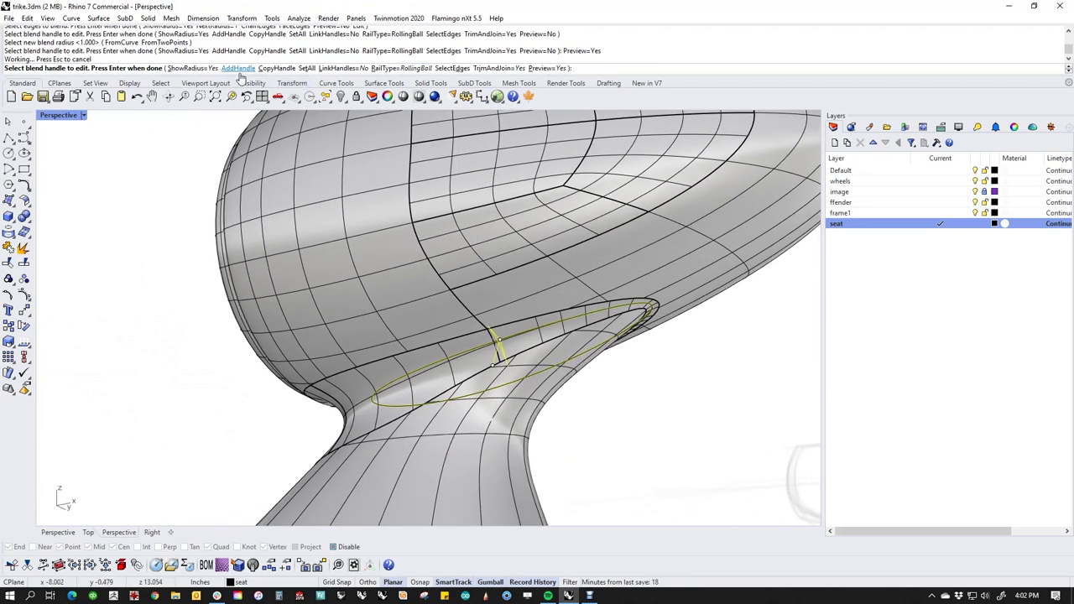
{"action": "left_click", "coordinate": [238, 69]}
{"action": "right_click_drag", "start_coordinate": [564, 374], "coordinate": [386, 380]}
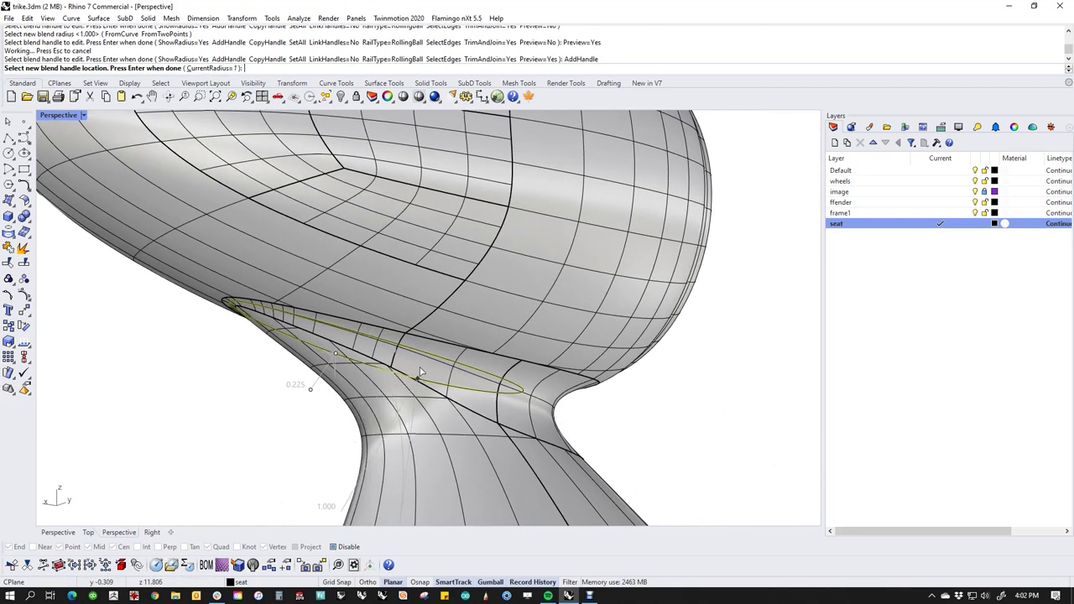
{"action": "left_click", "coordinate": [407, 353]}
{"action": "right_click_drag", "start_coordinate": [407, 353], "coordinate": [478, 375]}
{"action": "left_click", "coordinate": [479, 370]}
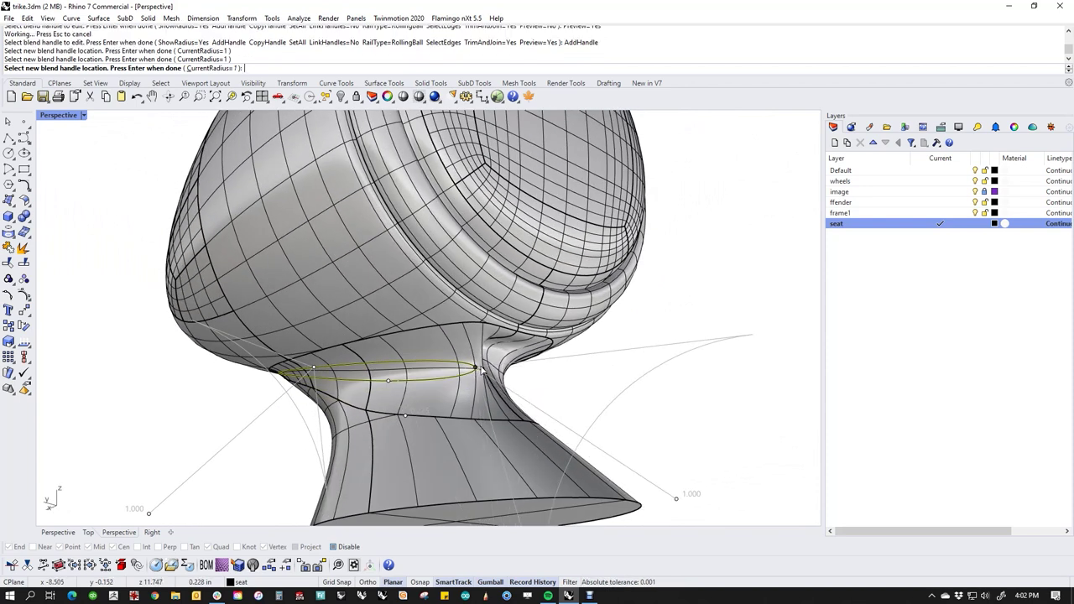
{"action": "right_click", "coordinate": [622, 415]}
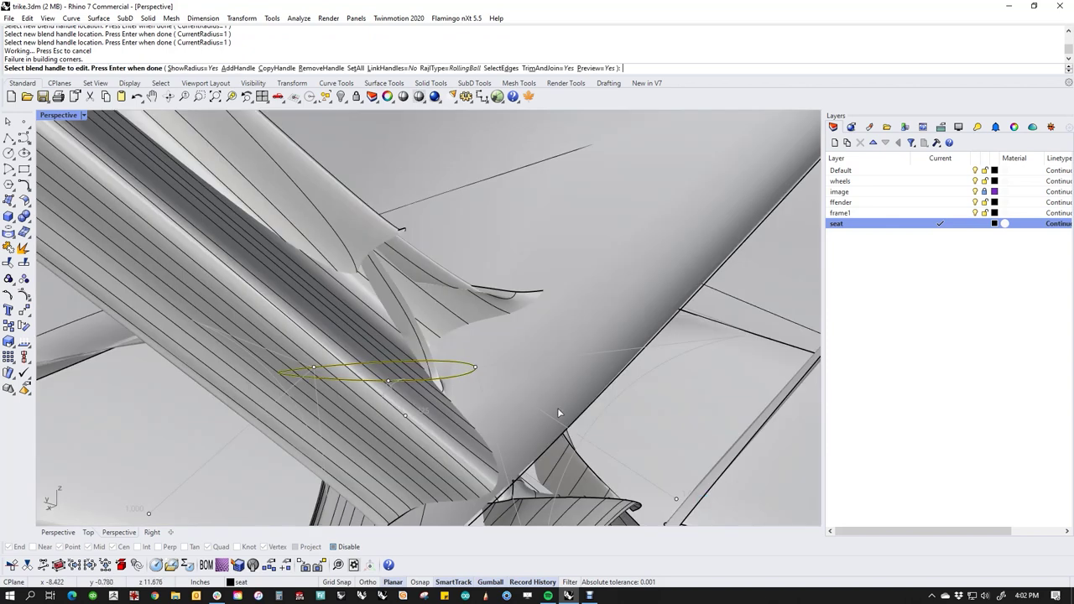
Reduce the radius of the added blend handle at the front end of the junction to about 0.178.
{"action": "right_click_drag", "start_coordinate": [560, 413], "coordinate": [628, 470]}
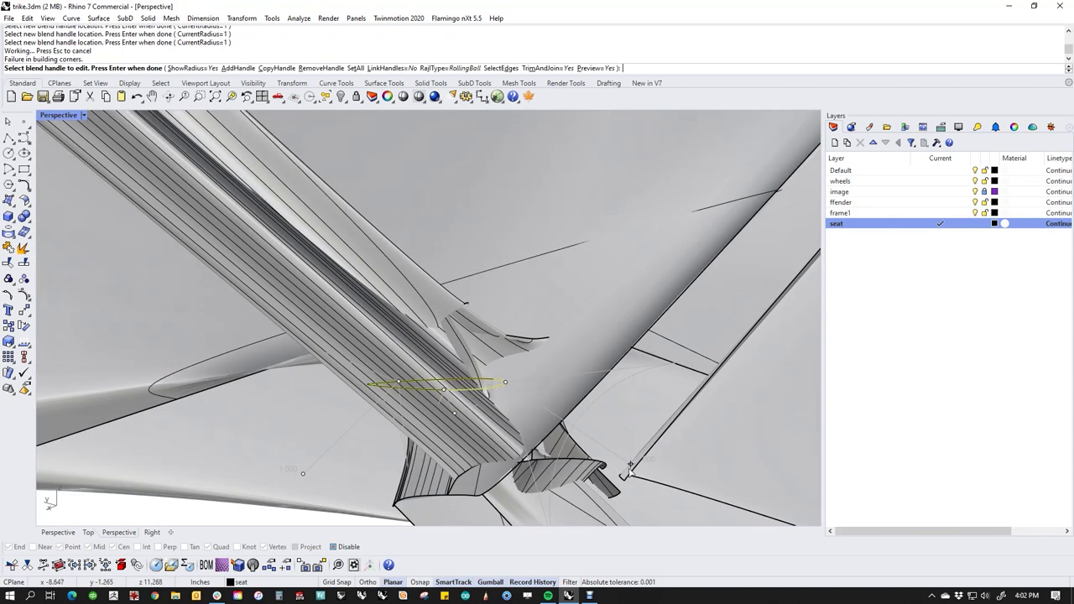
{"action": "left_click", "coordinate": [631, 467]}
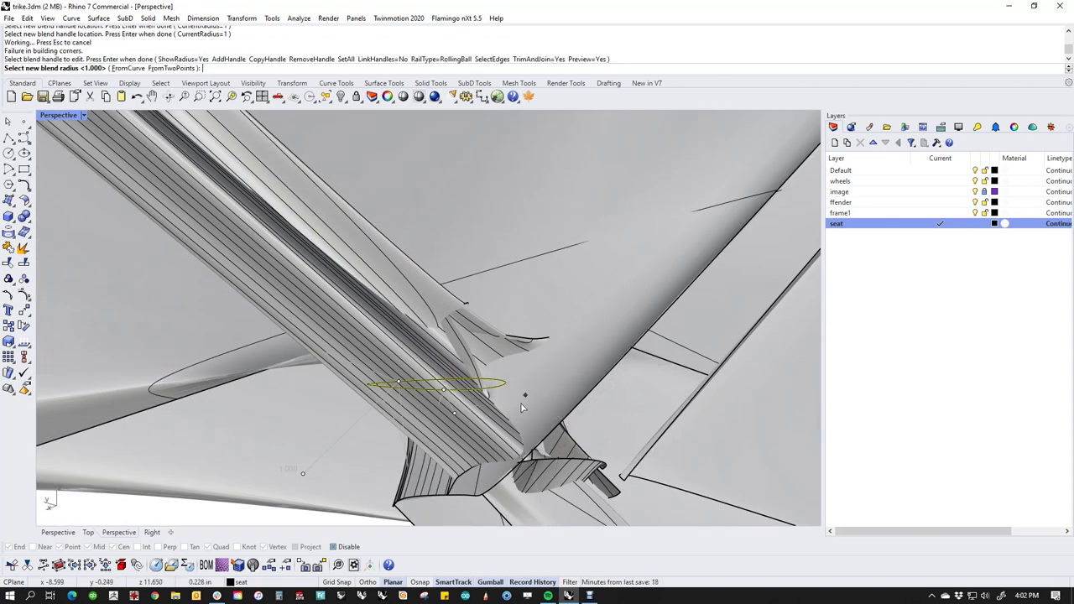
{"action": "left_click", "coordinate": [520, 408]}
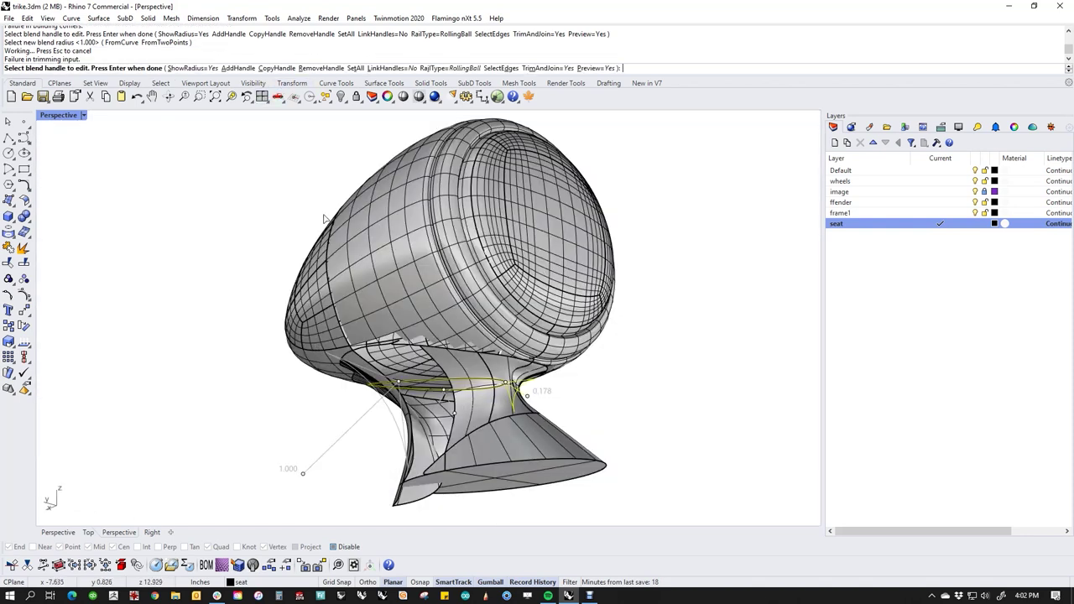
Set the radius of all blend handles to 0.25.
{"action": "left_click", "coordinate": [355, 68]}
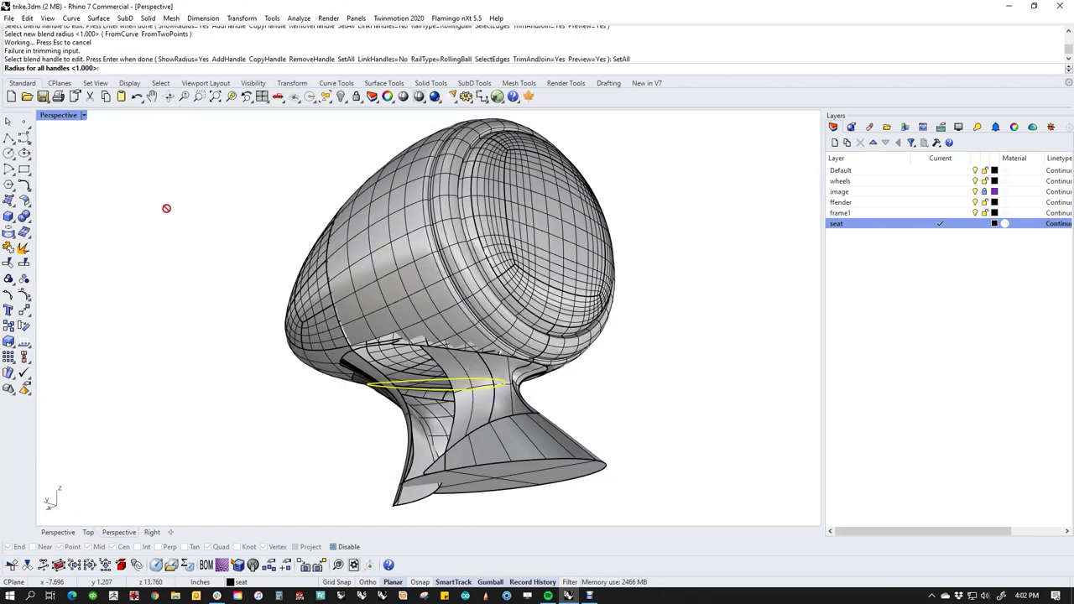
{"action": "type", "text": ".25"}
{"action": "key", "text": "Return"}
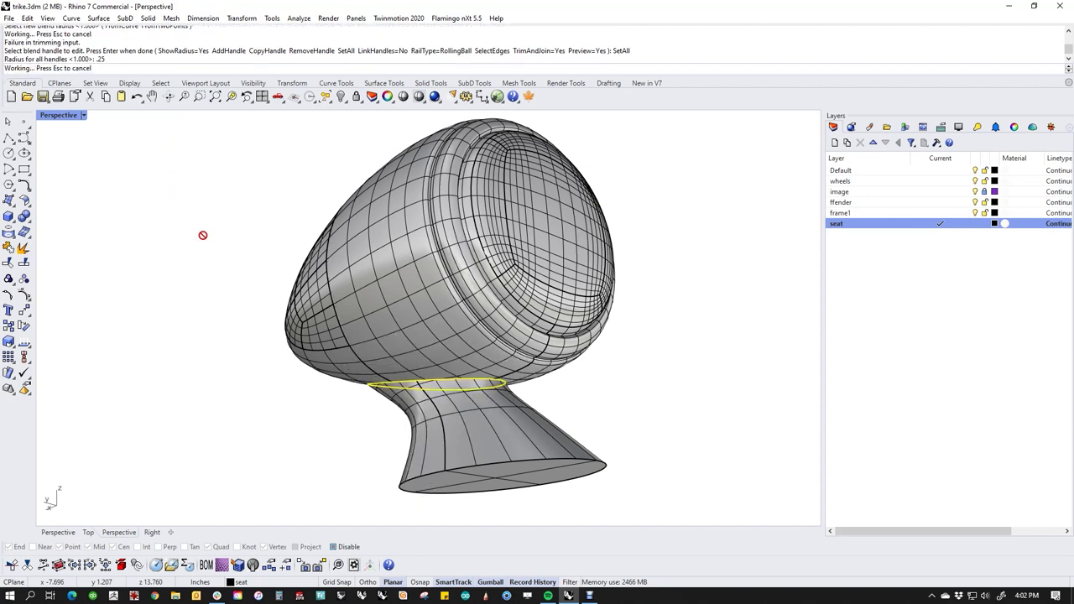
Set the radius of all blend handles to 0.1.
{"action": "scroll", "coordinate": [495, 469], "scroll_direction": "up", "scroll_amount": 3}
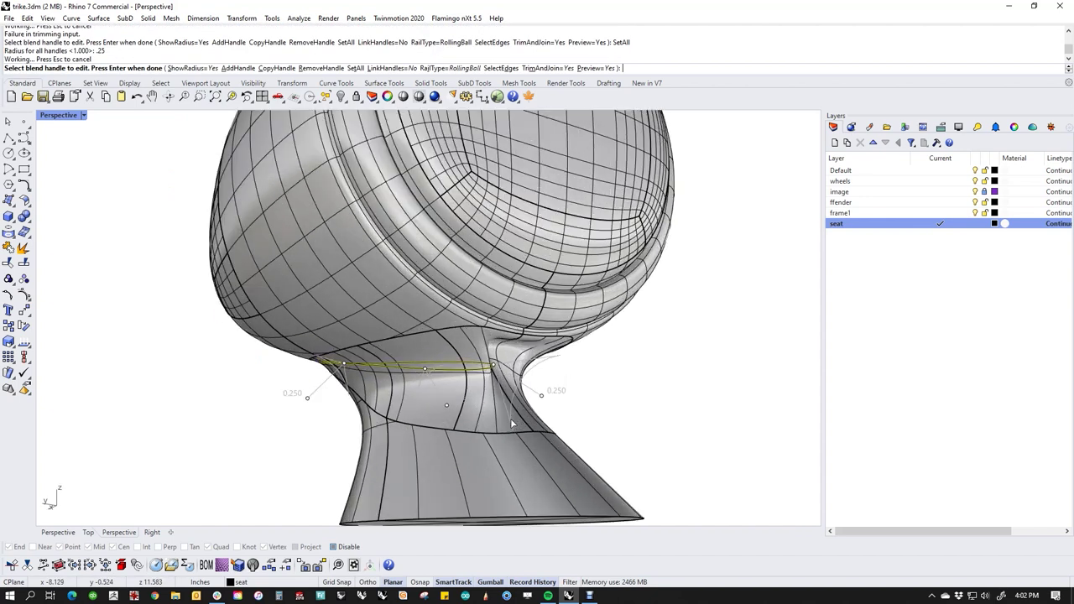
{"action": "left_click", "coordinate": [355, 68]}
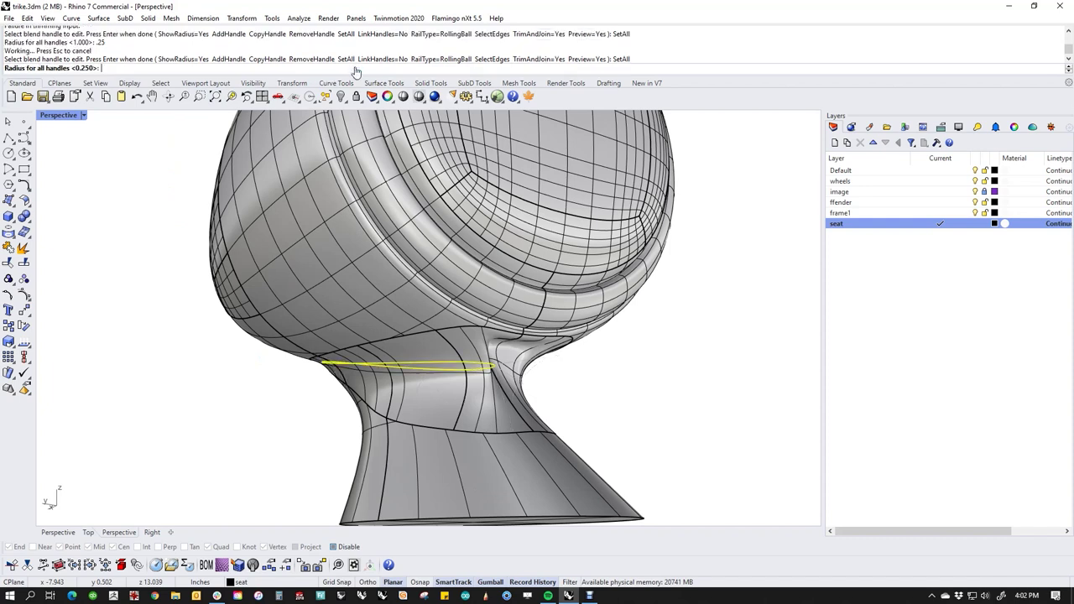
{"action": "key", "text": "Return"}
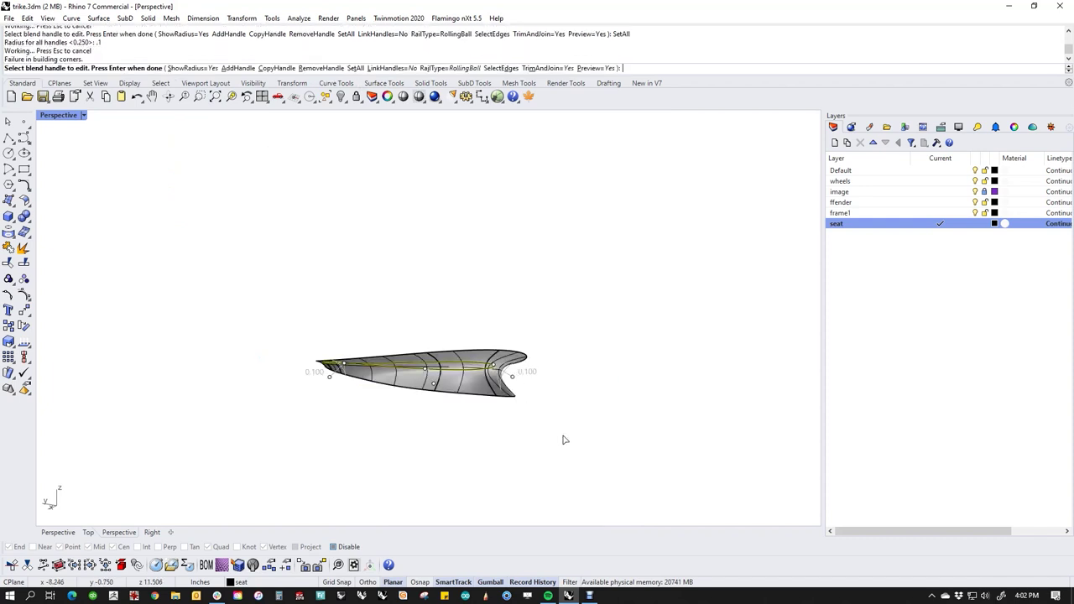
Set the radius of all blend handles to 0.05 and finish the edge blend.
{"action": "right_click_drag", "start_coordinate": [553, 412], "coordinate": [400, 174]}
{"action": "left_click", "coordinate": [359, 69]}
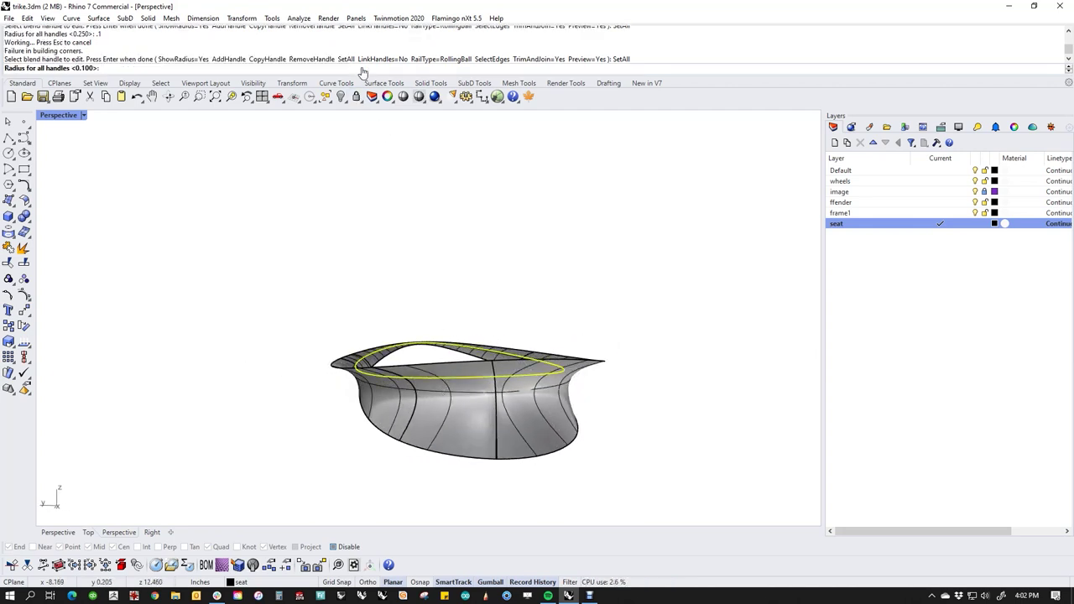
{"action": "type", "text": ".05"}
{"action": "key", "text": "Return"}
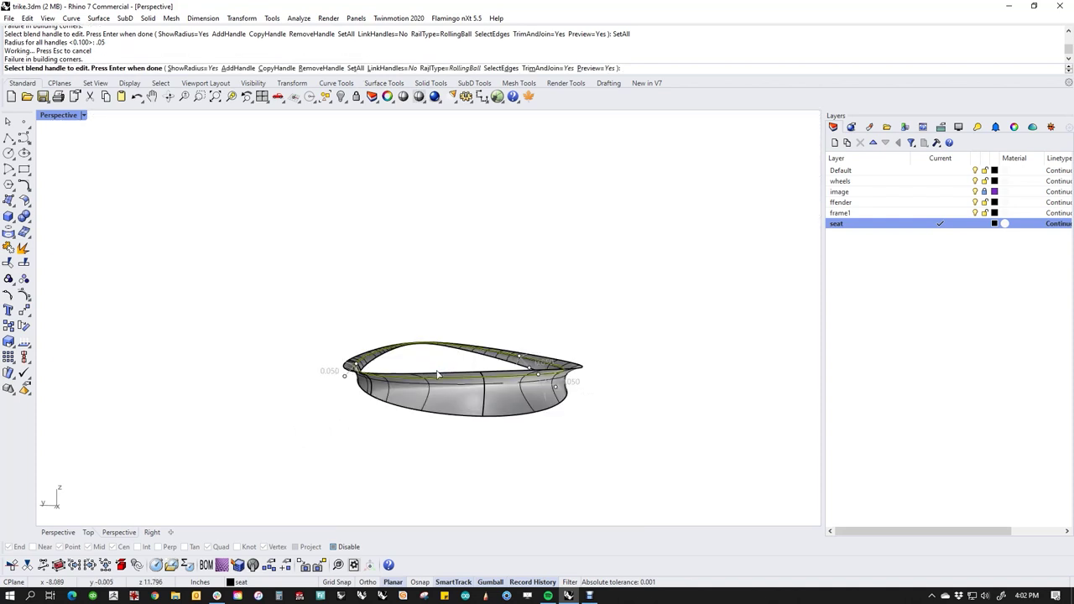
{"action": "right_click_drag", "start_coordinate": [442, 374], "coordinate": [612, 427]}
{"action": "key", "text": "Return"}
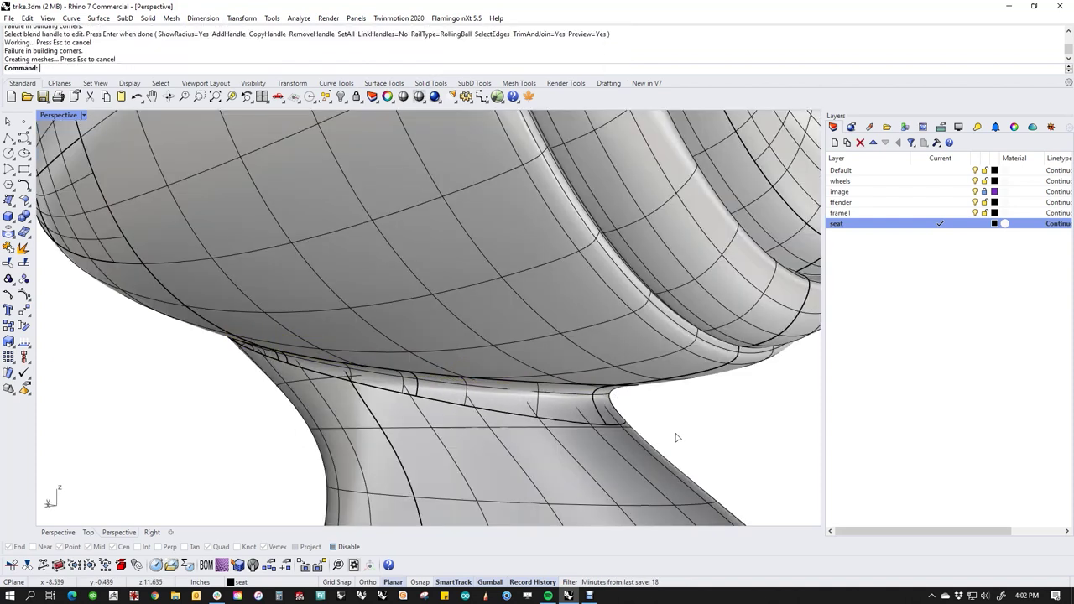
Select all four blend surfaces around the neck and headlight junction and join them.
{"action": "scroll", "coordinate": [606, 411], "scroll_direction": "down", "scroll_amount": 6}
{"action": "mouse_move", "coordinate": [588, 408]}
{"action": "right_mouse_down"}
{"action": "mouse_move", "coordinate": [446, 408]}
{"action": "mouse_move", "coordinate": [516, 398]}
{"action": "mouse_move", "coordinate": [590, 420]}
{"action": "mouse_move", "coordinate": [579, 424]}
{"action": "right_mouse_up"}
{"action": "scroll", "coordinate": [445, 386], "scroll_direction": "up", "scroll_amount": 5}
{"action": "left_click", "coordinate": [441, 385]}
{"action": "scroll", "coordinate": [442, 386], "scroll_direction": "down", "scroll_amount": 4}
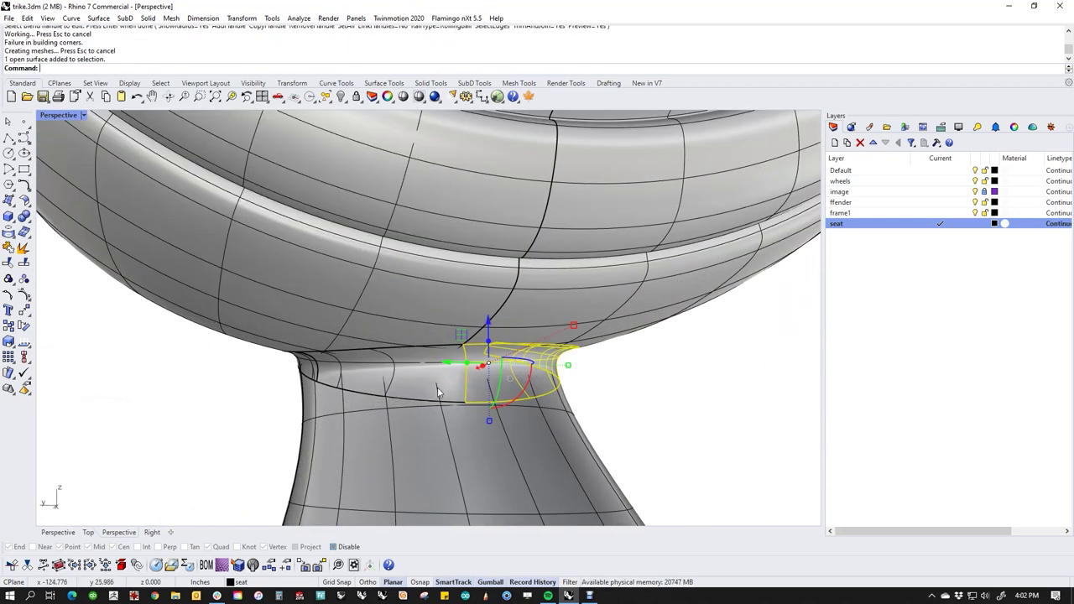
{"action": "left_click", "coordinate": [430, 409]}
{"action": "left_click", "coordinate": [491, 420]}
{"action": "left_click", "coordinate": [494, 401], "text": "shift"}
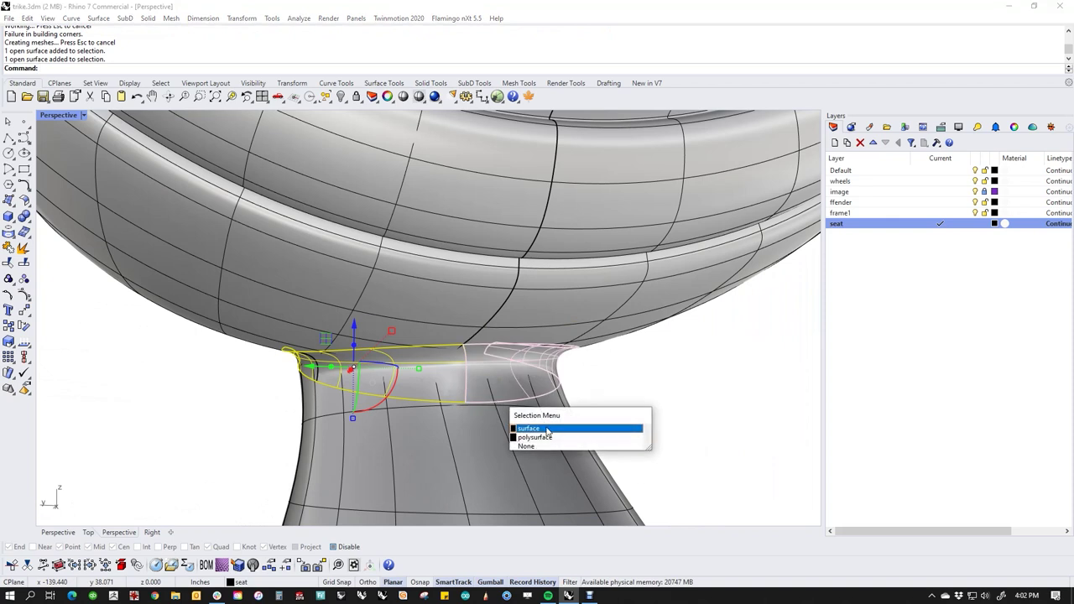
{"action": "left_click", "coordinate": [545, 429]}
{"action": "scroll", "coordinate": [446, 379], "scroll_direction": "down", "scroll_amount": 5}
{"action": "right_click_drag", "start_coordinate": [447, 382], "coordinate": [477, 389]}
{"action": "scroll", "coordinate": [360, 445], "scroll_direction": "down", "scroll_amount": 7}
{"action": "left_click_drag", "start_coordinate": [346, 469], "coordinate": [648, 327], "text": "shift"}
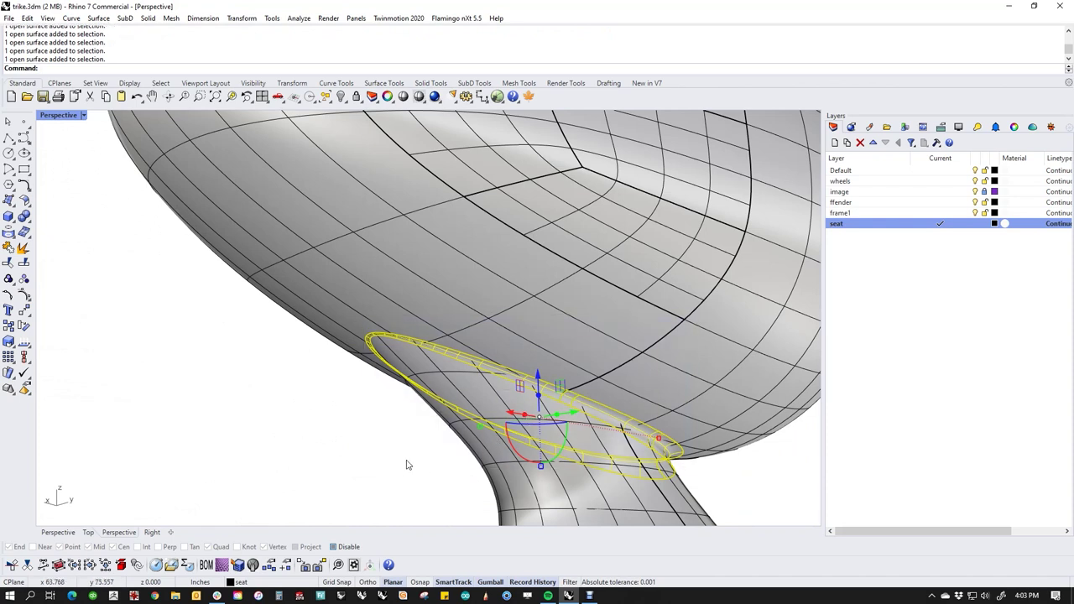
{"action": "right_click_drag", "start_coordinate": [432, 468], "coordinate": [553, 460]}
{"action": "type", "text": "j"}
{"action": "key", "text": "Return"}
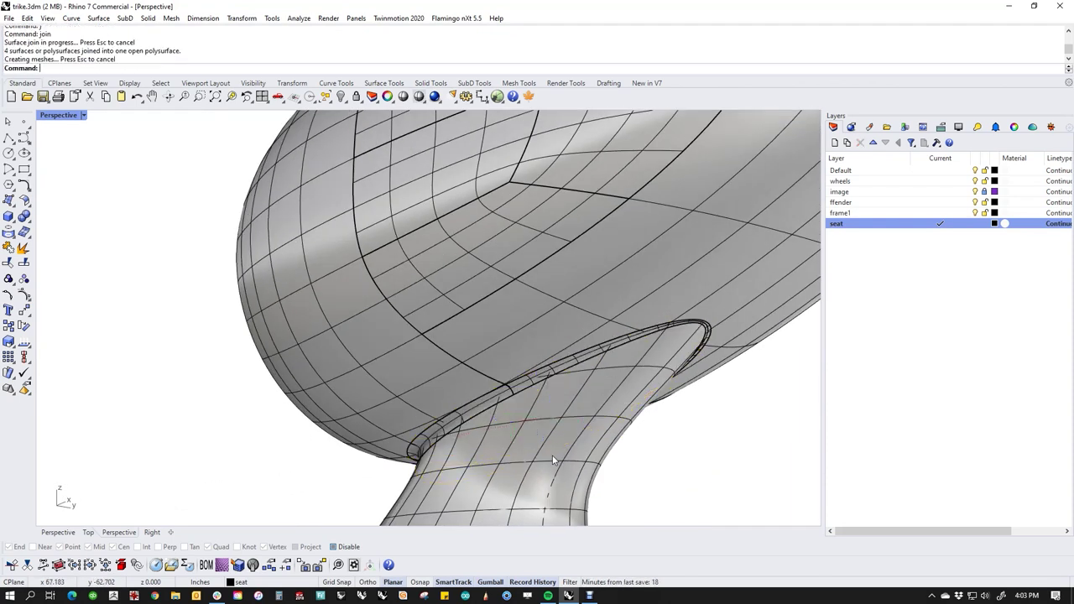
Explode the closed headlight and neck polysurface into separate surfaces.
{"action": "right_click_drag", "start_coordinate": [550, 462], "coordinate": [599, 456]}
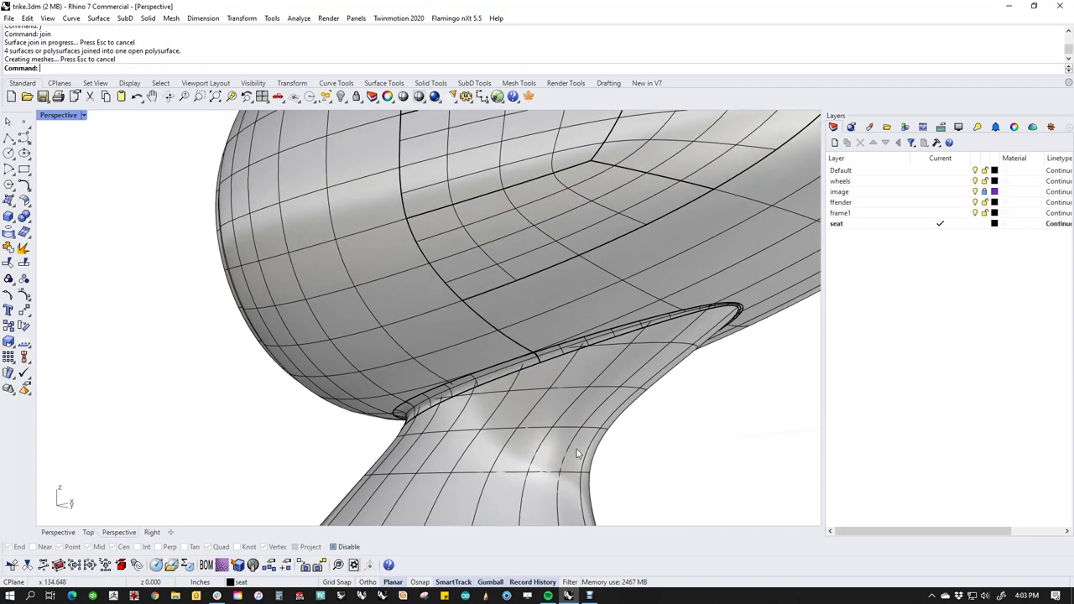
{"action": "left_click", "coordinate": [613, 460]}
{"action": "left_click", "coordinate": [704, 473]}
{"action": "left_click", "coordinate": [604, 462]}
{"action": "middle_click", "coordinate": [594, 461]}
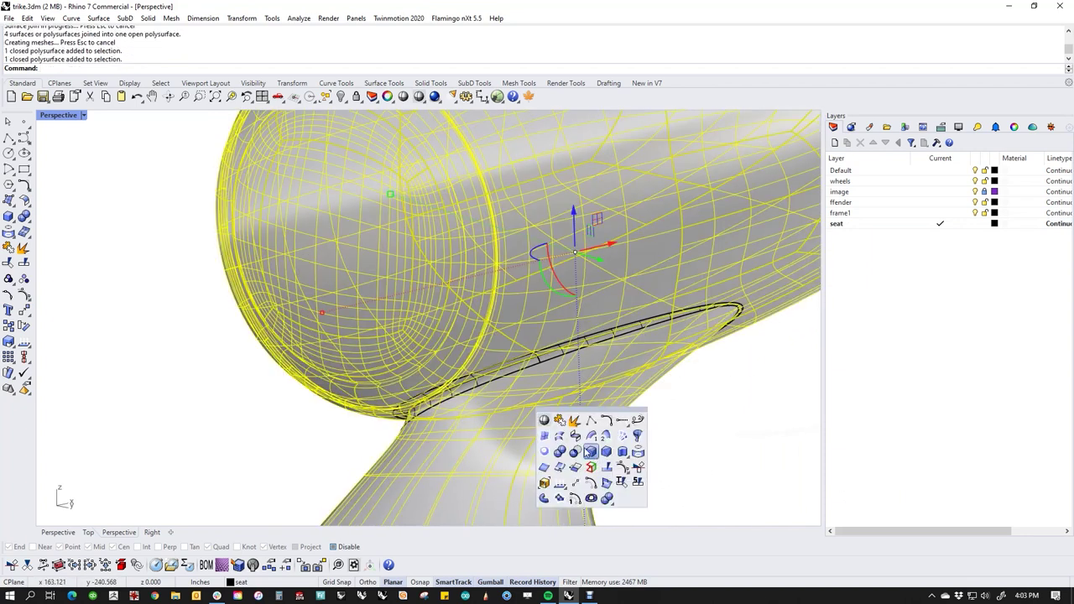
{"action": "left_click", "coordinate": [562, 422]}
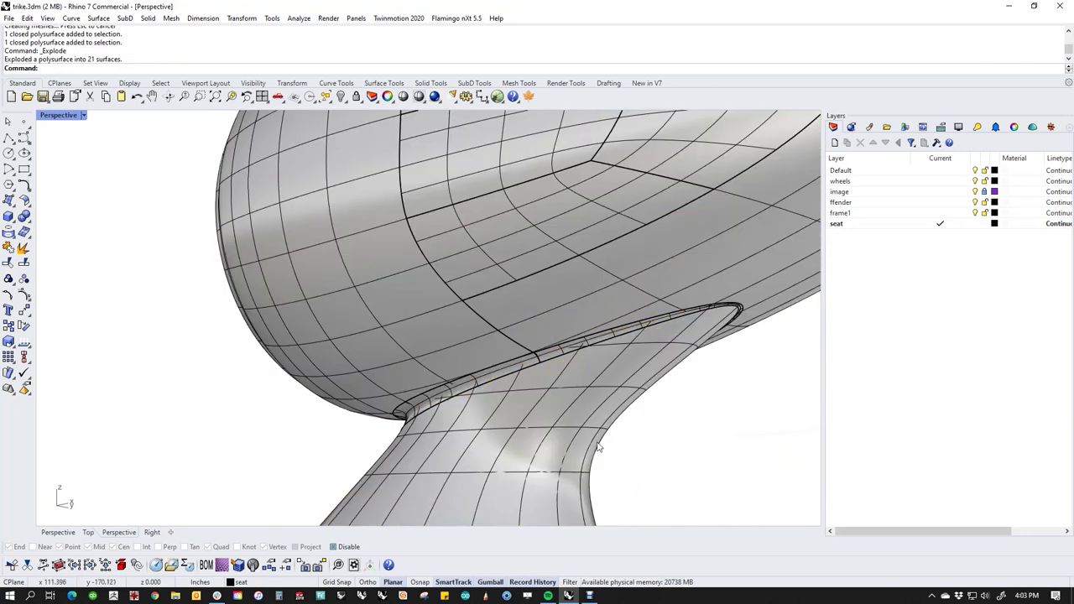
Switch to wireframe display and trim the excess neck surface above the blend, using the blend's lower edges as cutting objects.
{"action": "middle_click", "coordinate": [544, 399]}
{"action": "left_click", "coordinate": [565, 405]}
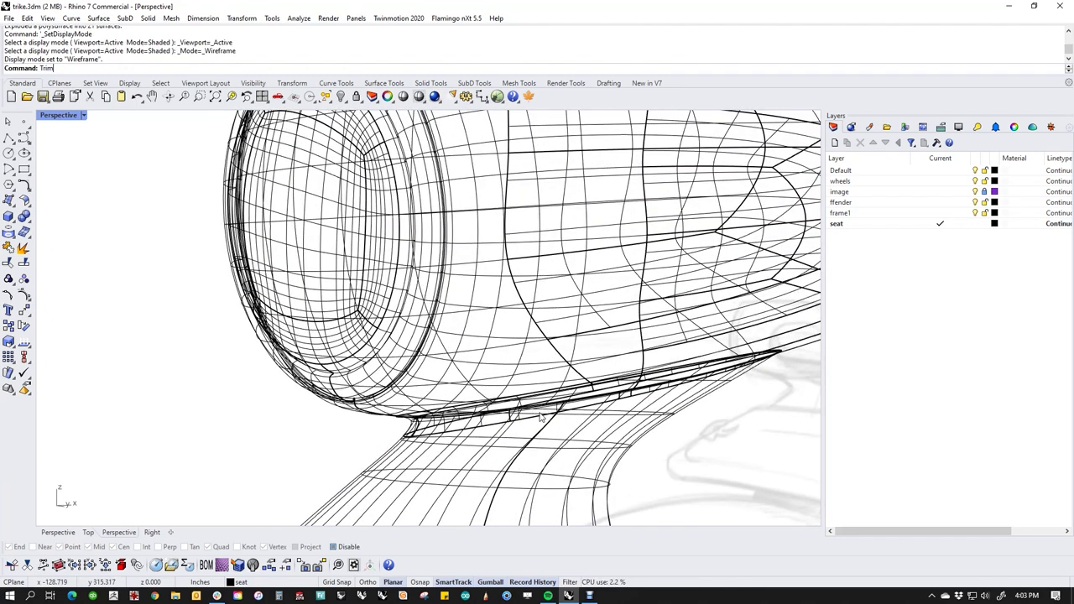
{"action": "type", "text": "Trim"}
{"action": "key", "text": "Return"}
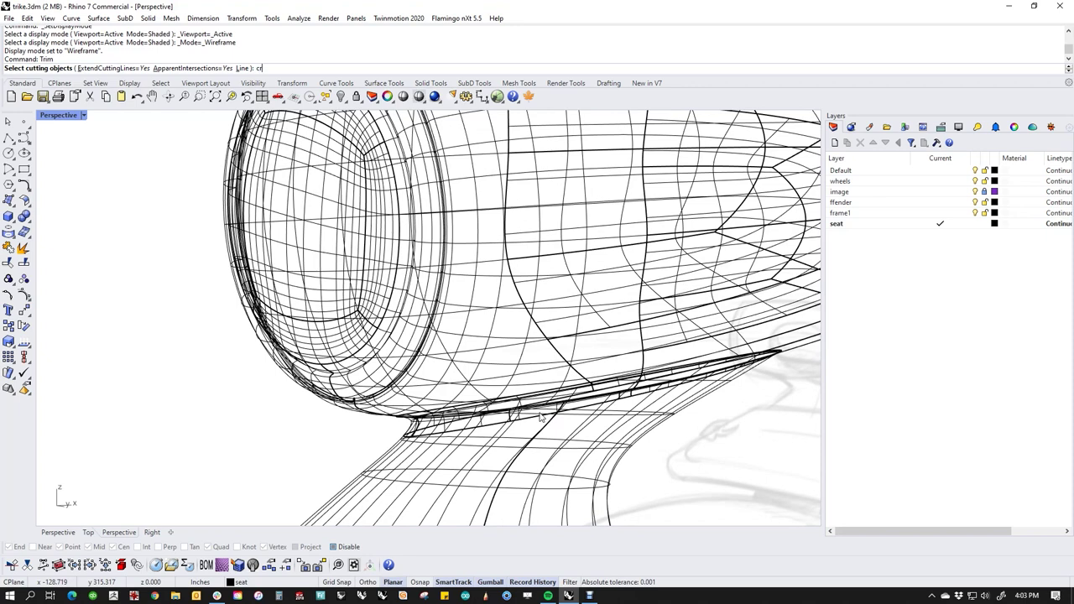
{"action": "type", "text": "crv"}
{"action": "key", "text": "Return"}
{"action": "scroll", "coordinate": [499, 424], "scroll_direction": "up", "scroll_amount": 3}
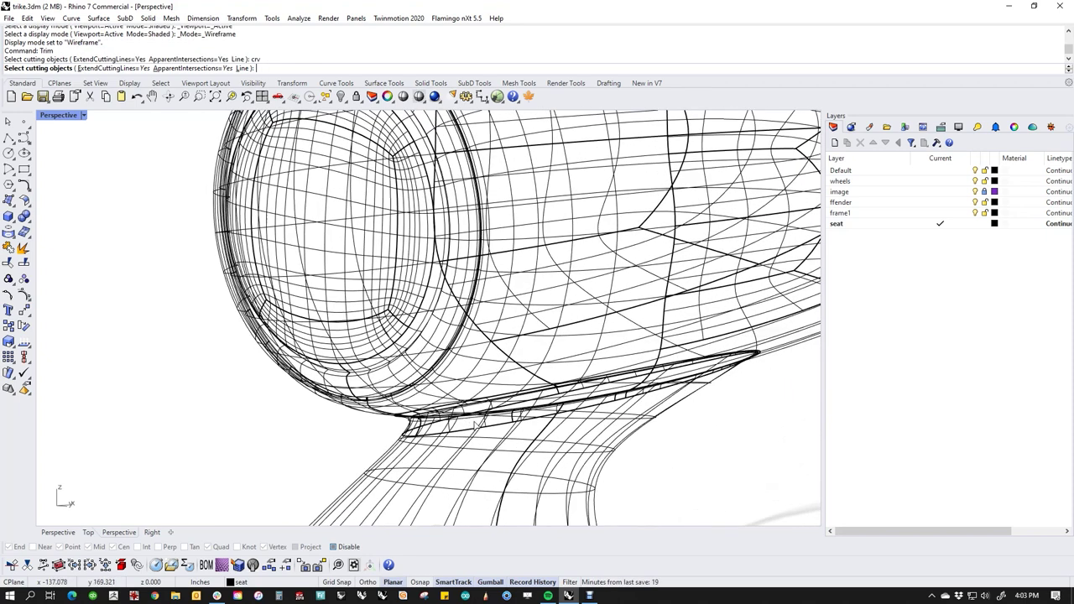
{"action": "left_click", "coordinate": [355, 437]}
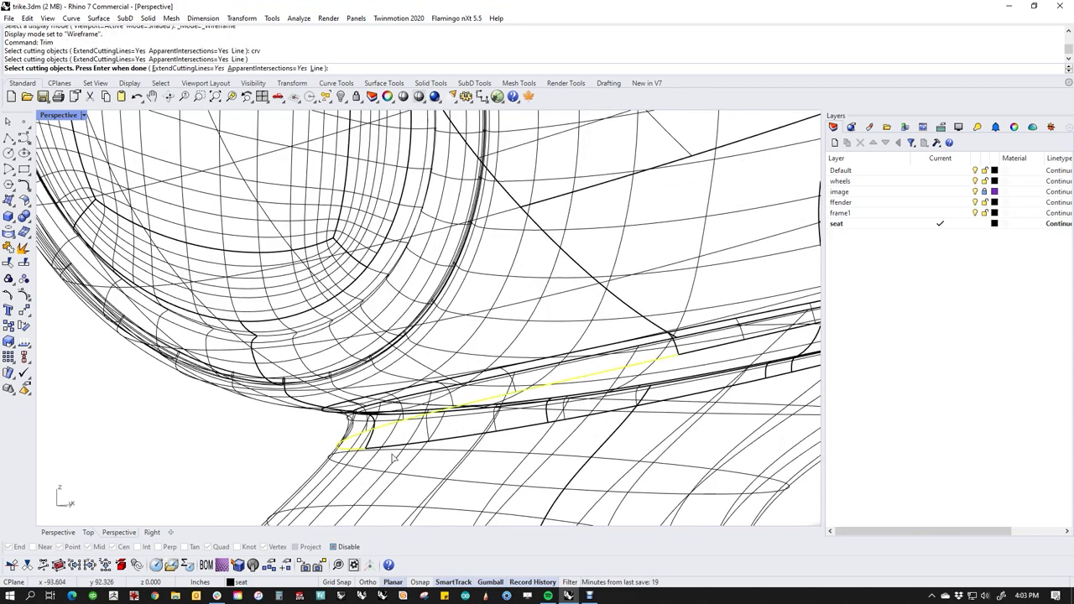
{"action": "left_click", "coordinate": [576, 424]}
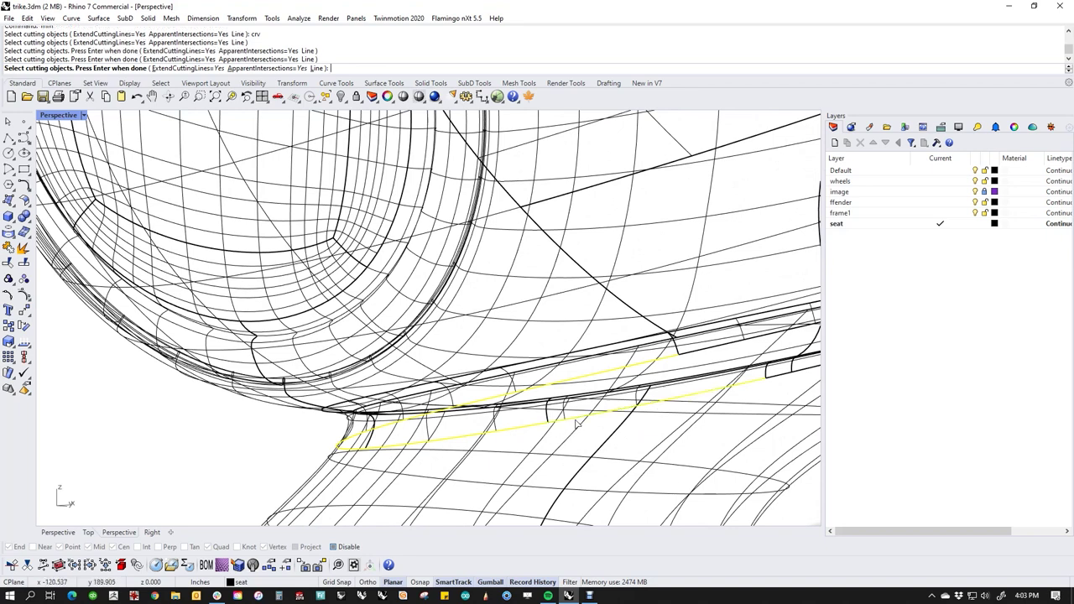
{"action": "left_click", "coordinate": [797, 376]}
{"action": "right_click_drag", "start_coordinate": [732, 382], "coordinate": [585, 396], "text": "shift"}
{"action": "scroll", "coordinate": [585, 395], "scroll_direction": "down", "scroll_amount": 2}
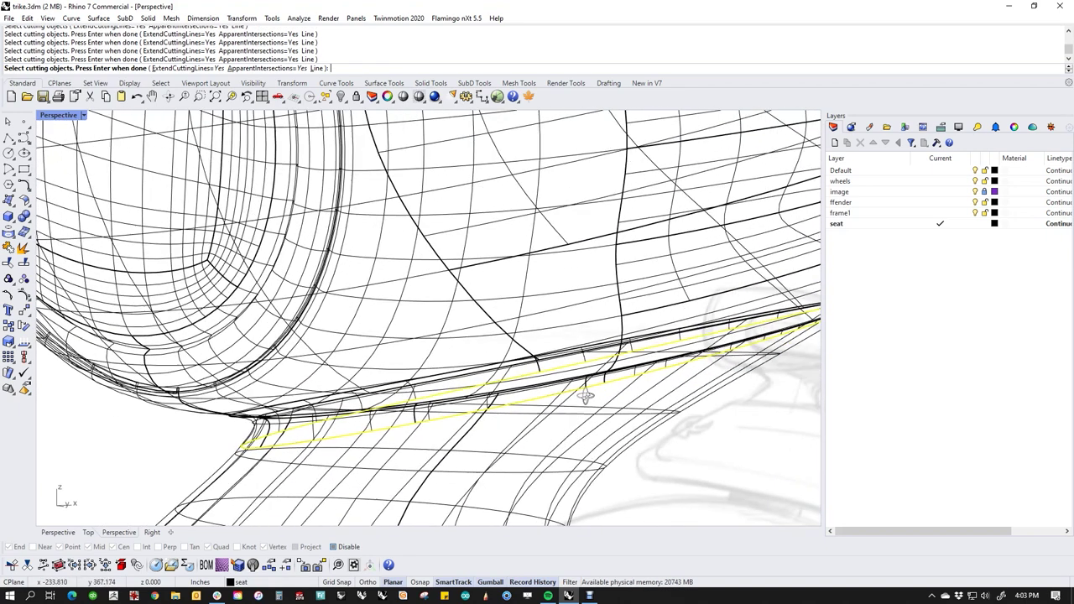
{"action": "scroll", "coordinate": [445, 393], "scroll_direction": "up", "scroll_amount": 2}
{"action": "right_click_drag", "start_coordinate": [400, 421], "coordinate": [466, 382]}
{"action": "scroll", "coordinate": [460, 357], "scroll_direction": "up", "scroll_amount": 2}
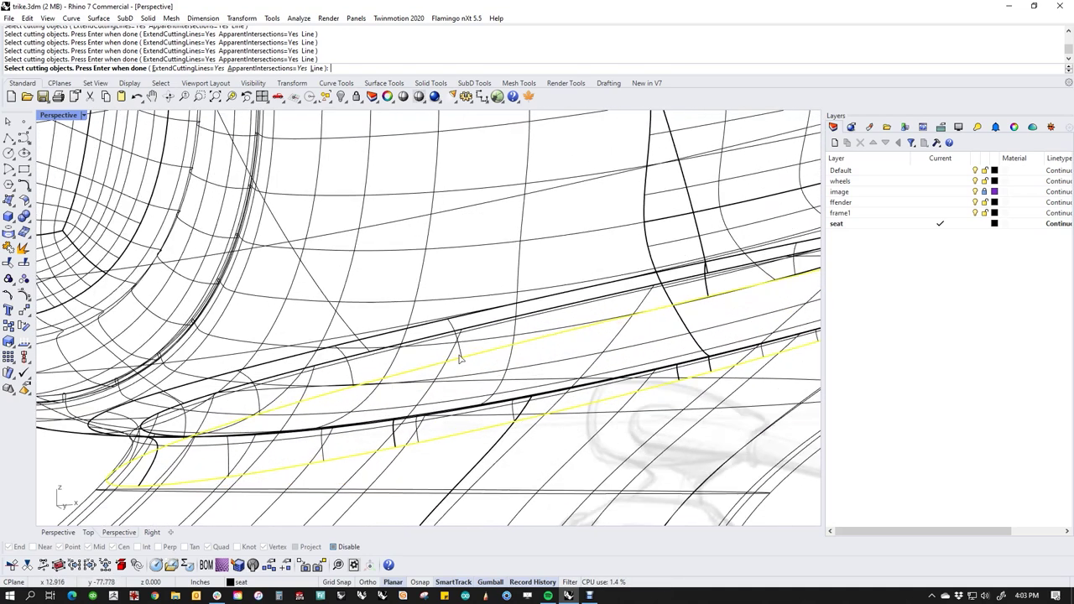
{"action": "right_click", "coordinate": [451, 359]}
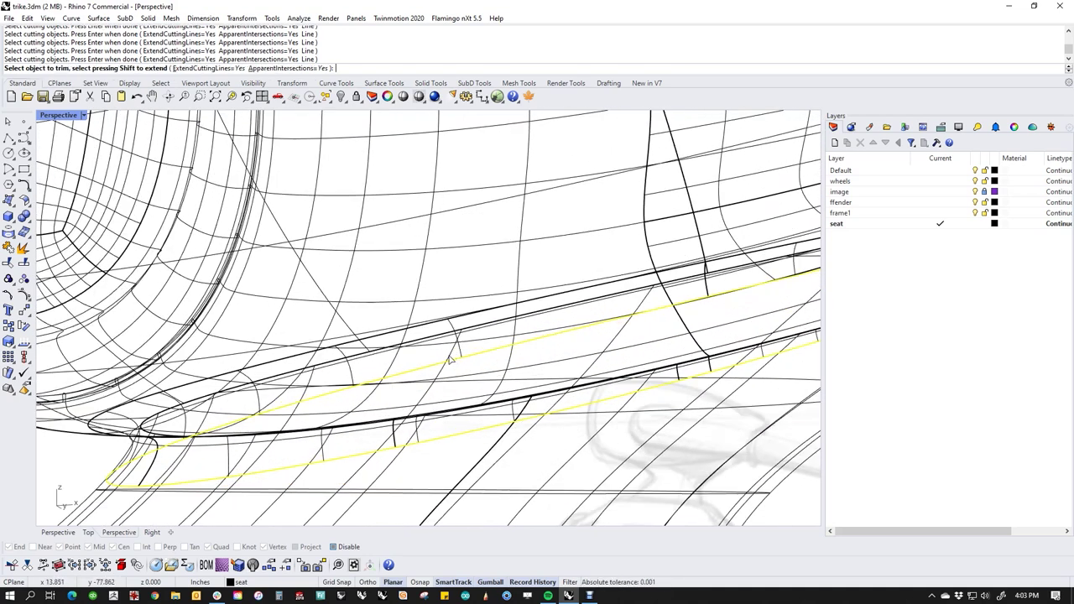
{"action": "right_click", "coordinate": [442, 382]}
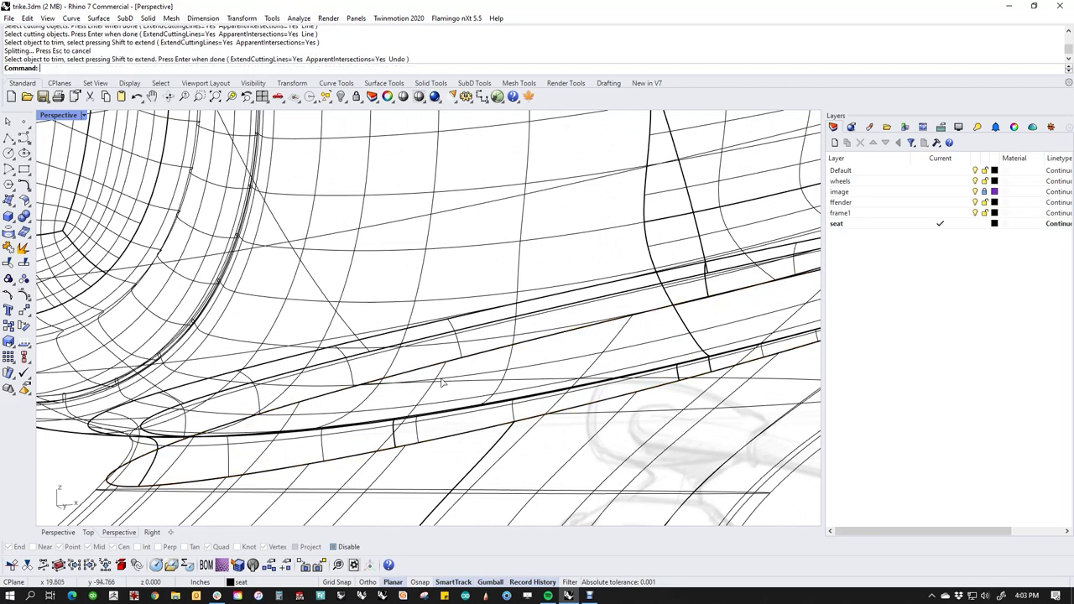
{"action": "scroll", "coordinate": [442, 382], "scroll_direction": "down", "scroll_amount": 2}
{"action": "right_click", "coordinate": [383, 408]}
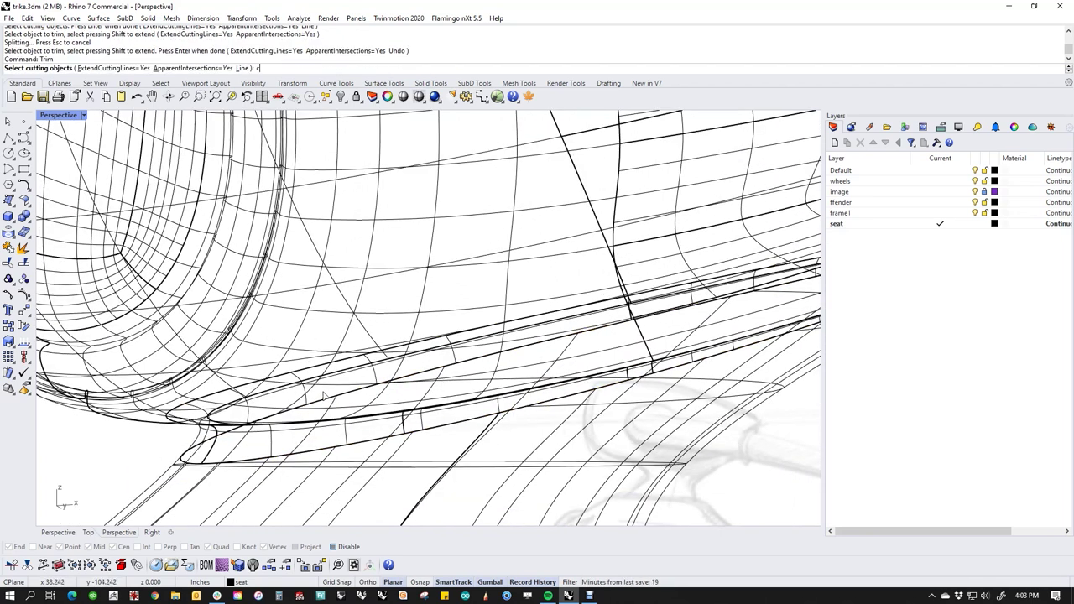
{"action": "type", "text": "crv"}
{"action": "key", "text": "Return"}
{"action": "left_click", "coordinate": [281, 377]}
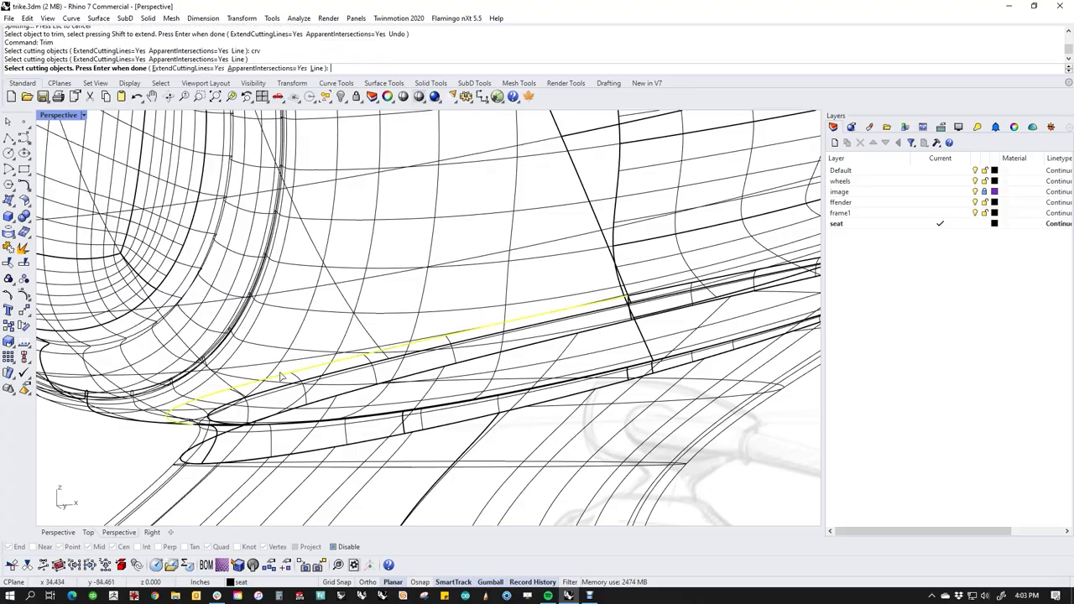
{"action": "right_click_drag", "start_coordinate": [272, 395], "coordinate": [349, 407]}
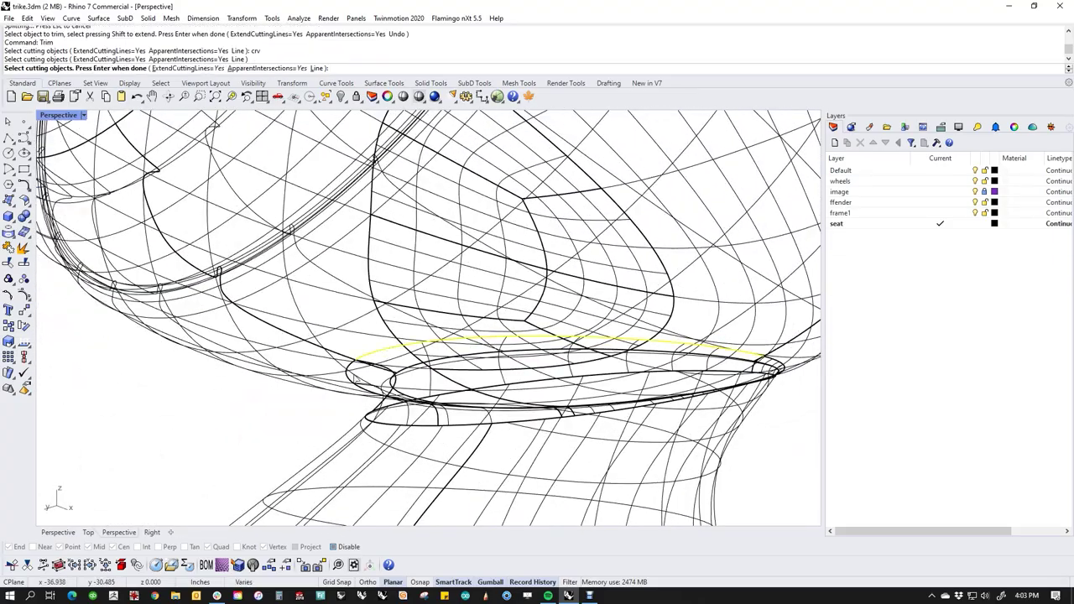
{"action": "scroll", "coordinate": [348, 382], "scroll_direction": "up", "scroll_amount": 10}
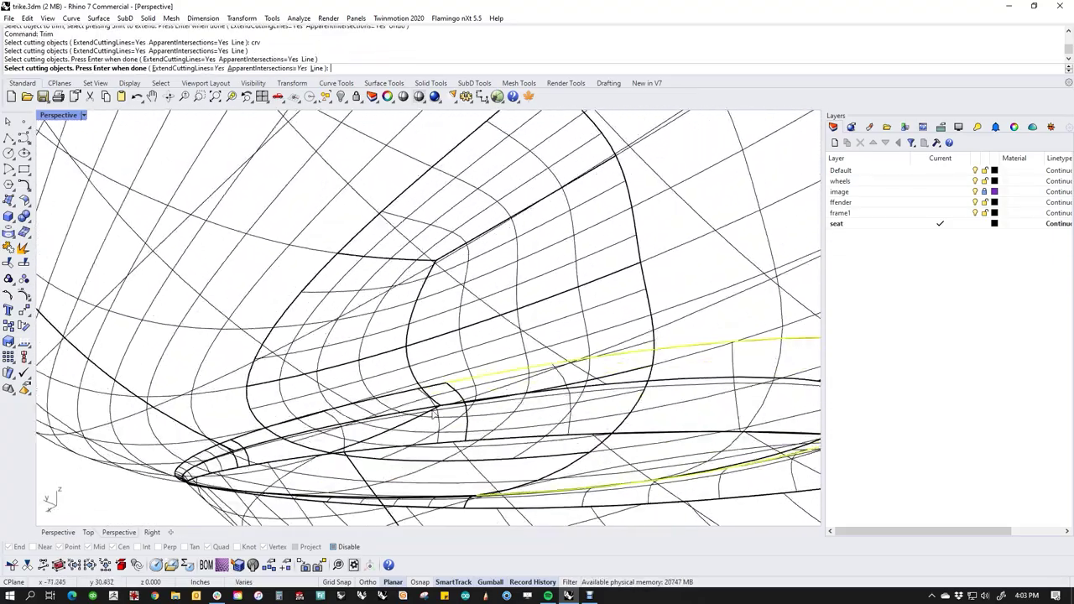
{"action": "left_click", "coordinate": [435, 382]}
{"action": "left_click", "coordinate": [148, 461]}
{"action": "right_click_drag", "start_coordinate": [139, 476], "coordinate": [467, 428]}
{"action": "scroll", "coordinate": [353, 395], "scroll_direction": "up", "scroll_amount": 3}
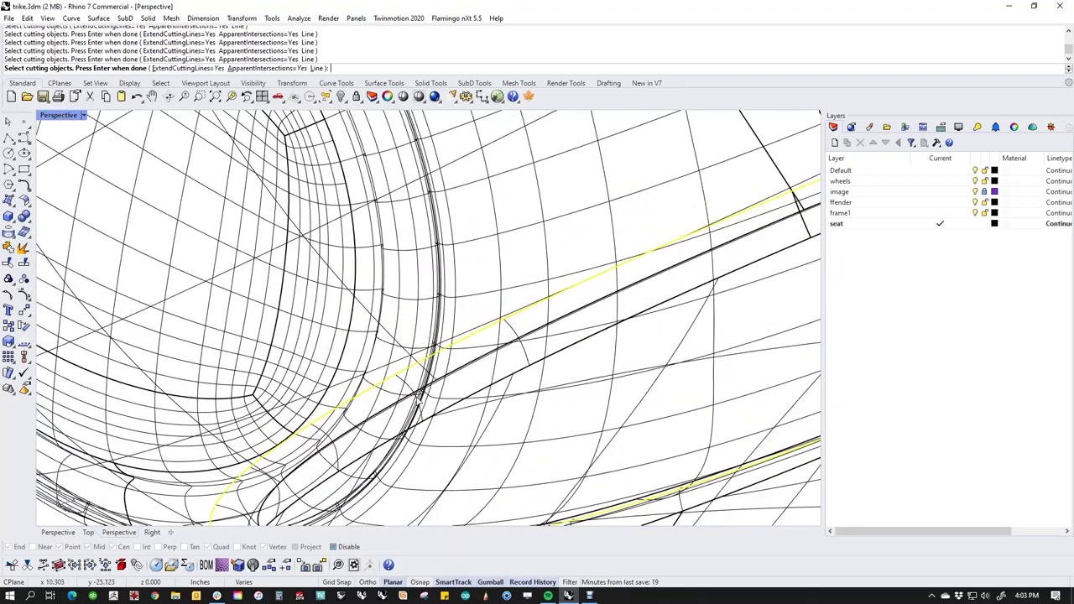
{"action": "key", "text": "Escape"}
Start a Trim with the blend's upper edges all around the headlight junction as cutting curves.
{"action": "right_click", "coordinate": [438, 393]}
{"action": "scroll", "coordinate": [440, 389], "scroll_direction": "up", "scroll_amount": 2}
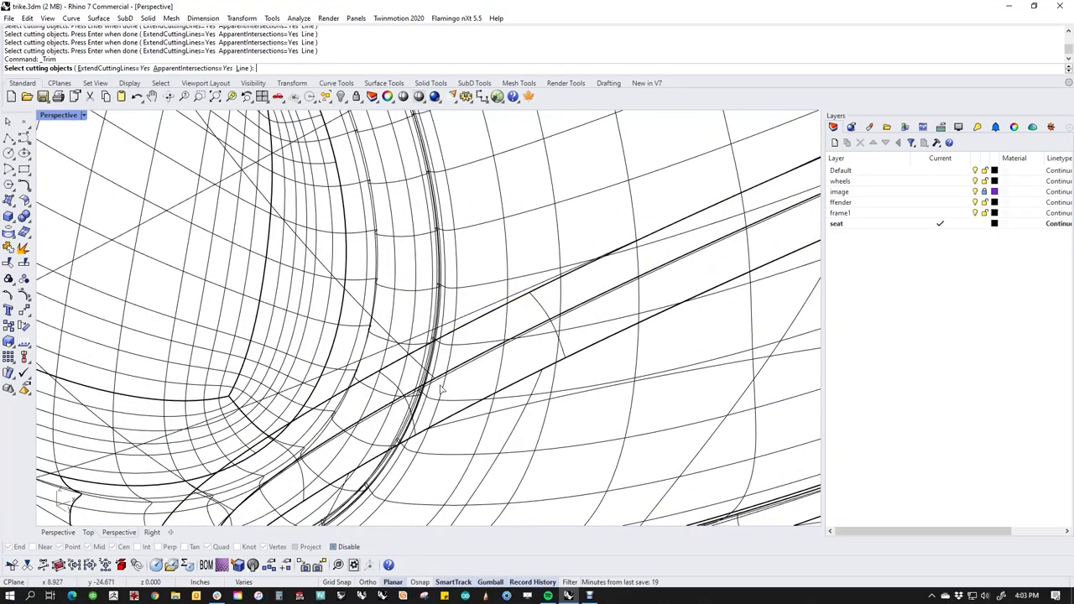
{"action": "type", "text": "crv"}
{"action": "key", "text": "Return"}
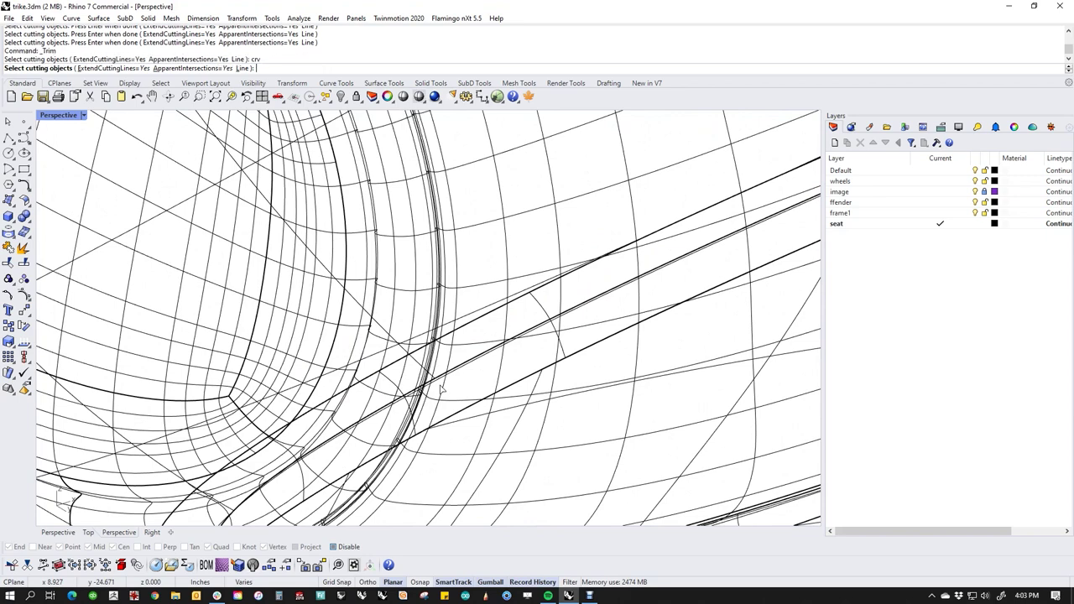
{"action": "left_click", "coordinate": [399, 365]}
{"action": "right_click_drag", "start_coordinate": [456, 377], "coordinate": [458, 453]}
{"action": "scroll", "coordinate": [315, 457], "scroll_direction": "up", "scroll_amount": 2}
{"action": "right_click_drag", "start_coordinate": [314, 459], "coordinate": [233, 419]}
{"action": "right_click_drag", "start_coordinate": [277, 385], "coordinate": [229, 298]}
{"action": "left_click", "coordinate": [229, 296]}
{"action": "scroll", "coordinate": [234, 314], "scroll_direction": "down", "scroll_amount": 6}
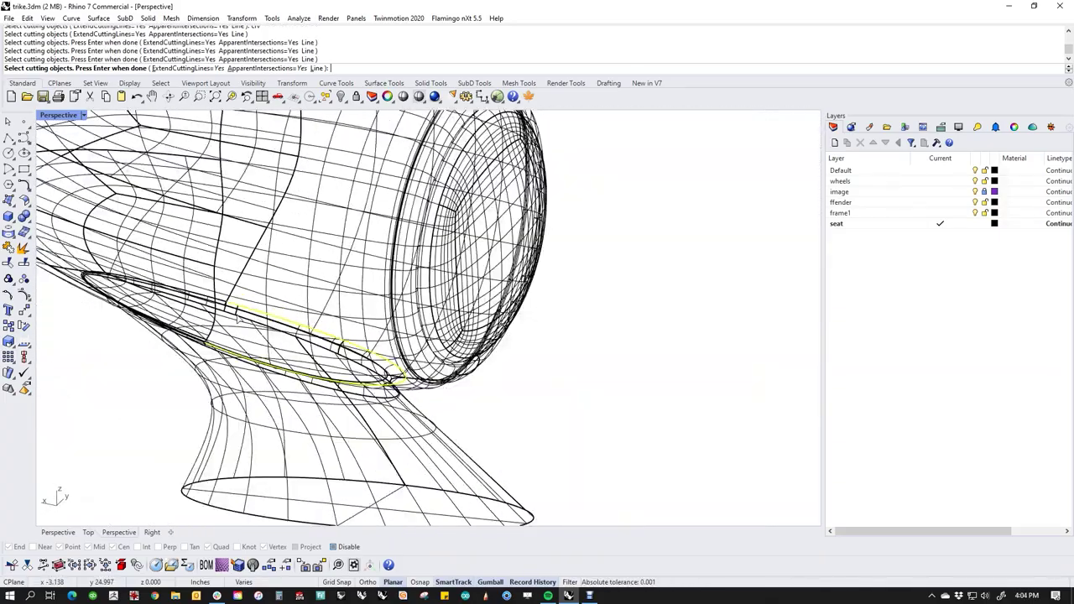
{"action": "scroll", "coordinate": [222, 301], "scroll_direction": "up", "scroll_amount": 6}
{"action": "right_click_drag", "start_coordinate": [222, 308], "coordinate": [492, 398]}
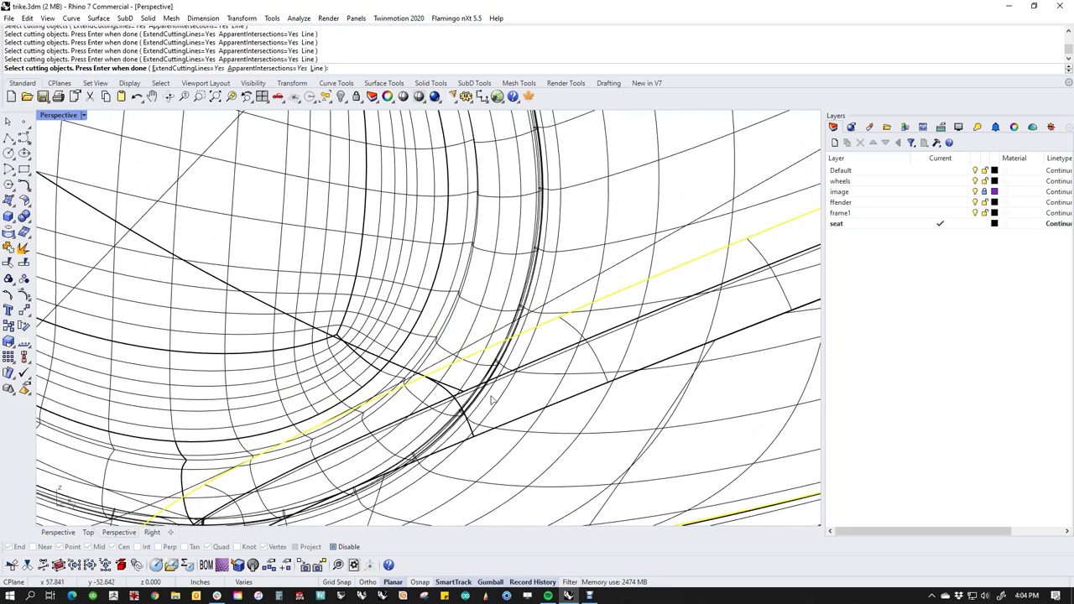
{"action": "right_click", "coordinate": [520, 383]}
Trim away the headlight surface pieces enclosed by the blend's upper edges.
{"action": "left_click", "coordinate": [530, 367]}
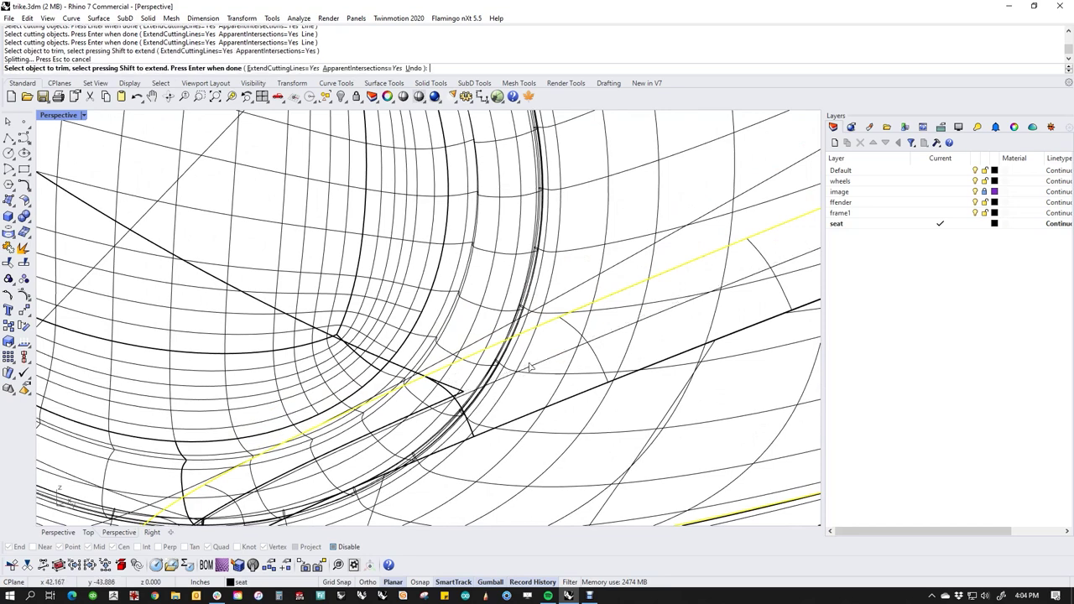
{"action": "left_click", "coordinate": [423, 412]}
{"action": "scroll", "coordinate": [421, 414], "scroll_direction": "down", "scroll_amount": 5}
{"action": "right_click_drag", "start_coordinate": [421, 414], "coordinate": [554, 441]}
{"action": "scroll", "coordinate": [202, 462], "scroll_direction": "up", "scroll_amount": 4}
{"action": "right_click_drag", "start_coordinate": [201, 462], "coordinate": [272, 461]}
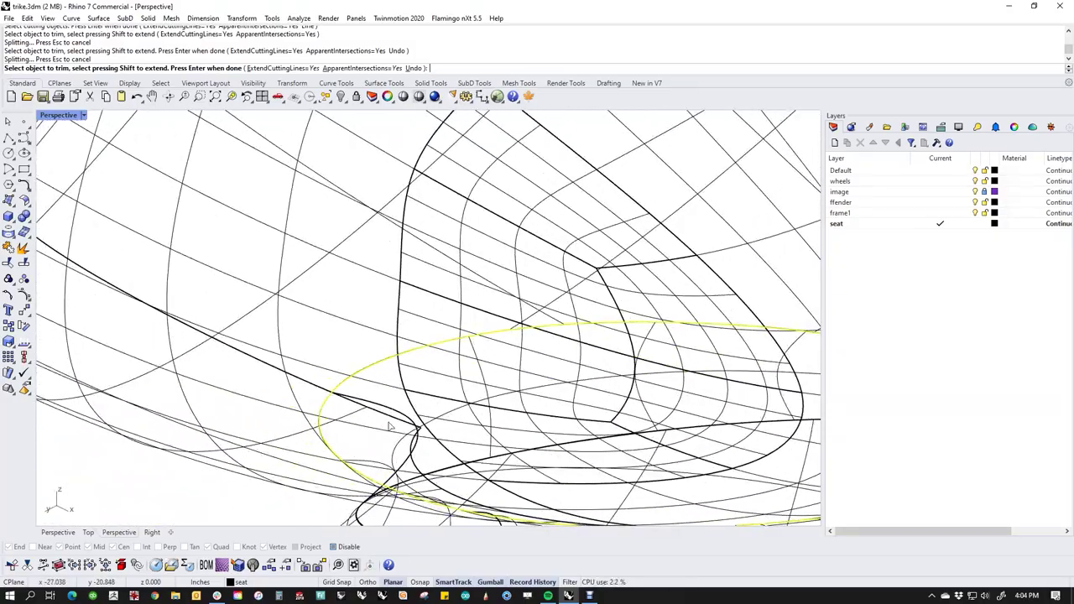
{"action": "left_click", "coordinate": [392, 422]}
{"action": "scroll", "coordinate": [371, 422], "scroll_direction": "down", "scroll_amount": 7}
{"action": "right_click_drag", "start_coordinate": [371, 422], "coordinate": [226, 449]}
{"action": "scroll", "coordinate": [391, 491], "scroll_direction": "up", "scroll_amount": 6}
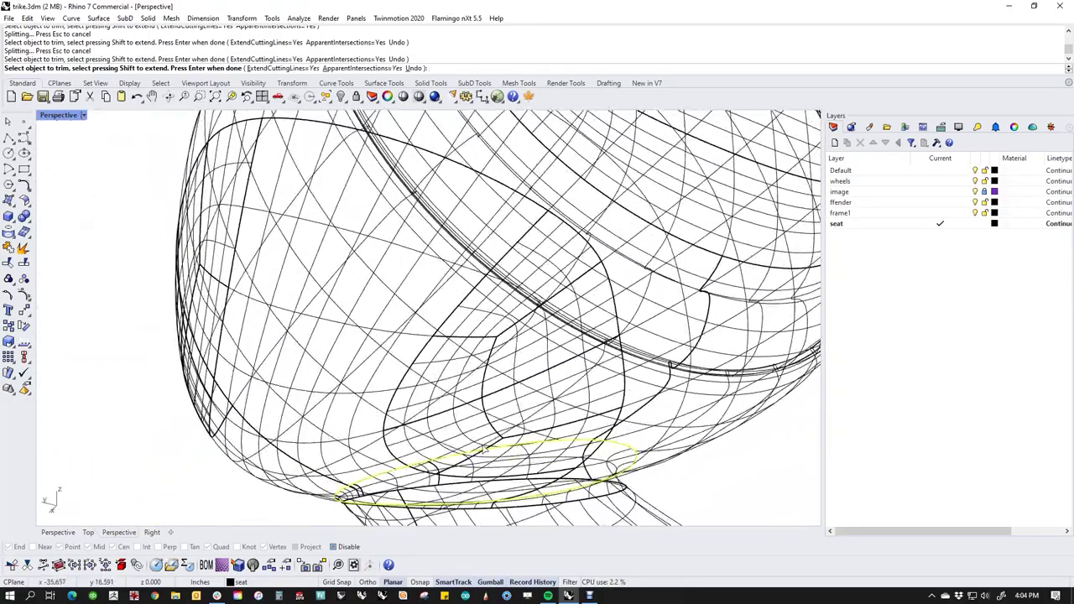
{"action": "mouse_move", "coordinate": [391, 488]}
{"action": "right_mouse_down"}
{"action": "mouse_move", "coordinate": [365, 450]}
{"action": "mouse_move", "coordinate": [453, 437]}
{"action": "mouse_move", "coordinate": [532, 447]}
{"action": "right_mouse_up"}
{"action": "key", "text": "Return"}
Select all the headlight, blend and neck surfaces and join them into one polysurface.
{"action": "scroll", "coordinate": [453, 438], "scroll_direction": "down", "scroll_amount": 7}
{"action": "middle_click", "coordinate": [533, 448]}
{"action": "left_click", "coordinate": [487, 412]}
{"action": "right_click_drag", "start_coordinate": [588, 440], "coordinate": [624, 419]}
{"action": "scroll", "coordinate": [624, 419], "scroll_direction": "up", "scroll_amount": 8}
{"action": "scroll", "coordinate": [624, 419], "scroll_direction": "down", "scroll_amount": 4}
{"action": "scroll", "coordinate": [624, 420], "scroll_direction": "up", "scroll_amount": 2}
{"action": "left_click_drag", "start_coordinate": [772, 299], "coordinate": [314, 515]}
{"action": "left_click", "coordinate": [225, 475]}
{"action": "scroll", "coordinate": [237, 447], "scroll_direction": "down", "scroll_amount": 8}
{"action": "left_click_drag", "start_coordinate": [159, 260], "coordinate": [607, 569]}
{"action": "key", "text": "ctrl+j"}
{"action": "left_click", "coordinate": [463, 431]}
{"action": "right_click_drag", "start_coordinate": [437, 449], "coordinate": [378, 402]}
{"action": "scroll", "coordinate": [378, 402], "scroll_direction": "up", "scroll_amount": 4}
Switch the view to rendered display and assign the red Paint (1) material to the joined headlight and neck.
{"action": "right_click", "coordinate": [58, 117]}
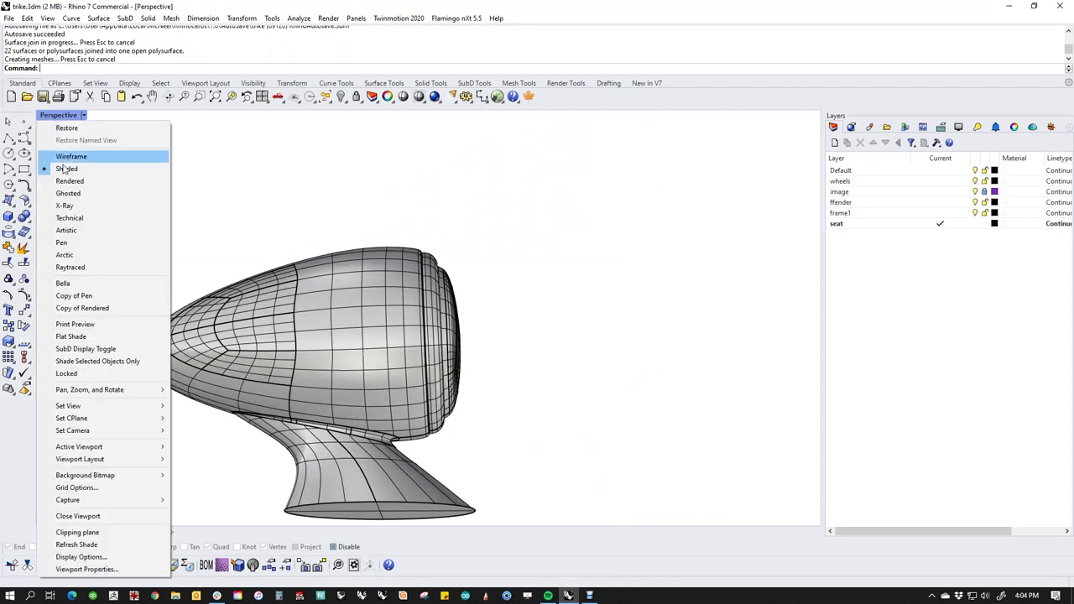
{"action": "left_click", "coordinate": [70, 181]}
{"action": "scroll", "coordinate": [522, 413], "scroll_direction": "down", "scroll_amount": 6}
{"action": "right_click_drag", "start_coordinate": [522, 413], "coordinate": [428, 453]}
{"action": "scroll", "coordinate": [445, 443], "scroll_direction": "up", "scroll_amount": 8}
{"action": "left_click", "coordinate": [432, 432]}
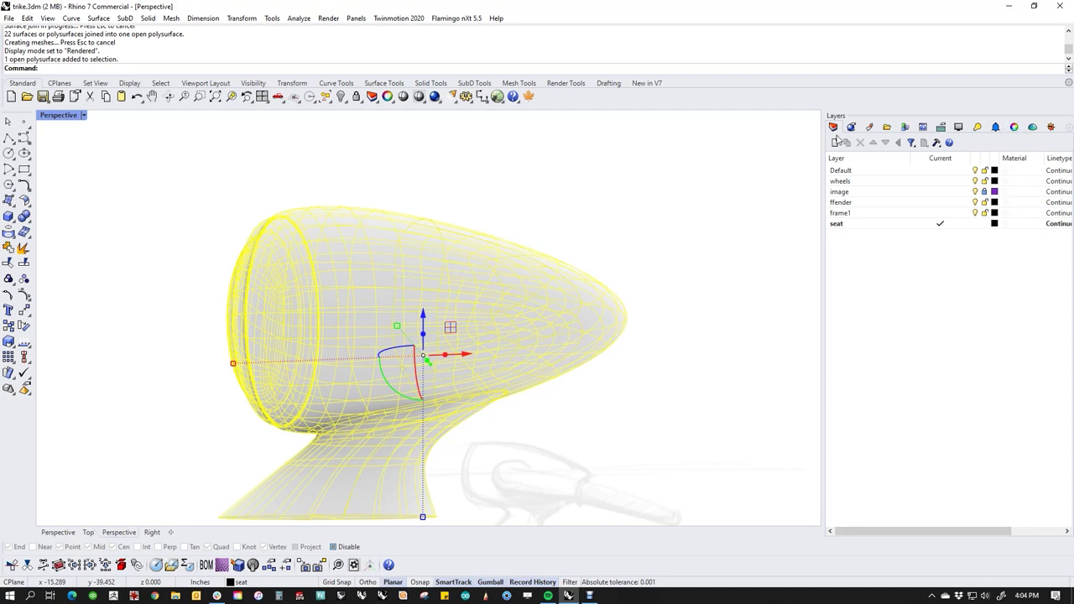
{"action": "left_click", "coordinate": [869, 127]}
{"action": "right_click", "coordinate": [1027, 185]}
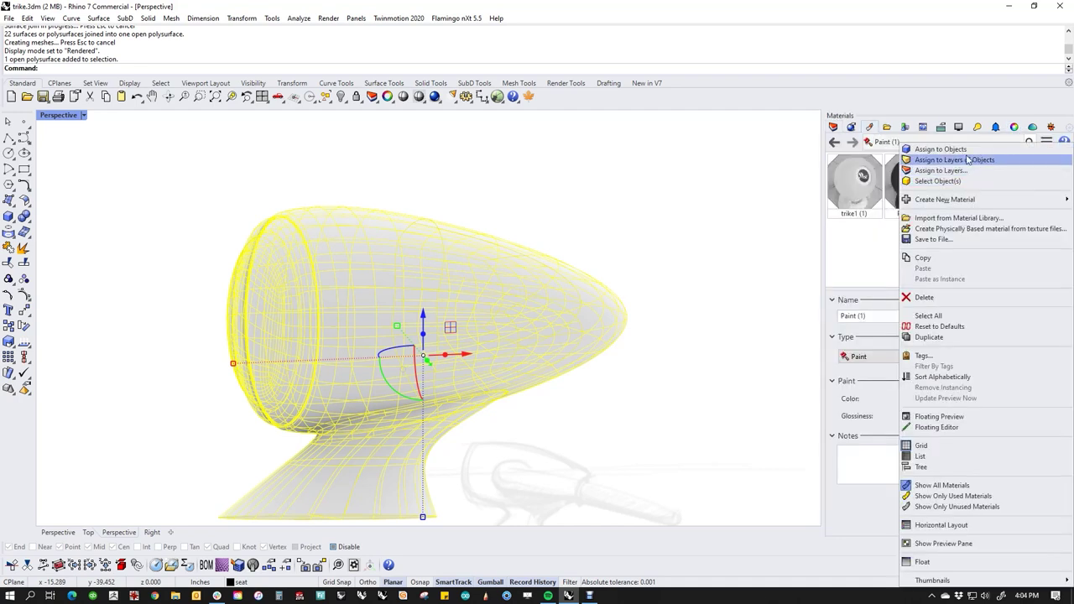
{"action": "left_click", "coordinate": [967, 160]}
{"action": "right_click_drag", "start_coordinate": [662, 291], "coordinate": [437, 324]}
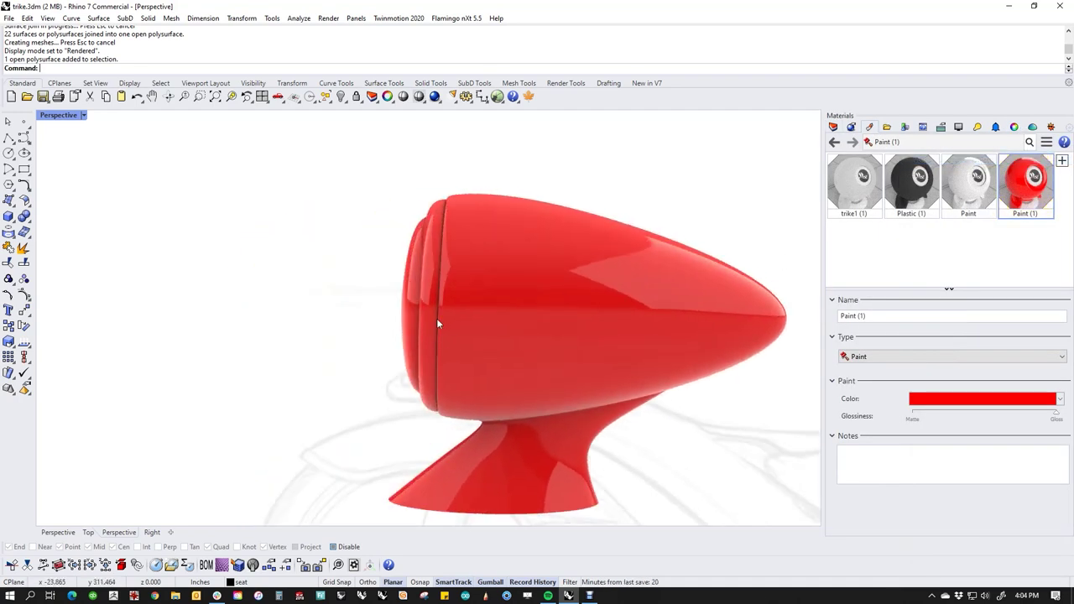
{"action": "scroll", "coordinate": [437, 323], "scroll_direction": "up", "scroll_amount": 6}
{"action": "left_click", "coordinate": [435, 308]}
{"action": "left_click", "coordinate": [334, 335]}
{"action": "scroll", "coordinate": [367, 335], "scroll_direction": "down", "scroll_amount": 6}
{"action": "left_click_drag", "start_coordinate": [309, 179], "coordinate": [449, 445]}
{"action": "right_click_drag", "start_coordinate": [336, 422], "coordinate": [361, 441]}
{"action": "left_click", "coordinate": [459, 308], "text": "shift"}
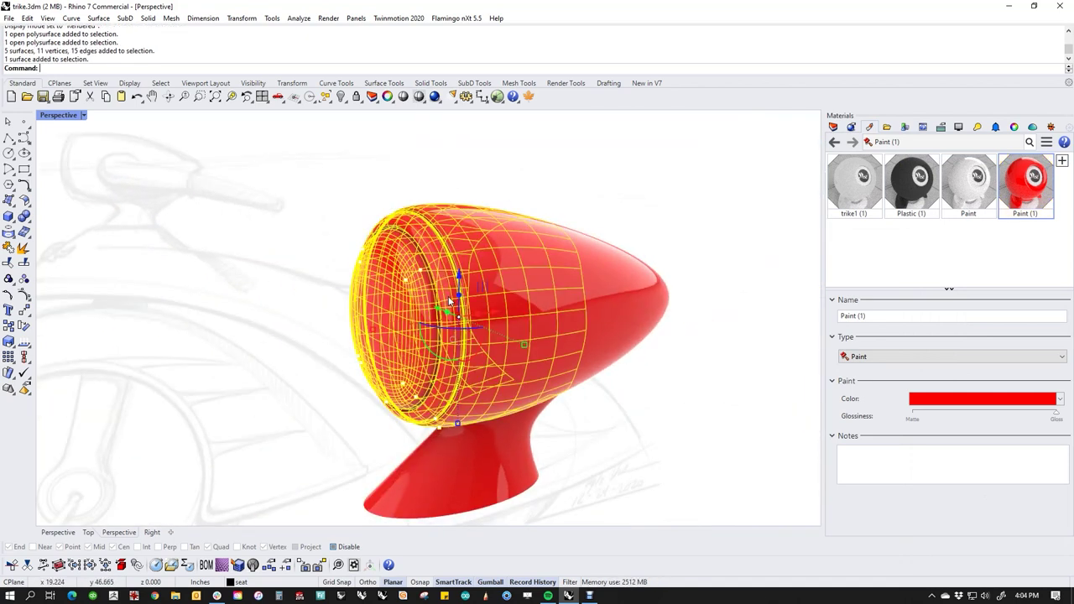
{"action": "key", "text": "Escape"}
Show all the hidden trike parts around the headlight.
{"action": "right_click_drag", "start_coordinate": [521, 344], "coordinate": [473, 359]}
{"action": "scroll", "coordinate": [654, 389], "scroll_direction": "down", "scroll_amount": 3}
{"action": "type", "text": "v"}
{"action": "key", "text": "Return"}
{"action": "left_click", "coordinate": [465, 332]}
{"action": "left_click", "coordinate": [475, 315], "text": "shift"}
{"action": "left_click", "coordinate": [407, 219], "text": "shift"}
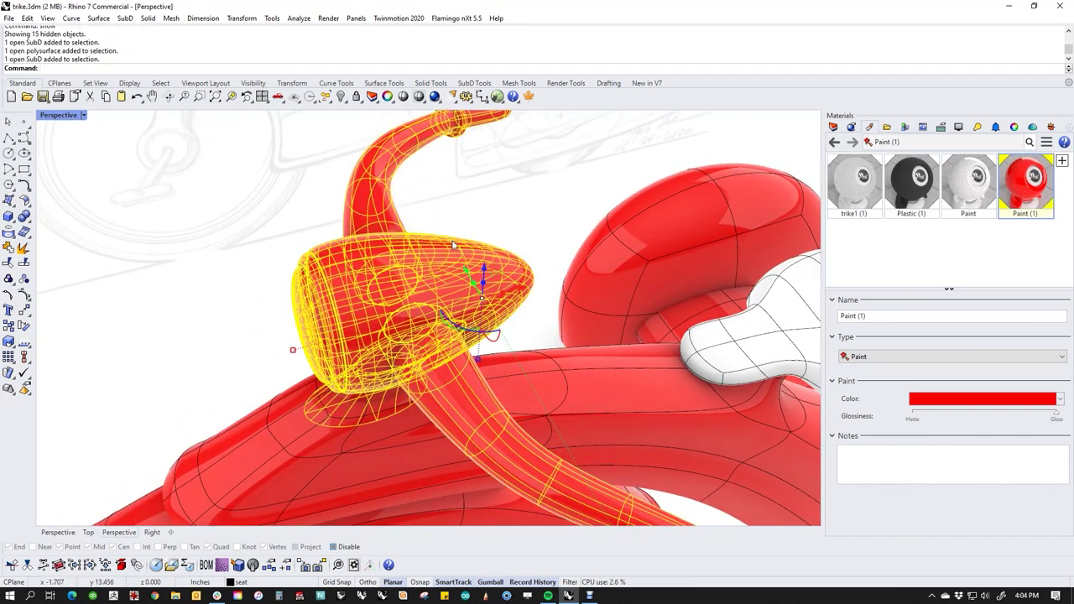
{"action": "scroll", "coordinate": [453, 245], "scroll_direction": "down", "scroll_amount": 6}
{"action": "left_click", "coordinate": [519, 238]}
Delete the far handlebar and replace it with a mirrored copy of the near one, starting the mirror plane at 0.
{"action": "right_click_drag", "start_coordinate": [505, 252], "coordinate": [490, 254]}
{"action": "left_click", "coordinate": [428, 188]}
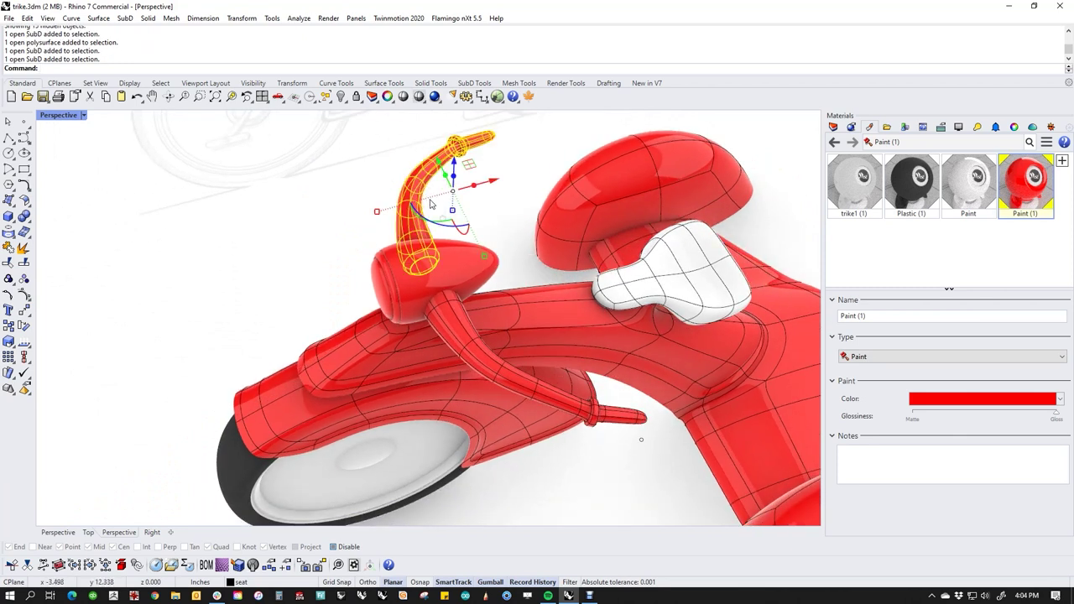
{"action": "key", "text": "Delete"}
{"action": "left_click", "coordinate": [458, 332]}
{"action": "type", "text": "m"}
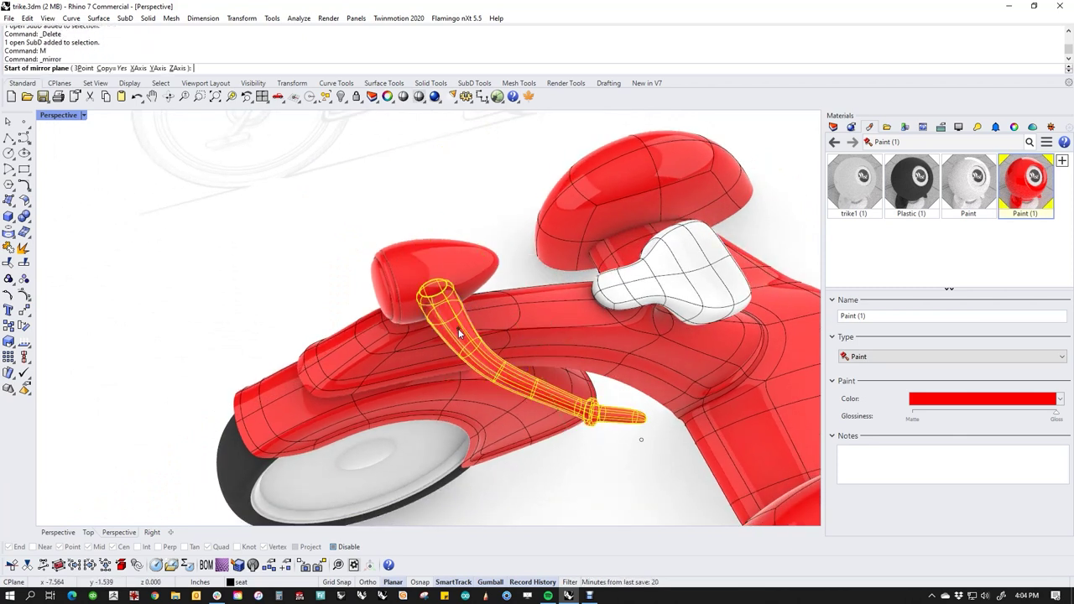
{"action": "key", "text": "Return"}
{"action": "type", "text": "0"}
{"action": "key", "text": "Return"}
{"action": "left_click", "coordinate": [662, 283]}
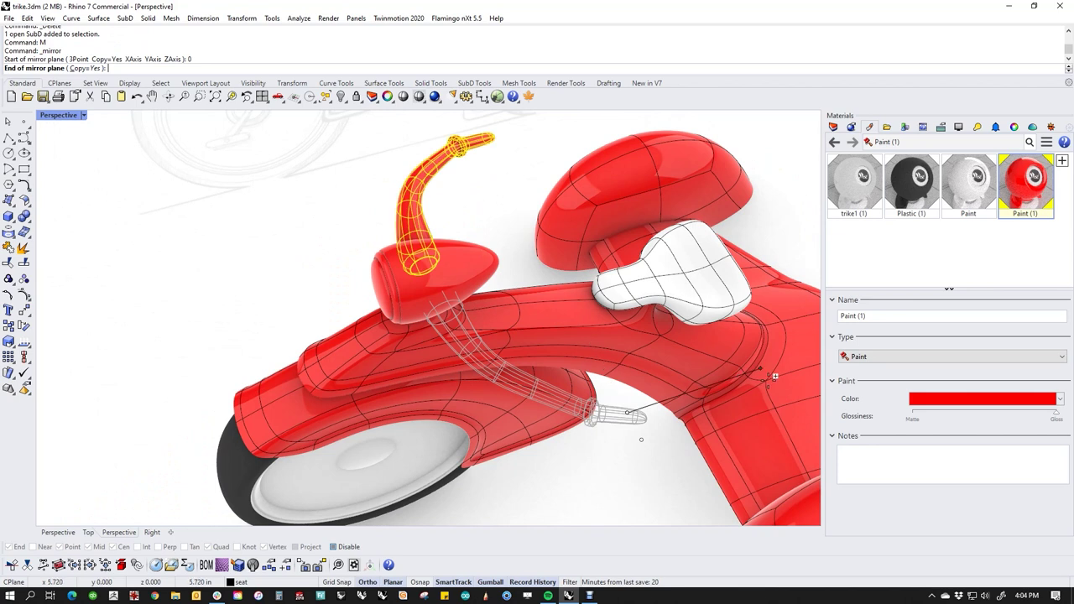
Try a Boolean union of the headlight polysurface with both handlebars.
{"action": "left_click", "coordinate": [419, 214], "text": "shift"}
{"action": "left_click", "coordinate": [472, 265], "text": "shift"}
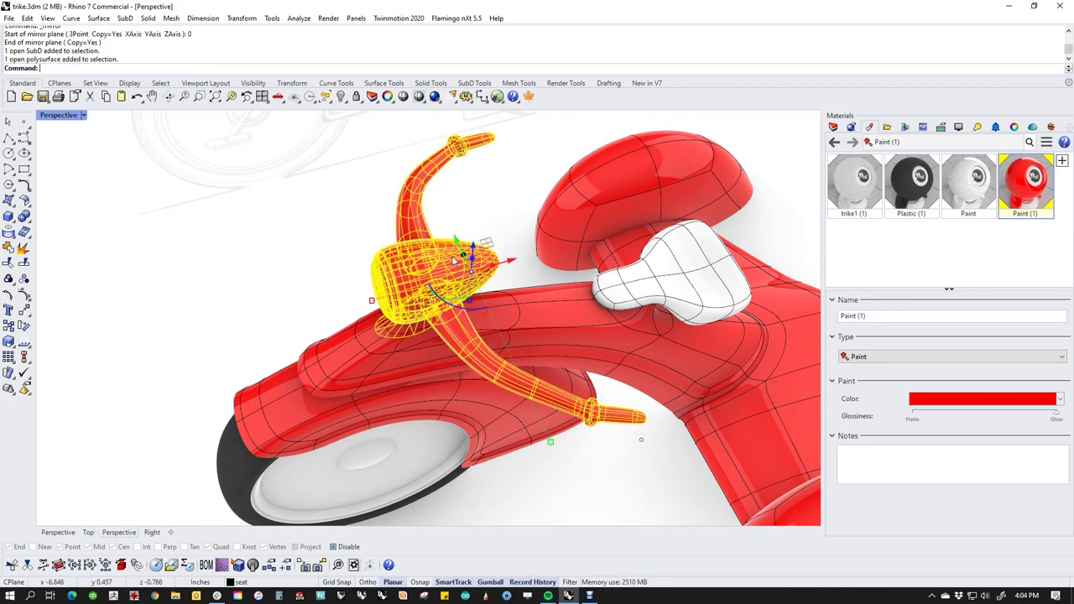
{"action": "left_click", "coordinate": [26, 200]}
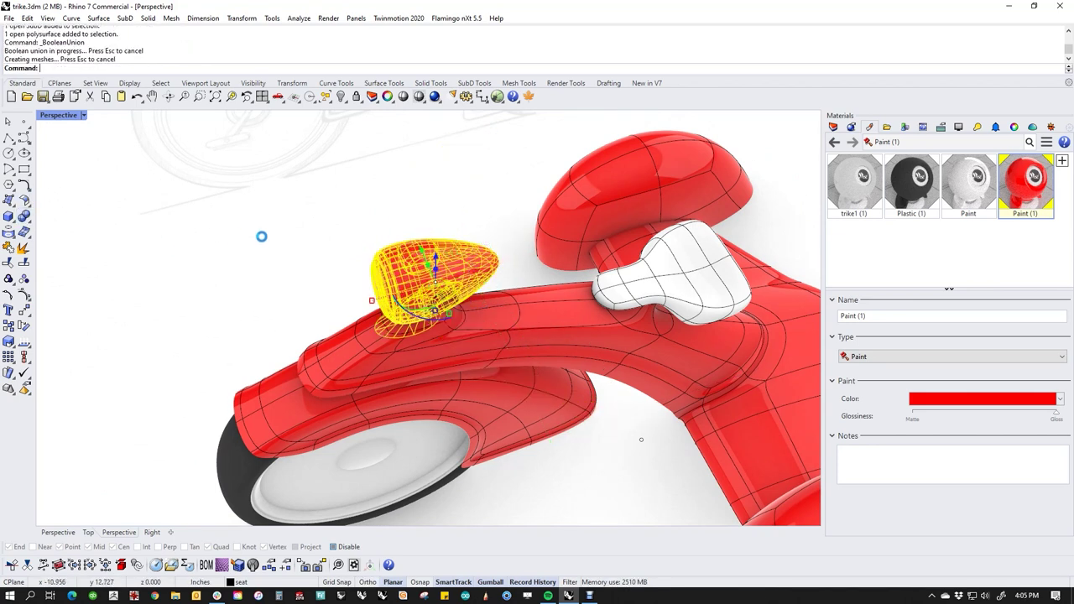
{"action": "left_click", "coordinate": [321, 249]}
{"action": "right_click_drag", "start_coordinate": [322, 250], "coordinate": [485, 297]}
{"action": "scroll", "coordinate": [485, 297], "scroll_direction": "up", "scroll_amount": 5}
{"action": "right_click_drag", "start_coordinate": [456, 345], "coordinate": [617, 423]}
{"action": "key", "text": "ctrl+z"}
Check the near handlebar's surface direction and flip the normals of the headlight and neck polysurface.
{"action": "left_click", "coordinate": [594, 366]}
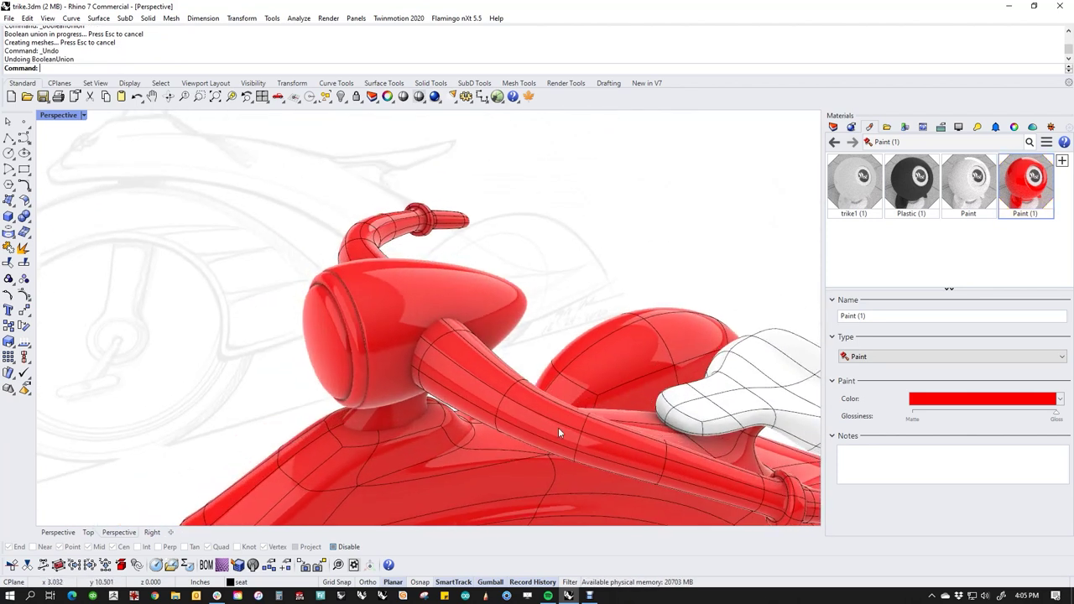
{"action": "left_click", "coordinate": [558, 428]}
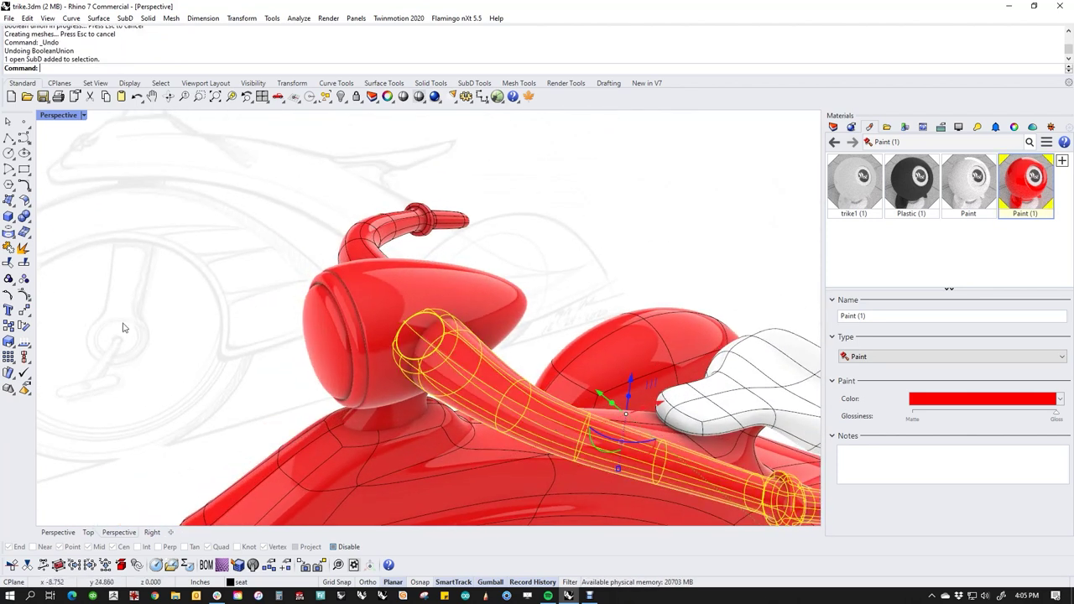
{"action": "left_click", "coordinate": [25, 341]}
{"action": "key", "text": "Return"}
{"action": "left_click", "coordinate": [503, 318]}
{"action": "key", "text": "Return"}
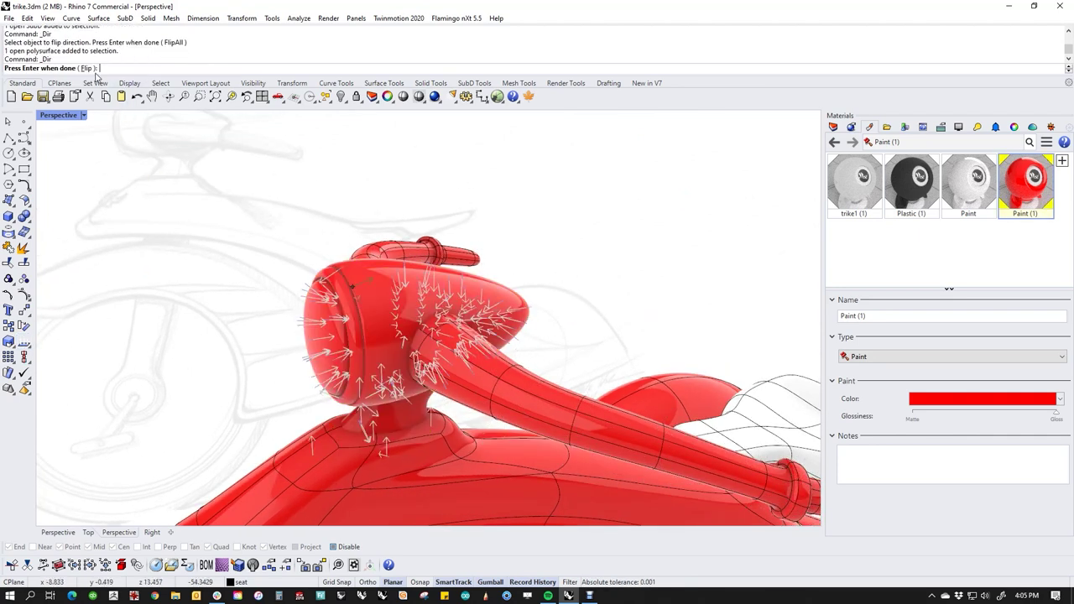
{"action": "left_click", "coordinate": [87, 68]}
{"action": "key", "text": "Return"}
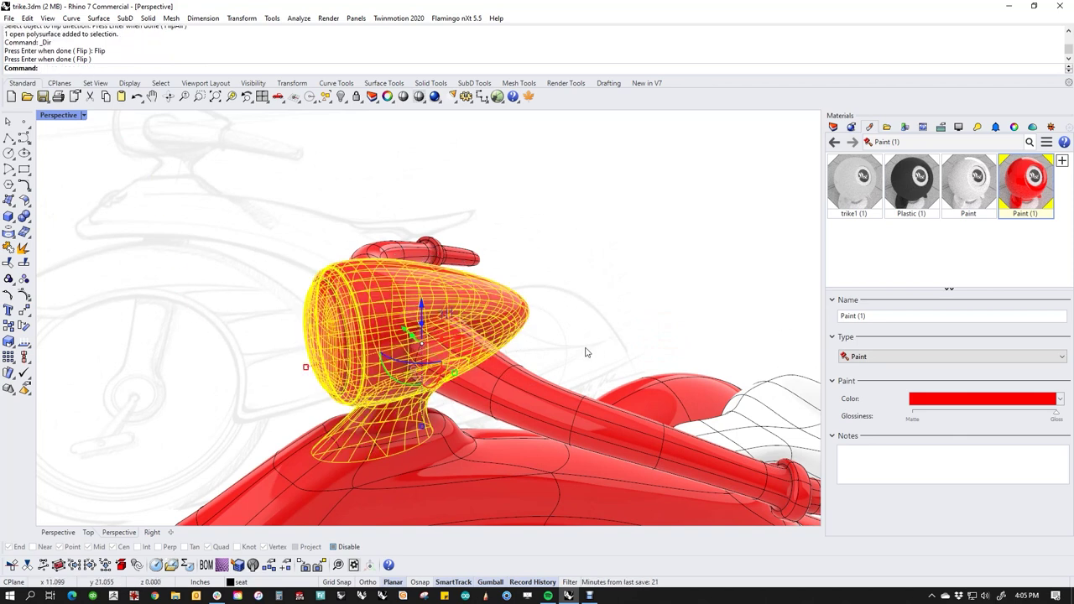
Combine the flipped headlight polysurface and both handlebars with a Boolean union.
{"action": "left_click", "coordinate": [586, 353], "text": "shift"}
{"action": "left_click", "coordinate": [407, 254], "text": "shift"}
{"action": "left_click", "coordinate": [24, 216]}
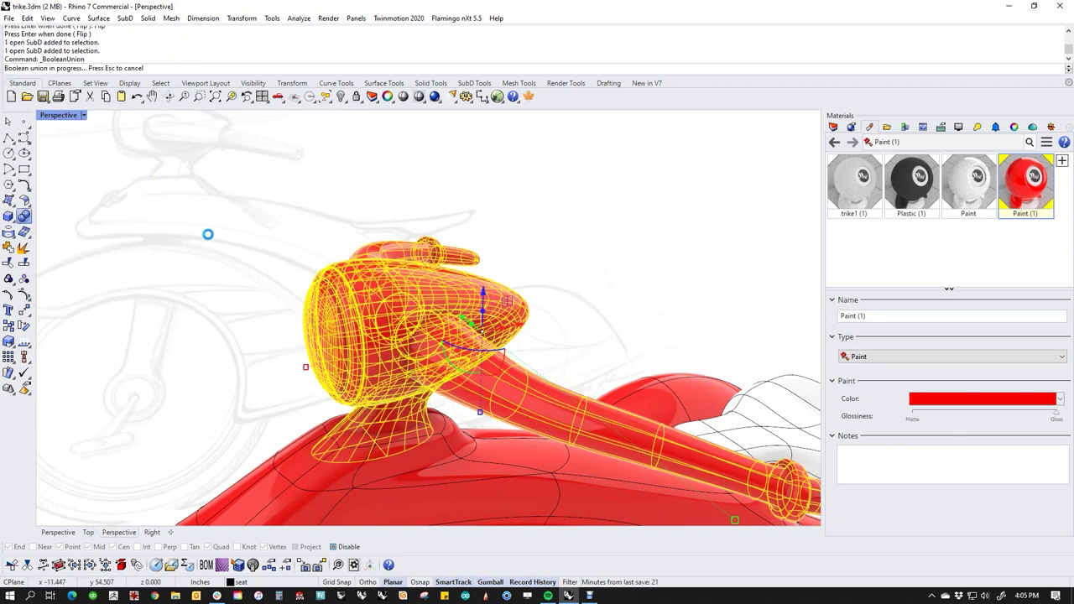
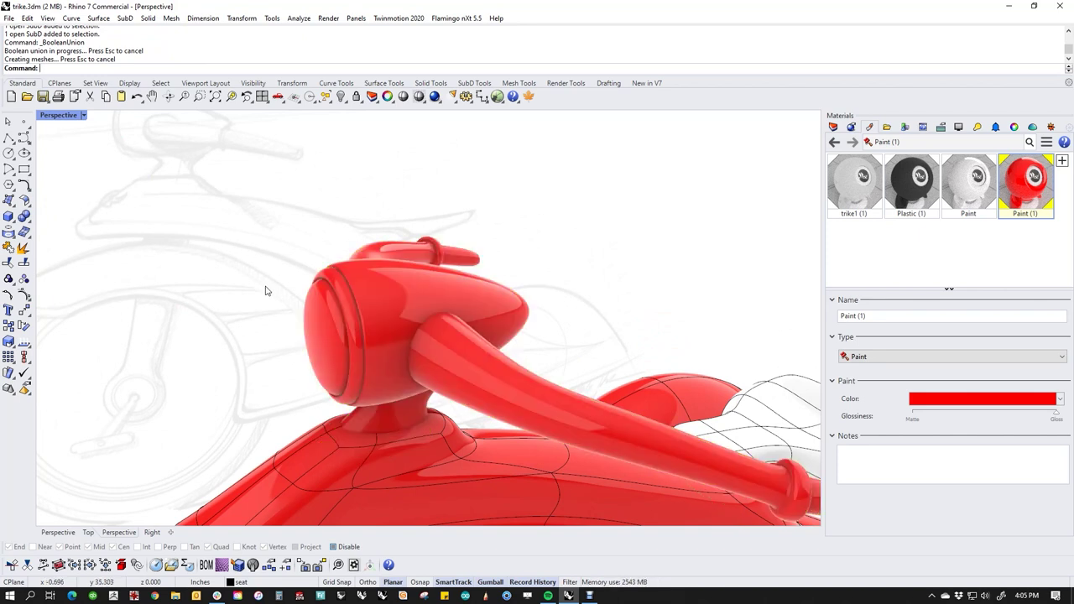
Isolate the combined headlight and handlebars by hiding every other object.
{"action": "scroll", "coordinate": [433, 359], "scroll_direction": "up", "scroll_amount": 5}
{"action": "left_click", "coordinate": [449, 367]}
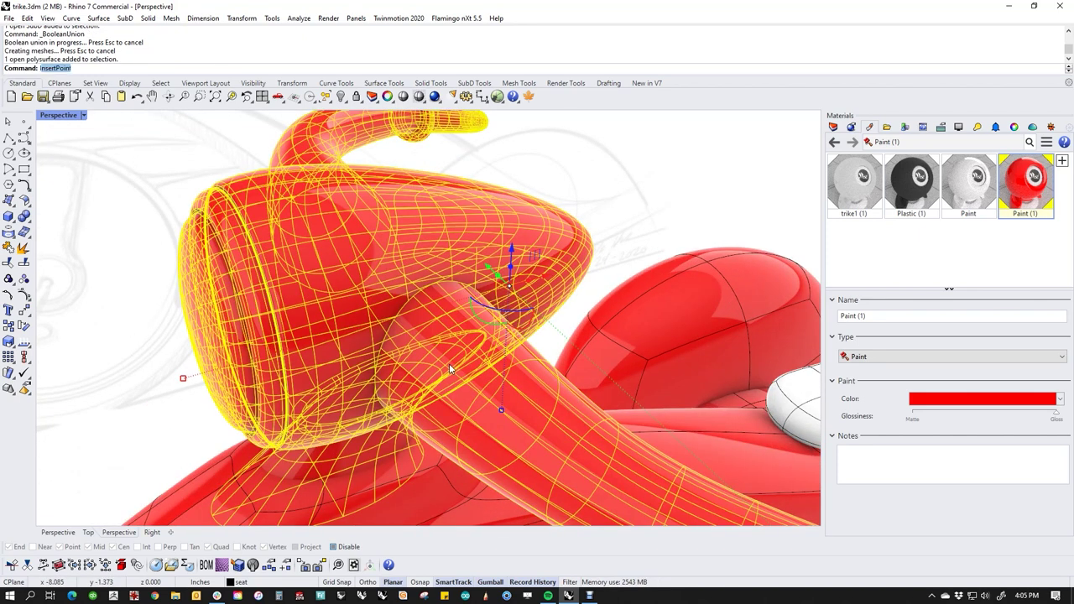
{"action": "type", "text": "i"}
{"action": "key", "text": "Return"}
Try a 0.05 edge blend along the chained junction edge between the near handlebar and the headlight.
{"action": "middle_click", "coordinate": [449, 363]}
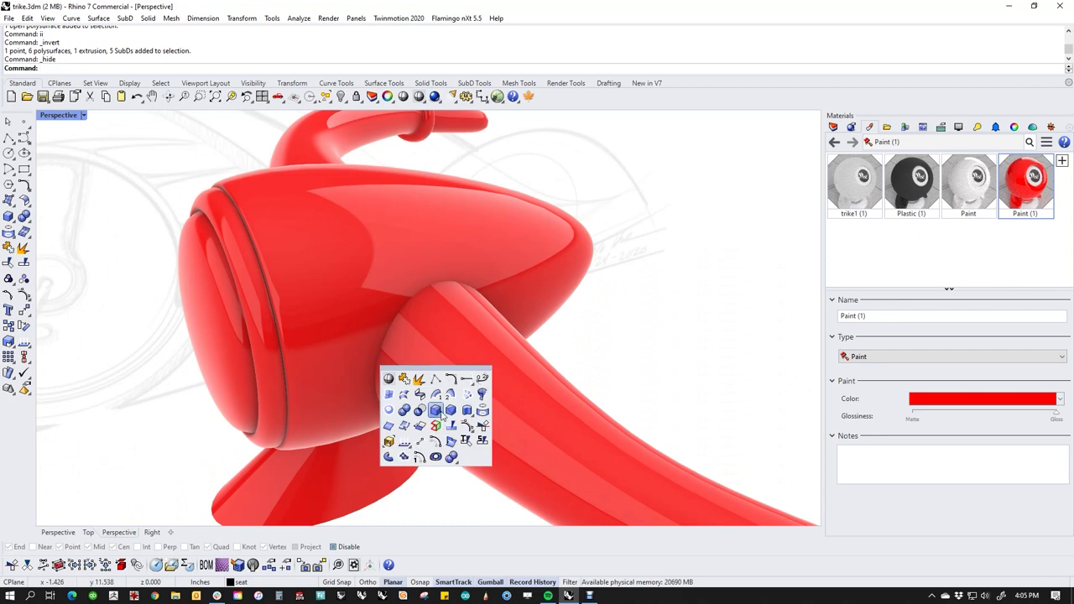
{"action": "left_click", "coordinate": [436, 410]}
{"action": "left_click", "coordinate": [401, 309]}
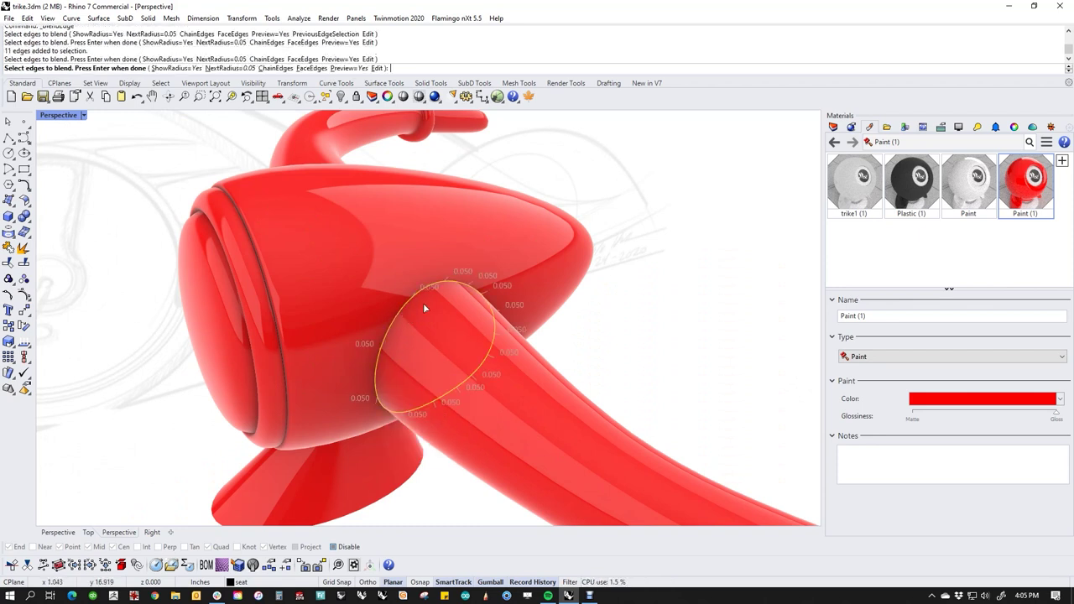
{"action": "right_click_drag", "start_coordinate": [385, 296], "coordinate": [440, 314]}
{"action": "key", "text": "Return"}
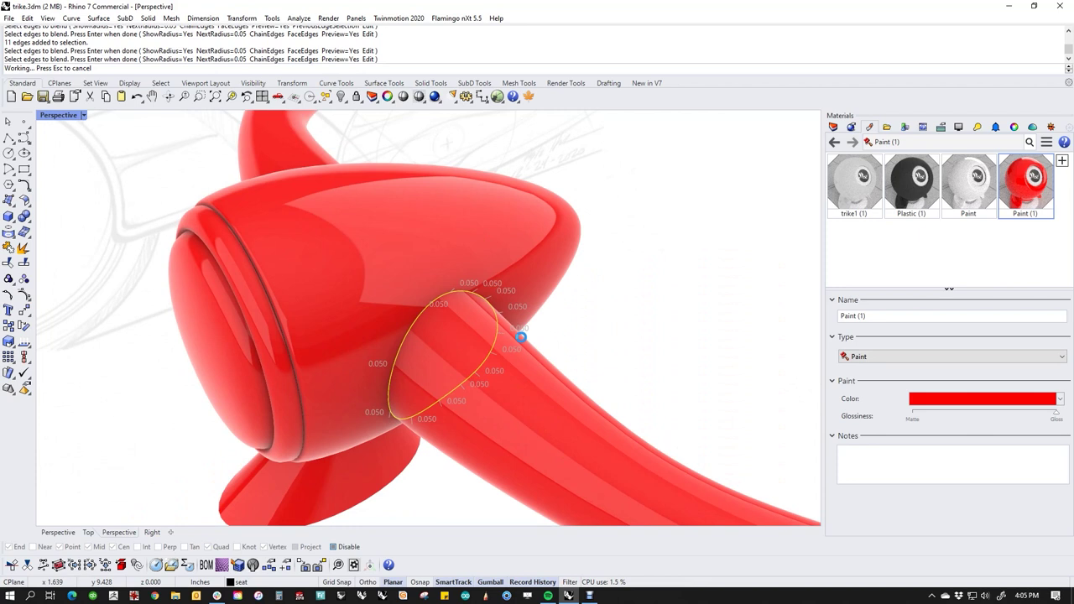
{"action": "right_click_drag", "start_coordinate": [500, 424], "coordinate": [489, 406]}
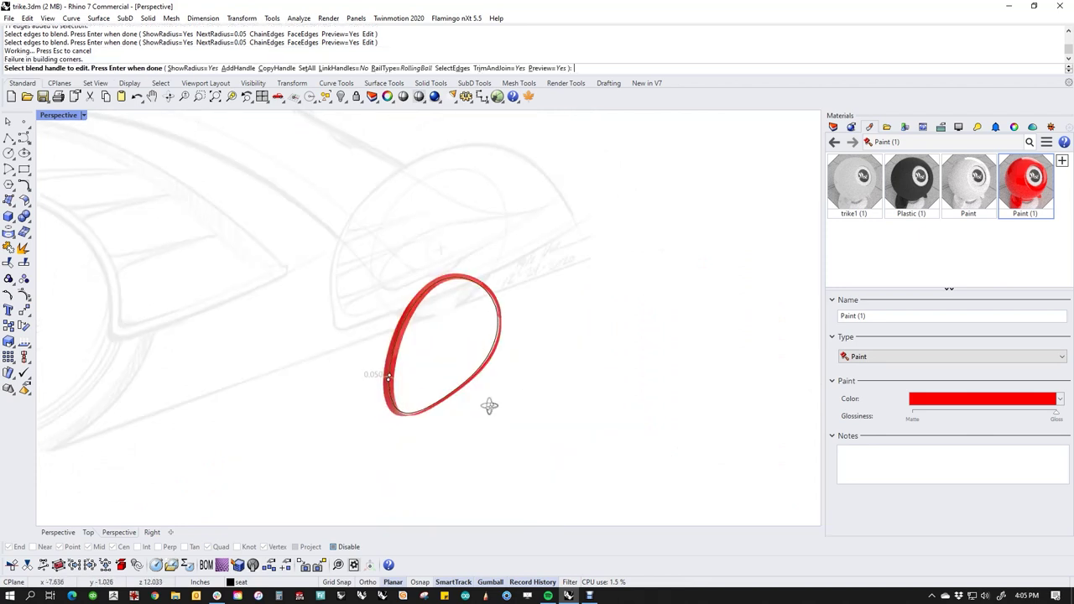
Set the radius of all blend handles to 1 on the near handlebar's junction edge.
{"action": "left_click", "coordinate": [304, 68]}
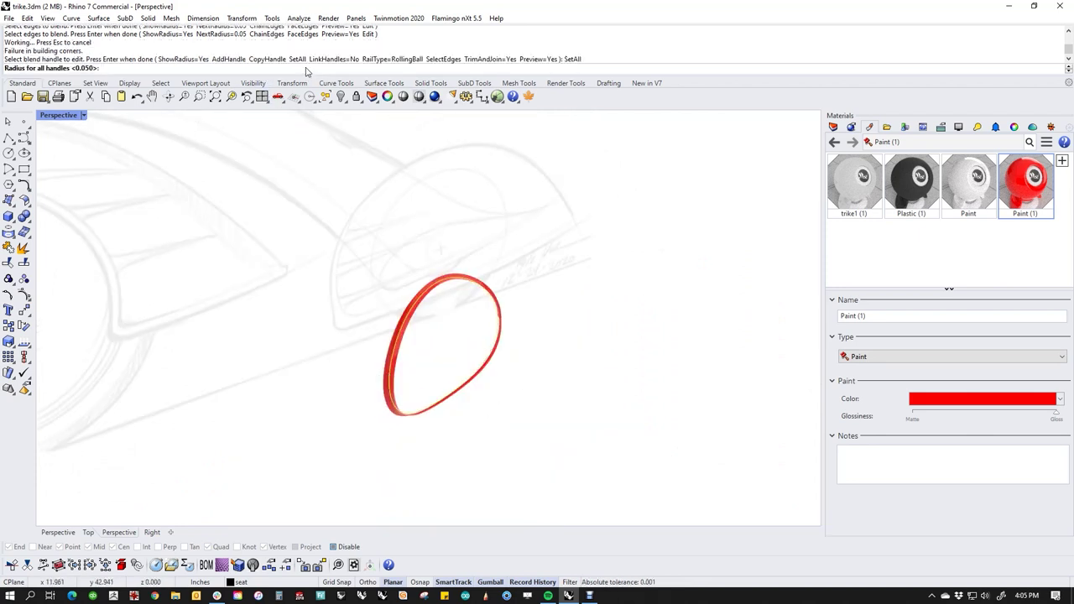
{"action": "type", "text": "1"}
{"action": "key", "text": "Return"}
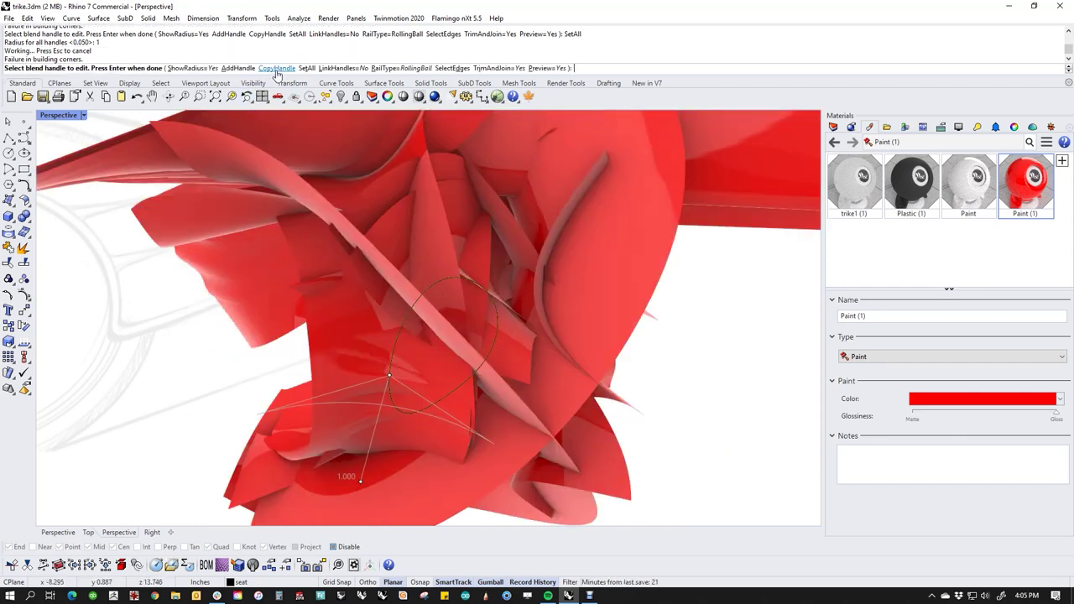
Set all blend handles to a radius of 0.08 and inspect the blend preview around the junction.
{"action": "left_click", "coordinate": [302, 68]}
{"action": "type", "text": ".0"}
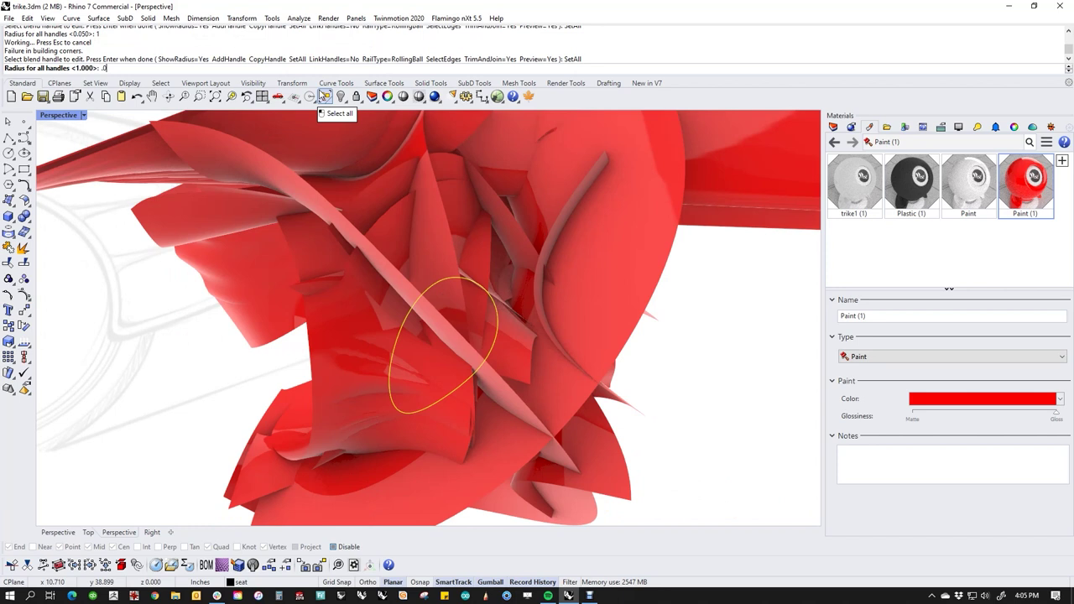
{"action": "type", "text": "8"}
{"action": "key", "text": "Return"}
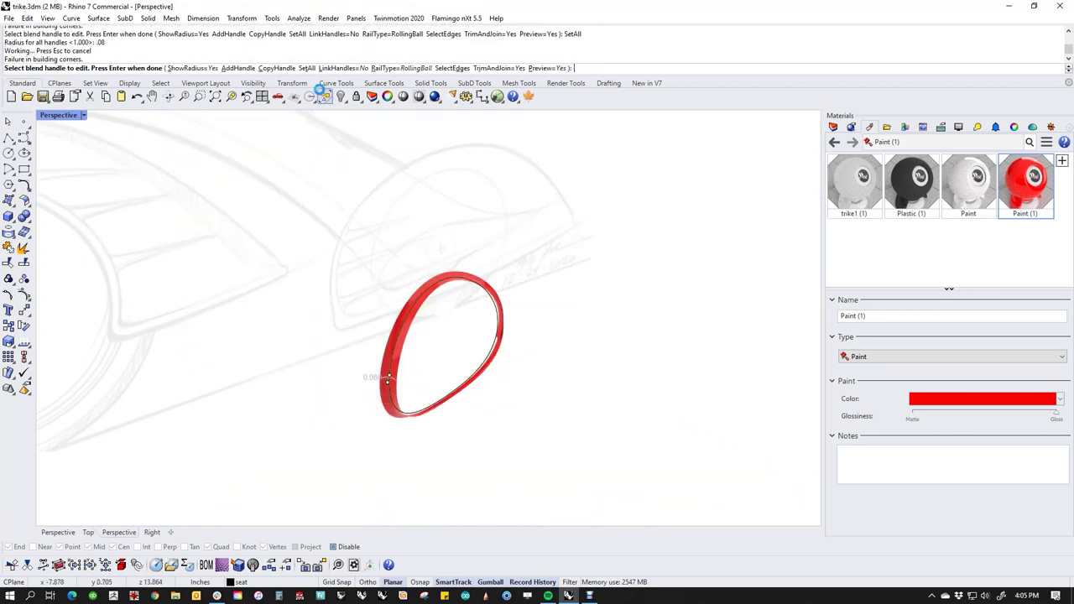
{"action": "right_click_drag", "start_coordinate": [562, 362], "coordinate": [602, 350]}
{"action": "scroll", "coordinate": [413, 304], "scroll_direction": "up", "scroll_amount": 6}
{"action": "scroll", "coordinate": [601, 350], "scroll_direction": "up", "scroll_amount": 8}
{"action": "scroll", "coordinate": [546, 316], "scroll_direction": "down", "scroll_amount": 8}
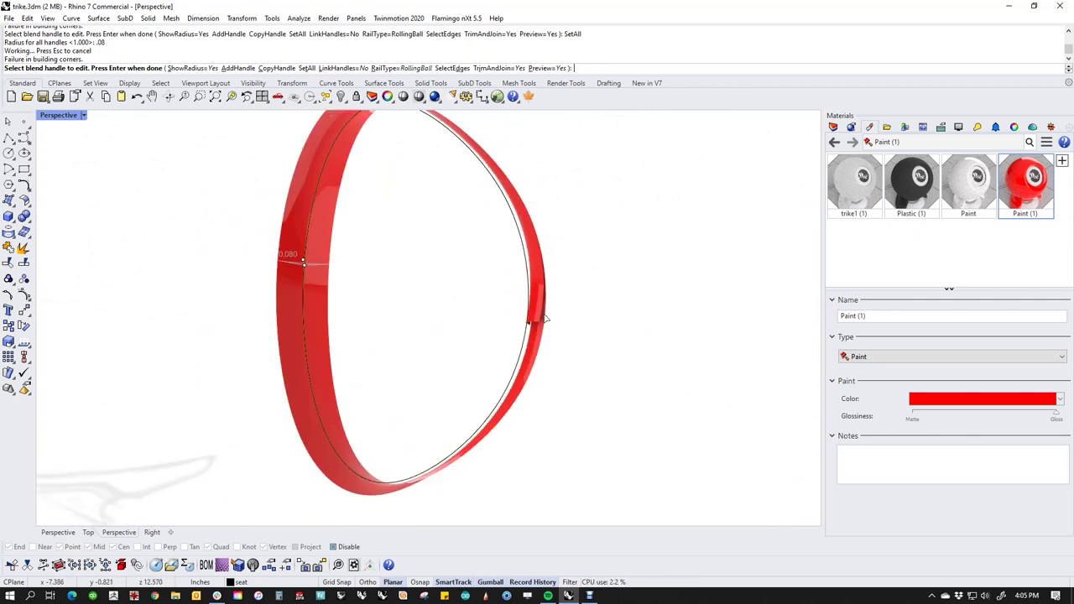
{"action": "right_click_drag", "start_coordinate": [547, 316], "coordinate": [497, 361]}
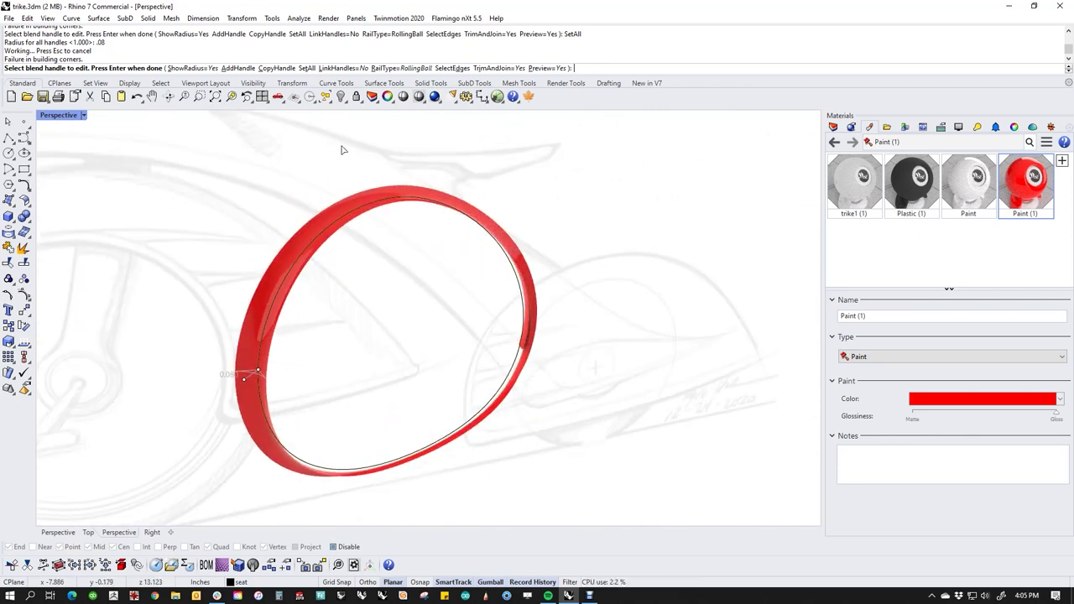
Set all blend handles back to a 0.05 radius and end the edge blend attempt.
{"action": "left_click", "coordinate": [307, 68]}
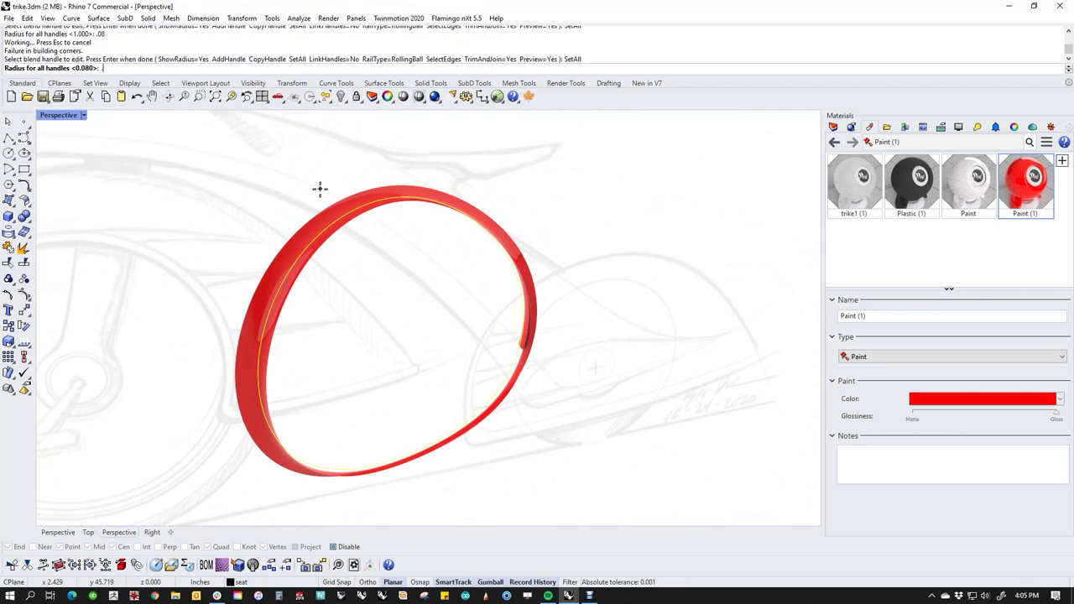
{"action": "key", "text": "Return"}
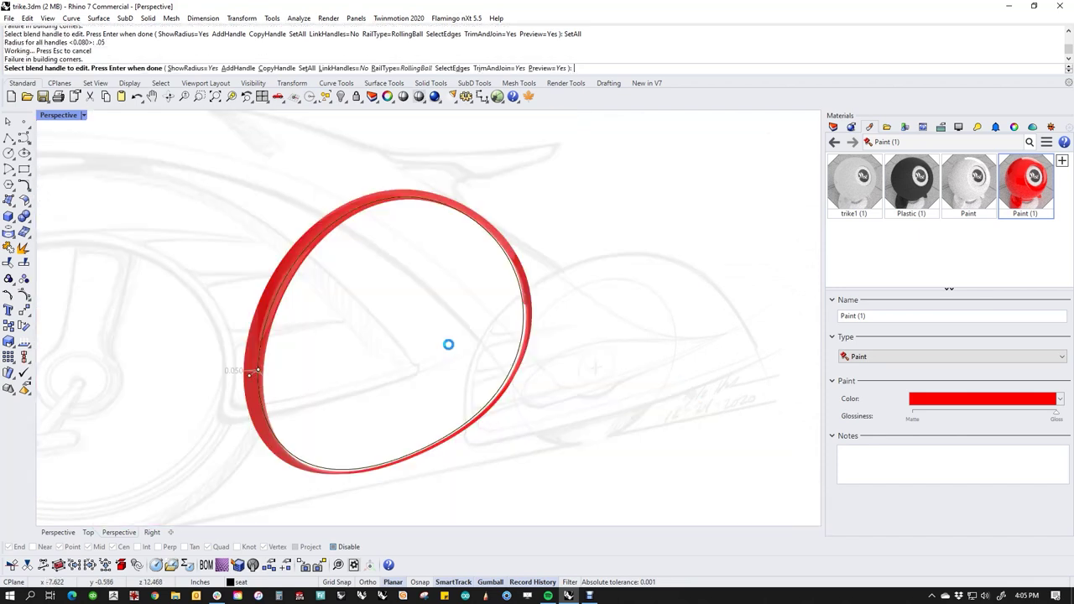
{"action": "right_click_drag", "start_coordinate": [447, 330], "coordinate": [476, 363]}
{"action": "right_click", "coordinate": [426, 354]}
{"action": "scroll", "coordinate": [470, 373], "scroll_direction": "down", "scroll_amount": 1}
Show the combined headlight and handlebars in Wireframe display mode.
{"action": "left_click", "coordinate": [454, 393]}
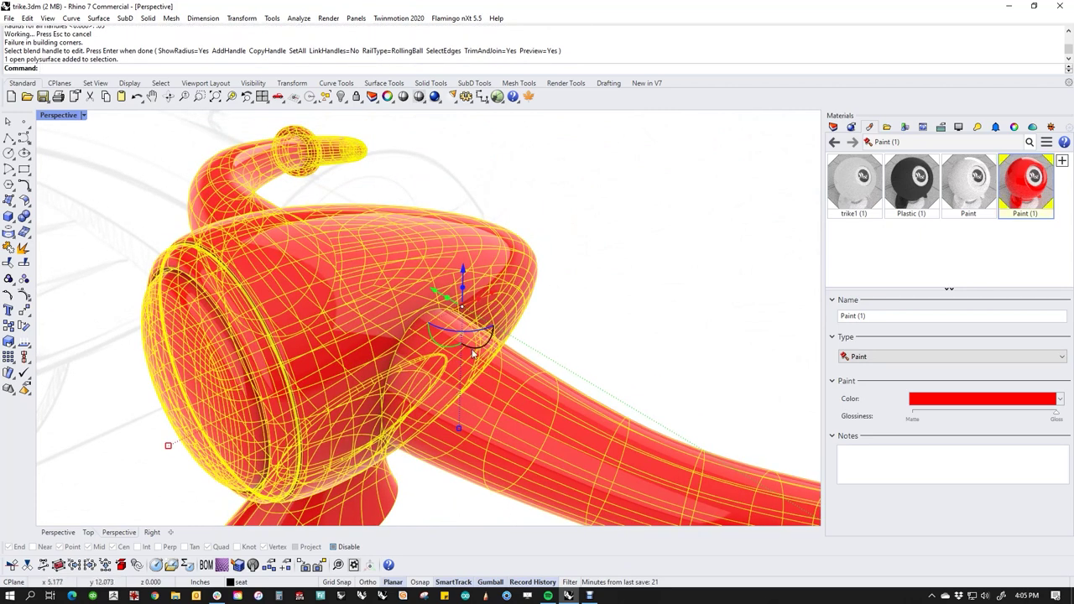
{"action": "left_click", "coordinate": [59, 116]}
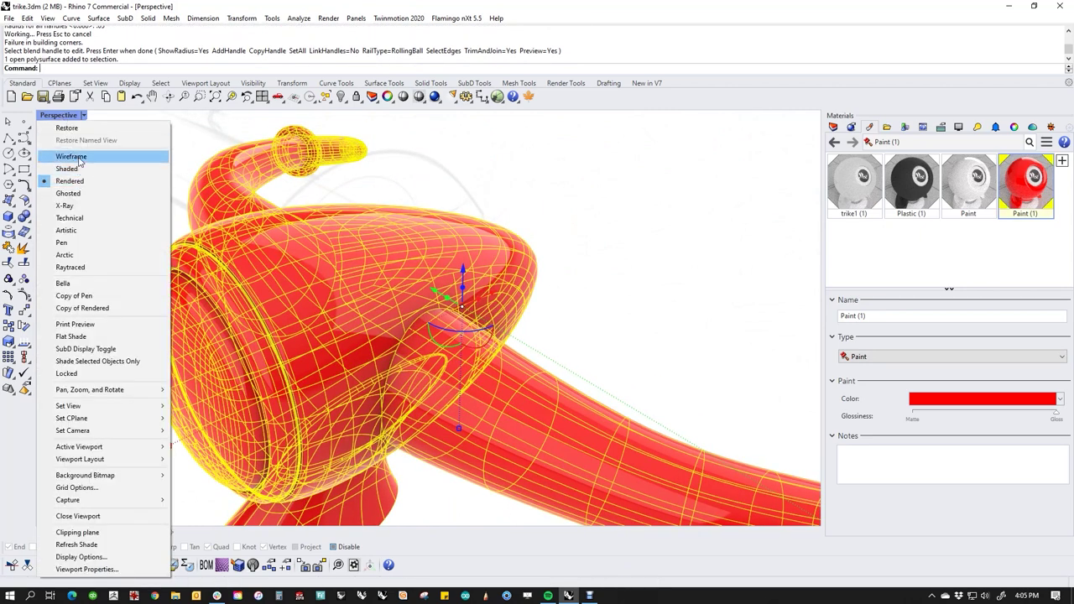
{"action": "left_click", "coordinate": [73, 156]}
{"action": "key", "text": "Escape"}
{"action": "scroll", "coordinate": [394, 327], "scroll_direction": "up", "scroll_amount": 10}
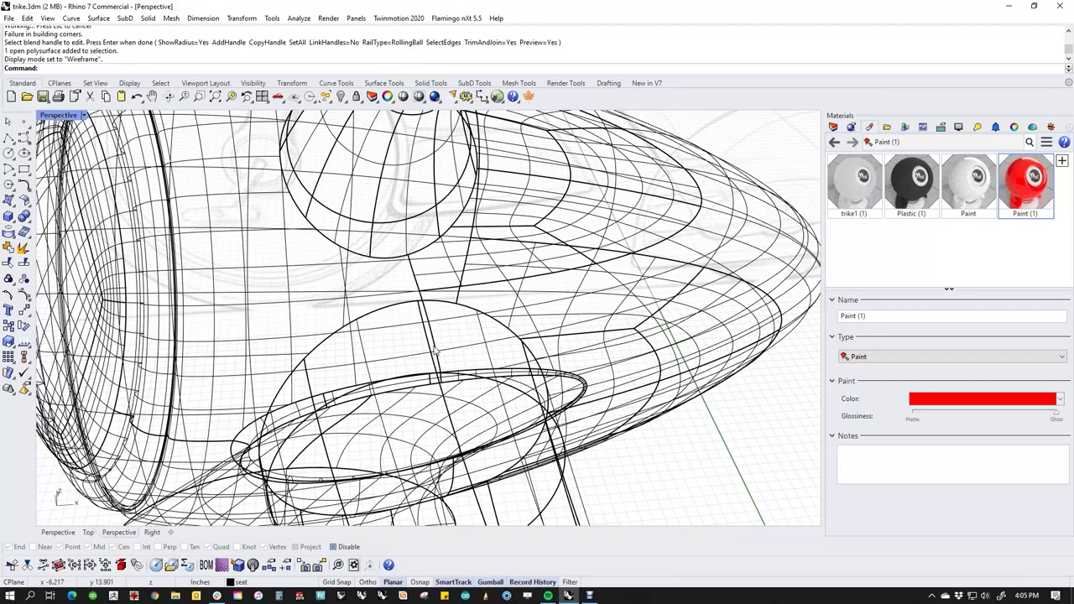
Examine the edge structure where the near handlebar meets the headlight and the flared neck.
{"action": "left_click", "coordinate": [374, 311]}
{"action": "left_click", "coordinate": [693, 438]}
{"action": "scroll", "coordinate": [471, 376], "scroll_direction": "down", "scroll_amount": 5}
{"action": "left_click", "coordinate": [520, 444]}
{"action": "left_click", "coordinate": [625, 440]}
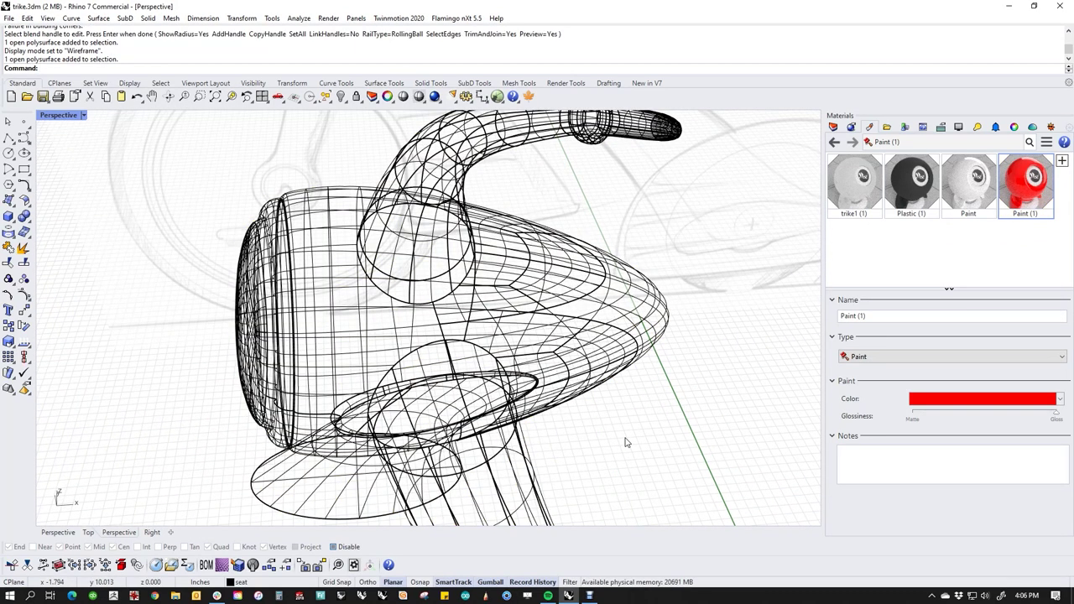
{"action": "left_click", "coordinate": [595, 346]}
{"action": "key", "text": "Escape"}
{"action": "right_click_drag", "start_coordinate": [612, 455], "coordinate": [451, 395]}
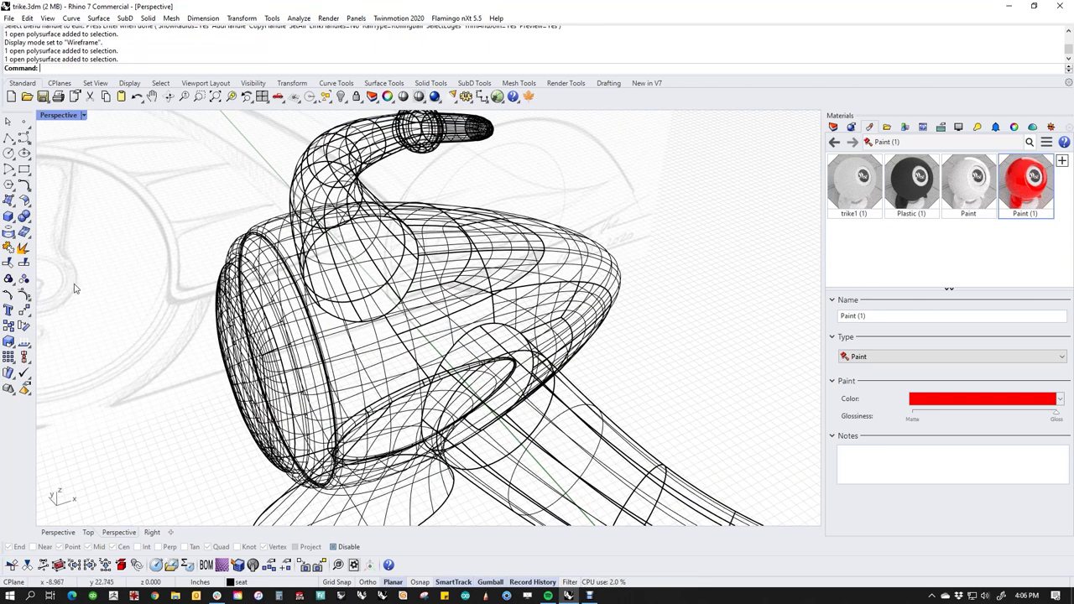
Pick the first edge segments around the near handlebar's junction with the headlight for duplication as curves.
{"action": "scroll", "coordinate": [462, 363], "scroll_direction": "up", "scroll_amount": 2}
{"action": "middle_click", "coordinate": [462, 362]}
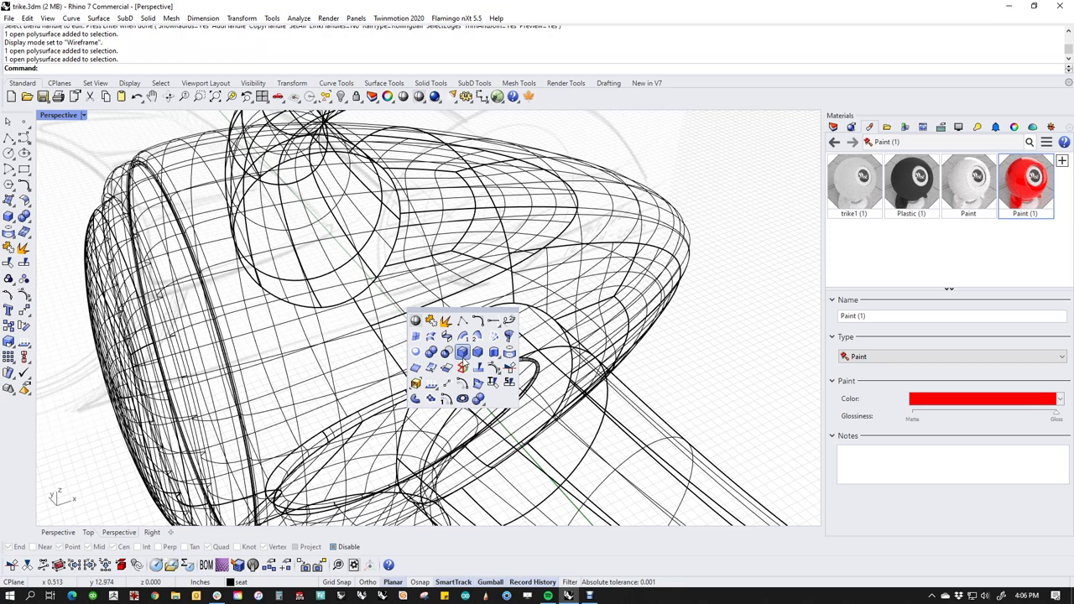
{"action": "left_click", "coordinate": [434, 368]}
{"action": "left_click", "coordinate": [504, 311]}
{"action": "left_click", "coordinate": [520, 317]}
{"action": "left_click", "coordinate": [426, 388]}
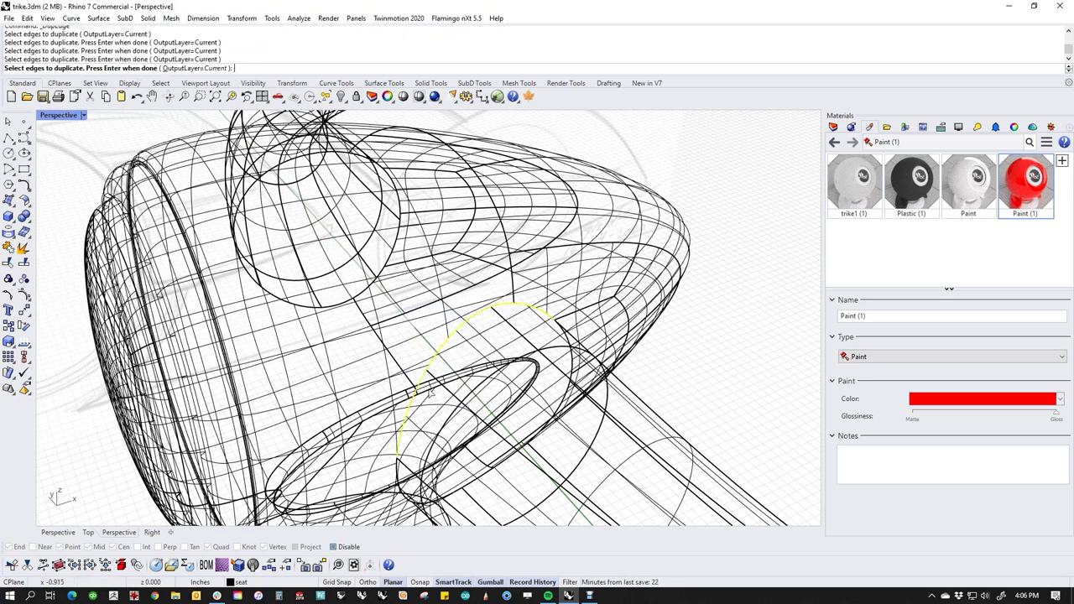
{"action": "right_click_drag", "start_coordinate": [427, 388], "coordinate": [438, 422]}
{"action": "left_click", "coordinate": [411, 431]}
{"action": "right_click_drag", "start_coordinate": [443, 485], "coordinate": [467, 405]}
{"action": "scroll", "coordinate": [424, 445], "scroll_direction": "up", "scroll_amount": 5}
{"action": "left_click", "coordinate": [475, 390]}
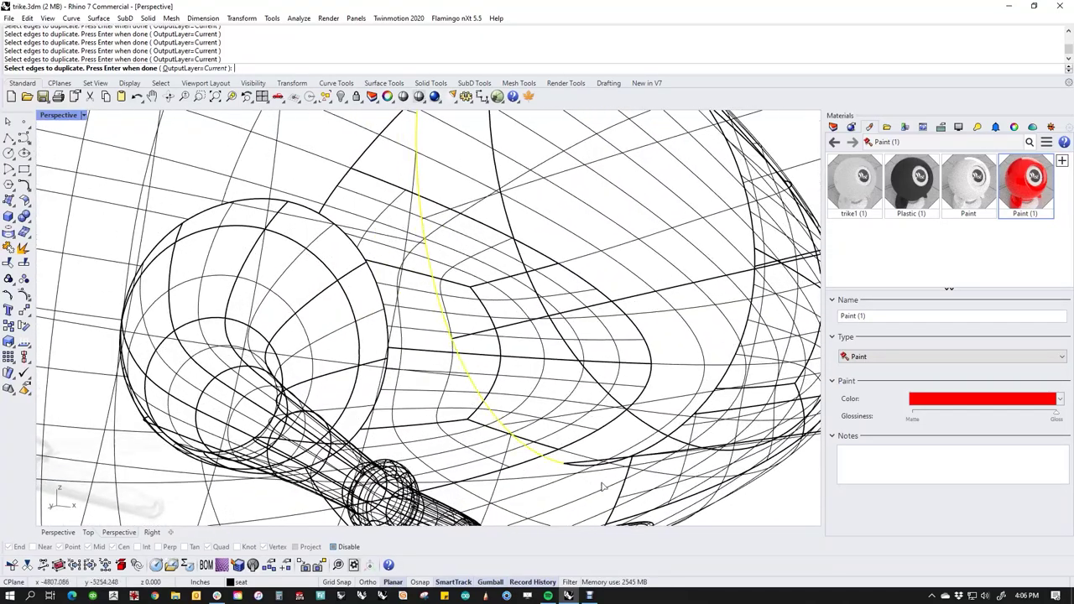
Add the remaining segments around the near handlebar's junction, duplicate the edges, and join the curves into one.
{"action": "right_click_drag", "start_coordinate": [589, 485], "coordinate": [566, 454]}
{"action": "right_click_drag", "start_coordinate": [637, 412], "coordinate": [613, 408]}
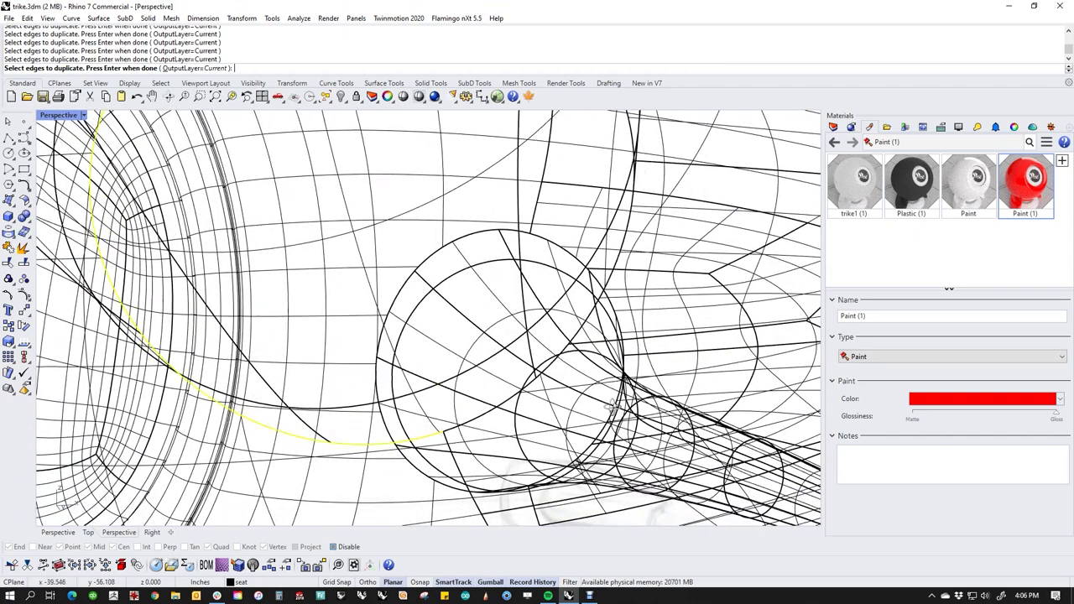
{"action": "left_click", "coordinate": [510, 401]}
{"action": "scroll", "coordinate": [560, 392], "scroll_direction": "down", "scroll_amount": 3}
{"action": "right_click_drag", "start_coordinate": [545, 395], "coordinate": [562, 407]}
{"action": "scroll", "coordinate": [505, 383], "scroll_direction": "up", "scroll_amount": 2}
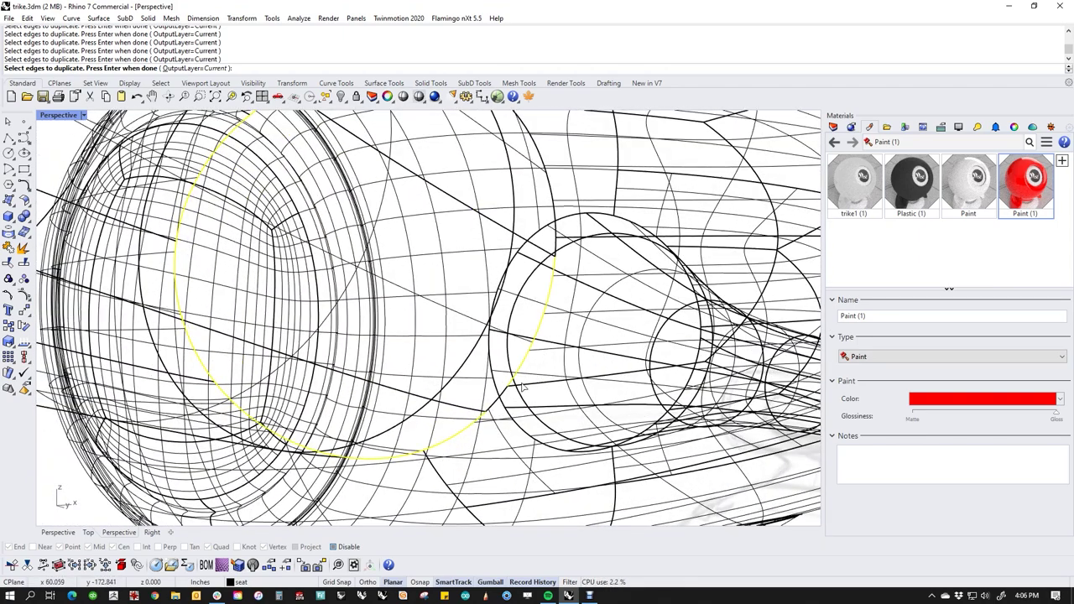
{"action": "right_click_drag", "start_coordinate": [543, 345], "coordinate": [547, 345]}
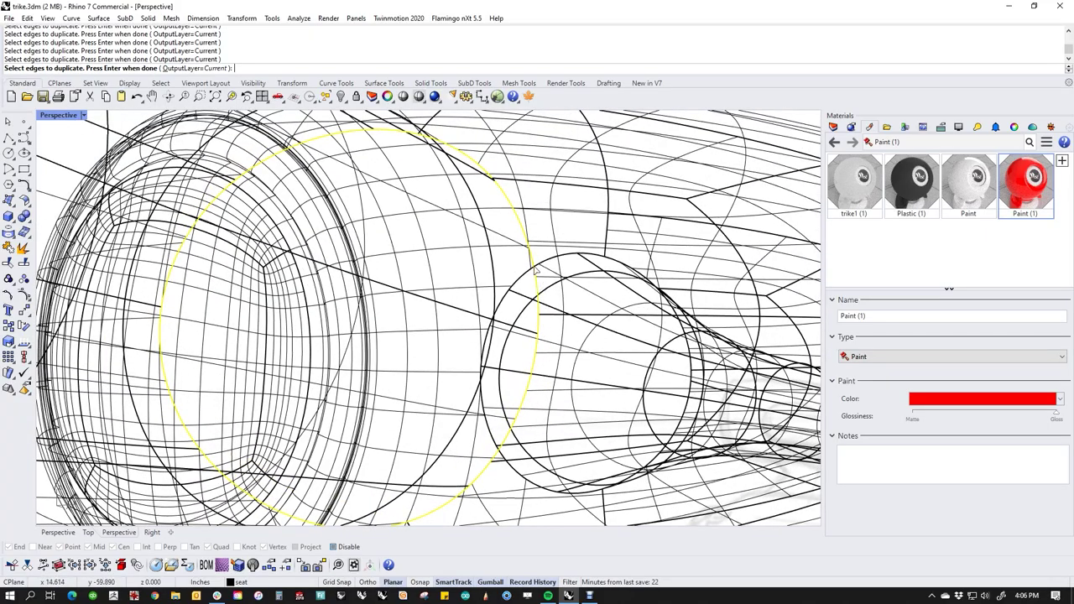
{"action": "right_click_drag", "start_coordinate": [516, 265], "coordinate": [494, 390]}
{"action": "right_click_drag", "start_coordinate": [455, 434], "coordinate": [500, 458]}
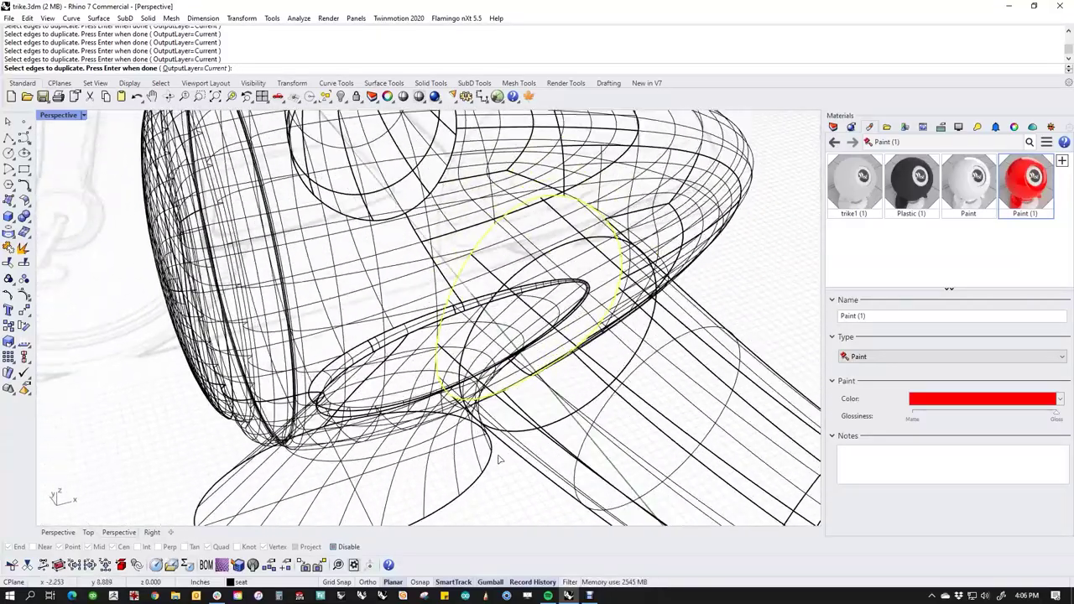
{"action": "key", "text": "Return"}
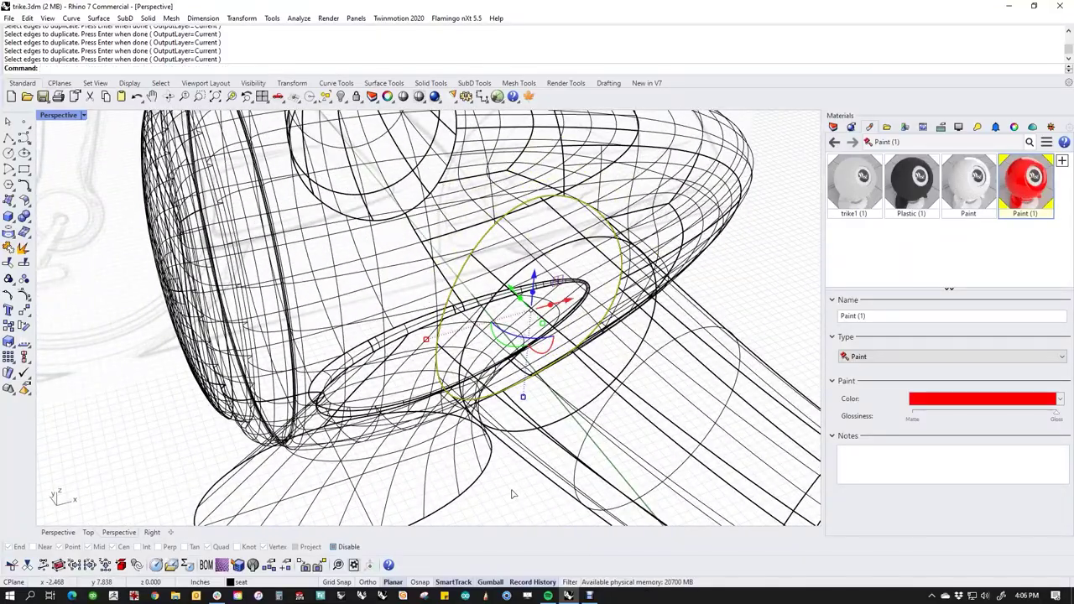
{"action": "type", "text": "j"}
{"action": "key", "text": "Return"}
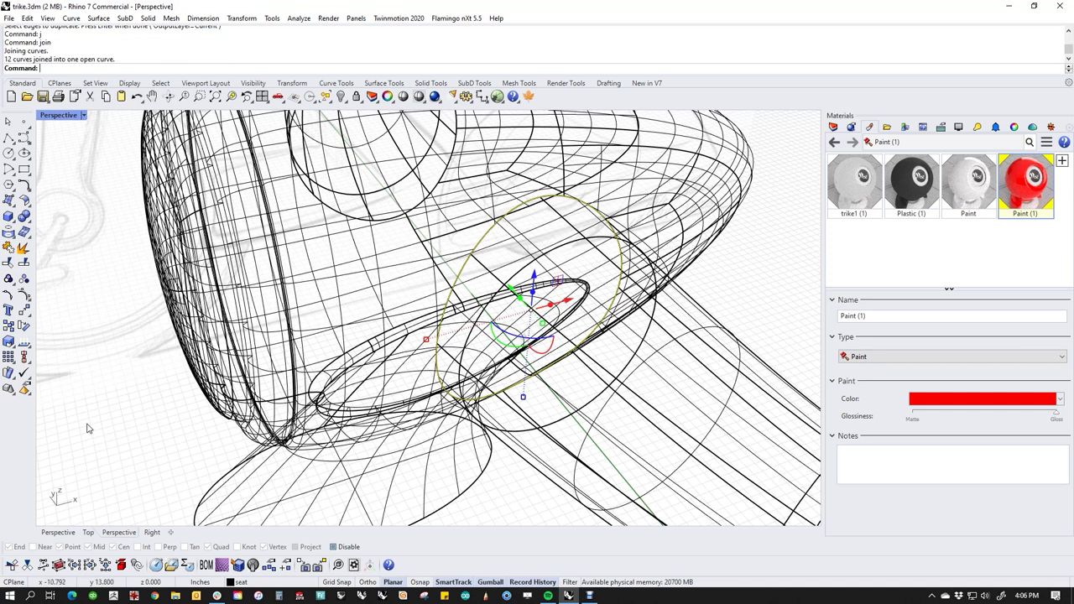
Create a flat-capped pipe with a radius of about 0.09 inches along the joined junction curve.
{"action": "left_click", "coordinate": [12, 222]}
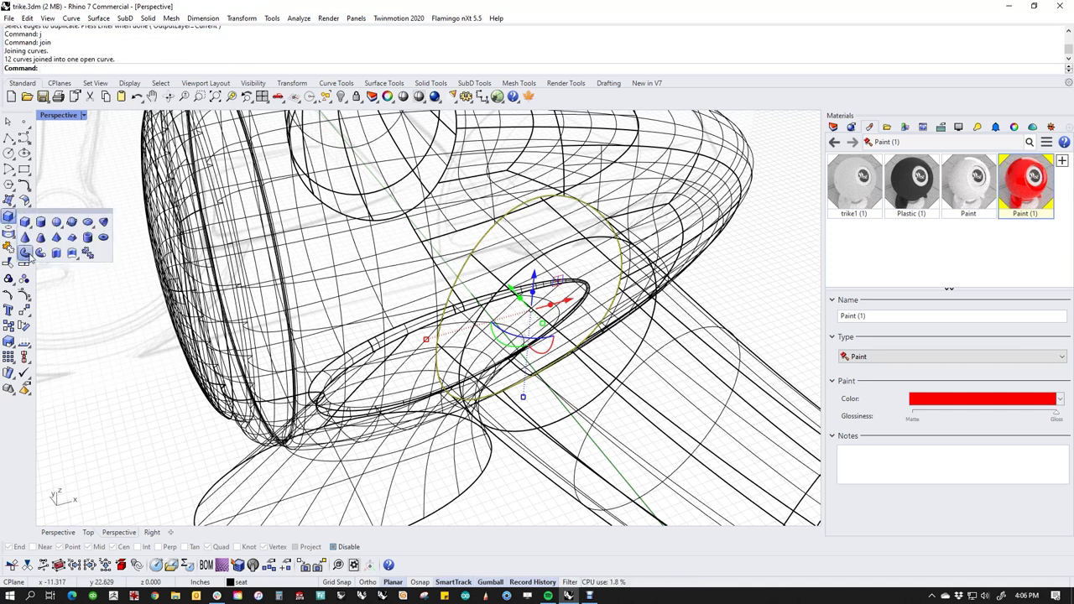
{"action": "left_click", "coordinate": [41, 254]}
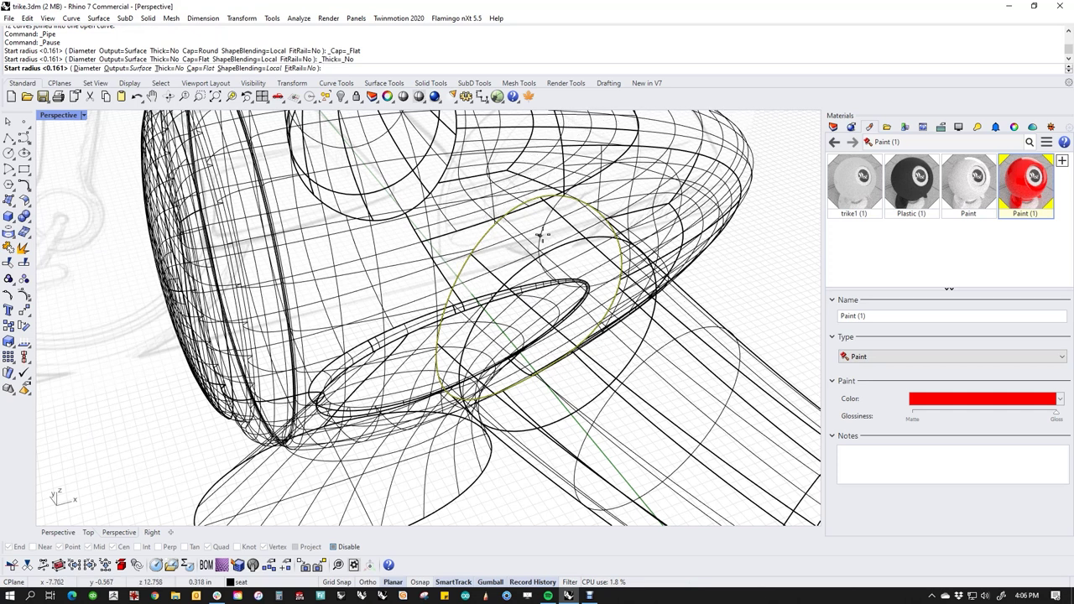
{"action": "left_click", "coordinate": [586, 221]}
{"action": "left_click", "coordinate": [590, 223]}
{"action": "key", "text": "Return"}
Switch the perspective view to Shaded and check the pipe around the near handlebar's junction.
{"action": "right_click_drag", "start_coordinate": [681, 308], "coordinate": [671, 290]}
{"action": "middle_click", "coordinate": [672, 291]}
{"action": "left_click", "coordinate": [639, 257]}
{"action": "right_click_drag", "start_coordinate": [681, 327], "coordinate": [569, 332]}
{"action": "left_click", "coordinate": [664, 291]}
{"action": "left_click", "coordinate": [632, 305]}
{"action": "key", "text": "Escape"}
Delete the open-ended pipe around the near handlebar's junction.
{"action": "right_click_drag", "start_coordinate": [631, 286], "coordinate": [560, 309], "text": "shift"}
{"action": "scroll", "coordinate": [560, 309], "scroll_direction": "up", "scroll_amount": 4}
{"action": "left_click", "coordinate": [560, 309]}
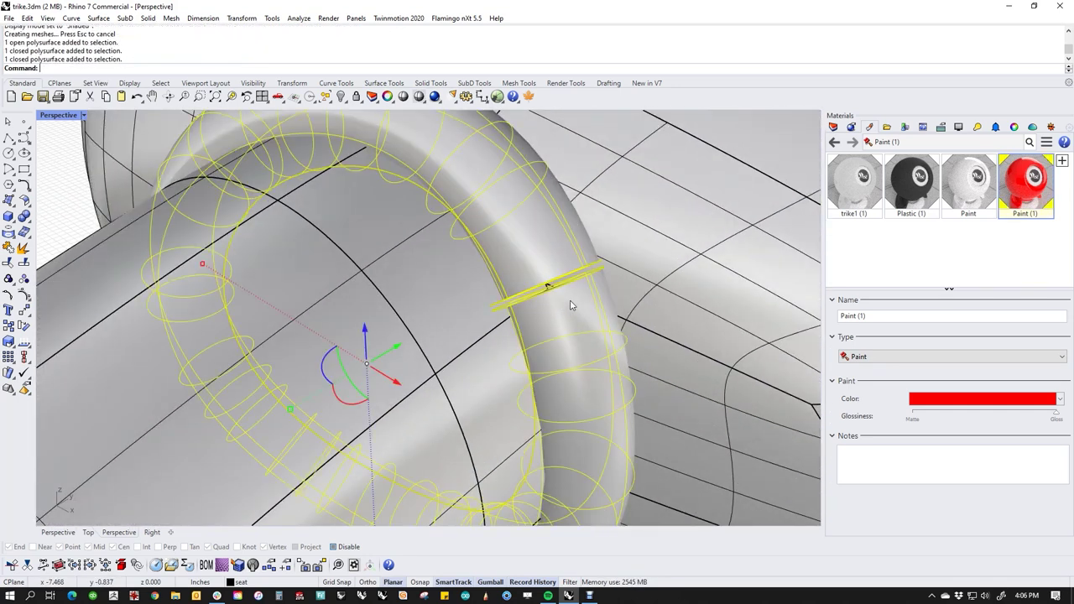
{"action": "key", "text": "Delete"}
Isolate the junction curve by hiding the headlight and handlebar polysurface.
{"action": "left_click", "coordinate": [552, 315]}
{"action": "left_click", "coordinate": [593, 347]}
{"action": "type", "text": "ii"}
{"action": "key", "text": "Return"}
Bridge the small gap in the junction curve with a curve blend and join it into one closed curve.
{"action": "middle_click", "coordinate": [576, 359]}
{"action": "left_click", "coordinate": [605, 332]}
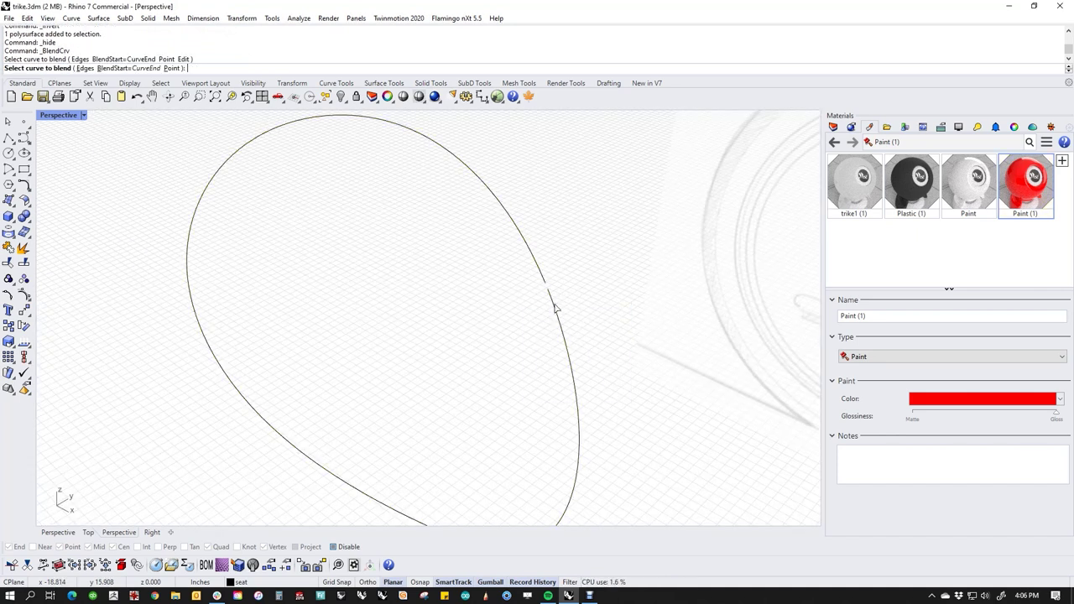
{"action": "left_click", "coordinate": [545, 278]}
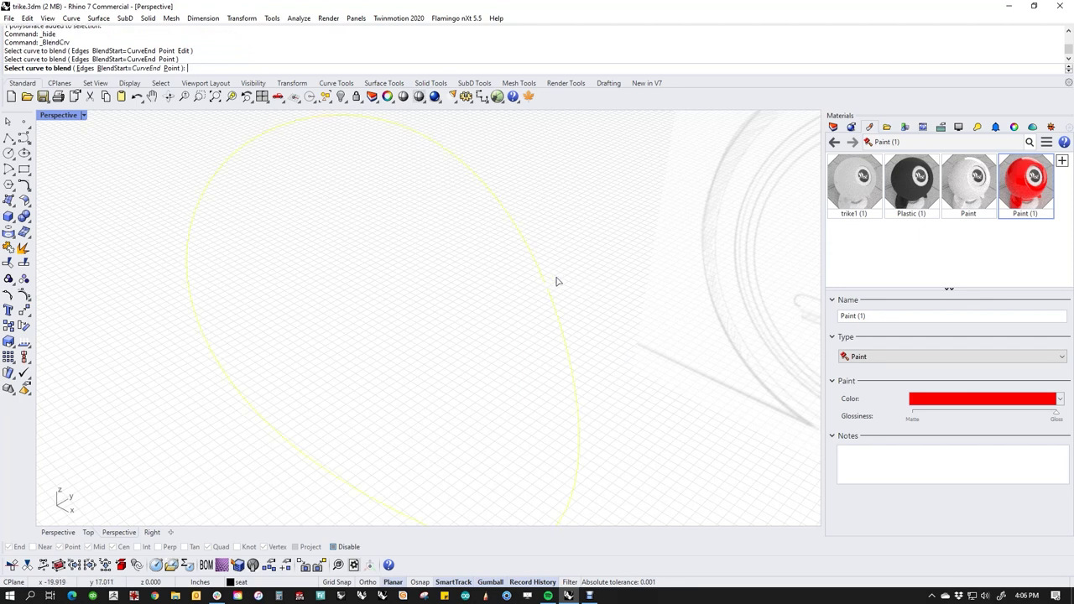
{"action": "right_click", "coordinate": [593, 302]}
{"action": "left_click_drag", "start_coordinate": [594, 302], "coordinate": [476, 324]}
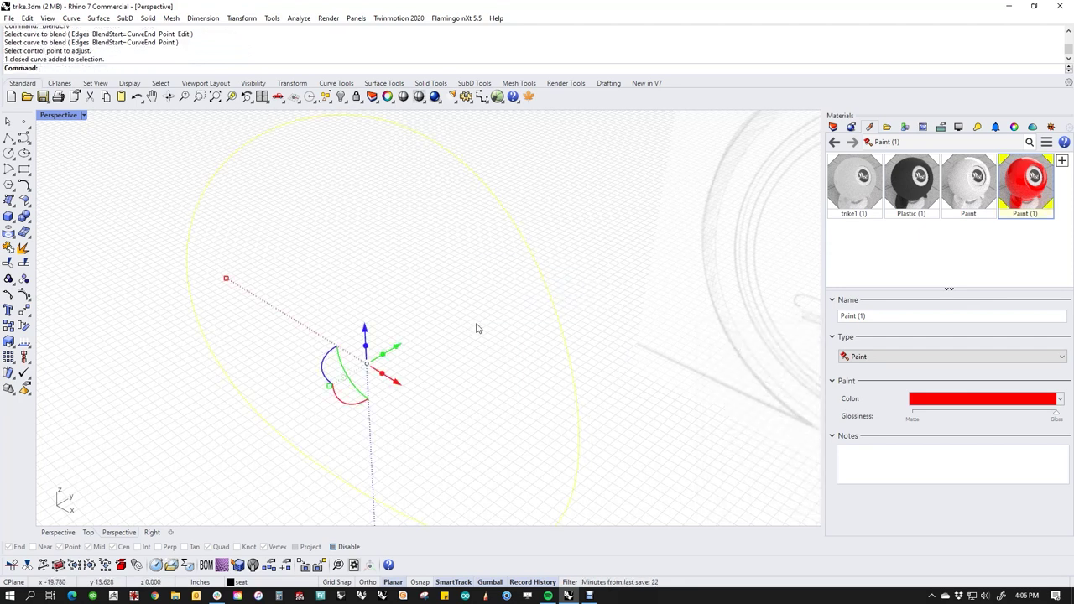
{"action": "type", "text": "j"}
{"action": "key", "text": "Return"}
Create a closed pipe with a radius of about 0.09 inches along the closed junction curve.
{"action": "left_click", "coordinate": [15, 223]}
{"action": "left_click", "coordinate": [38, 255]}
{"action": "left_click", "coordinate": [559, 307]}
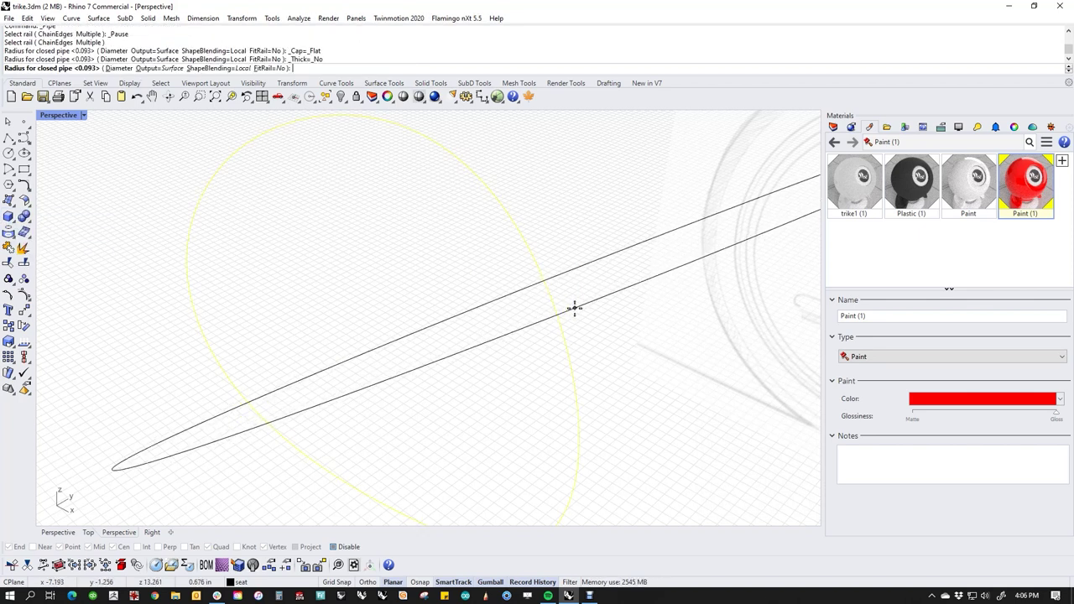
{"action": "scroll", "coordinate": [447, 290], "scroll_direction": "down", "scroll_amount": 6}
{"action": "mouse_move", "coordinate": [447, 290]}
{"action": "right_mouse_down"}
{"action": "mouse_move", "coordinate": [569, 368]}
{"action": "mouse_move", "coordinate": [560, 348]}
{"action": "right_mouse_up"}
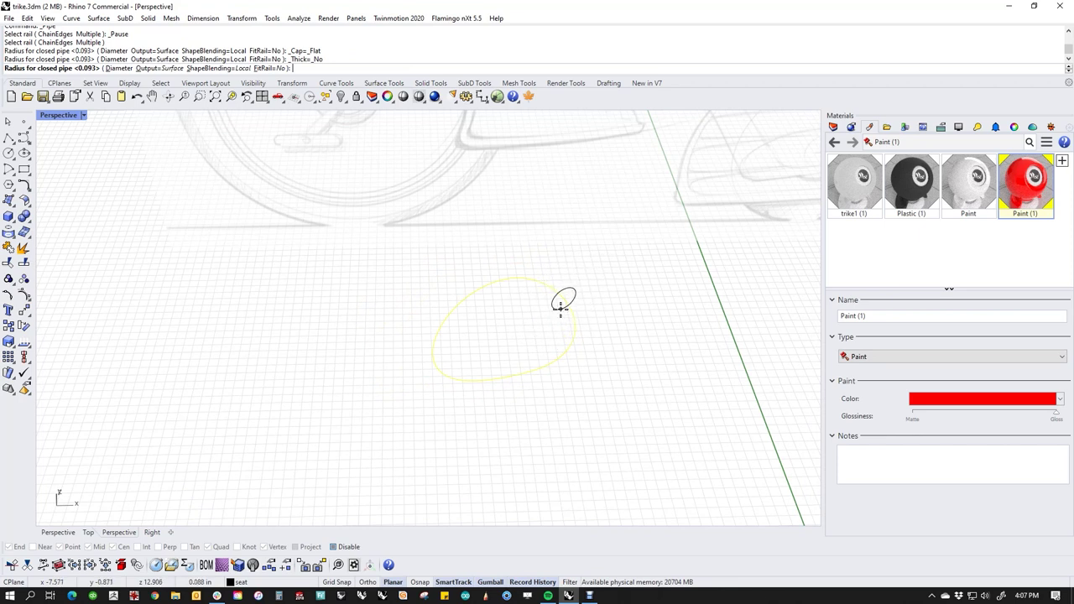
{"action": "left_click", "coordinate": [561, 309]}
{"action": "right_click", "coordinate": [568, 317]}
{"action": "right_click_drag", "start_coordinate": [612, 362], "coordinate": [537, 338]}
{"action": "scroll", "coordinate": [537, 339], "scroll_direction": "up", "scroll_amount": 6}
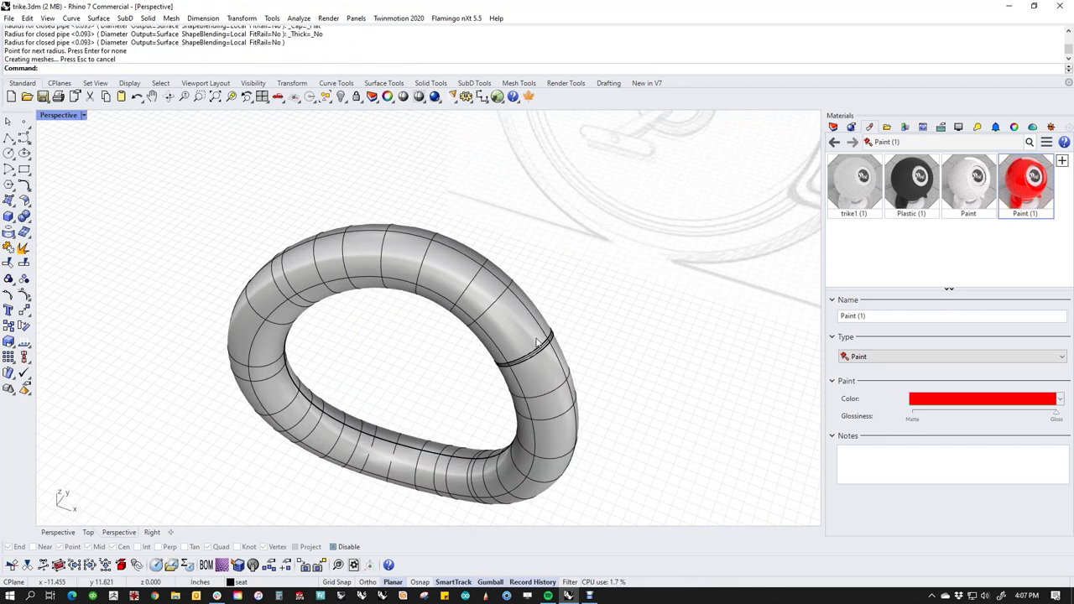
With the closed pipe selected, show all hidden objects and set the perspective view to wireframe display.
{"action": "left_click", "coordinate": [531, 390]}
{"action": "type", "text": "v"}
{"action": "key", "text": "Return"}
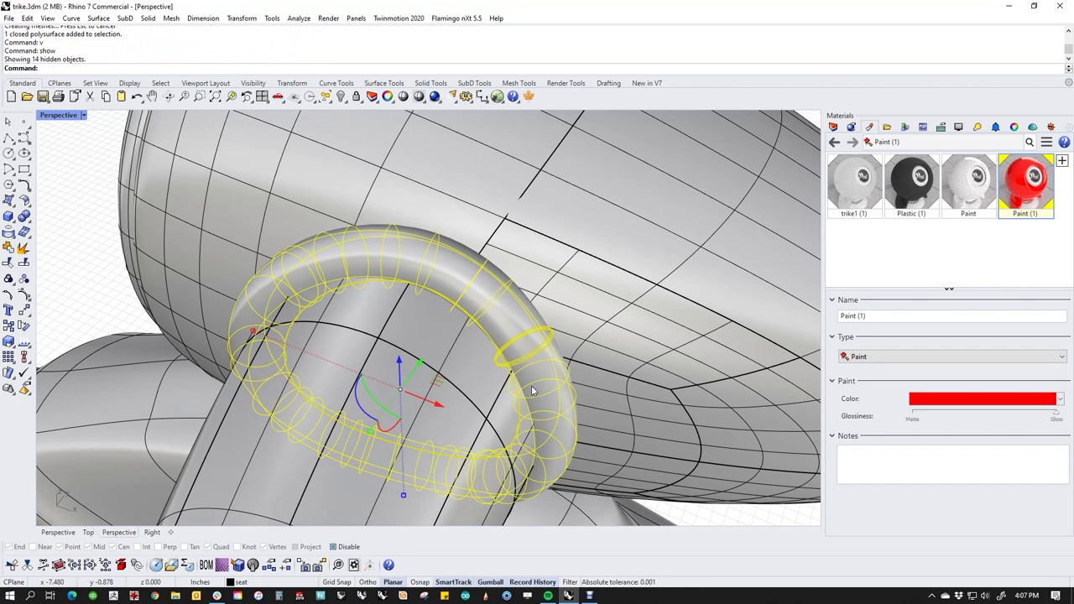
{"action": "middle_click", "coordinate": [533, 387]}
{"action": "left_click", "coordinate": [489, 347]}
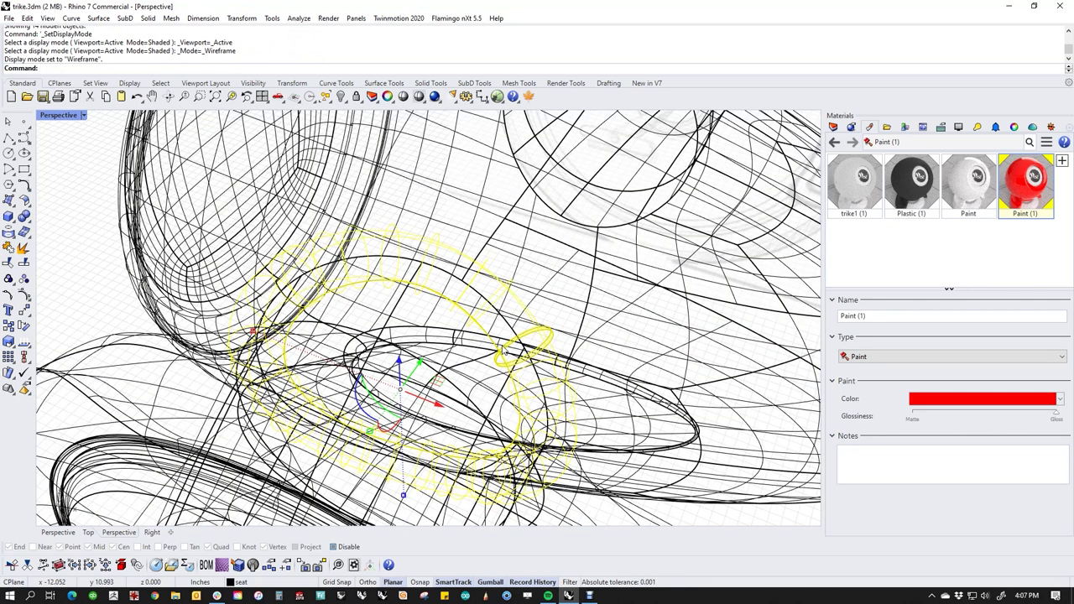
Trim away the junction surfaces inside the closed pipe and delete the pipe, returning to shaded display.
{"action": "key", "text": "ctrl+t"}
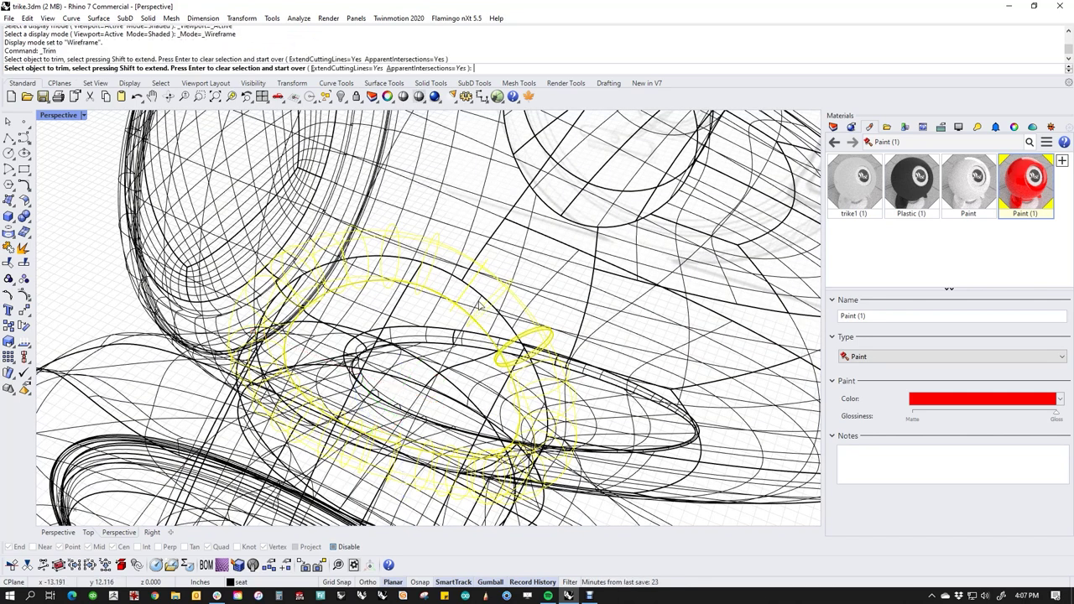
{"action": "left_click", "coordinate": [480, 307]}
{"action": "key", "text": "Return"}
{"action": "key", "text": "Delete"}
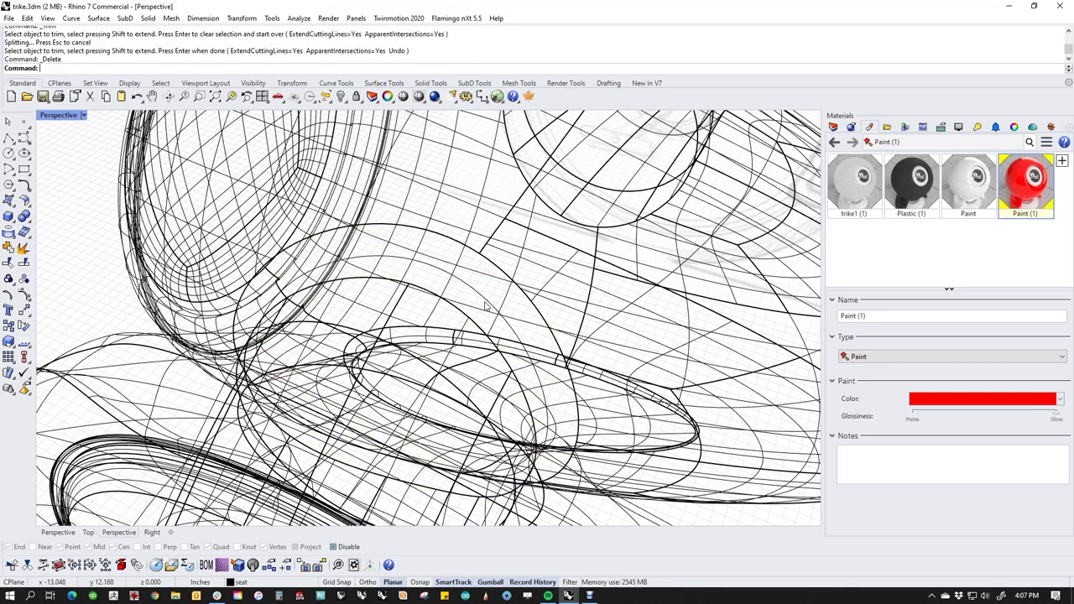
{"action": "middle_click", "coordinate": [481, 306]}
{"action": "left_click", "coordinate": [434, 270]}
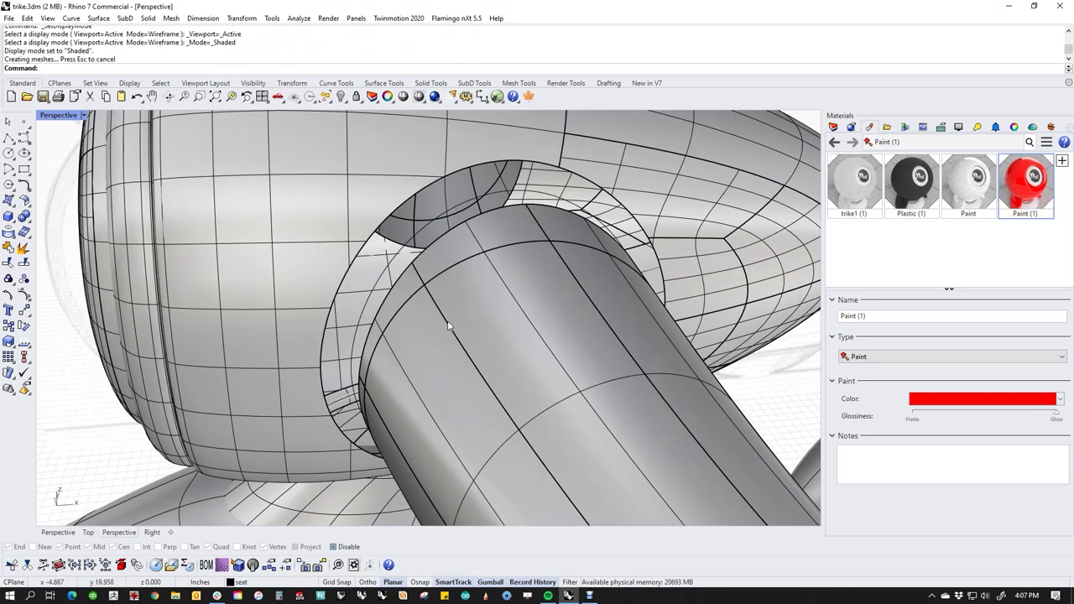
Blend the headlight opening to the near handlebar's trimmed end using chained edges, with curvature continuity and 1.0 bulge on both sides.
{"action": "middle_click", "coordinate": [449, 328]}
{"action": "left_click", "coordinate": [433, 304]}
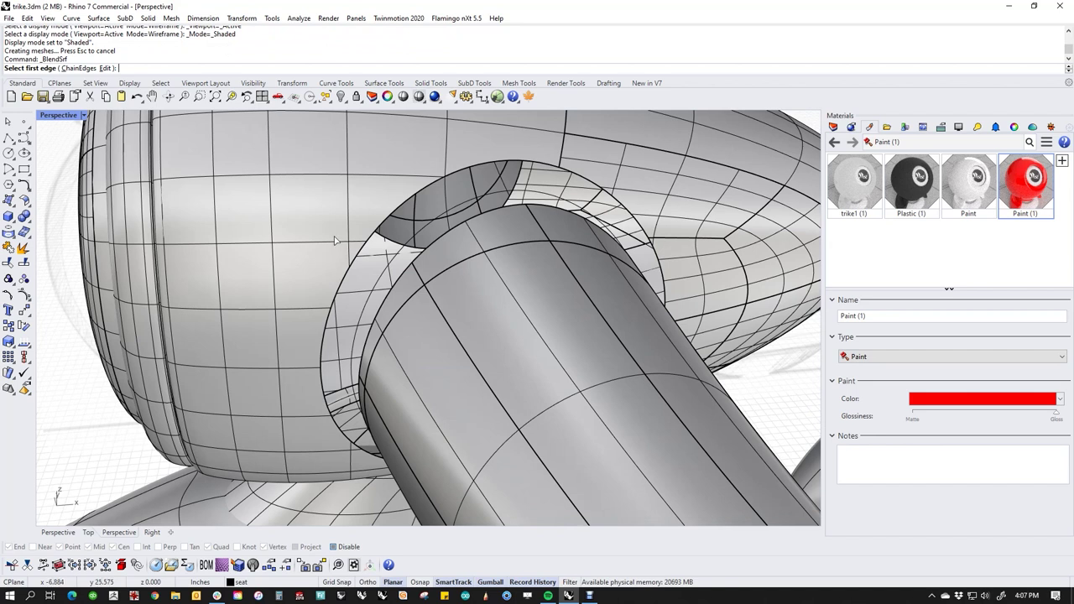
{"action": "left_click", "coordinate": [80, 68]}
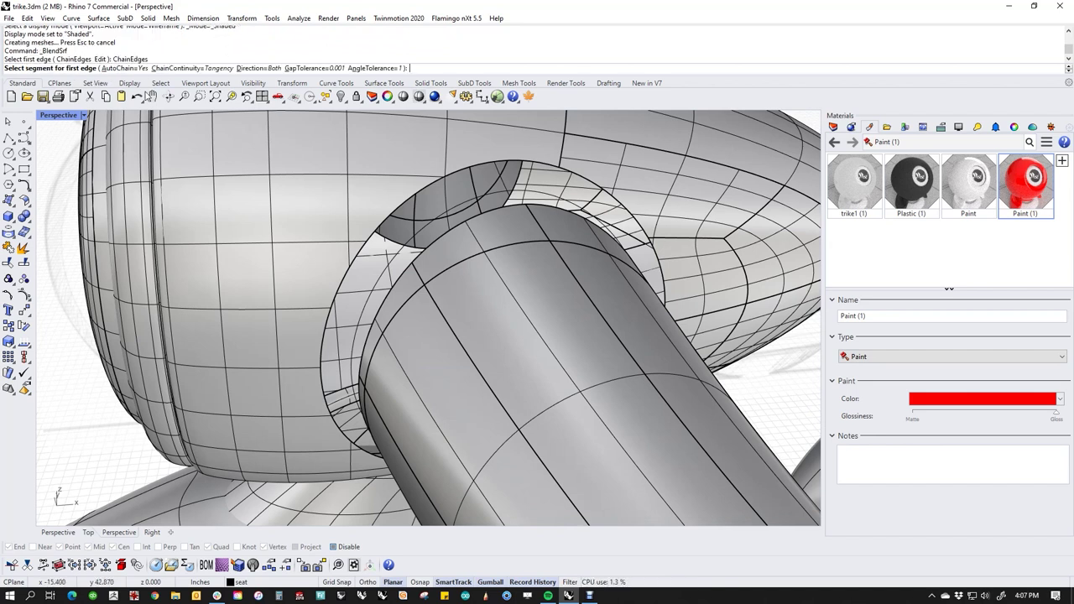
{"action": "left_click", "coordinate": [428, 238]}
{"action": "left_click", "coordinate": [402, 212]}
{"action": "key", "text": "Return"}
{"action": "right_click_drag", "start_coordinate": [402, 213], "coordinate": [349, 278]}
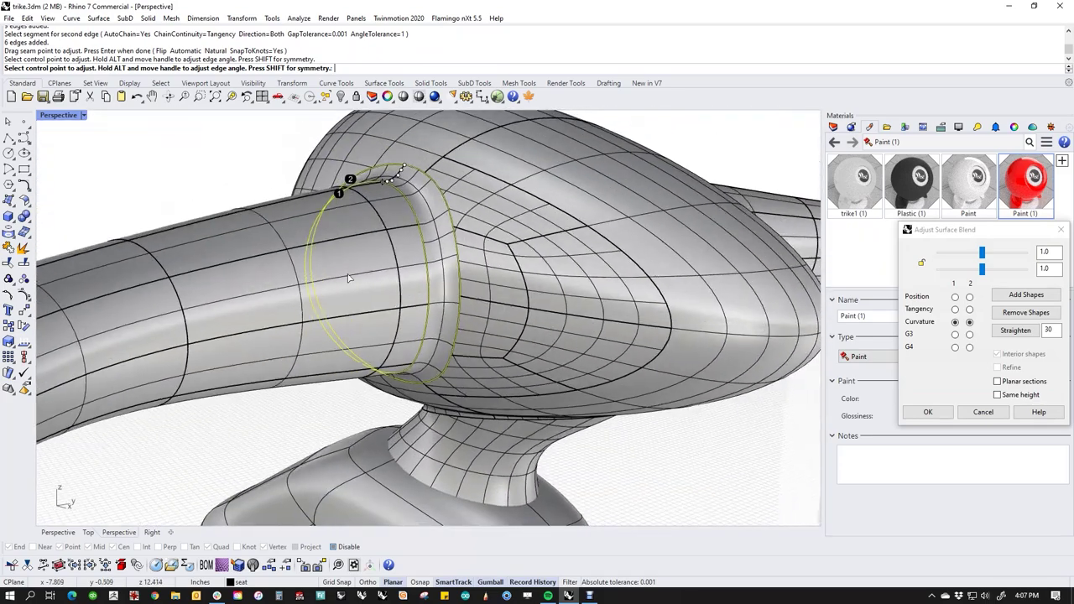
{"action": "right_click_drag", "start_coordinate": [428, 330], "coordinate": [606, 349]}
{"action": "key", "text": "Return"}
Join the new blend surface with the handlebar and headlight polysurfaces.
{"action": "left_click", "coordinate": [561, 276]}
{"action": "left_click", "coordinate": [434, 232], "text": "shift"}
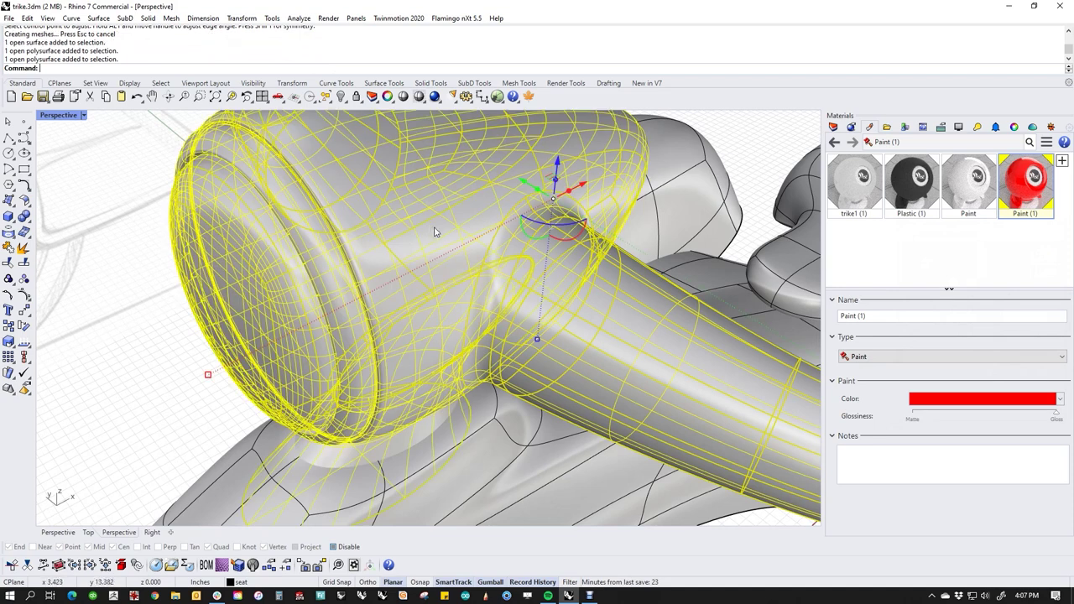
{"action": "type", "text": "join"}
{"action": "key", "text": "Return"}
{"action": "right_click_drag", "start_coordinate": [435, 233], "coordinate": [515, 256]}
Isolate the joined headlight and handlebar polysurface in the Top view.
{"action": "left_click", "coordinate": [515, 256]}
{"action": "type", "text": "yo"}
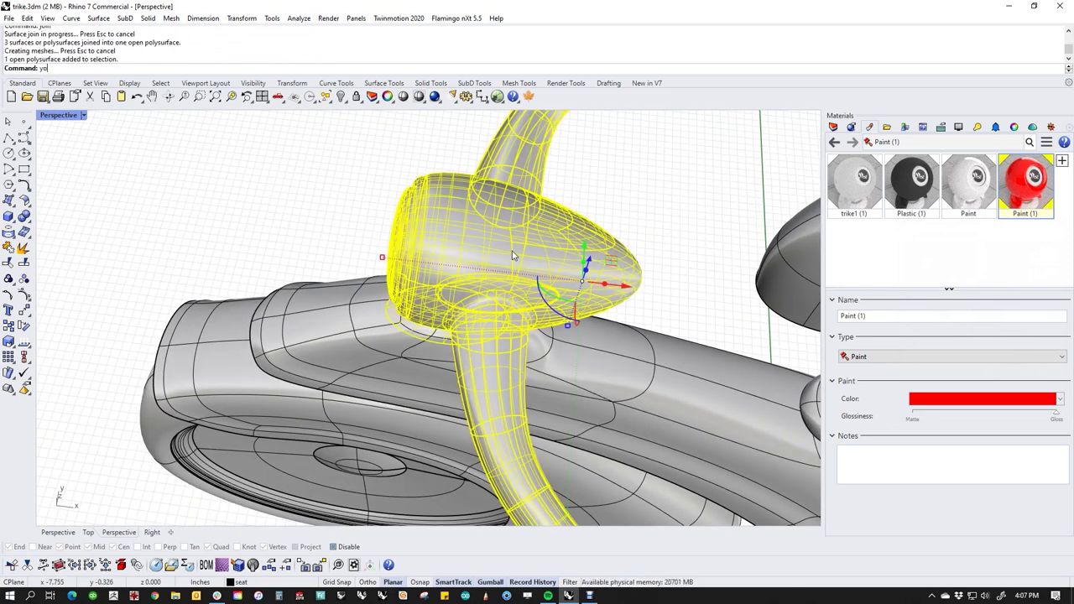
{"action": "type", "text": "p"}
{"action": "key", "text": "Return"}
{"action": "type", "text": "Top"}
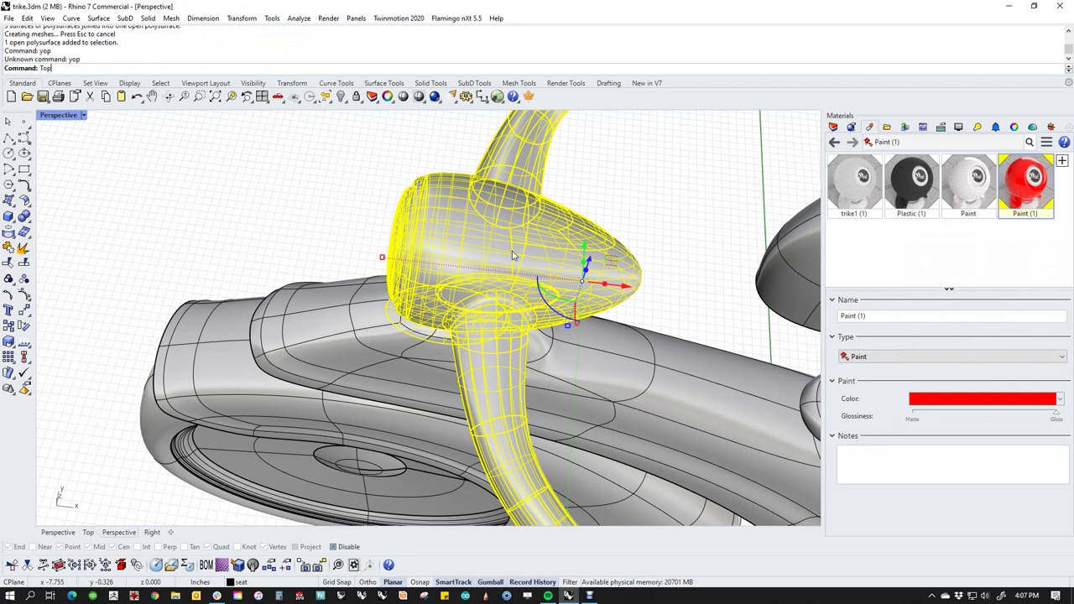
{"action": "key", "text": "Return"}
{"action": "type", "text": "ii"}
{"action": "key", "text": "Return"}
Trim off the half of the headlight and handlebars opposite the new blend, using a horizontal cutting line through the origin.
{"action": "middle_click", "coordinate": [374, 348]}
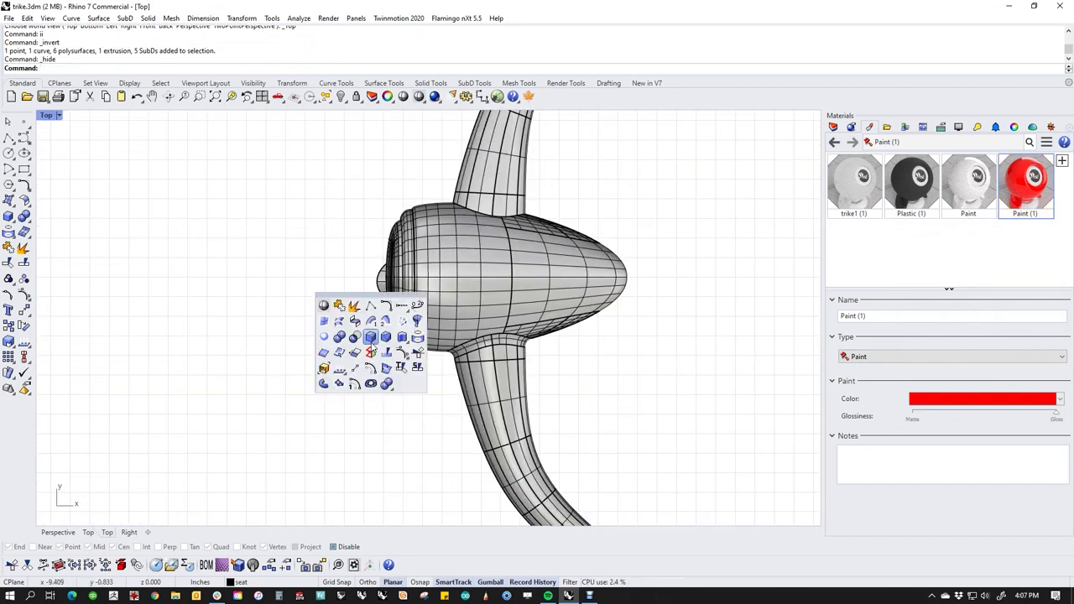
{"action": "left_click", "coordinate": [415, 351]}
{"action": "left_click", "coordinate": [198, 271], "text": "shift"}
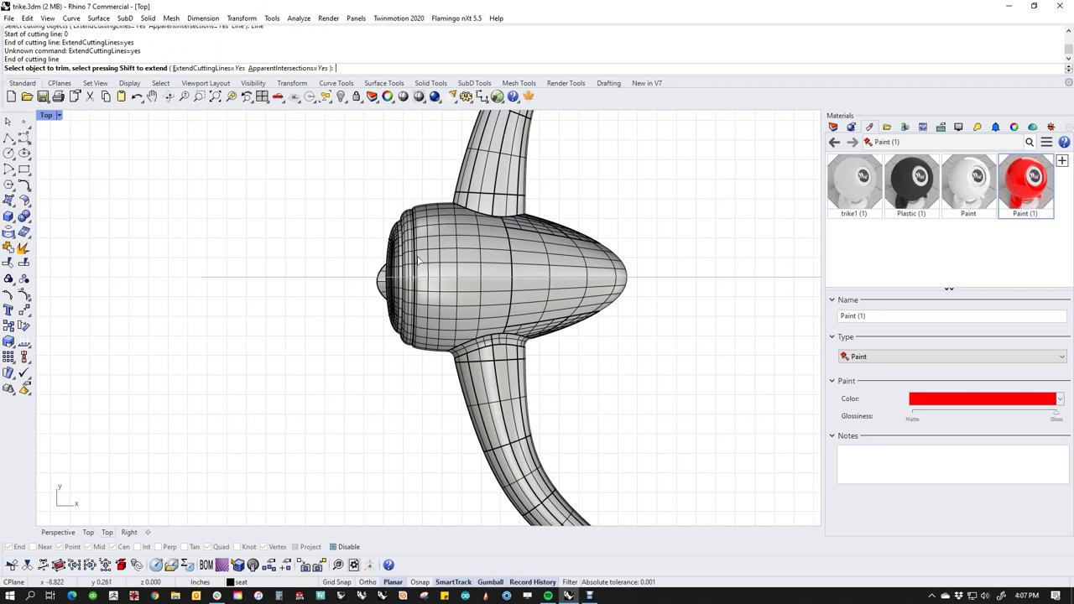
{"action": "left_click", "coordinate": [420, 261]}
{"action": "right_click", "coordinate": [484, 304]}
Mirror the remaining headlight and handlebar half across the horizontal axis through the origin and join both halves.
{"action": "left_click", "coordinate": [483, 314]}
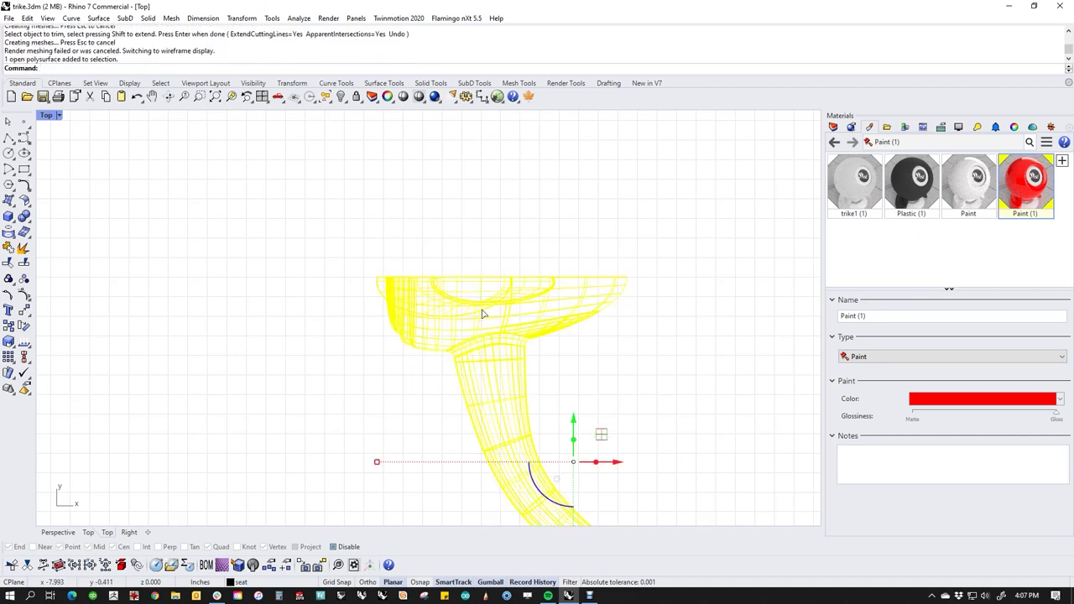
{"action": "type", "text": "M"}
{"action": "key", "text": "Return"}
{"action": "type", "text": "0"}
{"action": "key", "text": "Return"}
{"action": "left_click", "coordinate": [613, 210], "text": "shift"}
{"action": "left_click_drag", "start_coordinate": [612, 210], "coordinate": [556, 330]}
{"action": "type", "text": "j"}
{"action": "key", "text": "Return"}
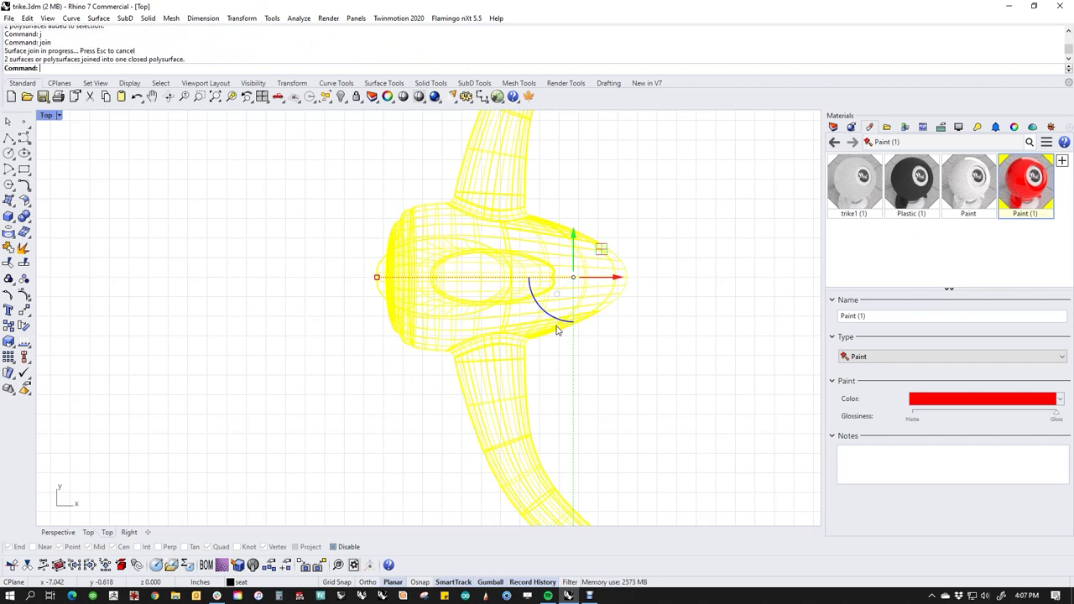
Examine the mirrored headlight, handlebars and neck from several angles in the shaded perspective view.
{"action": "type", "text": "p"}
{"action": "key", "text": "Return"}
{"action": "left_click", "coordinate": [590, 418]}
{"action": "right_click_drag", "start_coordinate": [591, 419], "coordinate": [520, 377]}
{"action": "middle_click", "coordinate": [520, 377]}
{"action": "left_click", "coordinate": [475, 346]}
{"action": "scroll", "coordinate": [485, 346], "scroll_direction": "up", "scroll_amount": 5}
{"action": "mouse_move", "coordinate": [529, 361]}
{"action": "right_mouse_down"}
{"action": "mouse_move", "coordinate": [485, 379]}
{"action": "mouse_move", "coordinate": [436, 272]}
{"action": "mouse_move", "coordinate": [398, 230]}
{"action": "mouse_move", "coordinate": [433, 345]}
{"action": "mouse_move", "coordinate": [451, 343]}
{"action": "mouse_move", "coordinate": [451, 290]}
{"action": "mouse_move", "coordinate": [430, 407]}
{"action": "mouse_move", "coordinate": [439, 304]}
{"action": "mouse_move", "coordinate": [509, 363]}
{"action": "mouse_move", "coordinate": [427, 284]}
{"action": "mouse_move", "coordinate": [435, 256]}
{"action": "mouse_move", "coordinate": [528, 398]}
{"action": "right_mouse_up"}
{"action": "scroll", "coordinate": [395, 227], "scroll_direction": "up", "scroll_amount": 4}
{"action": "scroll", "coordinate": [393, 226], "scroll_direction": "down", "scroll_amount": 4}
{"action": "scroll", "coordinate": [437, 300], "scroll_direction": "up", "scroll_amount": 5}
{"action": "scroll", "coordinate": [454, 300], "scroll_direction": "down", "scroll_amount": 6}
{"action": "scroll", "coordinate": [424, 278], "scroll_direction": "up", "scroll_amount": 4}
Undo the join, mirror, trim and hide operations on the headlight assembly.
{"action": "key", "text": "ctrl+z"}
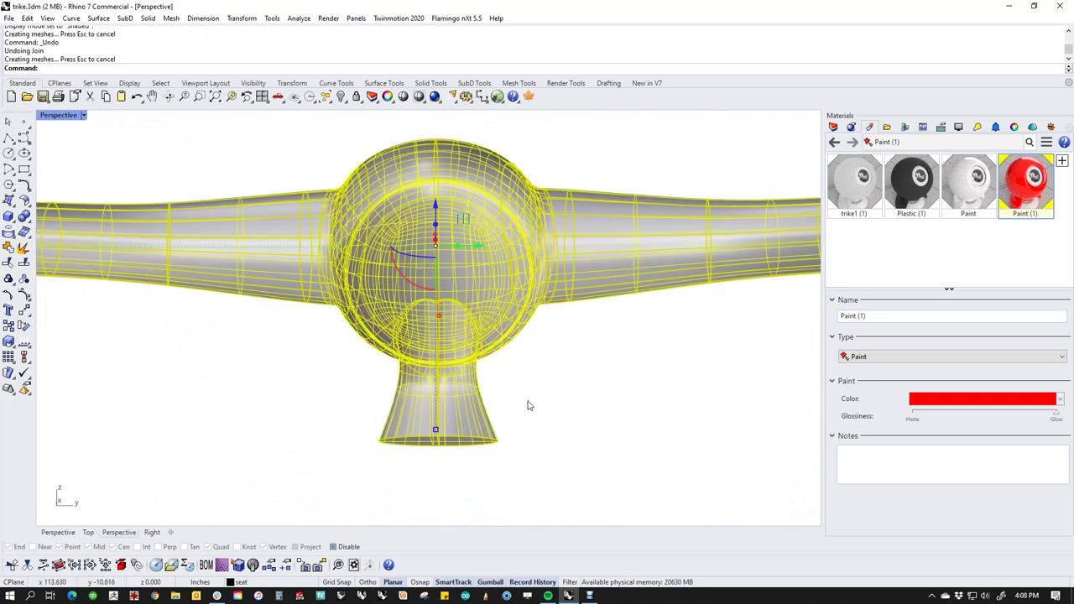
{"action": "key", "text": "ctrl+z"}
{"action": "key", "text": "ctrl+z"}
{"action": "key", "text": "ctrl+z"}
{"action": "right_click_drag", "start_coordinate": [556, 415], "coordinate": [475, 355]}
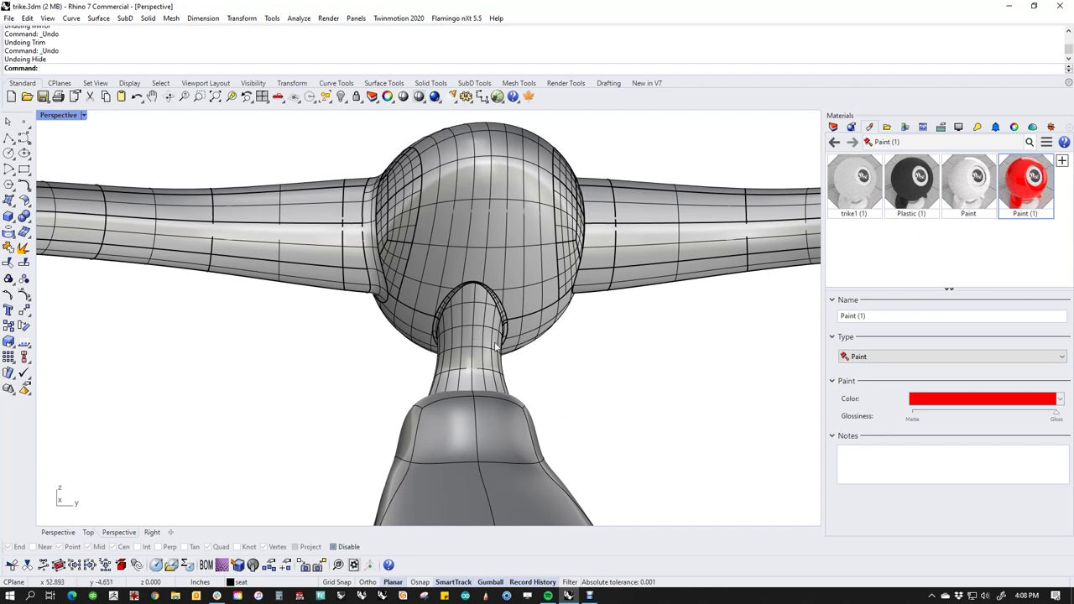
Extract the neck surface and the narrow strips around its junction from the headlight polysurface.
{"action": "right_click_drag", "start_coordinate": [509, 358], "coordinate": [554, 335]}
{"action": "middle_click", "coordinate": [546, 327]}
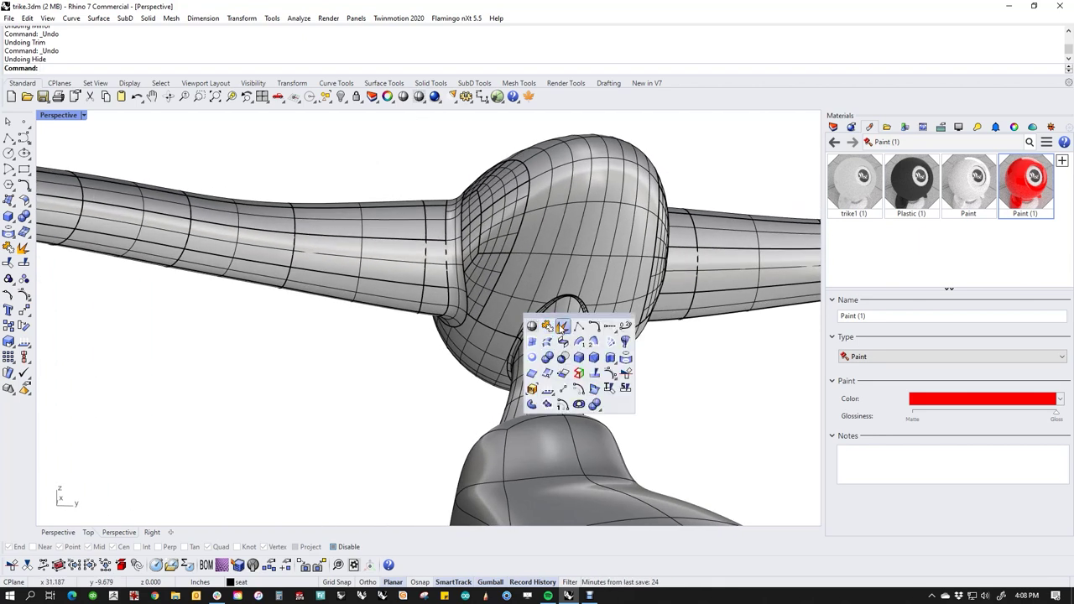
{"action": "left_click", "coordinate": [562, 327]}
{"action": "scroll", "coordinate": [562, 364], "scroll_direction": "up", "scroll_amount": 5}
{"action": "left_click", "coordinate": [561, 362]}
{"action": "scroll", "coordinate": [486, 322], "scroll_direction": "up", "scroll_amount": 4}
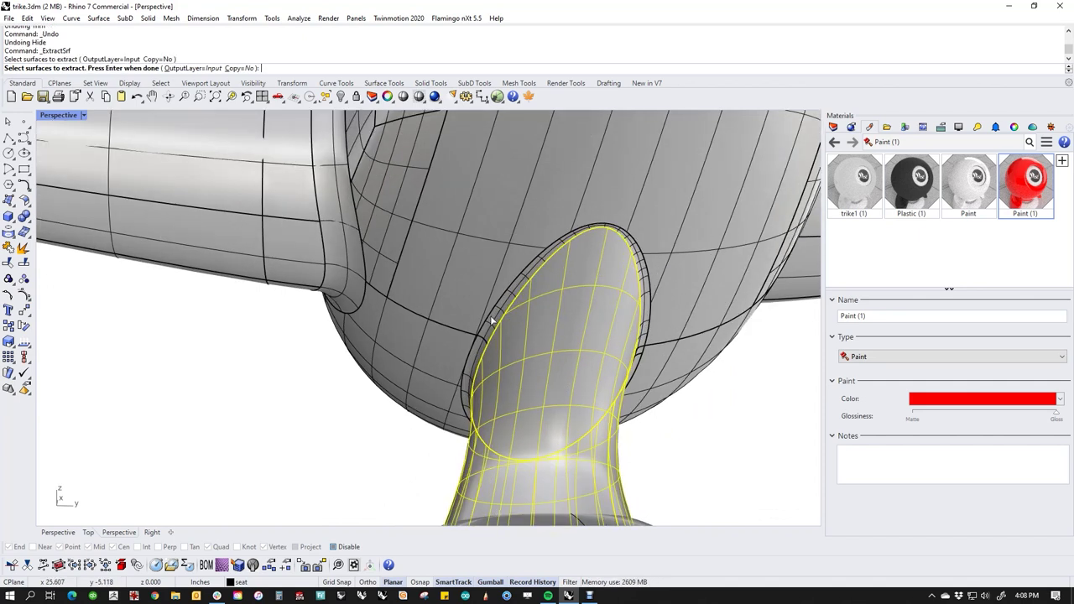
{"action": "left_click", "coordinate": [494, 338]}
{"action": "left_click", "coordinate": [478, 360]}
{"action": "right_click_drag", "start_coordinate": [537, 373], "coordinate": [704, 346]}
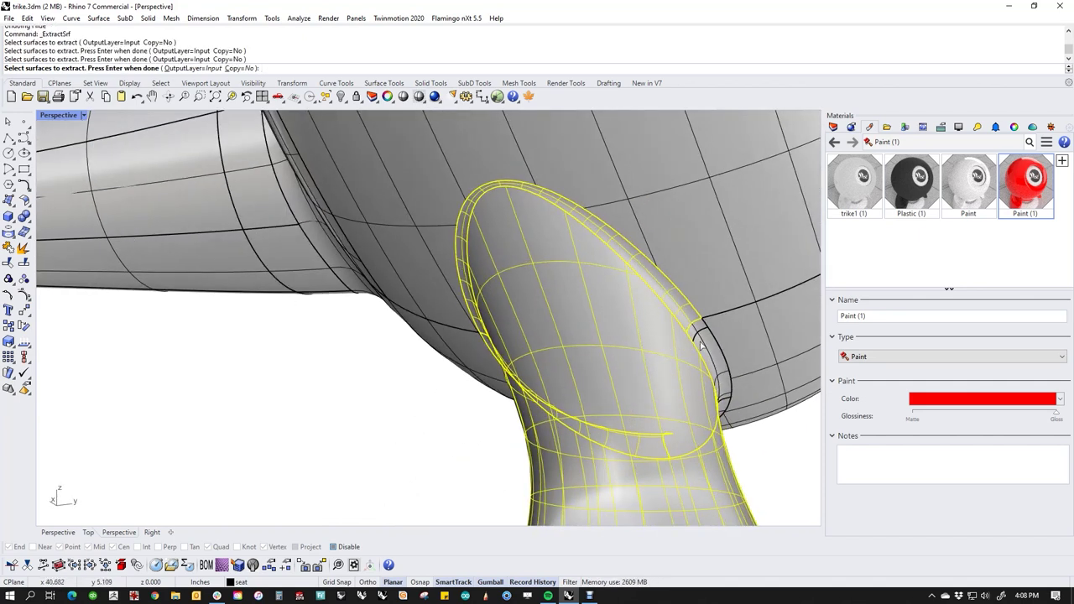
{"action": "left_click", "coordinate": [705, 346]}
{"action": "right_click_drag", "start_coordinate": [750, 427], "coordinate": [664, 377]}
{"action": "left_click", "coordinate": [664, 377]}
{"action": "key", "text": "Return"}
Hide the extracted neck and junction strip surfaces.
{"action": "right_click_drag", "start_coordinate": [492, 331], "coordinate": [584, 407]}
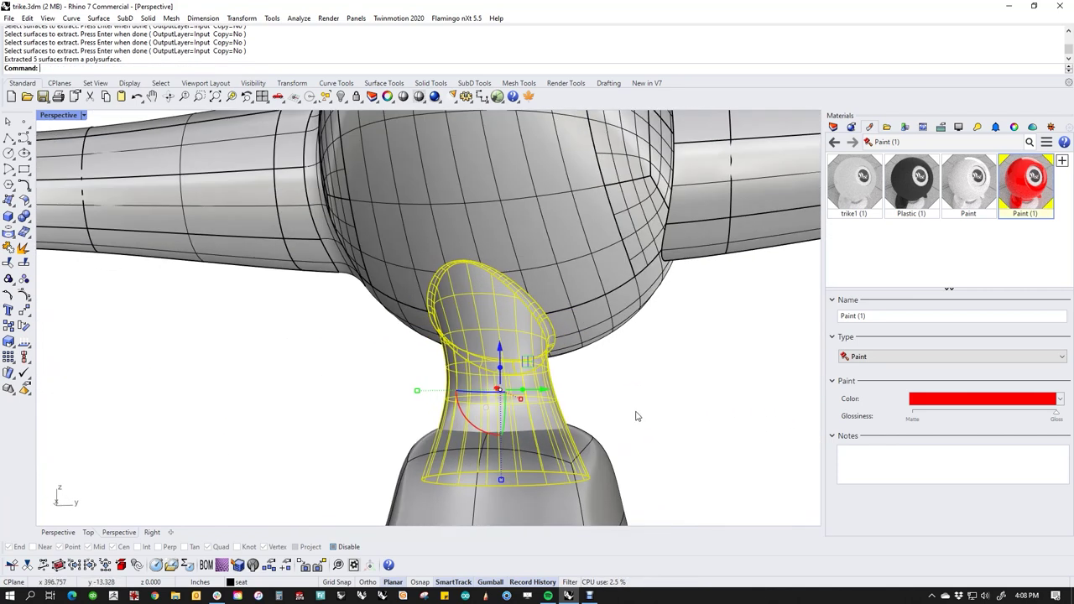
{"action": "type", "text": "h"}
{"action": "key", "text": "Return"}
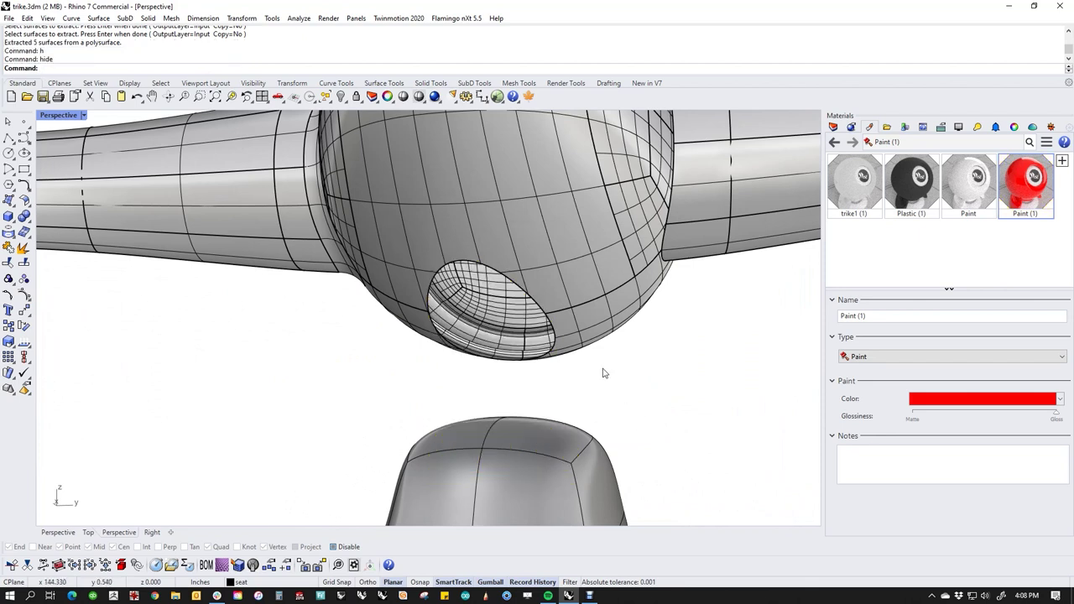
Extract the two headlight body surfaces that border the neck opening.
{"action": "middle_click", "coordinate": [604, 379]}
{"action": "left_click", "coordinate": [634, 394]}
{"action": "right_click_drag", "start_coordinate": [544, 313], "coordinate": [560, 307]}
{"action": "middle_click", "coordinate": [560, 307]}
{"action": "left_click", "coordinate": [555, 275]}
{"action": "left_click", "coordinate": [506, 272]}
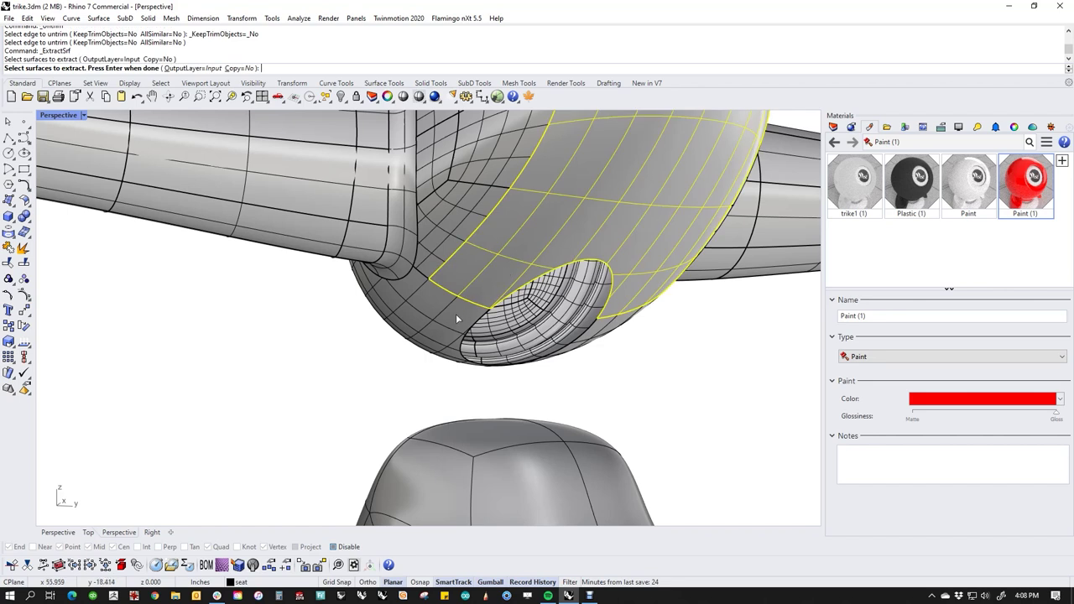
{"action": "left_click", "coordinate": [463, 320]}
{"action": "right_click_drag", "start_coordinate": [611, 387], "coordinate": [580, 350]}
{"action": "right_click", "coordinate": [678, 344]}
Untrim the neck opening's edges on the extracted headlight surfaces to close the hole.
{"action": "middle_click", "coordinate": [691, 343]}
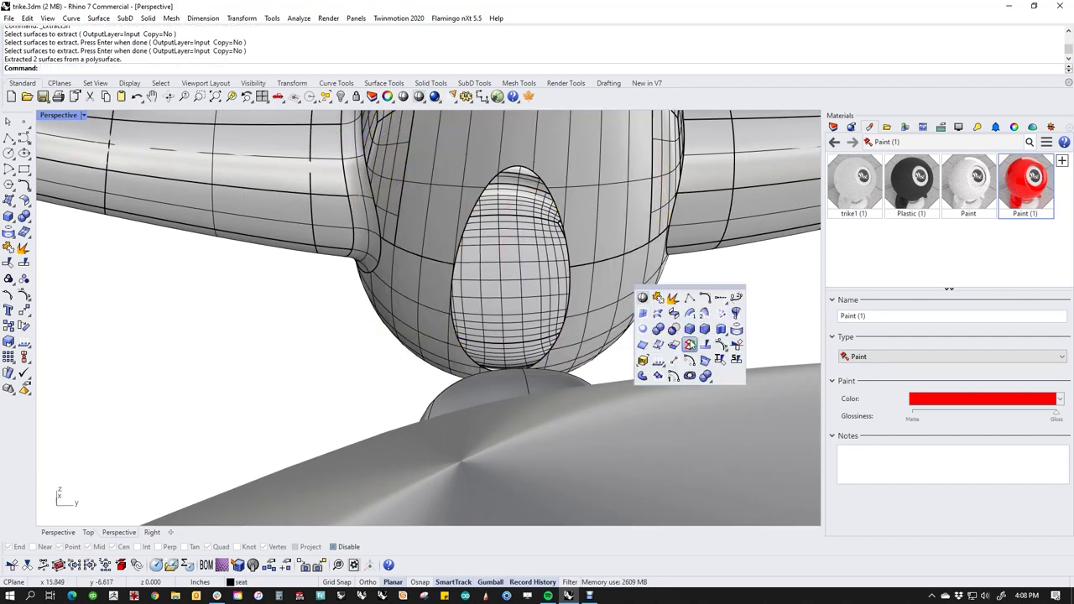
{"action": "left_click", "coordinate": [721, 360]}
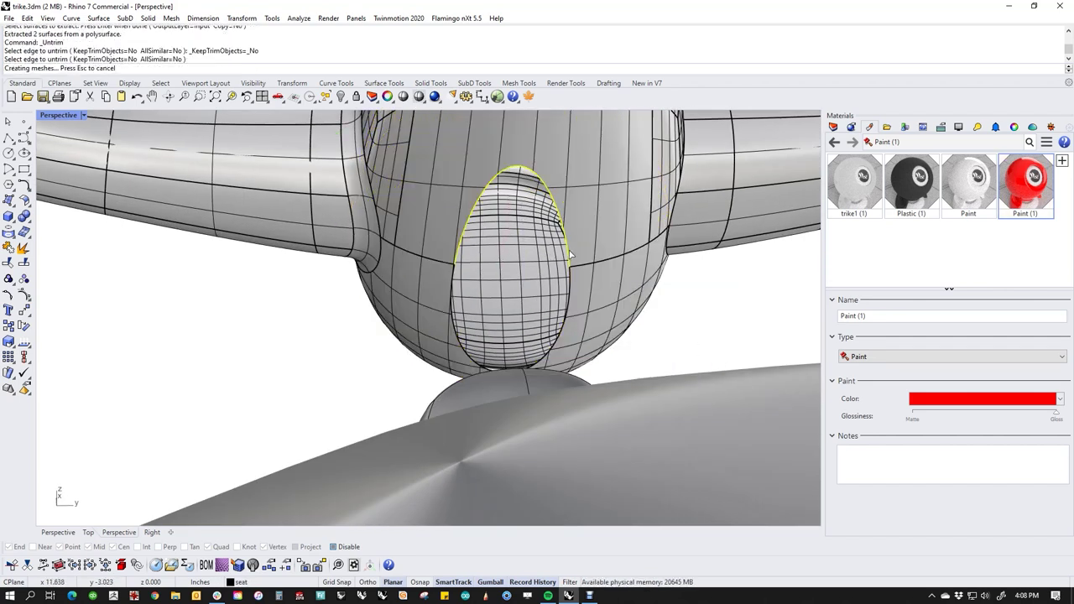
{"action": "left_click", "coordinate": [569, 253]}
{"action": "left_click", "coordinate": [537, 309]}
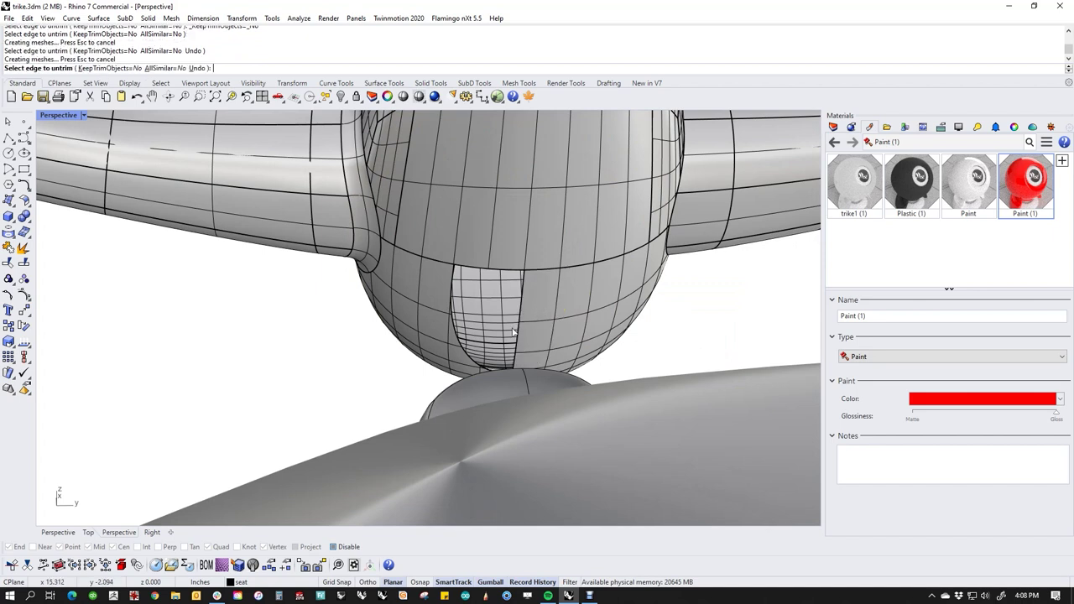
{"action": "left_click", "coordinate": [465, 346]}
{"action": "right_click", "coordinate": [497, 313]}
Join the untrimmed surfaces back with the headlight and handlebars, and isolate the selected parts.
{"action": "left_click", "coordinate": [491, 299]}
{"action": "right_click_drag", "start_coordinate": [514, 350], "coordinate": [490, 333]}
{"action": "left_click", "coordinate": [546, 344]}
{"action": "left_click", "coordinate": [429, 290]}
{"action": "left_click", "coordinate": [373, 326]}
{"action": "right_click_drag", "start_coordinate": [371, 321], "coordinate": [441, 305]}
{"action": "left_click", "coordinate": [449, 312]}
{"action": "left_click", "coordinate": [488, 329]}
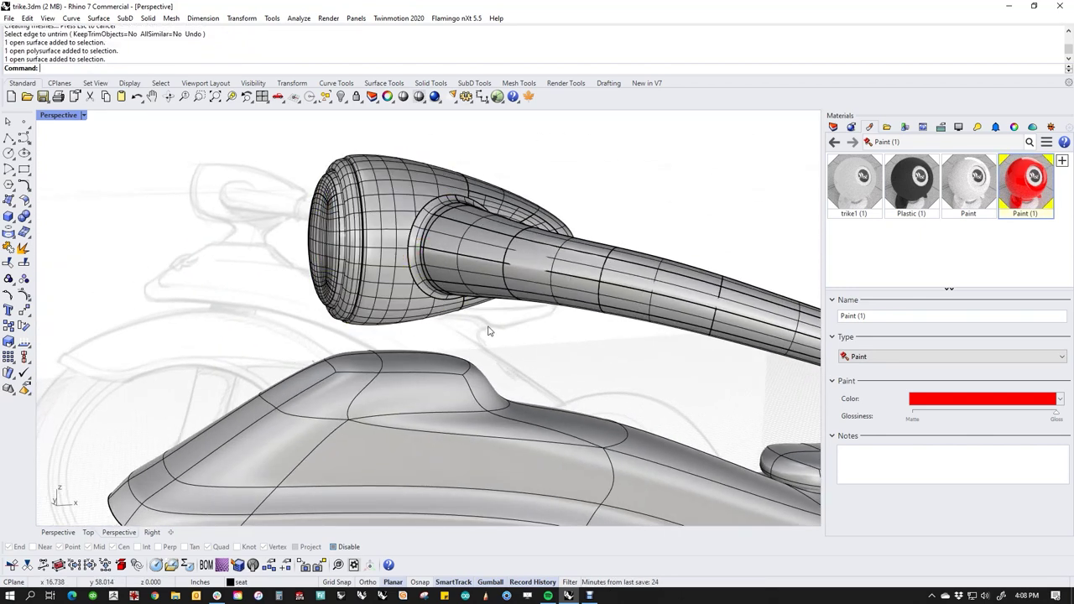
{"action": "scroll", "coordinate": [488, 329], "scroll_direction": "down", "scroll_amount": 5}
{"action": "left_click_drag", "start_coordinate": [283, 178], "coordinate": [743, 364]}
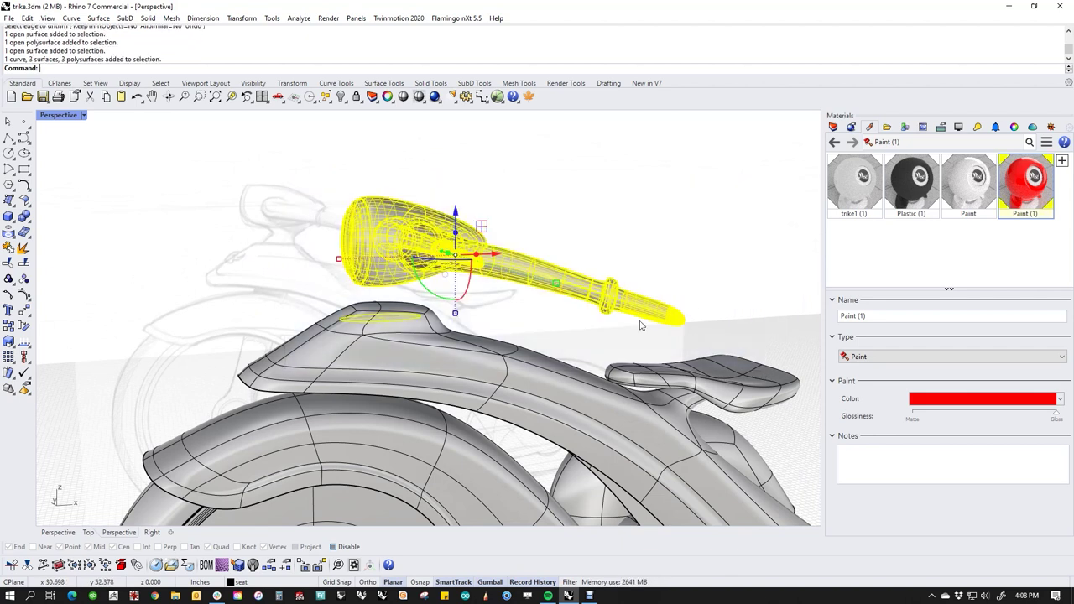
{"action": "key", "text": "ctrl+j"}
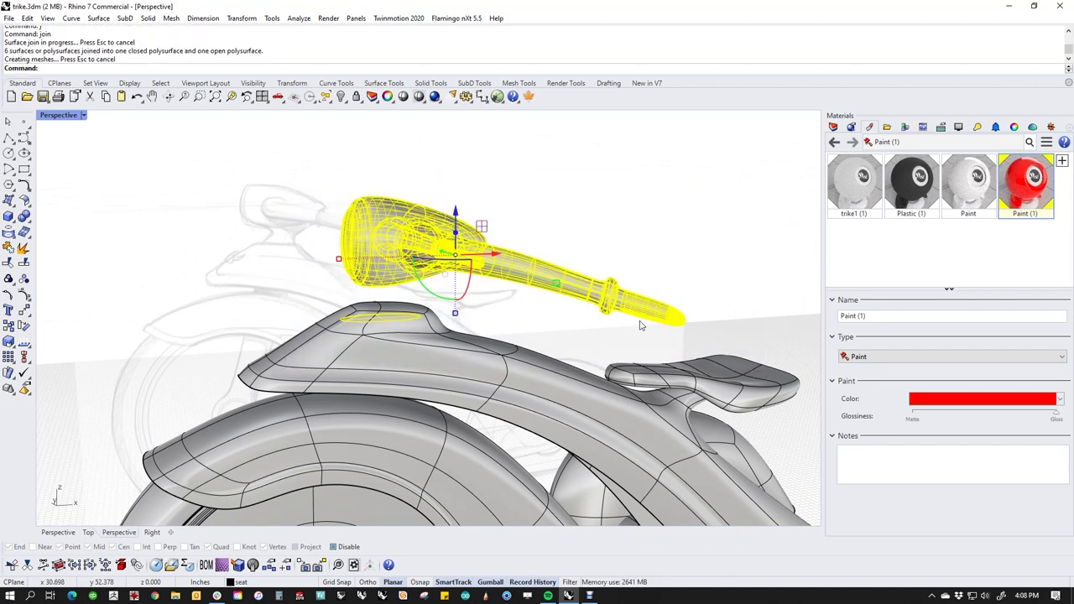
{"action": "type", "text": "ii"}
{"action": "key", "text": "Return"}
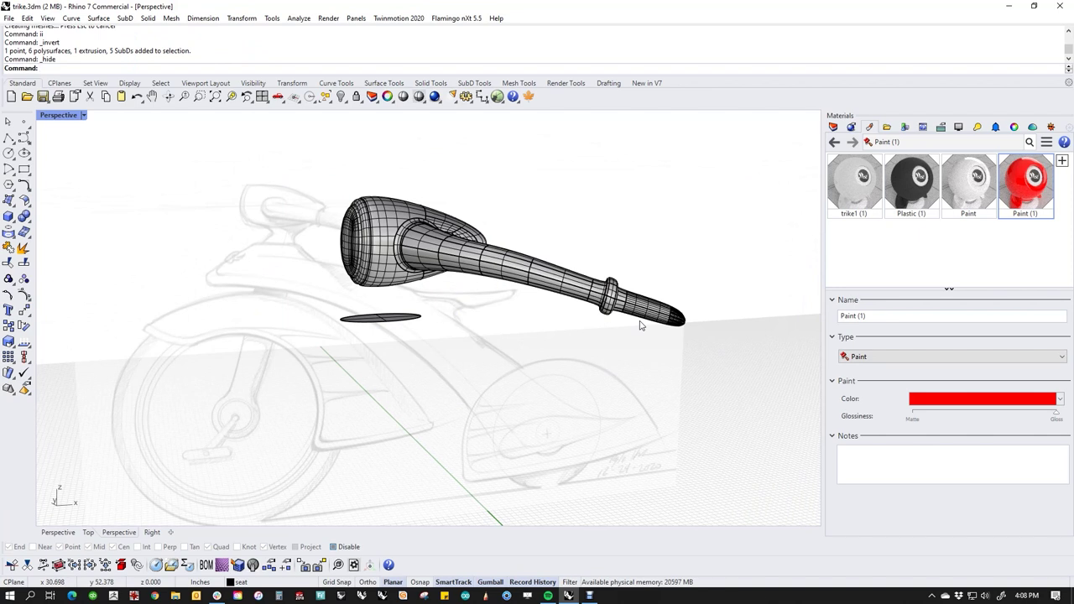
Show all hidden objects, then isolate the neck and its junction strips together with the headlight and handlebars.
{"action": "type", "text": "v"}
{"action": "key", "text": "Return"}
{"action": "scroll", "coordinate": [384, 283], "scroll_direction": "up", "scroll_amount": 8}
{"action": "left_click", "coordinate": [382, 287]}
{"action": "left_click", "coordinate": [335, 263], "text": "shift"}
{"action": "left_click", "coordinate": [392, 226], "text": "shift"}
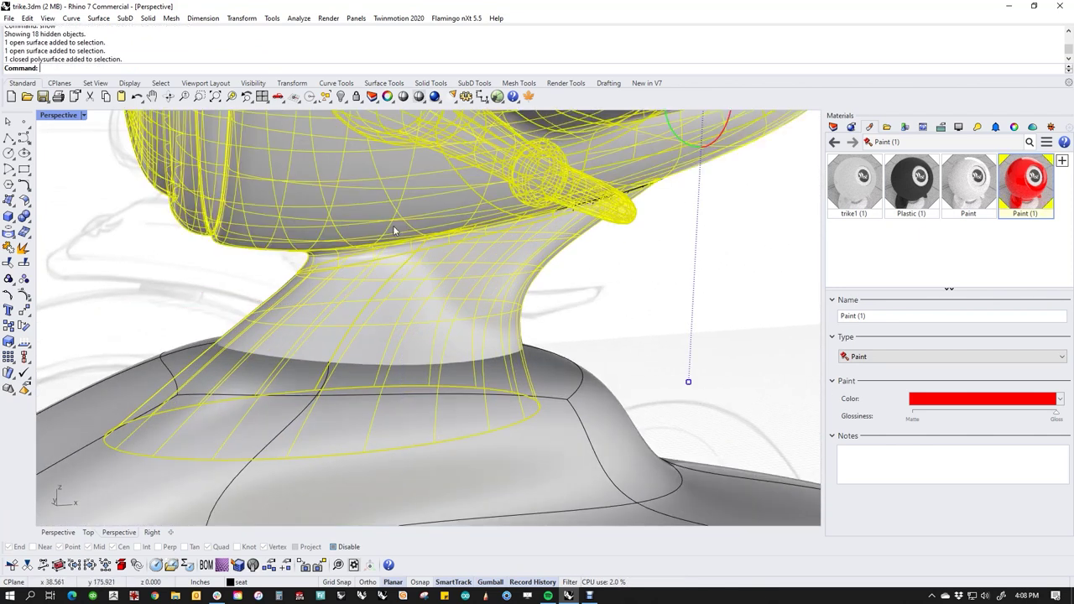
{"action": "scroll", "coordinate": [487, 275], "scroll_direction": "down", "scroll_amount": 5}
{"action": "left_click", "coordinate": [568, 295]}
{"action": "scroll", "coordinate": [567, 296], "scroll_direction": "down", "scroll_amount": 5}
{"action": "left_click_drag", "start_coordinate": [351, 176], "coordinate": [691, 324]}
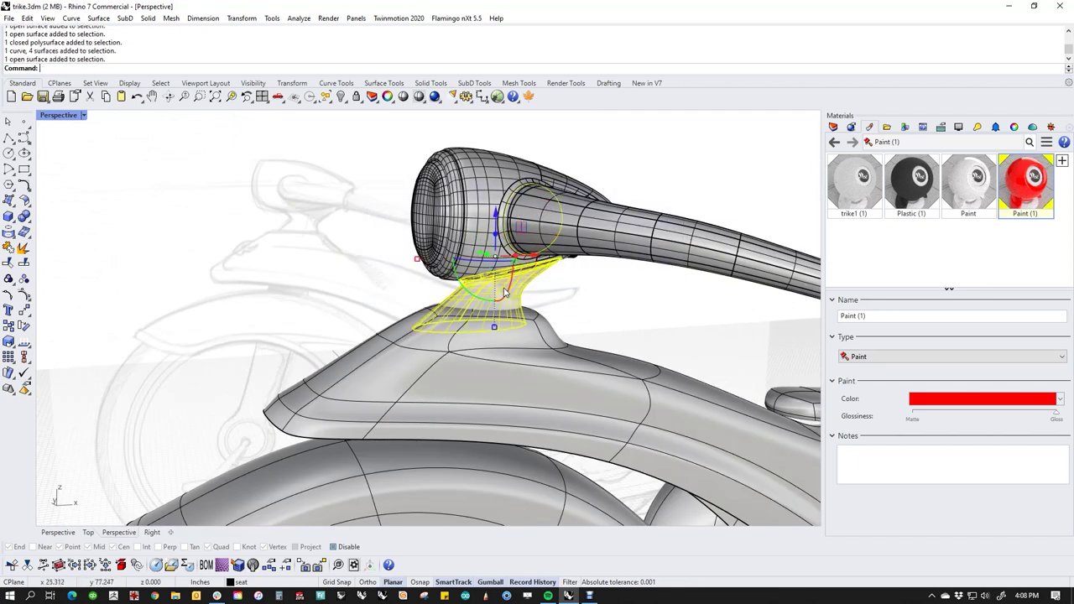
{"action": "left_click", "coordinate": [491, 256], "text": "shift"}
{"action": "type", "text": "i"}
{"action": "key", "text": "Return"}
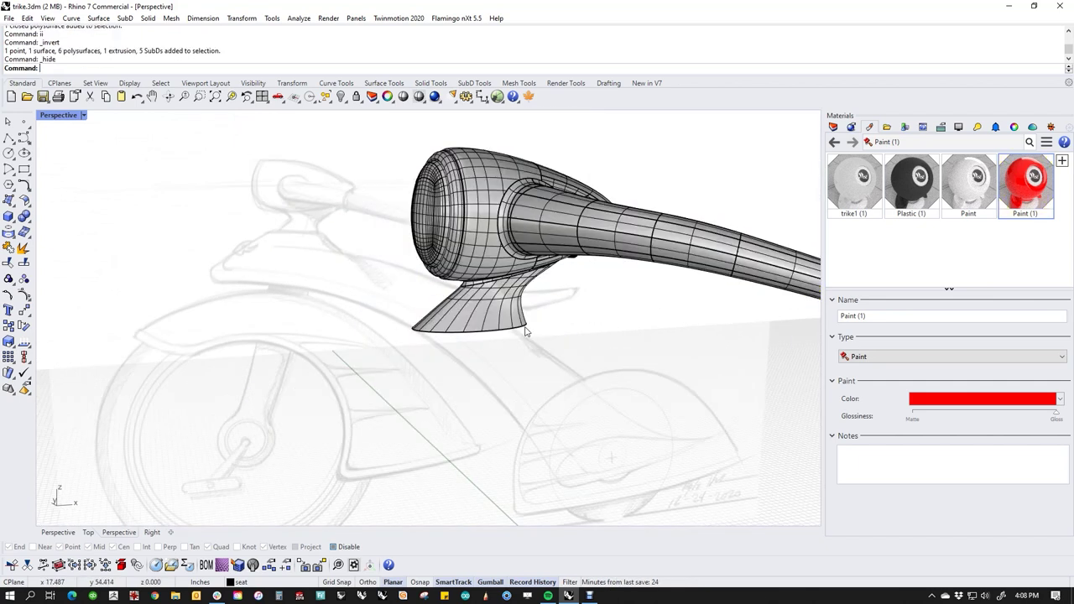
Delete the four narrow strip surfaces at the junction between the neck and the headlight.
{"action": "right_click_drag", "start_coordinate": [538, 328], "coordinate": [420, 260]}
{"action": "left_click_drag", "start_coordinate": [300, 191], "coordinate": [684, 327]}
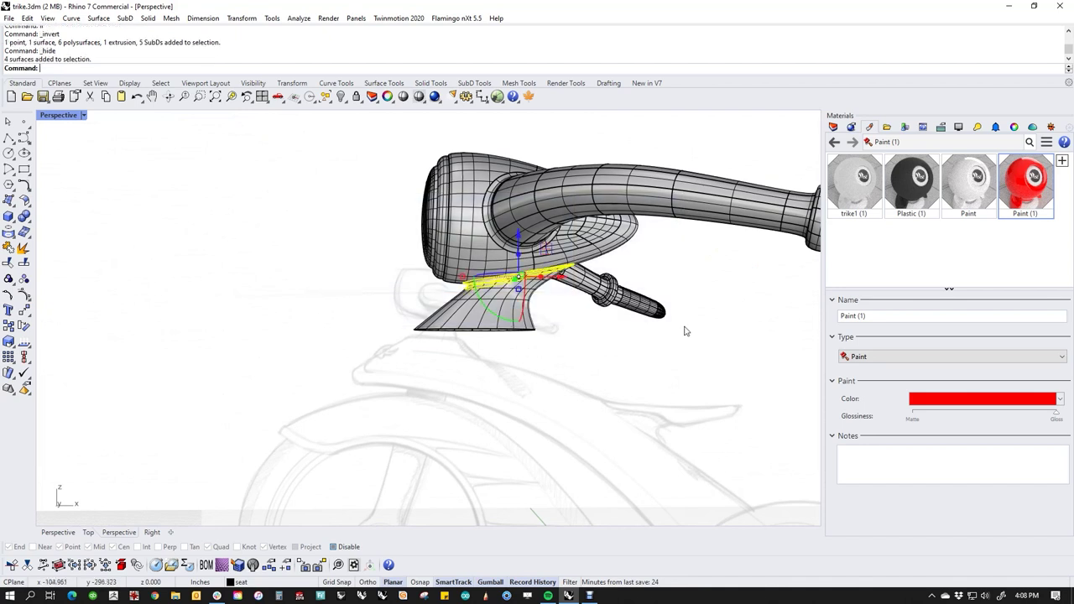
{"action": "key", "text": "Delete"}
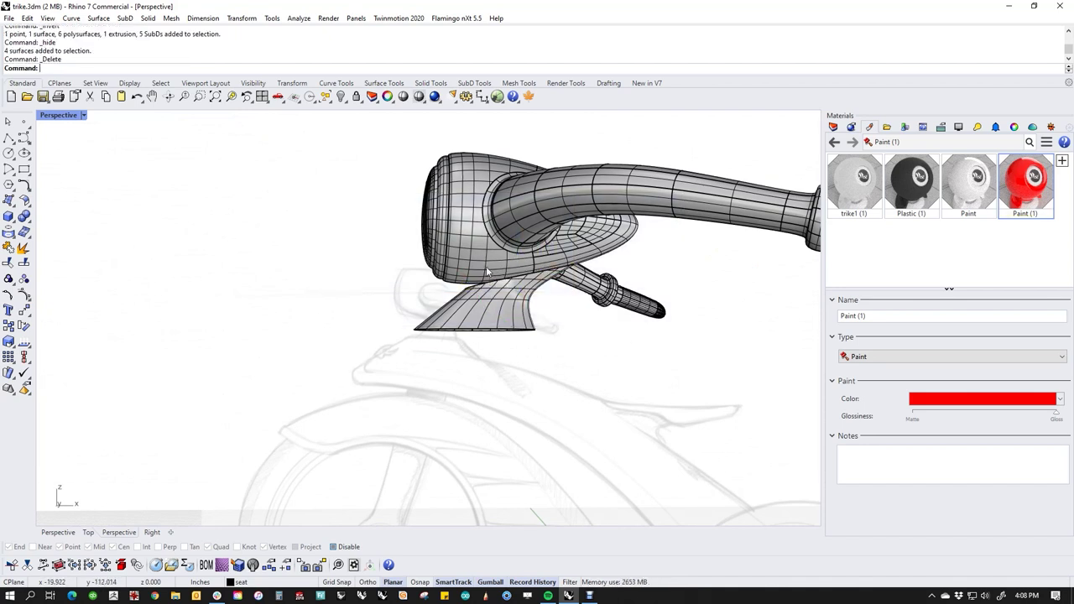
Move the neck sideways in the top view so that it is centred on the headlight's midline.
{"action": "scroll", "coordinate": [486, 271], "scroll_direction": "up", "scroll_amount": 3}
{"action": "left_click", "coordinate": [485, 390]}
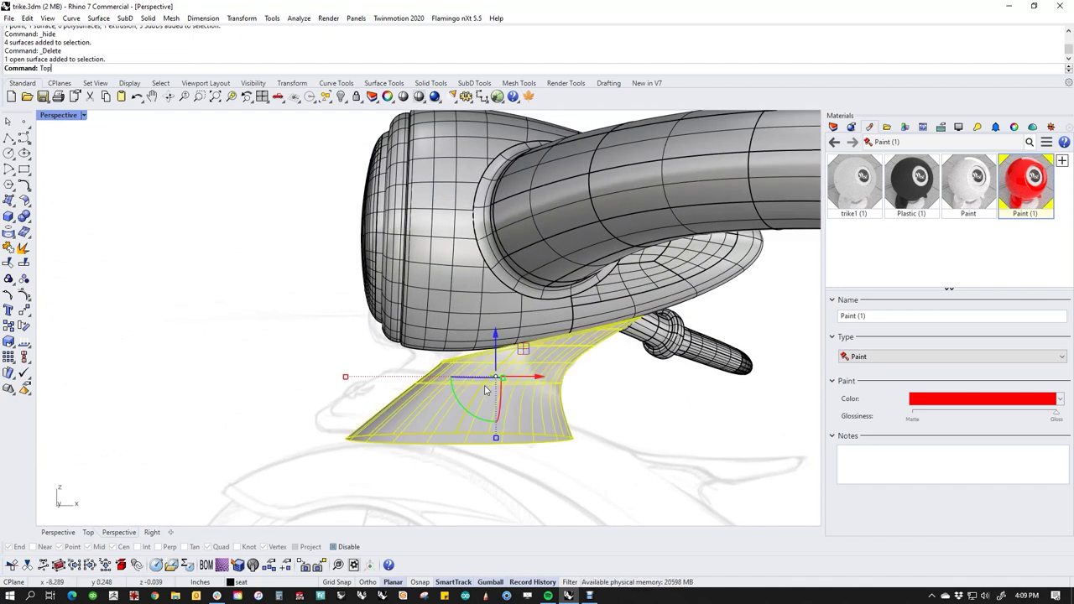
{"action": "key", "text": "Return"}
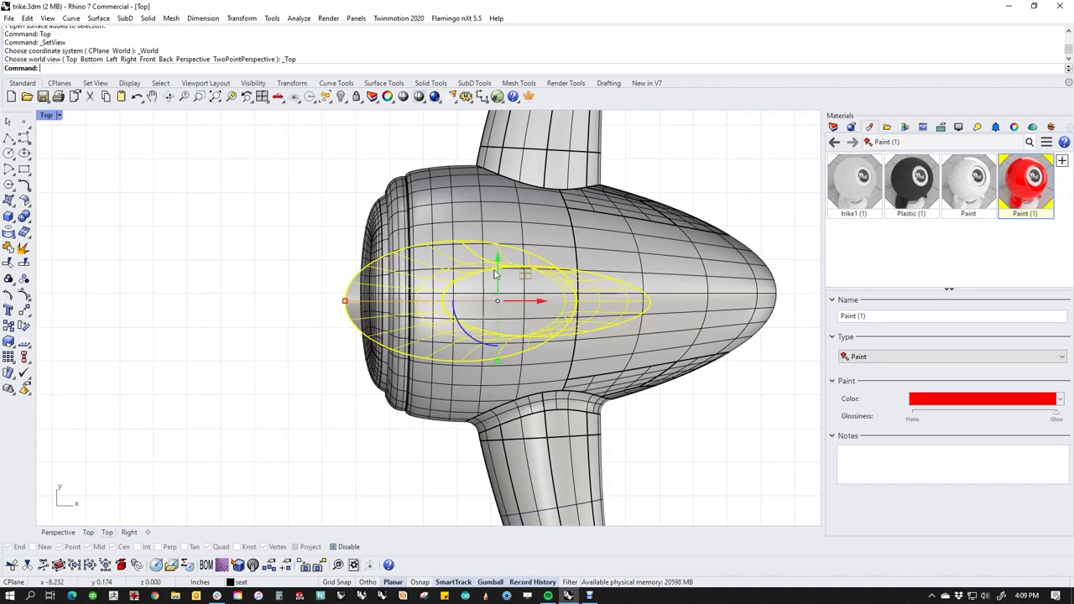
{"action": "left_click_drag", "start_coordinate": [502, 266], "coordinate": [767, 294], "text": "alt"}
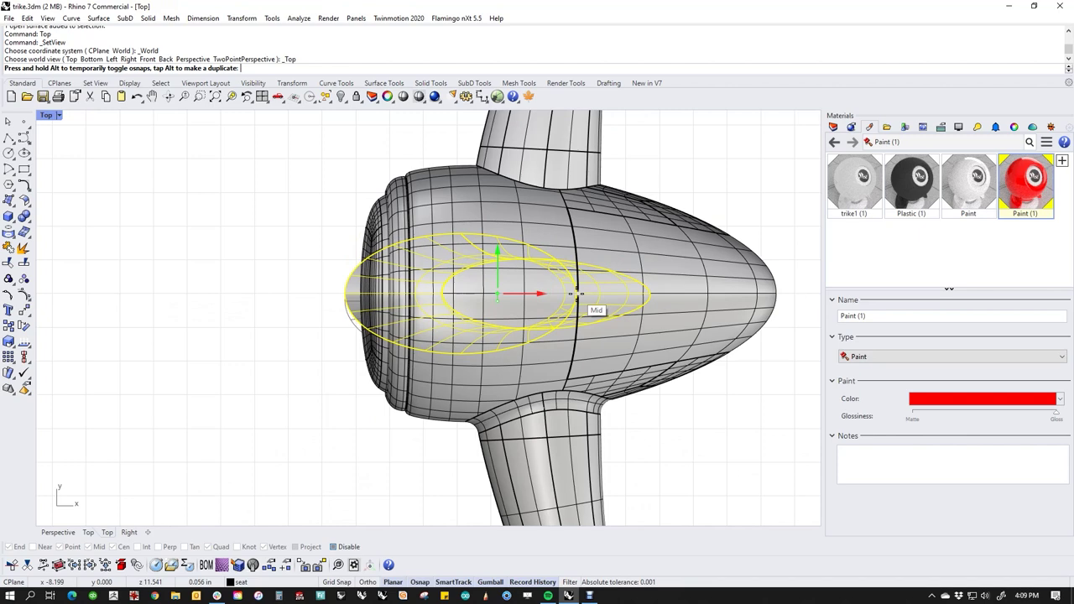
{"action": "left_click_drag", "start_coordinate": [576, 294], "coordinate": [577, 294], "text": "alt"}
{"action": "left_click", "coordinate": [635, 443]}
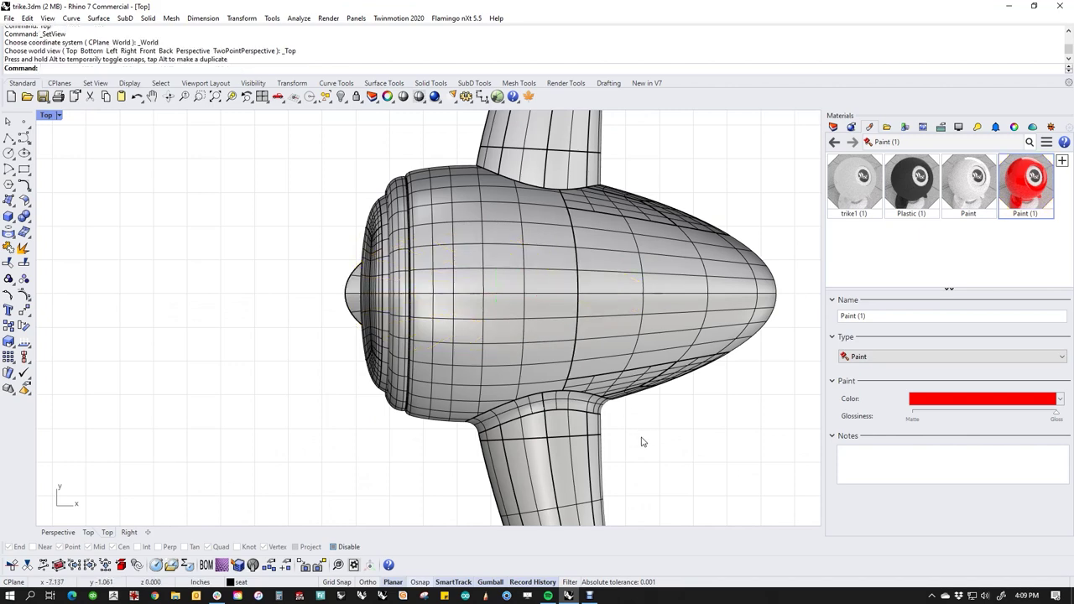
Duplicate the chain of edges around the neck's upper rim as curves.
{"action": "key", "text": "ctrl+F4"}
{"action": "scroll", "coordinate": [509, 393], "scroll_direction": "up", "scroll_amount": 6}
{"action": "right_click_drag", "start_coordinate": [510, 393], "coordinate": [302, 349]}
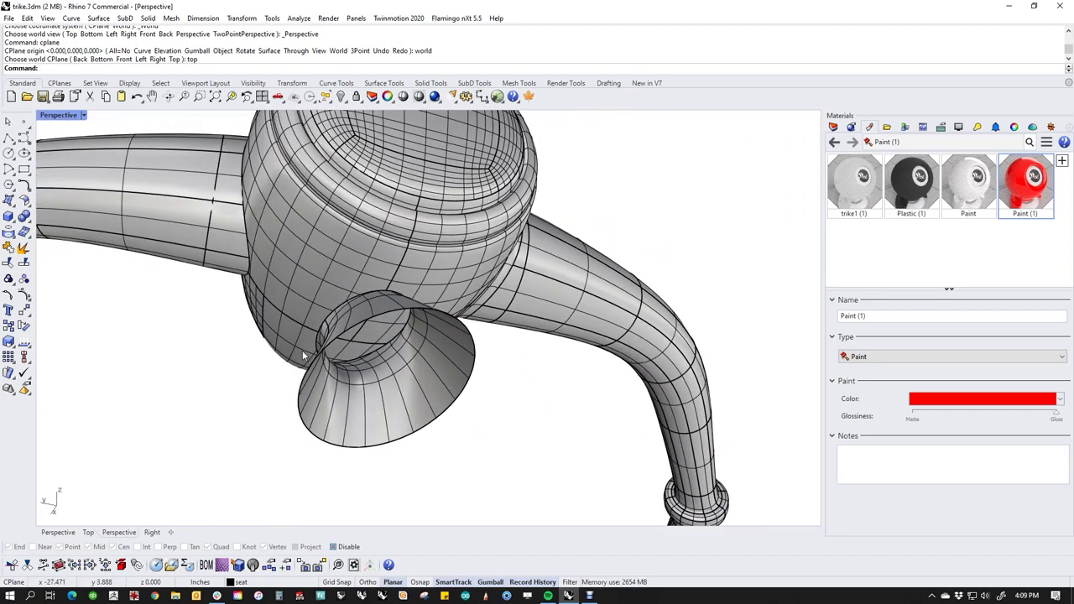
{"action": "scroll", "coordinate": [302, 350], "scroll_direction": "up", "scroll_amount": 8}
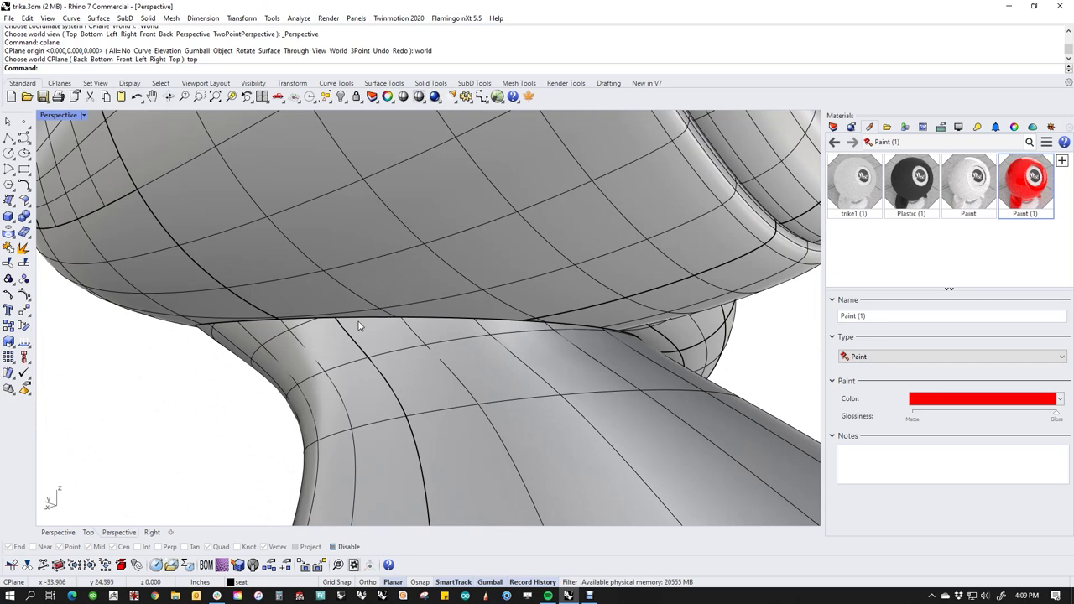
{"action": "middle_click", "coordinate": [107, 324]}
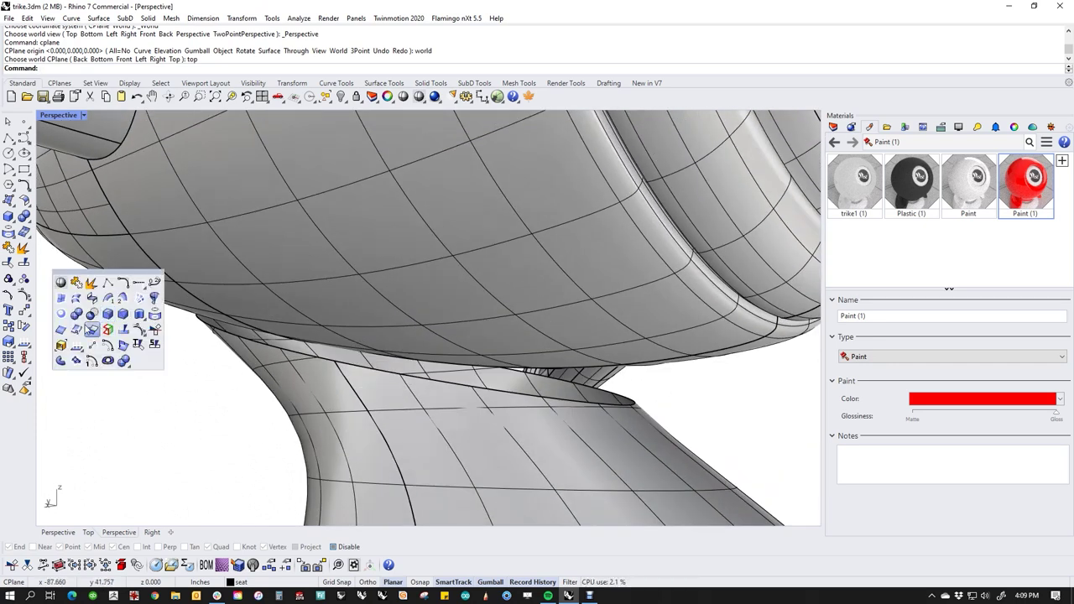
{"action": "left_click", "coordinate": [76, 329]}
{"action": "double_click", "coordinate": [385, 375]}
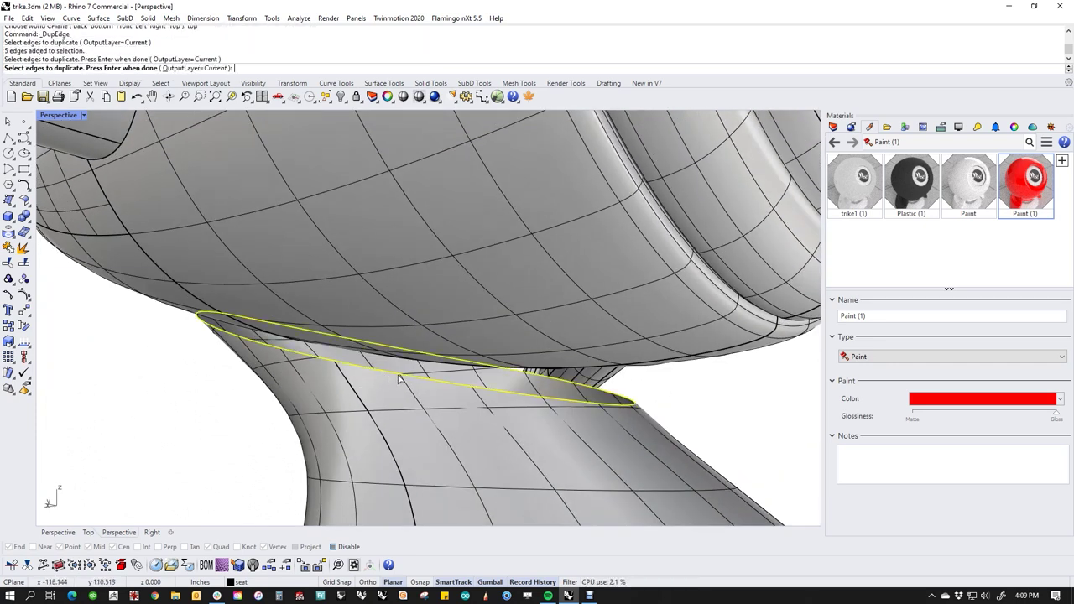
{"action": "right_click", "coordinate": [431, 404]}
{"action": "right_click_drag", "start_coordinate": [432, 405], "coordinate": [407, 403]}
Isolate the headlight and handlebars with the duplicated rim curves, and show them from the Bottom view.
{"action": "left_click", "coordinate": [487, 300]}
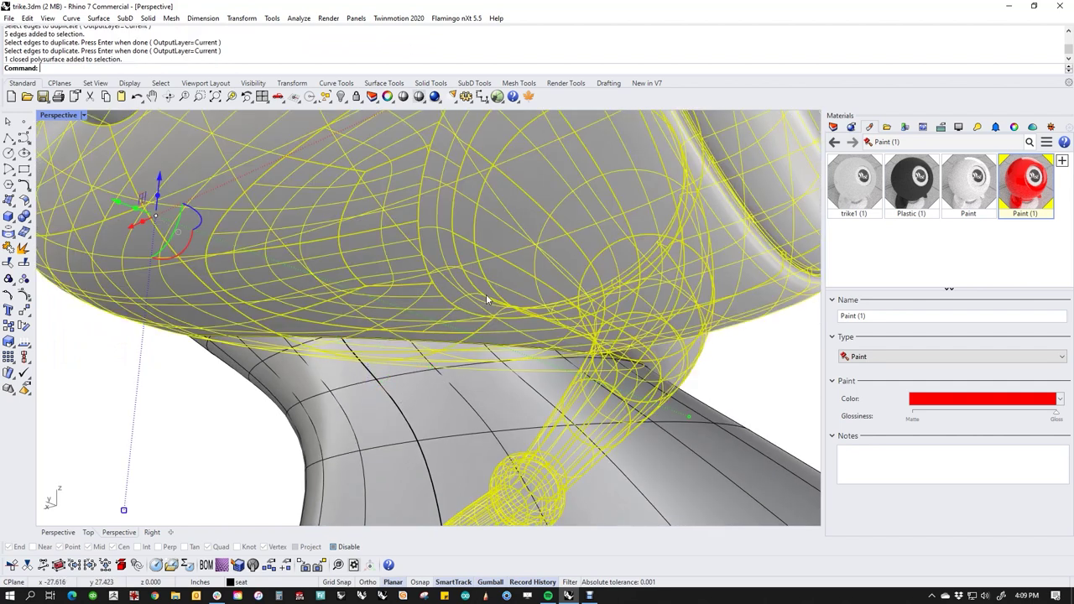
{"action": "type", "text": "ii"}
{"action": "key", "text": "Return"}
{"action": "type", "text": "Bottom"}
{"action": "key", "text": "Return"}
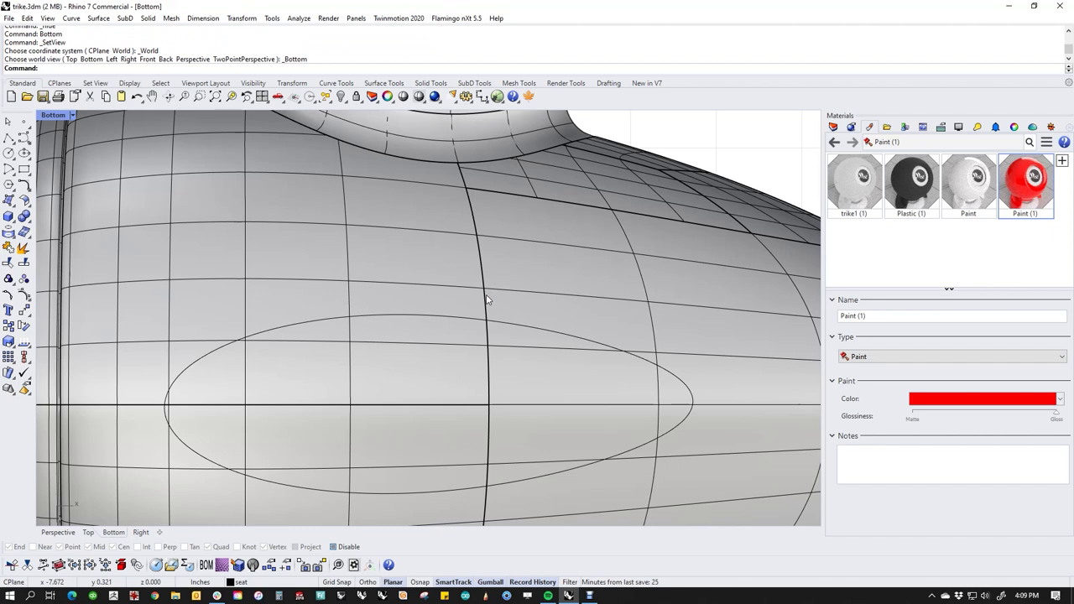
Select the duplicated rim curves under the headlight and scale them up slightly, uniformly about their centre.
{"action": "scroll", "coordinate": [494, 322], "scroll_direction": "down", "scroll_amount": 8}
{"action": "left_click", "coordinate": [495, 322]}
{"action": "left_click_drag", "start_coordinate": [180, 255], "coordinate": [751, 481]}
{"action": "left_click_drag", "start_coordinate": [467, 396], "coordinate": [471, 412], "text": "shift"}
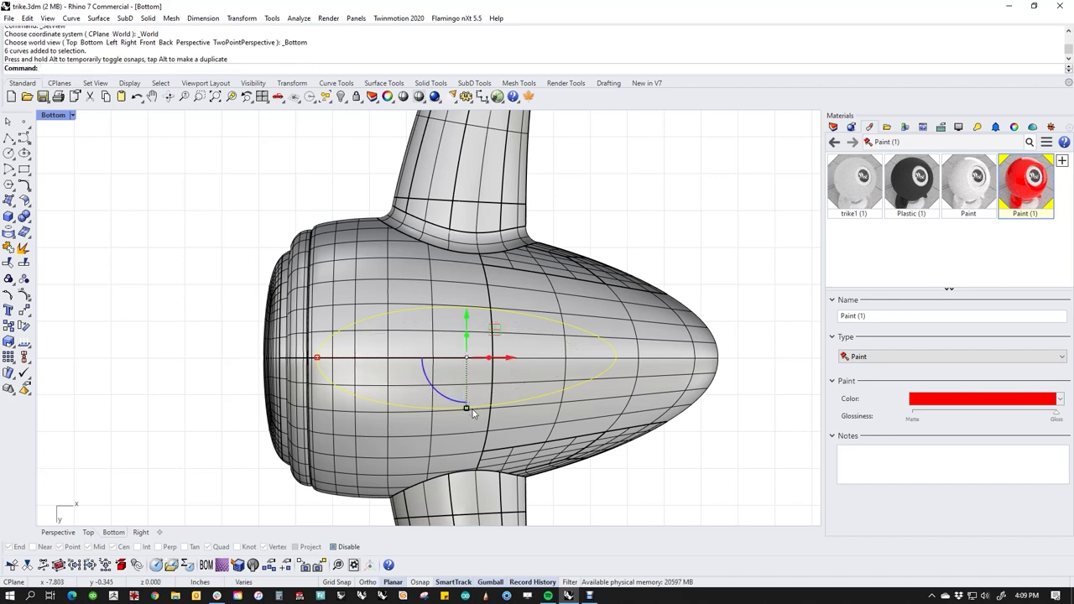
Trim away the headlight's underside inside the enlarged rim curves to open a hole for the neck.
{"action": "key", "text": "ctrl+t"}
{"action": "left_click", "coordinate": [467, 398]}
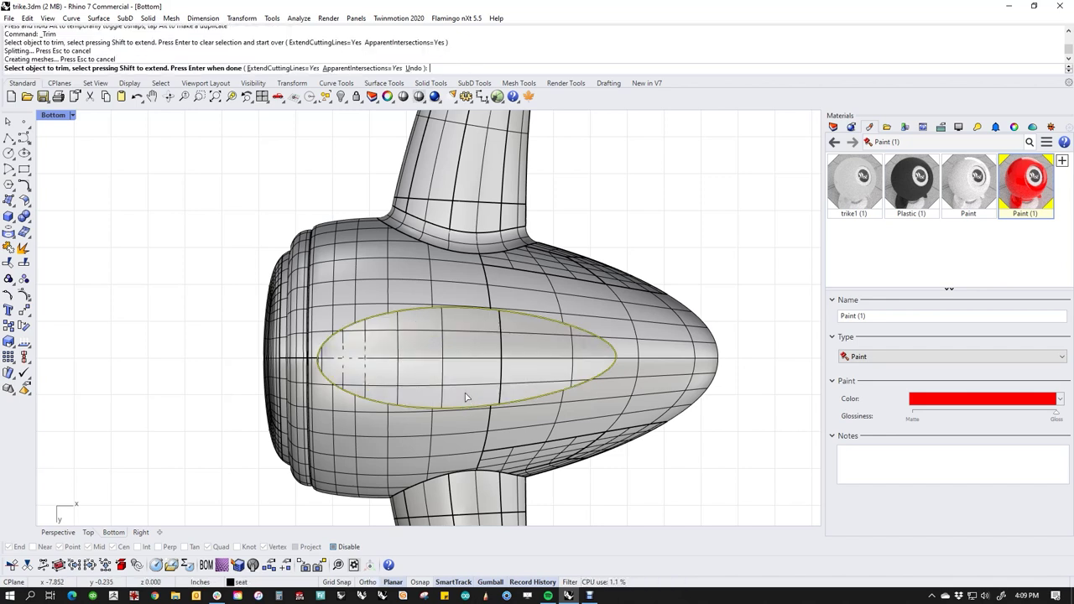
{"action": "key", "text": "Return"}
{"action": "key", "text": "Escape"}
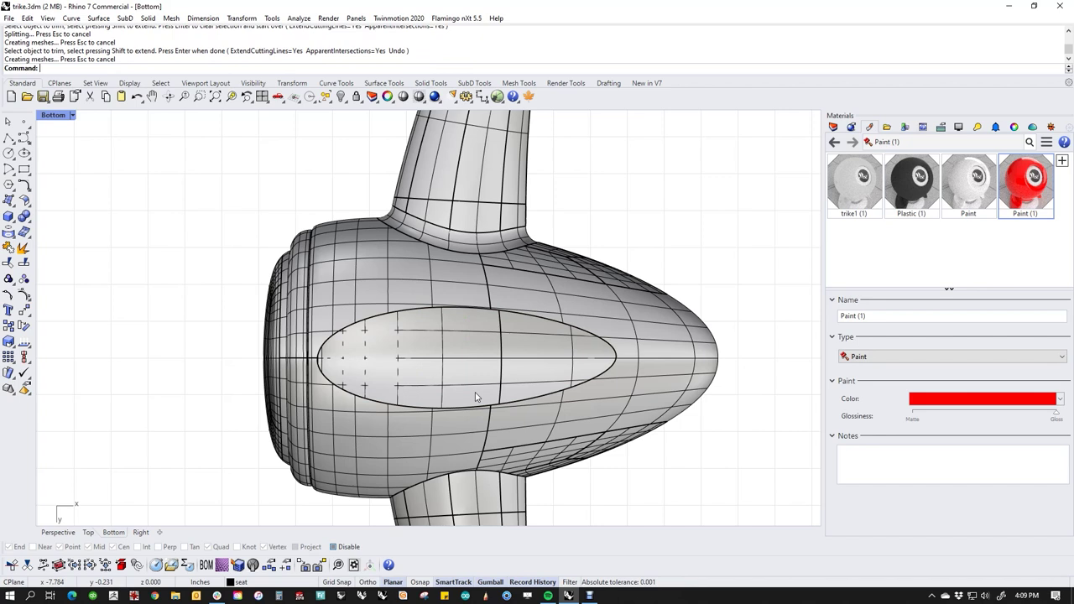
Show all hidden objects in the perspective view, then isolate the neck together with the headlight and handlebars.
{"action": "key", "text": "ctrl+F4"}
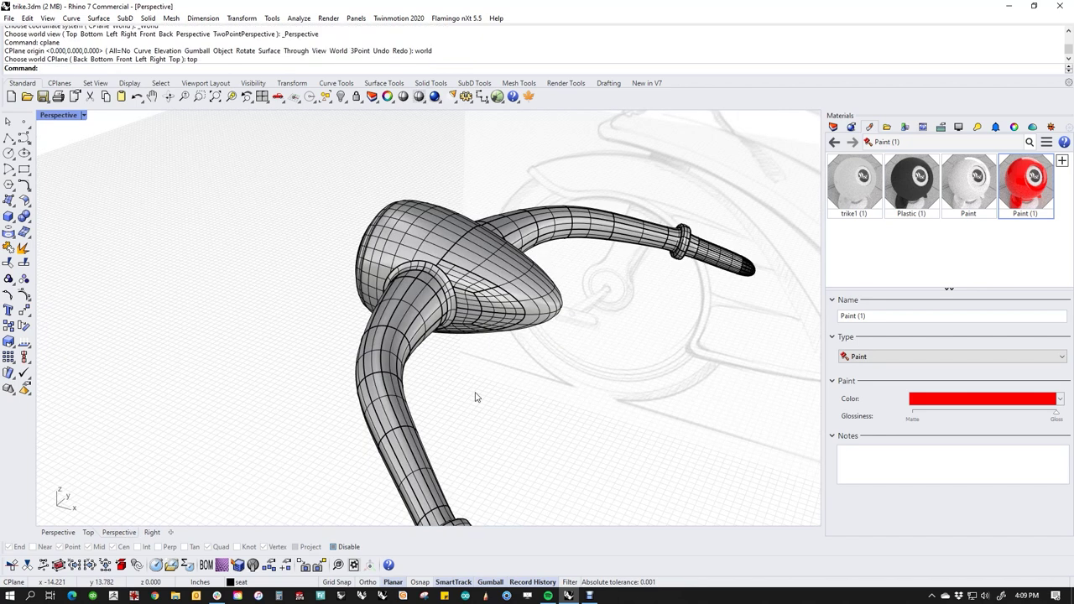
{"action": "type", "text": "v"}
{"action": "key", "text": "Return"}
{"action": "scroll", "coordinate": [552, 376], "scroll_direction": "up", "scroll_amount": 3}
{"action": "right_click_drag", "start_coordinate": [551, 377], "coordinate": [478, 268]}
{"action": "left_click", "coordinate": [360, 298]}
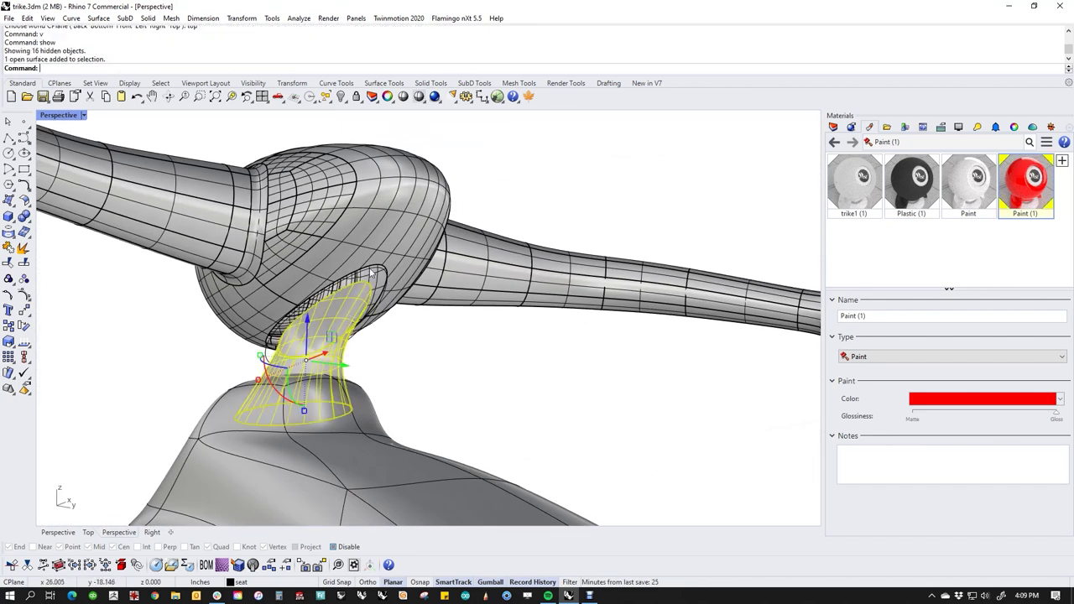
{"action": "left_click", "coordinate": [399, 285], "text": "shift"}
{"action": "type", "text": "ii"}
{"action": "key", "text": "Return"}
{"action": "scroll", "coordinate": [398, 312], "scroll_direction": "up", "scroll_amount": 4}
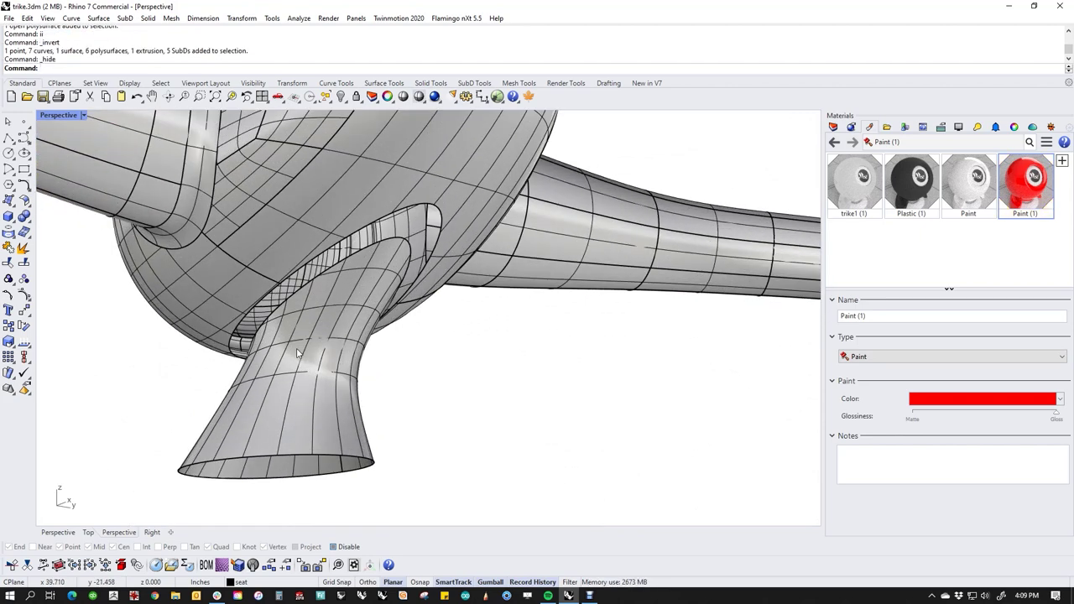
In the front view, draw a slanted three-point curve across the neck just below its top edge.
{"action": "right_click_drag", "start_coordinate": [398, 312], "coordinate": [487, 401]}
{"action": "middle_click", "coordinate": [484, 398]}
{"action": "scroll", "coordinate": [428, 349], "scroll_direction": "up", "scroll_amount": 5}
{"action": "type", "text": "f"}
{"action": "key", "text": "Return"}
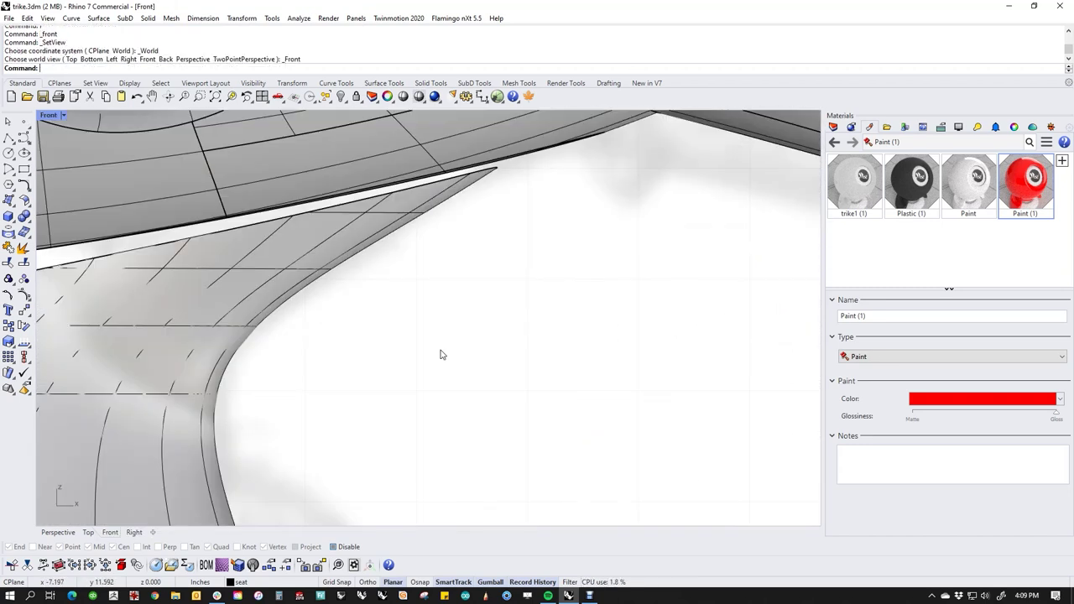
{"action": "scroll", "coordinate": [390, 344], "scroll_direction": "down", "scroll_amount": 6}
{"action": "right_click_drag", "start_coordinate": [422, 344], "coordinate": [538, 338]}
{"action": "left_click", "coordinate": [23, 137]}
{"action": "left_click", "coordinate": [161, 344]}
{"action": "left_click", "coordinate": [300, 315]}
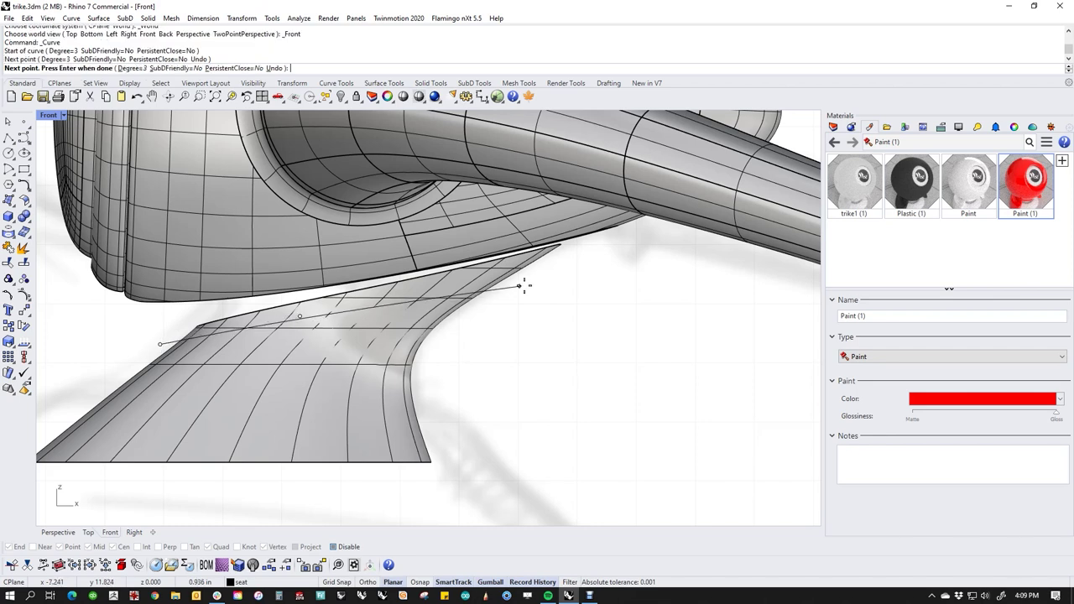
{"action": "left_click", "coordinate": [609, 260]}
{"action": "key", "text": "Return"}
Trim away the part of the neck above the slanted curve.
{"action": "key", "text": "ctrl+t"}
{"action": "left_click", "coordinate": [466, 281]}
{"action": "key", "text": "Return"}
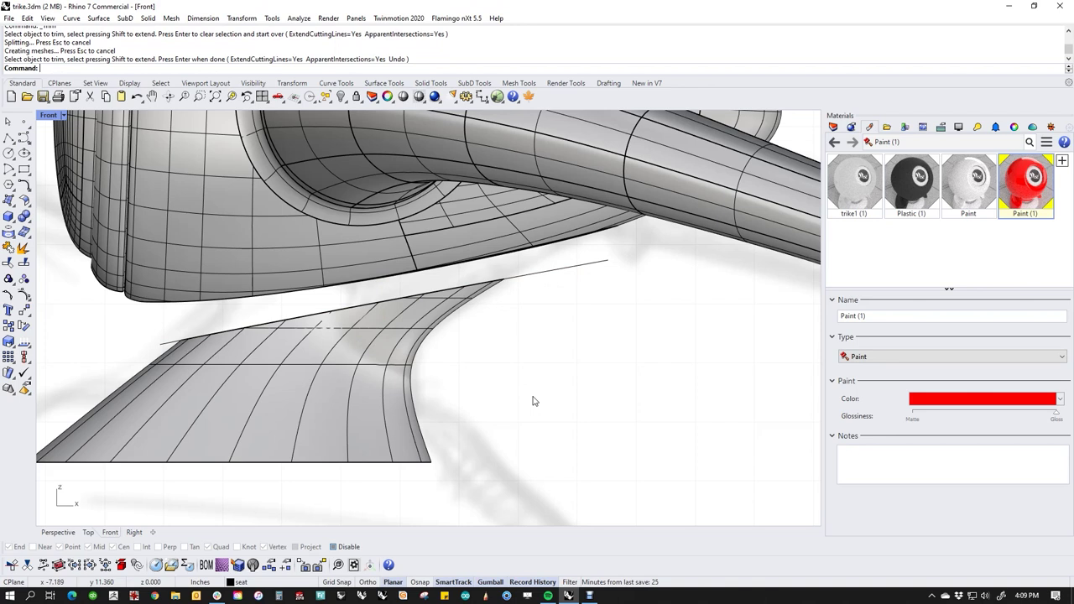
Start a surface blend in the perspective view between the neck's trimmed top edge and the opening under the headlight body.
{"action": "key", "text": "ctrl+F4"}
{"action": "right_click_drag", "start_coordinate": [533, 400], "coordinate": [453, 350]}
{"action": "scroll", "coordinate": [504, 343], "scroll_direction": "up", "scroll_amount": 3}
{"action": "middle_click", "coordinate": [454, 350]}
{"action": "left_click", "coordinate": [435, 330]}
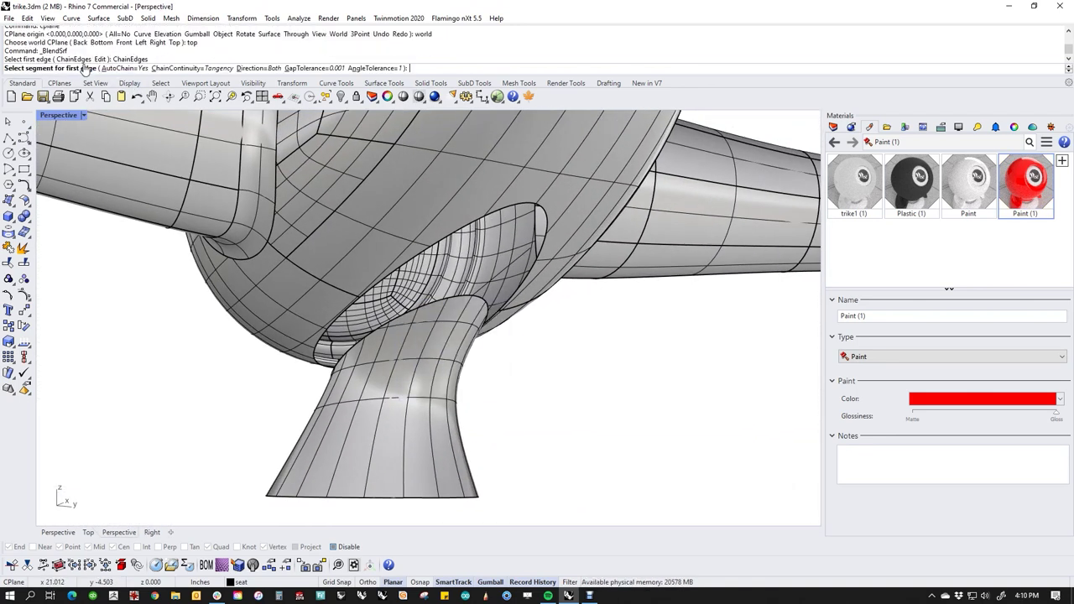
{"action": "left_click", "coordinate": [438, 307]}
{"action": "left_click", "coordinate": [423, 261]}
{"action": "key", "text": "Return"}
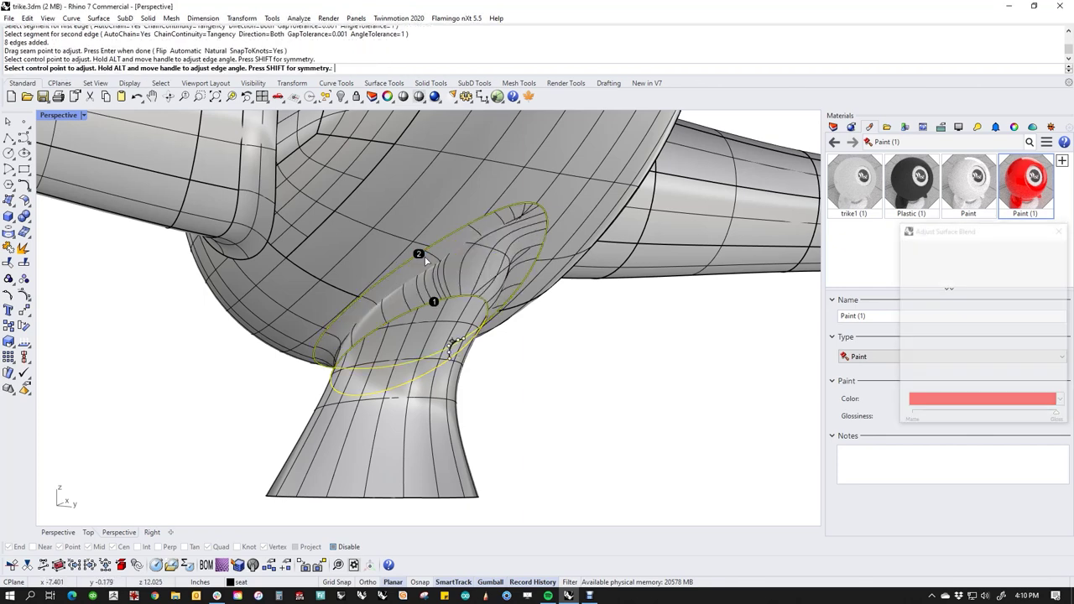
{"action": "right_click_drag", "start_coordinate": [554, 339], "coordinate": [586, 357]}
{"action": "right_click_drag", "start_coordinate": [682, 353], "coordinate": [658, 363]}
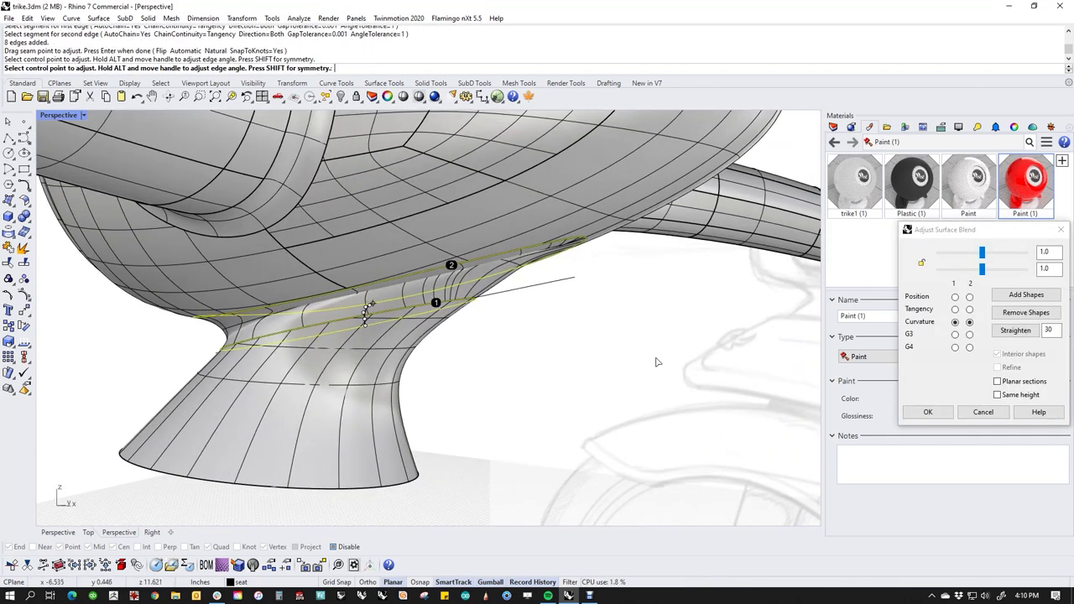
Add three shape sections to the blend, spaced around the neck between its two edges.
{"action": "left_click", "coordinate": [1043, 294]}
{"action": "right_click_drag", "start_coordinate": [520, 361], "coordinate": [600, 340]}
{"action": "left_click", "coordinate": [289, 327]}
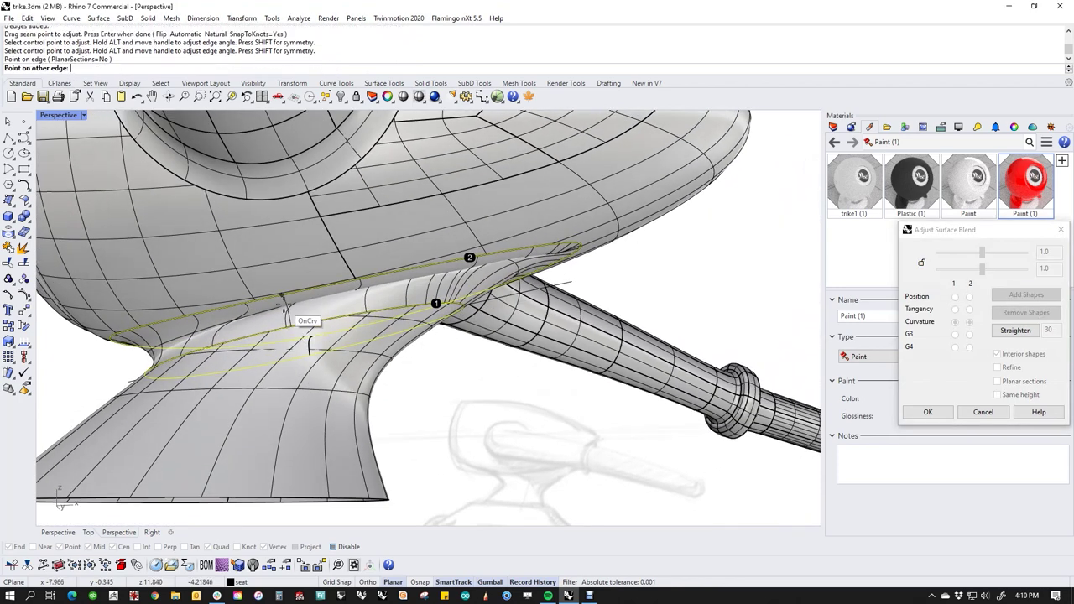
{"action": "left_click", "coordinate": [282, 295]}
{"action": "right_click_drag", "start_coordinate": [311, 321], "coordinate": [394, 357]}
{"action": "left_click", "coordinate": [430, 299]}
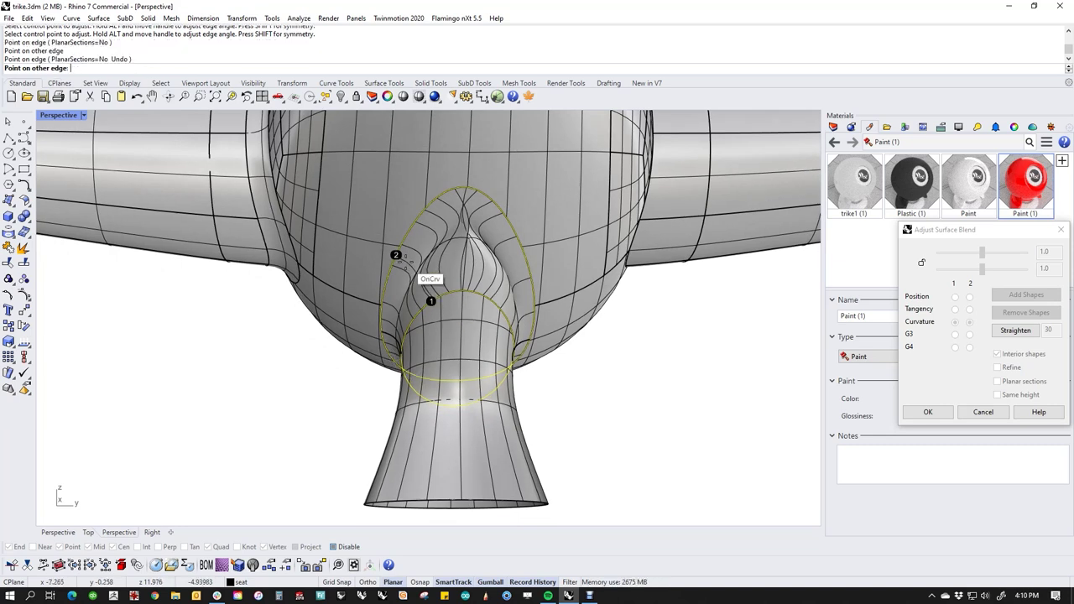
{"action": "left_click", "coordinate": [397, 263]}
{"action": "left_click", "coordinate": [489, 297]}
{"action": "right_click_drag", "start_coordinate": [609, 347], "coordinate": [707, 360]}
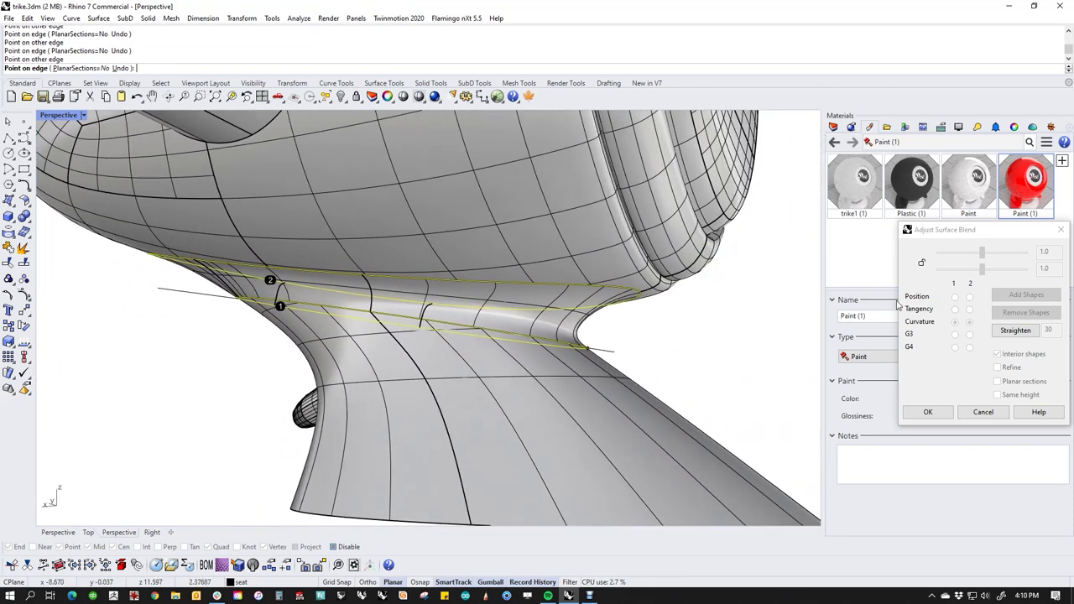
{"action": "right_click", "coordinate": [765, 303]}
Link both blend ends, set them to Tangency with a bulge of 0.39, and create the blend surface.
{"action": "left_click", "coordinate": [921, 264]}
{"action": "left_click", "coordinate": [955, 309]}
{"action": "left_click", "coordinate": [969, 308]}
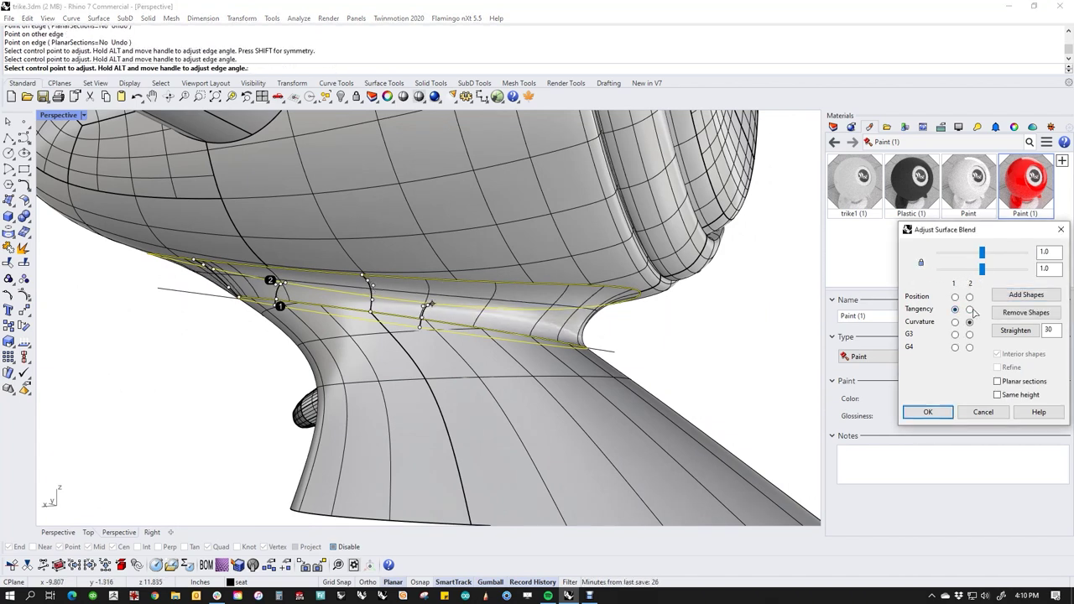
{"action": "right_click_drag", "start_coordinate": [688, 369], "coordinate": [482, 260]}
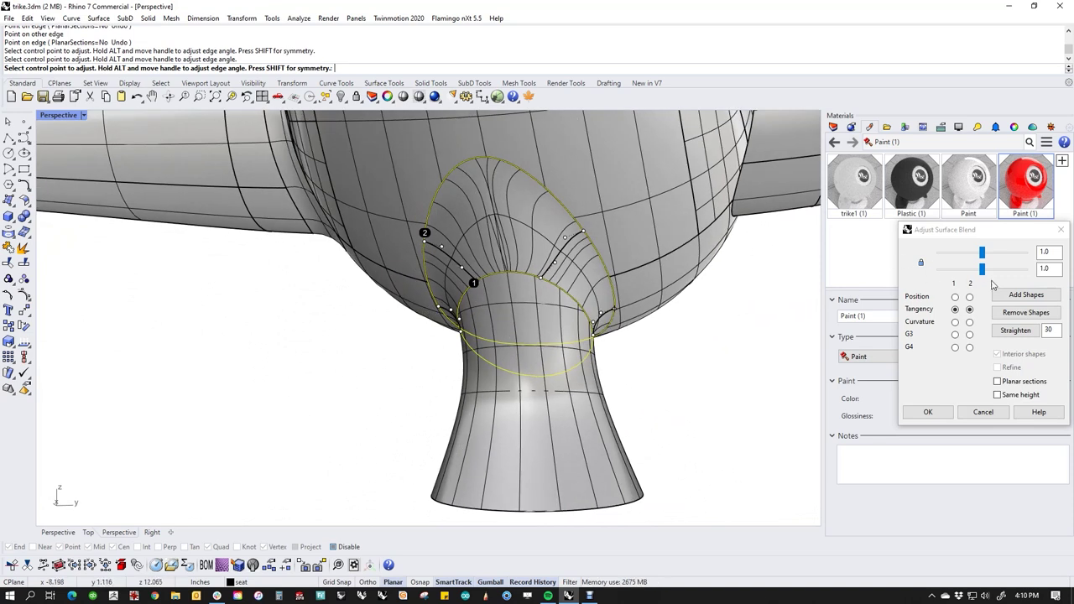
{"action": "left_click_drag", "start_coordinate": [984, 275], "coordinate": [959, 256]}
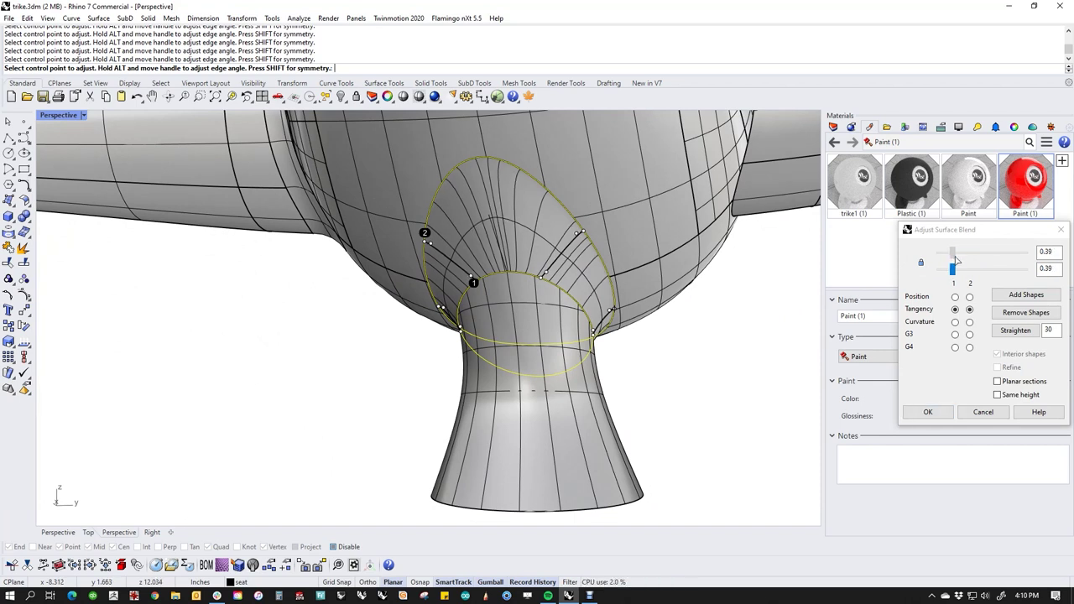
{"action": "right_click_drag", "start_coordinate": [623, 333], "coordinate": [70, 330]}
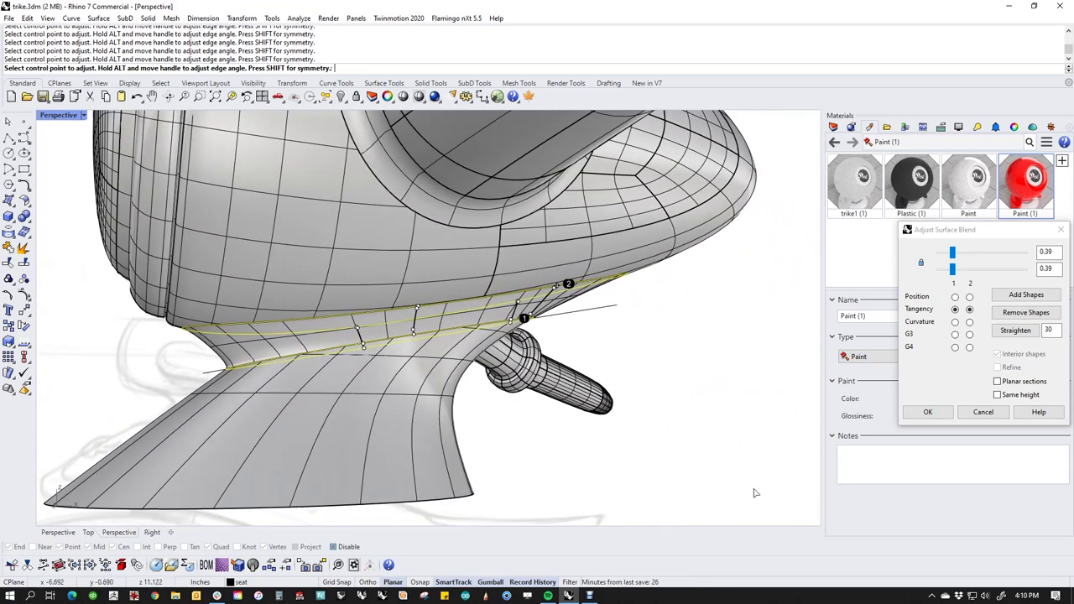
{"action": "left_click", "coordinate": [928, 412]}
Join the blend surface with the neck and the headlight body.
{"action": "scroll", "coordinate": [537, 386], "scroll_direction": "down", "scroll_amount": 7}
{"action": "right_click_drag", "start_coordinate": [537, 388], "coordinate": [556, 432]}
{"action": "left_click_drag", "start_coordinate": [566, 450], "coordinate": [434, 370]}
{"action": "key", "text": "Return"}
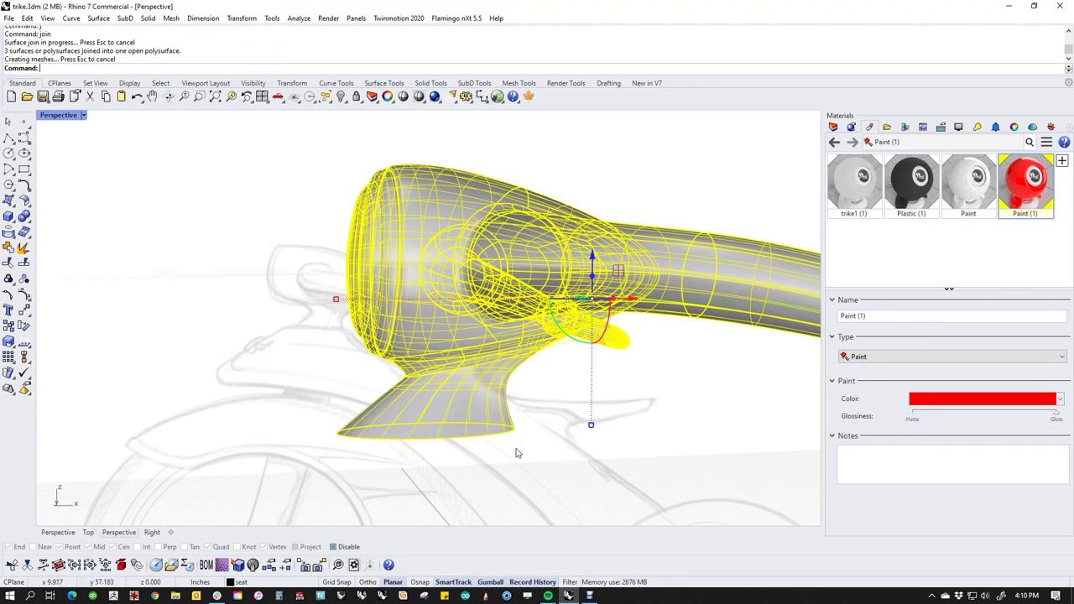
Show all hidden parts of the trike and deselect the handlebar assembly.
{"action": "type", "text": "v"}
{"action": "key", "text": "Return"}
{"action": "scroll", "coordinate": [437, 344], "scroll_direction": "down", "scroll_amount": 8}
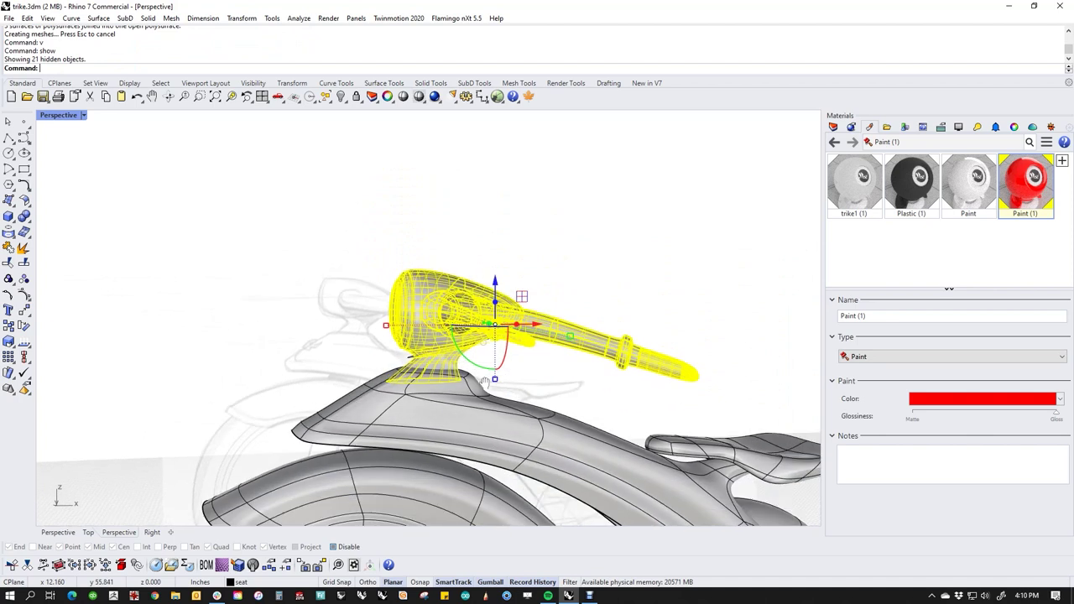
{"action": "left_click", "coordinate": [112, 295]}
{"action": "right_click_drag", "start_coordinate": [202, 307], "coordinate": [459, 338]}
Set the perspective viewport to Rendered display and save the file.
{"action": "left_click", "coordinate": [83, 115]}
{"action": "left_click", "coordinate": [76, 180]}
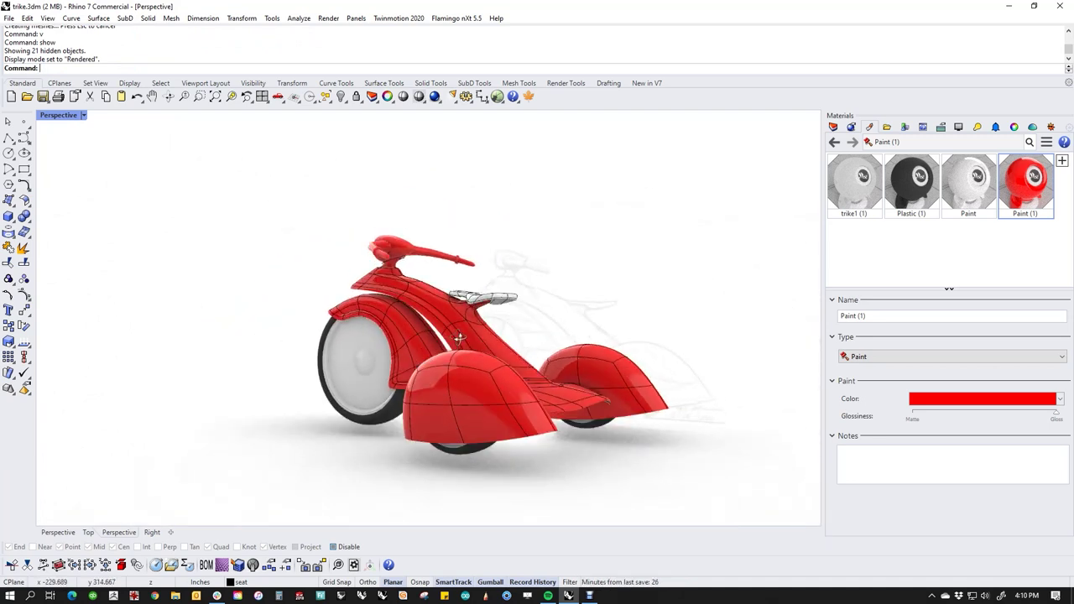
{"action": "key", "text": "ctrl+s"}
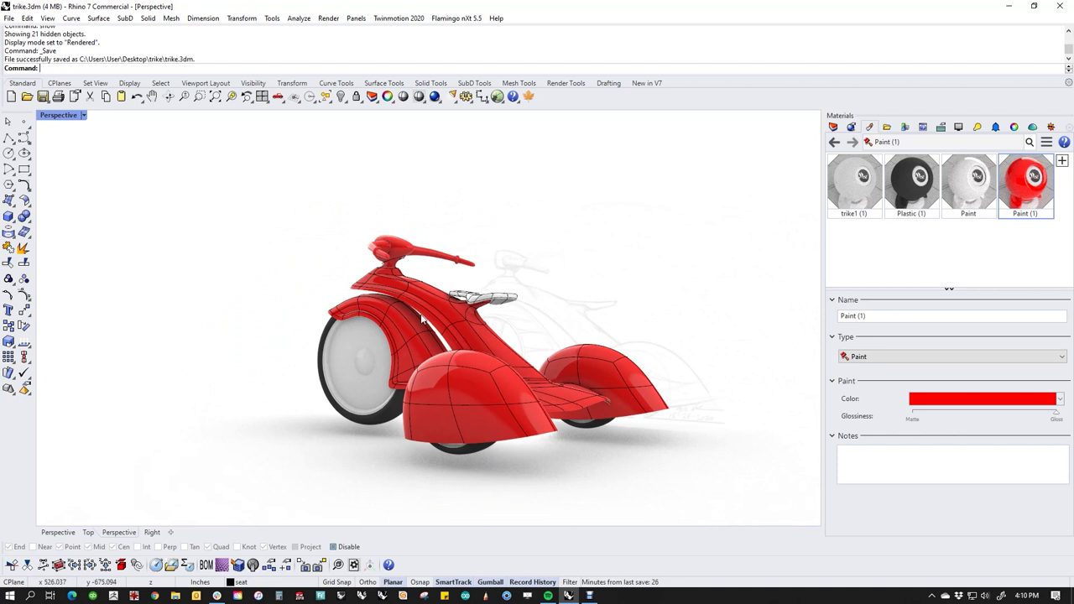
Switch the perspective viewport to Wireframe display, closing in on the handlebar grip.
{"action": "scroll", "coordinate": [389, 248], "scroll_direction": "up", "scroll_amount": 8}
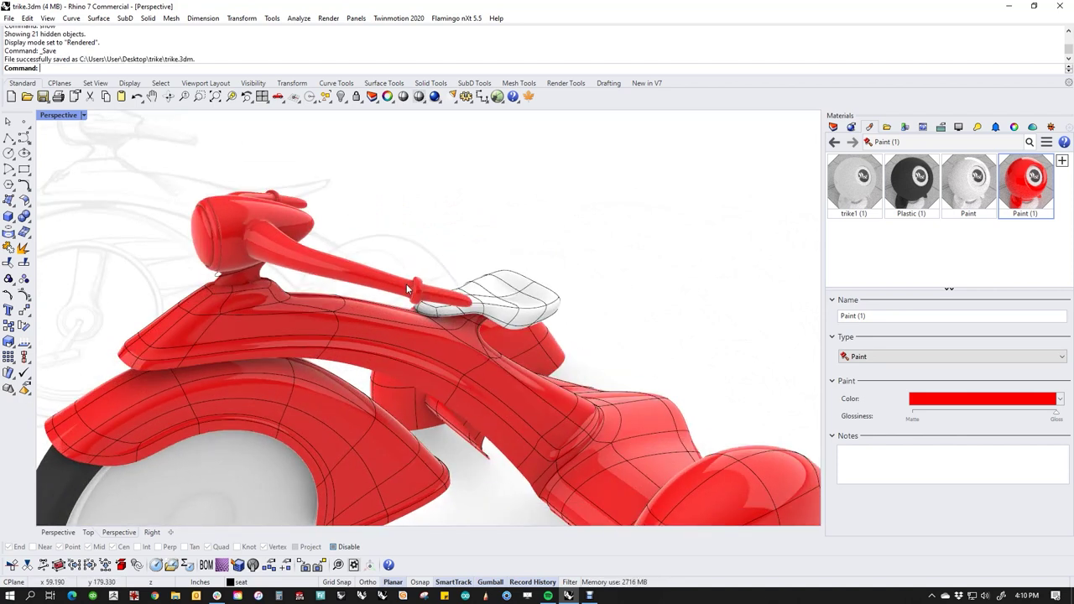
{"action": "right_click_drag", "start_coordinate": [415, 292], "coordinate": [492, 256]}
{"action": "middle_click", "coordinate": [505, 279]}
{"action": "right_click", "coordinate": [461, 233]}
{"action": "scroll", "coordinate": [454, 243], "scroll_direction": "down", "scroll_amount": 5}
{"action": "scroll", "coordinate": [518, 275], "scroll_direction": "up", "scroll_amount": 4}
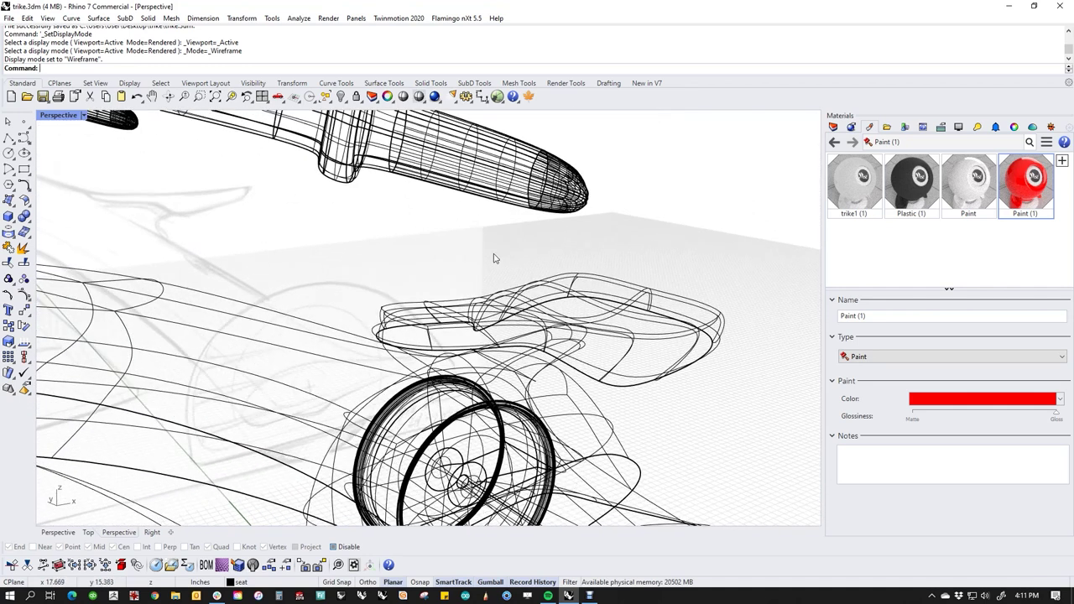
Assign the black Plastic (1) material to the faces of the first handlebar grip and its collar.
{"action": "scroll", "coordinate": [488, 262], "scroll_direction": "down", "scroll_amount": 4}
{"action": "left_click", "coordinate": [443, 178]}
{"action": "left_click_drag", "start_coordinate": [400, 137], "coordinate": [586, 255]}
{"action": "right_click", "coordinate": [898, 195]}
{"action": "left_click", "coordinate": [932, 134]}
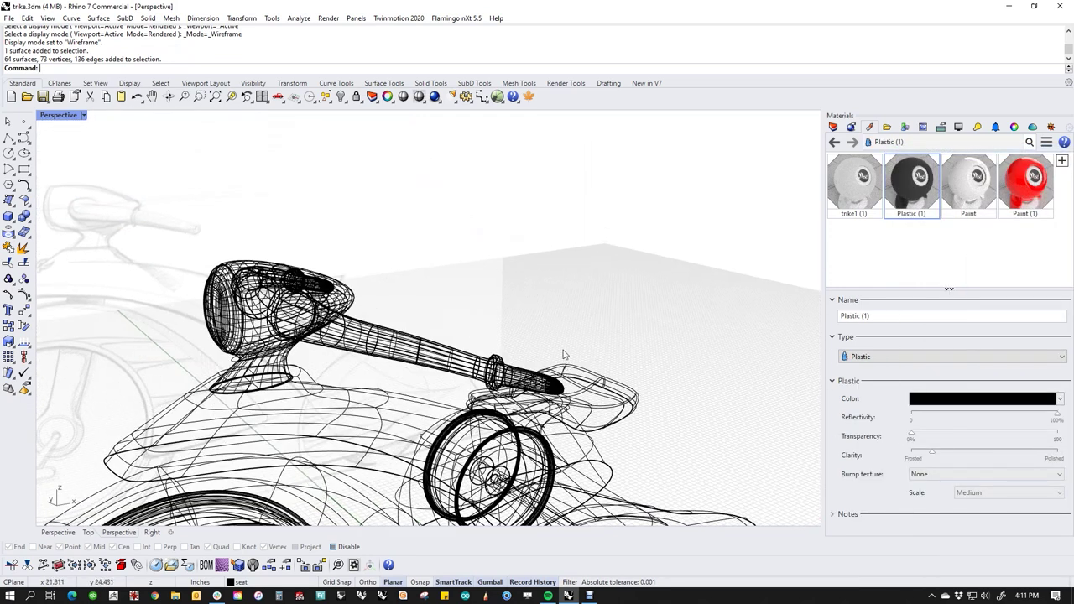
Assign the black Plastic (1) material to the grip and collar faces on the opposite handlebar.
{"action": "right_click_drag", "start_coordinate": [564, 354], "coordinate": [452, 280]}
{"action": "left_click_drag", "start_coordinate": [444, 238], "coordinate": [548, 326]}
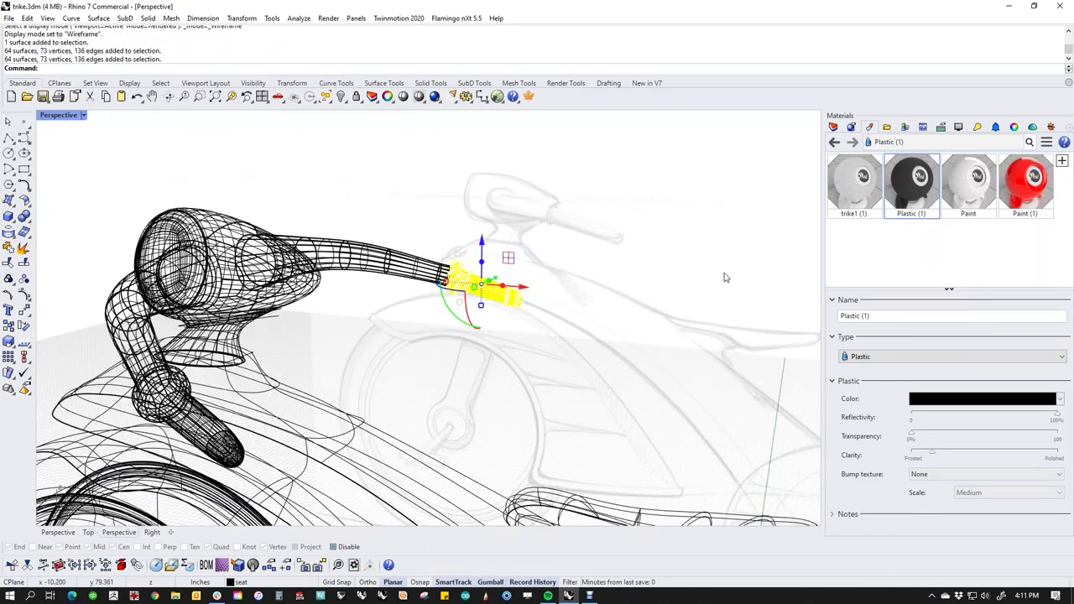
{"action": "right_click", "coordinate": [909, 210]}
{"action": "left_click", "coordinate": [923, 137]}
{"action": "left_click", "coordinate": [689, 239]}
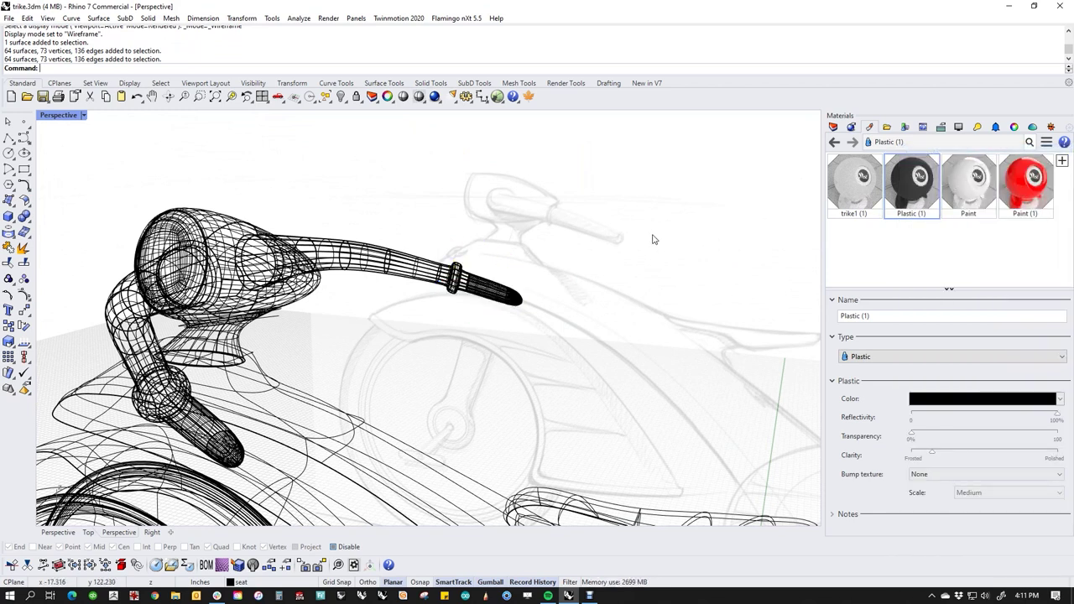
Return the perspective viewport to Rendered display to show the new grip material.
{"action": "left_click", "coordinate": [54, 115]}
{"action": "left_click", "coordinate": [63, 172]}
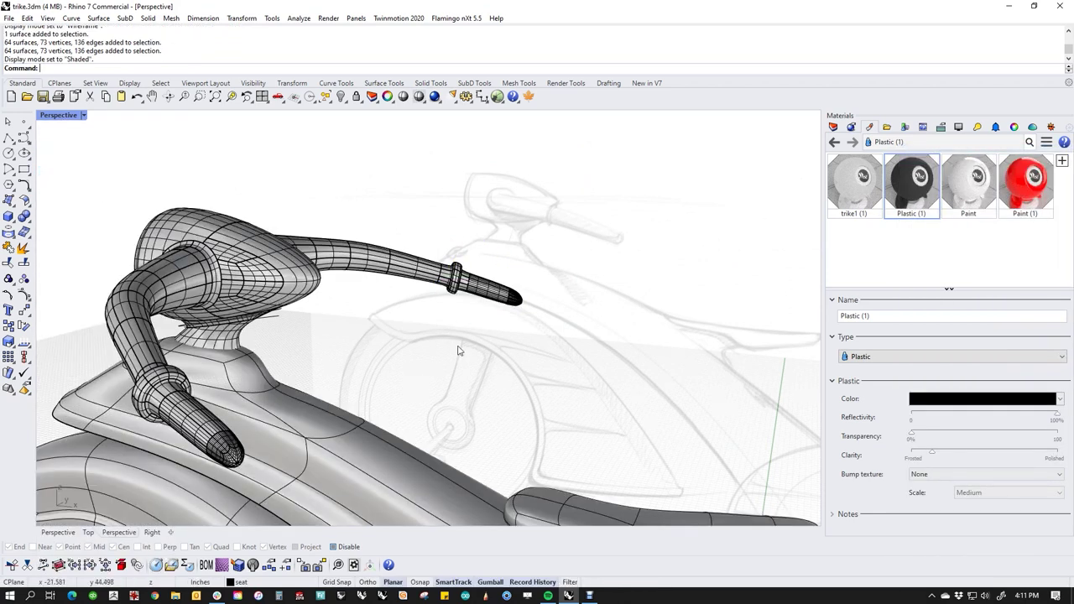
{"action": "right_click_drag", "start_coordinate": [461, 327], "coordinate": [433, 339]}
{"action": "left_click", "coordinate": [60, 117]}
{"action": "left_click", "coordinate": [67, 182]}
{"action": "right_click_drag", "start_coordinate": [361, 290], "coordinate": [575, 296]}
{"action": "scroll", "coordinate": [252, 389], "scroll_direction": "up", "scroll_amount": 6}
{"action": "left_click", "coordinate": [412, 314], "text": "ctrl+shift"}
{"action": "key", "text": "Return"}
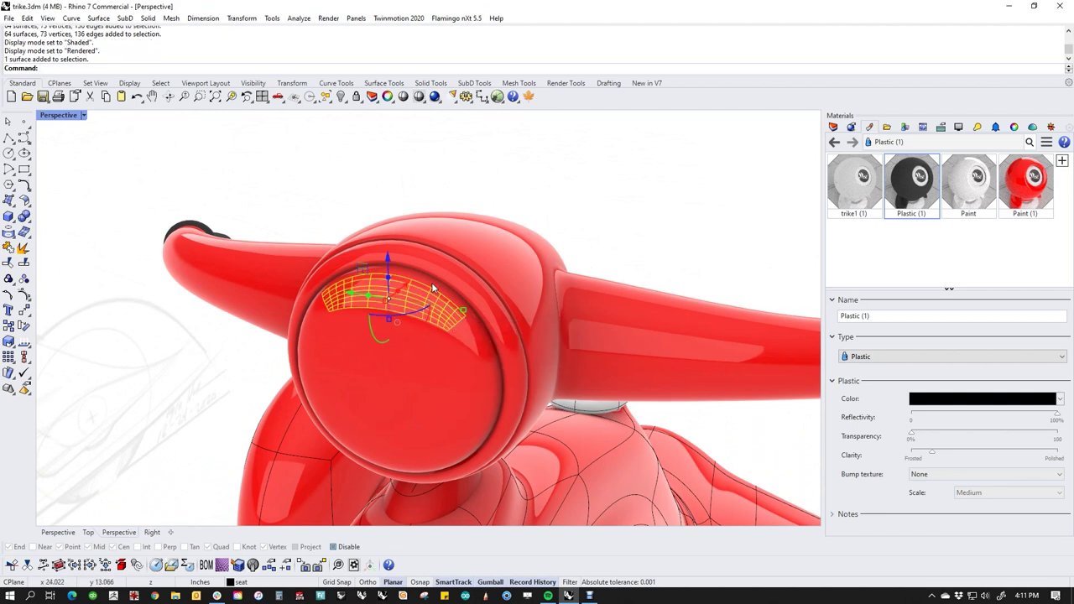
{"action": "left_click", "coordinate": [515, 204]}
{"action": "left_click", "coordinate": [203, 298]}
{"action": "key", "text": "Escape"}
Inspect the rendered trike from several angles, including the lower edge of the front fender.
{"action": "right_click_drag", "start_coordinate": [240, 250], "coordinate": [307, 315]}
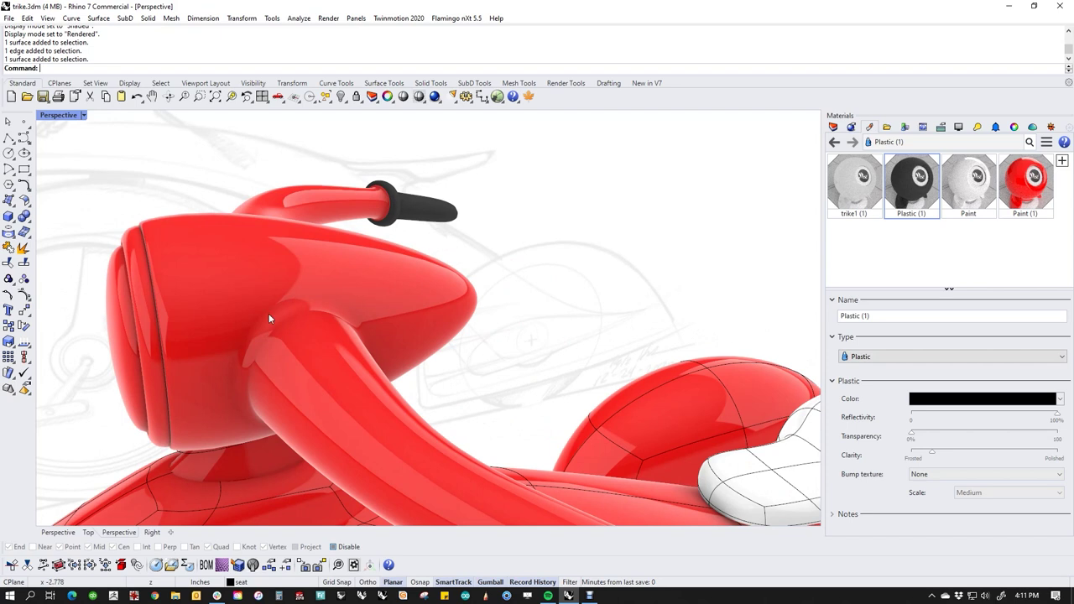
{"action": "scroll", "coordinate": [240, 329], "scroll_direction": "down", "scroll_amount": 10}
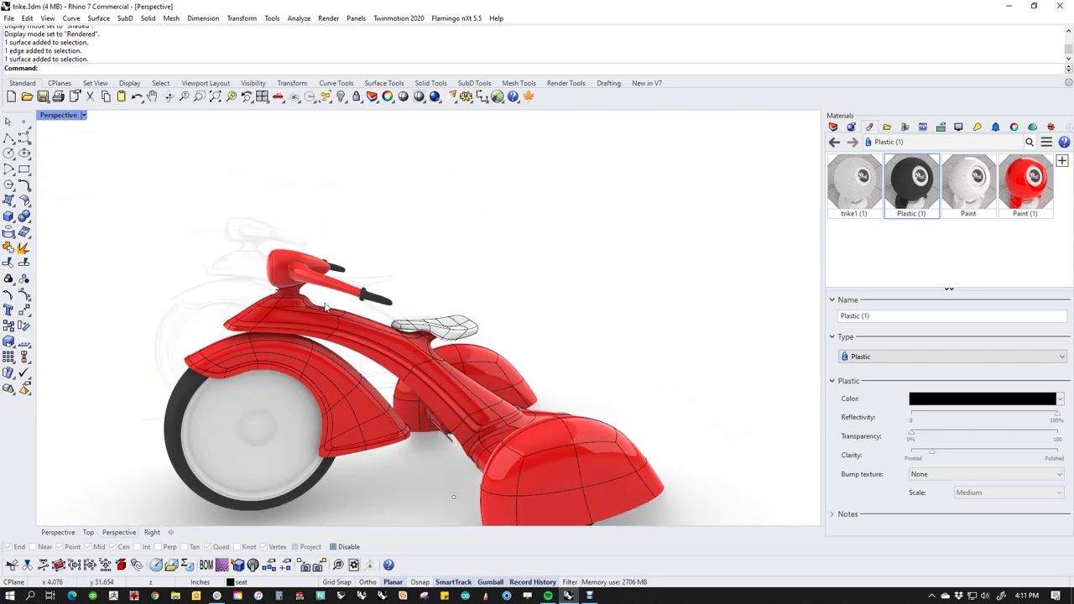
{"action": "right_click_drag", "start_coordinate": [374, 336], "coordinate": [424, 312]}
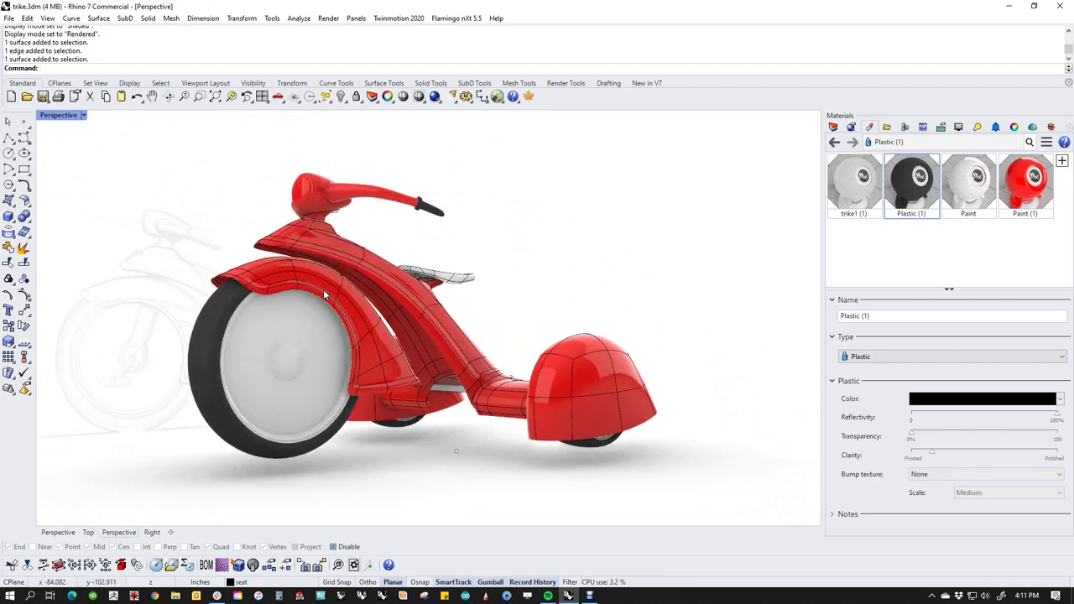
{"action": "right_click_drag", "start_coordinate": [287, 323], "coordinate": [376, 404]}
{"action": "scroll", "coordinate": [387, 409], "scroll_direction": "up", "scroll_amount": 6}
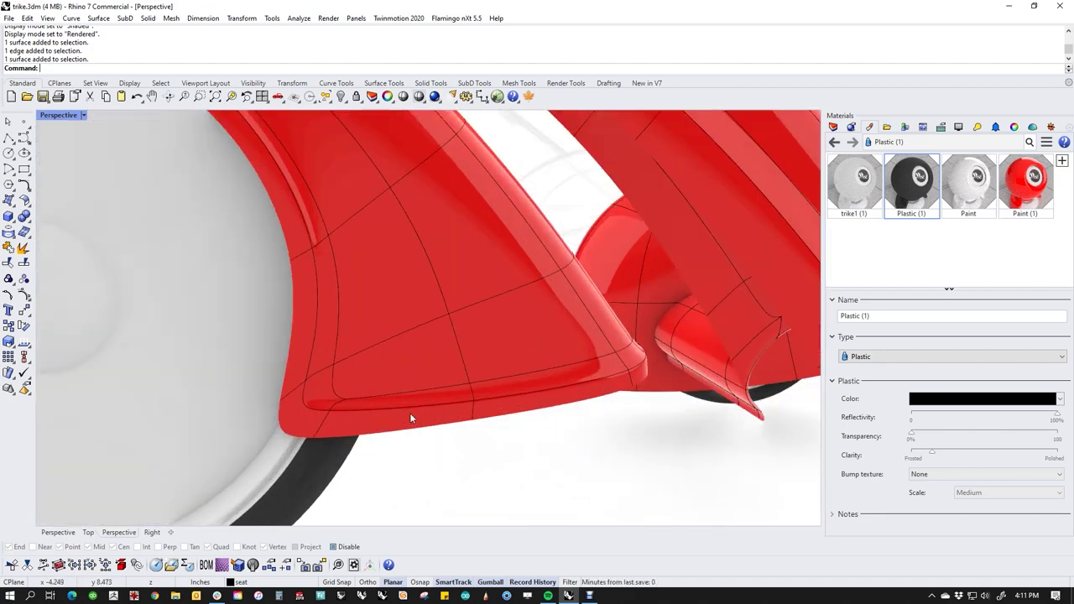
{"action": "scroll", "coordinate": [410, 415], "scroll_direction": "down", "scroll_amount": 5}
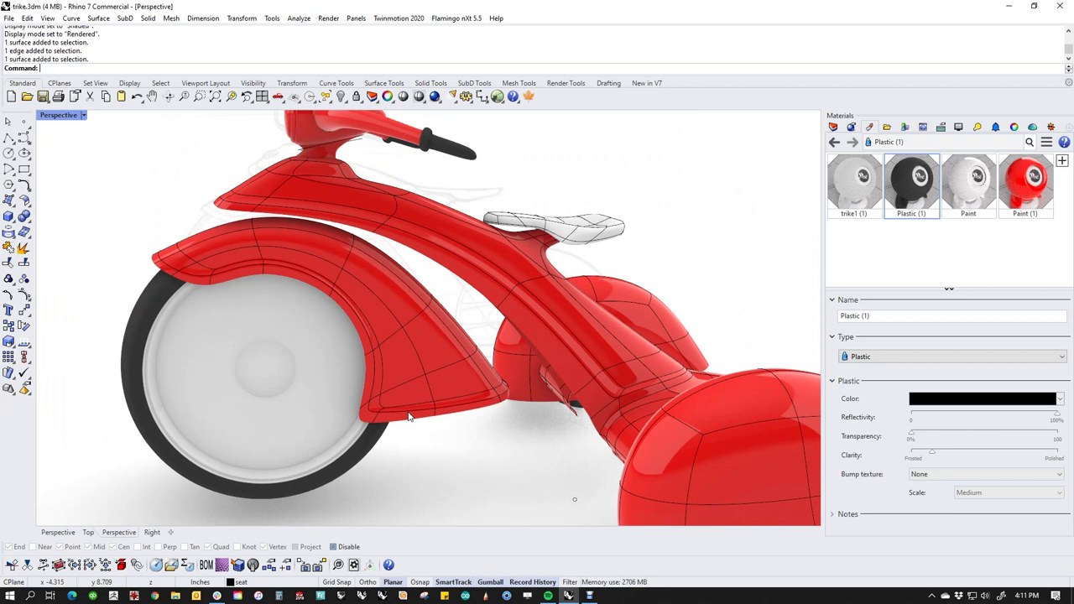
{"action": "scroll", "coordinate": [422, 417], "scroll_direction": "down", "scroll_amount": 5}
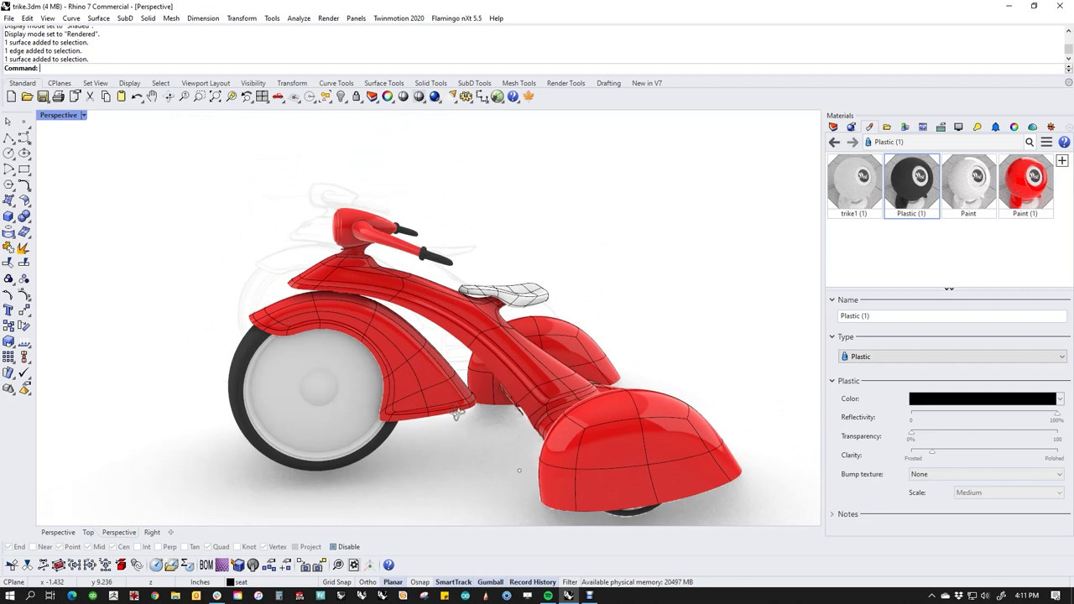
Offset the front fender SubD outward as a solid with a distance of 0.08, deleting the input.
{"action": "right_click_drag", "start_coordinate": [423, 417], "coordinate": [480, 408]}
{"action": "scroll", "coordinate": [453, 401], "scroll_direction": "up", "scroll_amount": 5}
{"action": "left_click", "coordinate": [454, 401]}
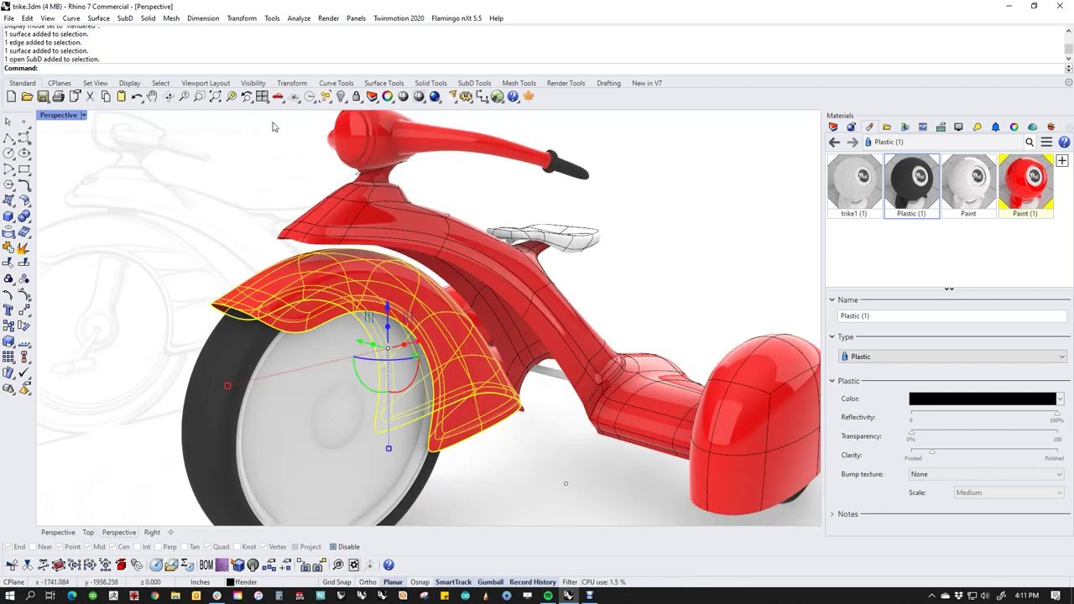
{"action": "left_click", "coordinate": [147, 18]}
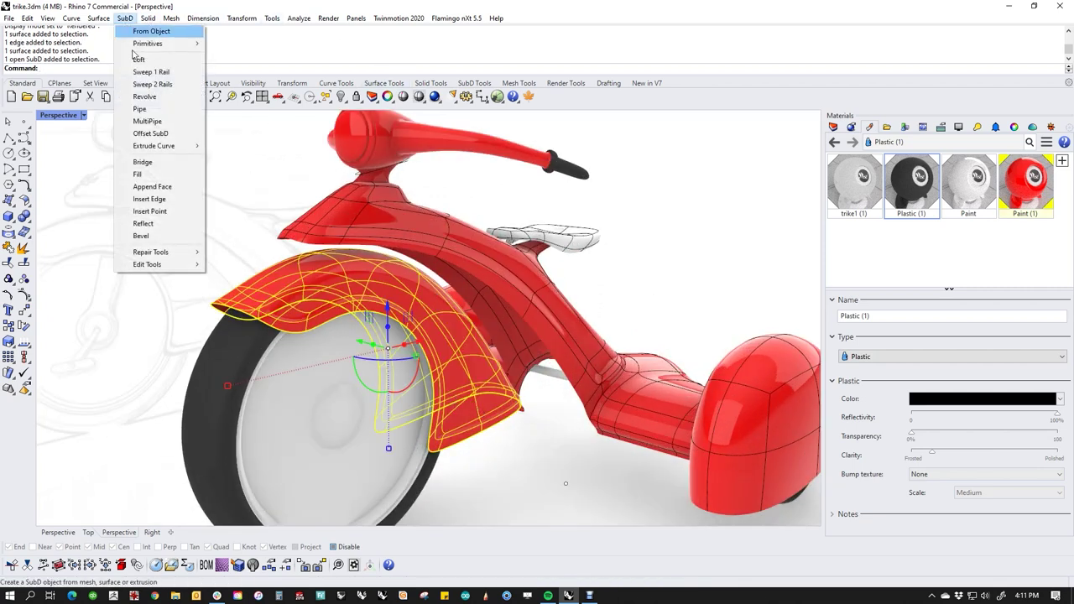
{"action": "left_click", "coordinate": [151, 139]}
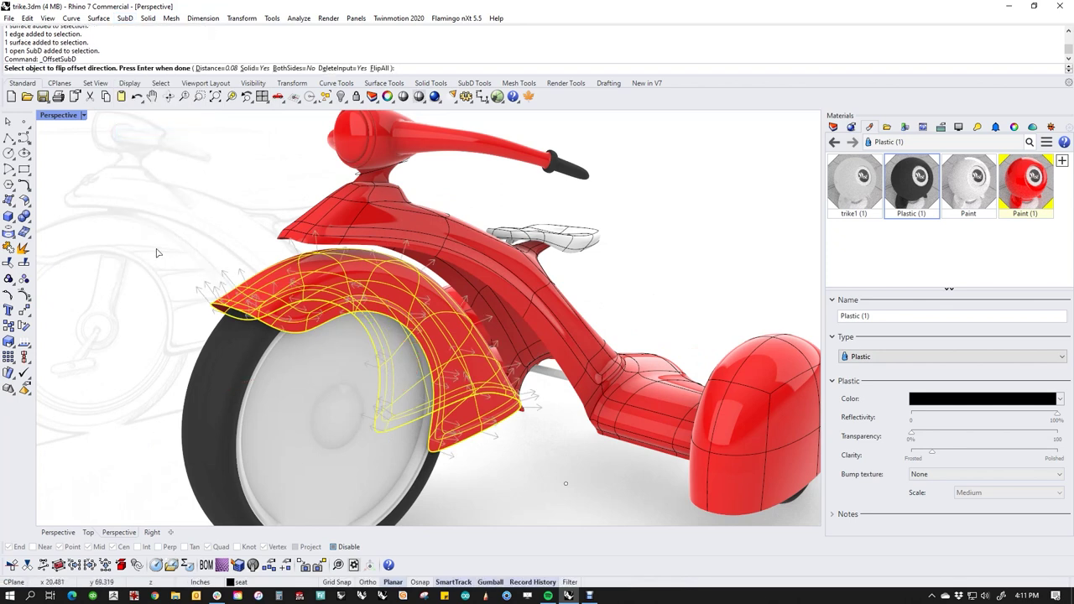
{"action": "key", "text": "Return"}
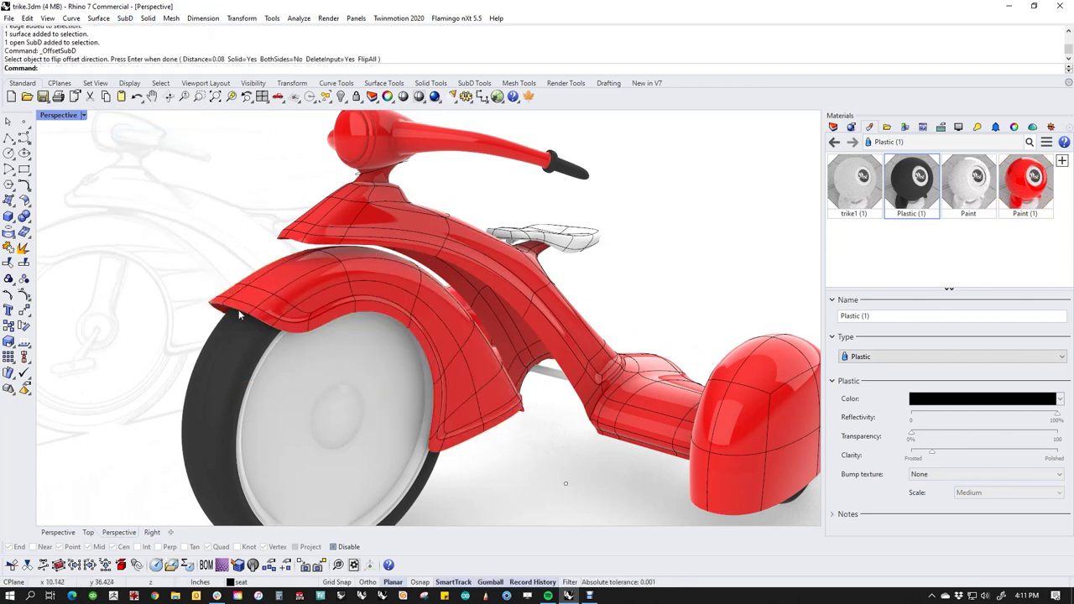
Remove the crease from the outer lower edge loop of the thickened front fender.
{"action": "scroll", "coordinate": [222, 291], "scroll_direction": "up", "scroll_amount": 3}
{"action": "left_click", "coordinate": [233, 262]}
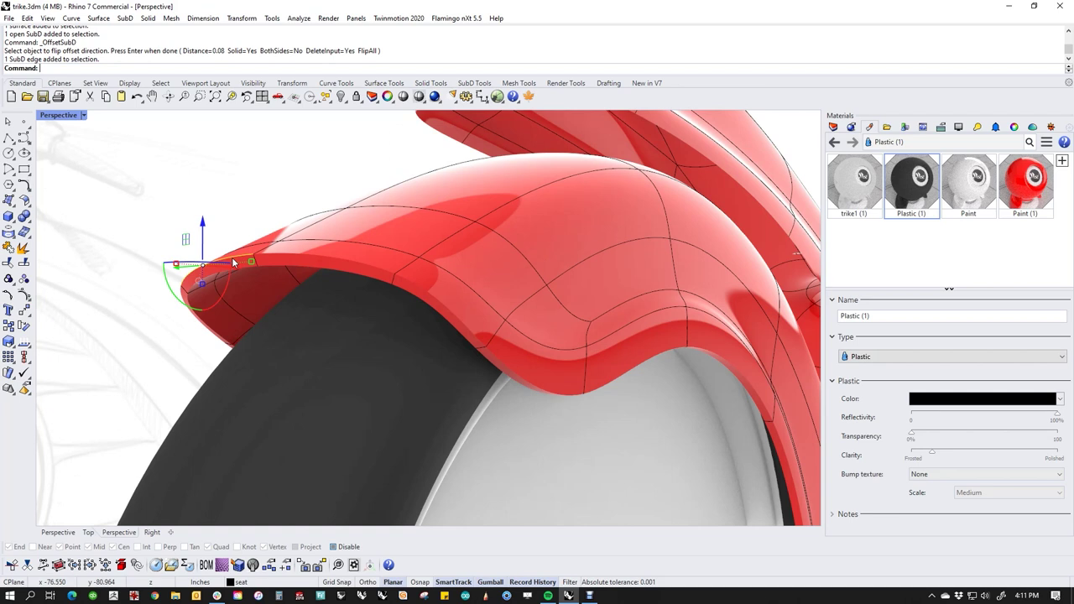
{"action": "double_click", "coordinate": [233, 262]}
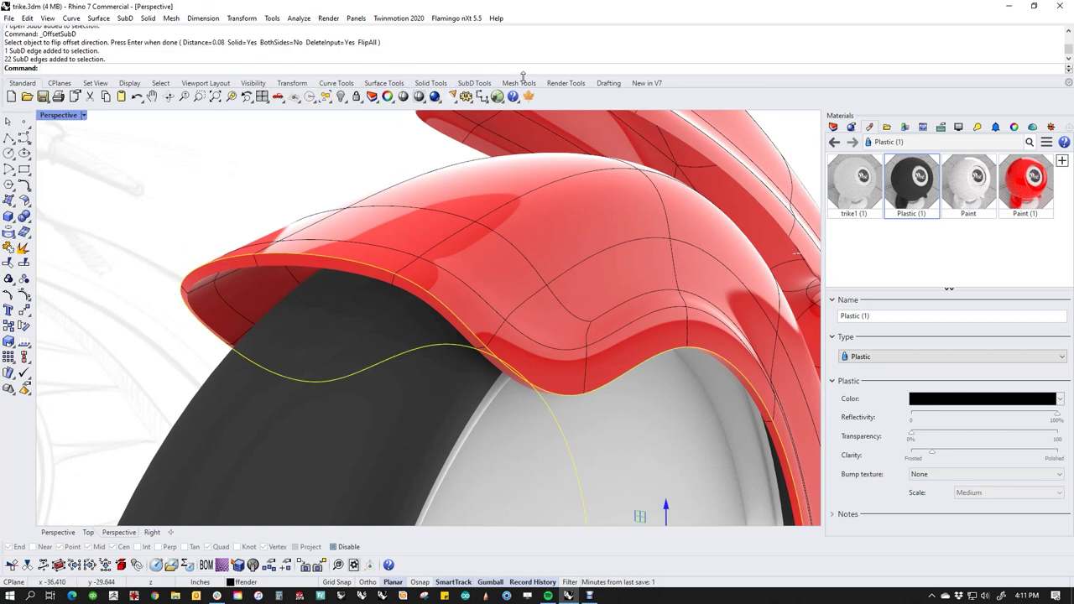
{"action": "left_click", "coordinate": [475, 83]}
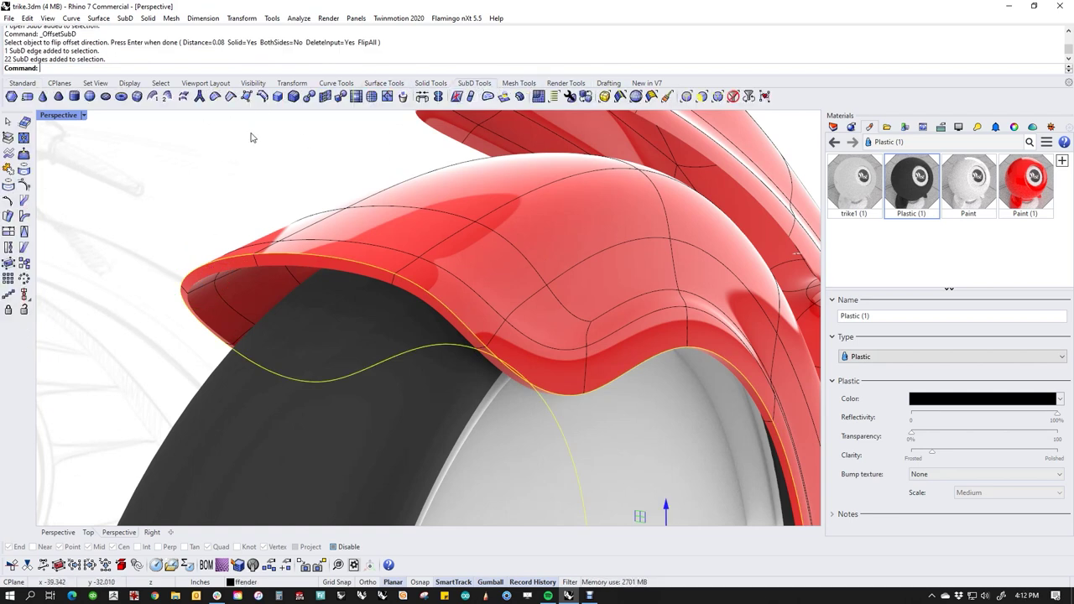
{"action": "left_click", "coordinate": [214, 97]}
{"action": "left_click", "coordinate": [168, 232]}
Offset the frame SubD as a solid with a distance of 0.08, flipping the direction outward and deleting the input.
{"action": "scroll", "coordinate": [168, 232], "scroll_direction": "down", "scroll_amount": 8}
{"action": "right_click_drag", "start_coordinate": [468, 384], "coordinate": [491, 401]}
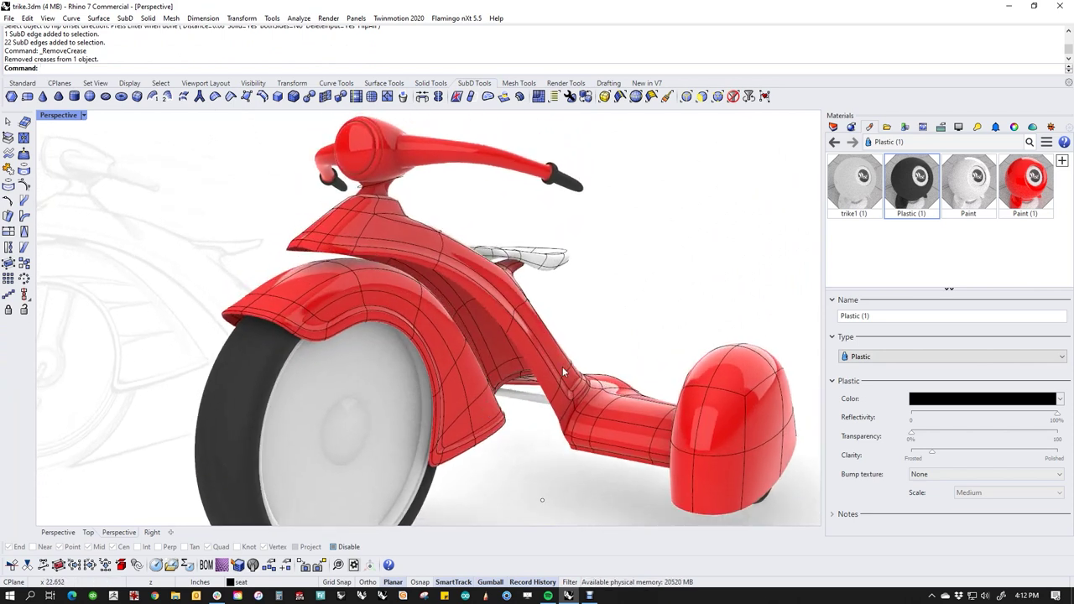
{"action": "left_click", "coordinate": [568, 375]}
{"action": "right_click", "coordinate": [593, 306]}
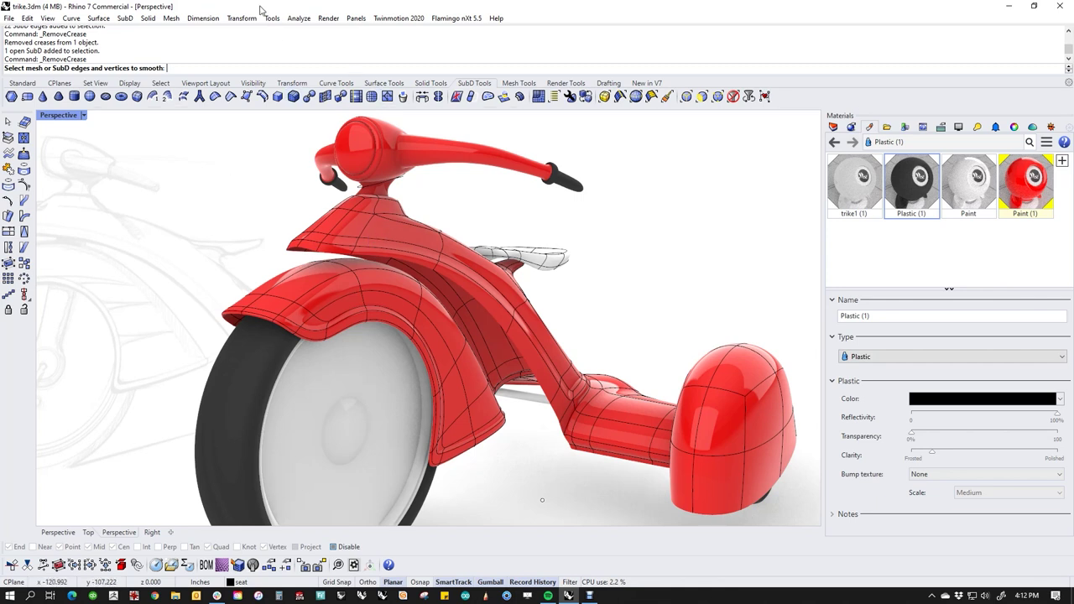
{"action": "left_click", "coordinate": [124, 18]}
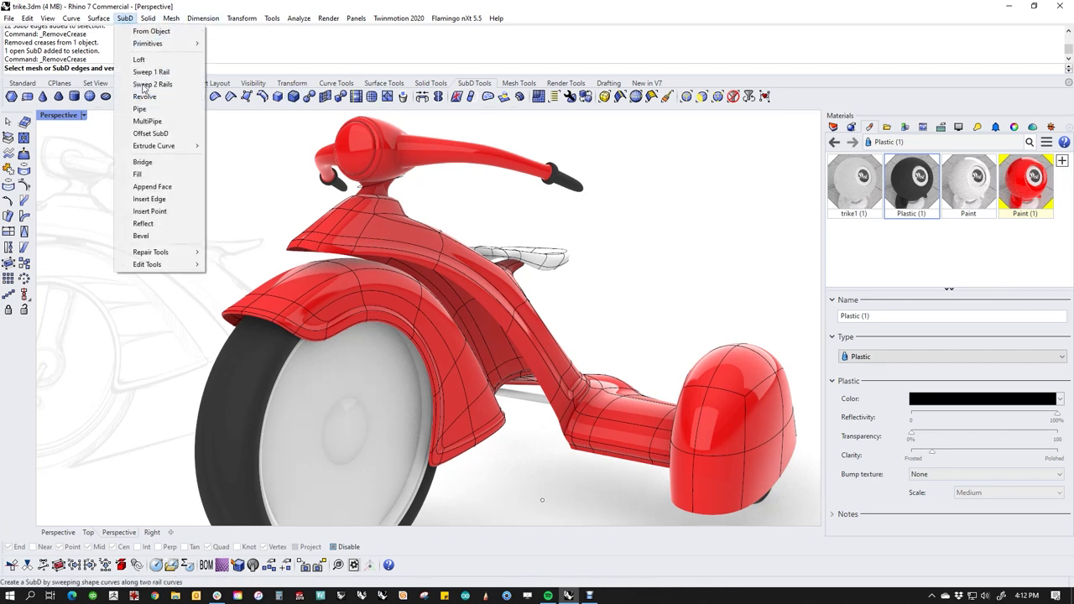
{"action": "left_click", "coordinate": [150, 133]}
{"action": "left_click", "coordinate": [349, 238]}
{"action": "key", "text": "Return"}
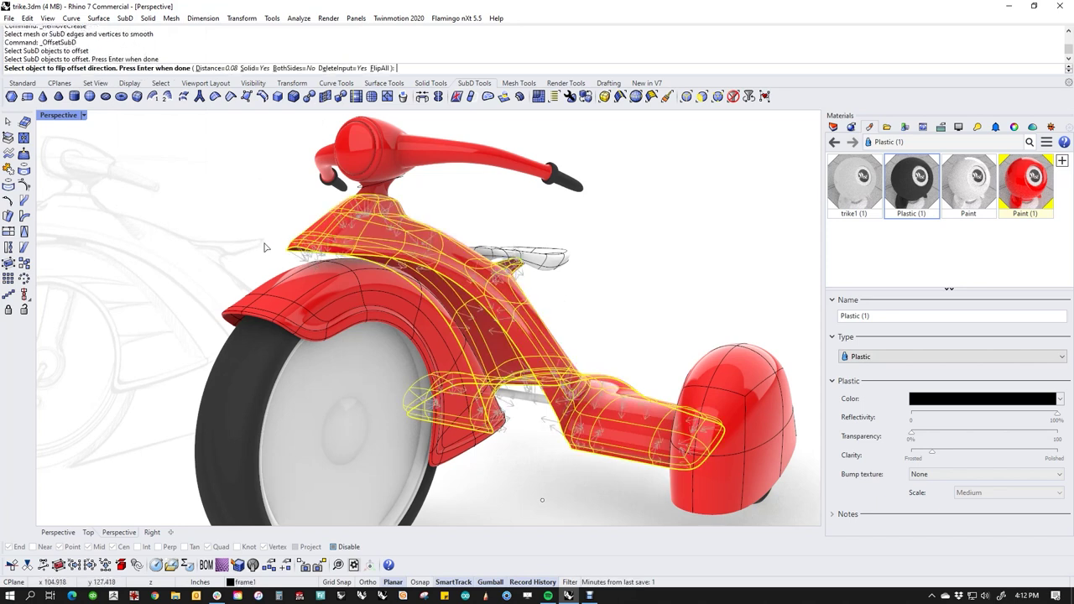
{"action": "type", "text": "f"}
{"action": "key", "text": "Return"}
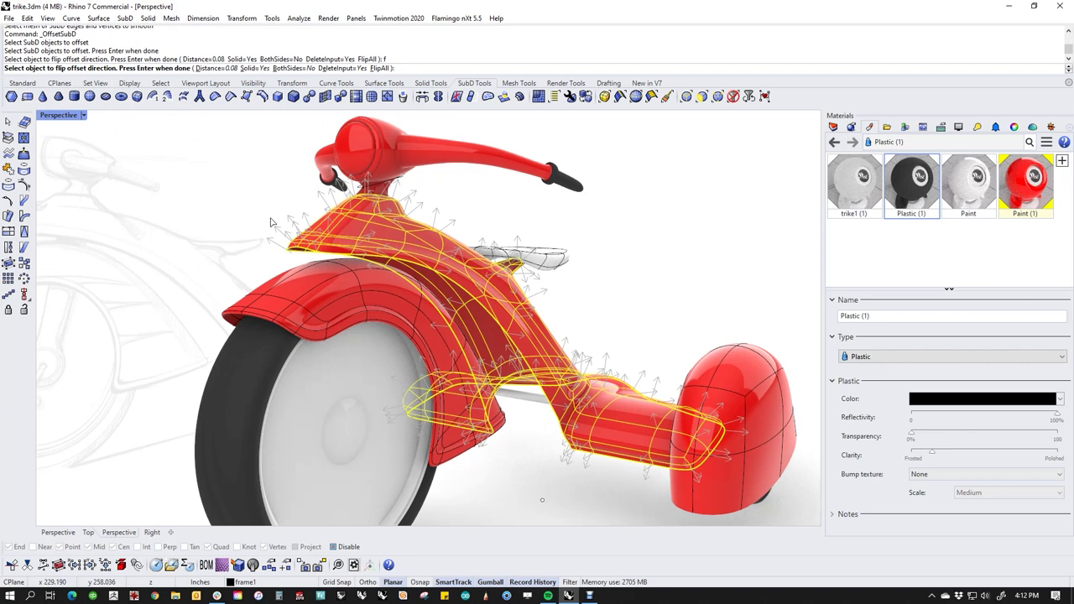
{"action": "key", "text": "Return"}
Remove the crease from the outer lower edge loop of the thickened frame.
{"action": "scroll", "coordinate": [273, 227], "scroll_direction": "up", "scroll_amount": 5}
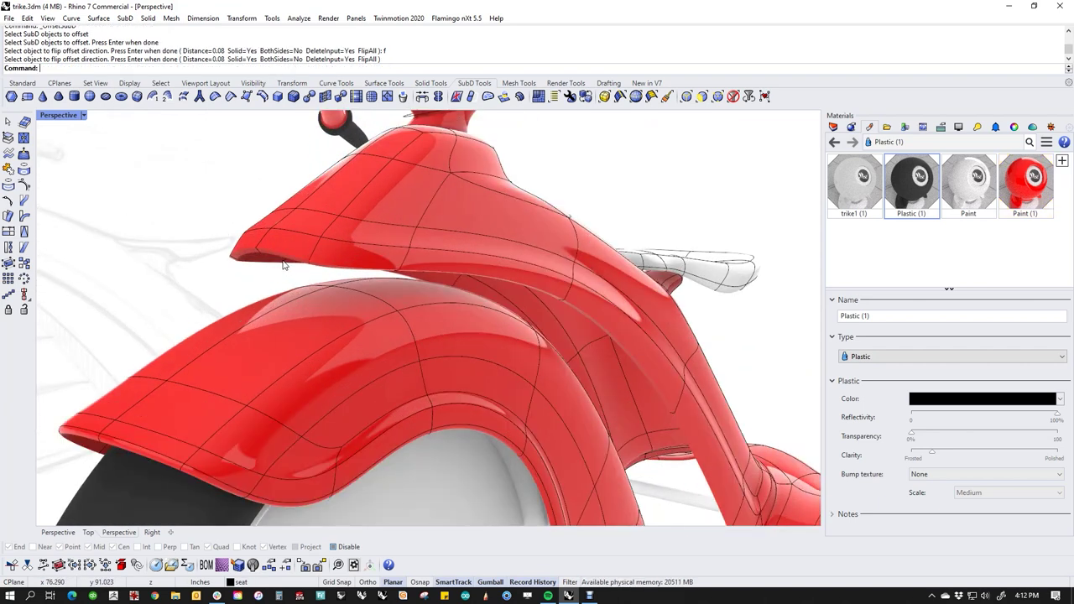
{"action": "scroll", "coordinate": [284, 265], "scroll_direction": "up", "scroll_amount": 3}
{"action": "double_click", "coordinate": [281, 263]}
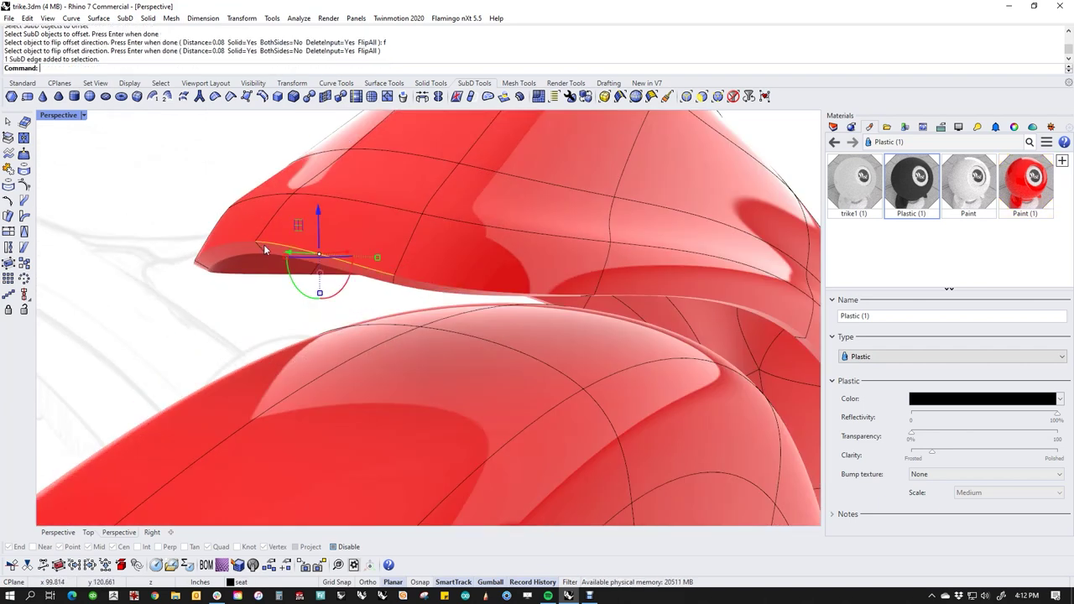
{"action": "left_click", "coordinate": [218, 98]}
{"action": "left_click", "coordinate": [150, 274]}
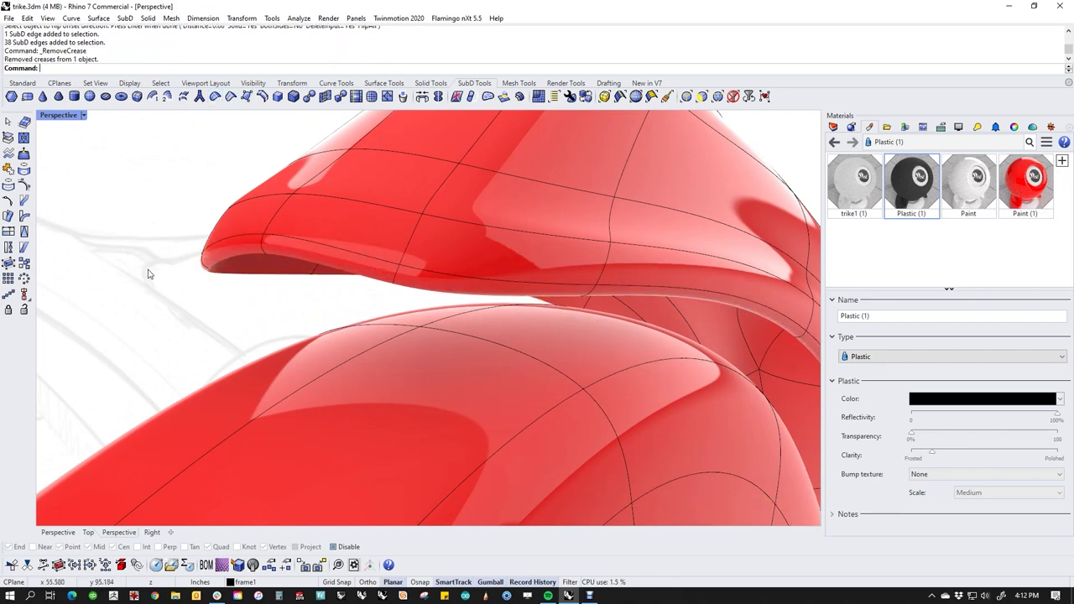
Offset the rear fender SubD outward as a solid with a distance of 0.08, deleting the input.
{"action": "scroll", "coordinate": [242, 269], "scroll_direction": "down", "scroll_amount": 10}
{"action": "mouse_move", "coordinate": [450, 367]}
{"action": "right_mouse_down"}
{"action": "mouse_move", "coordinate": [410, 386]}
{"action": "mouse_move", "coordinate": [451, 362]}
{"action": "mouse_move", "coordinate": [522, 373]}
{"action": "mouse_move", "coordinate": [474, 384]}
{"action": "mouse_move", "coordinate": [449, 369]}
{"action": "right_mouse_up"}
{"action": "scroll", "coordinate": [451, 362], "scroll_direction": "down", "scroll_amount": 4}
{"action": "scroll", "coordinate": [616, 434], "scroll_direction": "up", "scroll_amount": 6}
{"action": "left_click", "coordinate": [594, 408]}
{"action": "right_click", "coordinate": [656, 427]}
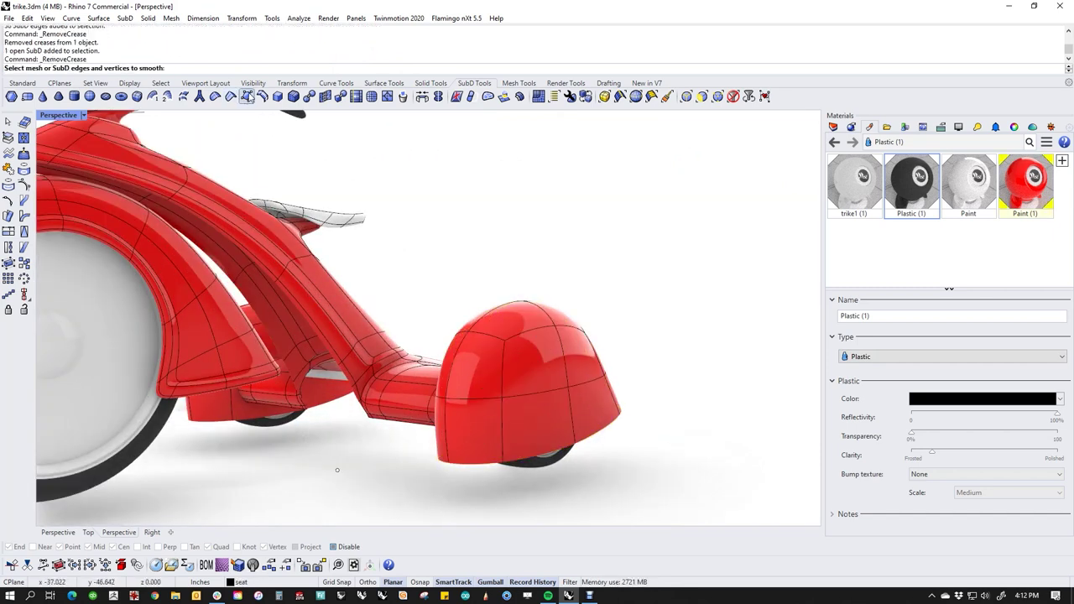
{"action": "left_click", "coordinate": [124, 18]}
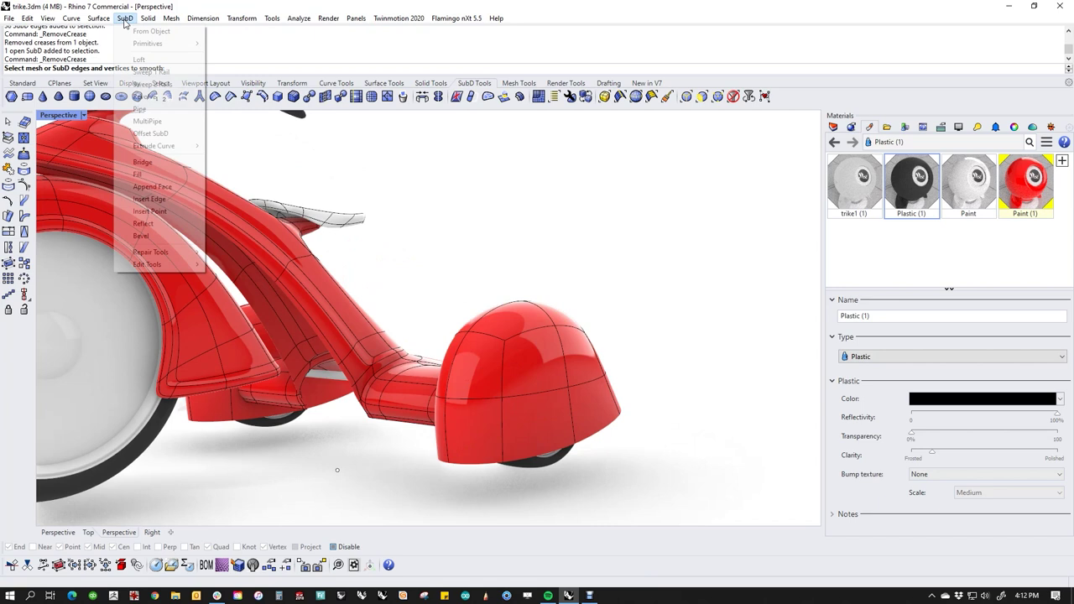
{"action": "left_click", "coordinate": [149, 132]}
{"action": "left_click", "coordinate": [495, 381]}
{"action": "key", "text": "Return"}
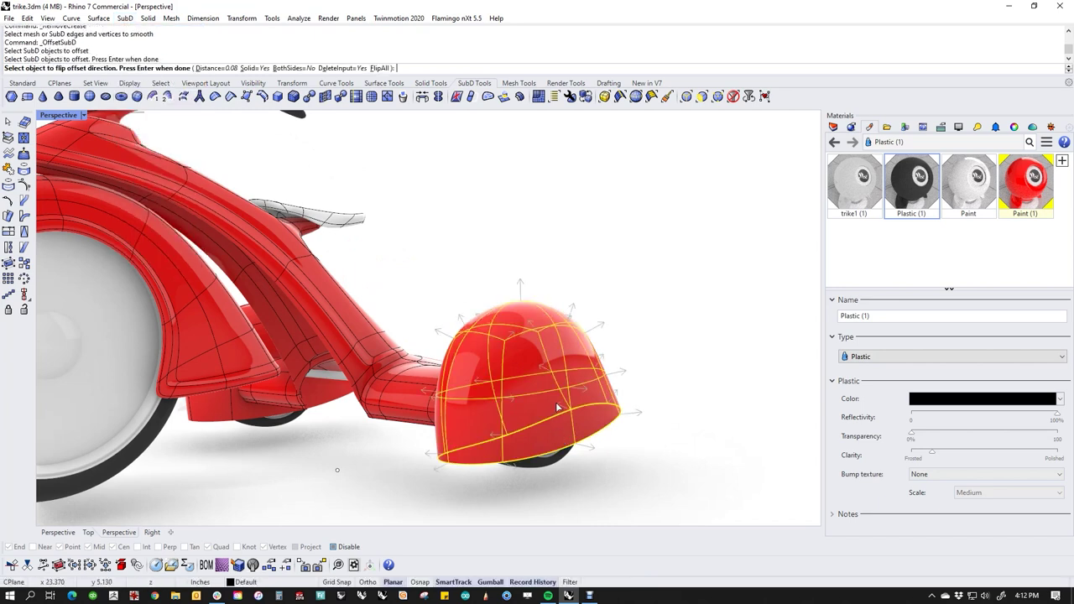
{"action": "key", "text": "Return"}
Remove the crease from the outer bottom edge loop of the thickened rear fender.
{"action": "scroll", "coordinate": [556, 407], "scroll_direction": "up", "scroll_amount": 10}
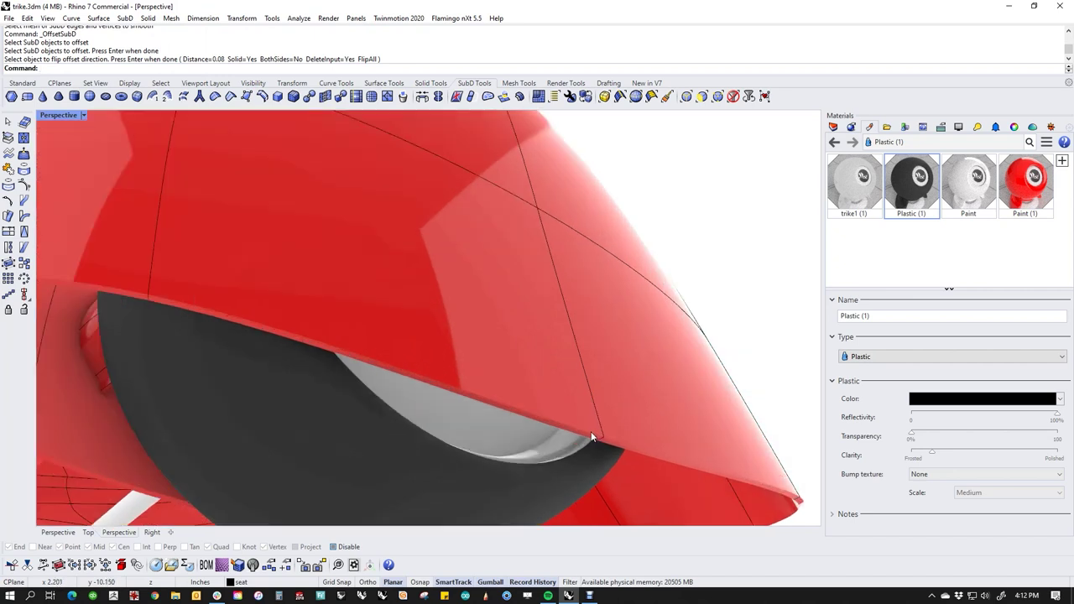
{"action": "double_click", "coordinate": [592, 436], "text": "ctrl+shift"}
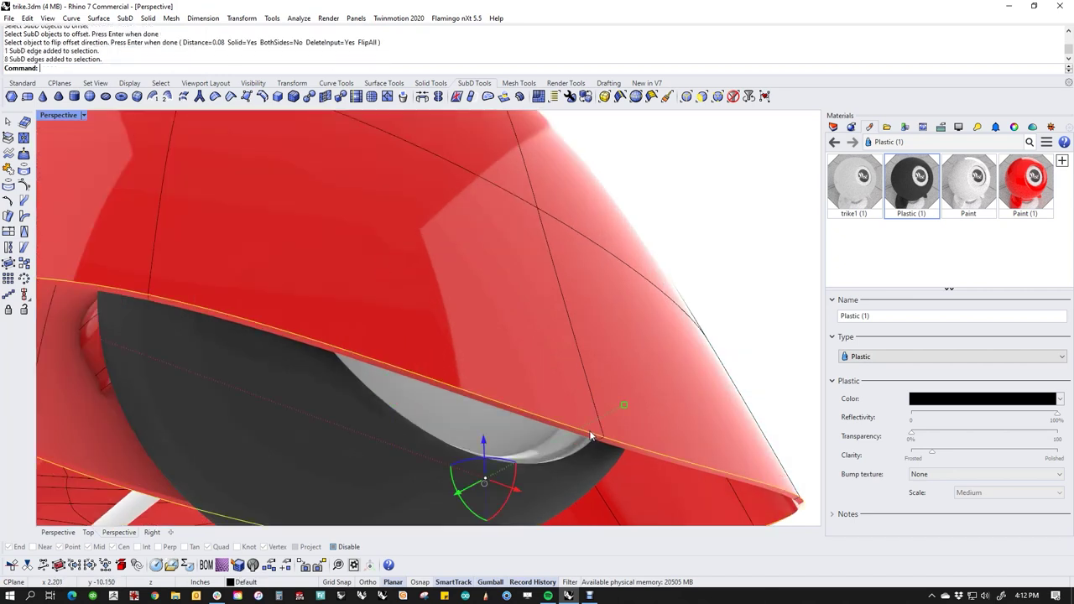
{"action": "left_click", "coordinate": [215, 96]}
{"action": "scroll", "coordinate": [697, 311], "scroll_direction": "down", "scroll_amount": 5}
{"action": "scroll", "coordinate": [707, 310], "scroll_direction": "down", "scroll_amount": 5}
{"action": "right_click_drag", "start_coordinate": [707, 310], "coordinate": [557, 482]}
{"action": "scroll", "coordinate": [556, 482], "scroll_direction": "down", "scroll_amount": 6}
{"action": "right_click_drag", "start_coordinate": [470, 448], "coordinate": [395, 403]}
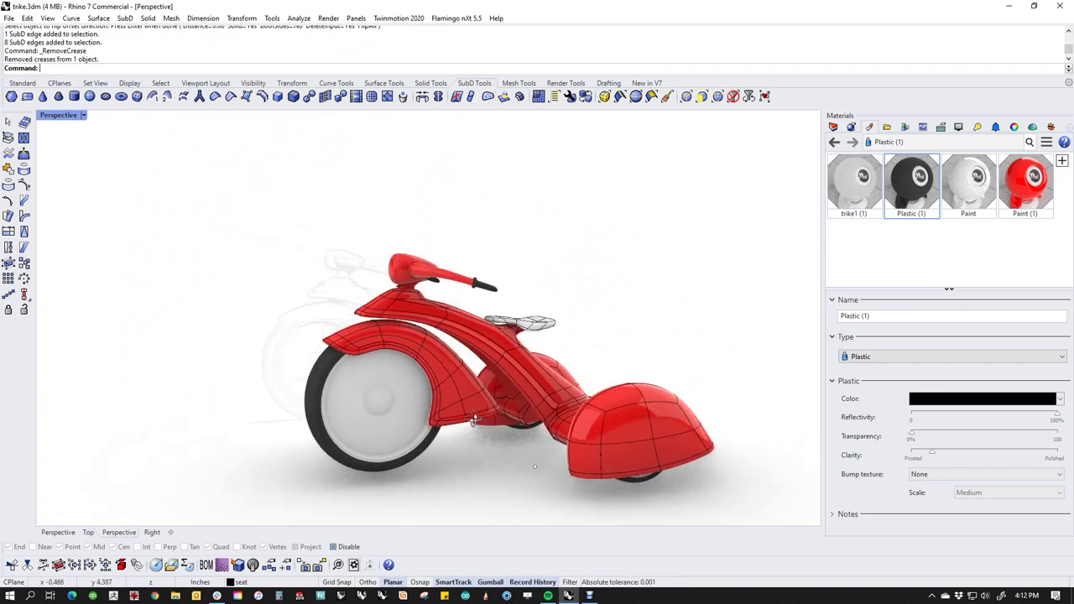
Convert the front fender SubD to NURBS with ToNURBS, deleting the input object.
{"action": "scroll", "coordinate": [265, 318], "scroll_direction": "up", "scroll_amount": 5}
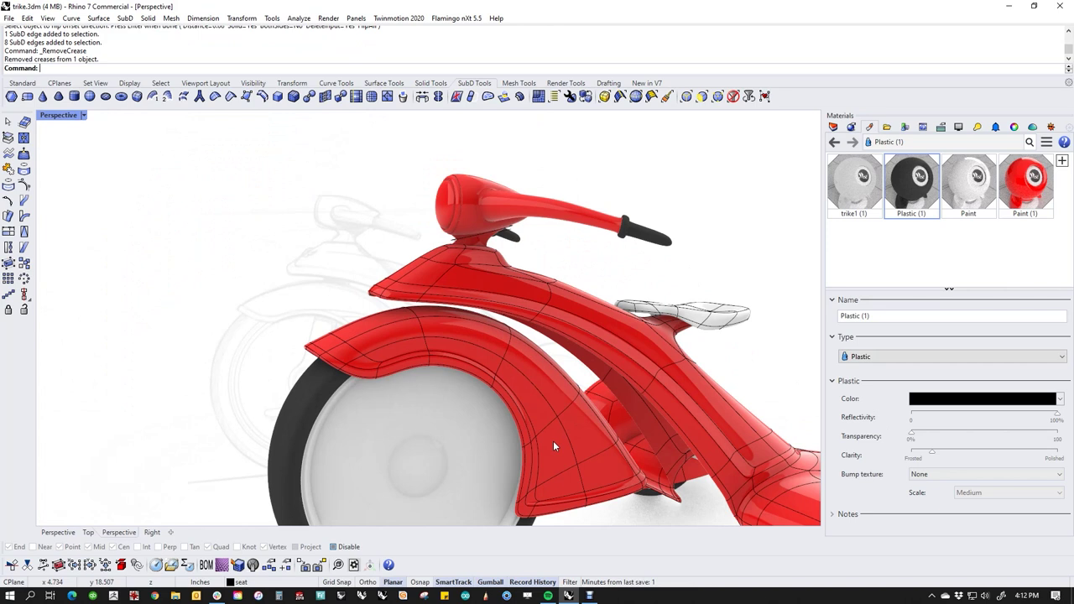
{"action": "left_click", "coordinate": [552, 445]}
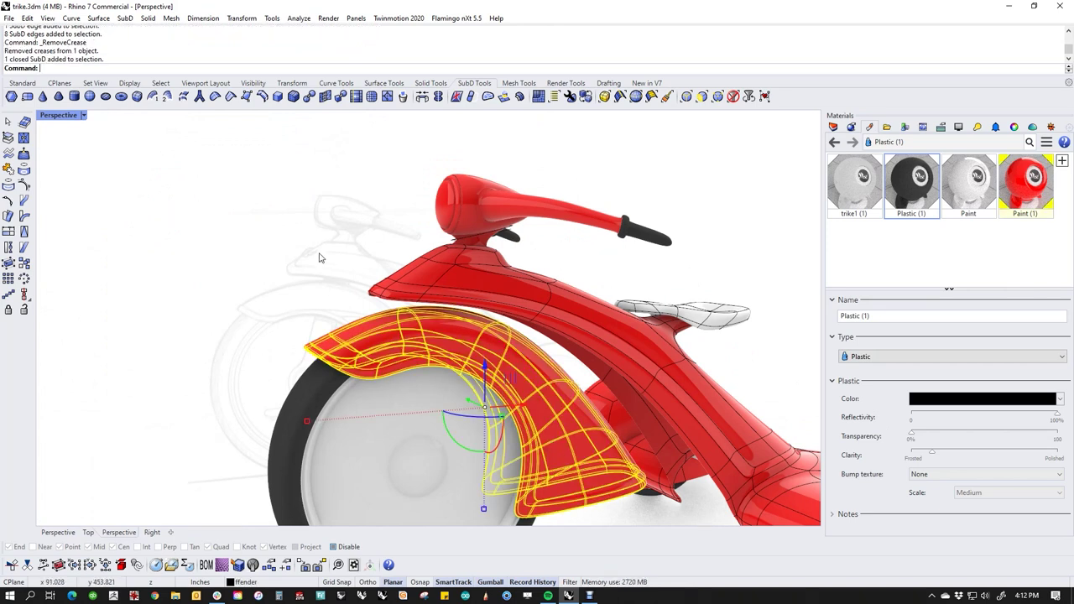
{"action": "key", "text": "Return"}
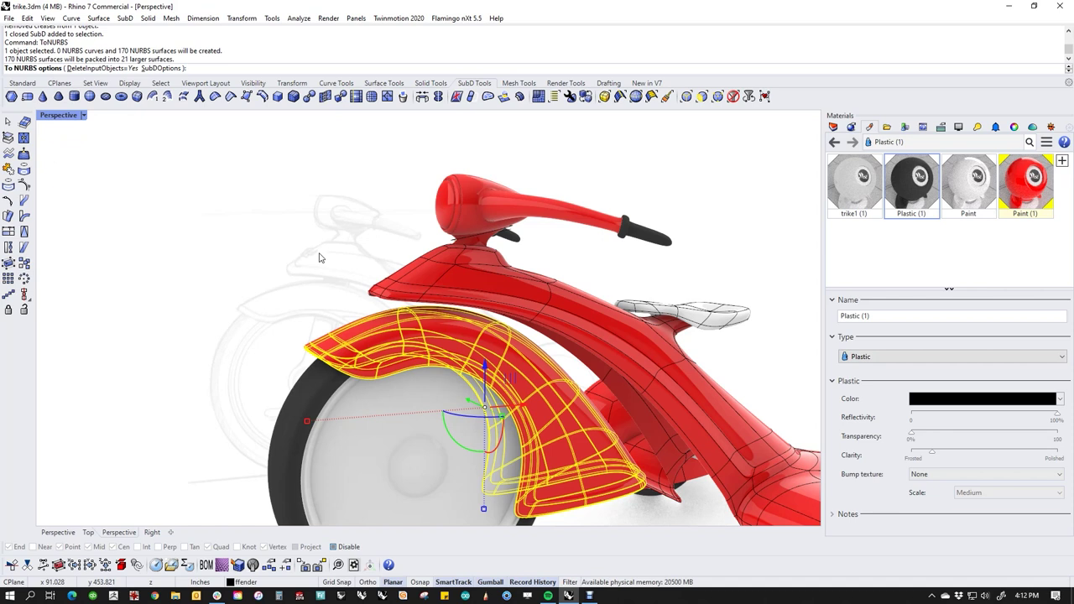
{"action": "key", "text": "Return"}
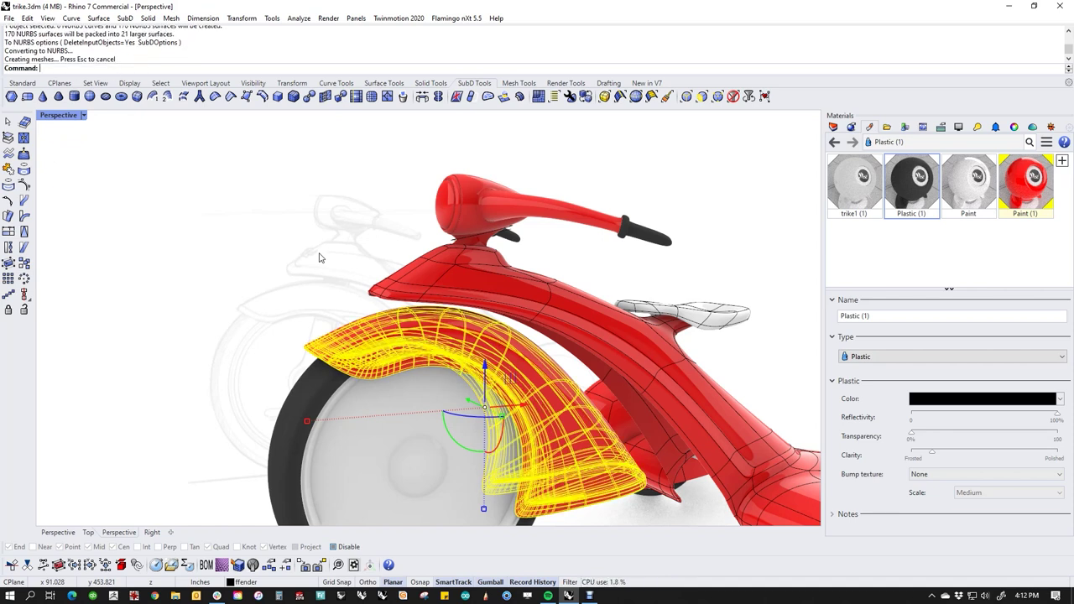
Switch to the Front view and turn off surface isocurve display for the converted front fender.
{"action": "type", "text": "f"}
{"action": "key", "text": "Return"}
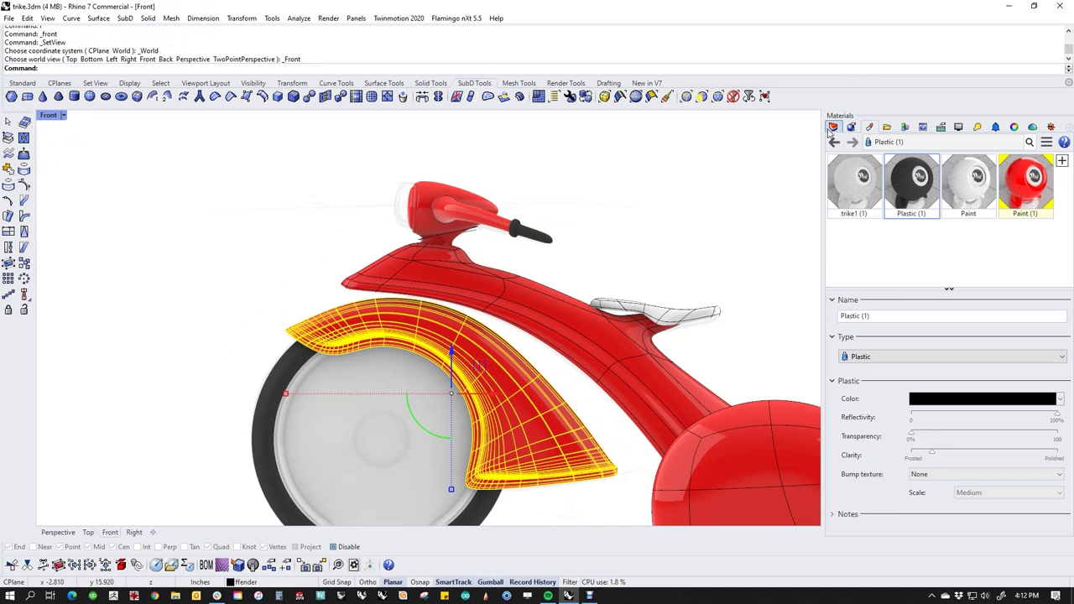
{"action": "left_click", "coordinate": [832, 129]}
{"action": "left_click", "coordinate": [1013, 127]}
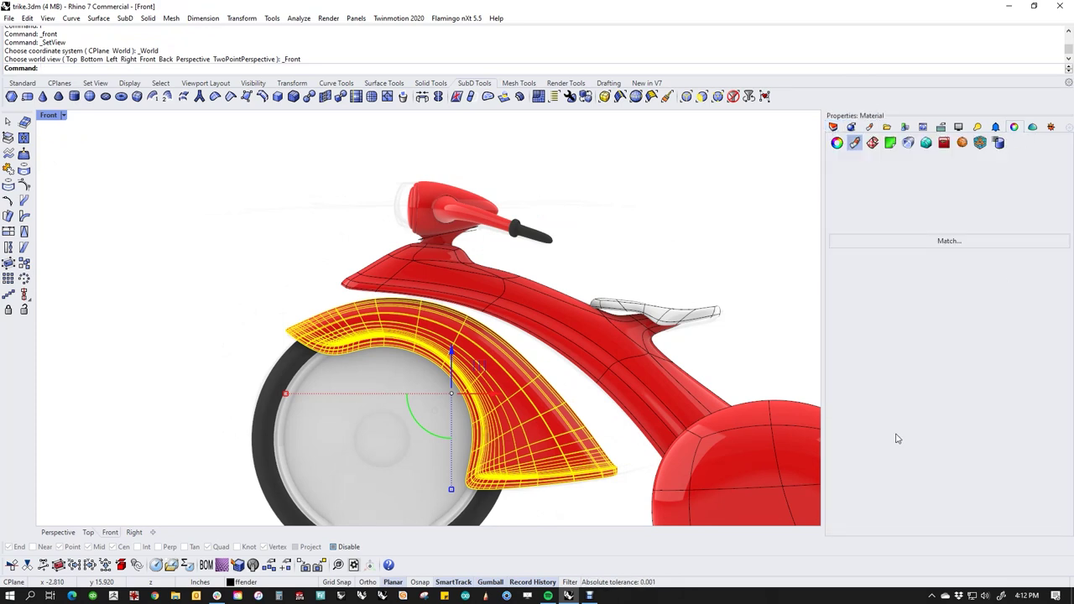
{"action": "left_click", "coordinate": [838, 143]}
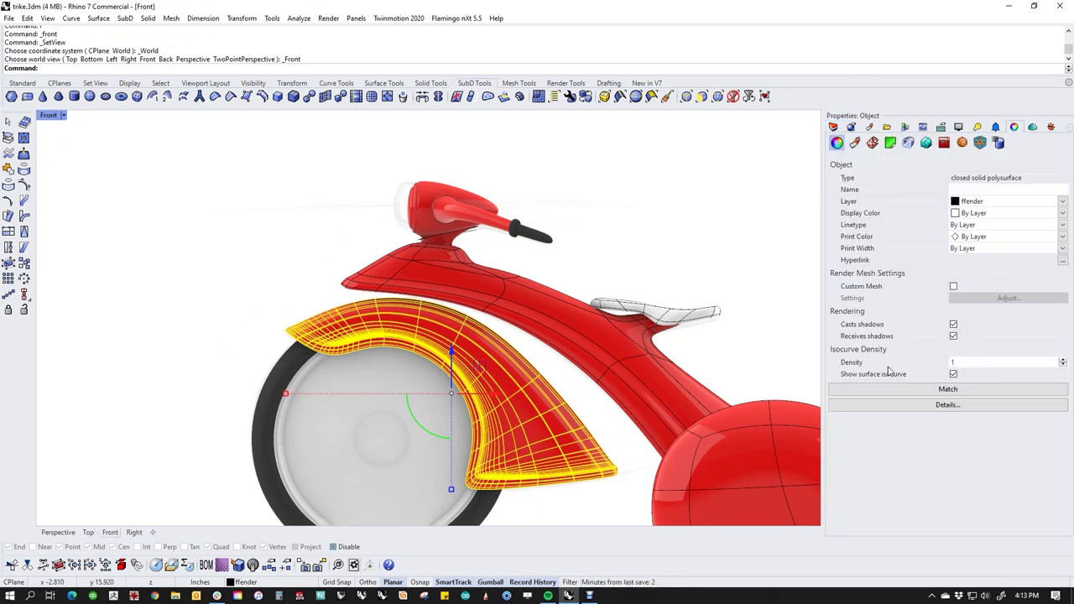
{"action": "key", "text": "Escape"}
{"action": "scroll", "coordinate": [479, 352], "scroll_direction": "up", "scroll_amount": 4}
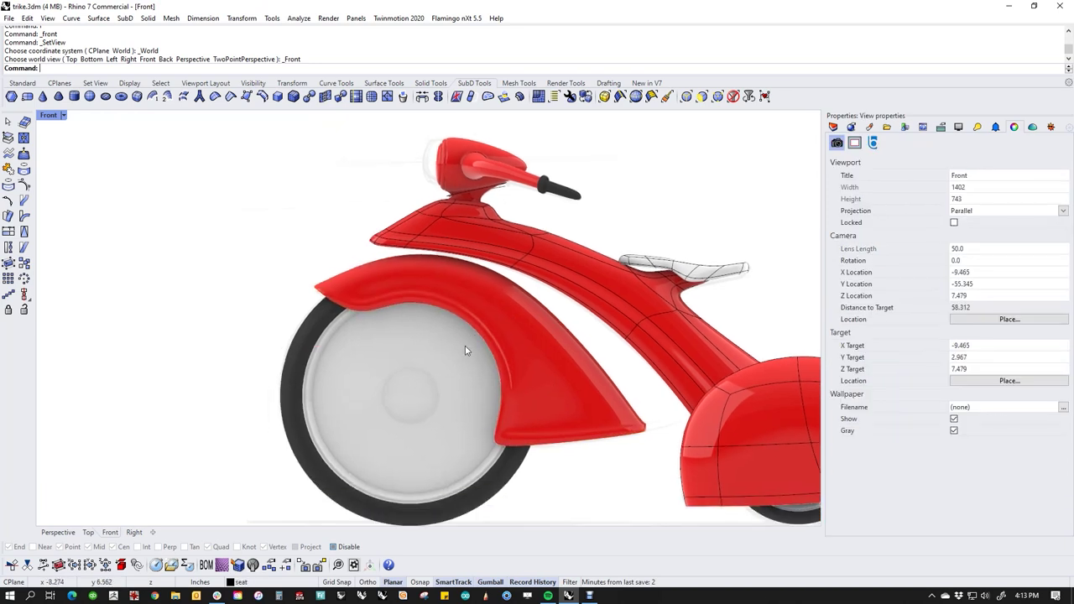
Set the Front viewport to Shaded display with the front fender and wheel in view.
{"action": "left_click", "coordinate": [561, 341]}
{"action": "key", "text": "Escape"}
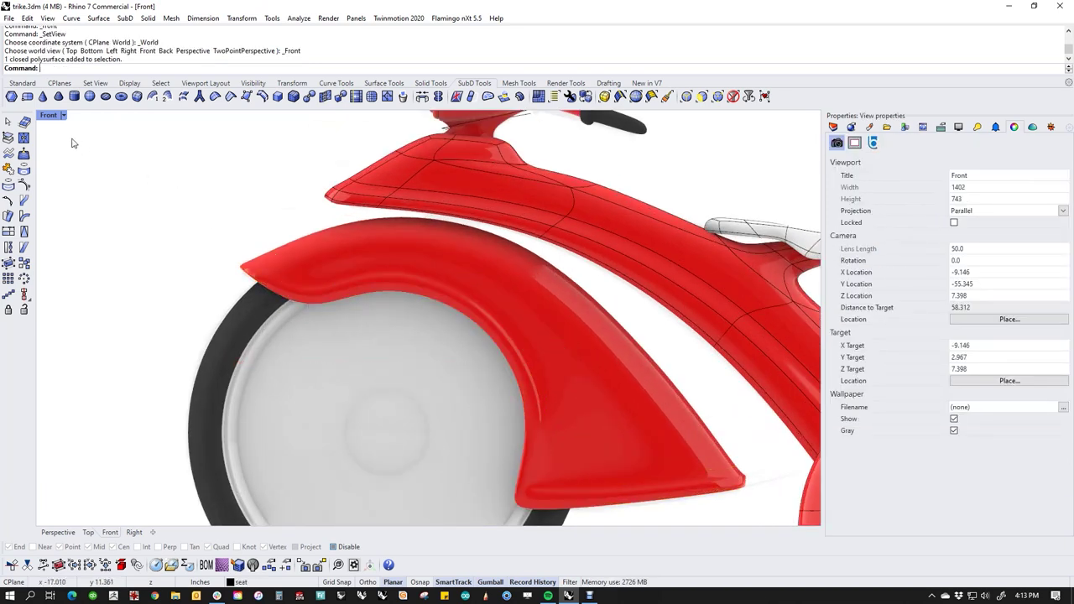
{"action": "left_click", "coordinate": [48, 115]}
{"action": "left_click", "coordinate": [68, 171]}
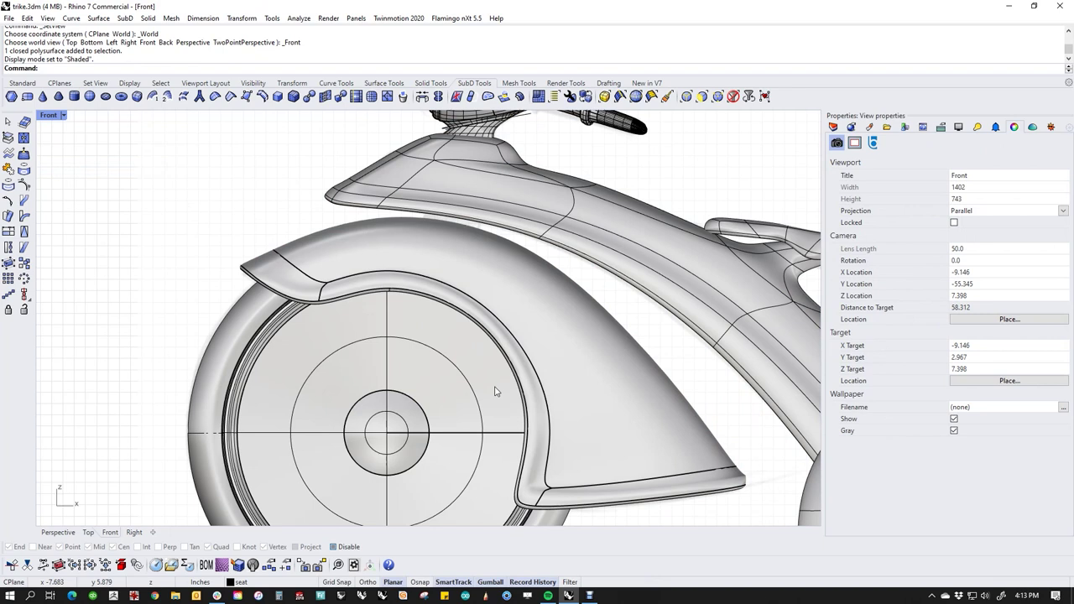
{"action": "right_click_drag", "start_coordinate": [493, 389], "coordinate": [490, 354]}
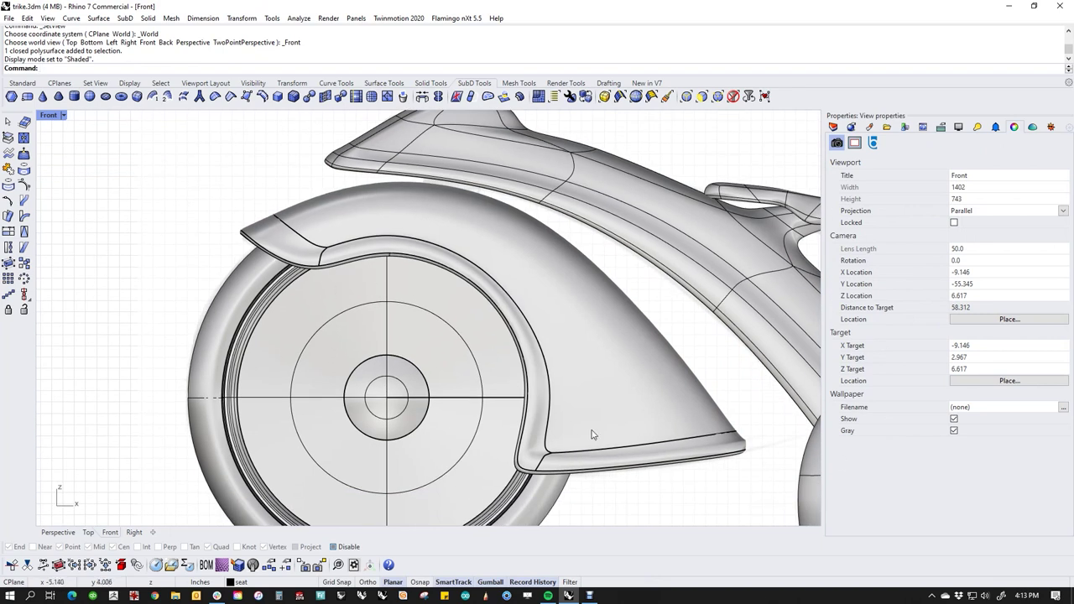
Start a degree 3 control-point curve above the front fender's tip and follow the raised lip over the top of the wheel.
{"action": "scroll", "coordinate": [259, 234], "scroll_direction": "up", "scroll_amount": 5}
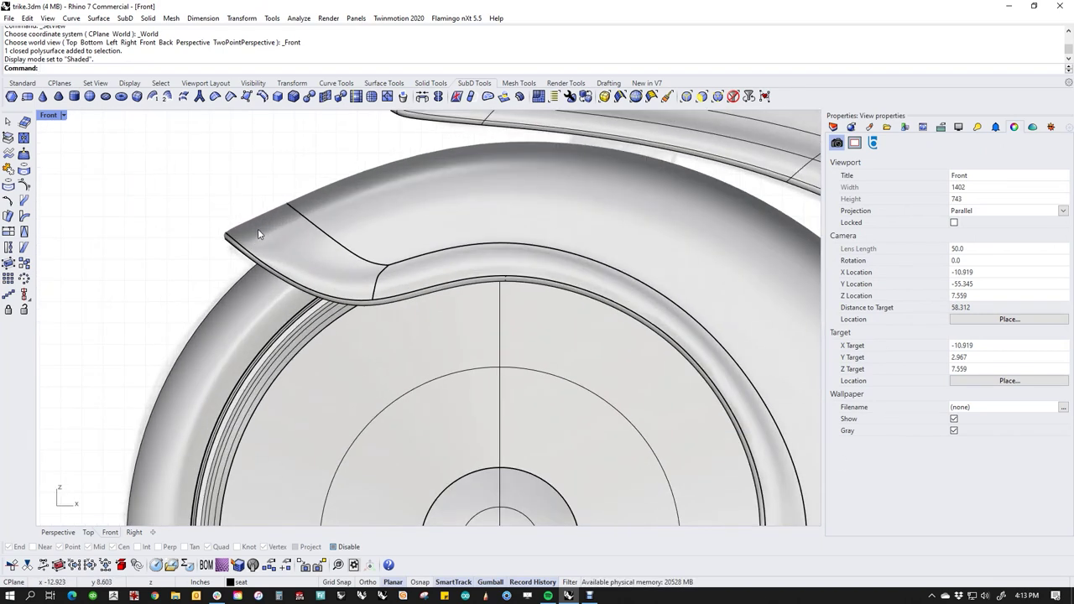
{"action": "left_click", "coordinate": [23, 83]}
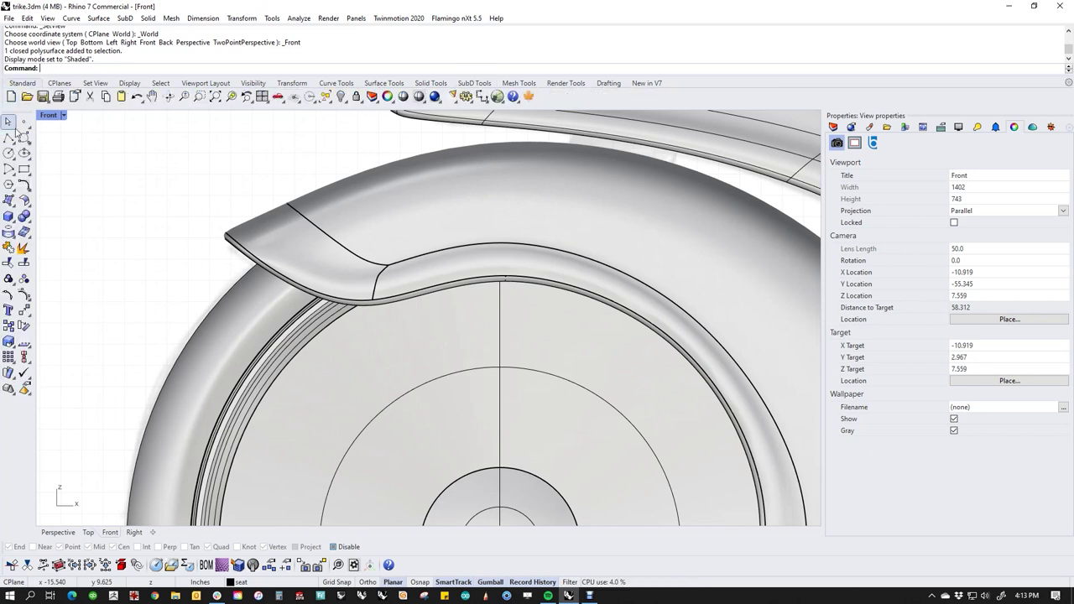
{"action": "left_click", "coordinate": [24, 137]}
{"action": "scroll", "coordinate": [238, 225], "scroll_direction": "up", "scroll_amount": 2}
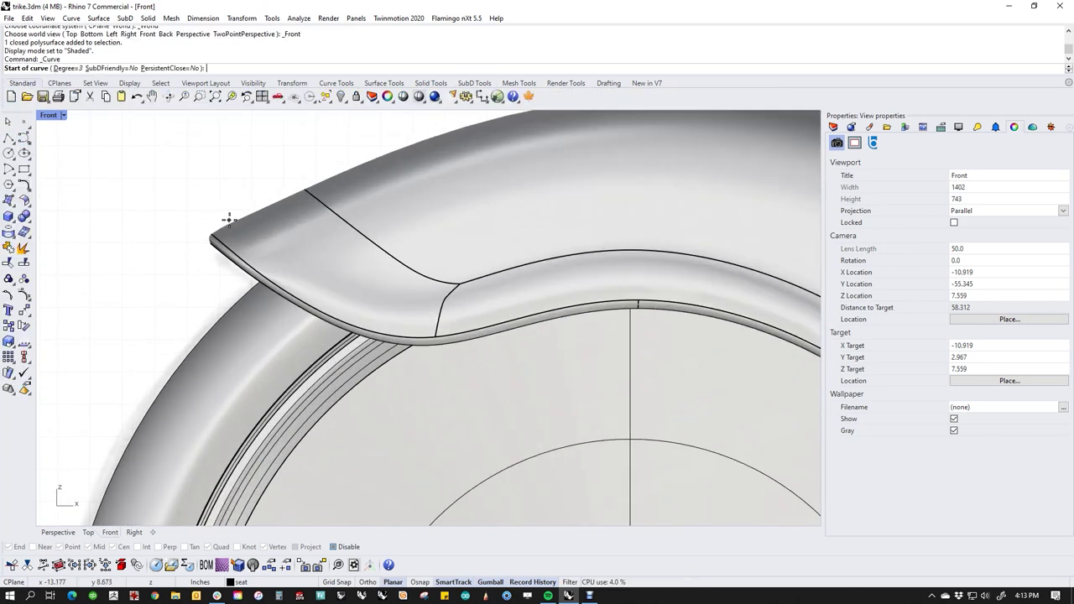
{"action": "left_click", "coordinate": [230, 220]}
{"action": "left_click", "coordinate": [311, 284]}
{"action": "left_click", "coordinate": [379, 316]}
{"action": "left_click", "coordinate": [443, 311]}
{"action": "left_click", "coordinate": [539, 274]}
{"action": "right_click_drag", "start_coordinate": [619, 280], "coordinate": [406, 230]}
{"action": "left_click", "coordinate": [576, 215]}
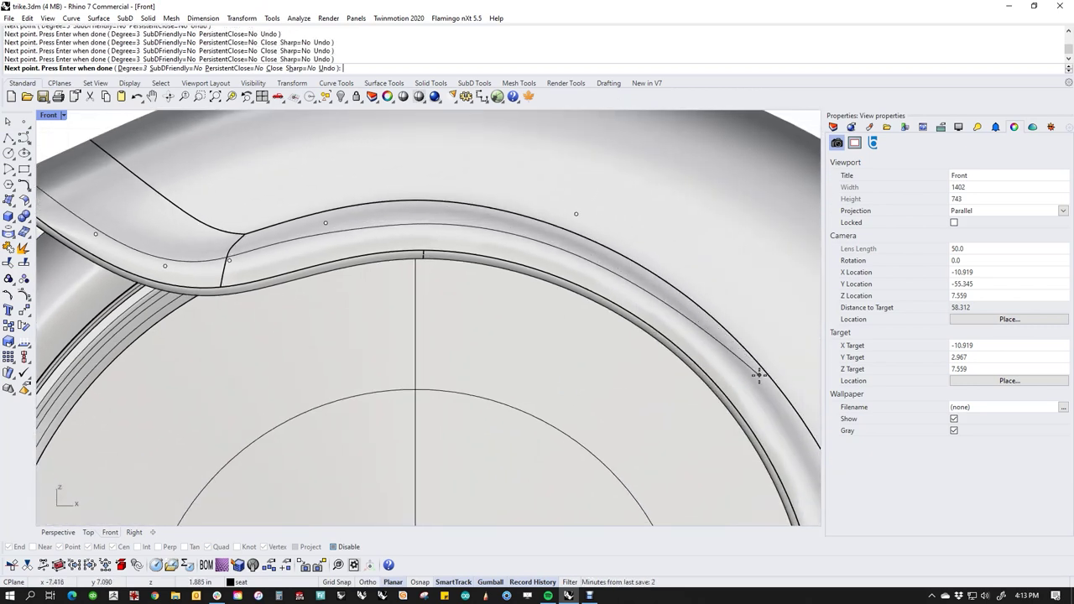
{"action": "left_click", "coordinate": [759, 375]}
Continue the curve down the fender's lip behind the wheel, around the lower corner and past the rear tip, and finish it.
{"action": "scroll", "coordinate": [759, 376], "scroll_direction": "down", "scroll_amount": 6}
{"action": "right_click_drag", "start_coordinate": [753, 383], "coordinate": [497, 183]}
{"action": "left_click", "coordinate": [560, 316]}
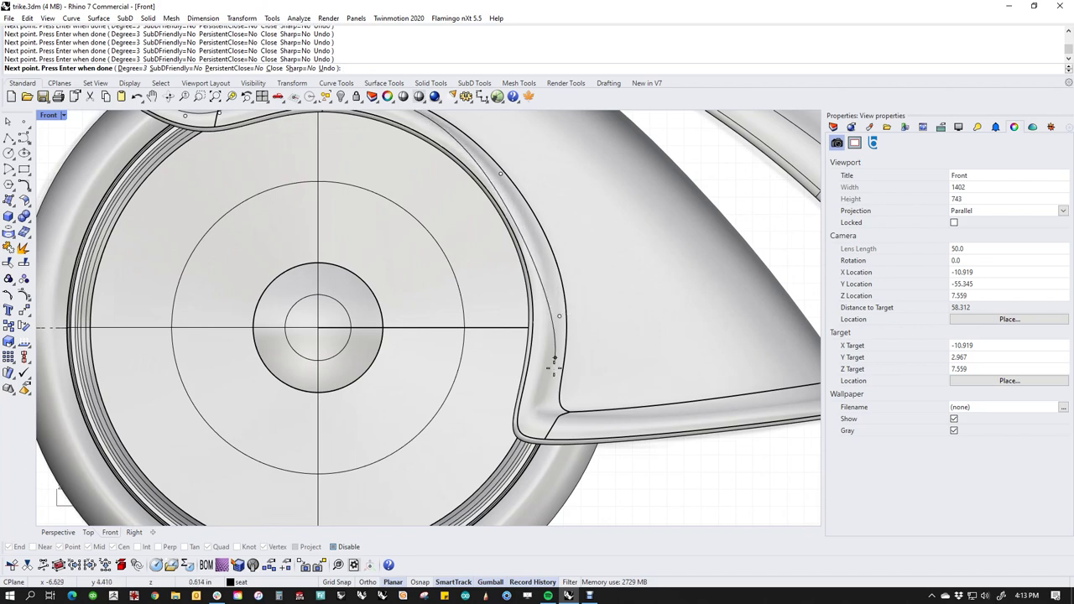
{"action": "left_click", "coordinate": [543, 393]}
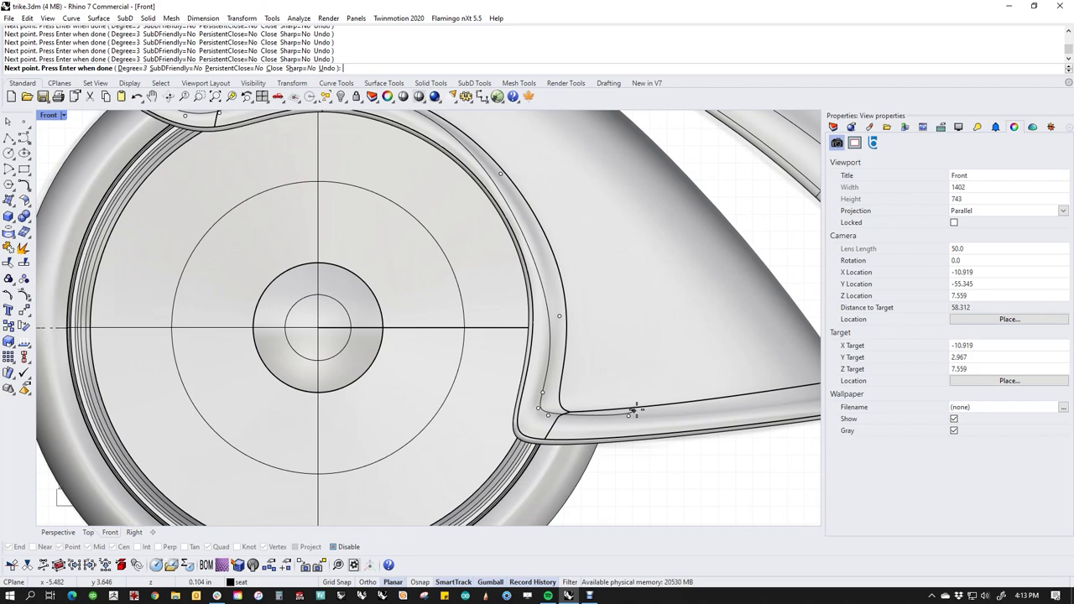
{"action": "scroll", "coordinate": [631, 414], "scroll_direction": "down", "scroll_amount": 4}
{"action": "right_click_drag", "start_coordinate": [630, 413], "coordinate": [483, 402]}
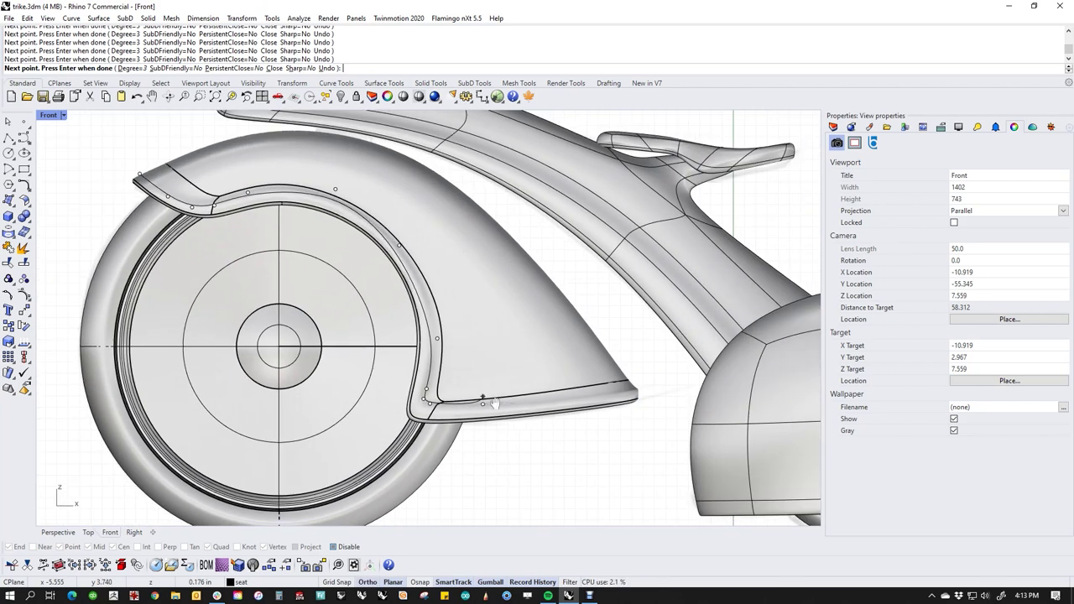
{"action": "left_click", "coordinate": [675, 376]}
{"action": "right_click", "coordinate": [676, 377]}
Isolate the new lip curve and the front fender, and set the Front viewport to Wireframe display.
{"action": "left_click", "coordinate": [667, 379]}
{"action": "left_click", "coordinate": [564, 351], "text": "shift"}
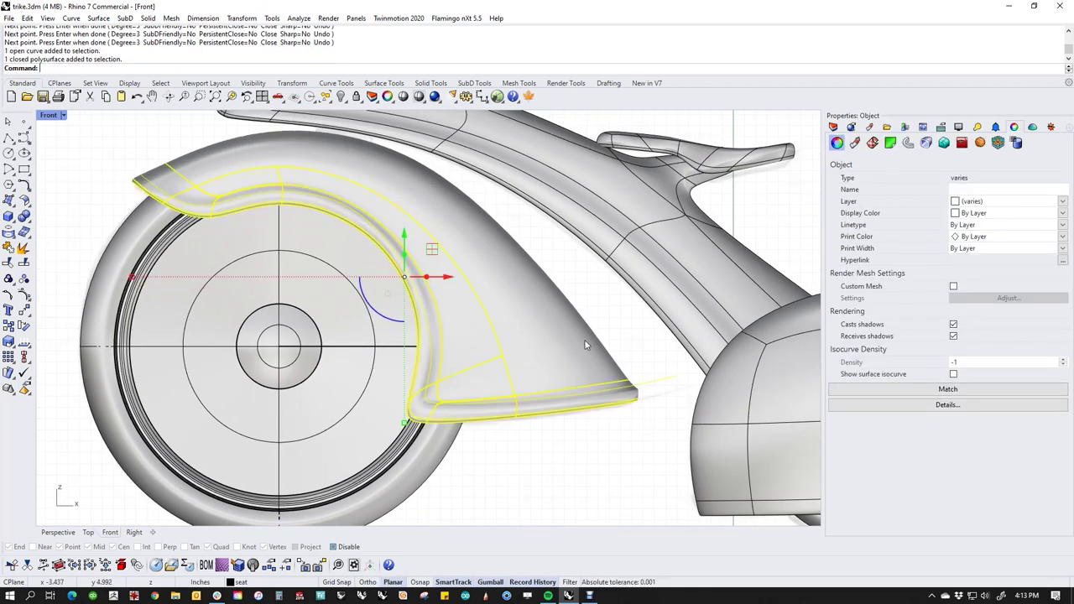
{"action": "type", "text": "ii"}
{"action": "key", "text": "Return"}
{"action": "middle_click", "coordinate": [547, 310]}
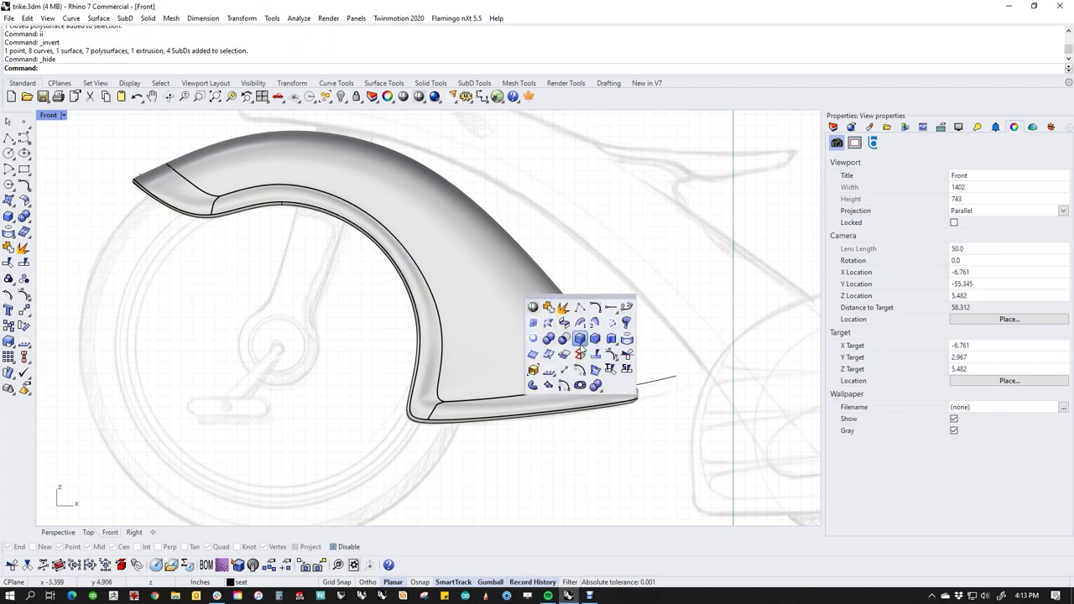
{"action": "left_click", "coordinate": [533, 307]}
Turn on the lip curve's control points and nudge the next-to-last point near the rear tip down 0.05 in.
{"action": "scroll", "coordinate": [488, 396], "scroll_direction": "up", "scroll_amount": 3}
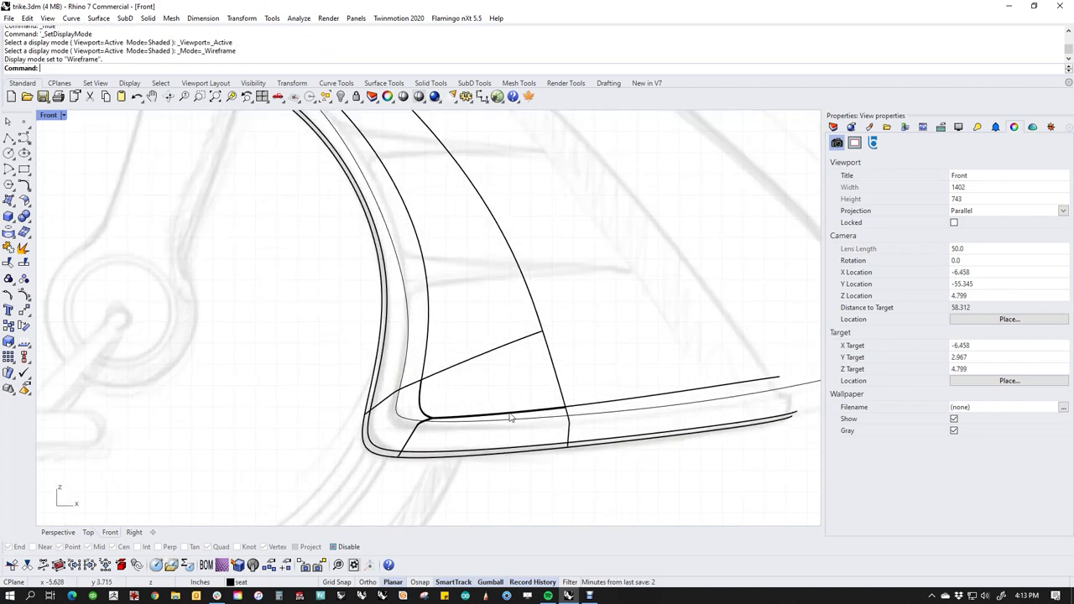
{"action": "right_click_drag", "start_coordinate": [723, 414], "coordinate": [627, 392]}
{"action": "left_click", "coordinate": [634, 376]}
{"action": "middle_click", "coordinate": [649, 386]}
{"action": "left_click", "coordinate": [679, 395]}
{"action": "key", "text": "F10"}
{"action": "left_click_drag", "start_coordinate": [621, 314], "coordinate": [678, 406]}
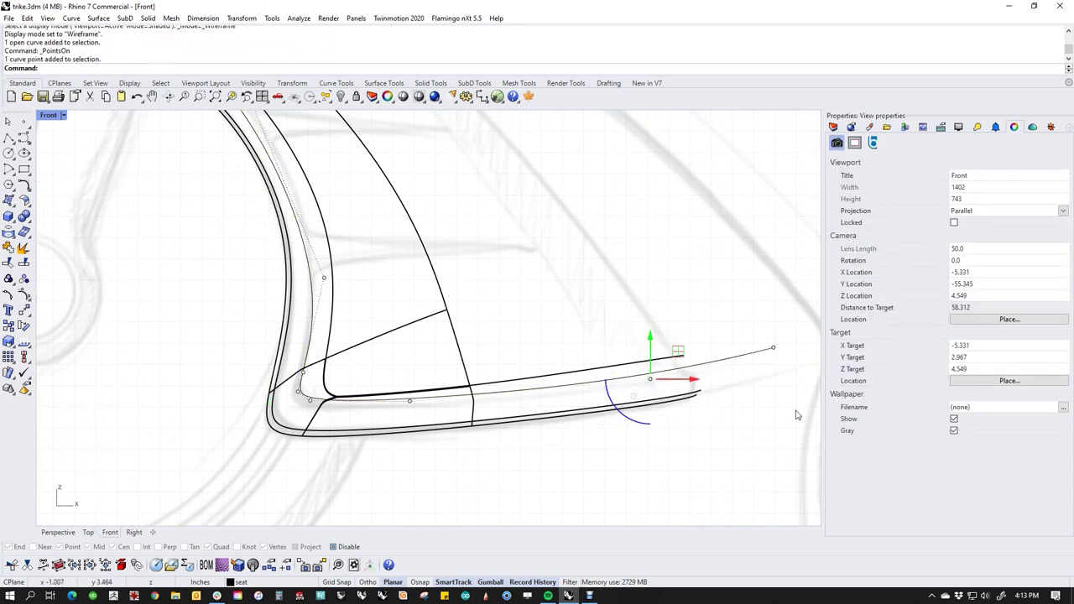
{"action": "key", "text": "alt+Down"}
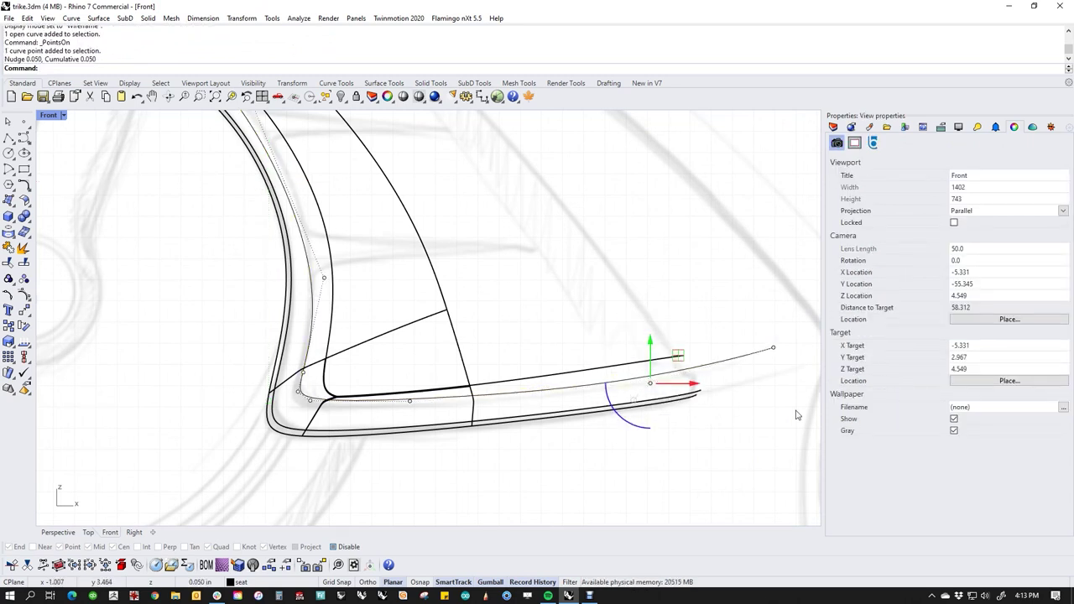
Nudge the lip curve's control point midway along the fender's lower edge down 0.05 in.
{"action": "left_click", "coordinate": [413, 367]}
{"action": "left_click_drag", "start_coordinate": [388, 370], "coordinate": [437, 415]}
{"action": "left_click_drag", "start_coordinate": [376, 378], "coordinate": [449, 422]}
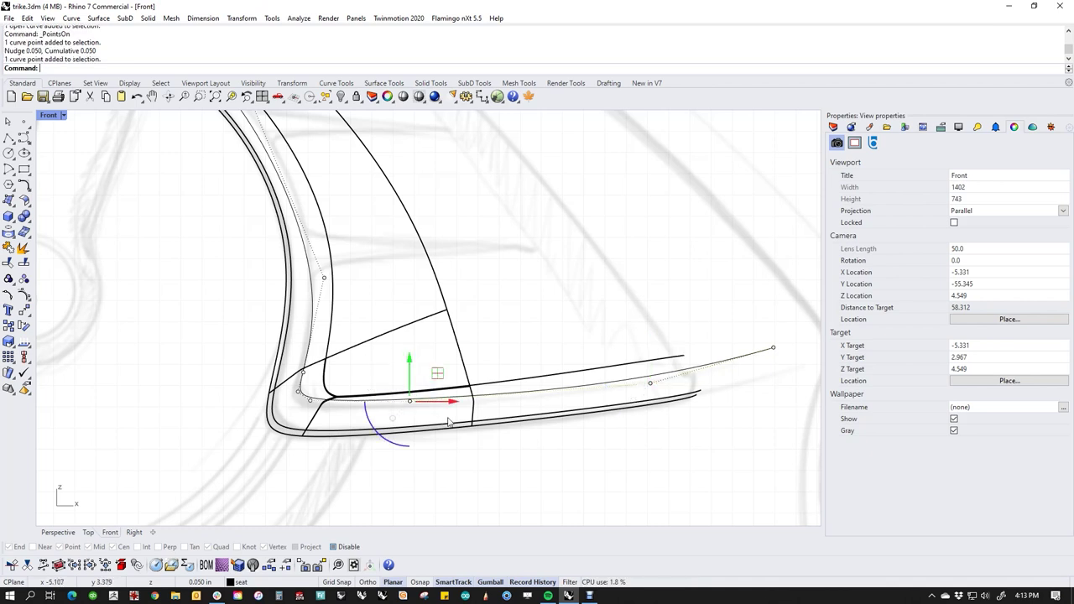
{"action": "key", "text": "alt+Down"}
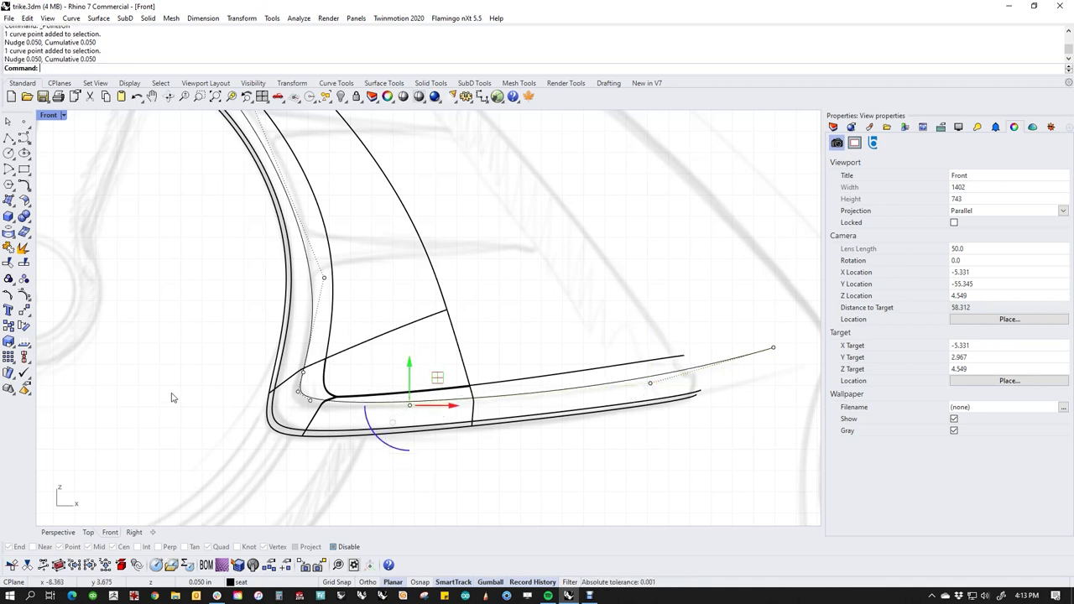
{"action": "key", "text": "Escape"}
Nudge the control point at the curve's lower corner down 0.2 in and back up 0.1 in.
{"action": "scroll", "coordinate": [308, 419], "scroll_direction": "up", "scroll_amount": 3}
{"action": "left_click_drag", "start_coordinate": [325, 375], "coordinate": [297, 426]}
{"action": "key", "text": "shift+alt+Down"}
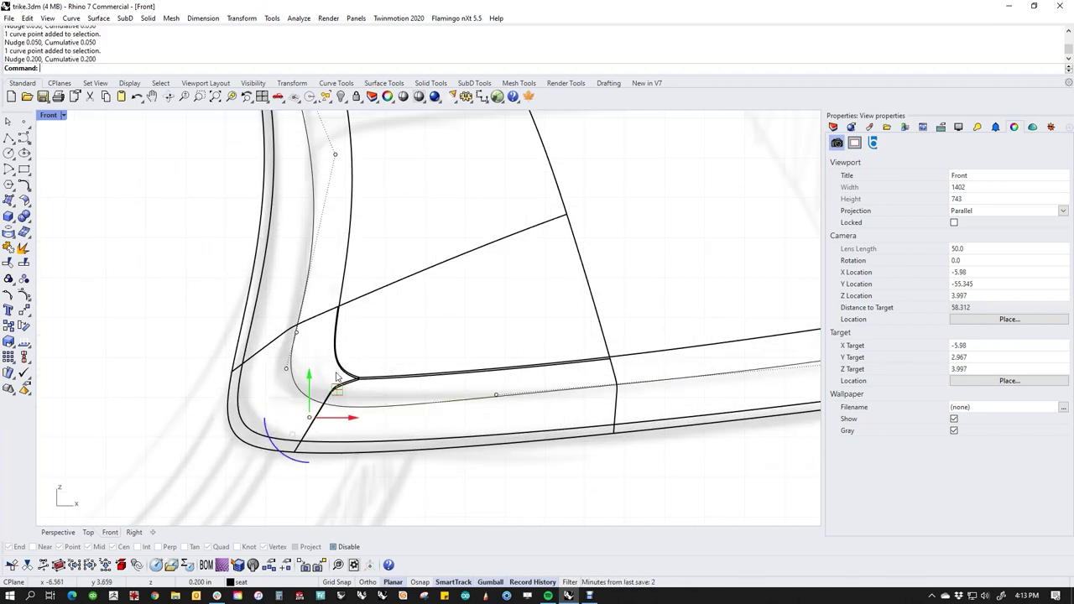
{"action": "key", "text": "alt+Up"}
{"action": "key", "text": "alt+Up"}
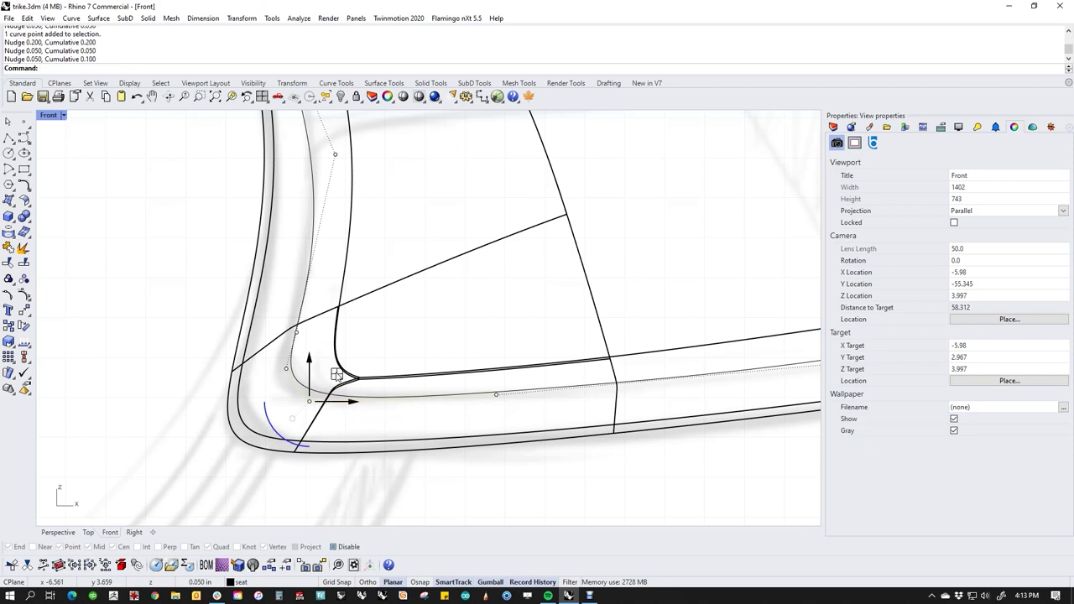
{"action": "left_click", "coordinate": [493, 339]}
Nudge the control point on the arch's upper rear 0.25 in rearward and back forward 0.05 in.
{"action": "scroll", "coordinate": [505, 325], "scroll_direction": "down", "scroll_amount": 6}
{"action": "right_click_drag", "start_coordinate": [505, 325], "coordinate": [564, 525]}
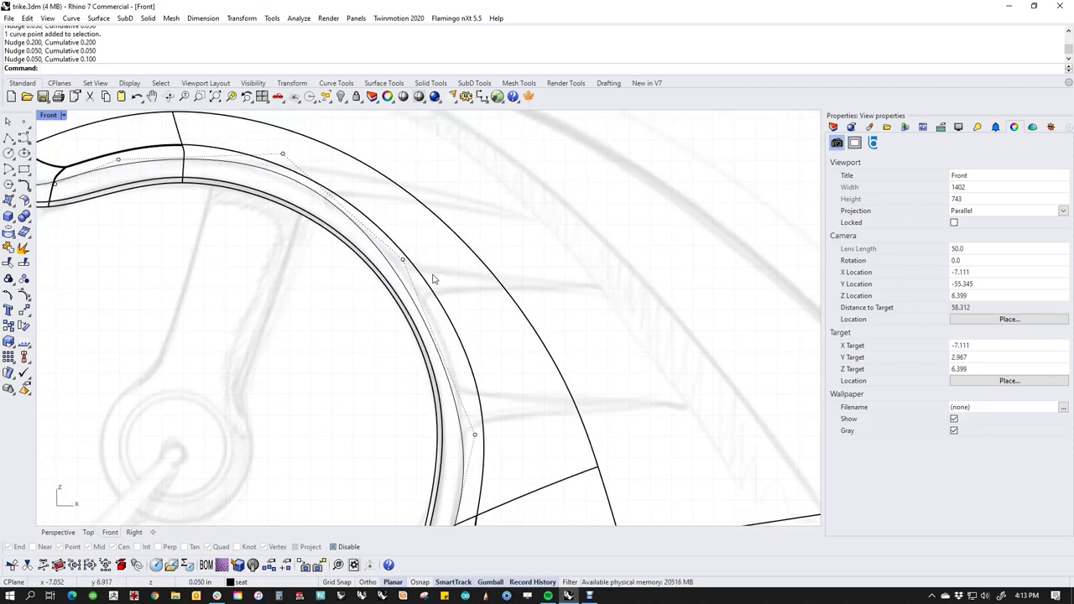
{"action": "left_click", "coordinate": [404, 262]}
{"action": "key", "text": "alt+Right"}
{"action": "key", "text": "alt+Right"}
{"action": "key", "text": "alt+Right"}
{"action": "key", "text": "alt+Right"}
{"action": "key", "text": "alt+Right"}
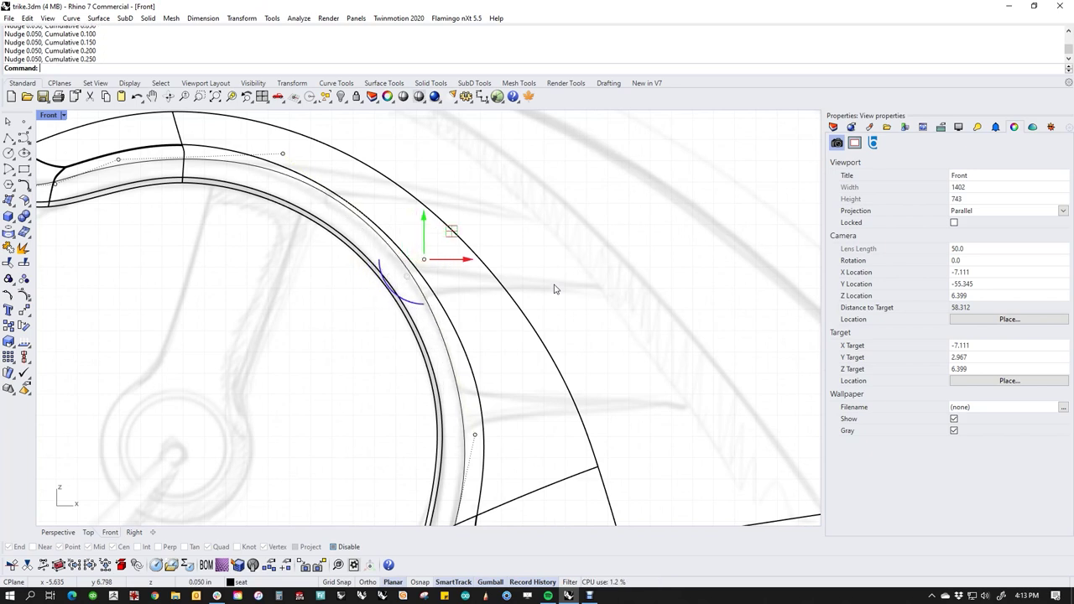
{"action": "key", "text": "alt+Left"}
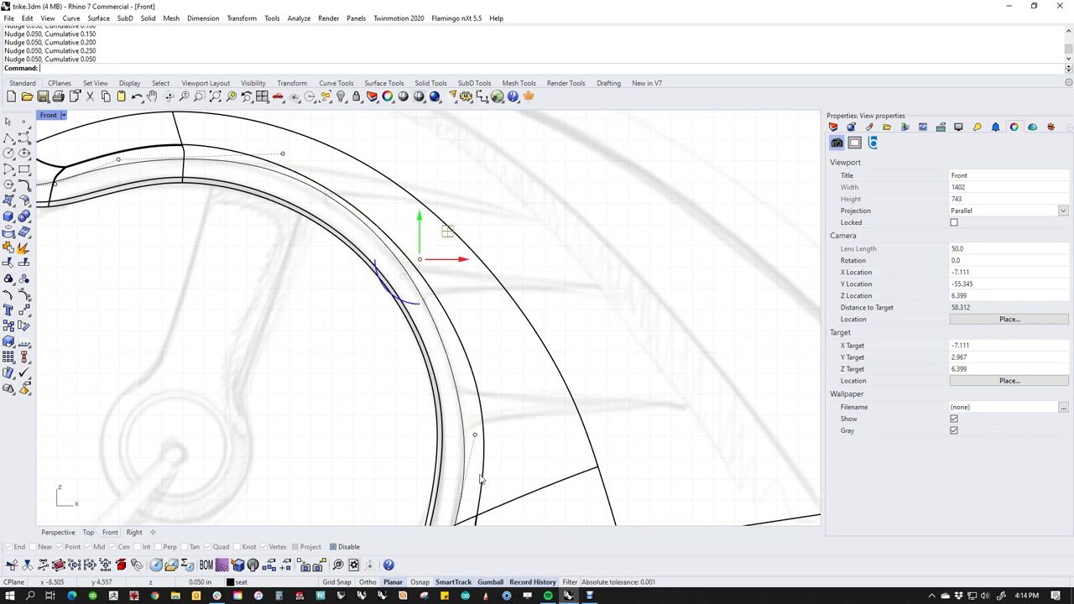
Adjust the control point behind the wheel slightly upward and rearward in 0.05 in nudges to follow the middle of the lip.
{"action": "left_click", "coordinate": [475, 437]}
{"action": "scroll", "coordinate": [475, 437], "scroll_direction": "down", "scroll_amount": 4}
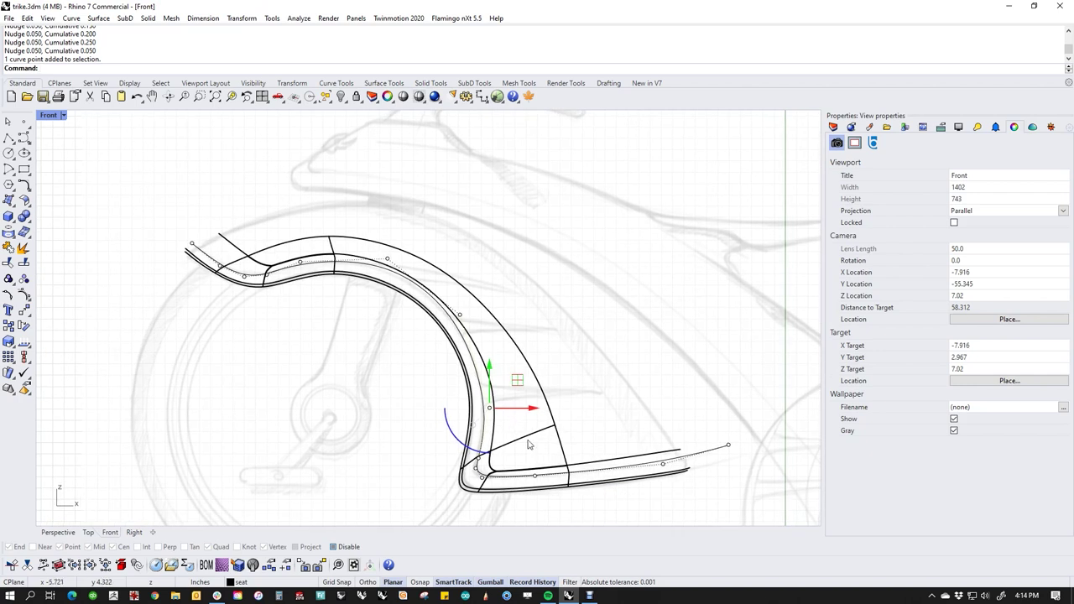
{"action": "key", "text": "alt+Up"}
{"action": "key", "text": "alt+Up"}
{"action": "key", "text": "alt+Up"}
{"action": "key", "text": "alt+Up"}
{"action": "key", "text": "alt+Up"}
{"action": "key", "text": "alt+Right"}
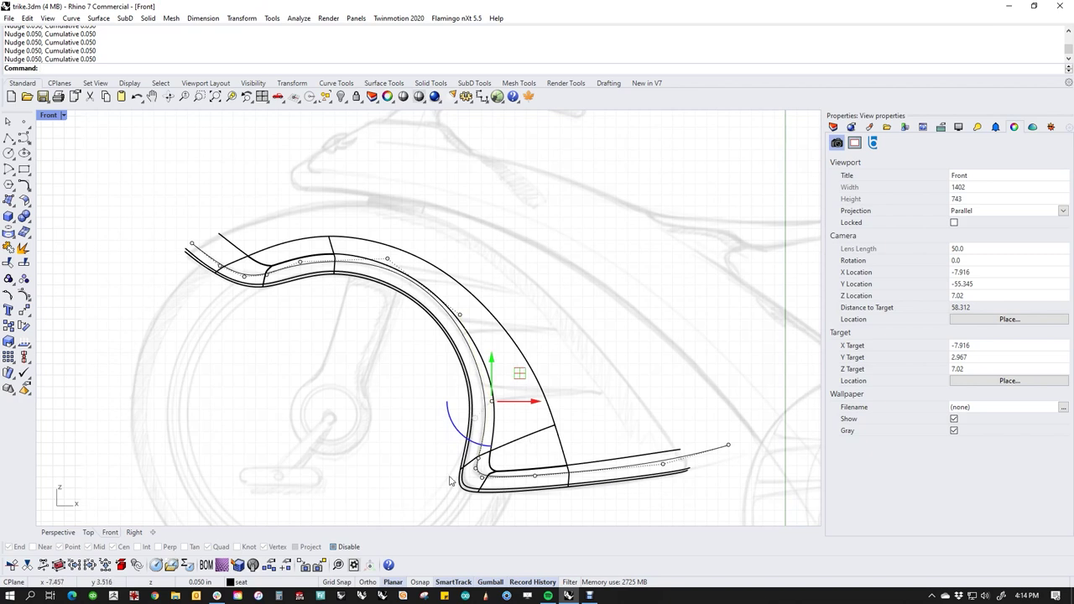
{"action": "key", "text": "alt+Left"}
{"action": "right_click_drag", "start_coordinate": [421, 344], "coordinate": [469, 377]}
{"action": "key", "text": "Escape"}
Nudge the control point just behind the arch's top 0.15 in toward the front, and turn off the curve's control points.
{"action": "scroll", "coordinate": [396, 335], "scroll_direction": "up", "scroll_amount": 4}
{"action": "scroll", "coordinate": [463, 274], "scroll_direction": "up", "scroll_amount": 6}
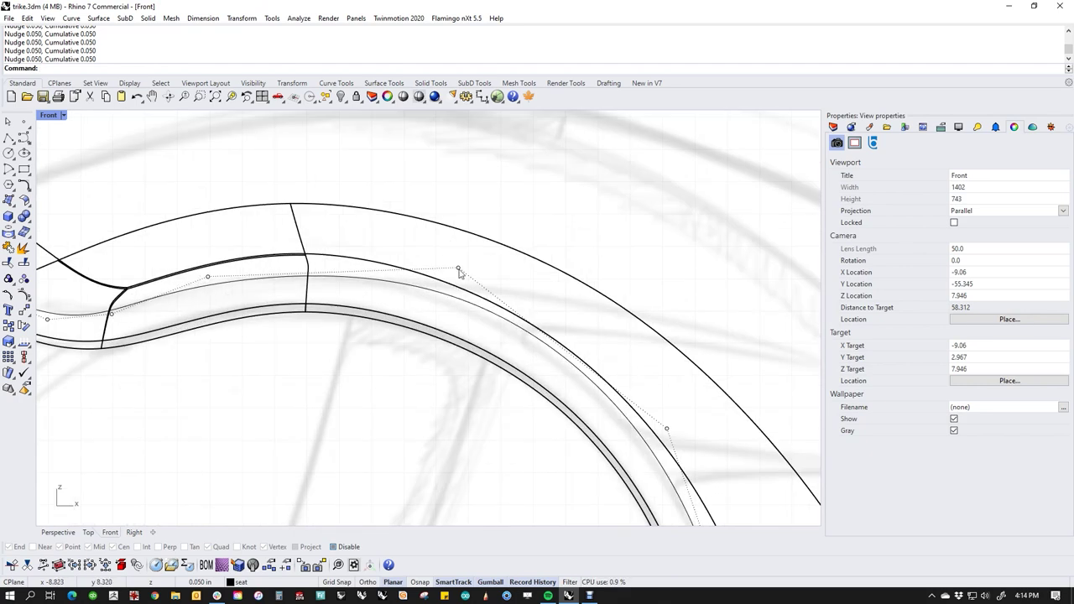
{"action": "left_click", "coordinate": [454, 270]}
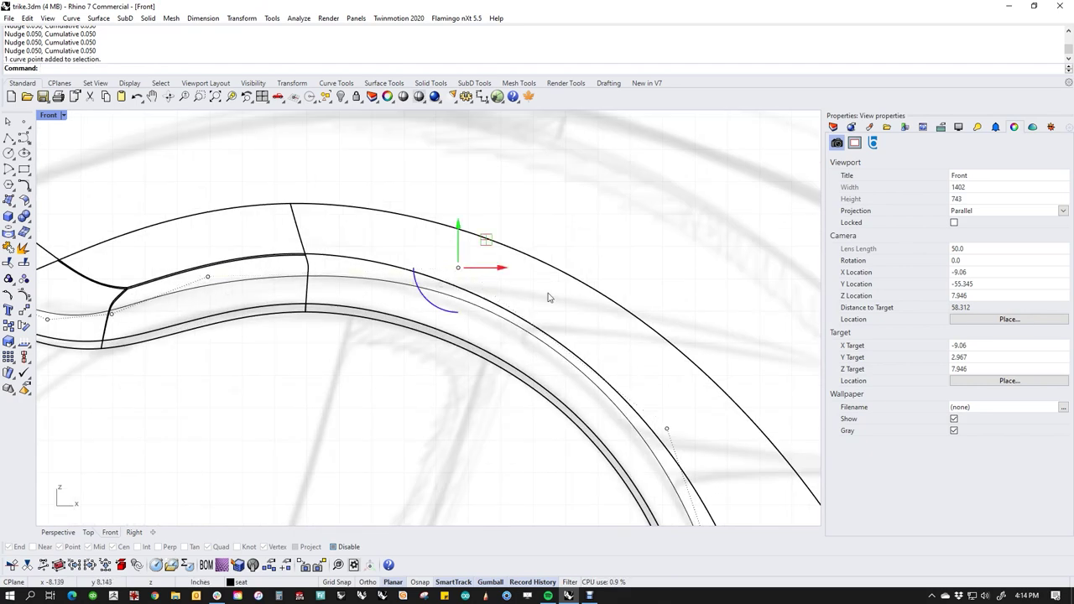
{"action": "key", "text": "alt+Left"}
{"action": "key", "text": "alt+Left"}
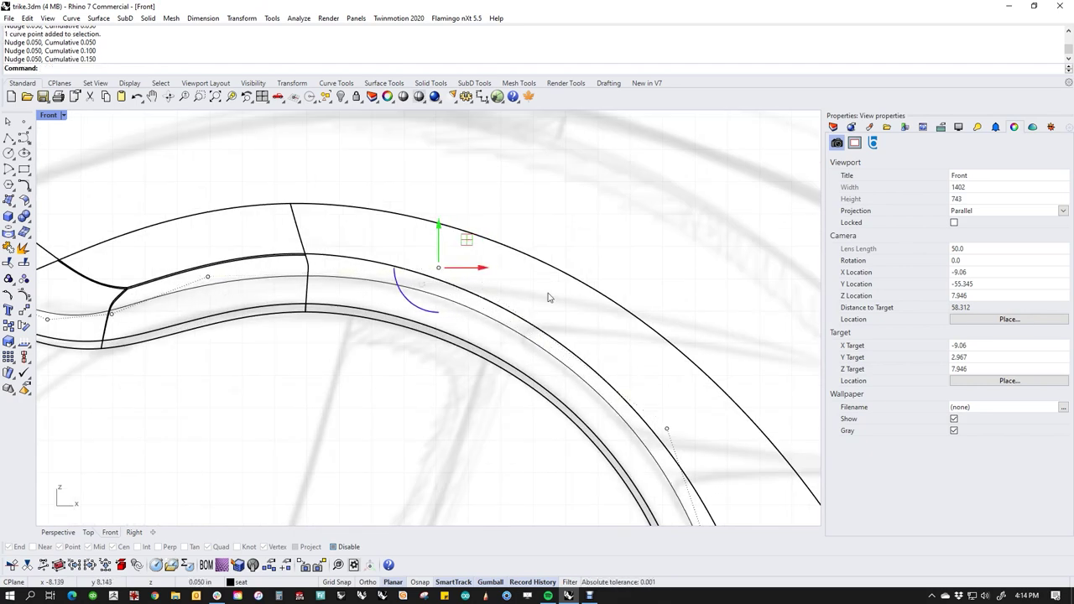
{"action": "scroll", "coordinate": [570, 390], "scroll_direction": "down", "scroll_amount": 5}
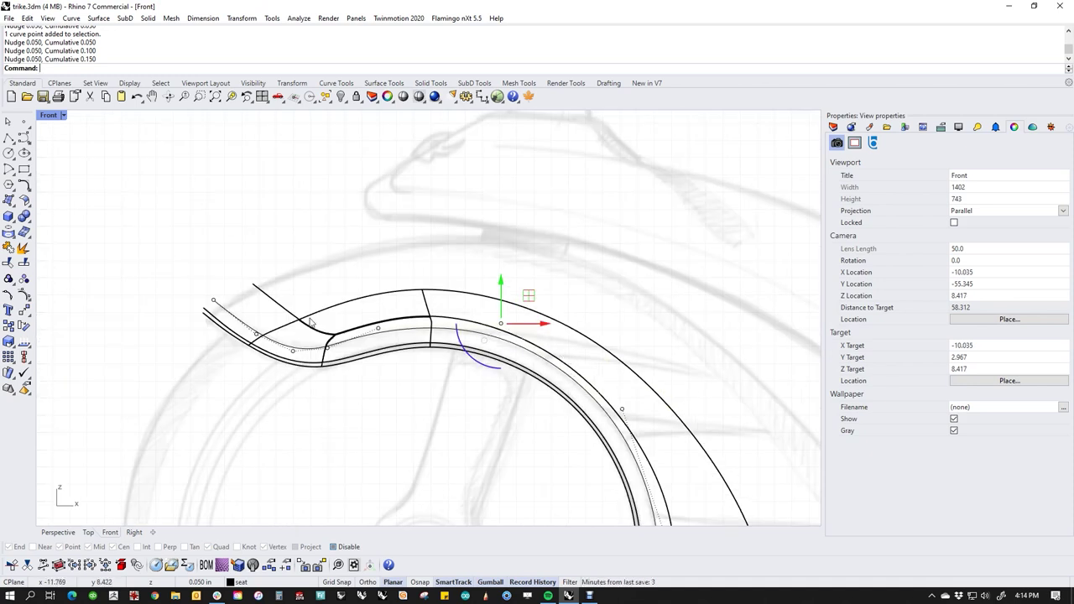
{"action": "scroll", "coordinate": [293, 371], "scroll_direction": "up", "scroll_amount": 4}
{"action": "left_click", "coordinate": [255, 387]}
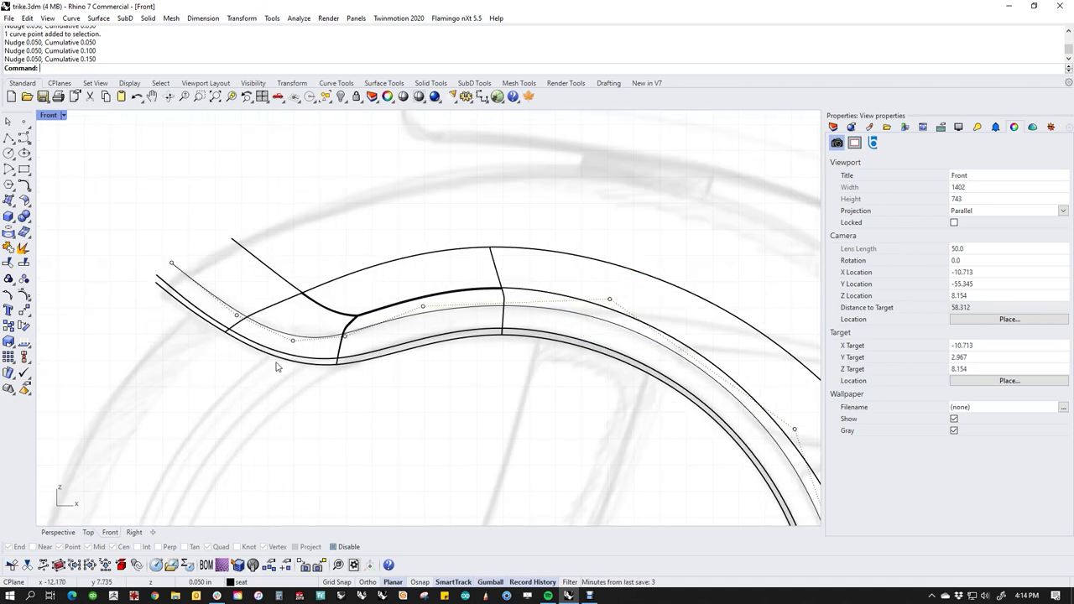
{"action": "scroll", "coordinate": [324, 367], "scroll_direction": "down", "scroll_amount": 3}
{"action": "right_click_drag", "start_coordinate": [527, 417], "coordinate": [353, 388]}
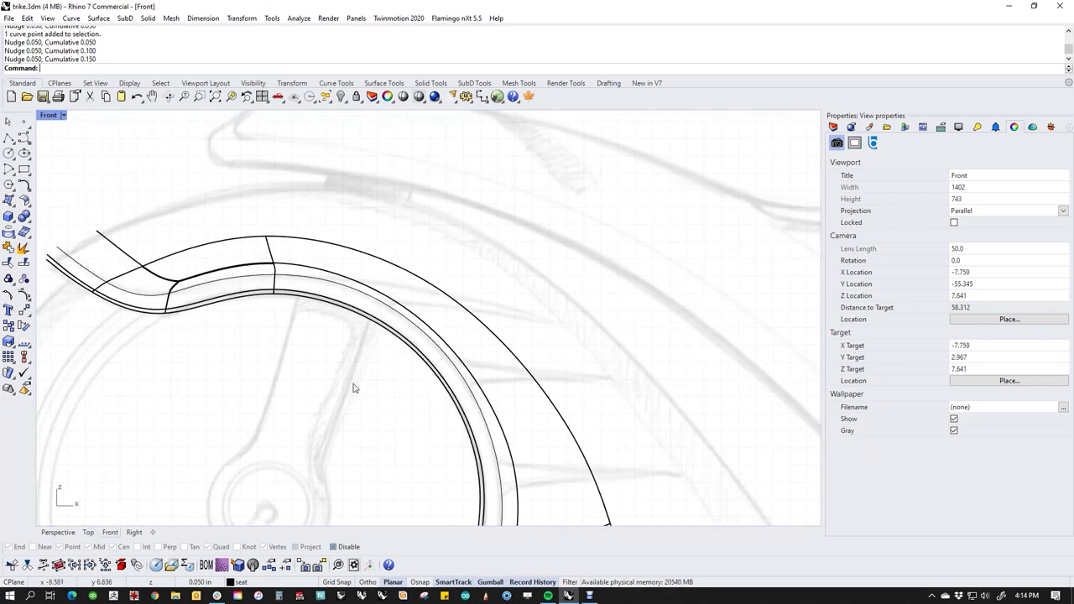
Draw a degree 3 curve from the lip curve behind the arch's top rearward to a point, forming the first spike's upper edge.
{"action": "left_click", "coordinate": [24, 140]}
{"action": "scroll", "coordinate": [365, 264], "scroll_direction": "up", "scroll_amount": 2}
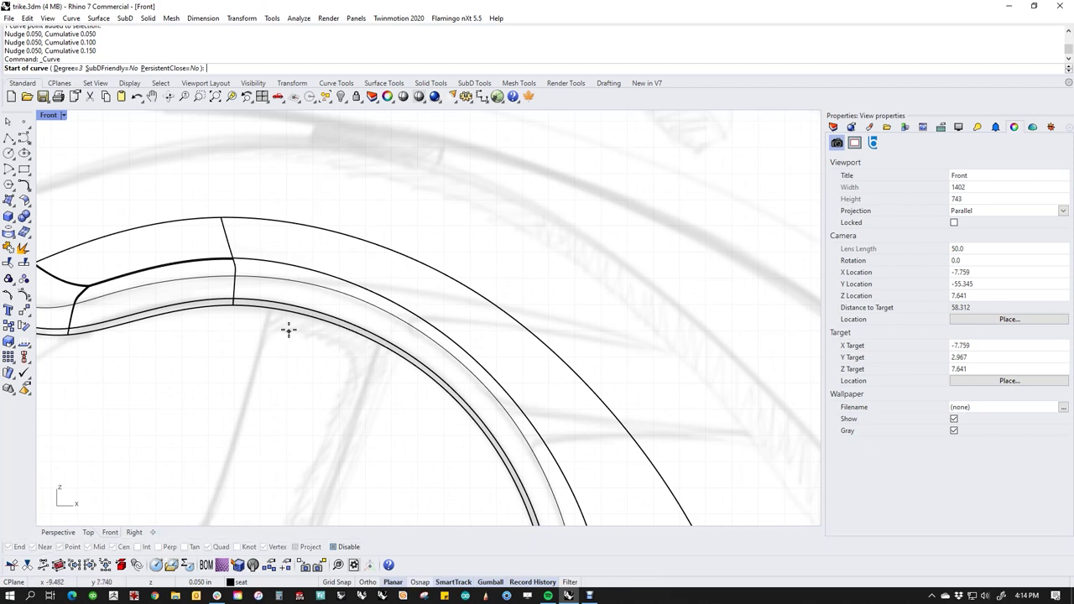
{"action": "left_click", "coordinate": [288, 280]}
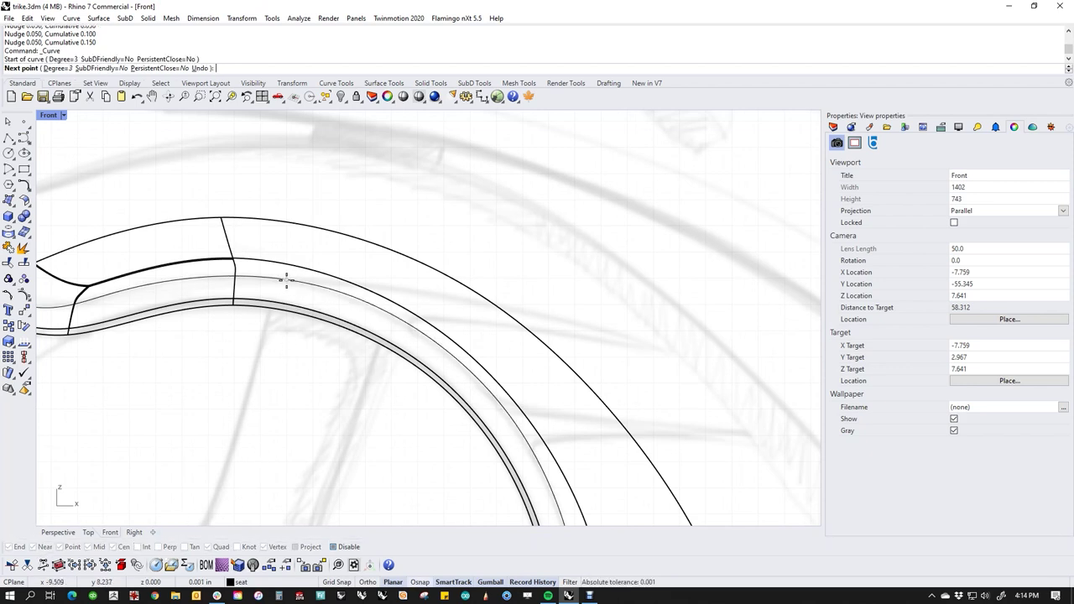
{"action": "left_click", "coordinate": [366, 280]}
{"action": "left_click", "coordinate": [498, 303]}
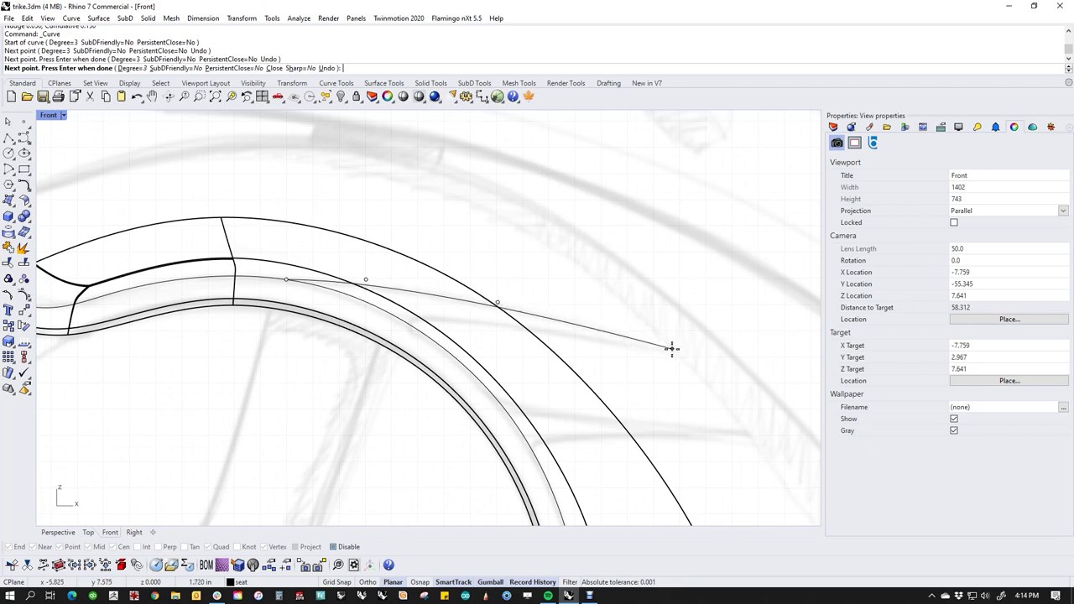
{"action": "left_click", "coordinate": [665, 348]}
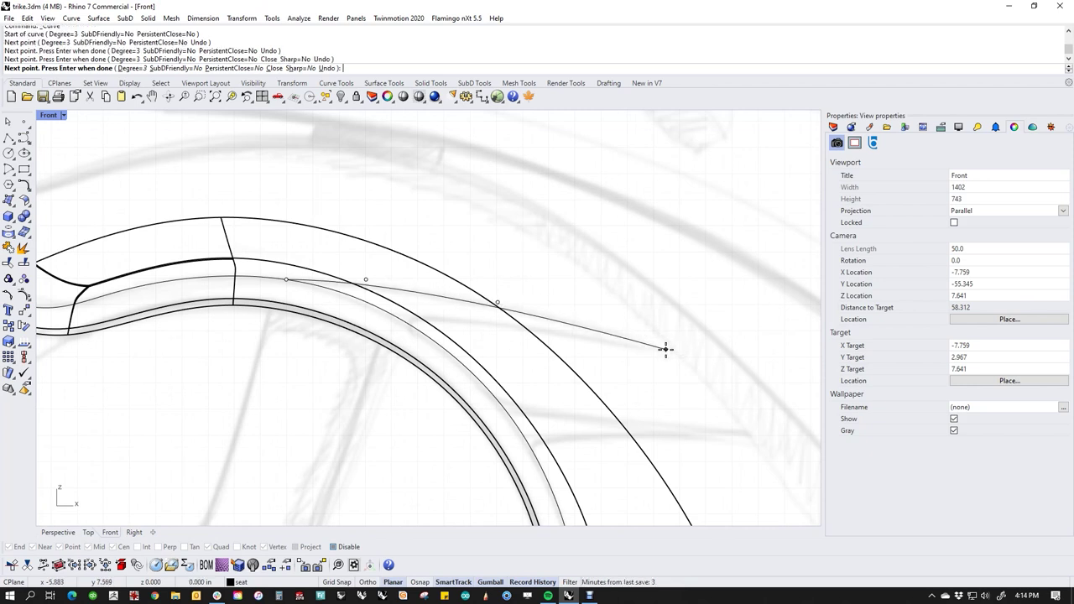
{"action": "key", "text": "Return"}
Draw the first spike's lower edge from its tip forward, rounding it tightly at the end to meet the lip curve.
{"action": "key", "text": "Return"}
{"action": "left_click", "coordinate": [665, 348]}
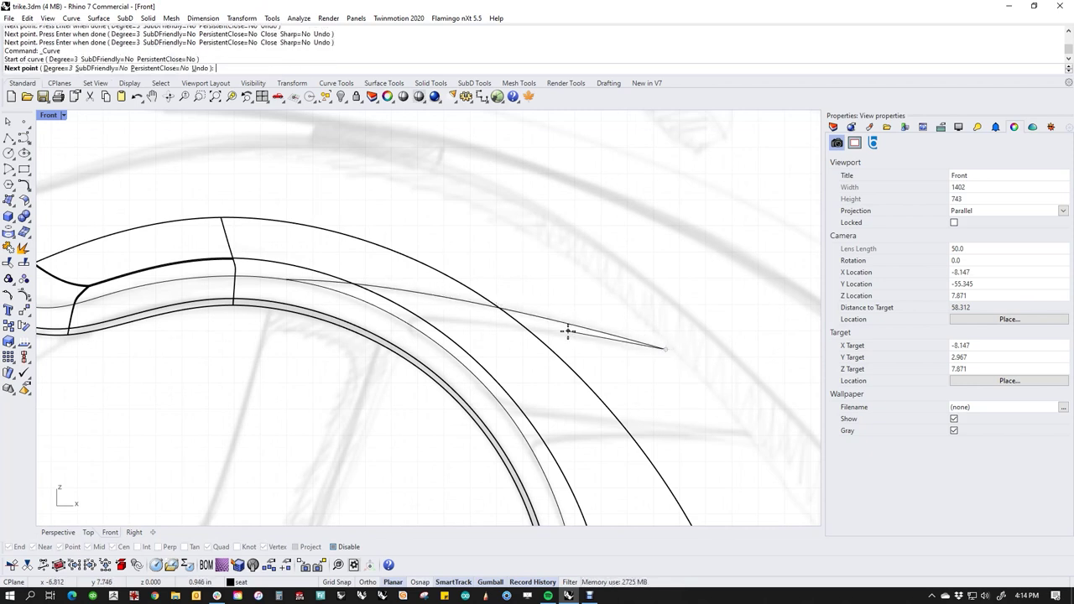
{"action": "left_click", "coordinate": [557, 334]}
{"action": "left_click", "coordinate": [457, 320]}
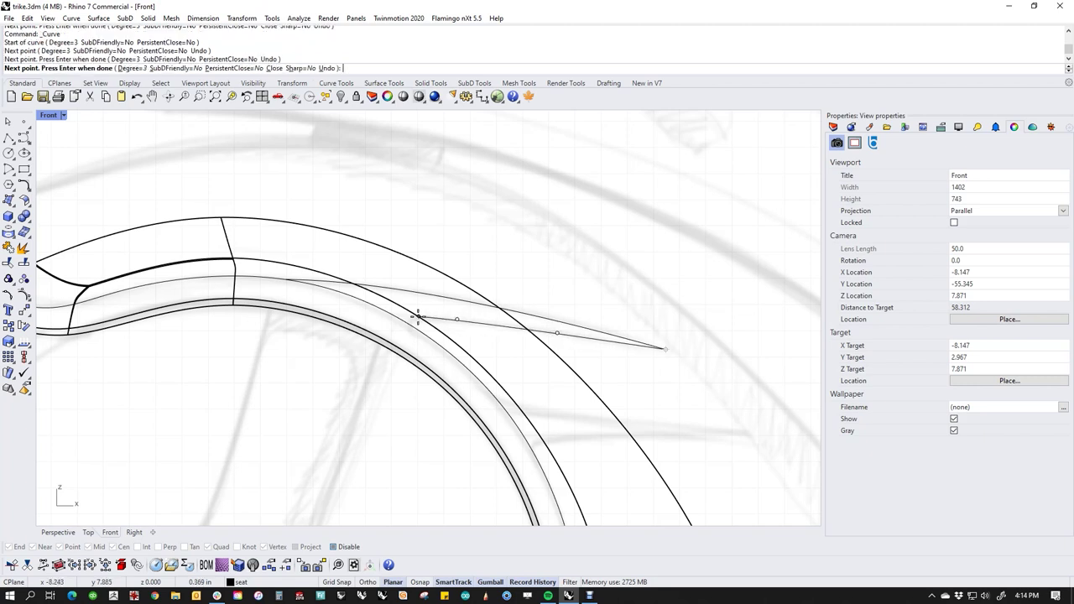
{"action": "scroll", "coordinate": [418, 316], "scroll_direction": "up", "scroll_amount": 3}
{"action": "left_click", "coordinate": [415, 317]}
{"action": "left_click", "coordinate": [408, 323]}
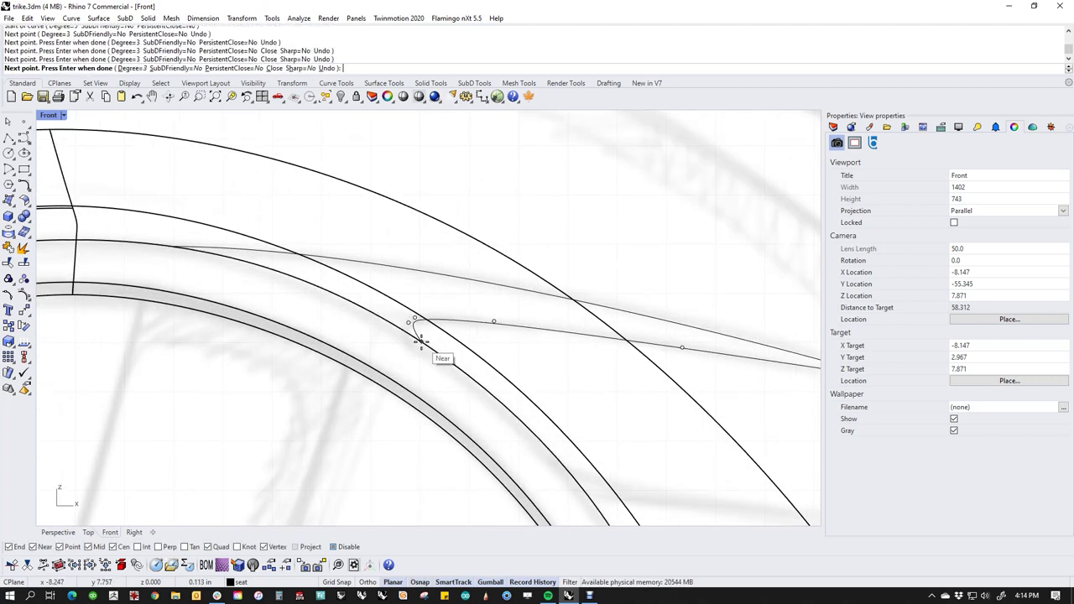
{"action": "left_click", "coordinate": [412, 335]}
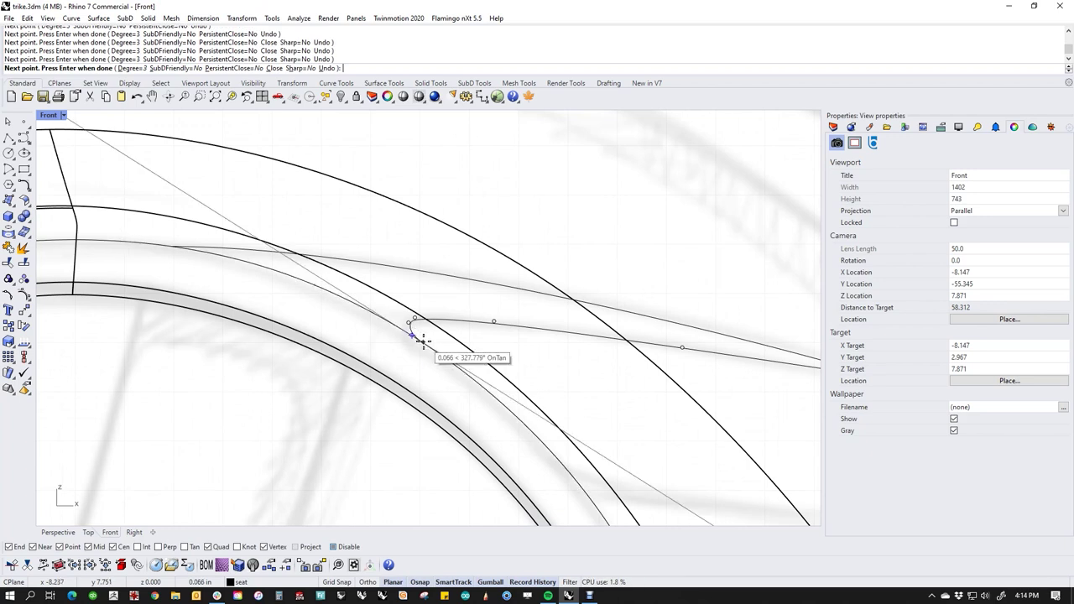
{"action": "right_click", "coordinate": [423, 339]}
Draw the second spike's upper edge as a degree 3 curve, leaving the lip curve below the first spike and sweeping rearward to a point.
{"action": "scroll", "coordinate": [485, 376], "scroll_direction": "down", "scroll_amount": 2}
{"action": "right_click", "coordinate": [554, 394]}
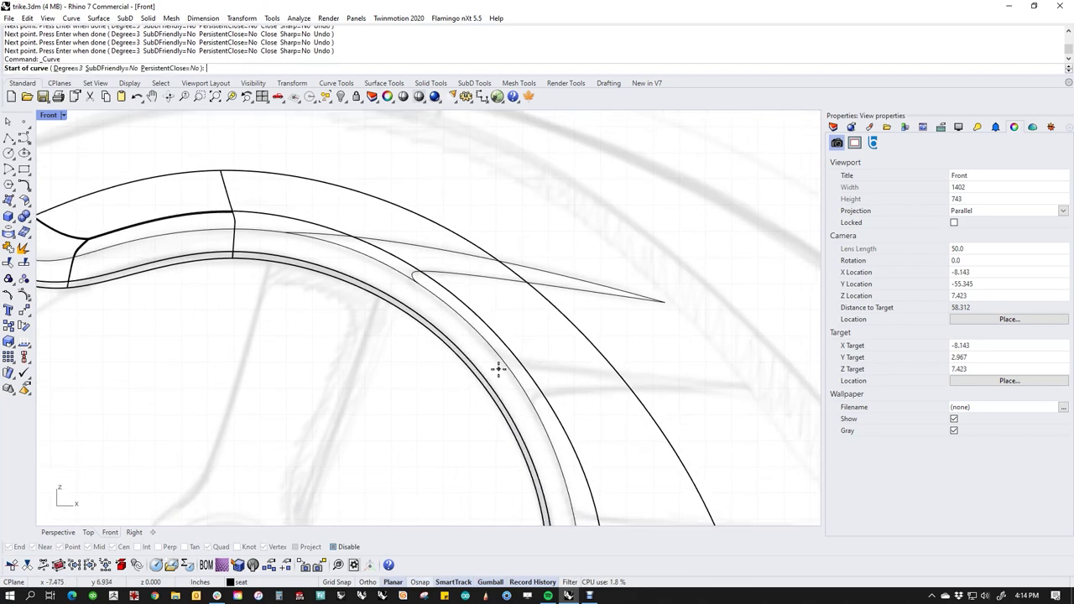
{"action": "scroll", "coordinate": [497, 369], "scroll_direction": "up", "scroll_amount": 4}
{"action": "left_click", "coordinate": [487, 332], "text": "alt"}
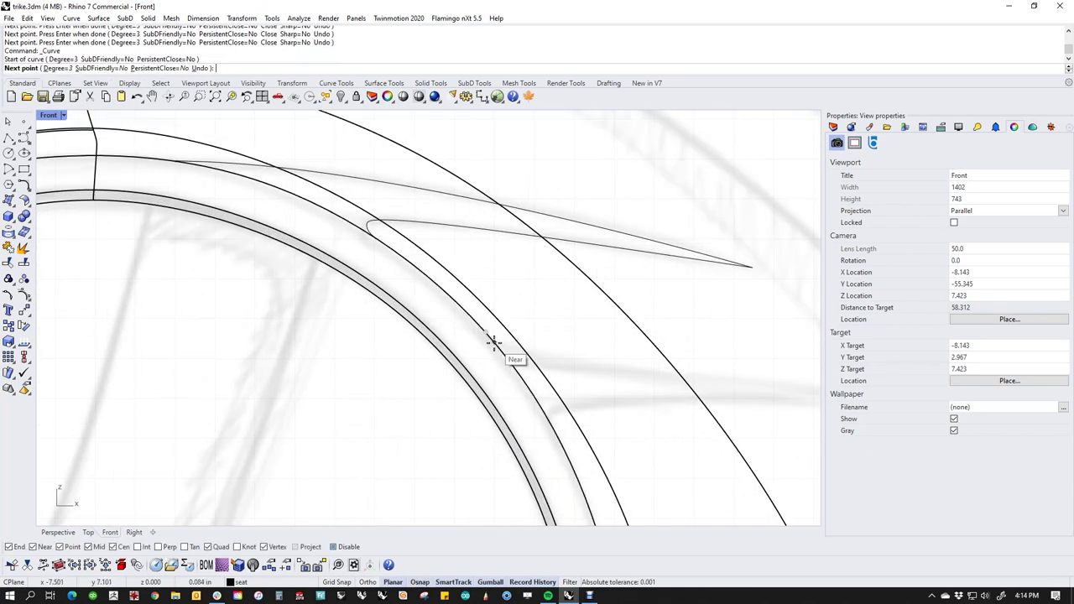
{"action": "left_click", "coordinate": [493, 344]}
{"action": "left_click", "coordinate": [520, 357]}
{"action": "left_click", "coordinate": [585, 372]}
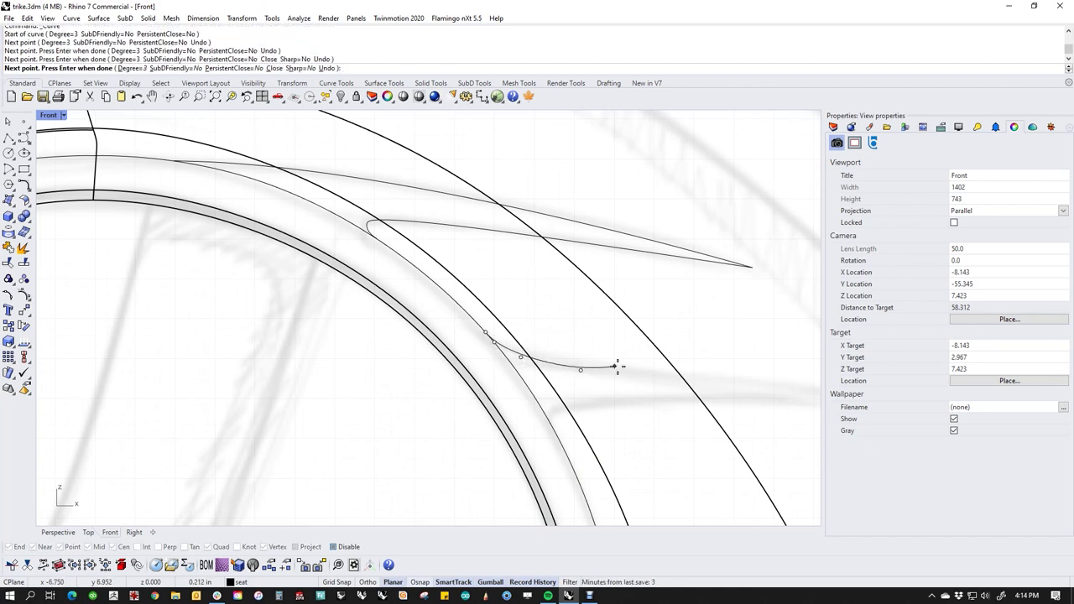
{"action": "scroll", "coordinate": [651, 368], "scroll_direction": "down", "scroll_amount": 3}
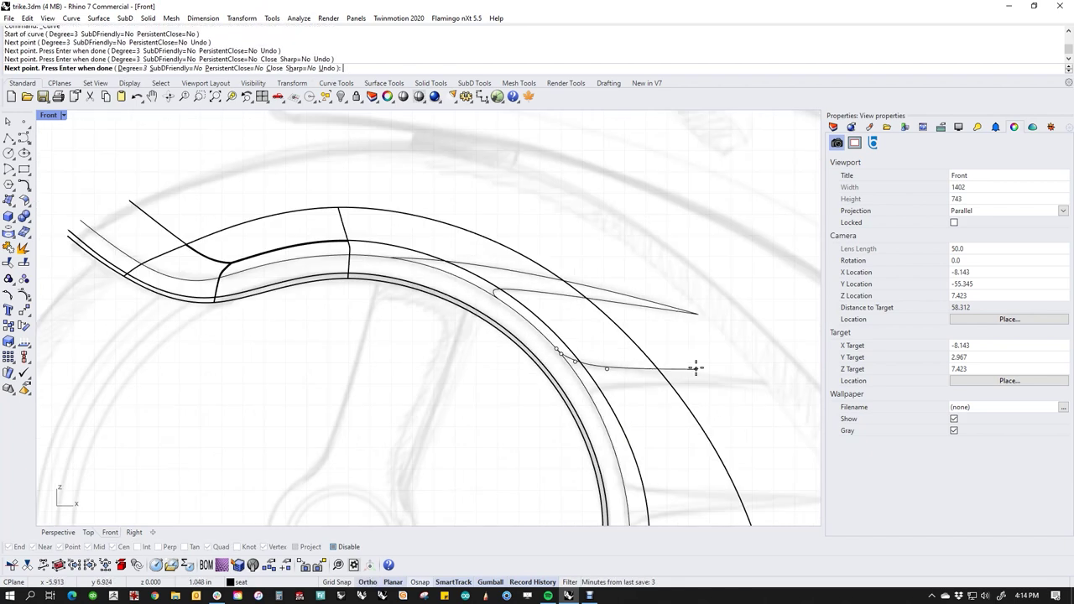
{"action": "left_click", "coordinate": [773, 382]}
{"action": "right_click", "coordinate": [773, 383]}
Draw the second spike's lower edge from its tip forward, rounding it tightly at the end to meet the lip curve.
{"action": "right_click", "coordinate": [774, 387]}
{"action": "left_click", "coordinate": [773, 384], "text": "alt"}
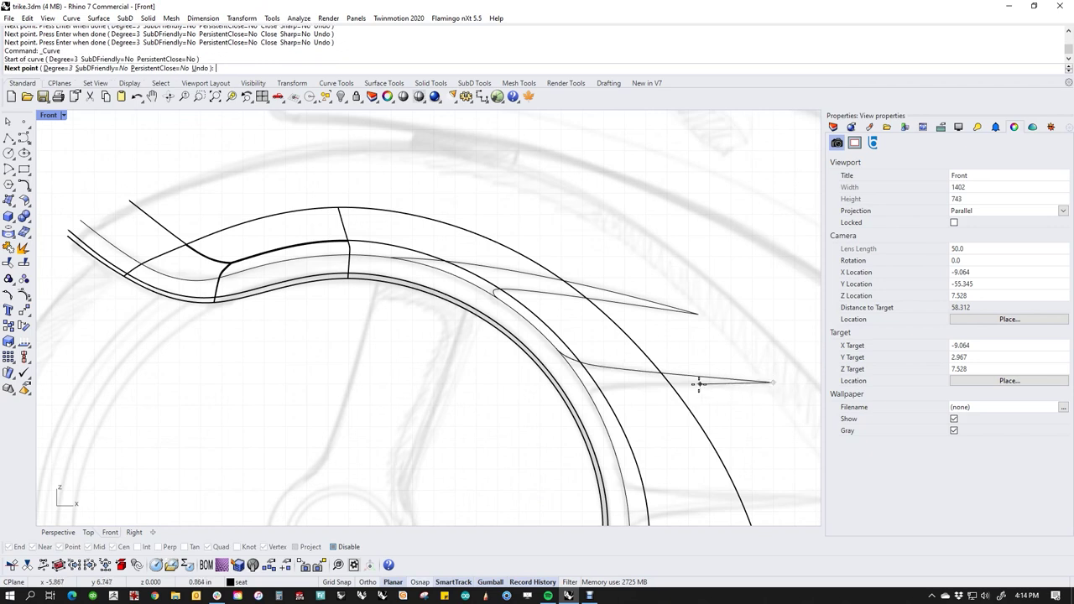
{"action": "left_click", "coordinate": [697, 384]}
{"action": "left_click", "coordinate": [622, 383]}
{"action": "scroll", "coordinate": [612, 384], "scroll_direction": "up", "scroll_amount": 3}
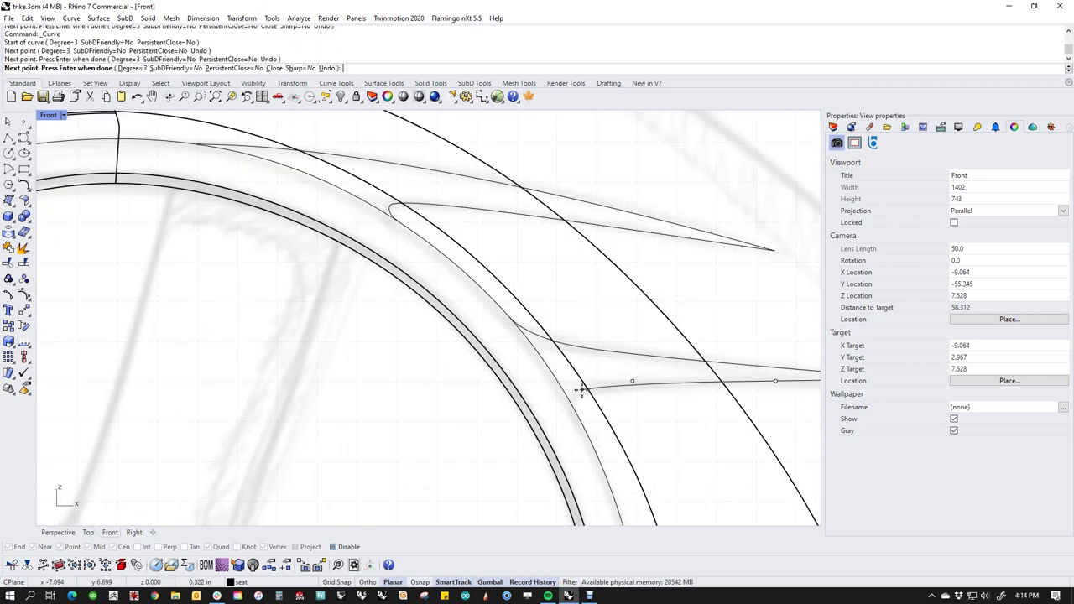
{"action": "scroll", "coordinate": [582, 388], "scroll_direction": "up", "scroll_amount": 3}
{"action": "left_click", "coordinate": [578, 390]}
{"action": "left_click", "coordinate": [565, 394]}
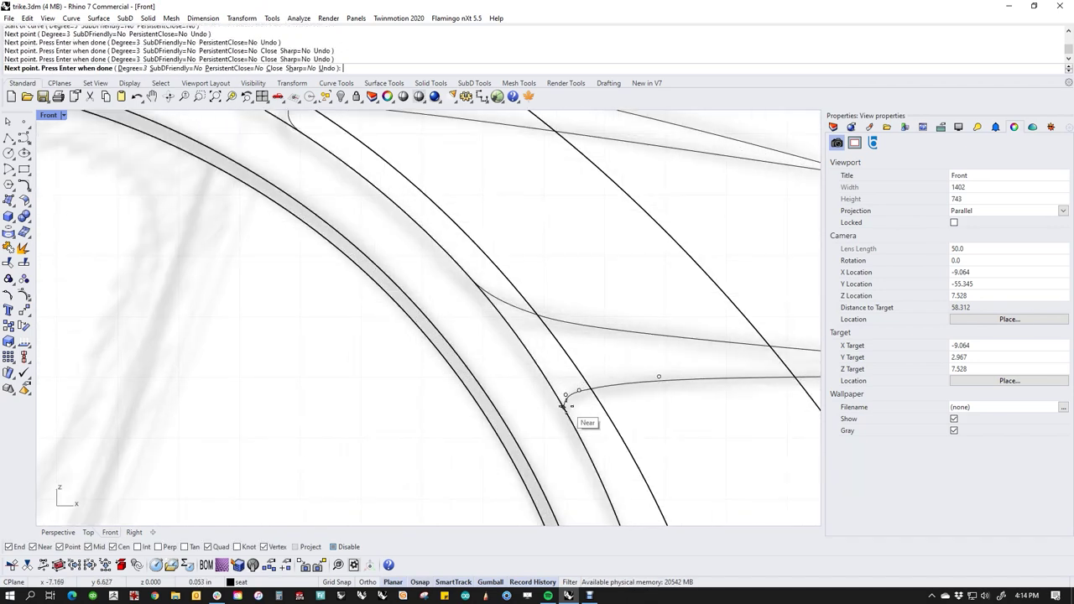
{"action": "right_click", "coordinate": [573, 423]}
Draw the third spike's upper edge from the lip curve below the second spike rearward to a point, following the sketch.
{"action": "scroll", "coordinate": [573, 423], "scroll_direction": "down", "scroll_amount": 6}
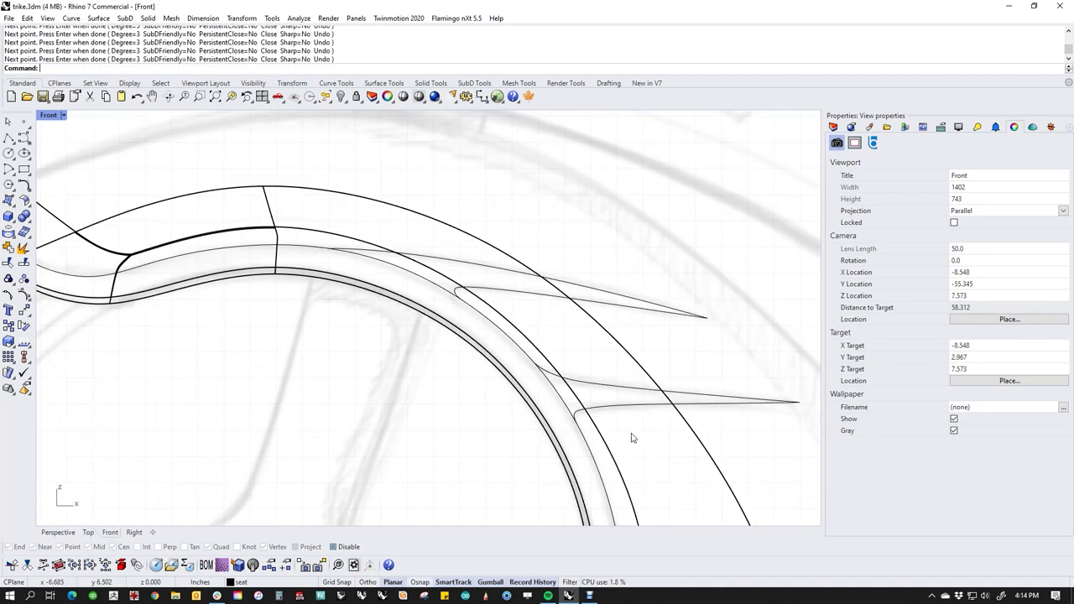
{"action": "right_click_drag", "start_coordinate": [633, 439], "coordinate": [544, 260]}
{"action": "right_click", "coordinate": [585, 334]}
{"action": "left_click", "coordinate": [520, 333]}
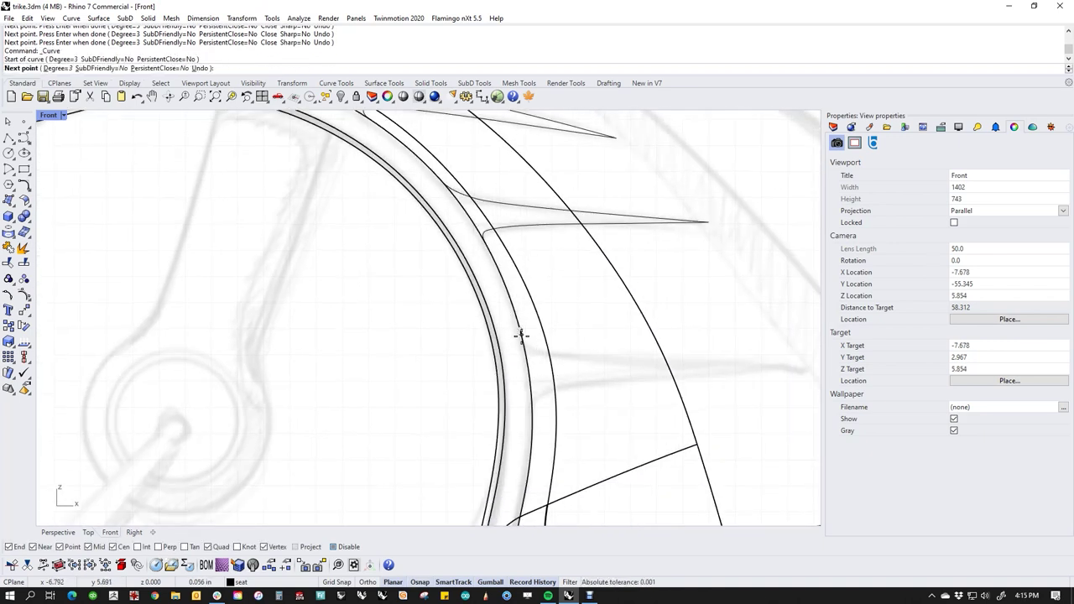
{"action": "left_click", "coordinate": [522, 340]}
{"action": "left_click", "coordinate": [536, 353]}
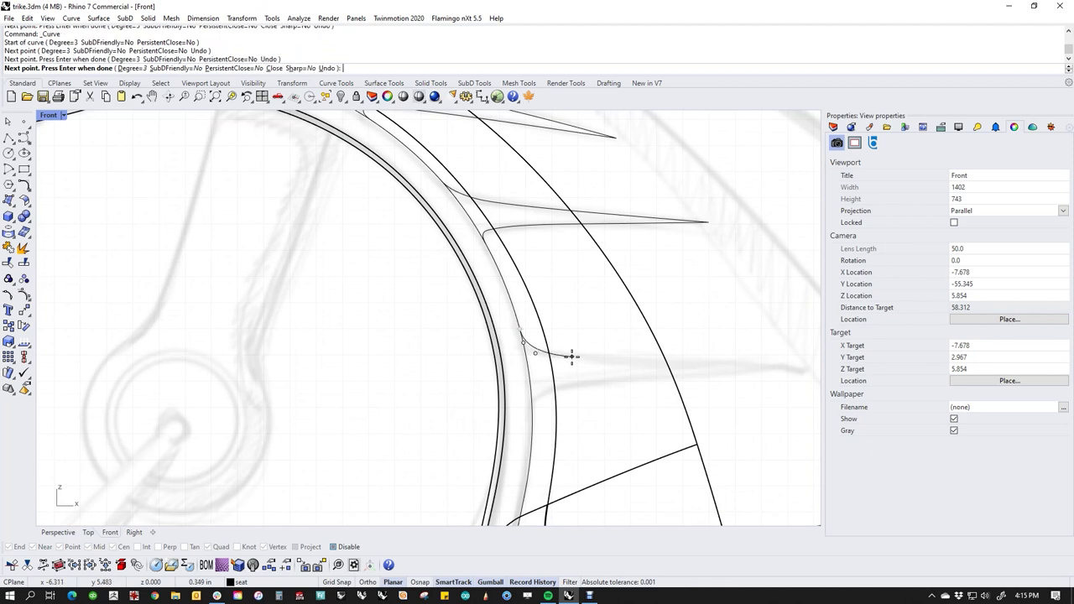
{"action": "left_click", "coordinate": [572, 356]}
{"action": "left_click", "coordinate": [806, 366]}
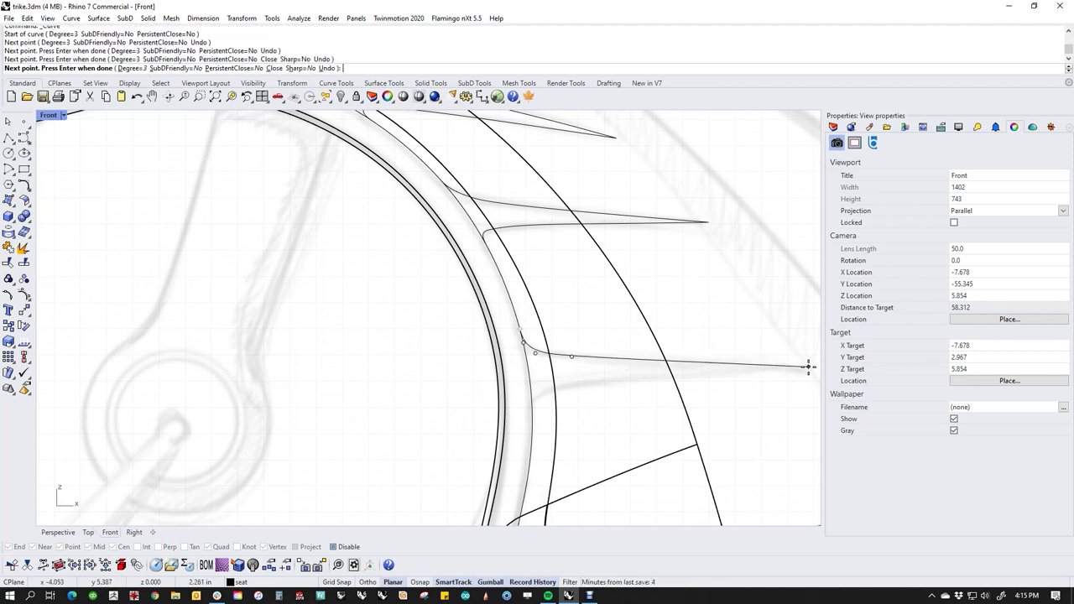
{"action": "key", "text": "Return"}
Draw the third spike's lower edge from its tip forward, replacing the last point to curve it more tightly down onto the lip curve.
{"action": "key", "text": "Return"}
{"action": "left_click", "coordinate": [807, 366]}
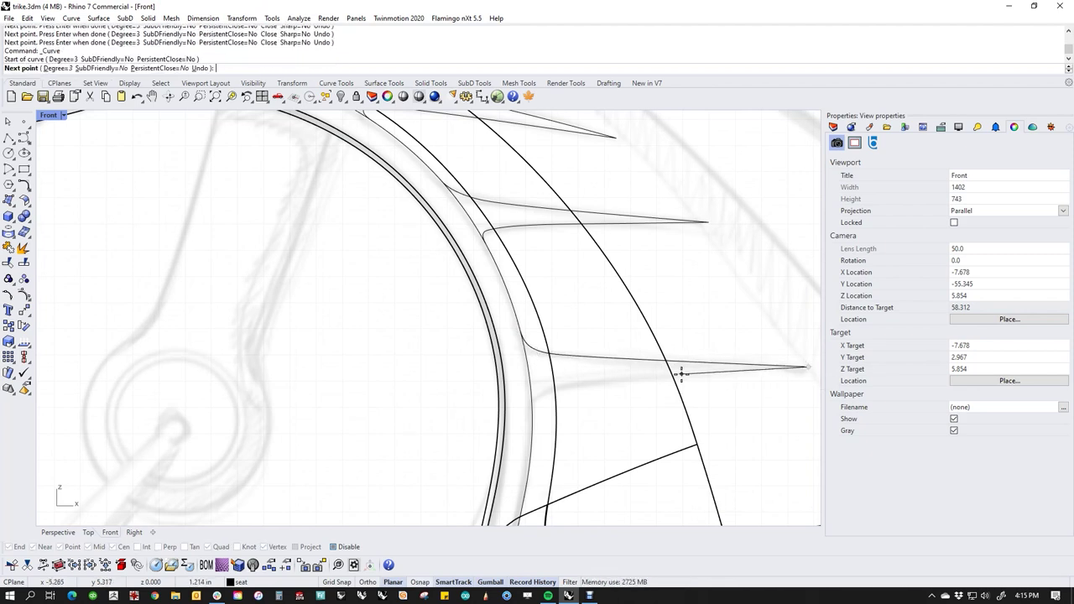
{"action": "left_click", "coordinate": [680, 373]}
{"action": "left_click", "coordinate": [571, 380]}
{"action": "left_click", "coordinate": [543, 389]}
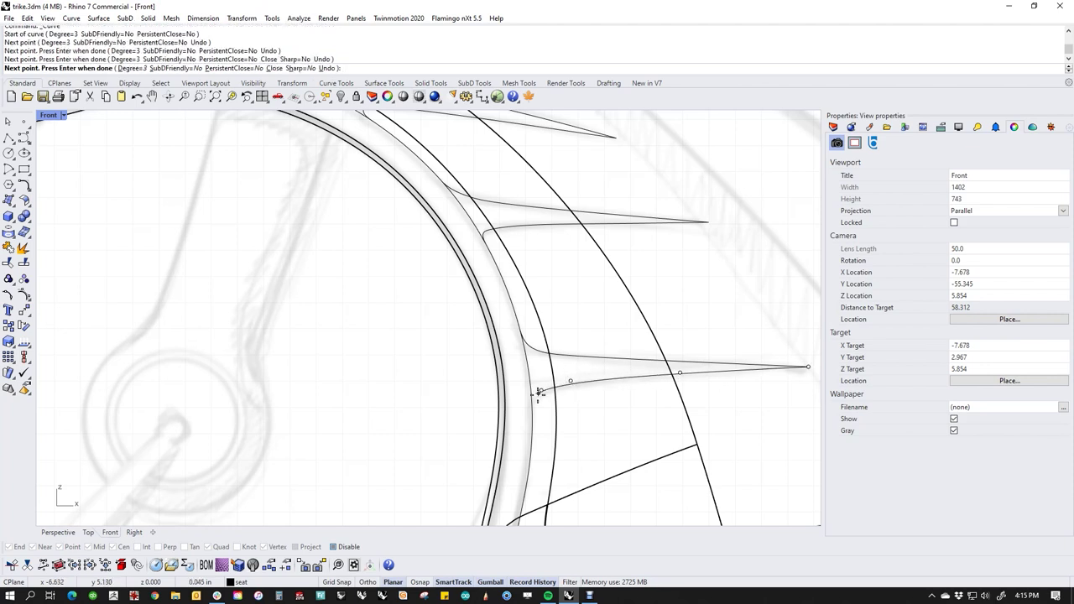
{"action": "scroll", "coordinate": [538, 398], "scroll_direction": "up", "scroll_amount": 2}
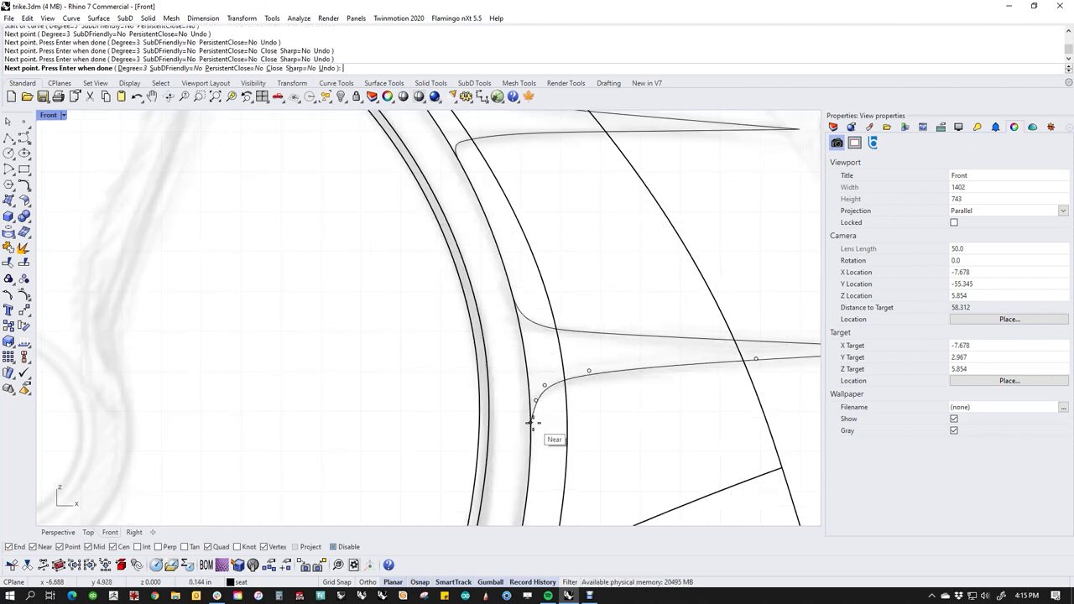
{"action": "key", "text": "ctrl+z"}
{"action": "left_click", "coordinate": [531, 399]}
{"action": "left_click", "coordinate": [532, 411]}
{"action": "key", "text": "Return"}
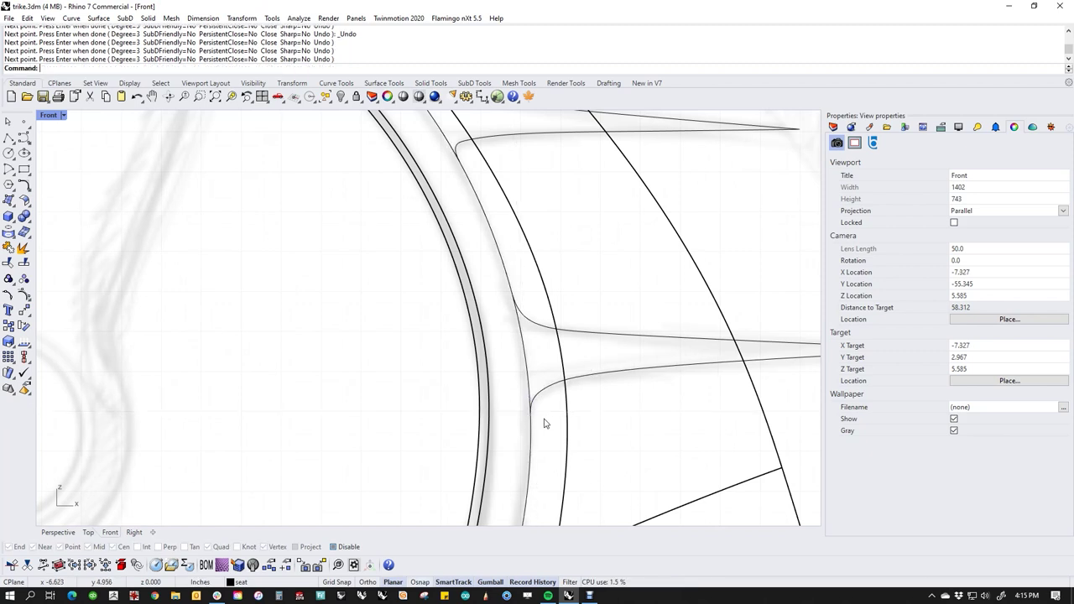
Try to trim the lip curve inside the third spike's opening, using all six spike edges as cutting objects.
{"action": "scroll", "coordinate": [552, 421], "scroll_direction": "down", "scroll_amount": 4}
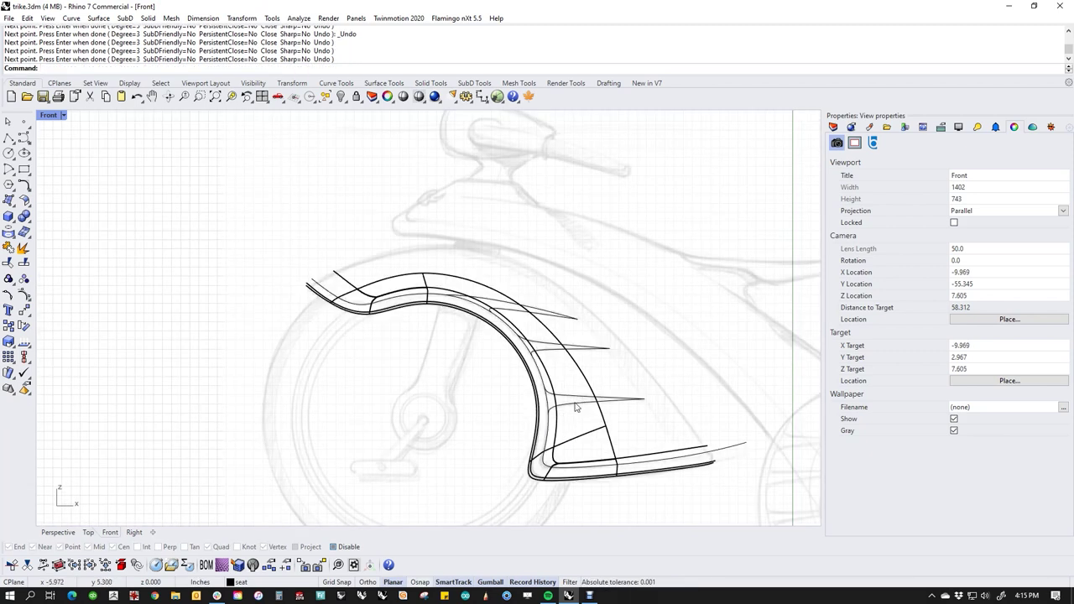
{"action": "left_click", "coordinate": [576, 404]}
{"action": "left_click", "coordinate": [569, 411], "text": "shift"}
{"action": "left_click", "coordinate": [545, 359], "text": "shift"}
{"action": "left_click", "coordinate": [543, 346], "text": "shift"}
{"action": "left_click", "coordinate": [521, 319], "text": "shift"}
{"action": "left_click", "coordinate": [493, 303], "text": "shift"}
{"action": "scroll", "coordinate": [549, 361], "scroll_direction": "up", "scroll_amount": 3}
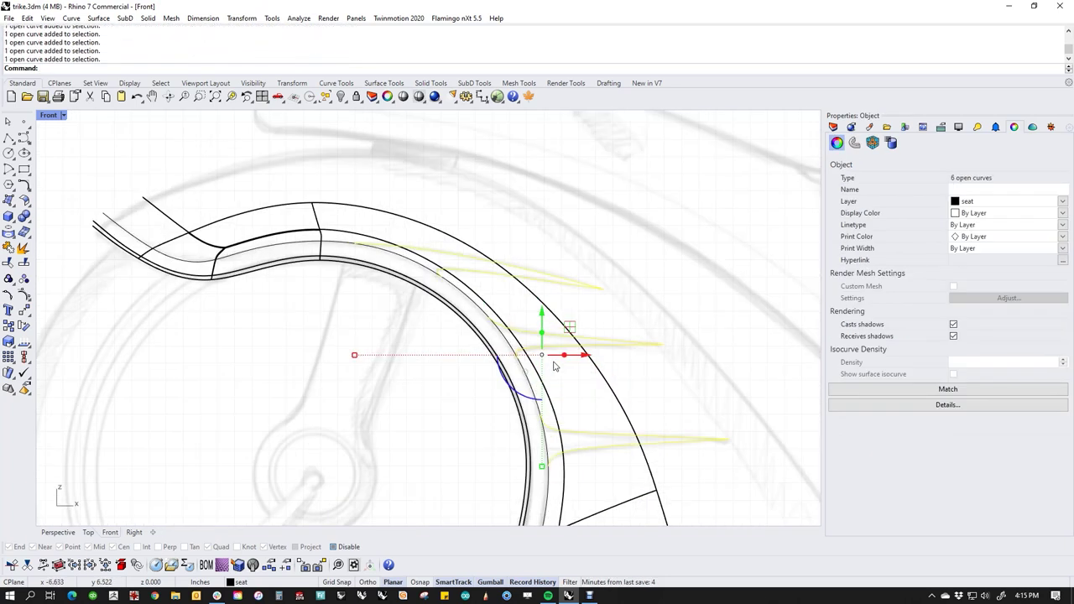
{"action": "key", "text": "ctrl+t"}
{"action": "scroll", "coordinate": [563, 437], "scroll_direction": "up", "scroll_amount": 2}
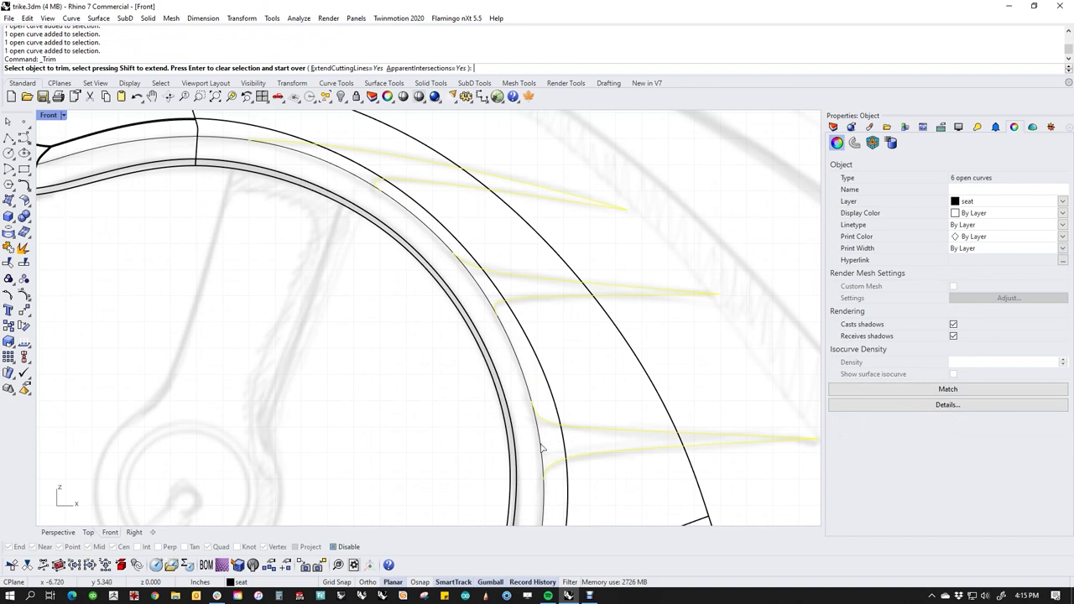
{"action": "left_click", "coordinate": [540, 449]}
{"action": "key", "text": "ctrl+z"}
{"action": "key", "text": "Return"}
Bring the end of the third spike's lower edge onto the lip curve.
{"action": "scroll", "coordinate": [562, 487], "scroll_direction": "up", "scroll_amount": 6}
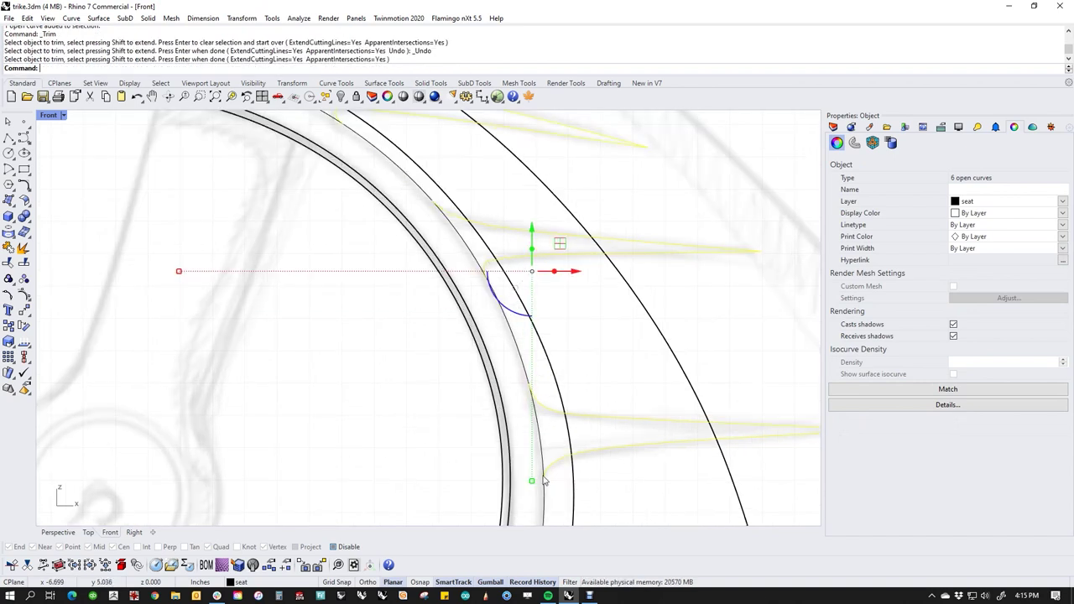
{"action": "scroll", "coordinate": [558, 495], "scroll_direction": "up", "scroll_amount": 3}
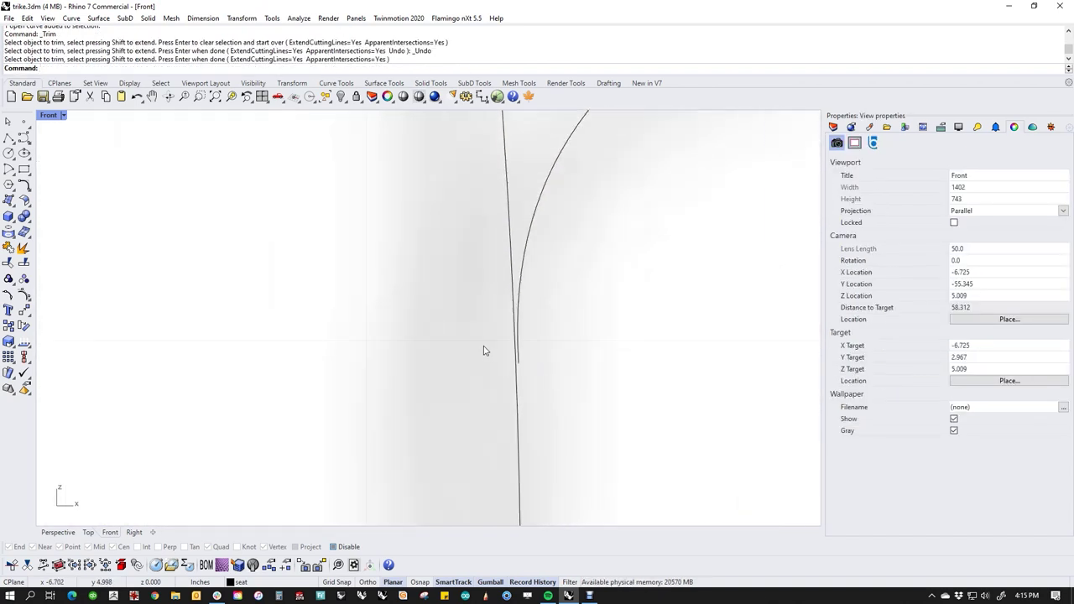
{"action": "left_click", "coordinate": [524, 328]}
{"action": "middle_click", "coordinate": [525, 328]}
{"action": "mouse_move", "coordinate": [606, 355]}
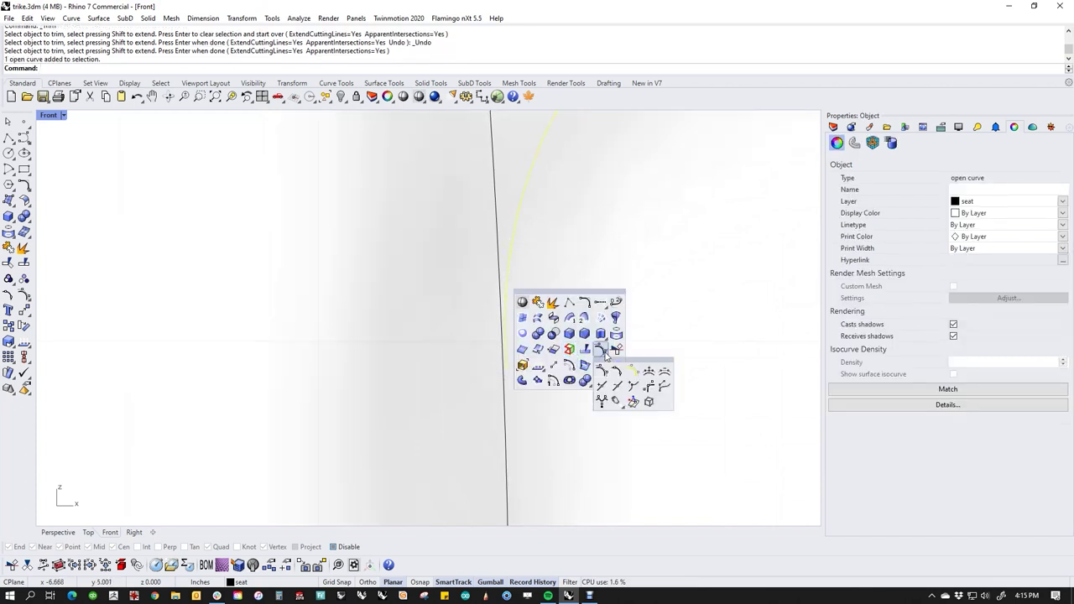
{"action": "left_click", "coordinate": [603, 373]}
{"action": "left_click_drag", "start_coordinate": [450, 350], "coordinate": [505, 374]}
Trim away the lip curve segment between the third spike's upper and lower edges.
{"action": "scroll", "coordinate": [556, 279], "scroll_direction": "down", "scroll_amount": 2}
{"action": "right_click_drag", "start_coordinate": [557, 279], "coordinate": [549, 402]}
{"action": "left_click_drag", "start_coordinate": [552, 367], "coordinate": [552, 177]}
{"action": "key", "text": "ctrl+t"}
{"action": "left_click", "coordinate": [497, 324]}
{"action": "right_click", "coordinate": [498, 328]}
{"action": "scroll", "coordinate": [526, 348], "scroll_direction": "down", "scroll_amount": 7}
{"action": "right_click_drag", "start_coordinate": [532, 334], "coordinate": [596, 477]}
Trim the lip curve between the second spike's upper and lower edges and clear the selection.
{"action": "scroll", "coordinate": [547, 305], "scroll_direction": "up", "scroll_amount": 4}
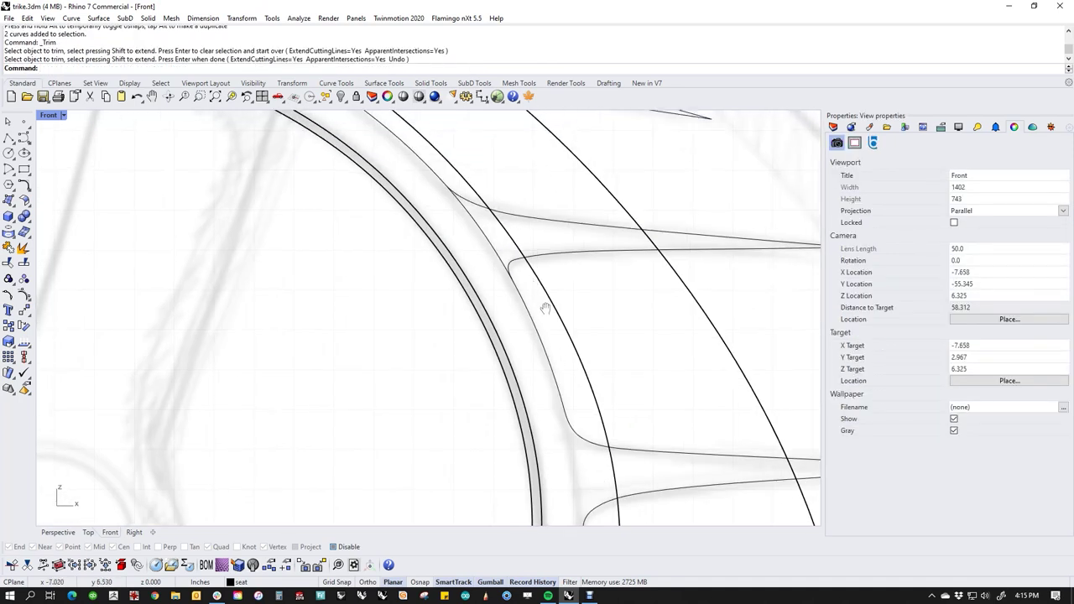
{"action": "left_click", "coordinate": [580, 352]}
{"action": "left_click", "coordinate": [570, 287]}
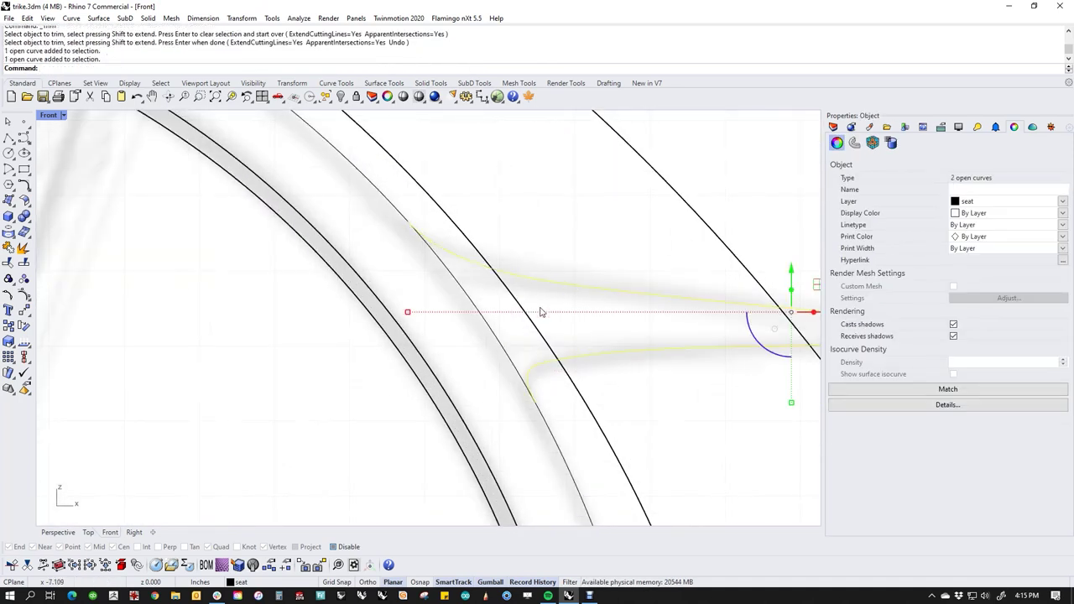
{"action": "key", "text": "ctrl+t"}
{"action": "left_click", "coordinate": [481, 318]}
{"action": "right_click", "coordinate": [485, 324]}
{"action": "scroll", "coordinate": [490, 346], "scroll_direction": "down", "scroll_amount": 4}
{"action": "left_click", "coordinate": [487, 346]}
Trim out the lip curve segment across the first spike's opening, using that spike's two edges as cutters.
{"action": "scroll", "coordinate": [486, 345], "scroll_direction": "down", "scroll_amount": 5}
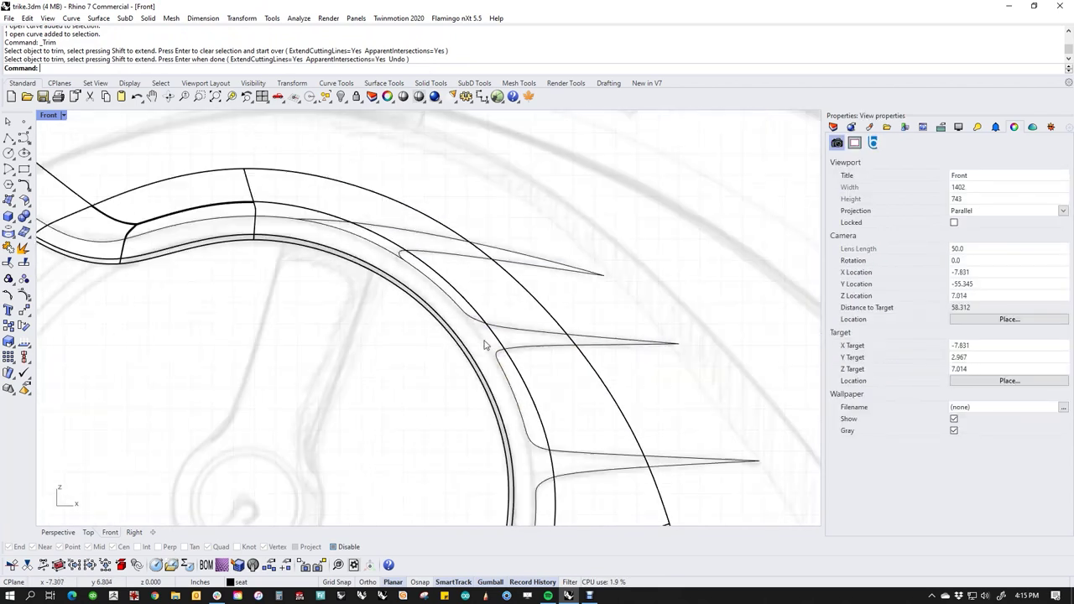
{"action": "scroll", "coordinate": [515, 360], "scroll_direction": "up", "scroll_amount": 4}
{"action": "left_click", "coordinate": [502, 345]}
{"action": "left_click", "coordinate": [478, 319]}
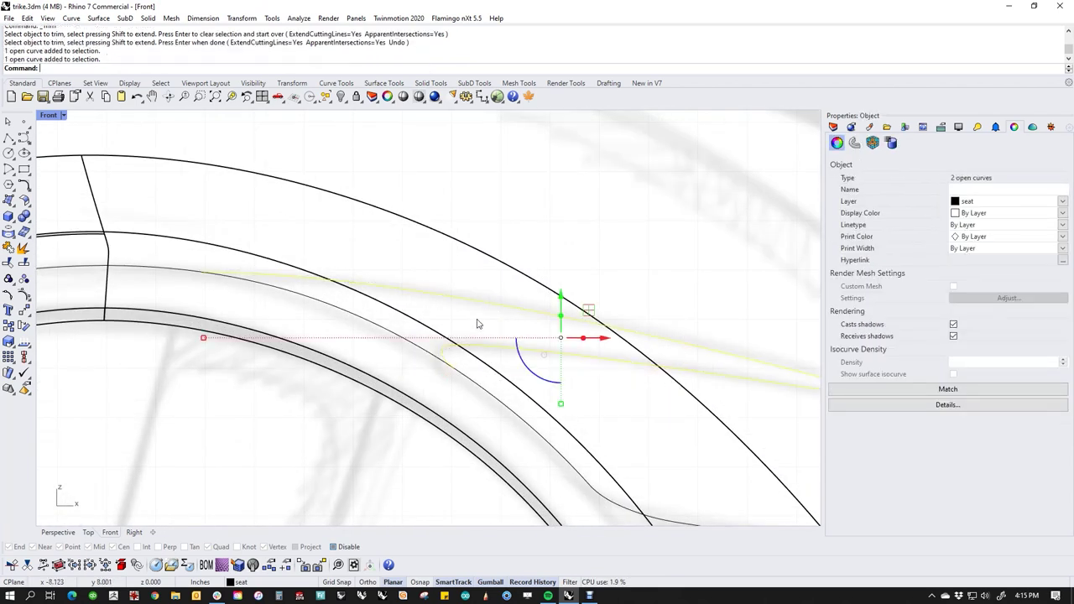
{"action": "key", "text": "ctrl+t"}
{"action": "left_click", "coordinate": [408, 334]}
{"action": "key", "text": "Return"}
{"action": "scroll", "coordinate": [408, 351], "scroll_direction": "down", "scroll_amount": 5}
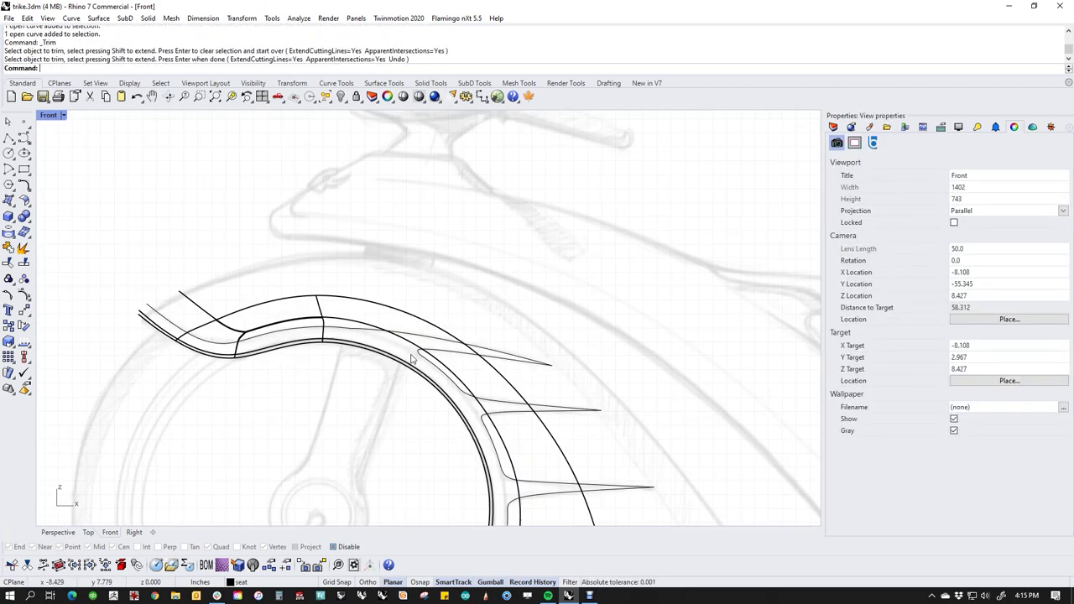
Join the trimmed lip segments and spike edges around the front fender, and clear the selection.
{"action": "left_click_drag", "start_coordinate": [219, 293], "coordinate": [653, 523]}
{"action": "type", "text": "j"}
{"action": "key", "text": "Return"}
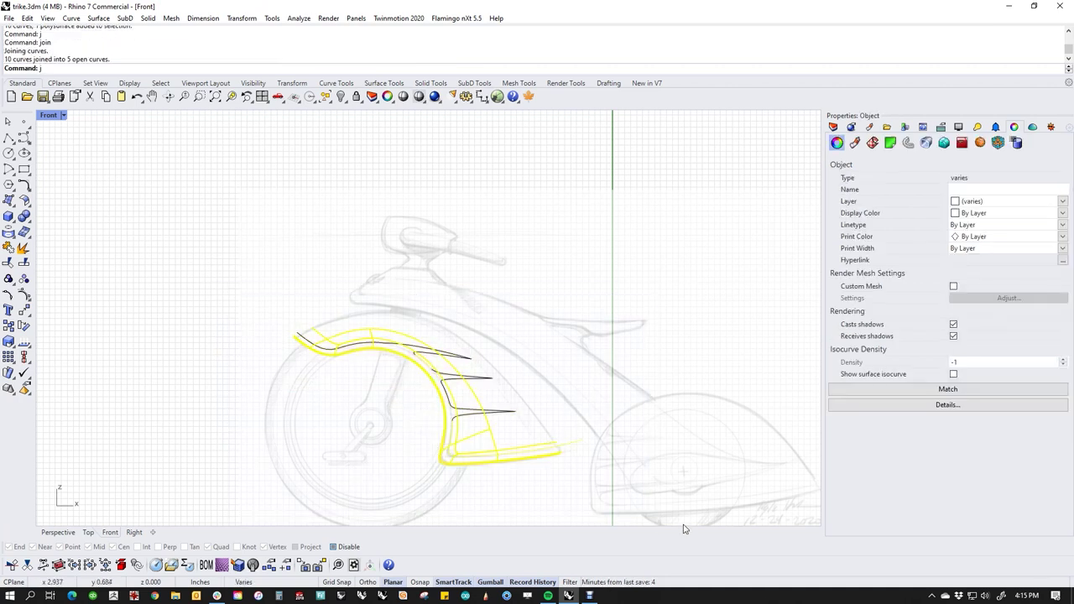
{"action": "key", "text": "Escape"}
Try to split the front fender with the lip curve as the cutting object.
{"action": "scroll", "coordinate": [523, 498], "scroll_direction": "up", "scroll_amount": 5}
{"action": "middle_click", "coordinate": [572, 472]}
{"action": "left_click", "coordinate": [618, 494]}
{"action": "left_click", "coordinate": [532, 466]}
{"action": "right_click", "coordinate": [575, 485]}
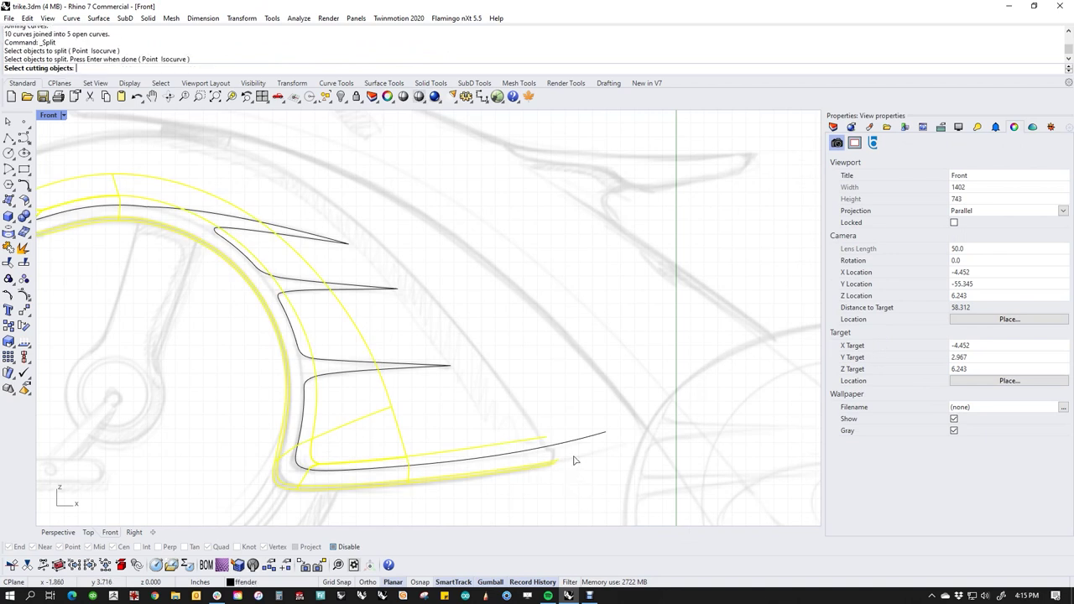
{"action": "left_click", "coordinate": [581, 441]}
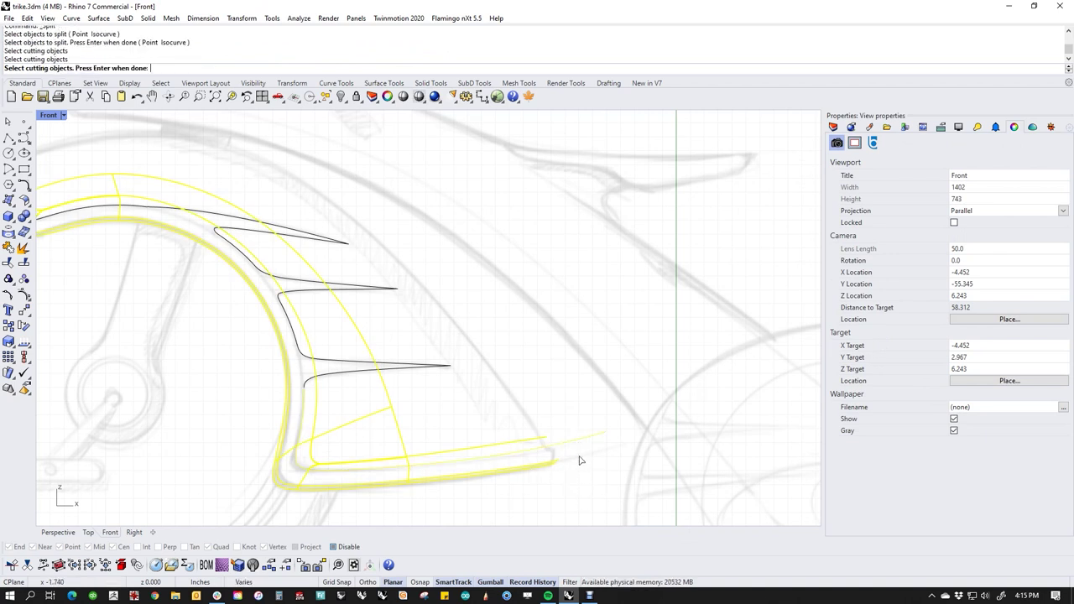
{"action": "key", "text": "Return"}
Try to join the lower lip curve to the third spike's lower edge.
{"action": "scroll", "coordinate": [370, 409], "scroll_direction": "up", "scroll_amount": 10}
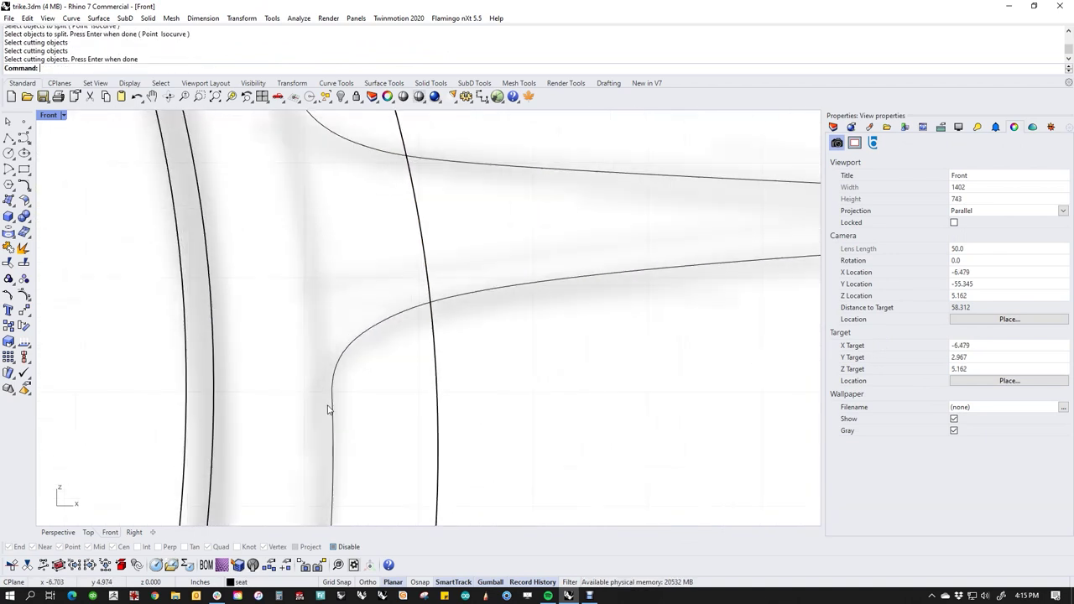
{"action": "left_click", "coordinate": [333, 416]}
{"action": "left_click", "coordinate": [336, 393]}
{"action": "type", "text": "j"}
{"action": "key", "text": "Return"}
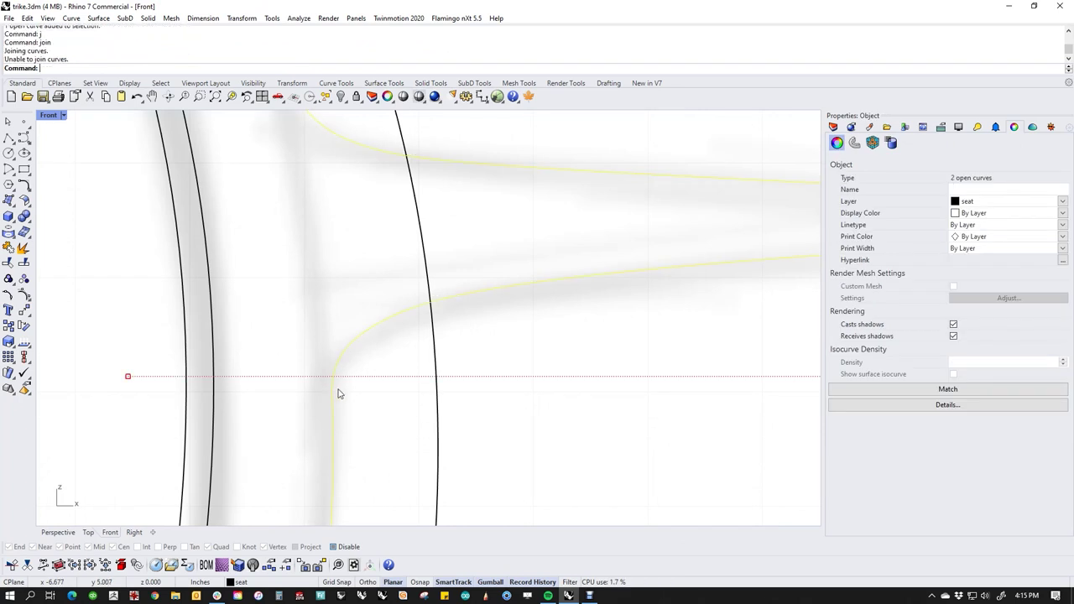
{"action": "key", "text": "Escape"}
Match the upper end of the lower lip curve to the end of the third spike's lower edge.
{"action": "key", "text": "Return"}
{"action": "left_click", "coordinate": [334, 447]}
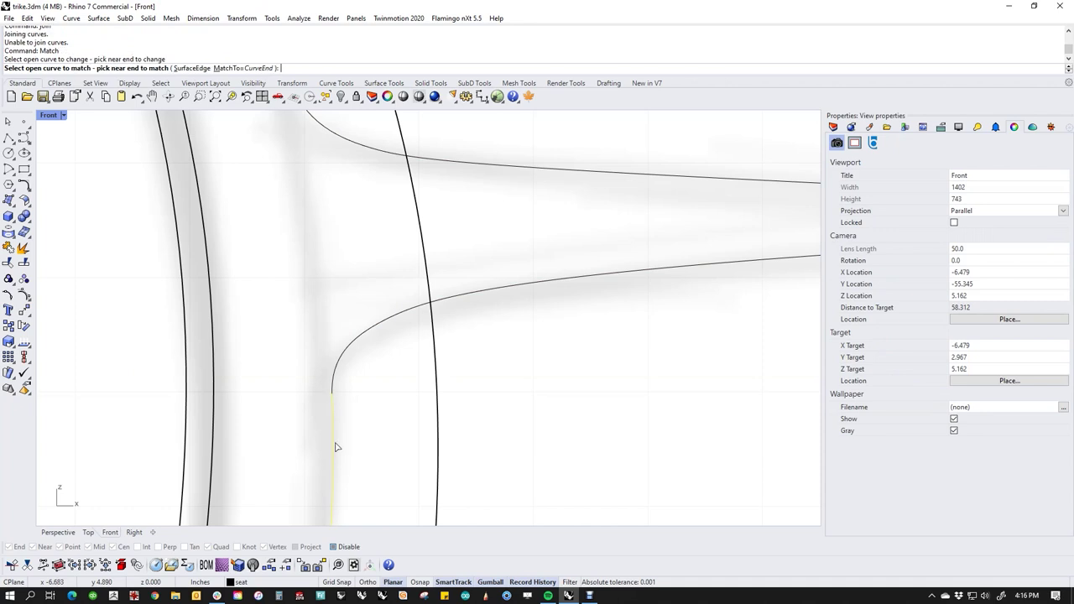
{"action": "left_click", "coordinate": [333, 392]}
{"action": "left_click", "coordinate": [724, 348]}
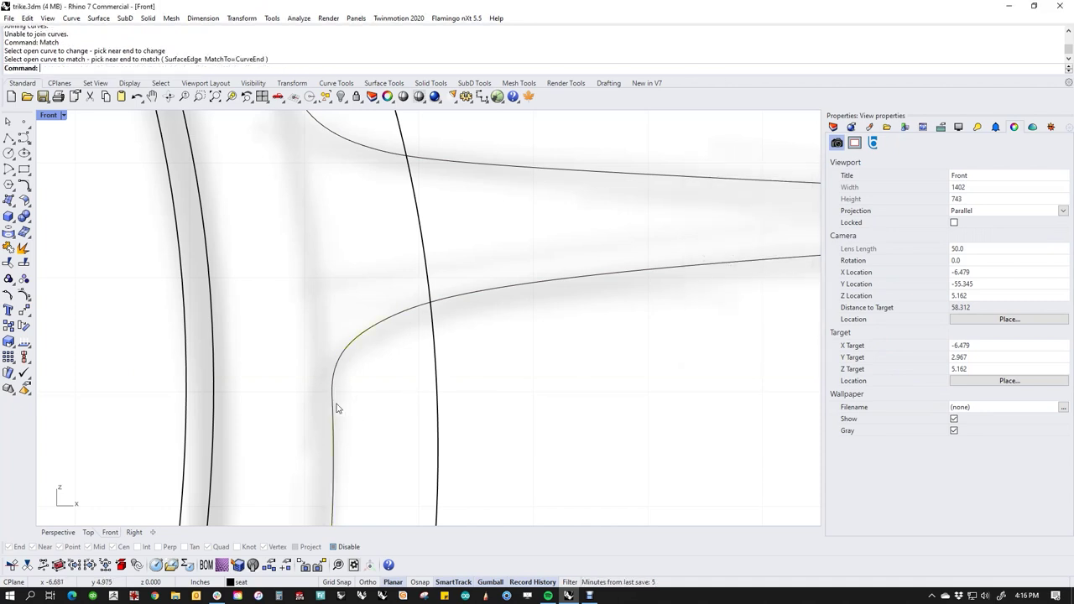
Join the matched lower lip curve with the third spike's curve and clear the selection.
{"action": "left_click", "coordinate": [335, 436]}
{"action": "left_click", "coordinate": [336, 400], "text": "shift"}
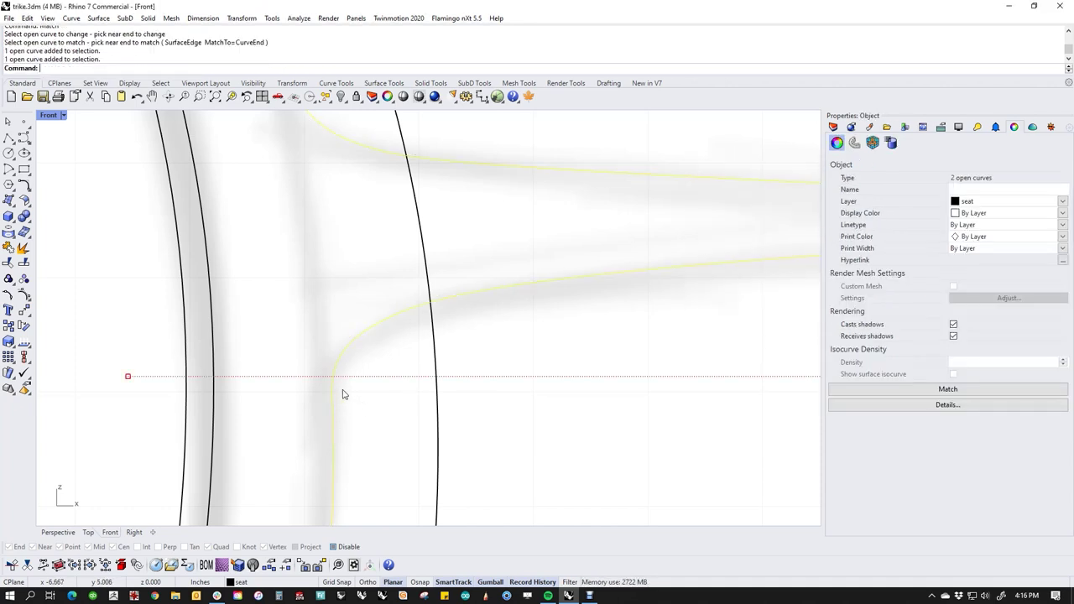
{"action": "type", "text": "j"}
{"action": "key", "text": "Return"}
{"action": "left_click", "coordinate": [373, 403]}
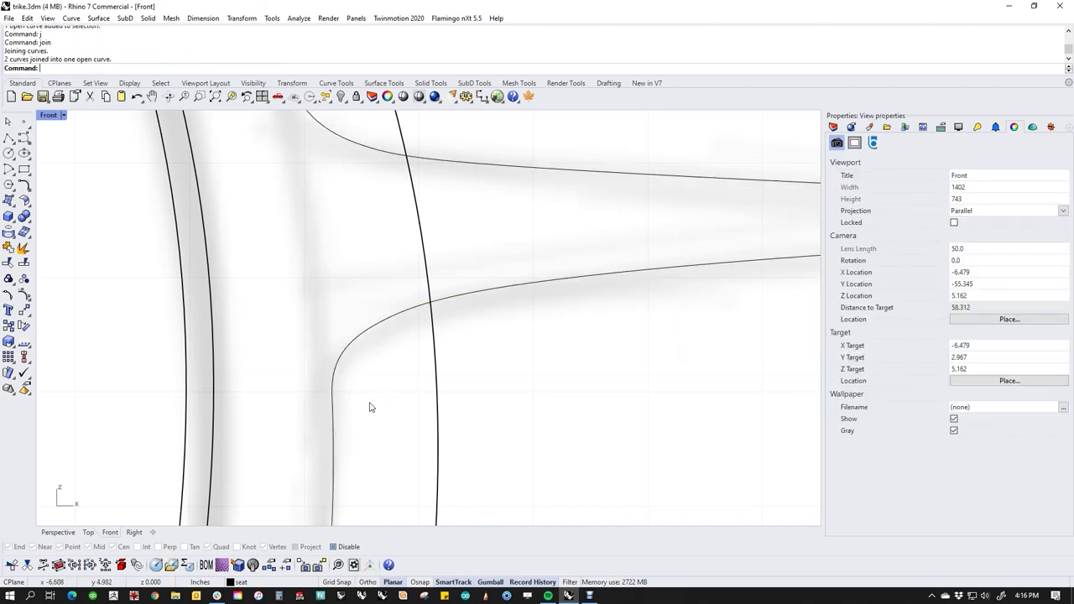
Match the upper end of the lip curve between the second and third spikes to the second spike's lower edge with tangency.
{"action": "scroll", "coordinate": [378, 402], "scroll_direction": "down", "scroll_amount": 6}
{"action": "left_click", "coordinate": [410, 380]}
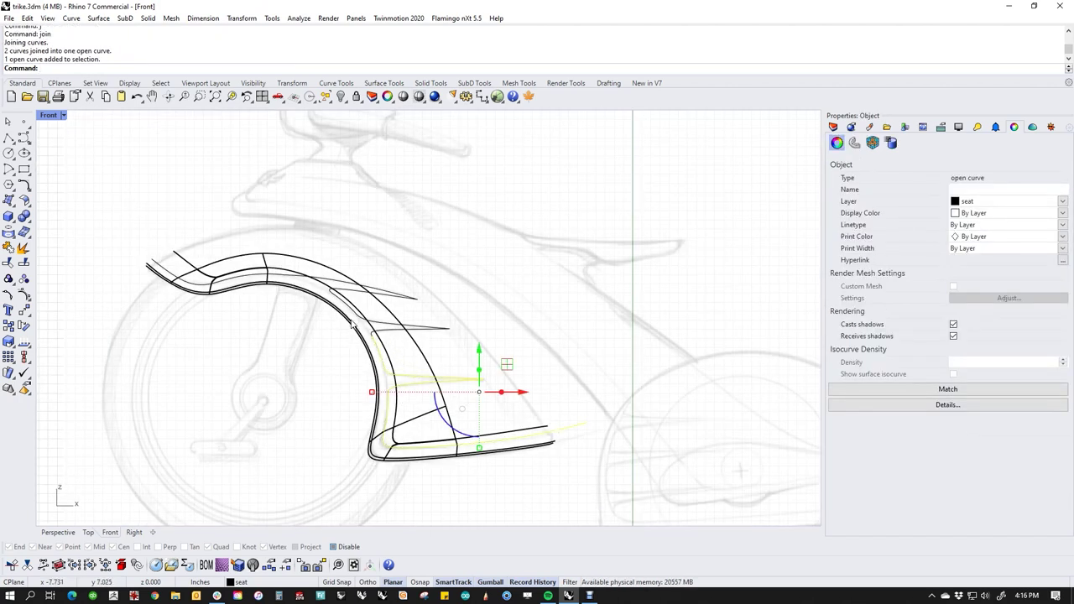
{"action": "scroll", "coordinate": [351, 325], "scroll_direction": "up", "scroll_amount": 5}
{"action": "left_click", "coordinate": [426, 400]}
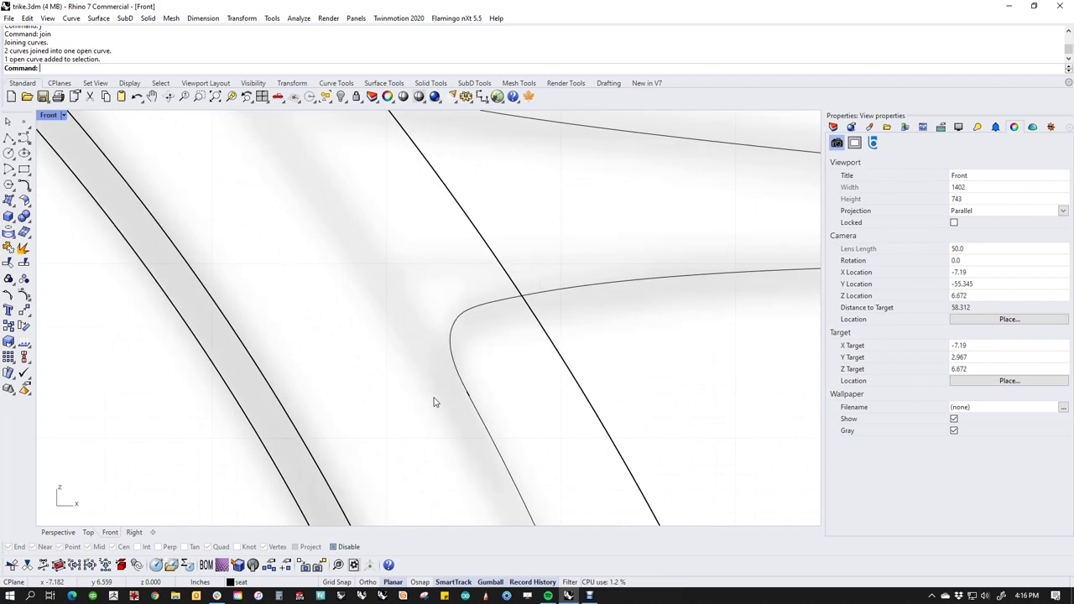
{"action": "type", "text": "Match"}
{"action": "key", "text": "Return"}
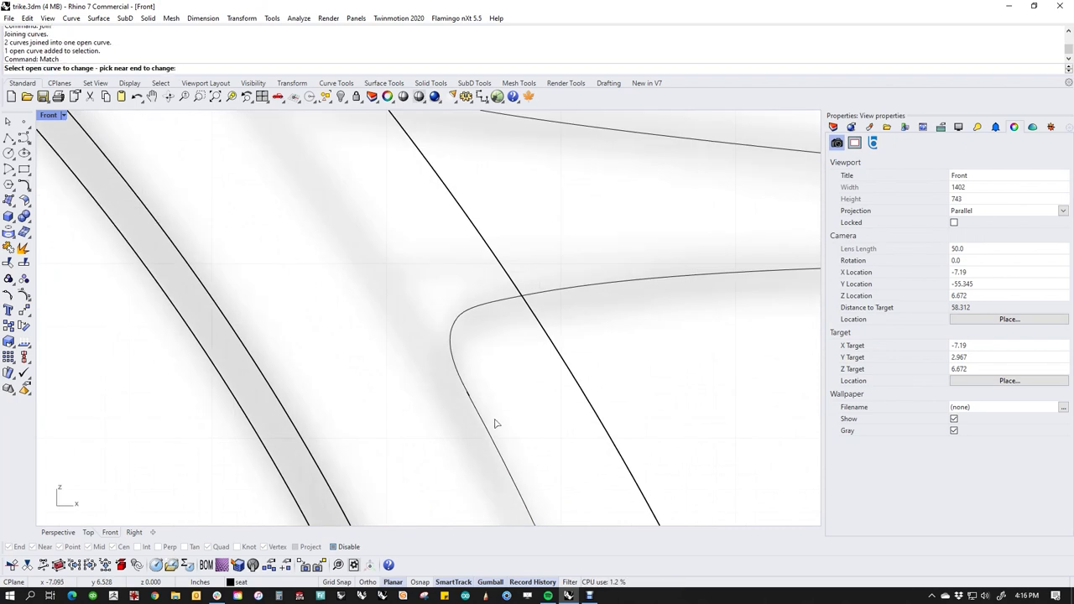
{"action": "left_click", "coordinate": [472, 406]}
{"action": "left_click", "coordinate": [460, 382]}
{"action": "key", "text": "Return"}
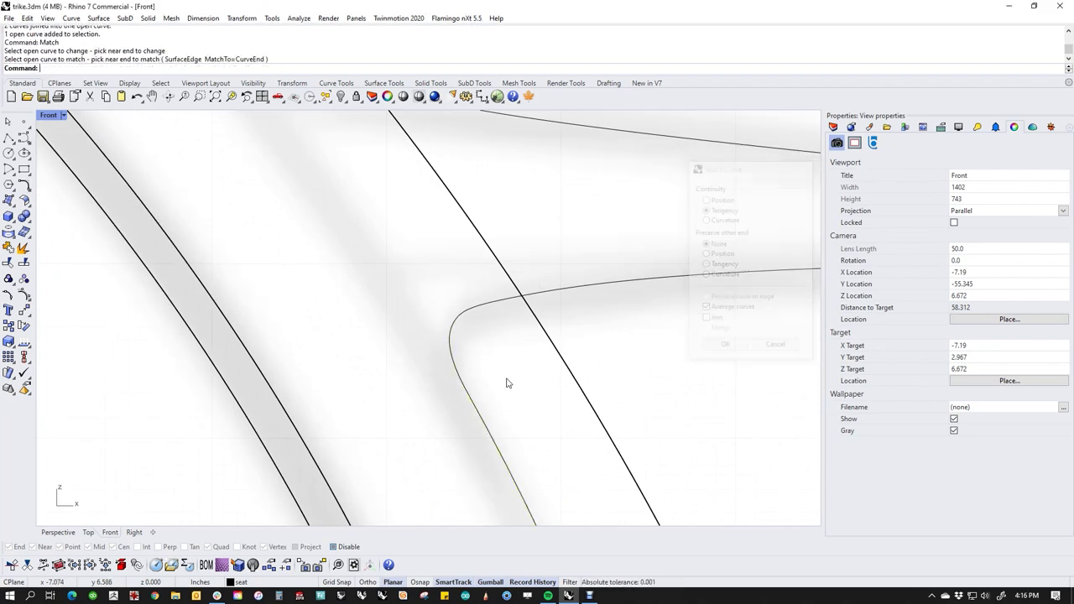
Match the lip curve segment between the first and second spikes to the adjoining spike edges.
{"action": "right_click_drag", "start_coordinate": [501, 367], "coordinate": [542, 474]}
{"action": "scroll", "coordinate": [425, 368], "scroll_direction": "up", "scroll_amount": 6}
{"action": "right_click", "coordinate": [399, 320]}
{"action": "left_click", "coordinate": [388, 284]}
{"action": "left_click", "coordinate": [366, 262]}
{"action": "scroll", "coordinate": [359, 274], "scroll_direction": "down", "scroll_amount": 5}
{"action": "right_click_drag", "start_coordinate": [361, 281], "coordinate": [508, 458]}
{"action": "key", "text": "Return"}
{"action": "scroll", "coordinate": [457, 444], "scroll_direction": "up", "scroll_amount": 5}
{"action": "right_click", "coordinate": [412, 398]}
{"action": "left_click", "coordinate": [410, 338]}
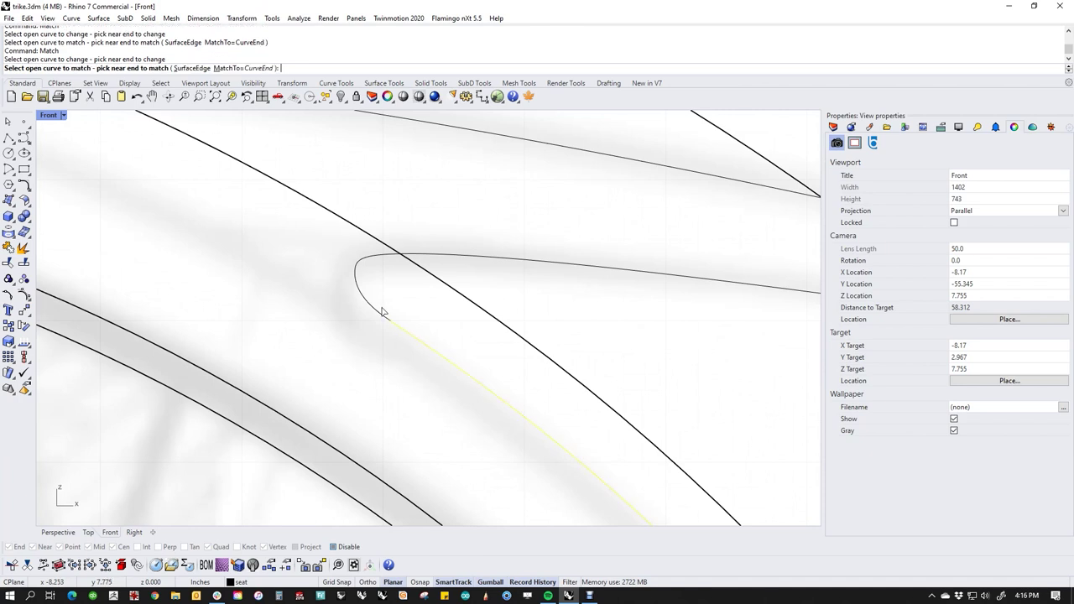
{"action": "left_click", "coordinate": [382, 313]}
{"action": "key", "text": "Return"}
{"action": "right_click_drag", "start_coordinate": [377, 343], "coordinate": [581, 486]}
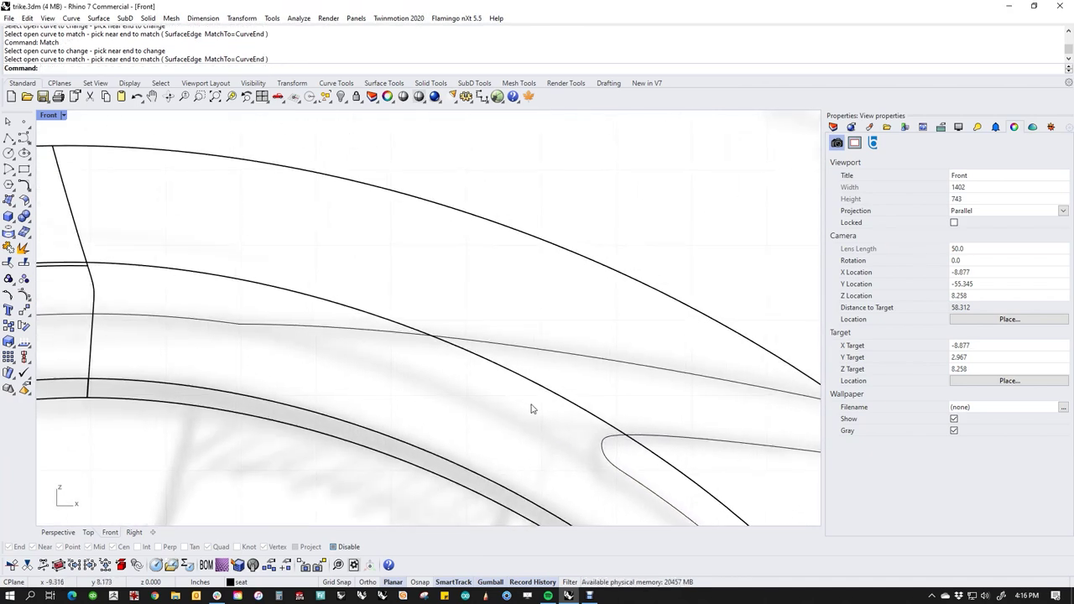
{"action": "right_click_drag", "start_coordinate": [286, 346], "coordinate": [511, 403]}
{"action": "scroll", "coordinate": [227, 340], "scroll_direction": "up", "scroll_amount": 2}
{"action": "scroll", "coordinate": [499, 408], "scroll_direction": "up", "scroll_amount": 6}
{"action": "right_click", "coordinate": [569, 414]}
{"action": "left_click", "coordinate": [566, 377]}
{"action": "left_click", "coordinate": [505, 374]}
{"action": "scroll", "coordinate": [525, 412], "scroll_direction": "down", "scroll_amount": 10}
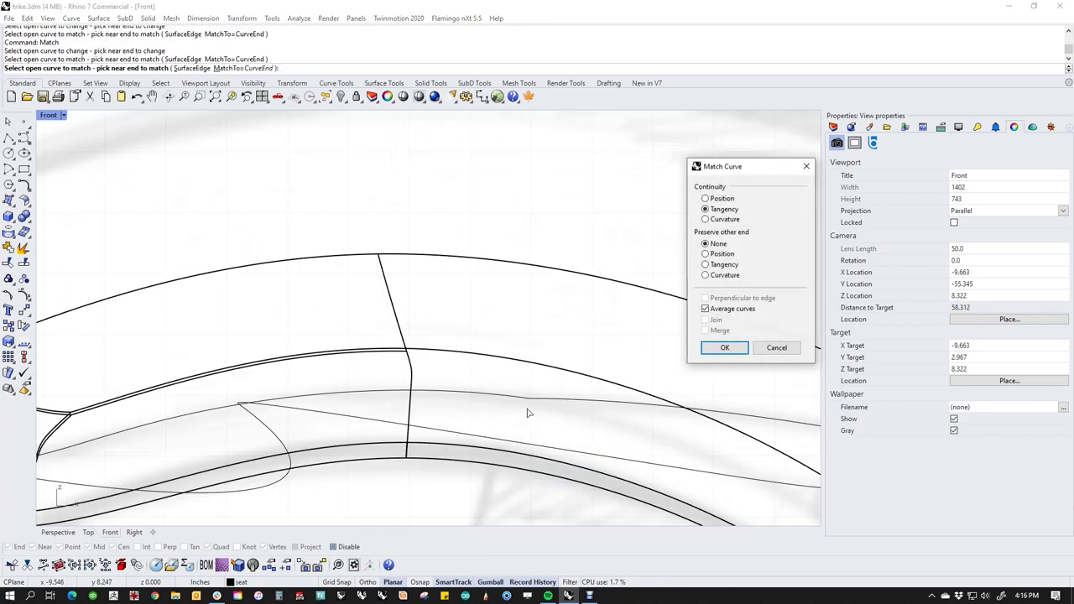
{"action": "left_click", "coordinate": [790, 349]}
Select all the lip and spike curves and join them into one curve.
{"action": "scroll", "coordinate": [579, 375], "scroll_direction": "down", "scroll_amount": 12}
{"action": "right_click_drag", "start_coordinate": [589, 384], "coordinate": [466, 295]}
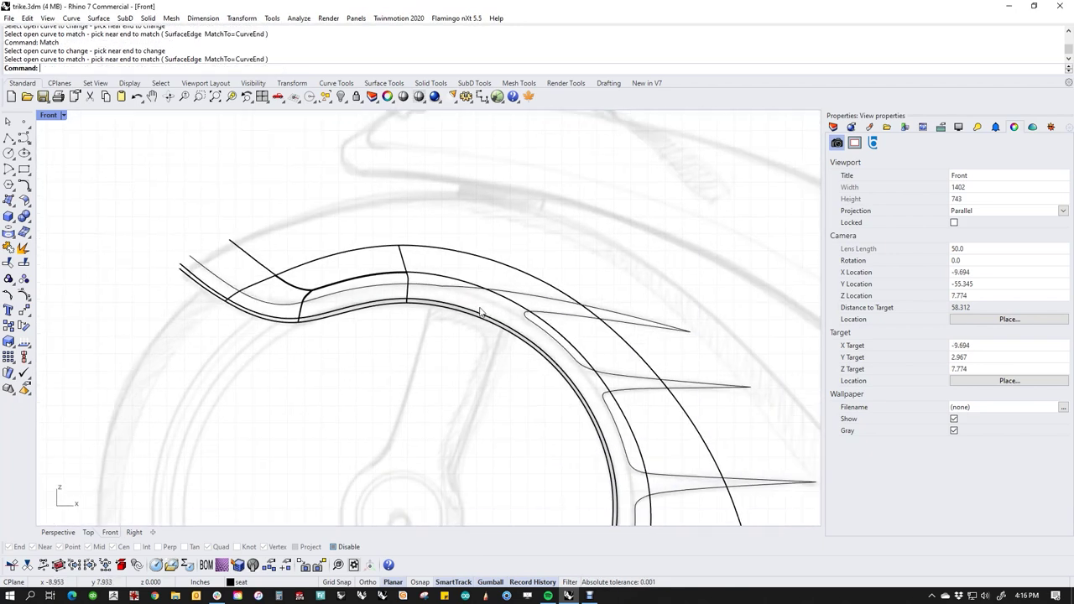
{"action": "scroll", "coordinate": [477, 308], "scroll_direction": "down", "scroll_amount": 6}
{"action": "type", "text": "cc"}
{"action": "key", "text": "Return"}
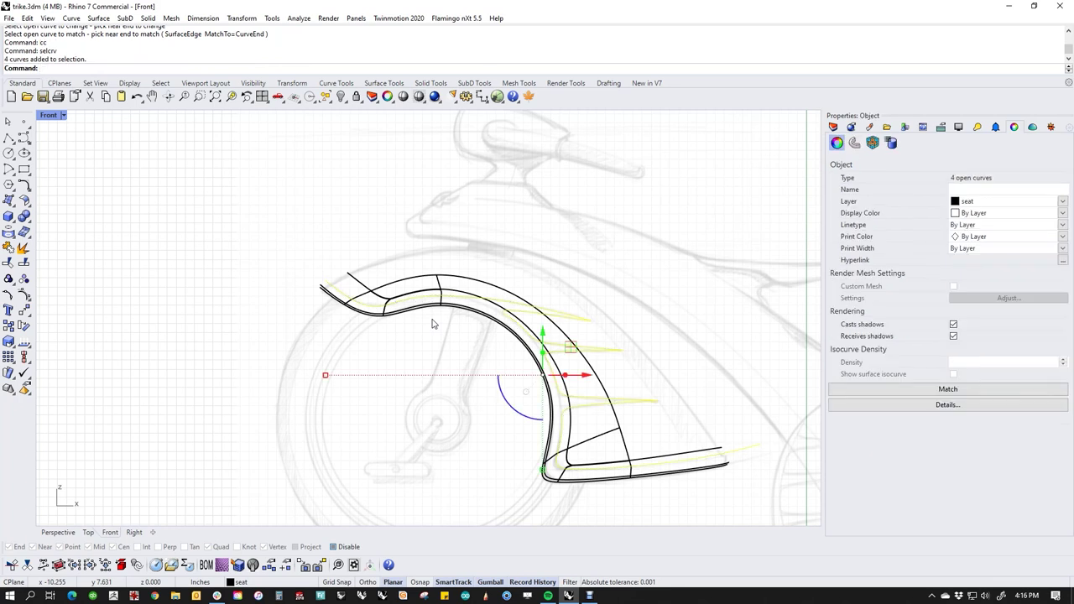
{"action": "type", "text": "j"}
{"action": "key", "text": "Return"}
Split the front fender using the joined lip curve as the cutting object.
{"action": "middle_click", "coordinate": [387, 386]}
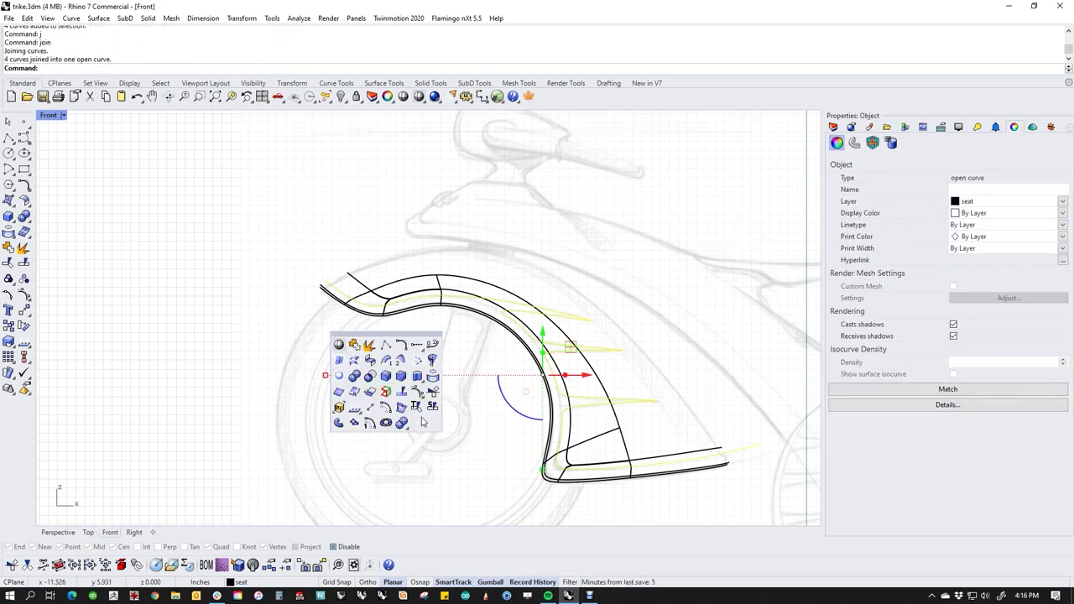
{"action": "key", "text": "Escape"}
{"action": "middle_click", "coordinate": [483, 459]}
{"action": "left_click", "coordinate": [512, 483]}
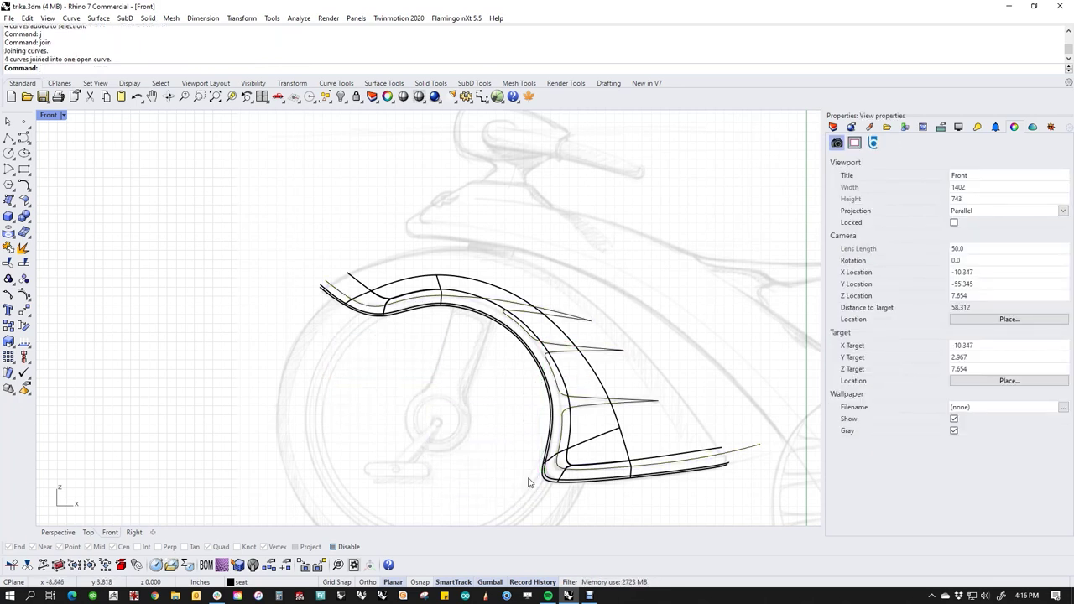
{"action": "left_click", "coordinate": [541, 477]}
{"action": "key", "text": "Return"}
{"action": "left_click", "coordinate": [736, 450]}
{"action": "key", "text": "Return"}
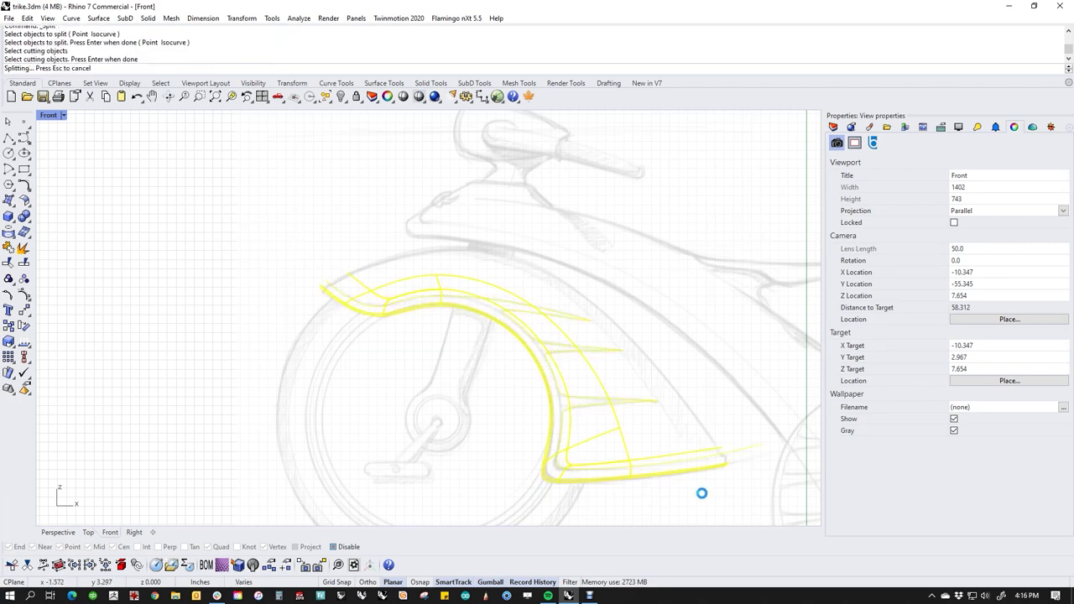
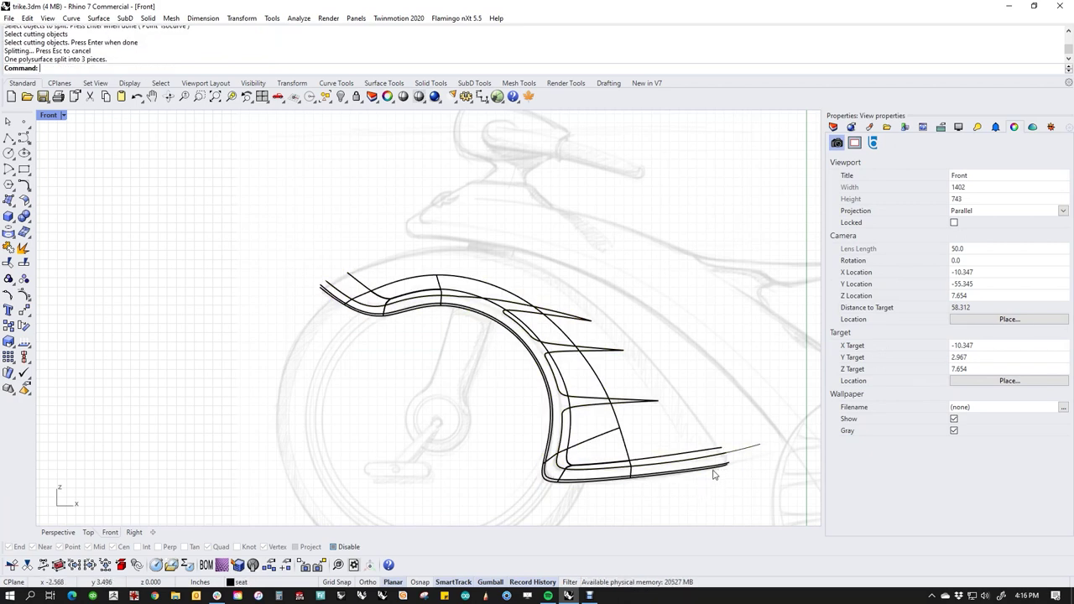
Assign the white Paint material to the split-off lip piece of the front fender and clear the selection.
{"action": "left_click", "coordinate": [714, 474]}
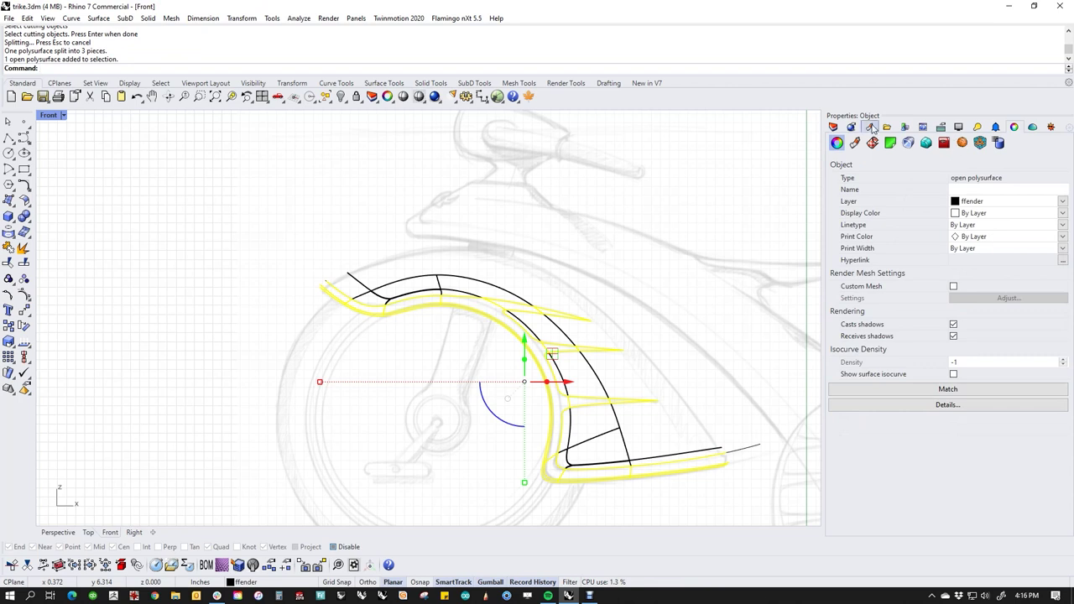
{"action": "left_click", "coordinate": [871, 127]}
{"action": "left_click", "coordinate": [977, 184]}
{"action": "right_click", "coordinate": [978, 184]}
{"action": "left_click", "coordinate": [940, 150]}
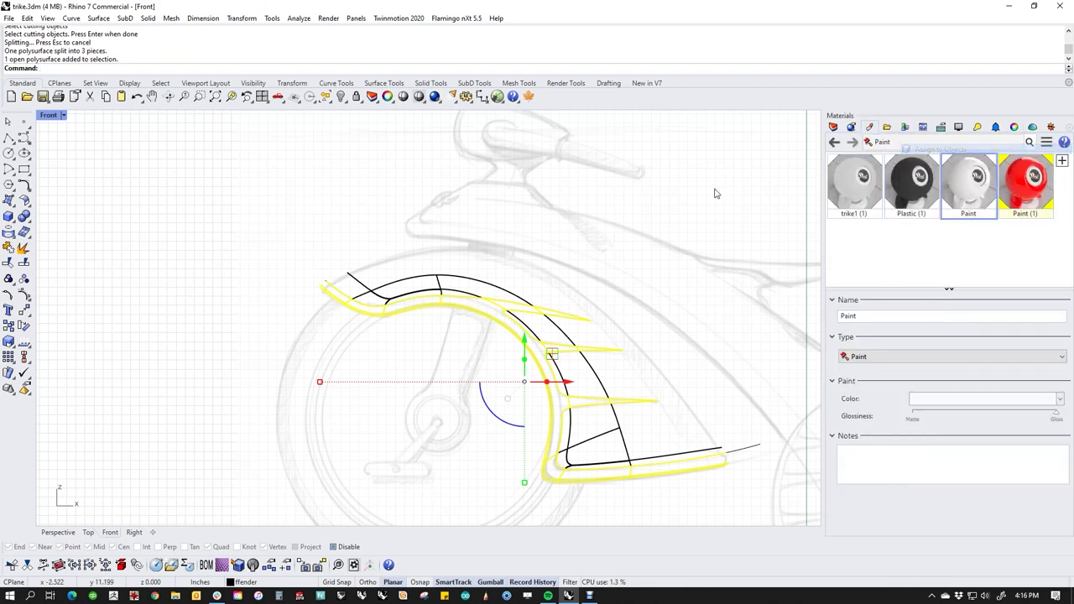
{"action": "left_click", "coordinate": [573, 265]}
Show the trike in the Perspective view with Rendered display and examine the front fender's white spiked lip from the side.
{"action": "type", "text": "v"}
{"action": "key", "text": "Return"}
{"action": "type", "text": "p"}
{"action": "key", "text": "Return"}
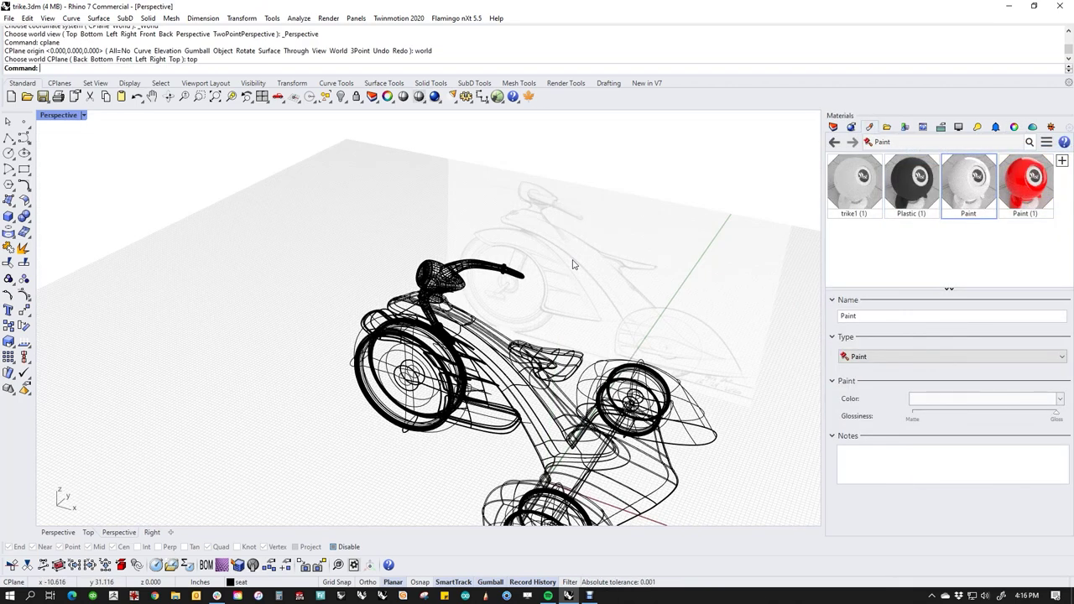
{"action": "left_click", "coordinate": [65, 115]}
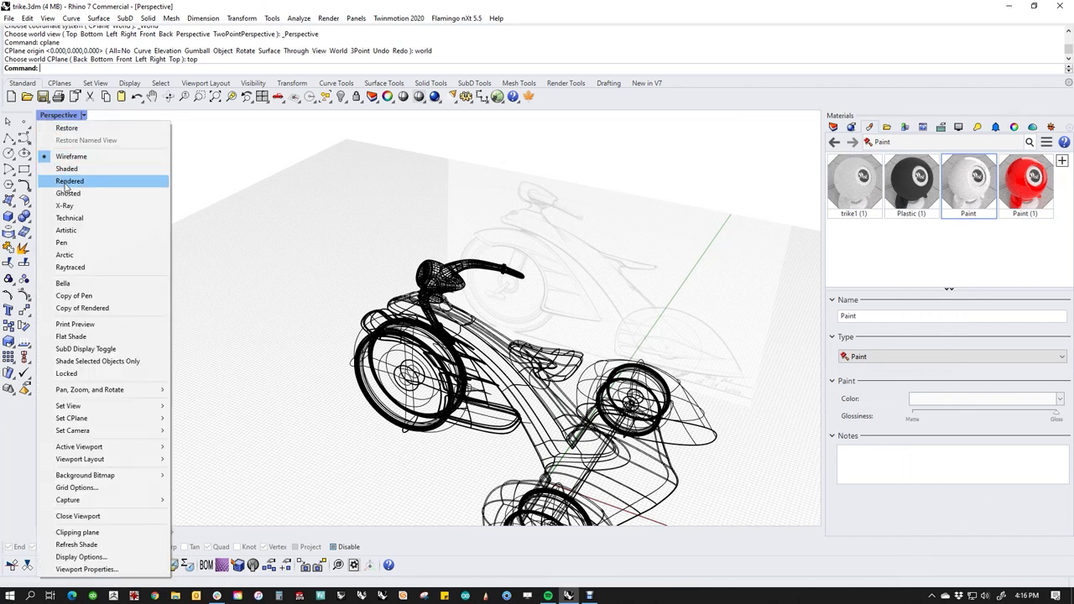
{"action": "left_click", "coordinate": [75, 181]}
{"action": "right_click_drag", "start_coordinate": [193, 386], "coordinate": [403, 378]}
{"action": "scroll", "coordinate": [479, 403], "scroll_direction": "up", "scroll_amount": 4}
{"action": "mouse_move", "coordinate": [504, 420]}
{"action": "right_mouse_down"}
{"action": "mouse_move", "coordinate": [591, 405]}
{"action": "mouse_move", "coordinate": [495, 415]}
{"action": "mouse_move", "coordinate": [404, 444]}
{"action": "mouse_move", "coordinate": [588, 424]}
{"action": "mouse_move", "coordinate": [510, 475]}
{"action": "mouse_move", "coordinate": [471, 424]}
{"action": "mouse_move", "coordinate": [504, 435]}
{"action": "right_mouse_up"}
{"action": "scroll", "coordinate": [510, 475], "scroll_direction": "down", "scroll_amount": 4}
{"action": "right_click_drag", "start_coordinate": [504, 435], "coordinate": [469, 446], "text": "shift"}
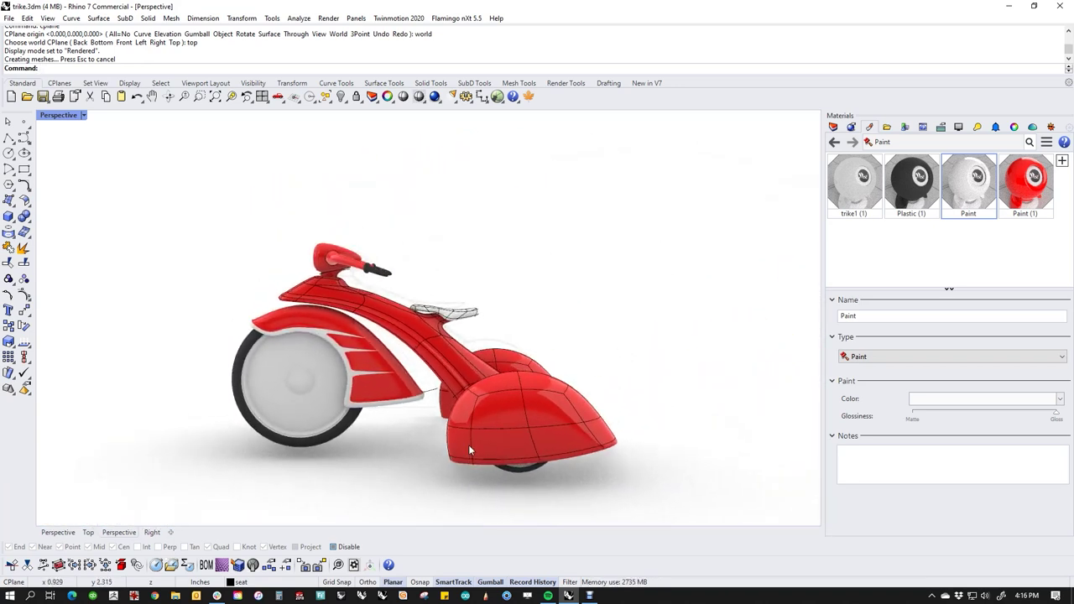
Return to the Front view in Wireframe display and isolate the rear fender SubD by hiding everything else.
{"action": "type", "text": "f"}
{"action": "key", "text": "Return"}
{"action": "scroll", "coordinate": [476, 445], "scroll_direction": "up", "scroll_amount": 3}
{"action": "middle_click", "coordinate": [476, 446]}
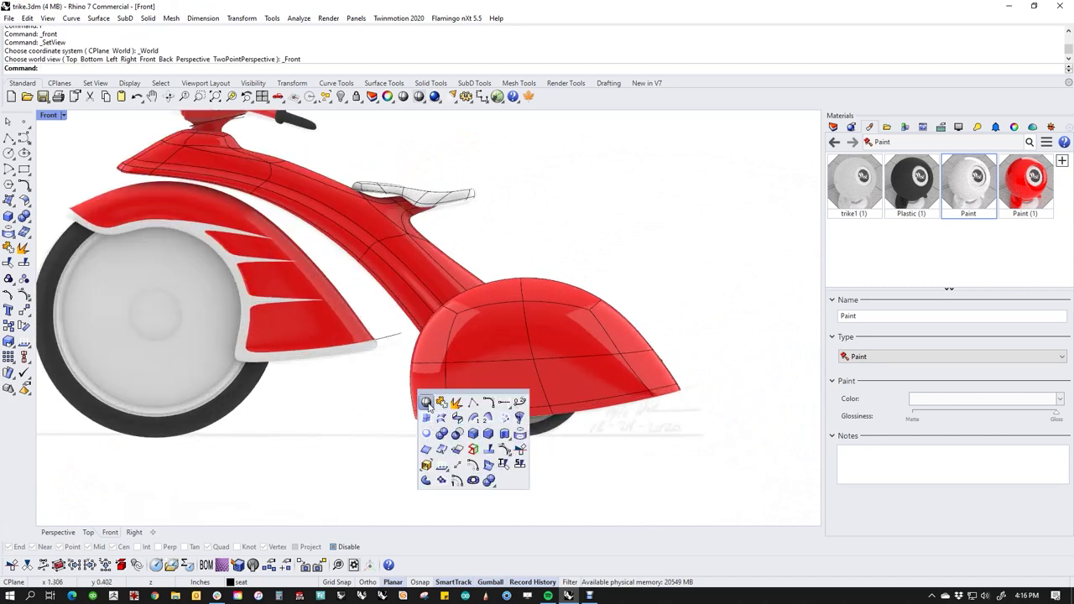
{"action": "left_click", "coordinate": [426, 405]}
{"action": "scroll", "coordinate": [436, 411], "scroll_direction": "up", "scroll_amount": 5}
{"action": "left_click", "coordinate": [403, 437]}
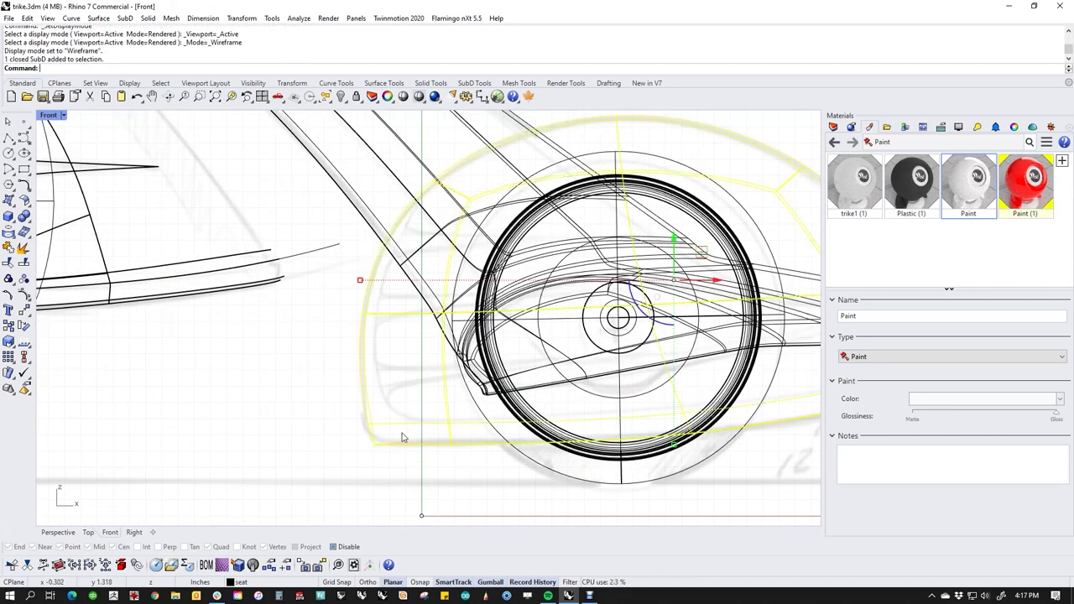
{"action": "type", "text": "ii"}
{"action": "key", "text": "Return"}
{"action": "scroll", "coordinate": [432, 335], "scroll_direction": "down", "scroll_amount": 4}
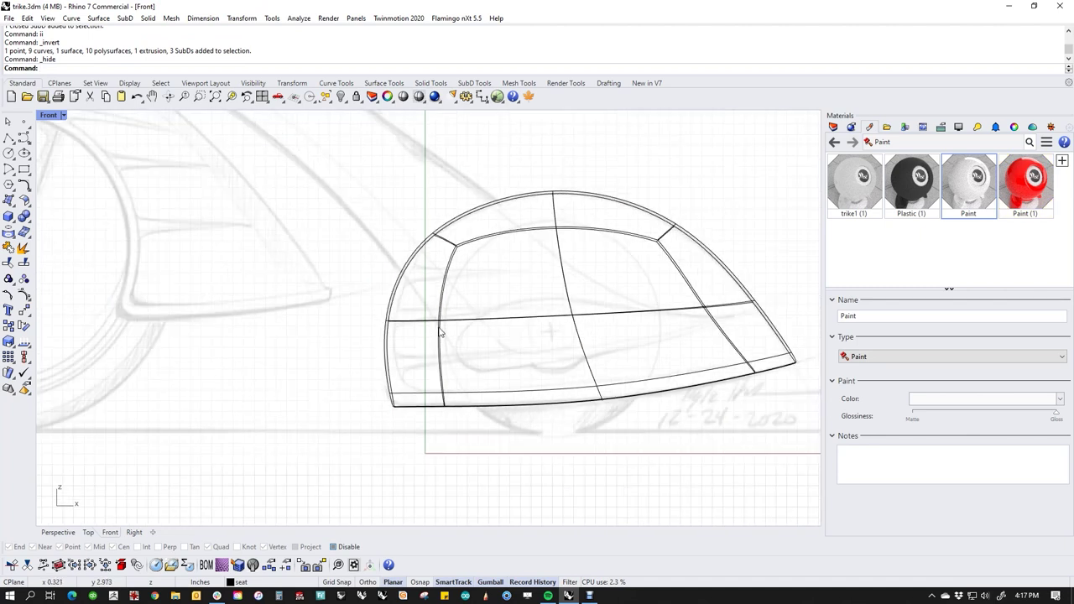
Draw a degree 3 curve from above the rear fender's front edge down and around to the first spike's tip, following the sketch.
{"action": "right_click_drag", "start_coordinate": [439, 329], "coordinate": [334, 351]}
{"action": "left_click", "coordinate": [27, 139]}
{"action": "scroll", "coordinate": [396, 271], "scroll_direction": "up", "scroll_amount": 5}
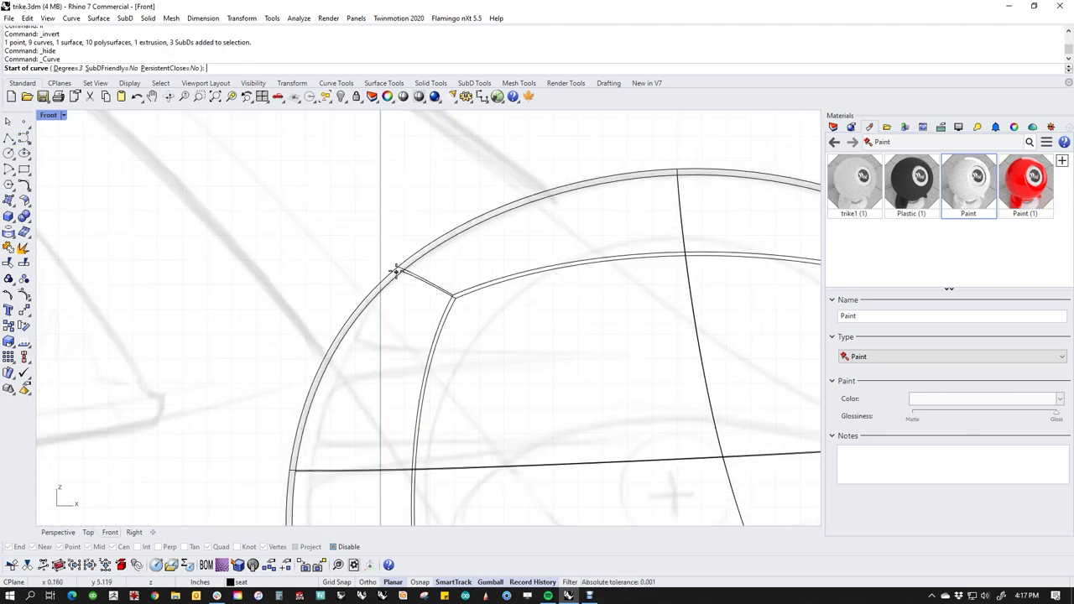
{"action": "left_click", "coordinate": [448, 217]}
{"action": "left_click", "coordinate": [384, 272]}
{"action": "left_click", "coordinate": [362, 322]}
{"action": "left_click", "coordinate": [357, 341]}
{"action": "left_click", "coordinate": [371, 345]}
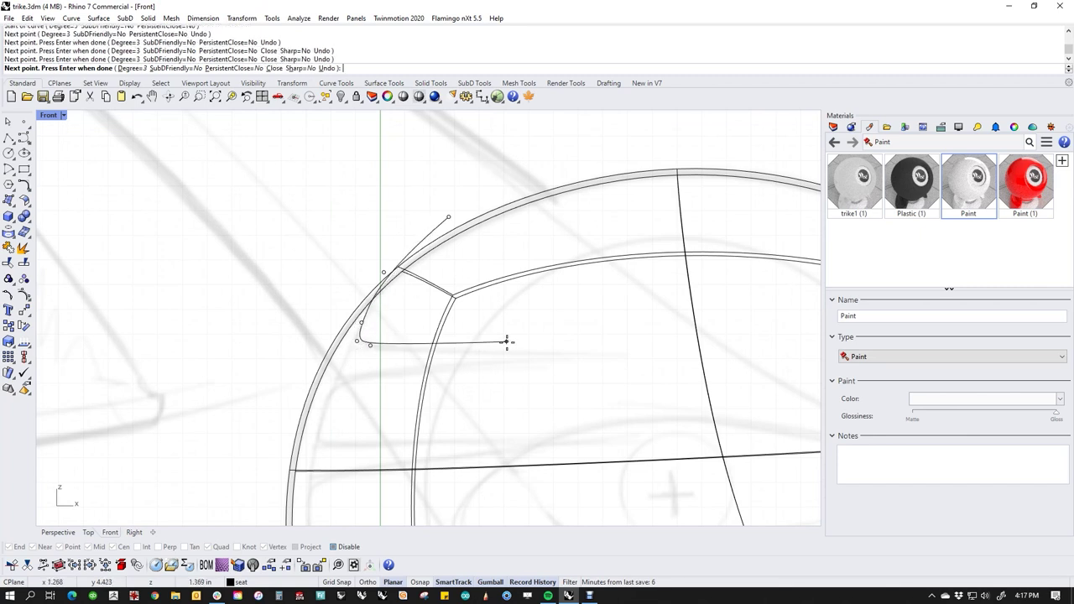
{"action": "left_click", "coordinate": [634, 354]}
{"action": "key", "text": "Return"}
Draw a second curve from the first spike's tip forward, around the rounded front corners and back to the second spike's tip.
{"action": "key", "text": "Return"}
{"action": "left_click", "coordinate": [633, 354]}
{"action": "left_click", "coordinate": [388, 373]}
{"action": "left_click", "coordinate": [342, 382]}
{"action": "left_click", "coordinate": [328, 393]}
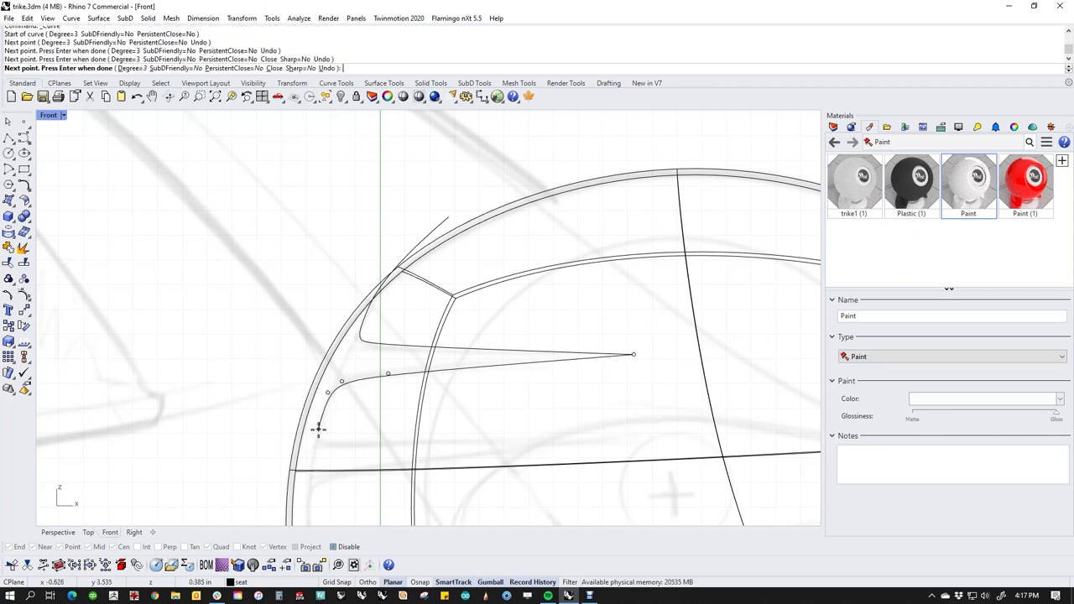
{"action": "left_click", "coordinate": [318, 429]}
{"action": "left_click", "coordinate": [319, 444]}
{"action": "left_click", "coordinate": [347, 445]}
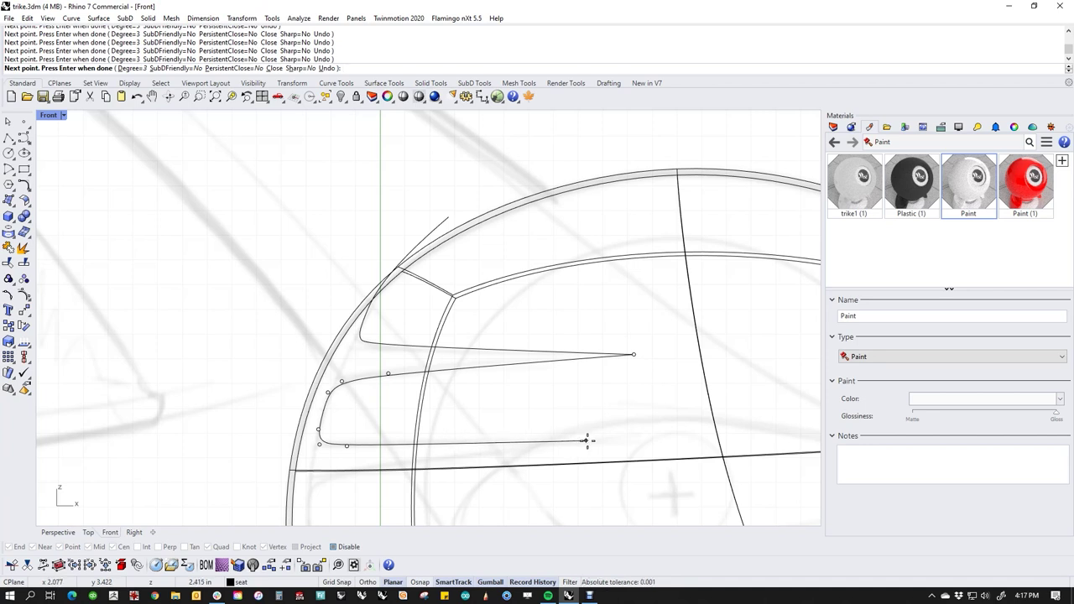
{"action": "left_click", "coordinate": [616, 438]}
{"action": "key", "text": "Return"}
Draw a third curve from the second spike's tip around the rear fender's front edge to the third spike's tip.
{"action": "key", "text": "Return"}
{"action": "left_click", "coordinate": [616, 438]}
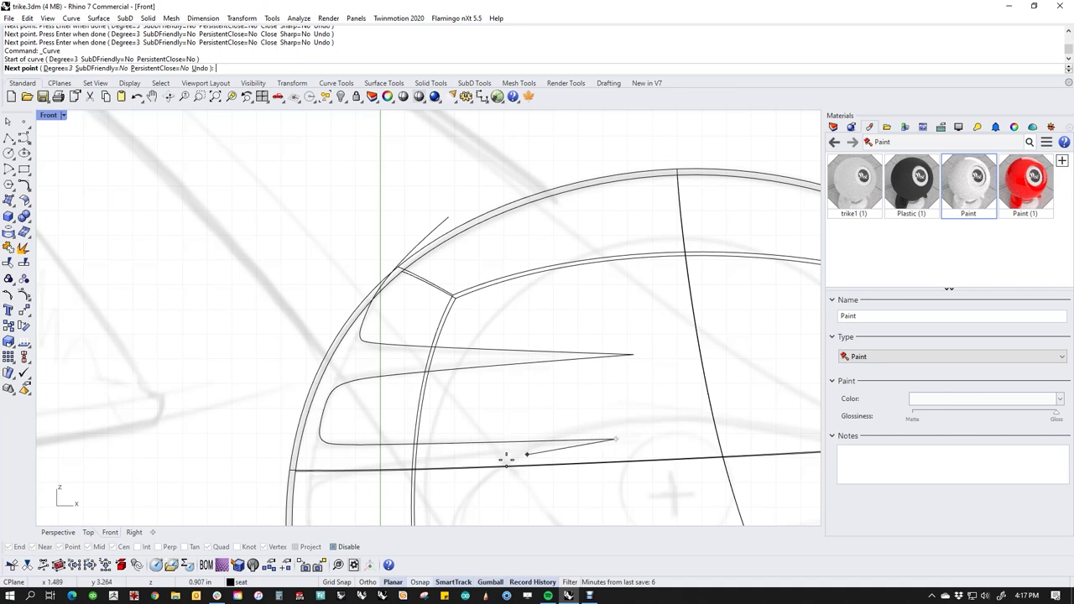
{"action": "left_click", "coordinate": [390, 464]}
{"action": "left_click", "coordinate": [324, 479]}
{"action": "left_click", "coordinate": [312, 486]}
{"action": "left_click", "coordinate": [309, 509]}
{"action": "right_click_drag", "start_coordinate": [308, 507], "coordinate": [401, 353]}
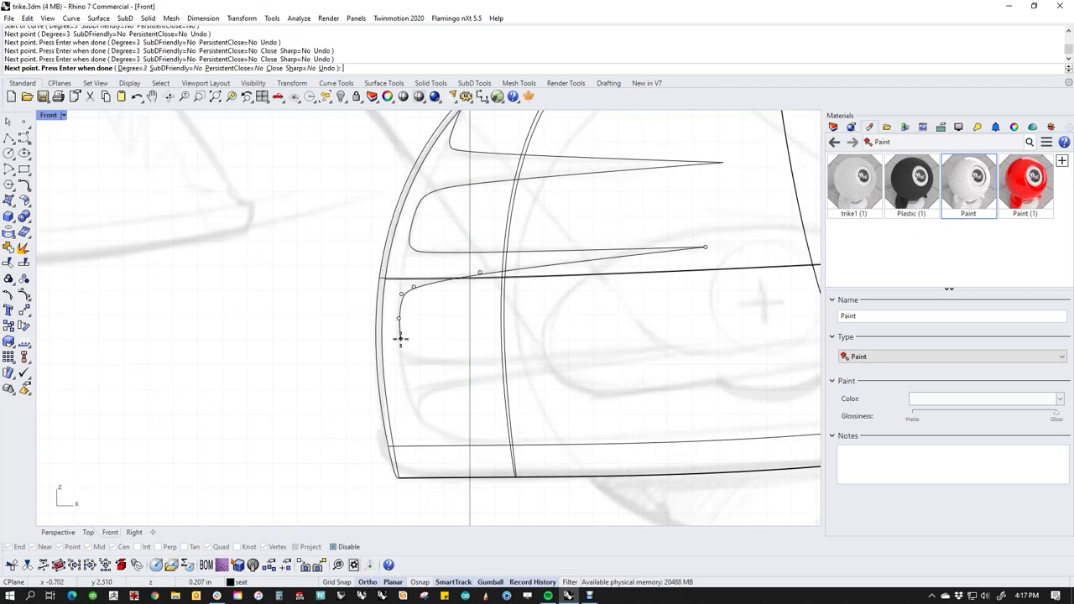
{"action": "left_click", "coordinate": [399, 339]}
{"action": "left_click", "coordinate": [402, 361]}
{"action": "left_click", "coordinate": [444, 361]}
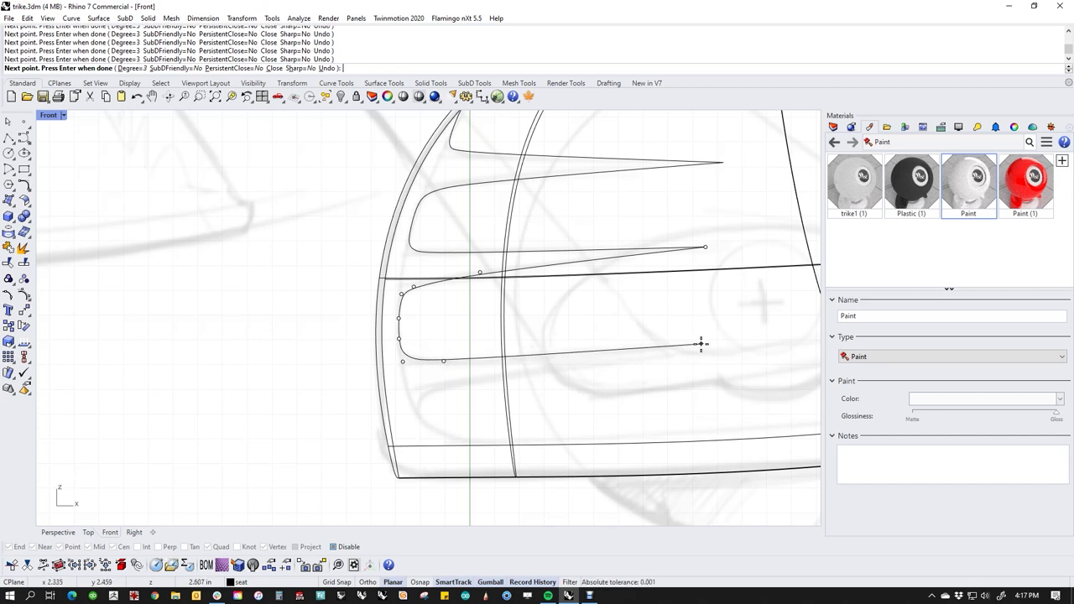
{"action": "left_click", "coordinate": [713, 347]}
{"action": "key", "text": "Return"}
Draw a fourth curve from the third spike's tip around the front and along the fender's lower edge, ending past its rear tip.
{"action": "key", "text": "Return"}
{"action": "left_click", "coordinate": [713, 348]}
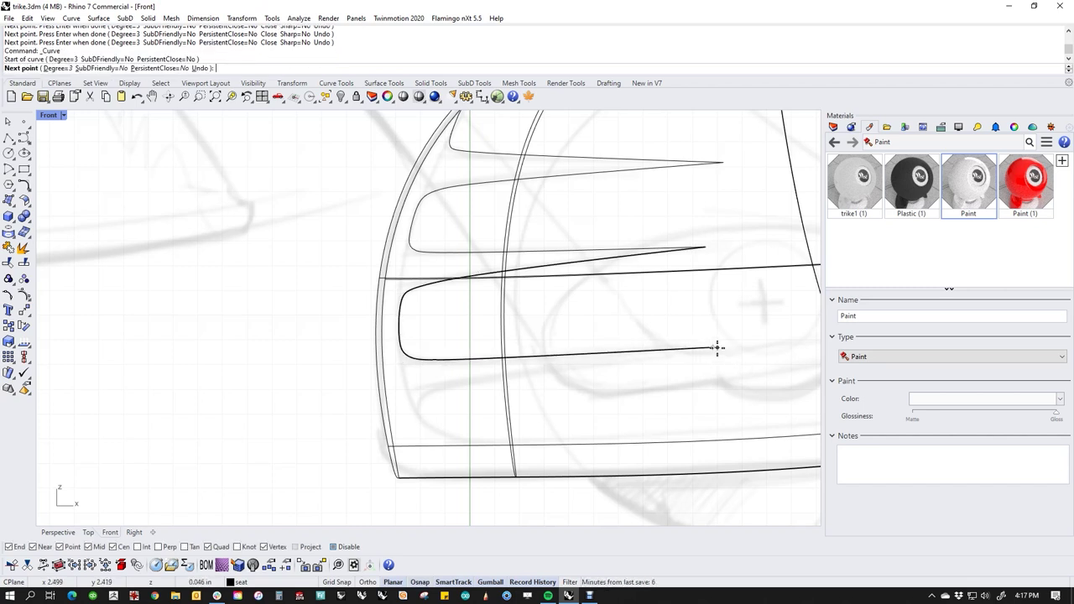
{"action": "left_click", "coordinate": [465, 381]}
{"action": "left_click", "coordinate": [427, 395]}
{"action": "left_click", "coordinate": [419, 405]}
{"action": "left_click", "coordinate": [446, 435]}
{"action": "left_click", "coordinate": [478, 440]}
{"action": "scroll", "coordinate": [579, 432], "scroll_direction": "down", "scroll_amount": 3}
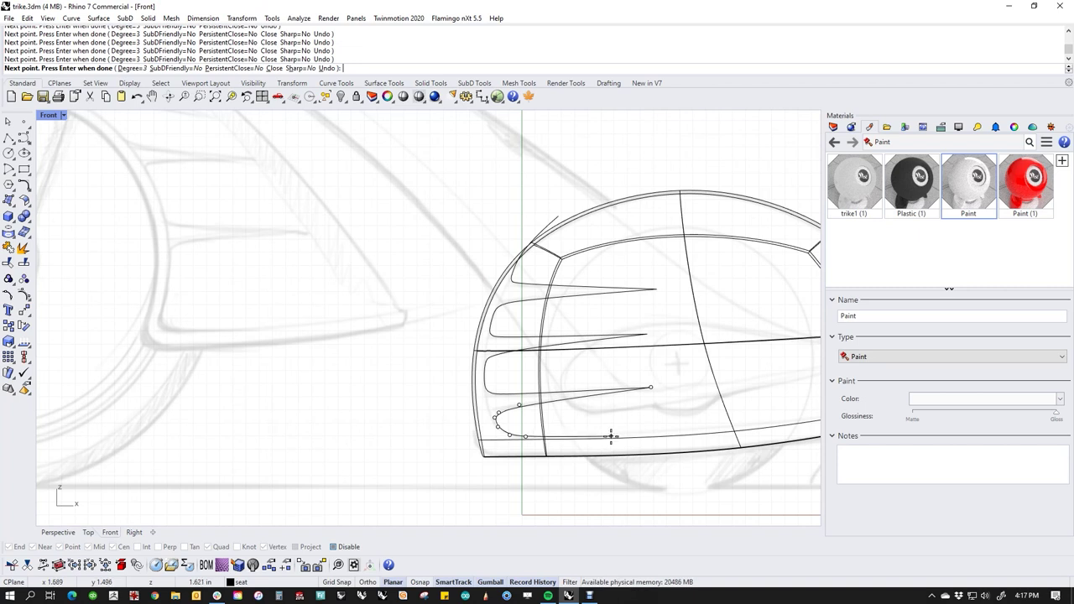
{"action": "left_click", "coordinate": [612, 435]}
{"action": "right_click_drag", "start_coordinate": [726, 434], "coordinate": [532, 444], "text": "shift"}
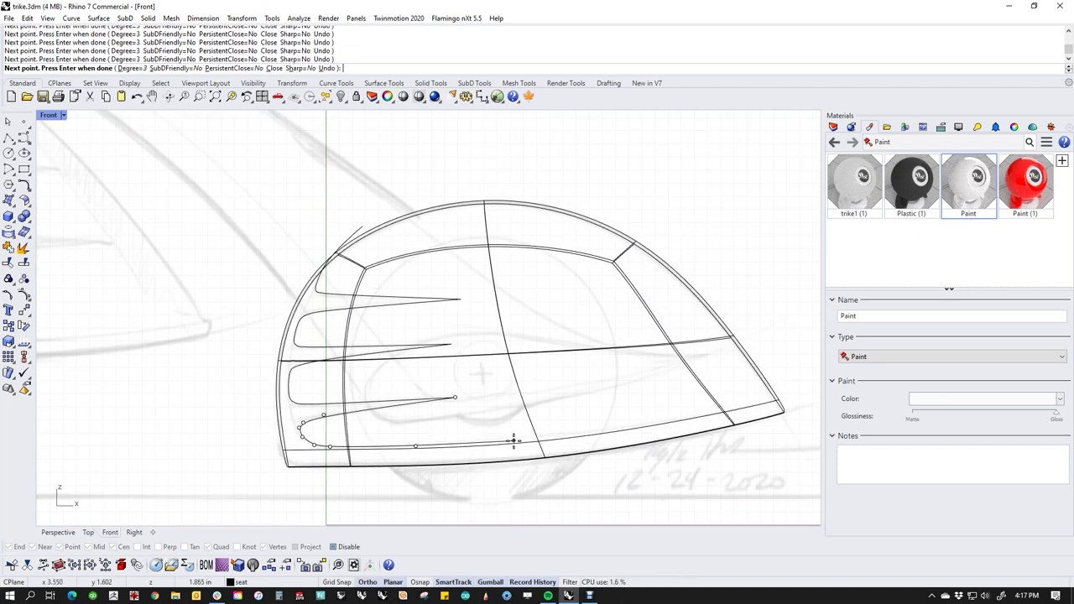
{"action": "left_click", "coordinate": [675, 420]}
{"action": "left_click", "coordinate": [813, 387]}
{"action": "right_click", "coordinate": [813, 388]}
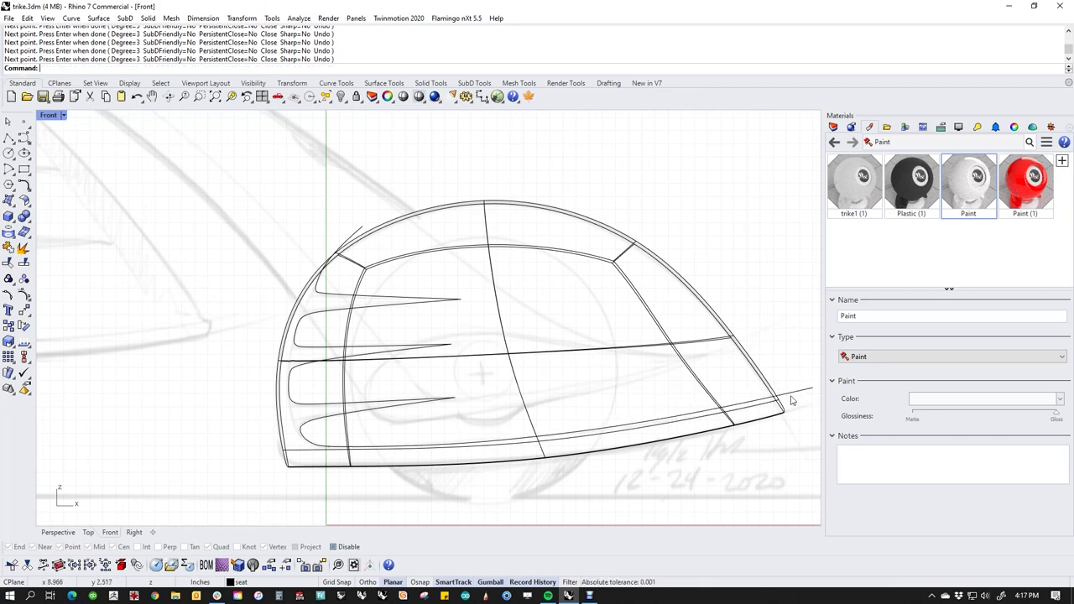
Turn on the lower curve's control points and nudge the point near mid-length on the bottom run down by 0.050.
{"action": "left_click", "coordinate": [563, 435]}
{"action": "middle_click", "coordinate": [599, 415]}
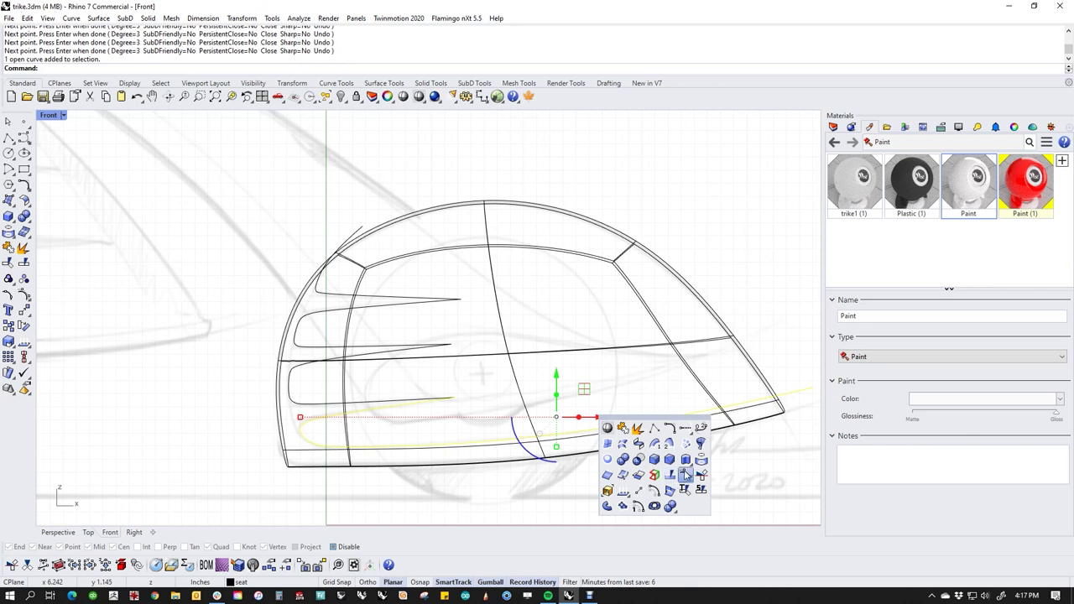
{"action": "left_click", "coordinate": [685, 478]}
{"action": "left_click", "coordinate": [512, 440]}
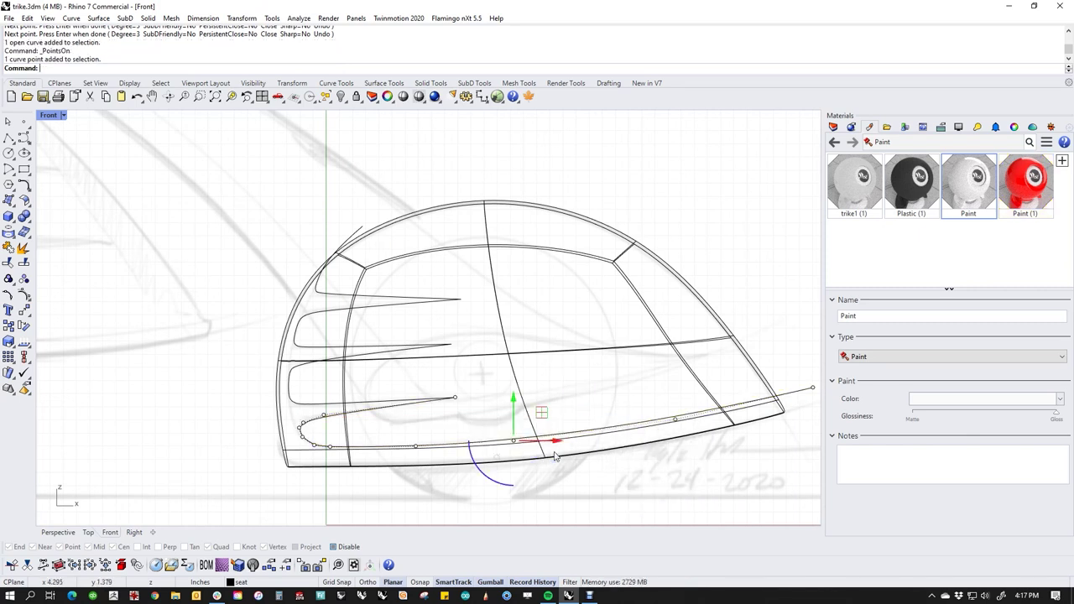
{"action": "key", "text": "alt+Down"}
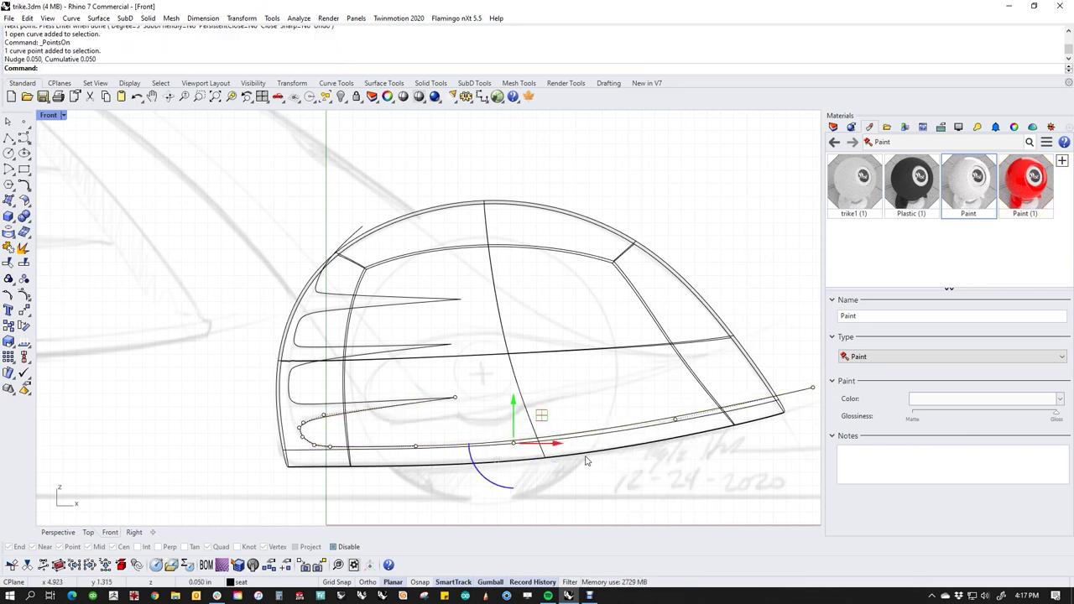
Nudge the control point on the rear part of the lower curve's bottom run down by 0.050.
{"action": "key", "text": "alt+Down"}
{"action": "key", "text": "alt+Up"}
{"action": "key", "text": "Escape"}
{"action": "left_click", "coordinate": [675, 418]}
{"action": "key", "text": "alt+Down"}
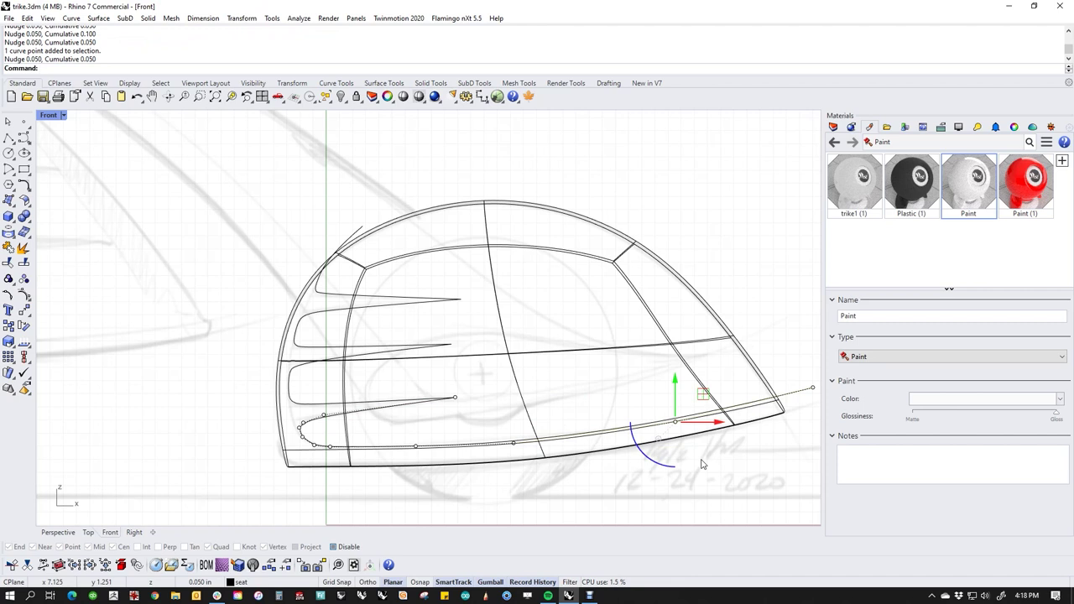
Nudge the control point at the lower curve's rounded bottom front corner toward the front of the fender.
{"action": "scroll", "coordinate": [362, 462], "scroll_direction": "up", "scroll_amount": 5}
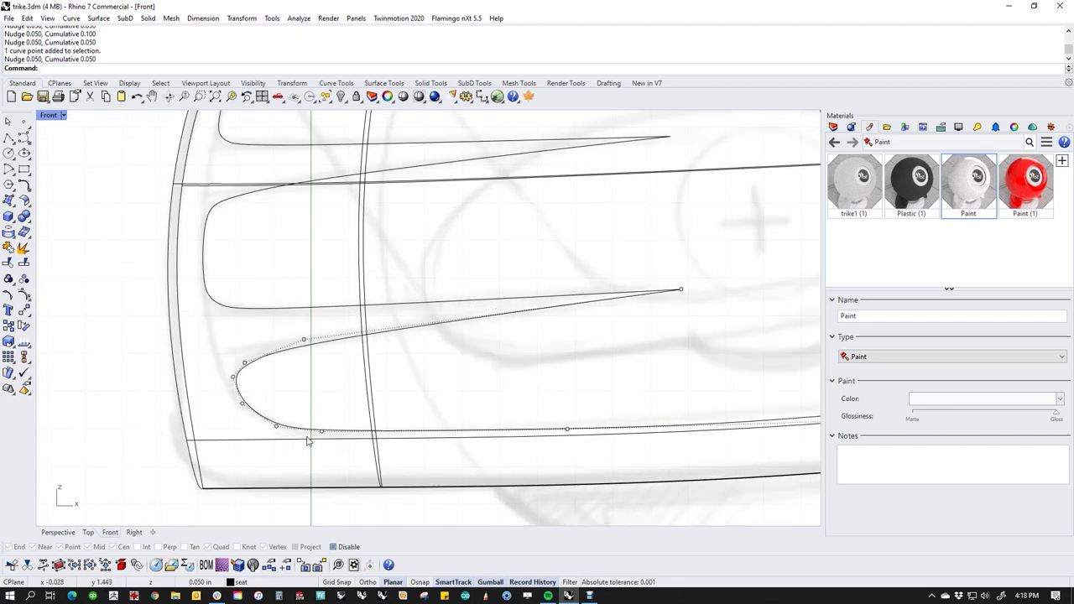
{"action": "left_click", "coordinate": [285, 431]}
{"action": "key", "text": "alt+Left"}
{"action": "key", "text": "alt+Left"}
{"action": "key", "text": "alt+Left"}
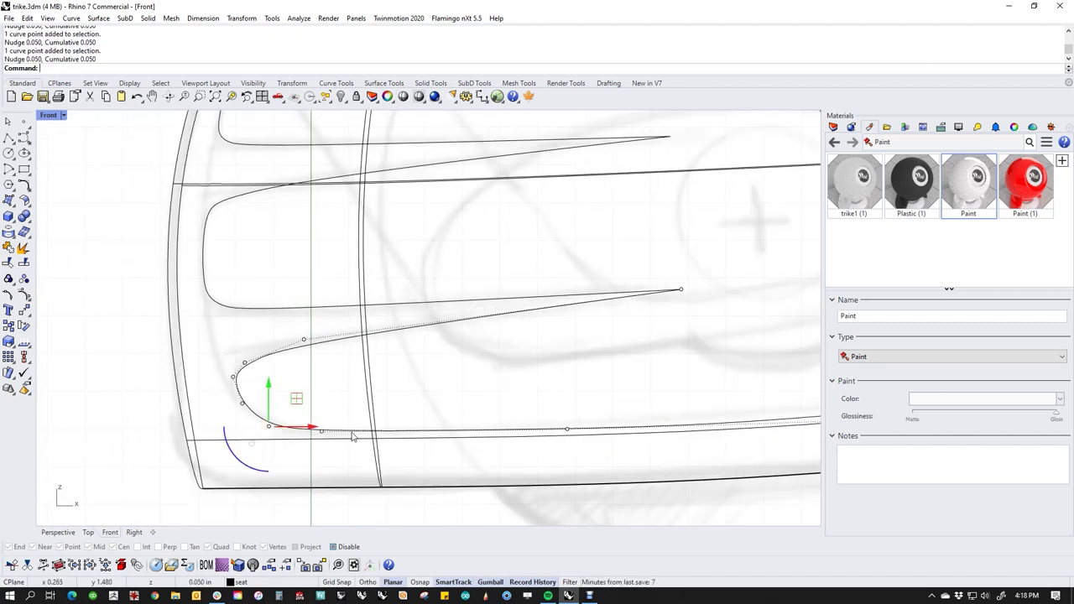
{"action": "scroll", "coordinate": [319, 390], "scroll_direction": "down", "scroll_amount": 4}
Turn on the top curve's control points and reposition its upper points so it crosses the fender's outer edge smoothly.
{"action": "right_click_drag", "start_coordinate": [332, 370], "coordinate": [382, 494]}
{"action": "left_click", "coordinate": [360, 253]}
{"action": "middle_click", "coordinate": [372, 277]}
{"action": "left_click", "coordinate": [387, 288]}
{"action": "scroll", "coordinate": [354, 225], "scroll_direction": "up", "scroll_amount": 3}
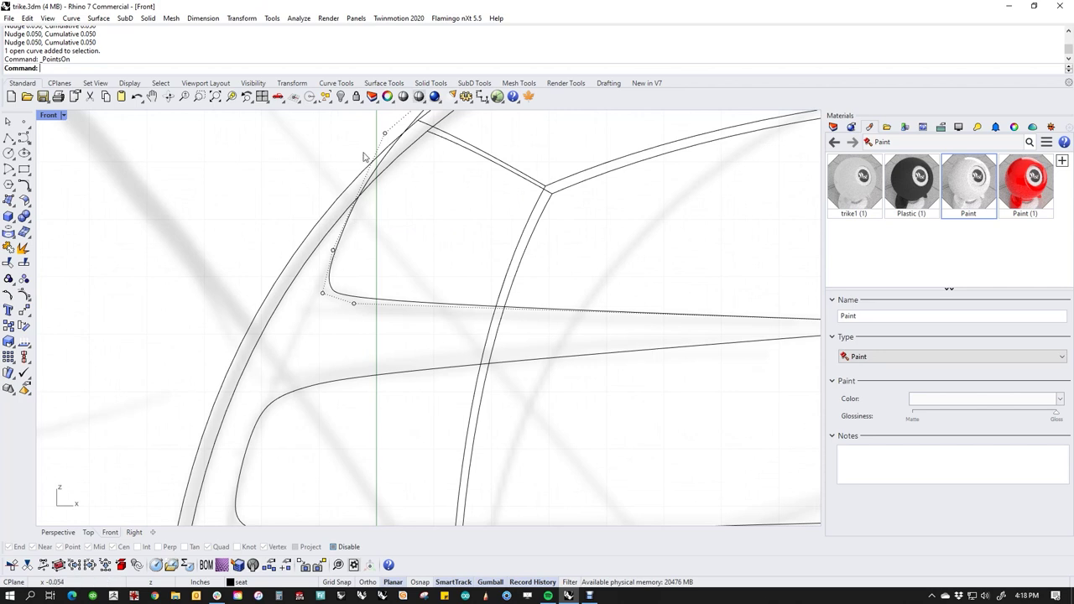
{"action": "right_click_drag", "start_coordinate": [367, 164], "coordinate": [353, 254]}
{"action": "left_click", "coordinate": [370, 223]}
{"action": "left_click_drag", "start_coordinate": [412, 225], "coordinate": [390, 231]}
{"action": "left_click", "coordinate": [308, 272]}
{"action": "scroll", "coordinate": [357, 322], "scroll_direction": "down", "scroll_amount": 6}
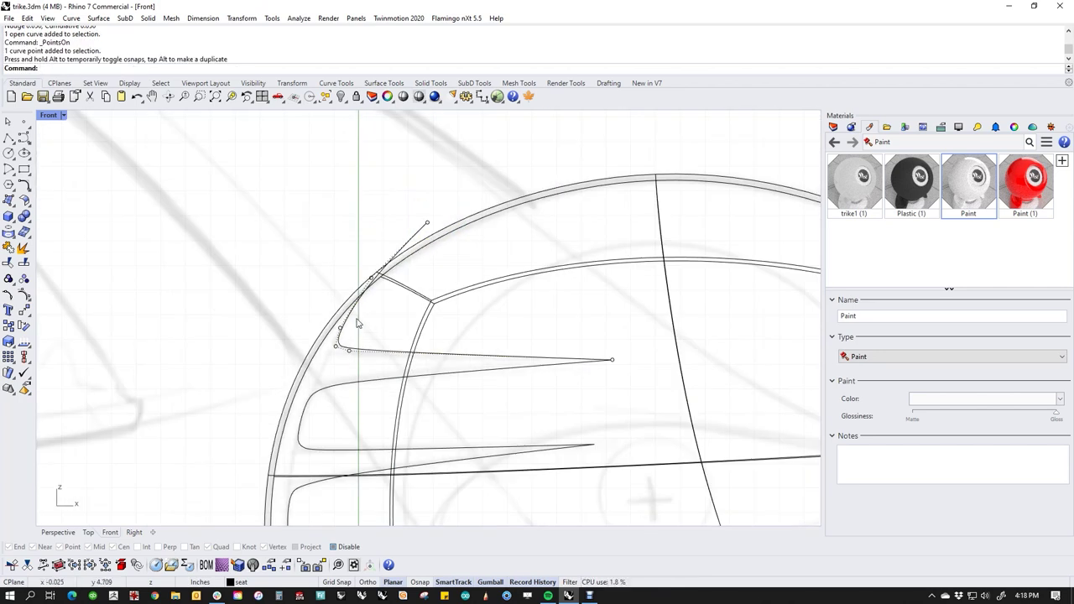
{"action": "left_click_drag", "start_coordinate": [379, 190], "coordinate": [426, 222]}
{"action": "left_click", "coordinate": [342, 264]}
{"action": "scroll", "coordinate": [339, 266], "scroll_direction": "down", "scroll_amount": 6}
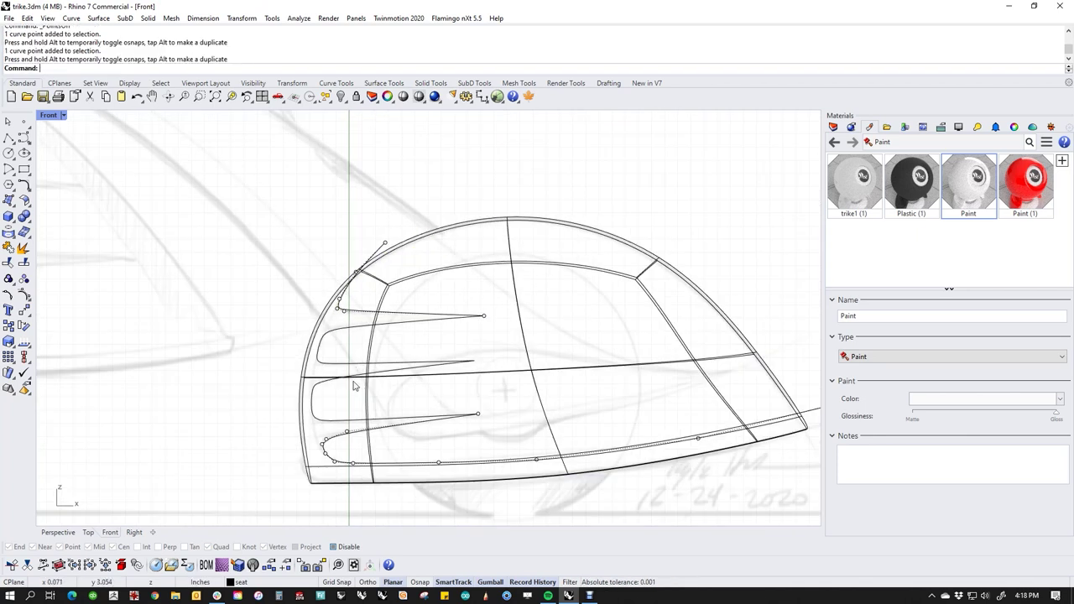
Join the four spiked lip curves on the rear fender into one open curve.
{"action": "left_click_drag", "start_coordinate": [250, 233], "coordinate": [843, 501]}
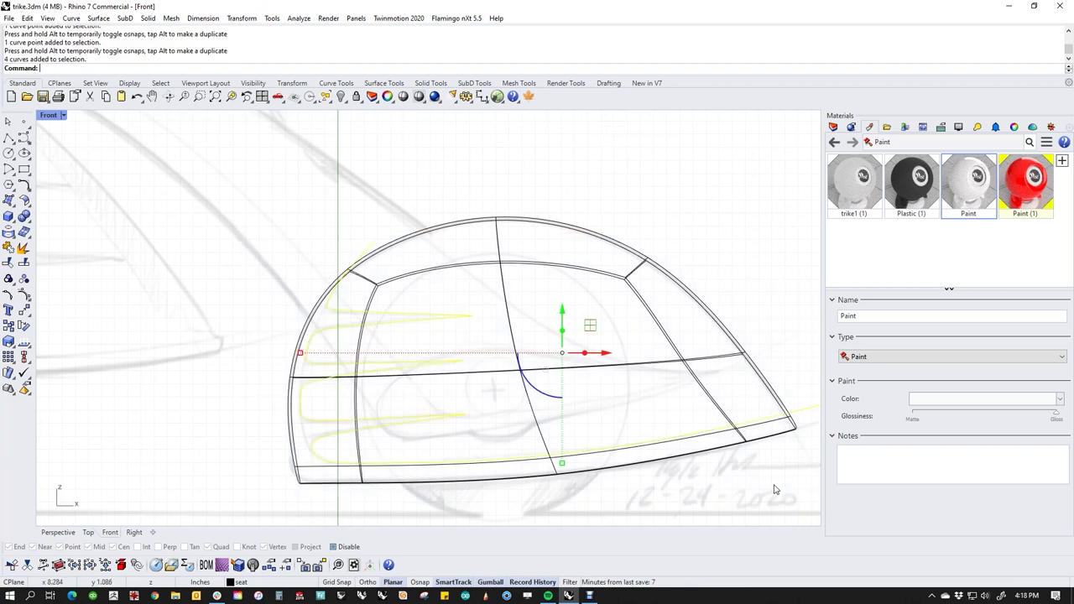
{"action": "type", "text": "cc"}
{"action": "key", "text": "Return"}
{"action": "type", "text": "j"}
{"action": "key", "text": "Return"}
{"action": "left_click", "coordinate": [282, 315]}
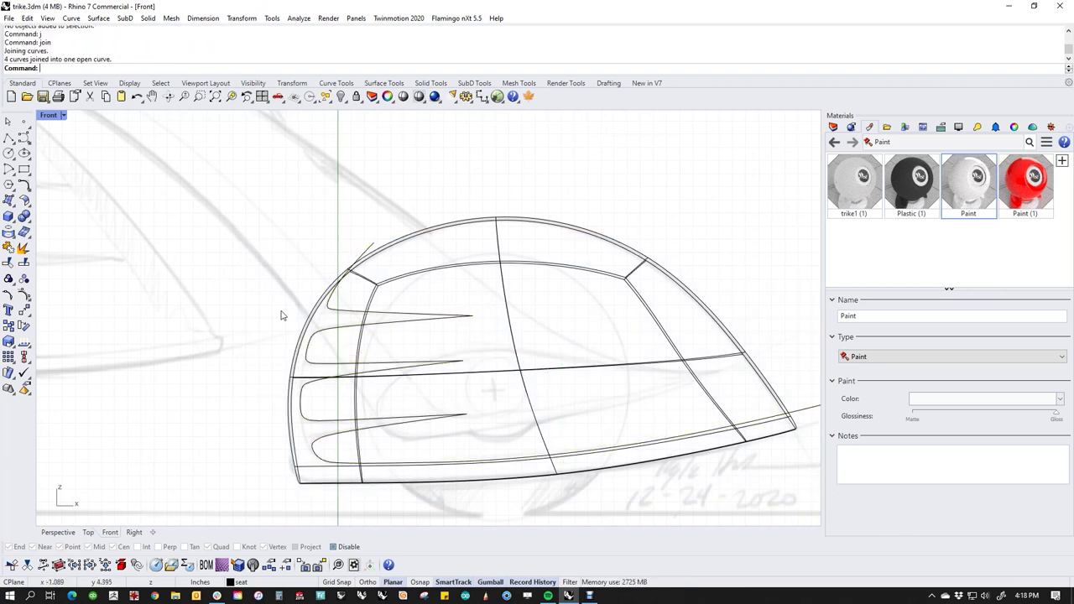
Split the rear fender polysurface with the joined lip curve.
{"action": "left_click_drag", "start_coordinate": [444, 400], "coordinate": [492, 377]}
{"action": "key", "text": "ctrl+z"}
{"action": "left_click_drag", "start_coordinate": [673, 225], "coordinate": [622, 319]}
{"action": "left_click", "coordinate": [773, 200]}
{"action": "middle_click", "coordinate": [620, 217]}
{"action": "left_click", "coordinate": [670, 242]}
{"action": "left_click_drag", "start_coordinate": [672, 243], "coordinate": [579, 341]}
{"action": "right_click", "coordinate": [428, 245]}
{"action": "left_click", "coordinate": [374, 244]}
{"action": "right_click", "coordinate": [393, 217]}
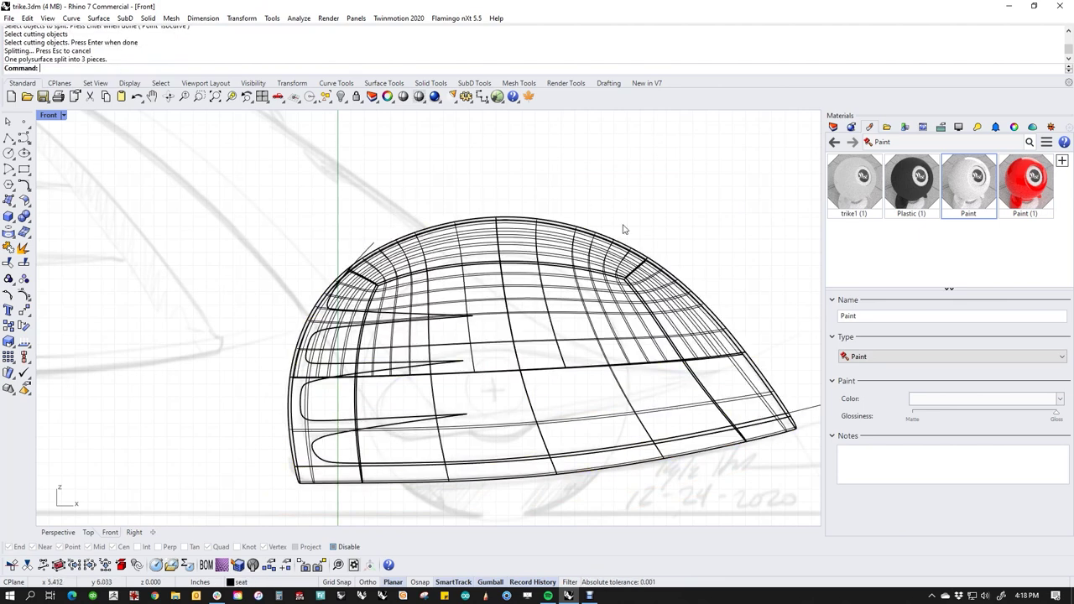
Show the split fender in the Perspective view and set its display mode to Rendered.
{"action": "key", "text": "ctrl+F4"}
{"action": "scroll", "coordinate": [394, 387], "scroll_direction": "up", "scroll_amount": 9}
{"action": "mouse_move", "coordinate": [367, 369]}
{"action": "right_mouse_down"}
{"action": "mouse_move", "coordinate": [413, 359]}
{"action": "mouse_move", "coordinate": [430, 385]}
{"action": "mouse_move", "coordinate": [412, 422]}
{"action": "right_mouse_up"}
{"action": "middle_click", "coordinate": [412, 359]}
{"action": "left_click", "coordinate": [366, 321]}
{"action": "left_click", "coordinate": [72, 116]}
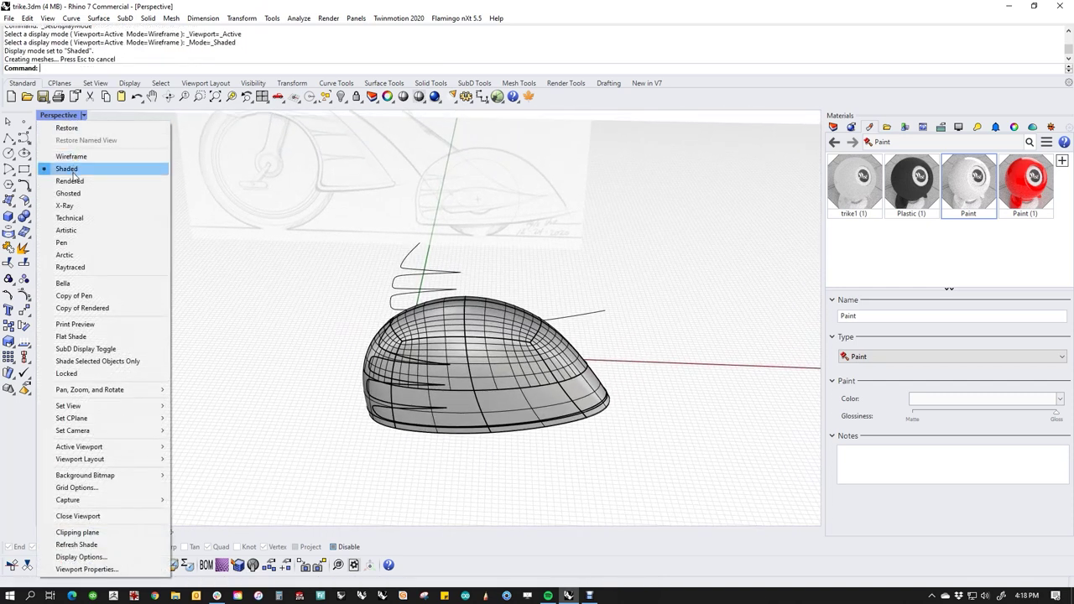
{"action": "left_click", "coordinate": [75, 181]}
Assign the white Paint material to the rear fender's spiked lip piece.
{"action": "scroll", "coordinate": [406, 372], "scroll_direction": "up", "scroll_amount": 5}
{"action": "left_click", "coordinate": [603, 335]}
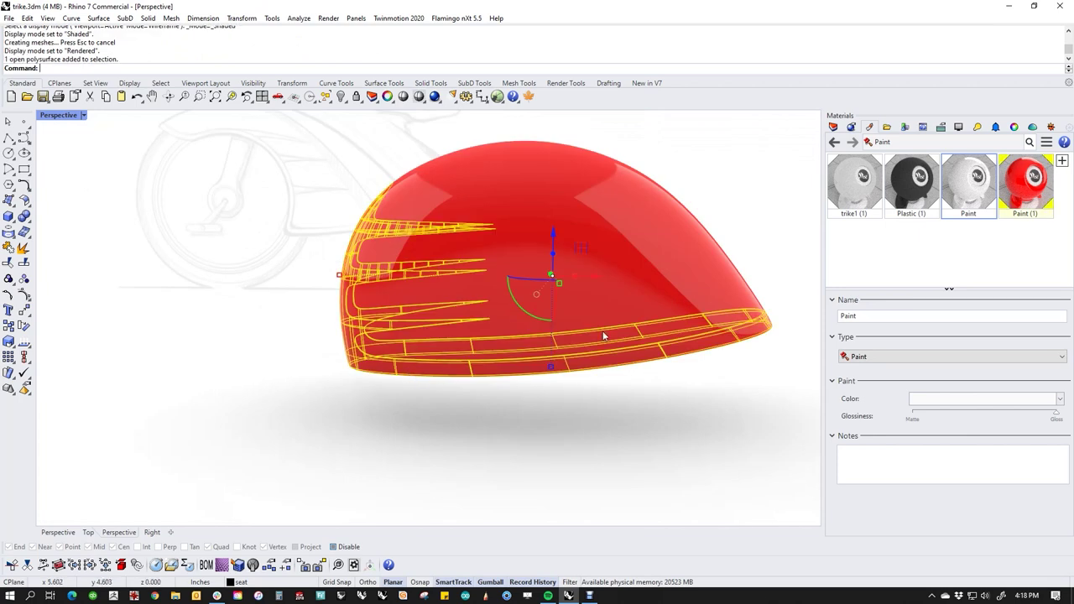
{"action": "right_click", "coordinate": [967, 204]}
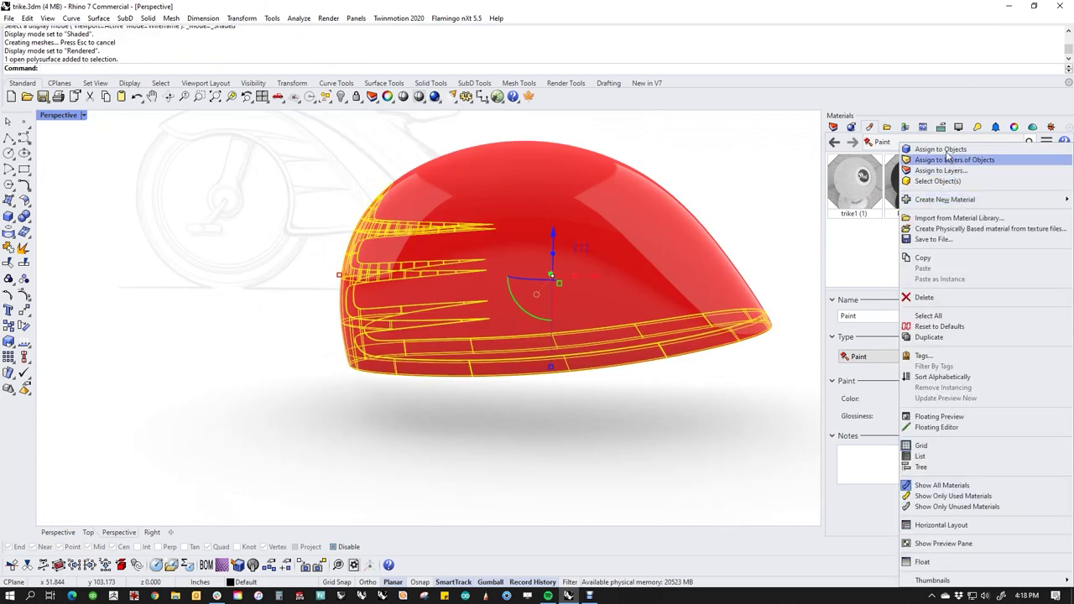
{"action": "left_click", "coordinate": [954, 149]}
{"action": "left_click", "coordinate": [746, 195]}
Show all the hidden trike parts again and check both fenders' painted lips against the whole model.
{"action": "scroll", "coordinate": [670, 251], "scroll_direction": "down", "scroll_amount": 5}
{"action": "right_click_drag", "start_coordinate": [669, 252], "coordinate": [513, 420]}
{"action": "type", "text": "v"}
{"action": "key", "text": "Return"}
{"action": "type", "text": "show"}
{"action": "key", "text": "Return"}
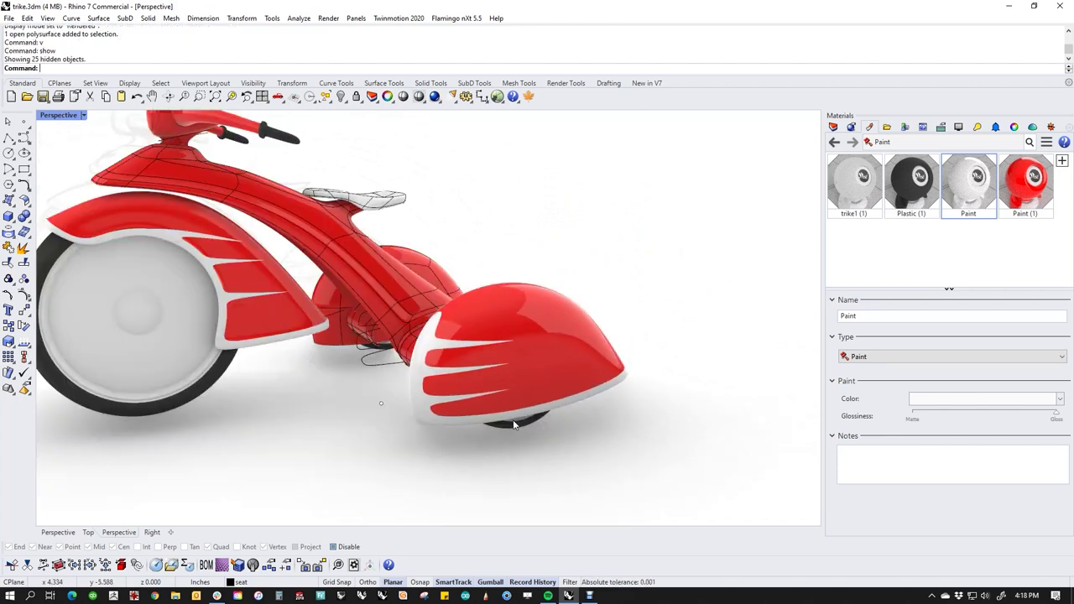
{"action": "scroll", "coordinate": [424, 407], "scroll_direction": "down", "scroll_amount": 3}
{"action": "mouse_move", "coordinate": [424, 407]}
{"action": "right_mouse_down"}
{"action": "mouse_move", "coordinate": [355, 409]}
{"action": "mouse_move", "coordinate": [434, 420]}
{"action": "right_mouse_up"}
{"action": "right_click_drag", "start_coordinate": [516, 429], "coordinate": [461, 448]}
{"action": "scroll", "coordinate": [359, 366], "scroll_direction": "up", "scroll_amount": 6}
{"action": "right_click_drag", "start_coordinate": [434, 362], "coordinate": [571, 360]}
{"action": "scroll", "coordinate": [325, 361], "scroll_direction": "down", "scroll_amount": 4}
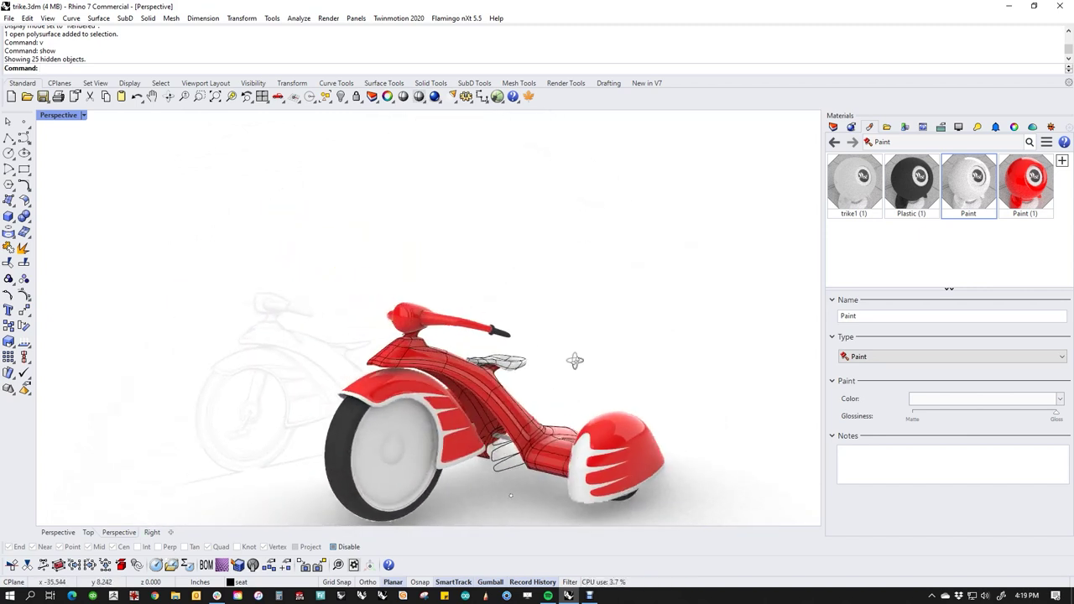
Isolate the headlight and handlebar polysurface by hiding every other object.
{"action": "scroll", "coordinate": [348, 337], "scroll_direction": "up", "scroll_amount": 6}
{"action": "left_click", "coordinate": [368, 340]}
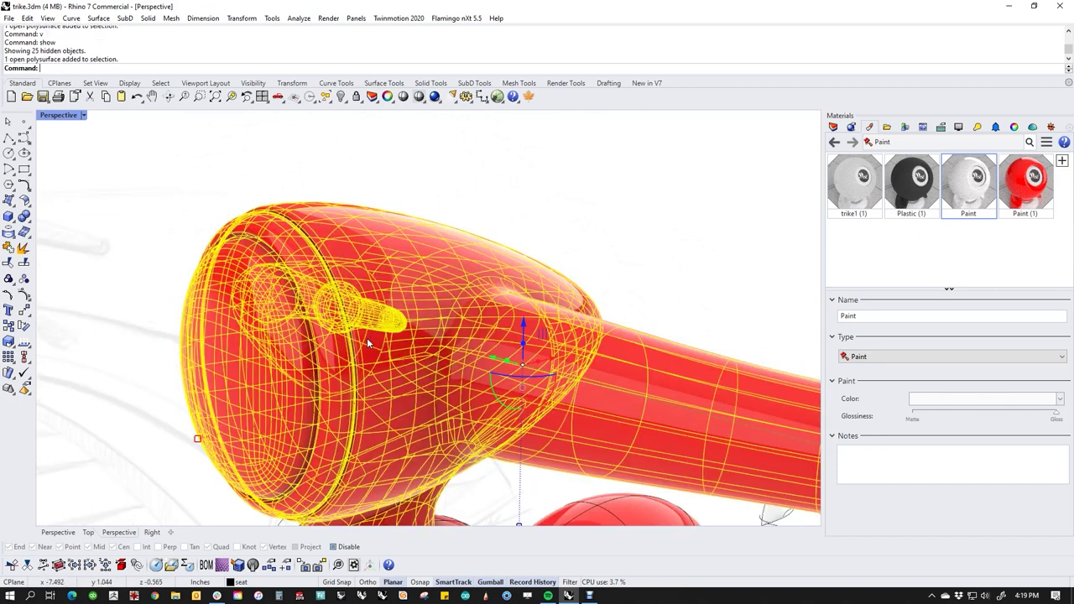
{"action": "type", "text": "i"}
{"action": "key", "text": "Return"}
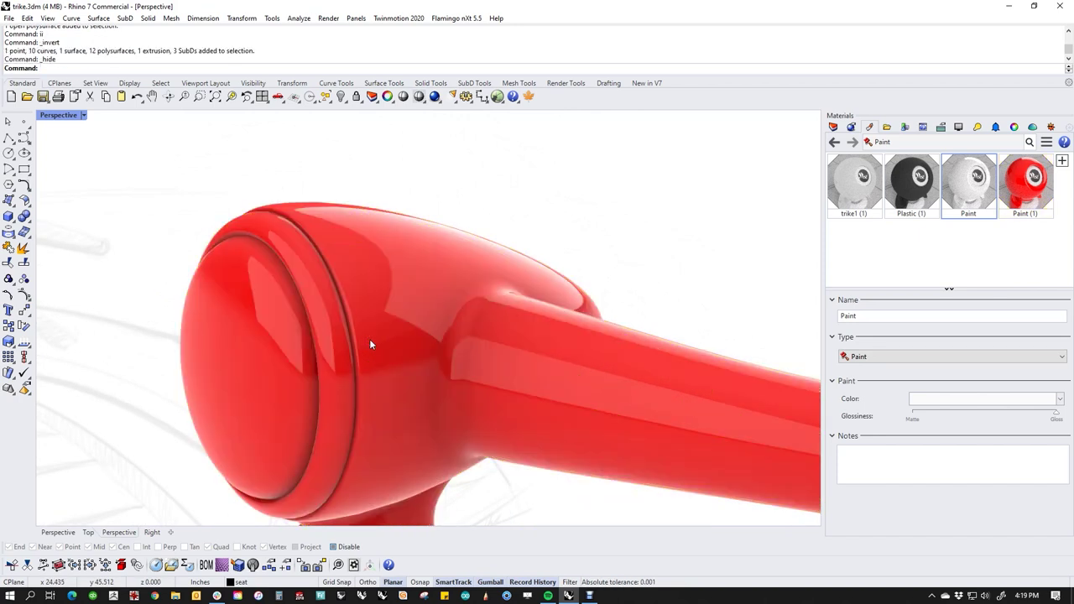
Show the isolated headlight body in the Front view in Wireframe display mode.
{"action": "type", "text": "f"}
{"action": "key", "text": "Return"}
{"action": "right_click_drag", "start_coordinate": [370, 344], "coordinate": [607, 411]}
{"action": "scroll", "coordinate": [537, 352], "scroll_direction": "up", "scroll_amount": 5}
{"action": "scroll", "coordinate": [396, 356], "scroll_direction": "up", "scroll_amount": 2}
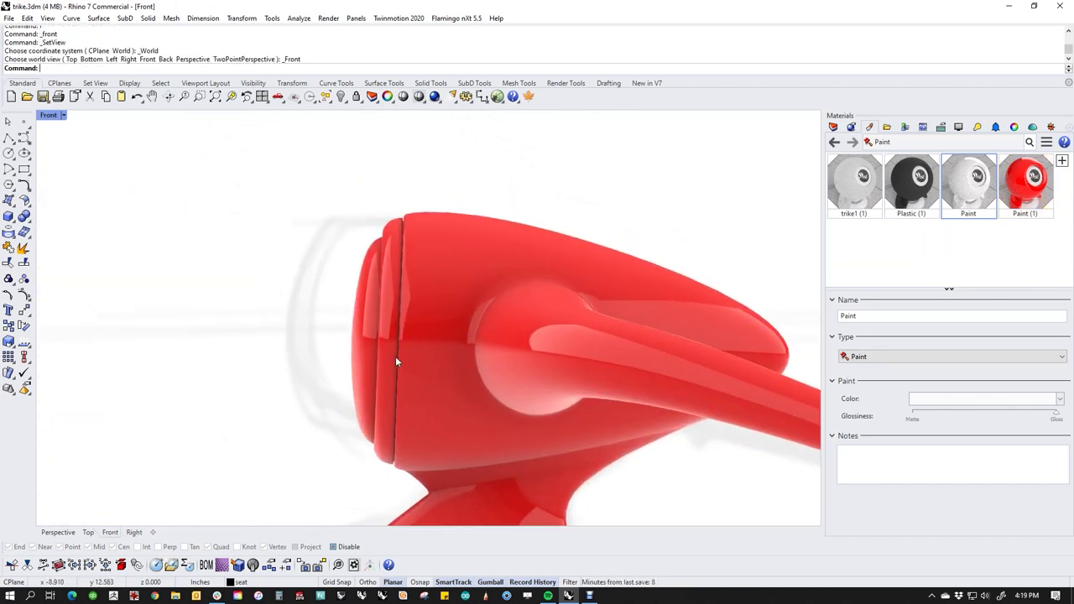
{"action": "middle_click", "coordinate": [383, 323]}
{"action": "left_click", "coordinate": [336, 288]}
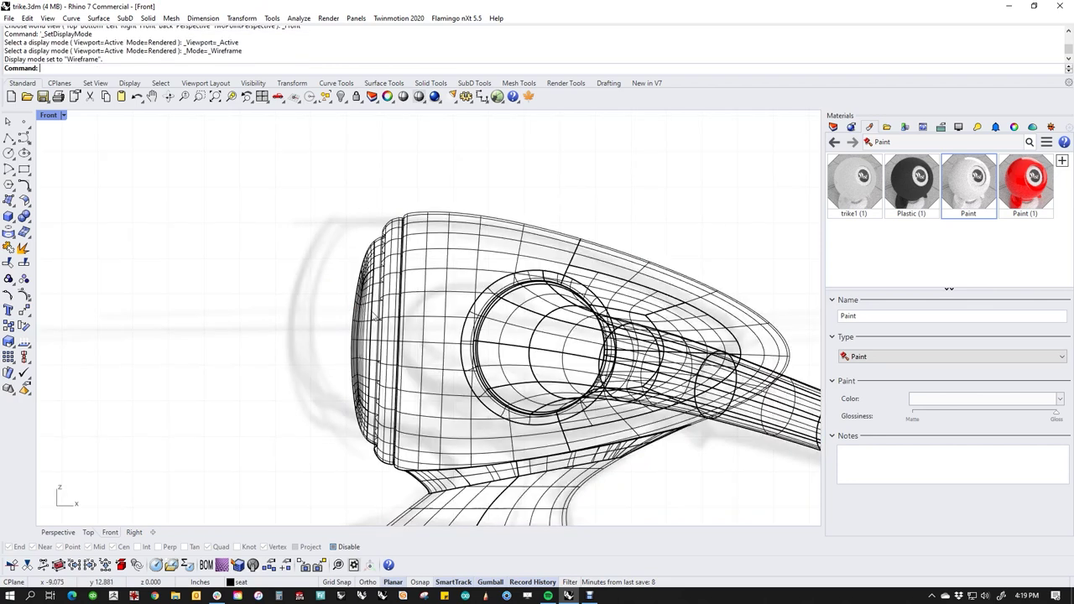
{"action": "left_click", "coordinate": [389, 304]}
{"action": "scroll", "coordinate": [388, 277], "scroll_direction": "up", "scroll_amount": 5}
{"action": "left_click", "coordinate": [436, 225]}
{"action": "key", "text": "Escape"}
{"action": "scroll", "coordinate": [387, 200], "scroll_direction": "down", "scroll_amount": 3}
{"action": "middle_click", "coordinate": [130, 225]}
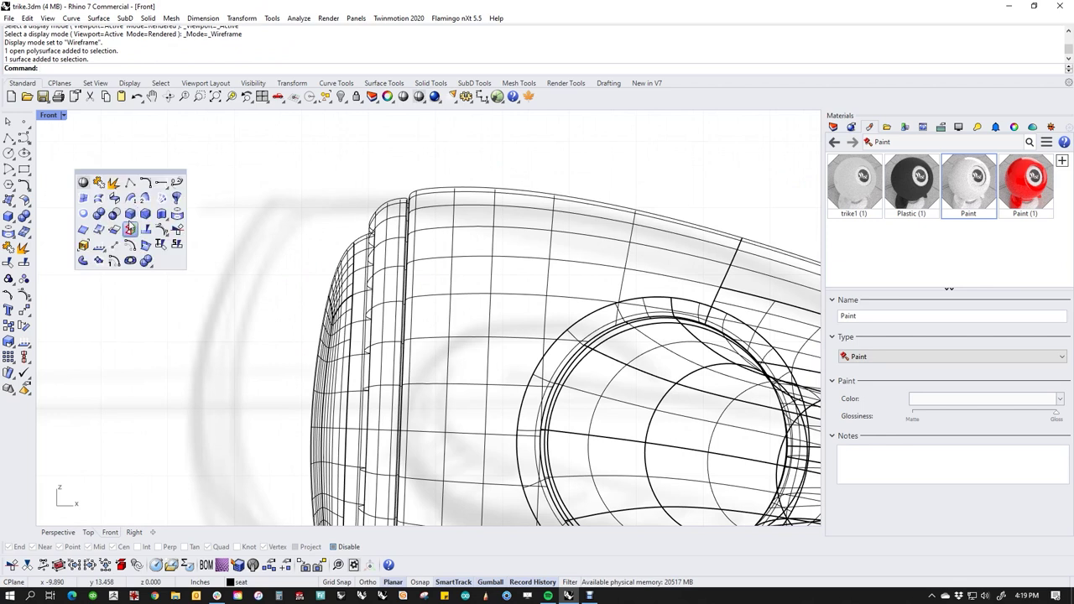
Draw a straight polyline along the headlight's seam groove, from its top to just below the housing.
{"action": "left_click", "coordinate": [8, 136]}
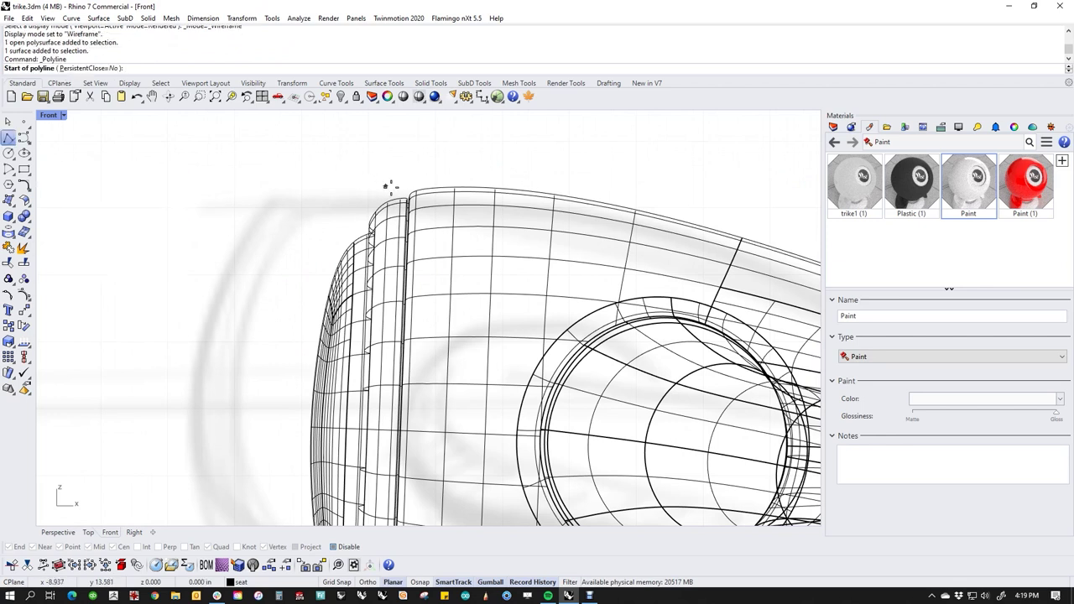
{"action": "scroll", "coordinate": [391, 185], "scroll_direction": "up", "scroll_amount": 5}
{"action": "left_click", "coordinate": [424, 244]}
{"action": "scroll", "coordinate": [428, 245], "scroll_direction": "down", "scroll_amount": 10}
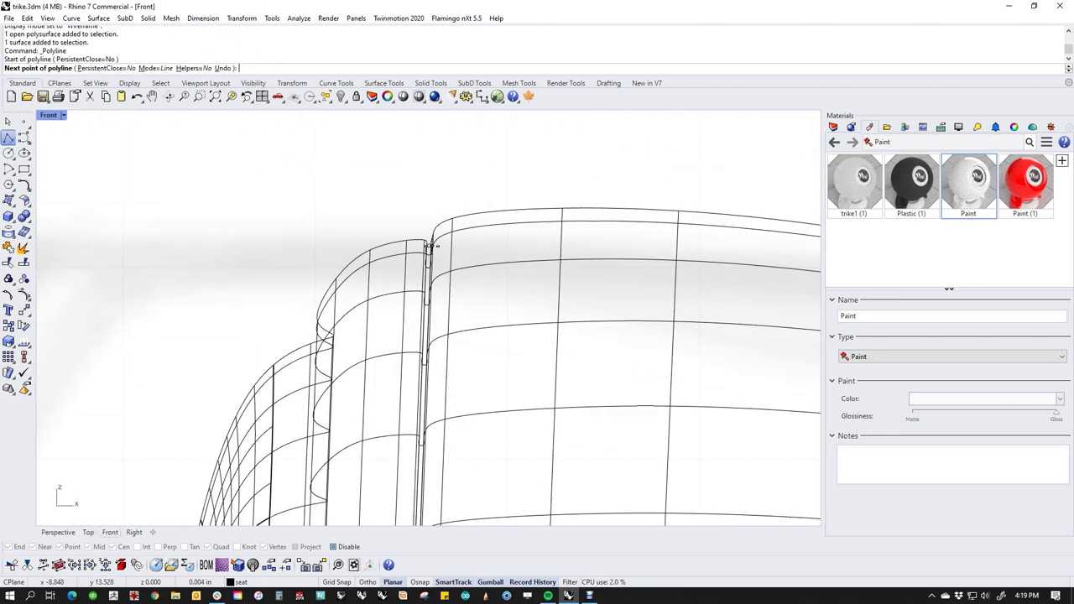
{"action": "right_click_drag", "start_coordinate": [464, 413], "coordinate": [501, 120]}
{"action": "key", "text": "ctrl+F1"}
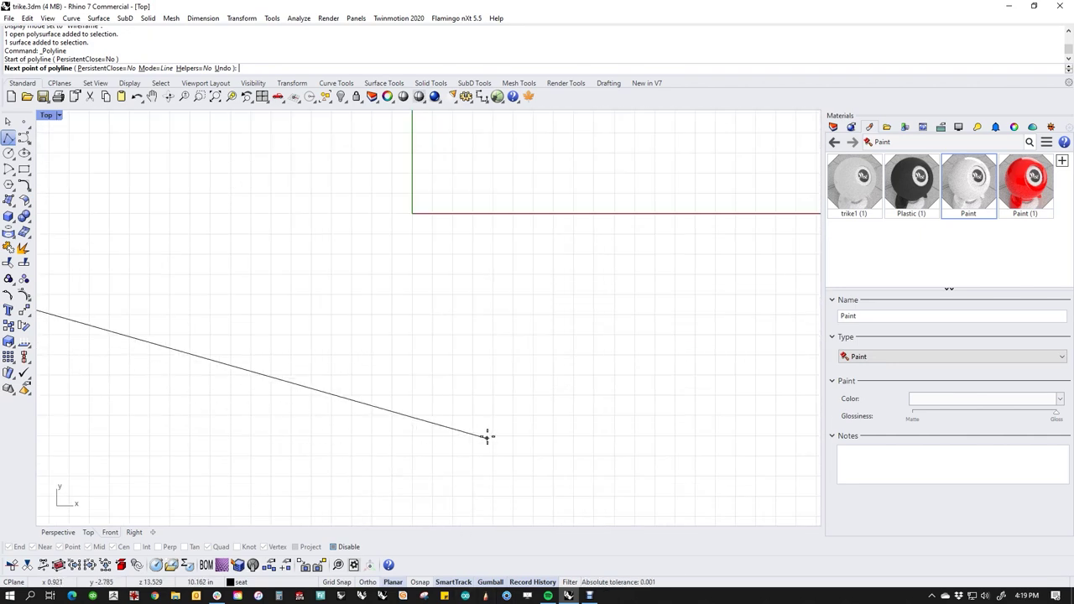
{"action": "scroll", "coordinate": [484, 426], "scroll_direction": "down", "scroll_amount": 7}
{"action": "scroll", "coordinate": [302, 335], "scroll_direction": "up", "scroll_amount": 10}
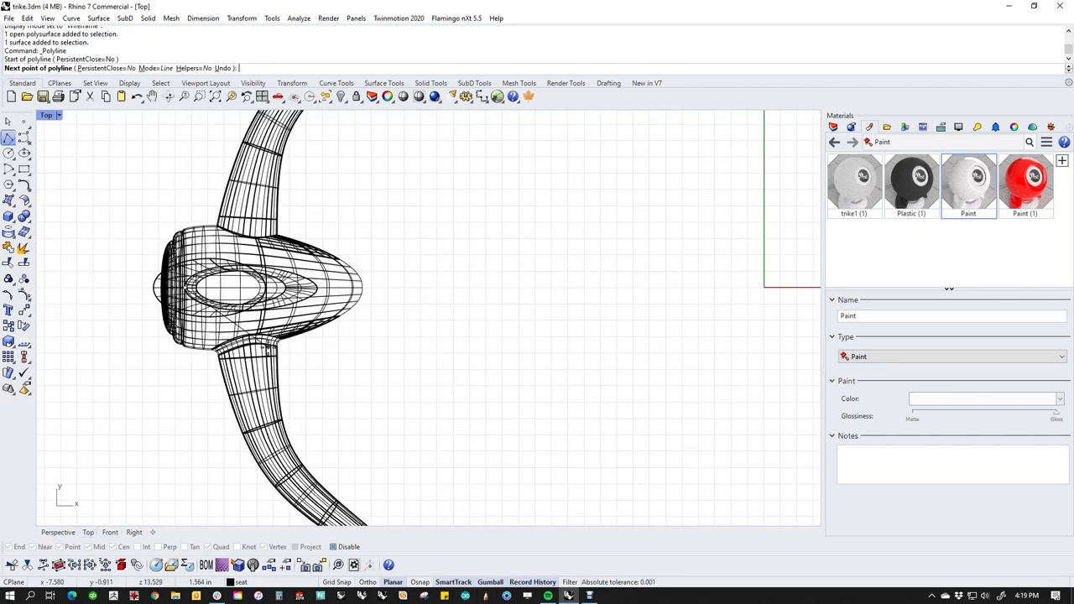
{"action": "type", "text": "f"}
{"action": "key", "text": "Return"}
{"action": "scroll", "coordinate": [300, 343], "scroll_direction": "down", "scroll_amount": 12}
{"action": "right_click_drag", "start_coordinate": [370, 270], "coordinate": [457, 470]}
{"action": "scroll", "coordinate": [420, 298], "scroll_direction": "up", "scroll_amount": 6}
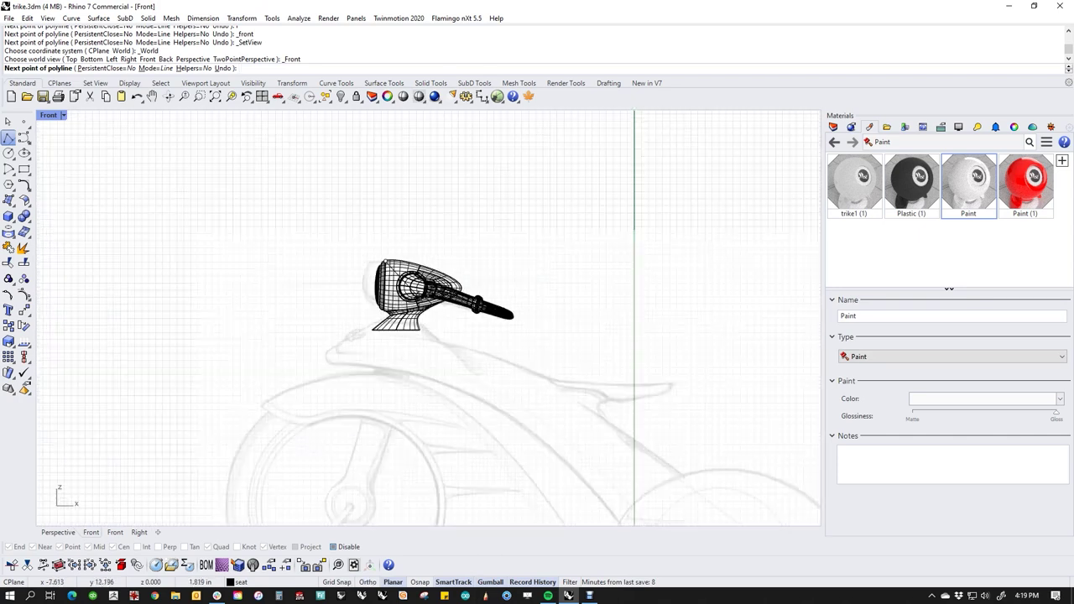
{"action": "scroll", "coordinate": [369, 318], "scroll_direction": "up", "scroll_amount": 6}
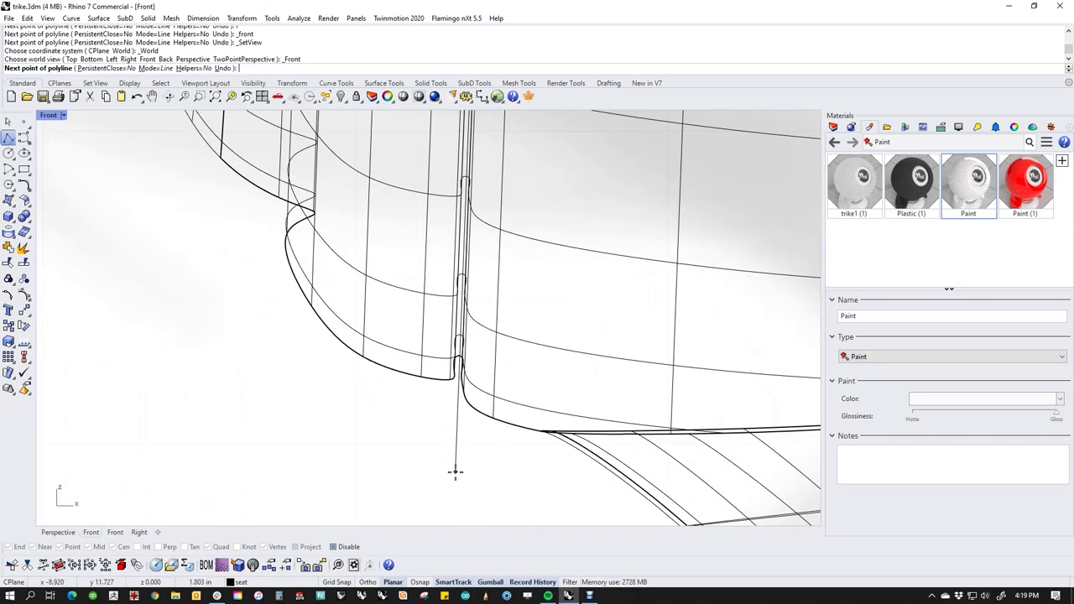
{"action": "left_click", "coordinate": [454, 470]}
{"action": "right_click", "coordinate": [454, 470]}
Split the headlight and handlebar polysurface with the line drawn along the seam.
{"action": "scroll", "coordinate": [472, 454], "scroll_direction": "up", "scroll_amount": 2}
{"action": "middle_click", "coordinate": [471, 458]}
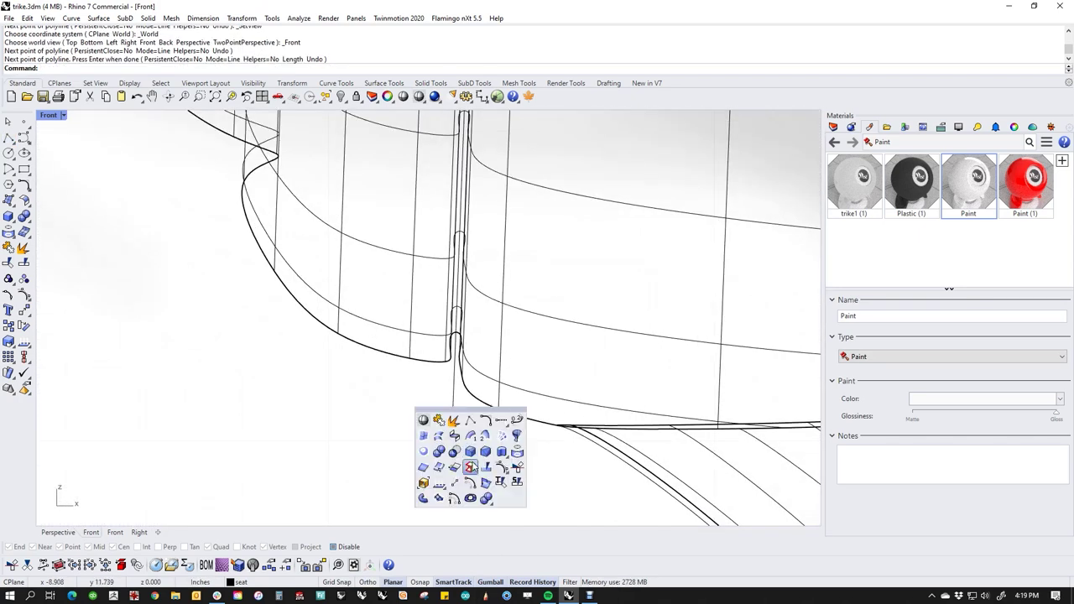
{"action": "left_click", "coordinate": [471, 468]}
{"action": "left_click", "coordinate": [425, 363]}
{"action": "key", "text": "Return"}
{"action": "left_click", "coordinate": [453, 435]}
{"action": "key", "text": "Return"}
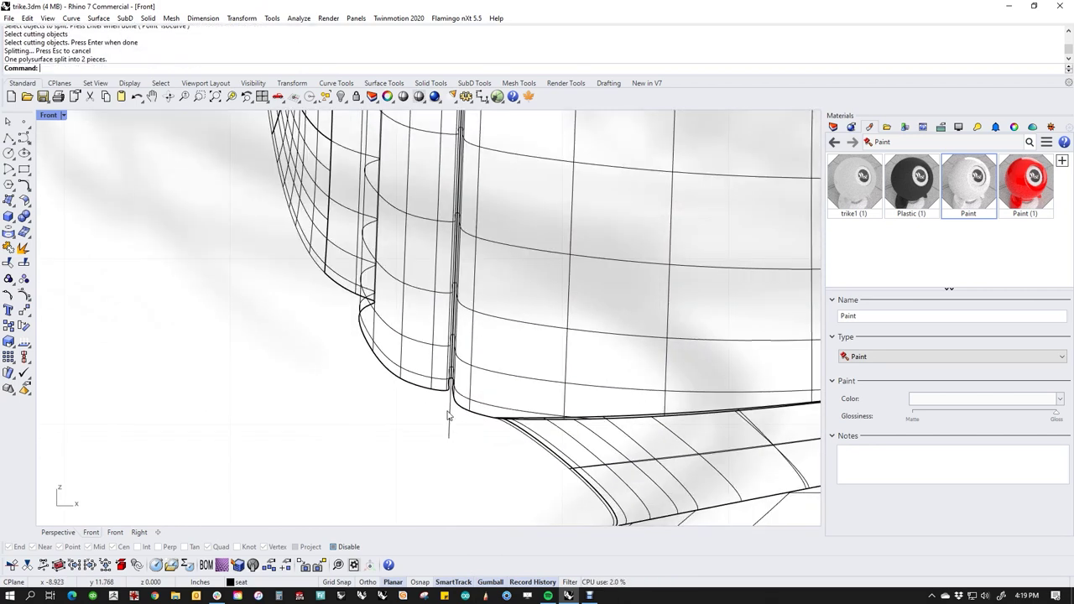
Create a Metal material and assign it to the headlight's split-off front piece.
{"action": "scroll", "coordinate": [449, 417], "scroll_direction": "up", "scroll_amount": 6}
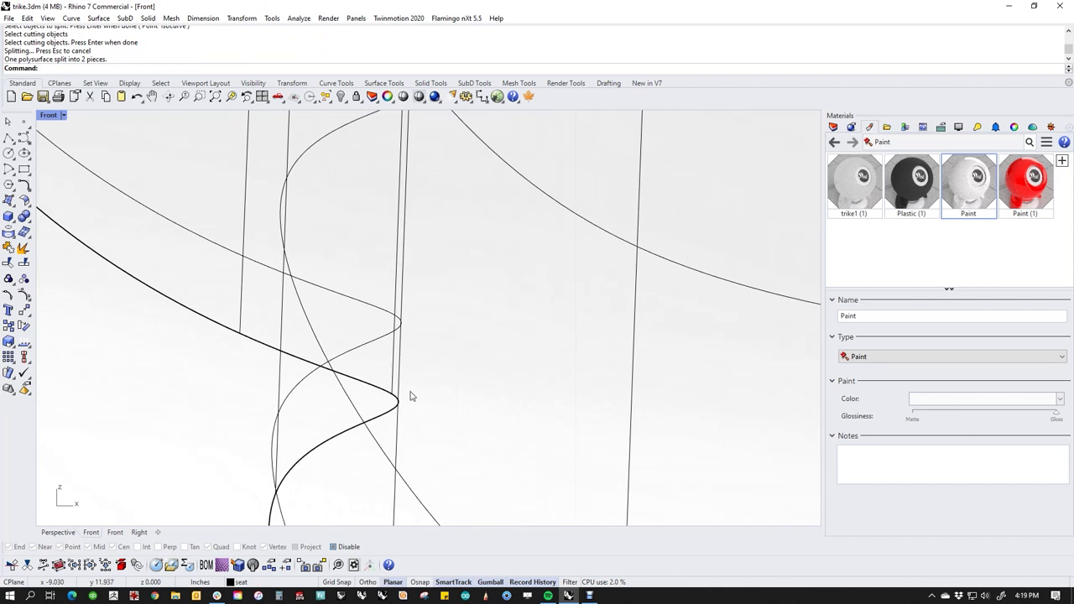
{"action": "scroll", "coordinate": [411, 399], "scroll_direction": "down", "scroll_amount": 3}
{"action": "scroll", "coordinate": [468, 455], "scroll_direction": "down", "scroll_amount": 2}
{"action": "left_click", "coordinate": [457, 466]}
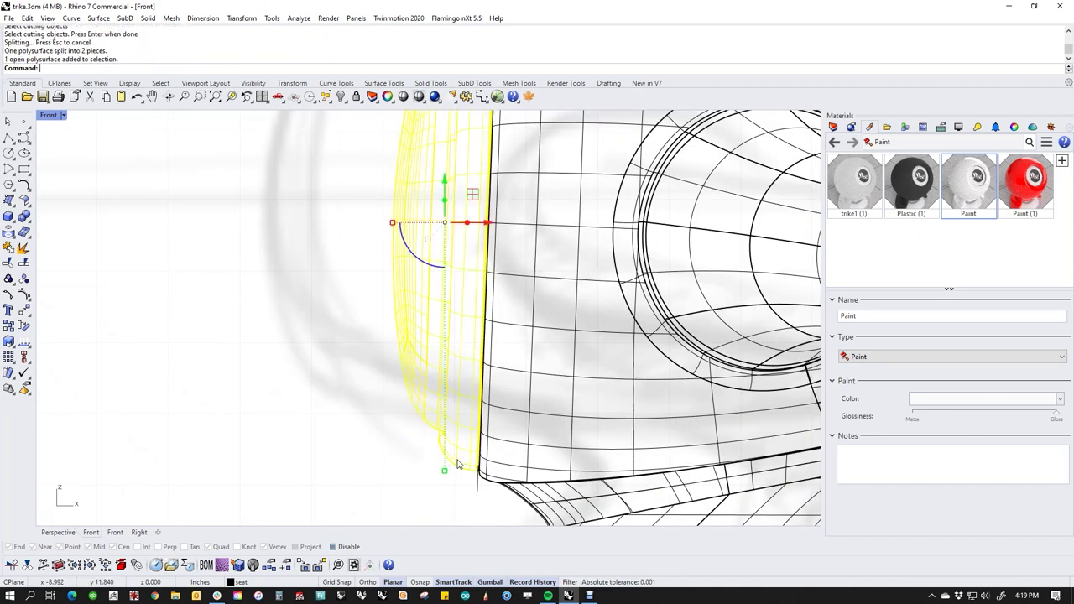
{"action": "left_click", "coordinate": [1062, 161]}
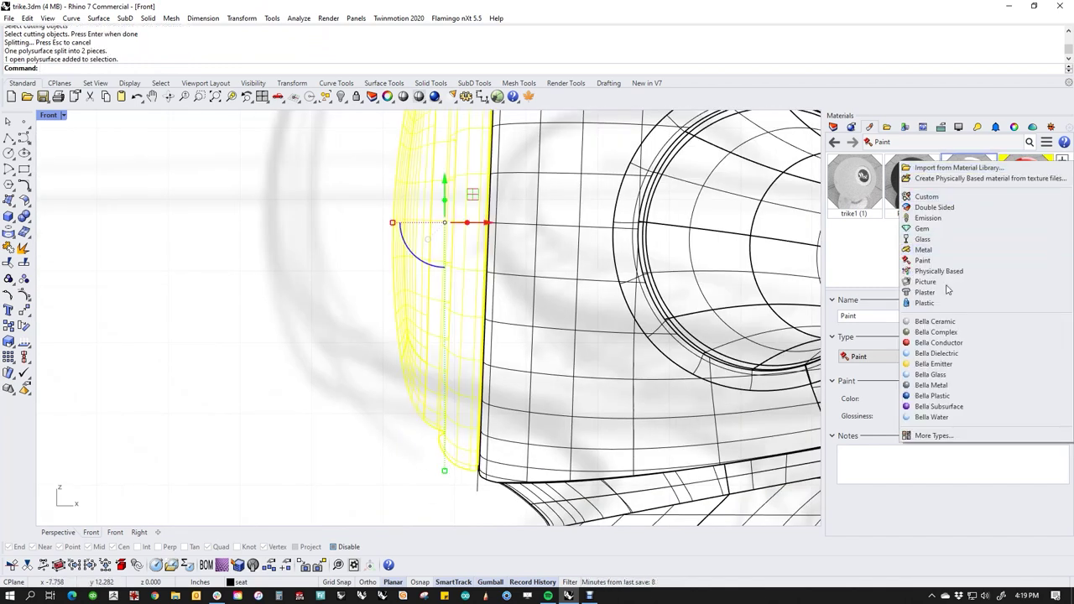
{"action": "left_click", "coordinate": [923, 249]}
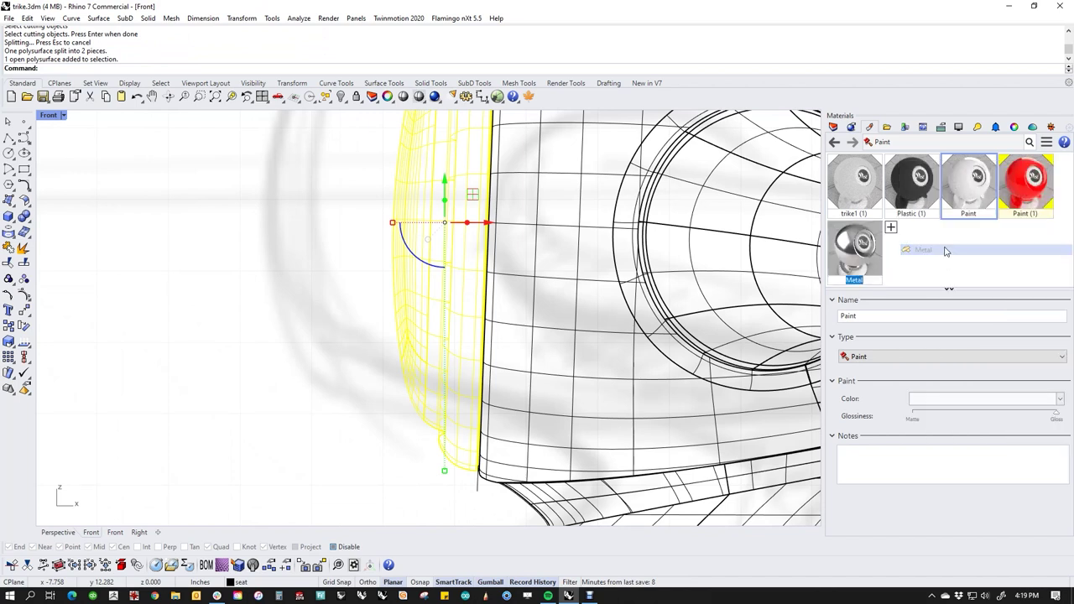
{"action": "right_click", "coordinate": [873, 245]}
{"action": "left_click", "coordinate": [908, 151]}
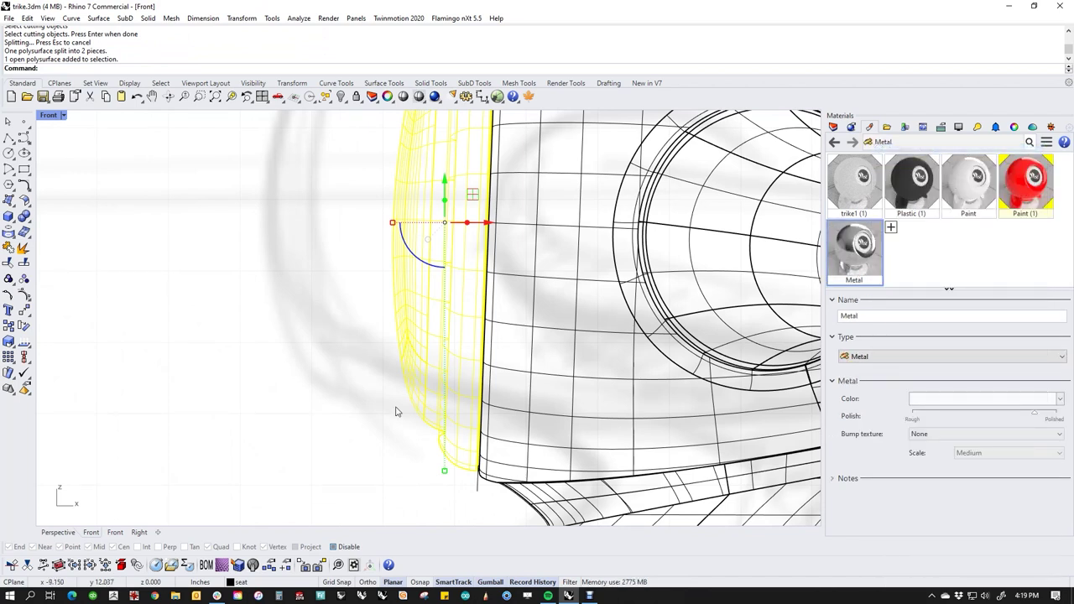
{"action": "left_click", "coordinate": [363, 392]}
Isolate the headlight's front piece by hiding the remaining objects, and show it in the Front view.
{"action": "scroll", "coordinate": [363, 391], "scroll_direction": "down", "scroll_amount": 6}
{"action": "right_click_drag", "start_coordinate": [375, 395], "coordinate": [383, 435]}
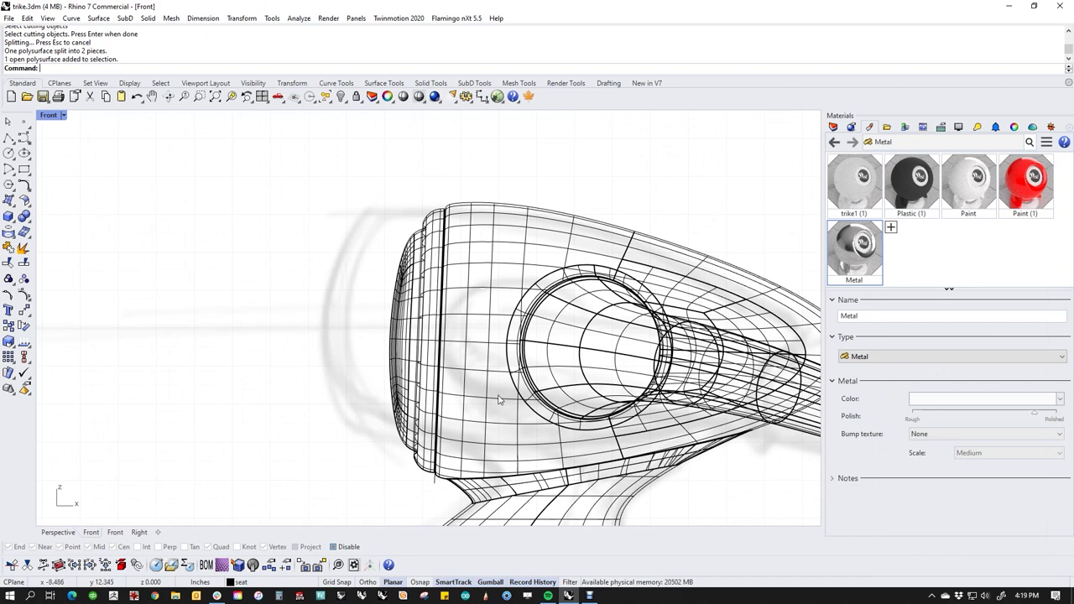
{"action": "left_click", "coordinate": [434, 413]}
{"action": "type", "text": "ii"}
{"action": "key", "text": "Return"}
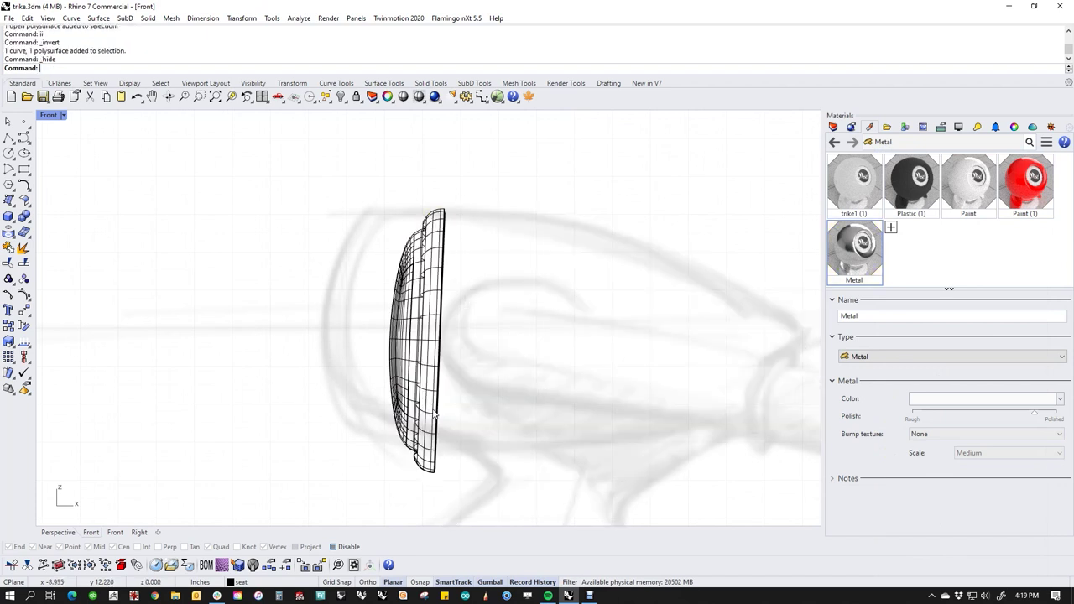
{"action": "type", "text": "f"}
{"action": "key", "text": "Return"}
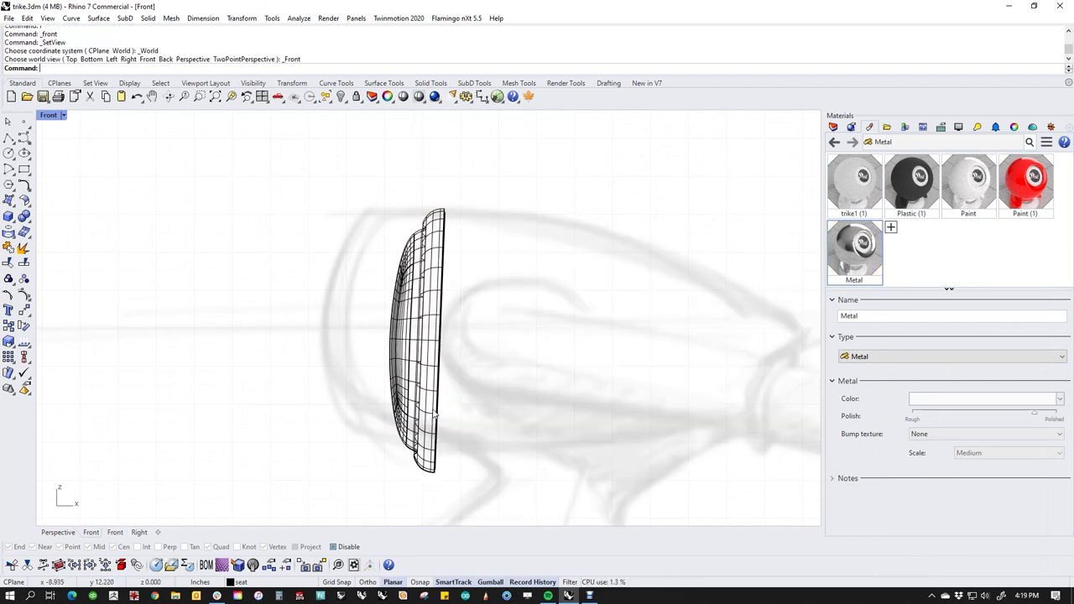
Examine the rim and groove of the headlight's front piece in shaded display in the Right view.
{"action": "type", "text": "r"}
{"action": "key", "text": "Return"}
{"action": "middle_click", "coordinate": [553, 404]}
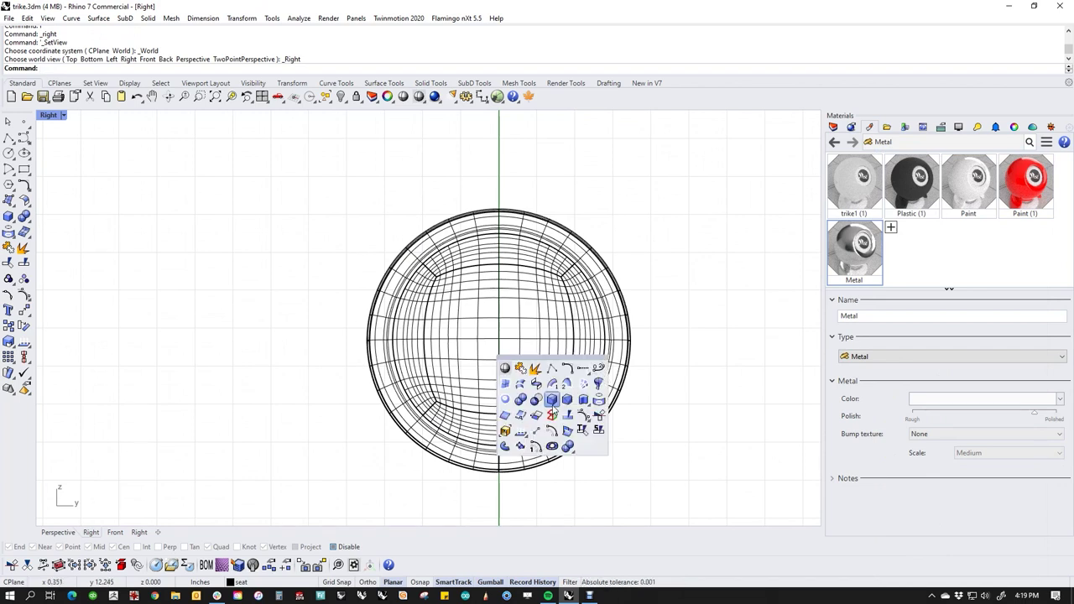
{"action": "left_click", "coordinate": [505, 383]}
{"action": "scroll", "coordinate": [488, 245], "scroll_direction": "up", "scroll_amount": 5}
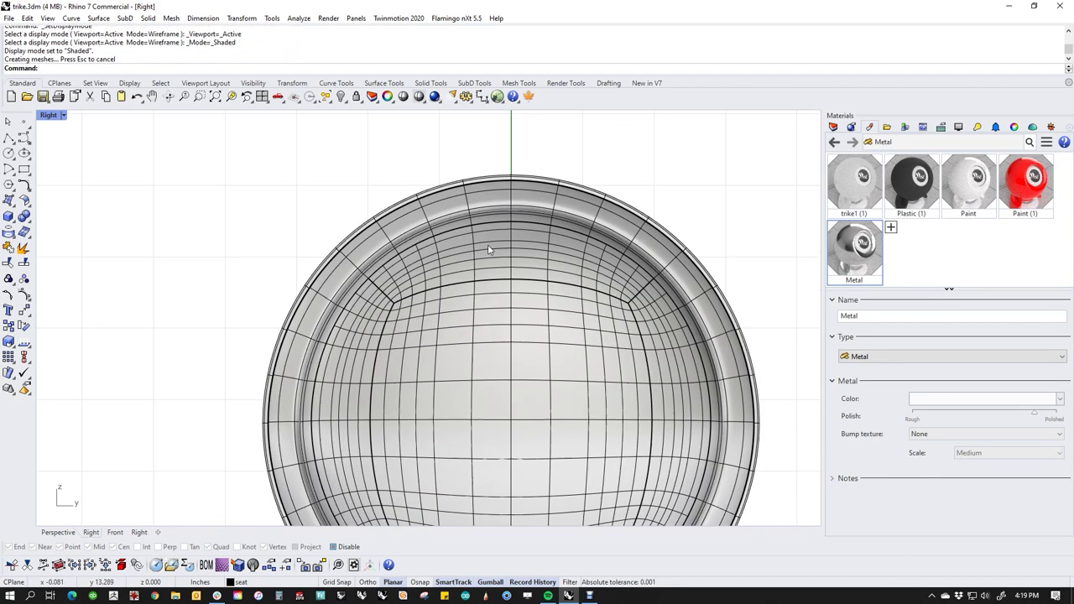
{"action": "scroll", "coordinate": [492, 217], "scroll_direction": "up", "scroll_amount": 3}
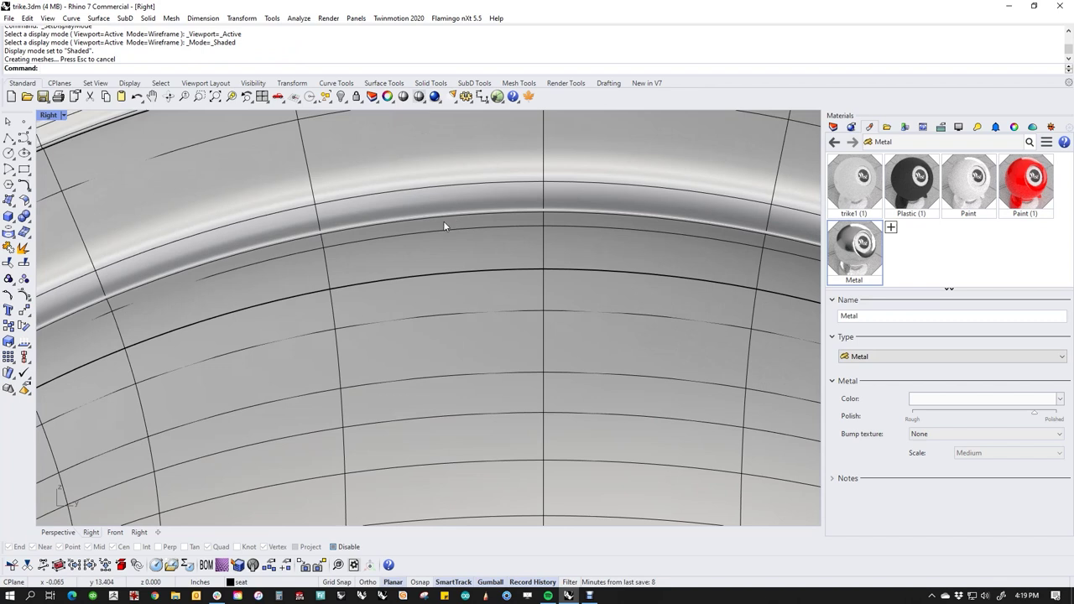
{"action": "left_click", "coordinate": [351, 242]}
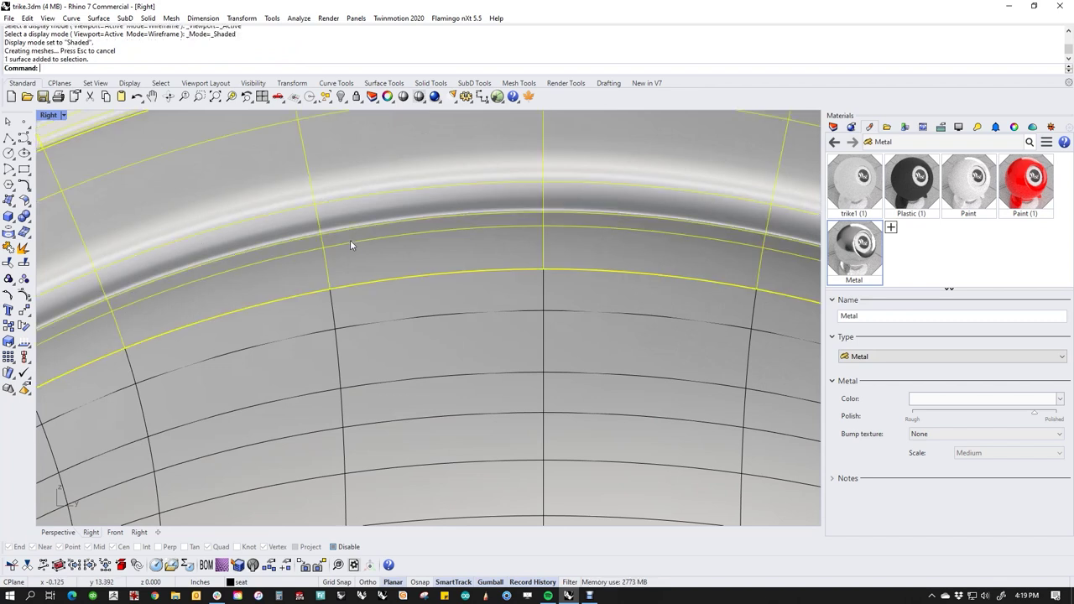
{"action": "scroll", "coordinate": [357, 241], "scroll_direction": "down", "scroll_amount": 6}
{"action": "left_click", "coordinate": [217, 223]}
{"action": "scroll", "coordinate": [183, 259], "scroll_direction": "up", "scroll_amount": 9}
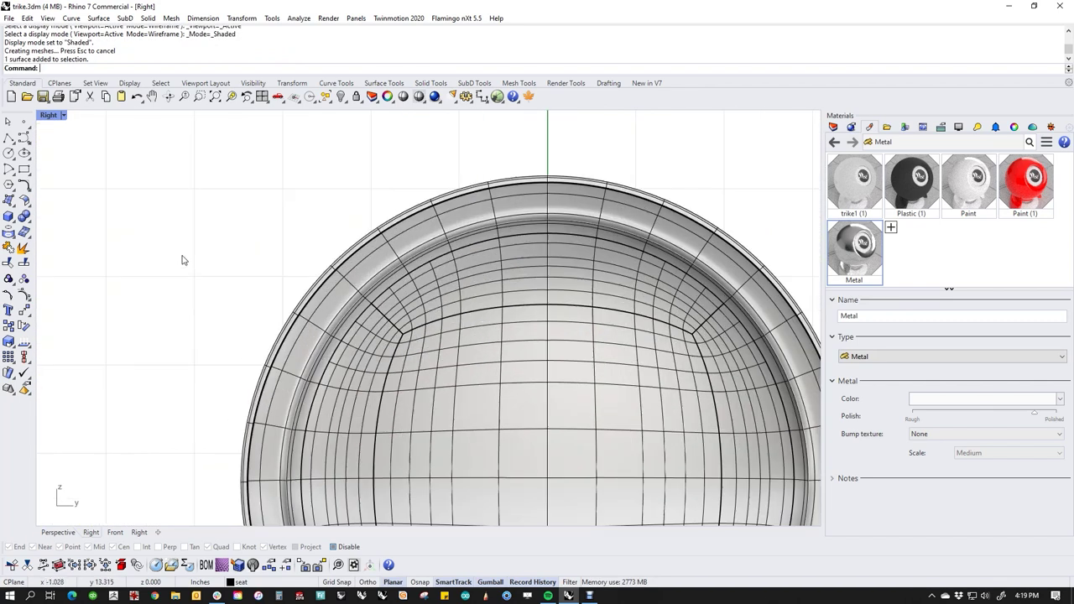
{"action": "right_click", "coordinate": [24, 263]}
{"action": "scroll", "coordinate": [515, 277], "scroll_direction": "up", "scroll_amount": 5}
{"action": "left_click", "coordinate": [429, 259]}
{"action": "key", "text": "Return"}
{"action": "key", "text": "Escape"}
Extract the rim surface from the headlight's front piece.
{"action": "middle_click", "coordinate": [422, 267]}
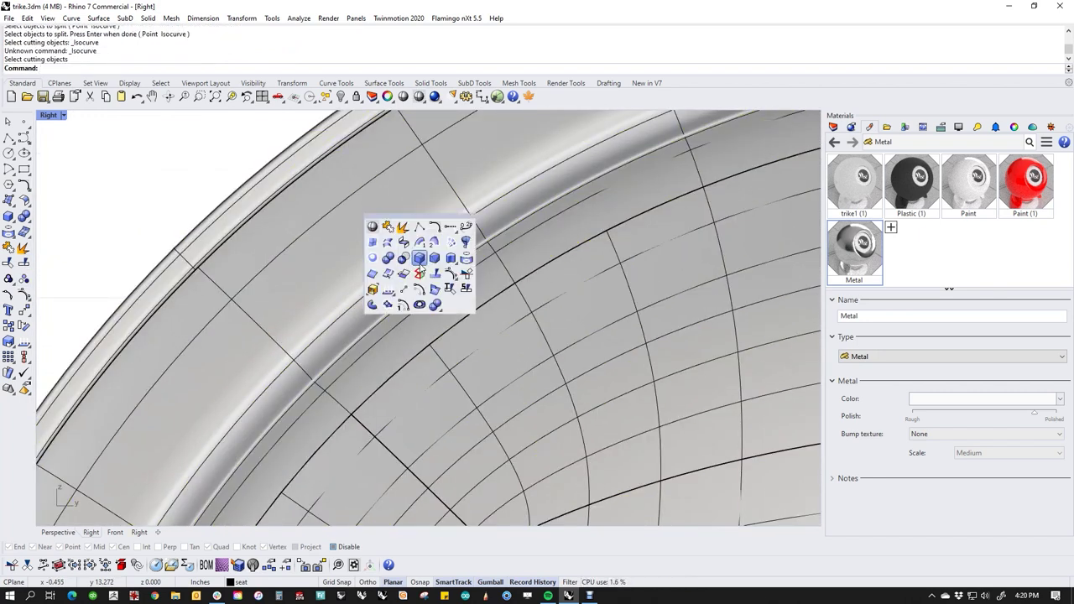
{"action": "left_click", "coordinate": [403, 228]}
{"action": "left_click", "coordinate": [409, 264]}
{"action": "key", "text": "Return"}
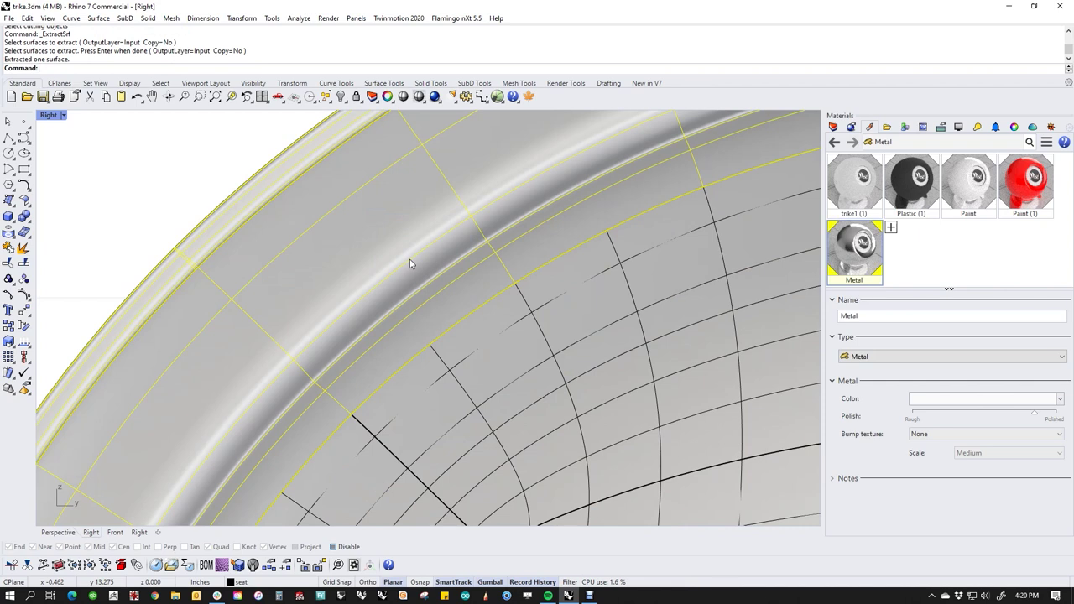
{"action": "scroll", "coordinate": [411, 264], "scroll_direction": "down", "scroll_amount": 3}
{"action": "scroll", "coordinate": [444, 273], "scroll_direction": "up", "scroll_amount": 4}
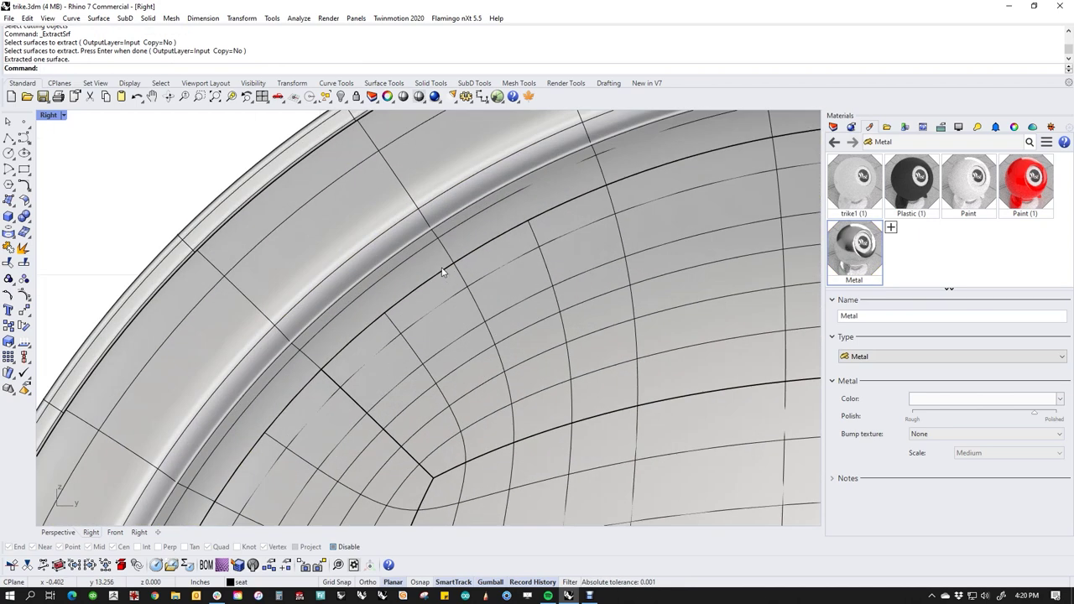
{"action": "left_click", "coordinate": [436, 266]}
{"action": "key", "text": "Escape"}
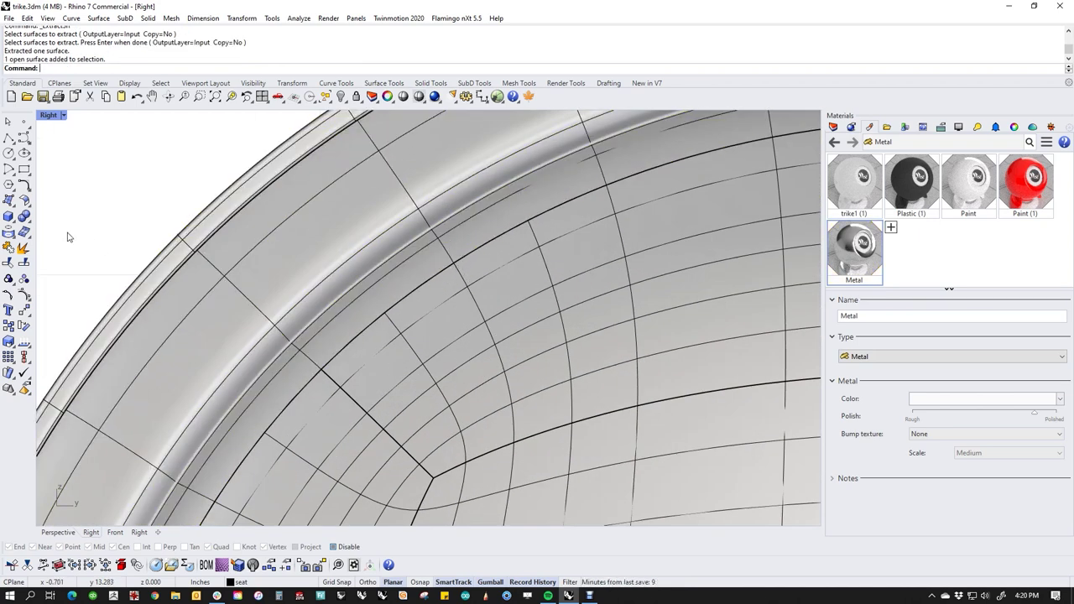
Try to split the extracted rim surface with an isocurve, and undo the attempt.
{"action": "right_click", "coordinate": [31, 264]}
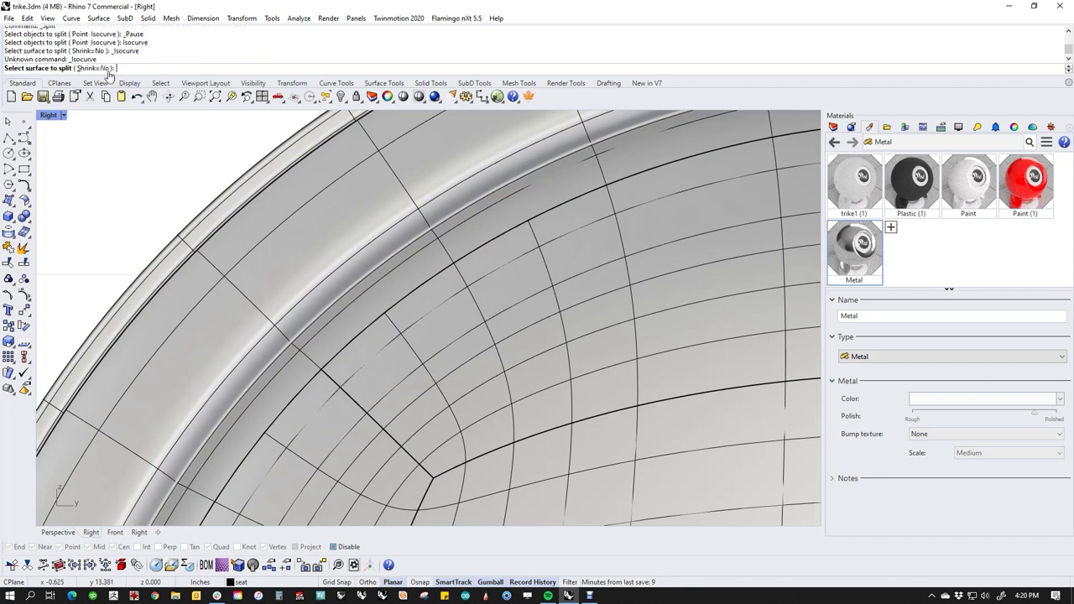
{"action": "left_click", "coordinate": [369, 247]}
{"action": "left_click", "coordinate": [379, 260]}
{"action": "key", "text": "ctrl+z"}
{"action": "right_click", "coordinate": [379, 261]}
{"action": "left_click", "coordinate": [372, 265]}
{"action": "right_click", "coordinate": [371, 264]}
{"action": "key", "text": "Escape"}
{"action": "left_click", "coordinate": [373, 265]}
{"action": "left_click", "coordinate": [147, 193]}
Extract the ring-shaped outer surface from the headlight's front polysurface, keeping it as a separate surface.
{"action": "left_click", "coordinate": [23, 248]}
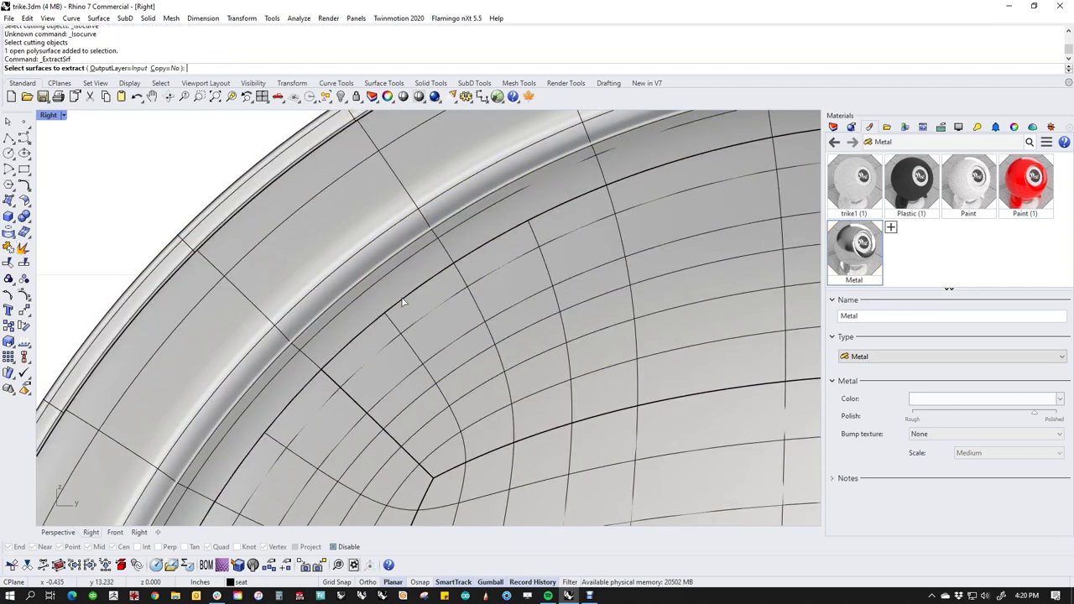
{"action": "left_click", "coordinate": [344, 264]}
{"action": "key", "text": "Return"}
{"action": "key", "text": "Return"}
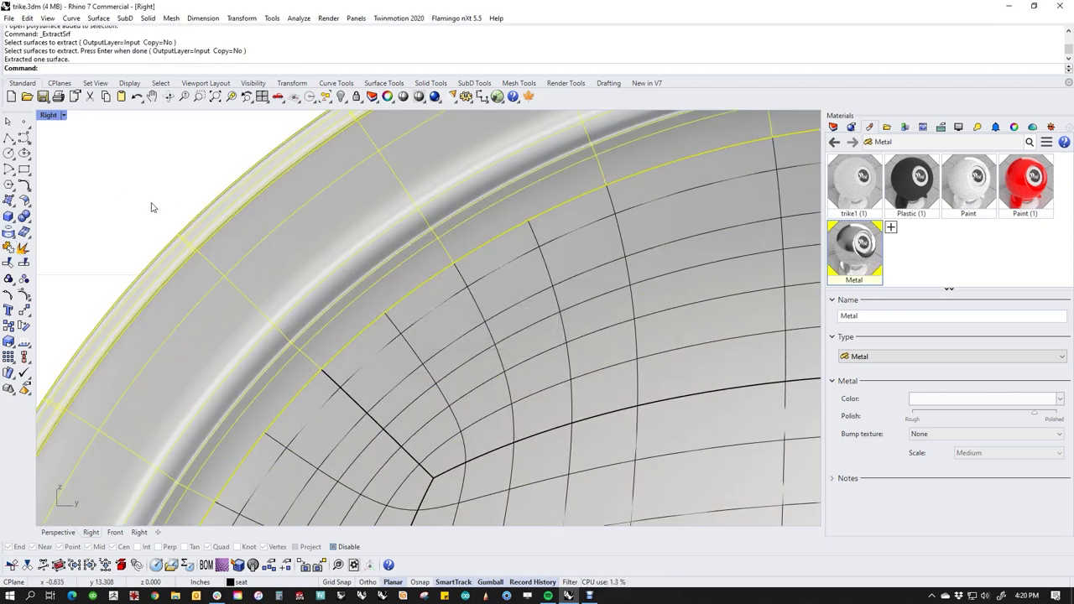
{"action": "left_click", "coordinate": [151, 208]}
{"action": "left_click", "coordinate": [285, 305]}
{"action": "key", "text": "Delete"}
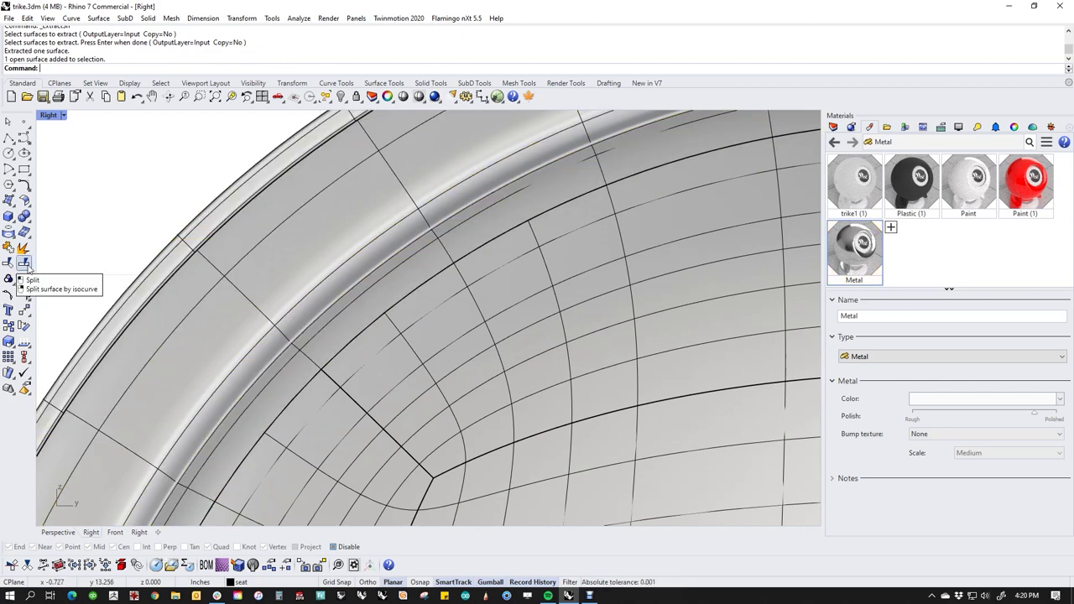
Split the extracted ring surface by isocurve along the inner edge of the rim groove.
{"action": "left_click", "coordinate": [24, 262]}
{"action": "double_click", "coordinate": [108, 68]}
{"action": "left_click", "coordinate": [314, 271]}
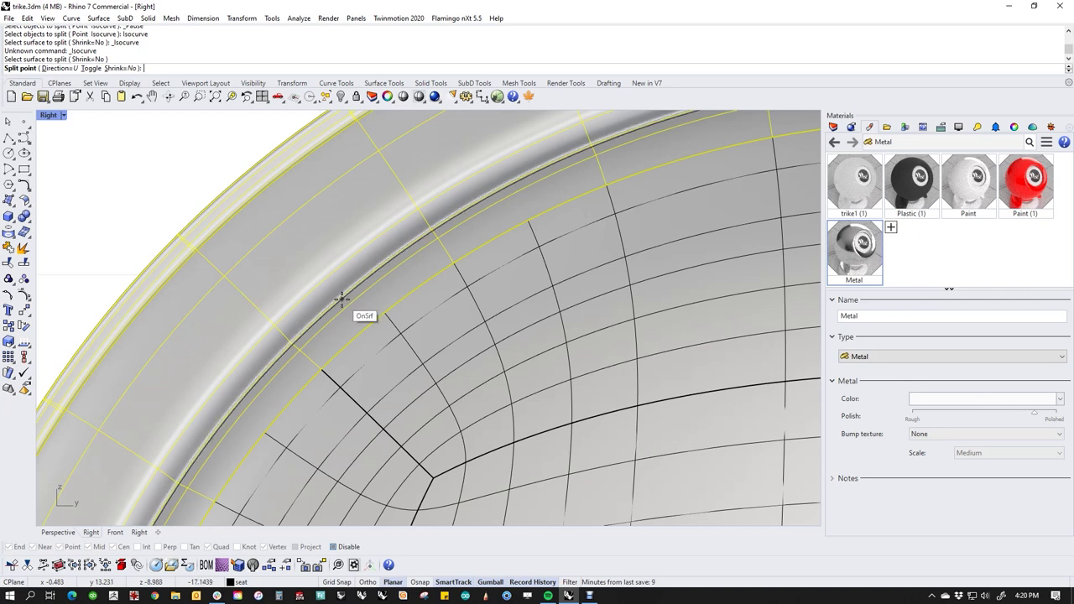
{"action": "left_click", "coordinate": [342, 300]}
{"action": "key", "text": "Return"}
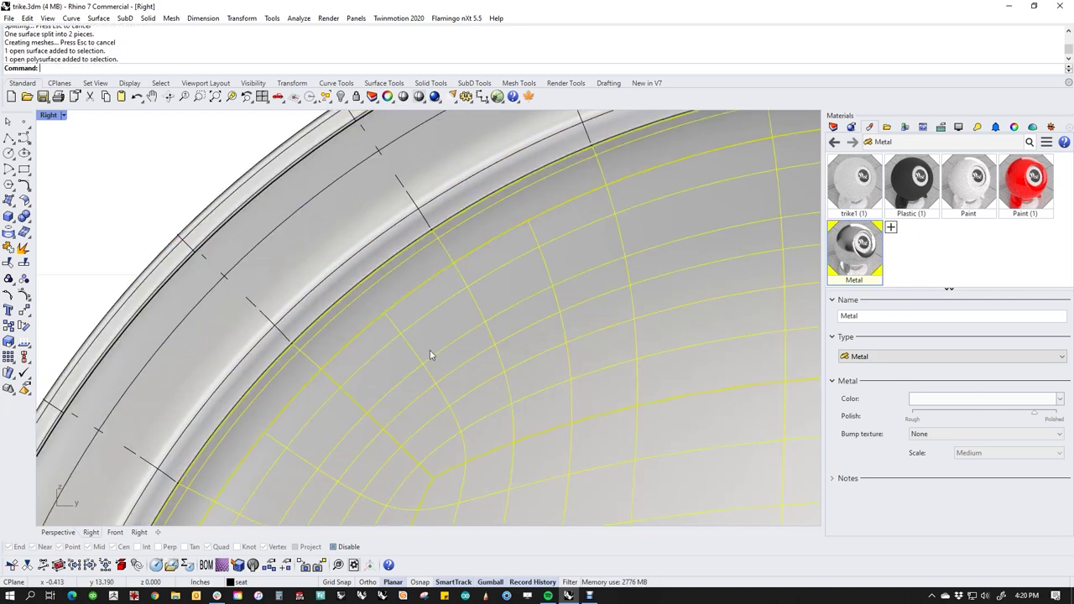
Join the split-off inner strip with the headlight's lens polysurface.
{"action": "type", "text": "join"}
{"action": "key", "text": "Return"}
{"action": "scroll", "coordinate": [419, 342], "scroll_direction": "down", "scroll_amount": 3}
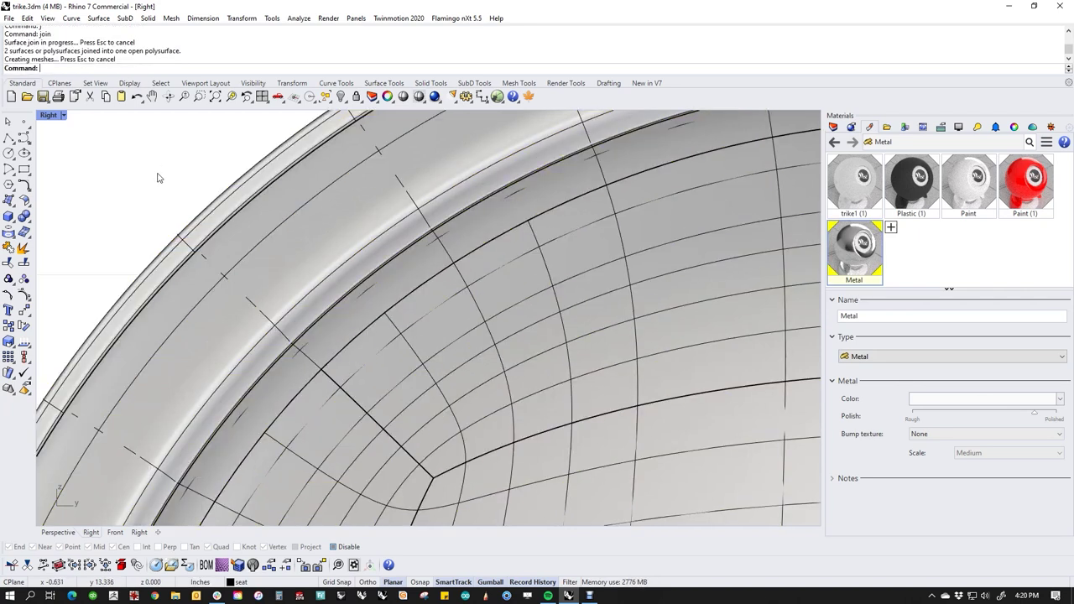
Create a new Custom material for the headlight lens.
{"action": "left_click", "coordinate": [893, 231]}
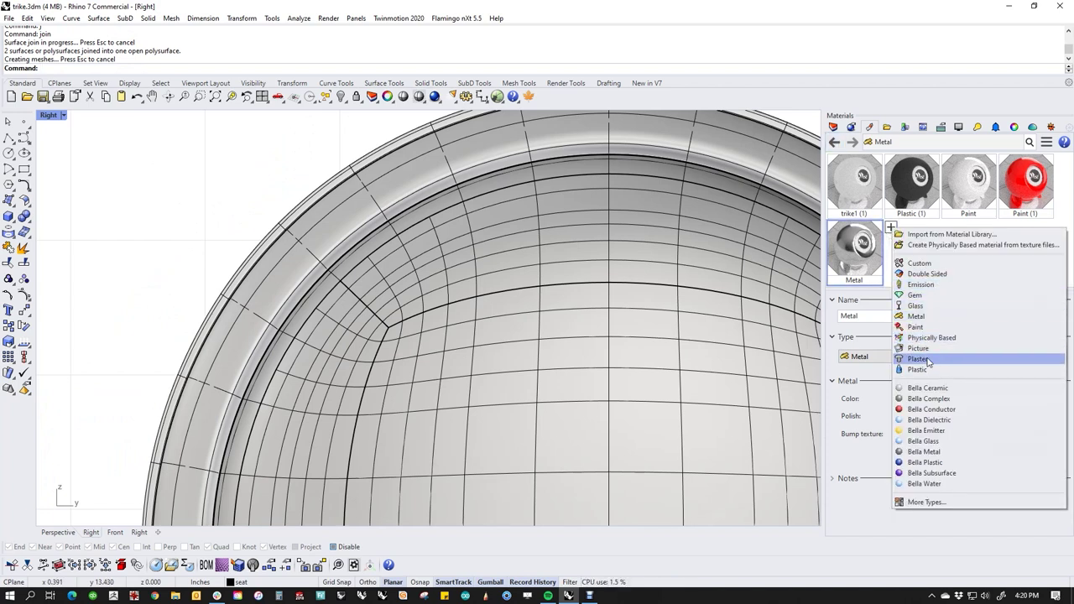
{"action": "left_click", "coordinate": [923, 263]}
{"action": "key", "text": "Return"}
{"action": "left_click", "coordinate": [339, 280]}
{"action": "left_click", "coordinate": [245, 235]}
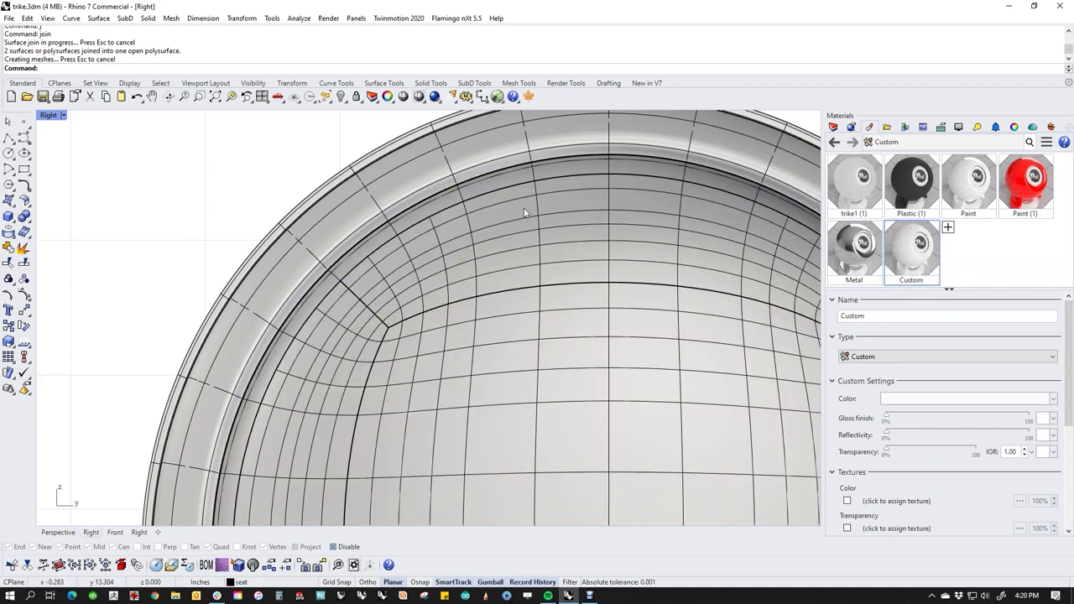
{"action": "left_click_drag", "start_coordinate": [839, 267], "coordinate": [113, 138]}
Return to the Perspective view and show all hidden objects of the trike.
{"action": "left_click", "coordinate": [61, 117]}
{"action": "left_click", "coordinate": [76, 156]}
{"action": "scroll", "coordinate": [301, 308], "scroll_direction": "down", "scroll_amount": 4}
{"action": "key", "text": "ctrl+F4"}
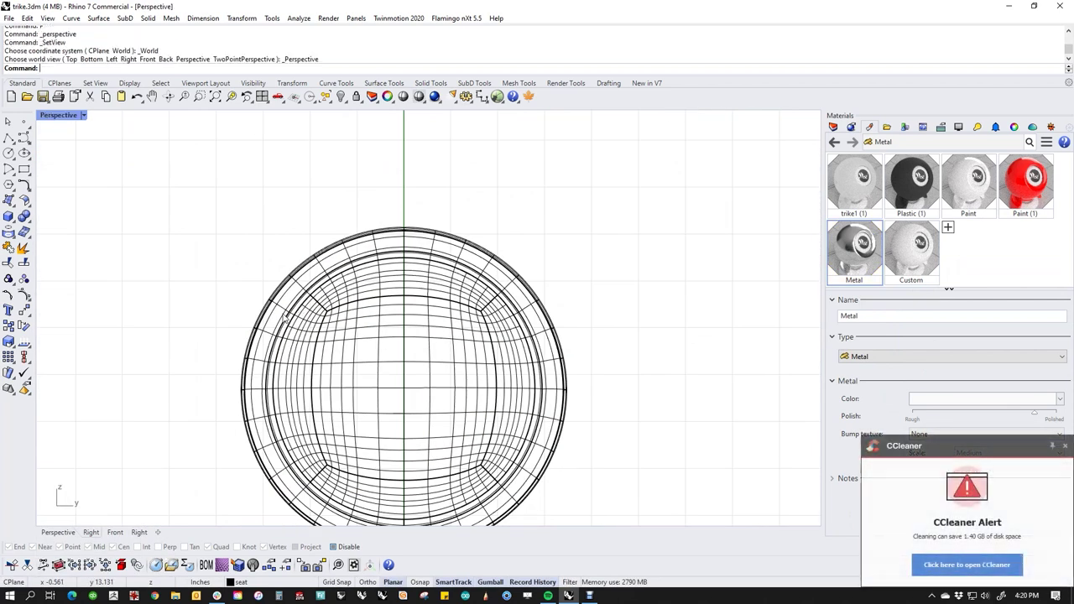
{"action": "left_click", "coordinate": [1065, 446]}
{"action": "right_click_drag", "start_coordinate": [356, 368], "coordinate": [449, 344]}
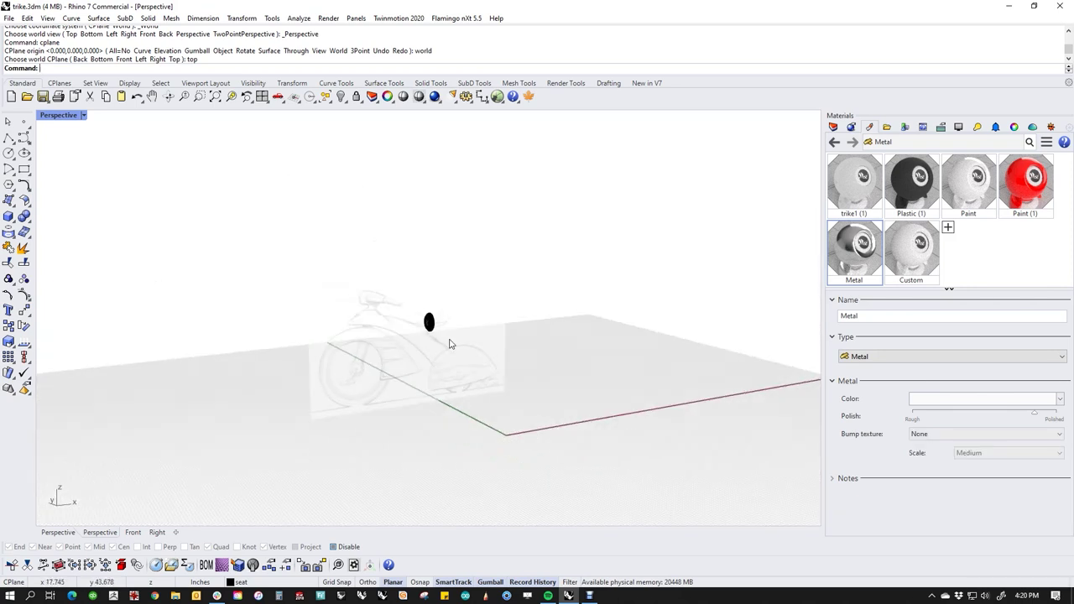
{"action": "type", "text": "v"}
{"action": "key", "text": "Return"}
{"action": "scroll", "coordinate": [412, 312], "scroll_direction": "up", "scroll_amount": 5}
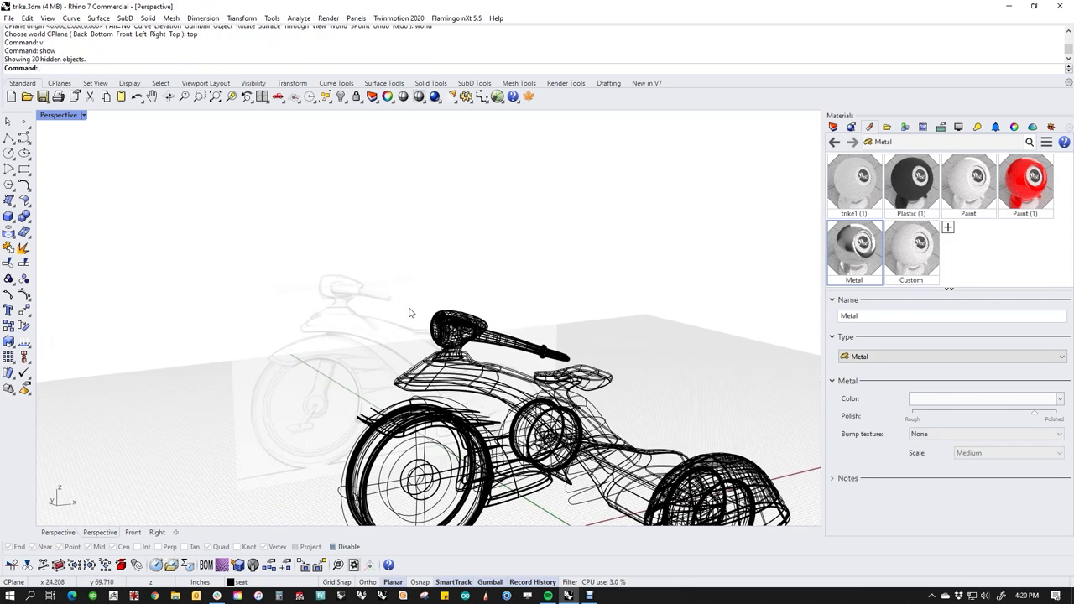
Set the Perspective viewport to Rendered display and view the trike from the side.
{"action": "left_click", "coordinate": [59, 115]}
{"action": "left_click", "coordinate": [67, 180]}
{"action": "right_click_drag", "start_coordinate": [425, 432], "coordinate": [370, 357], "text": "shift"}
{"action": "mouse_move", "coordinate": [520, 424]}
{"action": "right_mouse_down"}
{"action": "mouse_move", "coordinate": [579, 440]}
{"action": "mouse_move", "coordinate": [495, 436]}
{"action": "mouse_move", "coordinate": [535, 439]}
{"action": "mouse_move", "coordinate": [527, 421]}
{"action": "right_mouse_up"}
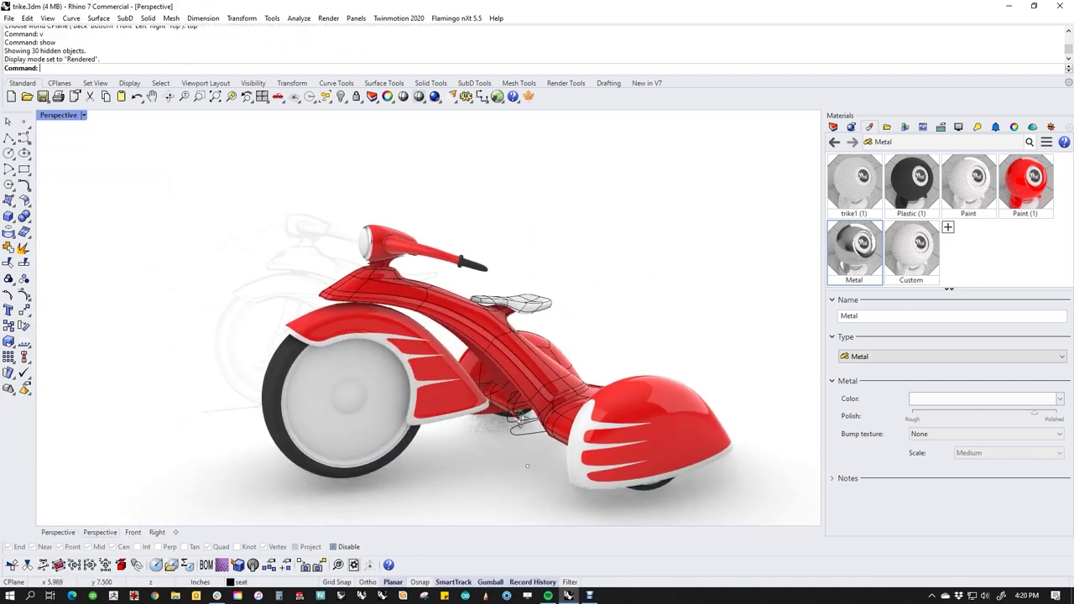
Assign the red Paint (1) material to the seat.
{"action": "scroll", "coordinate": [503, 302], "scroll_direction": "up", "scroll_amount": 5}
{"action": "left_click", "coordinate": [593, 316]}
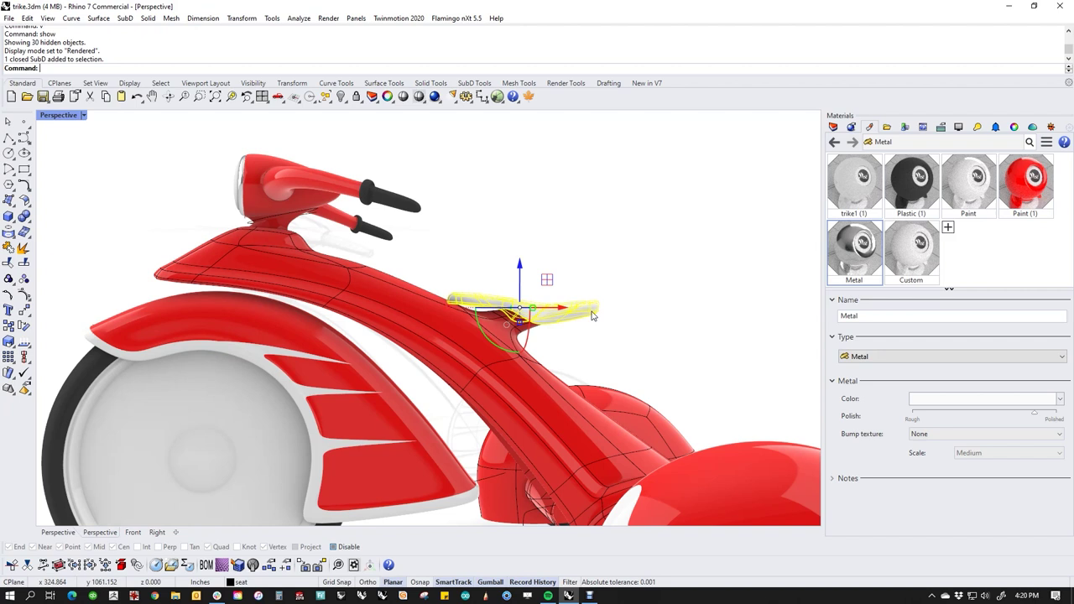
{"action": "right_click", "coordinate": [1001, 177]}
{"action": "left_click", "coordinate": [982, 160]}
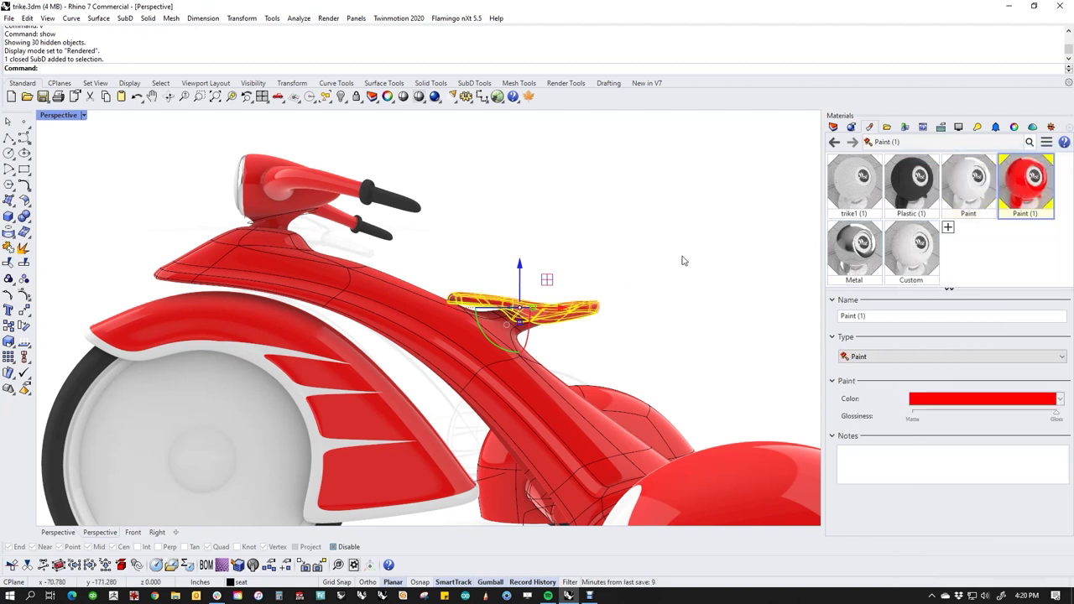
{"action": "left_click", "coordinate": [731, 247]}
{"action": "scroll", "coordinate": [617, 323], "scroll_direction": "down", "scroll_amount": 8}
{"action": "right_click_drag", "start_coordinate": [617, 322], "coordinate": [619, 266]}
{"action": "scroll", "coordinate": [543, 300], "scroll_direction": "up", "scroll_amount": 5}
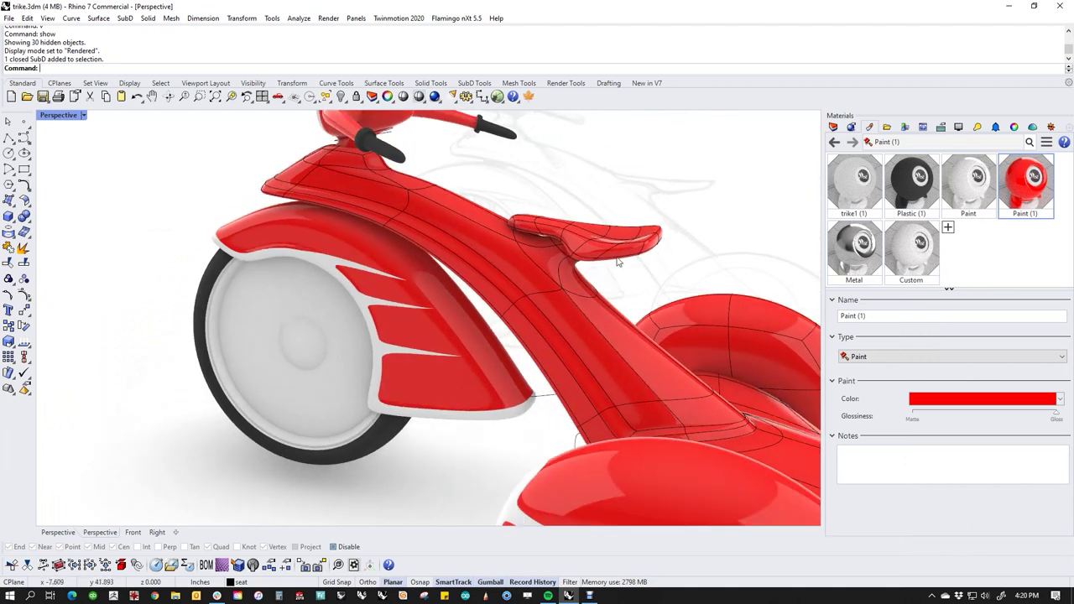
Draw a degree-3 curve in the Front view along the seat's upper side, from its nose to past its rear edge.
{"action": "scroll", "coordinate": [619, 266], "scroll_direction": "up", "scroll_amount": 6}
{"action": "right_click_drag", "start_coordinate": [566, 333], "coordinate": [605, 332]}
{"action": "type", "text": "f"}
{"action": "key", "text": "Return"}
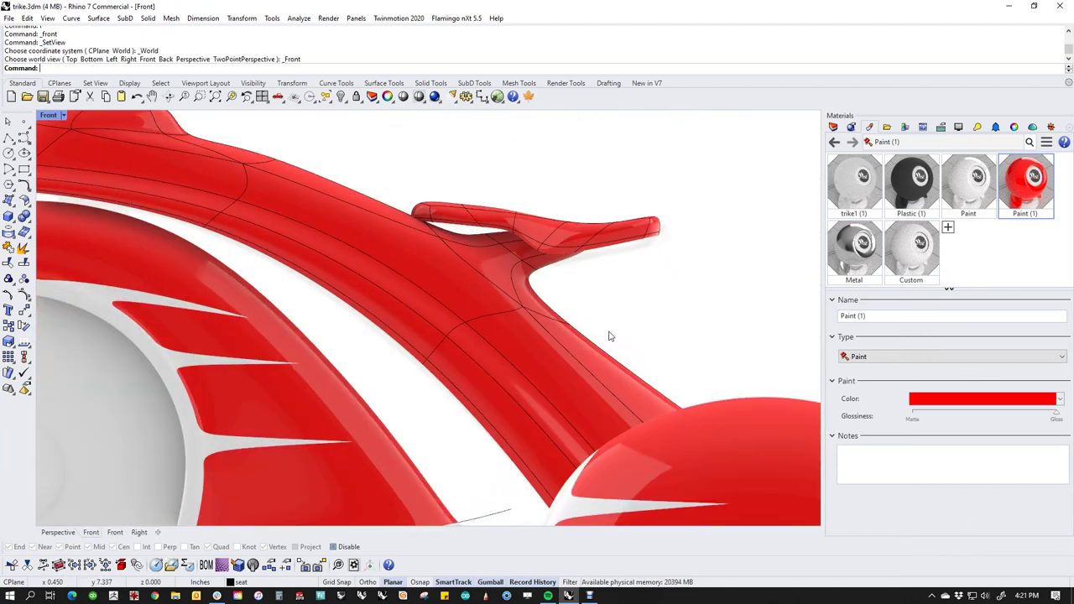
{"action": "scroll", "coordinate": [549, 250], "scroll_direction": "up", "scroll_amount": 3}
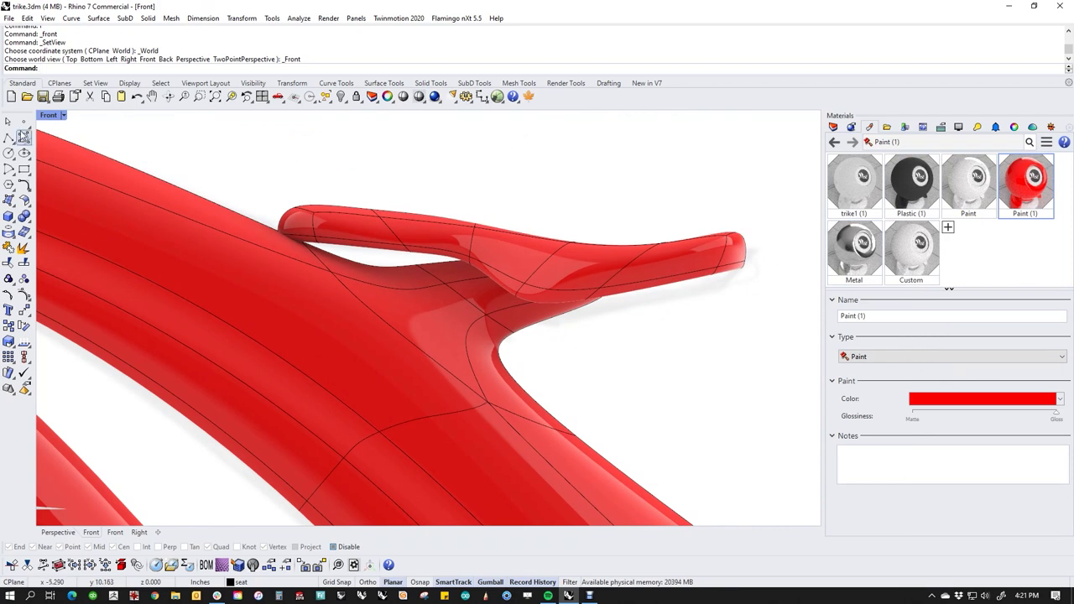
{"action": "left_click", "coordinate": [23, 136]}
{"action": "left_click", "coordinate": [322, 221]}
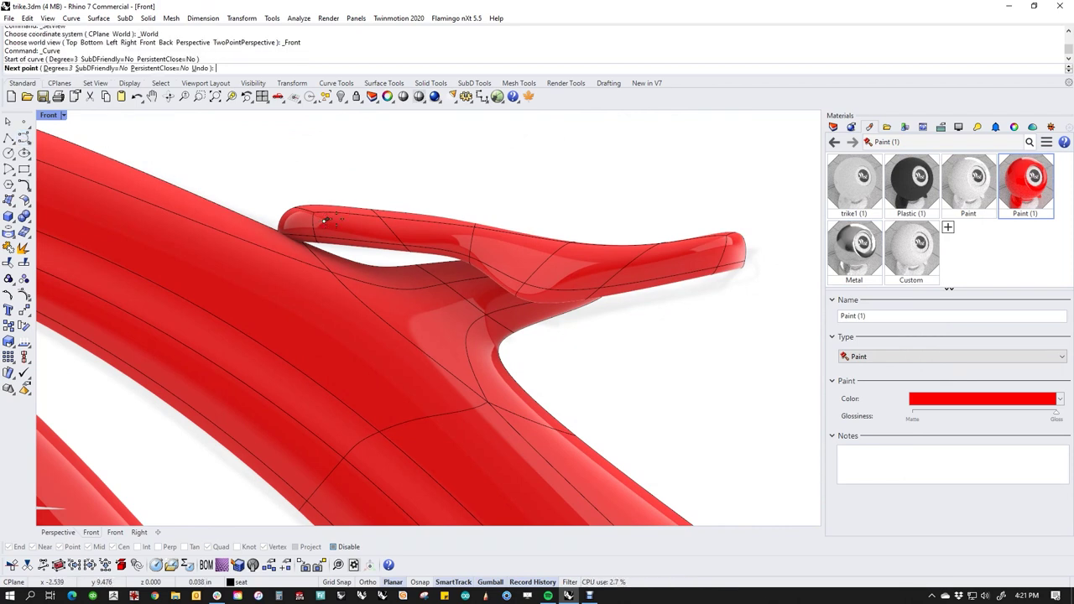
{"action": "left_click", "coordinate": [447, 229]}
{"action": "left_click", "coordinate": [531, 243]}
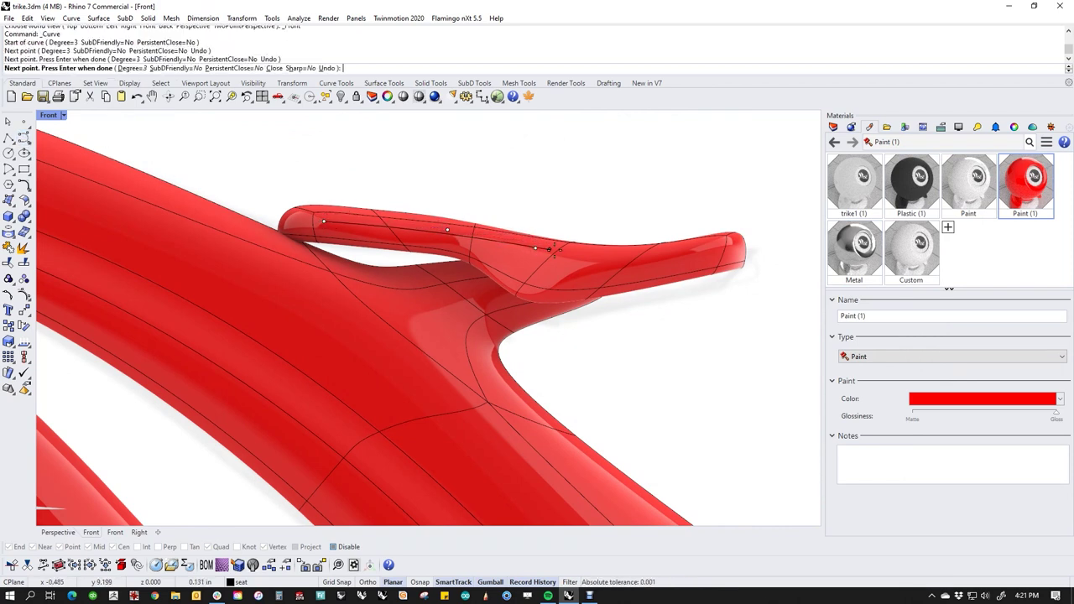
{"action": "left_click", "coordinate": [611, 263]}
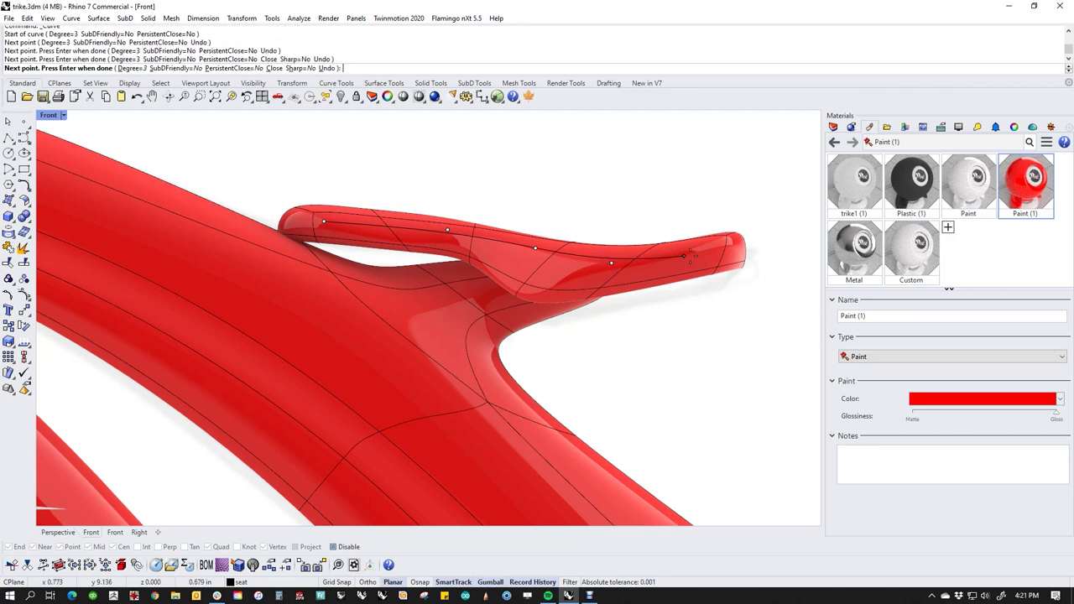
{"action": "left_click", "coordinate": [770, 232]}
{"action": "key", "text": "Return"}
{"action": "key", "text": "Return"}
{"action": "middle_click", "coordinate": [372, 203]}
{"action": "key", "text": "Escape"}
Draw a second curve in wireframe display from the first curve's start along the seat's lower side to past its rear edge.
{"action": "middle_click", "coordinate": [325, 159]}
{"action": "left_click", "coordinate": [309, 137]}
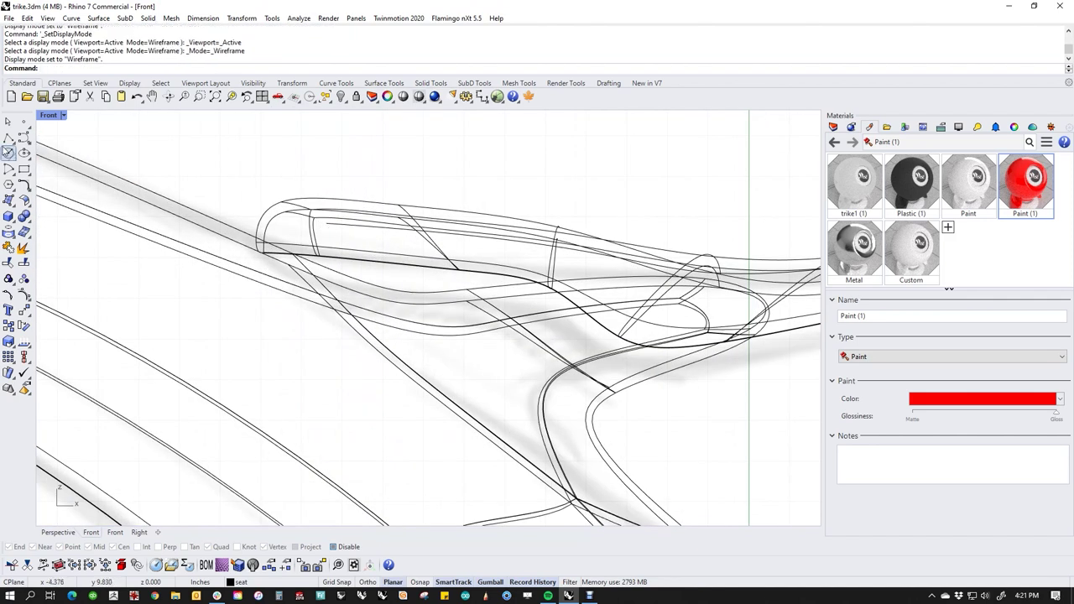
{"action": "left_click", "coordinate": [25, 139]}
{"action": "left_click", "coordinate": [326, 223]}
{"action": "left_click", "coordinate": [424, 238]}
{"action": "left_click", "coordinate": [556, 256]}
{"action": "left_click", "coordinate": [624, 321]}
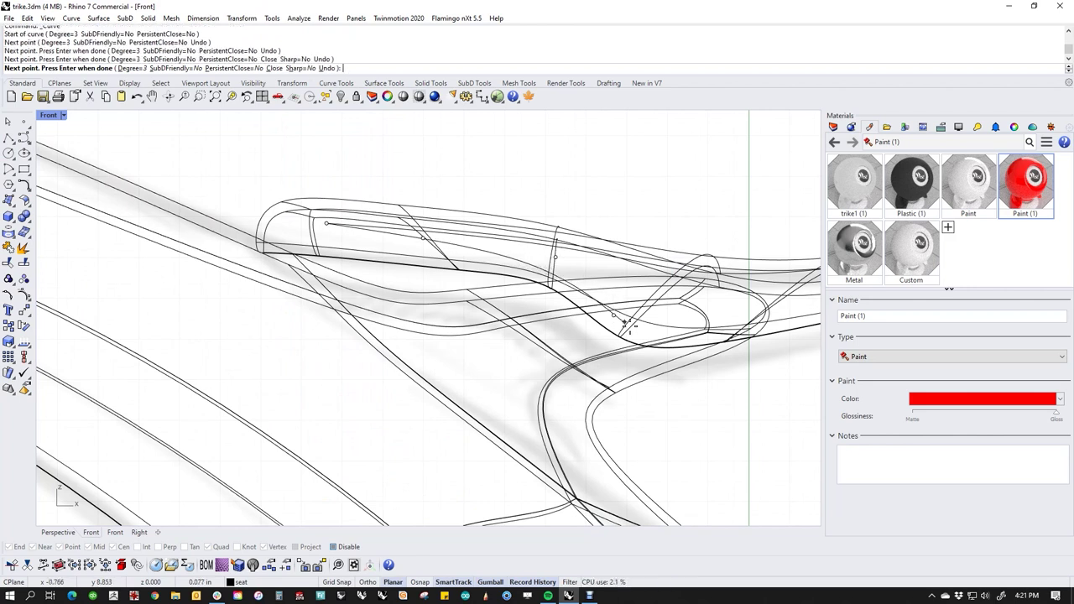
{"action": "left_click", "coordinate": [651, 334]}
{"action": "scroll", "coordinate": [588, 335], "scroll_direction": "down", "scroll_amount": 2}
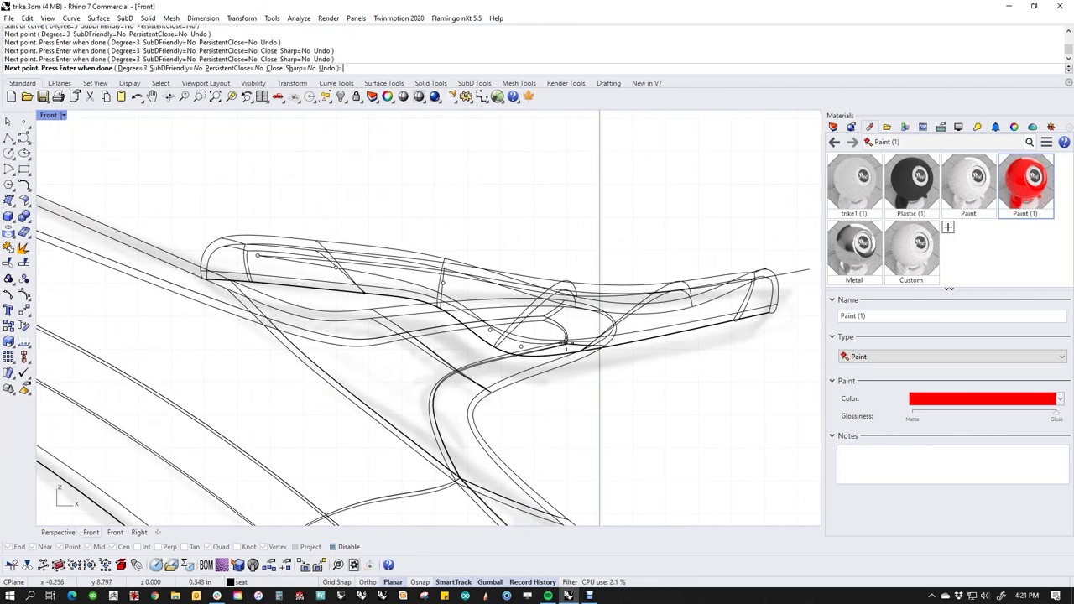
{"action": "left_click", "coordinate": [566, 341]}
{"action": "left_click", "coordinate": [800, 296]}
{"action": "right_click", "coordinate": [792, 311]}
Split the seat with the two curves drawn along its side.
{"action": "middle_click", "coordinate": [792, 315]}
{"action": "left_click", "coordinate": [784, 294]}
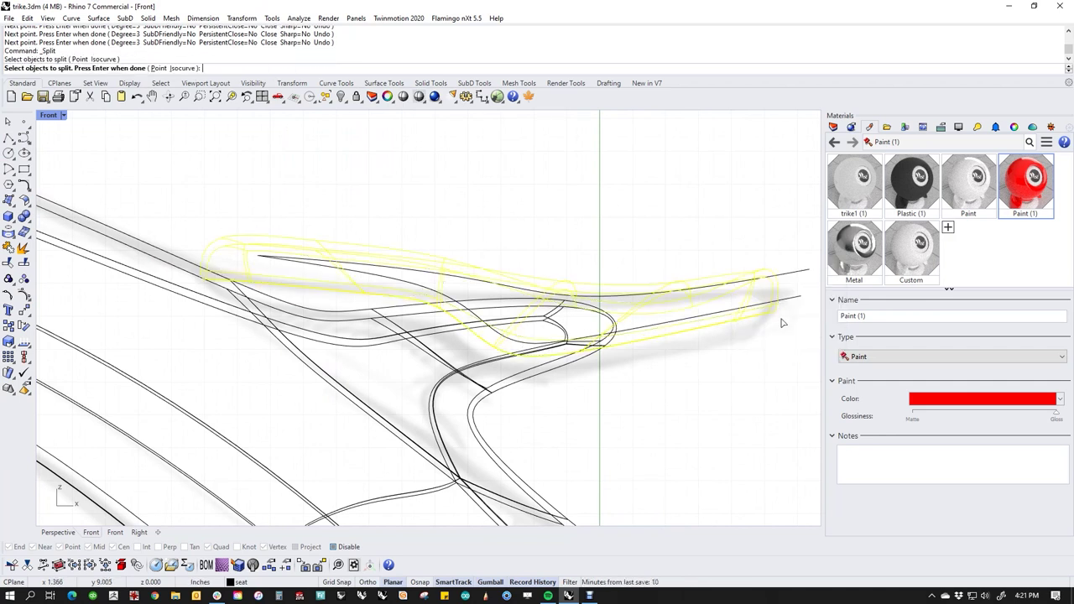
{"action": "key", "text": "Return"}
{"action": "left_click_drag", "start_coordinate": [803, 244], "coordinate": [778, 336]}
{"action": "key", "text": "Return"}
Assign the Custom material to the seat piece split off between the two curves.
{"action": "left_click_drag", "start_coordinate": [791, 289], "coordinate": [757, 301]}
{"action": "left_click", "coordinate": [798, 323]}
{"action": "left_click", "coordinate": [779, 300]}
{"action": "left_click", "coordinate": [814, 287]}
{"action": "scroll", "coordinate": [785, 291], "scroll_direction": "up", "scroll_amount": 8}
{"action": "left_click_drag", "start_coordinate": [791, 279], "coordinate": [767, 293]}
{"action": "right_click", "coordinate": [900, 252]}
{"action": "left_click", "coordinate": [944, 149]}
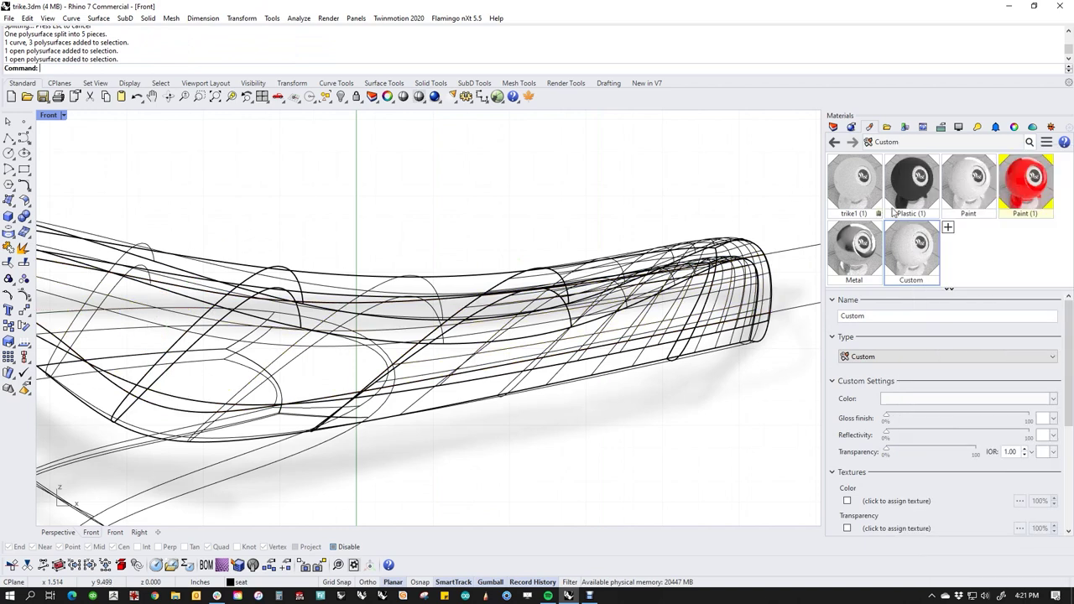
Assign the white Paint material to the split-off seat piece at the seat's rear end.
{"action": "left_click", "coordinate": [774, 293]}
{"action": "left_click", "coordinate": [980, 192]}
{"action": "right_click", "coordinate": [981, 191]}
{"action": "left_click", "coordinate": [881, 148]}
{"action": "left_click", "coordinate": [661, 220]}
{"action": "scroll", "coordinate": [647, 240], "scroll_direction": "down", "scroll_amount": 10}
Switch the Front view to Rendered display and examine the trike's materials from the front and in perspective.
{"action": "middle_click", "coordinate": [551, 234]}
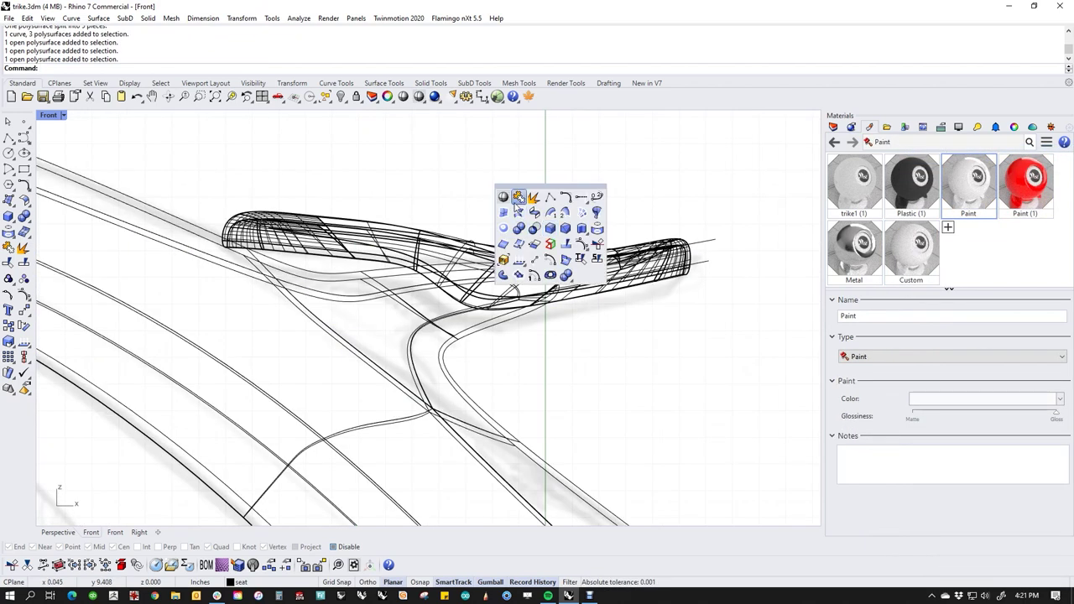
{"action": "left_click", "coordinate": [52, 114]}
{"action": "left_click", "coordinate": [58, 181]}
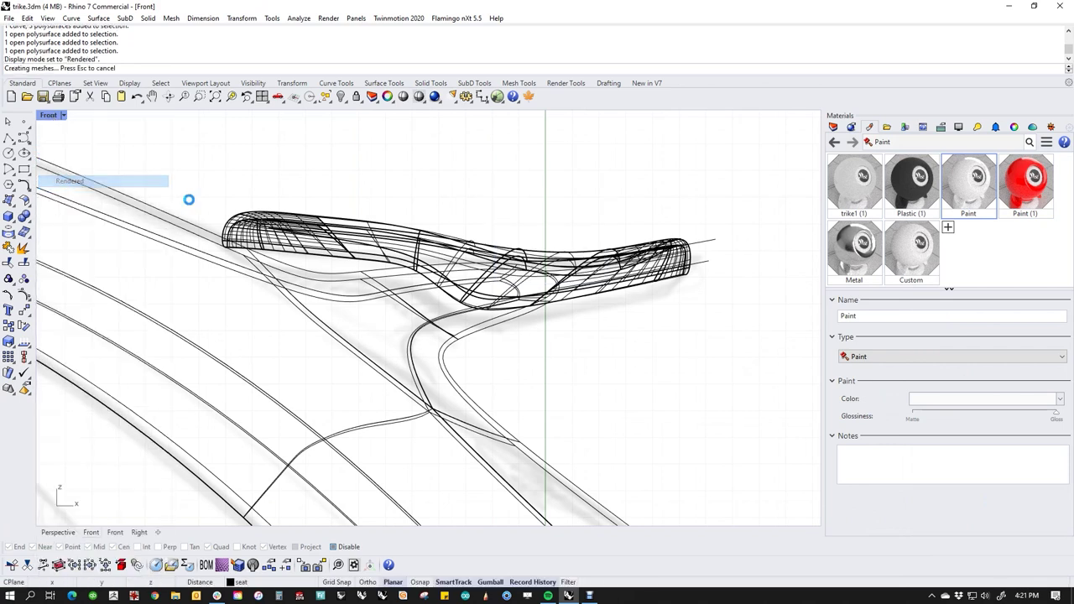
{"action": "right_click_drag", "start_coordinate": [586, 330], "coordinate": [698, 349]}
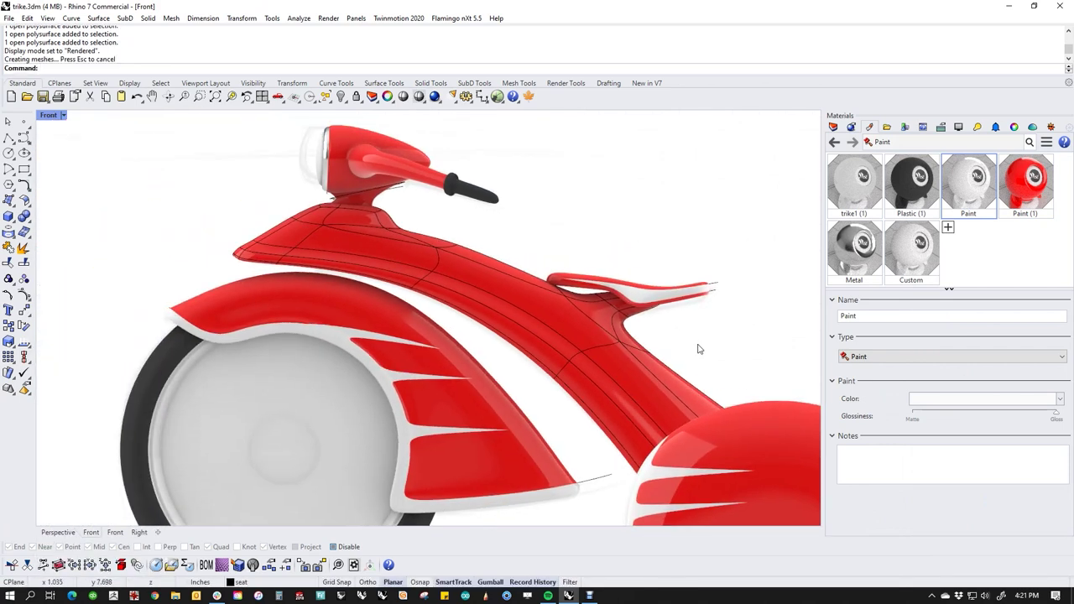
{"action": "key", "text": "ctrl+F4"}
{"action": "right_click_drag", "start_coordinate": [416, 487], "coordinate": [535, 352], "text": "shift"}
{"action": "right_click_drag", "start_coordinate": [610, 325], "coordinate": [540, 413]}
{"action": "scroll", "coordinate": [654, 274], "scroll_direction": "down", "scroll_amount": 4}
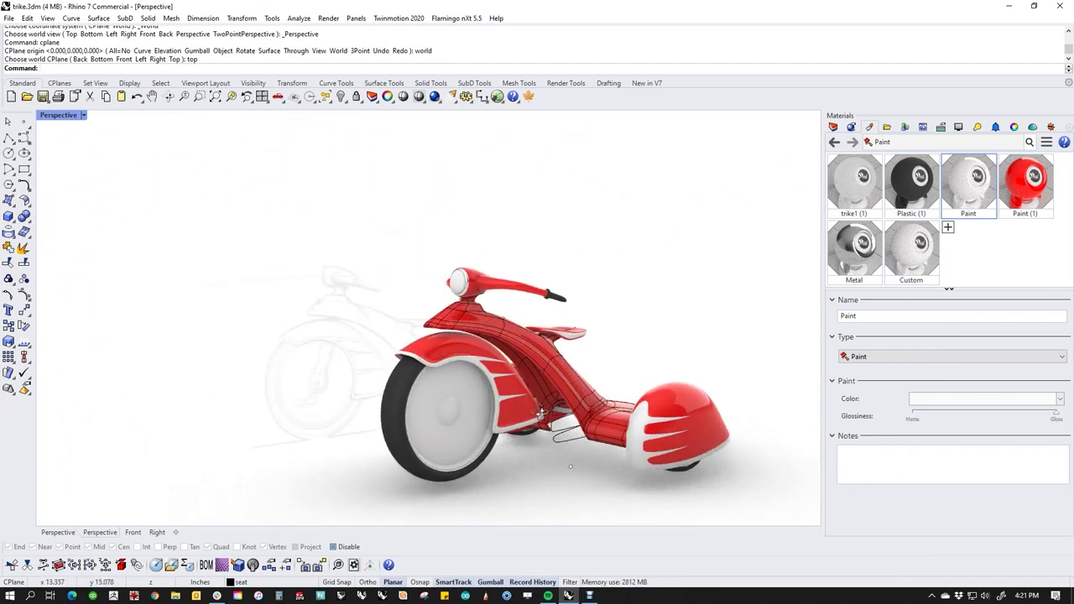
In the wireframe Front view, draw a rounded rectangle with fully round ends over the sketched pedal below the front wheel's hub.
{"action": "type", "text": "f"}
{"action": "key", "text": "Return"}
{"action": "scroll", "coordinate": [388, 318], "scroll_direction": "up", "scroll_amount": 2}
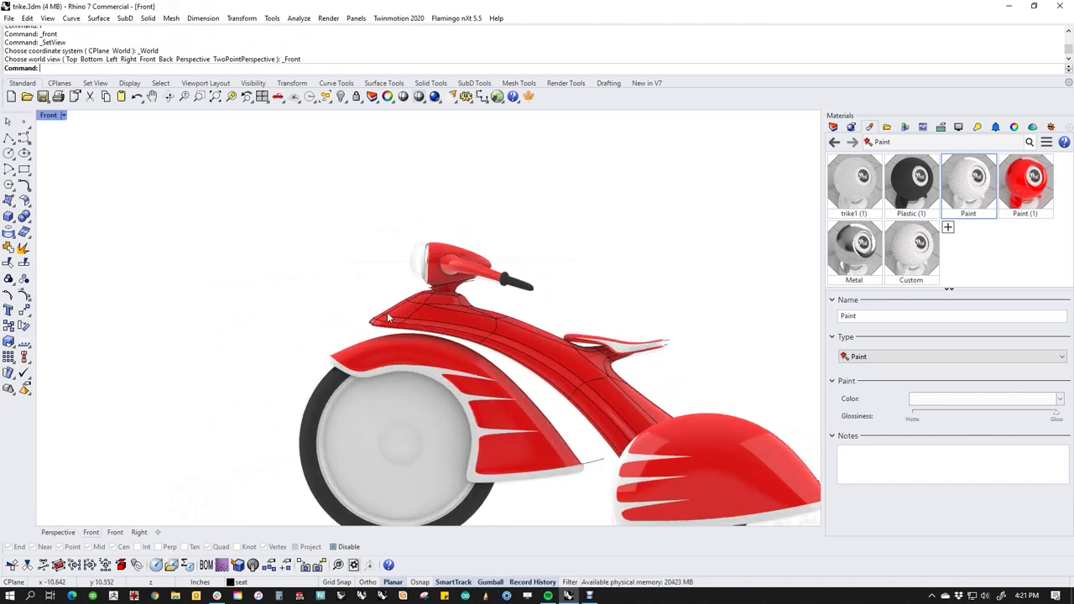
{"action": "left_click", "coordinate": [49, 116]}
{"action": "left_click", "coordinate": [74, 160]}
{"action": "scroll", "coordinate": [441, 381], "scroll_direction": "up", "scroll_amount": 6}
{"action": "right_click_drag", "start_coordinate": [461, 413], "coordinate": [519, 349]}
{"action": "scroll", "coordinate": [428, 405], "scroll_direction": "down", "scroll_amount": 4}
{"action": "right_click_drag", "start_coordinate": [409, 455], "coordinate": [445, 398]}
{"action": "scroll", "coordinate": [445, 401], "scroll_direction": "up", "scroll_amount": 3}
{"action": "scroll", "coordinate": [369, 394], "scroll_direction": "down", "scroll_amount": 2}
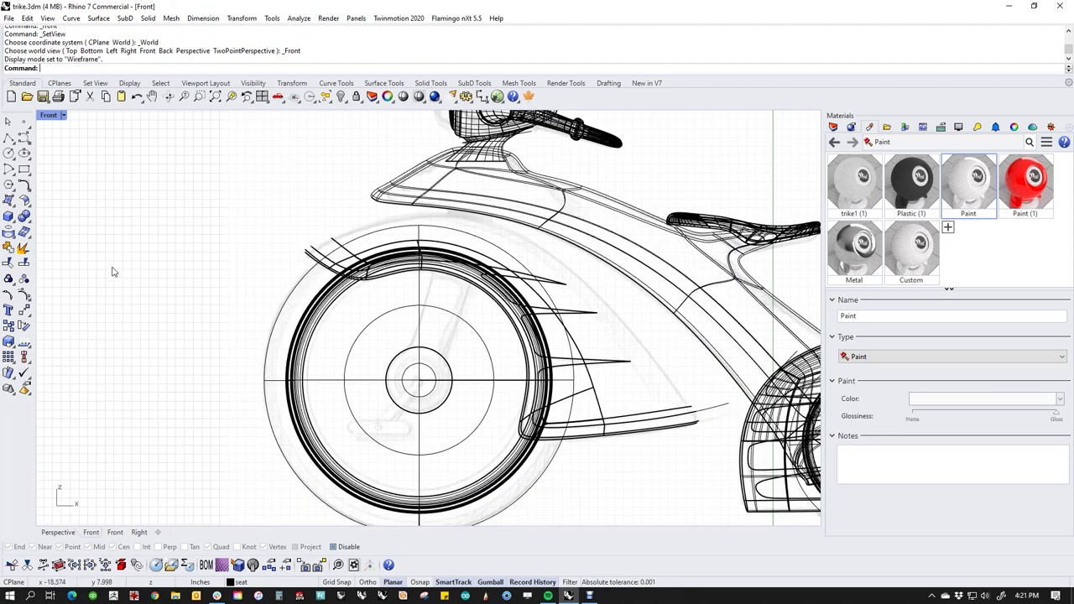
{"action": "left_click", "coordinate": [26, 170]}
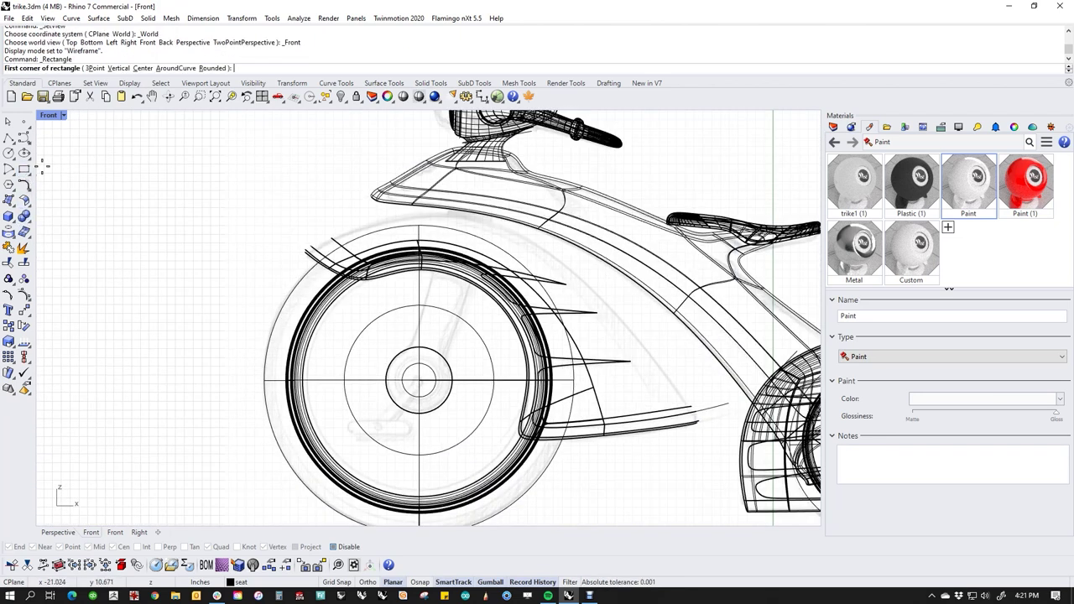
{"action": "left_click", "coordinate": [220, 68]}
{"action": "scroll", "coordinate": [411, 367], "scroll_direction": "up", "scroll_amount": 1}
{"action": "scroll", "coordinate": [411, 366], "scroll_direction": "up", "scroll_amount": 1}
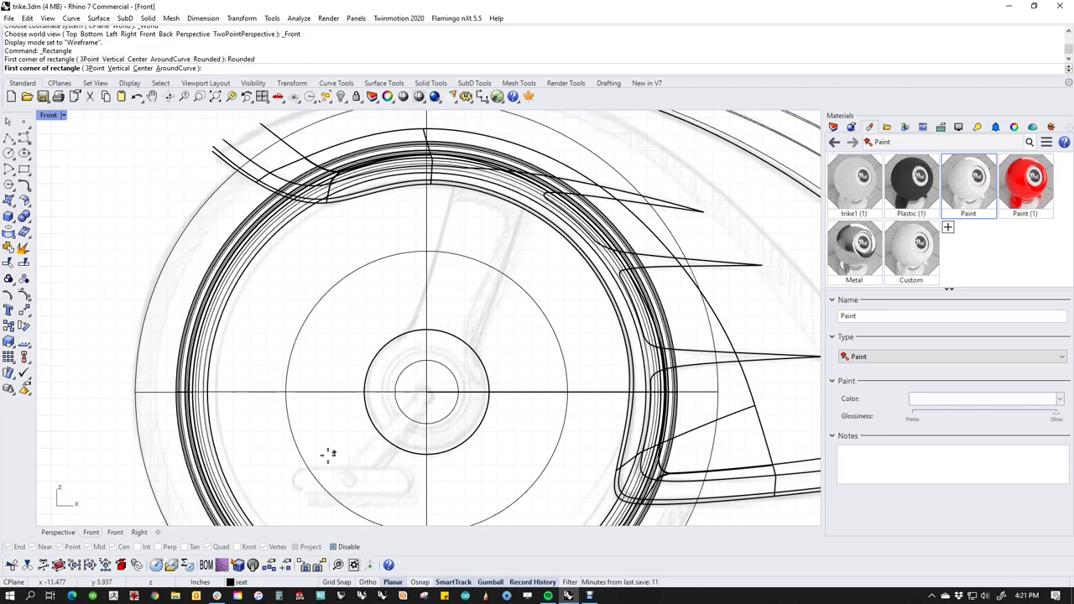
{"action": "left_click", "coordinate": [293, 469]}
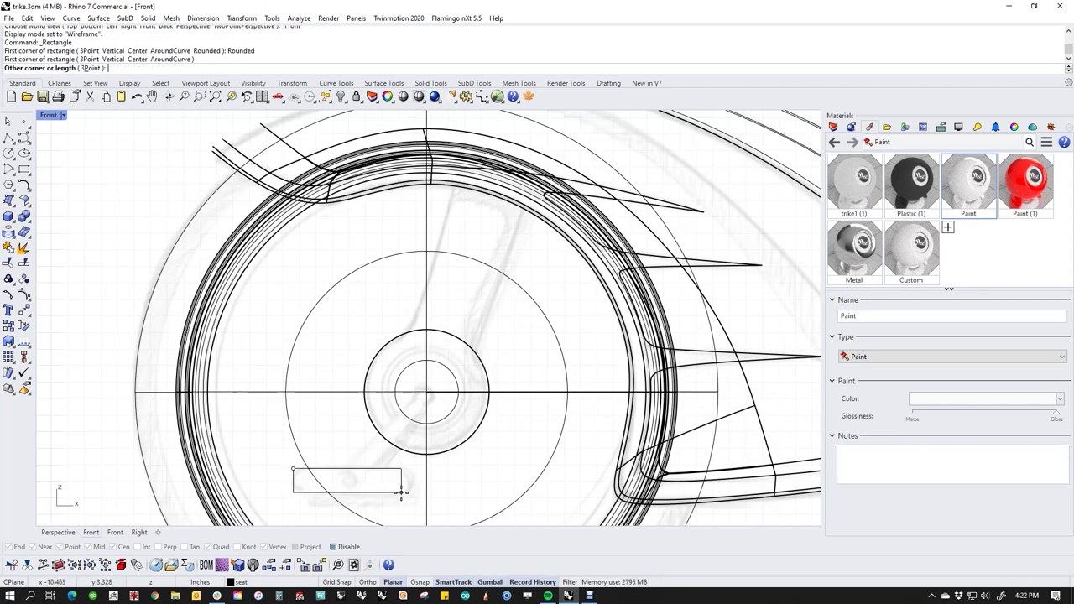
{"action": "left_click", "coordinate": [411, 497]}
{"action": "left_click", "coordinate": [409, 494]}
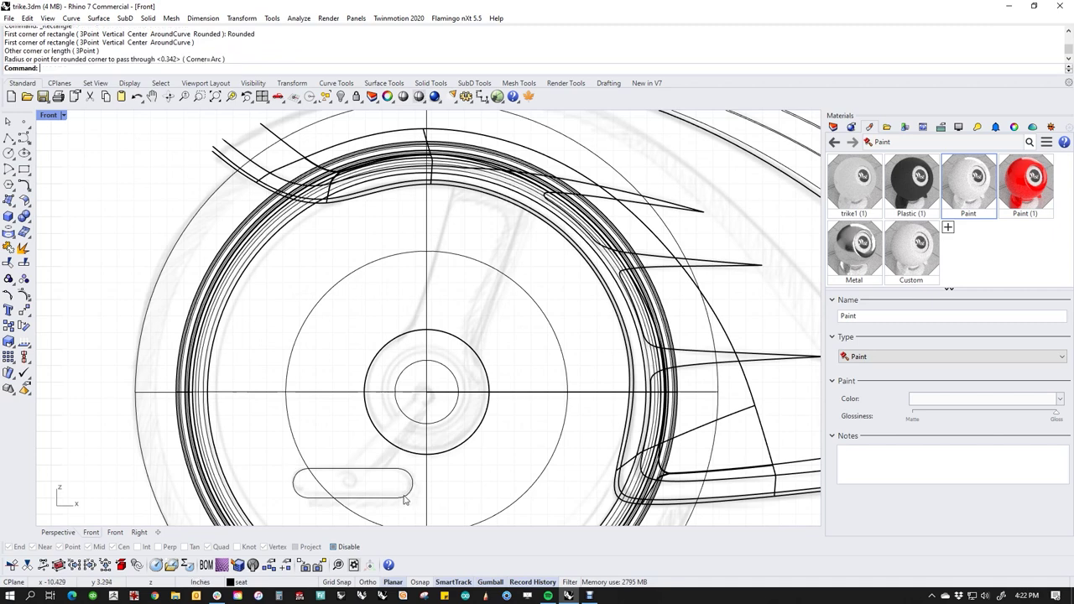
Extrude the rounded rectangle outward from the front wheel in perspective and cap both ends to form a solid pedal.
{"action": "key", "text": "ctrl+F4"}
{"action": "scroll", "coordinate": [373, 365], "scroll_direction": "up", "scroll_amount": 10}
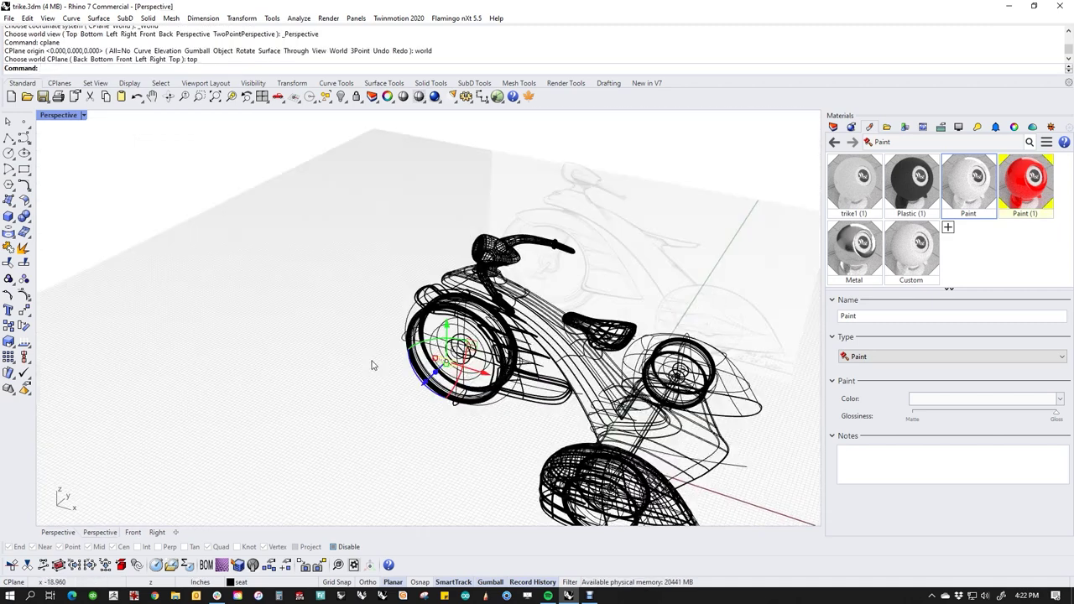
{"action": "right_click_drag", "start_coordinate": [571, 408], "coordinate": [504, 398]}
{"action": "left_click_drag", "start_coordinate": [468, 357], "coordinate": [377, 340]}
{"action": "type", "text": "Ca"}
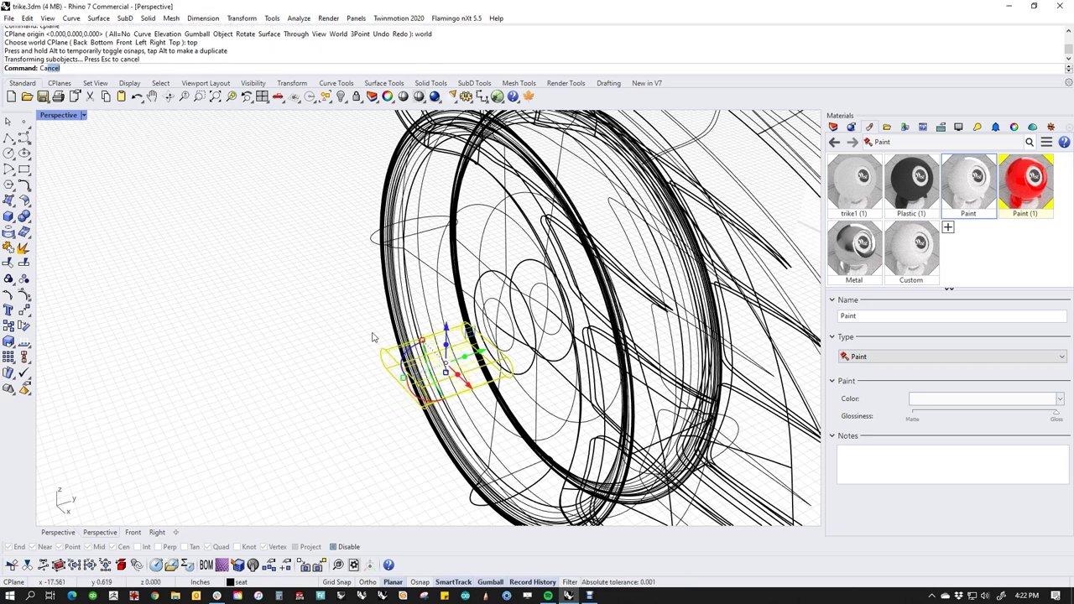
{"action": "type", "text": "p"}
{"action": "key", "text": "Return"}
{"action": "left_click", "coordinate": [349, 336]}
Show the model in shaded display and move the solid pedal outward, clear of the front wheel's side.
{"action": "middle_click", "coordinate": [316, 330]}
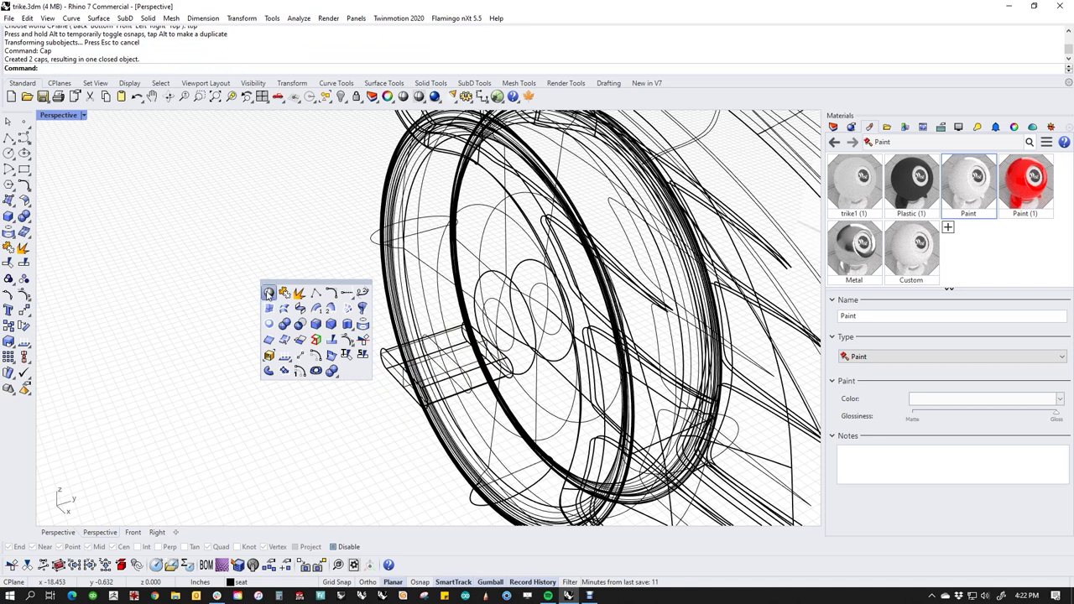
{"action": "left_click", "coordinate": [268, 293]}
{"action": "left_click", "coordinate": [373, 377]}
{"action": "left_click_drag", "start_coordinate": [371, 377], "coordinate": [284, 401]}
{"action": "left_click", "coordinate": [225, 367]}
Draw a straight polyline in the Front view from the pedal's centre to the front wheel's hub centre.
{"action": "type", "text": "f"}
{"action": "key", "text": "Return"}
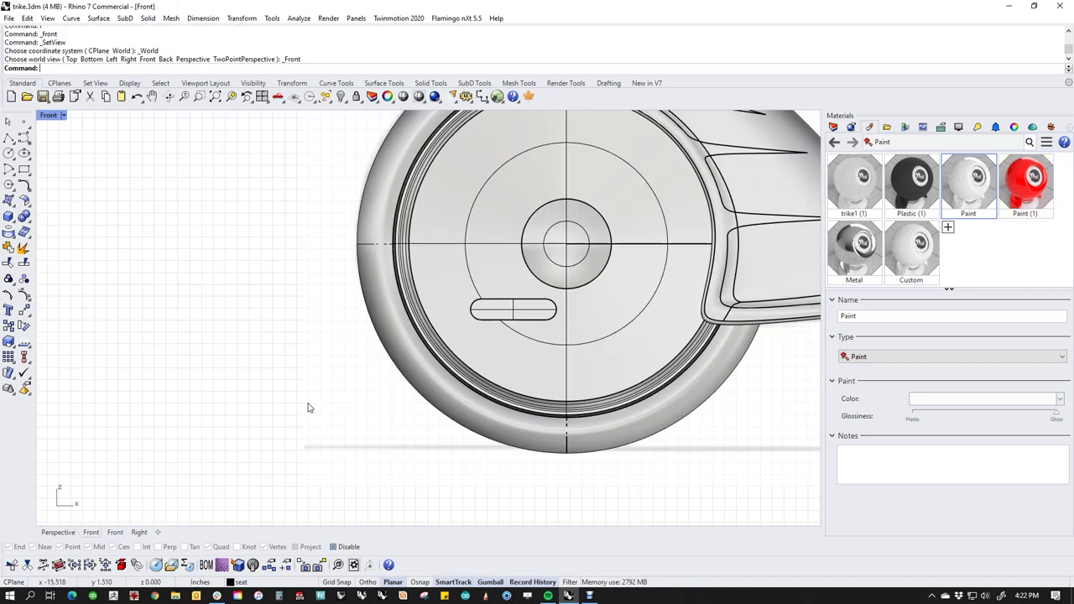
{"action": "right_click_drag", "start_coordinate": [501, 327], "coordinate": [408, 394]}
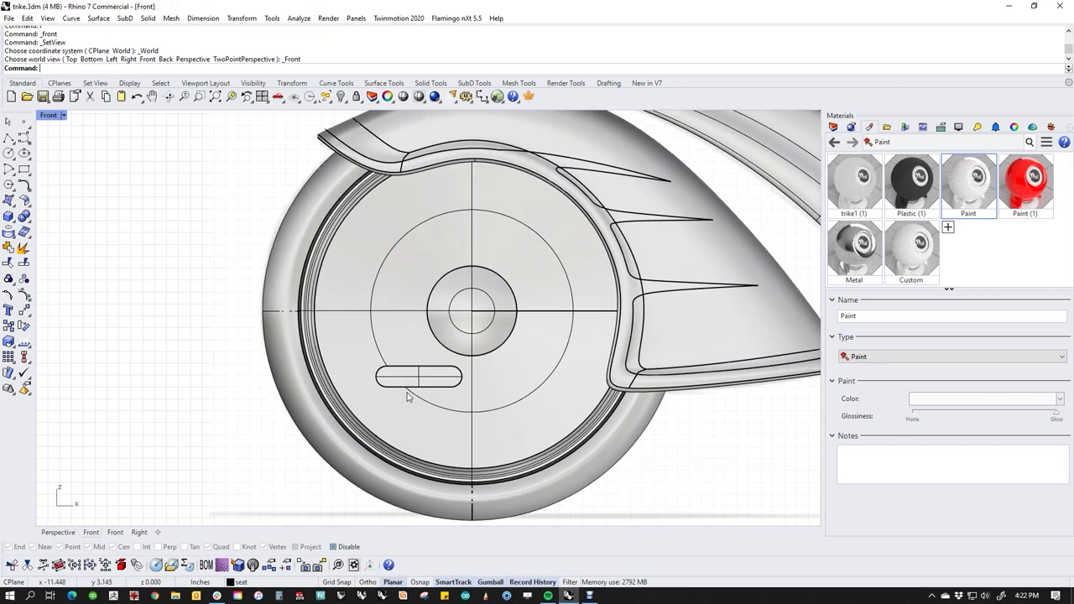
{"action": "left_click", "coordinate": [9, 137]}
{"action": "scroll", "coordinate": [504, 369], "scroll_direction": "up", "scroll_amount": 3}
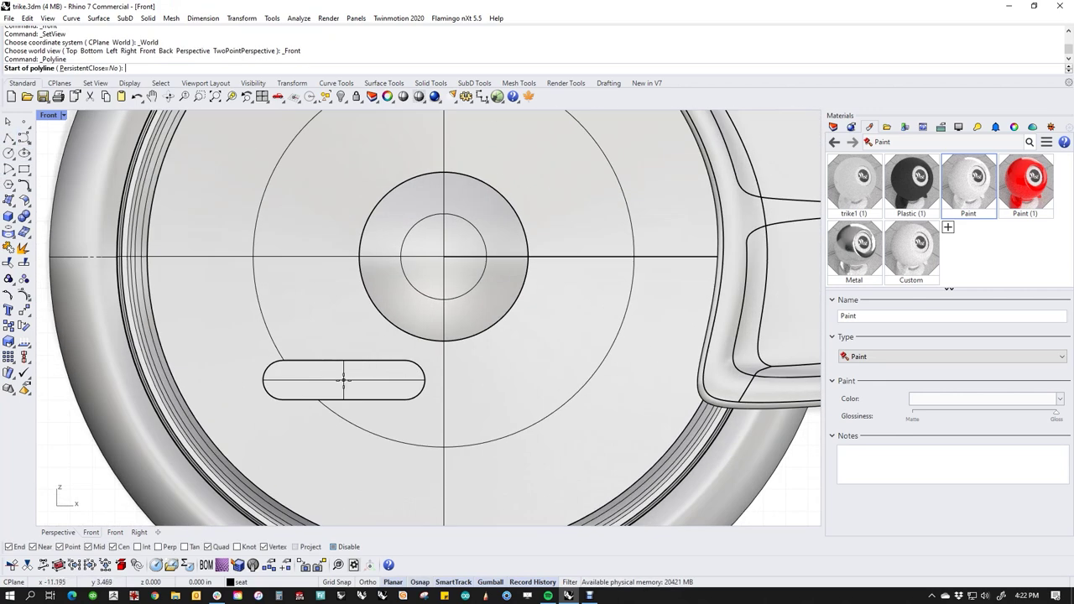
{"action": "left_click", "coordinate": [343, 380]}
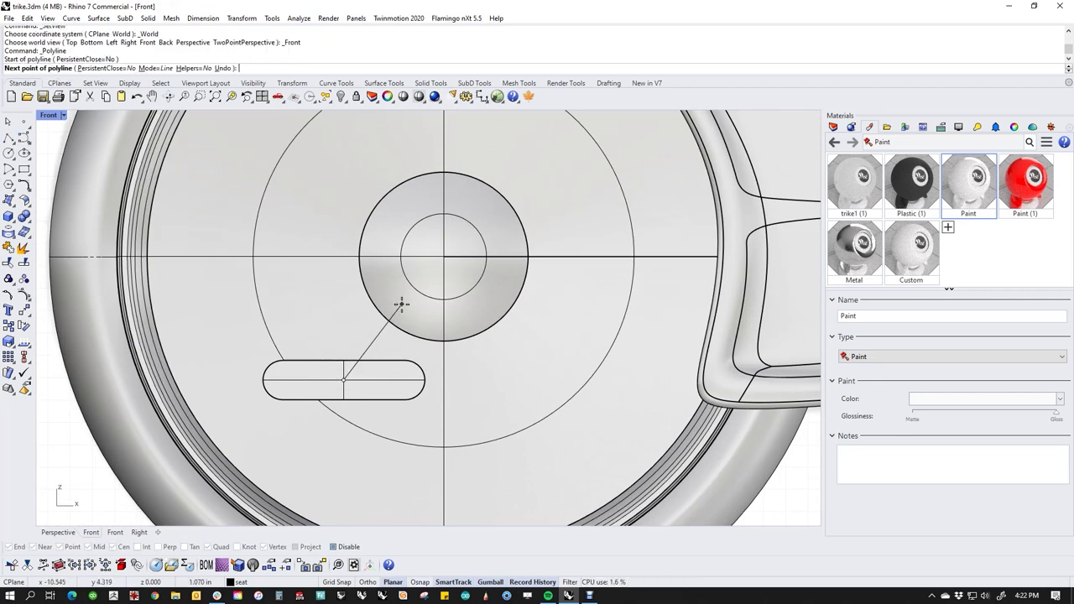
{"action": "left_click", "coordinate": [446, 257]}
{"action": "right_click", "coordinate": [446, 257]}
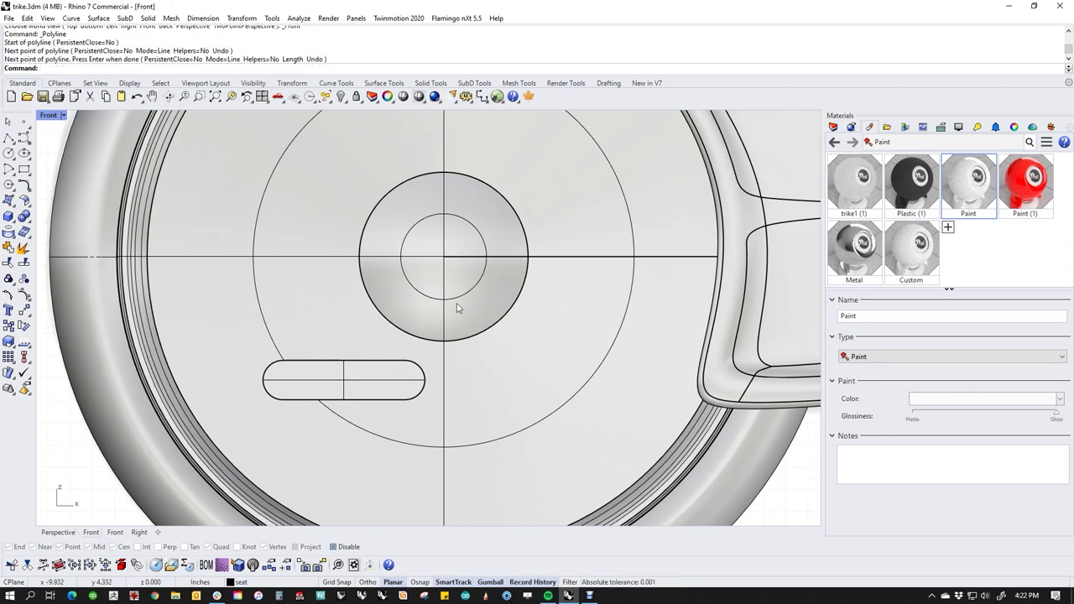
Isolate the pedal, its profile curve and the crank line by hiding everything else.
{"action": "key", "text": "F4"}
{"action": "left_click", "coordinate": [373, 356]}
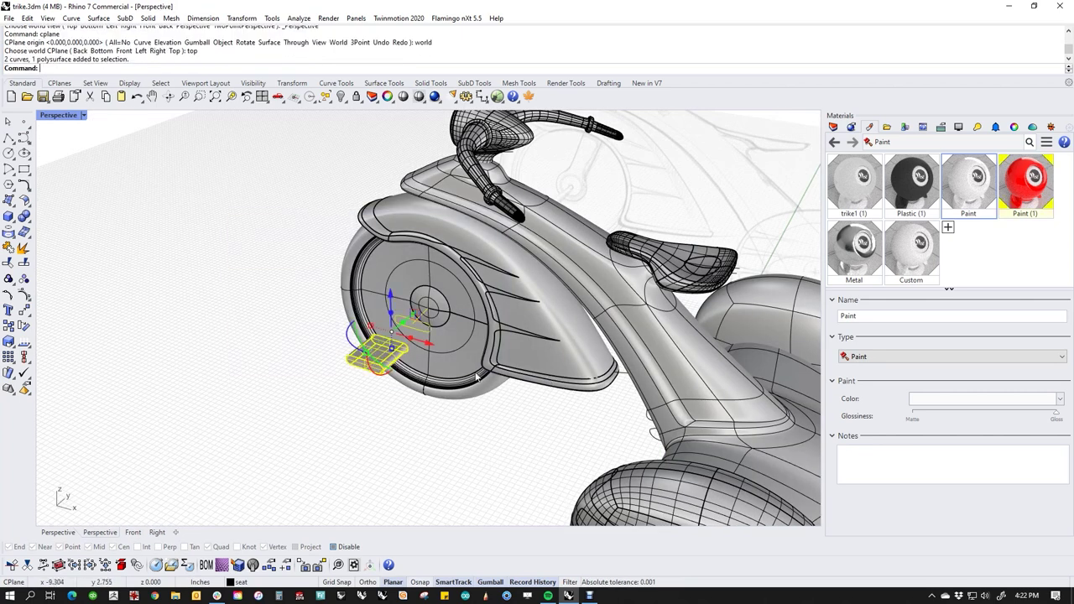
{"action": "type", "text": "ii"}
{"action": "key", "text": "Return"}
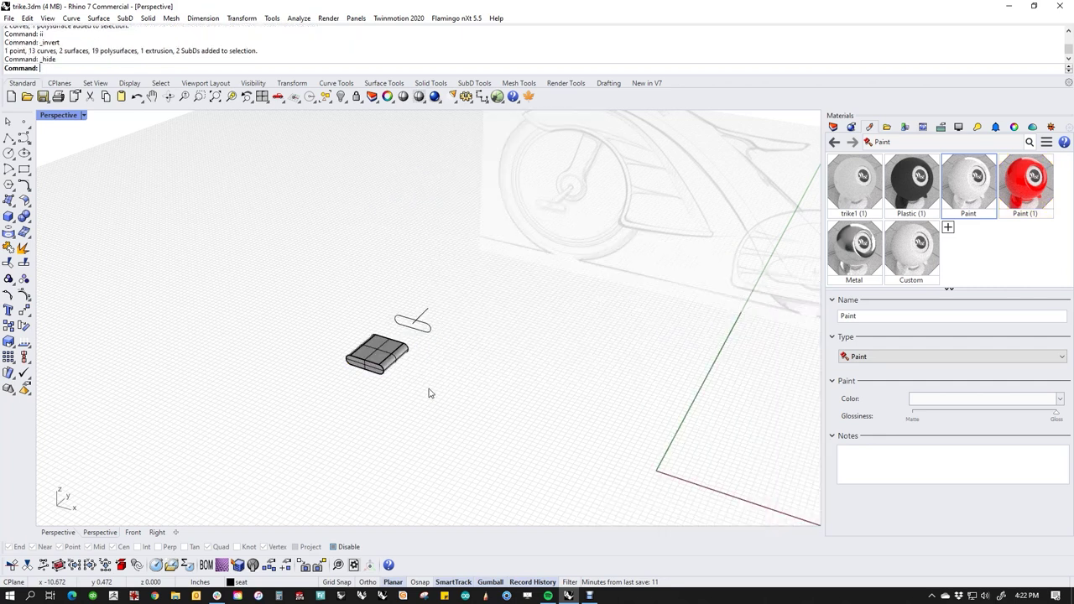
{"action": "scroll", "coordinate": [462, 318], "scroll_direction": "up", "scroll_amount": 5}
{"action": "scroll", "coordinate": [407, 399], "scroll_direction": "up", "scroll_amount": 3}
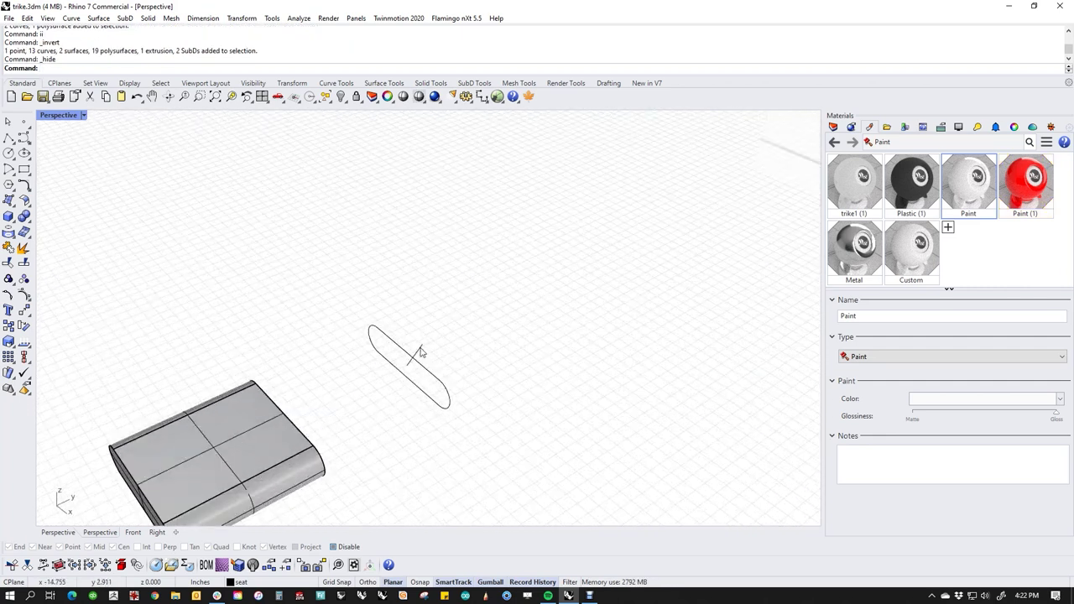
Move the crank line toward the pedal, off the plane of the profile curve.
{"action": "left_click", "coordinate": [428, 369]}
{"action": "left_click_drag", "start_coordinate": [441, 330], "coordinate": [414, 357]}
{"action": "left_click", "coordinate": [333, 336]}
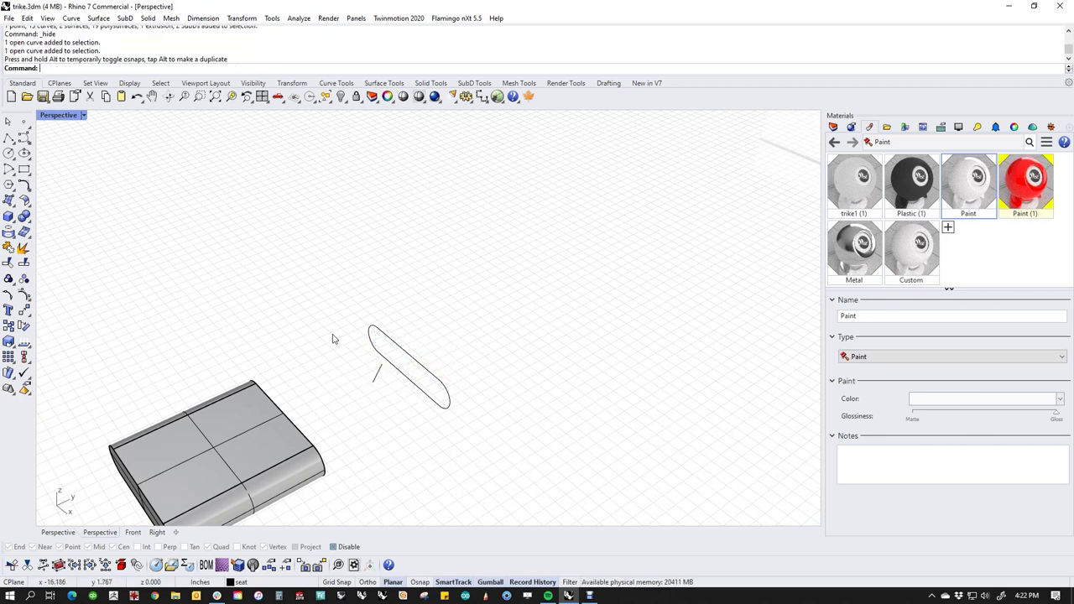
Draw a straight line from the crank line's pedal-side end through the pedal to just past its outer face.
{"action": "left_click", "coordinate": [8, 137]}
{"action": "left_click", "coordinate": [372, 383]}
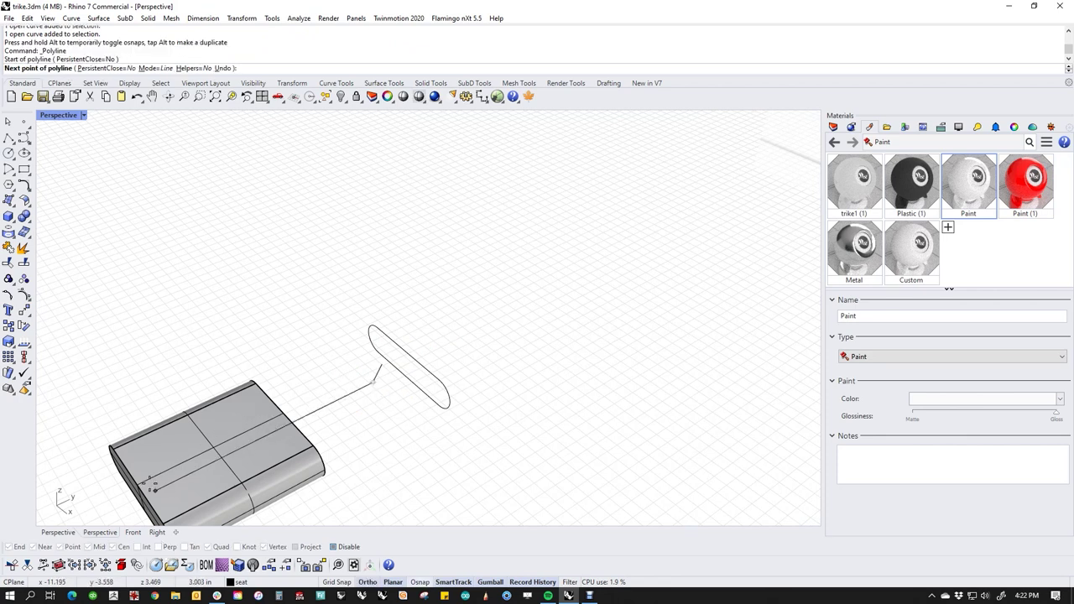
{"action": "left_click", "coordinate": [139, 499]}
{"action": "key", "text": "Return"}
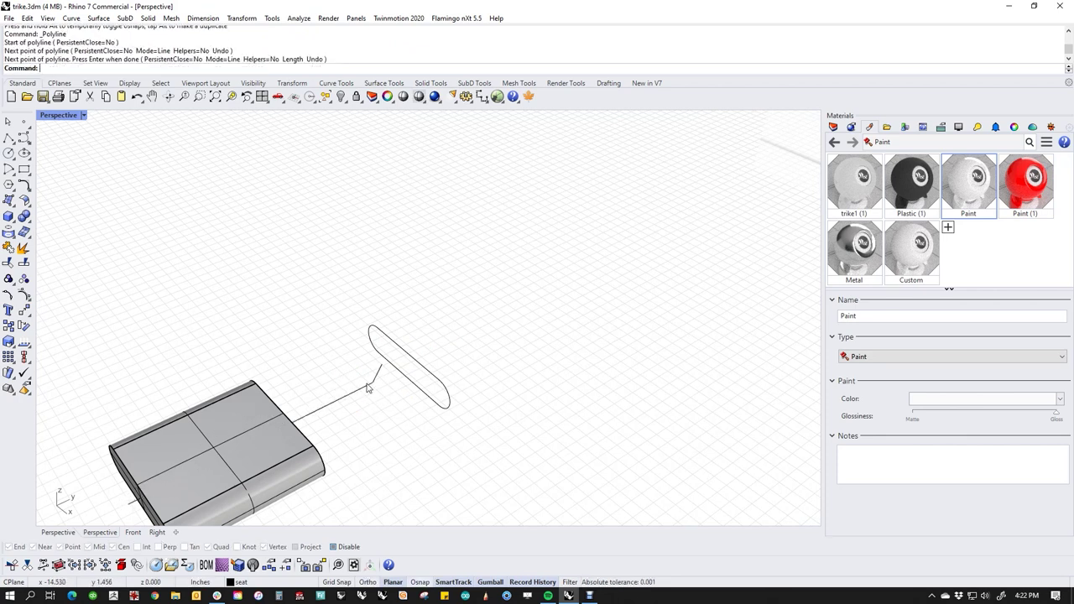
{"action": "left_click", "coordinate": [367, 385]}
{"action": "left_click", "coordinate": [380, 375], "text": "shift"}
{"action": "left_click", "coordinate": [374, 401]}
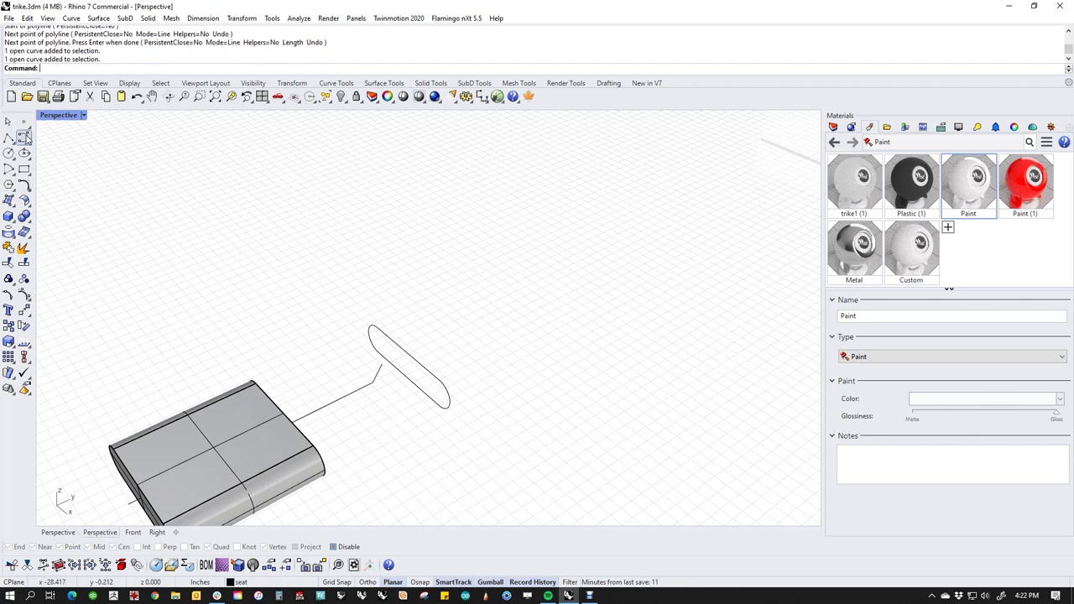
Draw a straight line from the crank line's hub-side end inward, past the plane of the profile curve.
{"action": "left_click", "coordinate": [8, 137]}
{"action": "left_click", "coordinate": [382, 363]}
{"action": "left_click", "coordinate": [449, 333]}
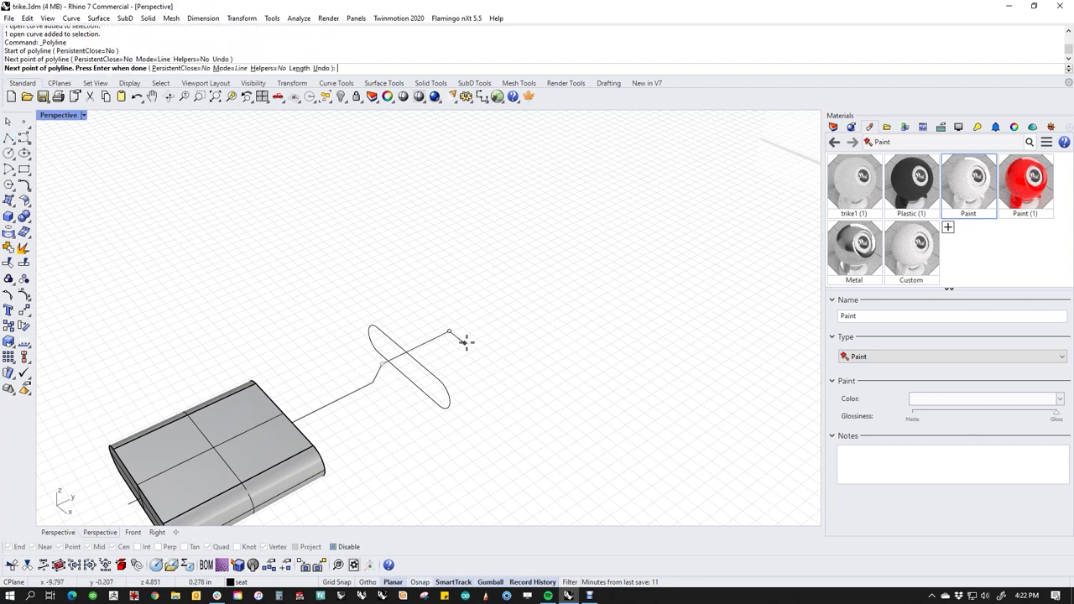
{"action": "key", "text": "Return"}
Join the hub line, the crank line and the pedal line into one curve.
{"action": "left_click", "coordinate": [411, 352]}
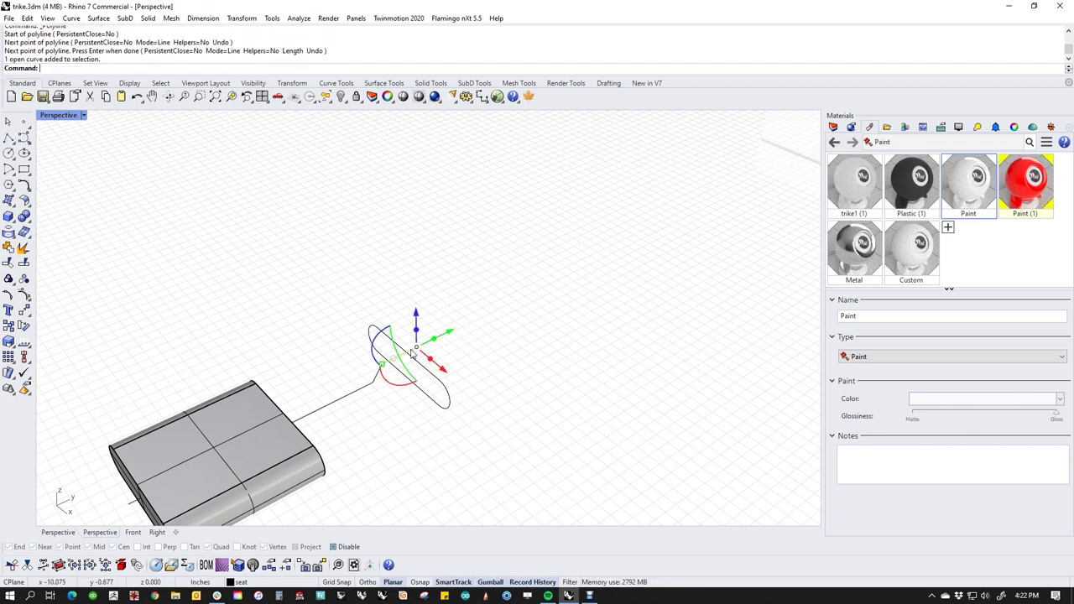
{"action": "left_click", "coordinate": [376, 379], "text": "shift"}
{"action": "left_click", "coordinate": [324, 408], "text": "shift"}
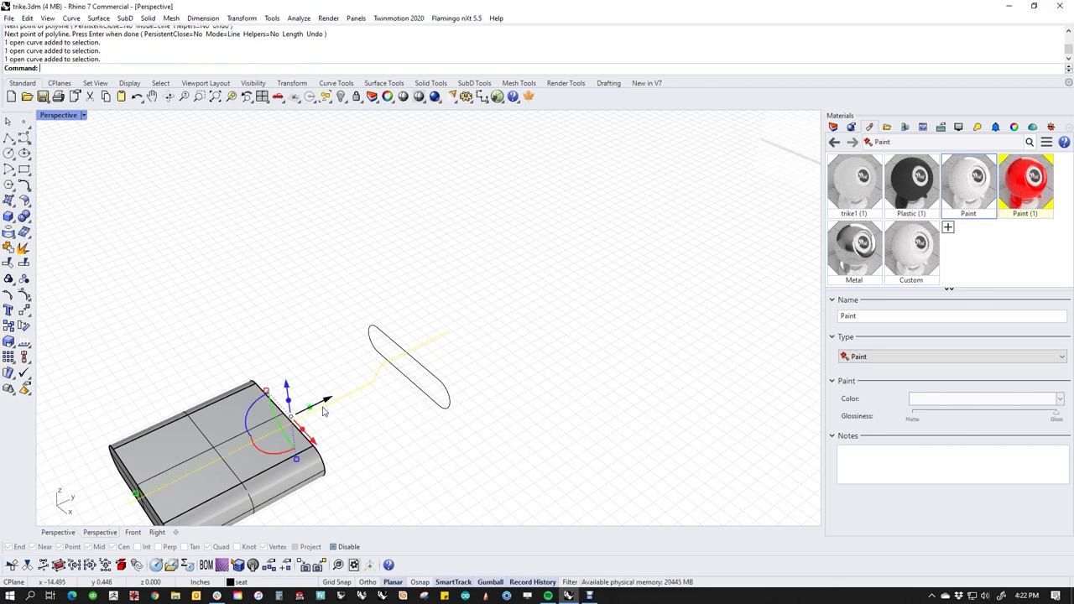
{"action": "type", "text": "j"}
{"action": "key", "text": "Return"}
Try to round the joined crank curve's corners with FilletCorners at a radius of .08, and undo it.
{"action": "right_click_drag", "start_coordinate": [341, 427], "coordinate": [562, 415]}
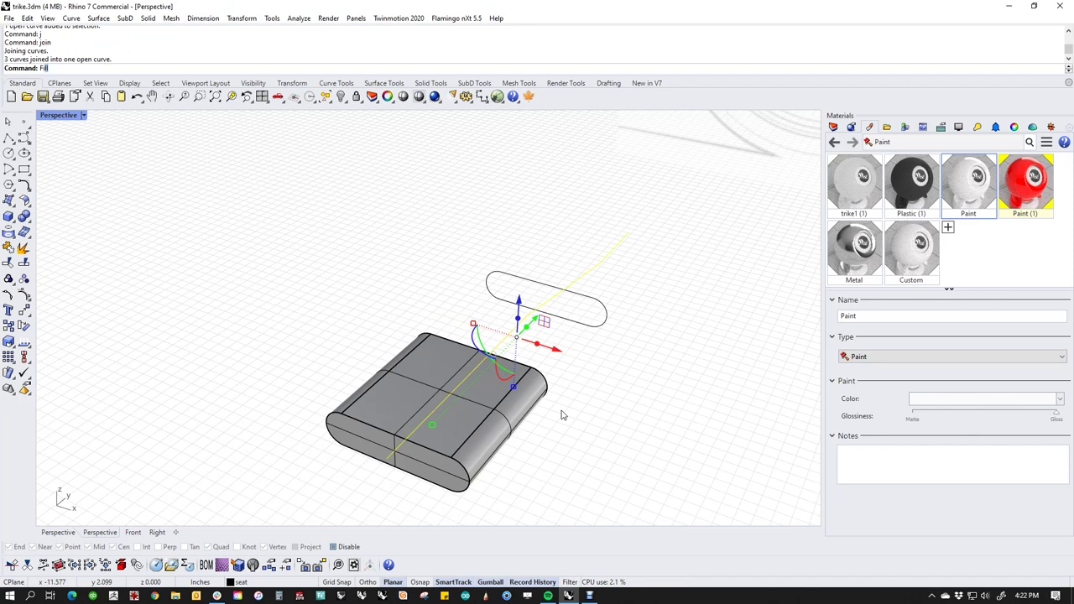
{"action": "key", "text": "Return"}
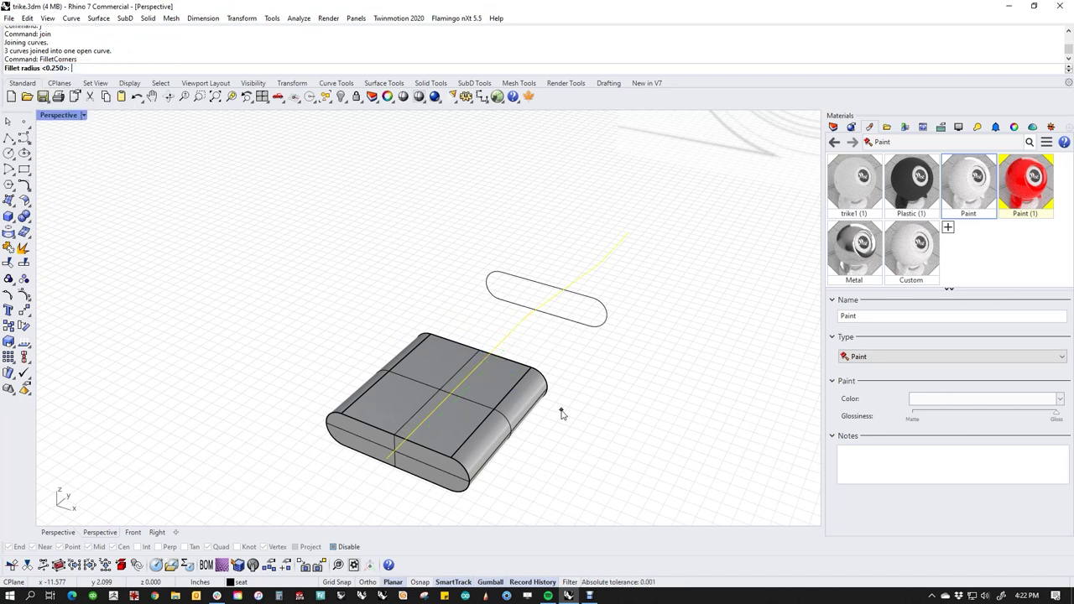
{"action": "right_click_drag", "start_coordinate": [504, 388], "coordinate": [557, 361]}
{"action": "scroll", "coordinate": [420, 314], "scroll_direction": "up", "scroll_amount": 4}
{"action": "right_click_drag", "start_coordinate": [420, 315], "coordinate": [420, 328], "text": "shift"}
{"action": "type", "text": ".08"}
{"action": "key", "text": "Return"}
{"action": "right_click_drag", "start_coordinate": [425, 334], "coordinate": [453, 376]}
{"action": "scroll", "coordinate": [427, 431], "scroll_direction": "down", "scroll_amount": 8}
{"action": "left_click", "coordinate": [467, 397]}
{"action": "scroll", "coordinate": [403, 385], "scroll_direction": "down", "scroll_amount": 4}
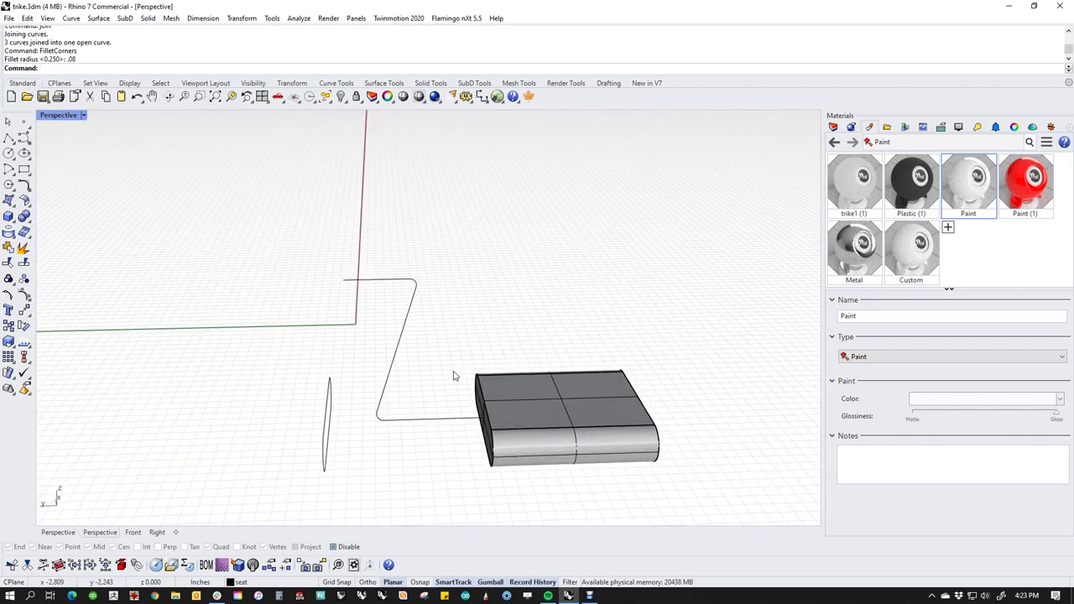
{"action": "key", "text": "ctrl+z"}
{"action": "key", "text": "Escape"}
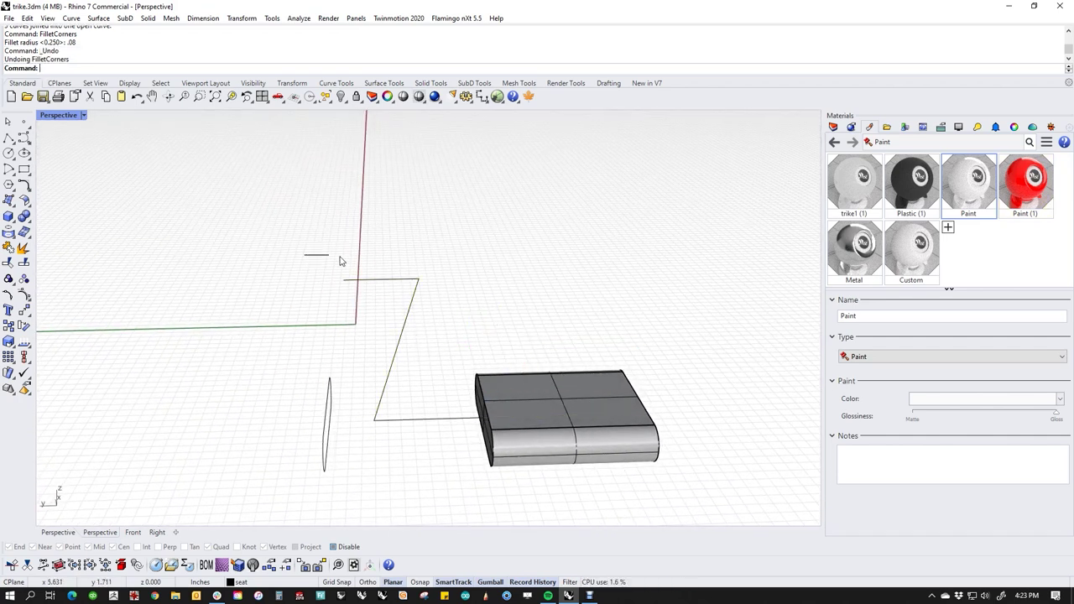
Shift the crank curve's hub-side segment inward, away from the pedal, to change the slope of the middle segment.
{"action": "left_click", "coordinate": [393, 280], "text": "ctrl+shift"}
{"action": "mouse_move", "coordinate": [345, 283]}
{"action": "left_mouse_down"}
{"action": "mouse_move", "coordinate": [270, 282]}
{"action": "mouse_move", "coordinate": [335, 286]}
{"action": "left_mouse_up"}
{"action": "left_click", "coordinate": [414, 330]}
{"action": "left_click_drag", "start_coordinate": [383, 244], "coordinate": [353, 365], "text": "ctrl+shift"}
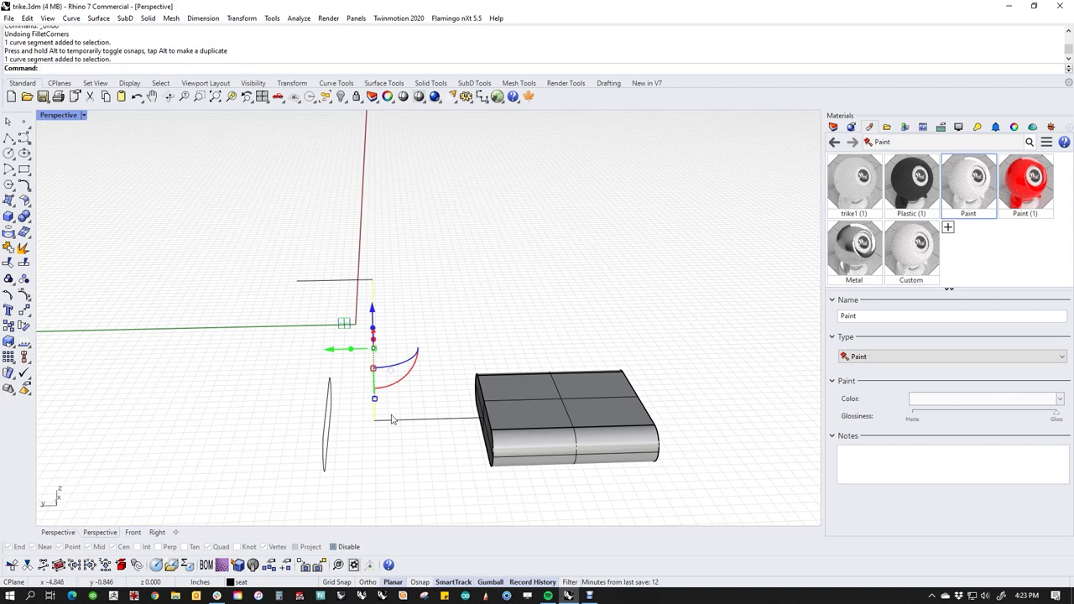
{"action": "left_click", "coordinate": [376, 348]}
{"action": "key", "text": "Escape"}
Round the joined crank curve's corners with FilletCorners at a radius of 0.08.
{"action": "left_click", "coordinate": [411, 297]}
{"action": "left_click", "coordinate": [414, 418]}
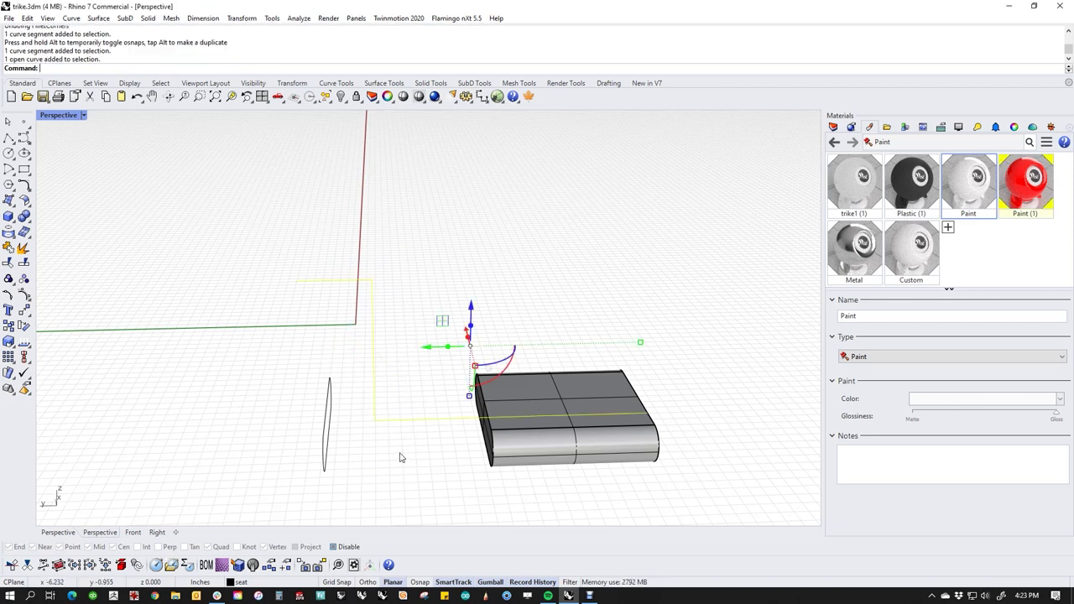
{"action": "type", "text": "Fillet"}
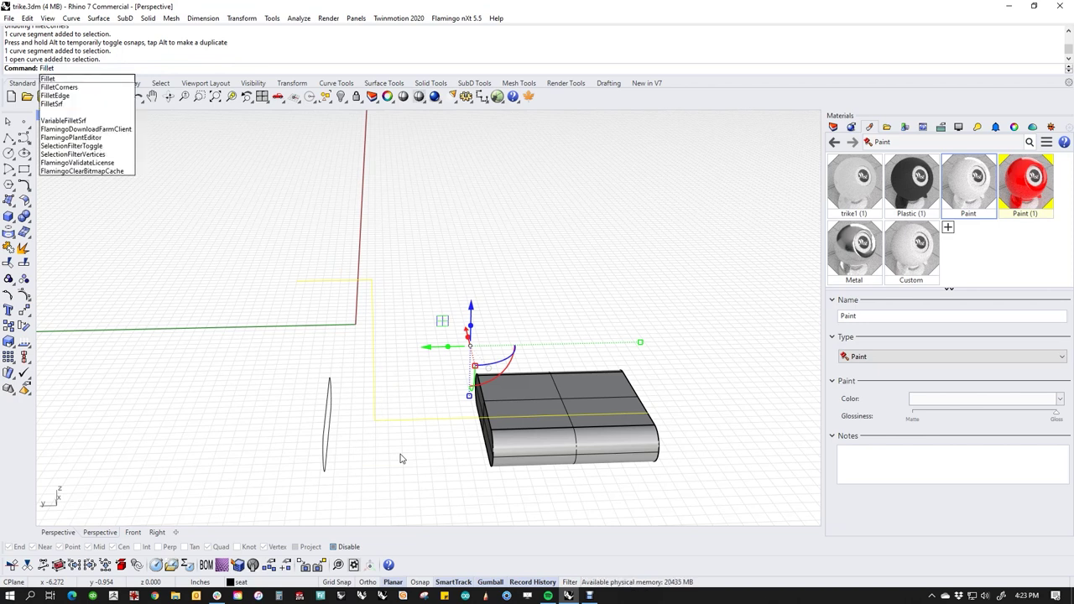
{"action": "key", "text": "Down"}
{"action": "key", "text": "Return"}
{"action": "key", "text": "Return"}
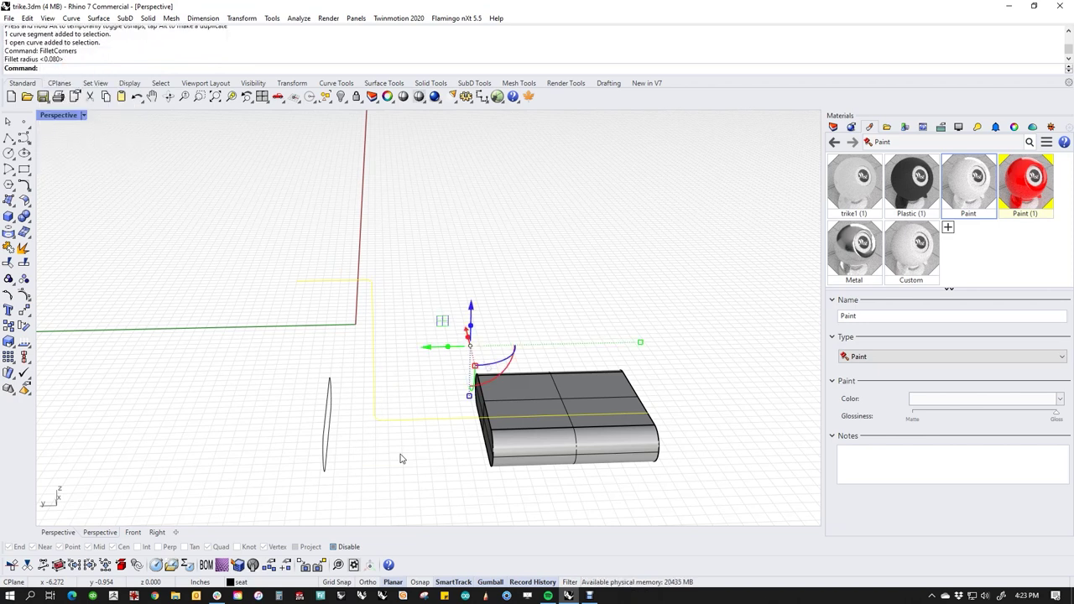
Create a flat-capped pipe with a radius of about 0.12 in along the rounded crank curve.
{"action": "key", "text": "Escape"}
{"action": "left_click", "coordinate": [419, 419]}
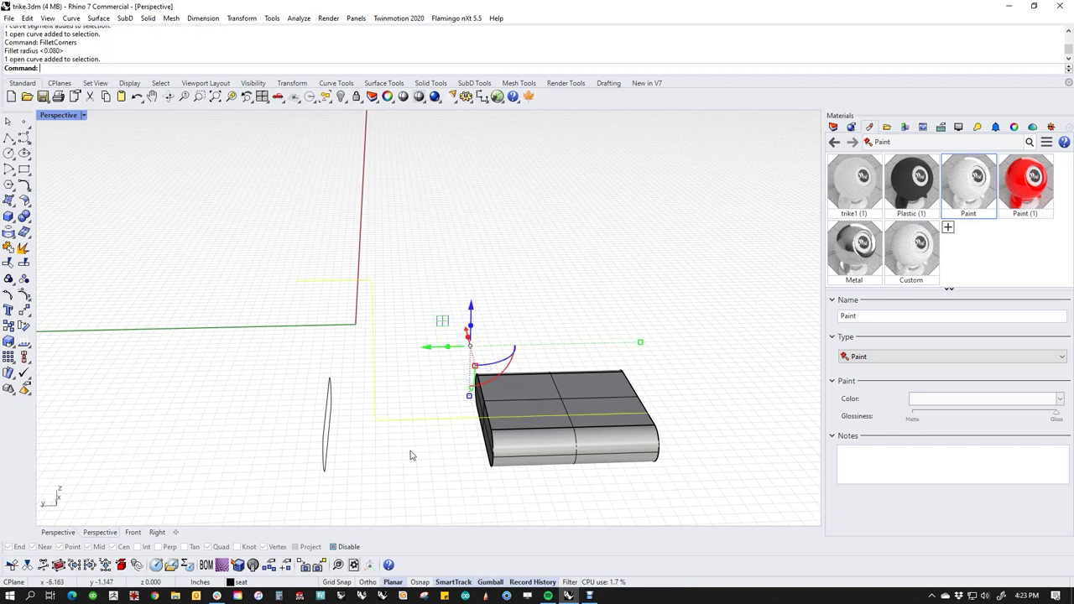
{"action": "left_click", "coordinate": [14, 224]}
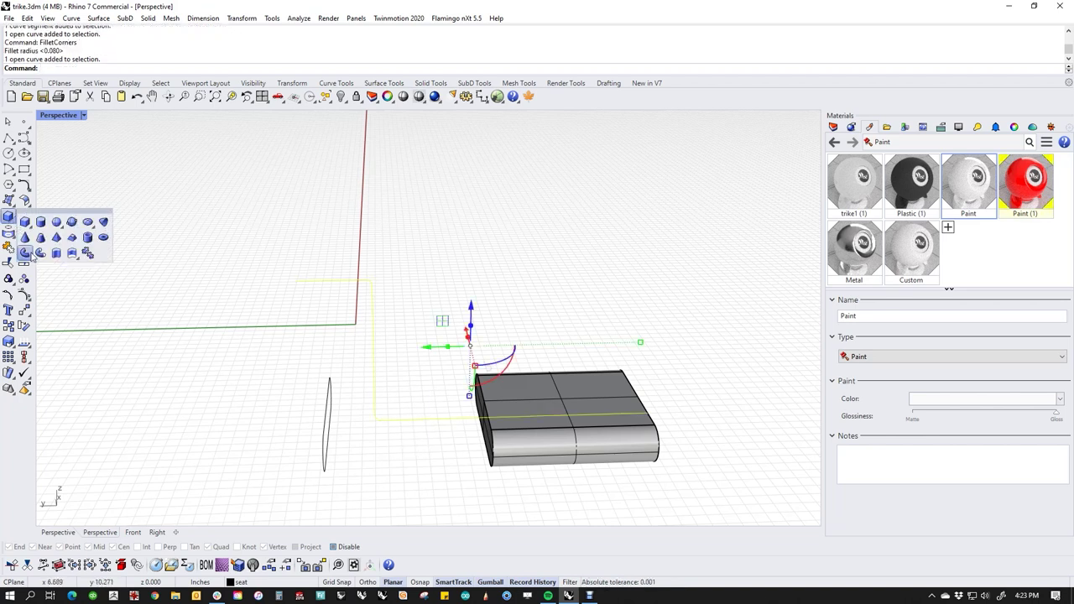
{"action": "left_click", "coordinate": [34, 258]}
{"action": "right_click_drag", "start_coordinate": [312, 292], "coordinate": [500, 444]}
{"action": "scroll", "coordinate": [617, 485], "scroll_direction": "up", "scroll_amount": 5}
{"action": "left_click", "coordinate": [429, 431]}
{"action": "right_click", "coordinate": [428, 431]}
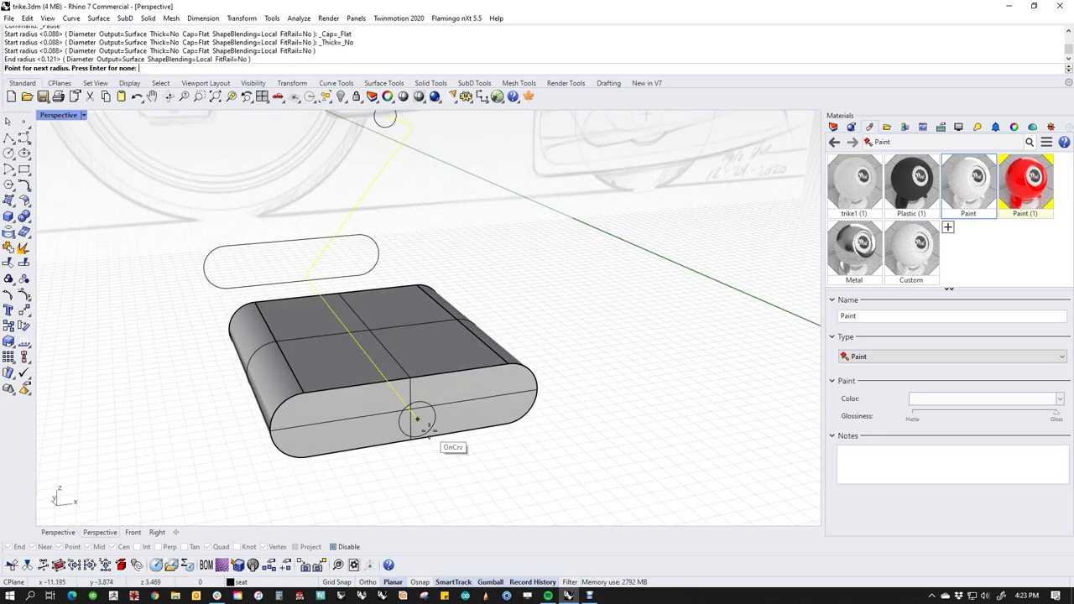
{"action": "right_click", "coordinate": [441, 432]}
{"action": "scroll", "coordinate": [442, 432], "scroll_direction": "down", "scroll_amount": 4}
{"action": "right_click_drag", "start_coordinate": [441, 432], "coordinate": [484, 501], "text": "shift"}
{"action": "left_click", "coordinate": [545, 427]}
{"action": "right_click_drag", "start_coordinate": [545, 428], "coordinate": [576, 442]}
{"action": "scroll", "coordinate": [332, 396], "scroll_direction": "up", "scroll_amount": 7}
{"action": "right_click_drag", "start_coordinate": [303, 398], "coordinate": [340, 411]}
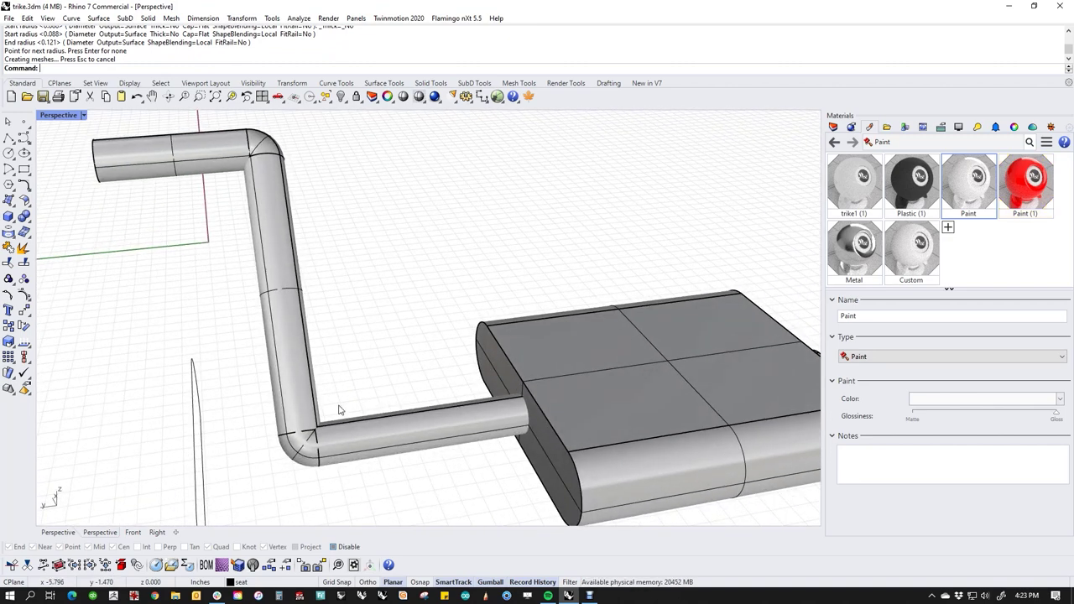
{"action": "scroll", "coordinate": [348, 428], "scroll_direction": "down", "scroll_amount": 3}
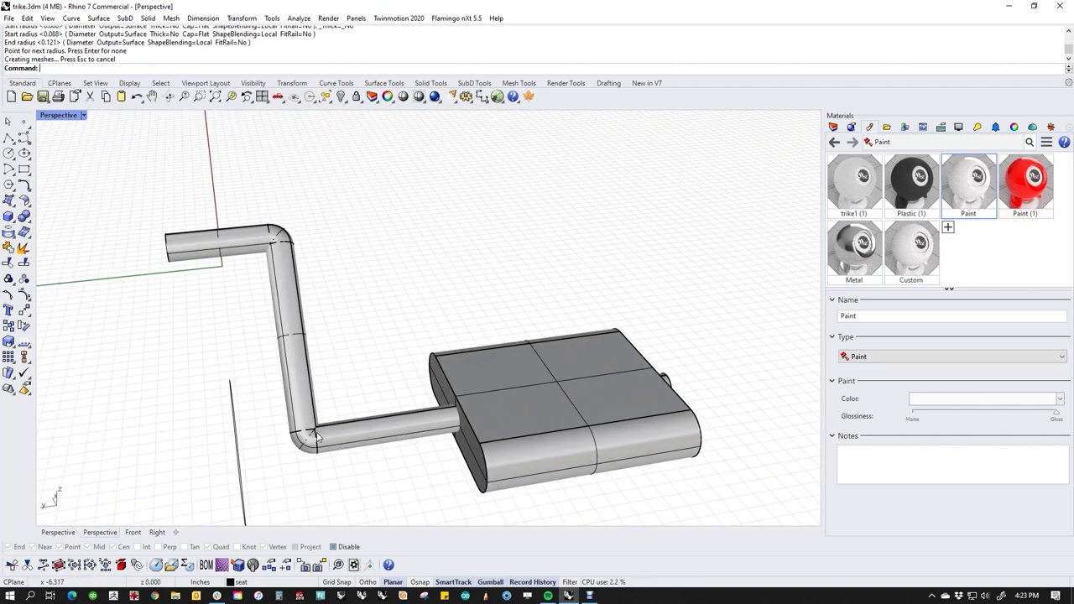
{"action": "scroll", "coordinate": [405, 430], "scroll_direction": "up", "scroll_amount": 5}
Undo the crank pipe and the corner rounding of its curve.
{"action": "key", "text": "ctrl+z"}
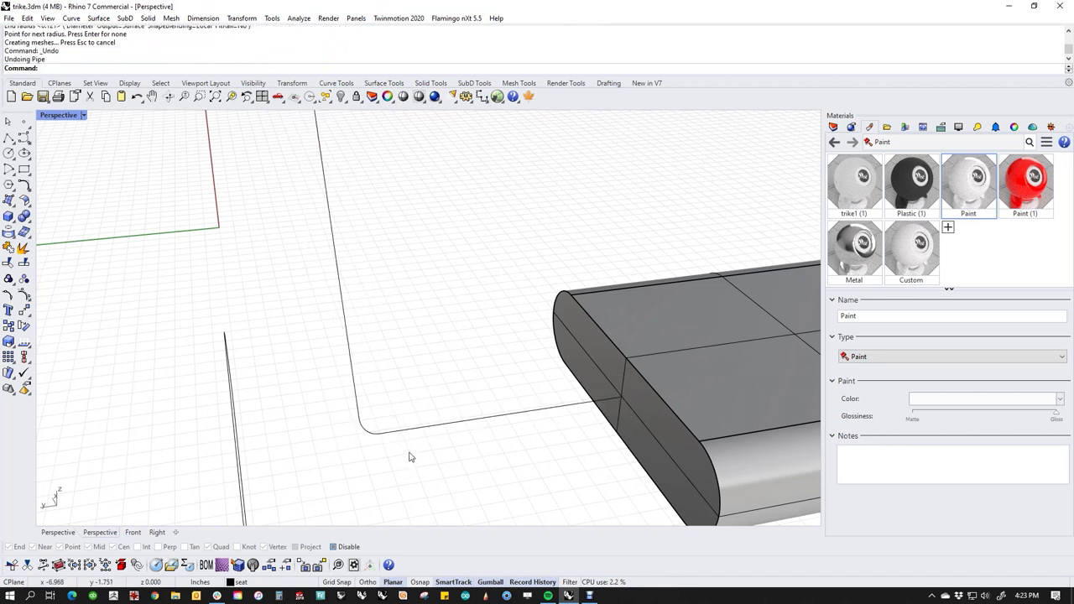
{"action": "scroll", "coordinate": [411, 457], "scroll_direction": "down", "scroll_amount": 2}
{"action": "key", "text": "ctrl+z"}
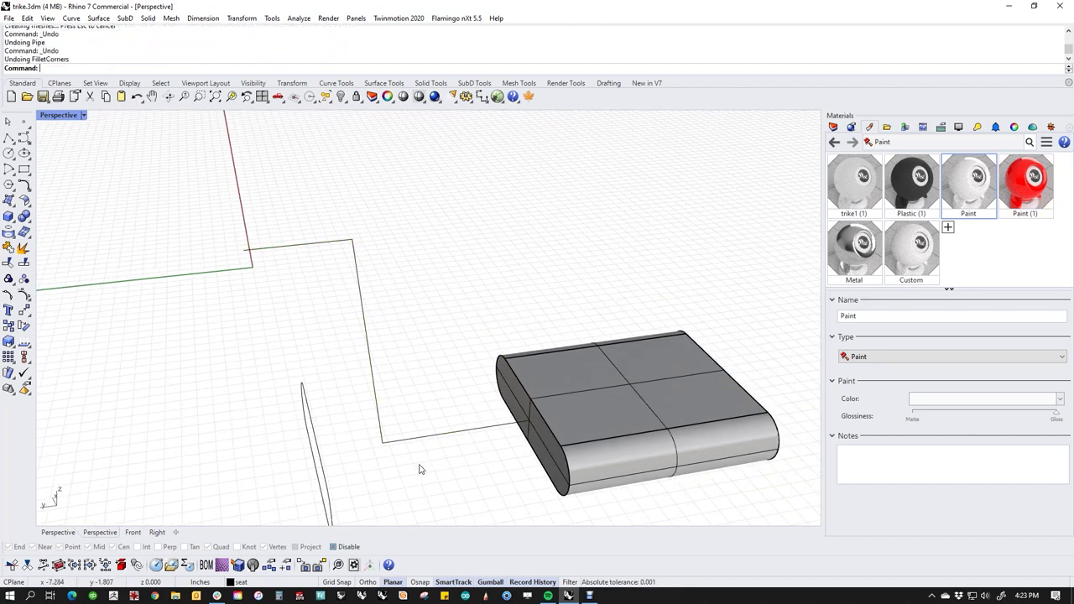
Round the crank curve's corners with FilletCorners at a radius of .25.
{"action": "type", "text": "letCorners"}
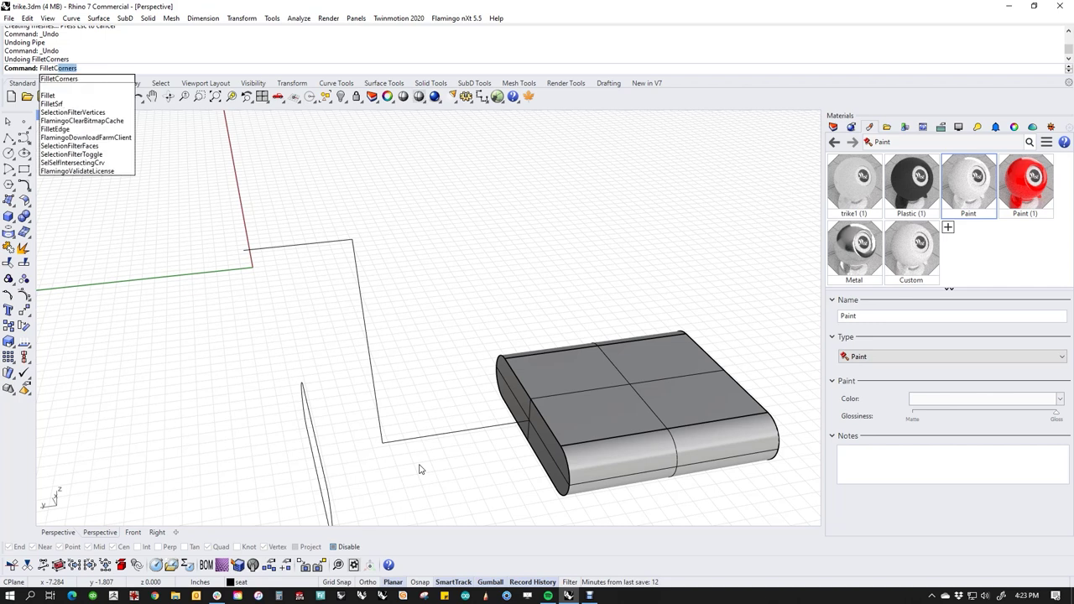
{"action": "key", "text": "Return"}
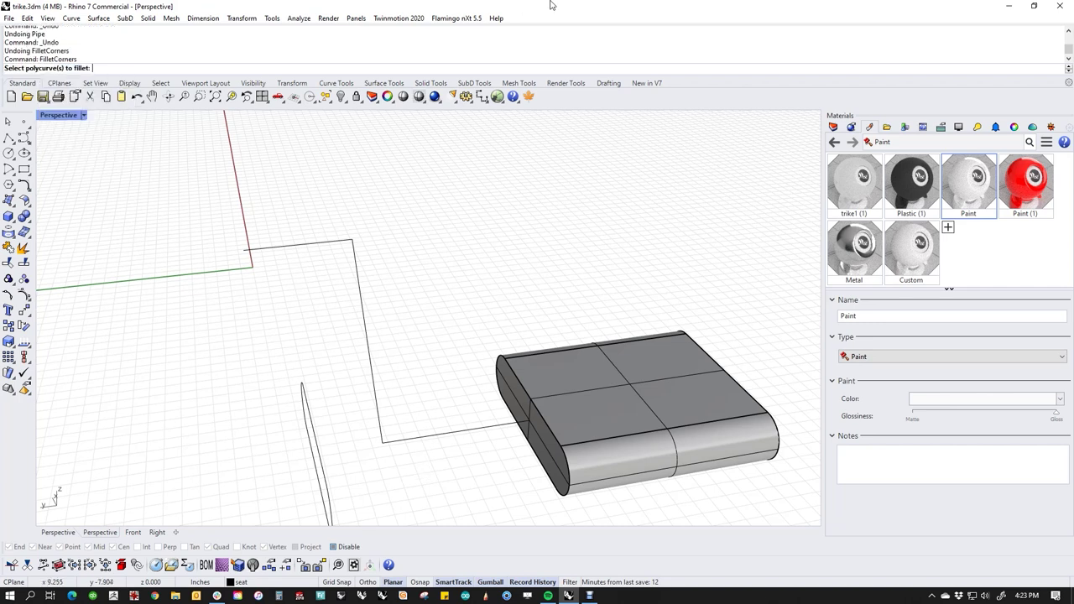
{"action": "left_click", "coordinate": [367, 361]}
{"action": "type", "text": ".25"}
{"action": "key", "text": "Return"}
{"action": "key", "text": "Return"}
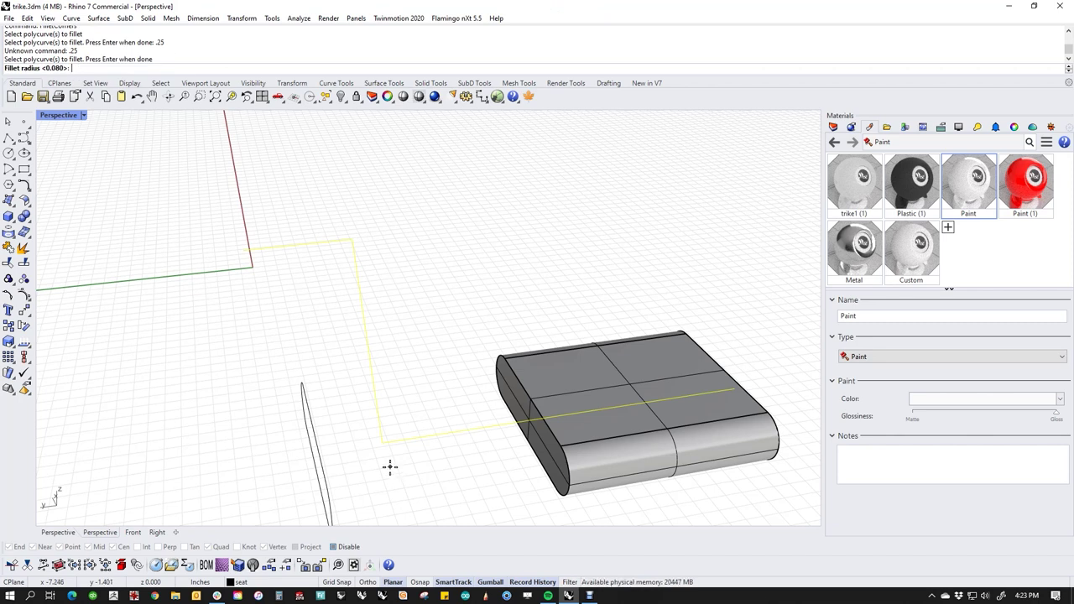
{"action": "type", "text": ".25"}
{"action": "key", "text": "Return"}
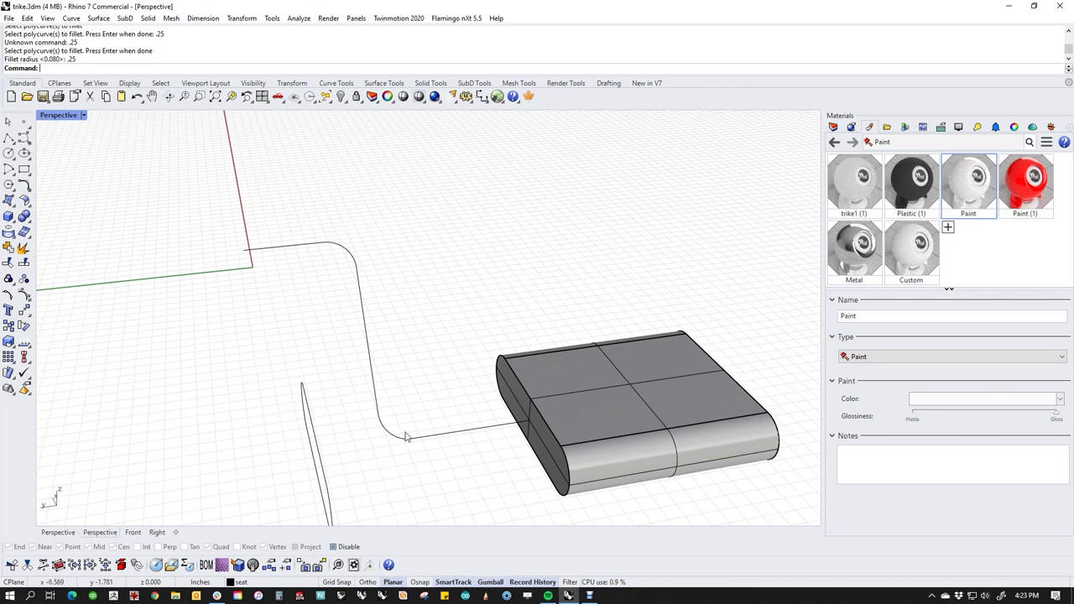
Create a flat-capped pipe with a radius of about 0.11 in along the rounded crank curve.
{"action": "right_click_drag", "start_coordinate": [407, 441], "coordinate": [343, 456]}
{"action": "left_click_drag", "start_coordinate": [462, 429], "coordinate": [391, 445]}
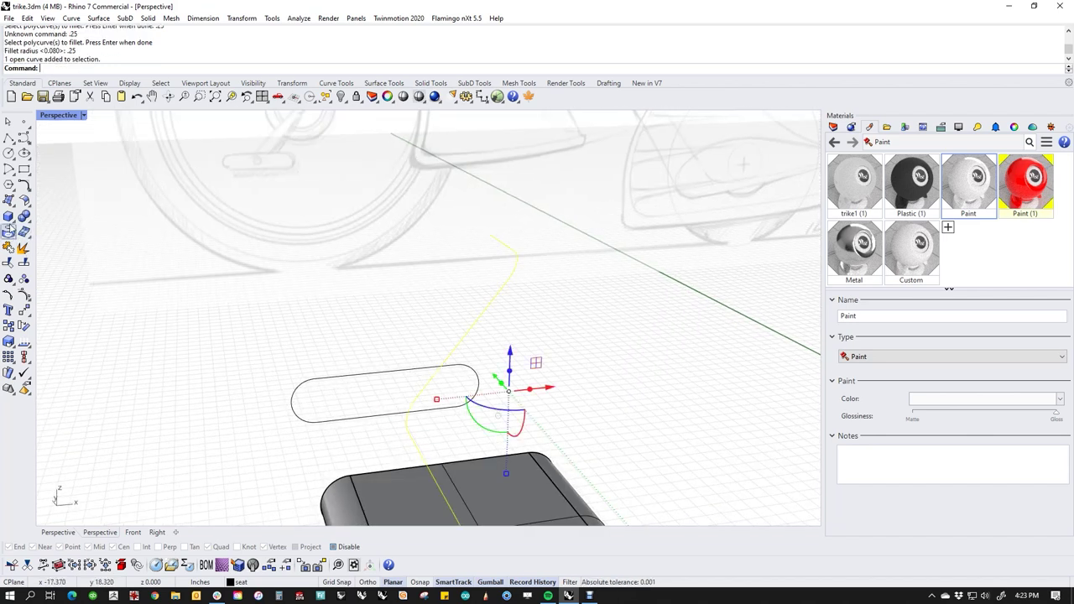
{"action": "left_click", "coordinate": [14, 223]}
{"action": "left_click", "coordinate": [26, 253]}
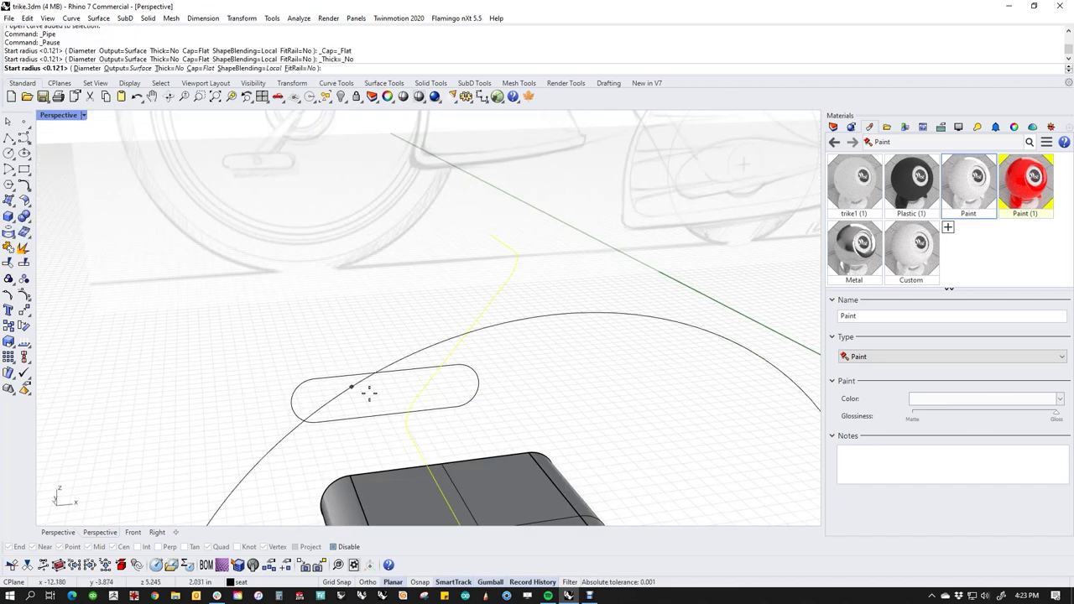
{"action": "mouse_move", "coordinate": [453, 452]}
{"action": "right_mouse_down"}
{"action": "mouse_move", "coordinate": [444, 430]}
{"action": "mouse_move", "coordinate": [449, 463]}
{"action": "right_mouse_up"}
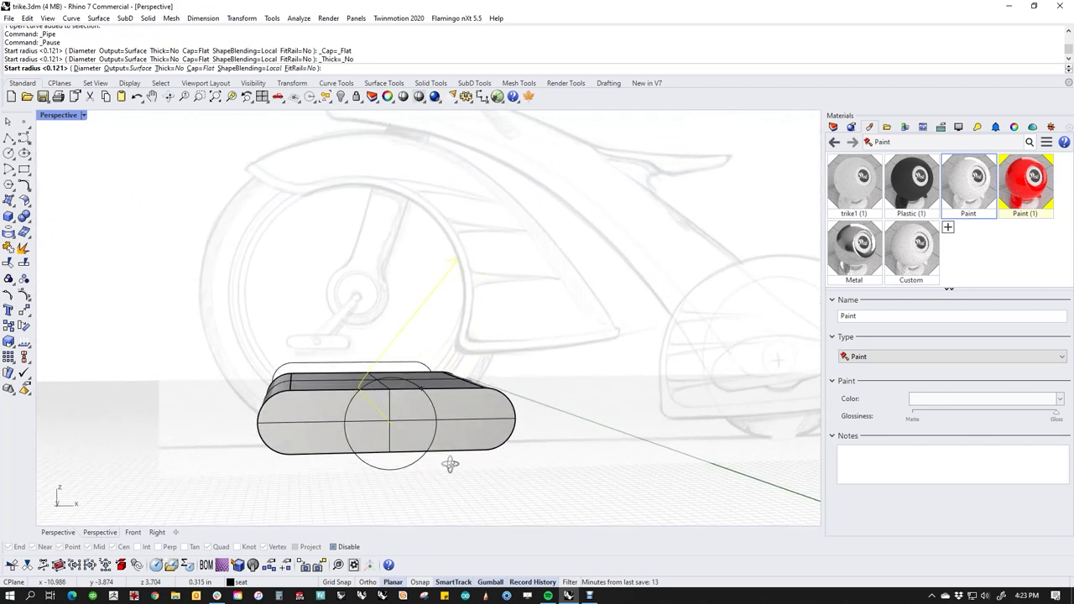
{"action": "left_click", "coordinate": [417, 432]}
{"action": "key", "text": "Return"}
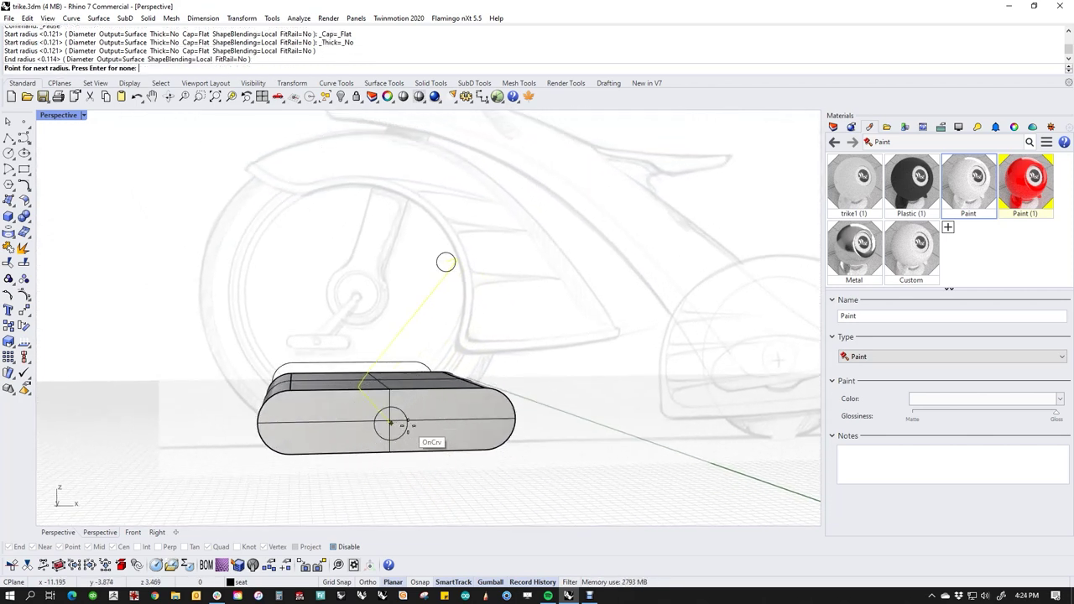
{"action": "key", "text": "Return"}
{"action": "right_click_drag", "start_coordinate": [352, 401], "coordinate": [295, 405]}
{"action": "scroll", "coordinate": [296, 405], "scroll_direction": "down", "scroll_amount": 3}
{"action": "key", "text": "Escape"}
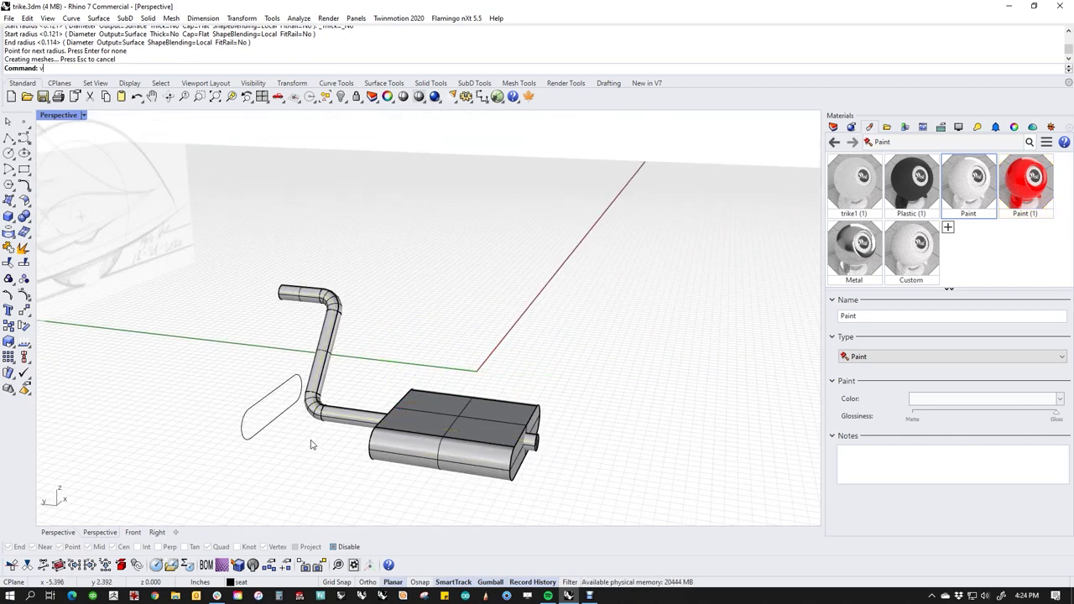
Show all hidden trike parts and move the crank pipe outward, away from the front wheel.
{"action": "key", "text": "Return"}
{"action": "scroll", "coordinate": [386, 424], "scroll_direction": "down", "scroll_amount": 2}
{"action": "right_click_drag", "start_coordinate": [386, 424], "coordinate": [318, 441]}
{"action": "left_click", "coordinate": [342, 384]}
{"action": "right_click_drag", "start_coordinate": [342, 386], "coordinate": [406, 379]}
{"action": "left_click_drag", "start_coordinate": [350, 347], "coordinate": [395, 363]}
Shorten the crank pipe by moving its outer end face back to the pedal's outer side.
{"action": "left_click", "coordinate": [490, 463]}
{"action": "scroll", "coordinate": [491, 462], "scroll_direction": "up", "scroll_amount": 5}
{"action": "left_click", "coordinate": [456, 462], "text": "ctrl+shift"}
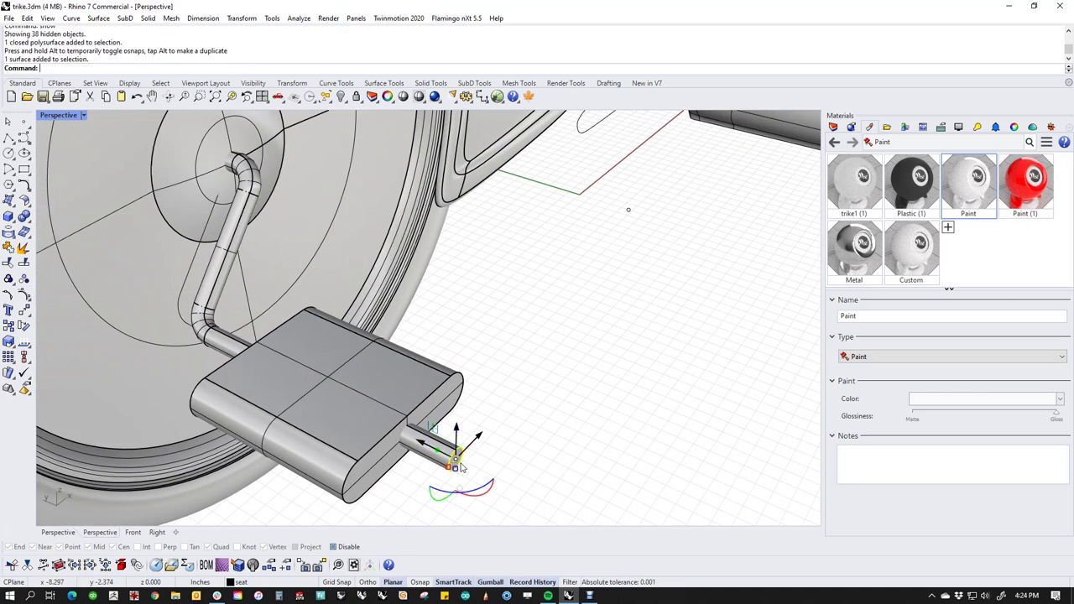
{"action": "scroll", "coordinate": [461, 468], "scroll_direction": "up", "scroll_amount": 5}
{"action": "left_click_drag", "start_coordinate": [403, 436], "coordinate": [339, 408]}
{"action": "scroll", "coordinate": [498, 467], "scroll_direction": "down", "scroll_amount": 6}
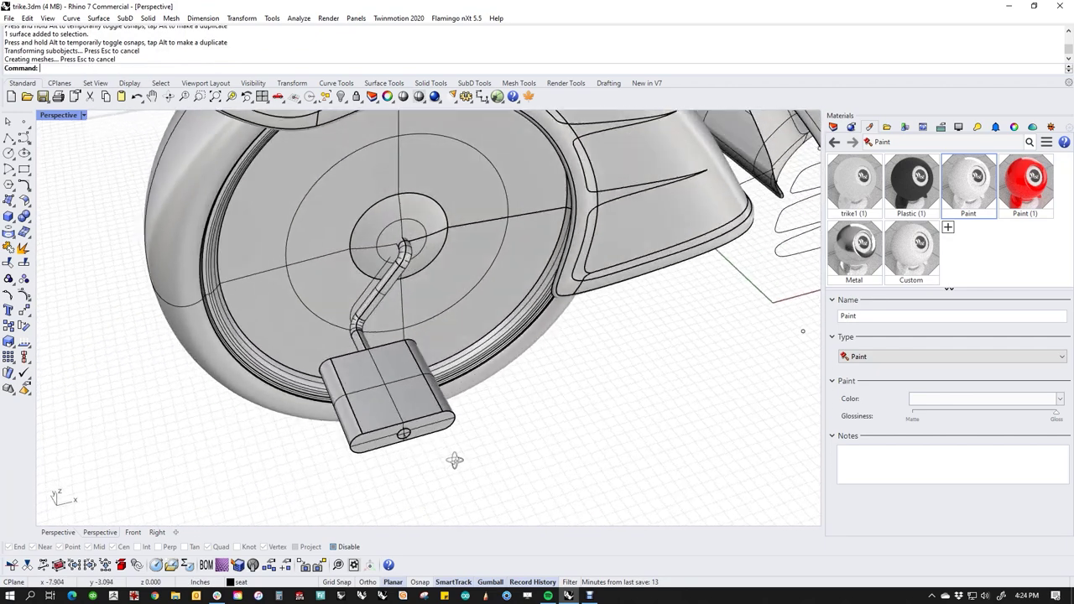
{"action": "scroll", "coordinate": [455, 460], "scroll_direction": "down", "scroll_amount": 4}
{"action": "right_click_drag", "start_coordinate": [443, 431], "coordinate": [477, 461], "text": "shift"}
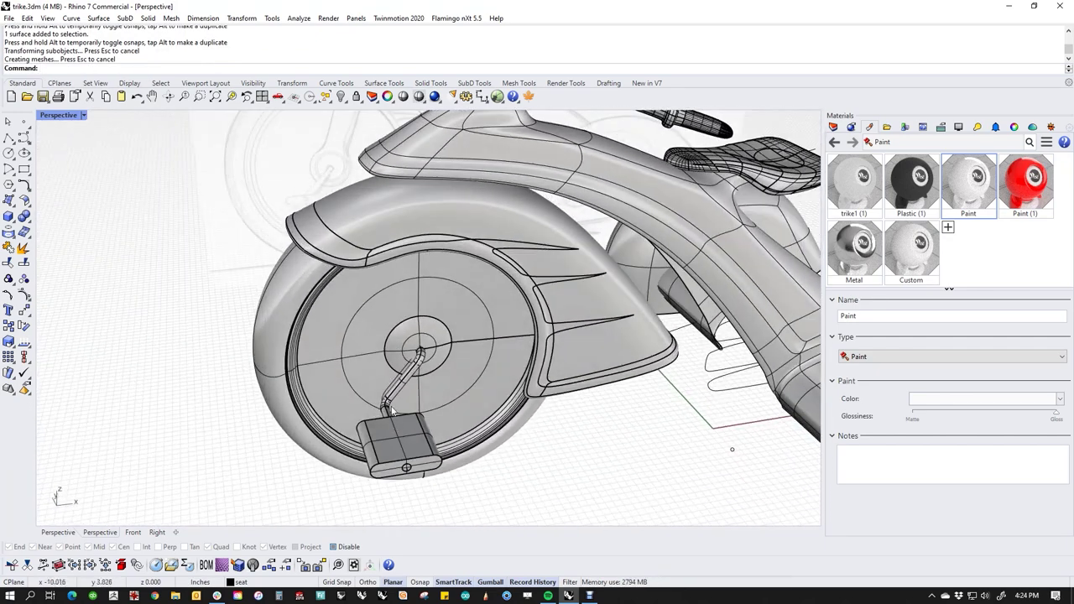
Mirror a copy of the crank and pedal to the wheel's other side, across the X axis through the origin in the Top view.
{"action": "scroll", "coordinate": [392, 408], "scroll_direction": "up", "scroll_amount": 3}
{"action": "left_click", "coordinate": [389, 395]}
{"action": "left_click", "coordinate": [415, 452], "text": "shift"}
{"action": "type", "text": "f"}
{"action": "key", "text": "Return"}
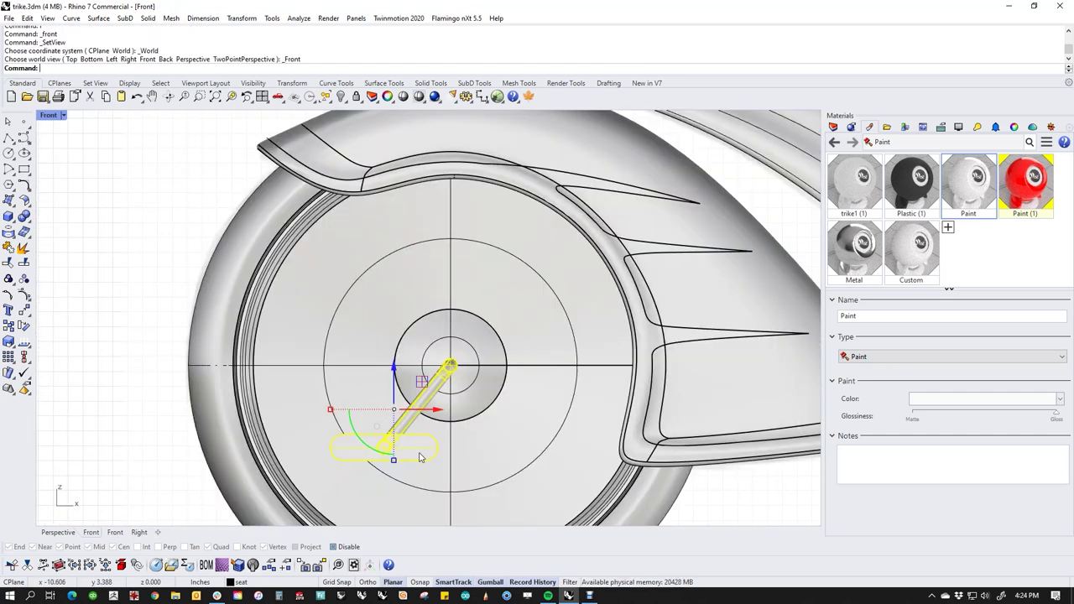
{"action": "type", "text": "M"}
{"action": "key", "text": "Return"}
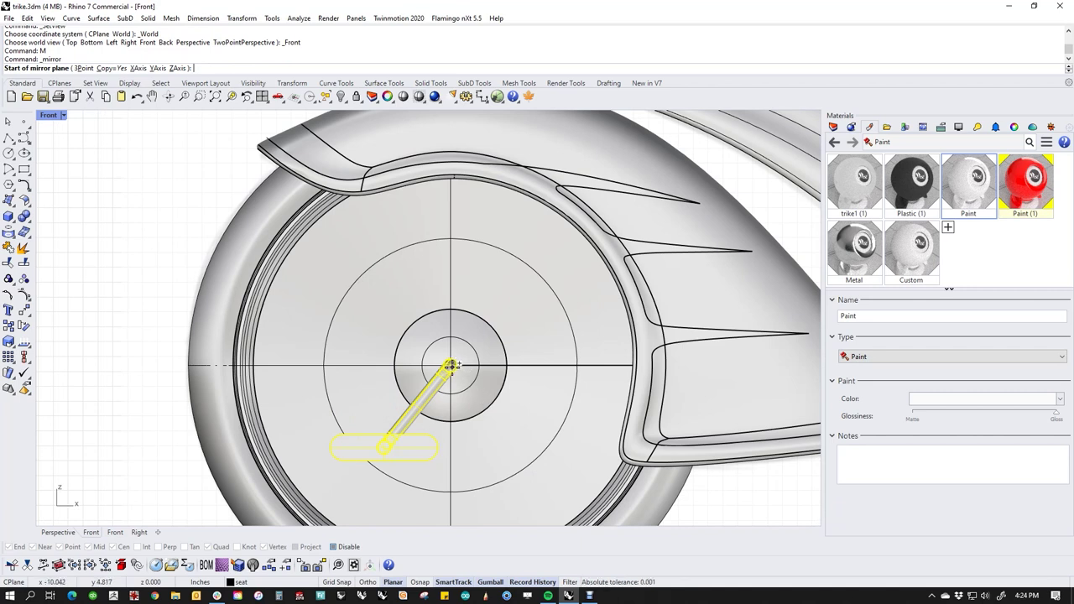
{"action": "type", "text": "top"}
{"action": "key", "text": "Return"}
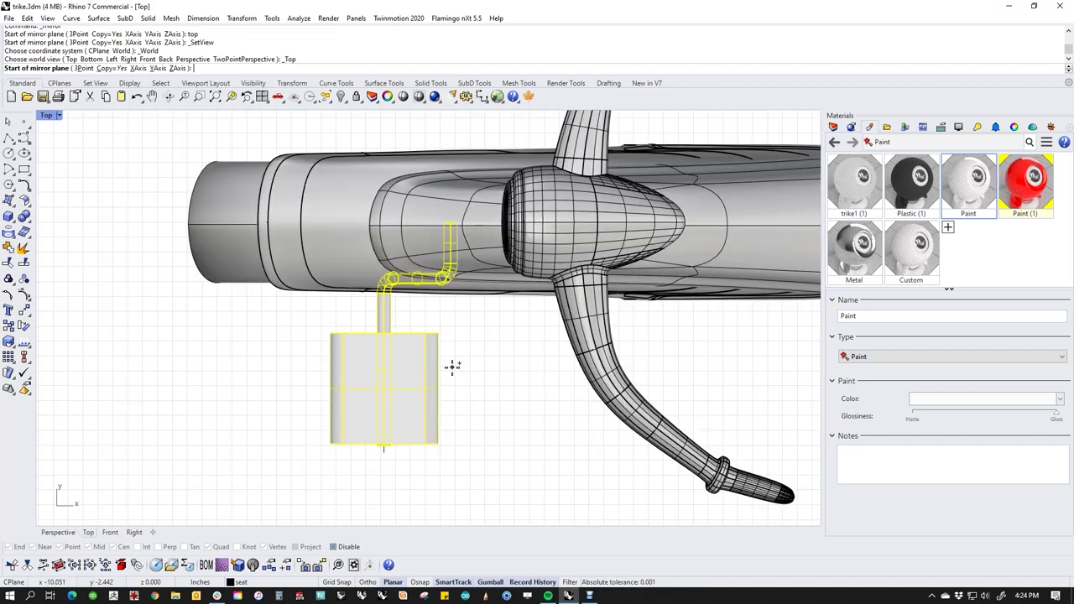
{"action": "type", "text": "0"}
{"action": "key", "text": "Return"}
{"action": "left_click", "coordinate": [368, 324], "text": "shift"}
Select the mirrored crank and pedal on the far side of the wheel in the Perspective view.
{"action": "right_click_drag", "start_coordinate": [292, 379], "coordinate": [662, 487]}
{"action": "left_click", "coordinate": [356, 473]}
{"action": "type", "text": "p"}
{"action": "key", "text": "Return"}
{"action": "right_click_drag", "start_coordinate": [422, 444], "coordinate": [638, 391], "text": "shift"}
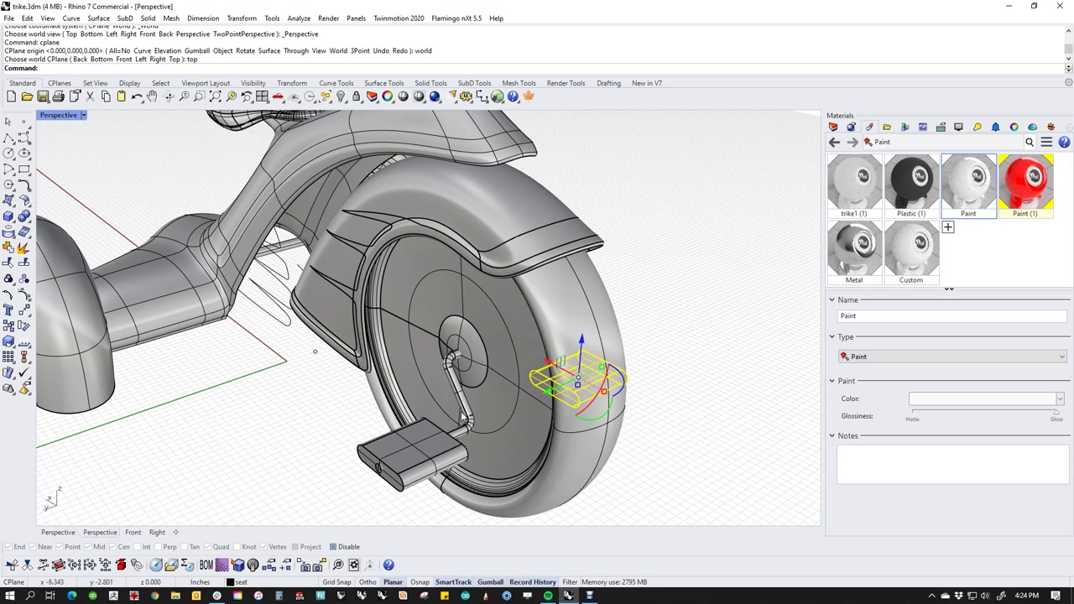
{"action": "scroll", "coordinate": [458, 408], "scroll_direction": "up", "scroll_amount": 7}
{"action": "left_click", "coordinate": [475, 438]}
{"action": "left_click", "coordinate": [378, 482], "text": "shift"}
{"action": "right_click_drag", "start_coordinate": [377, 480], "coordinate": [388, 456], "text": "shift"}
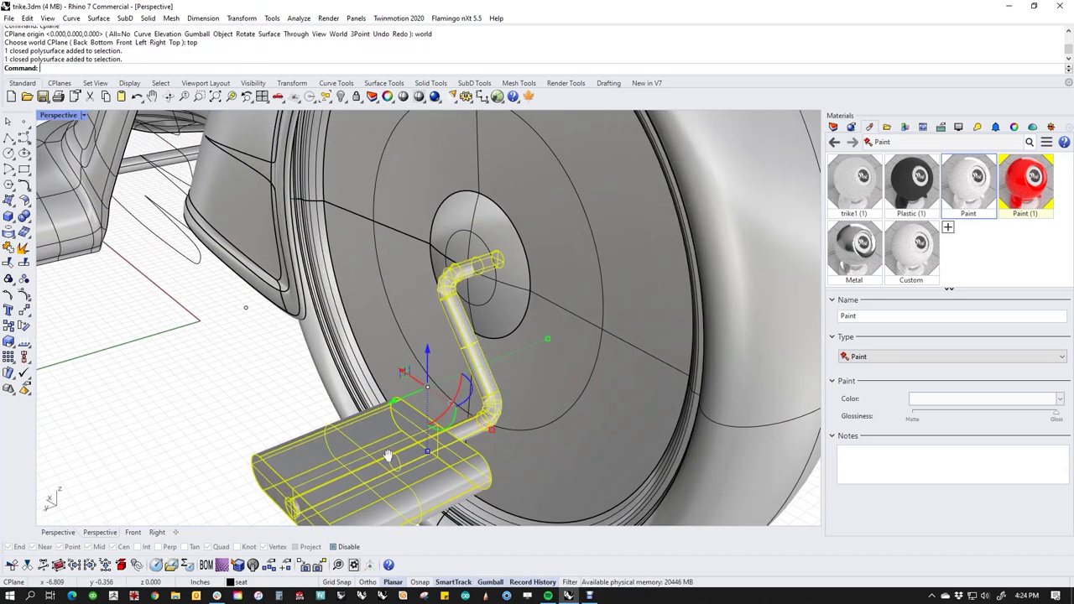
Try to rotate the mirrored crank and pedal with Rotate about the crank's hub end, and undo it.
{"action": "type", "text": "r"}
{"action": "key", "text": "Return"}
{"action": "scroll", "coordinate": [475, 270], "scroll_direction": "up", "scroll_amount": 5}
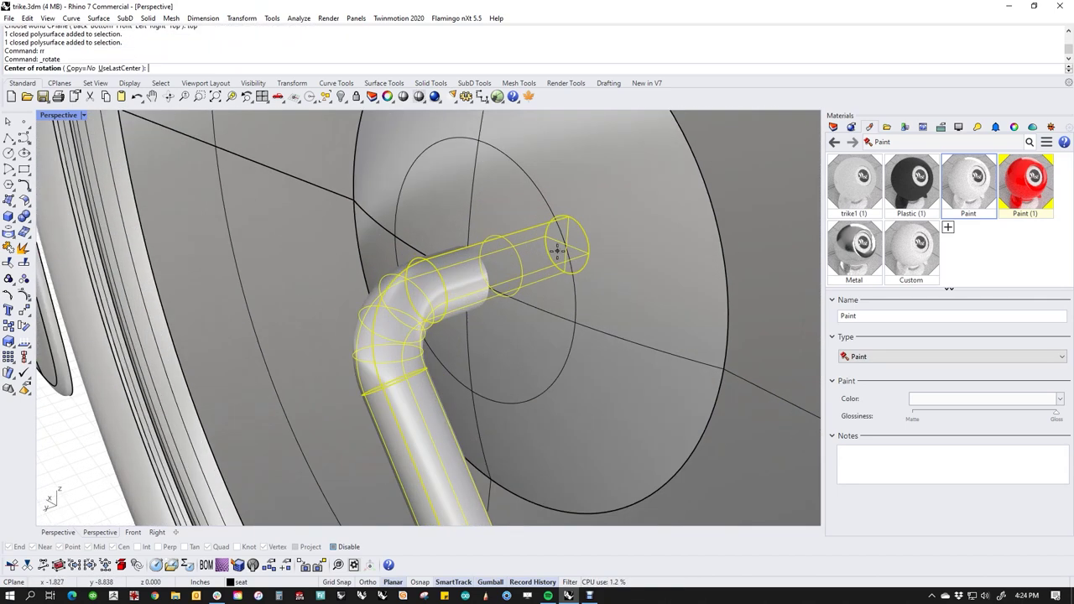
{"action": "left_click", "coordinate": [575, 241]}
{"action": "key", "text": "Return"}
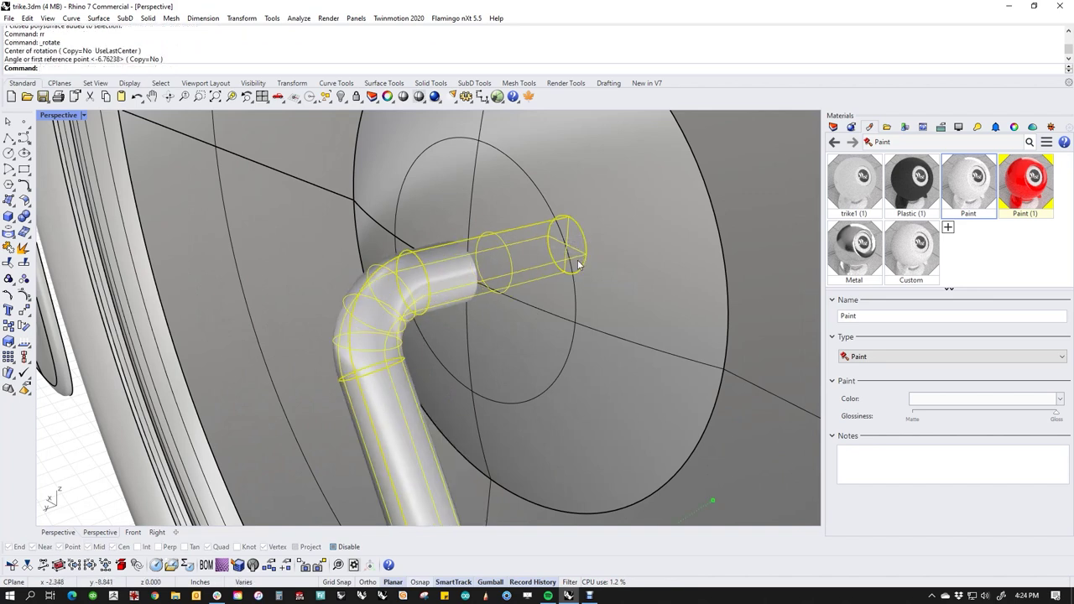
{"action": "key", "text": "ctrl+z"}
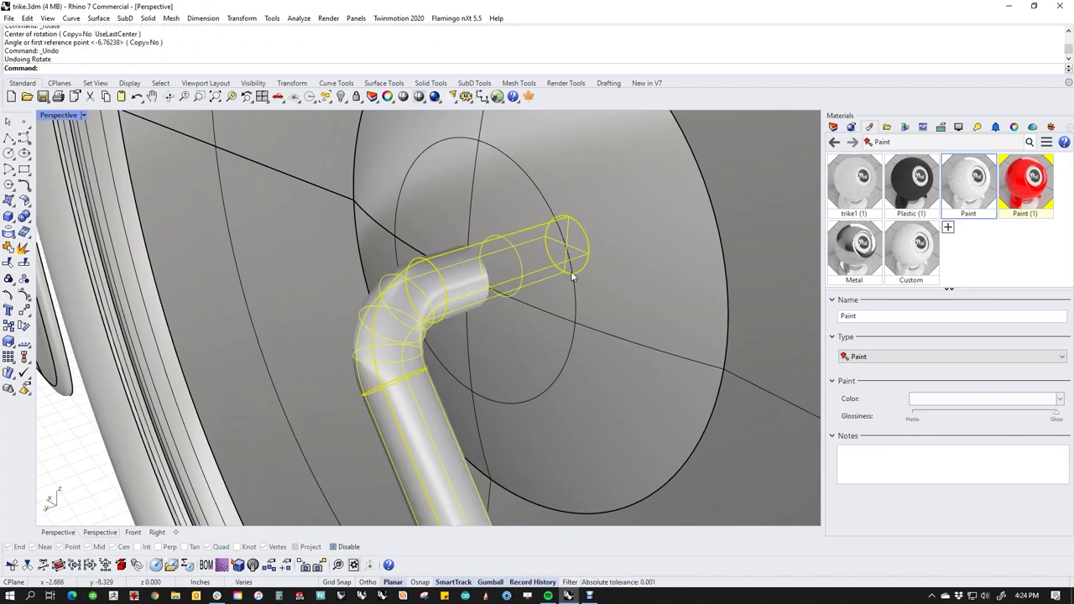
Relocate the gumball to the center of the mirrored crank's hub end and rotate the crank and pedal half a turn about the wheel axis.
{"action": "type", "text": "gr"}
{"action": "key", "text": "Return"}
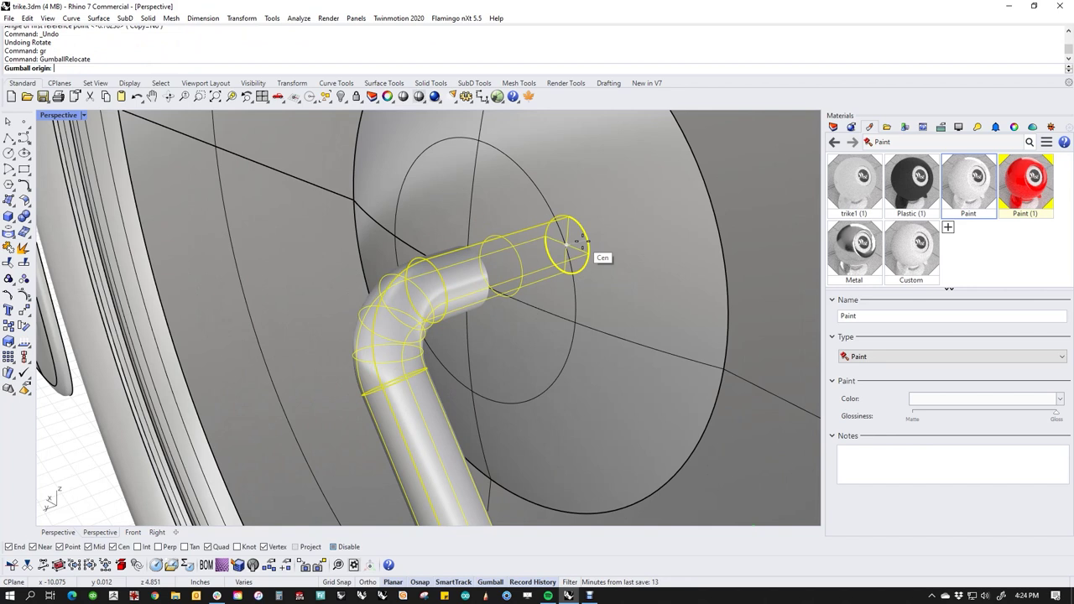
{"action": "left_click", "coordinate": [572, 244]}
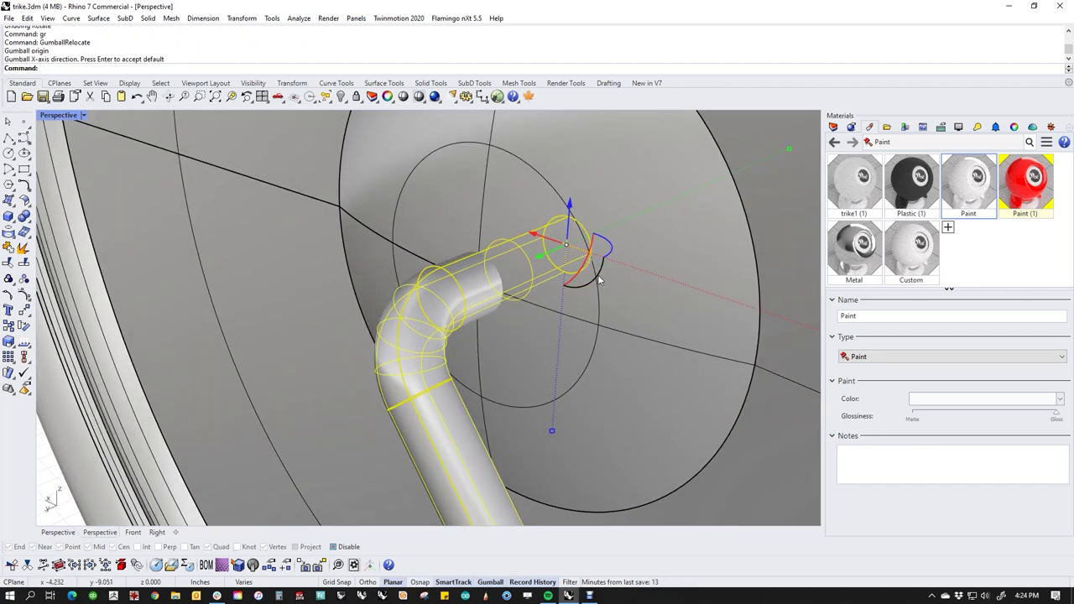
{"action": "left_click", "coordinate": [601, 287]}
{"action": "key", "text": "Return"}
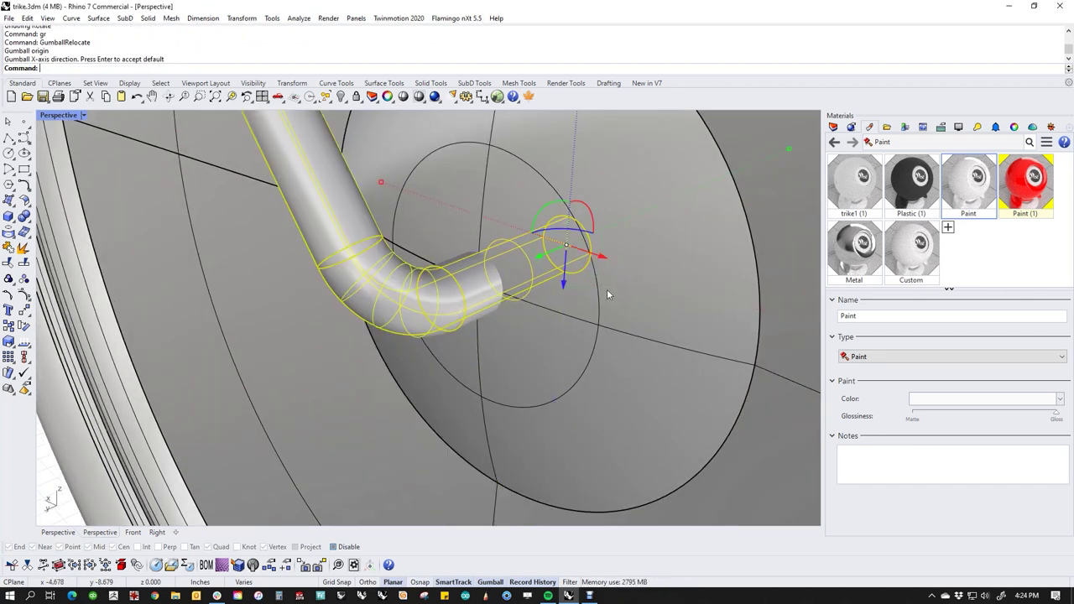
{"action": "scroll", "coordinate": [577, 324], "scroll_direction": "down", "scroll_amount": 10}
{"action": "left_click", "coordinate": [353, 432]}
{"action": "scroll", "coordinate": [298, 407], "scroll_direction": "down", "scroll_amount": 6}
{"action": "left_click", "coordinate": [245, 435]}
Assign the Plastic (1) material to the pedal on the near side of the front wheel.
{"action": "right_click_drag", "start_coordinate": [361, 471], "coordinate": [216, 445]}
{"action": "scroll", "coordinate": [421, 434], "scroll_direction": "down", "scroll_amount": 4}
{"action": "right_click_drag", "start_coordinate": [422, 434], "coordinate": [413, 470], "text": "shift"}
{"action": "scroll", "coordinate": [369, 444], "scroll_direction": "up", "scroll_amount": 5}
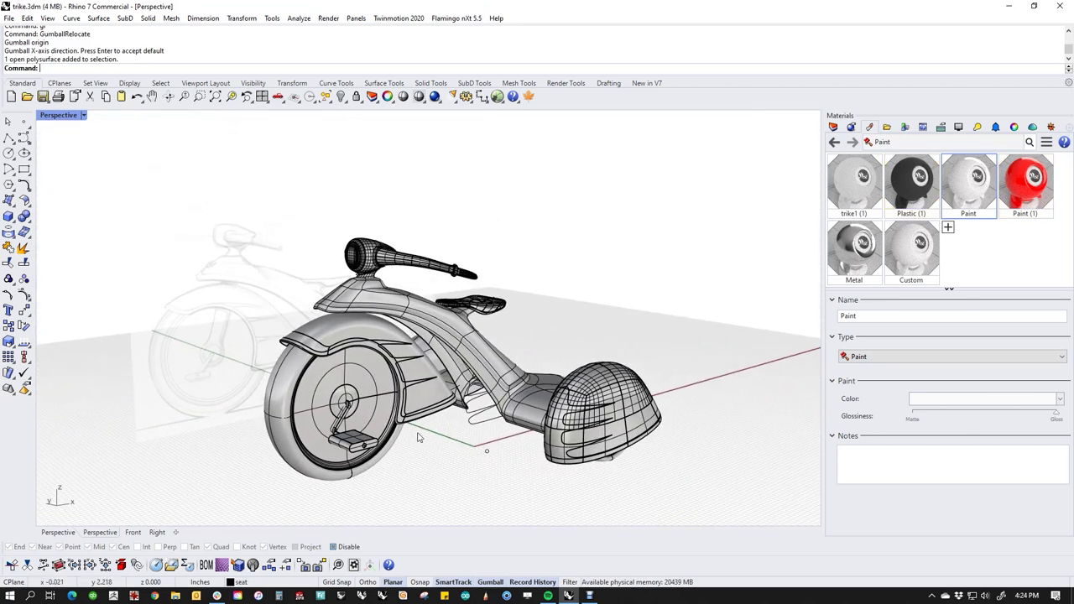
{"action": "left_click", "coordinate": [369, 445]}
{"action": "right_click", "coordinate": [912, 186]}
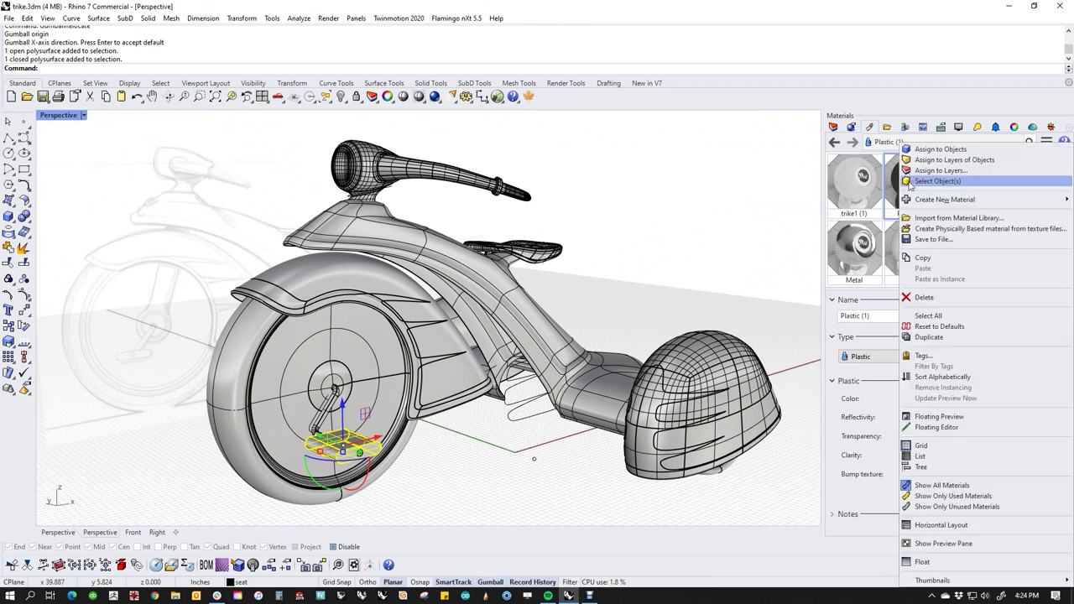
{"action": "left_click", "coordinate": [947, 143]}
{"action": "key", "text": "Escape"}
Assign the Metal material to the crank connected to that pedal.
{"action": "scroll", "coordinate": [340, 427], "scroll_direction": "up", "scroll_amount": 3}
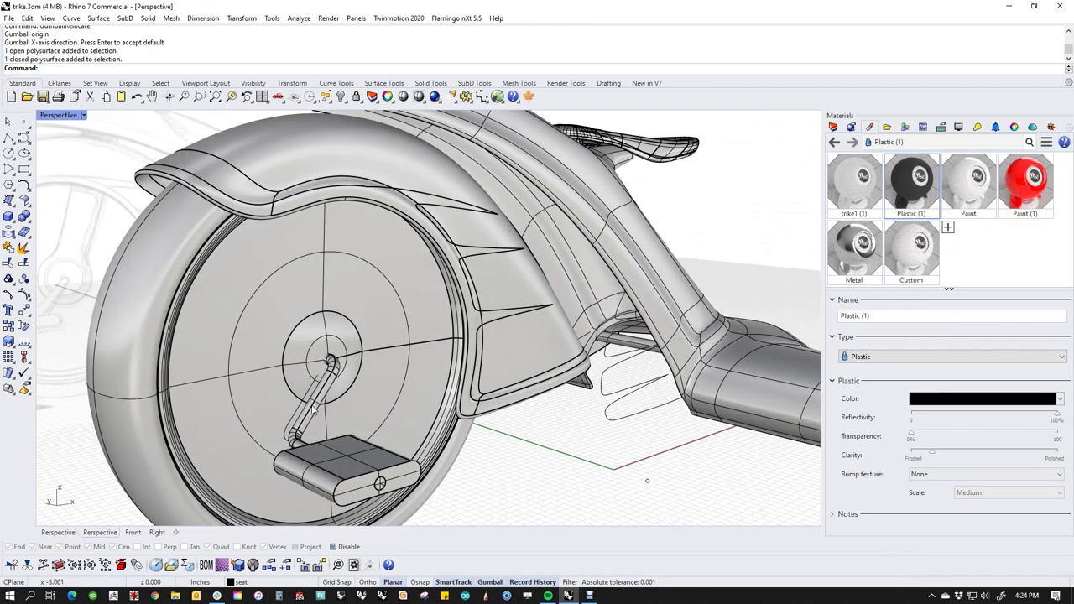
{"action": "left_click", "coordinate": [313, 408]}
{"action": "right_click", "coordinate": [853, 248]}
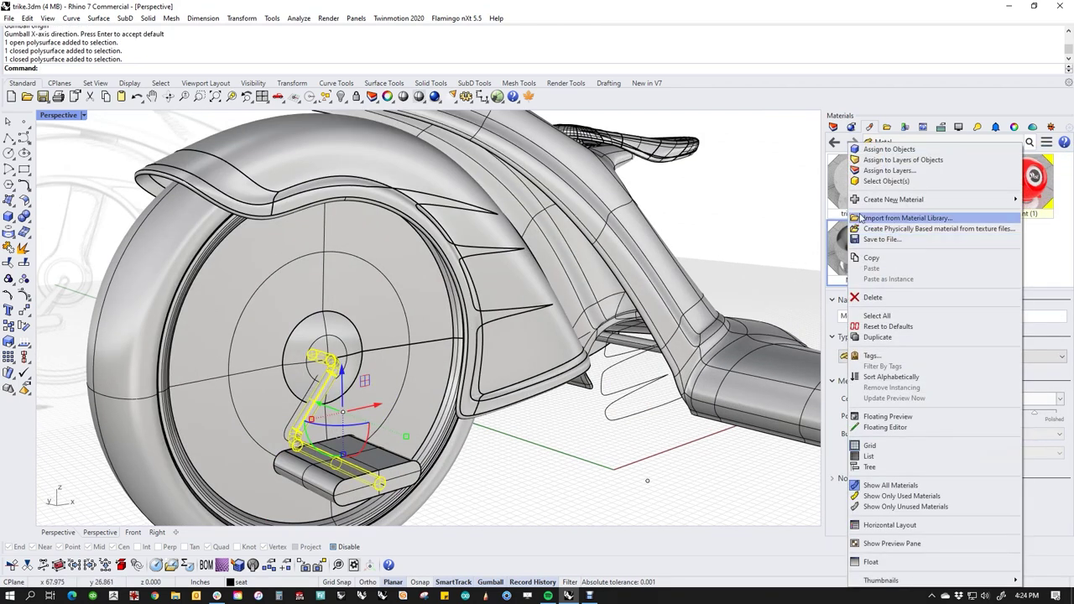
{"action": "left_click", "coordinate": [873, 144]}
{"action": "key", "text": "Escape"}
Assign the Plastic (1) material to the pedal on the opposite side of the front wheel.
{"action": "scroll", "coordinate": [461, 422], "scroll_direction": "down", "scroll_amount": 4}
{"action": "right_click_drag", "start_coordinate": [462, 422], "coordinate": [713, 399]}
{"action": "scroll", "coordinate": [315, 399], "scroll_direction": "up", "scroll_amount": 3}
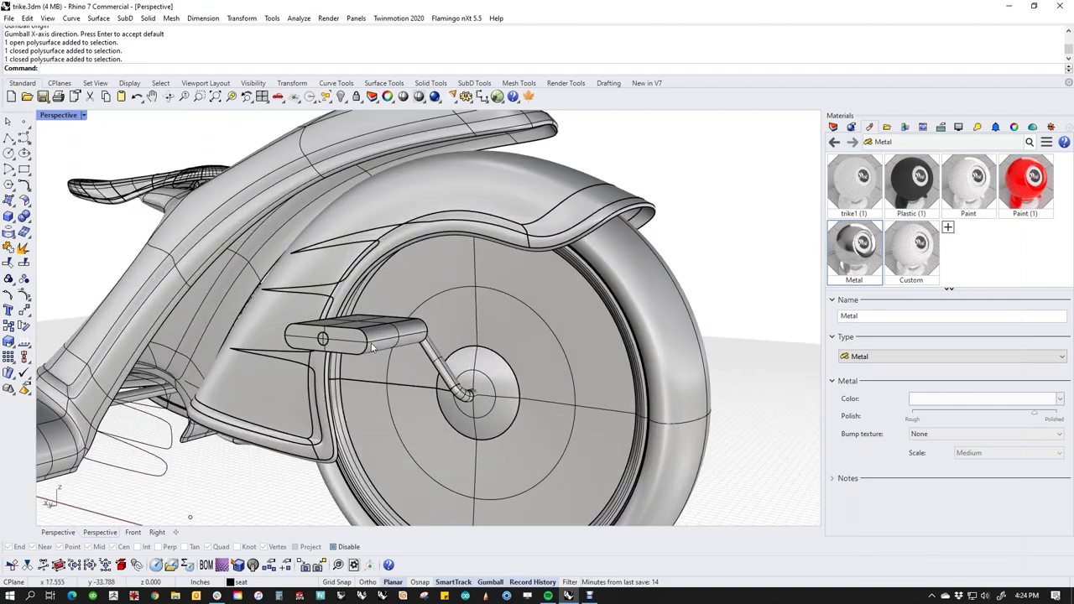
{"action": "left_click", "coordinate": [370, 343]}
{"action": "right_click", "coordinate": [908, 189]}
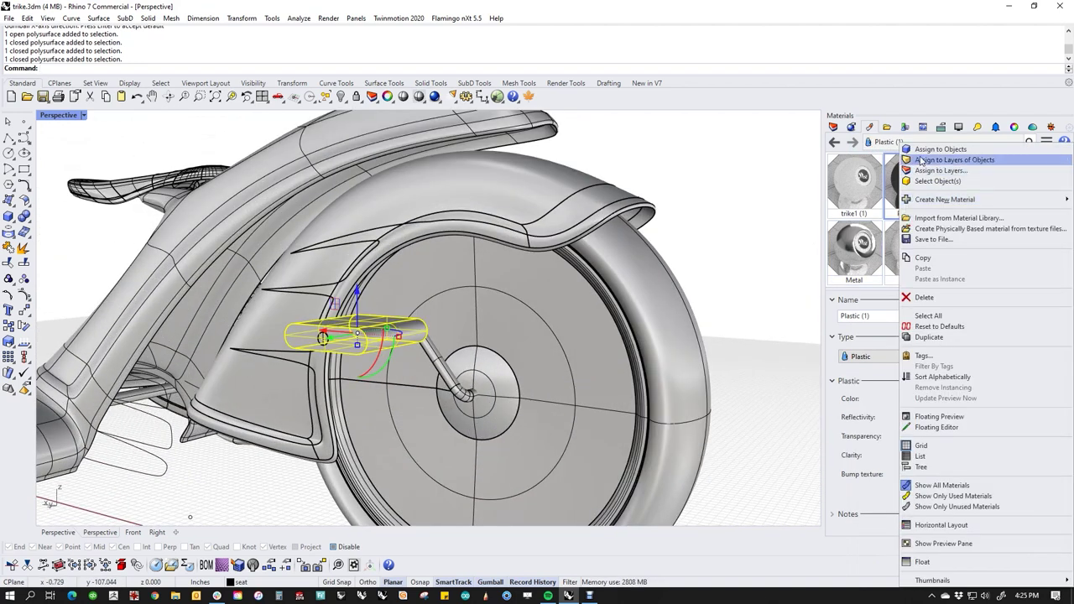
{"action": "left_click", "coordinate": [890, 144]}
{"action": "key", "text": "Escape"}
Assign the Metal material to the crank on the opposite side of the front wheel.
{"action": "left_click", "coordinate": [434, 361]}
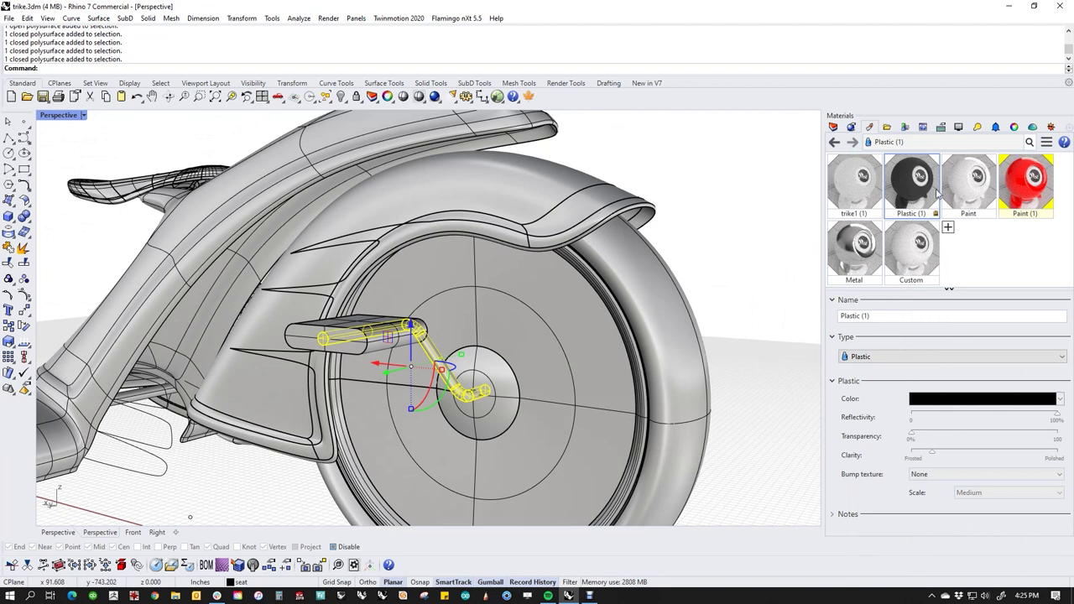
{"action": "left_click", "coordinate": [855, 248]}
{"action": "right_click", "coordinate": [851, 250]}
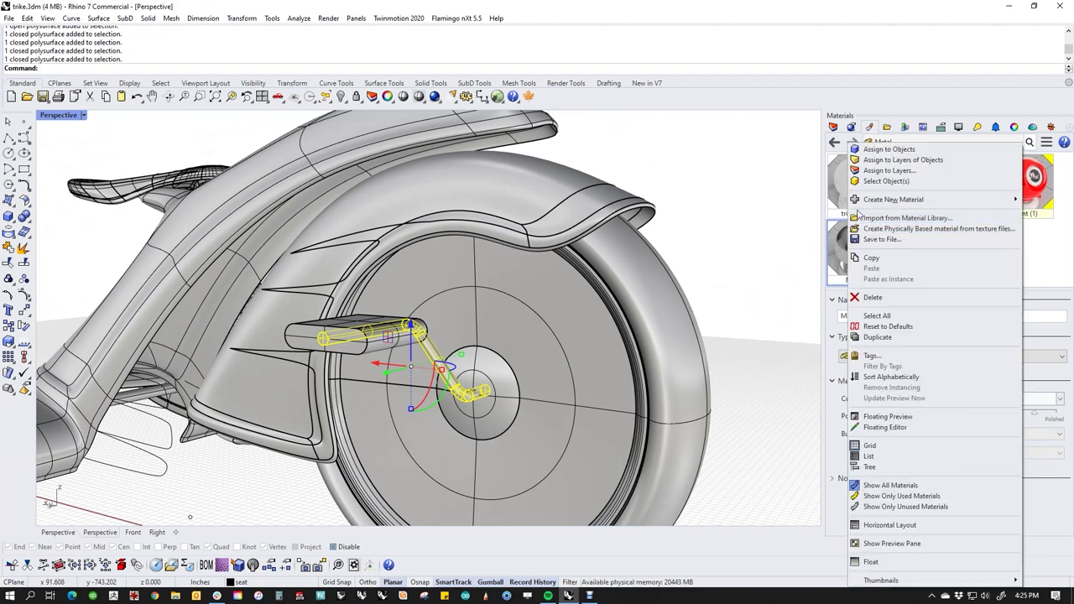
{"action": "left_click", "coordinate": [888, 153]}
{"action": "key", "text": "Escape"}
Set the Perspective view to Rendered display and turn off SubD wires to inspect the trike.
{"action": "right_click_drag", "start_coordinate": [669, 316], "coordinate": [401, 360]}
{"action": "scroll", "coordinate": [400, 360], "scroll_direction": "down", "scroll_amount": 4}
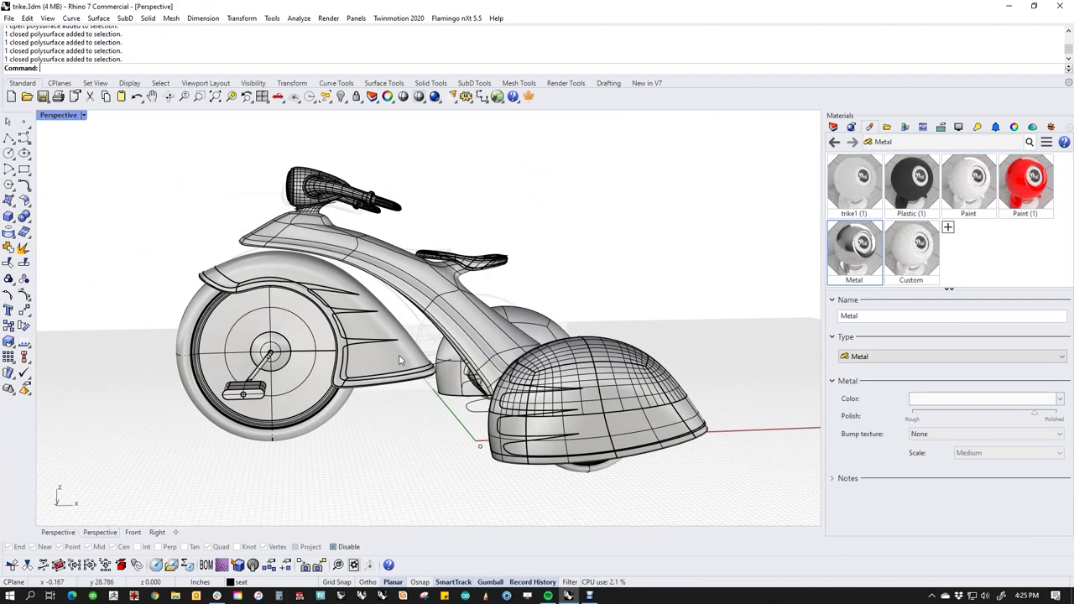
{"action": "left_click", "coordinate": [65, 117]}
{"action": "left_click", "coordinate": [67, 181]}
{"action": "right_click_drag", "start_coordinate": [493, 448], "coordinate": [535, 454]}
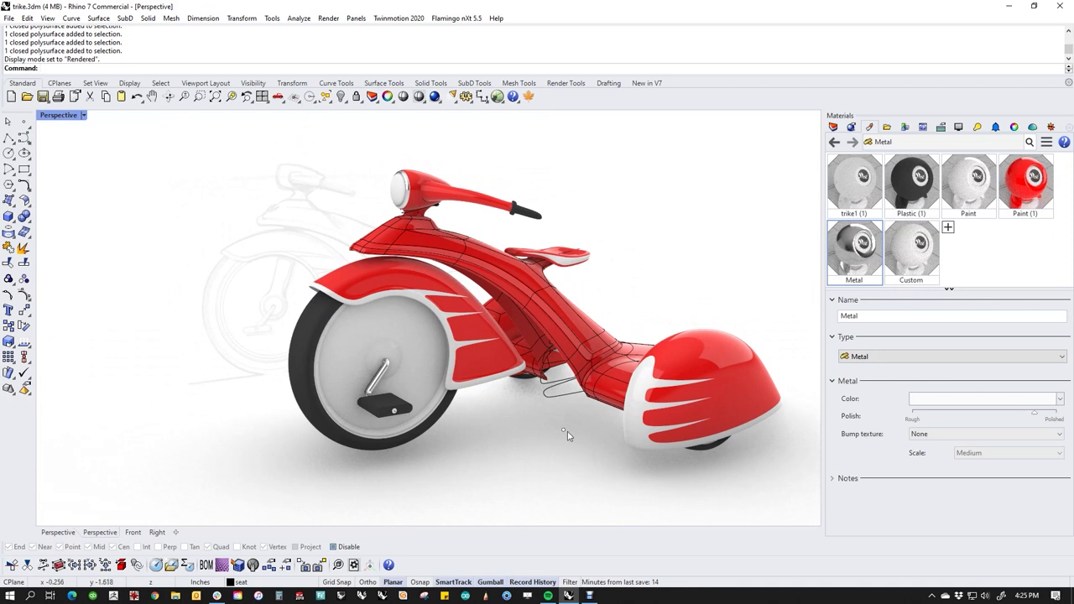
{"action": "left_click", "coordinate": [958, 127]}
{"action": "left_click", "coordinate": [950, 274]}
{"action": "right_click_drag", "start_coordinate": [663, 312], "coordinate": [607, 302]}
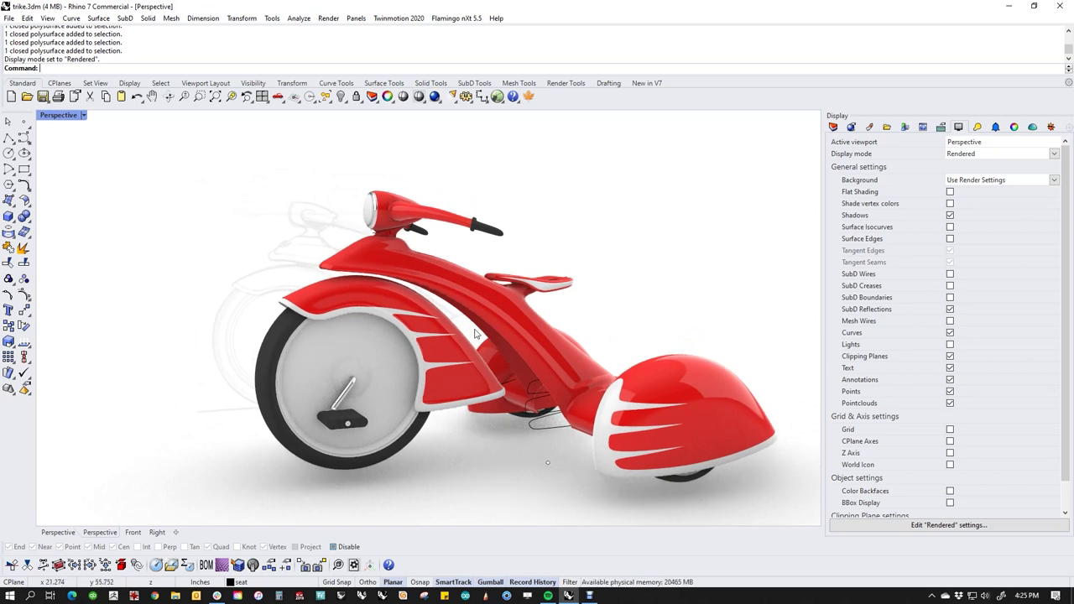
Switch to the Front view and set its display mode to Shaded.
{"action": "type", "text": "f"}
{"action": "key", "text": "Return"}
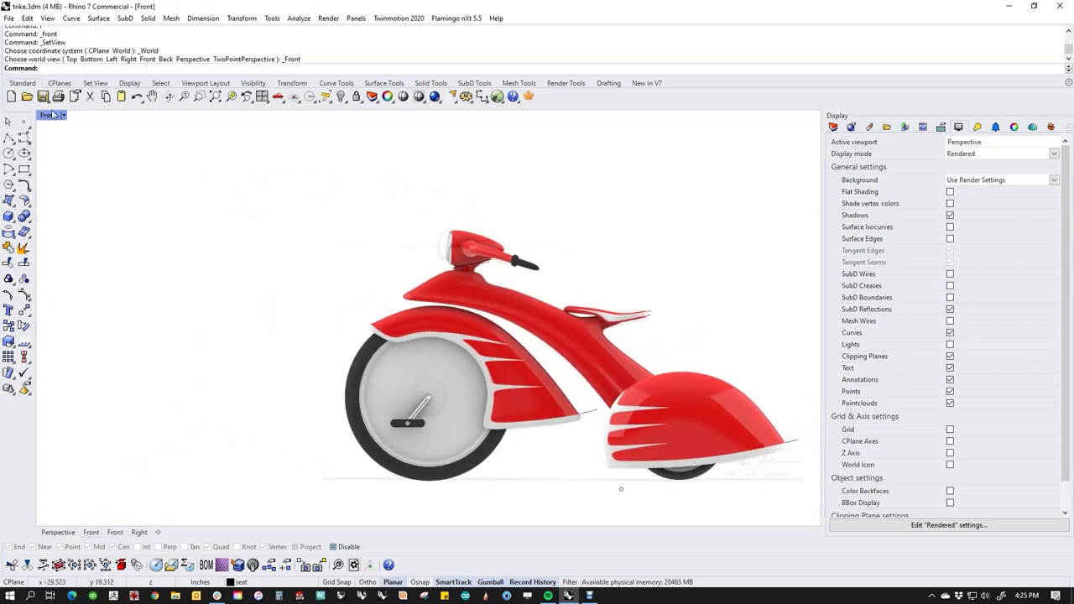
{"action": "left_click", "coordinate": [48, 116]}
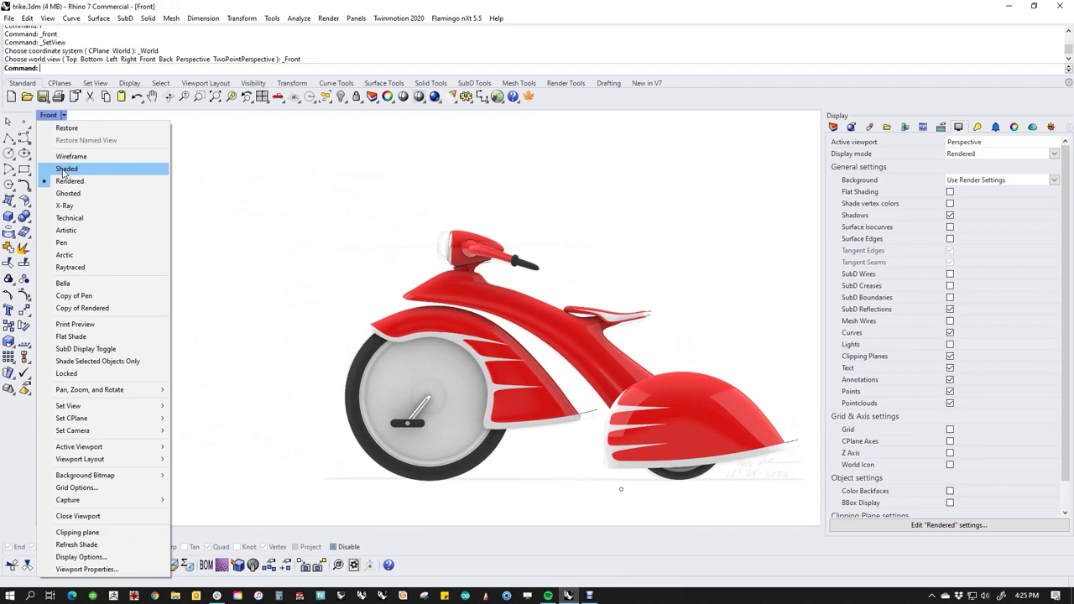
{"action": "left_click", "coordinate": [66, 170]}
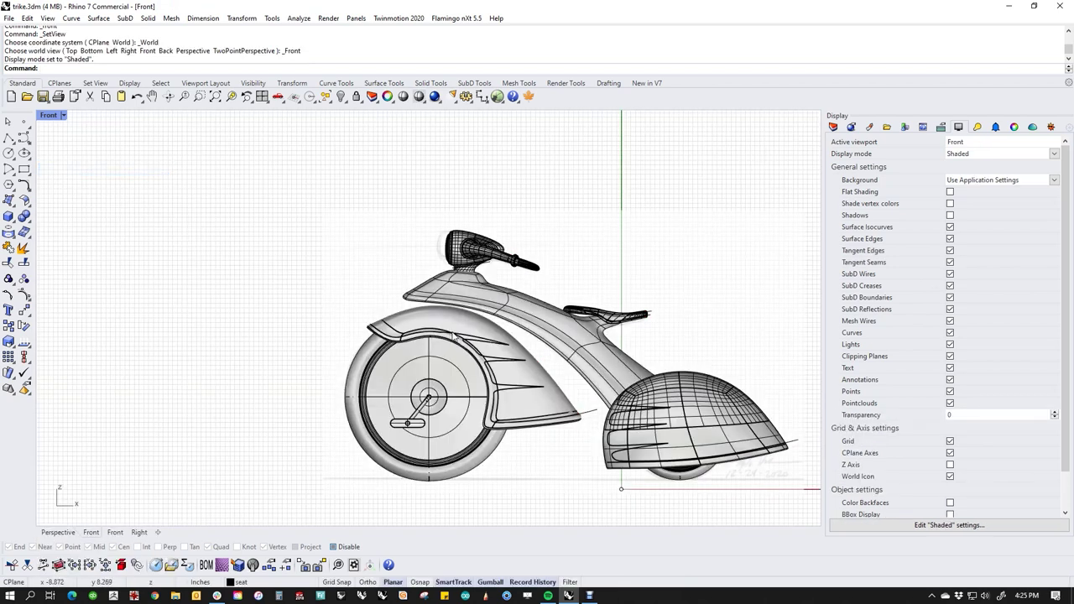
Select all the trike parts in the Front view and hide them, leaving only the reference sketch.
{"action": "scroll", "coordinate": [455, 339], "scroll_direction": "up", "scroll_amount": 2}
{"action": "scroll", "coordinate": [465, 346], "scroll_direction": "down", "scroll_amount": 4}
{"action": "left_click_drag", "start_coordinate": [307, 249], "coordinate": [683, 477]}
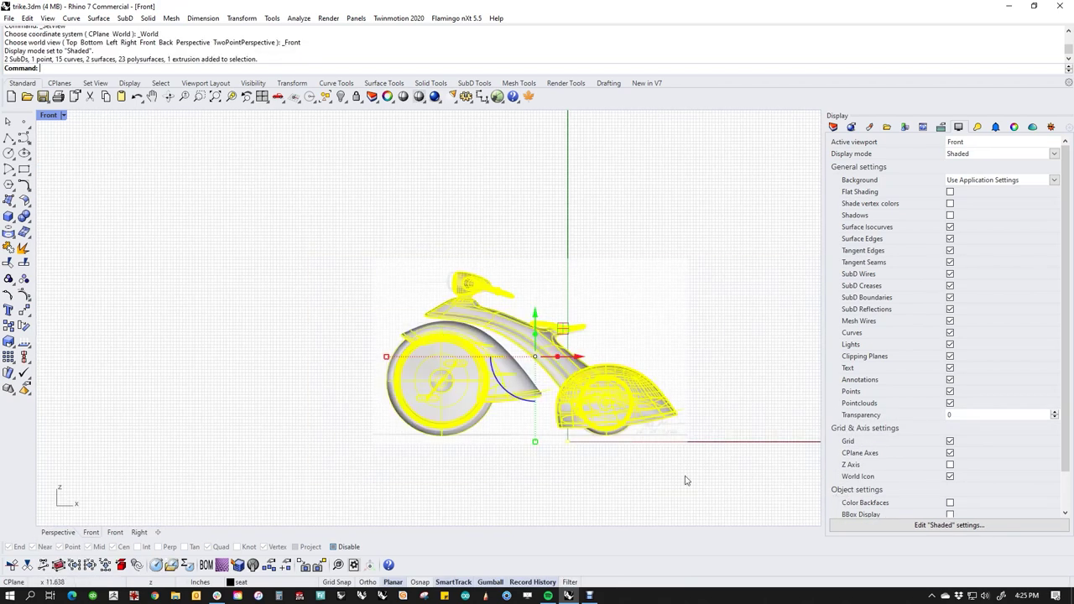
{"action": "type", "text": "h"}
{"action": "key", "text": "Return"}
{"action": "scroll", "coordinate": [541, 417], "scroll_direction": "up", "scroll_amount": 6}
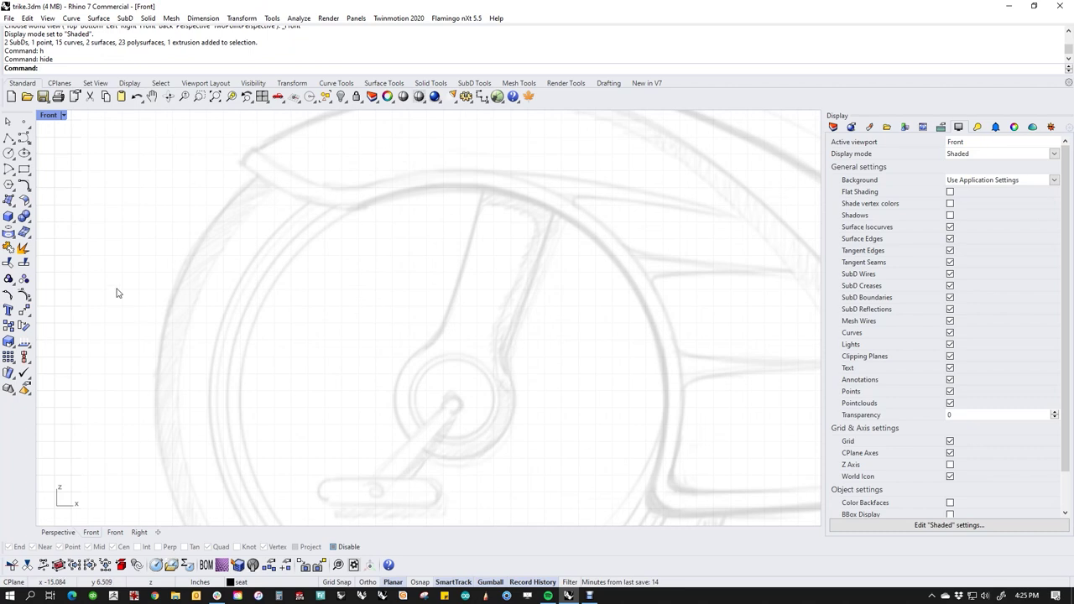
Create a SubD torus centered on the sketched wheel hub, radius about 0.71 in, with its tube matching the sketched ring.
{"action": "left_click", "coordinate": [16, 222]}
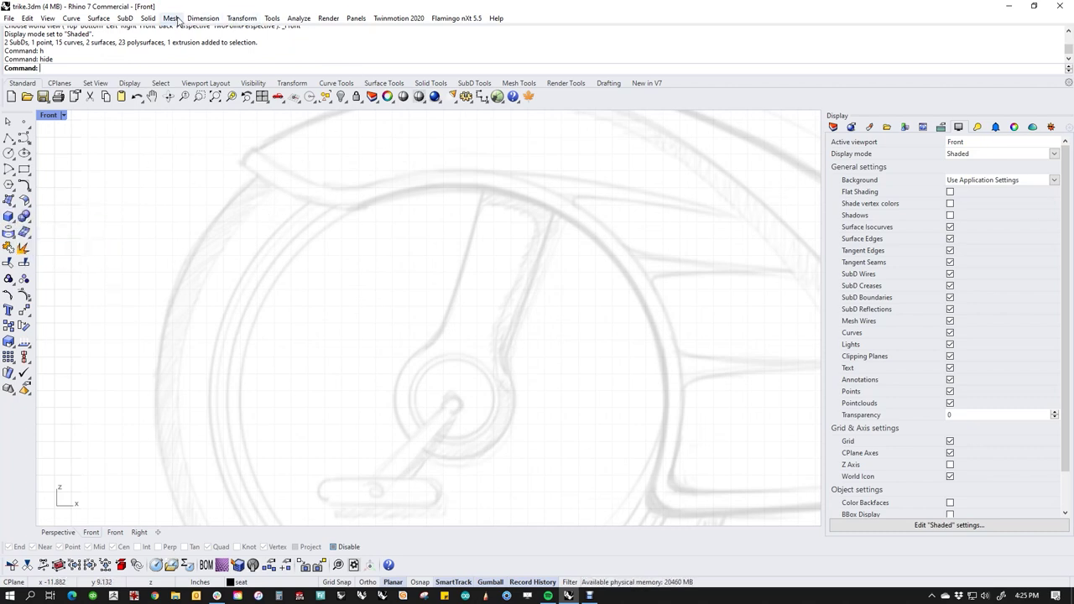
{"action": "left_click", "coordinate": [122, 19]}
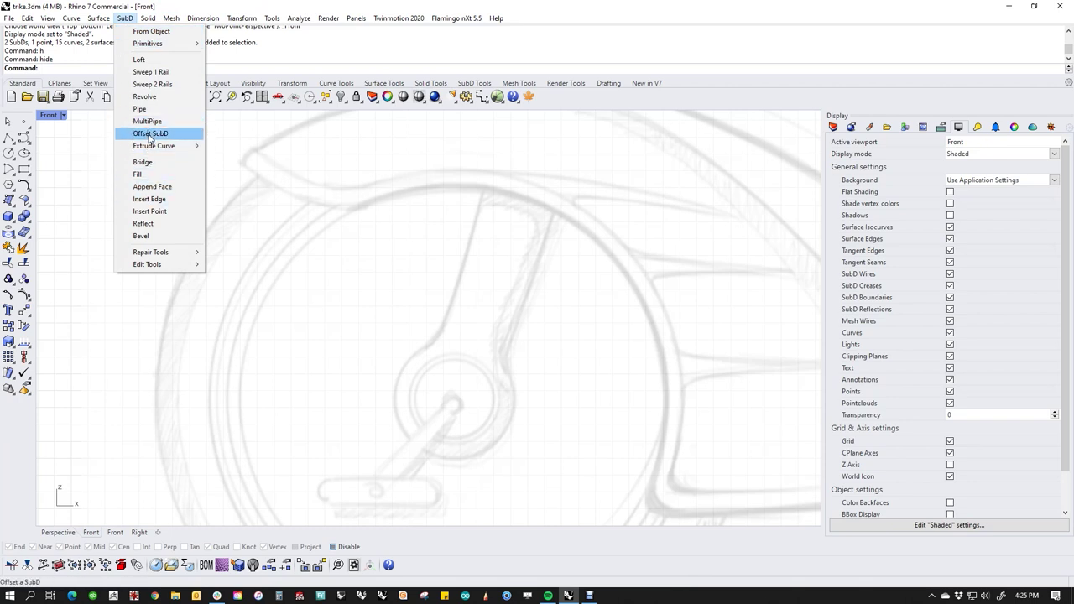
{"action": "left_click", "coordinate": [339, 190]}
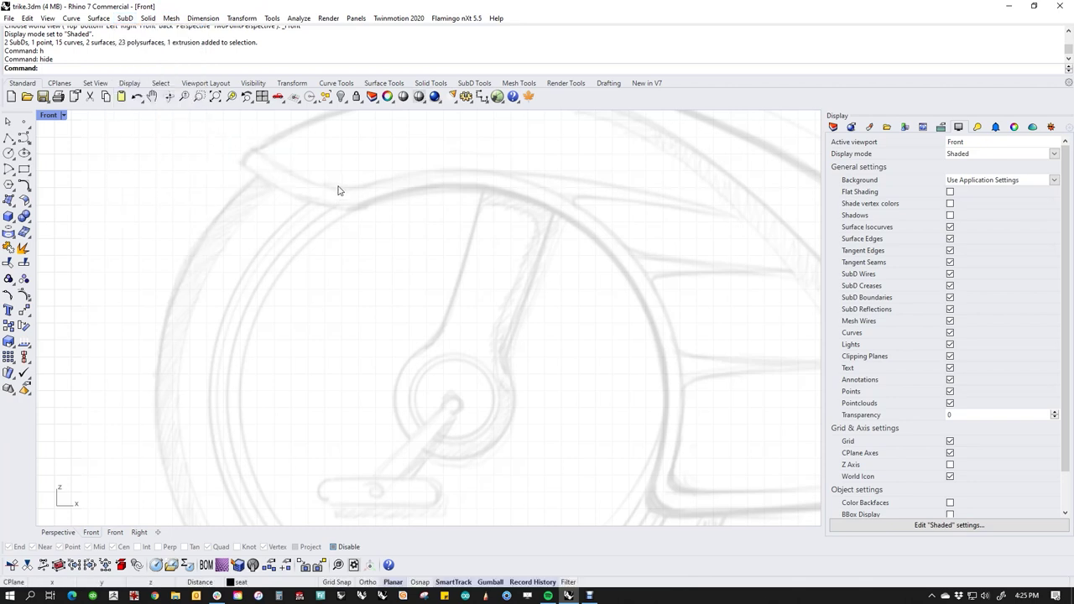
{"action": "left_click", "coordinate": [475, 83]}
{"action": "left_click", "coordinate": [121, 97]}
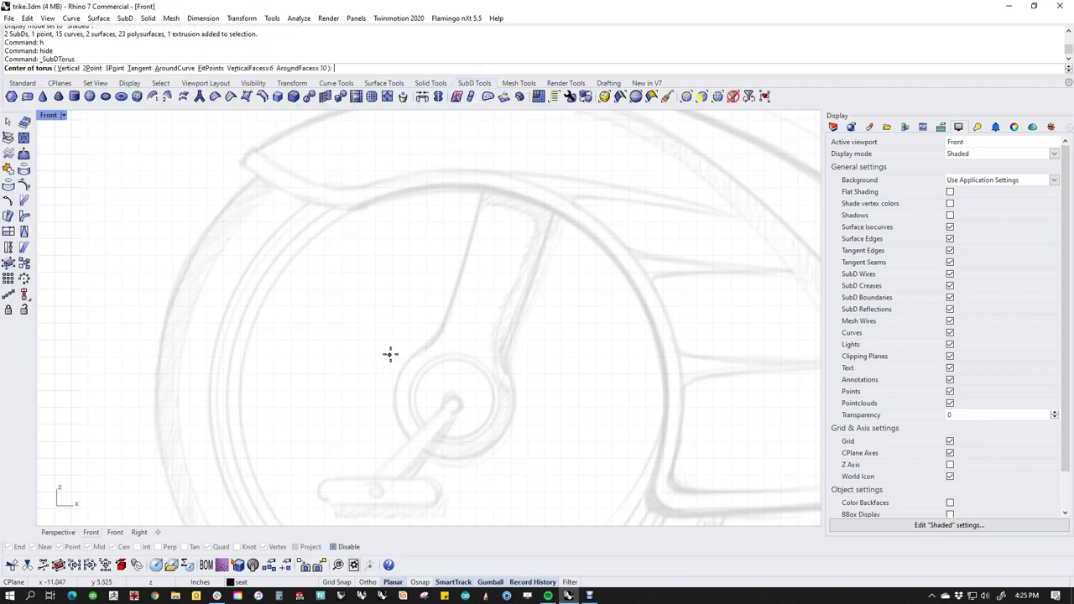
{"action": "left_click", "coordinate": [452, 403]}
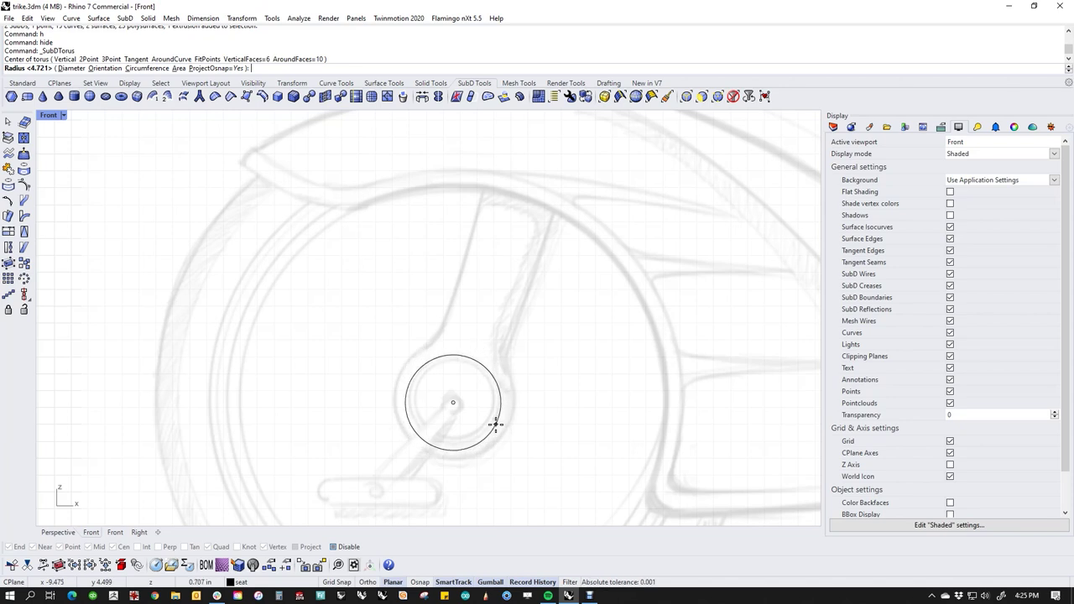
{"action": "left_click", "coordinate": [495, 424]}
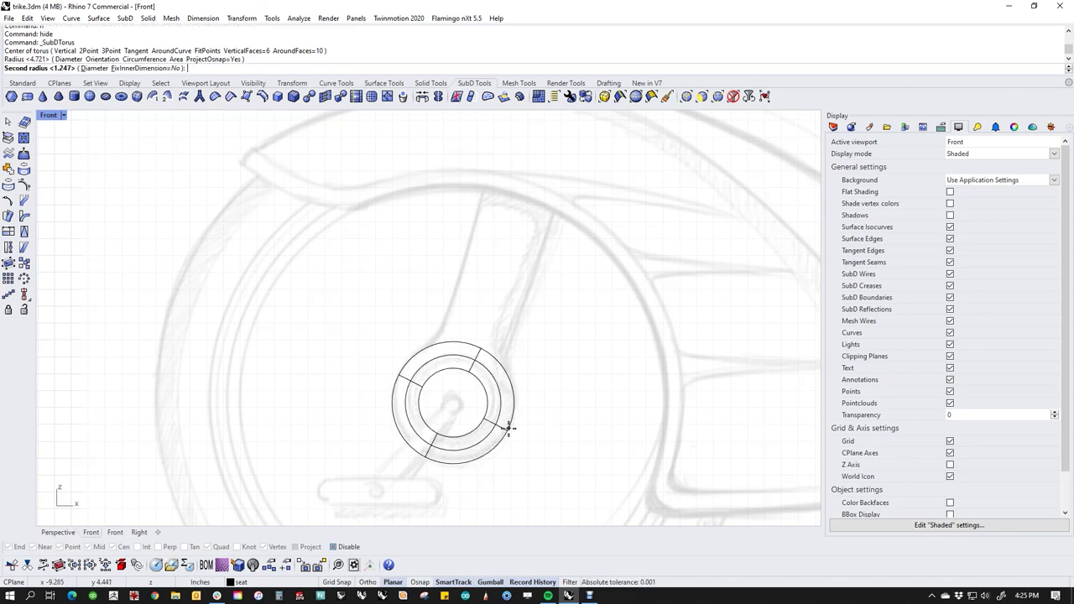
{"action": "left_click", "coordinate": [507, 429]}
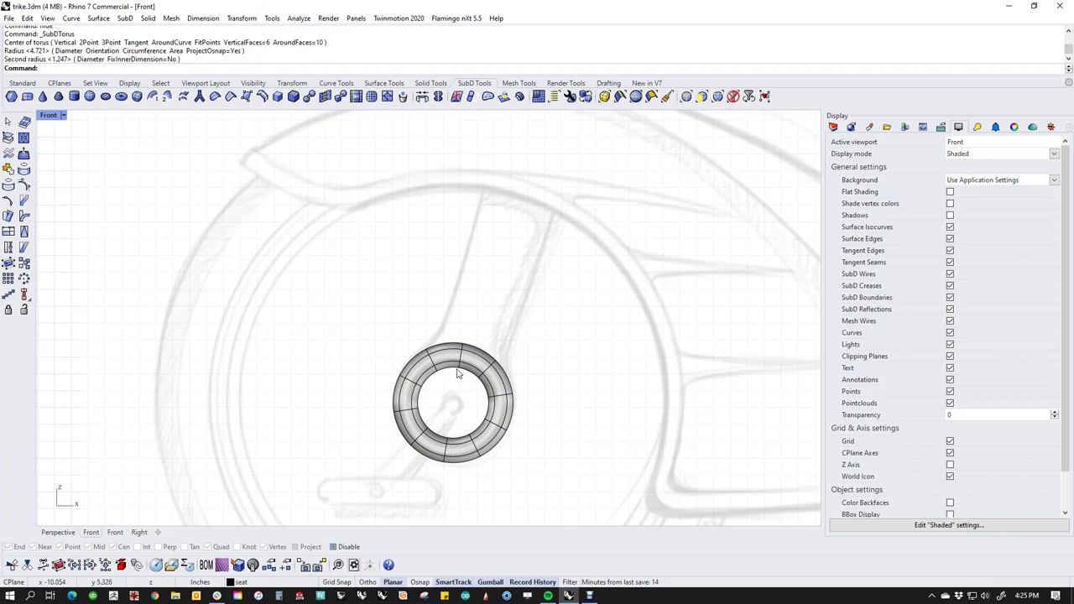
Rotate the SubD torus slightly about its center so its edges sit symmetrically about the vertical axis.
{"action": "scroll", "coordinate": [458, 374], "scroll_direction": "up", "scroll_amount": 3}
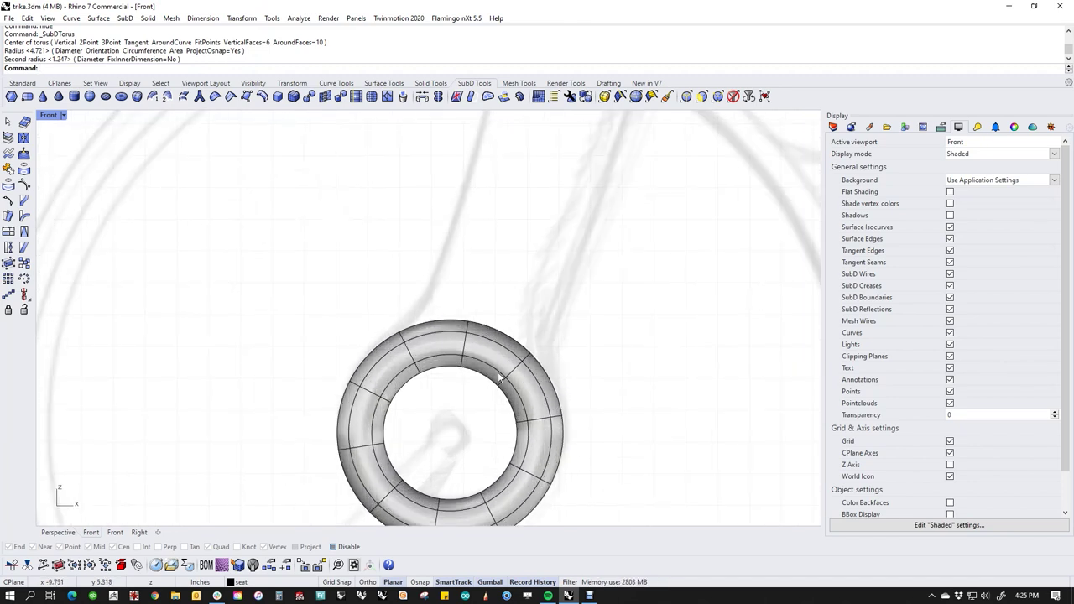
{"action": "left_click", "coordinate": [492, 366]}
{"action": "scroll", "coordinate": [453, 420], "scroll_direction": "down", "scroll_amount": 2}
{"action": "left_click_drag", "start_coordinate": [445, 439], "coordinate": [449, 487]}
{"action": "left_click", "coordinate": [555, 355]}
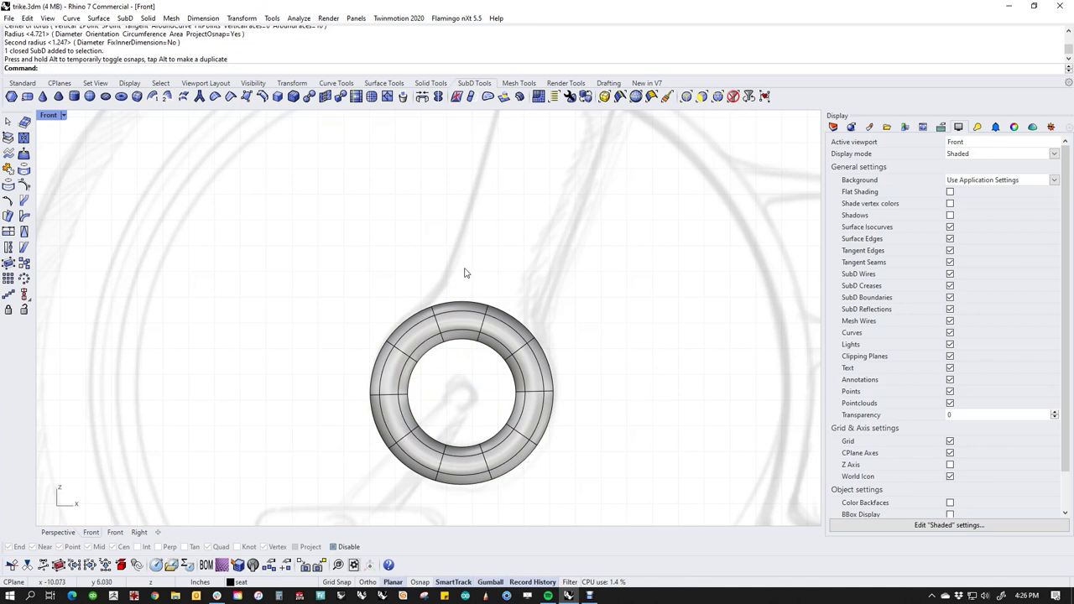
{"action": "double_click", "coordinate": [468, 304]}
{"action": "scroll", "coordinate": [512, 394], "scroll_direction": "down", "scroll_amount": 3}
{"action": "left_click", "coordinate": [546, 441]}
{"action": "scroll", "coordinate": [520, 384], "scroll_direction": "up", "scroll_amount": 3}
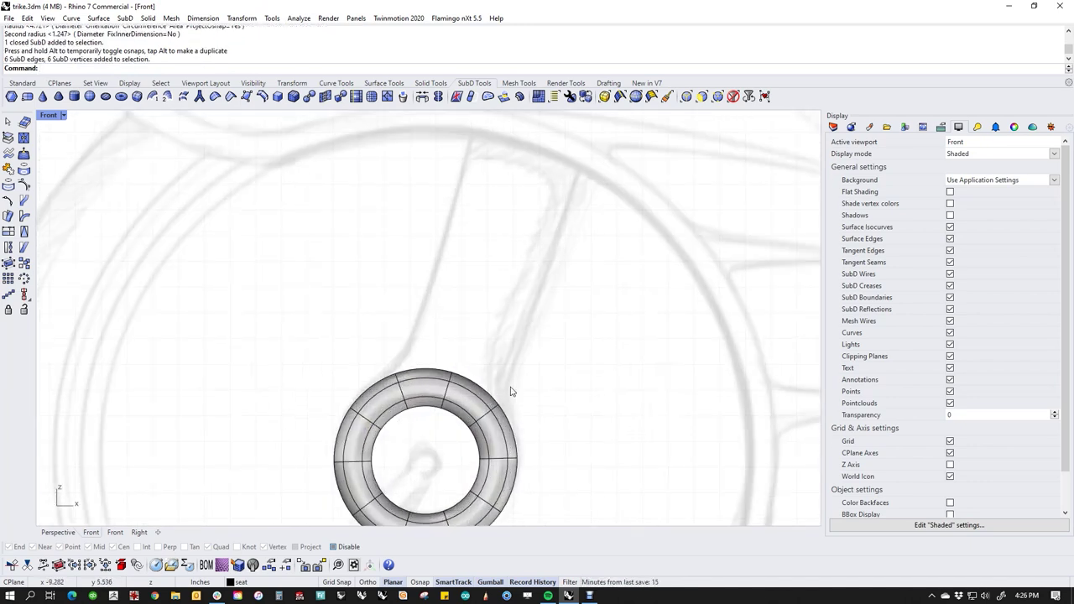
Select the four adjoining outer faces on the torus's upper portion in the Perspective view, where the fork arm begins.
{"action": "key", "text": "ctrl+F4"}
{"action": "scroll", "coordinate": [432, 346], "scroll_direction": "up", "scroll_amount": 12}
{"action": "right_click_drag", "start_coordinate": [493, 366], "coordinate": [451, 403]}
{"action": "right_click_drag", "start_coordinate": [374, 334], "coordinate": [453, 424], "text": "shift"}
{"action": "left_click", "coordinate": [468, 408], "text": "ctrl+shift"}
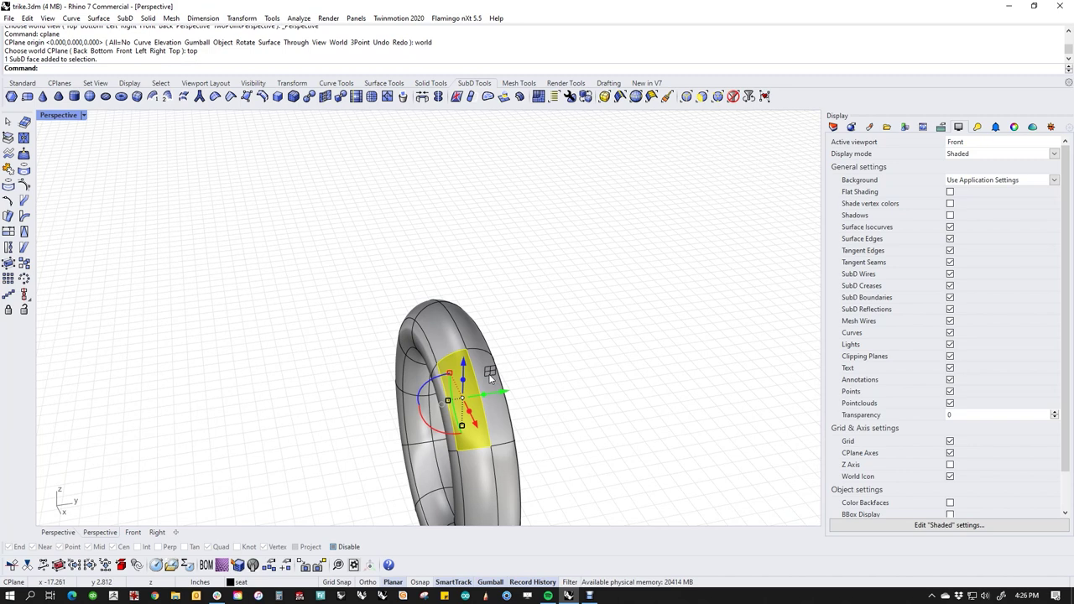
{"action": "scroll", "coordinate": [480, 363], "scroll_direction": "up", "scroll_amount": 3}
{"action": "left_click", "coordinate": [507, 390], "text": "ctrl+shift"}
{"action": "left_click", "coordinate": [494, 341], "text": "ctrl+shift"}
{"action": "left_click", "coordinate": [455, 345], "text": "ctrl+shift"}
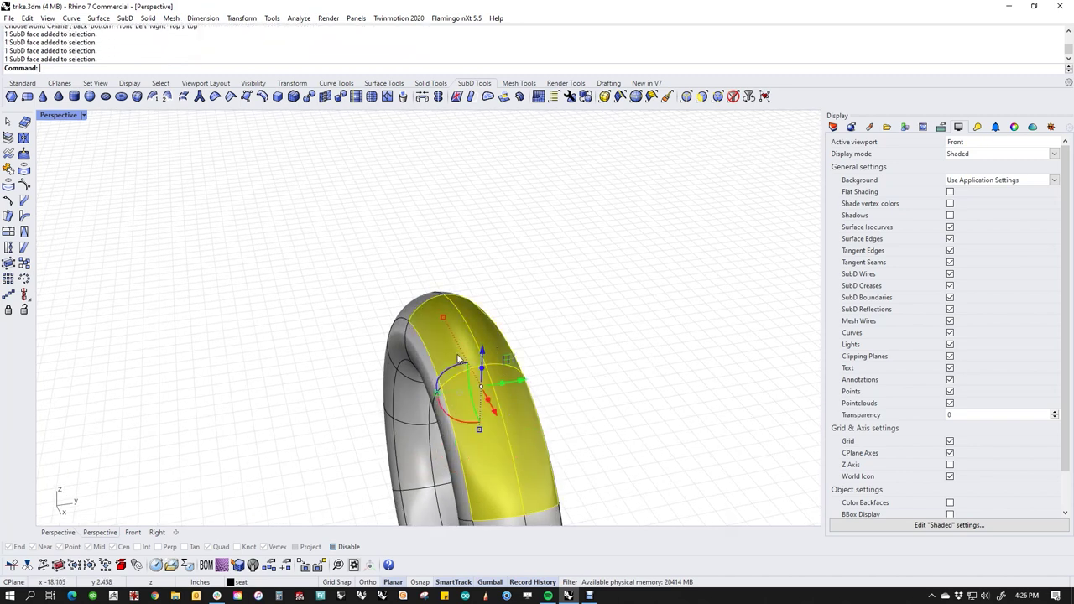
Extrude the selected torus faces upward in the Front view in several segments along the sketched fork, up into the body.
{"action": "scroll", "coordinate": [463, 360], "scroll_direction": "down", "scroll_amount": 4}
{"action": "type", "text": "f"}
{"action": "key", "text": "Return"}
{"action": "scroll", "coordinate": [469, 386], "scroll_direction": "down", "scroll_amount": 4}
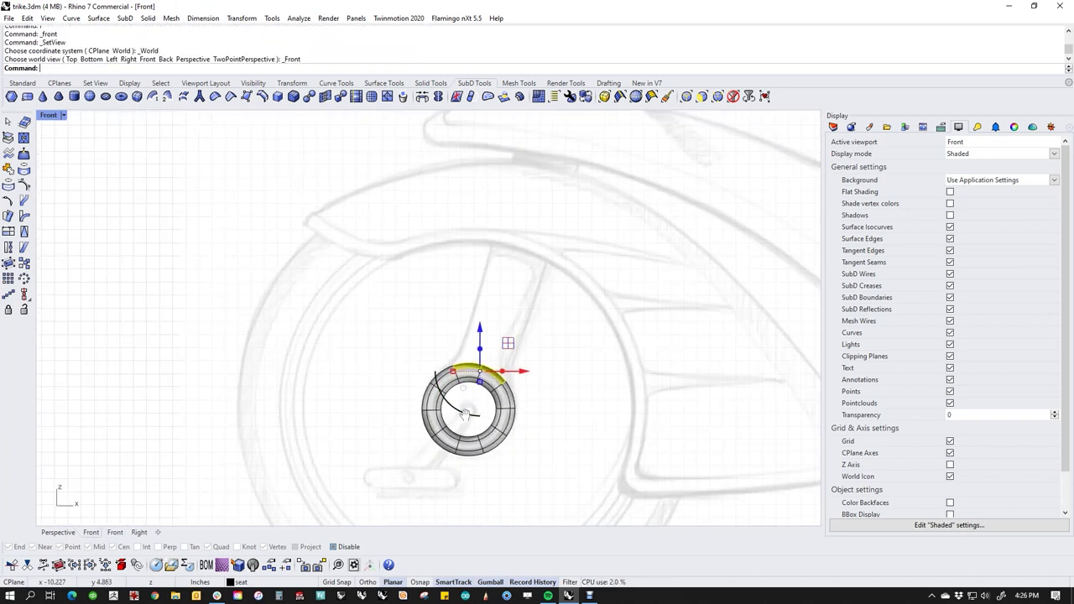
{"action": "left_click_drag", "start_coordinate": [501, 345], "coordinate": [551, 119]}
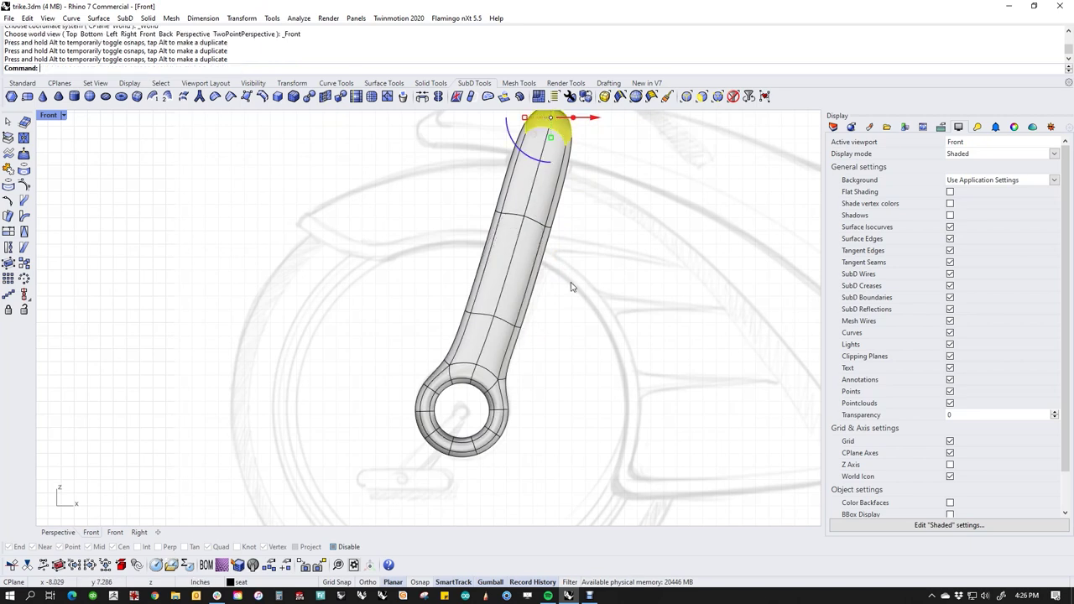
{"action": "left_click", "coordinate": [571, 283]}
Inspect the fork arm in the Perspective and Front views, and show the hidden trike parts again.
{"action": "scroll", "coordinate": [554, 349], "scroll_direction": "down", "scroll_amount": 2}
{"action": "mouse_move", "coordinate": [554, 351]}
{"action": "right_mouse_down"}
{"action": "mouse_move", "coordinate": [539, 397]}
{"action": "mouse_move", "coordinate": [475, 374]}
{"action": "mouse_move", "coordinate": [534, 438]}
{"action": "mouse_move", "coordinate": [640, 456]}
{"action": "right_mouse_up"}
{"action": "key", "text": "ctrl+F4"}
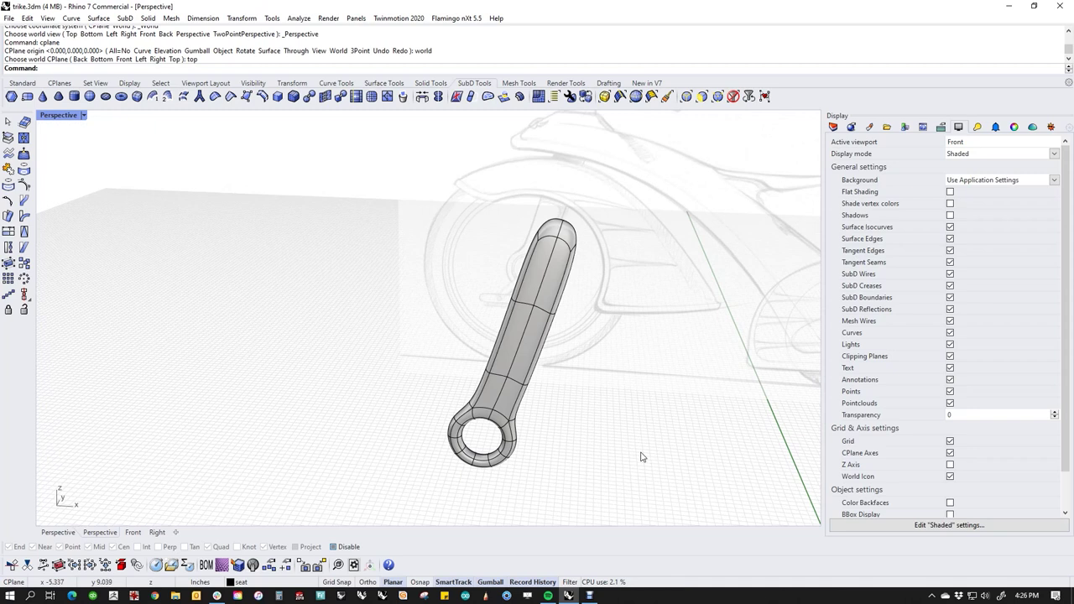
{"action": "key", "text": "ctrl+F2"}
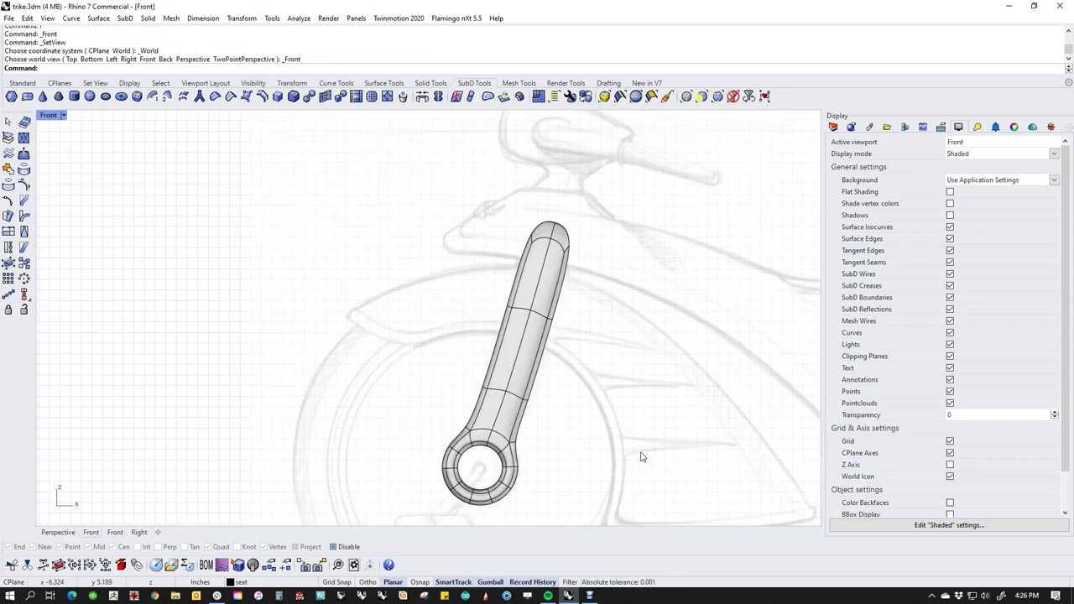
{"action": "type", "text": "v"}
{"action": "key", "text": "Return"}
{"action": "scroll", "coordinate": [508, 454], "scroll_direction": "down", "scroll_amount": 4}
{"action": "right_click_drag", "start_coordinate": [506, 454], "coordinate": [581, 457]}
{"action": "scroll", "coordinate": [619, 326], "scroll_direction": "up", "scroll_amount": 2}
Select the fork arm and move it slightly inward, closer to the front wheel, in the Perspective view.
{"action": "left_click", "coordinate": [606, 361]}
{"action": "key", "text": "ctrl+F4"}
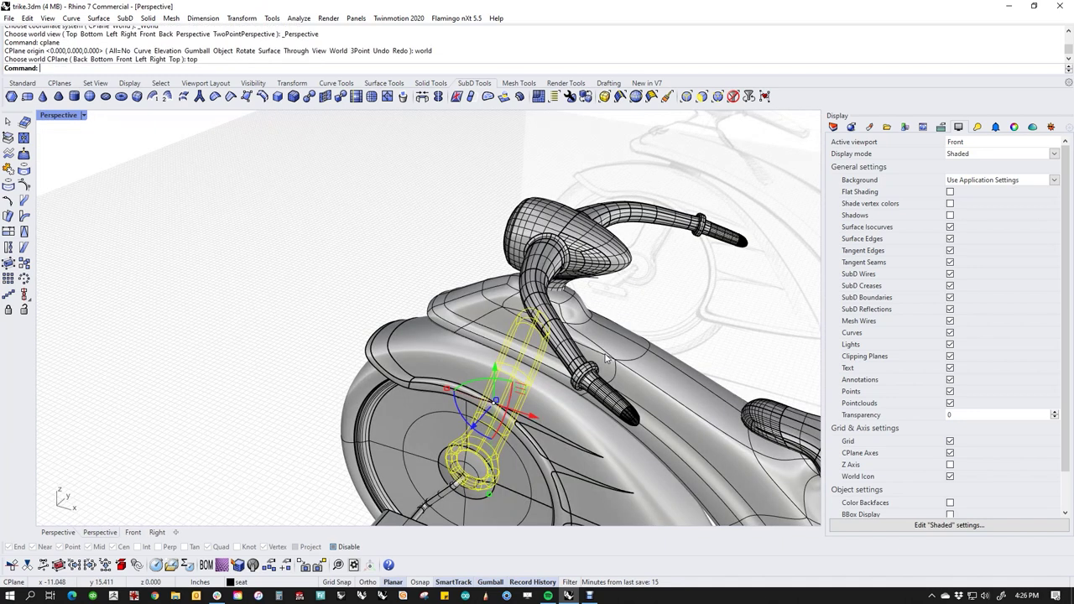
{"action": "right_click_drag", "start_coordinate": [509, 433], "coordinate": [545, 392]}
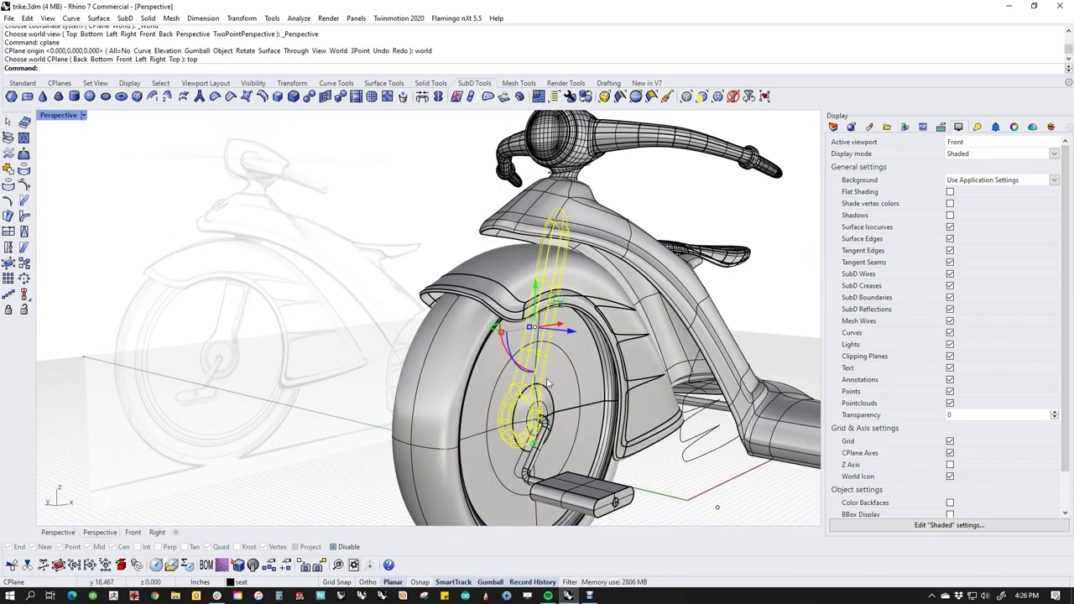
{"action": "mouse_move", "coordinate": [569, 334]}
{"action": "left_mouse_down"}
{"action": "mouse_move", "coordinate": [590, 333]}
{"action": "mouse_move", "coordinate": [553, 347]}
{"action": "left_mouse_up"}
{"action": "right_click_drag", "start_coordinate": [514, 410], "coordinate": [573, 451]}
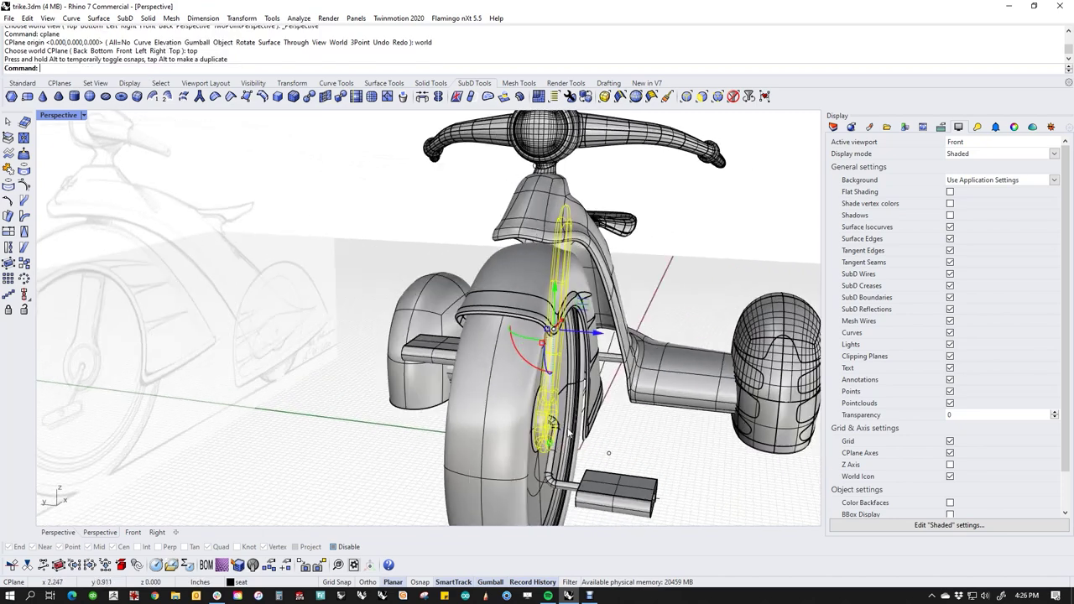
Nudge the fork arm slightly in the Front view so its ring lines up with the wheel's hub and crank.
{"action": "scroll", "coordinate": [573, 451], "scroll_direction": "up", "scroll_amount": 5}
{"action": "right_click_drag", "start_coordinate": [645, 456], "coordinate": [522, 440]}
{"action": "type", "text": "f"}
{"action": "key", "text": "Return"}
{"action": "scroll", "coordinate": [424, 453], "scroll_direction": "up", "scroll_amount": 4}
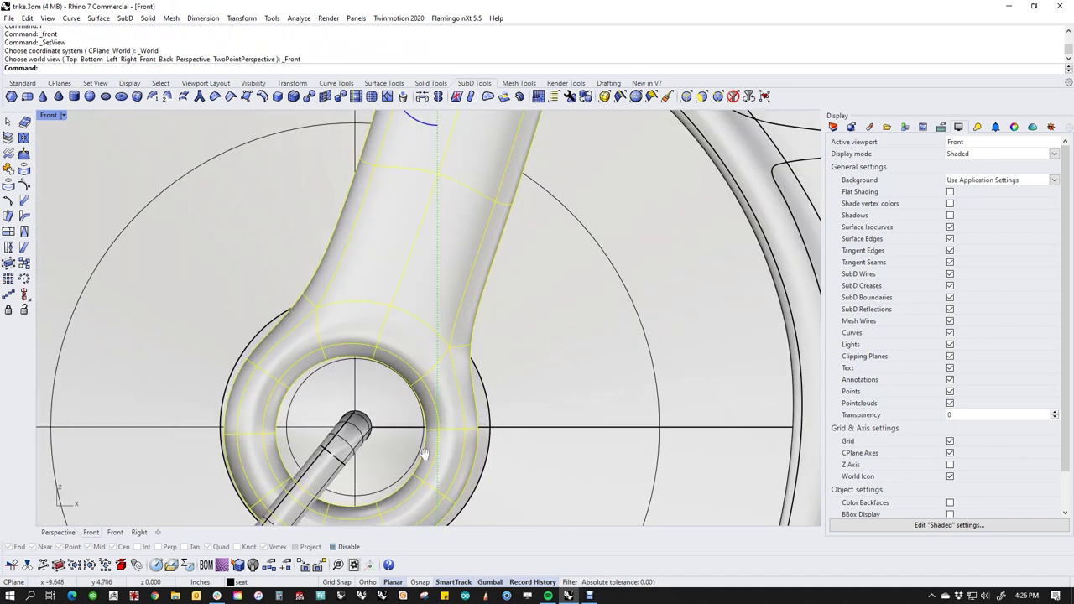
{"action": "right_click_drag", "start_coordinate": [424, 453], "coordinate": [486, 370]}
{"action": "left_click_drag", "start_coordinate": [498, 403], "coordinate": [495, 396]}
{"action": "key", "text": "ctrl+F4"}
{"action": "right_click_drag", "start_coordinate": [508, 417], "coordinate": [614, 455]}
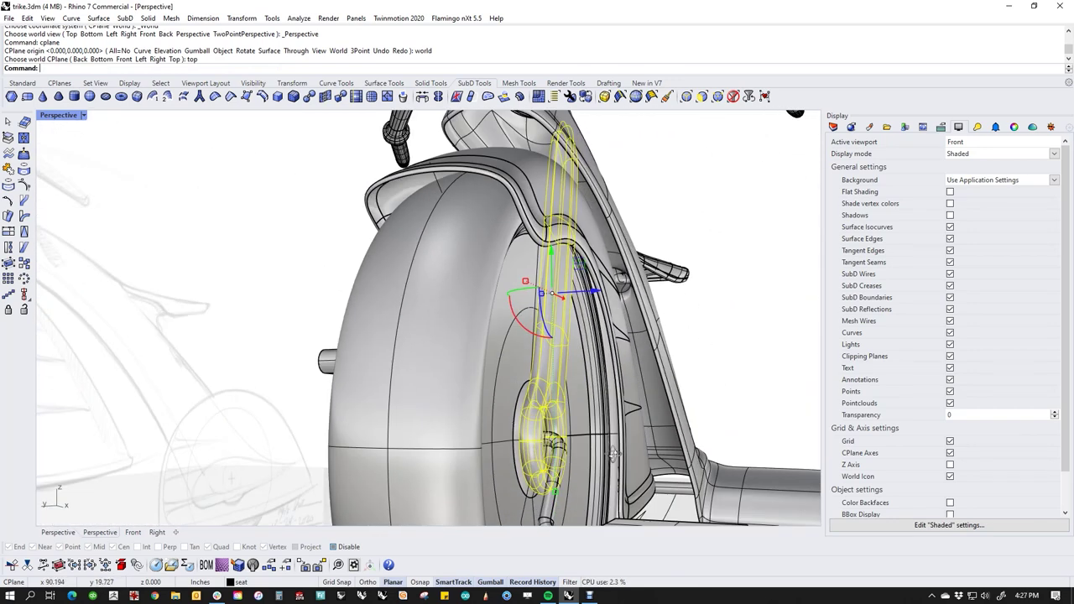
Isolate the fork arm and delete the half of its SubD that faces the trike's center plane, working in the Right view.
{"action": "type", "text": "ii"}
{"action": "key", "text": "Return"}
{"action": "right_click_drag", "start_coordinate": [603, 408], "coordinate": [524, 460]}
{"action": "type", "text": "f"}
{"action": "key", "text": "Return"}
{"action": "type", "text": "r"}
{"action": "key", "text": "Return"}
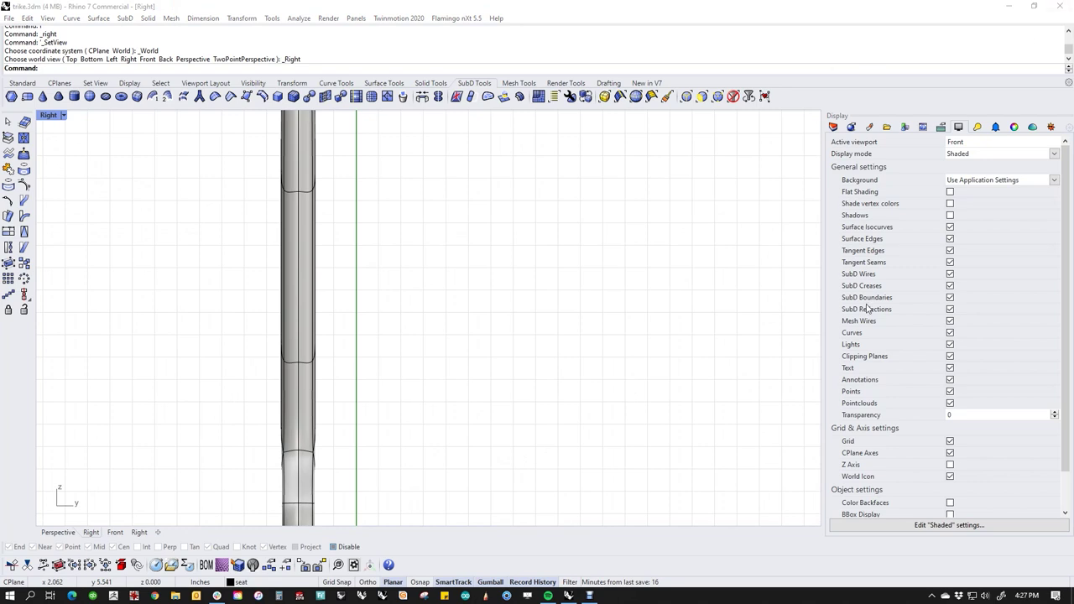
{"action": "scroll", "coordinate": [375, 397], "scroll_direction": "down", "scroll_amount": 8}
{"action": "scroll", "coordinate": [449, 285], "scroll_direction": "up", "scroll_amount": 5}
{"action": "left_click_drag", "start_coordinate": [442, 165], "coordinate": [494, 511]}
{"action": "key", "text": "Delete"}
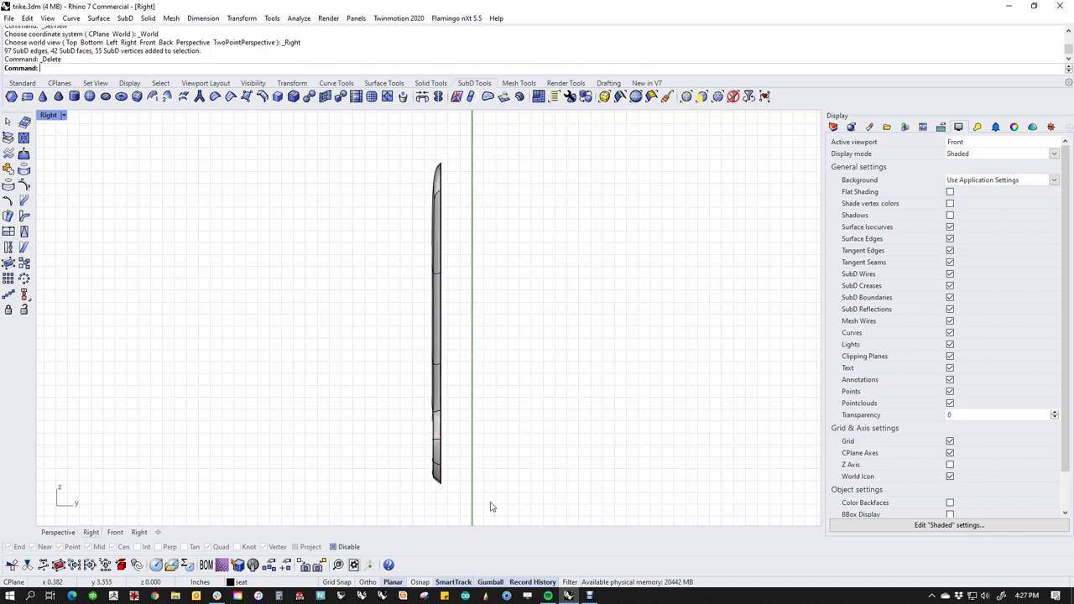
Return to the Perspective view and show the hidden trike parts again.
{"action": "key", "text": "ctrl+F4"}
{"action": "mouse_move", "coordinate": [576, 378]}
{"action": "right_mouse_down"}
{"action": "mouse_move", "coordinate": [512, 428]}
{"action": "mouse_move", "coordinate": [523, 451]}
{"action": "right_mouse_up"}
{"action": "type", "text": "v"}
{"action": "key", "text": "Return"}
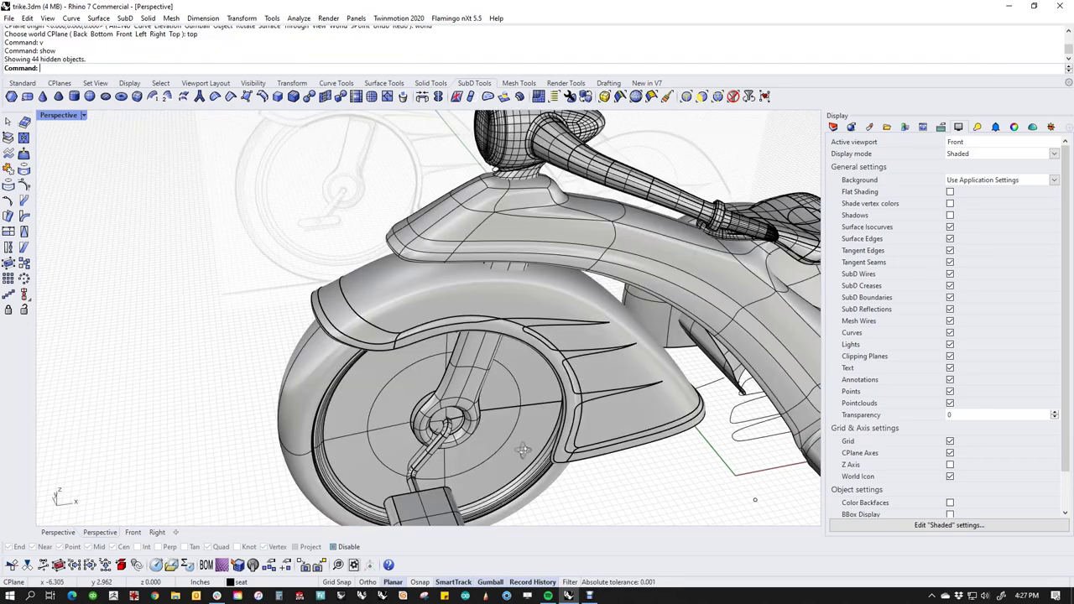
Mirror a copy of the fork arm to the wheel's other side, with the mirror plane starting at 0 and running along the X axis.
{"action": "right_click_drag", "start_coordinate": [474, 413], "coordinate": [547, 384]}
{"action": "left_click", "coordinate": [535, 370]}
{"action": "type", "text": "M"}
{"action": "key", "text": "Return"}
{"action": "type", "text": "0"}
{"action": "key", "text": "Return"}
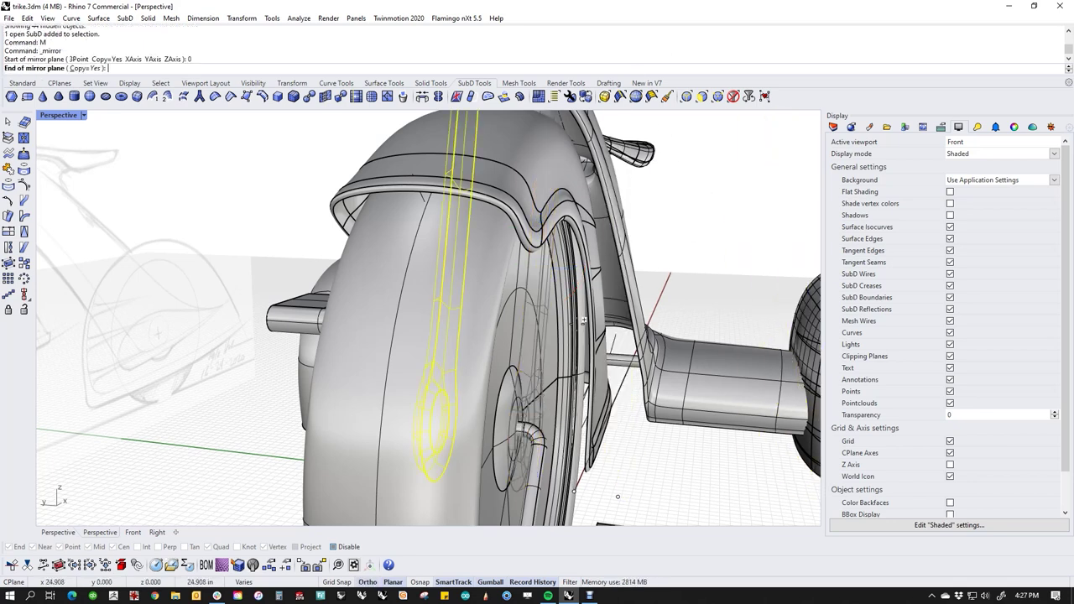
{"action": "left_click", "coordinate": [582, 326]}
Isolate the two fork arms and the front fender by hiding all other objects.
{"action": "scroll", "coordinate": [589, 351], "scroll_direction": "up", "scroll_amount": 1}
{"action": "scroll", "coordinate": [620, 344], "scroll_direction": "down", "scroll_amount": 5}
{"action": "right_click_drag", "start_coordinate": [619, 343], "coordinate": [516, 194]}
{"action": "scroll", "coordinate": [516, 194], "scroll_direction": "up", "scroll_amount": 3}
{"action": "left_click", "coordinate": [503, 170], "text": "shift"}
{"action": "left_click", "coordinate": [459, 204], "text": "shift"}
{"action": "type", "text": "ii"}
{"action": "key", "text": "Return"}
{"action": "key", "text": "ctrl+h"}
Select the open inner edges at the upper ends of both fork arms above the fender.
{"action": "right_click_drag", "start_coordinate": [460, 204], "coordinate": [607, 355]}
{"action": "scroll", "coordinate": [592, 269], "scroll_direction": "up", "scroll_amount": 5}
{"action": "right_click_drag", "start_coordinate": [592, 269], "coordinate": [482, 261]}
{"action": "scroll", "coordinate": [502, 282], "scroll_direction": "up", "scroll_amount": 2}
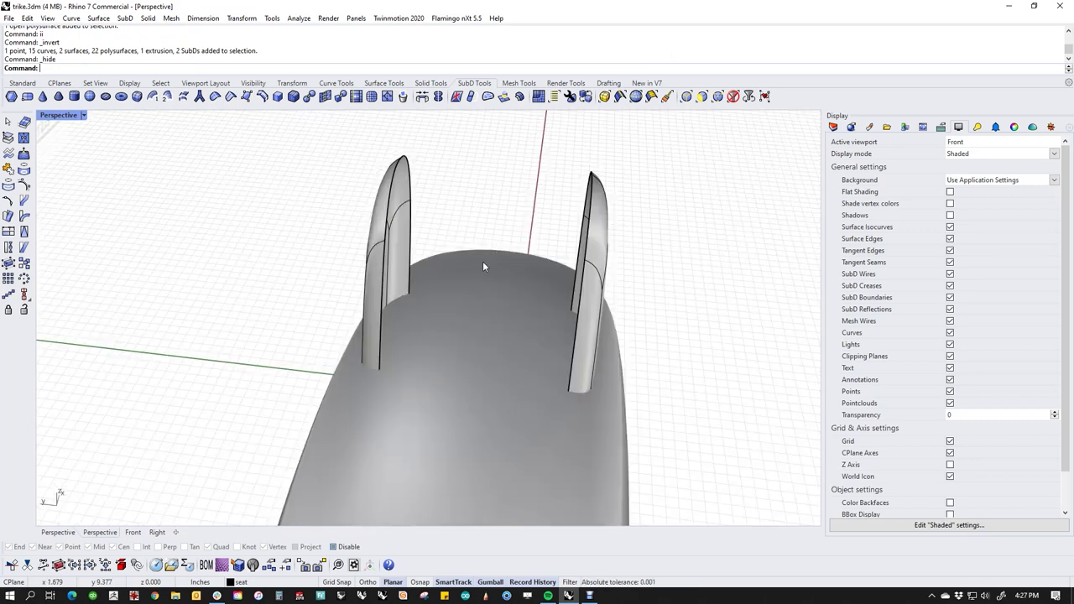
{"action": "left_click", "coordinate": [391, 207], "text": "ctrl+shift"}
{"action": "left_click", "coordinate": [411, 175], "text": "ctrl+shift"}
{"action": "left_click", "coordinate": [592, 241], "text": "ctrl+shift"}
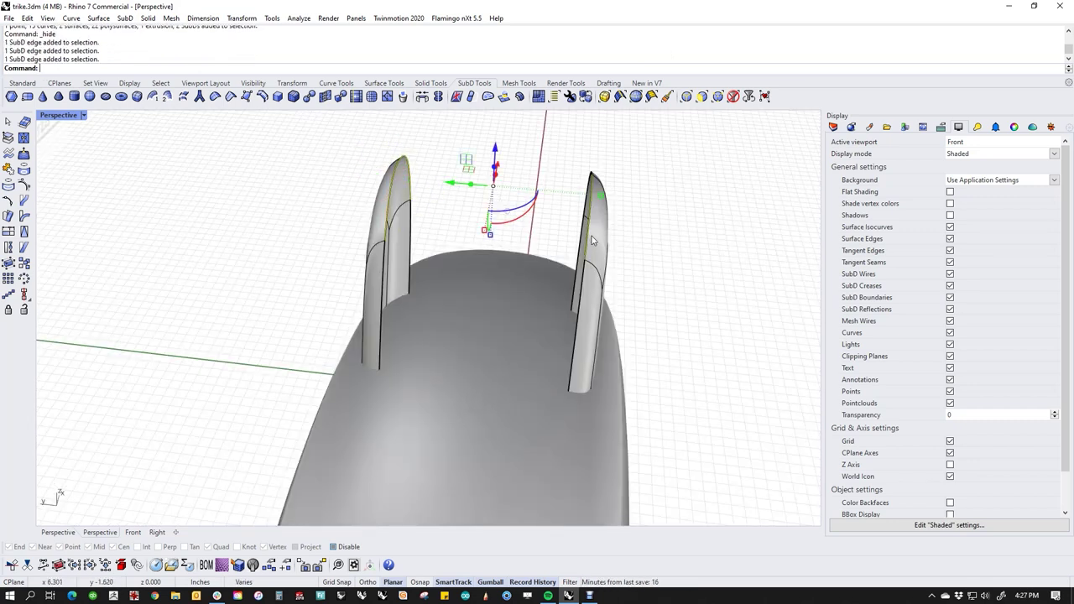